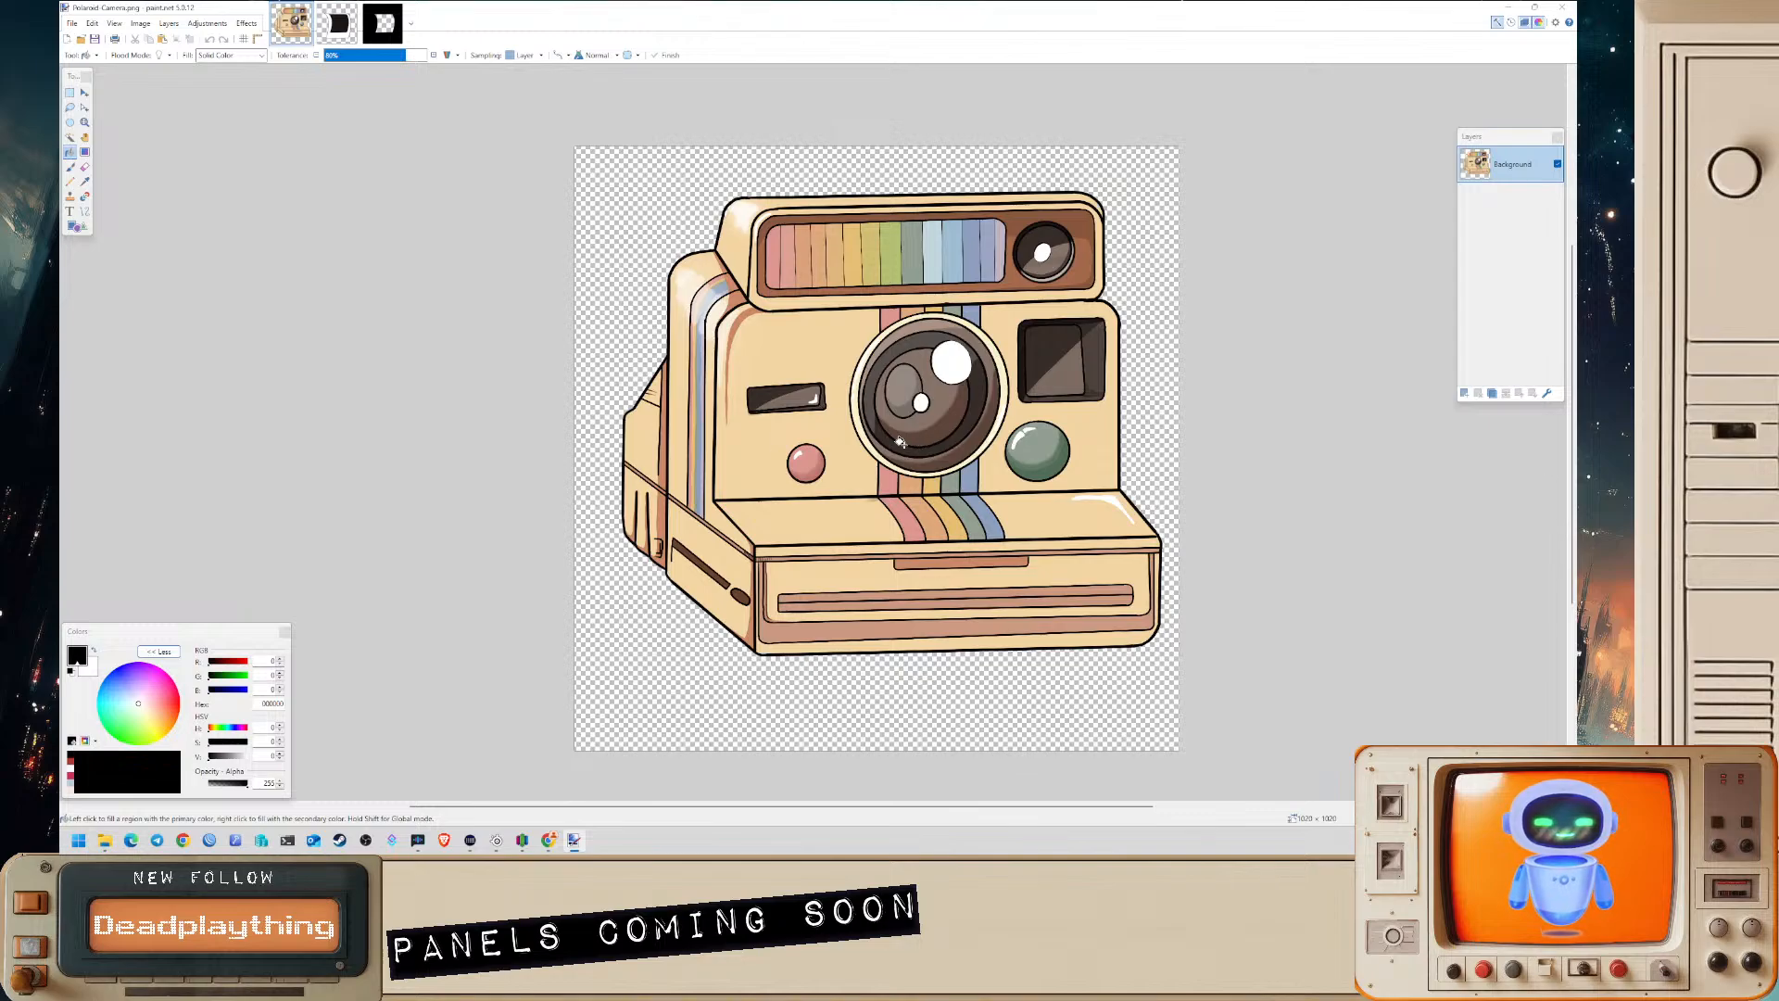
- Look through the open Polaroid camera, black-centre photo and mask images
{"action": "left_click", "coordinate": [341, 26]}
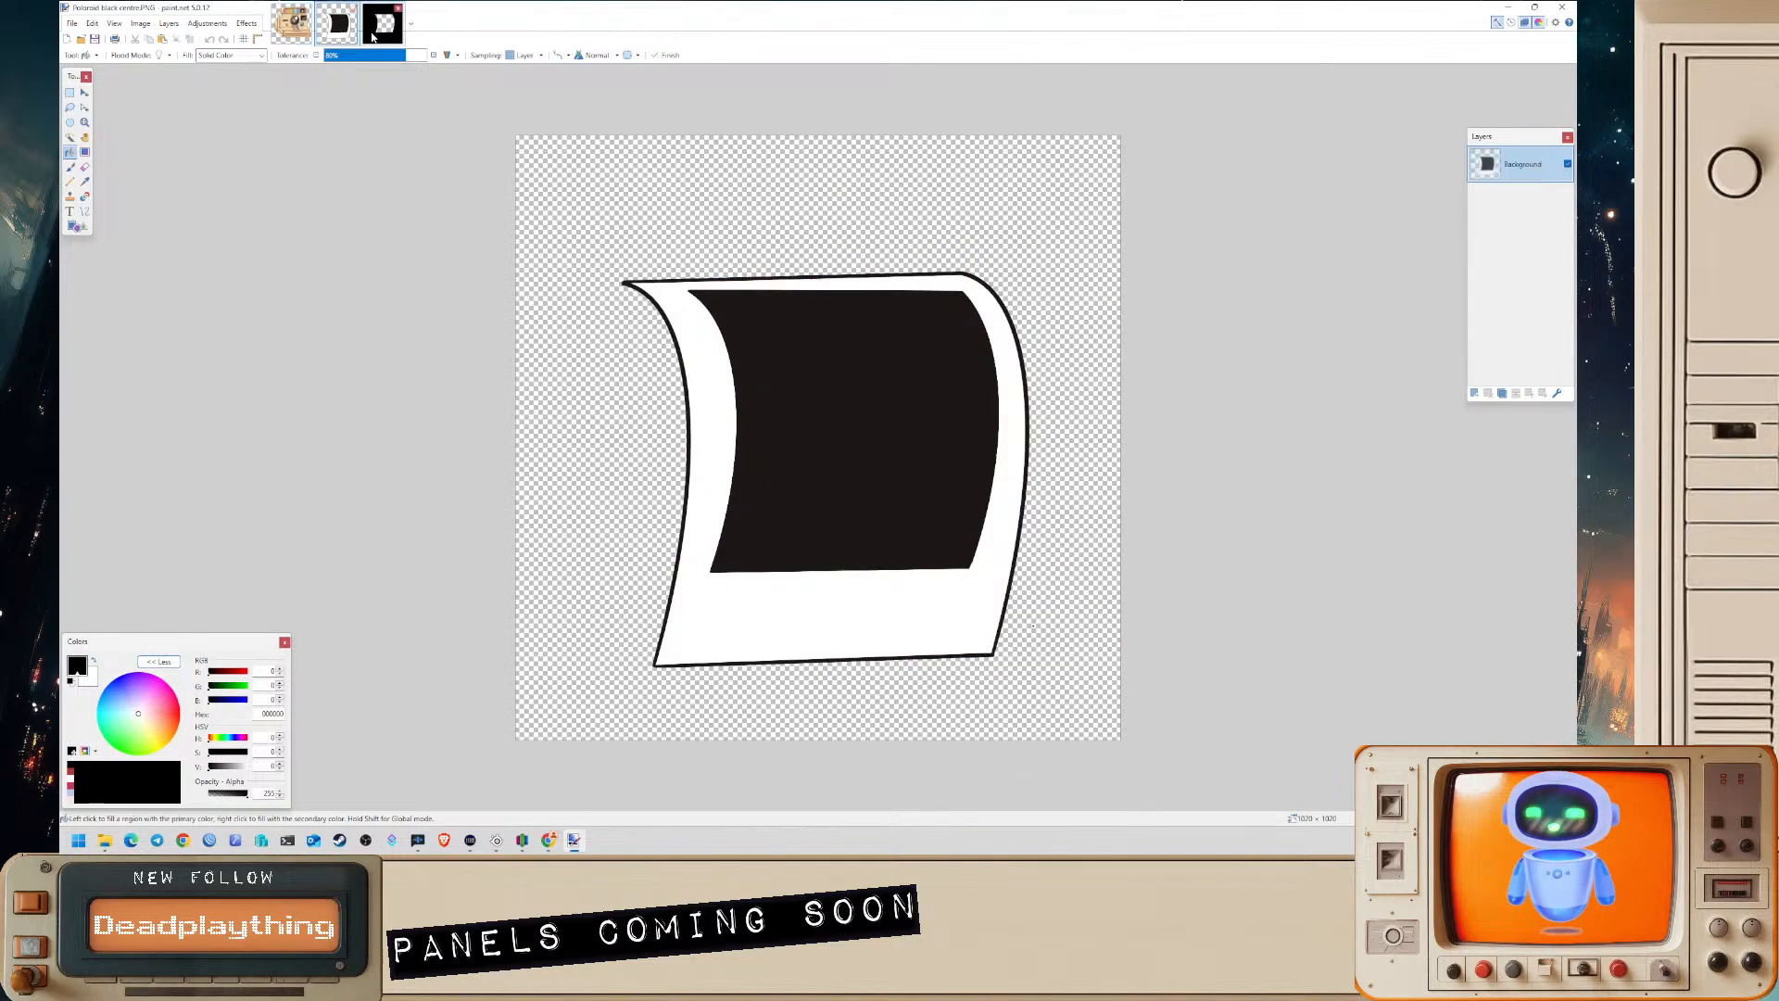
{"action": "left_click", "coordinate": [382, 35]}
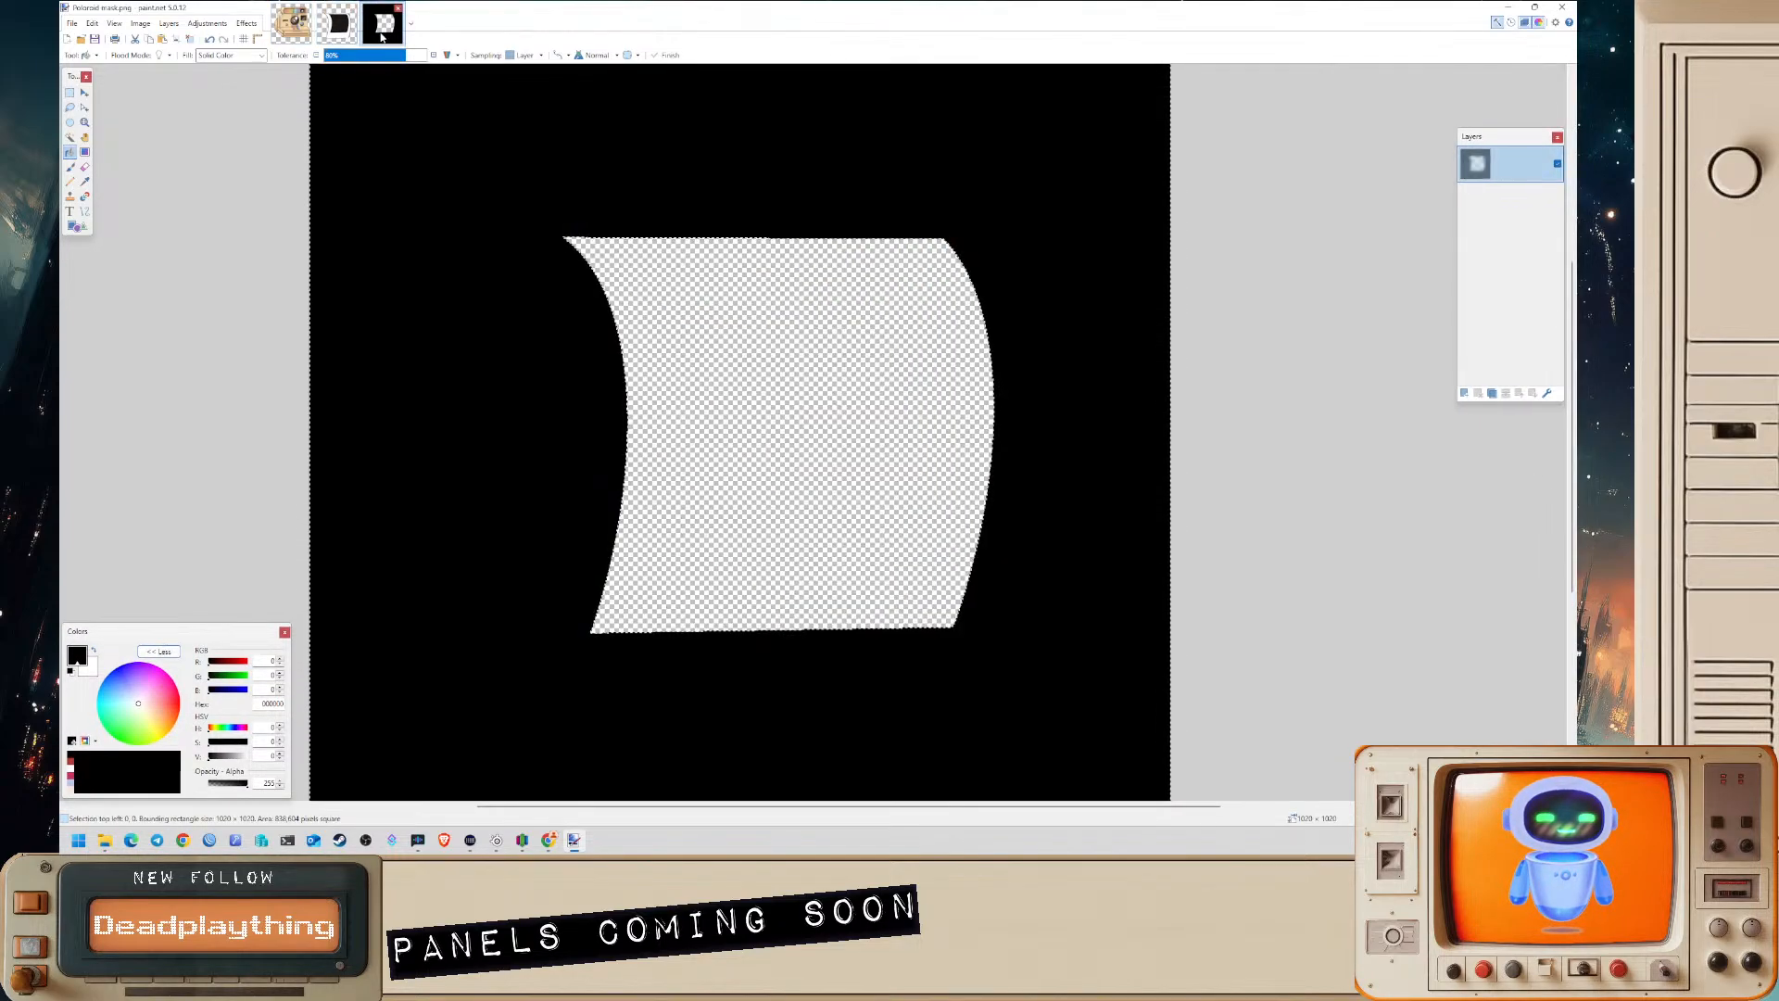
{"action": "left_click", "coordinate": [284, 40]}
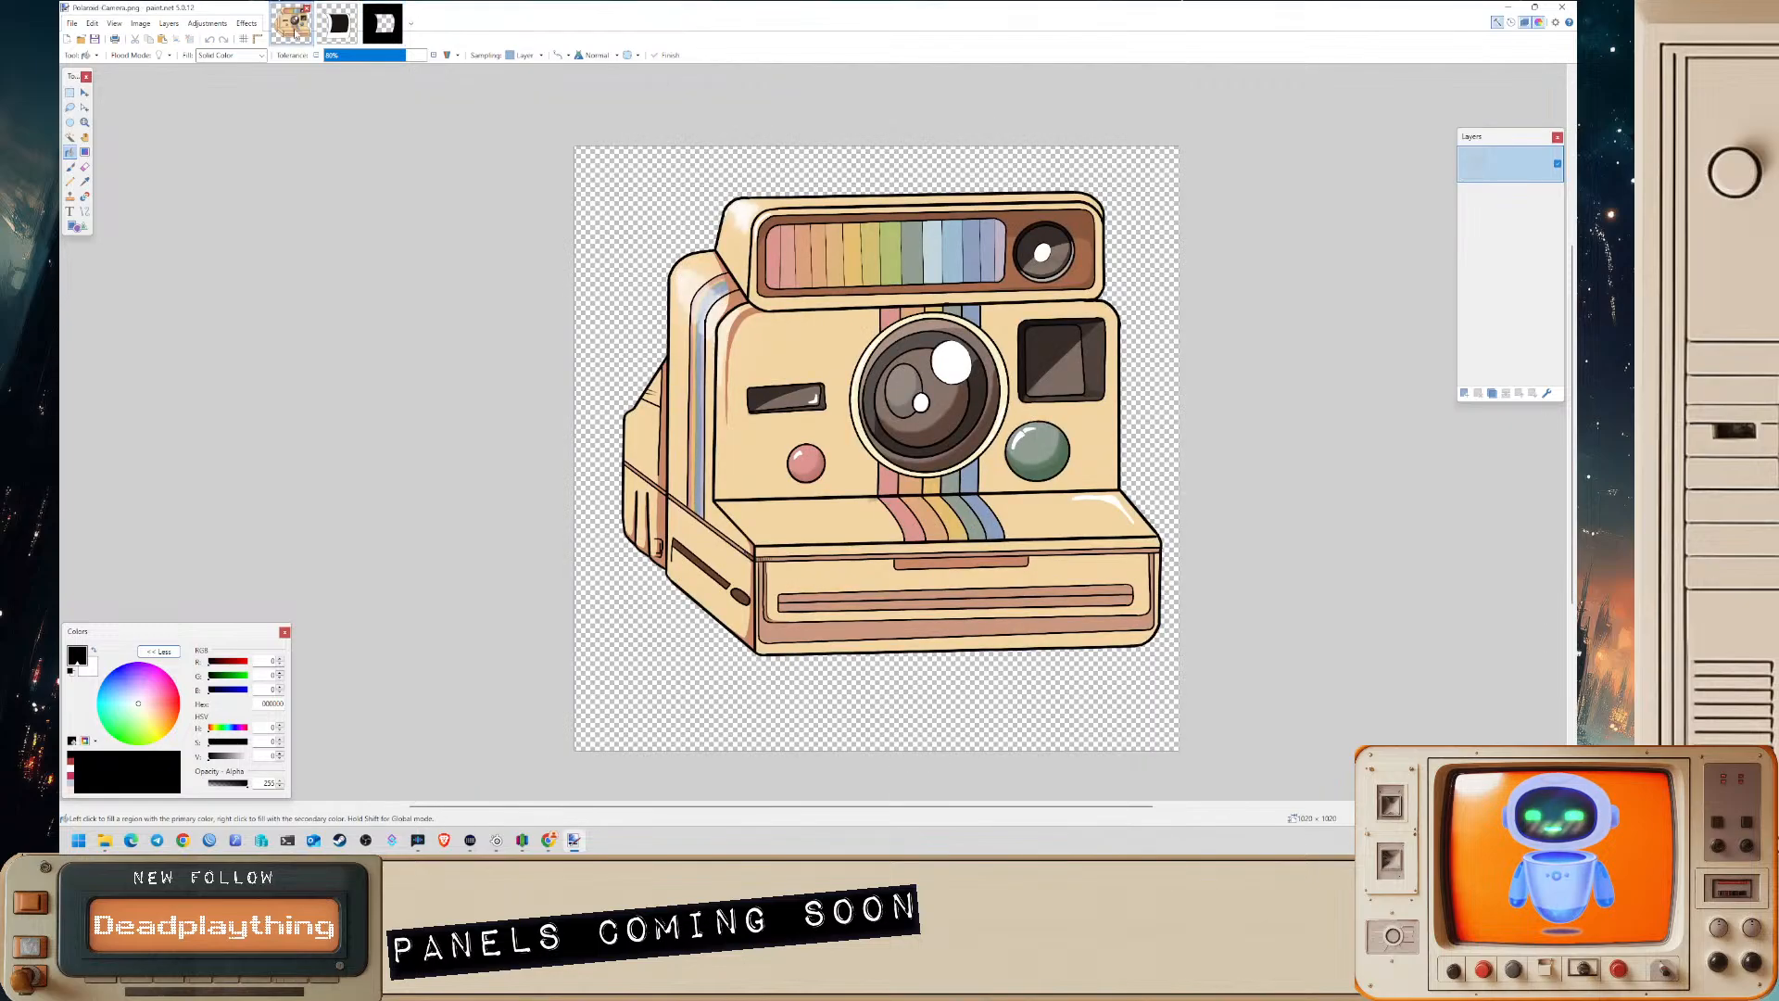
{"action": "left_click", "coordinate": [336, 26]}
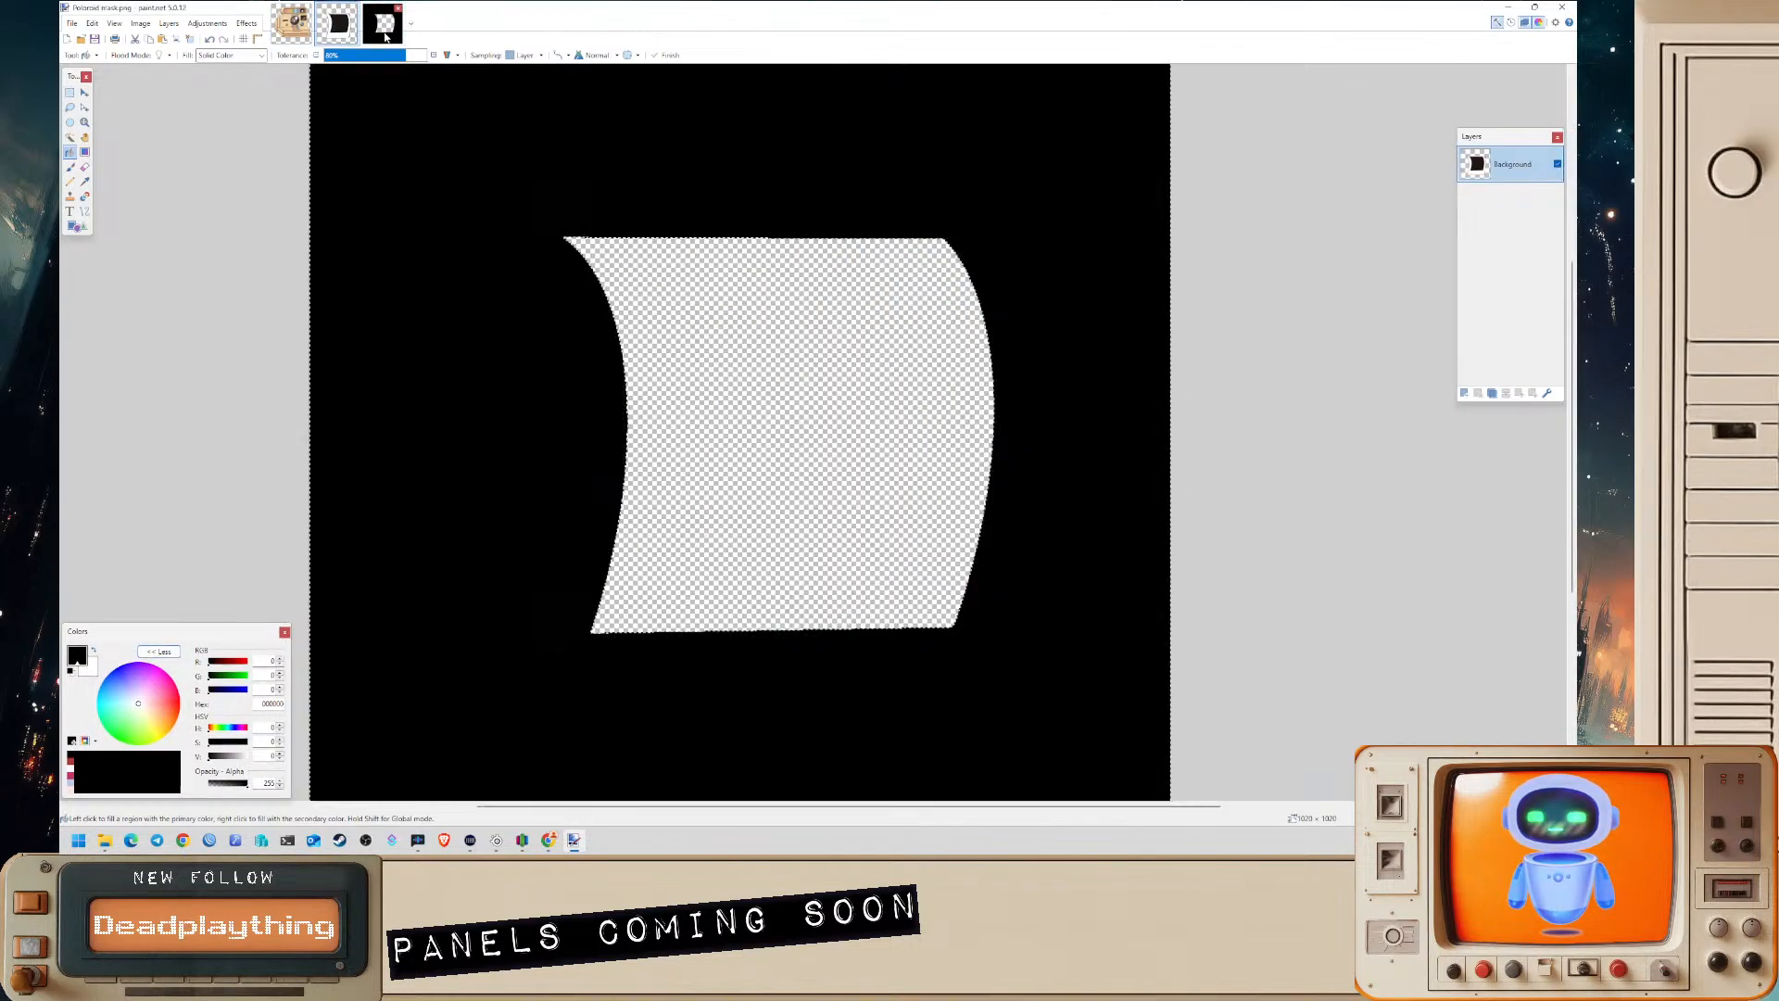
{"action": "left_click", "coordinate": [382, 39]}
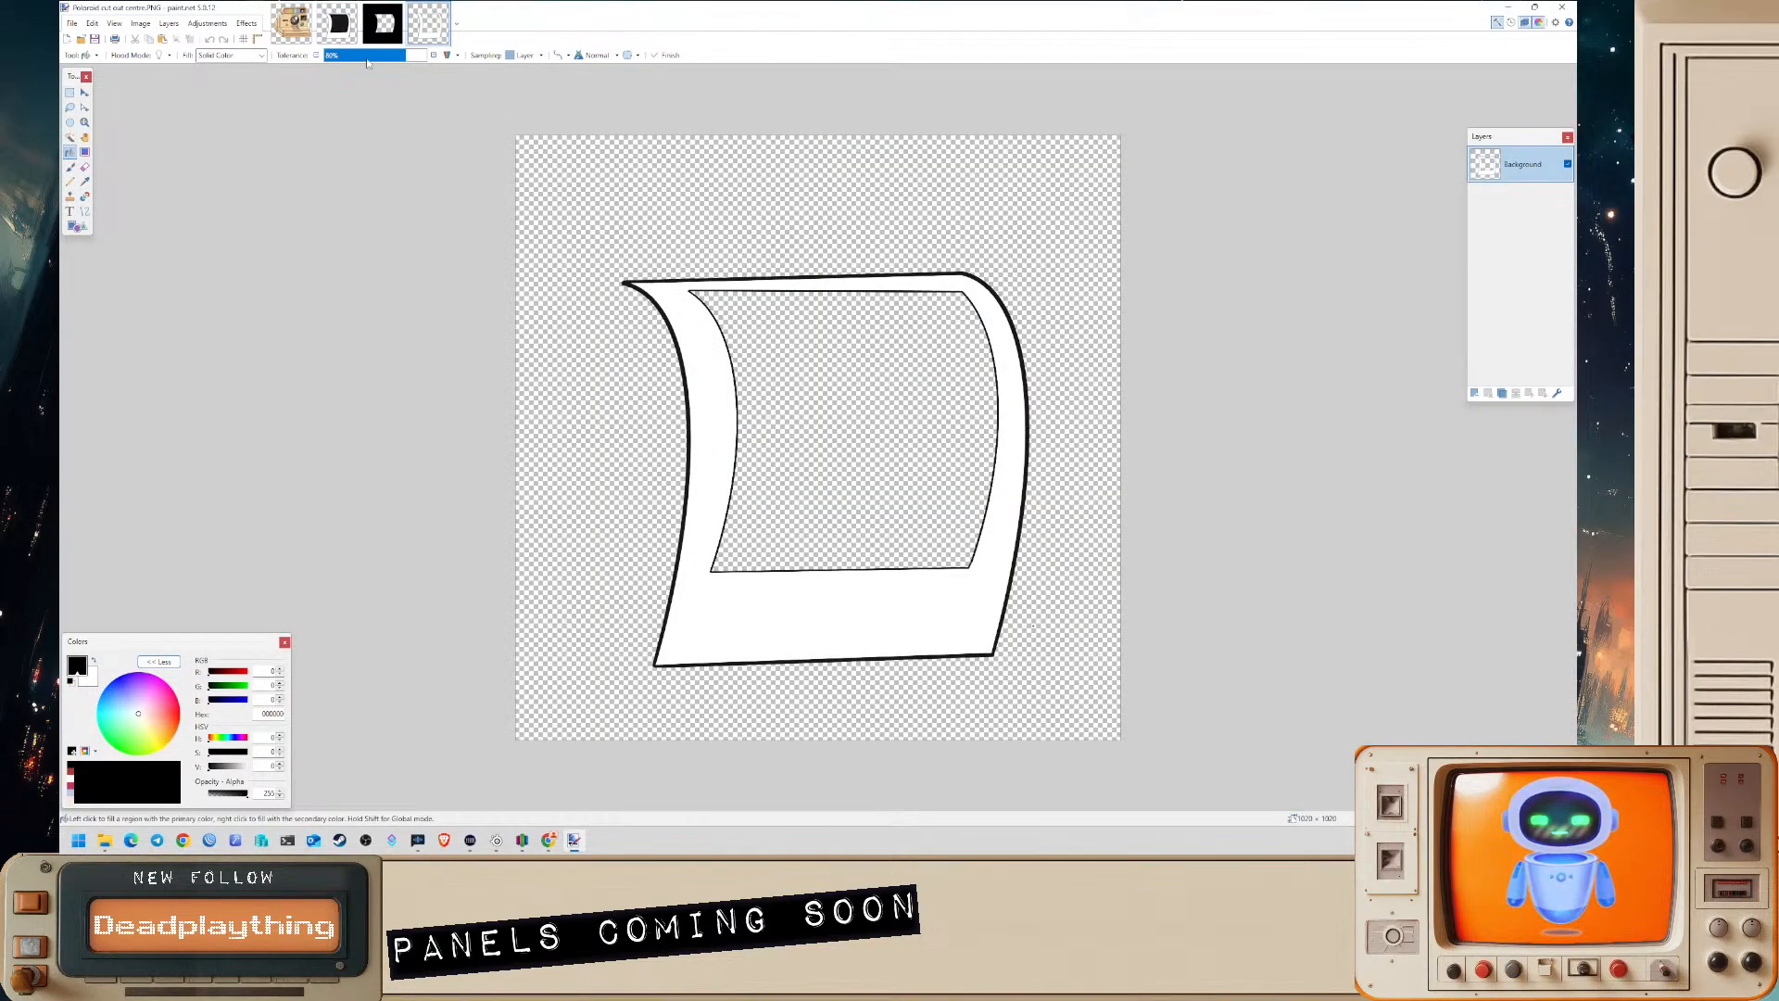
- Move the Polaroid cut-out centre image ahead of the mask in the open image order, and review the mask, black-centre and camera images
{"action": "left_click_drag", "start_coordinate": [428, 35], "coordinate": [383, 35]}
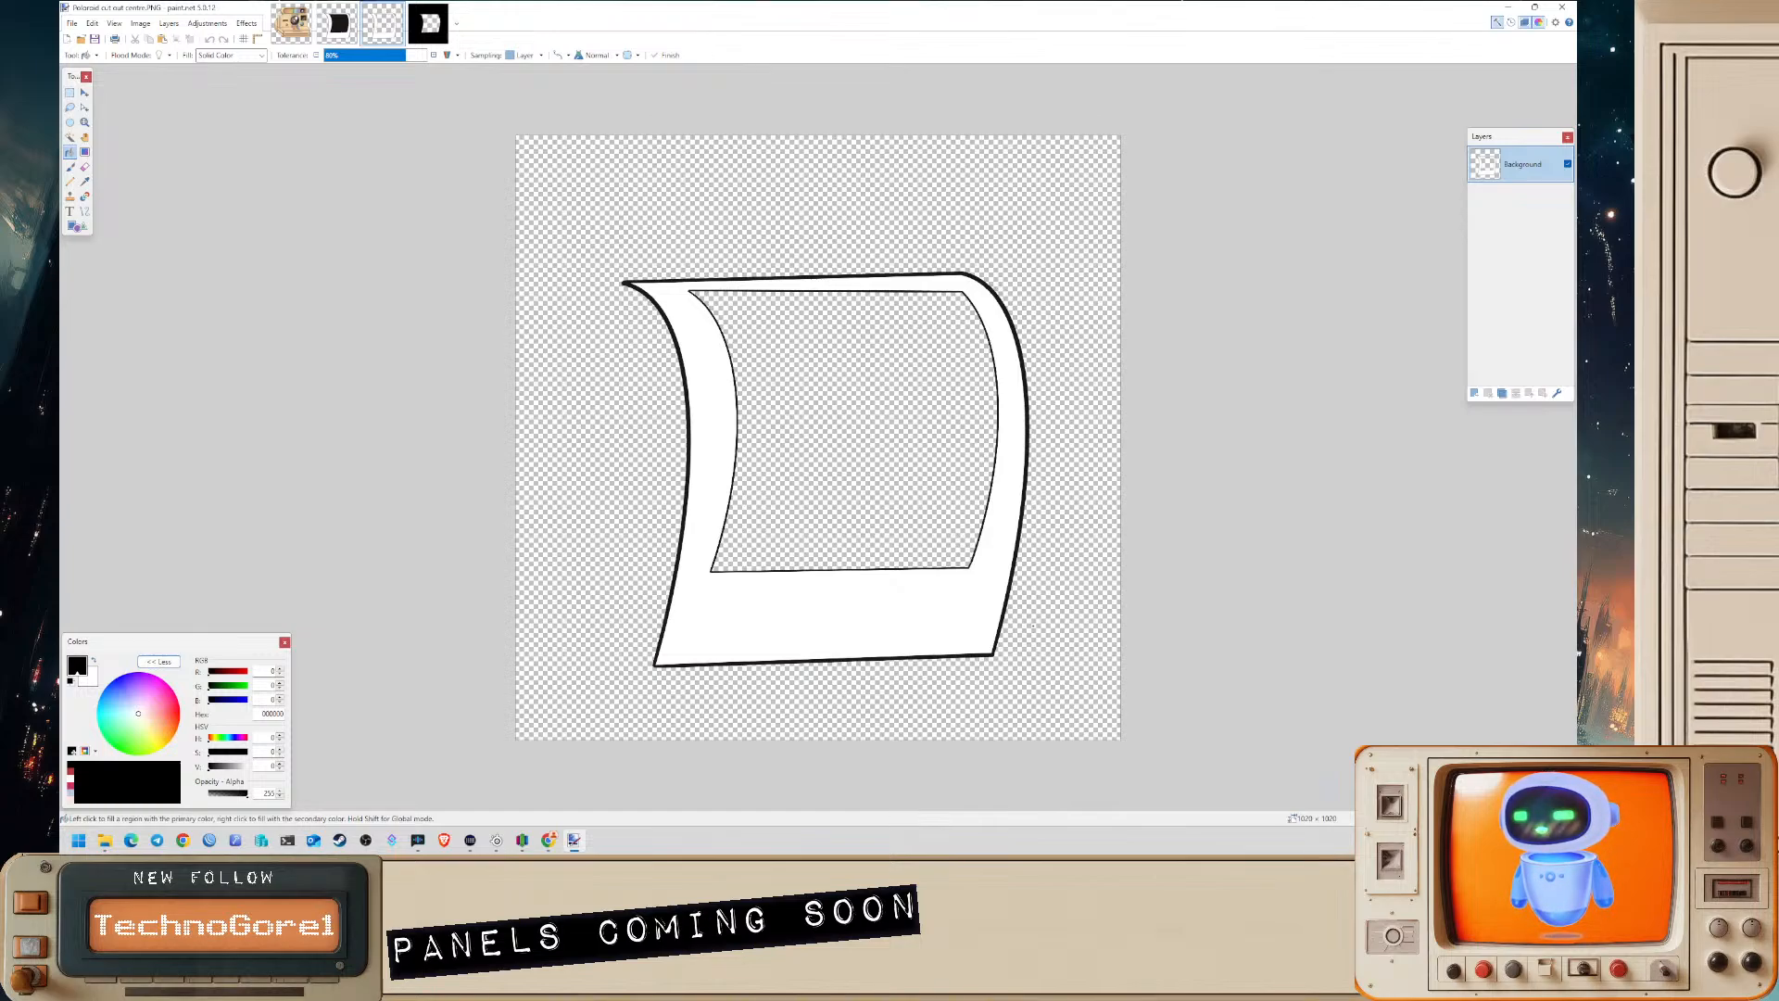
{"action": "left_click", "coordinate": [430, 23]}
{"action": "left_click", "coordinate": [339, 23]}
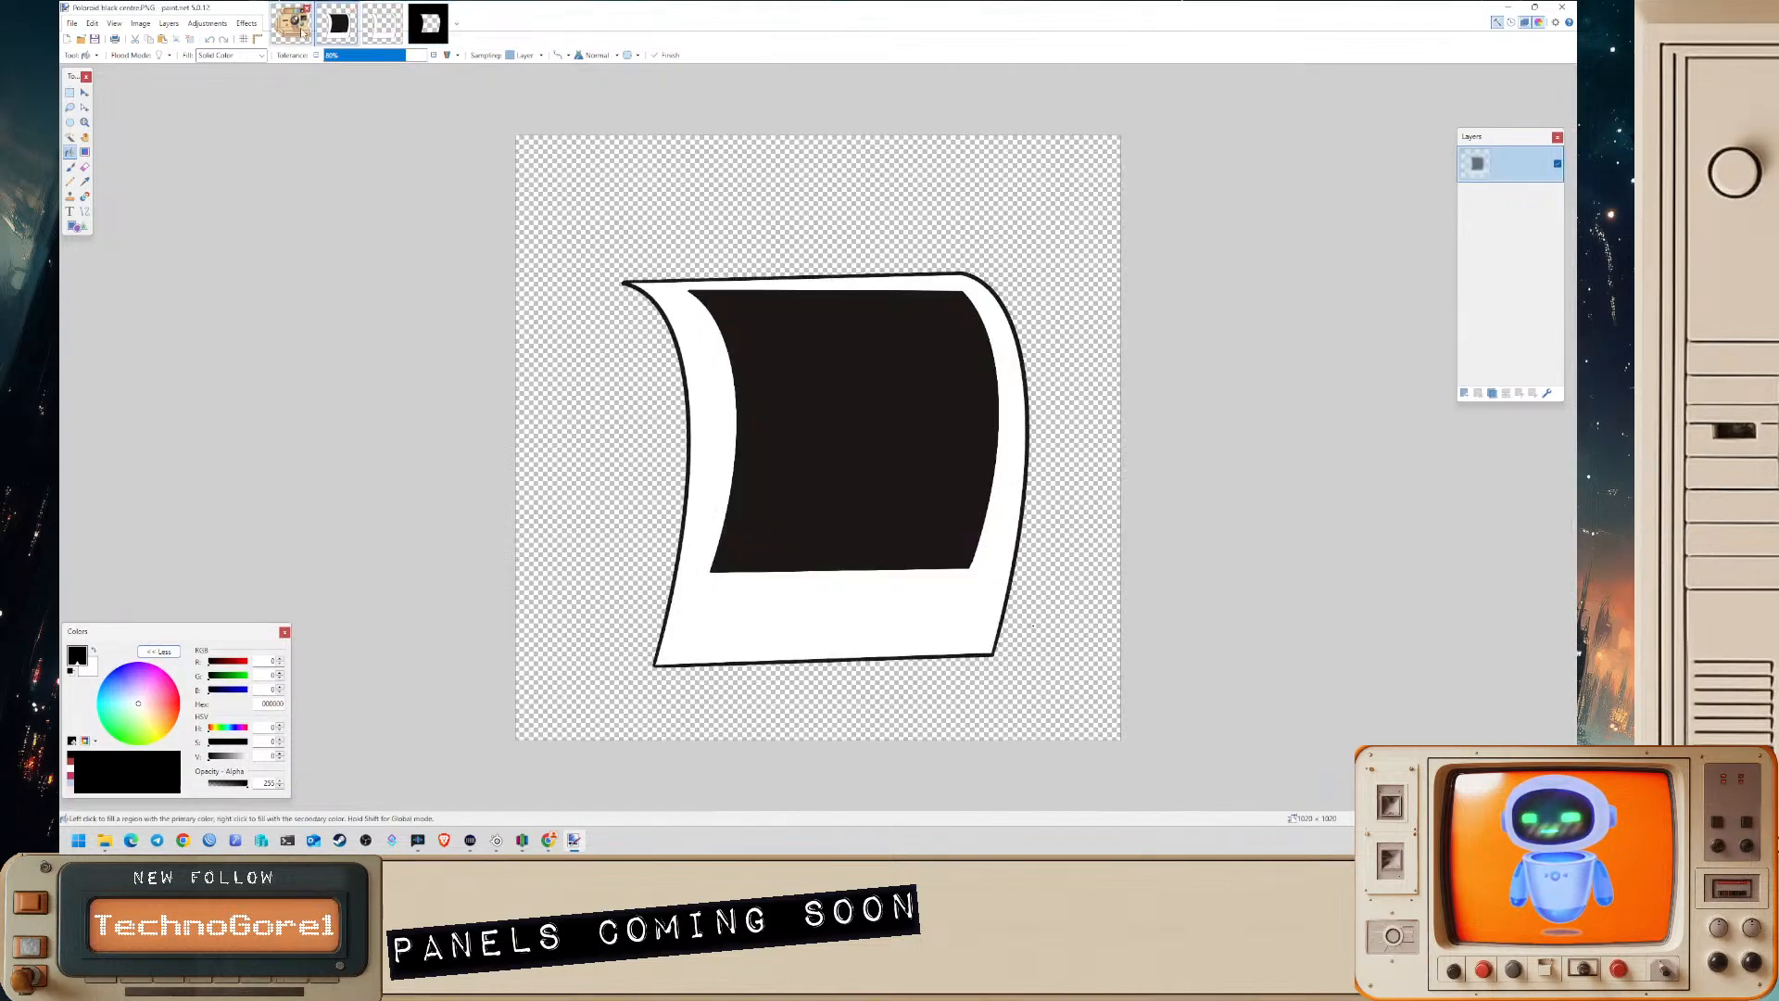
{"action": "left_click", "coordinate": [291, 23]}
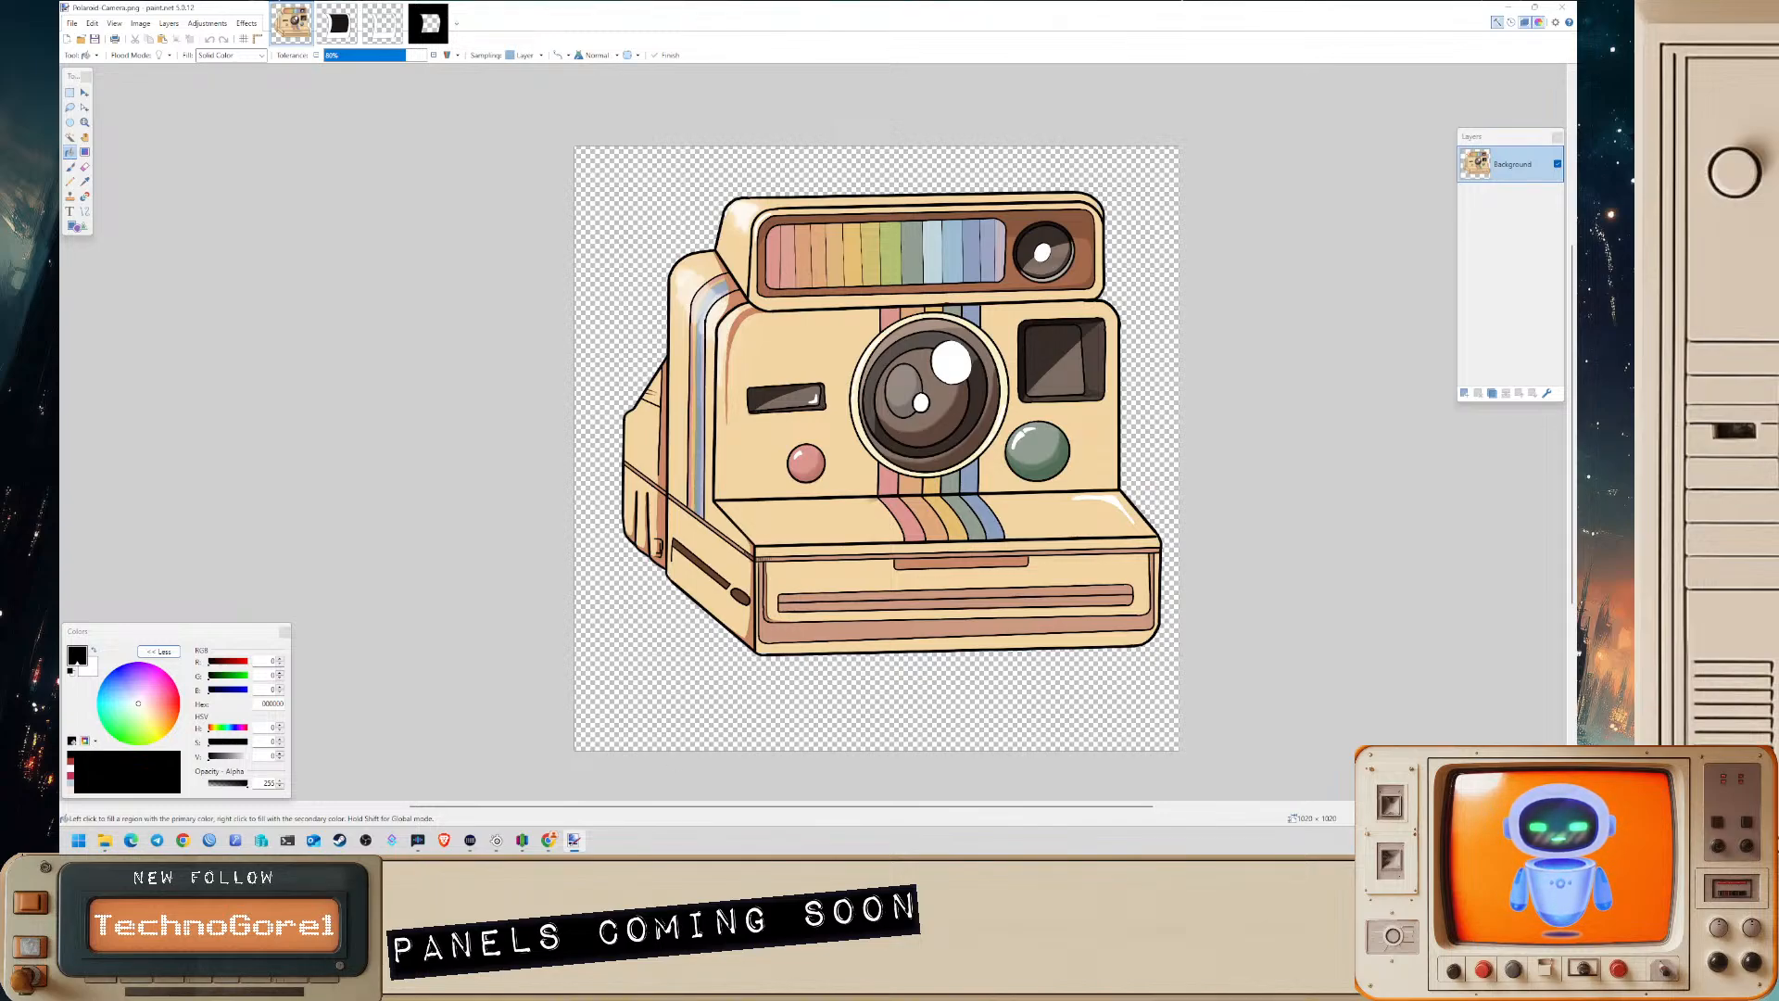
- Switch to OBS Studio, turn on Studio Mode and load the S-Testing scene into the preview
{"action": "key", "text": "alt+Tab"}
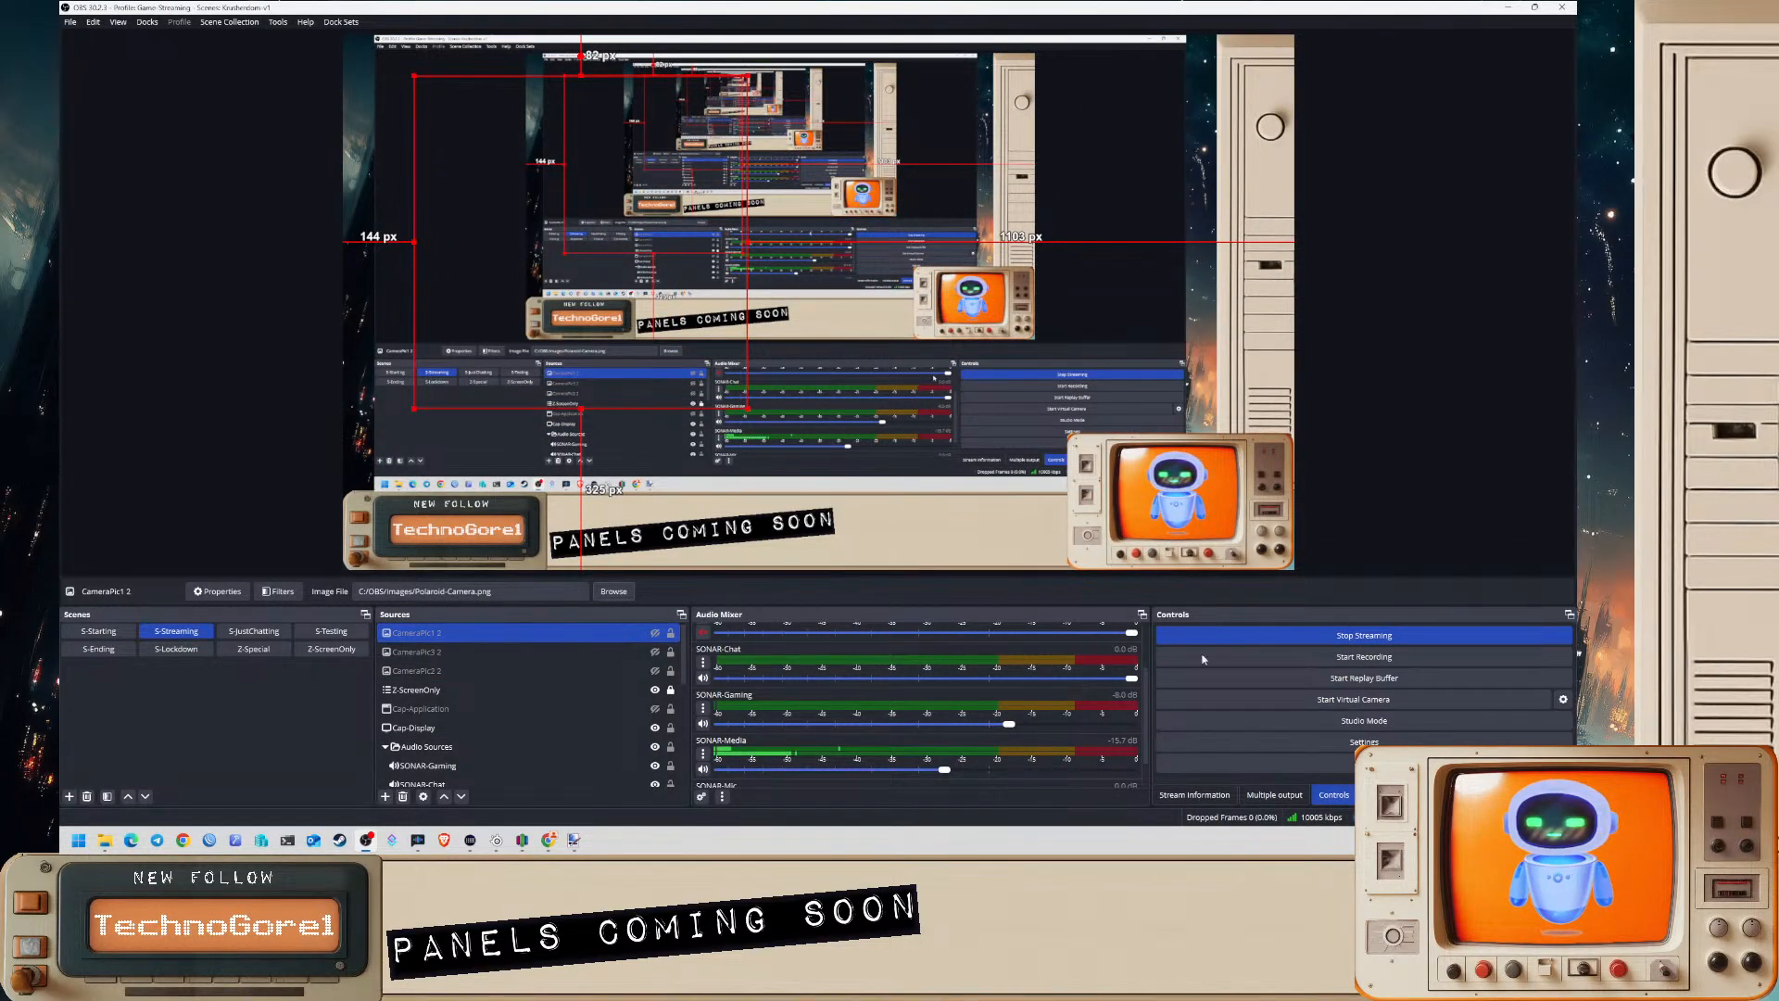
{"action": "left_click", "coordinate": [1347, 720]}
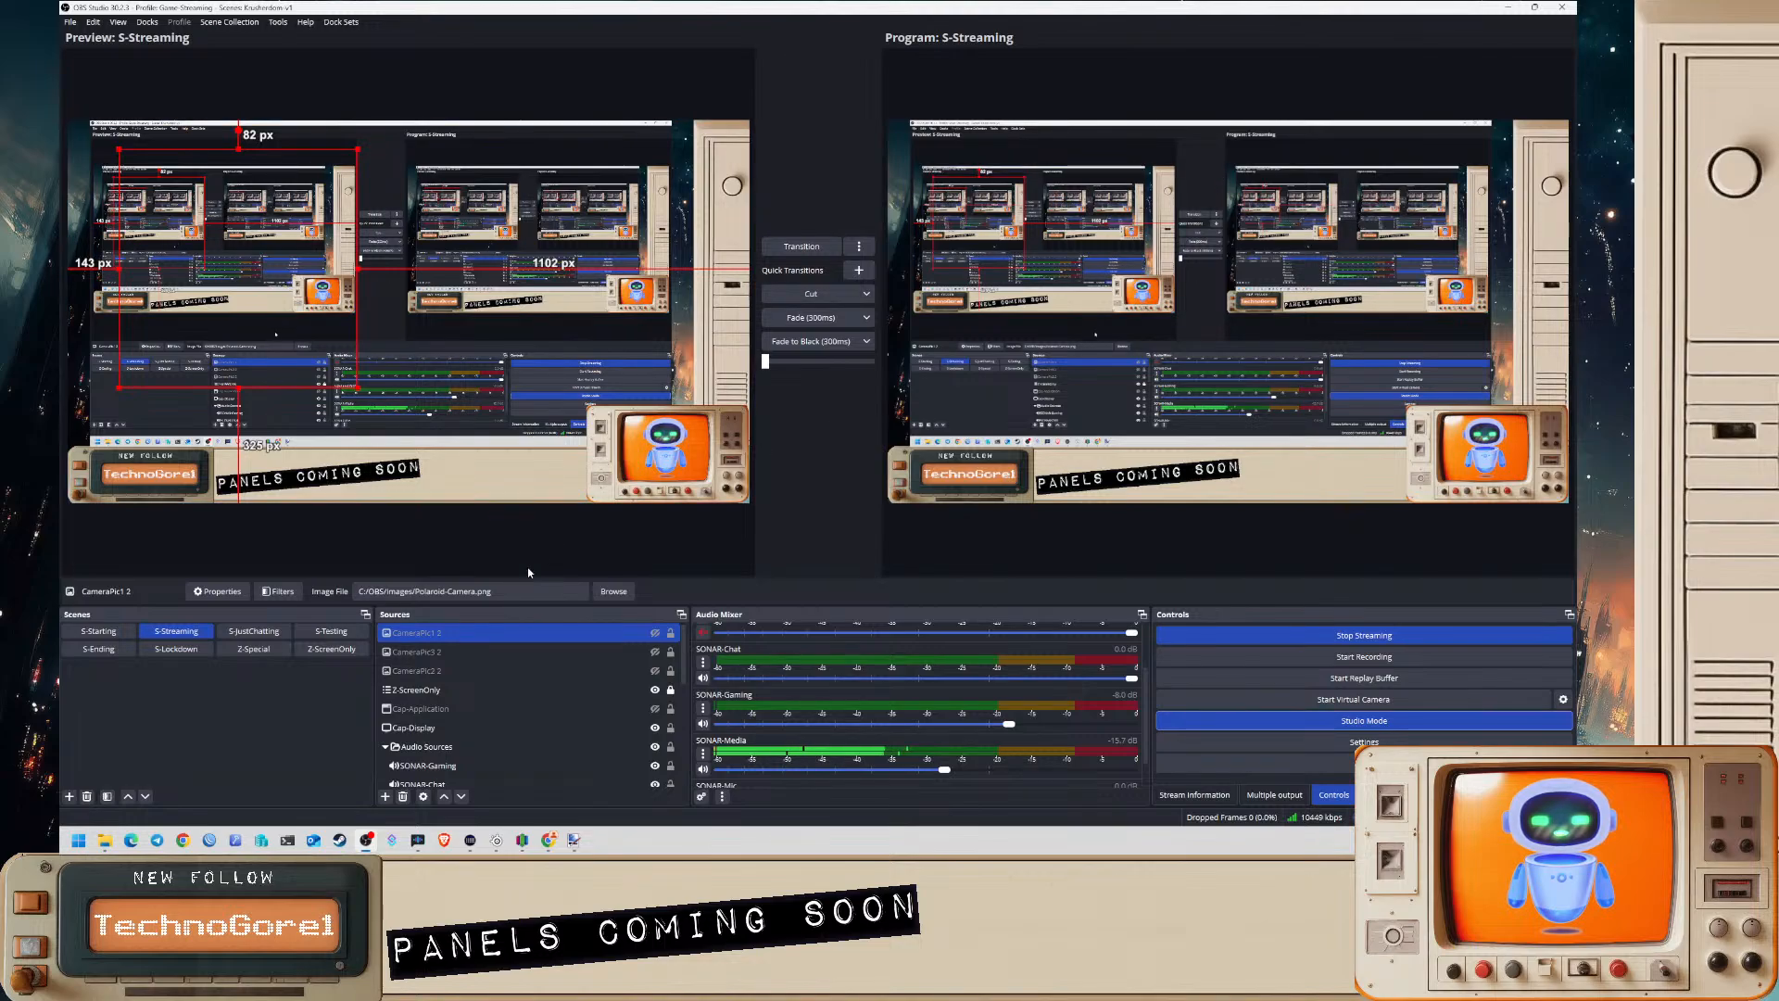
{"action": "left_click", "coordinate": [311, 647]}
{"action": "left_click", "coordinate": [331, 632]}
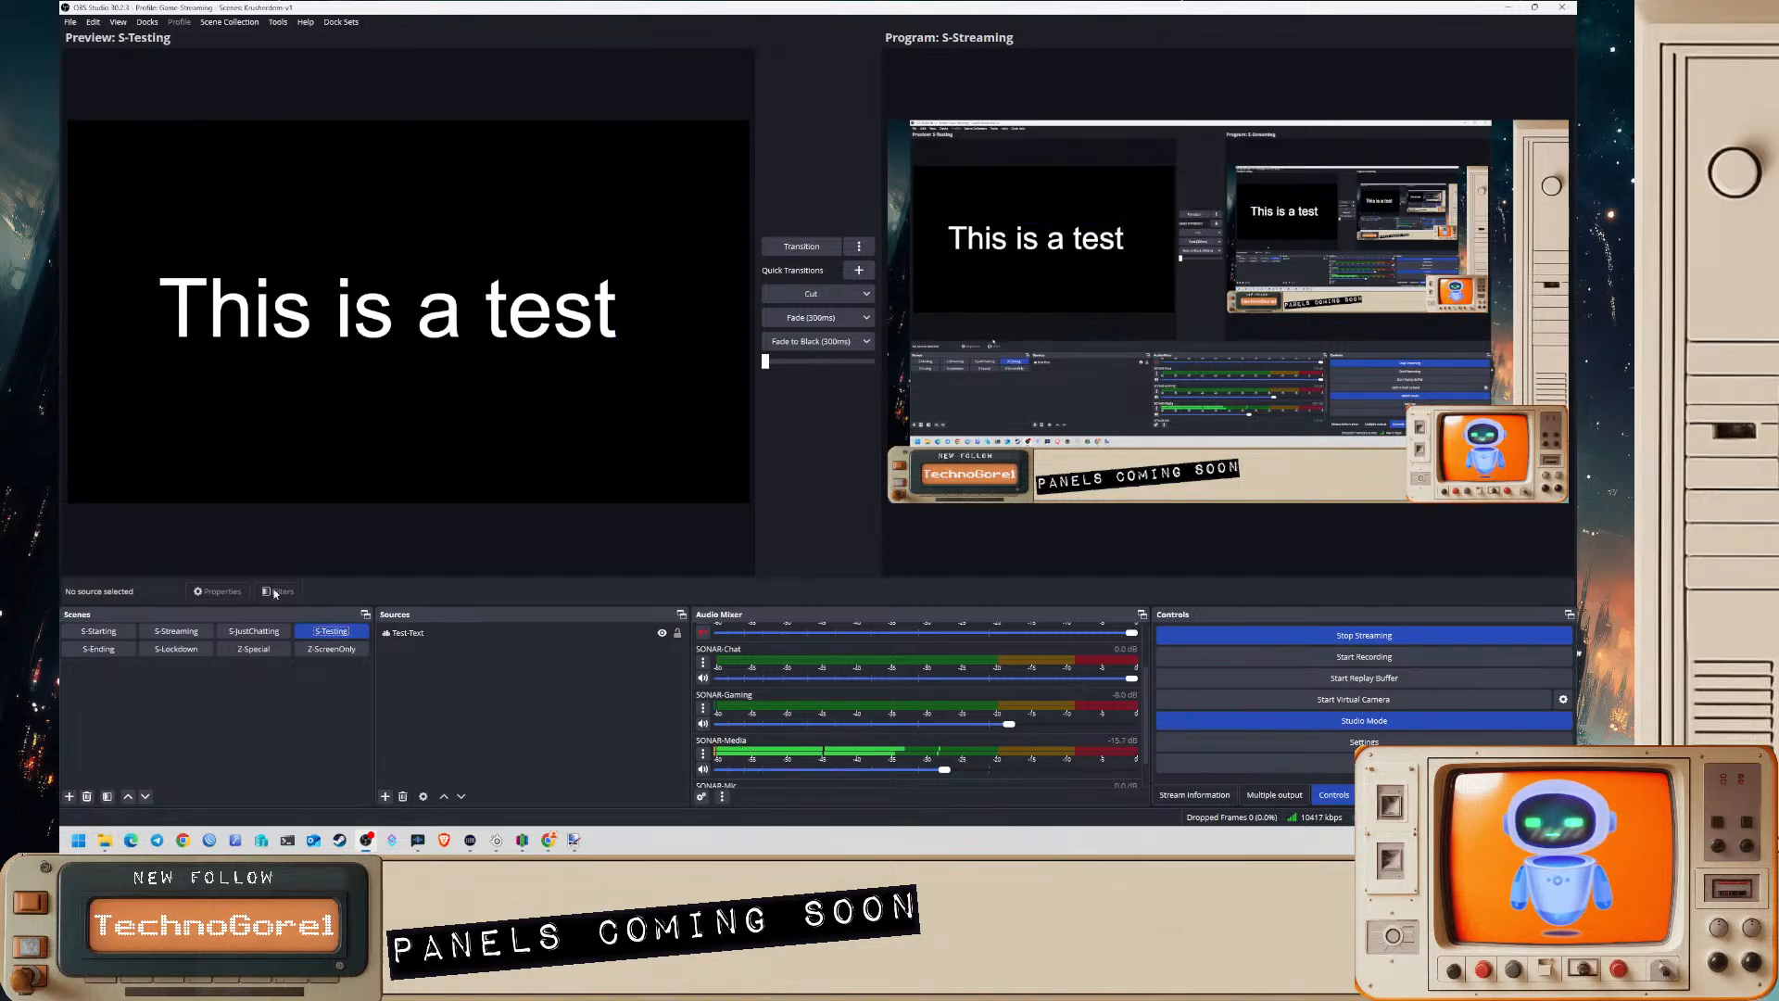
- Reposition the "This is a test" text in the preview to about 266 px from the left edge and 309 px from the top
{"action": "left_click_drag", "start_coordinate": [412, 325], "coordinate": [328, 316]}
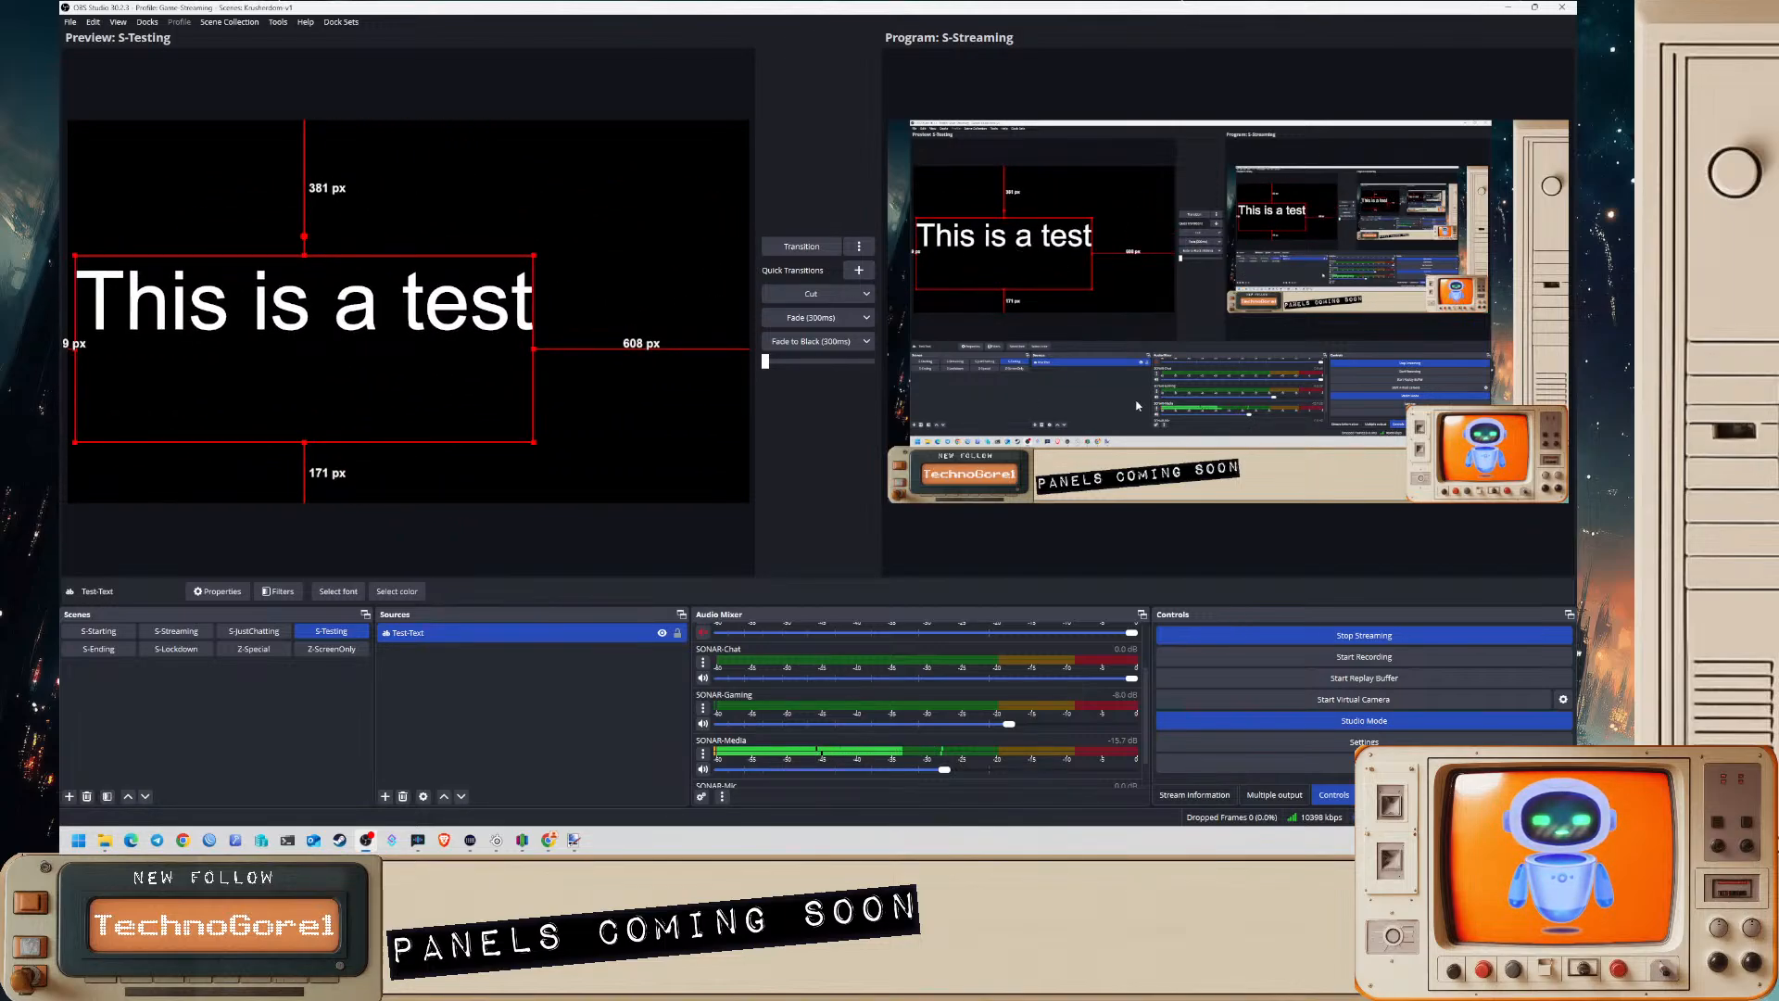
{"action": "left_click_drag", "start_coordinate": [278, 401], "coordinate": [366, 376]}
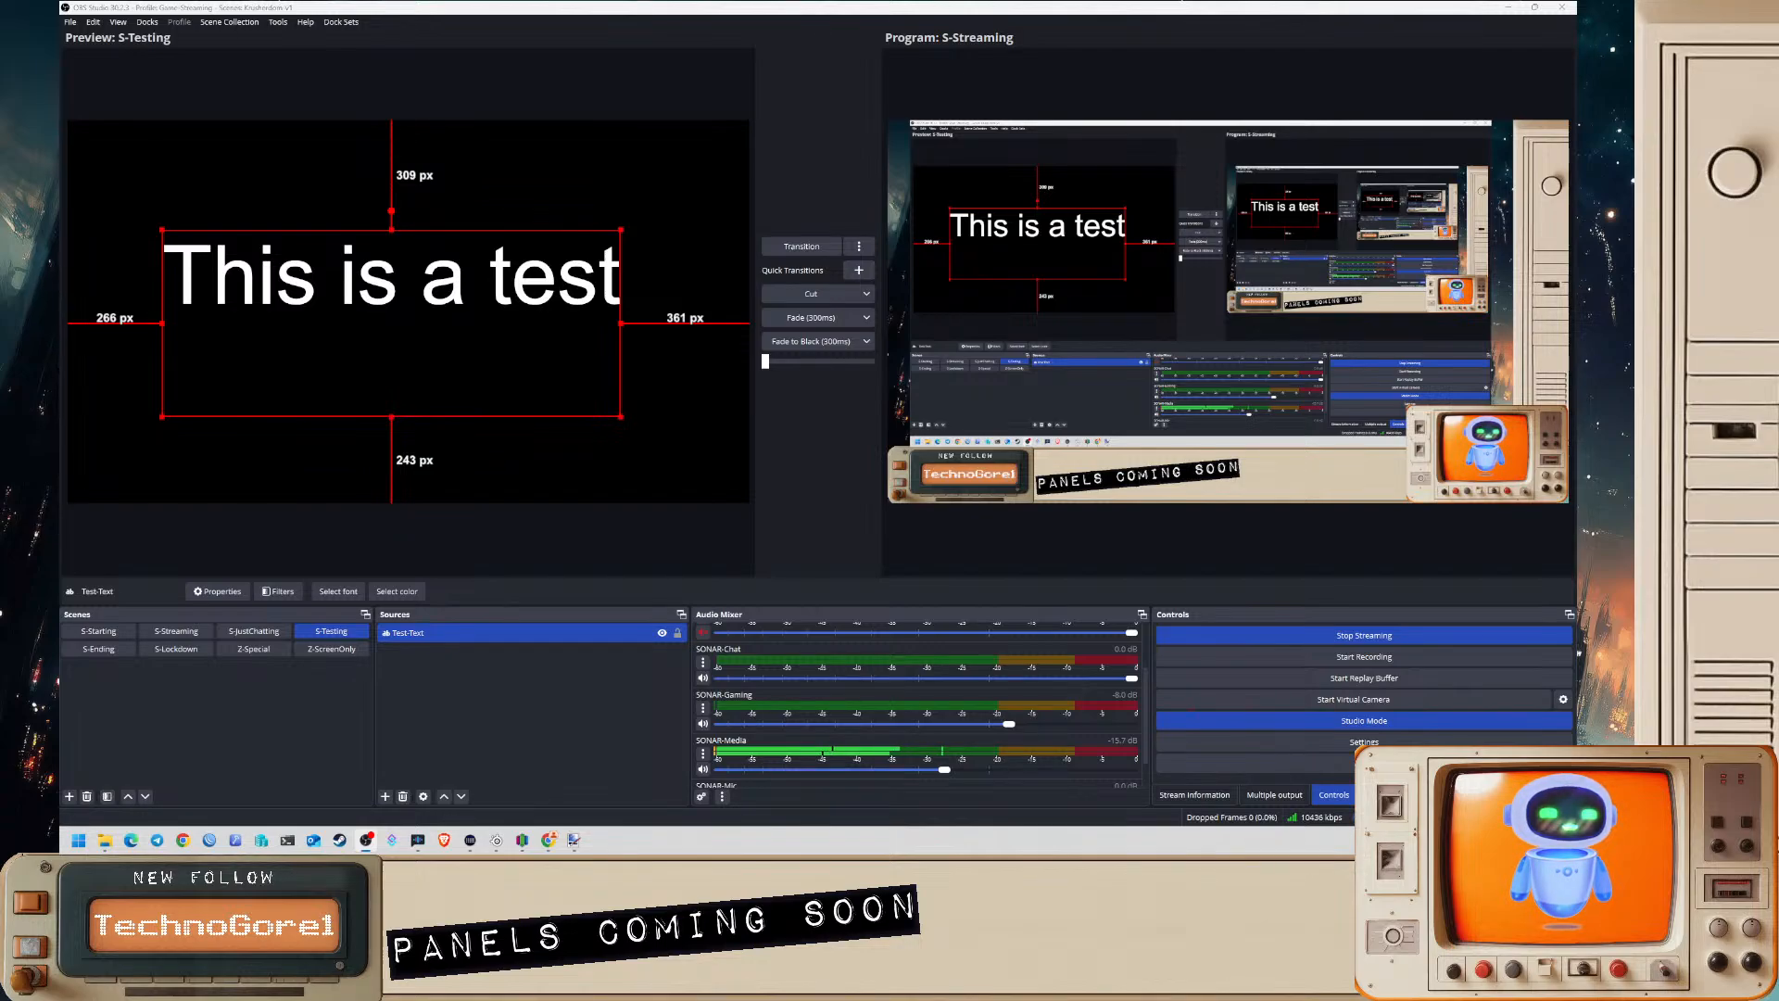
- Switch to Streamer.bot, enlarge its window, and review the Pop Viewer Count action, the commands list and the viewers list
{"action": "left_click_drag", "start_coordinate": [780, 198], "coordinate": [679, 167]}
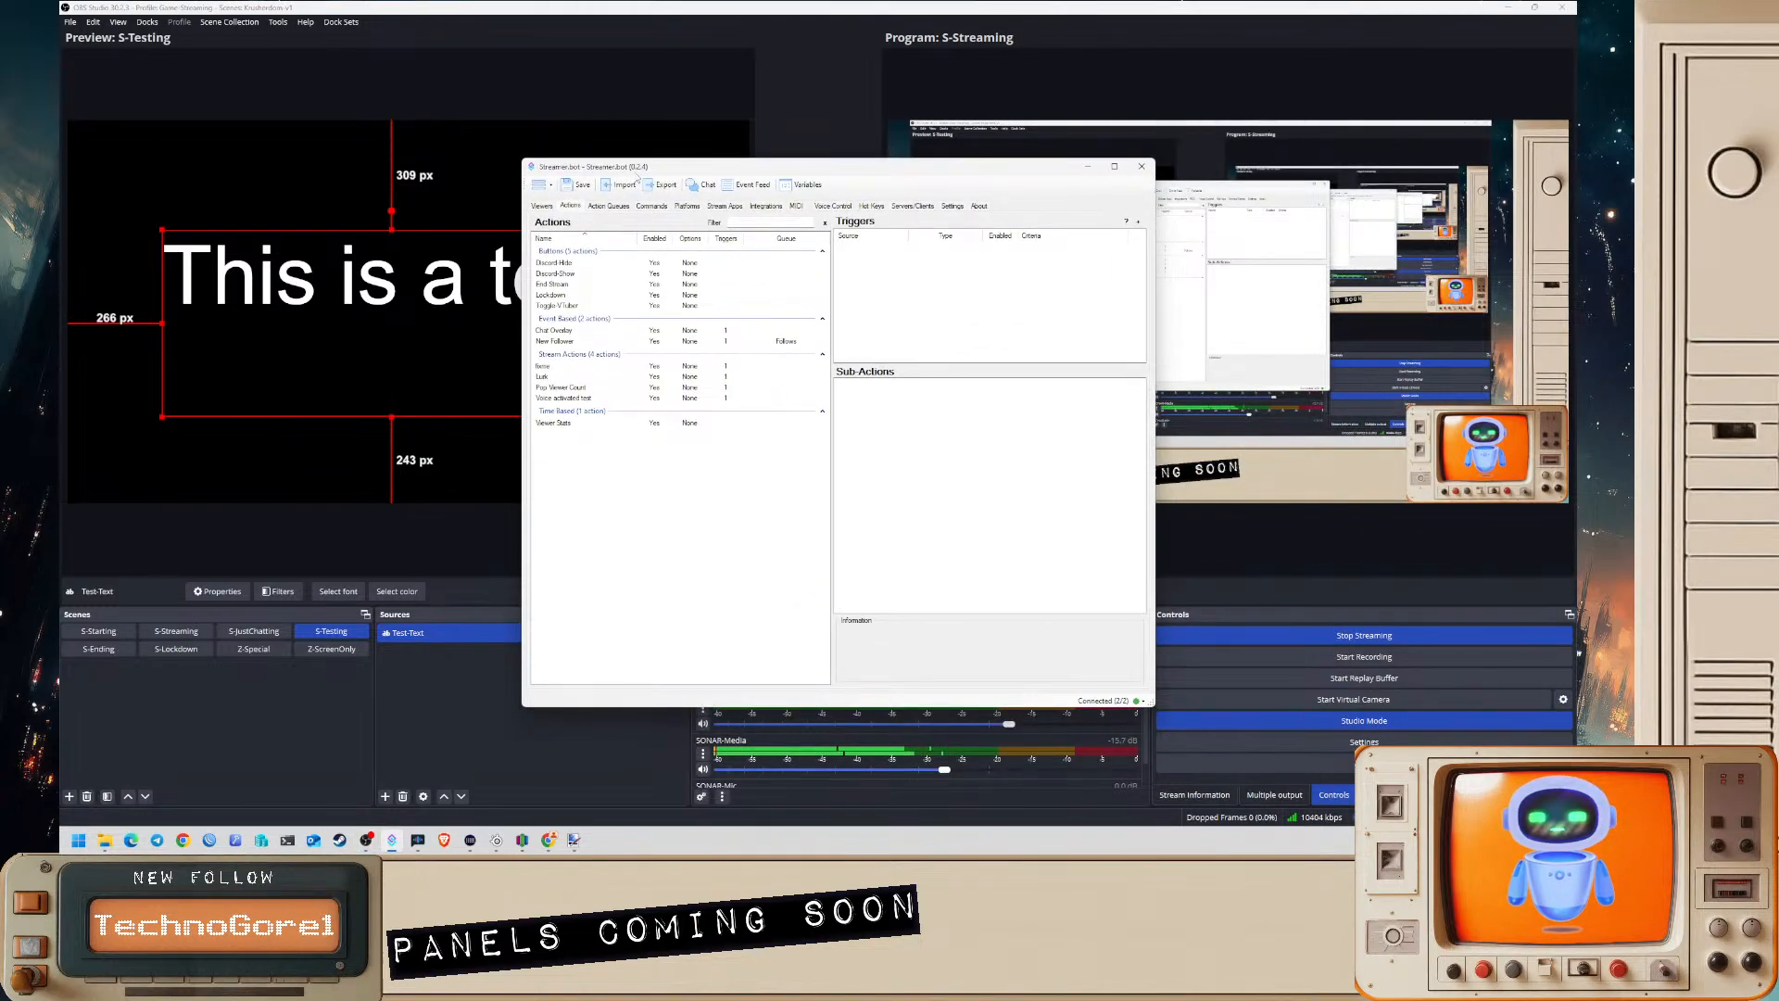
{"action": "left_click_drag", "start_coordinate": [523, 163], "coordinate": [490, 100]}
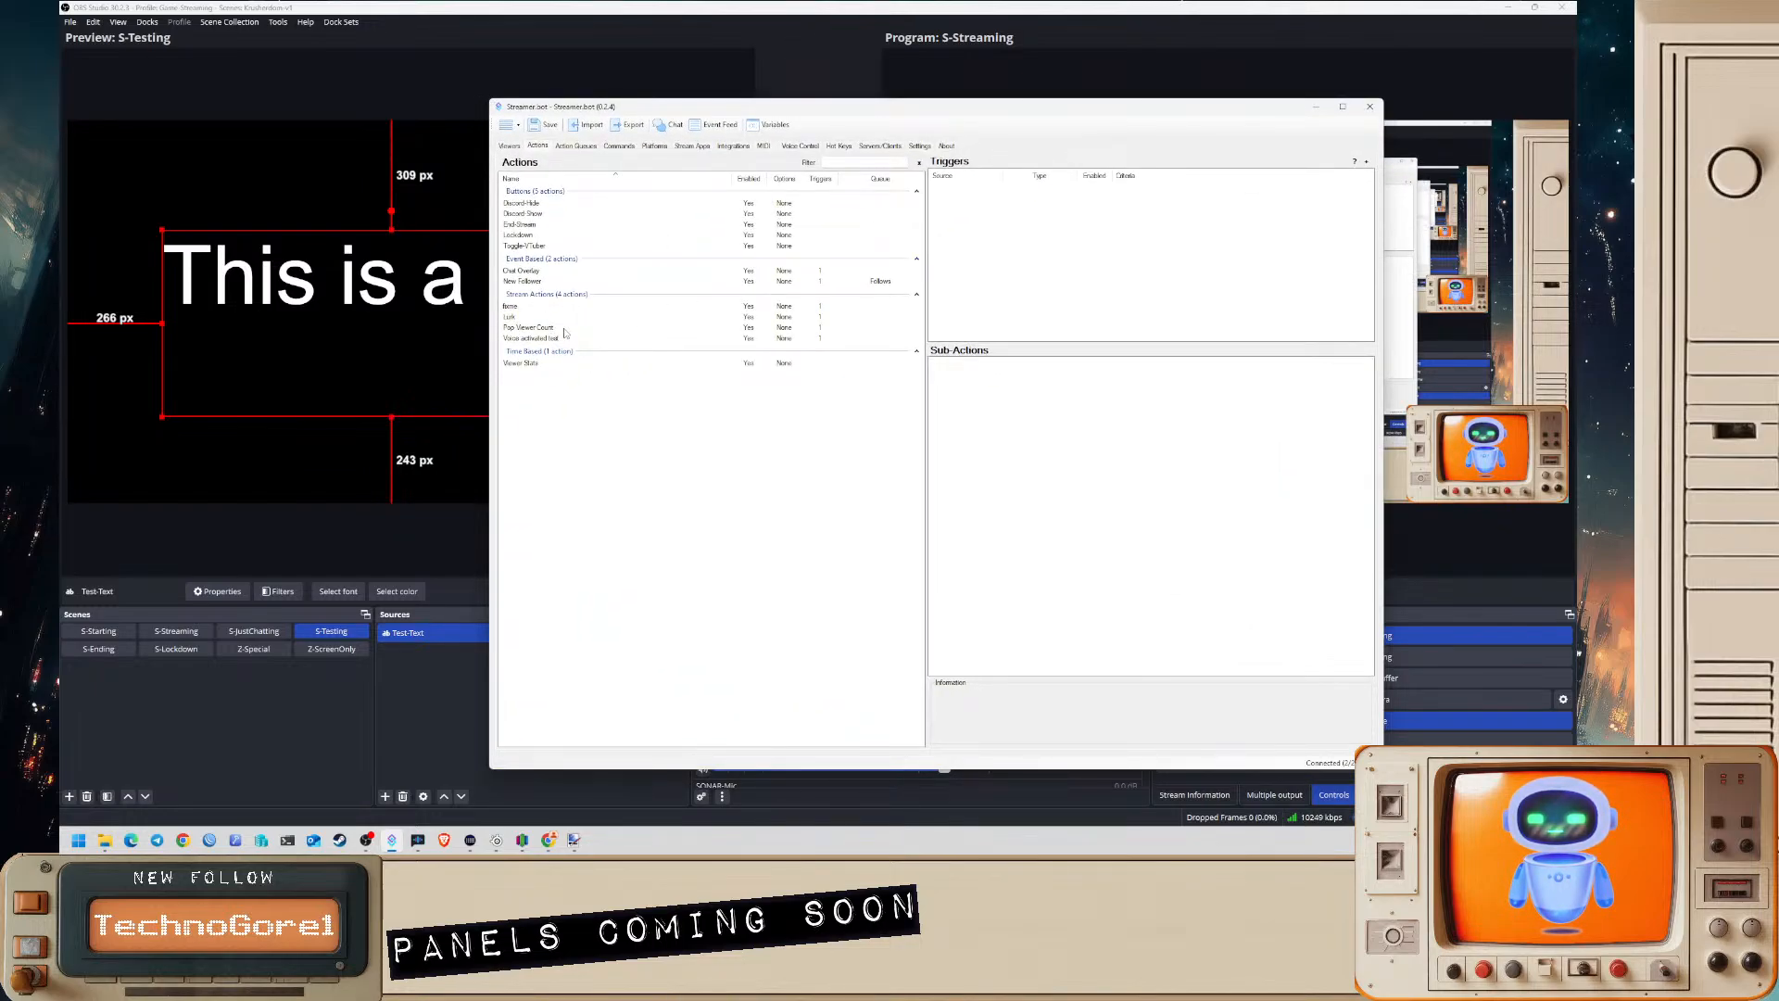
{"action": "left_click", "coordinate": [825, 327]}
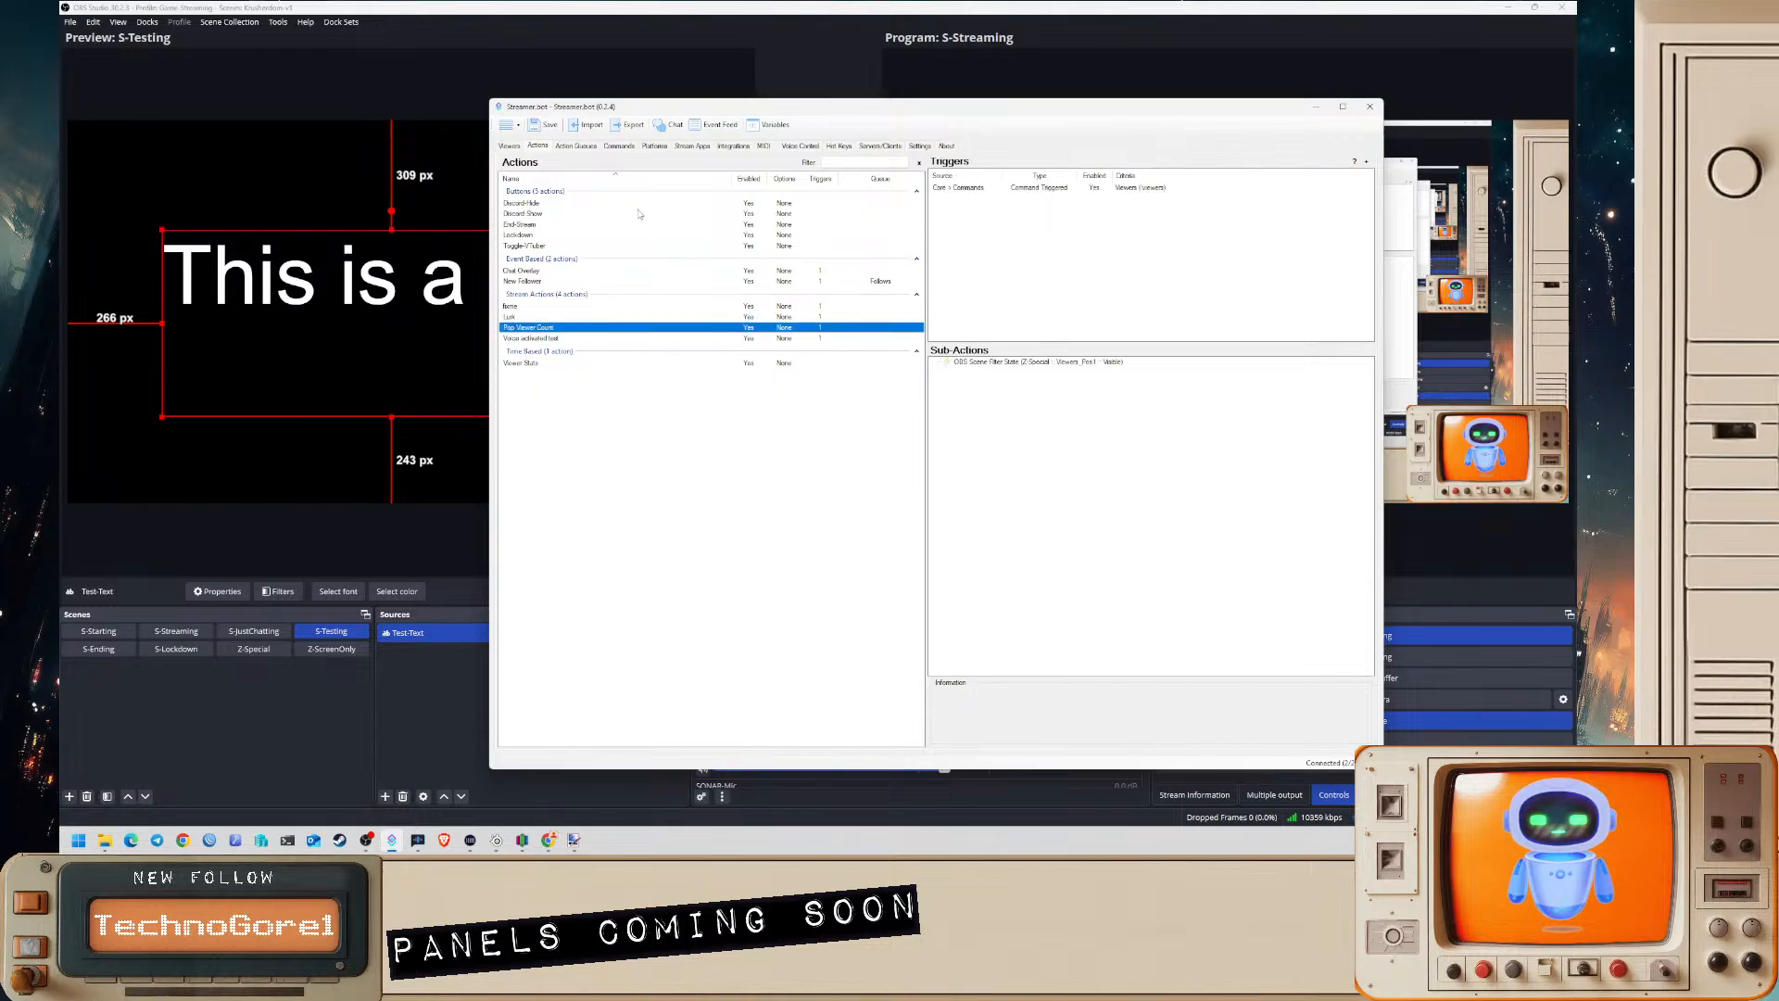
{"action": "left_click", "coordinate": [619, 146]}
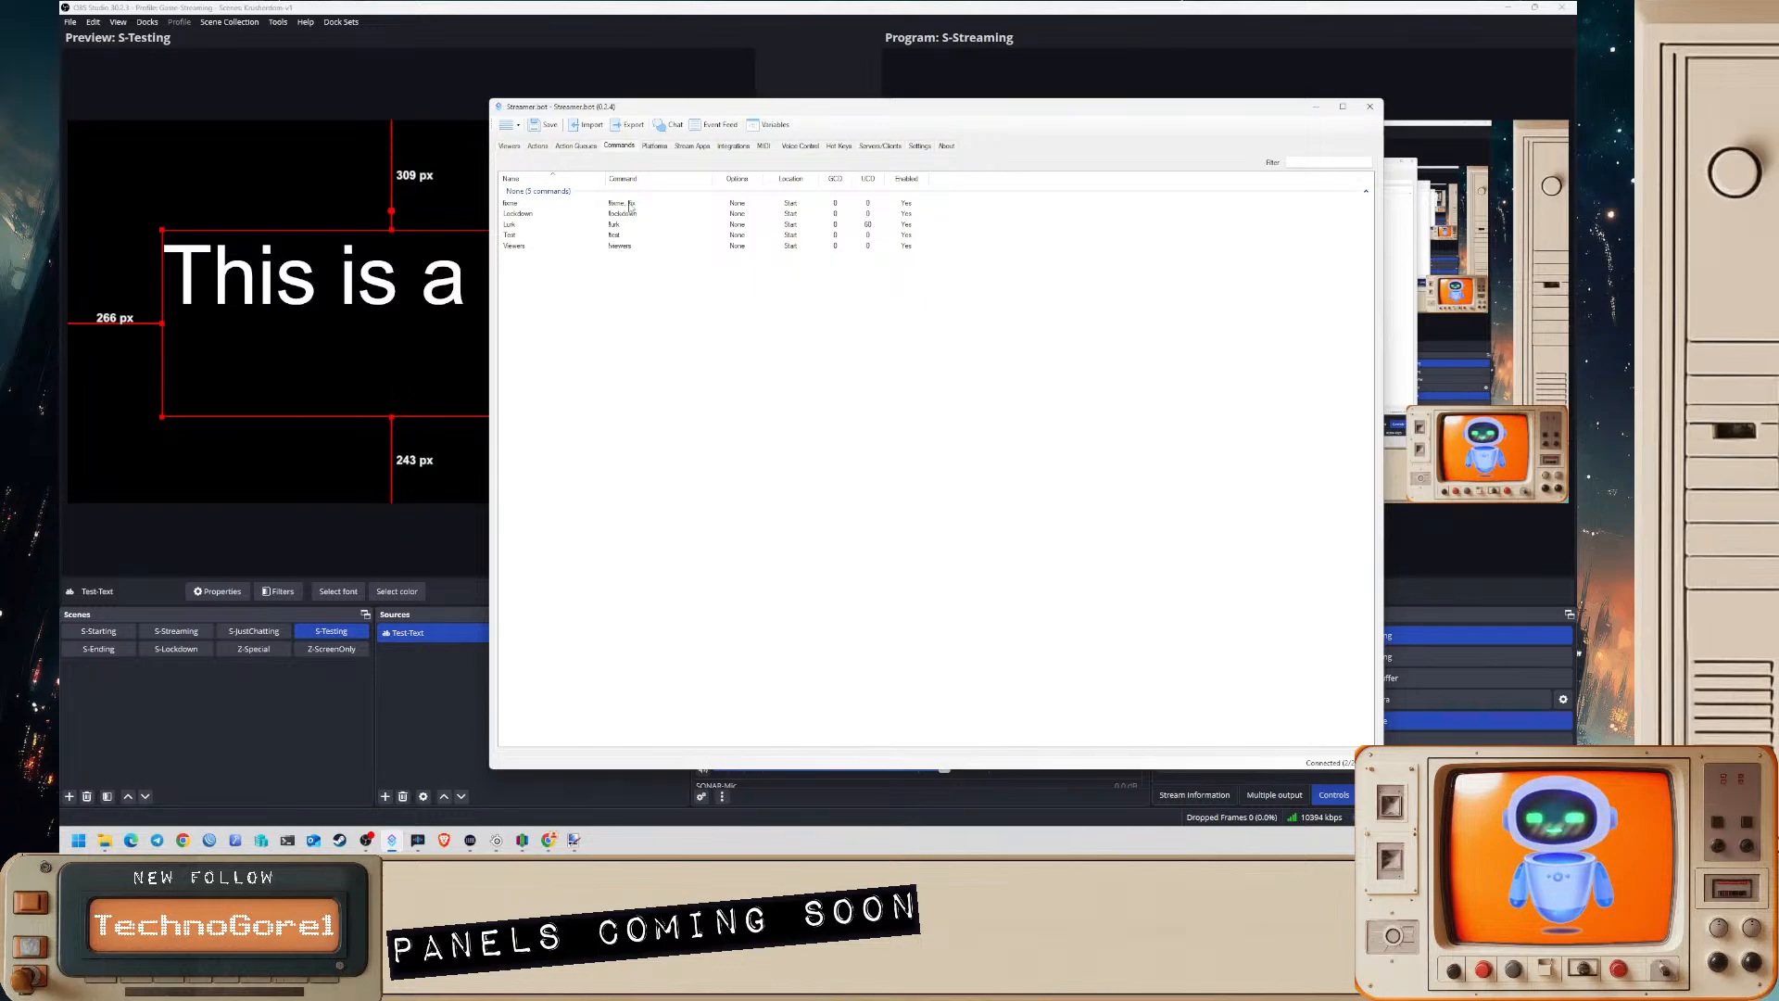
{"action": "left_click", "coordinate": [537, 146]}
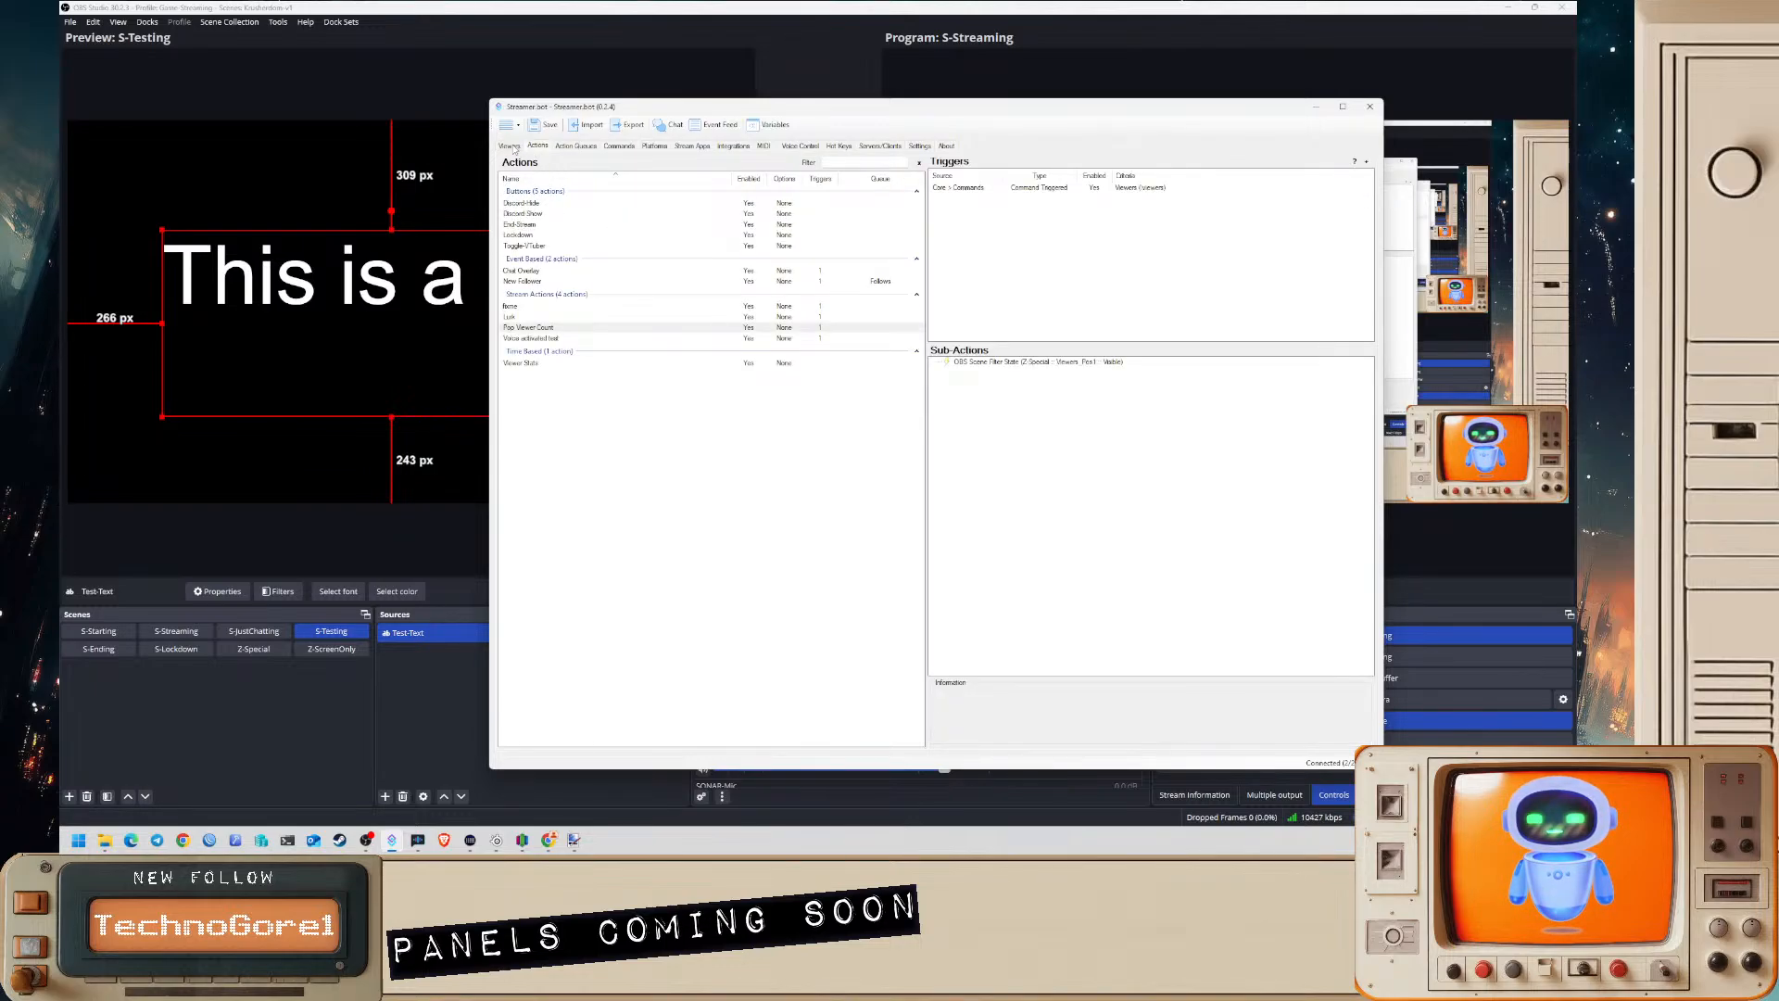
{"action": "left_click", "coordinate": [510, 146]}
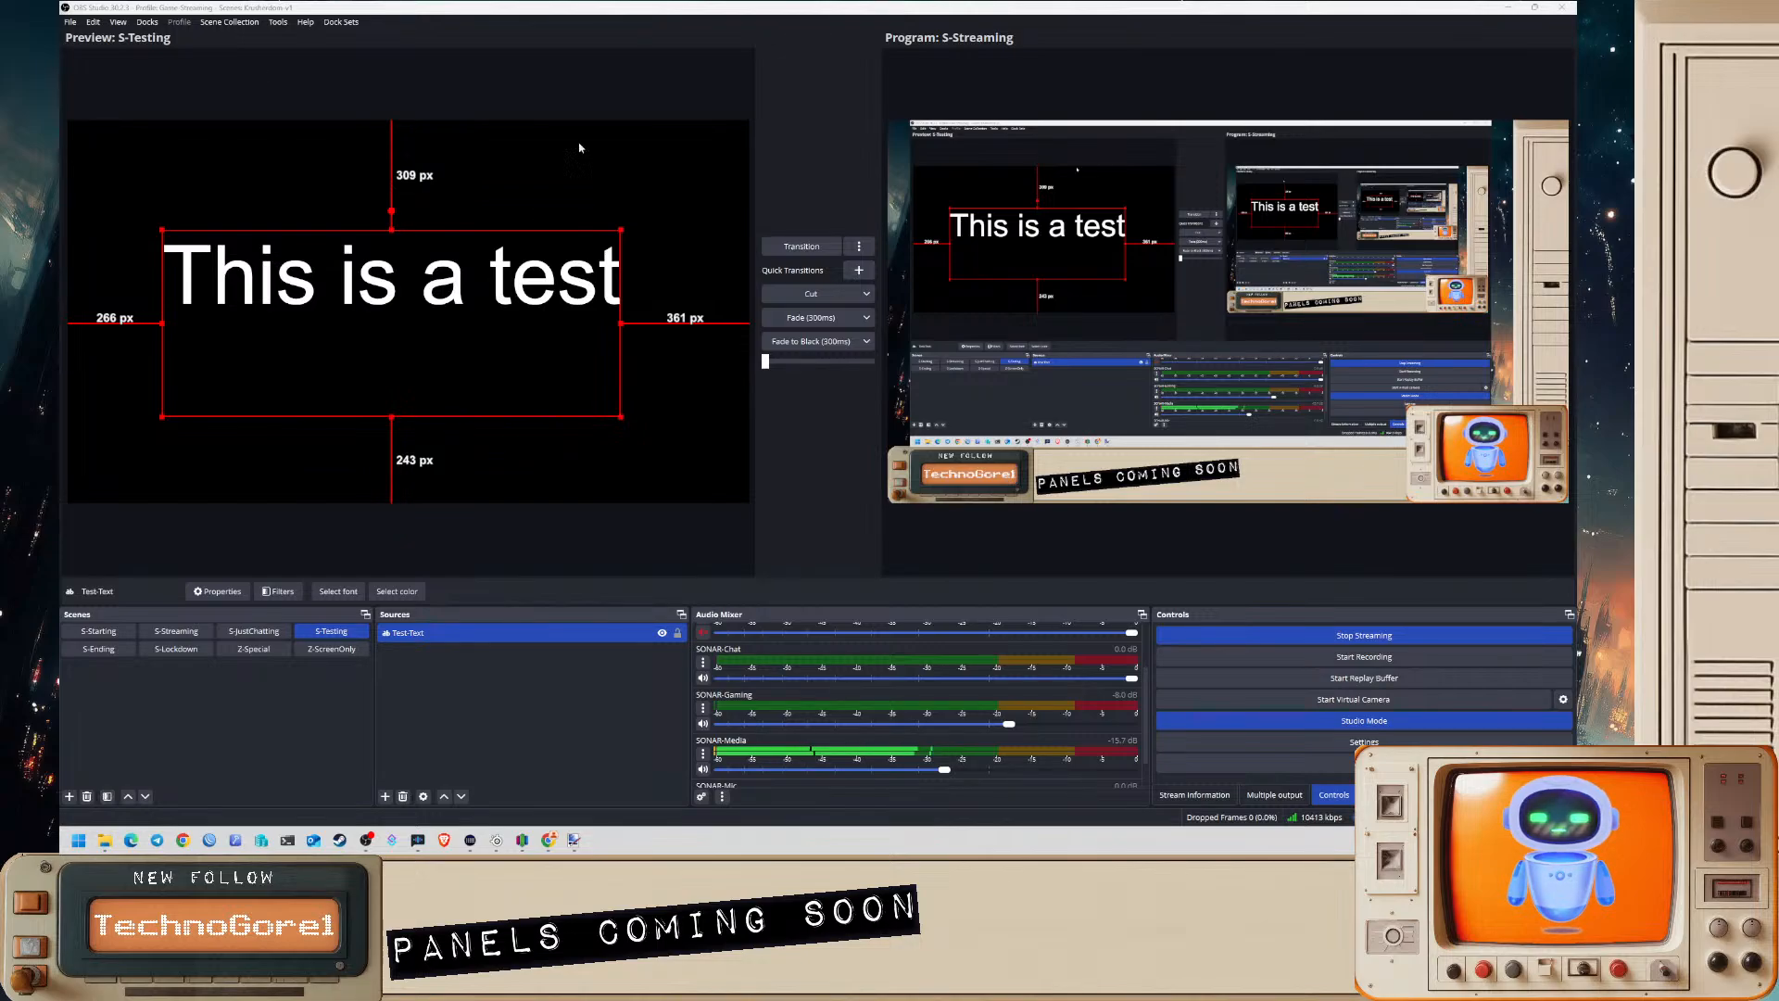
- Return the OBS Studio preview to the S-Streaming scene and turn Studio Mode off
{"action": "left_click", "coordinate": [169, 633]}
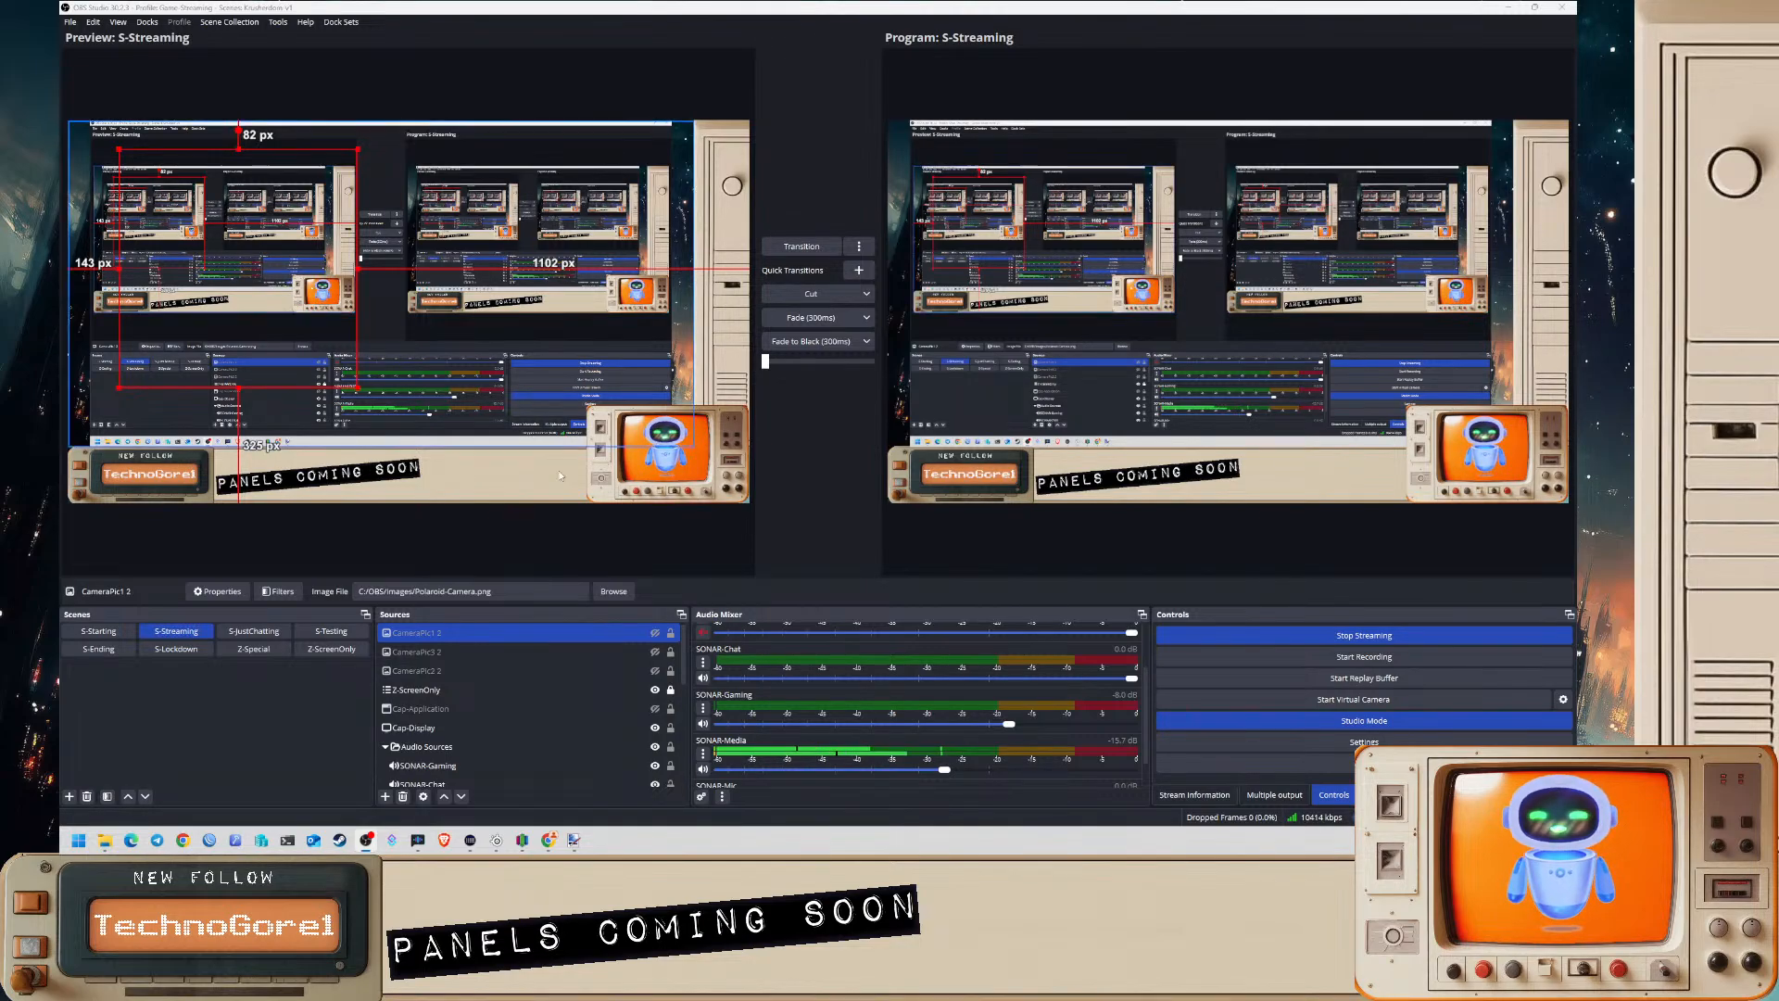
{"action": "left_click", "coordinate": [309, 714]}
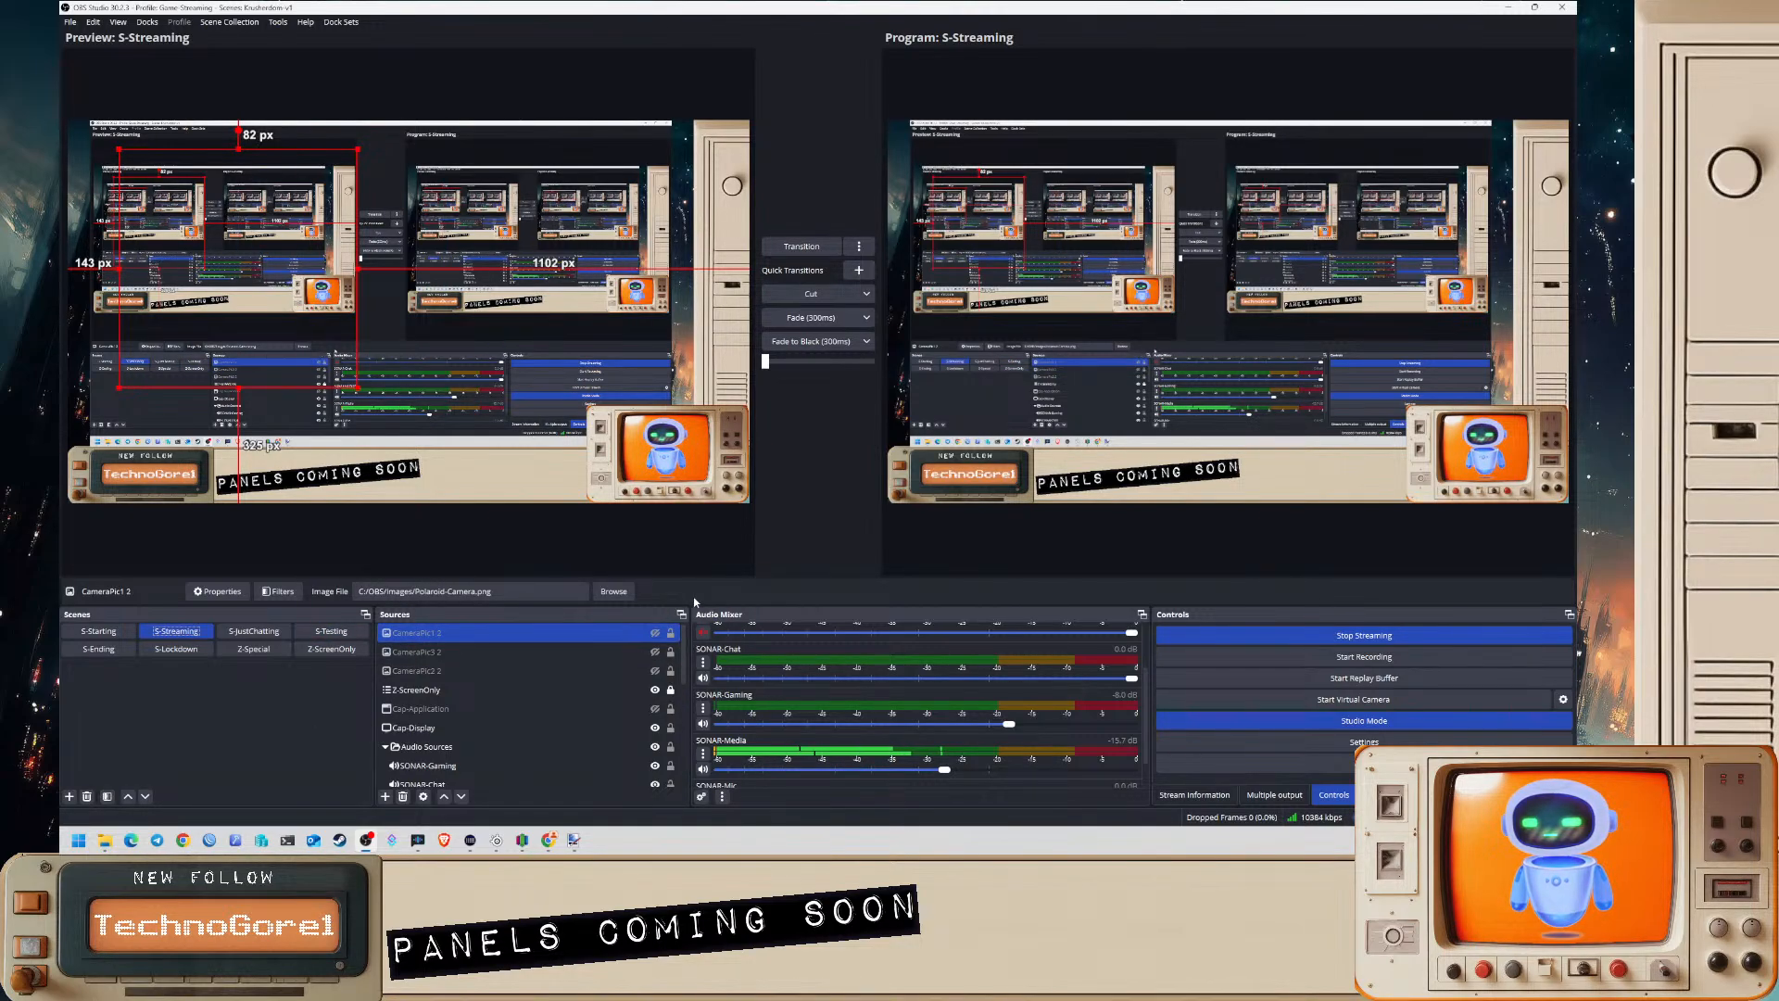
{"action": "left_click", "coordinate": [533, 729], "text": "ctrl"}
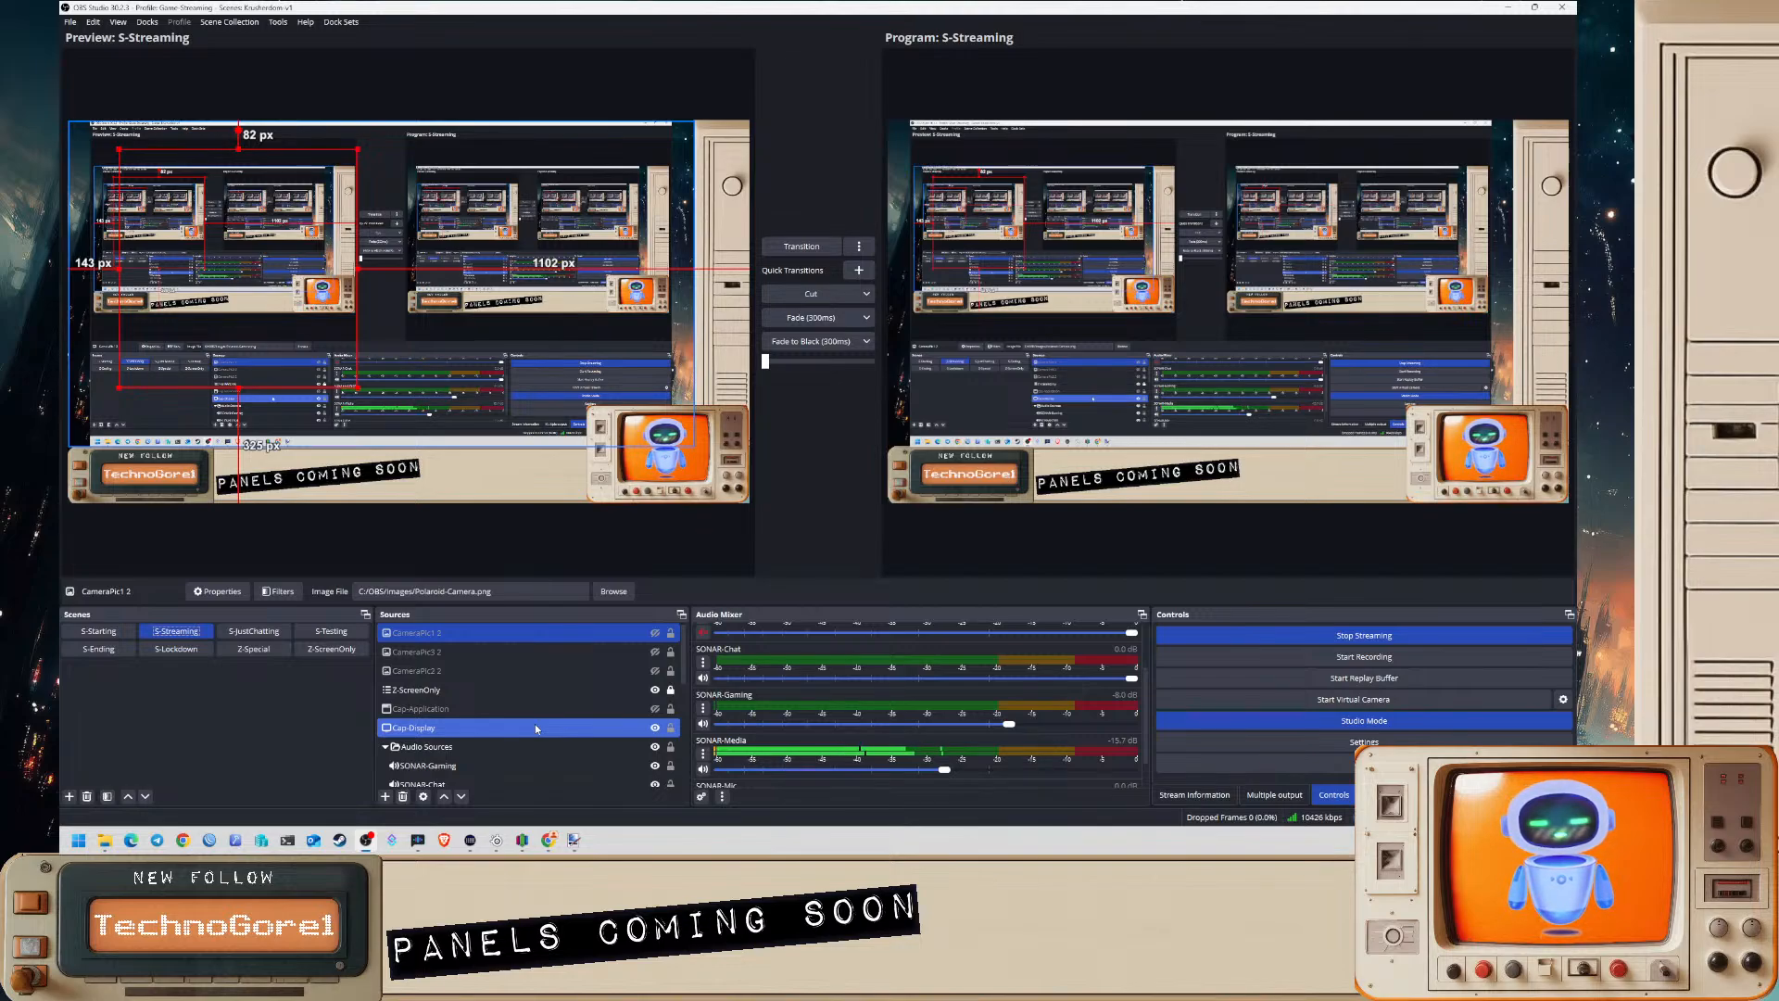
{"action": "left_click", "coordinate": [536, 727], "text": "ctrl"}
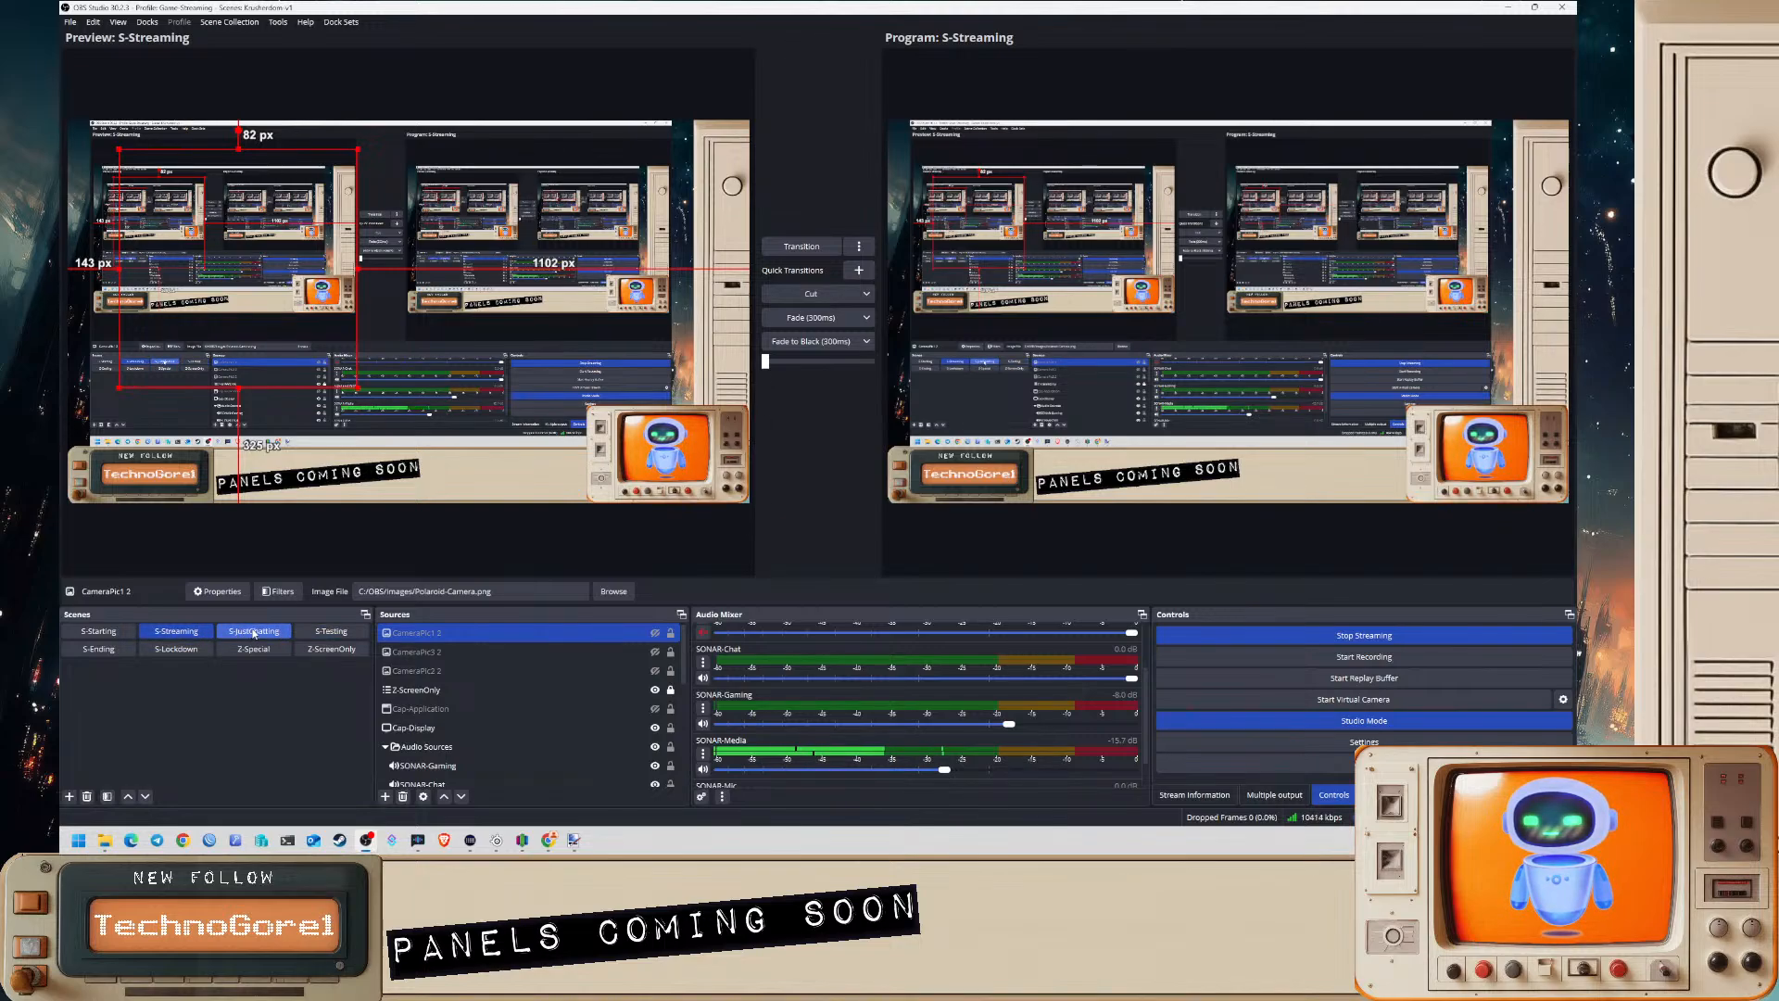
{"action": "left_click", "coordinate": [1253, 721]}
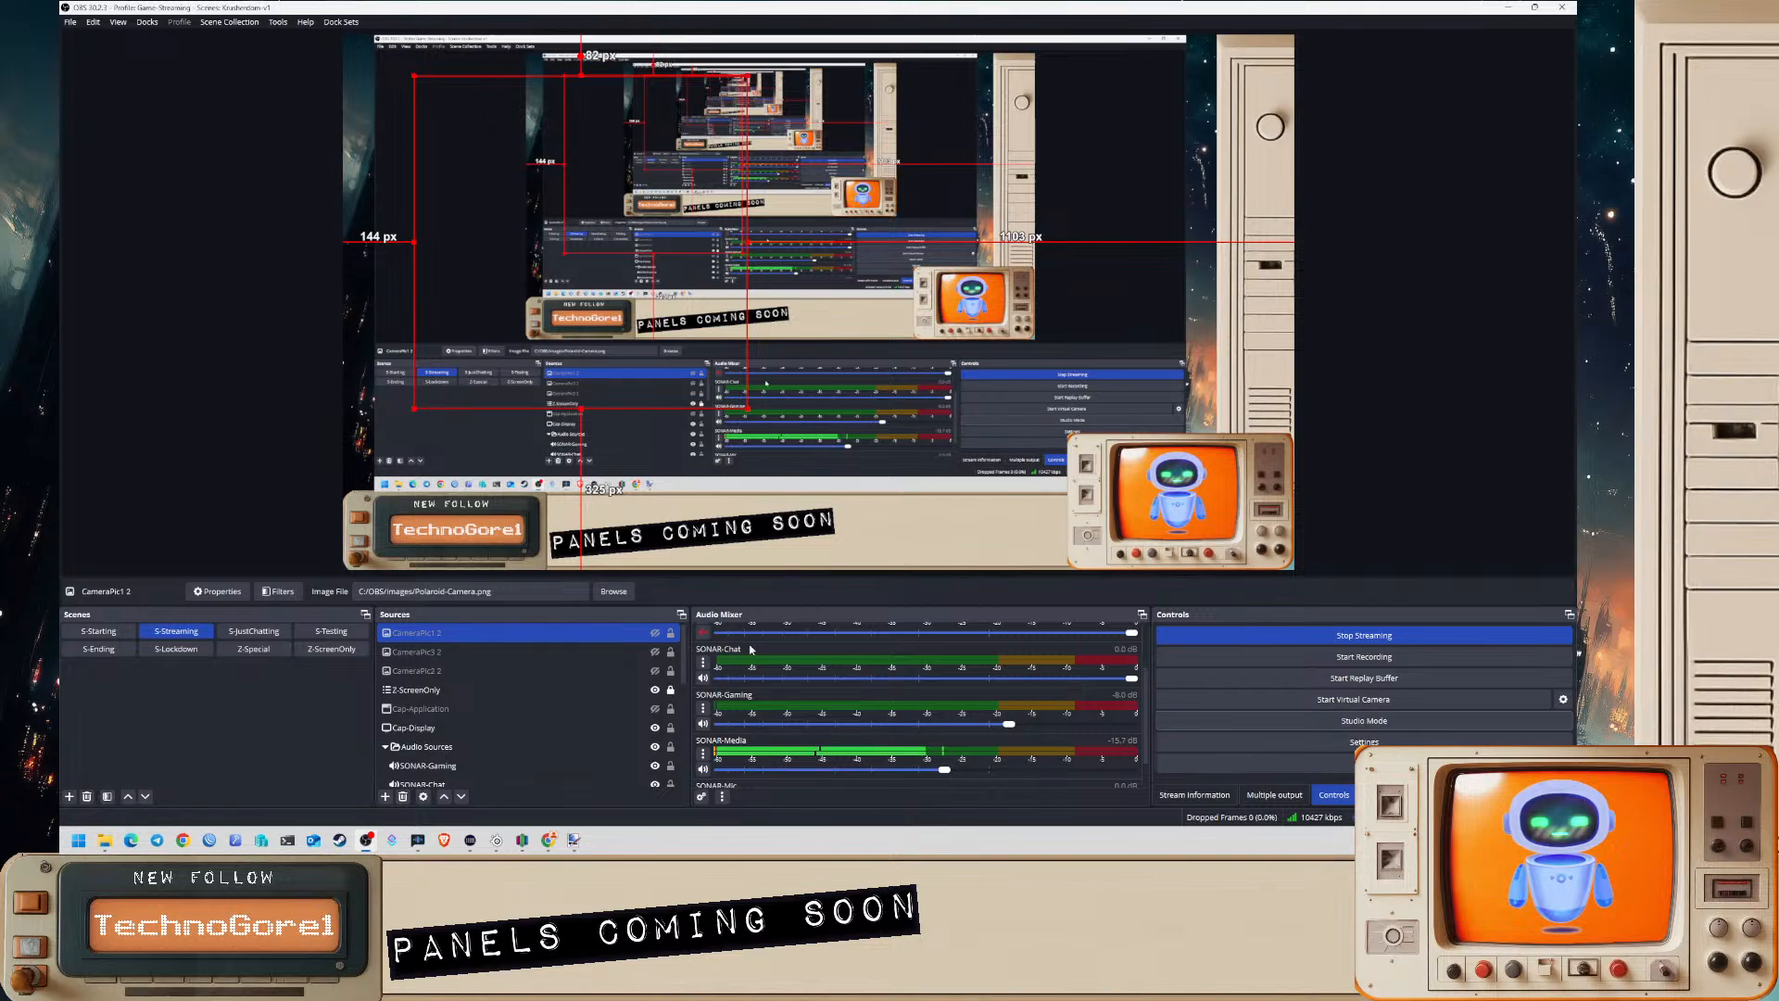
- Show the CameraPic1 2, CameraPic3 2 and CameraPic2 2 sources in the S-Streaming scene
{"action": "left_click", "coordinate": [655, 632]}
{"action": "left_click", "coordinate": [655, 652]}
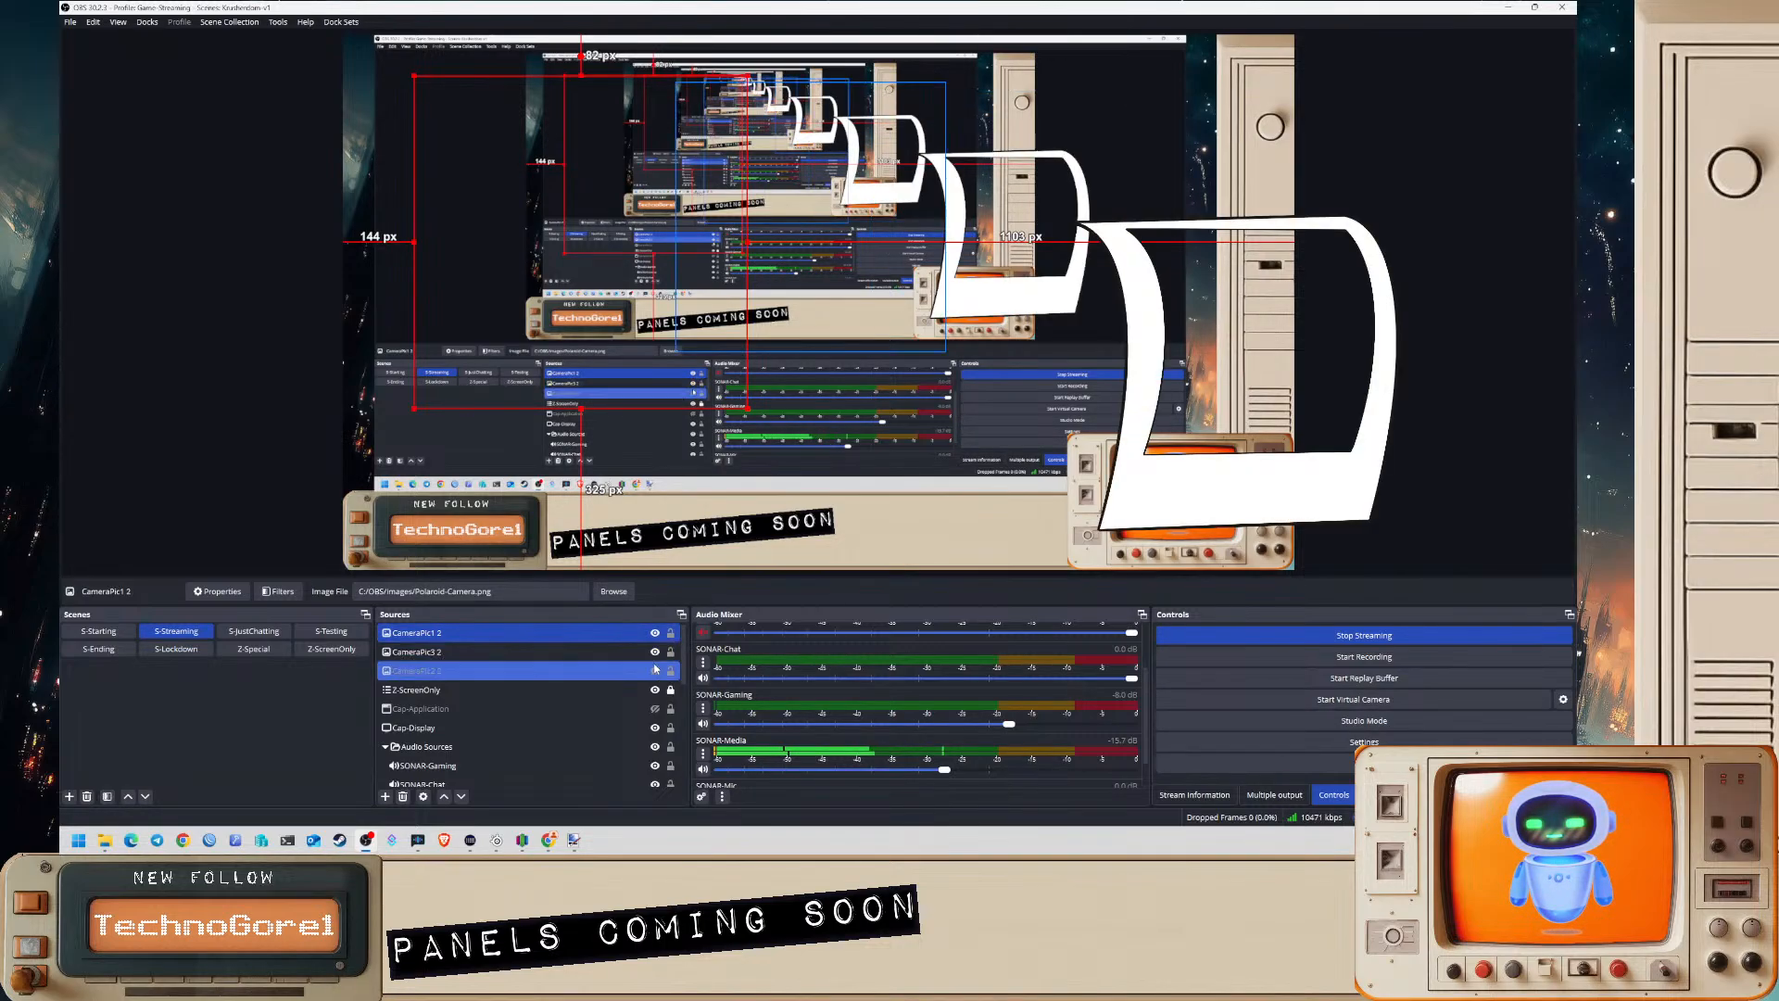
{"action": "left_click", "coordinate": [655, 670]}
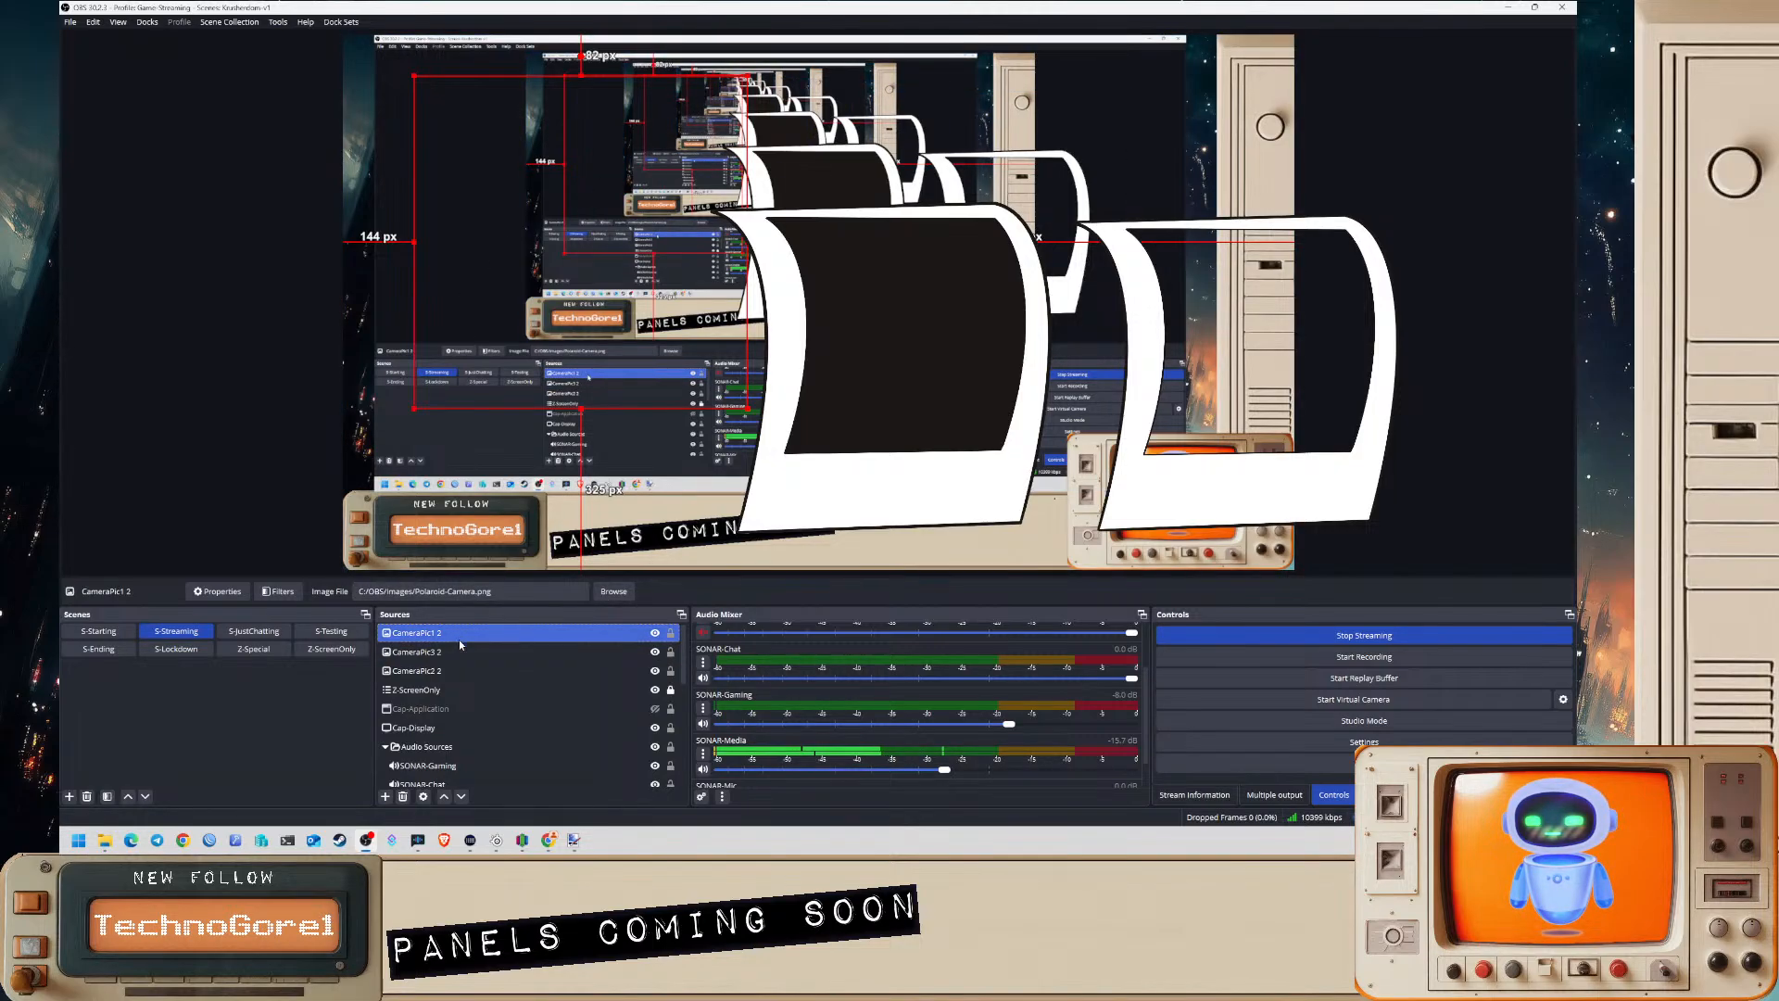
- Reorder the sources so CameraPic1 2 sits between CameraPic3 2 and CameraPic2 2, and leave only CameraPic3 2 selected
{"action": "left_click", "coordinate": [464, 670], "text": "ctrl"}
{"action": "left_click_drag", "start_coordinate": [454, 636], "coordinate": [461, 664]}
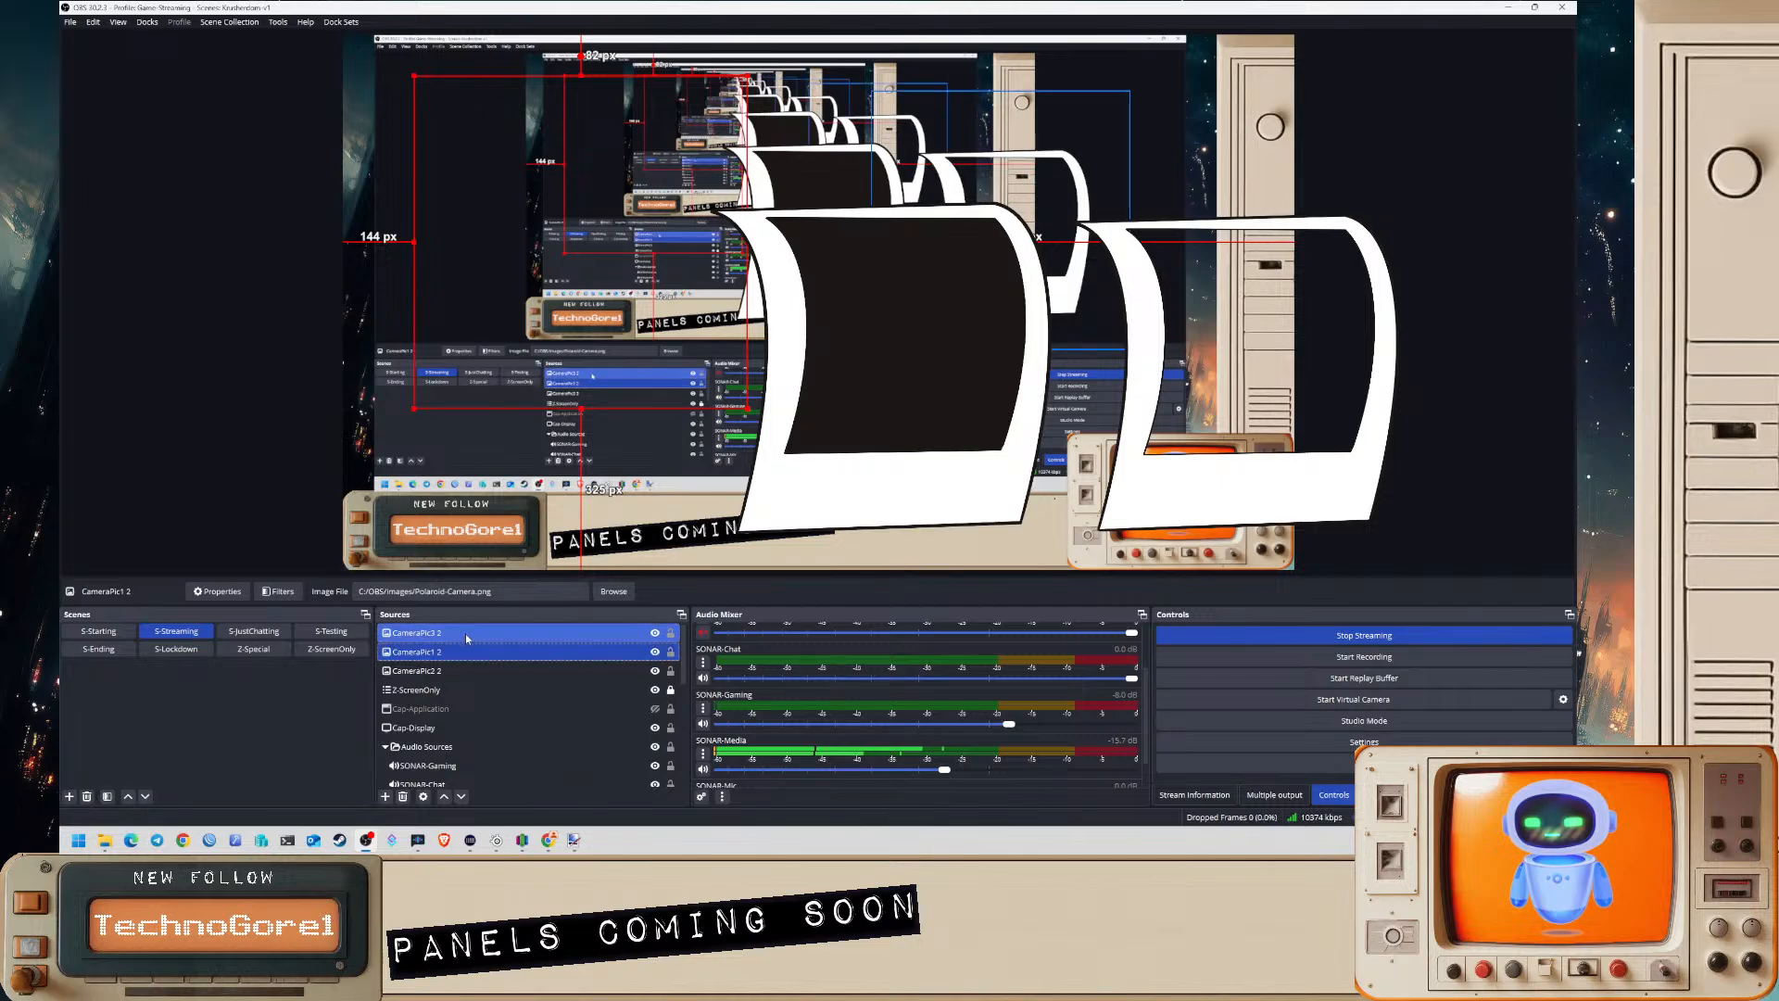
{"action": "left_click", "coordinate": [465, 632], "text": "ctrl"}
{"action": "left_click", "coordinate": [549, 655]}
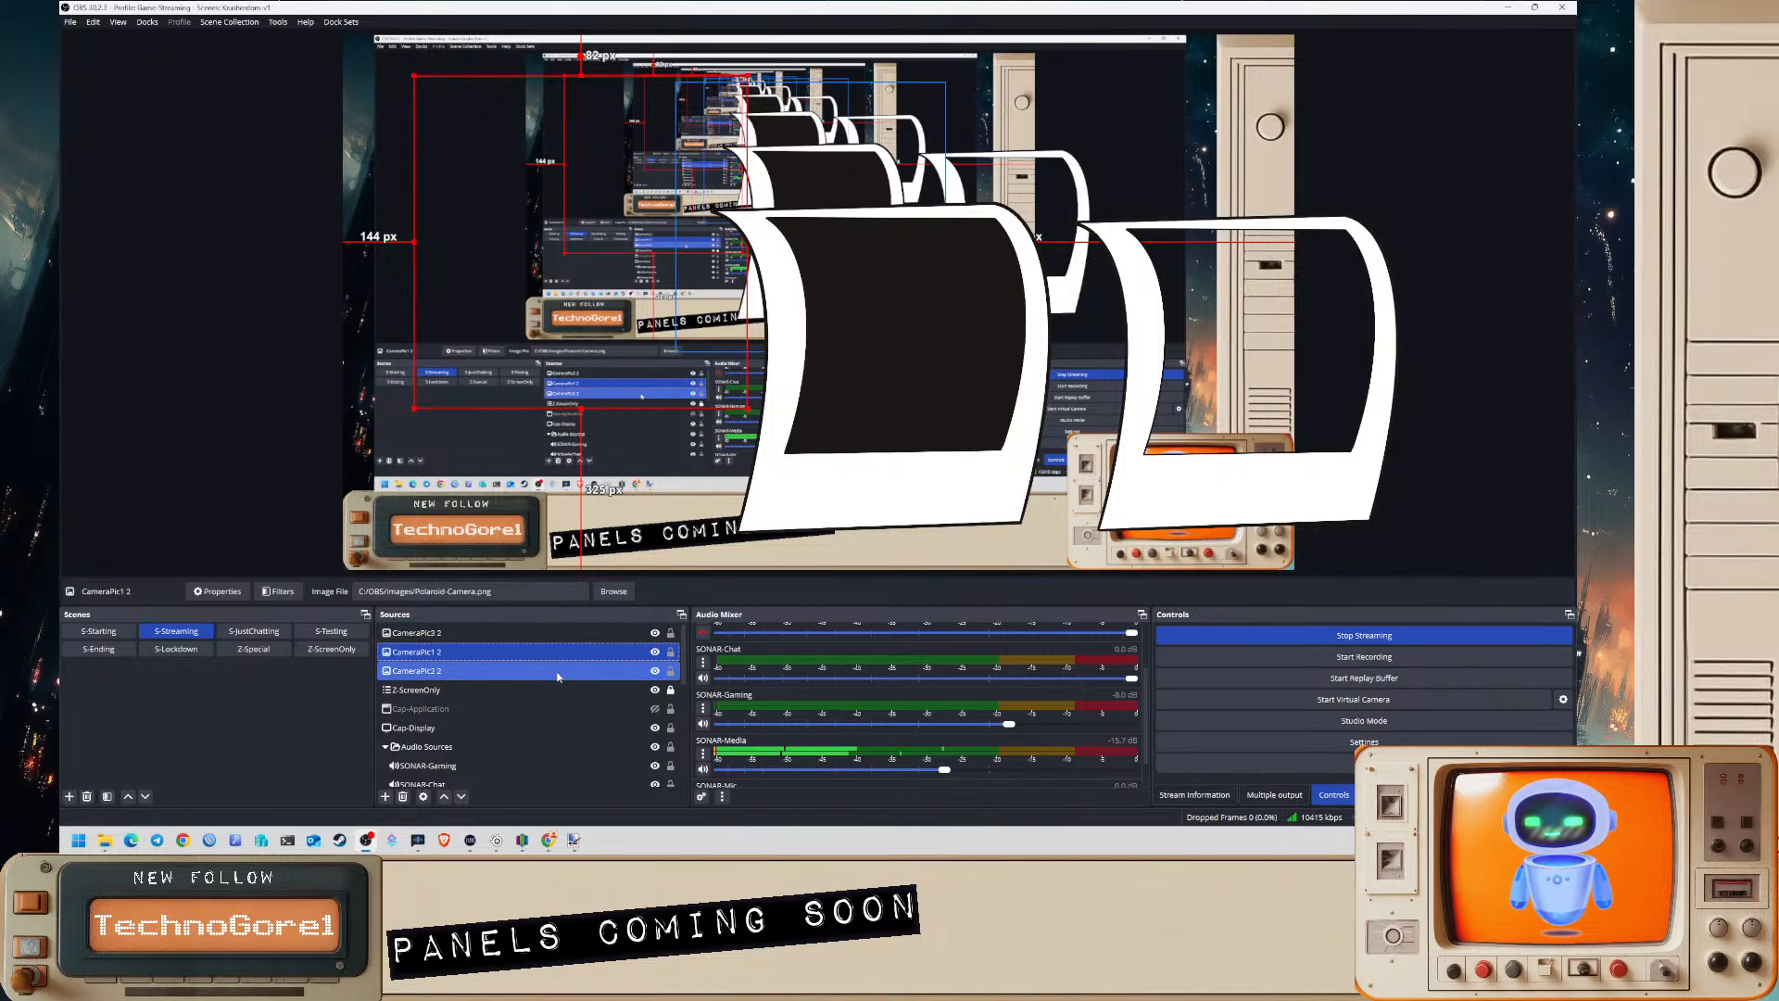
{"action": "left_click", "coordinate": [643, 634], "text": "ctrl"}
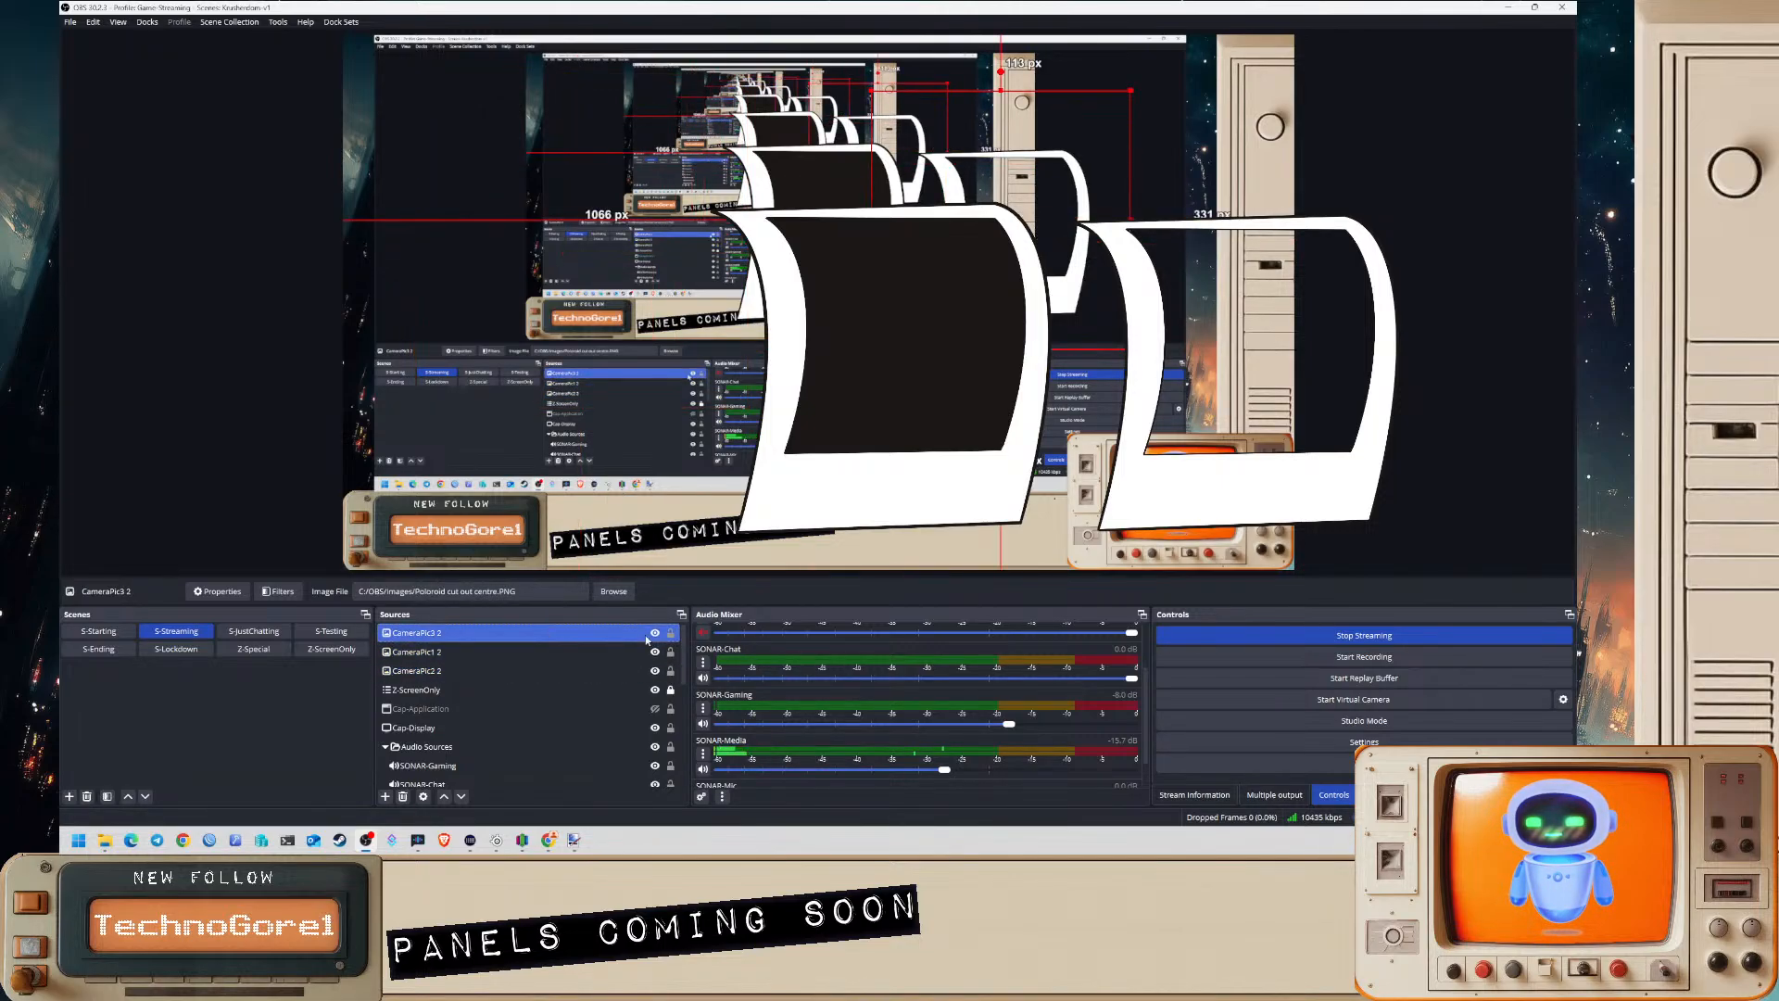
- Hide the CameraPic1 2, CameraPic2 2 and CameraPic3 2 sources in the S-Streaming scene
{"action": "left_click", "coordinate": [654, 653]}
{"action": "left_click", "coordinate": [648, 674]}
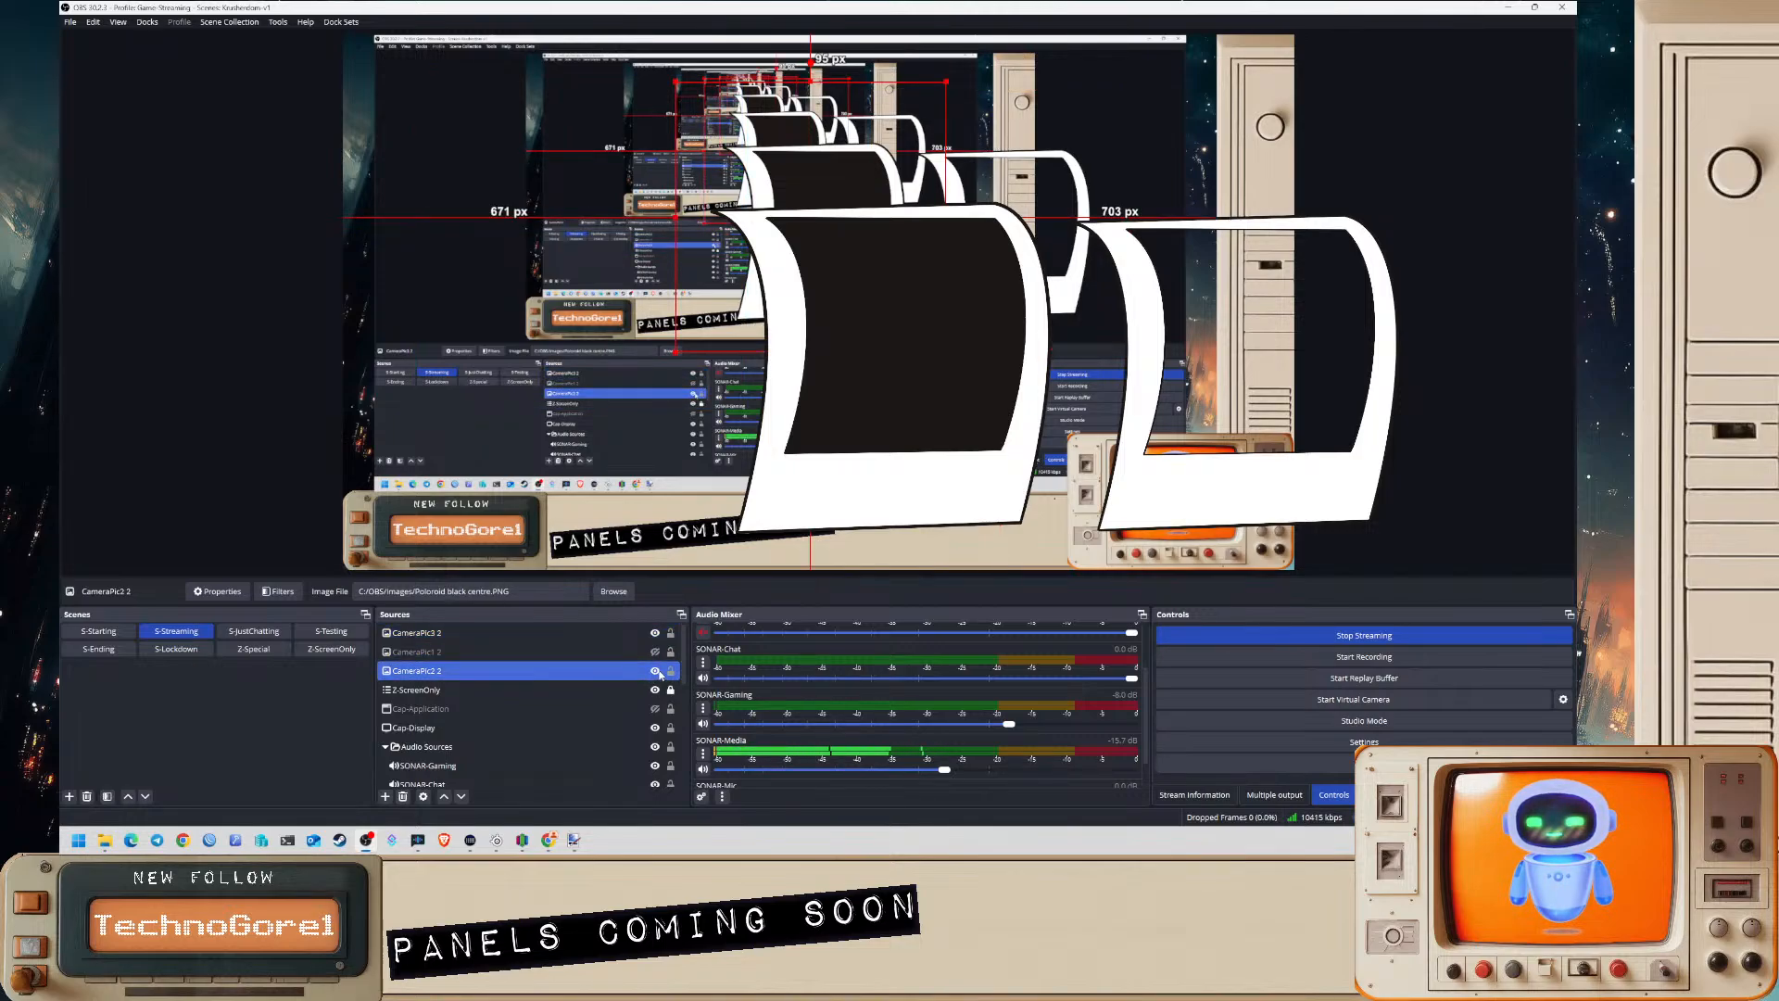
{"action": "left_click", "coordinate": [655, 671]}
{"action": "left_click", "coordinate": [653, 638]}
{"action": "left_click", "coordinate": [655, 633]}
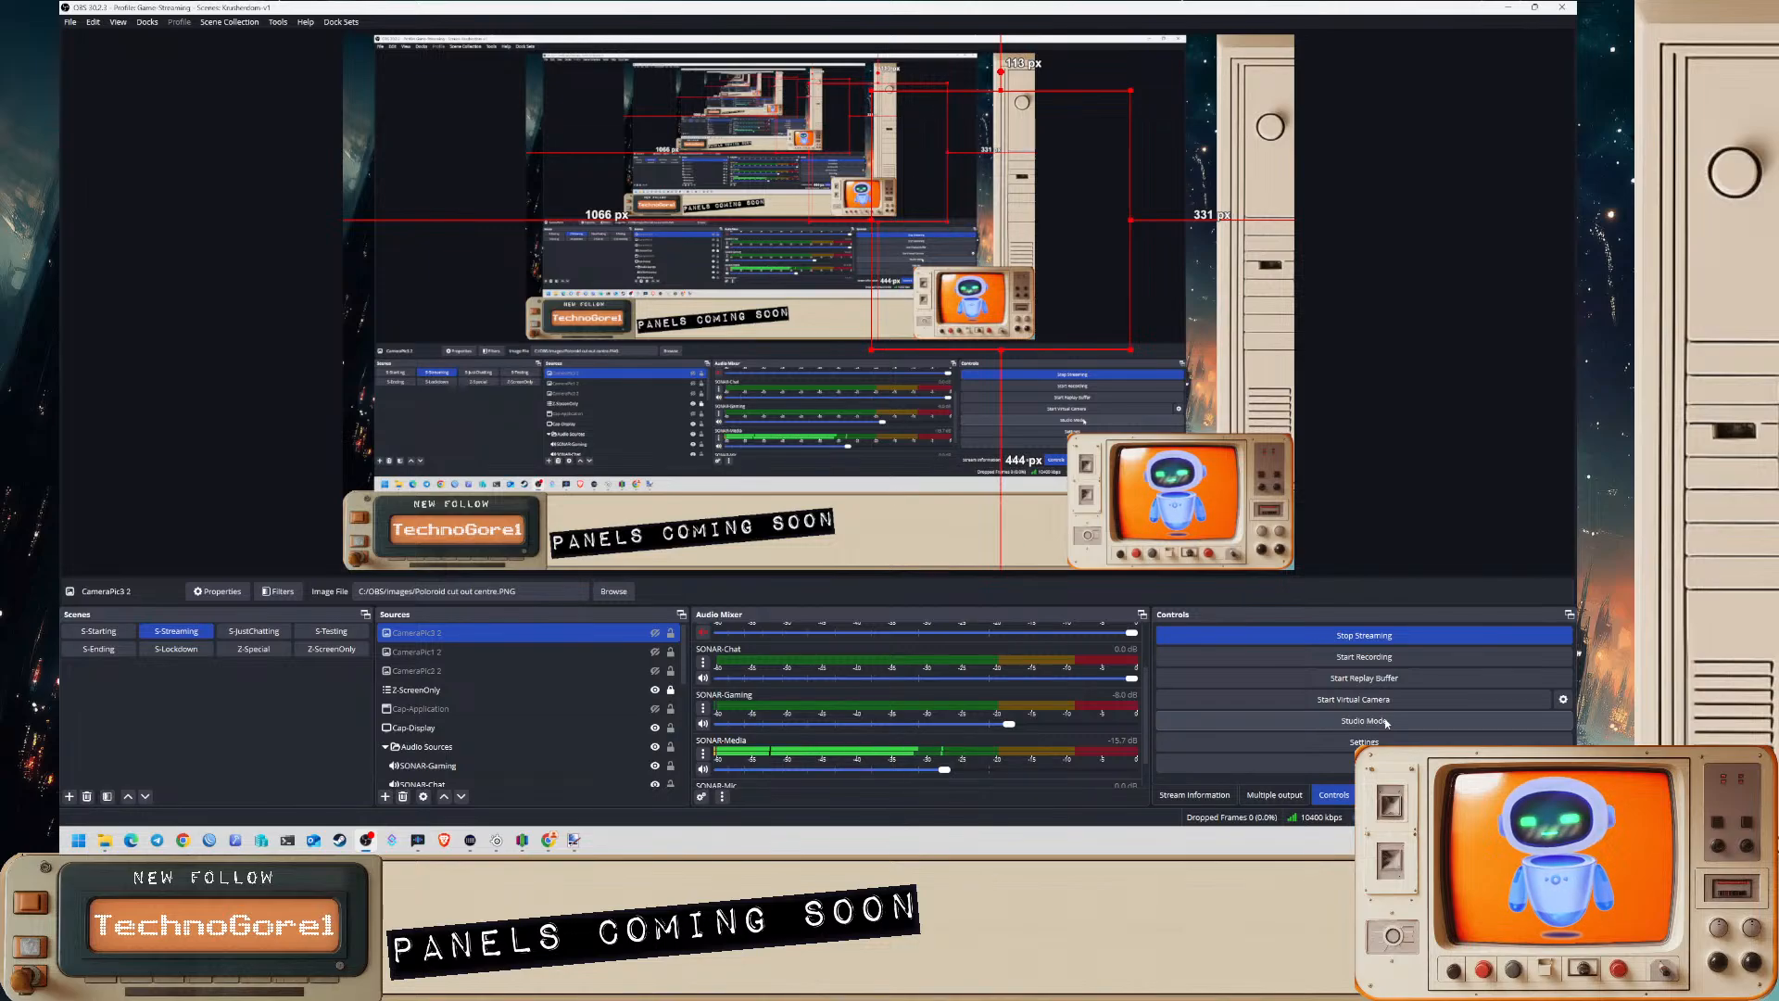
- Switch to Streamer.bot, examine the Viewers command trigger of the Pop Viewer Count action, and move the window clear of the OBS preview
{"action": "left_click", "coordinate": [392, 840]}
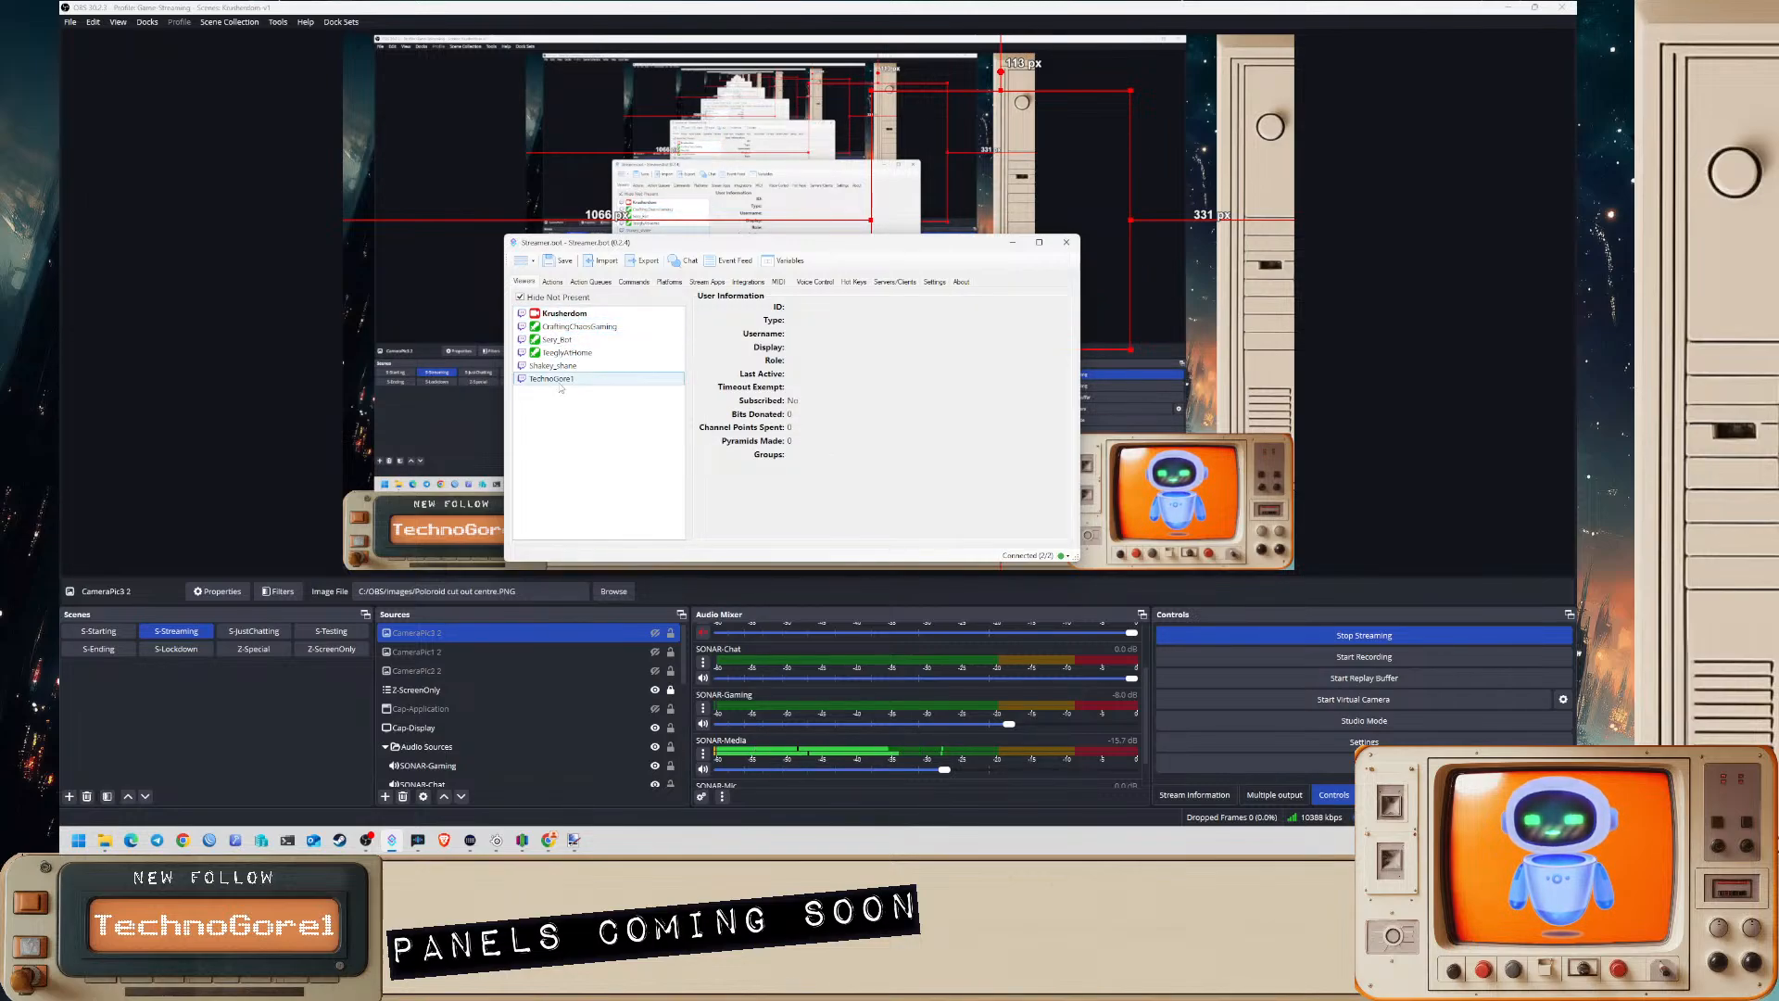
{"action": "left_click", "coordinate": [553, 282]}
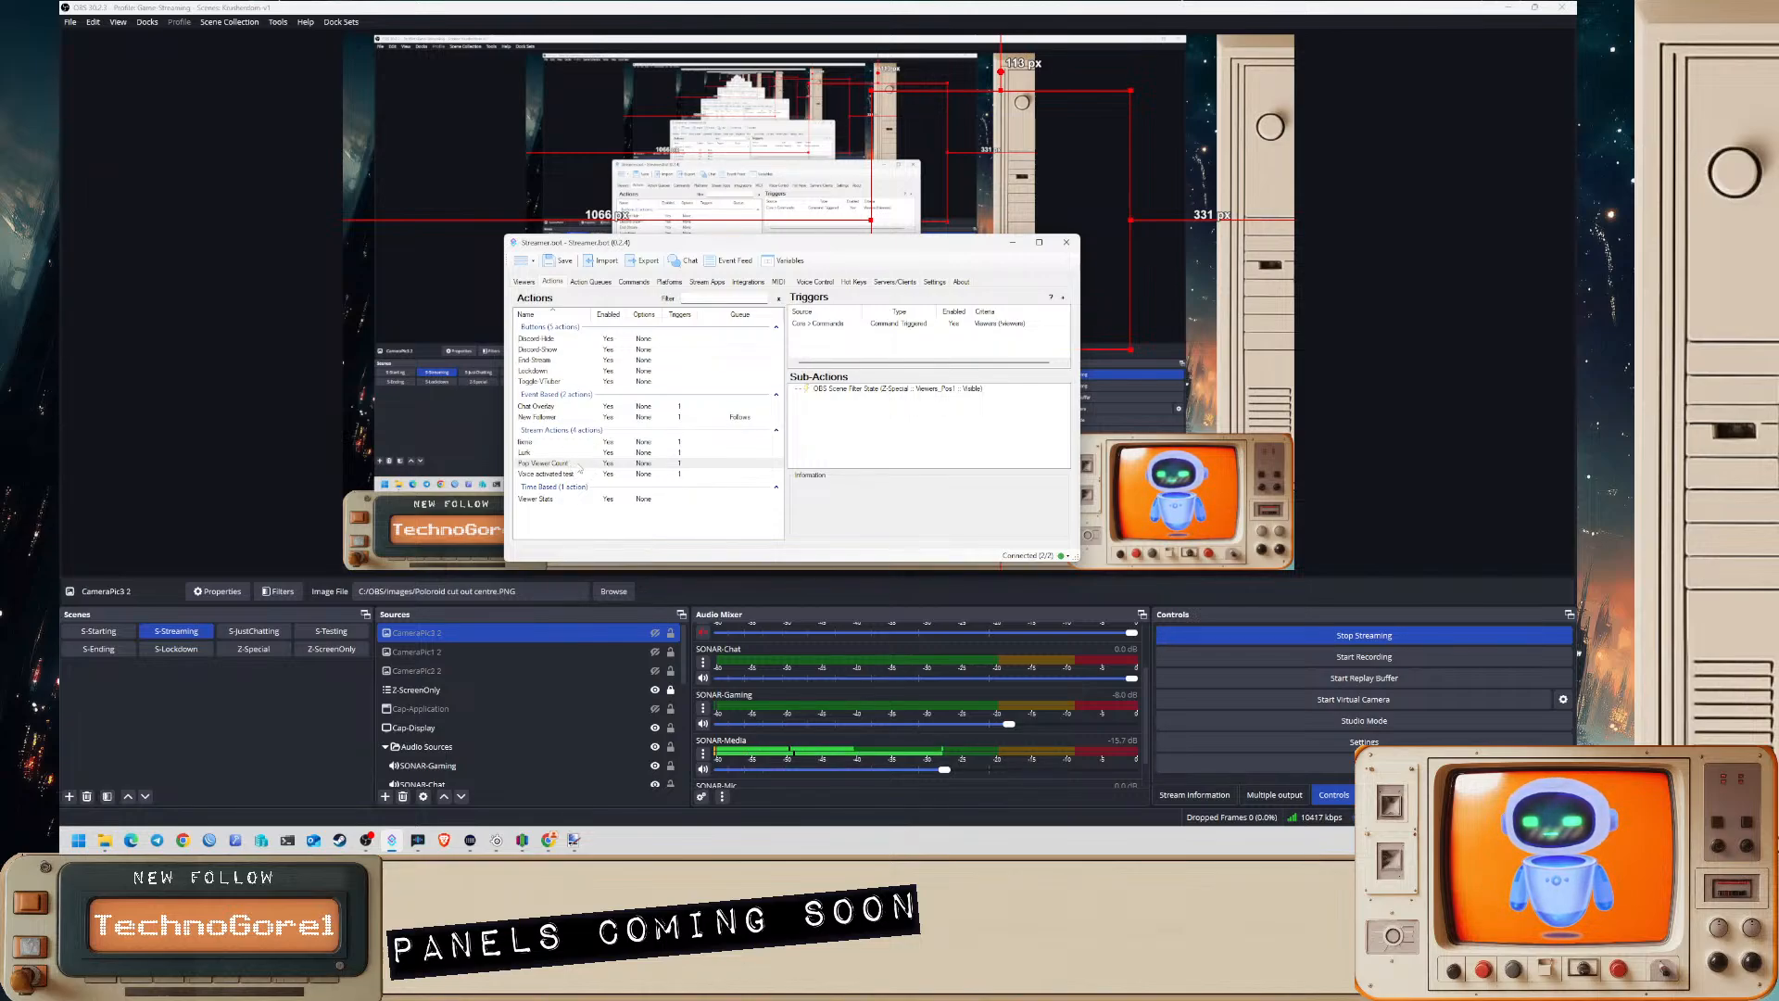
{"action": "left_click", "coordinate": [578, 464]}
{"action": "left_click", "coordinate": [856, 324]}
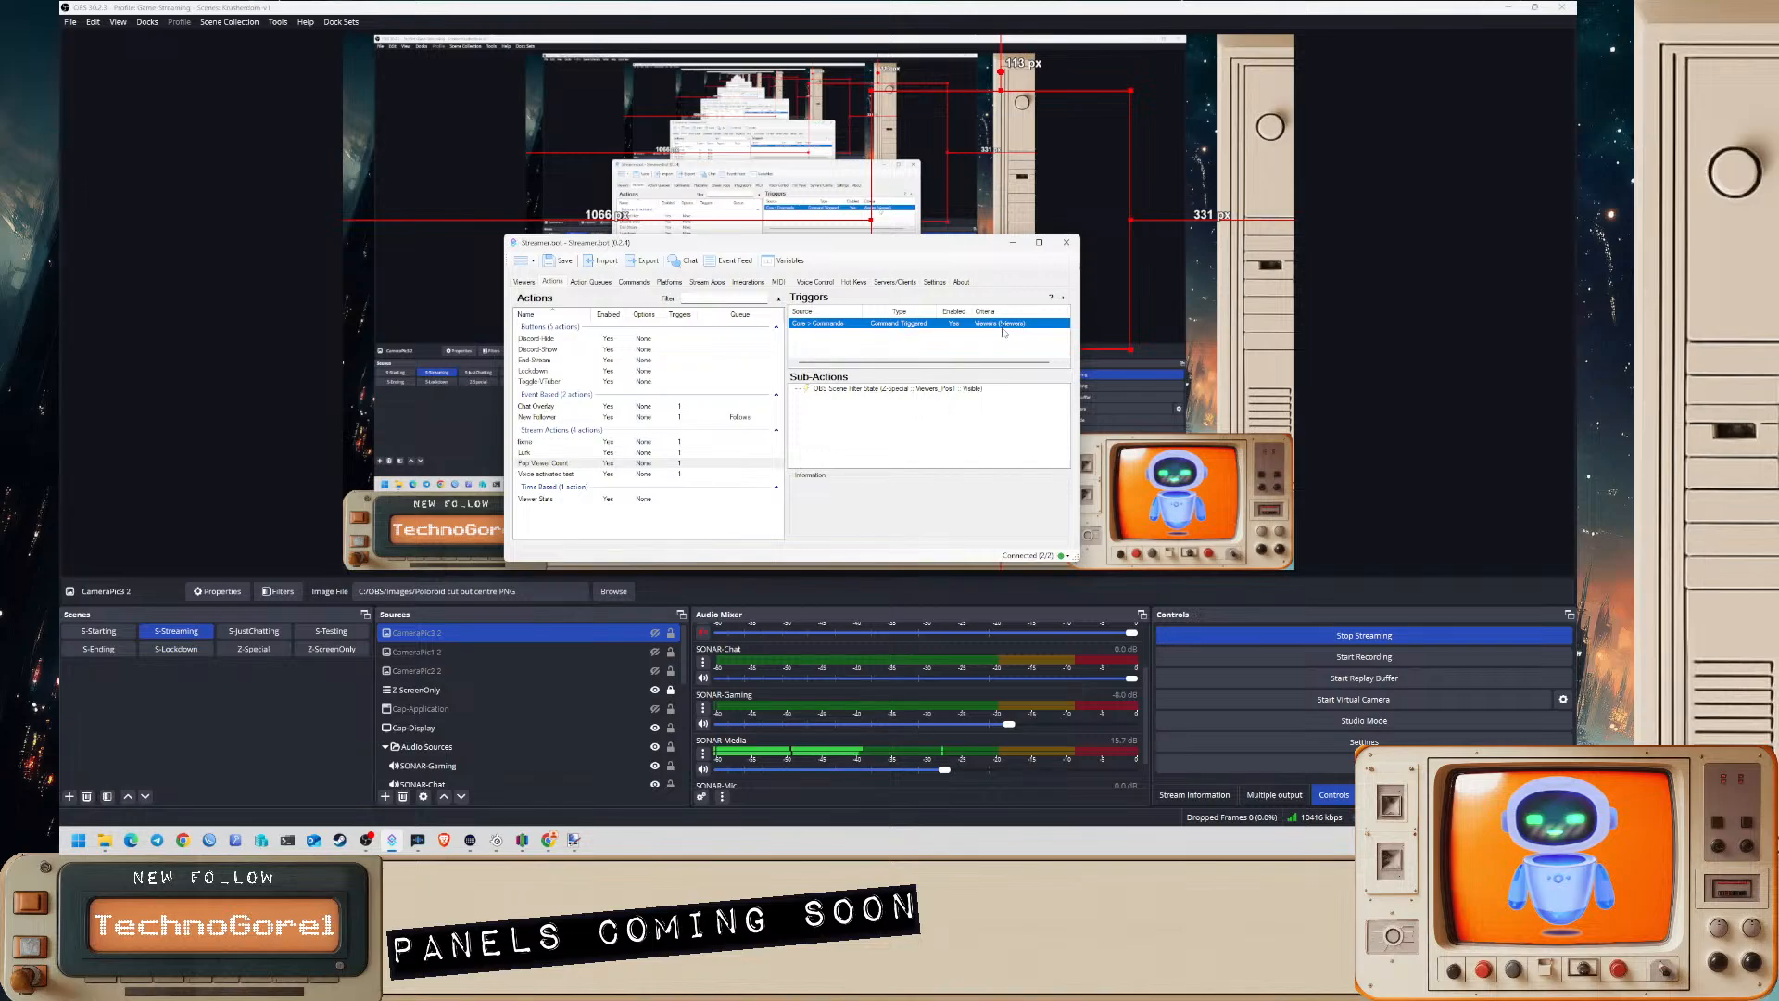
{"action": "left_click_drag", "start_coordinate": [880, 241], "coordinate": [1325, 276]}
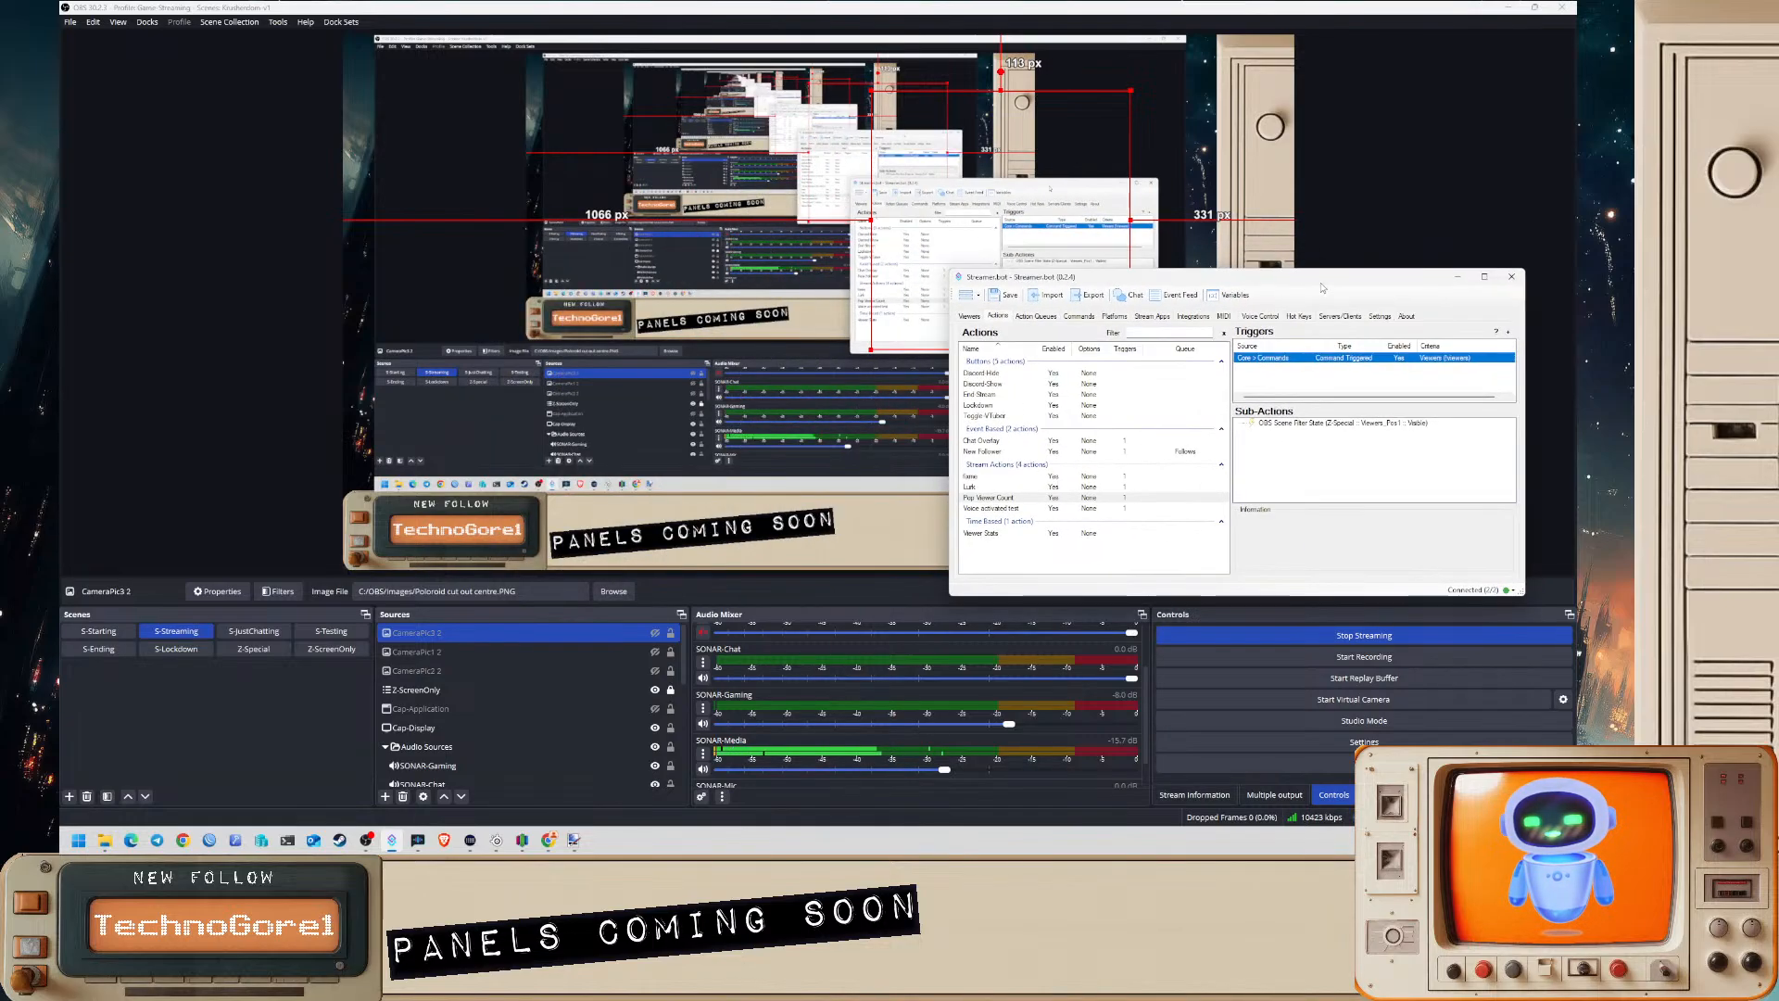
- Examine the OBS filter state sub-action of the Pop Viewer Count action and test its Viewers command trigger
{"action": "left_click", "coordinate": [1325, 423]}
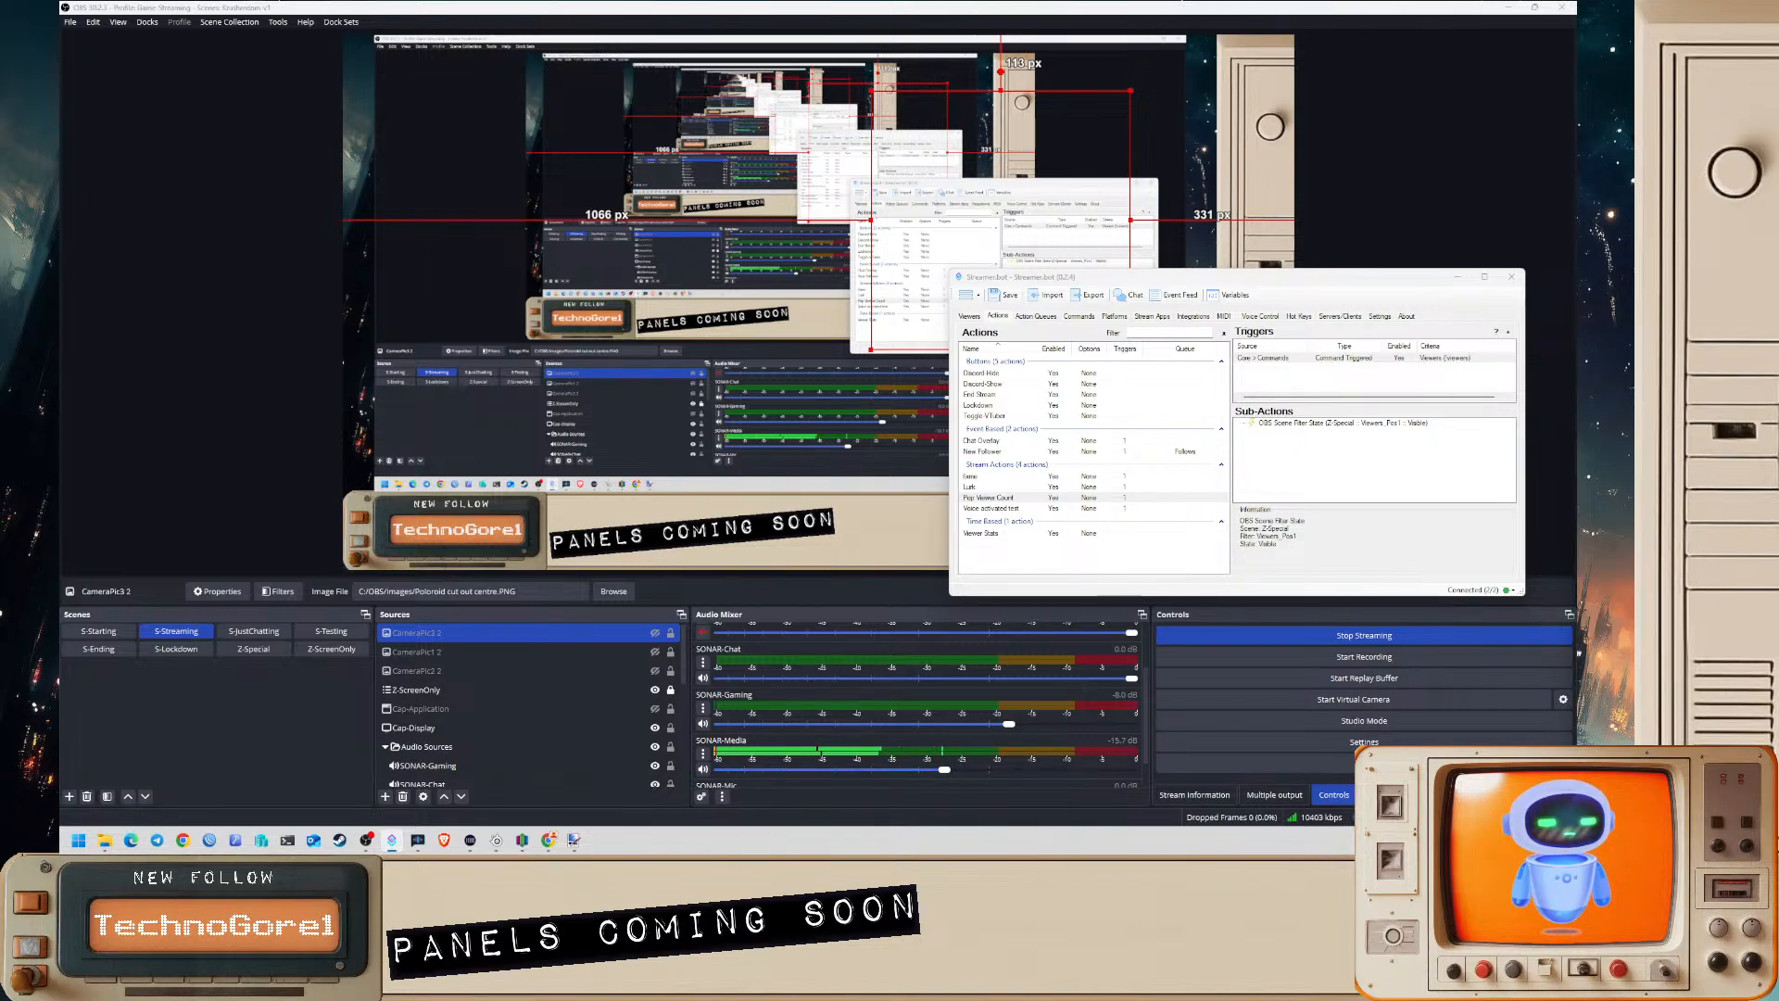
{"action": "left_click", "coordinate": [609, 716]}
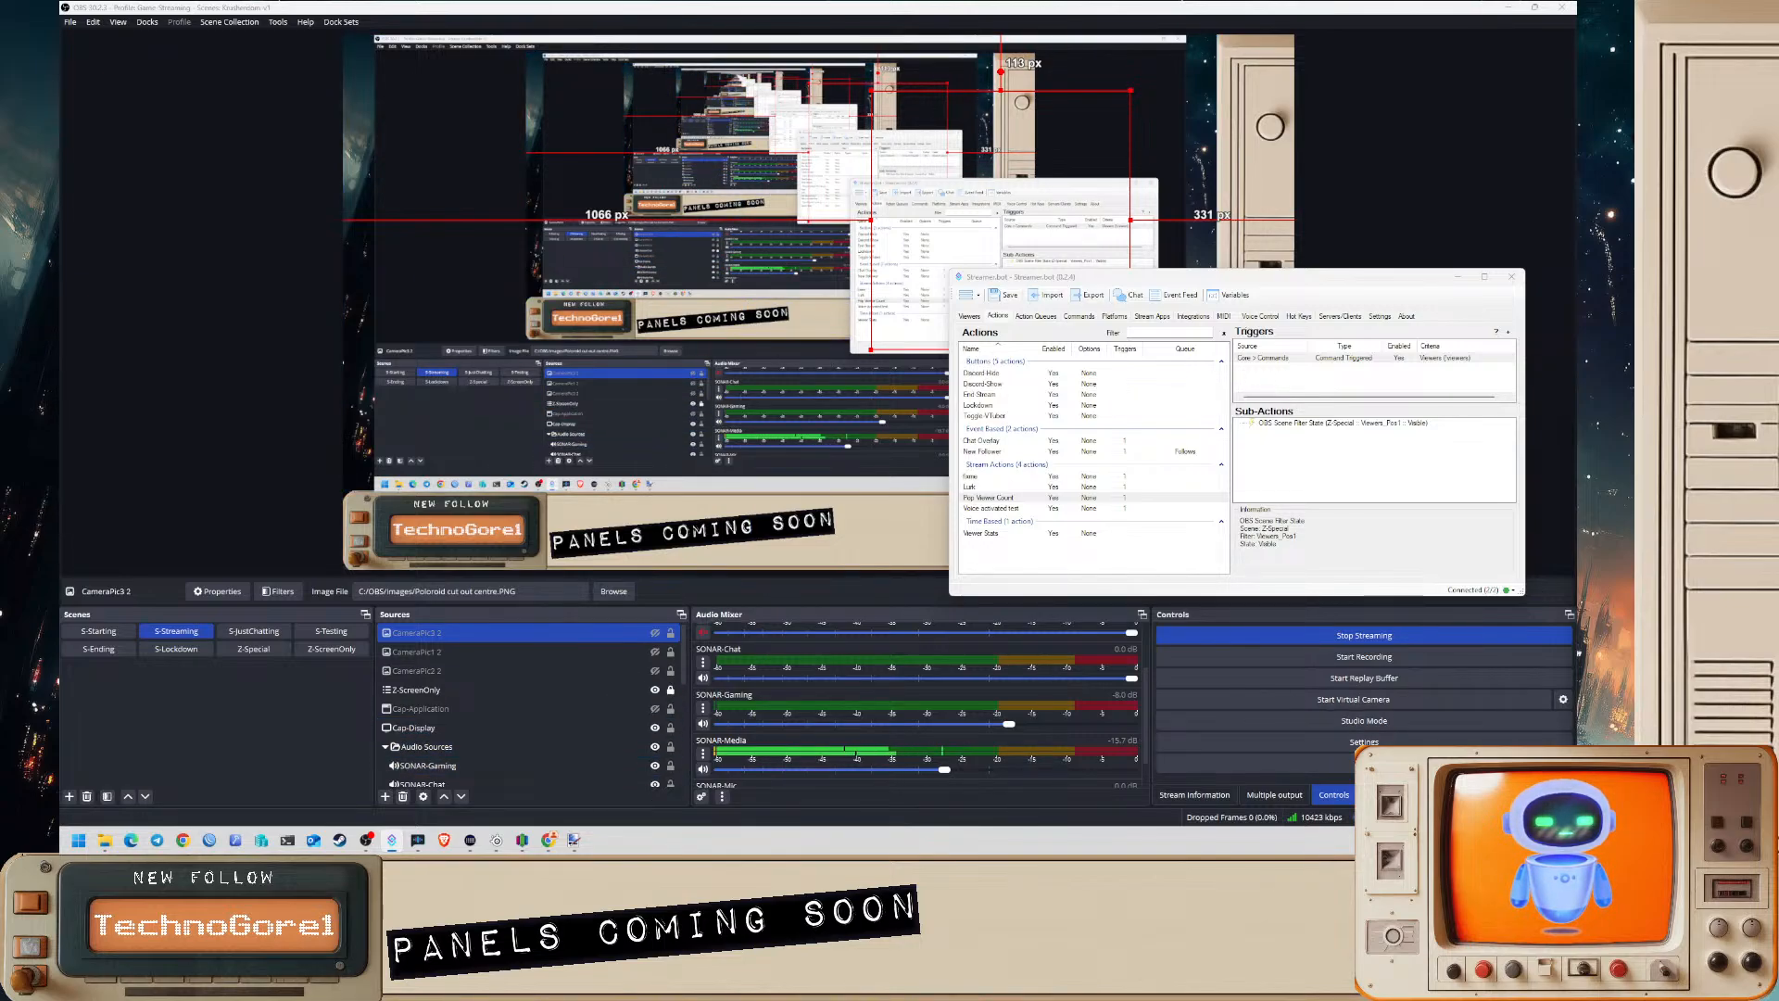
{"action": "right_click", "coordinate": [1317, 358]}
{"action": "left_click", "coordinate": [1345, 367]}
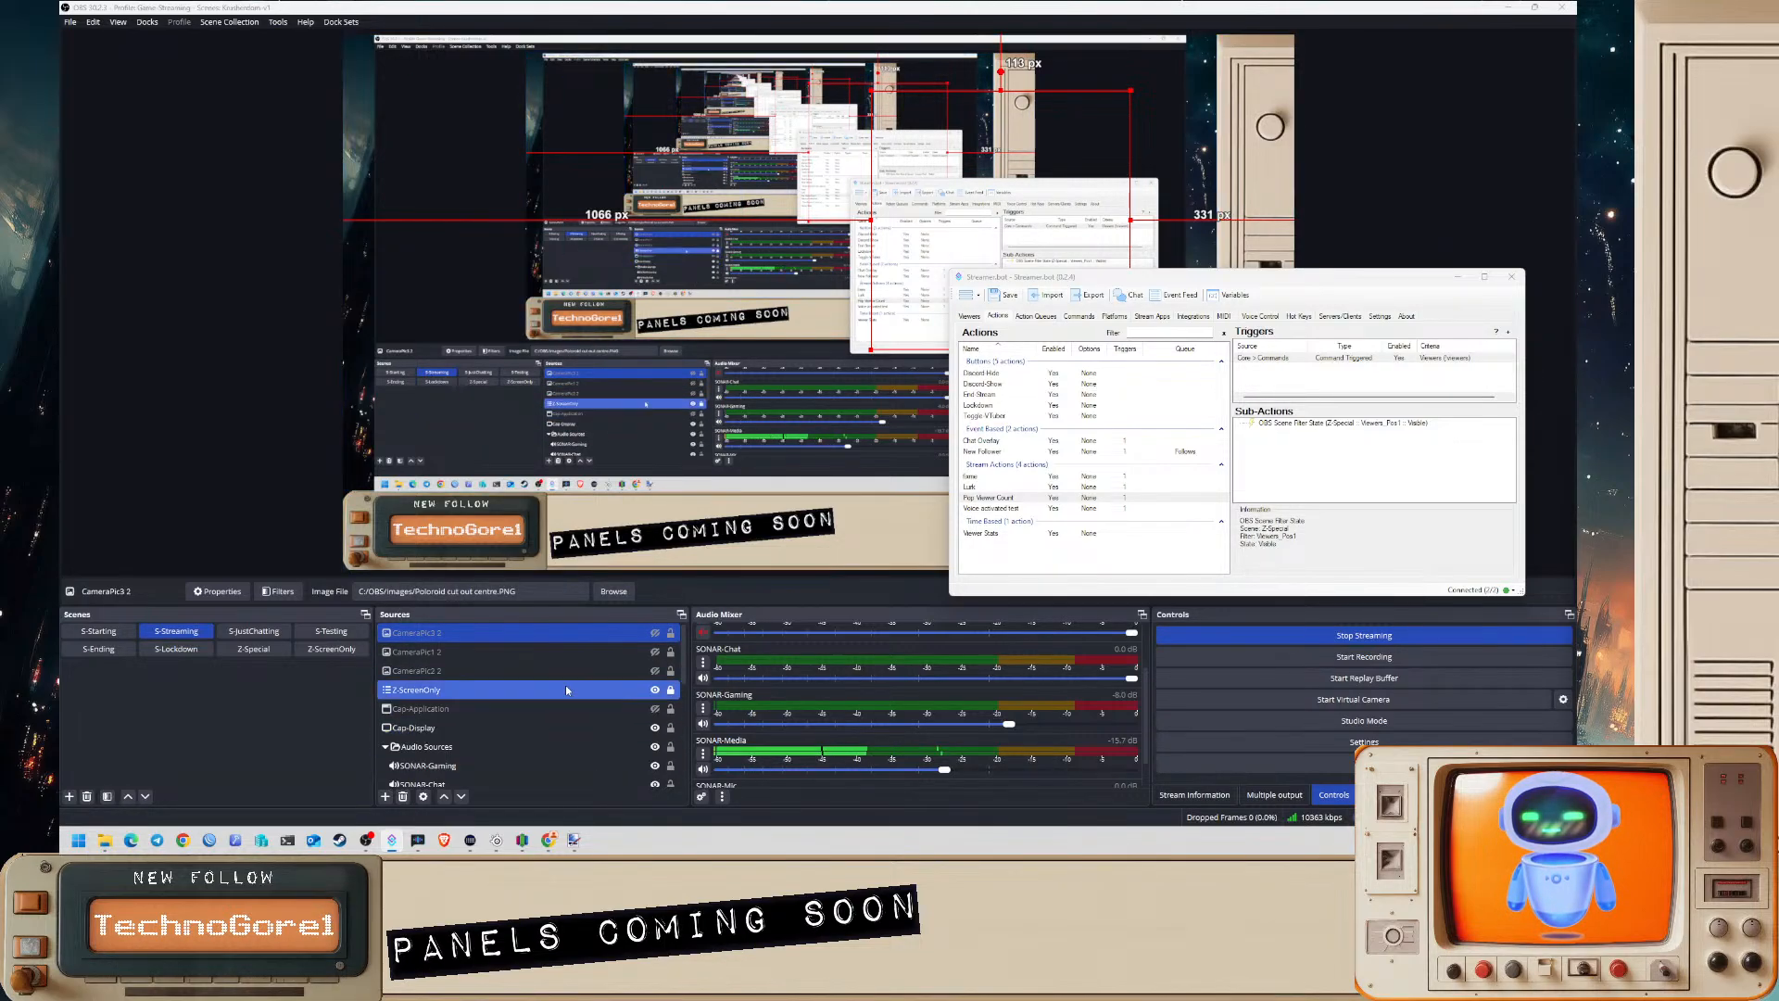
- Look through the S-Streaming sources in OBS, and test the Twitch Follow trigger of Streamer.bot's New Follower action
{"action": "left_click", "coordinate": [542, 690]}
{"action": "scroll", "coordinate": [535, 719], "scroll_direction": "down", "scroll_amount": 5}
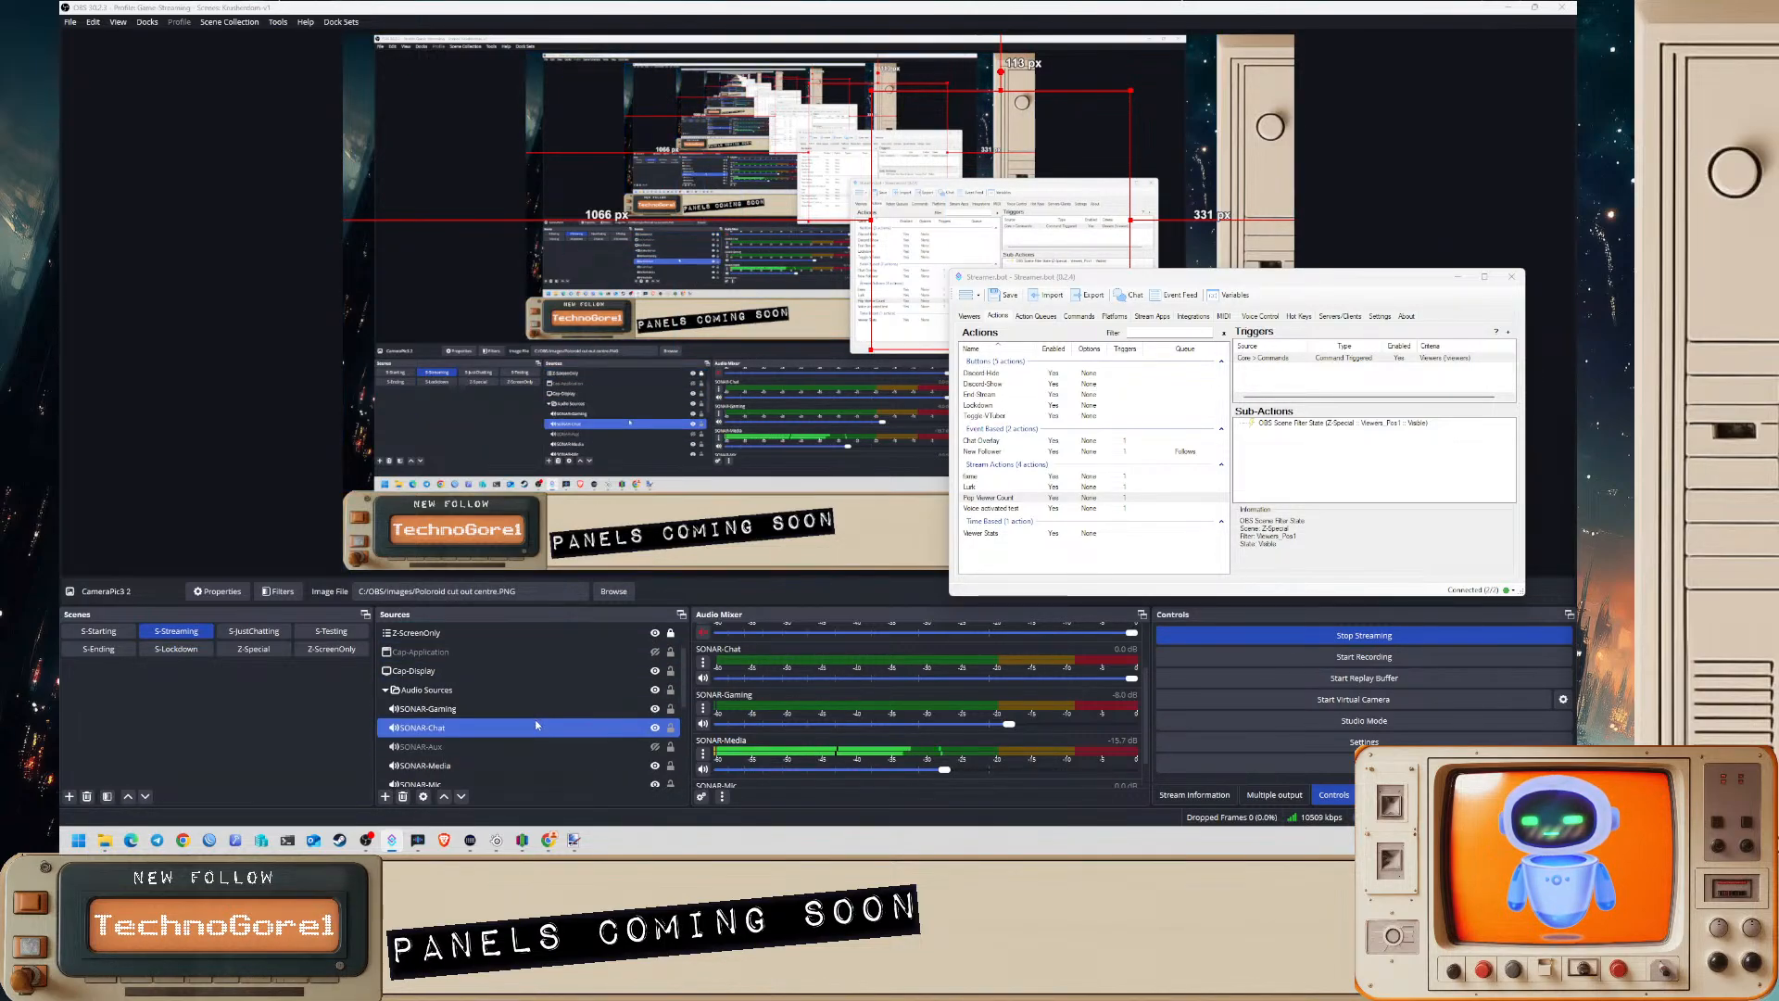
{"action": "scroll", "coordinate": [545, 725], "scroll_direction": "down", "scroll_amount": 1}
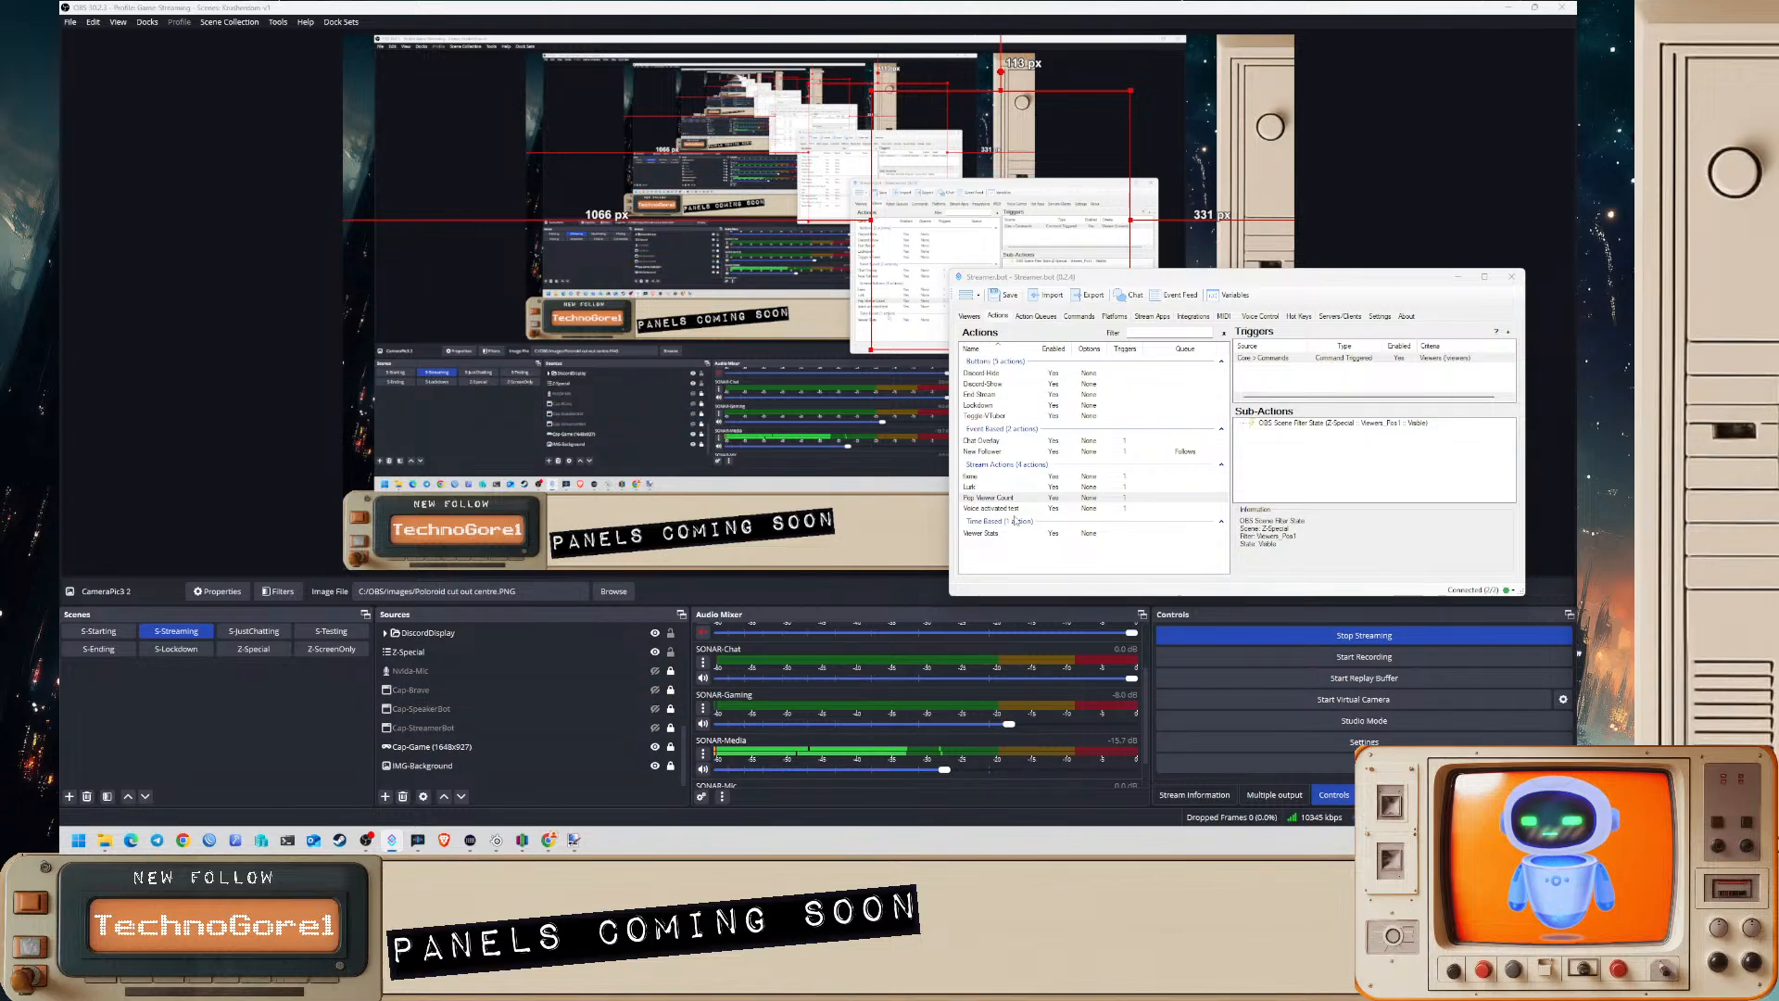
{"action": "left_click", "coordinate": [1009, 450]}
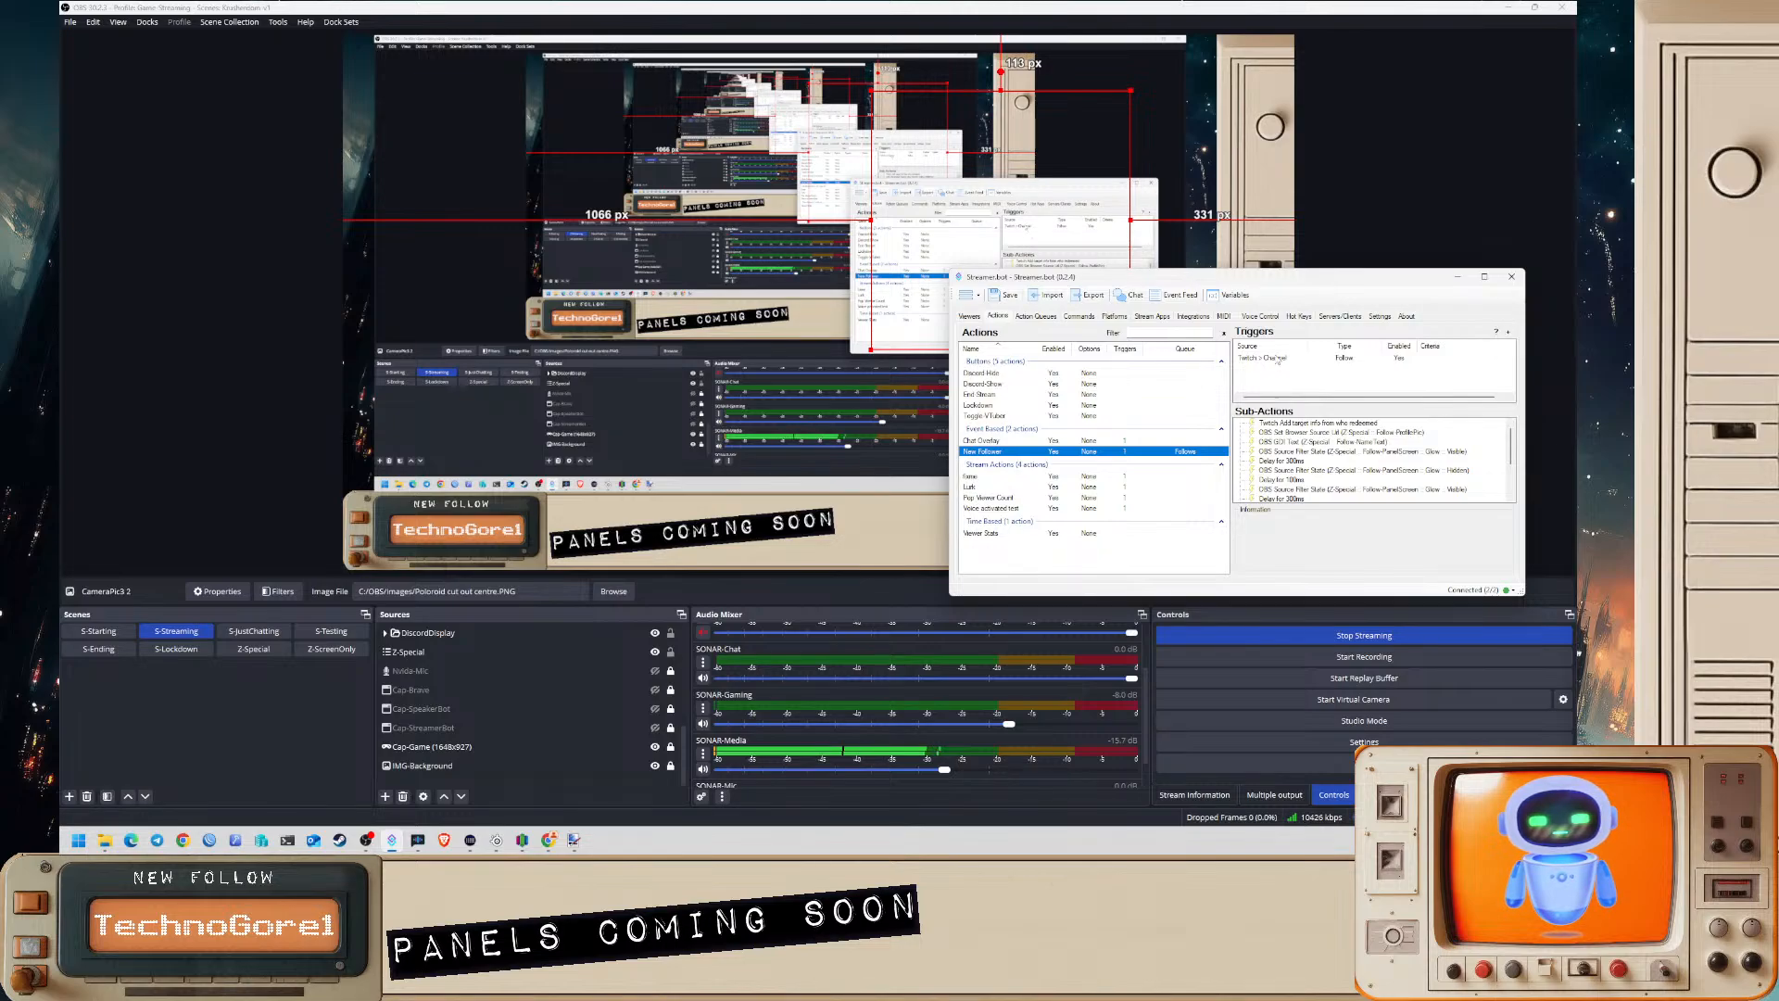
{"action": "right_click", "coordinate": [1258, 370]}
{"action": "left_click", "coordinate": [1347, 361]}
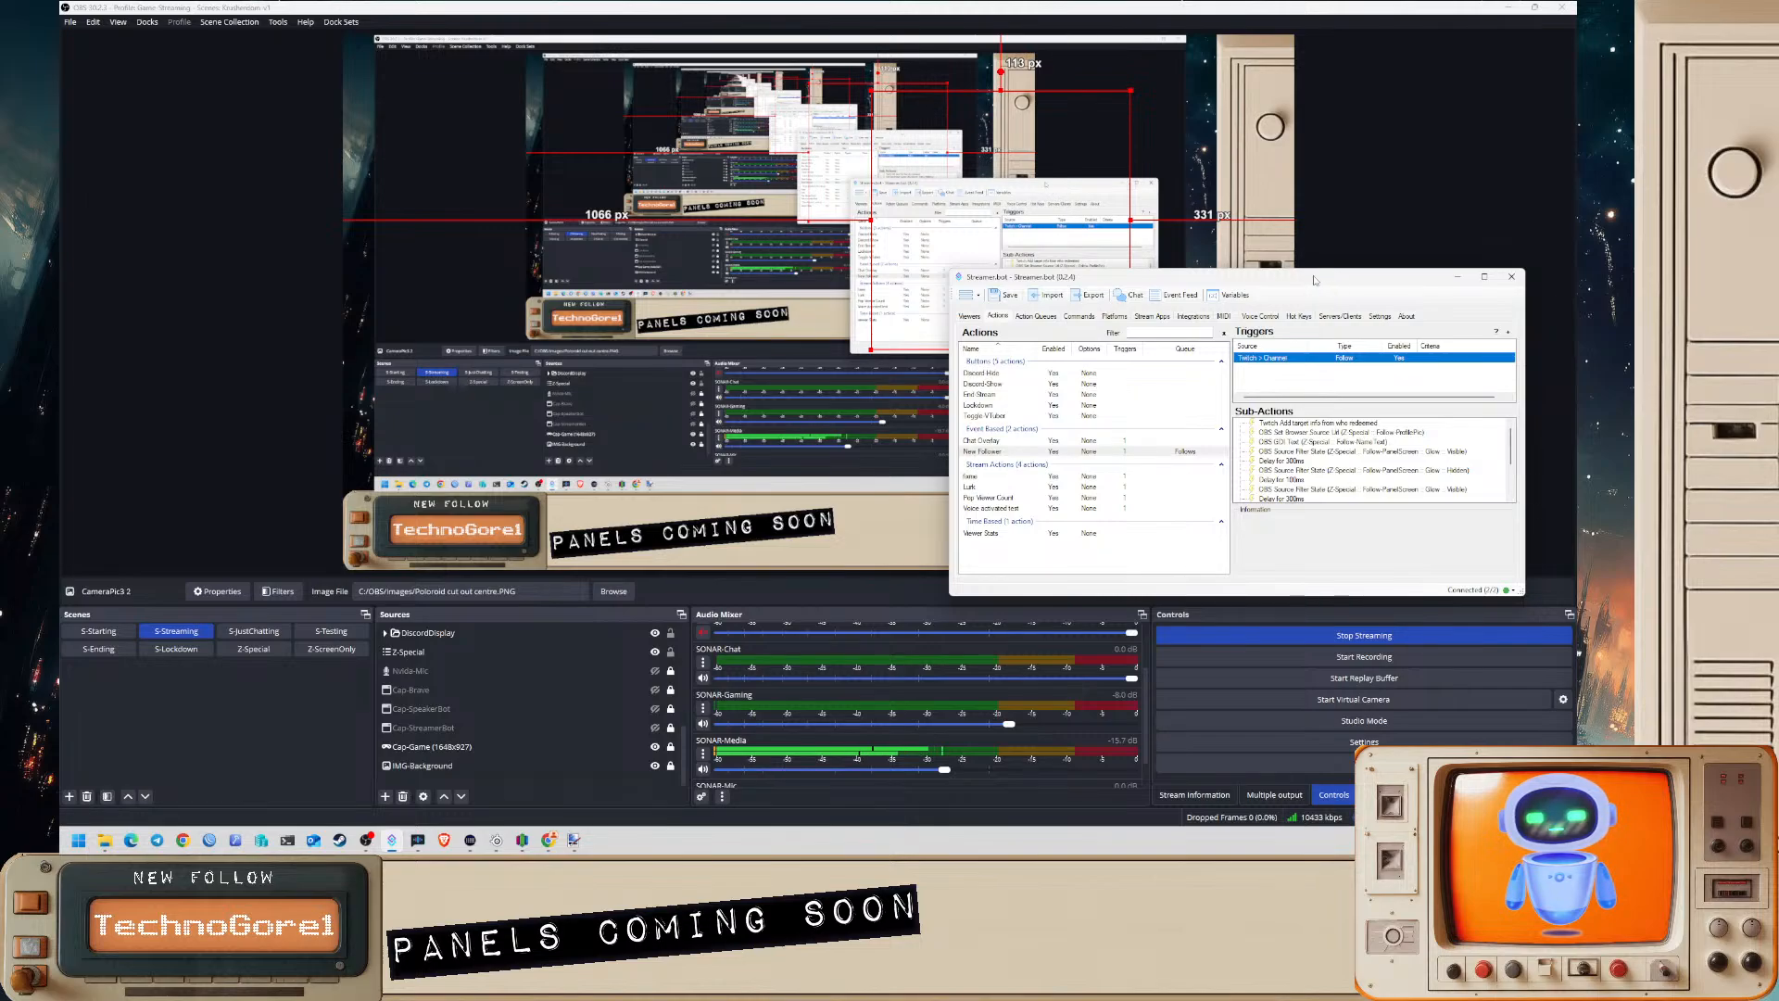
- Create an action named New Follower (Custom) in the Event Based group
{"action": "left_click_drag", "start_coordinate": [1315, 280], "coordinate": [819, 322]}
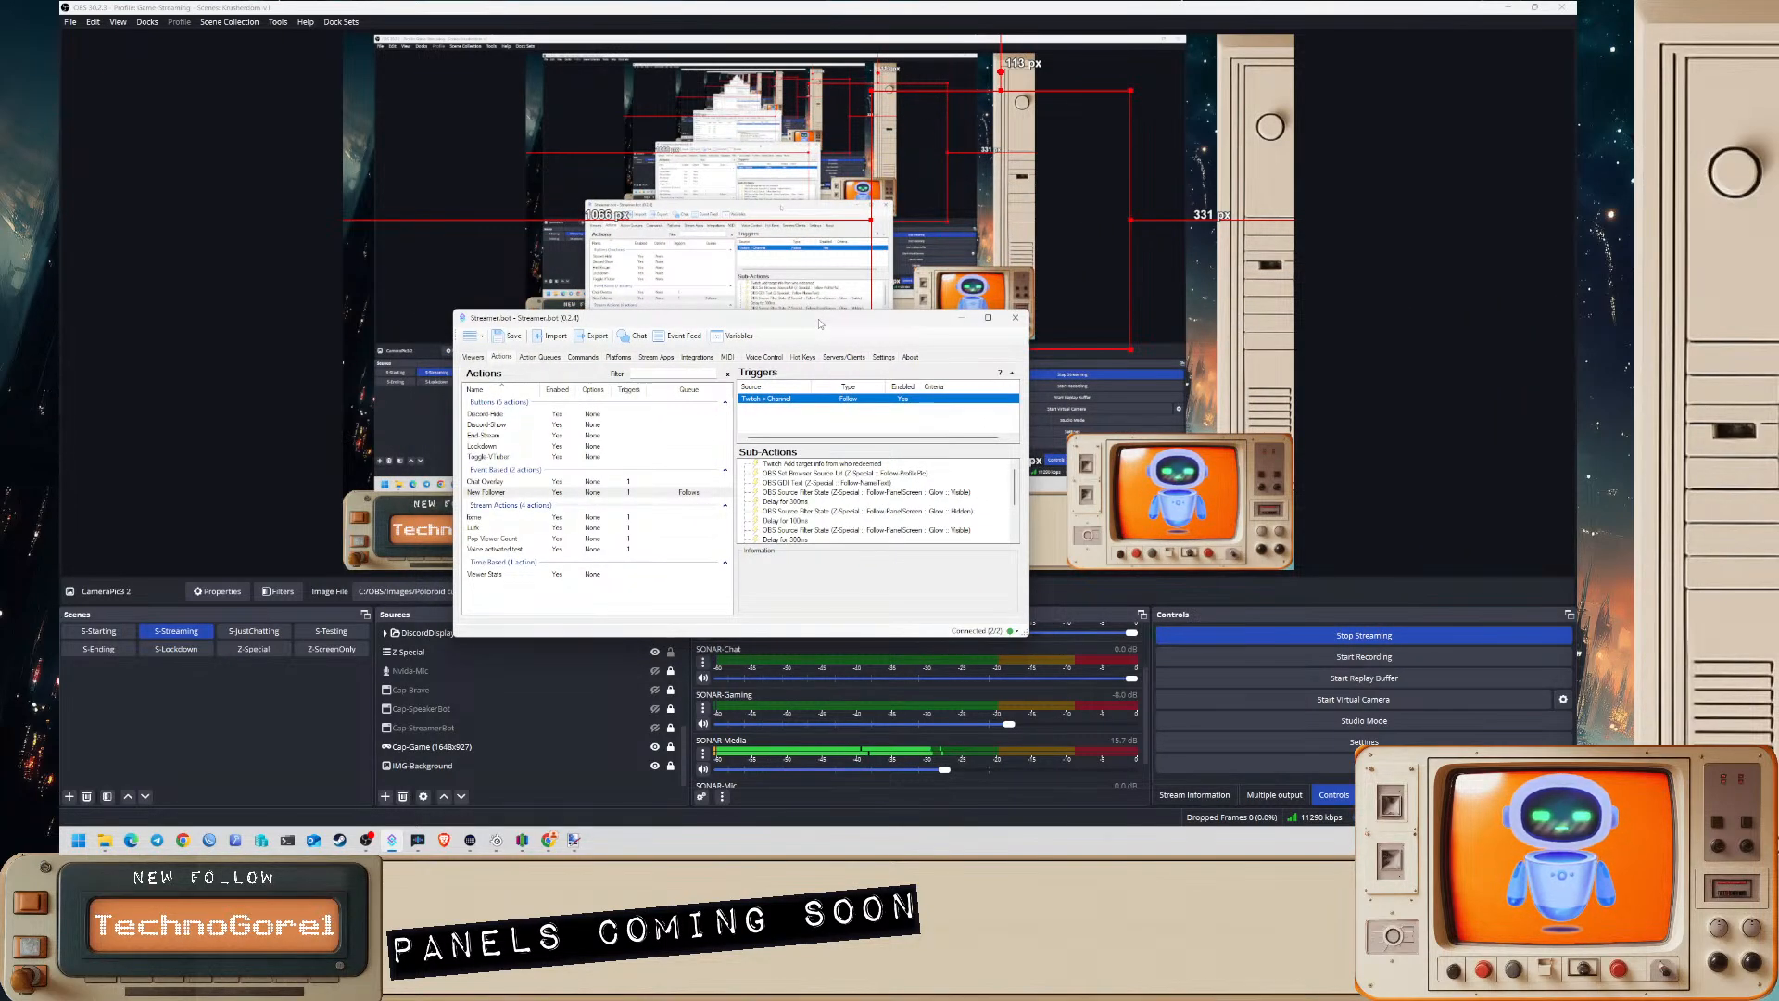
{"action": "left_click", "coordinate": [496, 494]}
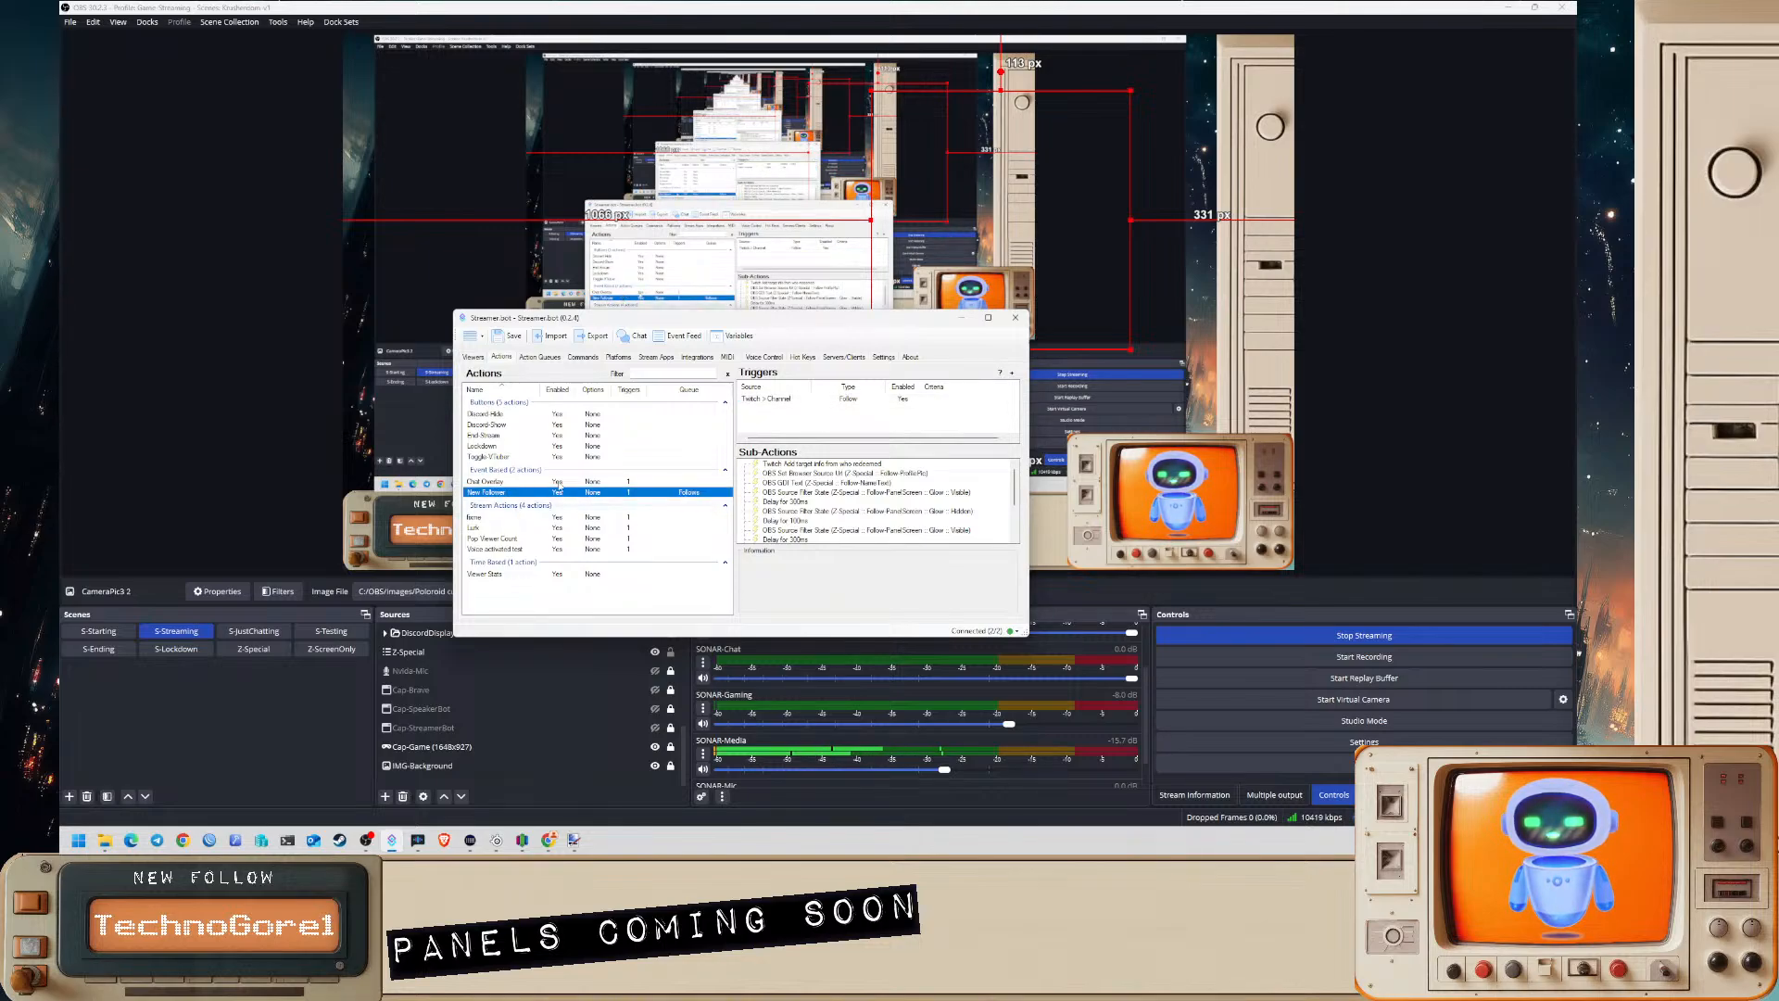
{"action": "right_click", "coordinate": [503, 496]}
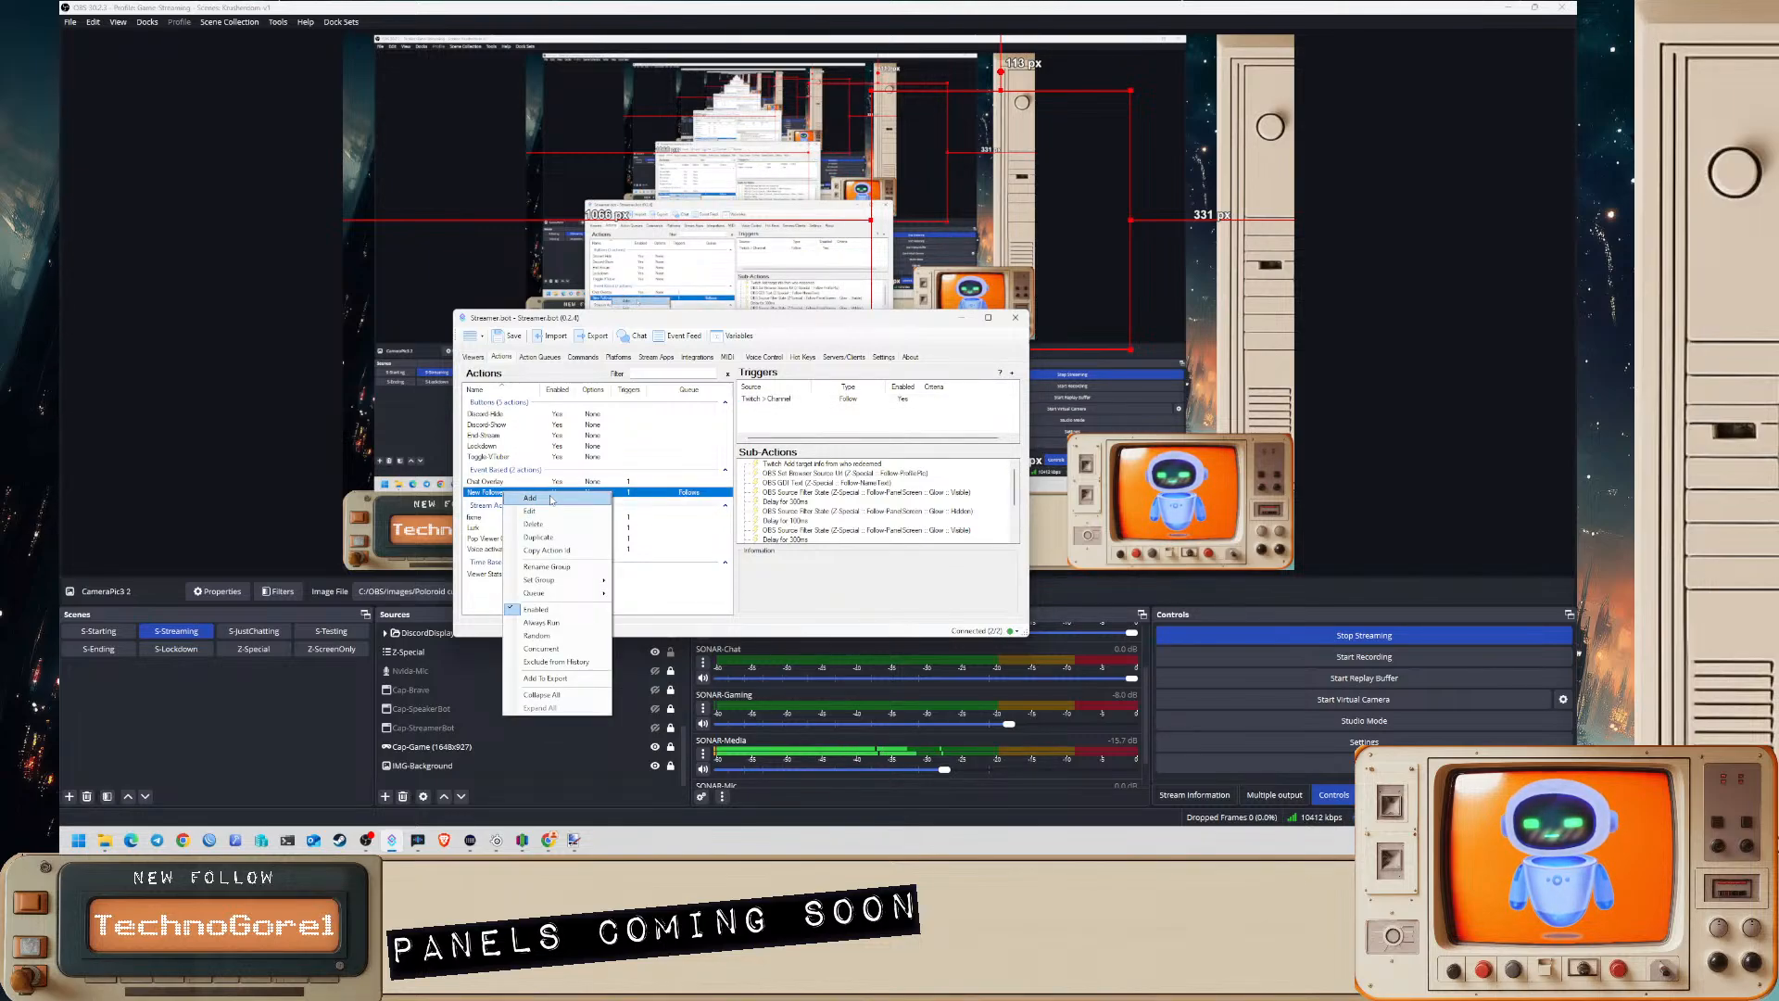
{"action": "left_click", "coordinate": [550, 499]}
{"action": "type", "text": "New Fo"}
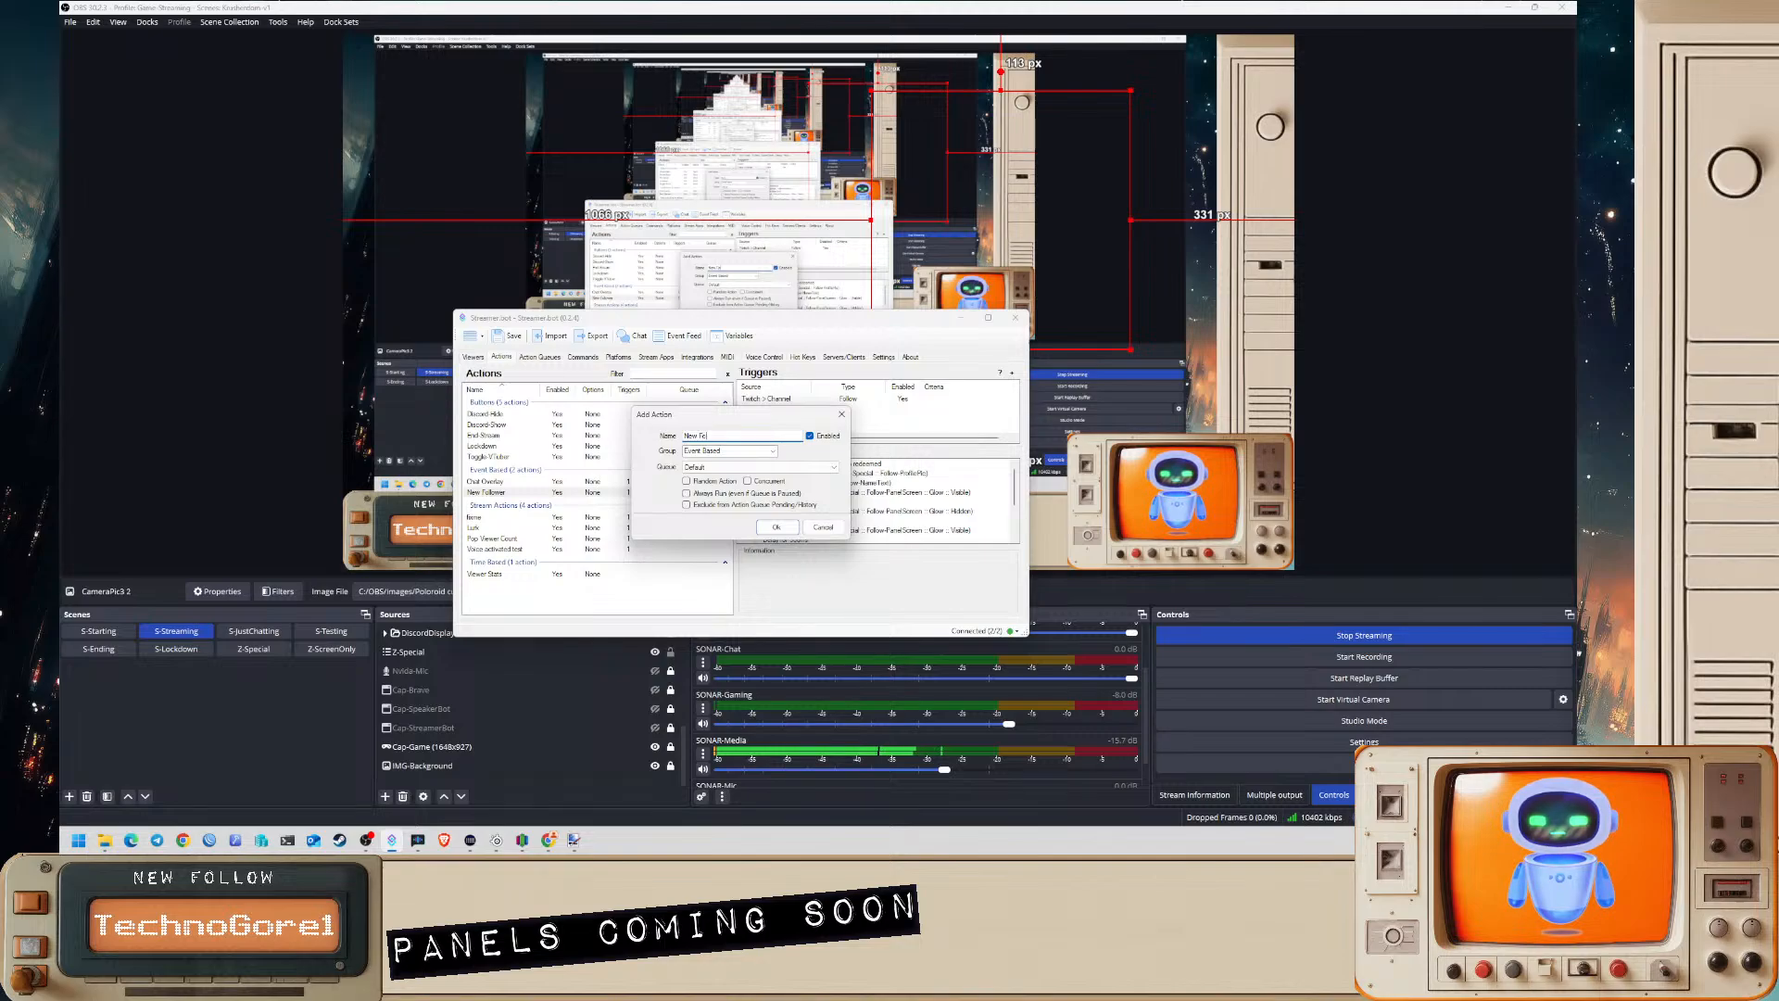
{"action": "type", "text": "llower (C"}
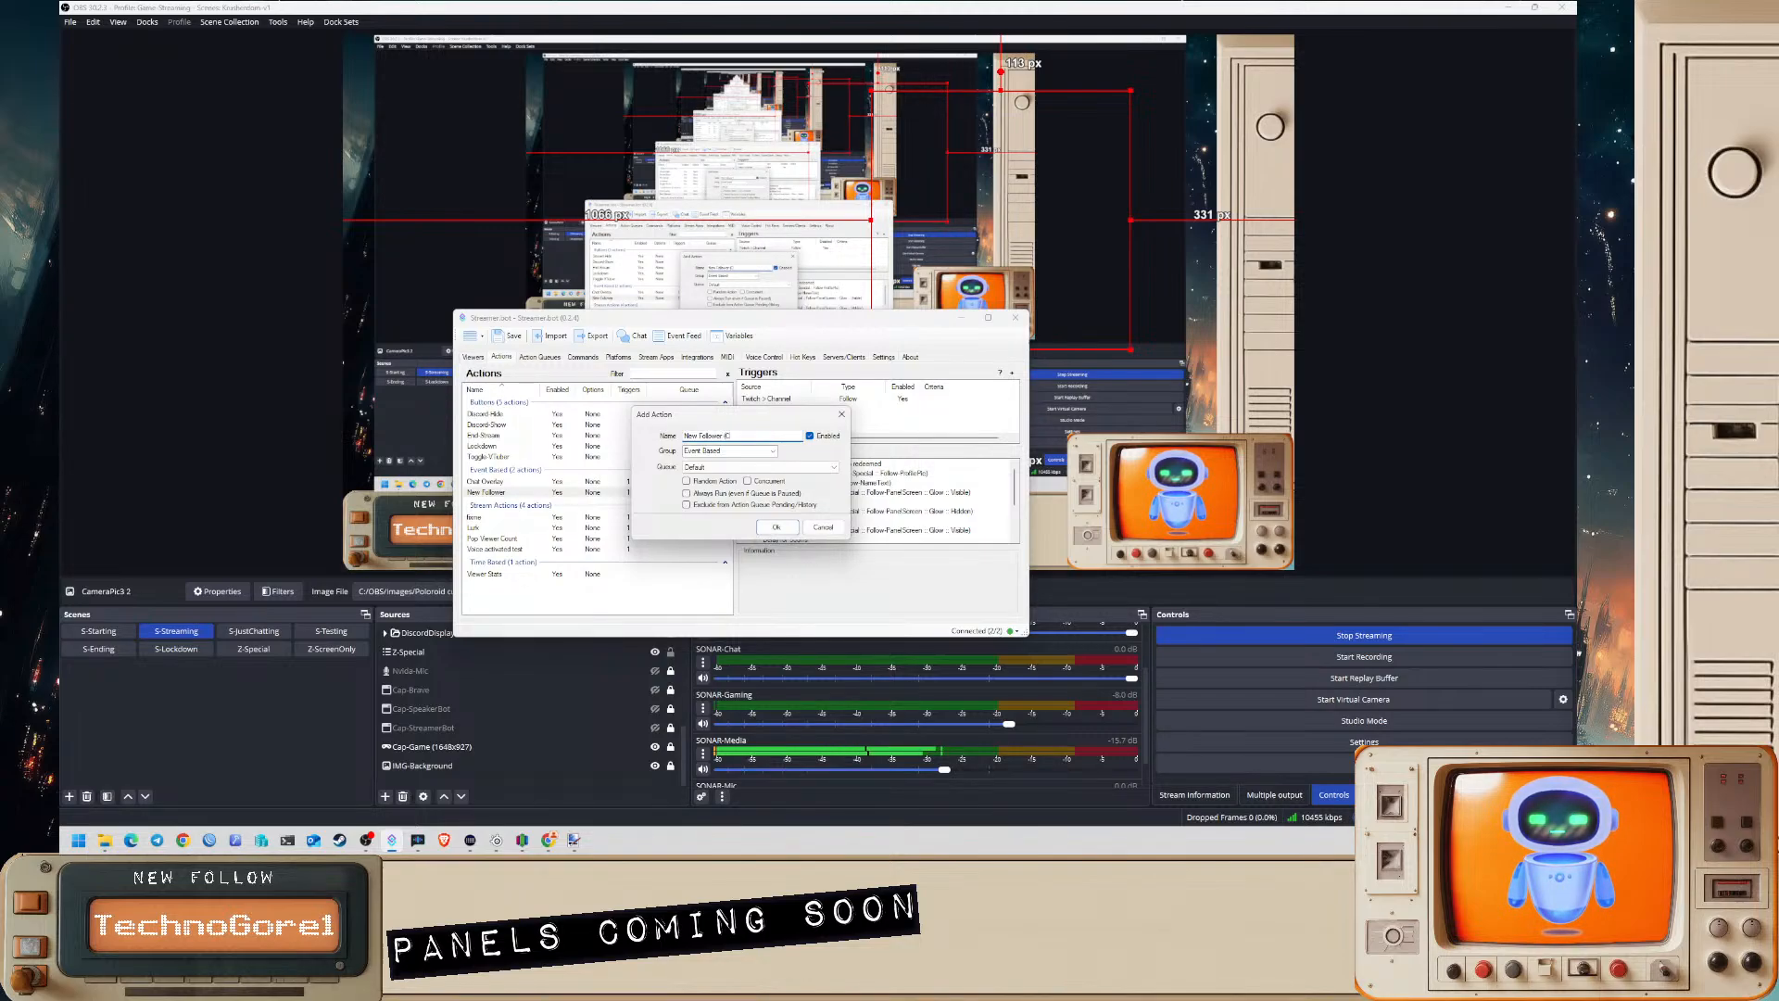
{"action": "type", "text": "ustom)"}
{"action": "key", "text": "Return"}
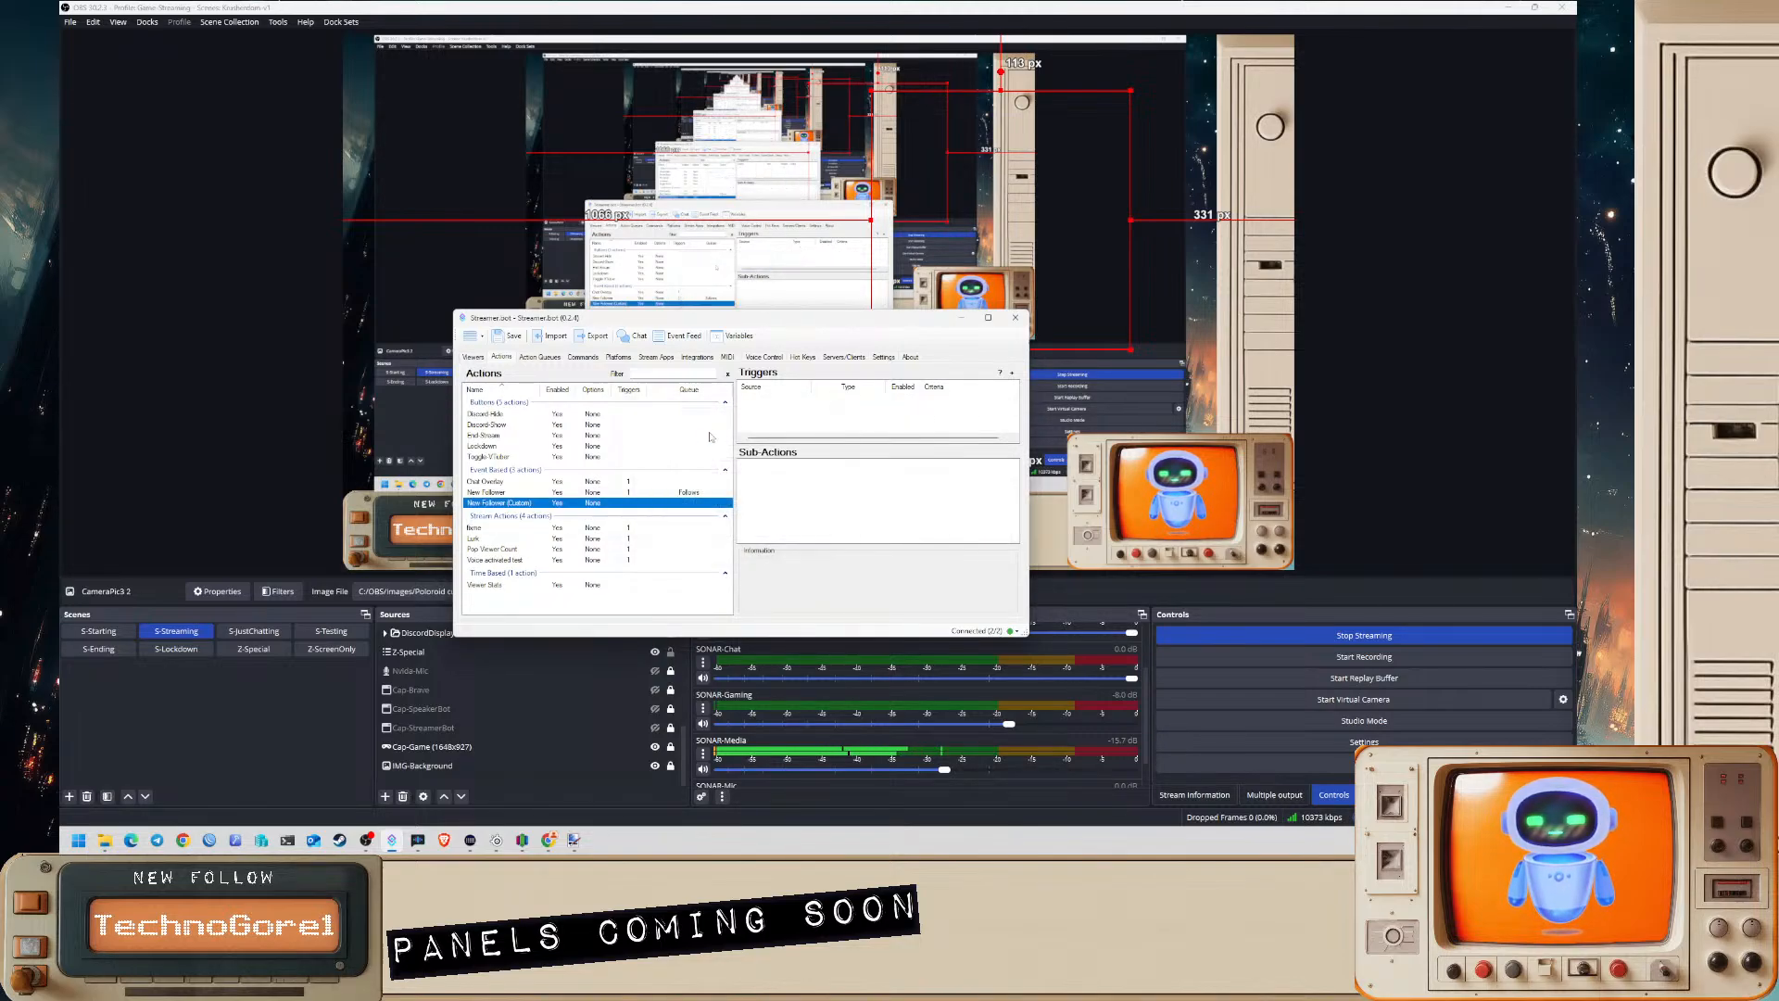
- Add a Twitch channel Follow trigger to the New Follower (Custom) action
{"action": "right_click", "coordinate": [797, 405]}
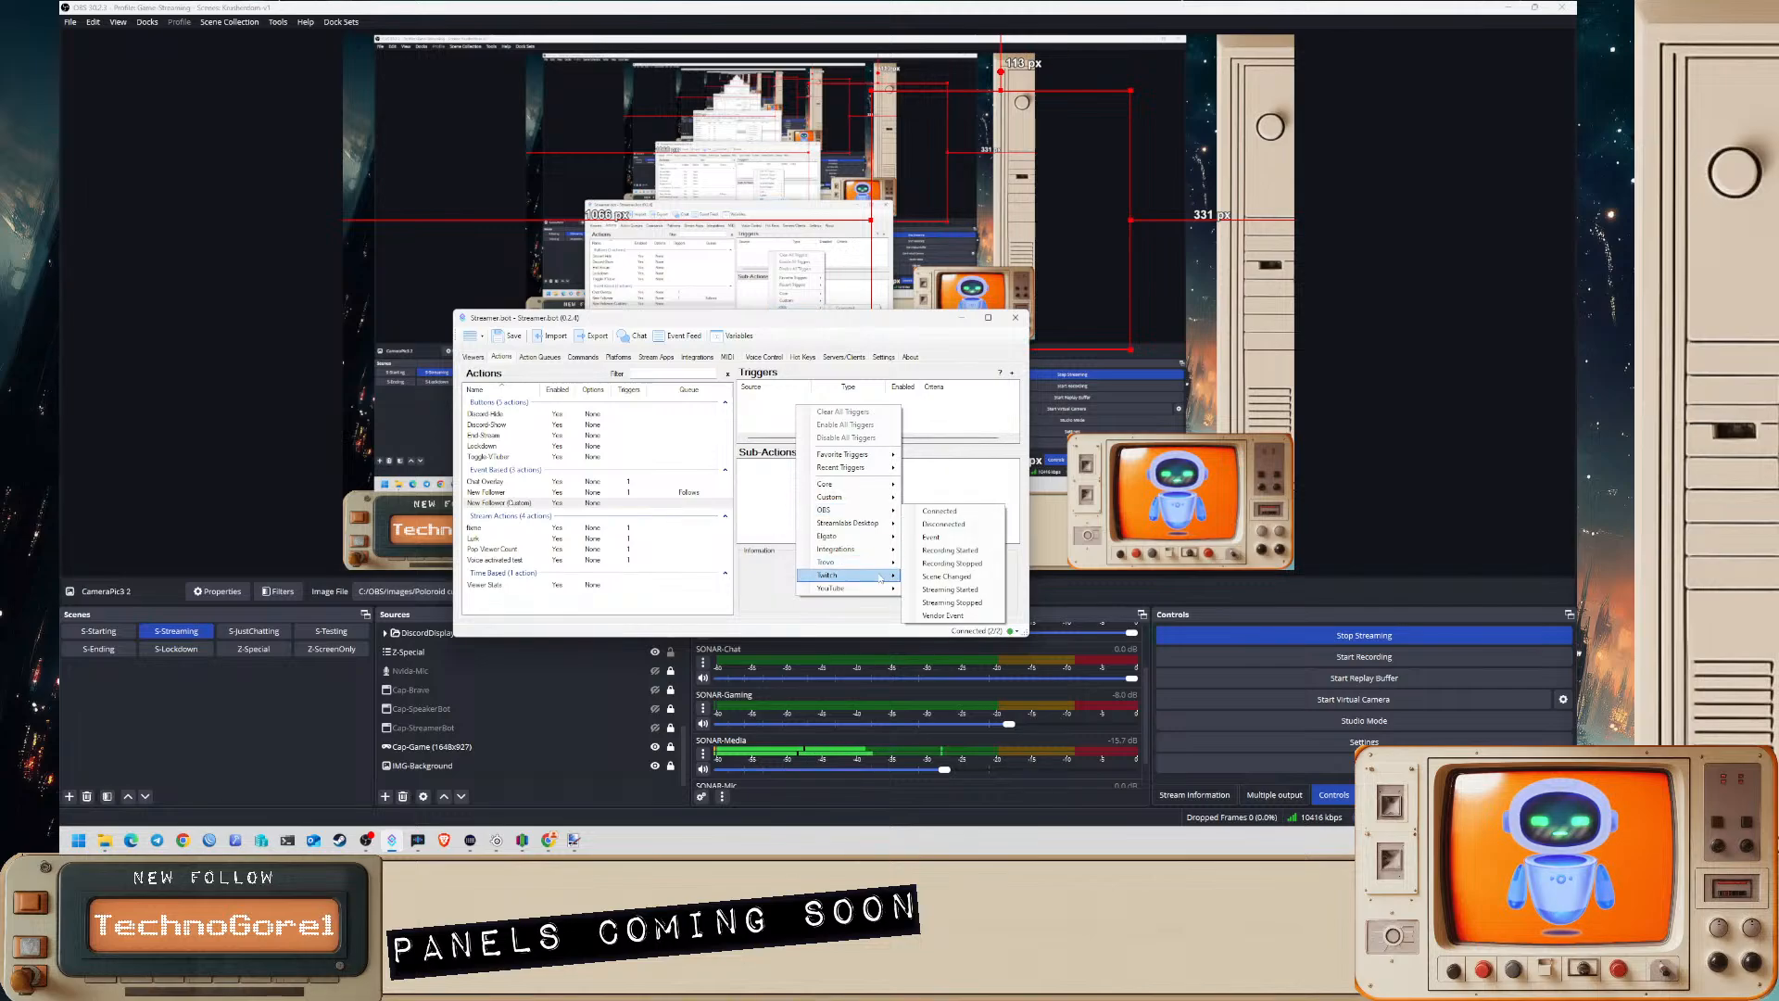
{"action": "mouse_move", "coordinate": [881, 580]}
{"action": "mouse_move", "coordinate": [963, 615]}
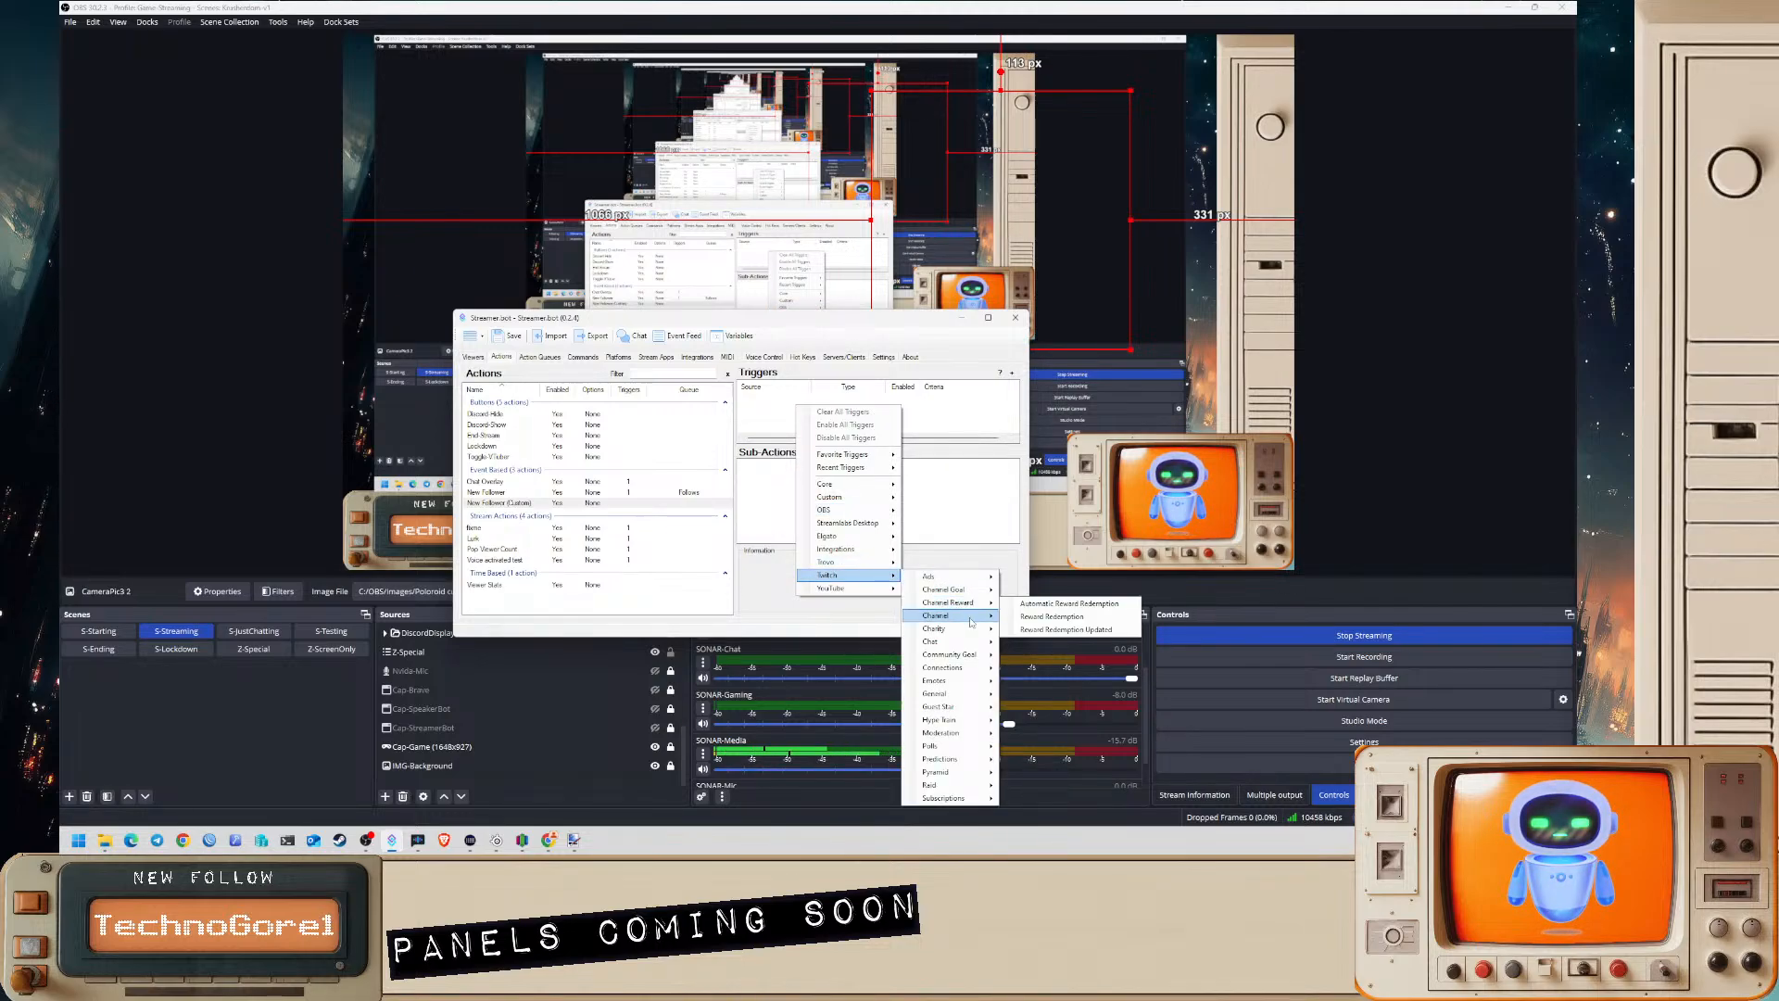
{"action": "left_click", "coordinate": [1054, 619]}
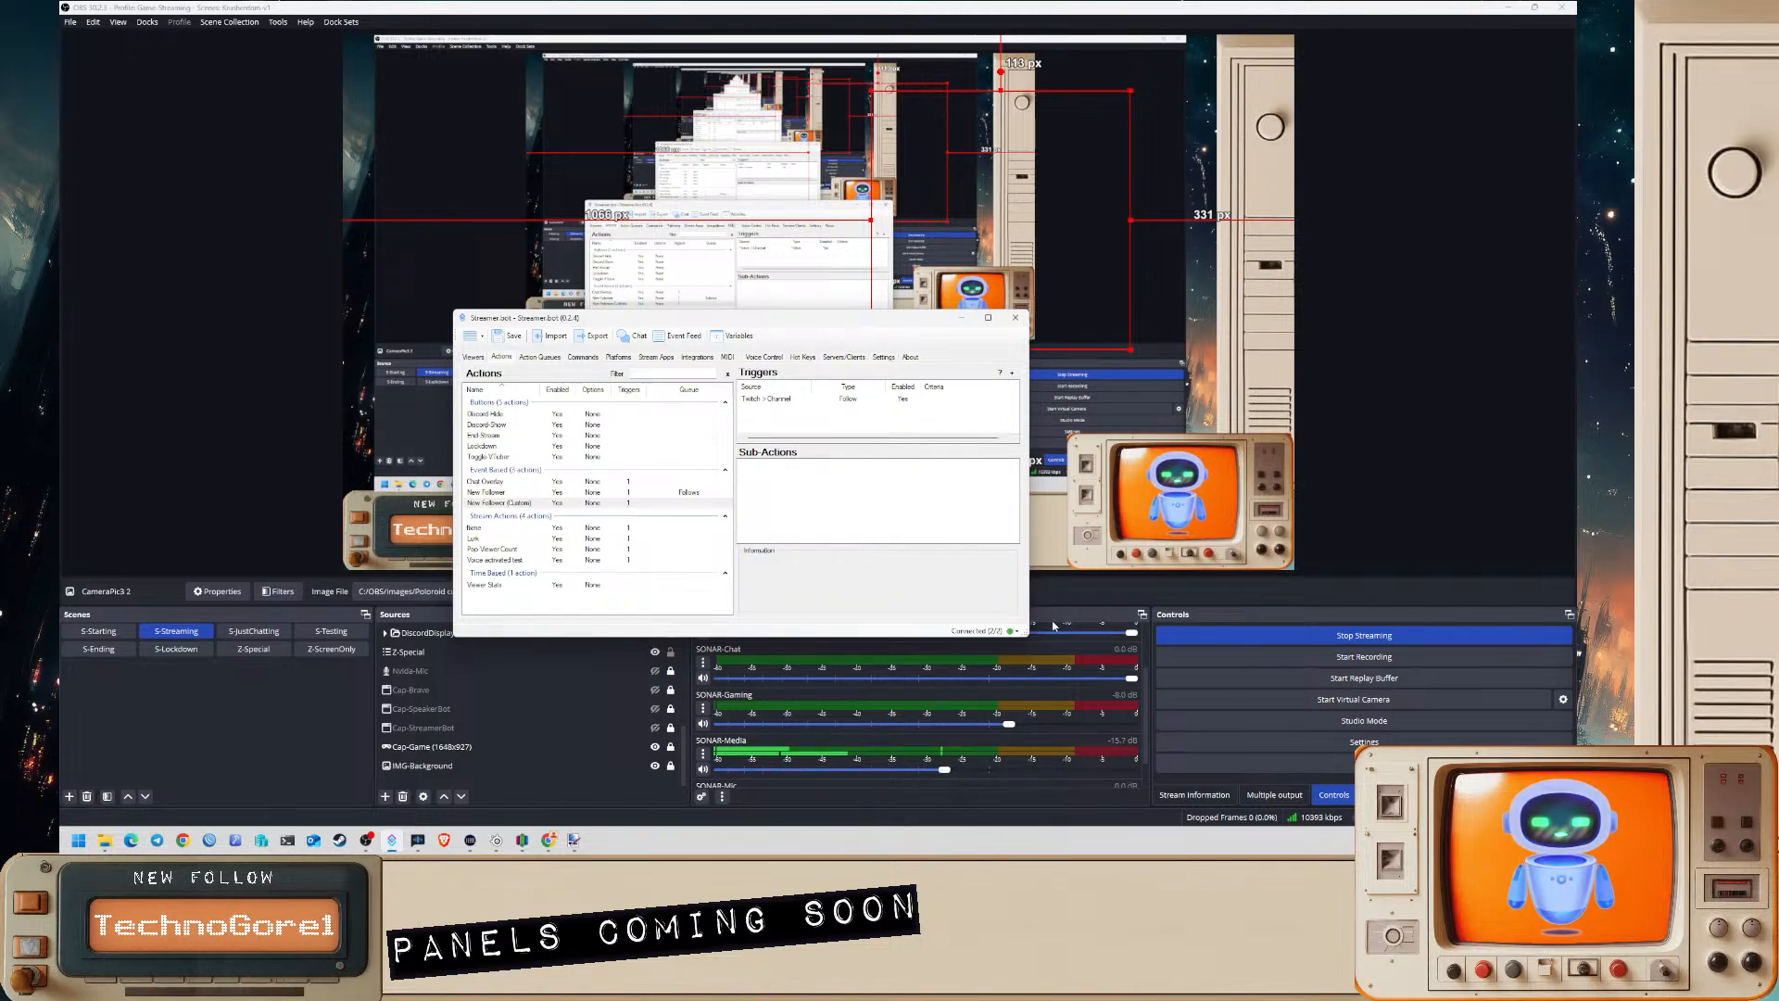
- Add a Toast Notification sub-action to New Follower (Custom) with the title "New Follower!" and the text "Test"
{"action": "right_click", "coordinate": [861, 495]}
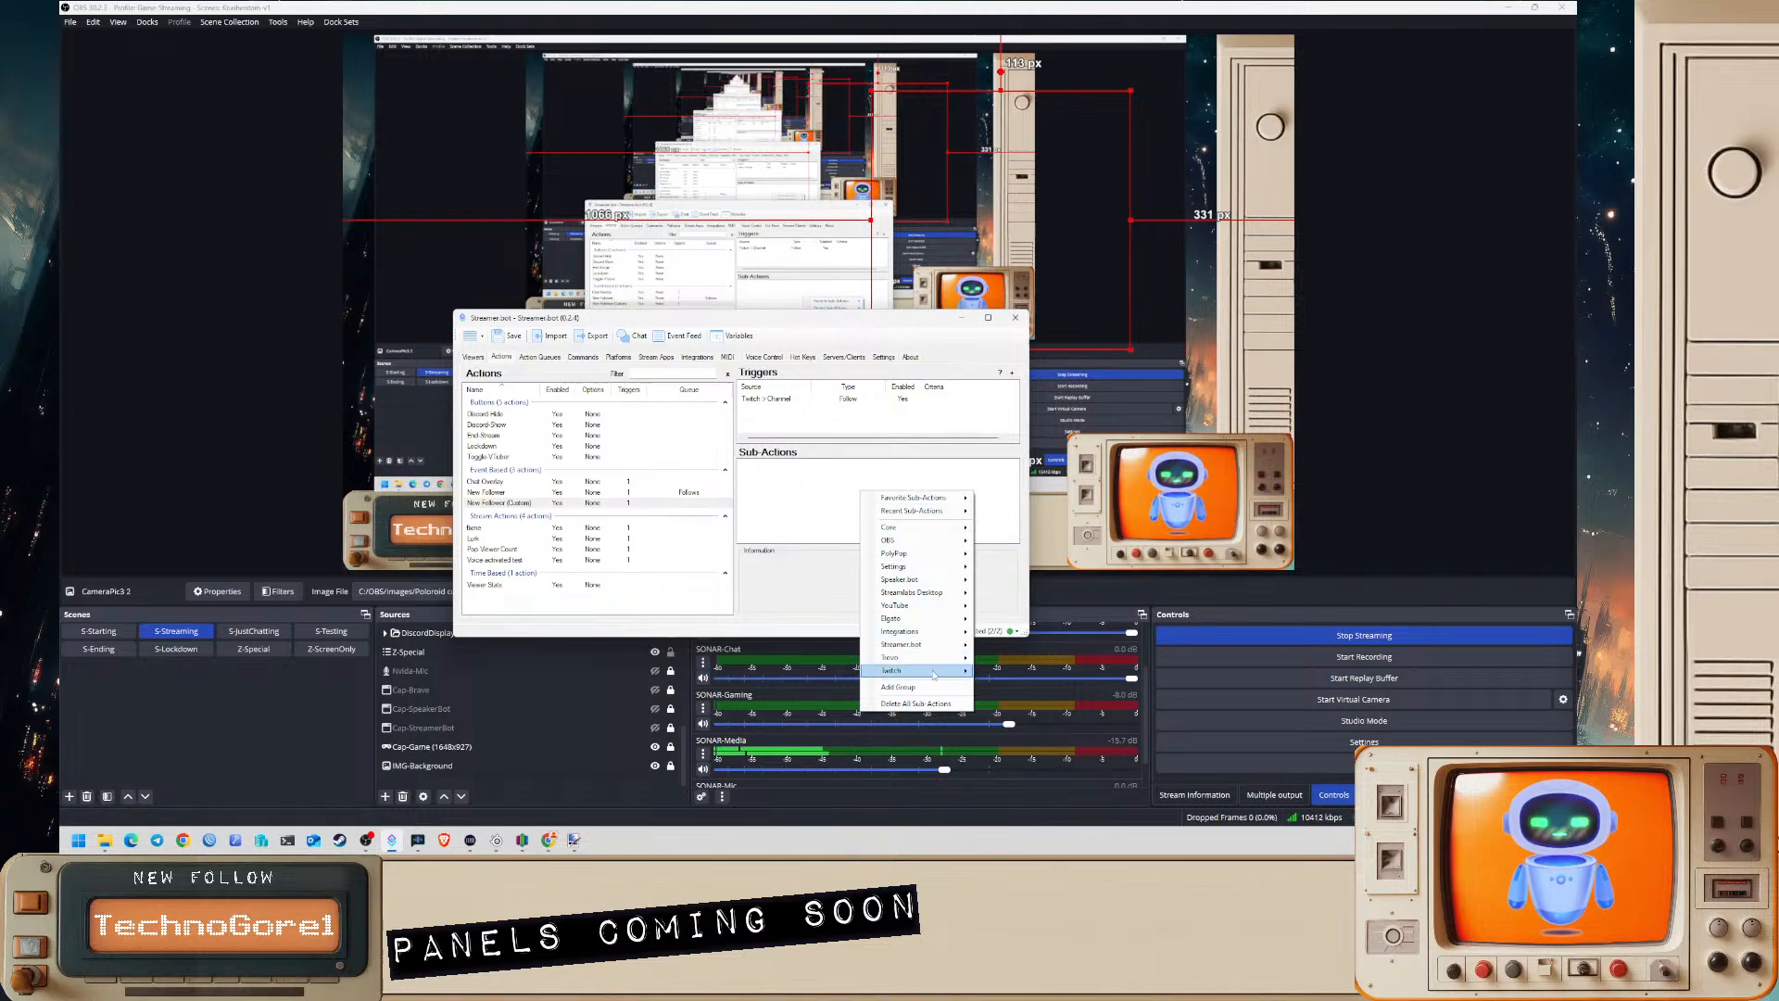
{"action": "mouse_move", "coordinate": [933, 674]}
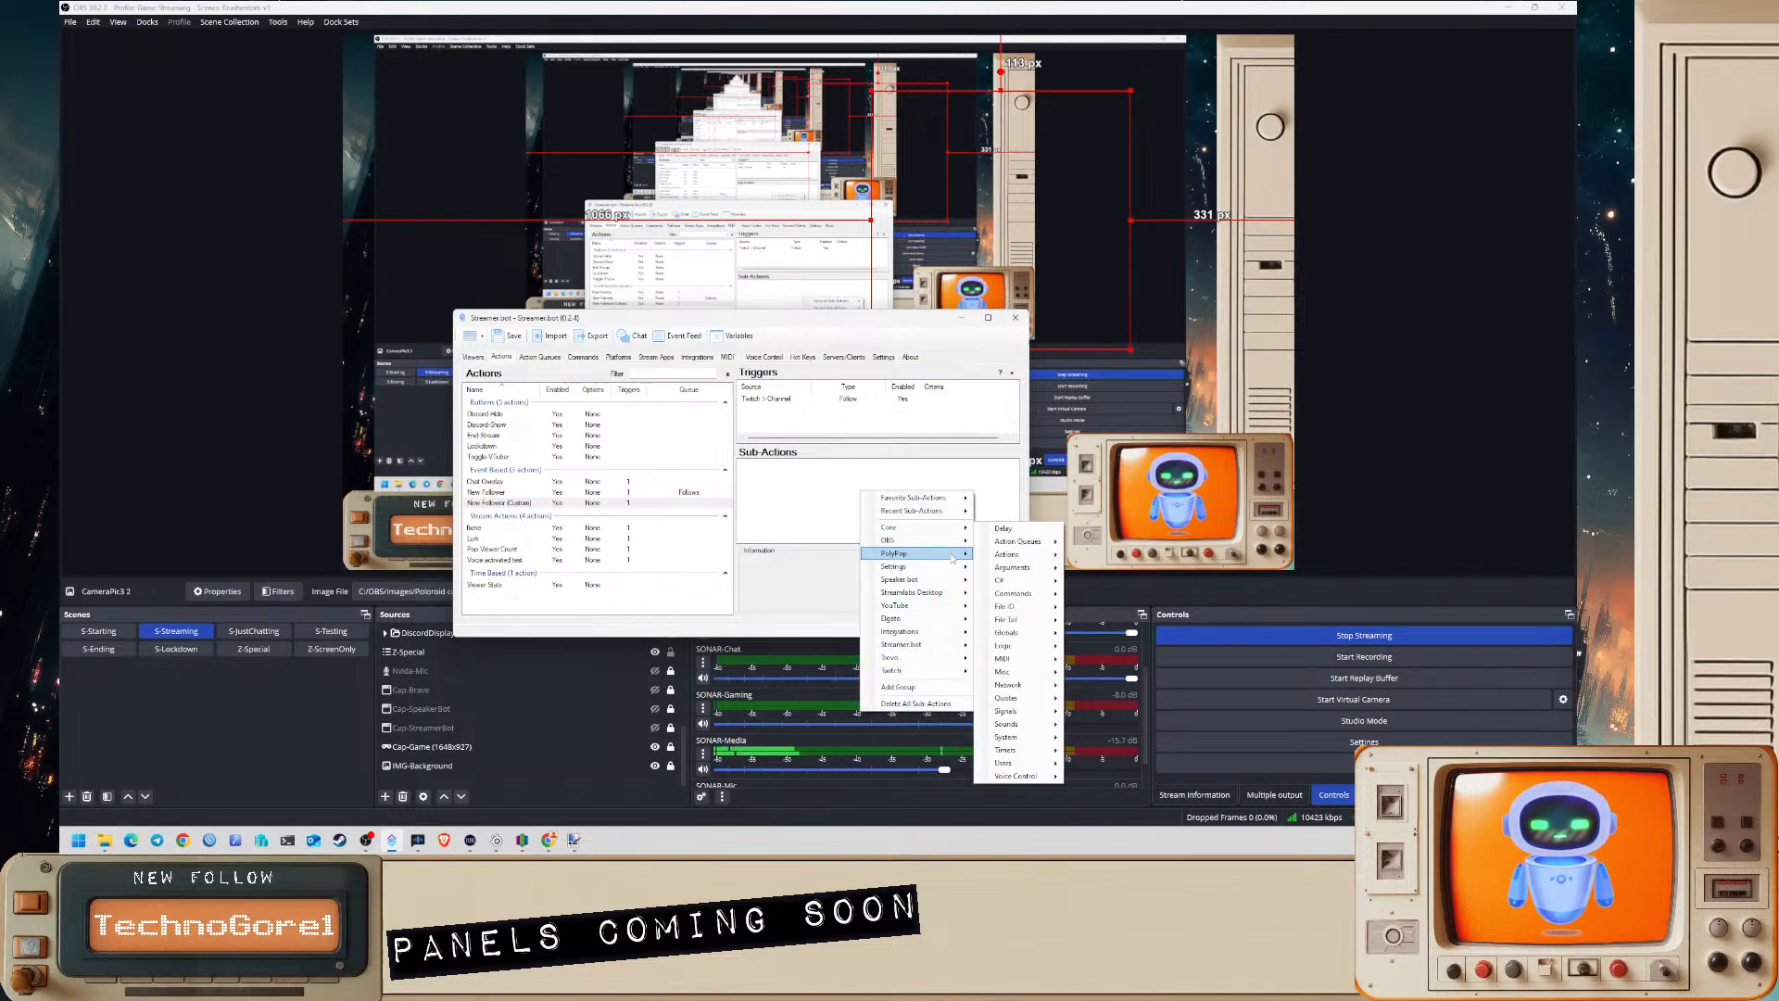
{"action": "mouse_move", "coordinate": [958, 545]}
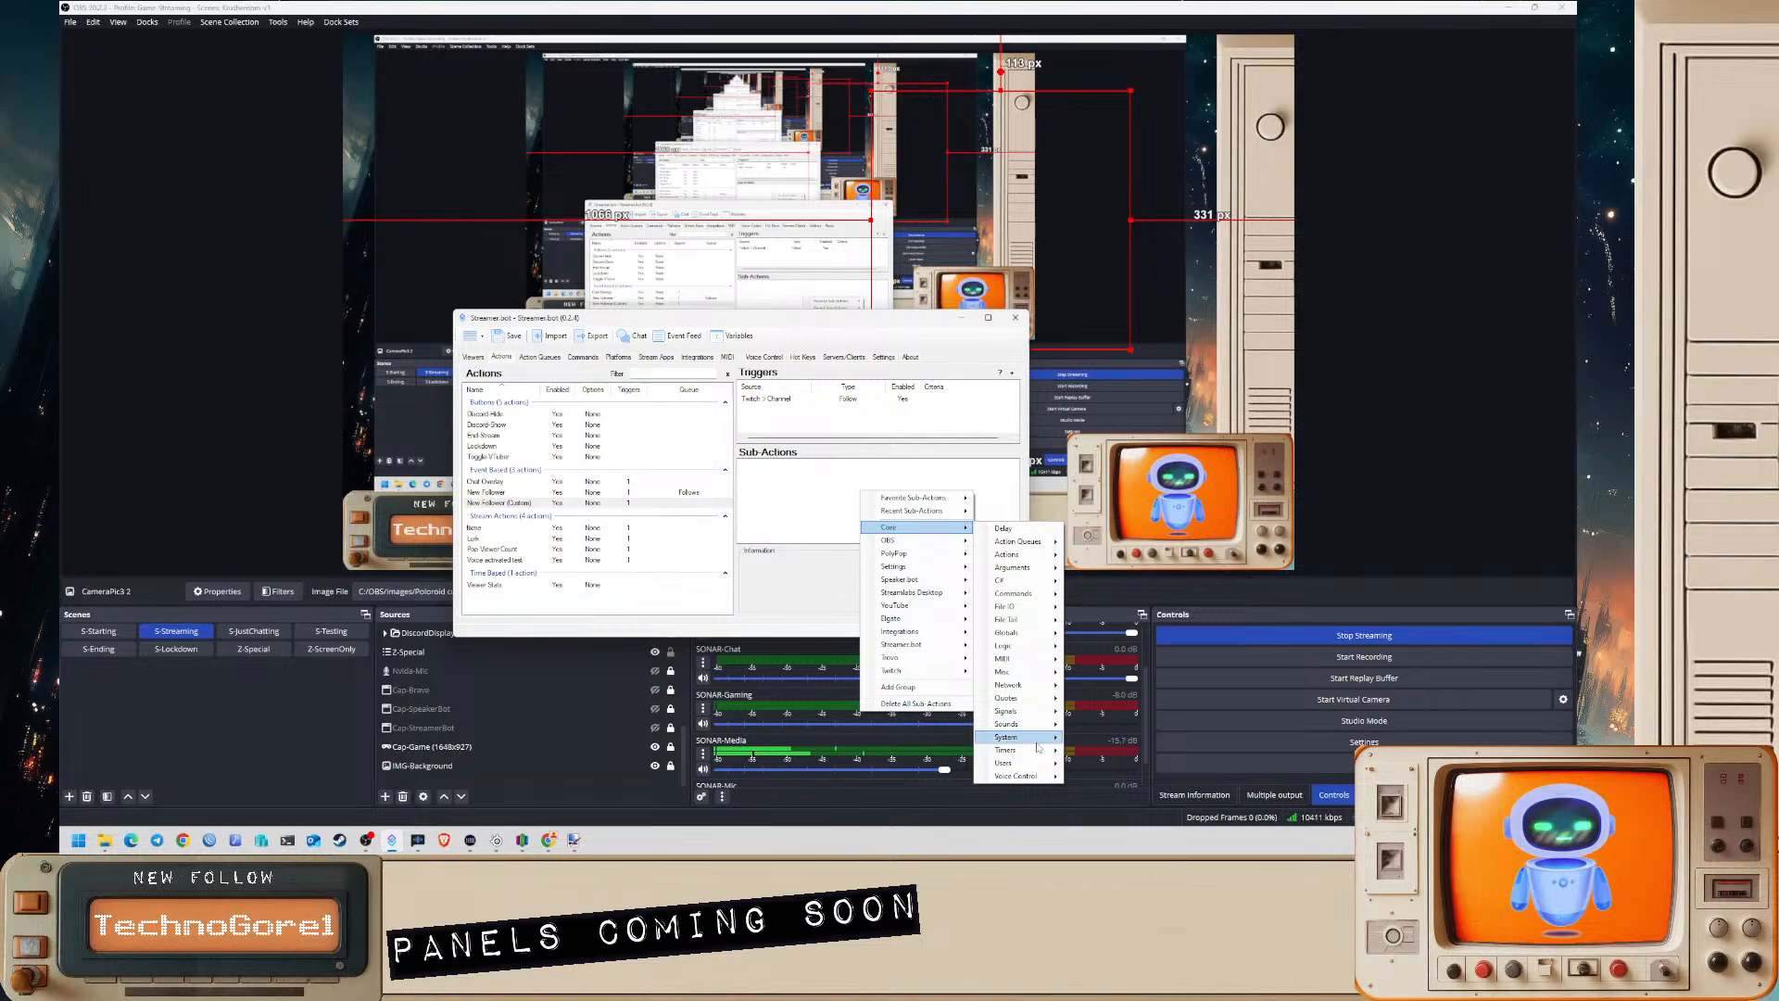
{"action": "mouse_move", "coordinate": [1042, 741]}
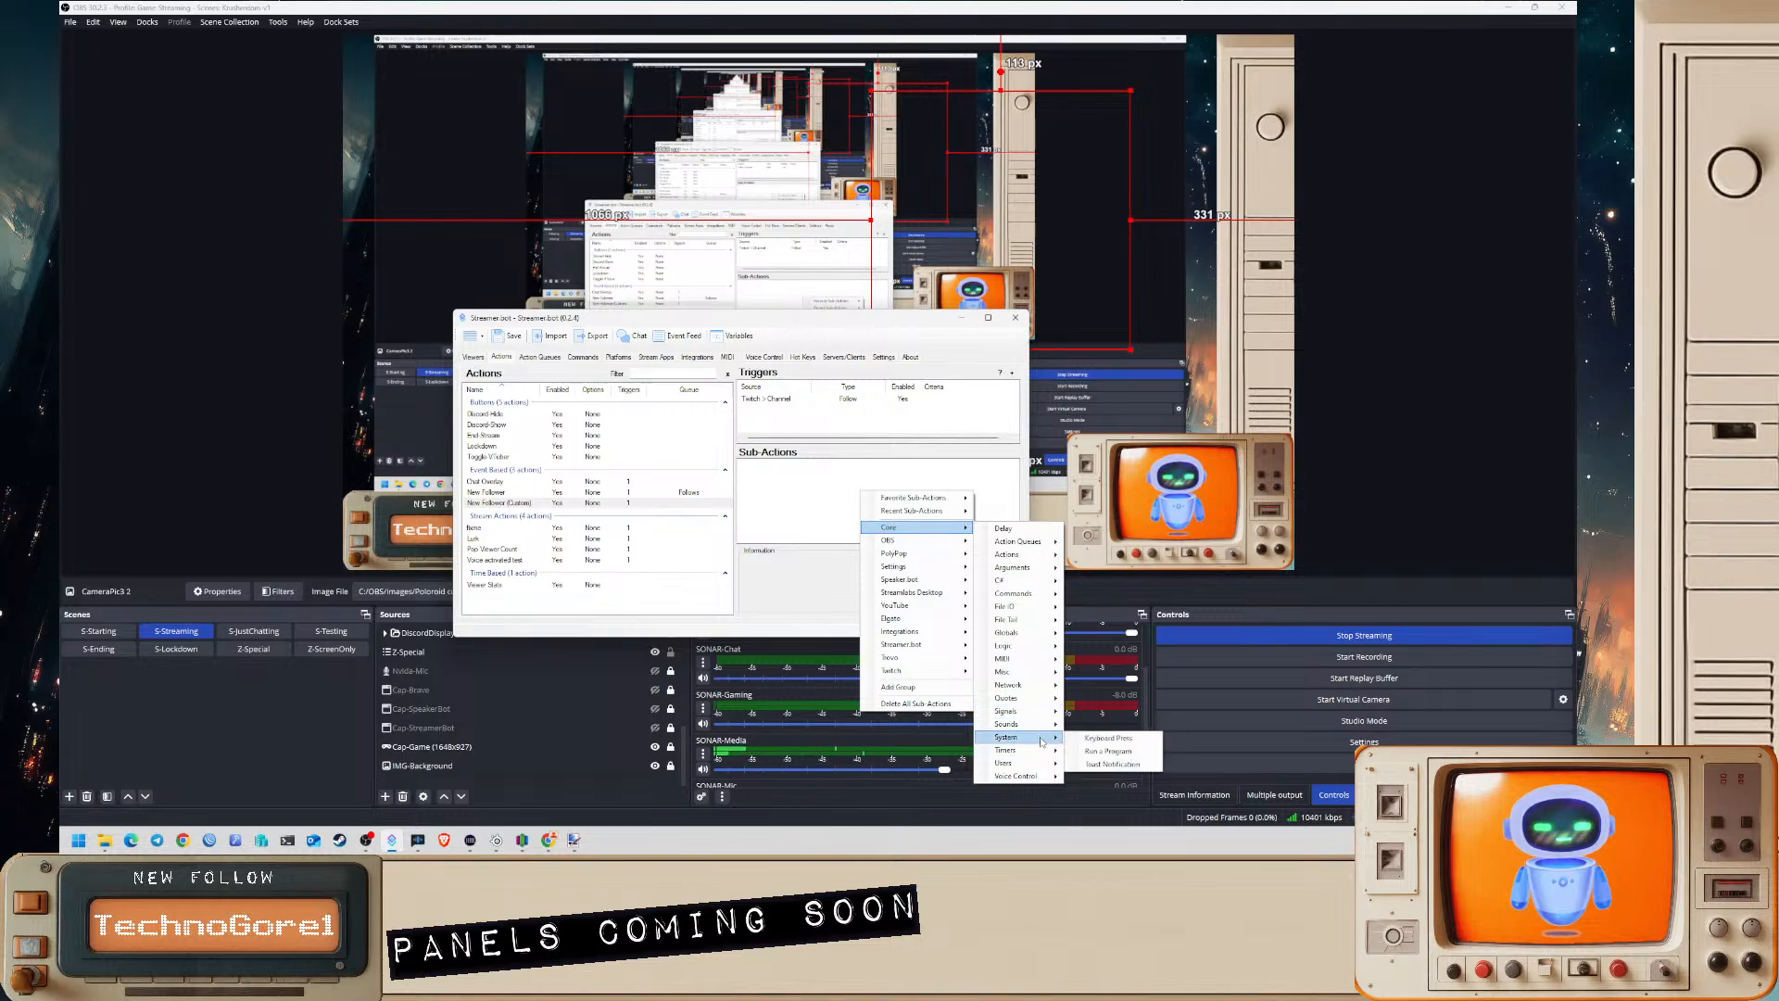
{"action": "left_click", "coordinate": [1113, 763]}
{"action": "left_click", "coordinate": [744, 453]}
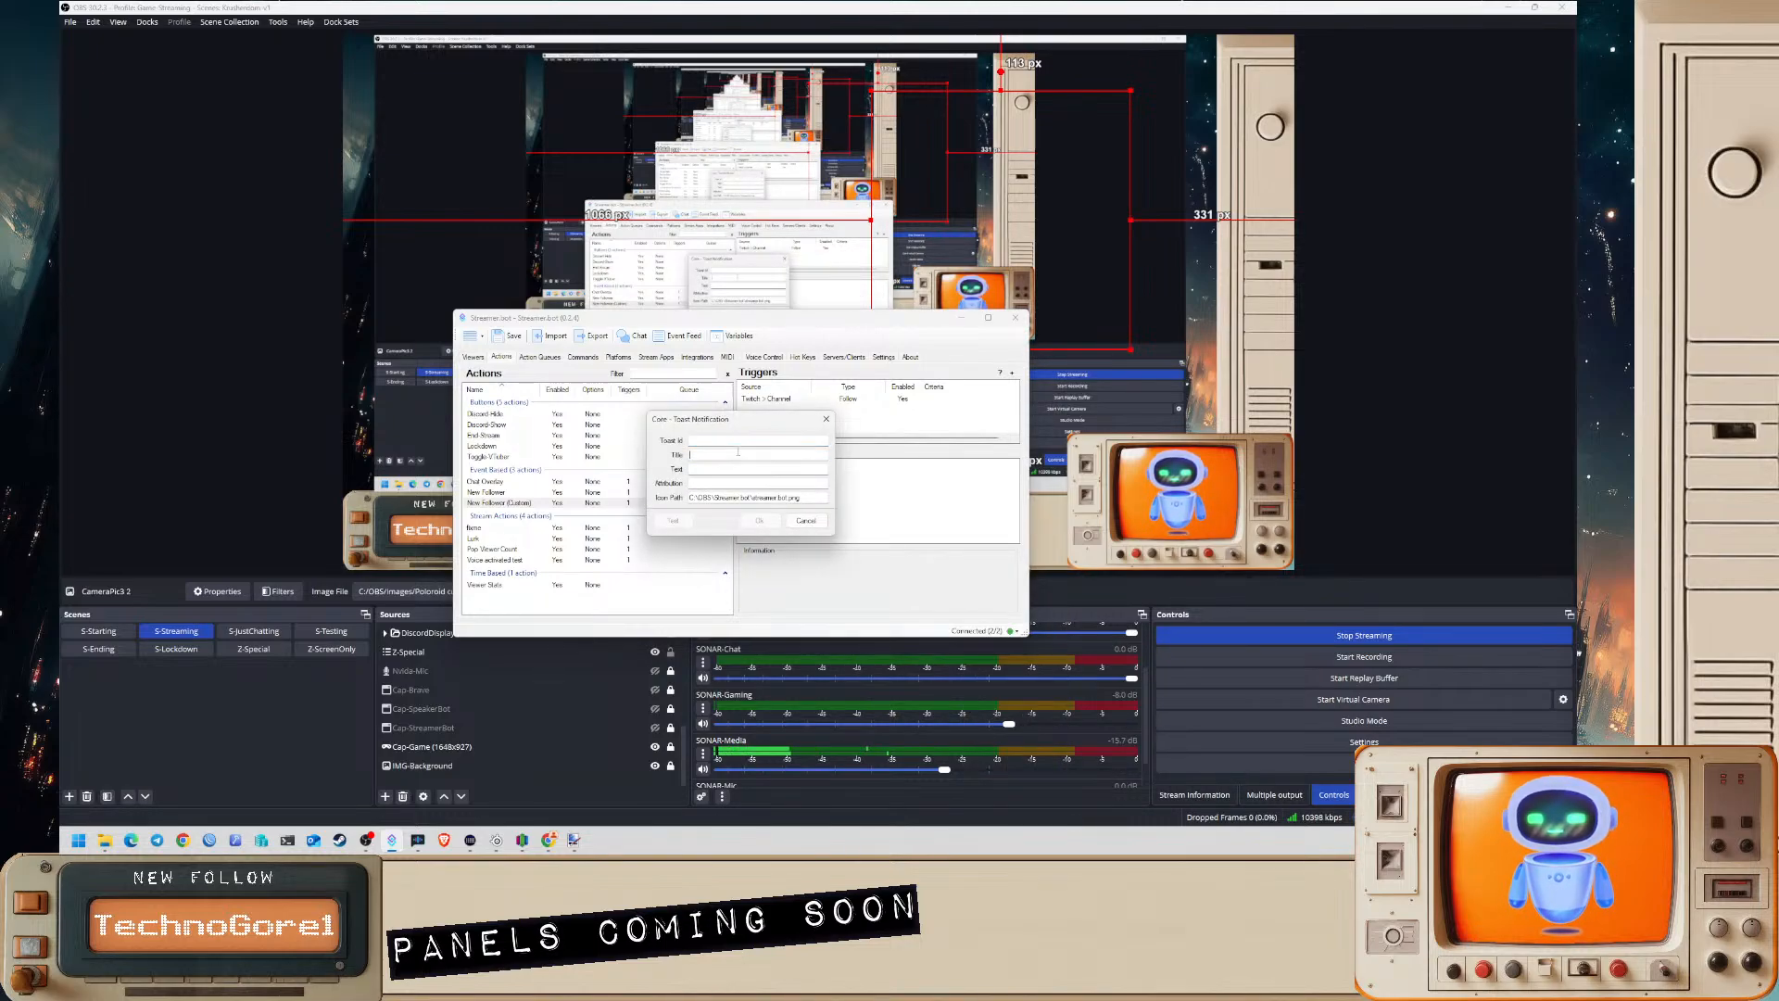
{"action": "type", "text": "New Follower!"}
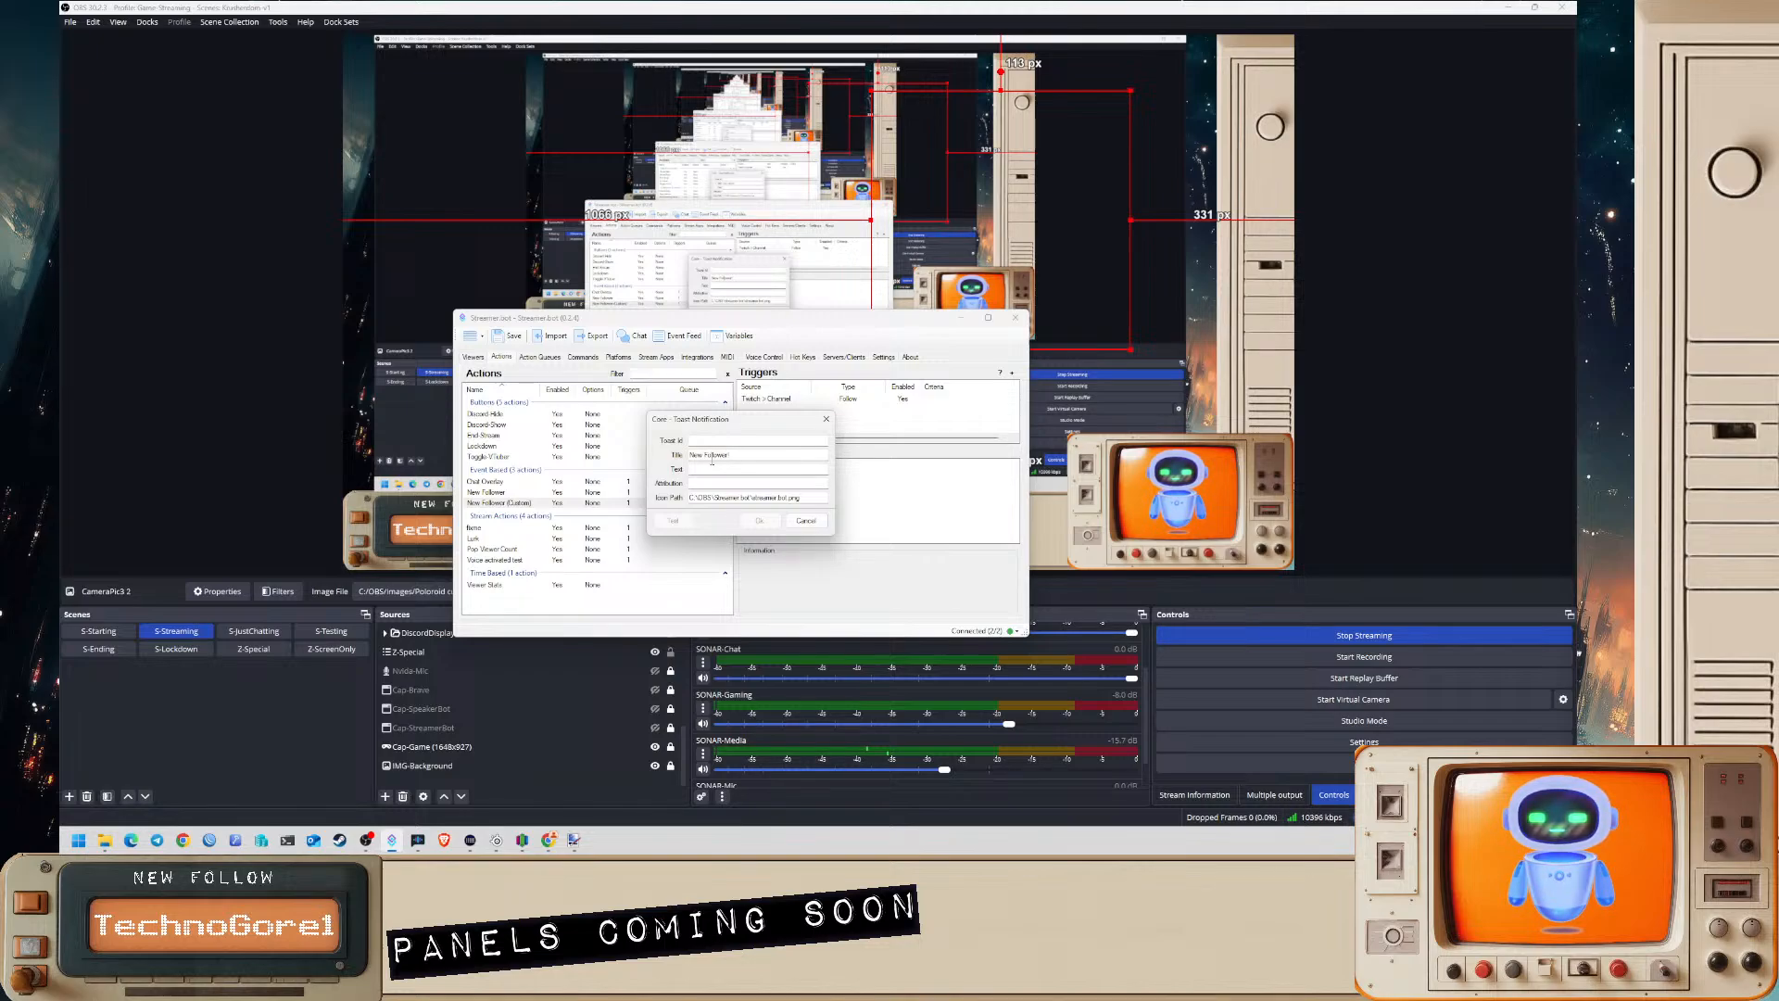
{"action": "left_click", "coordinate": [712, 466]}
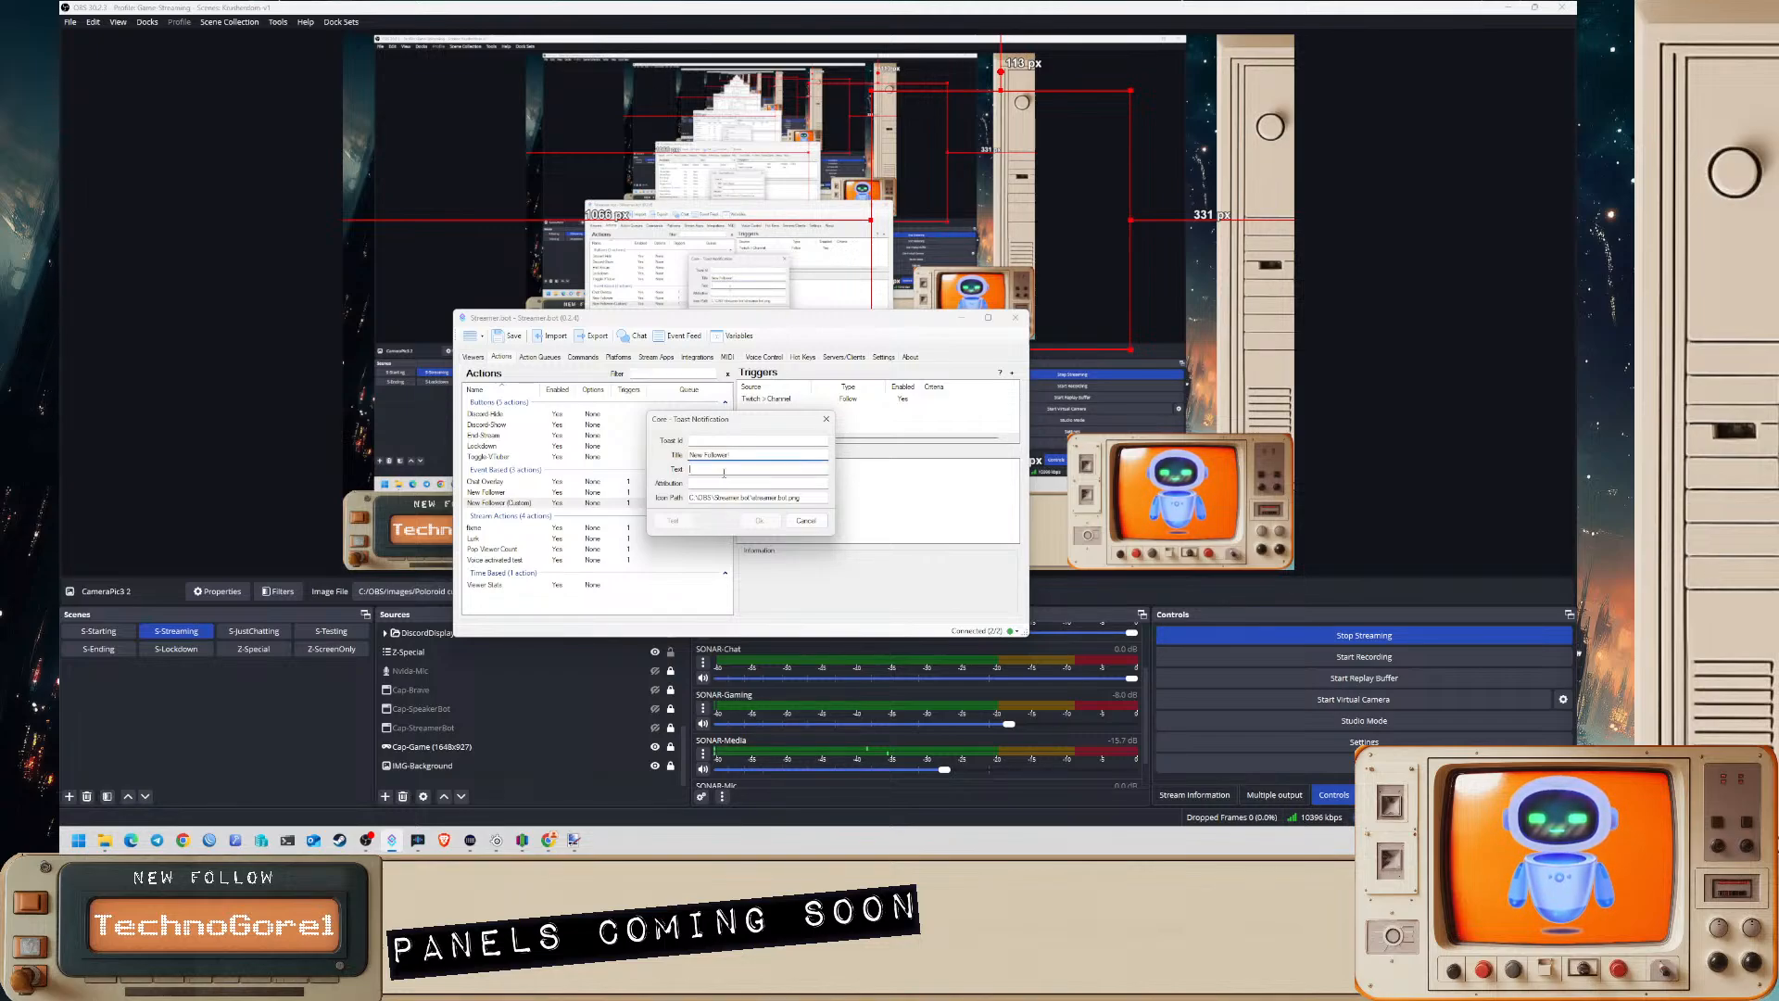
{"action": "type", "text": "Test"}
{"action": "left_click", "coordinate": [760, 521]}
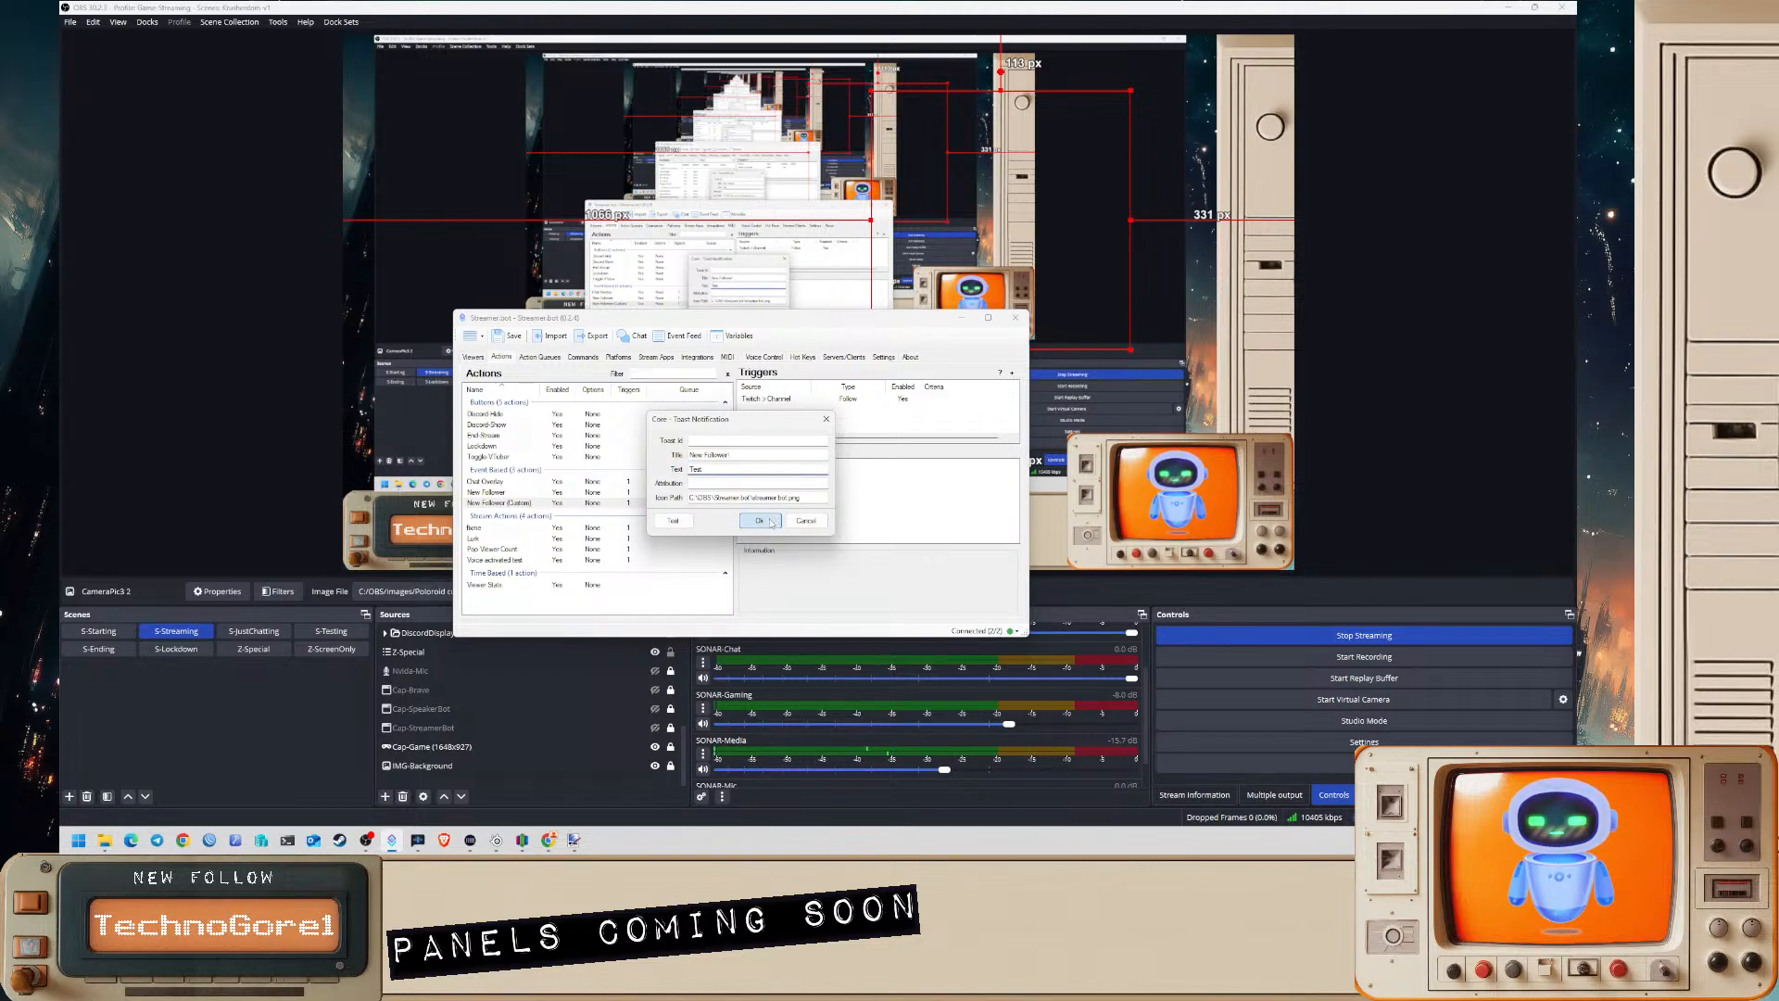
- Test the Follow trigger of New Follower (Custom) and move the Streamer.bot window lower over OBS
{"action": "right_click", "coordinate": [793, 401]}
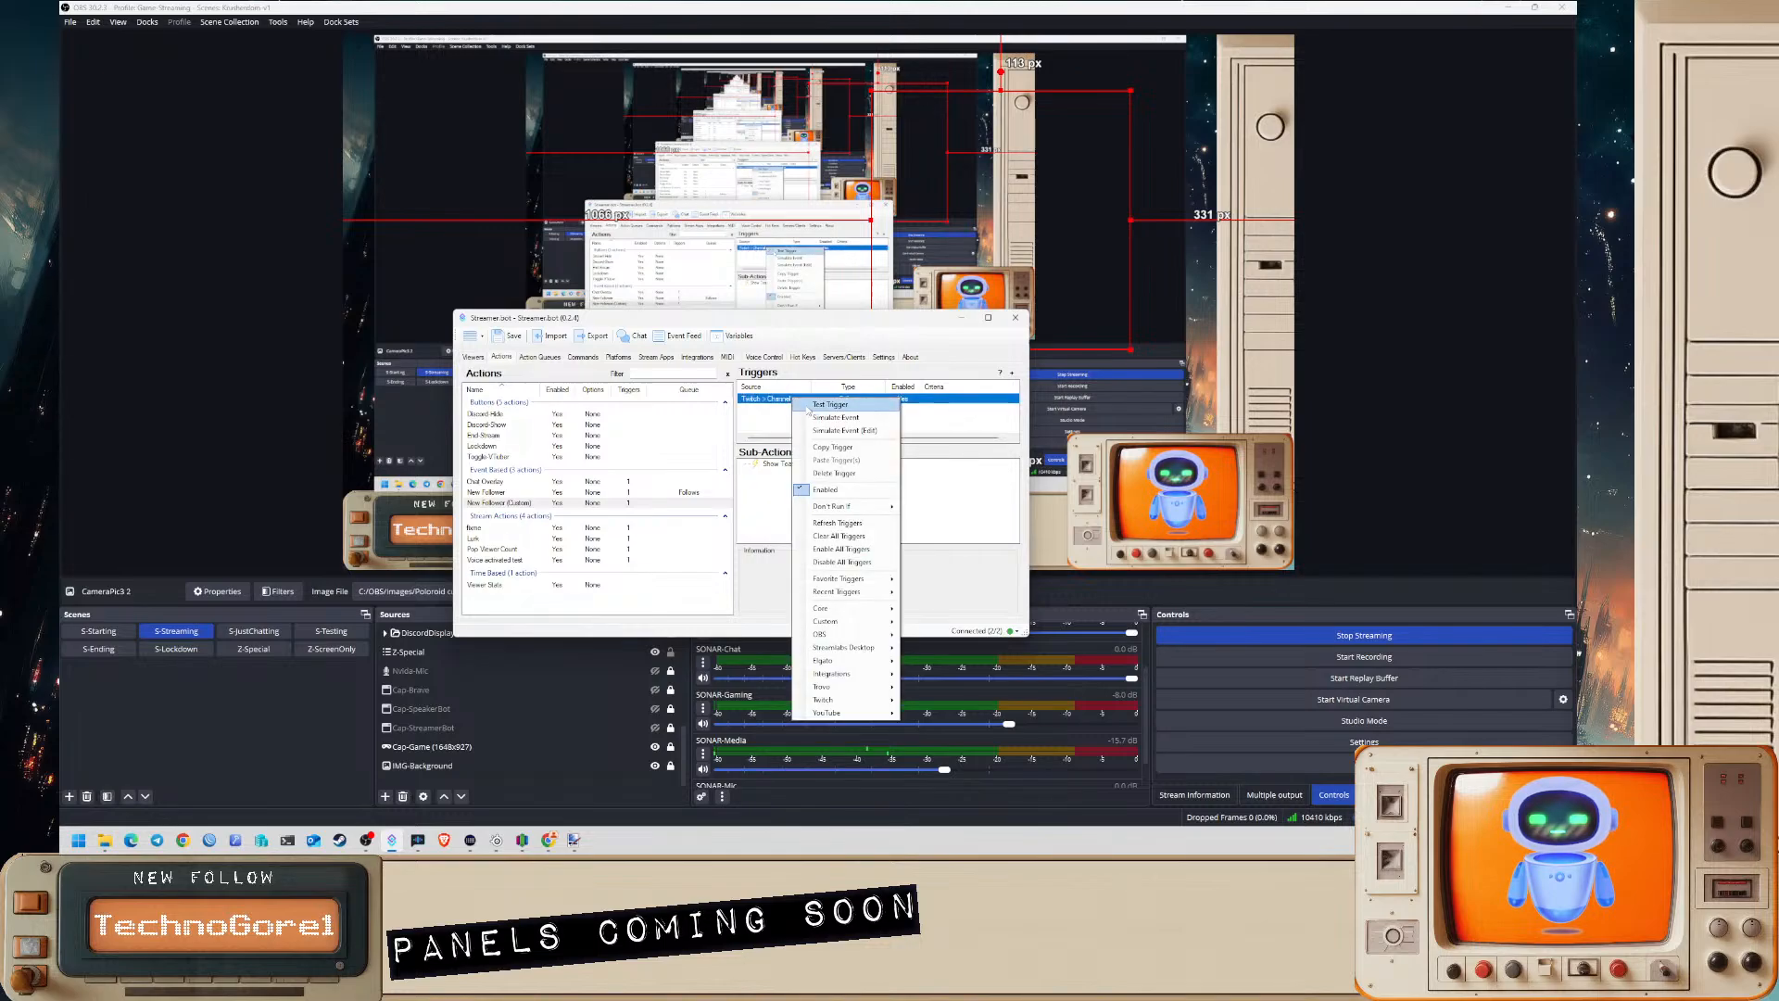
{"action": "left_click", "coordinate": [840, 406]}
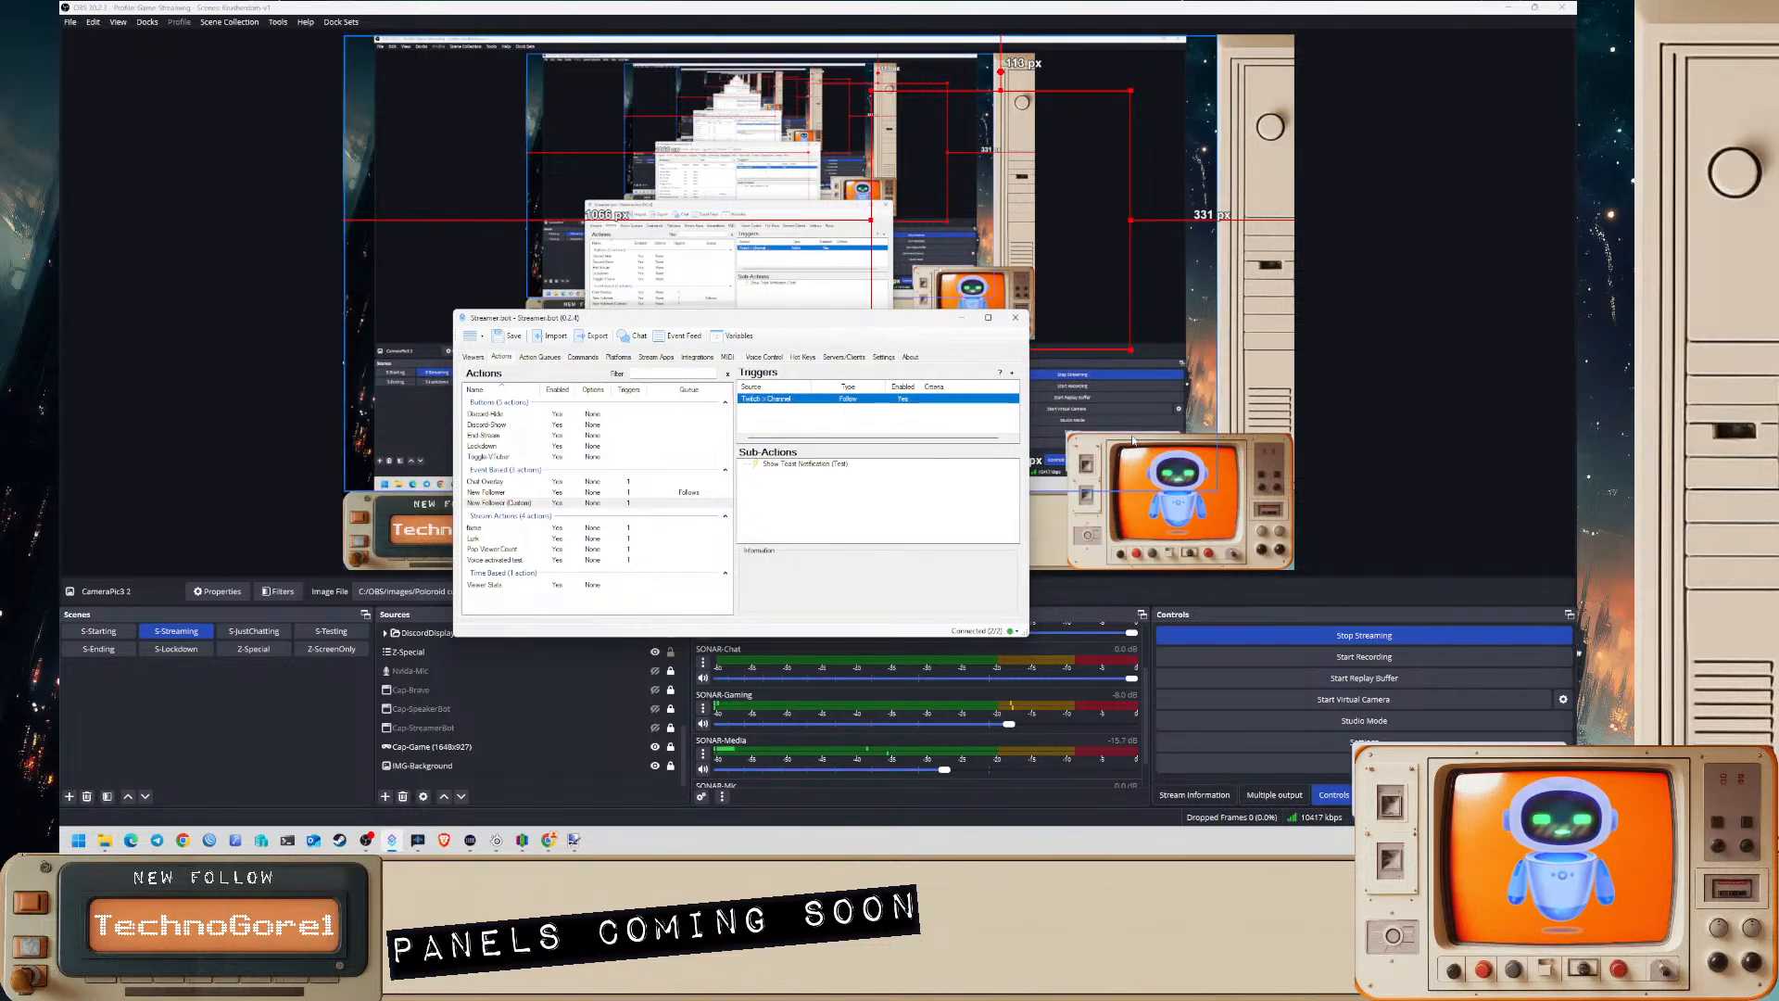
{"action": "left_click_drag", "start_coordinate": [801, 323], "coordinate": [705, 443]}
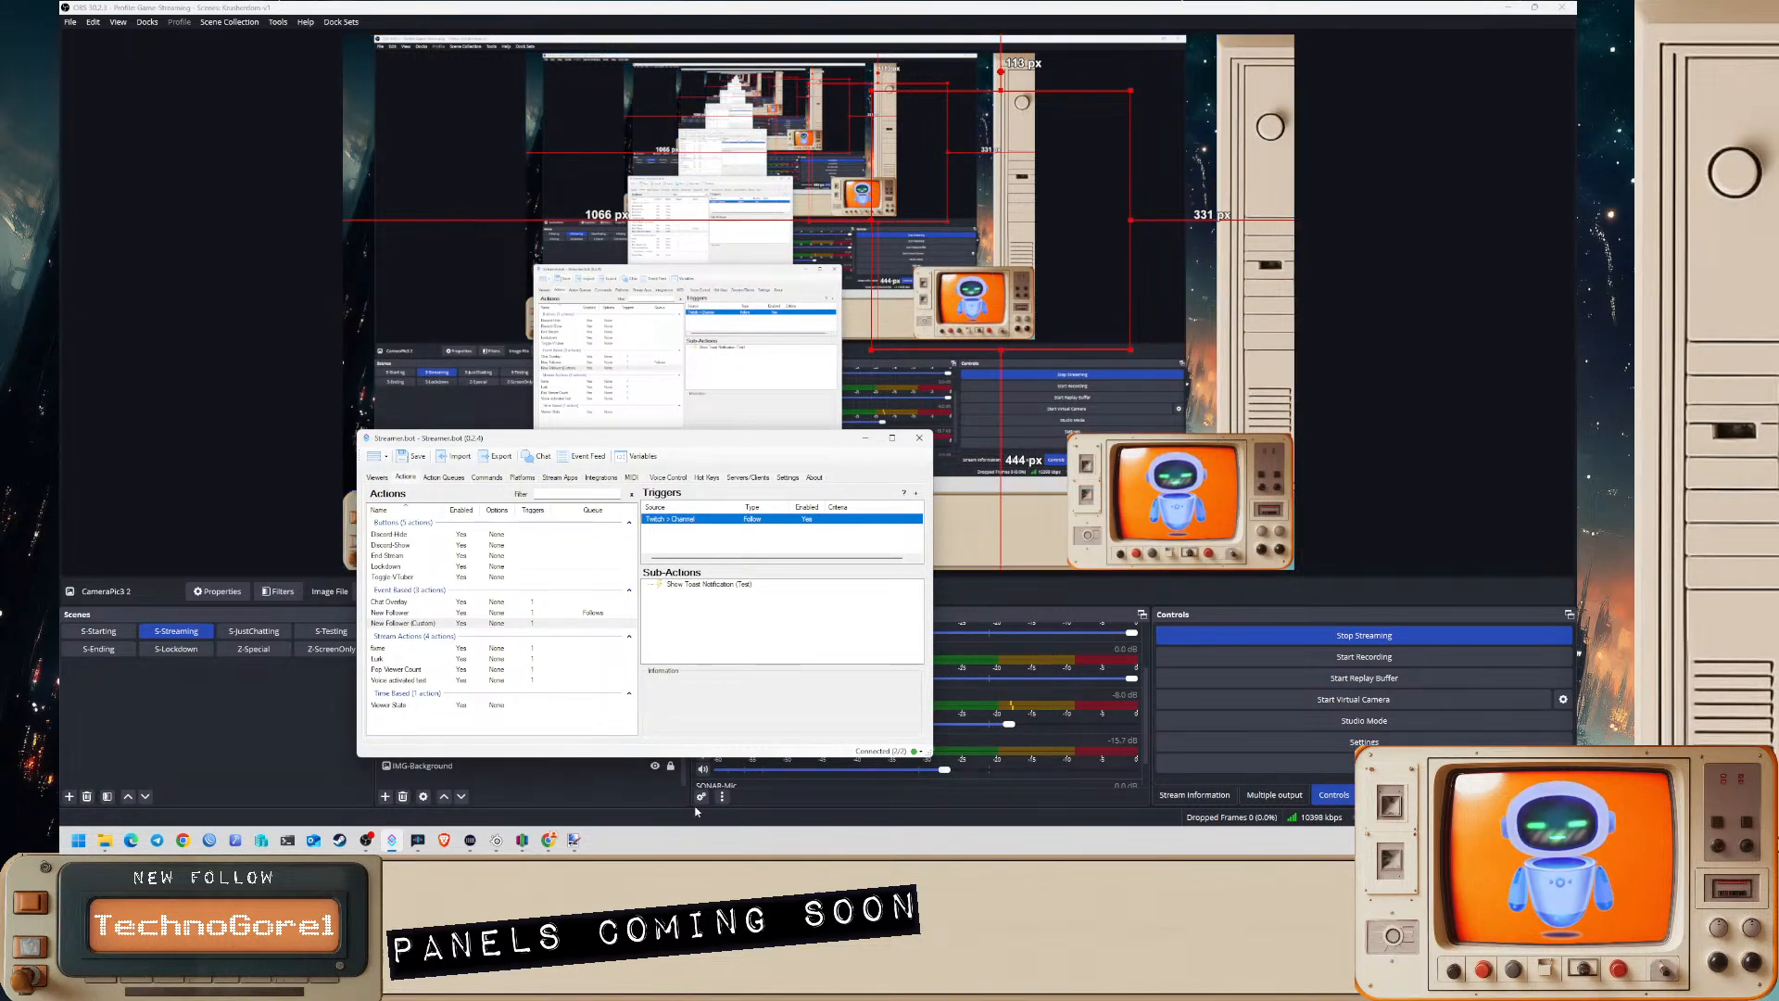
- Switch to OBS and hide the Z-ScreenOnly source in the S-Streaming scene
{"action": "left_click", "coordinate": [496, 722]}
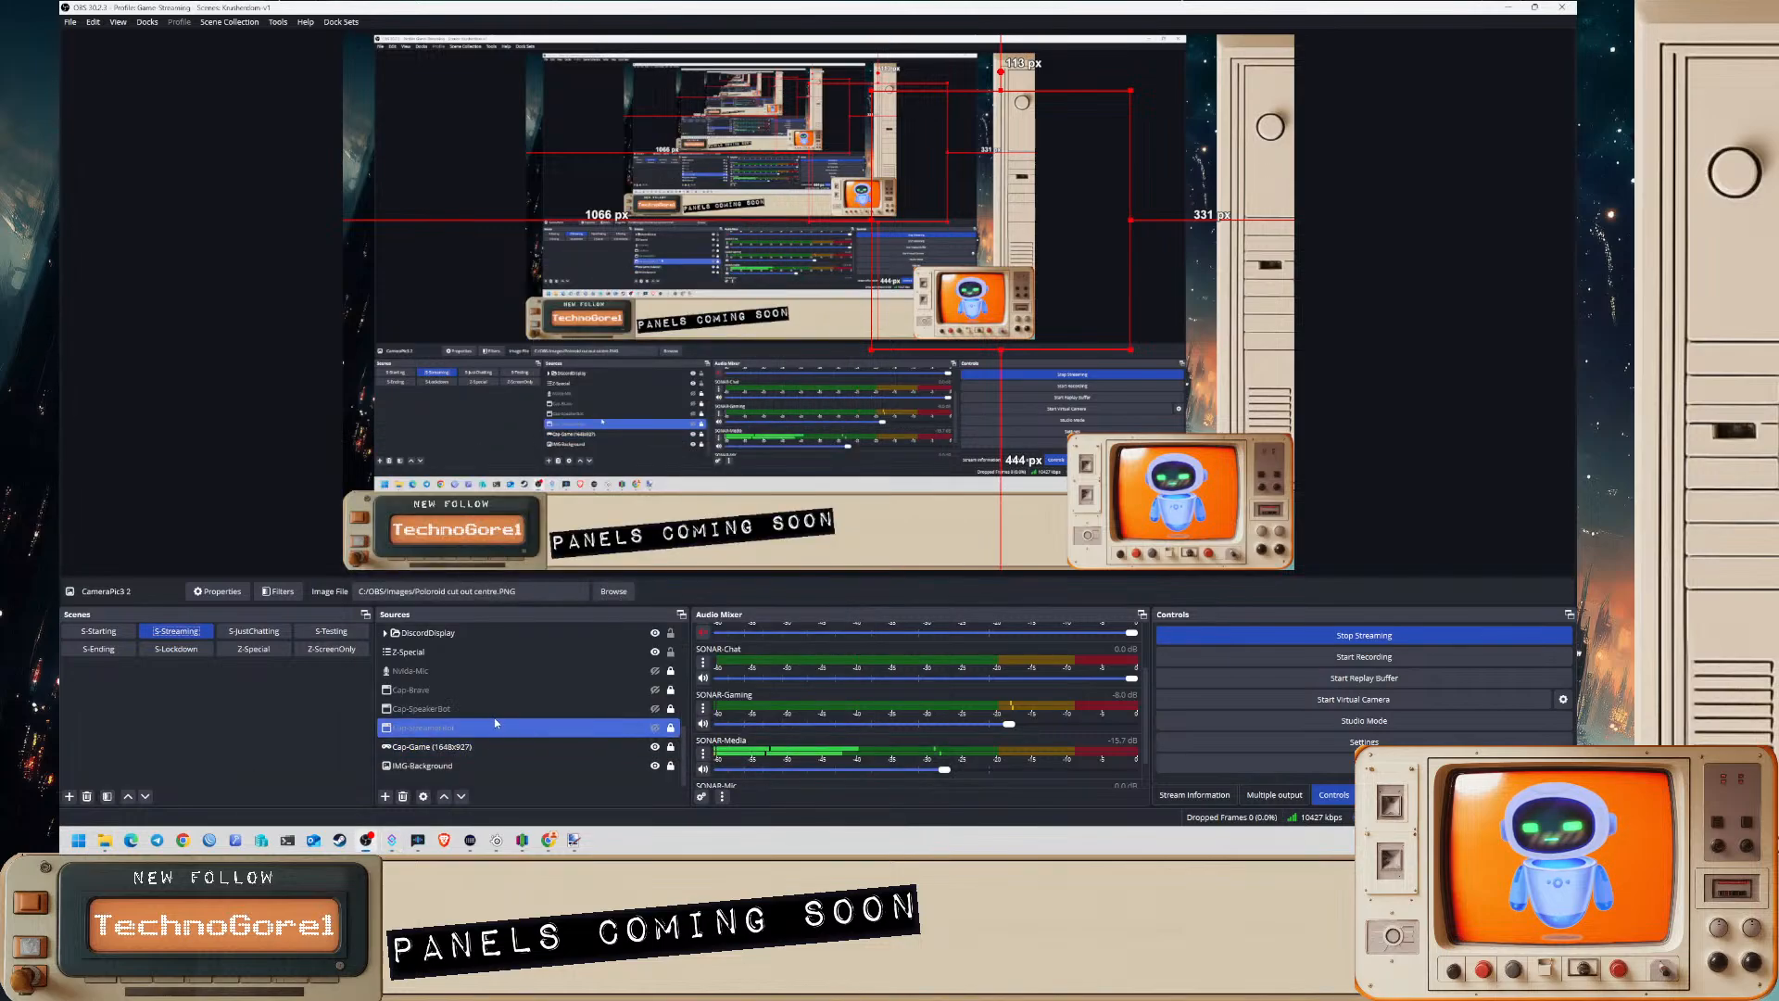
{"action": "scroll", "coordinate": [554, 695], "scroll_direction": "up", "scroll_amount": 5}
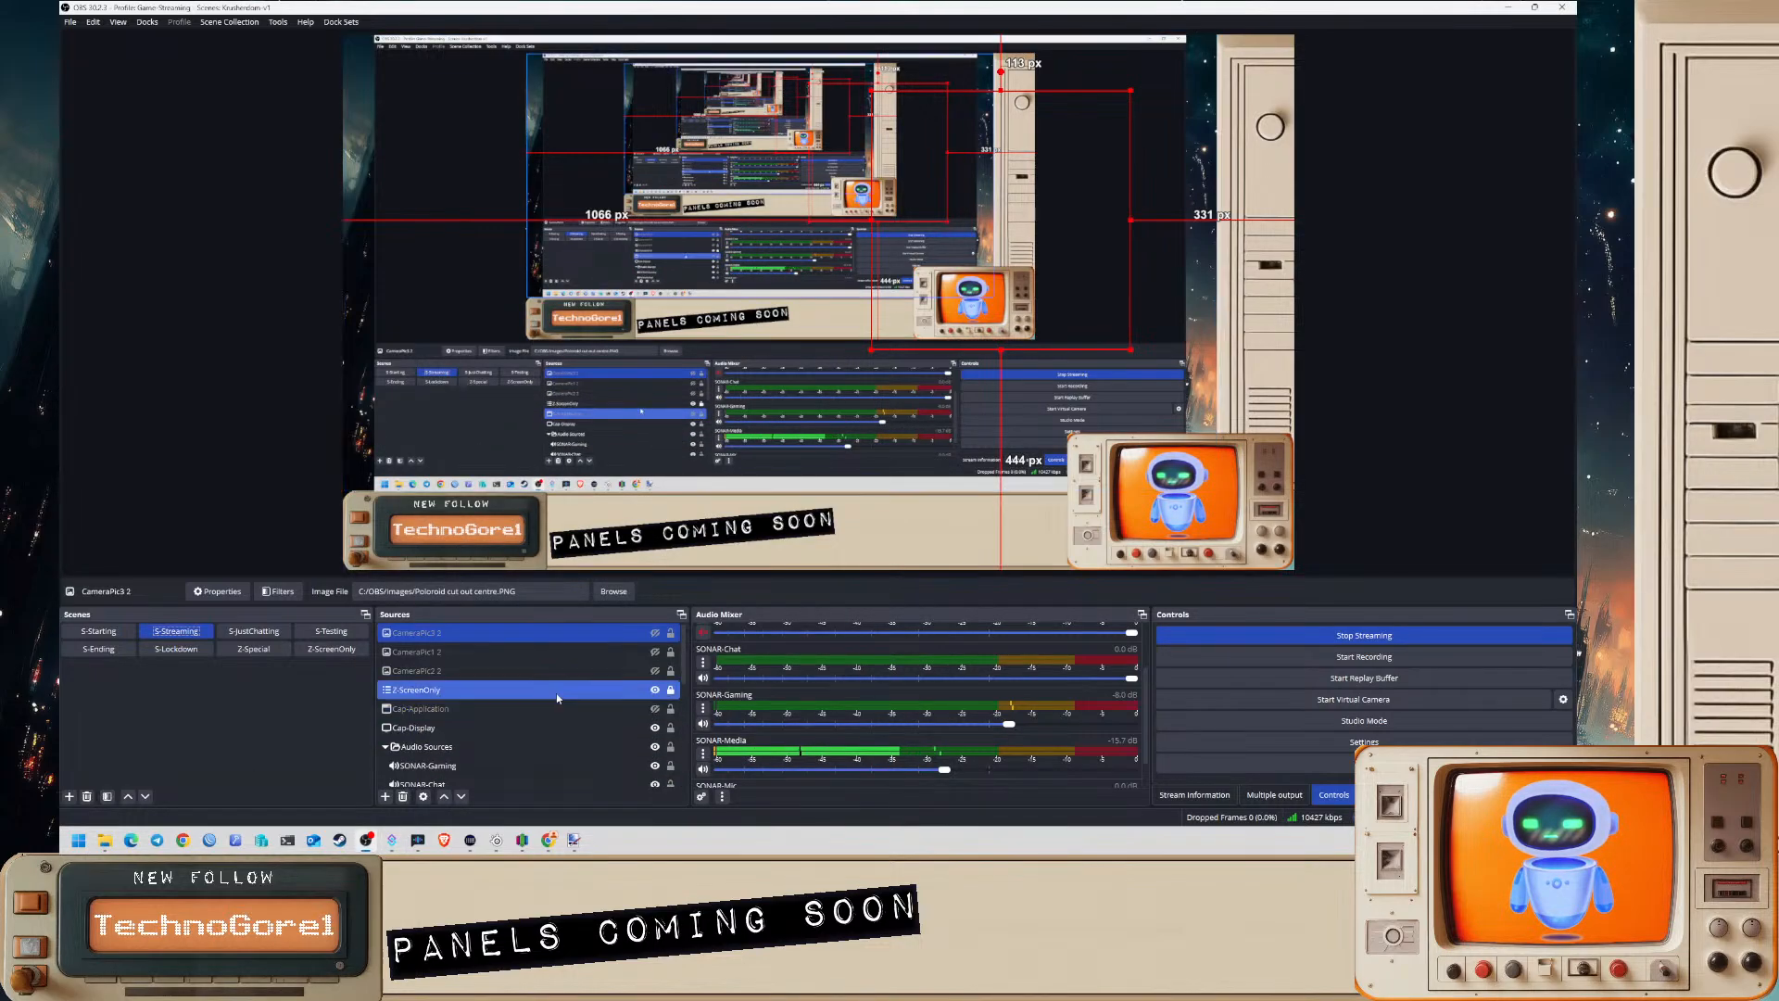
{"action": "left_click", "coordinate": [655, 691]}
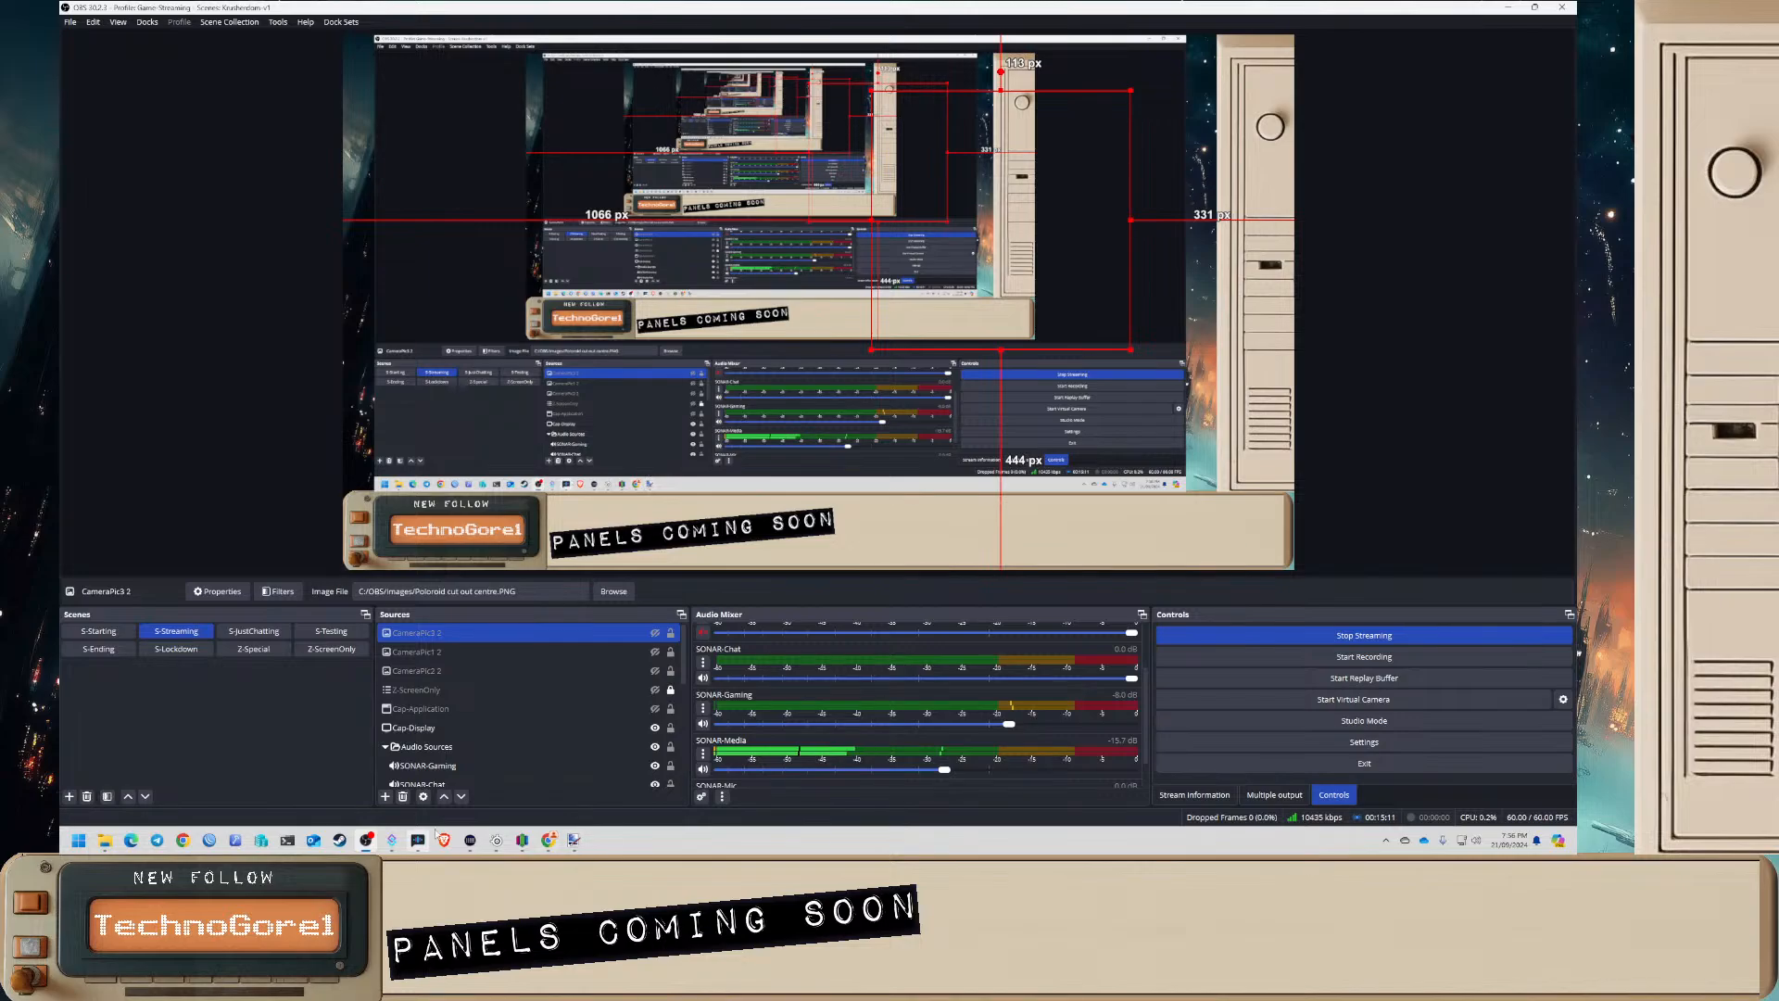
- Switch back to Streamer.bot and simulate the Follow event of the New Follower (Custom) action
{"action": "left_click", "coordinate": [392, 840]}
{"action": "right_click", "coordinate": [697, 522]}
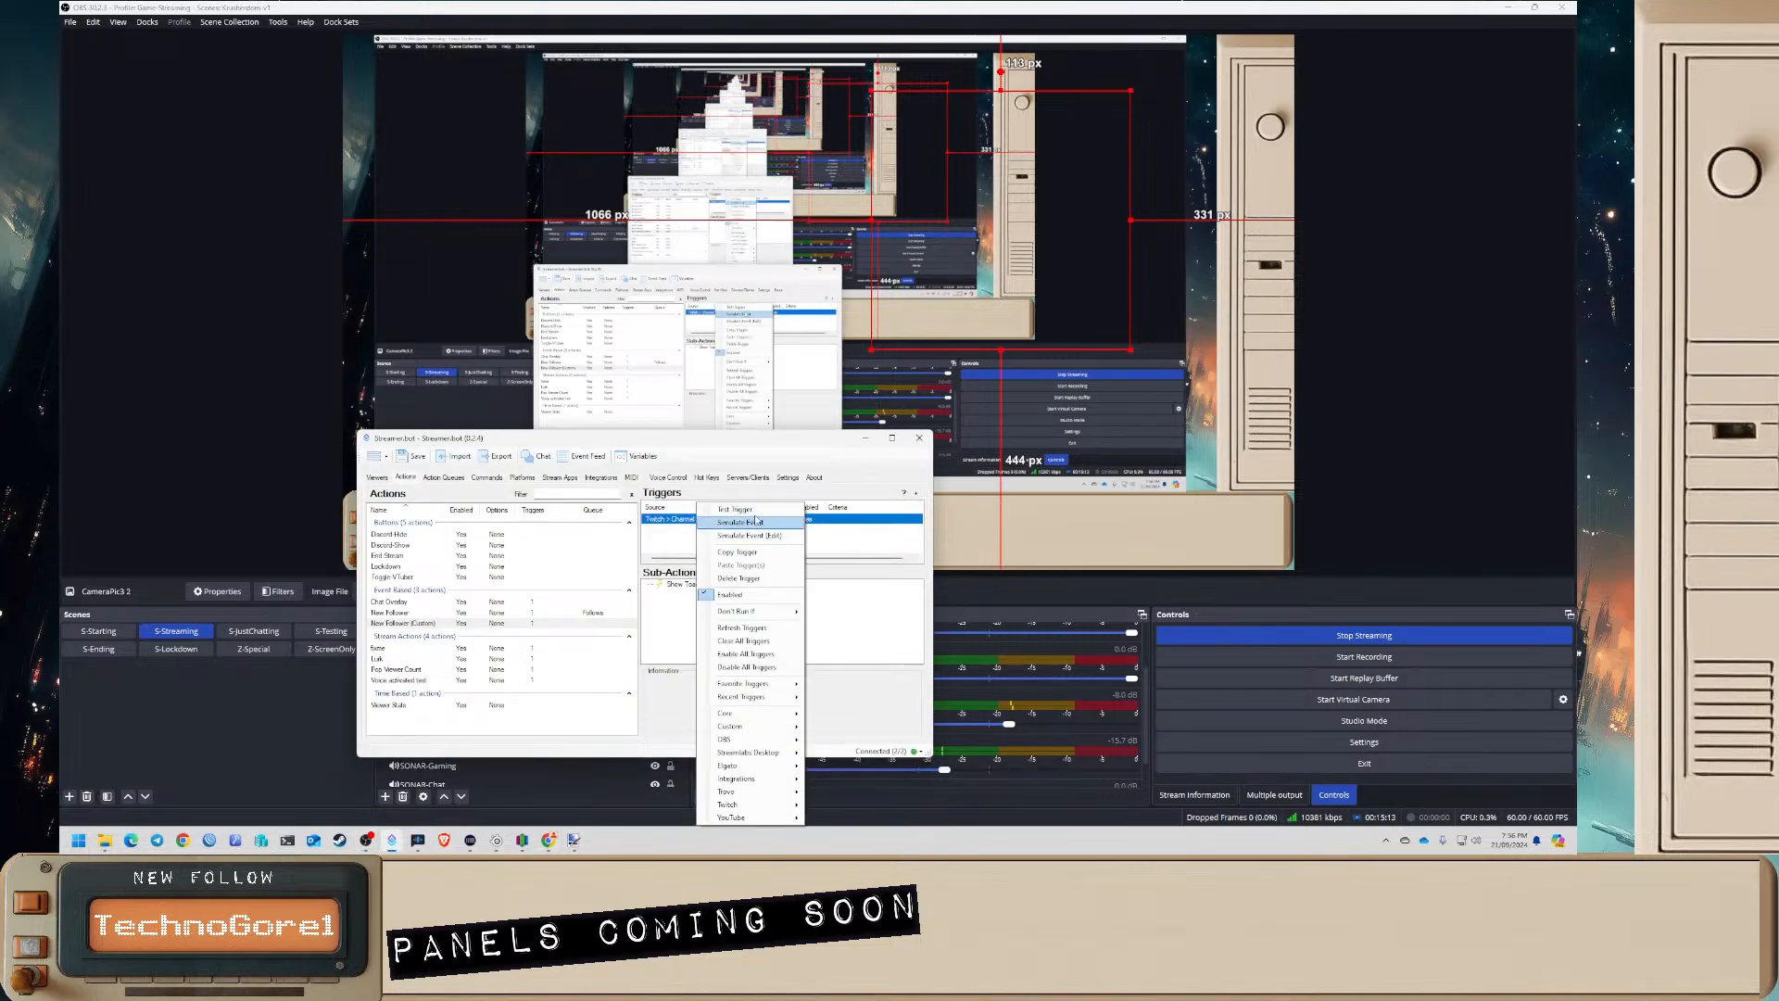
{"action": "left_click", "coordinate": [759, 517]}
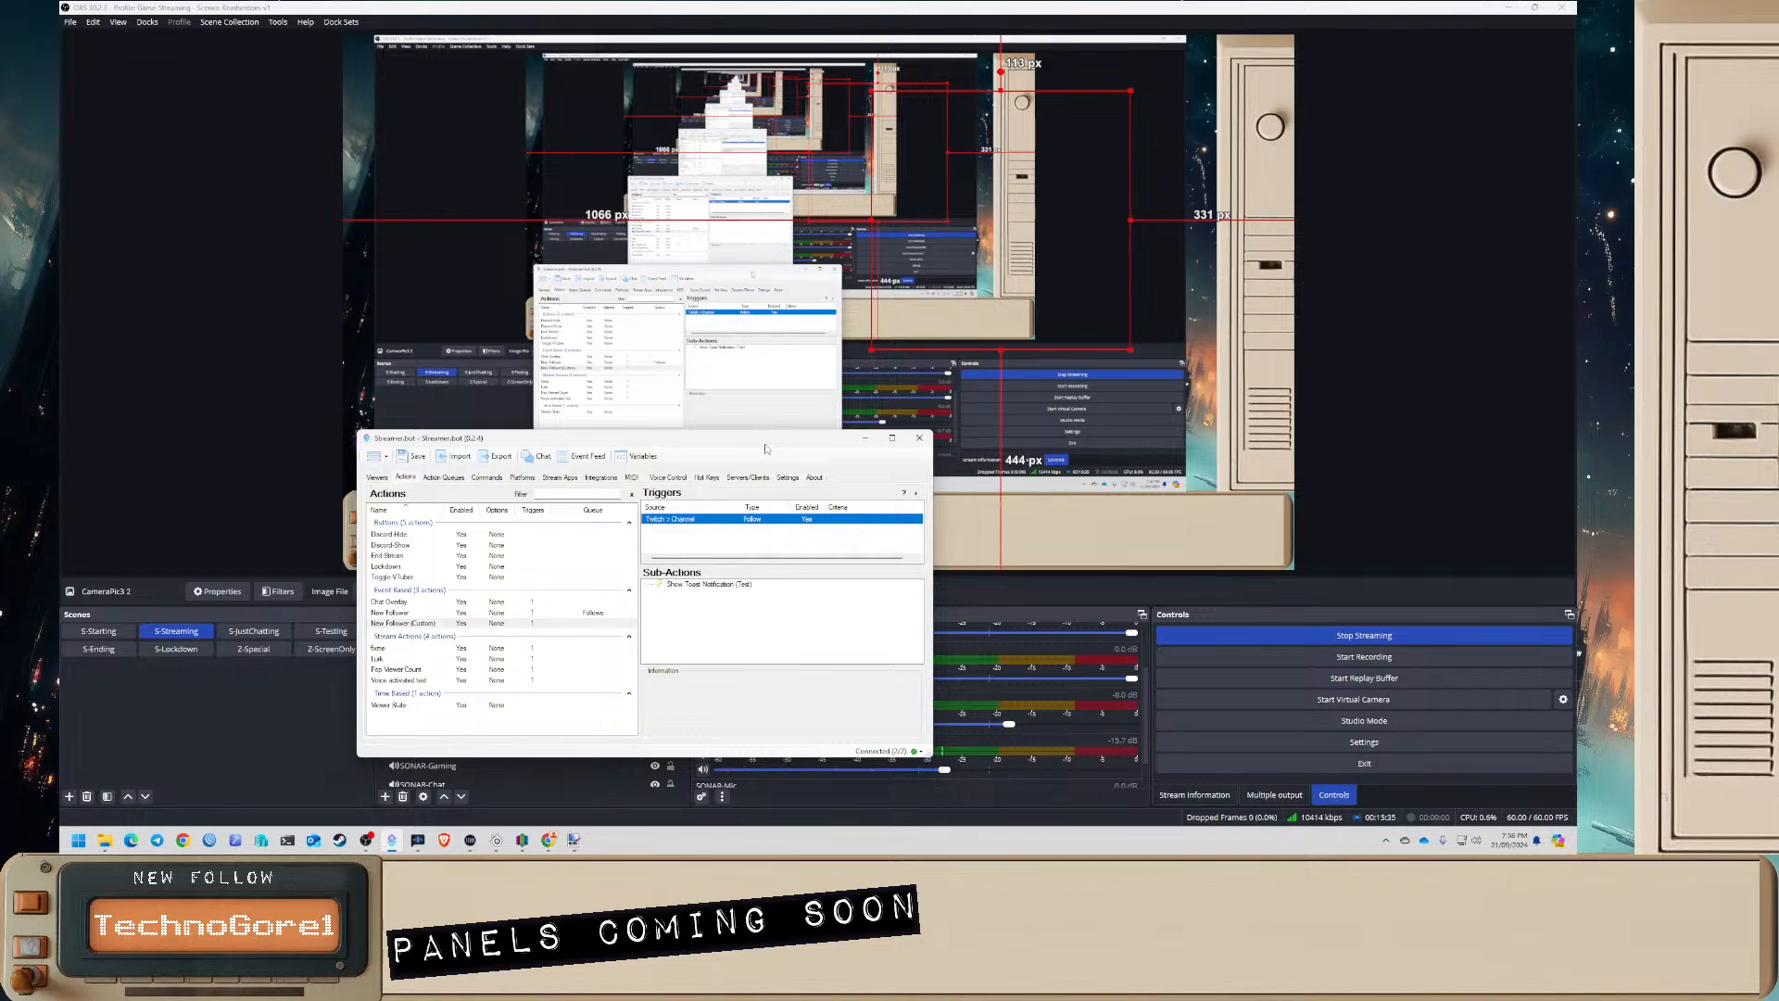
{"action": "left_click_drag", "start_coordinate": [766, 449], "coordinate": [933, 334]}
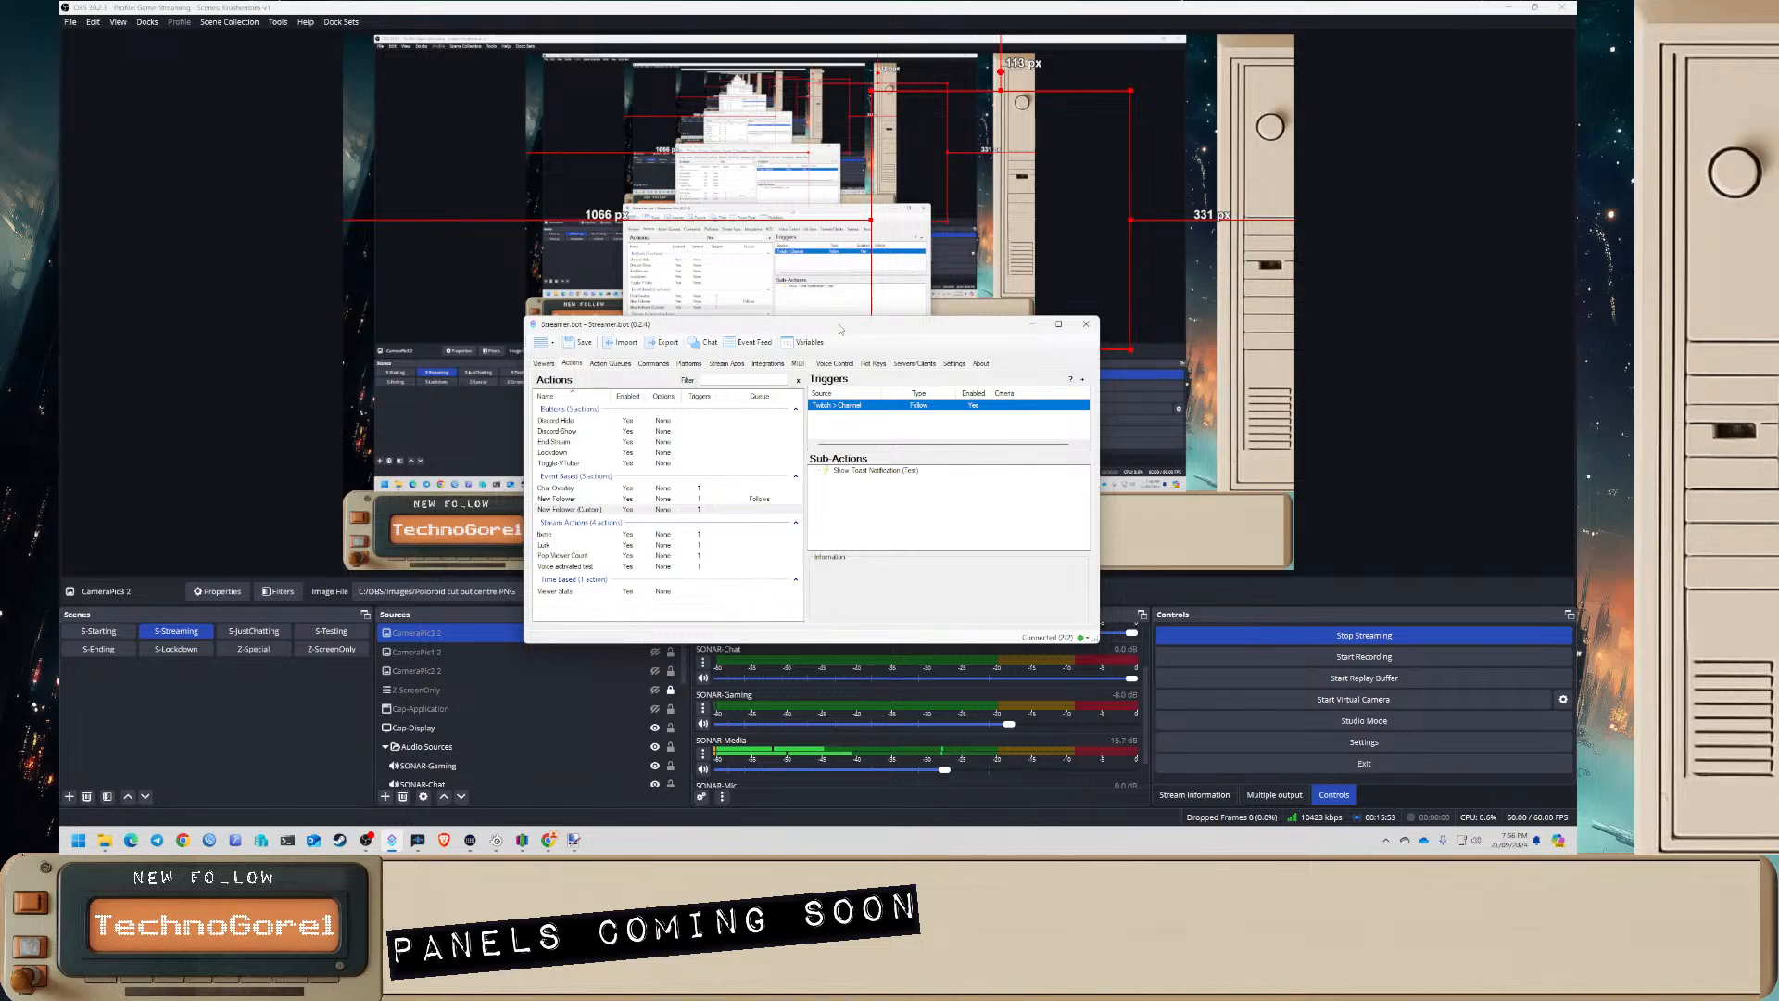
{"action": "left_click_drag", "start_coordinate": [841, 329], "coordinate": [851, 438]}
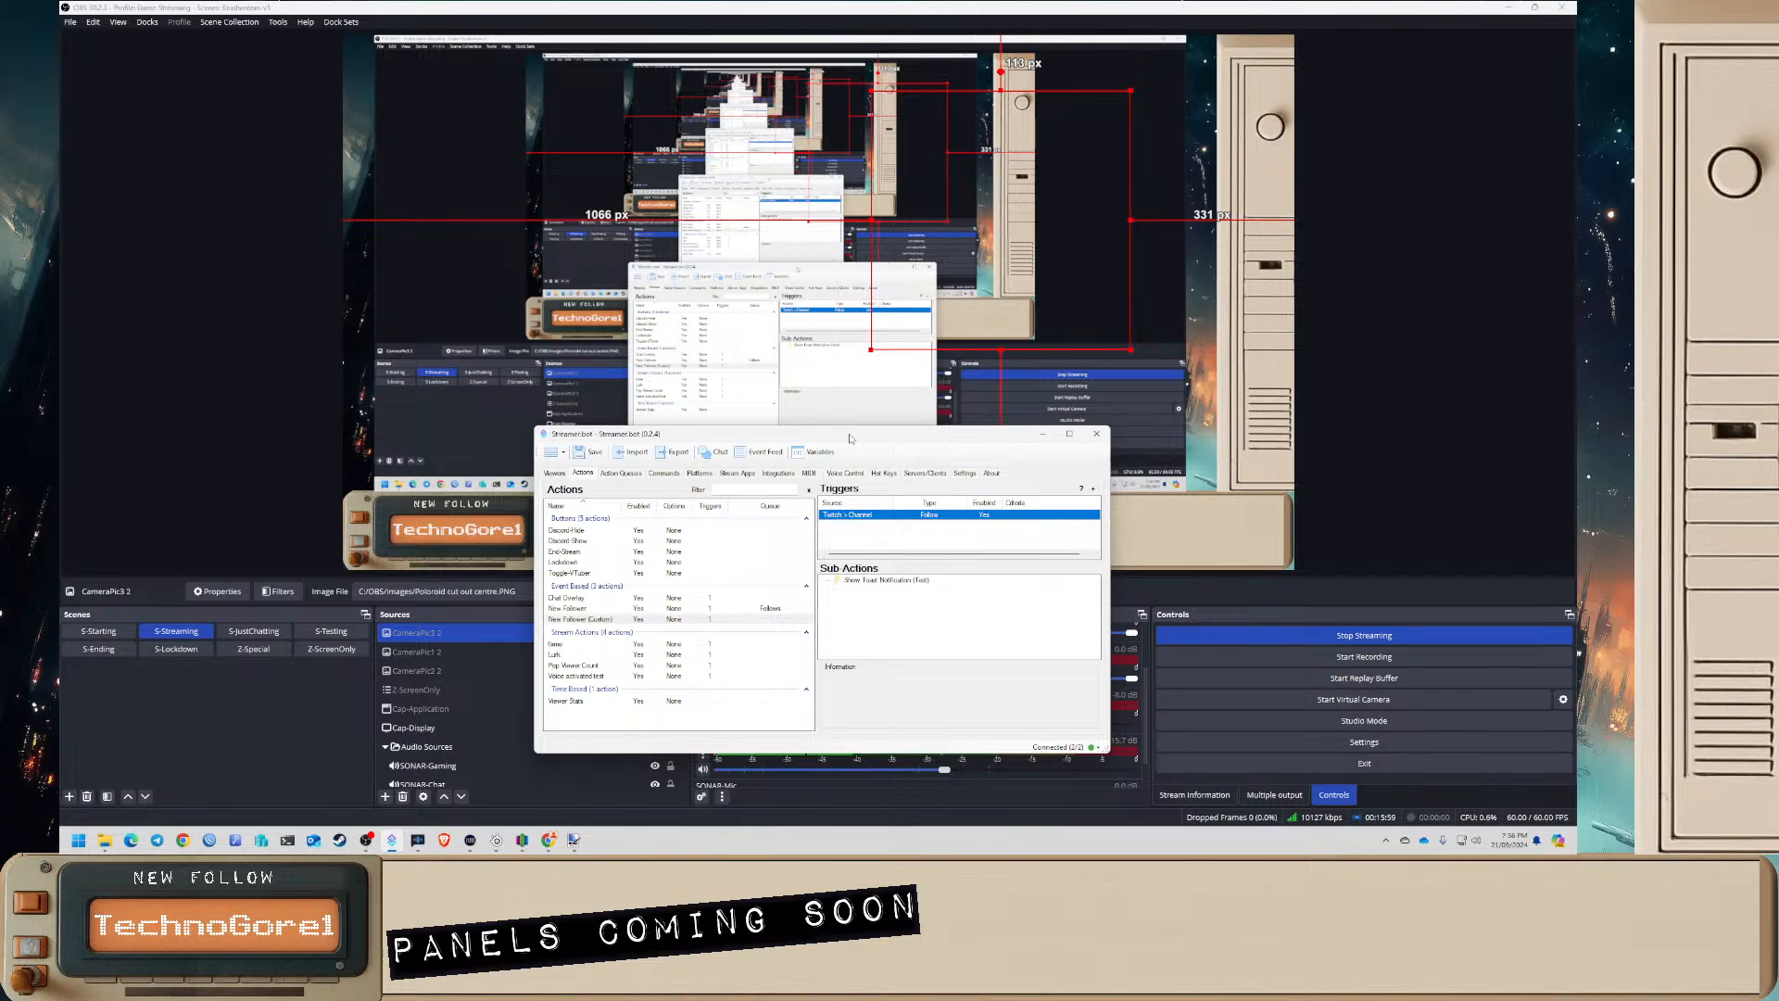
{"action": "left_click_drag", "start_coordinate": [875, 441], "coordinate": [914, 509]}
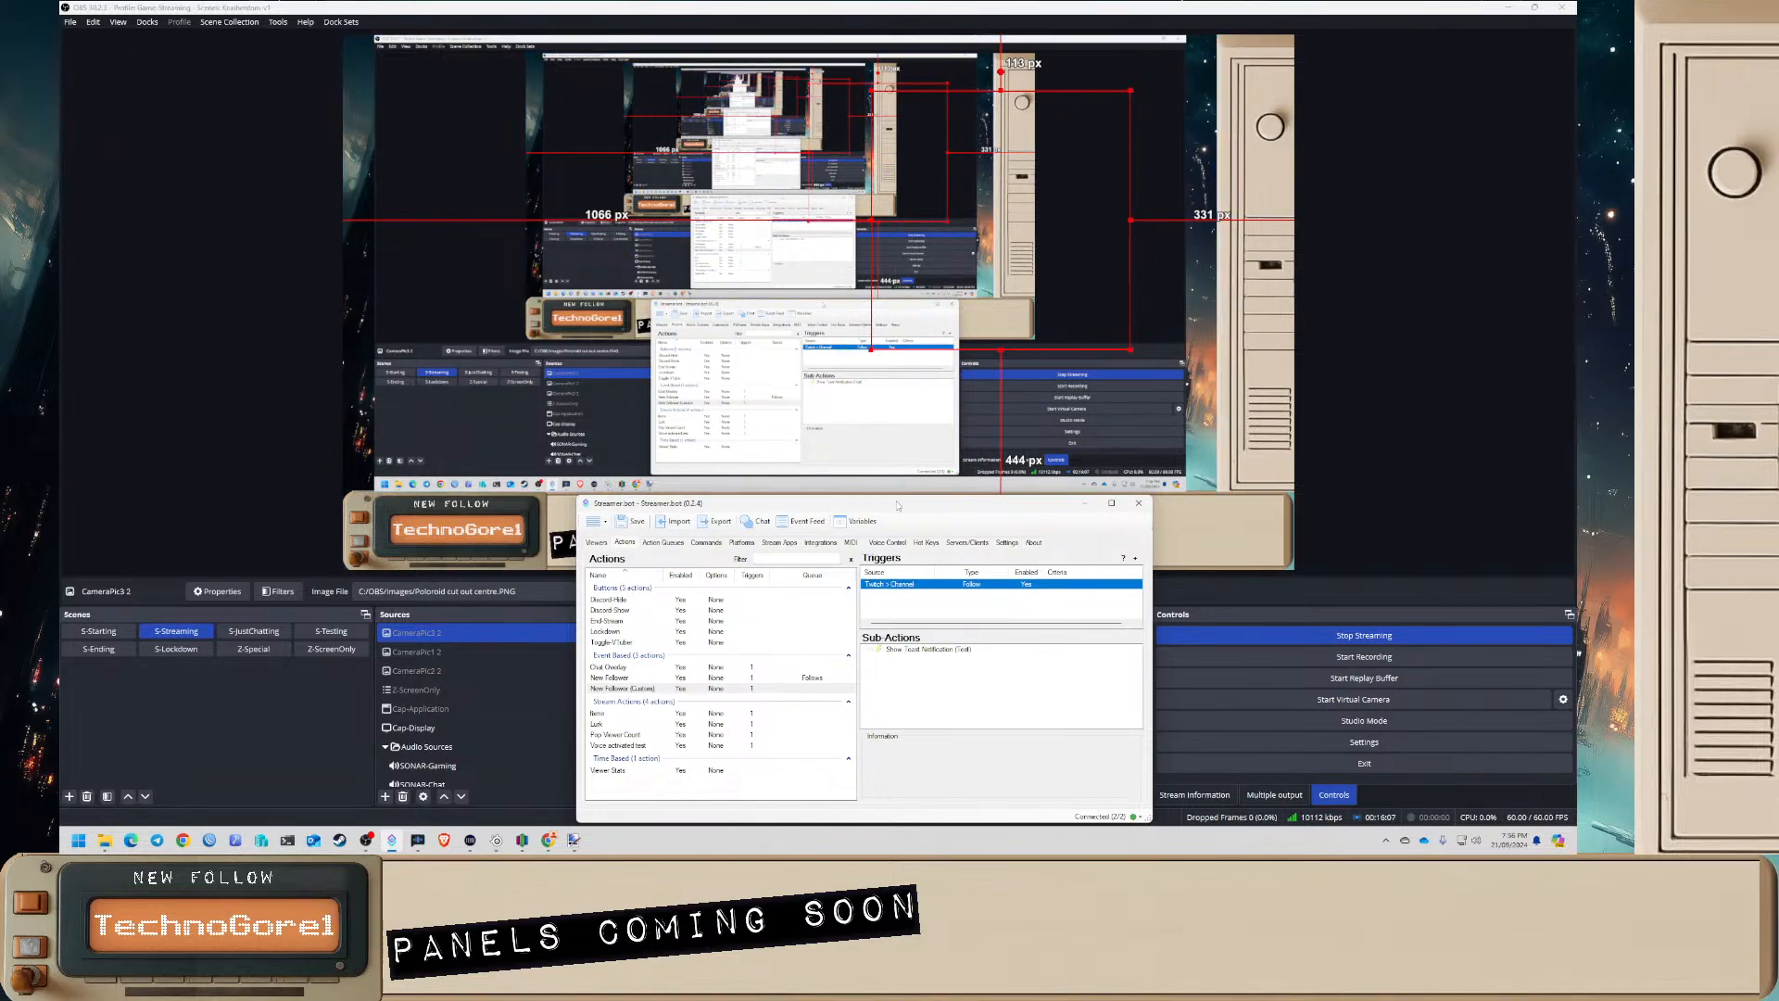
- Move the Streamer.bot window off the OBS workspace so the preview and audio mixer are uncovered
{"action": "left_click_drag", "start_coordinate": [888, 494], "coordinate": [881, 473]}
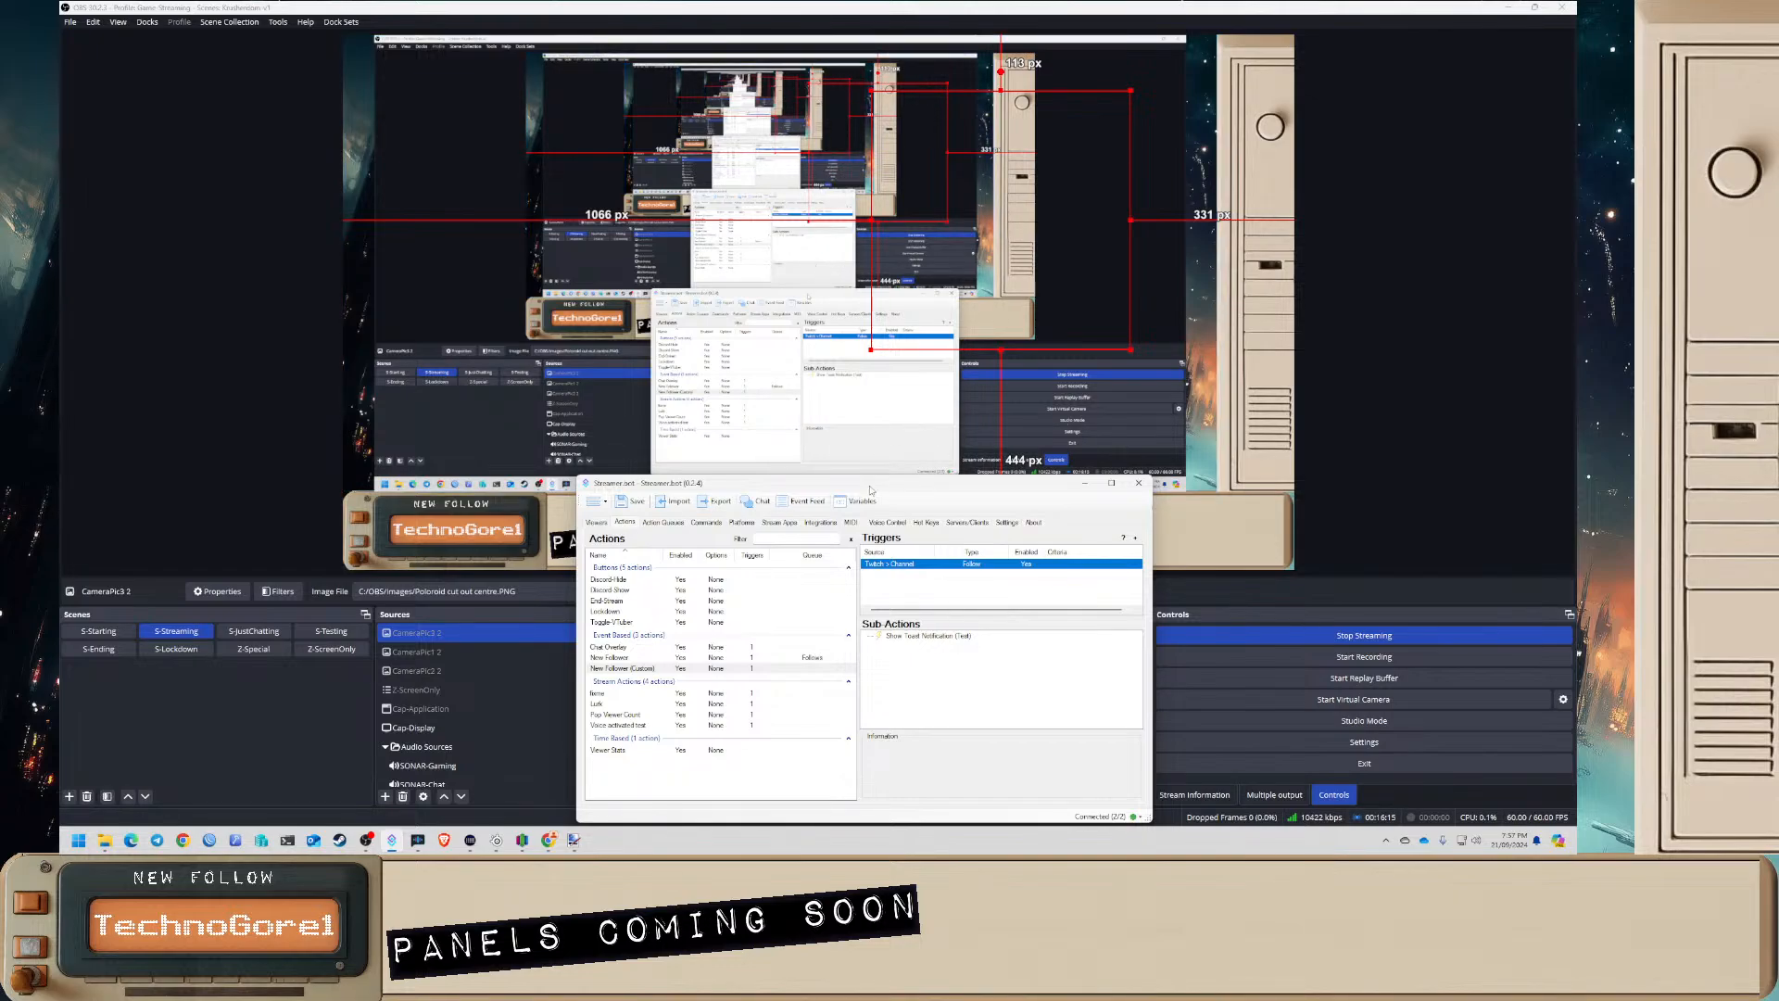
{"action": "mouse_move", "coordinate": [870, 490]}
{"action": "left_mouse_down"}
{"action": "mouse_move", "coordinate": [855, 474]}
{"action": "mouse_move", "coordinate": [866, 490]}
{"action": "left_mouse_up"}
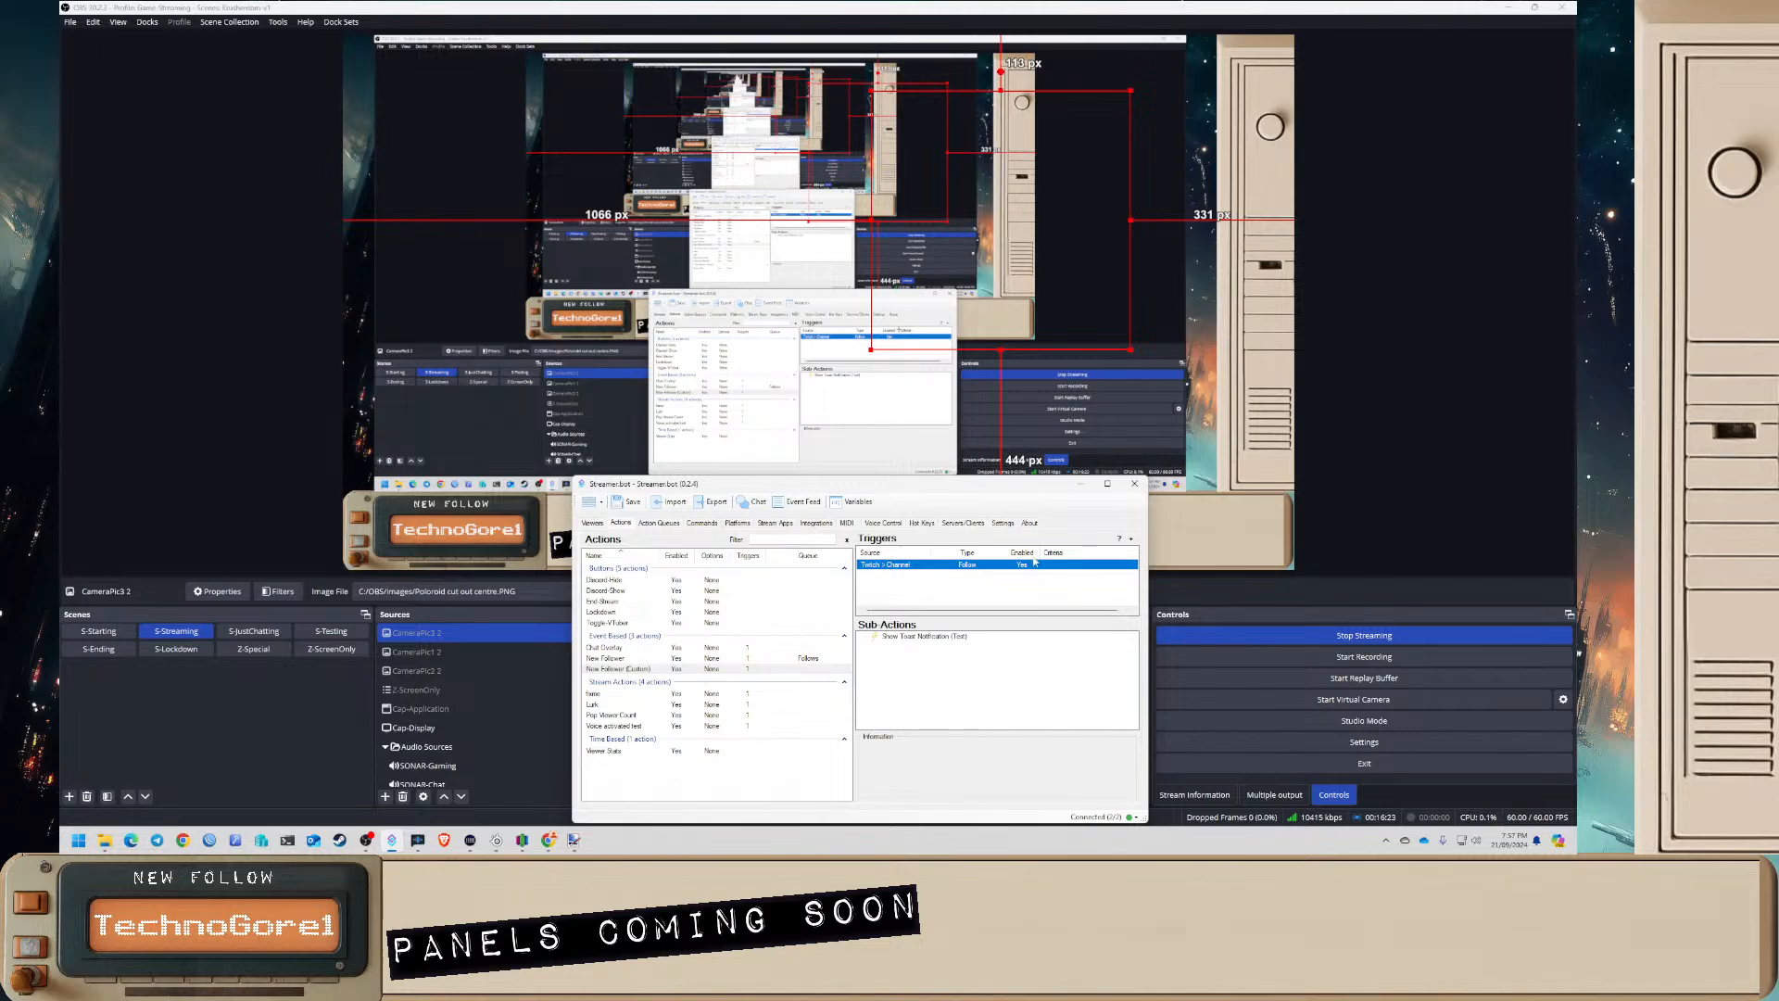
{"action": "left_click", "coordinate": [927, 683]}
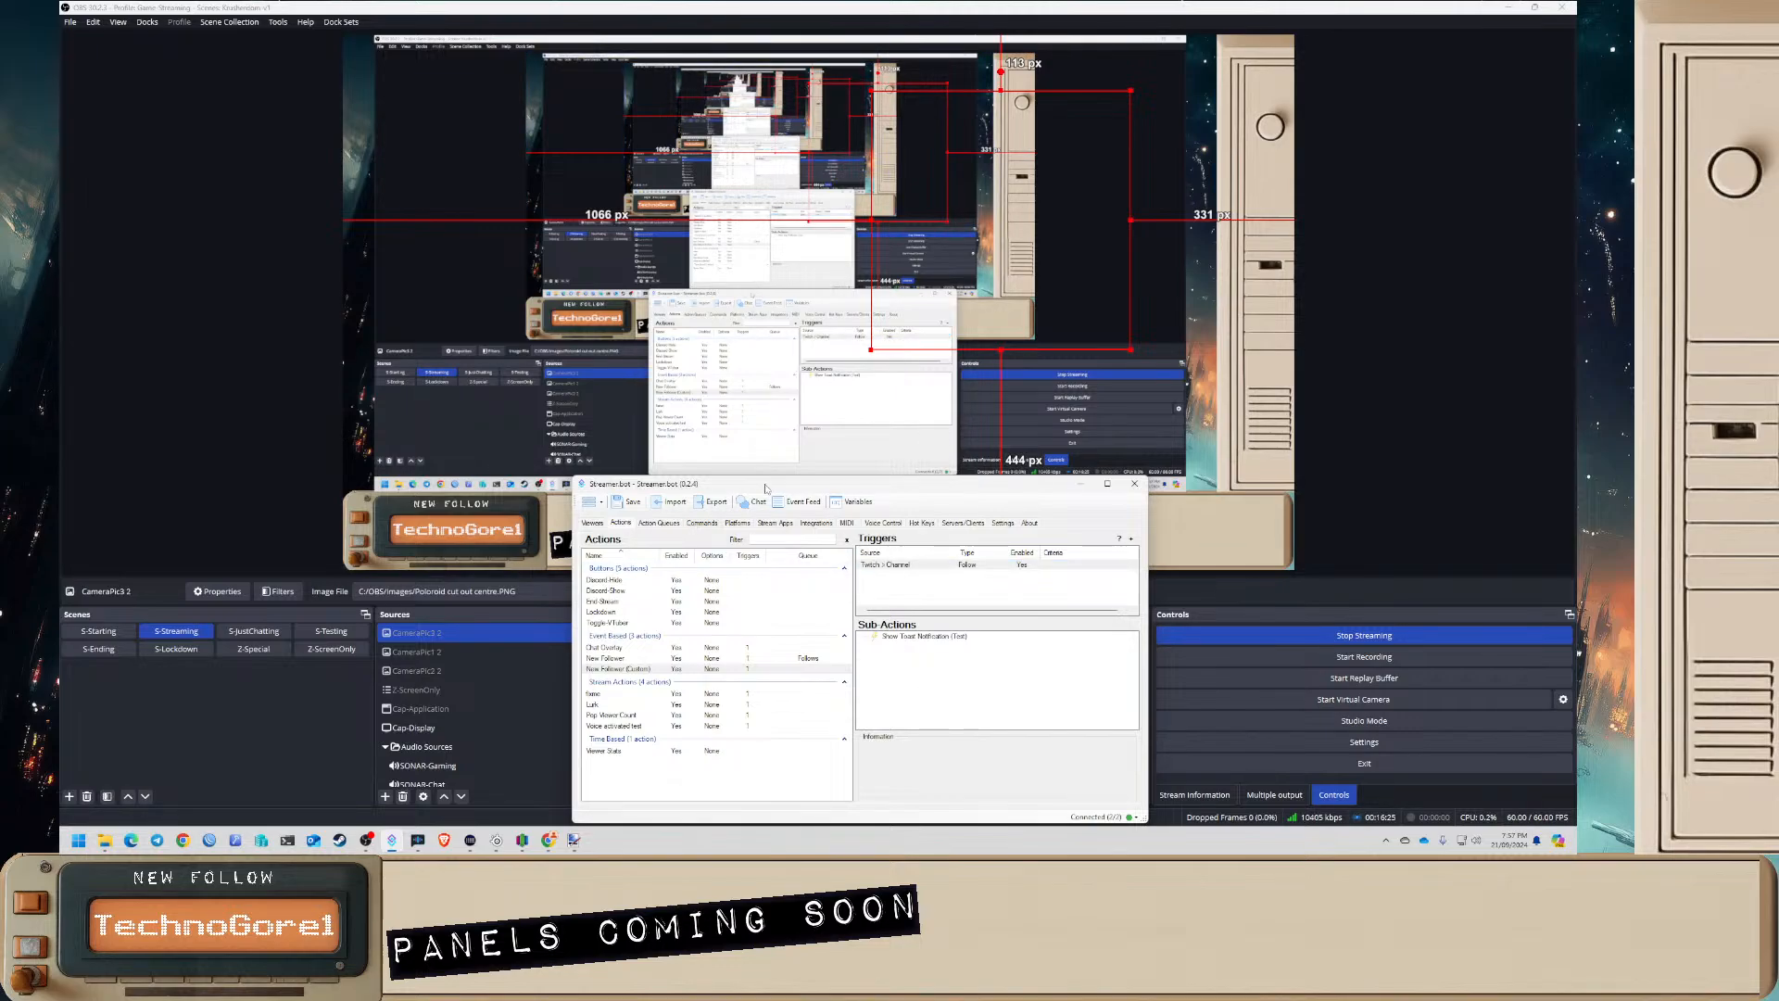
{"action": "left_click_drag", "start_coordinate": [766, 488], "coordinate": [1575, 50]}
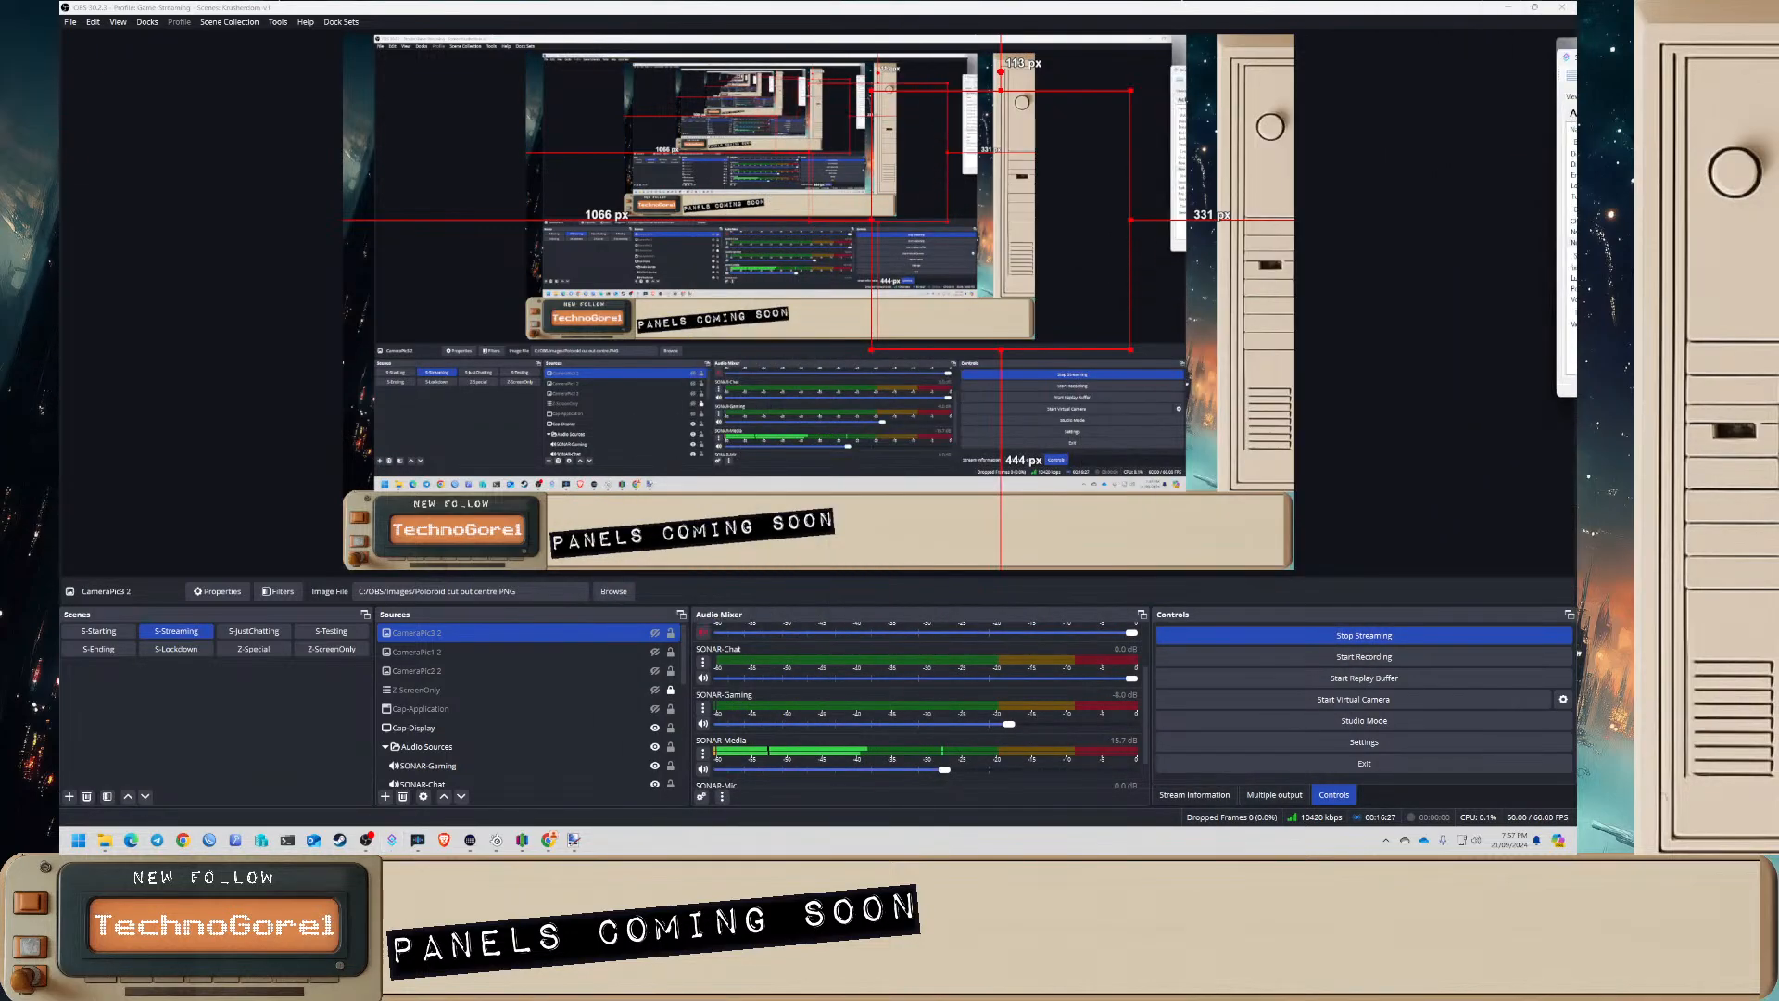
- Make the Z-ScreenOnly source visible again in the S-Streaming scene and select the top camera picture source together with SONAR-Gaming
{"action": "left_click", "coordinate": [768, 385]}
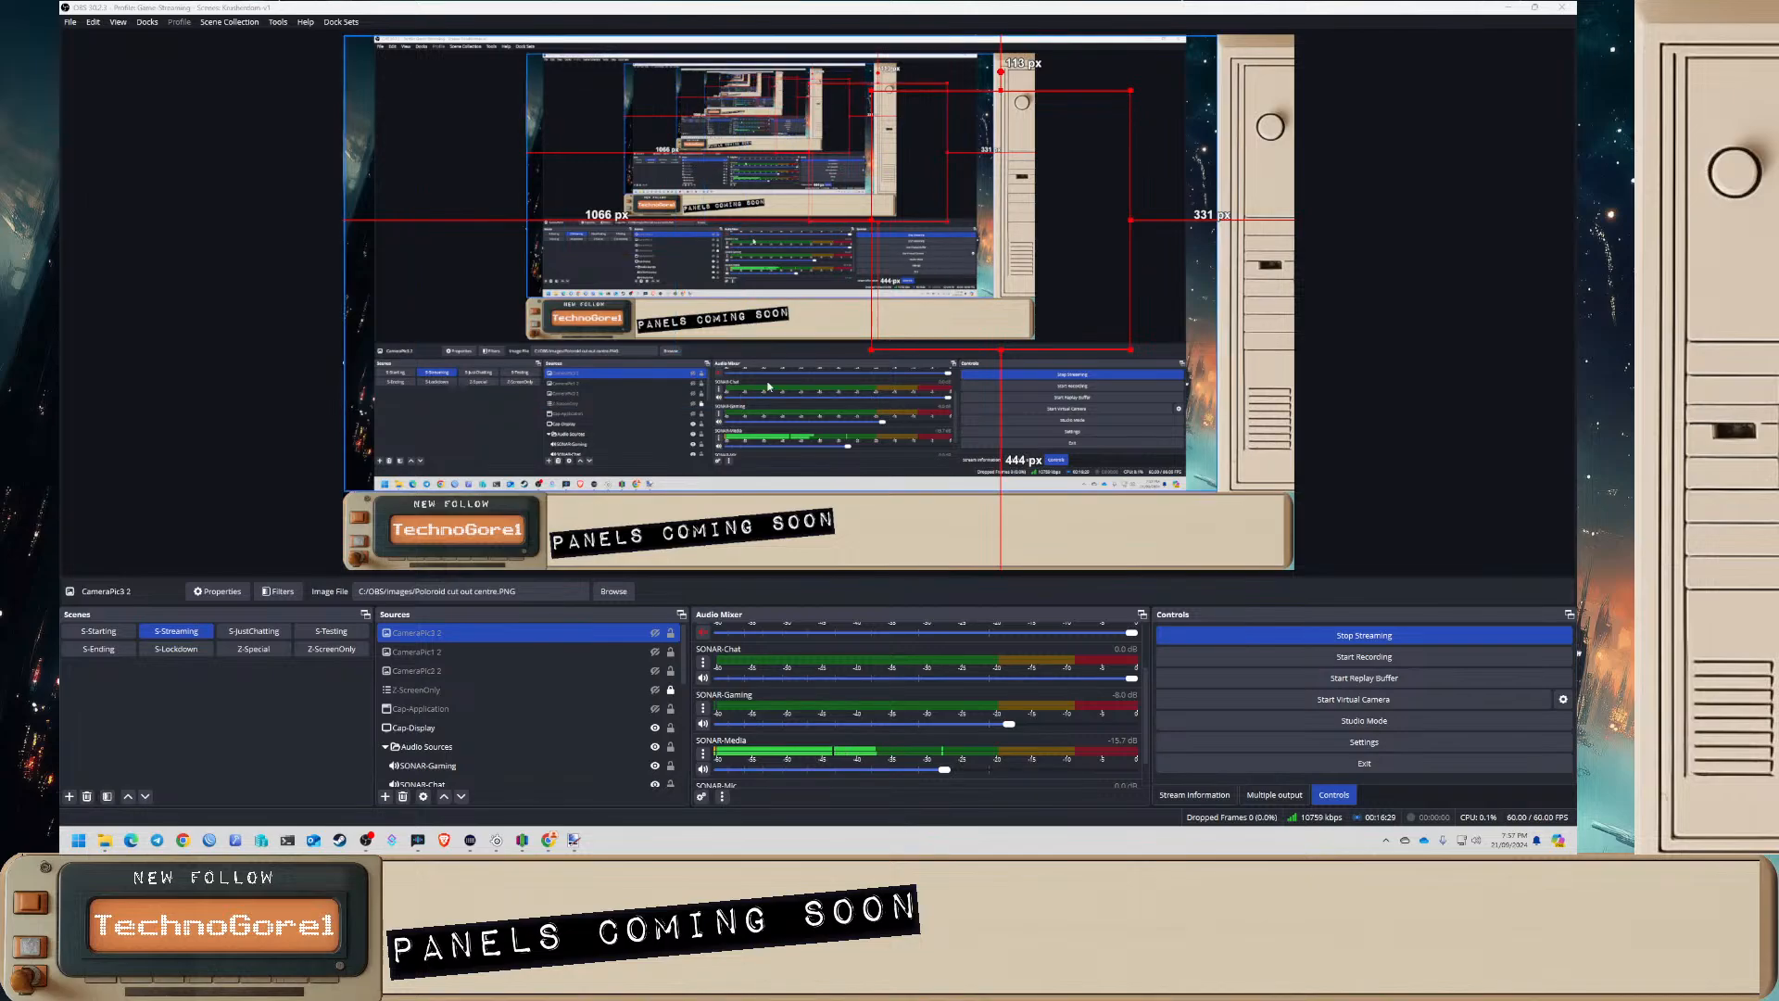
{"action": "left_click", "coordinate": [436, 652], "text": "ctrl"}
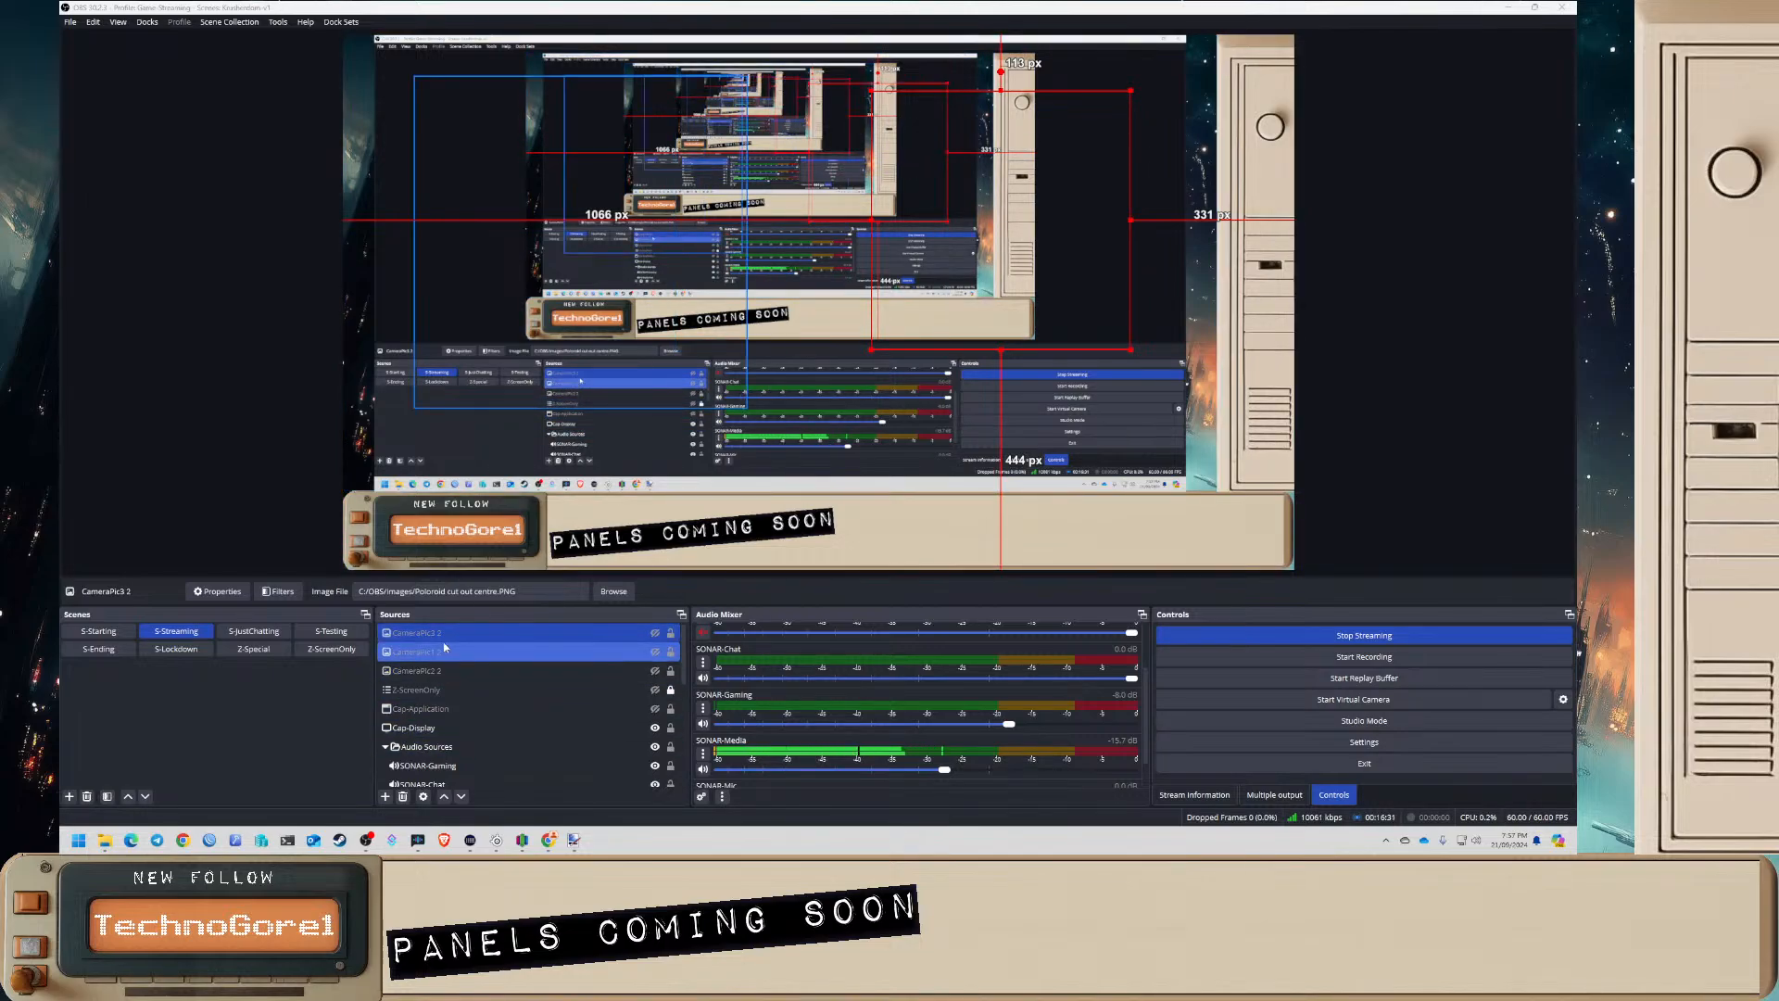
{"action": "left_click", "coordinate": [455, 628]}
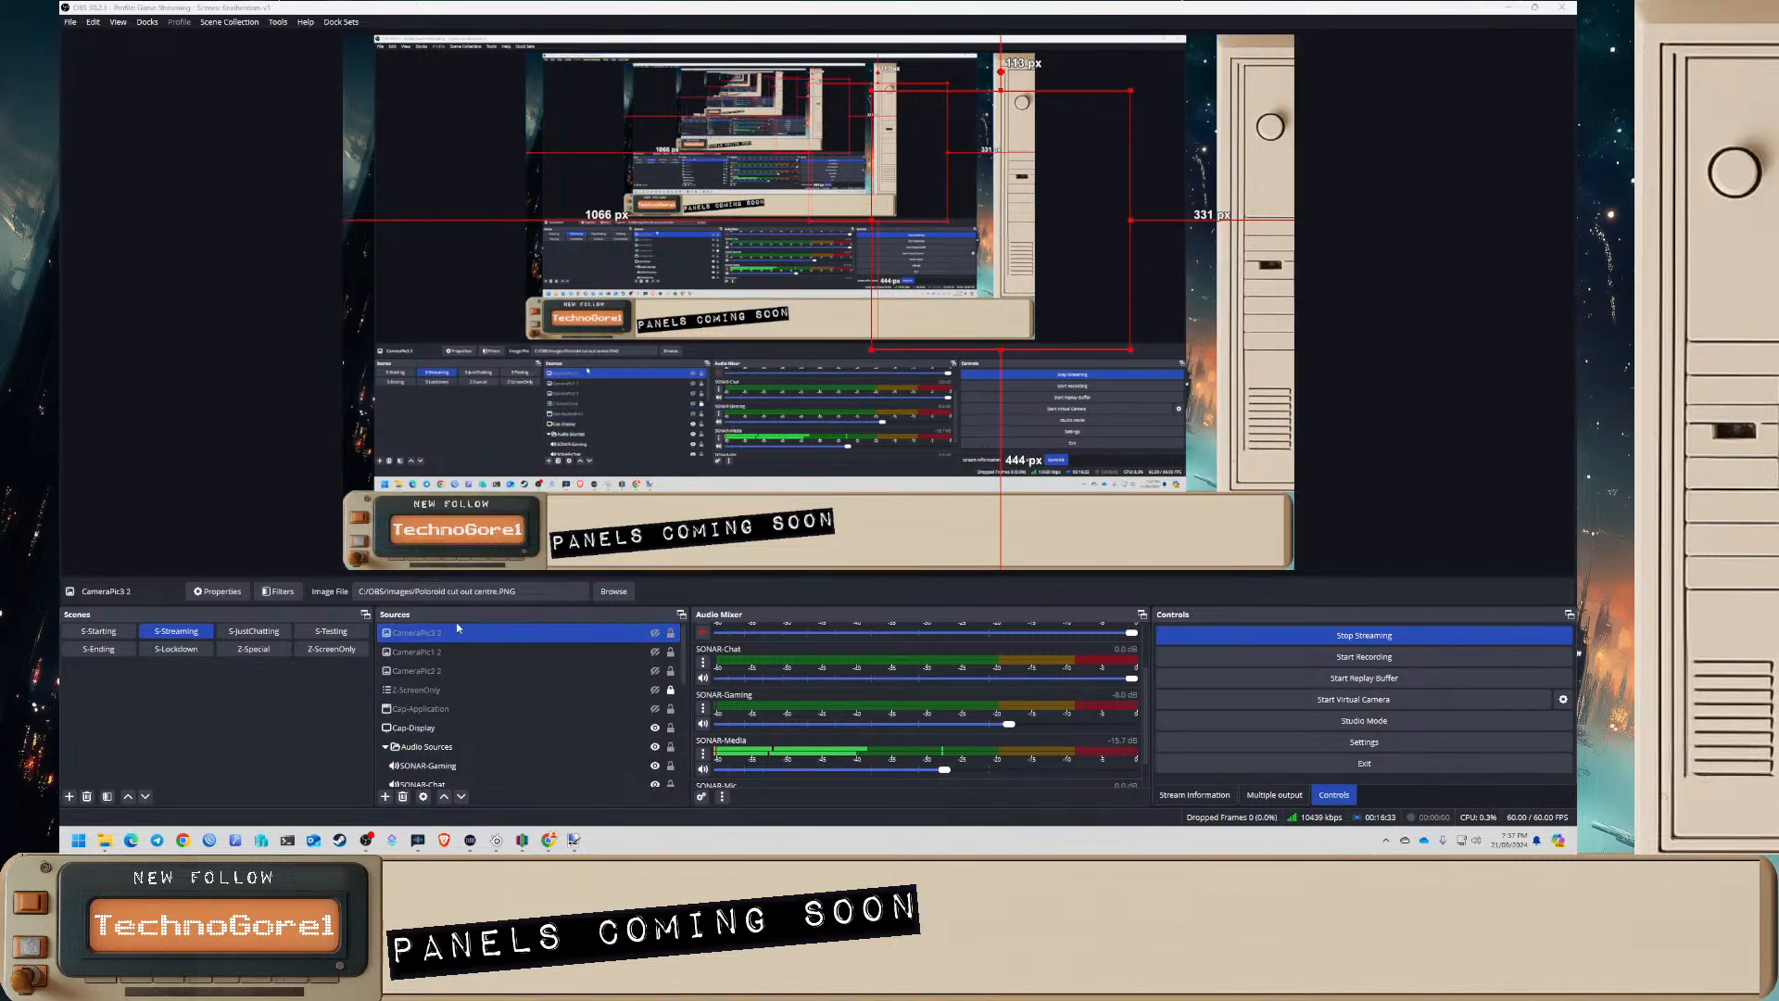
{"action": "left_click", "coordinate": [630, 691], "text": "ctrl"}
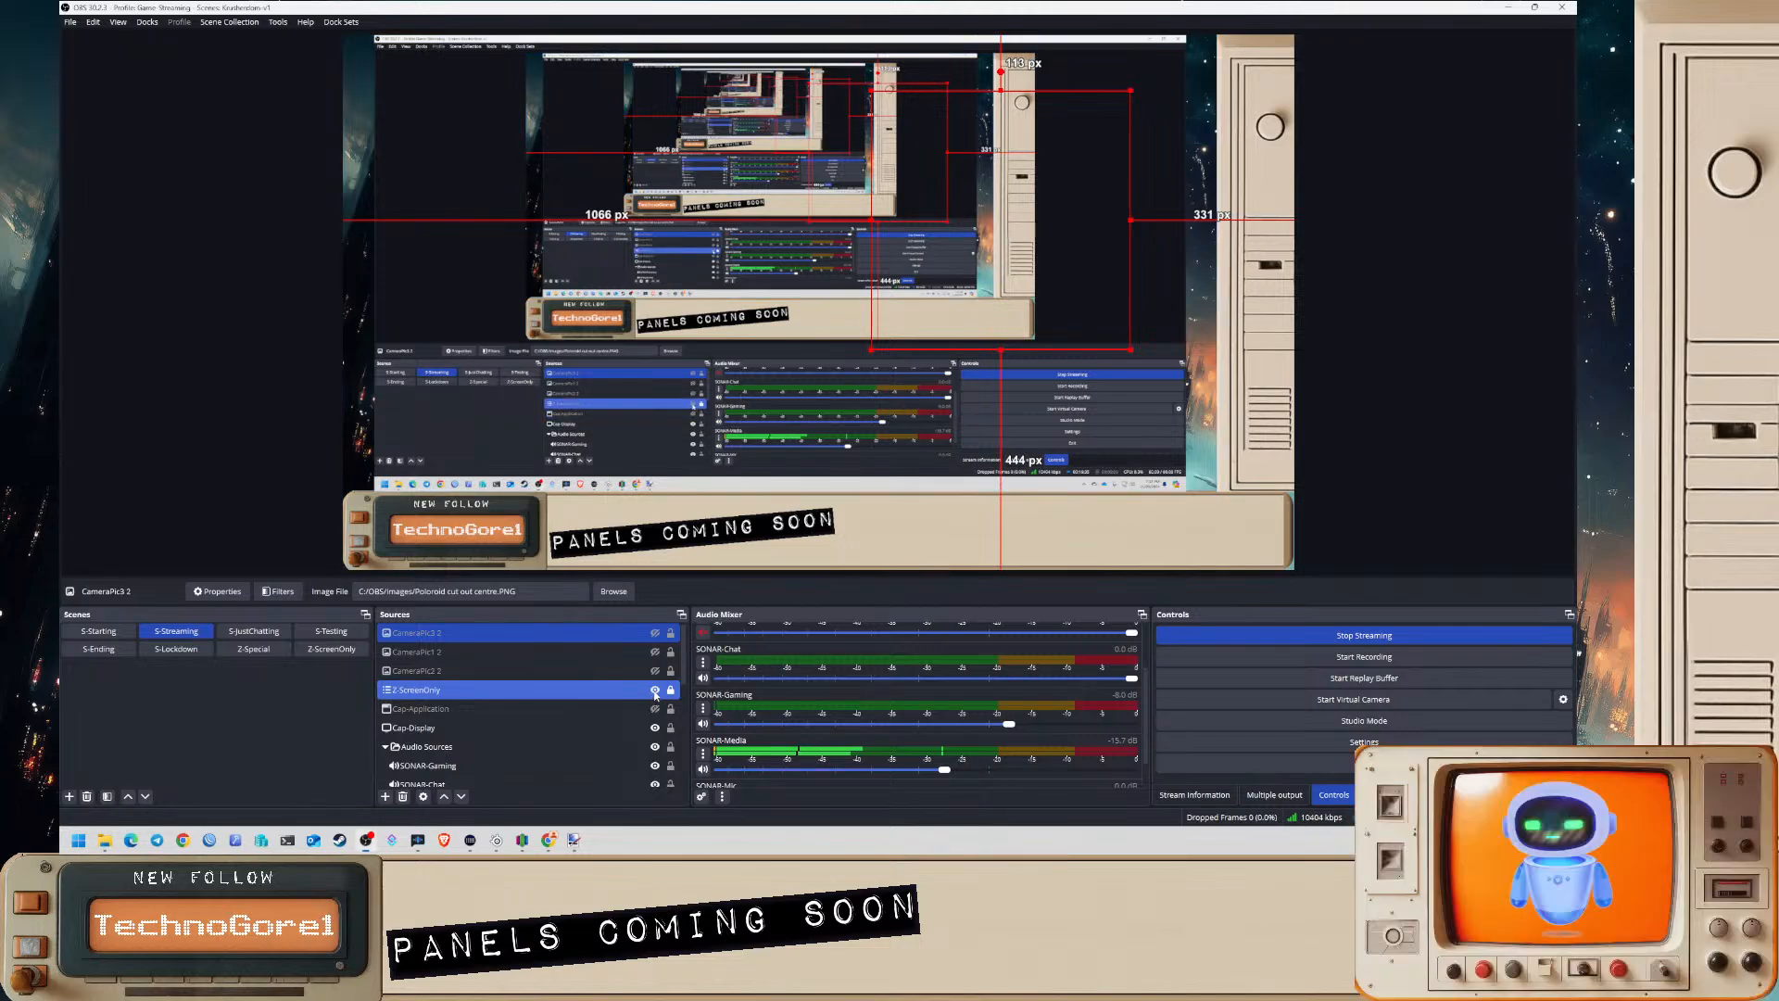
{"action": "left_click", "coordinate": [654, 690]}
{"action": "left_click", "coordinate": [432, 636]}
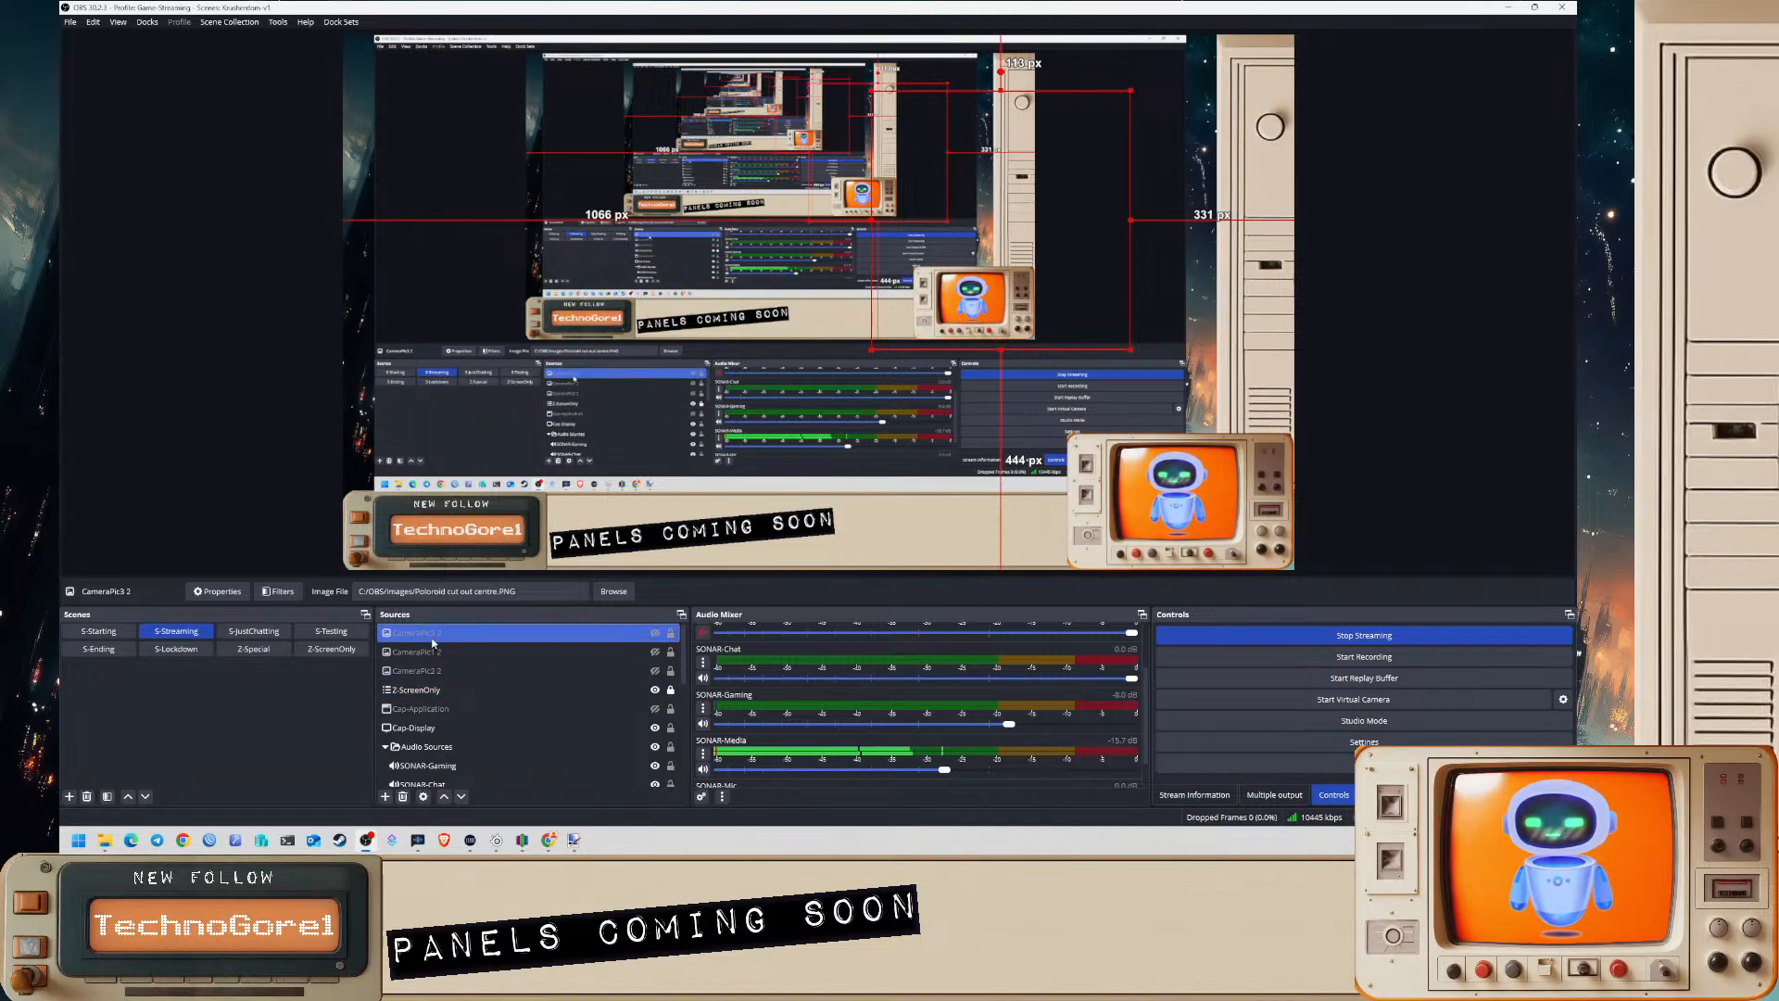
{"action": "left_click", "coordinate": [468, 765], "text": "ctrl"}
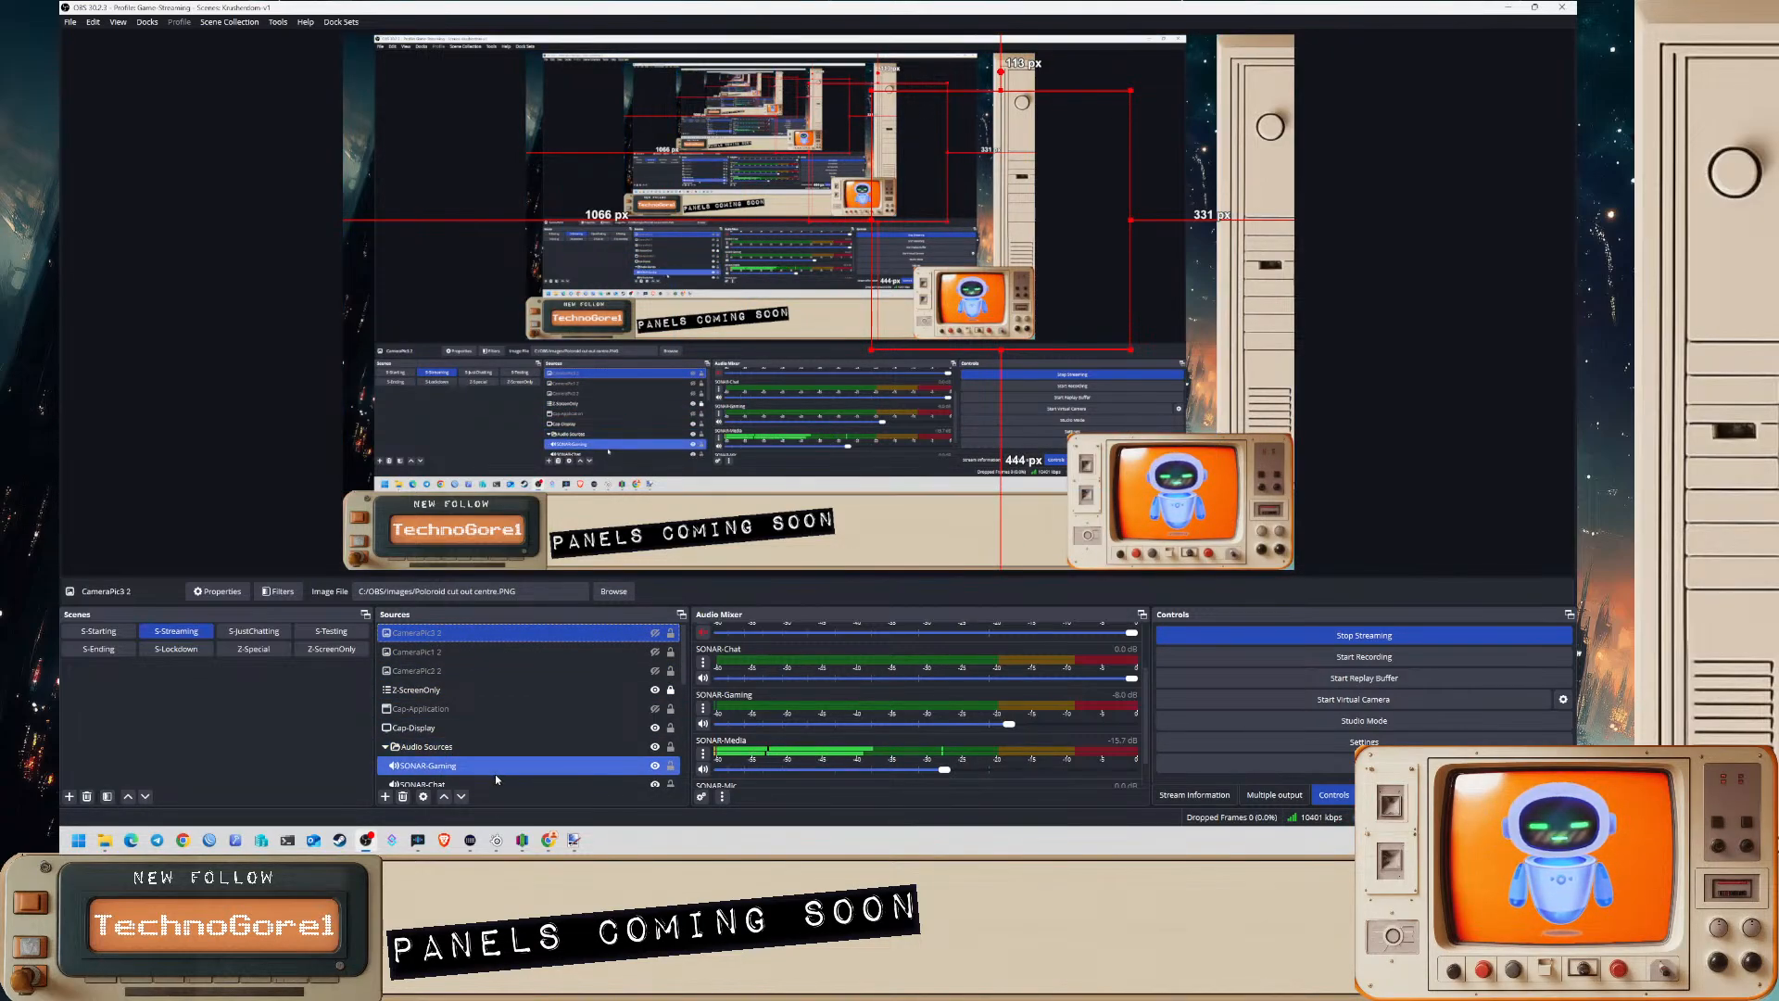
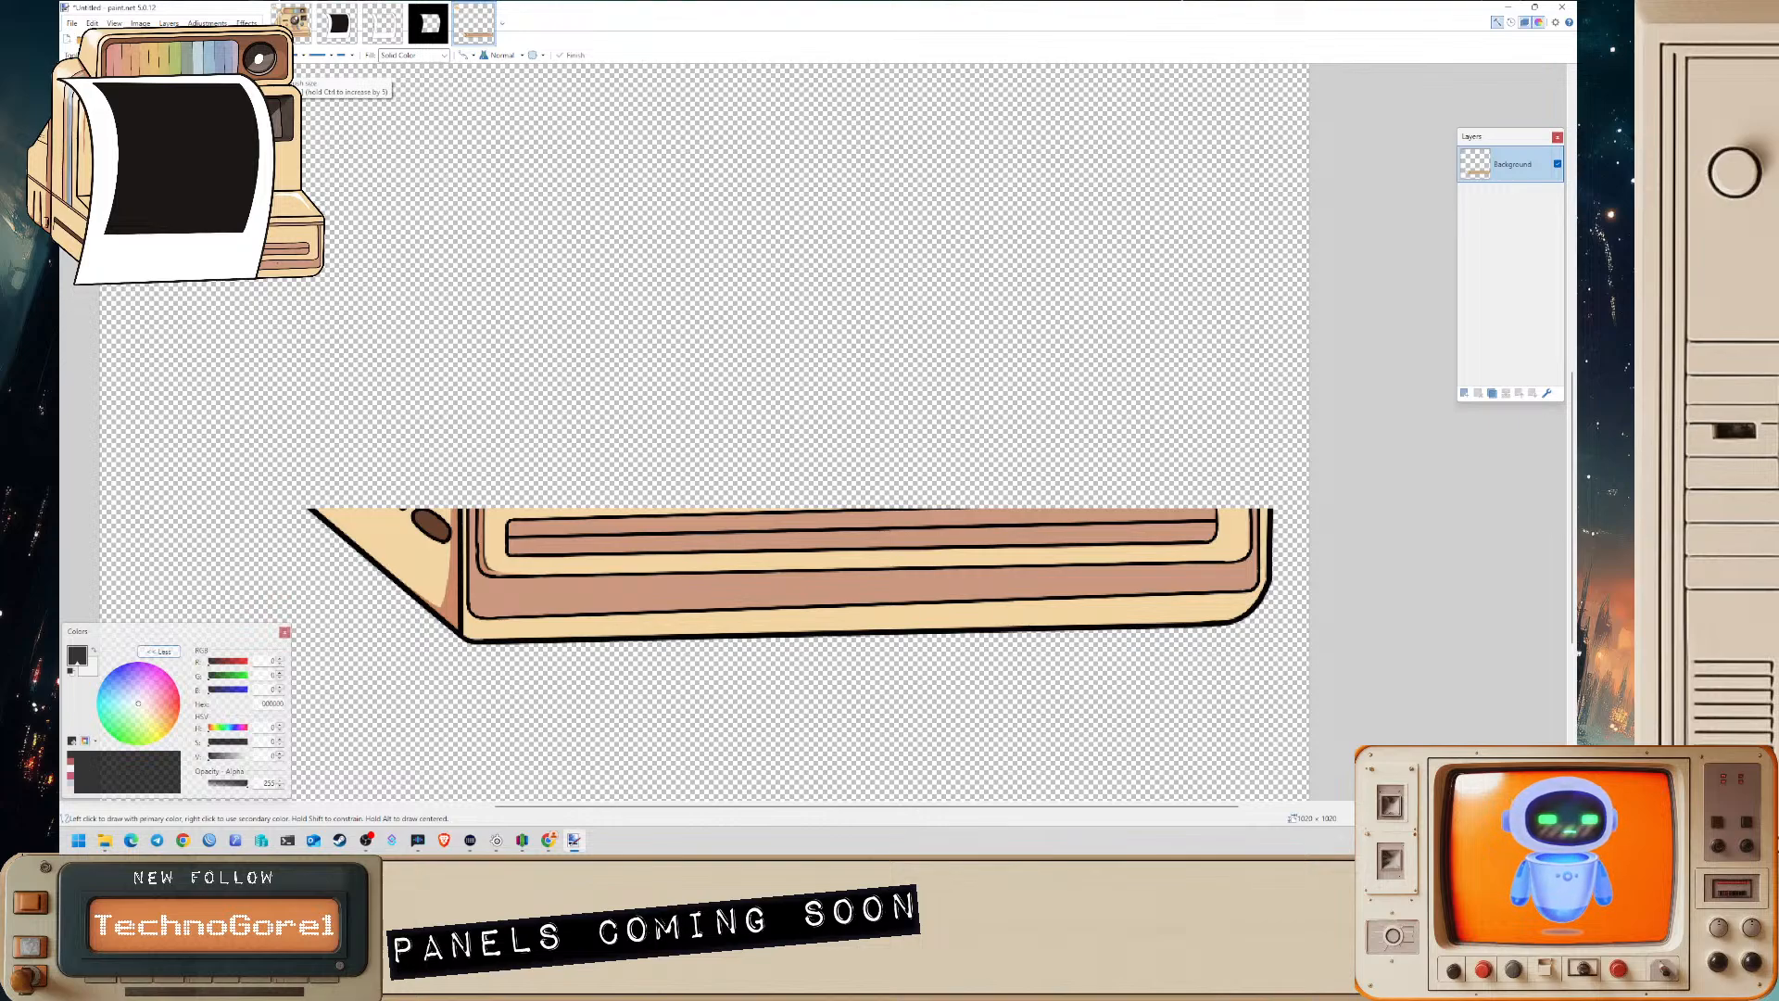
- Draw a slightly slanted straight line across the upper edge of the camera base cut-out, lower its left end and recolour it red
{"action": "mouse_move", "coordinate": [238, 530]}
{"action": "left_mouse_down"}
{"action": "mouse_move", "coordinate": [1205, 533]}
{"action": "mouse_move", "coordinate": [1305, 436]}
{"action": "mouse_move", "coordinate": [1431, 510]}
{"action": "left_mouse_up"}
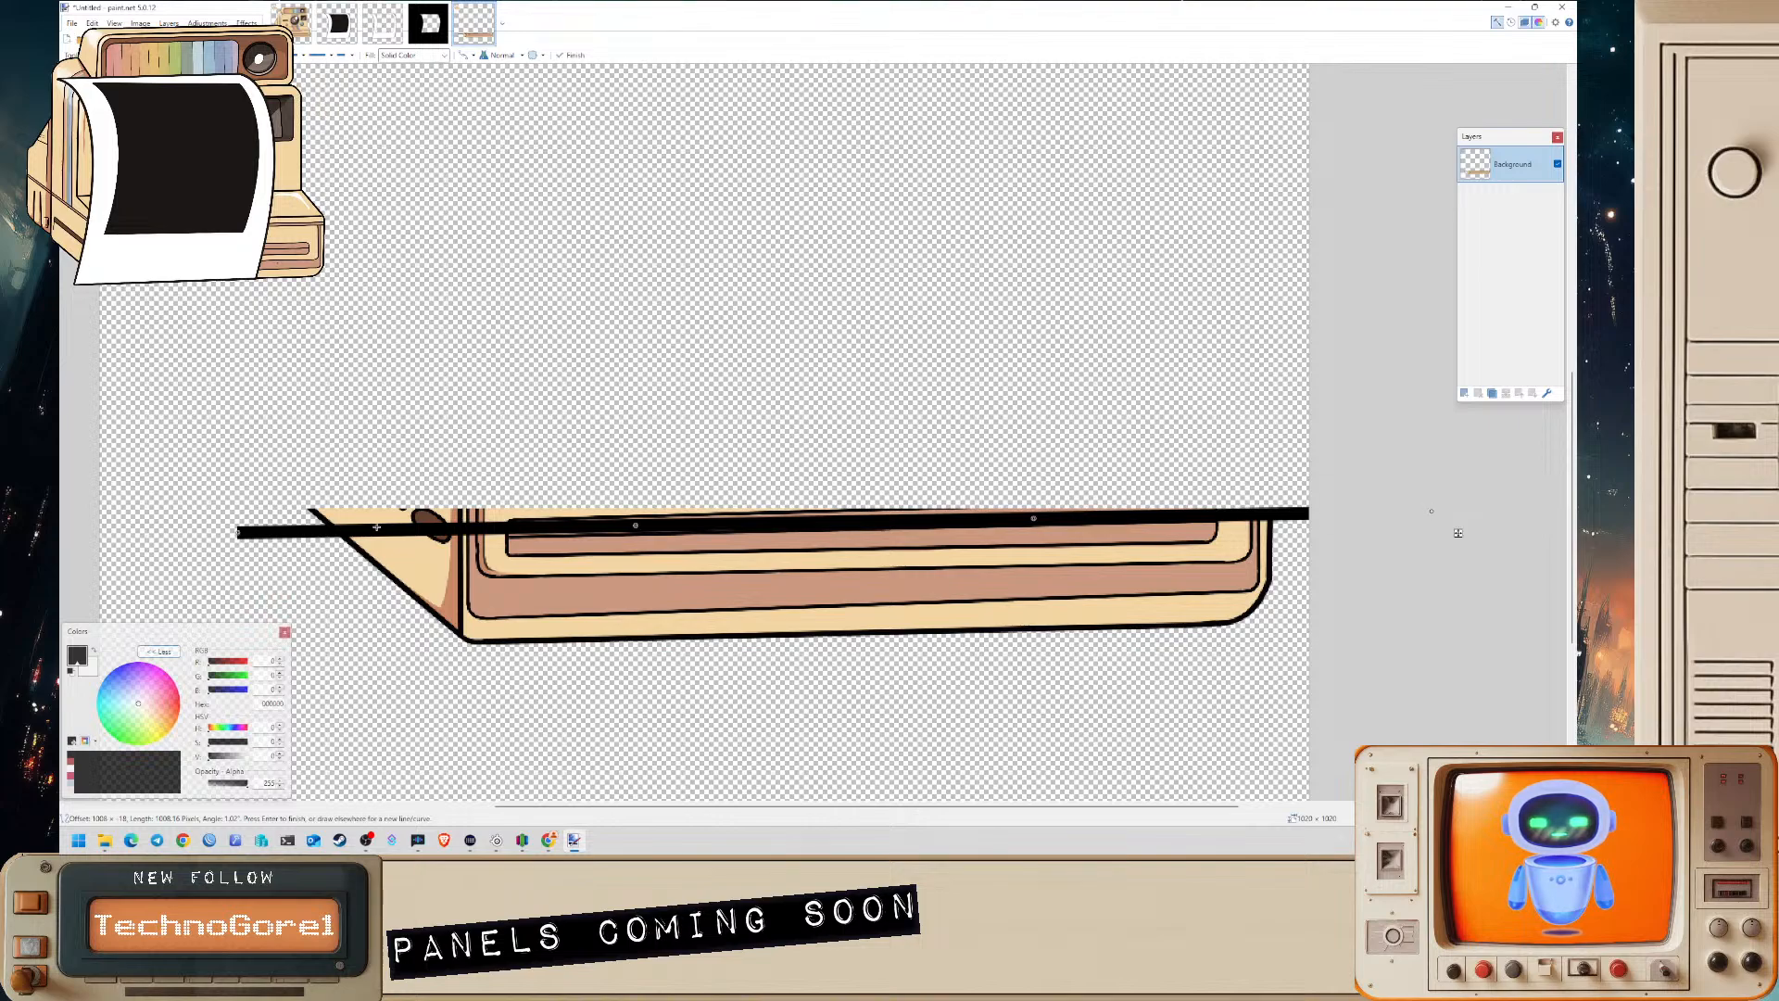
{"action": "left_click_drag", "start_coordinate": [234, 530], "coordinate": [215, 537]}
{"action": "left_click_drag", "start_coordinate": [635, 526], "coordinate": [631, 530]}
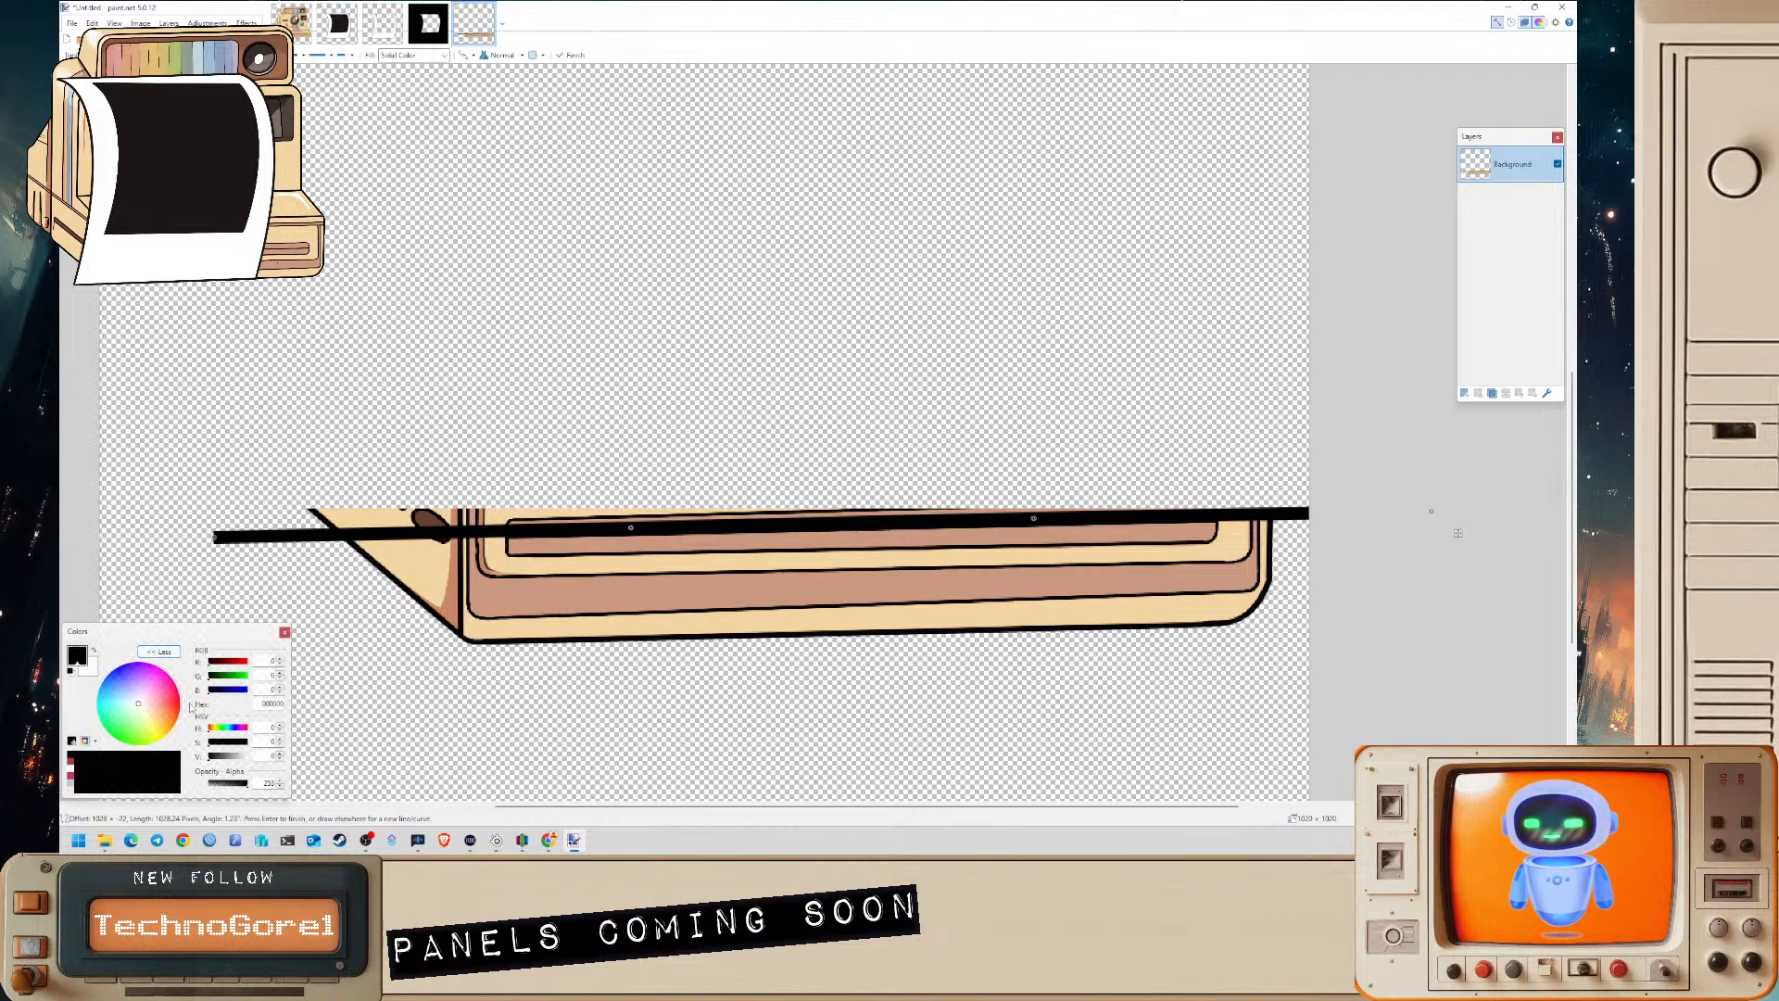
{"action": "left_click", "coordinate": [179, 706]}
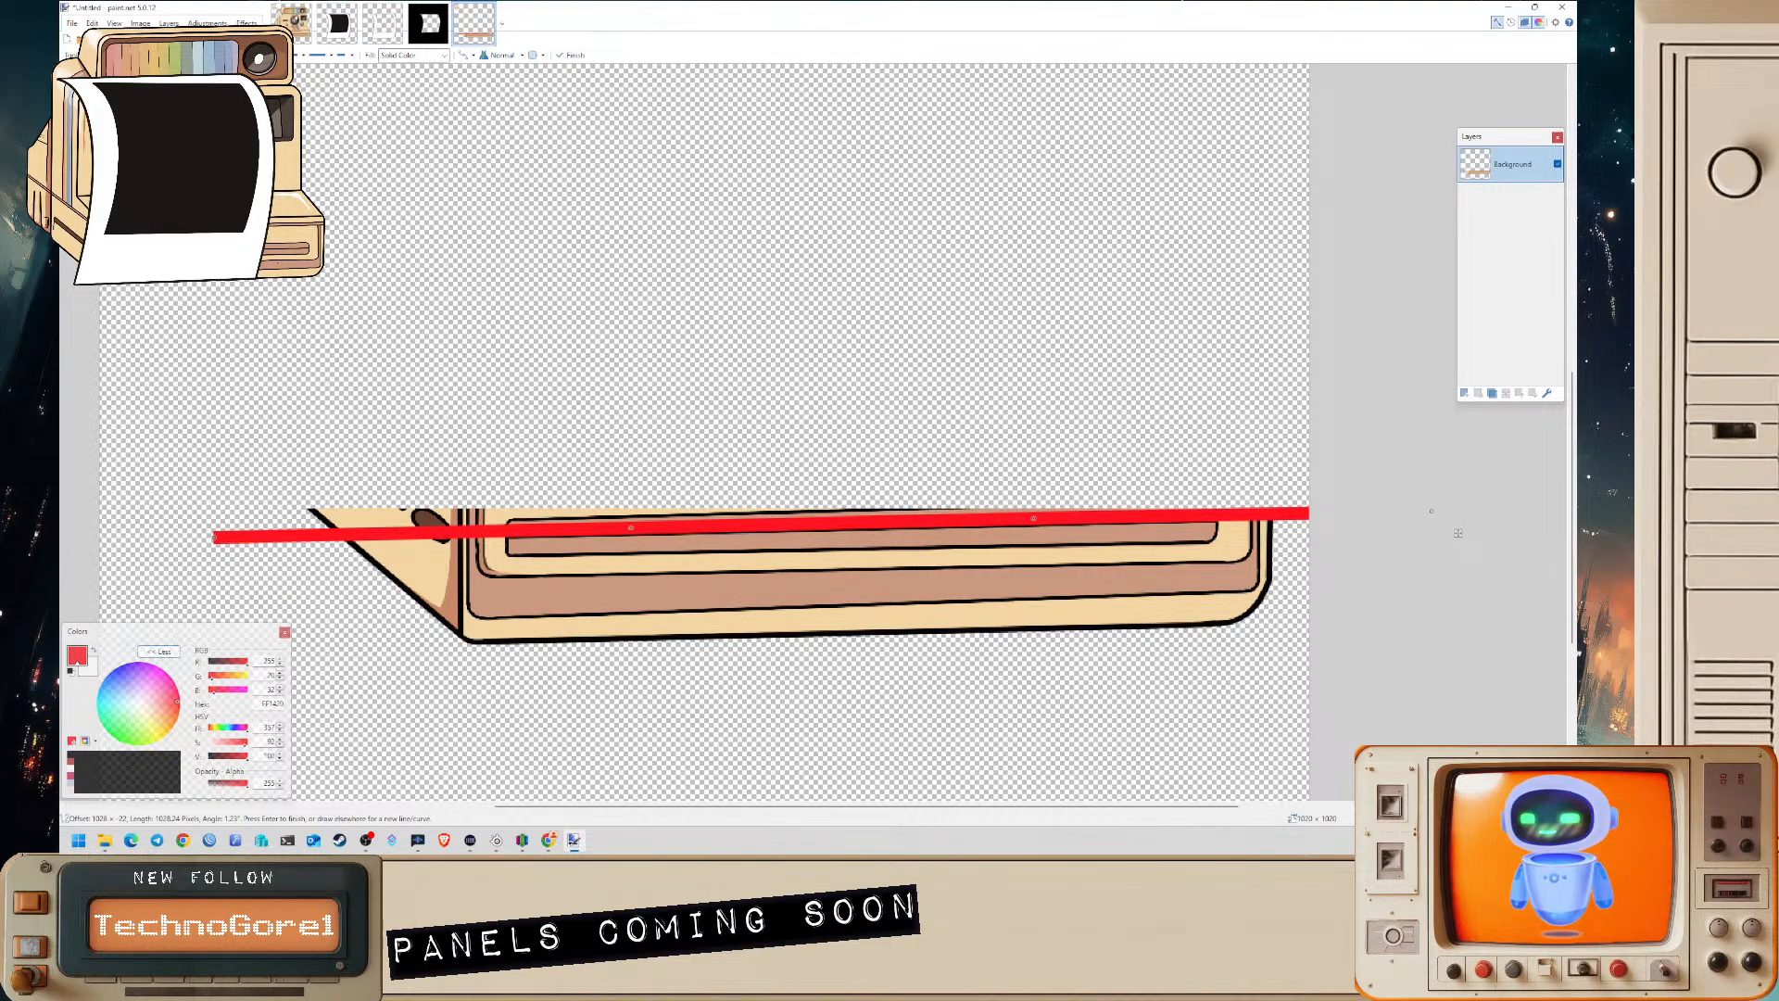
{"action": "key", "text": "Return"}
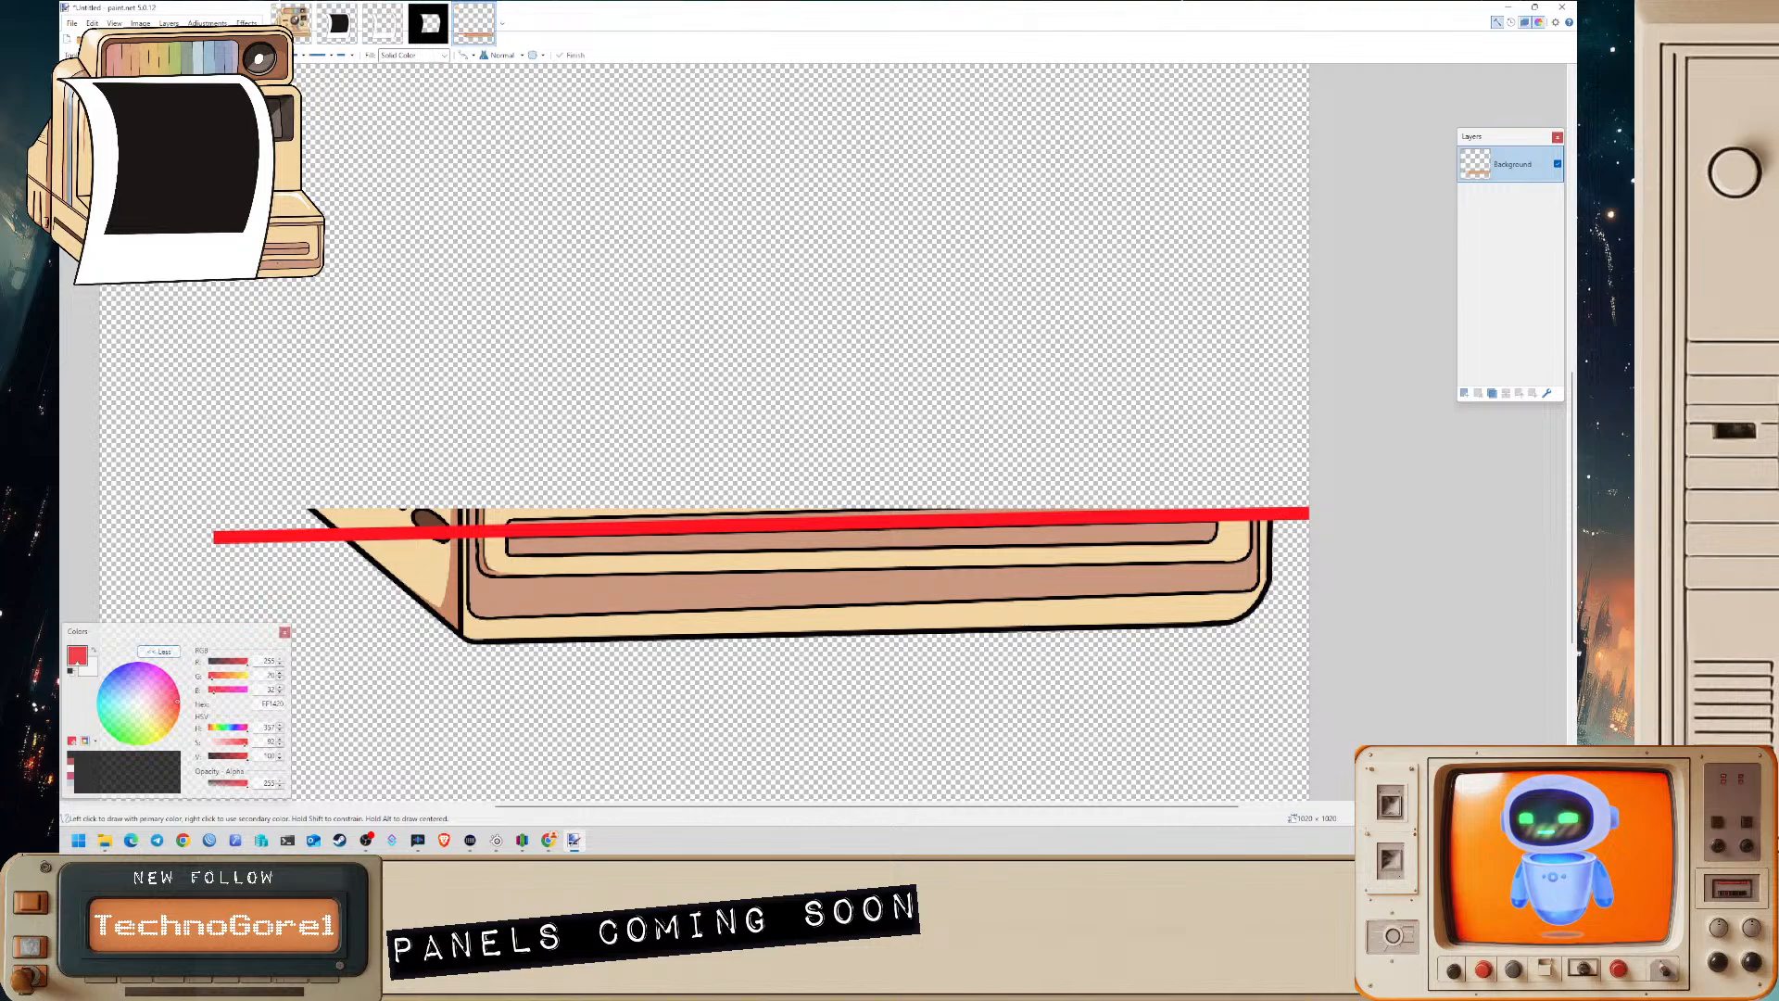
- Widen the red band upward with two more parallel red lines, the second covering only the left part of the camera base
{"action": "left_click_drag", "start_coordinate": [213, 147], "coordinate": [1115, 386]}
{"action": "key", "text": "ctrl+z"}
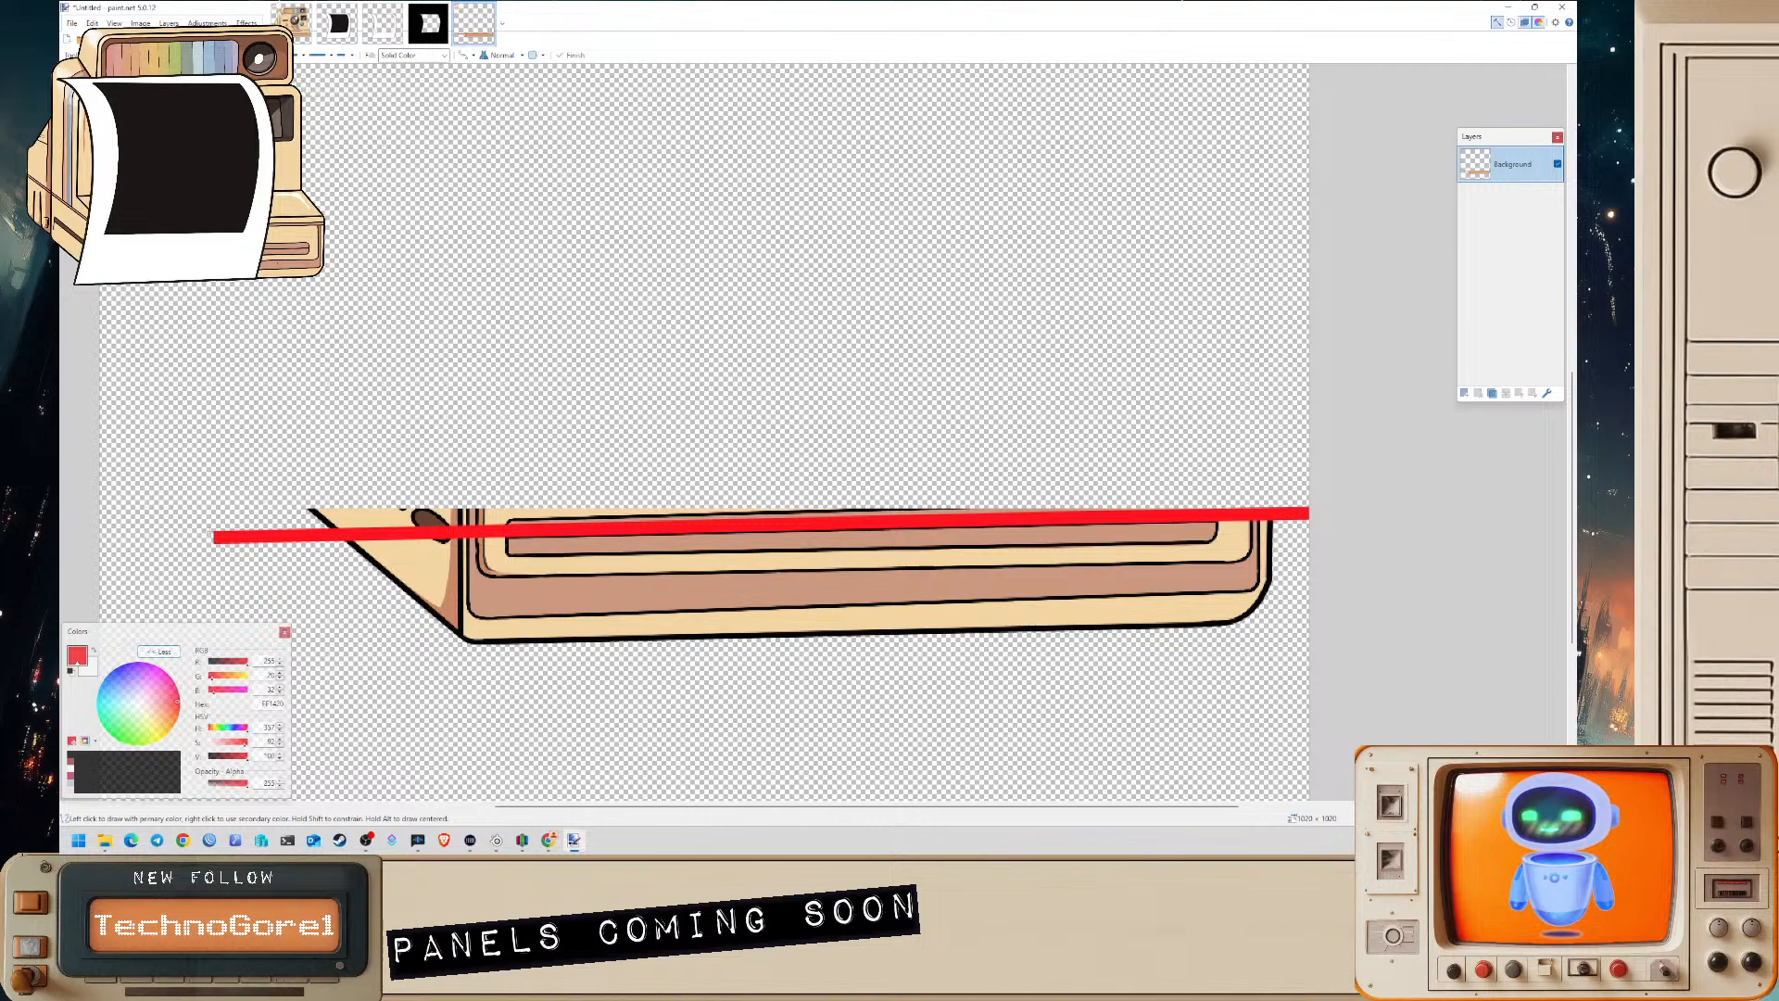
{"action": "left_click_drag", "start_coordinate": [214, 531], "coordinate": [1347, 495]}
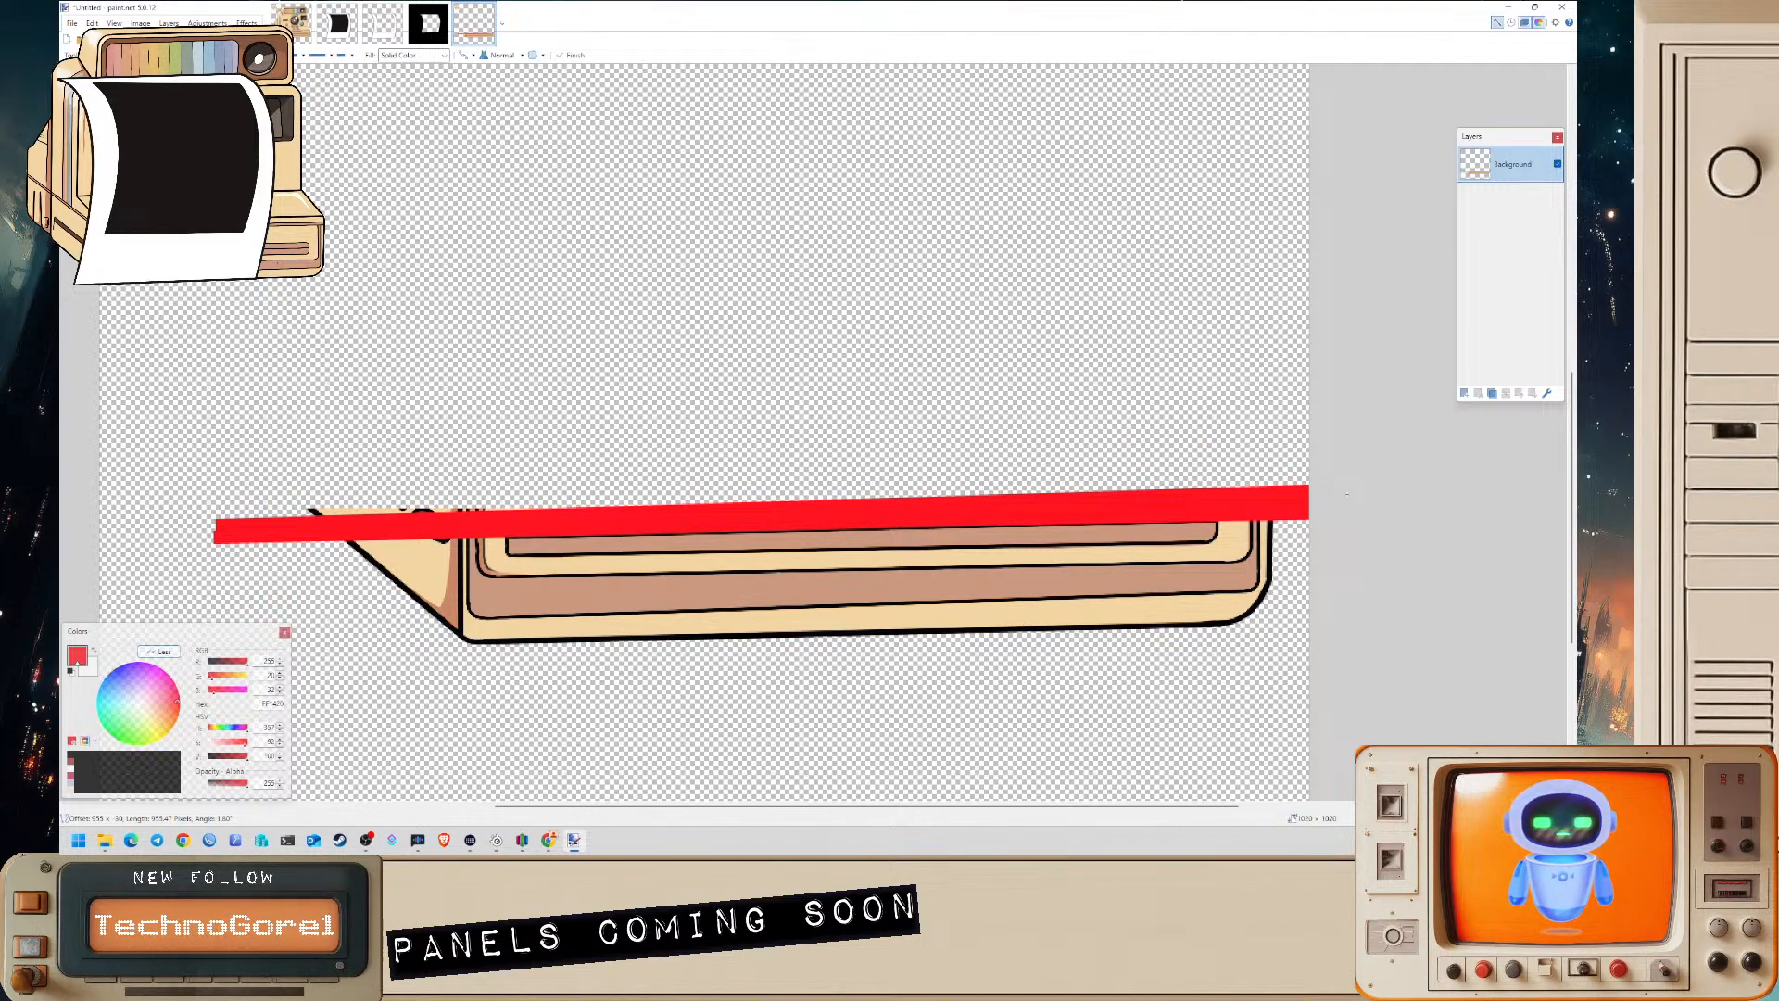
{"action": "left_click_drag", "start_coordinate": [212, 522], "coordinate": [600, 506]}
- Try to delete the red band using Magic Wand selections at two different tolerances, undoing each deletion
{"action": "key", "text": "s"}
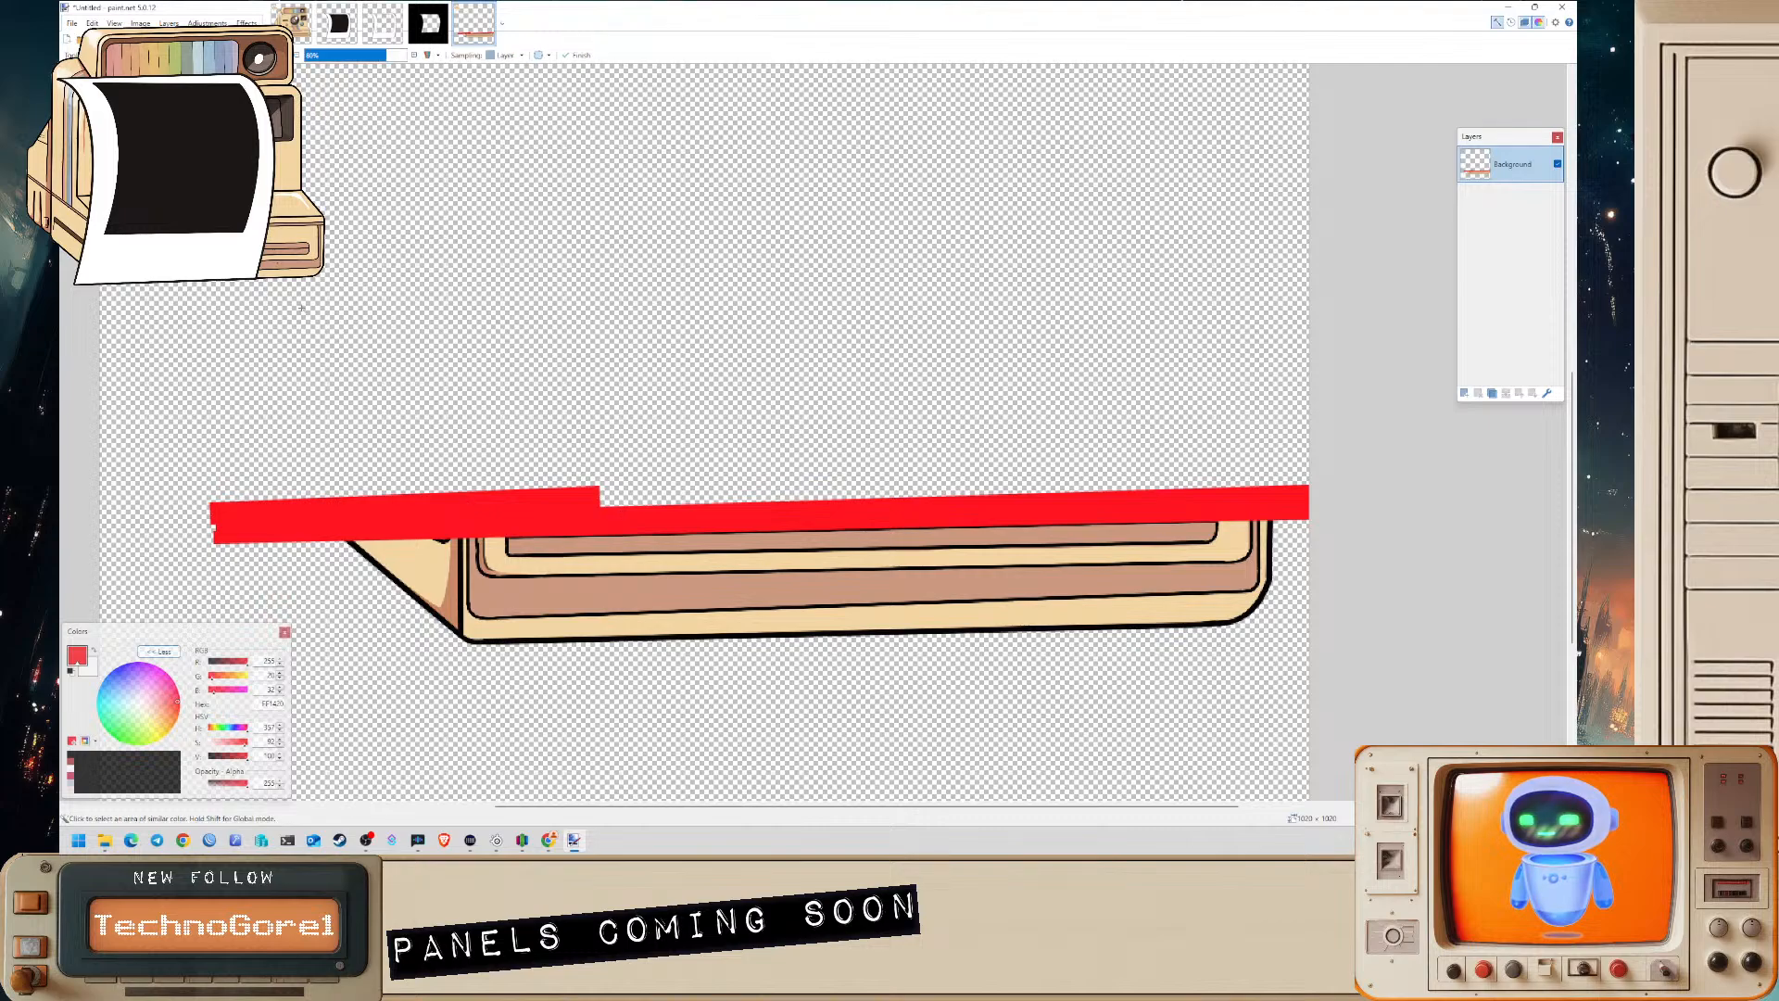
{"action": "left_click", "coordinate": [489, 515]}
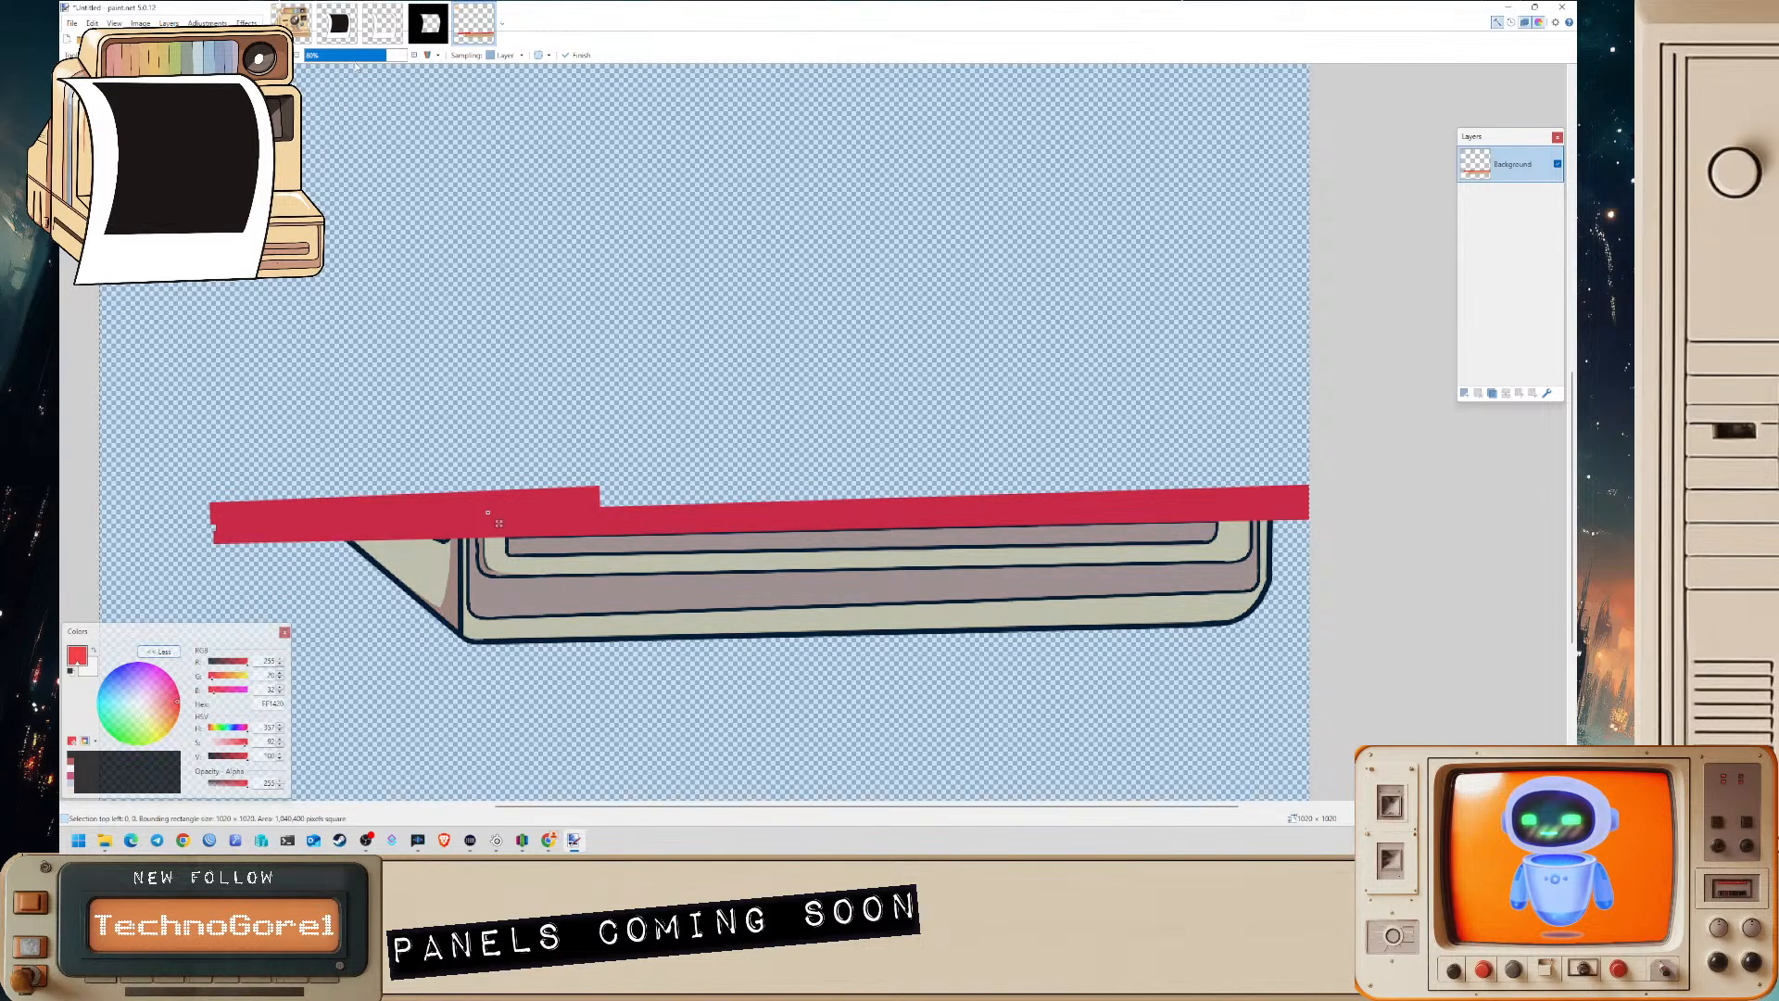
{"action": "left_click_drag", "start_coordinate": [356, 63], "coordinate": [352, 63]}
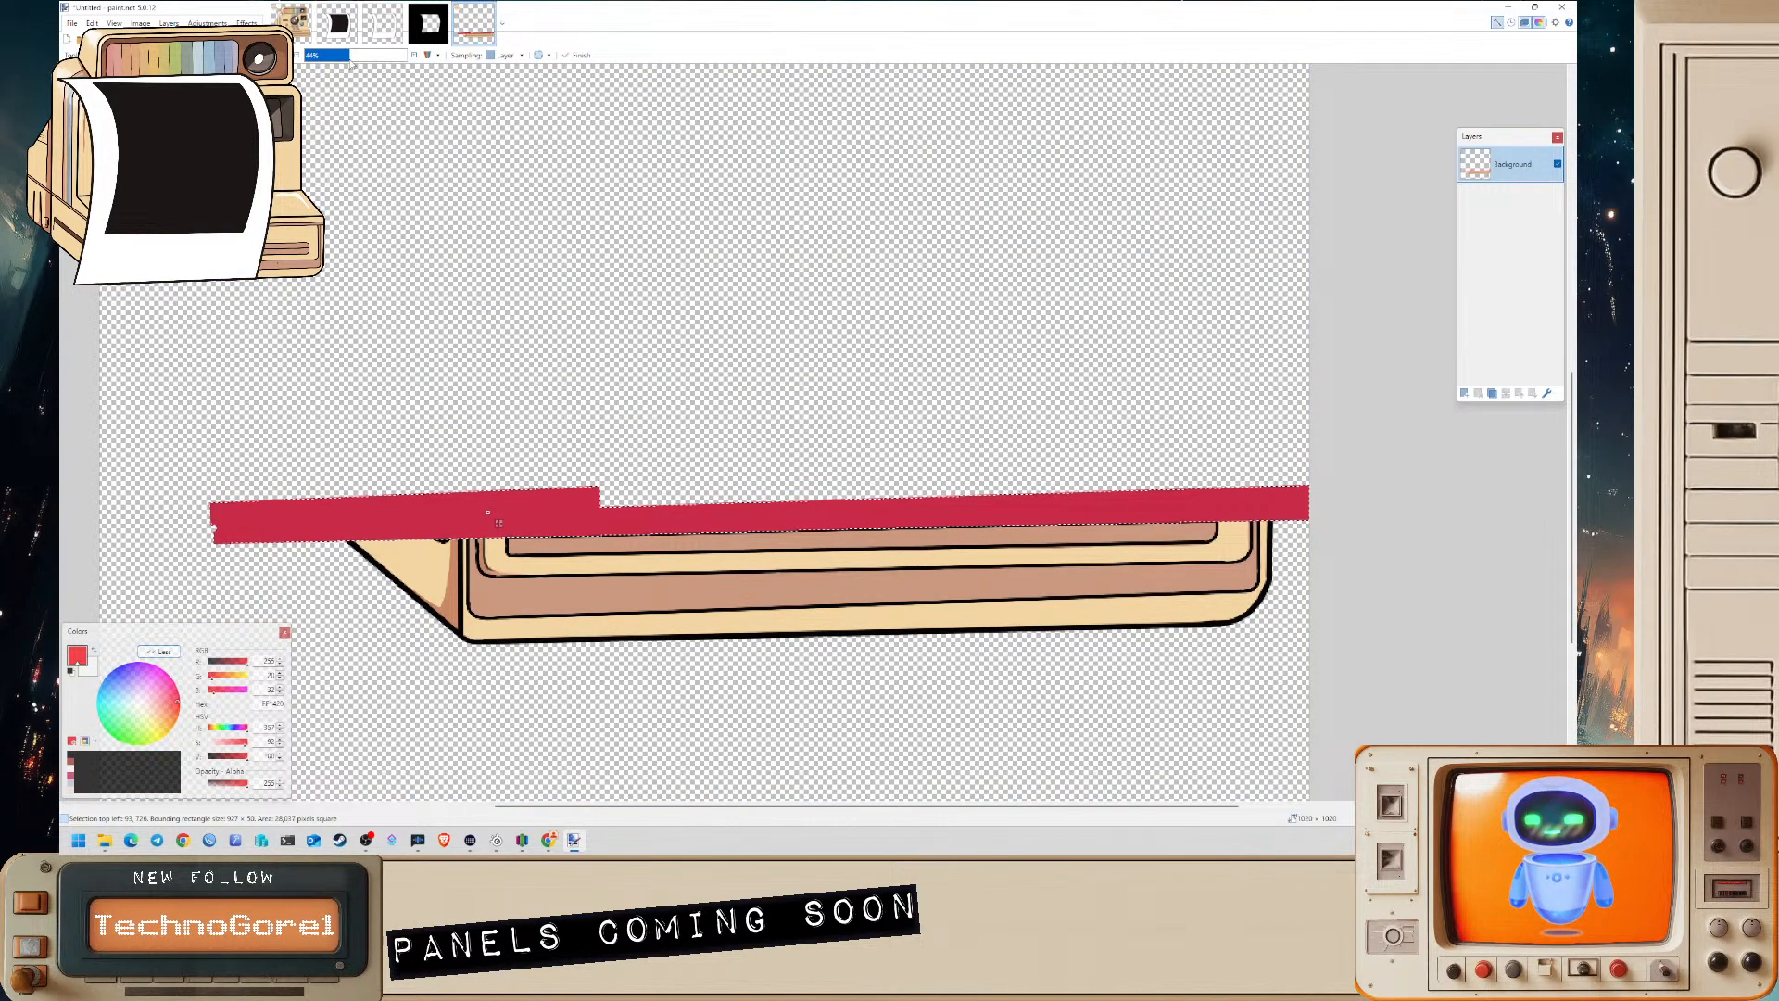
{"action": "key", "text": "Delete"}
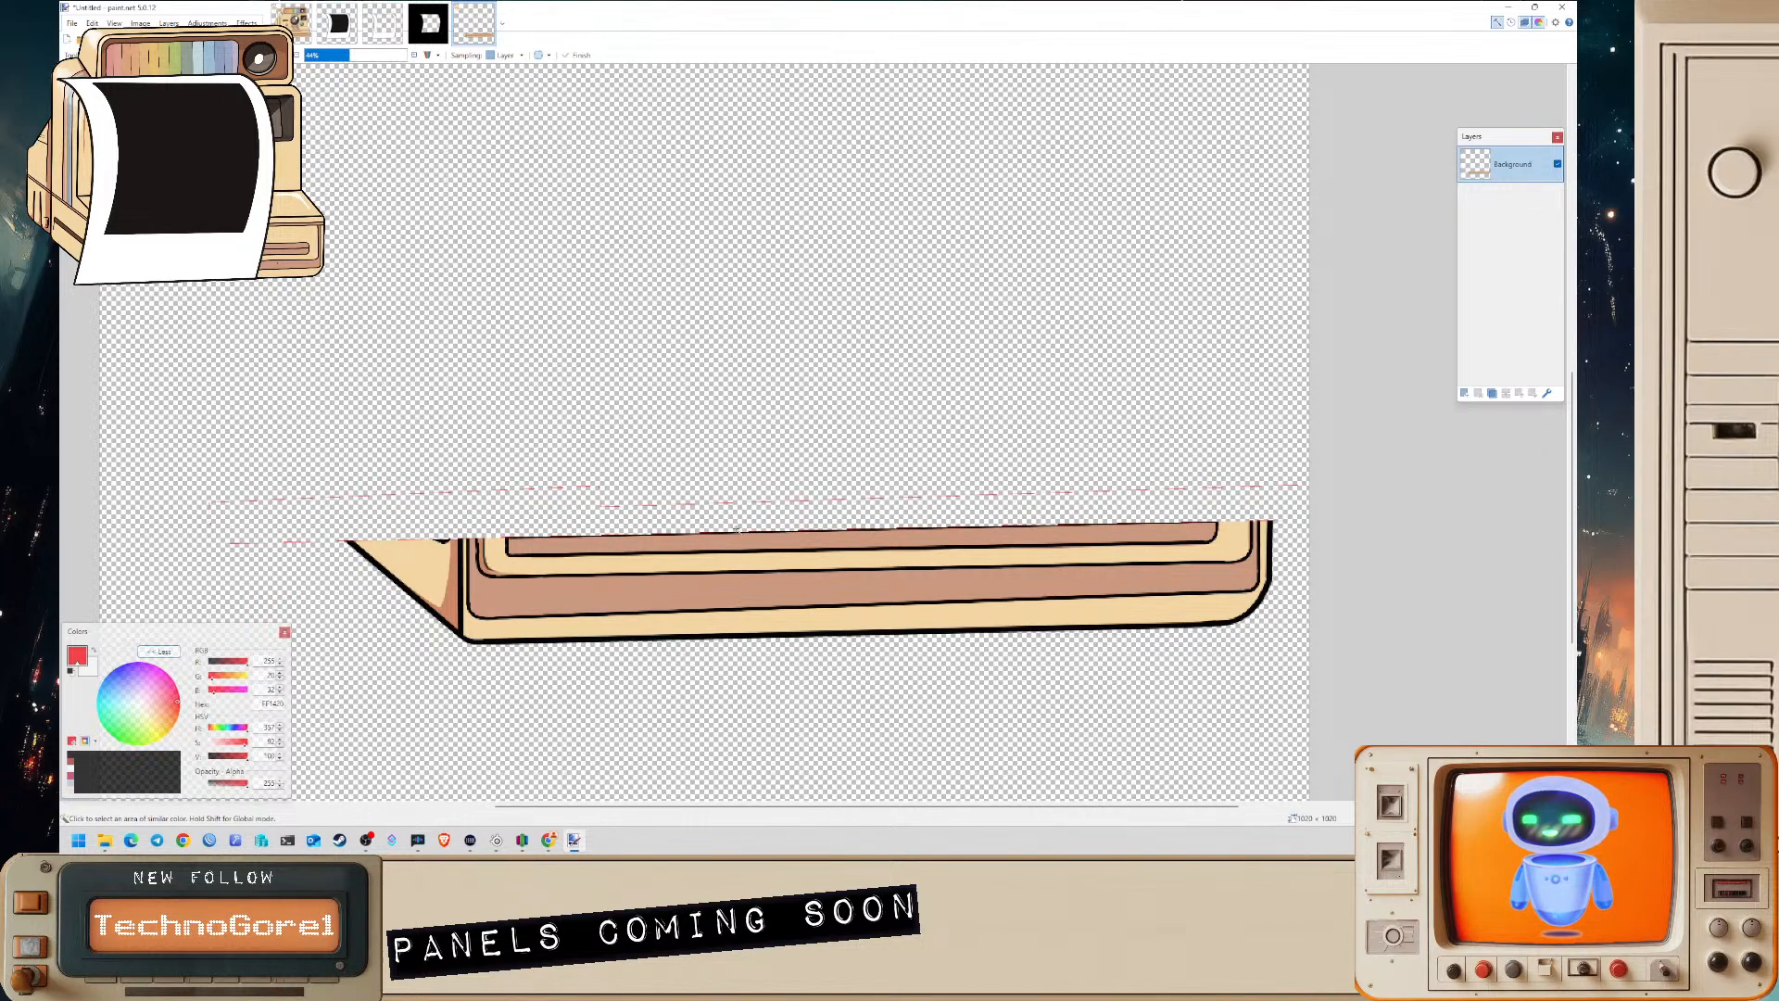
{"action": "key", "text": "ctrl+z"}
{"action": "left_click_drag", "start_coordinate": [354, 57], "coordinate": [372, 58]}
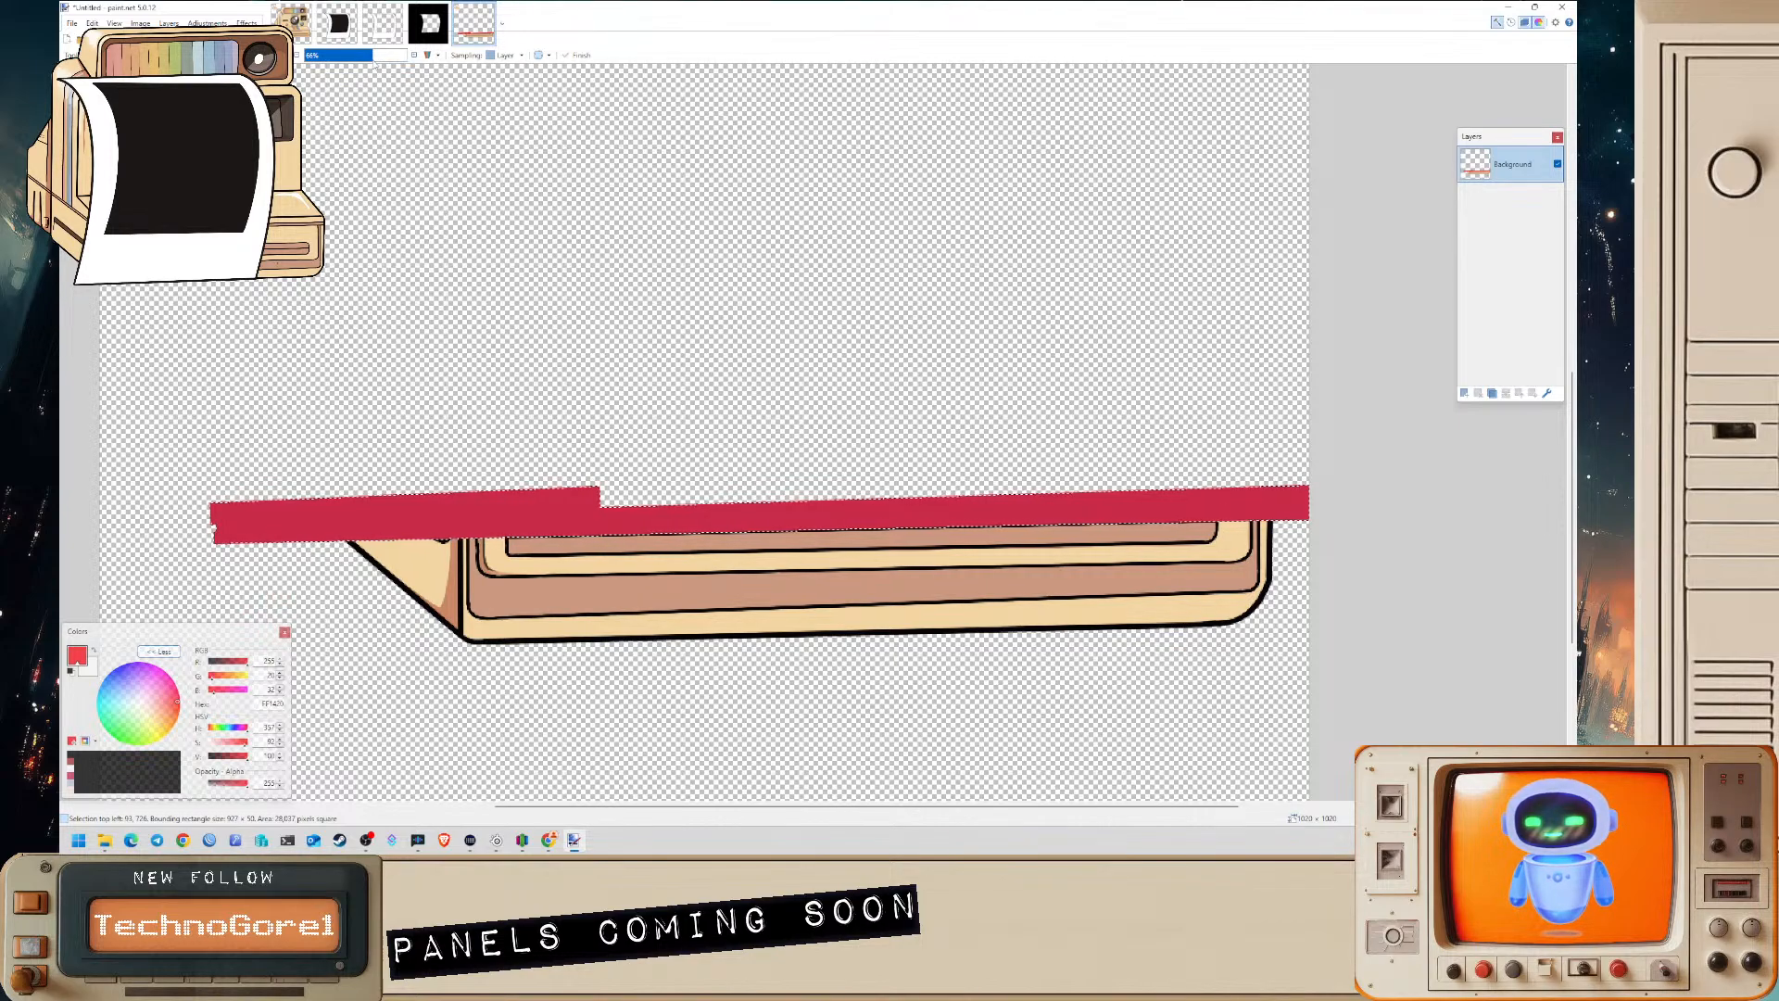
{"action": "key", "text": "Delete"}
{"action": "key", "text": "ctrl+z"}
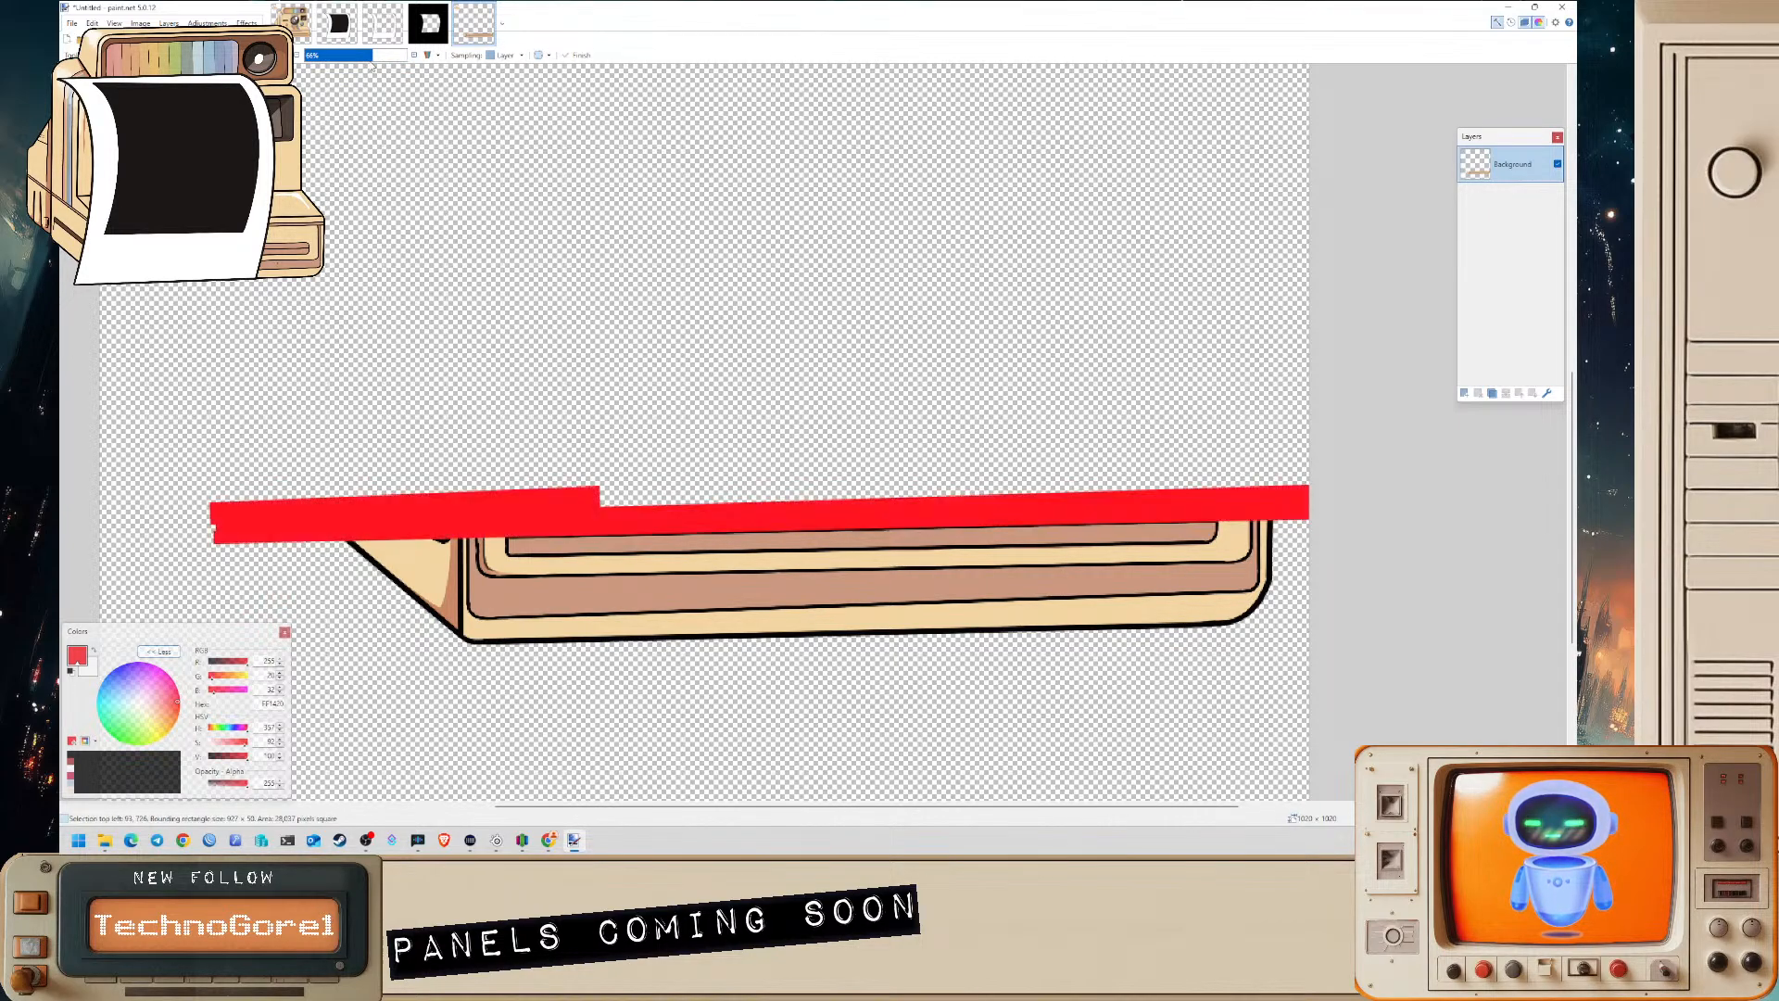
- Select the red band with the Magic Wand at just over 50% tolerance and delete it
{"action": "left_click", "coordinate": [445, 523], "text": "ctrl"}
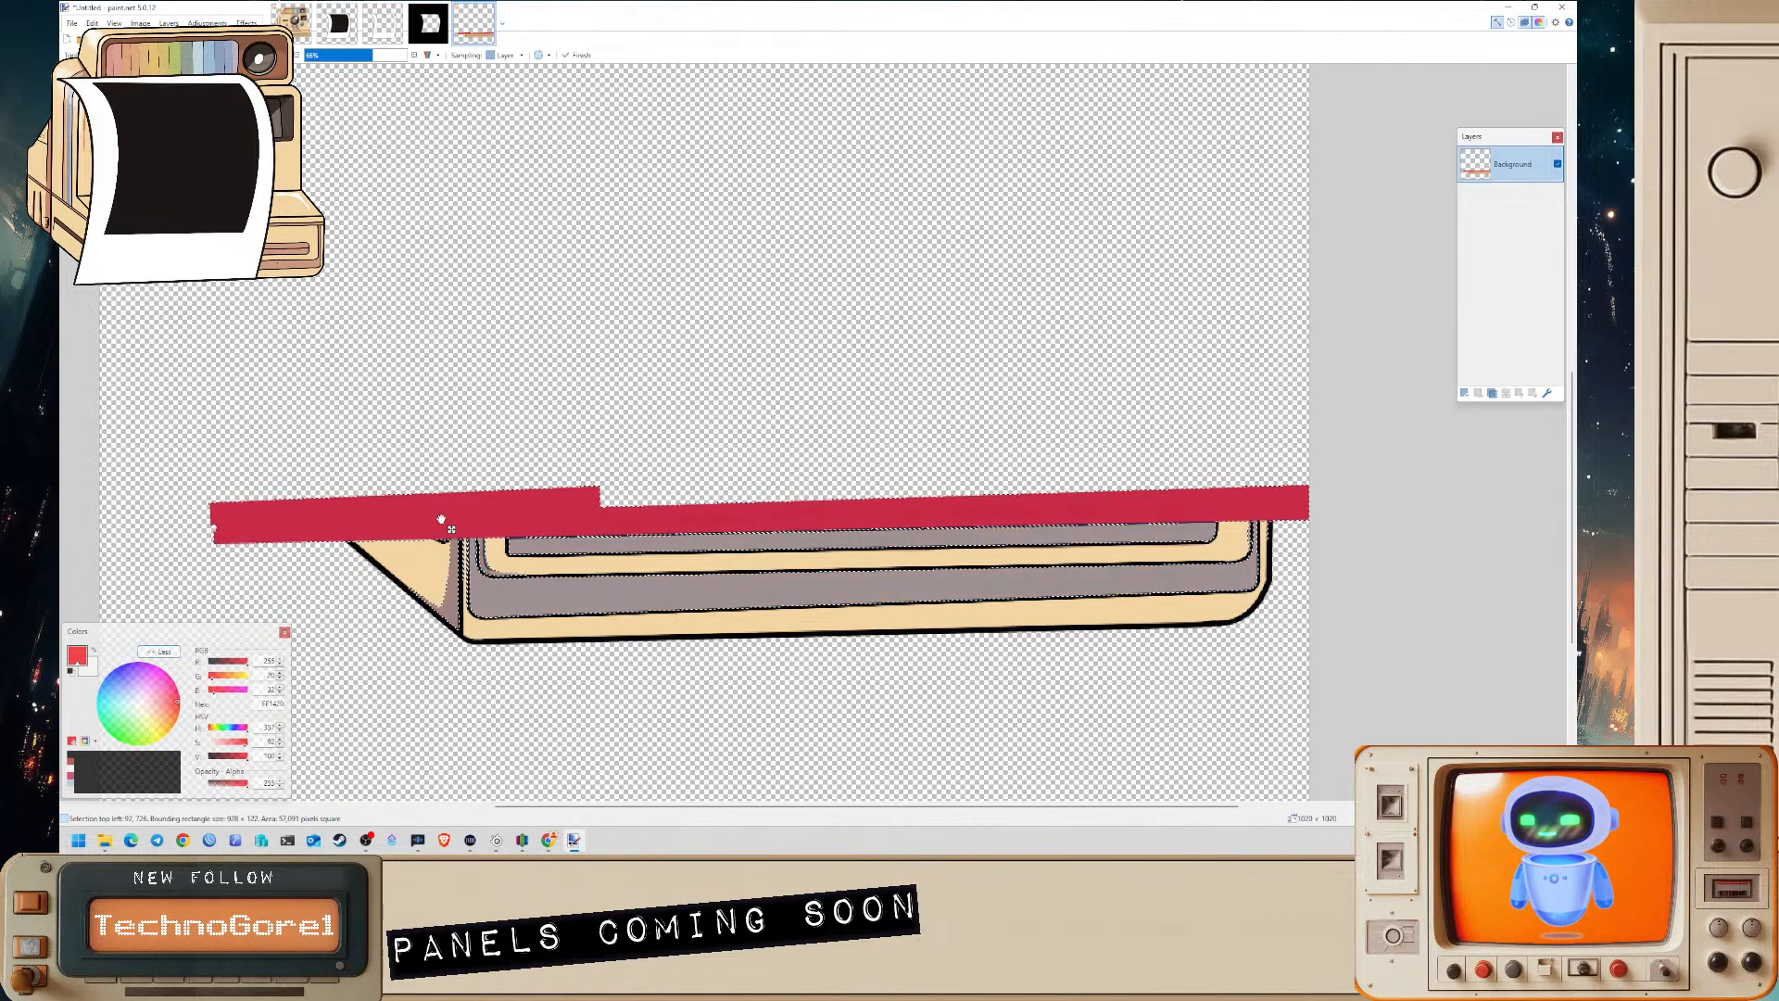
{"action": "left_click", "coordinate": [348, 55]}
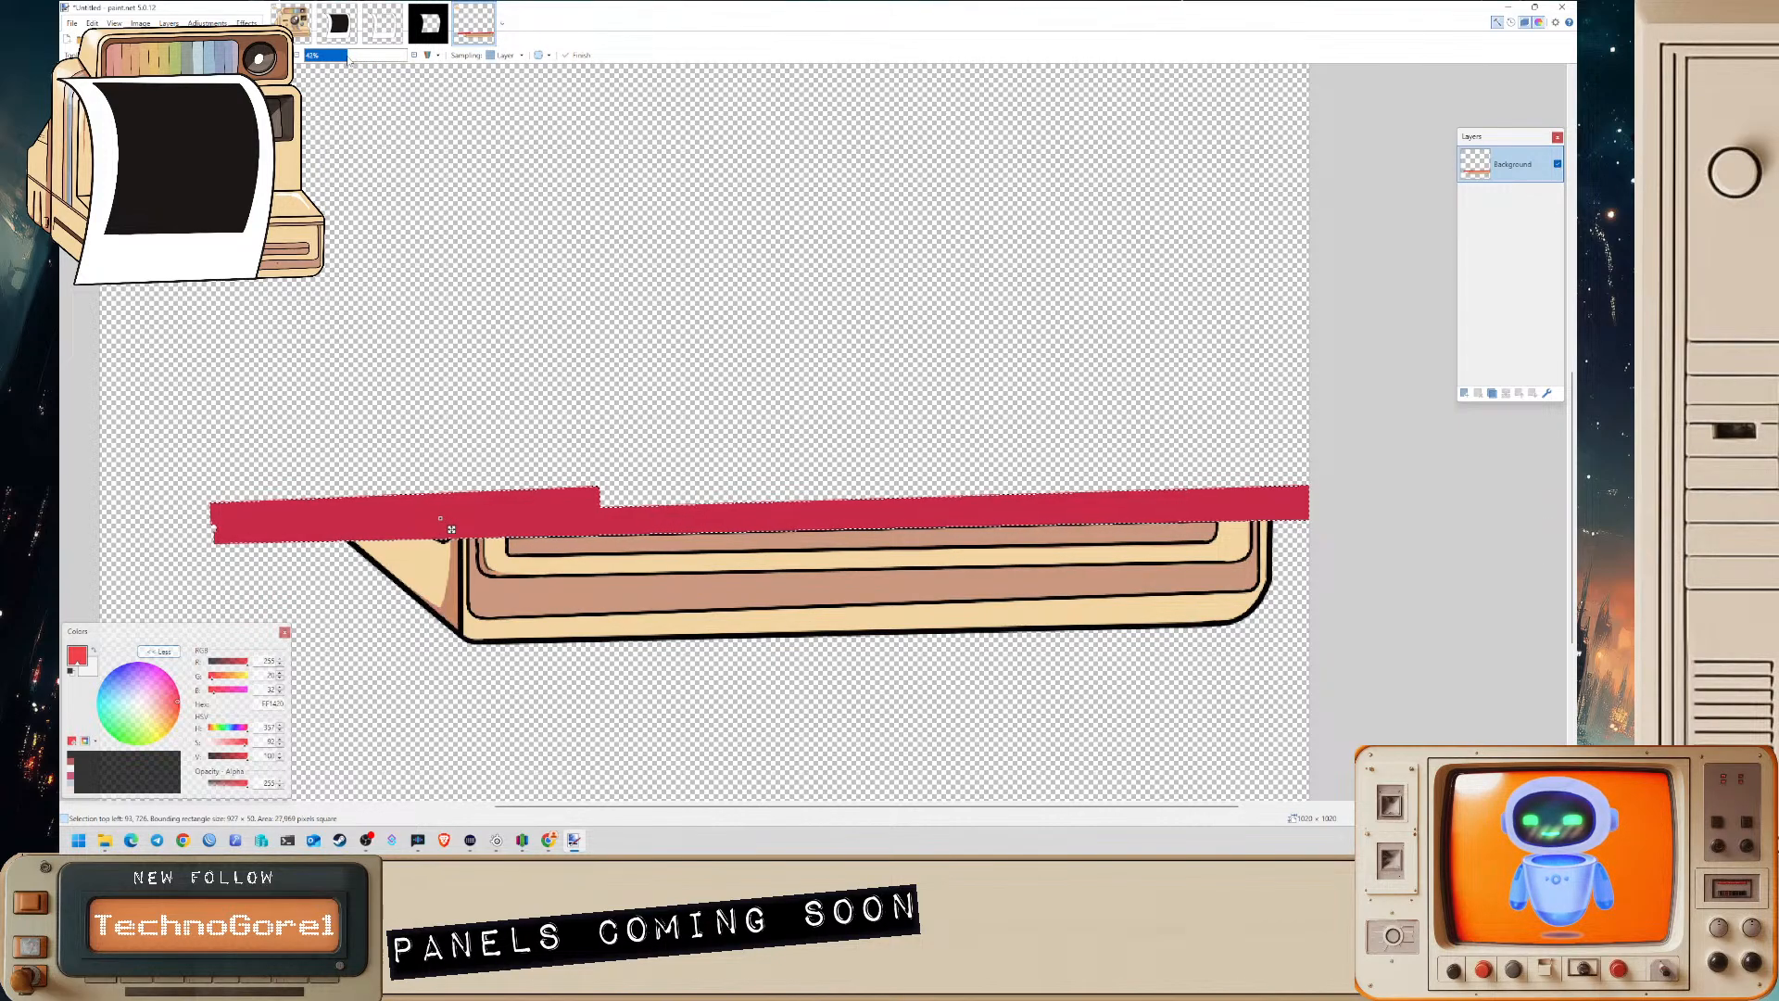
{"action": "left_click", "coordinate": [356, 58]}
{"action": "left_click", "coordinate": [359, 57]}
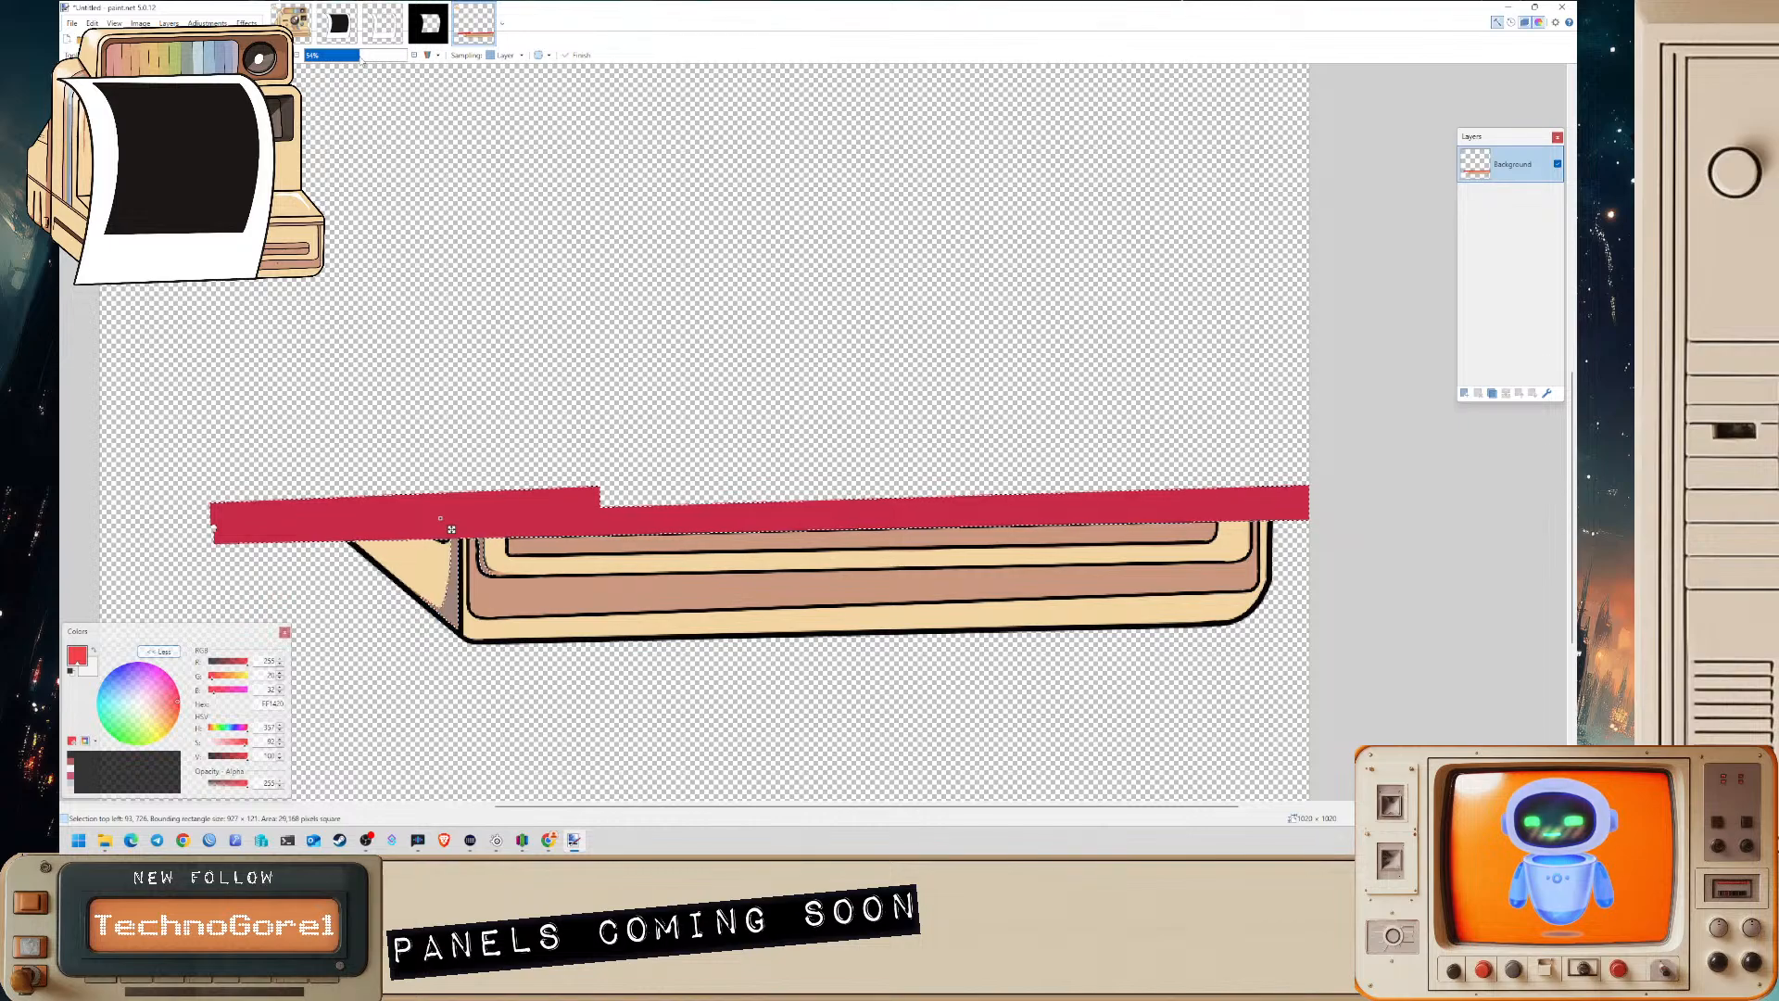
{"action": "key", "text": "Delete"}
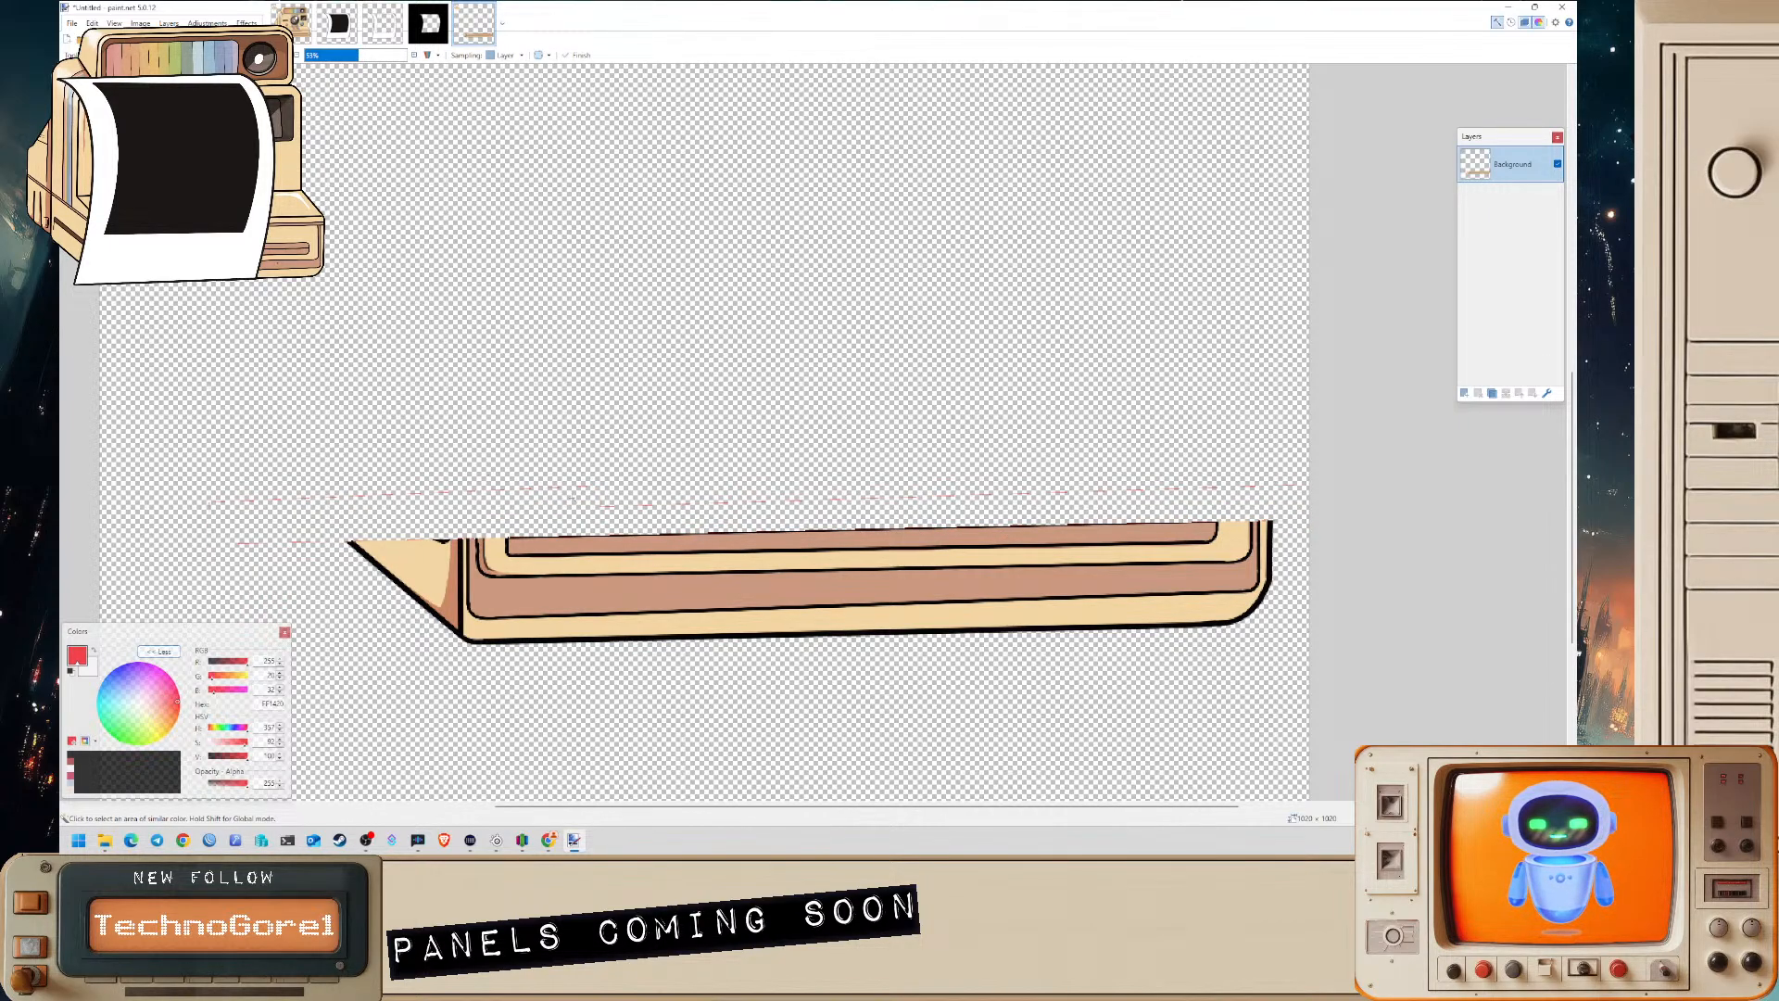
- Lasso the leftover red fringe above the camera base cut-out and delete it
{"action": "key", "text": "s"}
{"action": "key", "text": "s"}
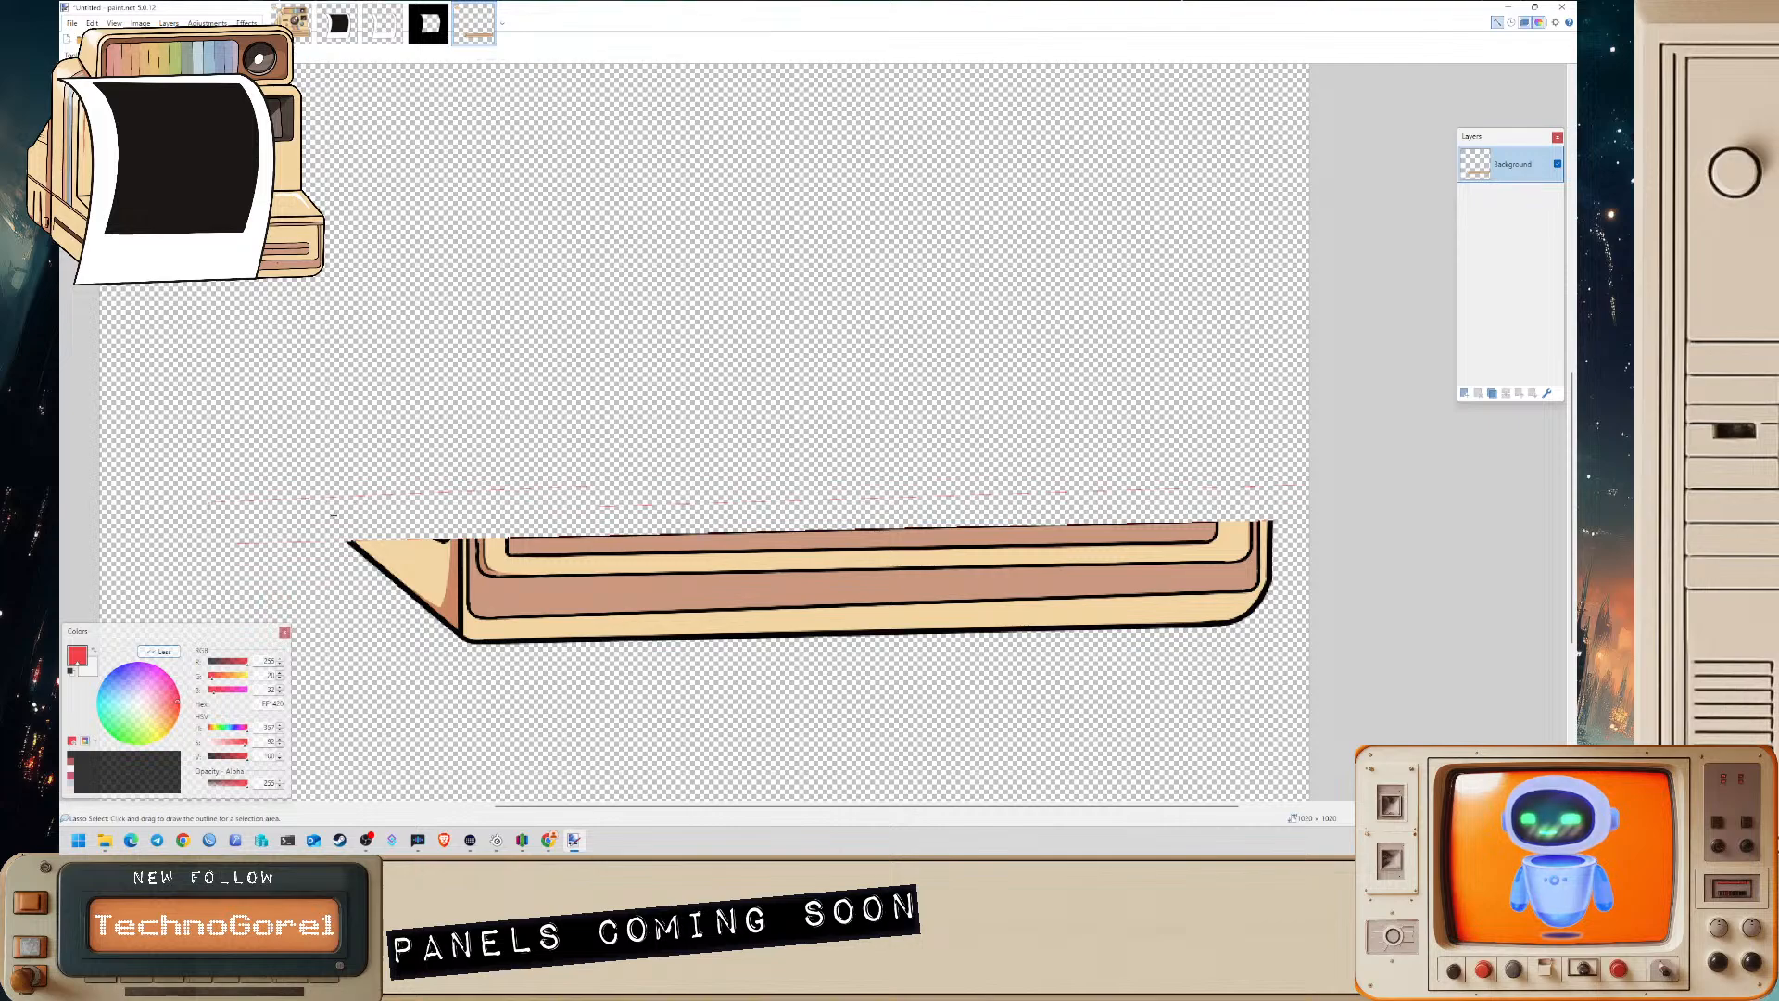
{"action": "mouse_move", "coordinate": [324, 549]}
{"action": "left_mouse_down"}
{"action": "mouse_move", "coordinate": [1171, 505]}
{"action": "mouse_move", "coordinate": [1297, 394]}
{"action": "mouse_move", "coordinate": [126, 466]}
{"action": "mouse_move", "coordinate": [317, 566]}
{"action": "left_mouse_up"}
{"action": "key", "text": "Delete"}
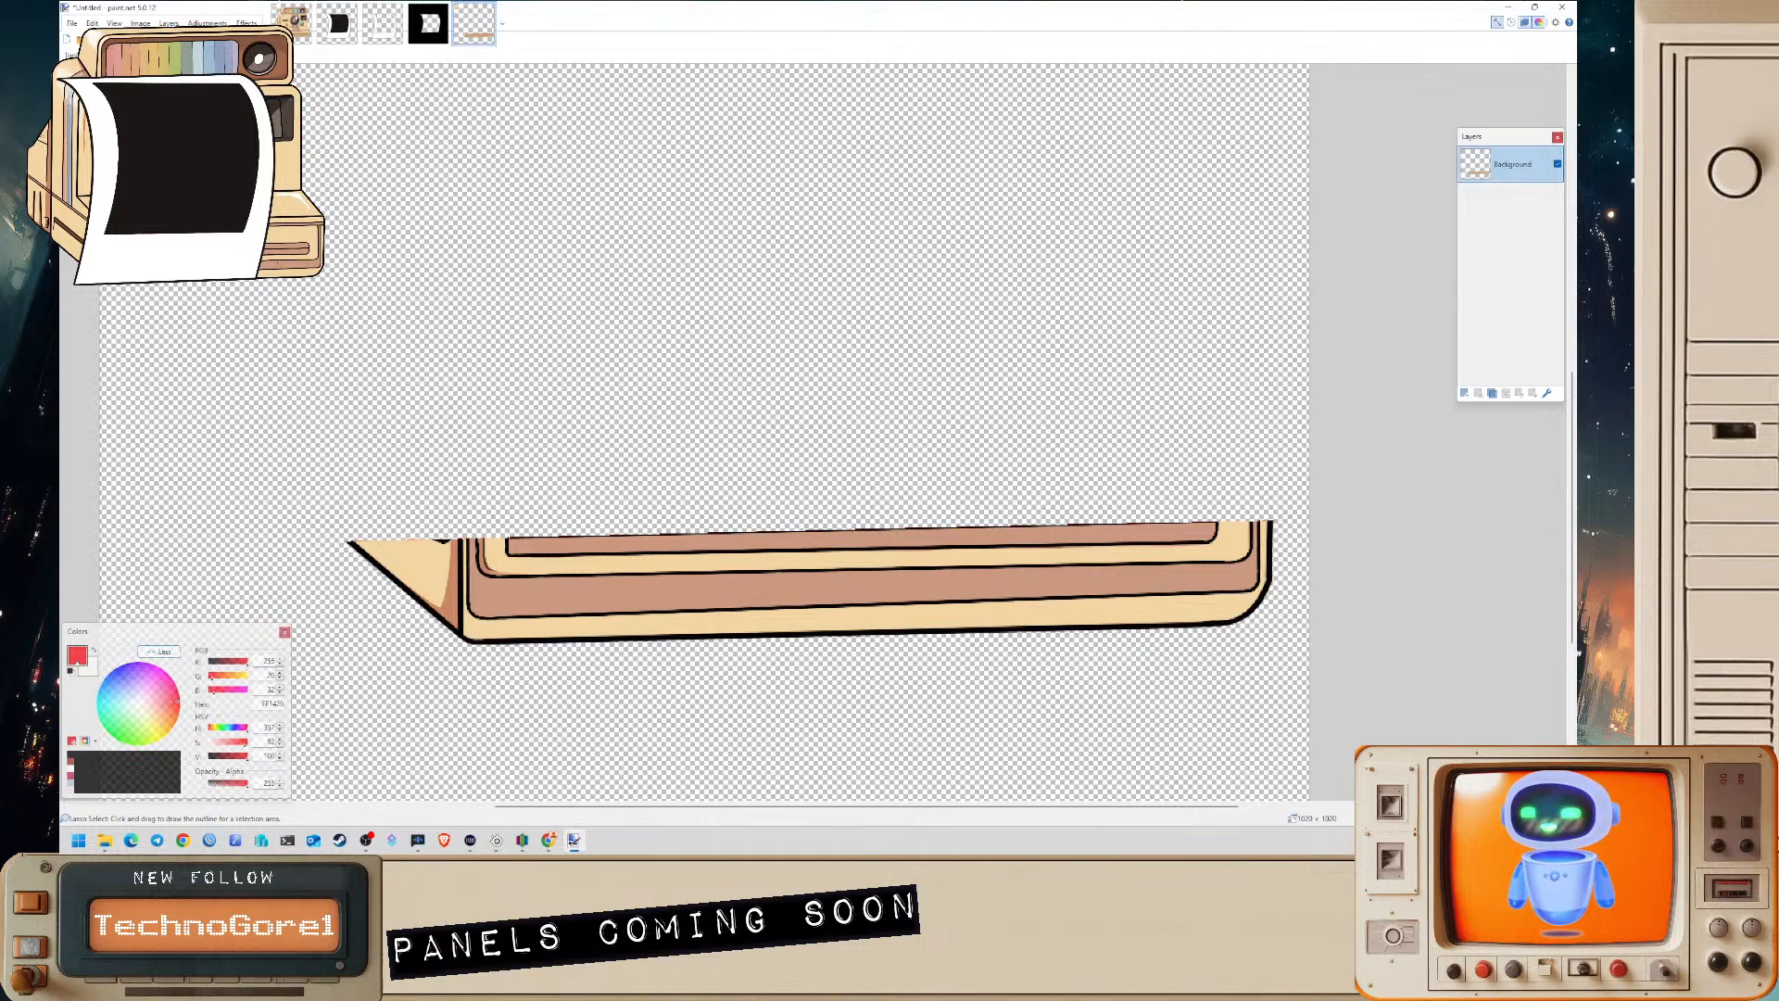
- Try Magic Wand selections on the side panel of the camera base cut-out at a raised and then a lowered tolerance
{"action": "left_click", "coordinate": [291, 21]}
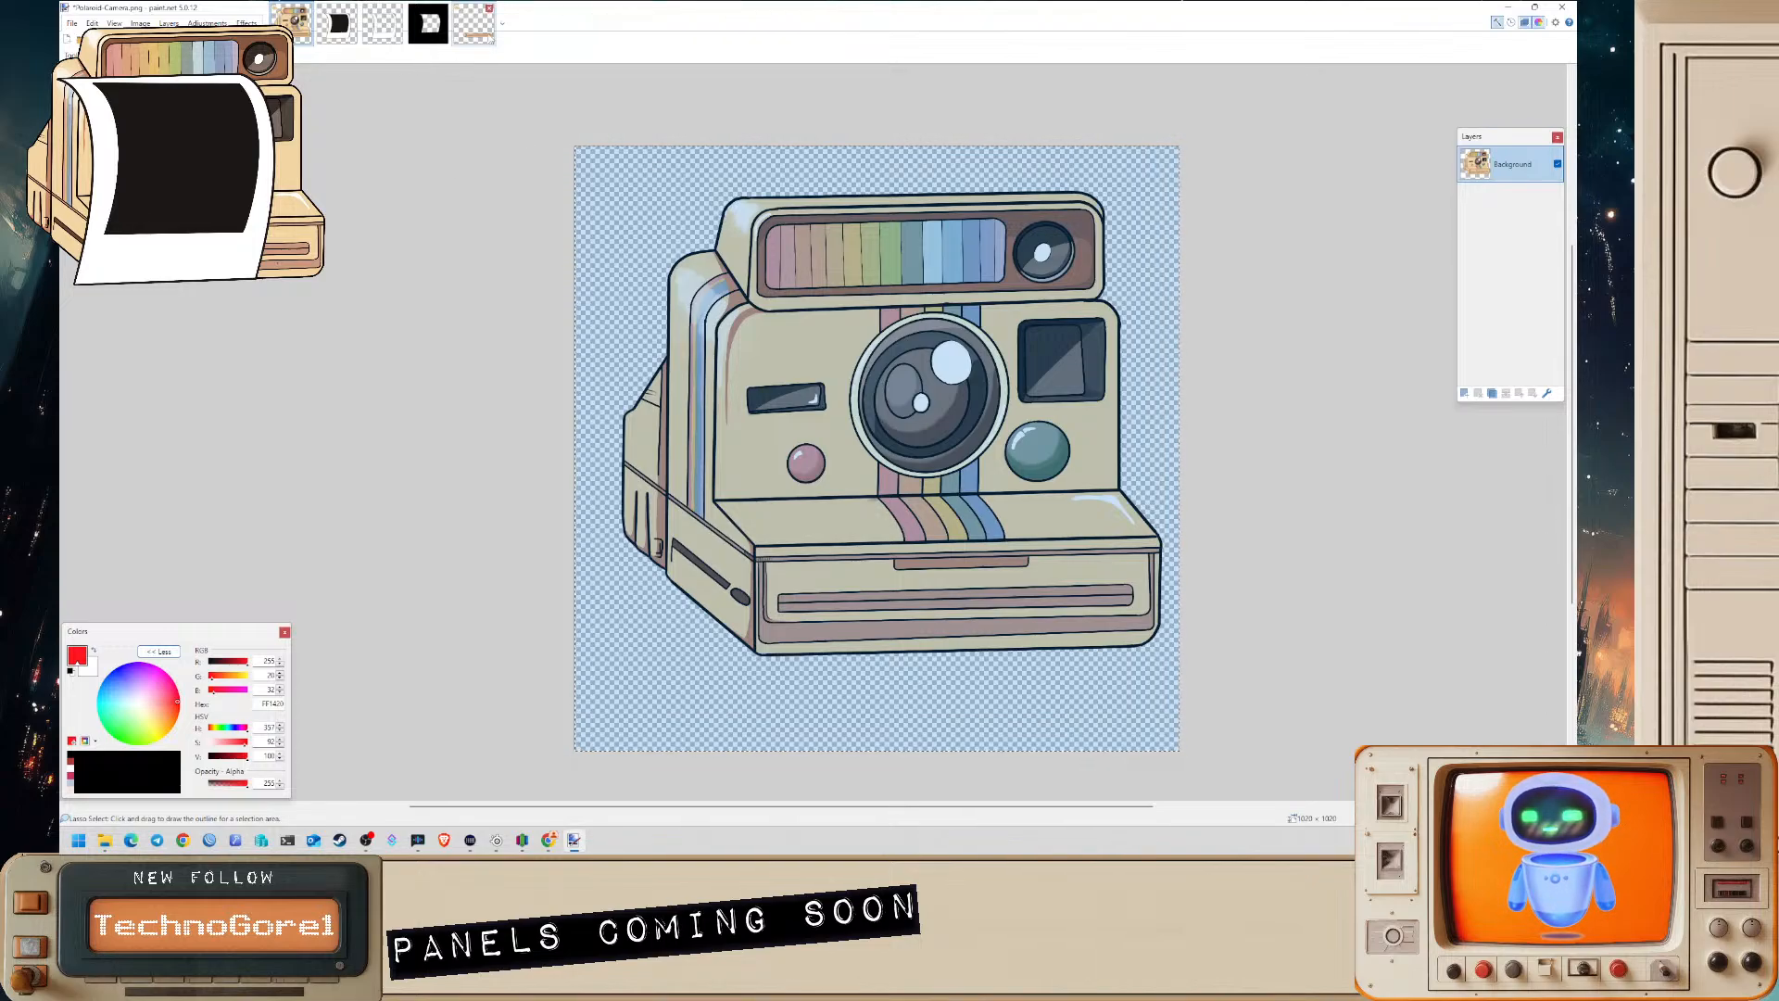
{"action": "left_click", "coordinate": [486, 36]}
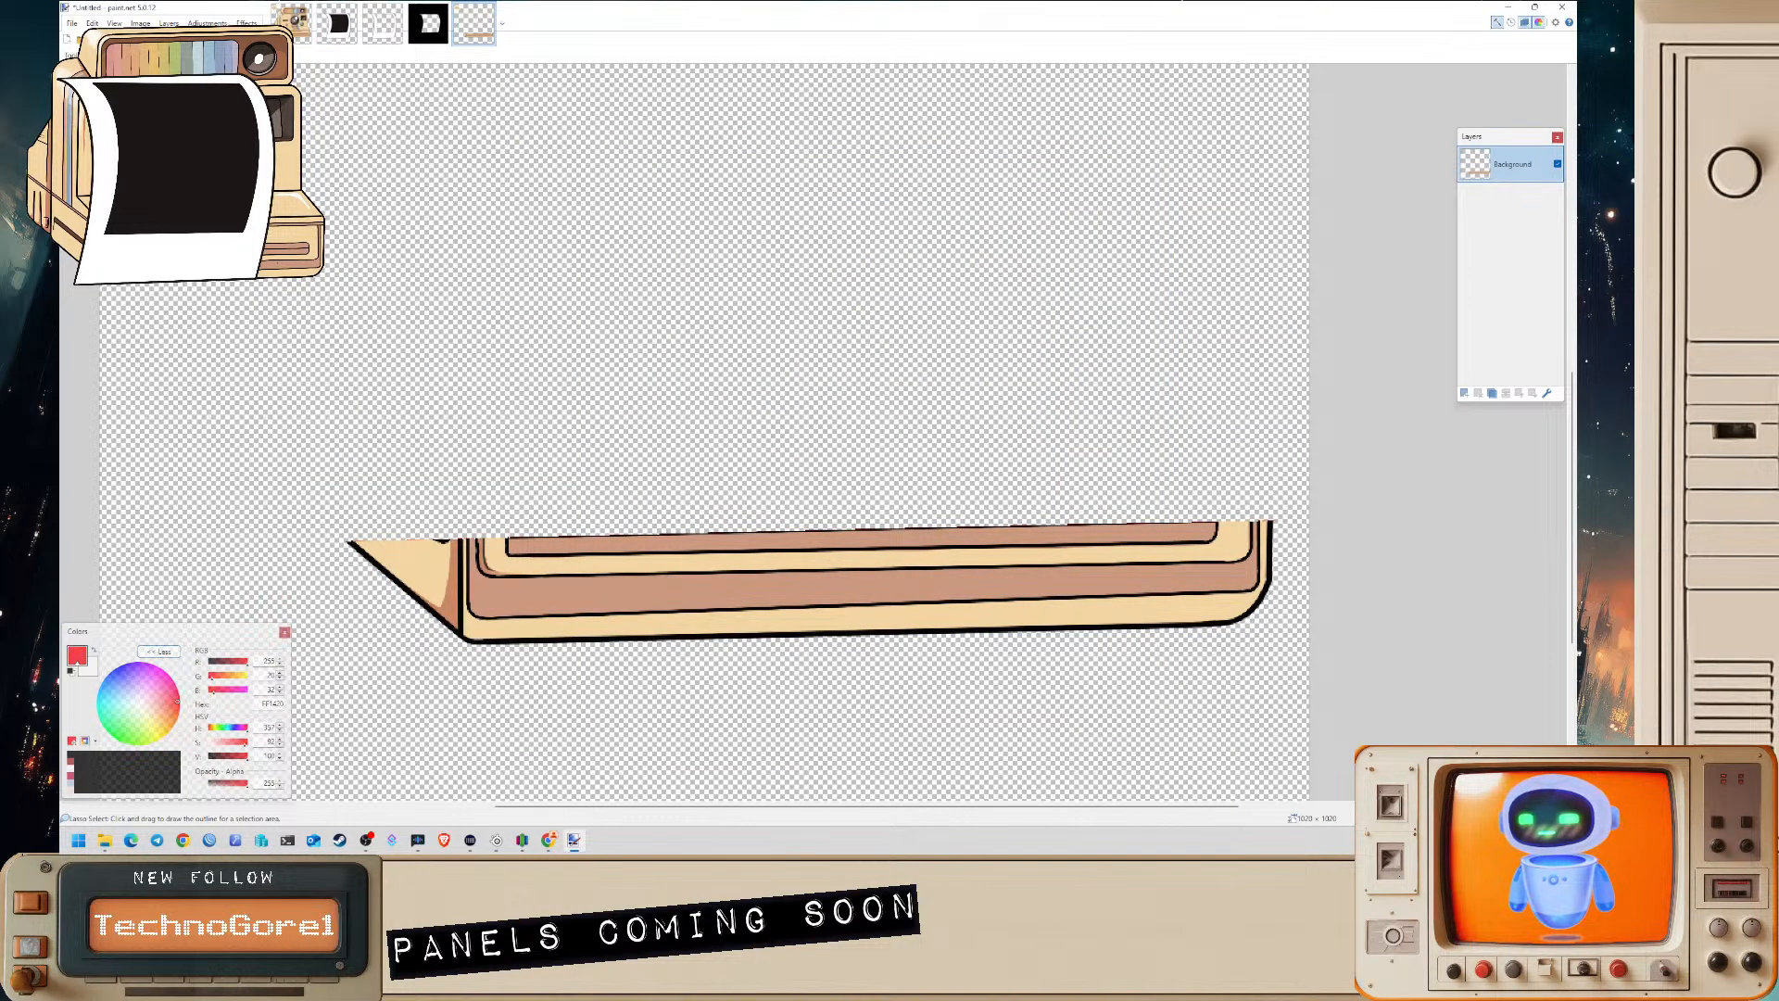
{"action": "left_click", "coordinate": [74, 134]}
{"action": "left_click", "coordinate": [561, 586]}
{"action": "key", "text": "ctrl+a"}
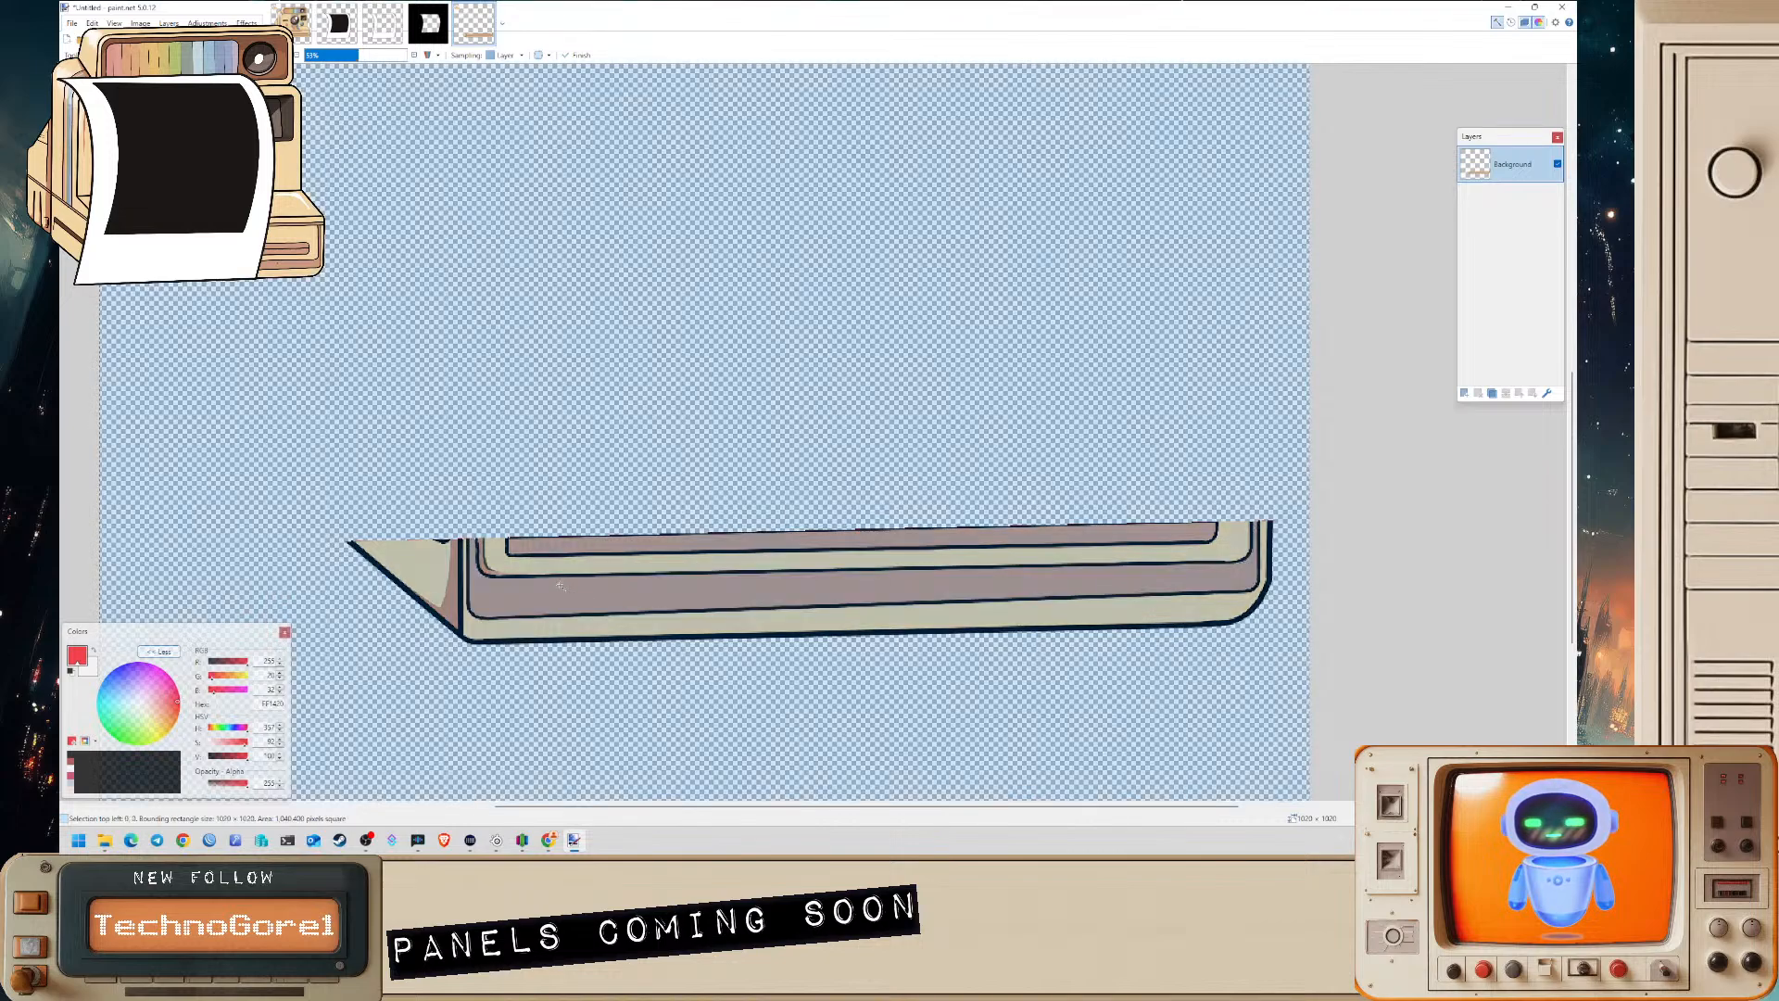
{"action": "left_click", "coordinate": [406, 563]}
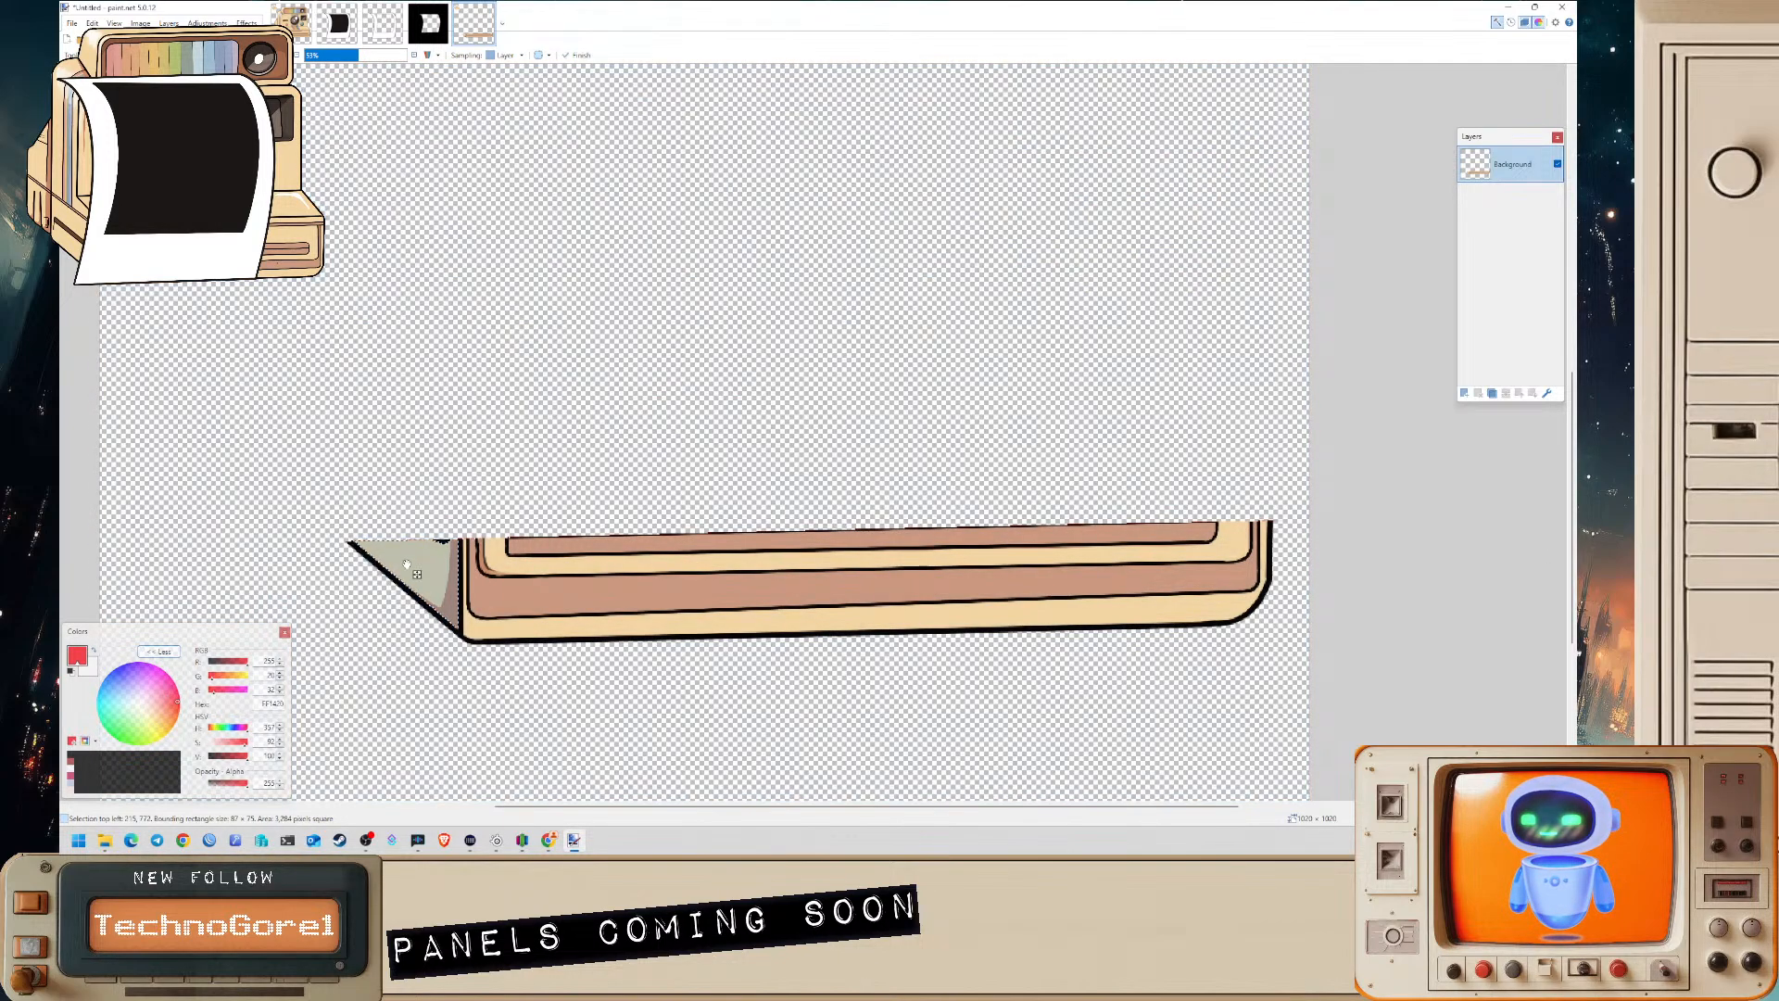
{"action": "mouse_move", "coordinate": [359, 56]}
{"action": "left_mouse_down"}
{"action": "mouse_move", "coordinate": [417, 55]}
{"action": "mouse_move", "coordinate": [382, 56]}
{"action": "left_mouse_up"}
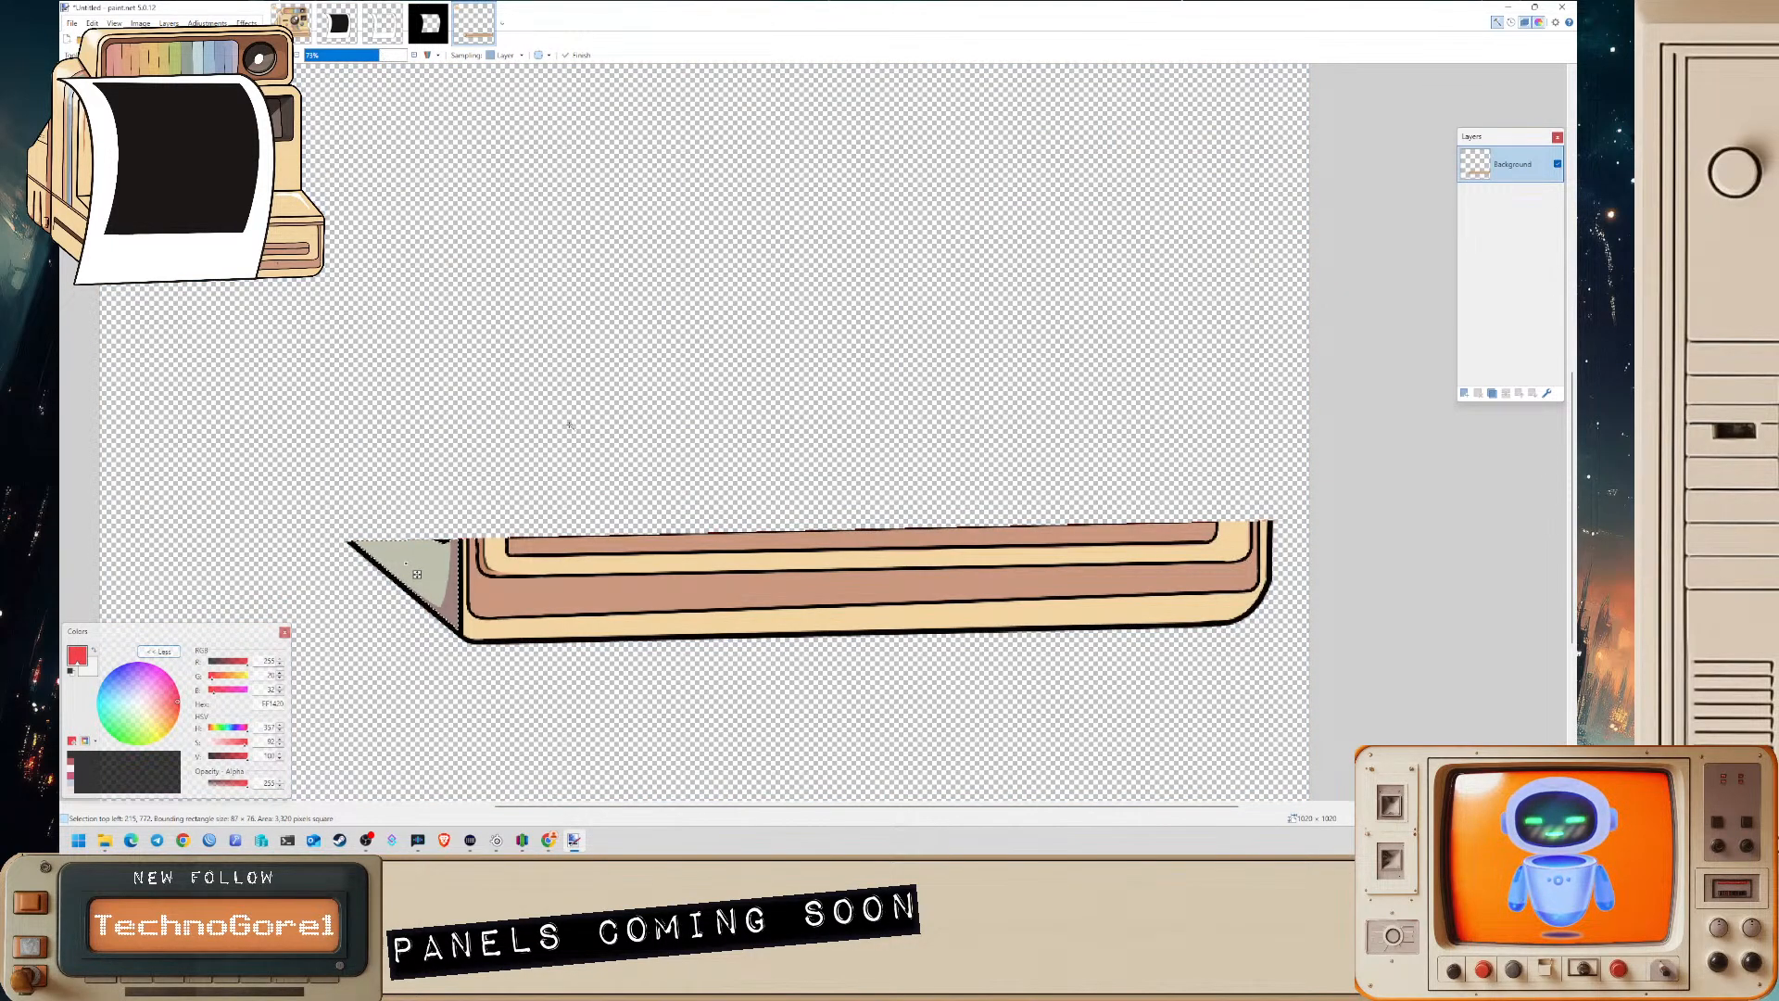
{"action": "left_click", "coordinate": [390, 582]}
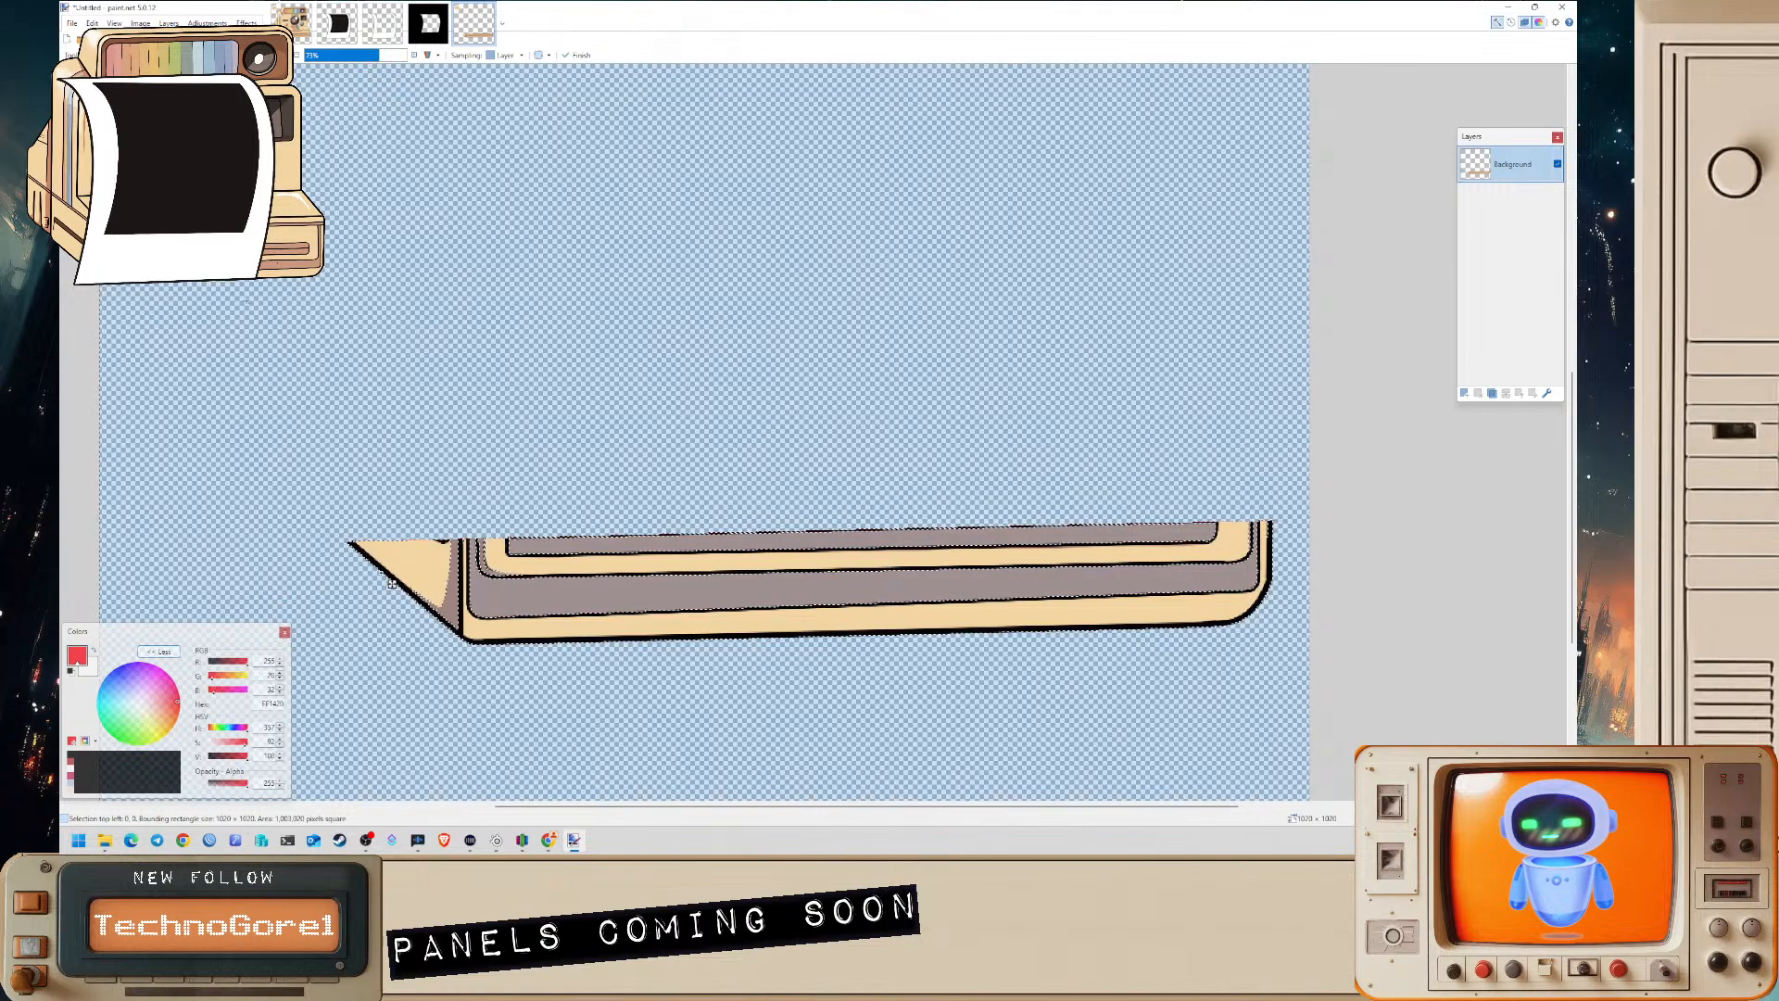
{"action": "left_click_drag", "start_coordinate": [378, 55], "coordinate": [336, 55]}
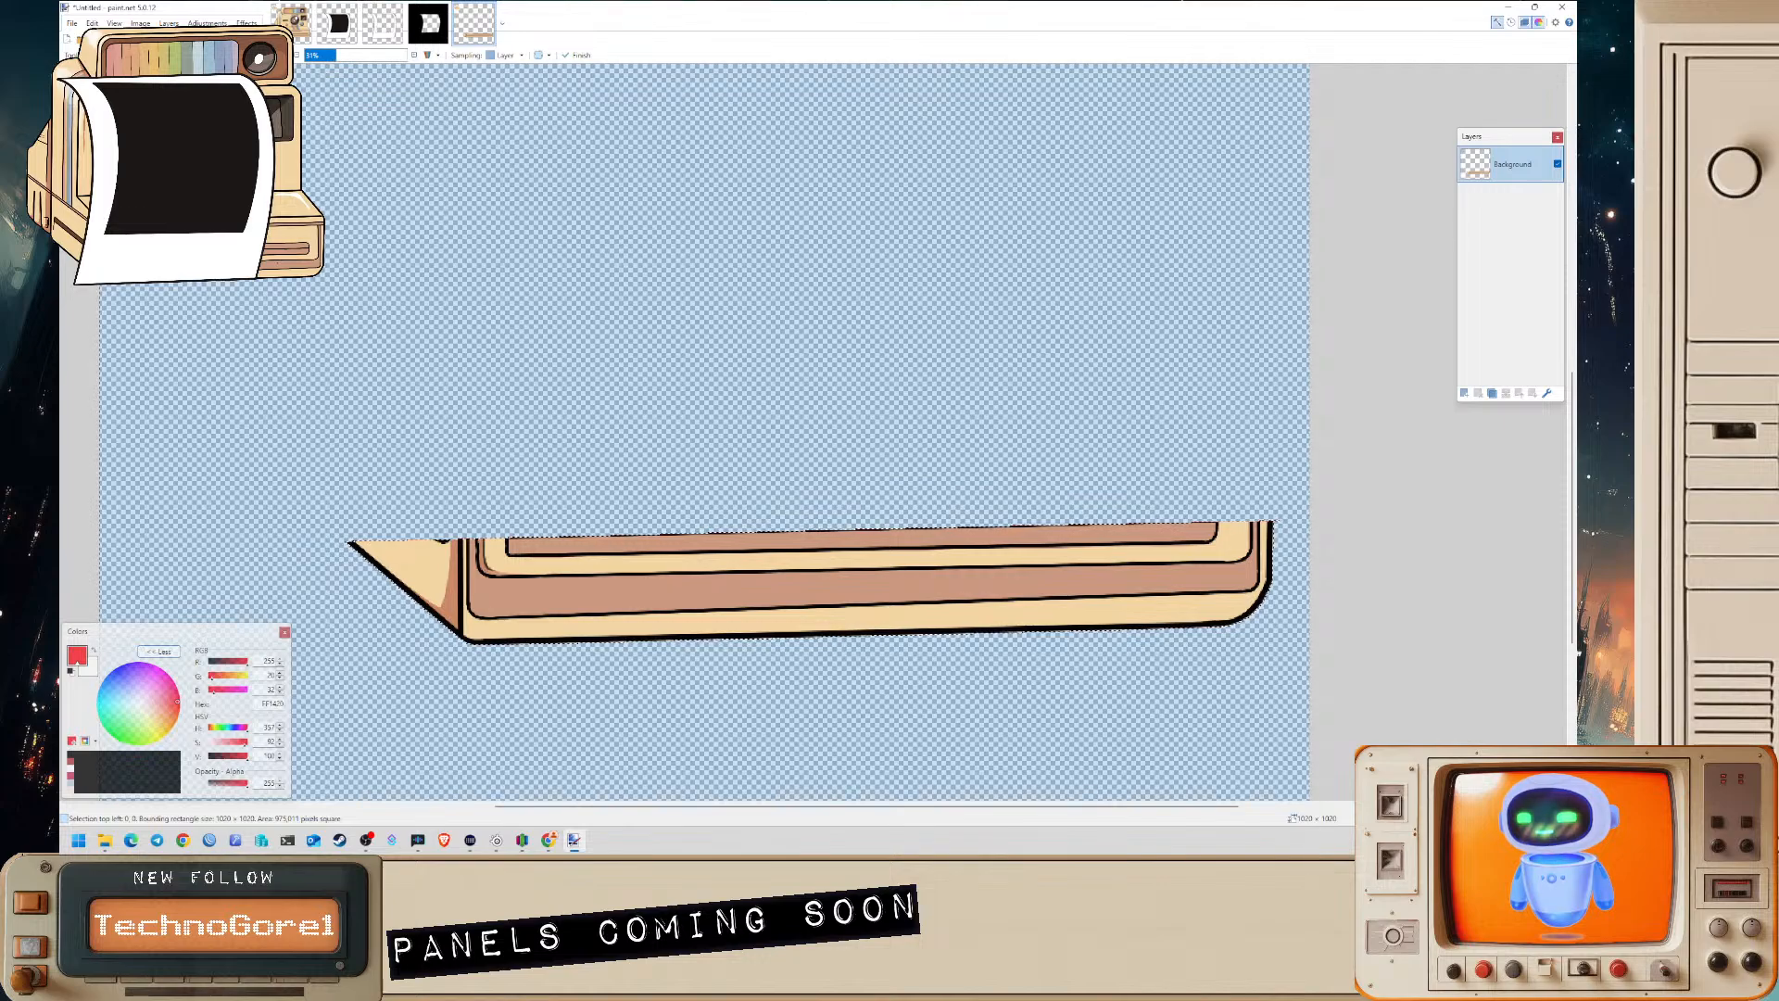
- Select the transparent area around the camera base with the Magic Wand, then try inverting the selection to the base itself
{"action": "left_click", "coordinate": [176, 56]}
{"action": "scroll", "coordinate": [704, 432], "scroll_direction": "down", "scroll_amount": 2}
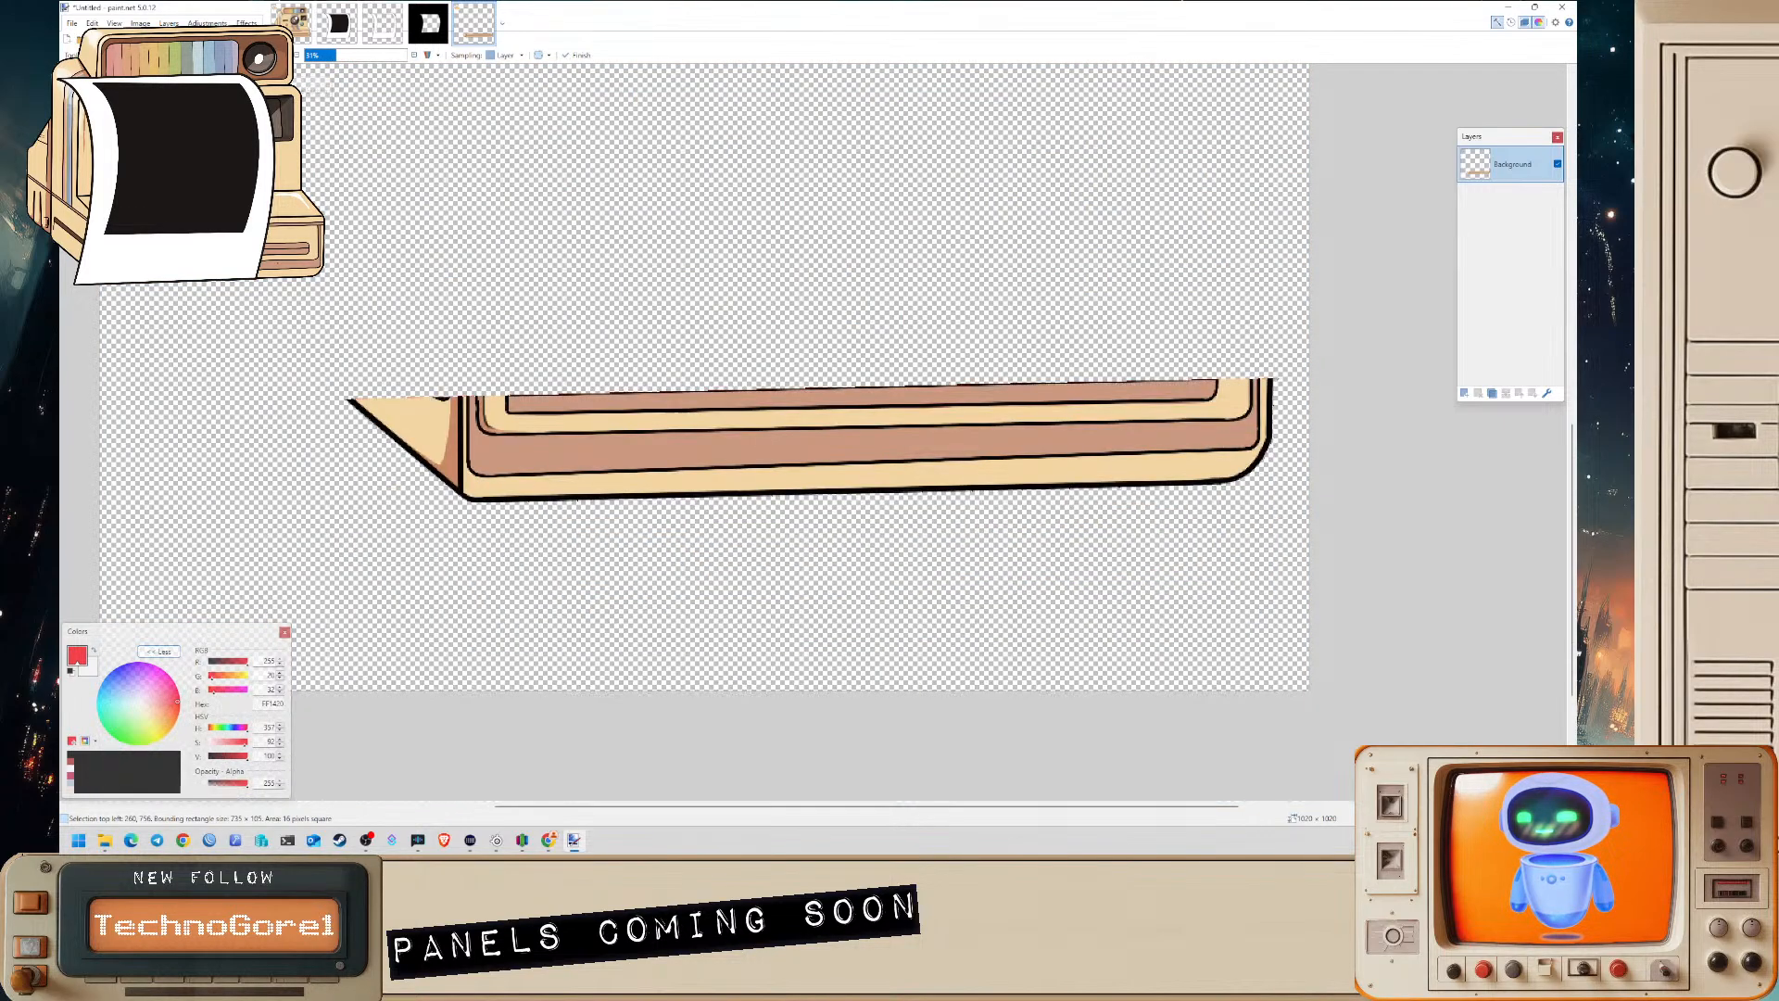
{"action": "left_click", "coordinate": [1158, 559]}
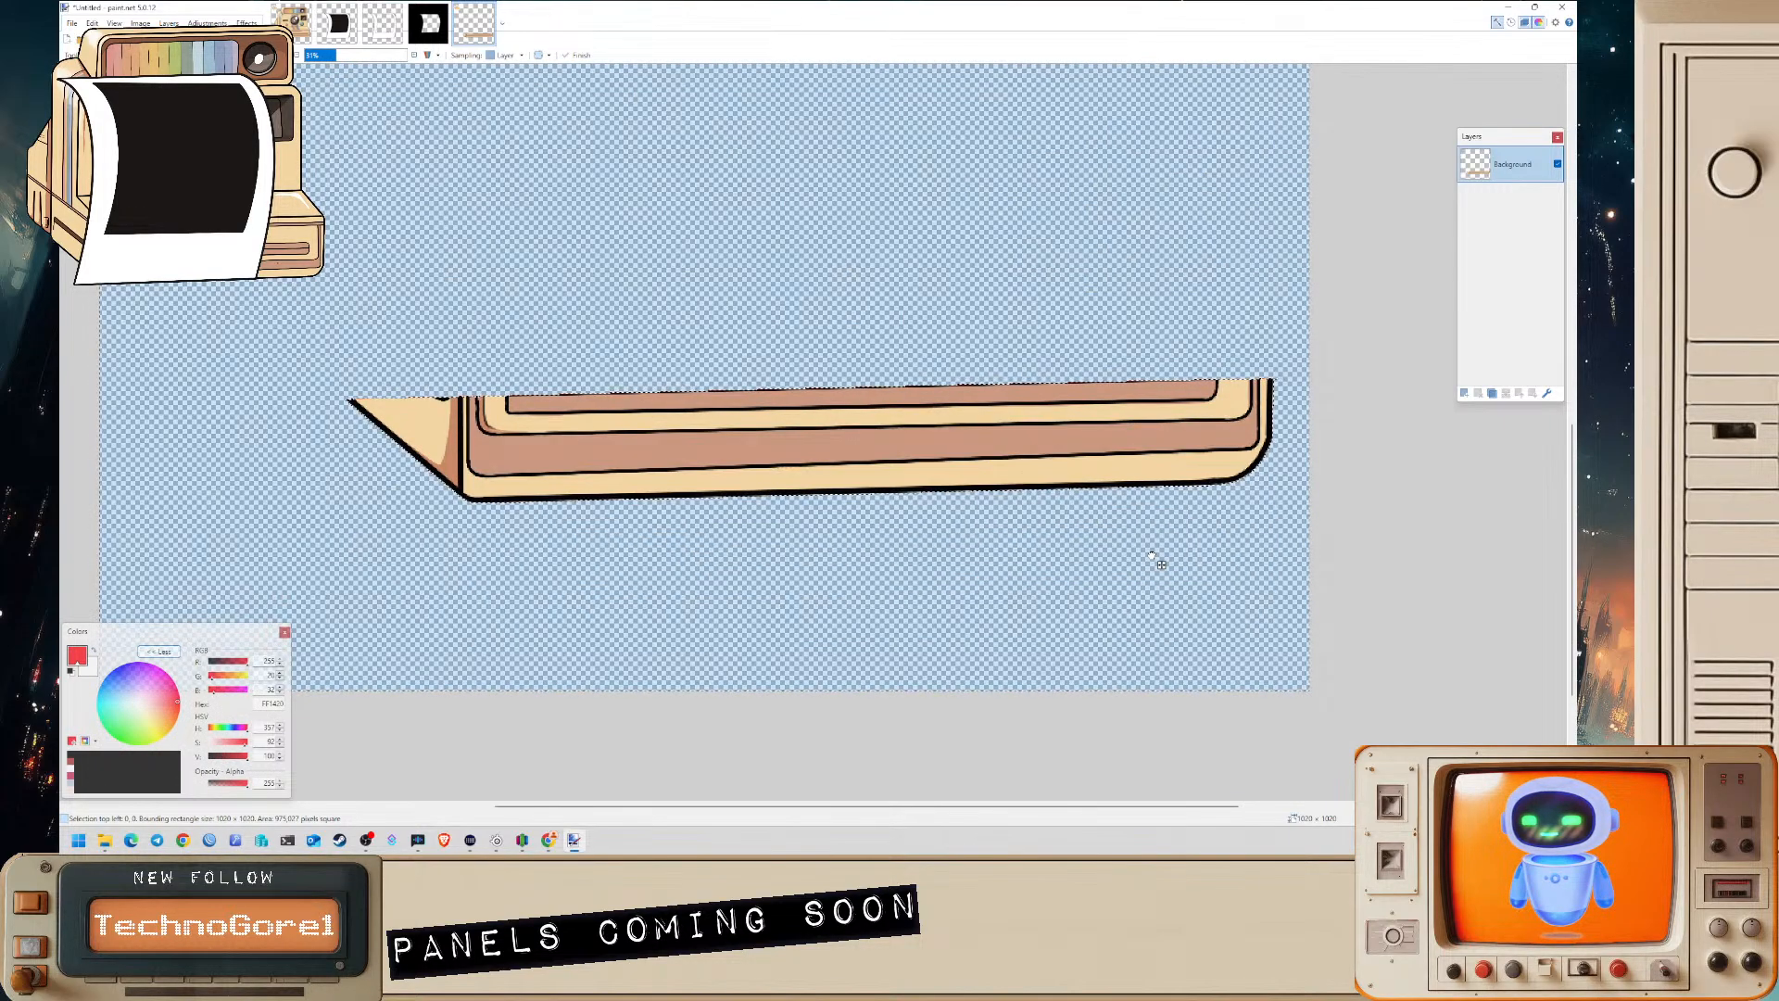
{"action": "scroll", "coordinate": [1288, 607], "scroll_direction": "up", "scroll_amount": 5}
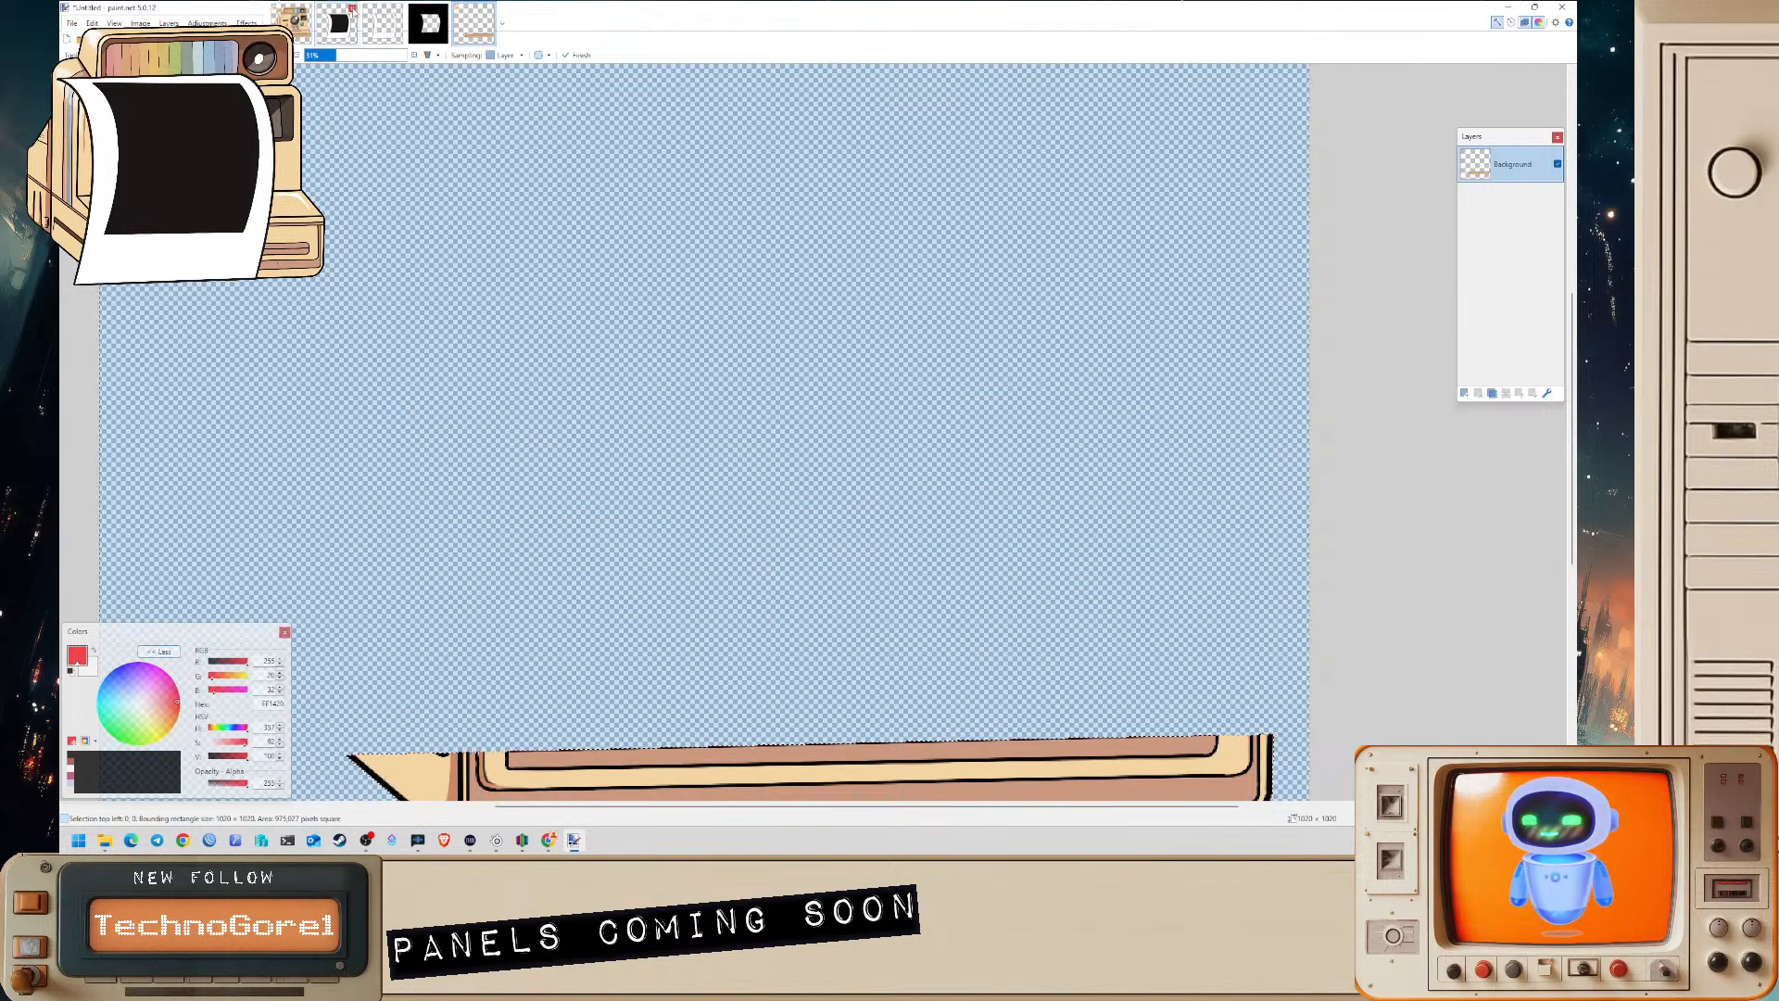
{"action": "left_click", "coordinate": [74, 90]}
{"action": "scroll", "coordinate": [125, 120], "scroll_direction": "up", "scroll_amount": 3}
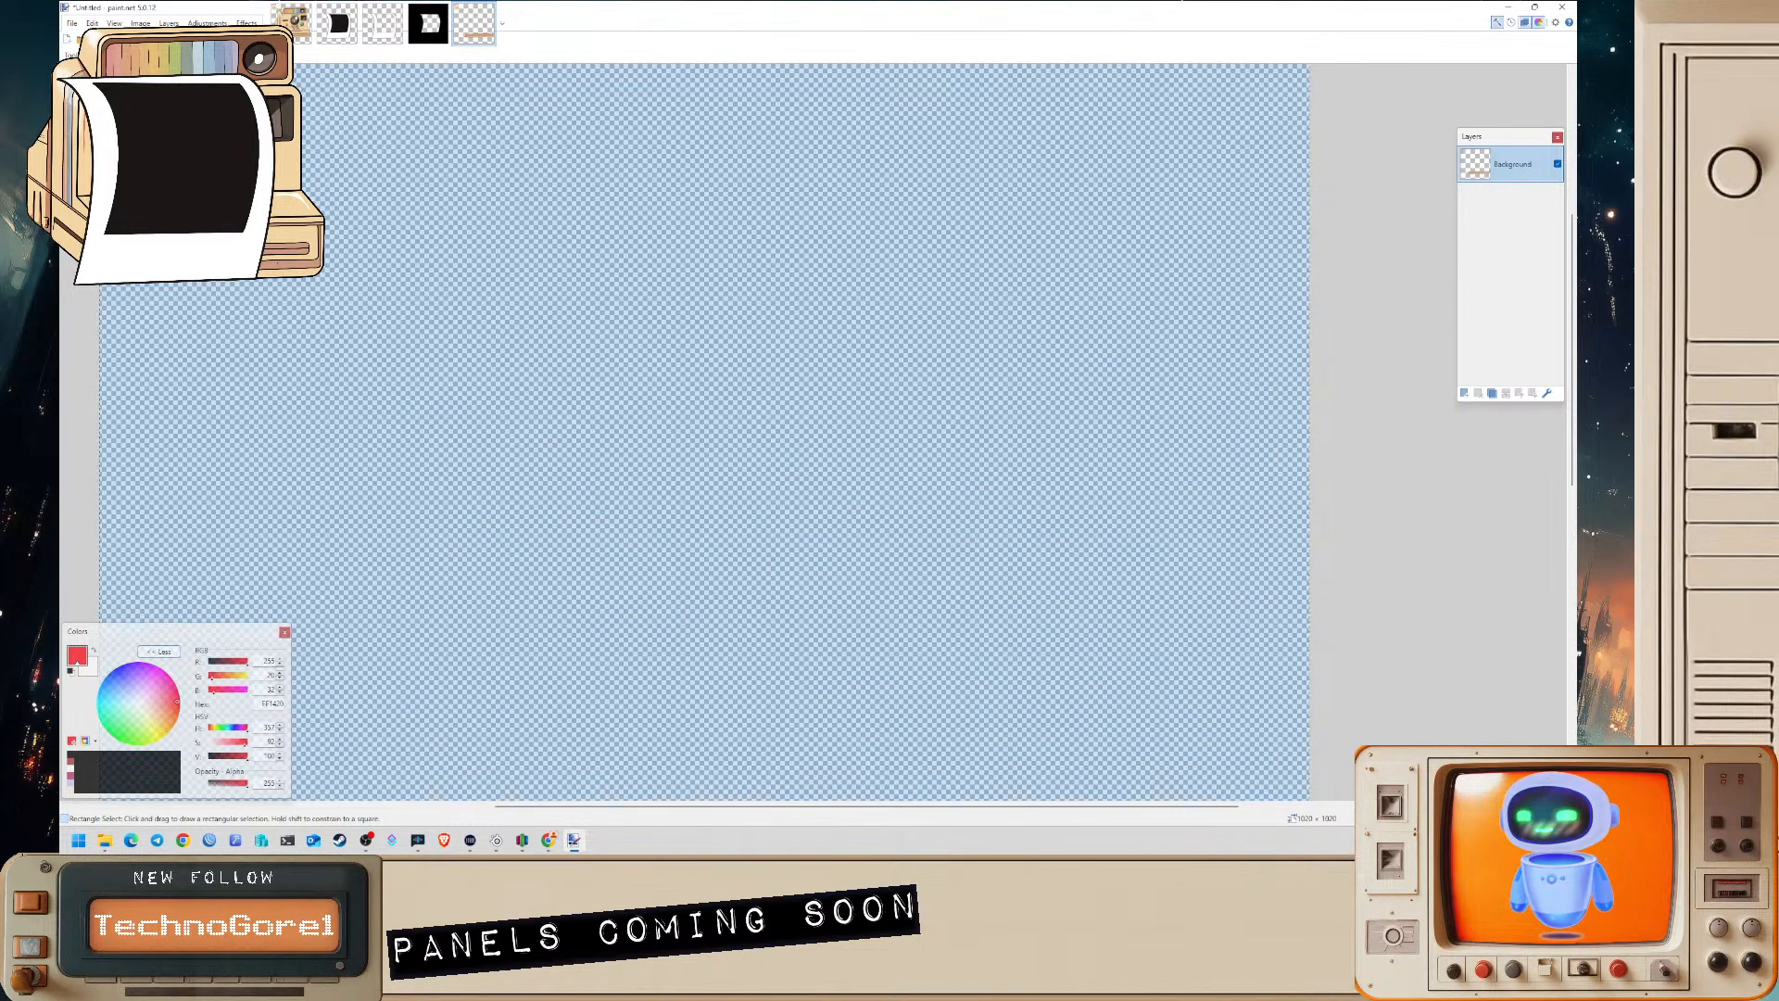
{"action": "scroll", "coordinate": [125, 120], "scroll_direction": "down", "scroll_amount": 4}
{"action": "key", "text": "ctrl+i"}
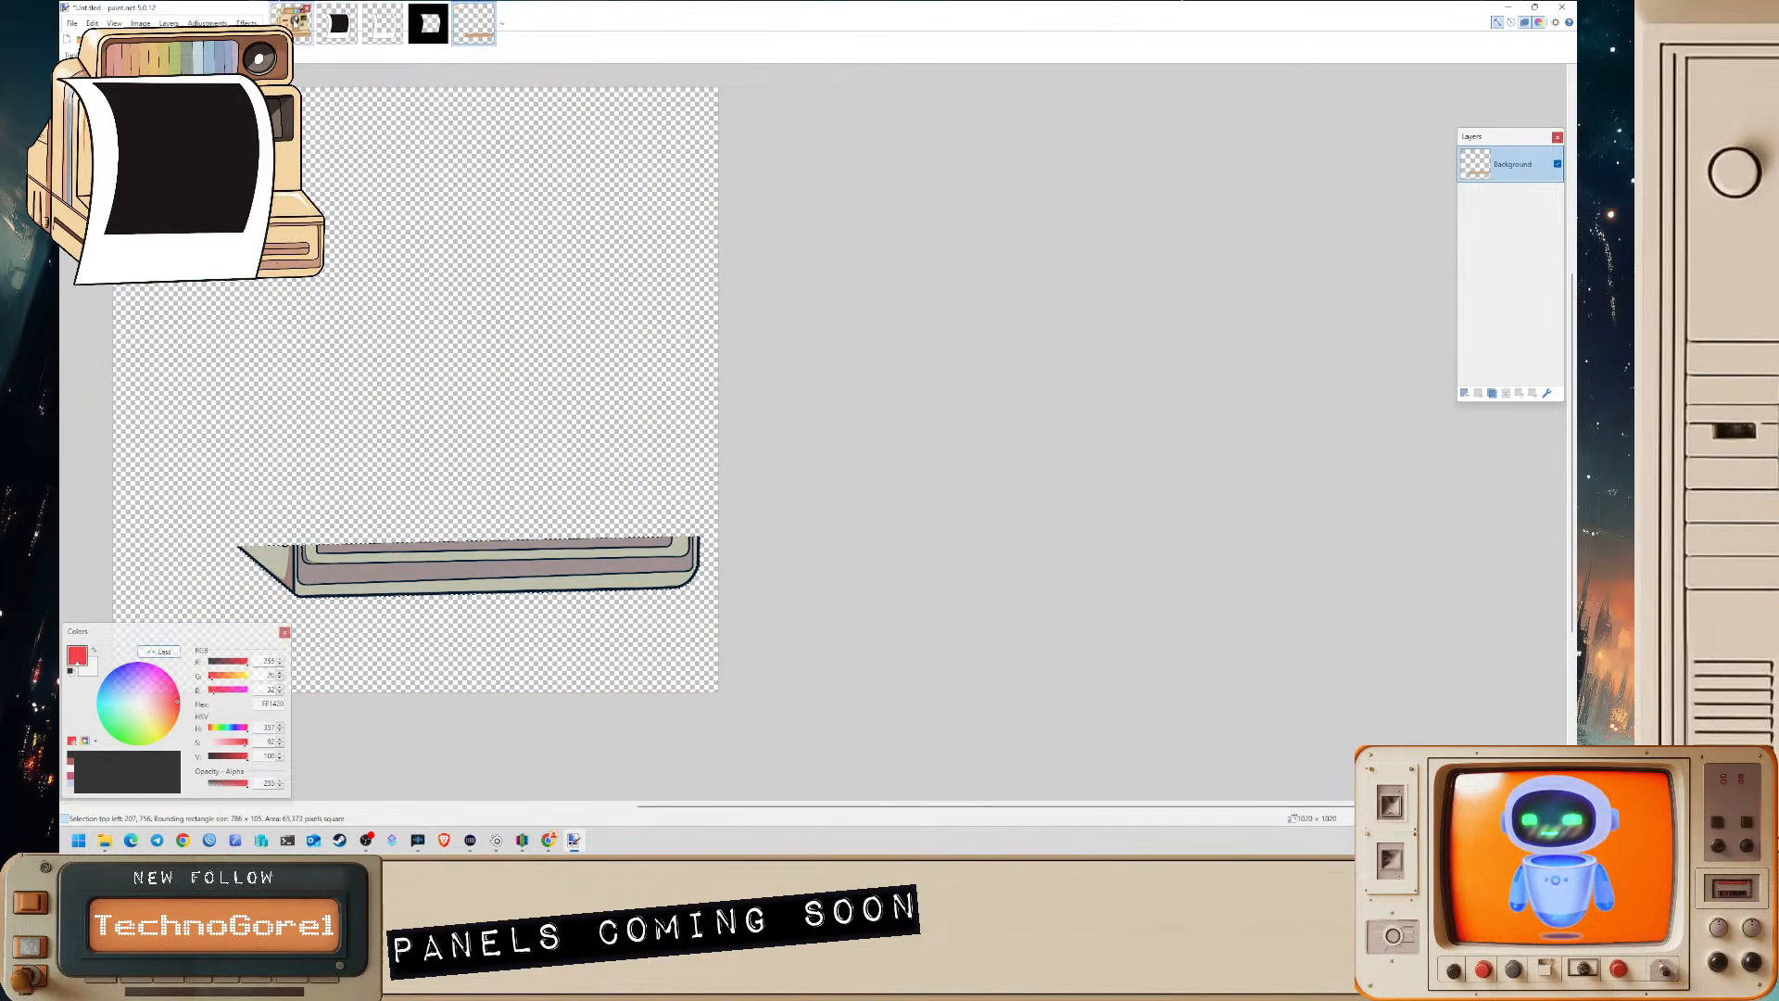
{"action": "left_click", "coordinate": [294, 23]}
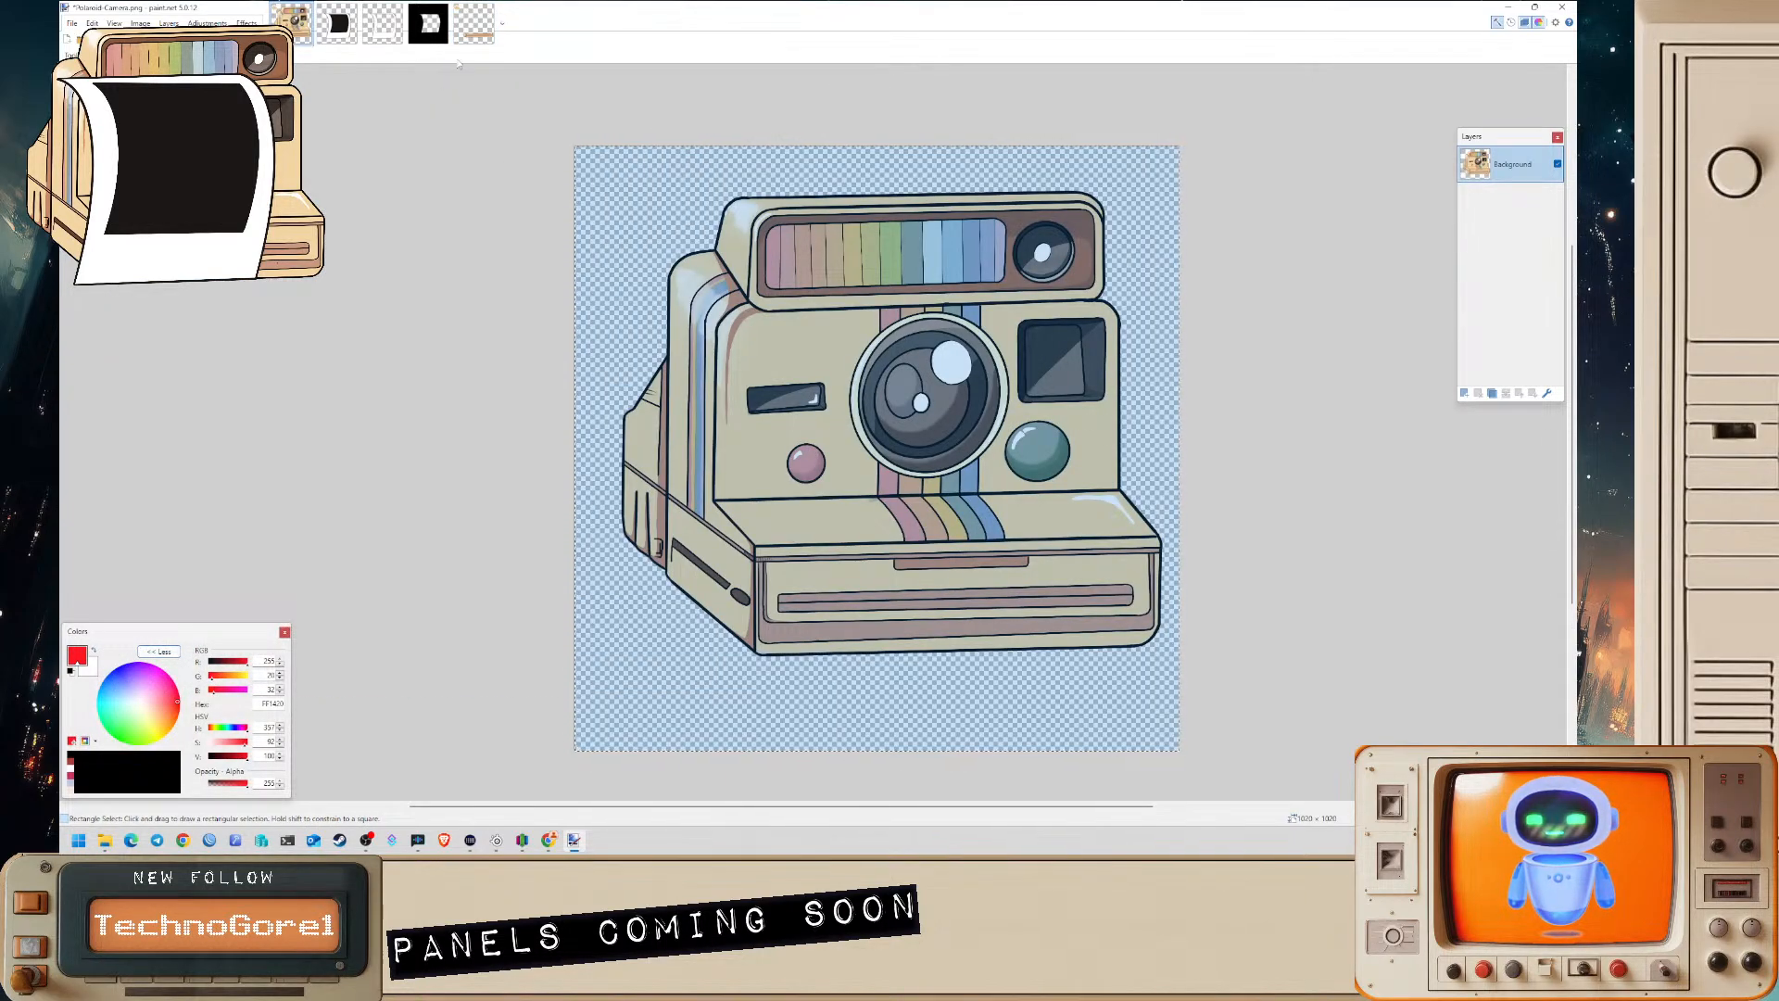
{"action": "left_click", "coordinate": [474, 23]}
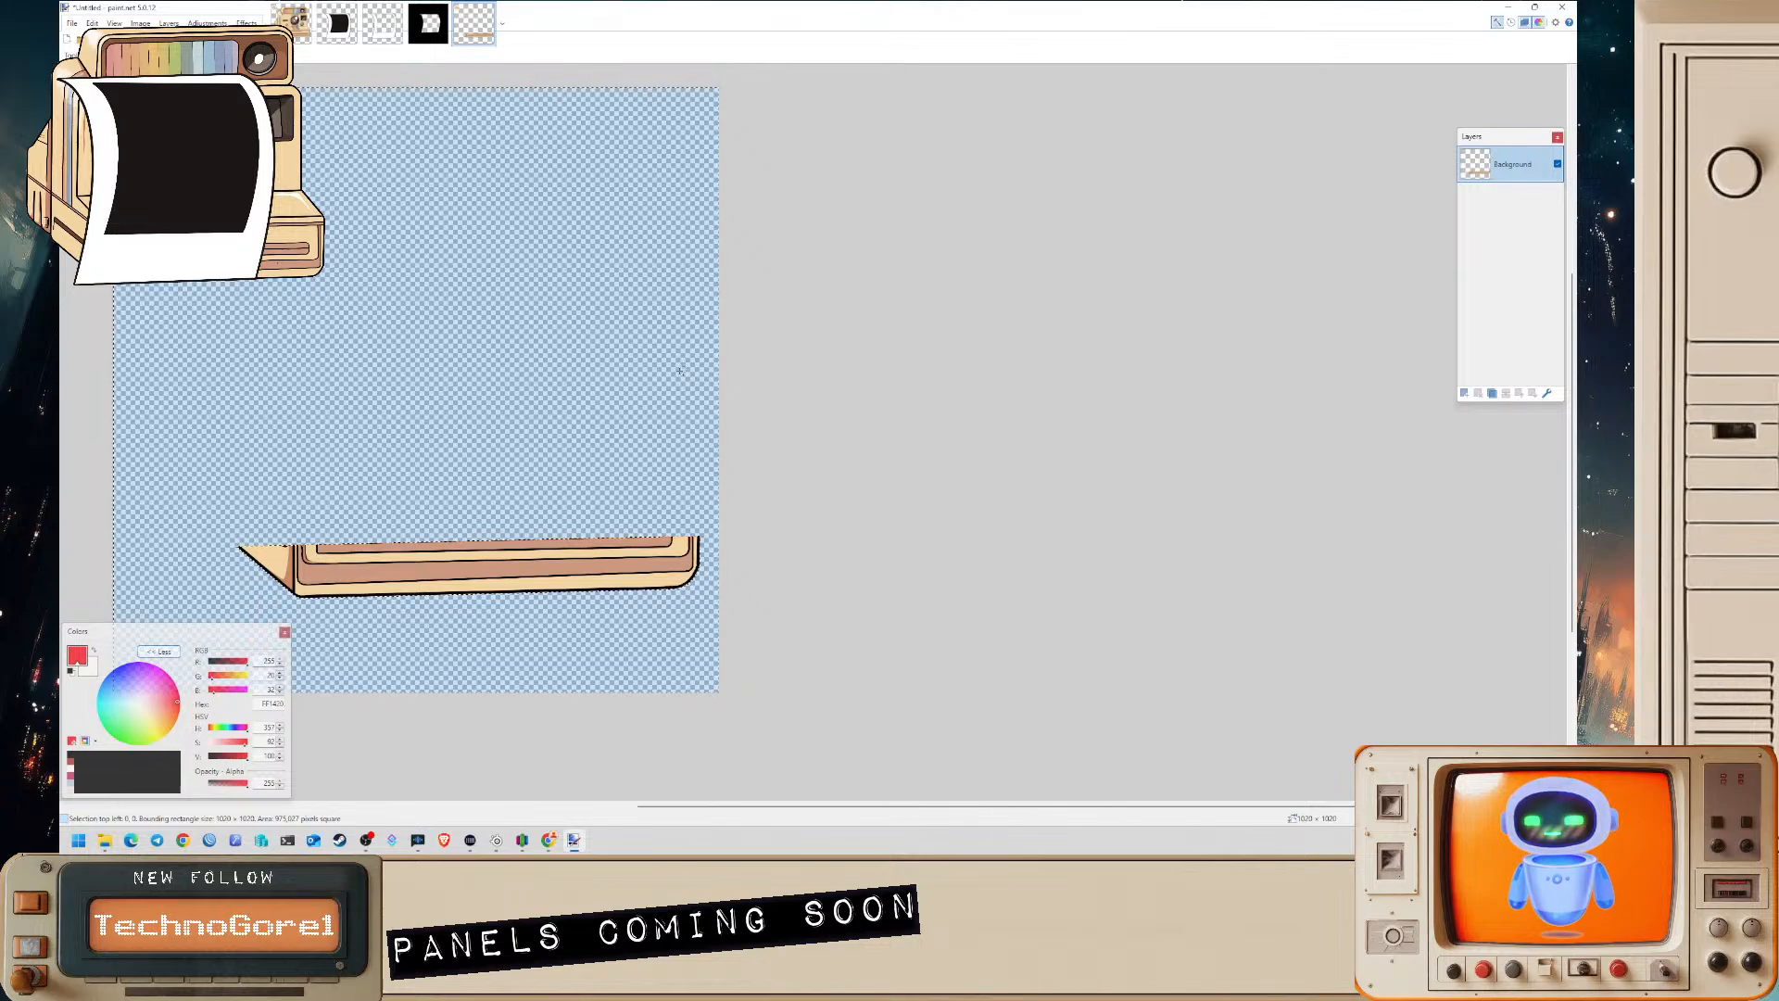
- Undo the selections, deletions and red lines on the base cut-out back to the full camera artwork
{"action": "key", "text": "s"}
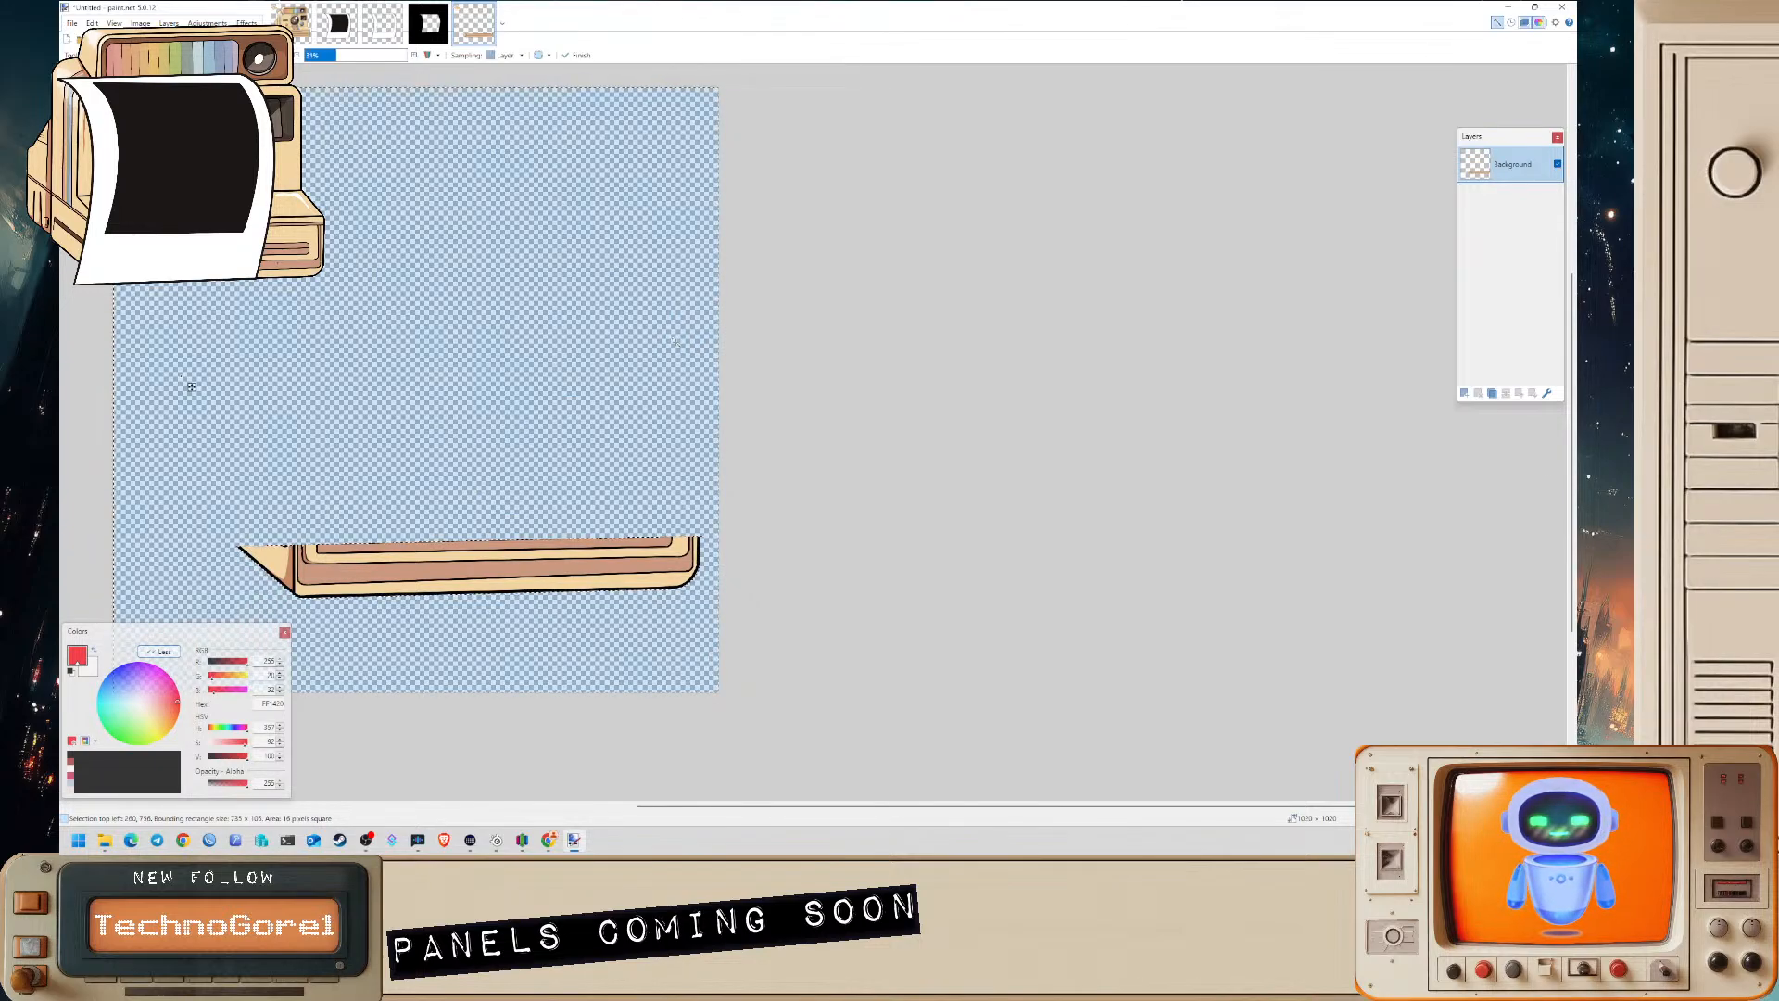
{"action": "left_click", "coordinate": [277, 568]}
{"action": "key", "text": "ctrl+z"}
{"action": "key", "text": "ctrl+z"}
{"action": "key", "text": "ctrl+z"}
{"action": "key", "text": "ctrl+z"}
{"action": "key", "text": "ctrl+z"}
{"action": "key", "text": "ctrl+z"}
{"action": "key", "text": "ctrl+z"}
{"action": "key", "text": "ctrl+z"}
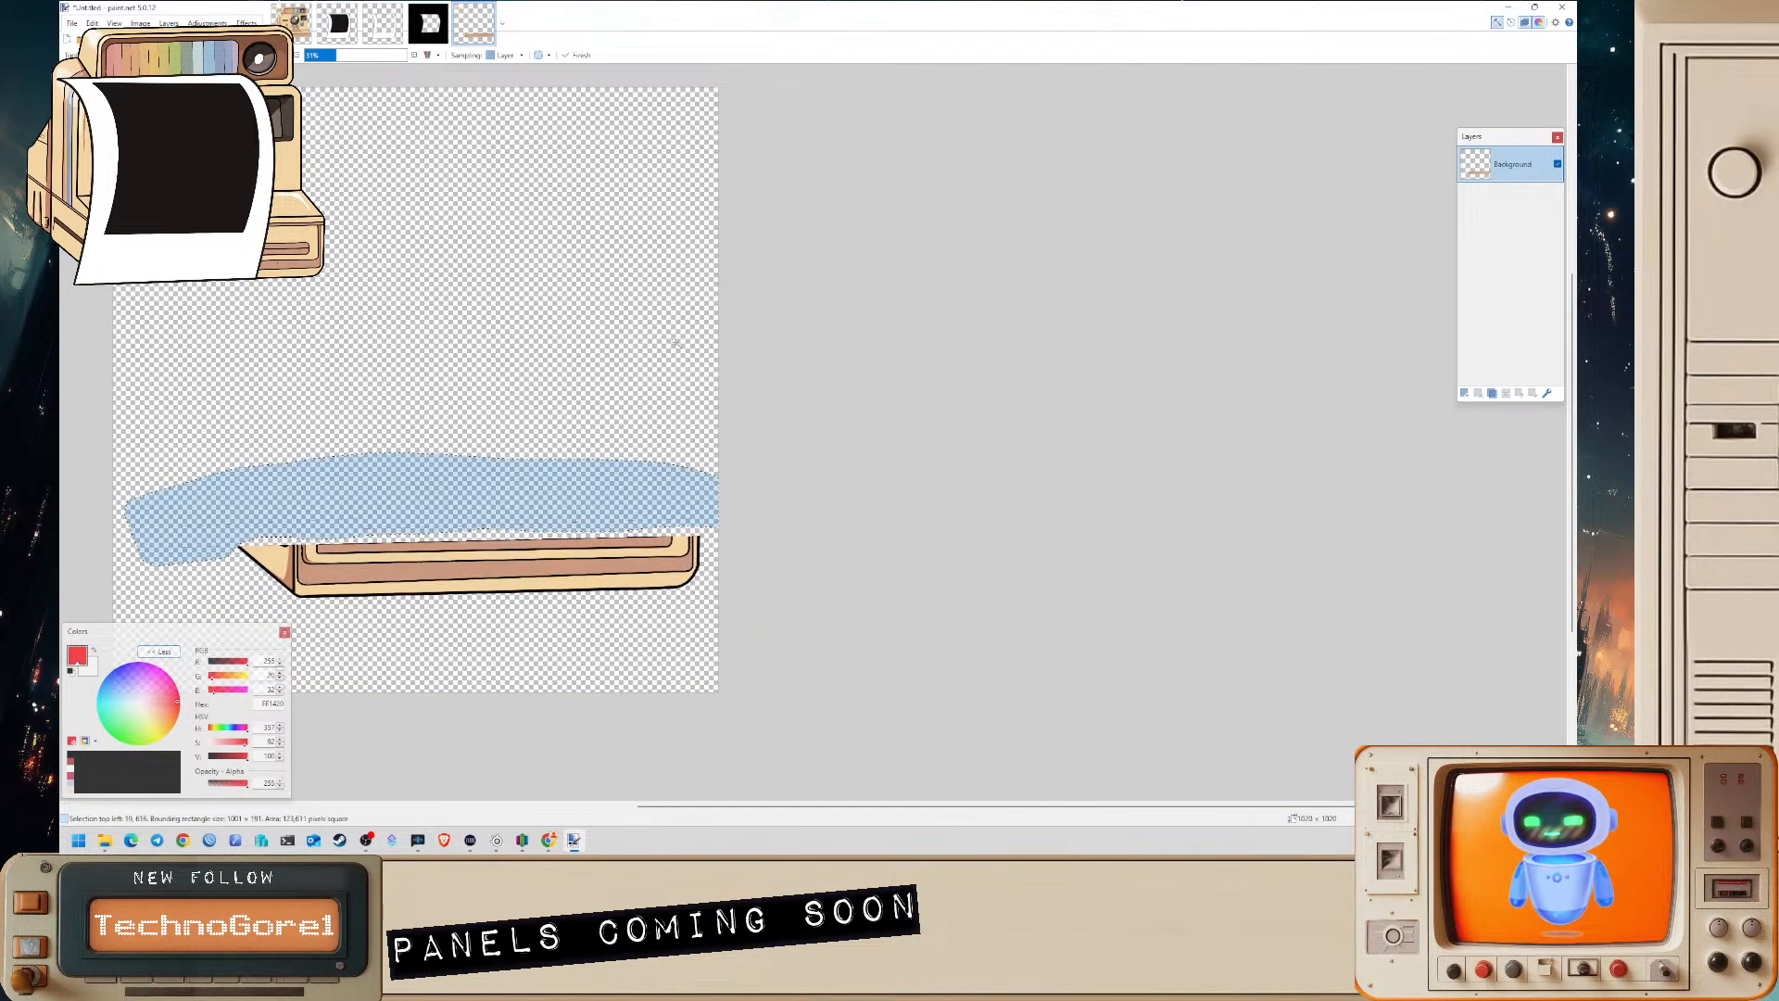
{"action": "key", "text": "ctrl+z"}
{"action": "key", "text": "ctrl+z"}
{"action": "key", "text": "ctrl+z"}
{"action": "key", "text": "ctrl+z"}
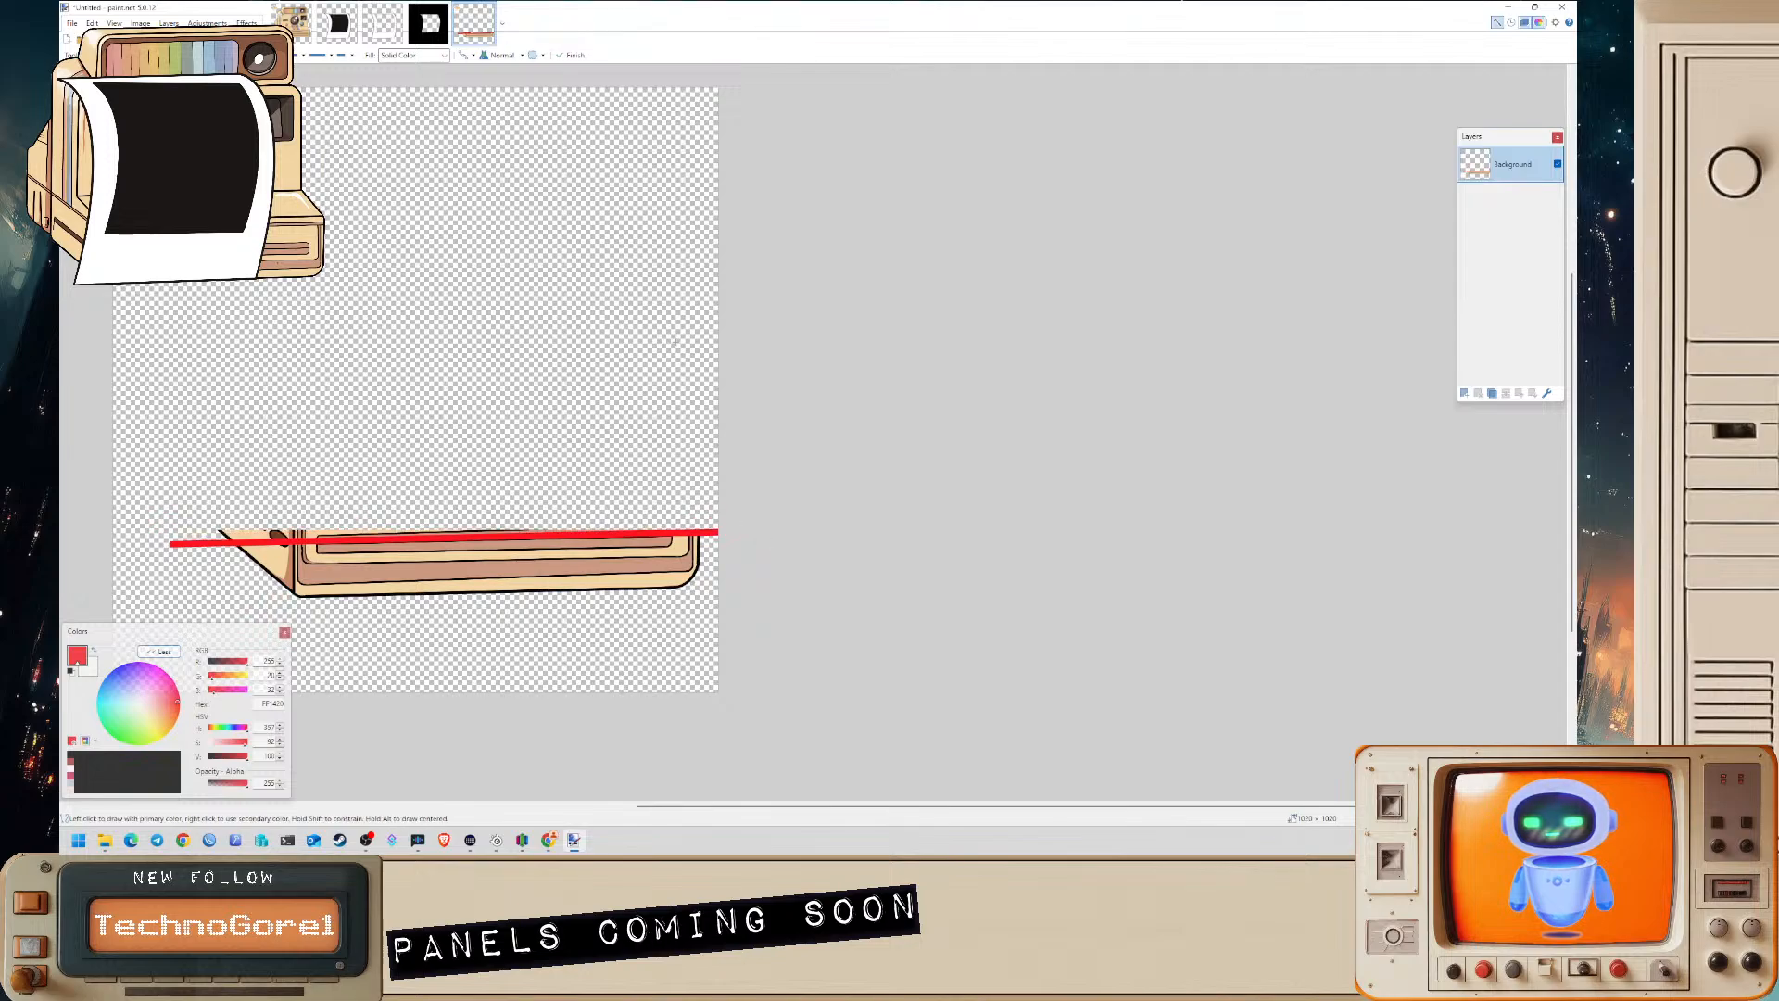
{"action": "key", "text": "ctrl+z"}
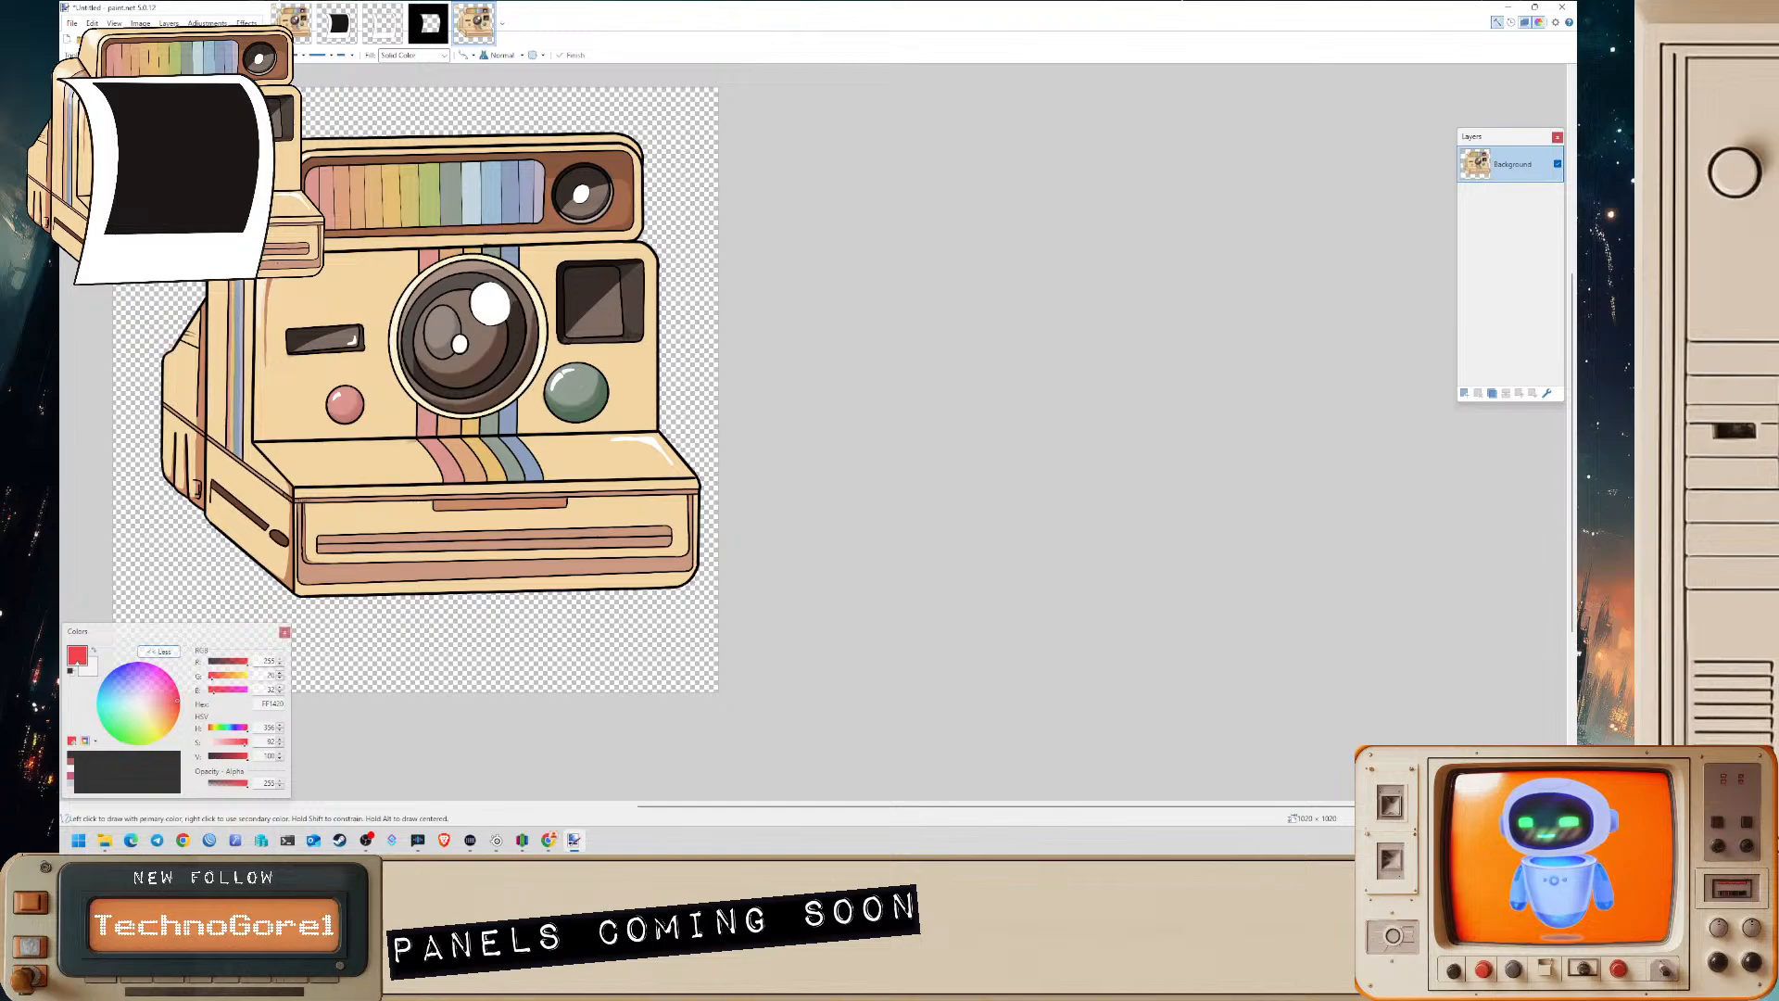
- Add a new layer and draw a thick red line on it across the camera base, extended past the camera's side
{"action": "scroll", "coordinate": [293, 555], "scroll_direction": "up", "scroll_amount": 3, "text": "ctrl"}
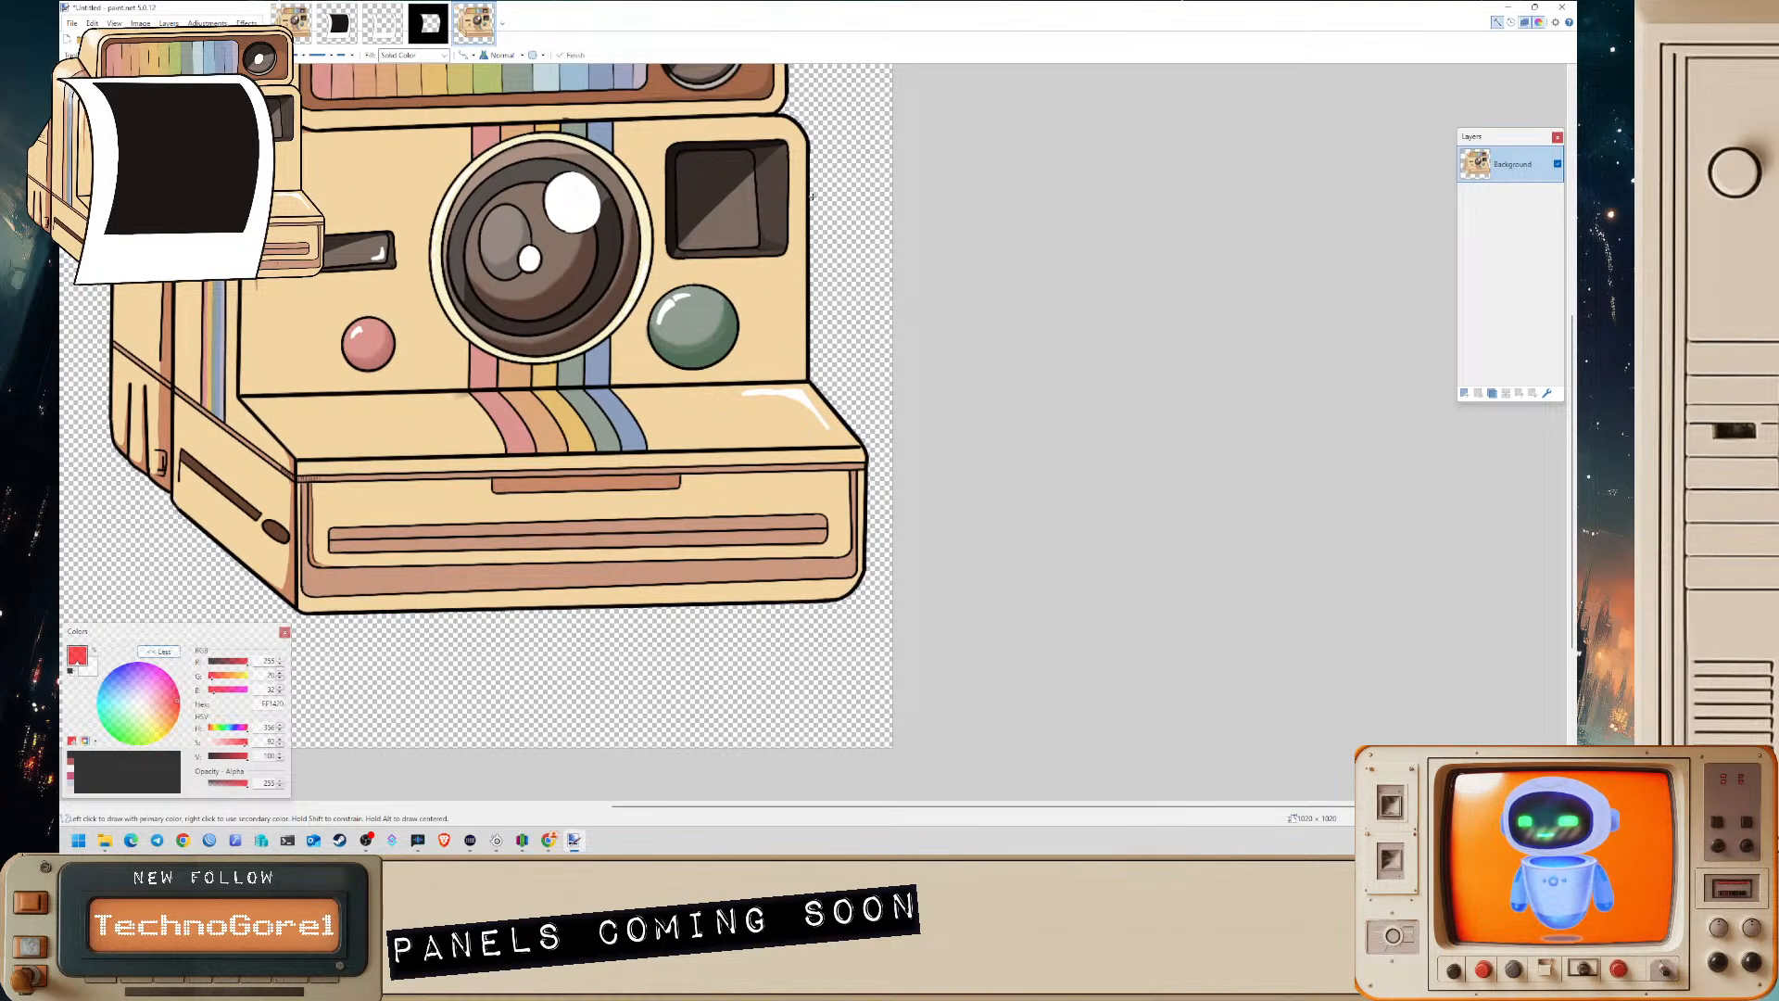
{"action": "left_click", "coordinate": [1464, 393]}
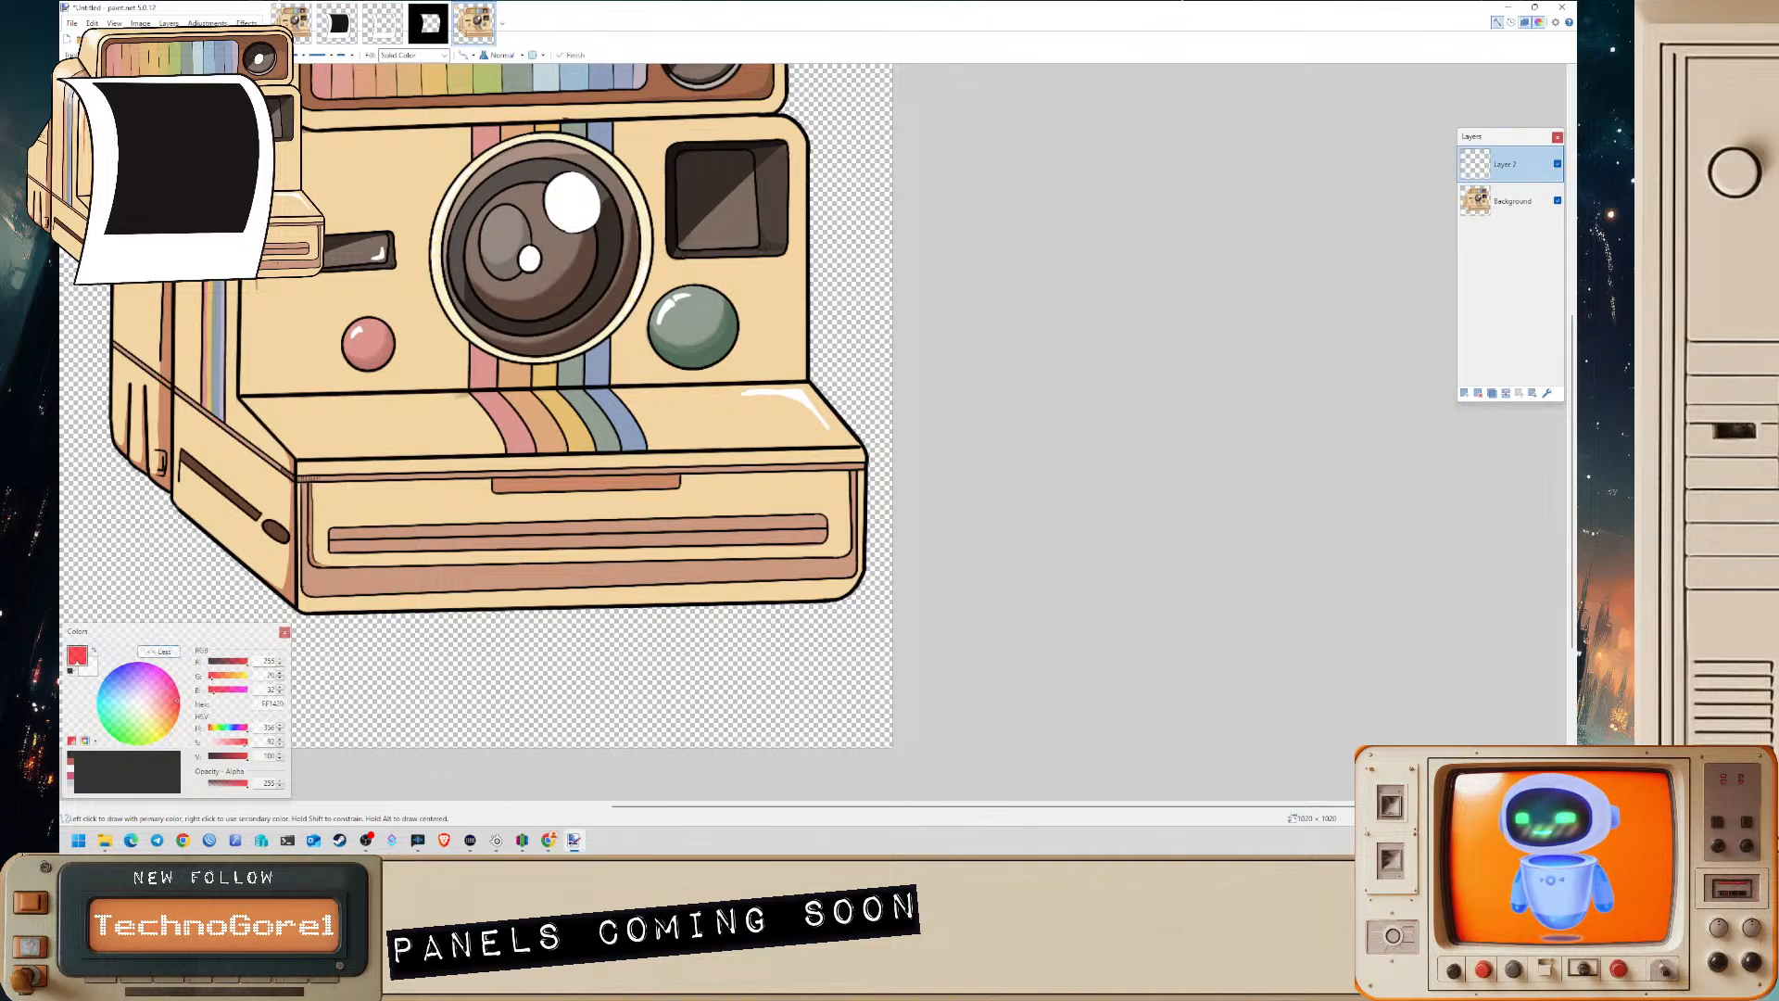
{"action": "key", "text": "p"}
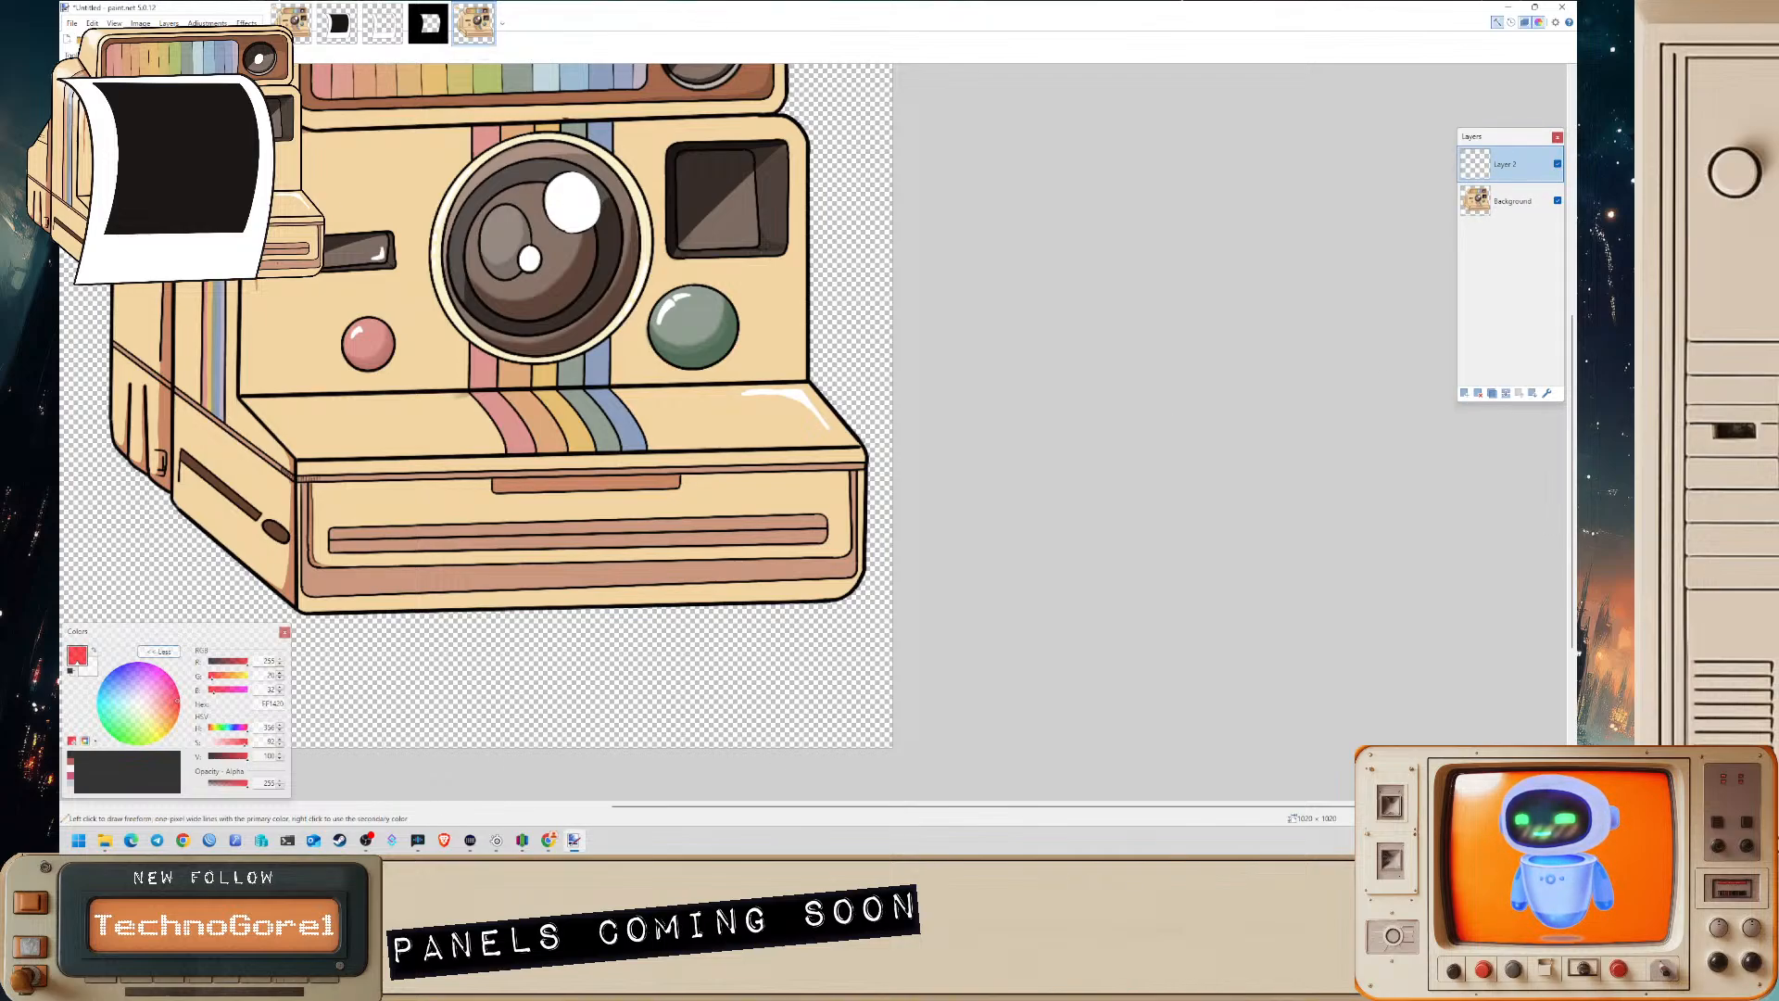
{"action": "key", "text": "o"}
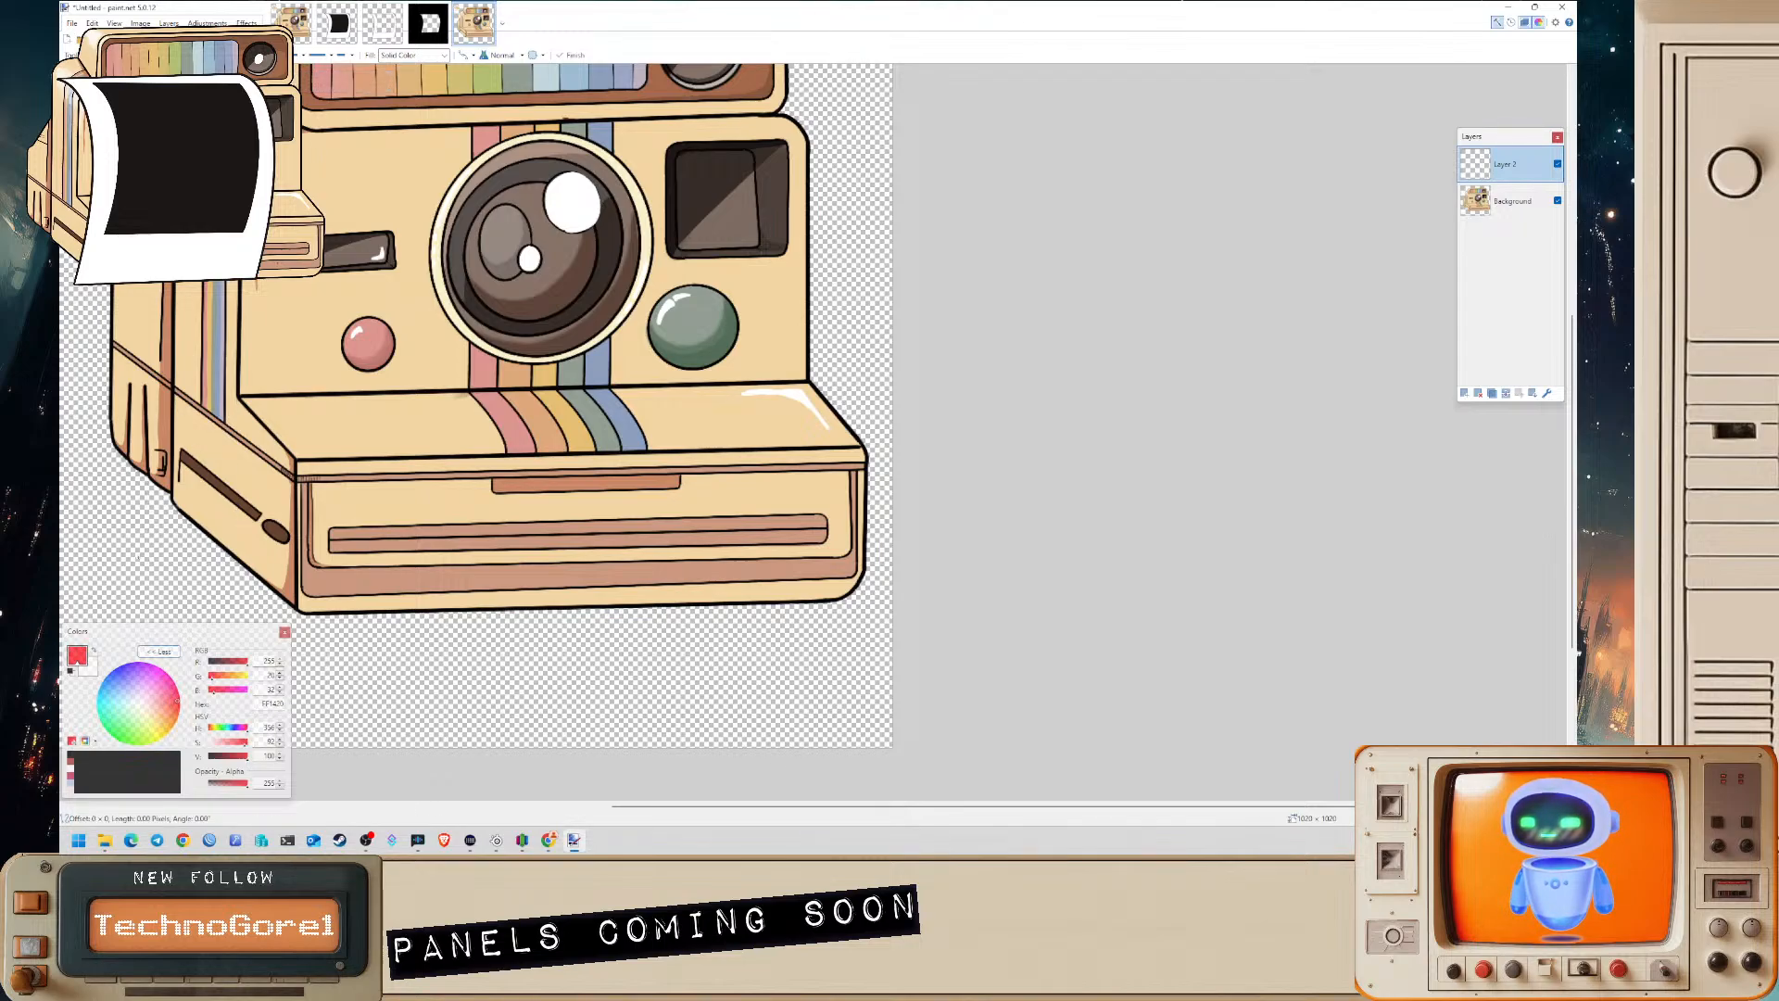
{"action": "mouse_move", "coordinate": [137, 556]}
{"action": "left_mouse_down"}
{"action": "mouse_move", "coordinate": [590, 566]}
{"action": "mouse_move", "coordinate": [1130, 533]}
{"action": "left_mouse_up"}
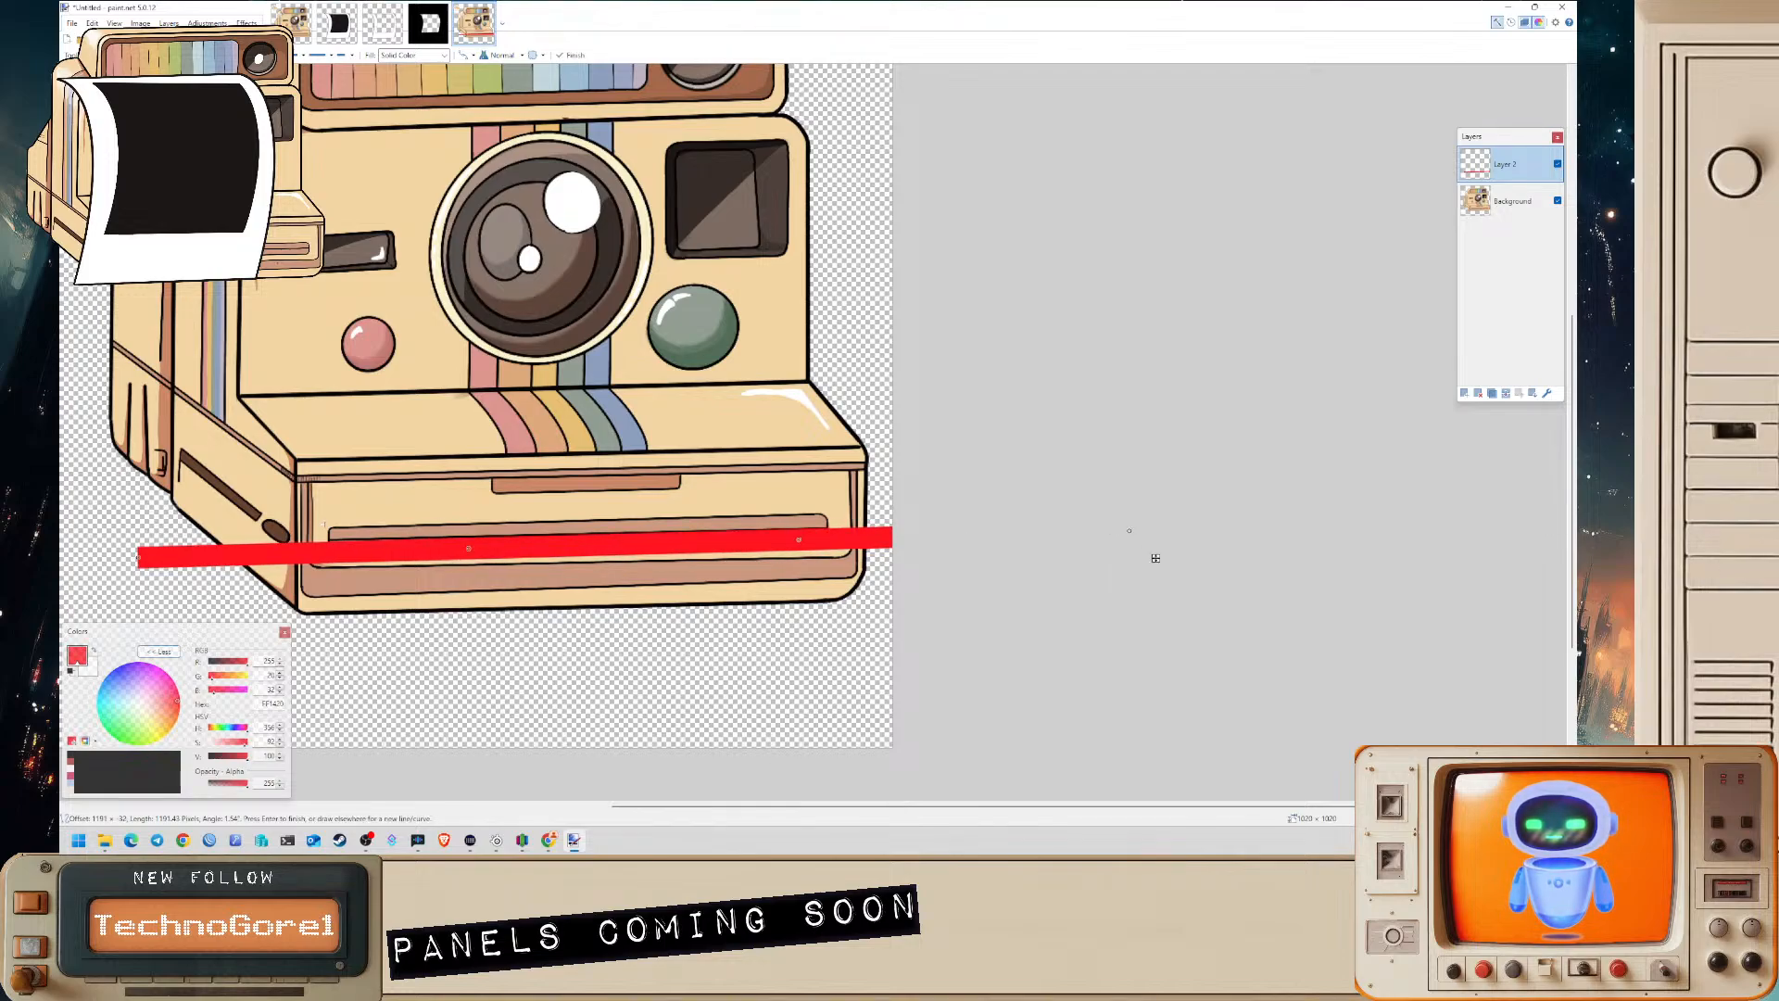
{"action": "left_click_drag", "start_coordinate": [139, 556], "coordinate": [64, 556]}
{"action": "scroll", "coordinate": [1176, 558], "scroll_direction": "down", "scroll_amount": 2}
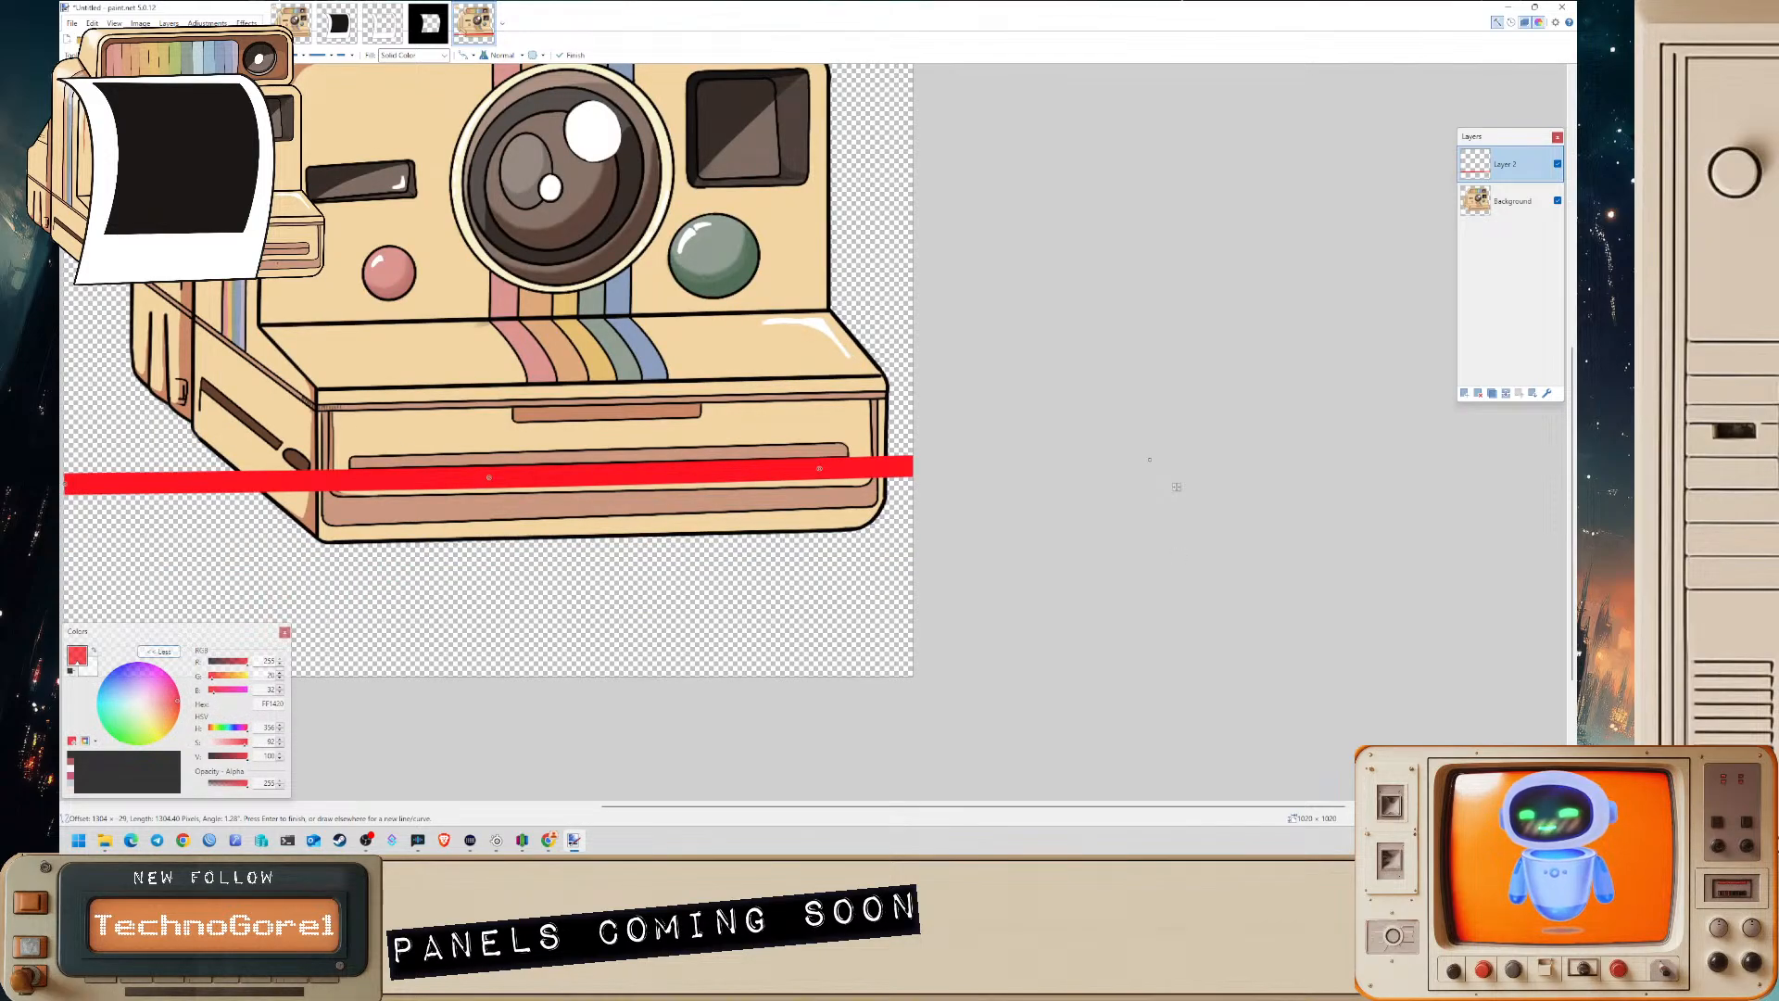
- Fill the area below the line with red and cover the remaining seam and edge corner with extra red lines
{"action": "key", "text": "f"}
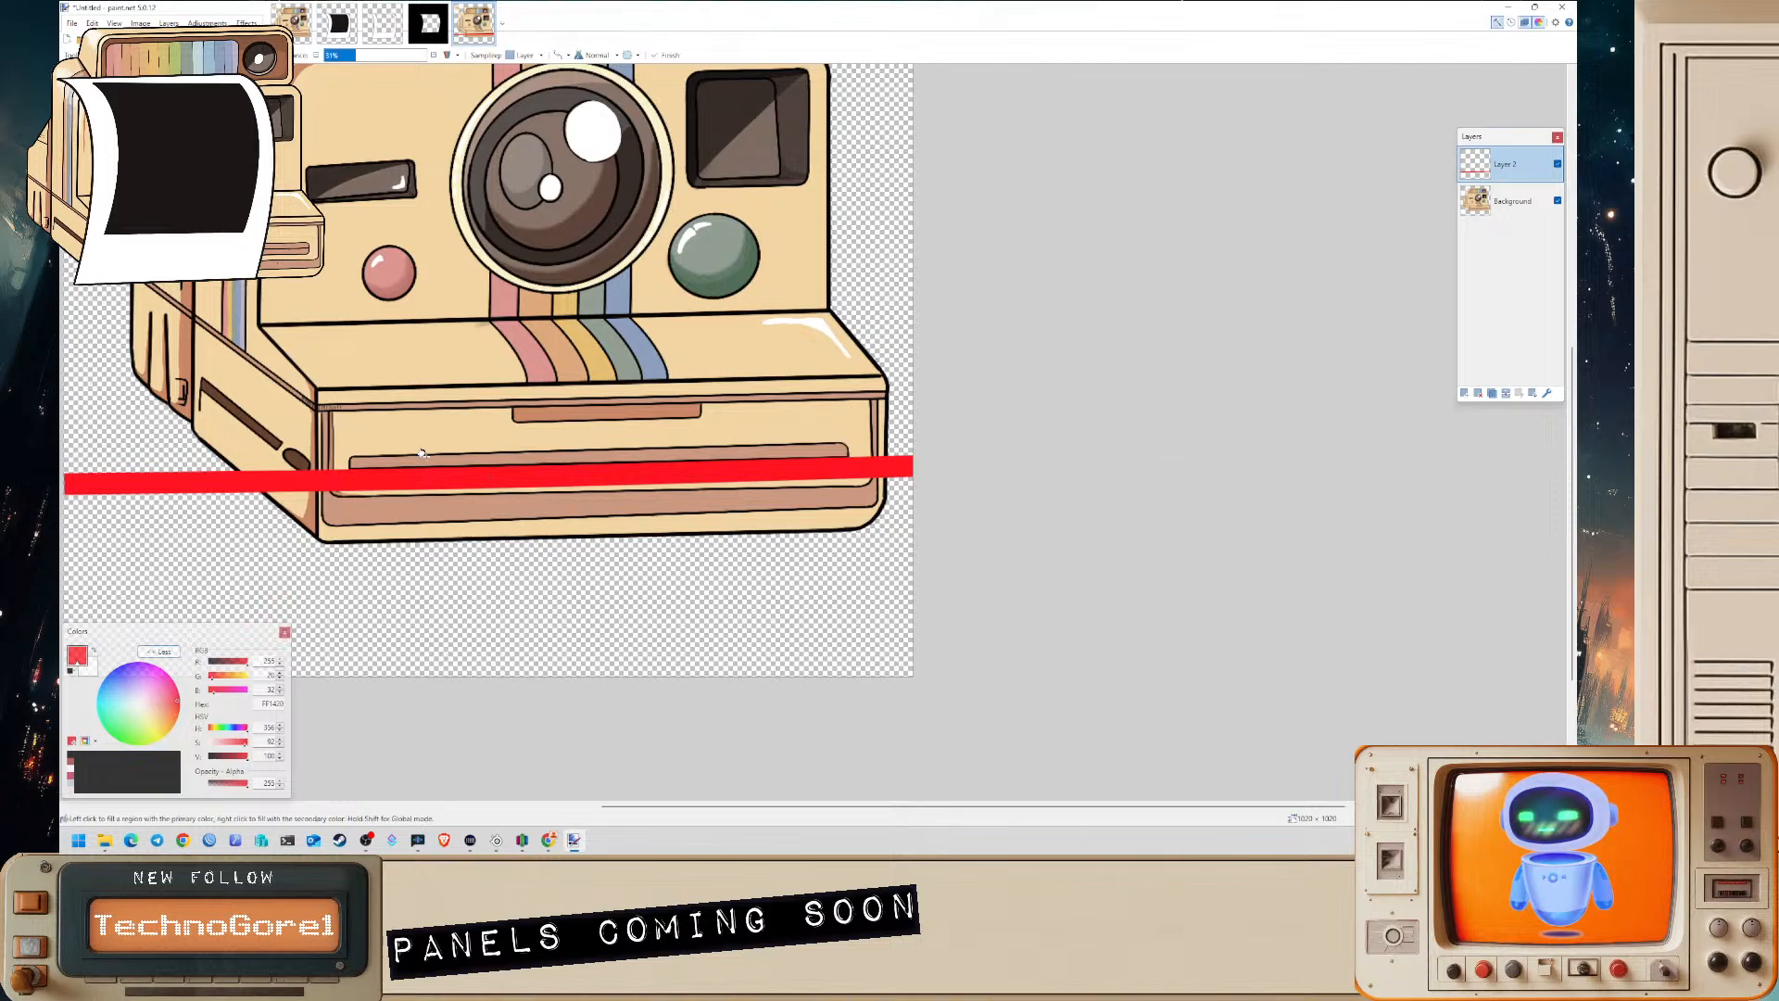
{"action": "left_click", "coordinate": [575, 598]}
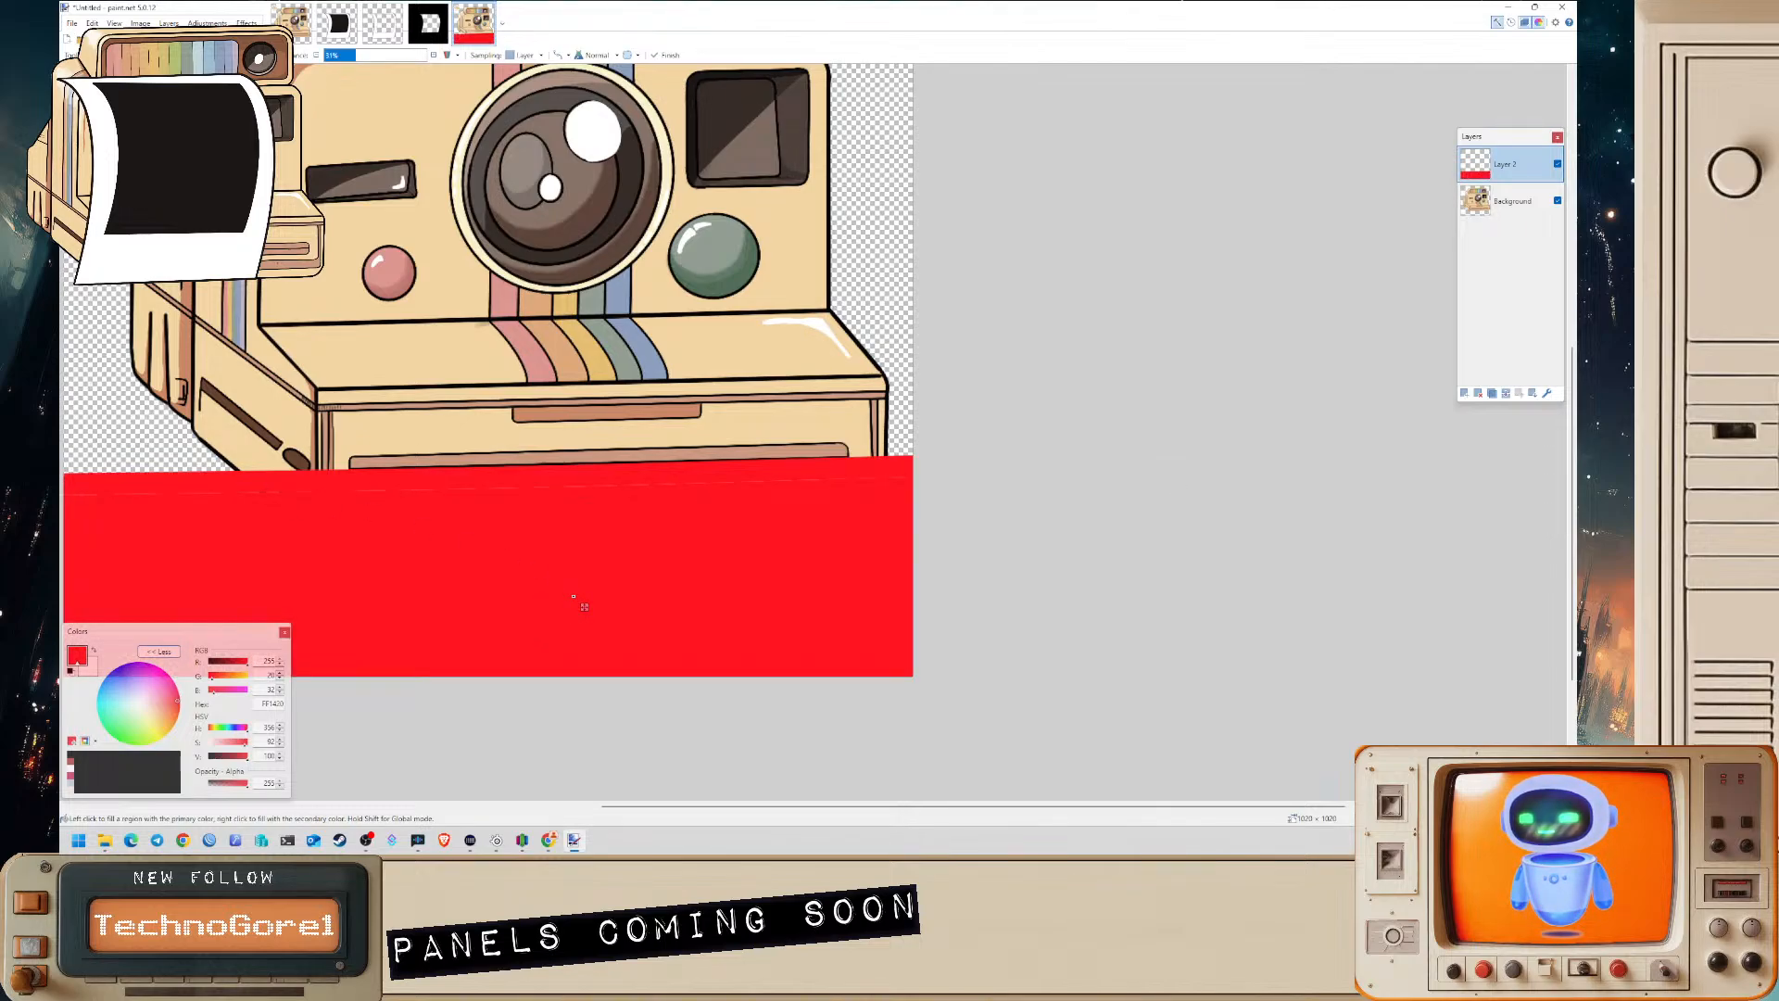
{"action": "key", "text": "o"}
{"action": "left_click_drag", "start_coordinate": [67, 494], "coordinate": [978, 472]}
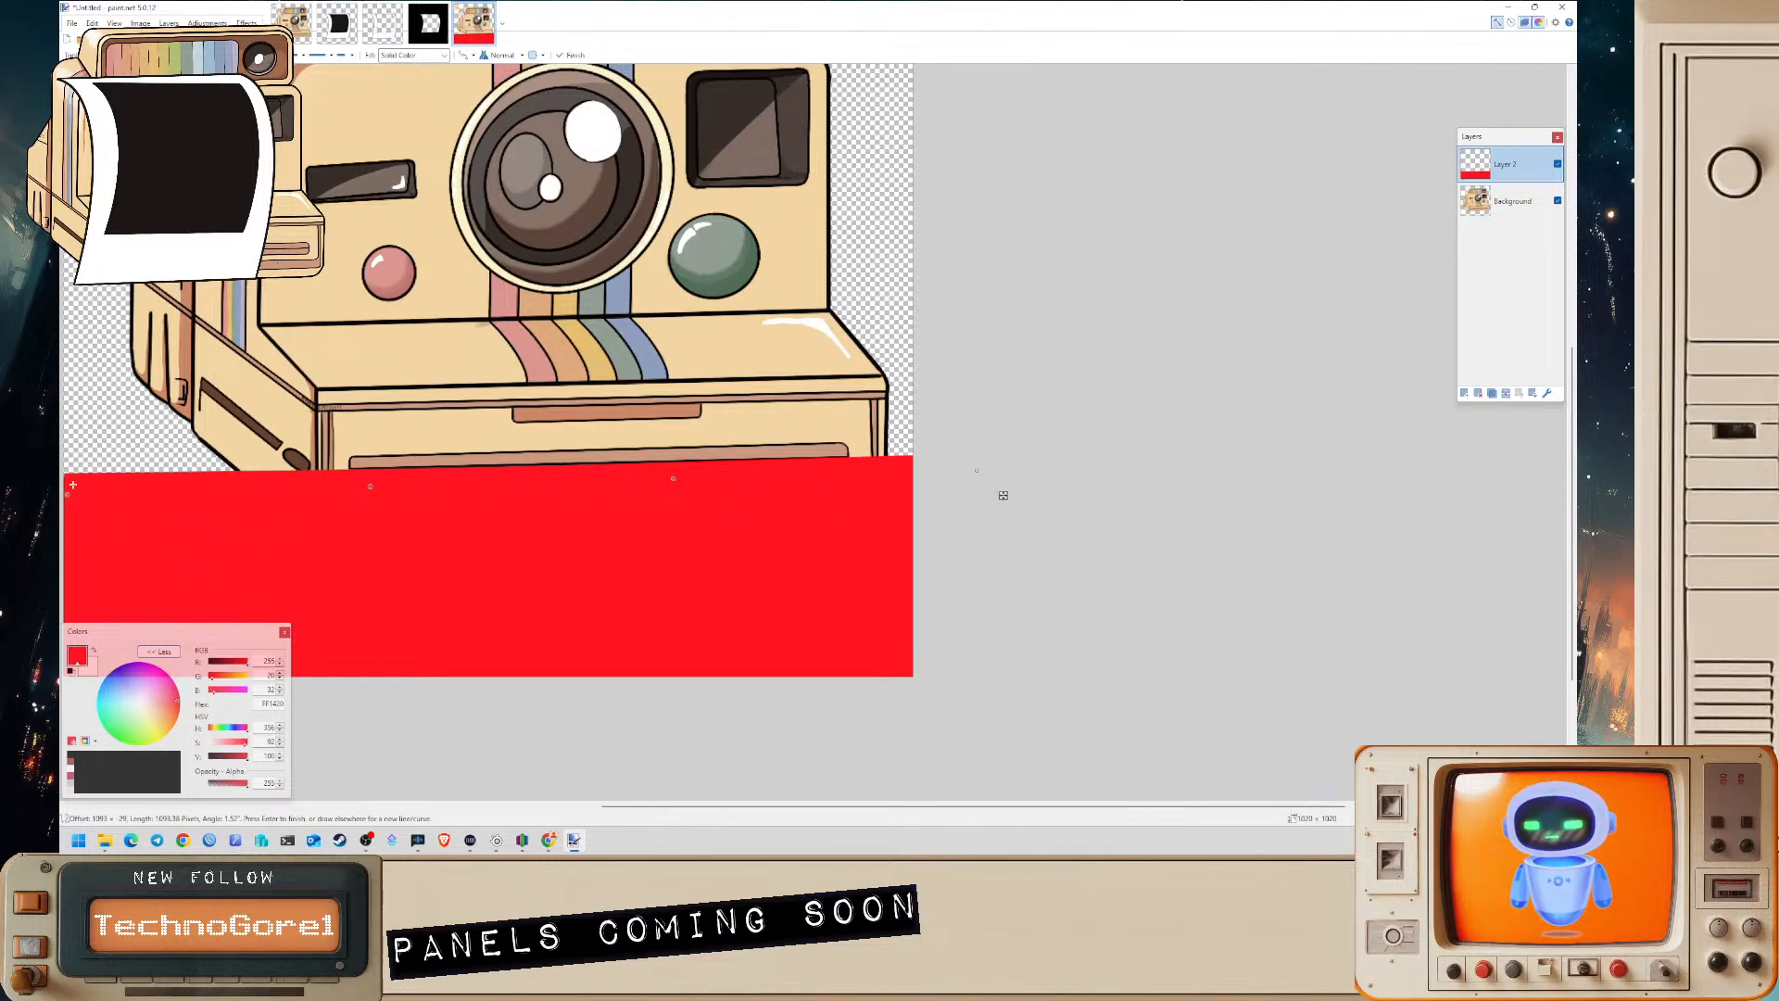
{"action": "left_click_drag", "start_coordinate": [80, 480], "coordinate": [61, 472]}
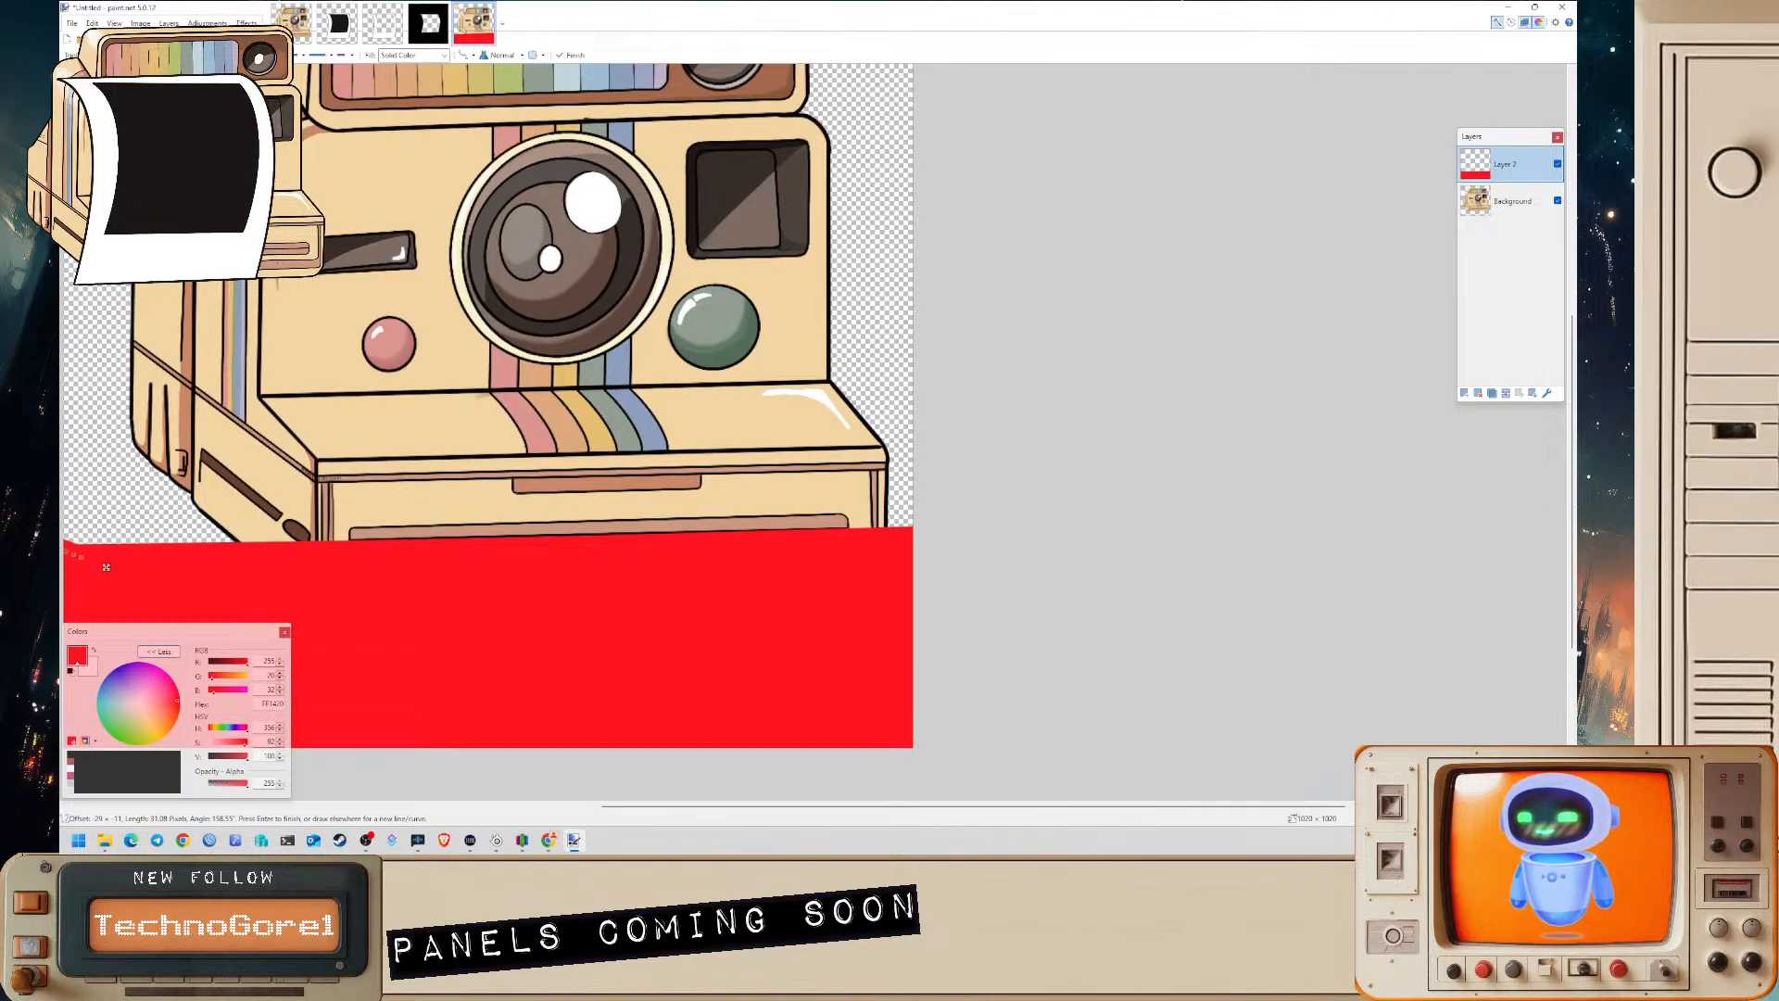
- Select the red area with the Magic Wand, delete the matching camera part from the Background layer, and deselect
{"action": "key", "text": "s"}
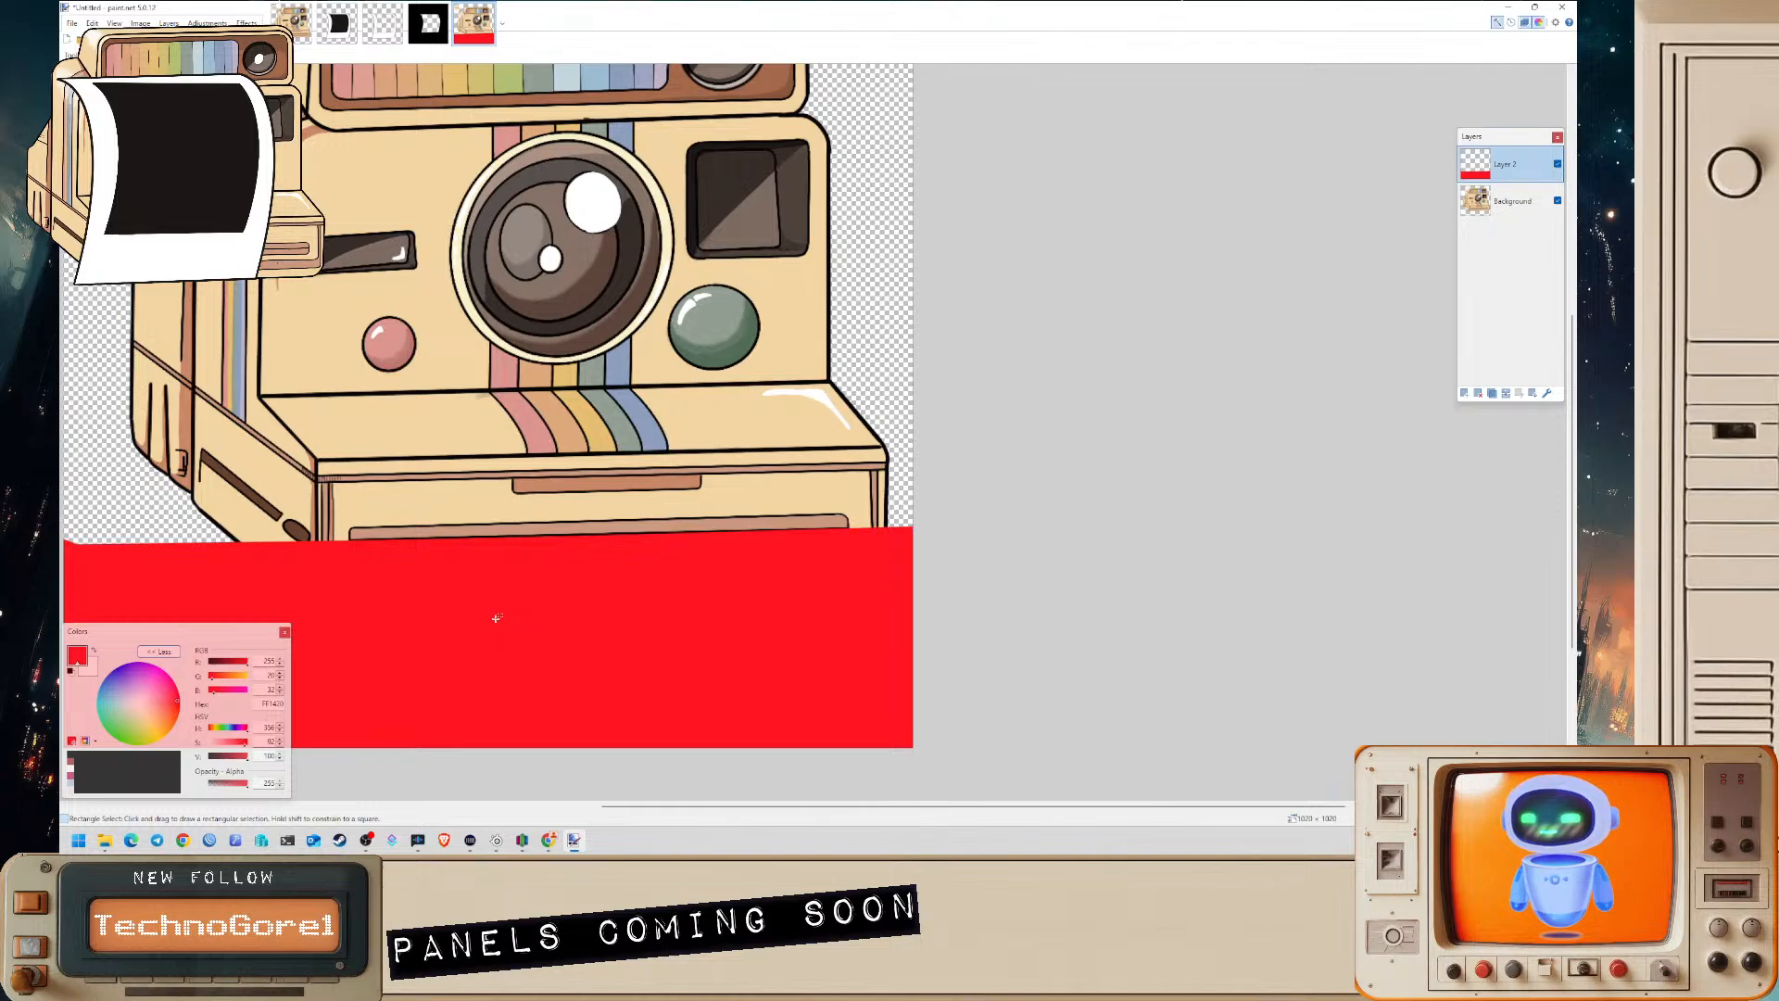
{"action": "scroll", "coordinate": [487, 405], "scroll_direction": "up", "scroll_amount": 1}
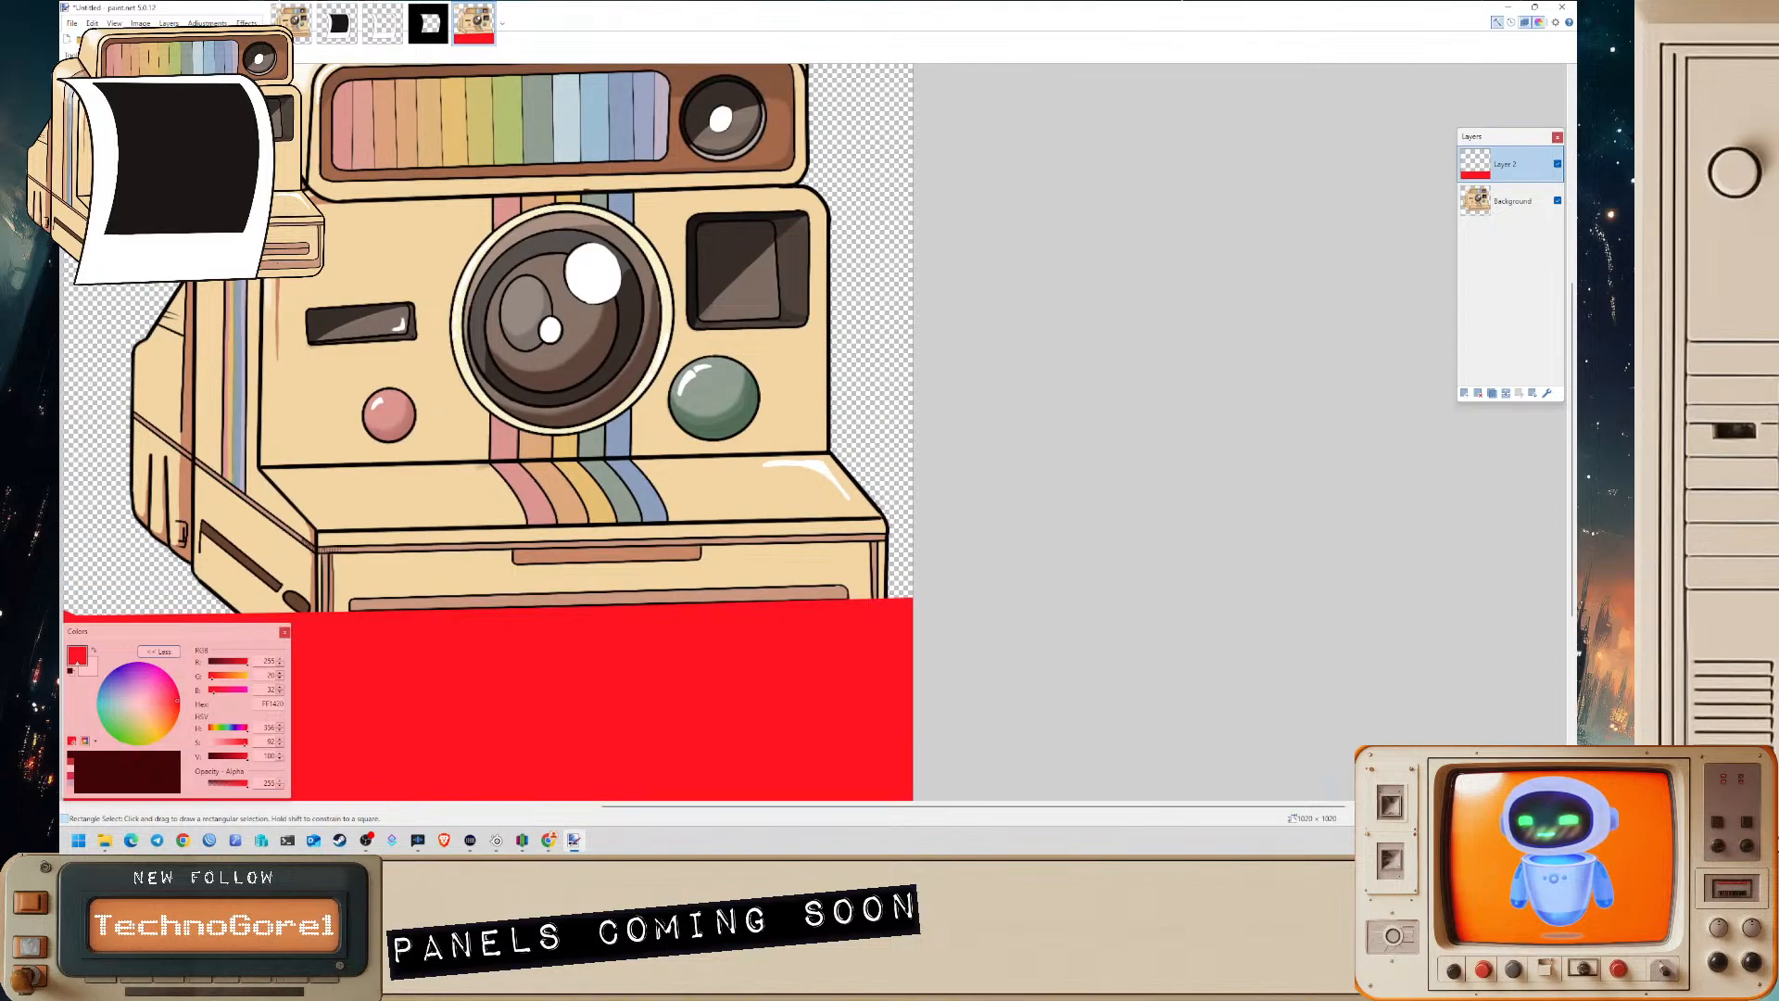
{"action": "key", "text": "m"}
{"action": "left_click", "coordinate": [509, 681]}
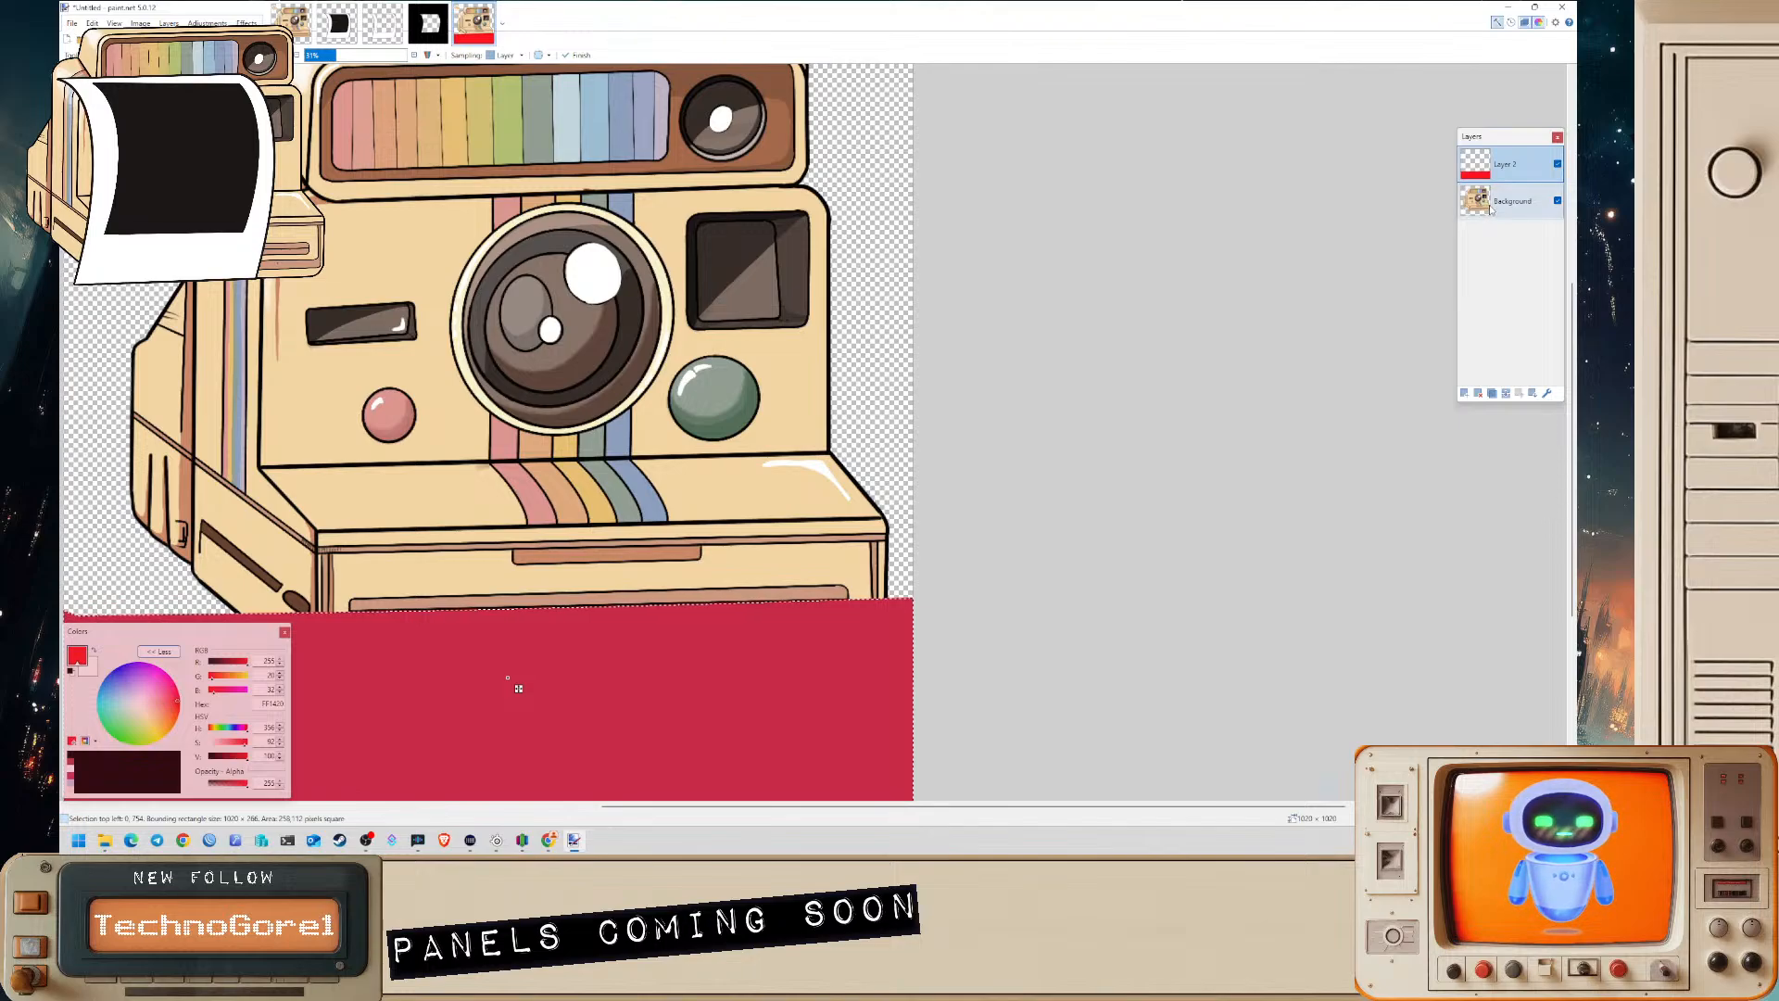
{"action": "left_click", "coordinate": [1488, 207]}
{"action": "key", "text": "ctrl+d"}
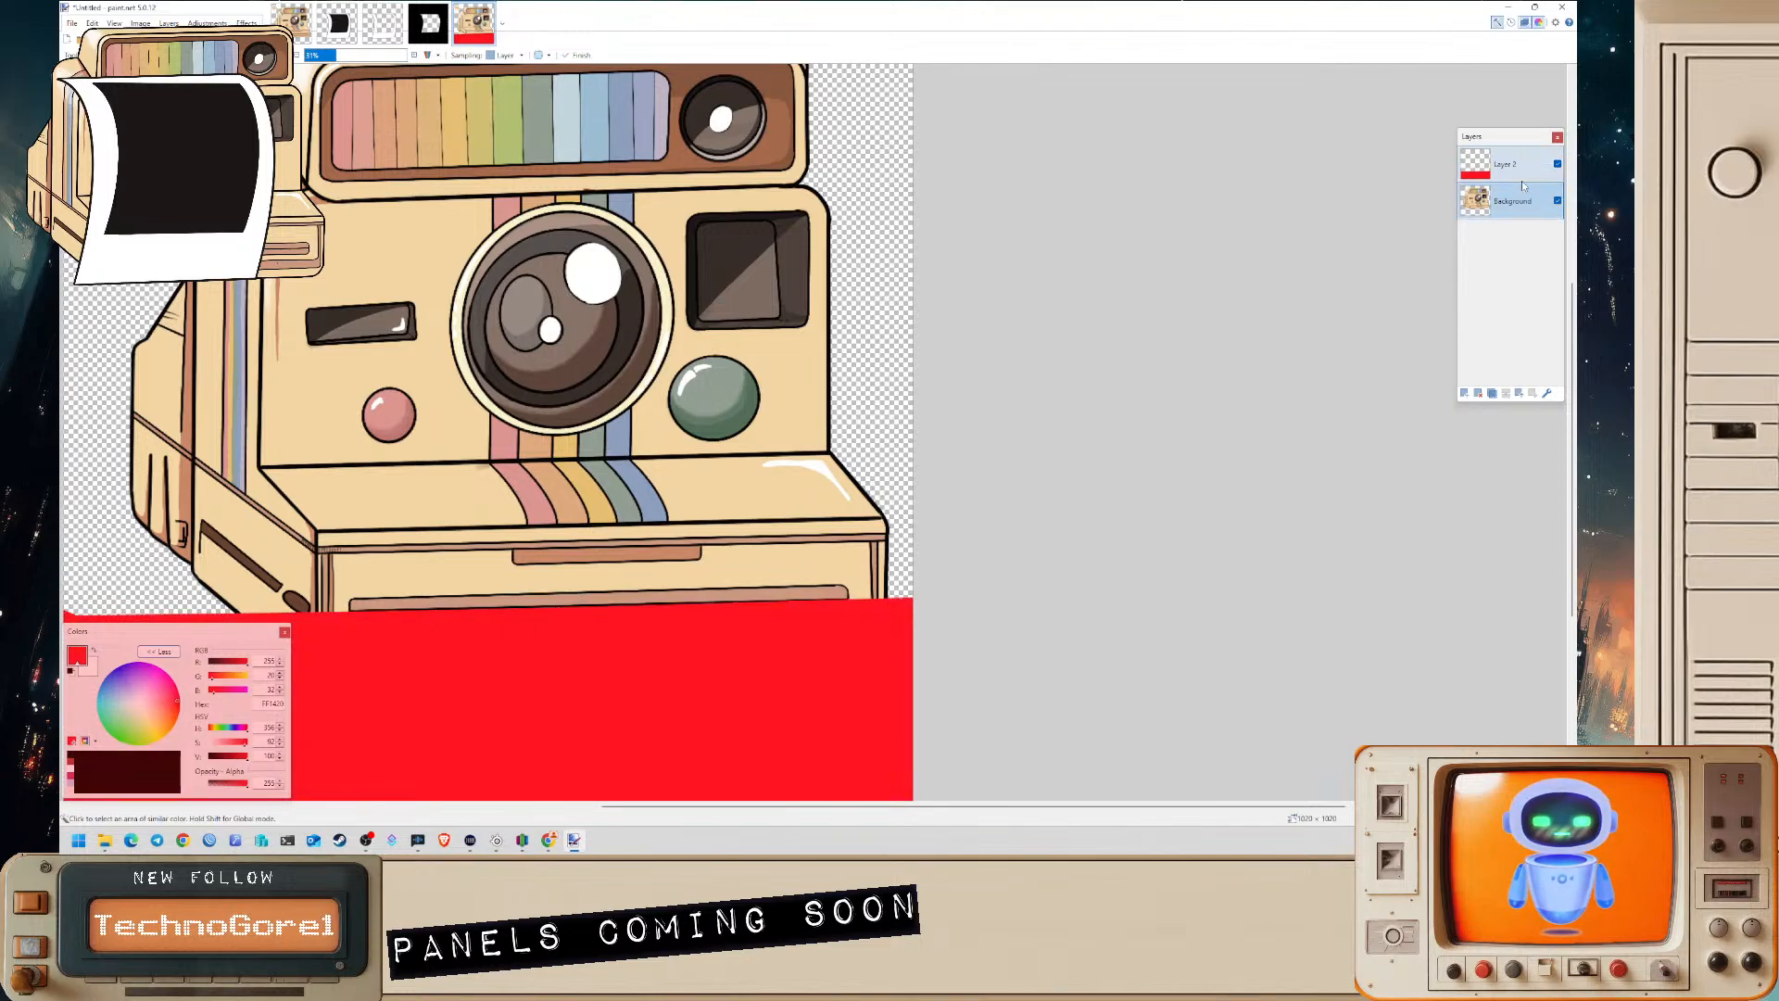
- Delete the red mask layer, keeping only the trimmed camera layer
{"action": "left_click", "coordinate": [1492, 183]}
{"action": "left_click", "coordinate": [1478, 393]}
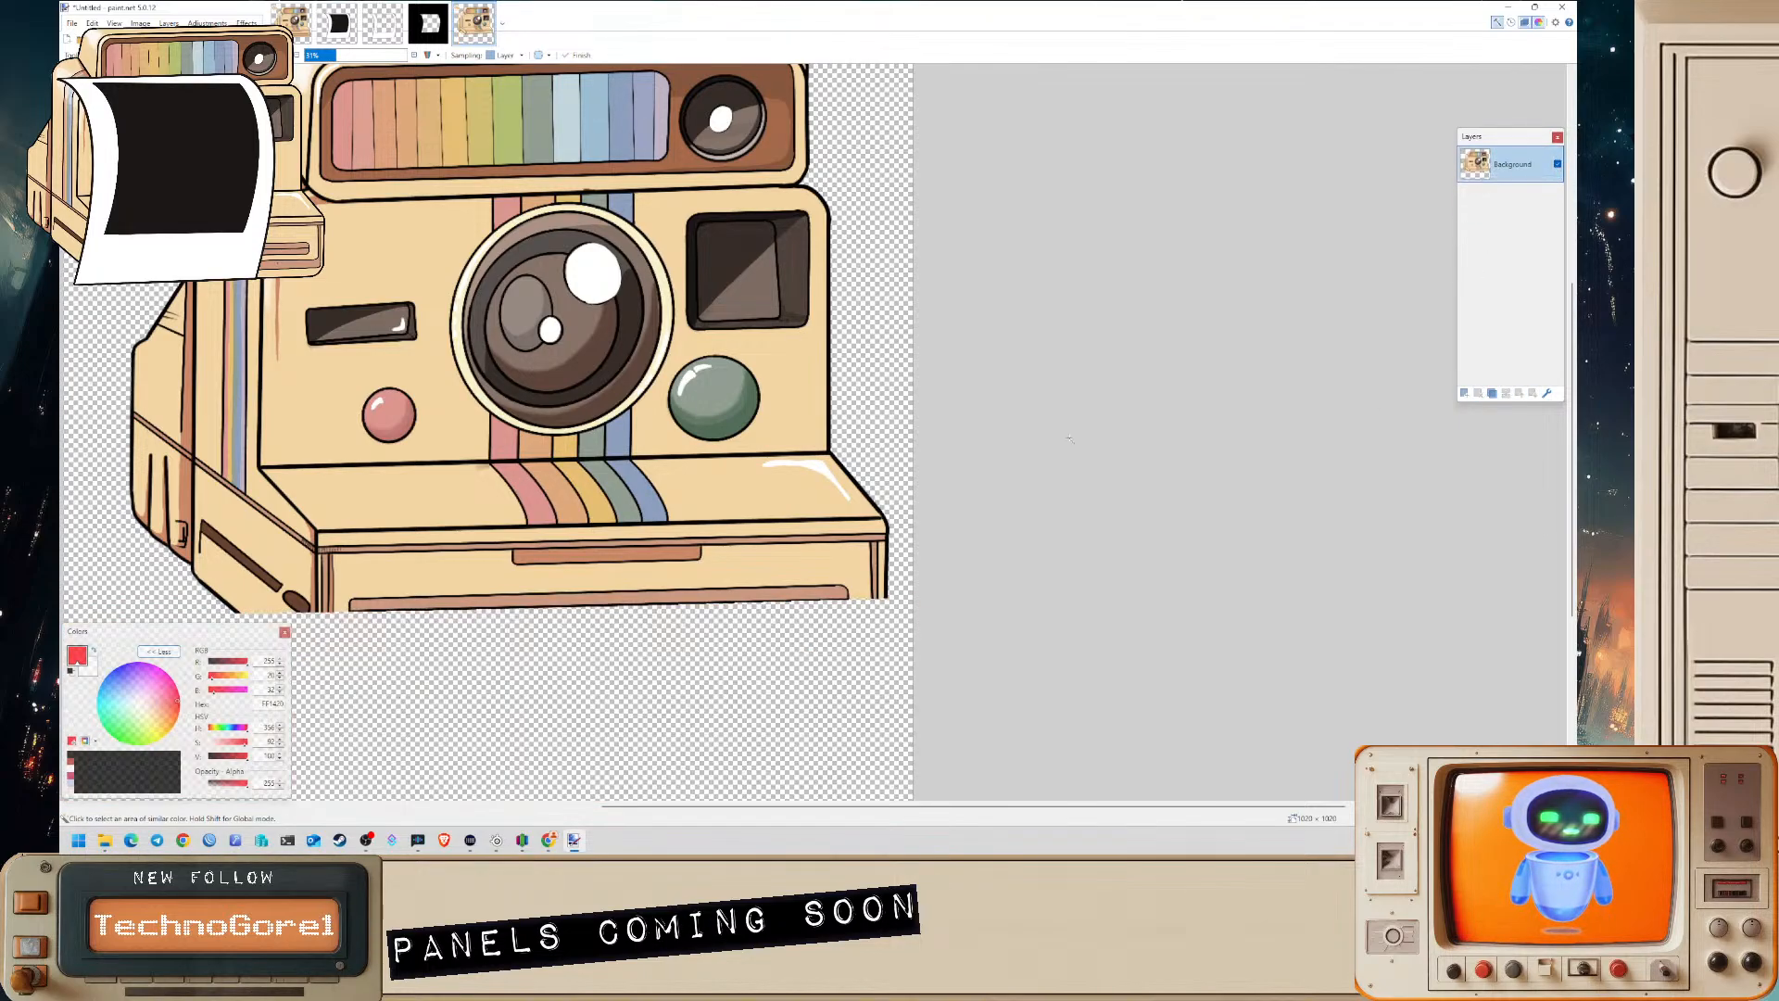
{"action": "scroll", "coordinate": [1106, 431], "scroll_direction": "down", "scroll_amount": 2}
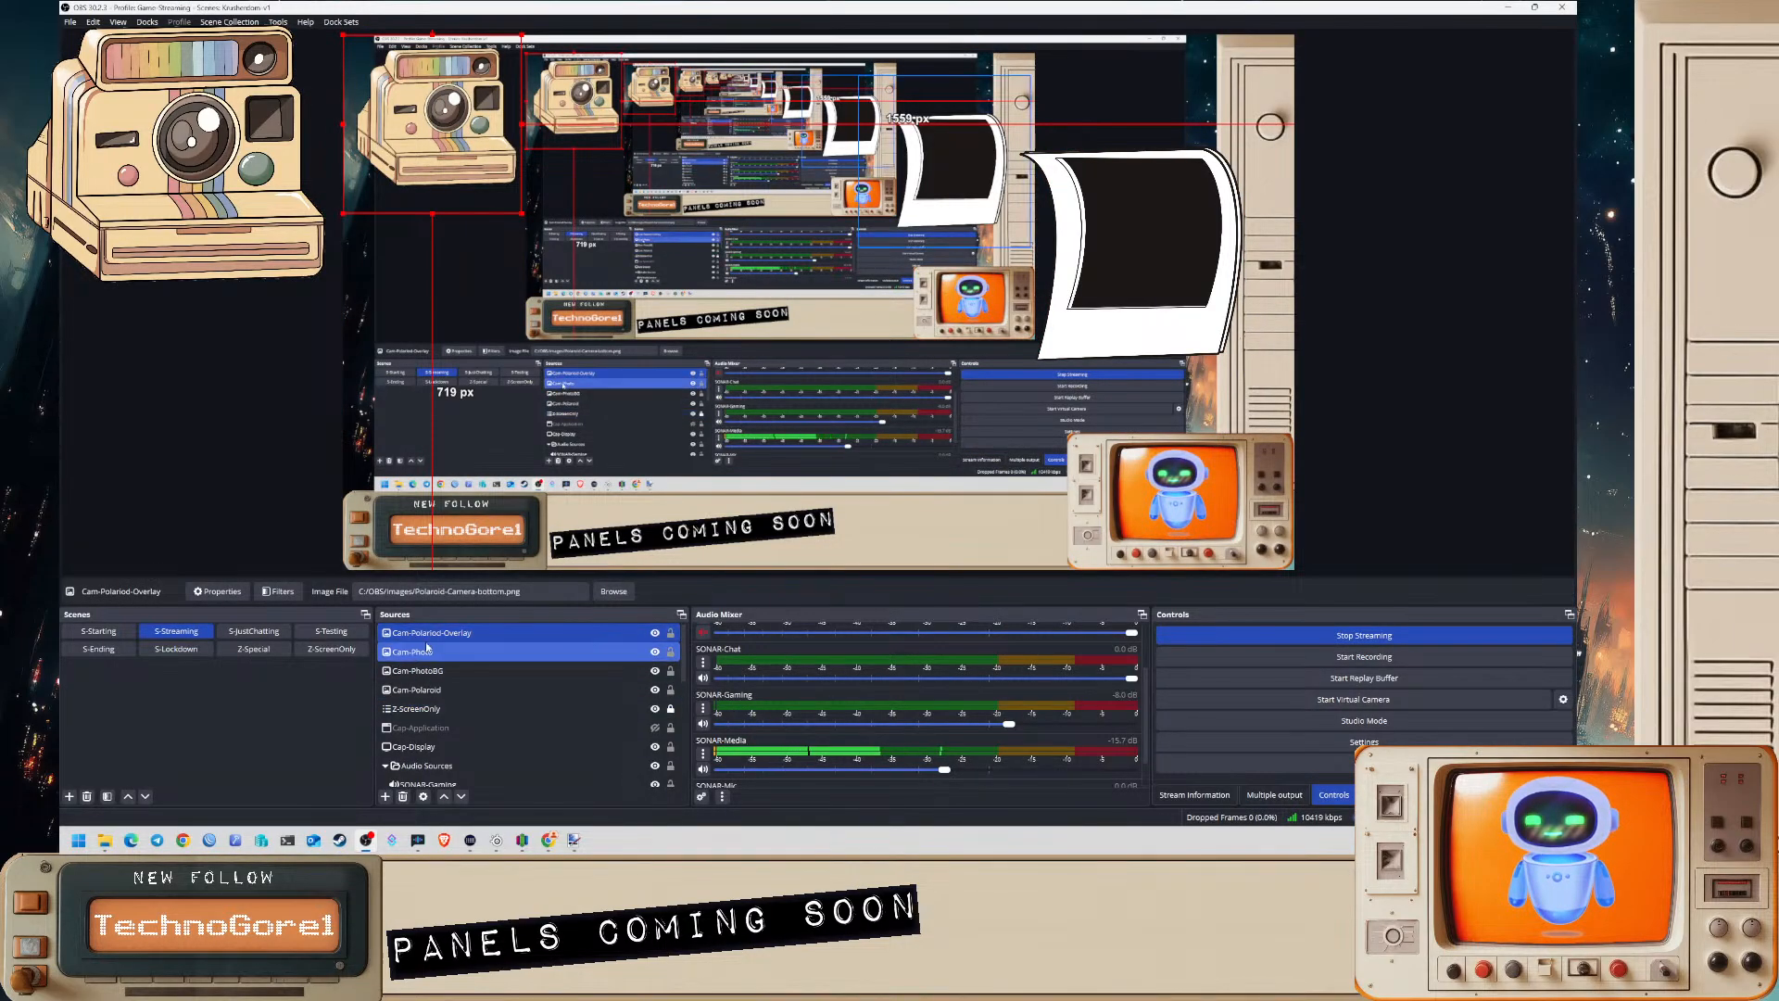
- Group the overlay, Cam-Photo, Cam-PhotoBG and Cam-Polaroid sources and name the group Camera-Redeem
{"action": "left_click", "coordinate": [438, 671], "text": "ctrl"}
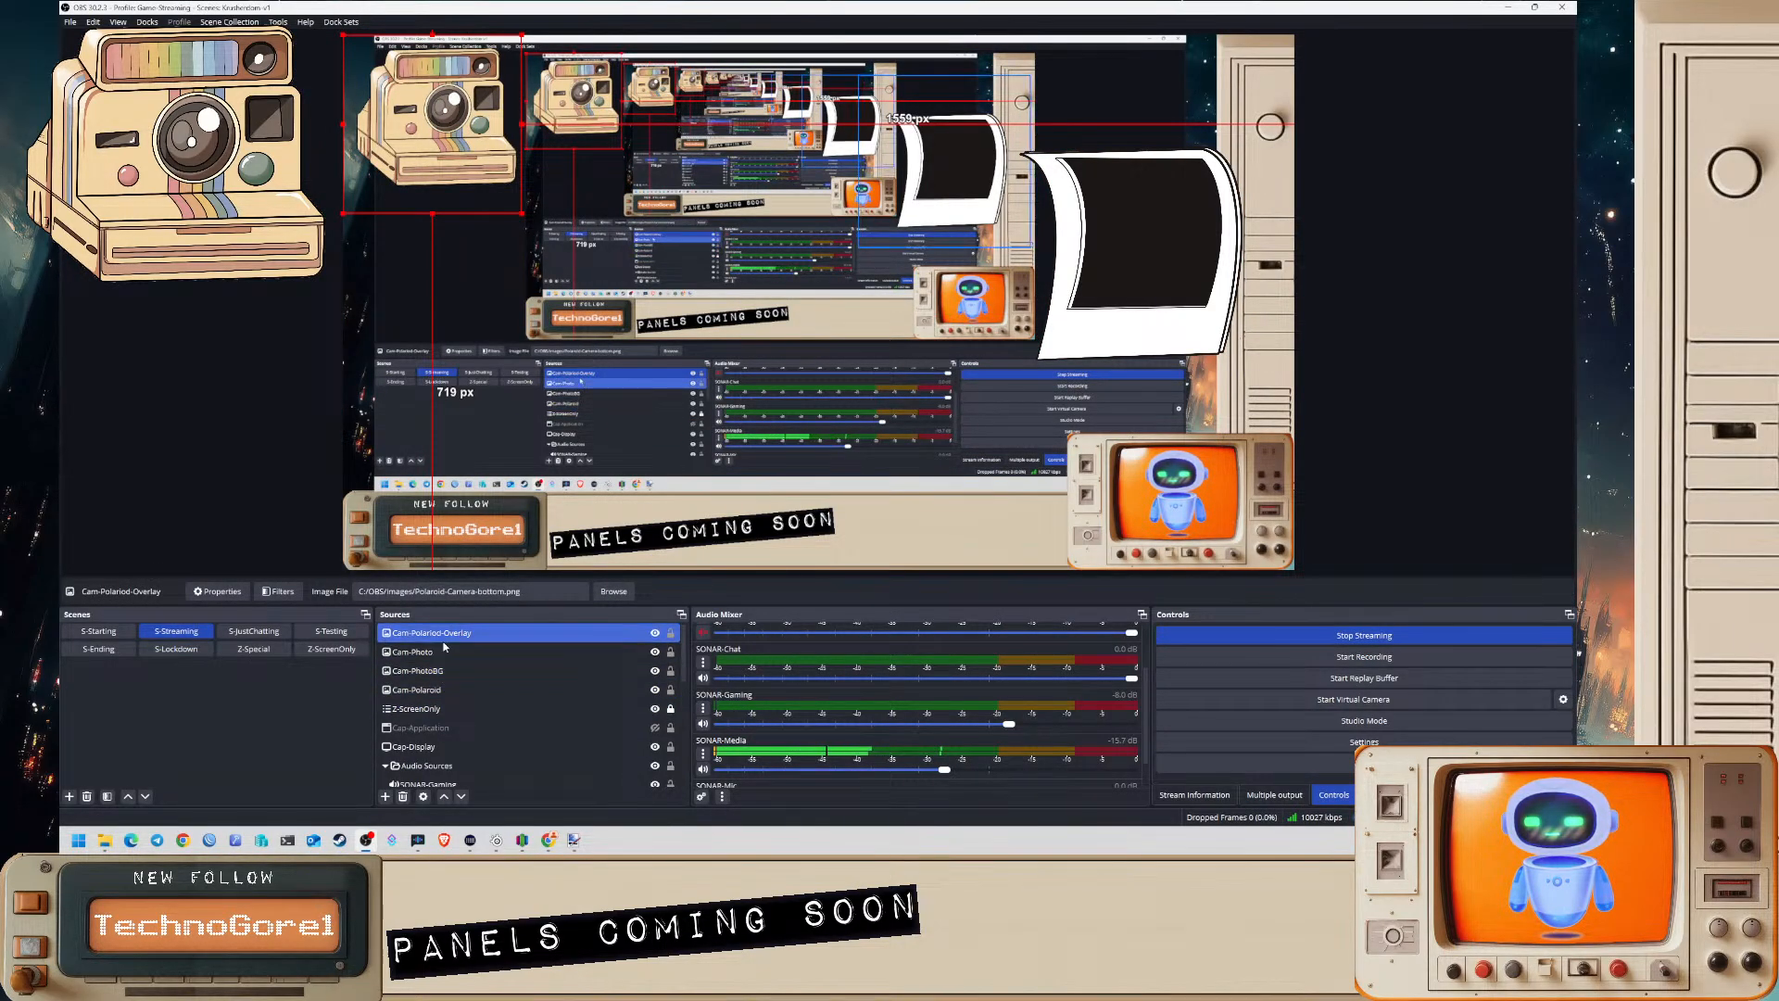
{"action": "left_click", "coordinate": [437, 689], "text": "shift"}
{"action": "left_click", "coordinate": [435, 667], "text": "ctrl"}
{"action": "left_click", "coordinate": [437, 633], "text": "ctrl"}
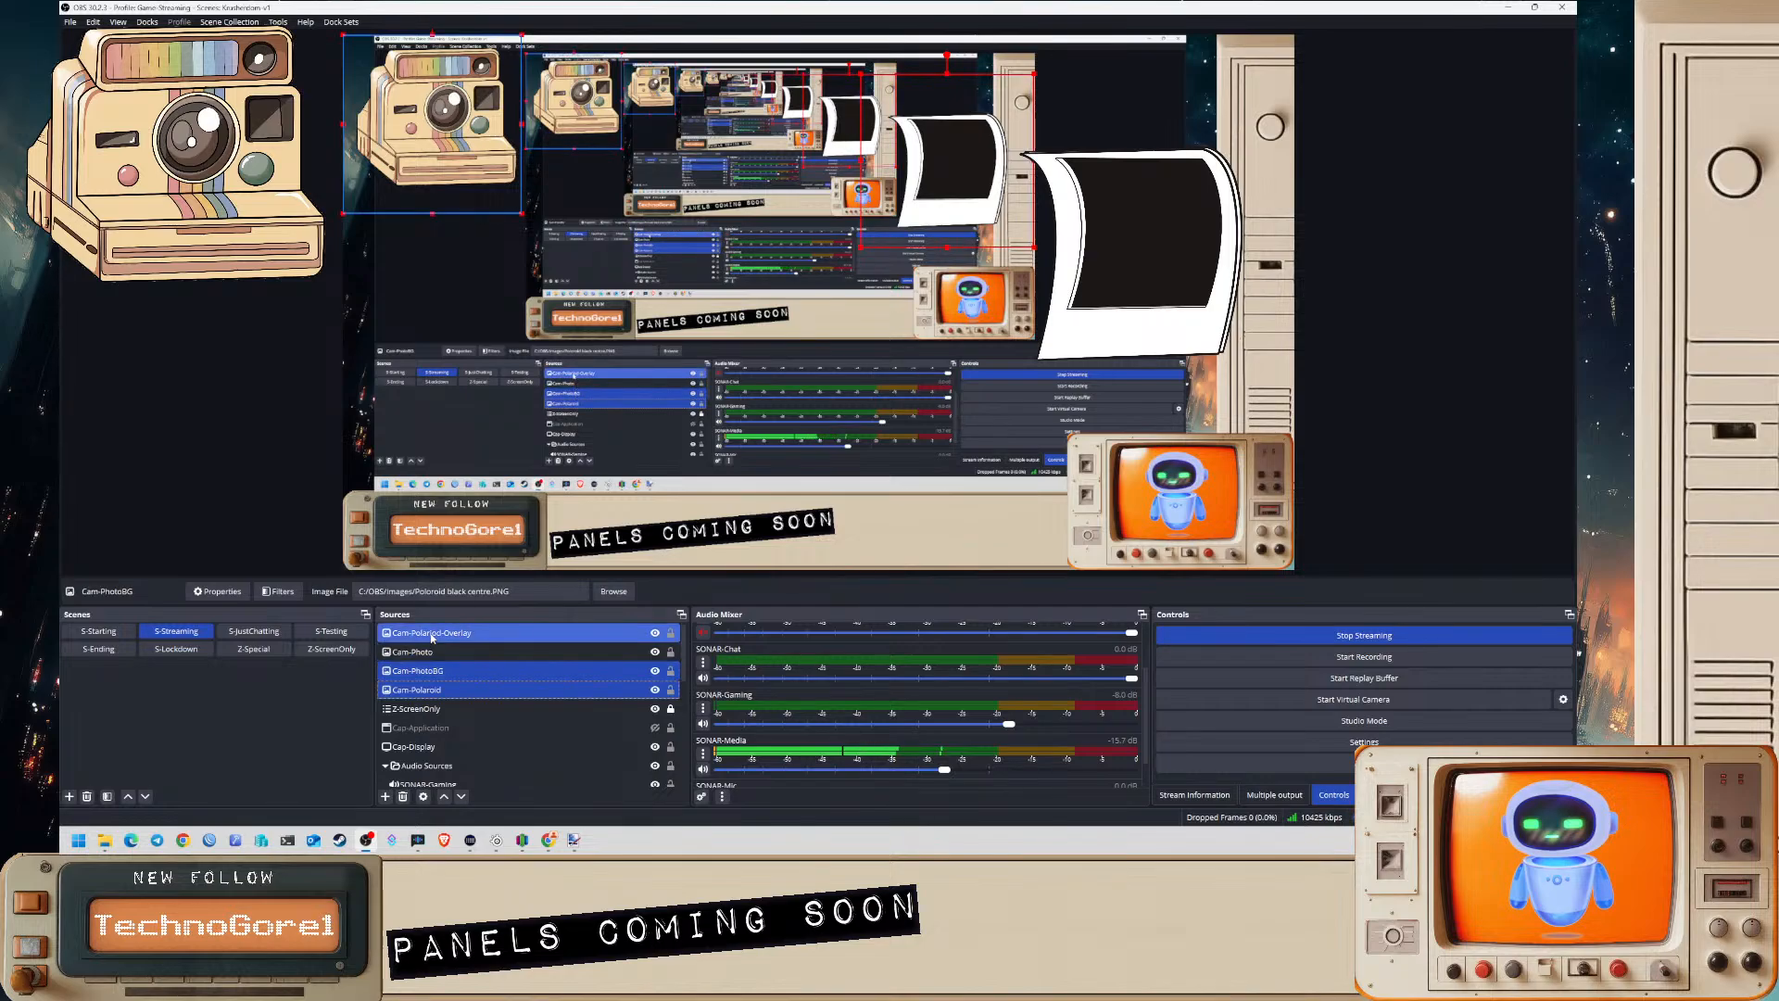
{"action": "left_click", "coordinate": [439, 640], "text": "shift"}
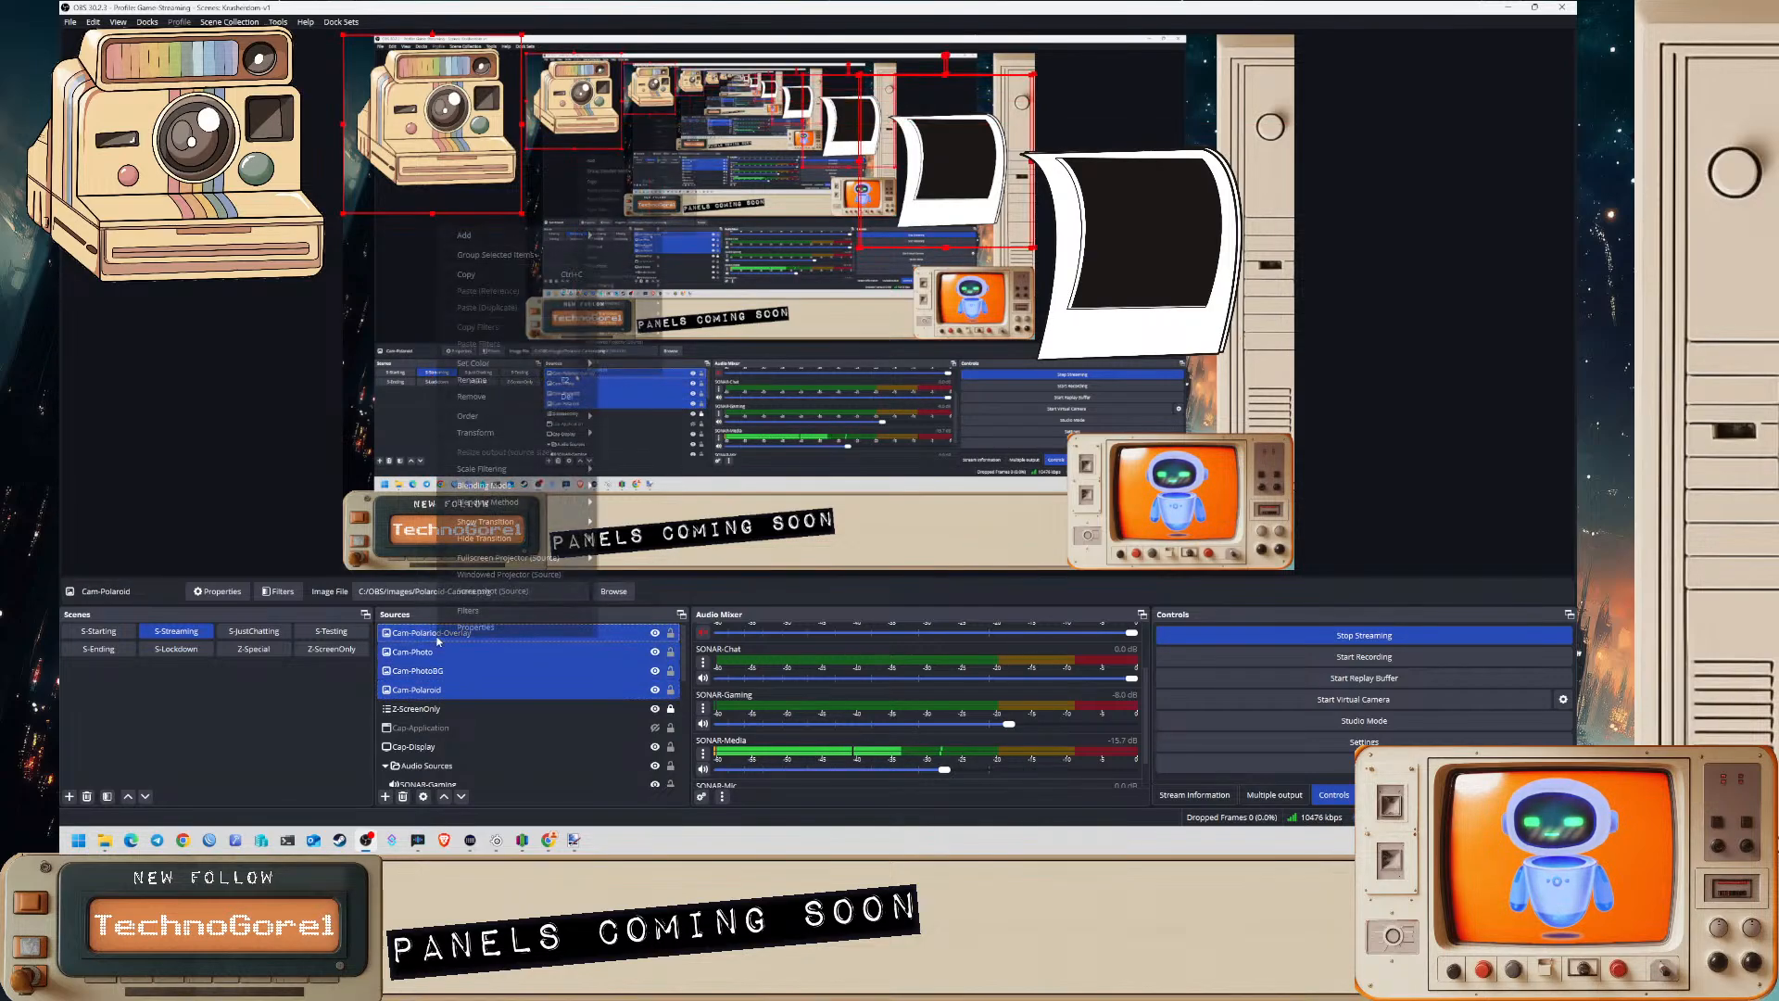
{"action": "right_click", "coordinate": [438, 638]}
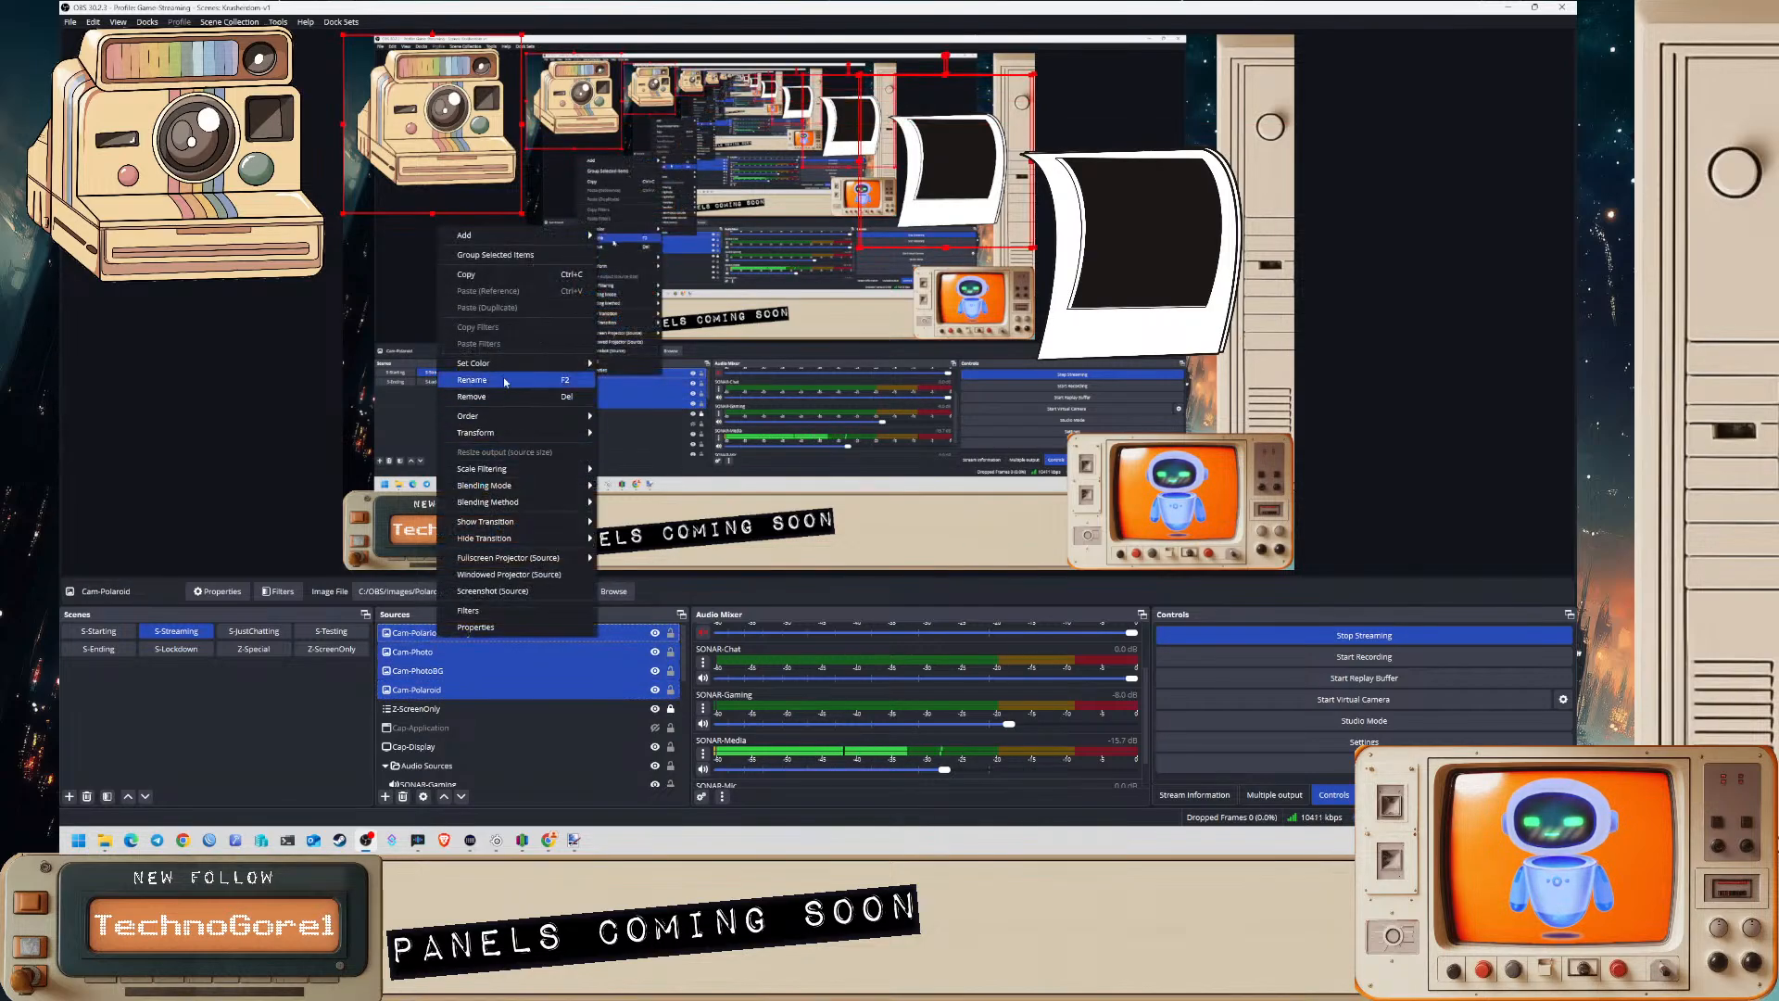
{"action": "left_click", "coordinate": [493, 255]}
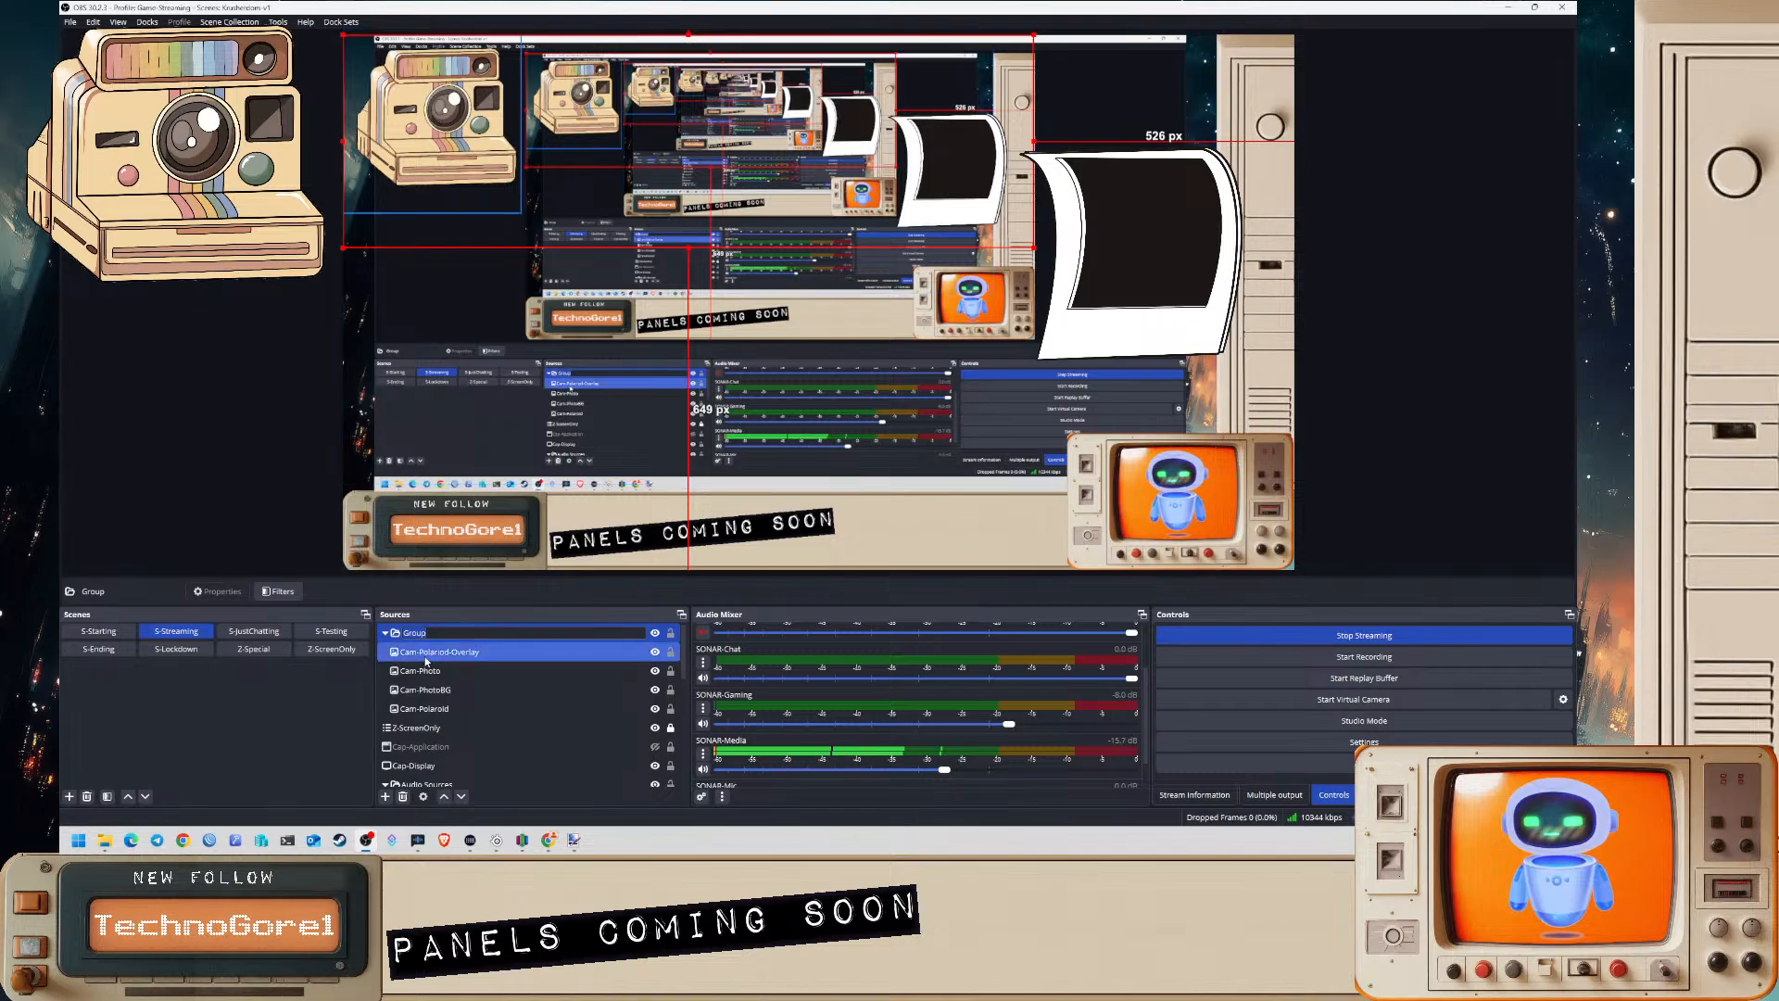
{"action": "type", "text": "Camera-"}
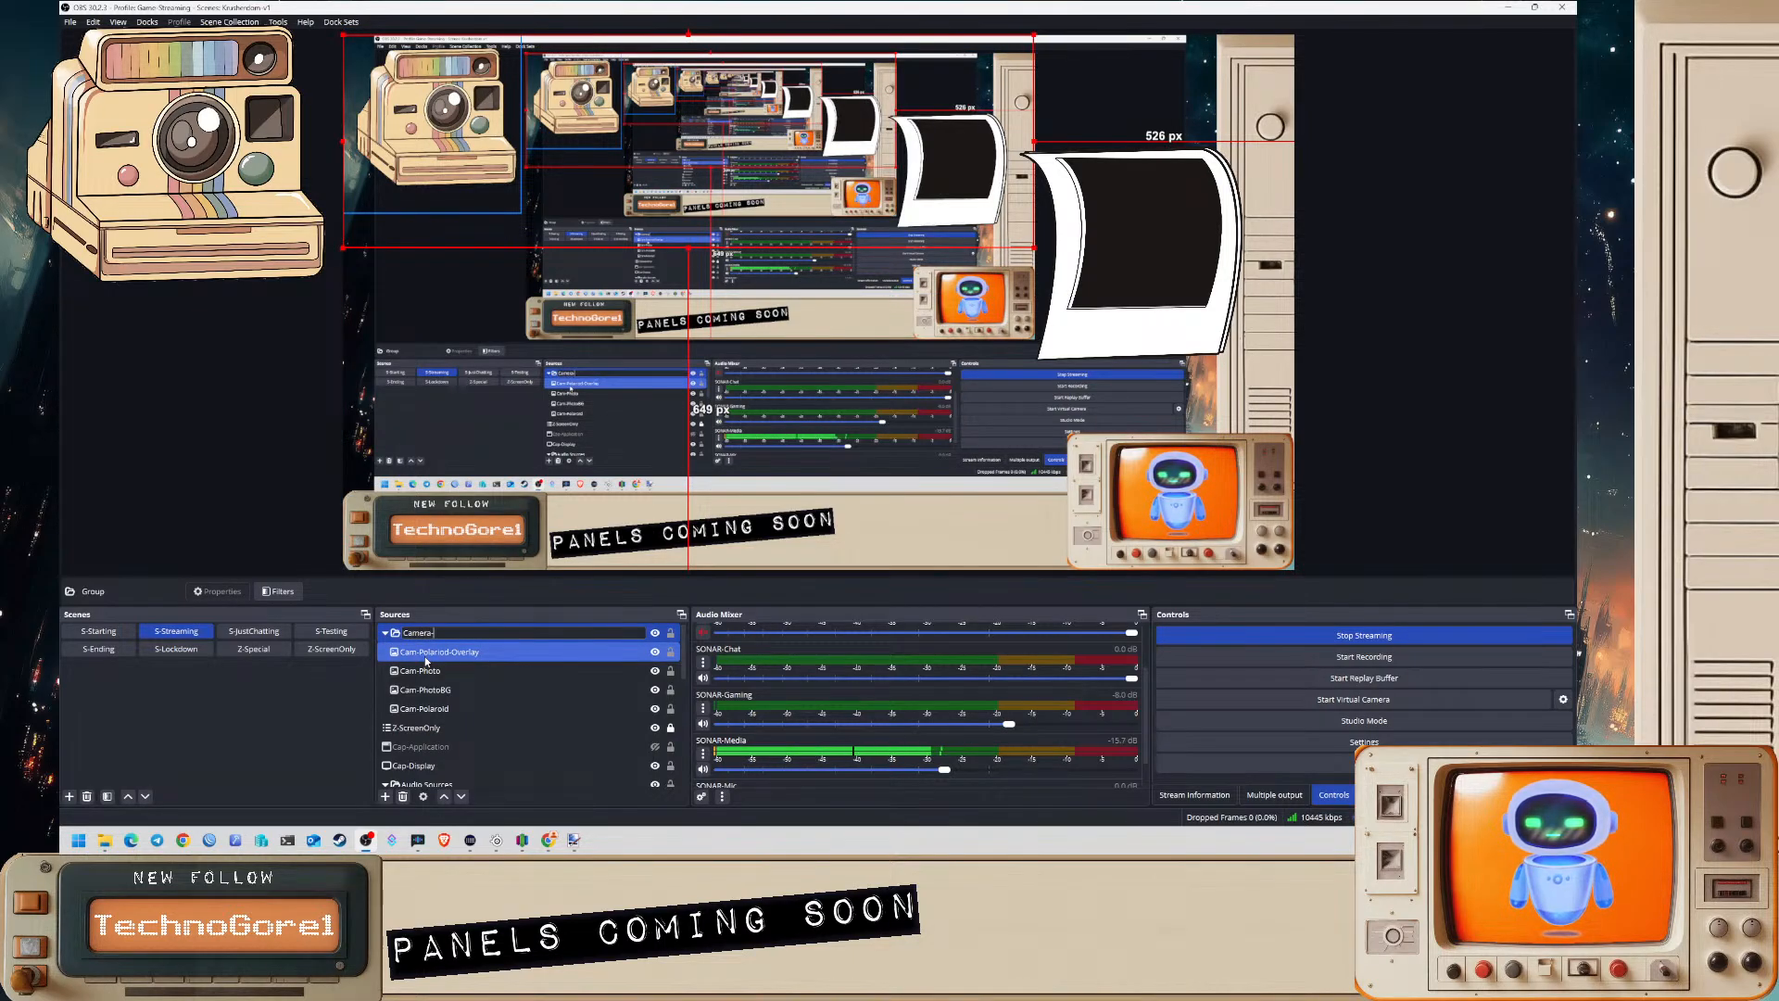
{"action": "type", "text": "Redeem"}
{"action": "key", "text": "Return"}
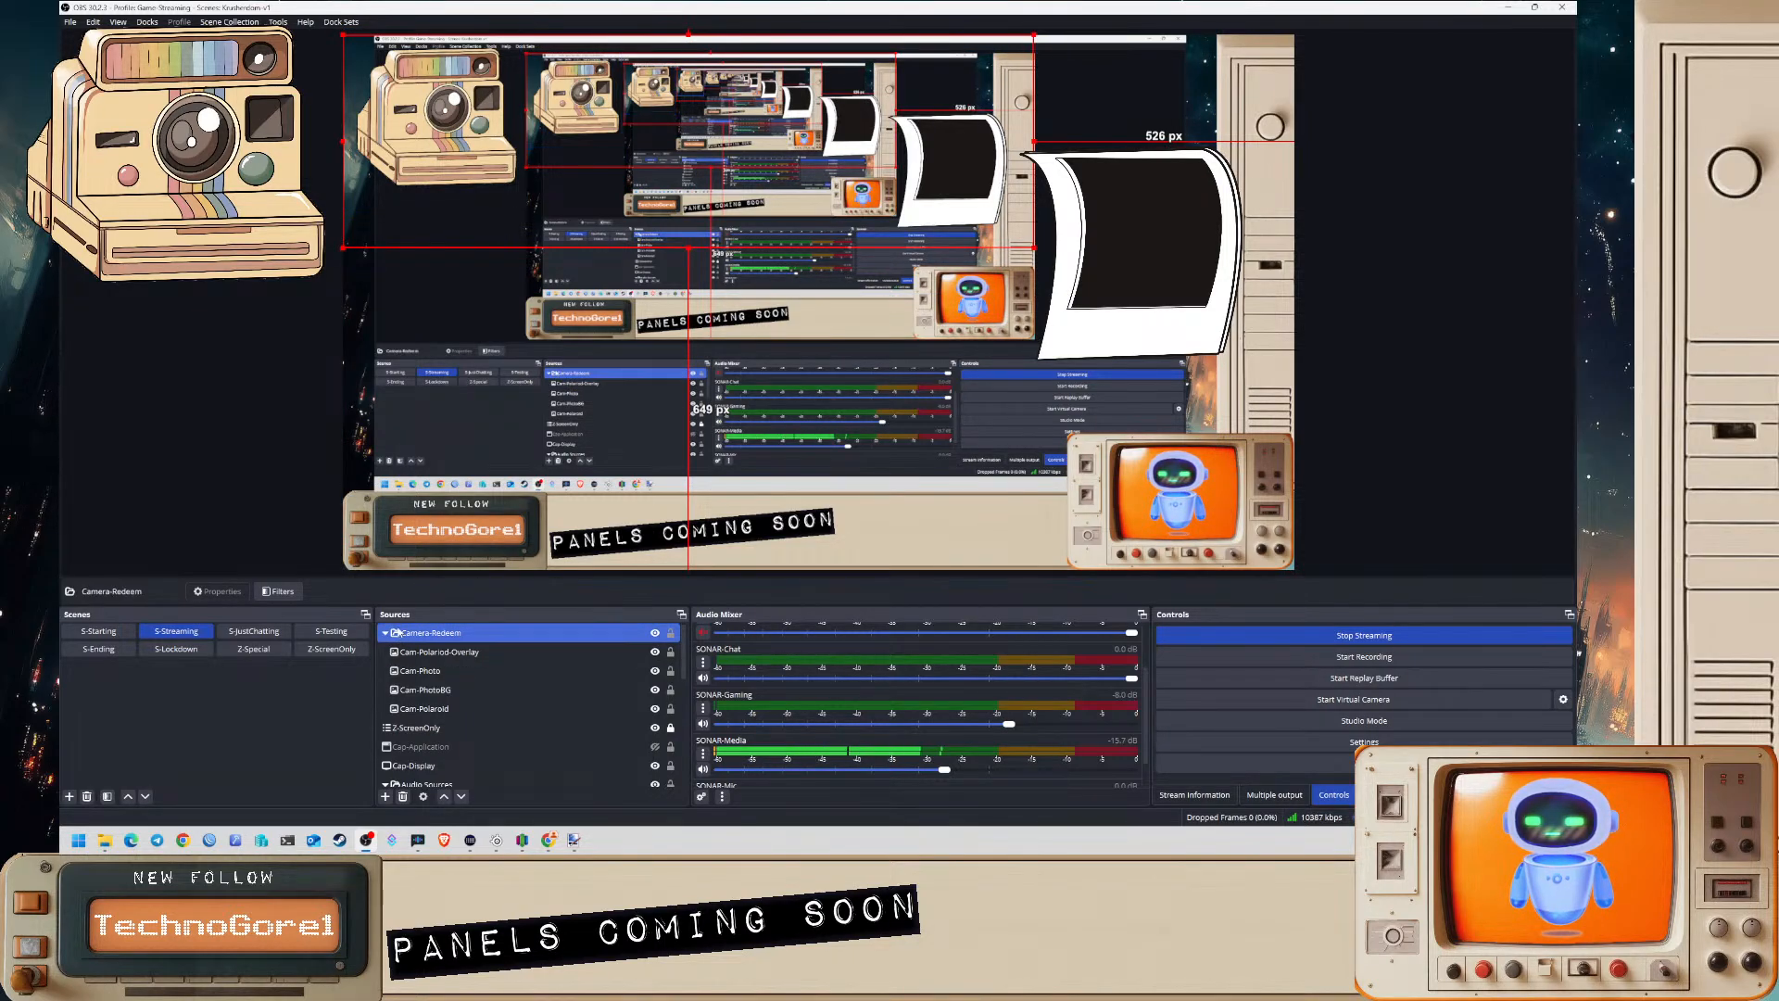
- Move the Camera-Redeem group away from the canvas corner and place the Cam-Photo frame, tilted counterclockwise, beneath the camera's photo slot
{"action": "left_click_drag", "start_coordinate": [446, 155], "coordinate": [666, 274]}
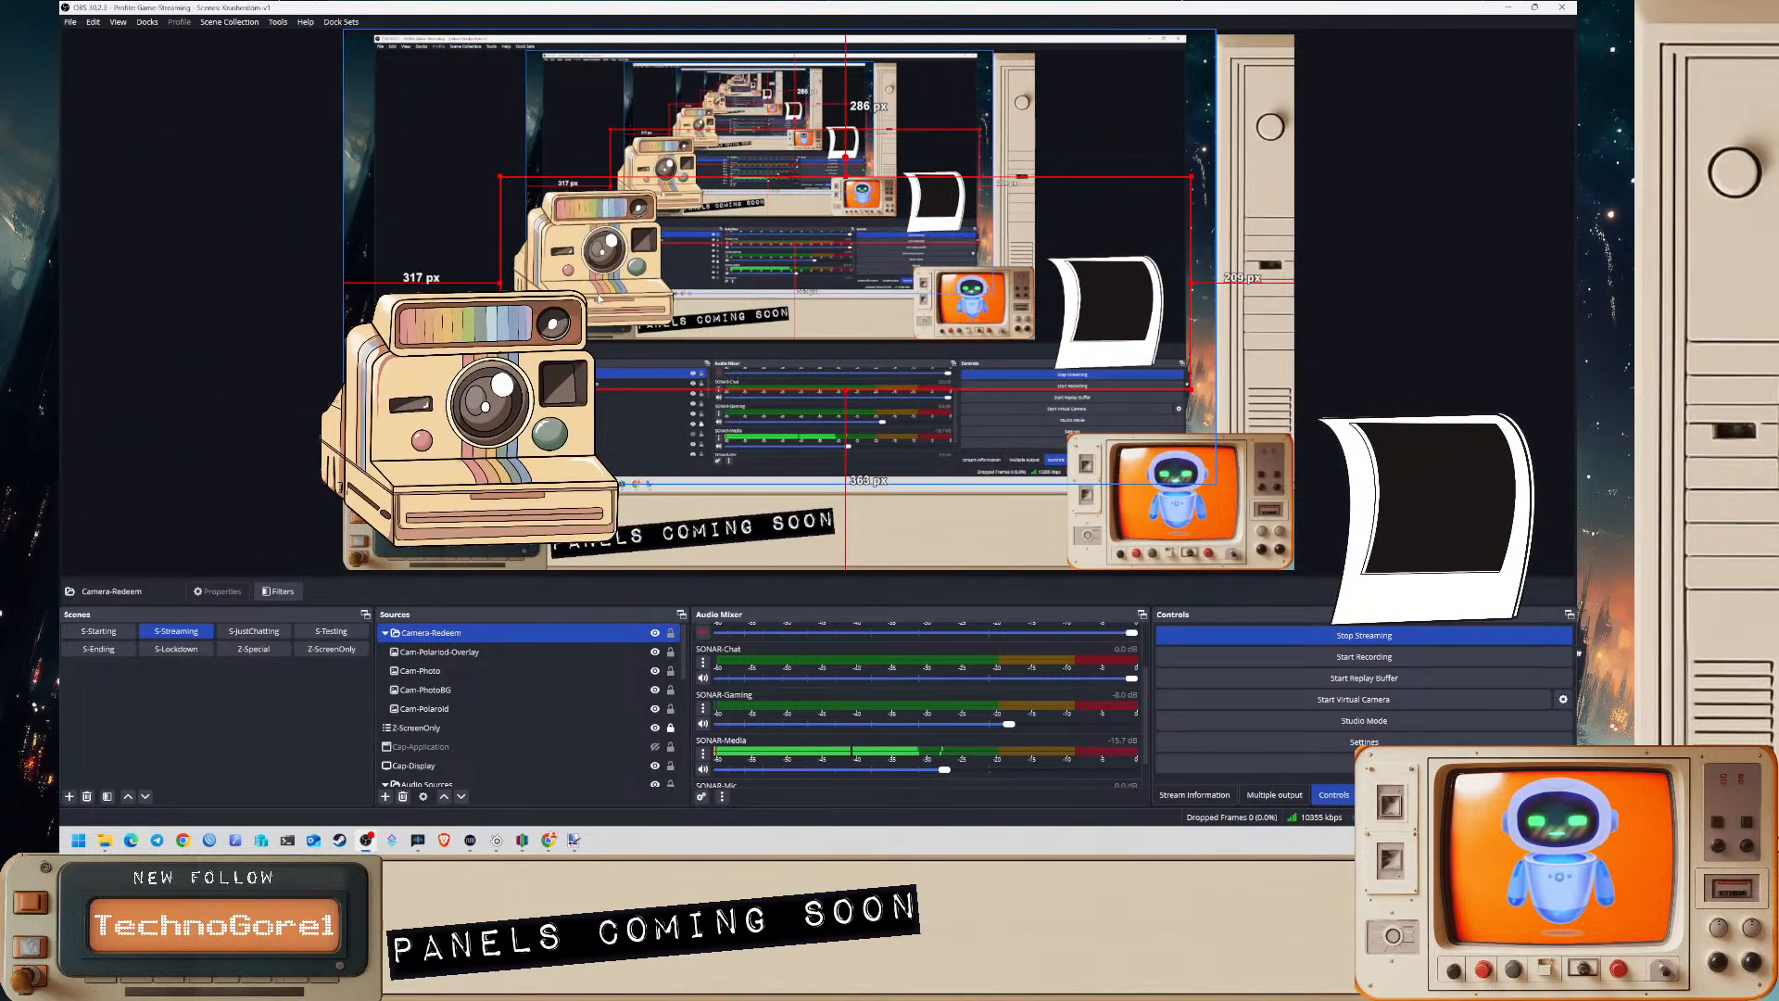
{"action": "left_click", "coordinate": [451, 676]}
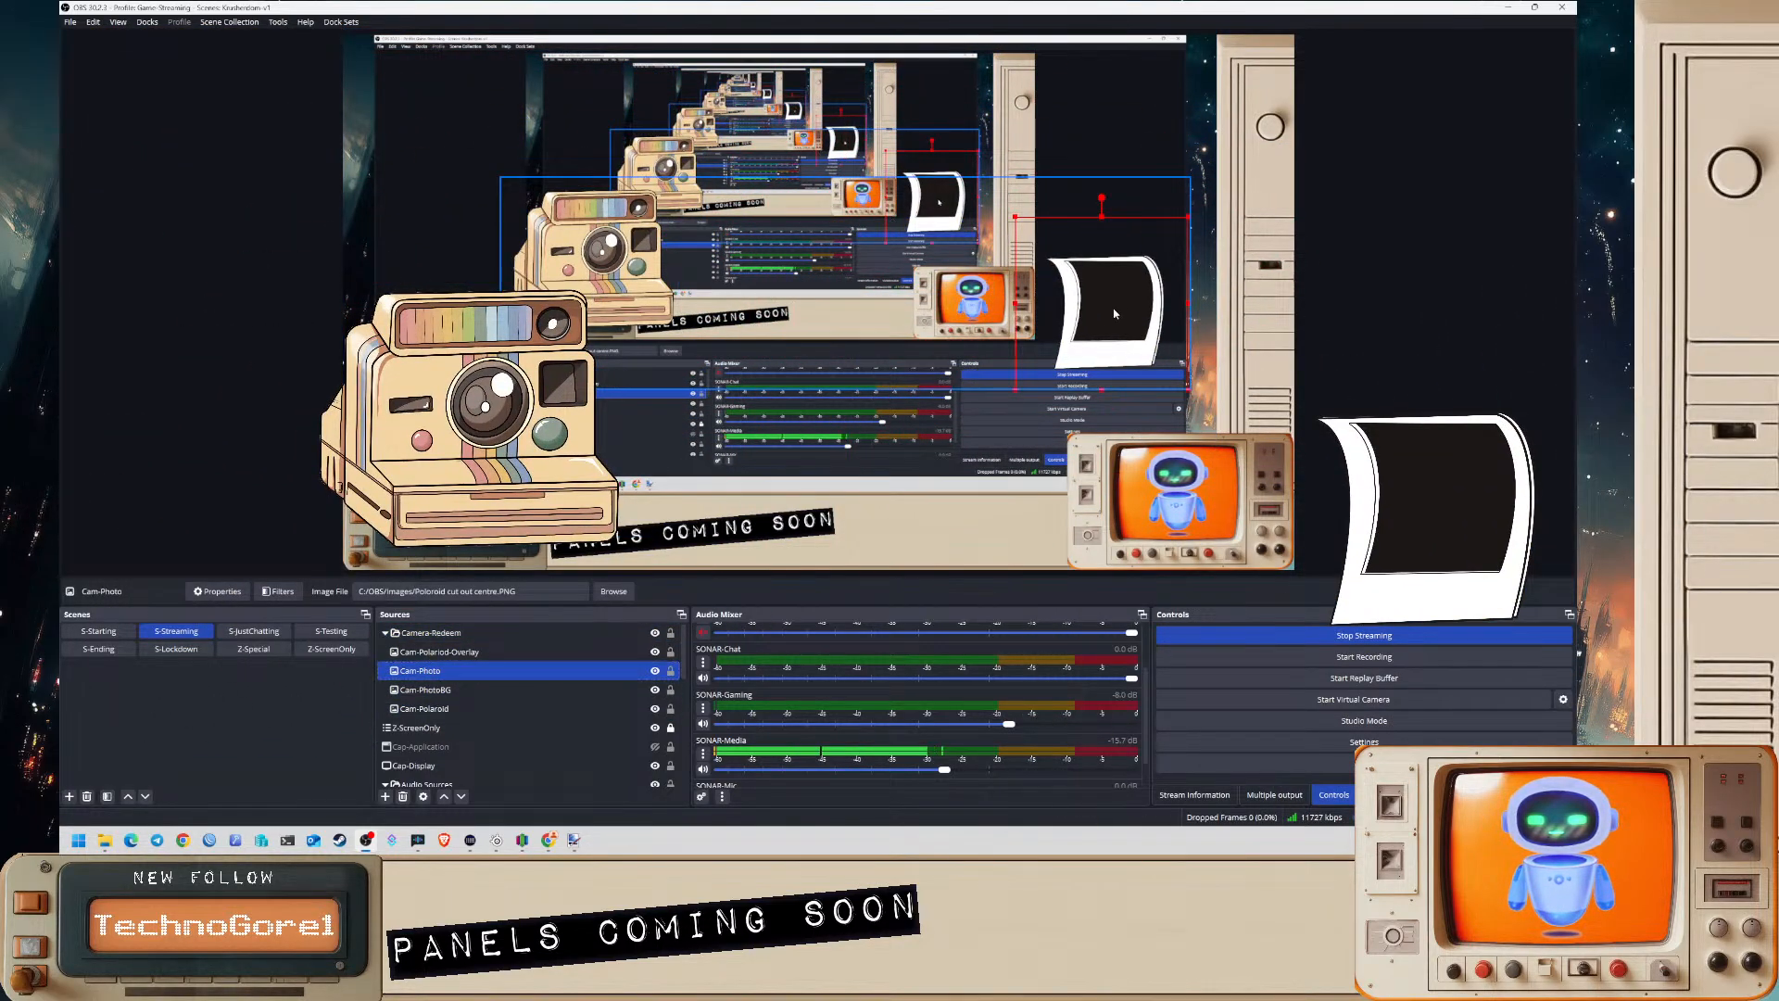
{"action": "left_click_drag", "start_coordinate": [1114, 307], "coordinate": [606, 245]}
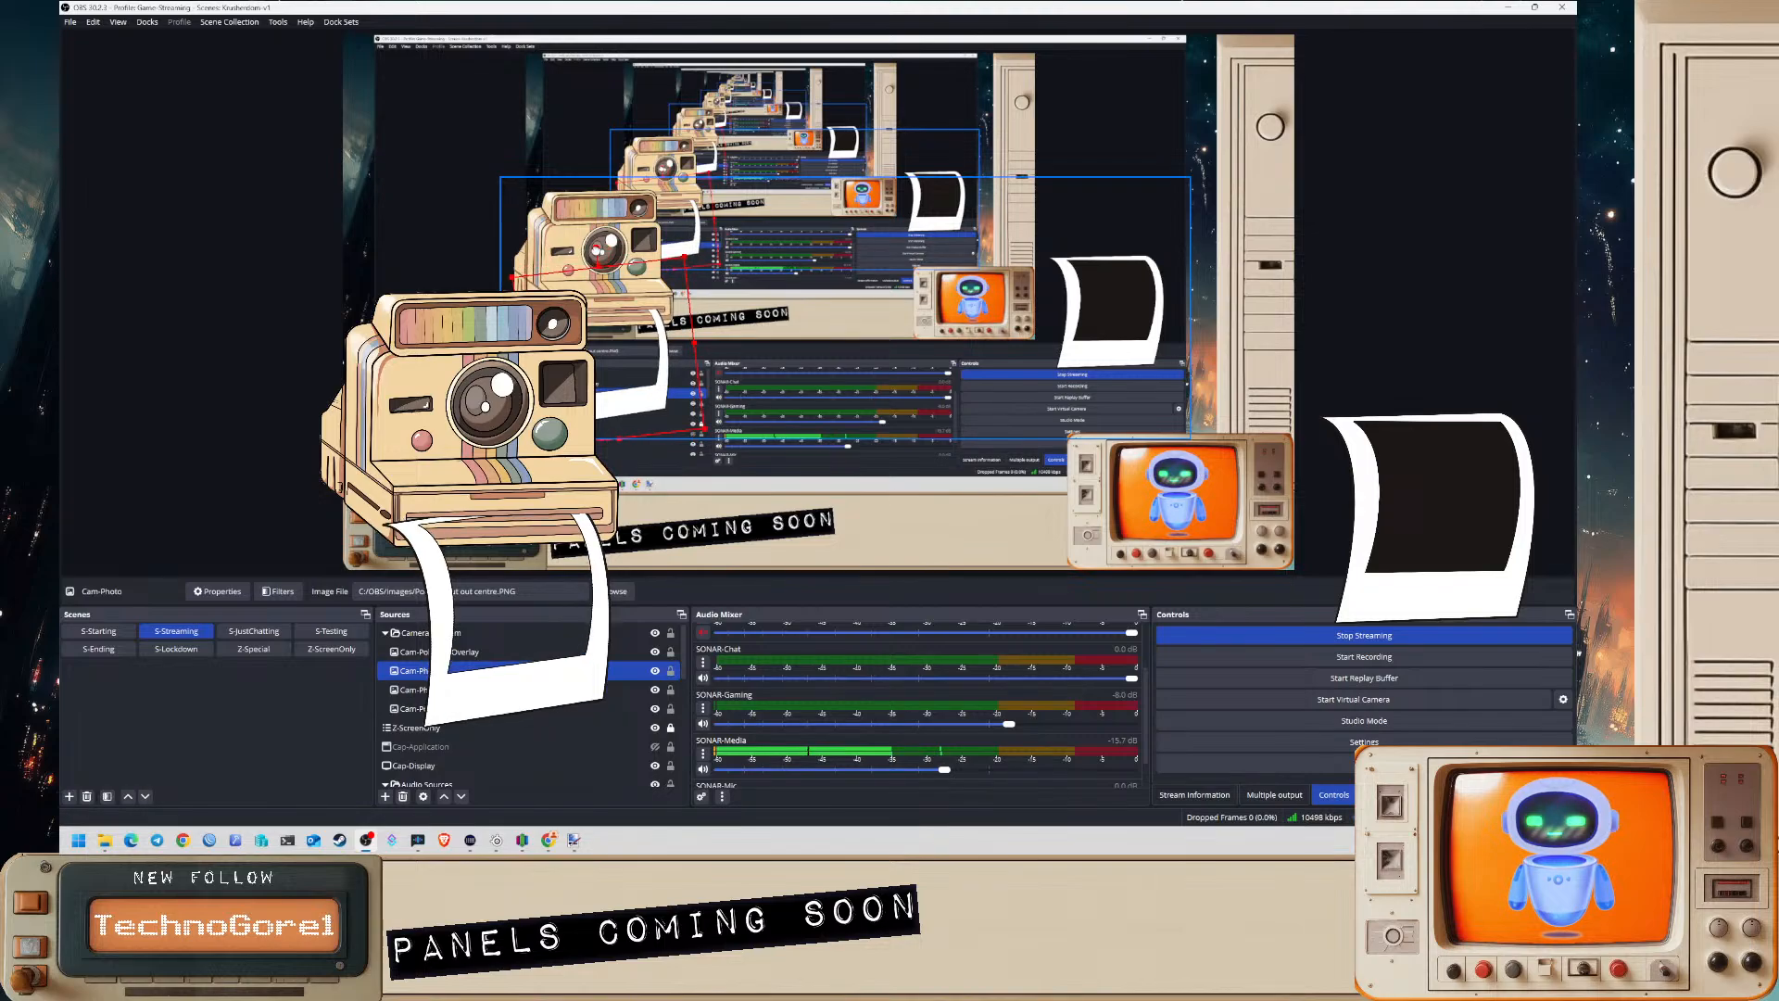
{"action": "left_click_drag", "start_coordinate": [1129, 316], "coordinate": [1080, 300]}
- Place Cam-PhotoBG just below and beside the camera, and overlap the Cam-Photo frame with it
{"action": "left_click", "coordinate": [491, 689]}
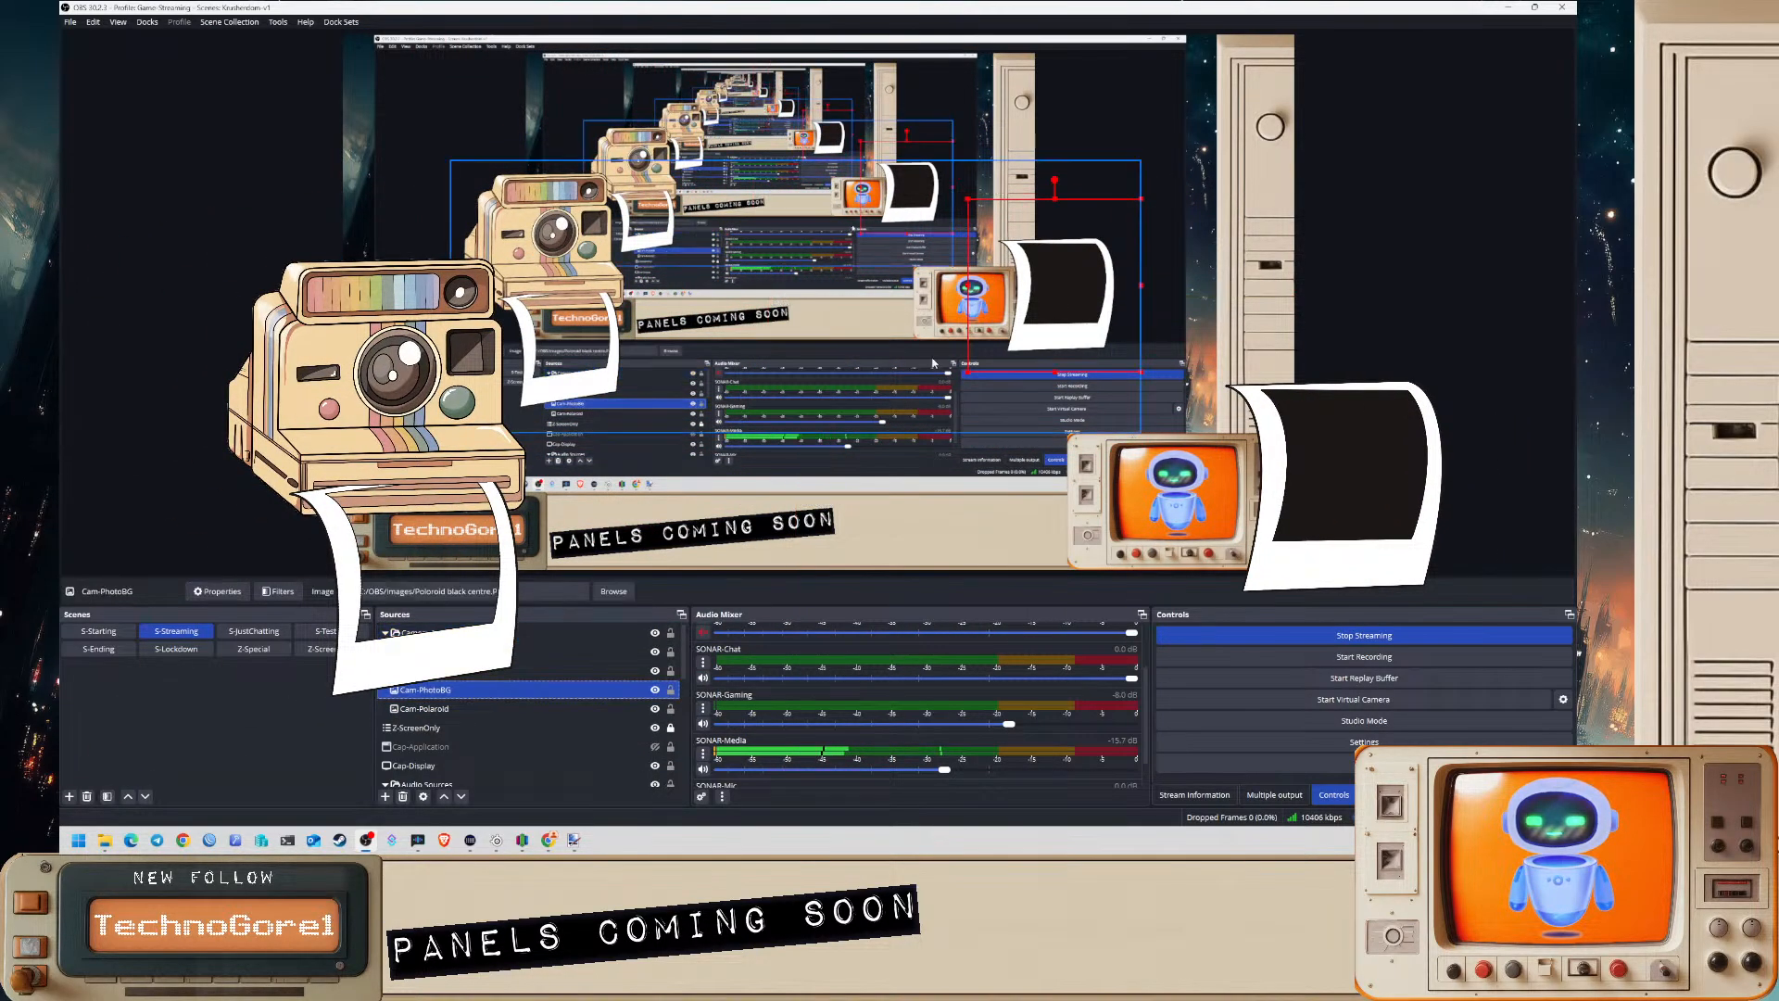
{"action": "left_click_drag", "start_coordinate": [644, 403], "coordinate": [675, 352]}
{"action": "mouse_move", "coordinate": [556, 278]}
{"action": "left_mouse_down"}
{"action": "mouse_move", "coordinate": [574, 273]}
{"action": "mouse_move", "coordinate": [553, 293]}
{"action": "left_mouse_up"}
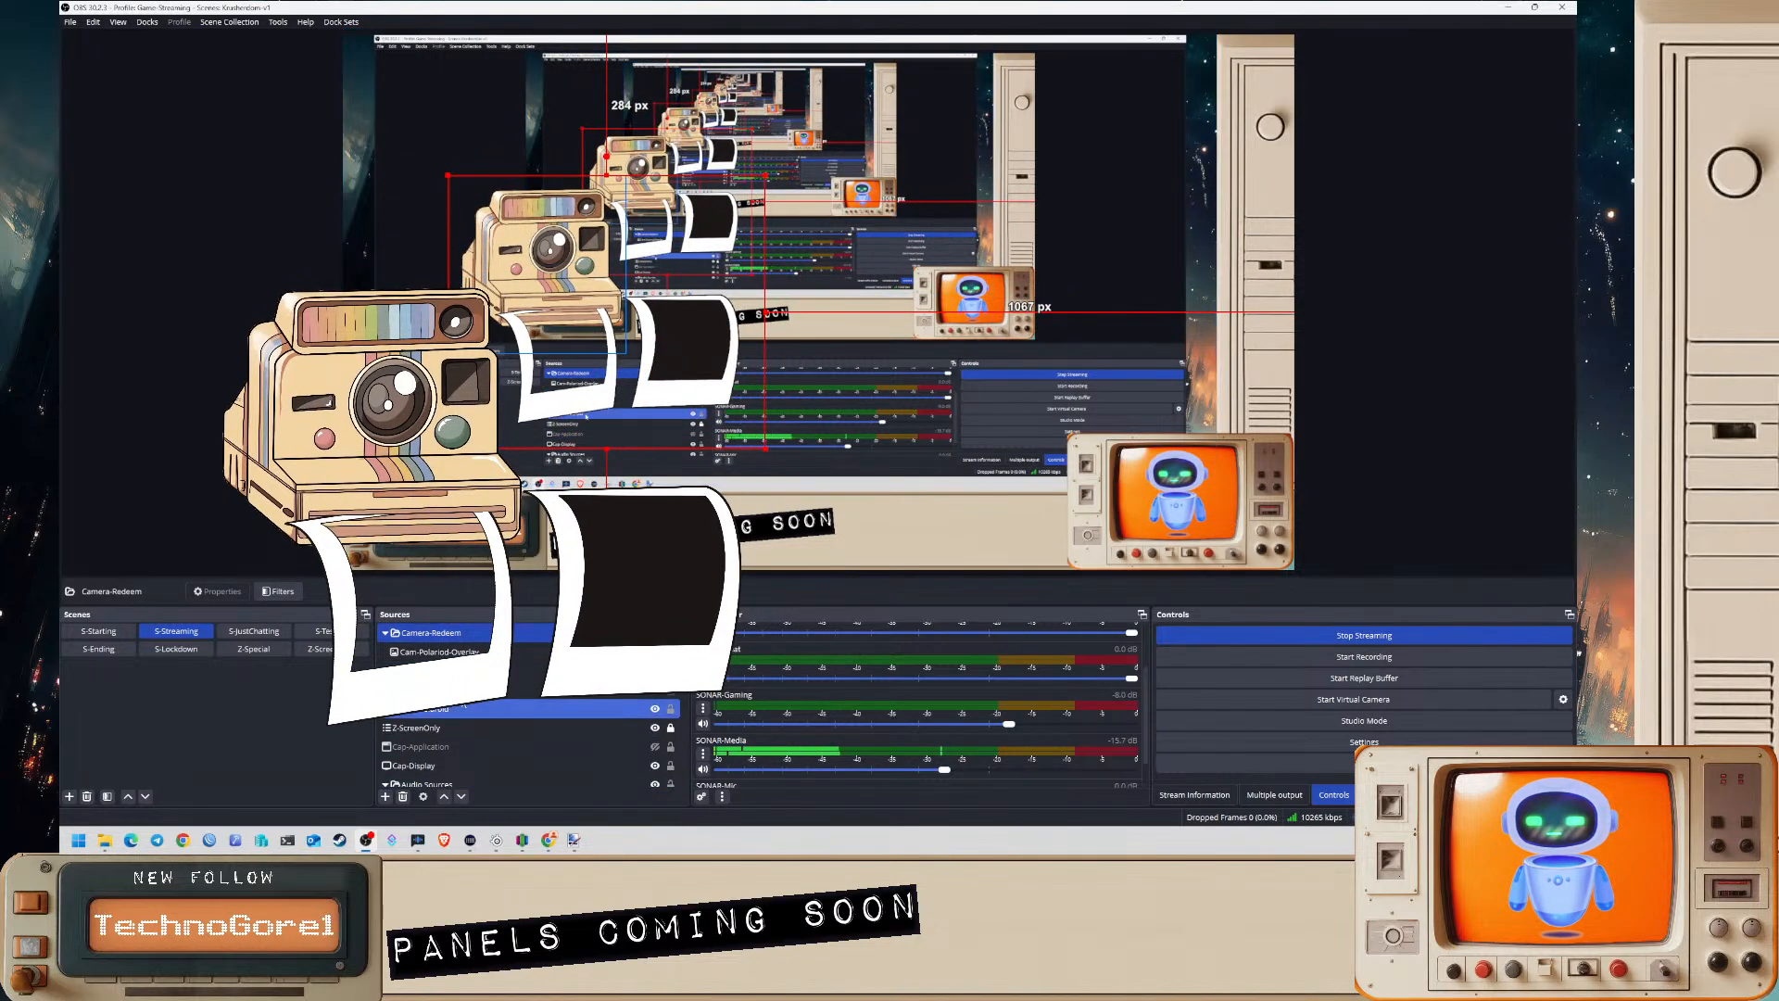
{"action": "left_click", "coordinate": [623, 386]}
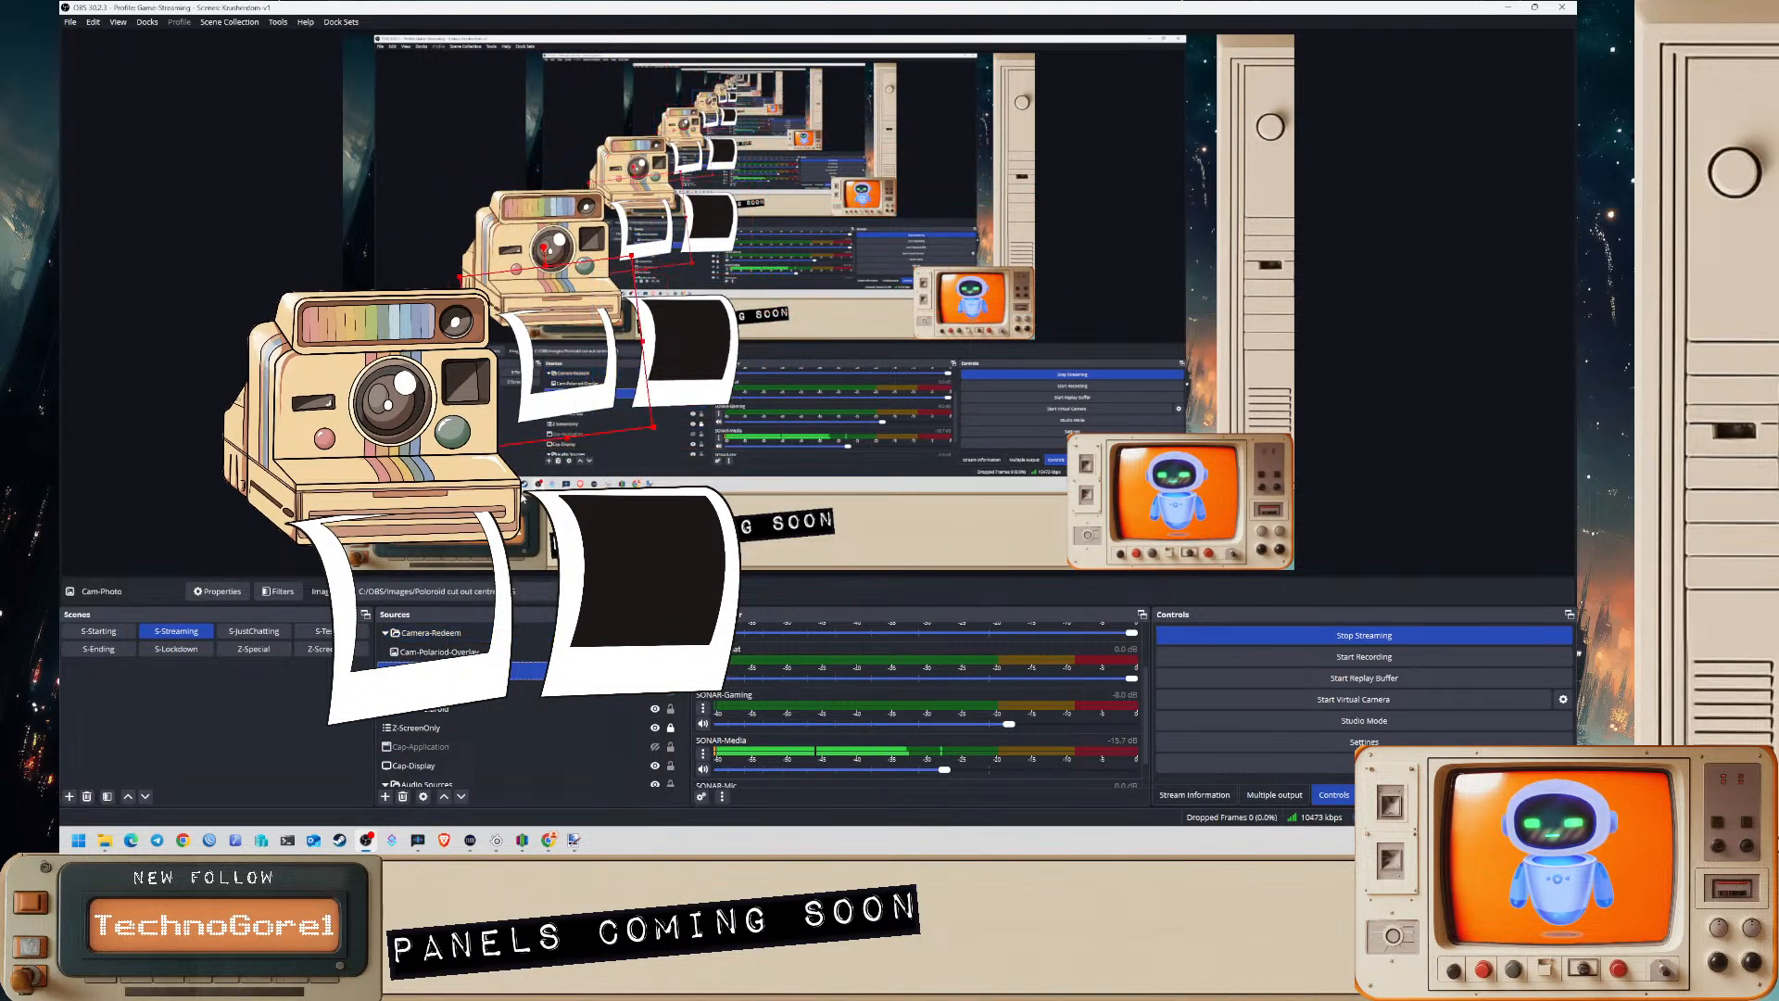
{"action": "left_click_drag", "start_coordinate": [622, 387], "coordinate": [716, 382]}
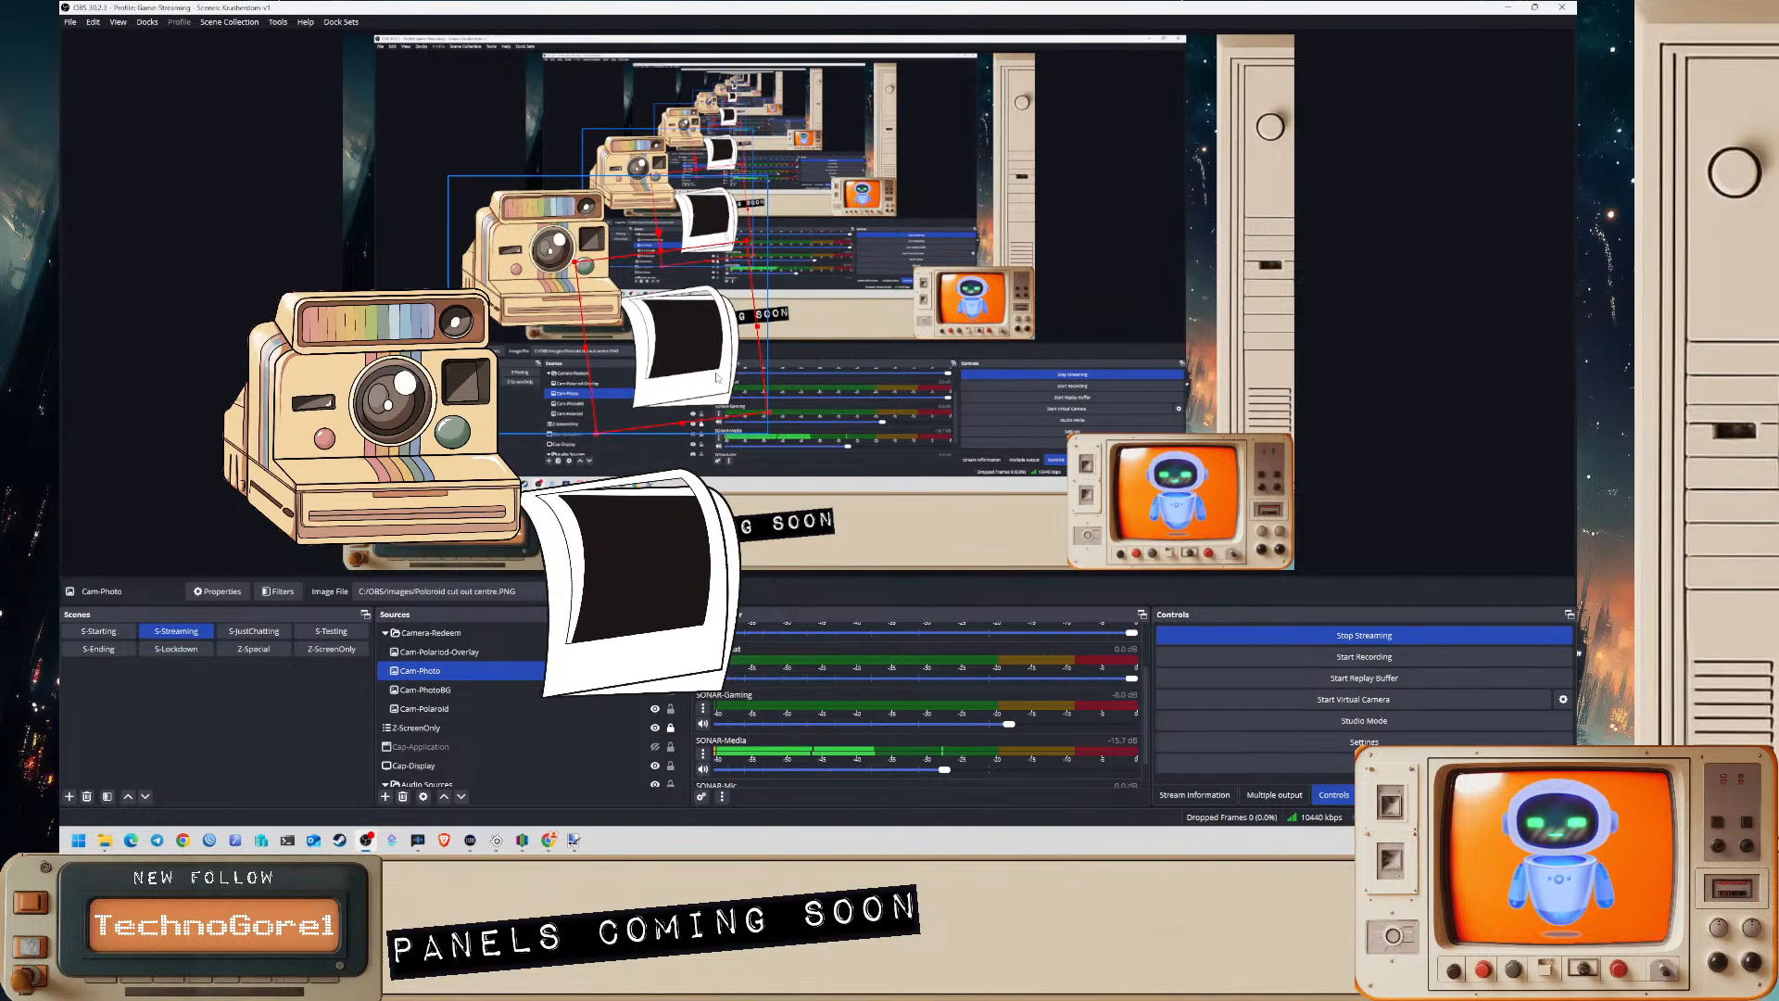
- Tilt Cam-PhotoBG to match the photo frame and set its rotation to exactly -10°
{"action": "left_click", "coordinate": [472, 690]}
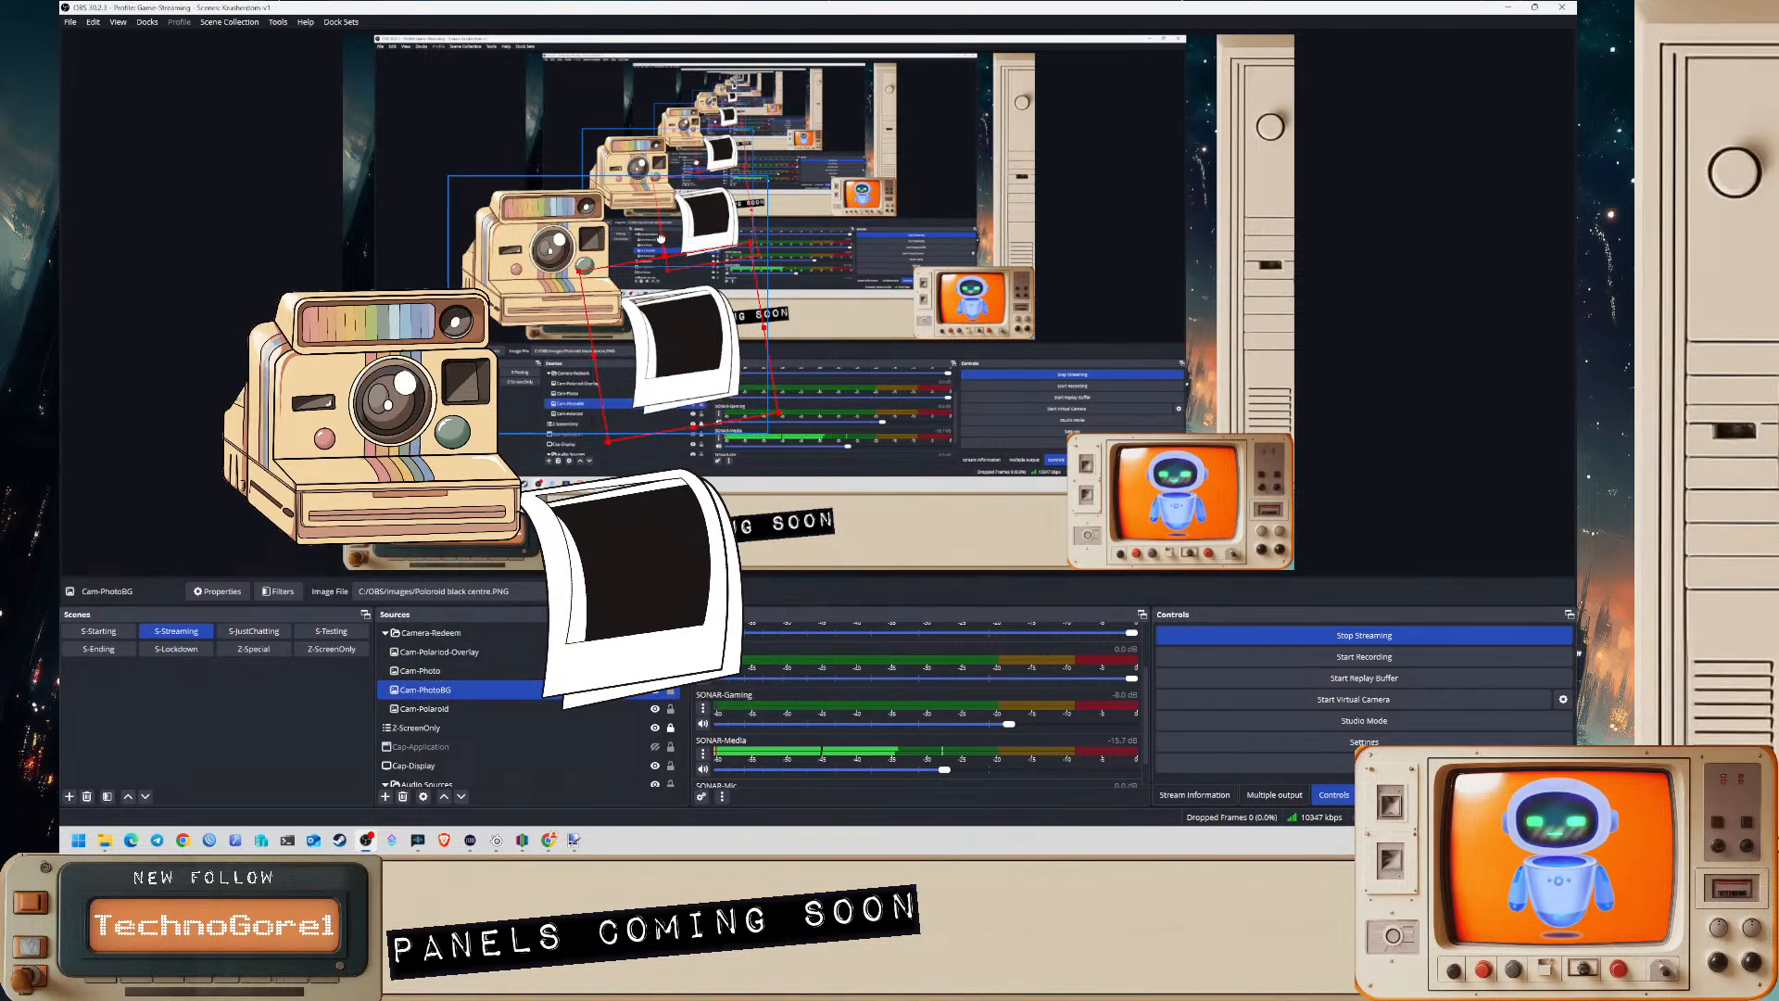
{"action": "right_click", "coordinate": [735, 378]}
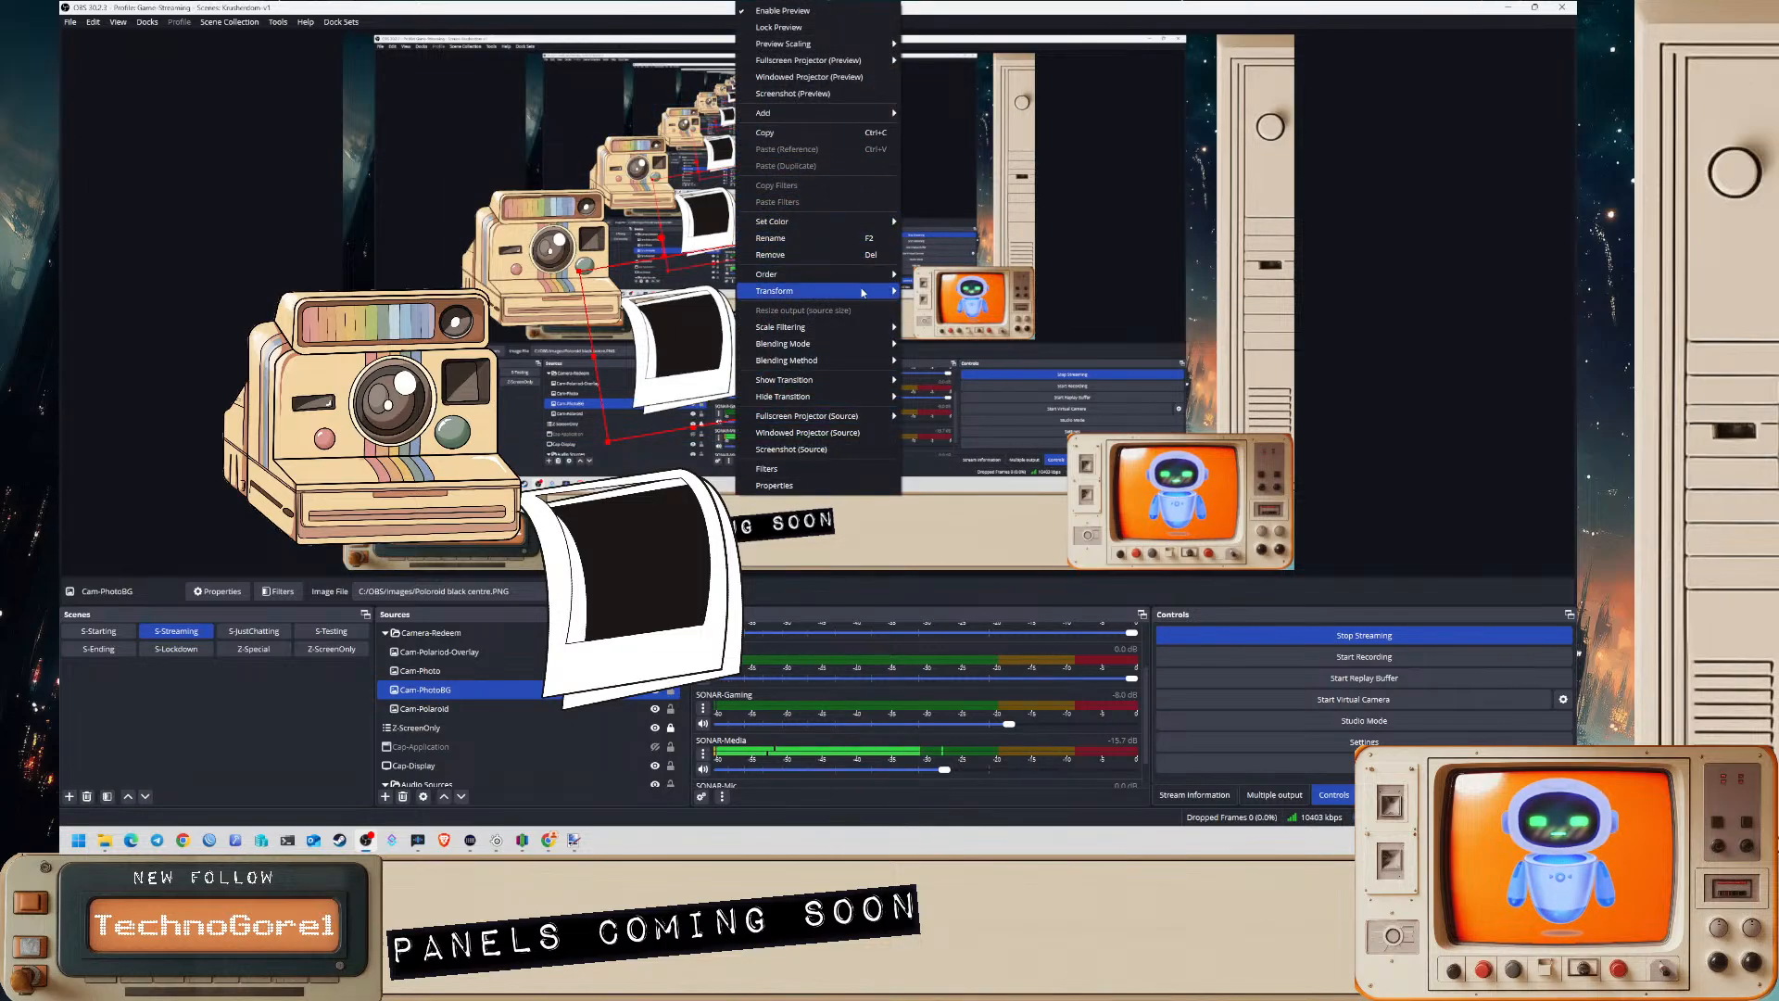
{"action": "left_click", "coordinate": [906, 292]}
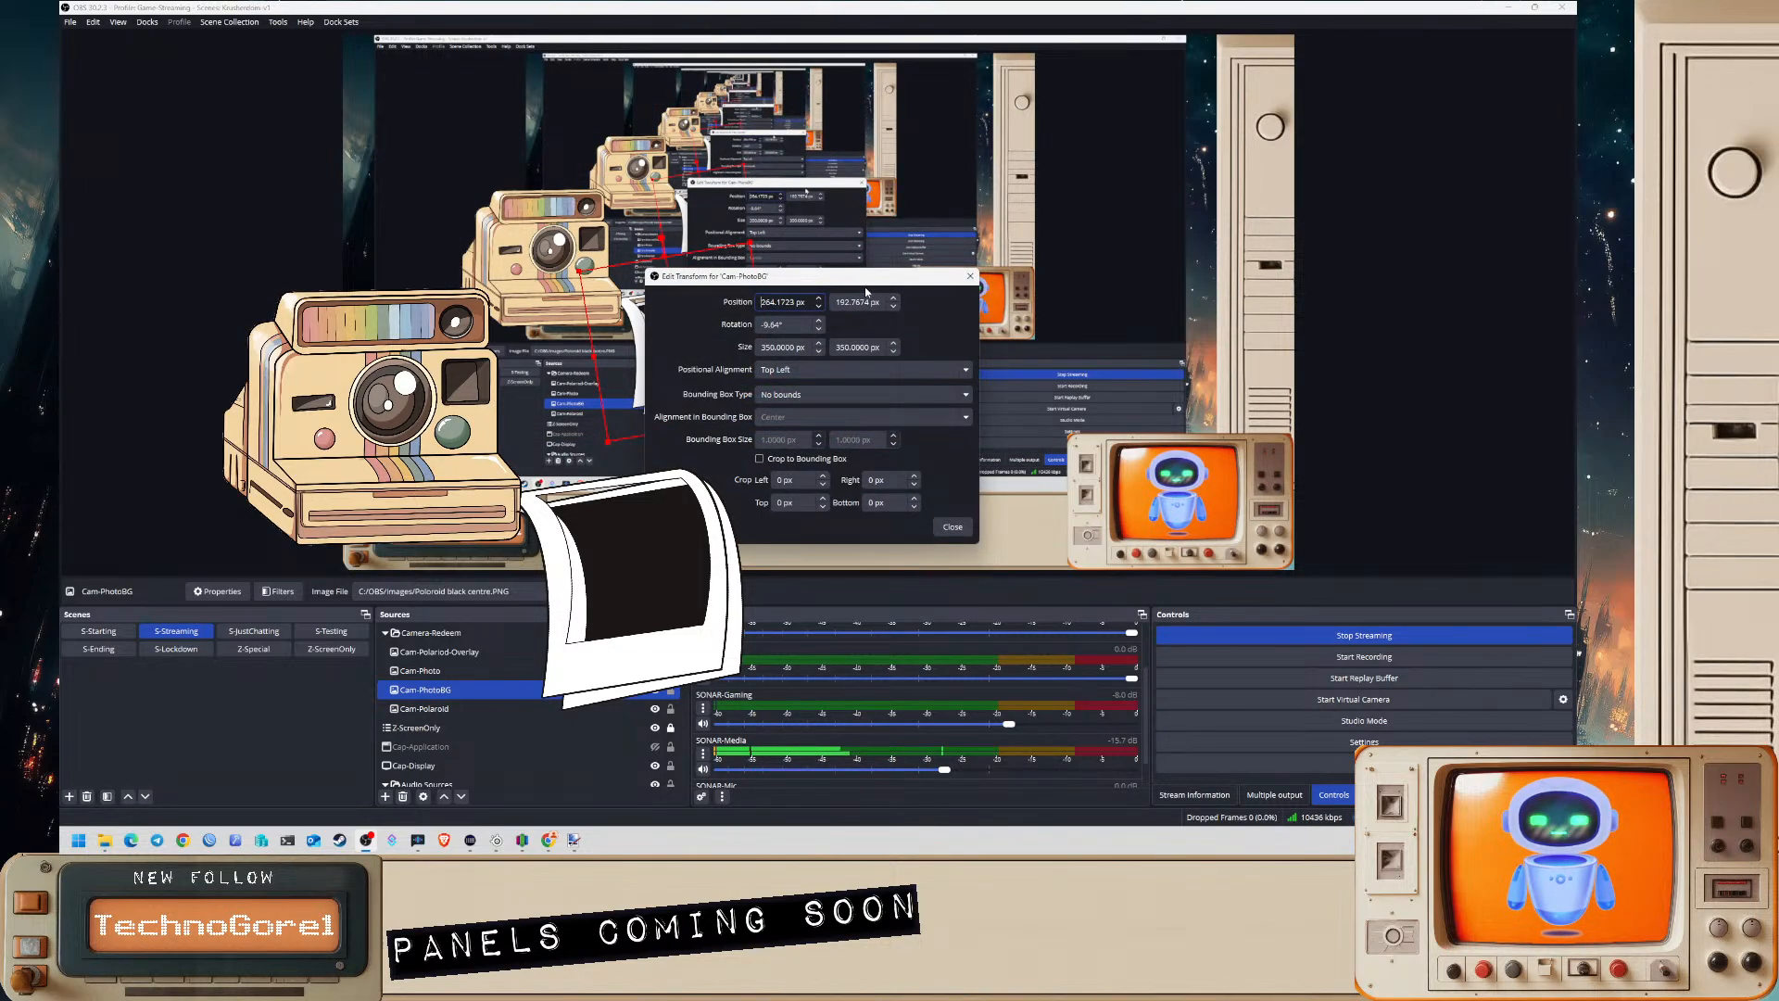
{"action": "left_click_drag", "start_coordinate": [866, 292], "coordinate": [925, 290]}
{"action": "left_click_drag", "start_coordinate": [821, 321], "coordinate": [840, 318]}
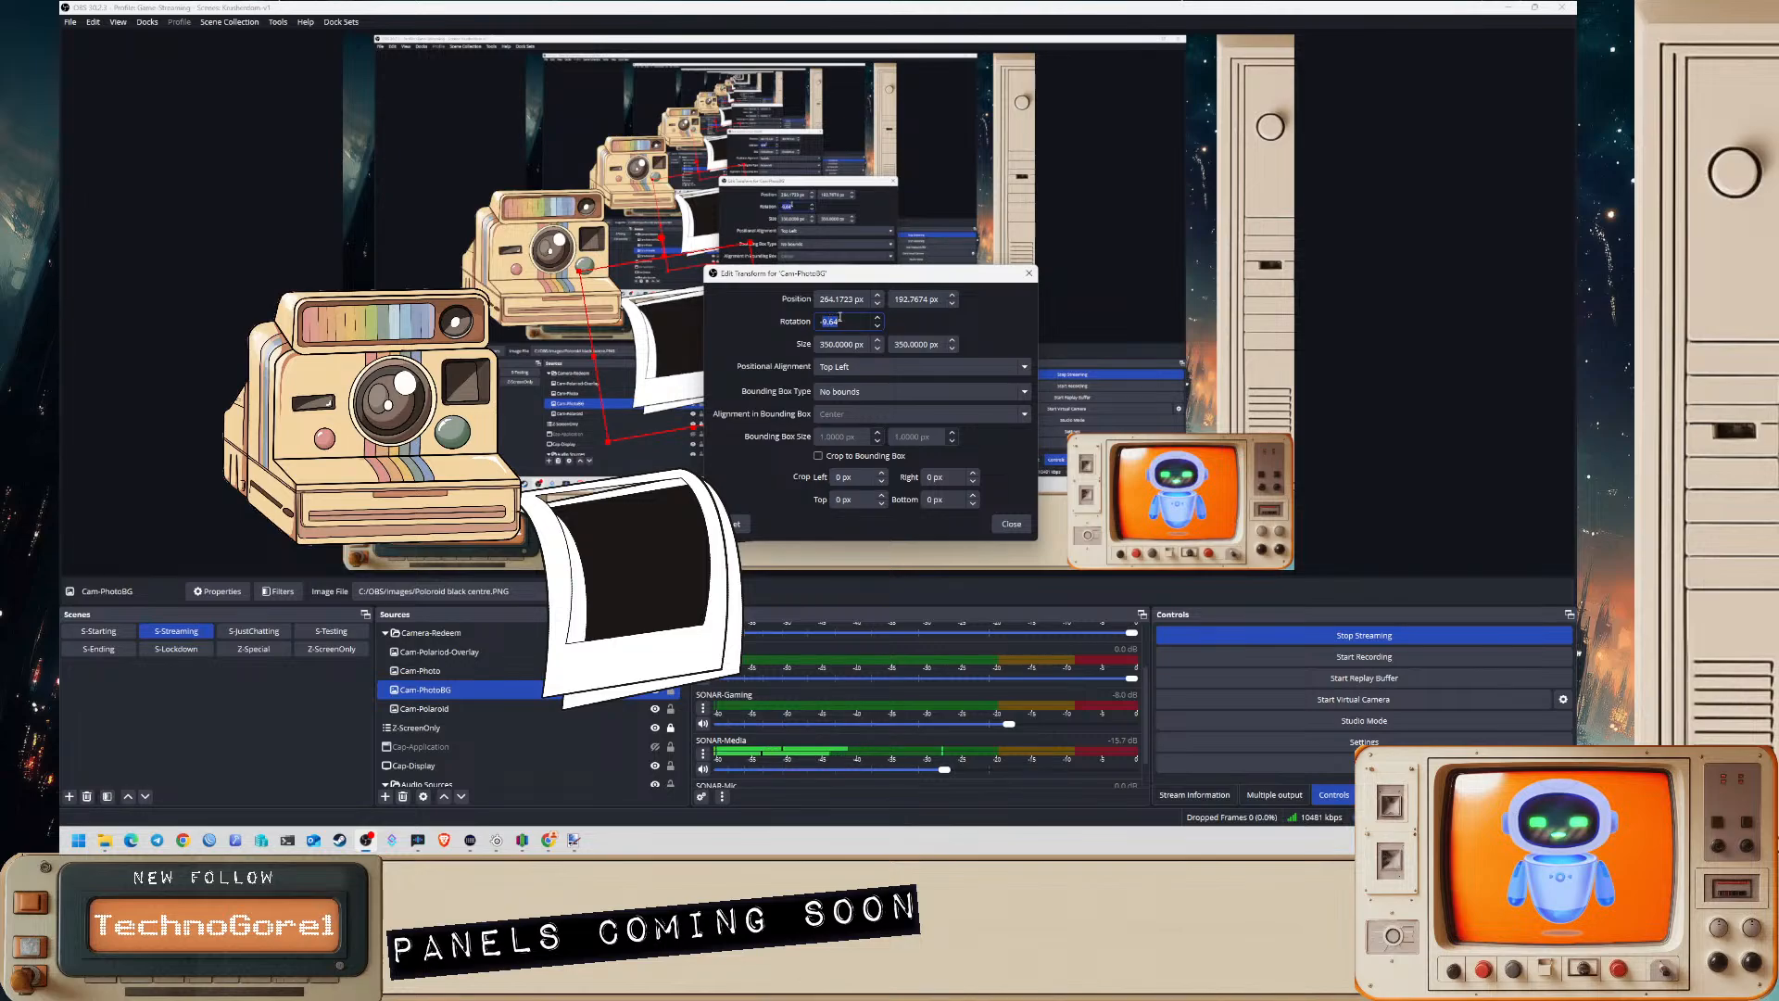
{"action": "type", "text": "-10"}
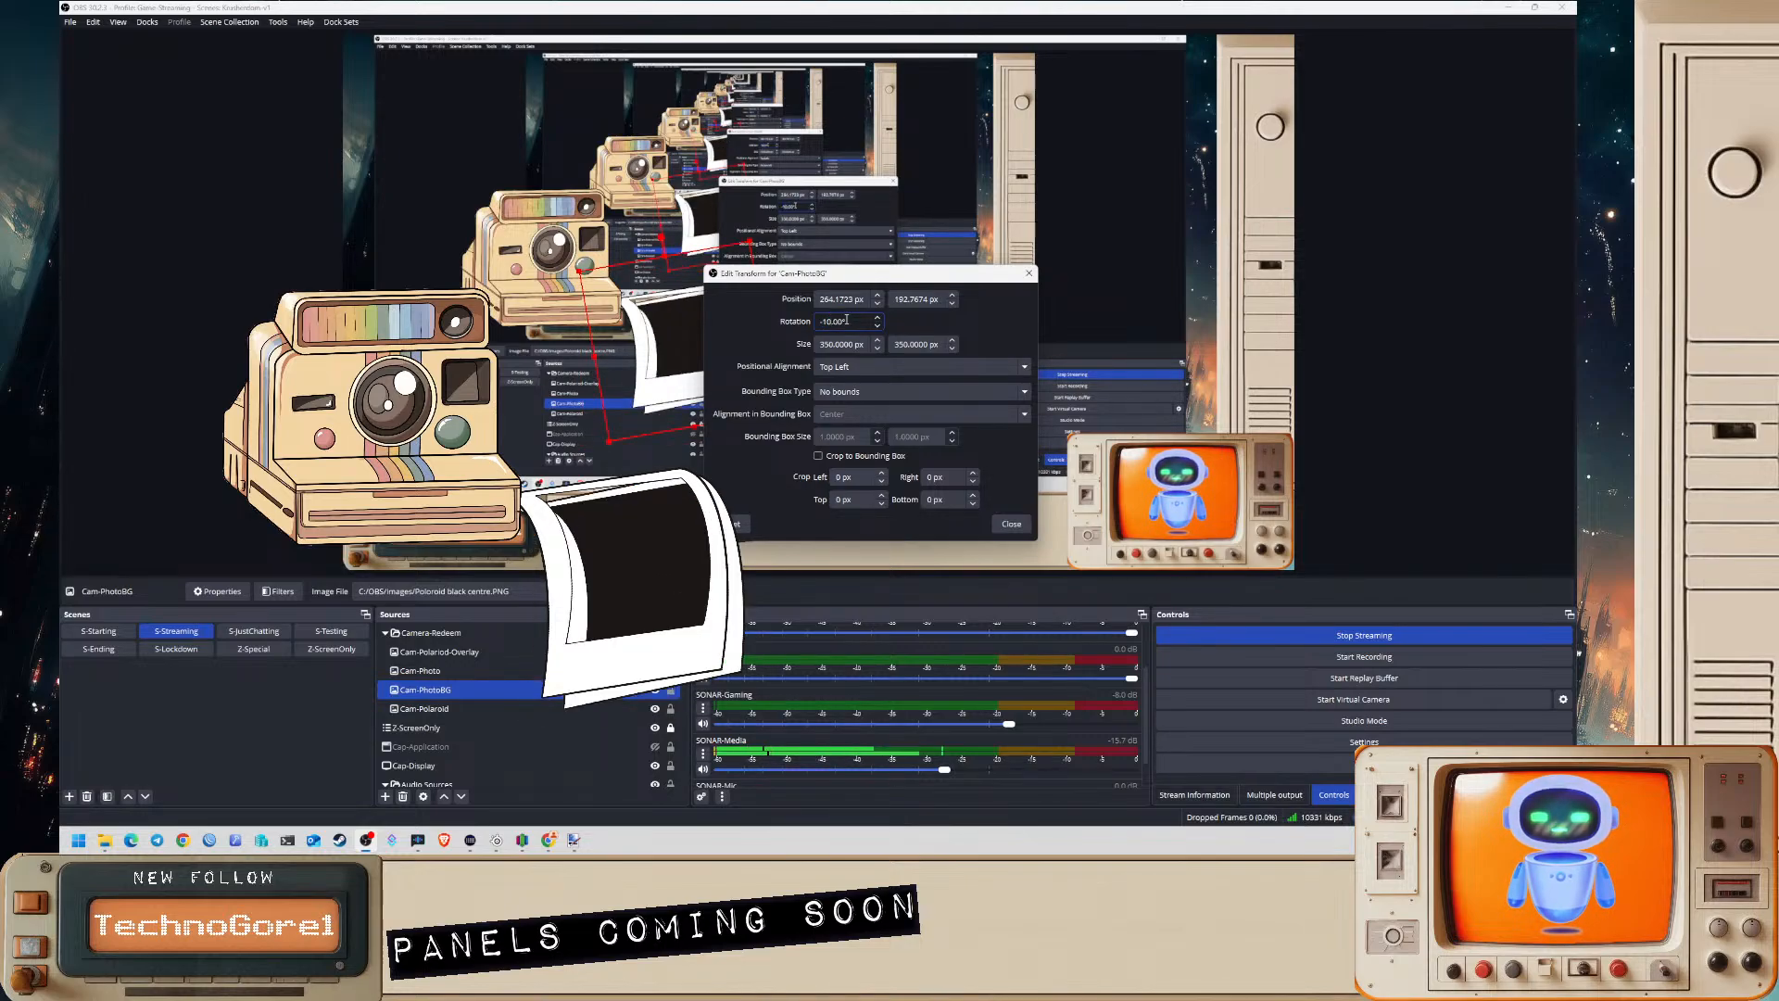
{"action": "left_click_drag", "start_coordinate": [974, 280], "coordinate": [1245, 287]}
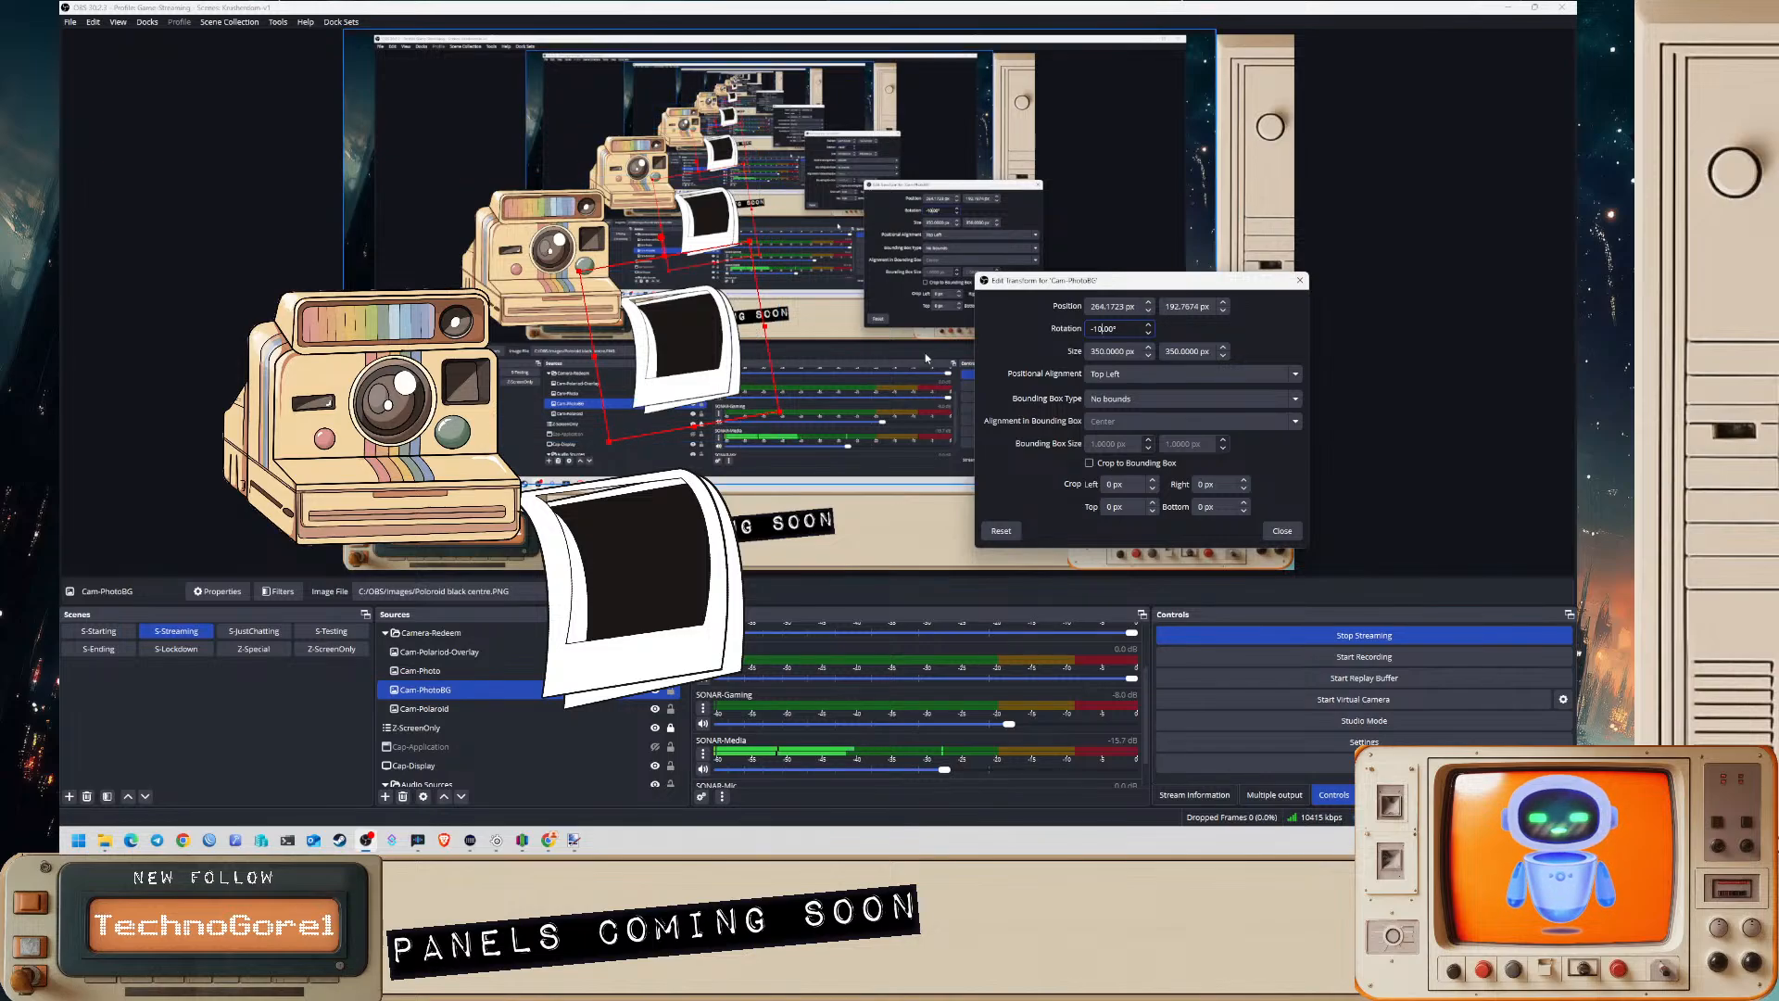
{"action": "key", "text": "Escape"}
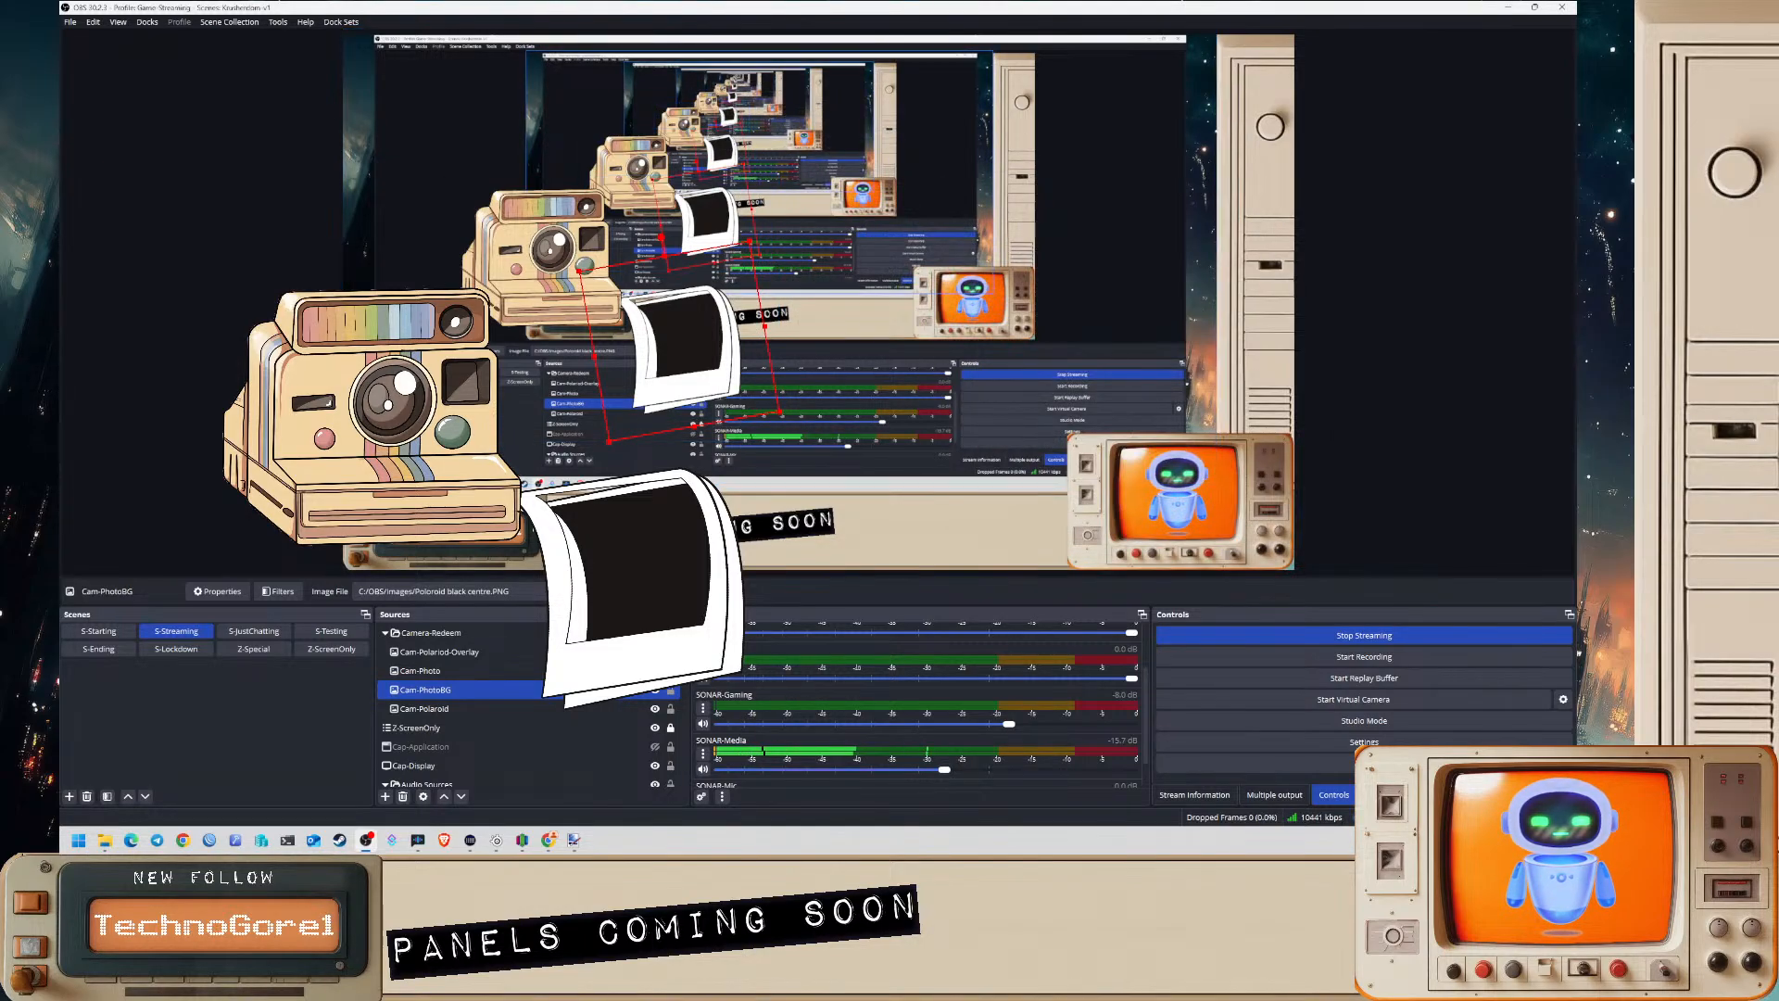
{"action": "left_click", "coordinate": [434, 674]}
{"action": "right_click", "coordinate": [434, 675]}
{"action": "left_click", "coordinate": [474, 667]}
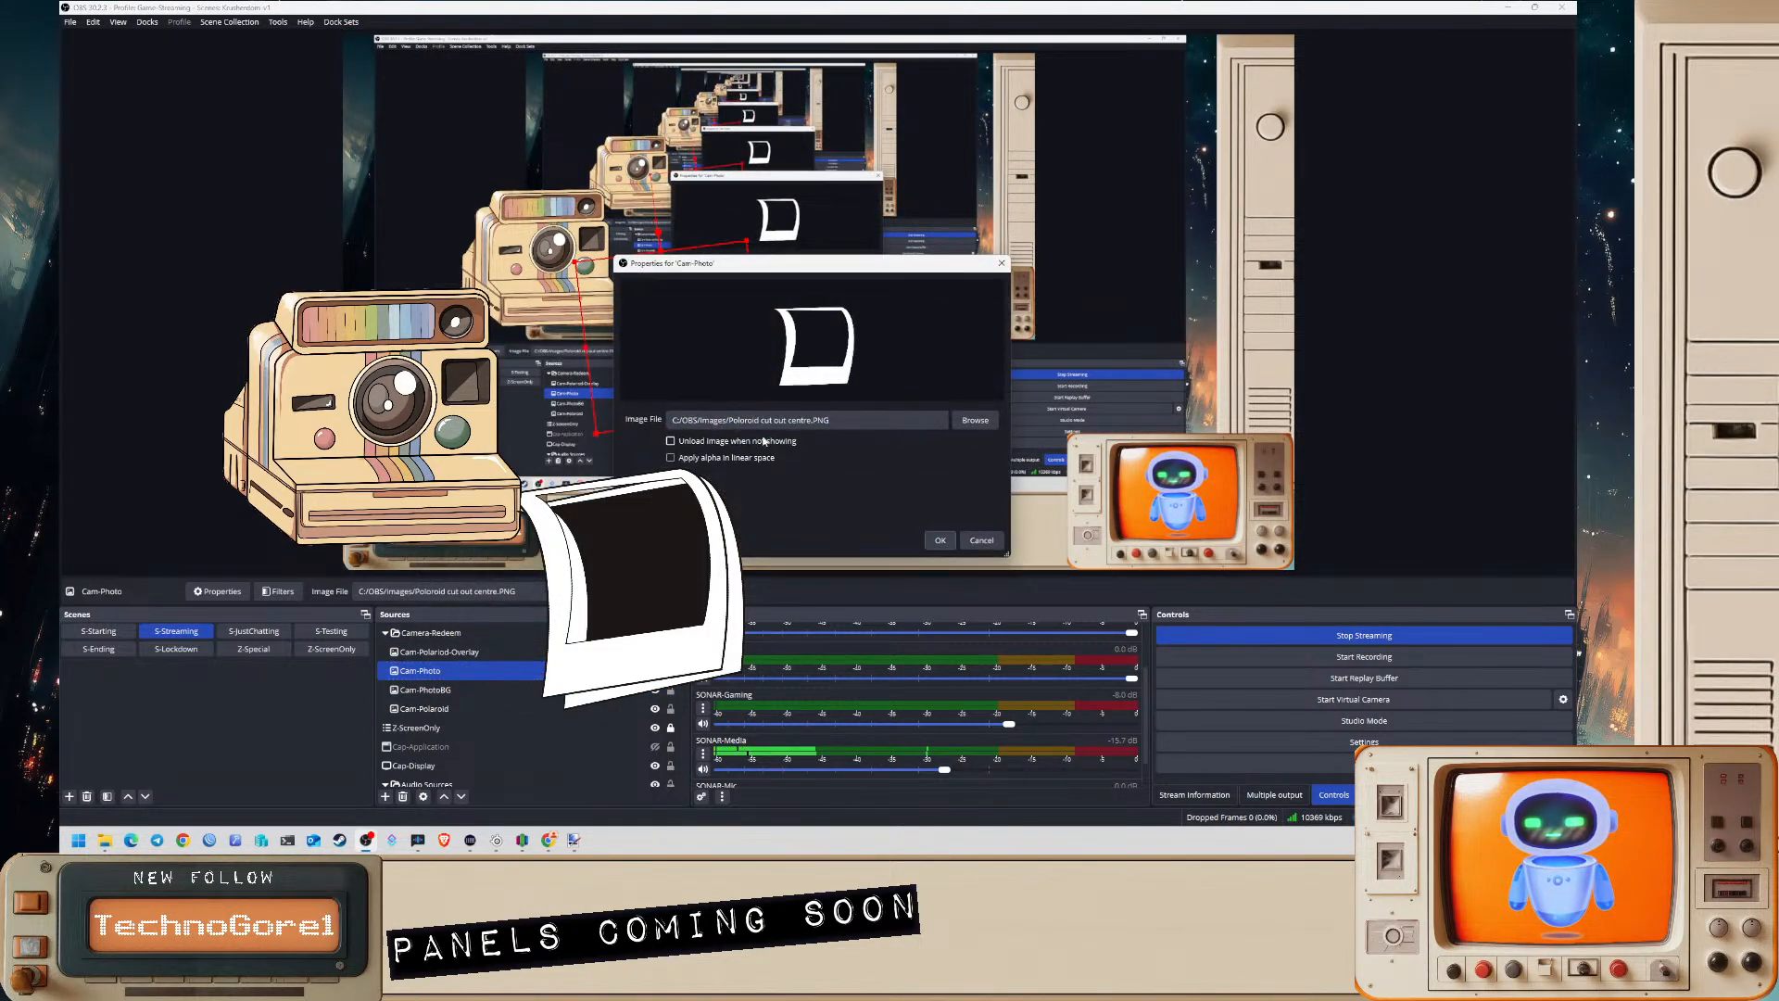
{"action": "left_click", "coordinate": [995, 546]}
- Set the rotation of Cam-Photo to -100° in its transform settings
{"action": "right_click", "coordinate": [480, 674]}
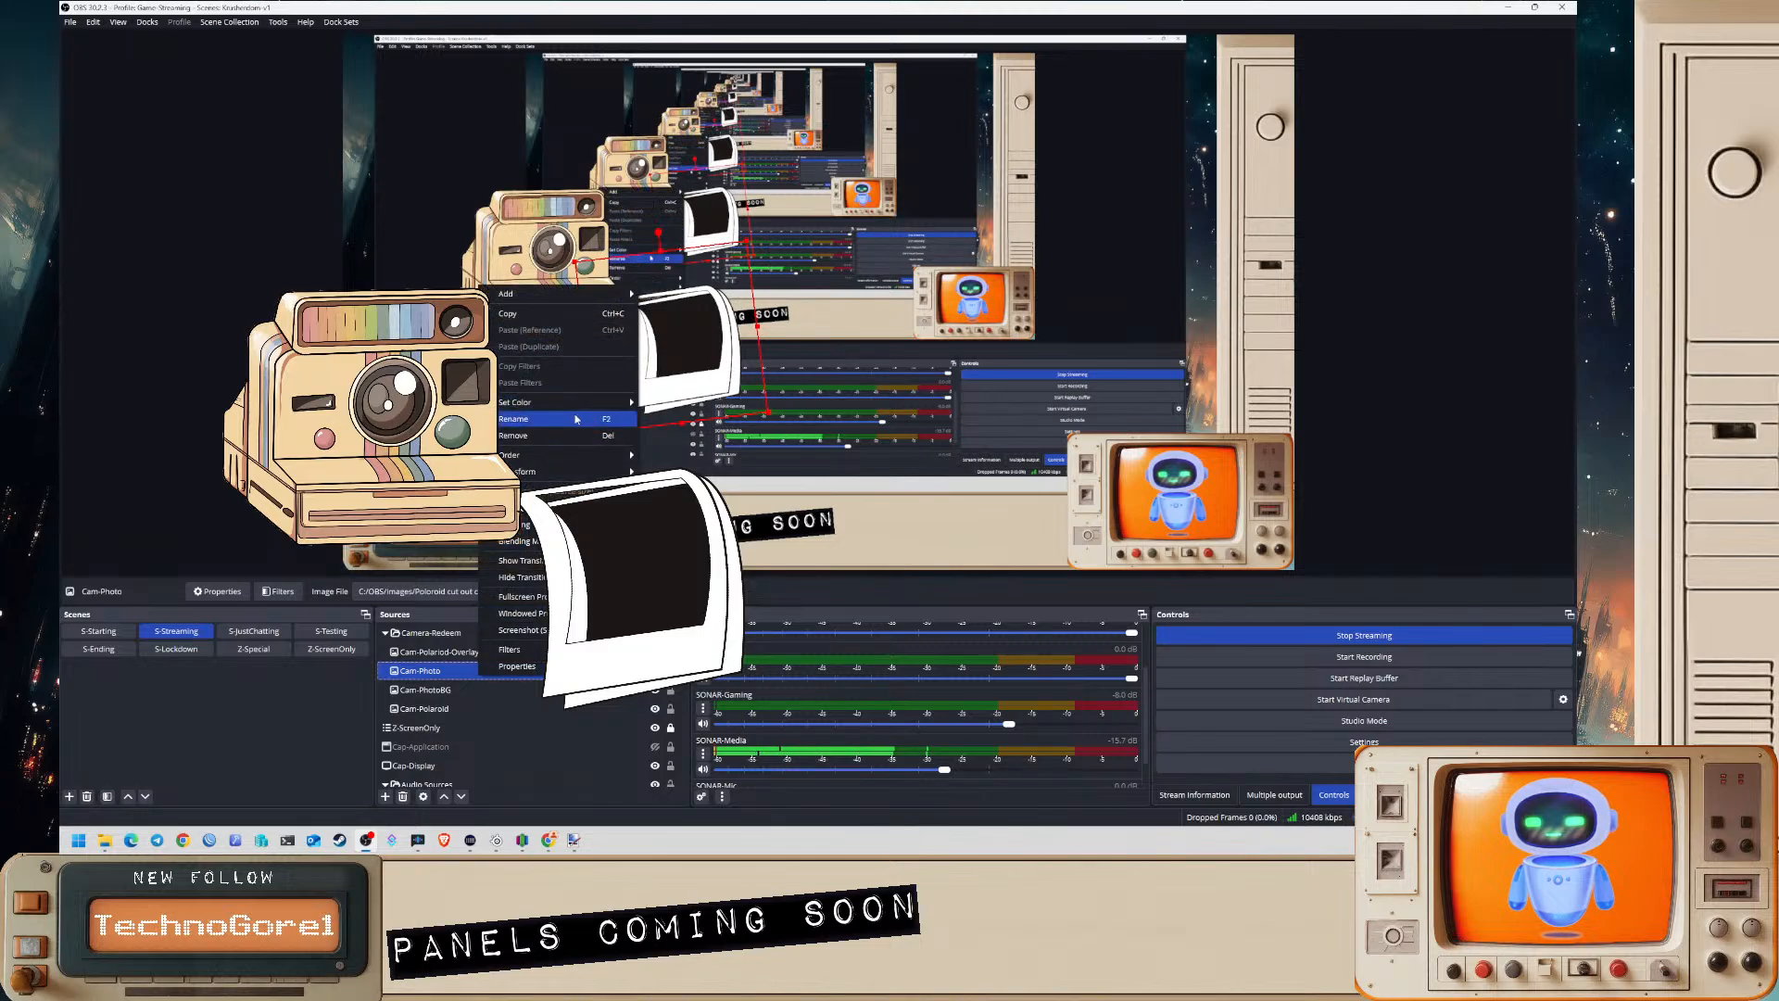
{"action": "left_click", "coordinate": [696, 471]}
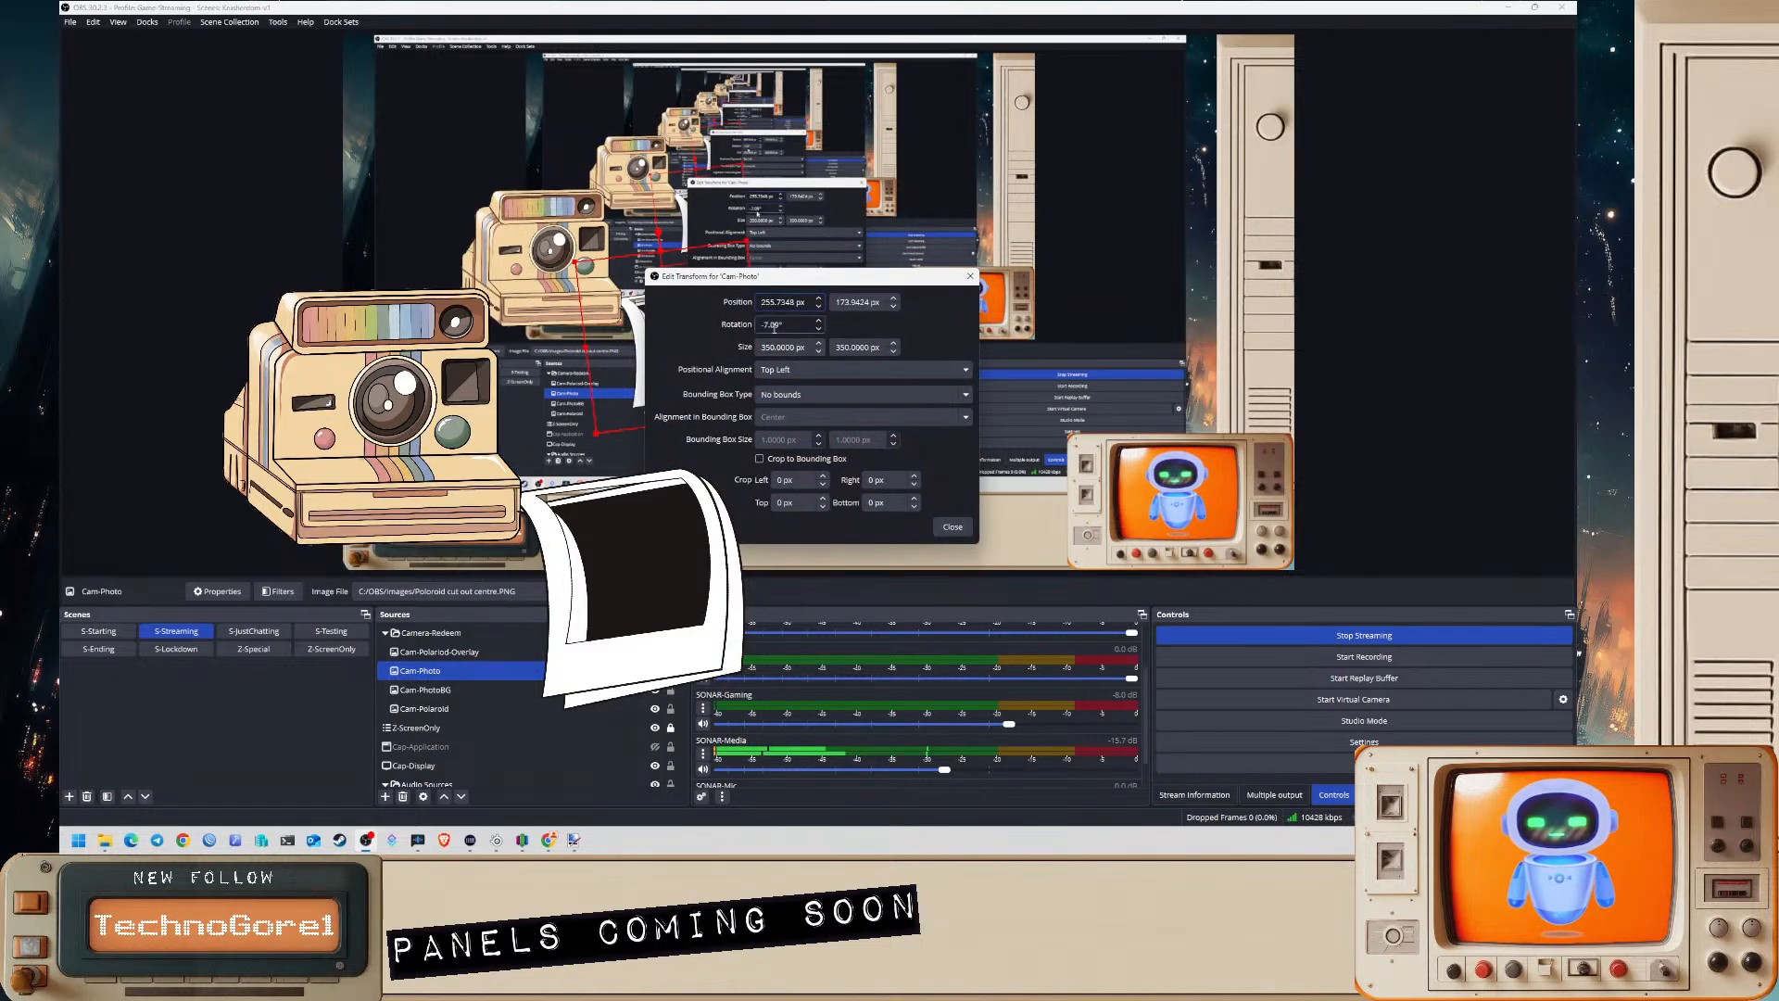
{"action": "double_click", "coordinate": [762, 326]}
{"action": "type", "text": "180"}
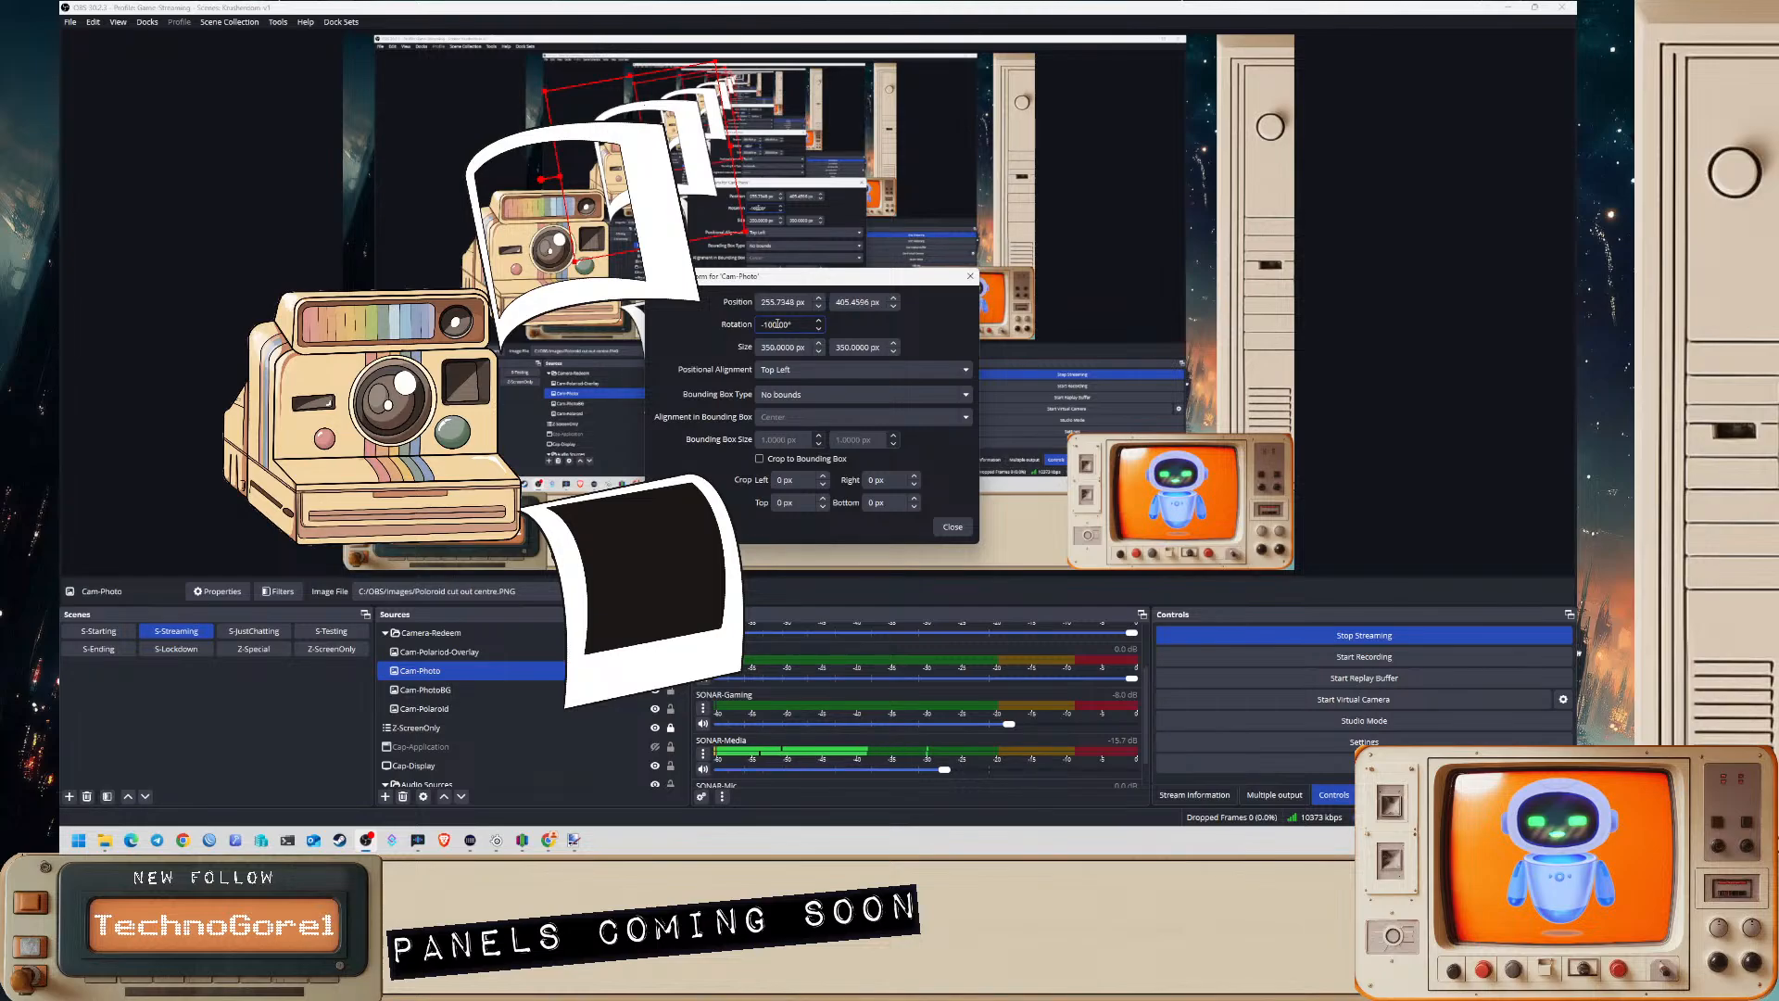
{"action": "key", "text": "Return"}
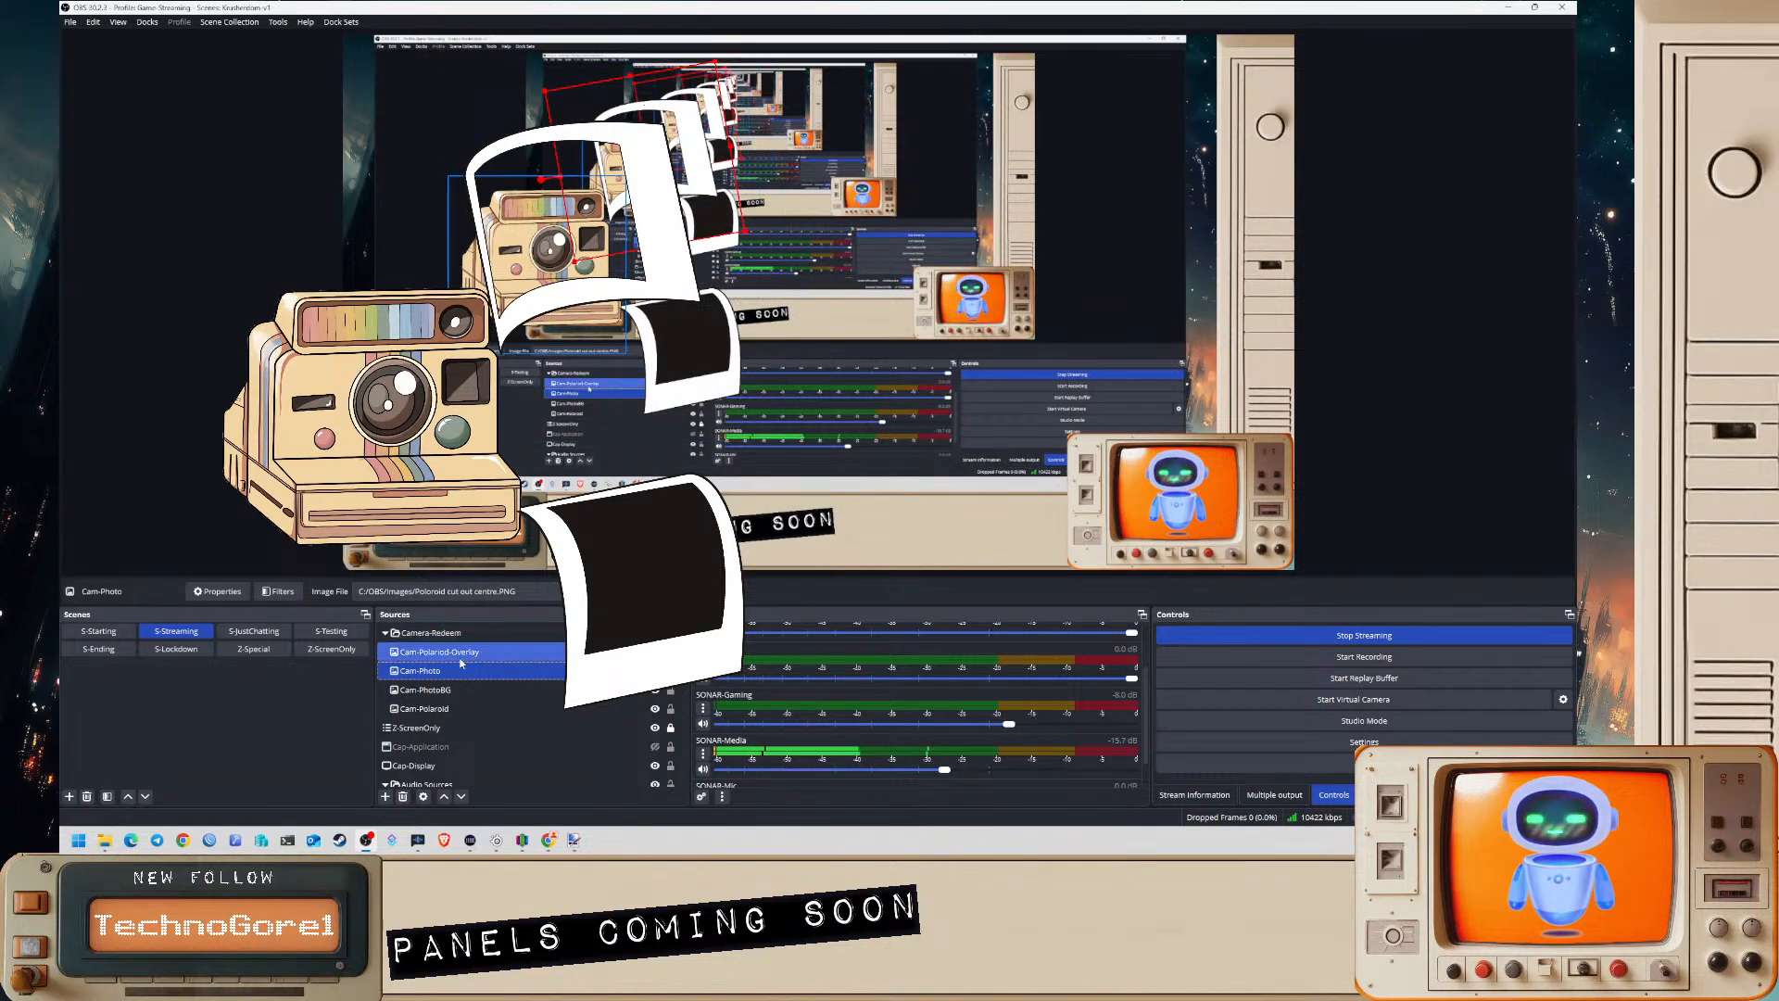
- Correct the rotation of Cam-Photo to -10° in its transform settings
{"action": "right_click", "coordinate": [460, 670]}
{"action": "mouse_move", "coordinate": [557, 467]}
{"action": "left_click", "coordinate": [686, 470]}
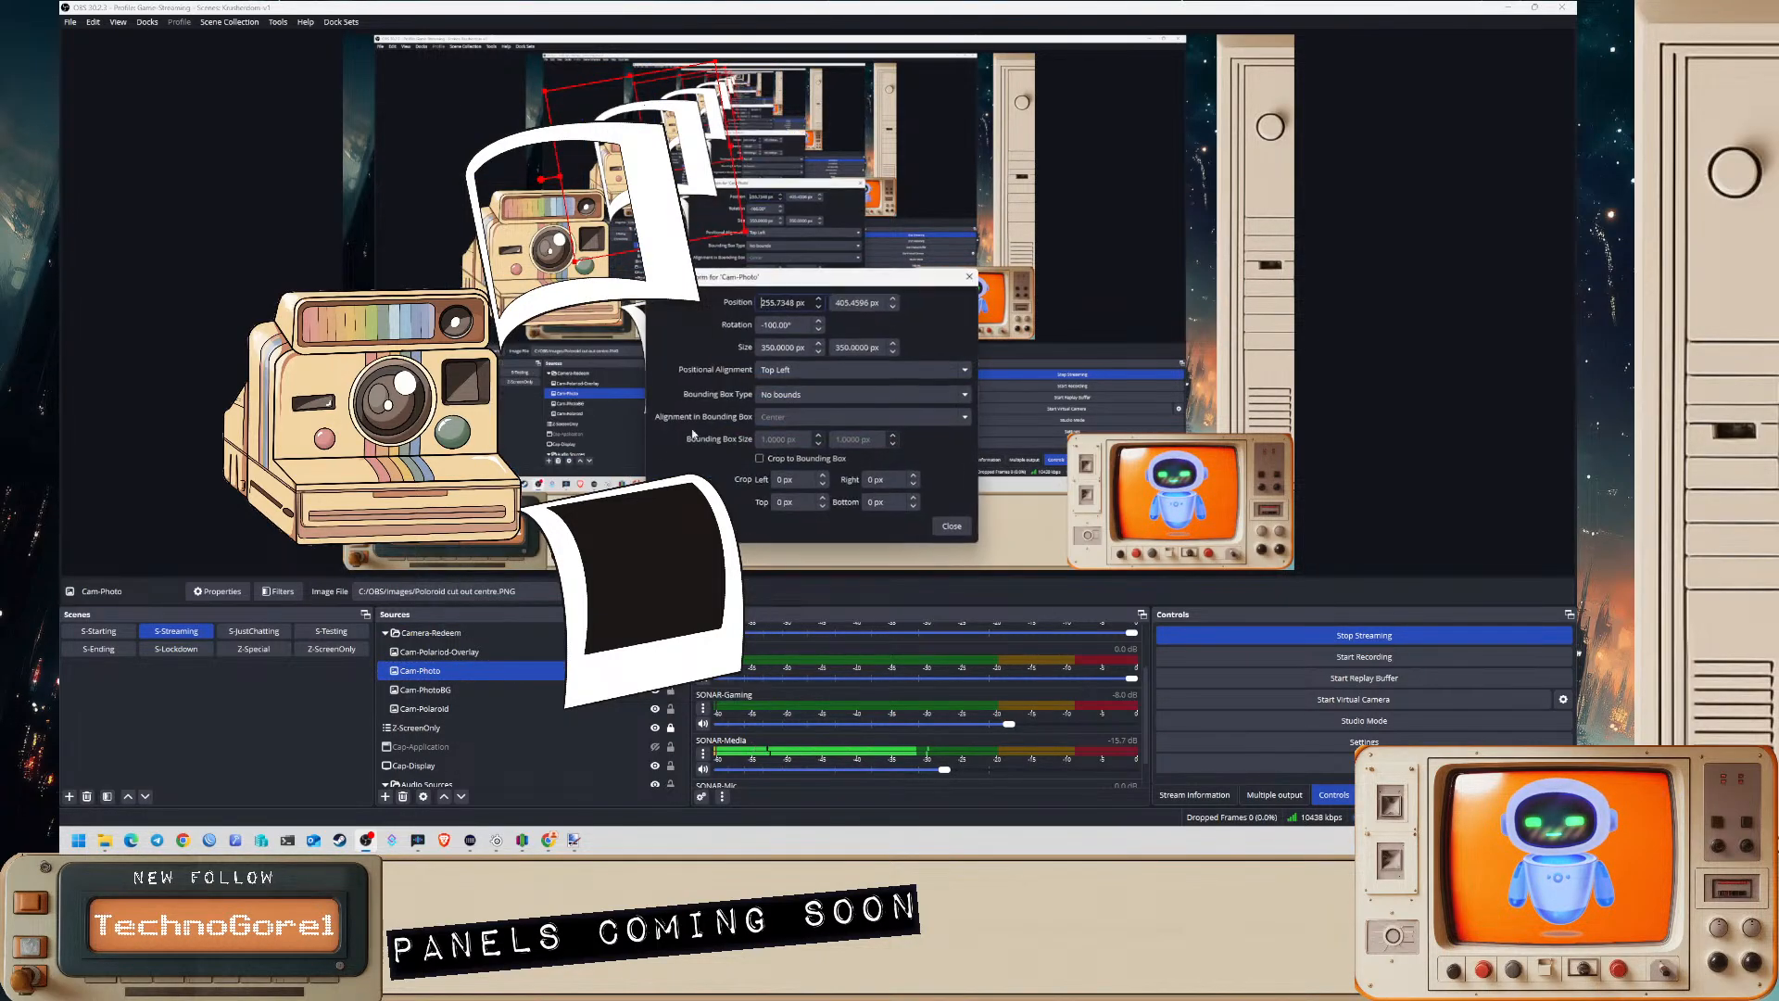
{"action": "key", "text": "Return"}
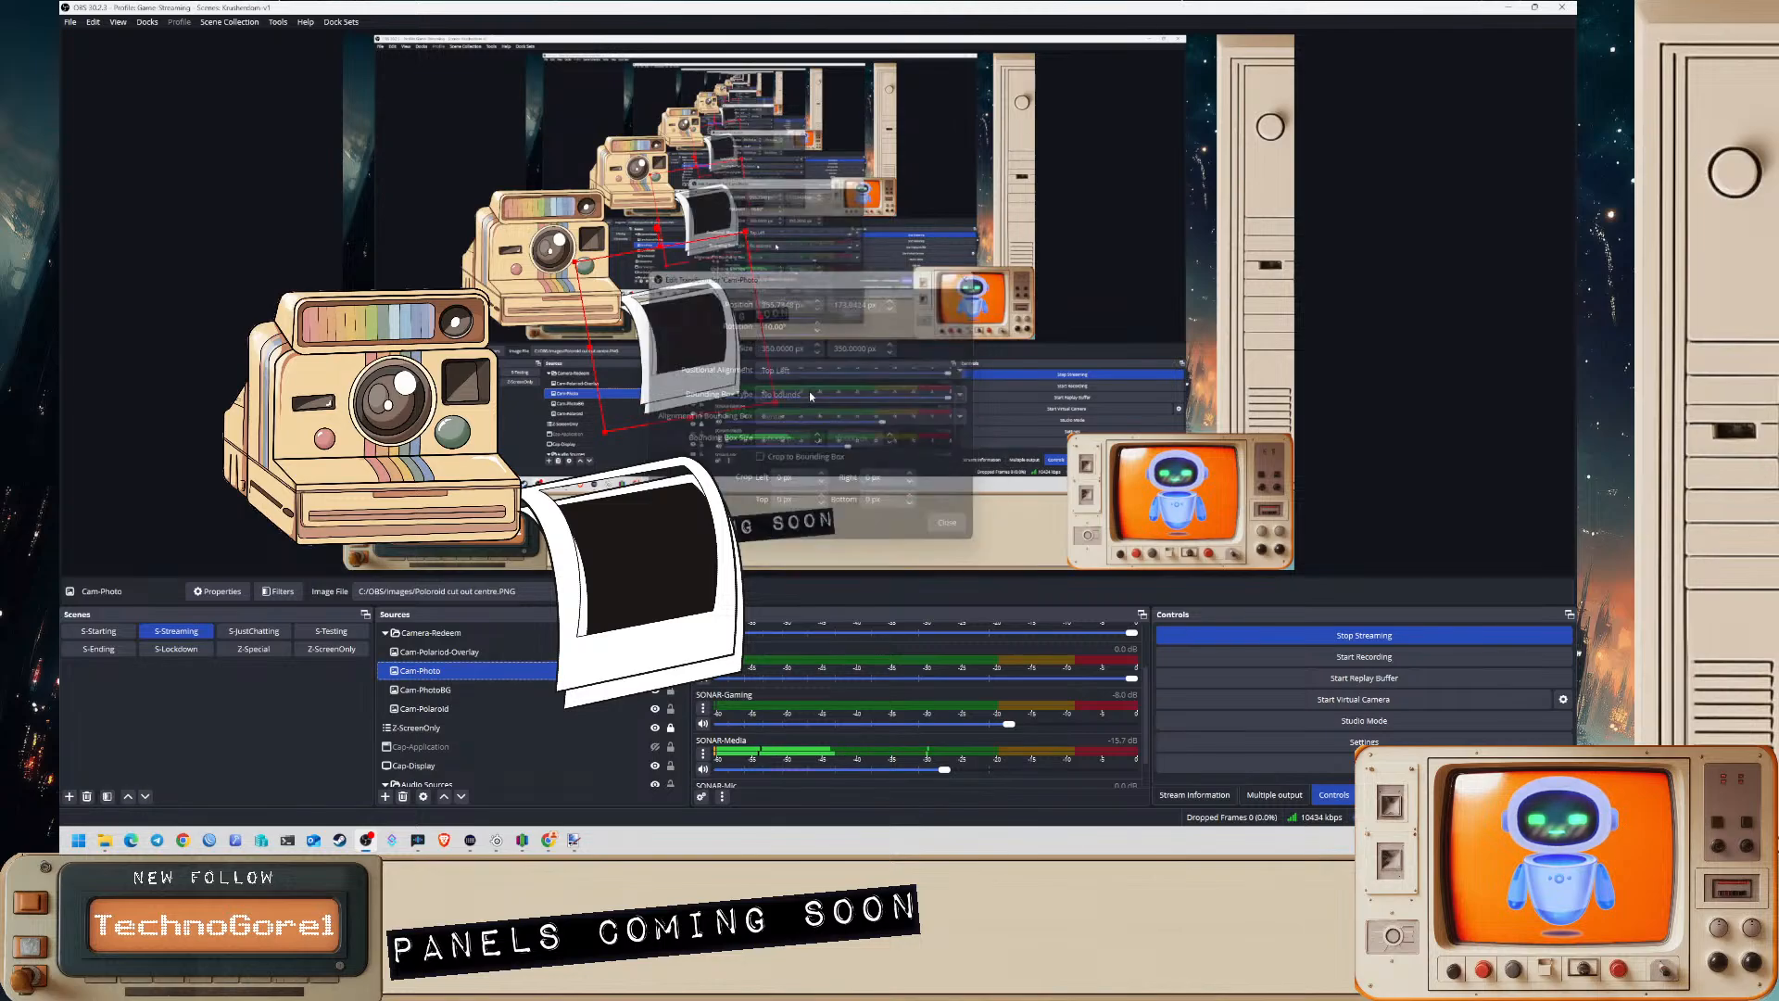
- Check the position, rotation and size of Cam-Photo in its transform settings
{"action": "right_click", "coordinate": [677, 670]}
{"action": "left_click", "coordinate": [713, 648]}
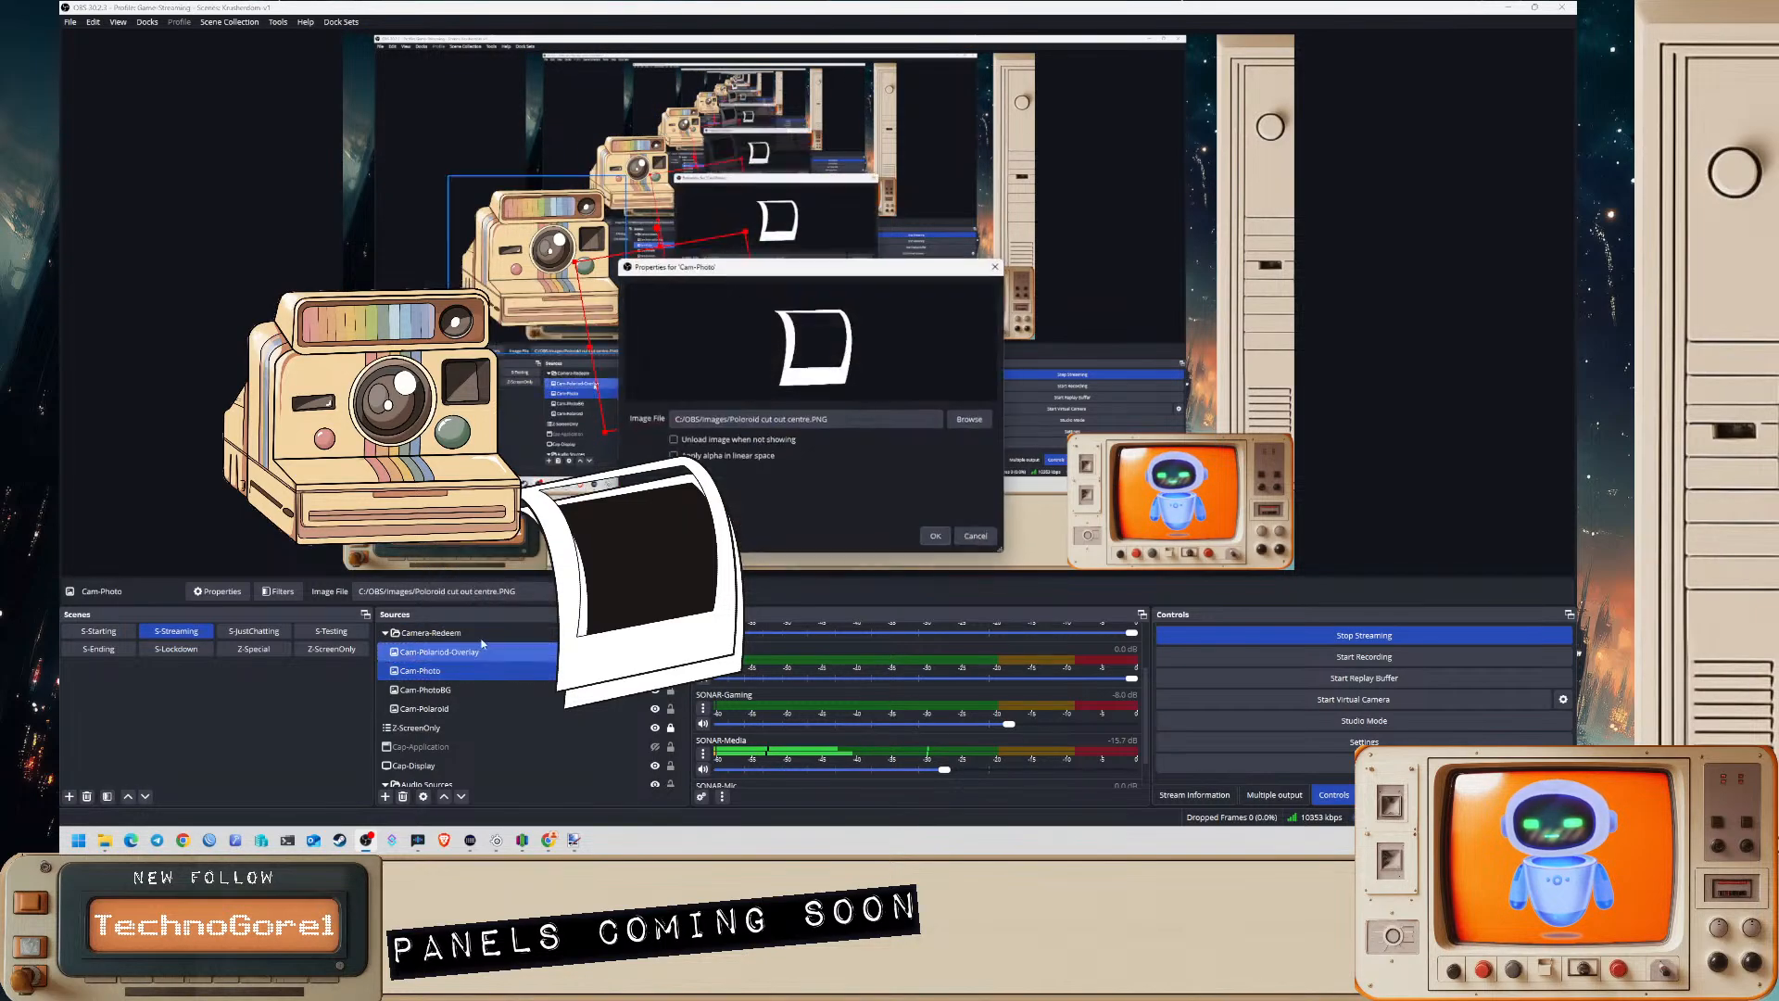
{"action": "right_click", "coordinate": [444, 675]}
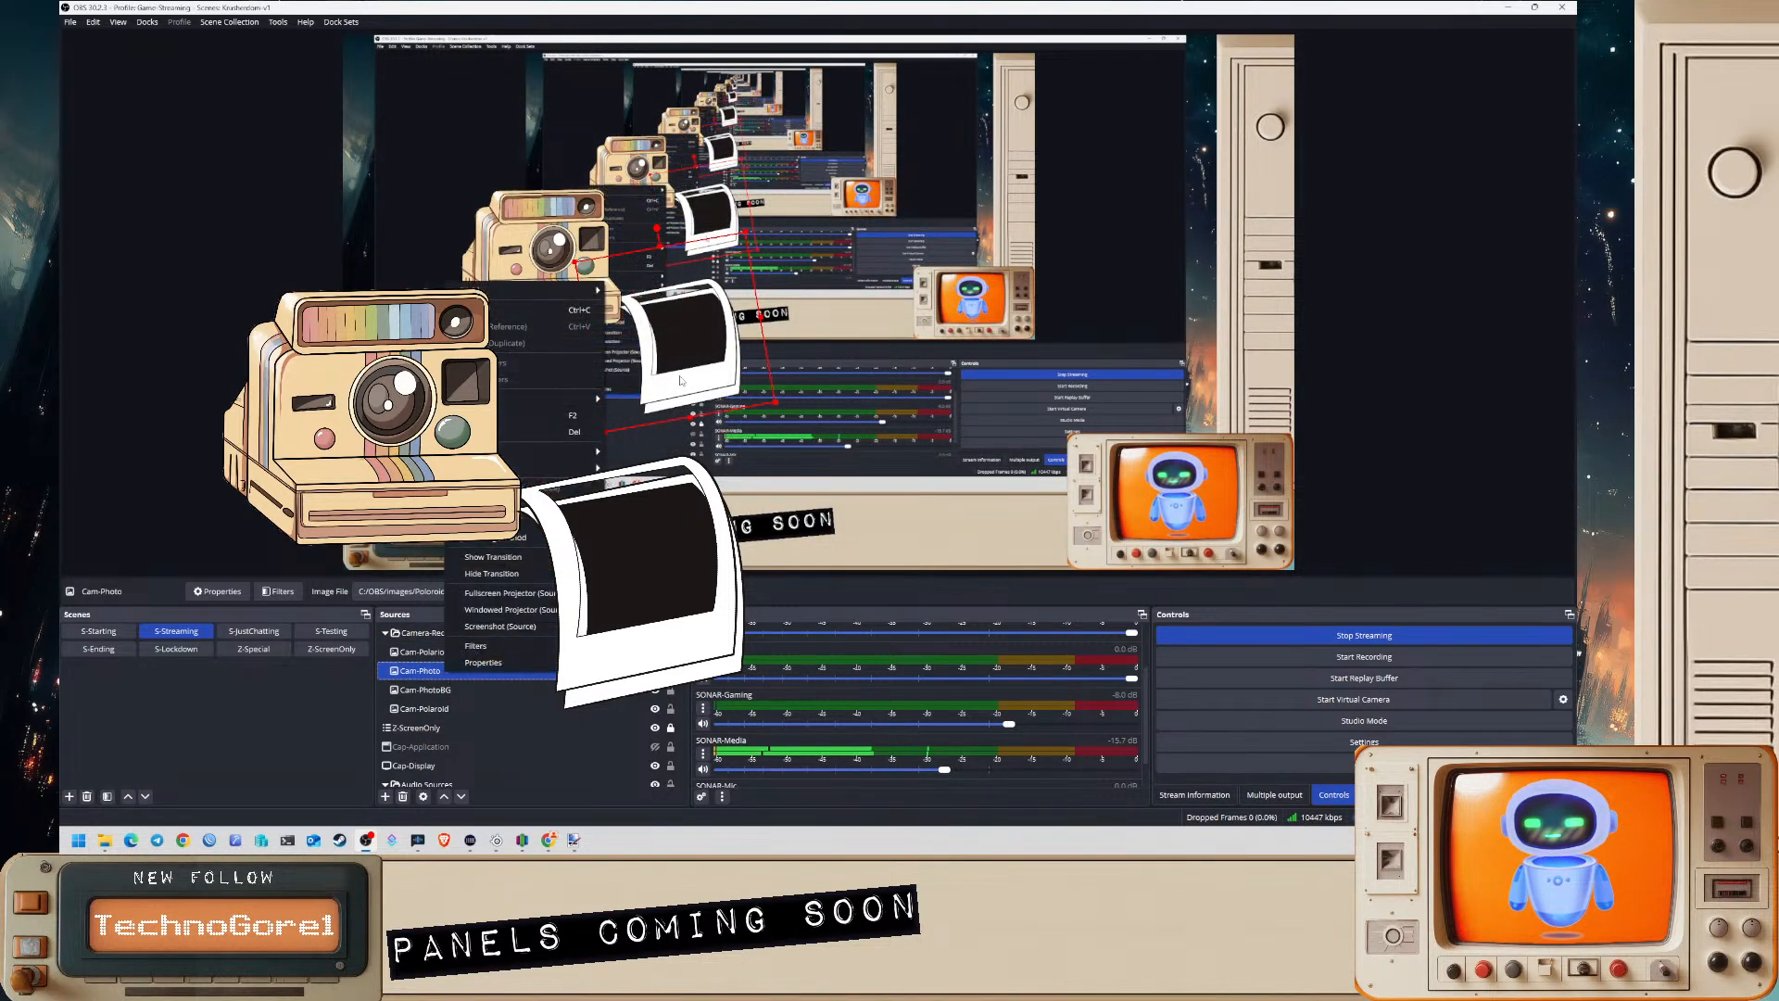
{"action": "mouse_move", "coordinate": [528, 468]}
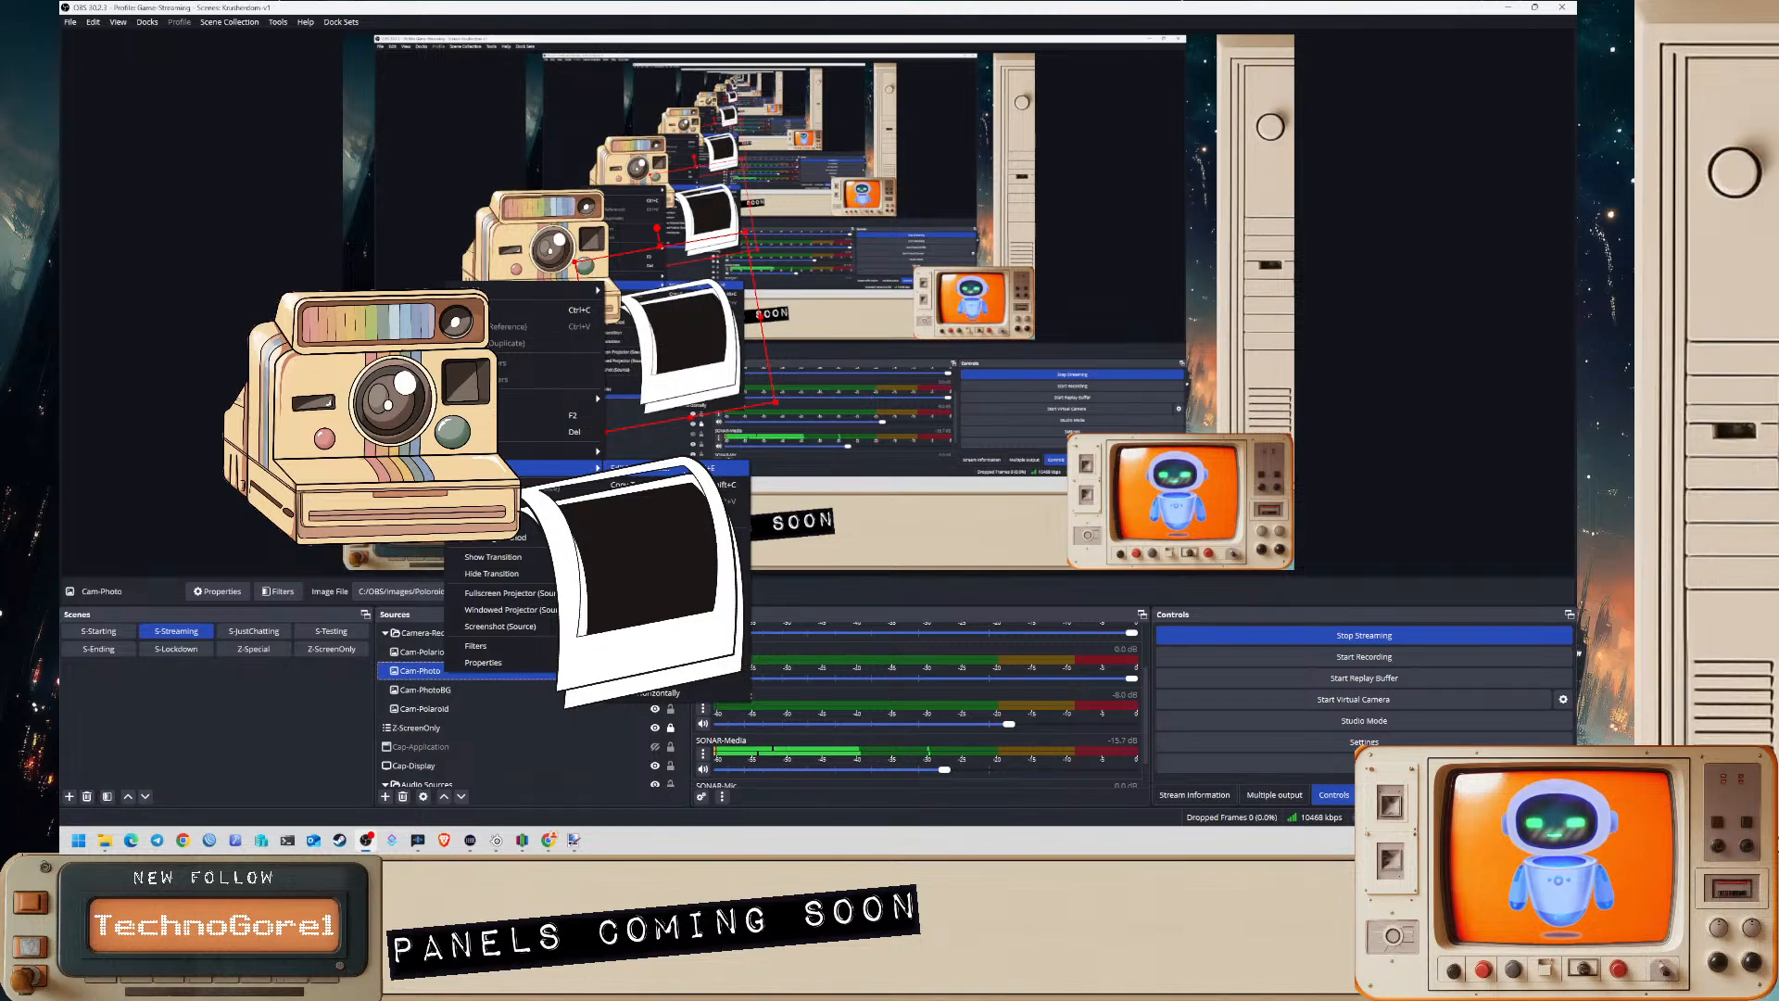
{"action": "left_click", "coordinate": [649, 468]}
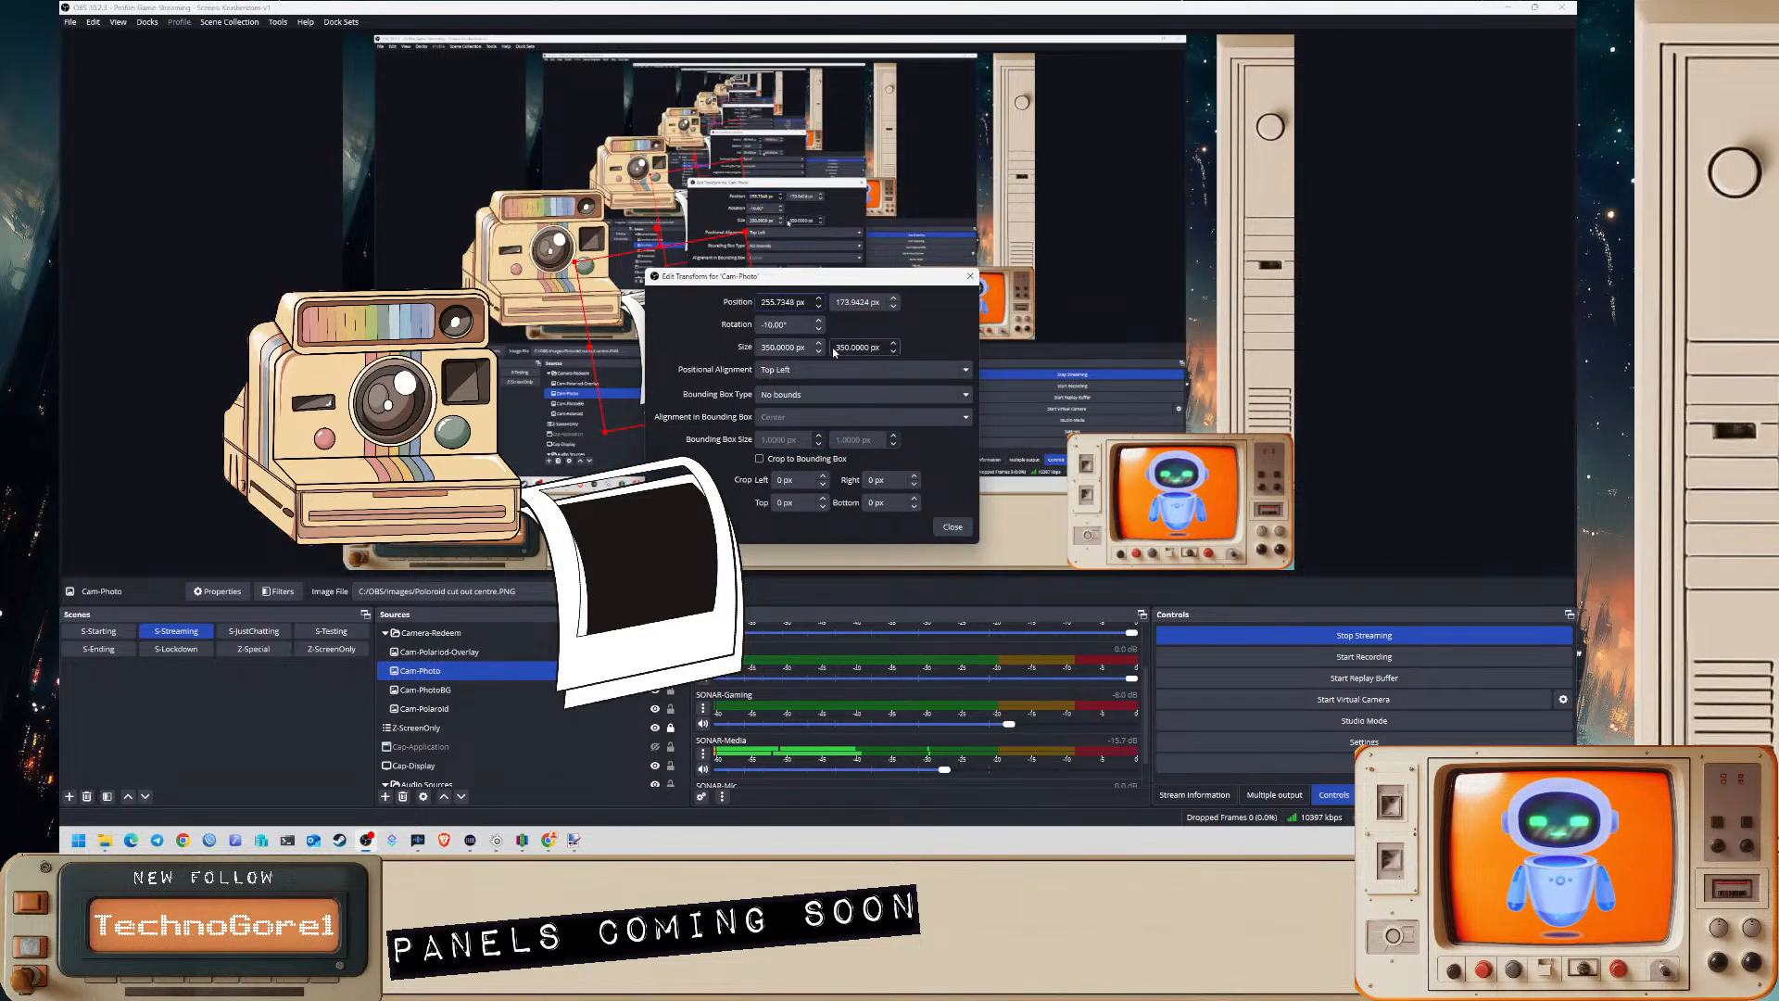
{"action": "left_click", "coordinate": [952, 533]}
- Round the position of Cam-PhotoBG to 264 px horizontally and 192 px vertically
{"action": "left_click", "coordinate": [612, 689]}
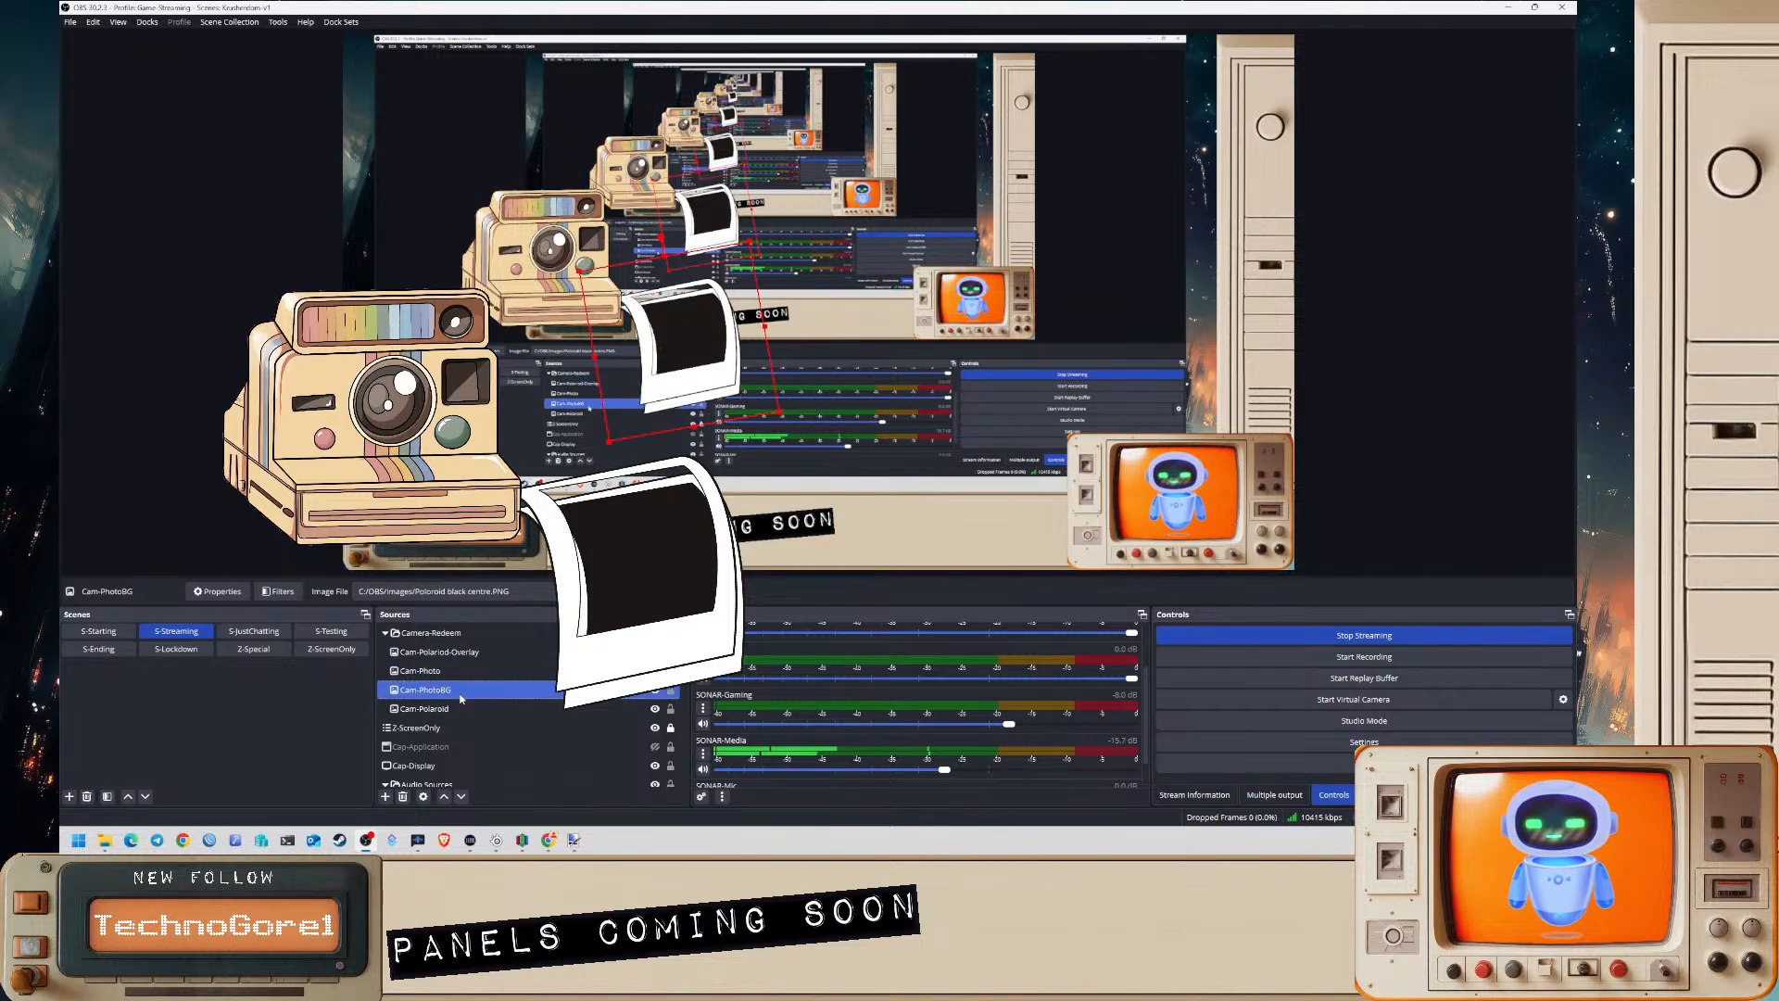
{"action": "key", "text": "ctrl+e"}
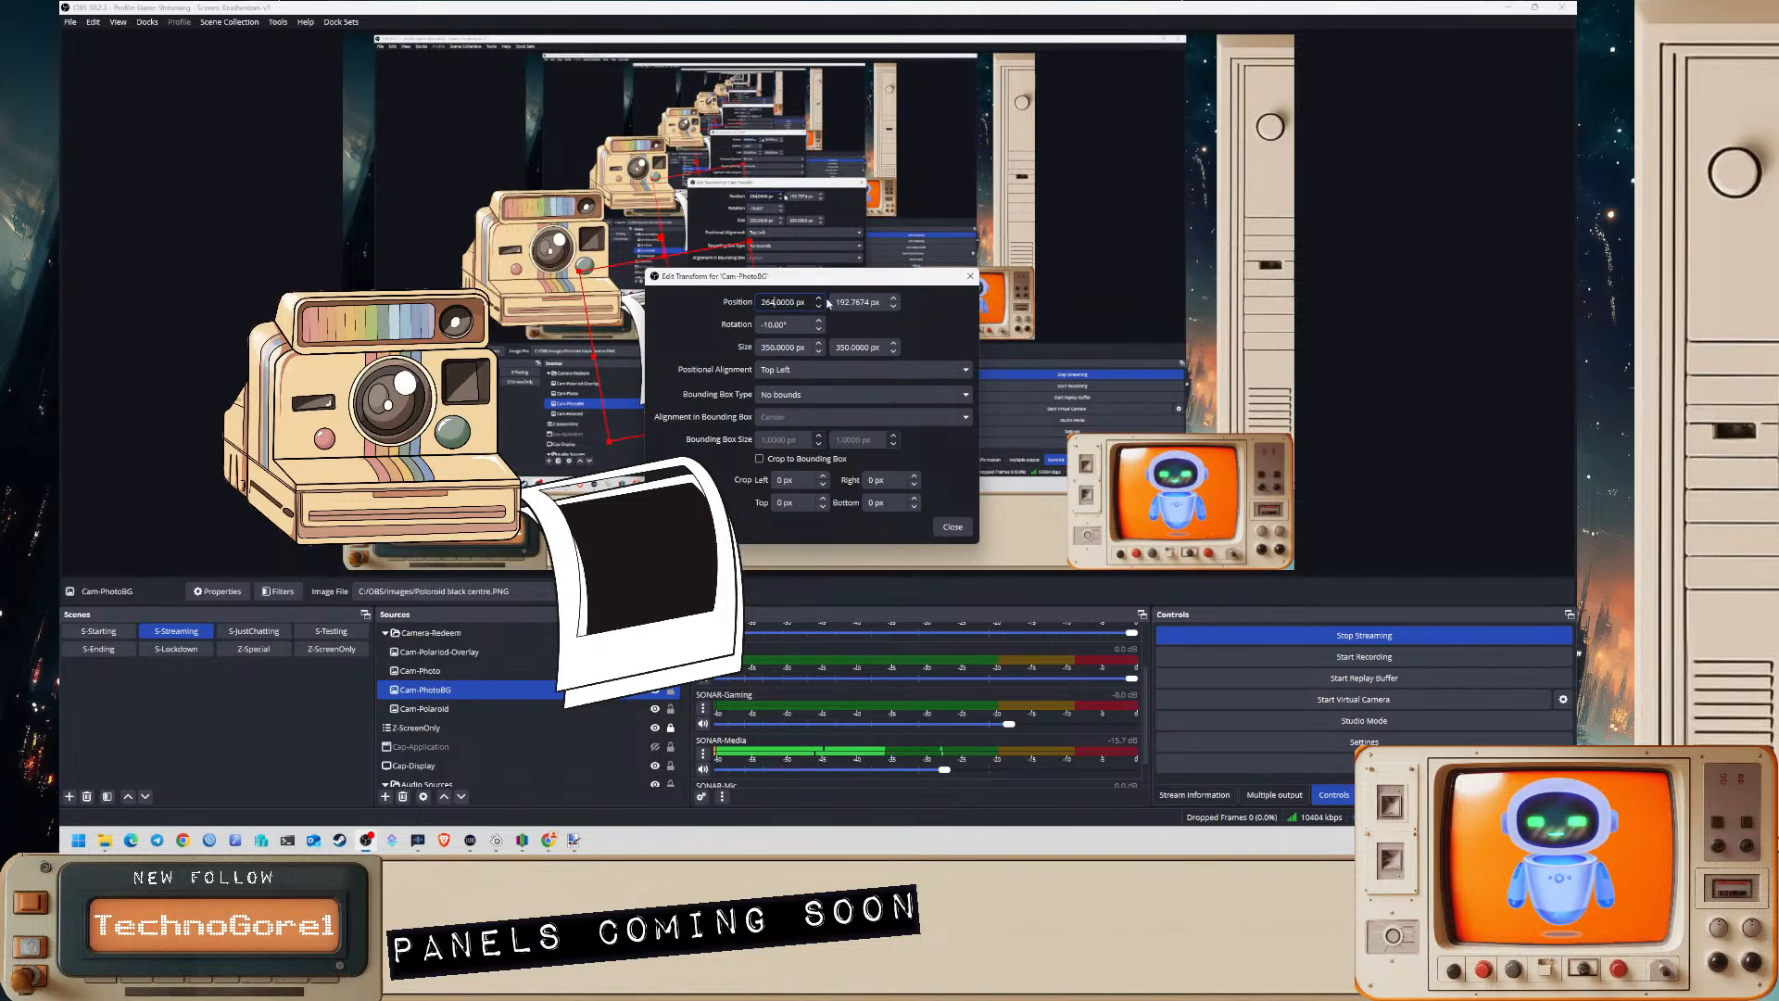
{"action": "left_click_drag", "start_coordinate": [852, 302], "coordinate": [872, 303]}
{"action": "key", "text": "BackSpace"}
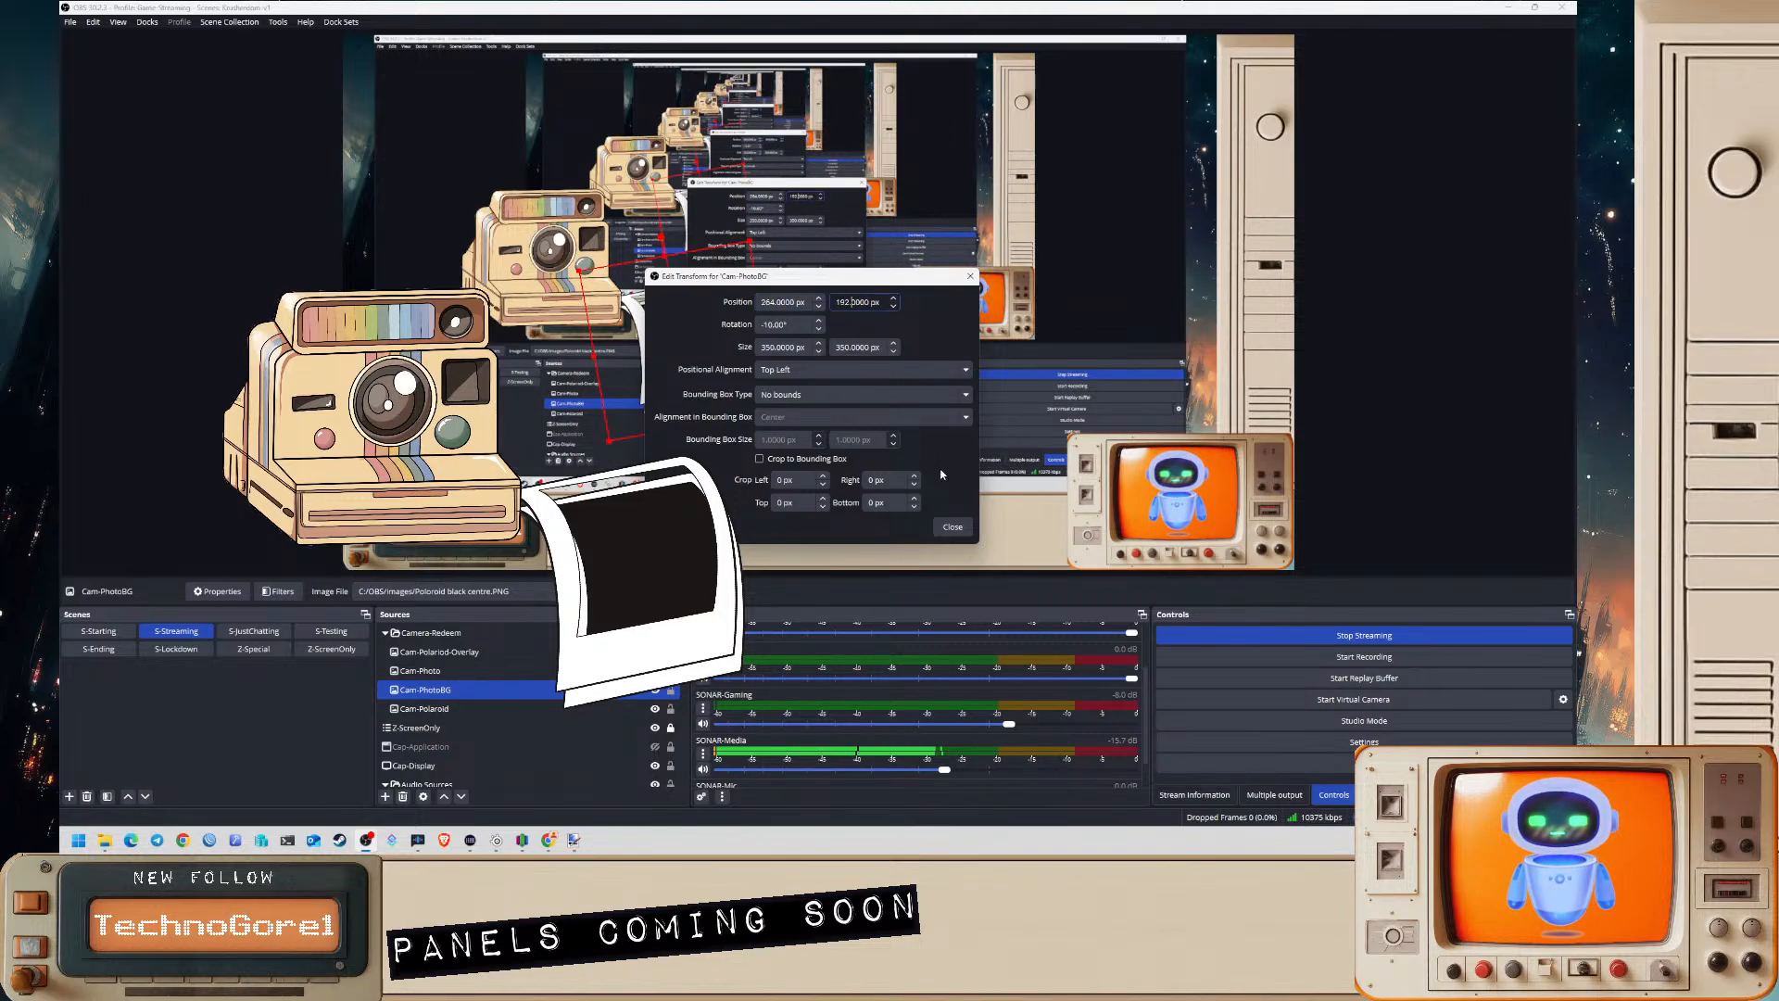
- Open the transform settings of Cam-Photo and set its horizontal position to 264 px
{"action": "left_click", "coordinate": [953, 526]}
{"action": "left_click", "coordinate": [654, 309]}
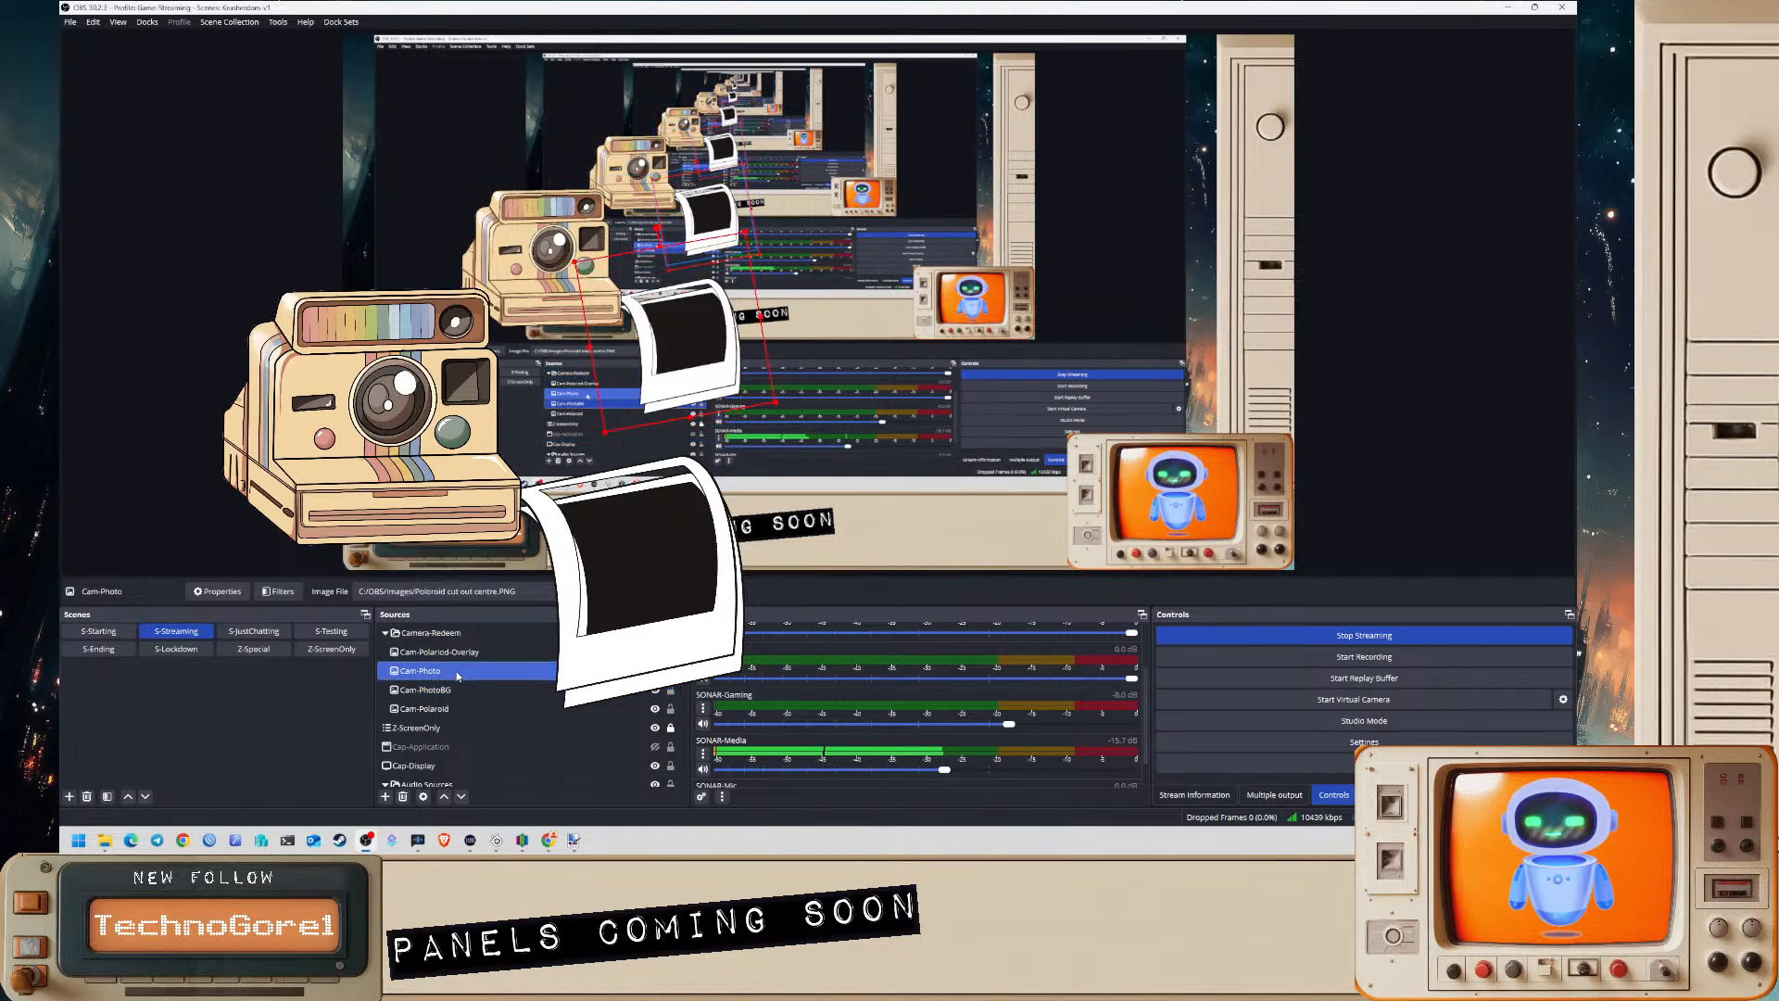
{"action": "key", "text": "ctrl+e"}
{"action": "double_click", "coordinate": [766, 304]}
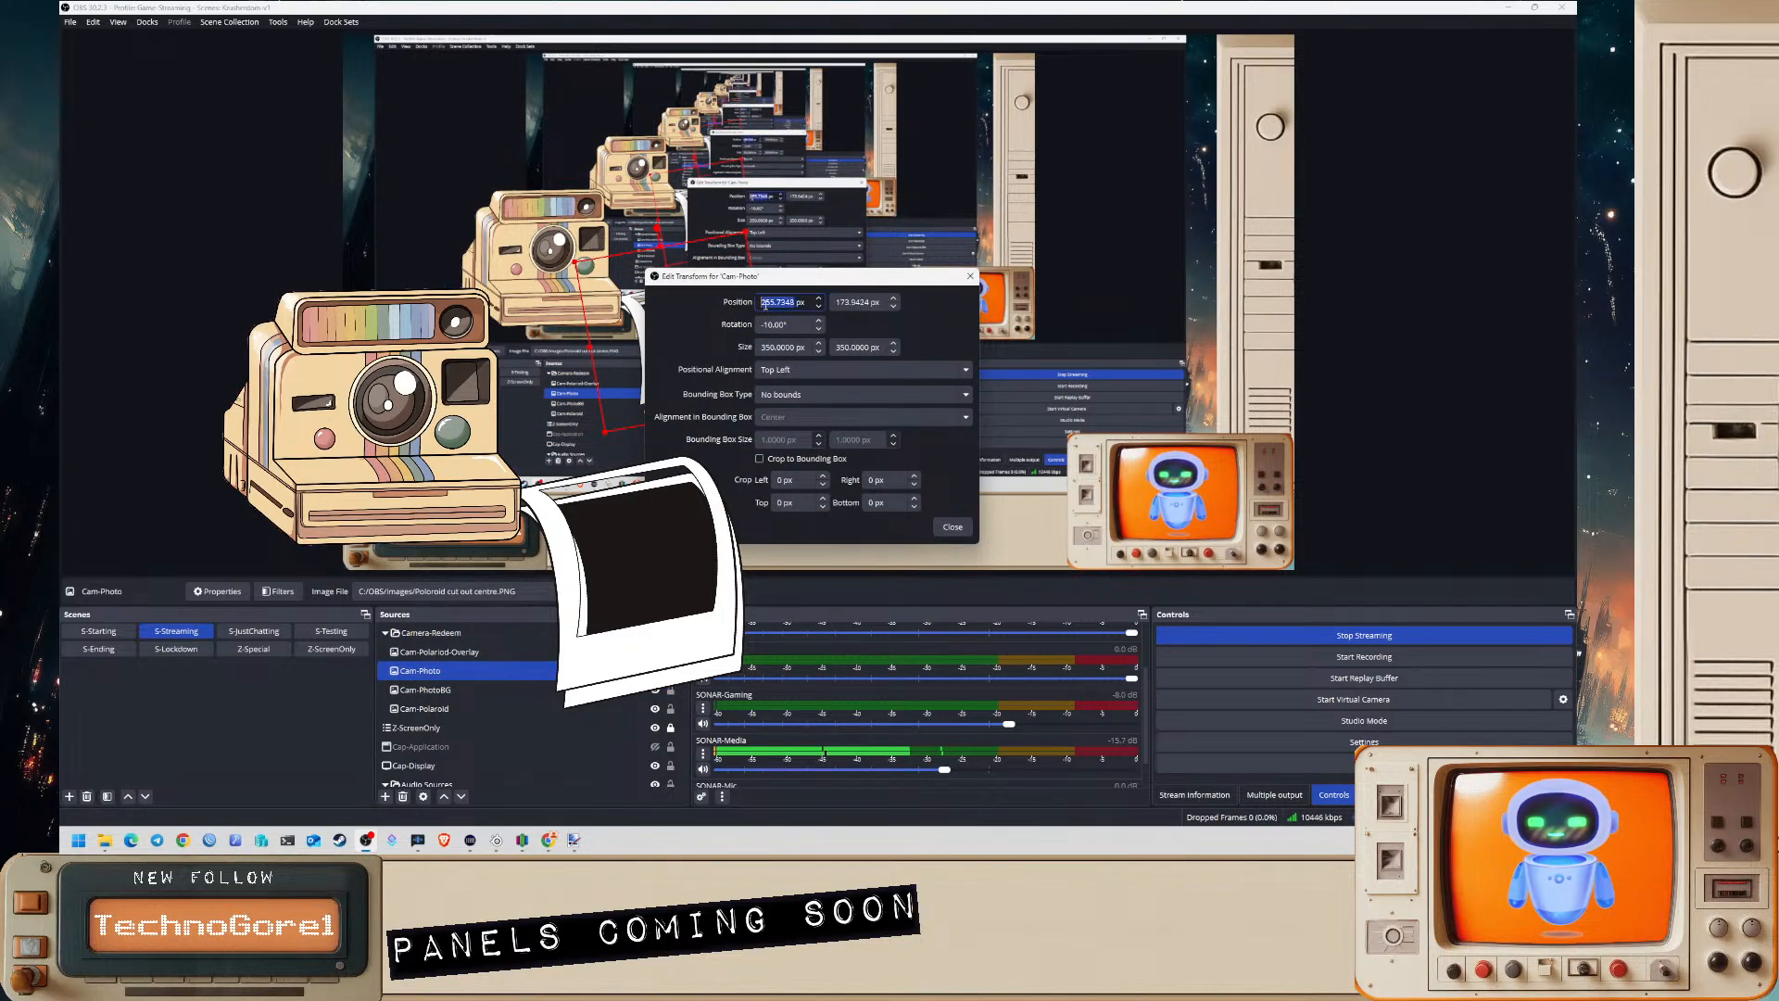
{"action": "type", "text": "264"}
- Set the vertical position of Cam-Photo to 192 px and close its transform settings
{"action": "double_click", "coordinate": [844, 303]}
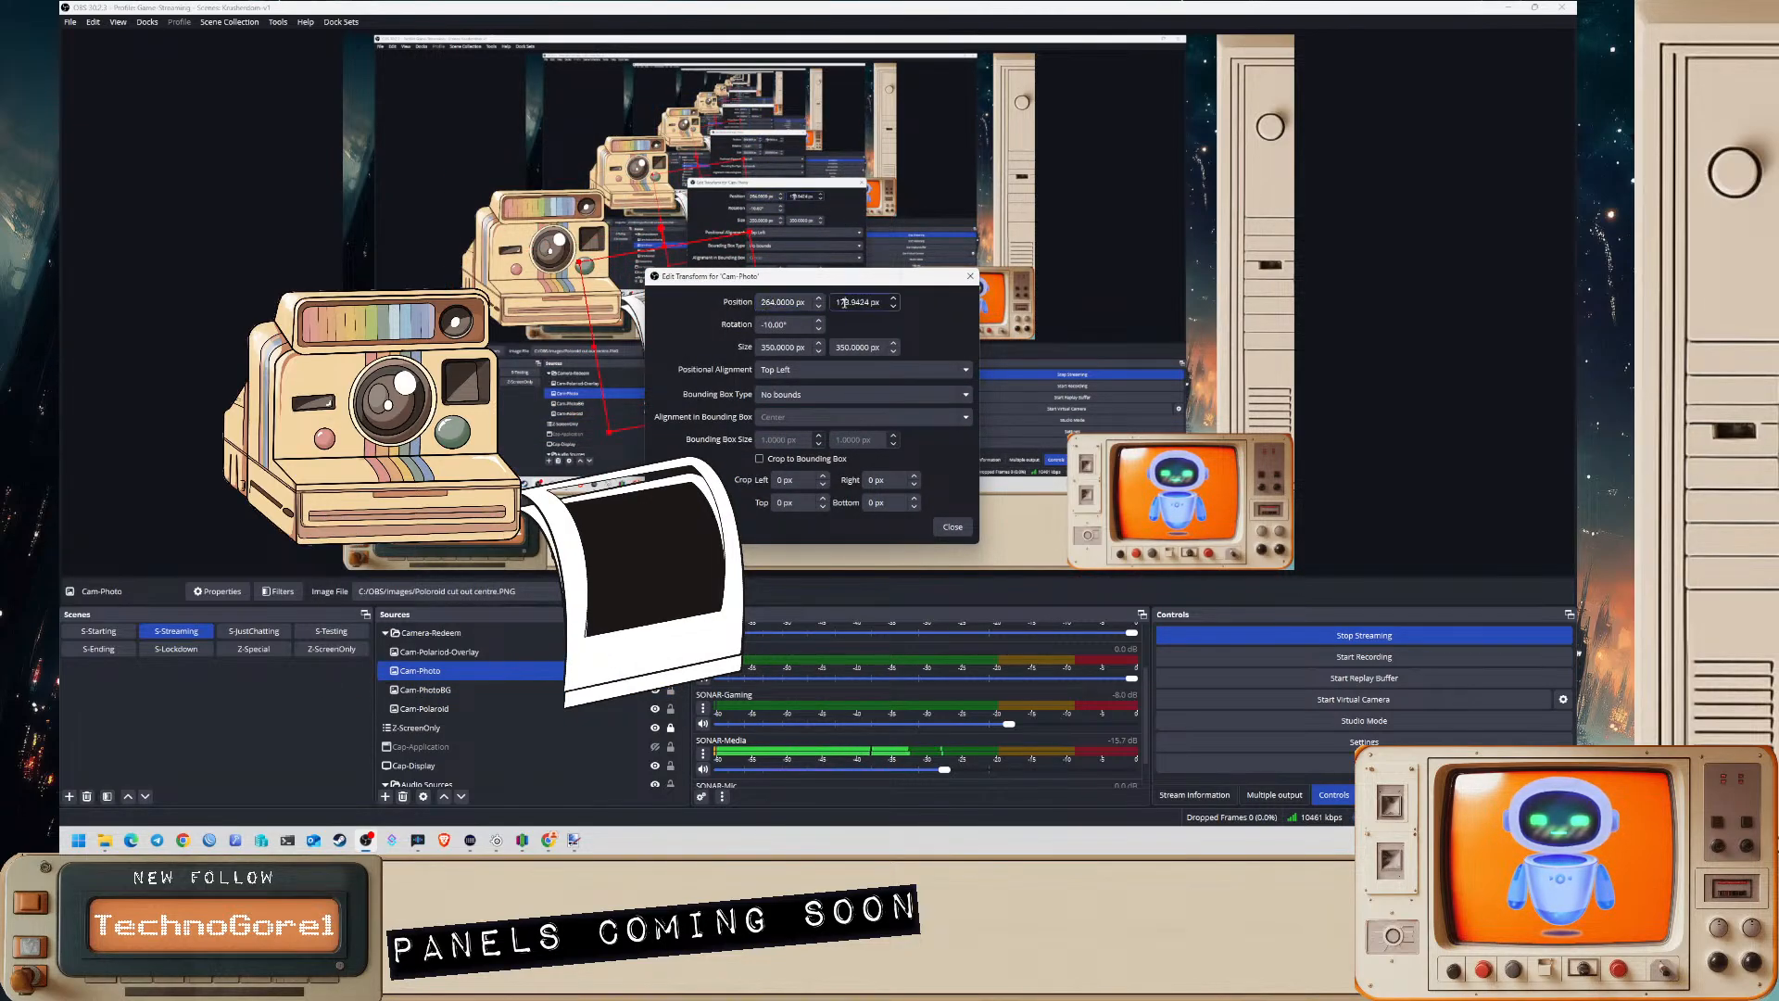
{"action": "type", "text": "192"}
{"action": "double_click", "coordinate": [844, 303]}
{"action": "type", "text": "132"}
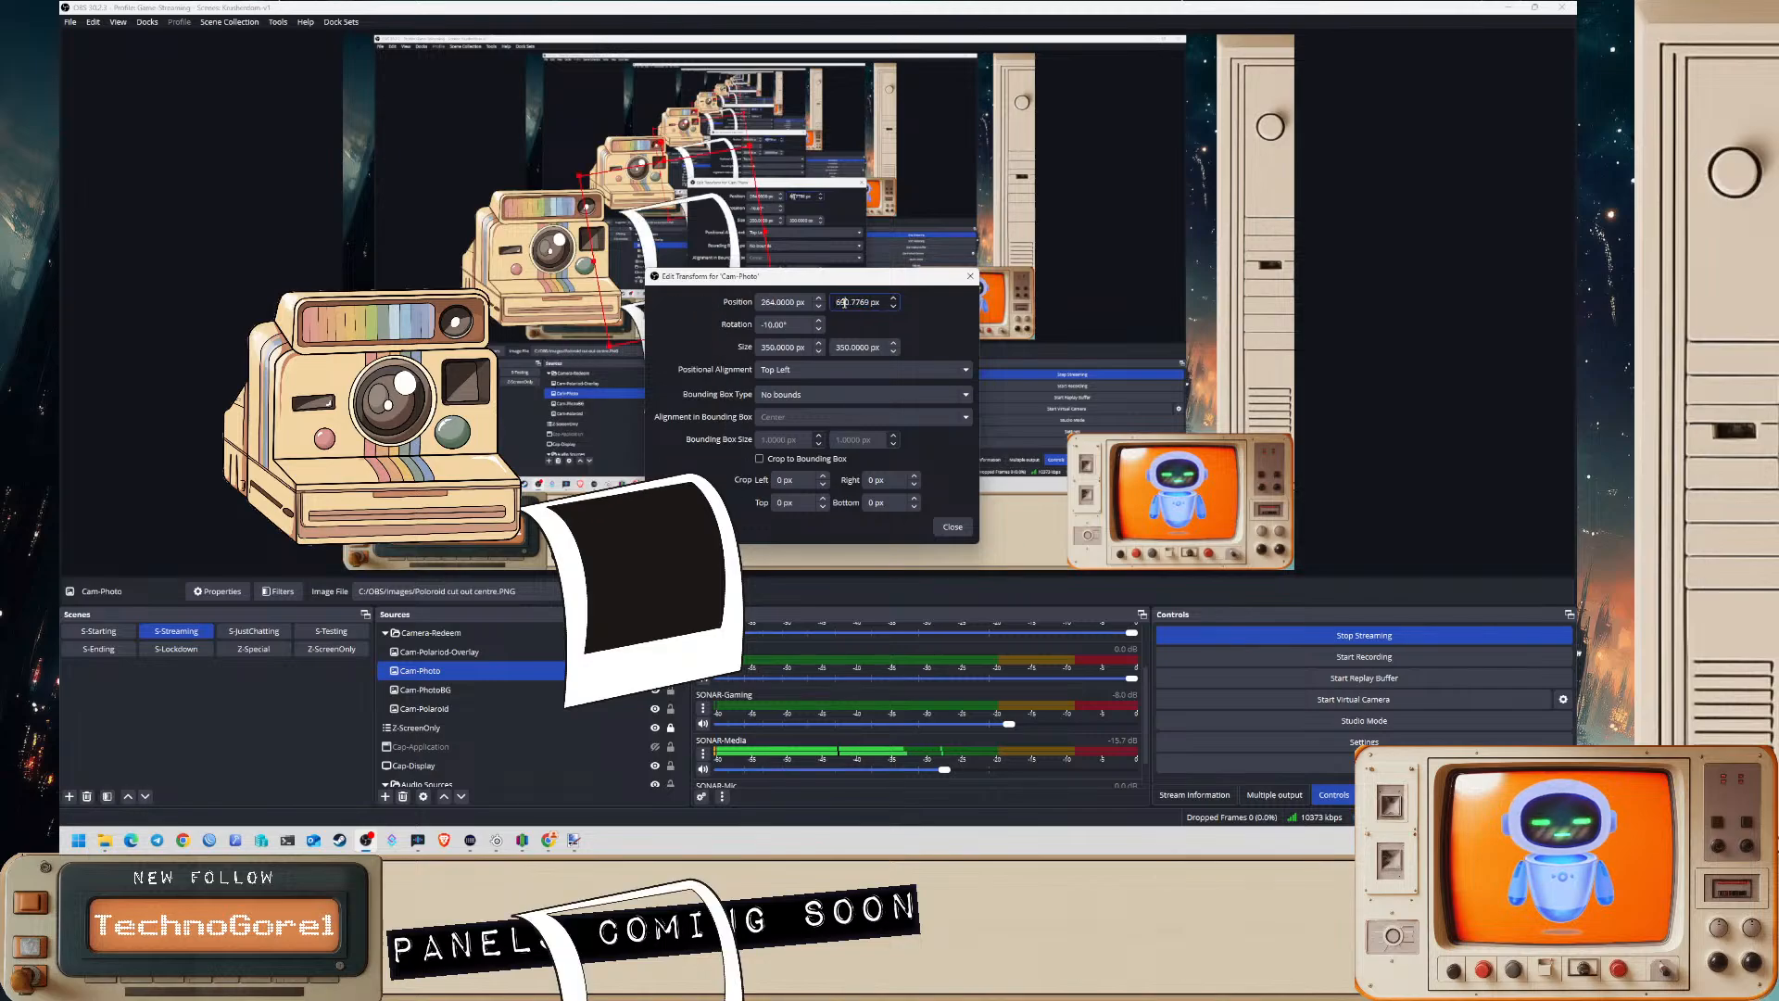
{"action": "key", "text": "BackSpace"}
{"action": "key", "text": "BackSpace"}
{"action": "key", "text": "BackSpace"}
{"action": "type", "text": "192"}
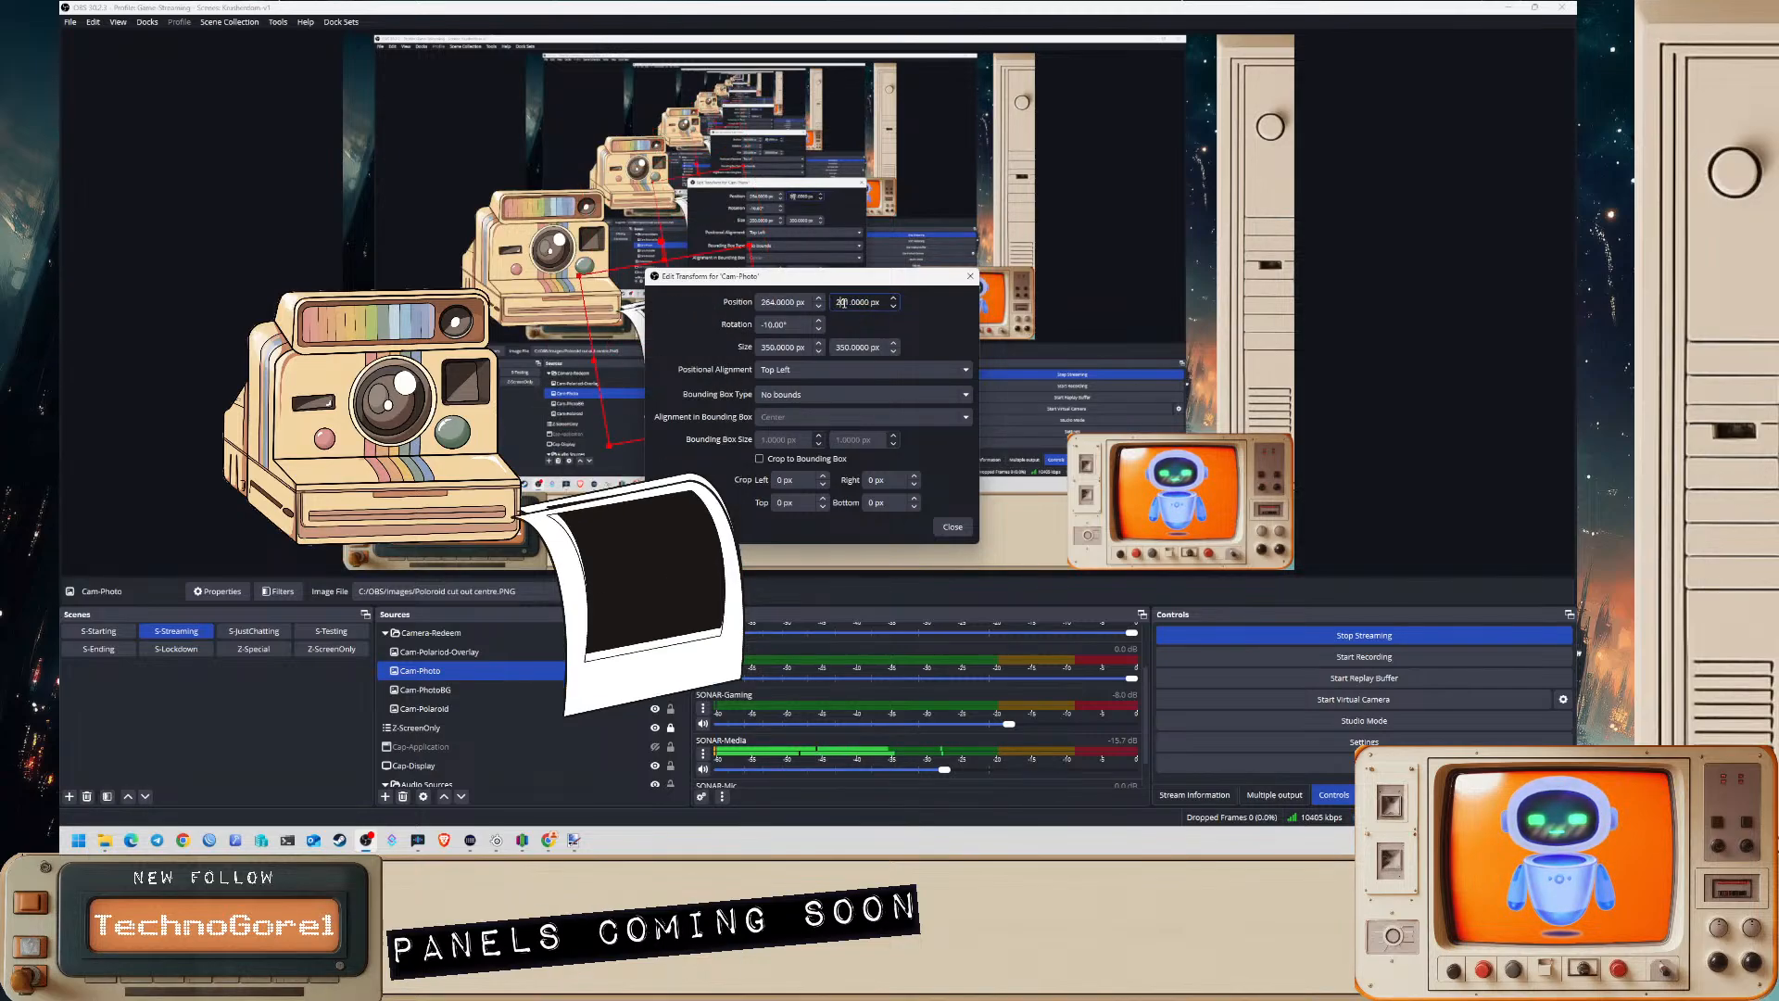
{"action": "key", "text": "BackSpace"}
{"action": "key", "text": "BackSpace"}
{"action": "key", "text": "BackSpace"}
{"action": "type", "text": "1920"}
{"action": "key", "text": "BackSpace"}
{"action": "key", "text": "BackSpace"}
{"action": "key", "text": "BackSpace"}
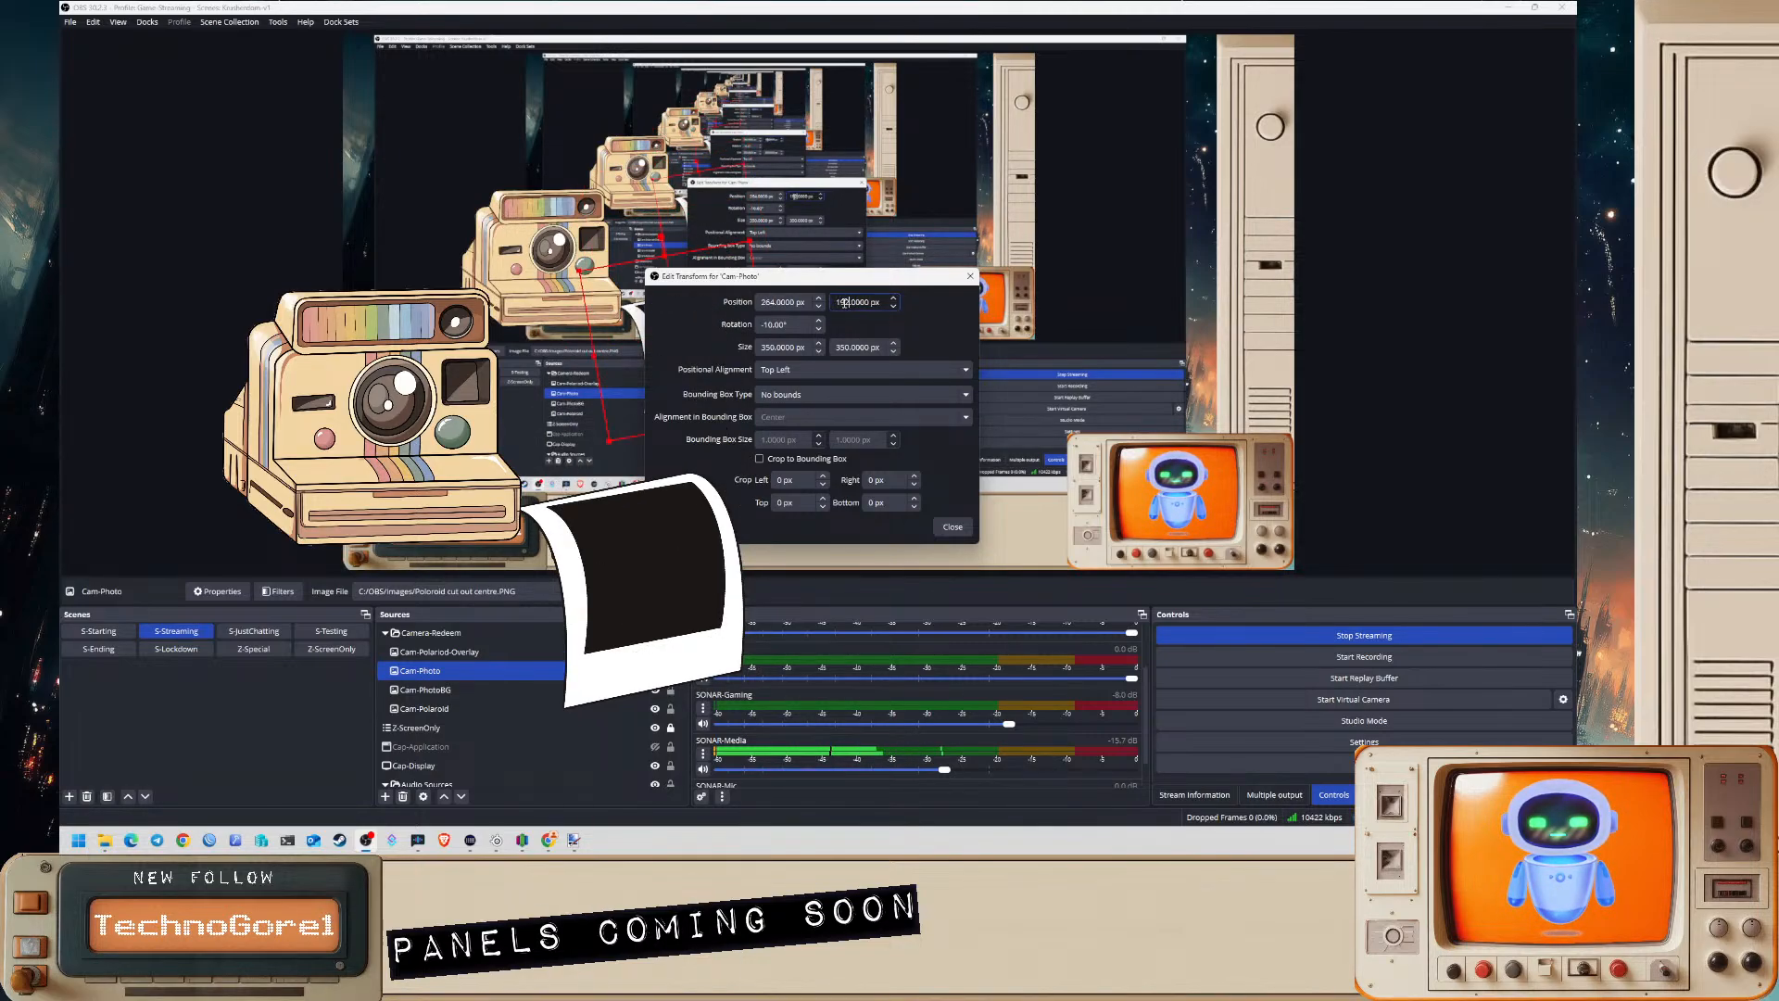
{"action": "left_click", "coordinate": [952, 527]}
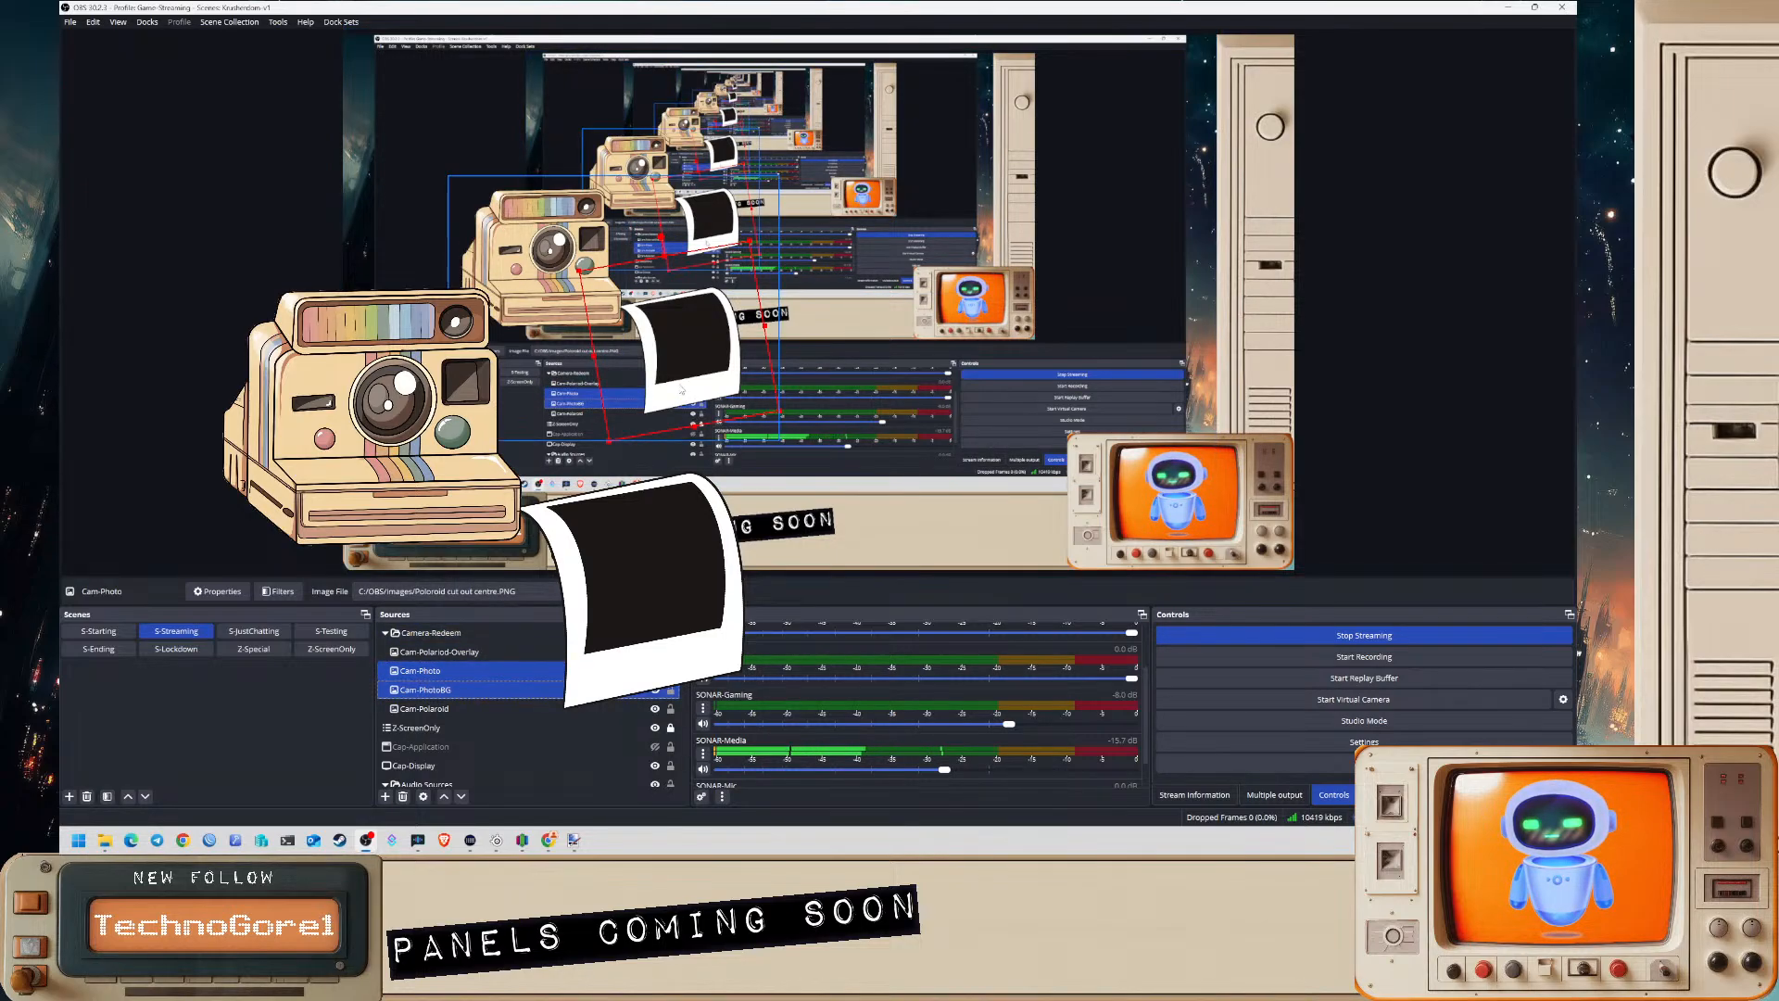
- Move Cam-Photo and Cam-PhotoBG together up behind the Polaroid camera so the camera hides them completely
{"action": "left_click", "coordinate": [506, 709], "text": "shift"}
{"action": "left_click", "coordinate": [505, 709], "text": "ctrl"}
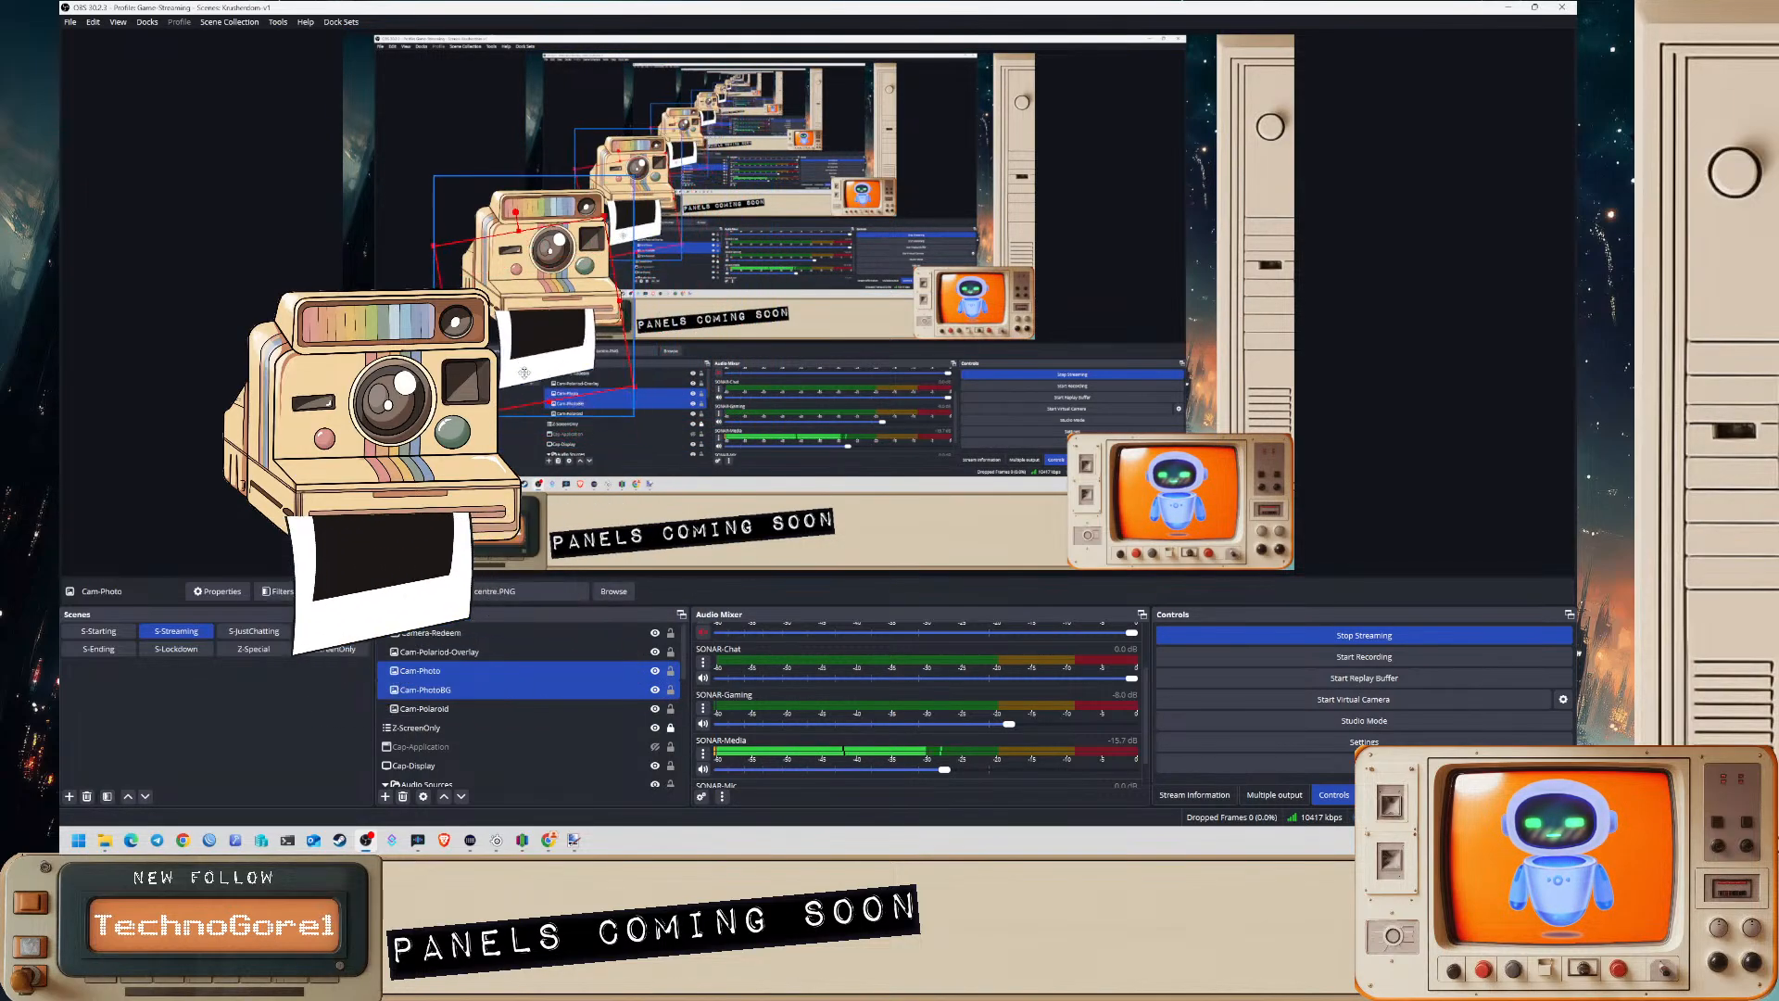
{"action": "mouse_move", "coordinate": [532, 323]}
{"action": "left_mouse_down"}
{"action": "mouse_move", "coordinate": [531, 301]}
{"action": "mouse_move", "coordinate": [541, 413]}
{"action": "mouse_move", "coordinate": [534, 299]}
{"action": "left_mouse_up"}
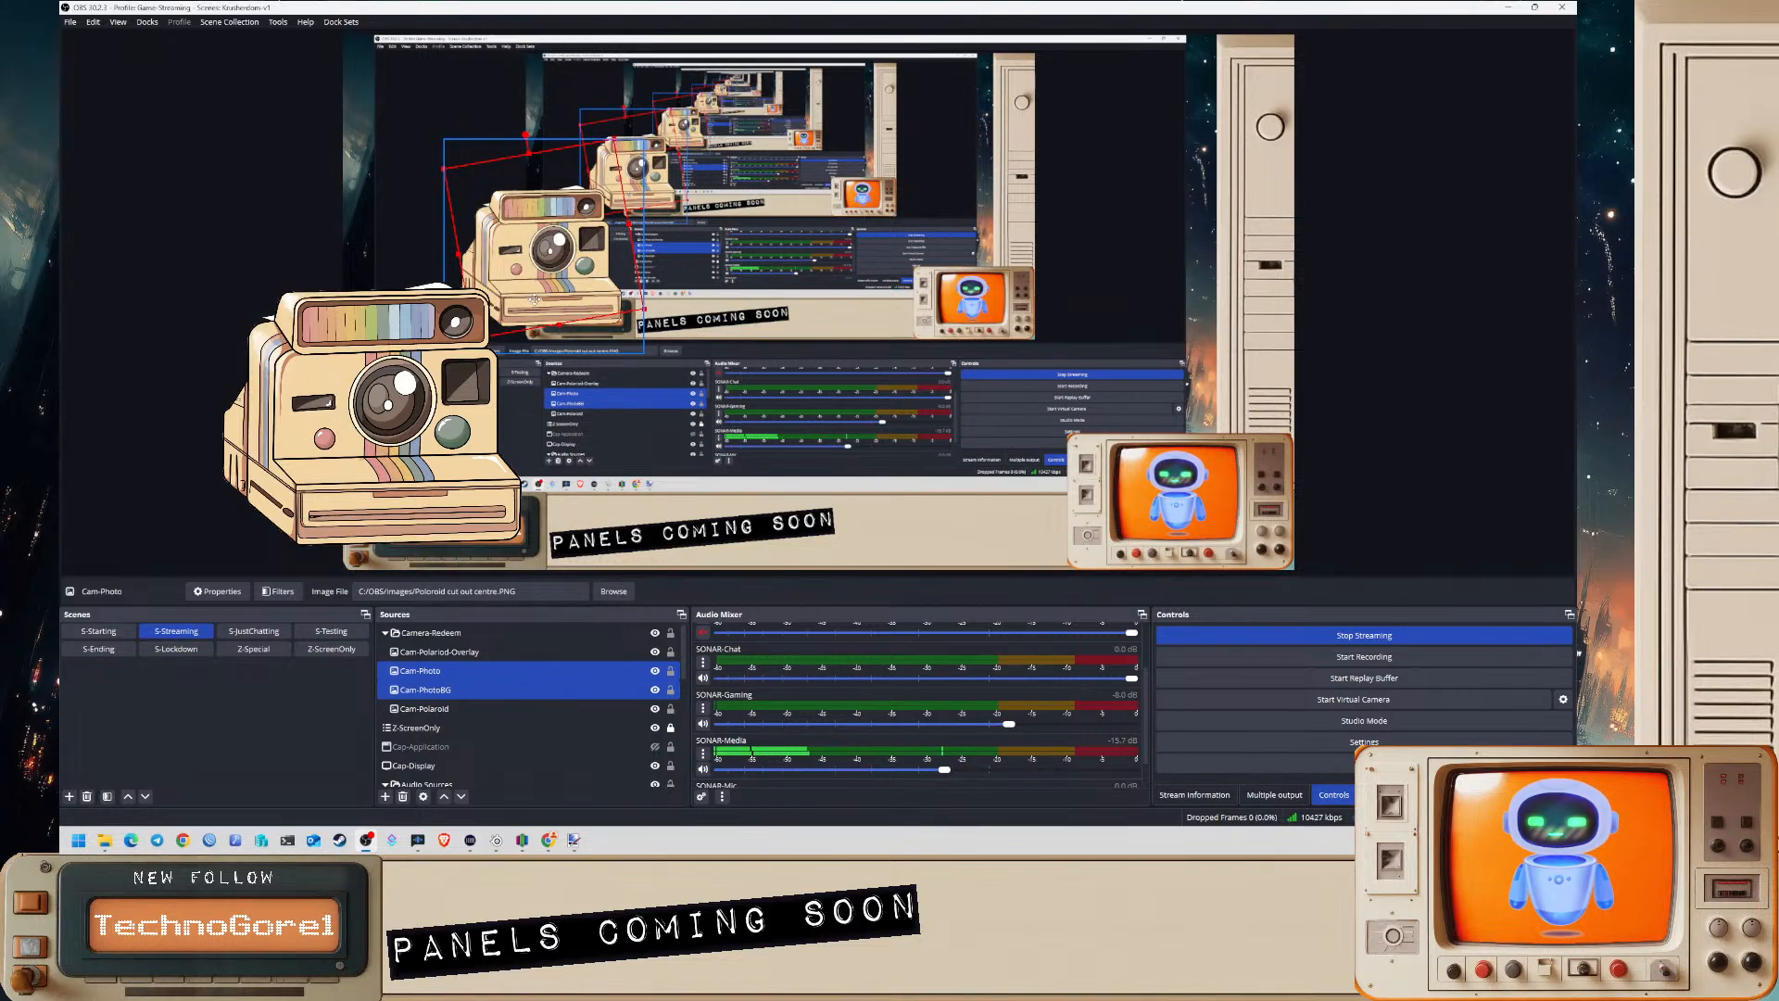
- Hide Cam-PhotoBG and Cam-Photo, and make both sources visible again
{"action": "left_click", "coordinate": [655, 691]}
{"action": "left_click", "coordinate": [652, 673]}
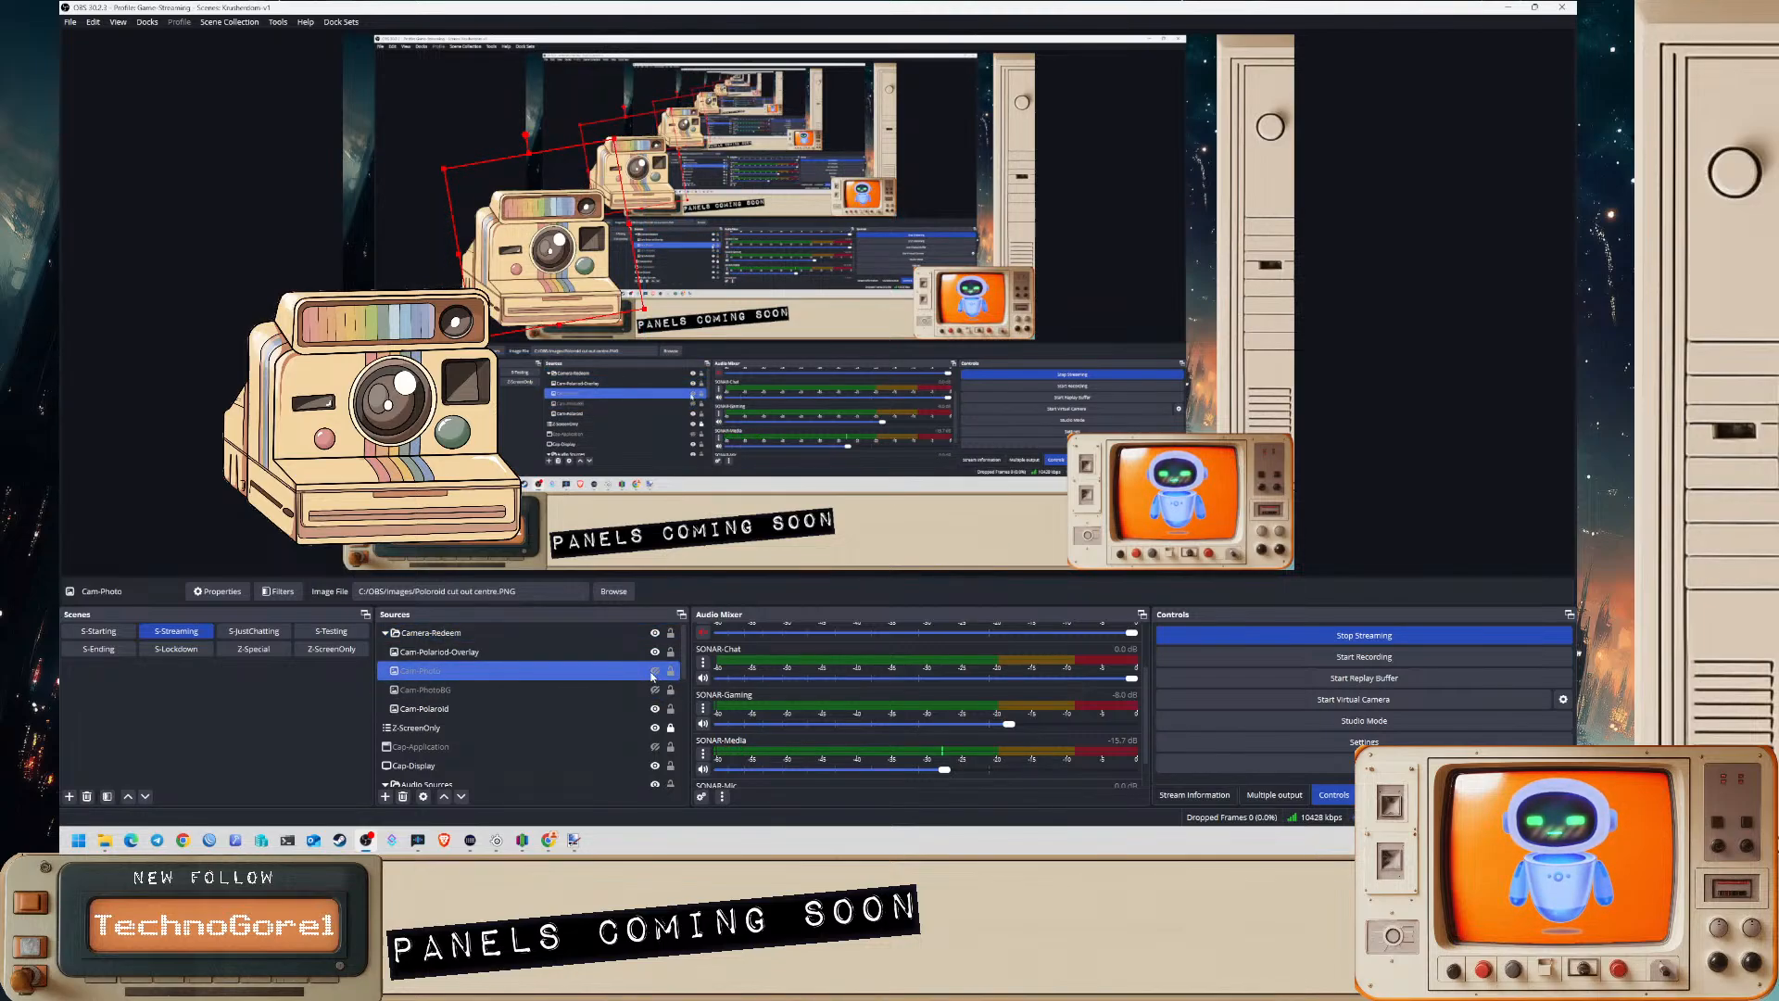
{"action": "left_click", "coordinate": [652, 673]}
{"action": "left_click", "coordinate": [656, 690]}
- Move the whole Camera-Redeem group to the upper middle of the canvas, about 663 px from the canvas's left edge
{"action": "left_click", "coordinate": [435, 633]}
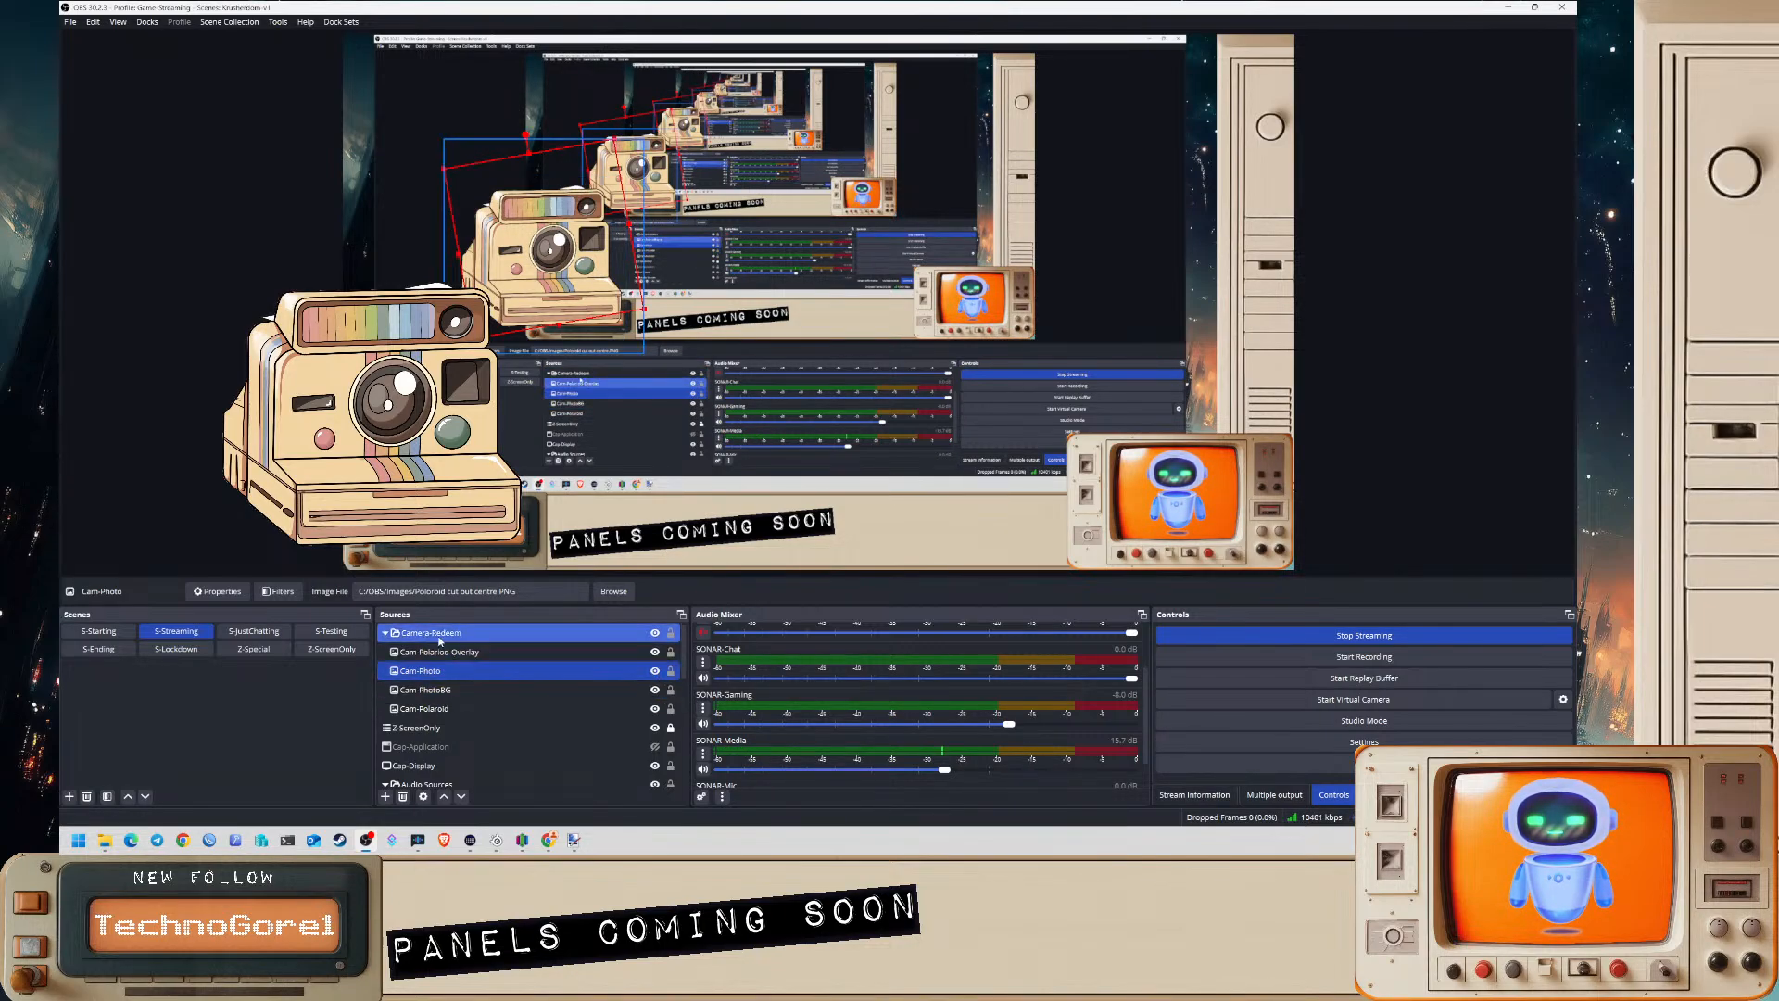
{"action": "left_click_drag", "start_coordinate": [524, 335], "coordinate": [752, 230]}
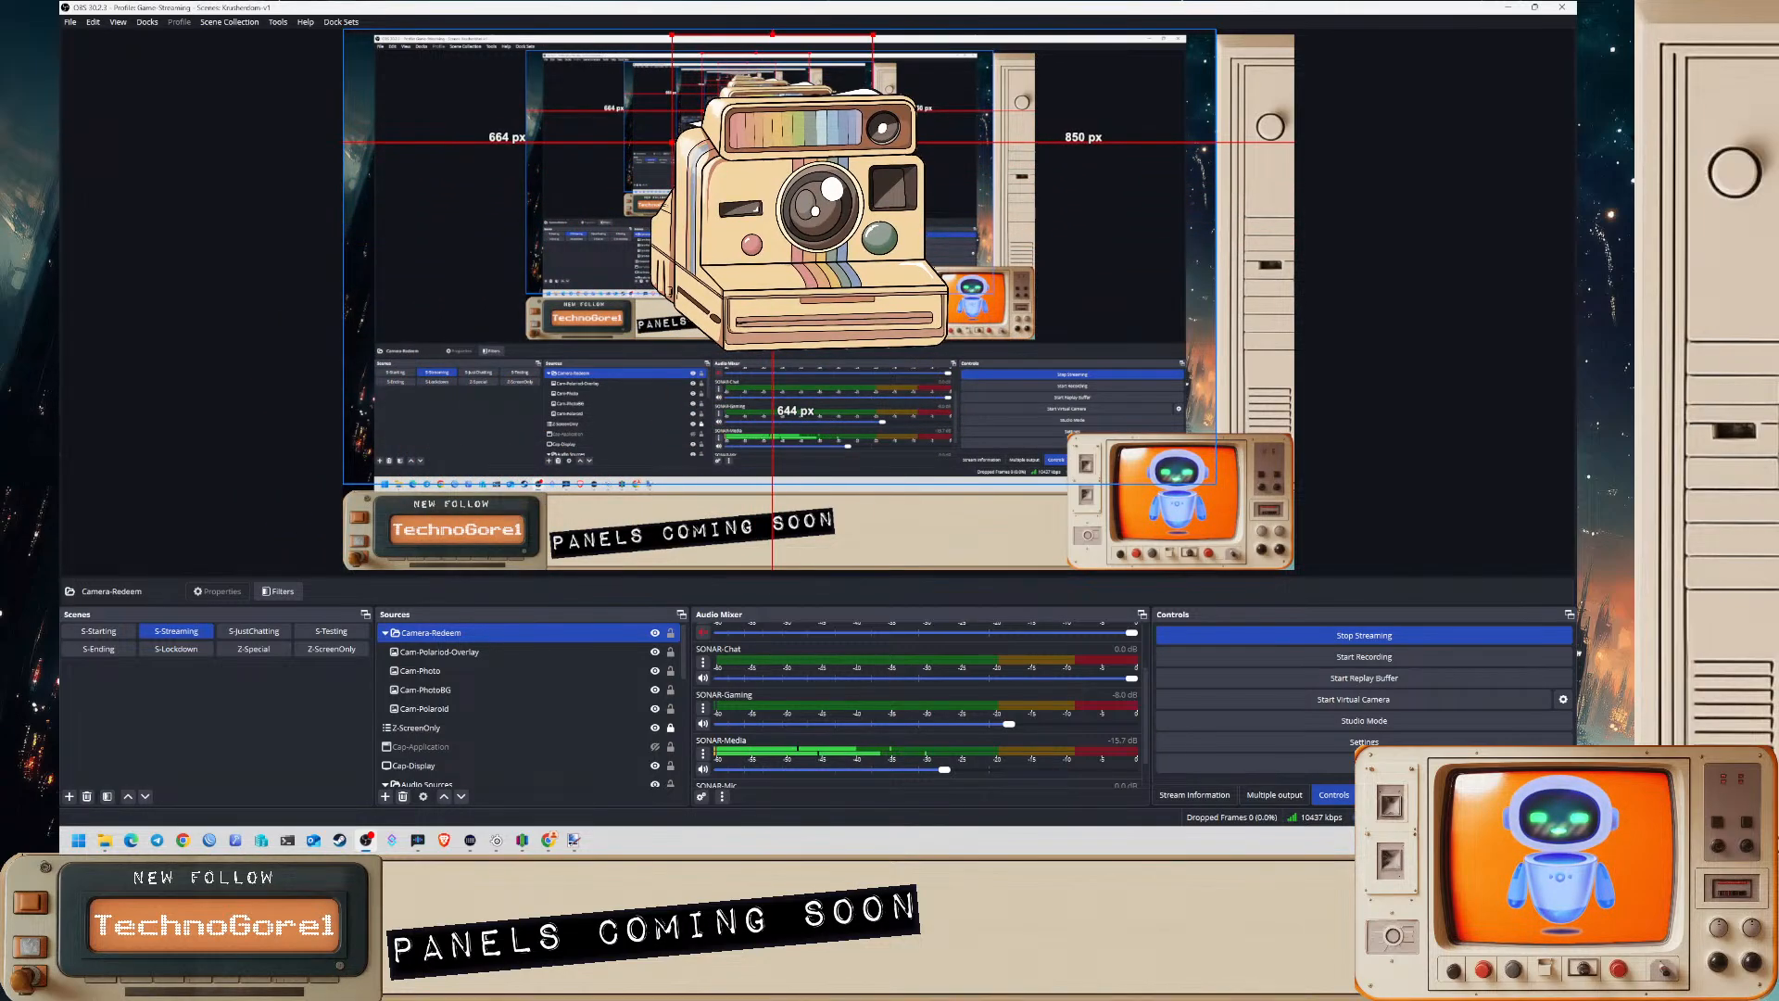
{"action": "left_click", "coordinate": [677, 709]}
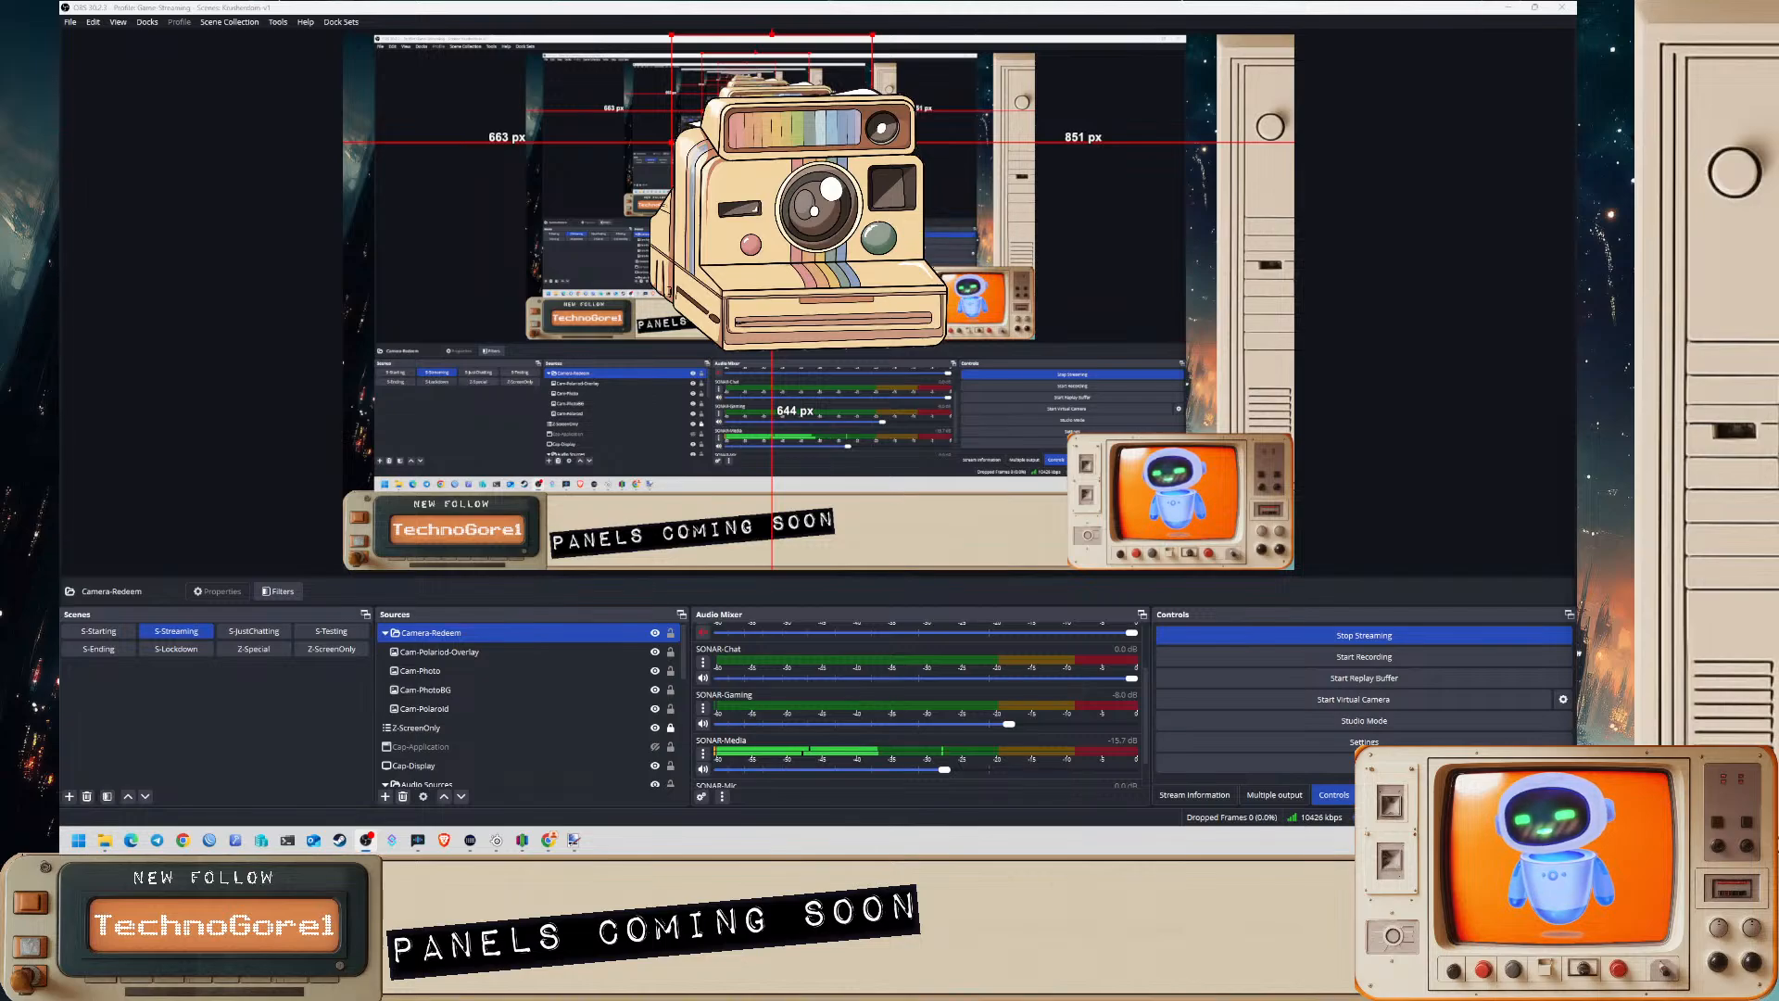
{"action": "right_click", "coordinate": [482, 634]}
{"action": "mouse_move", "coordinate": [604, 430]}
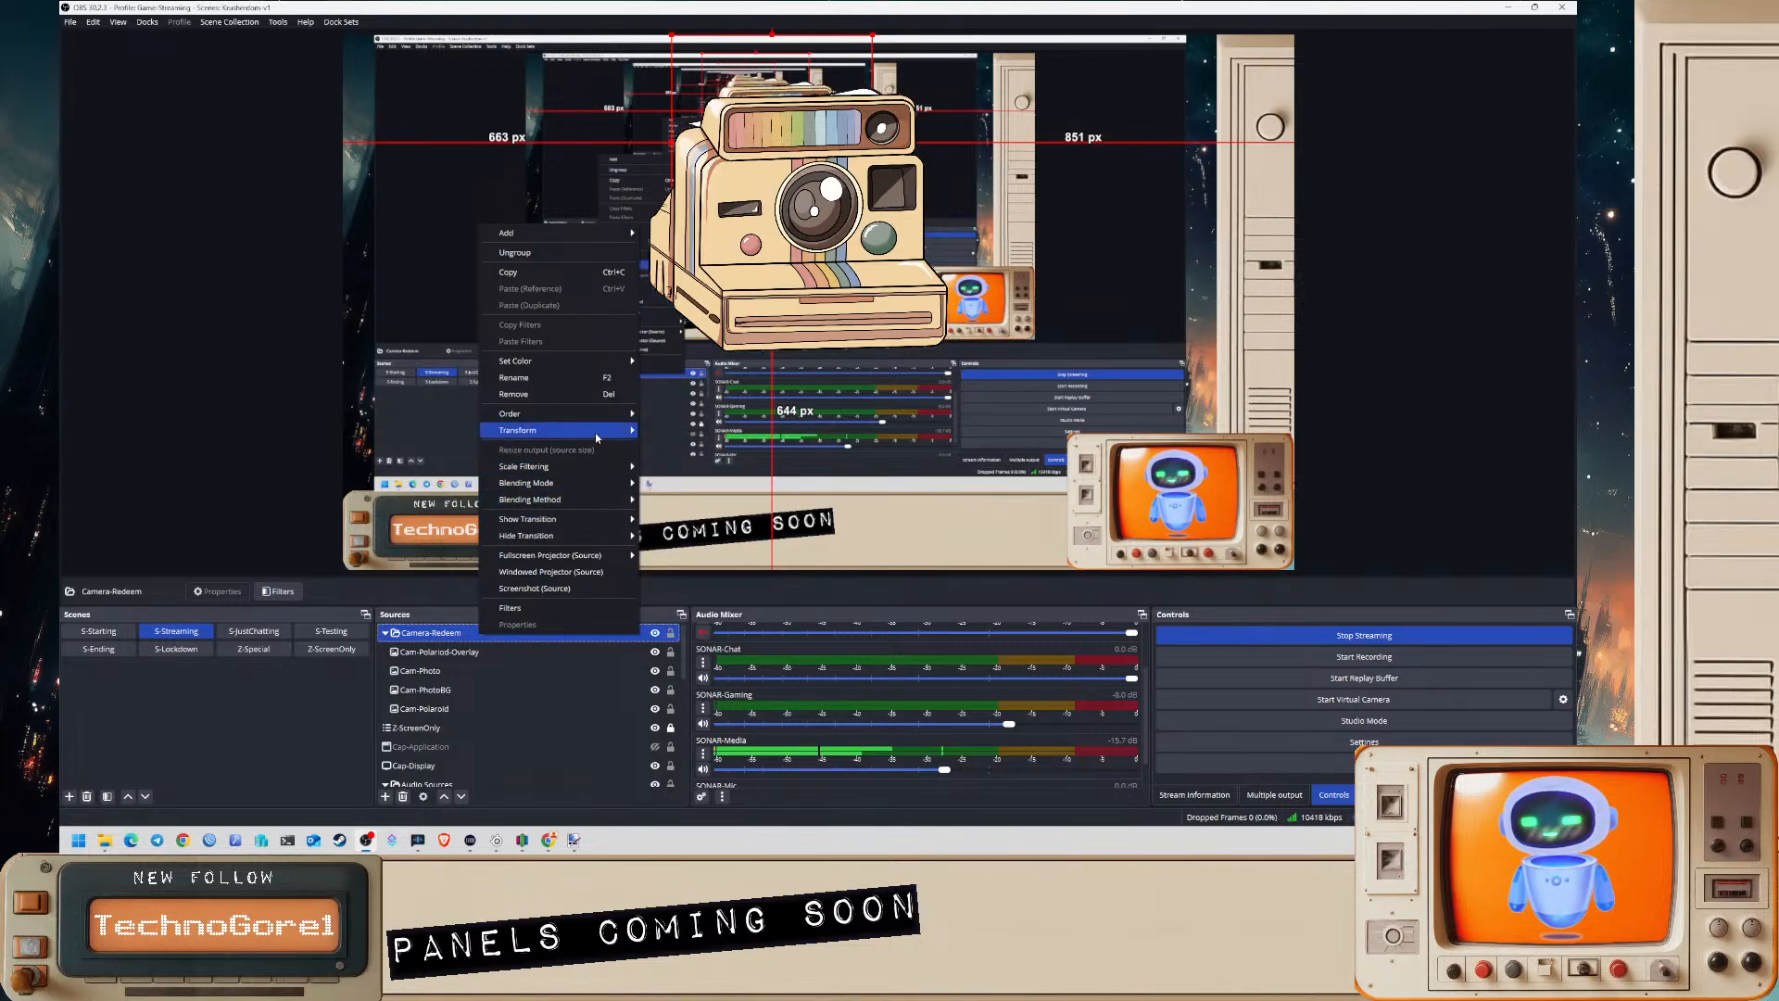
{"action": "left_click", "coordinate": [316, 744]}
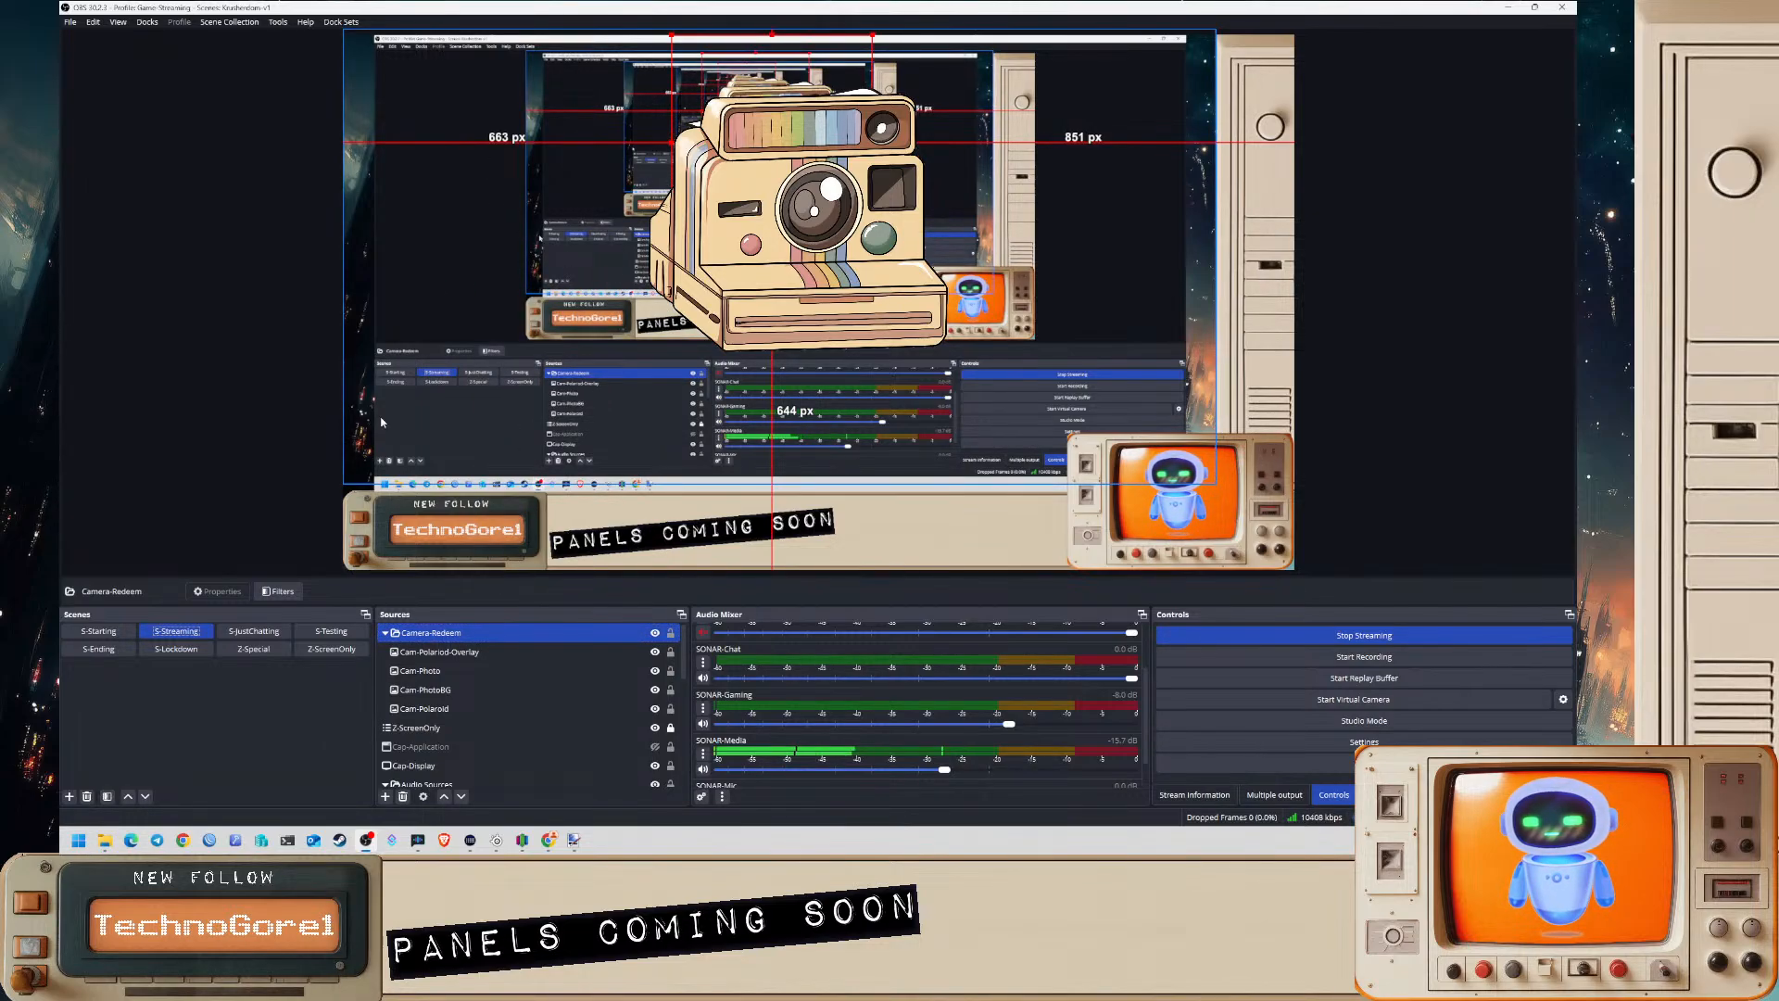
- Check the positional alignment and bounding box options in the transform settings of Cap-Display
{"action": "left_click", "coordinate": [517, 764]}
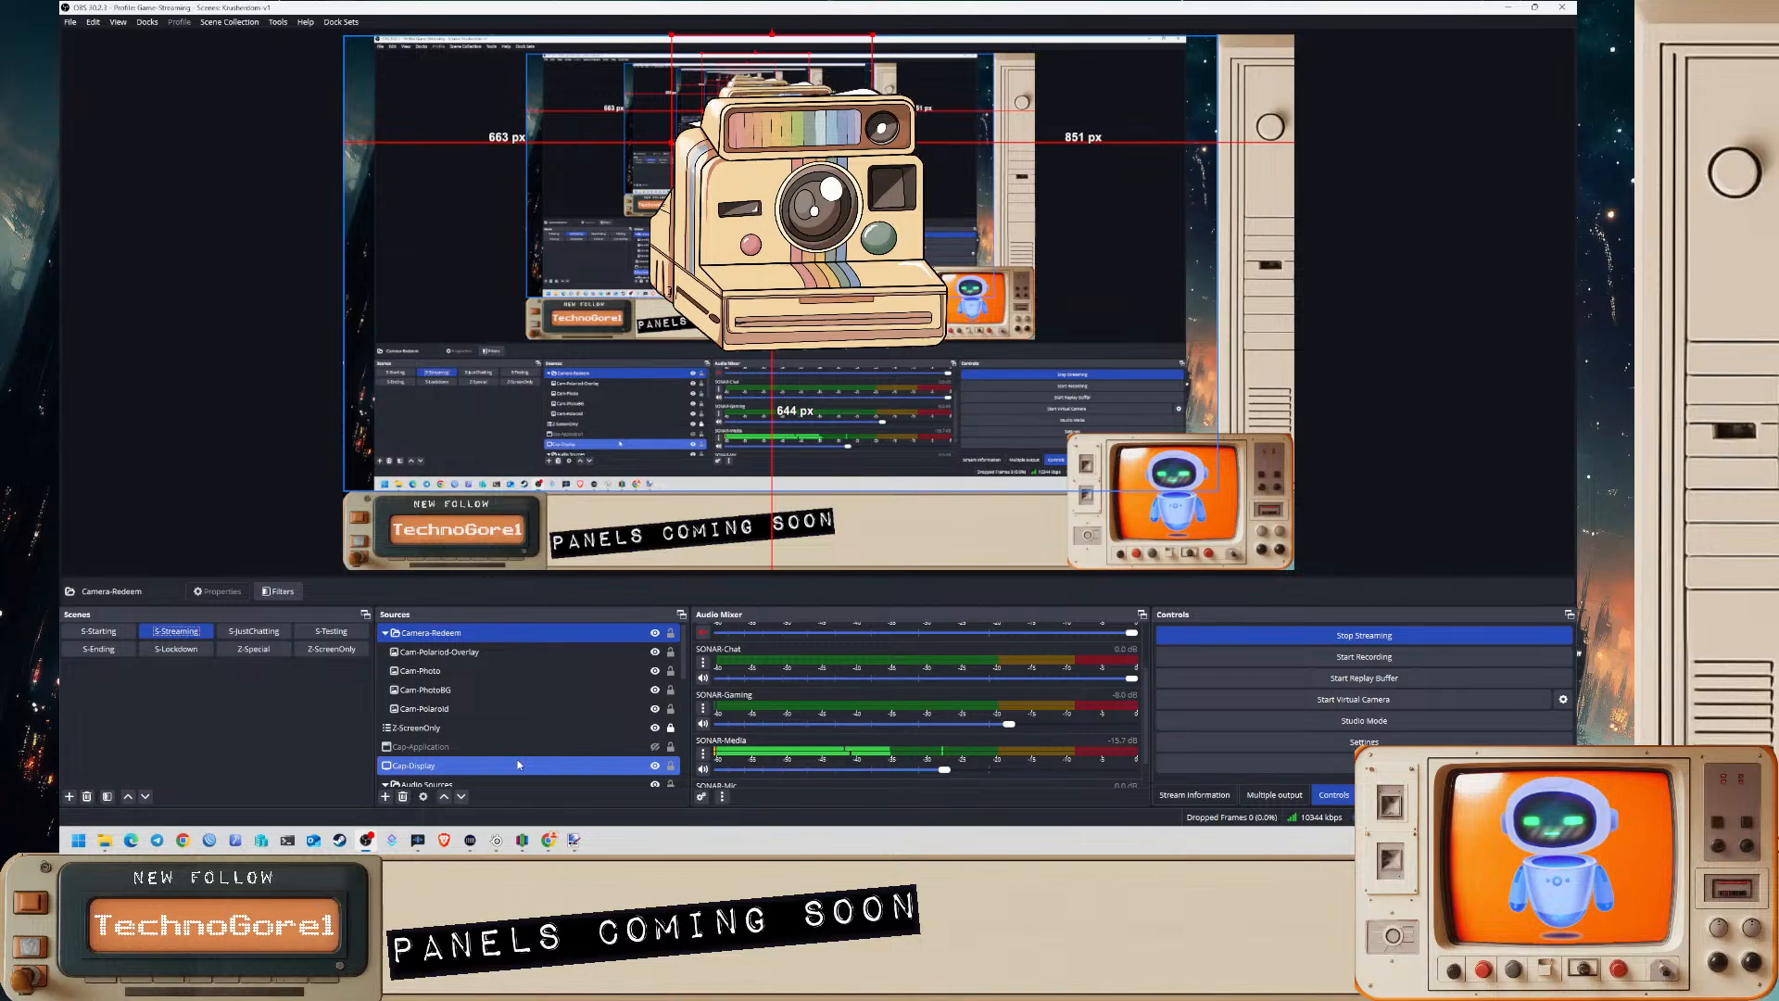
{"action": "right_click", "coordinate": [521, 766]}
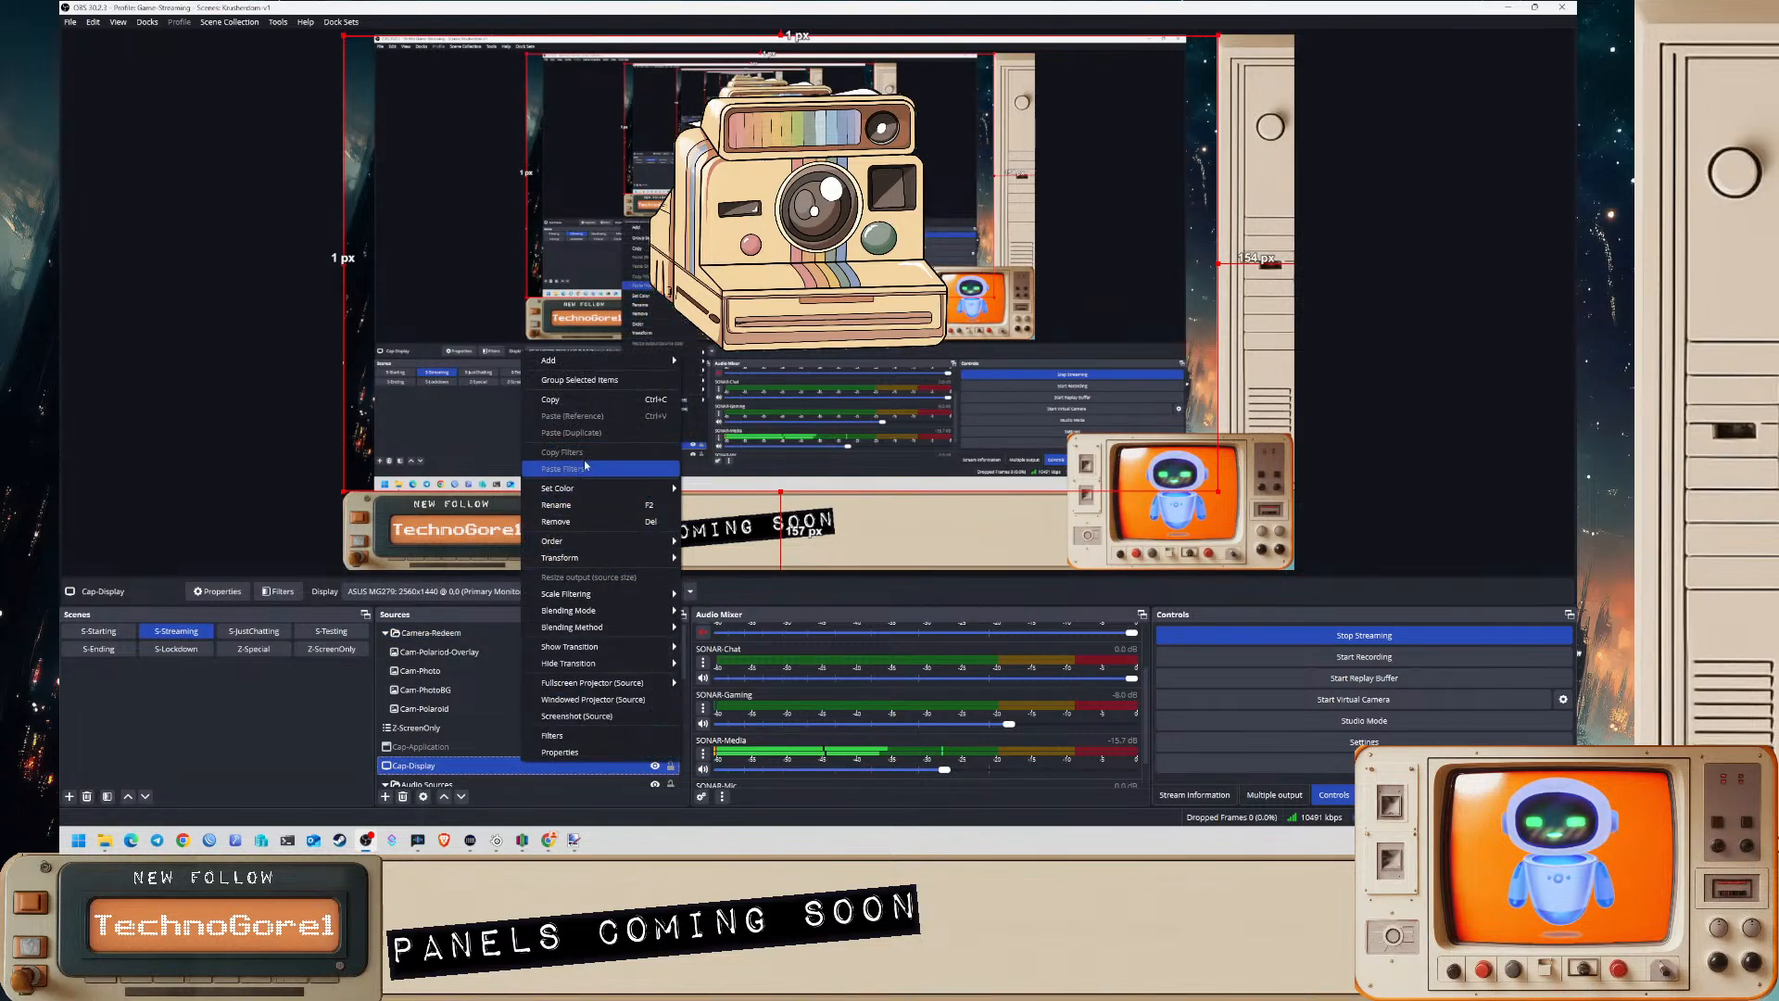
{"action": "mouse_move", "coordinate": [659, 560]}
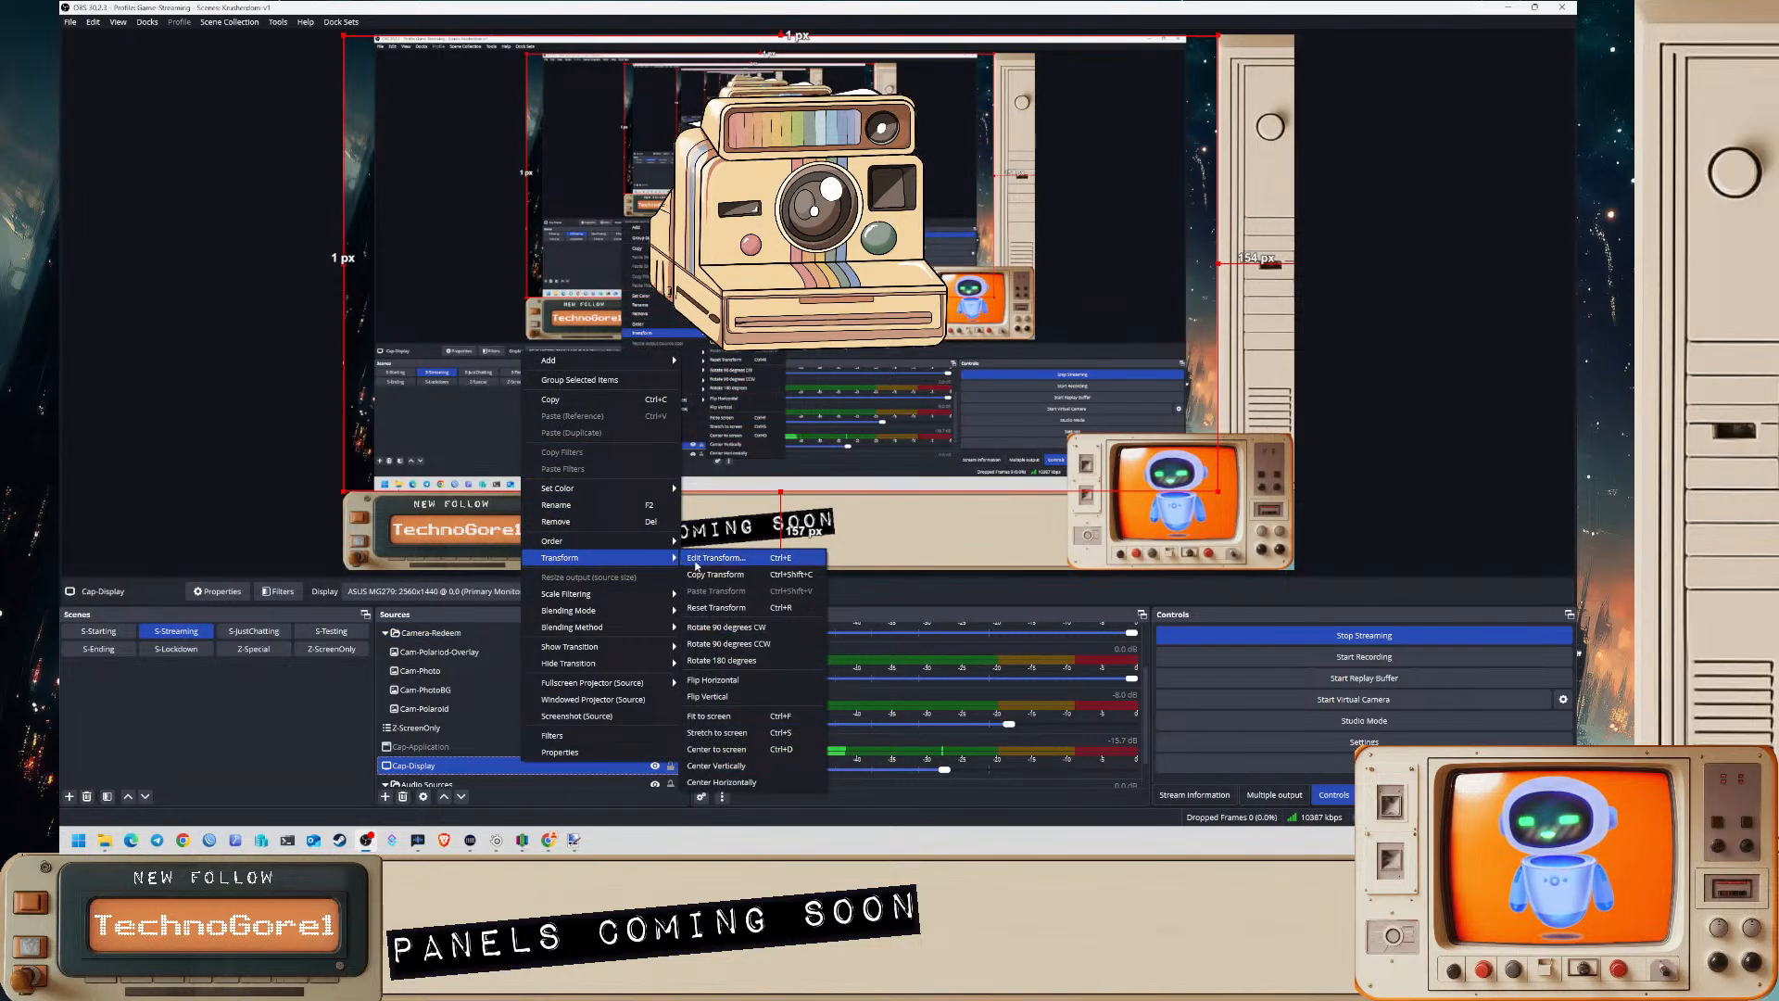
{"action": "left_click", "coordinate": [703, 559]}
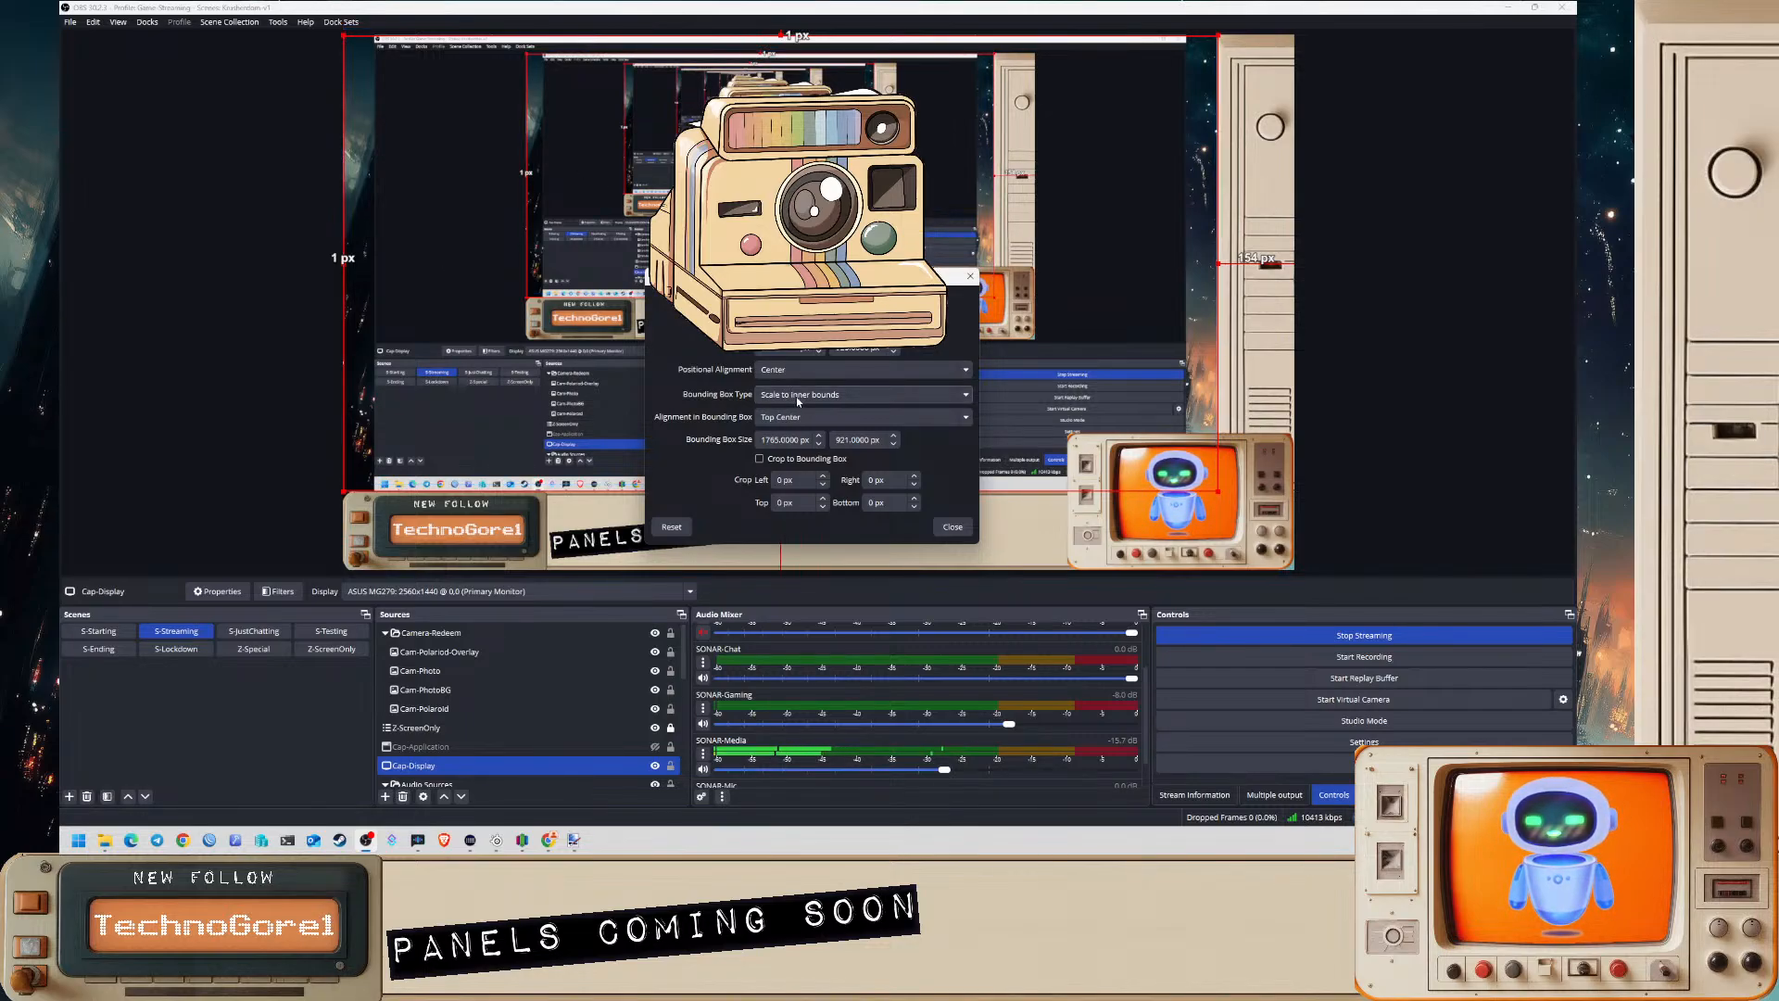
{"action": "left_click", "coordinate": [953, 526]}
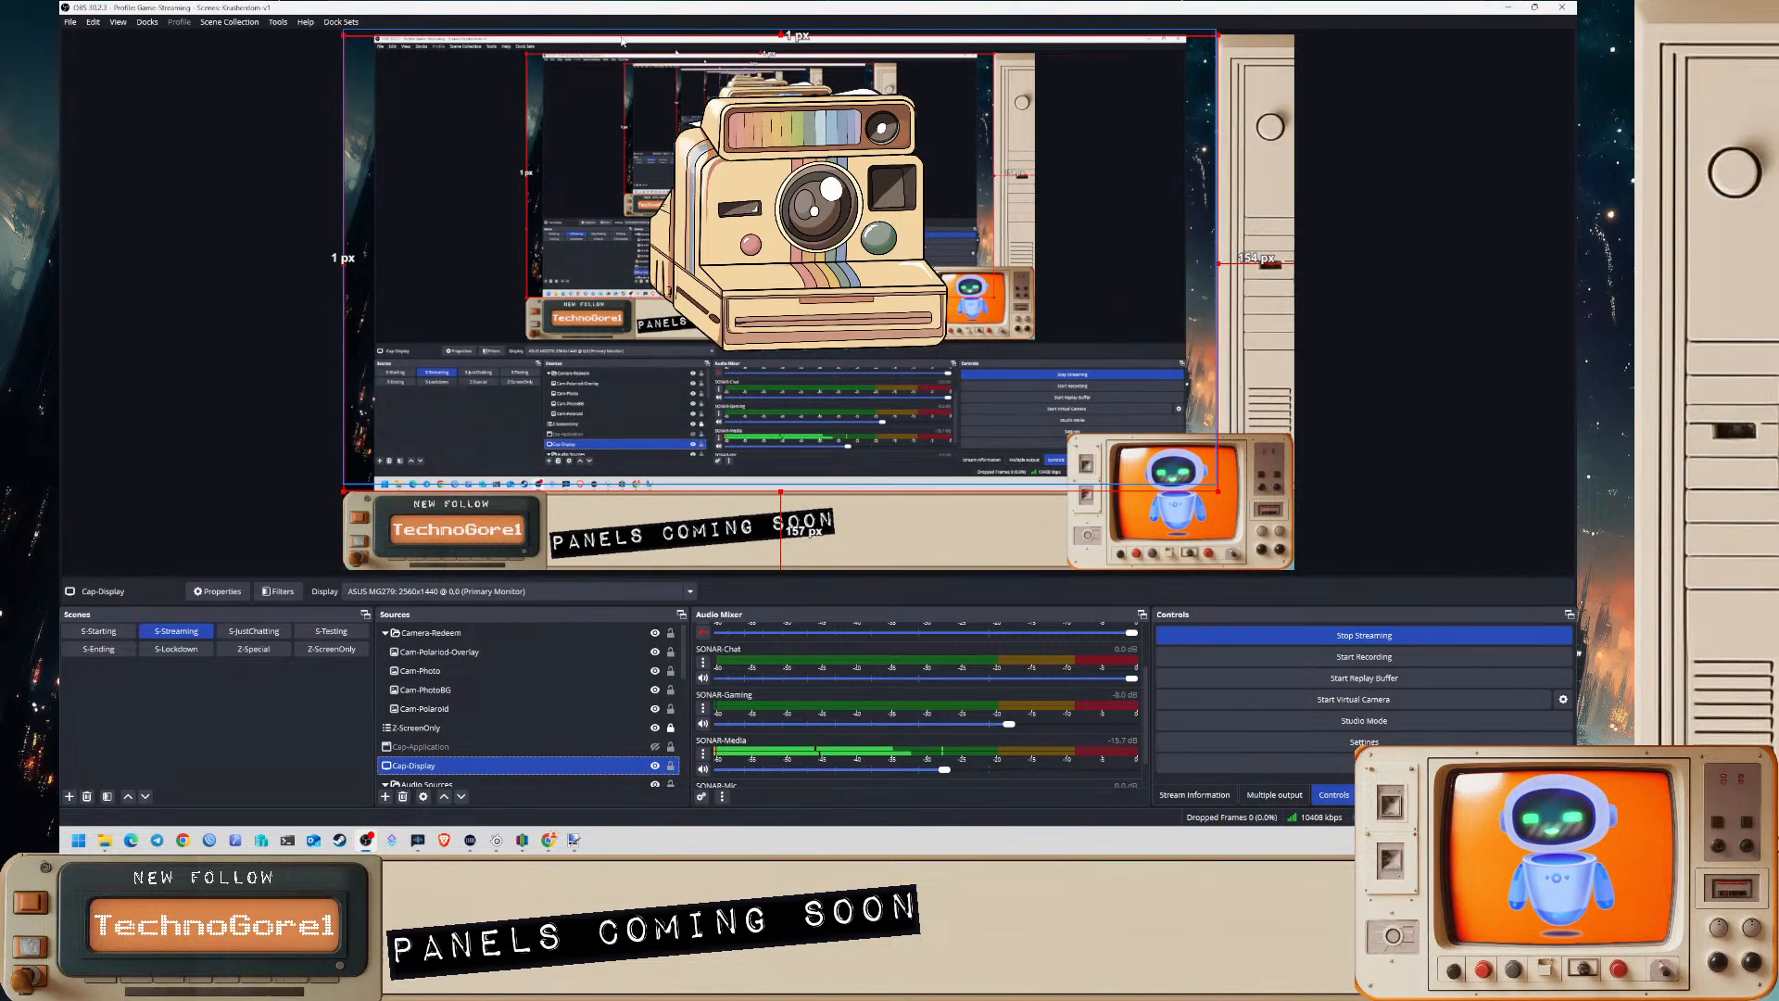
- Undo the accidental move of the Cap-Display capture, and lock the Cap-Display and Cap-Application sources
{"action": "left_click_drag", "start_coordinate": [536, 101], "coordinate": [552, 345]}
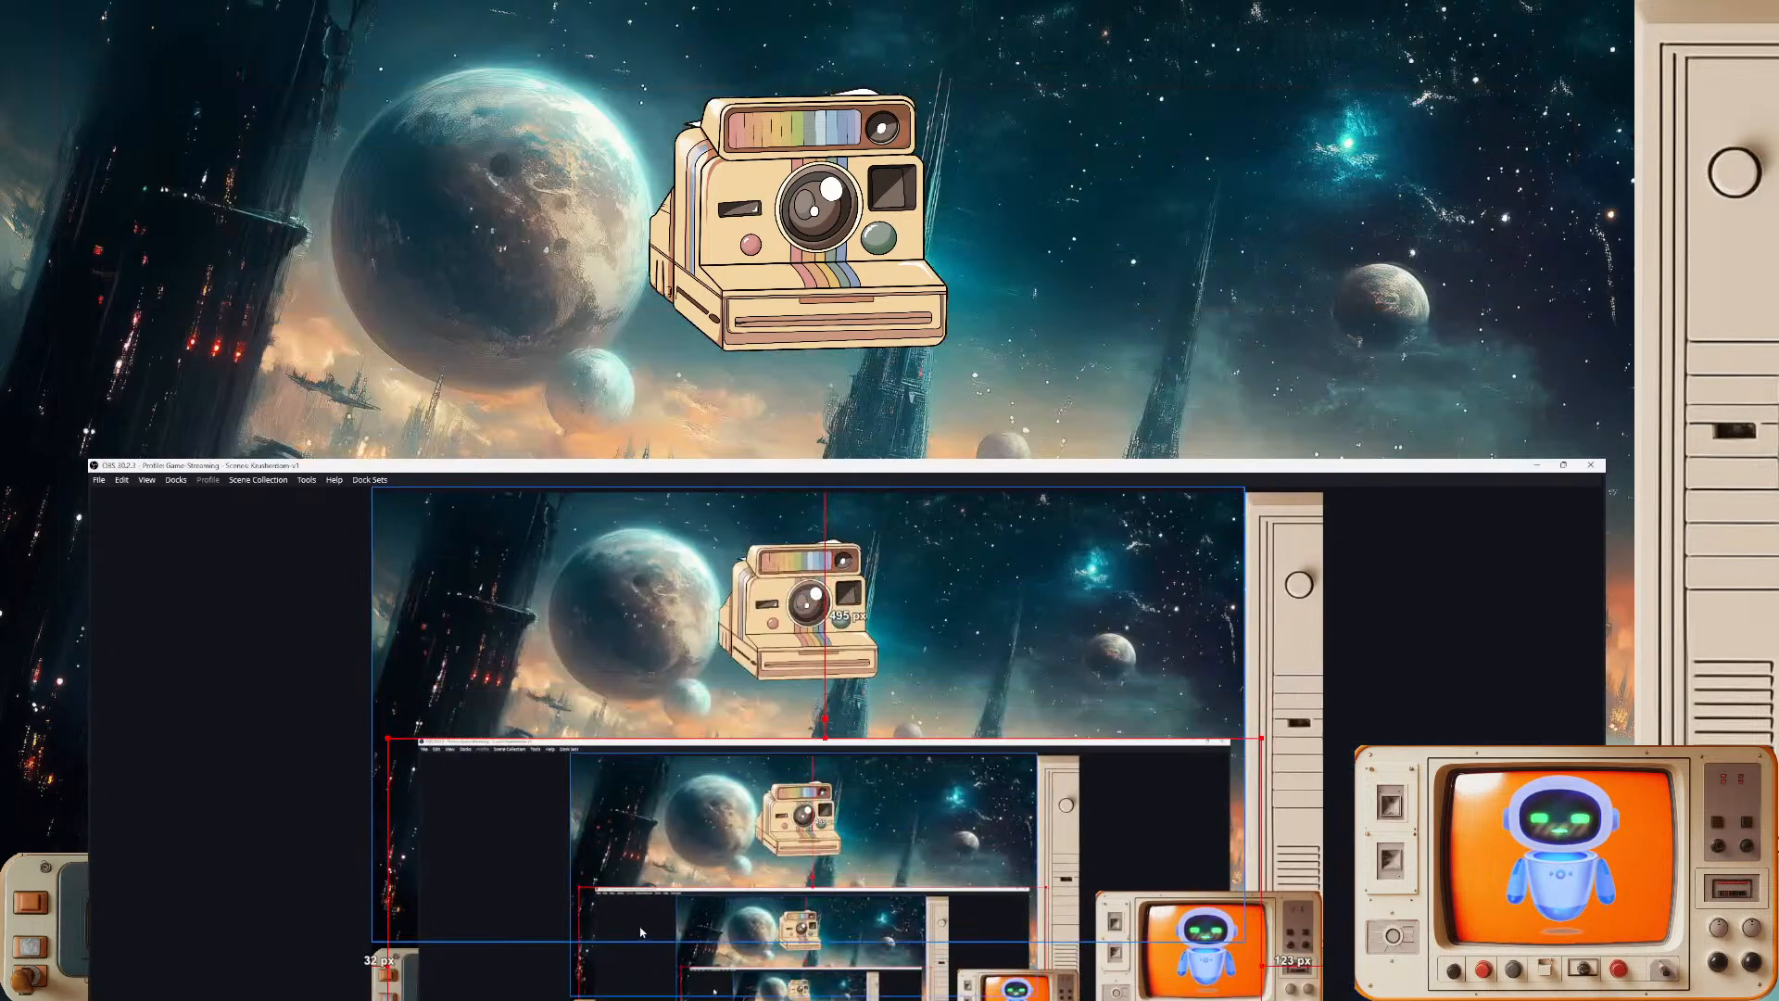
{"action": "key", "text": "ctrl+z"}
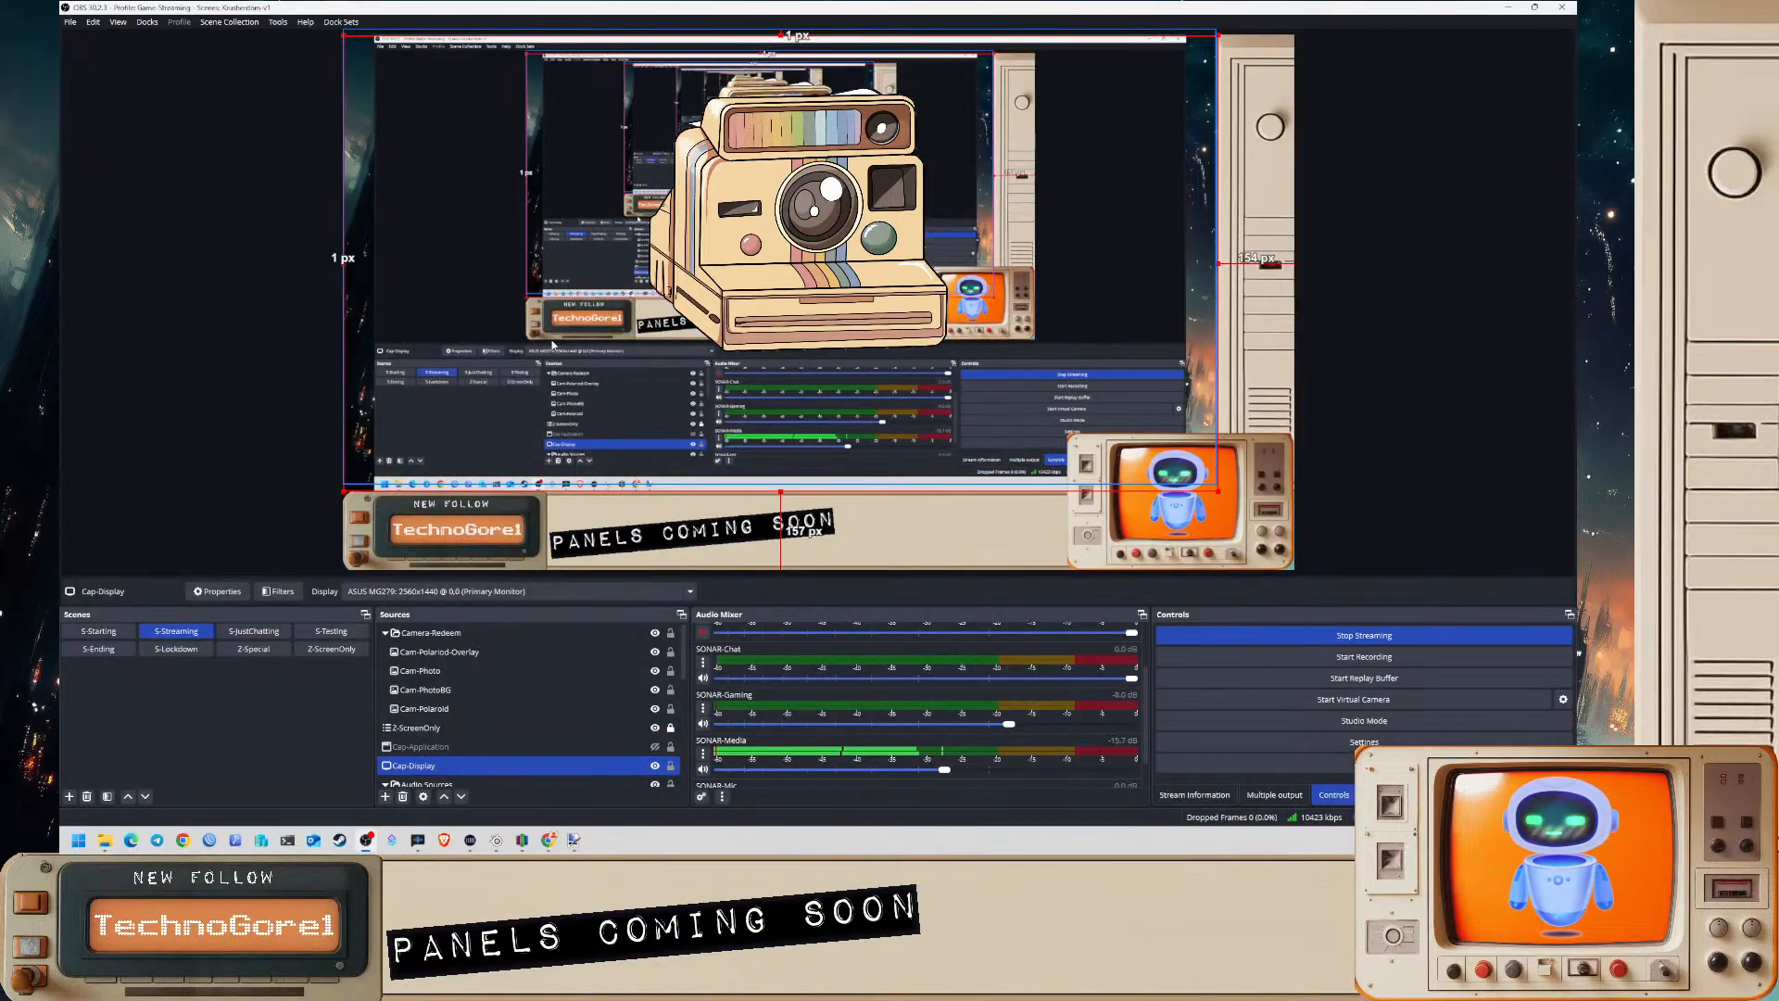
{"action": "left_click", "coordinate": [619, 747]}
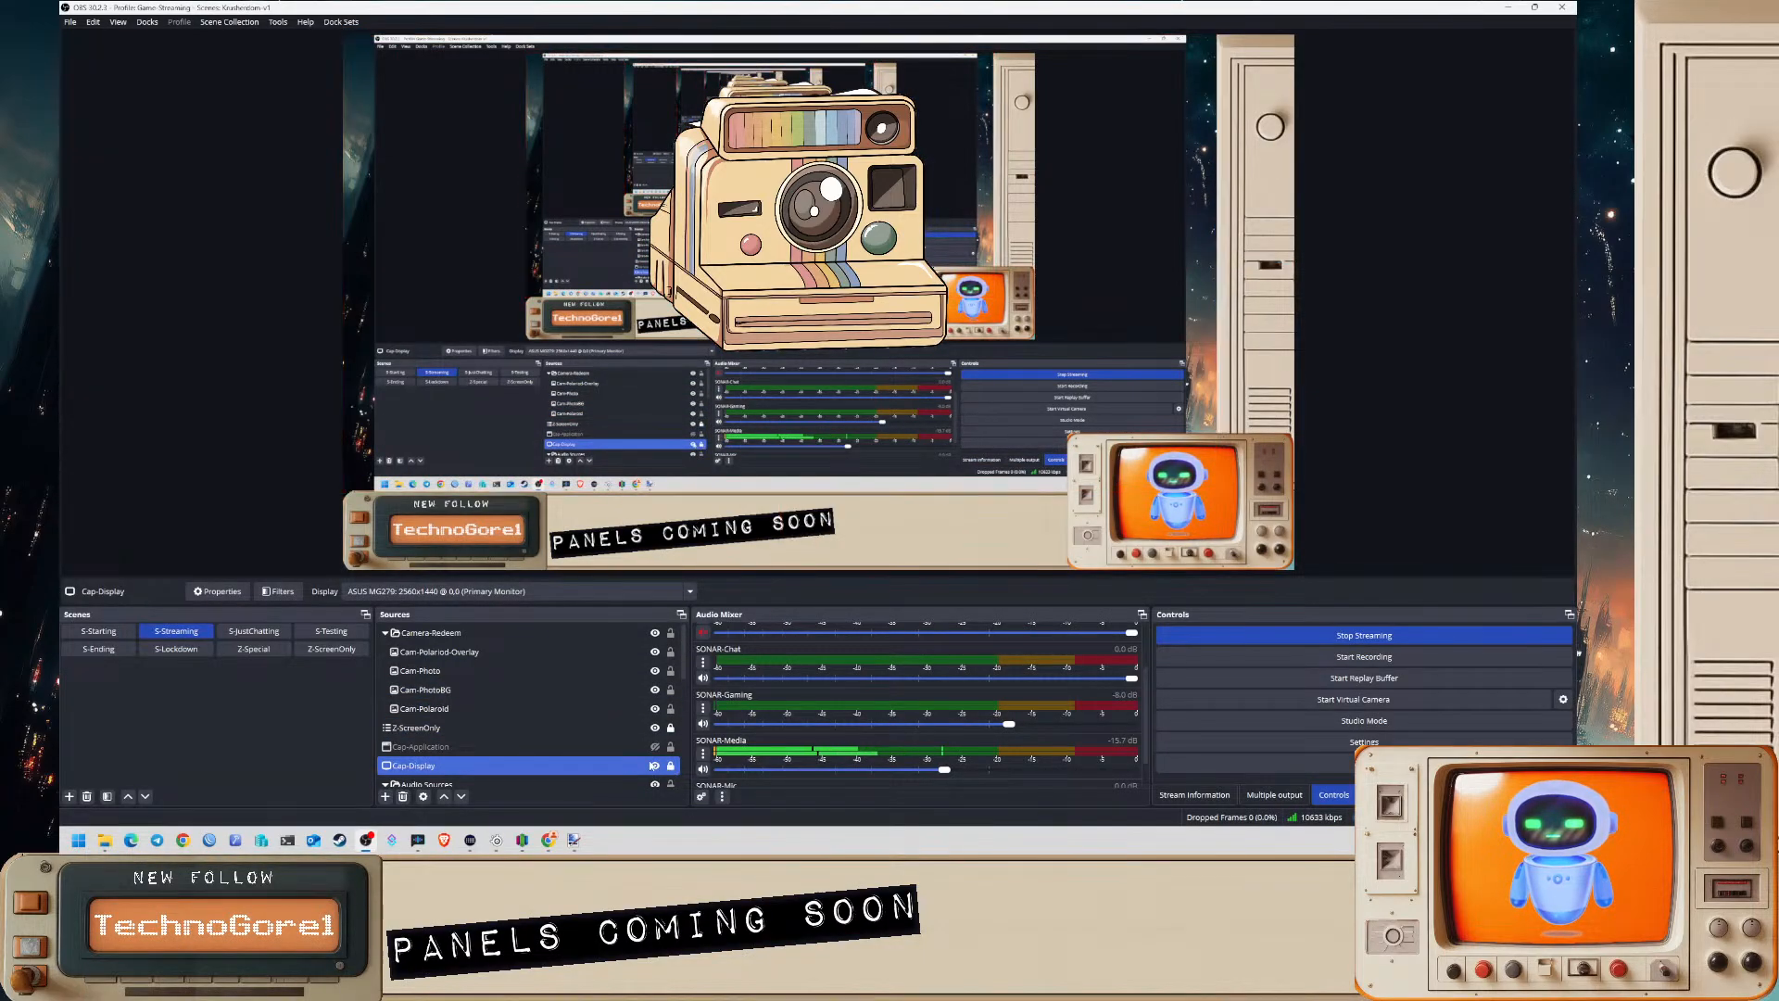
{"action": "left_click", "coordinate": [671, 748]}
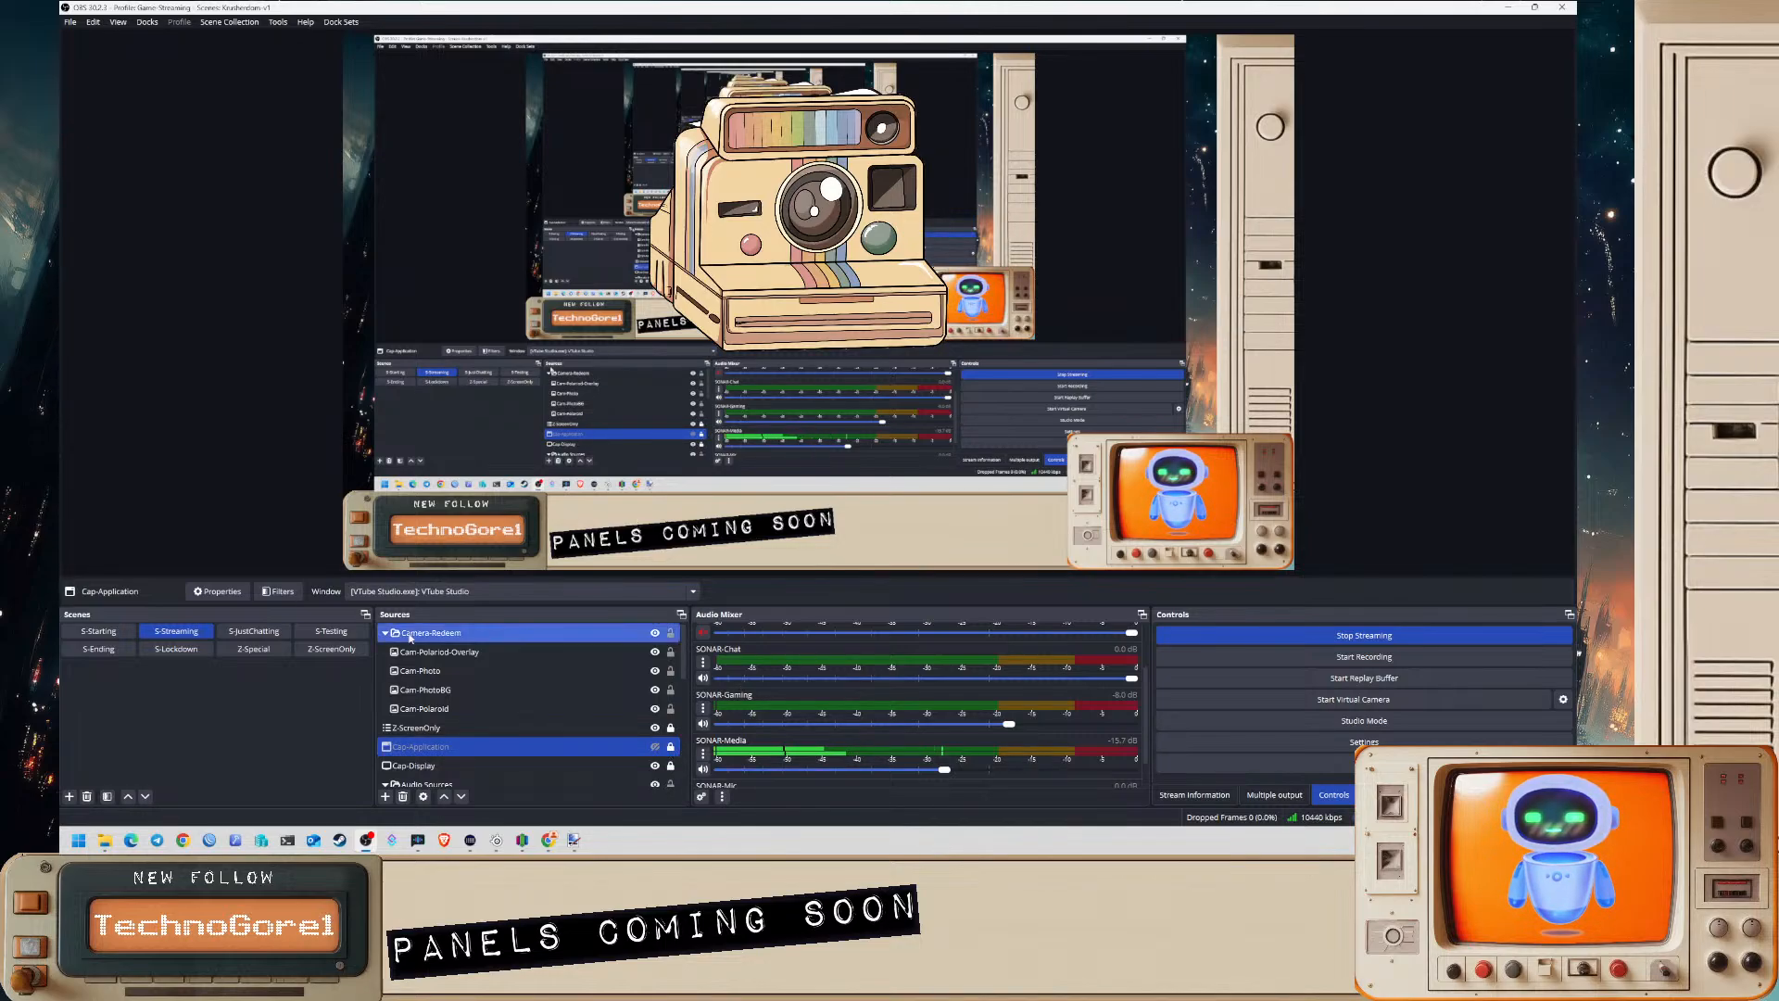
- Review the overlay, photo, photo background and camera layers in the Camera-Redeem group by selecting them in turn
{"action": "left_click", "coordinate": [439, 653]}
{"action": "left_click", "coordinate": [446, 671], "text": "ctrl"}
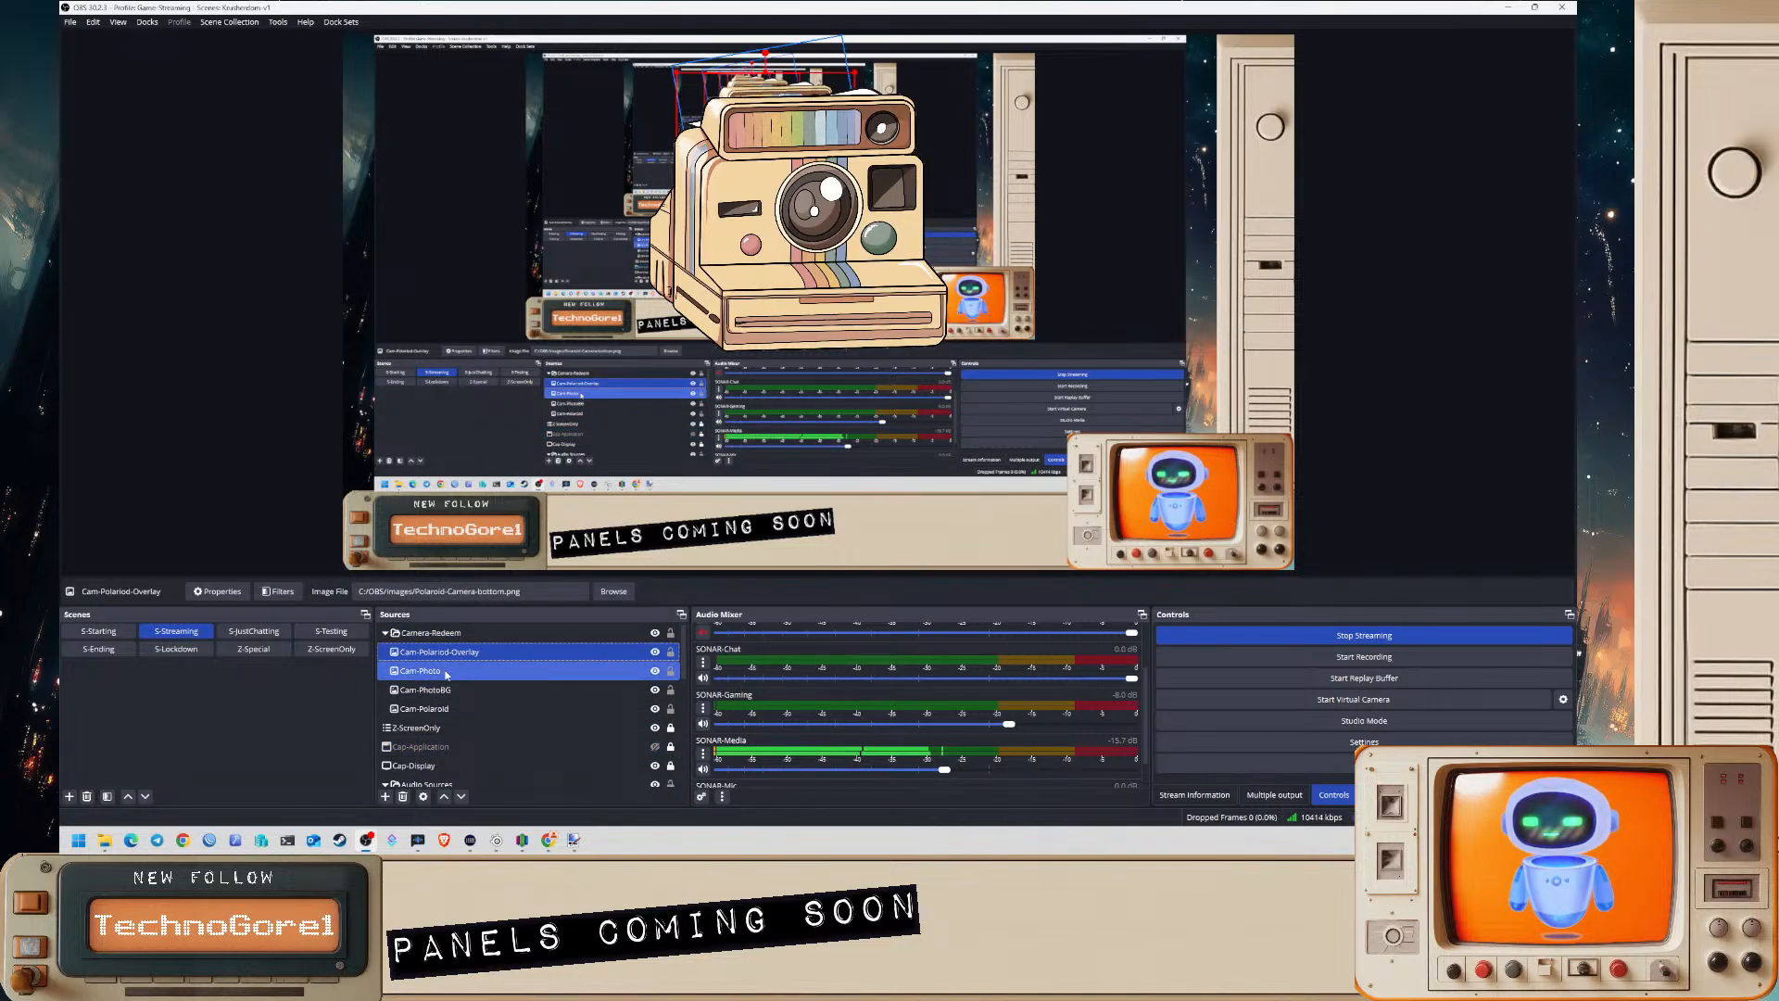
{"action": "left_click_drag", "start_coordinate": [446, 674], "coordinate": [457, 691]}
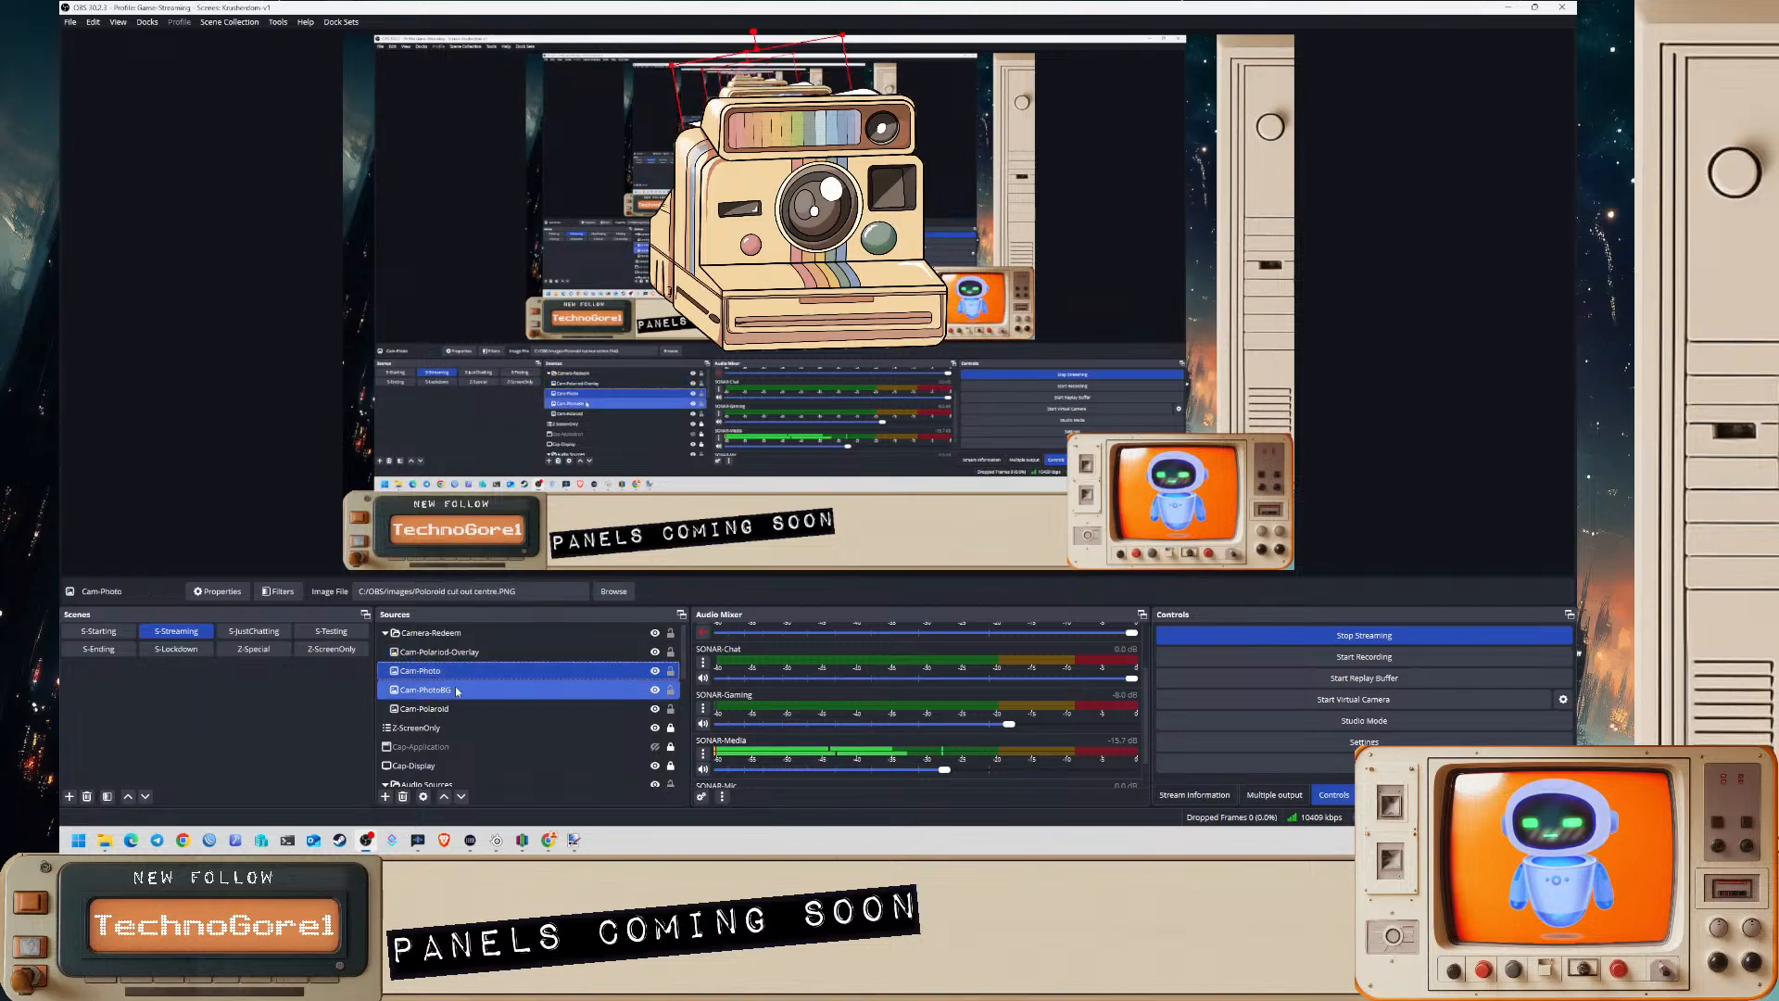
{"action": "left_click", "coordinate": [457, 710]}
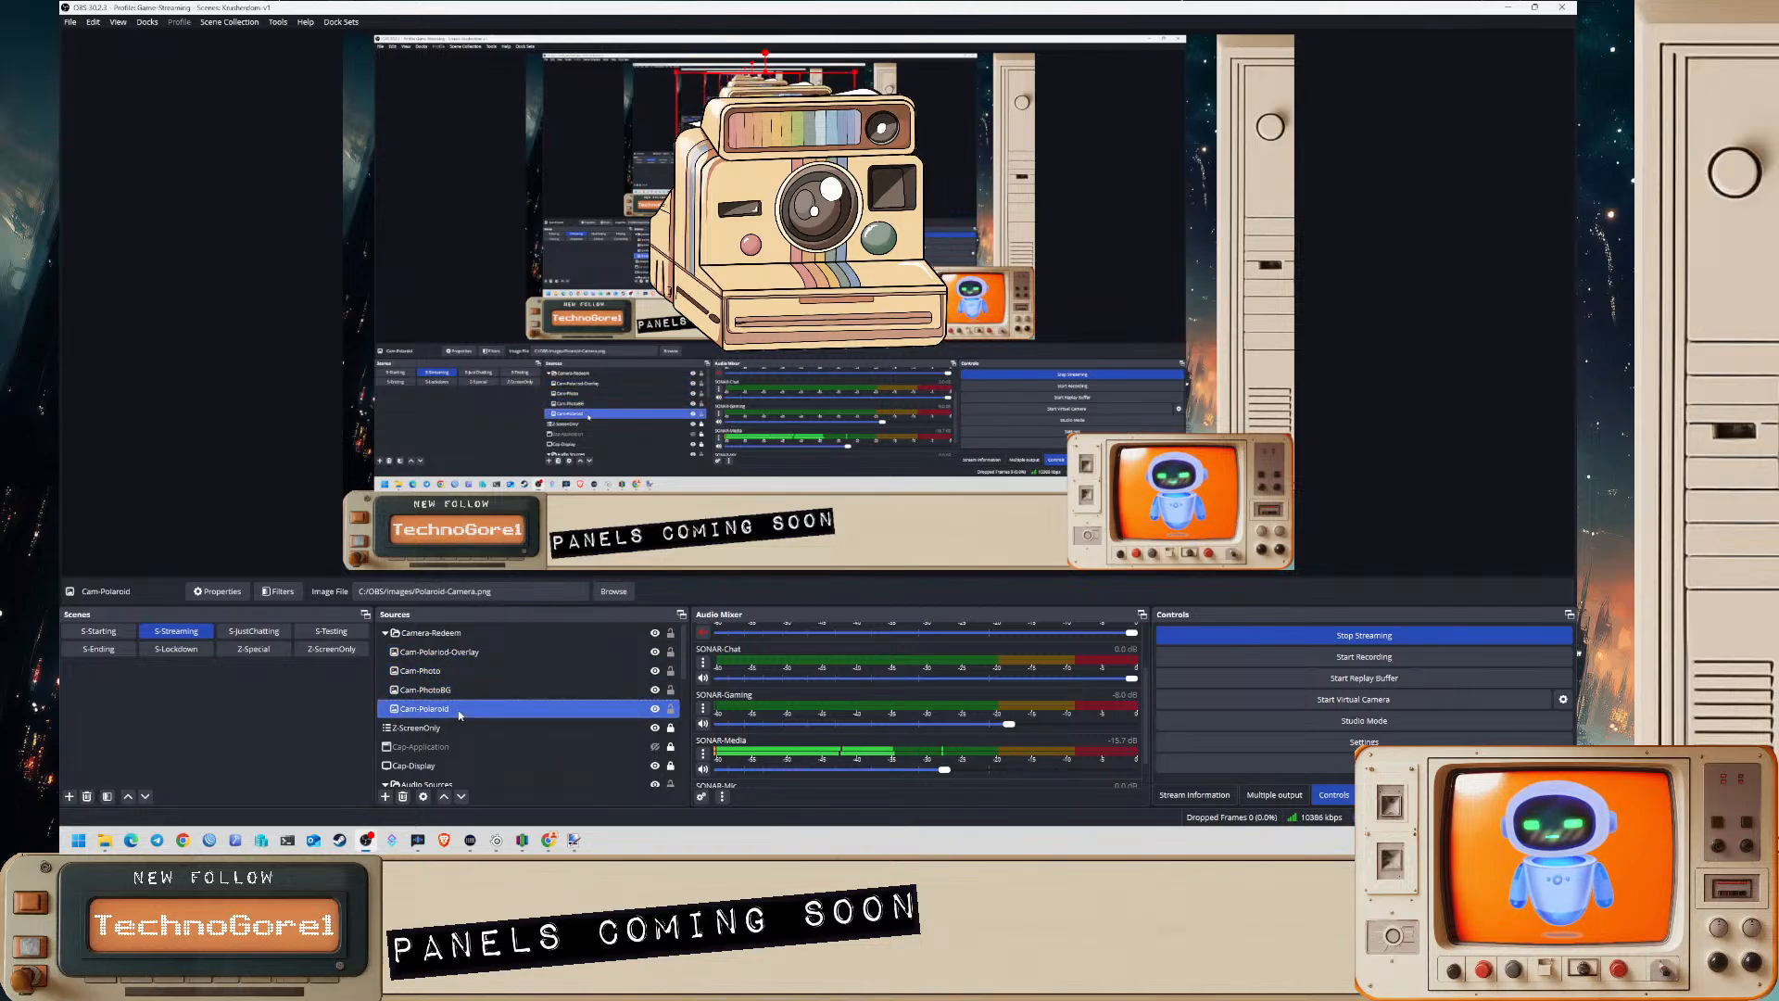
{"action": "left_click", "coordinate": [467, 654], "text": "ctrl"}
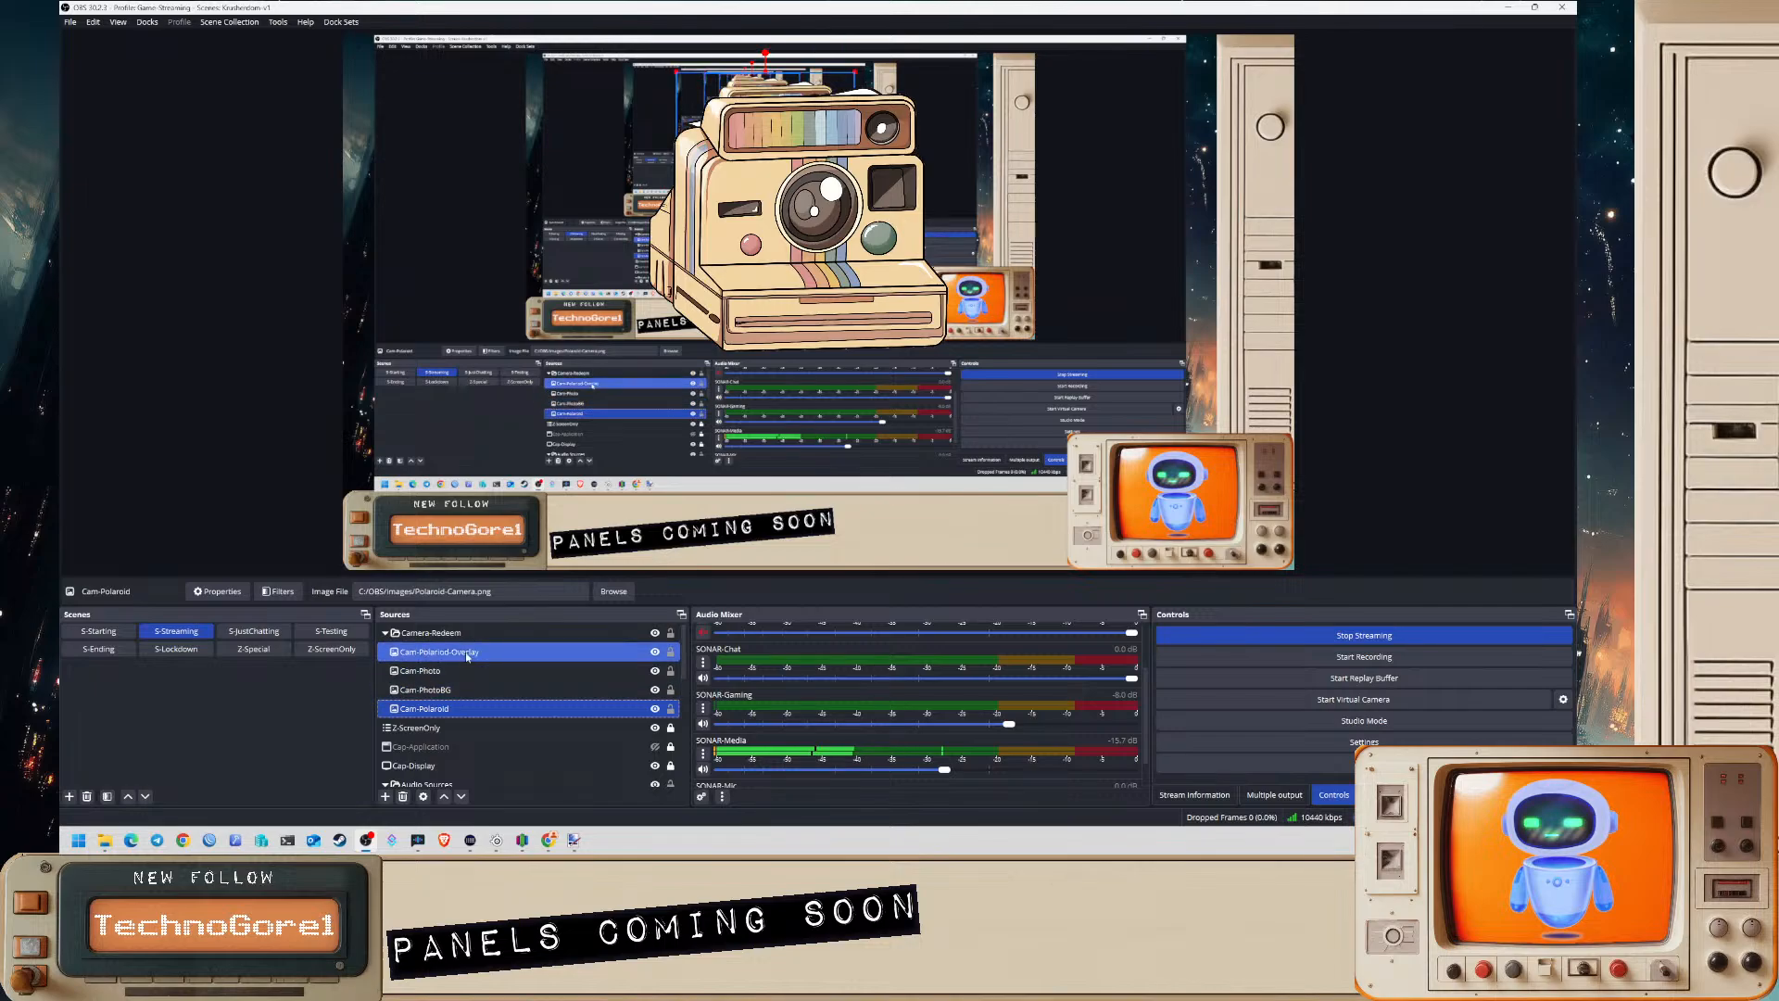
{"action": "left_click", "coordinate": [467, 655]}
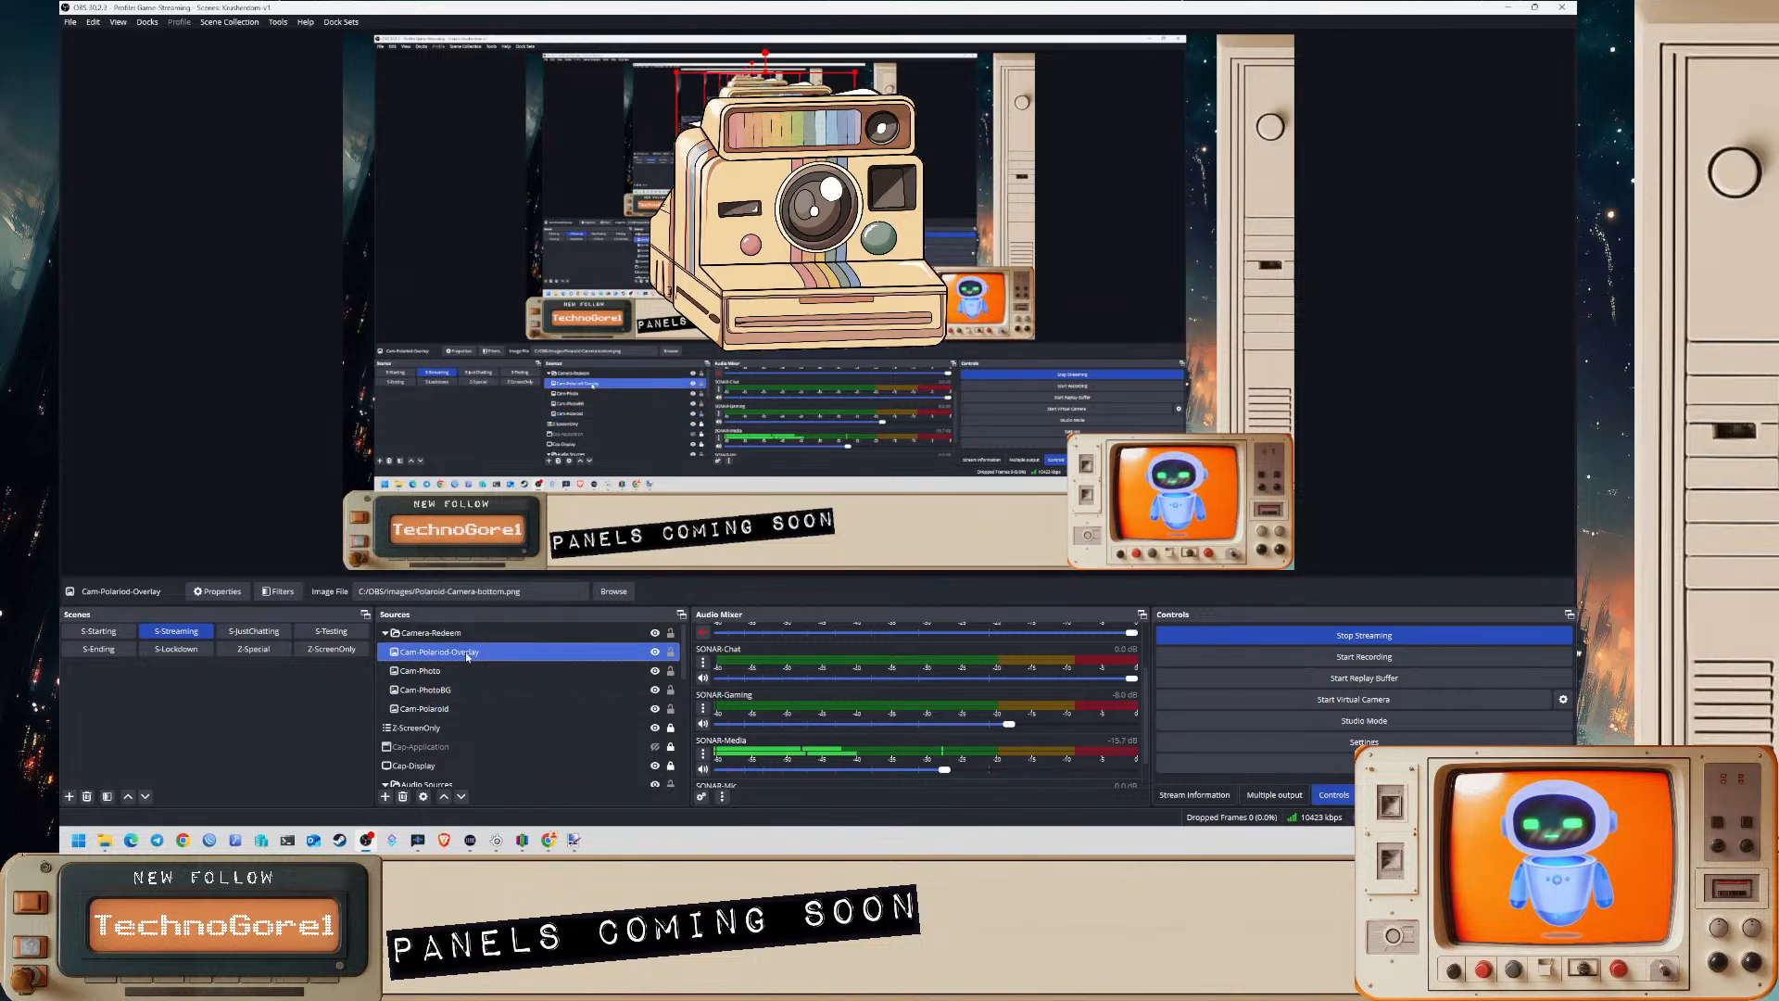
- Hide Cam-Polariod-Overlay and show it again to check how it covers the photo layers
{"action": "left_click", "coordinate": [655, 652]}
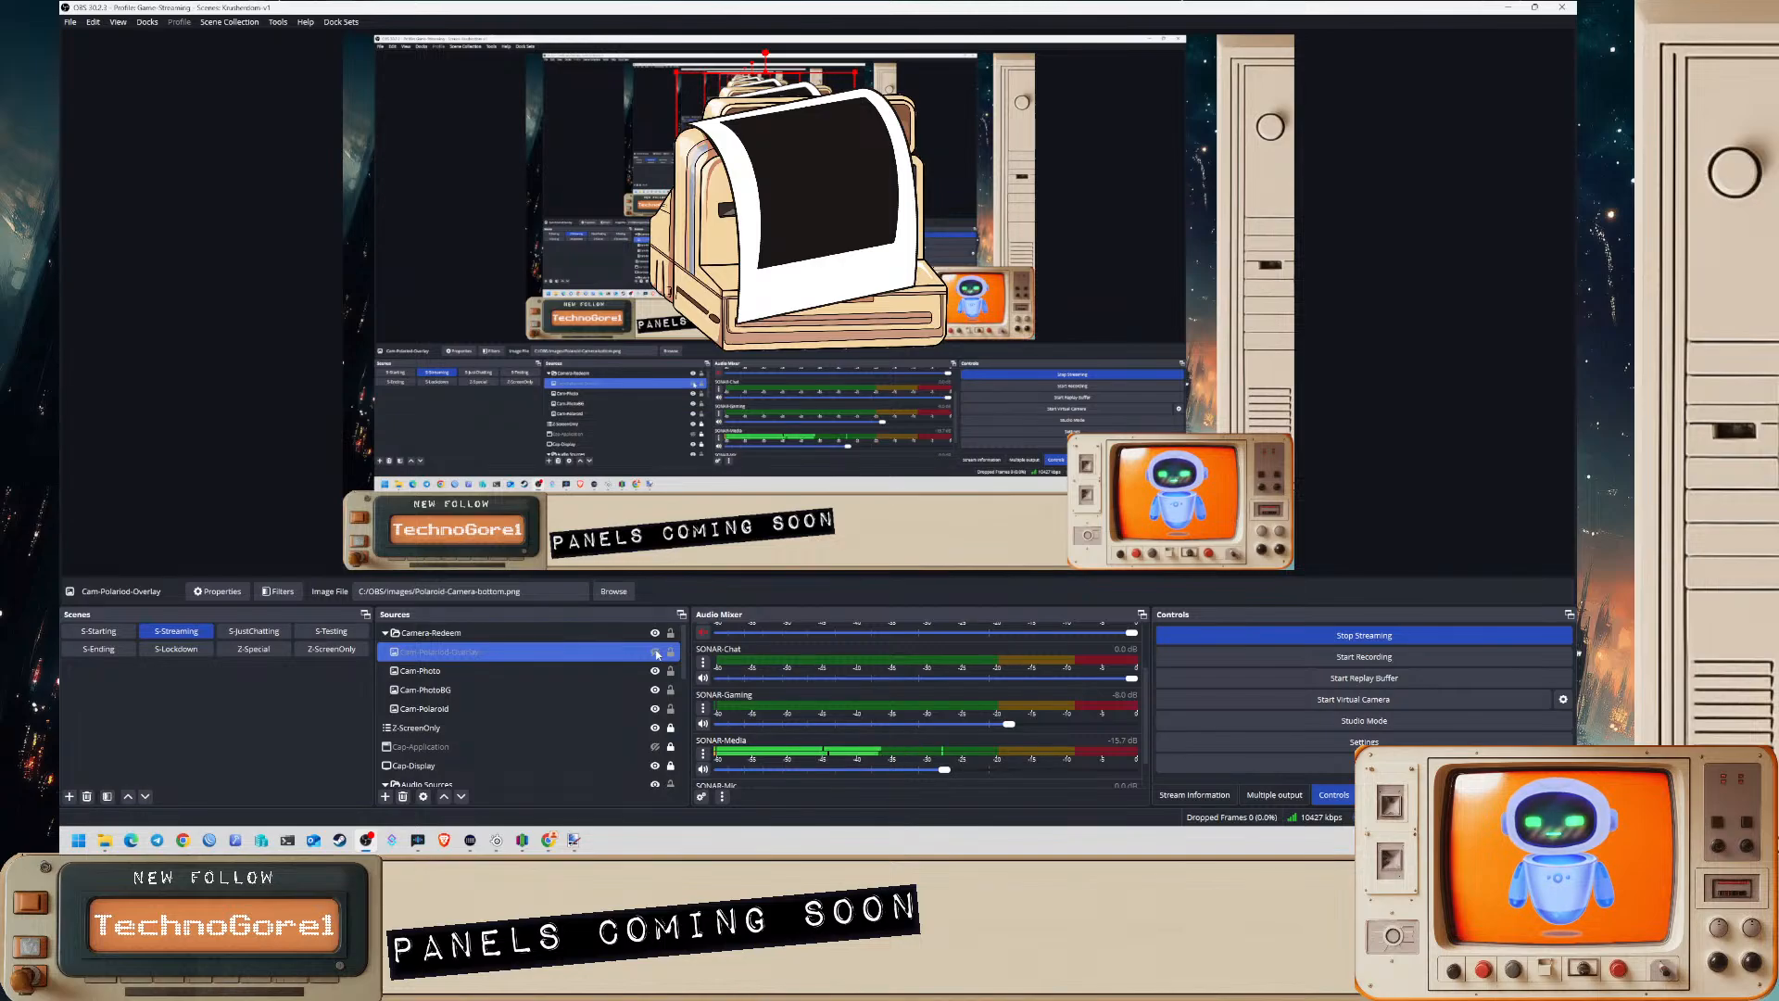
{"action": "left_click", "coordinate": [656, 652]}
{"action": "left_click", "coordinate": [471, 671], "text": "ctrl"}
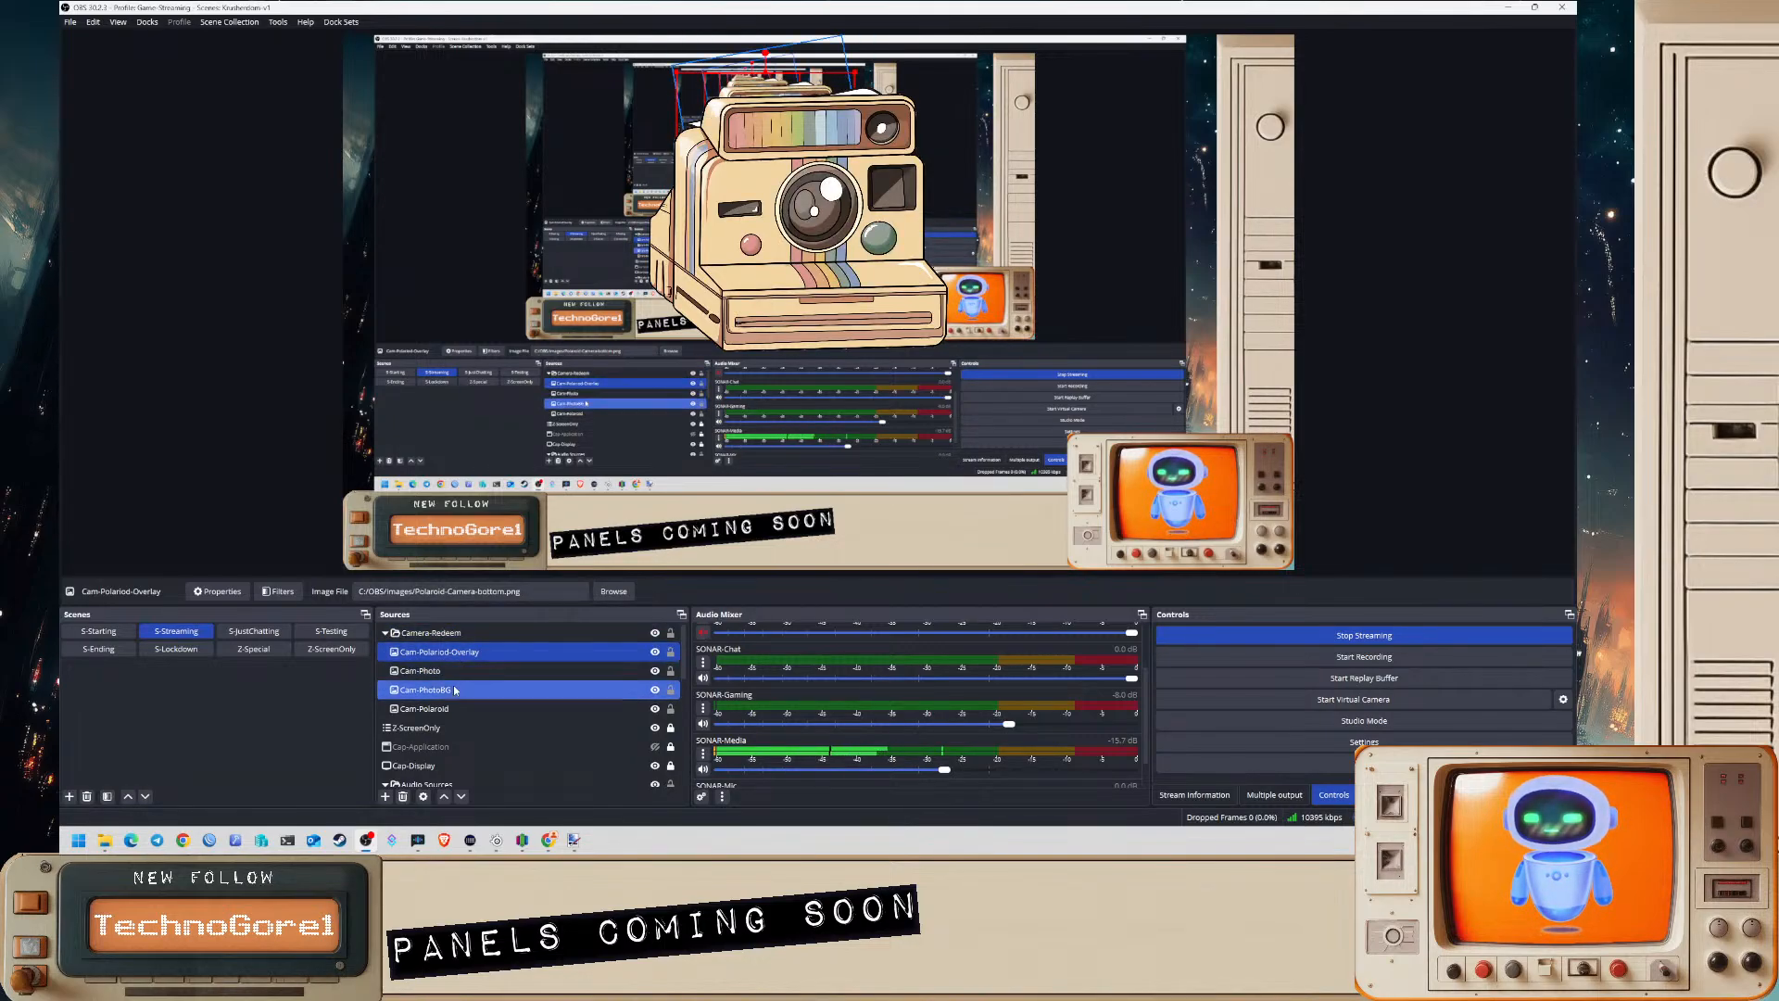
{"action": "left_click", "coordinate": [481, 675], "text": "ctrl"}
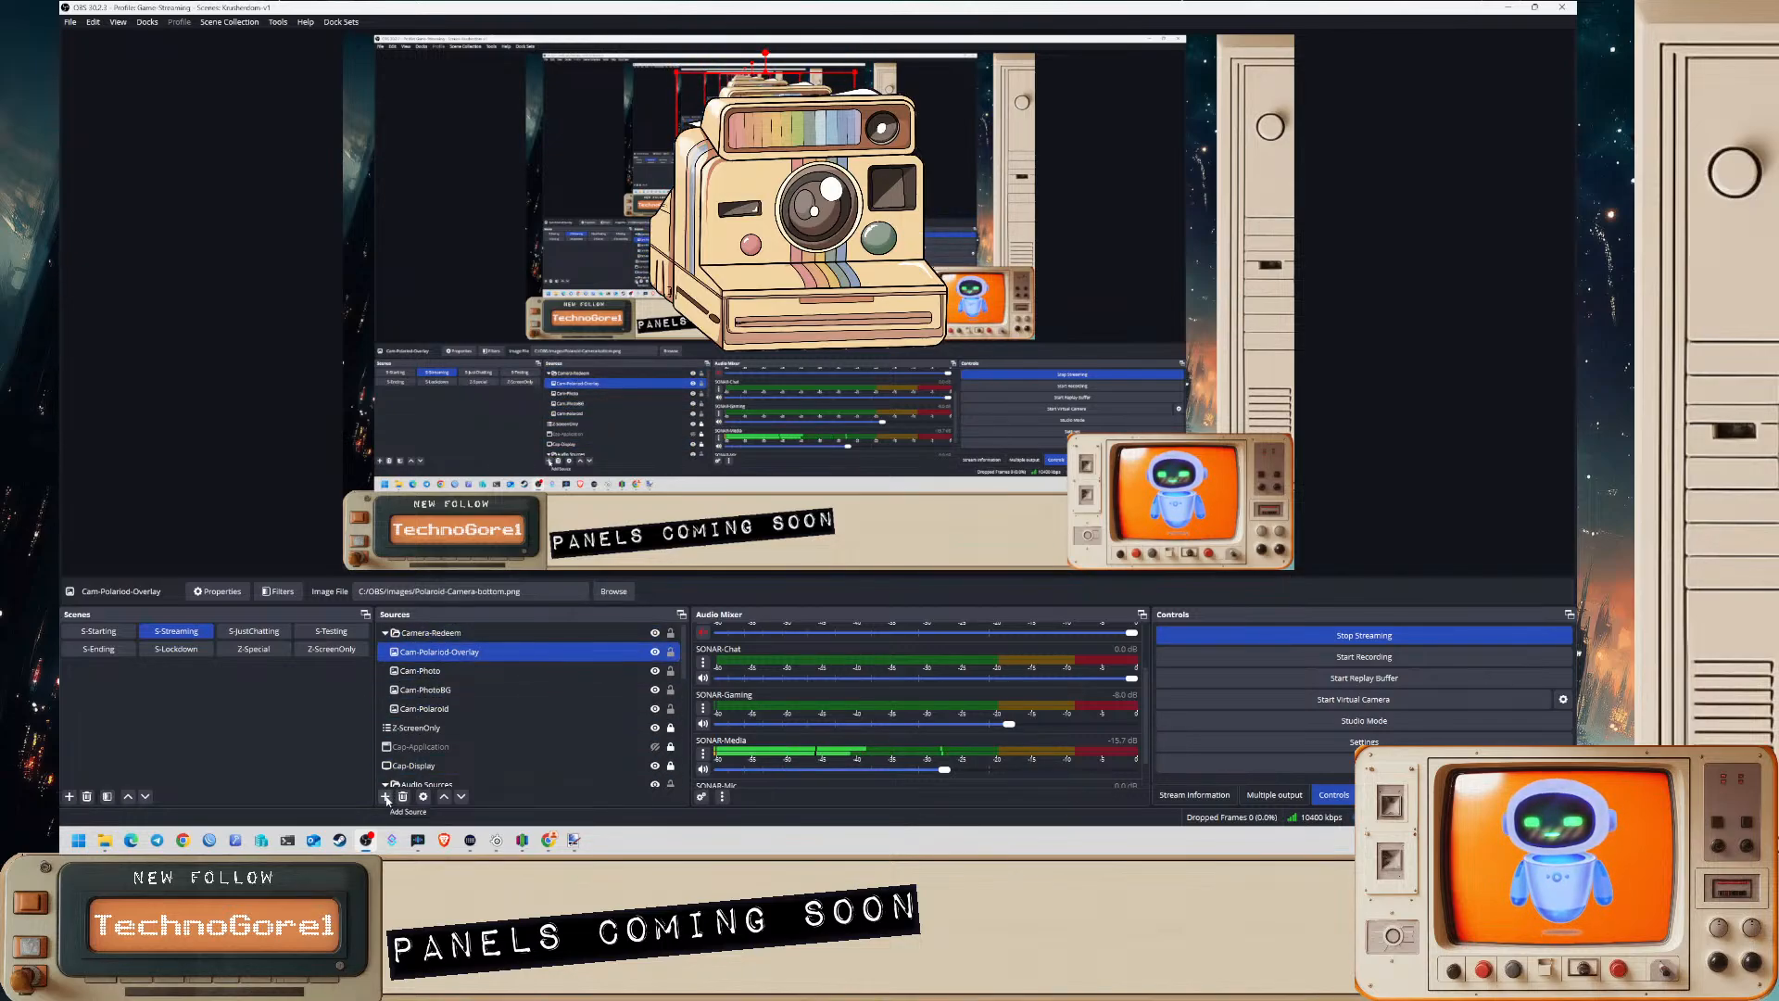
- Add a new browser source named Cam-ProfilePic to the S-Streaming scene
{"action": "left_click", "coordinate": [387, 797]}
{"action": "left_click", "coordinate": [459, 425]}
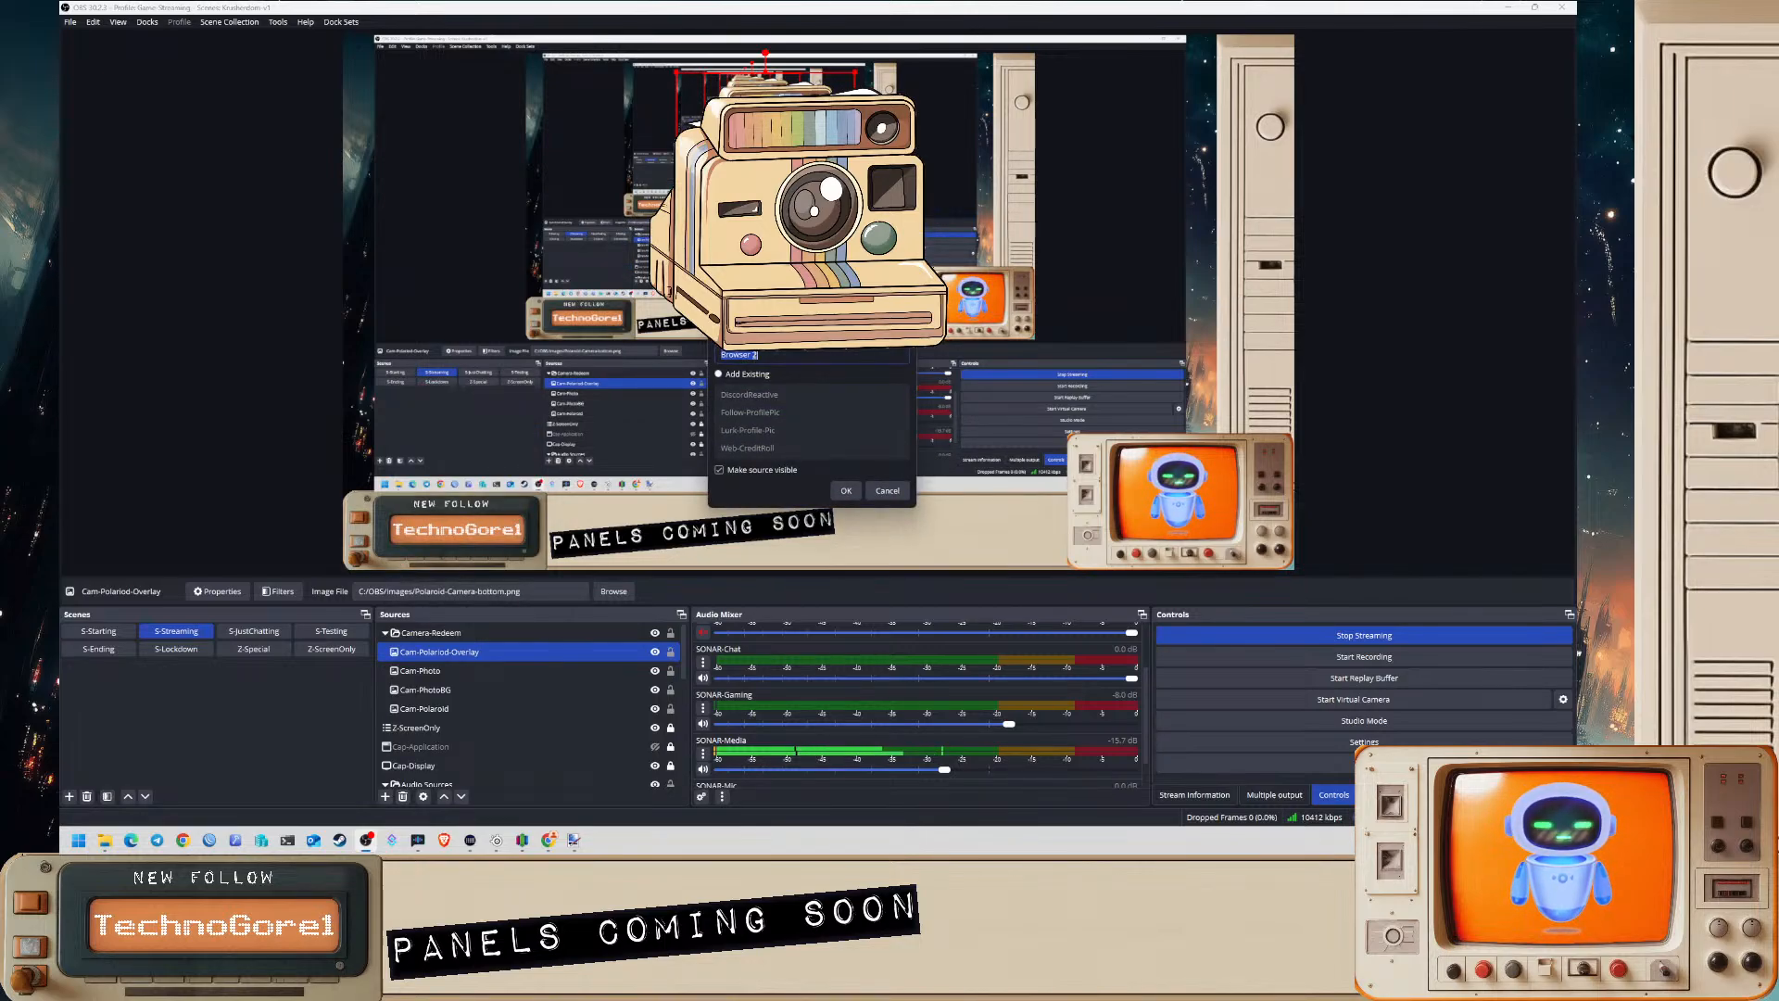
{"action": "type", "text": "Cam-ProfilePic"}
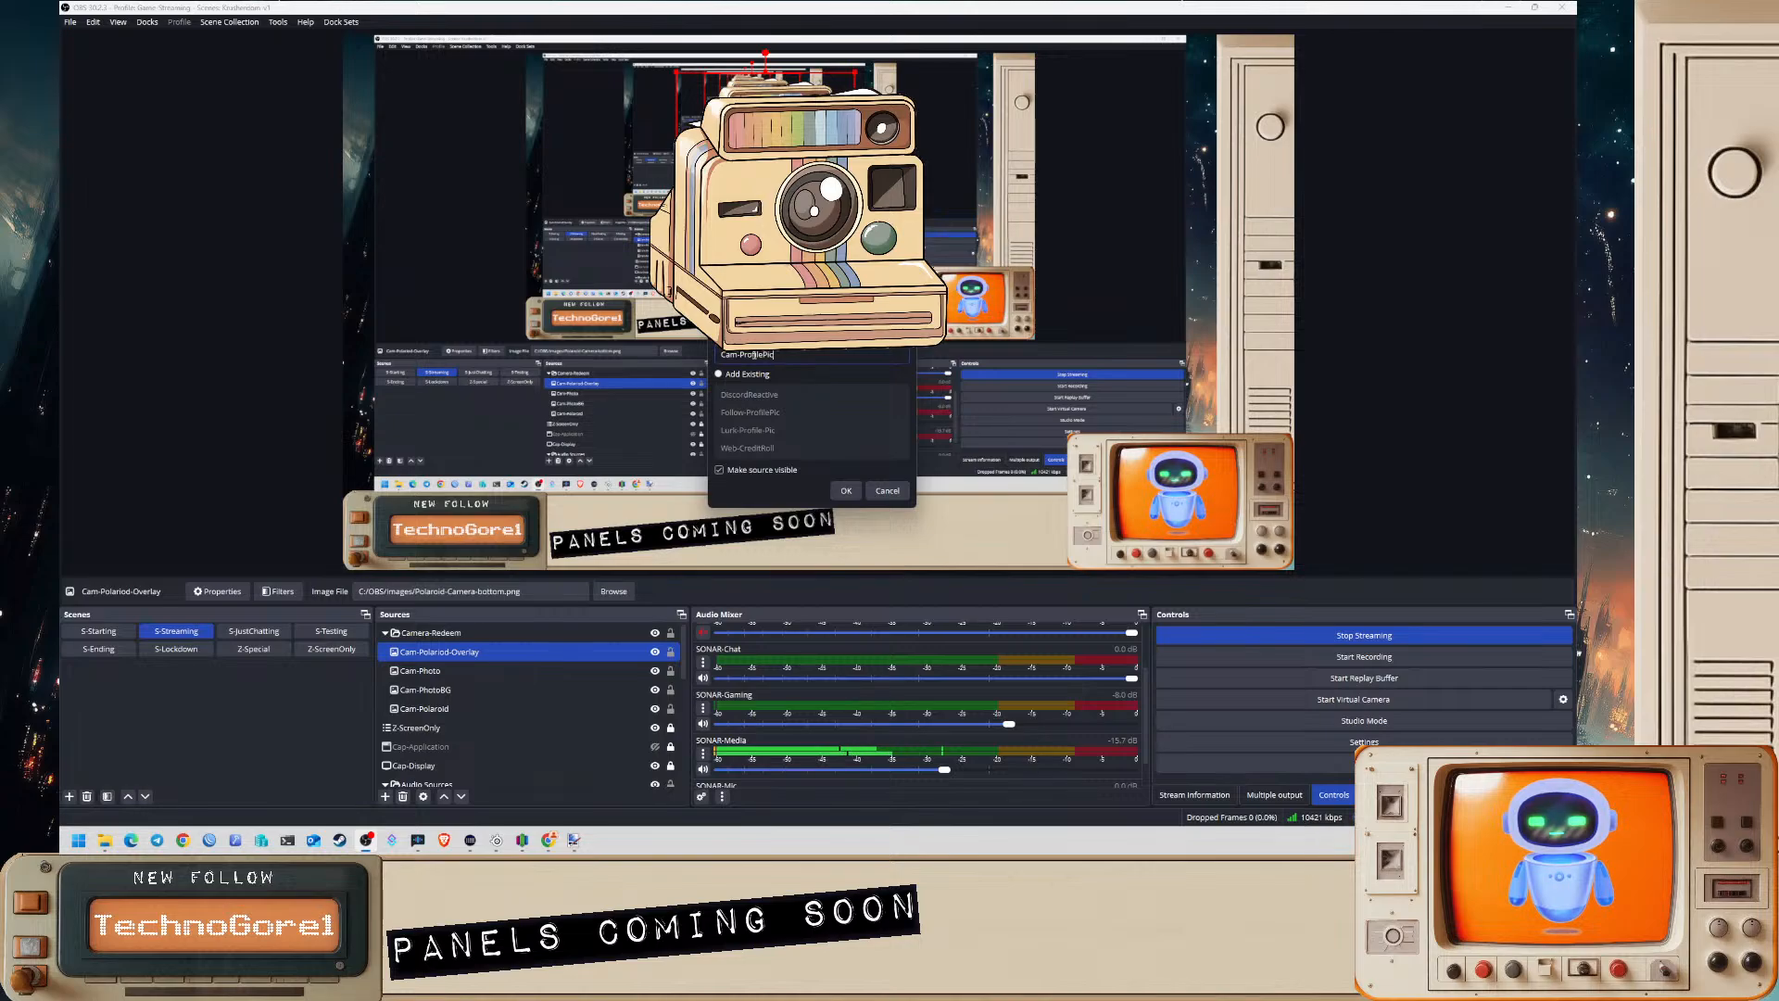
{"action": "left_click", "coordinate": [844, 491]}
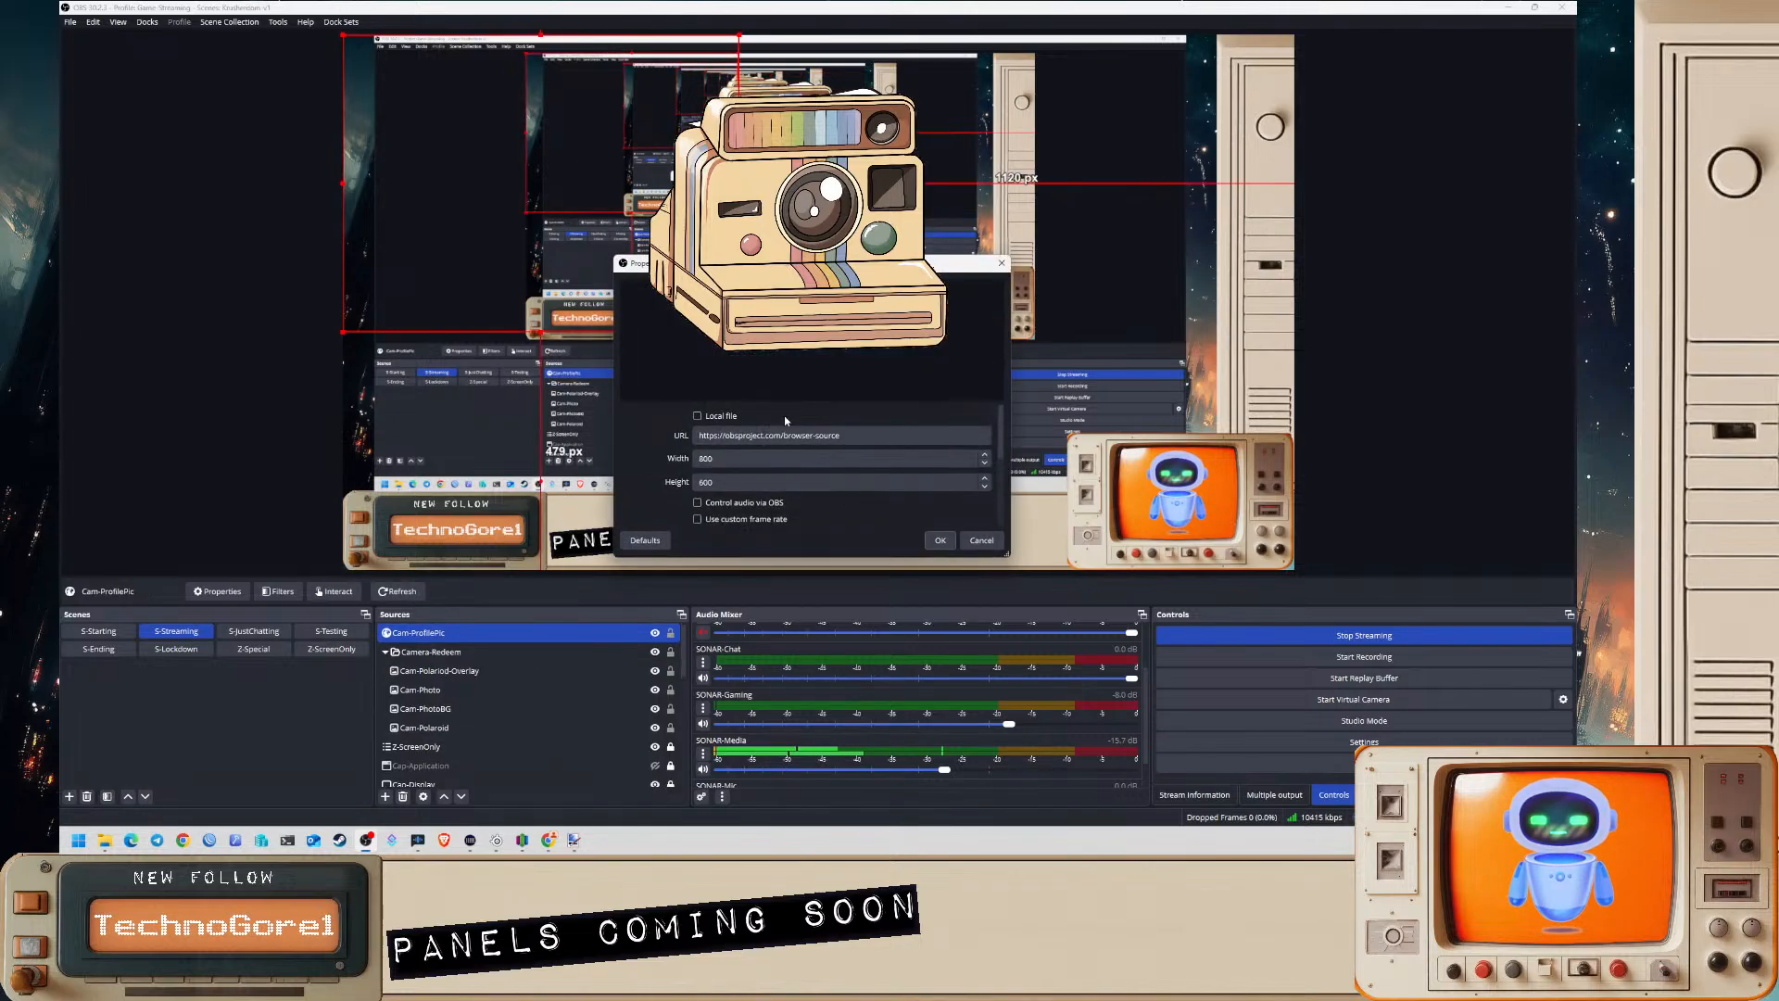
- Give the Cam-ProfilePic browser source a square size and place it over the Polaroid camera in the scene
{"action": "key", "text": "Tab"}
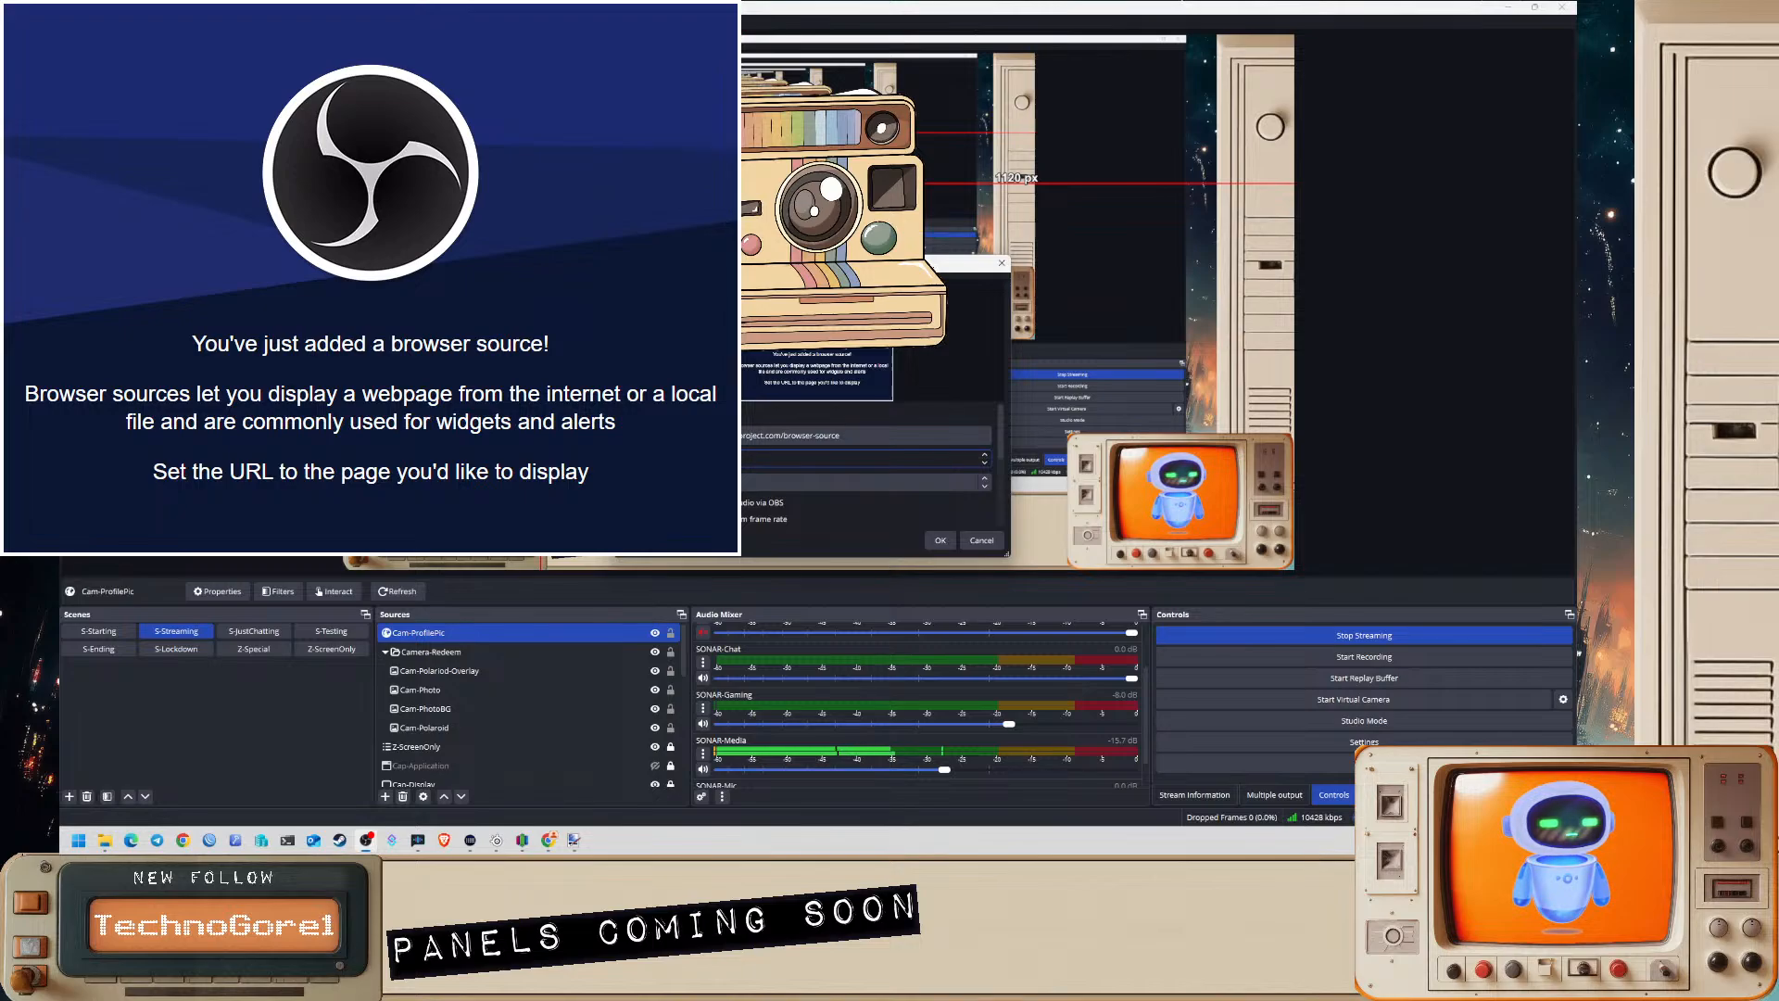
{"action": "key", "text": "Tab"}
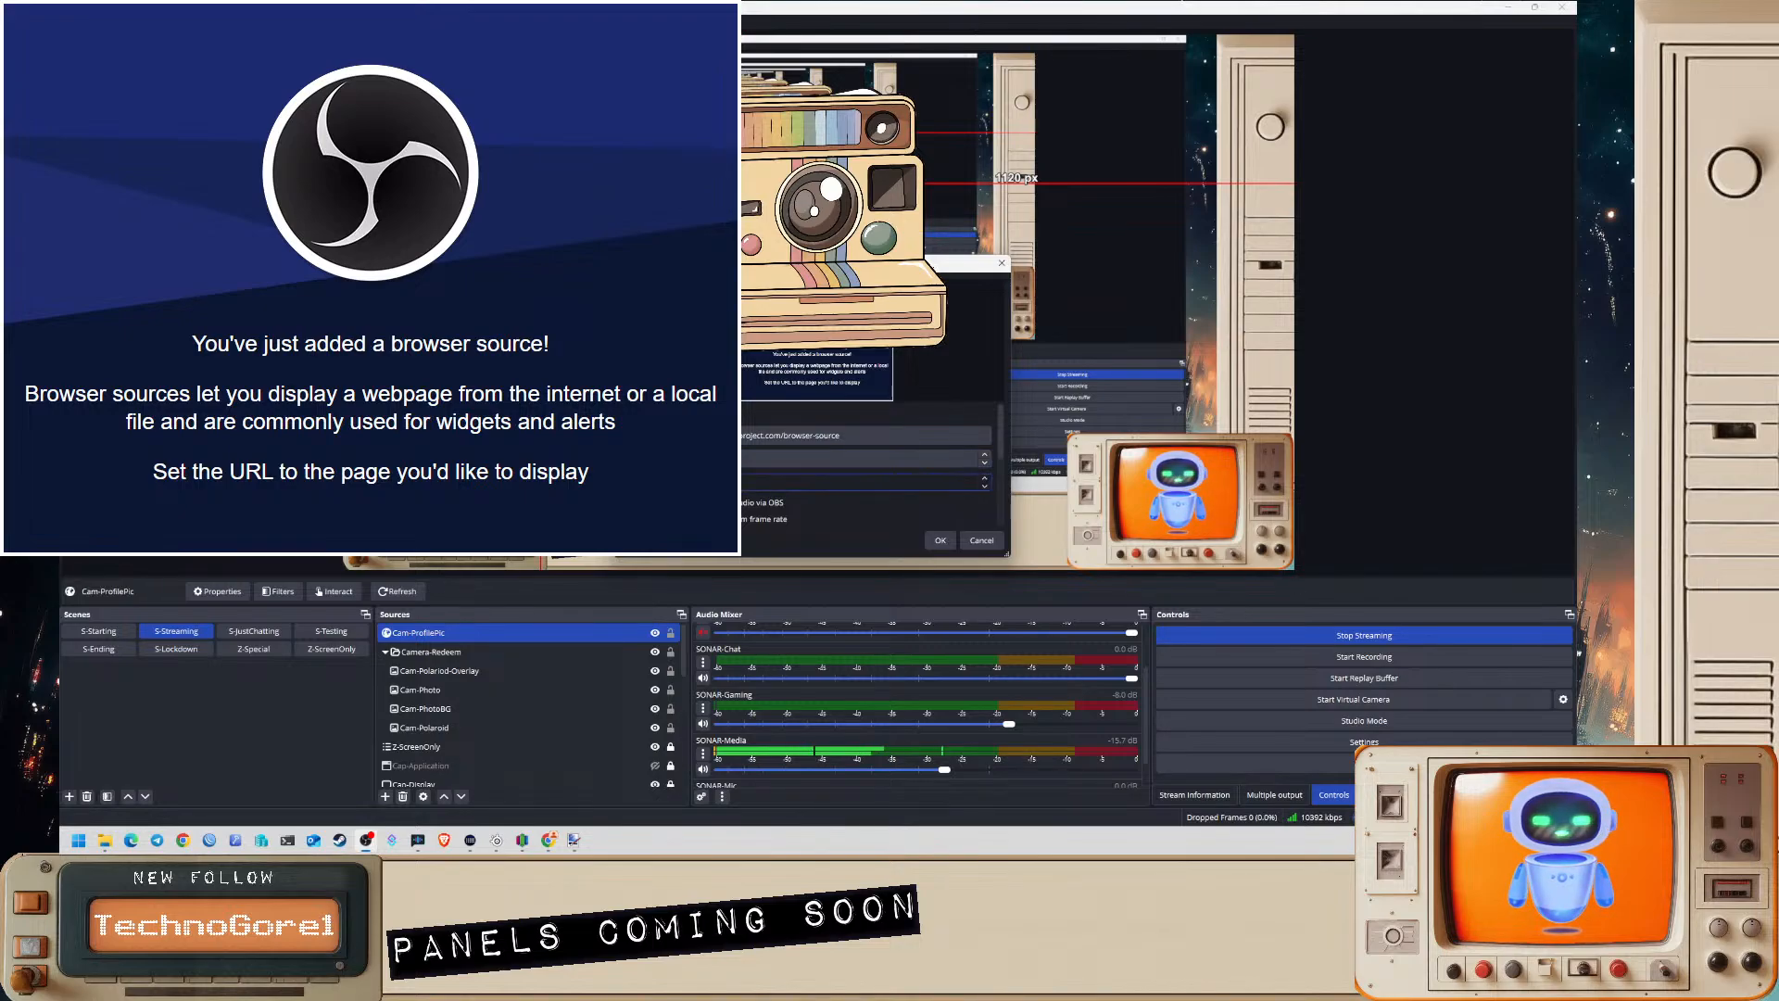
{"action": "left_click", "coordinate": [939, 540]}
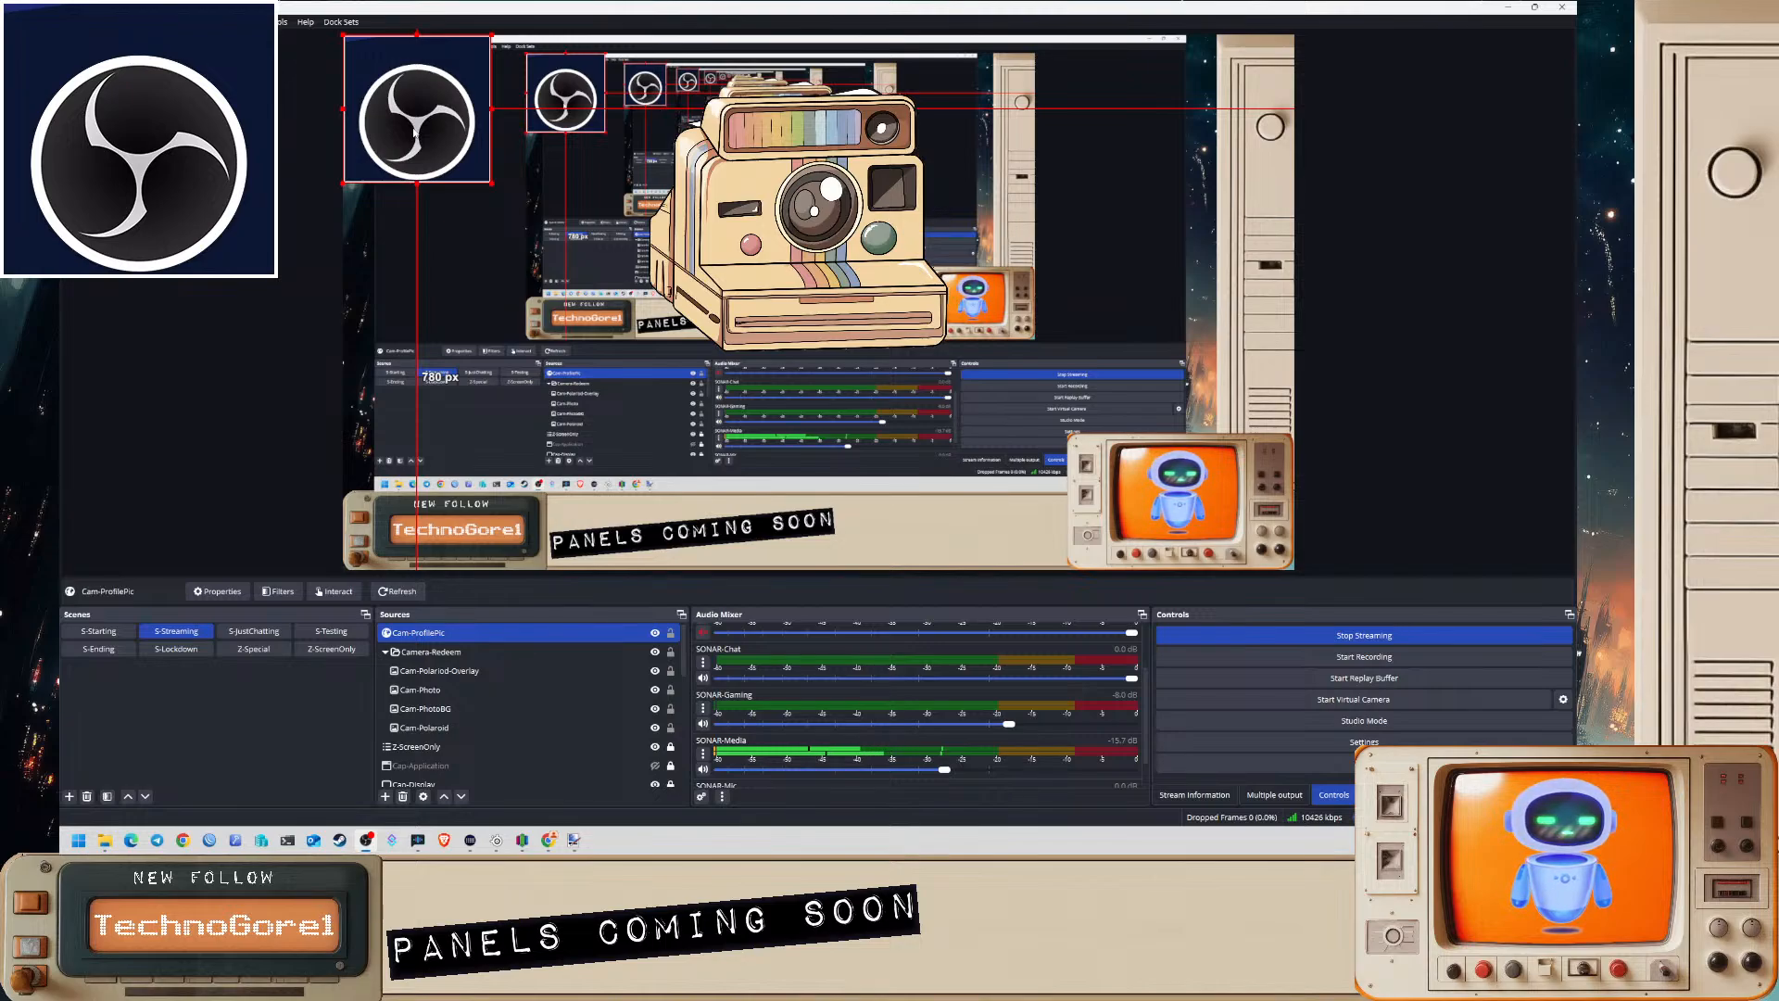
{"action": "left_click_drag", "start_coordinate": [445, 158], "coordinate": [819, 237]}
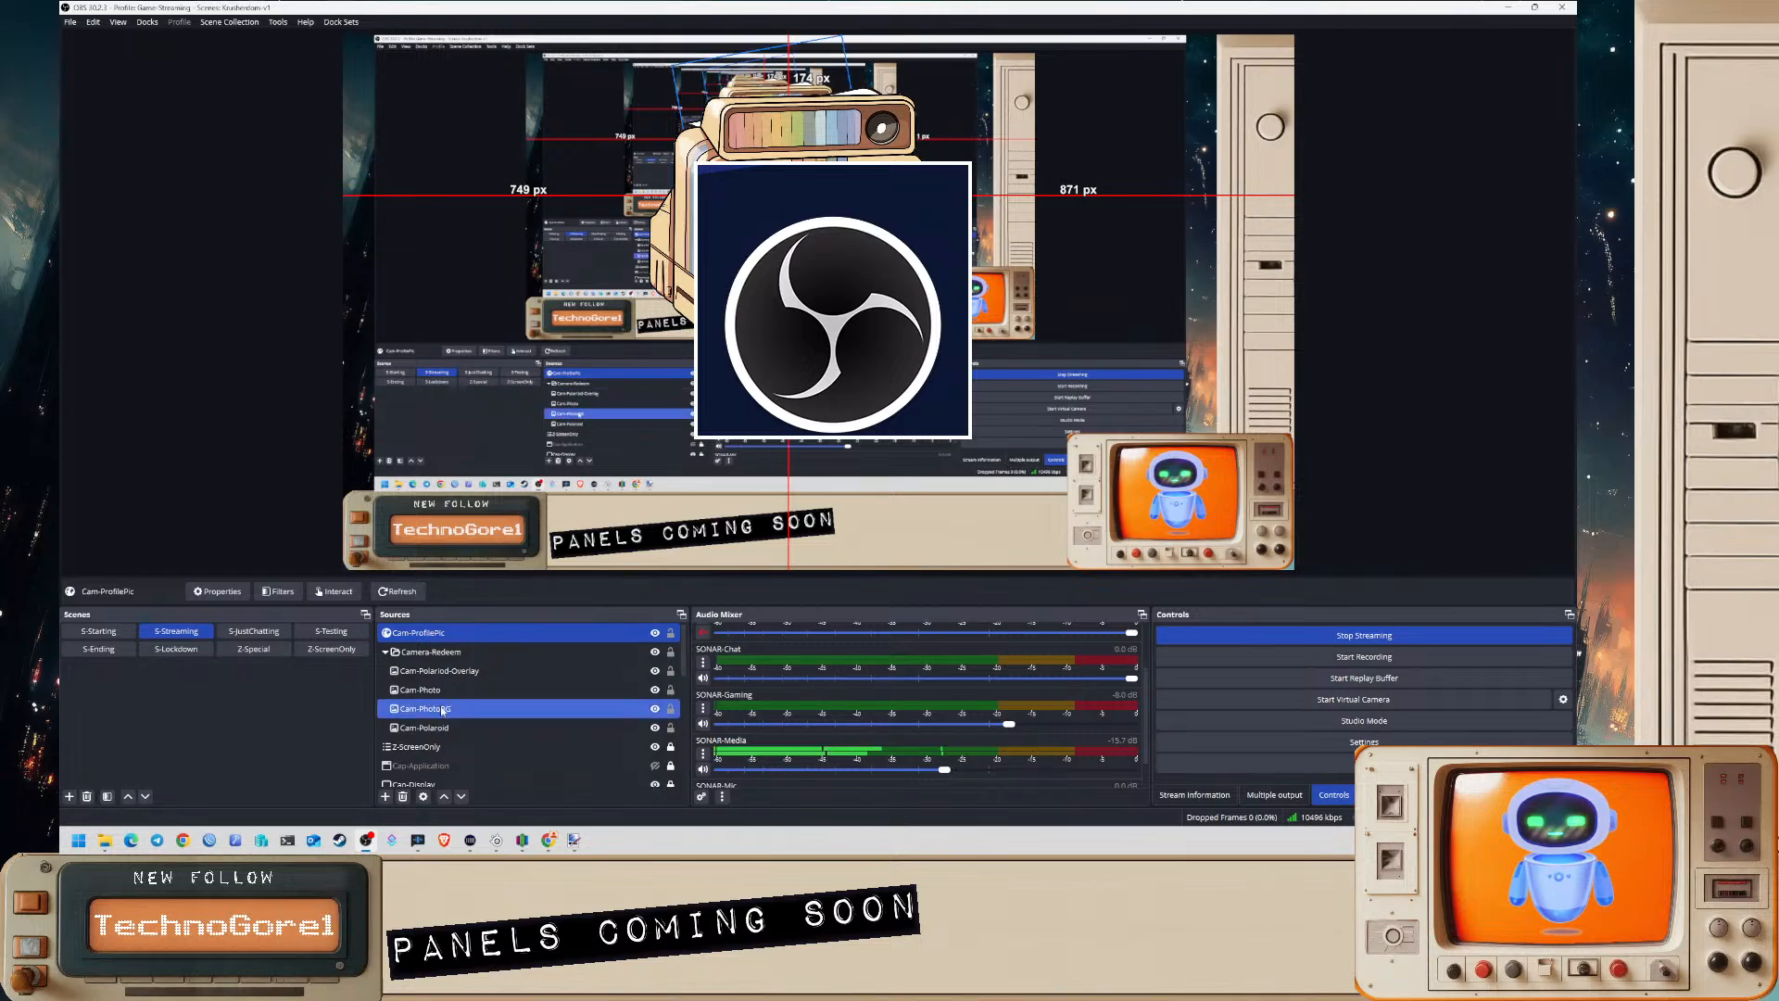
- Move Cam-ProfilePic into the Camera-Redeem group, hide Cam-Polariod-Overlay, and rotate and fit the profile picture to the tilted photo frame
{"action": "left_click_drag", "start_coordinate": [445, 632], "coordinate": [481, 659]}
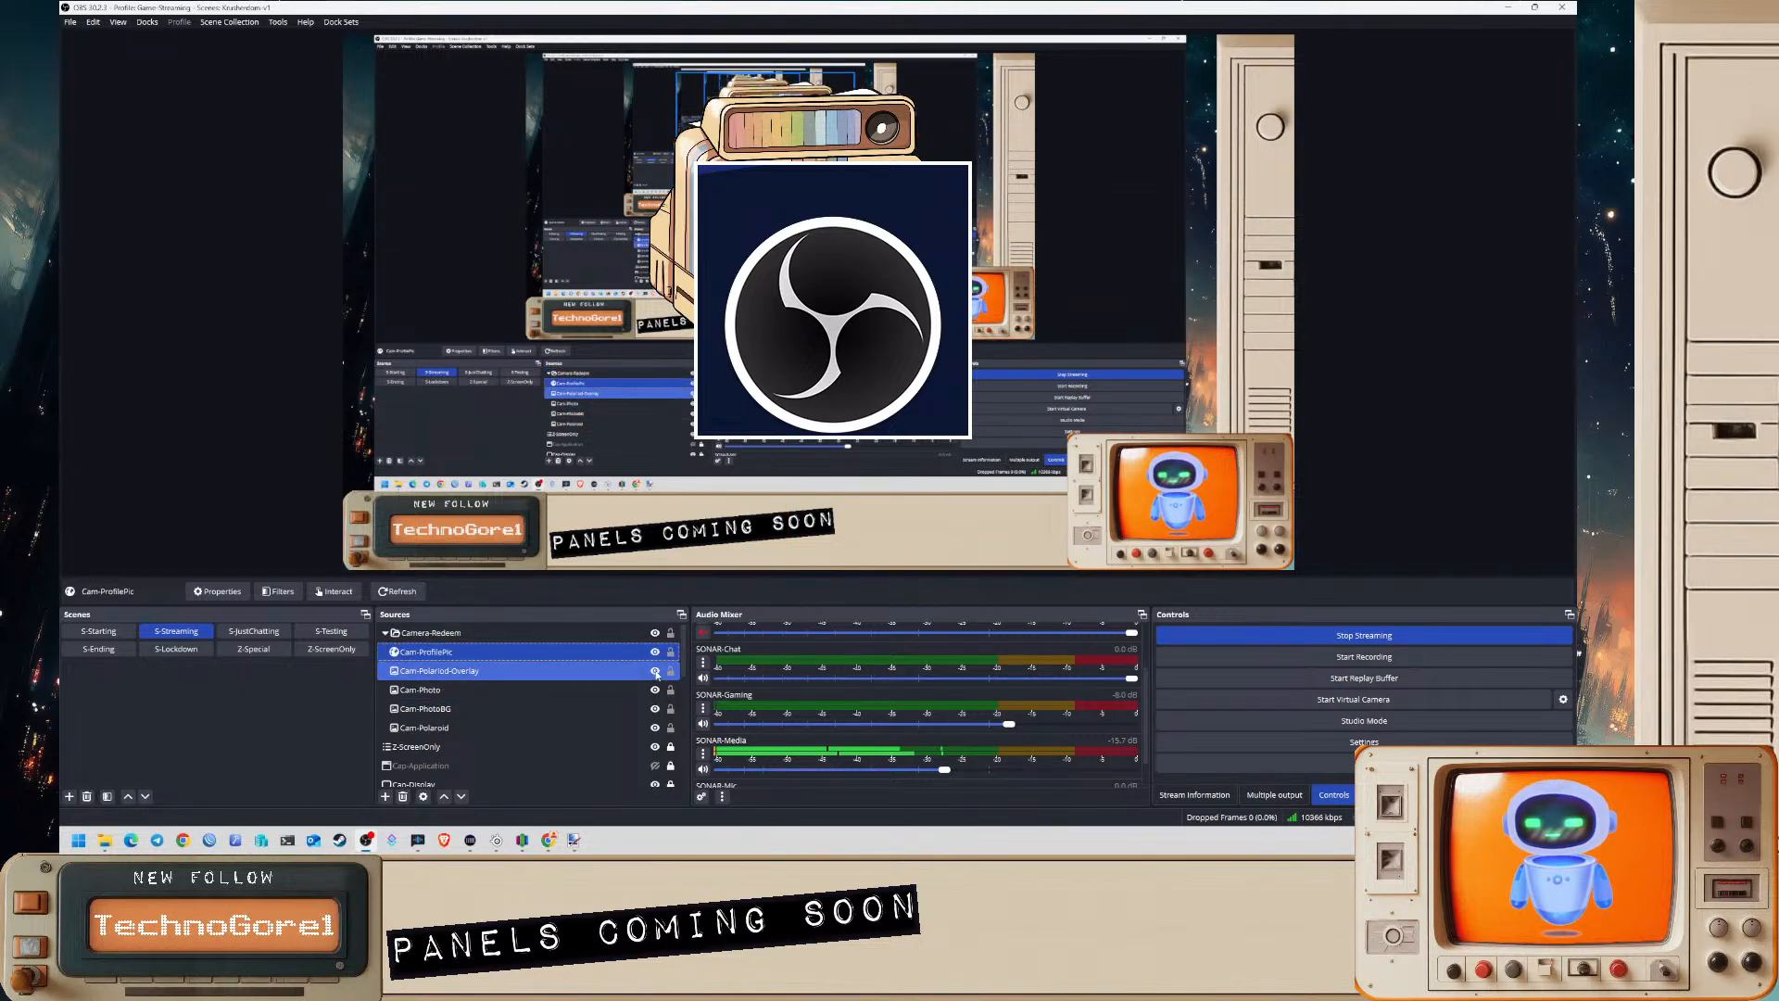
{"action": "left_click", "coordinate": [654, 670]}
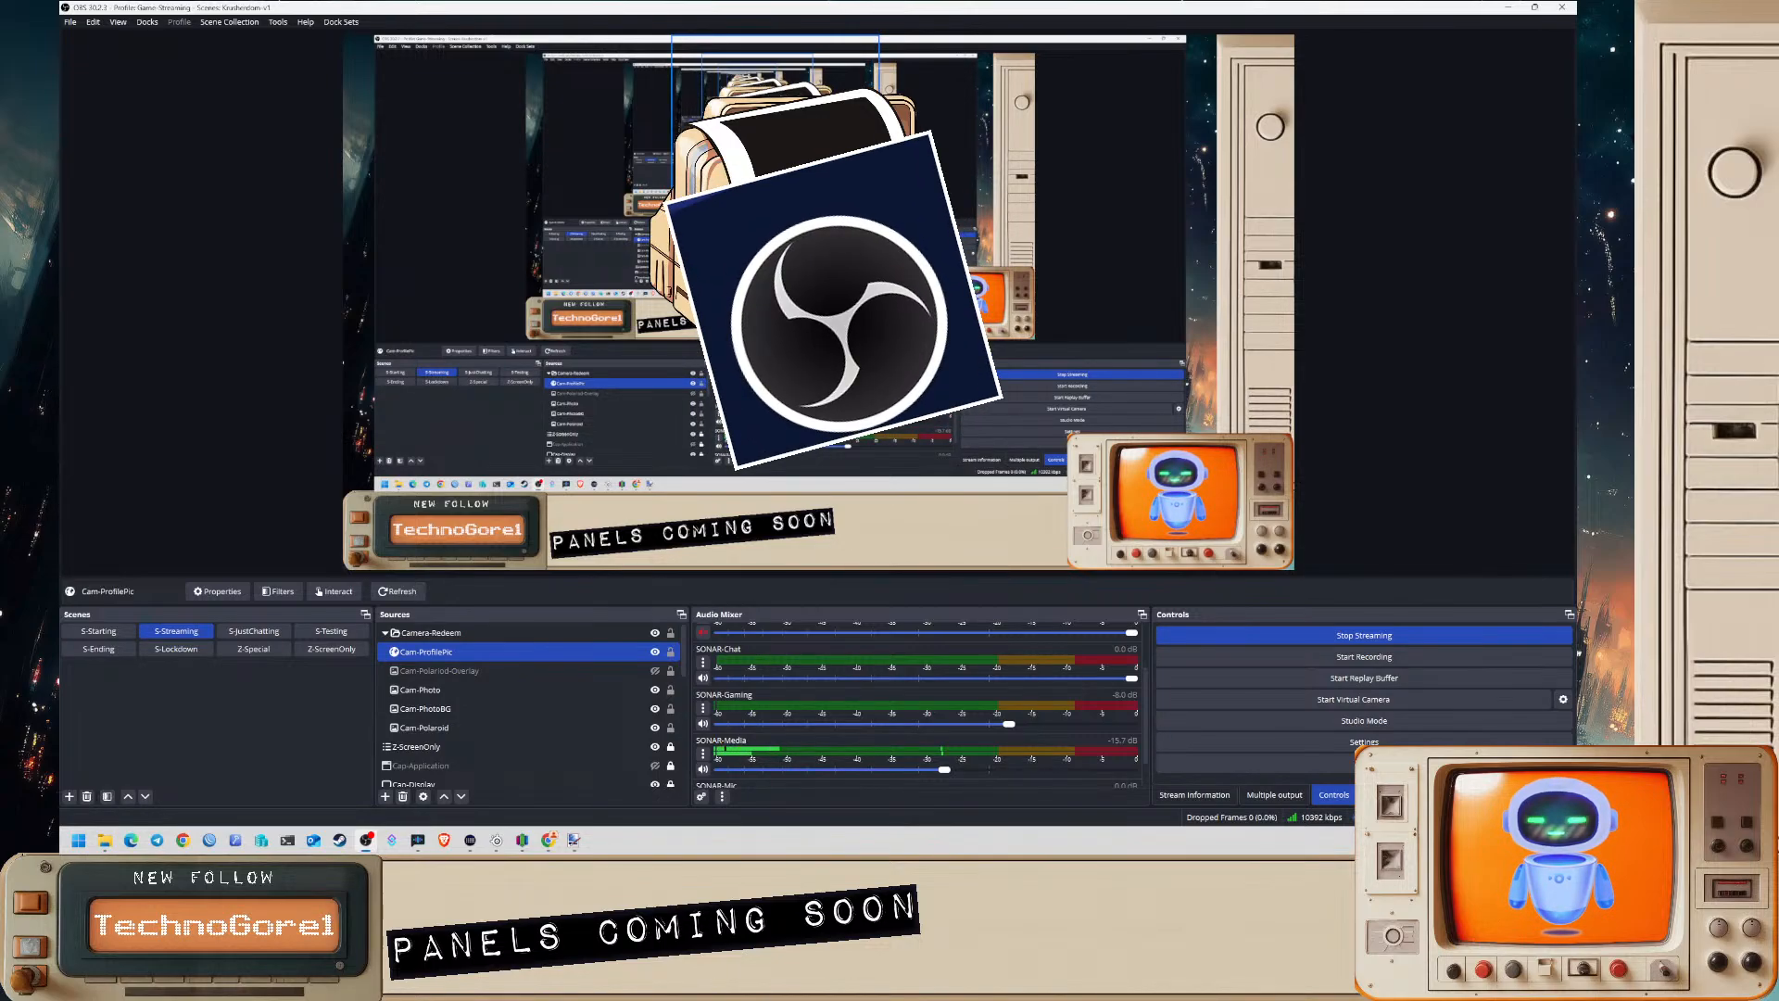
{"action": "key", "text": "ctrl+e"}
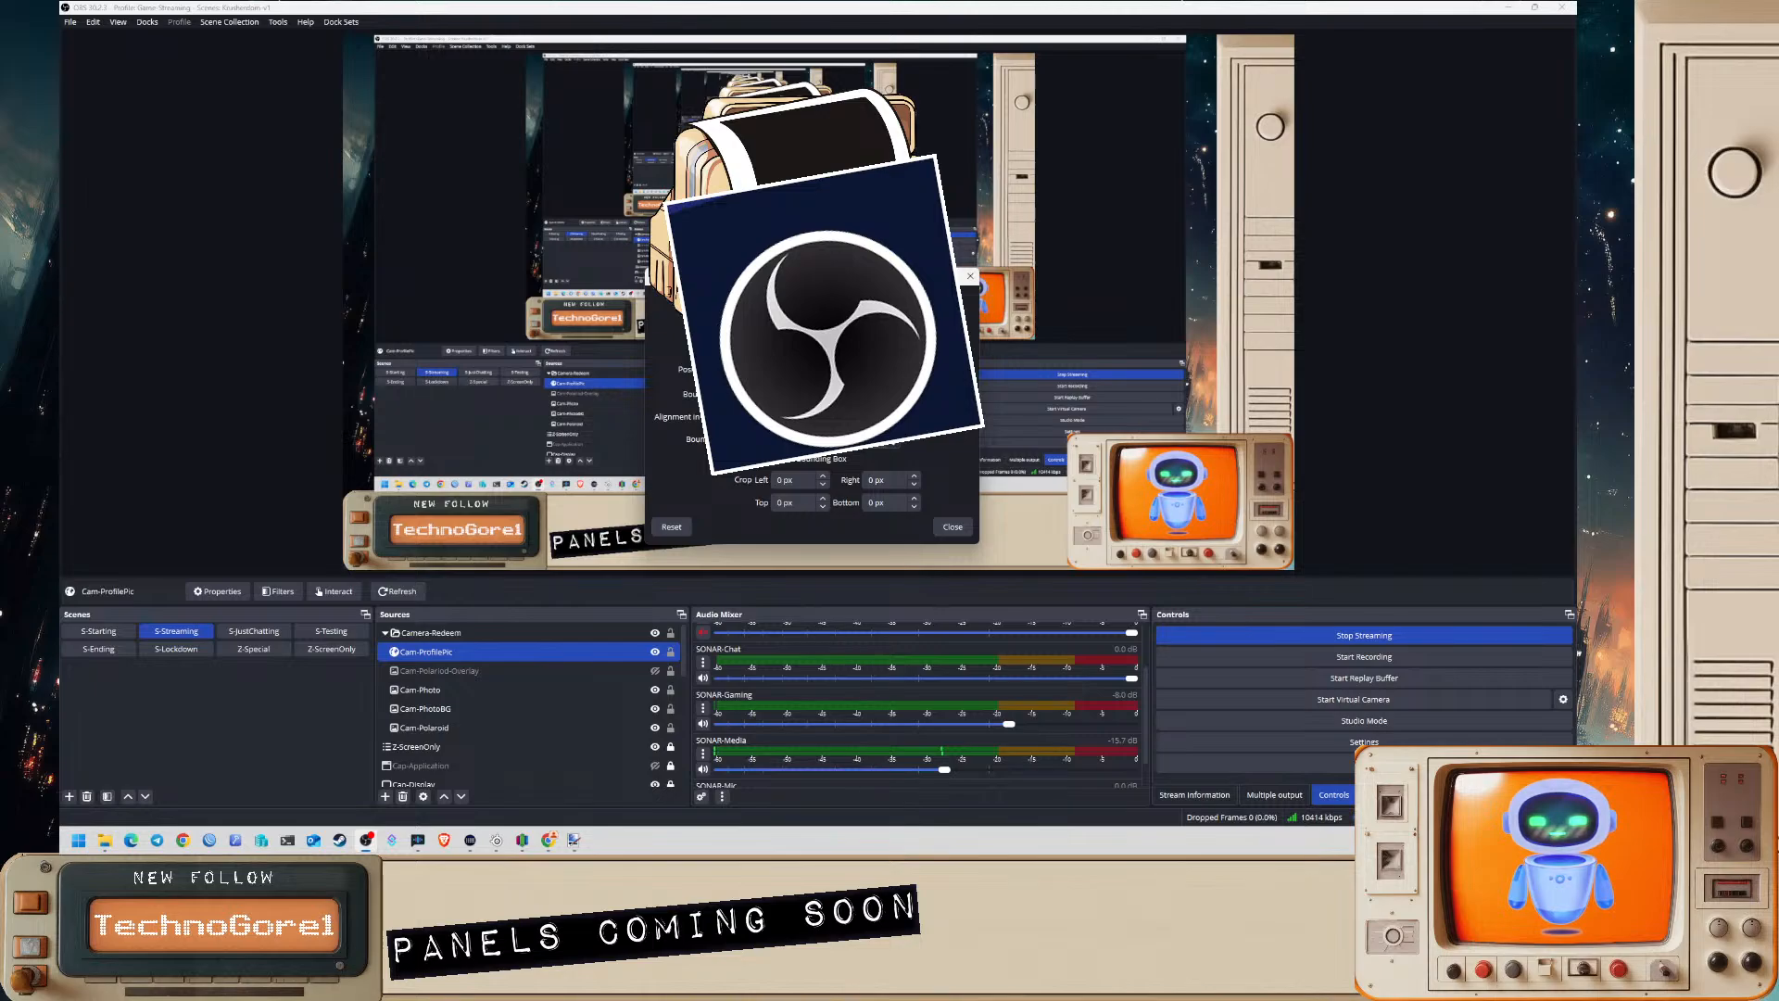
{"action": "left_click", "coordinate": [951, 526]}
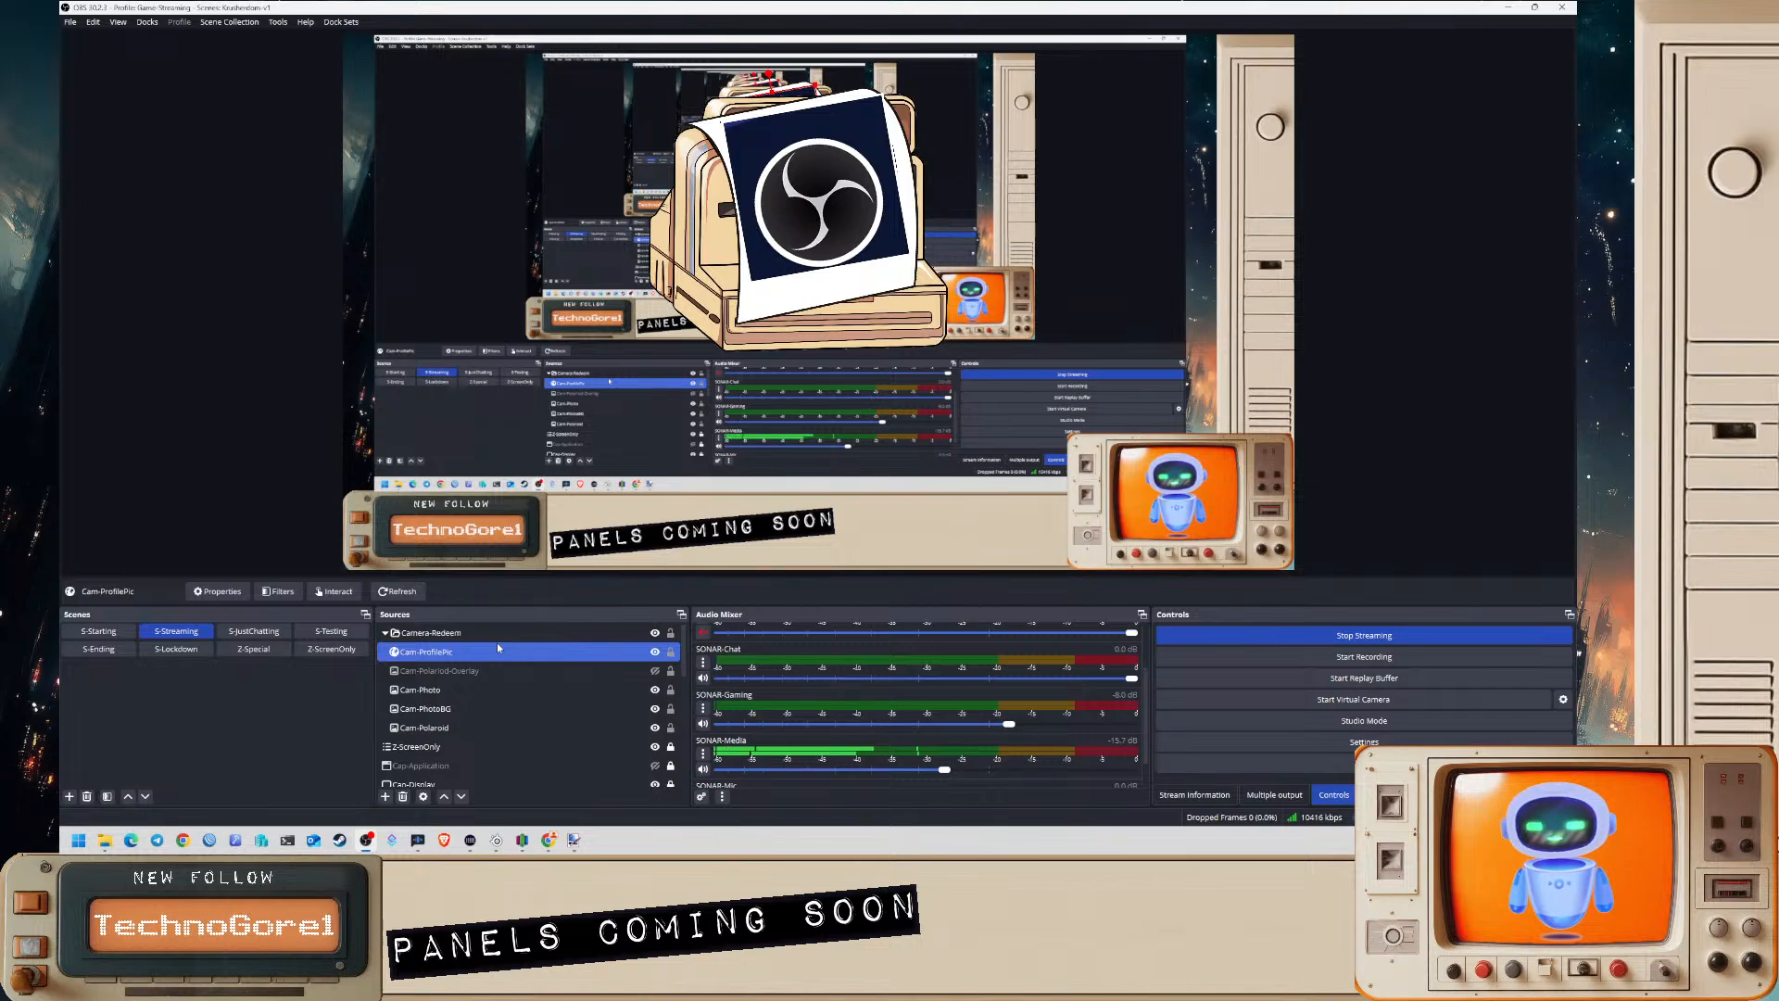
- Look through the effect filters available for the Cam-ProfilePic source
{"action": "right_click", "coordinate": [530, 652]}
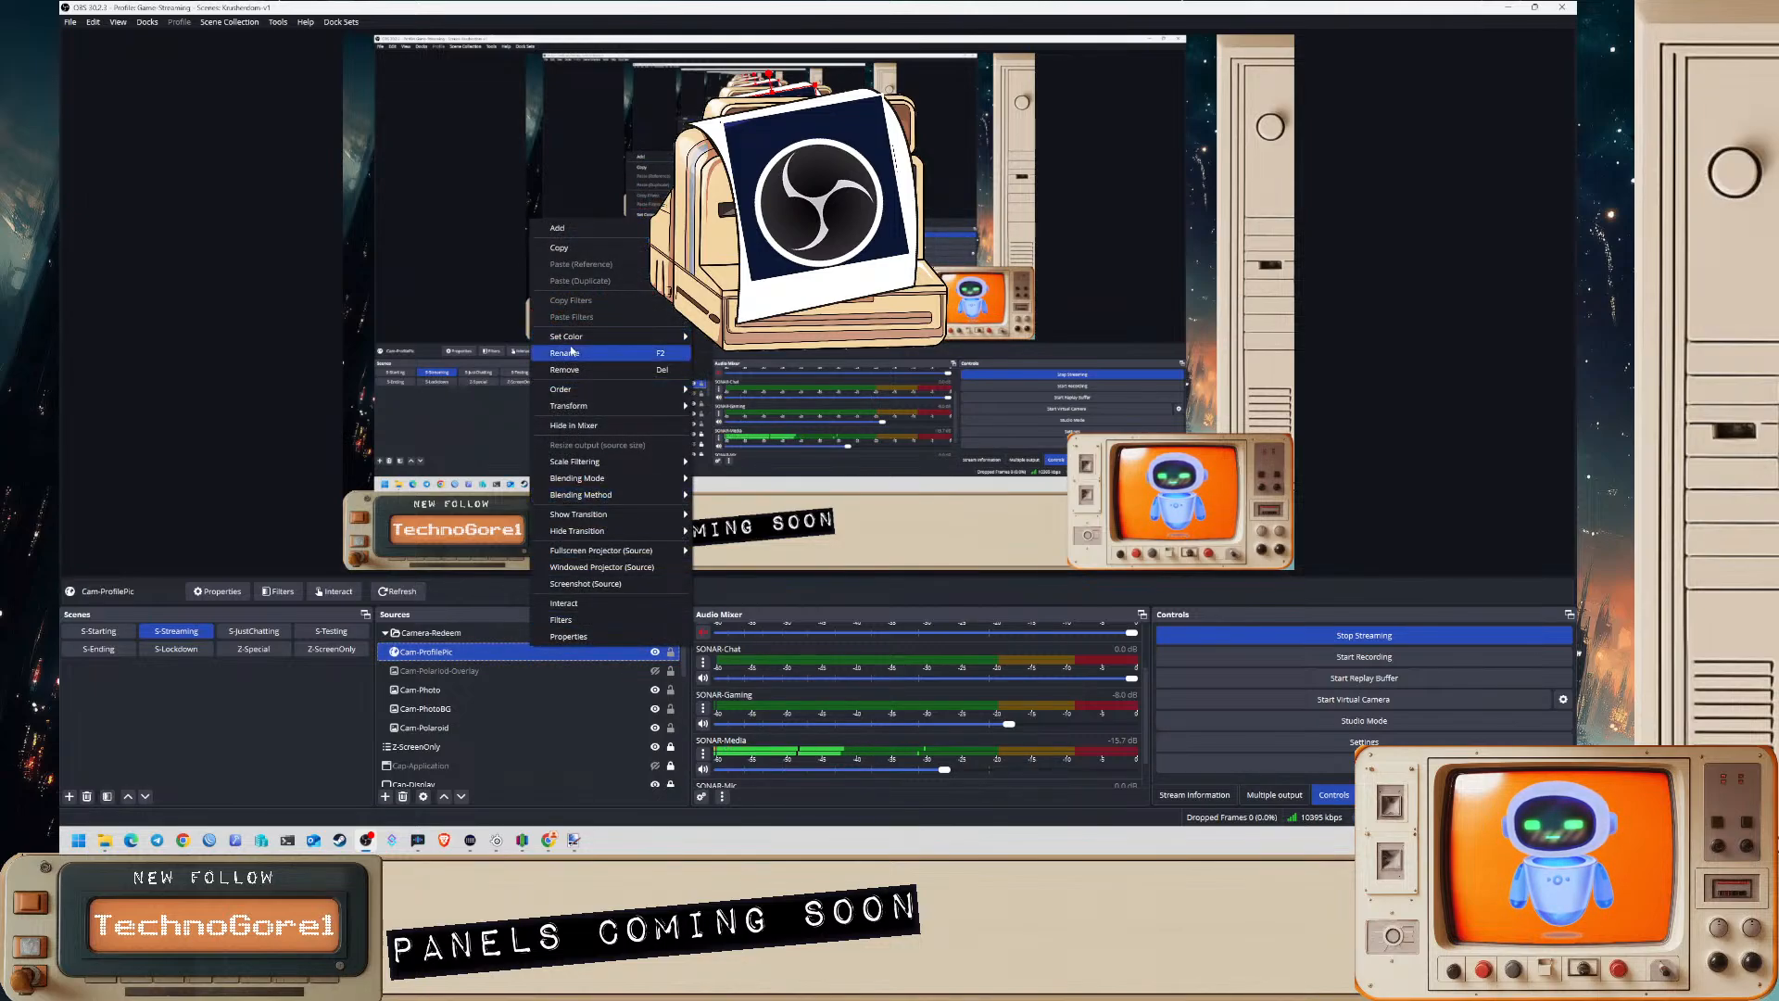
{"action": "left_click", "coordinate": [593, 620]}
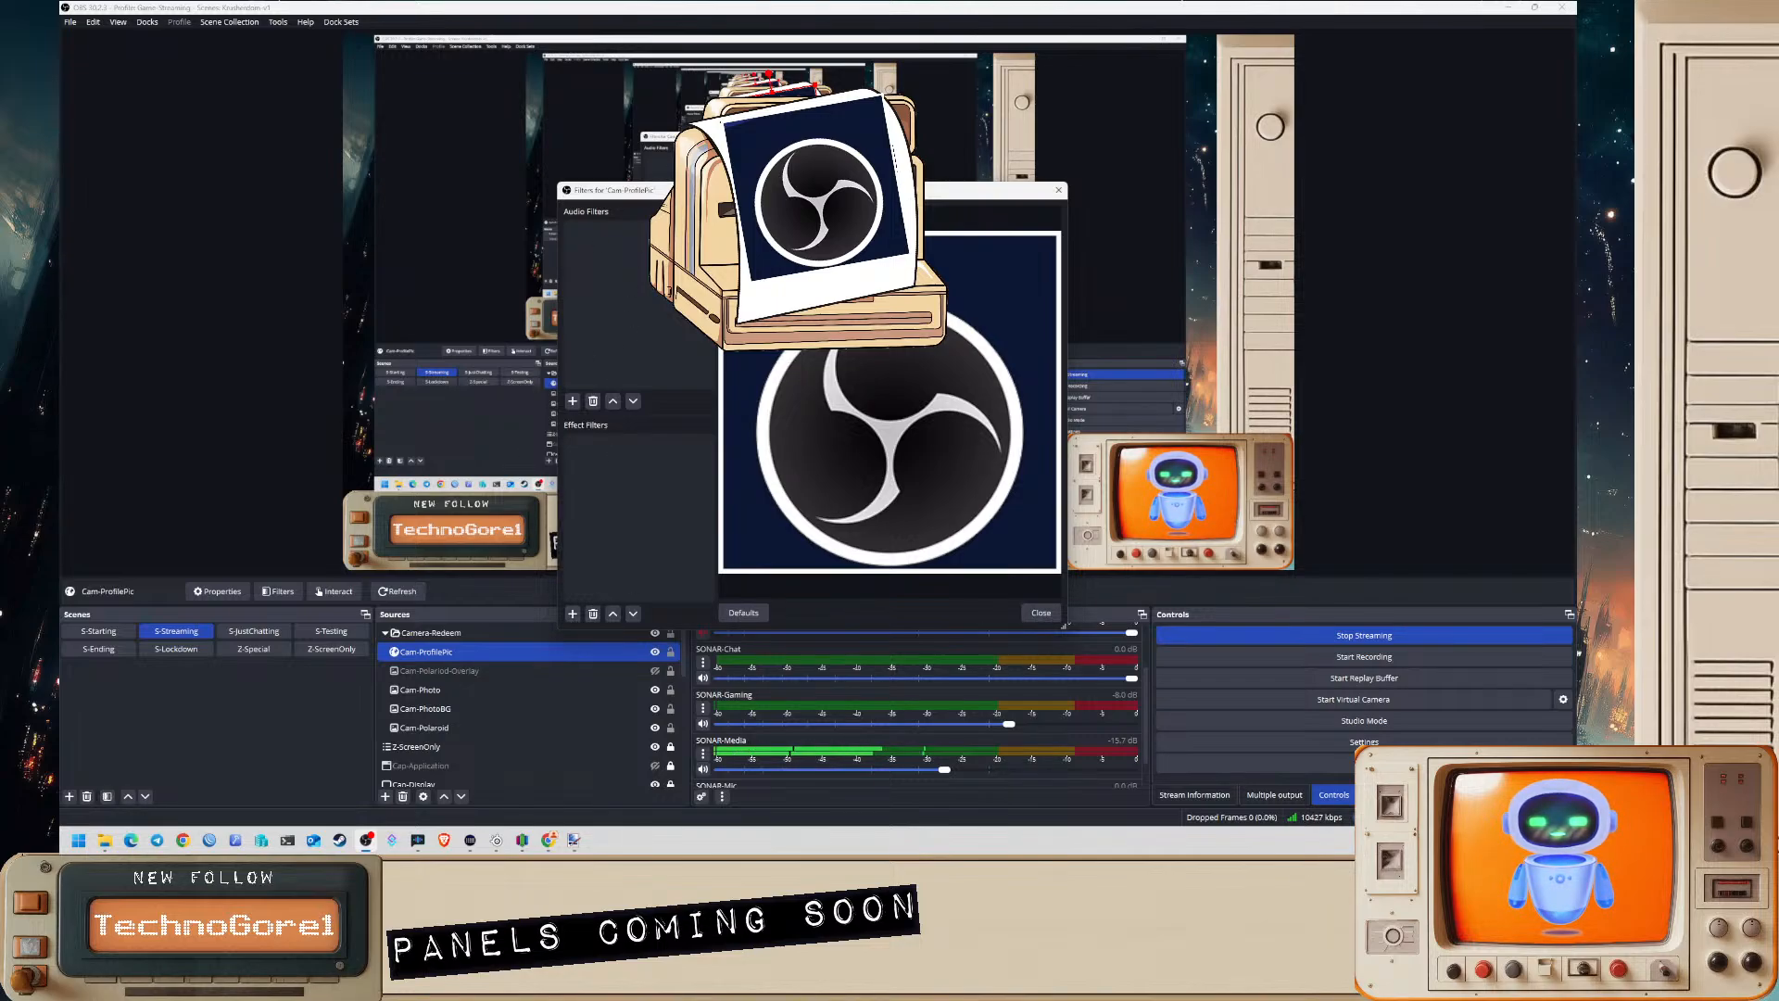
{"action": "left_click", "coordinate": [574, 614]}
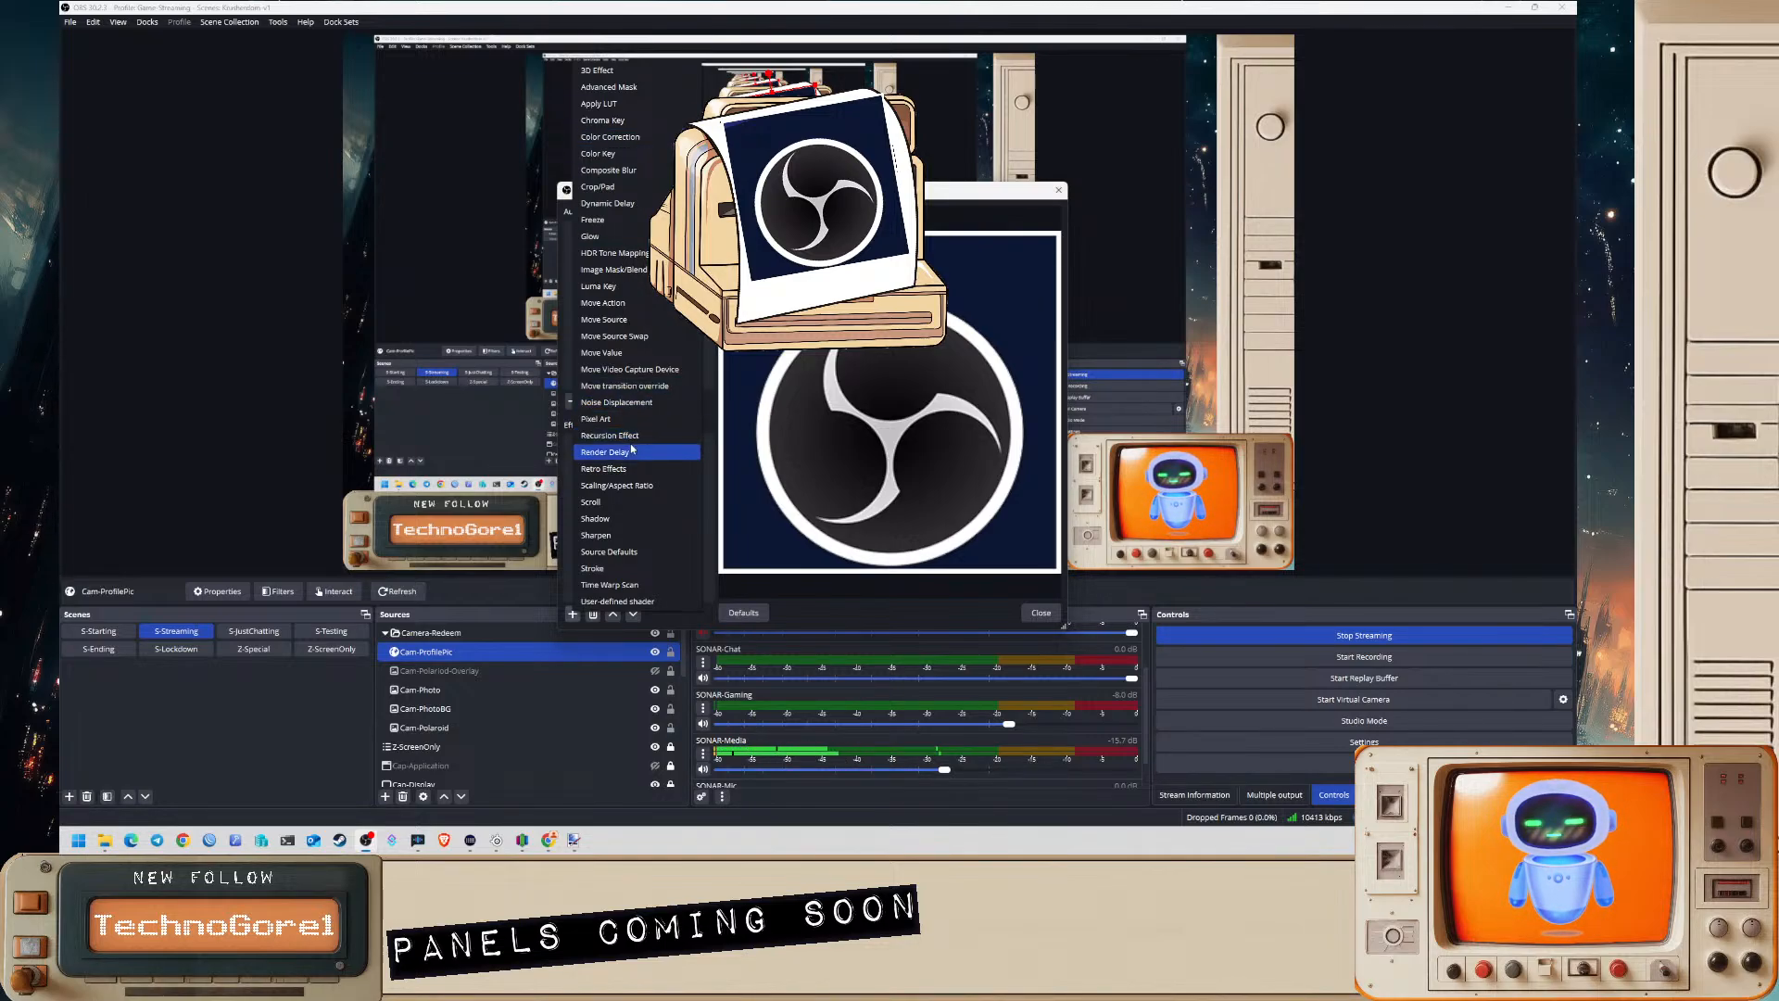
{"action": "left_click", "coordinate": [1042, 612]}
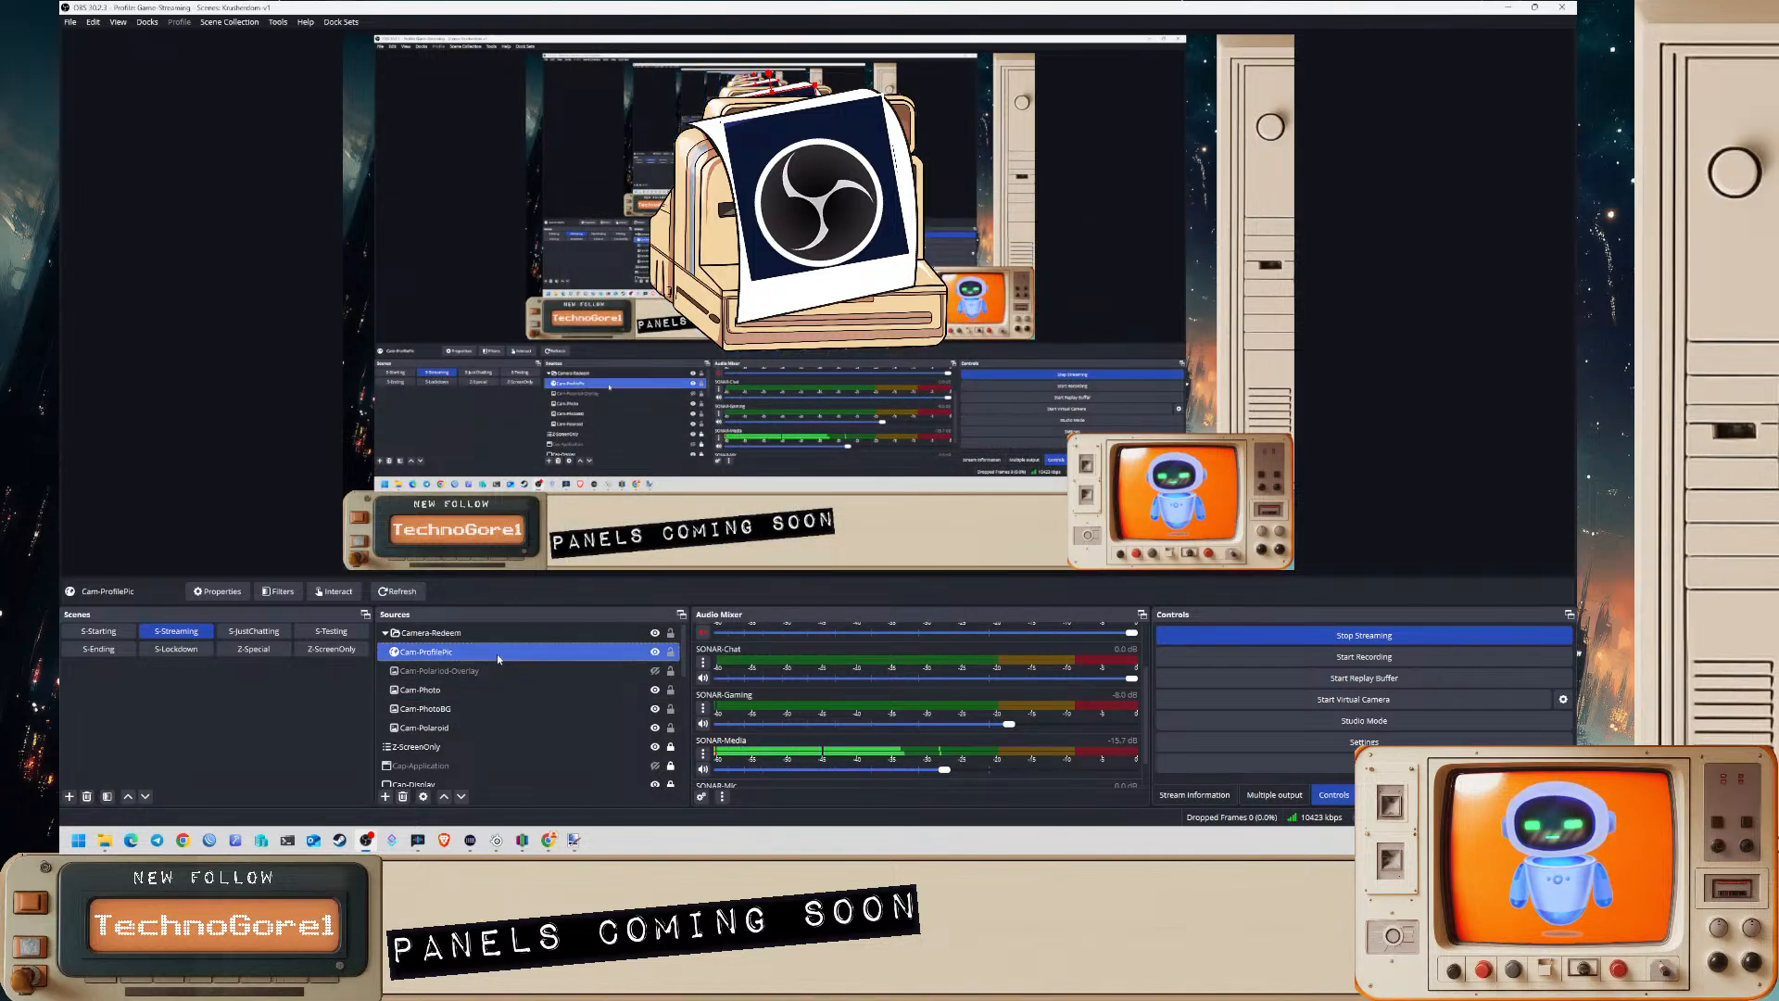
- Reorder Cam-ProfilePic so it sits between Cam-Photo and Cam-PhotoBG in the Camera-Redeem group
{"action": "left_click_drag", "start_coordinate": [496, 654], "coordinate": [509, 698]}
{"action": "left_click", "coordinate": [510, 697]}
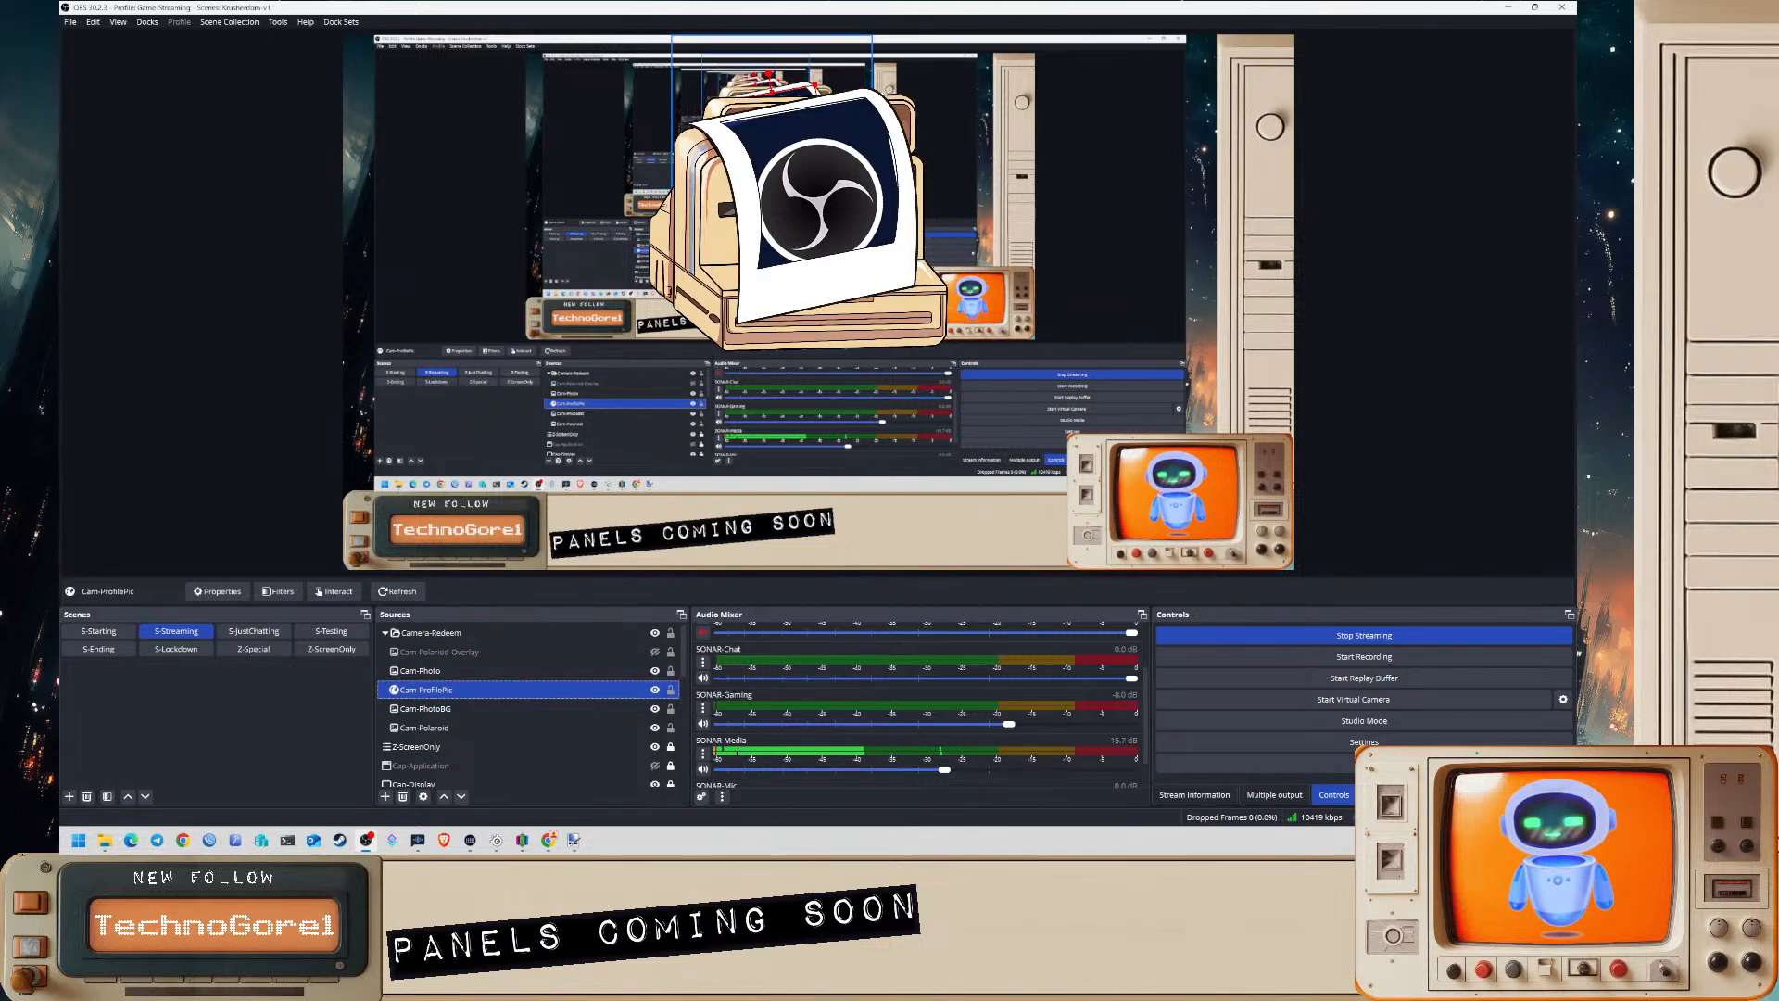
{"action": "left_click", "coordinate": [443, 652], "text": "ctrl"}
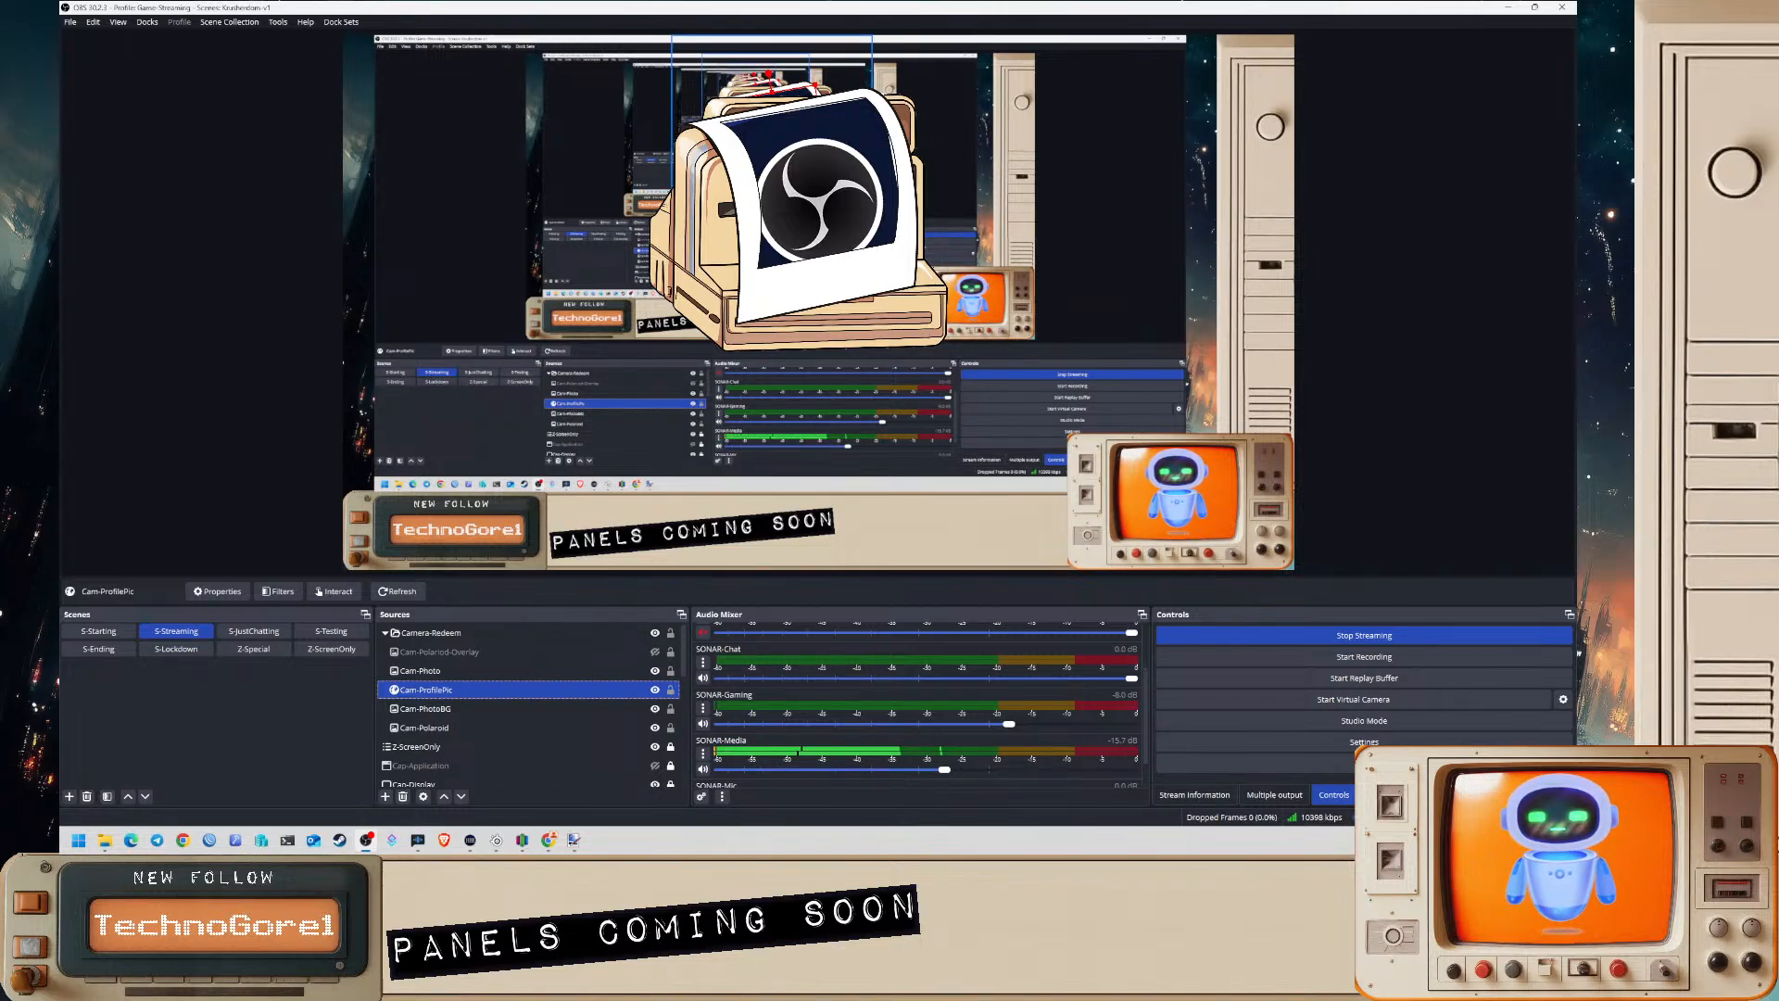
{"action": "left_click", "coordinate": [416, 671], "text": "ctrl"}
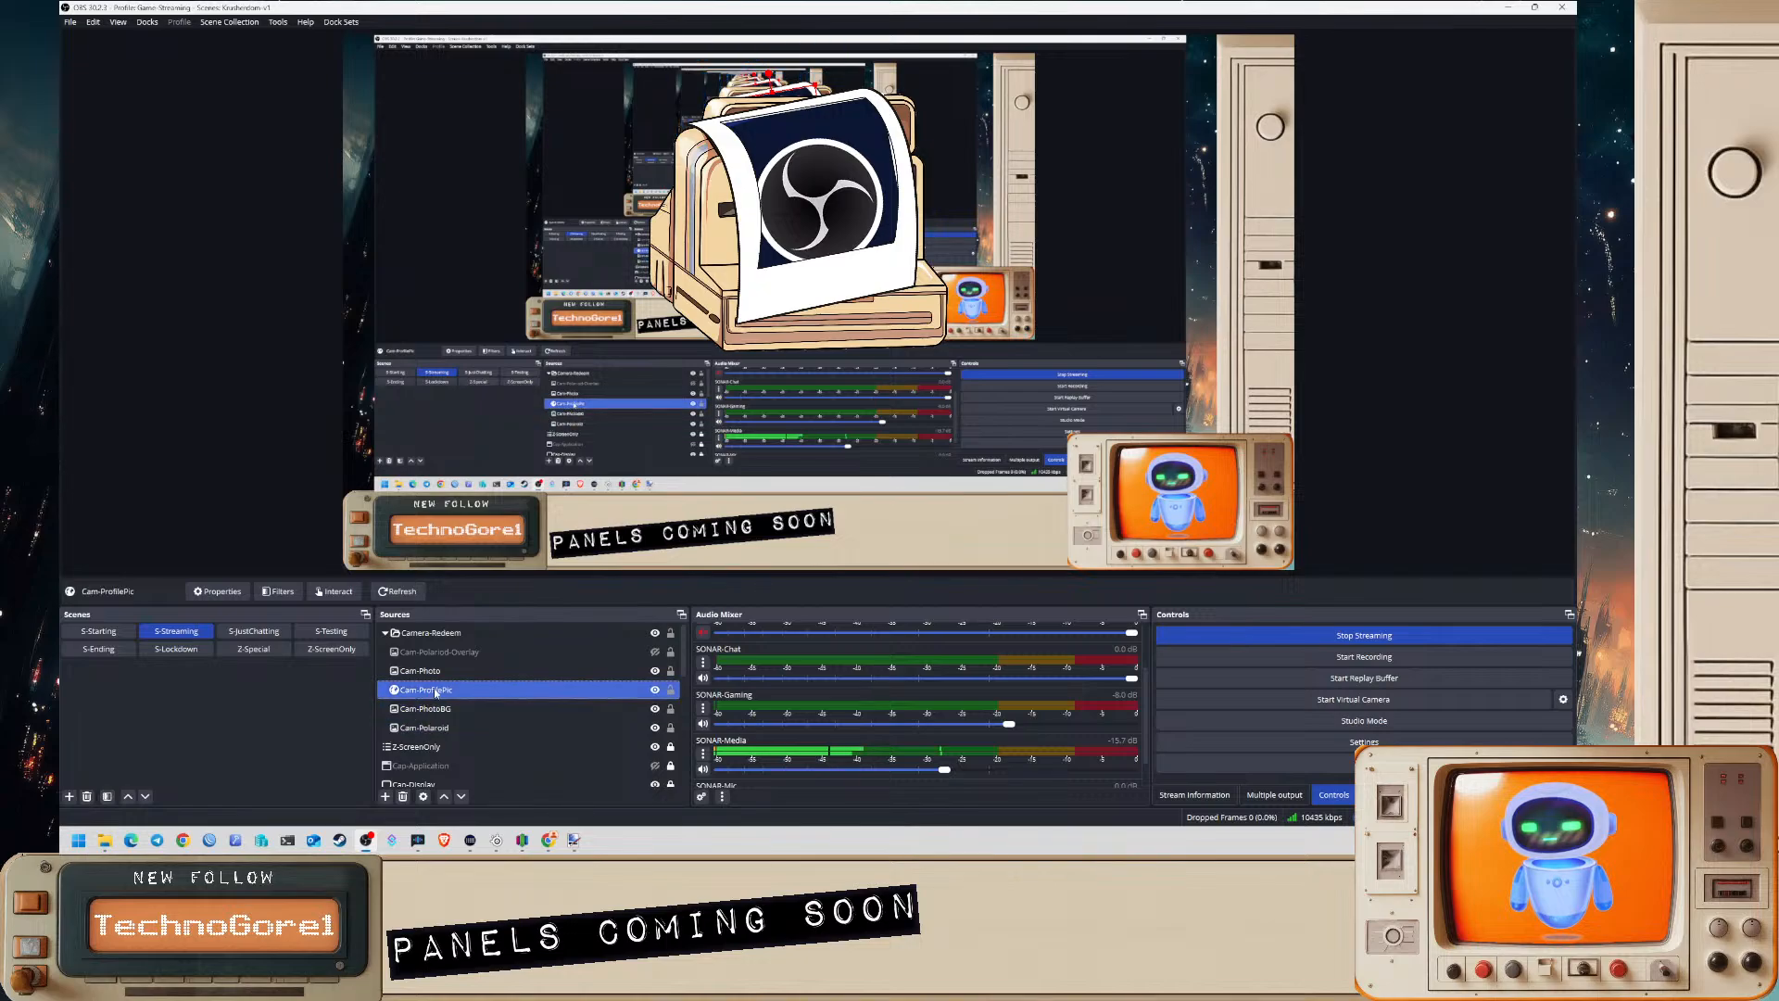
{"action": "left_click", "coordinate": [436, 728], "text": "ctrl"}
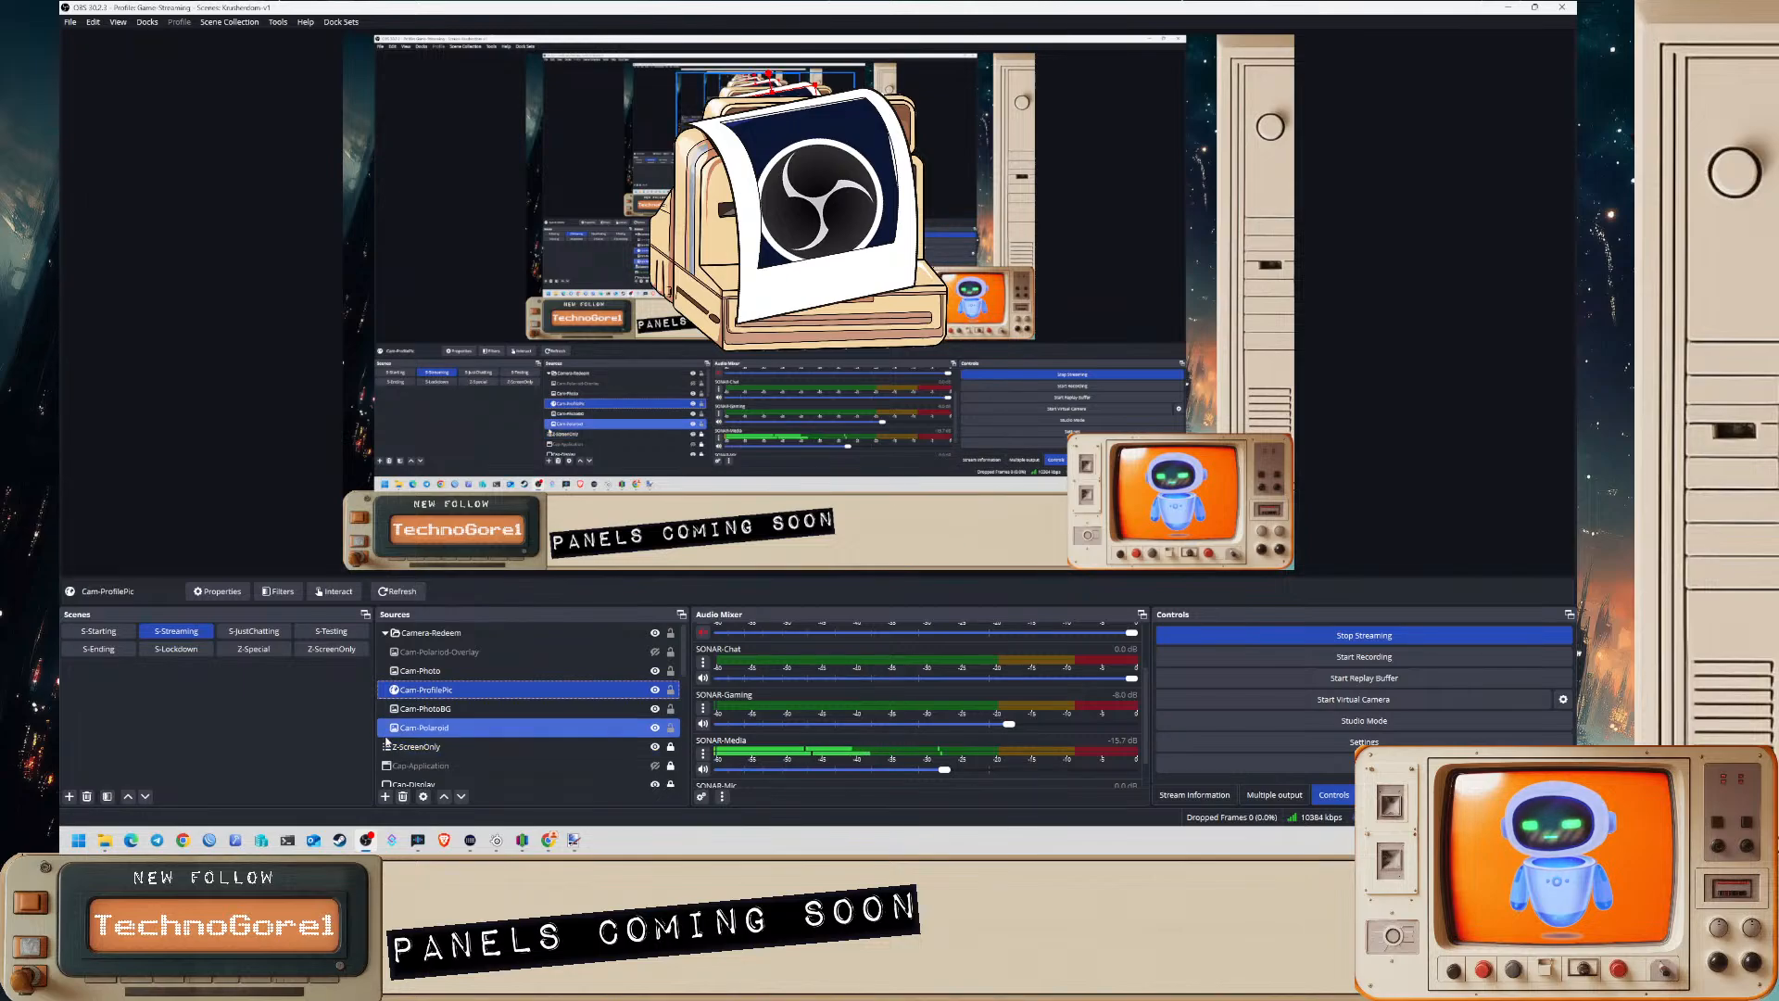
{"action": "left_click", "coordinate": [387, 729]}
{"action": "right_click", "coordinate": [388, 731]}
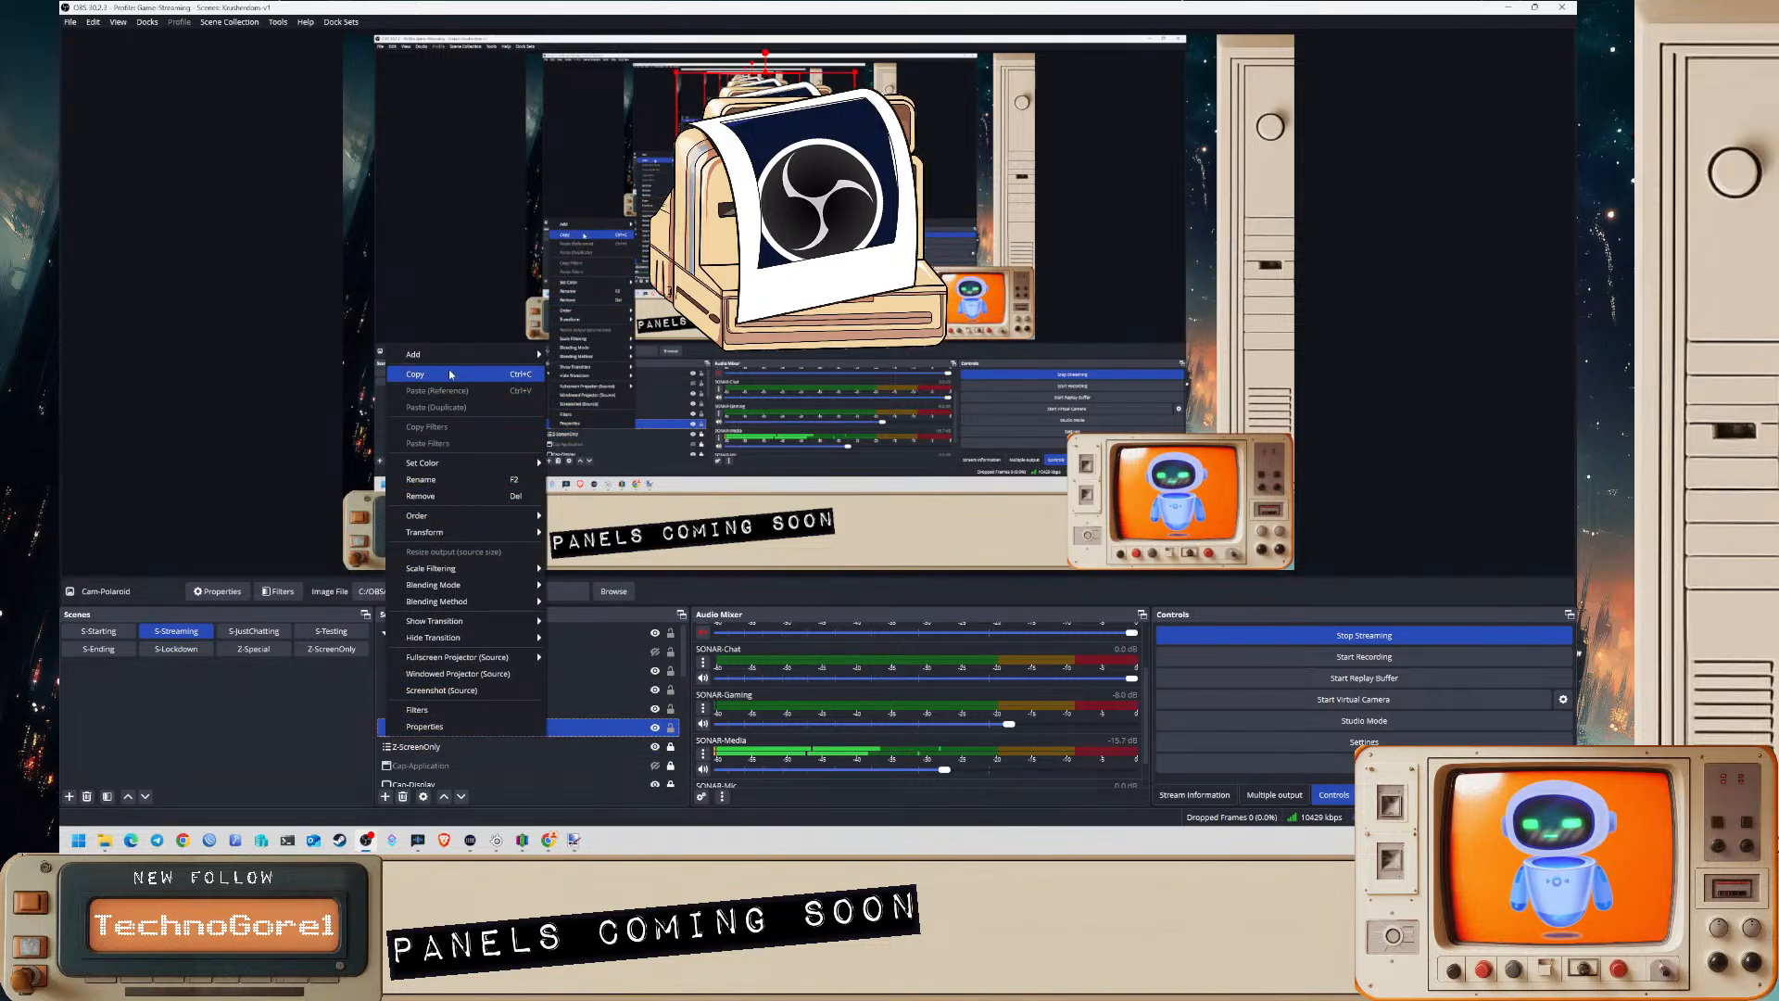
{"action": "left_click", "coordinate": [349, 716]}
{"action": "left_click", "coordinate": [450, 676], "text": "ctrl"}
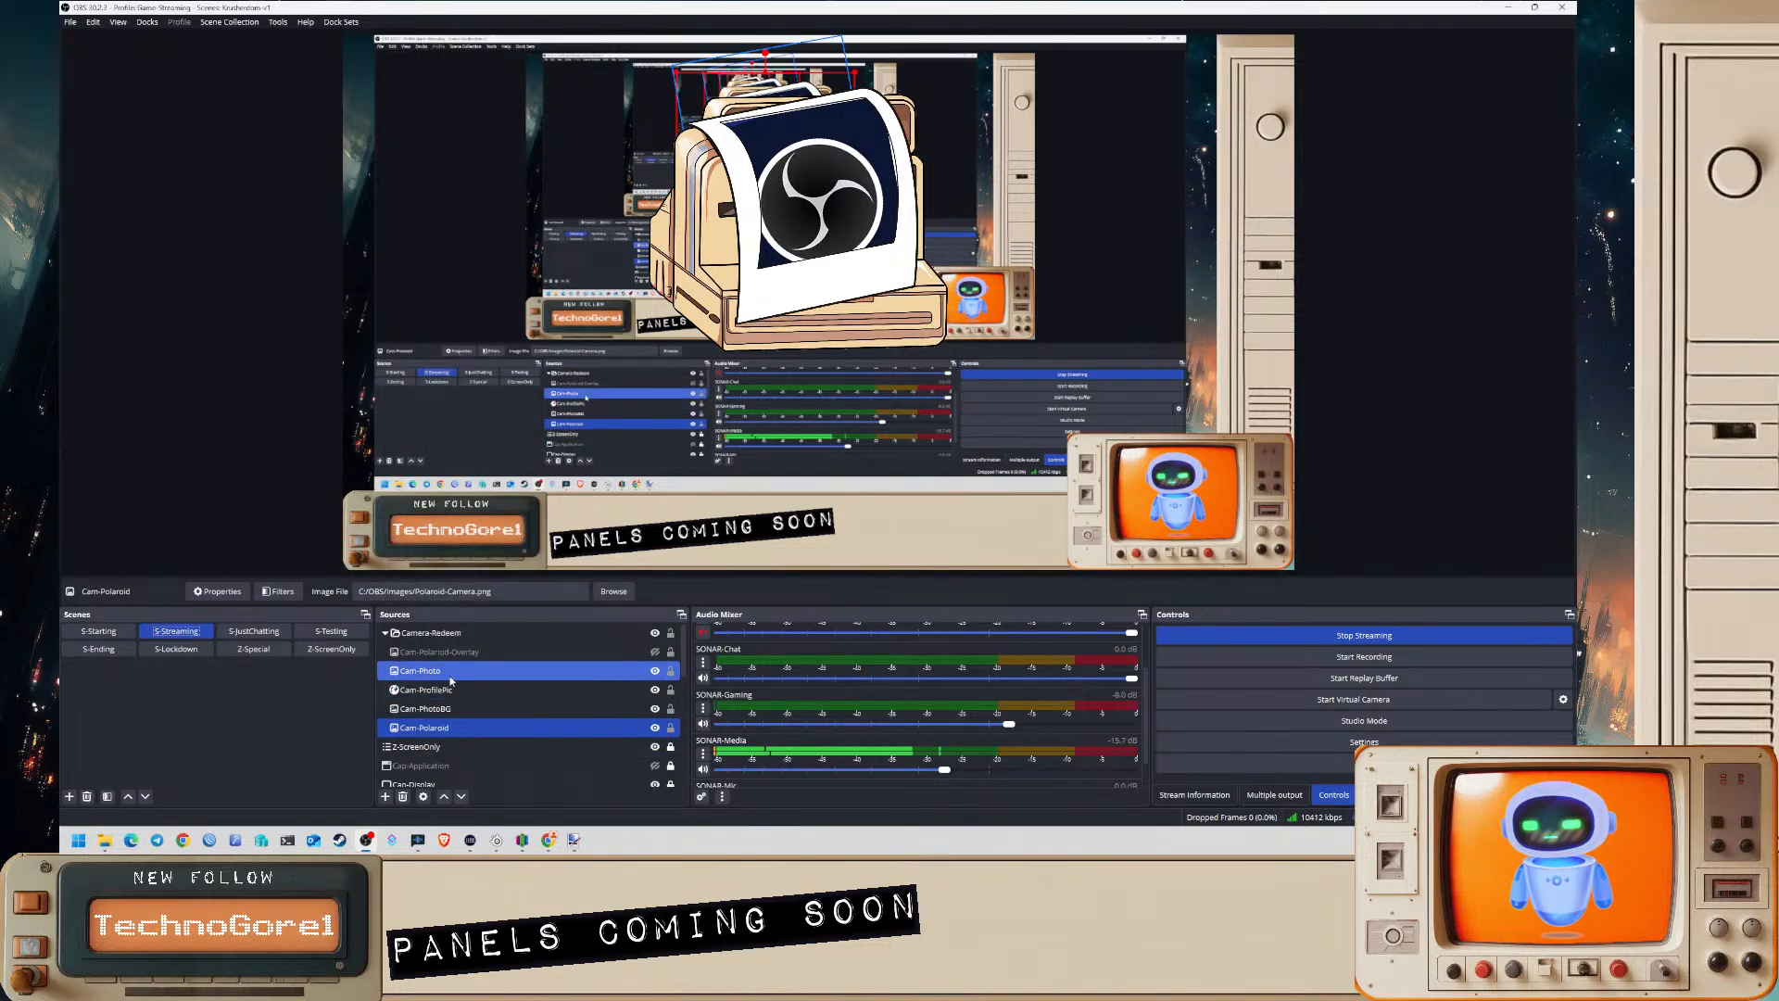
- Move the profile picture, photo background, camera, photo and overlay layers out of the Camera-Redeem group
{"action": "left_click_drag", "start_coordinate": [443, 674], "coordinate": [450, 720]}
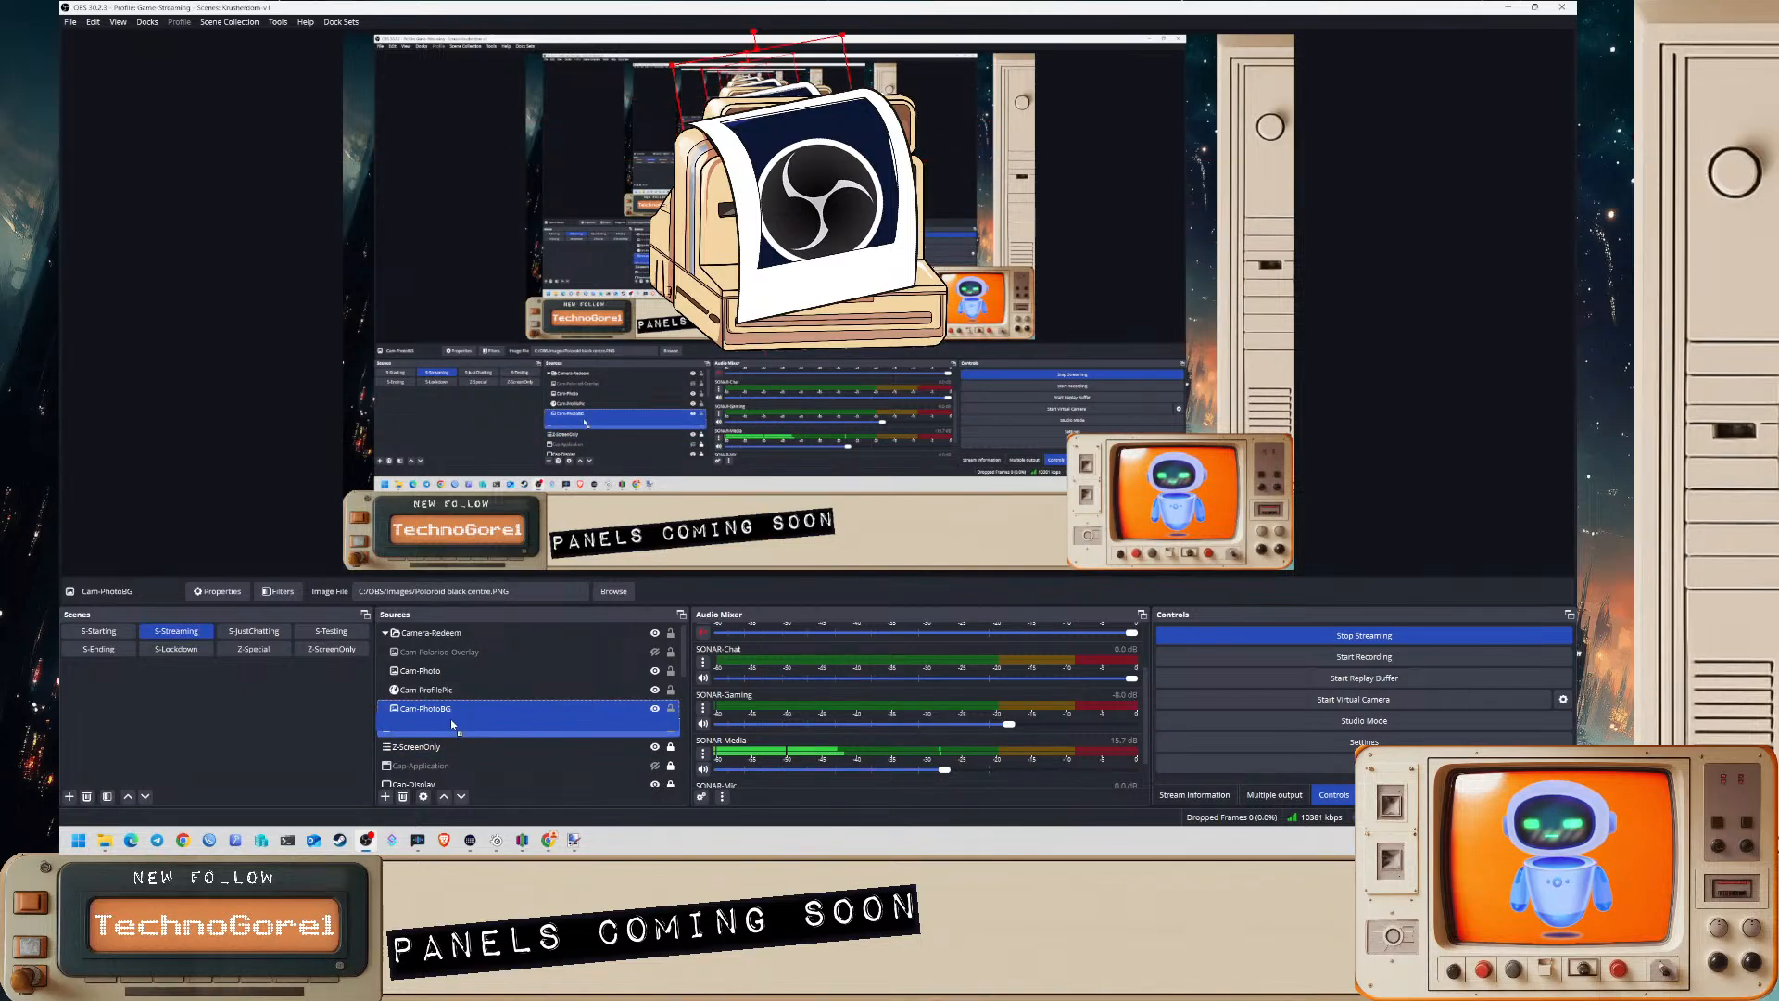
{"action": "left_click", "coordinate": [443, 691], "text": "ctrl"}
{"action": "left_click", "coordinate": [443, 691]}
{"action": "left_click", "coordinate": [436, 674], "text": "ctrl"}
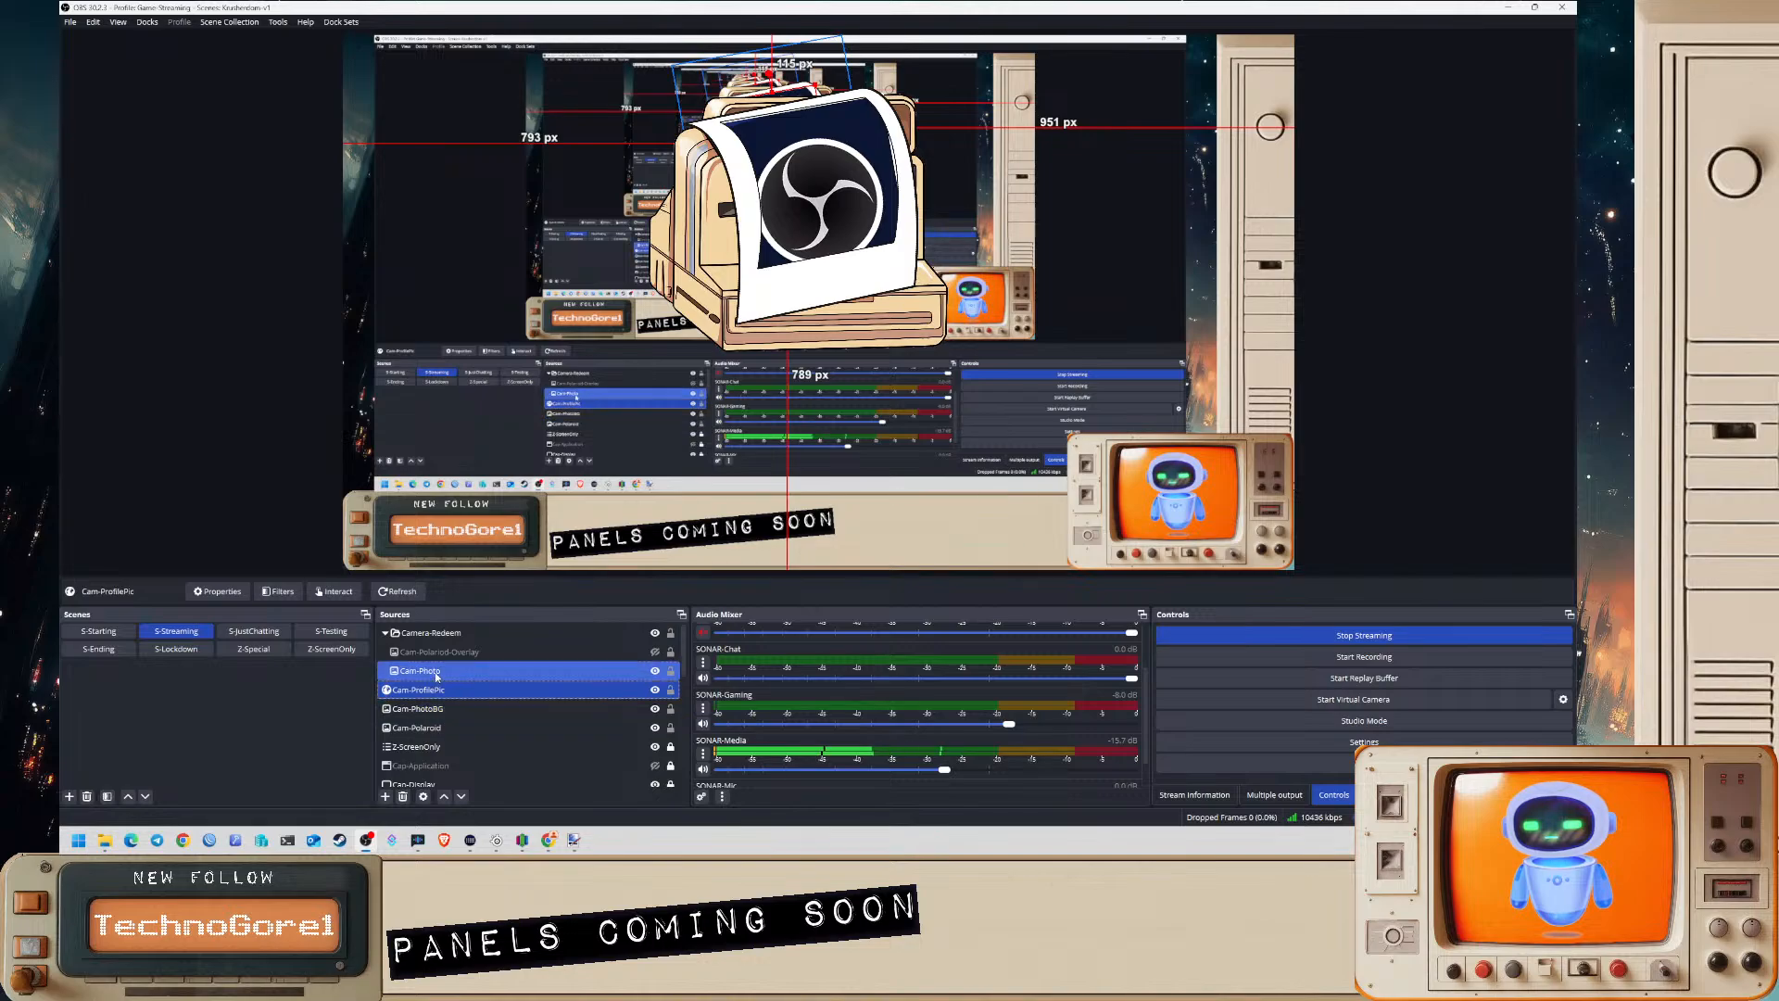
{"action": "left_click", "coordinate": [437, 674]}
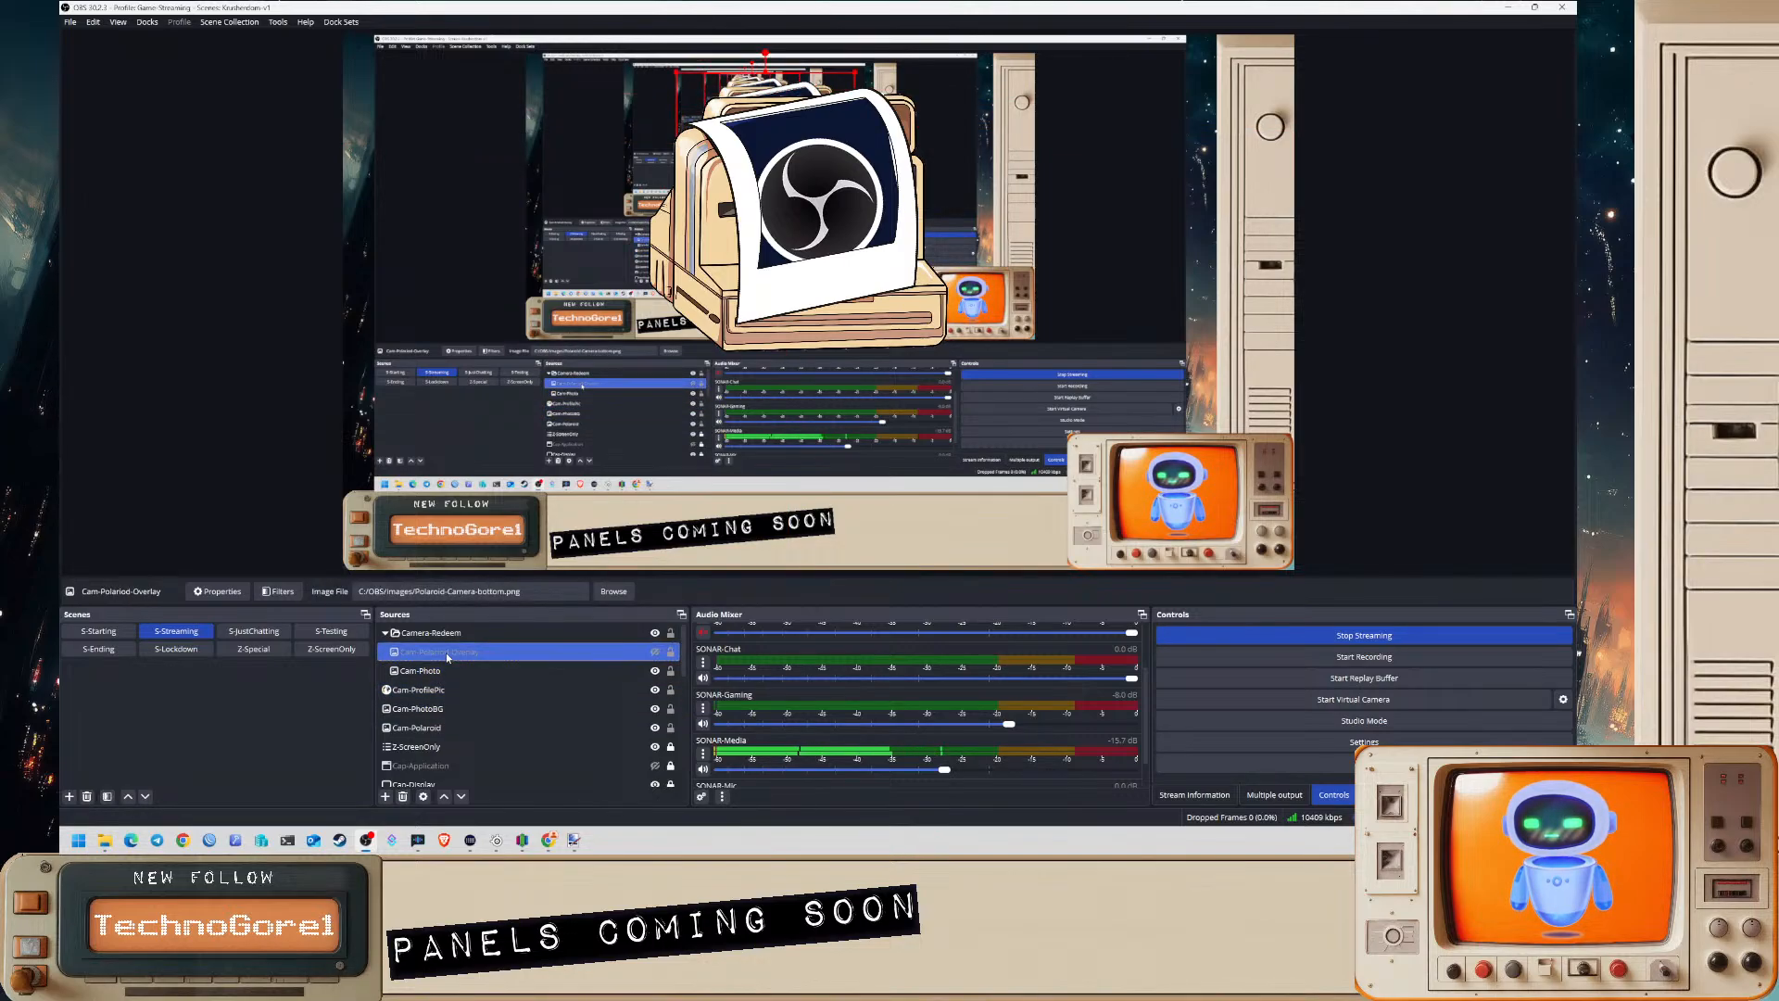
{"action": "left_click", "coordinate": [439, 653], "text": "ctrl"}
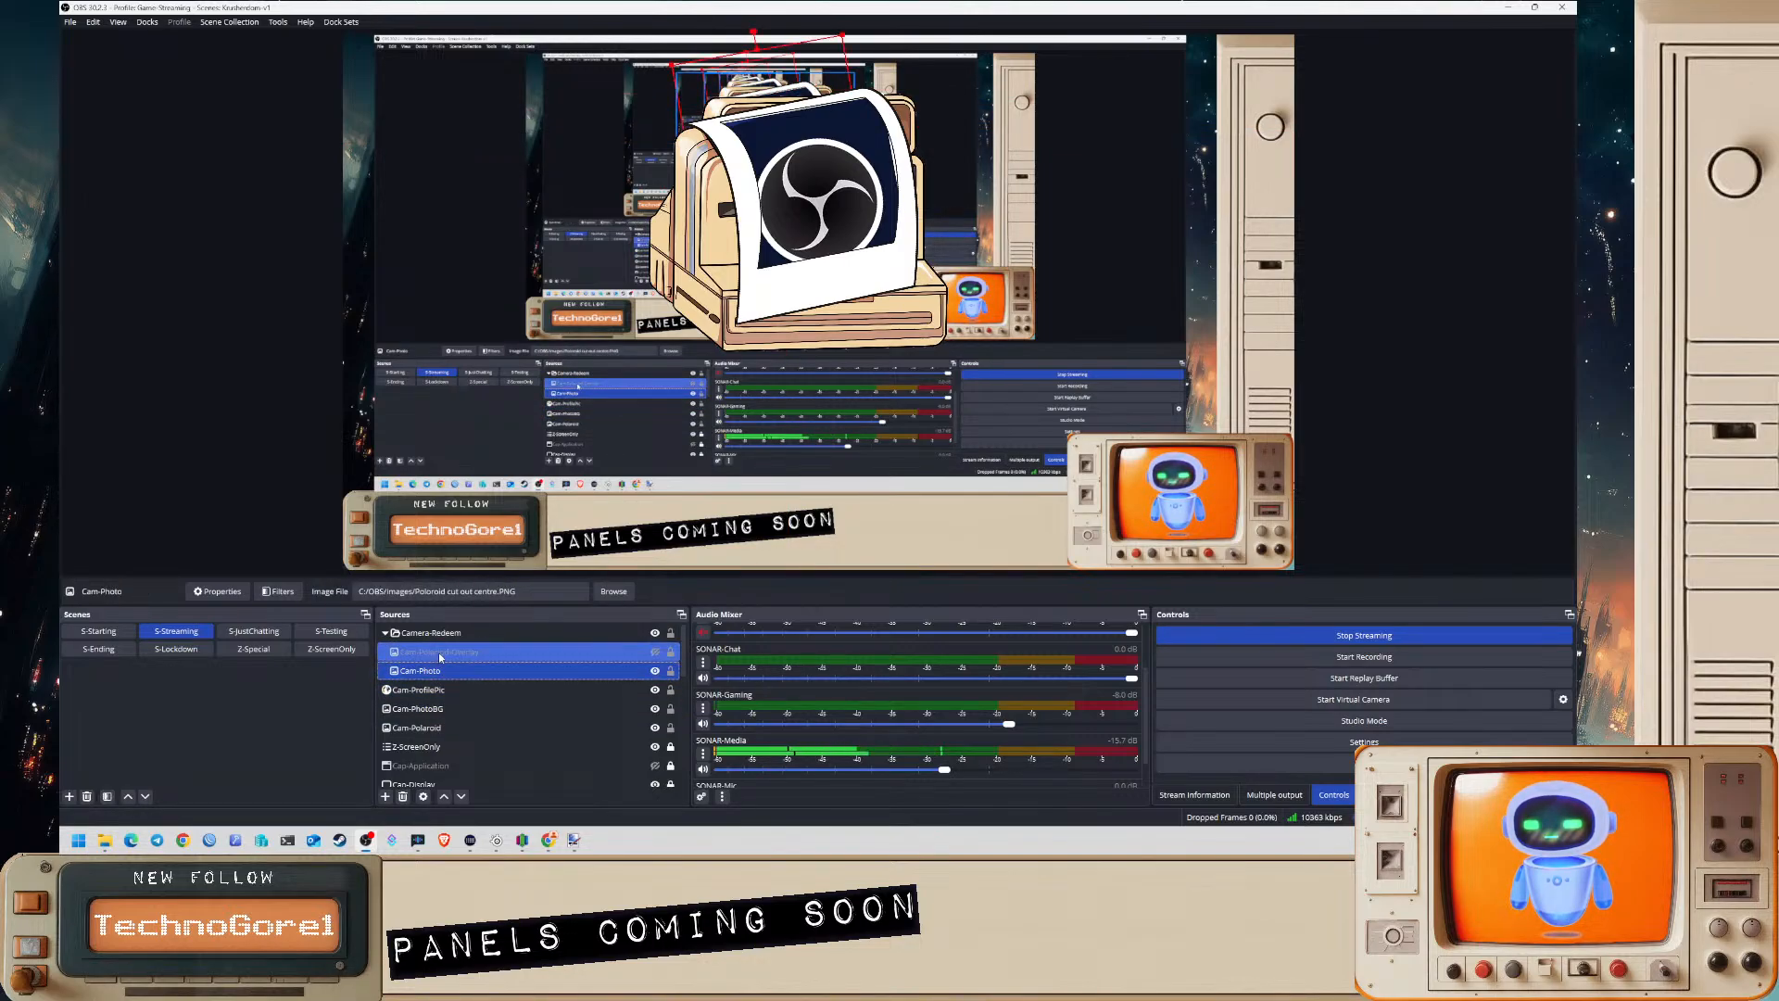
{"action": "left_click_drag", "start_coordinate": [438, 653], "coordinate": [447, 728]}
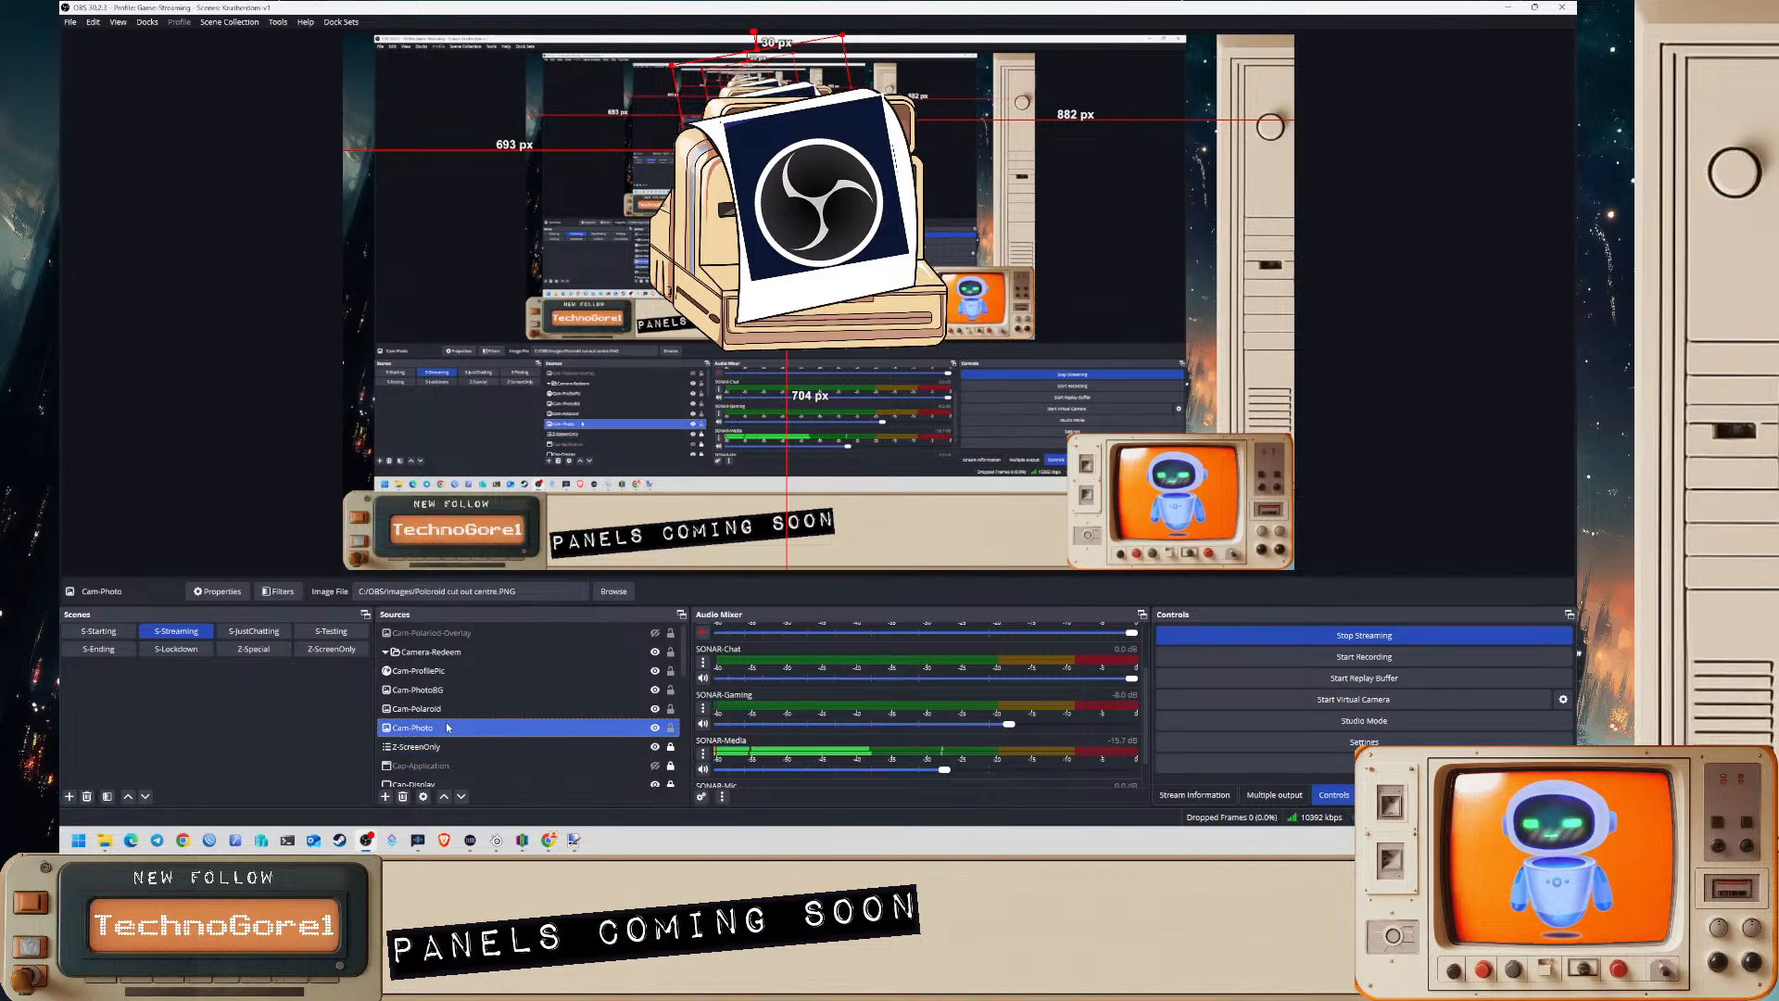
- Remove the emptied Camera-Redeem group from the S-Streaming sources
{"action": "left_click", "coordinate": [433, 656]}
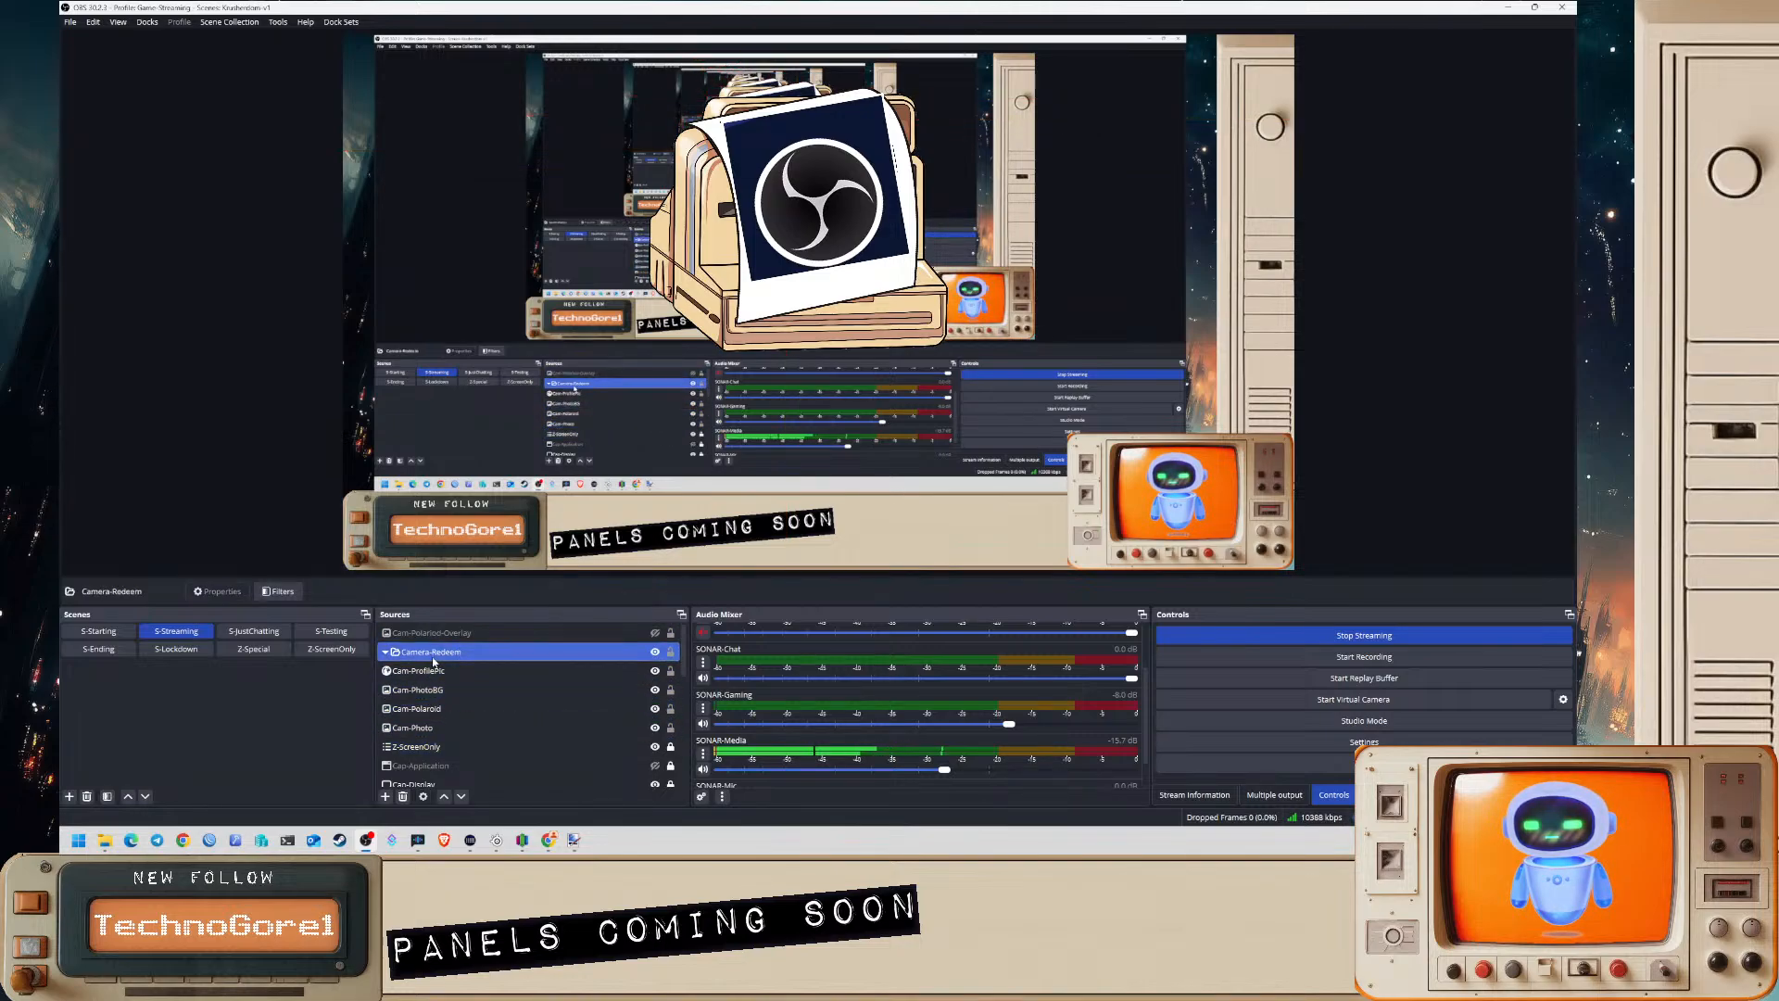
{"action": "right_click", "coordinate": [432, 660]}
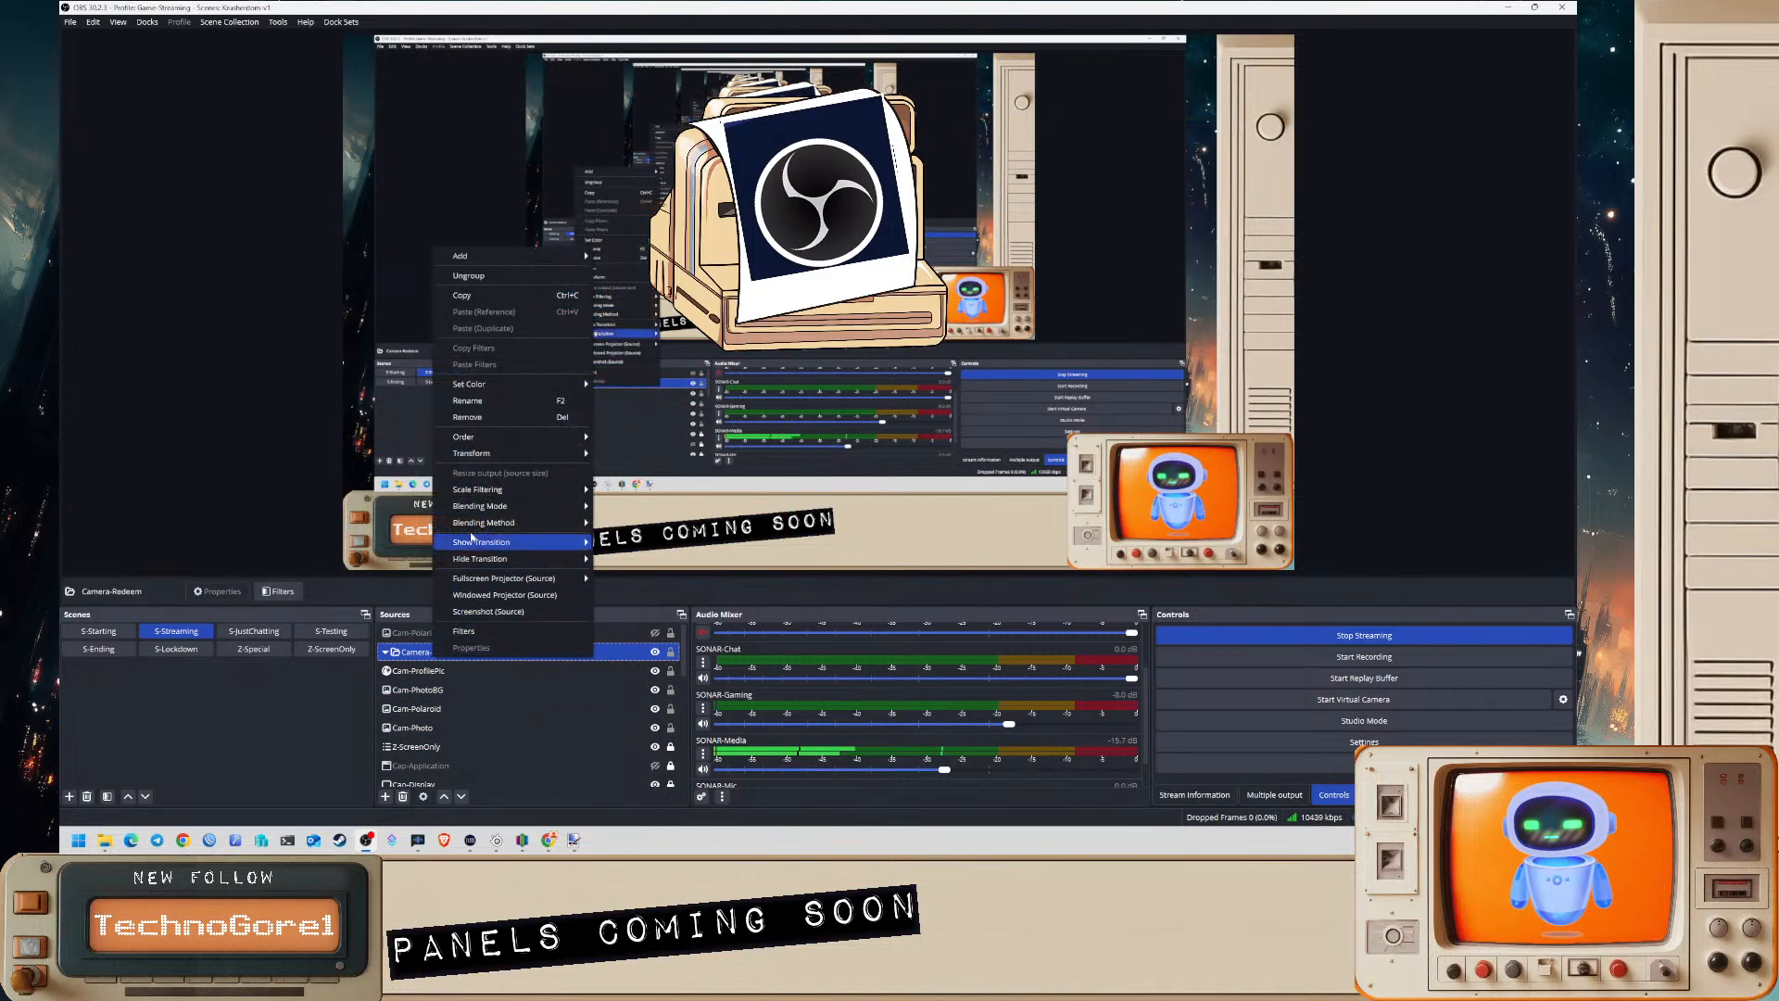
{"action": "left_click", "coordinate": [481, 418]}
{"action": "key", "text": "Return"}
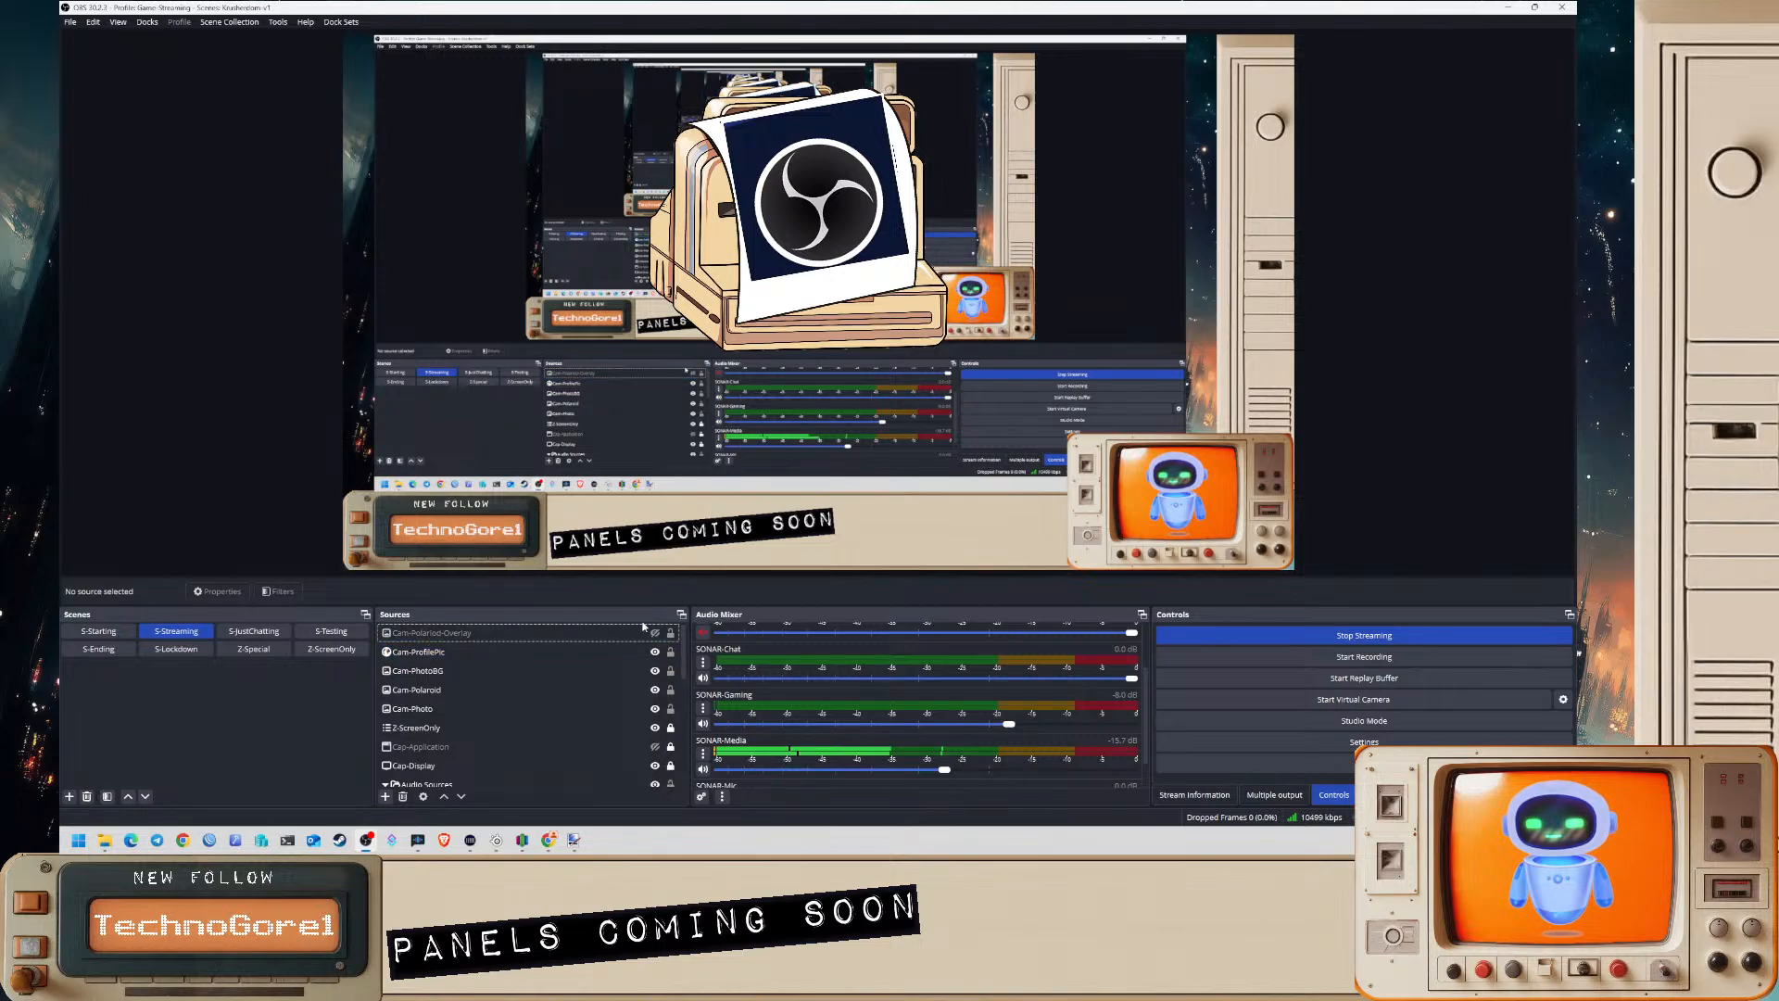
- Show Cam-Polariod-Overlay and hide it again to check how it covers the ungrouped layers
{"action": "left_click", "coordinate": [644, 627]}
{"action": "left_click", "coordinate": [656, 632]}
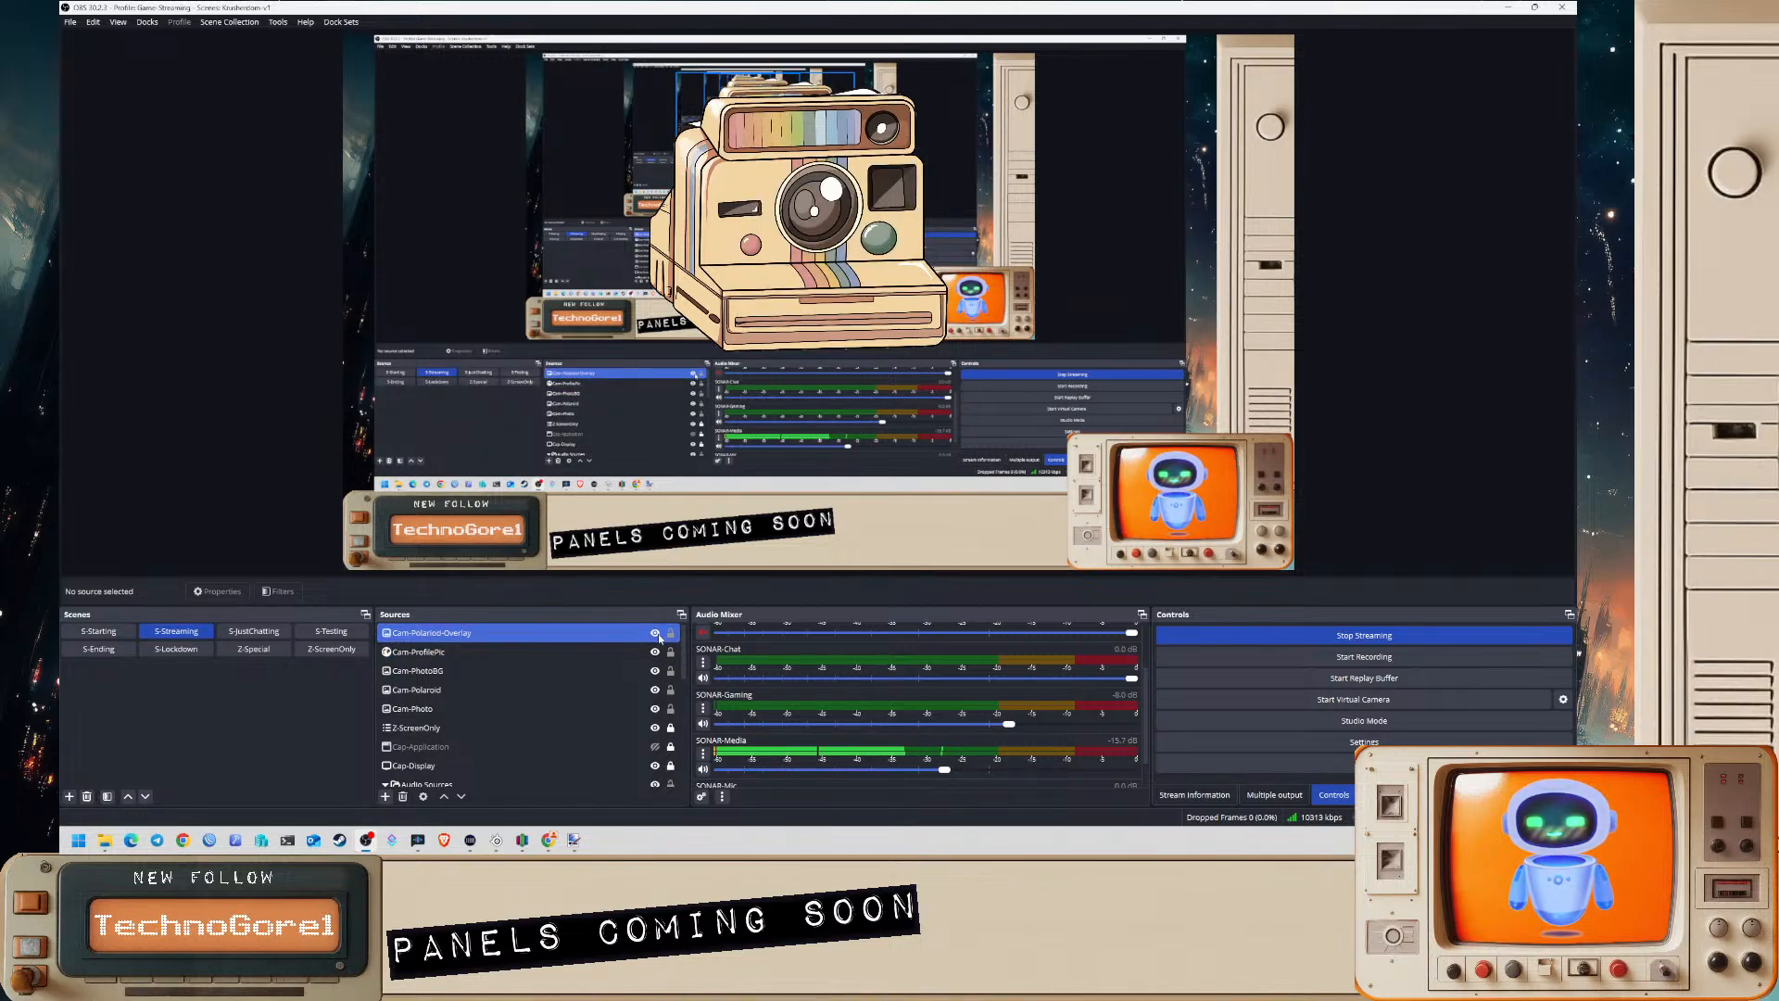
{"action": "left_click", "coordinate": [655, 633]}
- Reorder the ungrouped sources as Cam-Polaroid, Cam-Photo, Cam-ProfilePic and Cam-PhotoBG beneath the overlay
{"action": "left_click", "coordinate": [657, 652]}
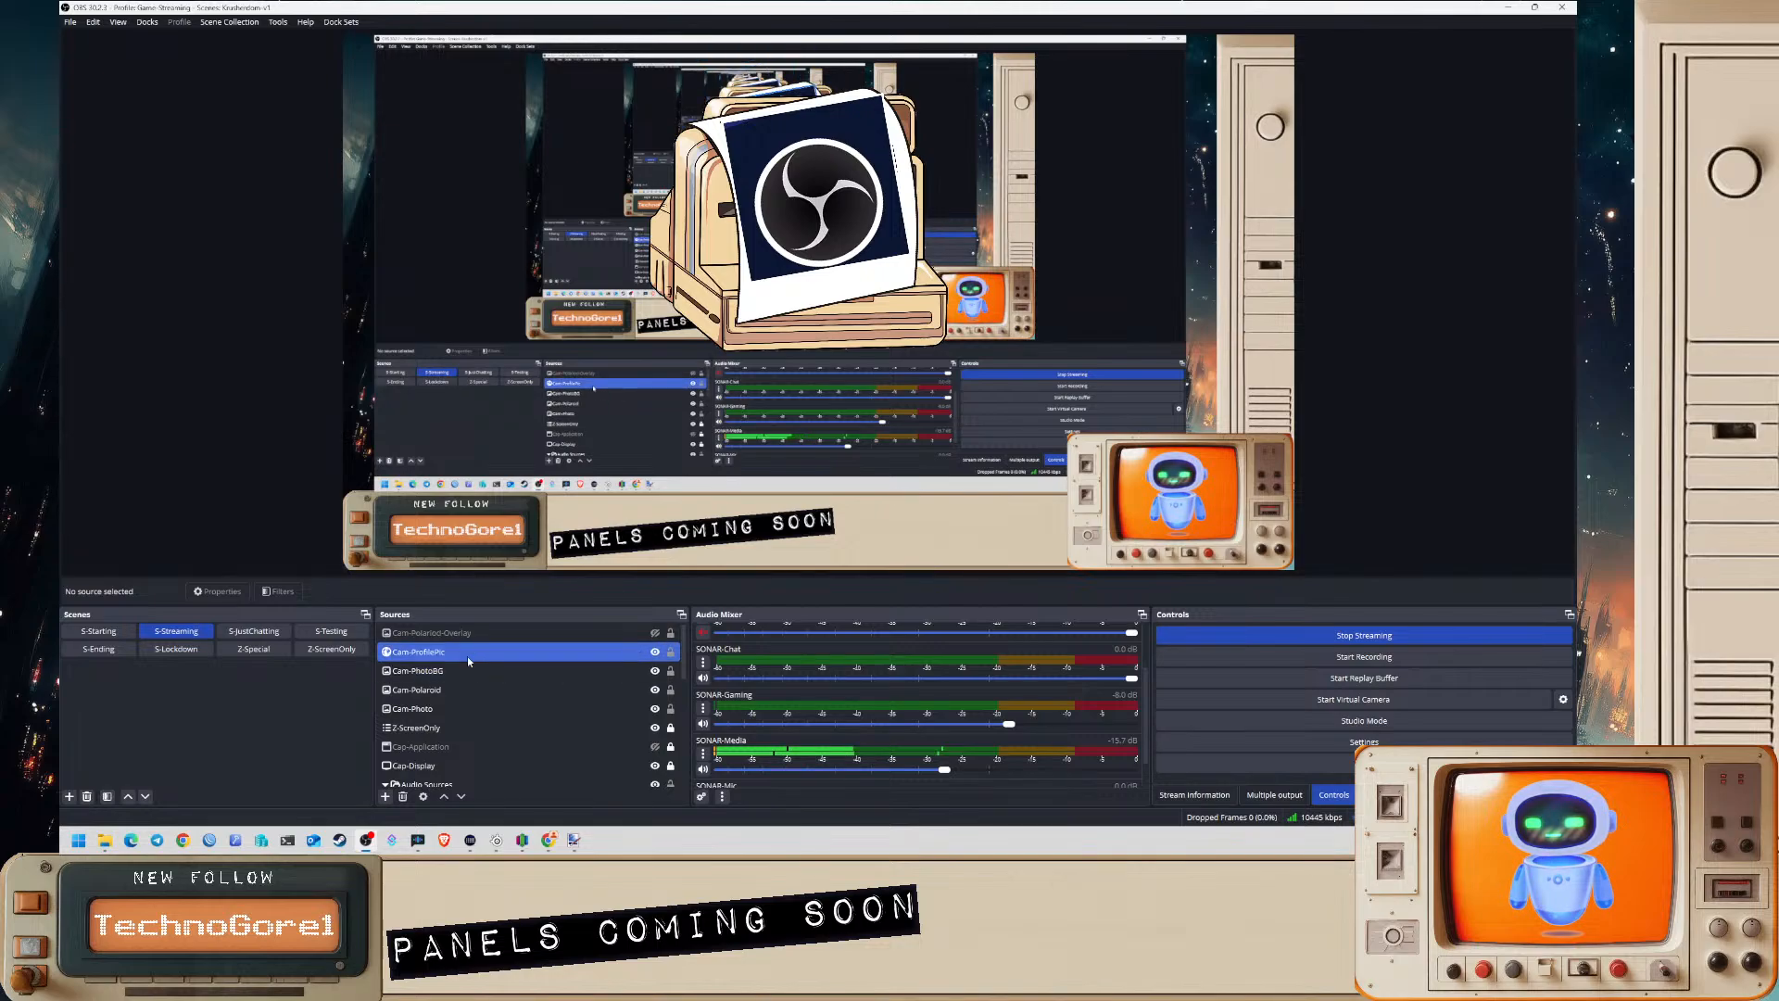
{"action": "left_click_drag", "start_coordinate": [465, 654], "coordinate": [493, 709]}
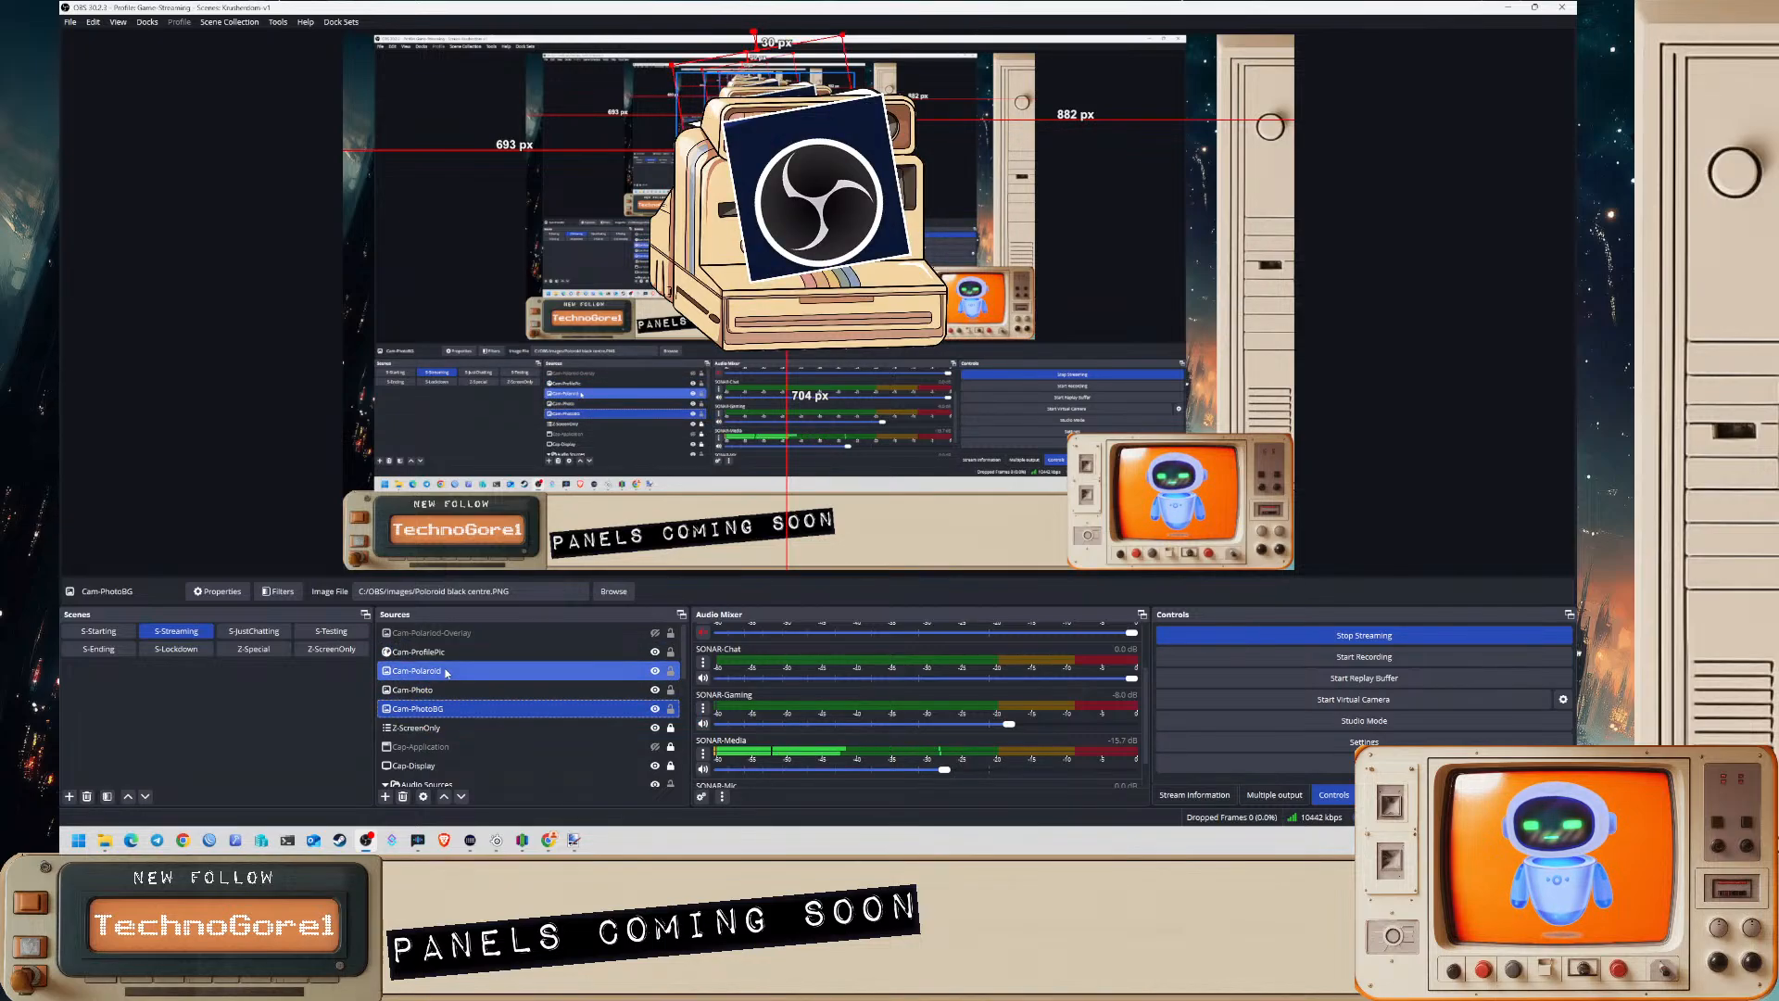
{"action": "left_click_drag", "start_coordinate": [443, 654], "coordinate": [459, 698]}
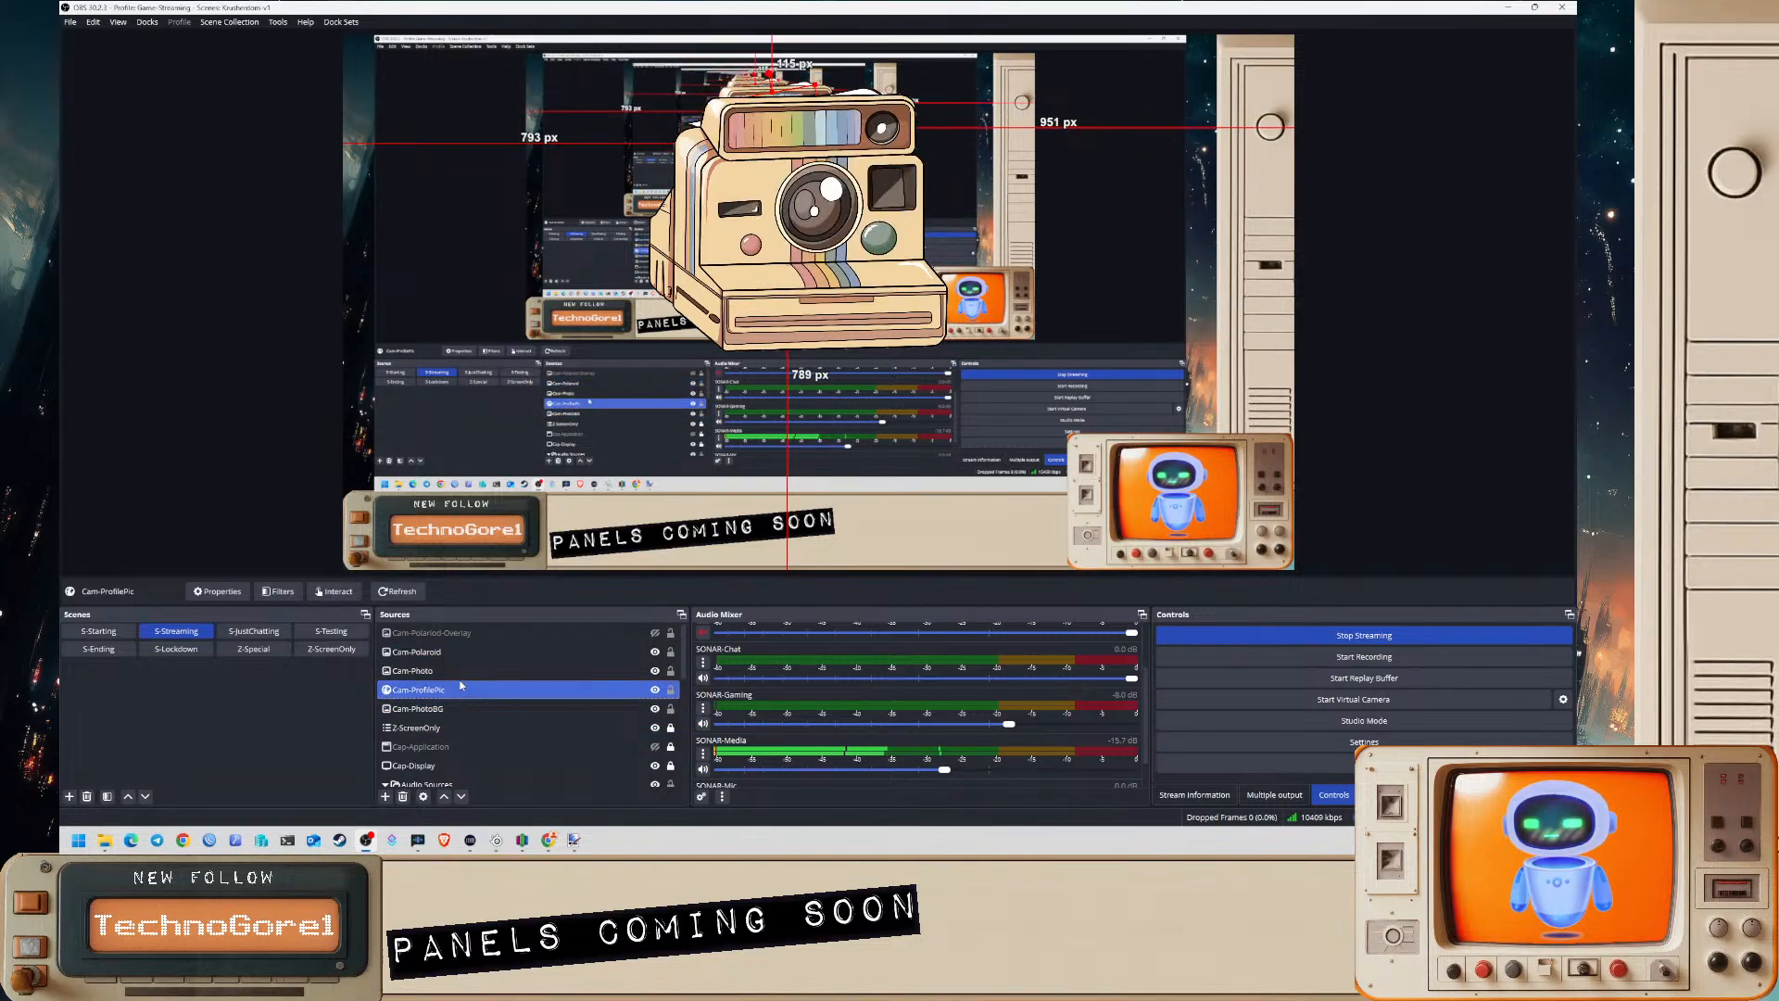
- Hide Cam-Polaroid and toggle Cam-Photo's visibility, ending with it hidden, to inspect how the profile picture fits the photo layers
{"action": "left_click", "coordinate": [558, 669], "text": "ctrl"}
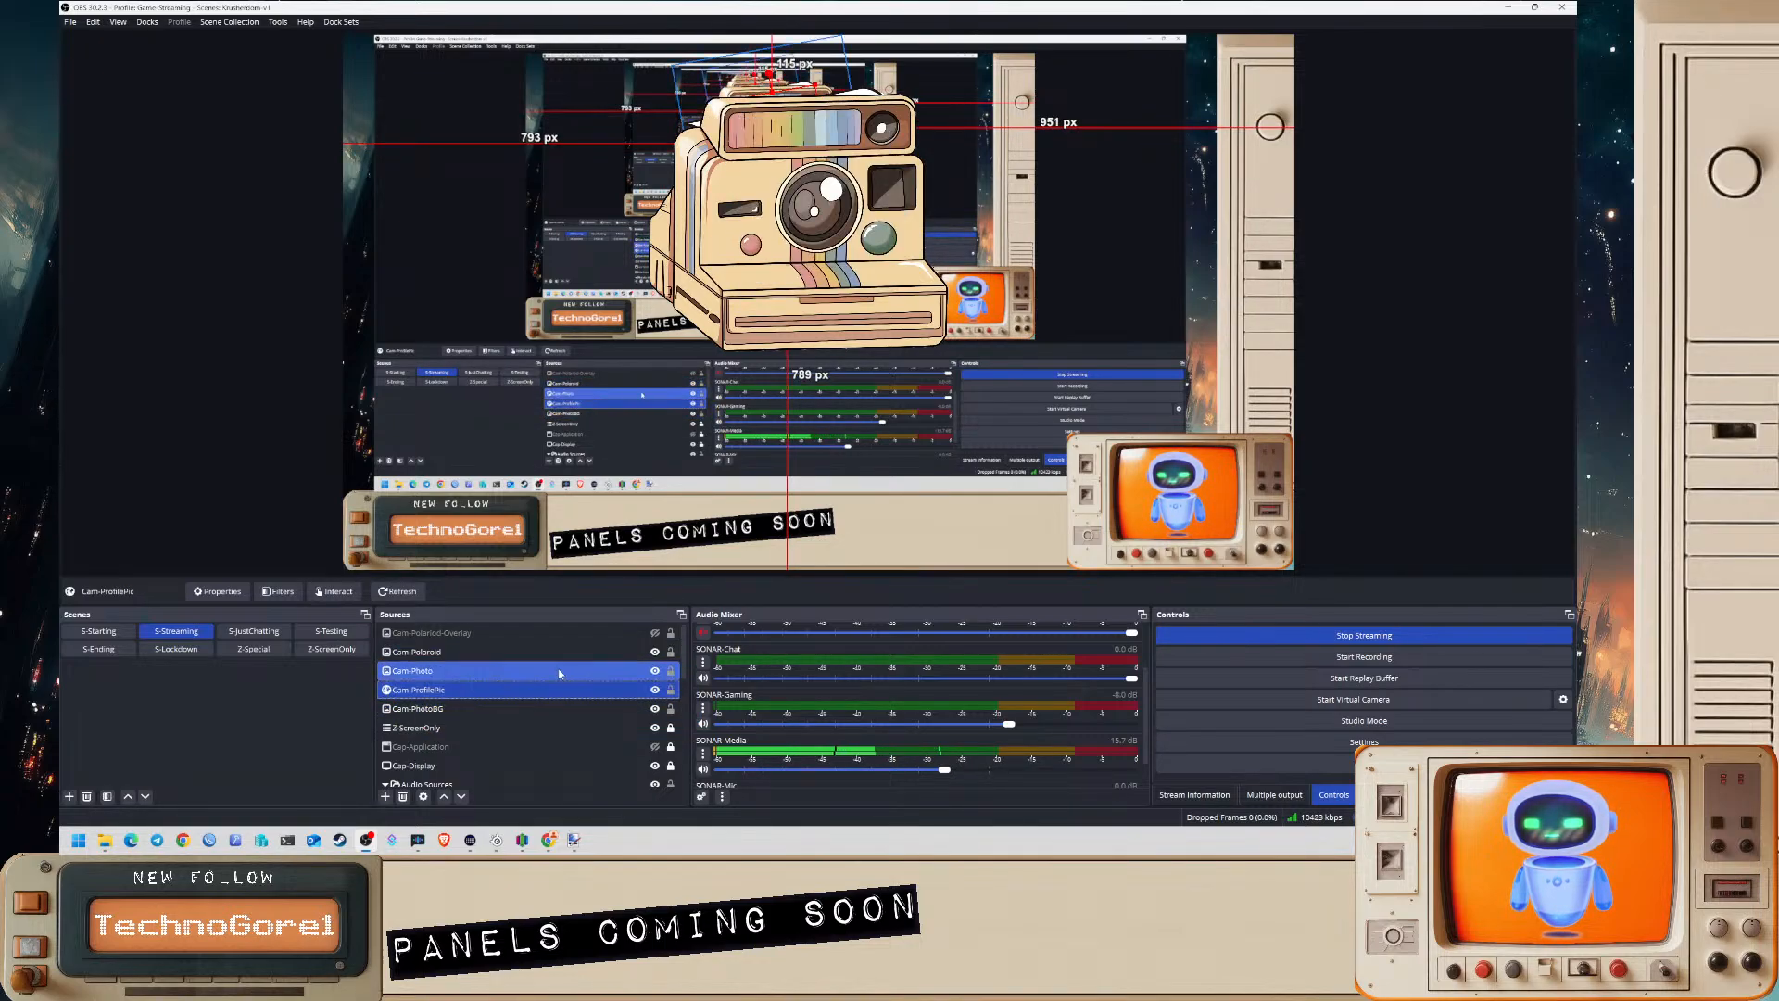
{"action": "left_click", "coordinate": [655, 653]}
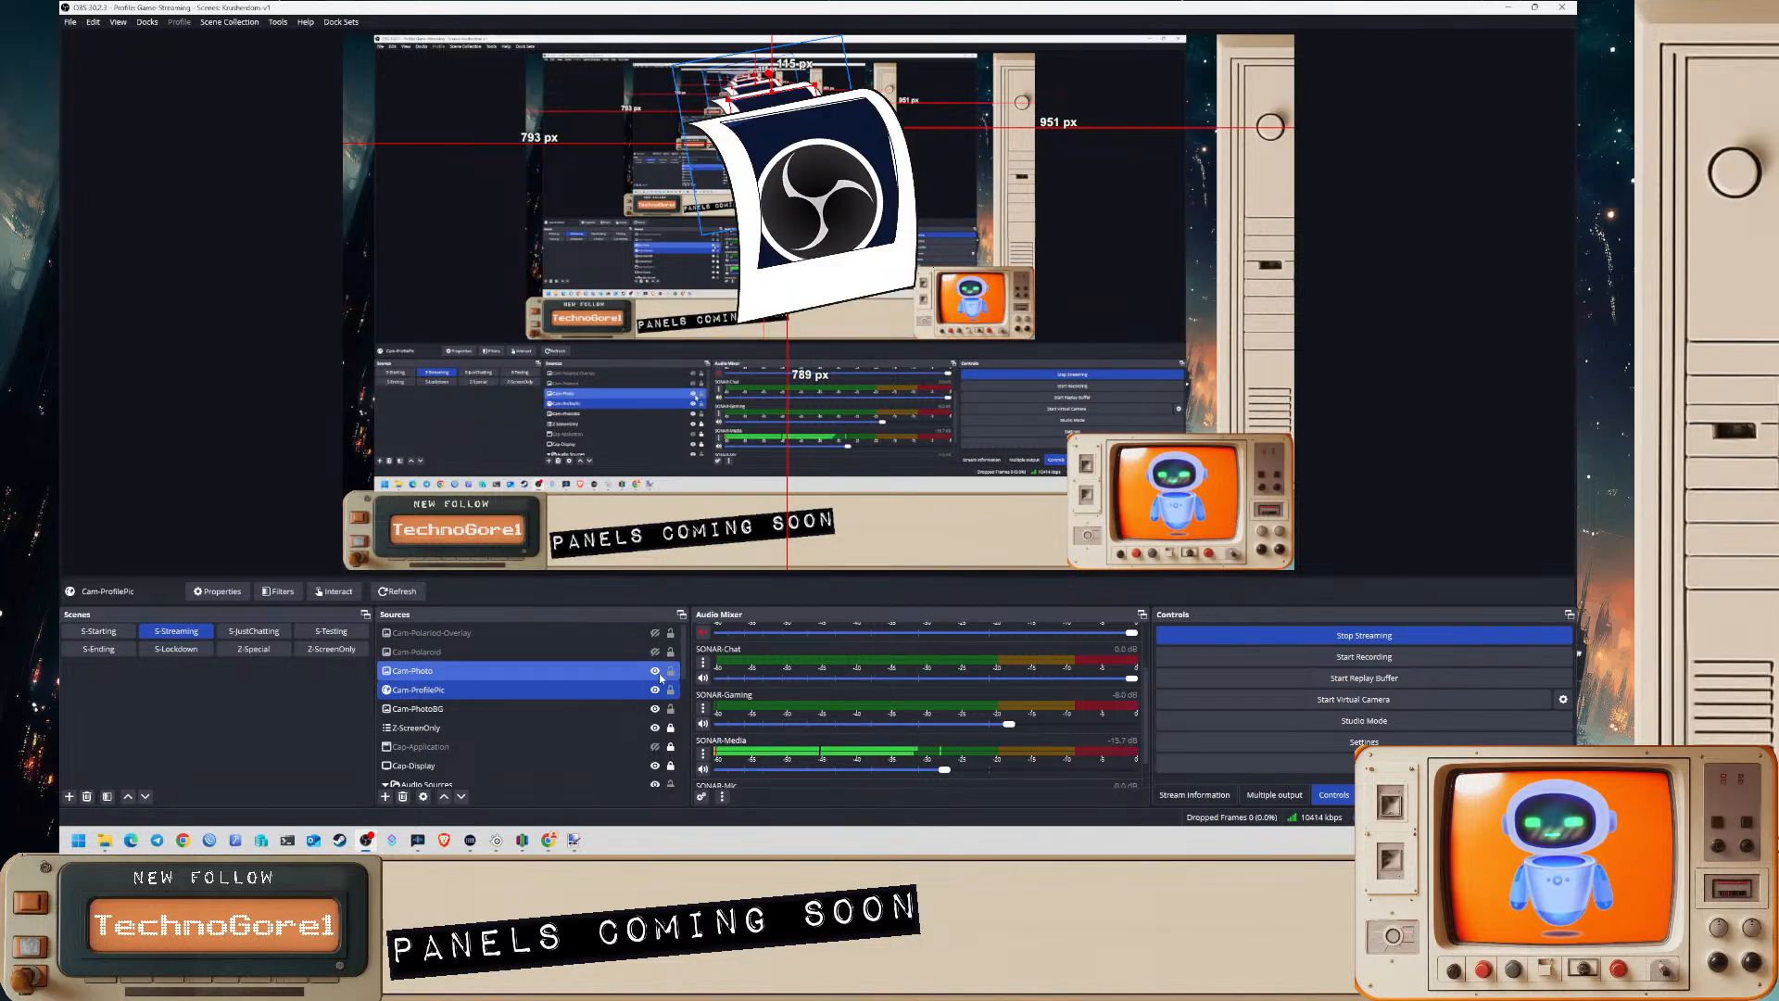
{"action": "left_click", "coordinate": [655, 671]}
{"action": "left_click", "coordinate": [655, 671]}
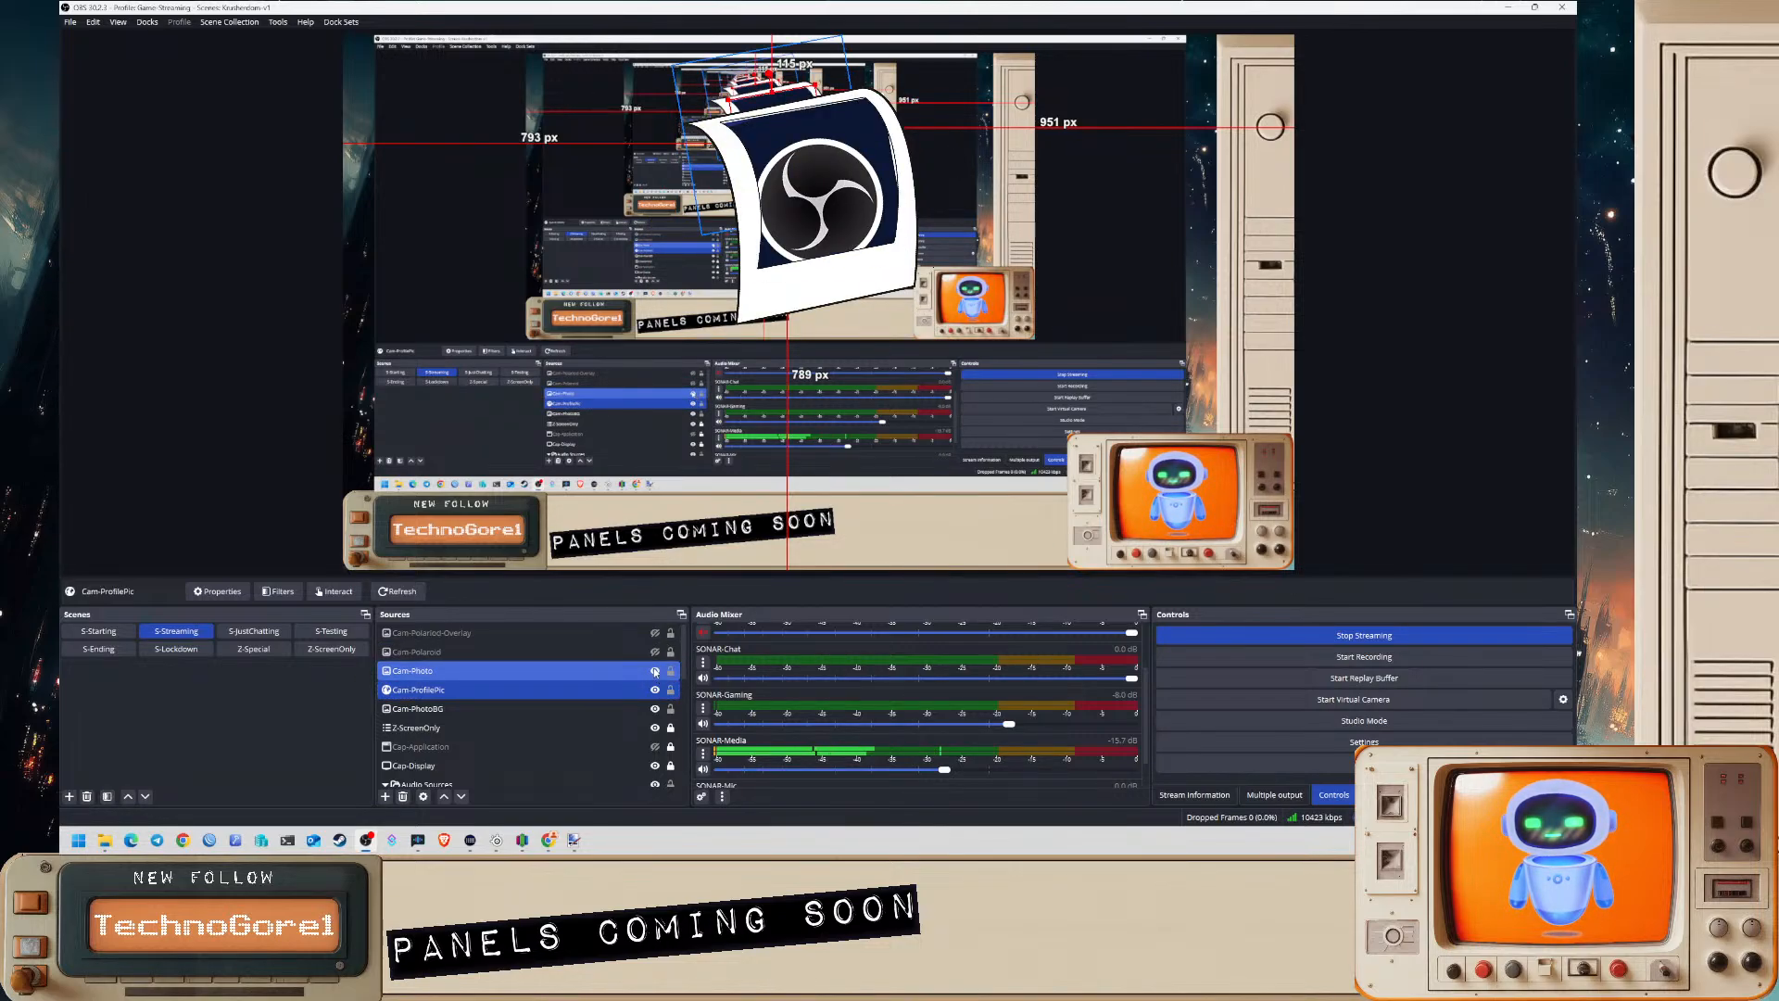
{"action": "left_click", "coordinate": [655, 670]}
{"action": "left_click", "coordinate": [655, 671]}
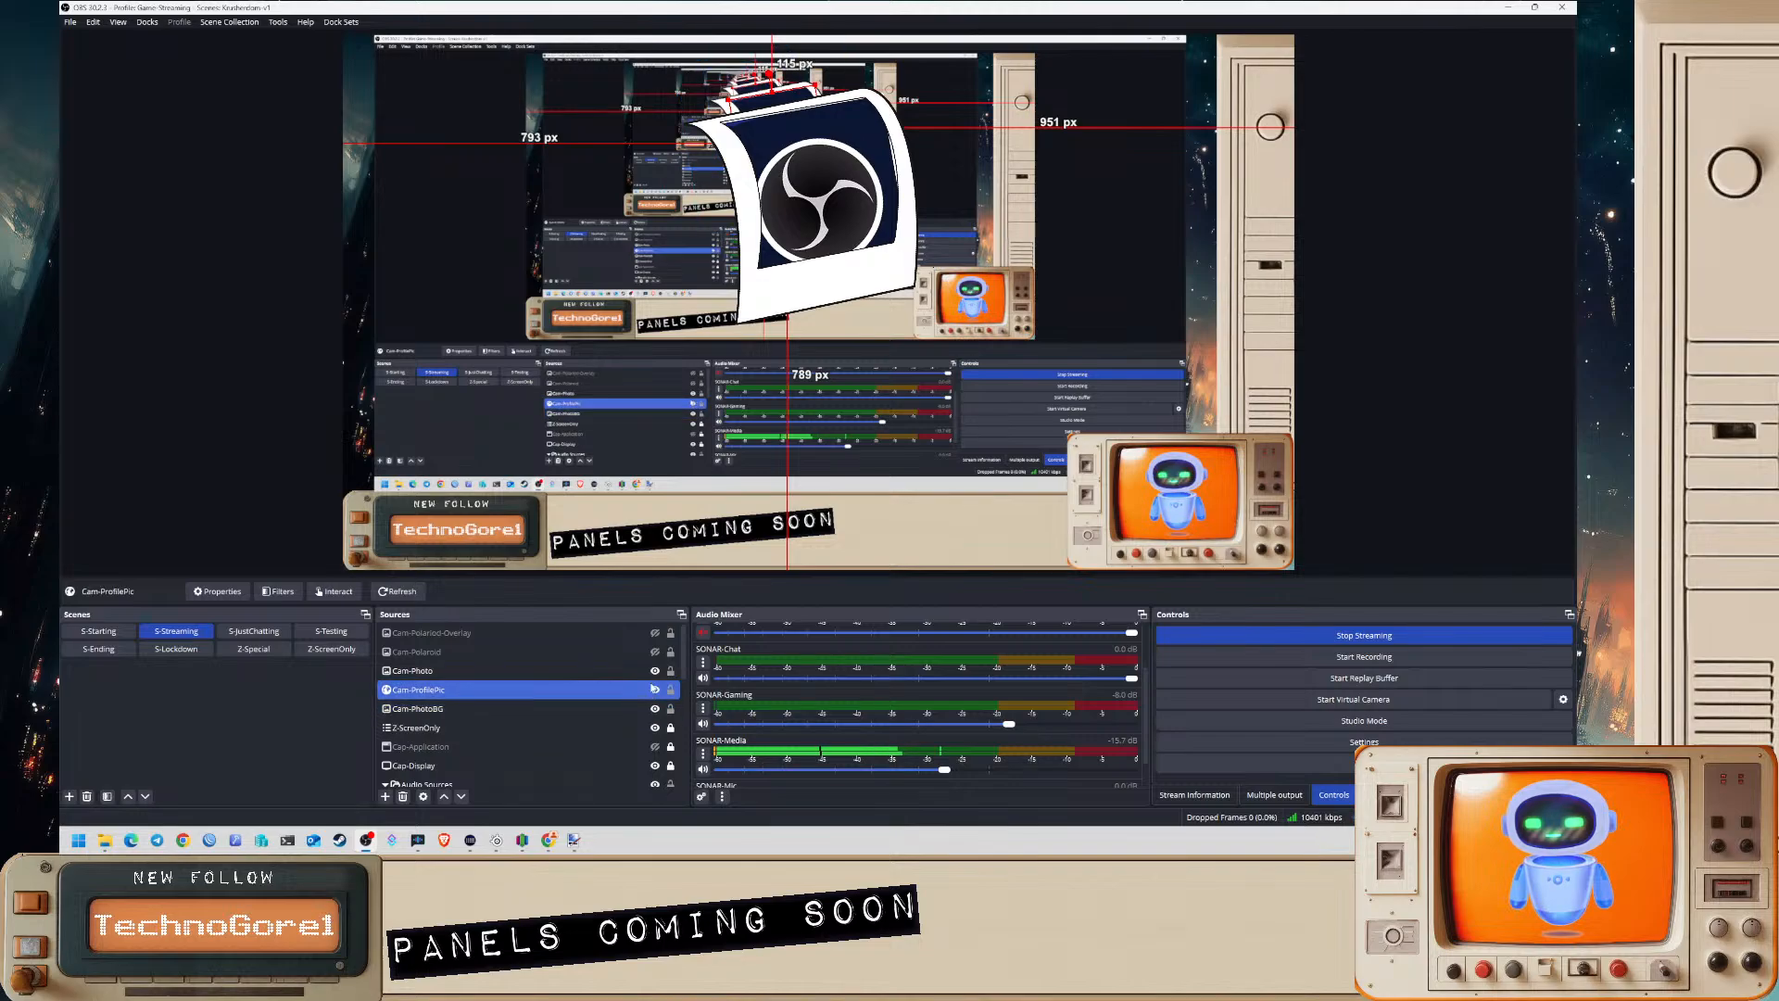
{"action": "left_click", "coordinate": [655, 671]}
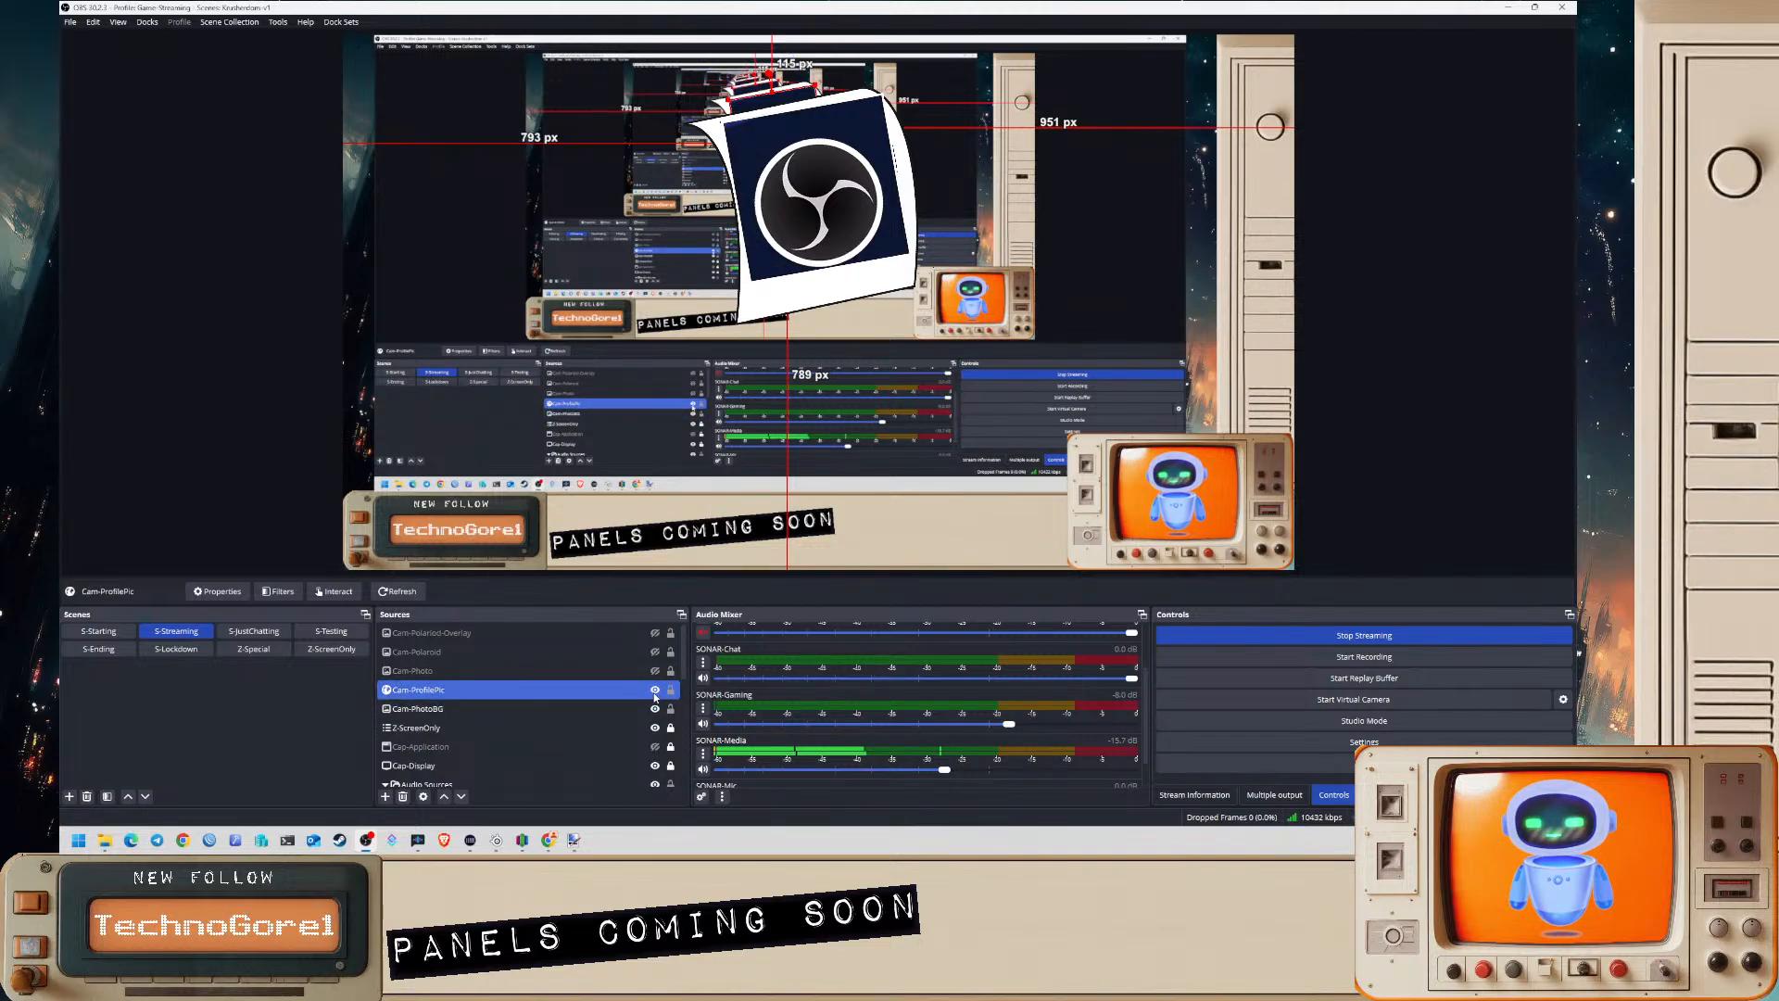
- Toggle Cam-ProfilePic off and back on, and make the Cam-Photo and Cam-Polaroid layers visible again
{"action": "left_click", "coordinate": [656, 691]}
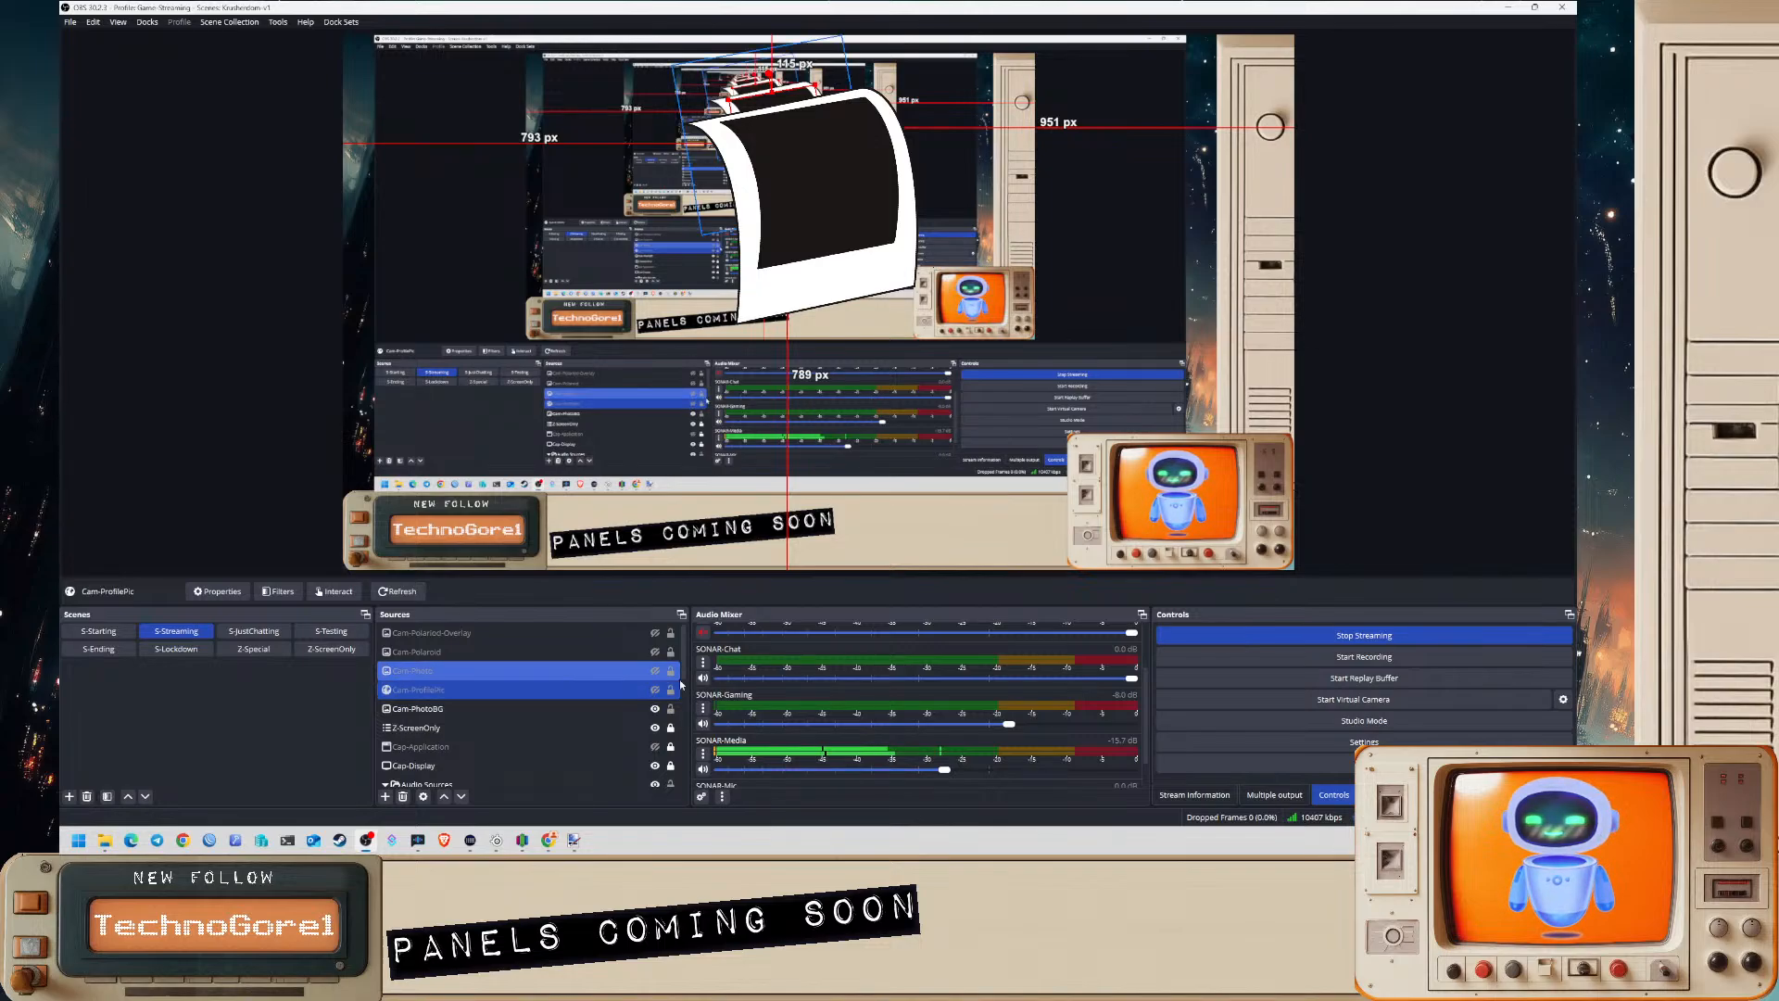
{"action": "left_click", "coordinate": [655, 690]}
{"action": "left_click", "coordinate": [648, 668]}
{"action": "left_click", "coordinate": [653, 653]}
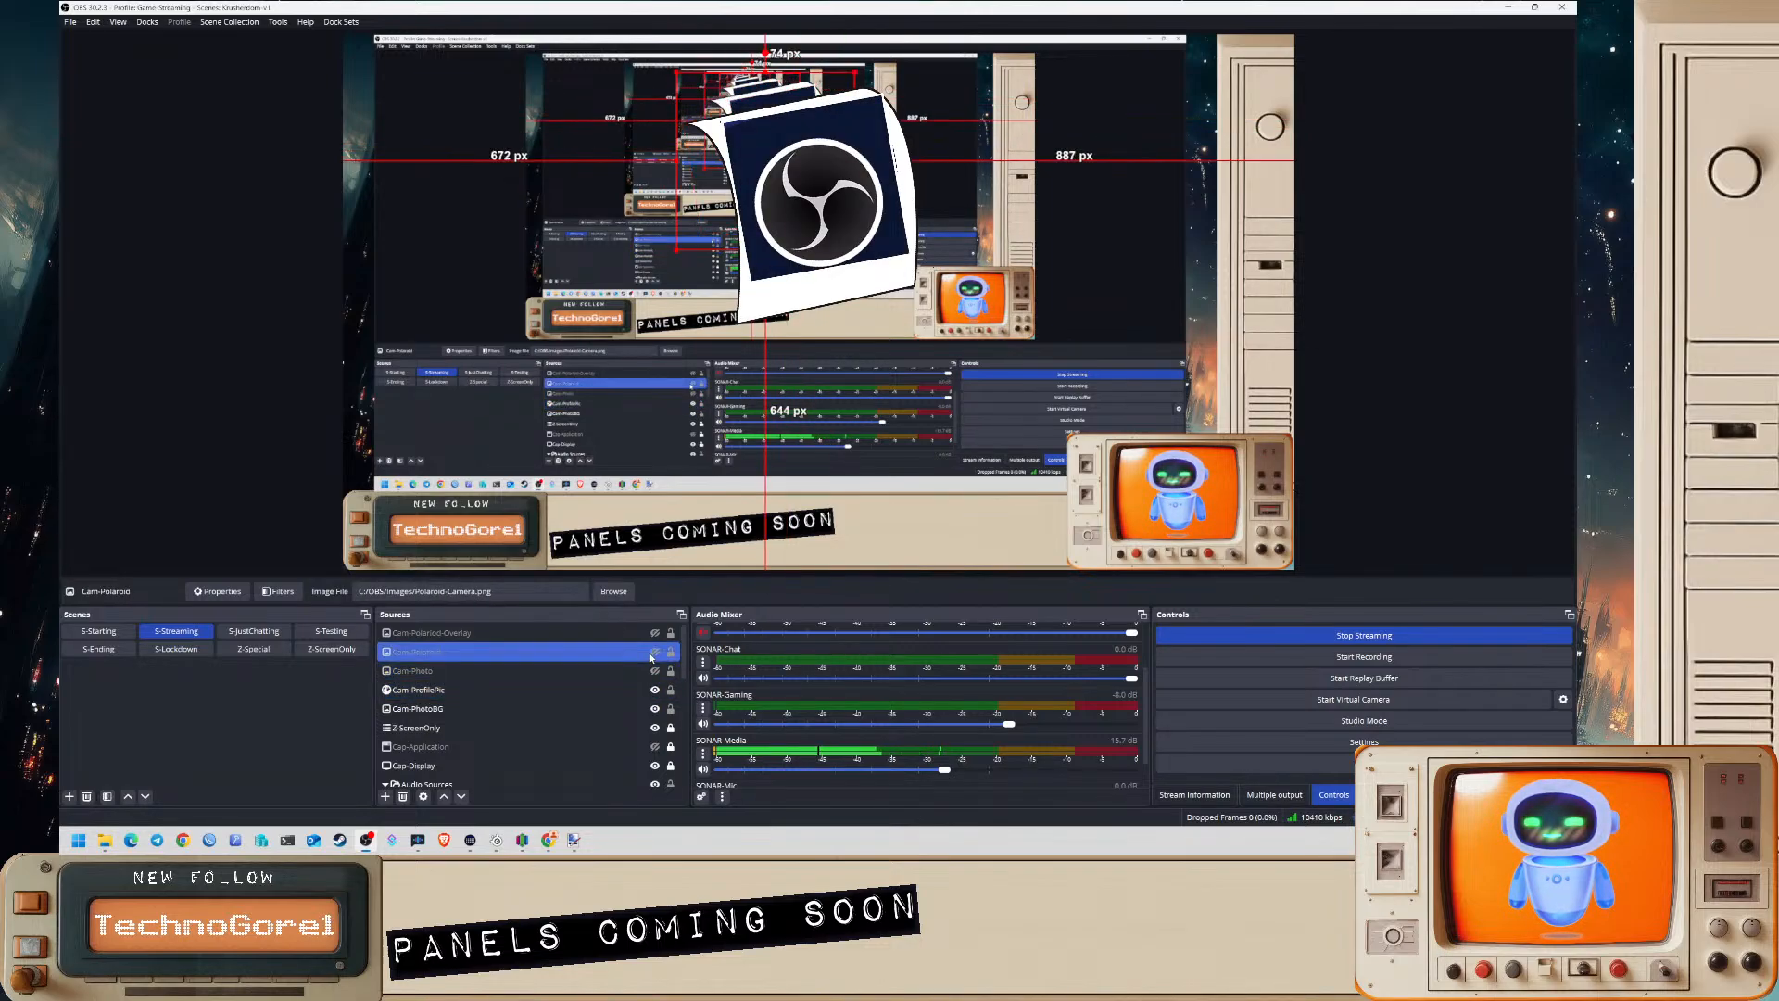
{"action": "left_click", "coordinate": [656, 669]}
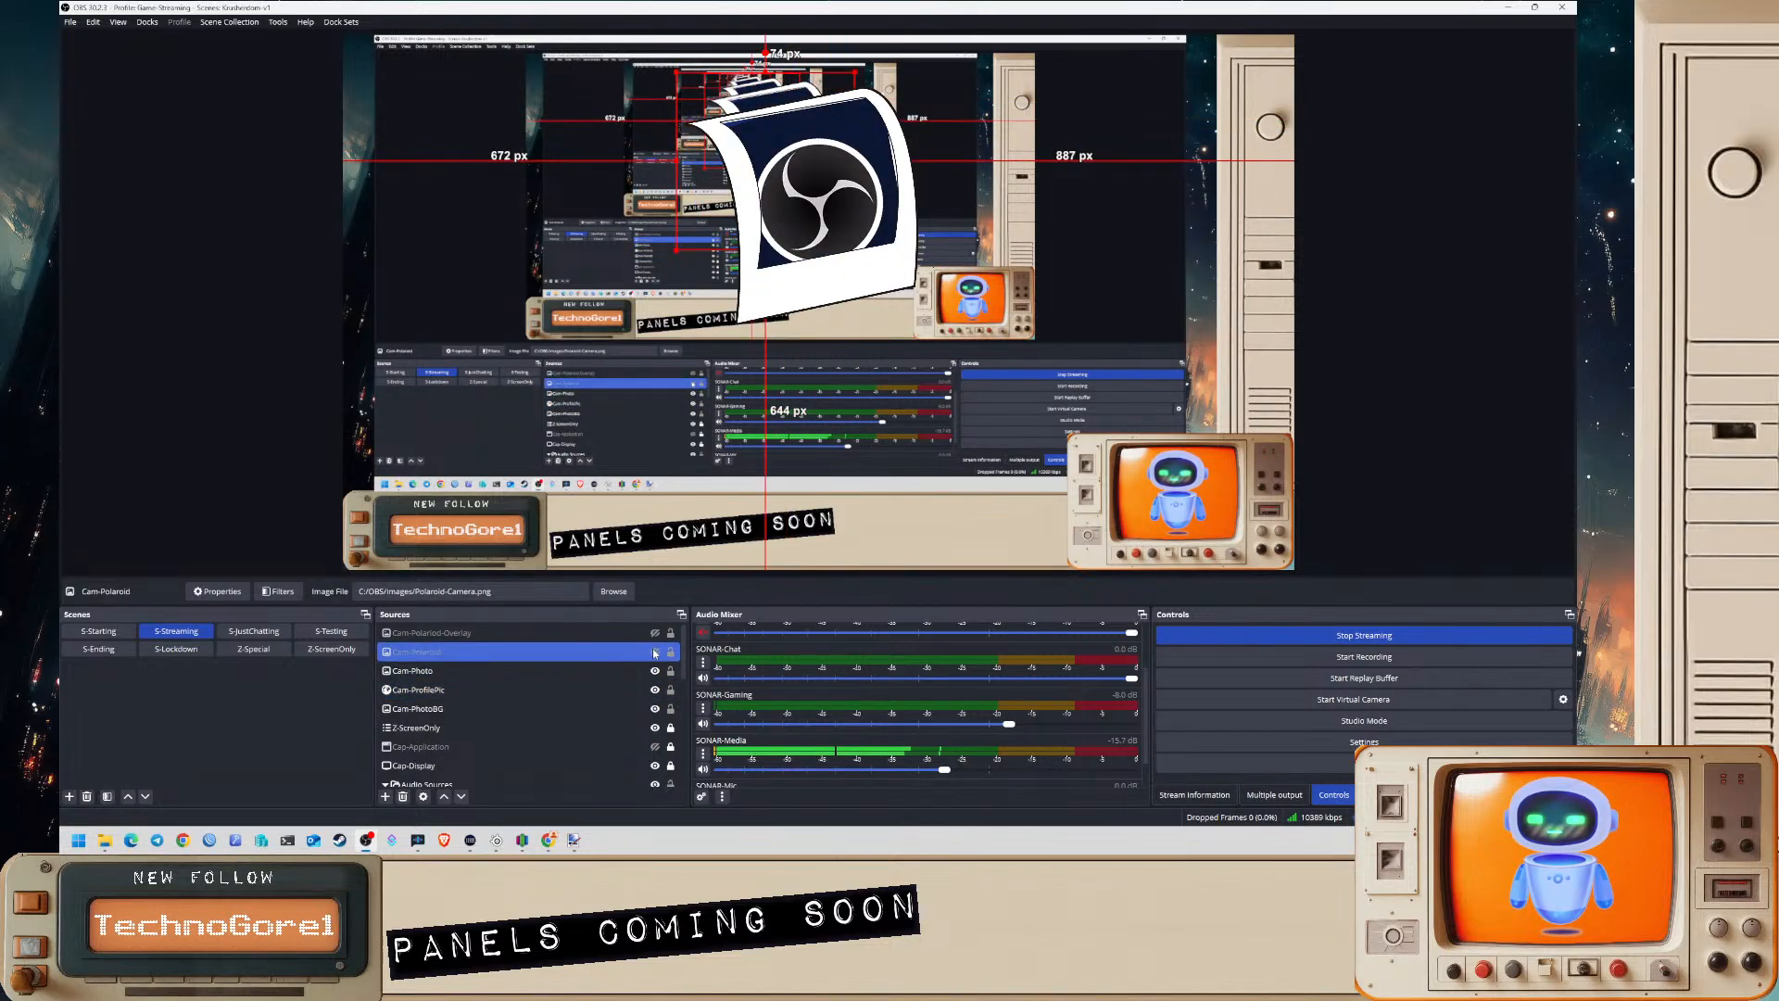
{"action": "left_click", "coordinate": [656, 652]}
- Group the Cam-Polaroid, Cam-Photo and Cam-ProfilePic sources together in the S-Streaming scene
{"action": "left_click", "coordinate": [529, 670], "text": "ctrl"}
{"action": "left_click", "coordinate": [467, 690], "text": "ctrl"}
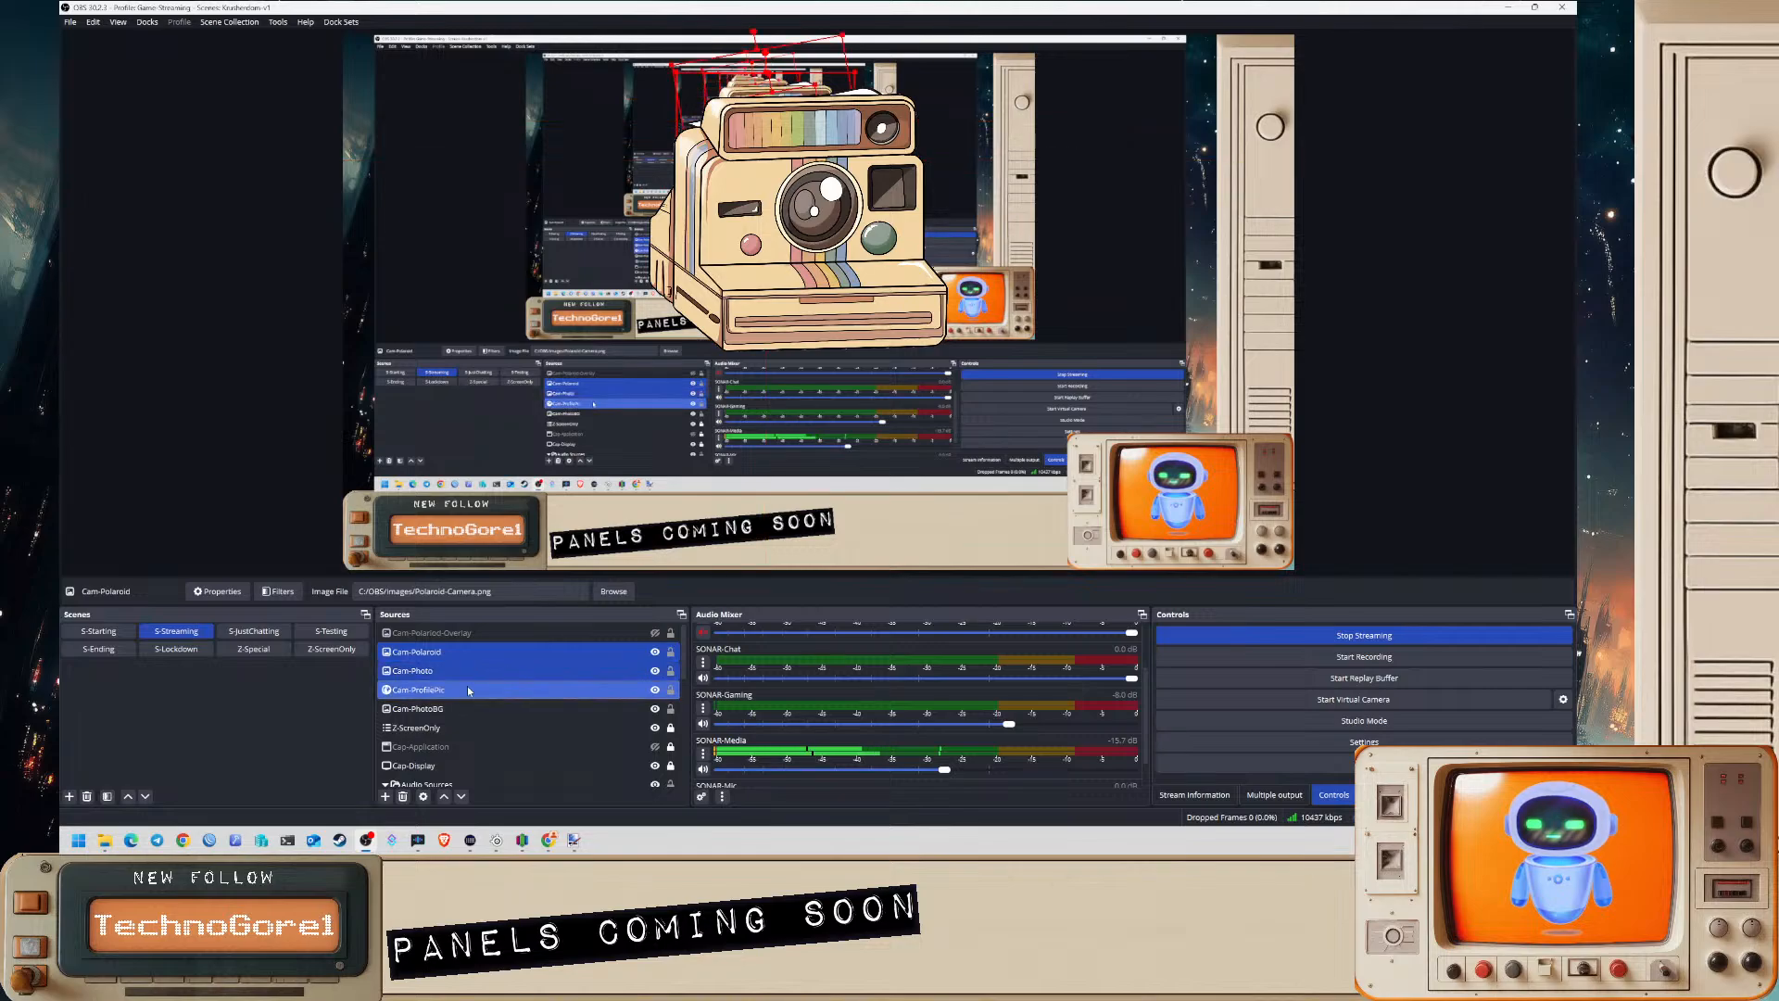
{"action": "right_click", "coordinate": [468, 690]}
{"action": "left_click", "coordinate": [540, 270]}
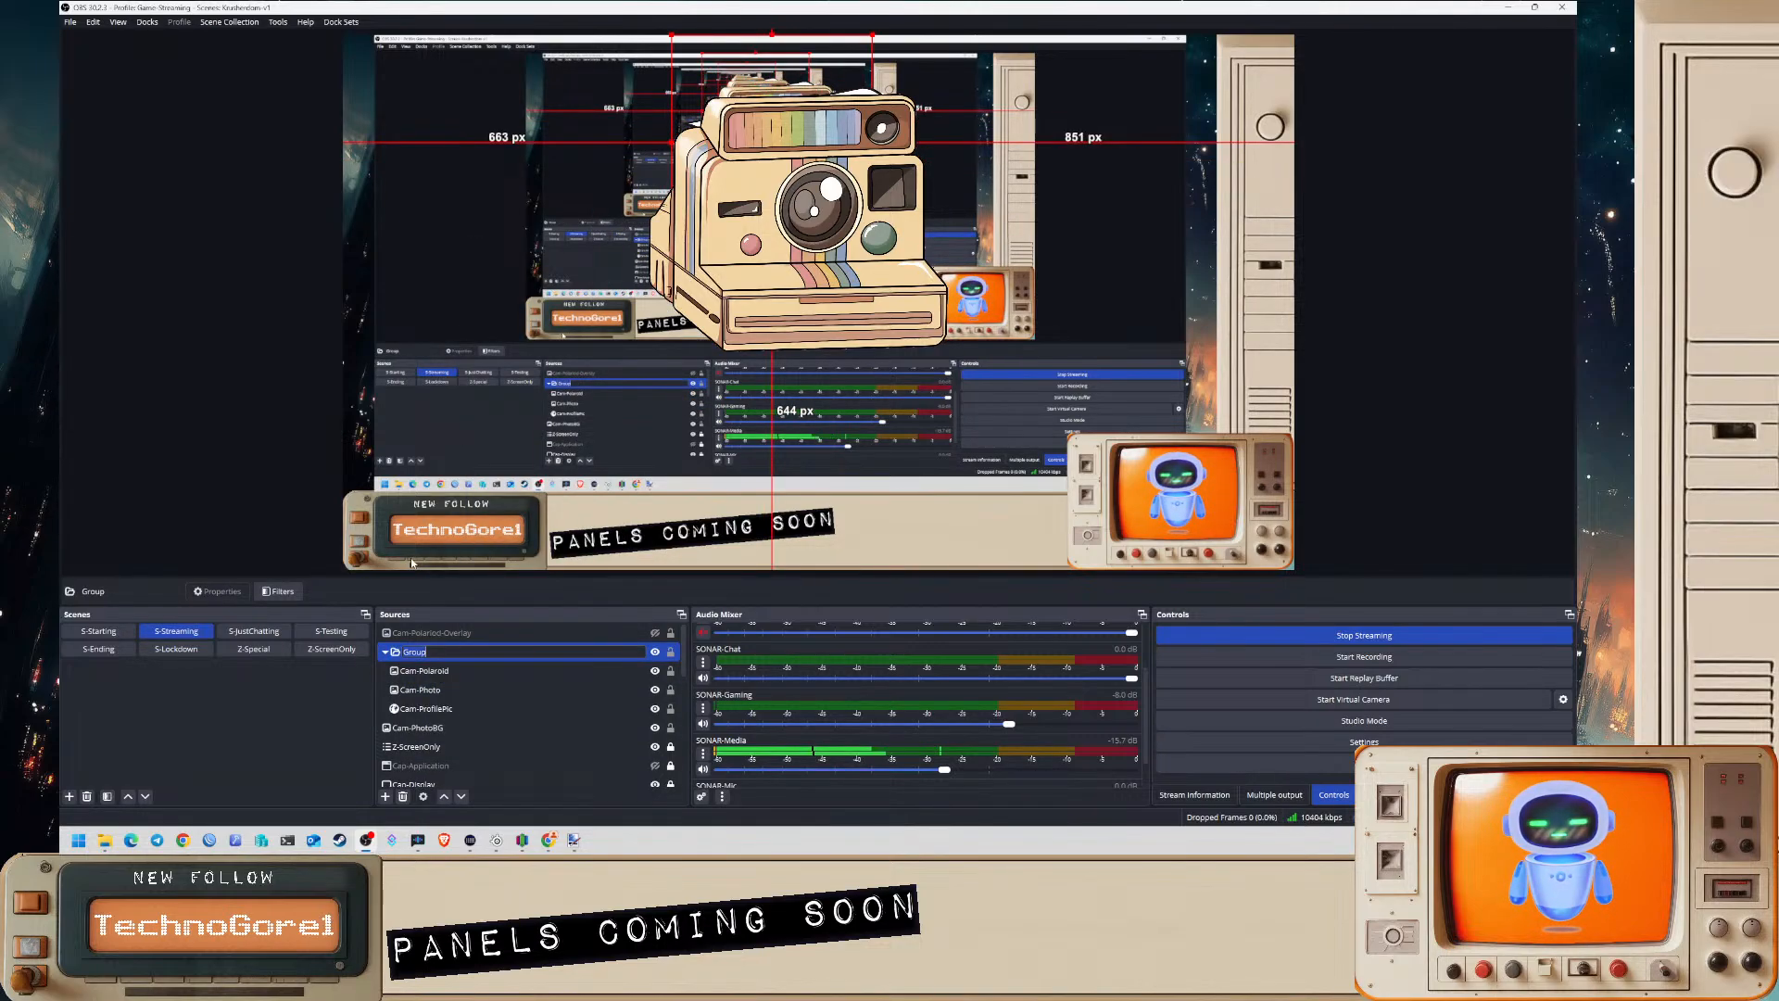
{"action": "type", "text": "Po"}
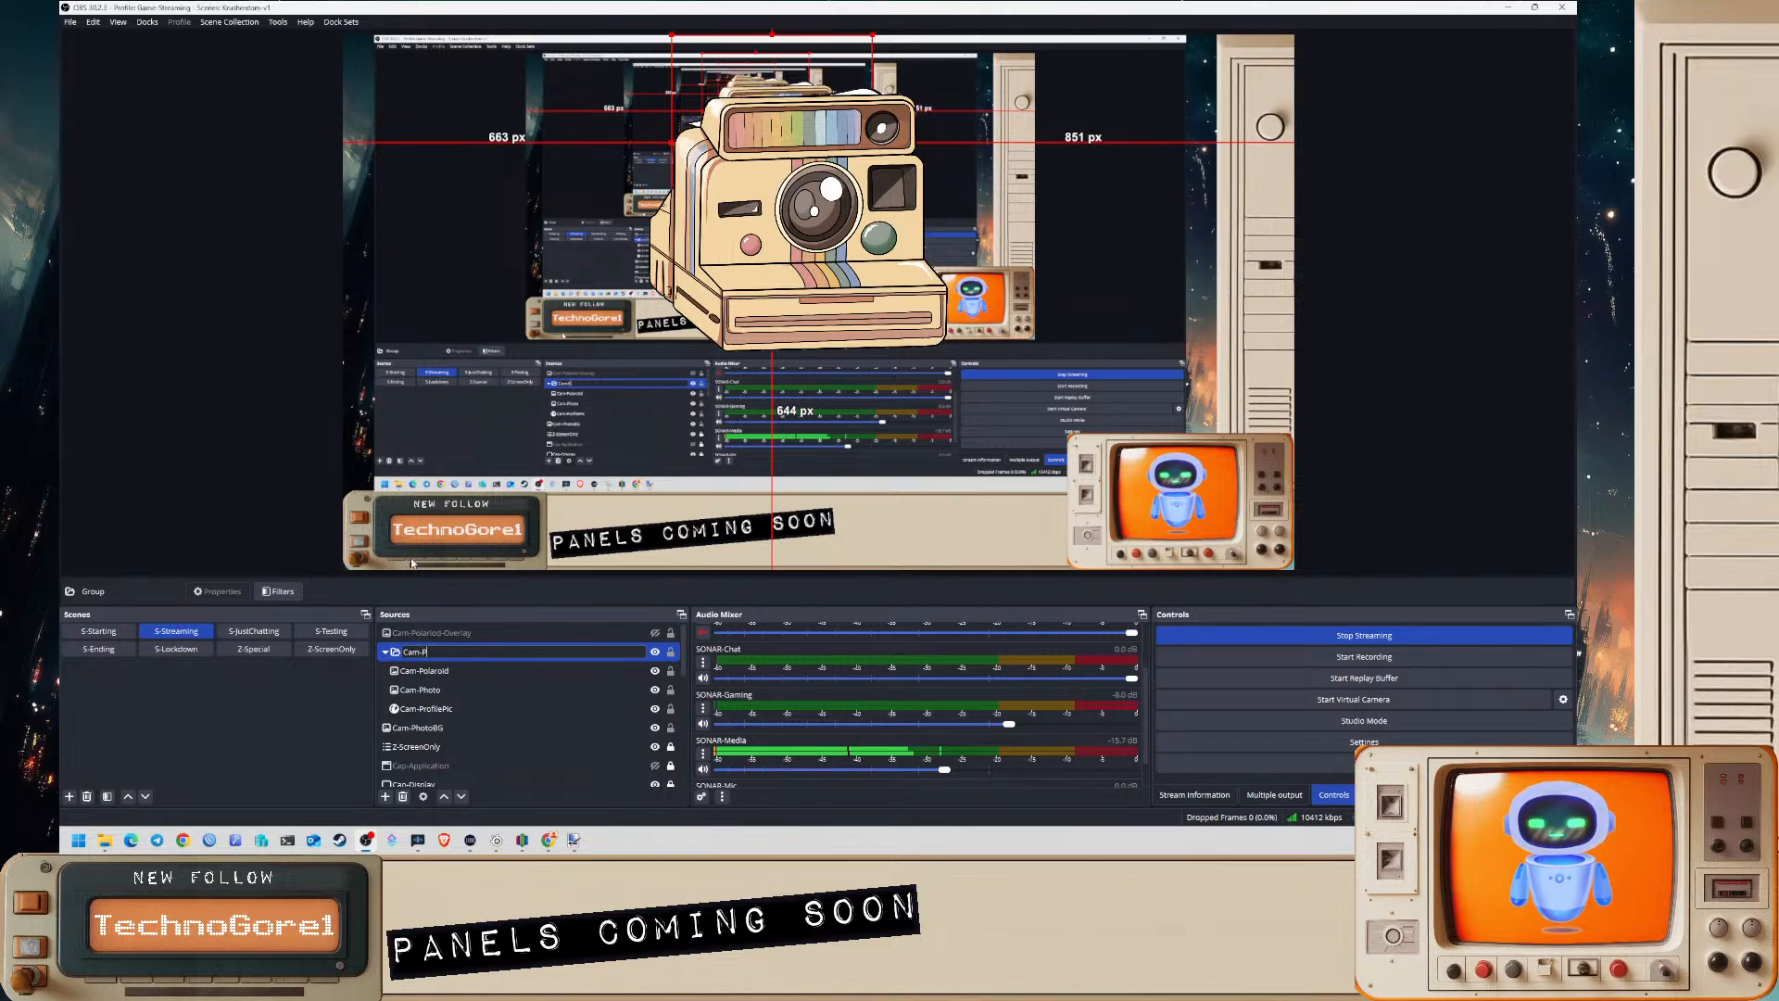
{"action": "key", "text": "Return"}
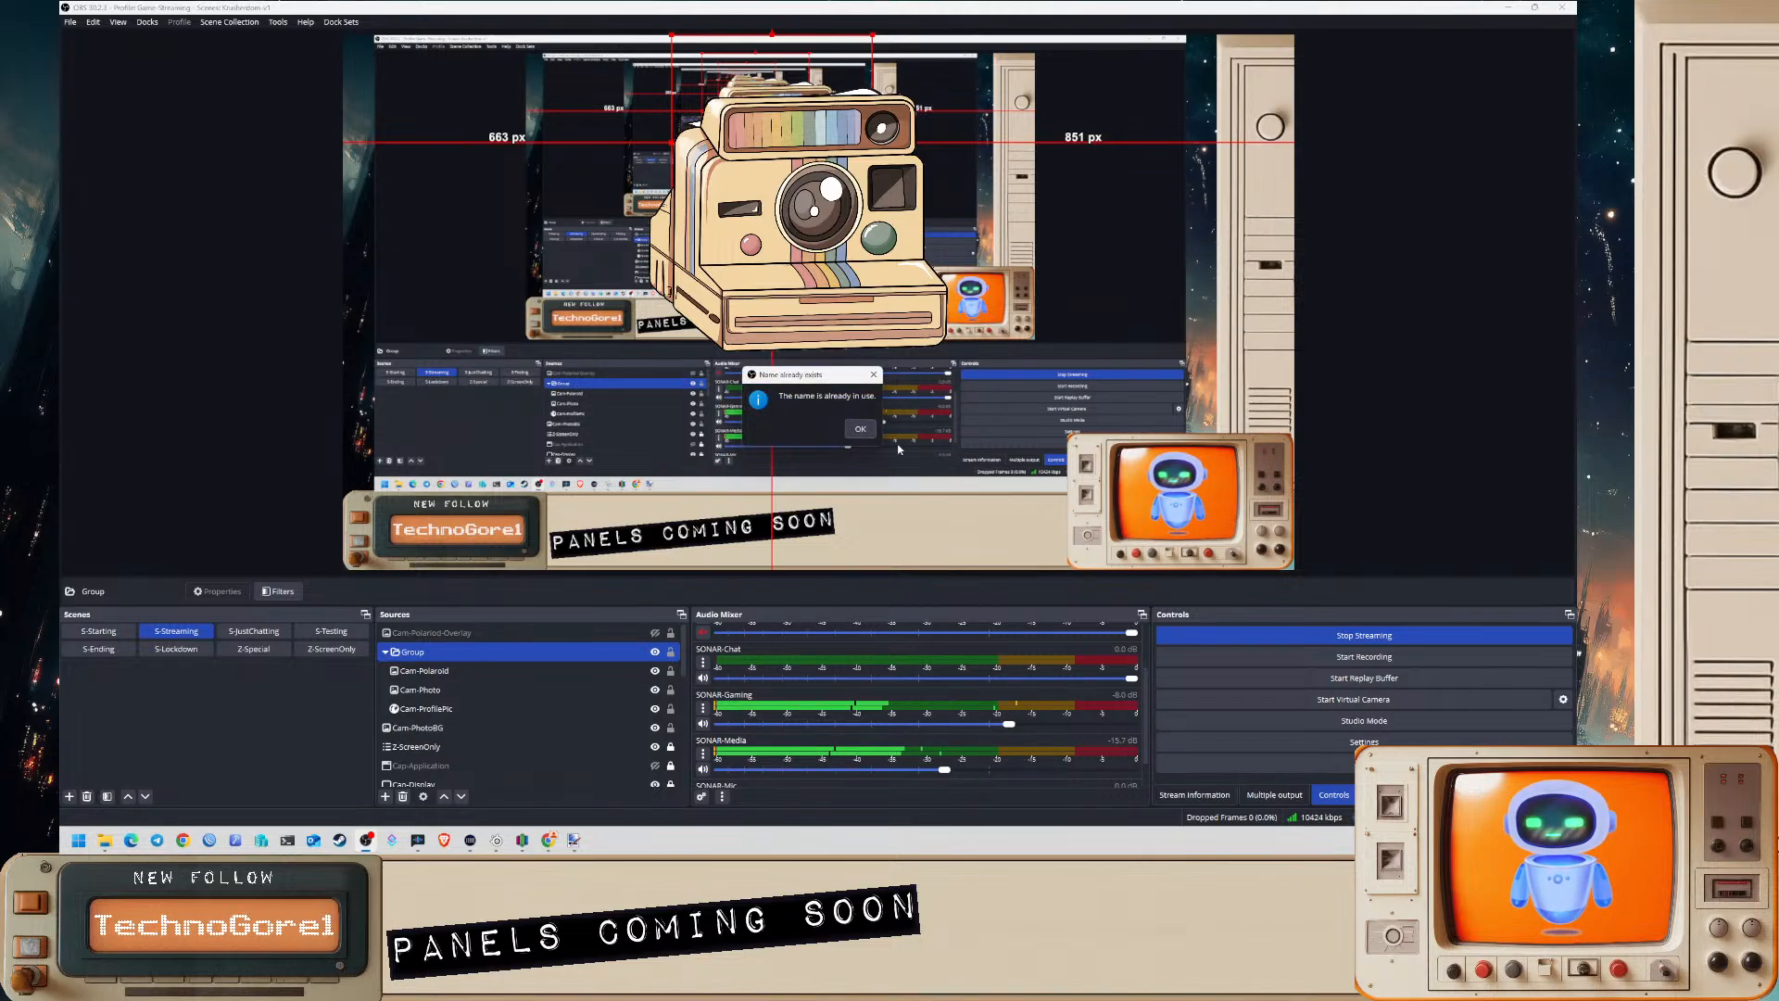
{"action": "left_click", "coordinate": [862, 430]}
- Rename the new group holding the three camera layers as Cam-Photo-Group
{"action": "left_click", "coordinate": [435, 668], "text": "shift"}
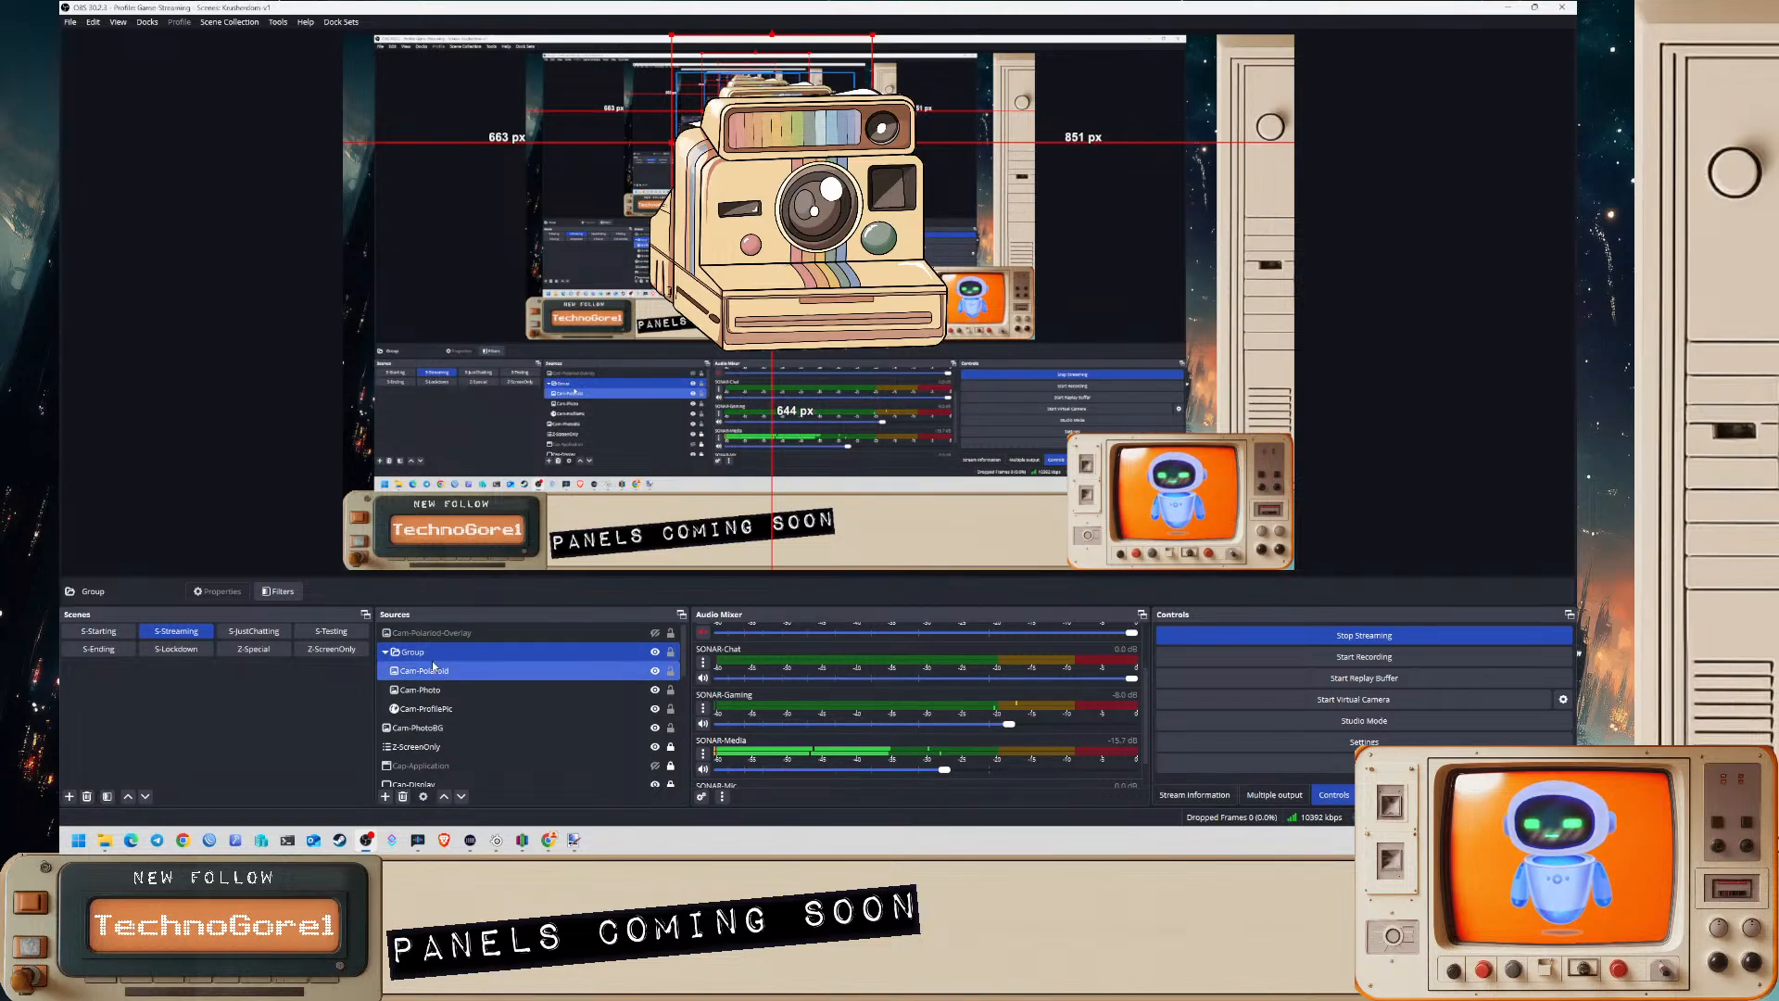
{"action": "left_click", "coordinate": [434, 656]}
{"action": "right_click", "coordinate": [433, 657]}
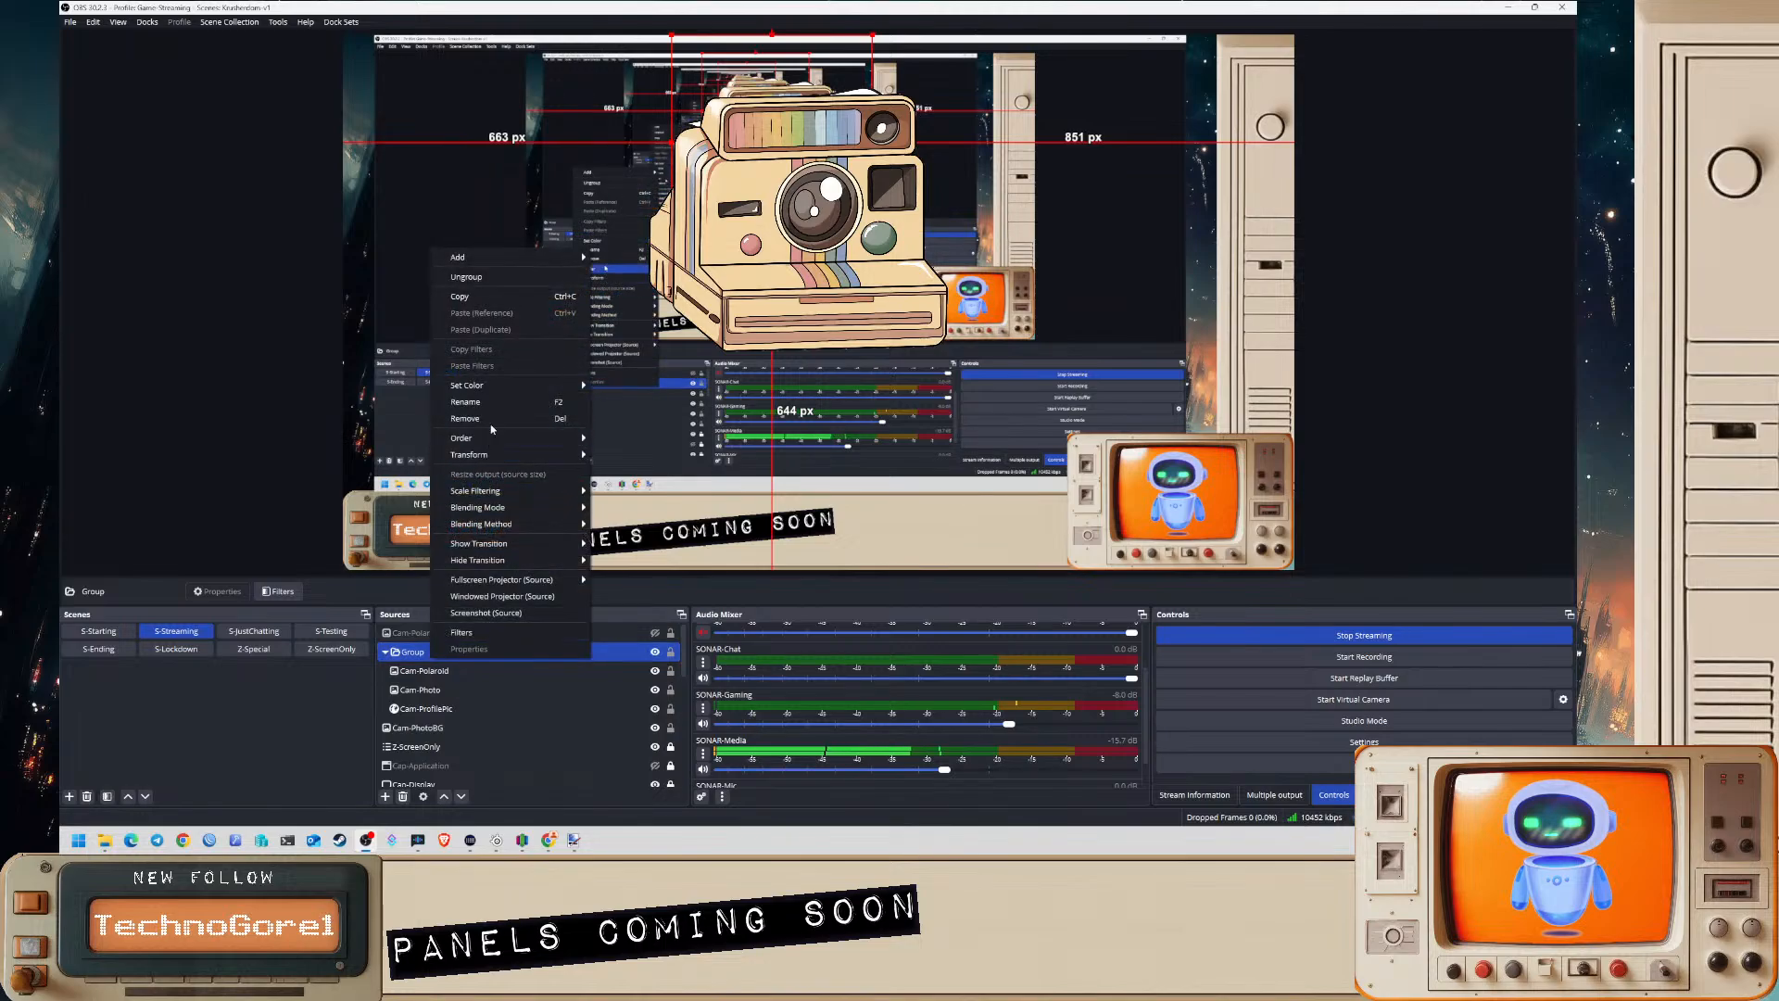
{"action": "left_click", "coordinate": [489, 405]}
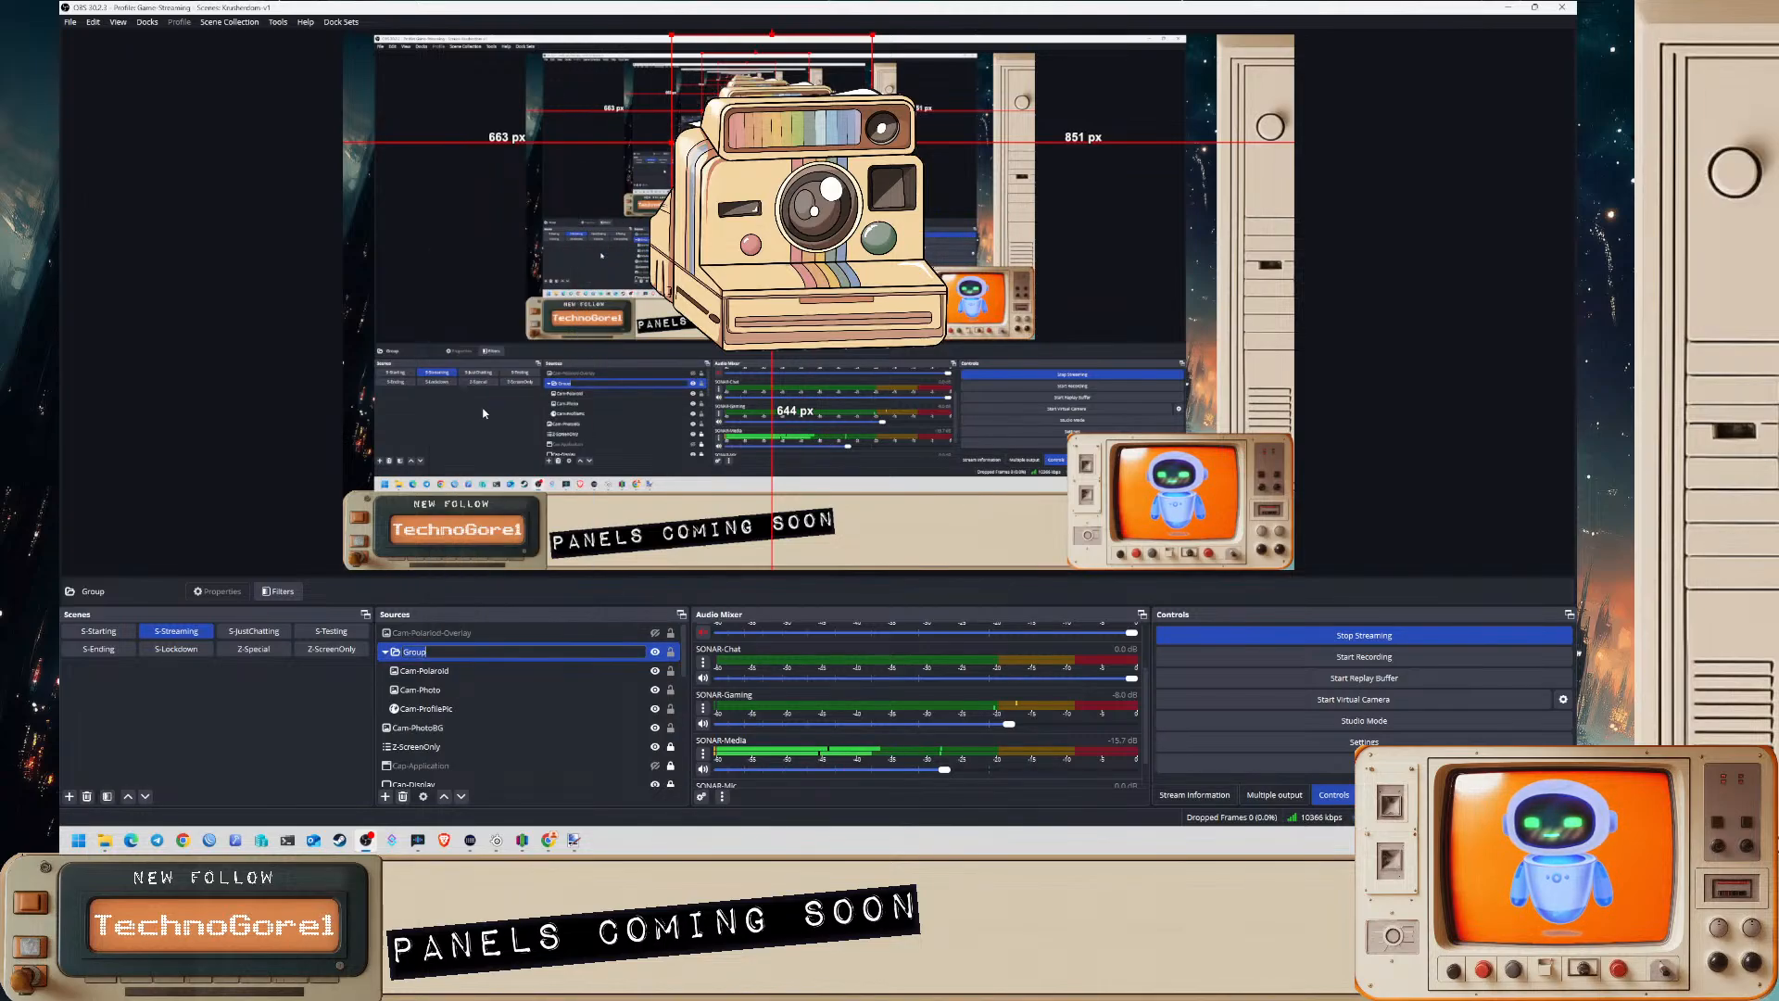
{"action": "type", "text": "Cam-Photo-"}
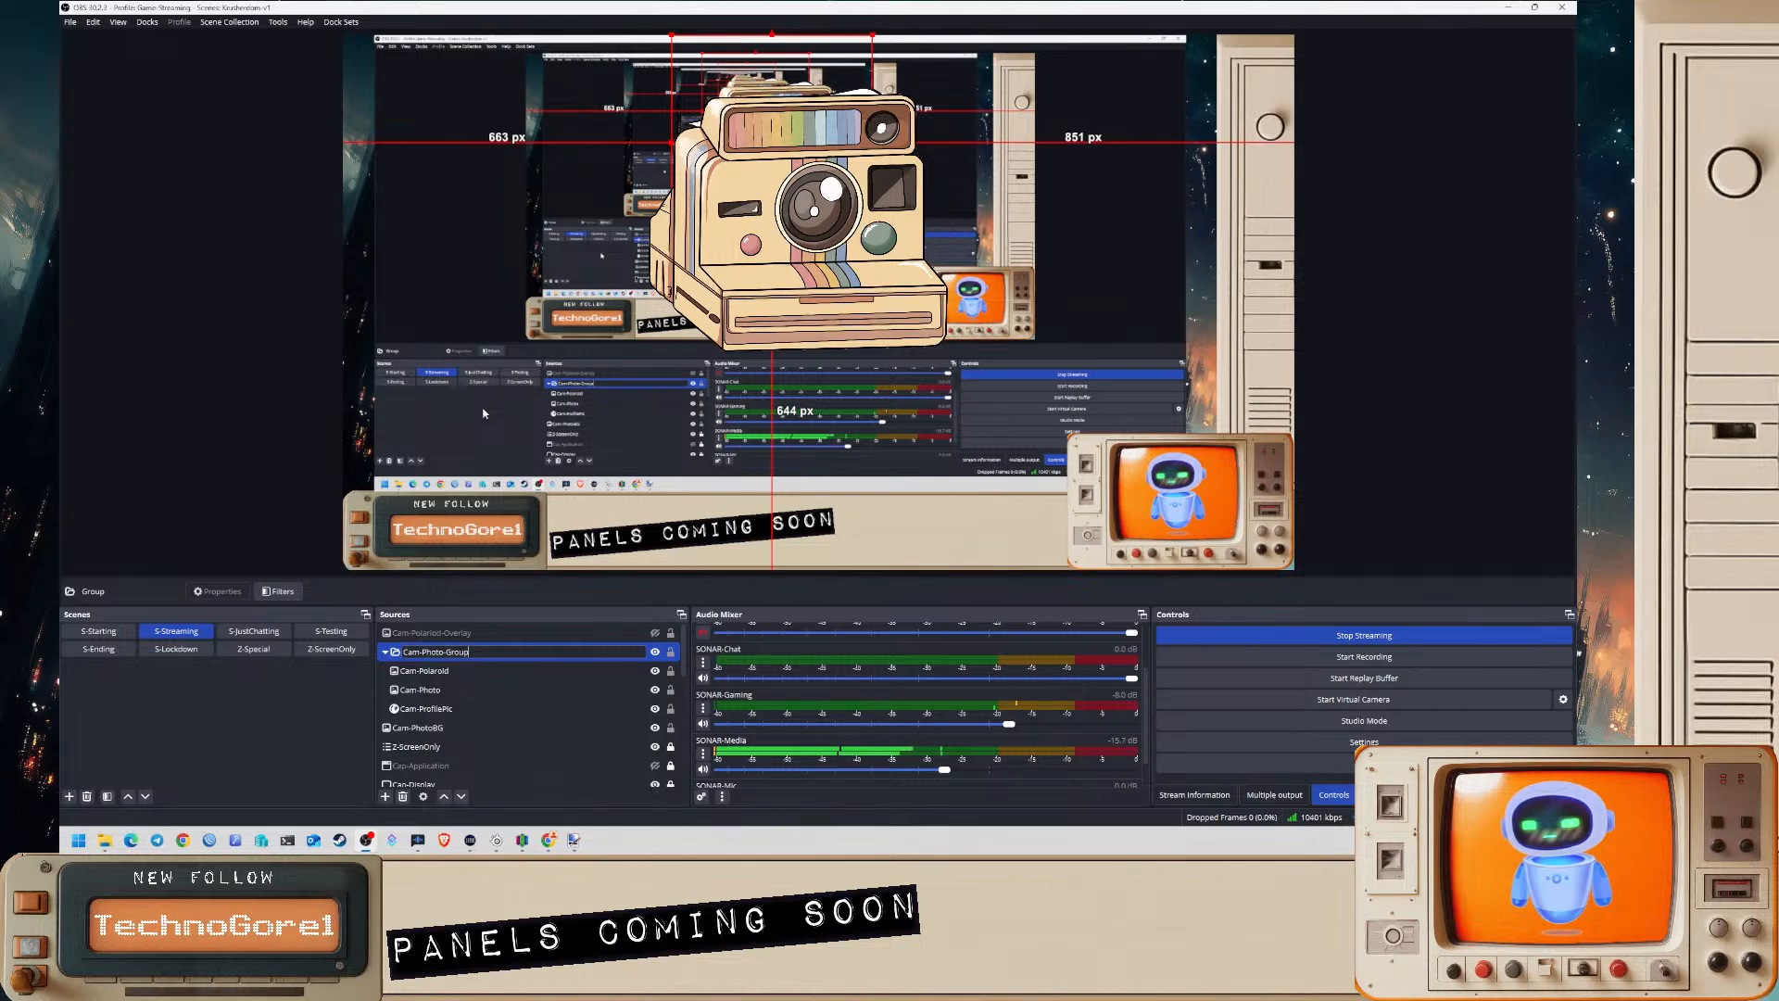
{"action": "left_click", "coordinate": [419, 746]}
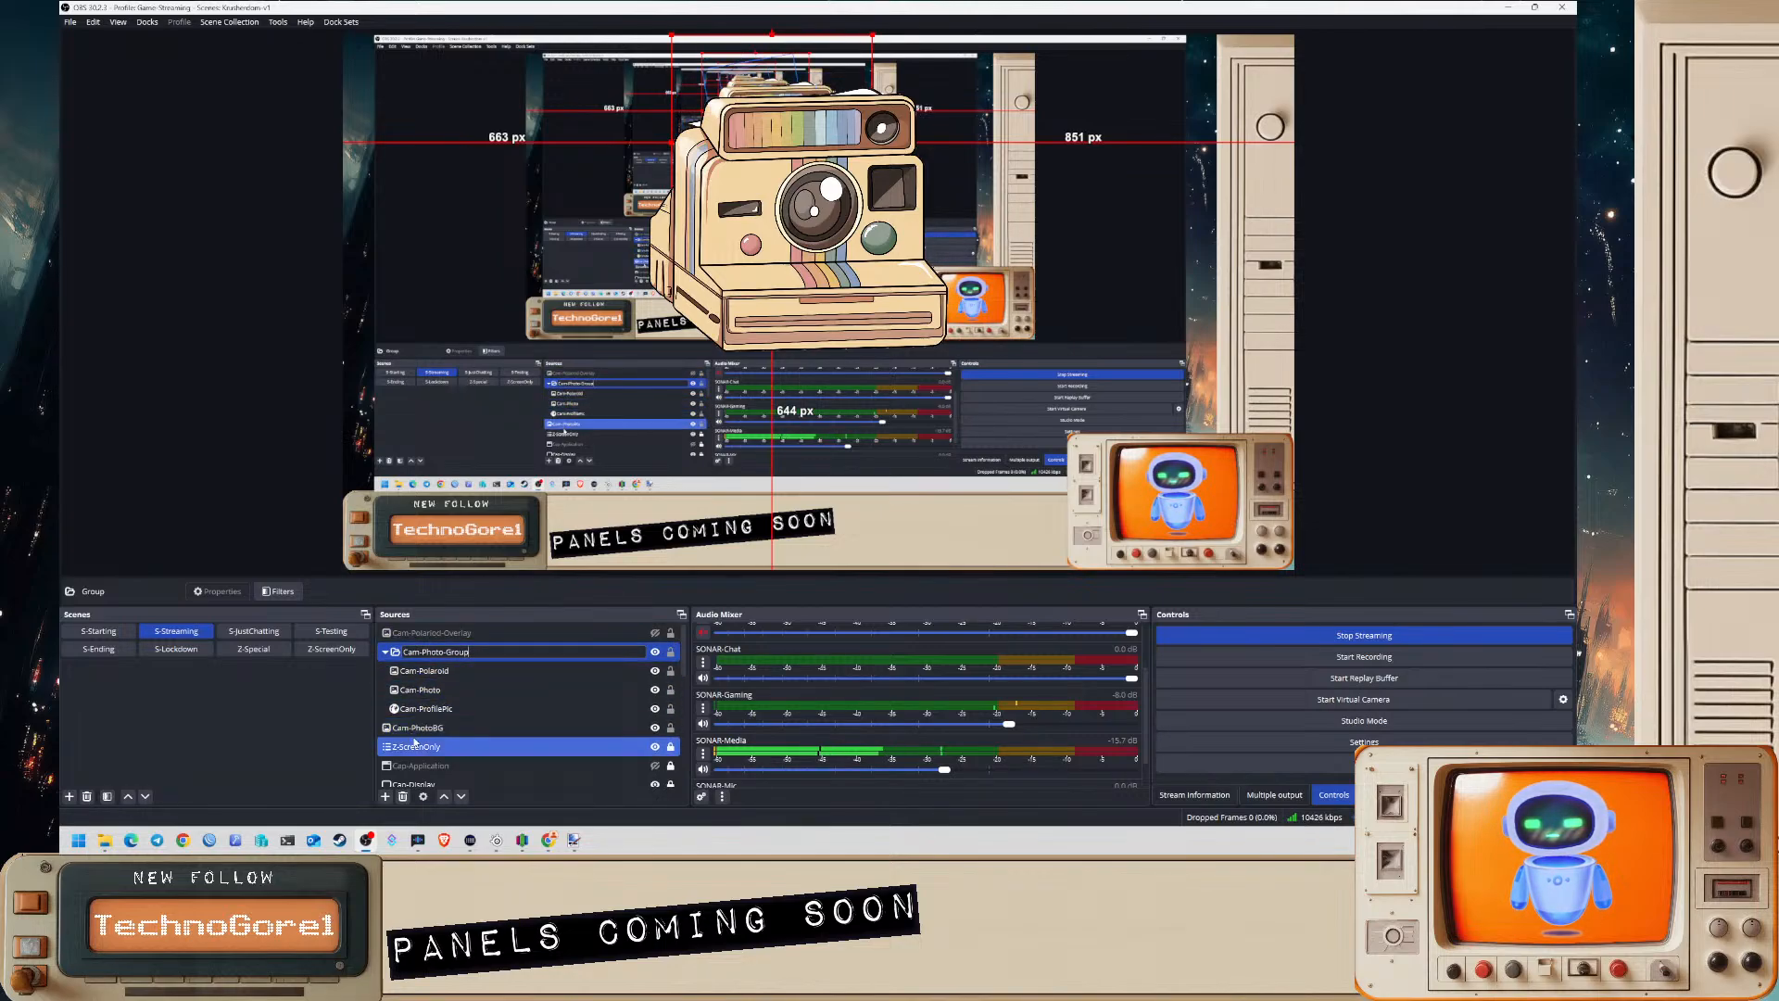
{"action": "left_click", "coordinate": [457, 687]}
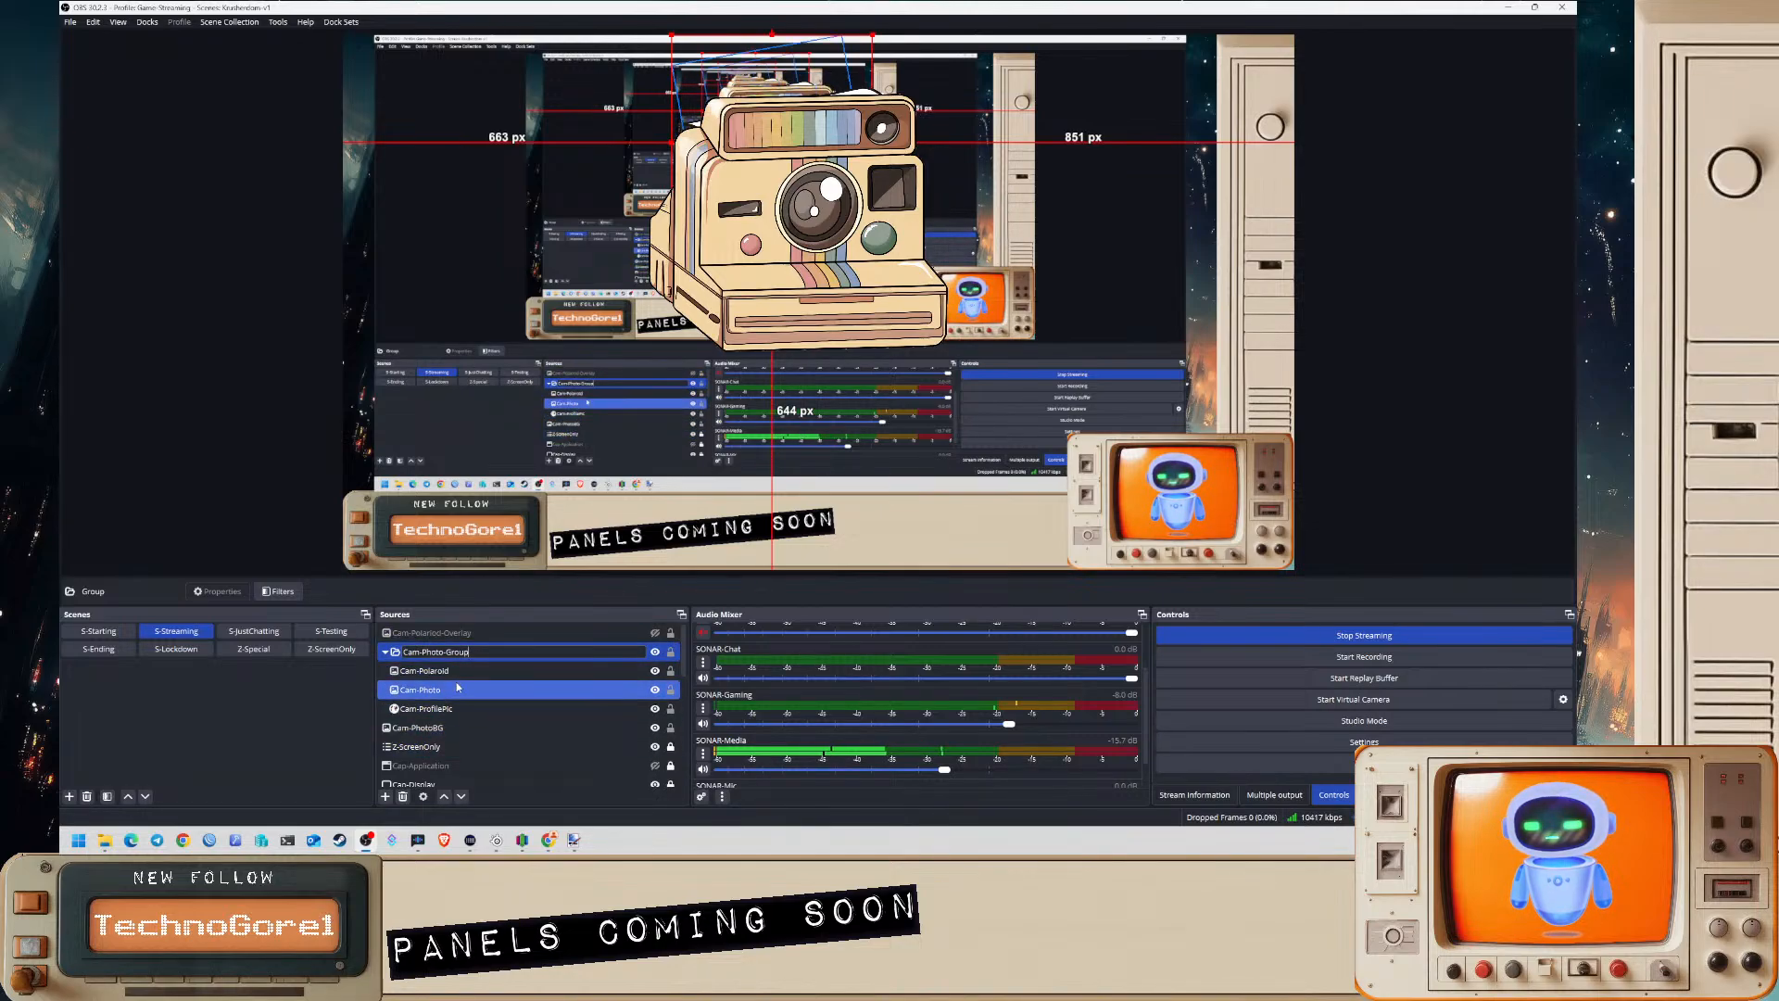
{"action": "left_click", "coordinate": [463, 653]}
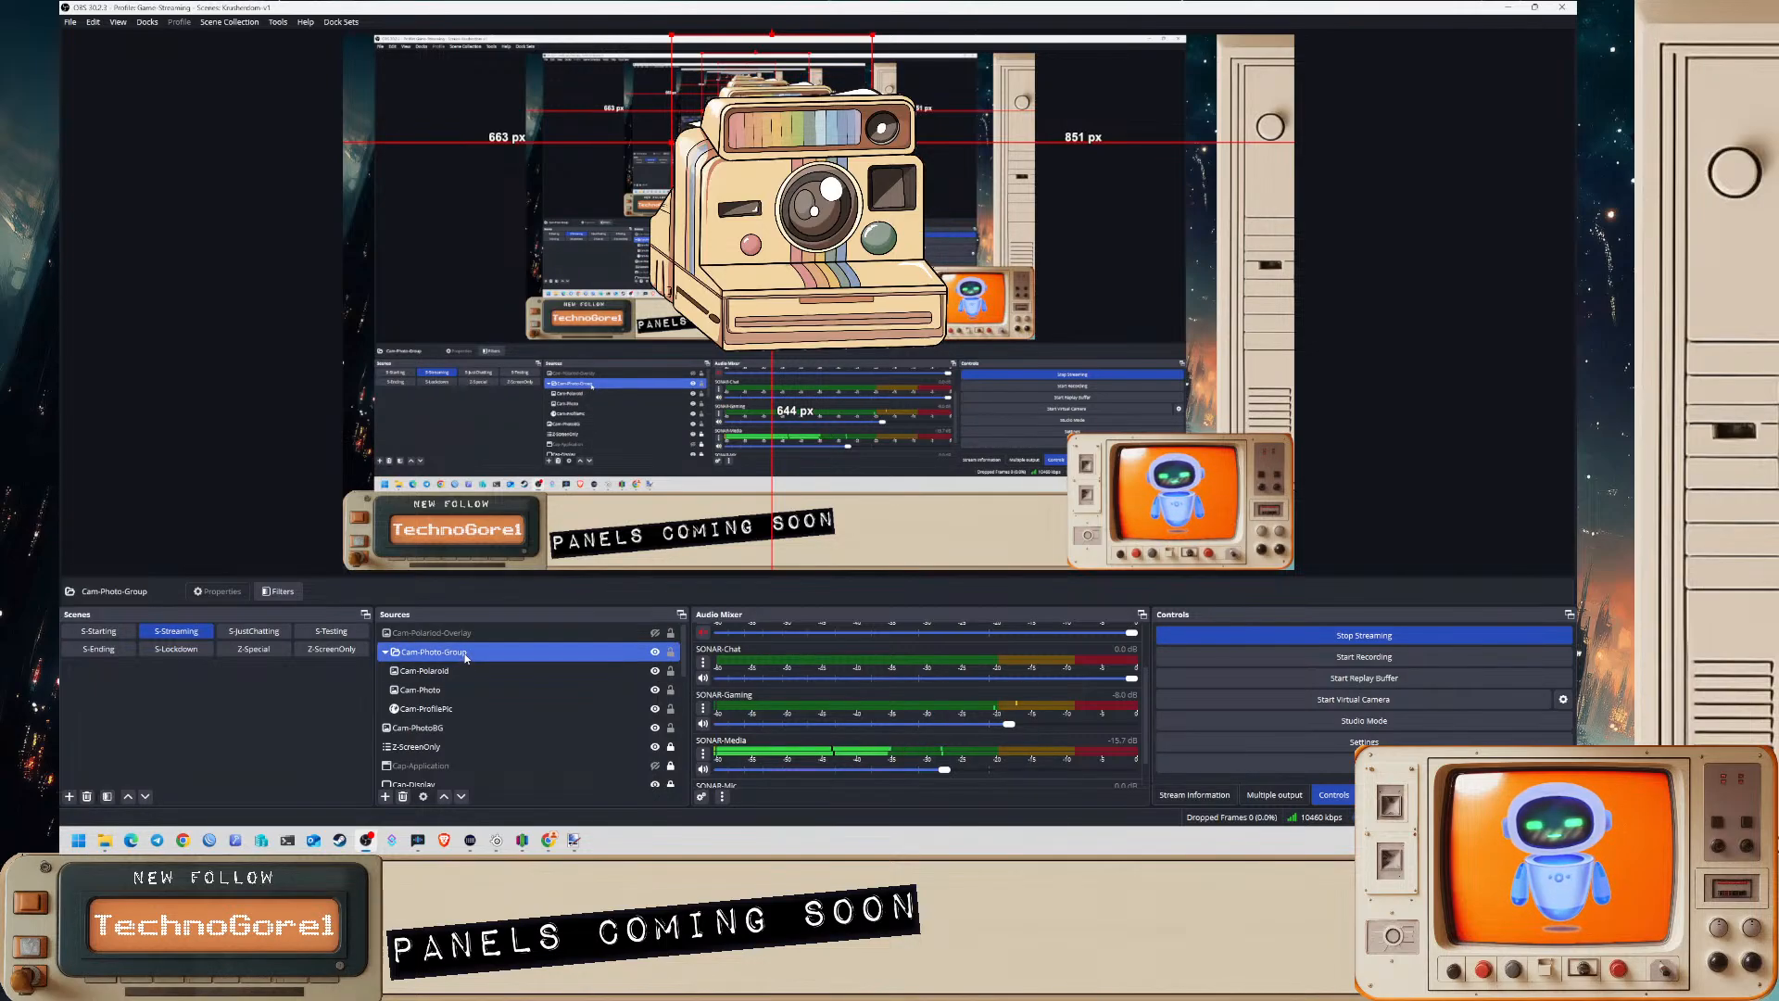
- Examine how the S-Streaming sources are organised, comparing Cam-Photo-Group with the Audio Sources and Browser groups
{"action": "left_click", "coordinate": [424, 768], "text": "ctrl"}
{"action": "scroll", "coordinate": [424, 767], "scroll_direction": "down", "scroll_amount": 3}
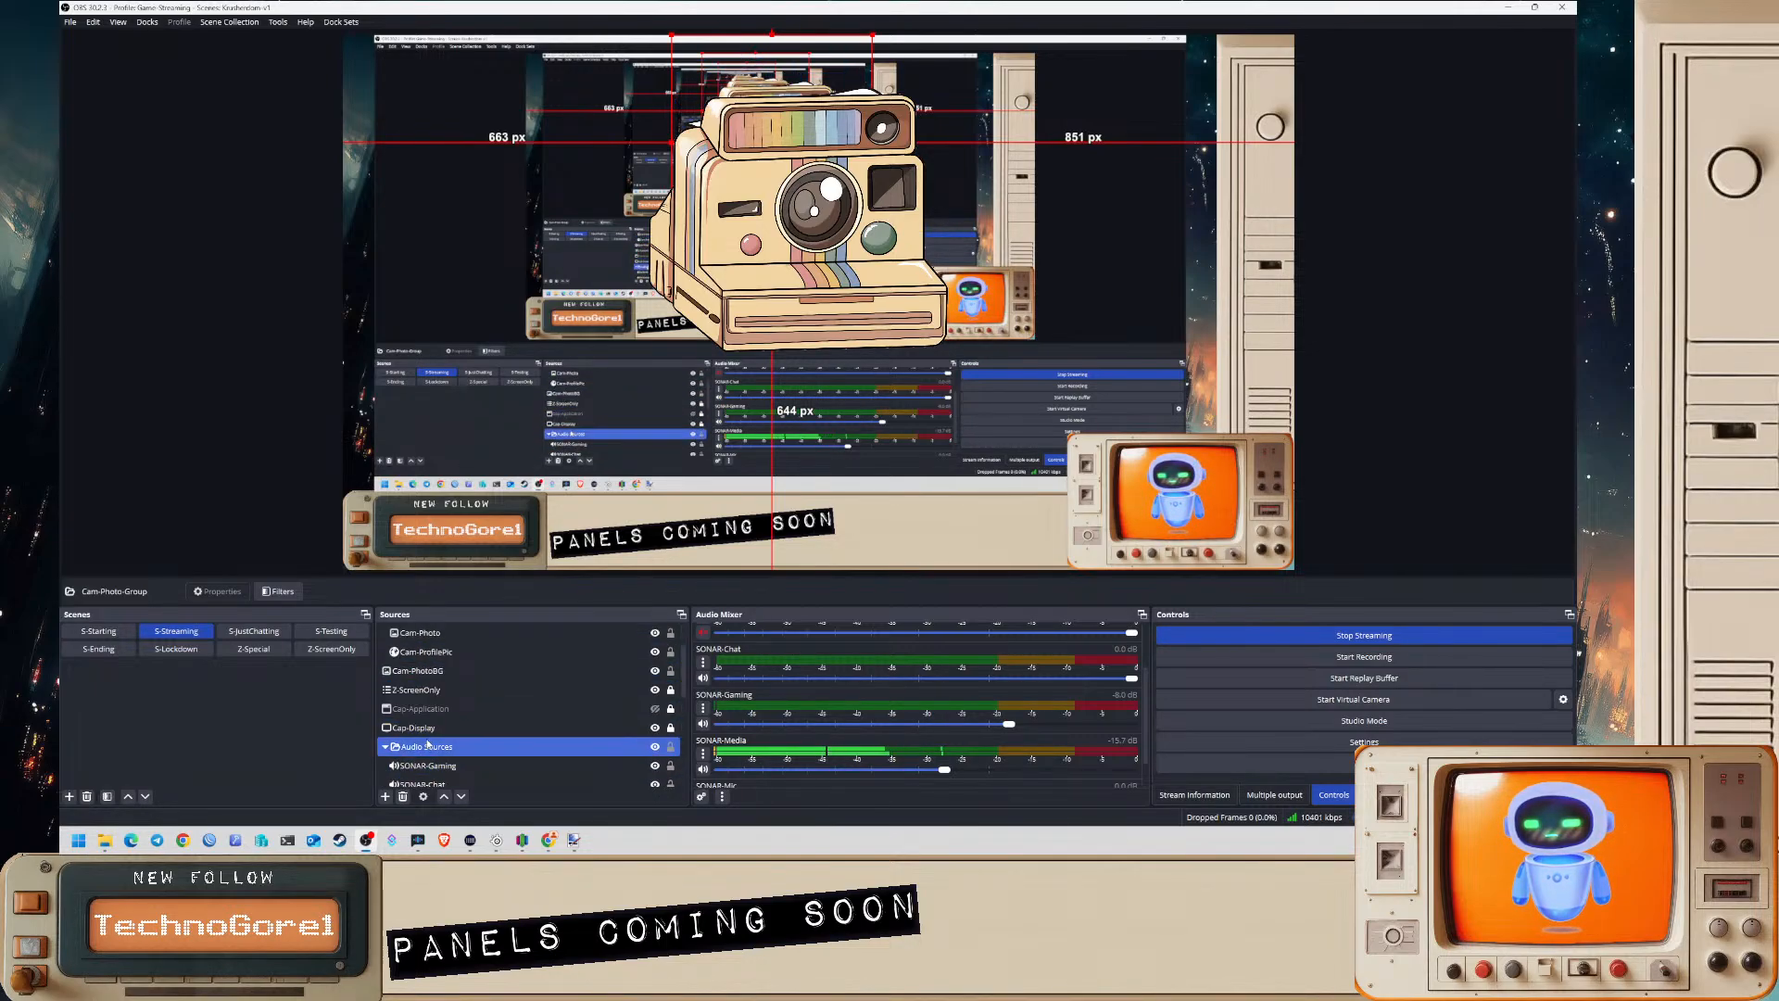
{"action": "scroll", "coordinate": [431, 710], "scroll_direction": "down", "scroll_amount": 3}
{"action": "left_click", "coordinate": [425, 710]}
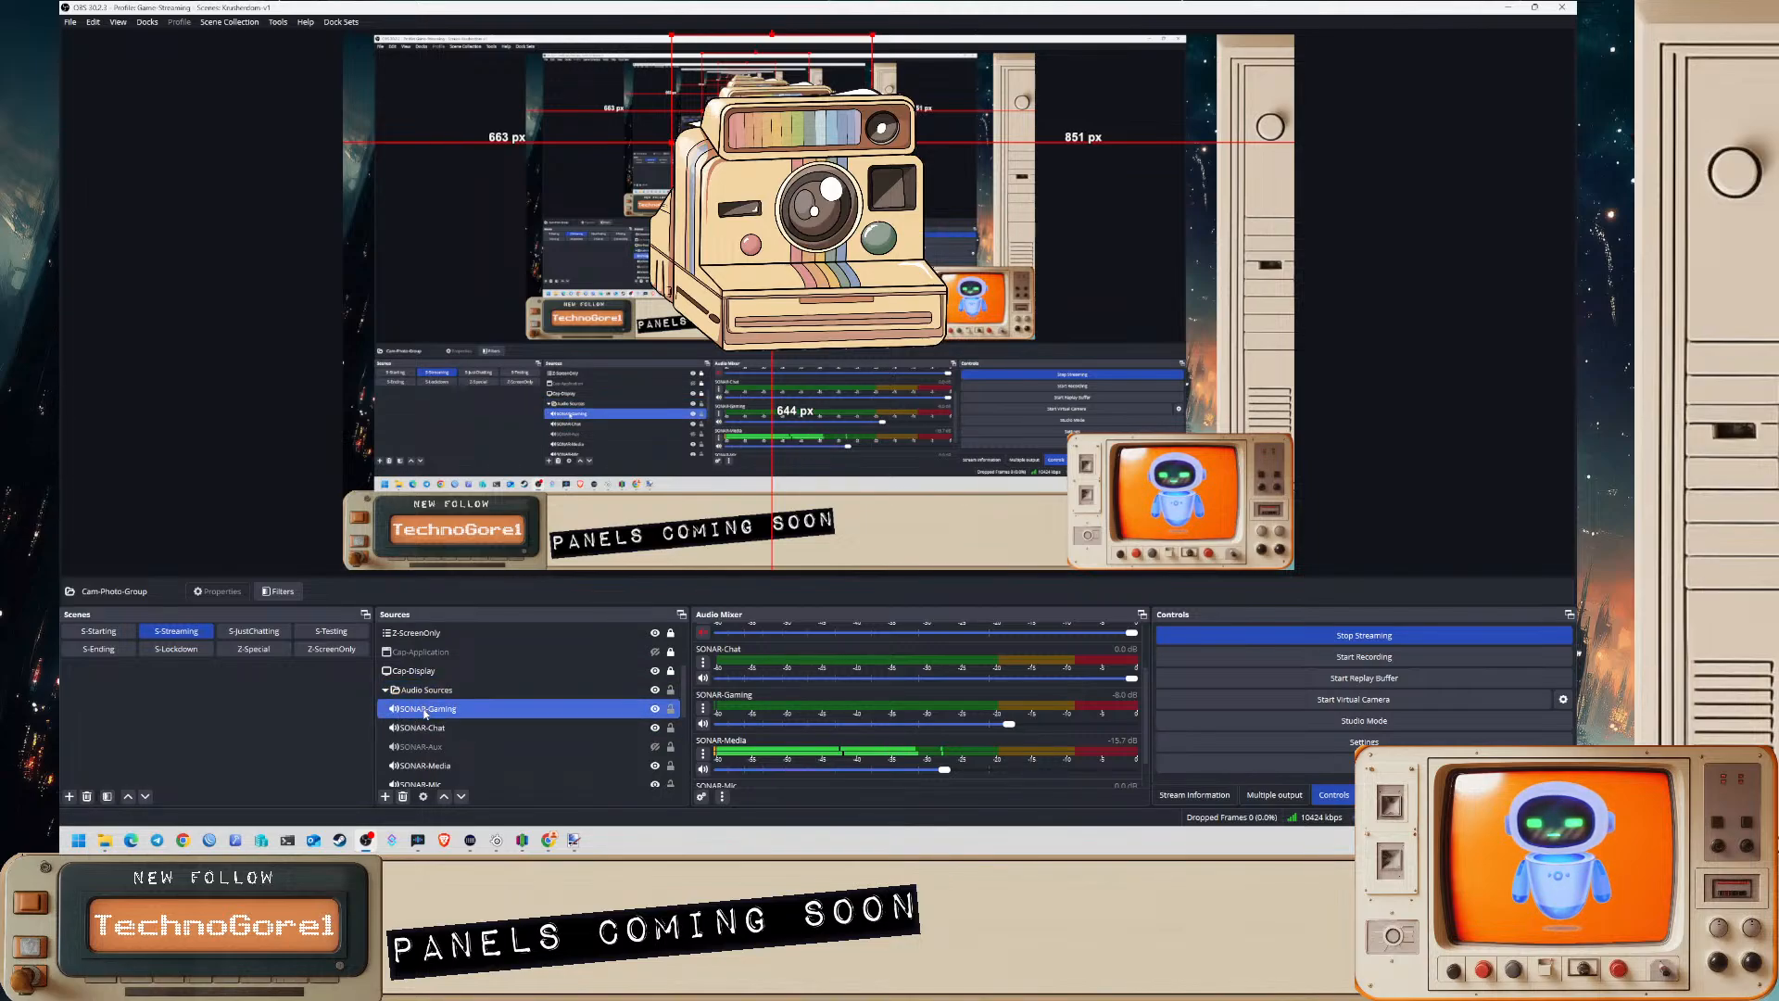
{"action": "scroll", "coordinate": [427, 713], "scroll_direction": "down", "scroll_amount": 3}
{"action": "left_click", "coordinate": [427, 729]}
{"action": "left_click", "coordinate": [439, 717]}
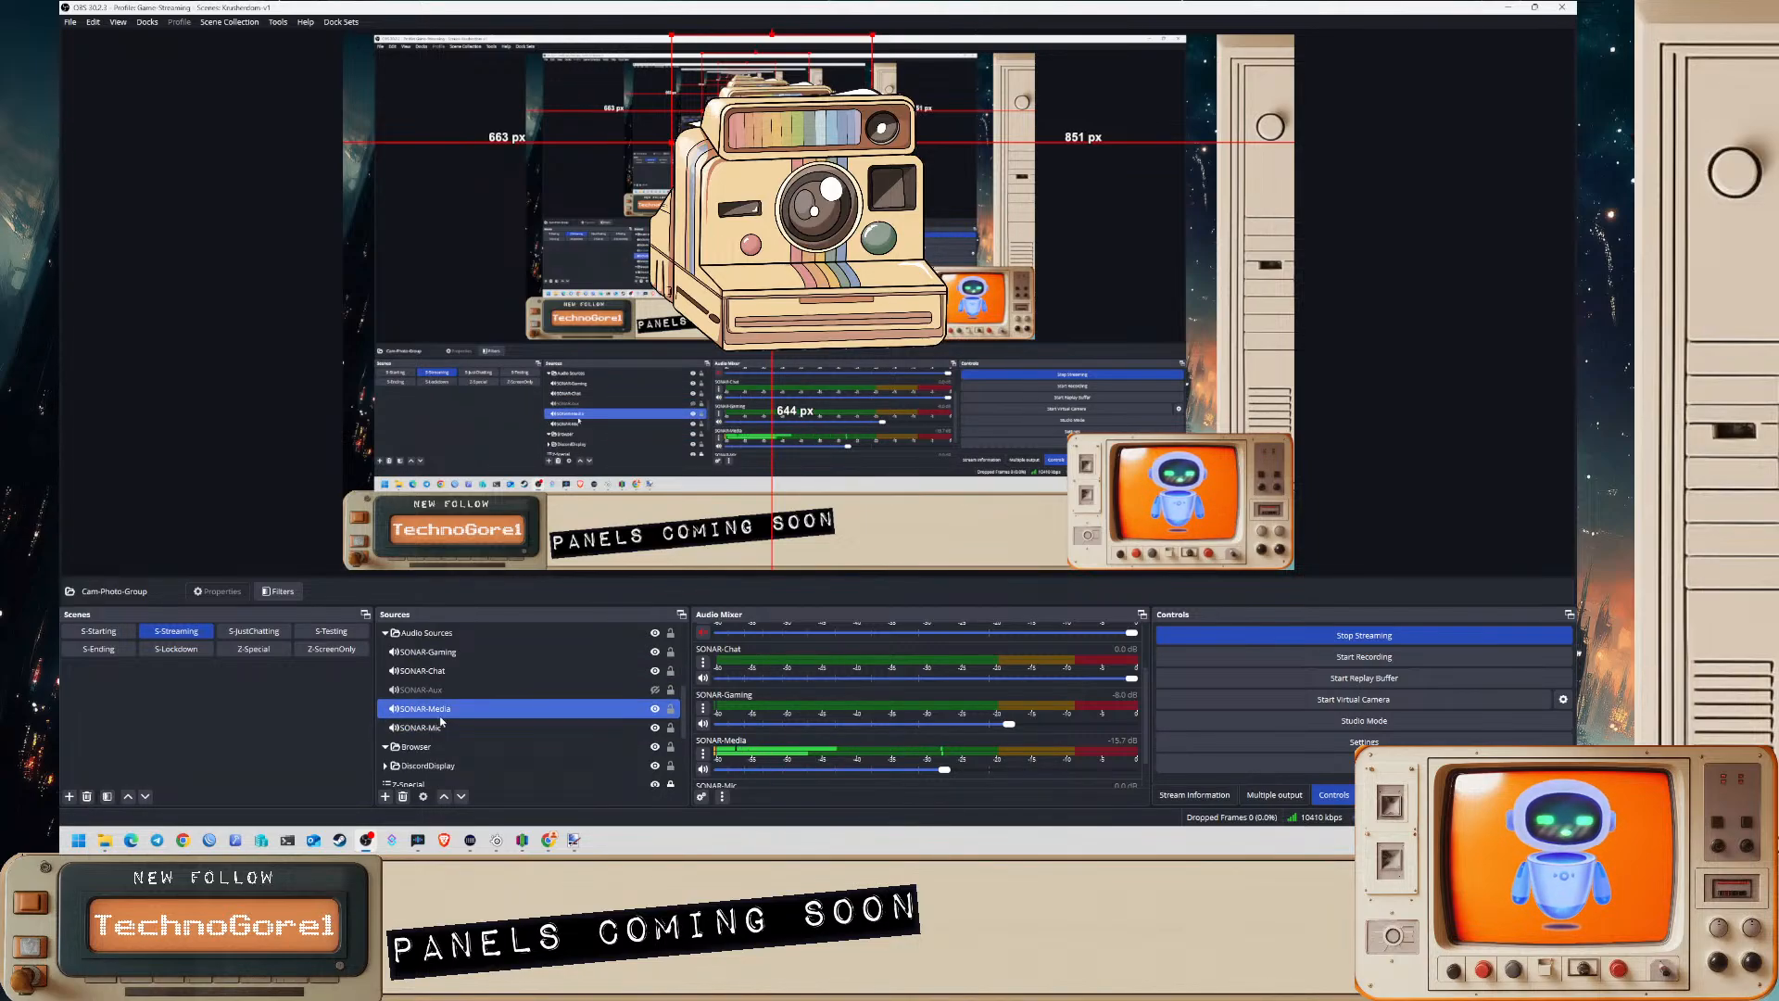
{"action": "left_click", "coordinate": [866, 502]}
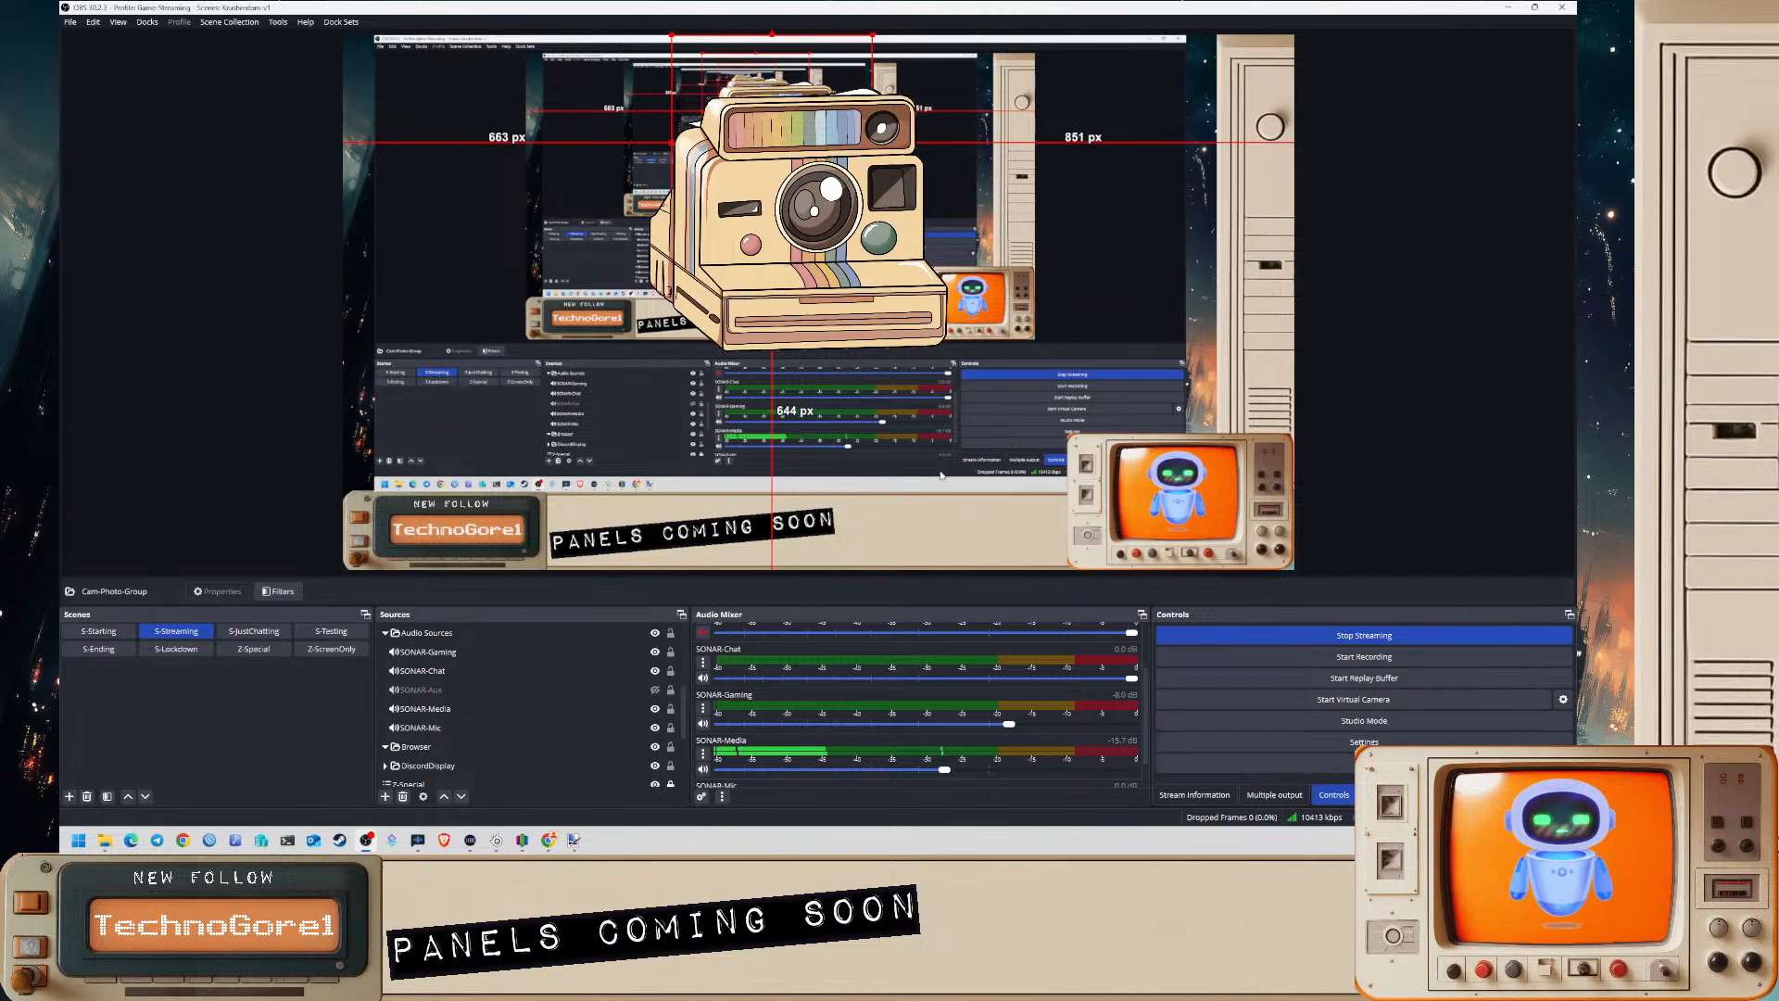
{"action": "left_click", "coordinate": [496, 695]}
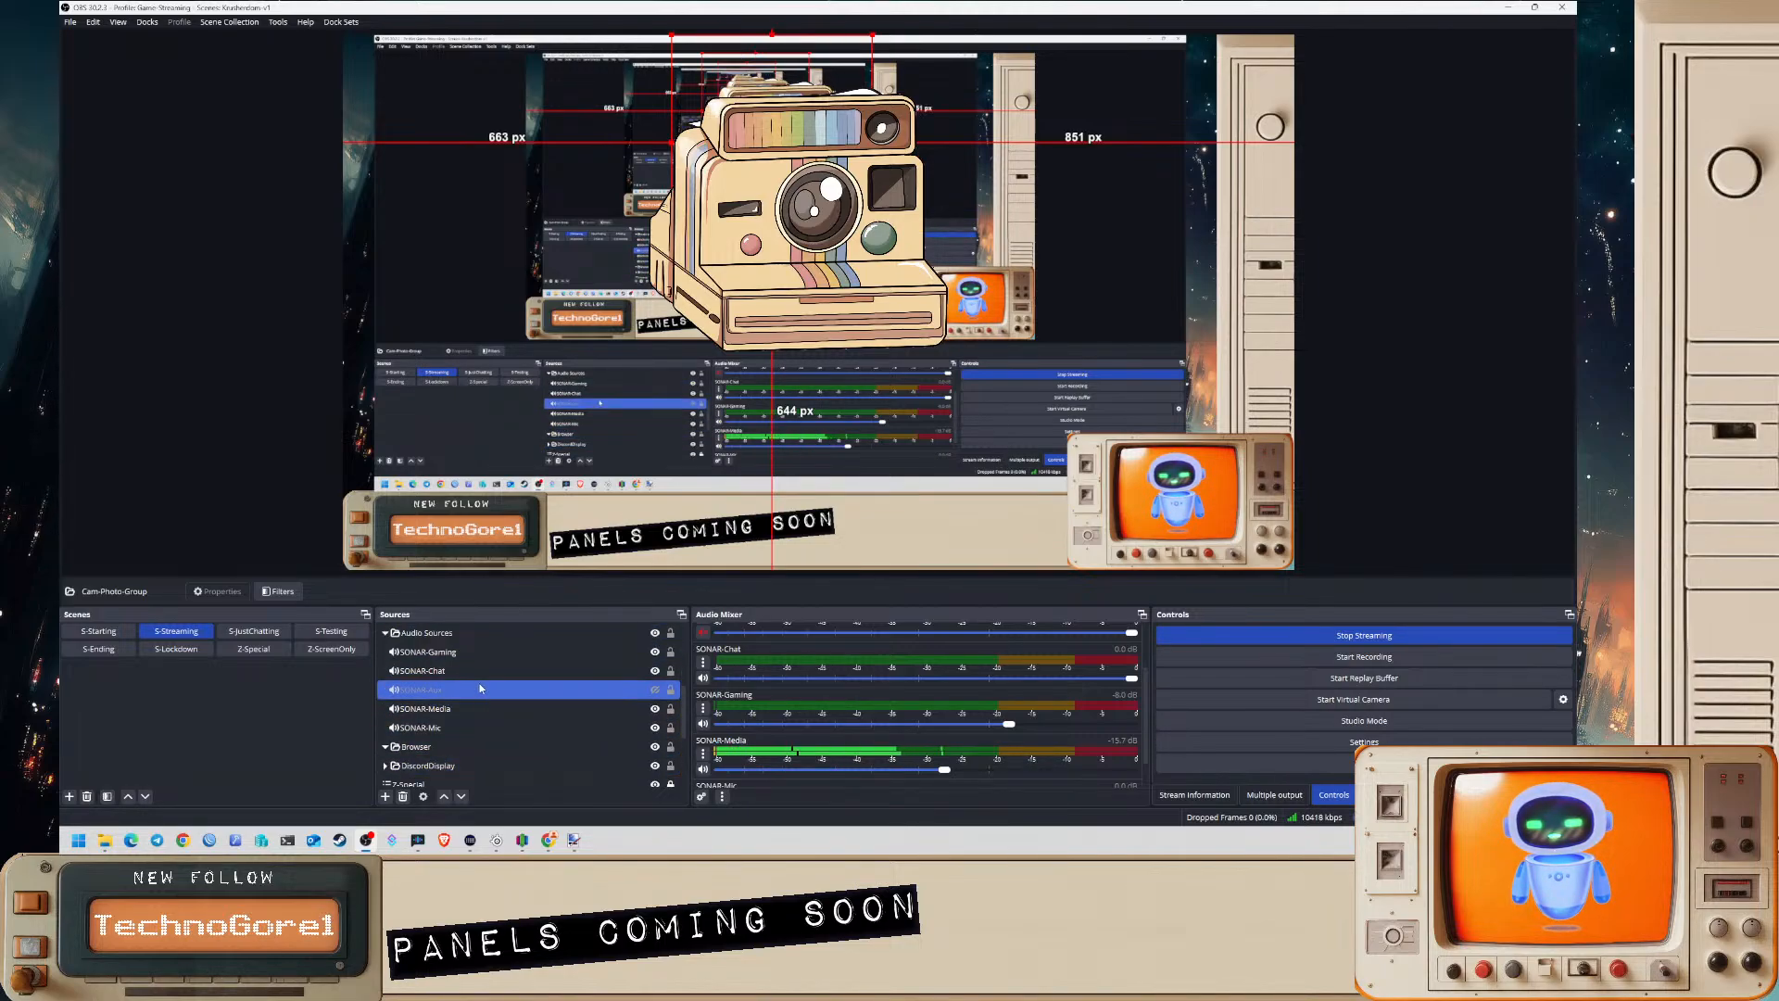
{"action": "left_click", "coordinate": [174, 632]}
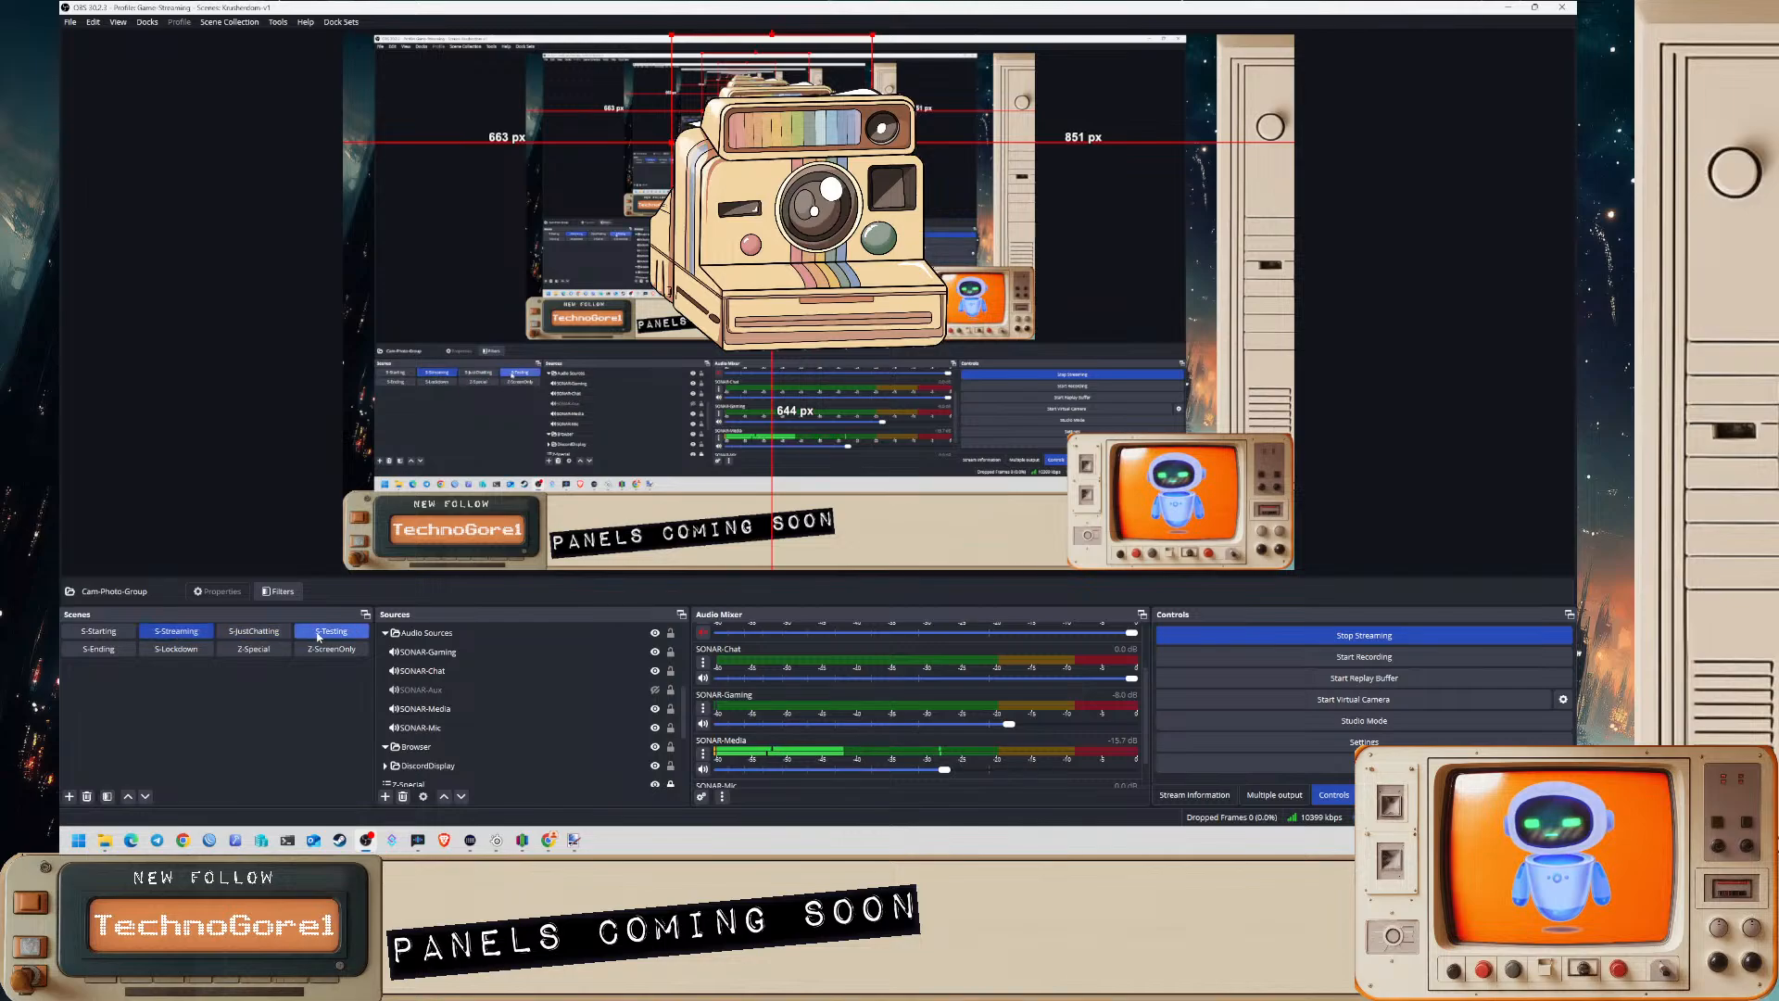
{"action": "left_click", "coordinate": [445, 689]}
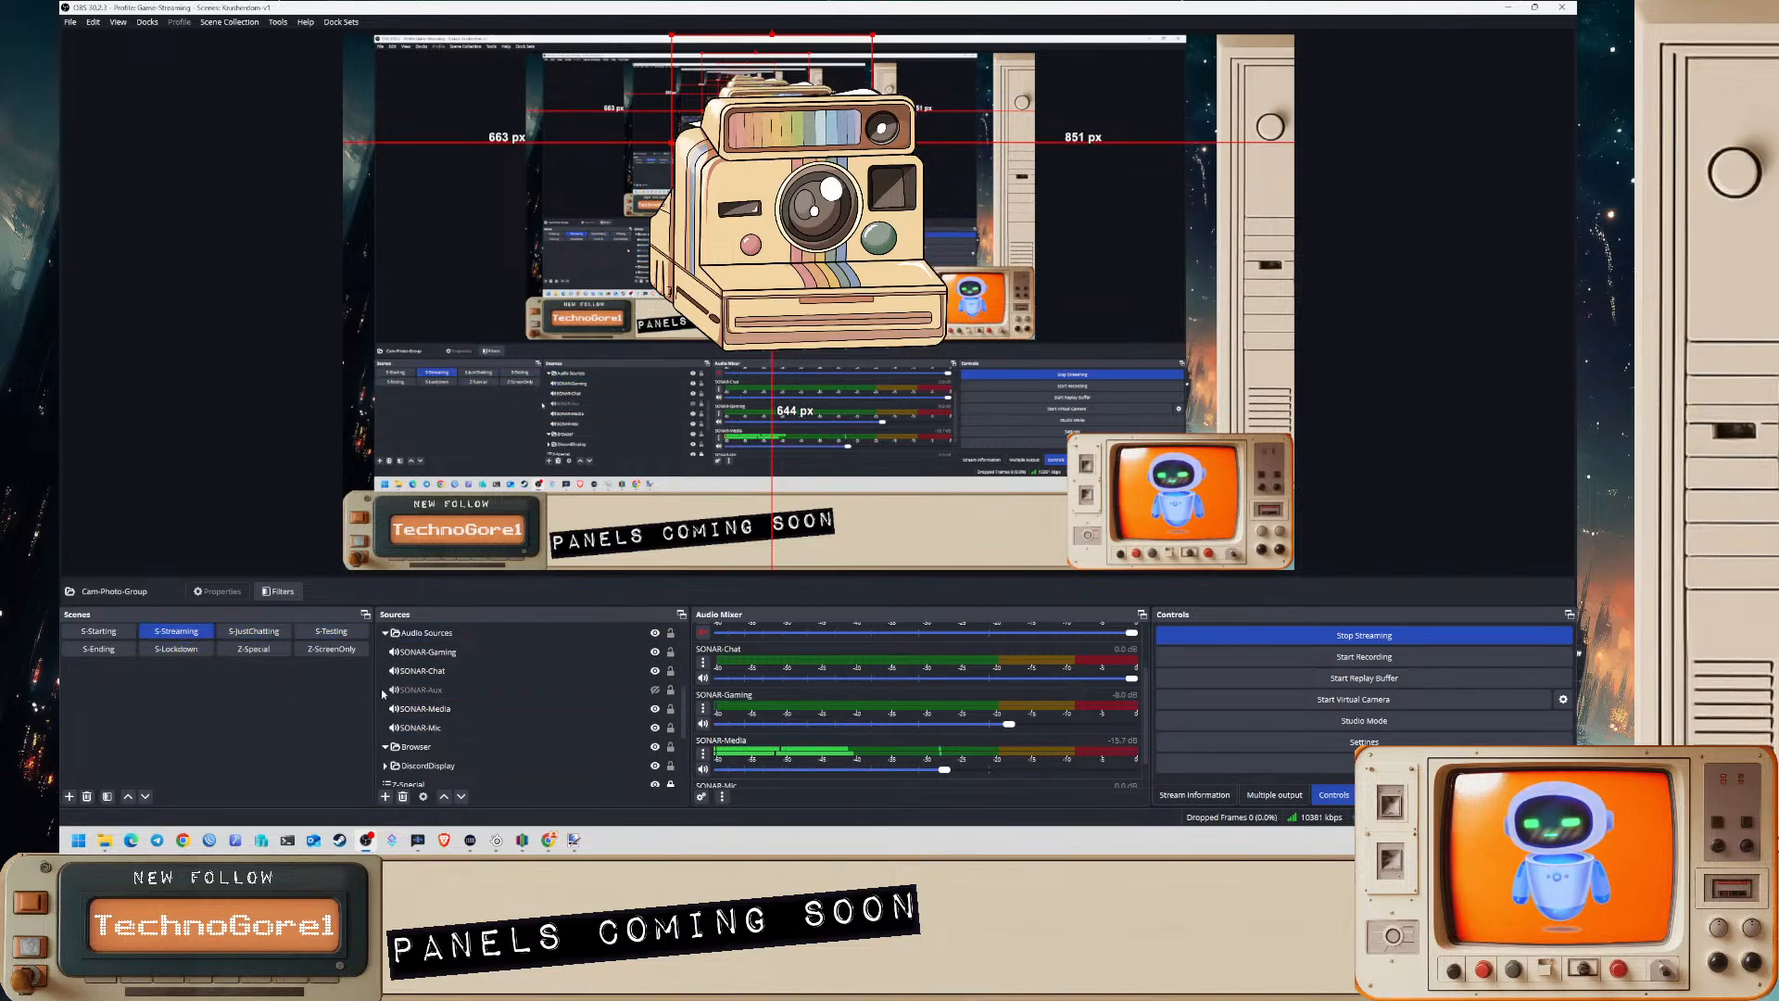
{"action": "left_click", "coordinate": [425, 656]}
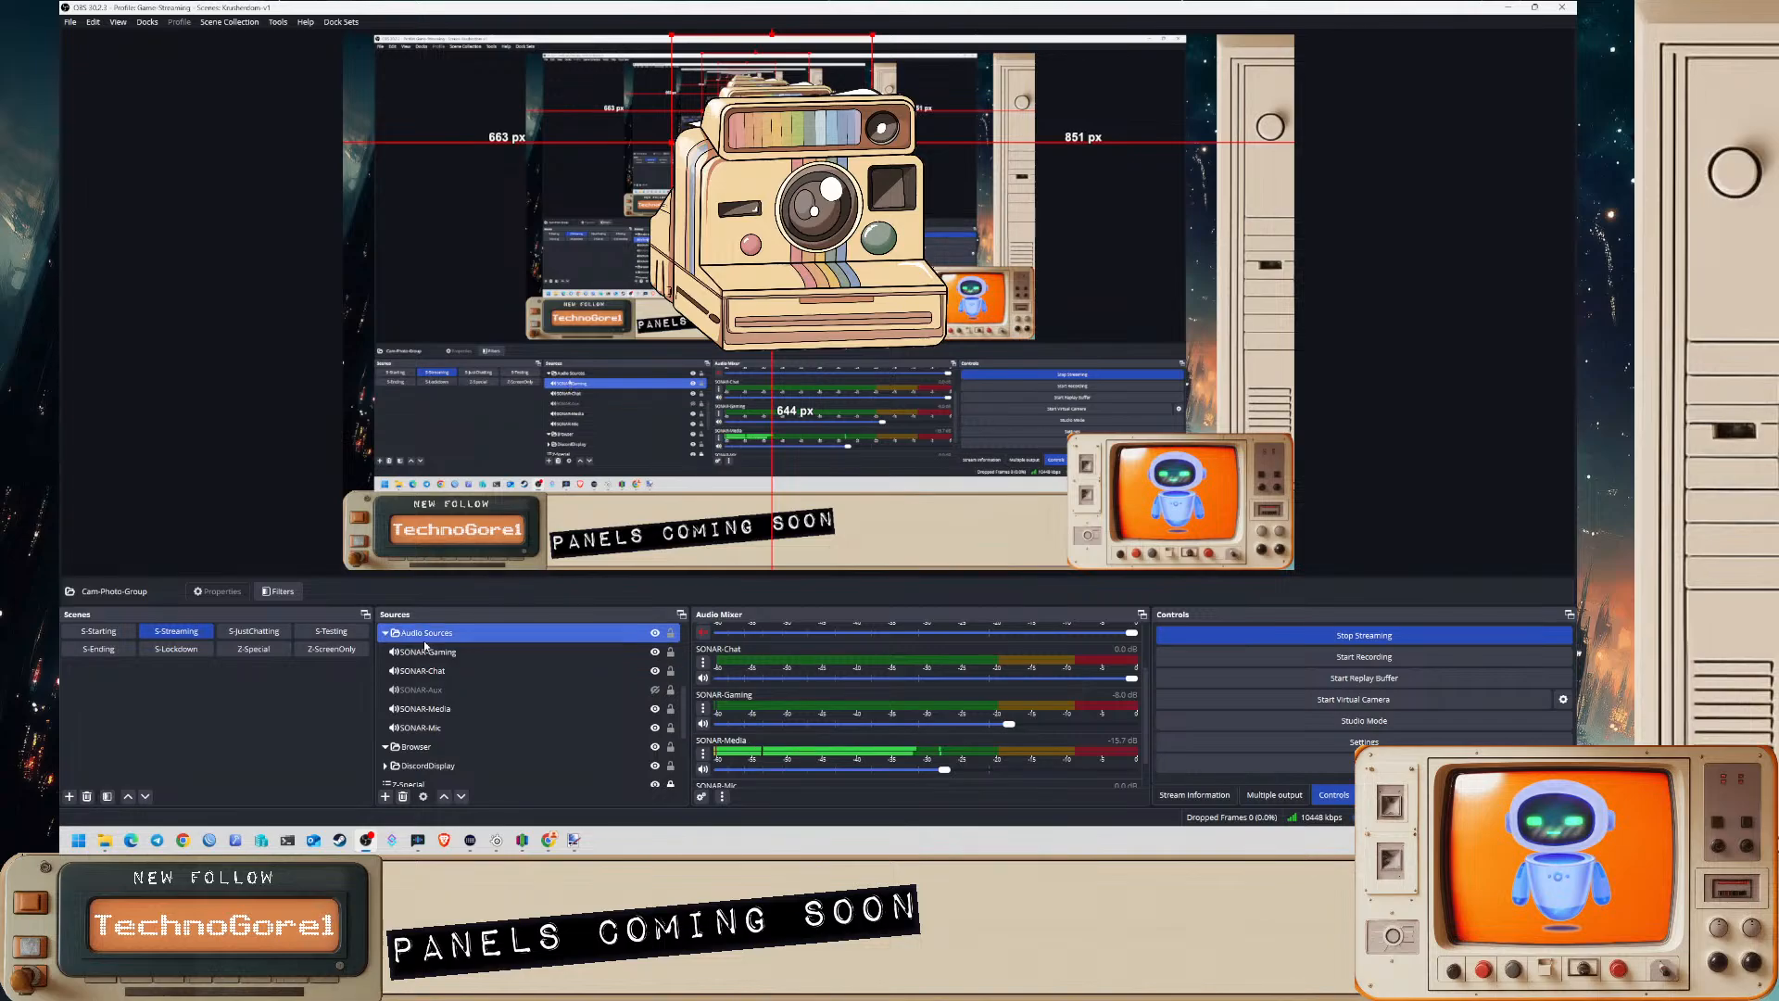
{"action": "left_click", "coordinate": [429, 763]}
{"action": "left_click", "coordinate": [429, 764], "text": "ctrl"}
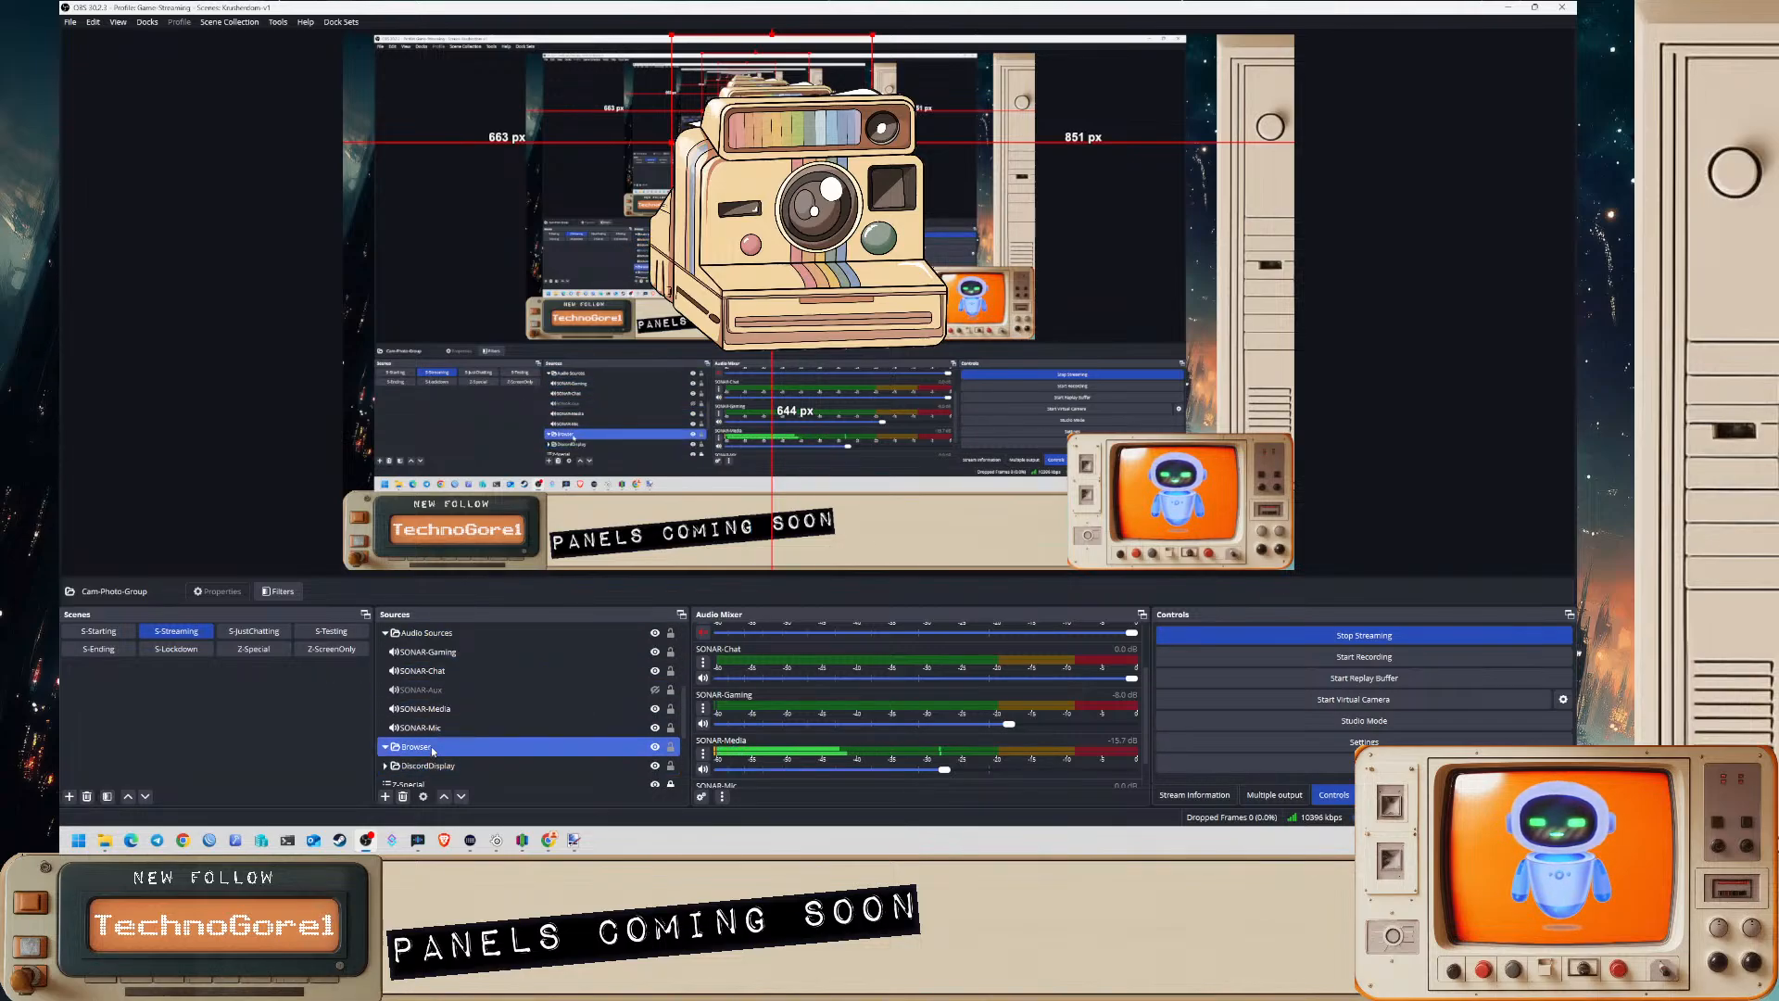
{"action": "left_click", "coordinate": [467, 630]}
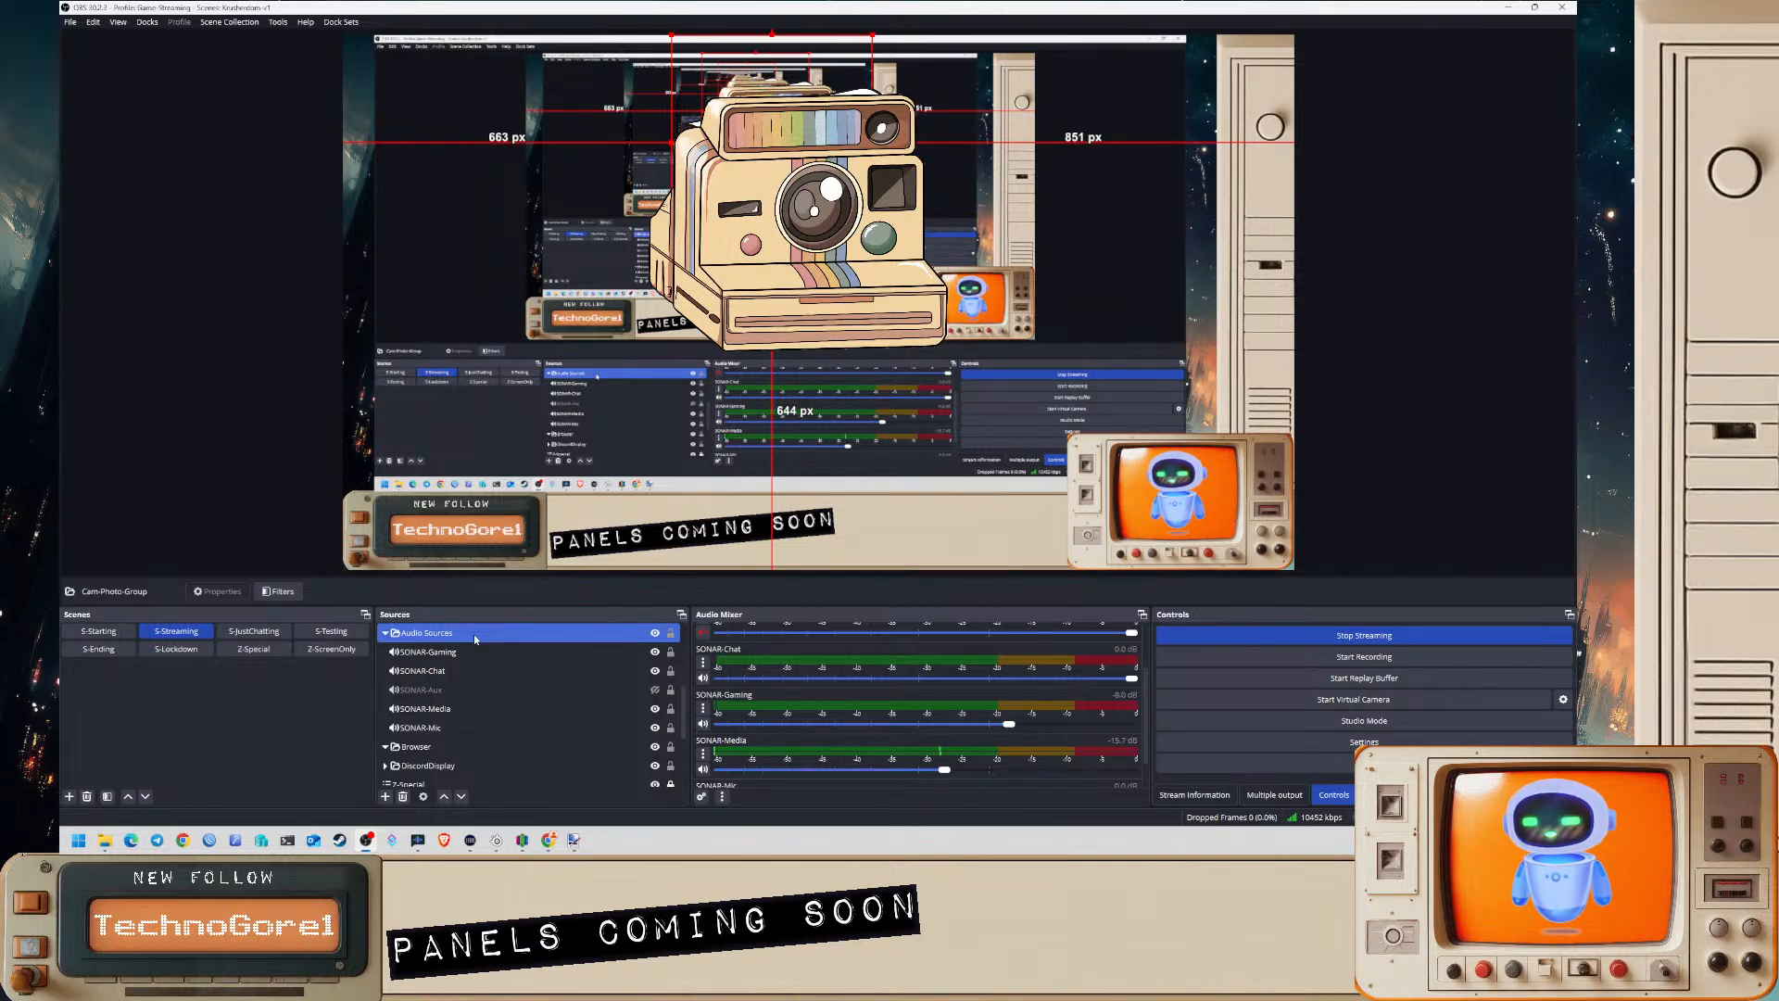
{"action": "scroll", "coordinate": [436, 671], "scroll_direction": "up", "scroll_amount": 4}
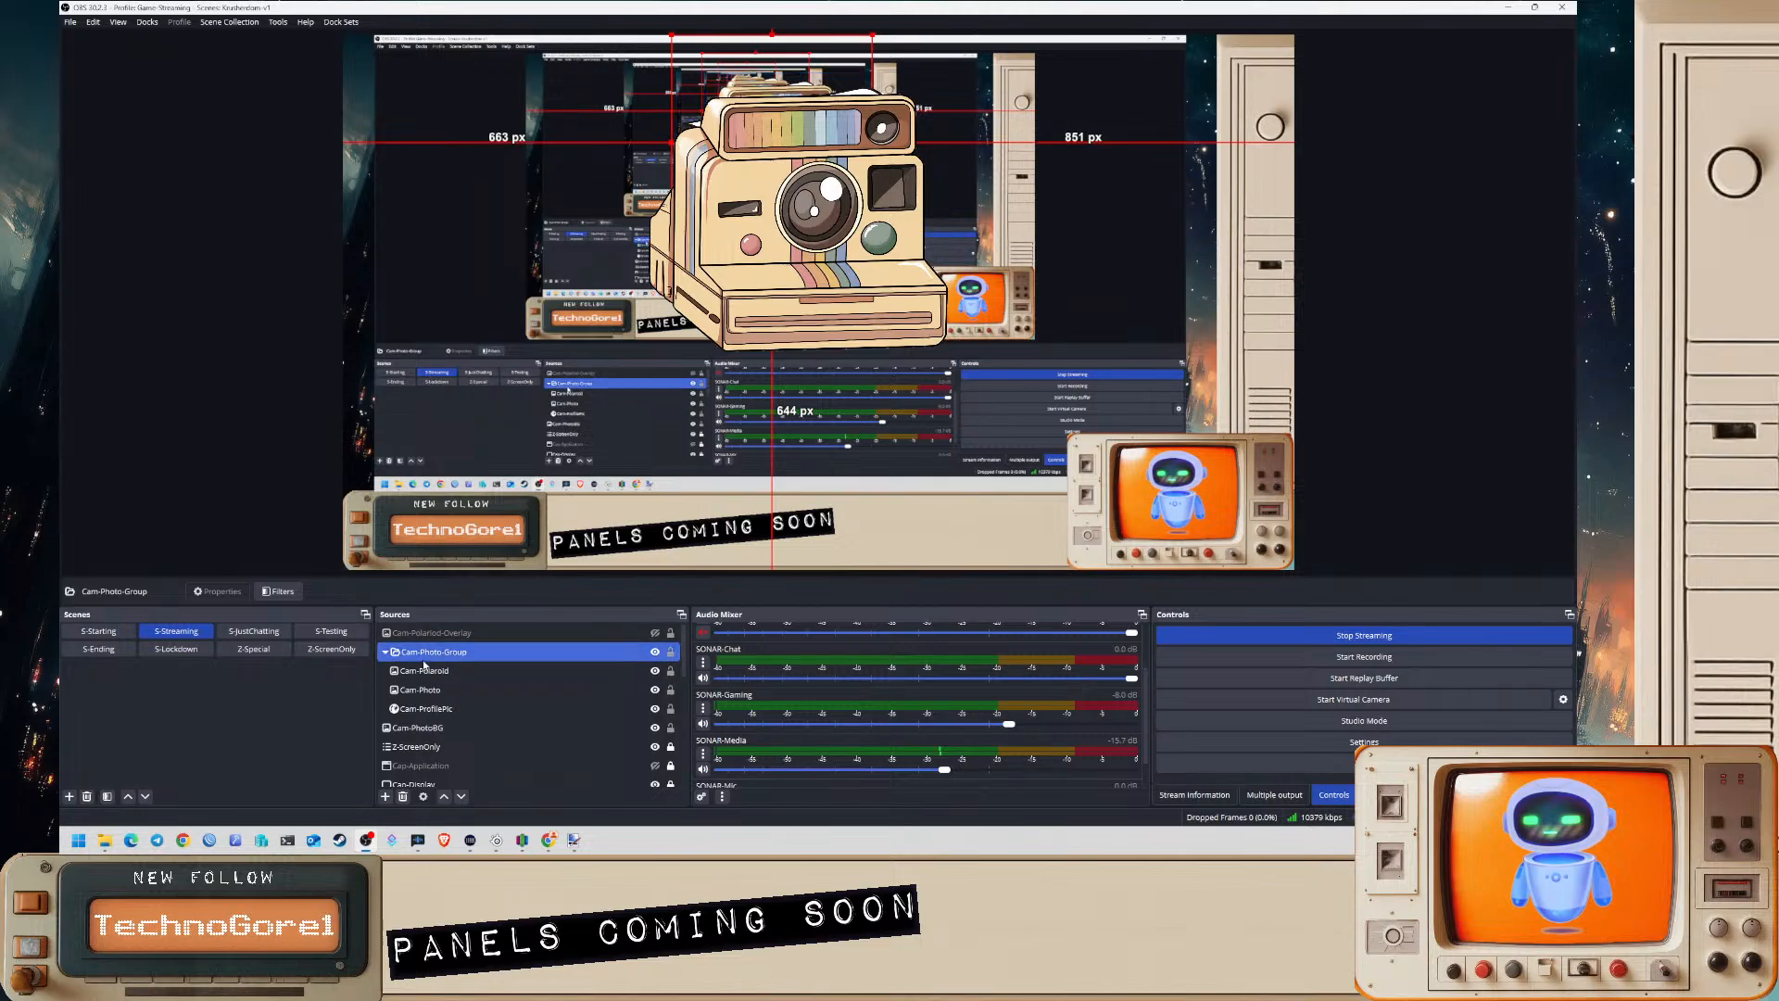
{"action": "left_click", "coordinate": [417, 672], "text": "ctrl"}
{"action": "left_click", "coordinate": [424, 674], "text": "ctrl"}
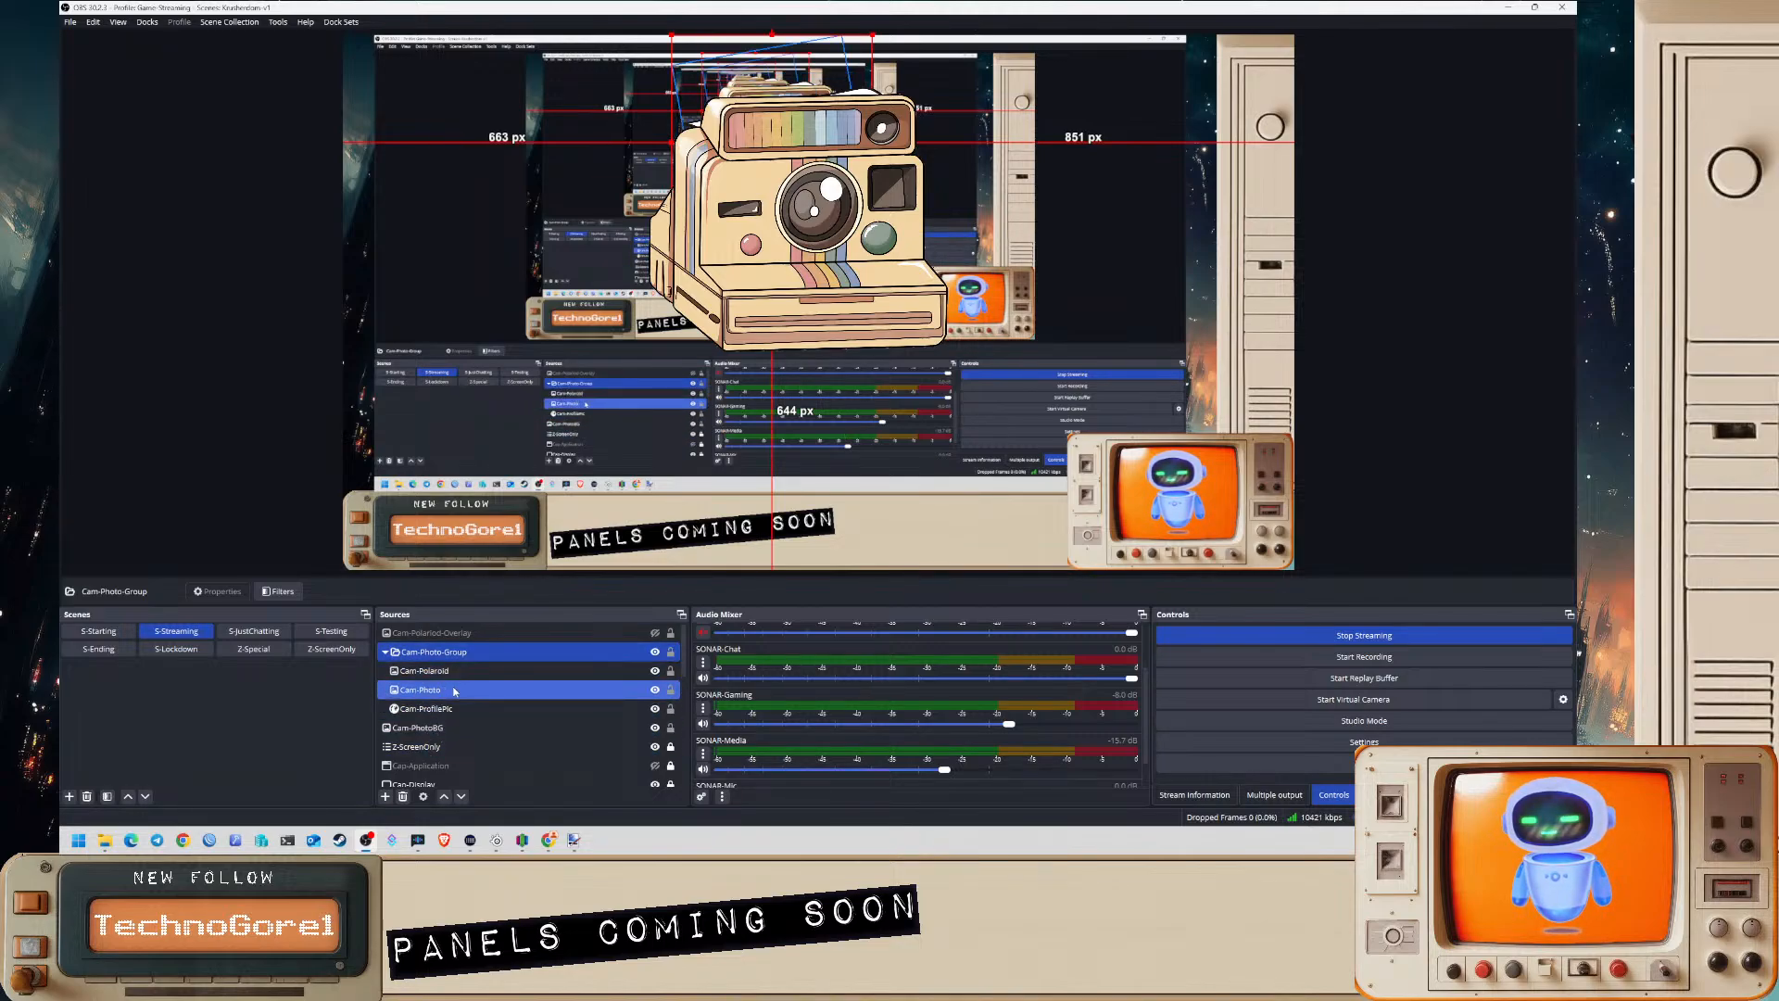
{"action": "left_click", "coordinate": [396, 672], "text": "ctrl"}
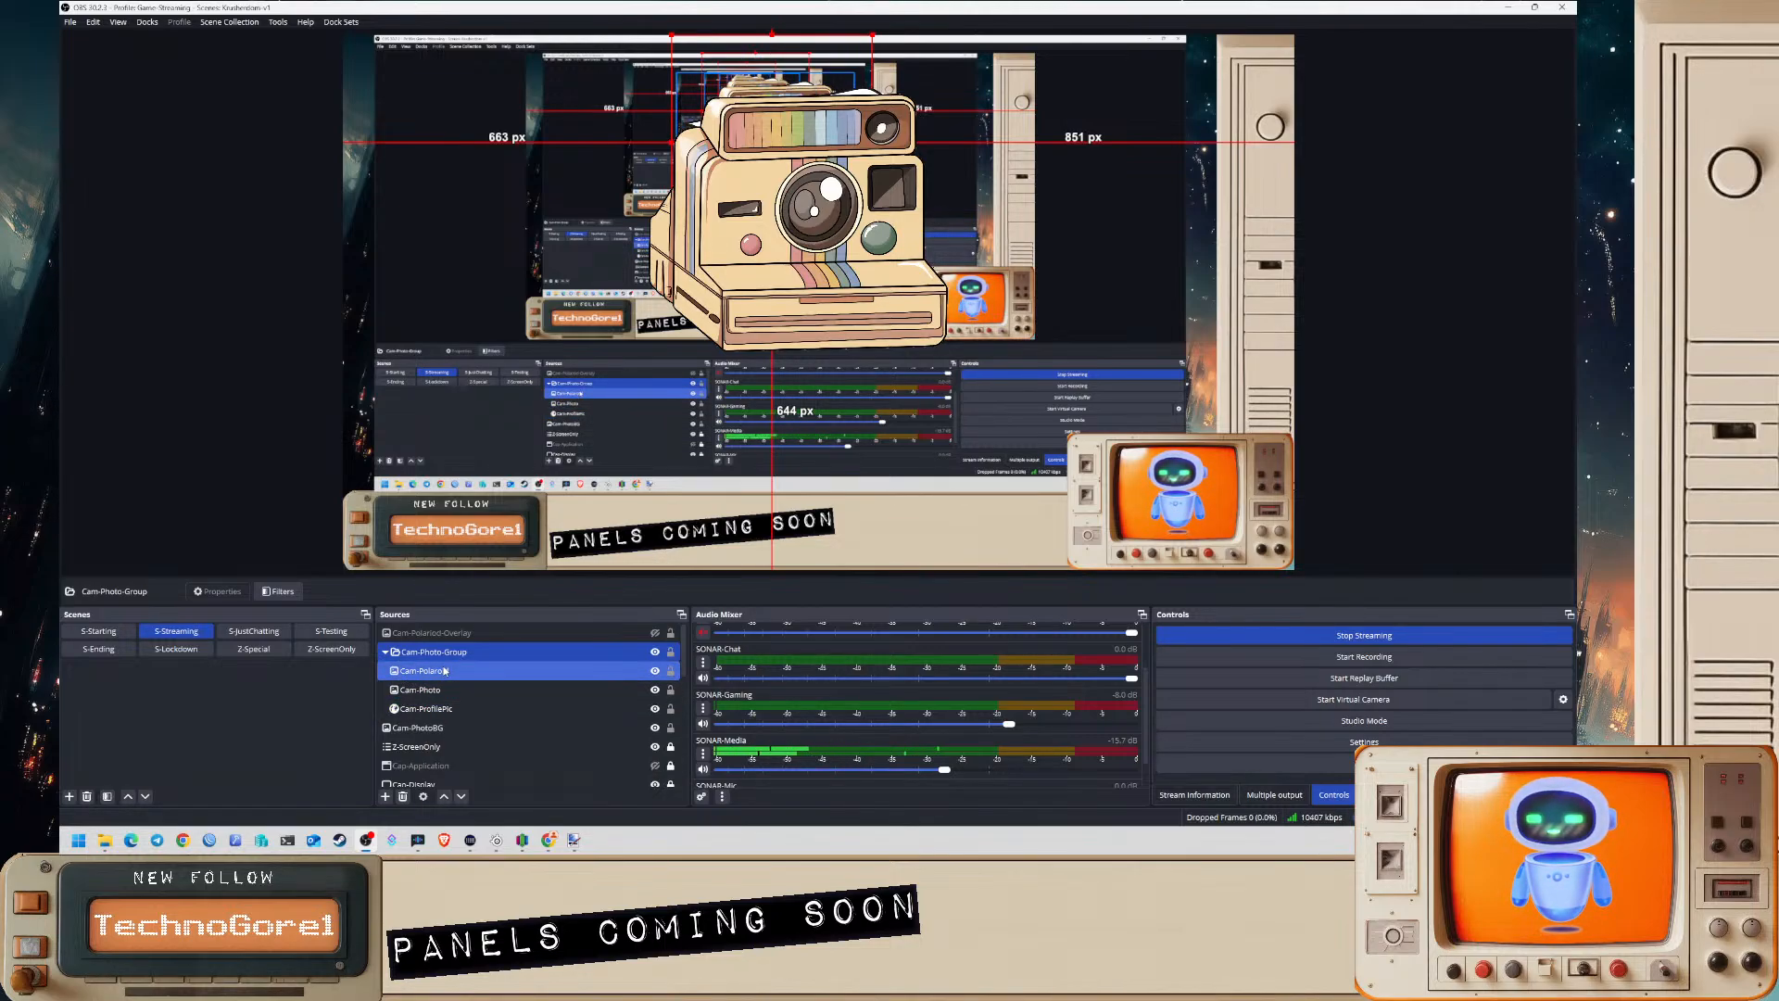
{"action": "scroll", "coordinate": [445, 670], "scroll_direction": "down", "scroll_amount": 5}
{"action": "left_click", "coordinate": [408, 711]}
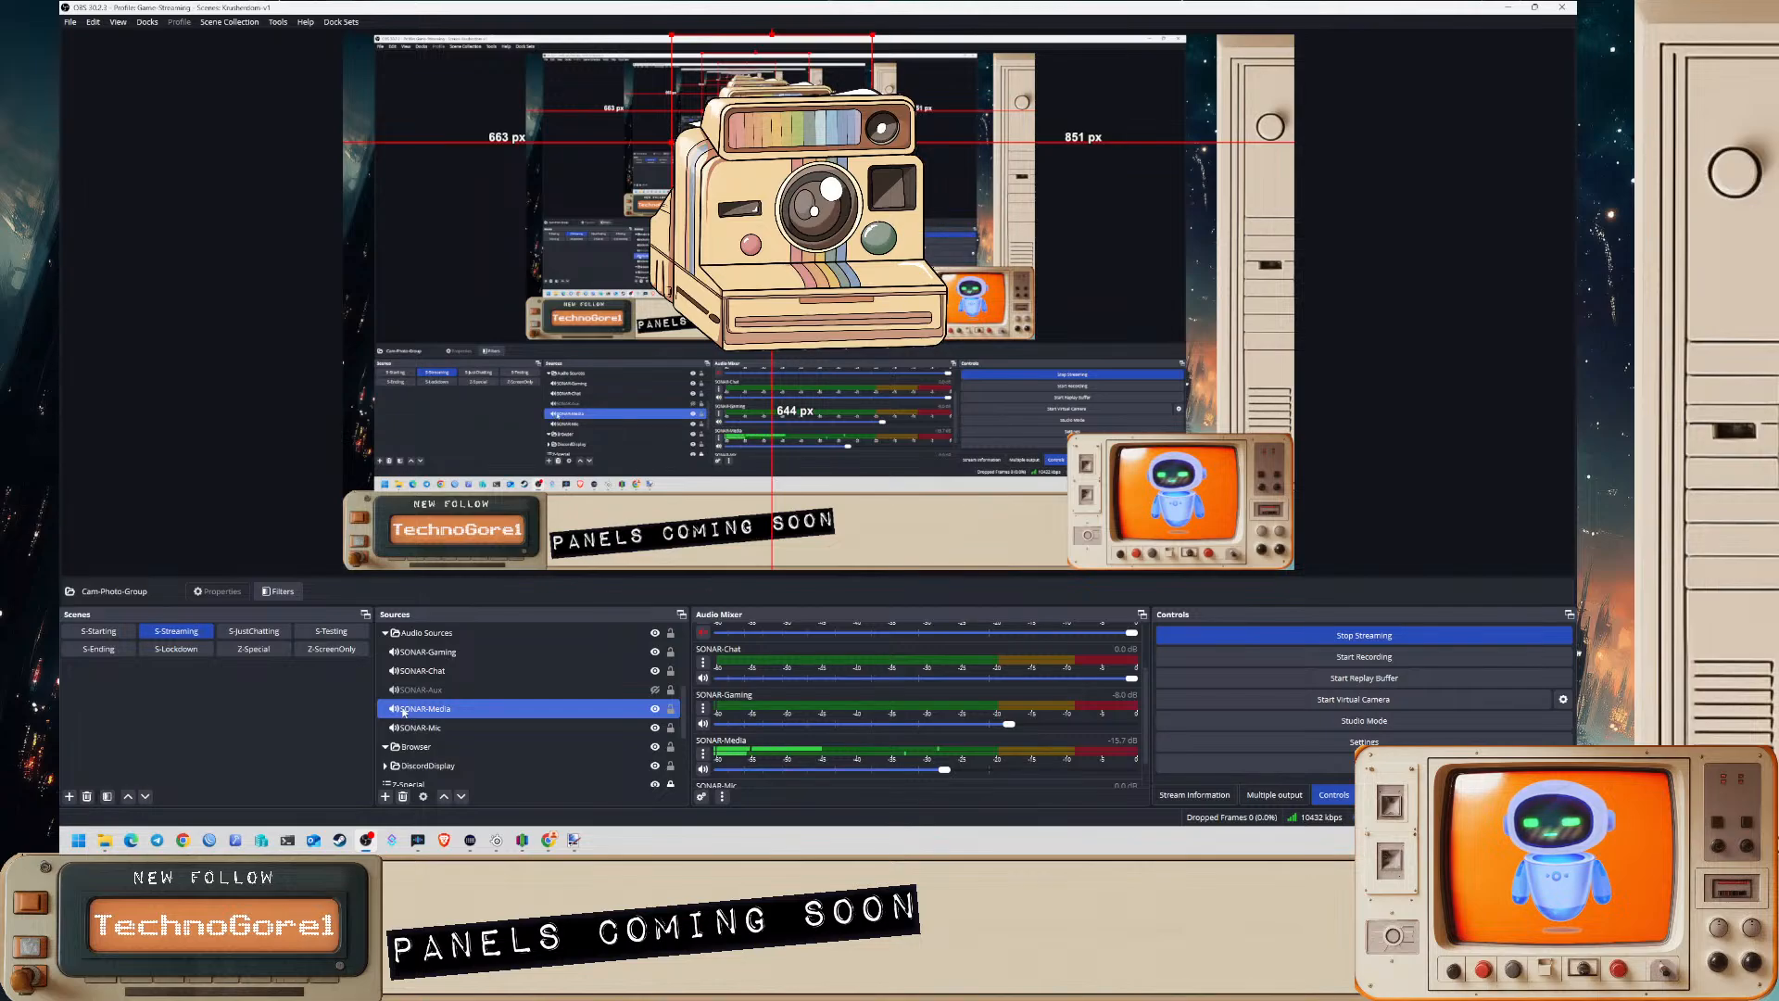
{"action": "scroll", "coordinate": [459, 710], "scroll_direction": "down", "scroll_amount": 3}
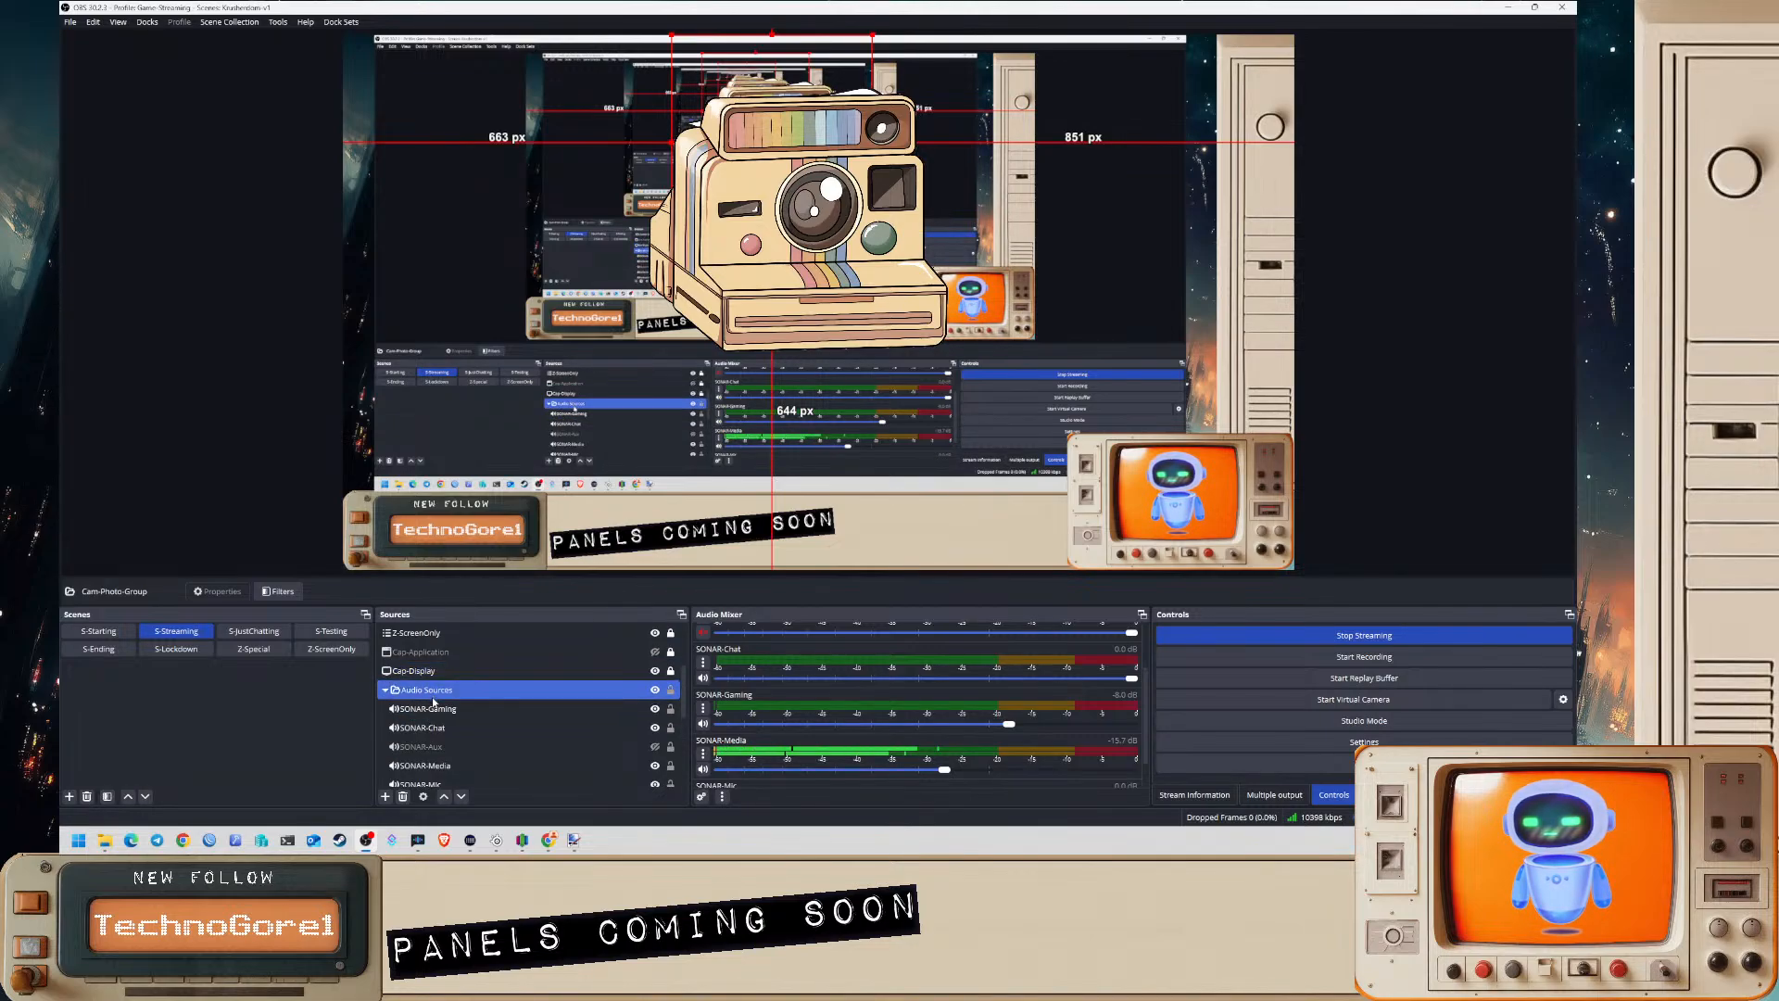
{"action": "left_click", "coordinate": [446, 710]}
{"action": "scroll", "coordinate": [466, 712], "scroll_direction": "up", "scroll_amount": 5}
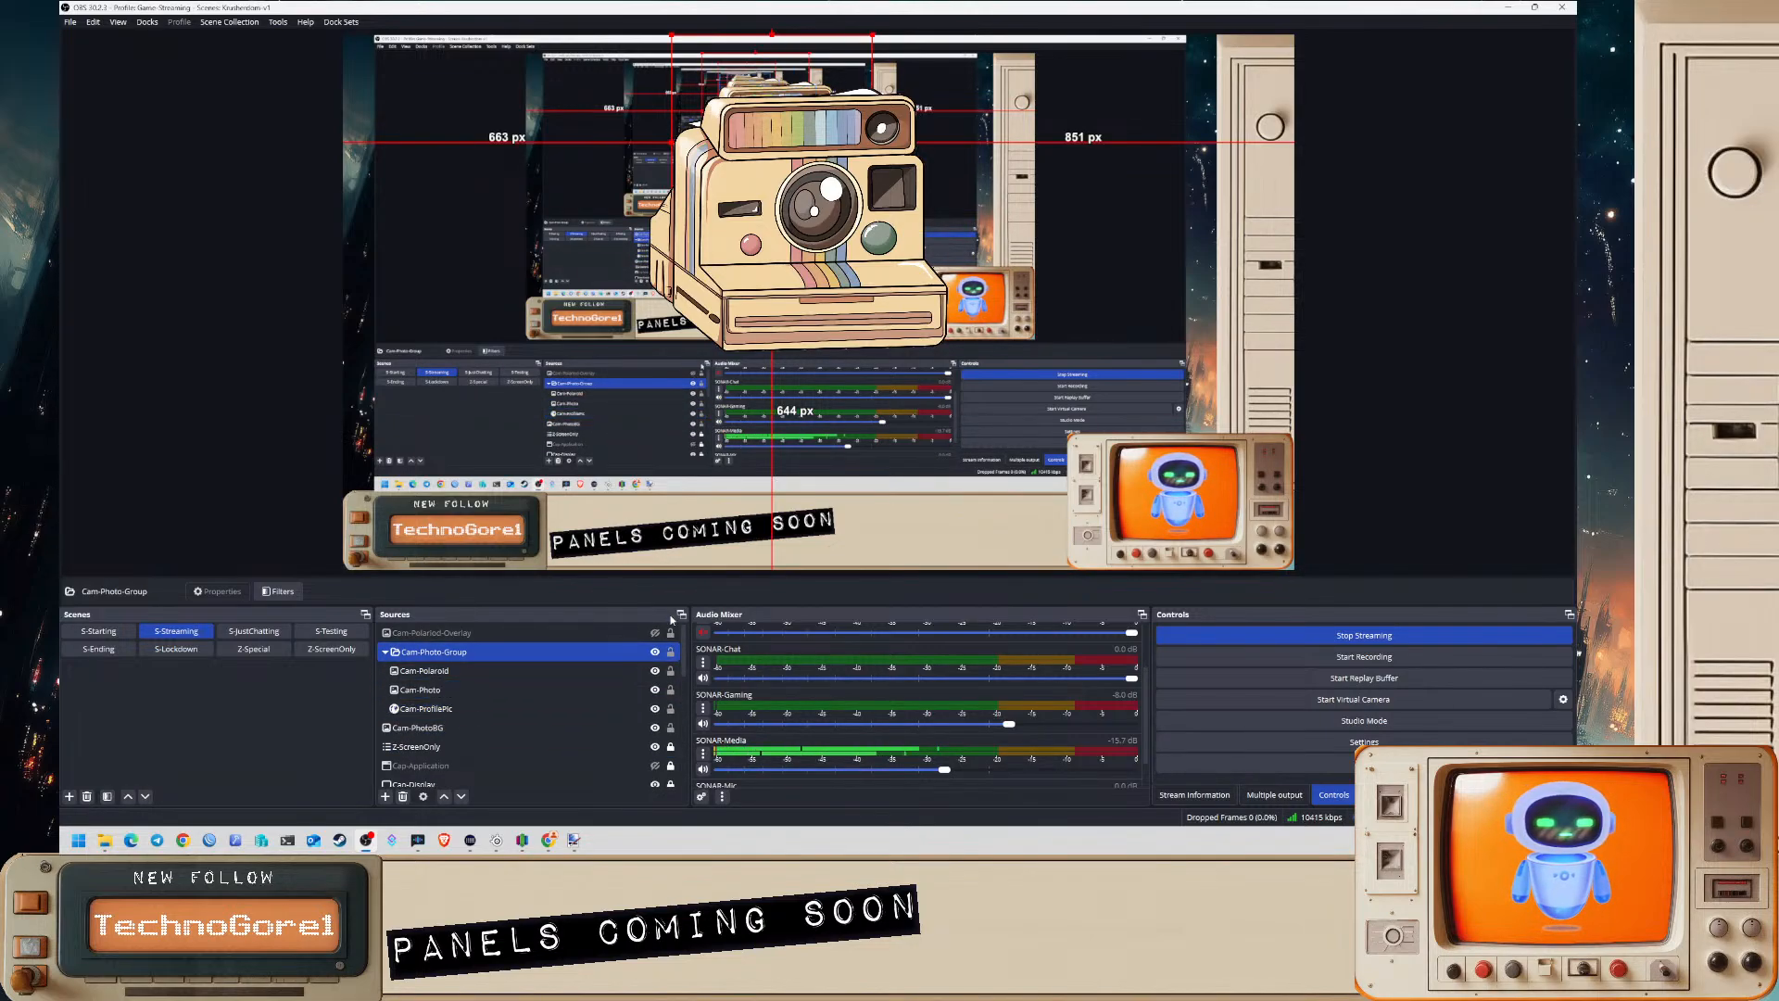
- View the effect filters of Cam-Photo-Group and close them without adding any
{"action": "right_click", "coordinate": [439, 653]}
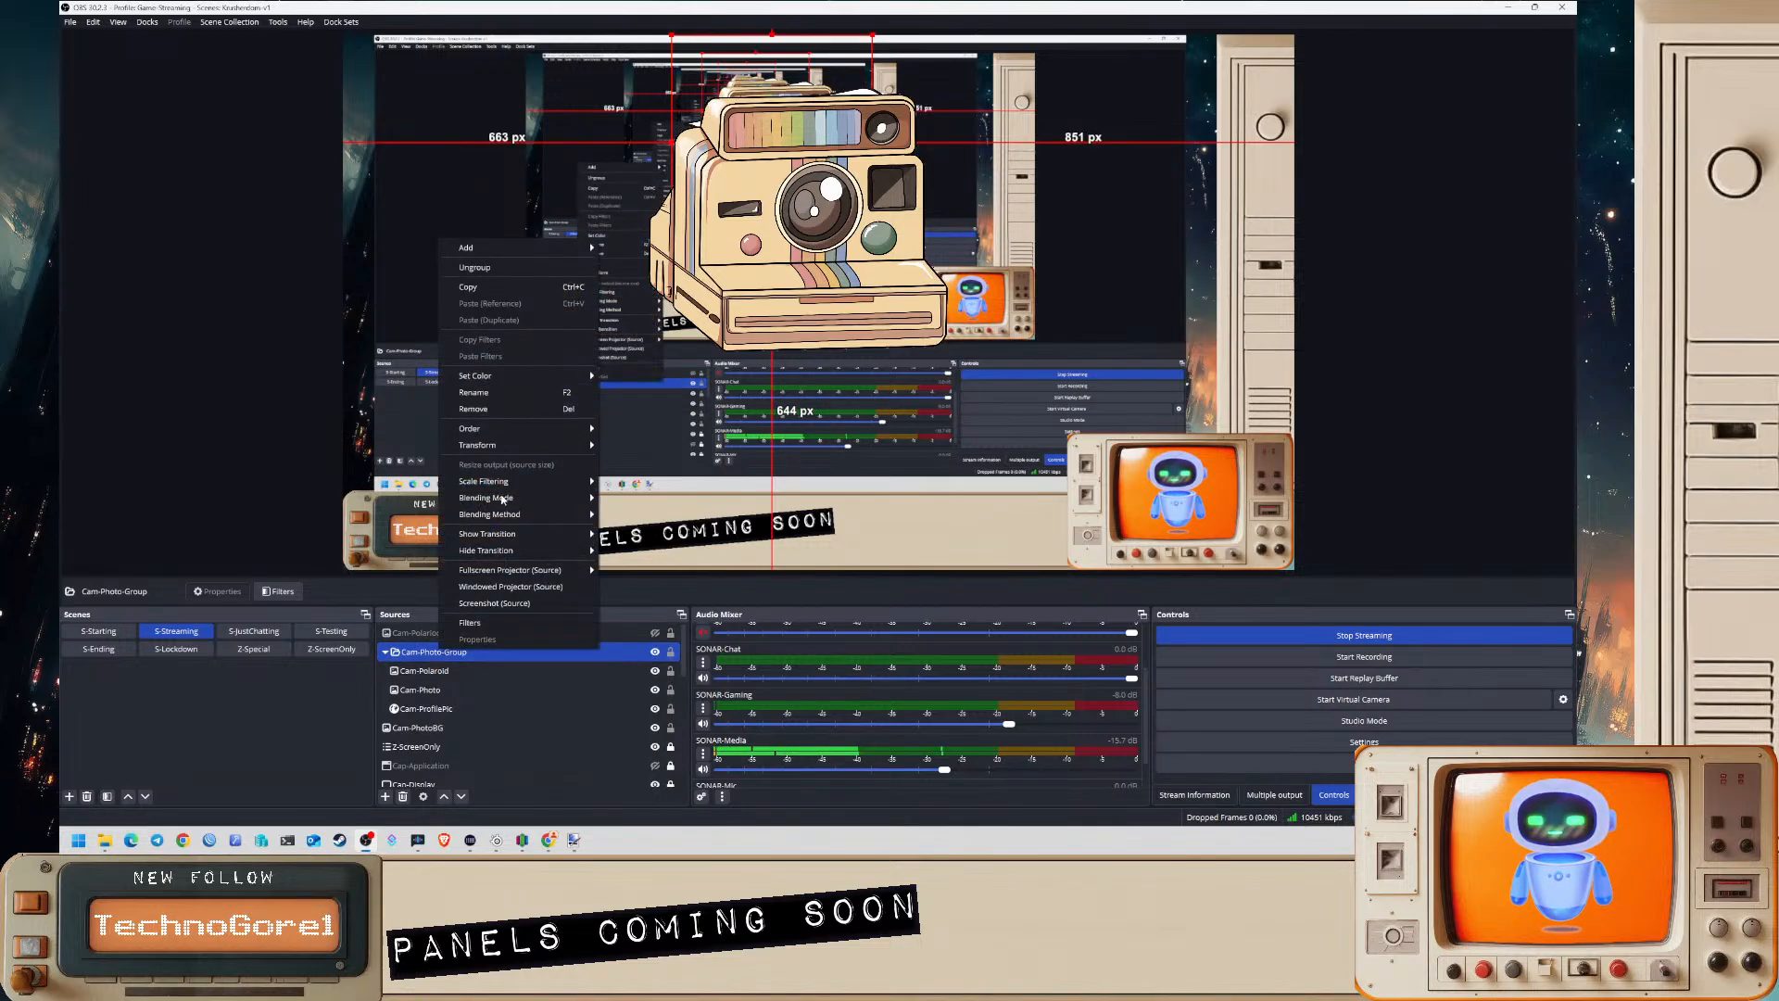
{"action": "left_click", "coordinate": [487, 625]}
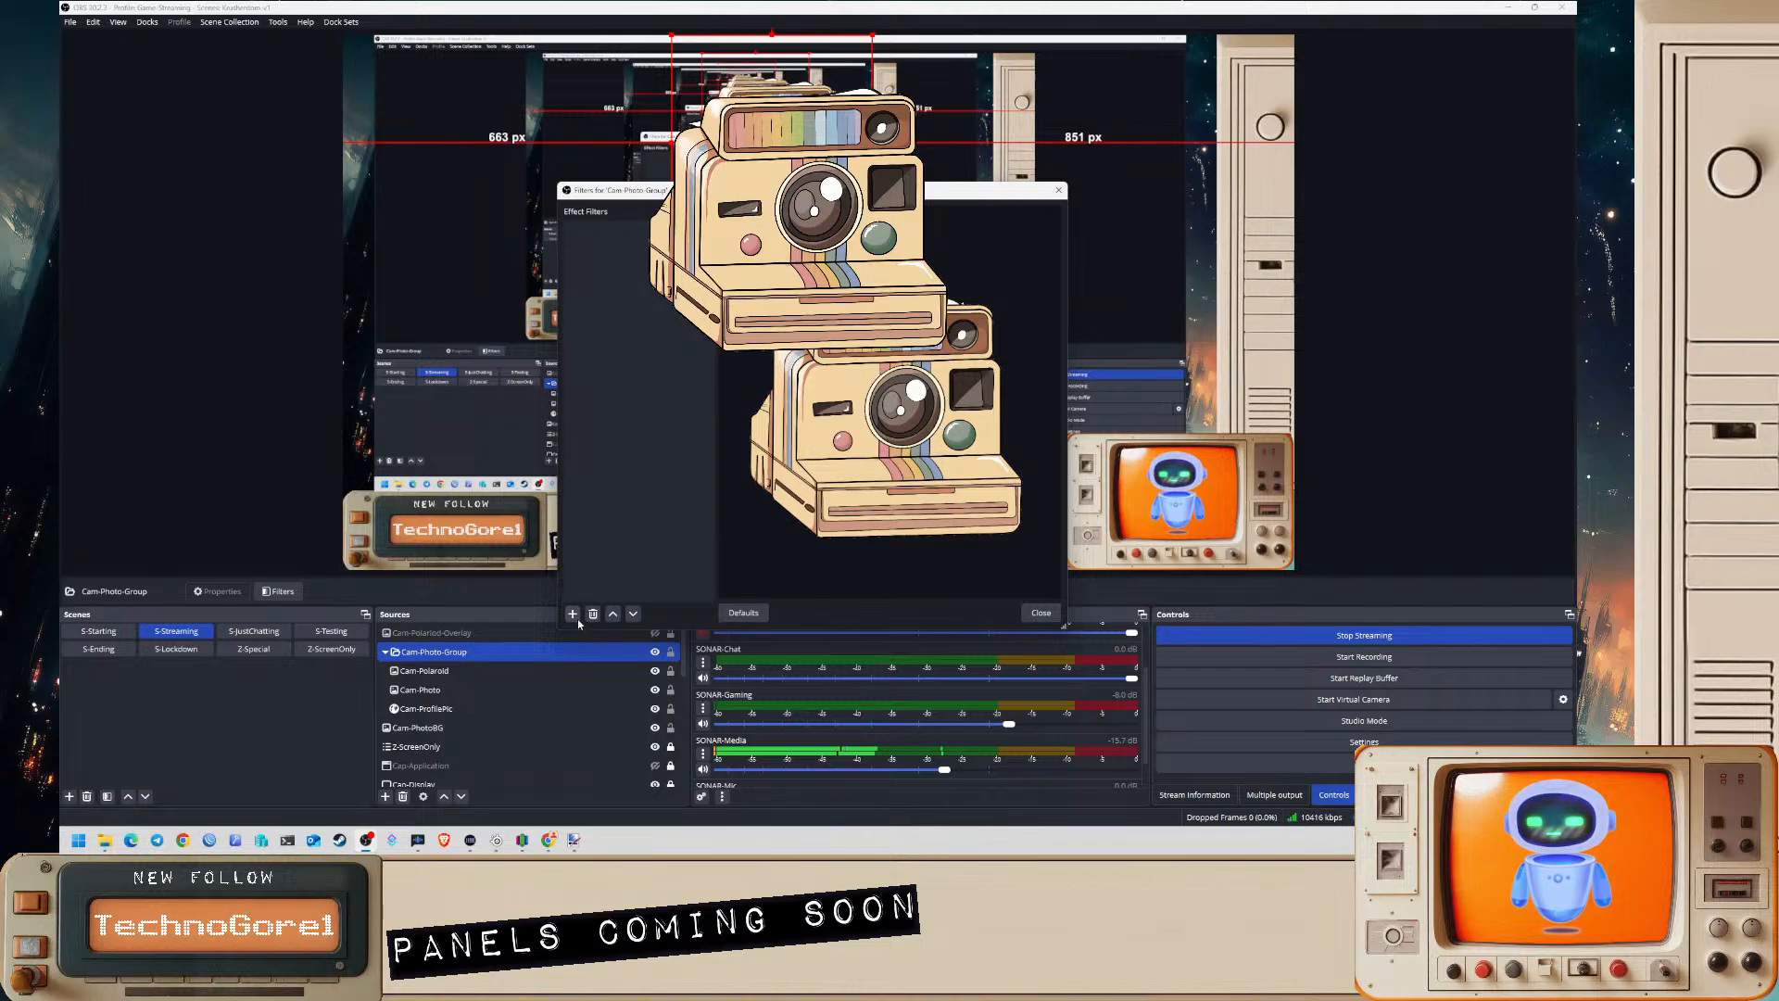
{"action": "key", "text": "Escape"}
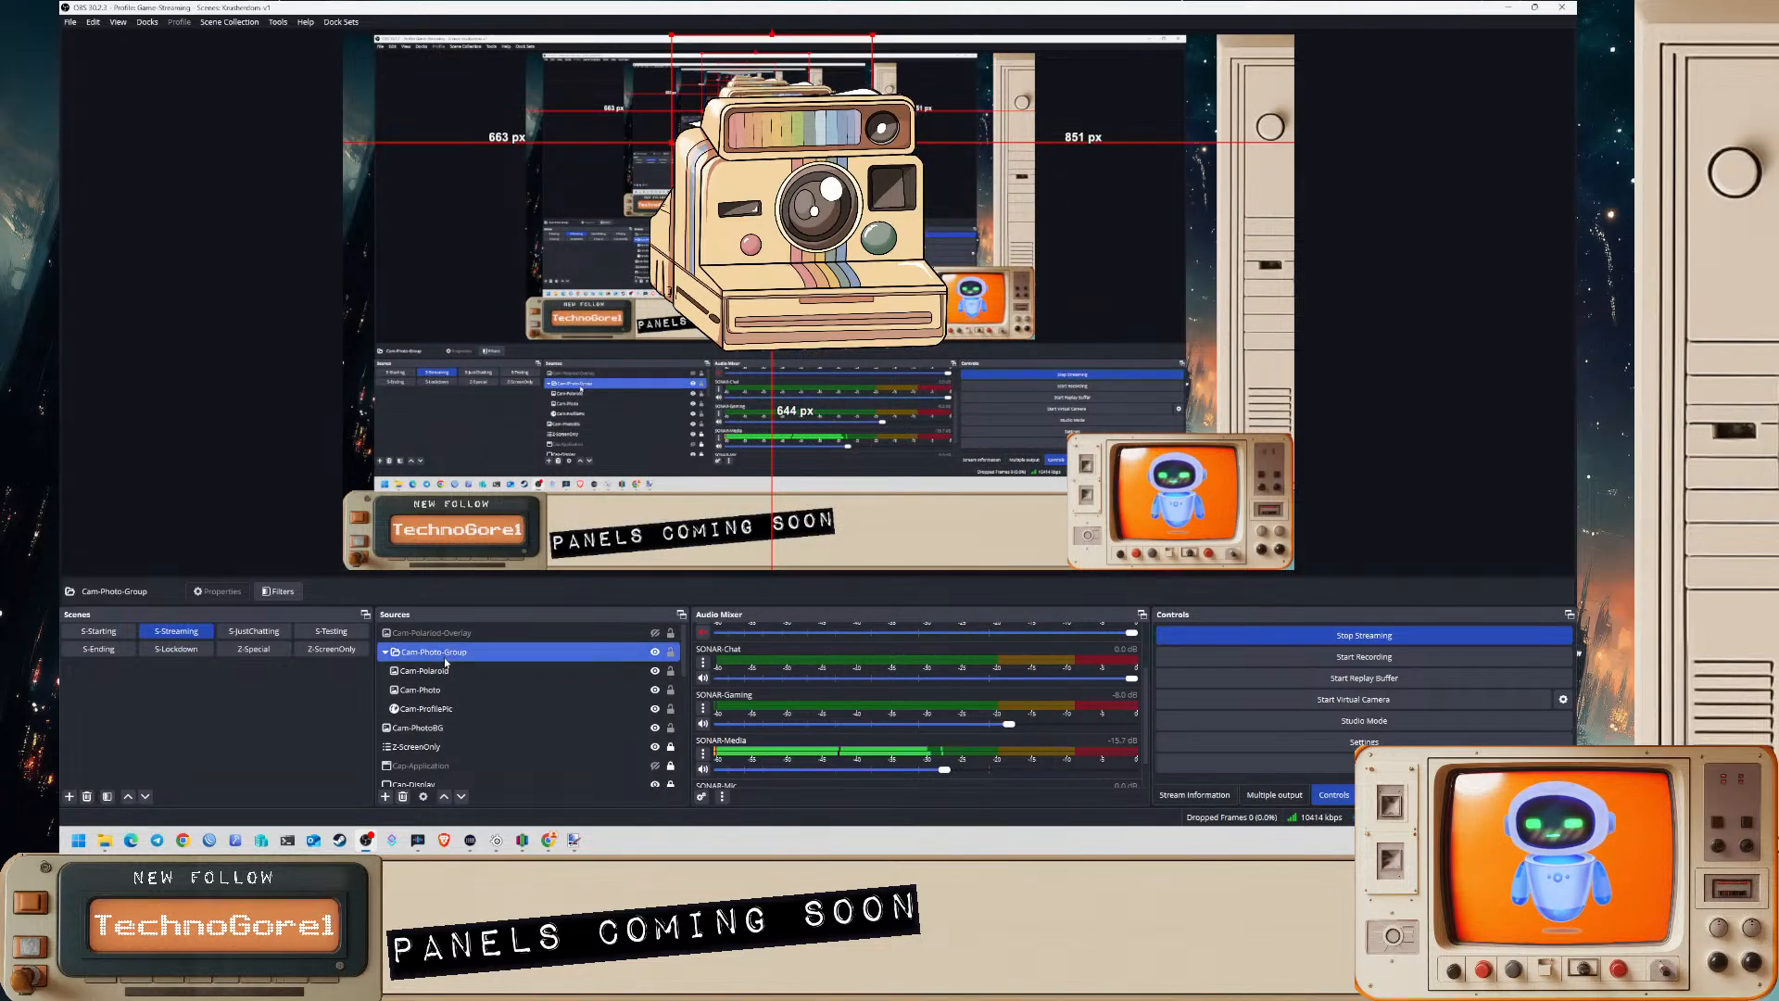
- Move Cam-Polaroid out of Cam-Photo-Group to just above it, and place Cam-PhotoBG inside the group beneath Cam-ProfilePic
{"action": "left_click", "coordinate": [438, 670]}
{"action": "left_click", "coordinate": [435, 654]}
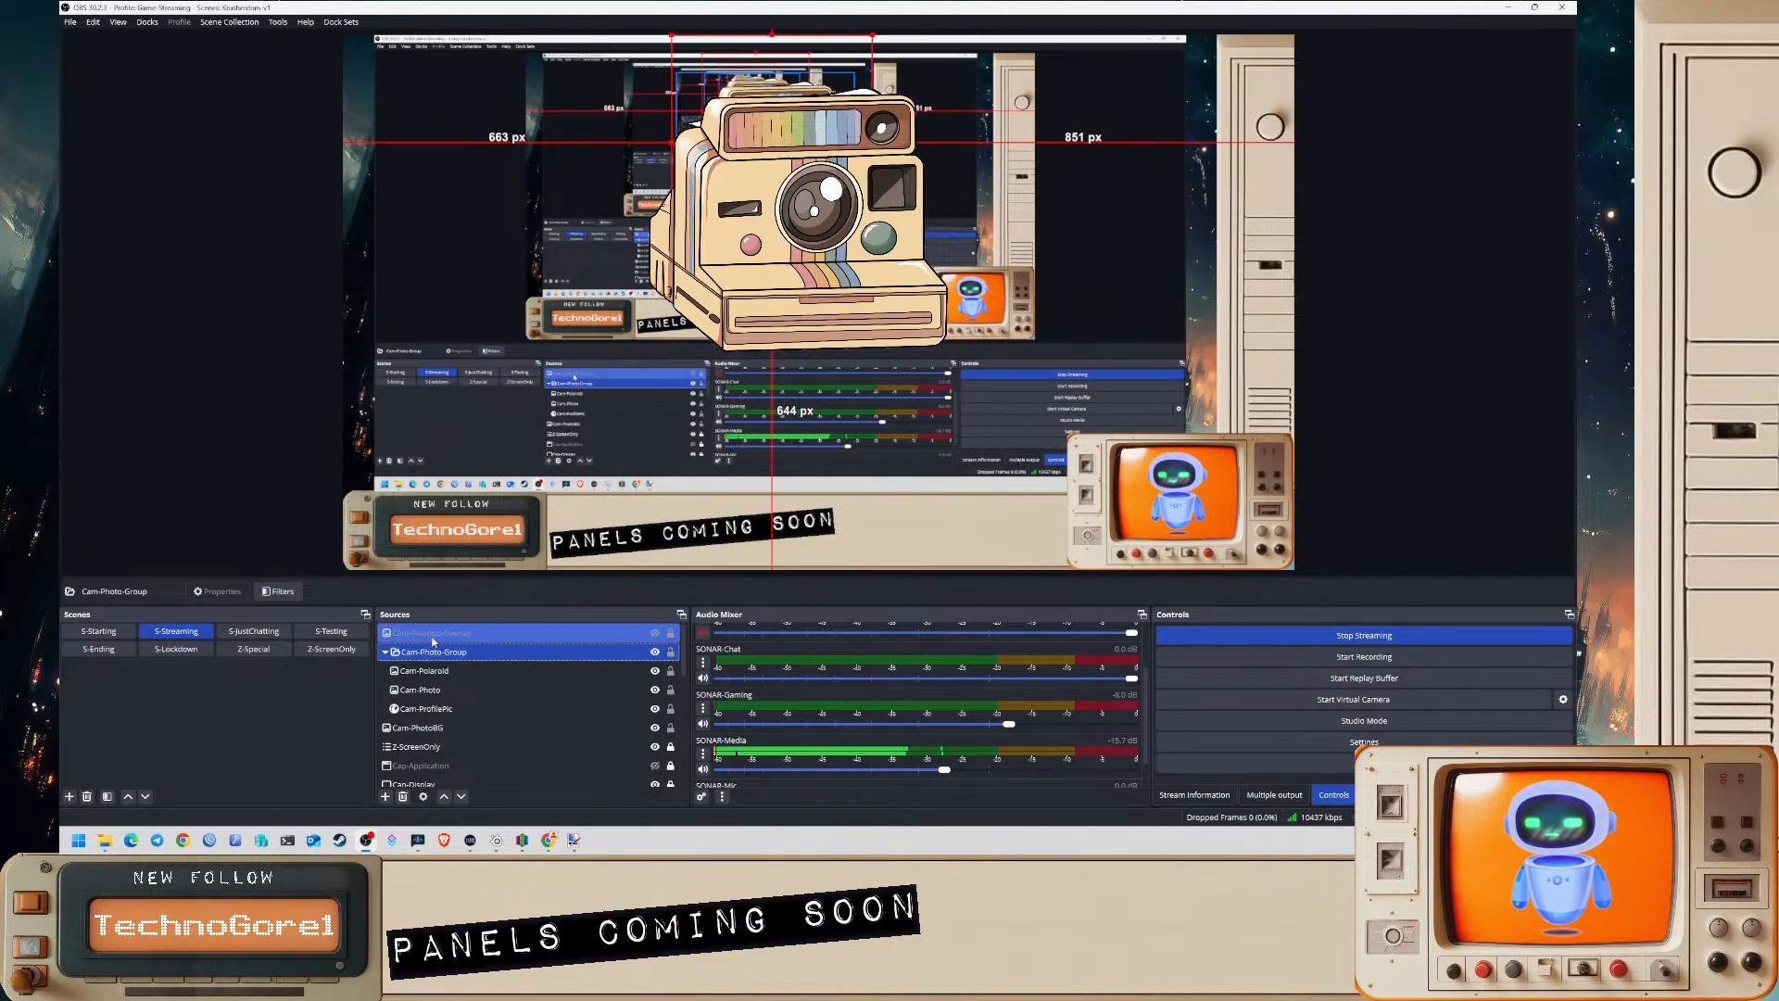
{"action": "left_click", "coordinate": [418, 672]}
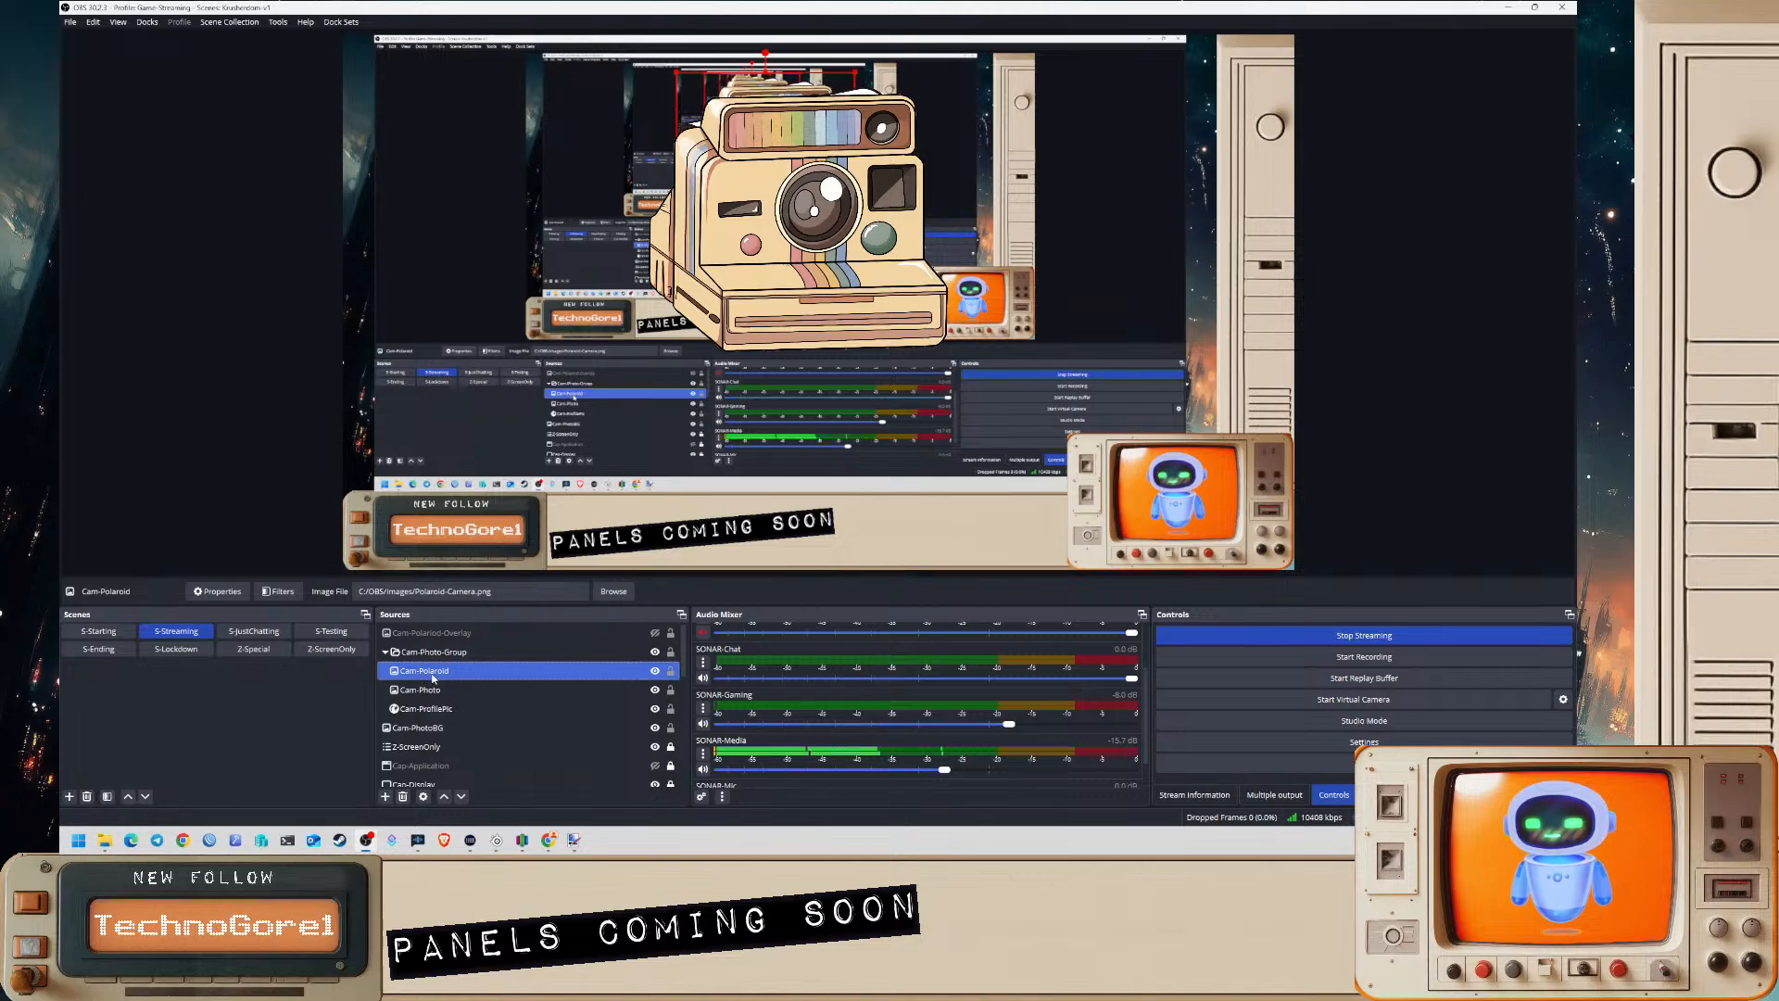
{"action": "left_click_drag", "start_coordinate": [436, 678], "coordinate": [445, 642]}
{"action": "left_click_drag", "start_coordinate": [430, 728], "coordinate": [439, 717]}
{"action": "left_click", "coordinate": [552, 686], "text": "ctrl"}
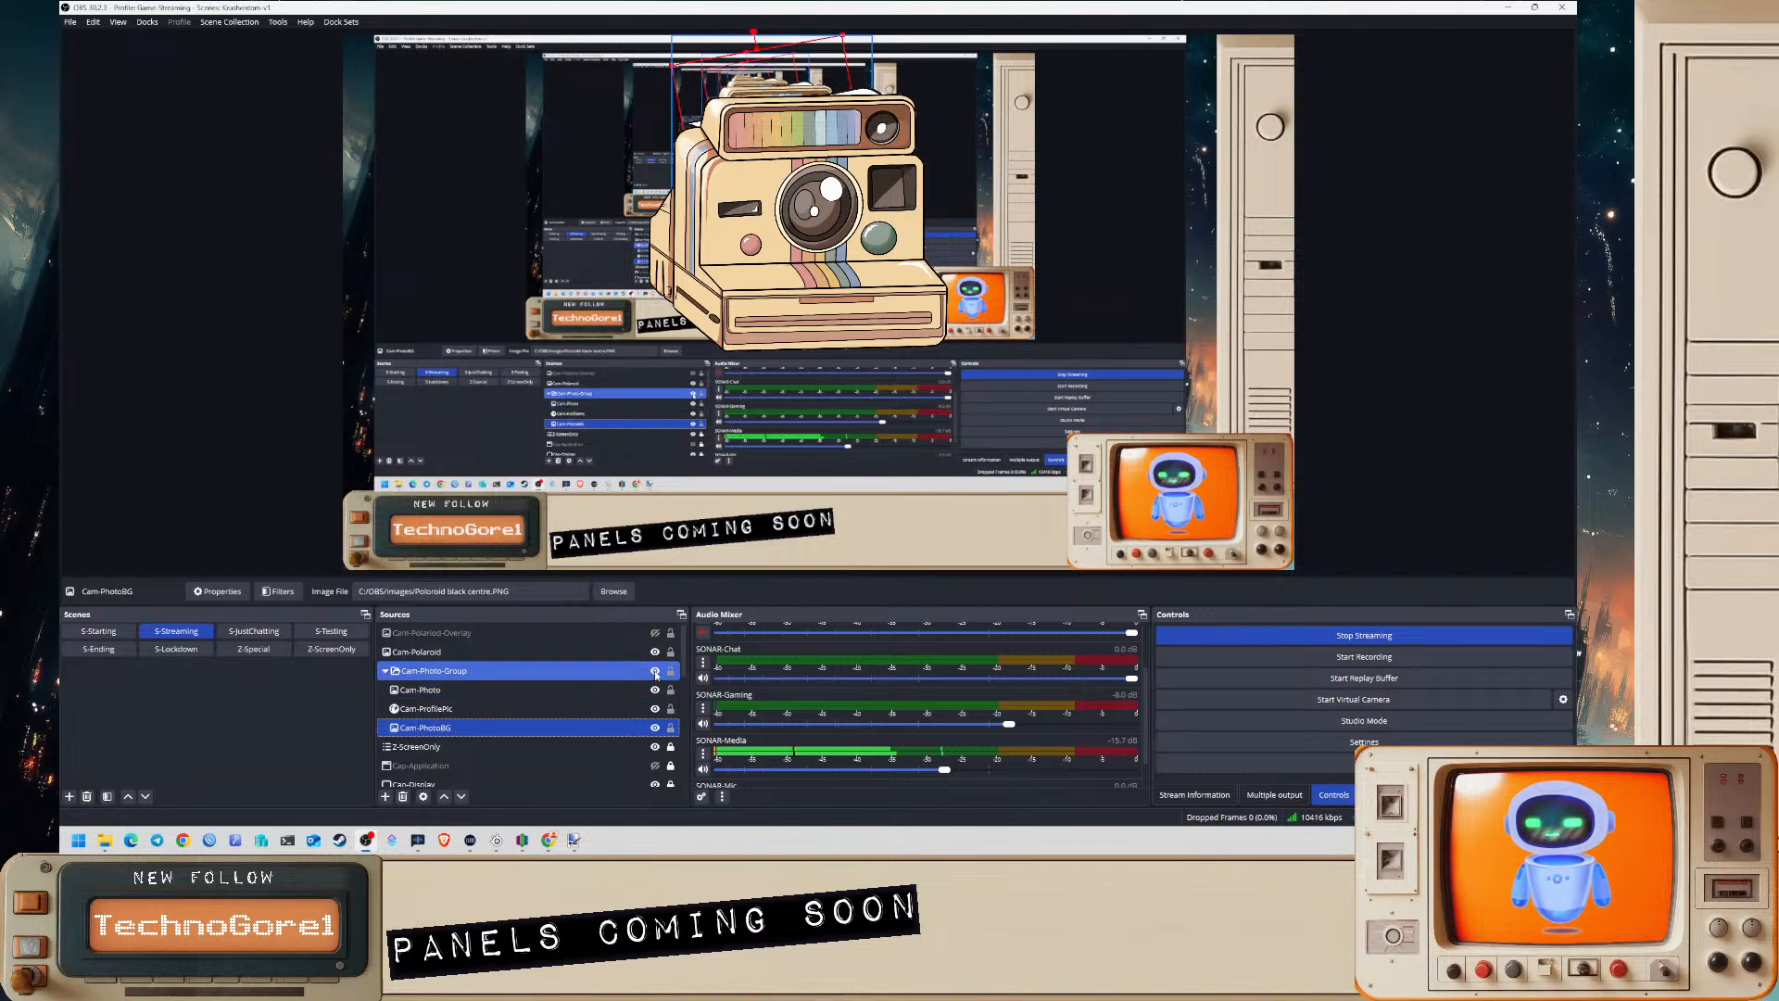
- Hide the Cam-Polaroid source, and toggle Cam-Photo-Group's visibility to check its layers, leaving the group shown
{"action": "left_click", "coordinate": [664, 652], "text": "ctrl"}
{"action": "left_click", "coordinate": [656, 651]}
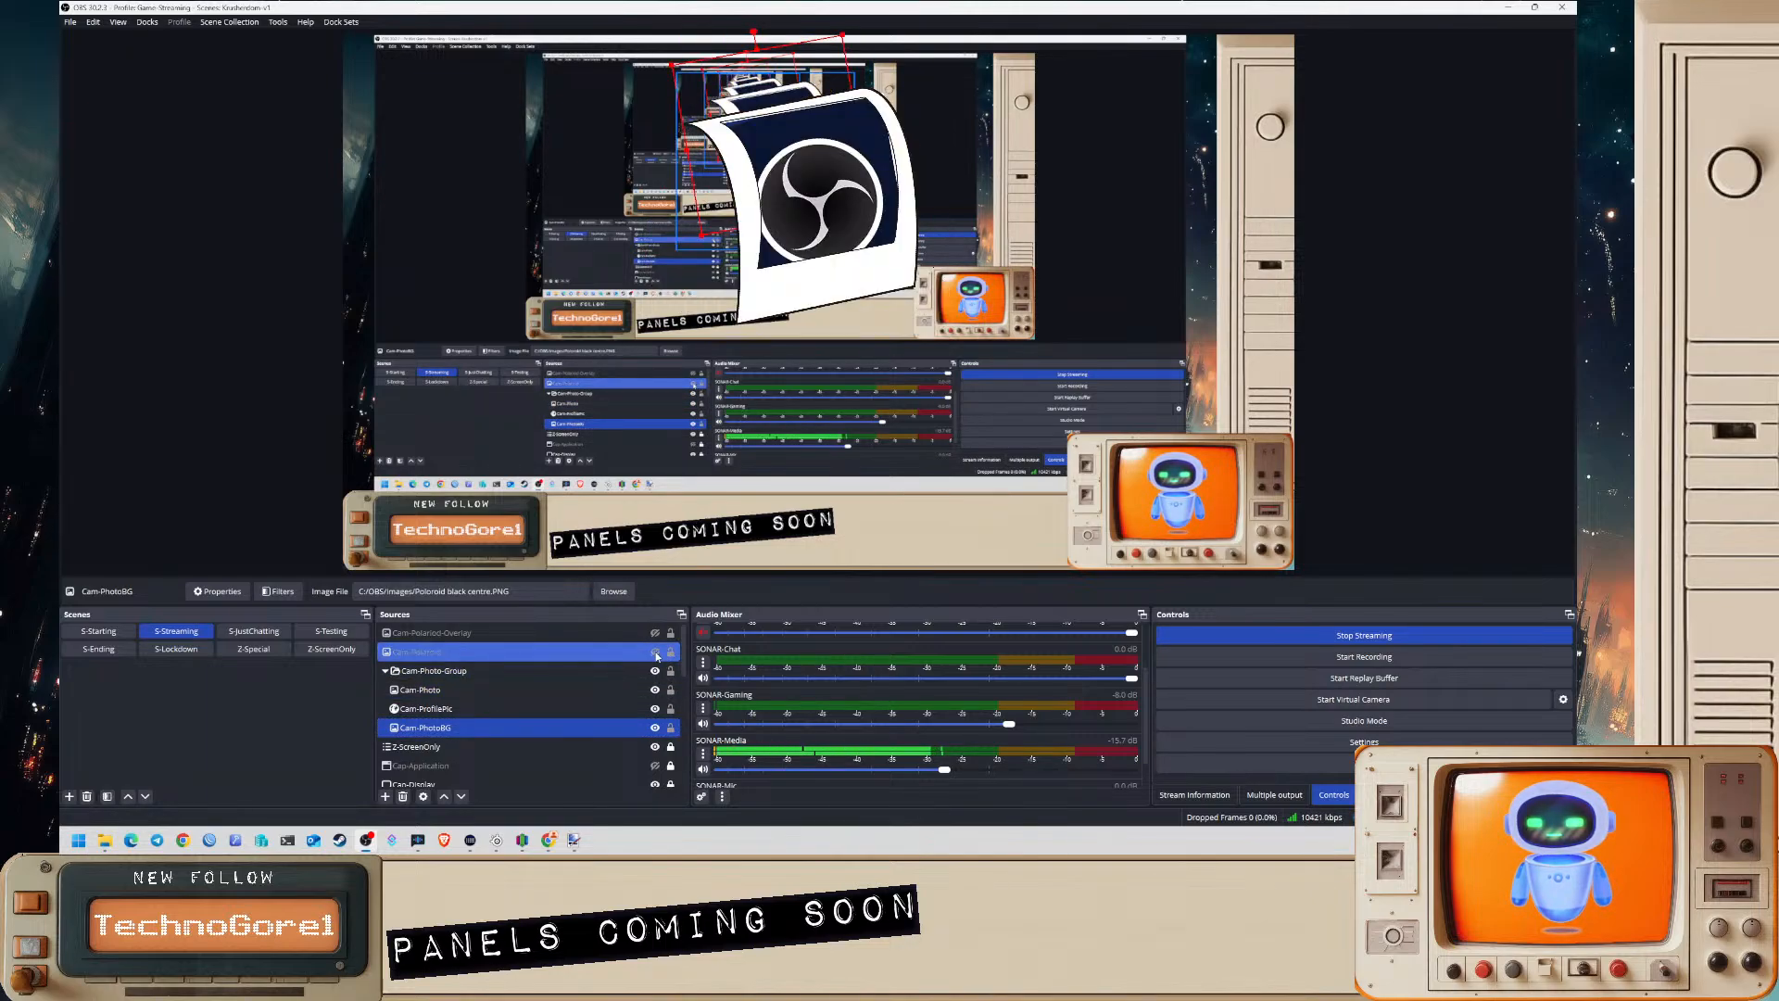
{"action": "left_click", "coordinate": [651, 673], "text": "ctrl"}
{"action": "left_click", "coordinate": [655, 671]}
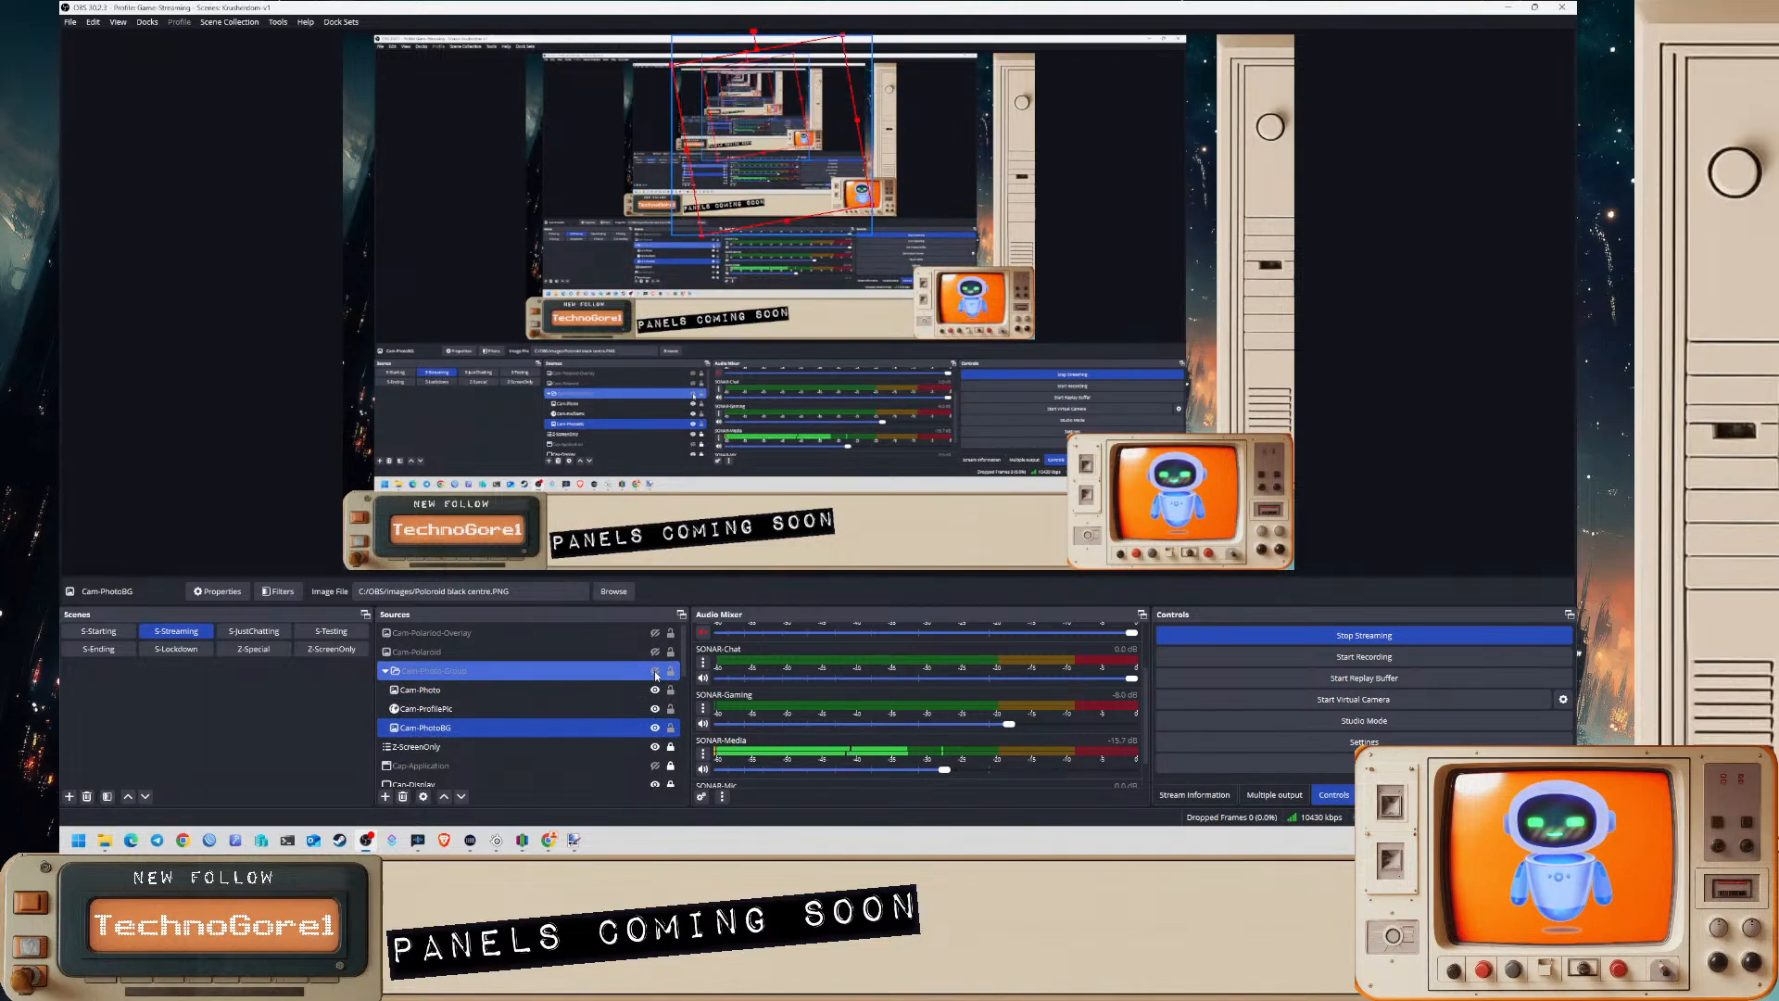
{"action": "left_click", "coordinate": [654, 671]}
{"action": "left_click", "coordinate": [654, 671]}
{"action": "left_click", "coordinate": [654, 671]}
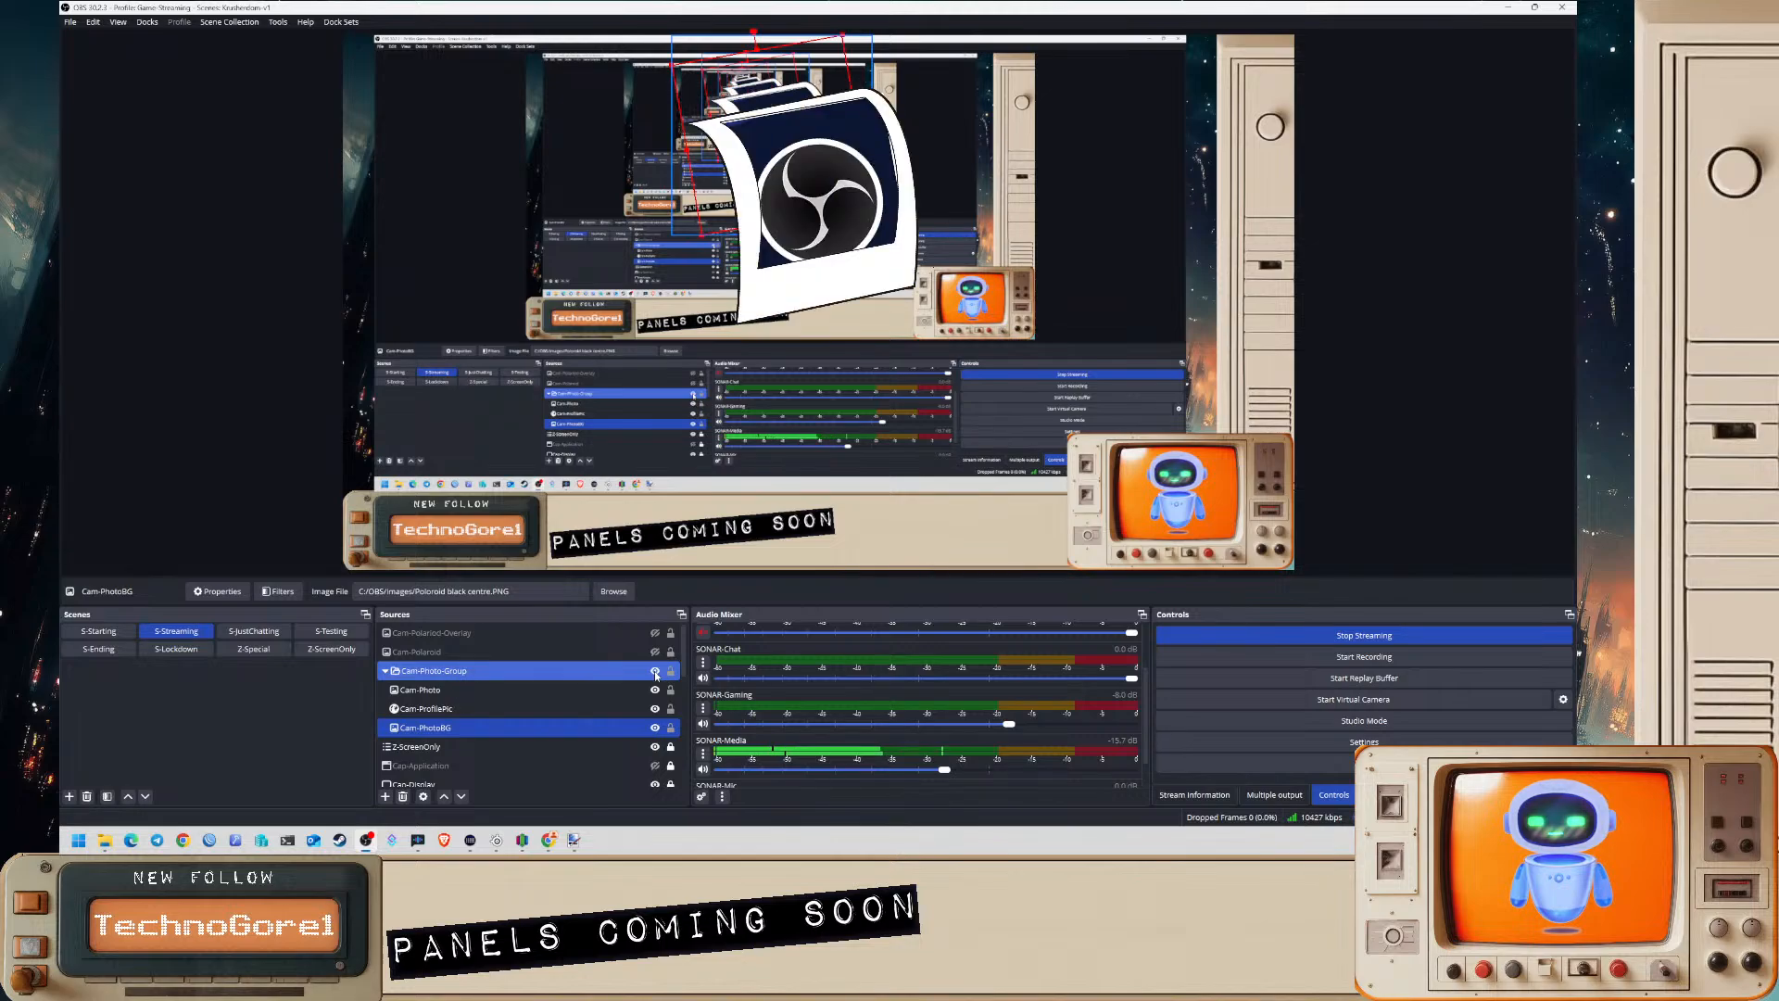
{"action": "left_click", "coordinate": [654, 671]}
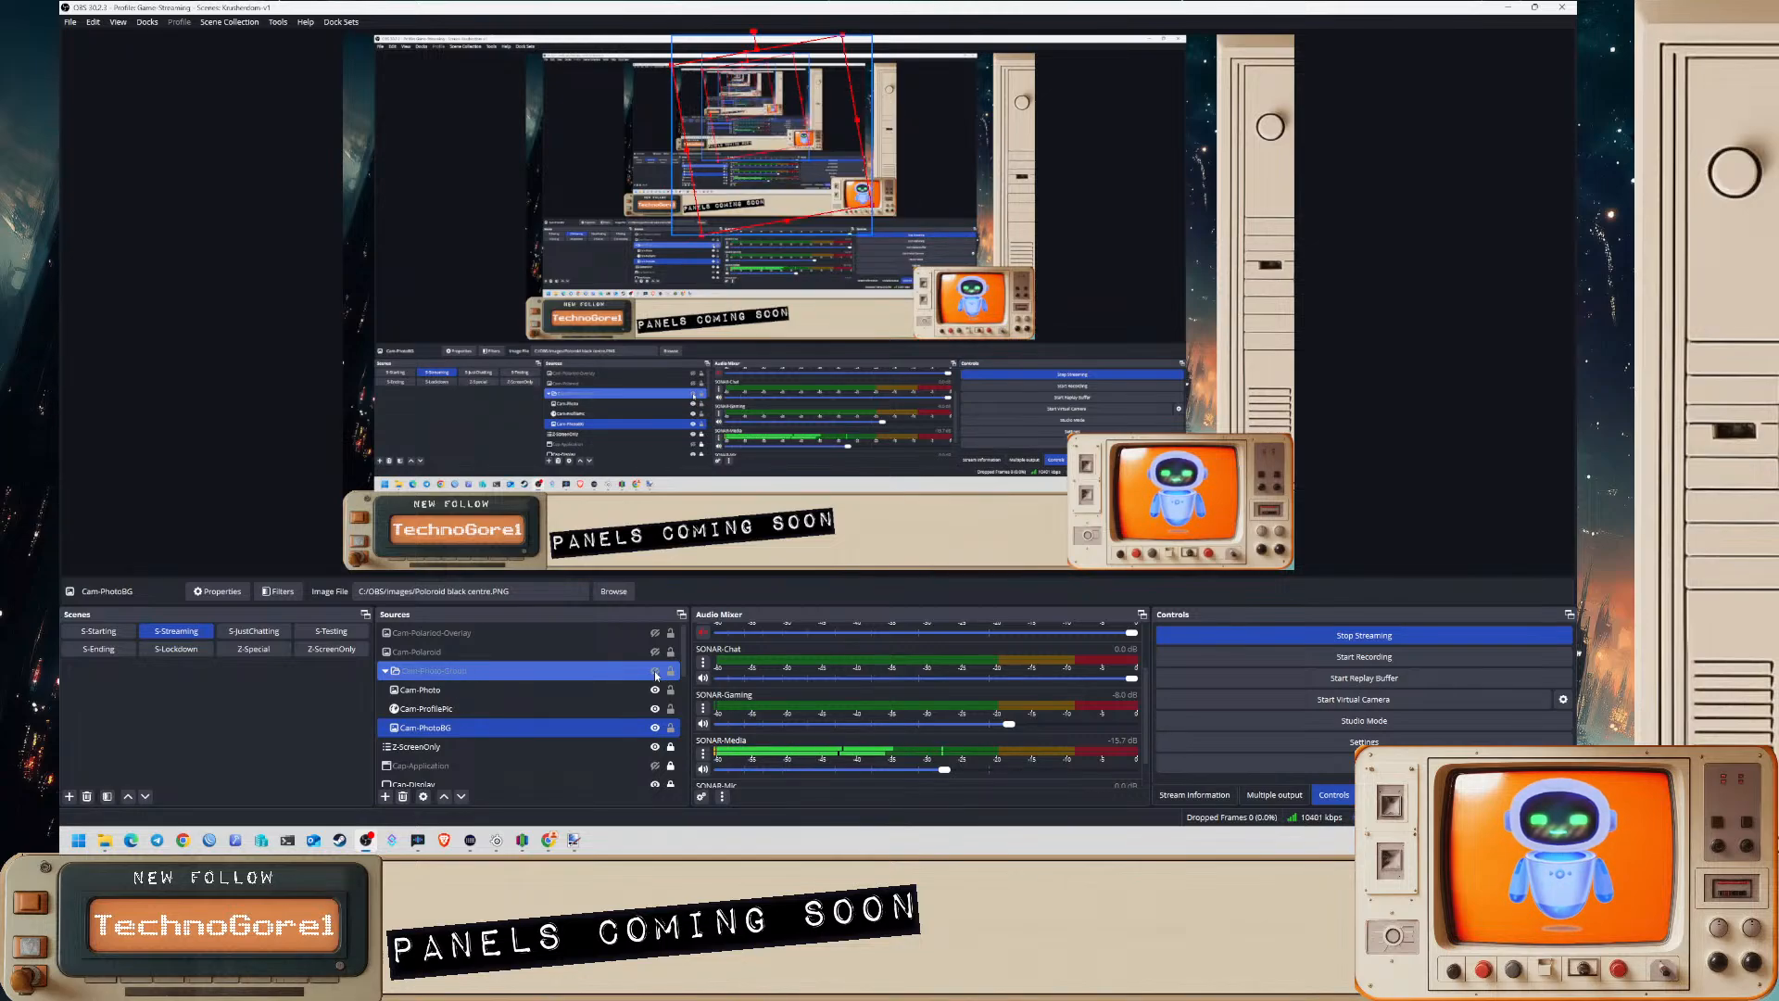
{"action": "left_click", "coordinate": [654, 671]}
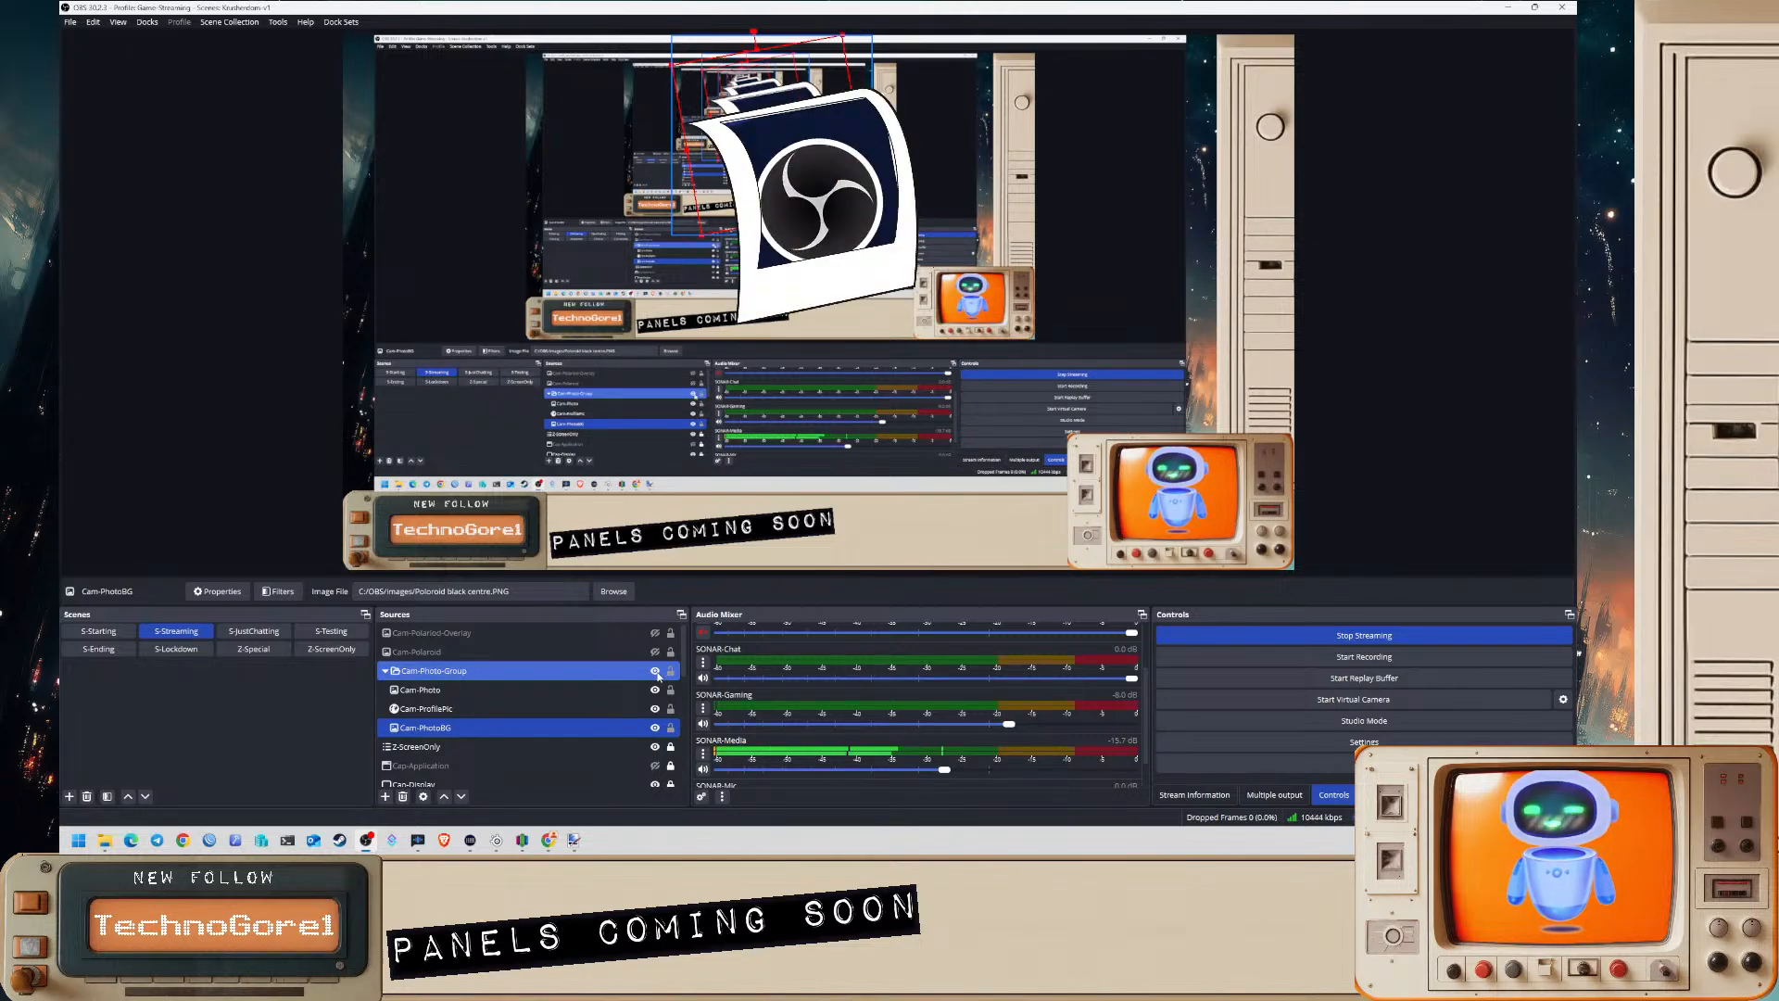
- Add a Move Source filter to Cam-Photo-Group and move the filters window clear of the preview
{"action": "right_click", "coordinate": [453, 677]}
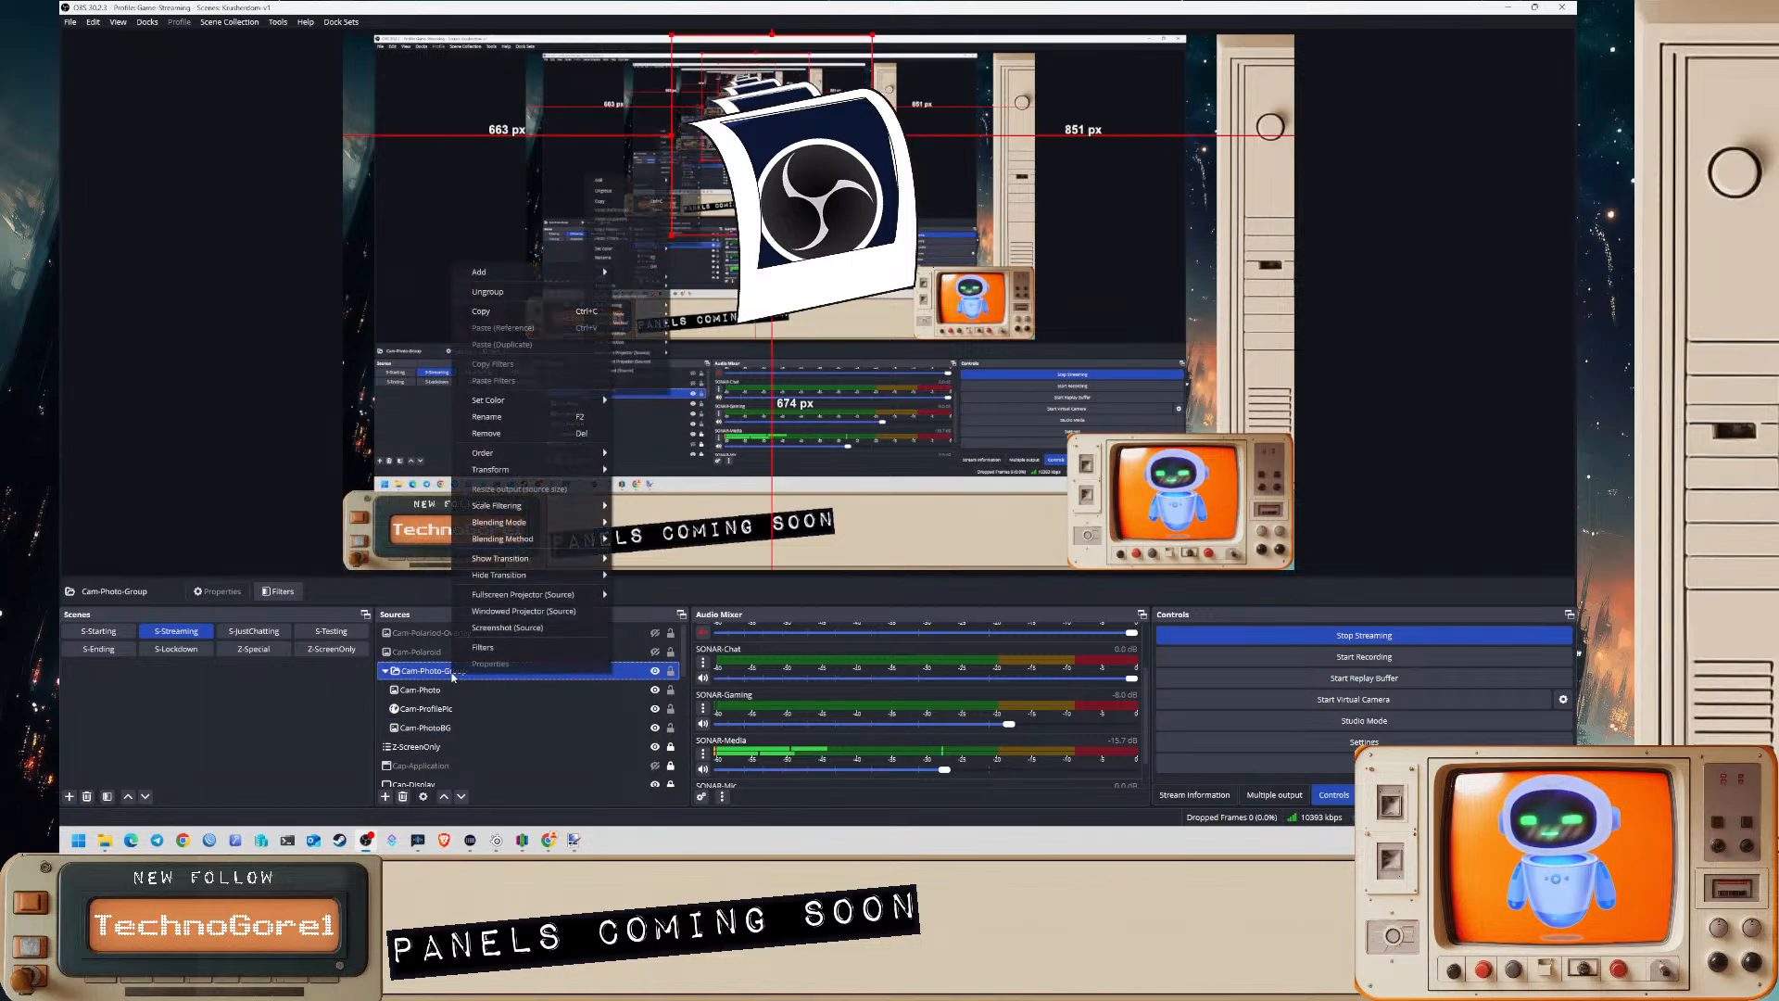
{"action": "left_click", "coordinate": [547, 648]}
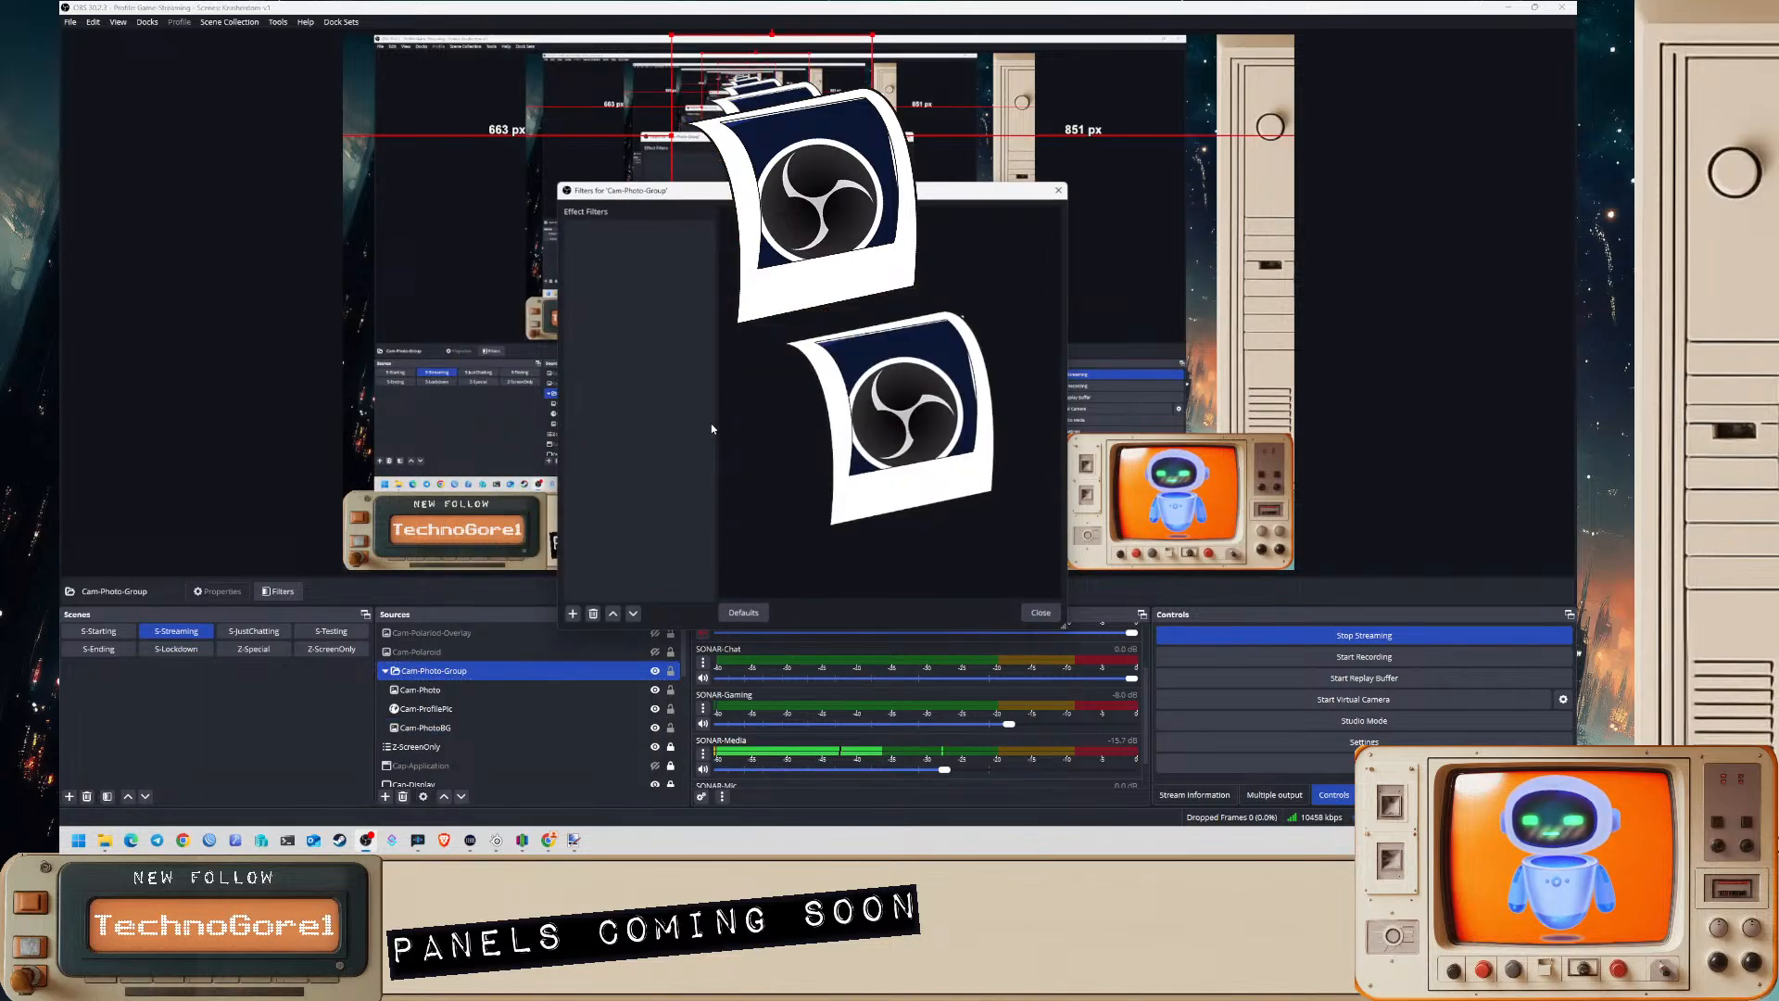
{"action": "left_click", "coordinate": [572, 613]}
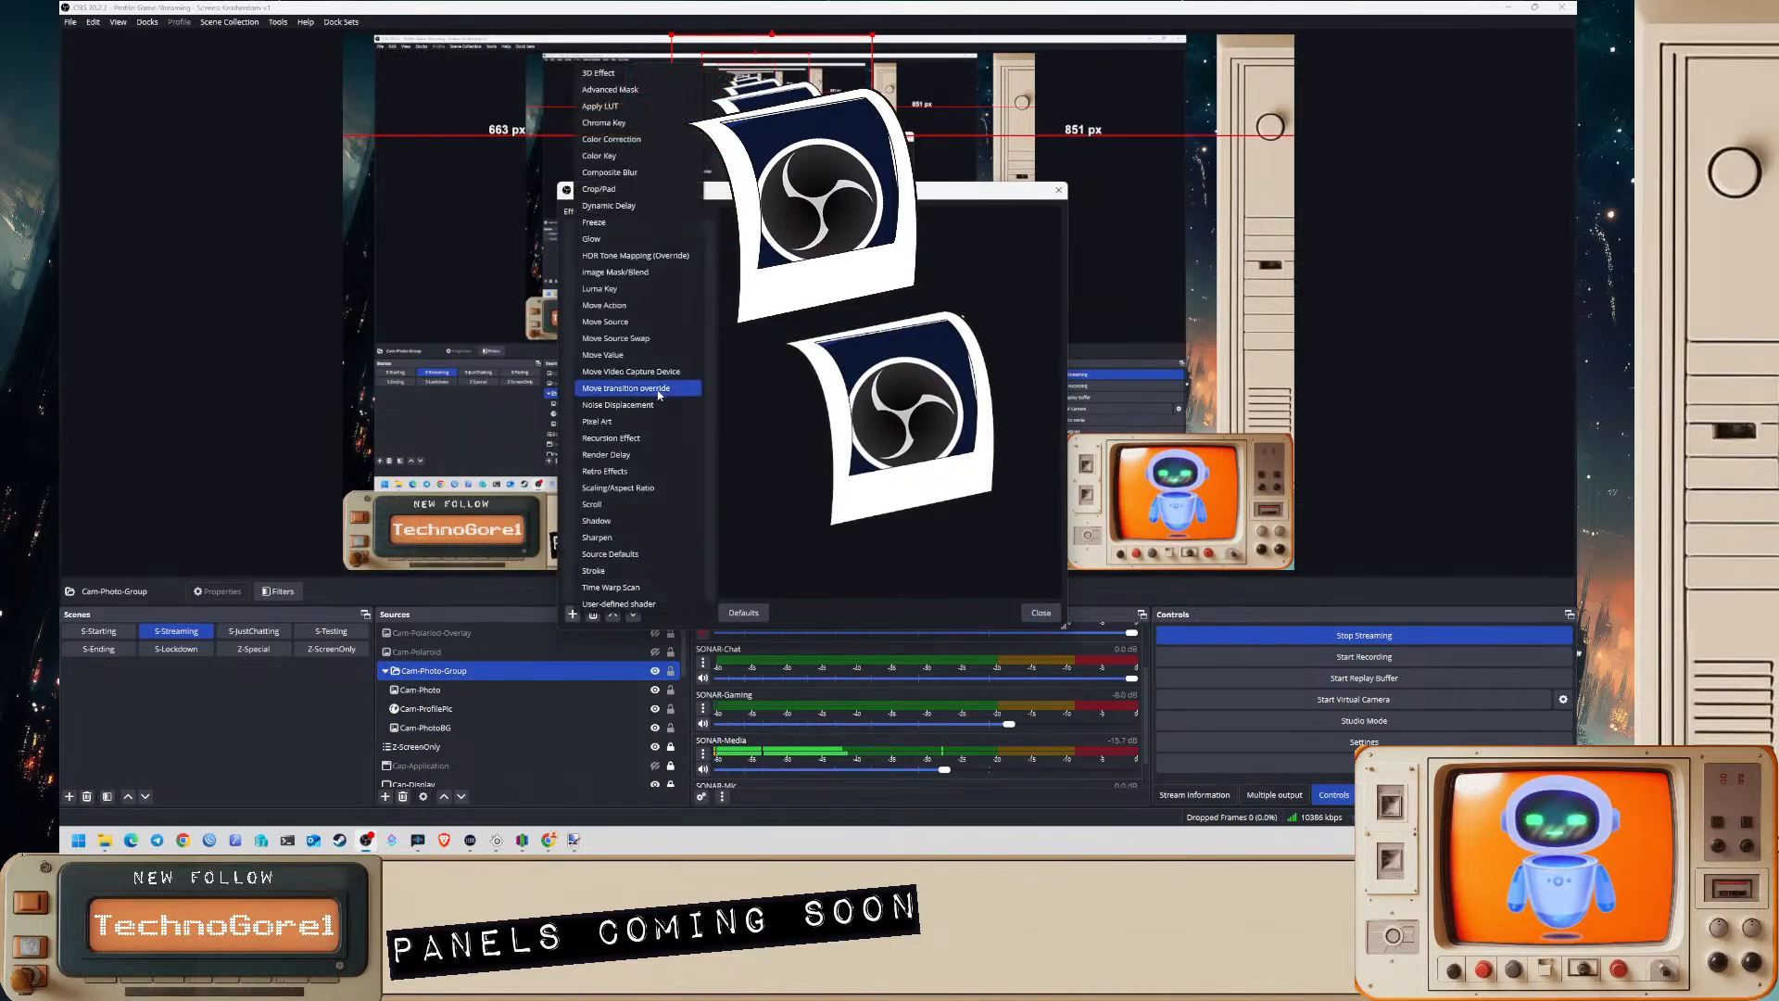
{"action": "left_click", "coordinate": [640, 323]}
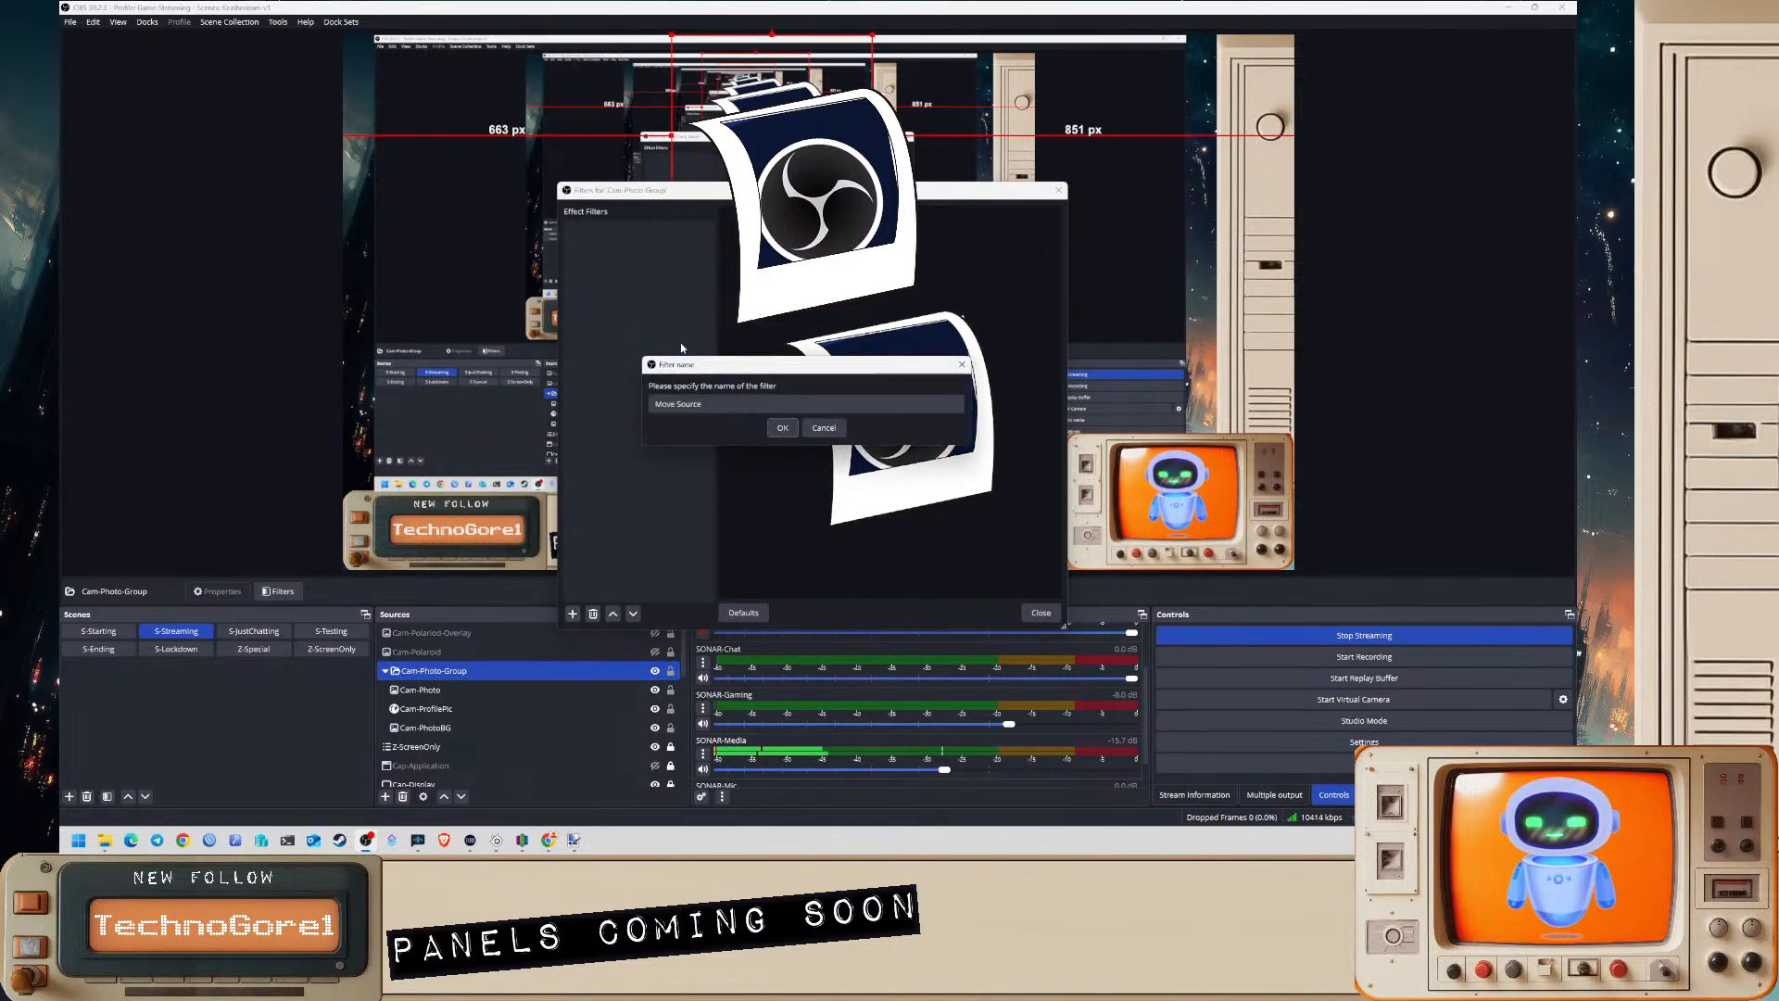
{"action": "left_click", "coordinate": [783, 427]}
{"action": "left_click_drag", "start_coordinate": [715, 198], "coordinate": [1239, 147]}
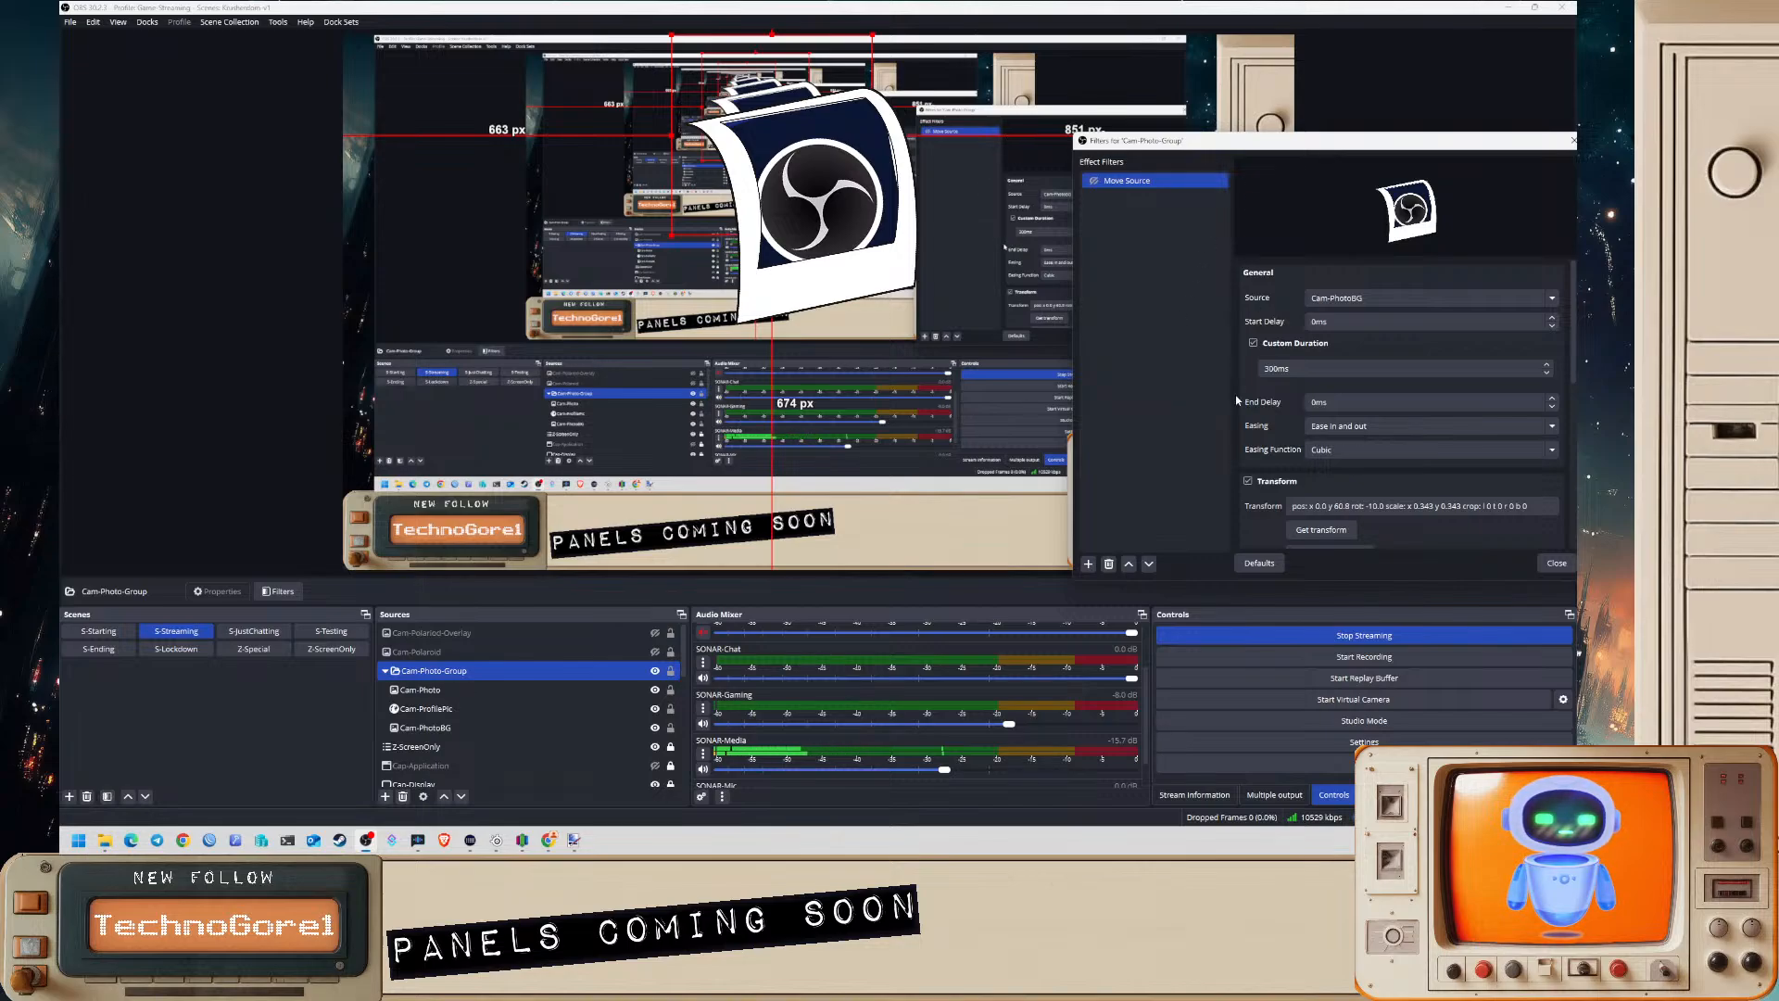
- Position Cam-Photo-Group out of view above the canvas and rename its Move Source filter as Photo-Origin
{"action": "scroll", "coordinate": [1237, 397], "scroll_direction": "down", "scroll_amount": 1}
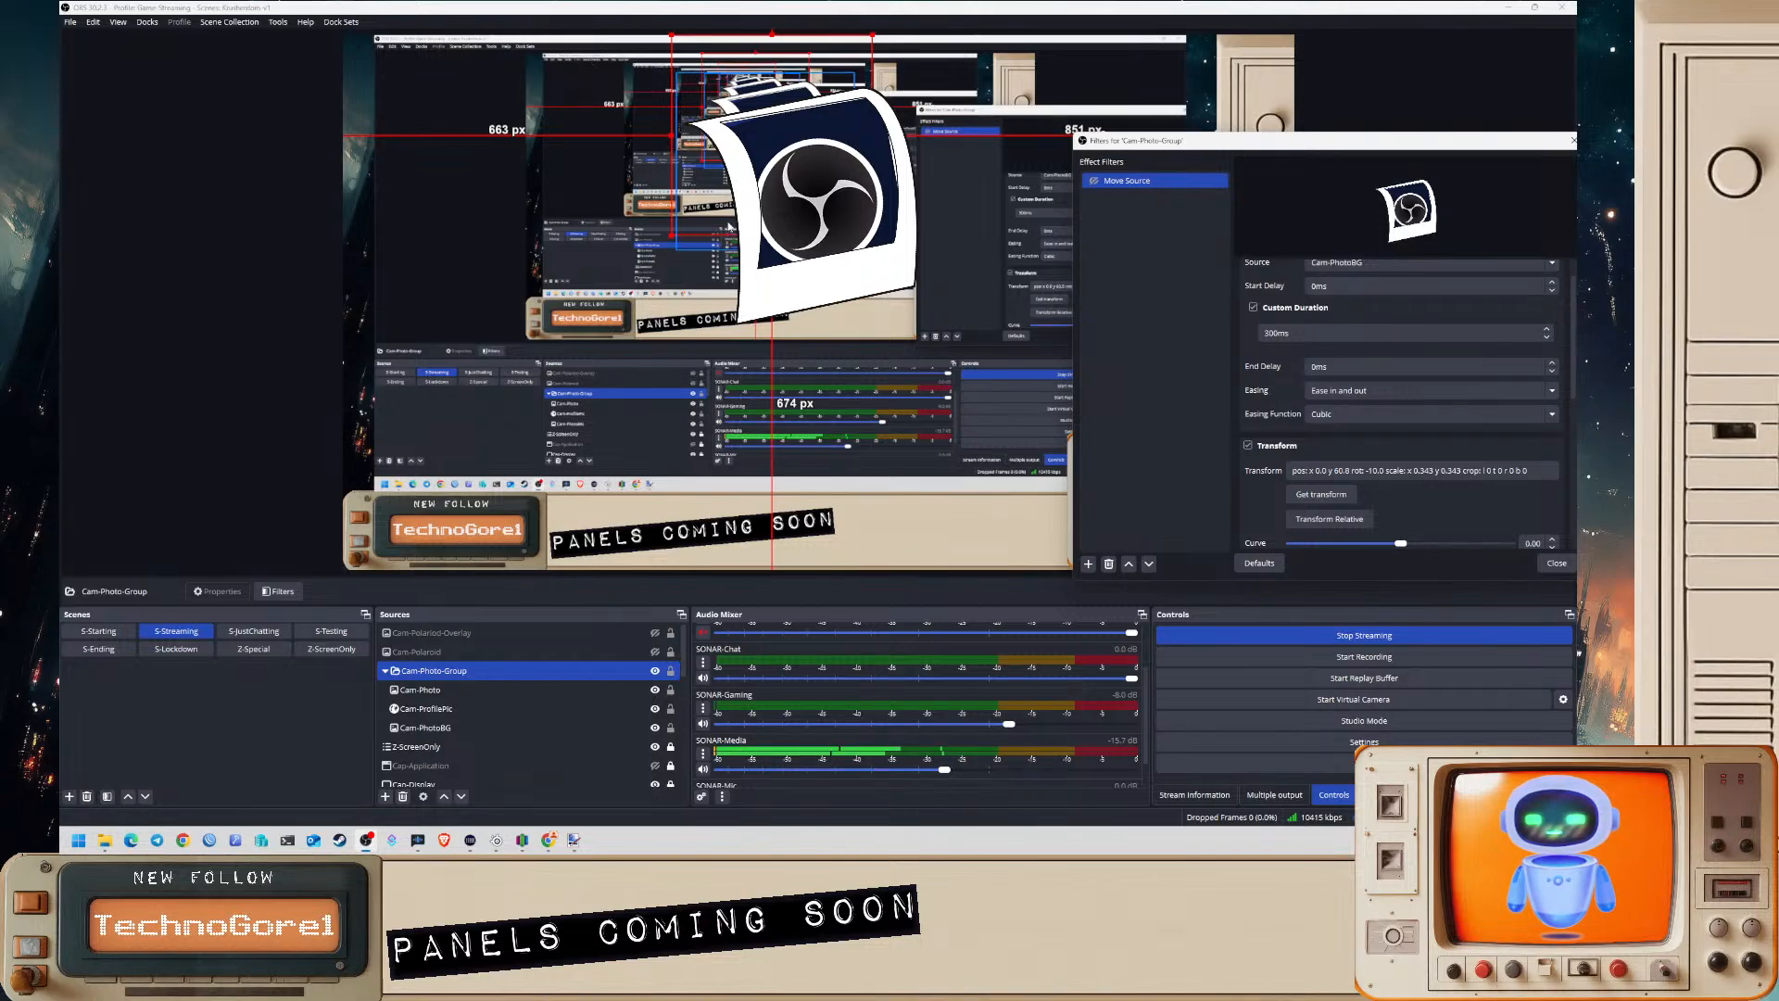
{"action": "left_click_drag", "start_coordinate": [788, 162], "coordinate": [781, 18]}
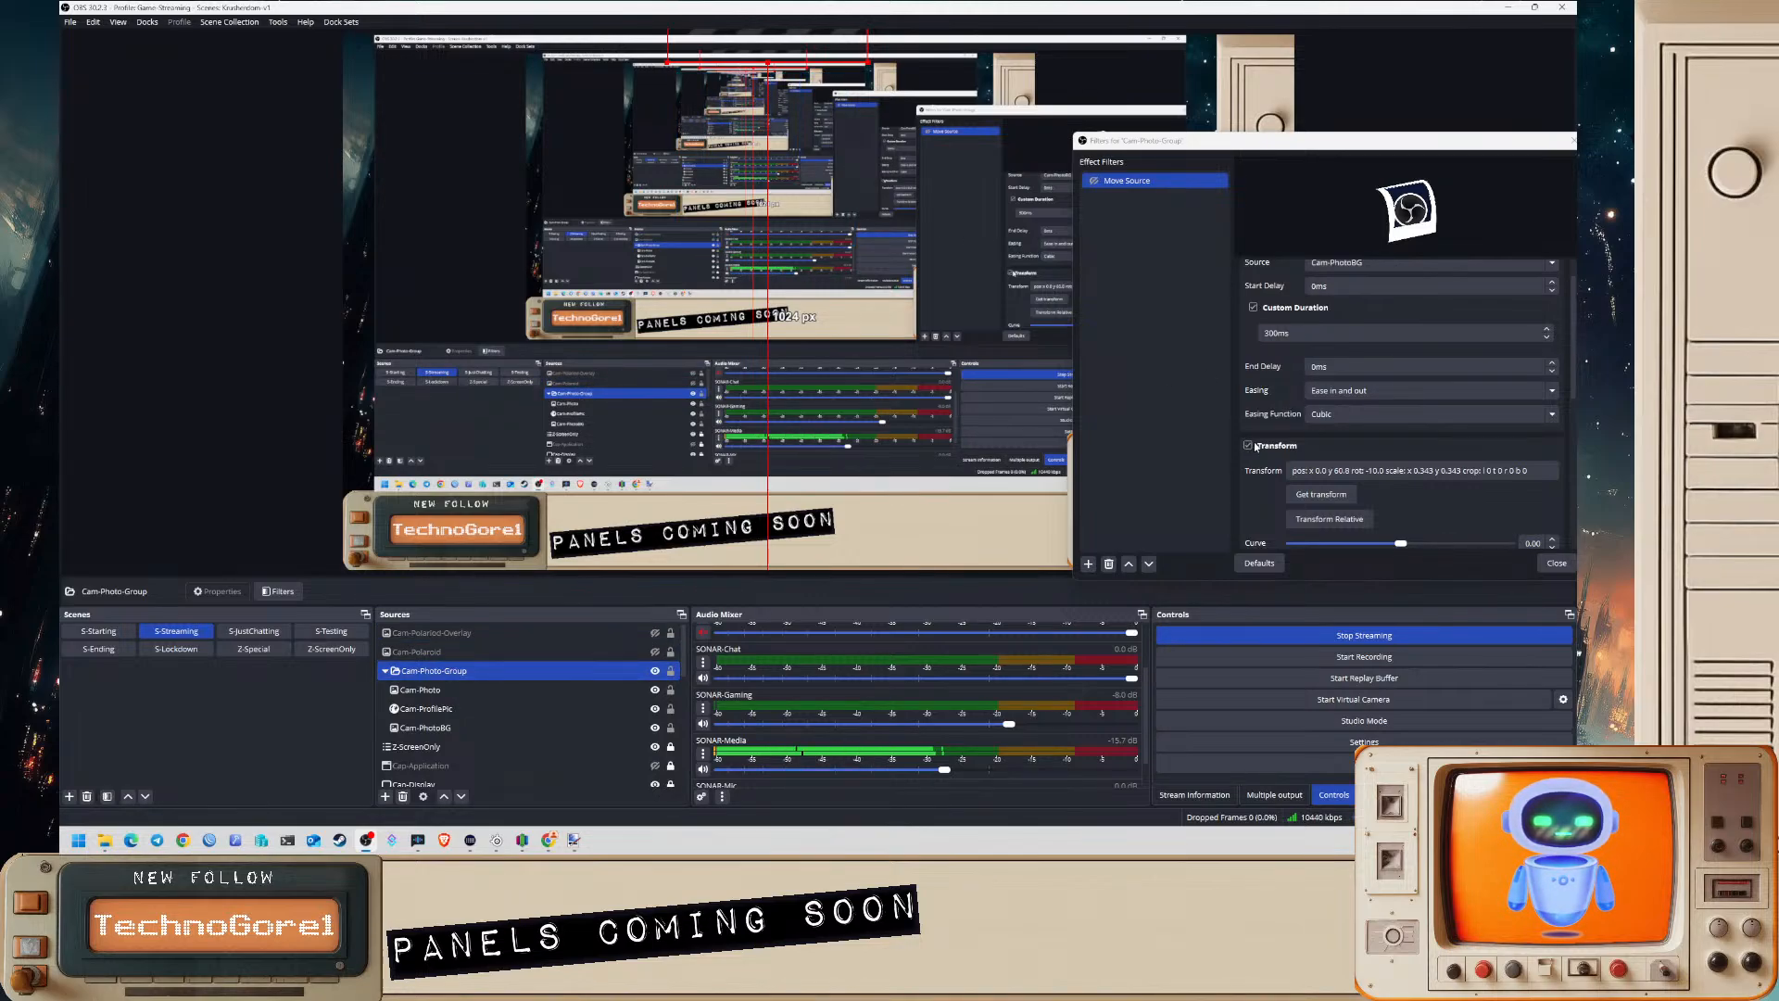
{"action": "right_click", "coordinate": [1128, 182]}
{"action": "left_click", "coordinate": [1158, 228]}
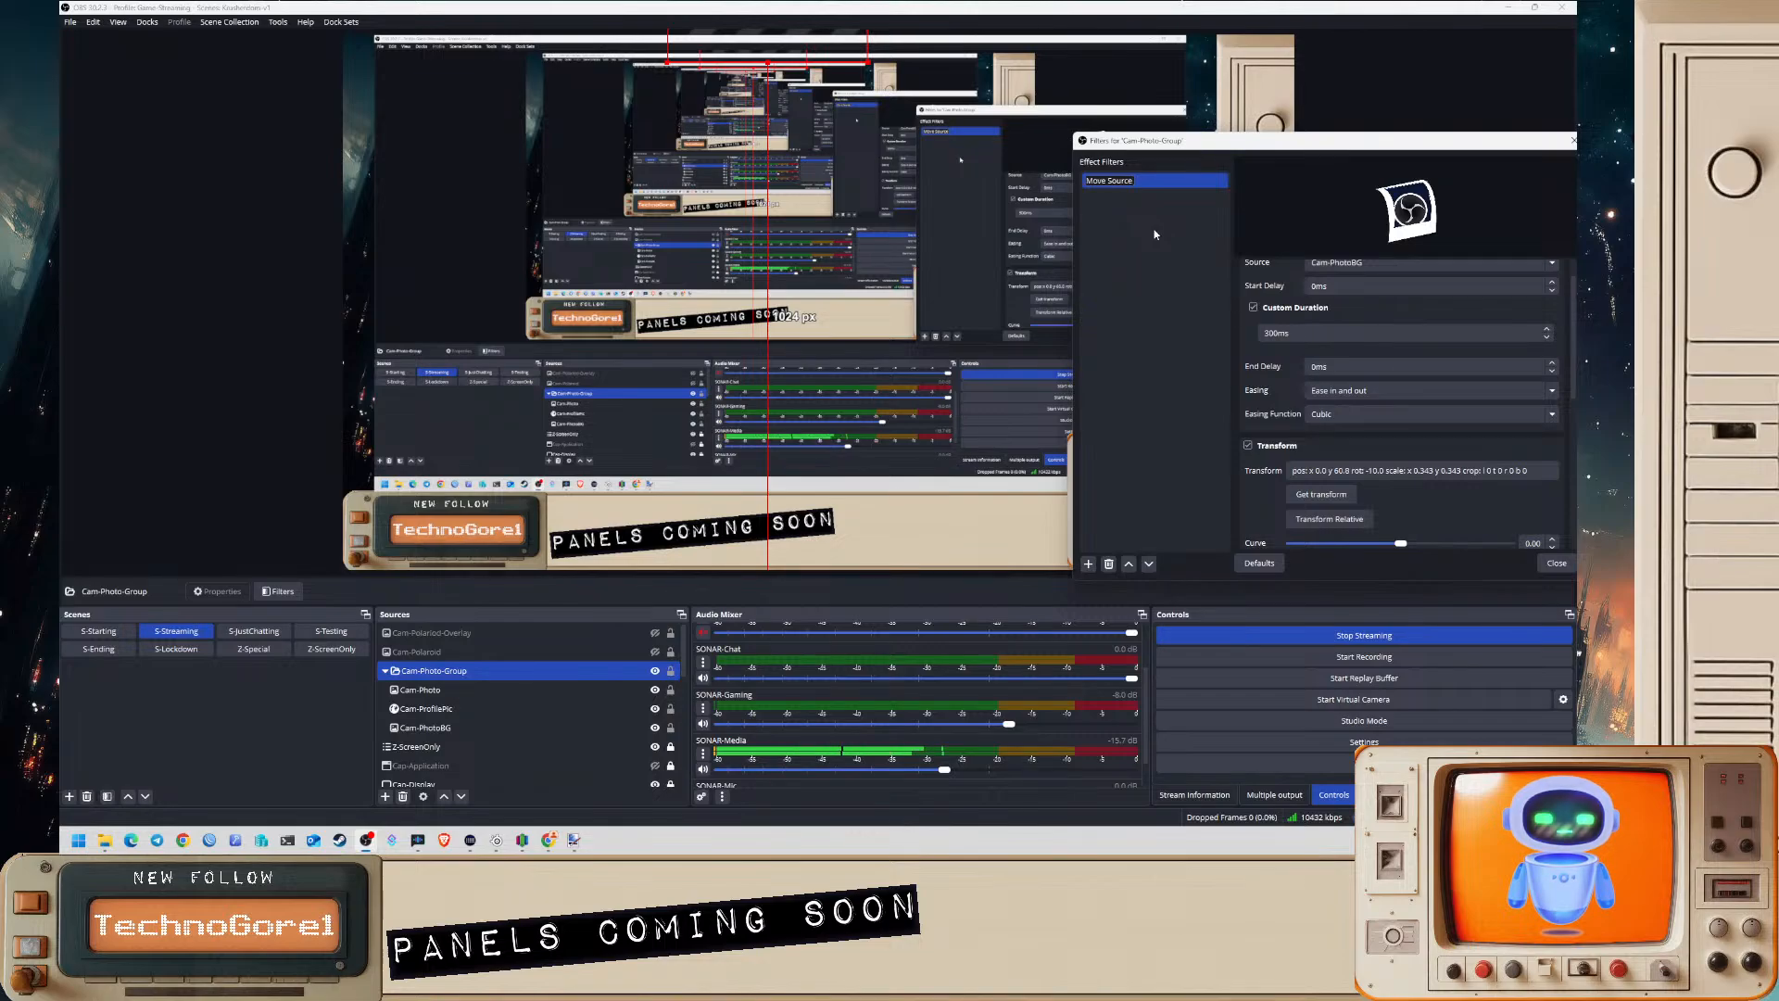
{"action": "type", "text": "P"}
{"action": "key", "text": "ctrl+a"}
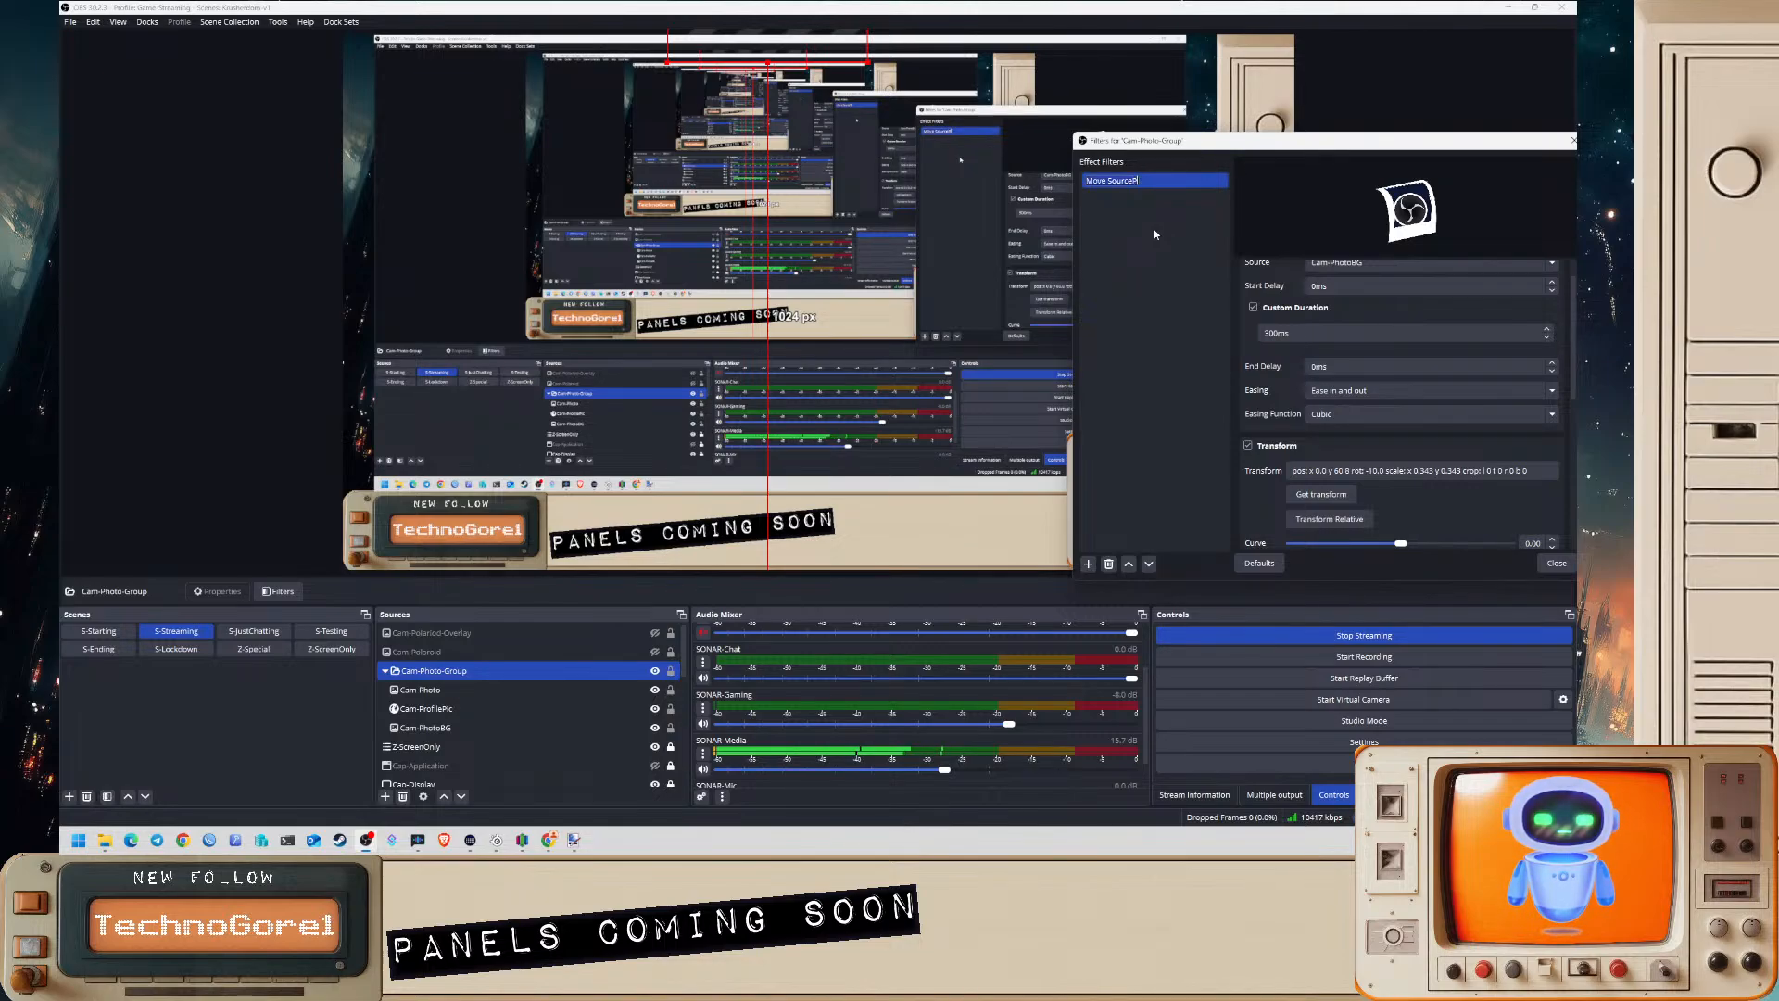
{"action": "type", "text": "Photo-Origin"}
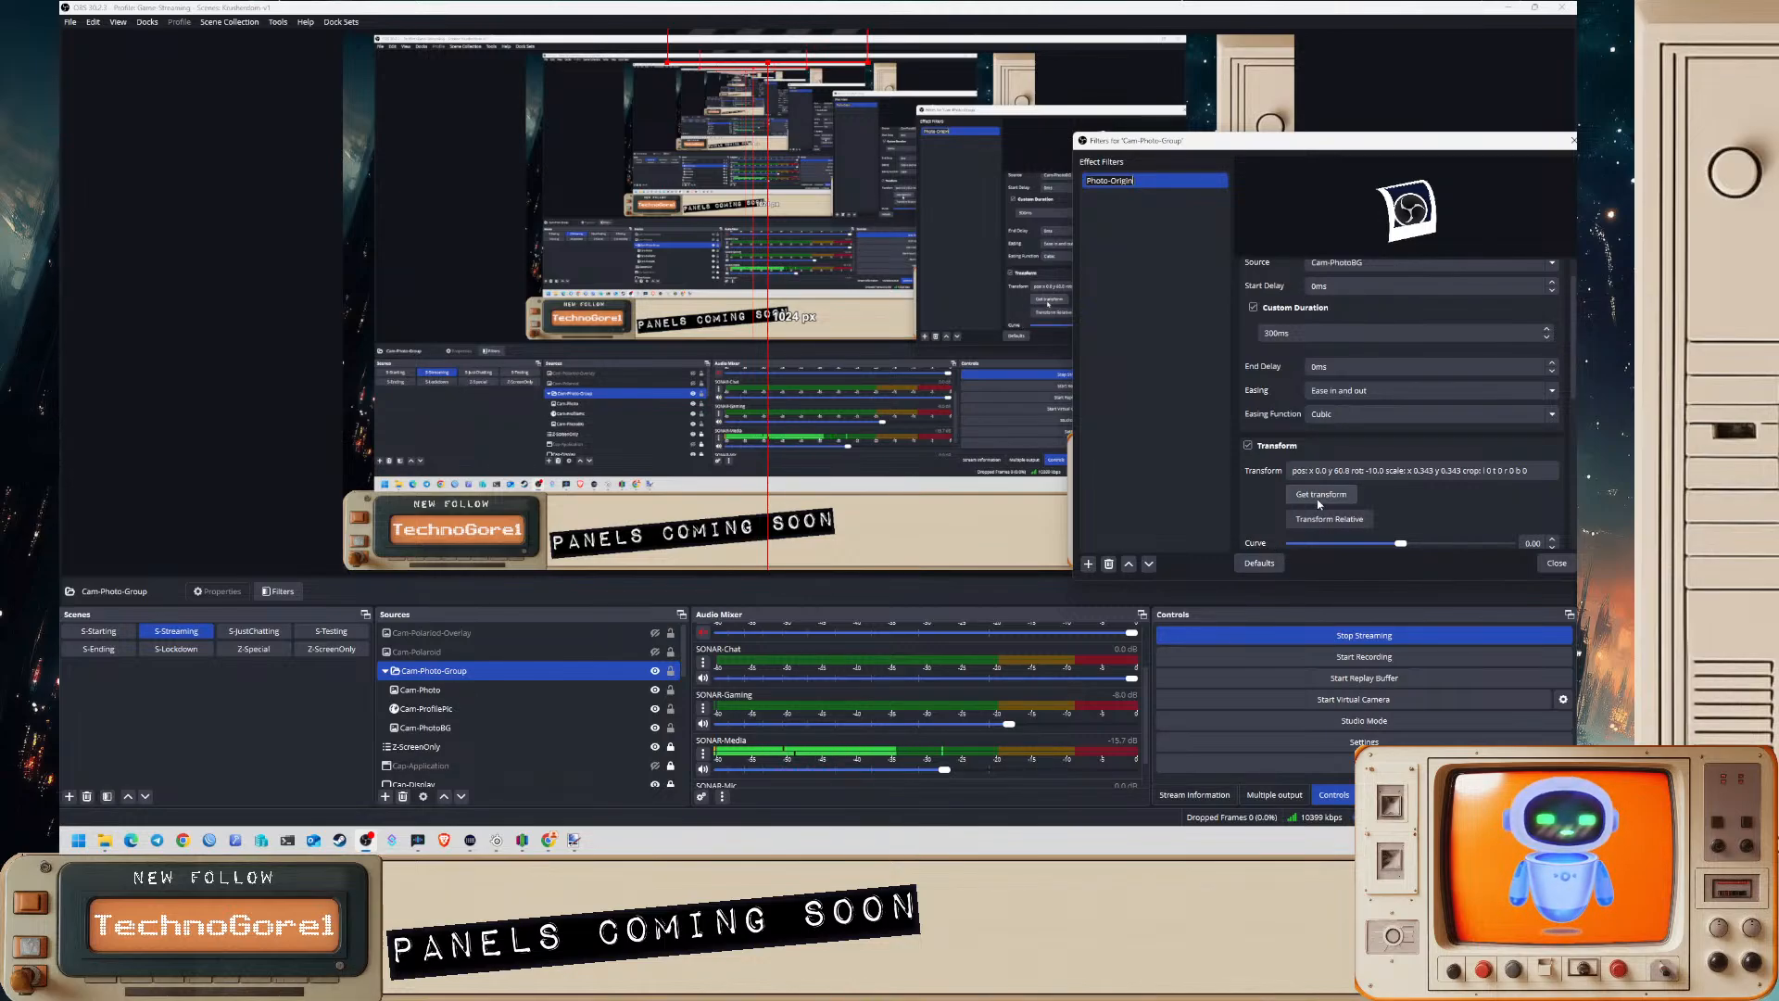
- Get the current transform for the Photo-Origin filter and set its custom duration to 0 ms
{"action": "left_click", "coordinate": [1320, 497]}
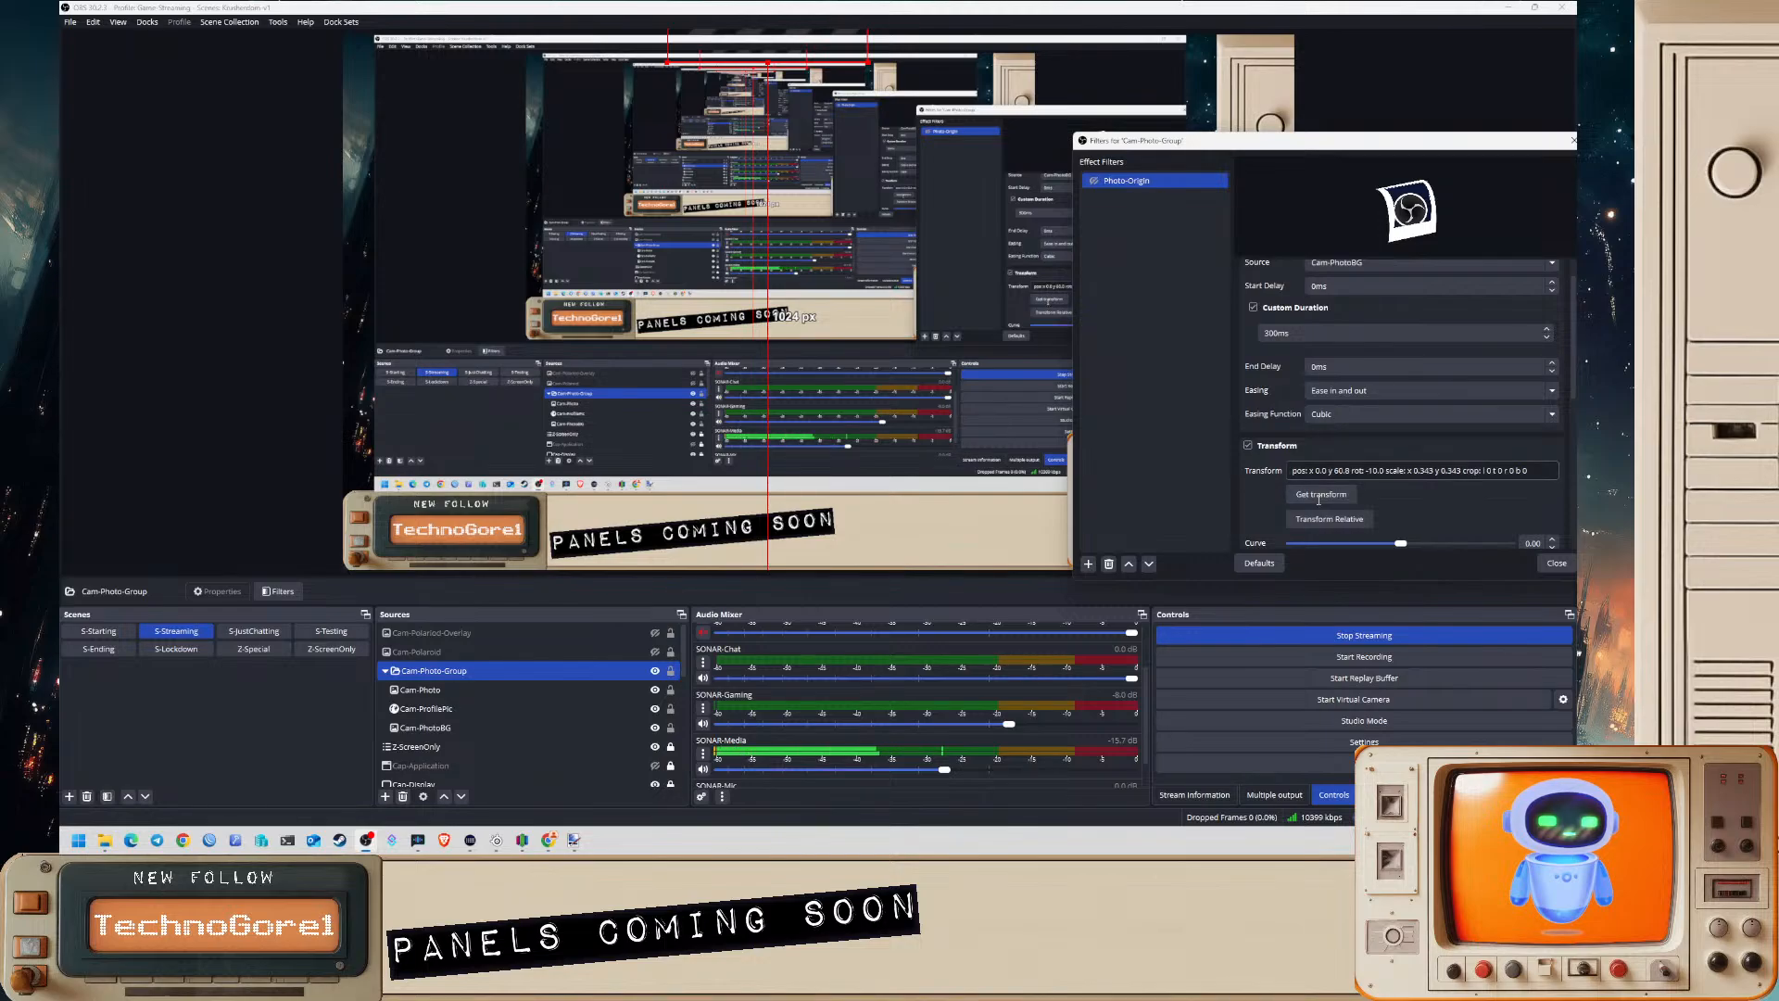
{"action": "key", "text": "shift+Tab"}
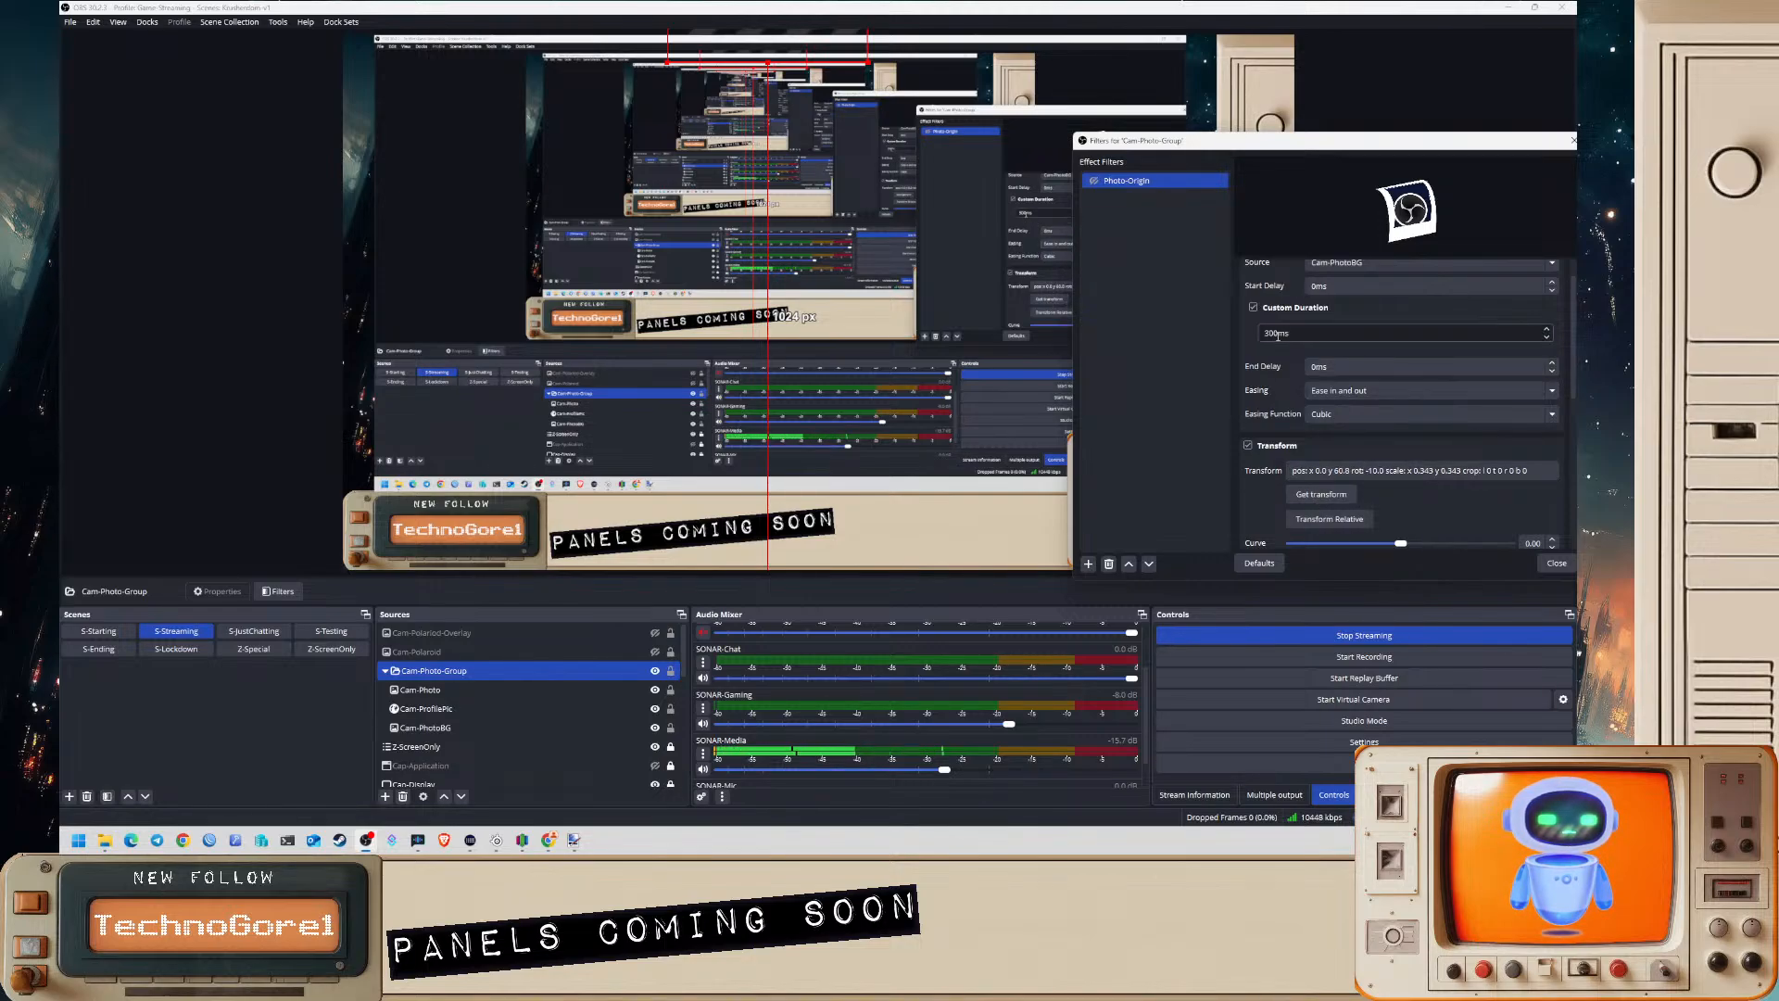
{"action": "type", "text": "5"}
{"action": "left_click", "coordinate": [1213, 345]}
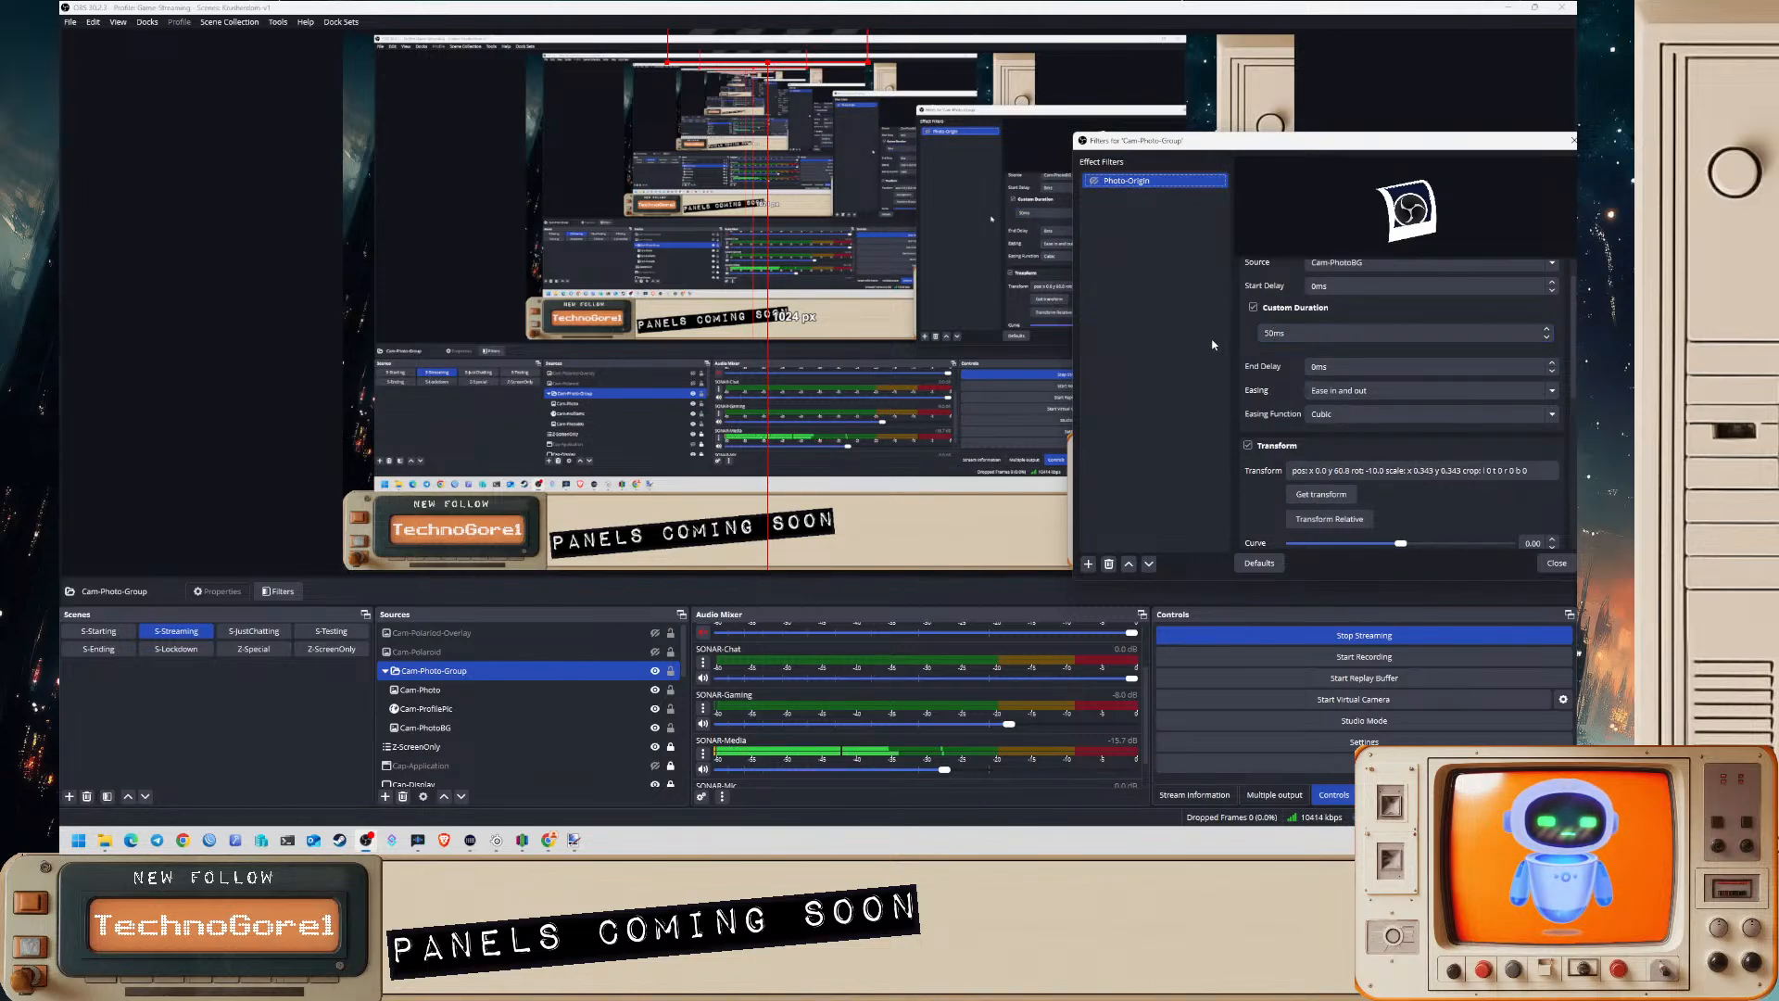
{"action": "left_click", "coordinate": [1546, 338]}
{"action": "left_click", "coordinate": [1179, 358]}
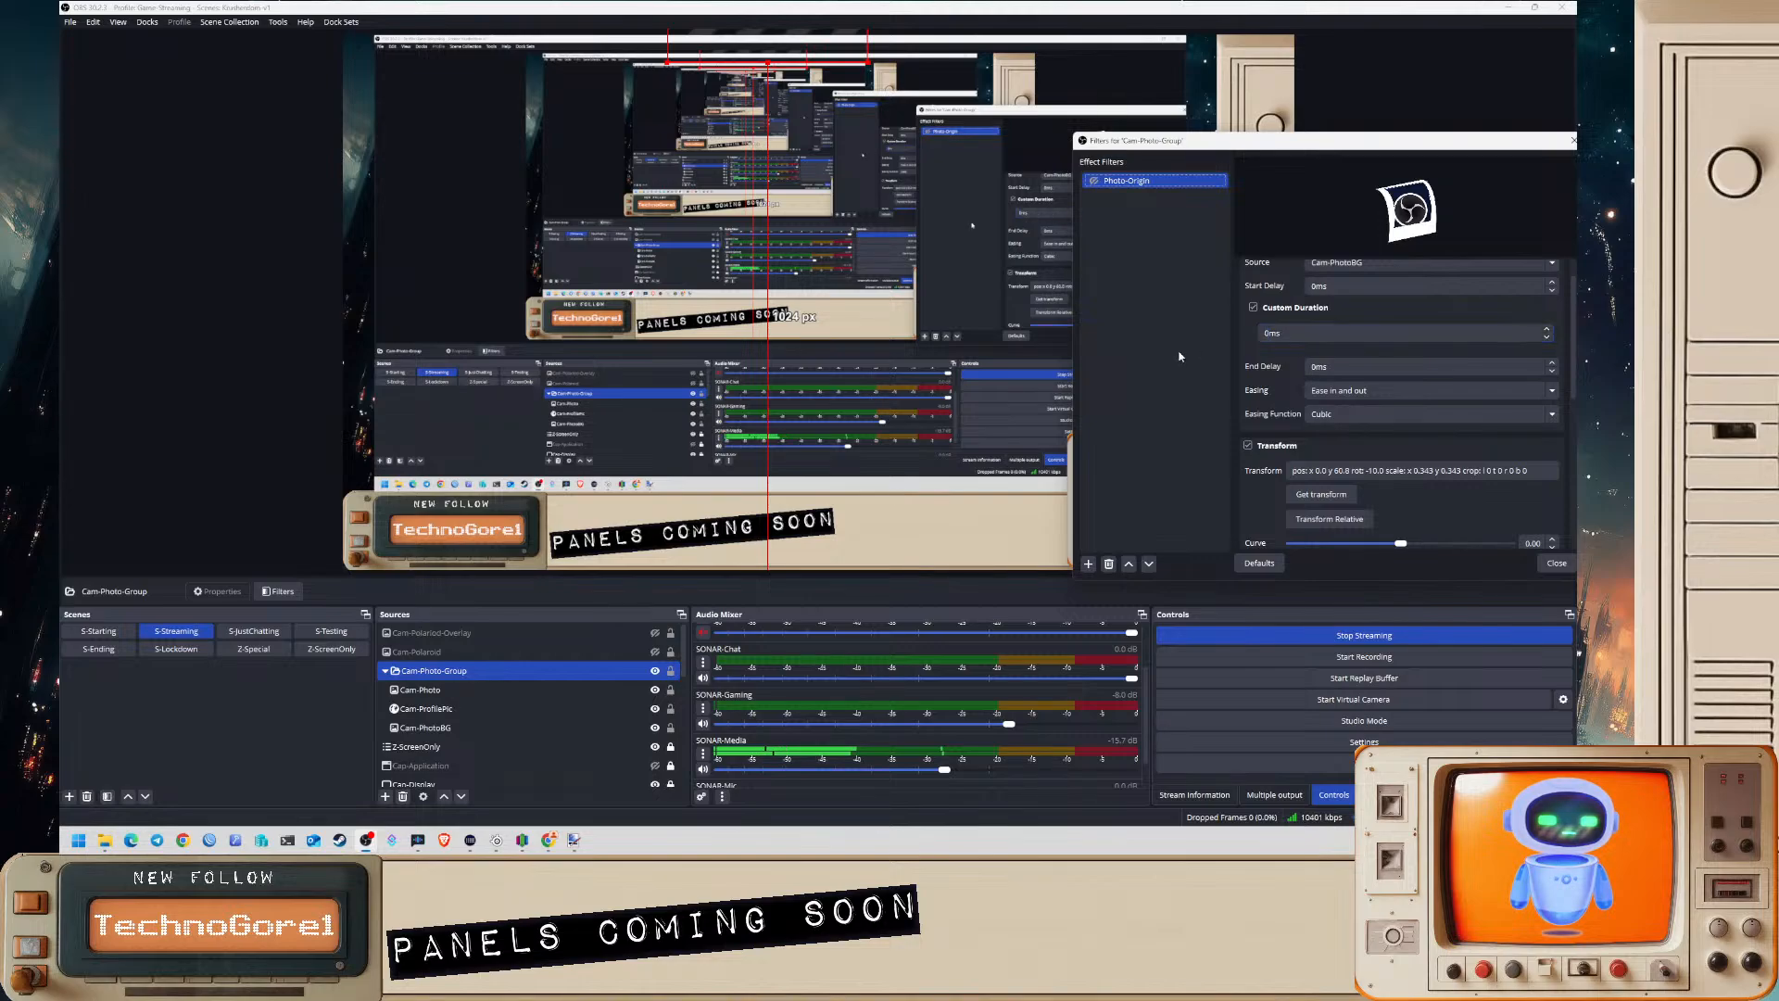
{"action": "left_click", "coordinate": [1270, 332]}
{"action": "left_click", "coordinate": [1216, 332]}
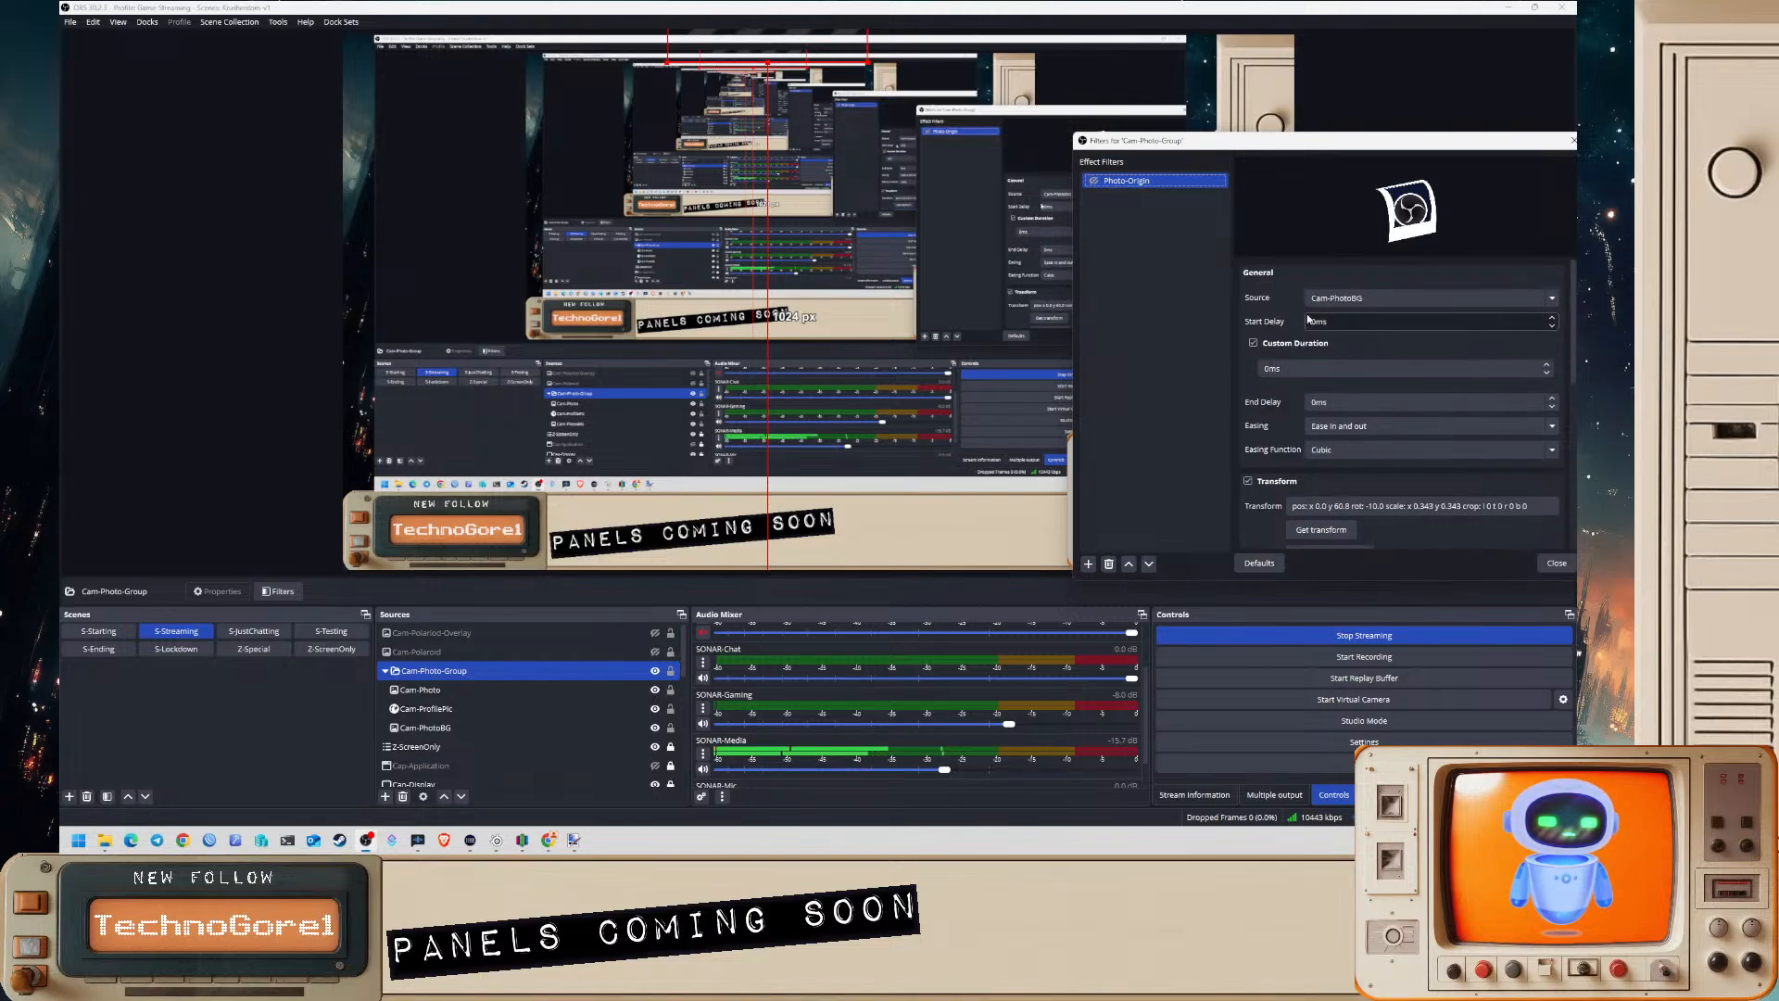
{"action": "left_click", "coordinate": [1268, 336]}
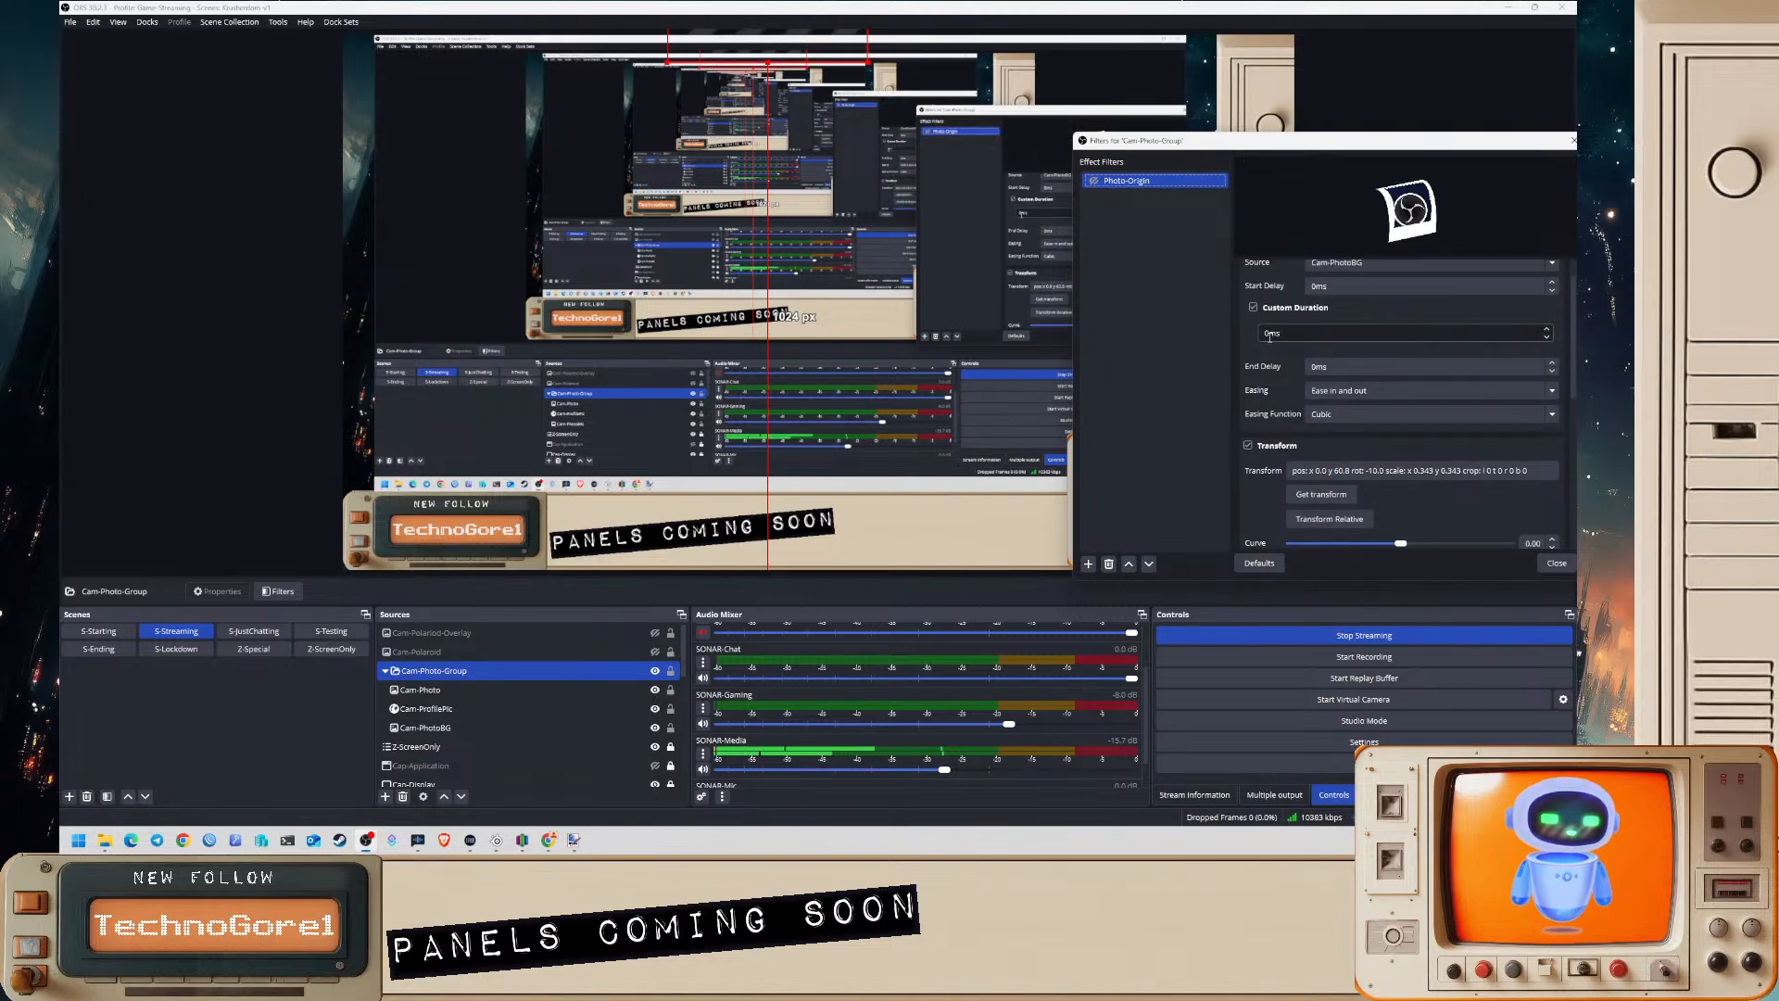
- Set the Photo-Origin filter's visibility option to Hide at the start of movement
{"action": "scroll", "coordinate": [1264, 404], "scroll_direction": "down", "scroll_amount": 6}
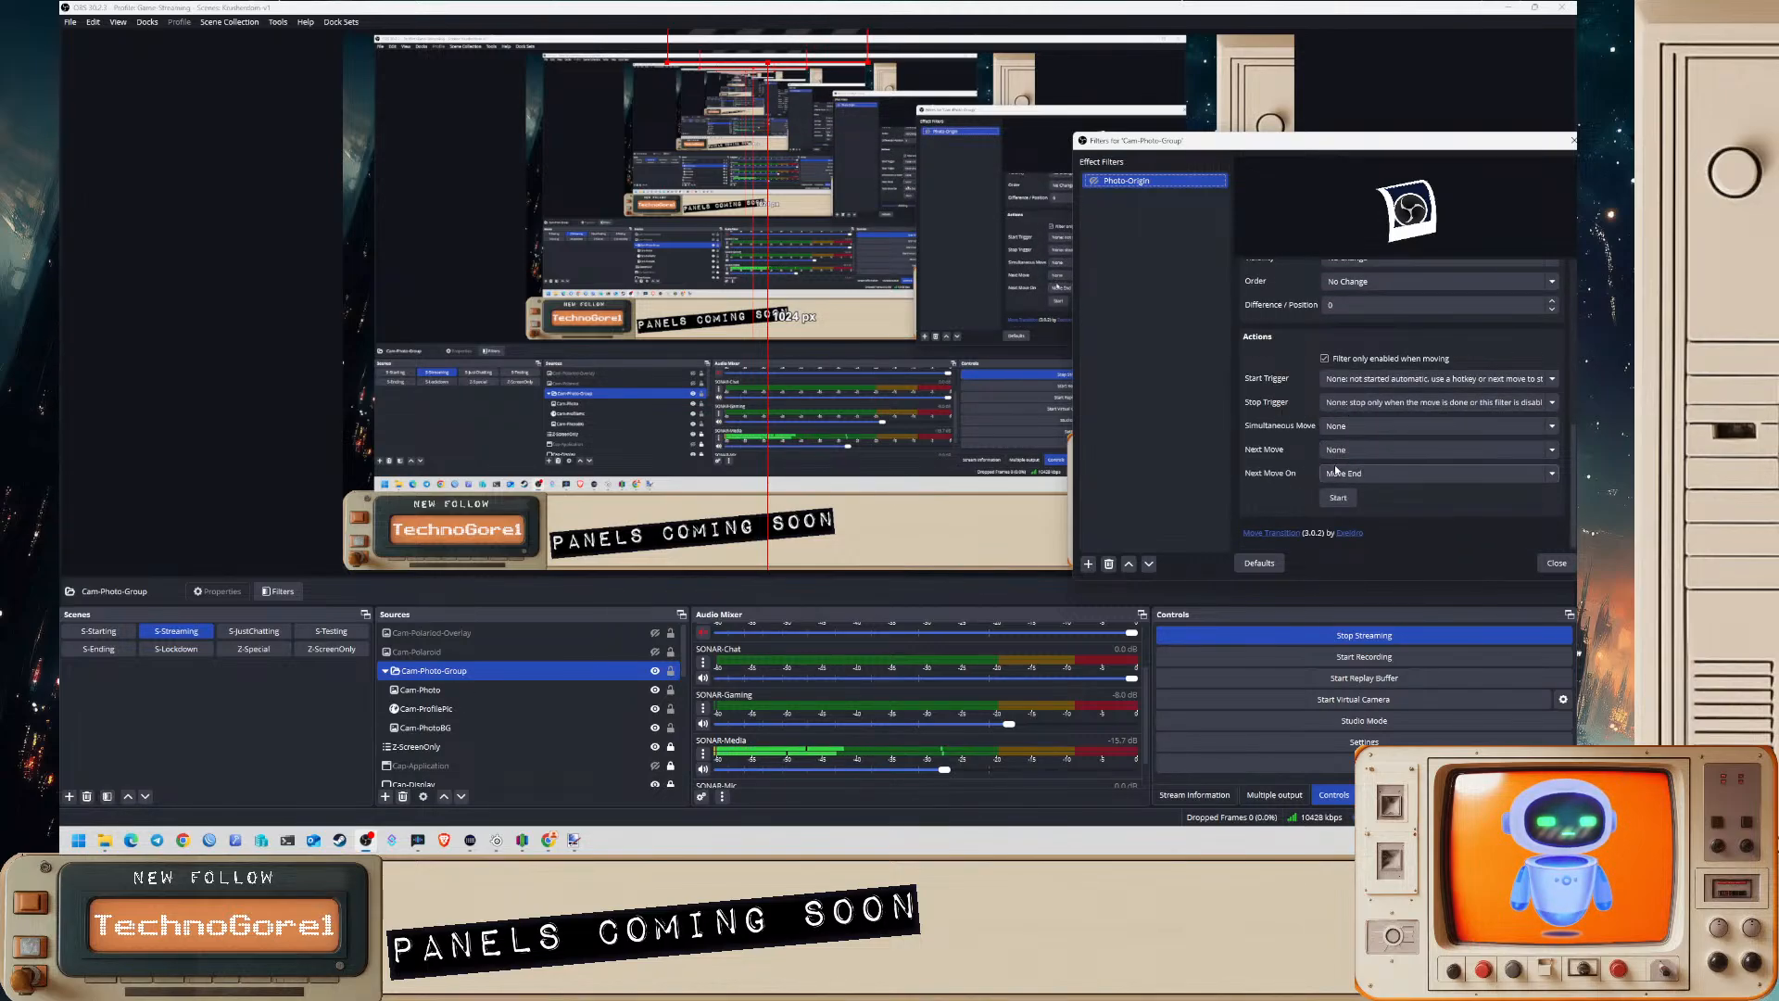
{"action": "scroll", "coordinate": [1344, 445], "scroll_direction": "up", "scroll_amount": 3}
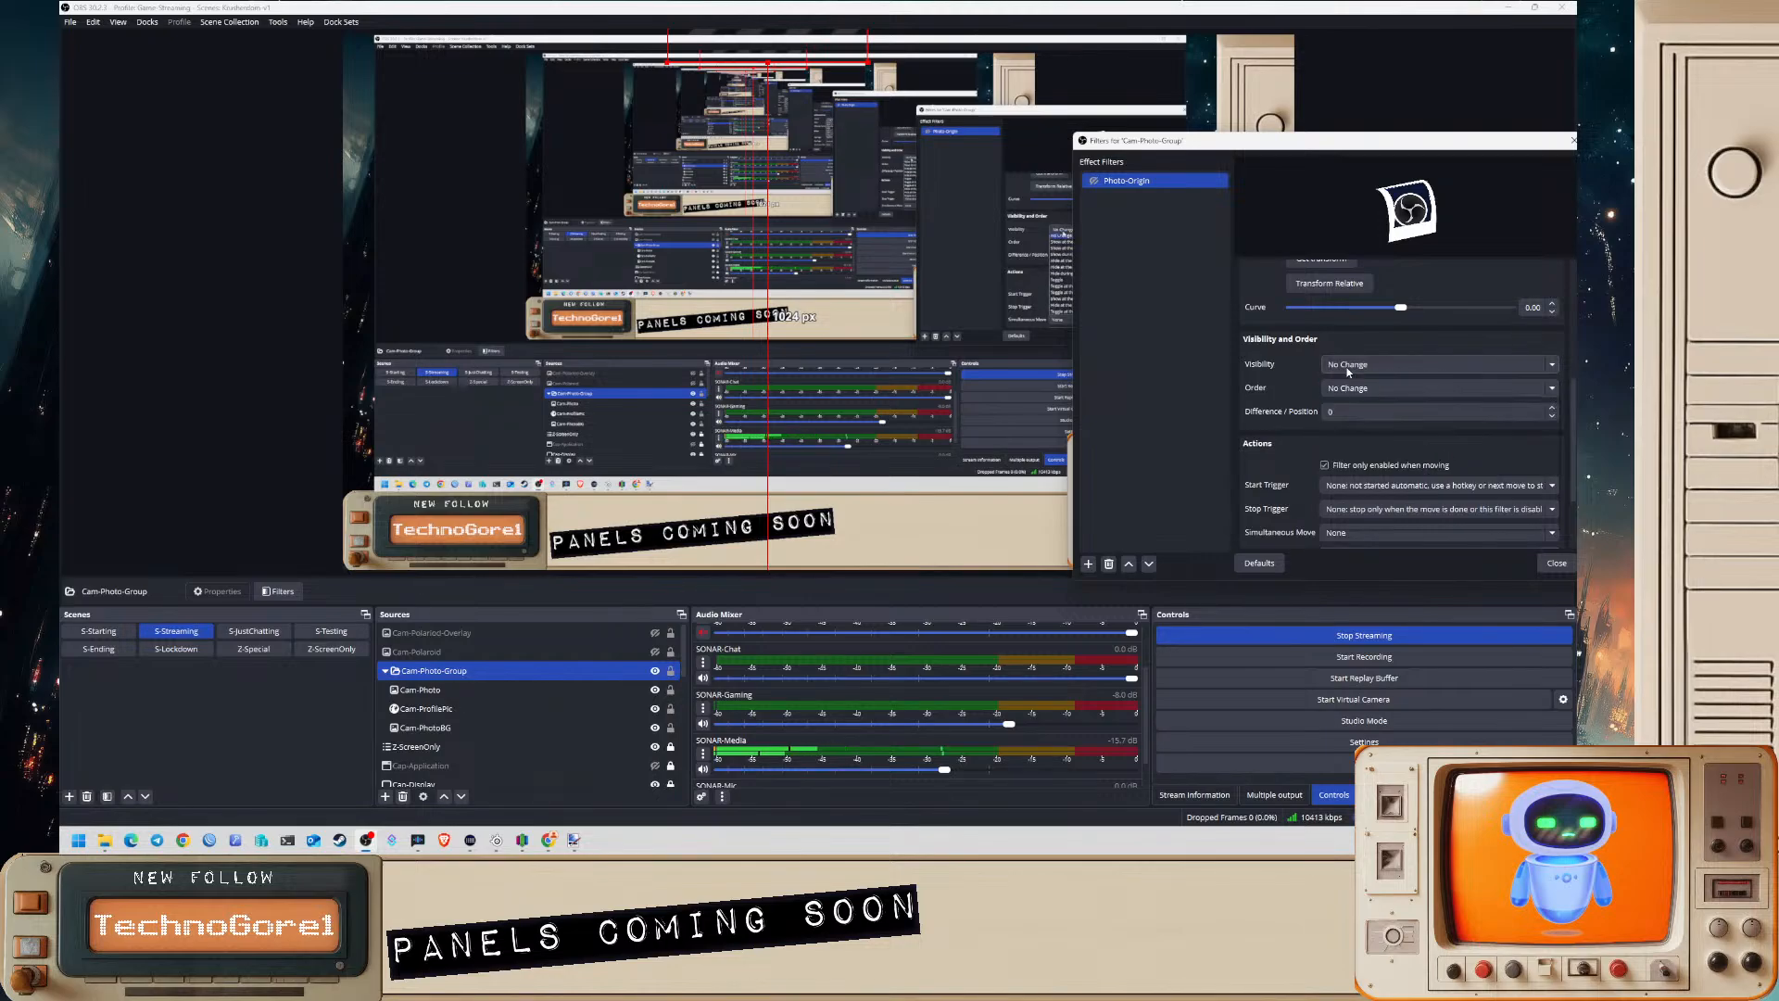
{"action": "left_click", "coordinate": [1348, 364]}
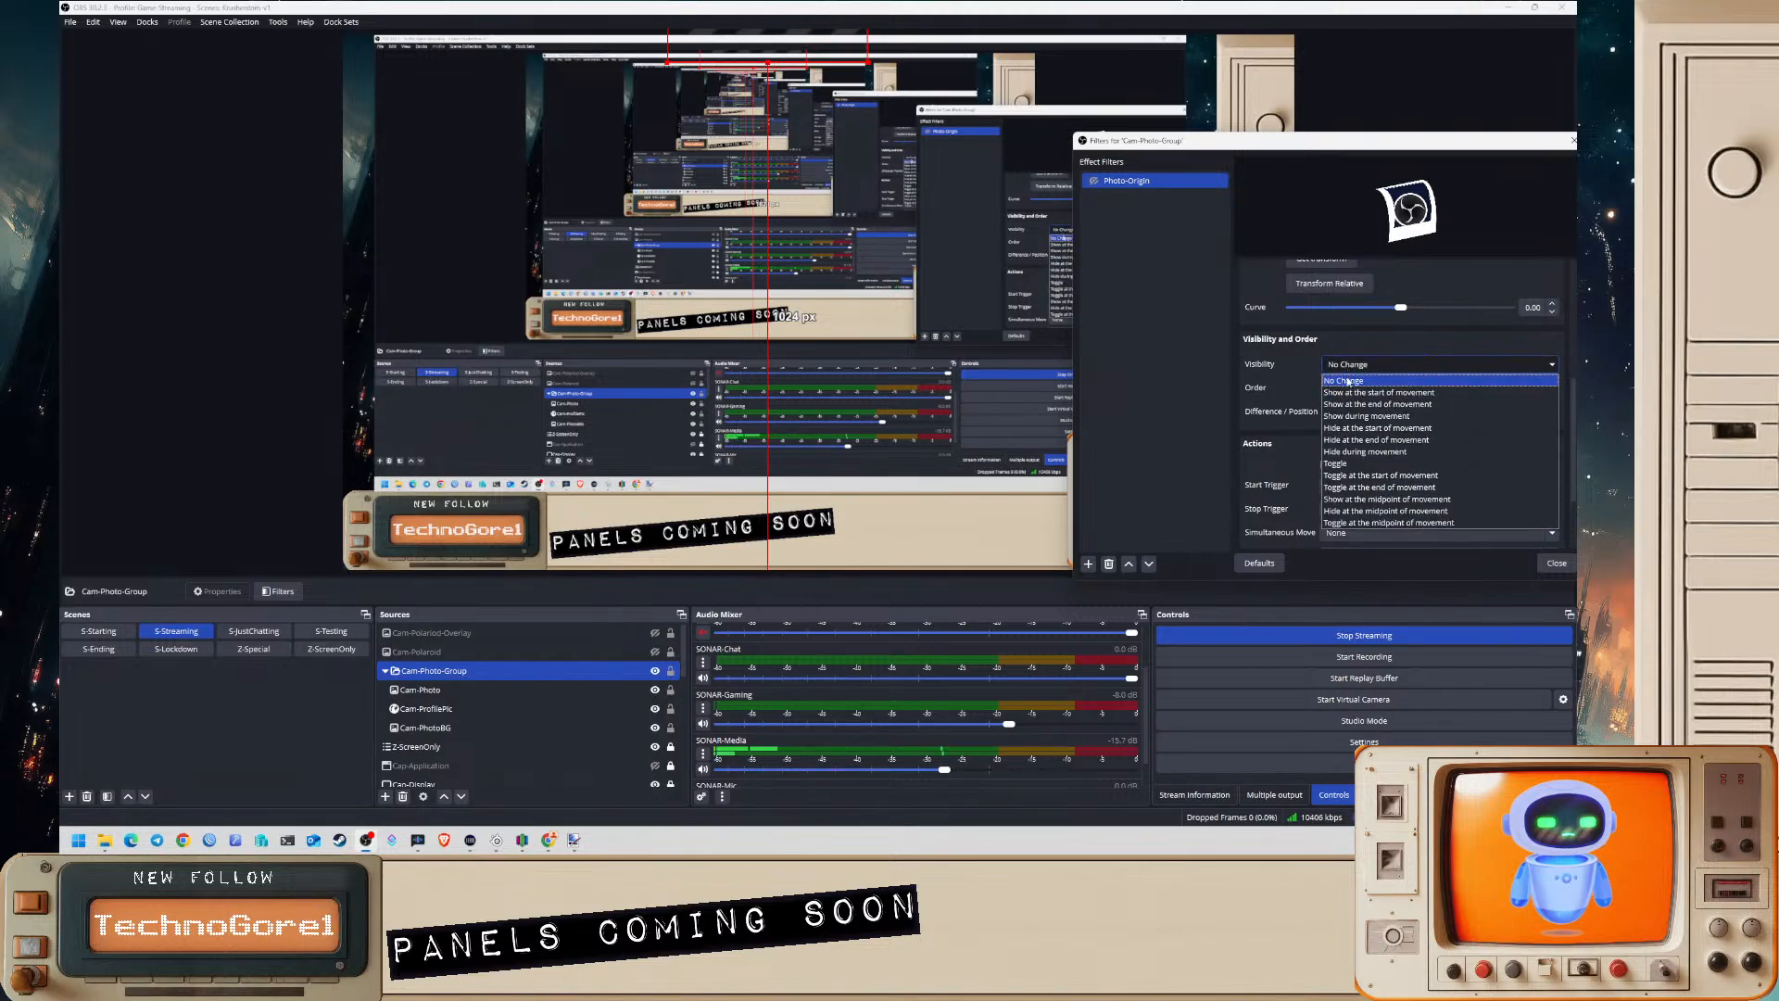
{"action": "left_click", "coordinate": [1344, 429]}
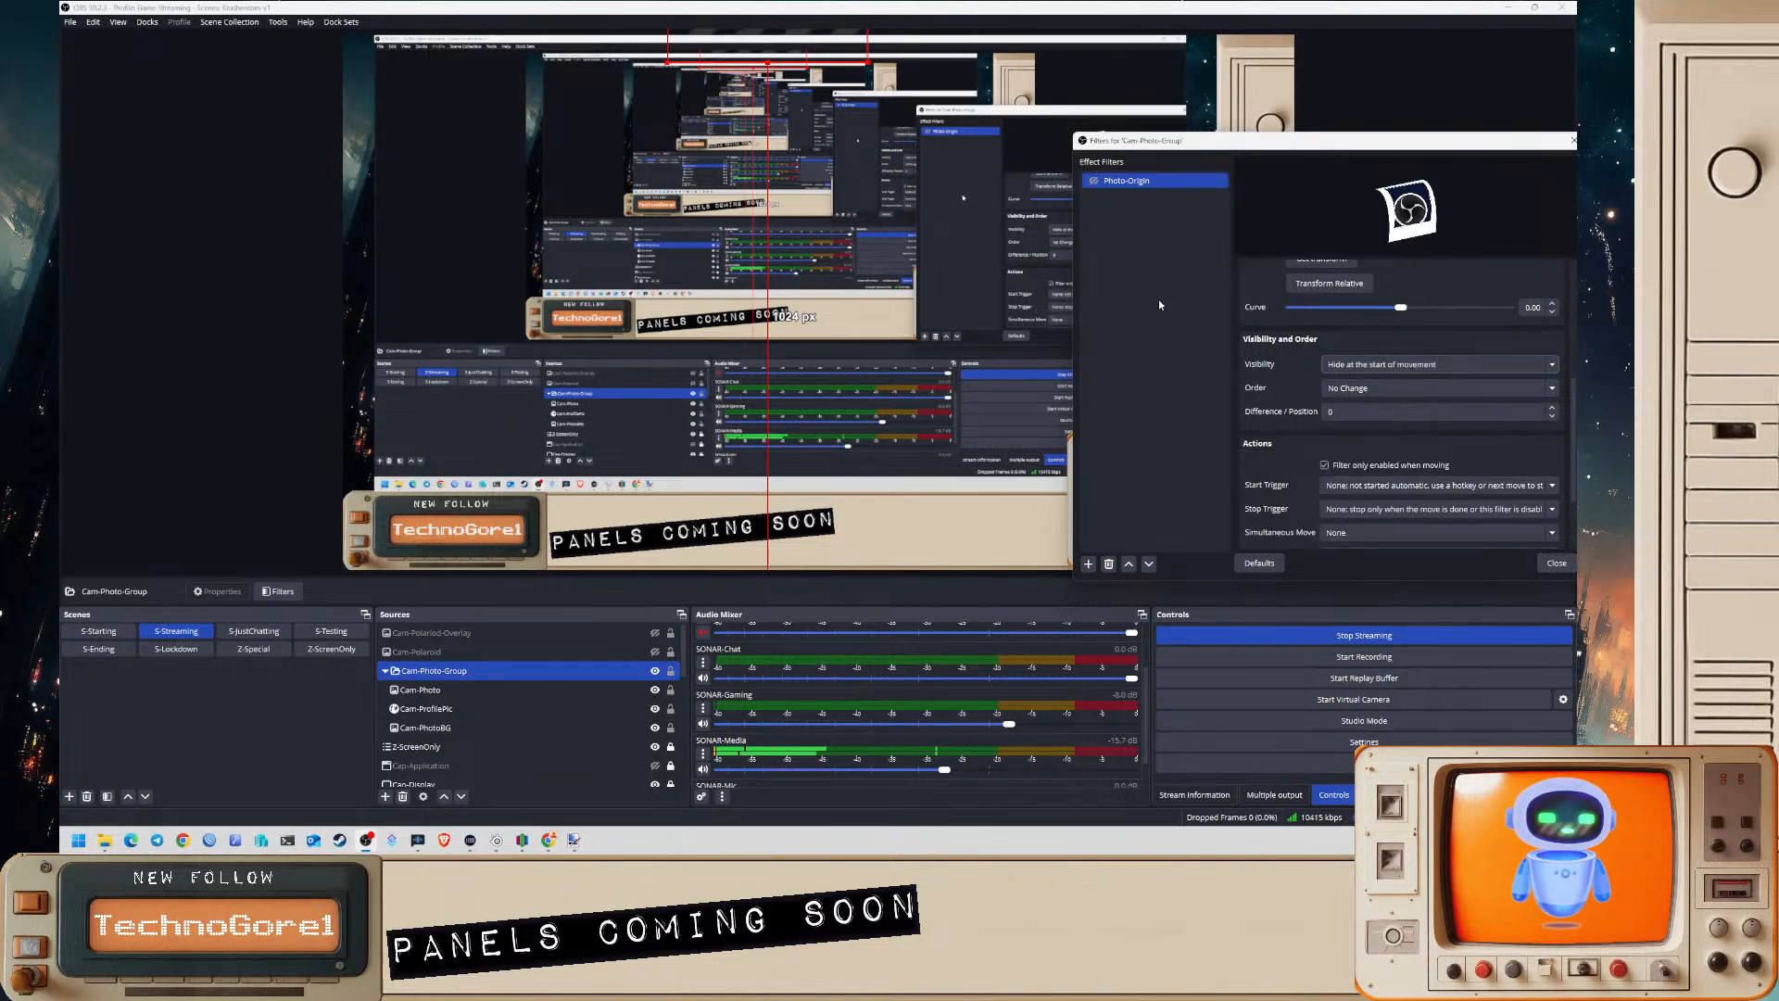
- Add a second Move Source filter to Cam-Photo-Group with the name Photo-SlidePos1
{"action": "right_click", "coordinate": [1126, 221]}
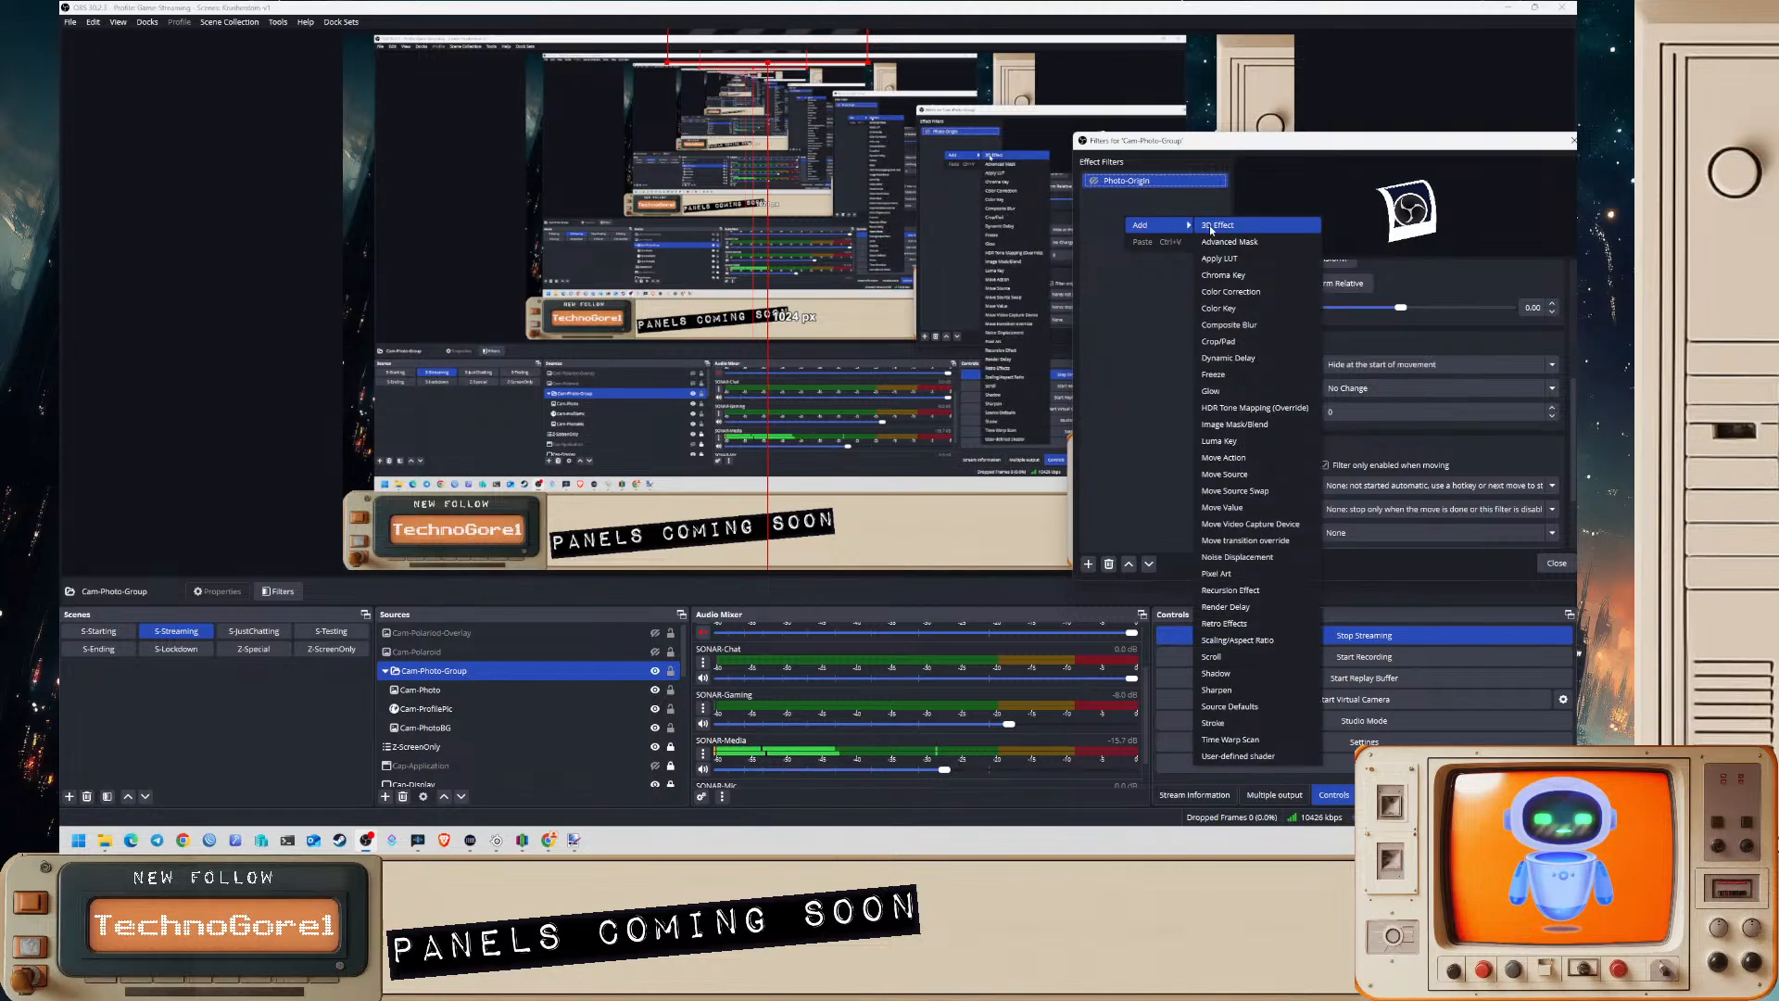
{"action": "left_click", "coordinate": [1116, 295]}
{"action": "left_click", "coordinate": [1089, 564]}
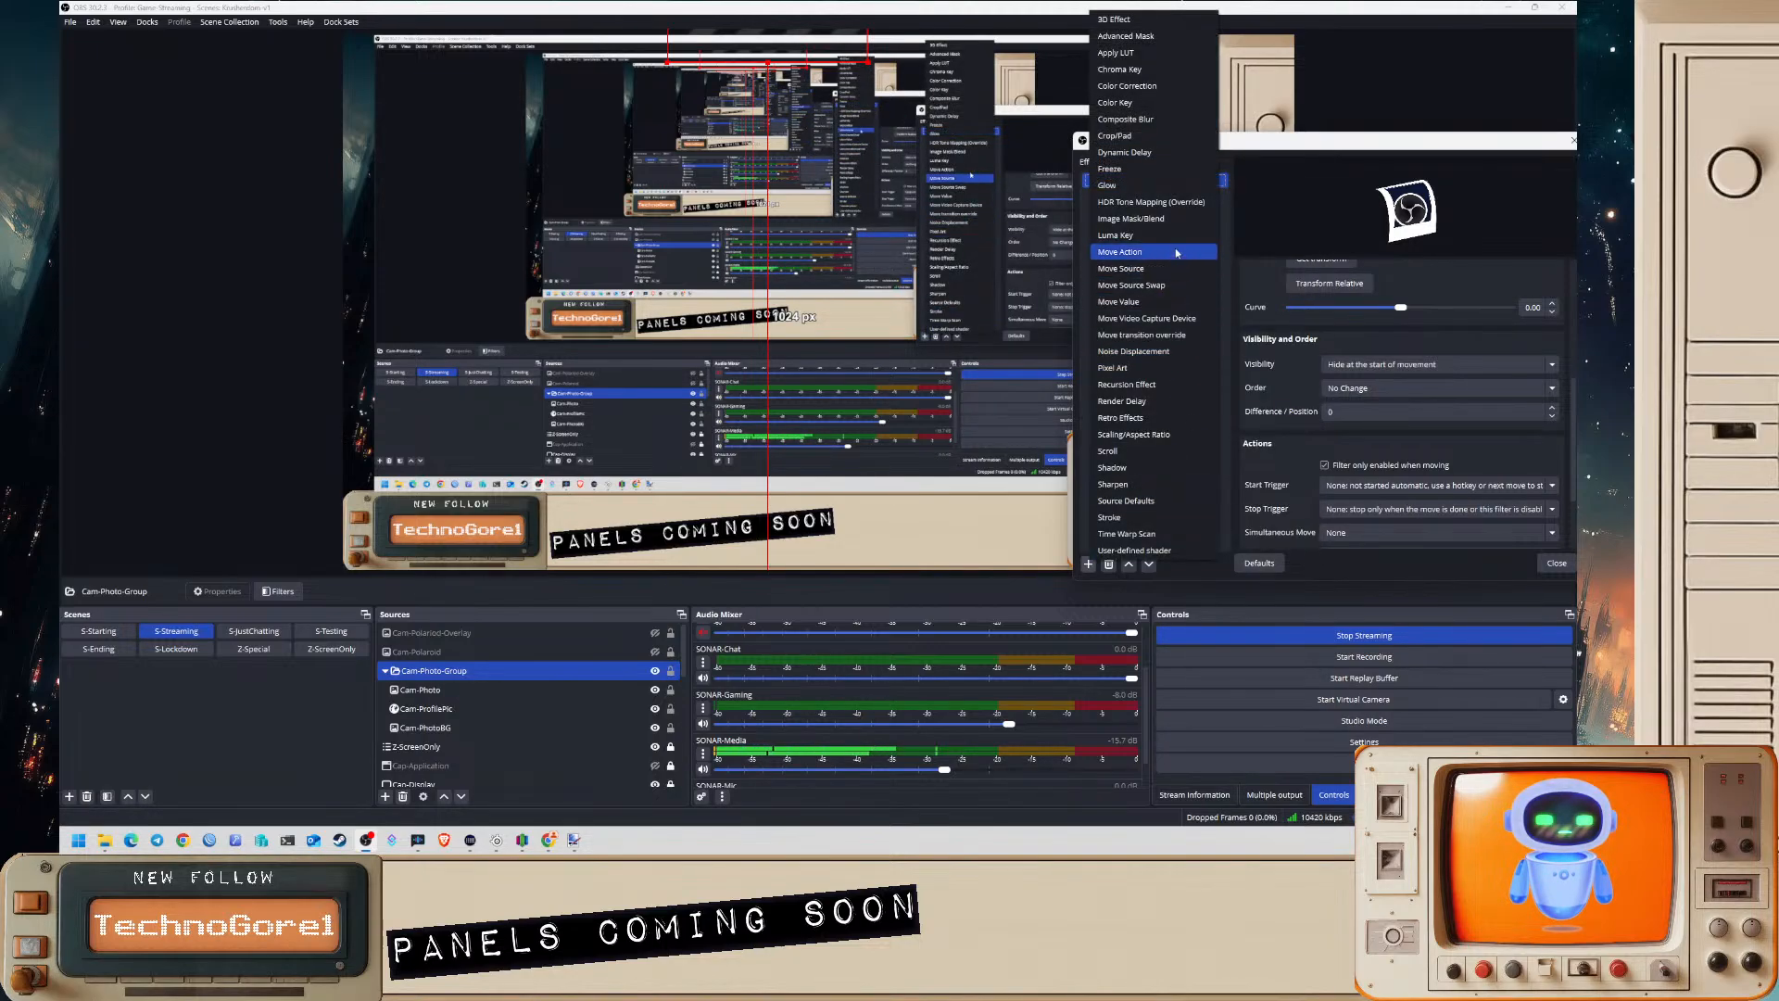
{"action": "left_click", "coordinate": [1153, 268]}
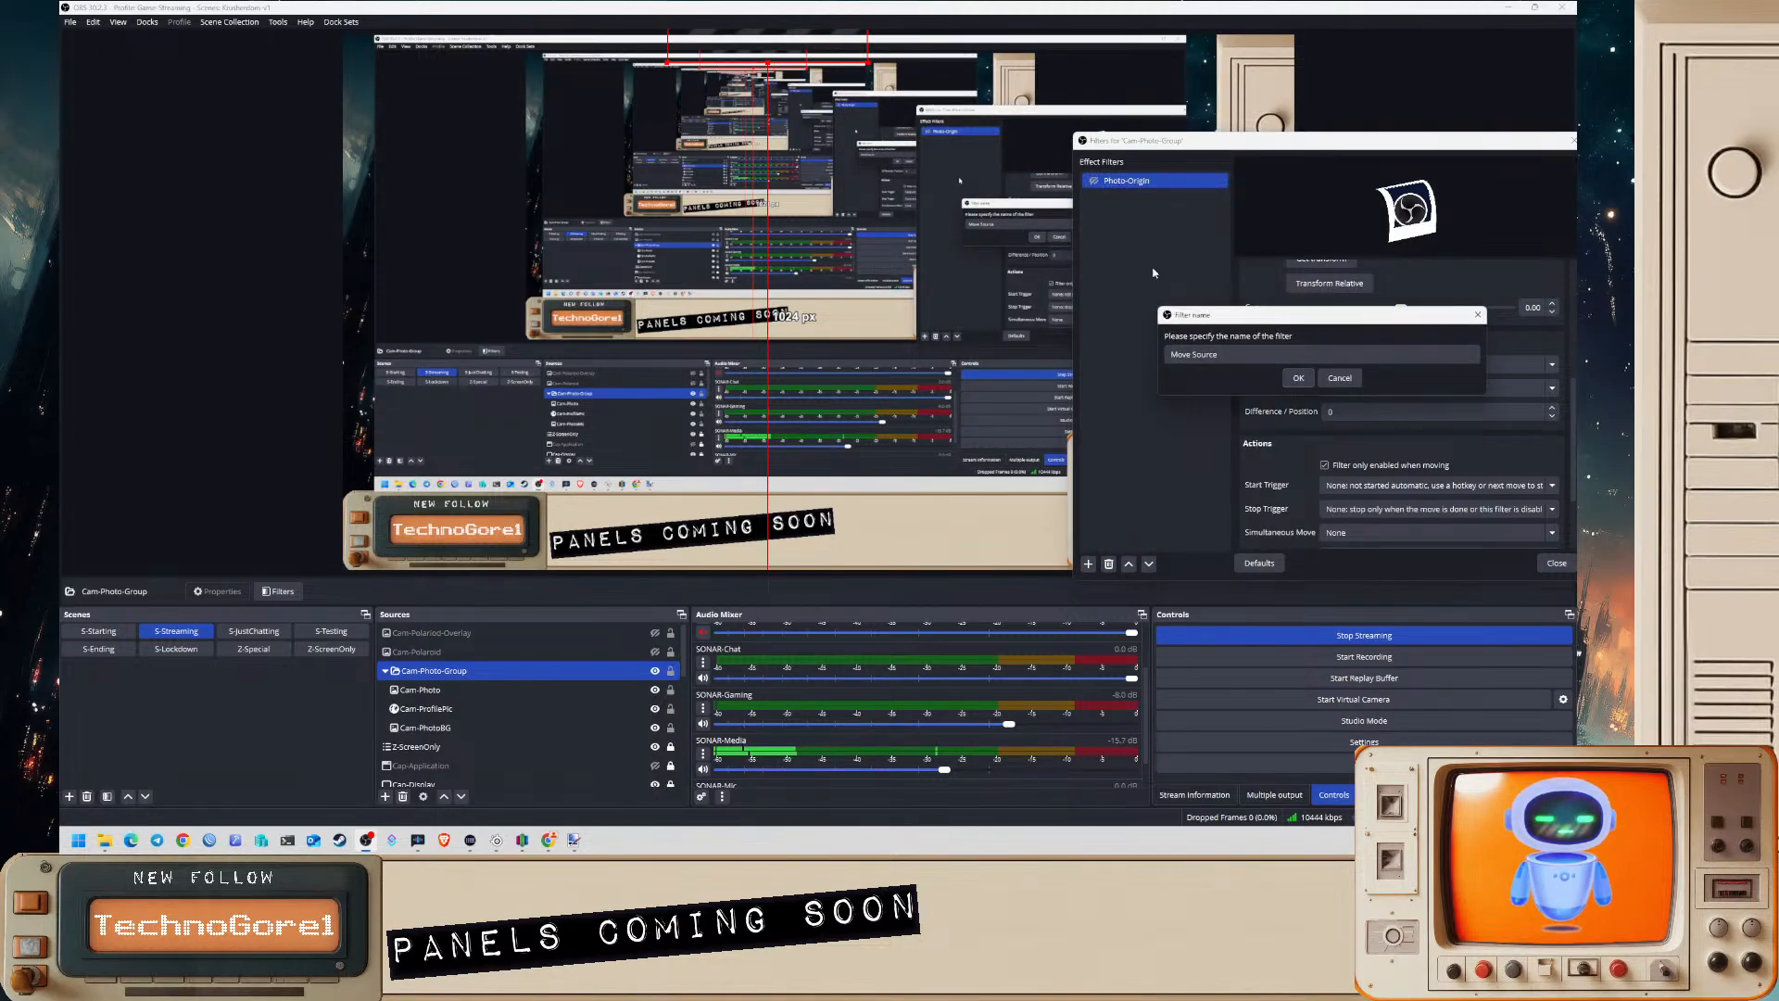
{"action": "type", "text": "Phot"}
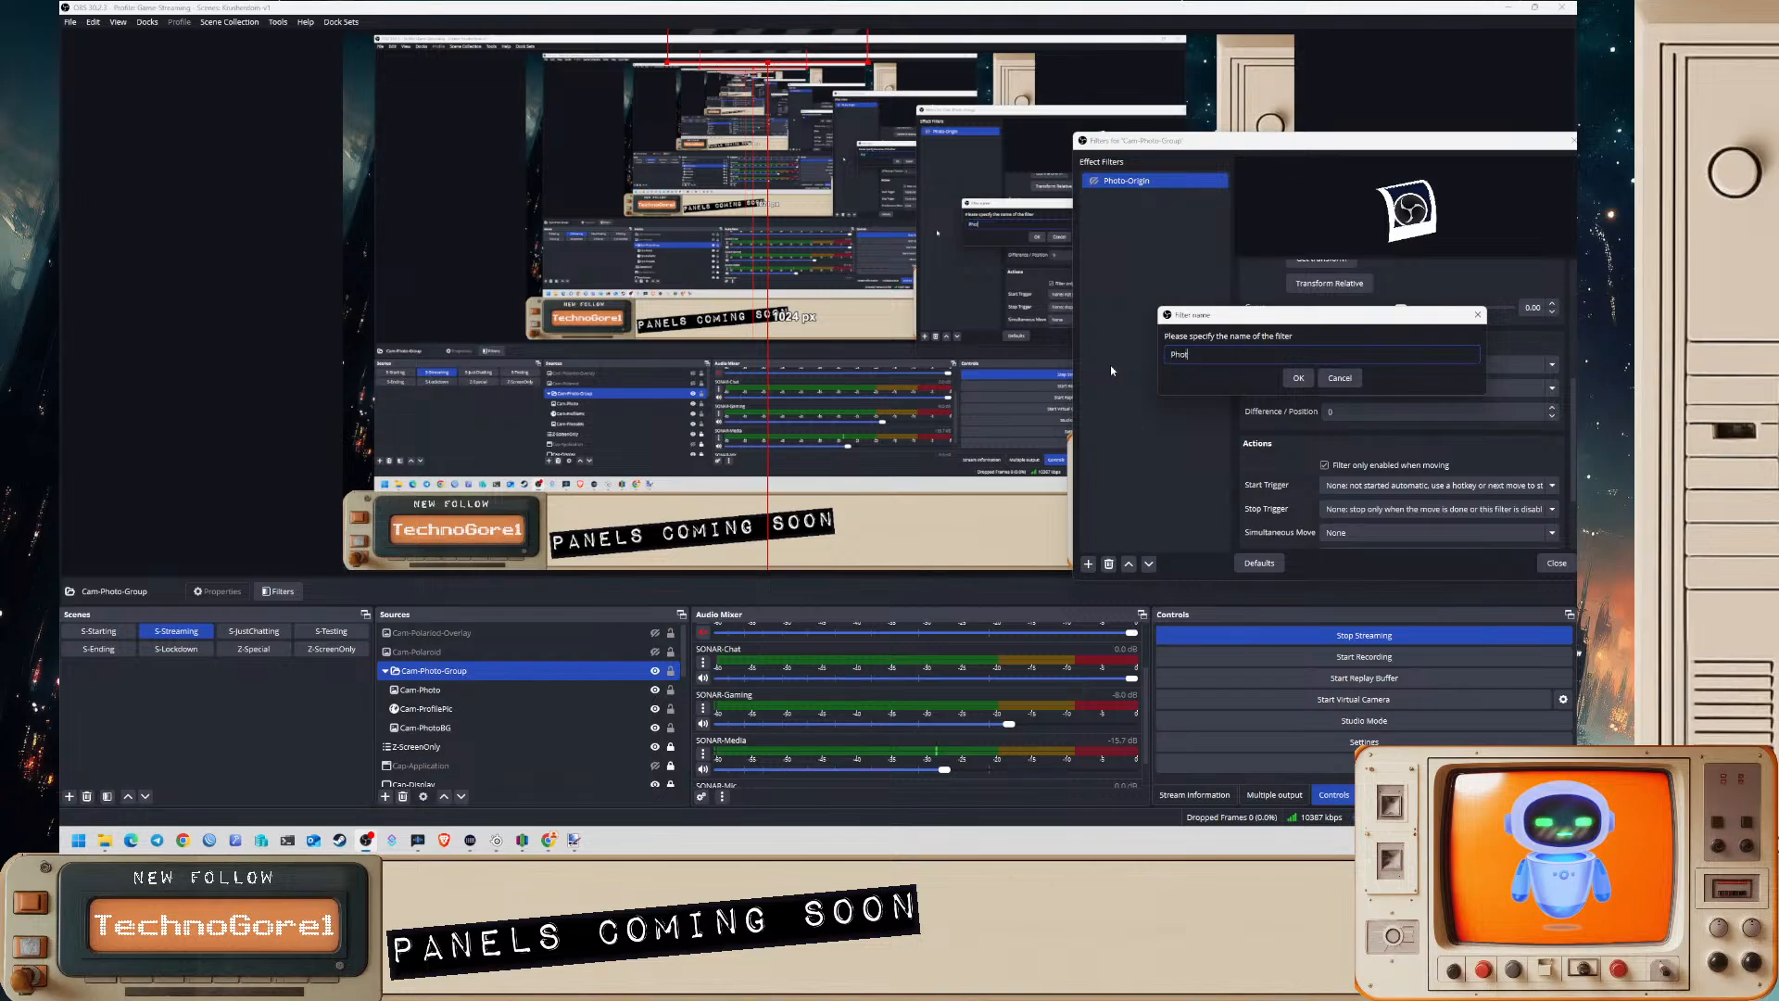
{"action": "type", "text": "o-S"}
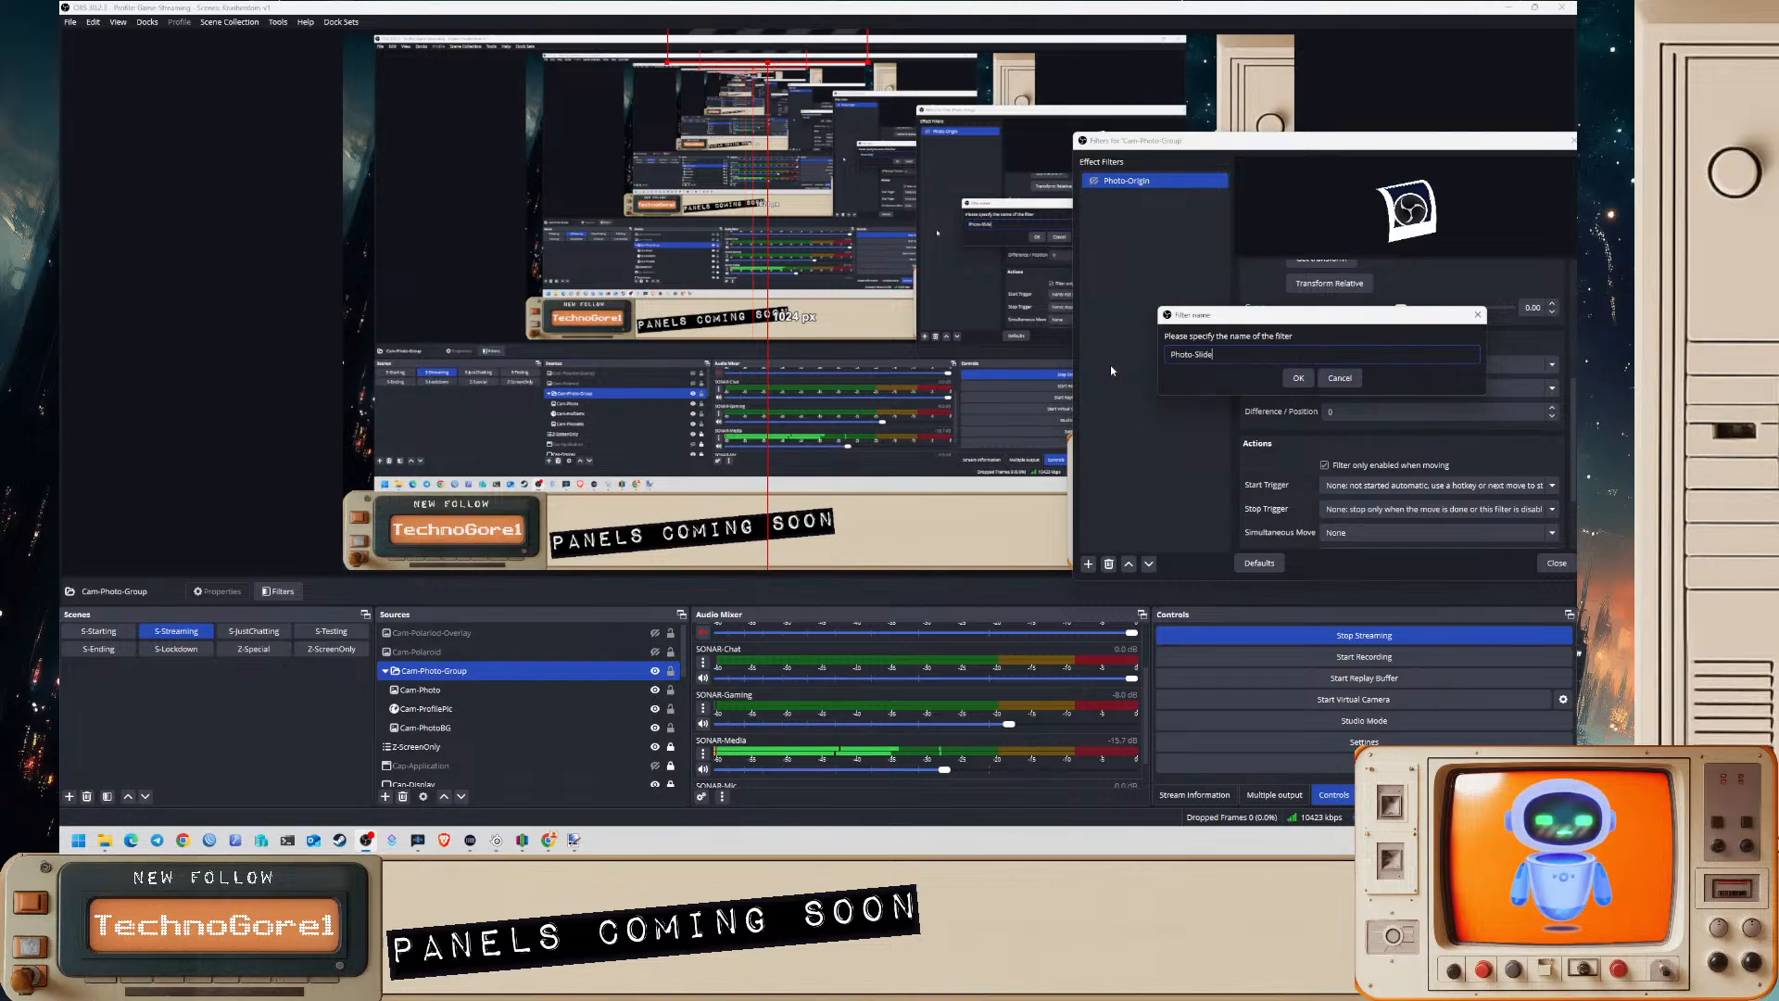
{"action": "type", "text": "lide"}
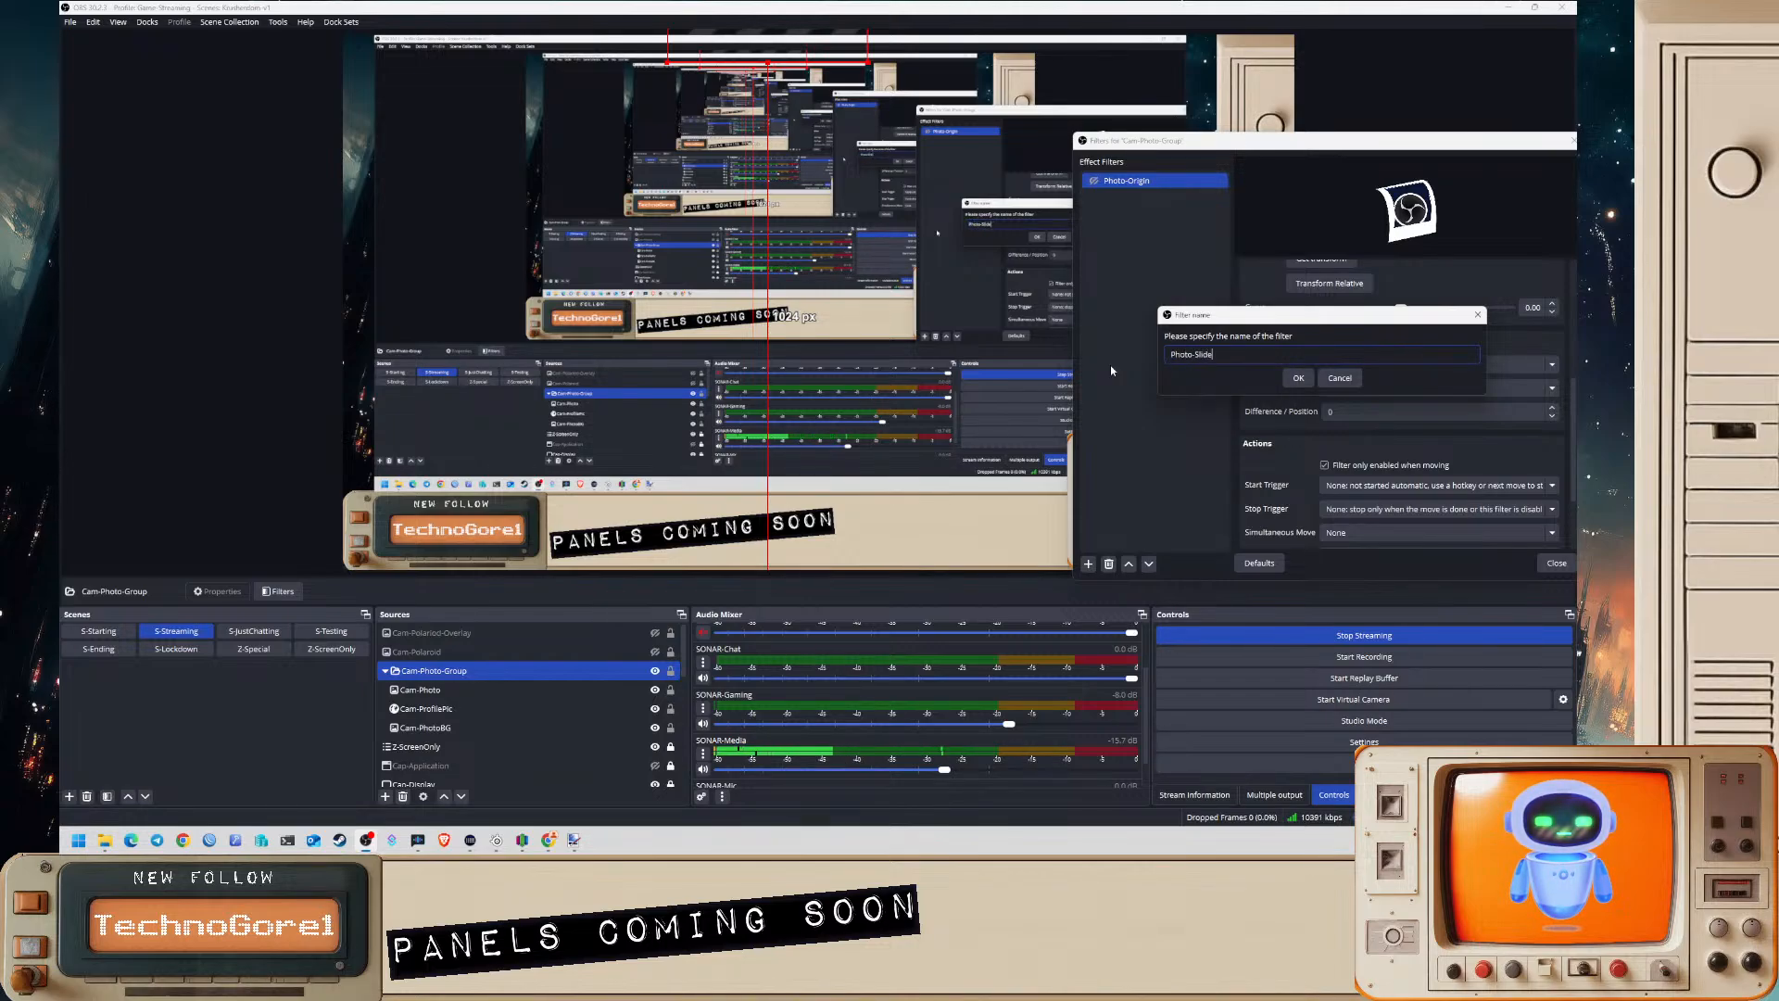
{"action": "type", "text": "Pos1"}
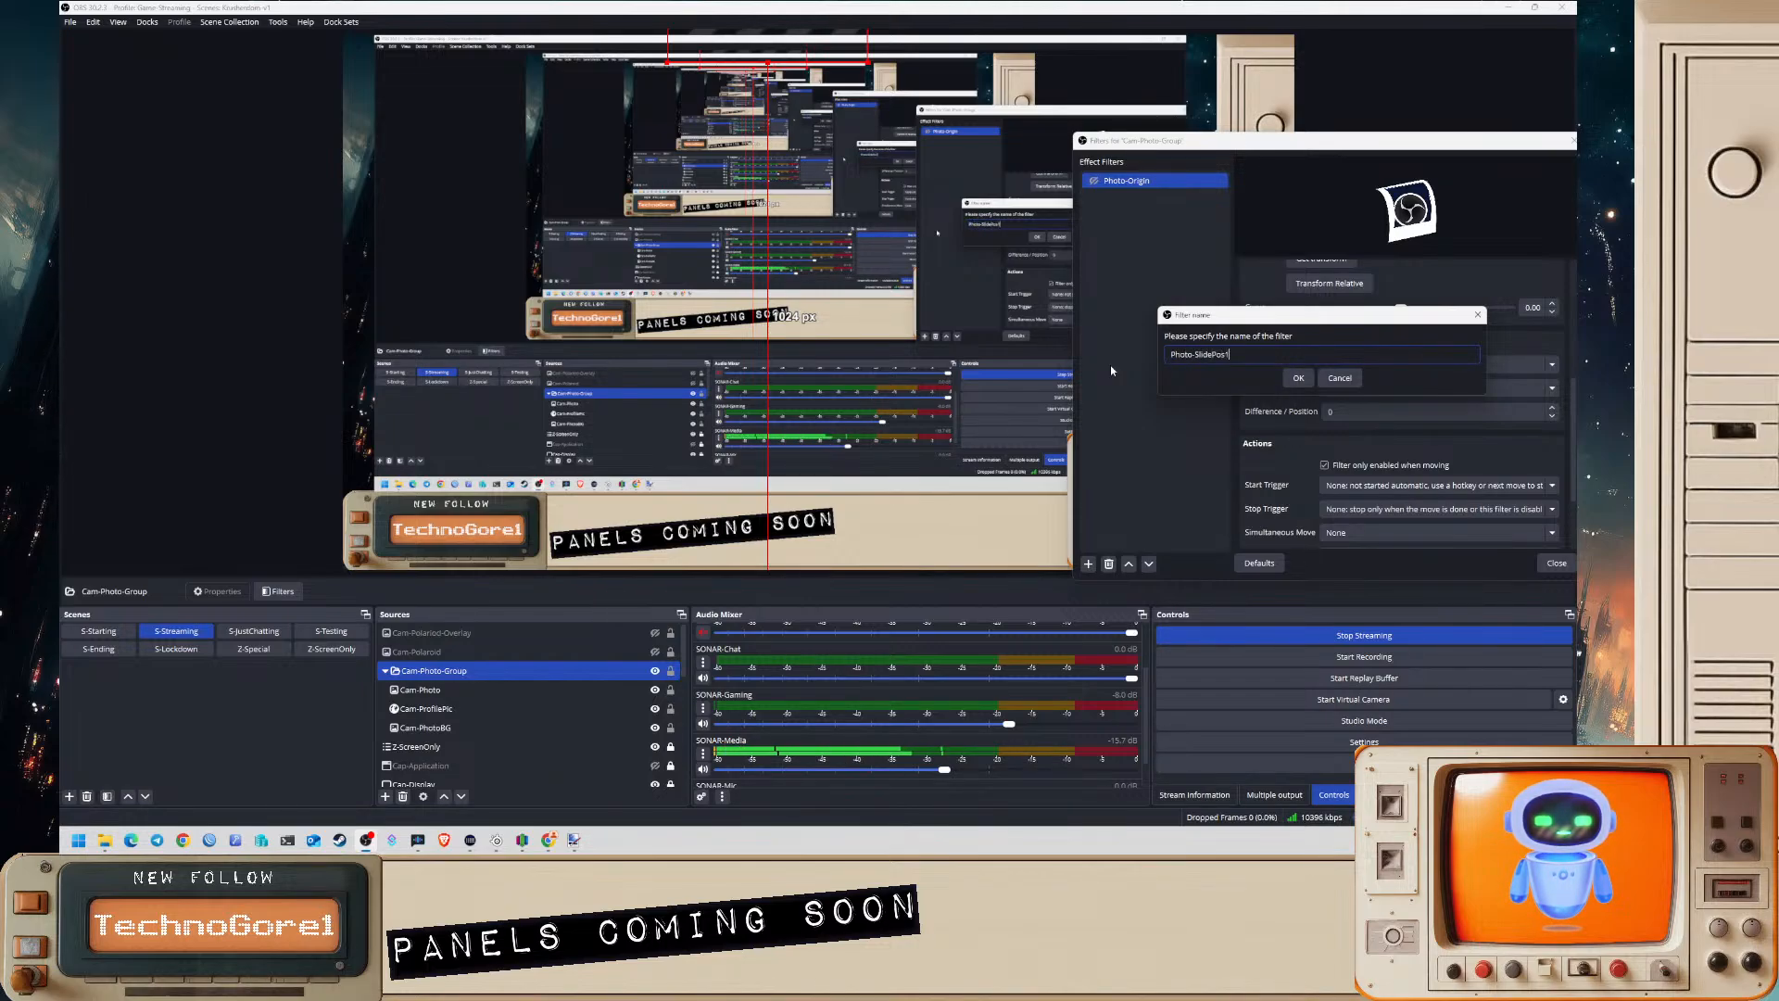
- Create the filter named Photo-SlidePos1 on Cam-Photo-Group and capture the source's current transform in it
{"action": "left_click", "coordinate": [1297, 378]}
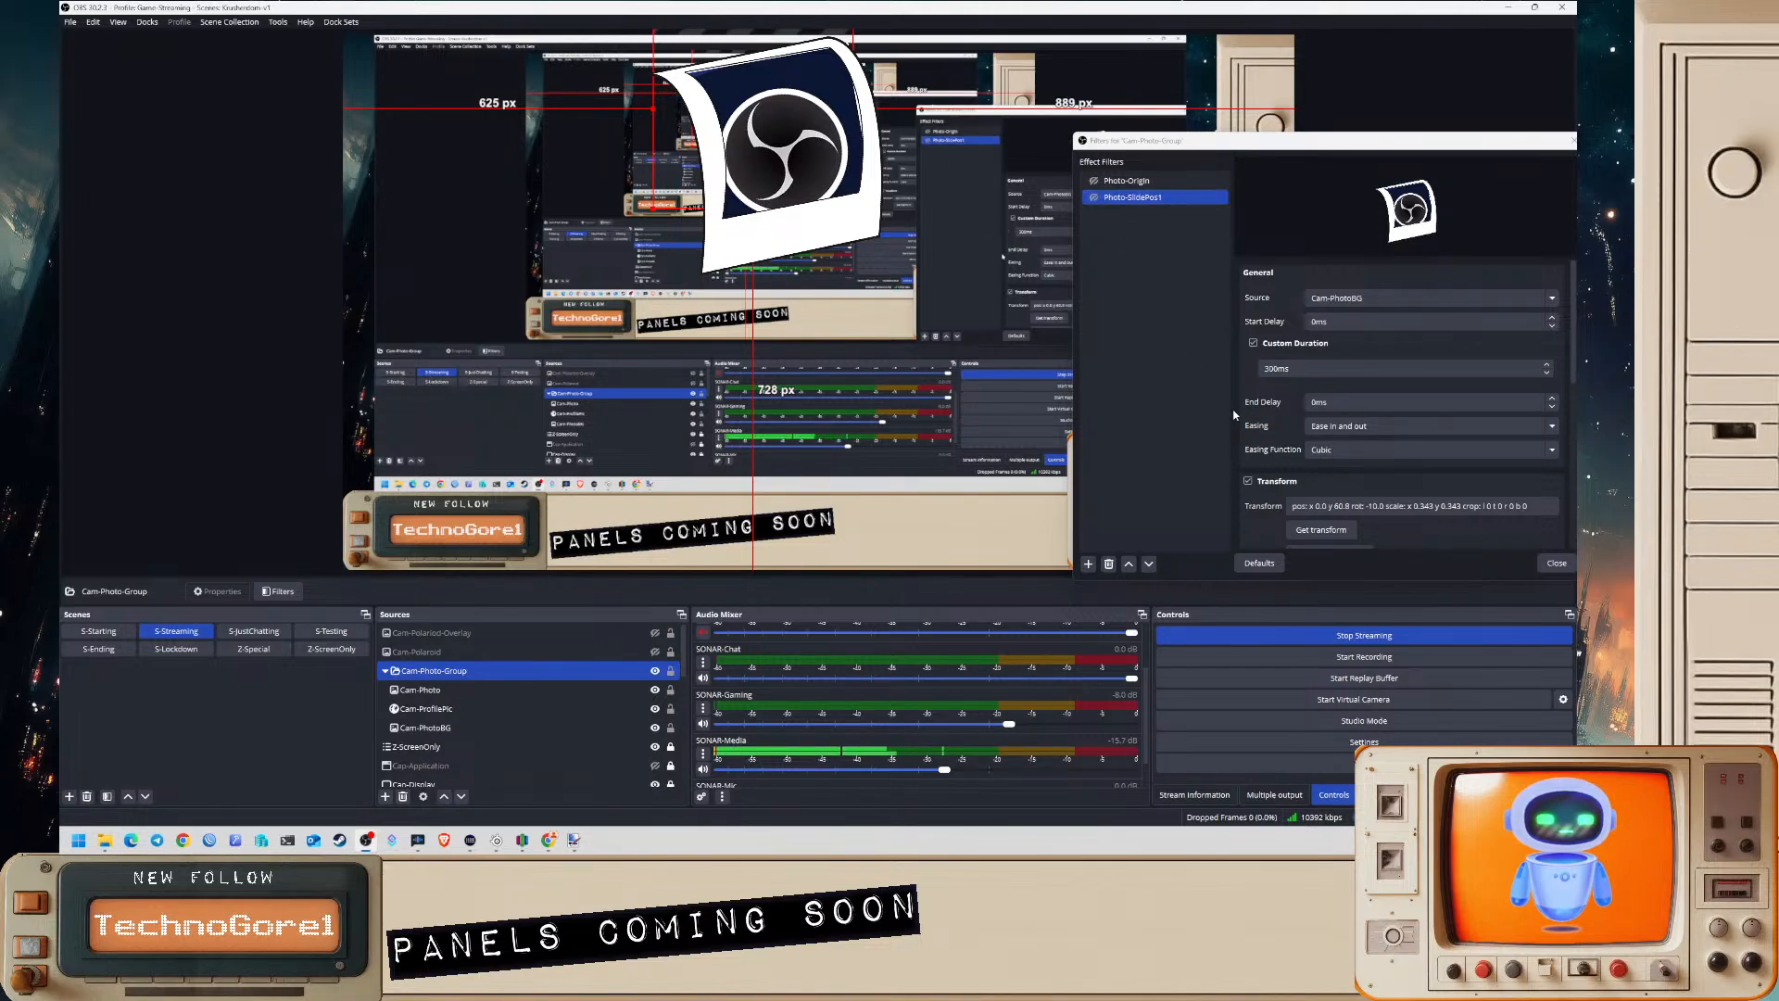
{"action": "scroll", "coordinate": [1246, 393], "scroll_direction": "down", "scroll_amount": 1}
{"action": "left_click", "coordinate": [1317, 498]}
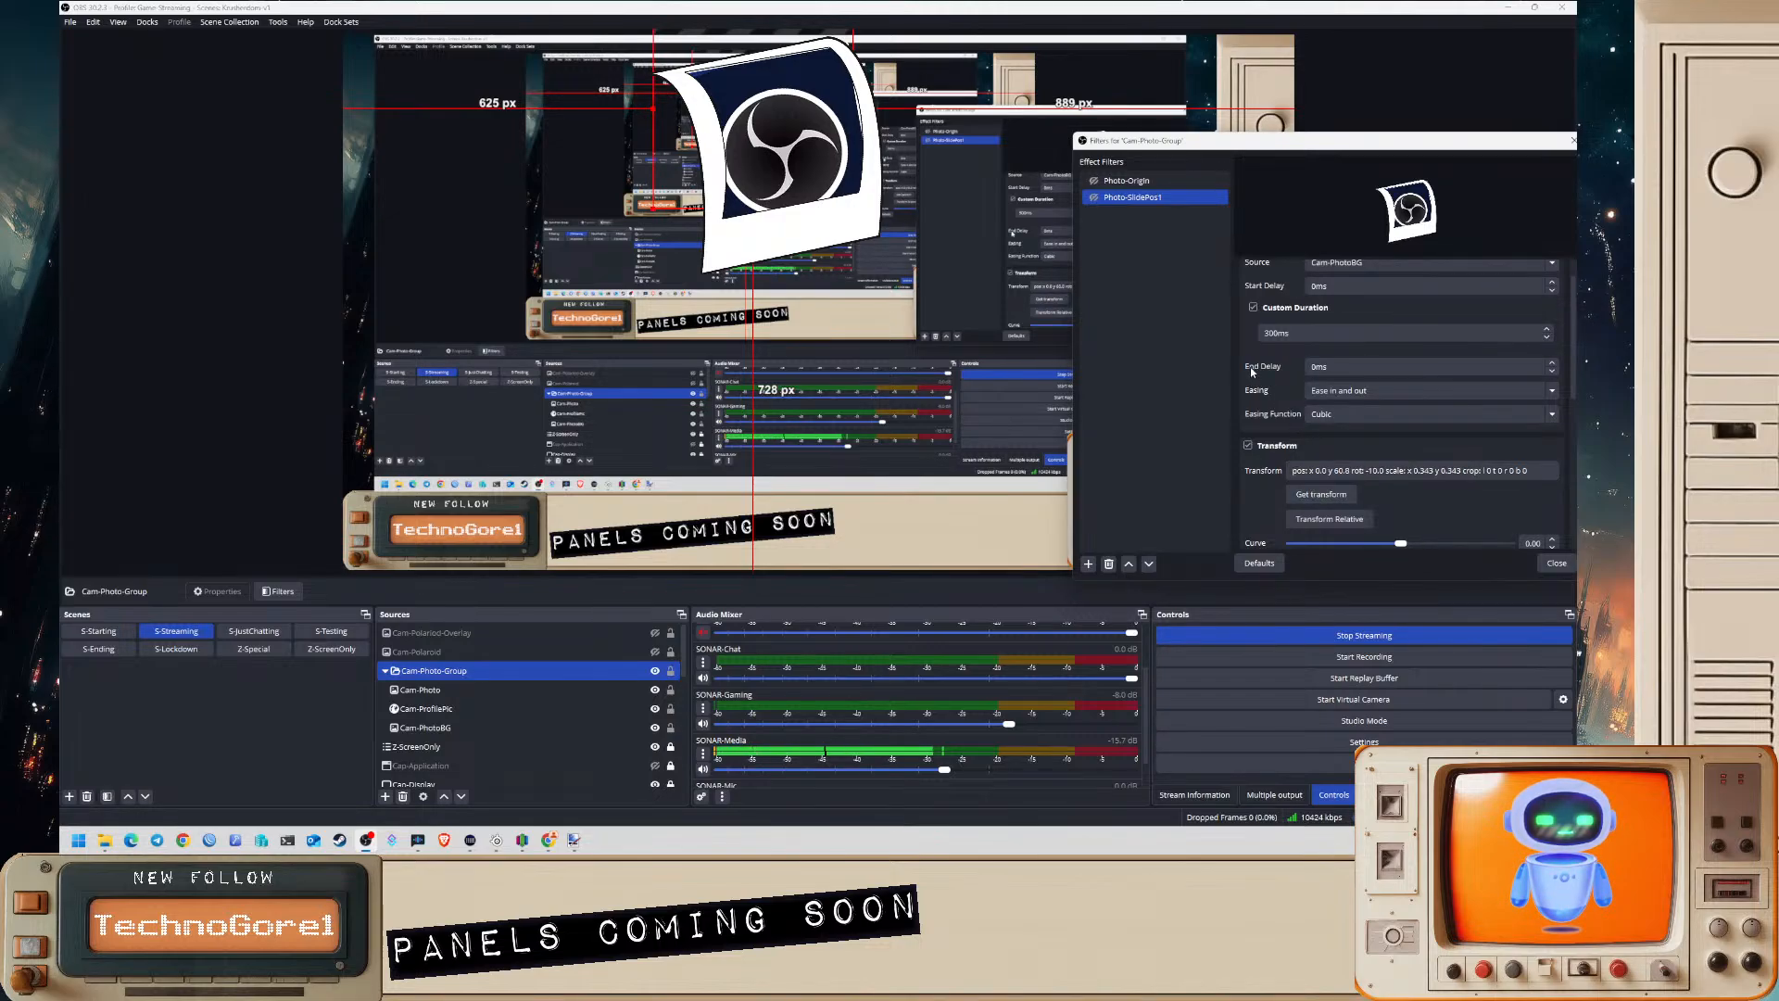
- Set the custom duration of the Photo-SlidePos1 filter to 0 ms
{"action": "scroll", "coordinate": [1249, 367], "scroll_direction": "up", "scroll_amount": 1}
{"action": "scroll", "coordinate": [1264, 427], "scroll_direction": "down", "scroll_amount": 1}
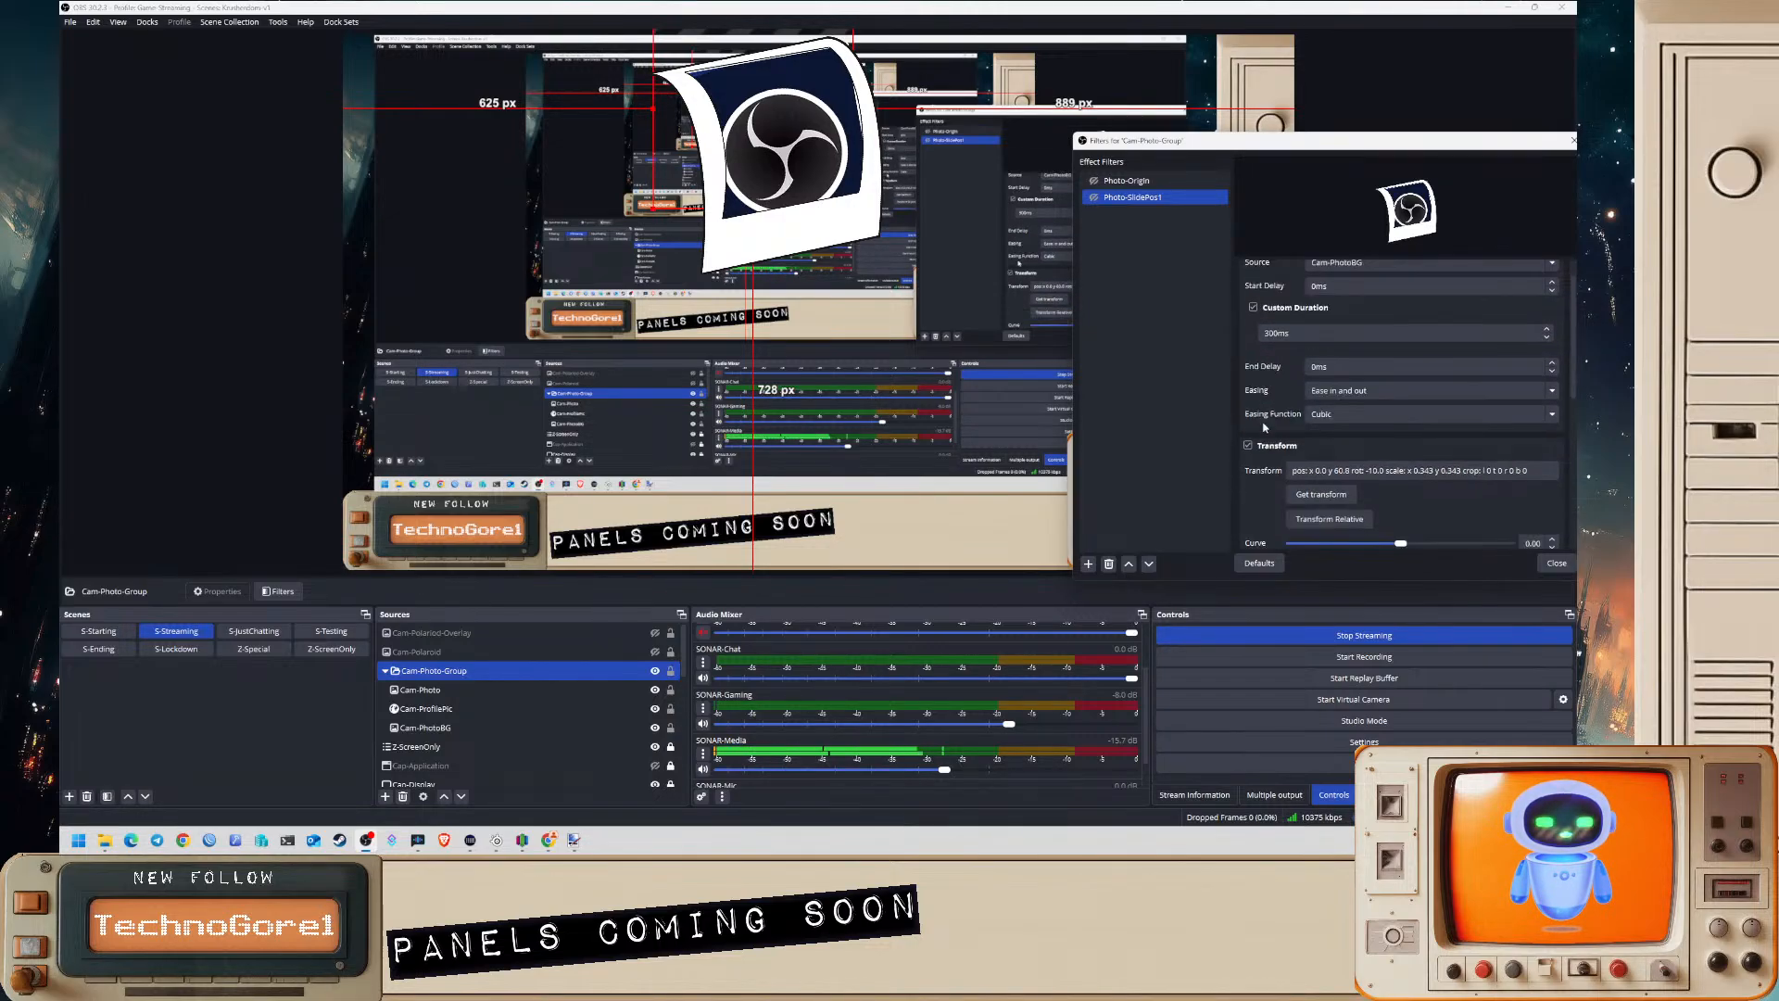
{"action": "double_click", "coordinate": [1277, 334]}
{"action": "key", "text": "BackSpace"}
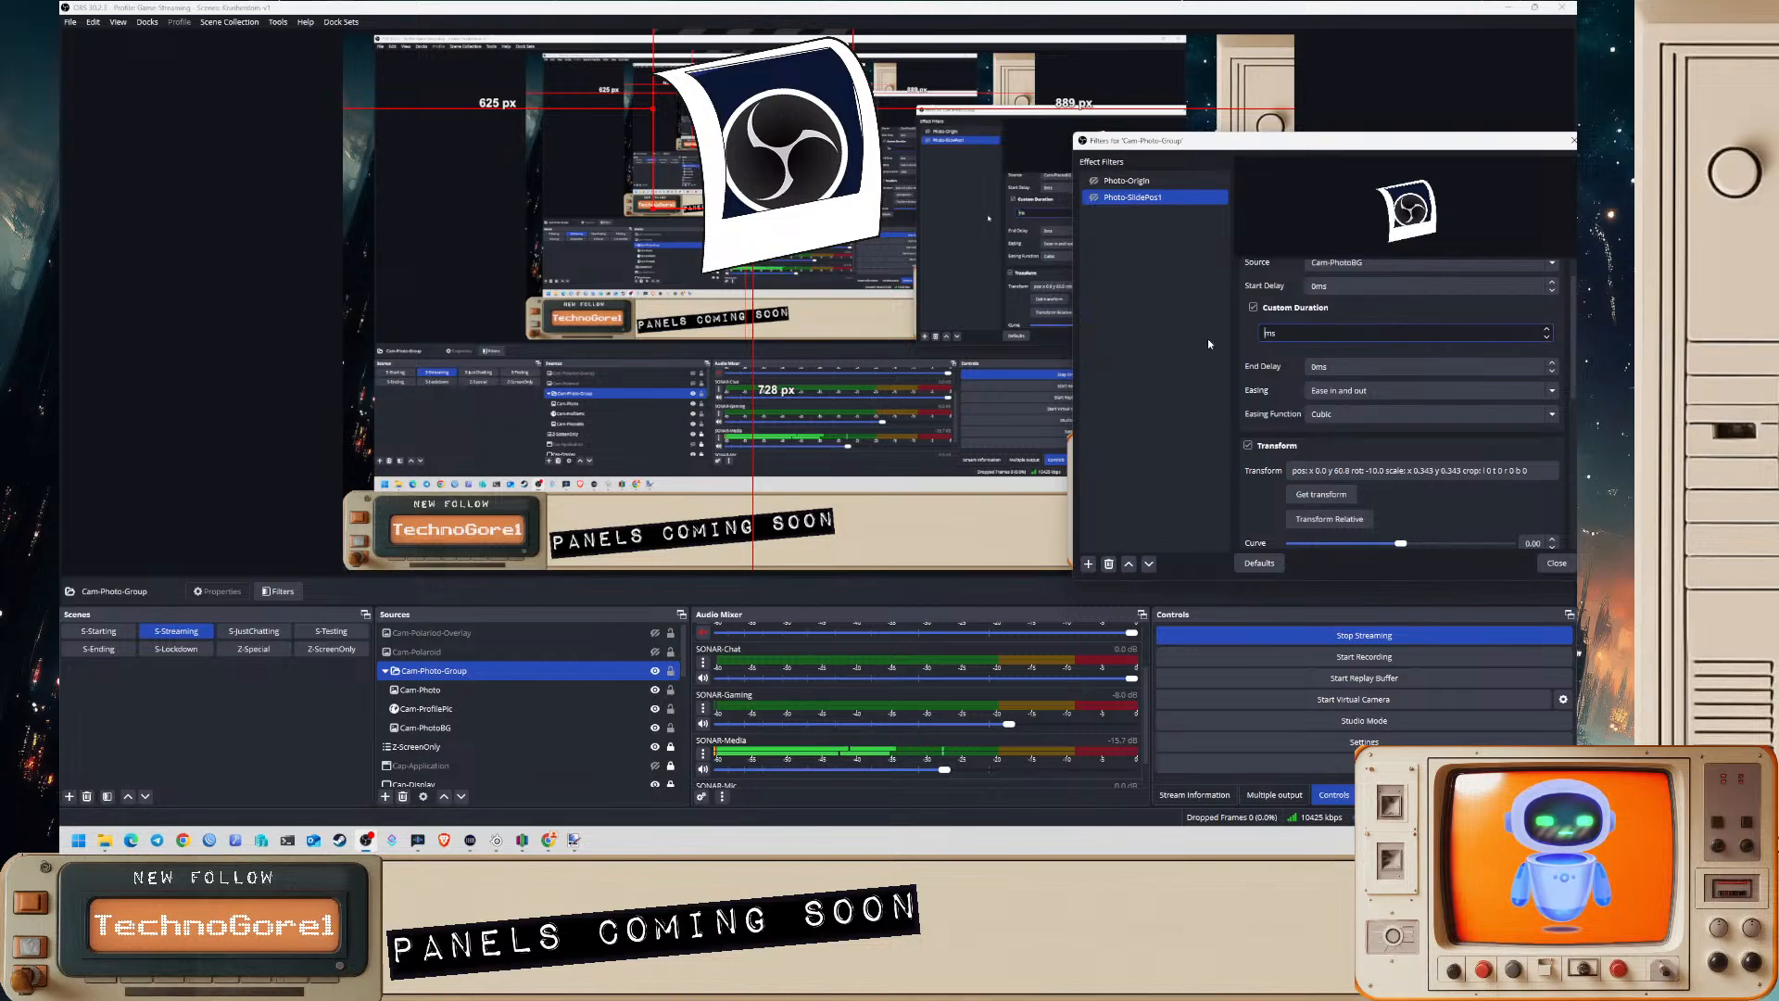
{"action": "left_click", "coordinate": [1136, 364]}
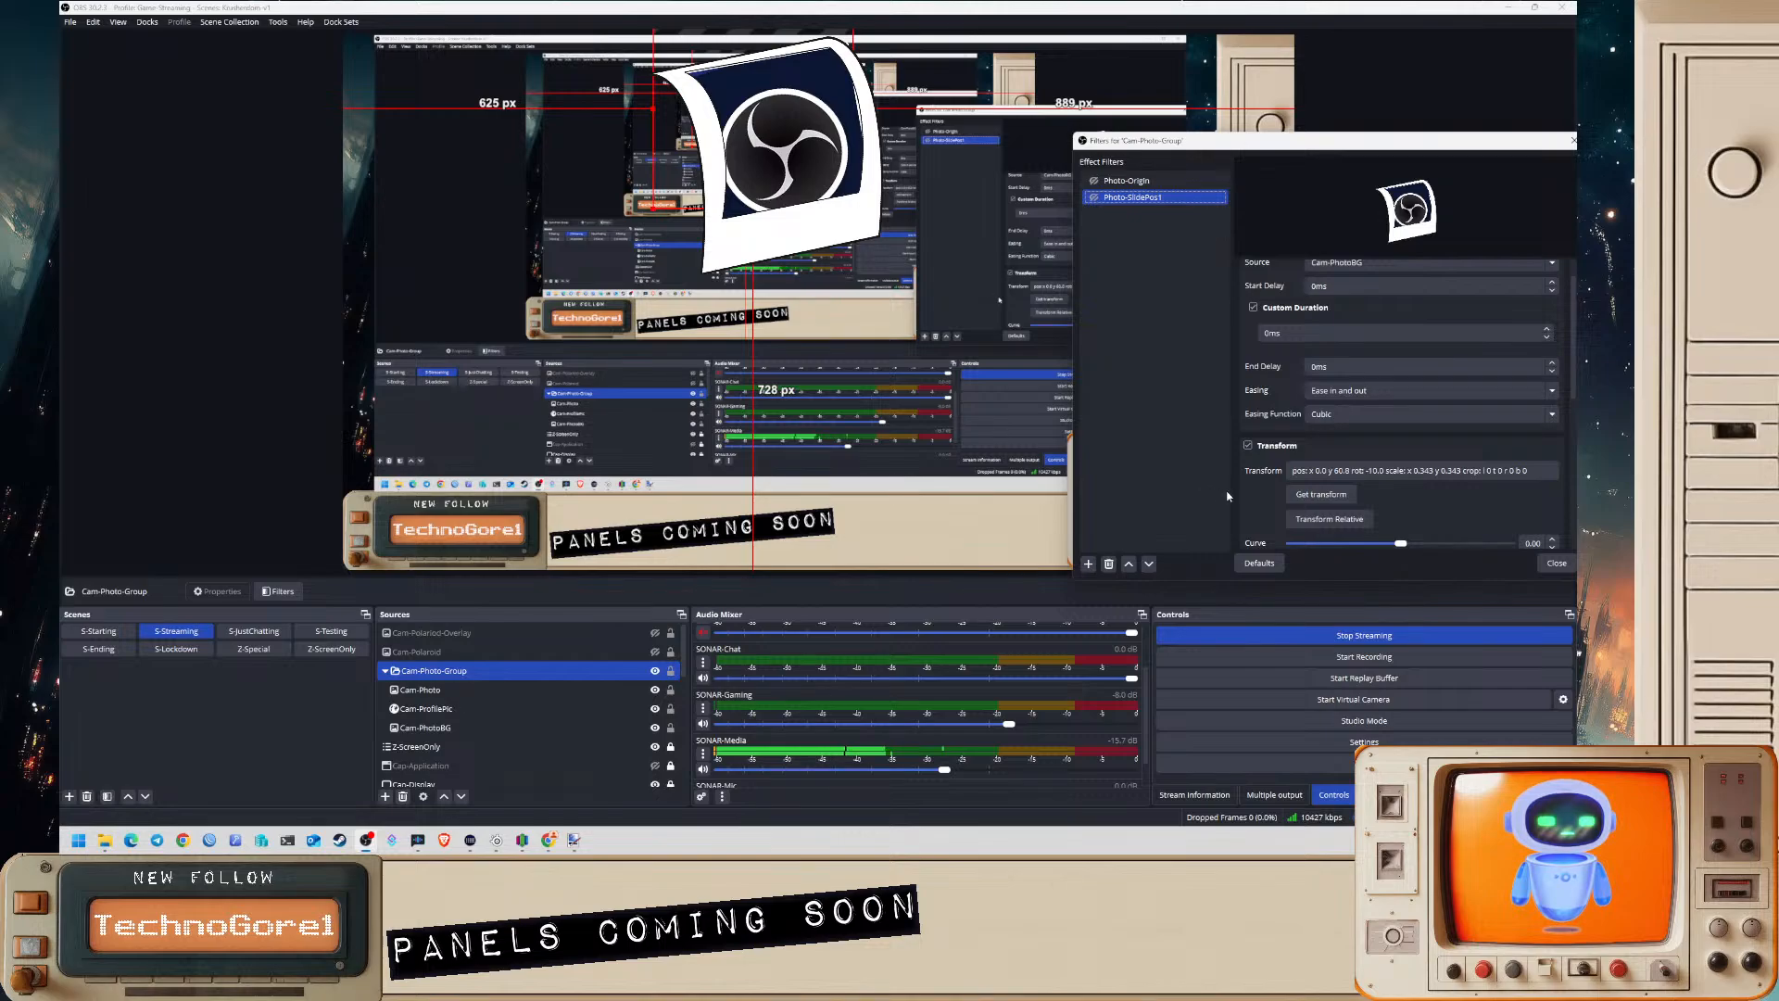
- Add a Move Source filter named PhotoSlidePos2 with a custom duration and an end delay of 1000 ms each
{"action": "left_click", "coordinate": [1088, 563]}
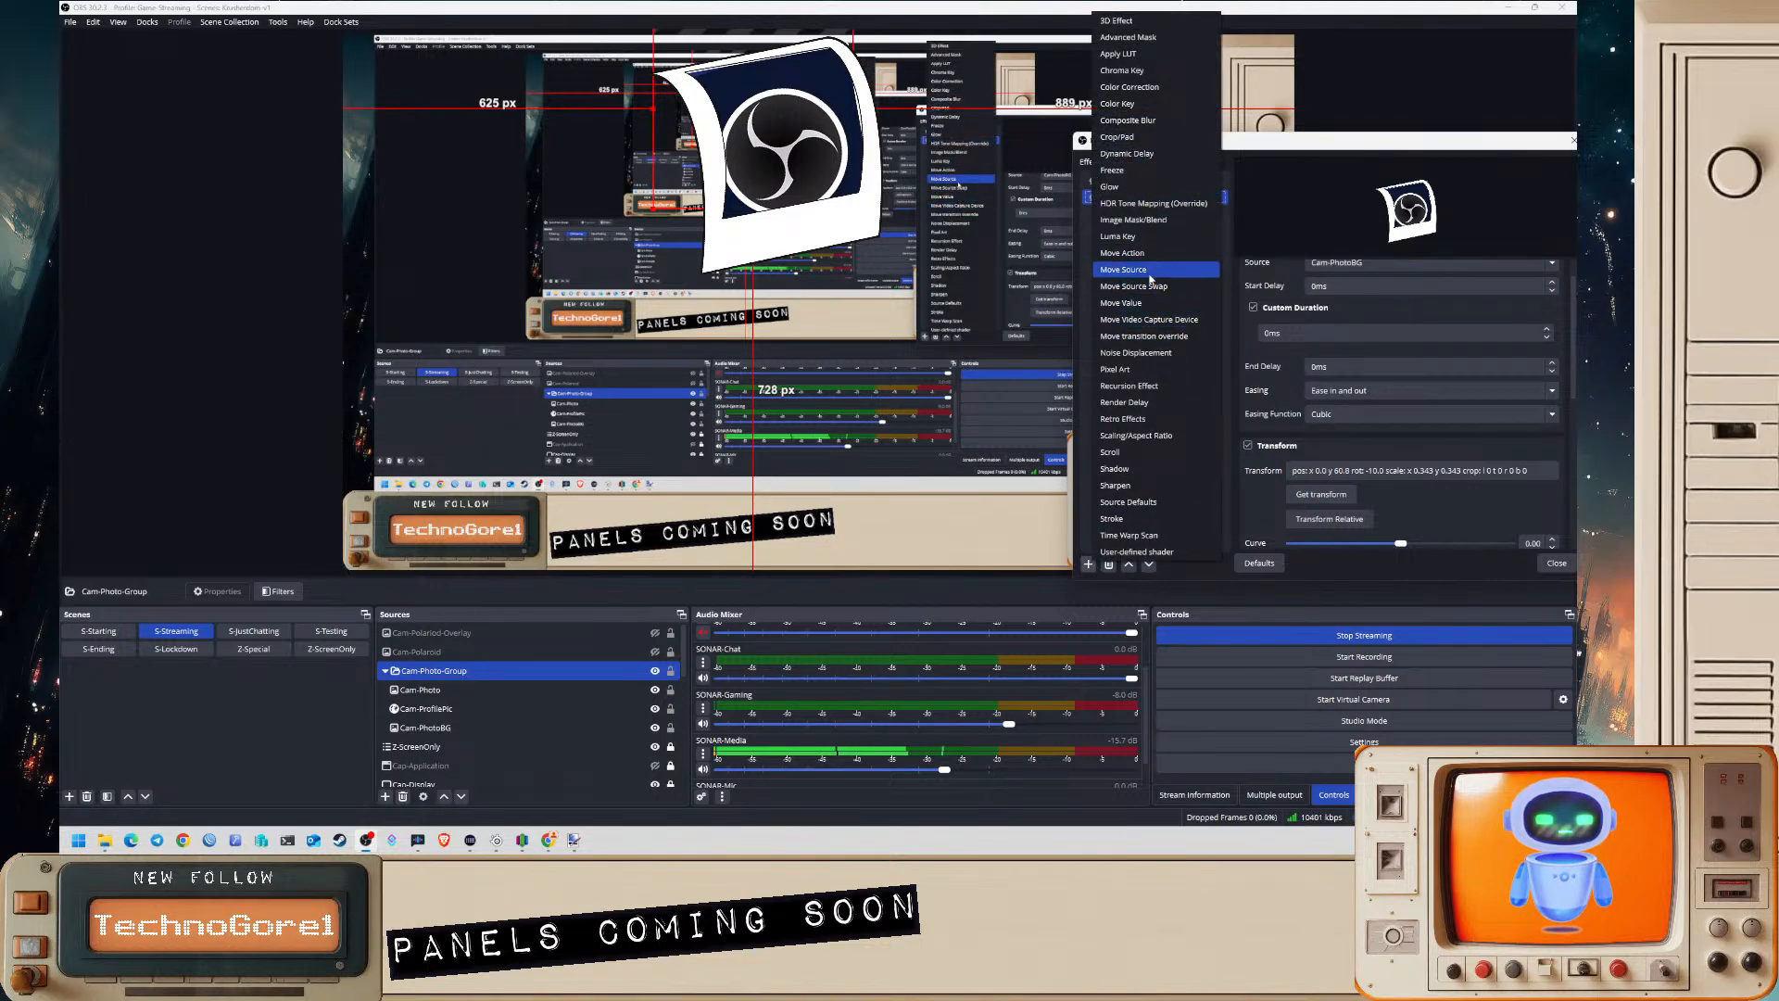
{"action": "left_click", "coordinate": [1149, 269]}
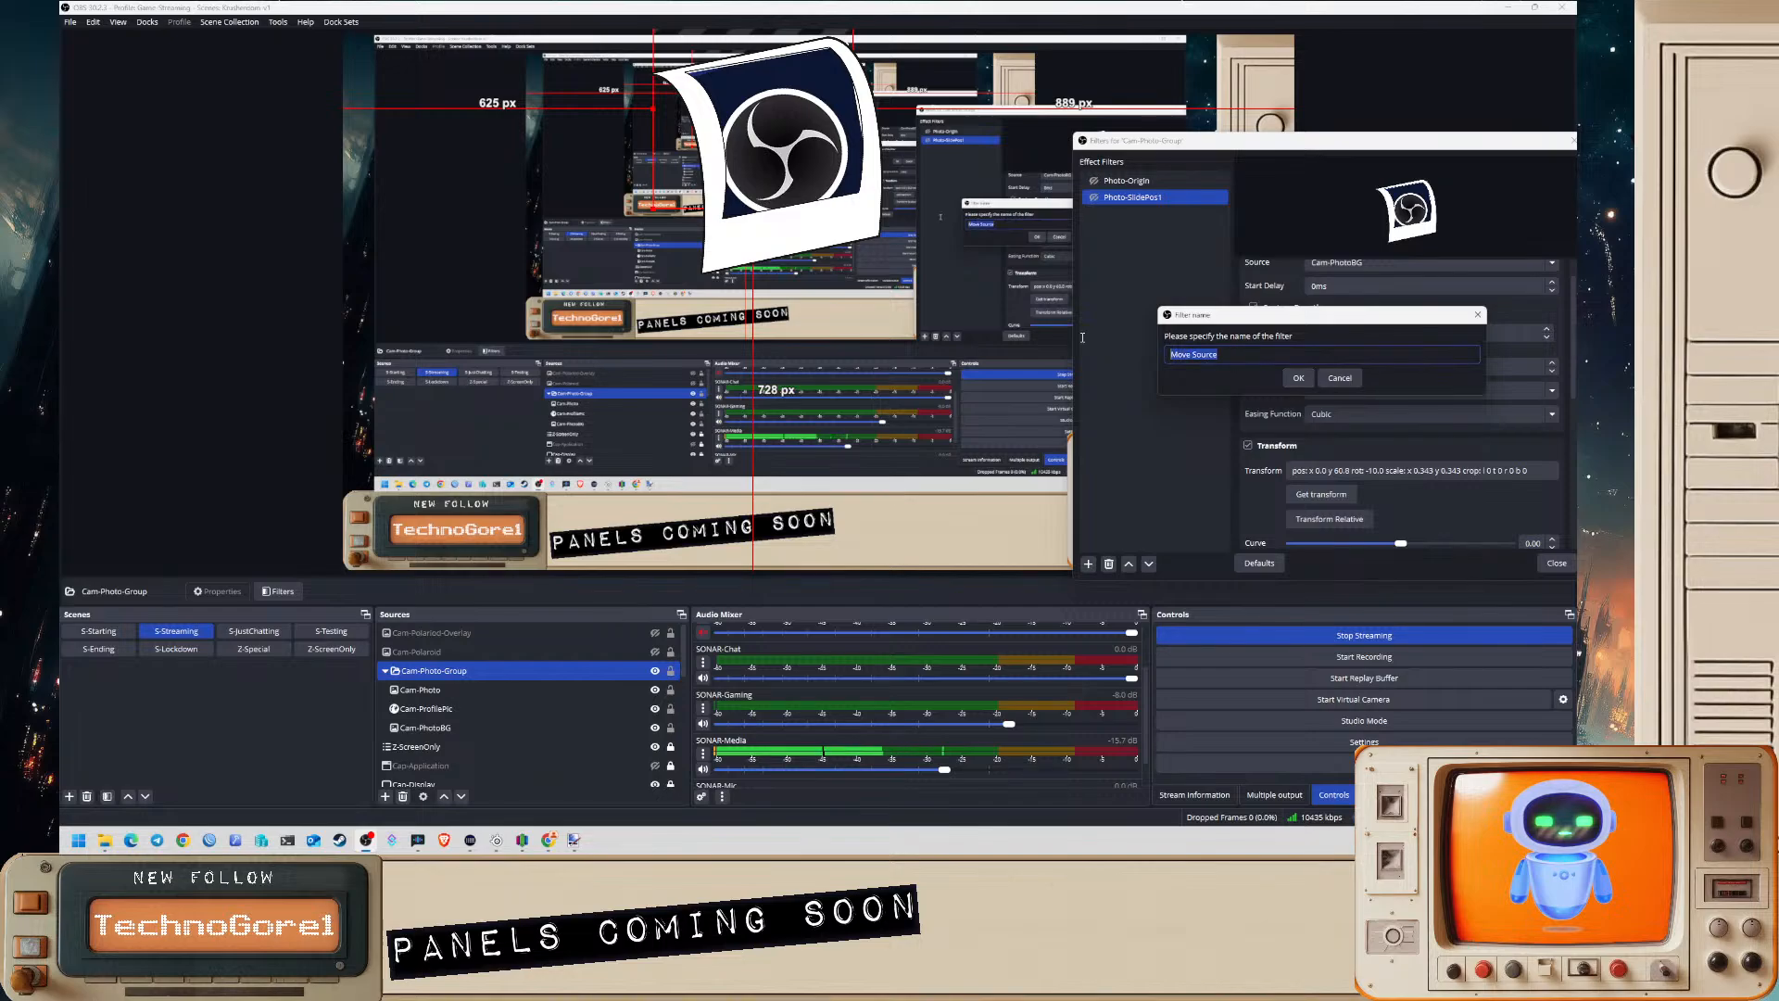
{"action": "type", "text": "PhotoSlidePos2"}
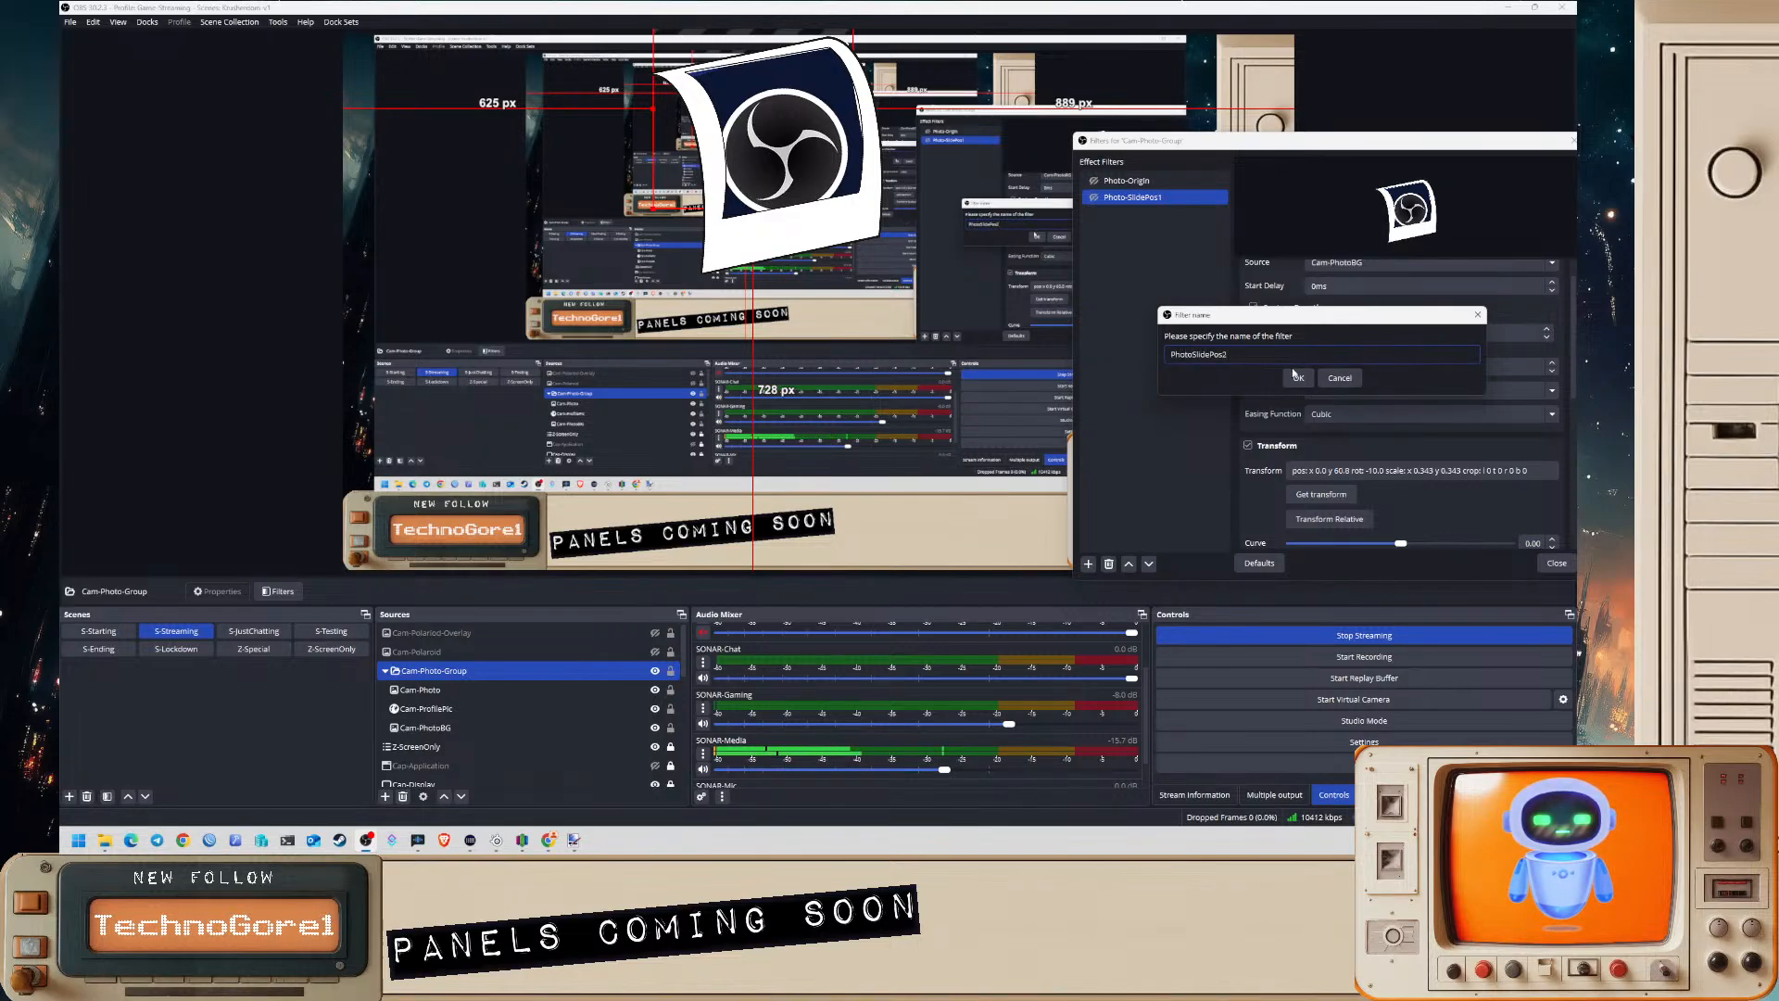
{"action": "left_click", "coordinate": [1296, 377]}
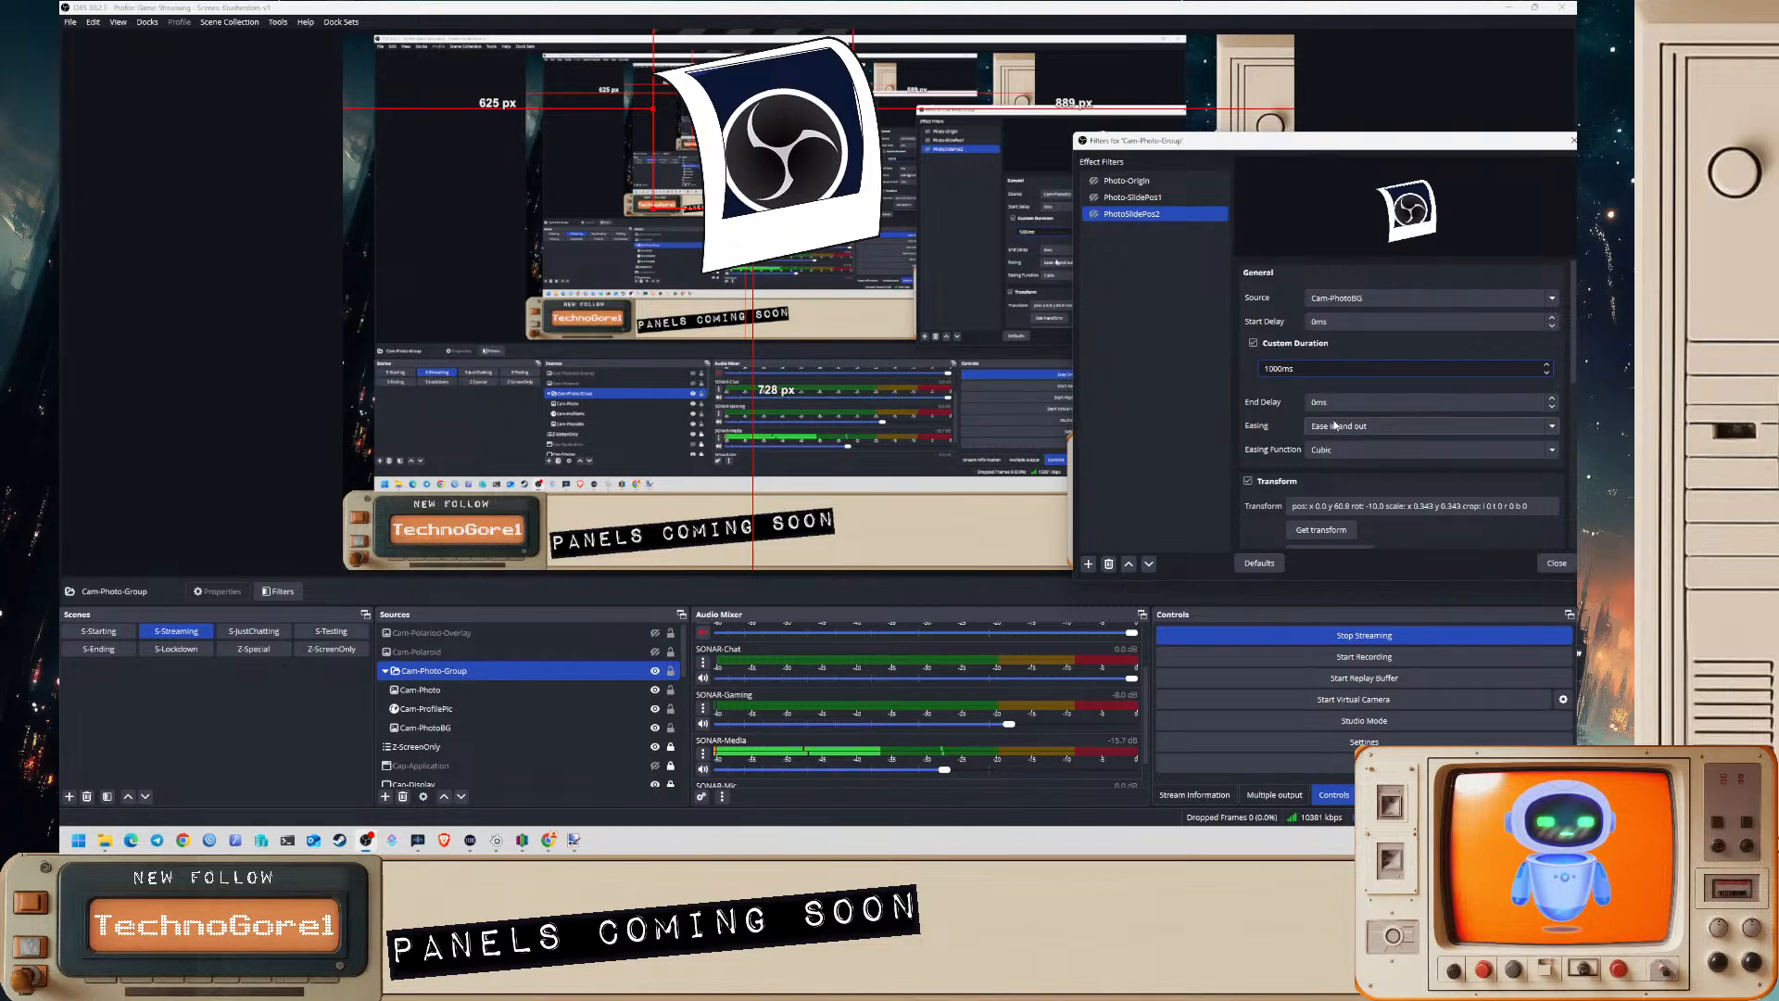
{"action": "left_click", "coordinate": [1312, 402]}
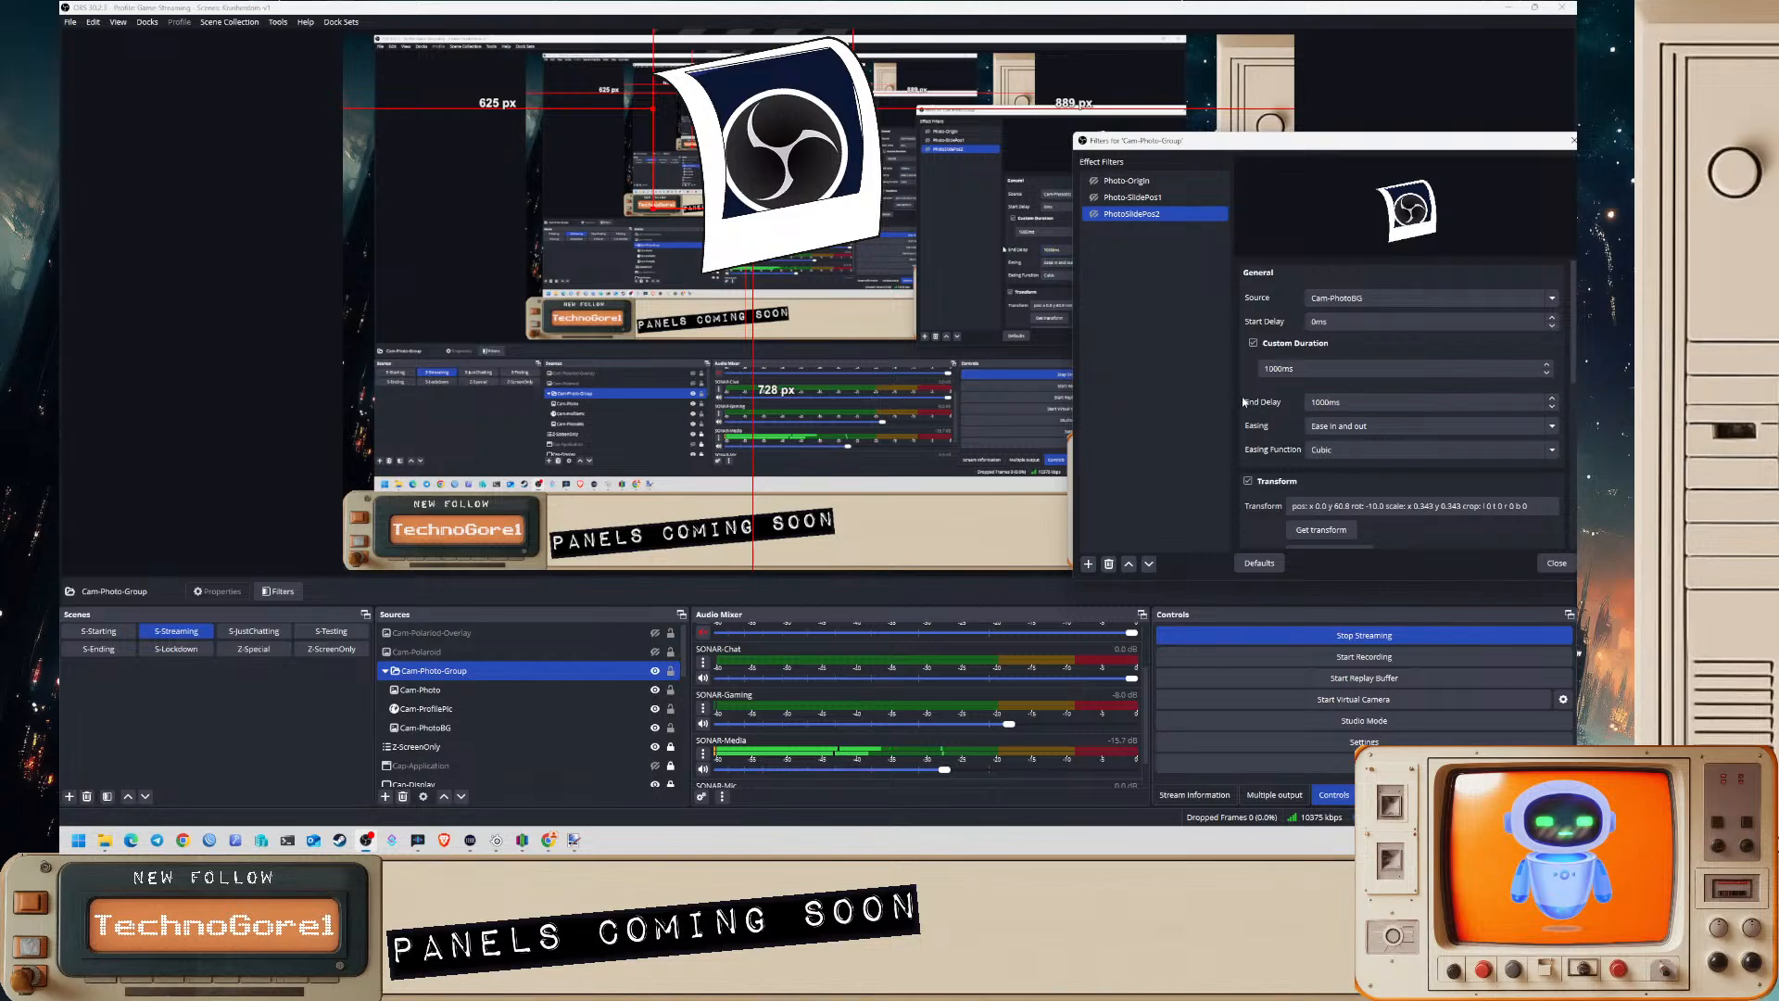
- Lower the photo group in the preview and make the Cam-Polaroid and Cam-Polaroid-Overlay sources visible
{"action": "scroll", "coordinate": [1296, 435], "scroll_direction": "down", "scroll_amount": 1}
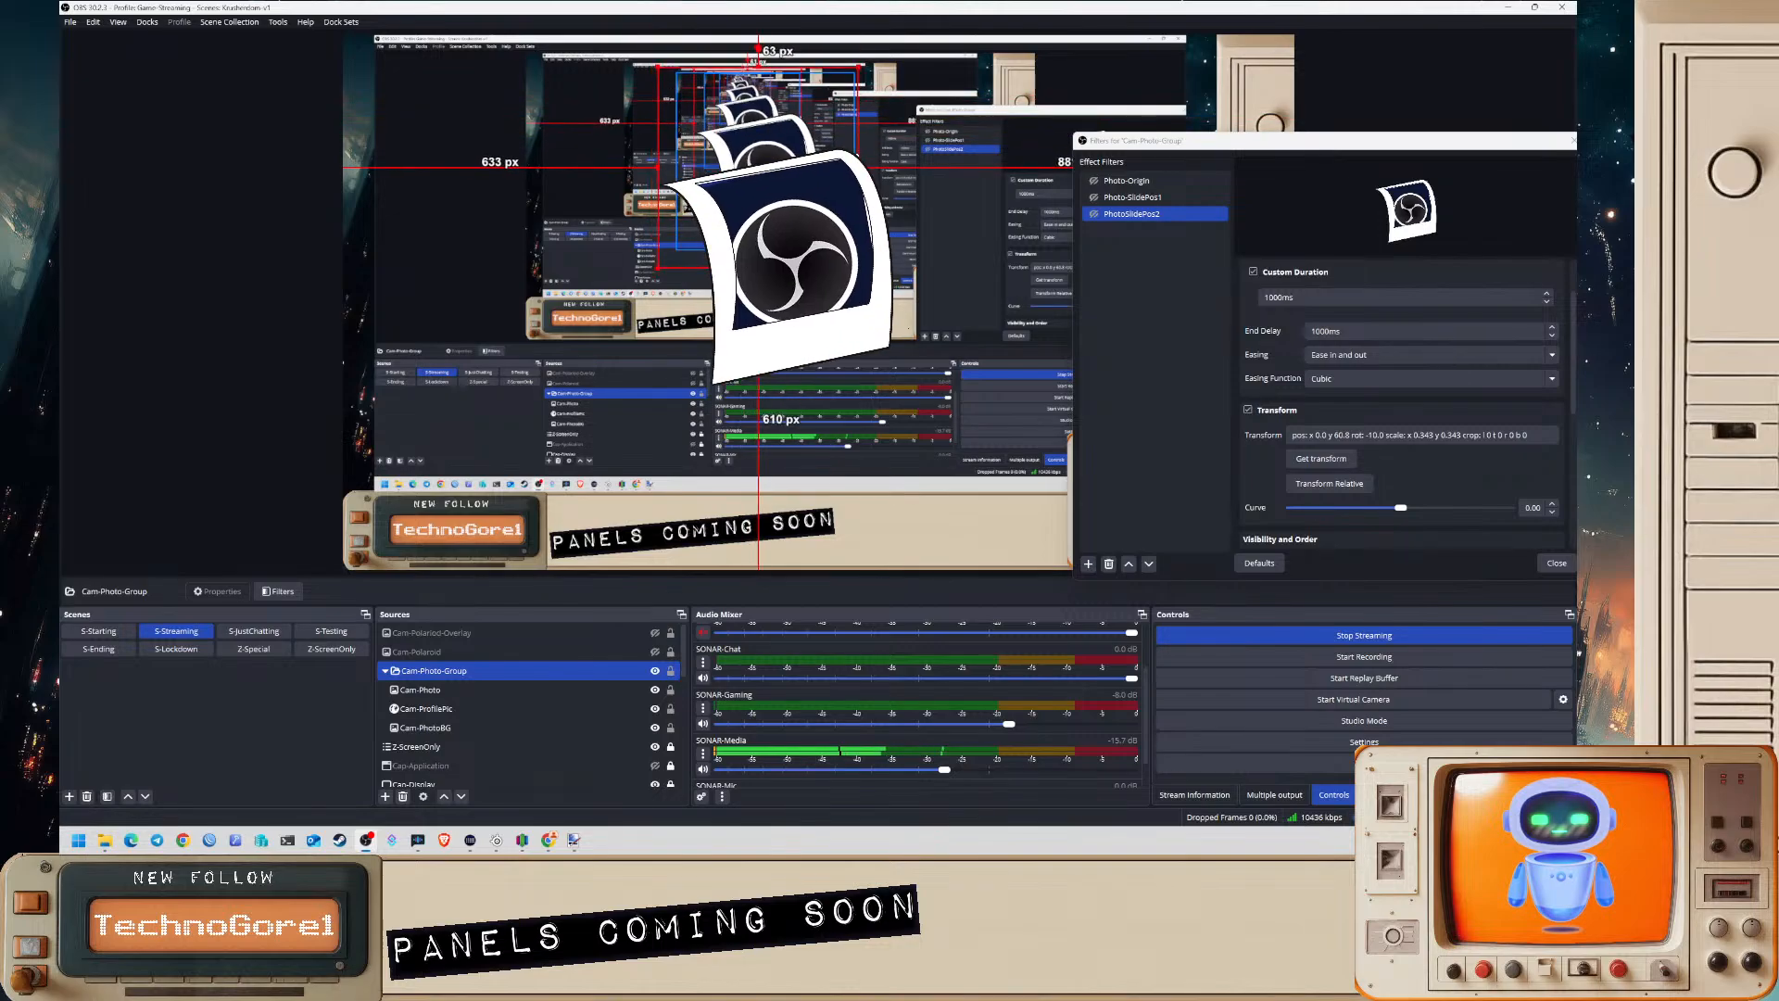
{"action": "left_click", "coordinate": [655, 652]}
{"action": "left_click", "coordinate": [655, 633]}
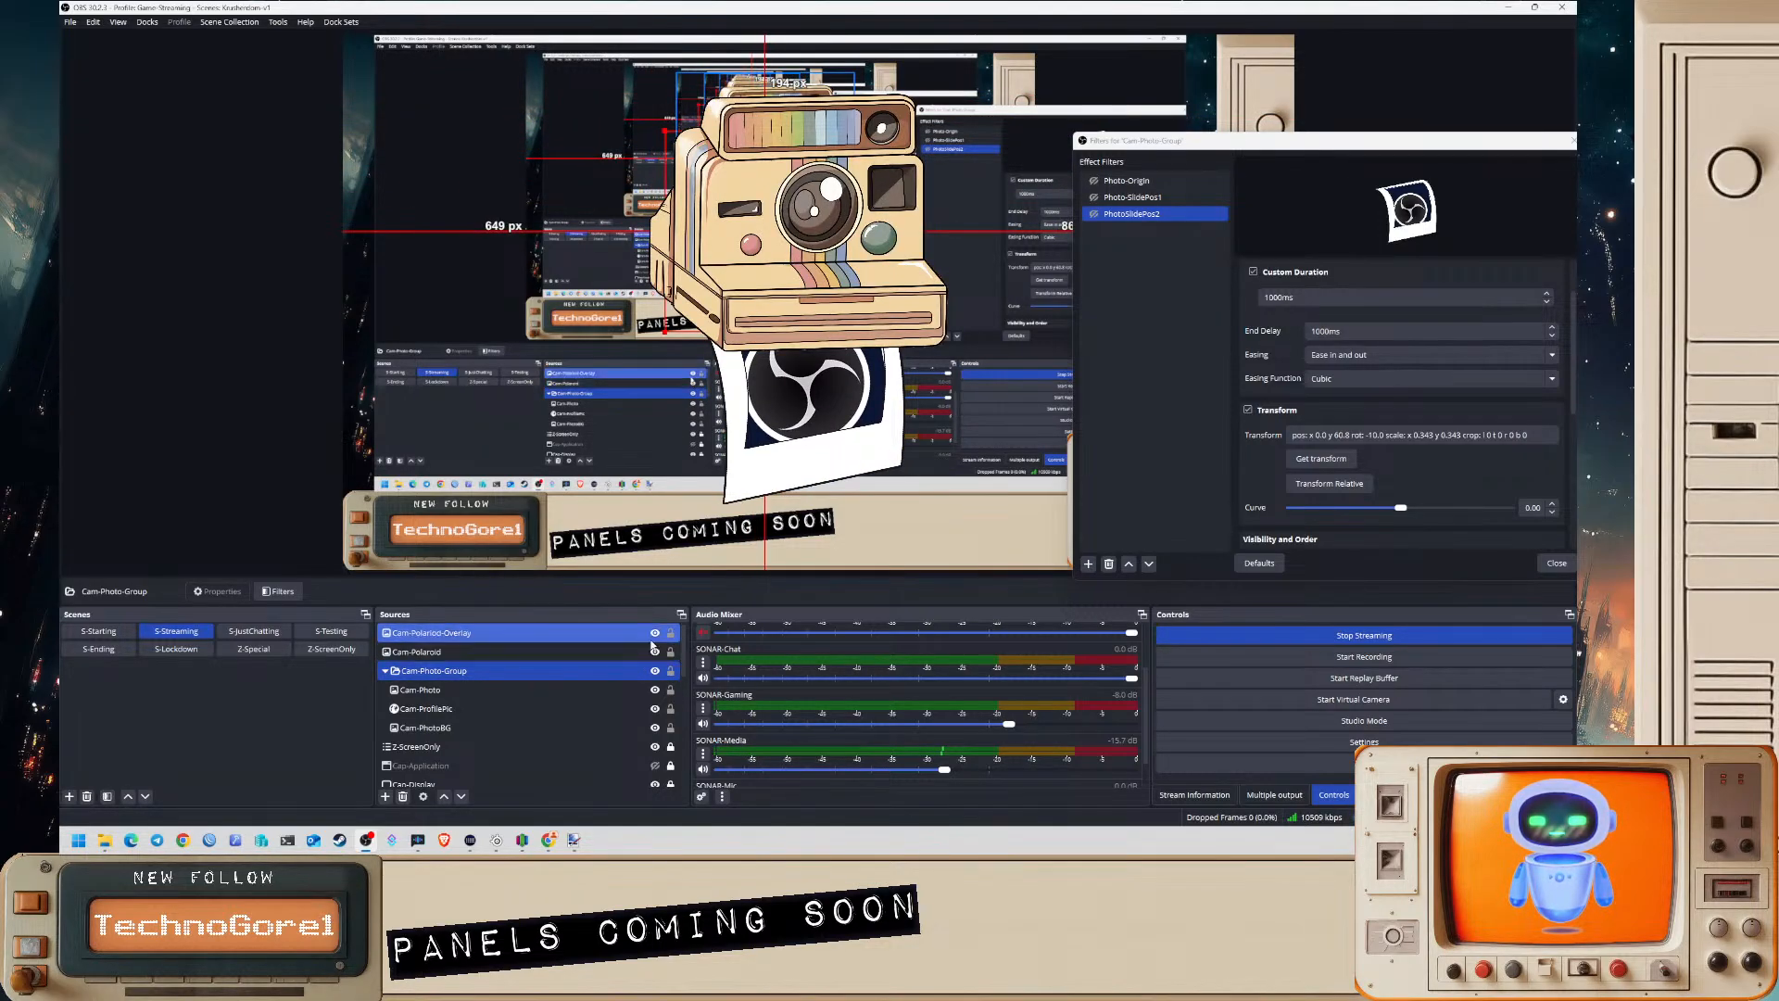
- Move the Cam-Polaroid and Cam-Polaroid-Overlay sources up together in the preview, undoing the first attempt that separates them
{"action": "left_click", "coordinate": [554, 632]}
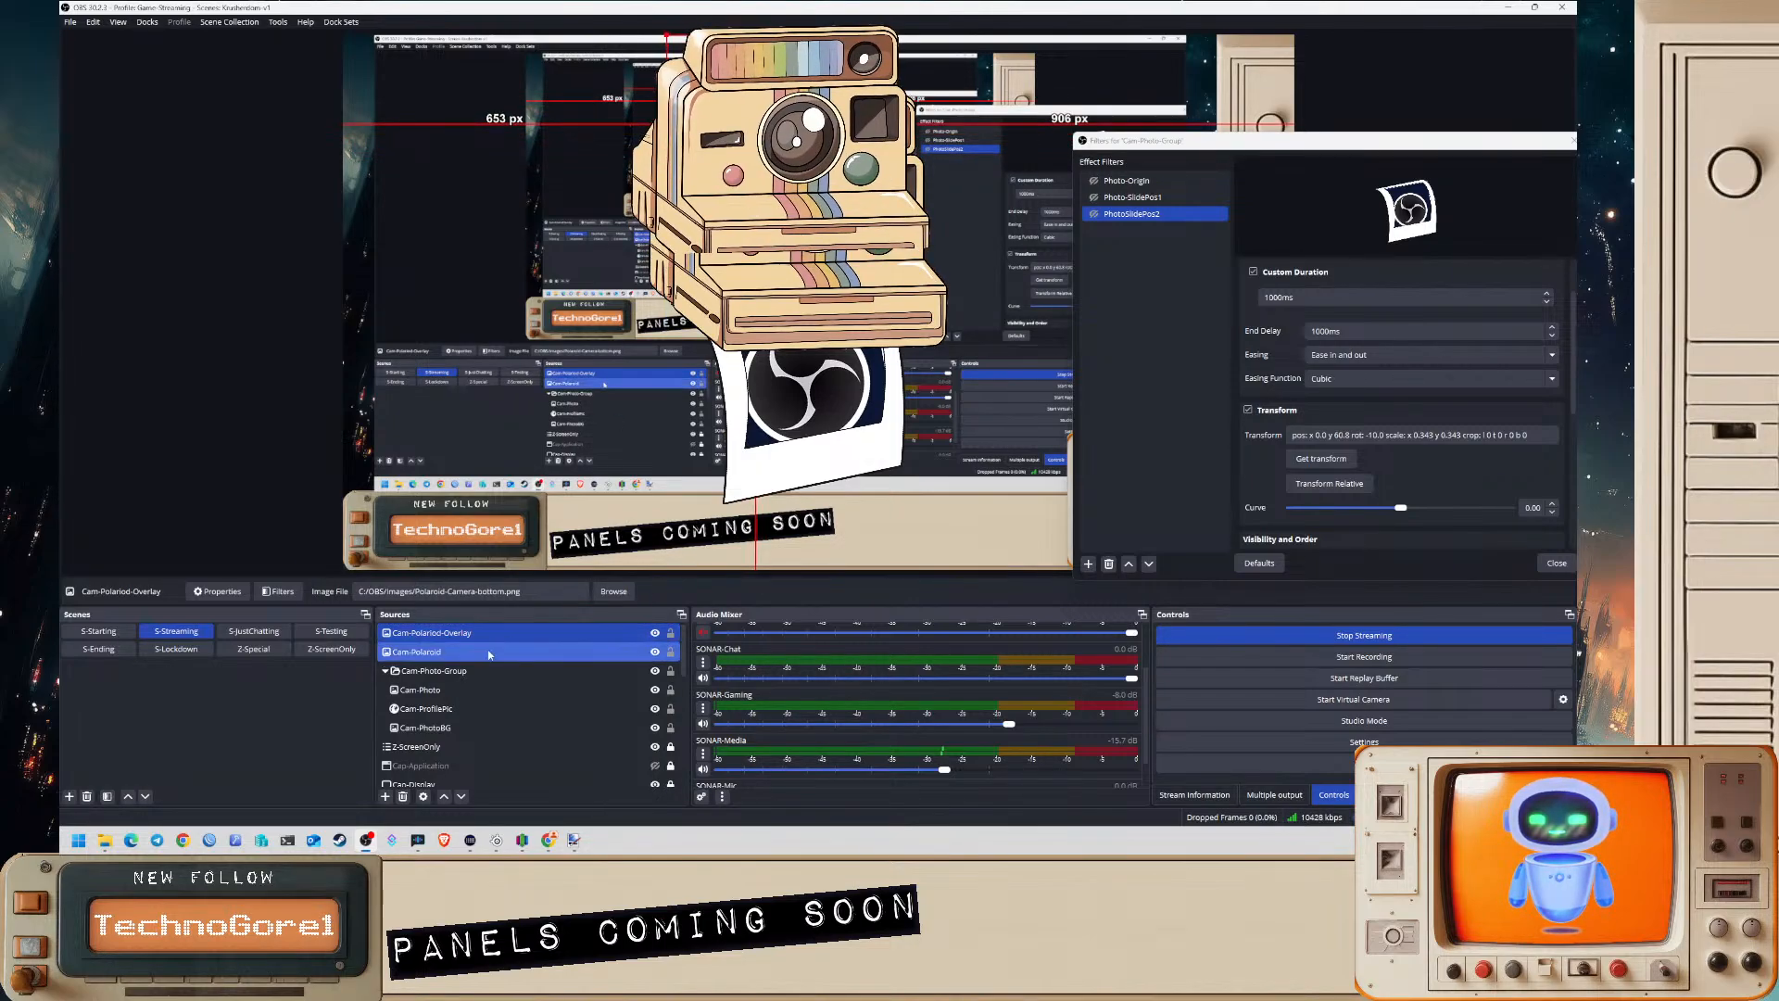
{"action": "left_click", "coordinate": [554, 652]}
{"action": "key", "text": "ctrl+z"}
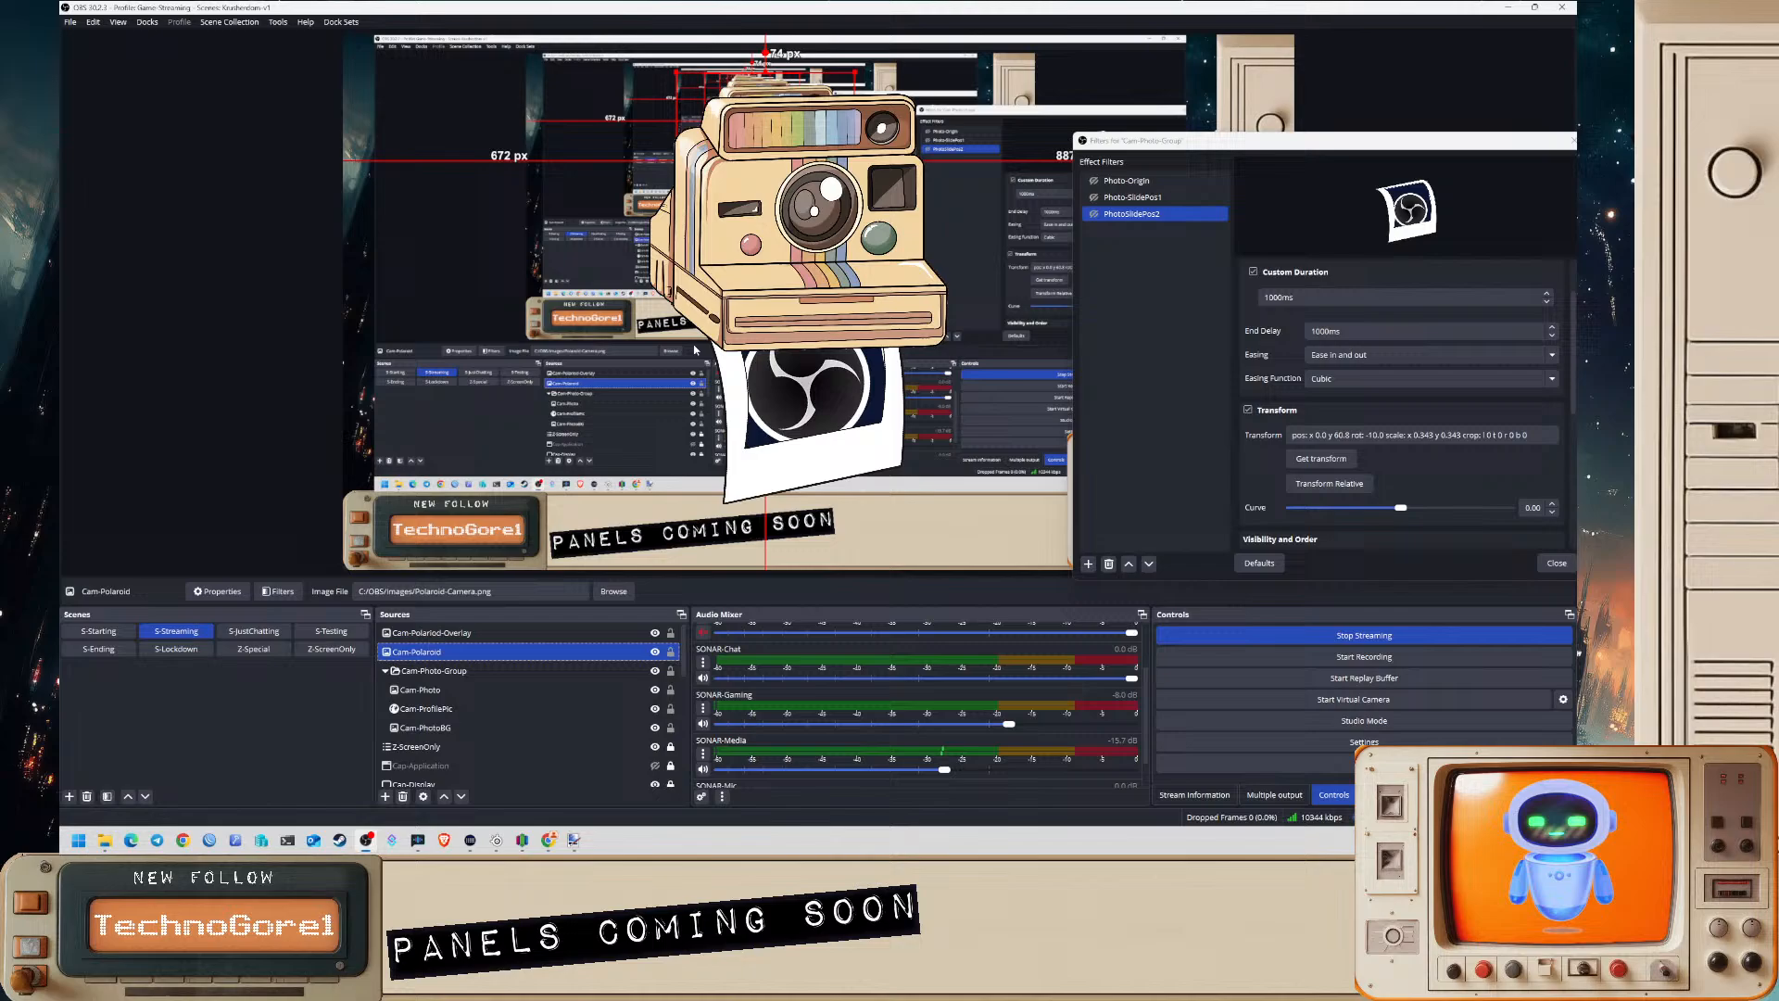
{"action": "left_click", "coordinate": [482, 633], "text": "ctrl"}
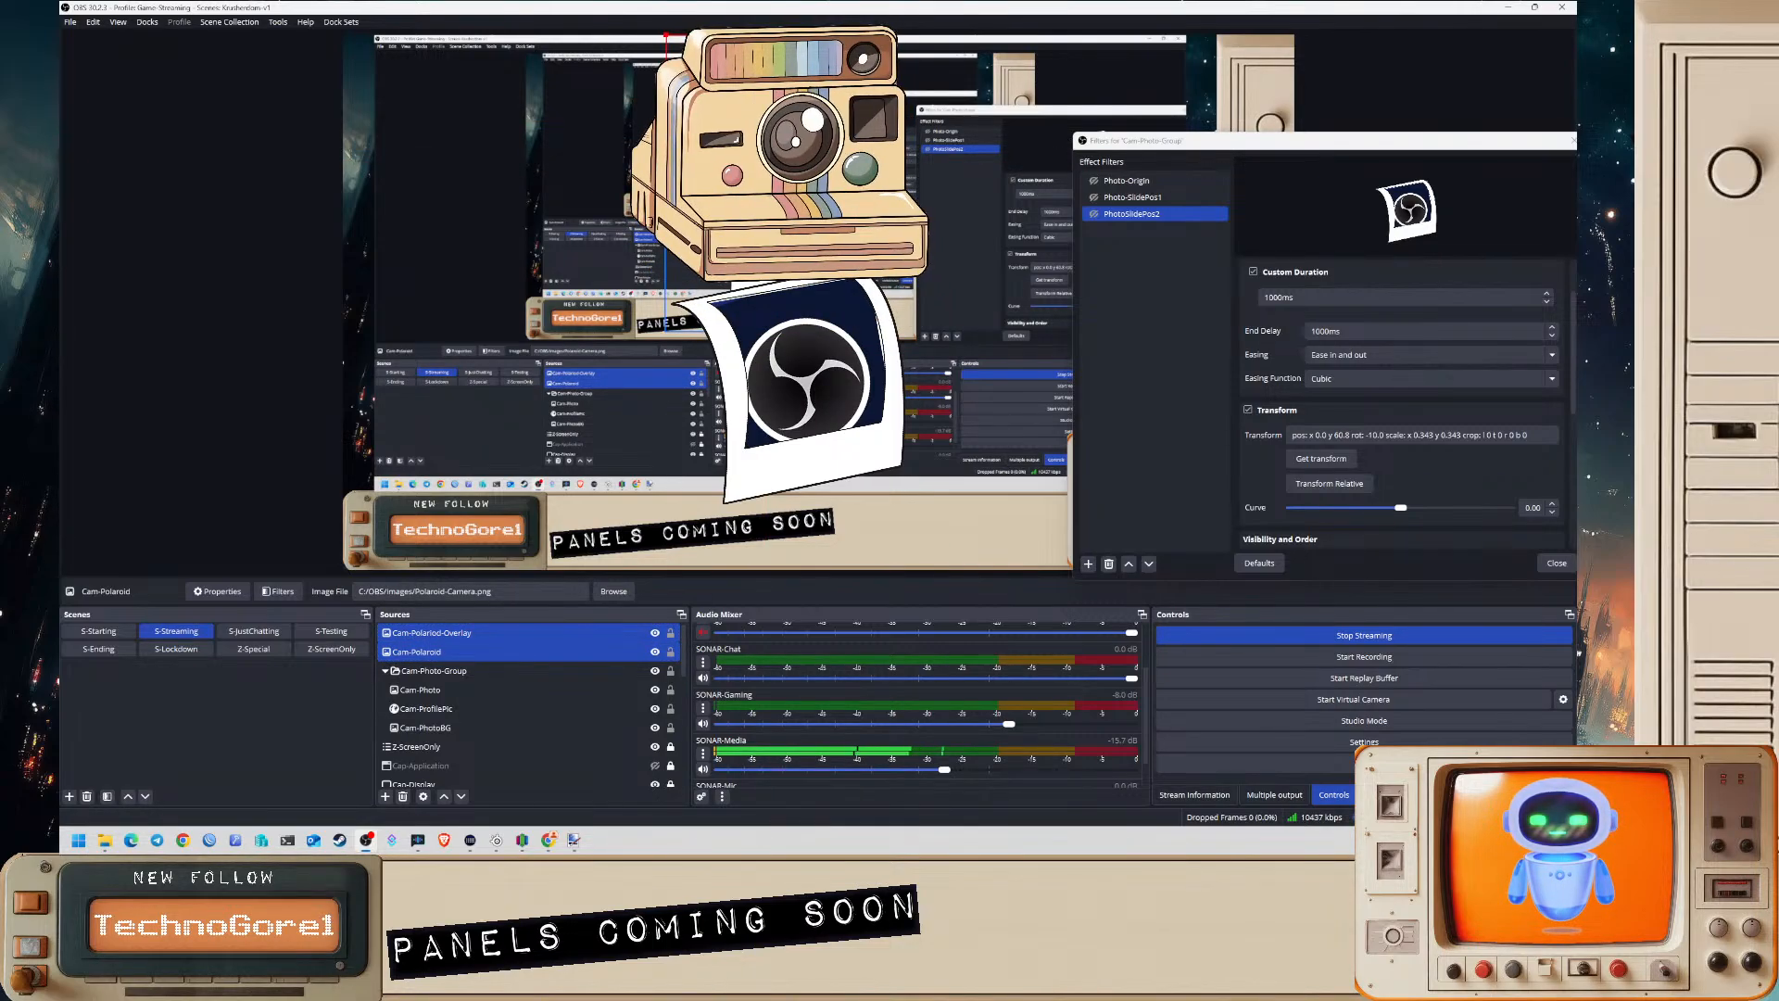
- Compare the source and timing settings of the Photo-Origin, Photo-SlidePos1 and PhotoSlidePos2 filters on Cam-Photo-Group
{"action": "left_click", "coordinate": [514, 673]}
{"action": "scroll", "coordinate": [1246, 313], "scroll_direction": "up", "scroll_amount": 2}
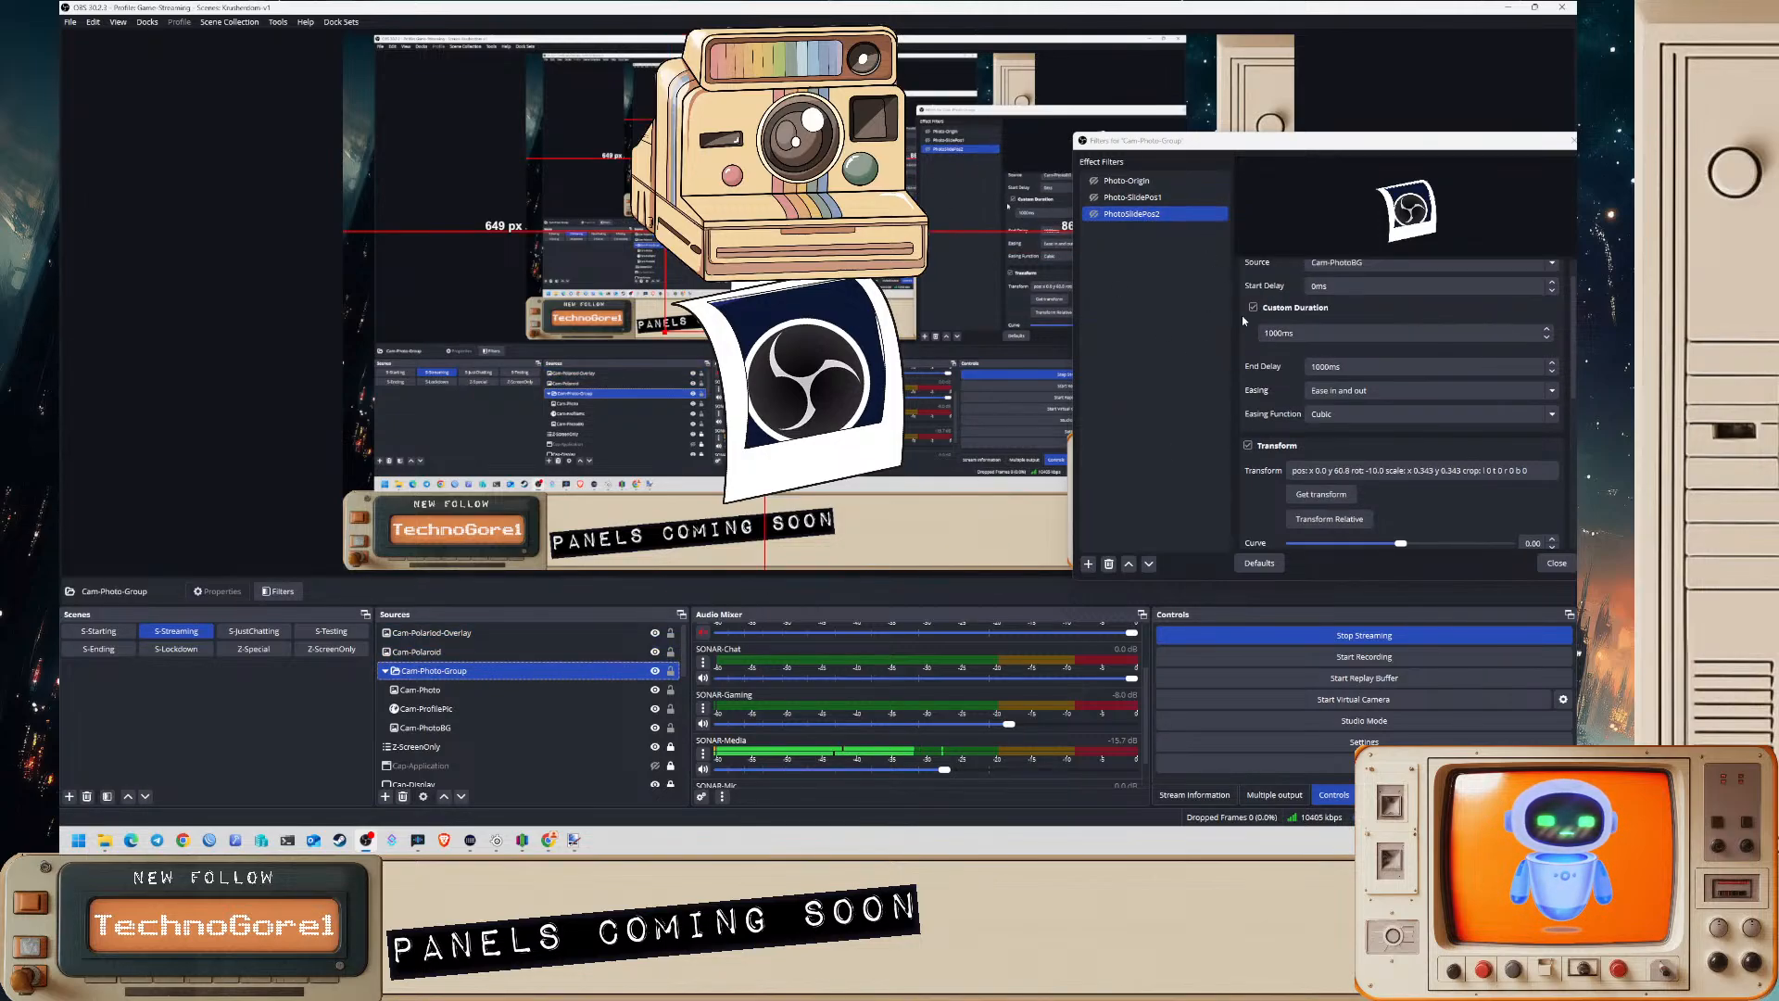
{"action": "left_click", "coordinate": [1127, 181]}
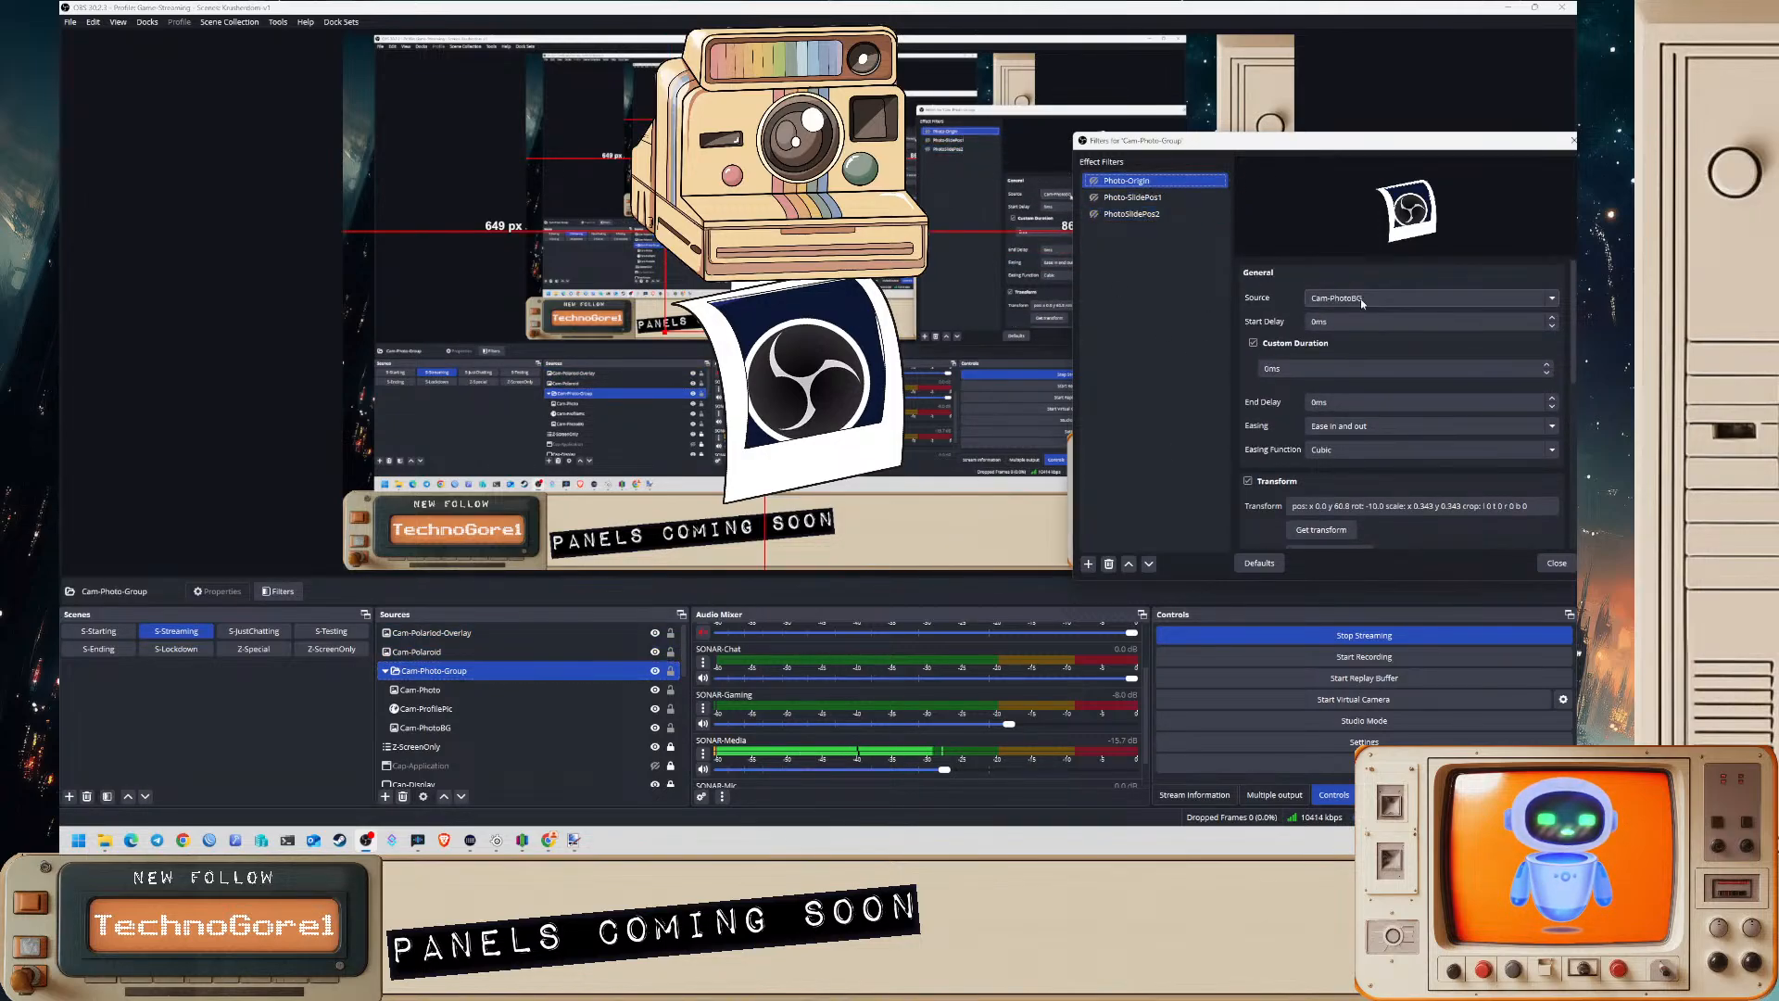
{"action": "left_click", "coordinate": [1350, 298]}
{"action": "left_click", "coordinate": [1327, 294]}
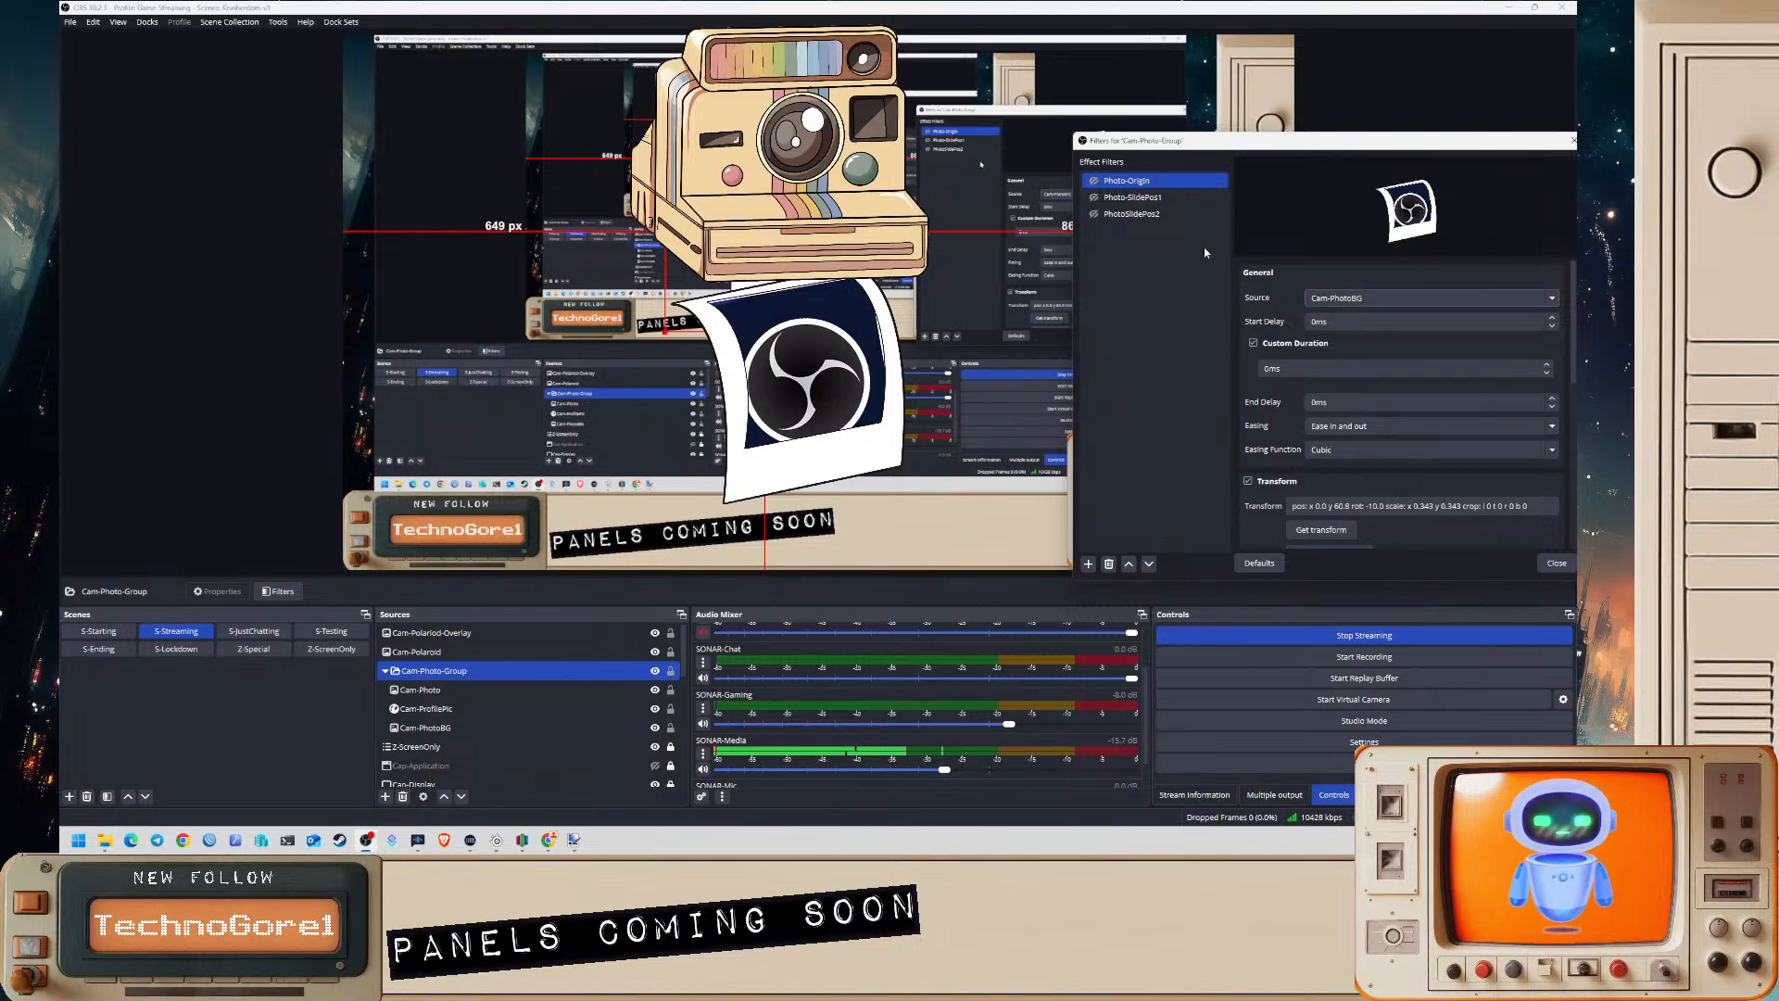
{"action": "left_click", "coordinate": [1140, 197]}
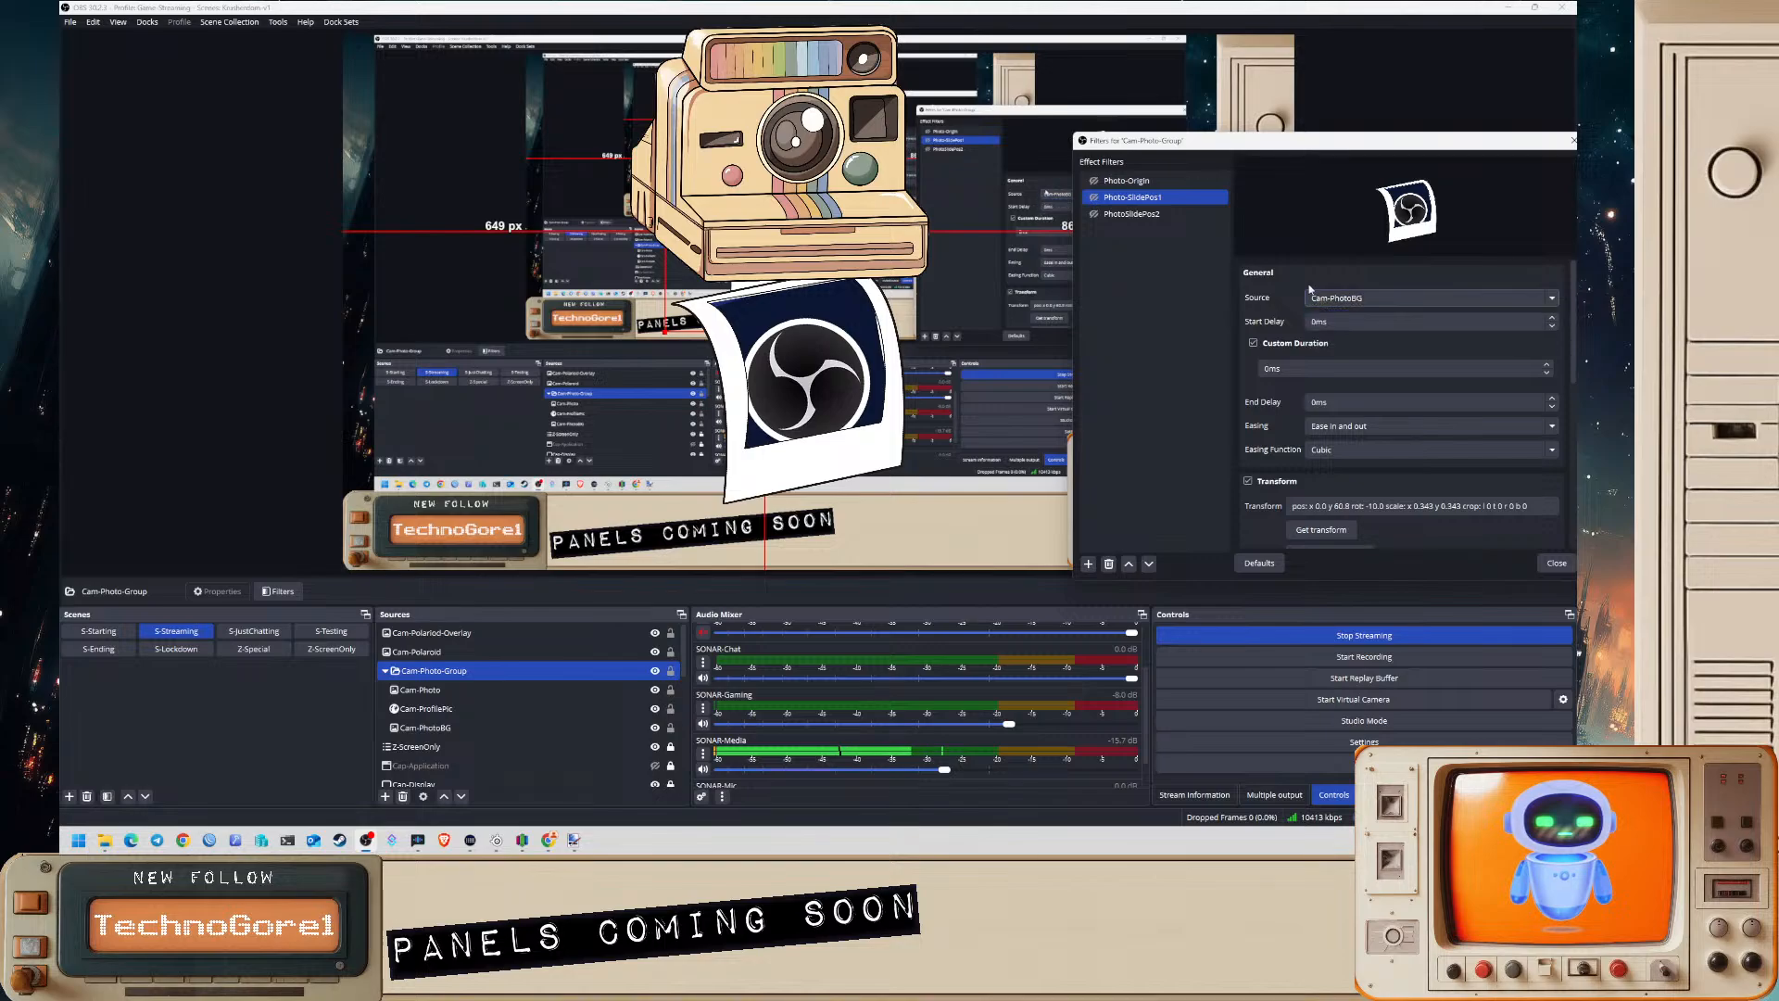
{"action": "key", "text": "Down"}
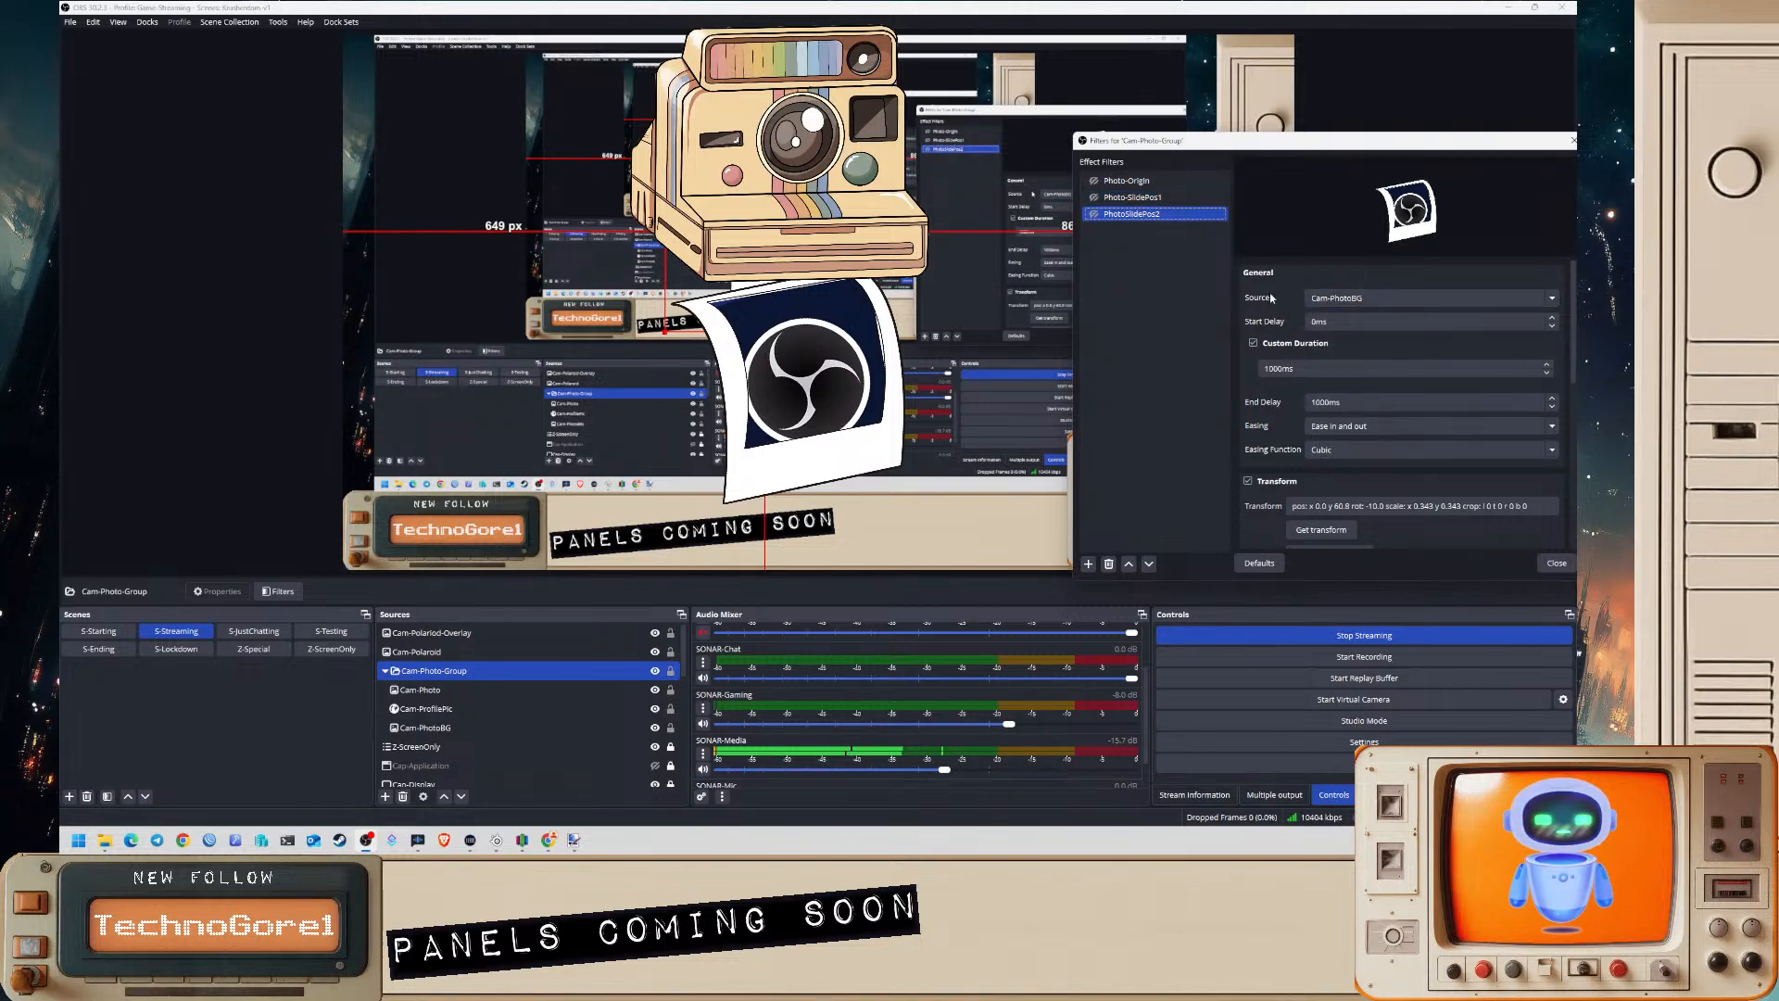
- Rotate the photo group into line beneath the camera and place Cam-Polaroid below Cam-Photo-Group in the source order
{"action": "left_click", "coordinate": [433, 671]}
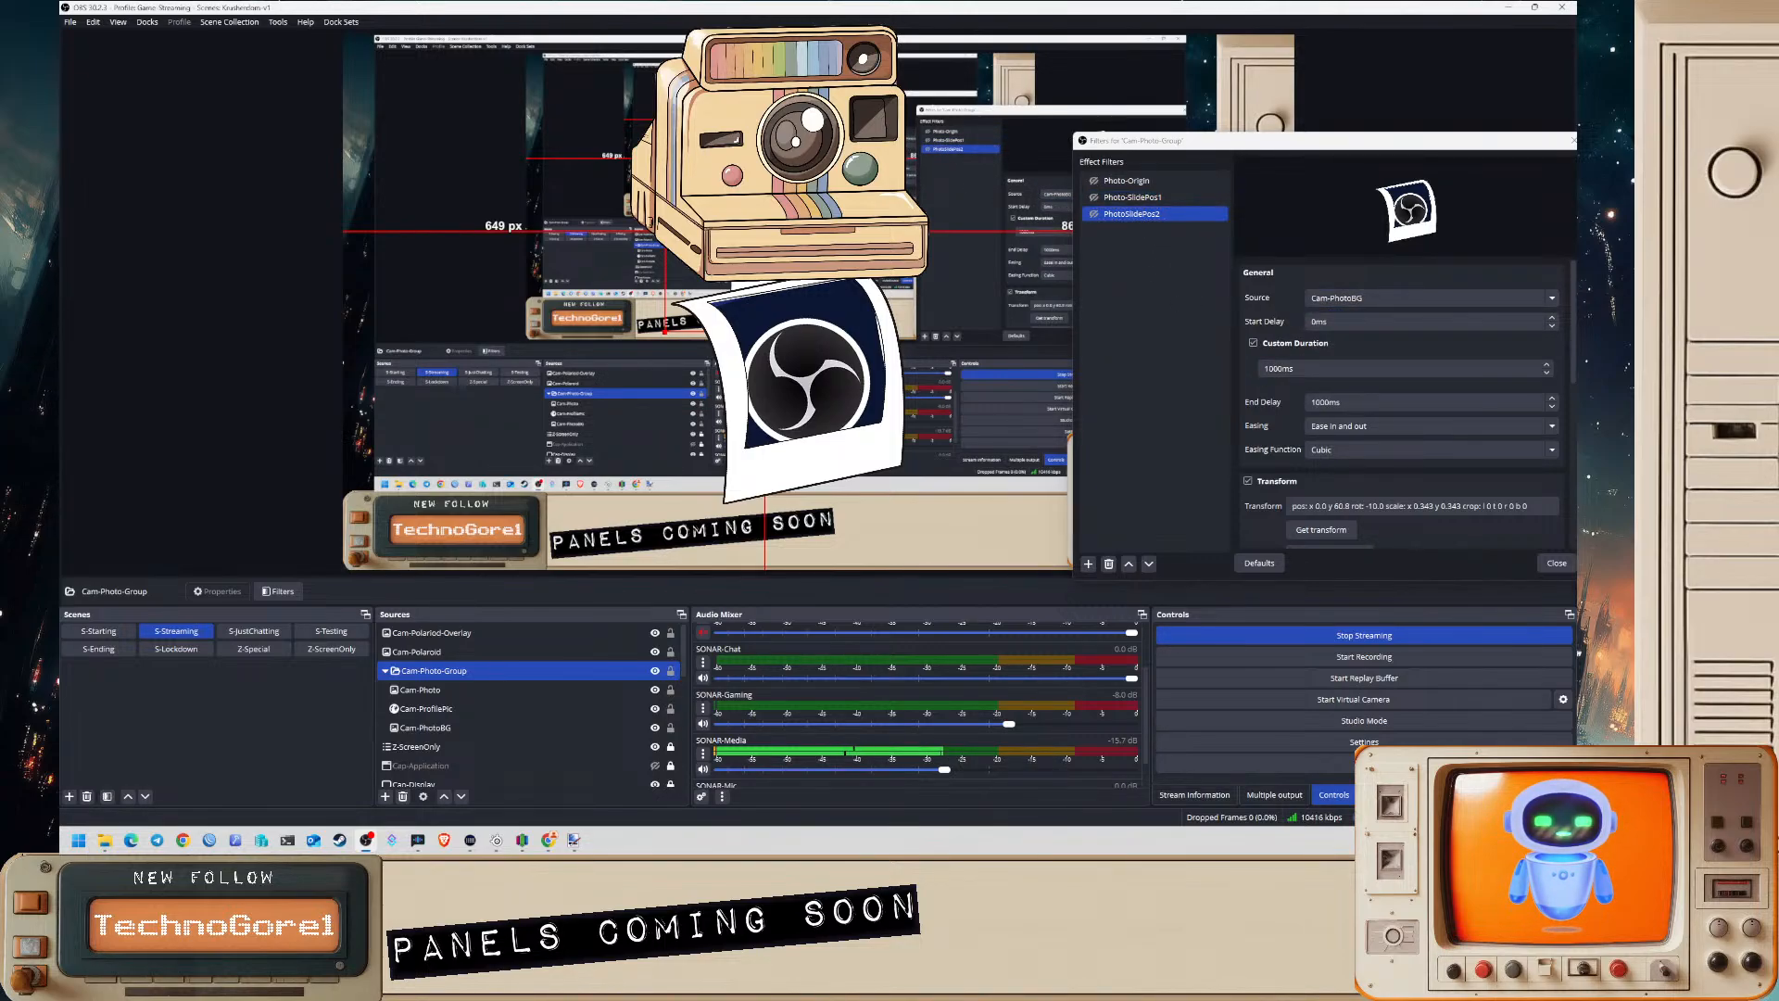
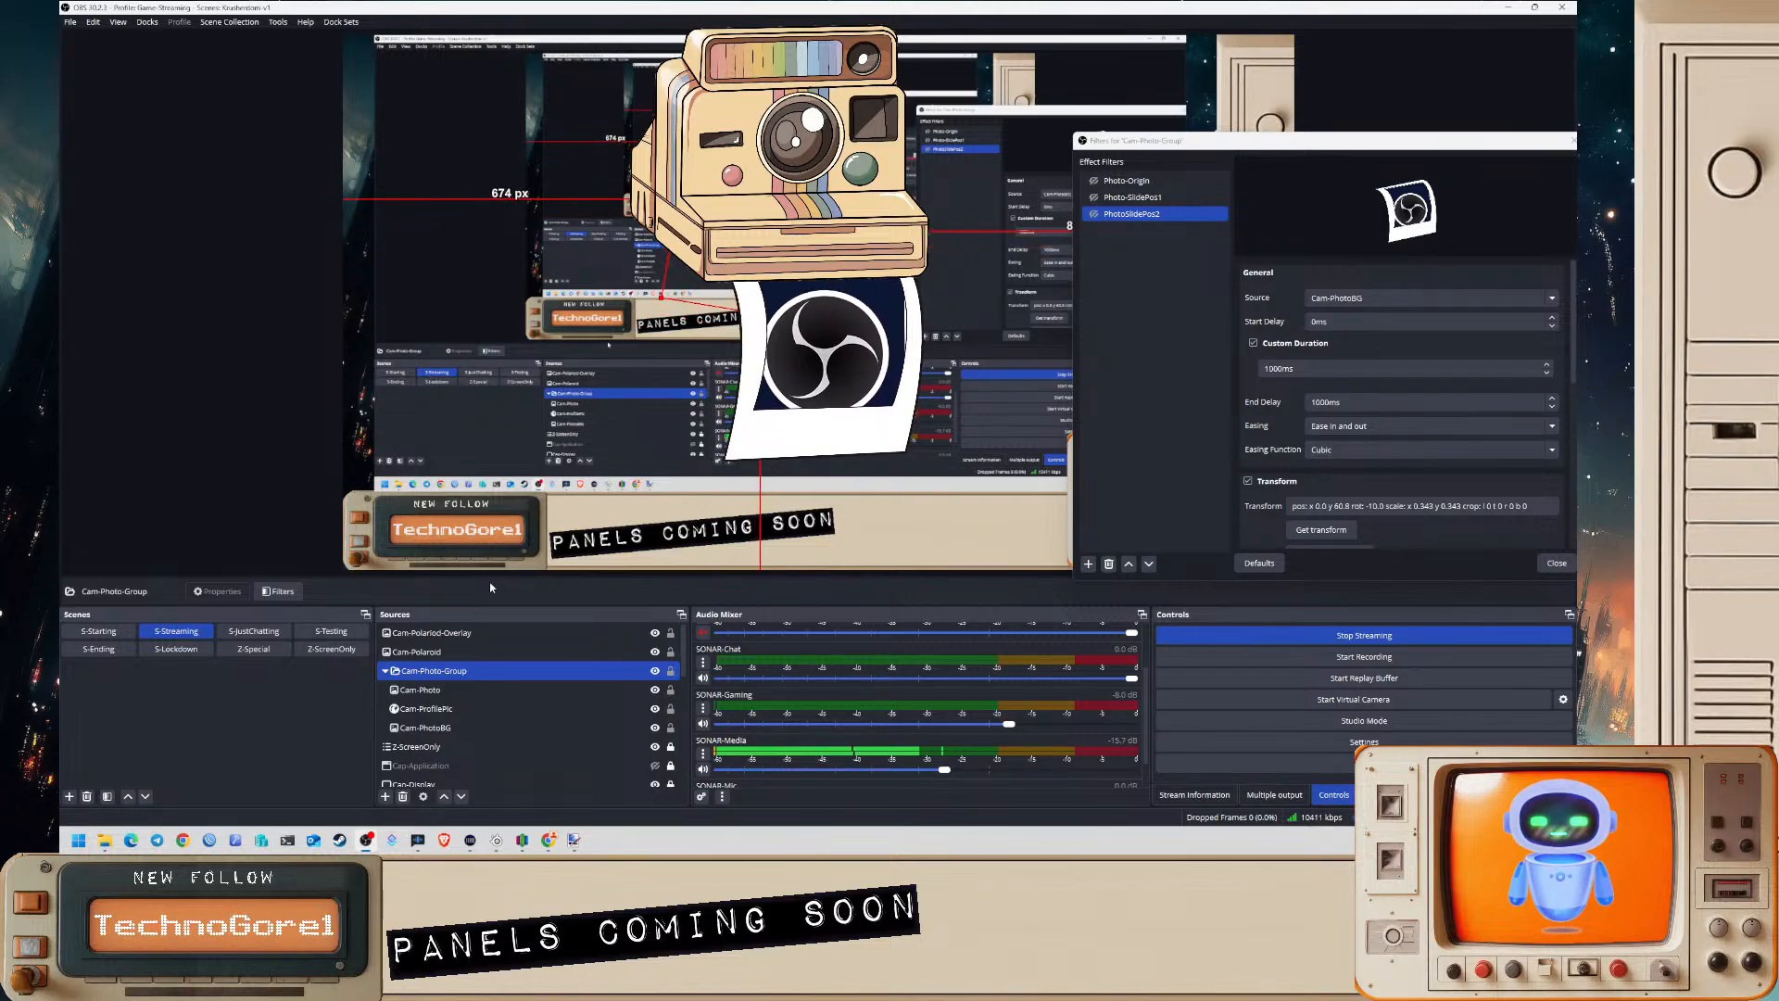
{"action": "left_click", "coordinate": [445, 653], "text": "ctrl"}
{"action": "left_click_drag", "start_coordinate": [442, 652], "coordinate": [448, 745]}
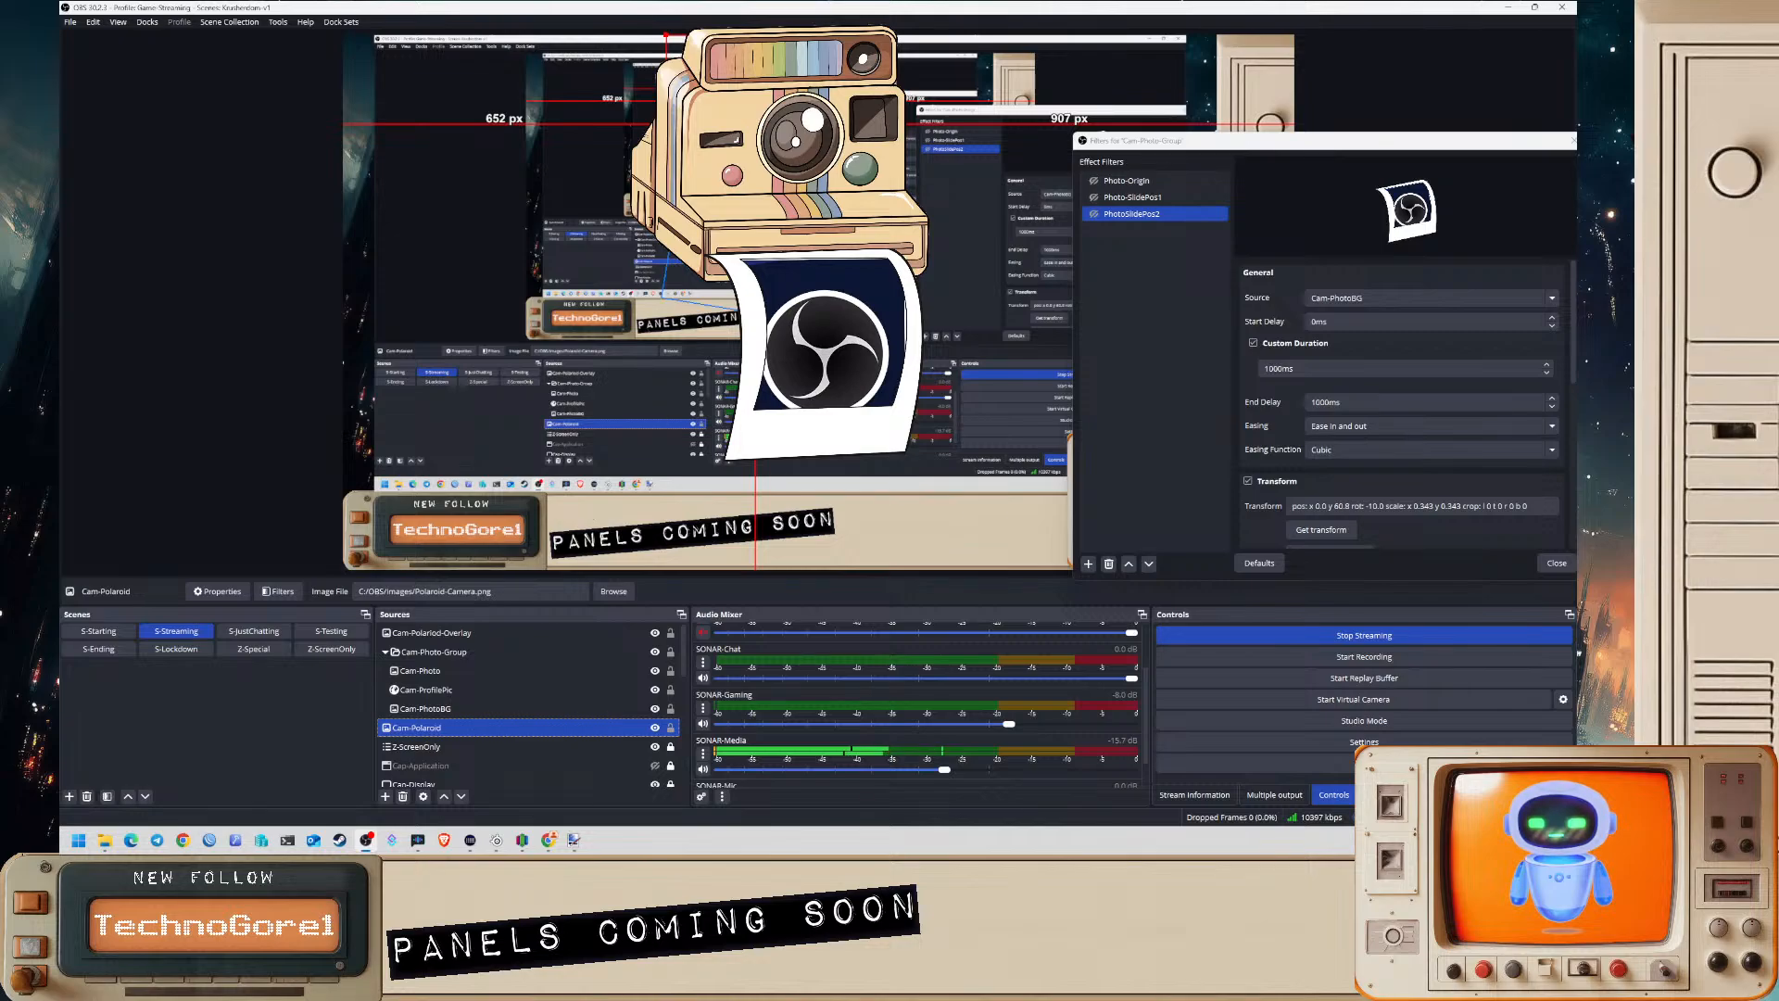
- Nudge the photo group sideways to line up with the camera's slot and get the transform for the PhotoSlidePos2 filter
{"action": "left_click", "coordinate": [411, 654]}
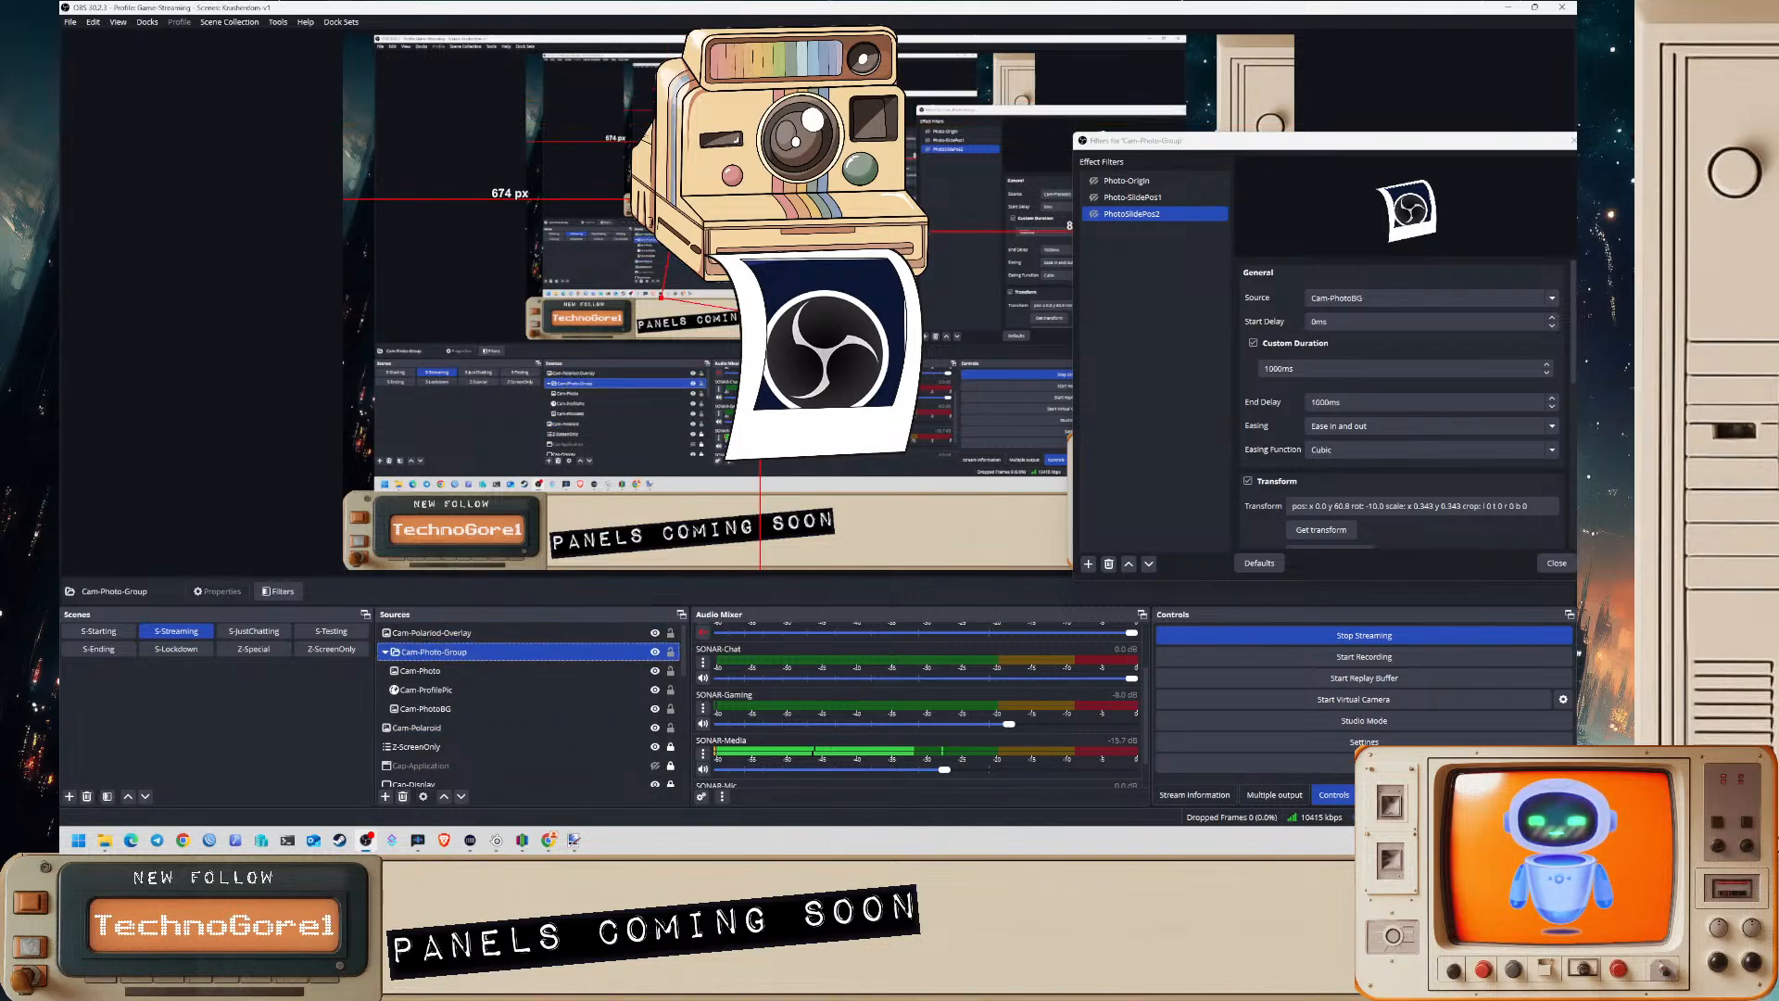
{"action": "left_click_drag", "start_coordinate": [783, 225], "coordinate": [785, 226]}
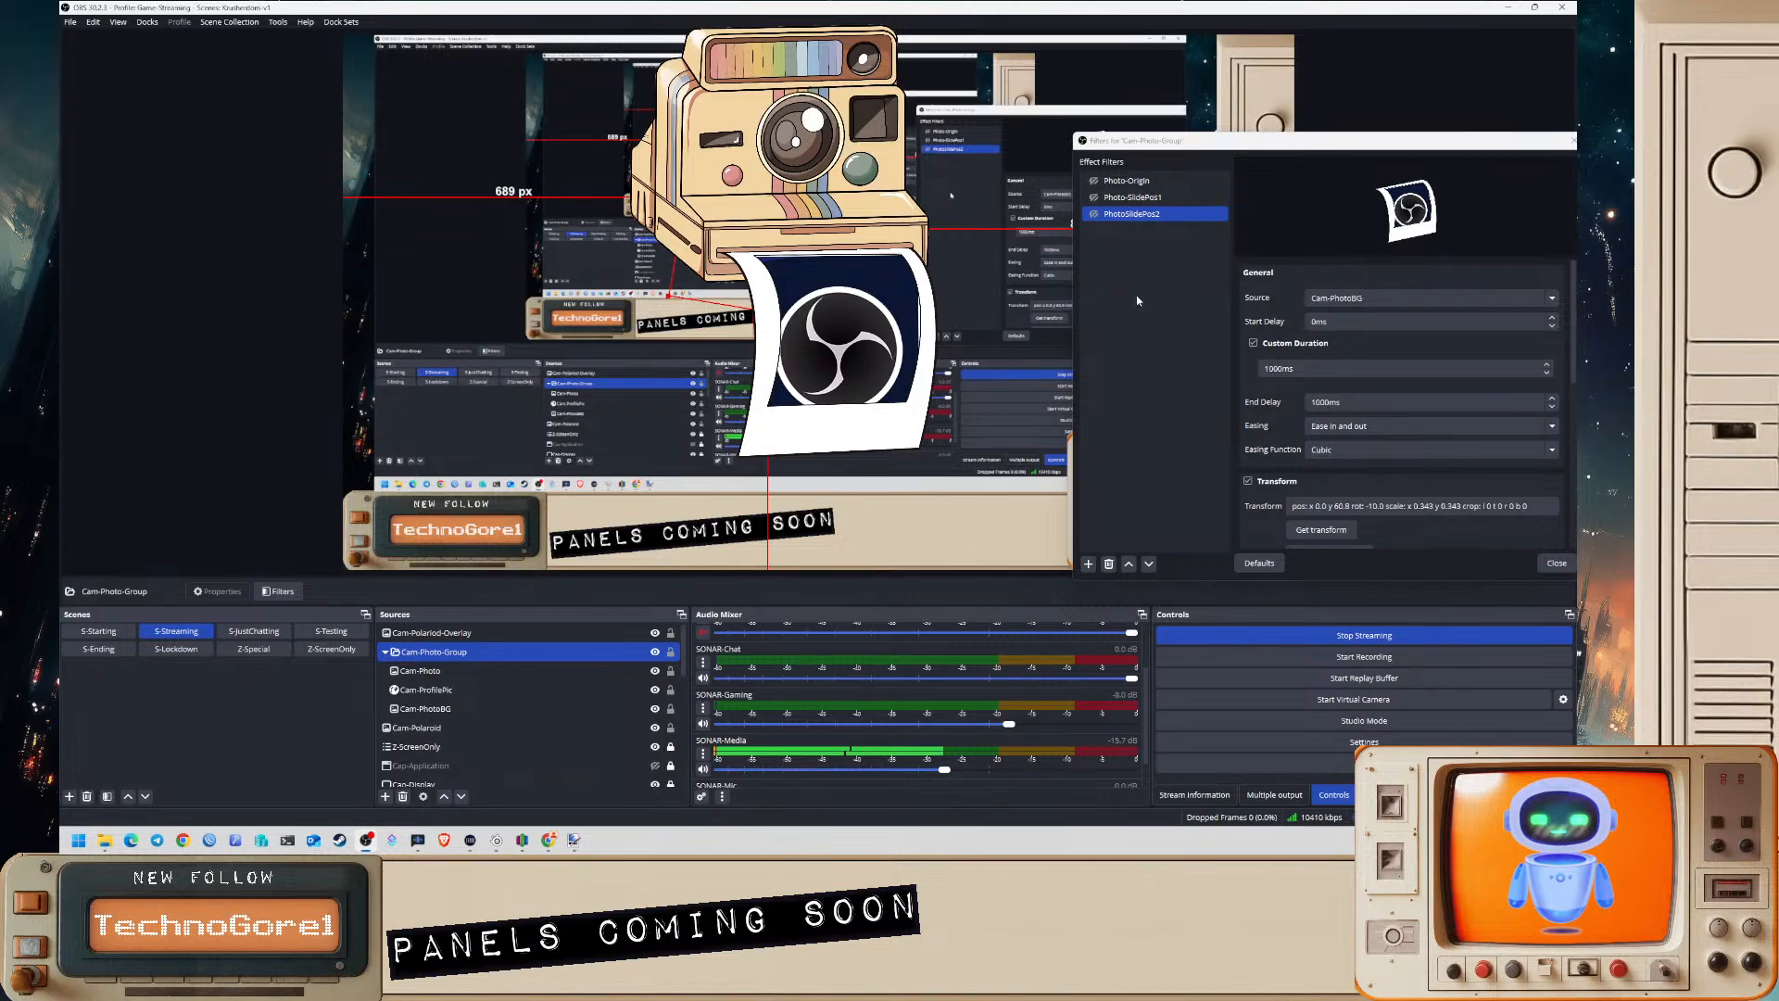
{"action": "left_click", "coordinate": [1320, 533]}
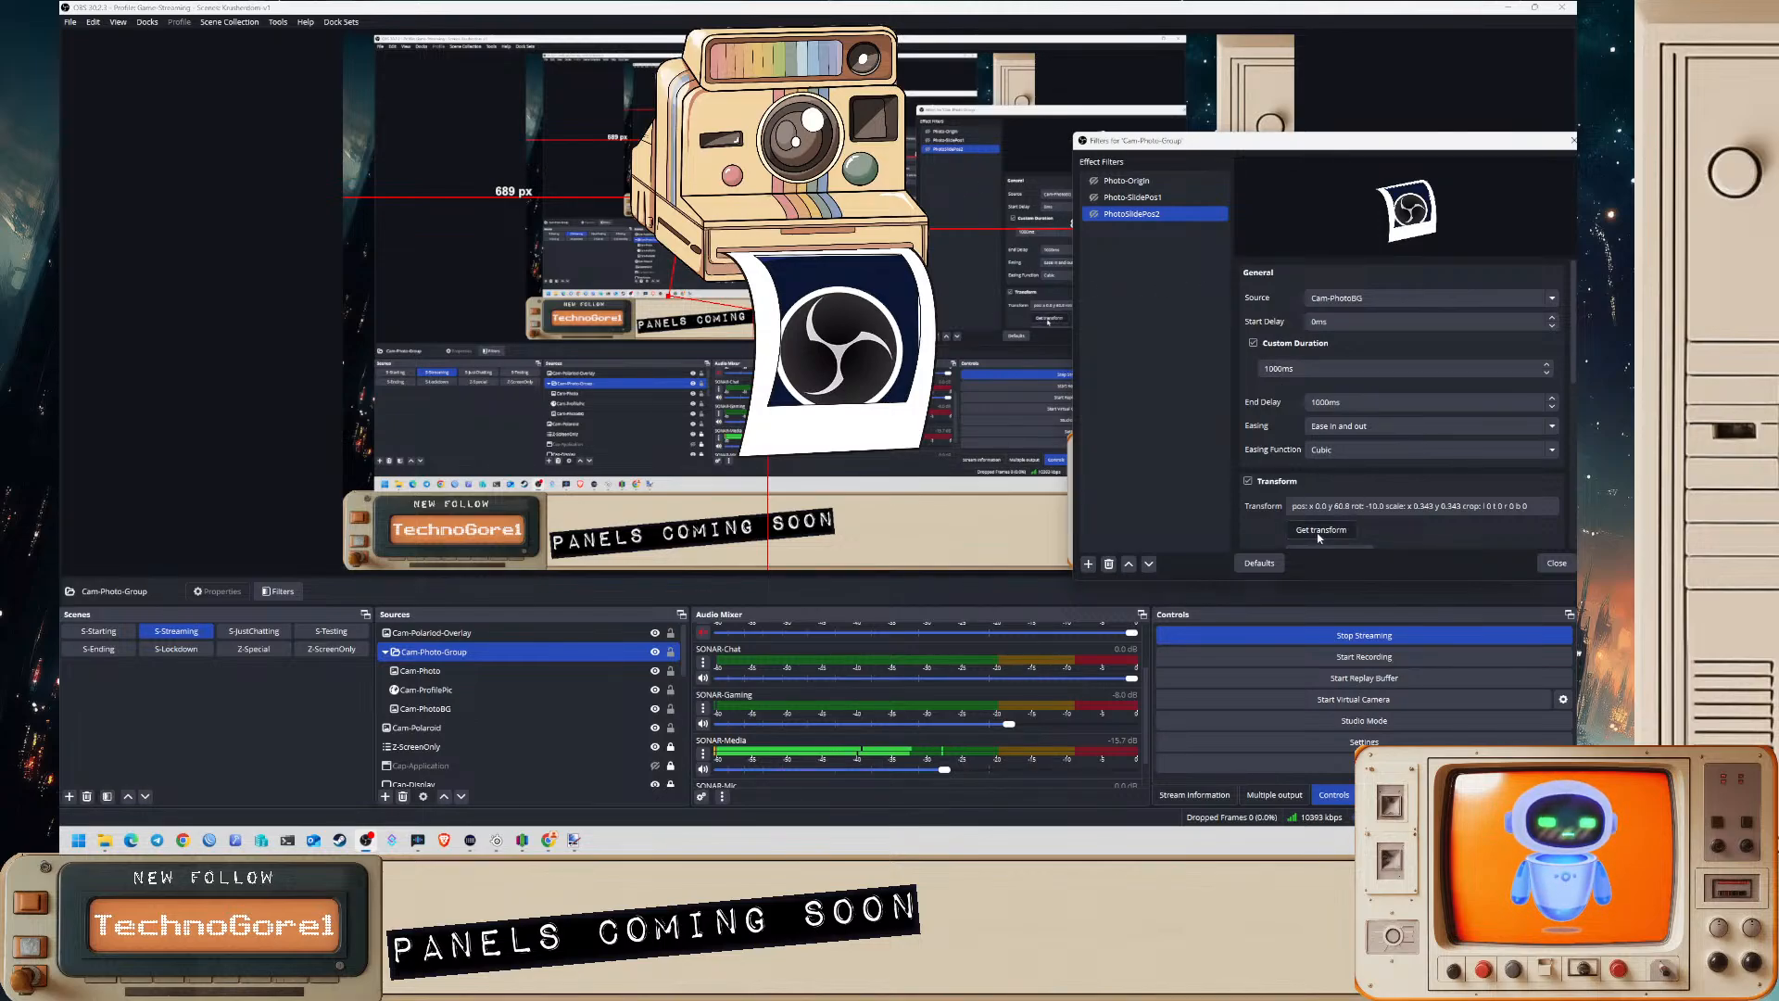
{"action": "scroll", "coordinate": [1363, 462], "scroll_direction": "down", "scroll_amount": 4}
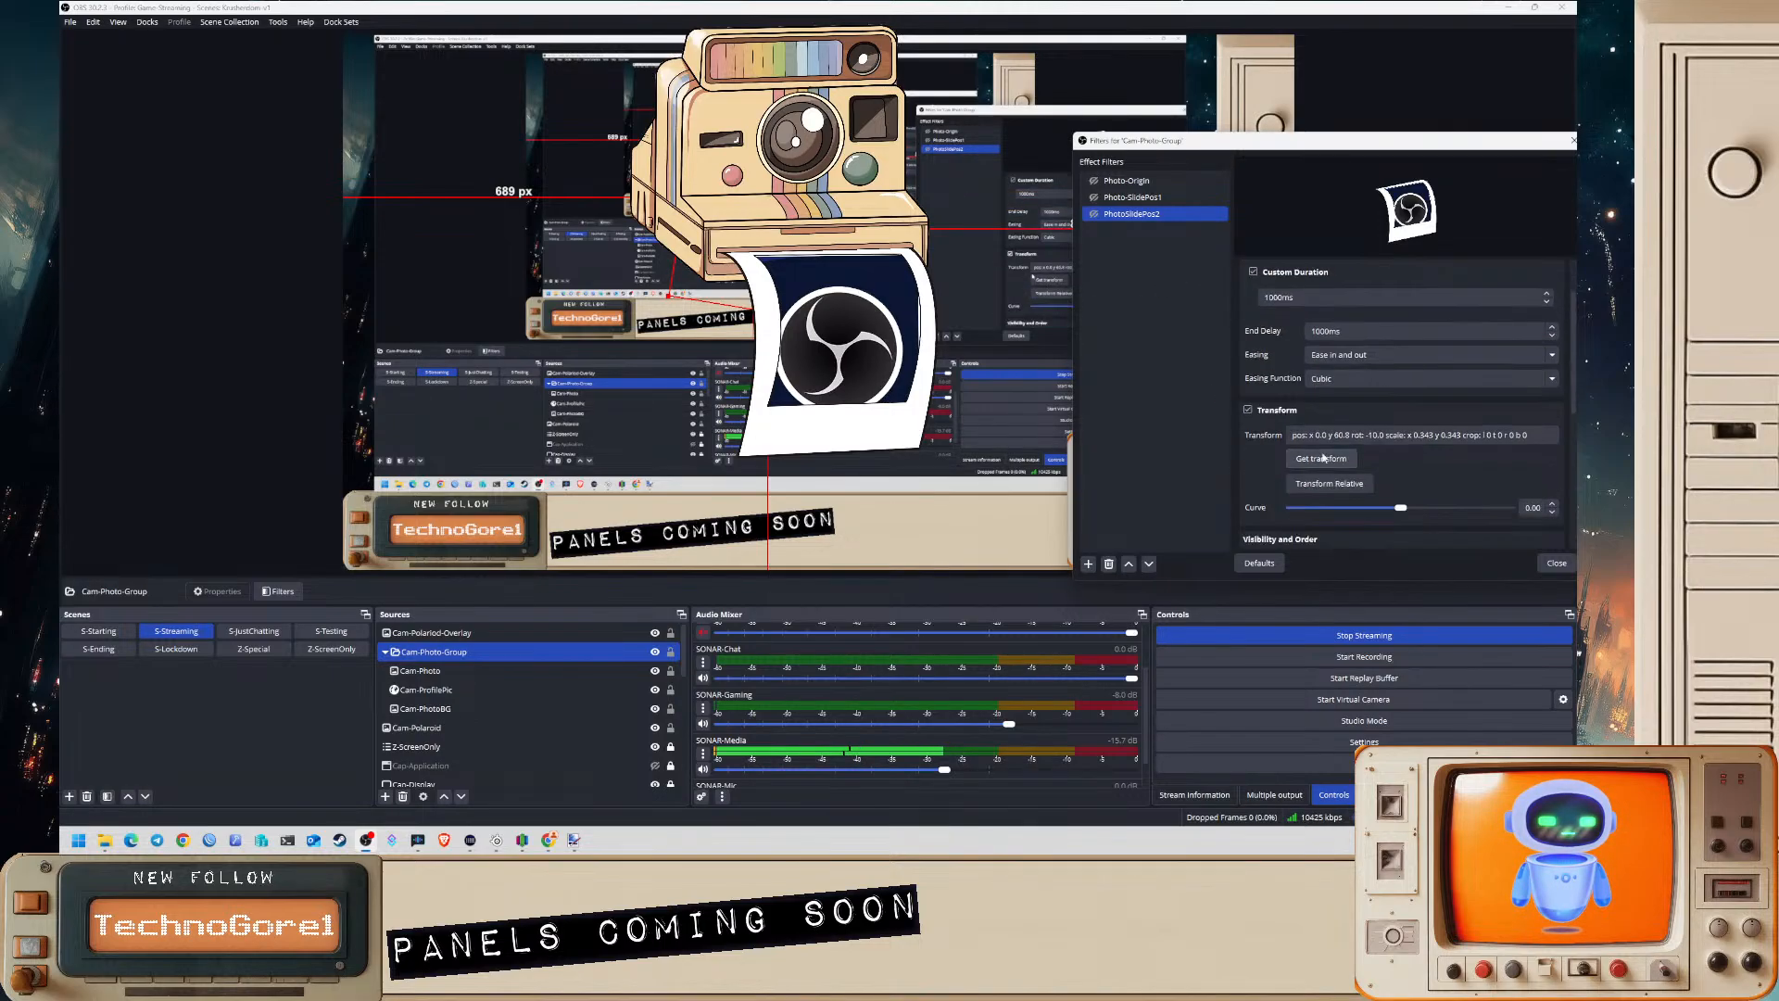
{"action": "scroll", "coordinate": [1366, 459], "scroll_direction": "down", "scroll_amount": 4}
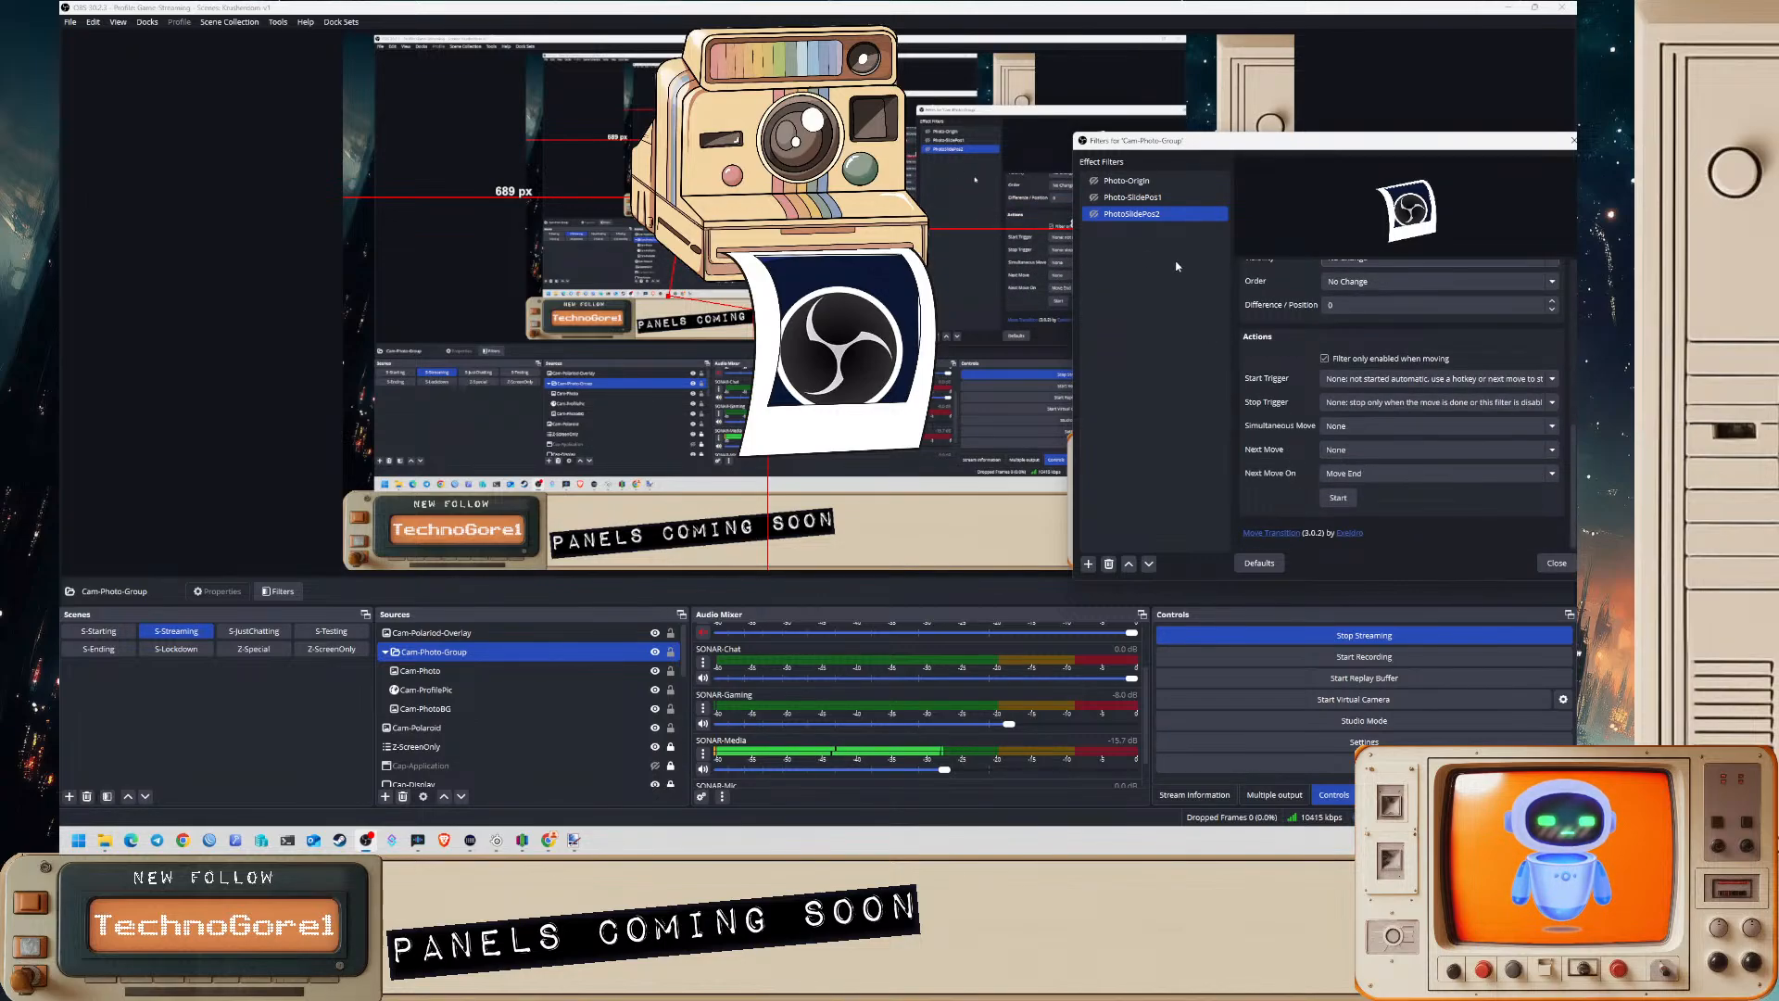
- Hide the Cam-Photo and Cam-ProfilePic sources and trigger the Photo-Origin filter
{"action": "left_click", "coordinate": [1111, 183]}
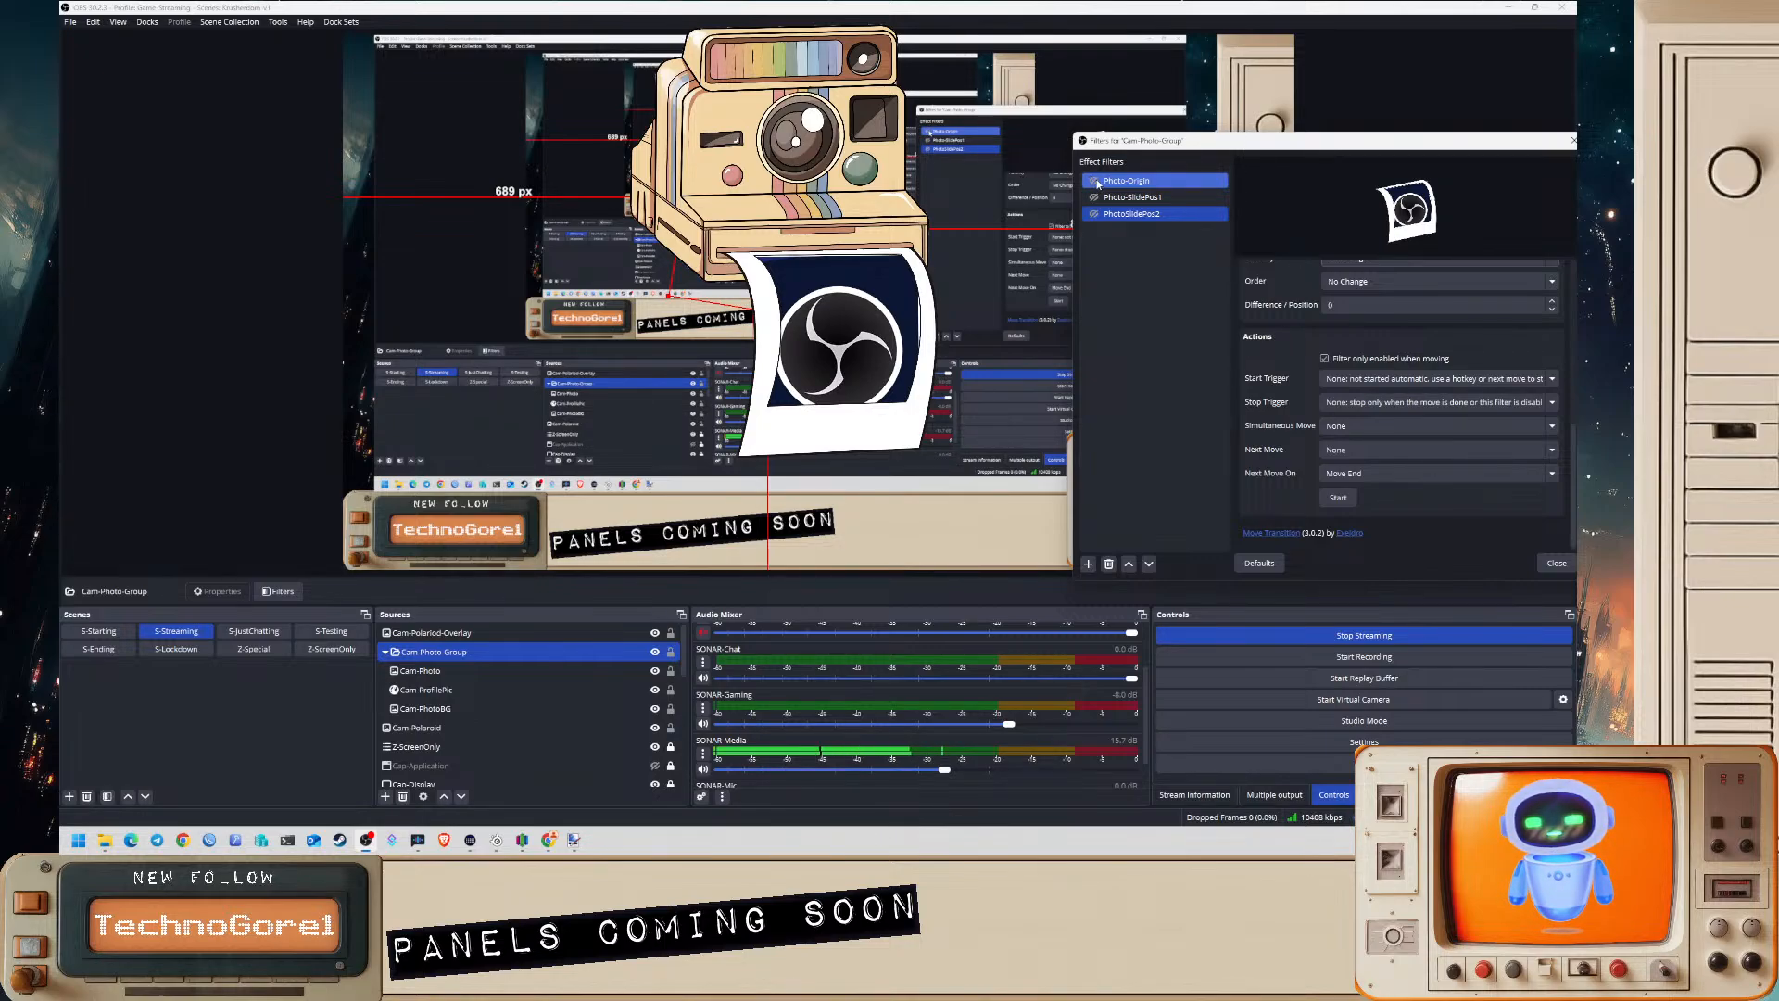
{"action": "left_click", "coordinate": [1112, 181]}
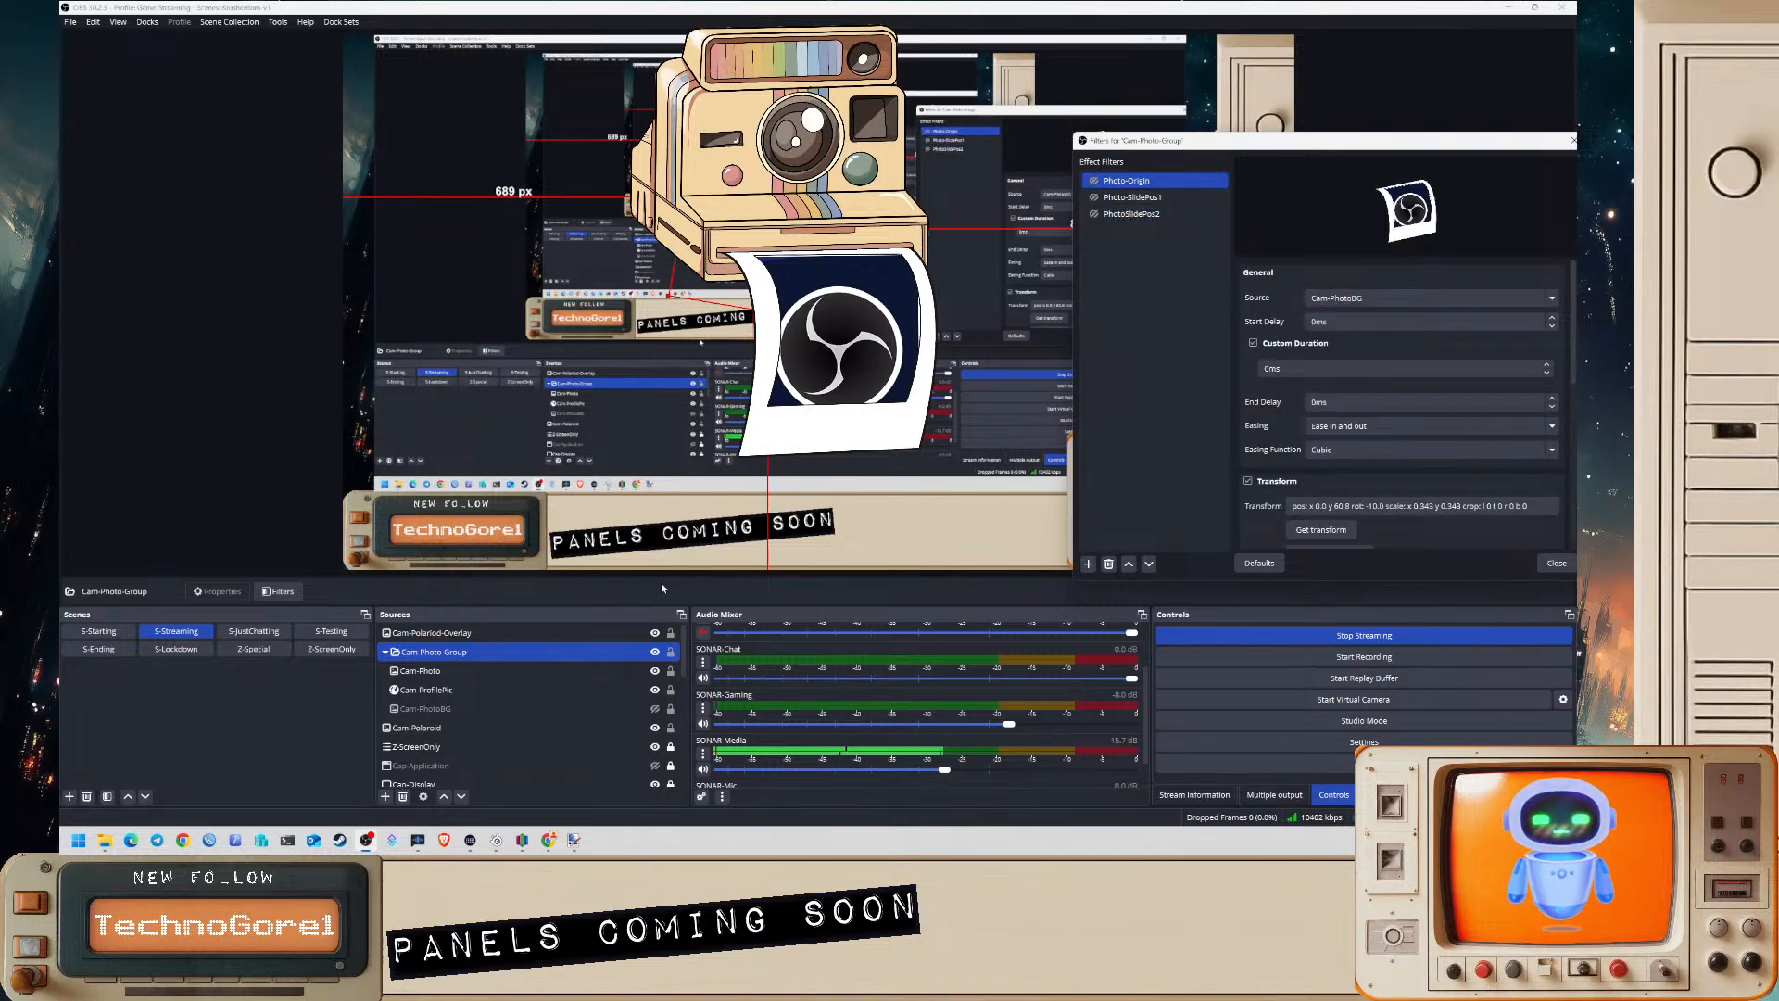
{"action": "left_click", "coordinate": [655, 671]}
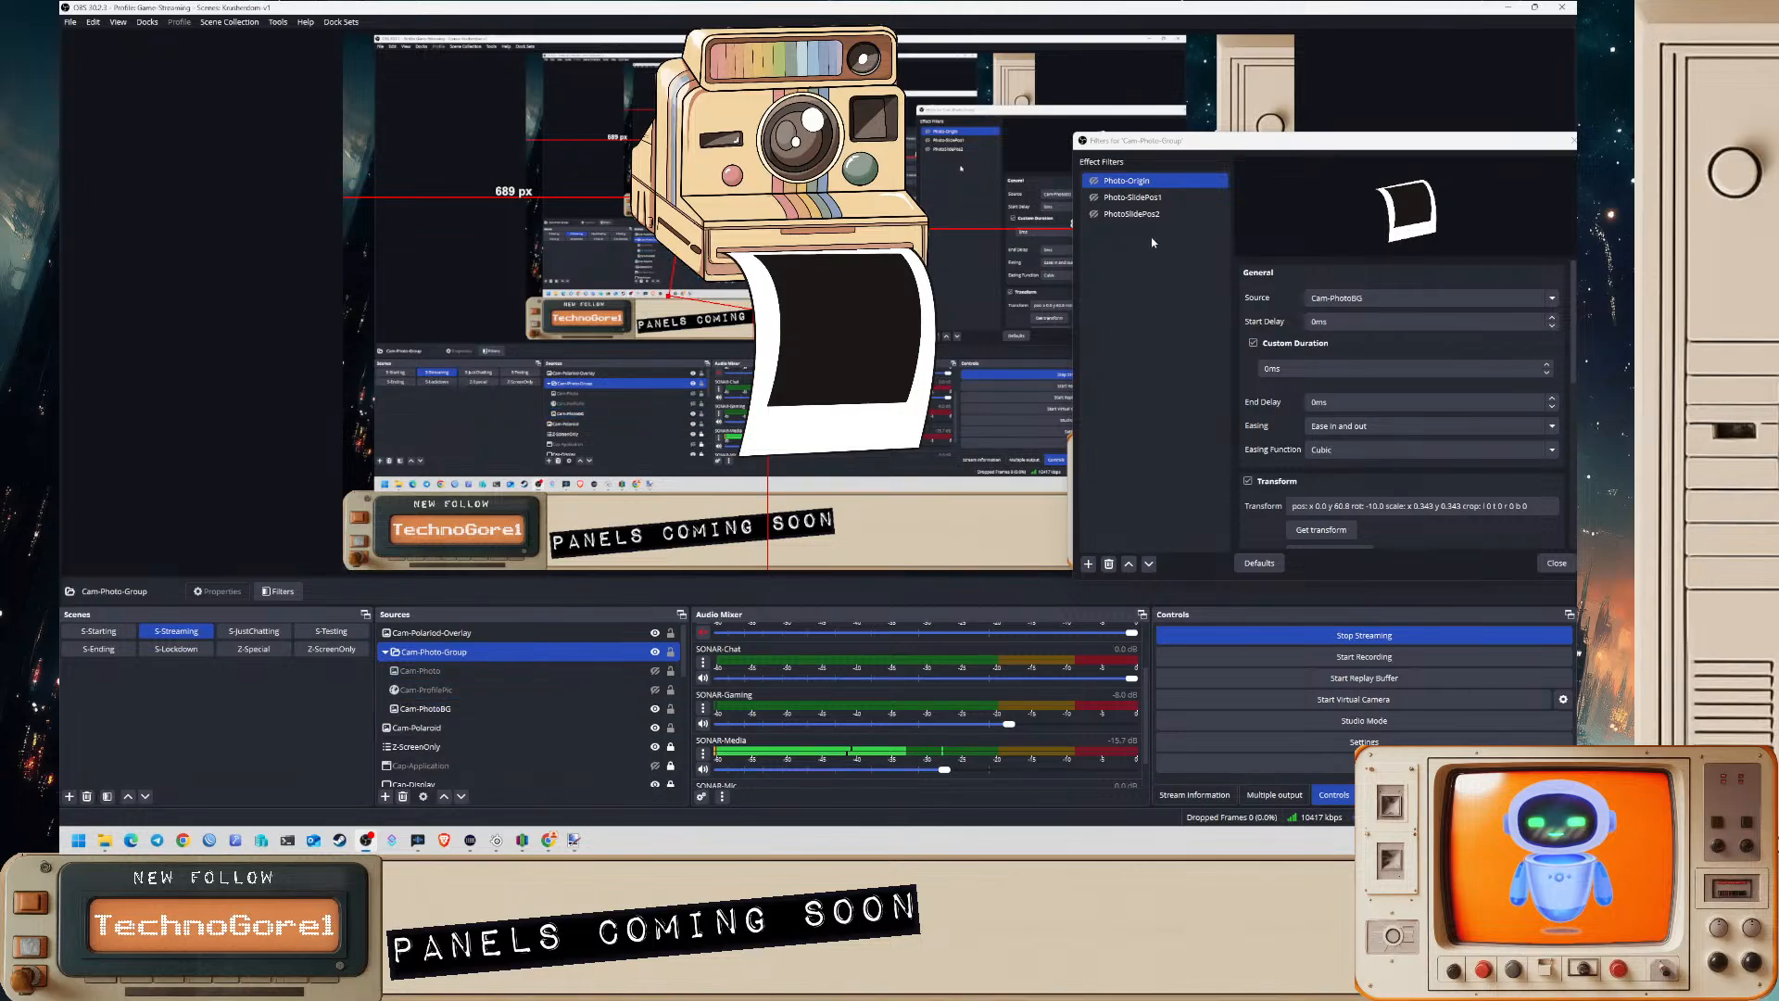
{"action": "left_click", "coordinate": [1096, 182]}
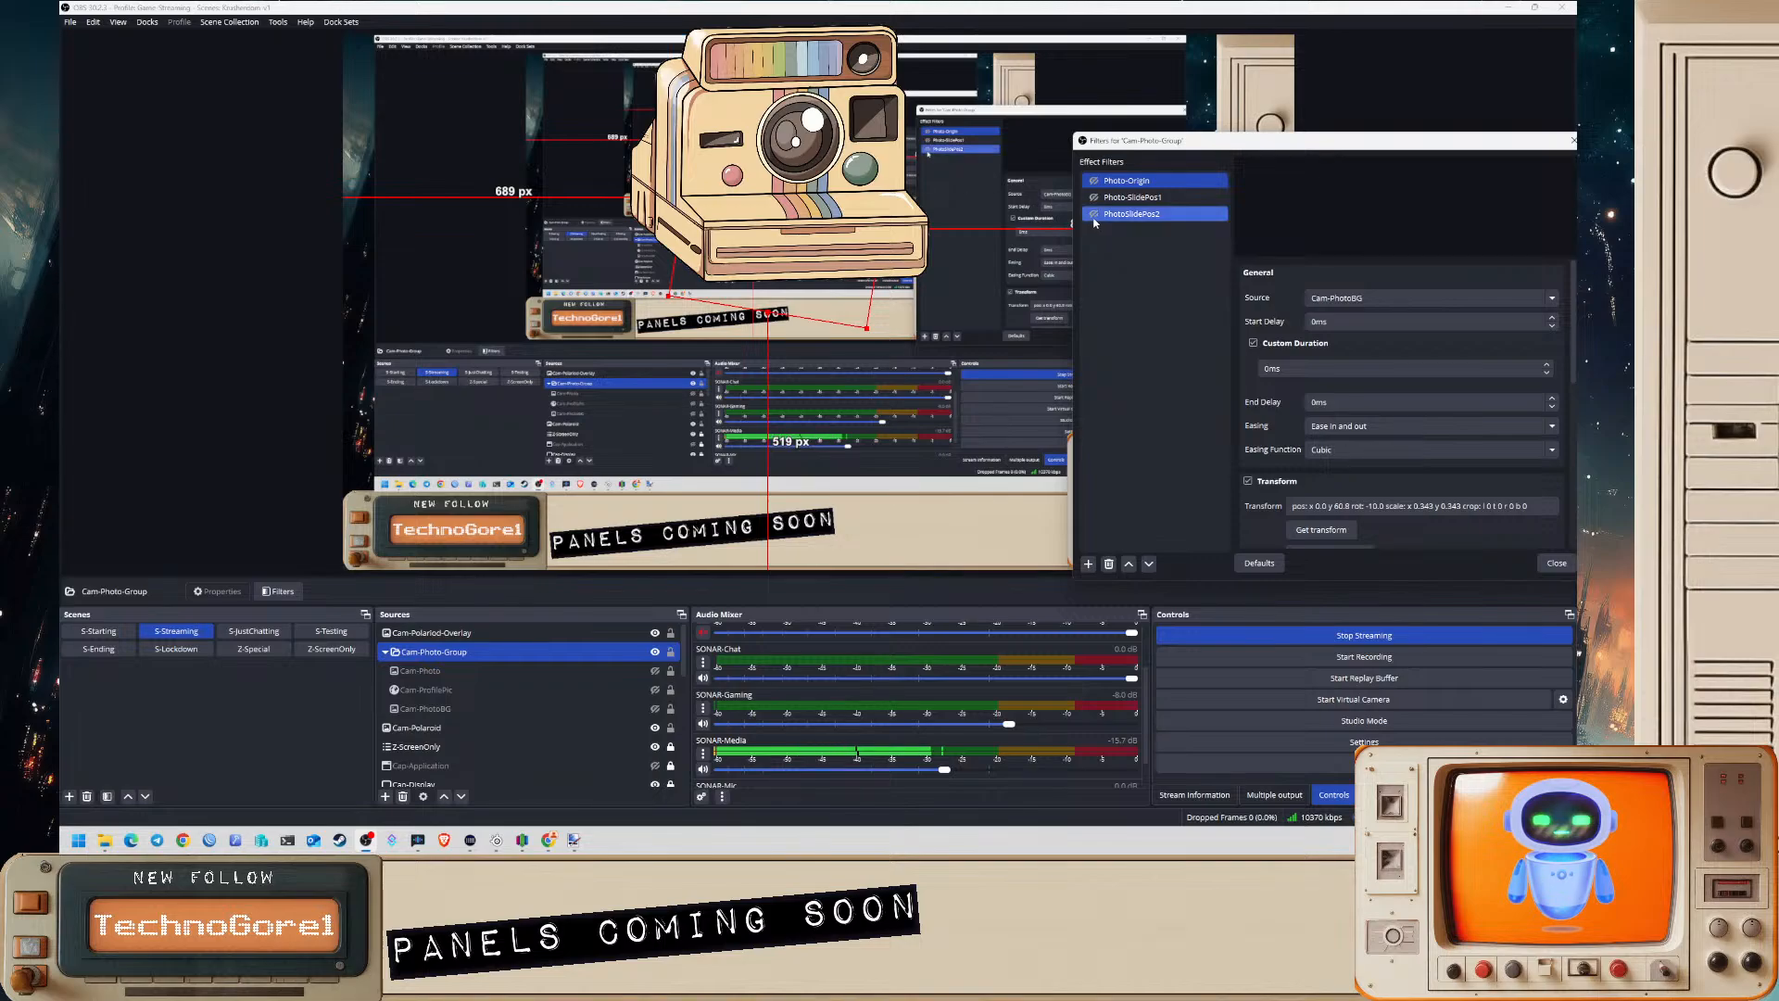
- Set the PhotoSlidePos2 filter's visibility to Show at the start of movement and trigger the filter
{"action": "left_click", "coordinate": [1117, 215]}
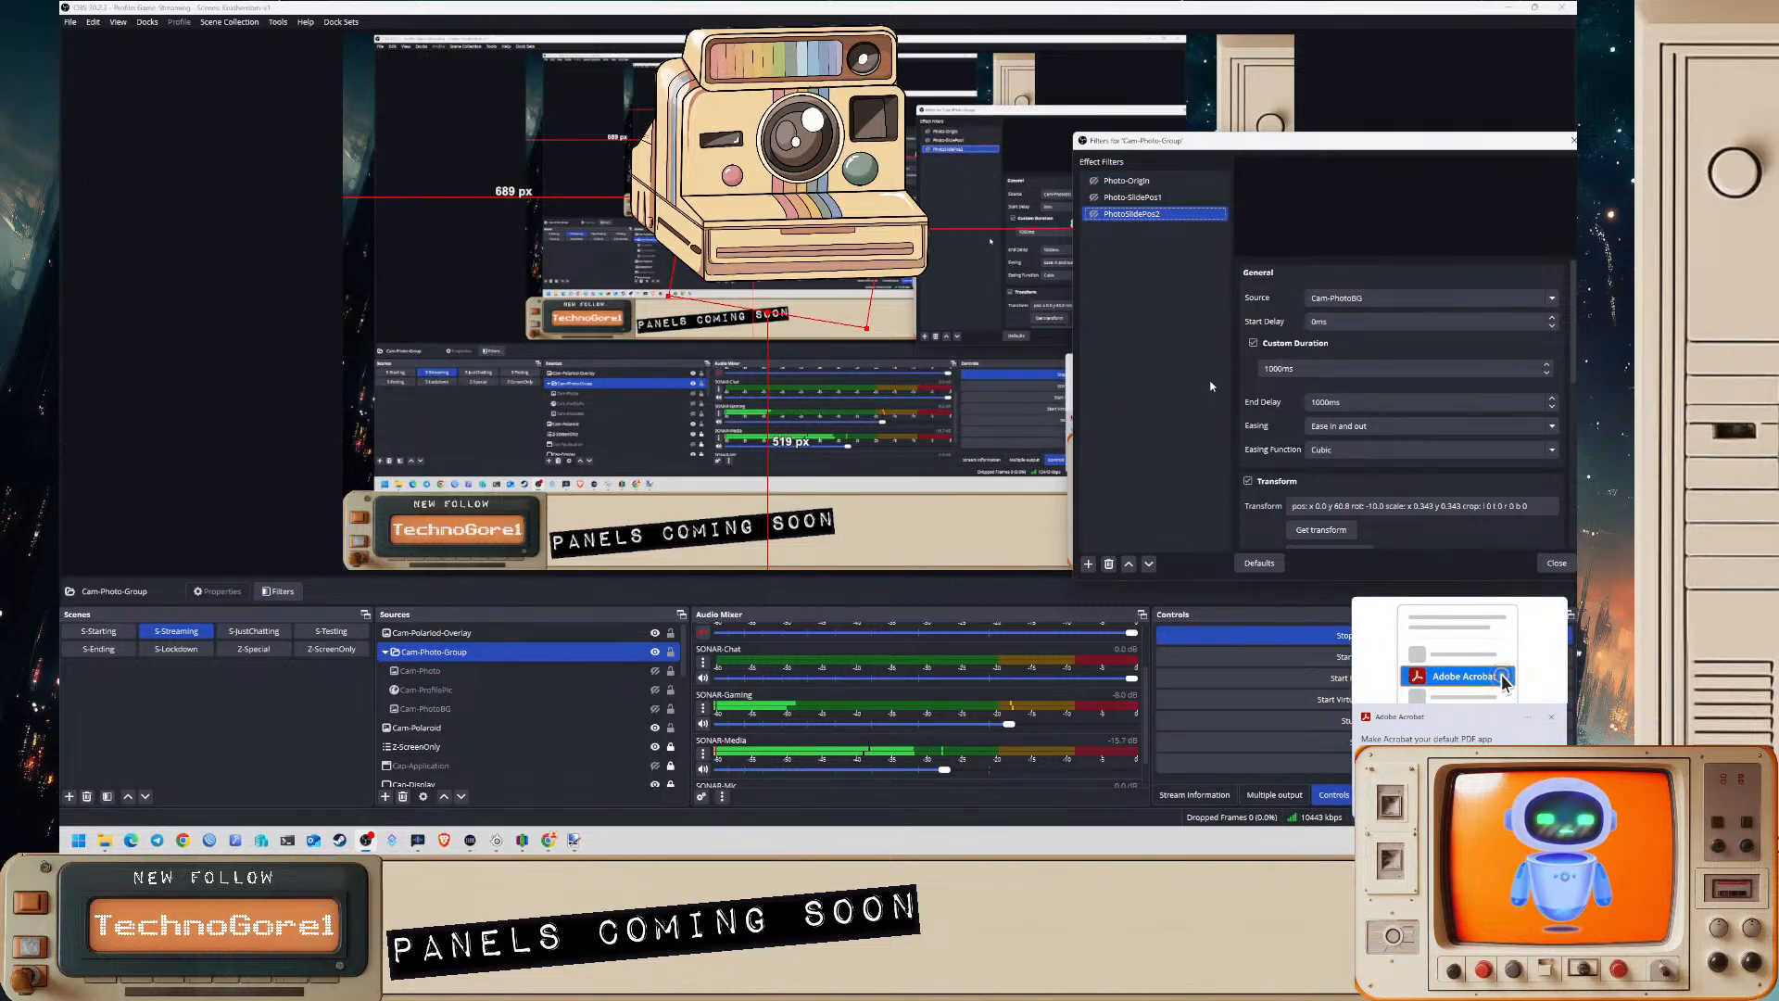
{"action": "scroll", "coordinate": [1269, 387], "scroll_direction": "down", "scroll_amount": 2}
{"action": "scroll", "coordinate": [1269, 387], "scroll_direction": "down", "scroll_amount": 3}
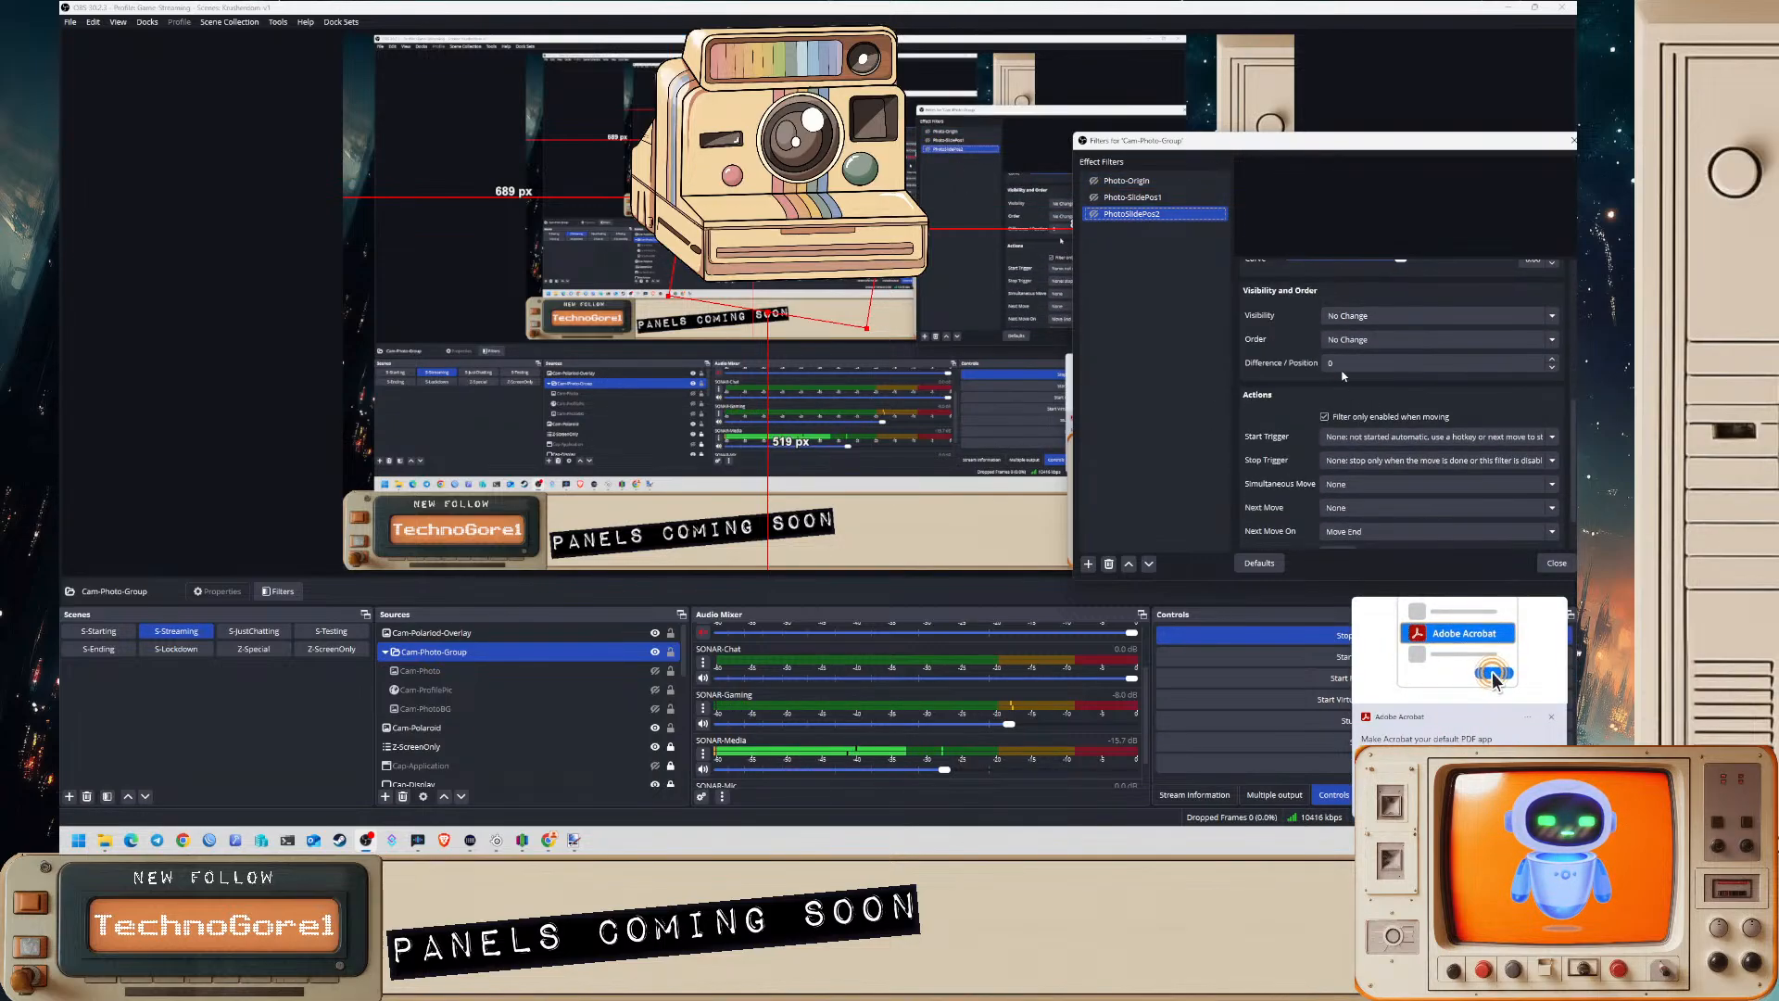
{"action": "left_click", "coordinate": [1353, 320]}
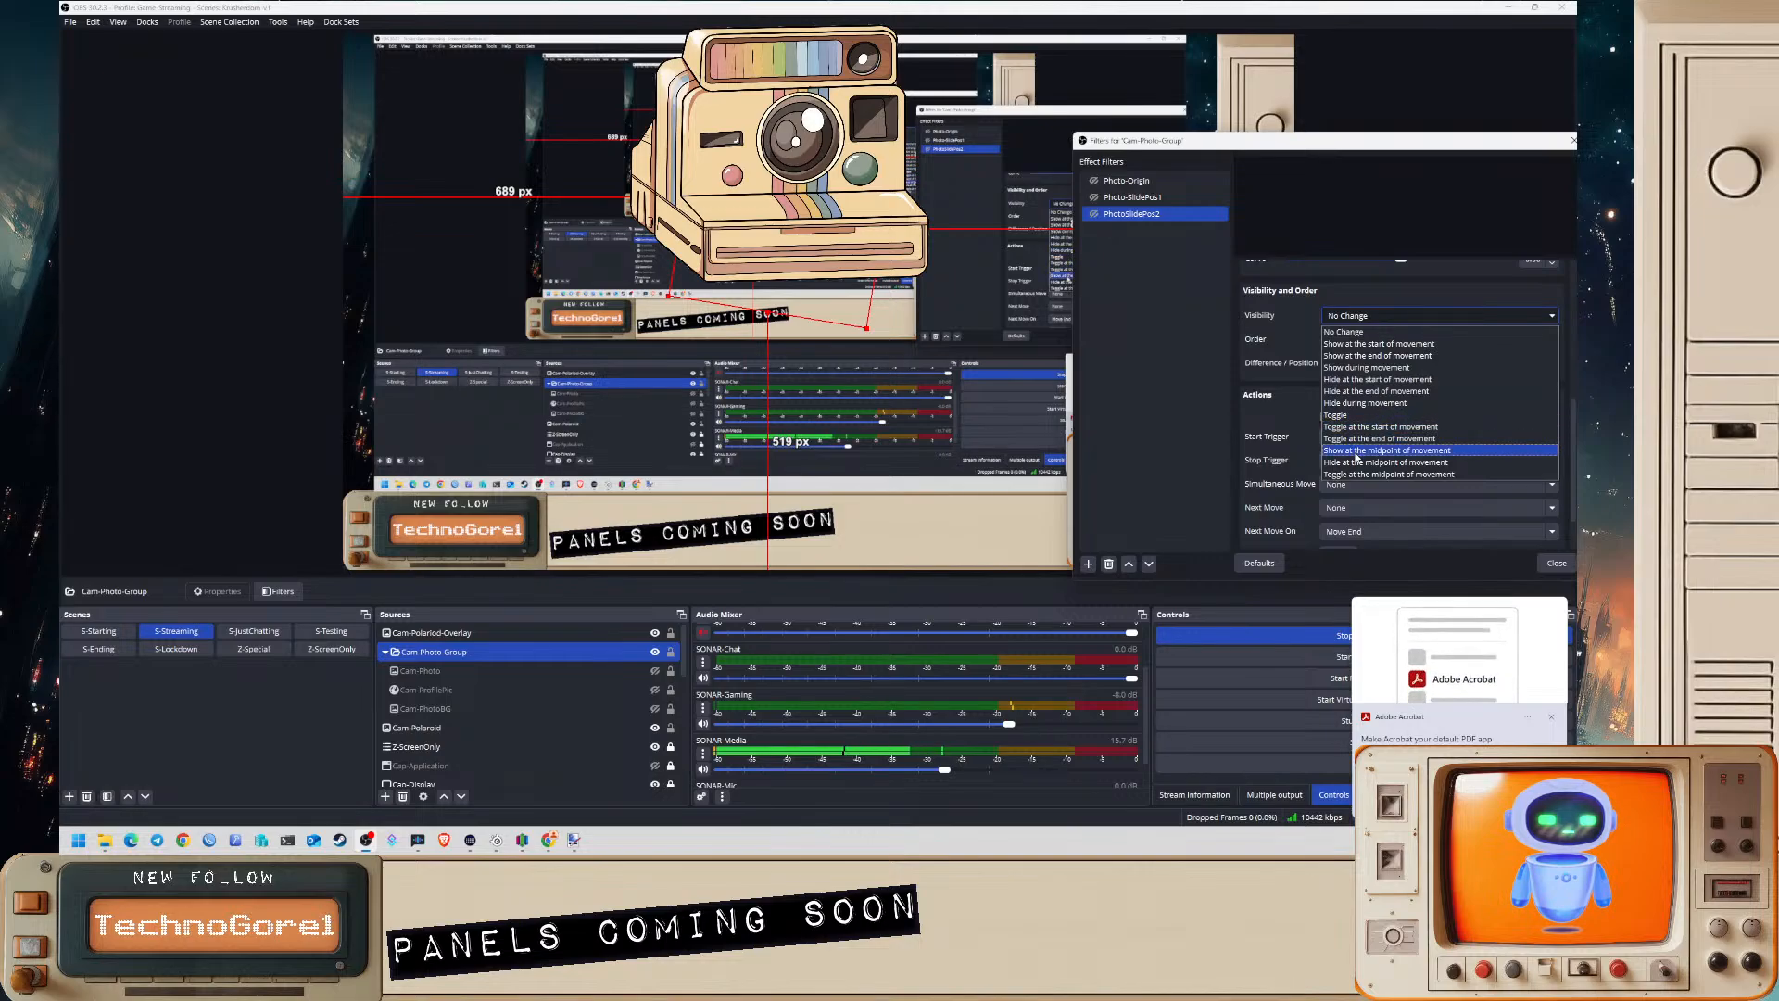
{"action": "left_click", "coordinate": [1346, 344]}
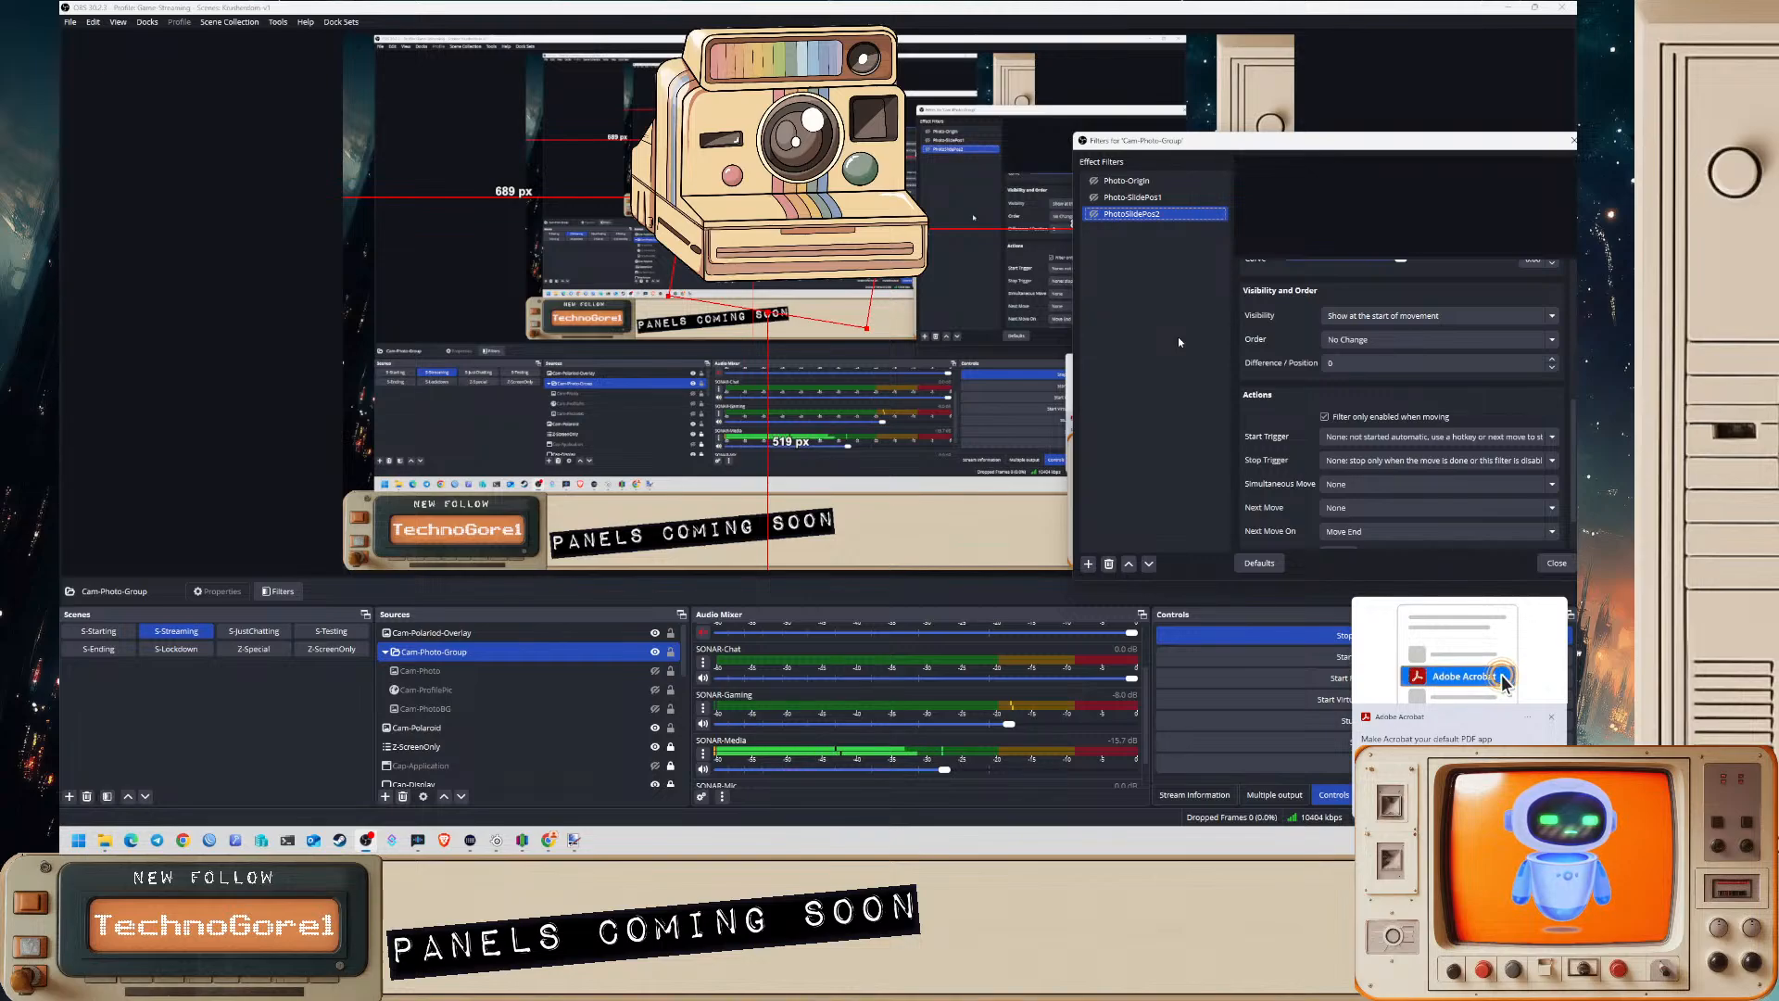
{"action": "left_click", "coordinate": [1094, 214]}
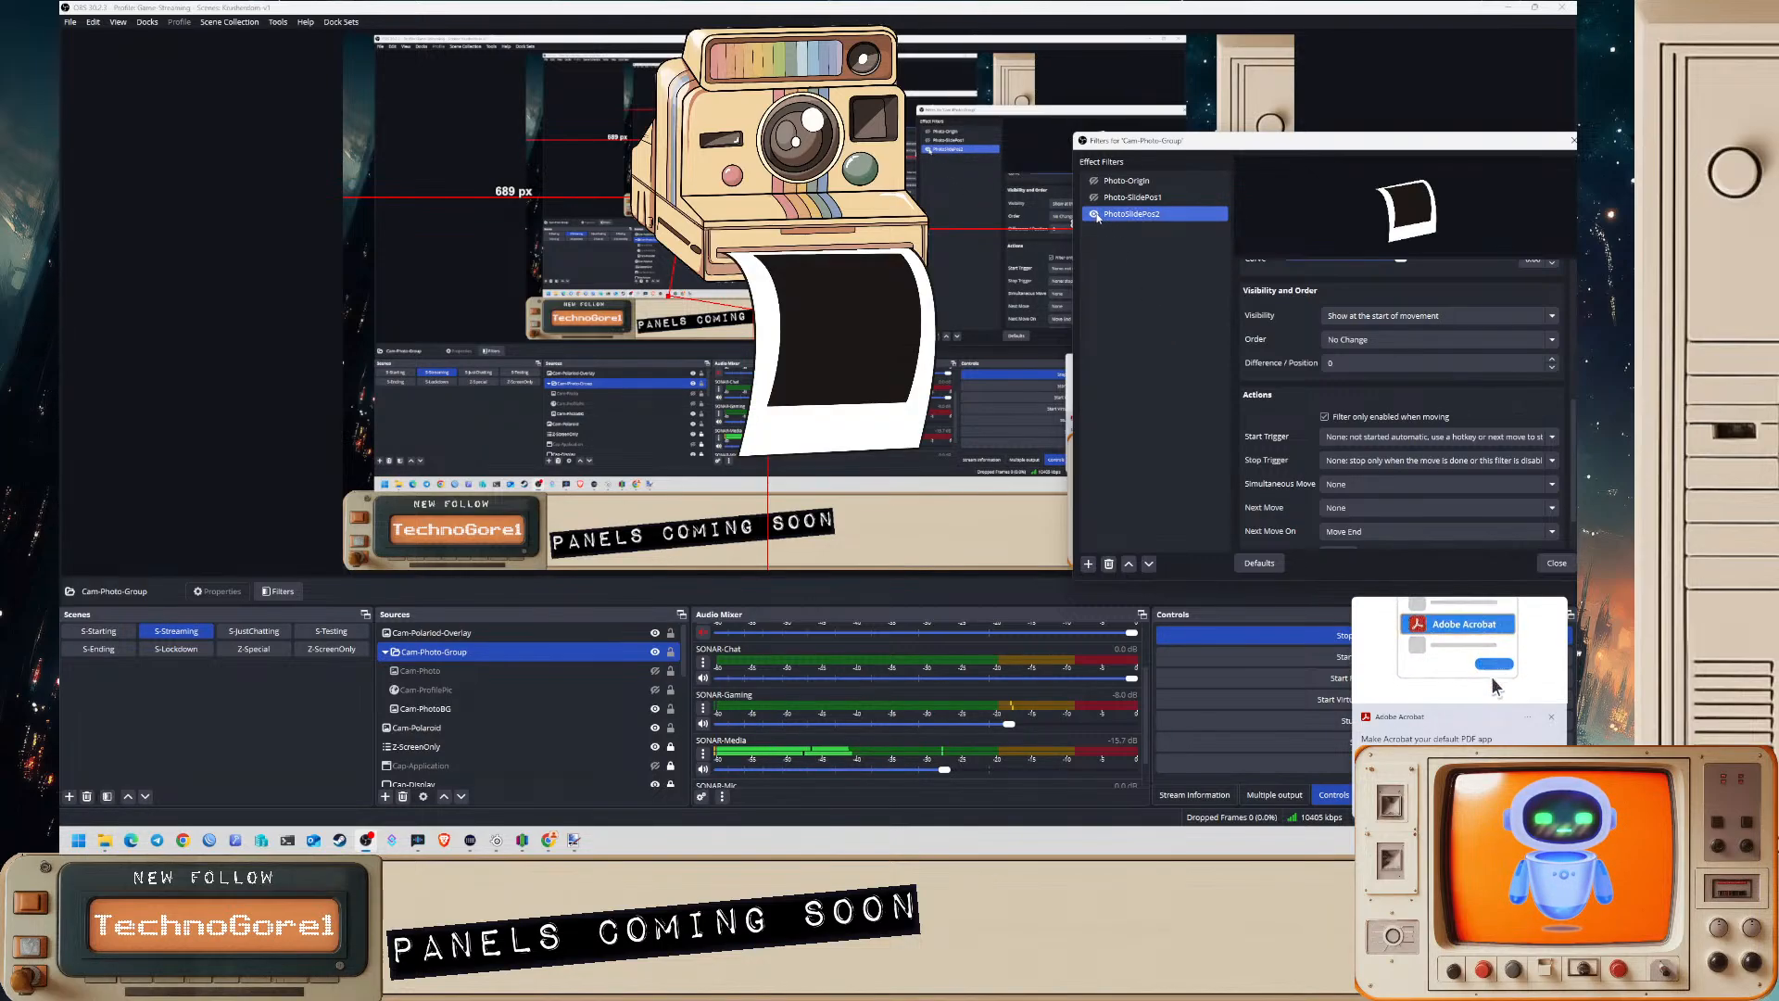
- Test the sequence by triggering the Photo-Origin and PhotoSlidePos2 filters, and review the PhotoSlidePos2 timing and transform settings
{"action": "scroll", "coordinate": [1270, 370], "scroll_direction": "up", "scroll_amount": 3}
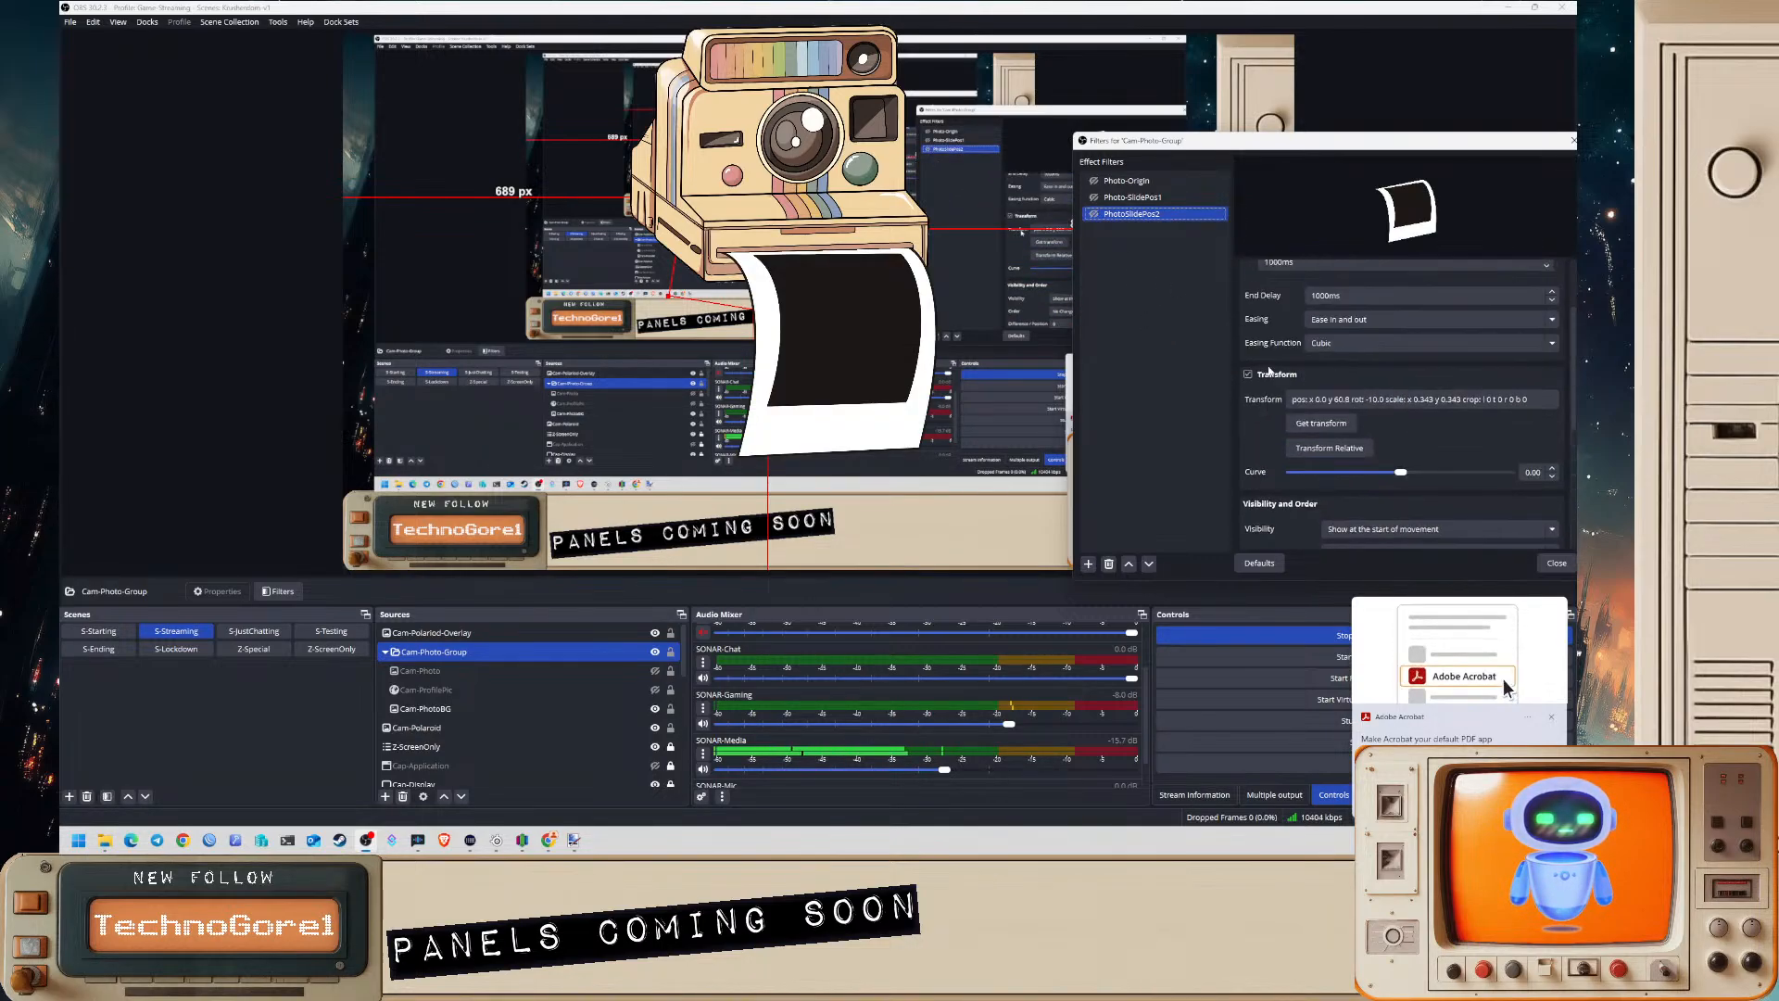
{"action": "scroll", "coordinate": [1269, 371], "scroll_direction": "up", "scroll_amount": 2}
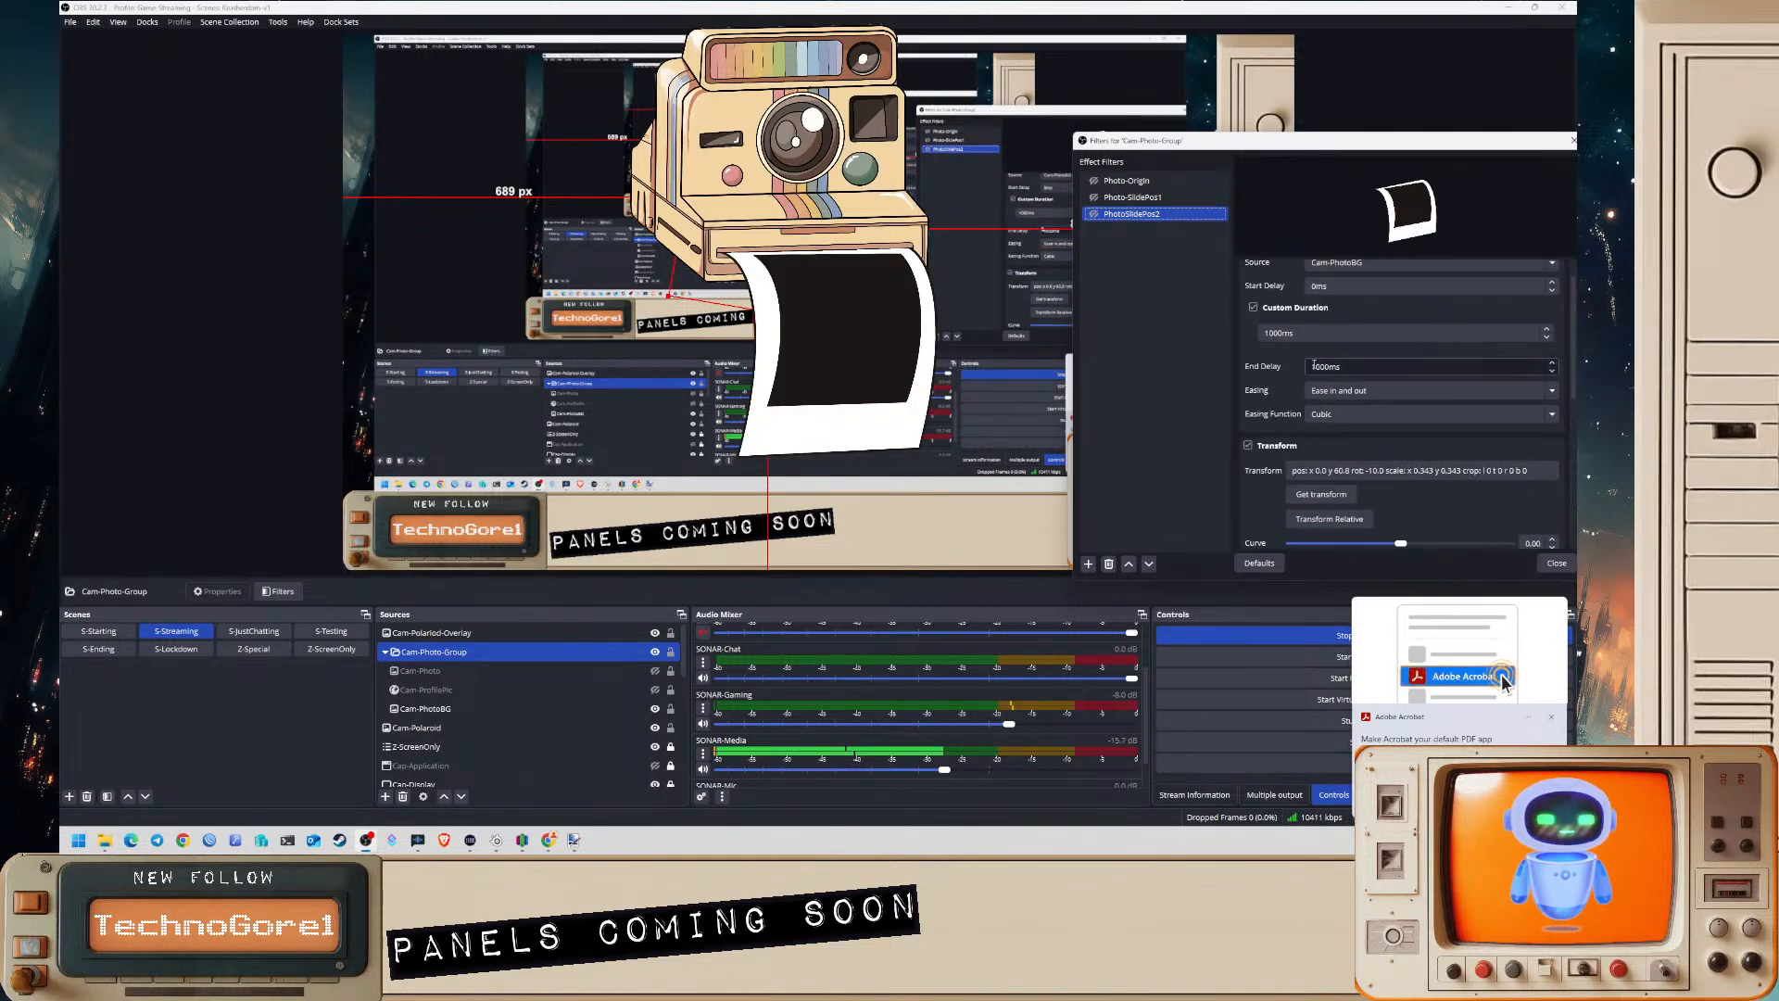
{"action": "left_click", "coordinate": [1098, 182]}
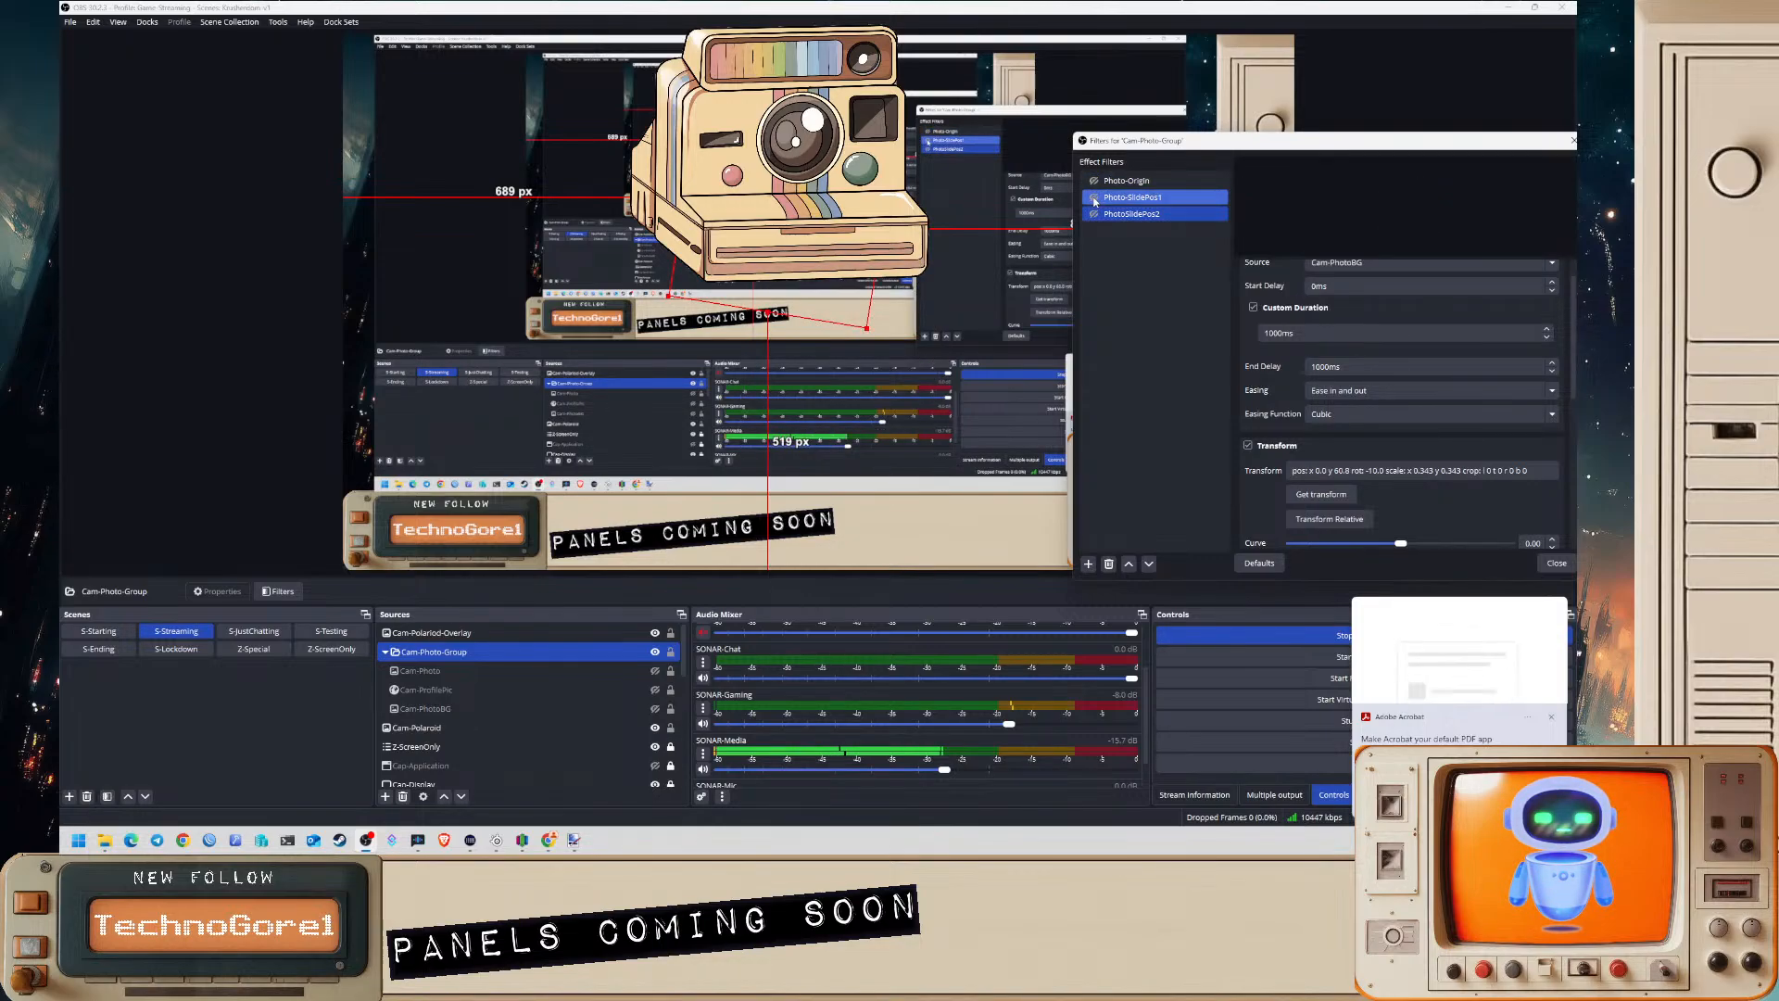
{"action": "left_click", "coordinate": [1094, 214]}
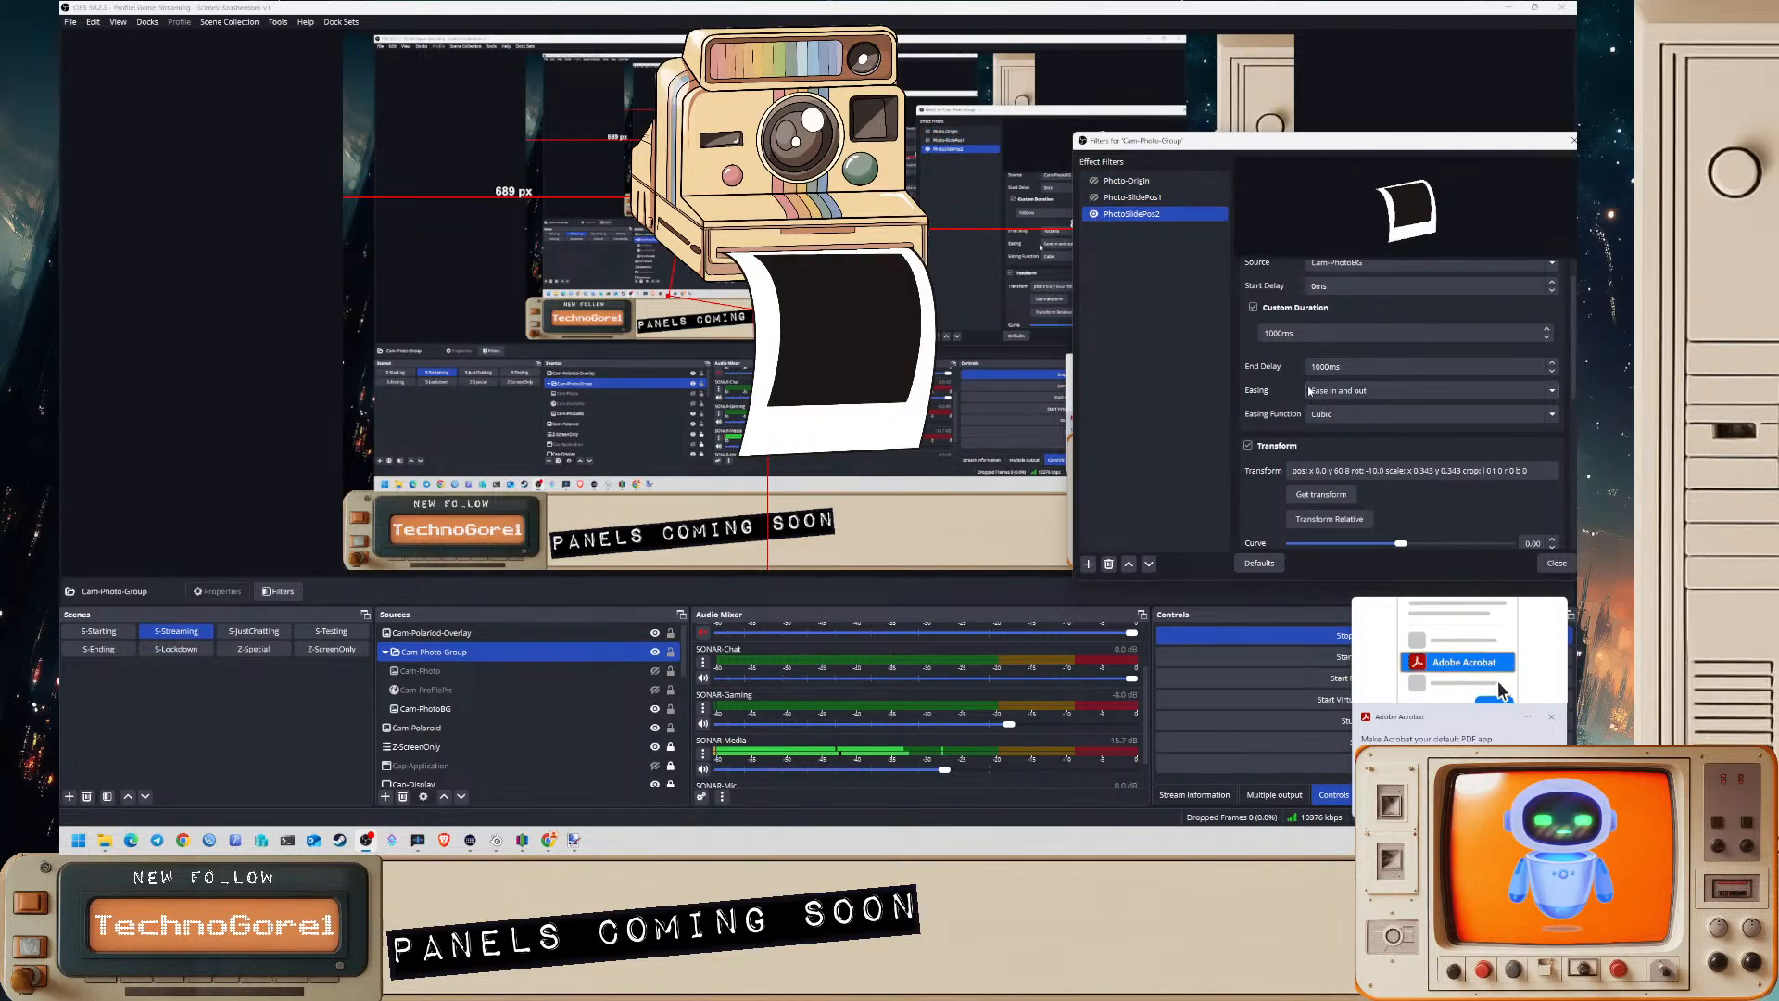
{"action": "scroll", "coordinate": [1310, 392], "scroll_direction": "down", "scroll_amount": 1}
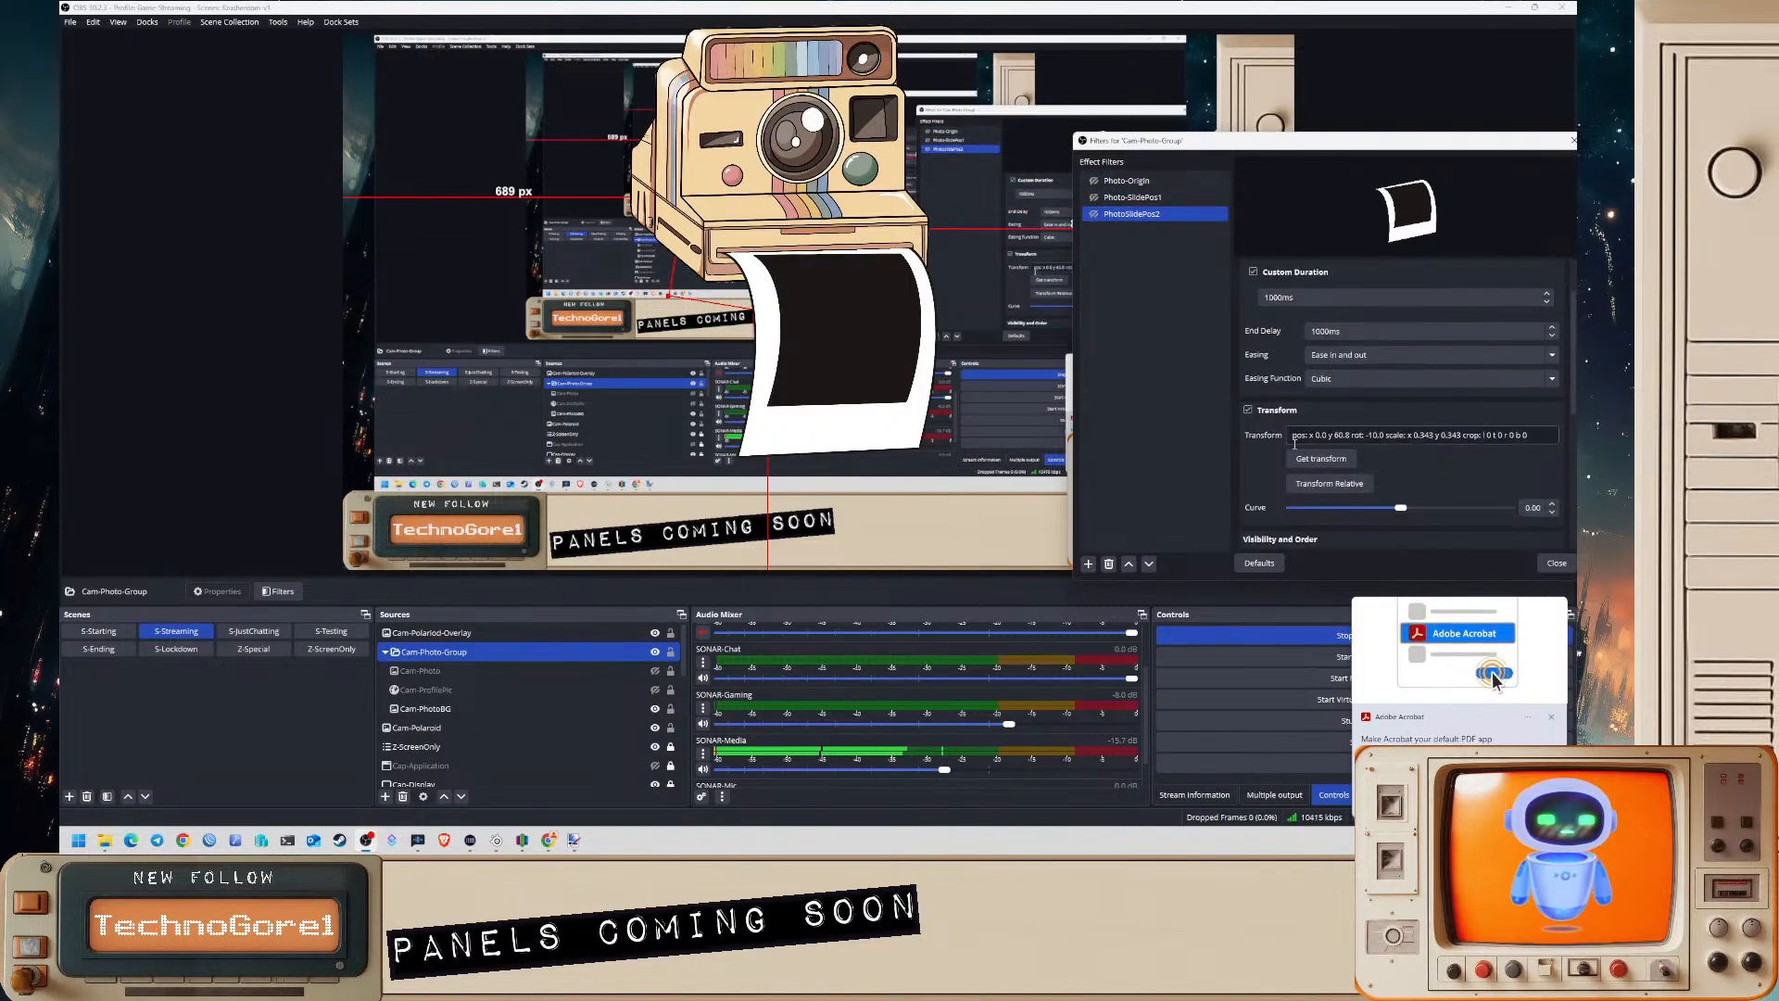
- Set the Photo-SlidePos1 filter's visibility to Hide at the start of movement and trigger the filter
{"action": "left_click", "coordinate": [1152, 198]}
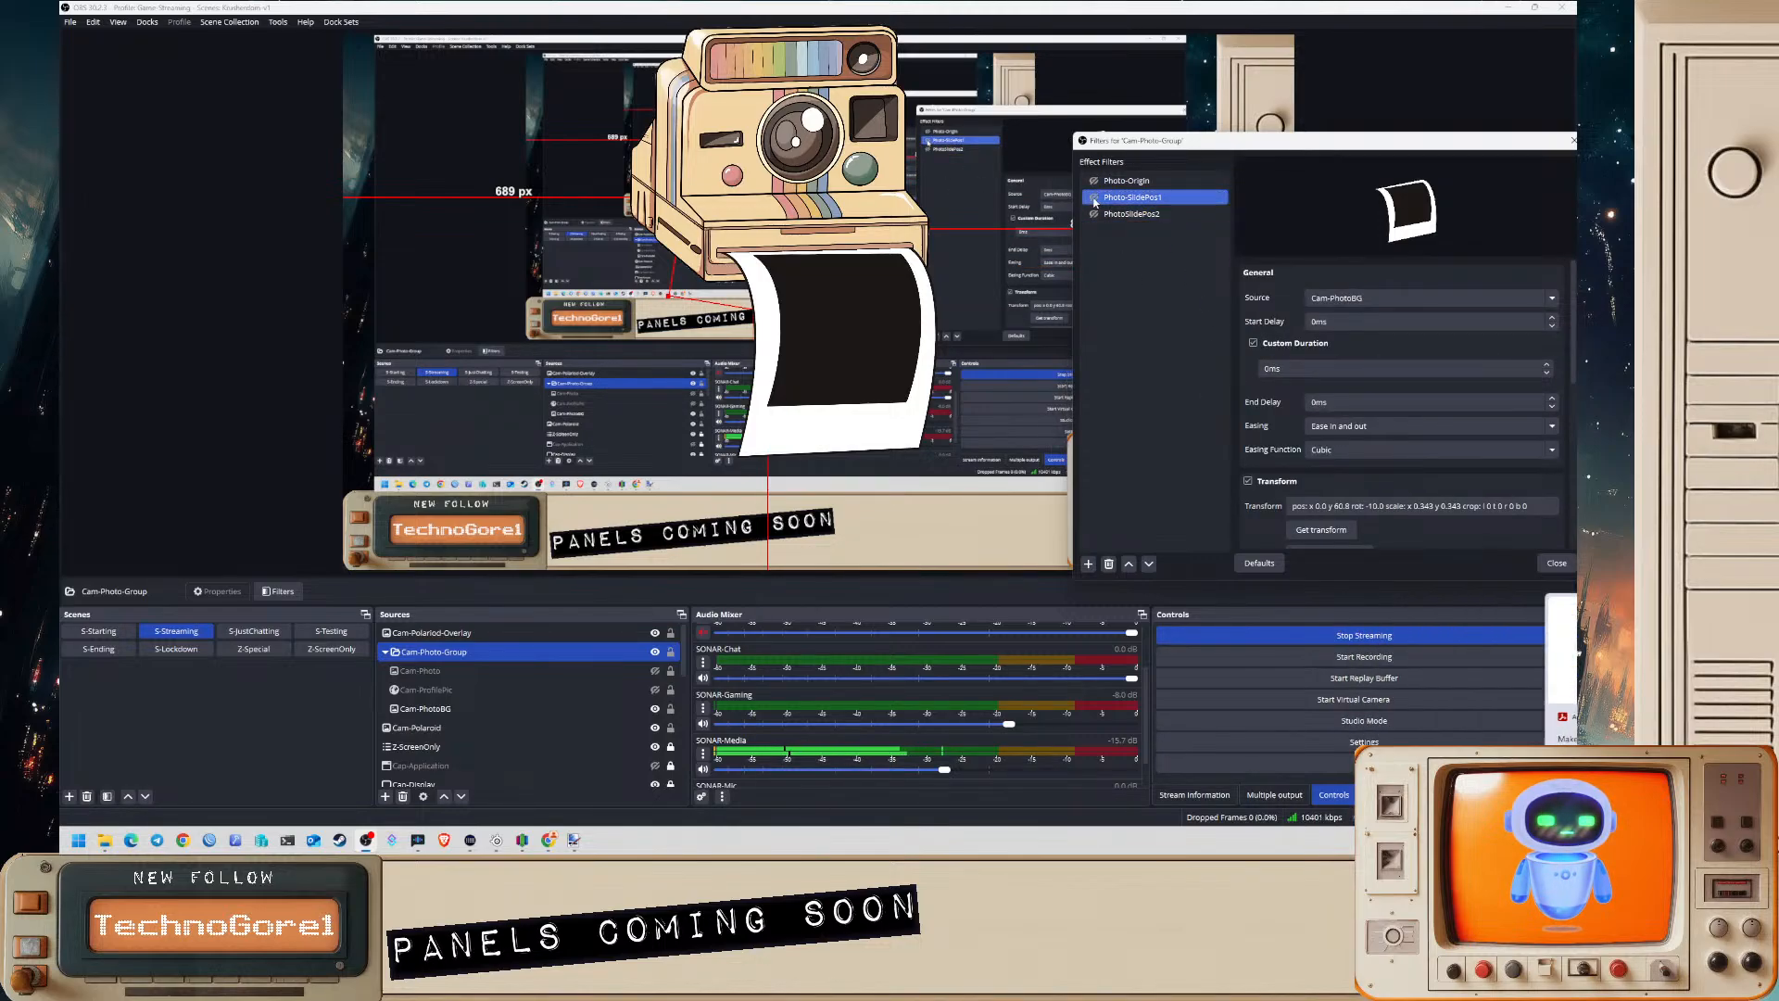
{"action": "scroll", "coordinate": [1255, 450], "scroll_direction": "down", "scroll_amount": 4}
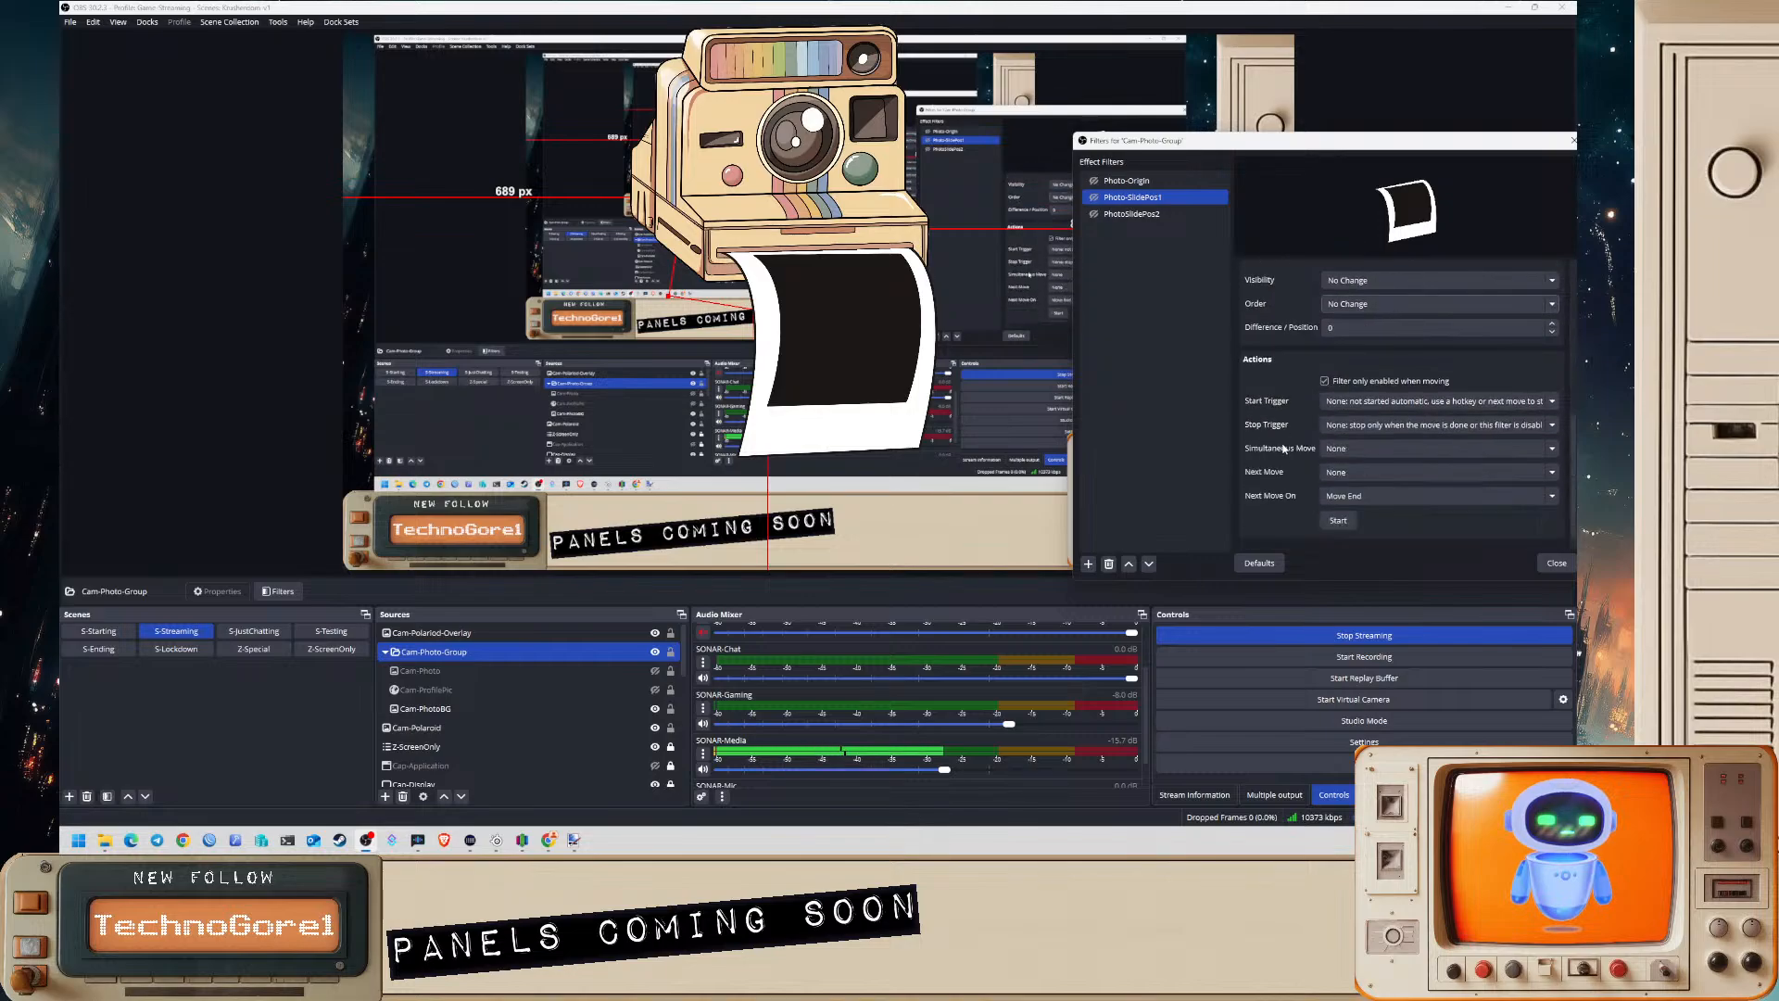
{"action": "scroll", "coordinate": [1284, 436], "scroll_direction": "up", "scroll_amount": 4}
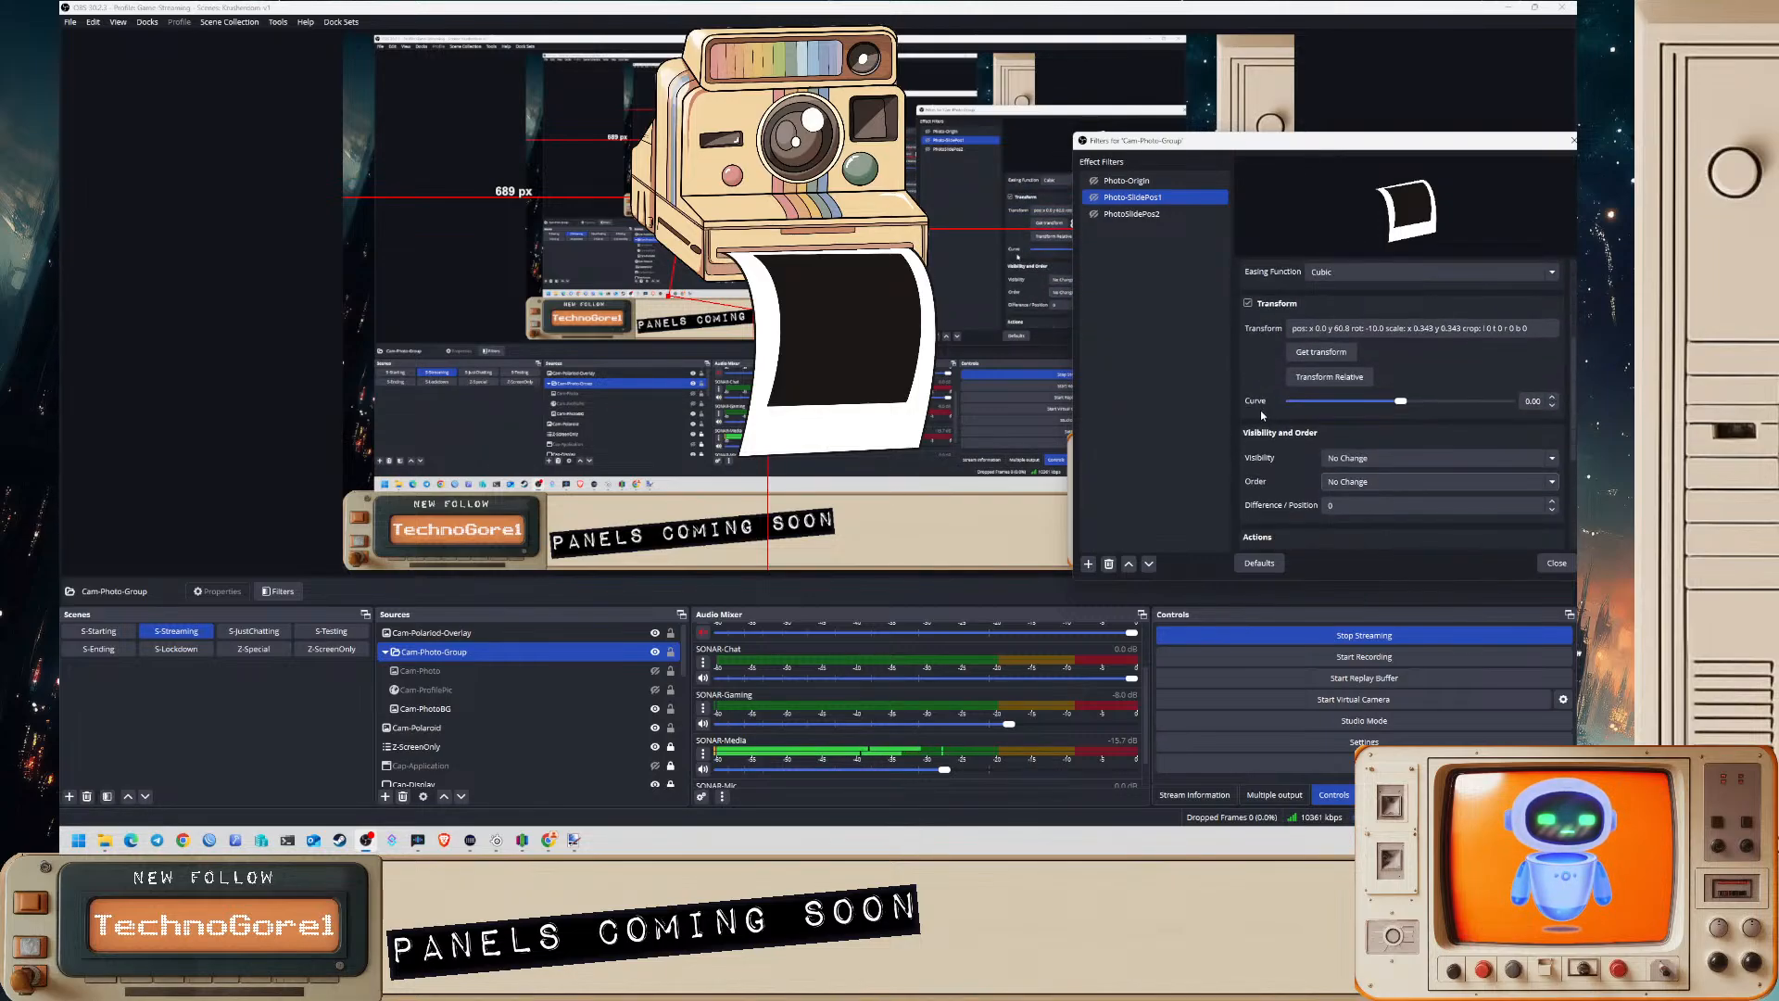
{"action": "scroll", "coordinate": [1260, 410], "scroll_direction": "down", "scroll_amount": 4}
{"action": "left_click", "coordinate": [1372, 388]}
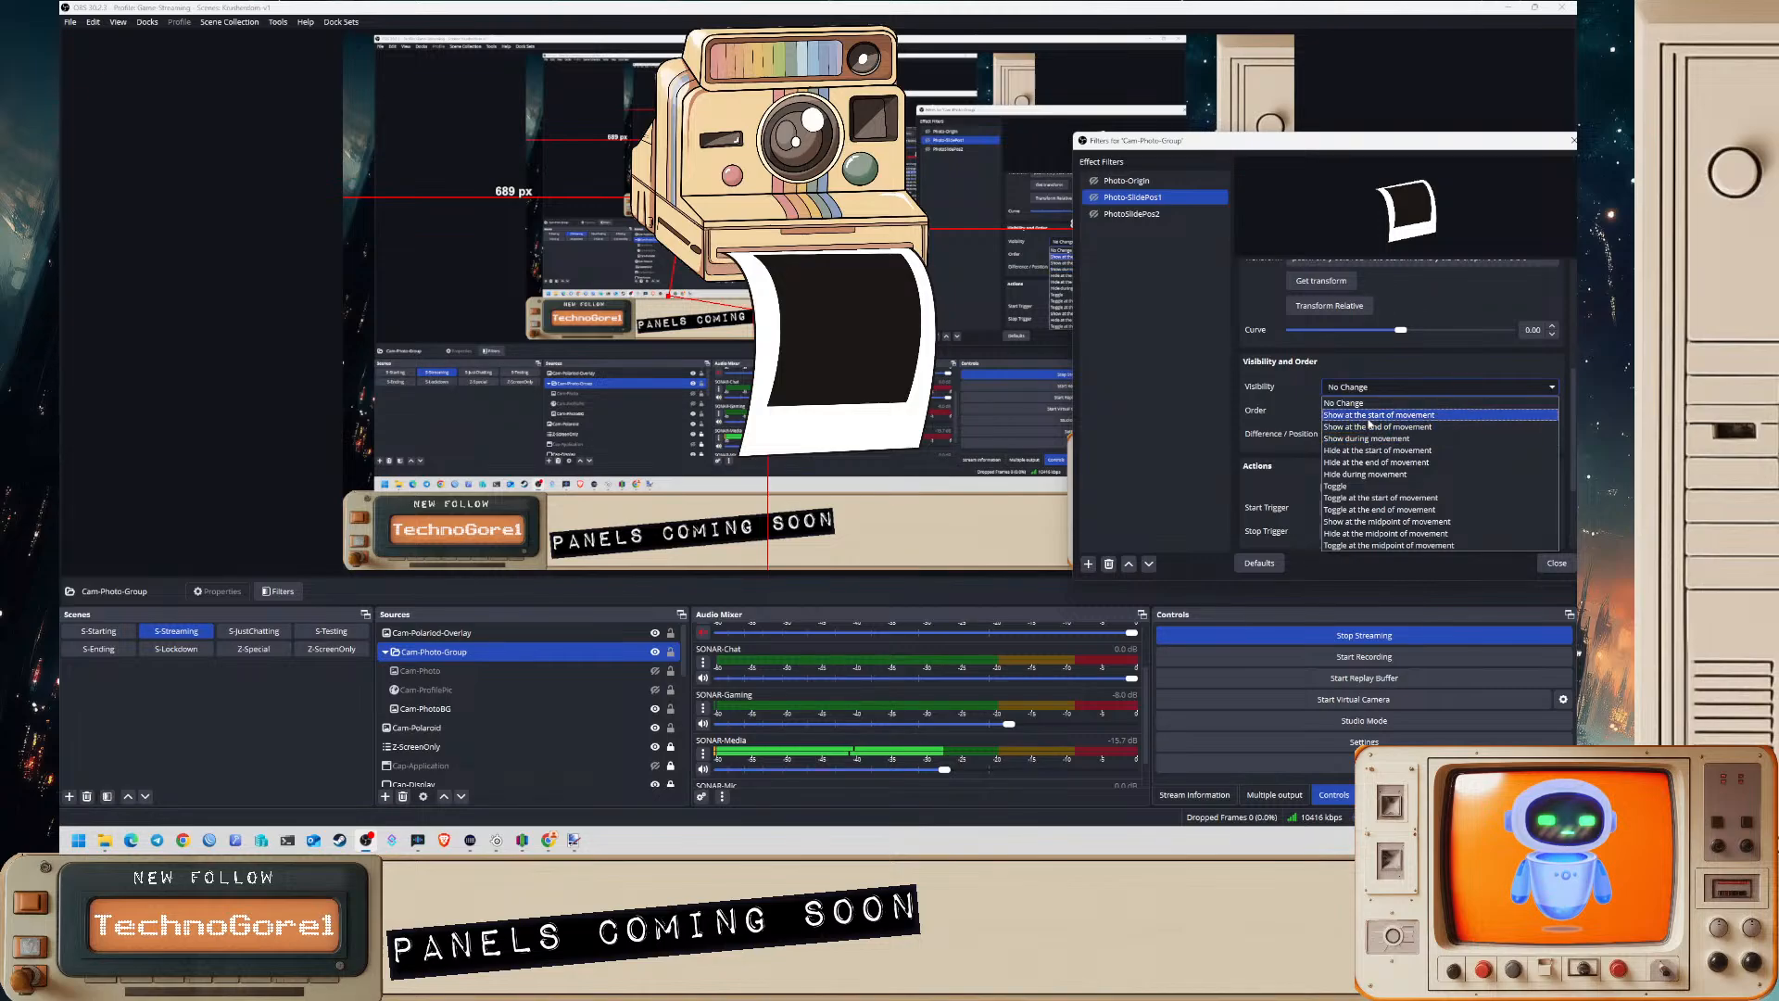
{"action": "left_click", "coordinate": [1362, 450]}
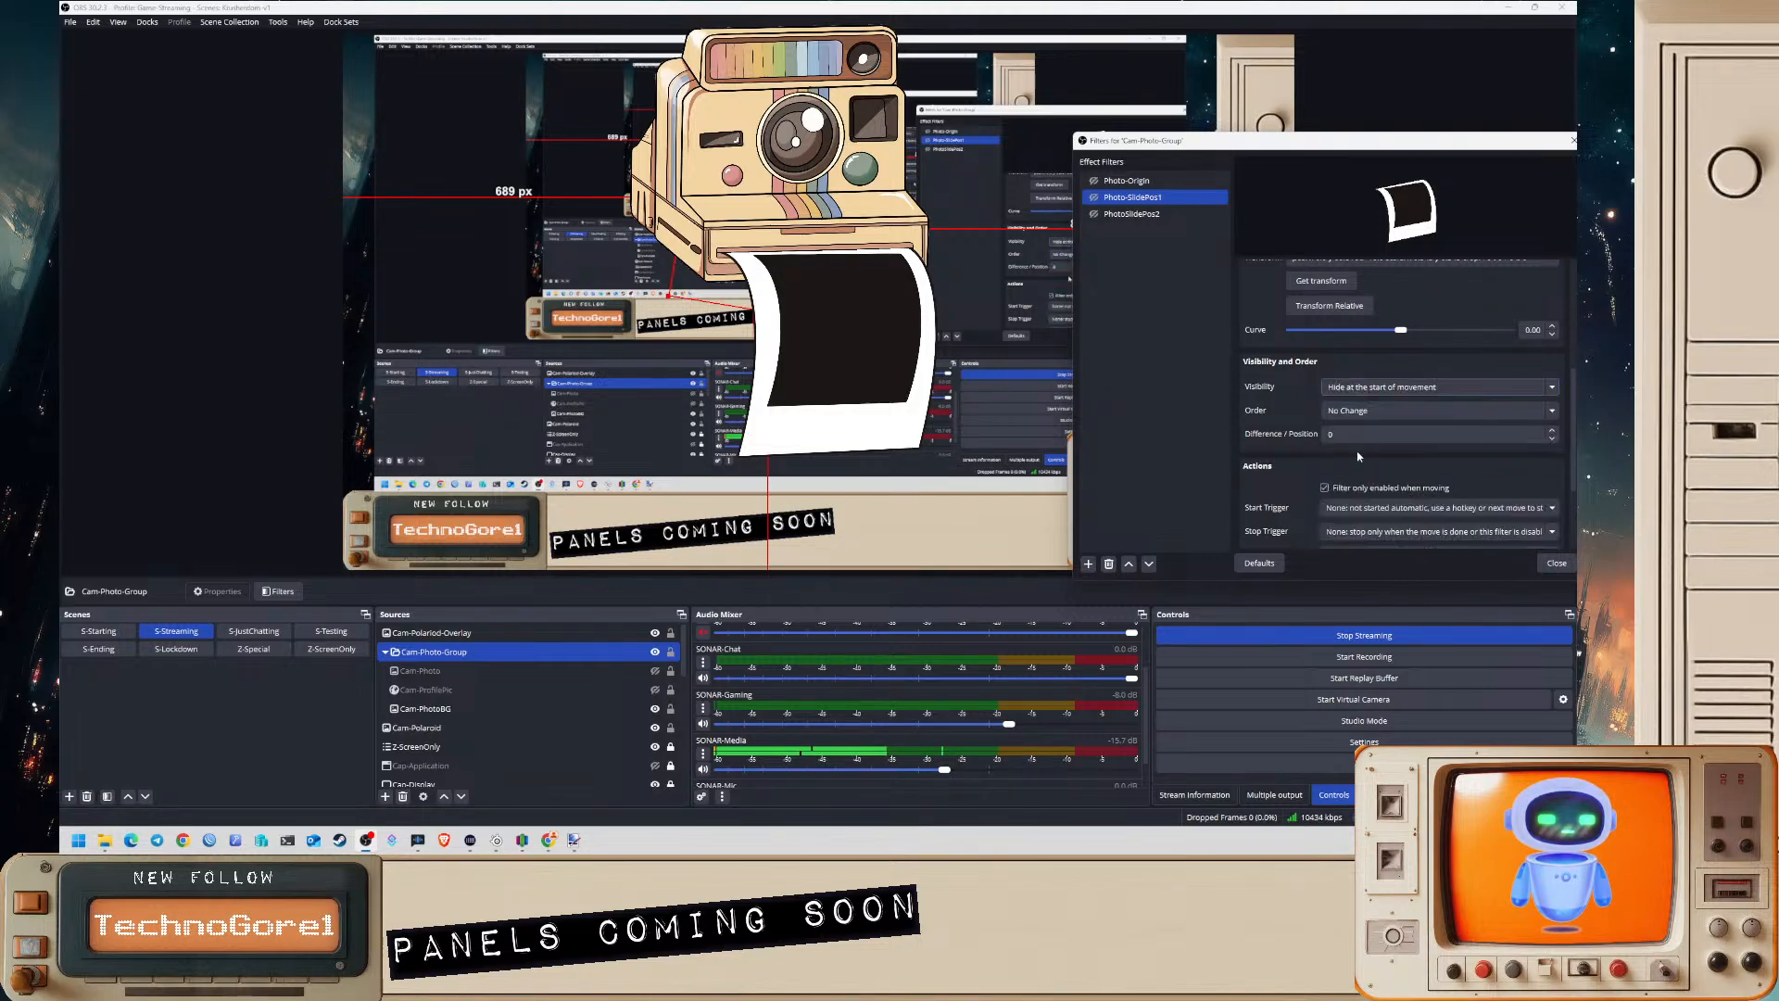
{"action": "left_click", "coordinate": [1095, 199]}
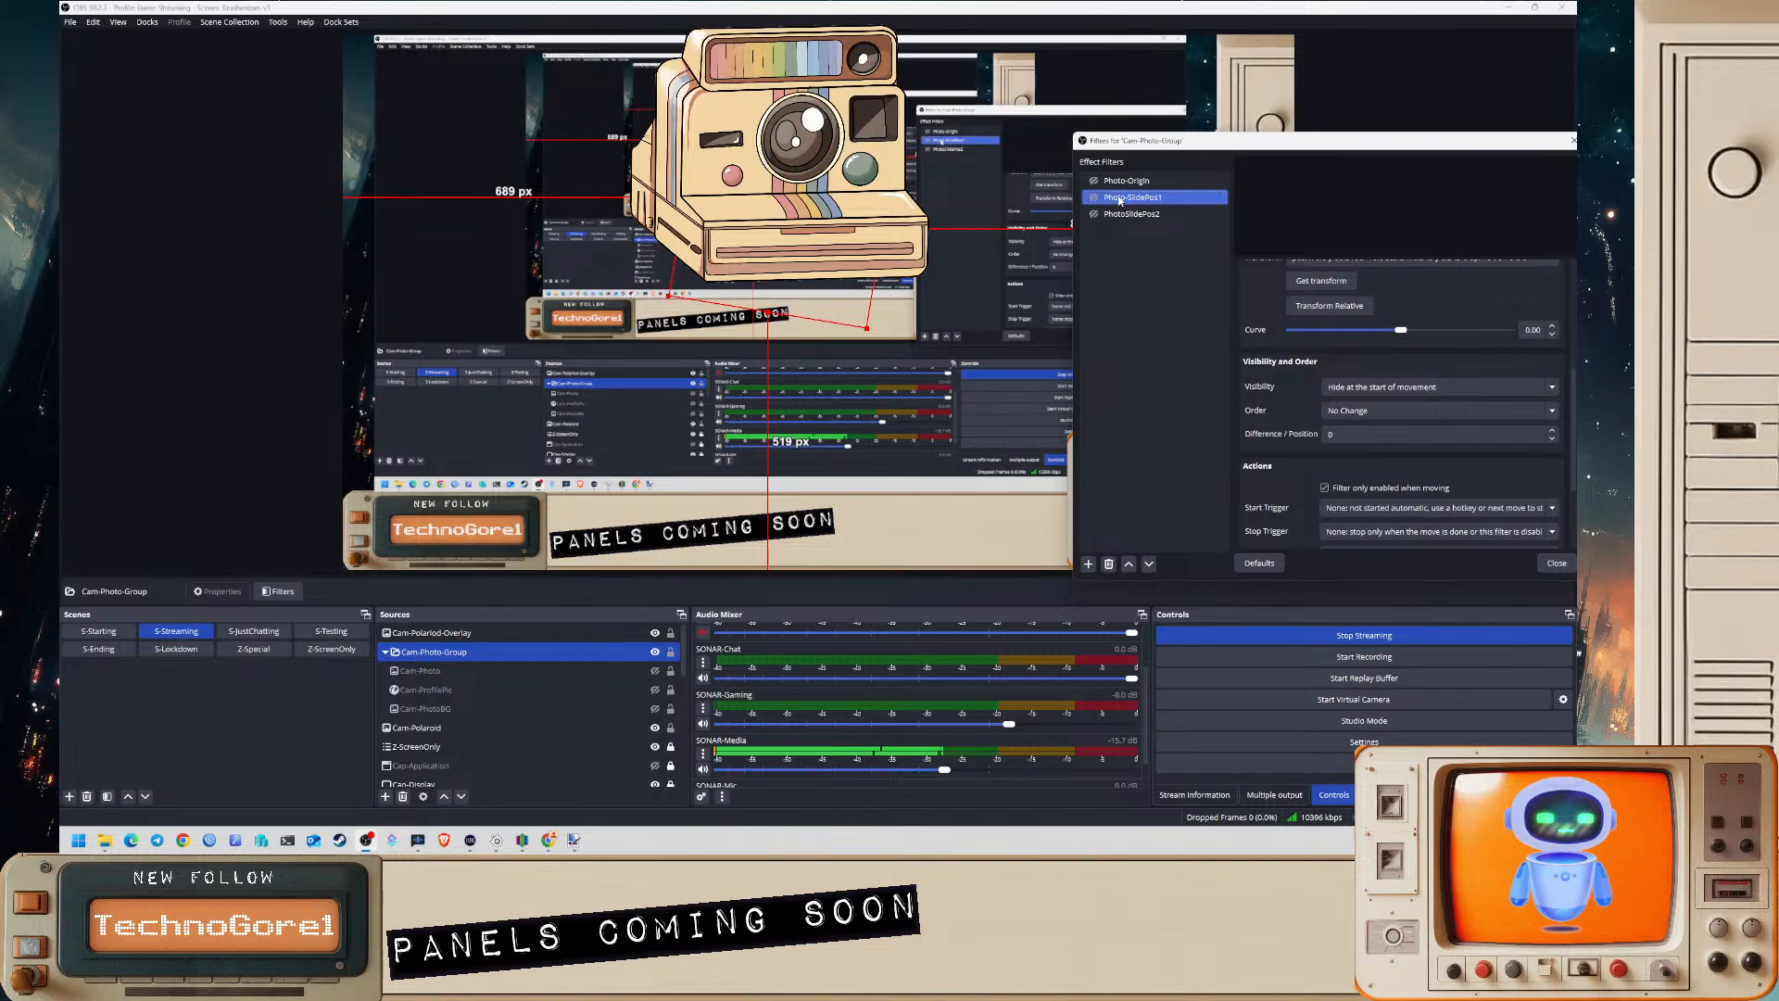
- Make the Cam-Photo, Cam-ProfilePic and Cam-PhotoBG sources in the photo group visible
{"action": "left_click", "coordinate": [486, 710]}
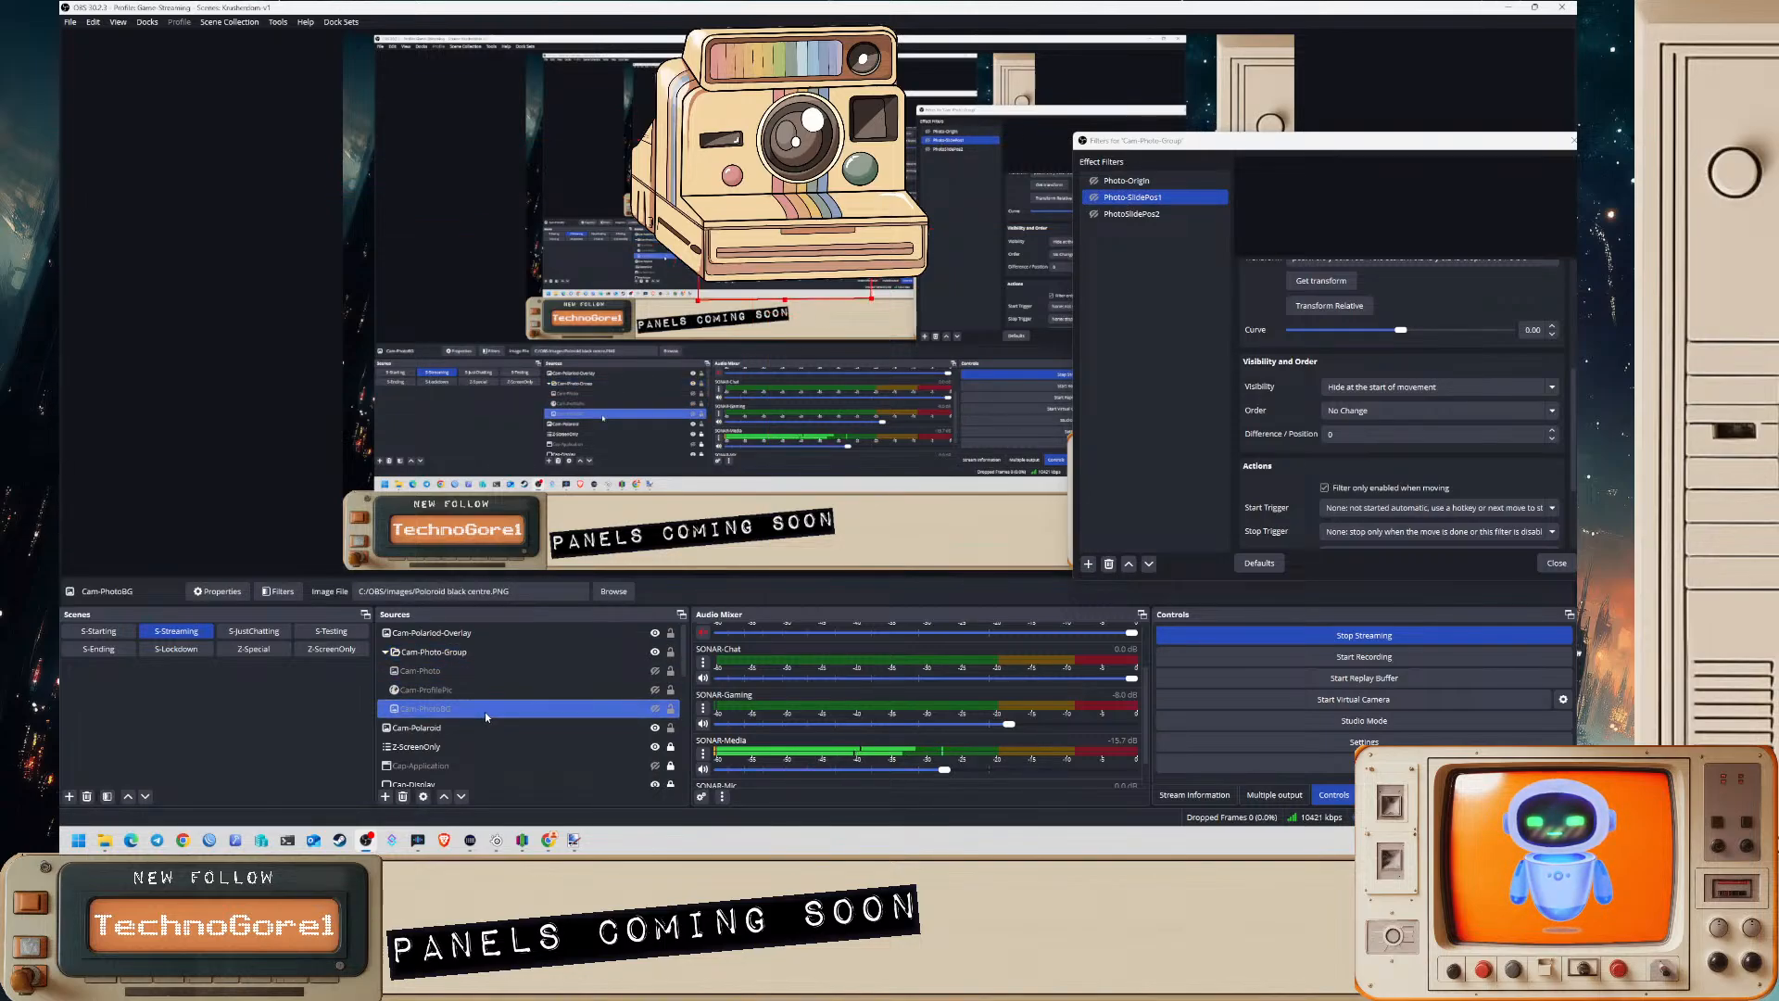
{"action": "scroll", "coordinate": [1286, 461], "scroll_direction": "up", "scroll_amount": 4}
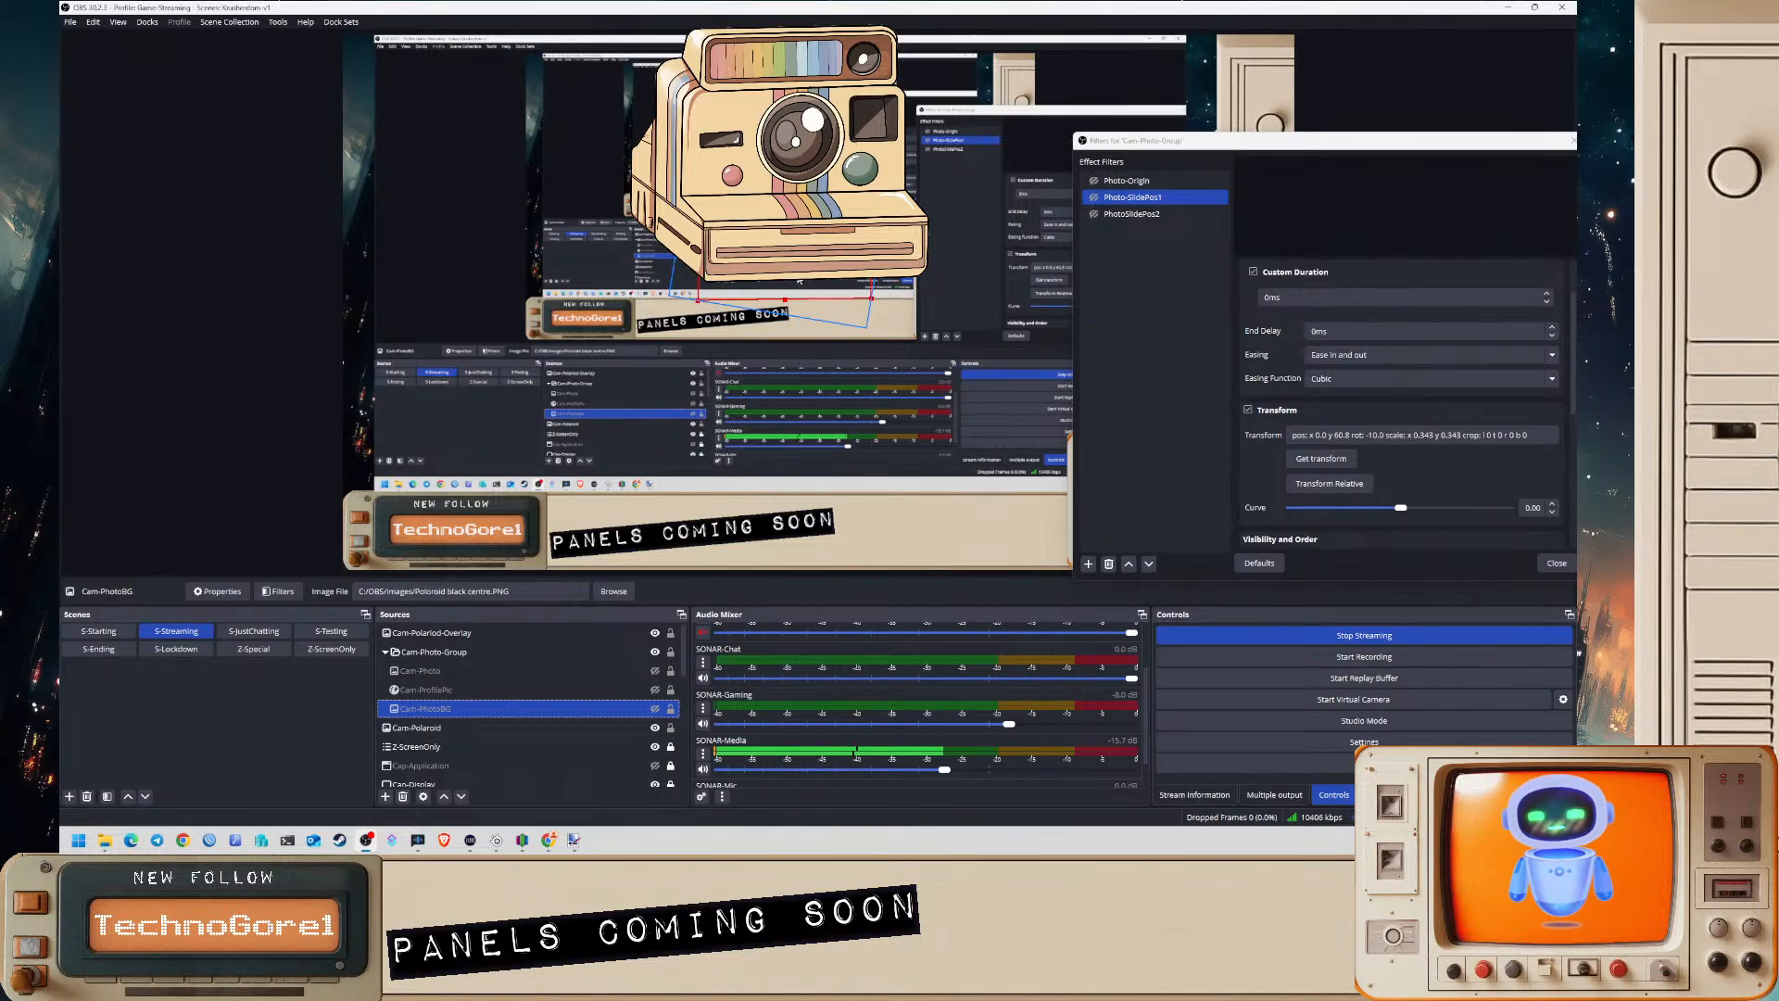
{"action": "left_click", "coordinate": [654, 673], "text": "ctrl"}
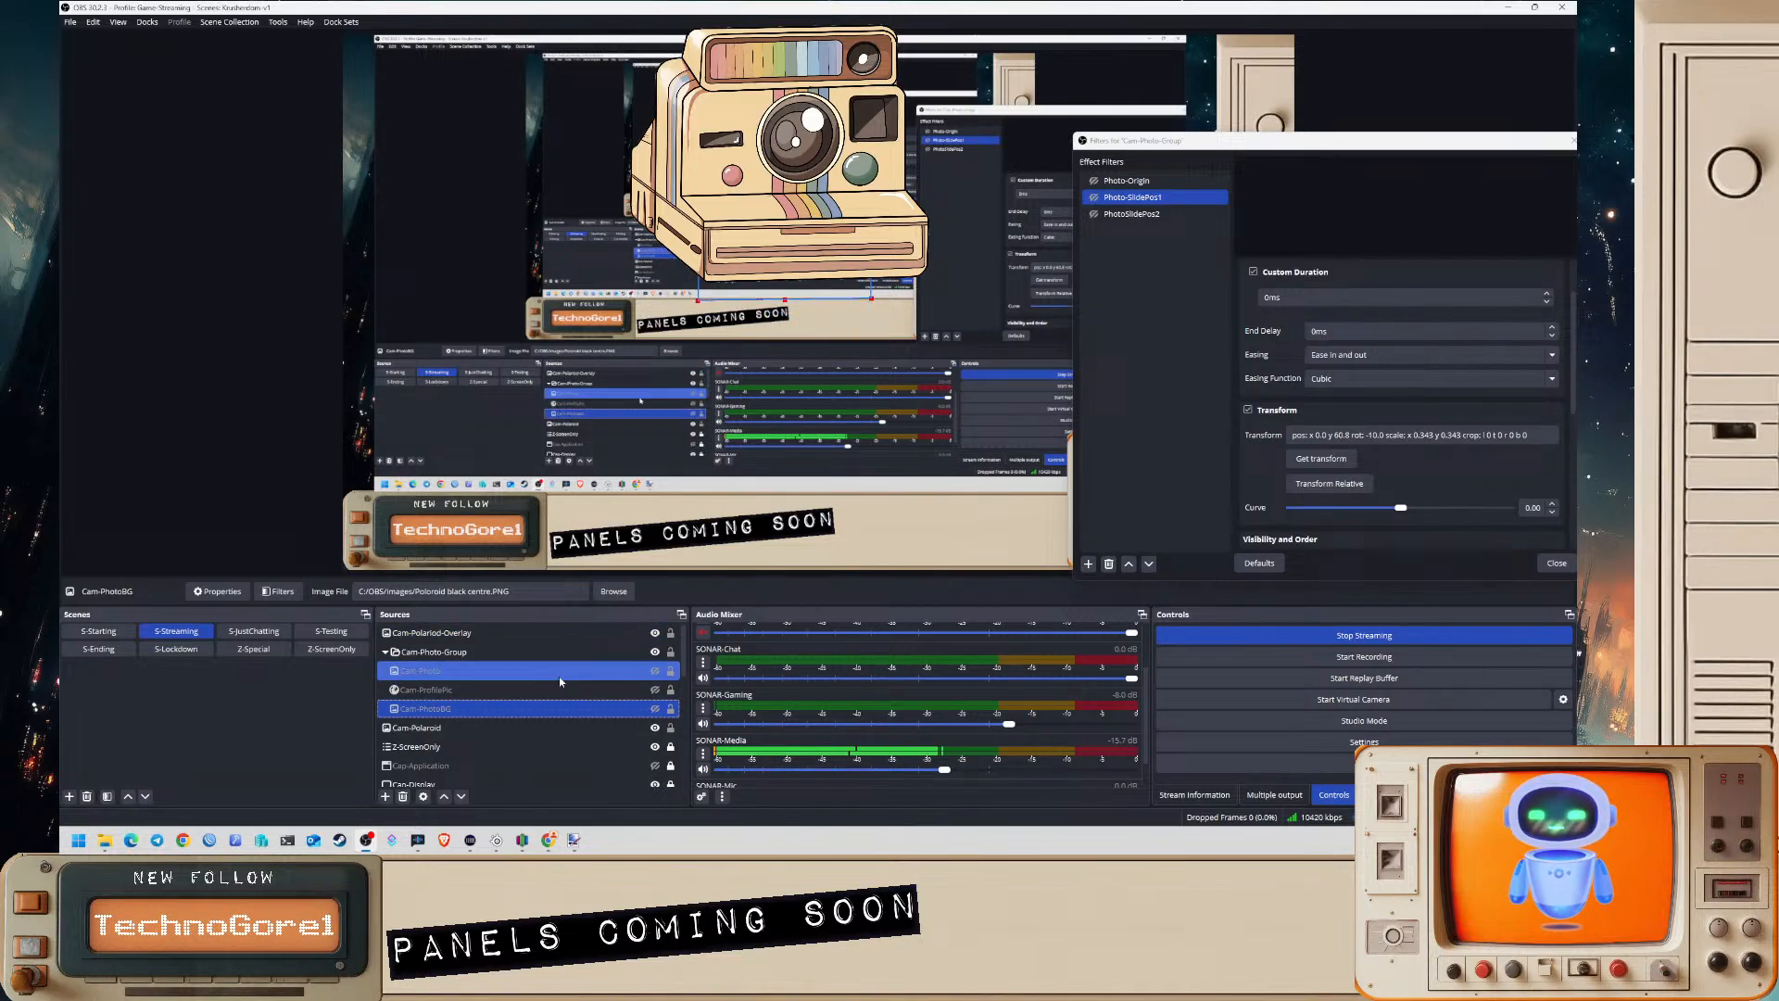
{"action": "left_click", "coordinate": [655, 672]}
{"action": "left_click", "coordinate": [655, 690]}
{"action": "left_click", "coordinate": [655, 709]}
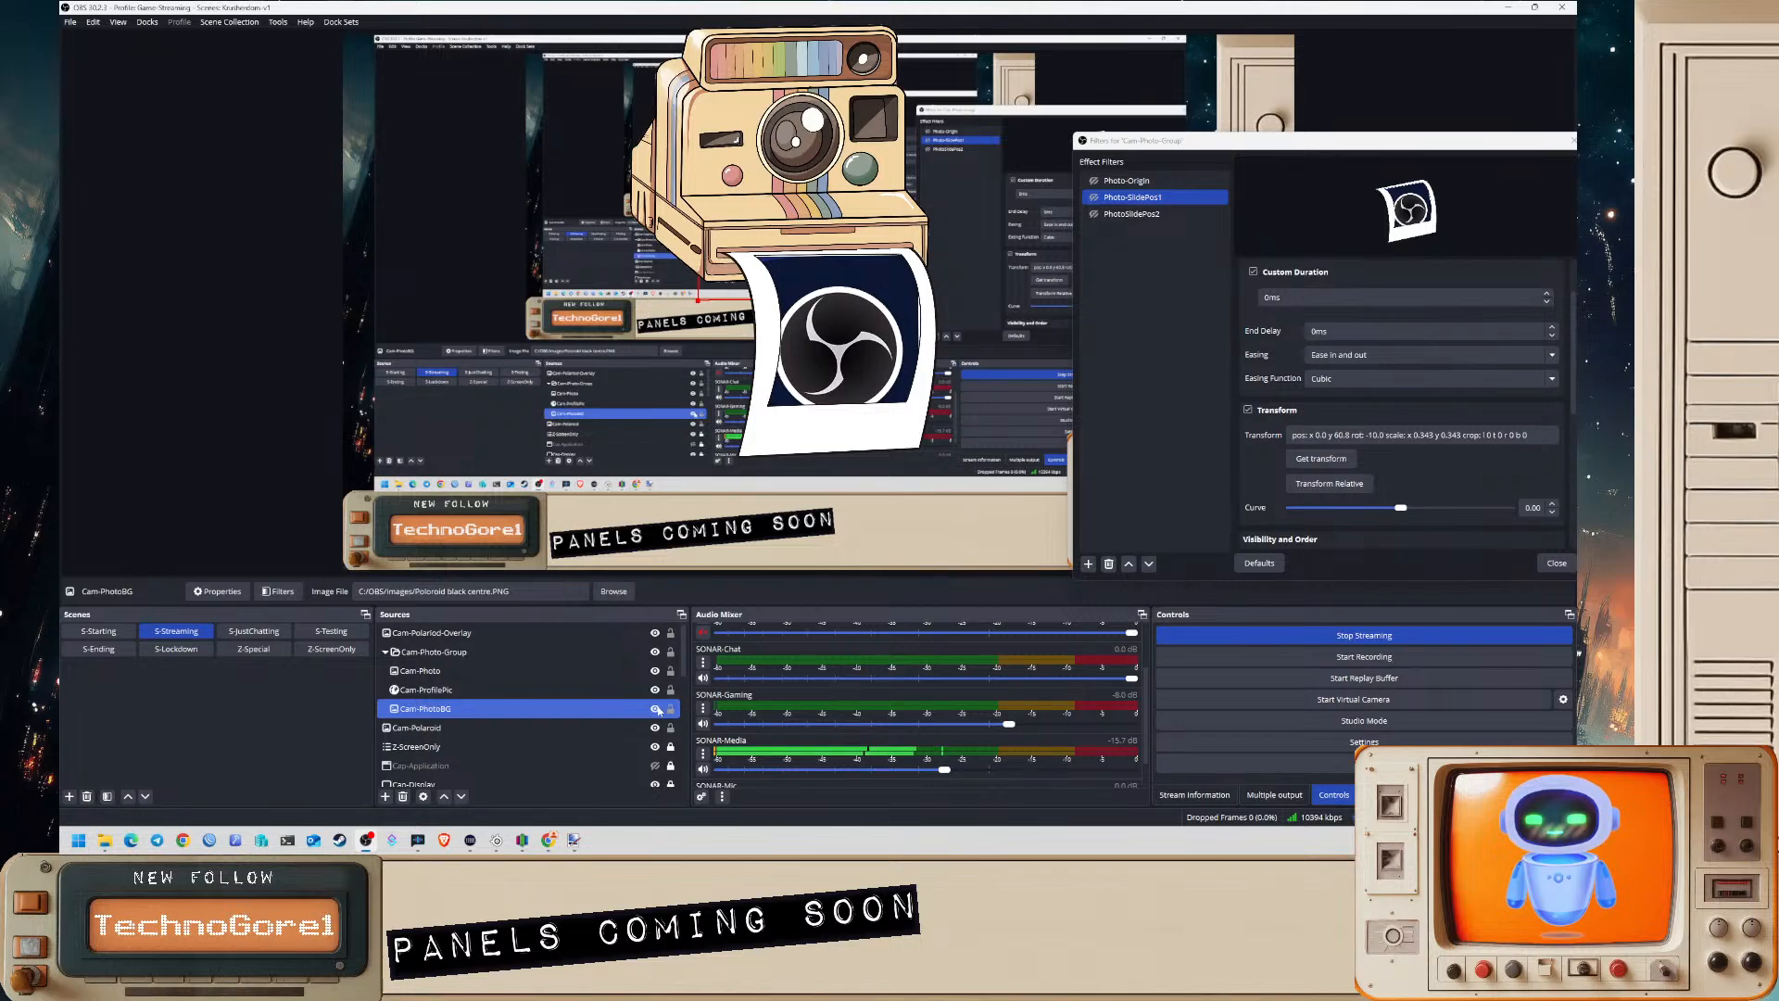
- Hide the Cam-ProfilePic and Cam-Photo sources, keeping Cam-PhotoBG shown in the photo group
{"action": "left_click", "coordinate": [539, 654]}
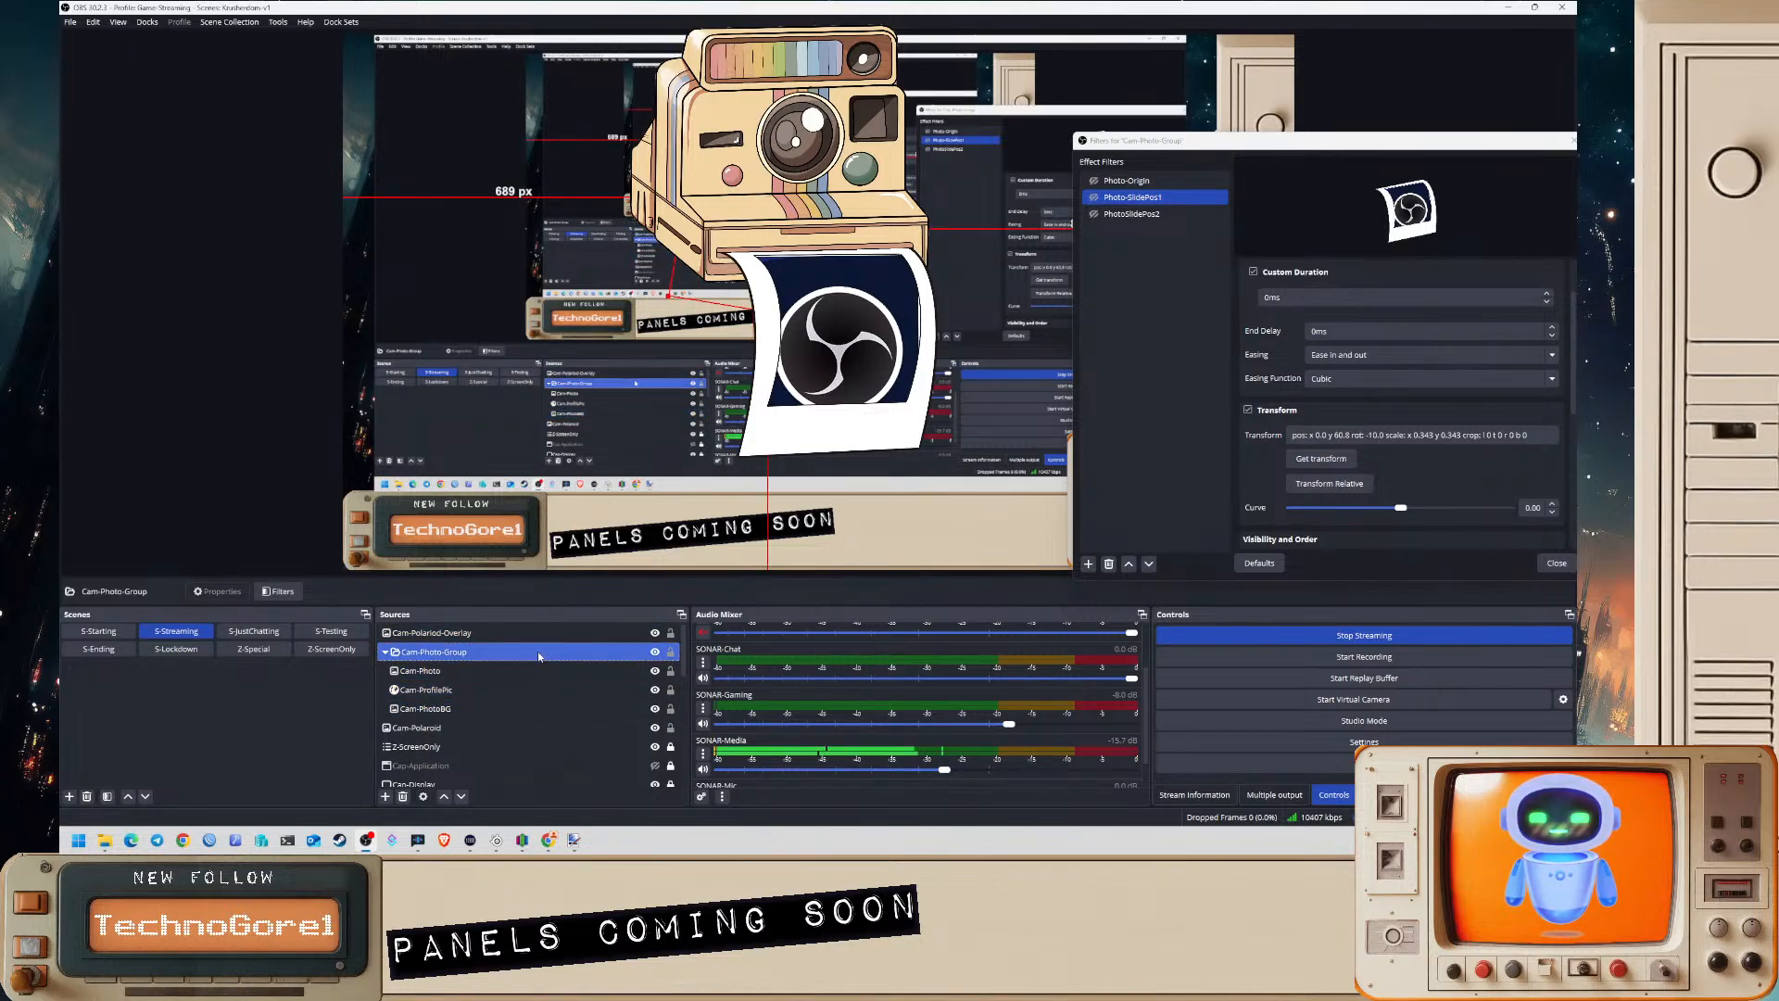
{"action": "left_click", "coordinate": [508, 712], "text": "ctrl"}
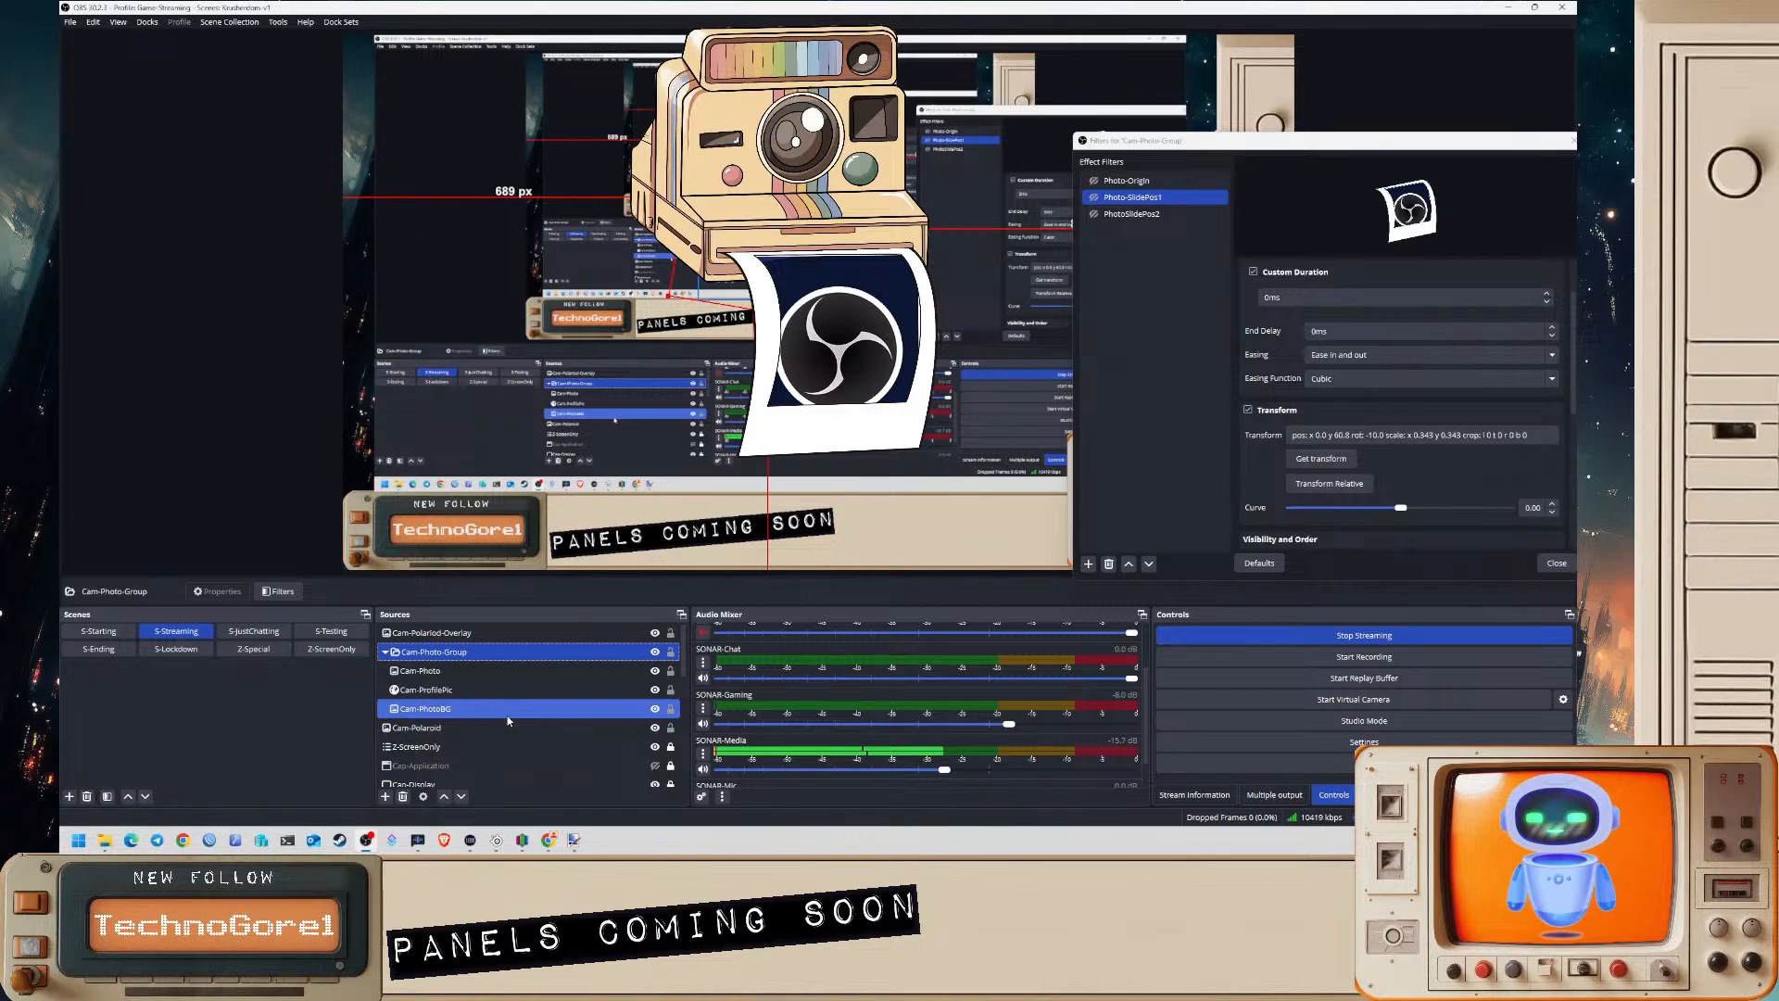
{"action": "left_click", "coordinate": [508, 715]}
{"action": "left_click", "coordinate": [517, 668], "text": "ctrl"}
{"action": "left_click", "coordinate": [515, 667], "text": "ctrl"}
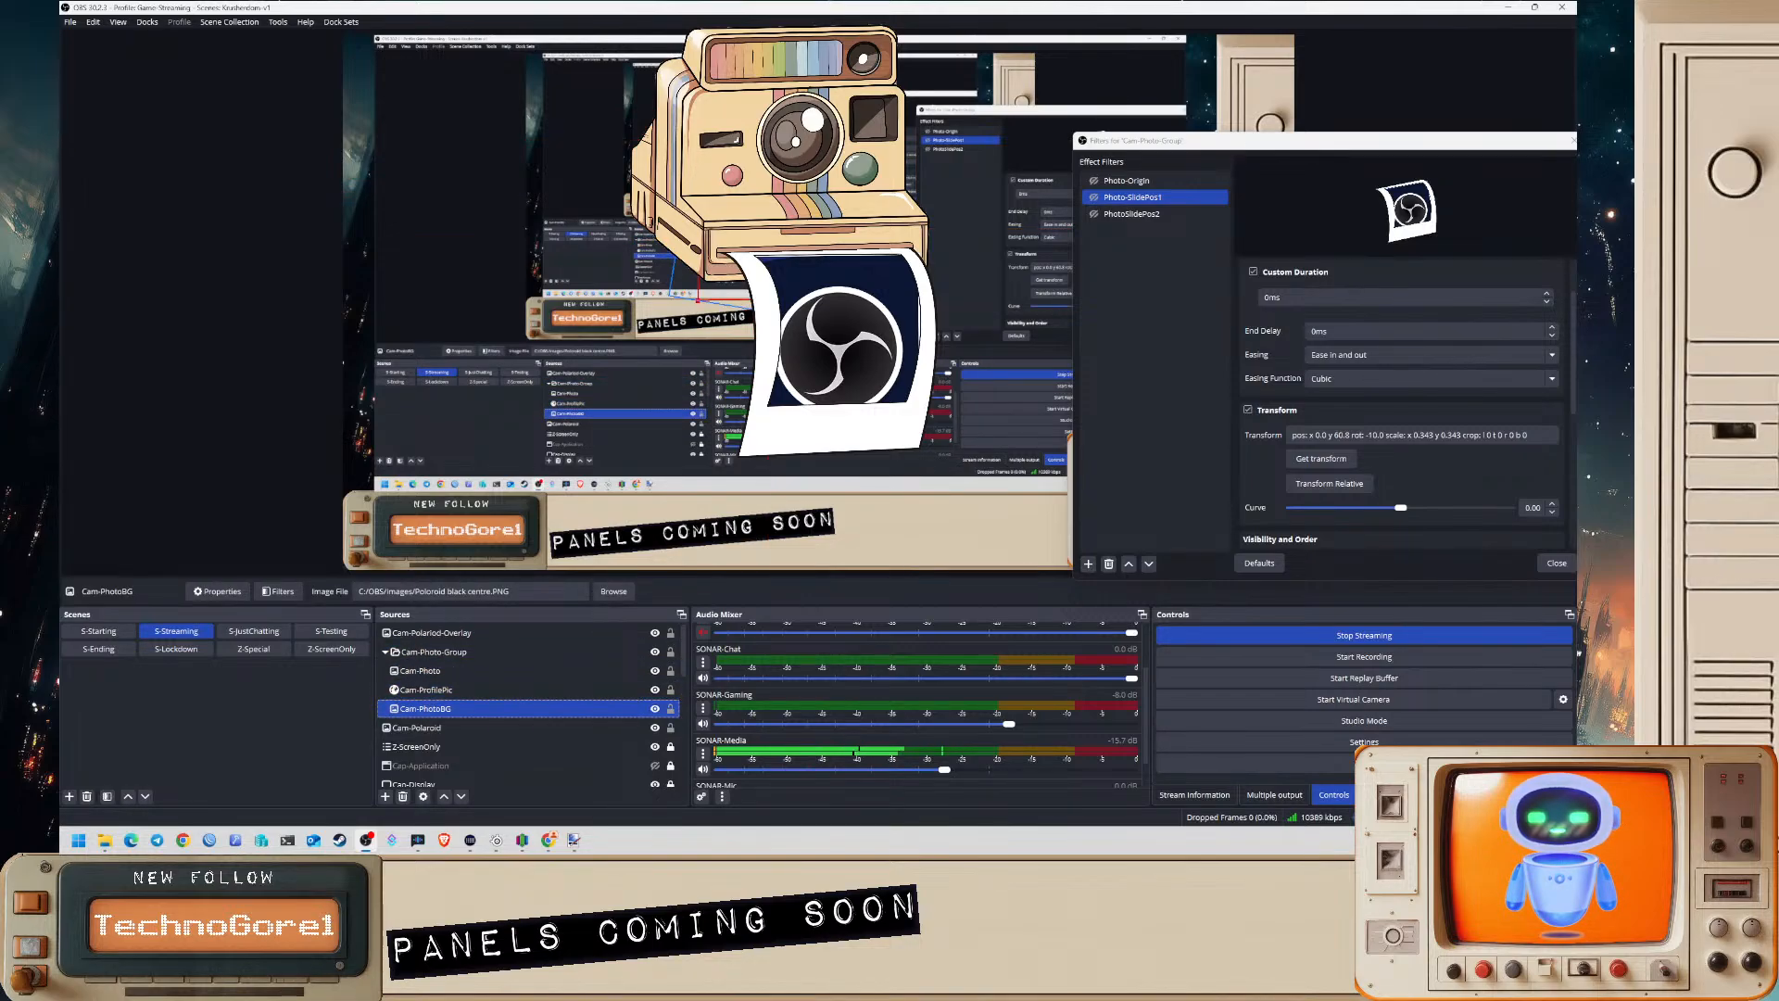
{"action": "left_click", "coordinate": [624, 654], "text": "ctrl"}
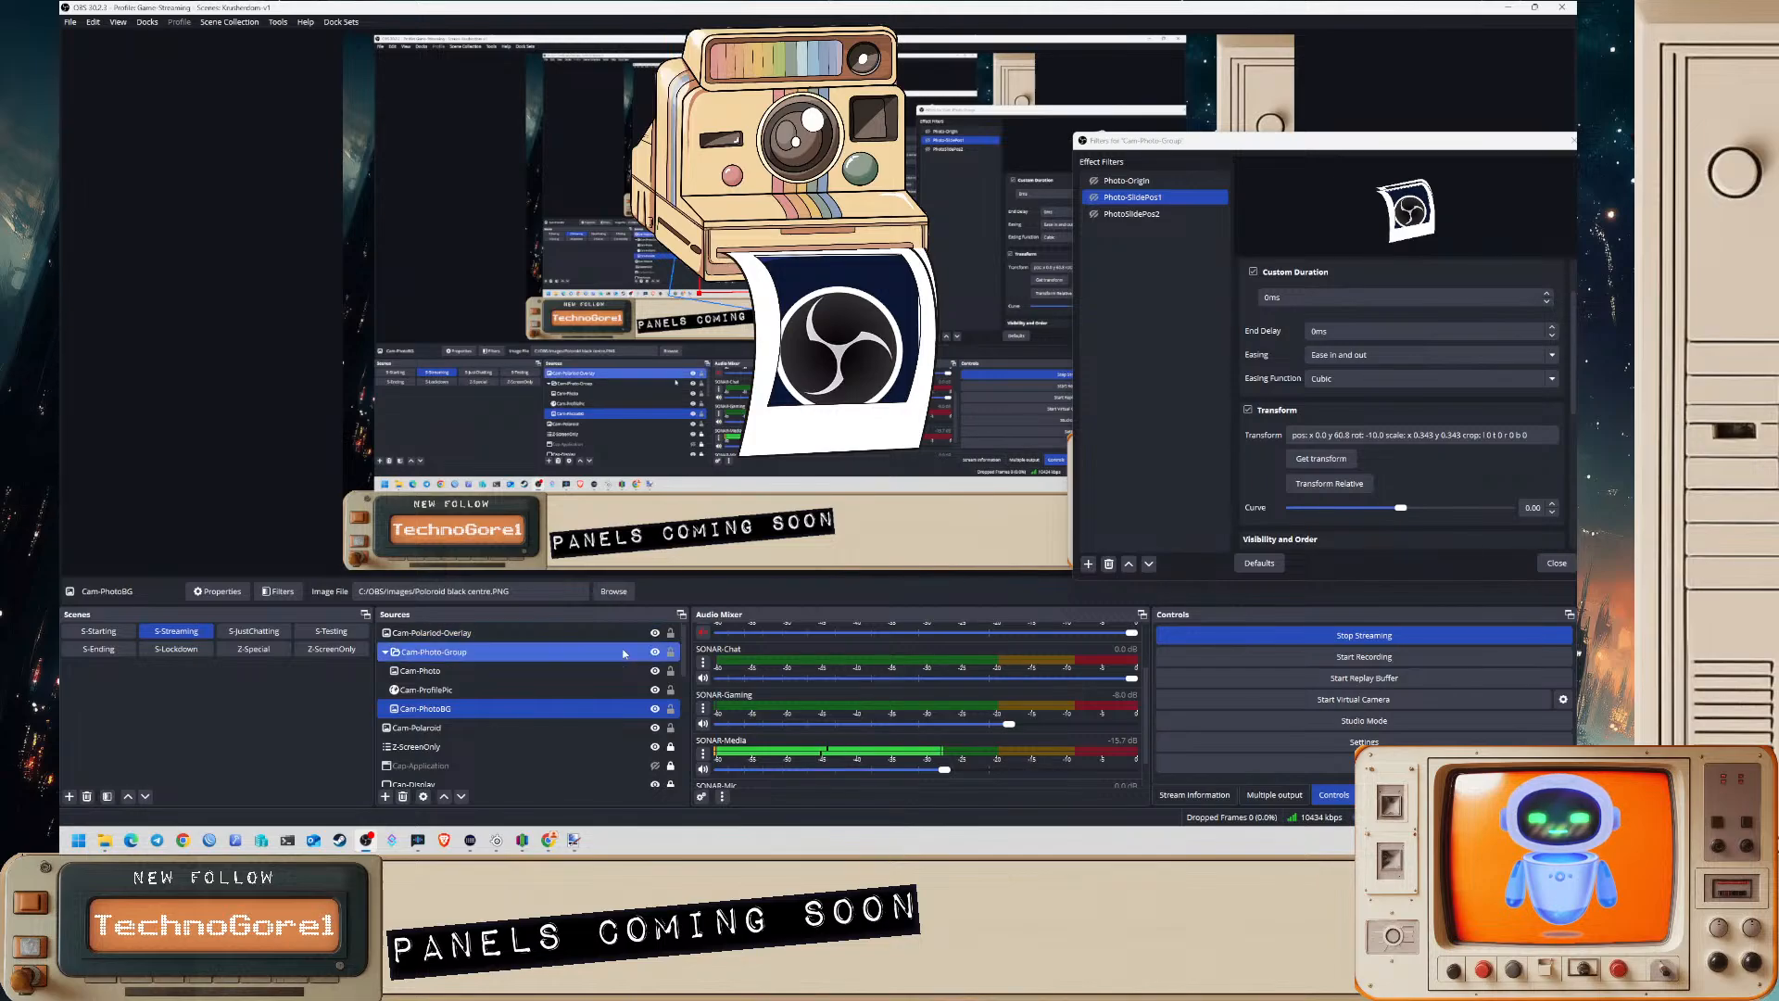
{"action": "left_click", "coordinate": [657, 691]}
{"action": "left_click", "coordinate": [655, 674]}
{"action": "left_click", "coordinate": [655, 672]}
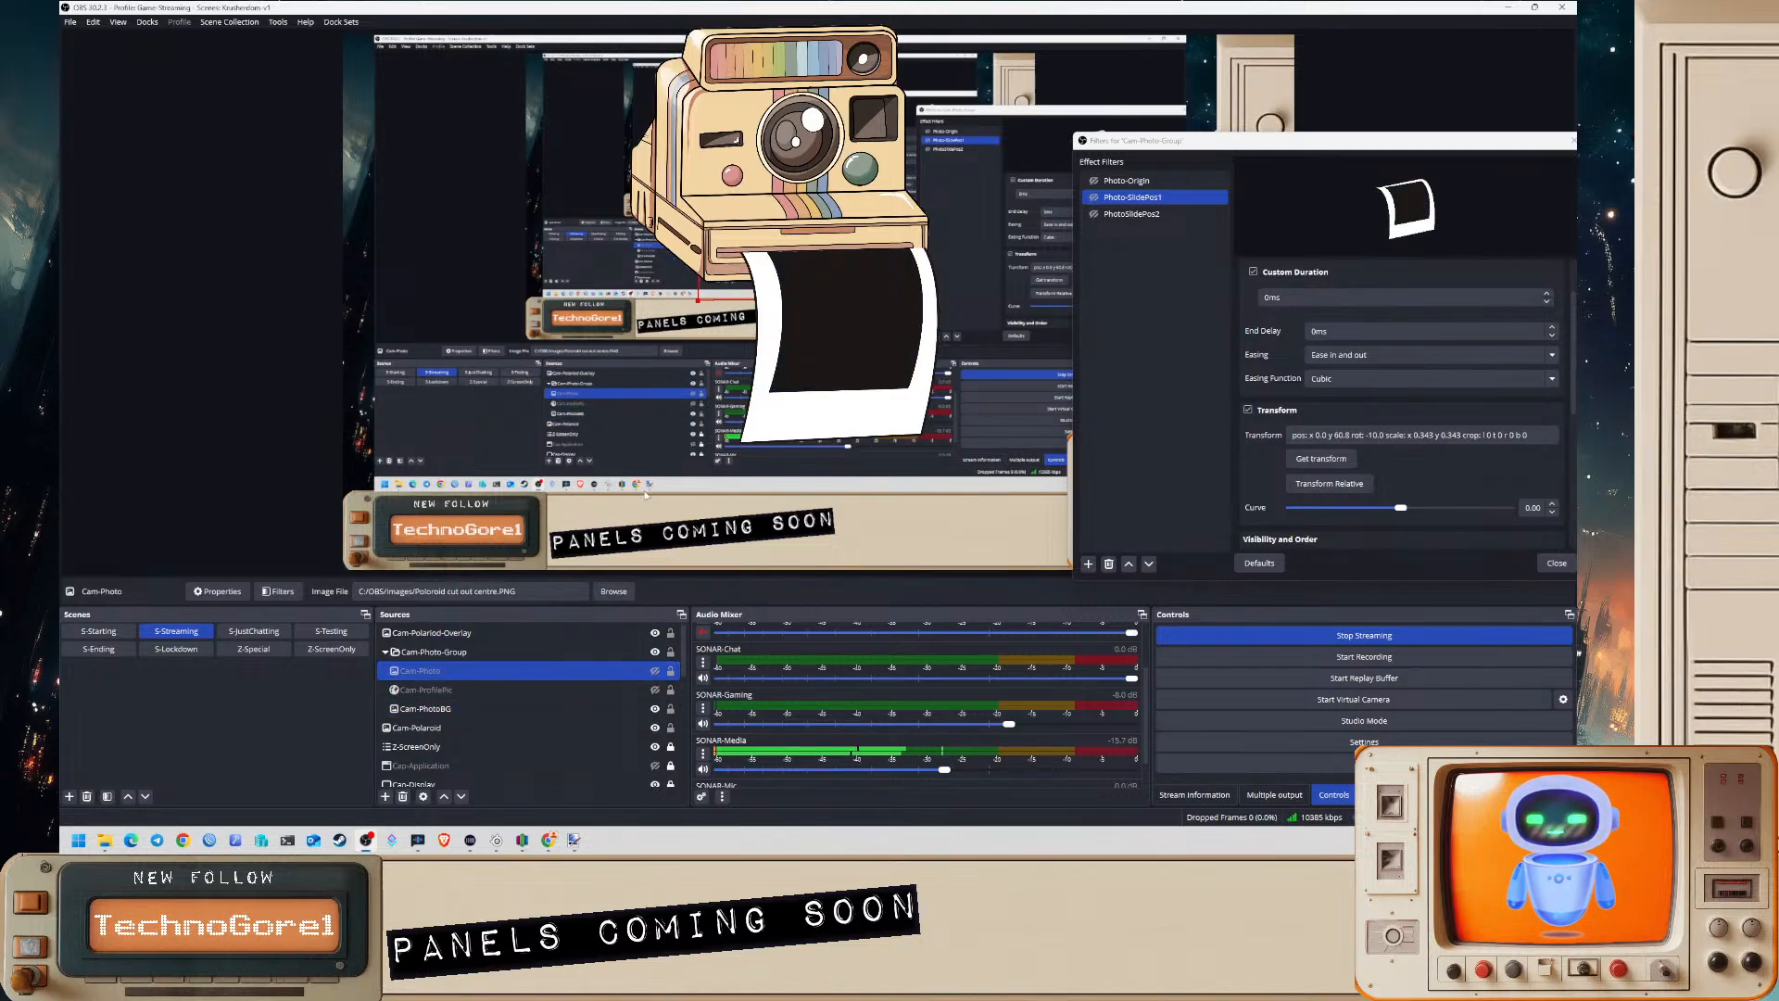
- Move Cam-PhotoBG up until it sits hidden behind the camera and get the transform for the Photo-SlidePos1 filter
{"action": "left_click", "coordinate": [536, 711]}
{"action": "left_click_drag", "start_coordinate": [793, 223], "coordinate": [773, 133]}
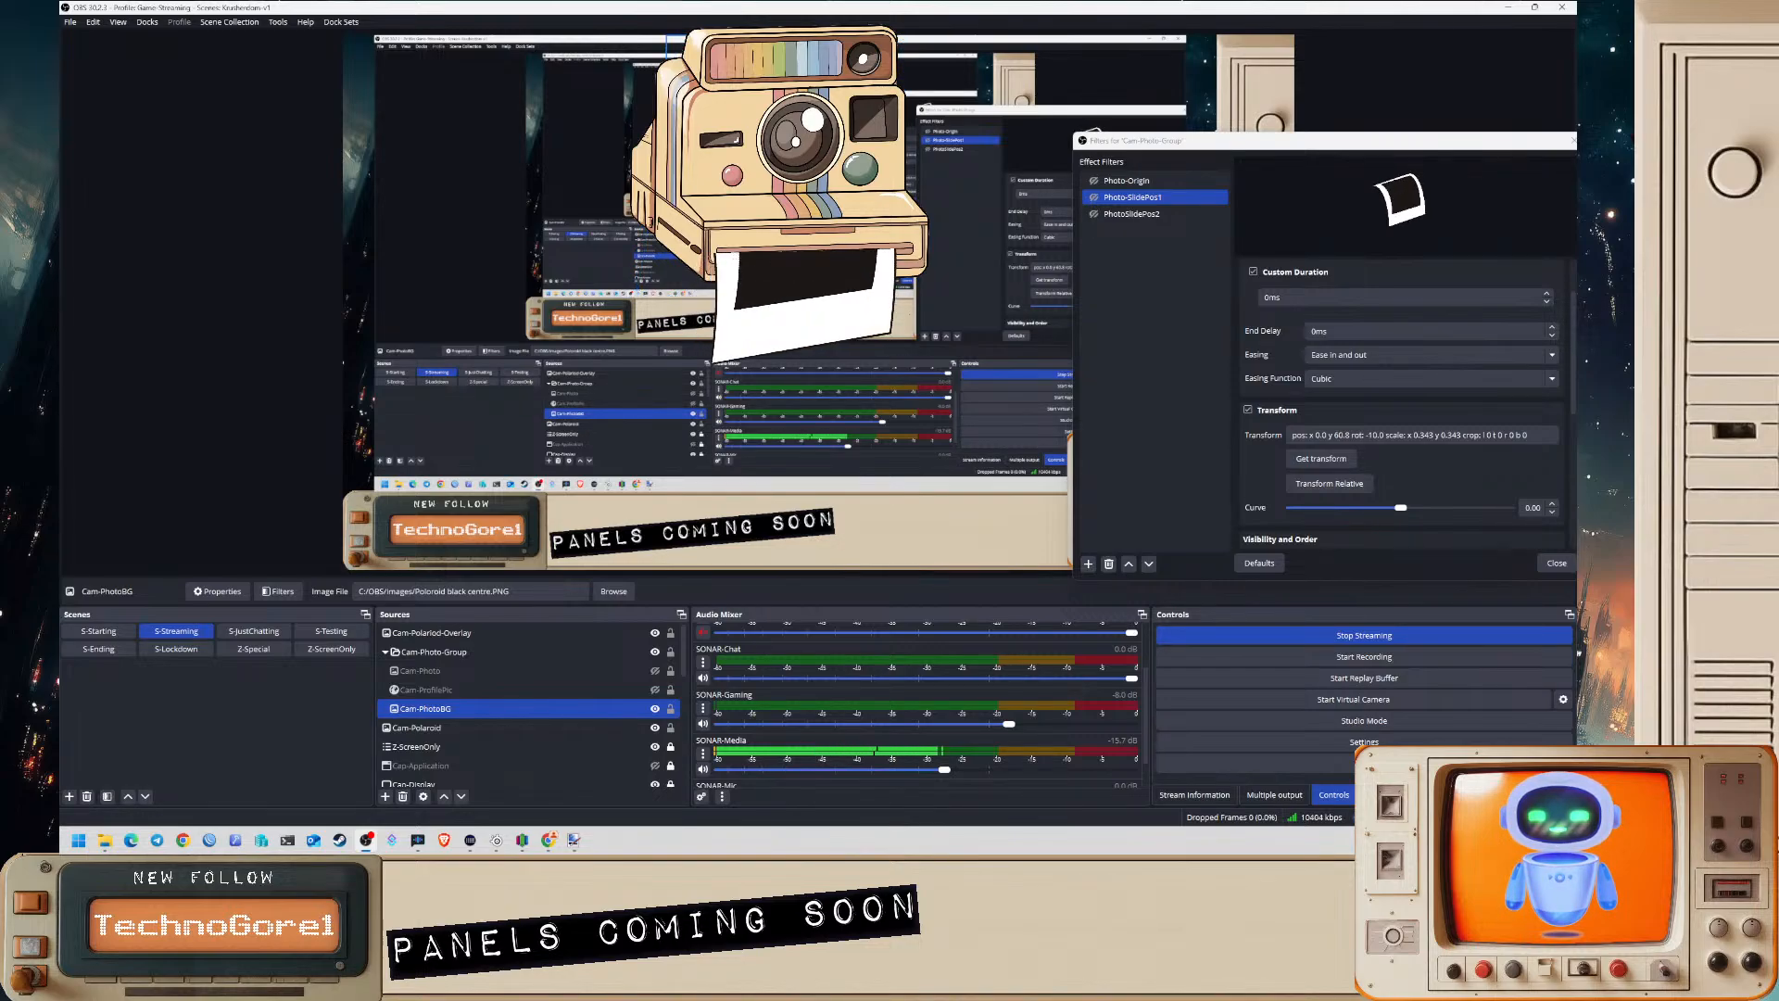
{"action": "key", "text": "ctrl+e"}
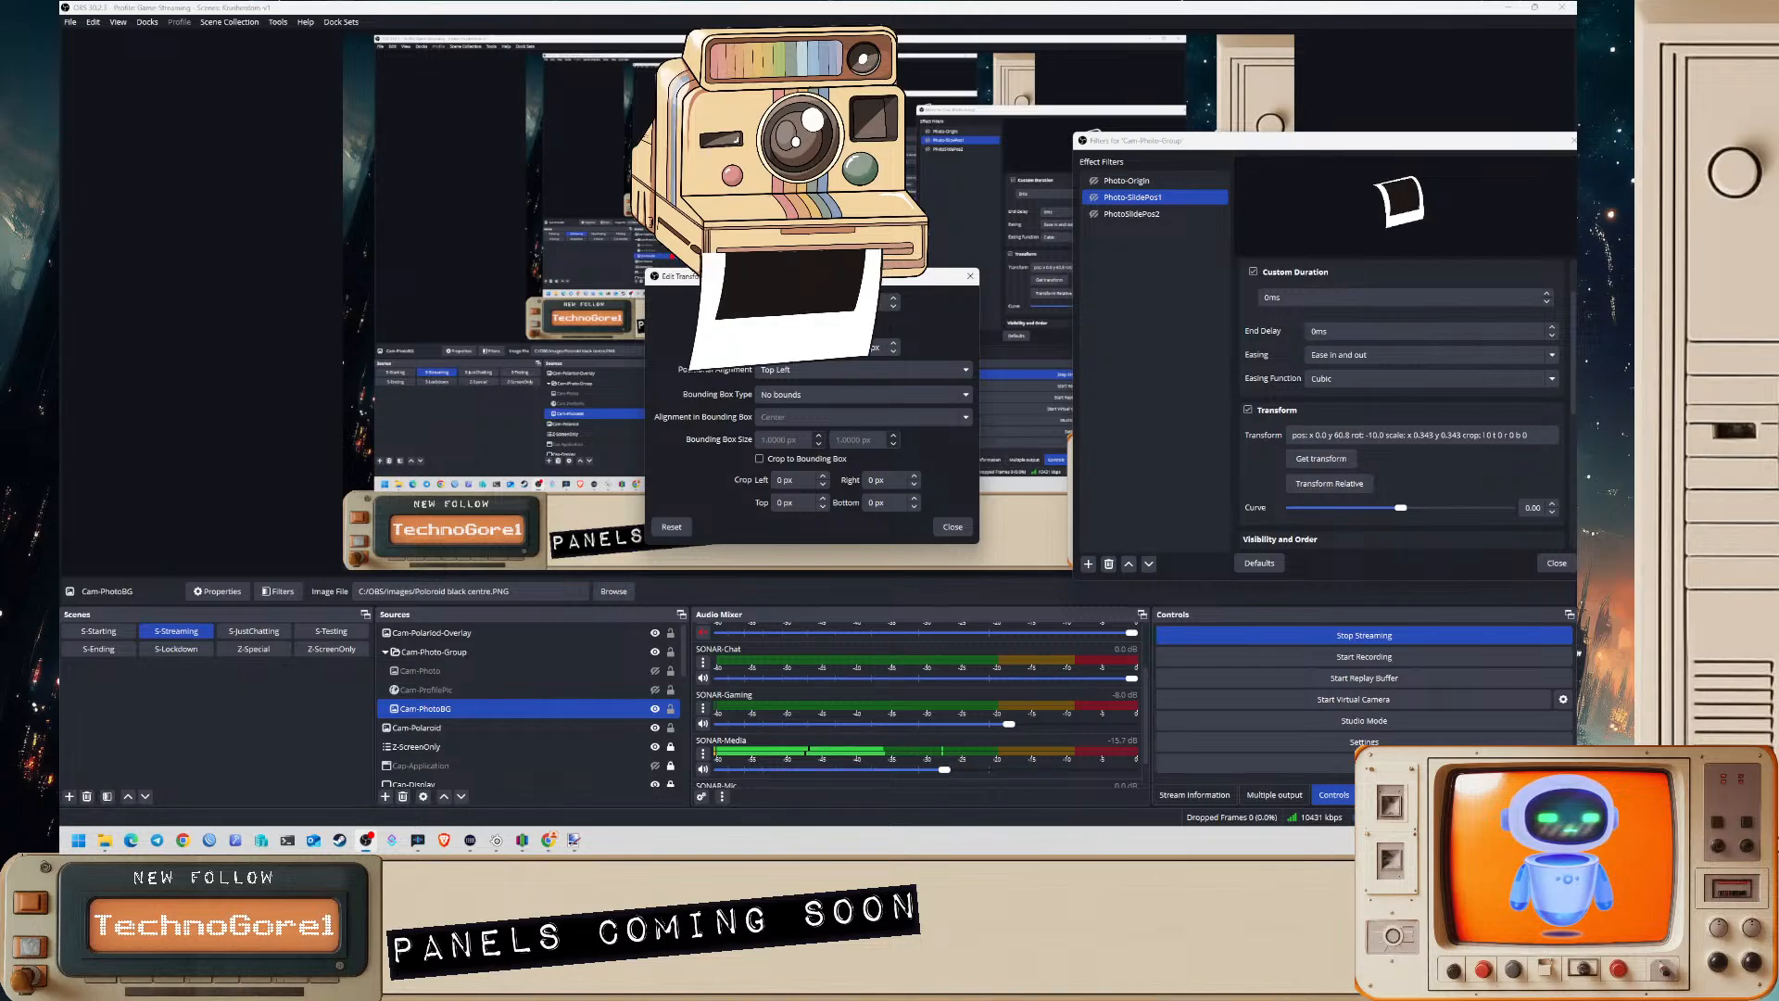
{"action": "left_click", "coordinate": [953, 527]}
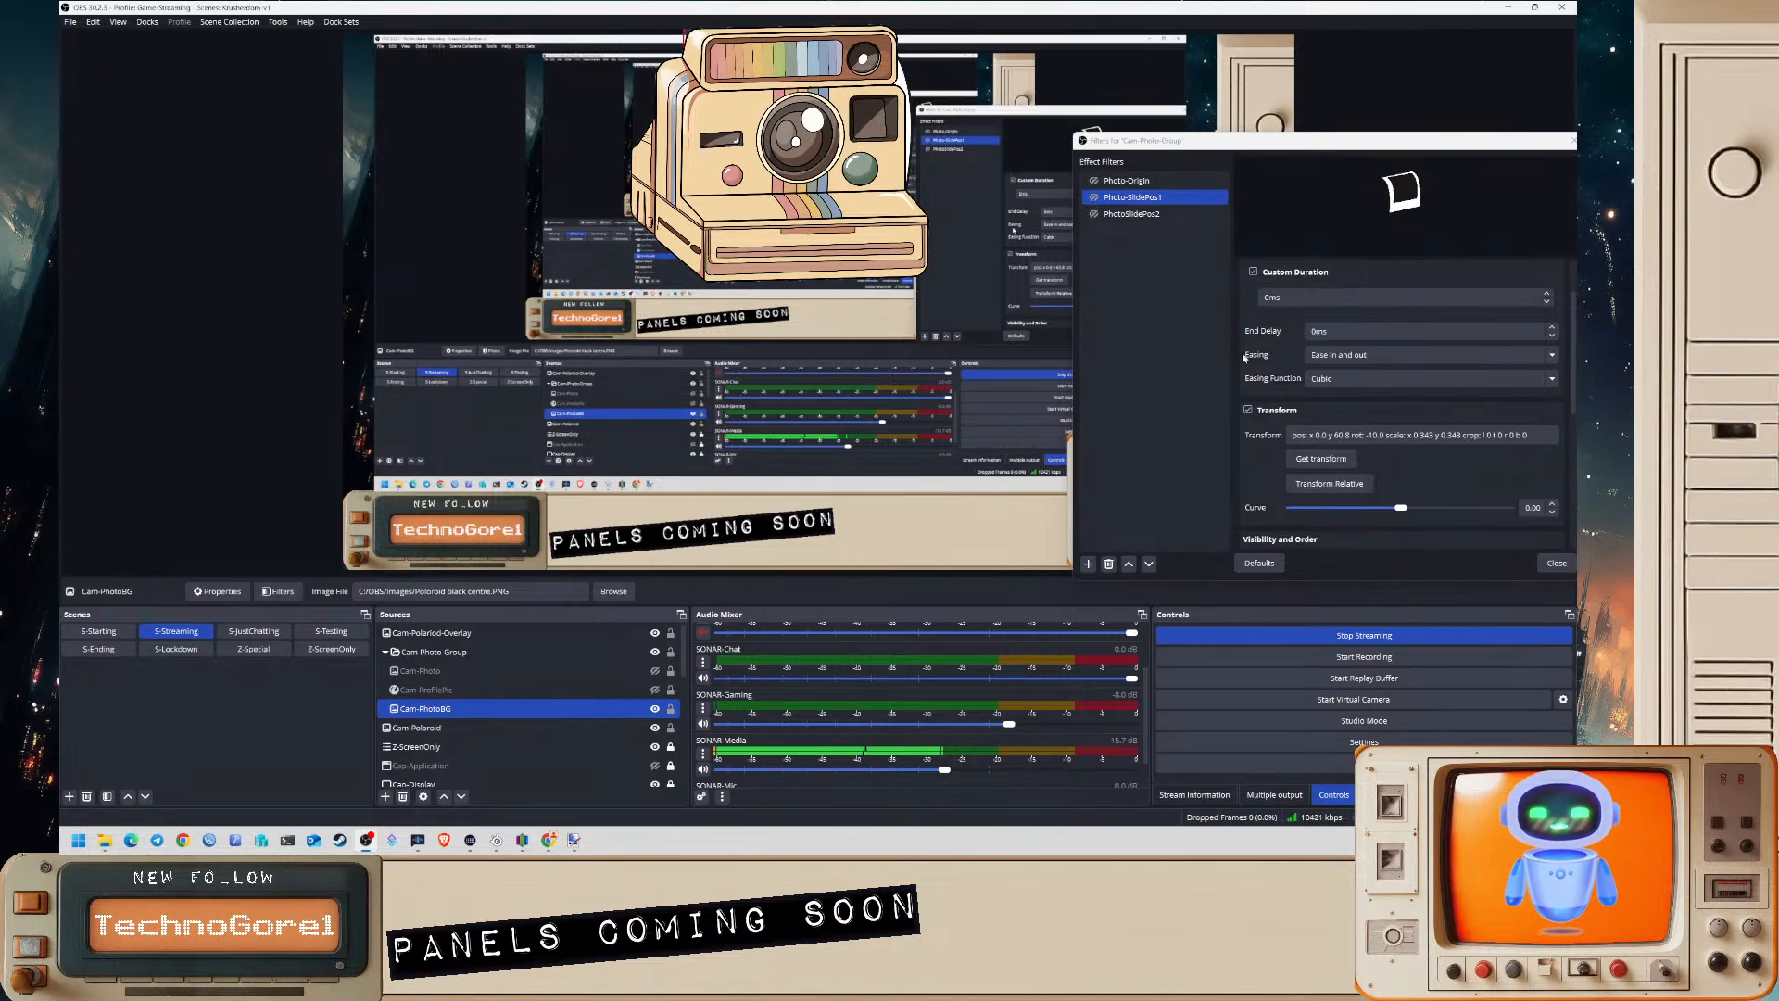
{"action": "left_click", "coordinate": [1306, 464]}
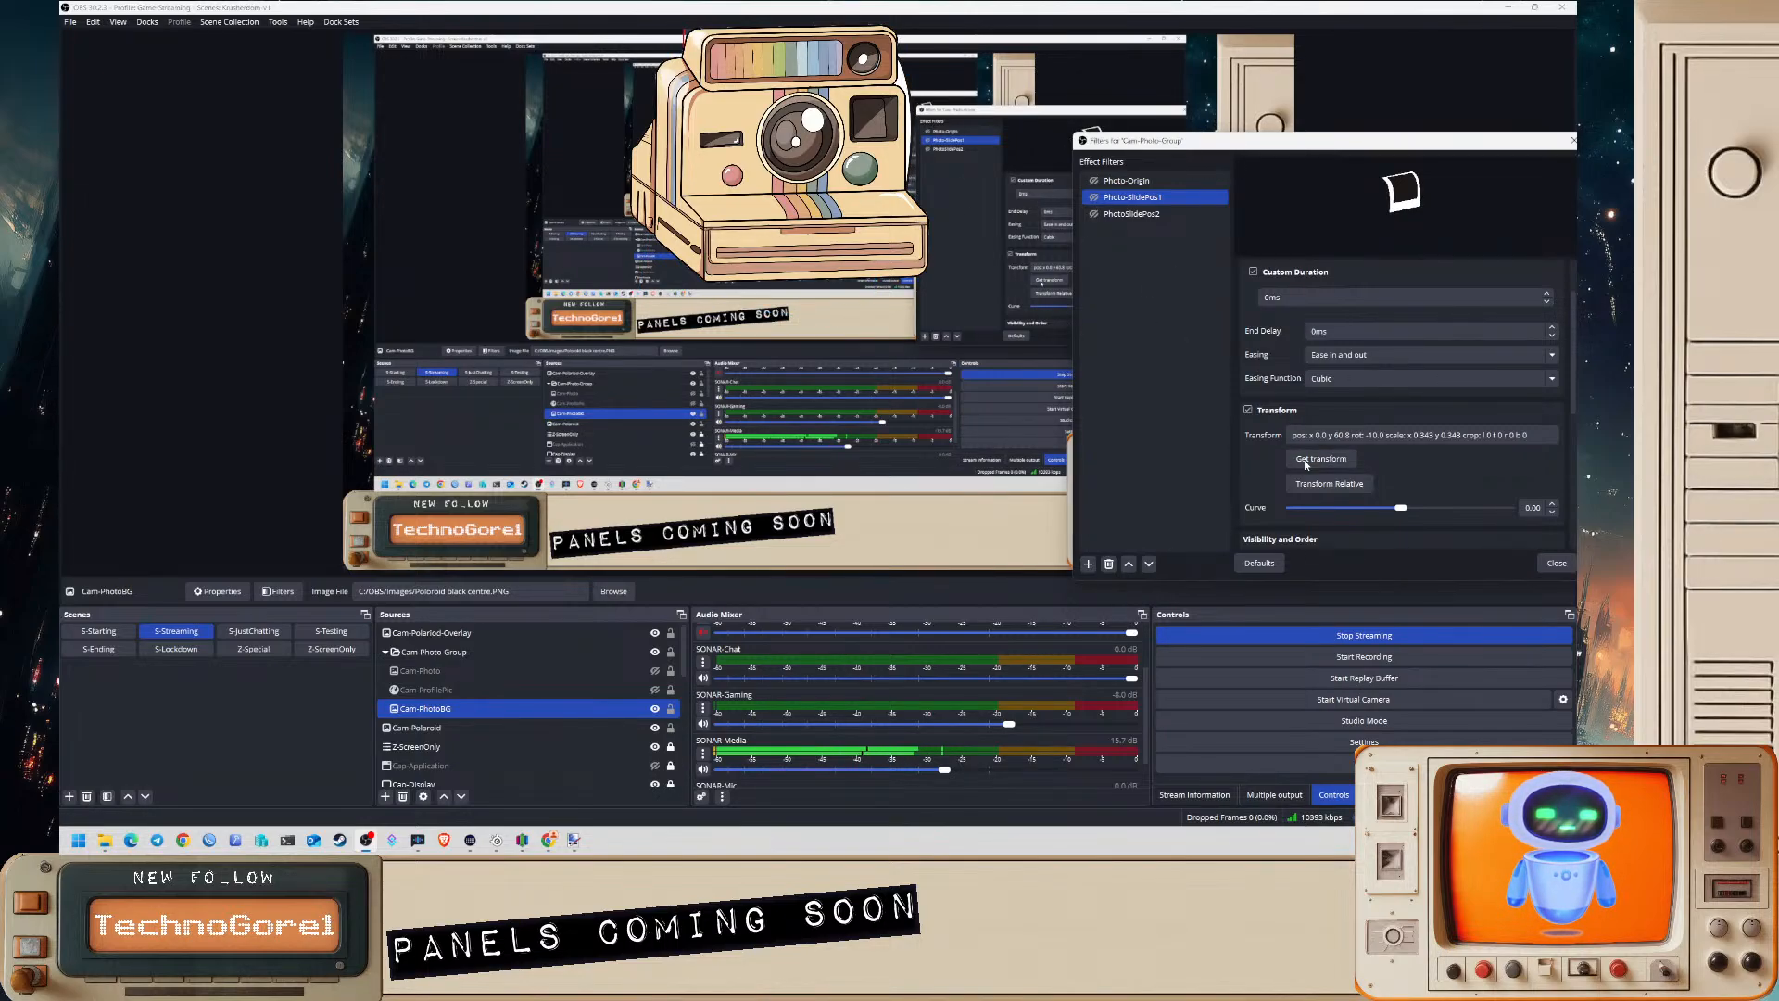
- Set the Photo-SlidePos1 filter's visibility to No Change
{"action": "scroll", "coordinate": [1232, 330], "scroll_direction": "up", "scroll_amount": 1}
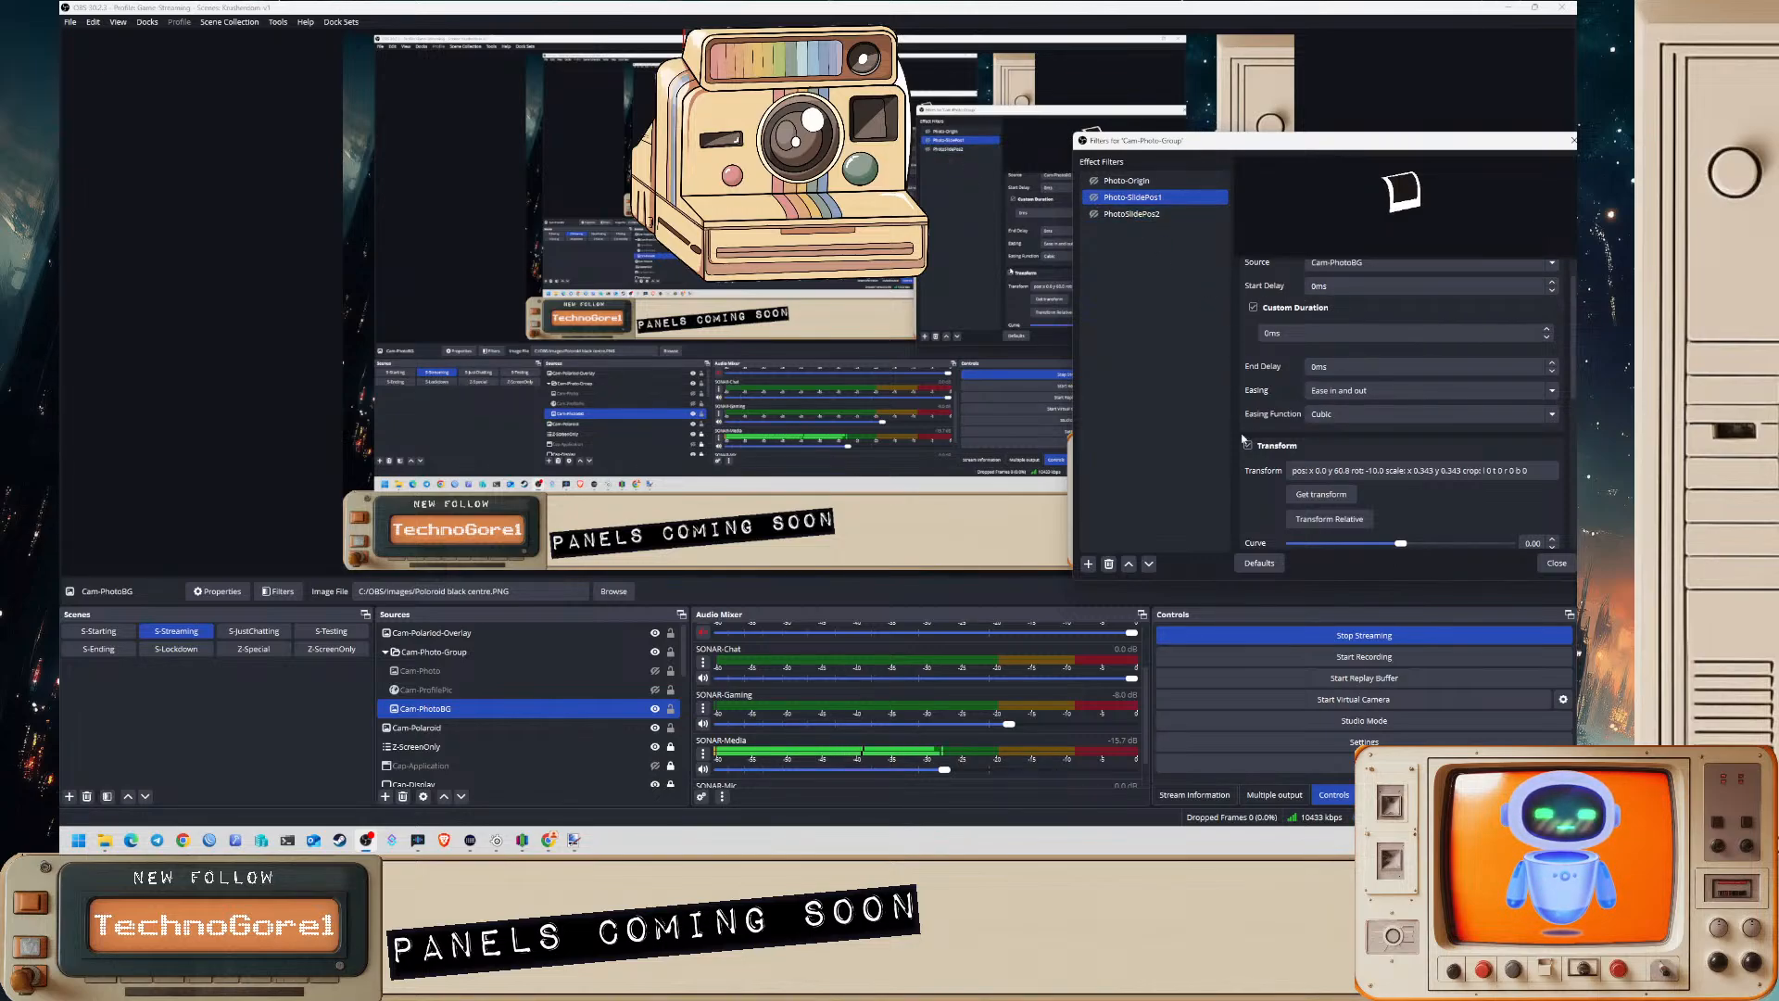
{"action": "scroll", "coordinate": [1255, 467], "scroll_direction": "down", "scroll_amount": 2}
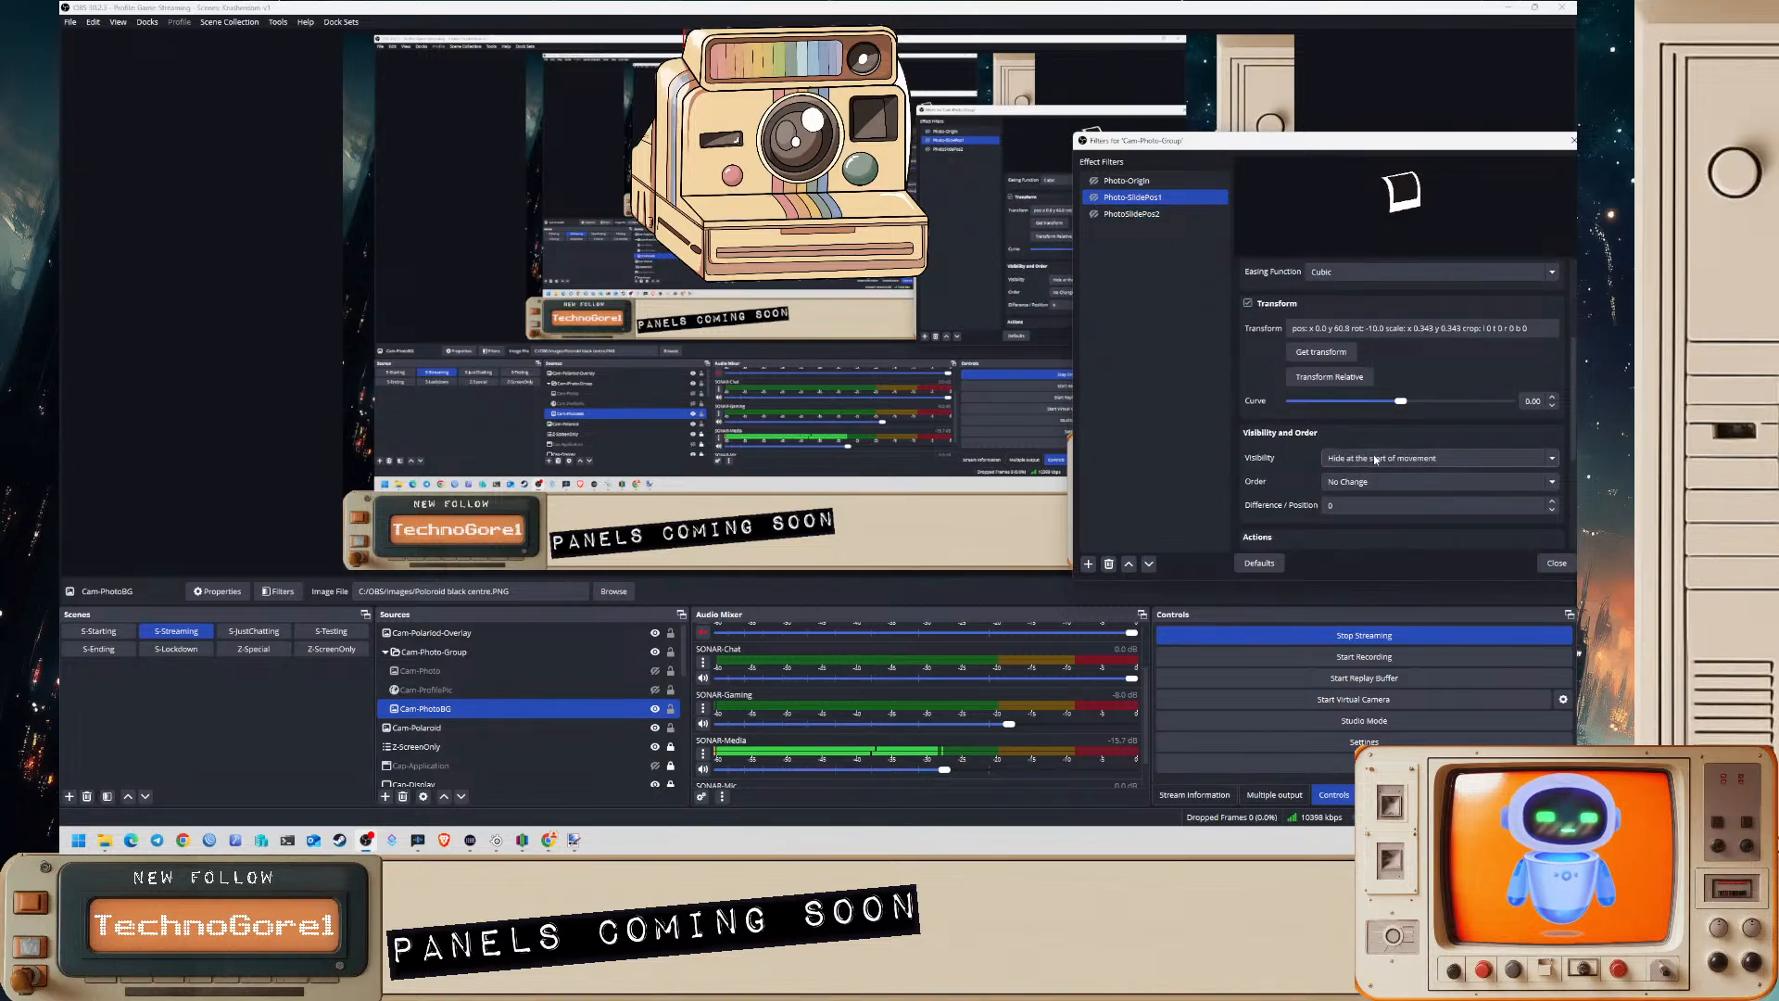
{"action": "left_click", "coordinate": [1353, 457]}
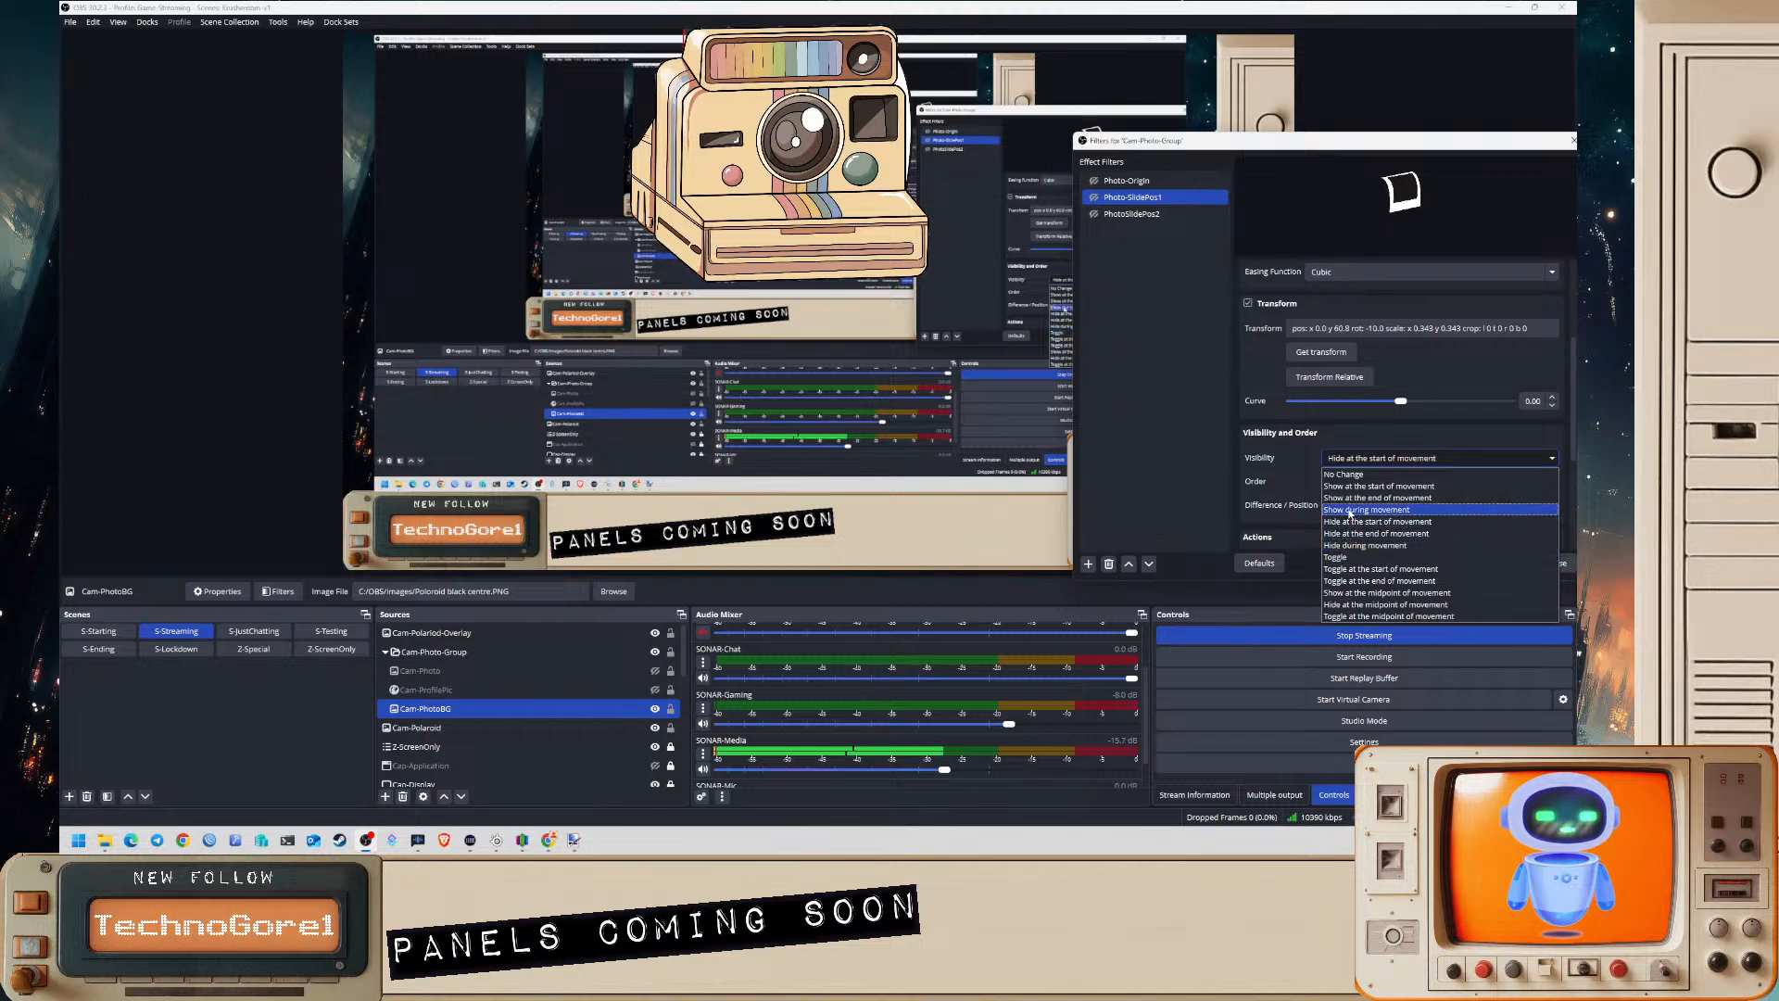
{"action": "left_click", "coordinate": [1348, 475]}
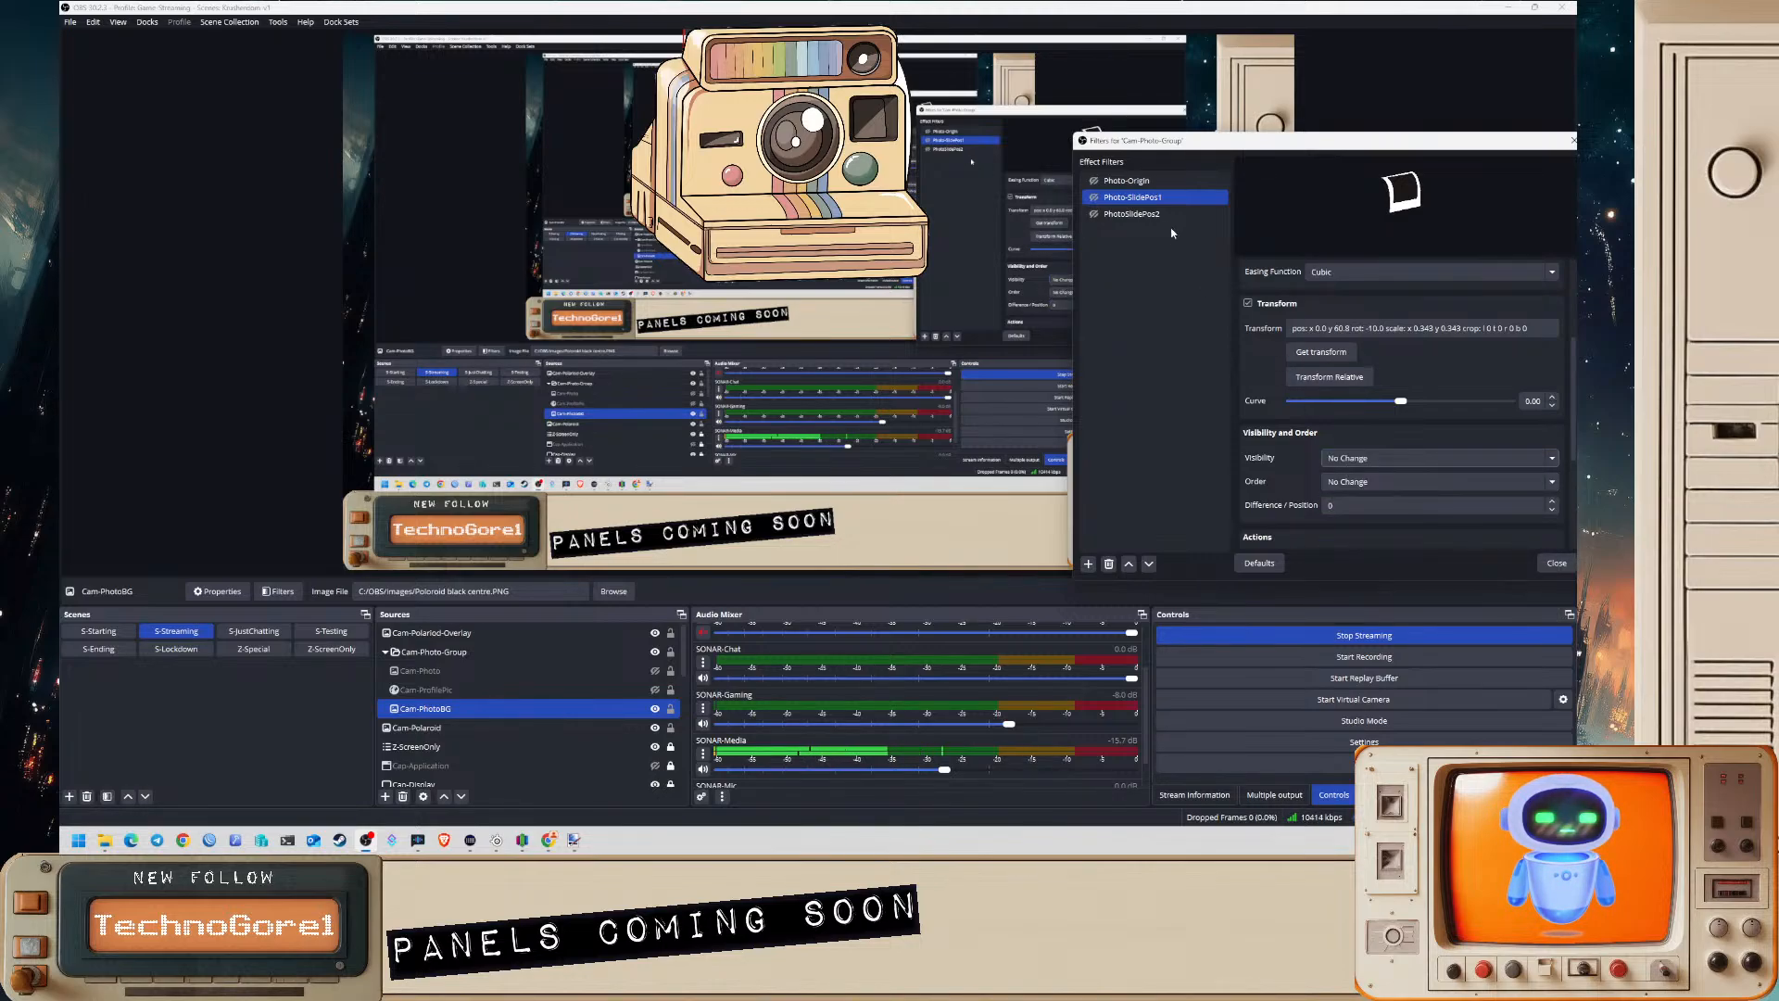
- Set the Photo-Origin filter's visibility to No Change
{"action": "left_click", "coordinate": [1126, 181]}
{"action": "scroll", "coordinate": [1353, 491], "scroll_direction": "down", "scroll_amount": 4}
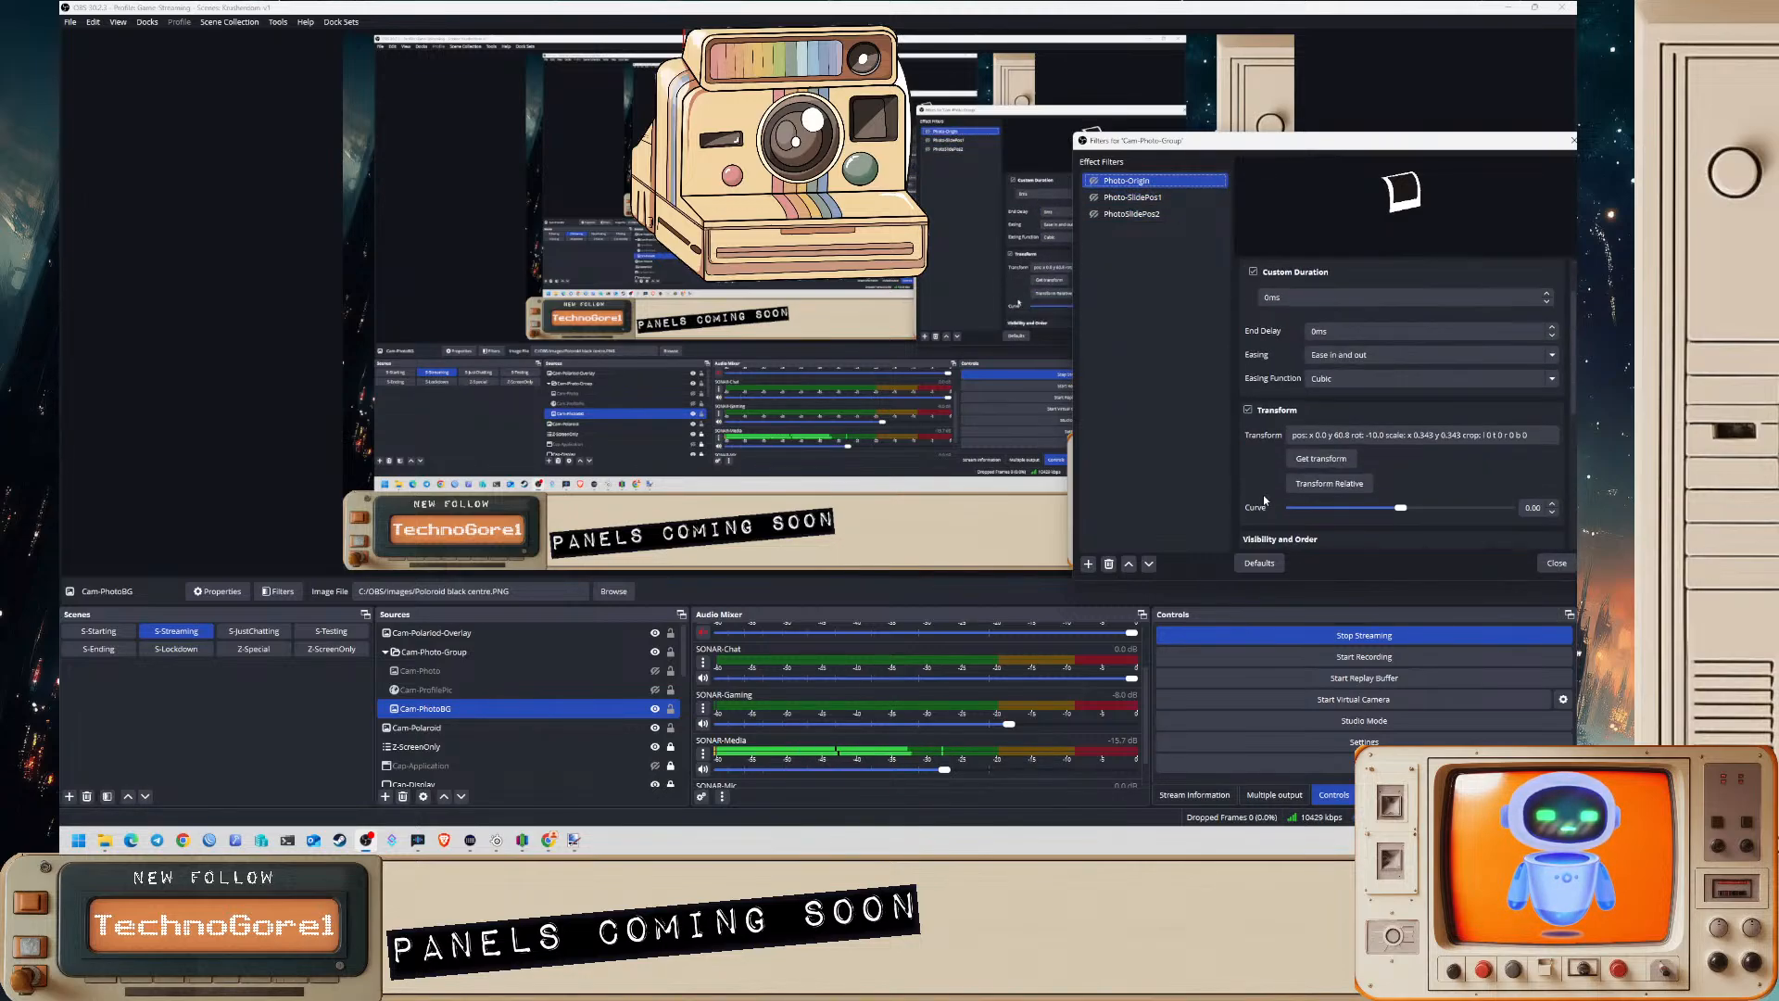
{"action": "left_click", "coordinate": [1371, 459]}
{"action": "left_click", "coordinate": [1353, 474]}
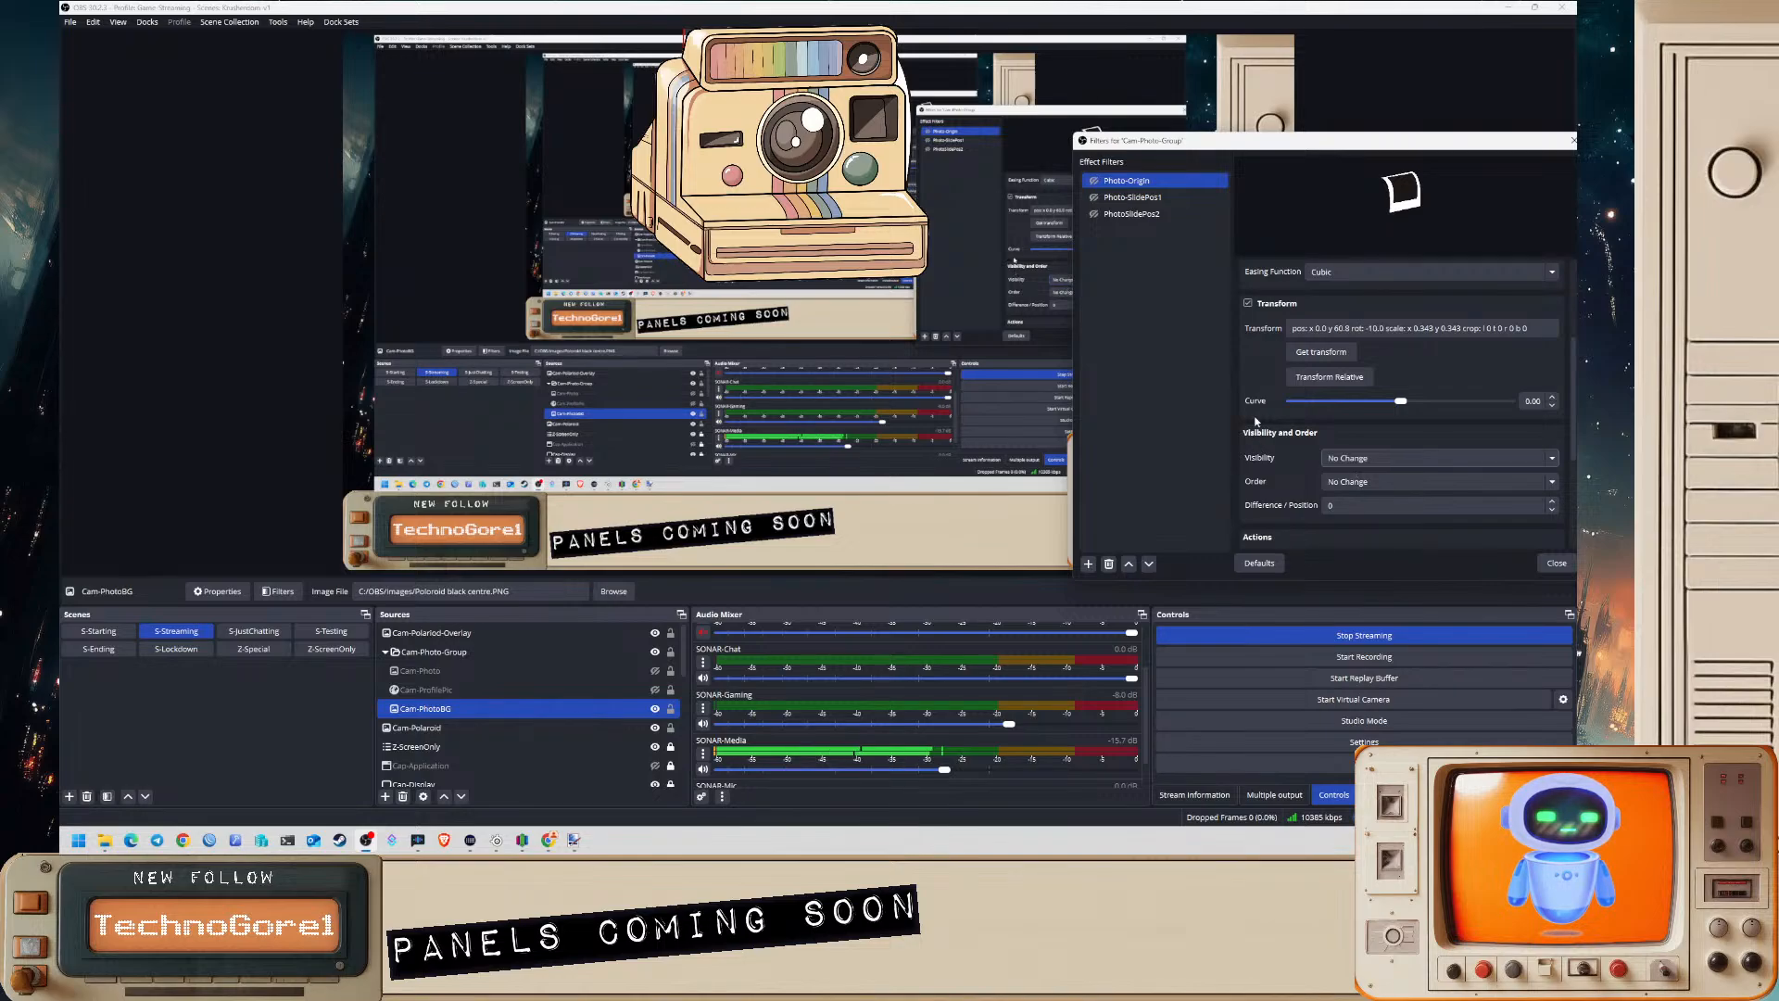
- Trigger the Photo-Origin filter and review its source, duration and transform settings
{"action": "left_click", "coordinate": [1134, 198]}
{"action": "left_click", "coordinate": [1132, 214]}
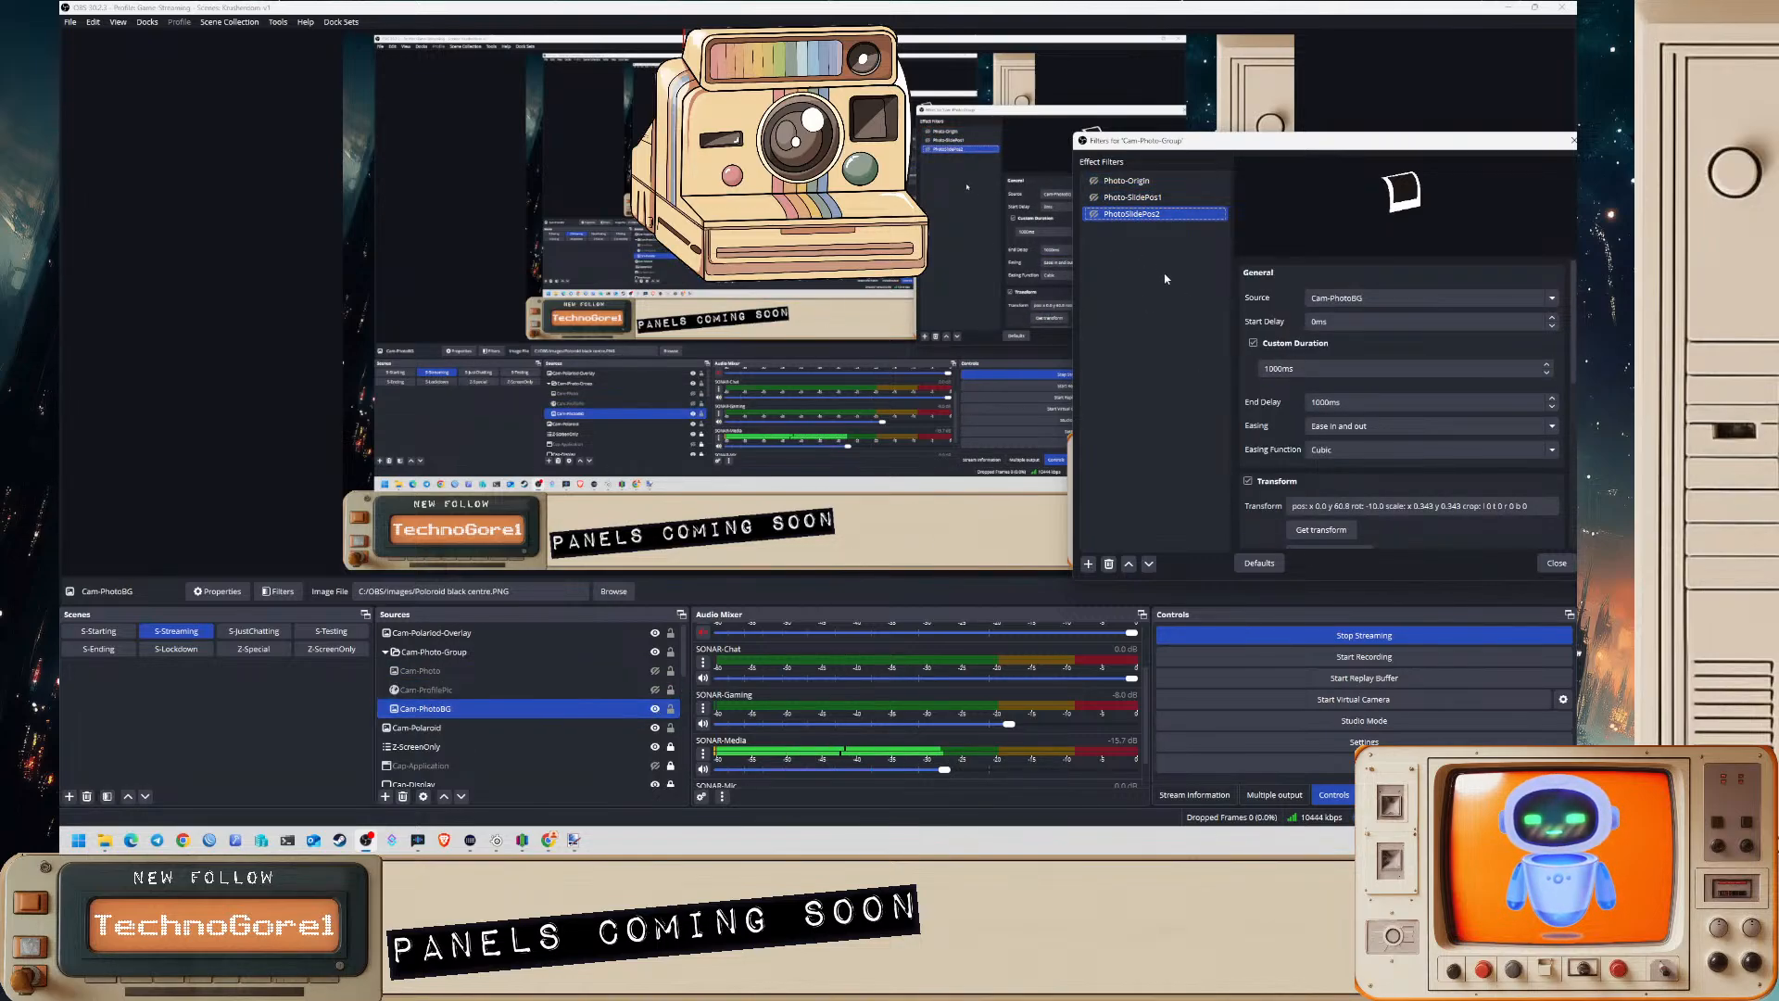
{"action": "left_click", "coordinate": [1099, 182], "text": "ctrl"}
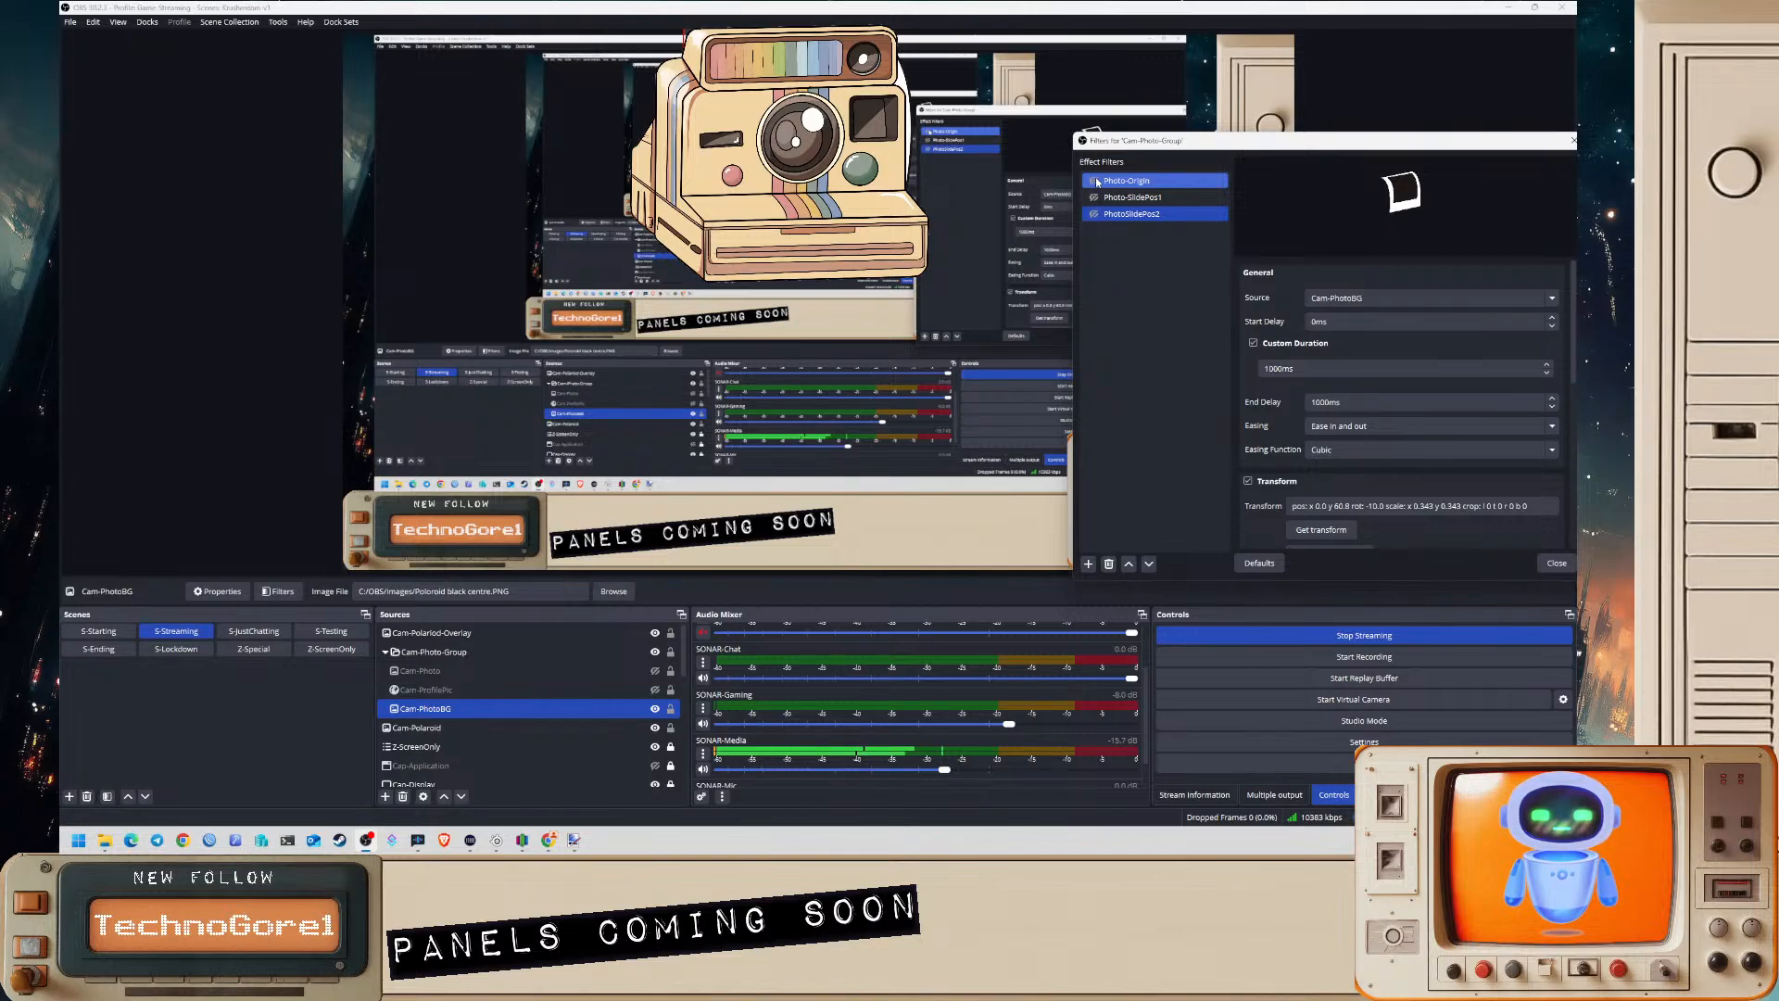
{"action": "left_click", "coordinate": [1099, 182]}
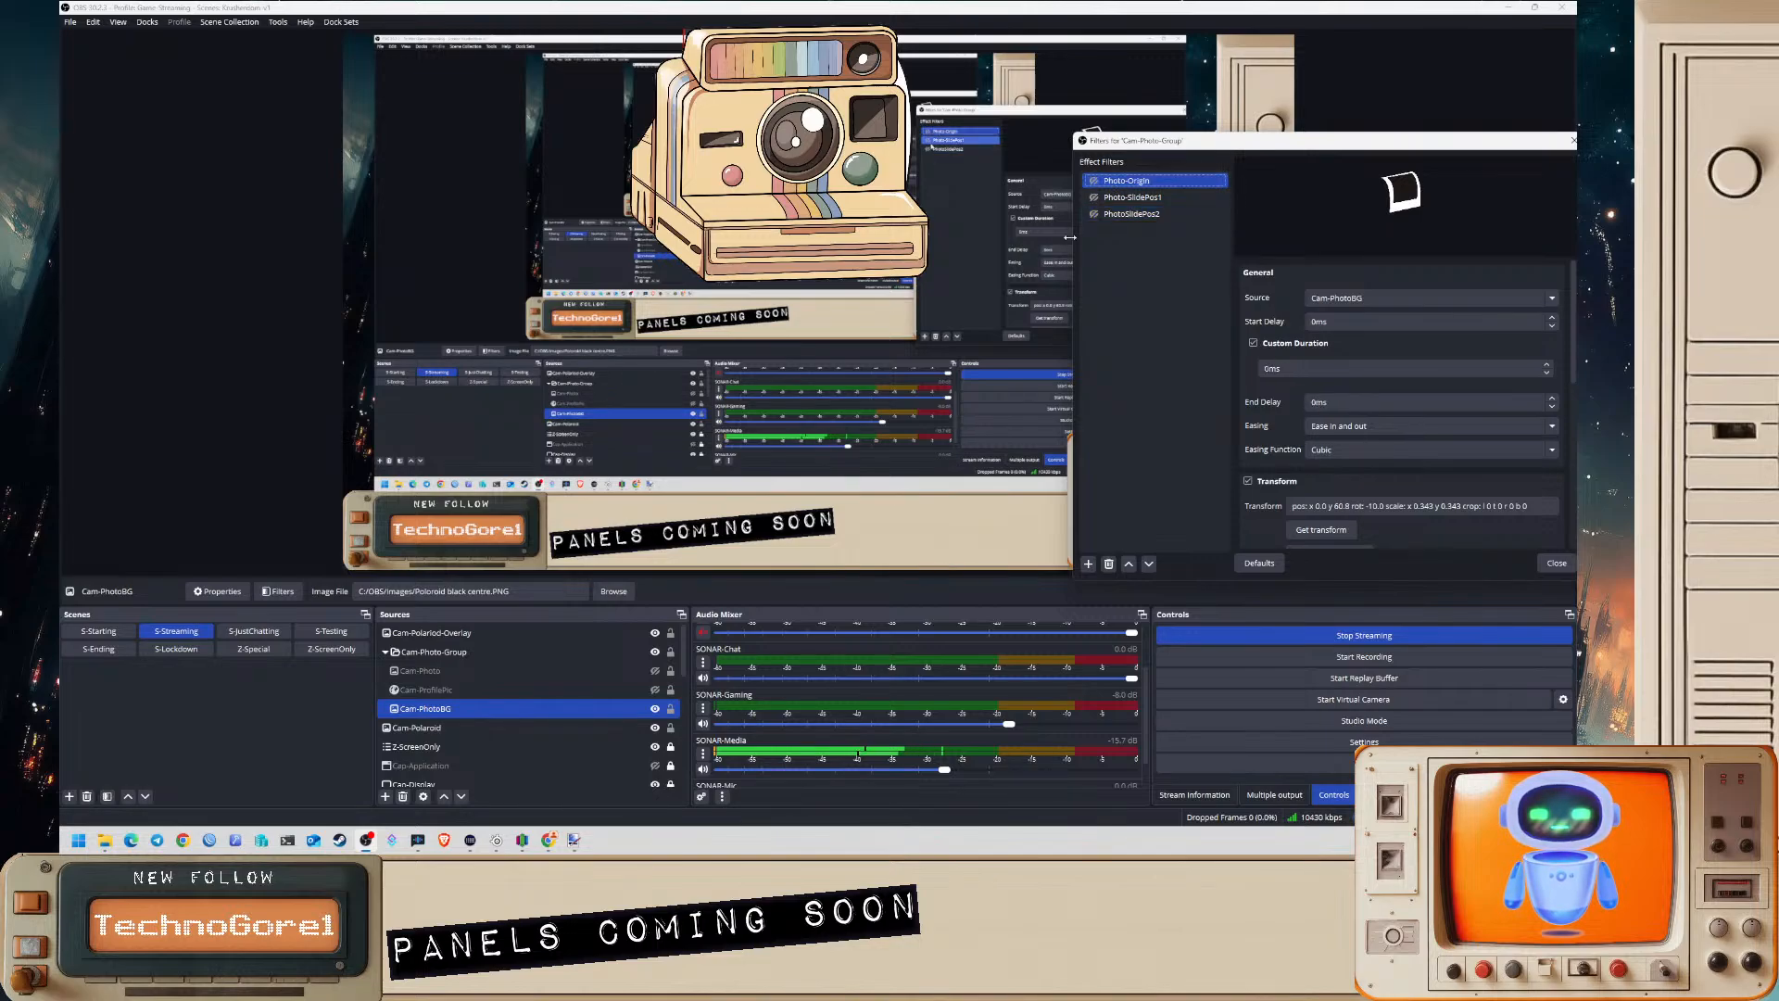
{"action": "left_click", "coordinate": [497, 705]}
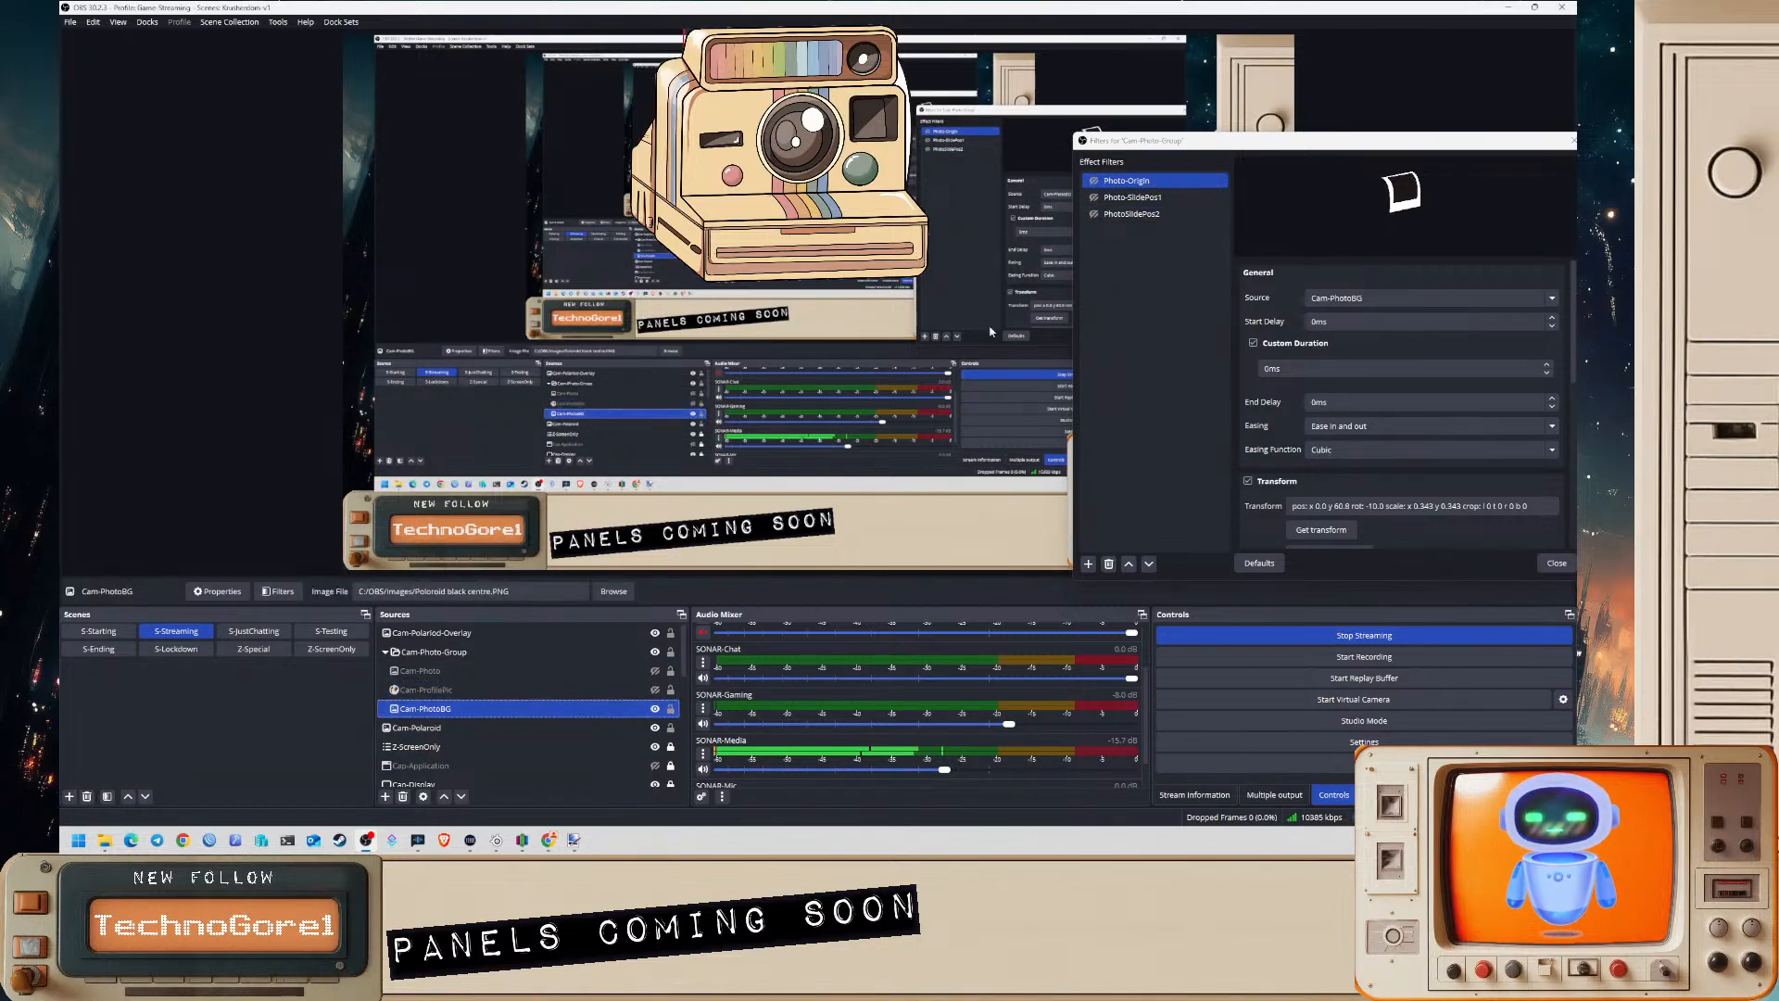
{"action": "left_click", "coordinate": [428, 690], "text": "ctrl"}
{"action": "left_click", "coordinate": [453, 710]}
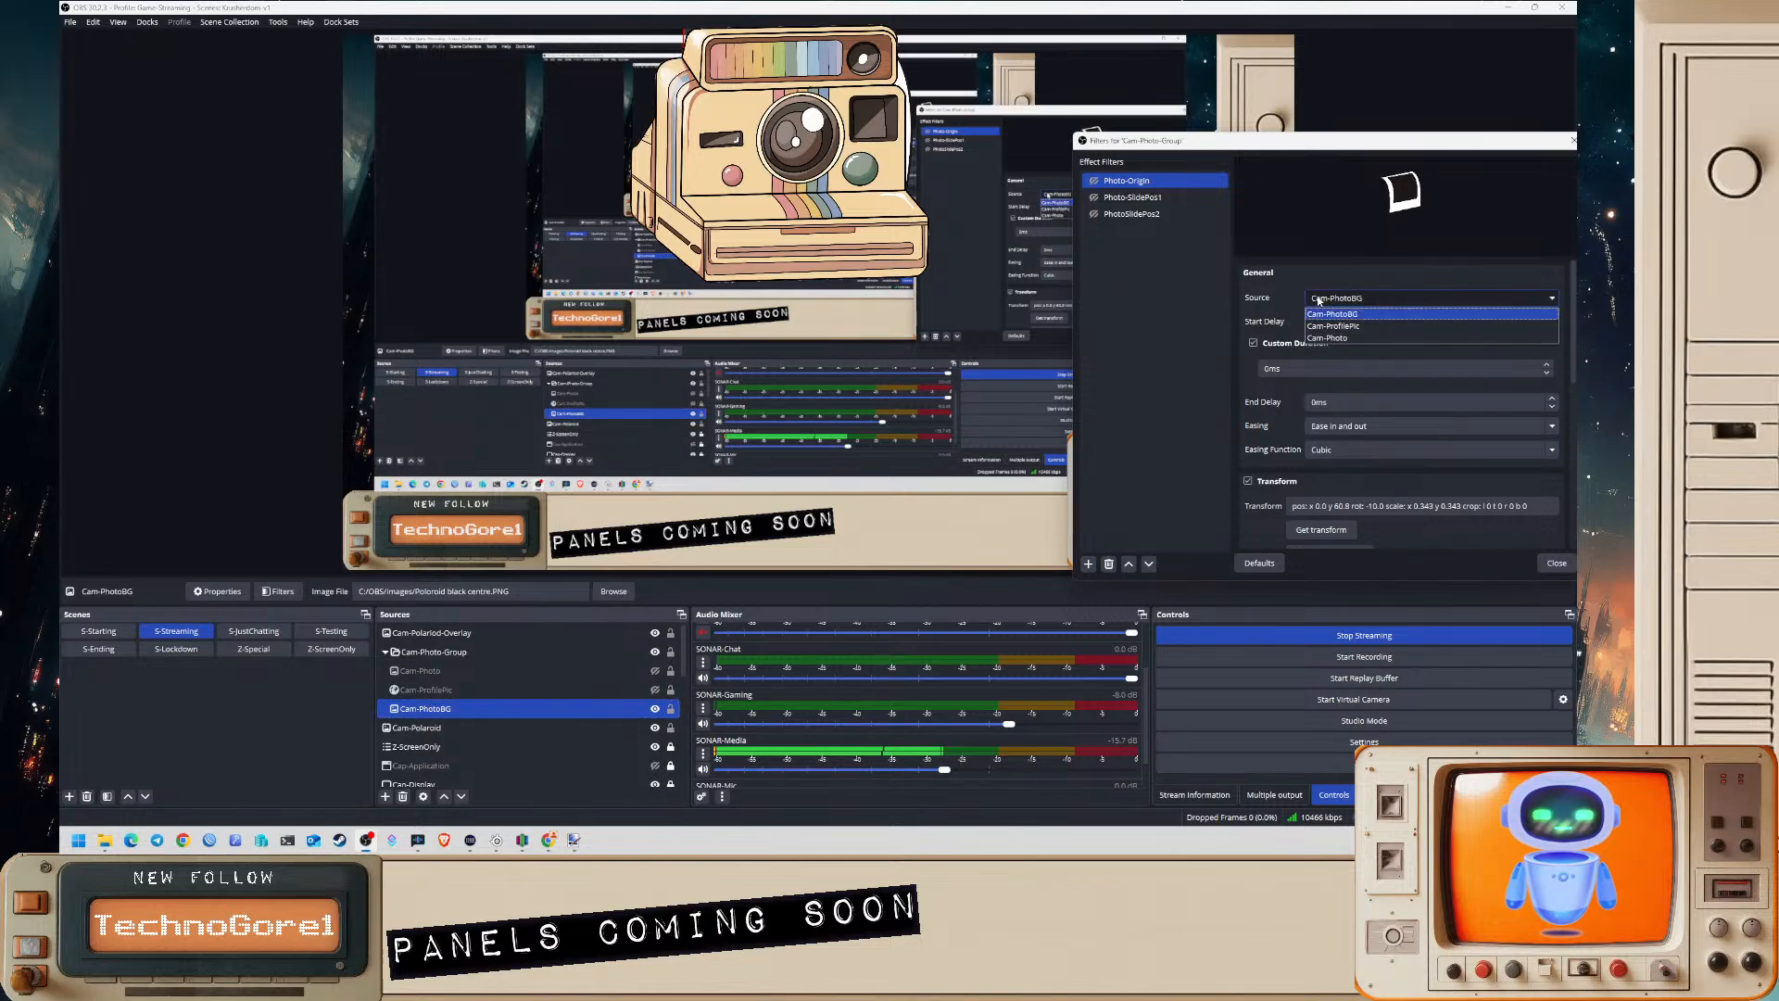
{"action": "scroll", "coordinate": [1259, 442], "scroll_direction": "down", "scroll_amount": 2}
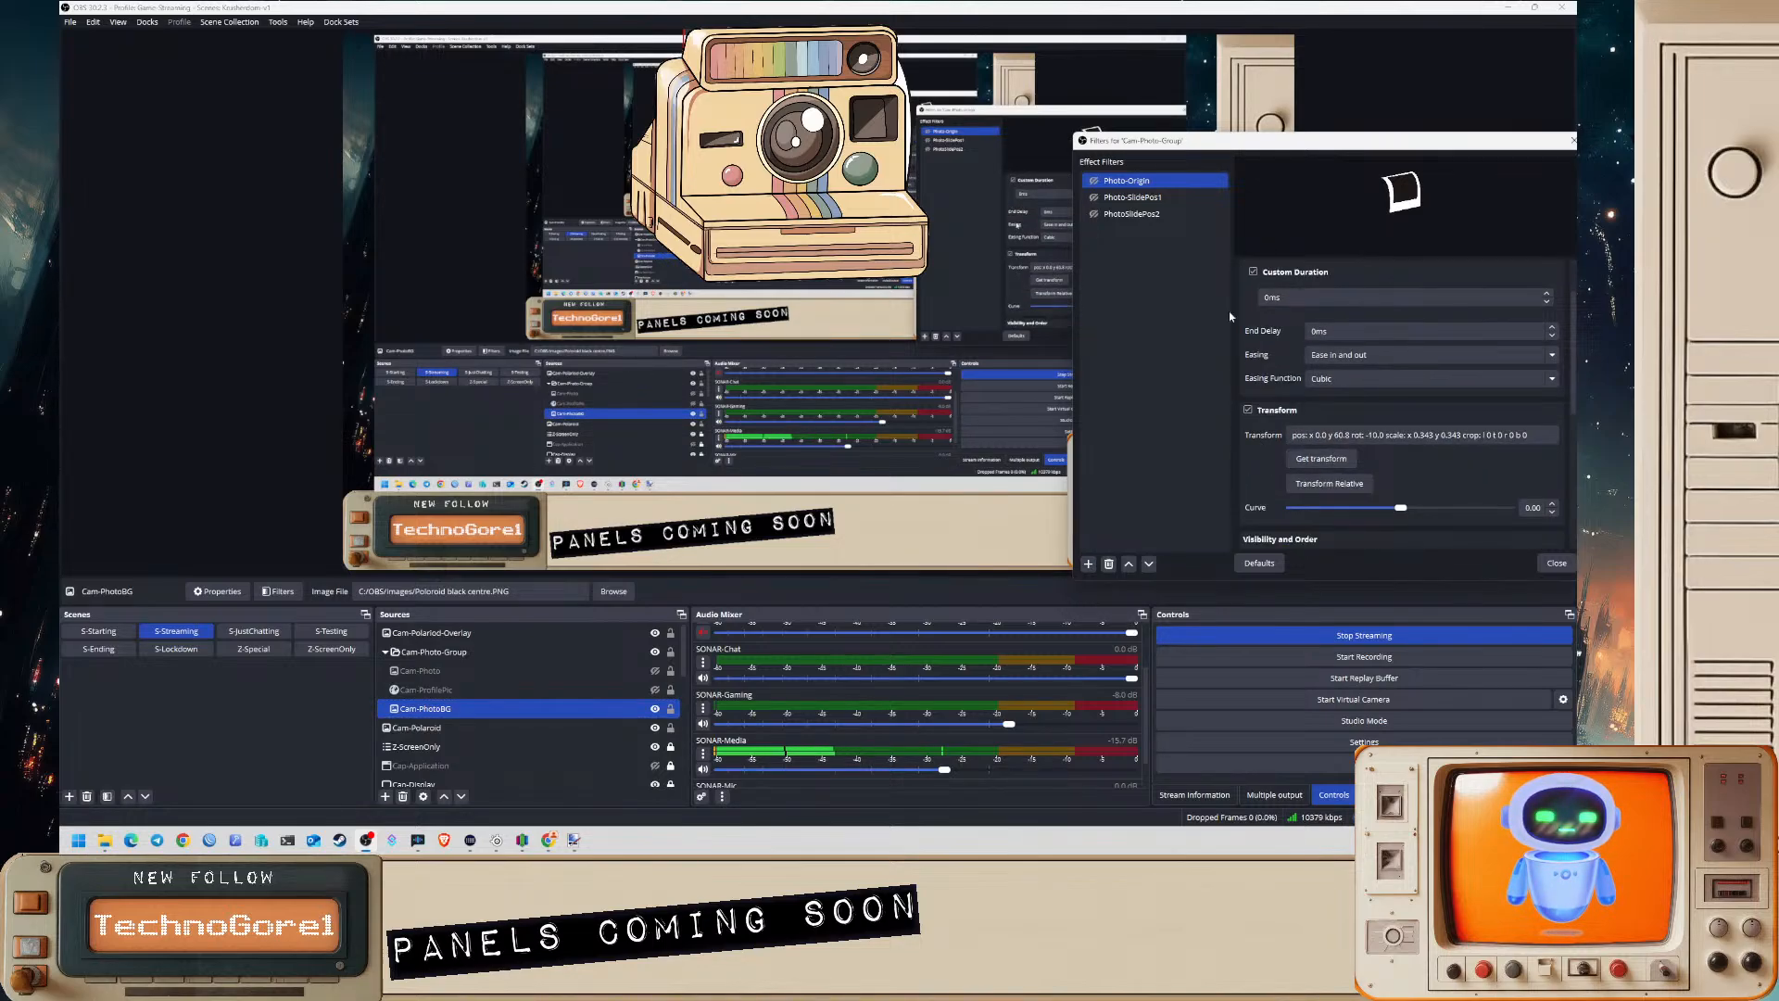
- Trigger the Photo-SlidePos1 and PhotoSlidePos2 filters in turn to test the slide motion
{"action": "left_click", "coordinate": [1131, 199]}
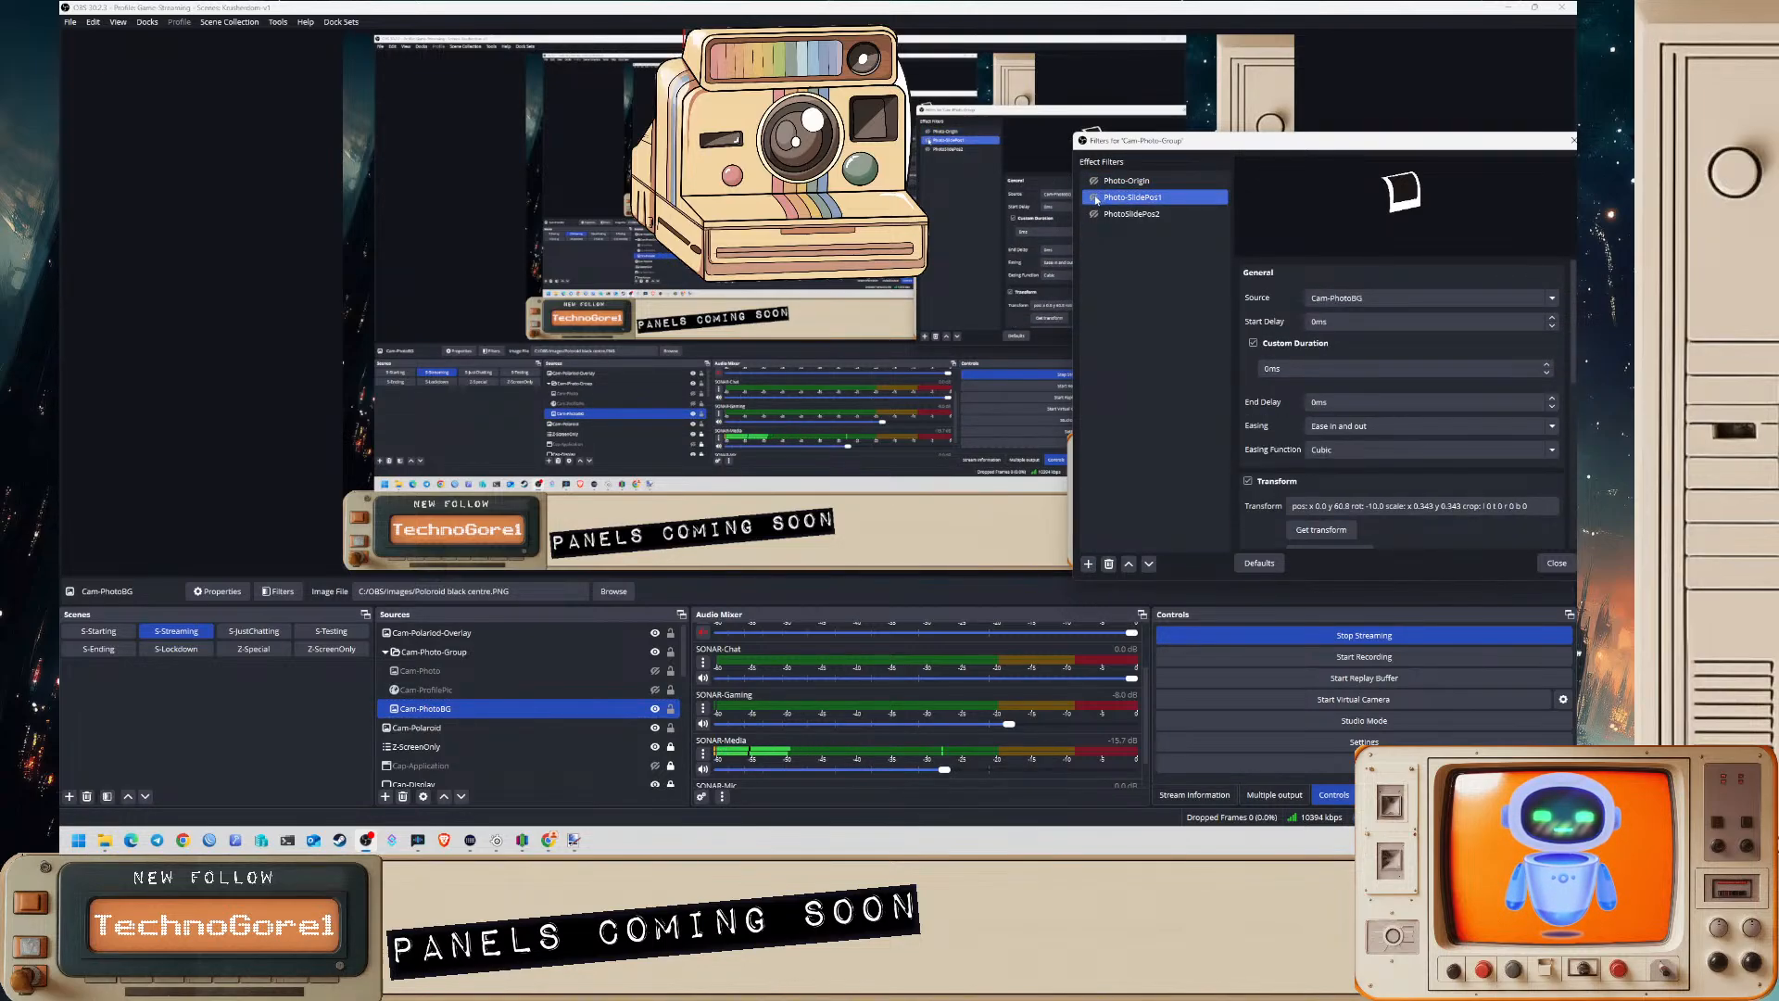
{"action": "left_click", "coordinate": [1093, 217], "text": "ctrl"}
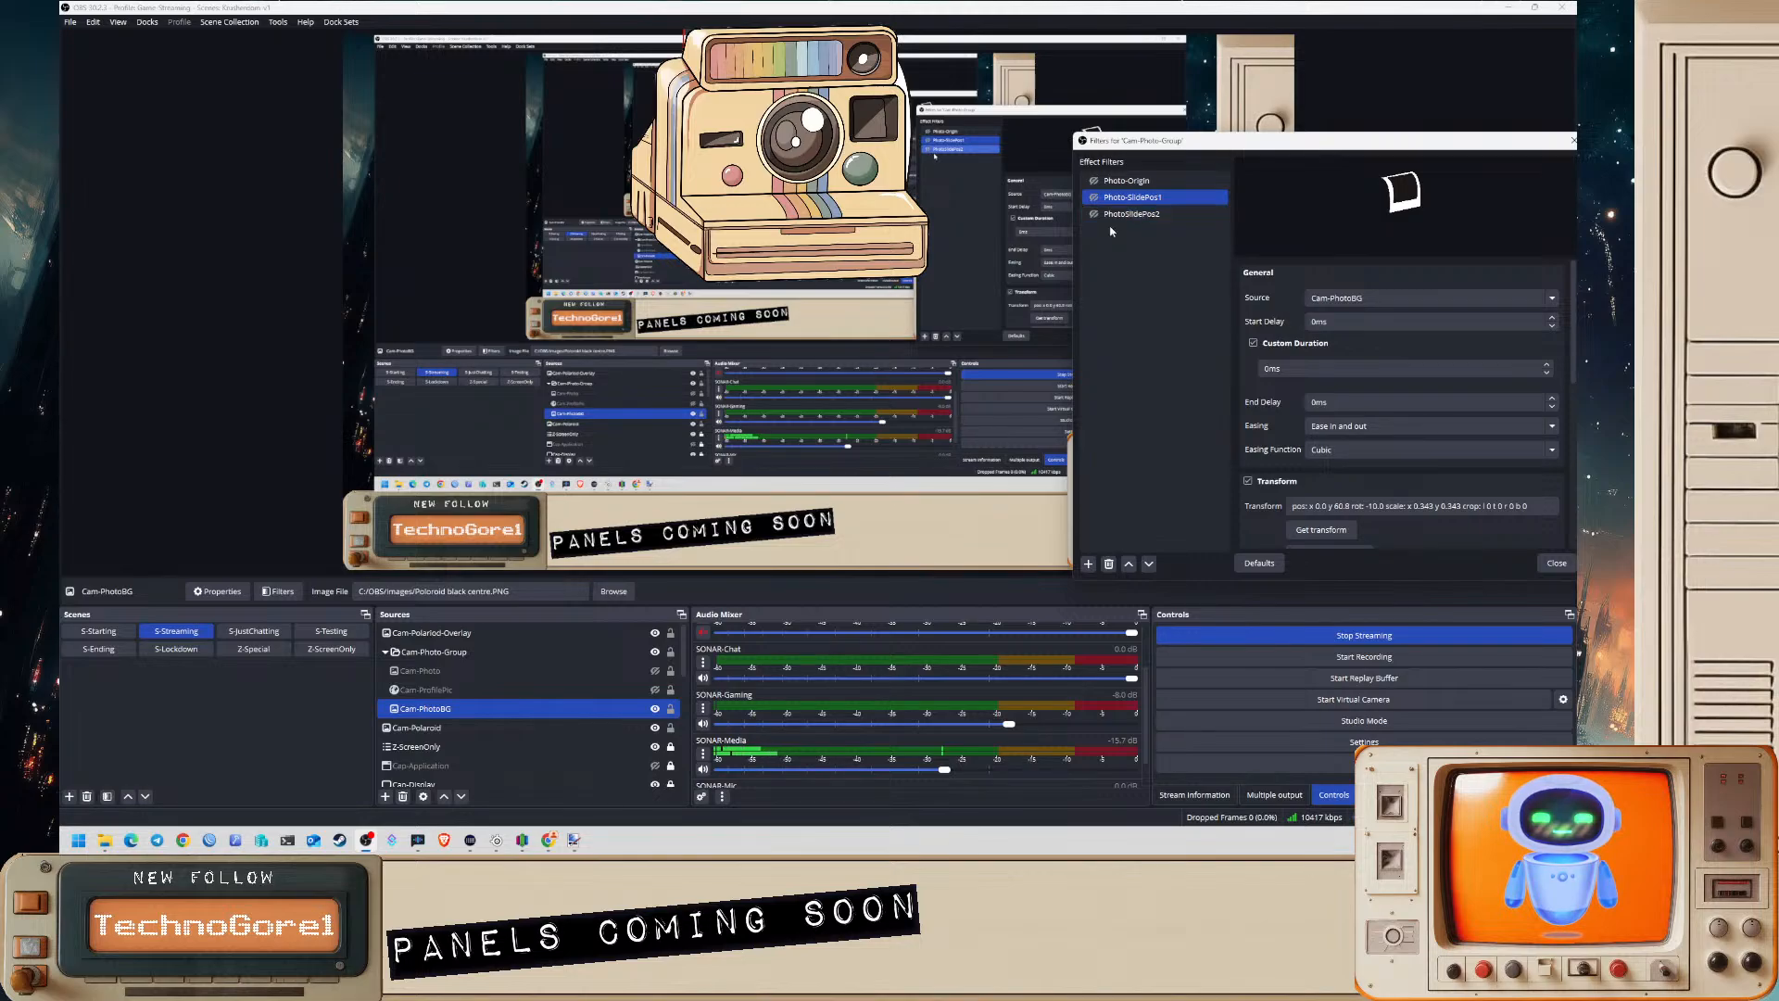
{"action": "left_click", "coordinate": [1103, 214]}
{"action": "left_click", "coordinate": [1096, 214]}
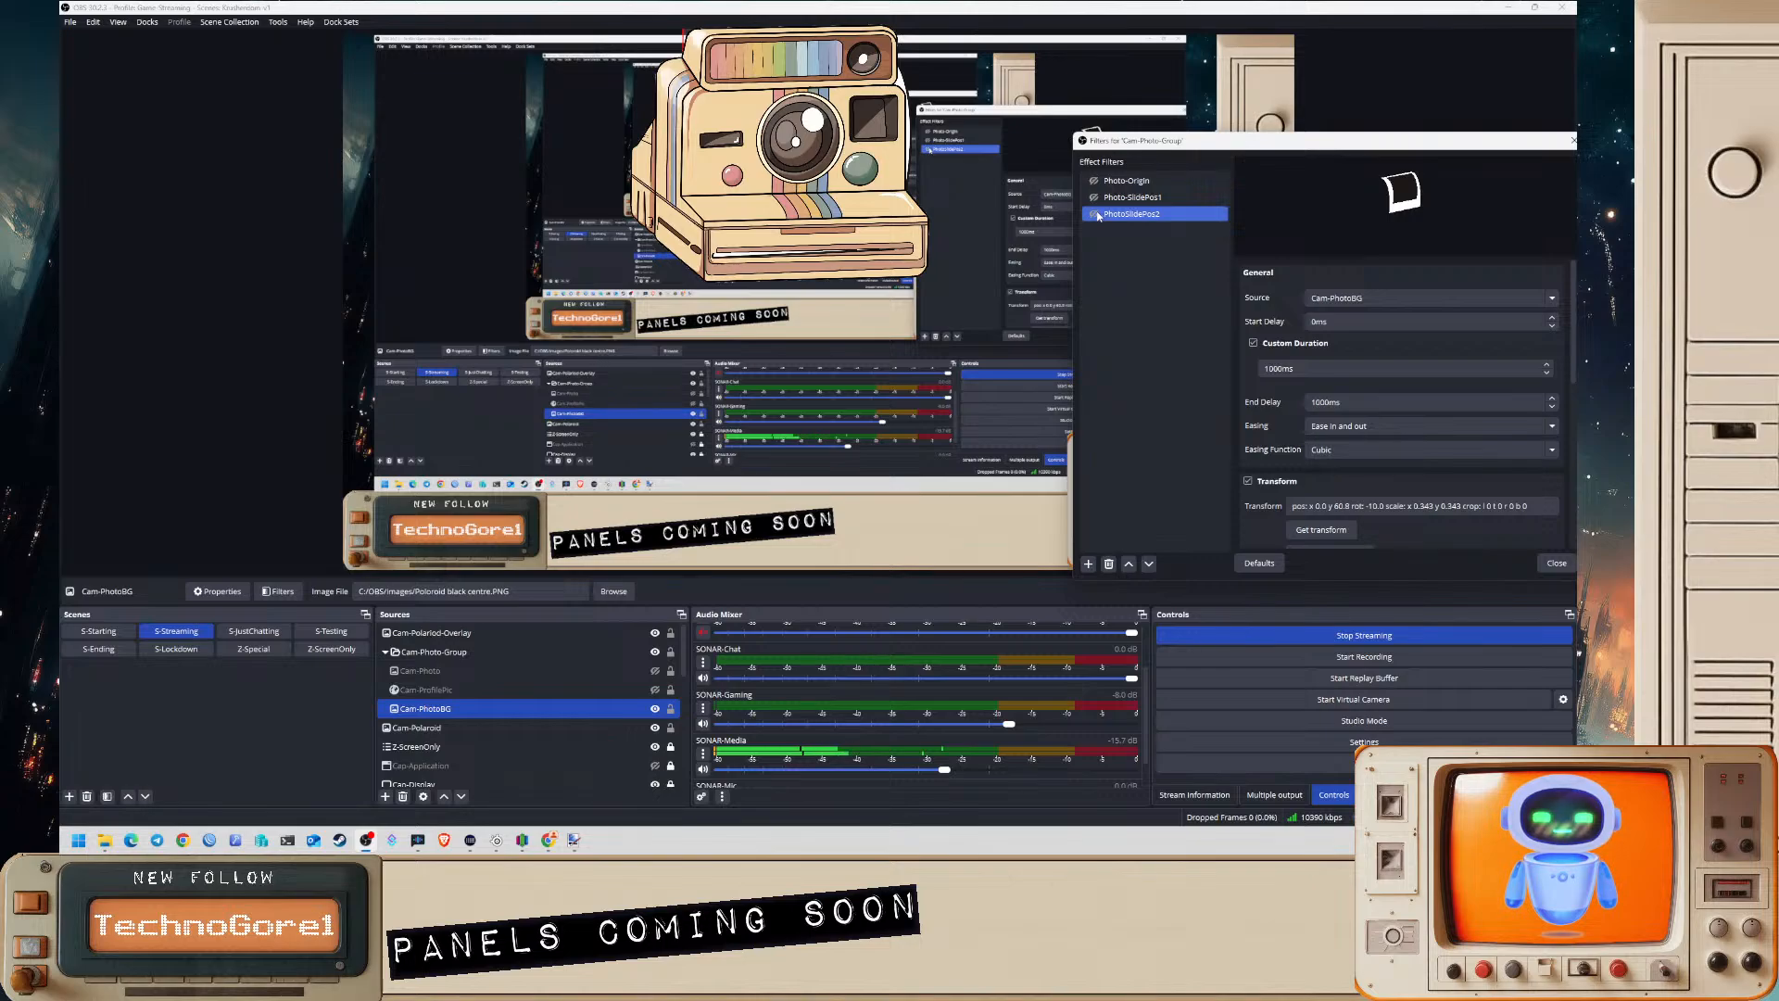
{"action": "left_click", "coordinate": [1092, 198], "text": "ctrl"}
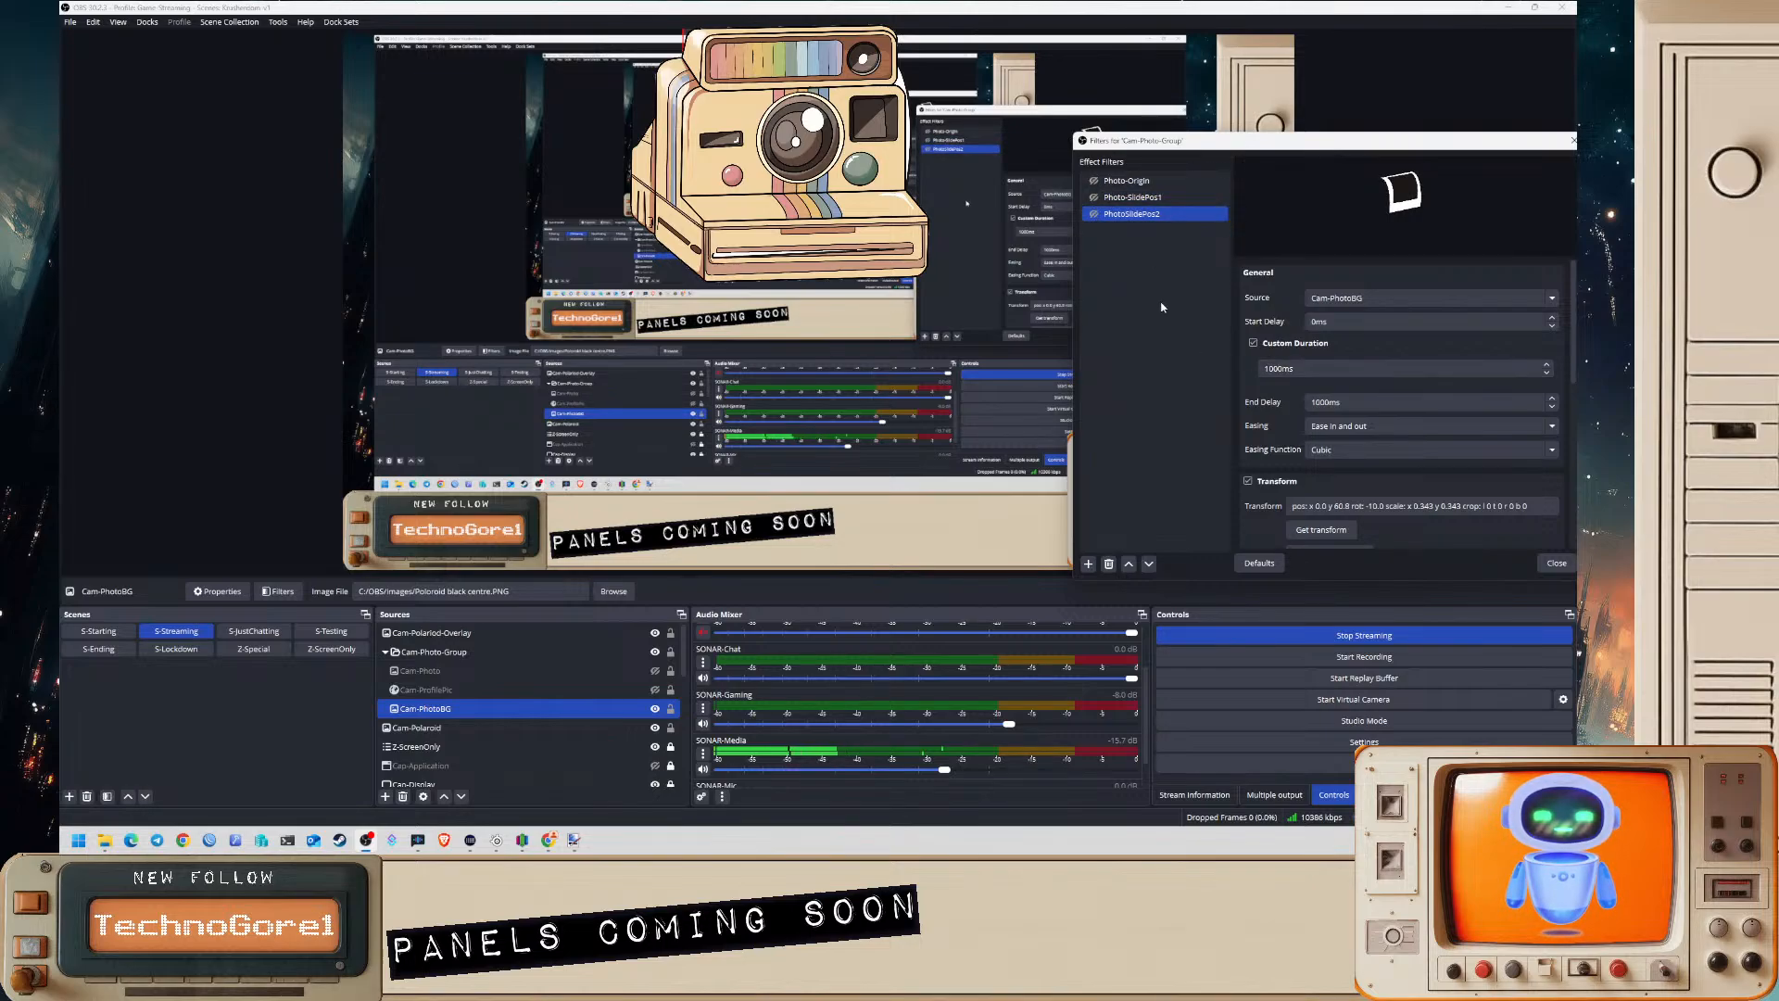
{"action": "left_click", "coordinate": [1132, 215]}
- Take Cam-Photo, Cam-ProfilePic and Cam-PhotoBG out of Cam-Photo-Group, placing them between Cam-Polaroid-Overlay and Cam-Polaroid
{"action": "left_click", "coordinate": [434, 671]}
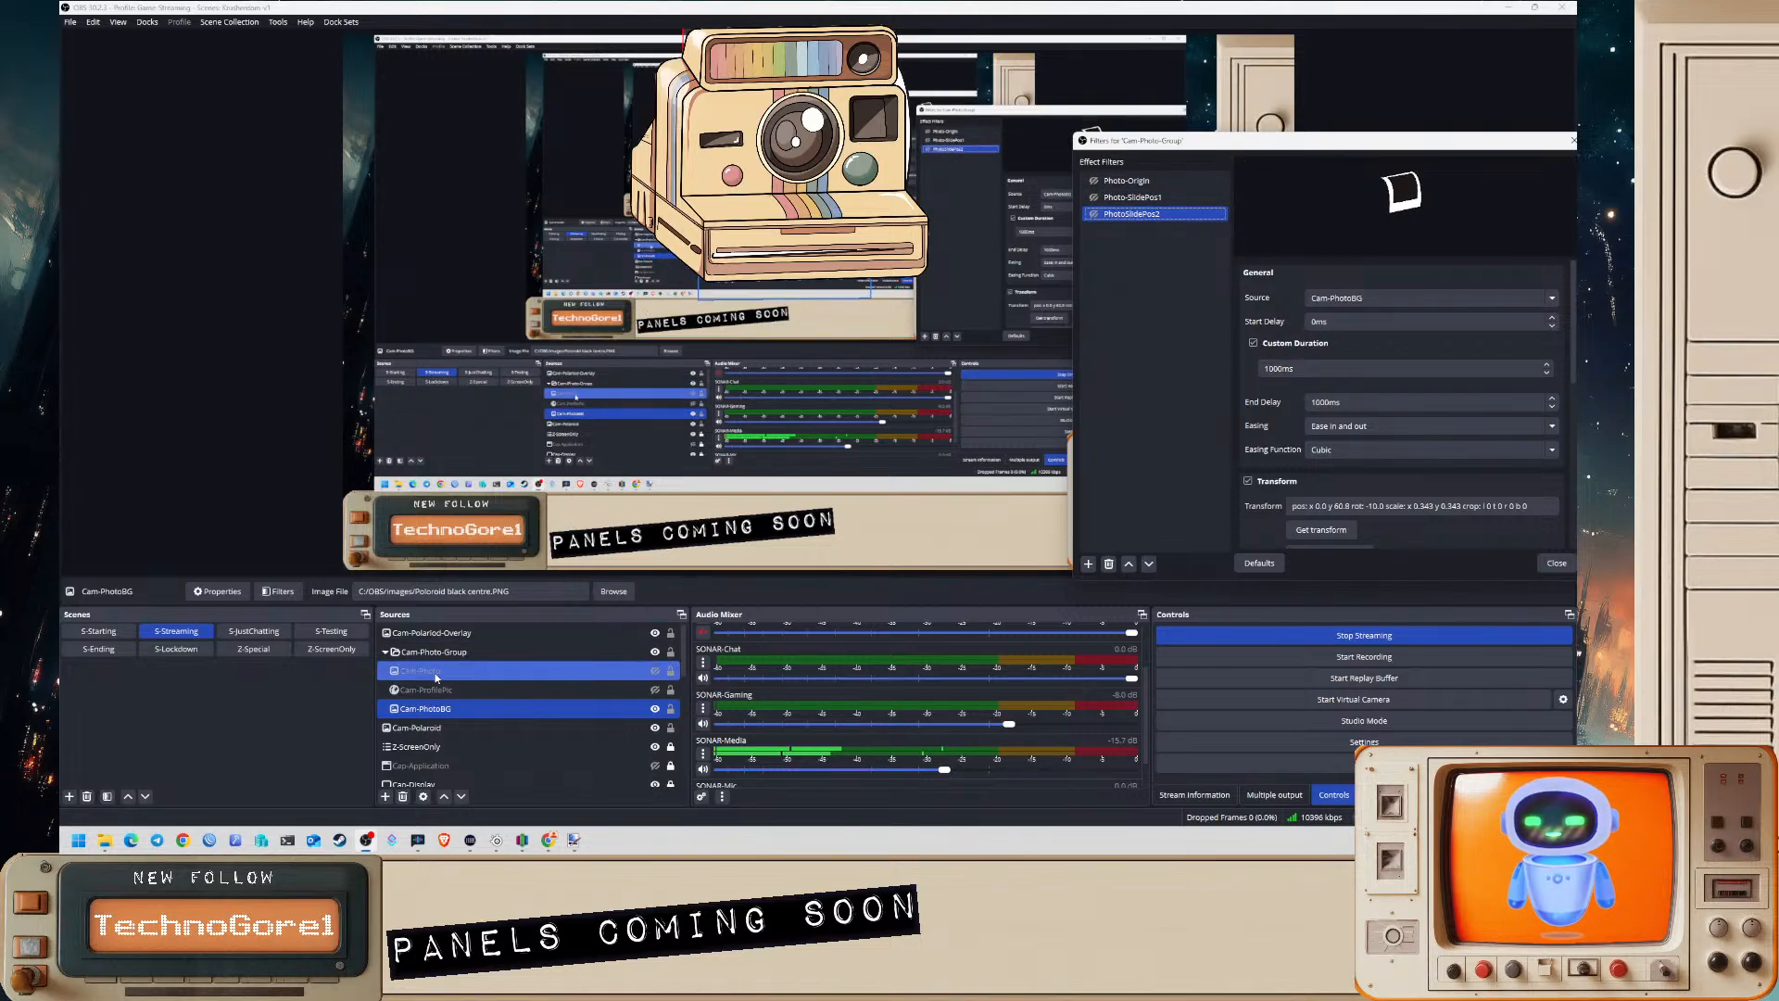
{"action": "left_click_drag", "start_coordinate": [433, 671], "coordinate": [443, 627]}
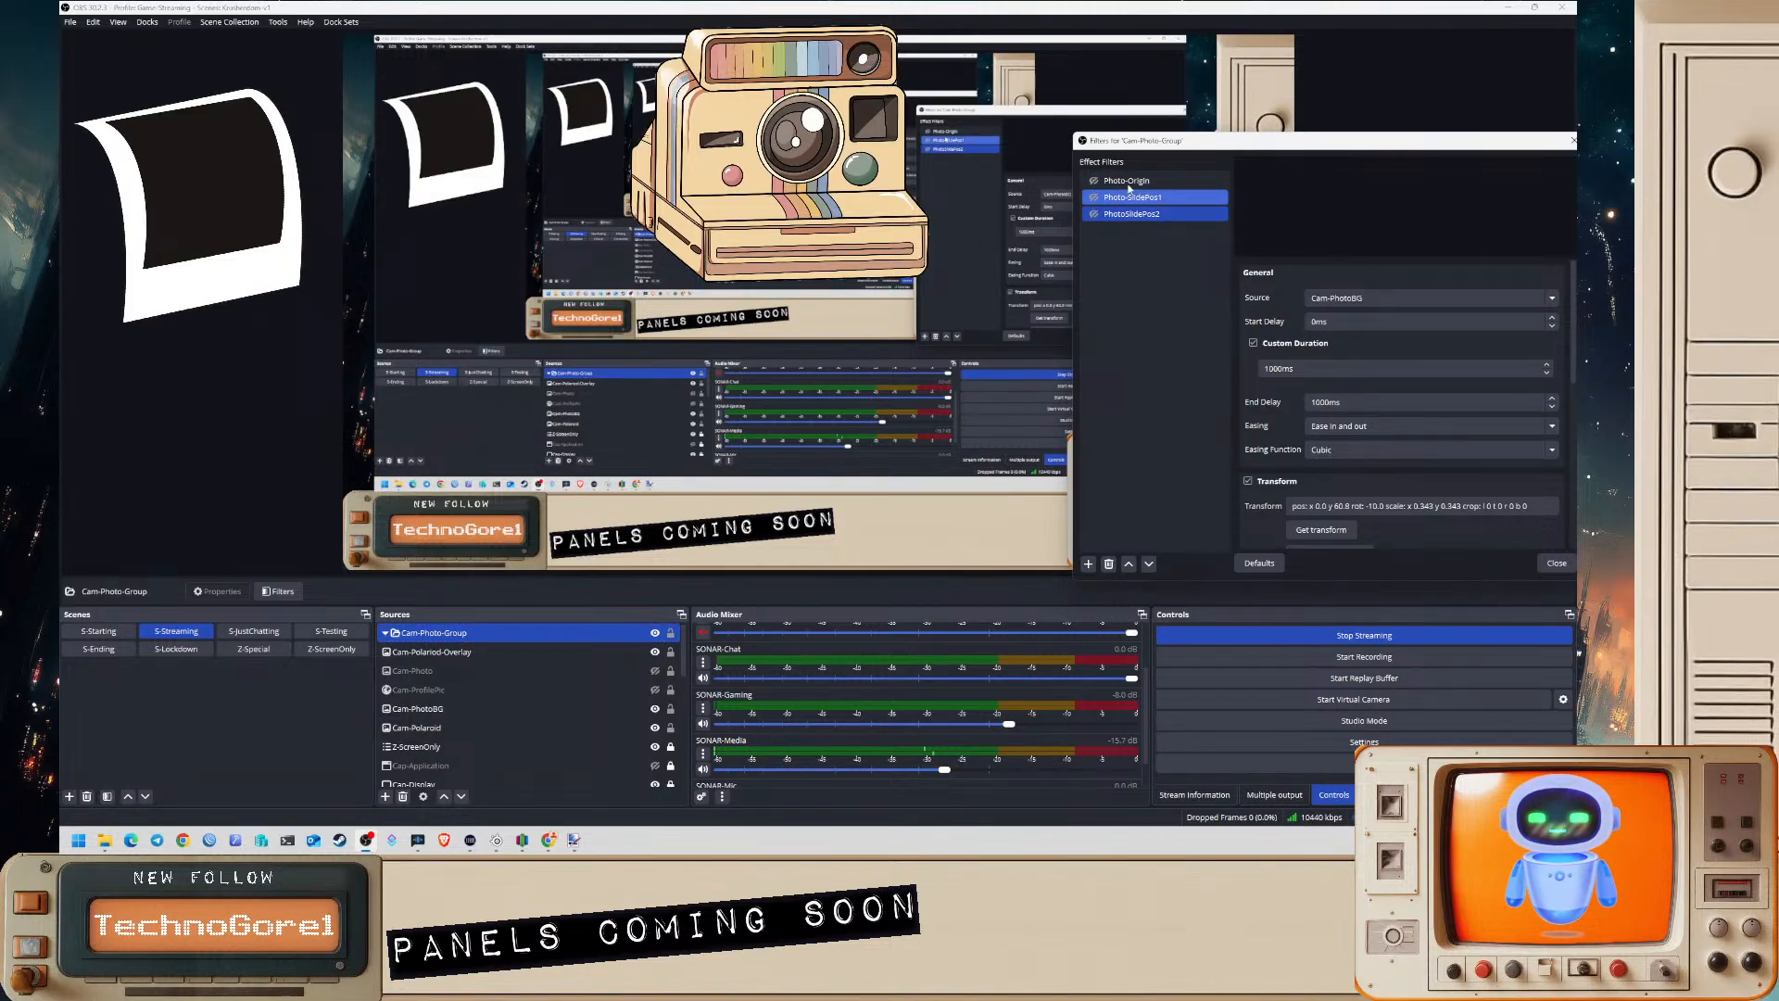
- Move Cam-PhotoBG up behind the Polaroid camera until it is hidden and get its transform for the Photo-Origin filter
{"action": "left_click", "coordinate": [1098, 182]}
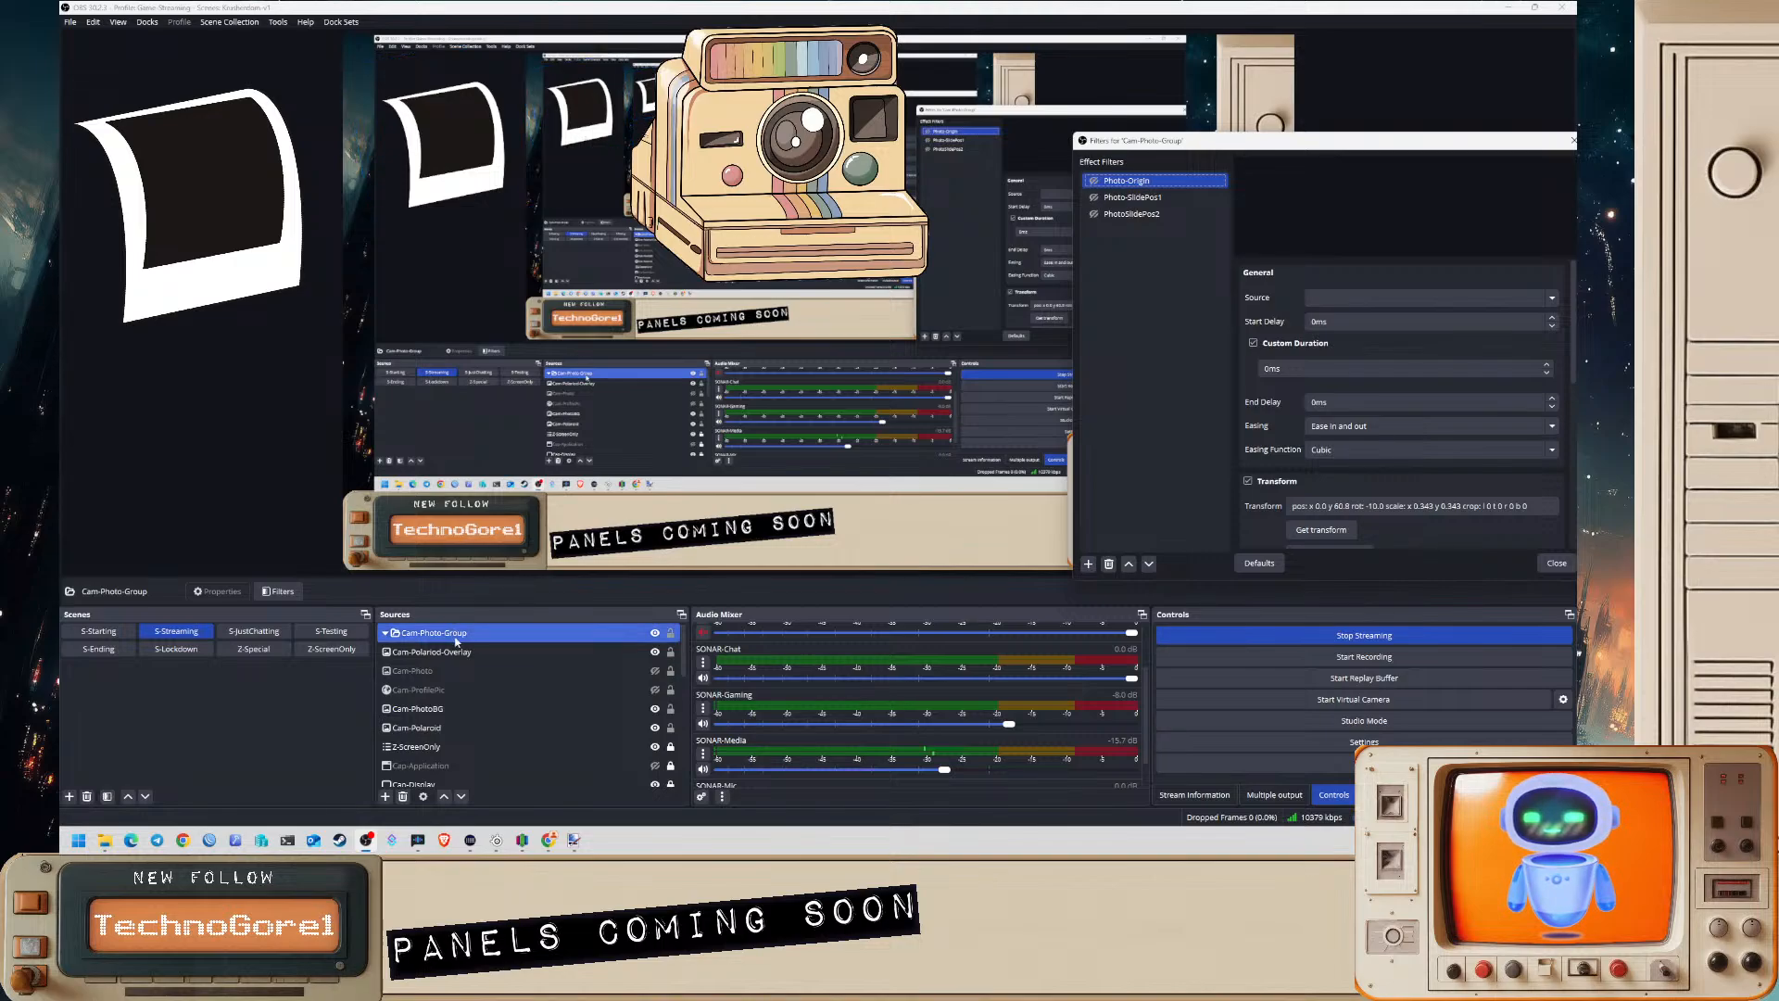
{"action": "left_click", "coordinate": [414, 670]}
{"action": "left_click", "coordinate": [451, 709], "text": "ctrl"}
{"action": "left_click", "coordinate": [451, 710]}
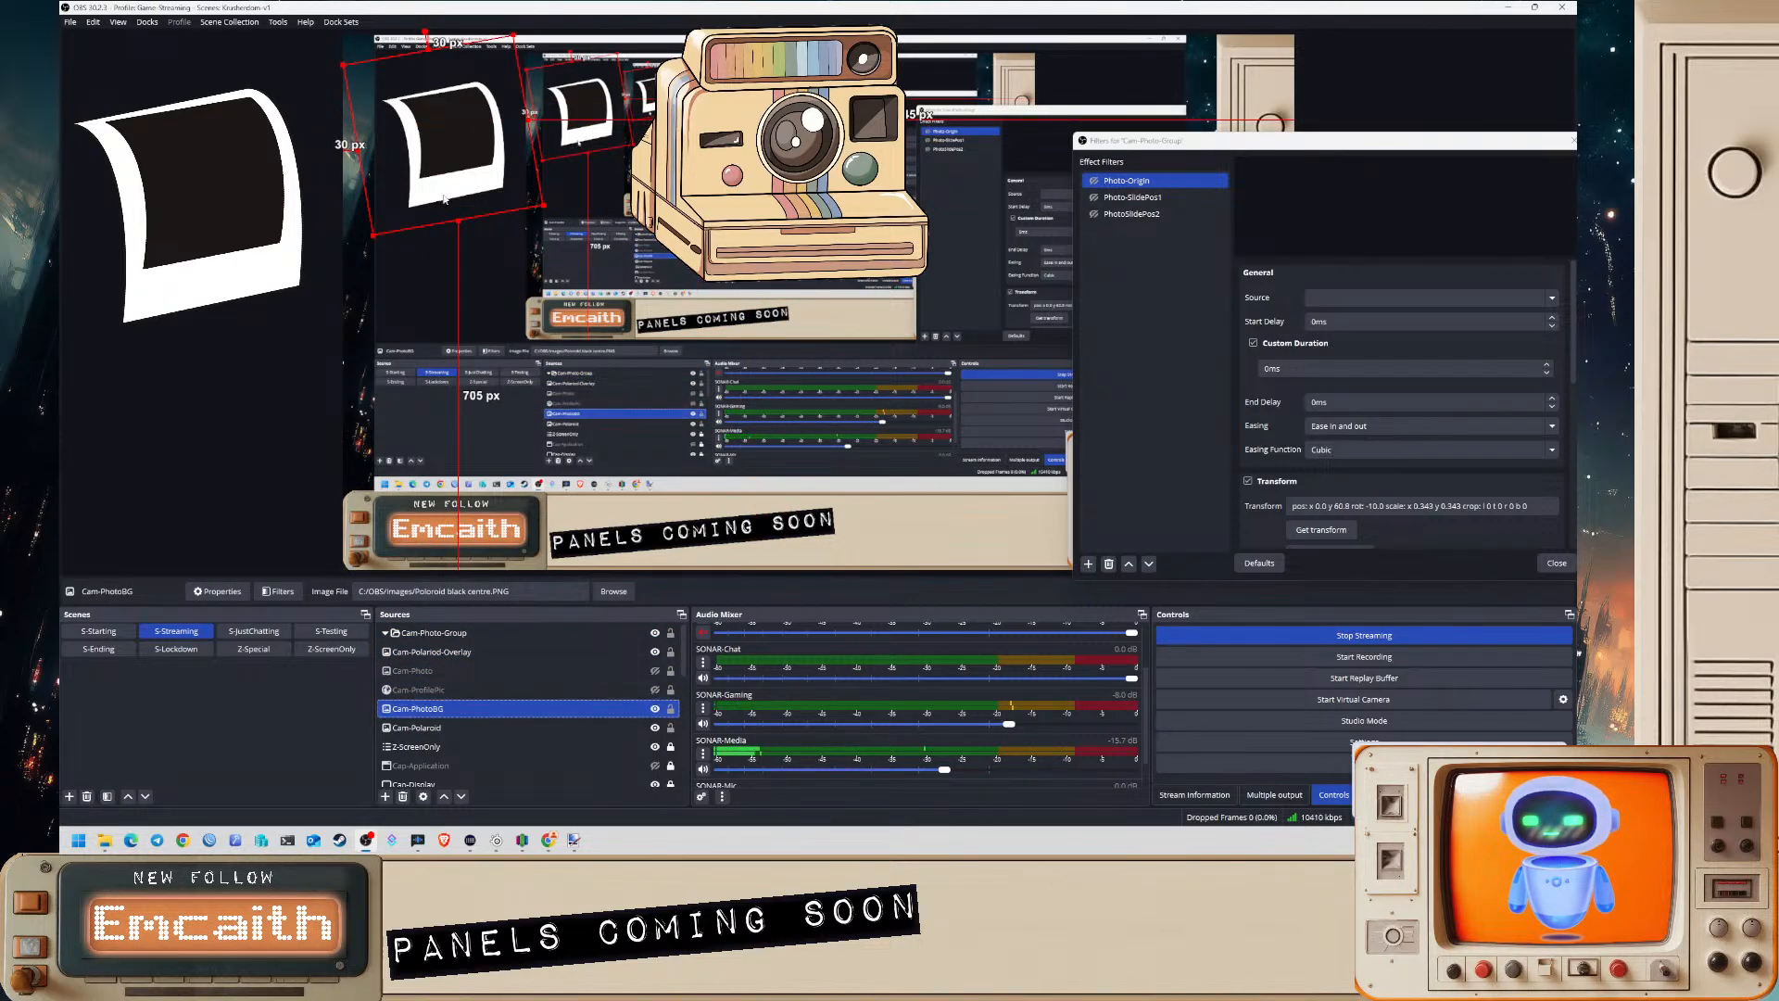
{"action": "left_click_drag", "start_coordinate": [445, 141], "coordinate": [740, 19]}
{"action": "left_click", "coordinate": [1321, 530]}
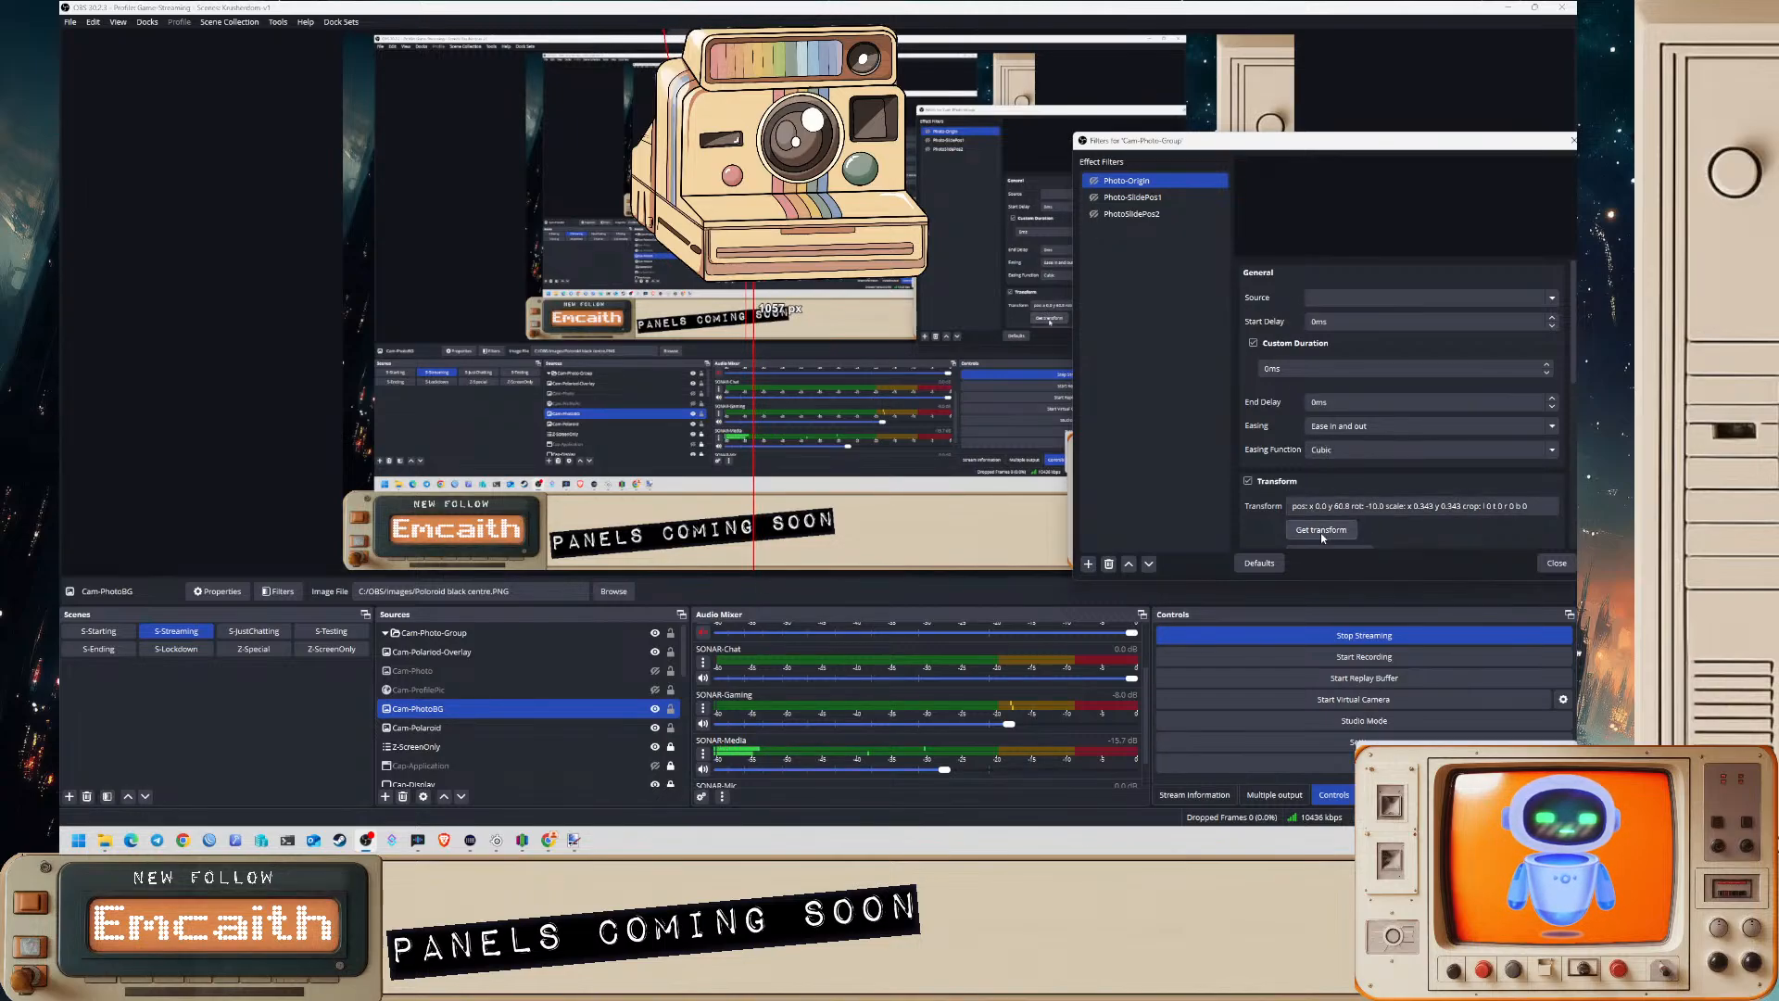
- Lower Cam-PhotoBG slightly to the camera's photo slot, still hidden behind it, and get its transform for the Photo-SlidePos1 filter
{"action": "left_click", "coordinate": [1132, 198]}
{"action": "left_click_drag", "start_coordinate": [742, 41], "coordinate": [764, 180]}
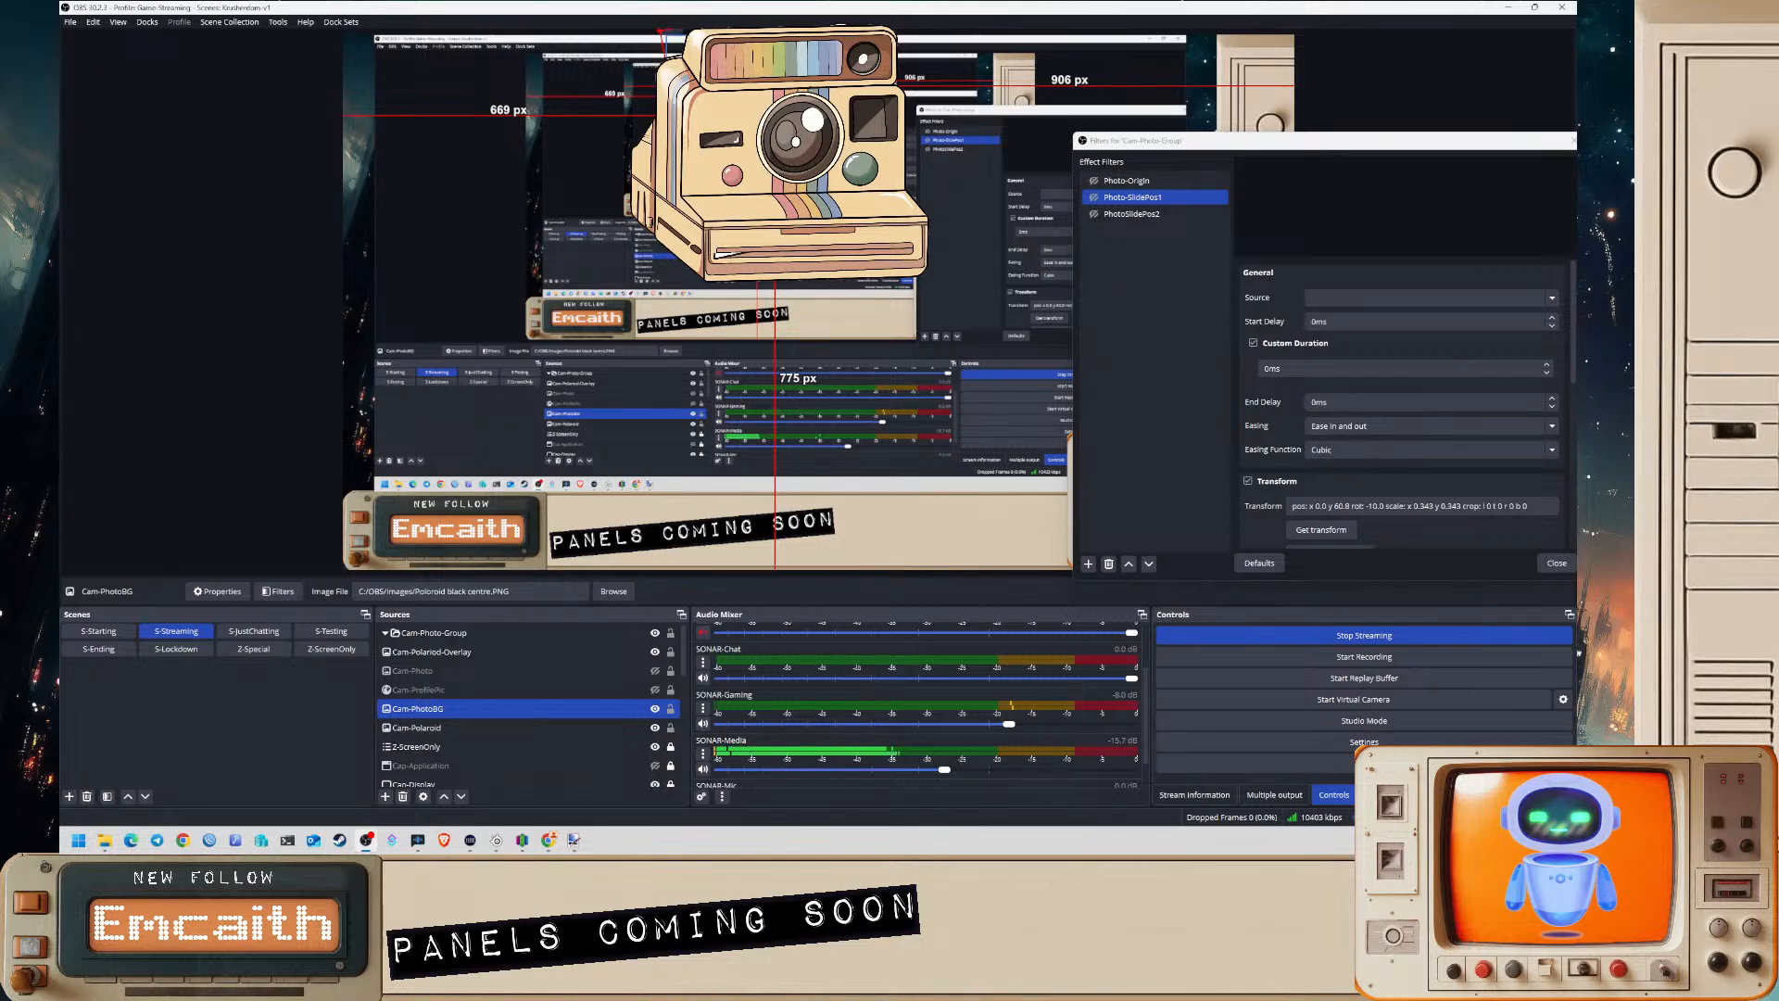
{"action": "left_click", "coordinate": [1320, 529]}
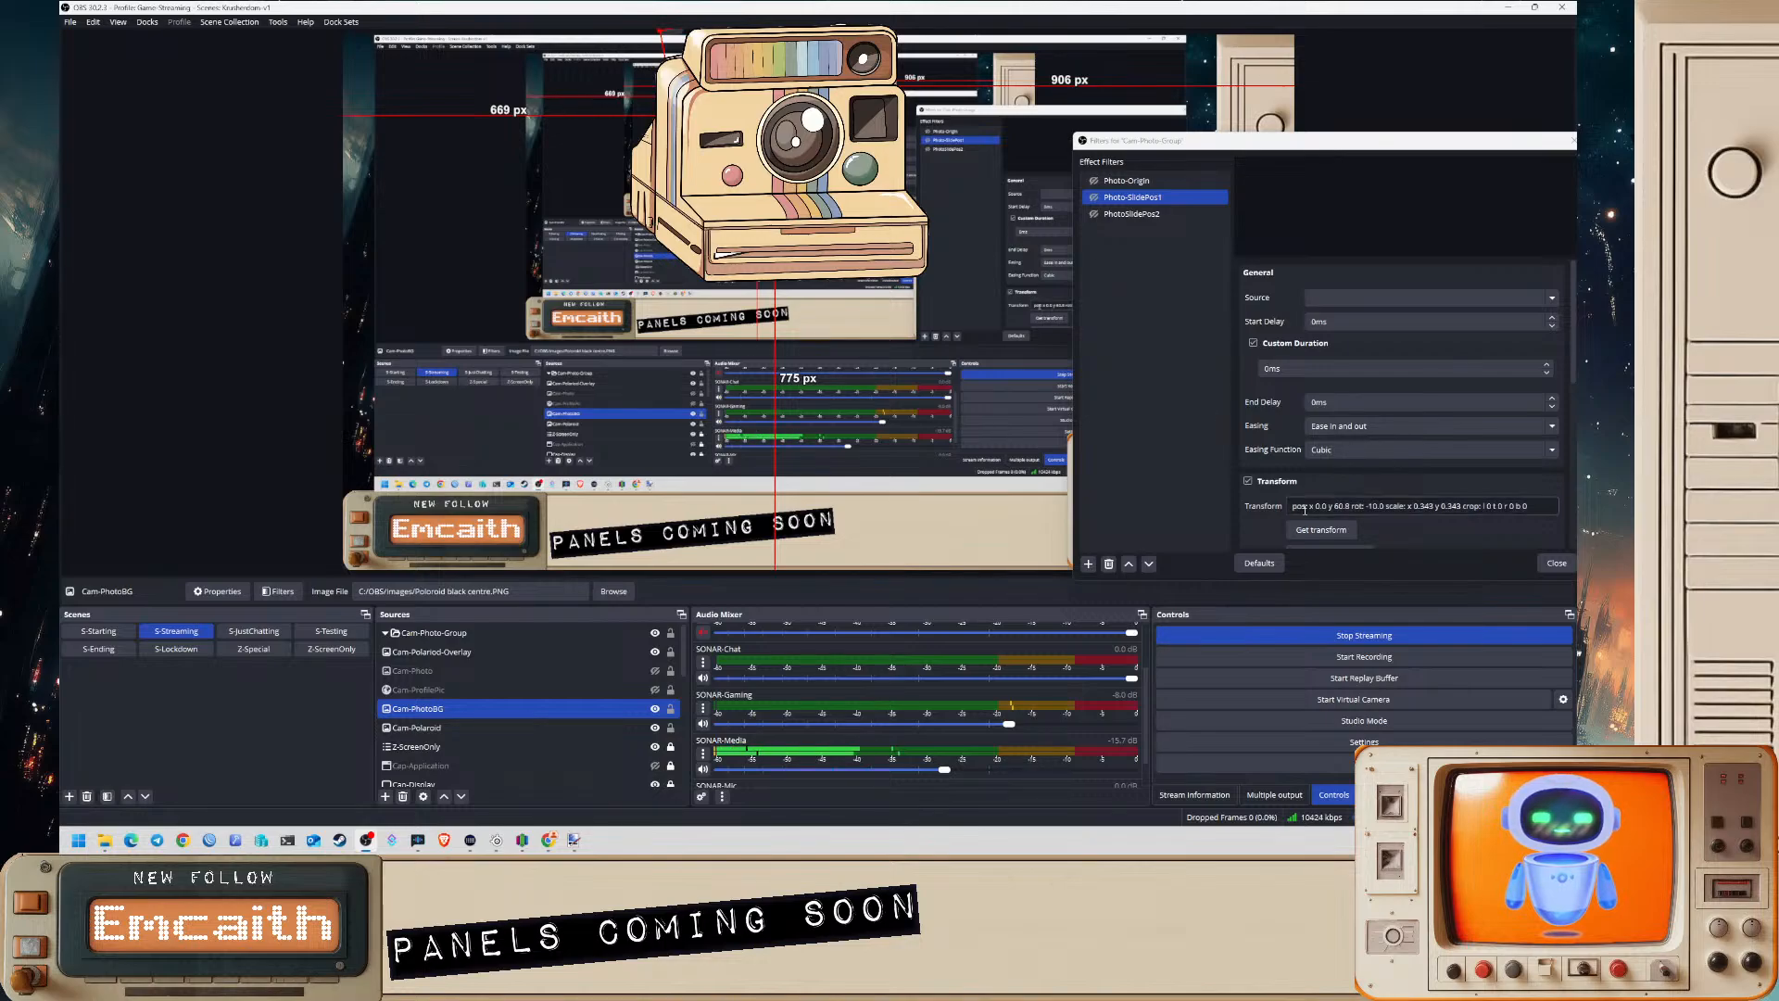
- Place Cam-PhotoBG straightened and slid out below the camera, and get its transform for the PhotoSlidePos2 filter
{"action": "left_click", "coordinate": [1131, 214]}
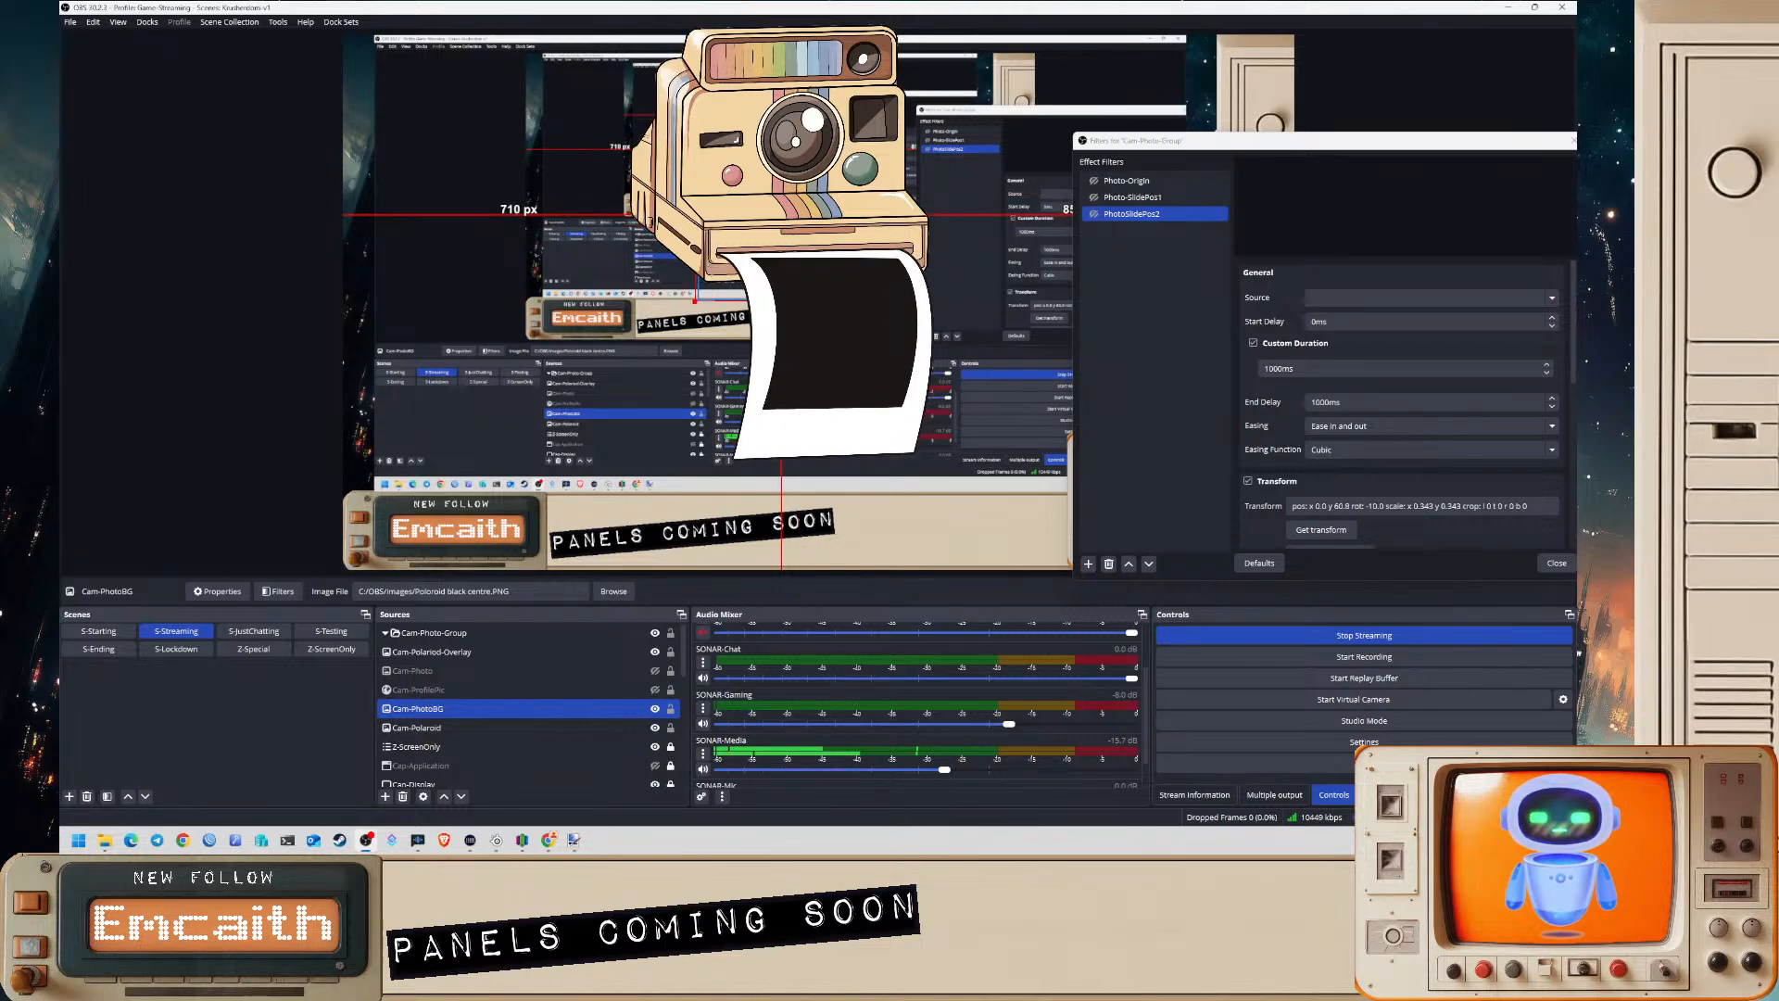
{"action": "left_click", "coordinate": [1311, 535]}
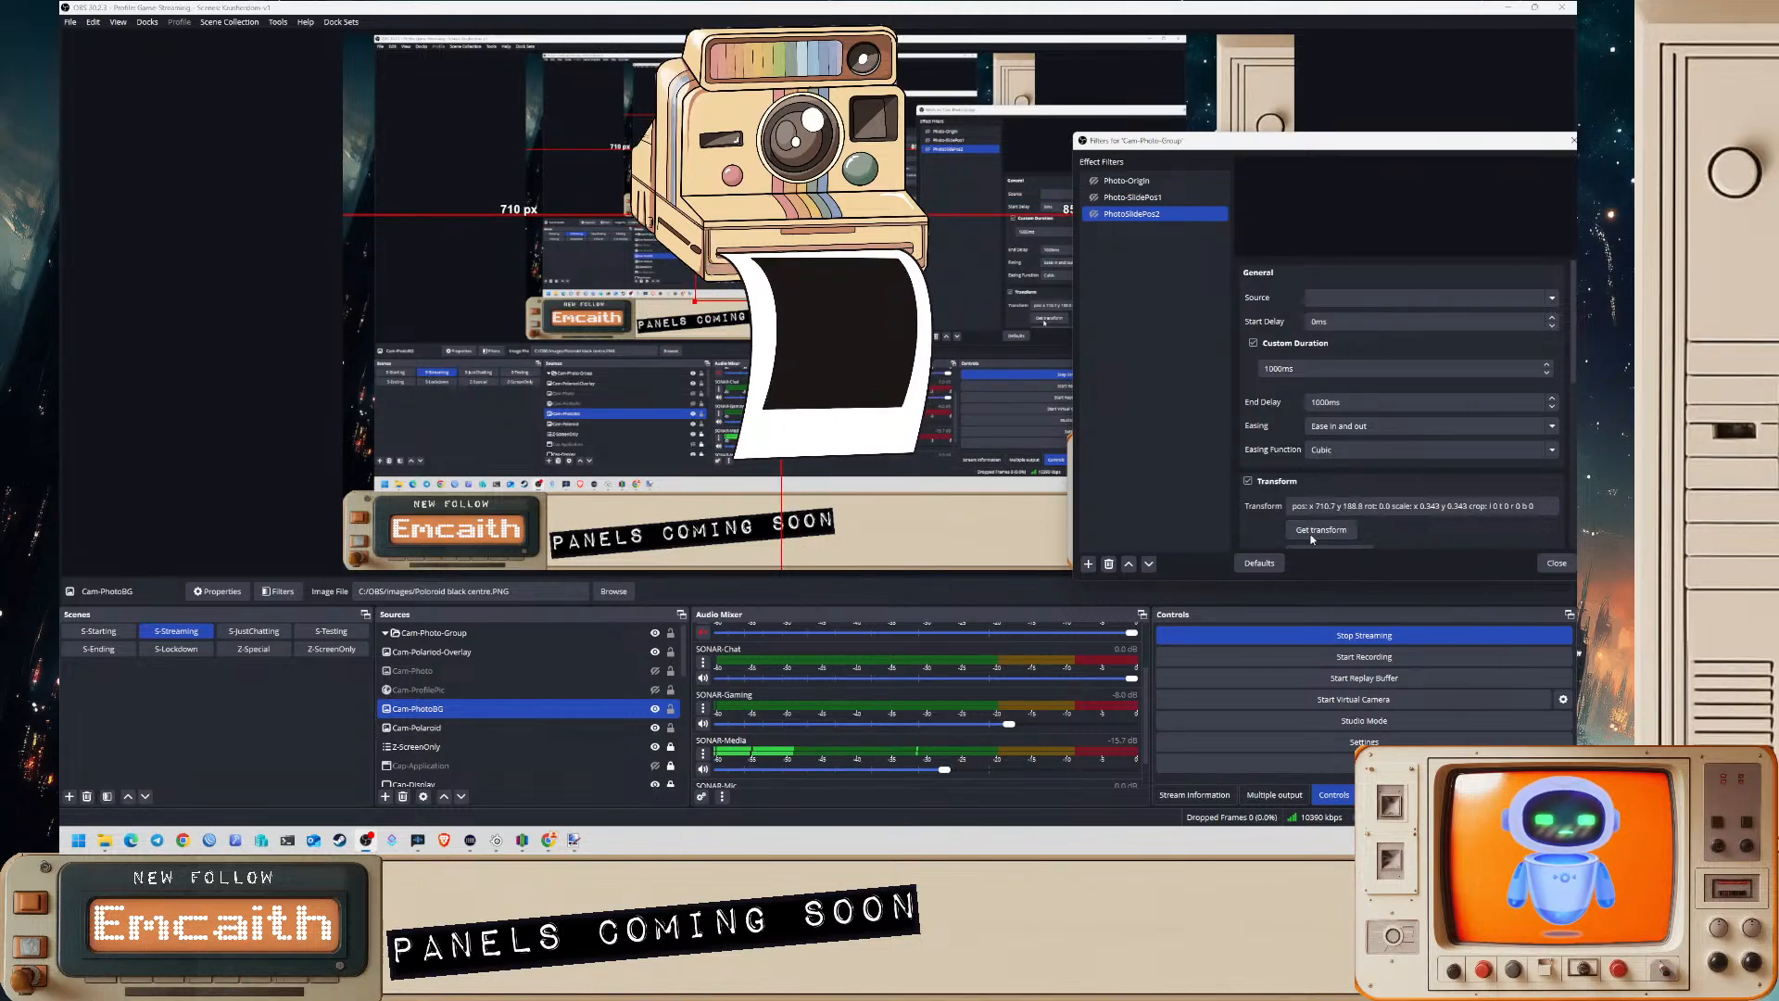
- Test the slide animation by triggering Photo-Origin, Photo-SlidePos1 and PhotoSlidePos2 in sequence, repeating the two slide positions
{"action": "left_click", "coordinate": [1095, 182], "text": "ctrl"}
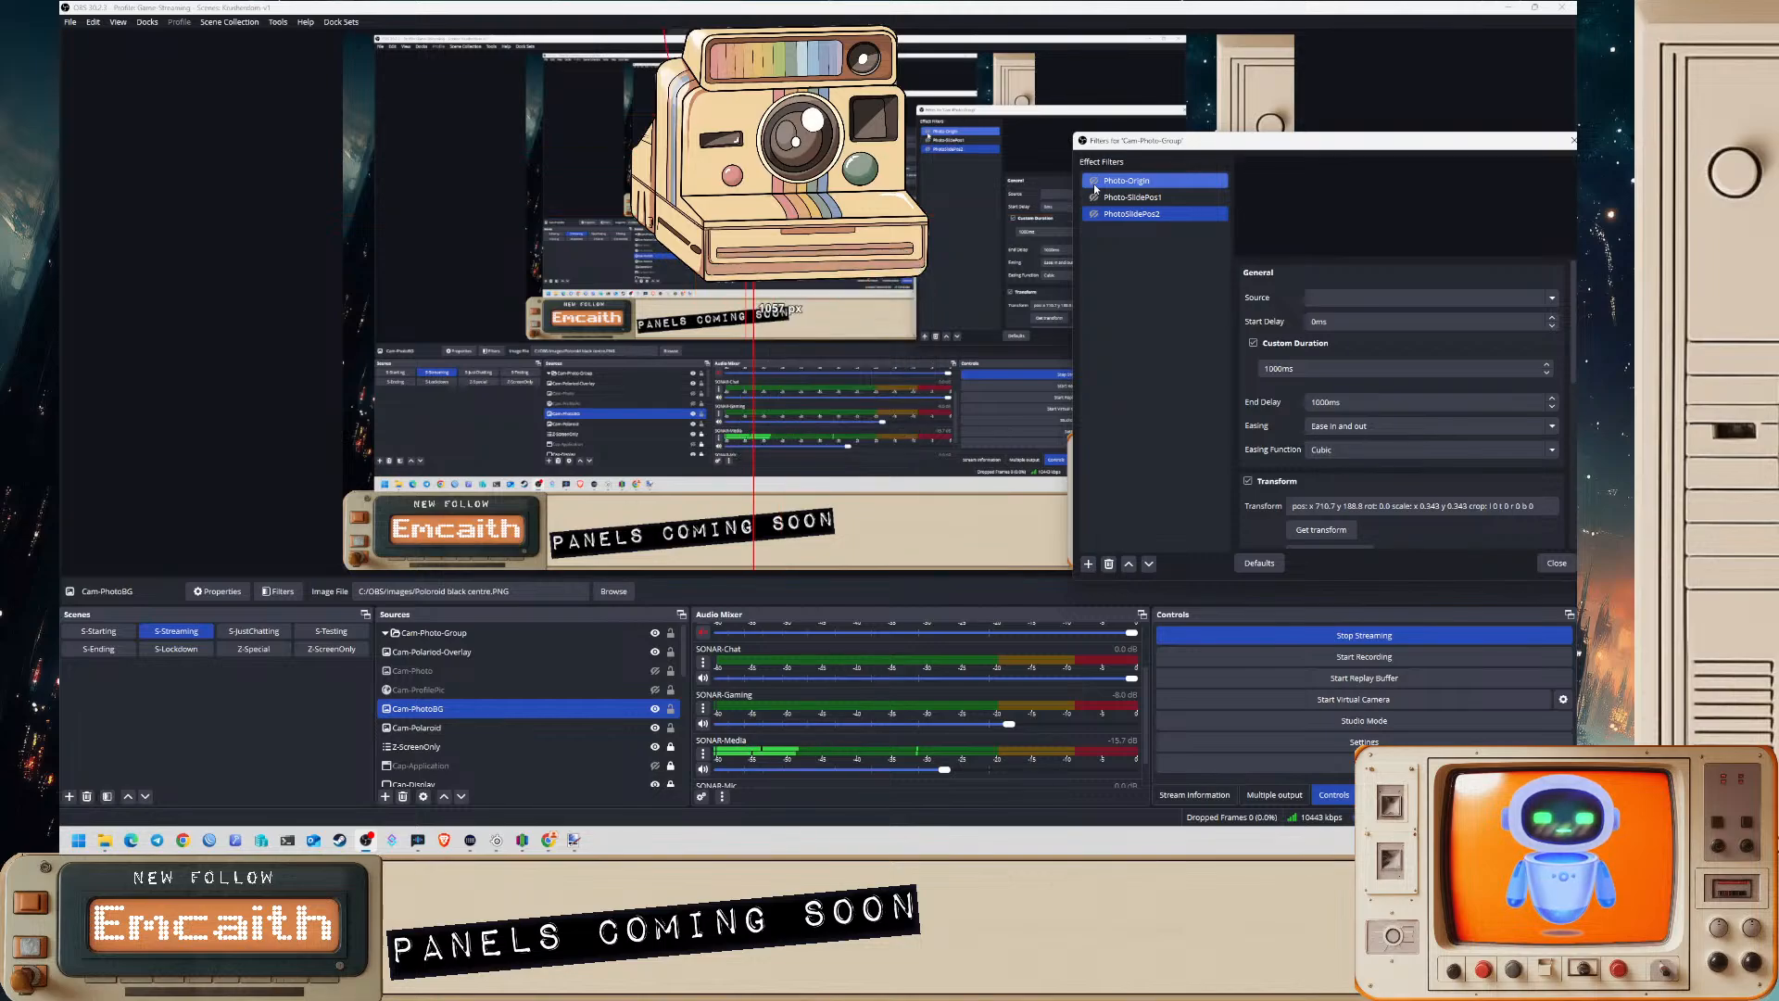
{"action": "left_click", "coordinate": [1096, 183], "text": "ctrl"}
{"action": "left_click", "coordinate": [1098, 198], "text": "ctrl"}
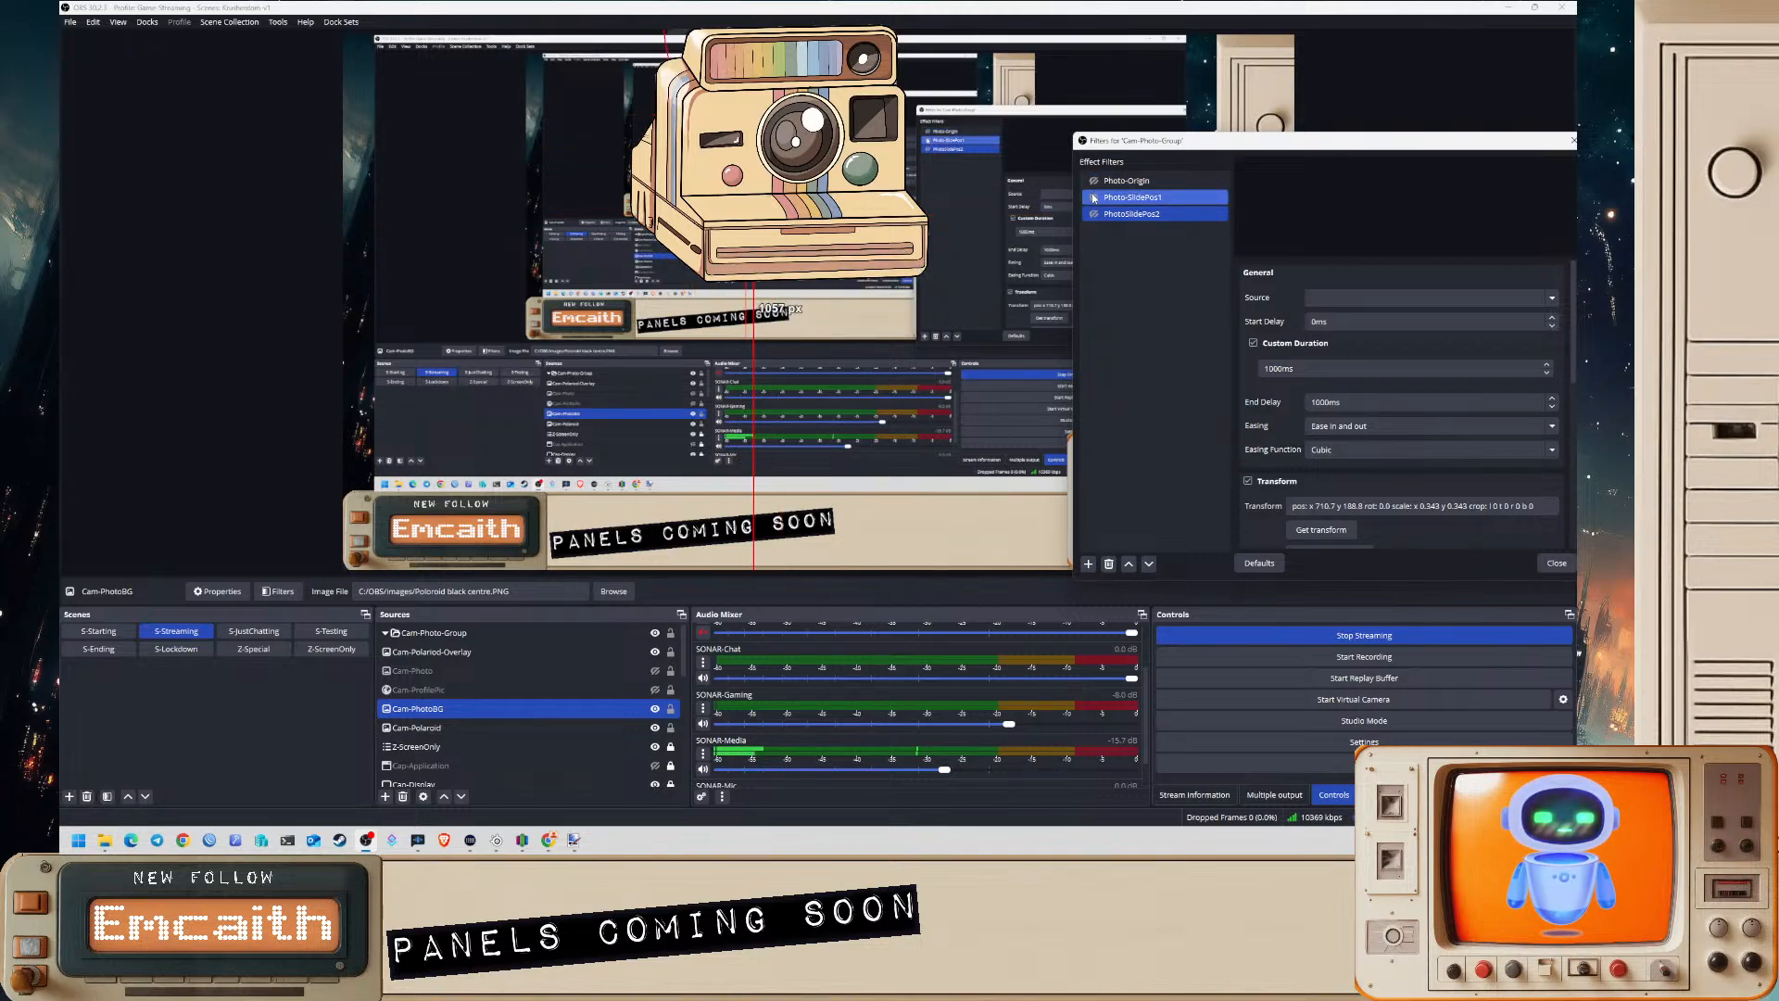
{"action": "left_click", "coordinate": [1098, 217]}
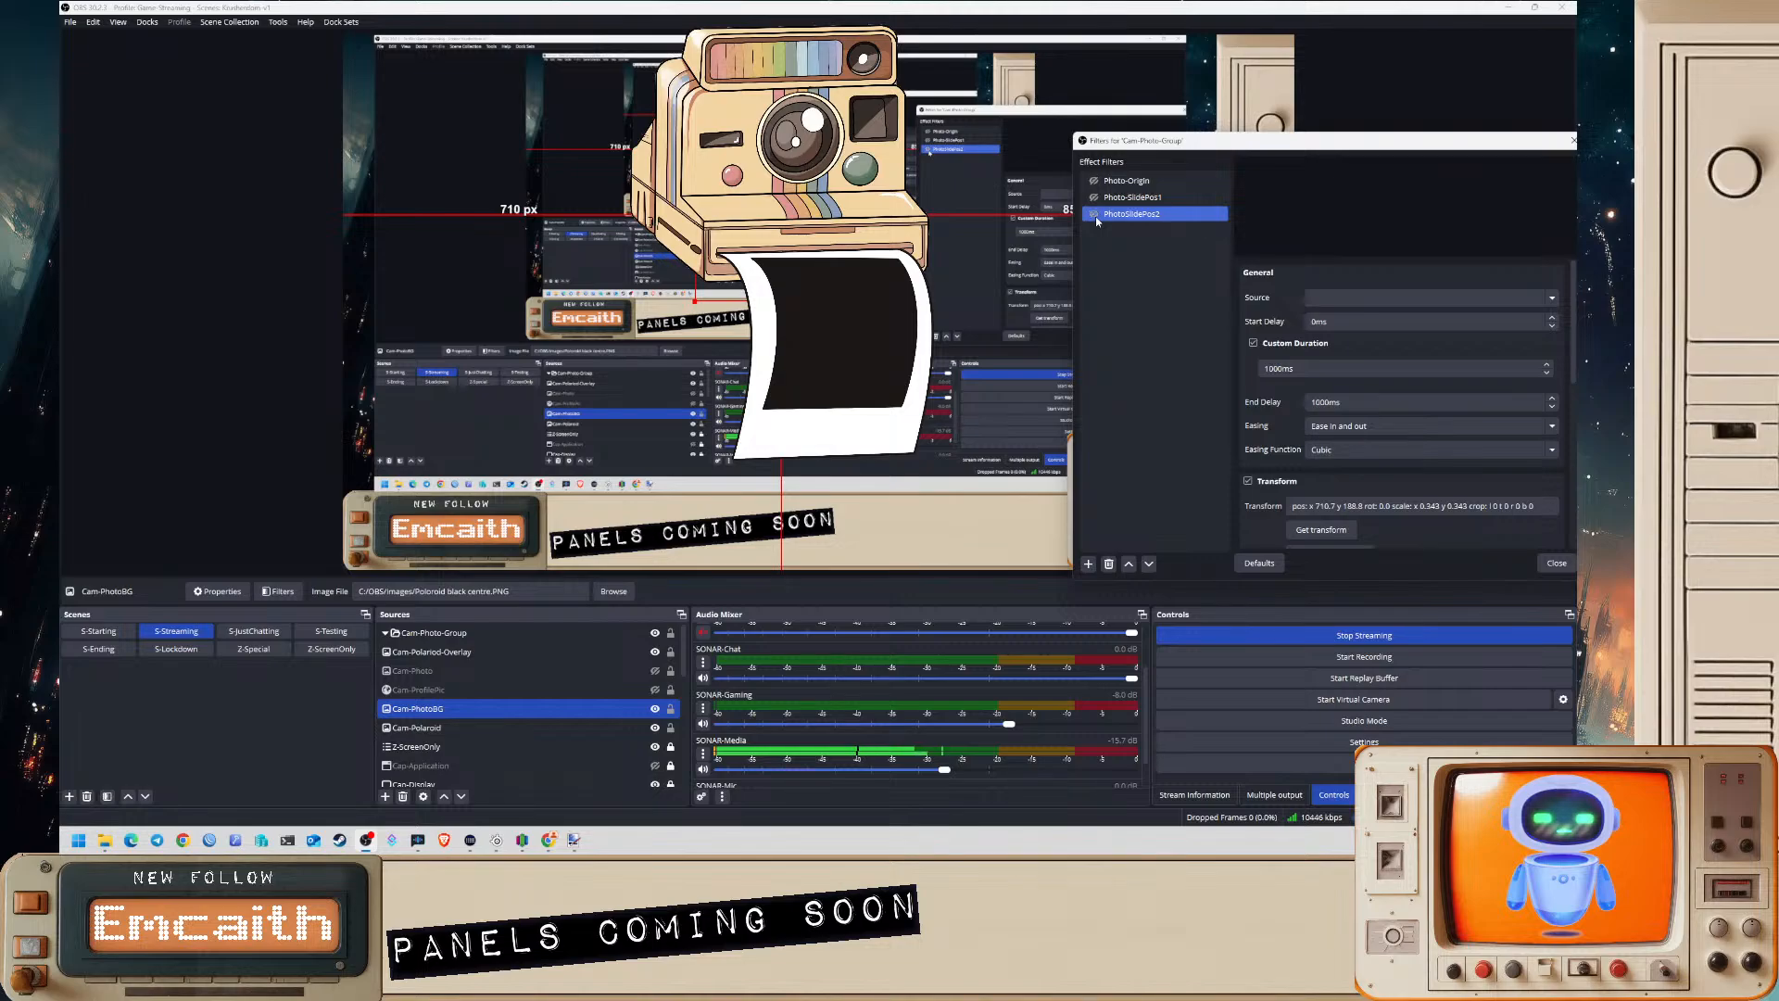
{"action": "left_click", "coordinate": [1094, 201], "text": "ctrl"}
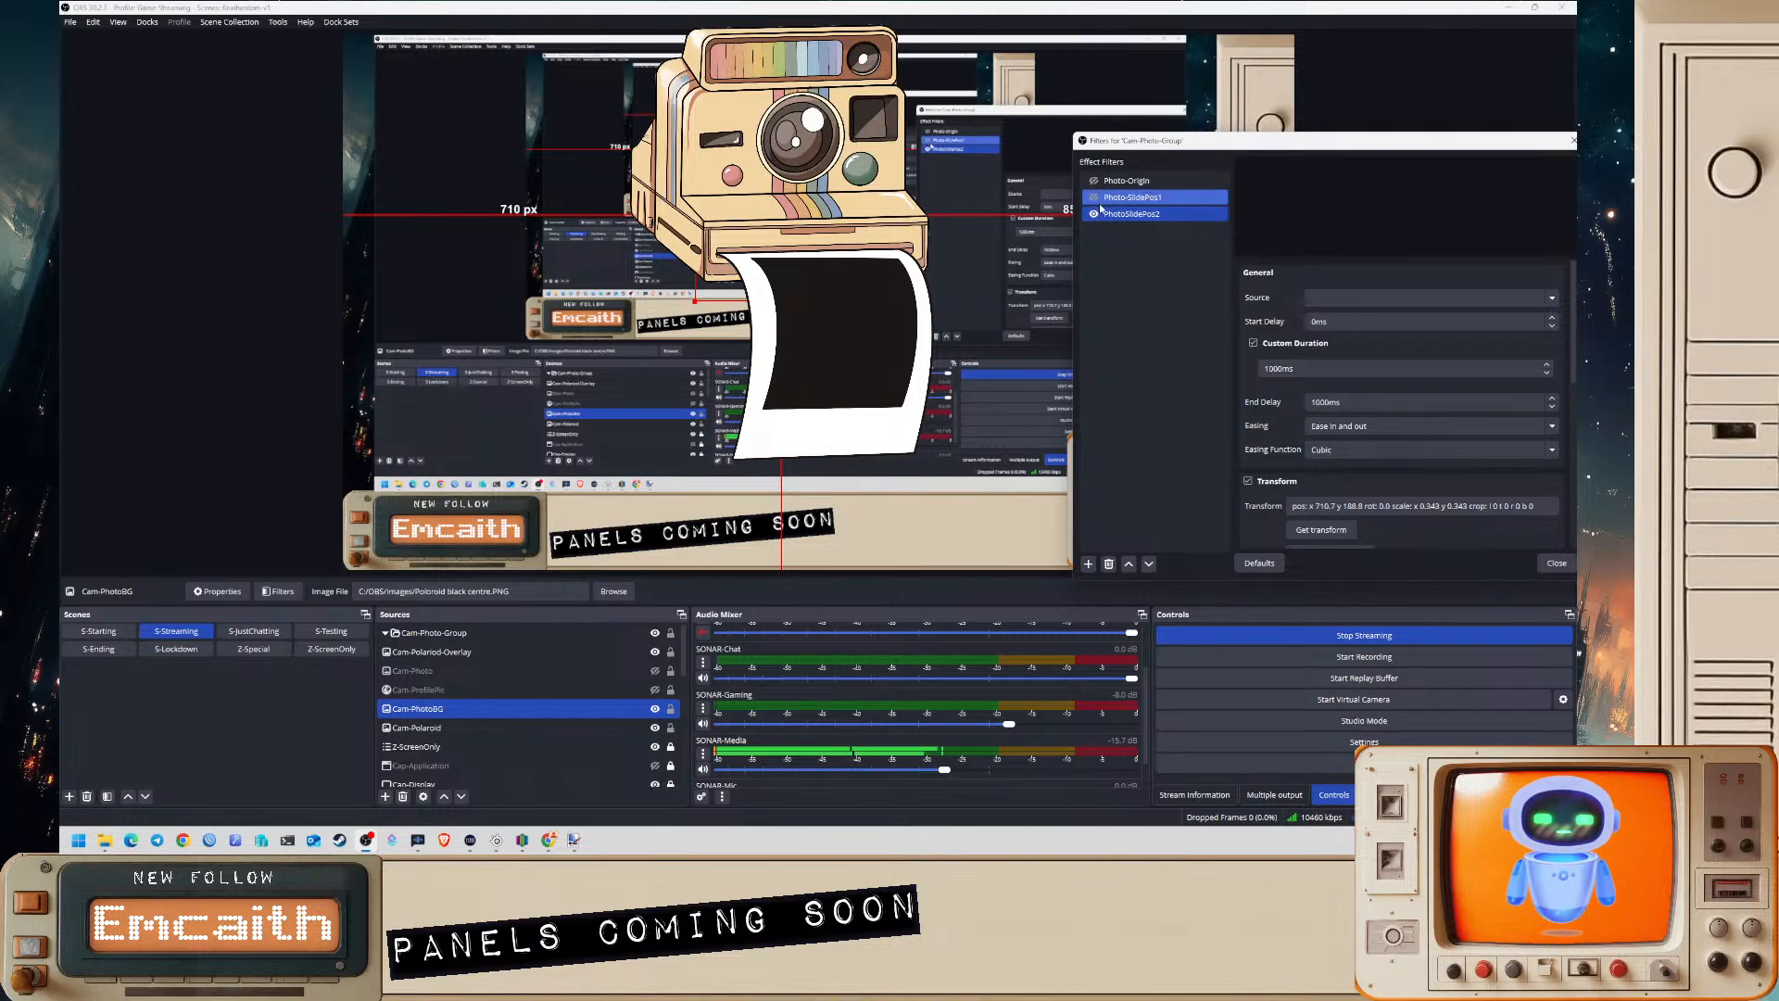
{"action": "left_click", "coordinate": [1093, 215]}
{"action": "left_click", "coordinate": [1094, 199]}
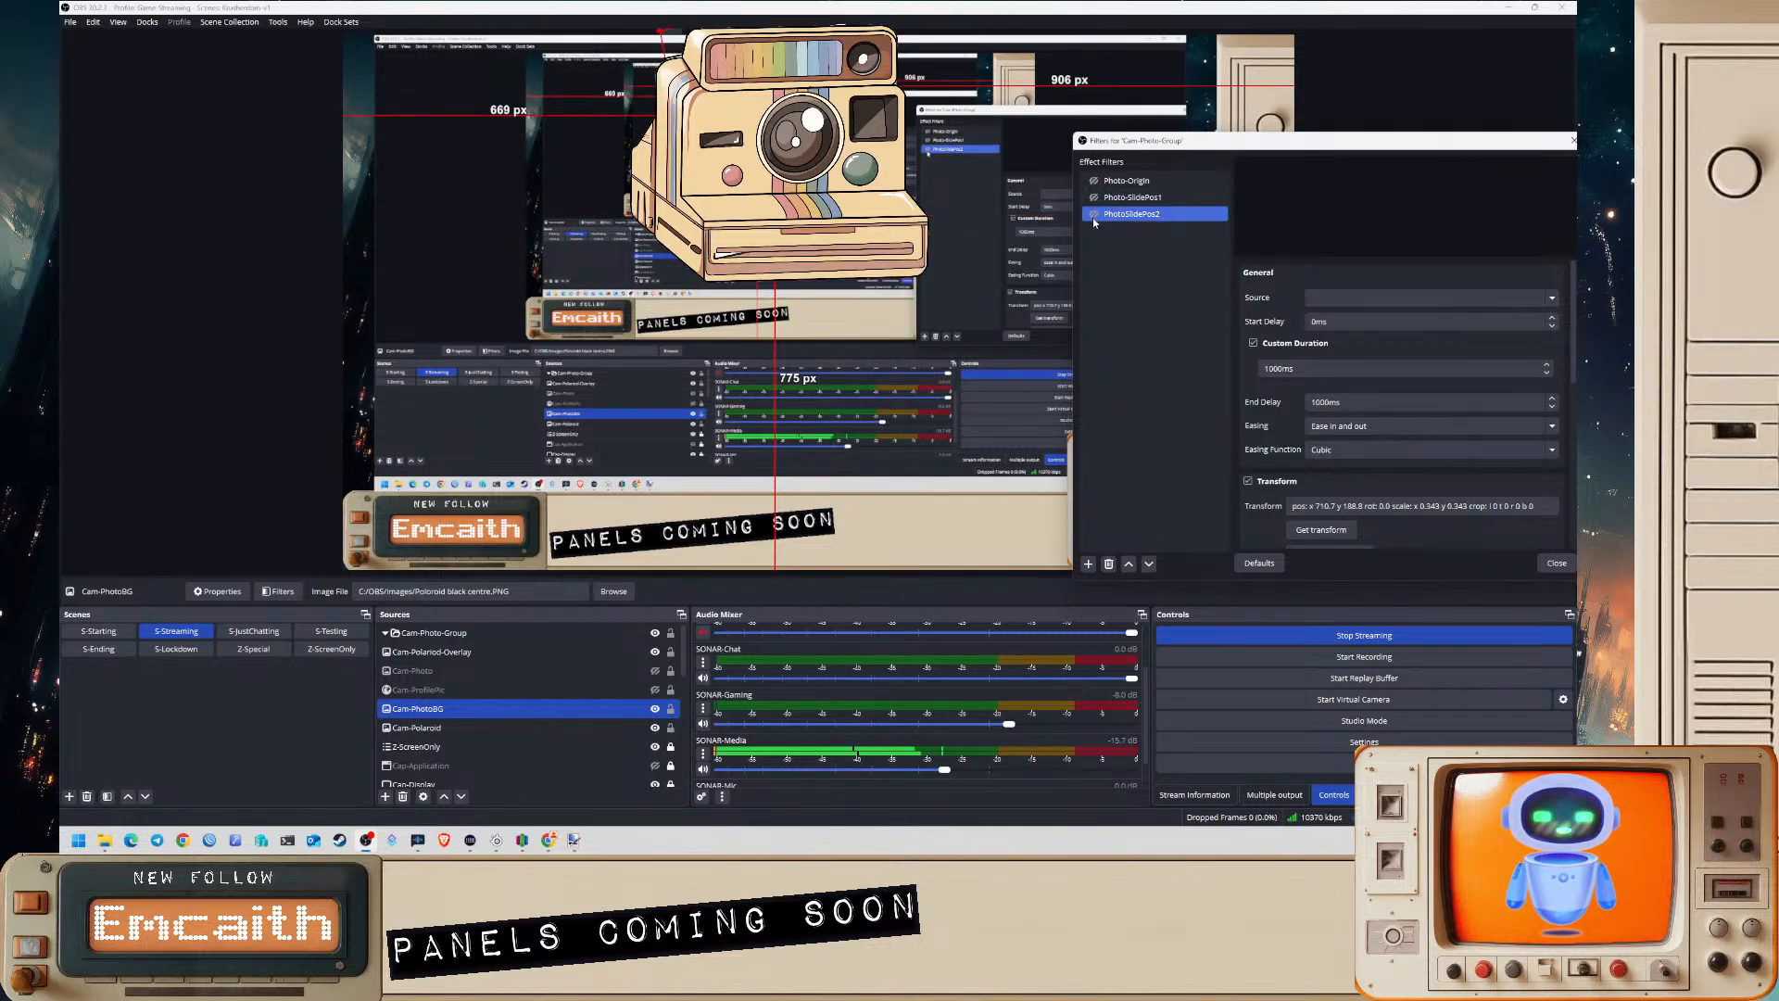
{"action": "left_click", "coordinate": [1093, 216]}
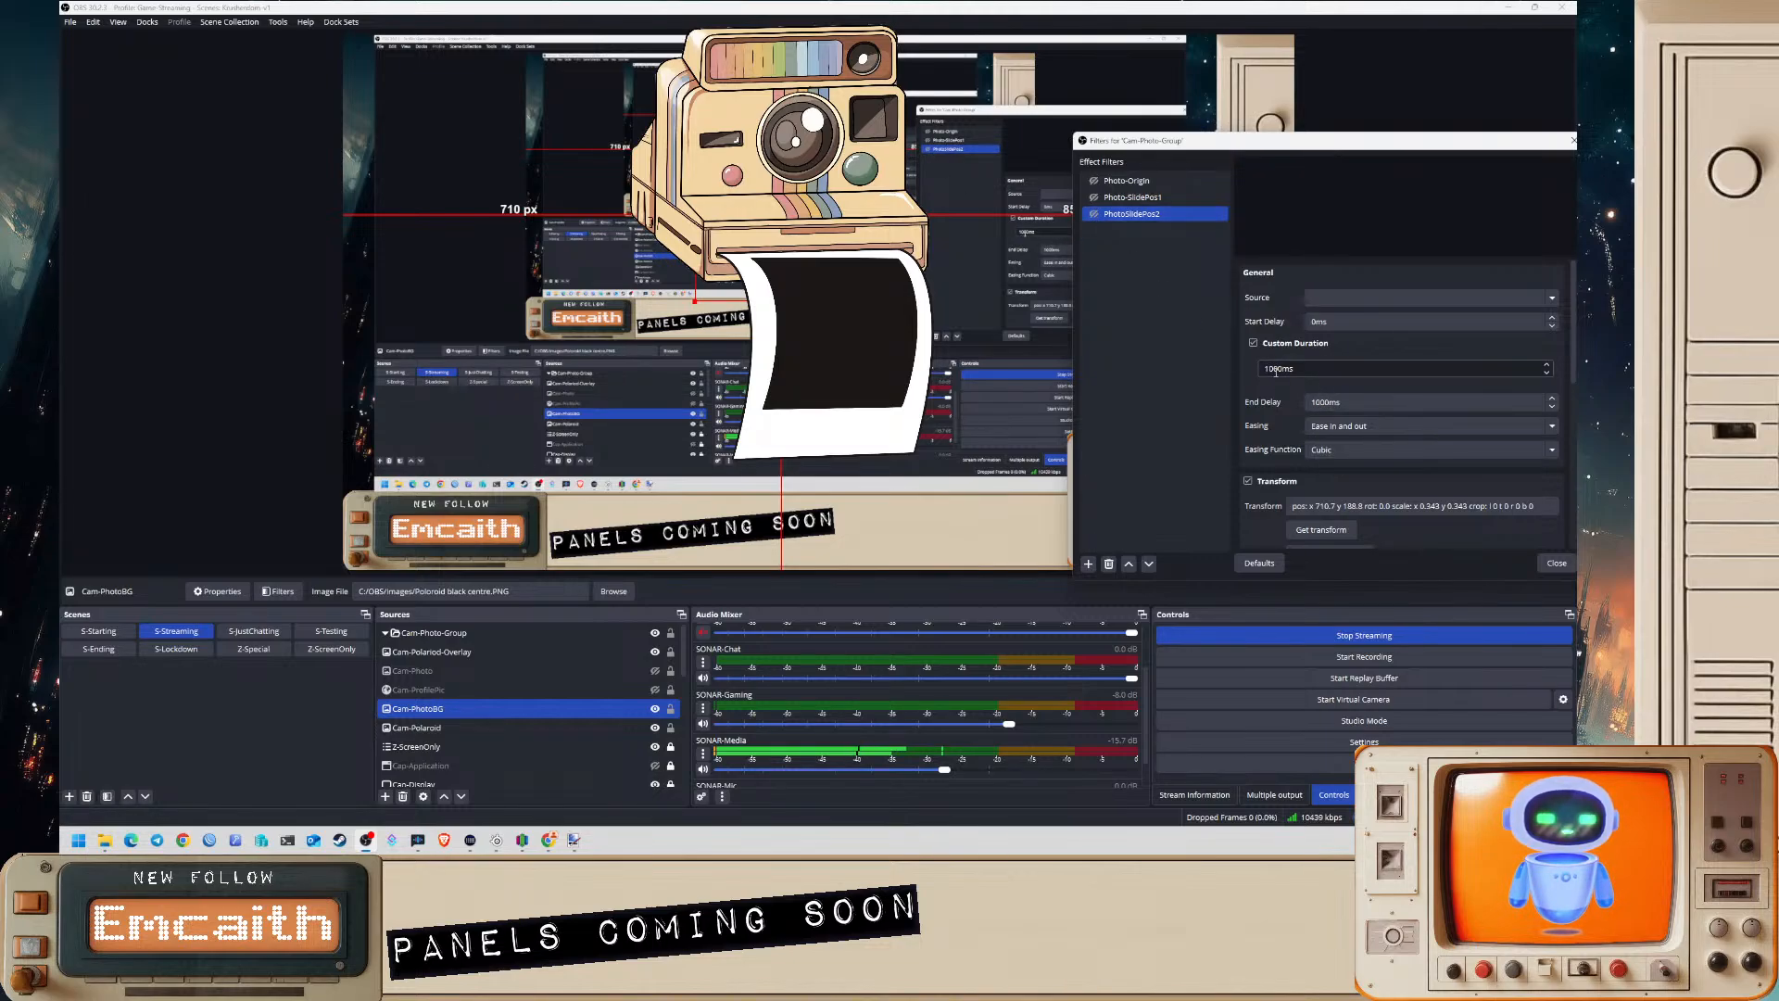
- Set the PhotoSlidePos2 filter's custom duration to 1500 ms and replay the slide from Photo-SlidePos1
{"action": "left_click_drag", "start_coordinate": [1276, 370], "coordinate": [1269, 370]}
{"action": "type", "text": "5"}
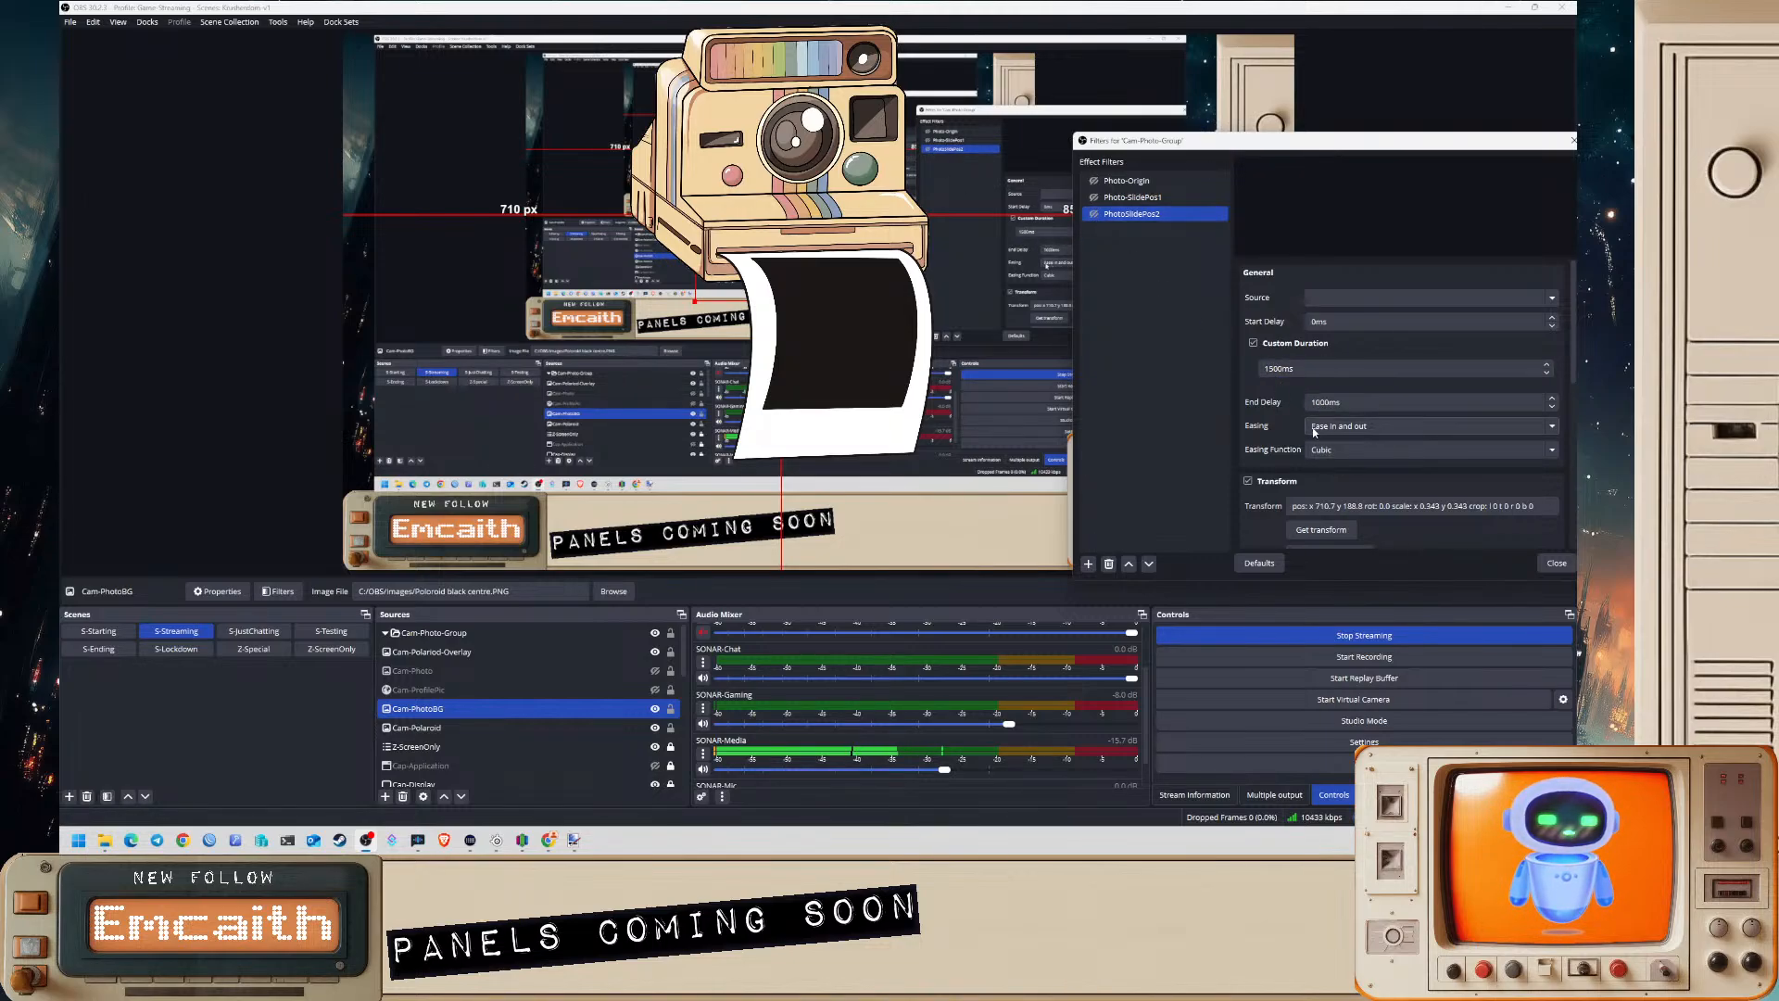
{"action": "left_click", "coordinate": [1095, 214]}
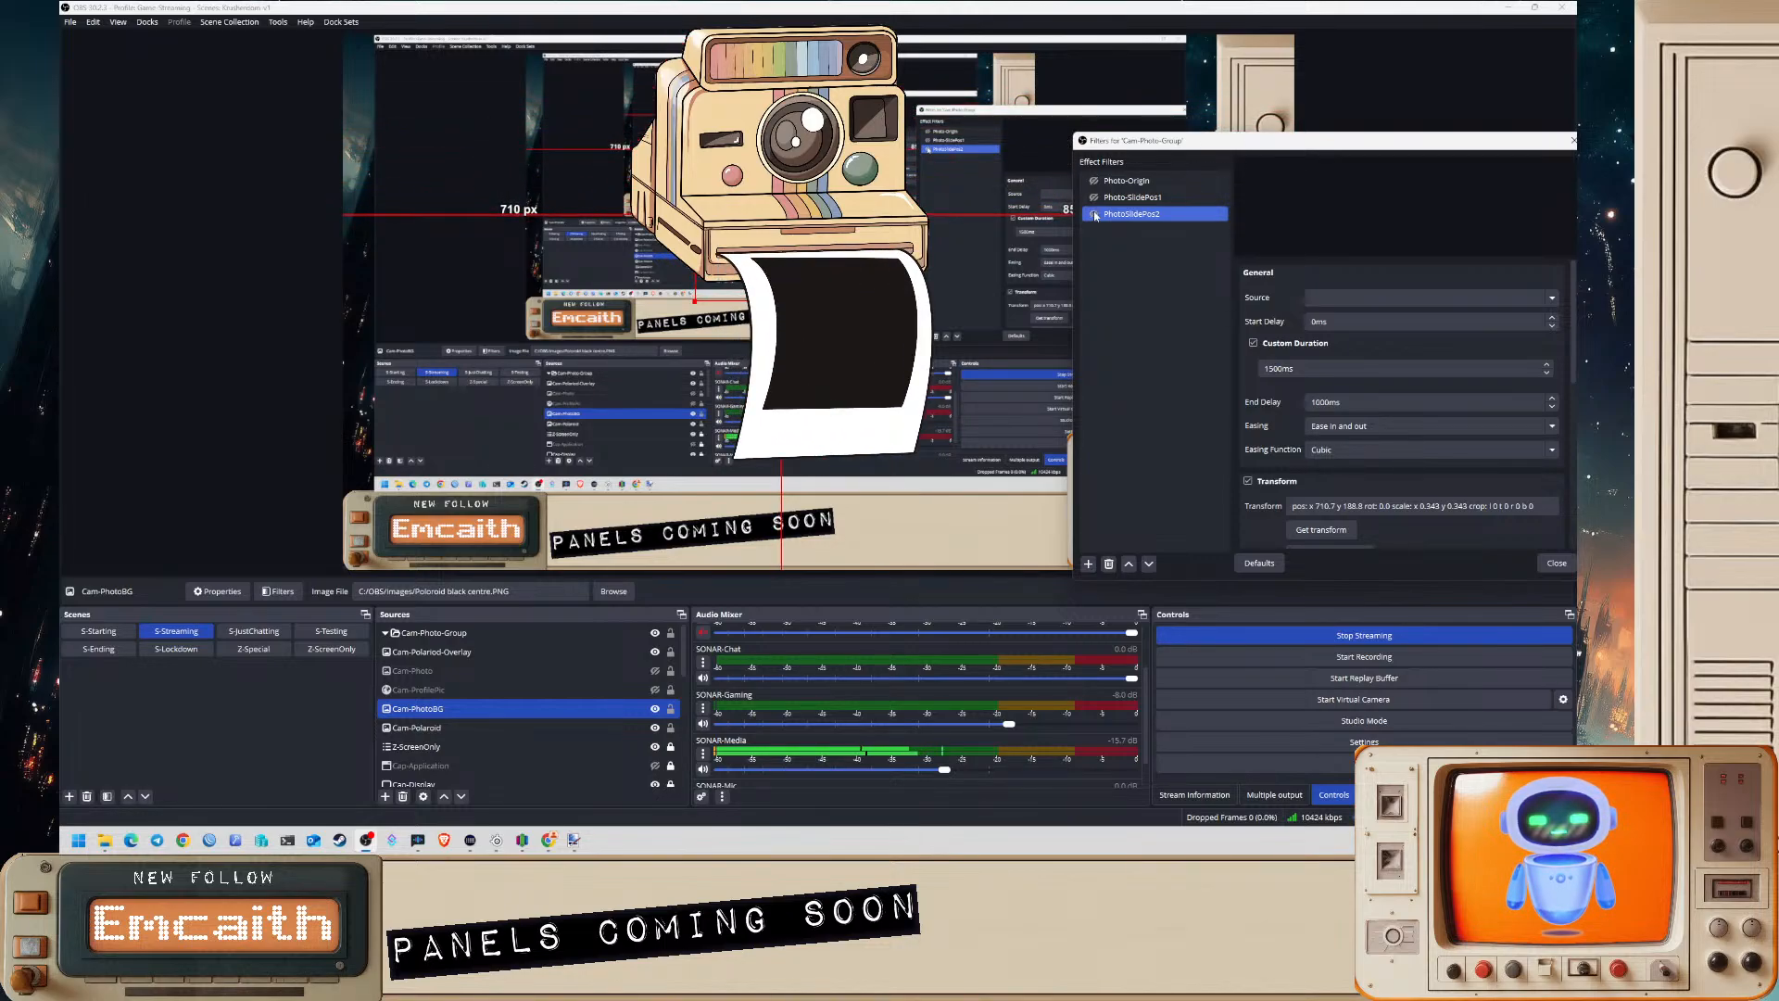
{"action": "left_click", "coordinate": [1095, 198]}
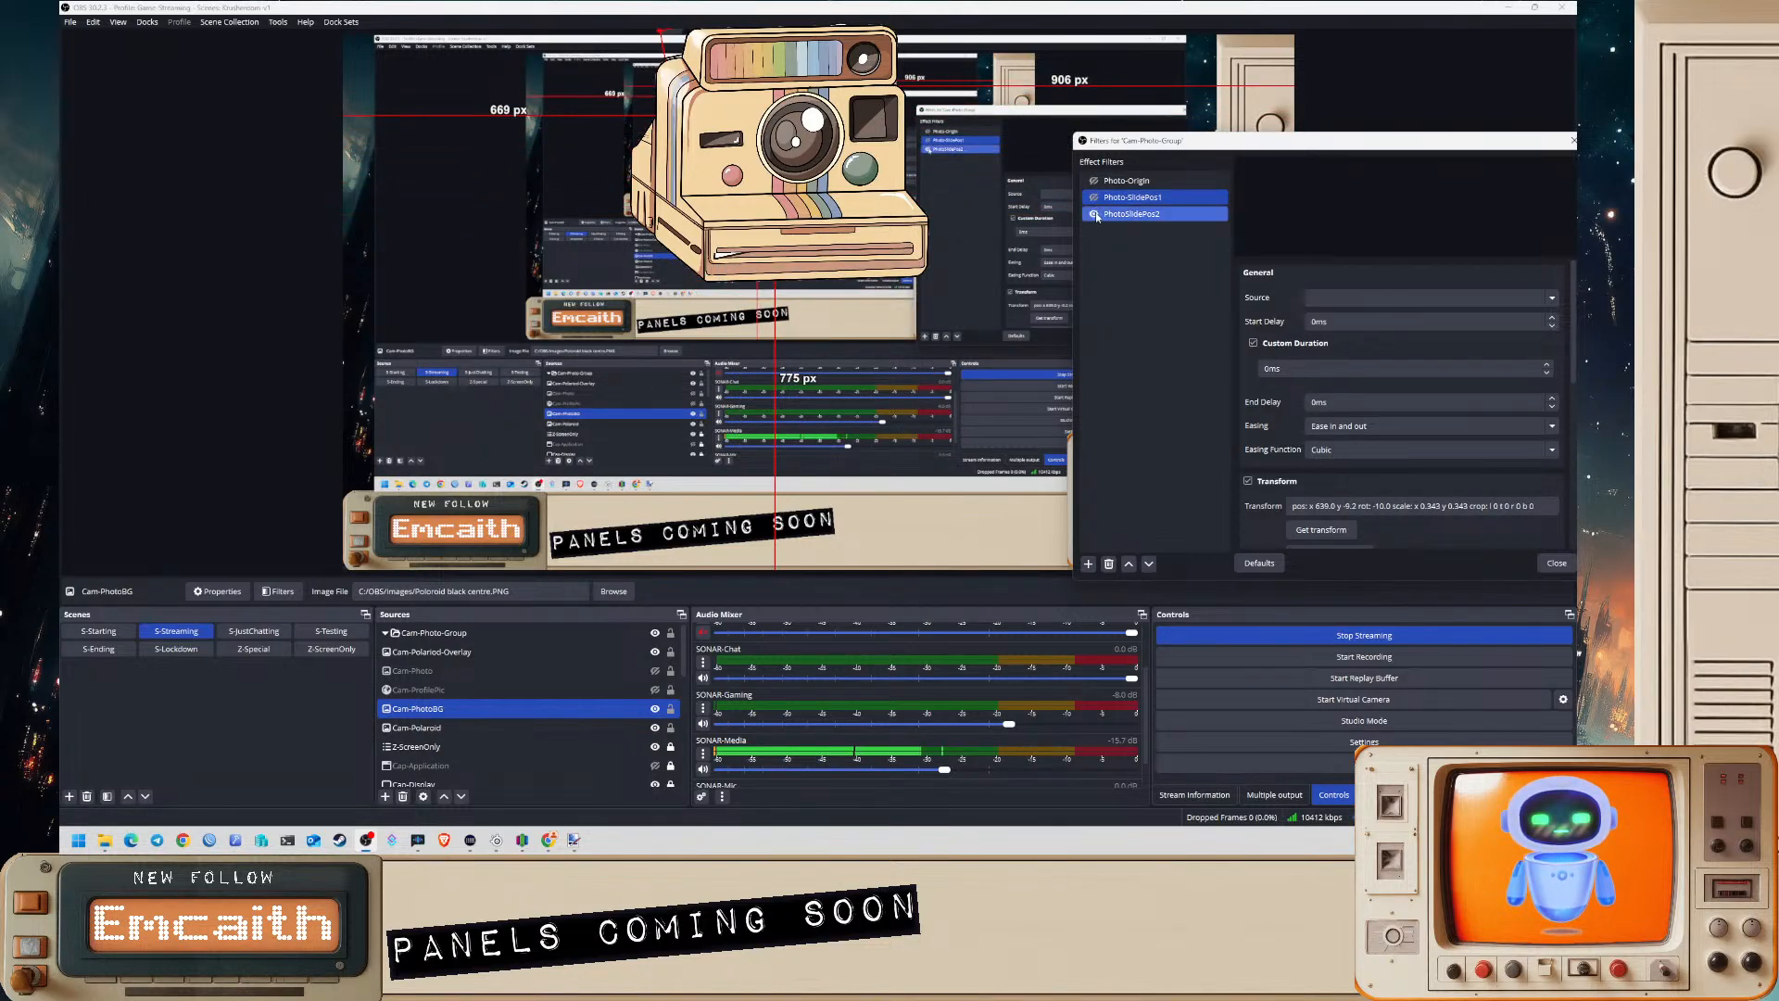
{"action": "left_click", "coordinate": [1095, 214]}
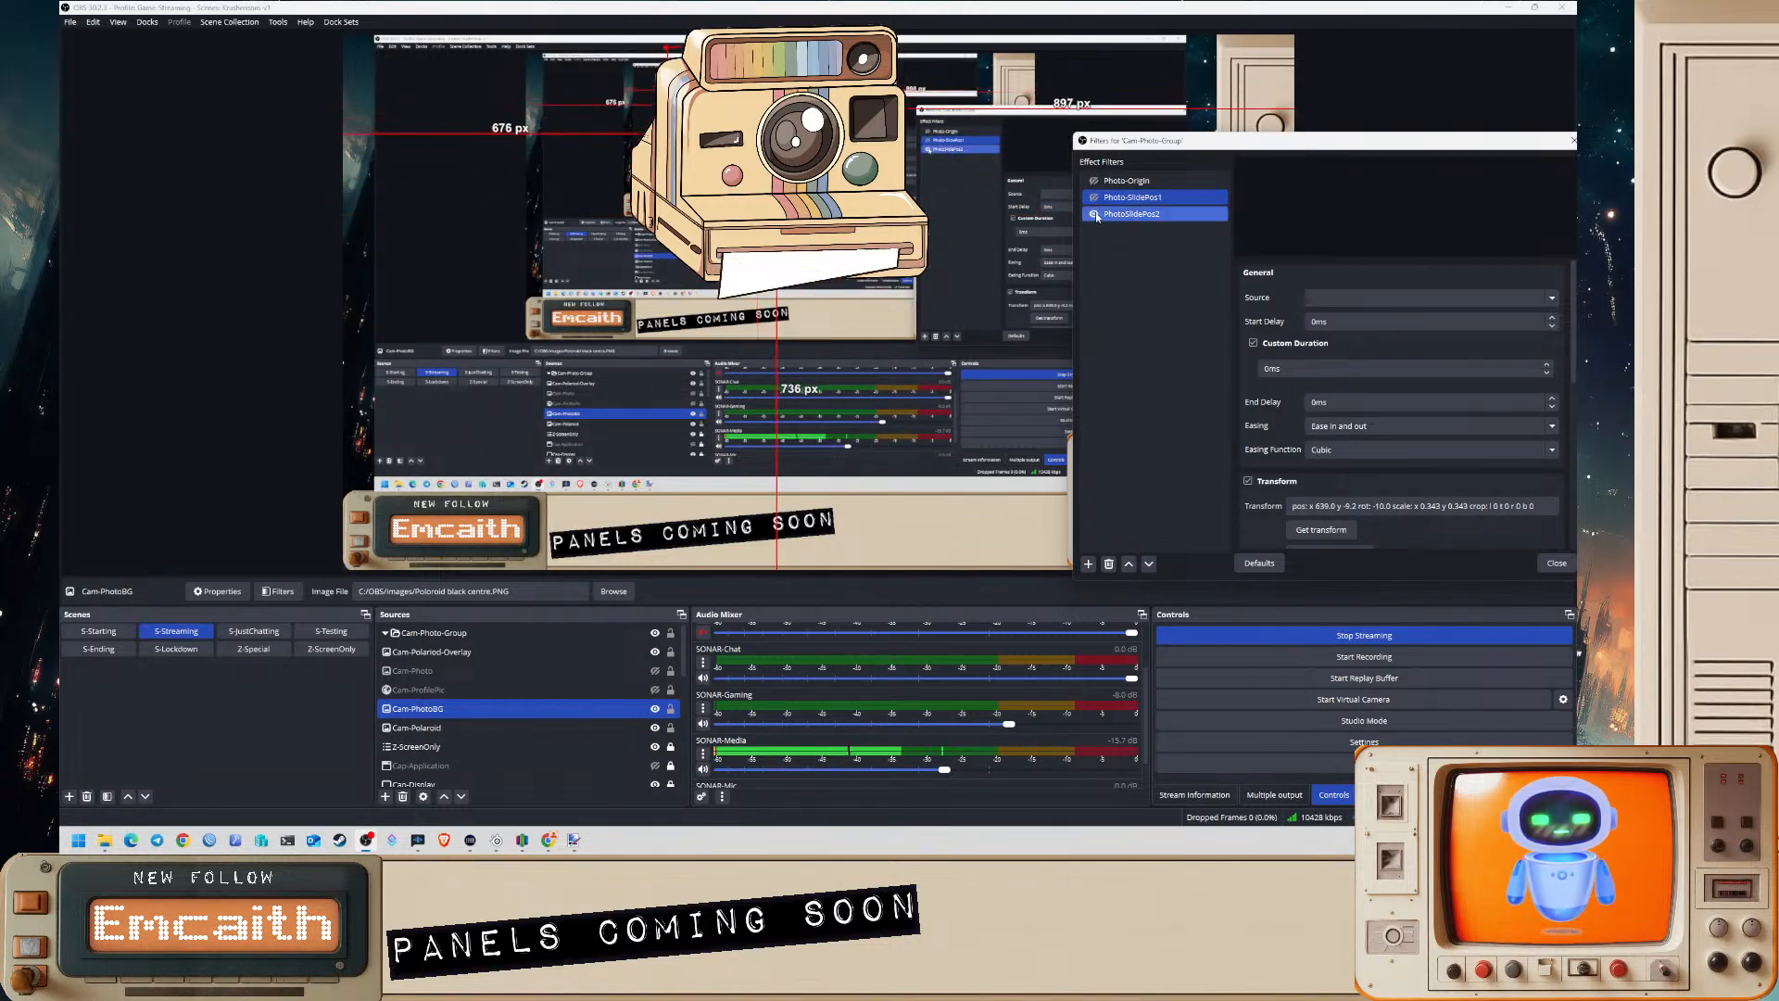
- Set the Photo-SlidePos1 filter's easing function to Quadratic and replay the photo slide
{"action": "left_click", "coordinate": [1351, 451]}
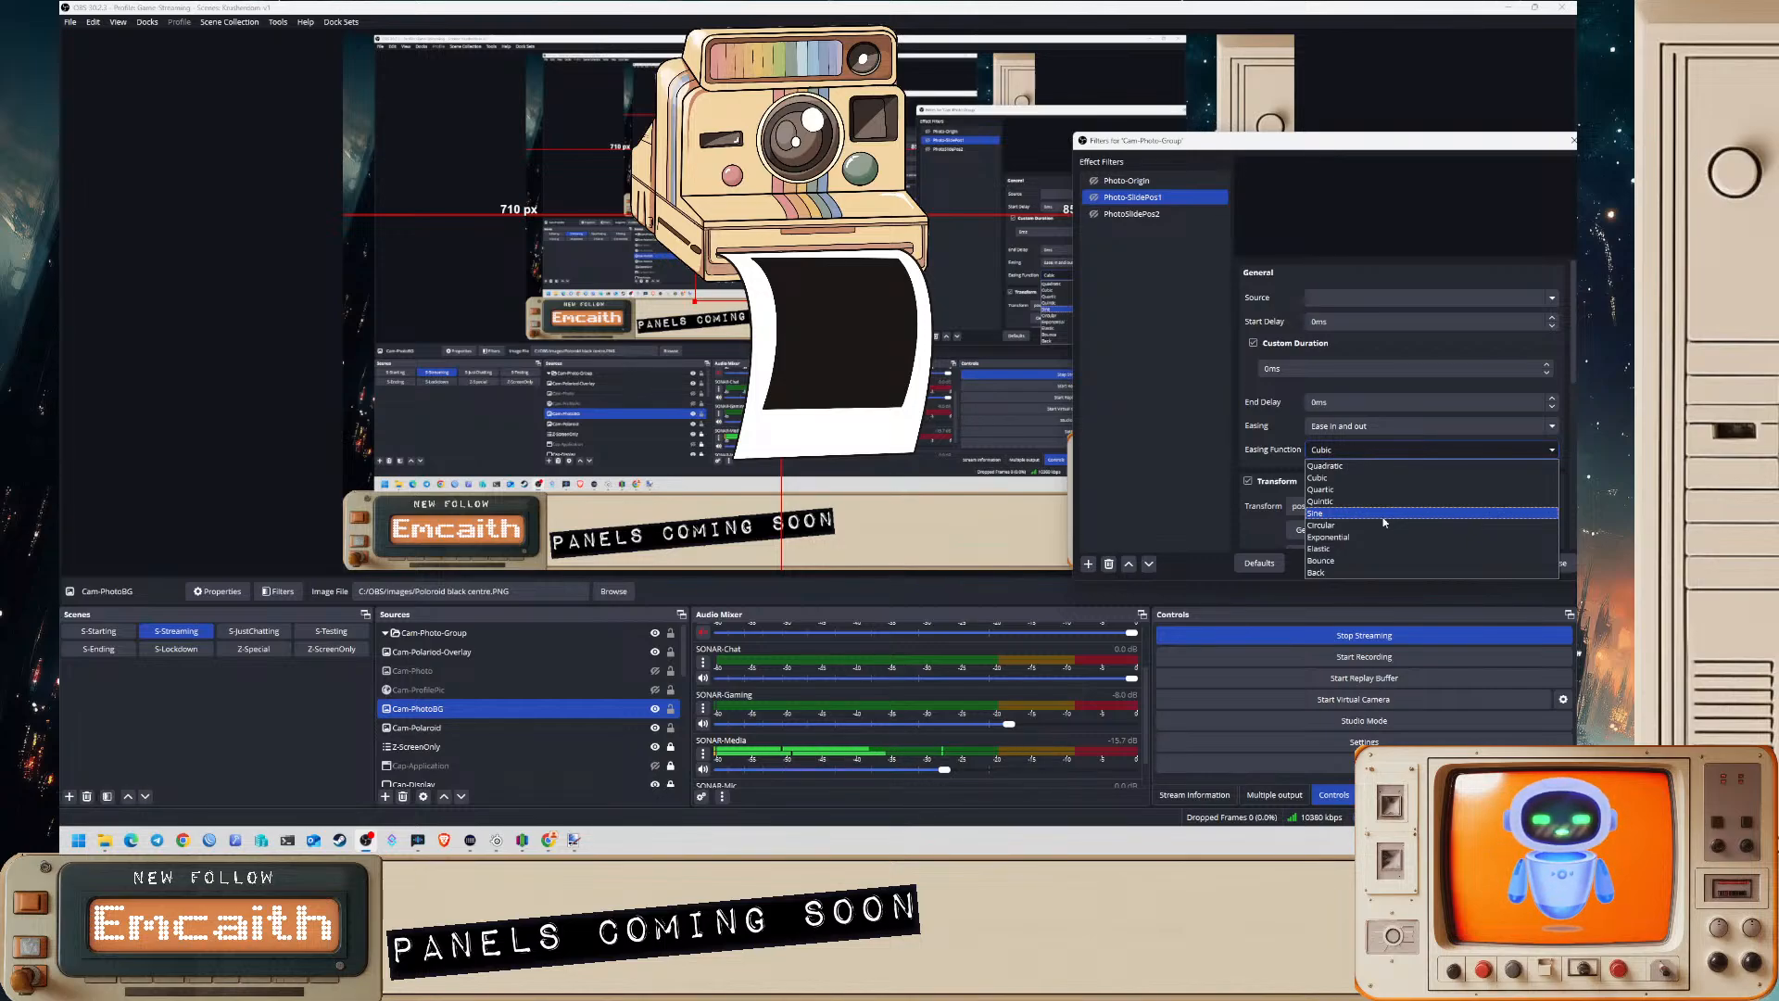
{"action": "left_click", "coordinate": [1344, 467]}
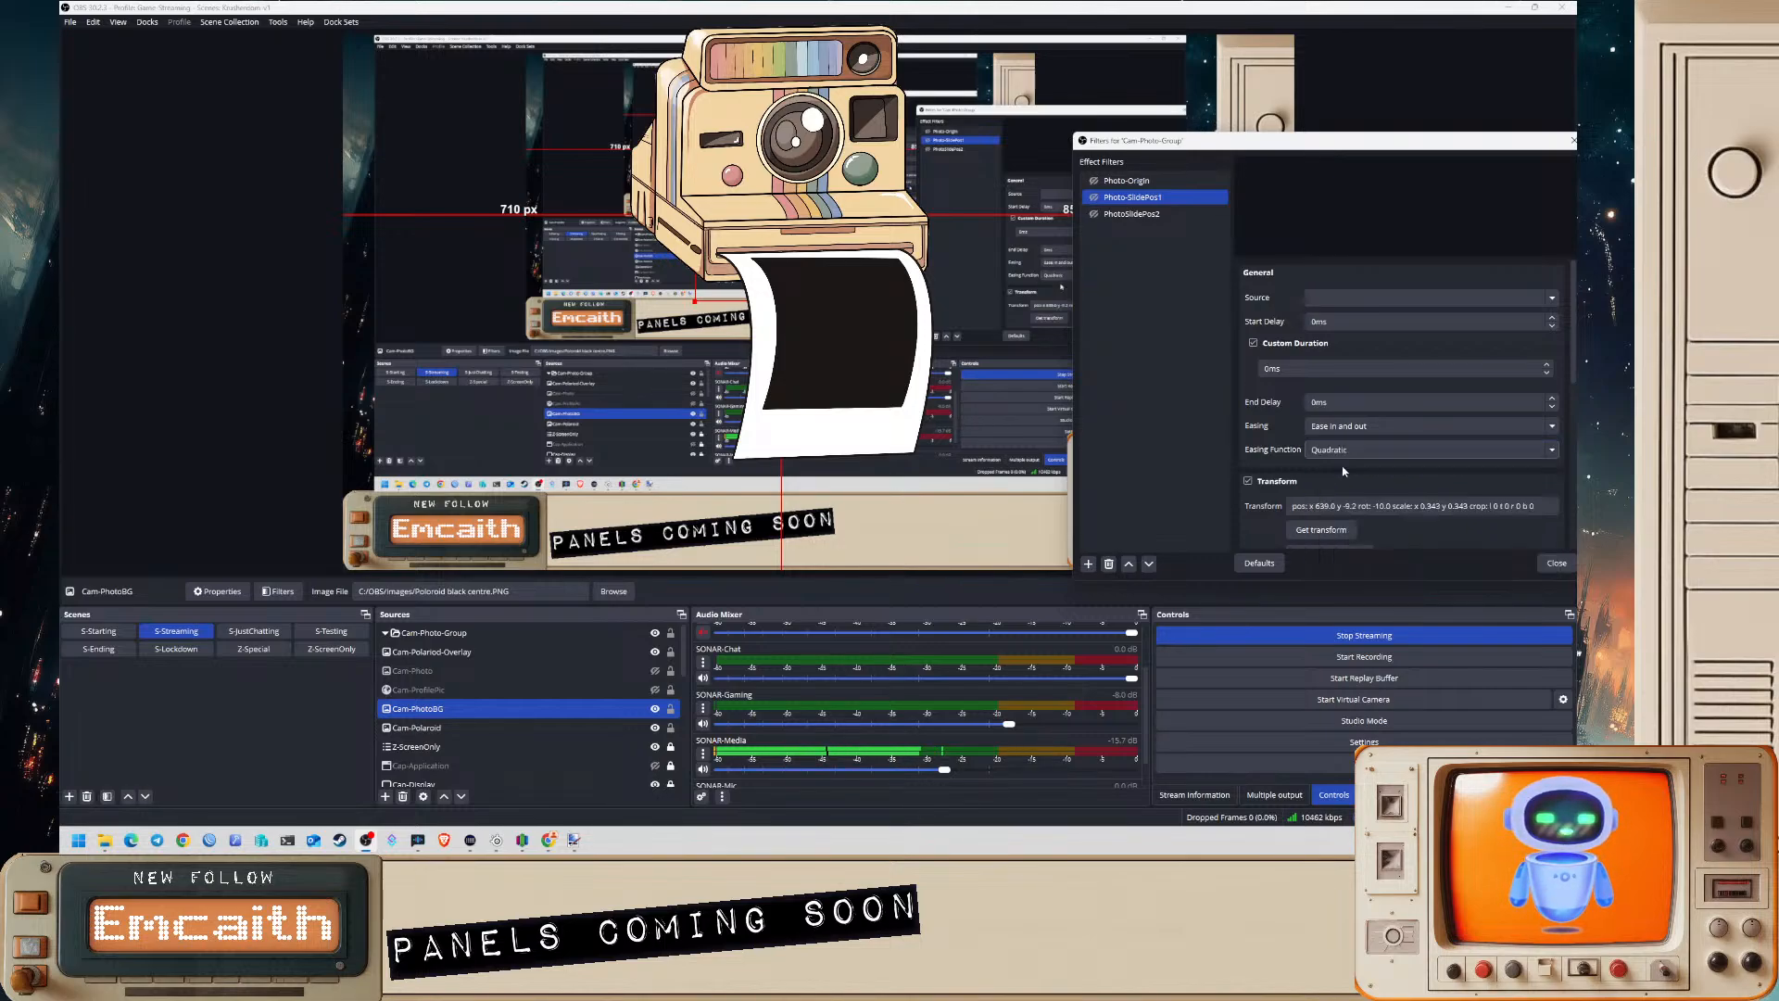
{"action": "left_click", "coordinate": [1094, 215], "text": "ctrl"}
{"action": "left_click", "coordinate": [1094, 215]}
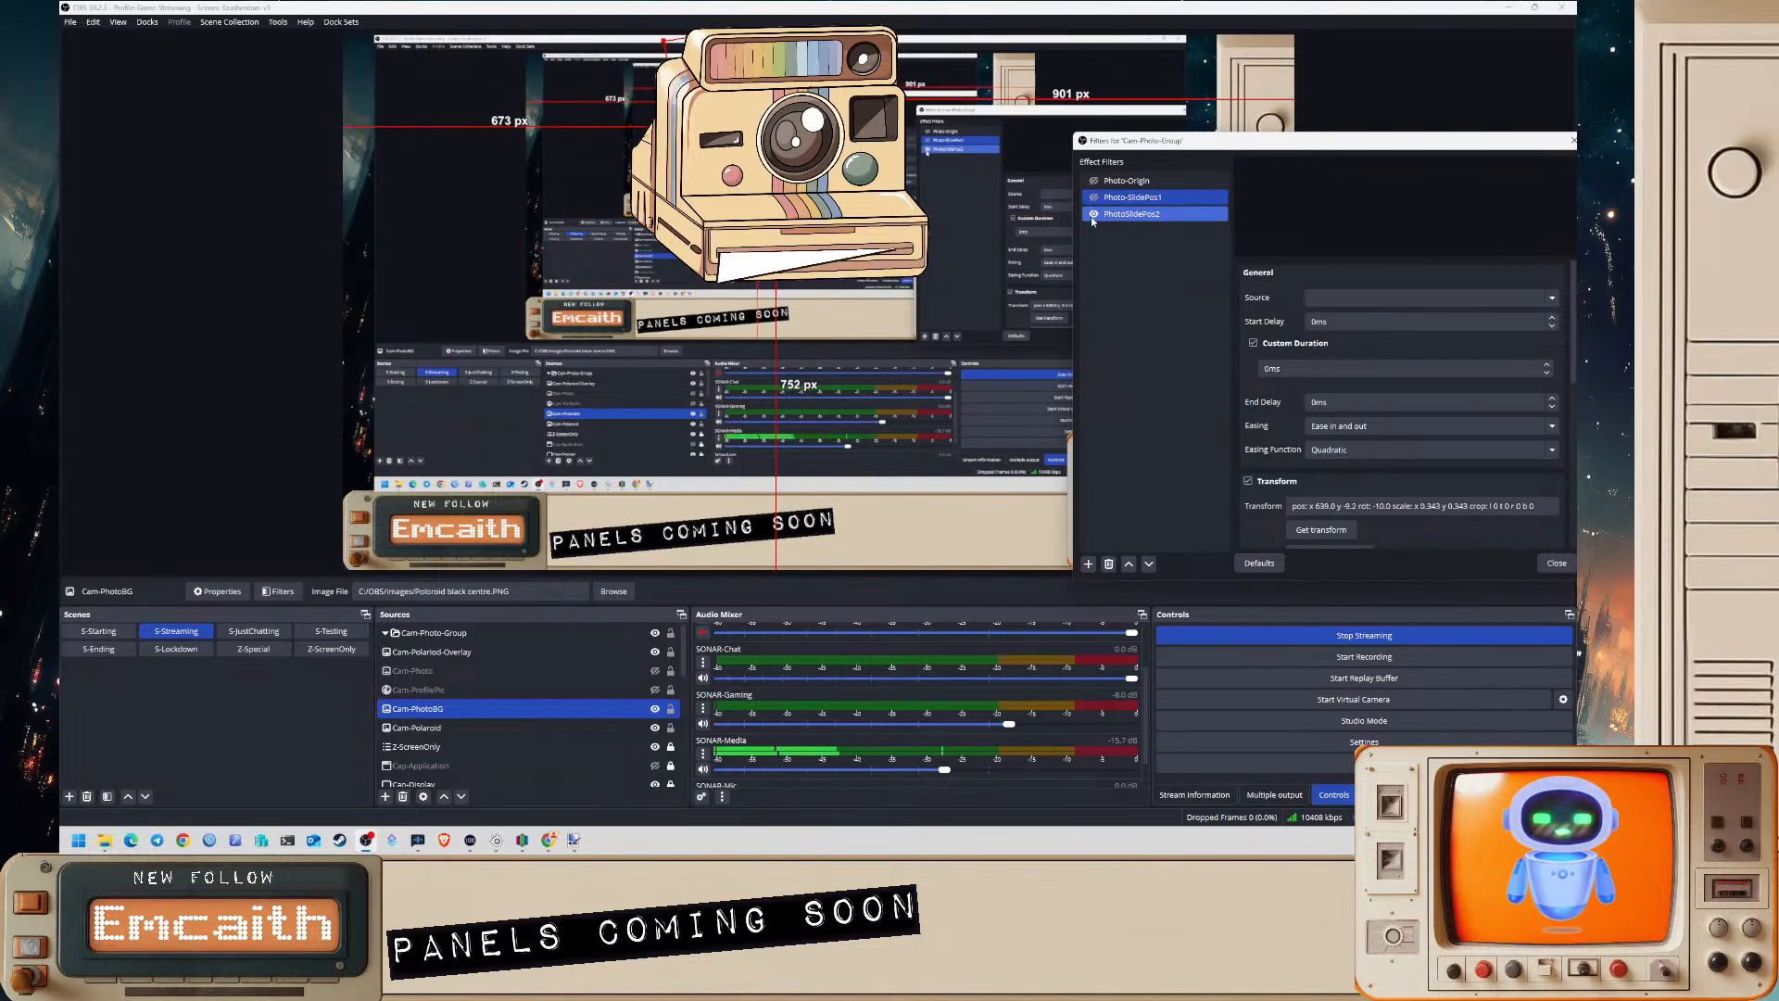
- Switch to the browser, view the Trinary Software easing chart in the "obs easing function images" results, and return to OBS
{"action": "left_click", "coordinate": [456, 690], "text": "ctrl"}
{"action": "left_click", "coordinate": [457, 709]}
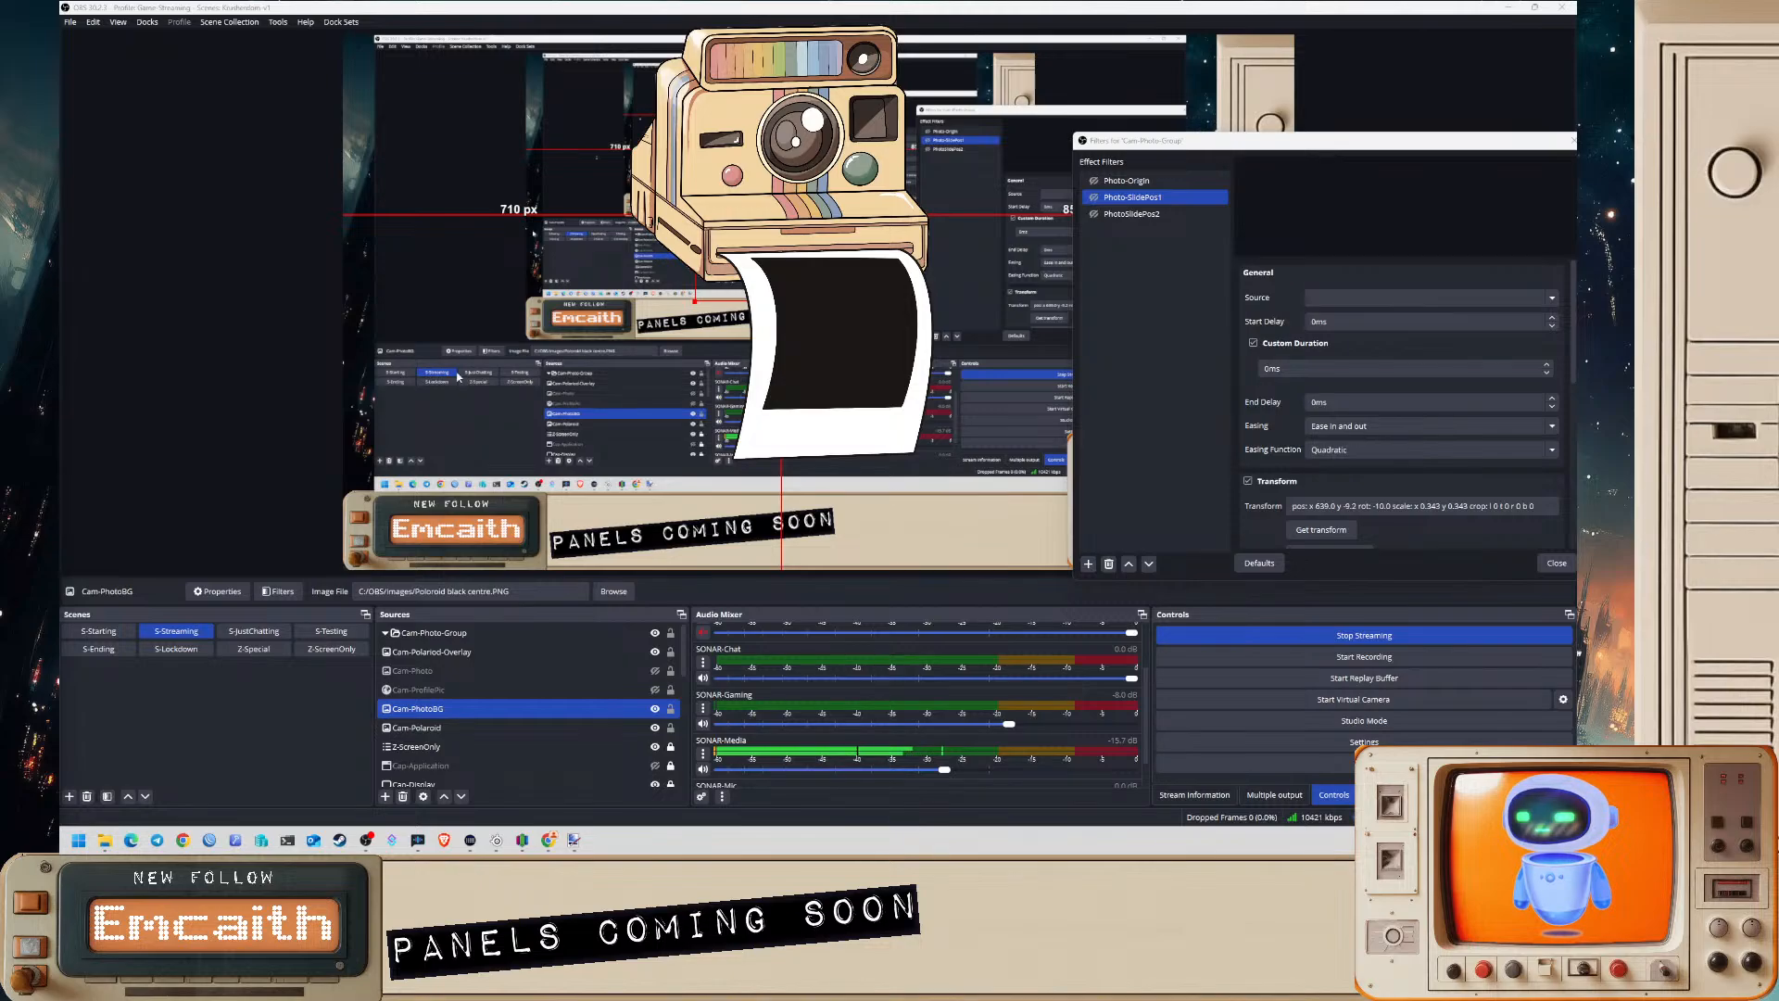
{"action": "left_click_drag", "start_coordinate": [720, 176], "coordinate": [787, 2]}
{"action": "left_click", "coordinate": [148, 230]}
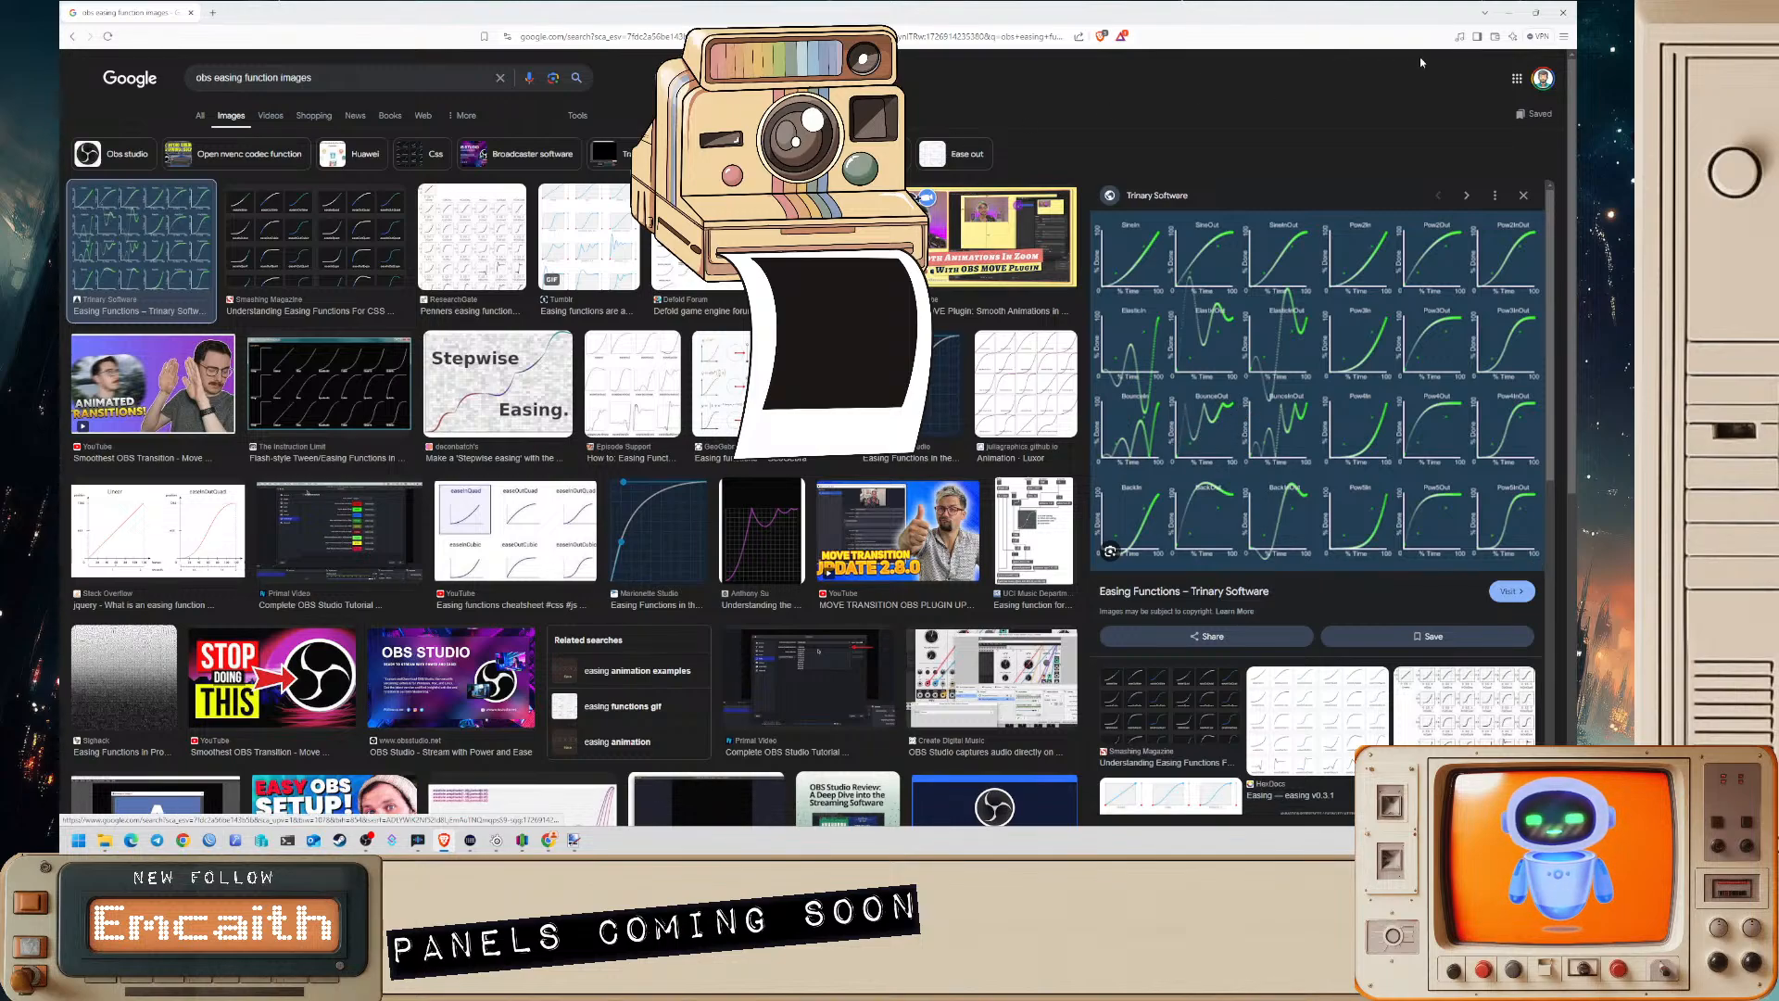
{"action": "left_click", "coordinate": [1508, 14]}
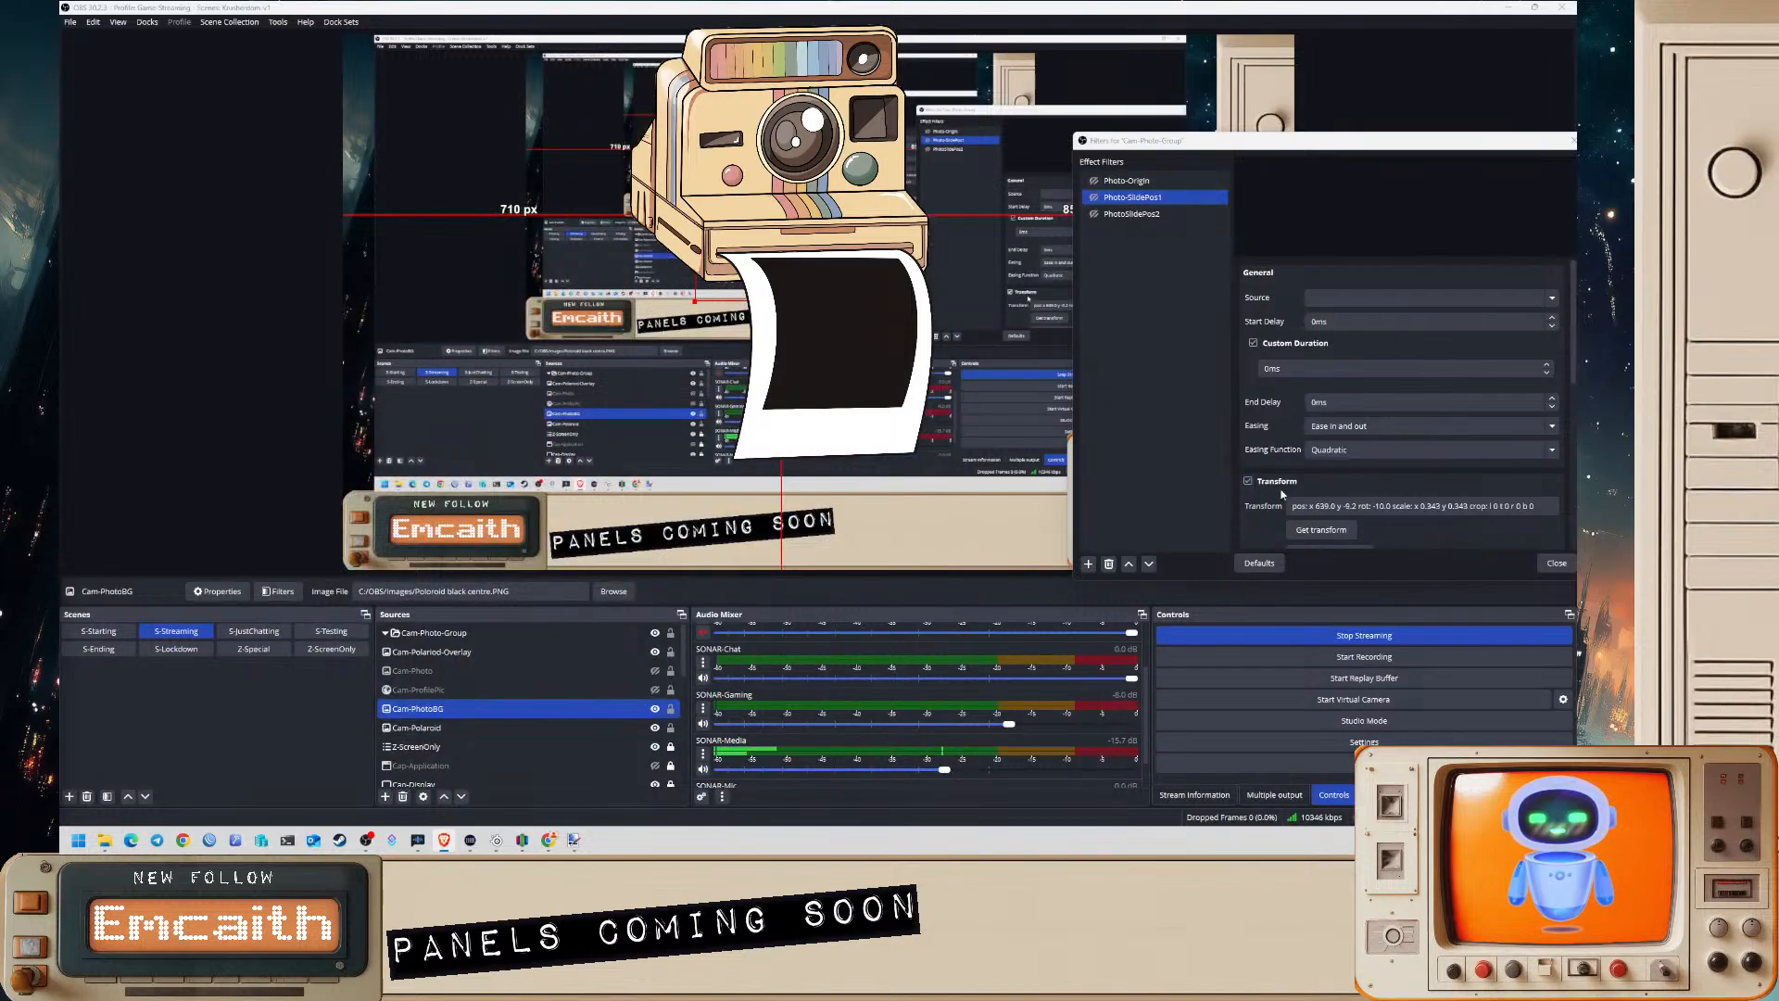
- Try the Bounce easing function on the Photo-SlidePos1 filter and replay the photo slide through both positions
{"action": "left_click", "coordinate": [1360, 449]}
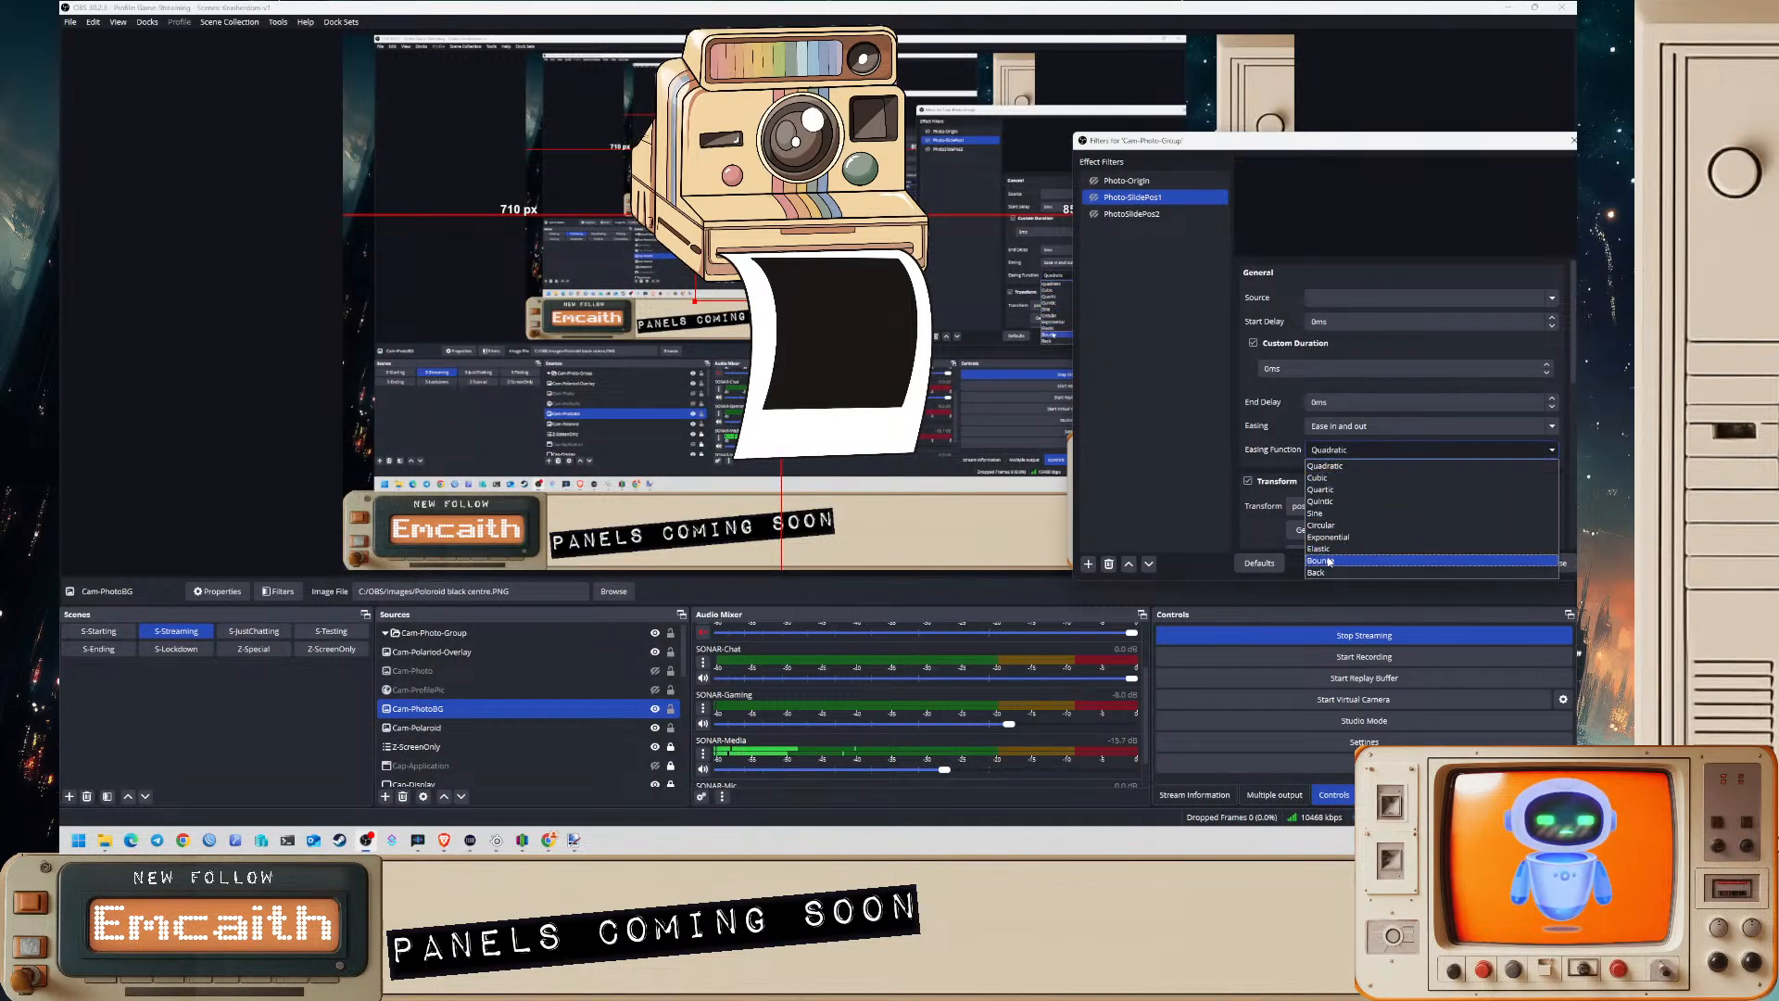
{"action": "left_click", "coordinate": [1334, 556]}
{"action": "left_click", "coordinate": [1095, 215]}
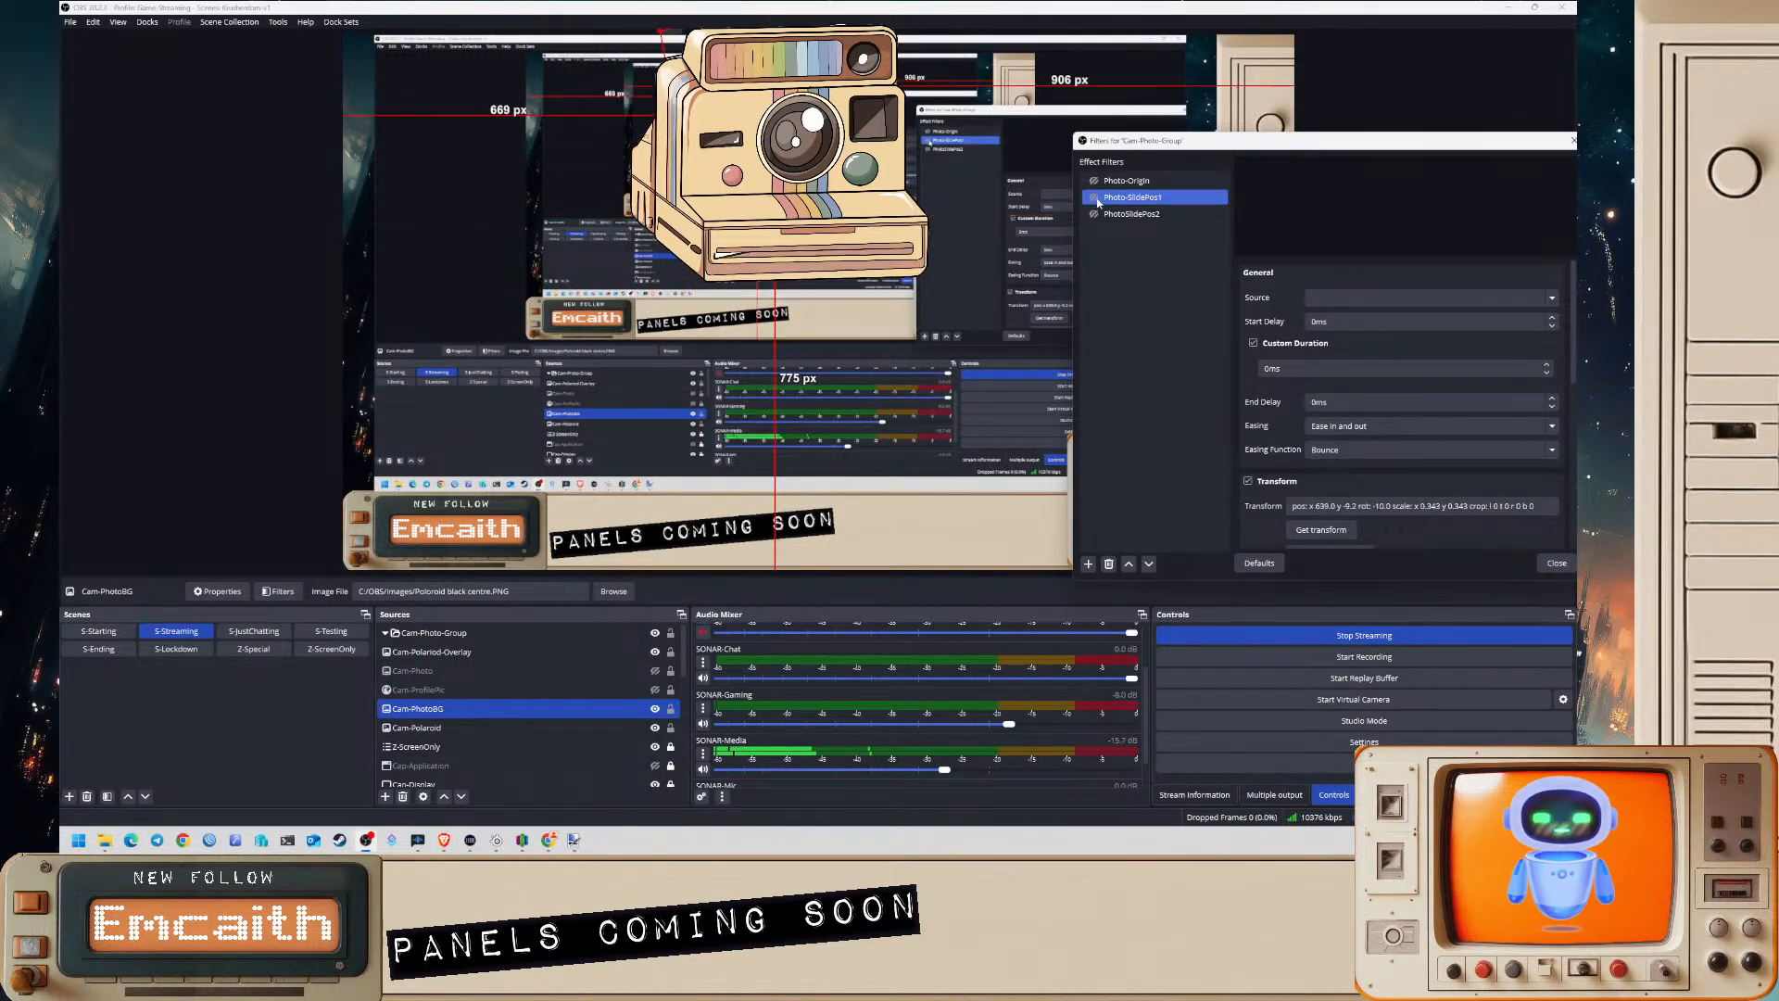
{"action": "left_click", "coordinate": [1095, 215]}
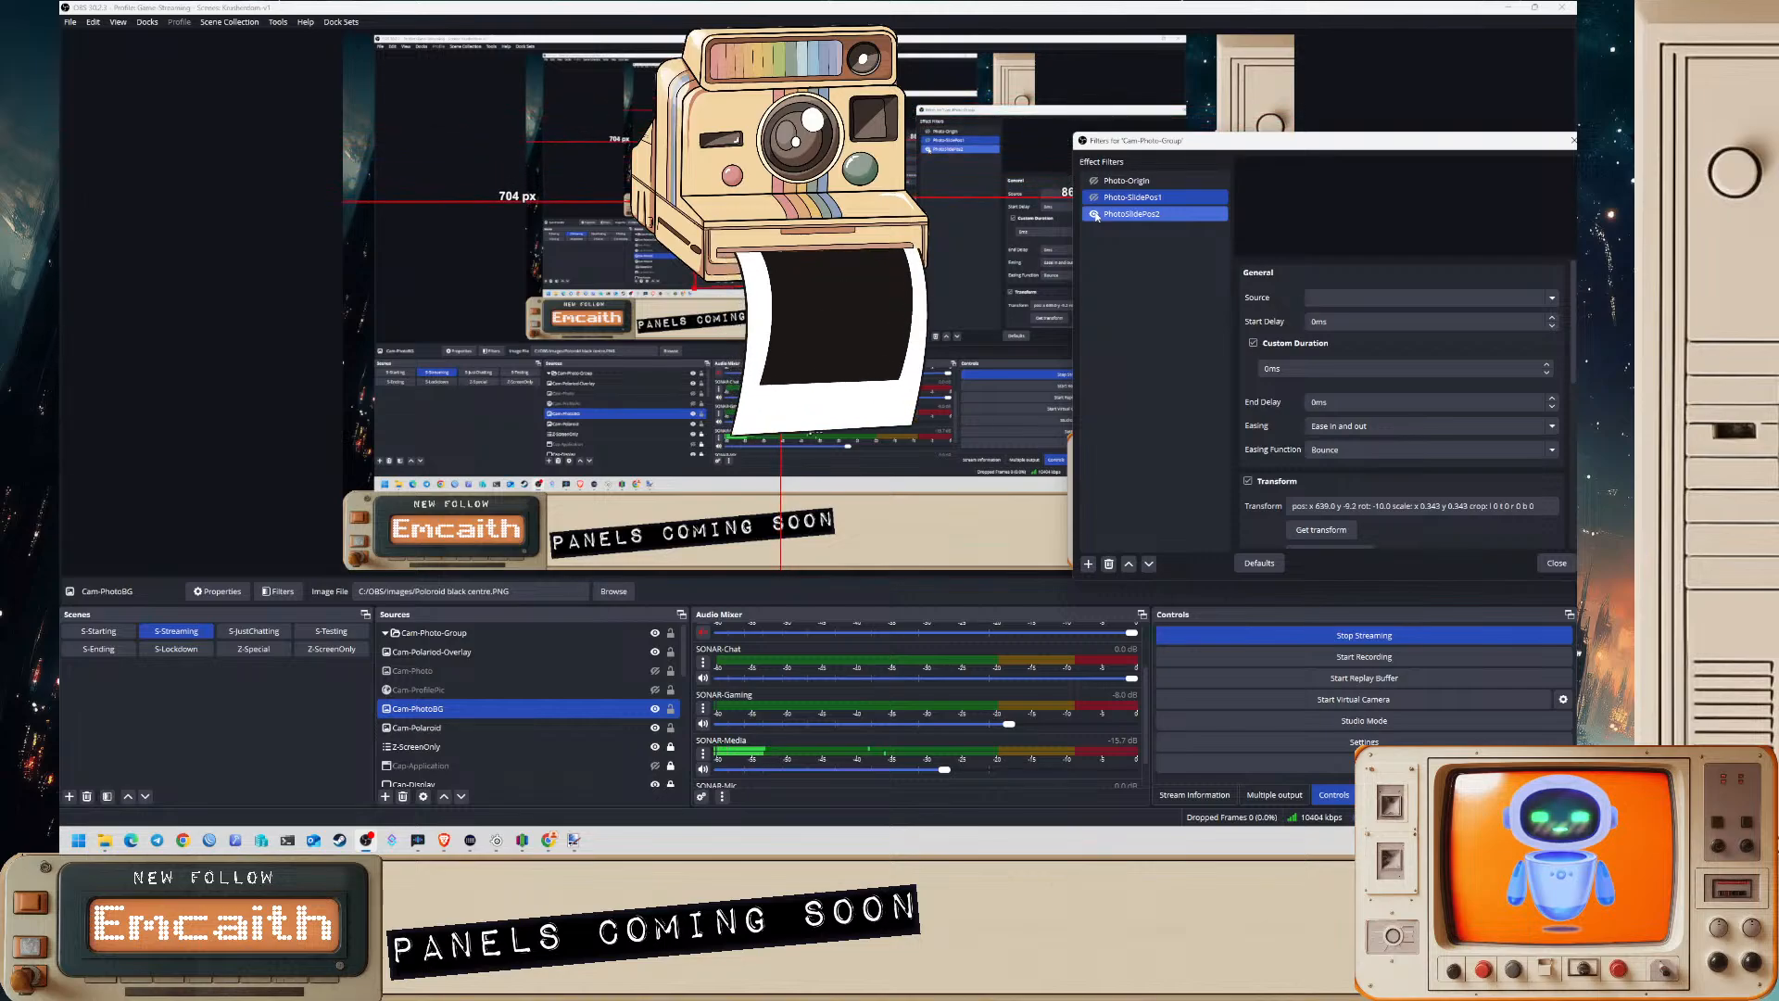
- Set the Photo-SlidePos1 filter's easing function to Circular
{"action": "left_click", "coordinate": [1348, 452]}
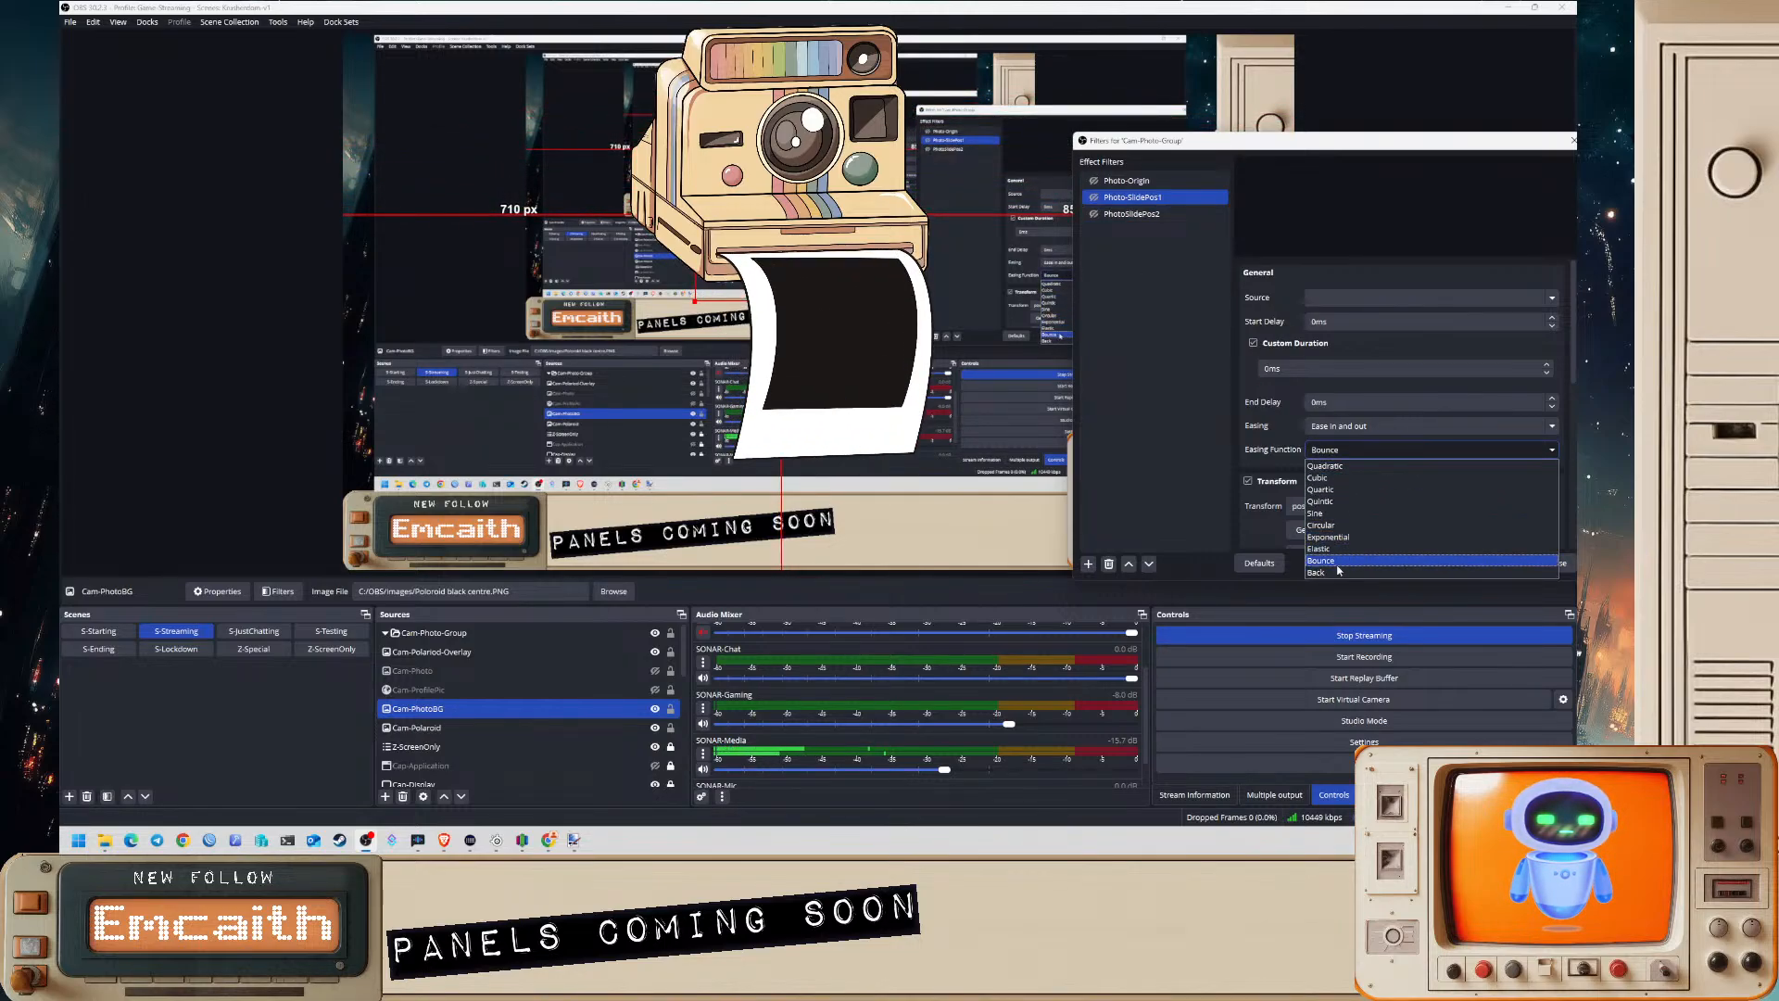
{"action": "left_click", "coordinate": [1337, 562]}
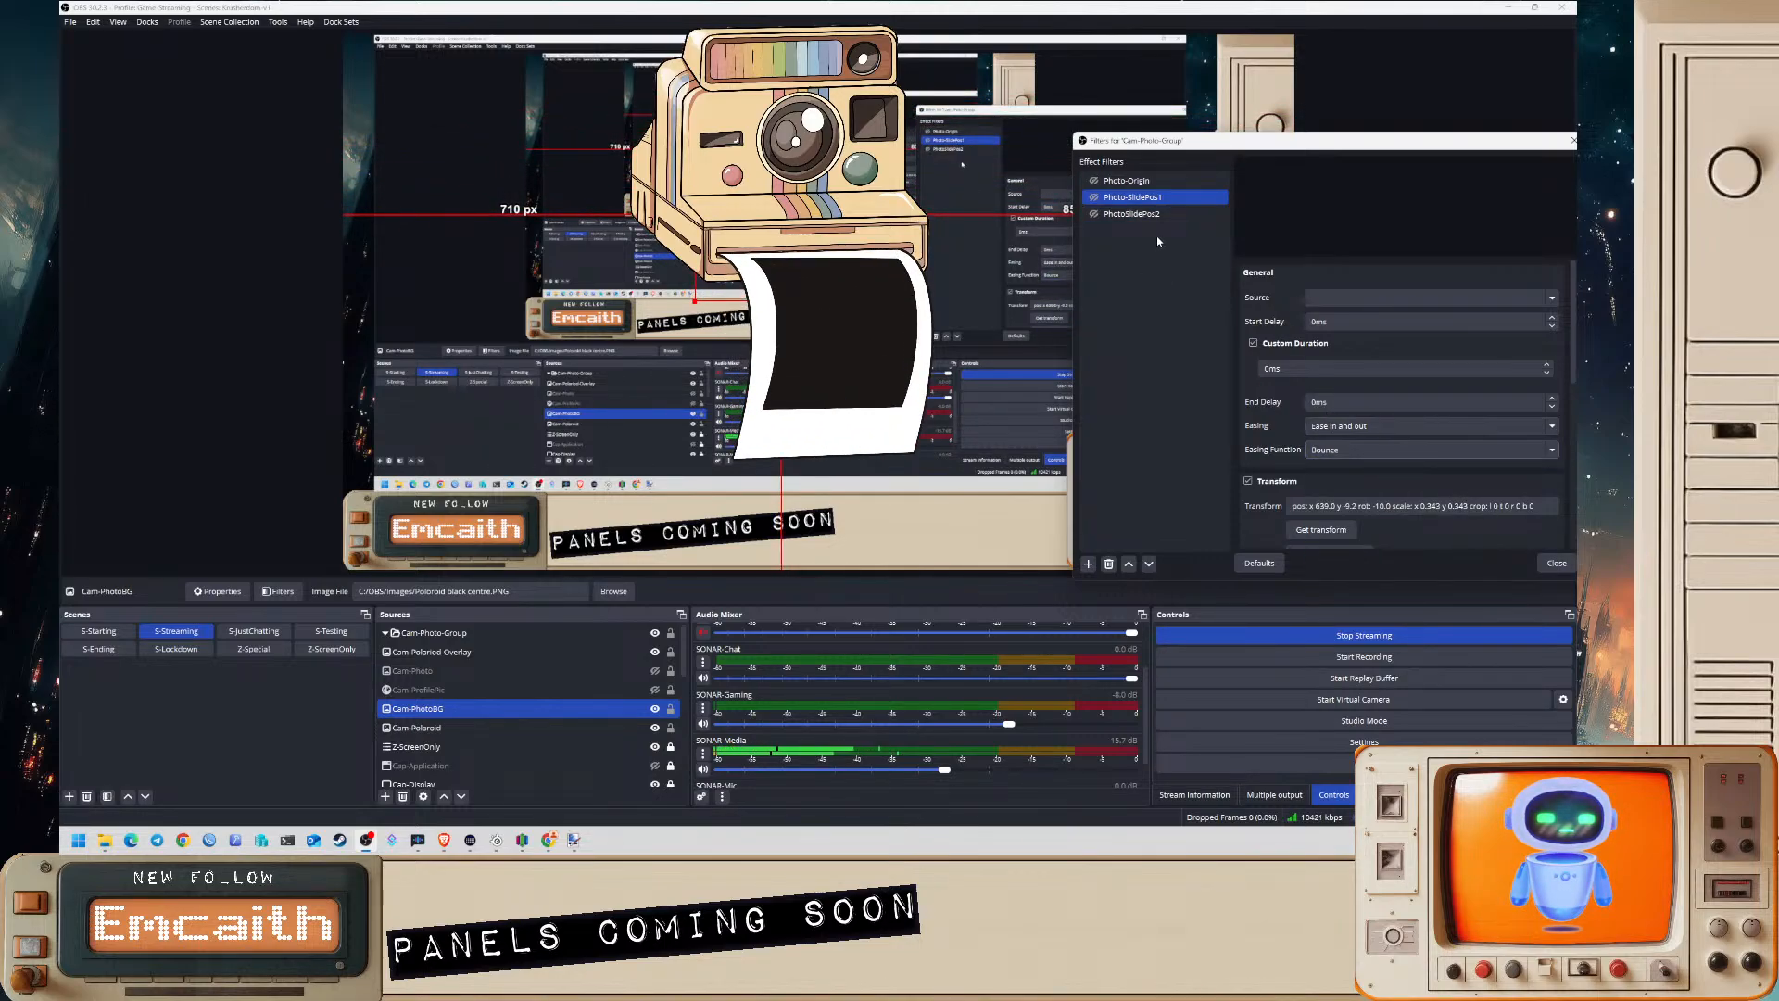
{"action": "left_click", "coordinate": [1322, 453]}
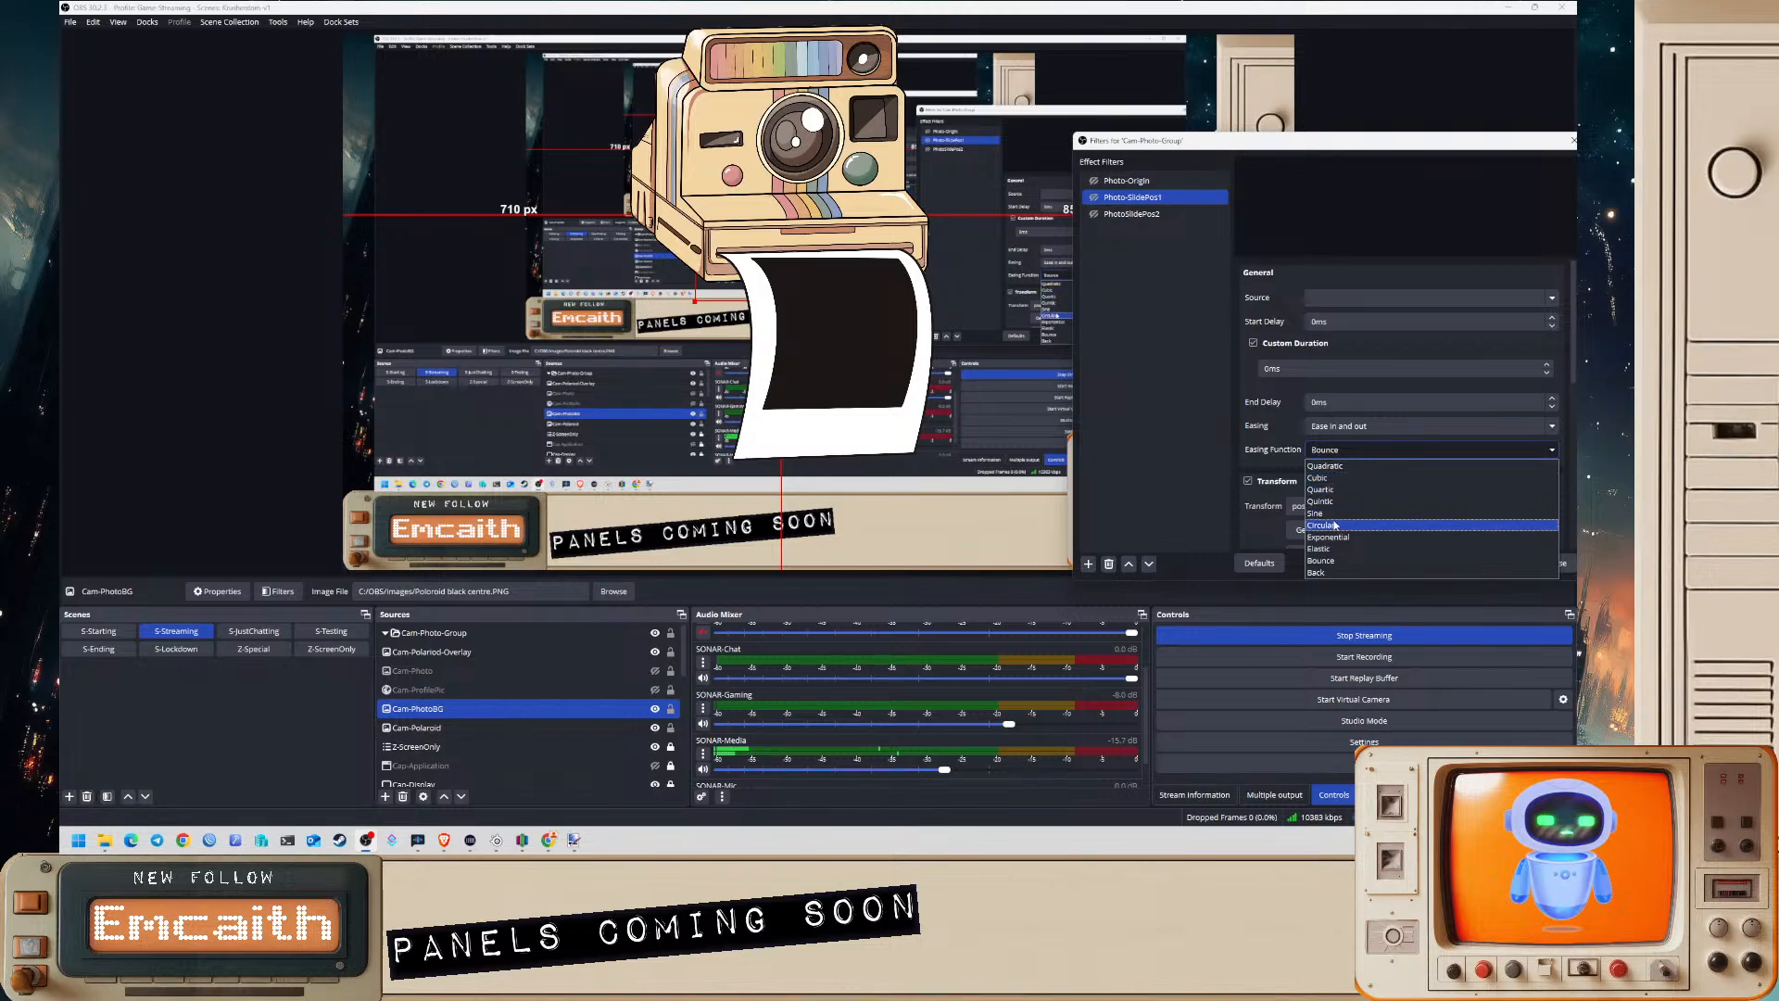
{"action": "left_click", "coordinate": [1333, 526]}
- Try the Bounce easing function on the PhotoSlidePos2 filter and replay the slide from Photo-SlidePos1
{"action": "left_click", "coordinate": [1196, 214]}
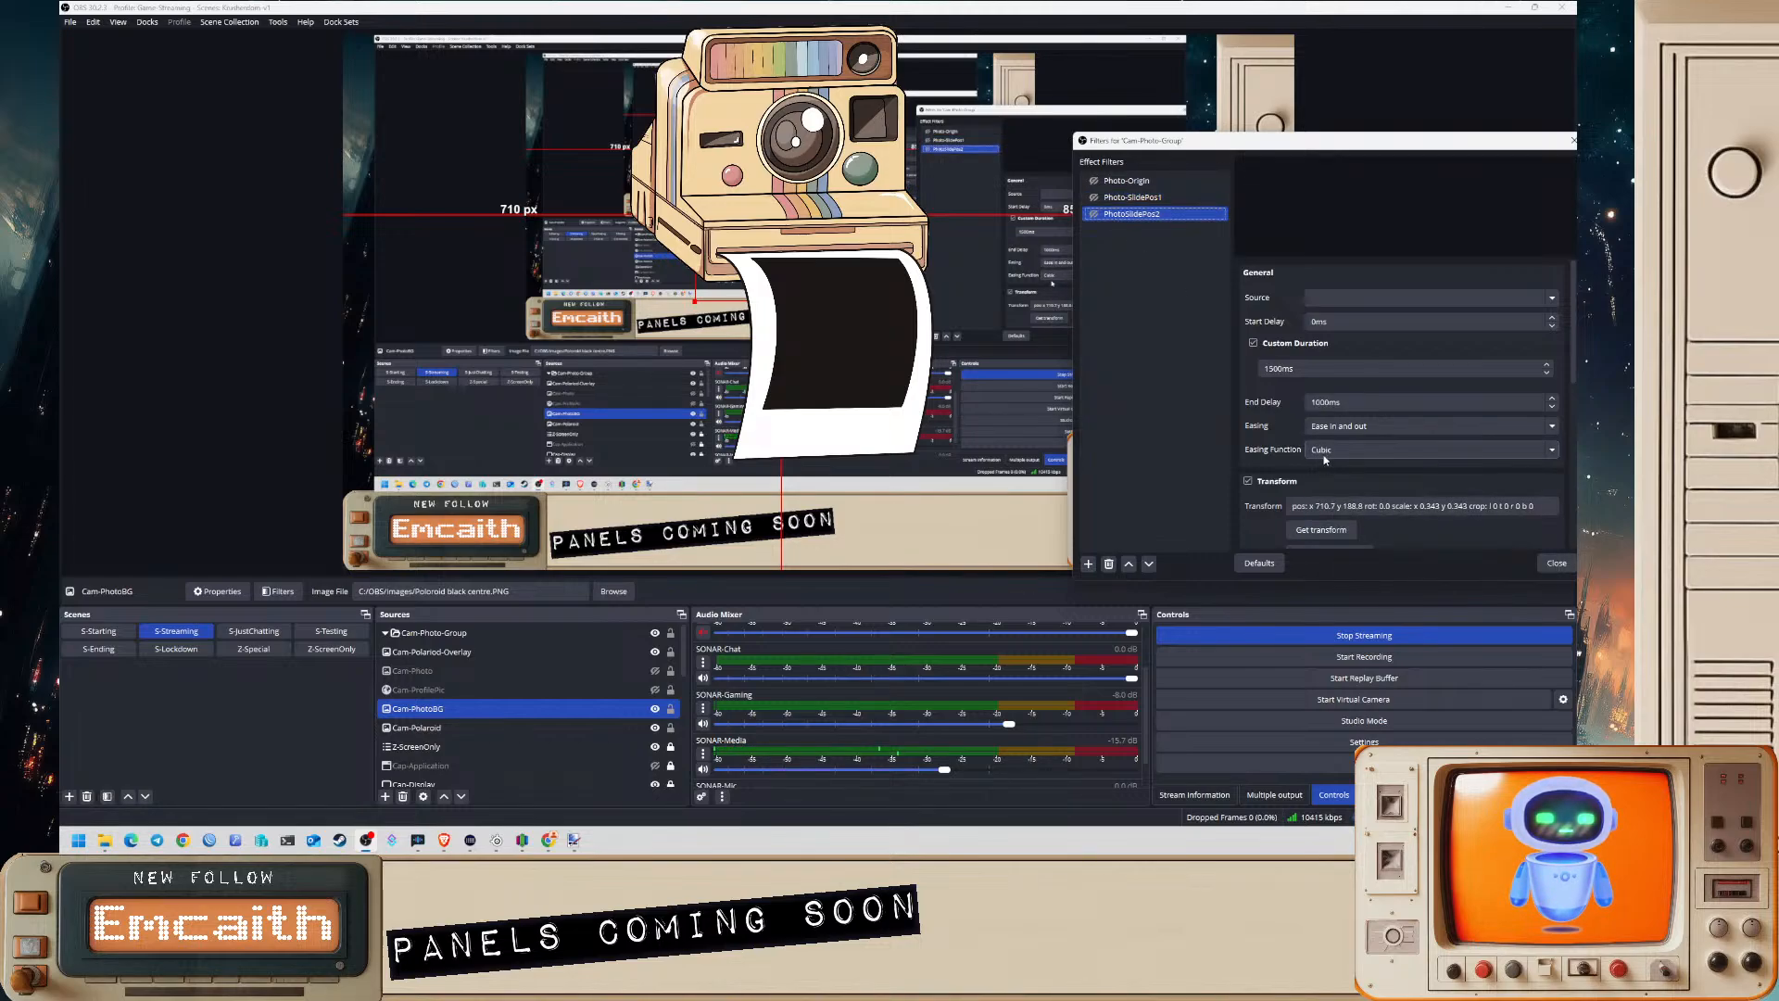
{"action": "left_click", "coordinate": [1326, 453]}
{"action": "left_click", "coordinate": [1343, 564]}
{"action": "left_click", "coordinate": [1110, 198]}
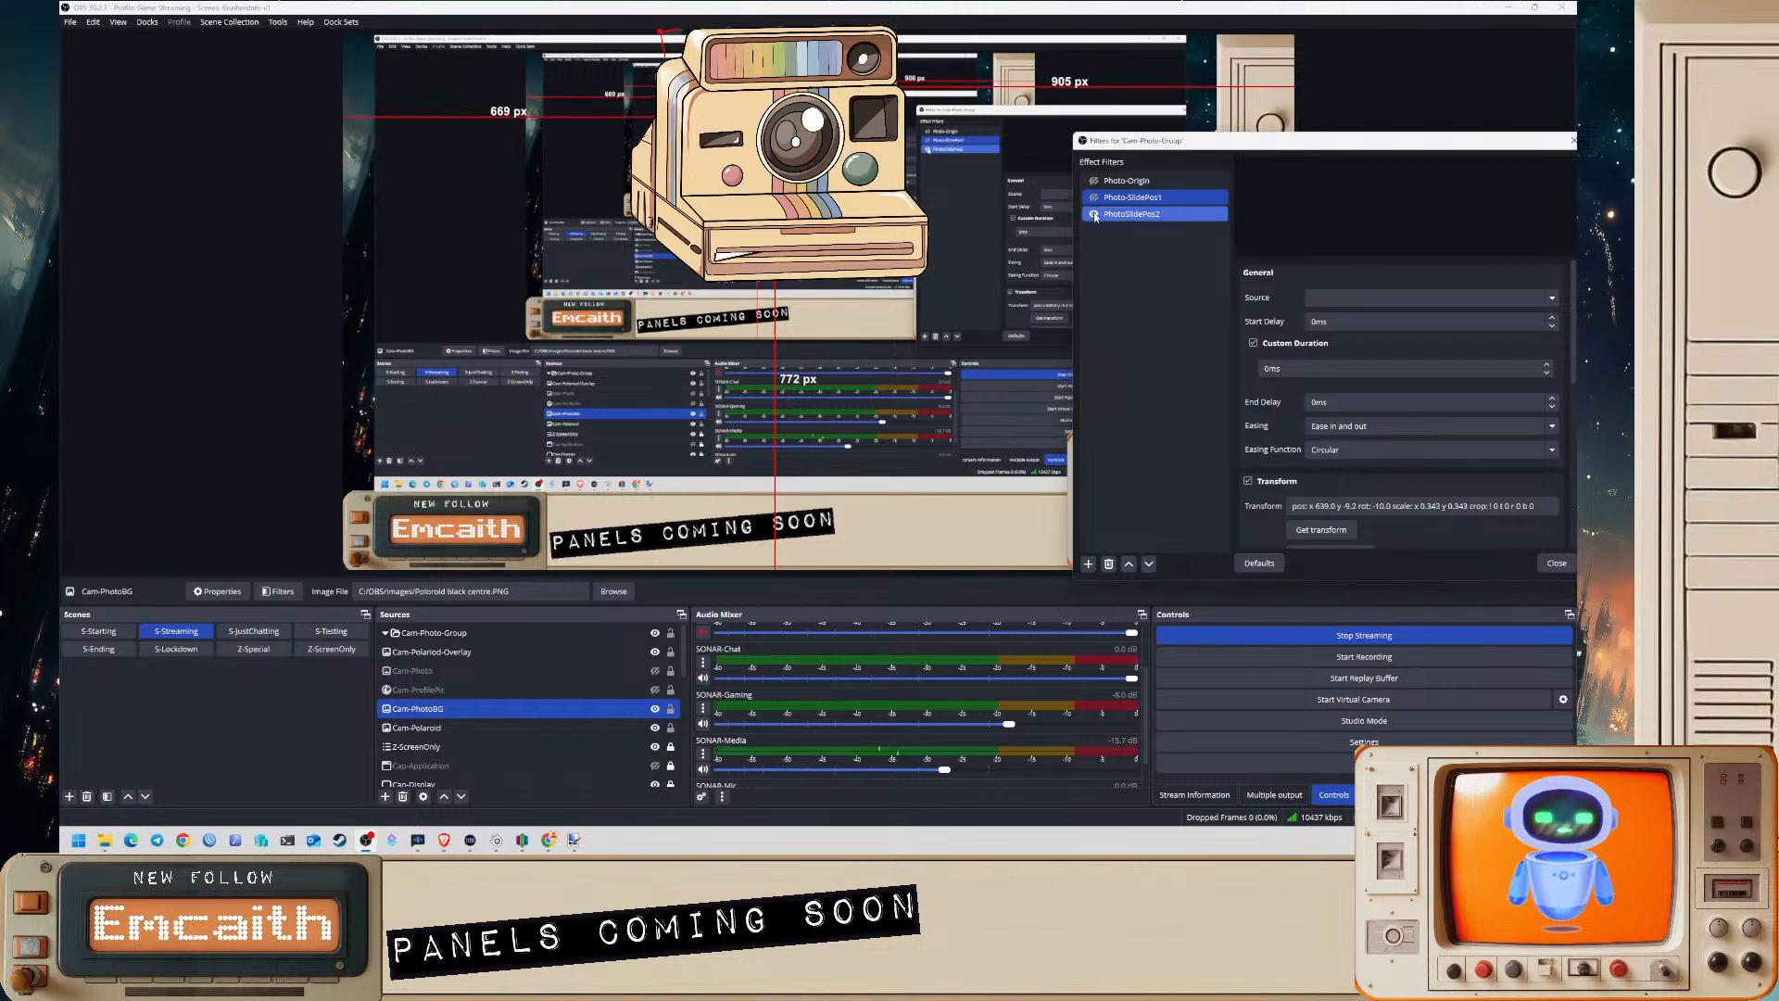
{"action": "left_click", "coordinate": [1094, 215]}
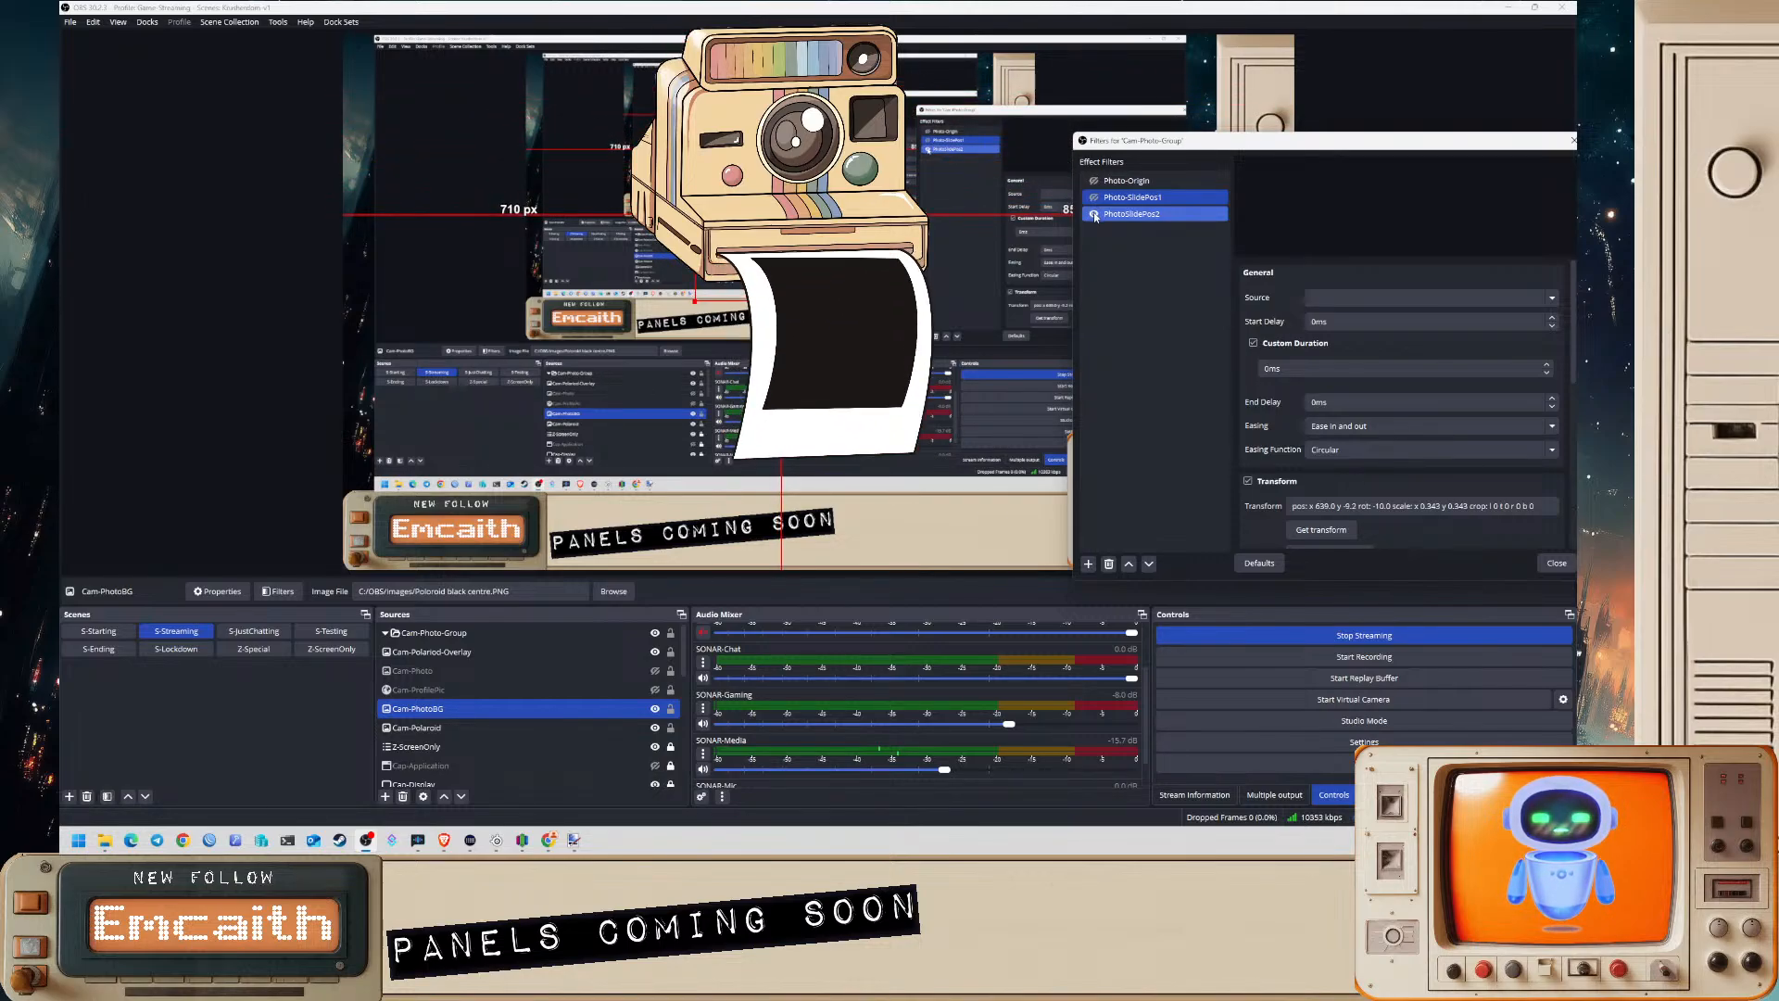
- Try Ease out as the easing for both Photo-SlidePos1 and PhotoSlidePos2 and replay the photo slide
{"action": "left_click", "coordinate": [1335, 426]}
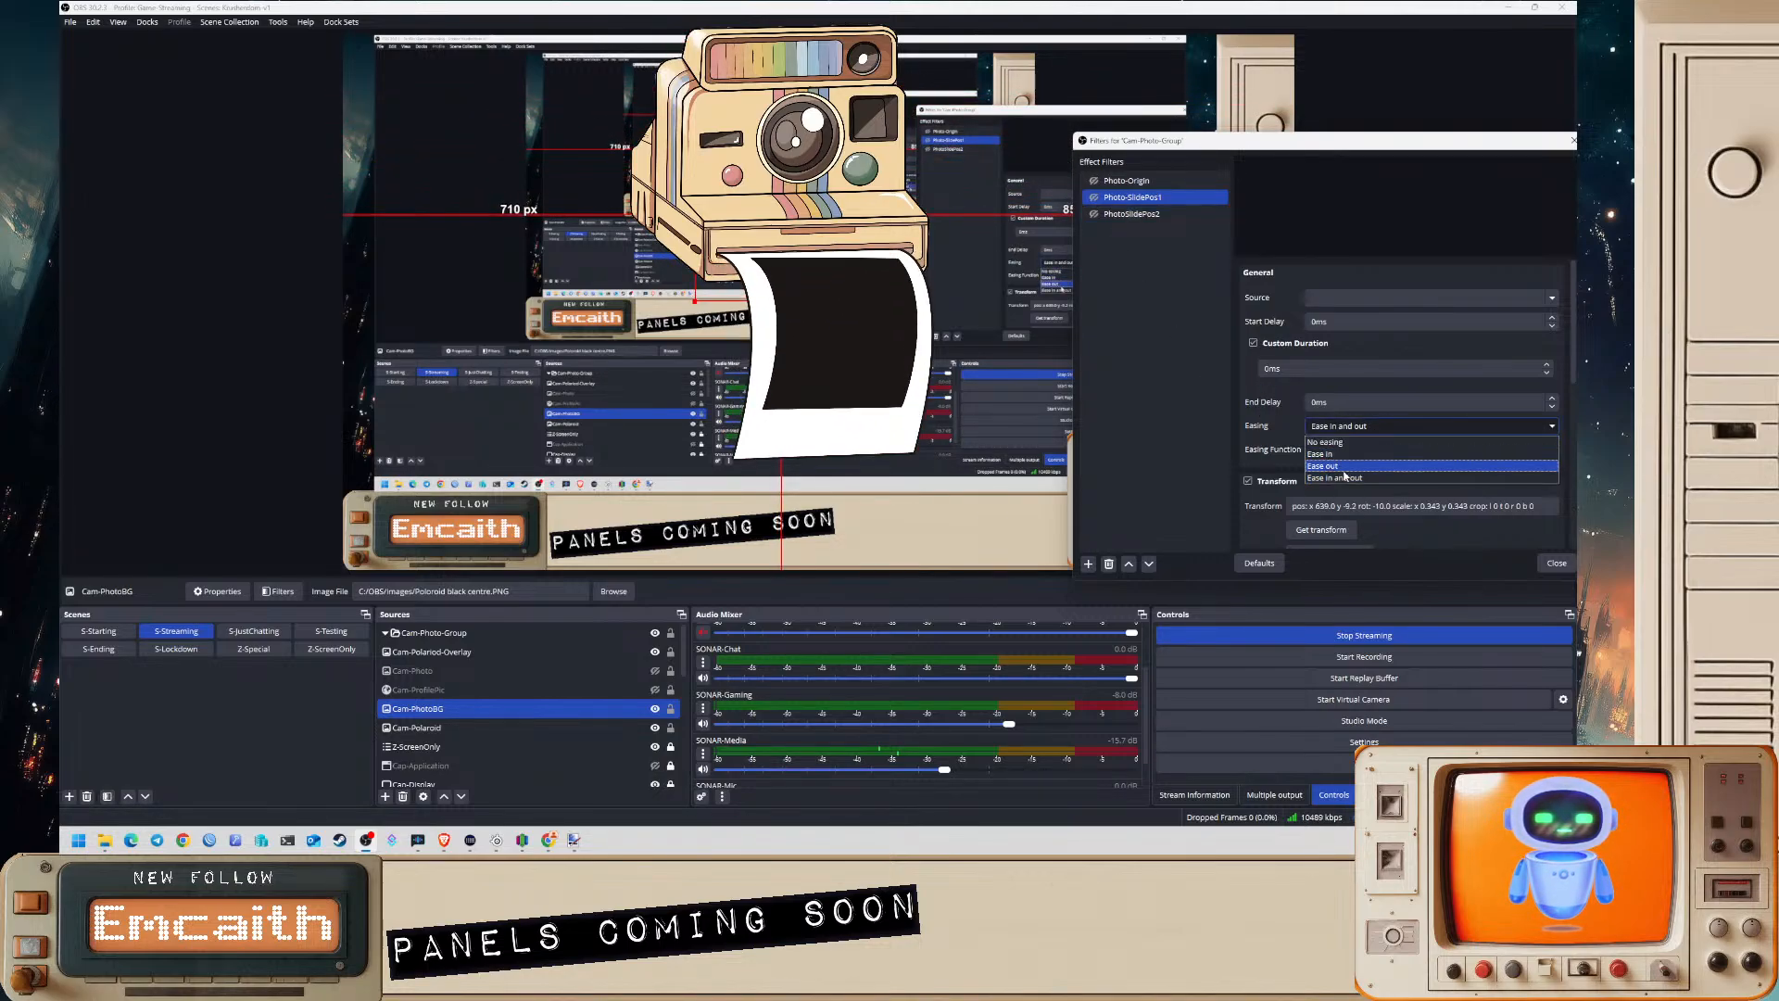
{"action": "left_click", "coordinate": [1310, 420]}
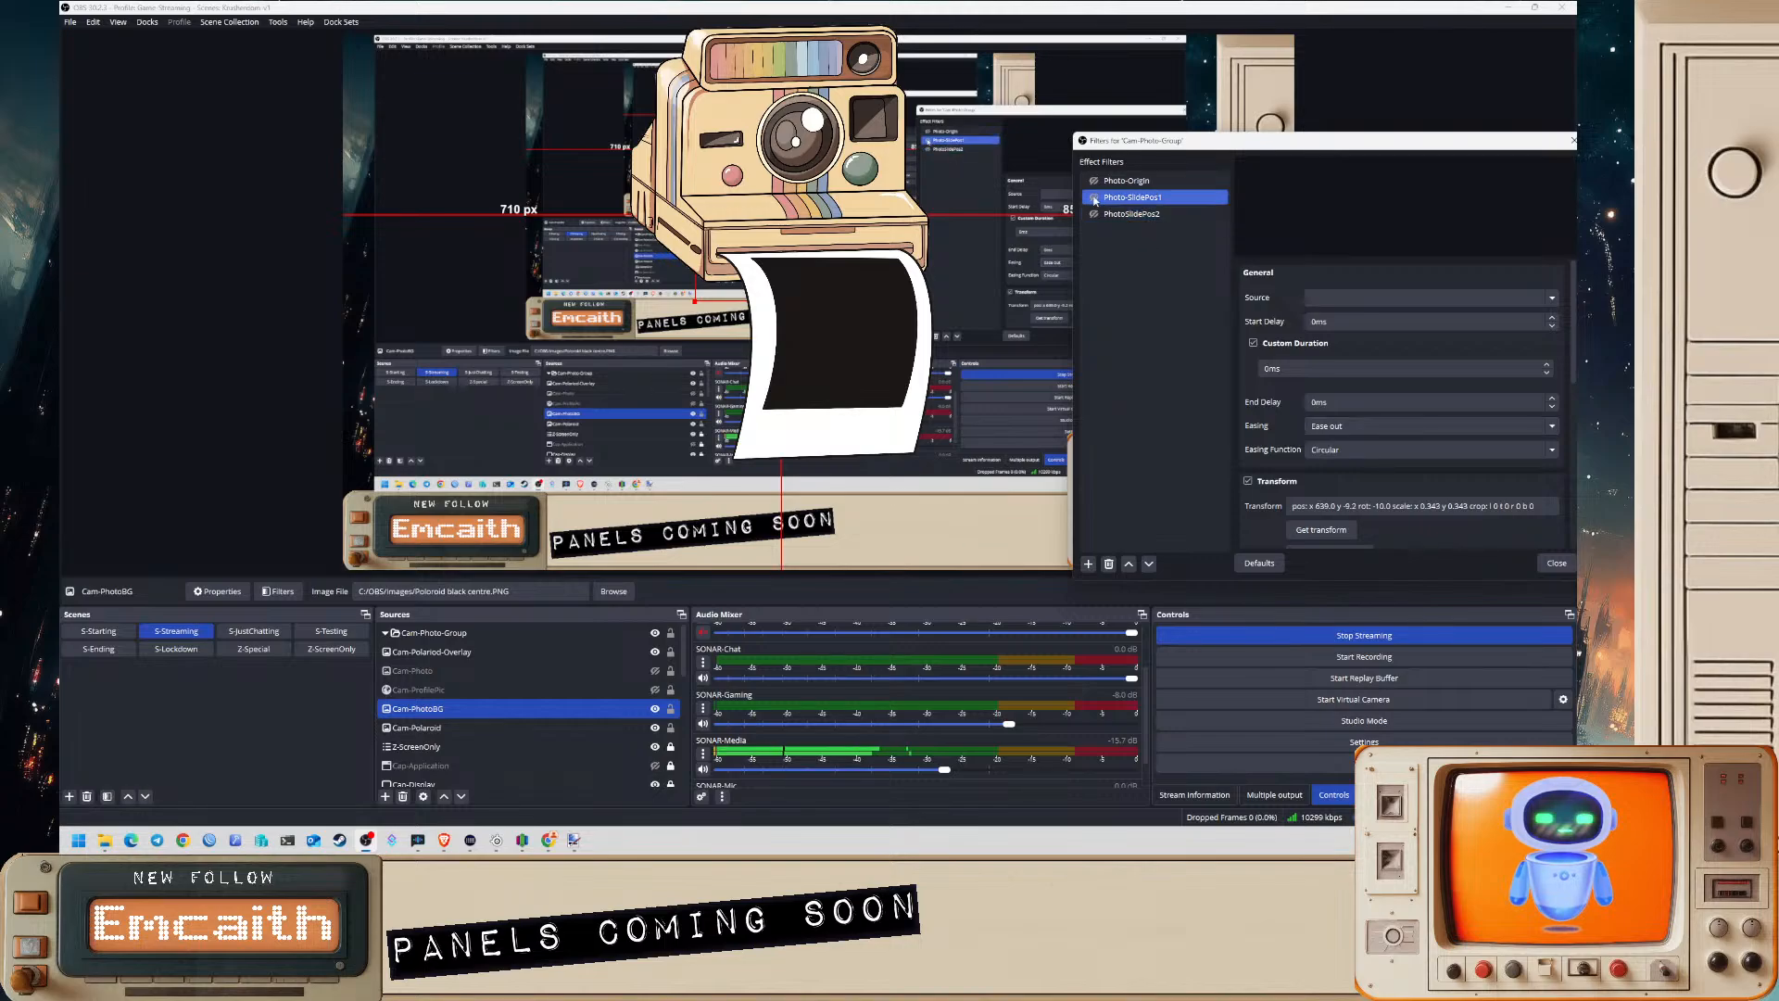
{"action": "left_click", "coordinate": [1149, 215]}
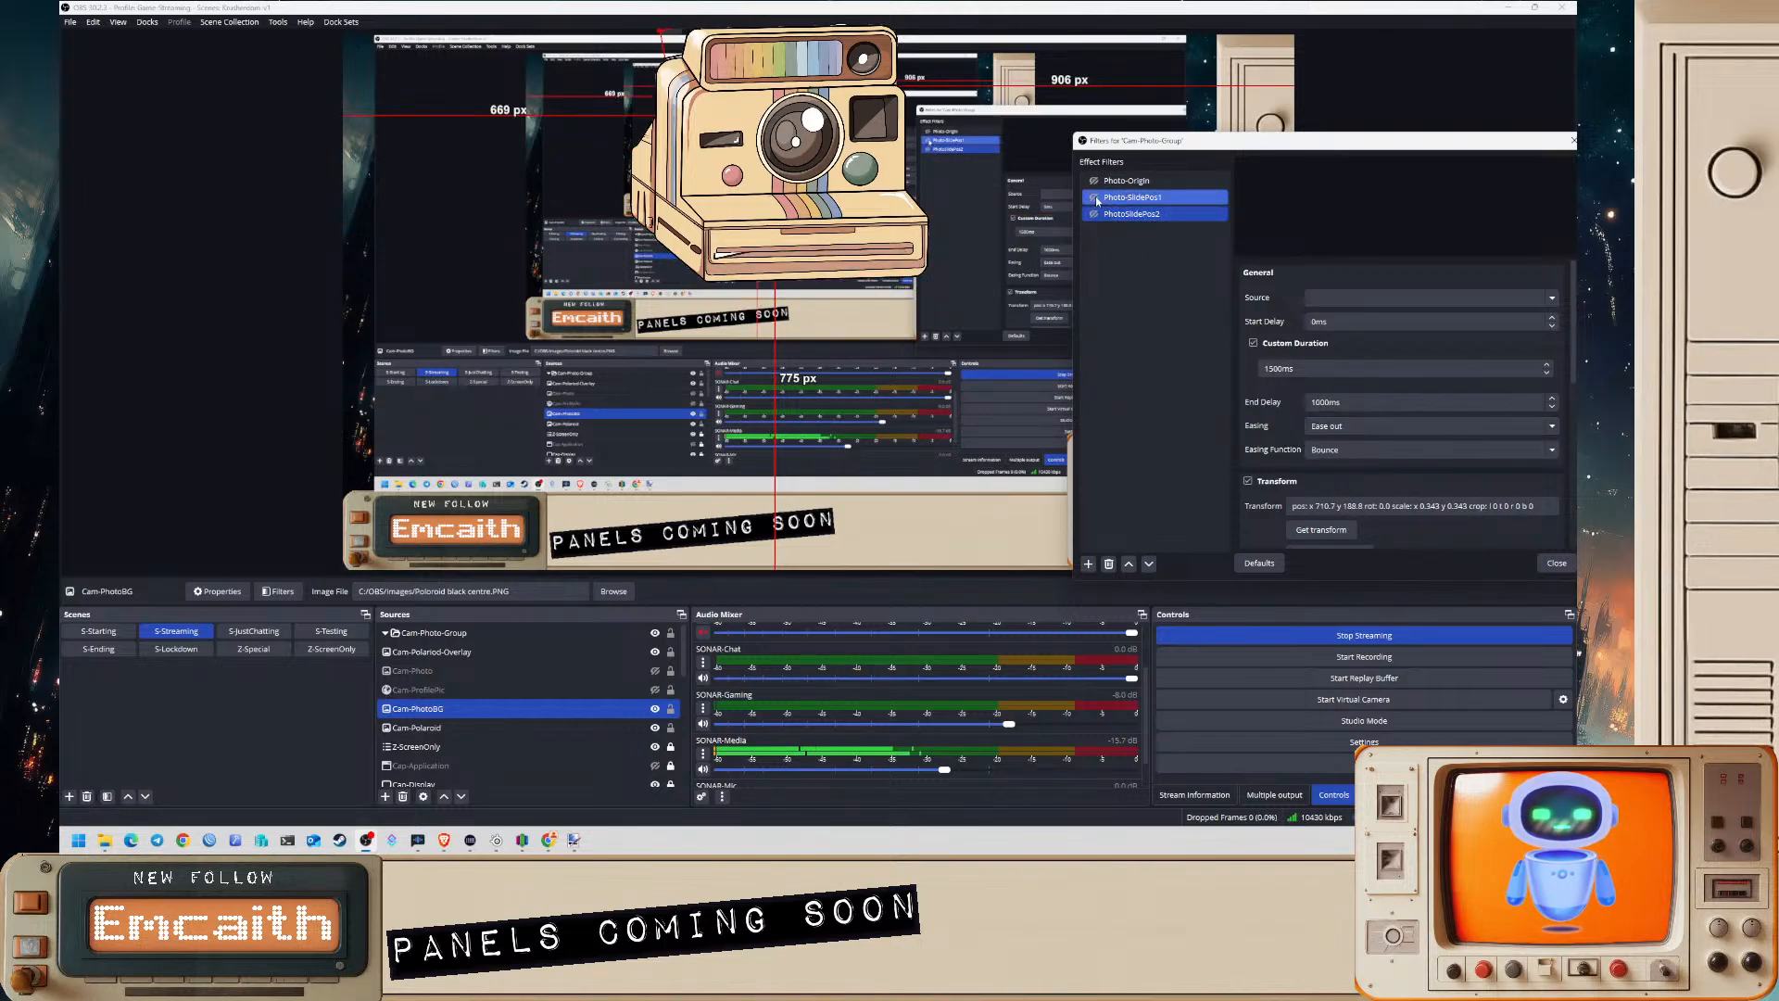
{"action": "left_click", "coordinate": [1094, 215]}
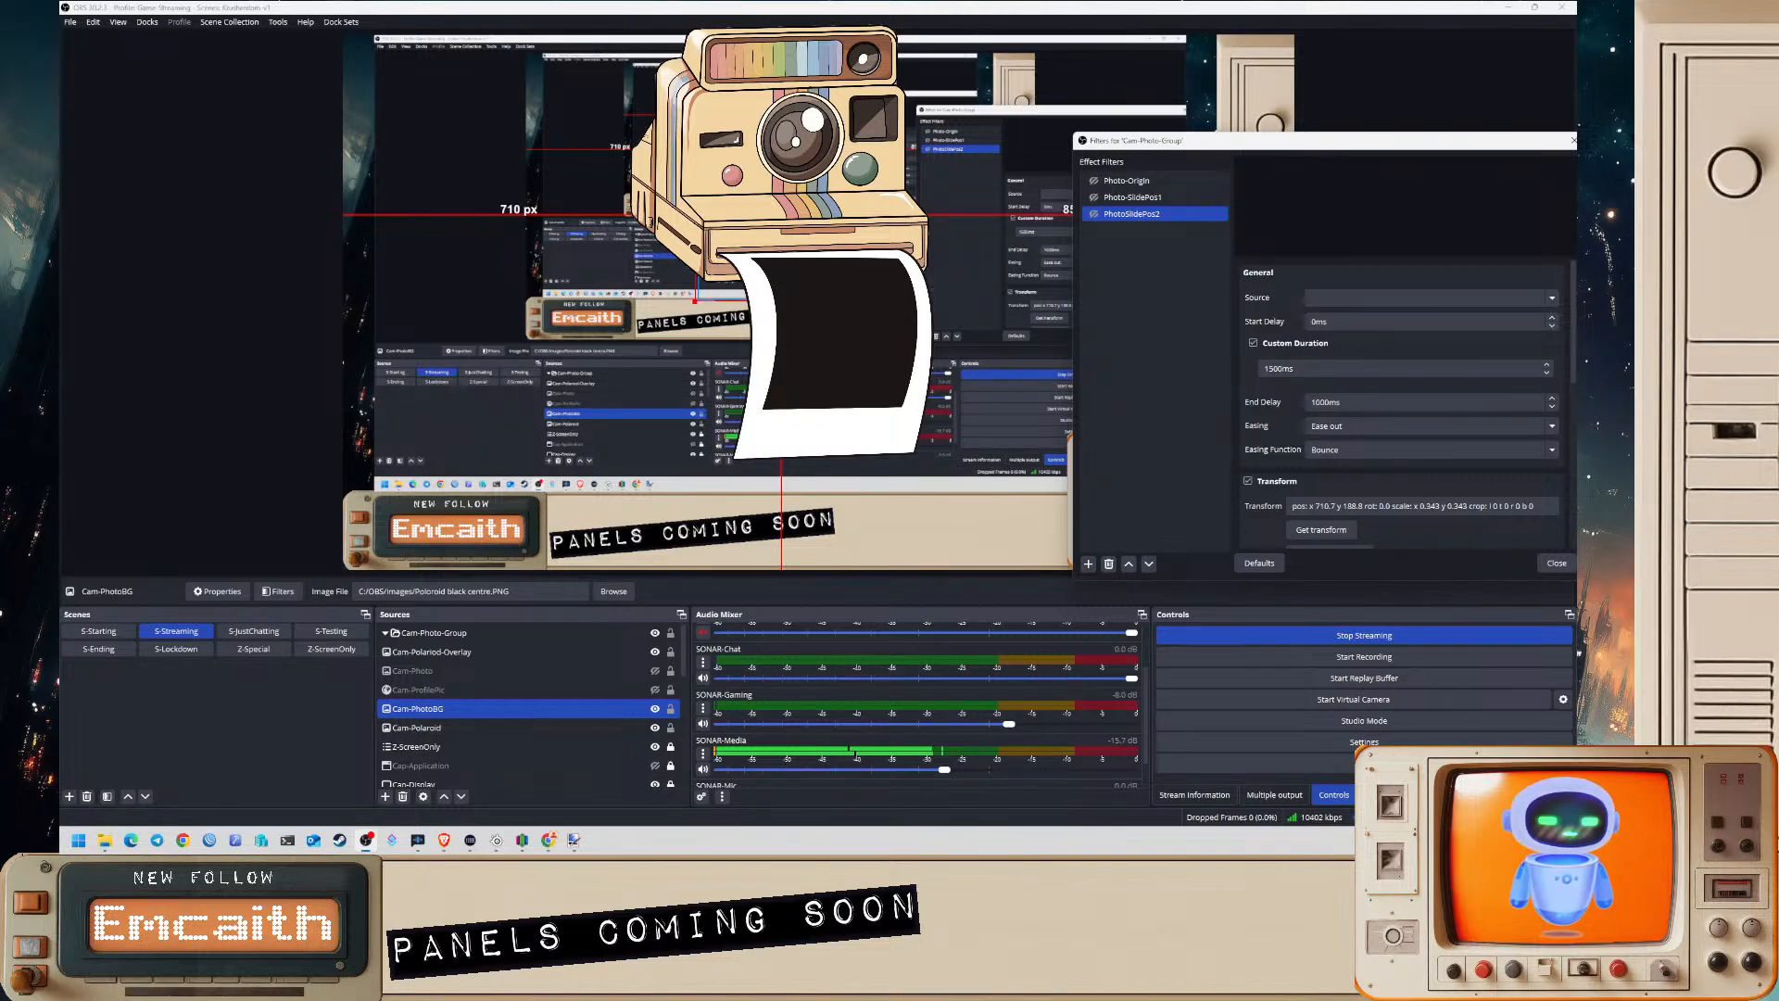
- Try the Circular easing function on the PhotoSlidePos2 filter and replay the photo slide
{"action": "left_click", "coordinate": [1328, 449]}
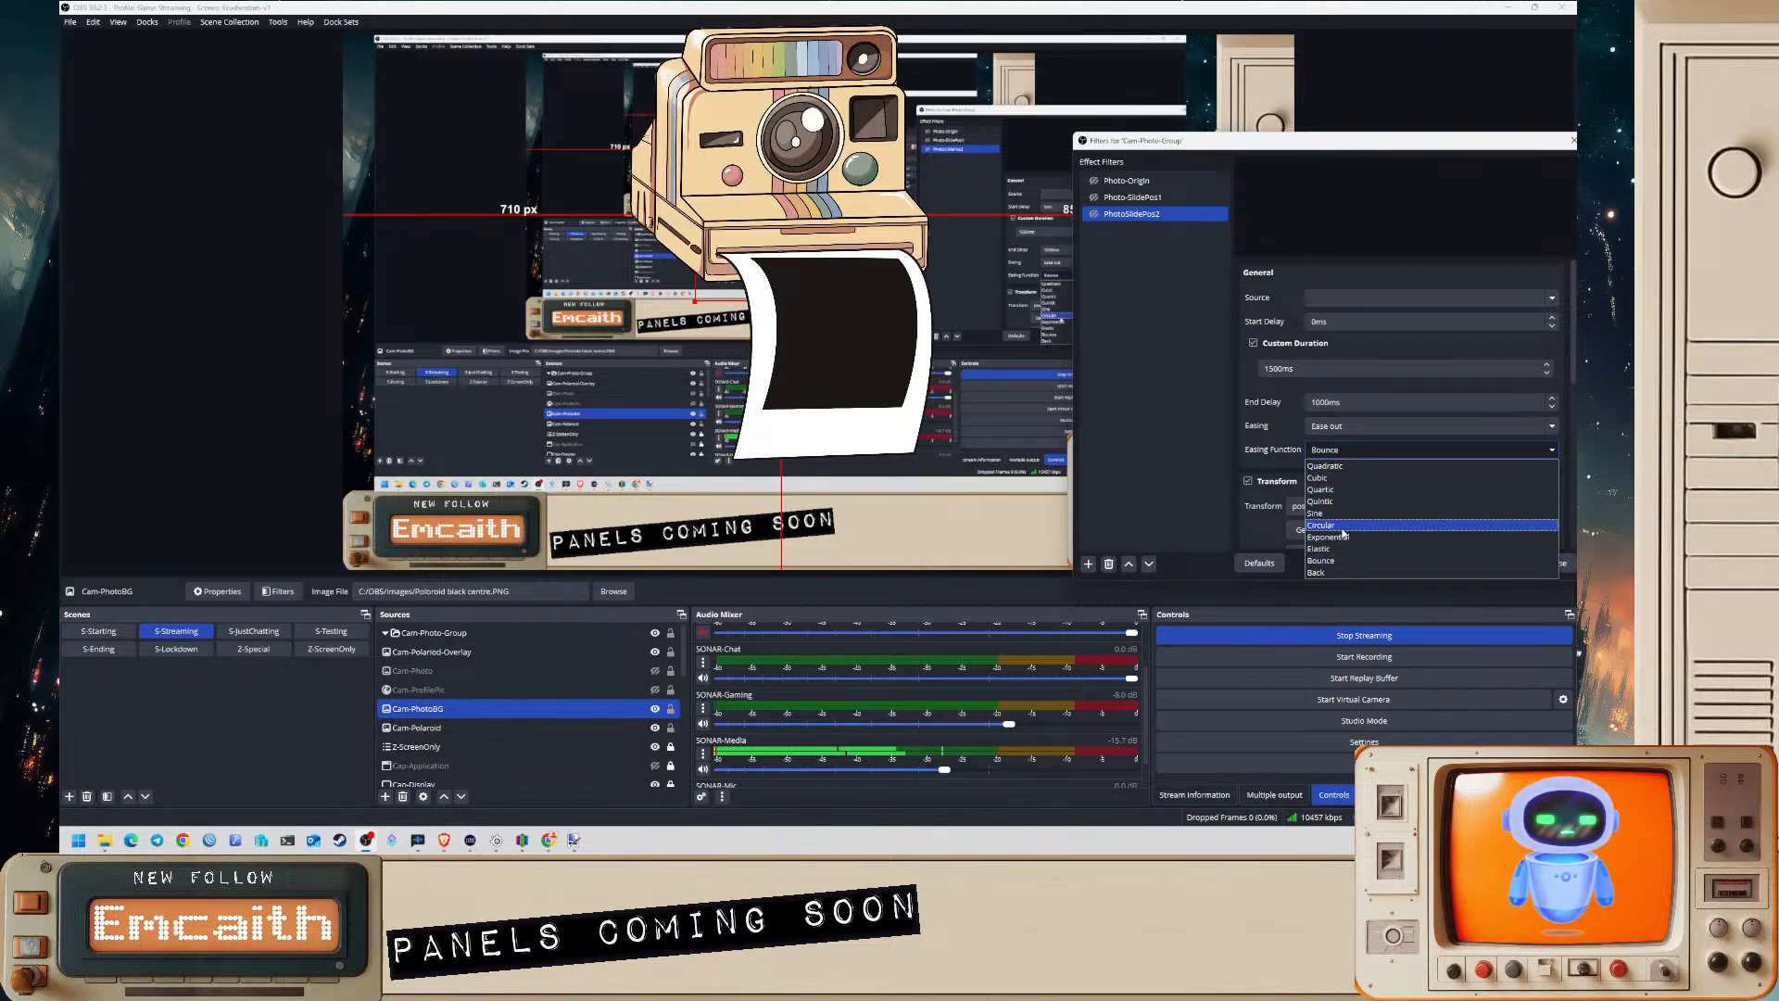
{"action": "left_click", "coordinate": [1345, 526]}
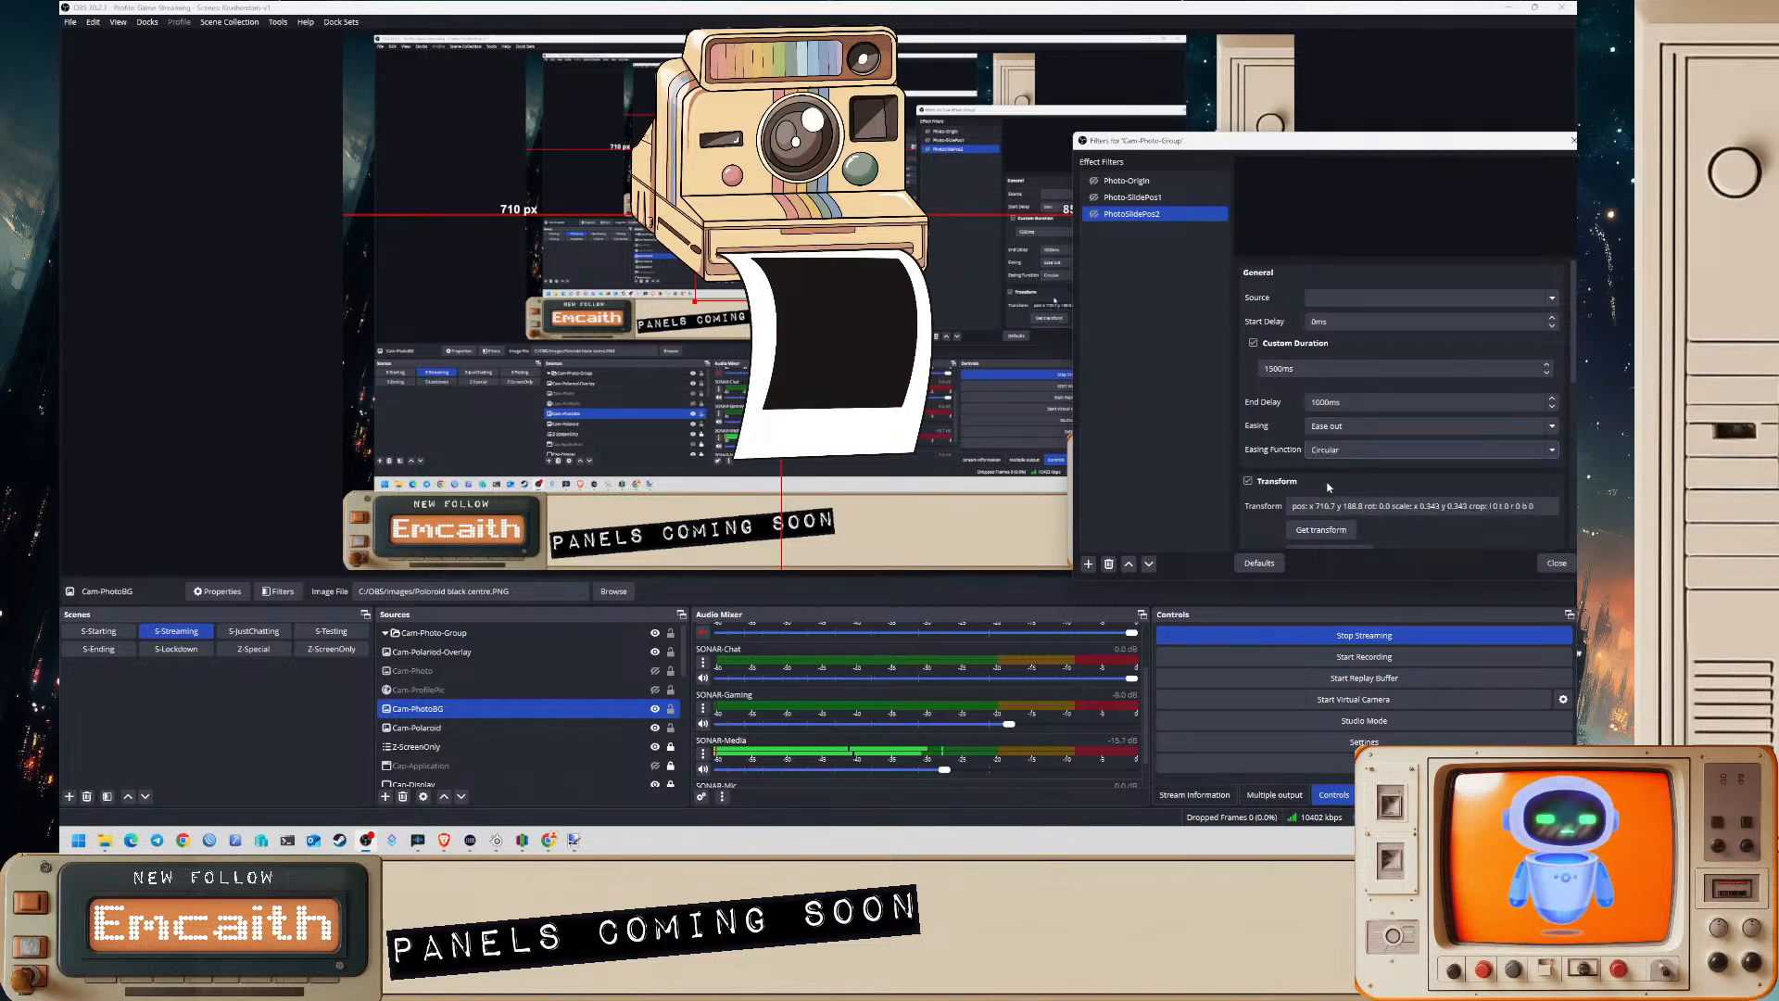
{"action": "left_click", "coordinate": [1095, 215]}
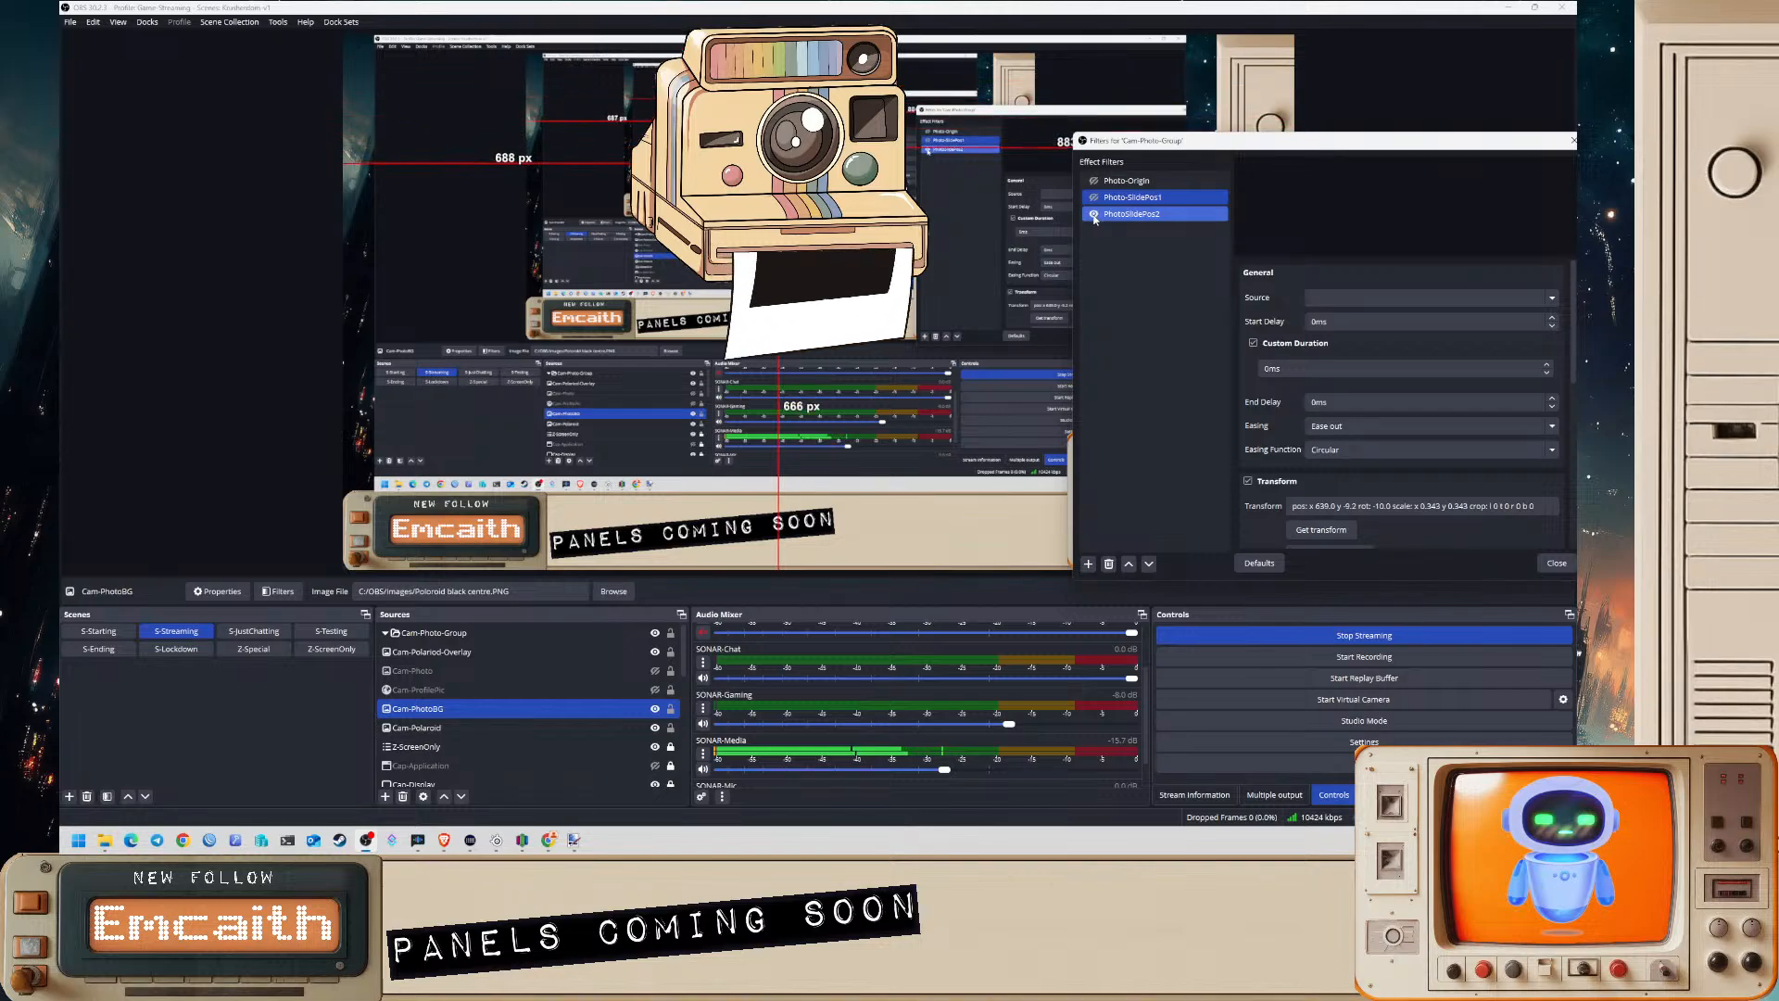
- Set the easing of both Photo-SlidePos1 and PhotoSlidePos2 to Ease in and out and replay the slide
{"action": "left_click", "coordinate": [1343, 428]}
{"action": "left_click", "coordinate": [1353, 454]}
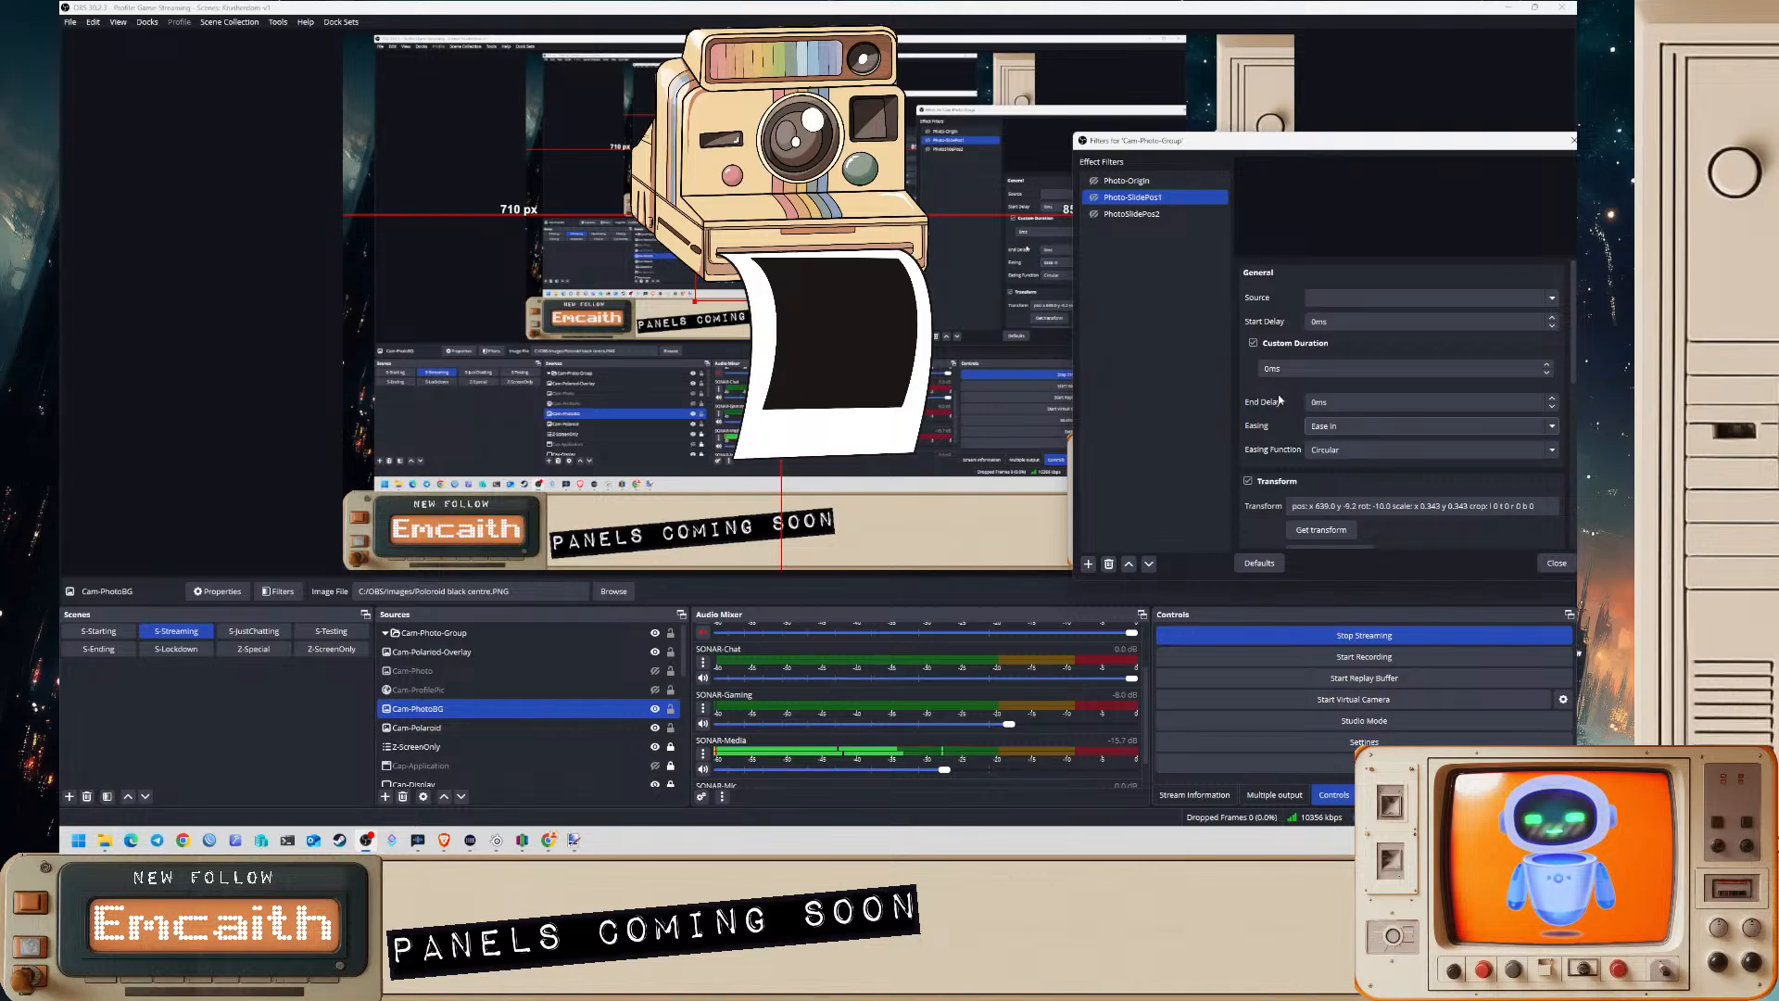
{"action": "left_click", "coordinate": [1320, 426]}
{"action": "left_click", "coordinate": [1318, 478]}
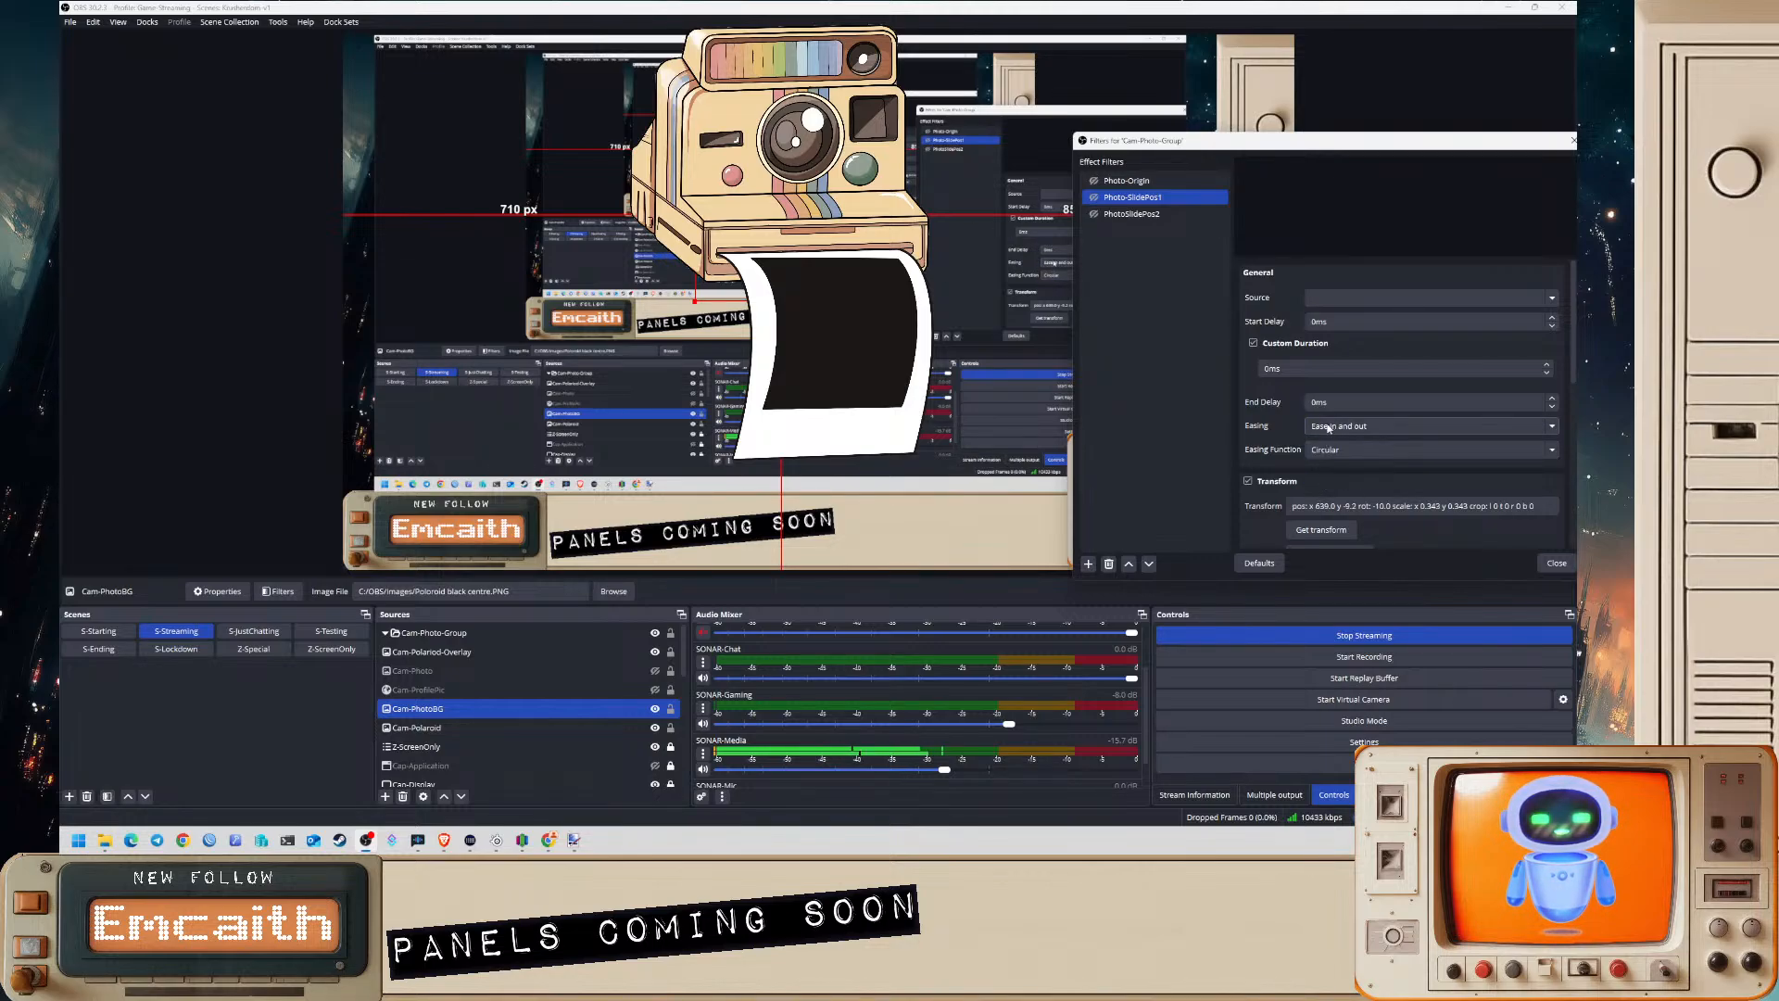
{"action": "left_click", "coordinate": [1101, 215]}
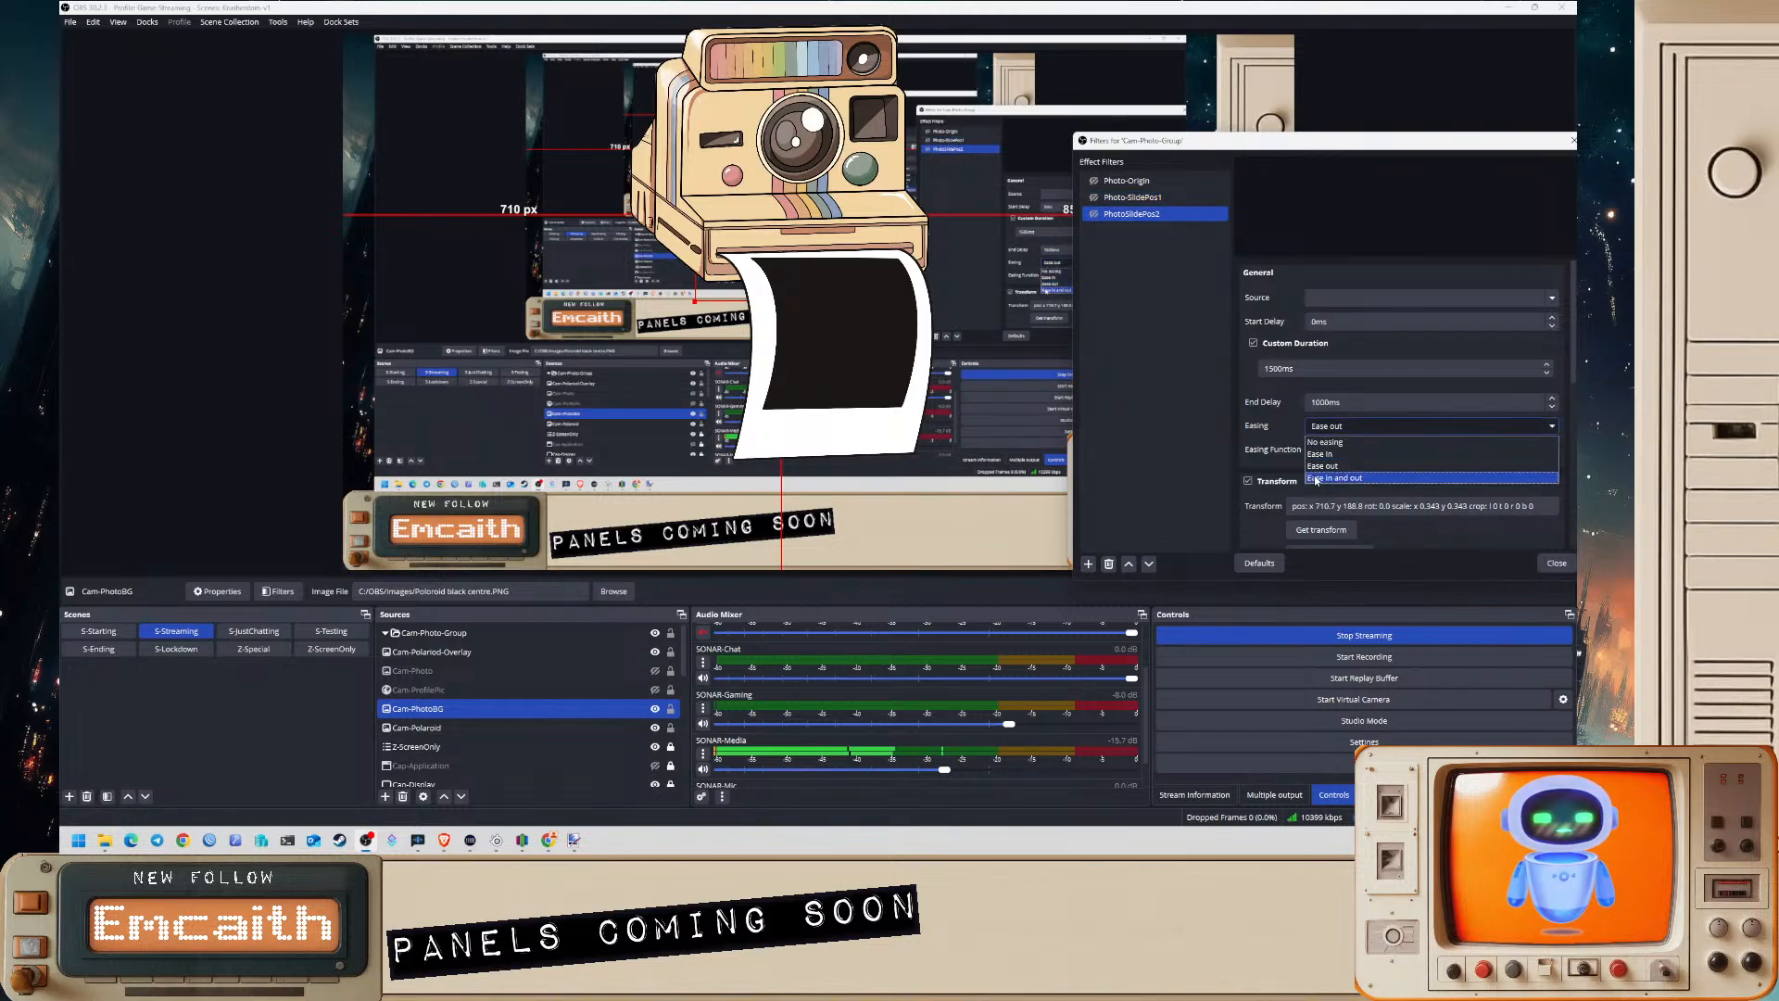
{"action": "left_click", "coordinate": [1093, 197]}
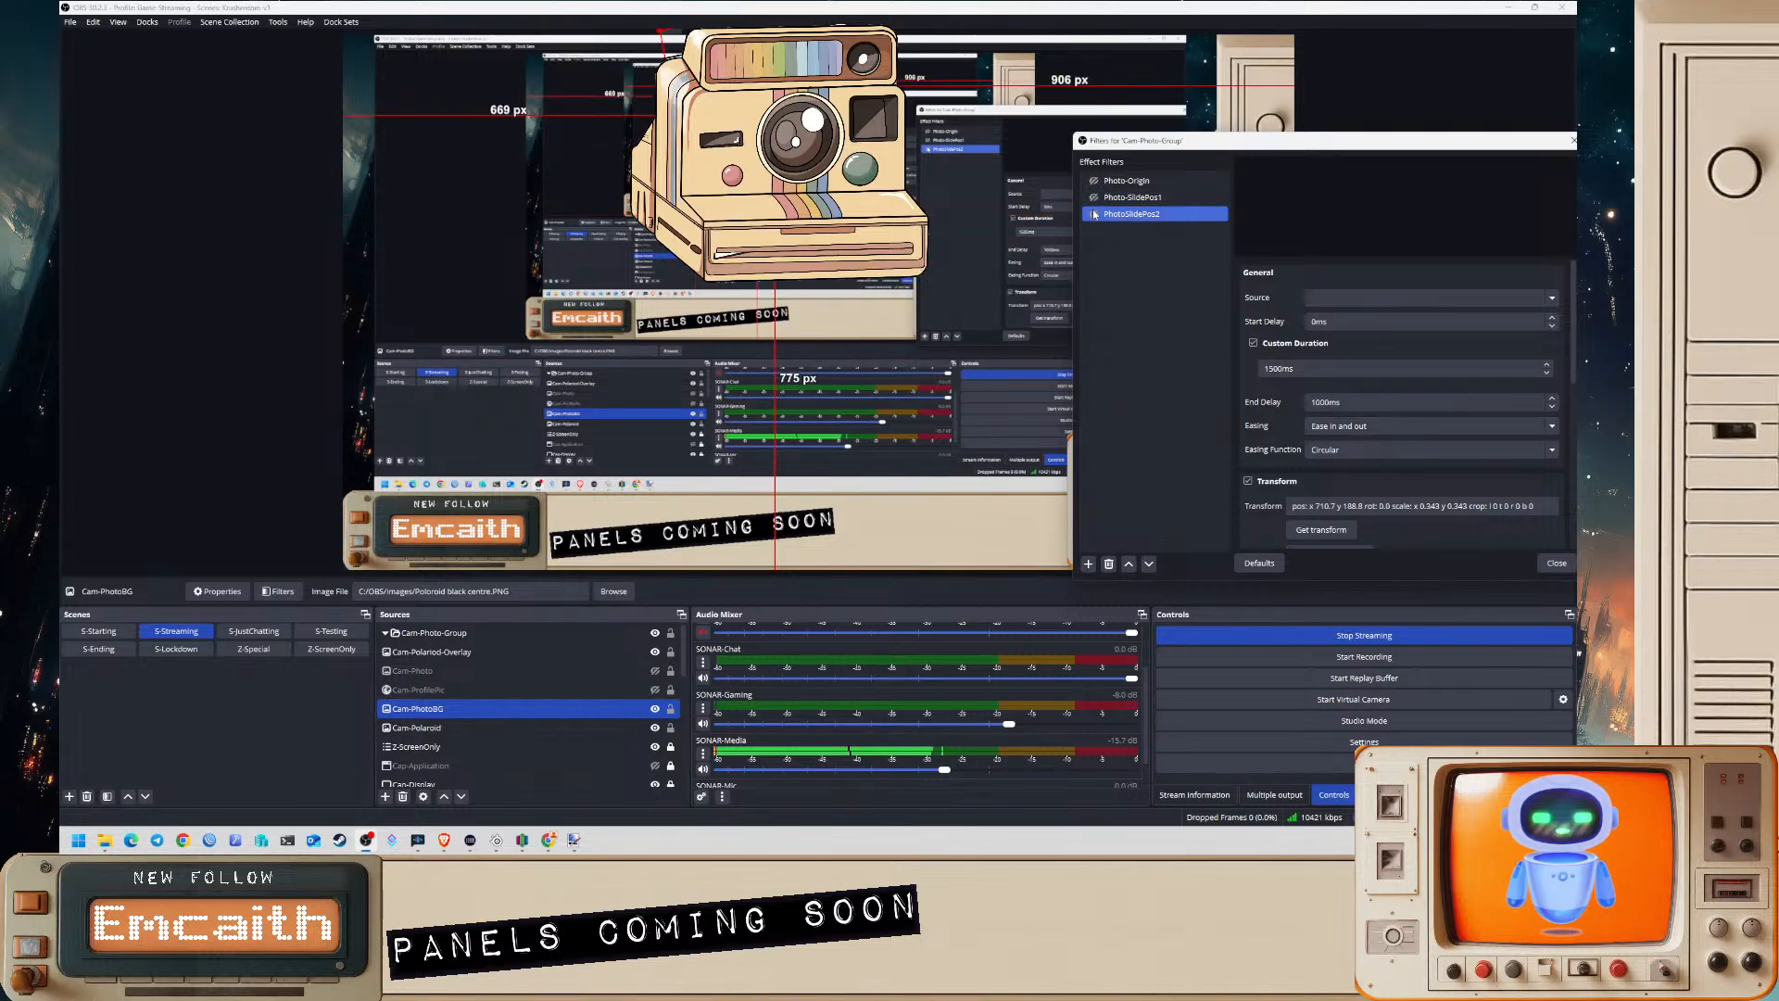
{"action": "left_click", "coordinate": [1094, 213]}
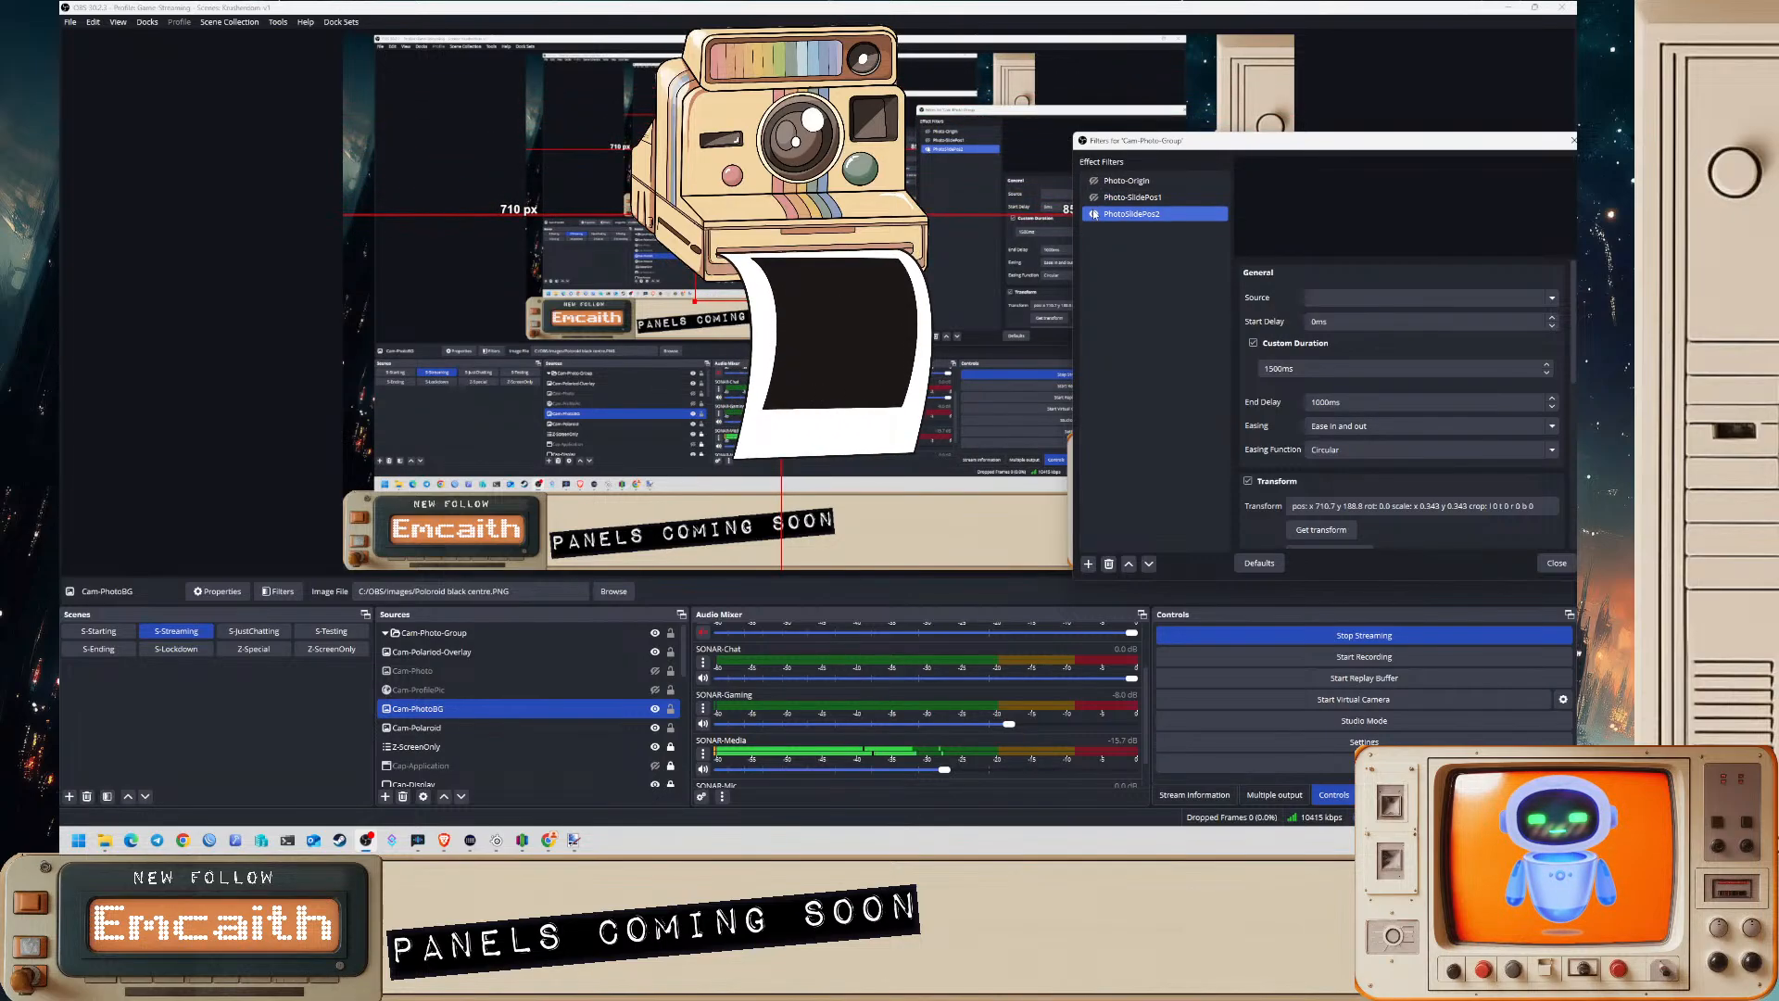
- Set the PhotoSlidePos2 filter's easing function to Cubic and replay the photo slide
{"action": "left_click", "coordinate": [1327, 451]}
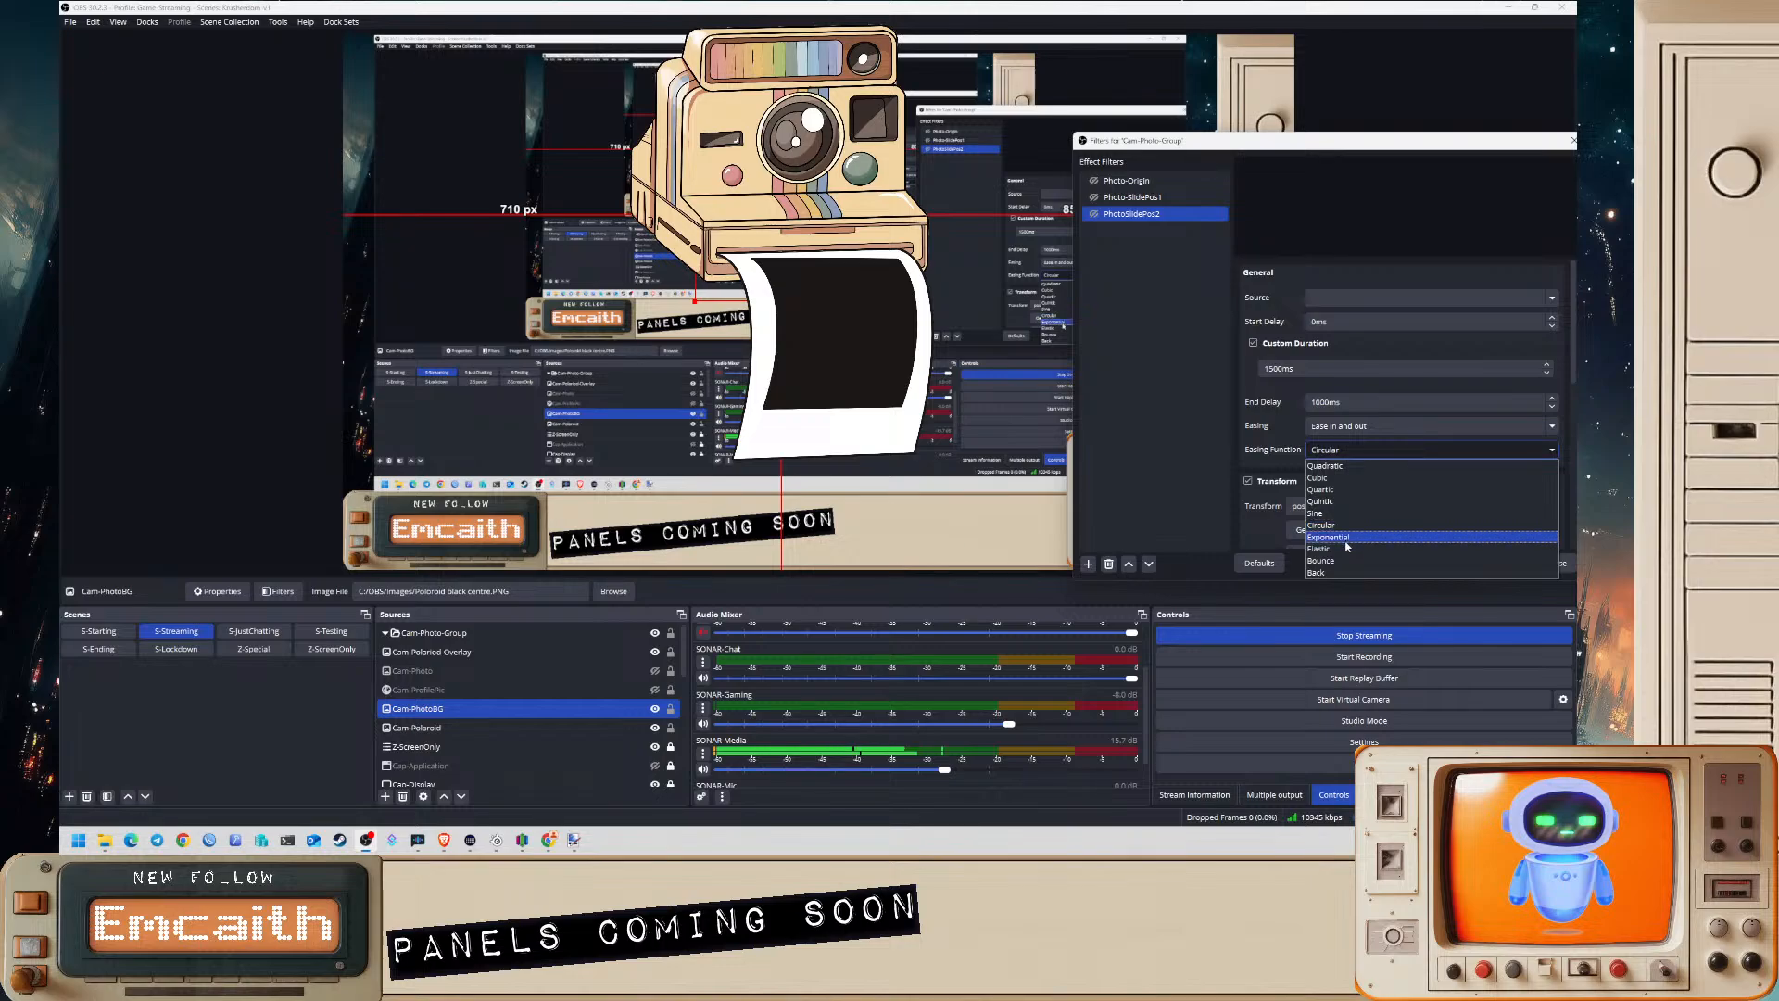
{"action": "left_click", "coordinate": [1327, 477]}
{"action": "left_click", "coordinate": [1094, 214]}
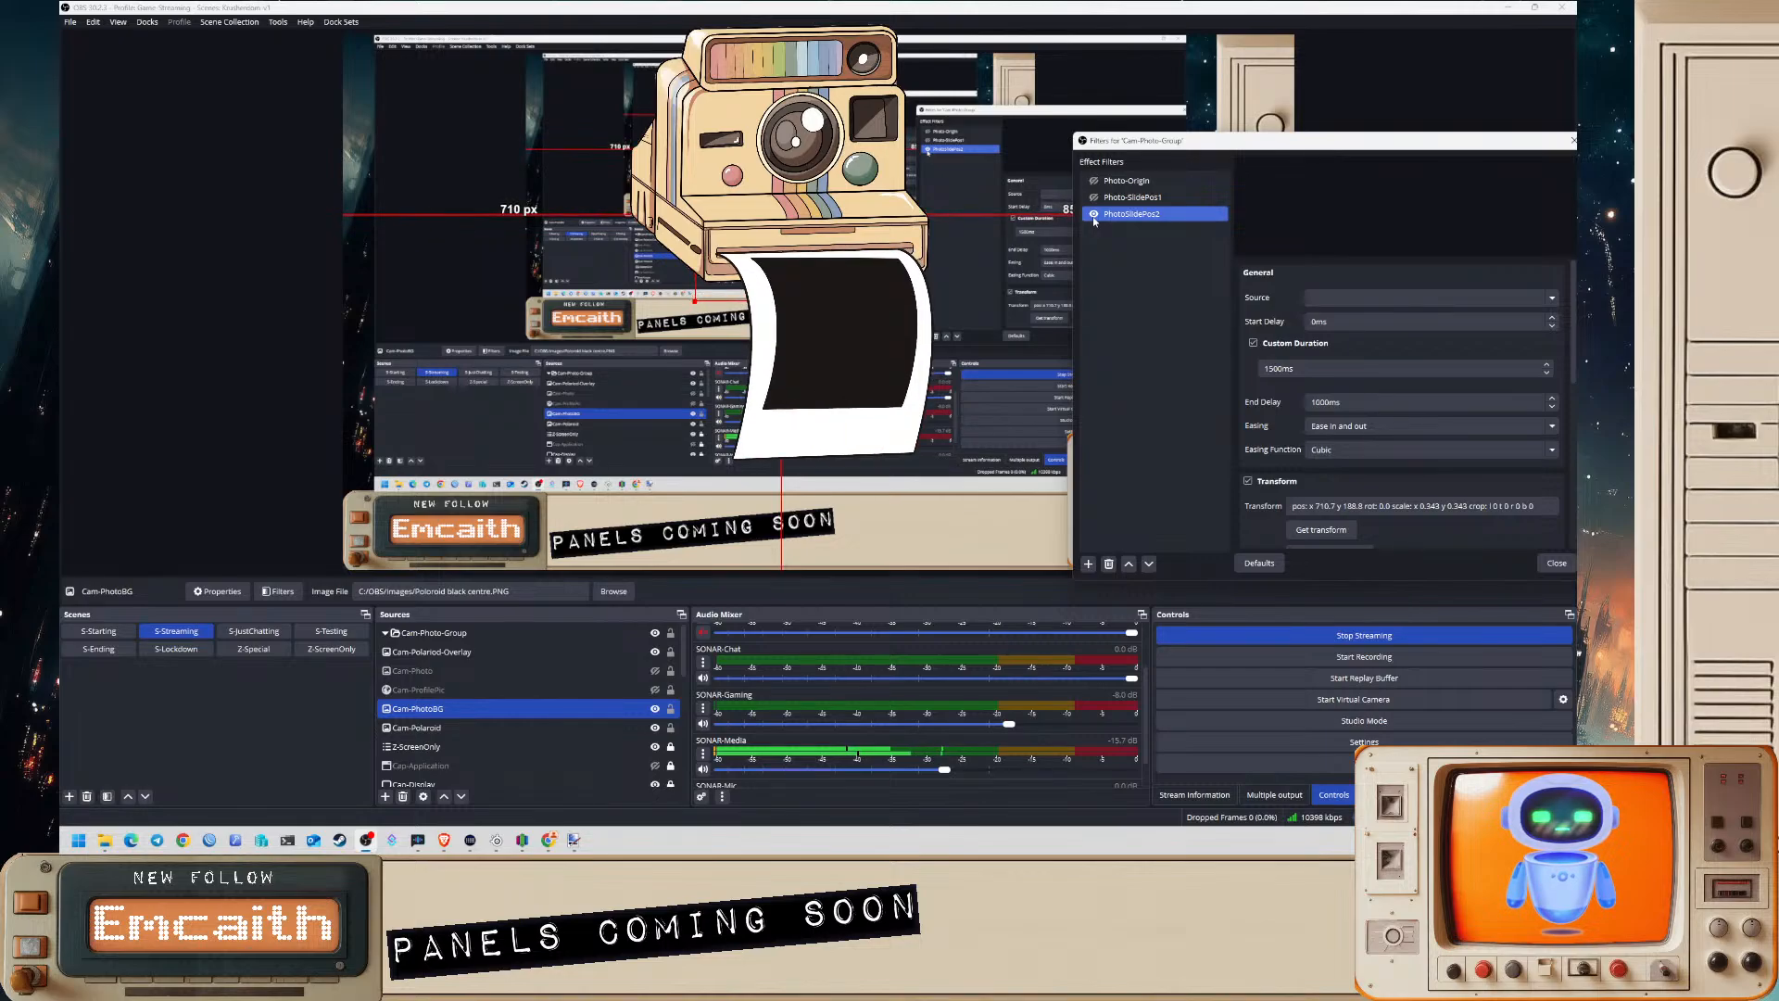
- Set the PhotoSlidePos2 filter's custom duration to 2000 ms
{"action": "left_click", "coordinate": [1265, 368]}
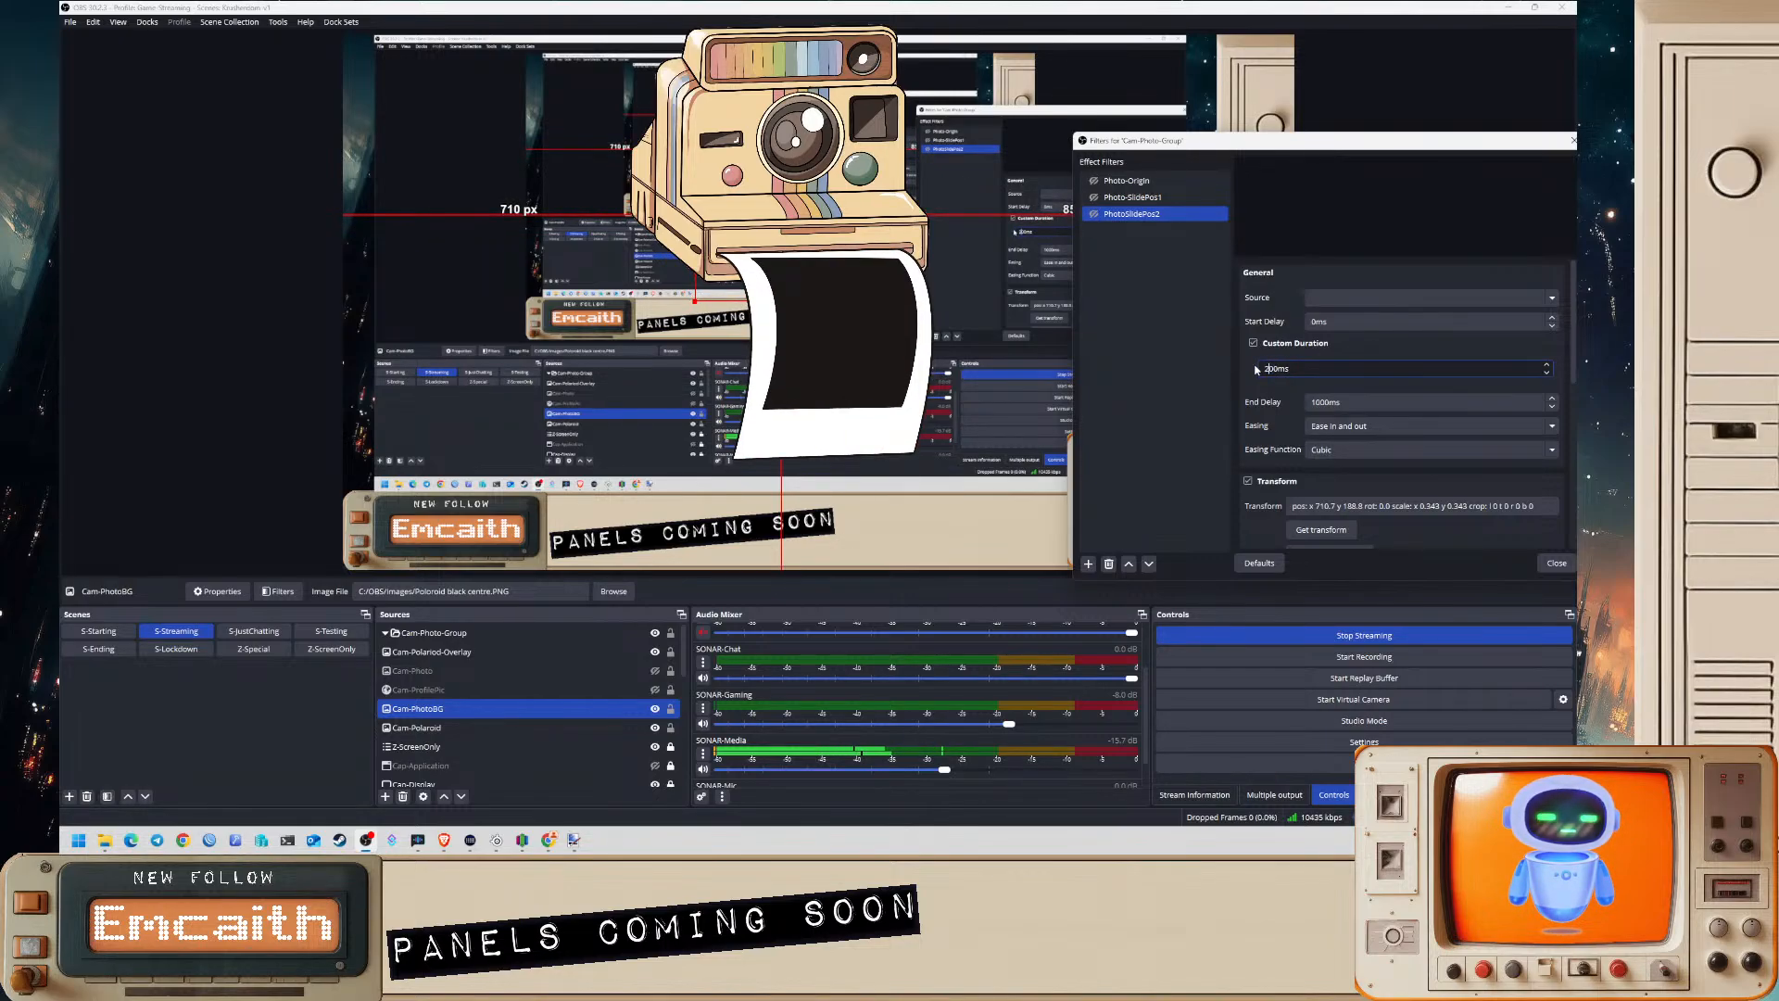
{"action": "left_click", "coordinate": [1327, 403]}
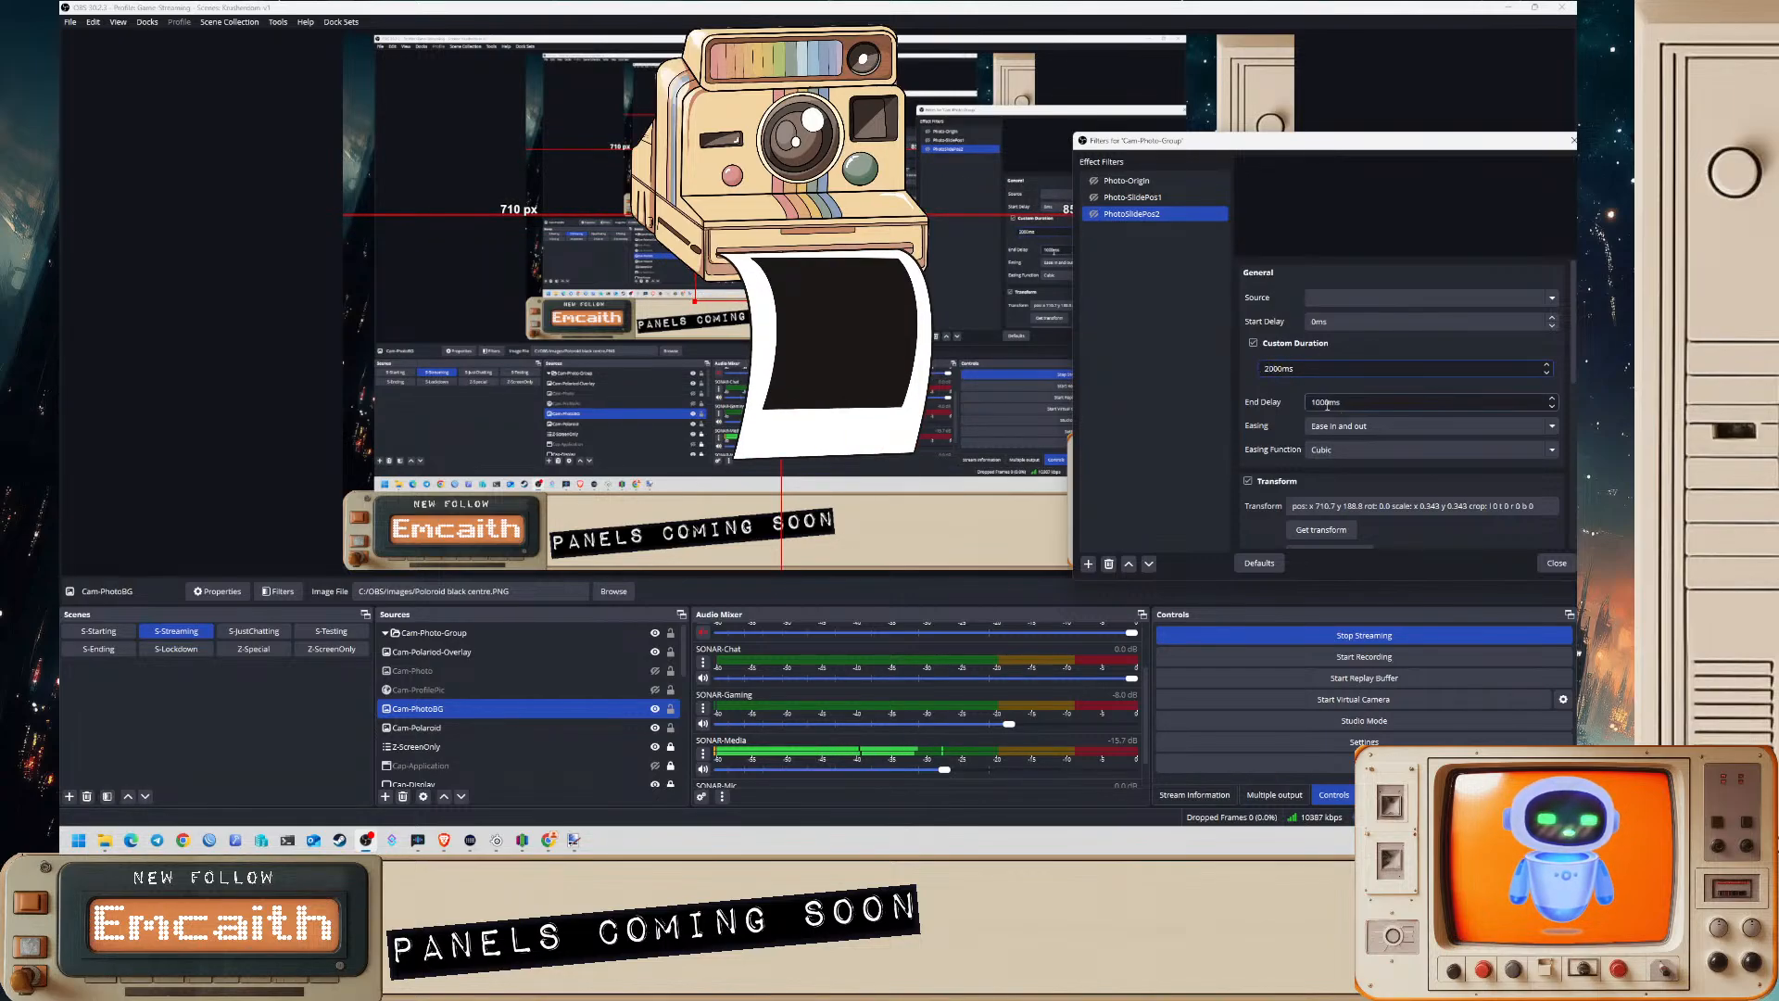
{"action": "left_click", "coordinate": [1186, 401]}
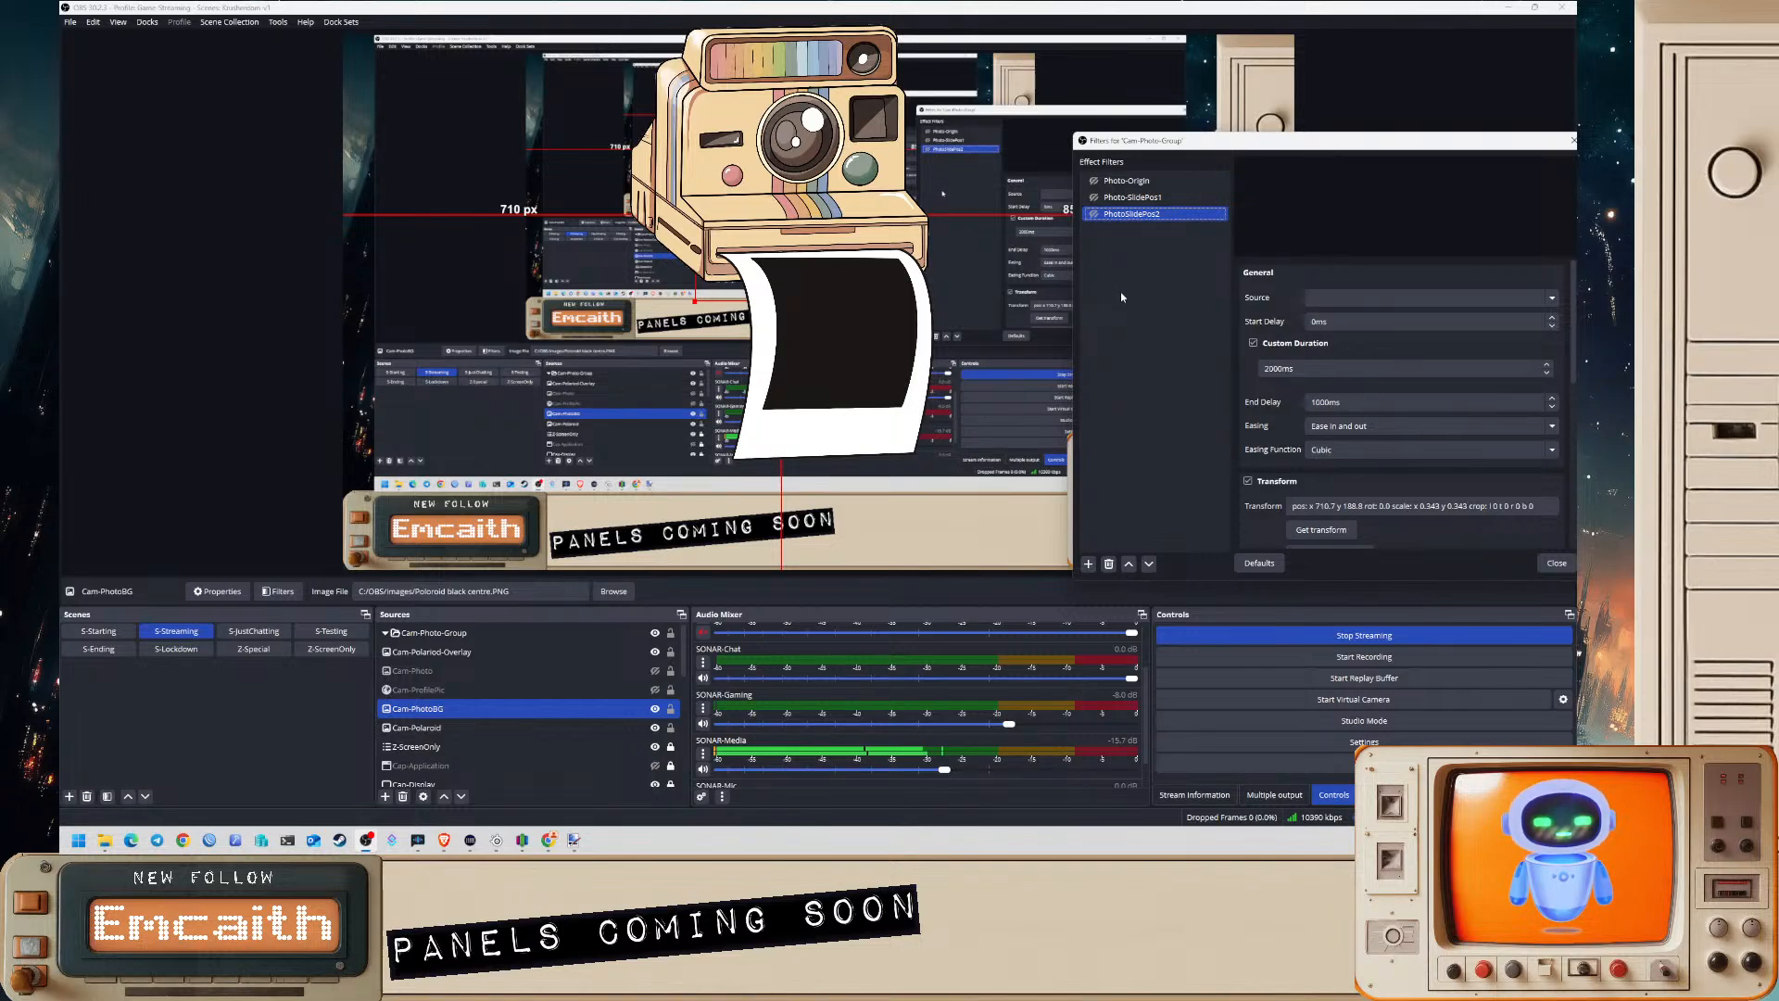
- Set the PhotoSlidePos2 filter's end delay to 5000 ms and replay the slide from Photo-SlidePos1
{"action": "left_click", "coordinate": [1273, 368]}
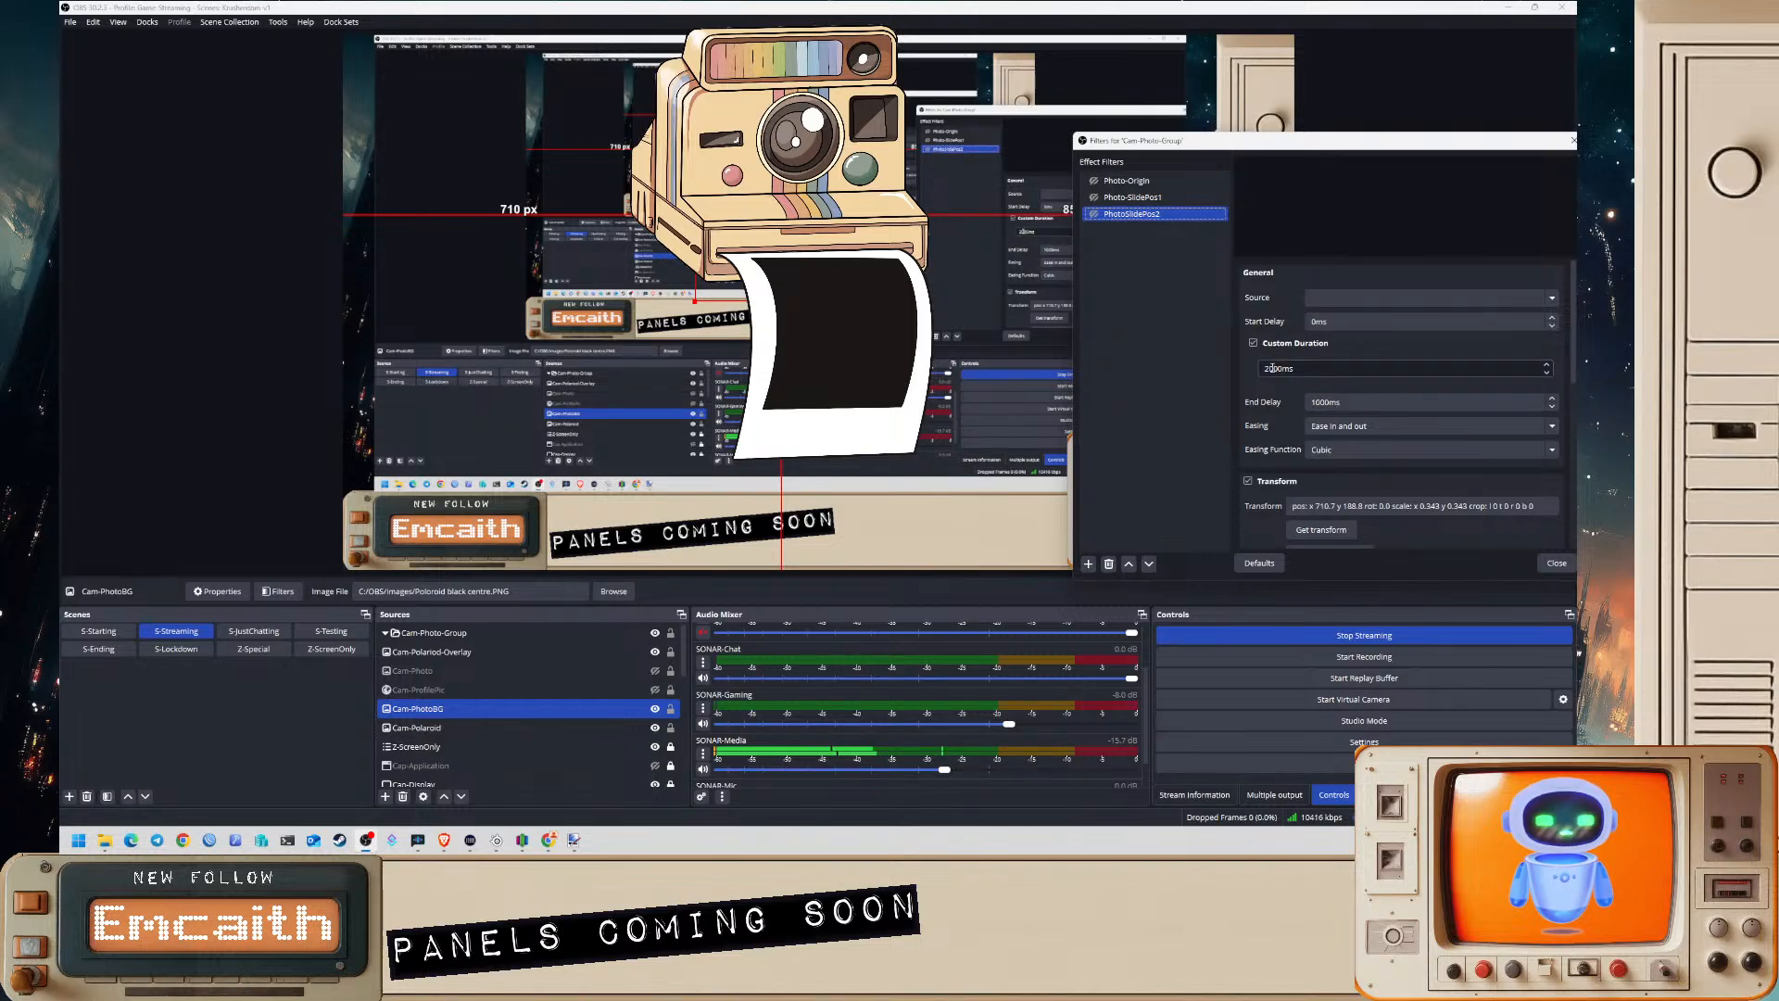
{"action": "key", "text": "Tab"}
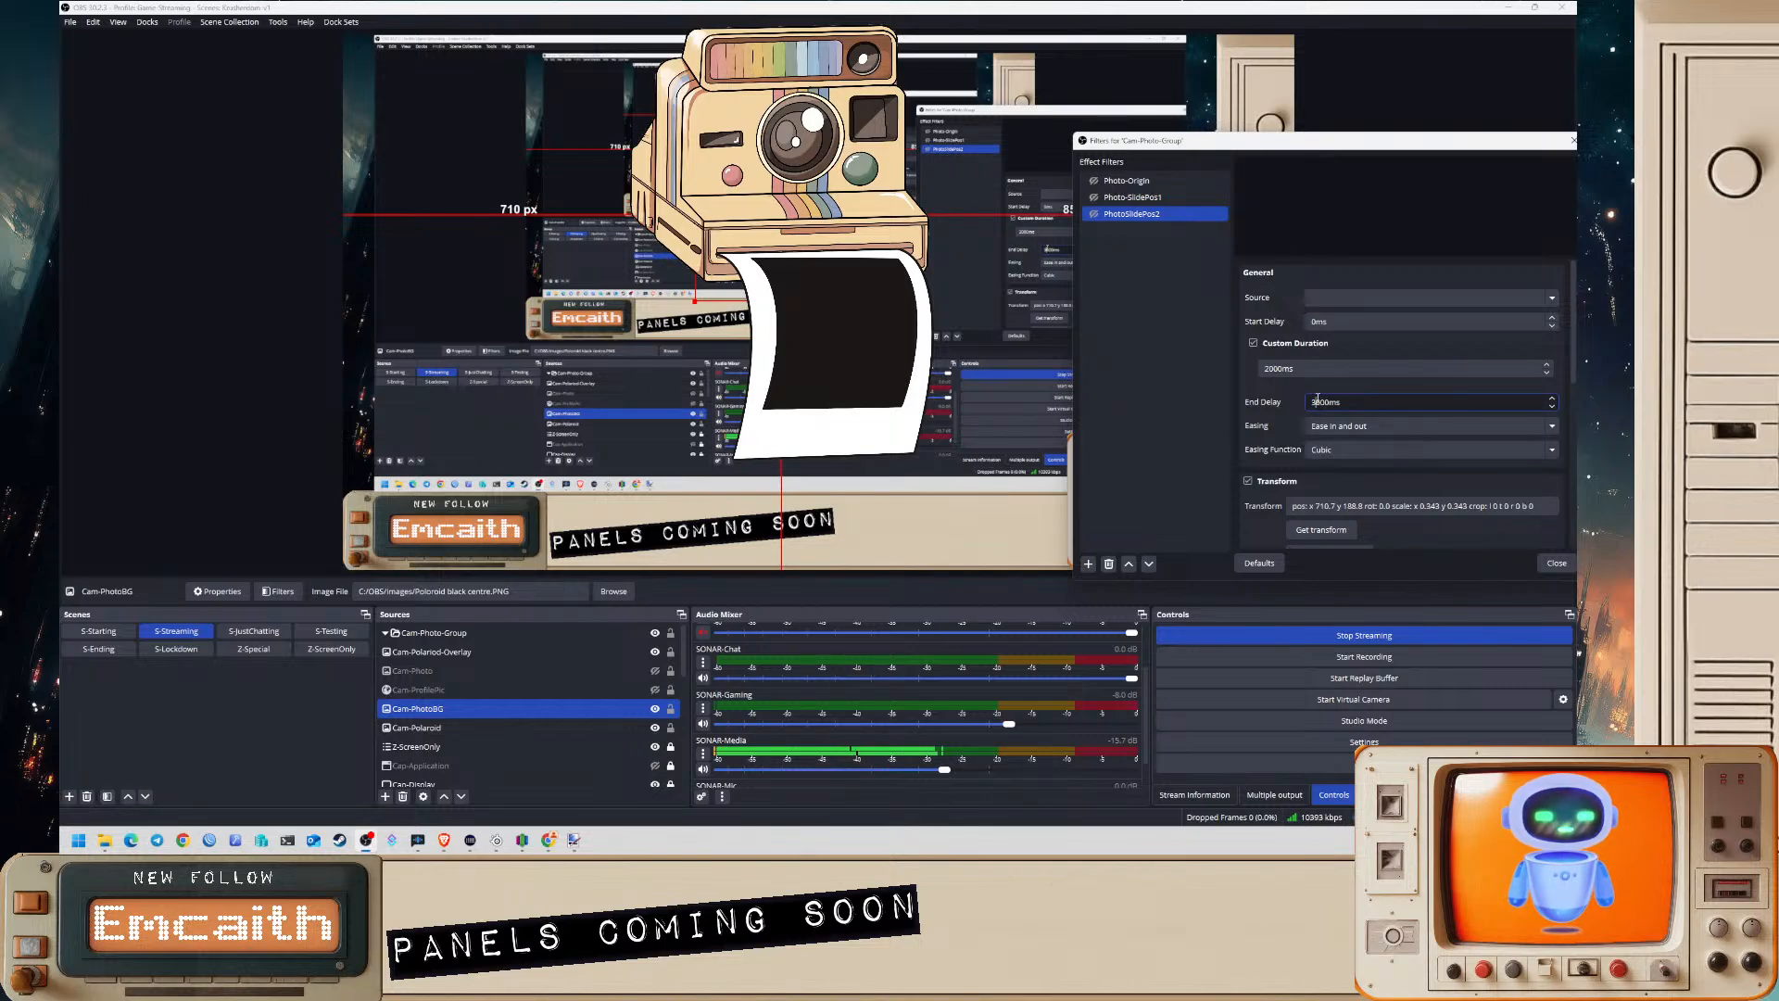
{"action": "left_click", "coordinate": [1143, 344]}
{"action": "left_click", "coordinate": [1316, 399]}
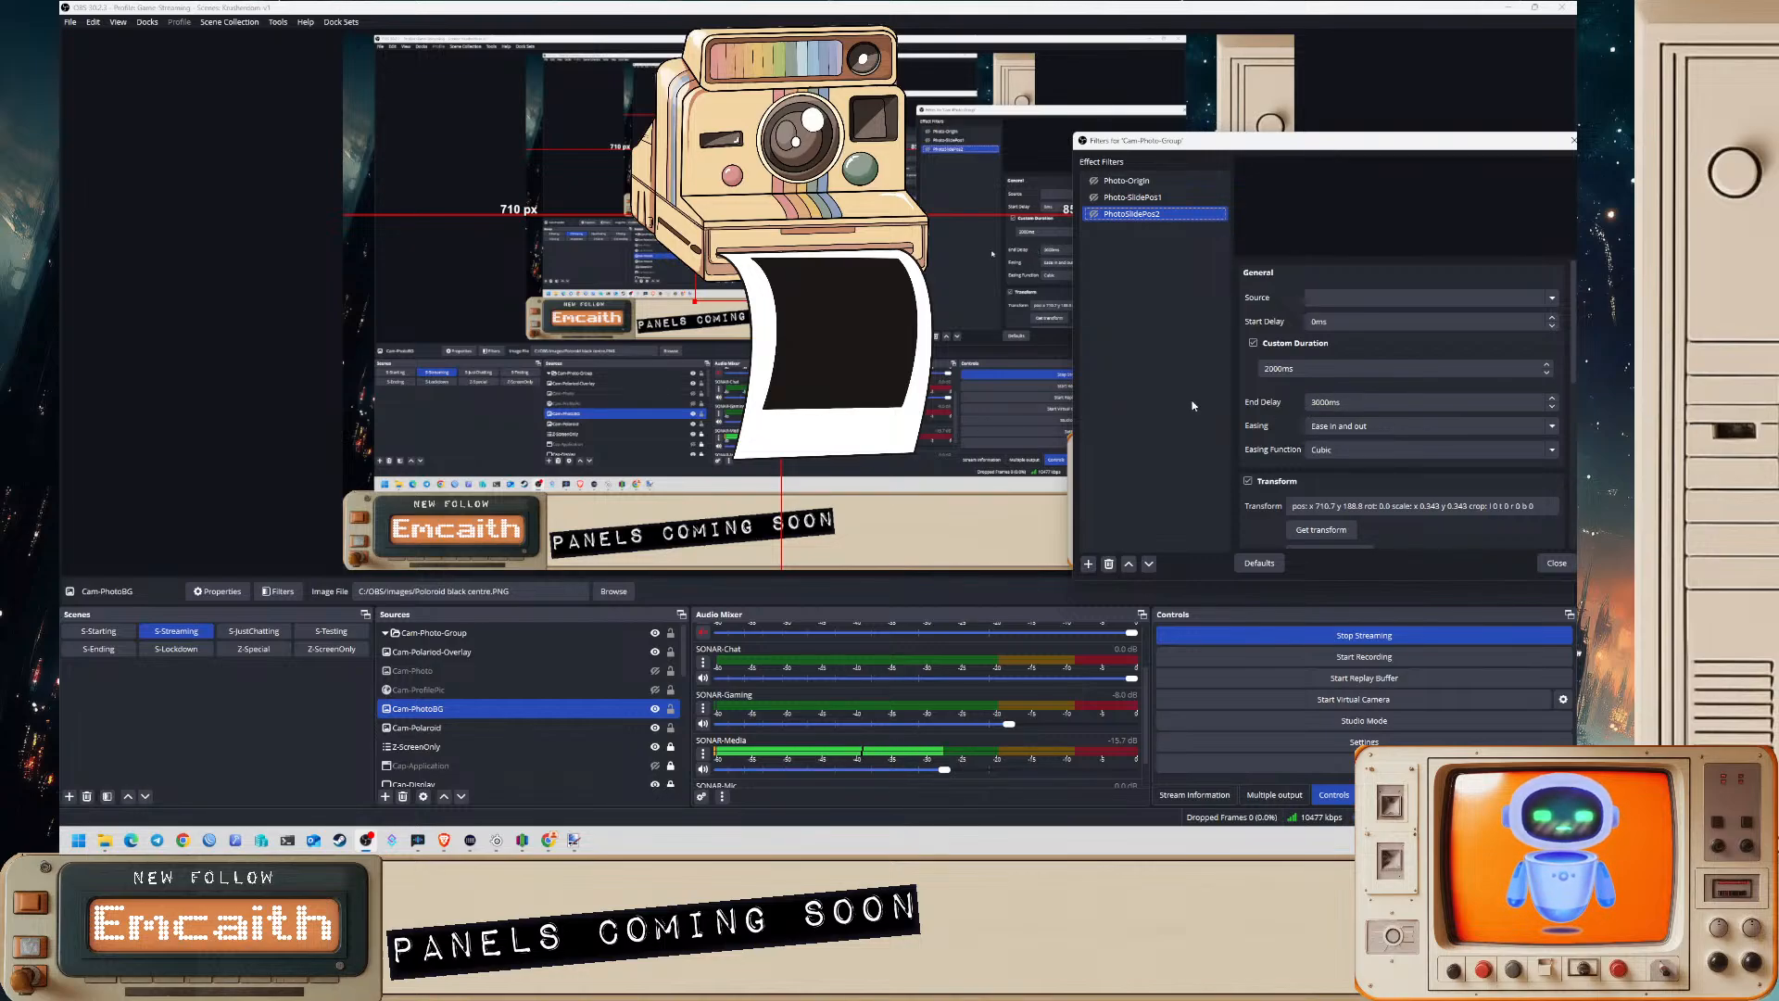
{"action": "left_click_drag", "start_coordinate": [1316, 403], "coordinate": [1275, 402]}
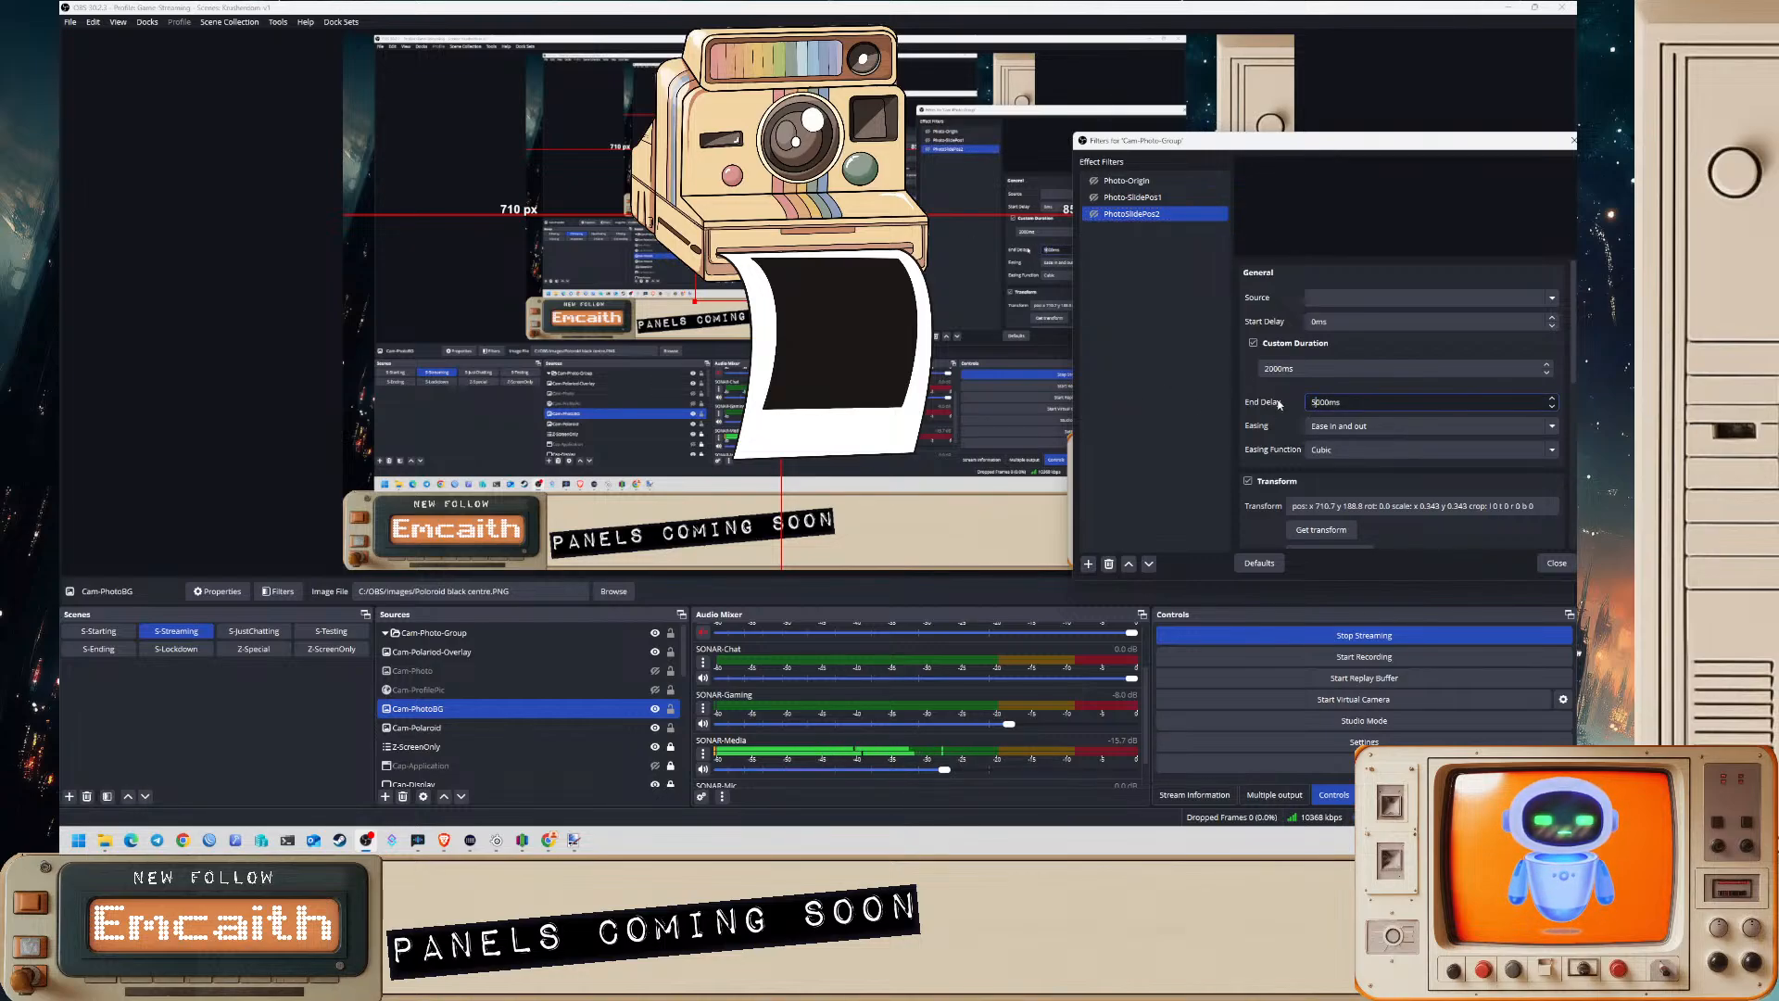
{"action": "type", "text": "5"}
{"action": "left_click", "coordinate": [1137, 369]}
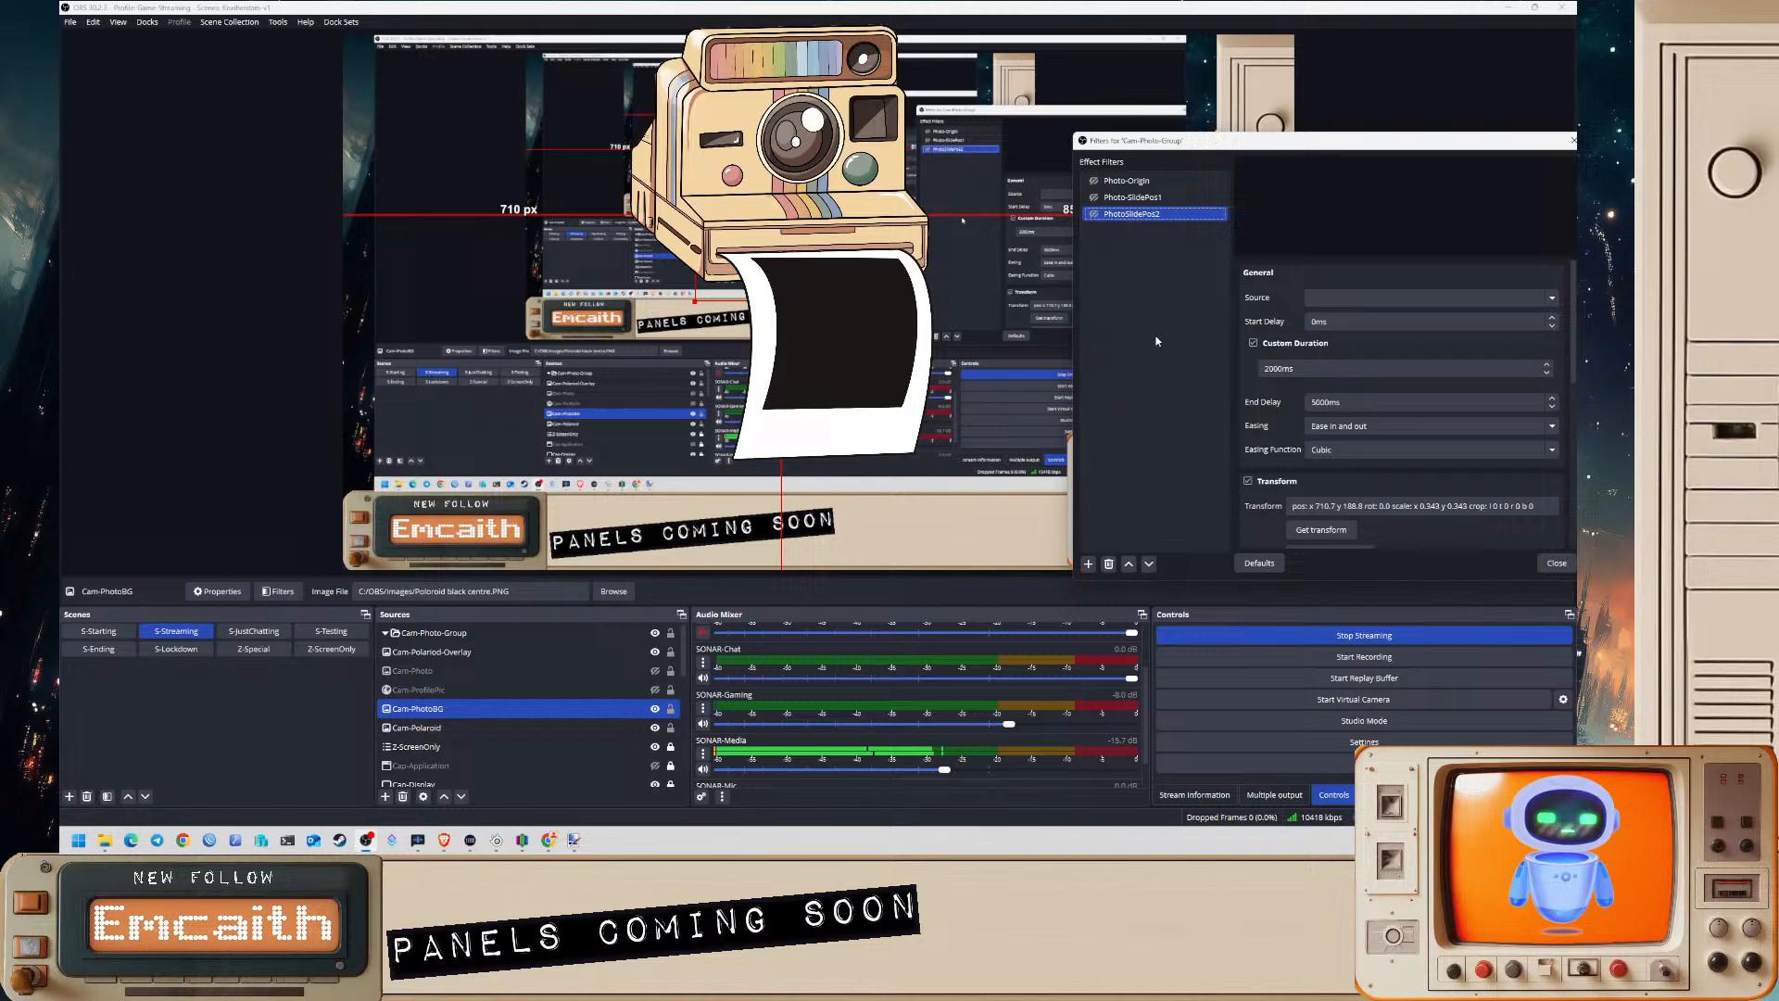
{"action": "left_click", "coordinate": [1094, 198]}
{"action": "left_click", "coordinate": [1095, 214]}
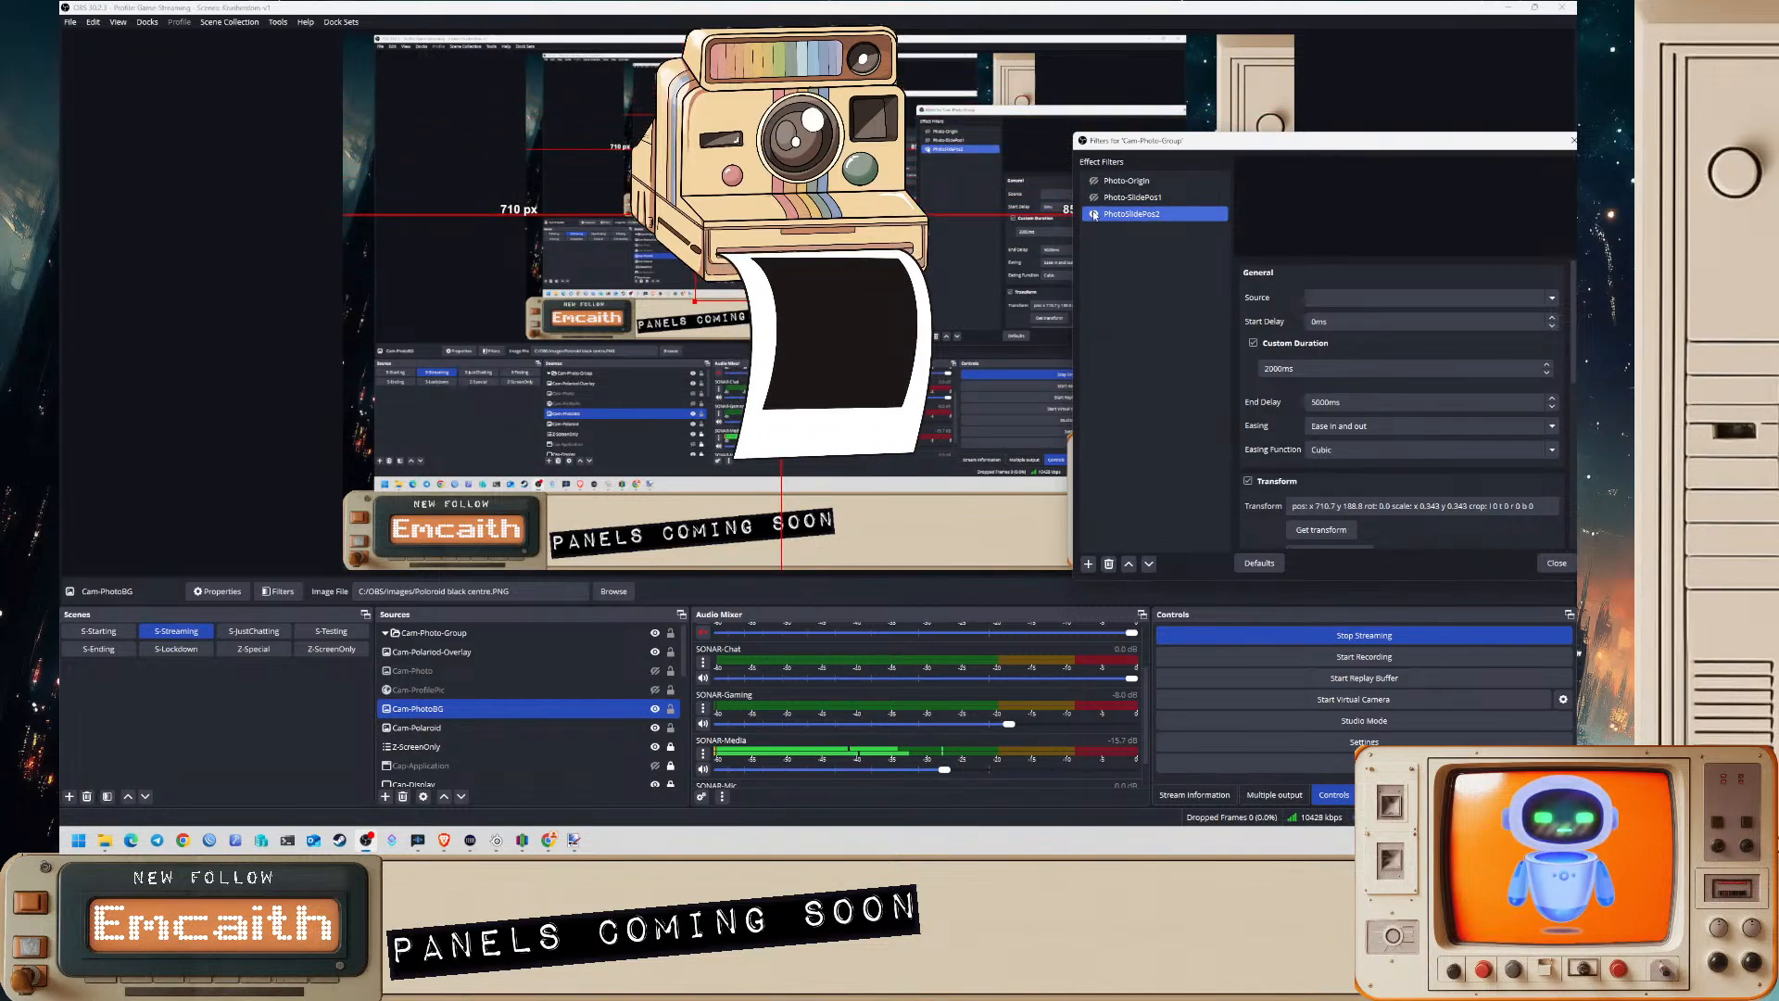
- Set the PhotoSlidePos2 filter's next move to Photo-Origin and return the photo to its origin position
{"action": "scroll", "coordinate": [1260, 445], "scroll_direction": "down", "scroll_amount": 4}
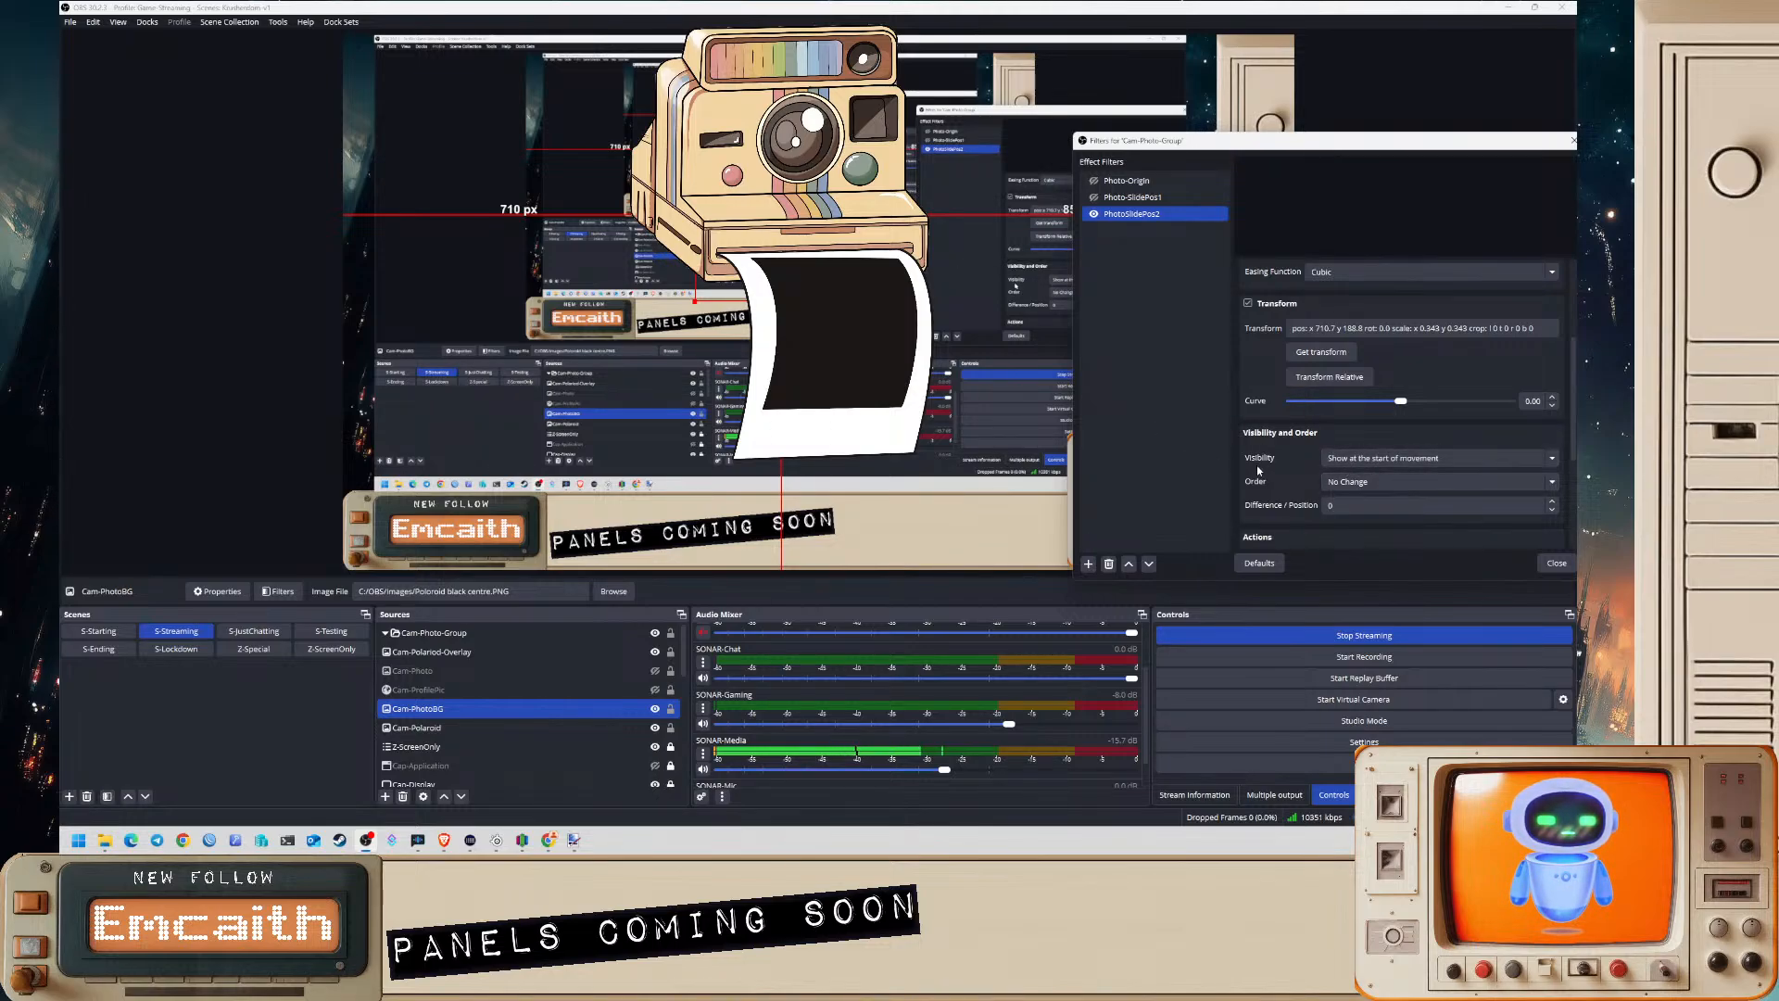
{"action": "scroll", "coordinate": [1288, 445], "scroll_direction": "down", "scroll_amount": 2}
{"action": "scroll", "coordinate": [1303, 423], "scroll_direction": "down", "scroll_amount": 2}
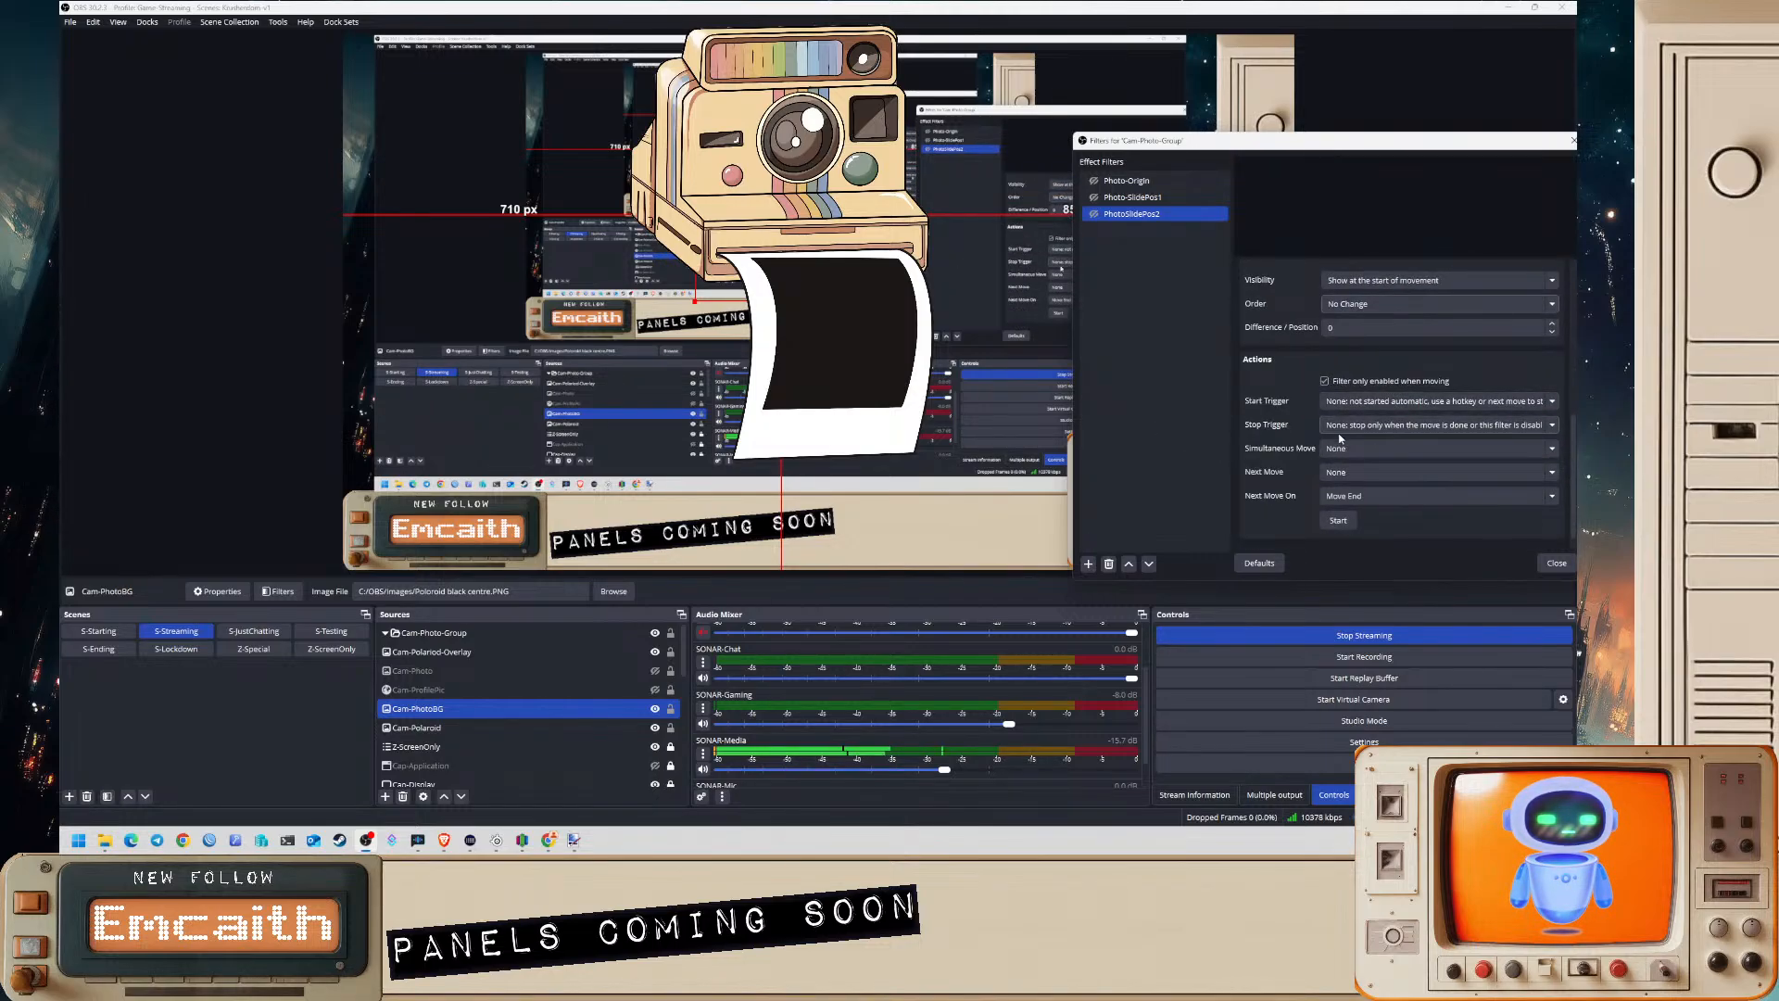
{"action": "left_click", "coordinate": [1359, 476]}
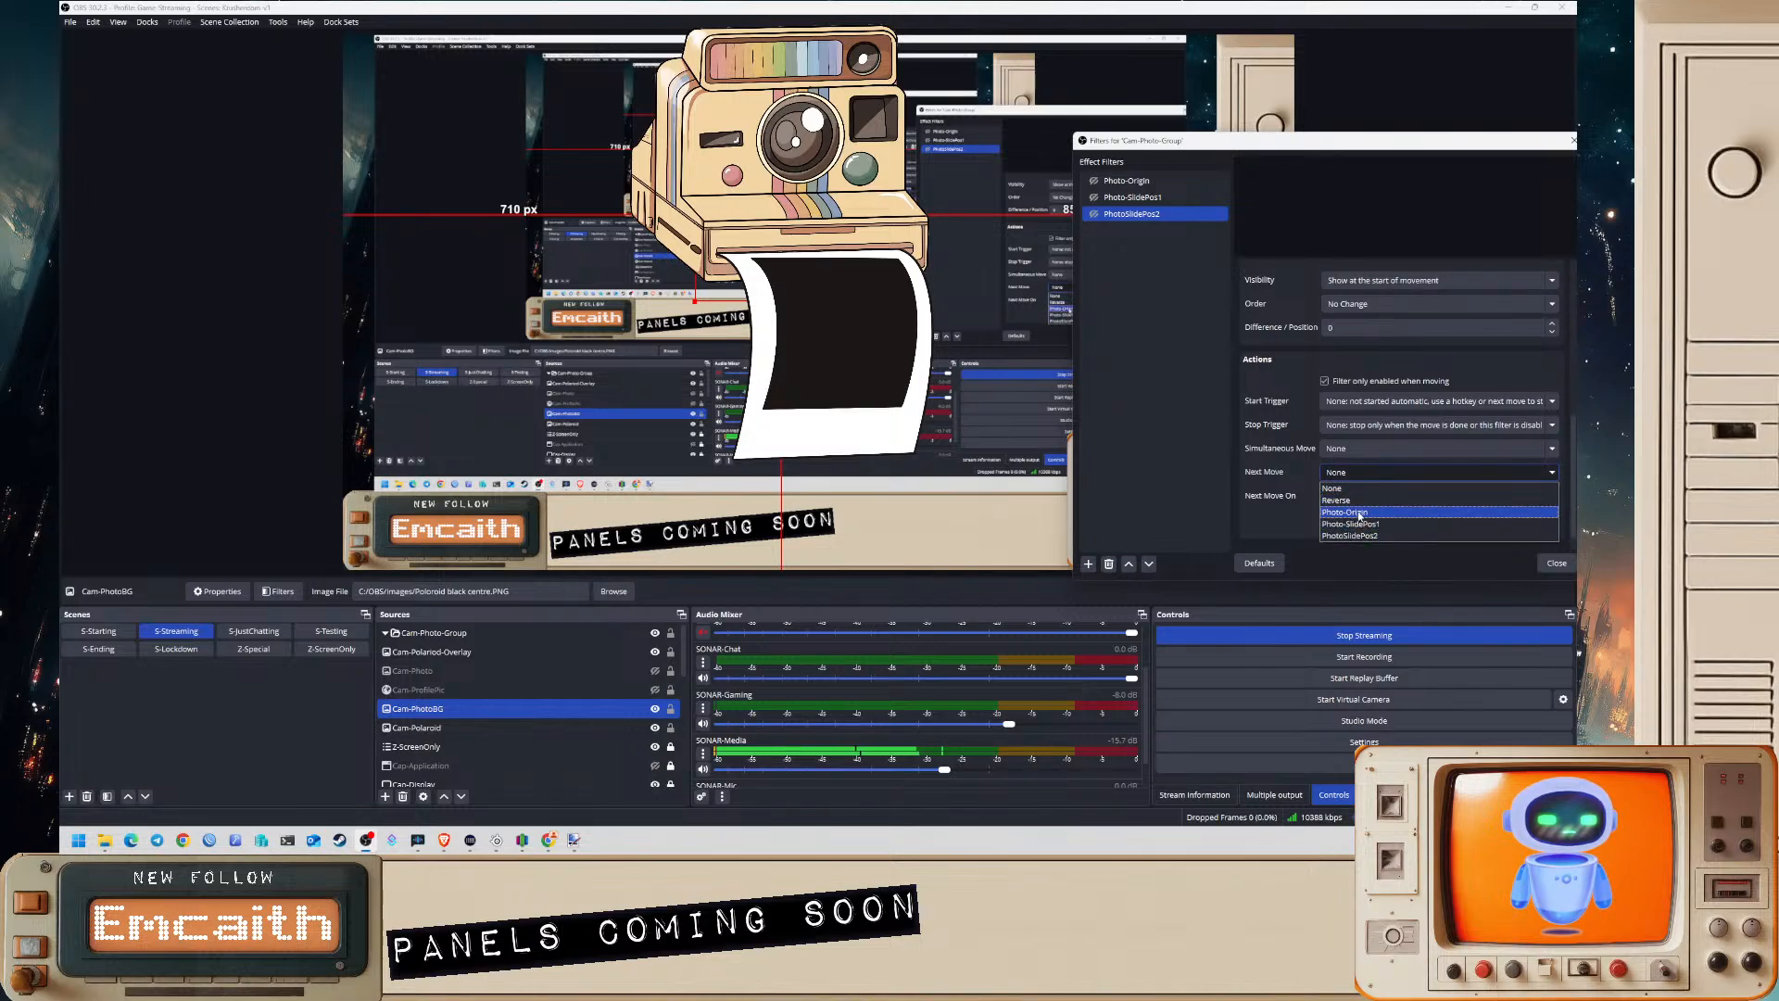
{"action": "left_click", "coordinate": [1360, 513]}
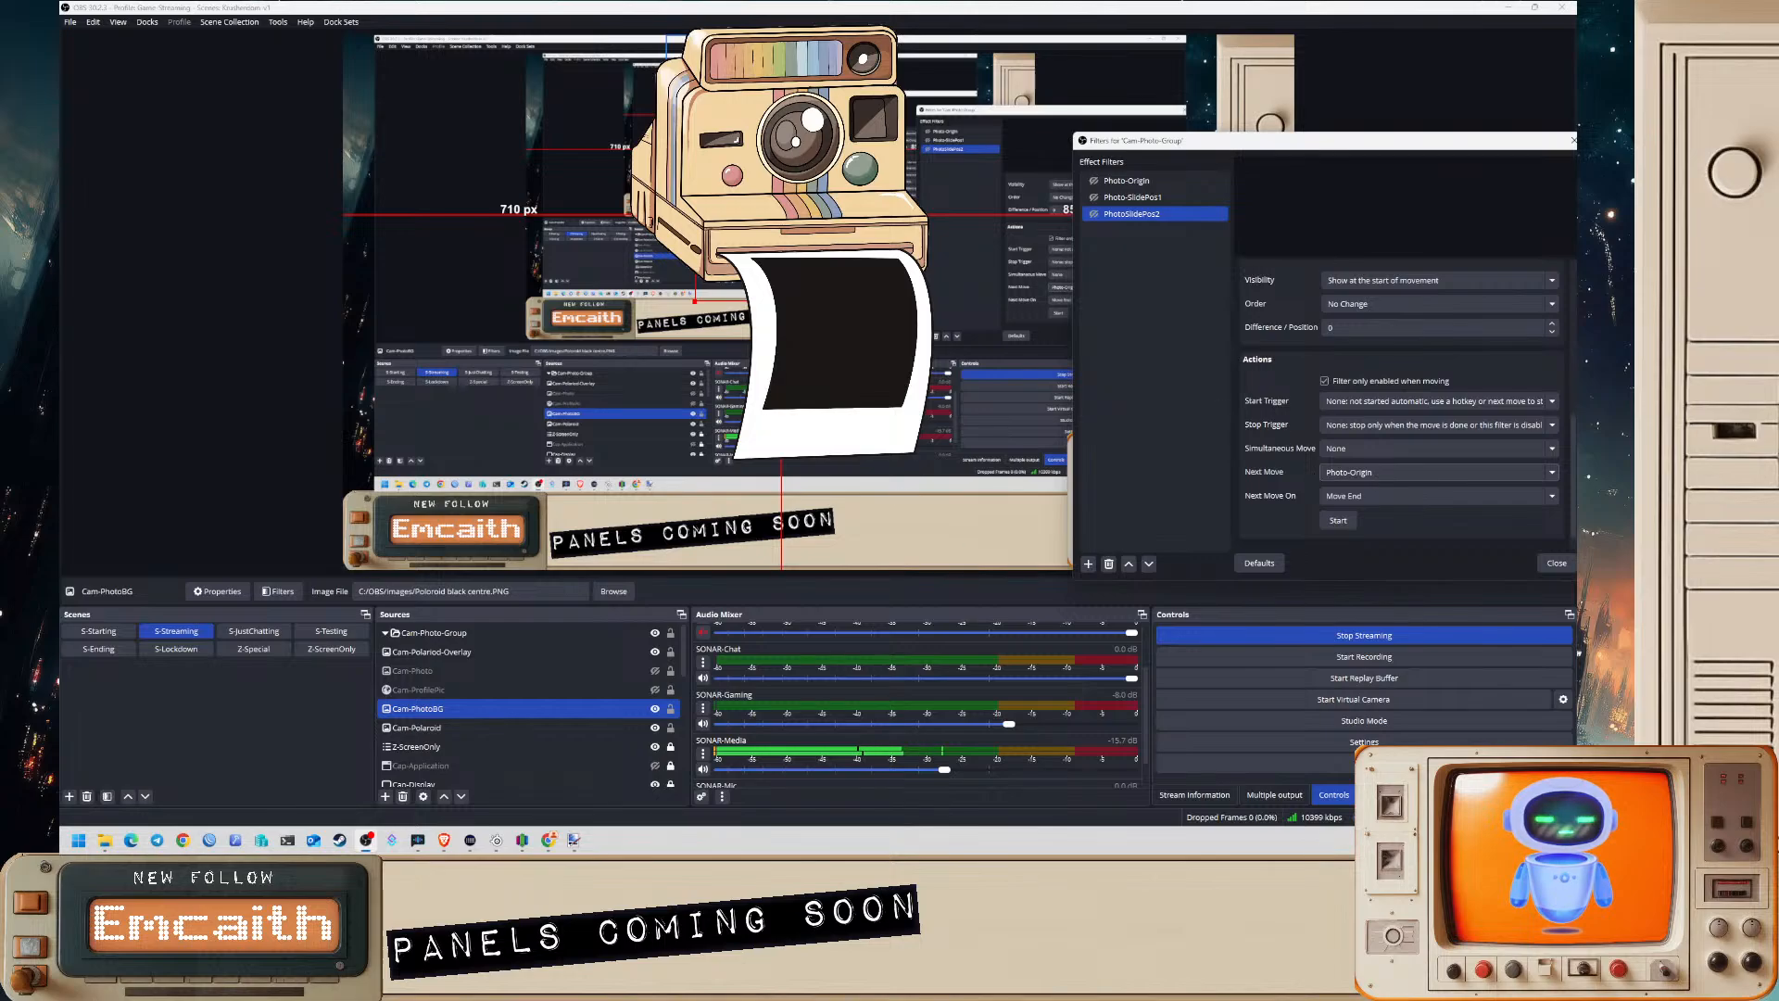
{"action": "left_click", "coordinate": [1112, 185]}
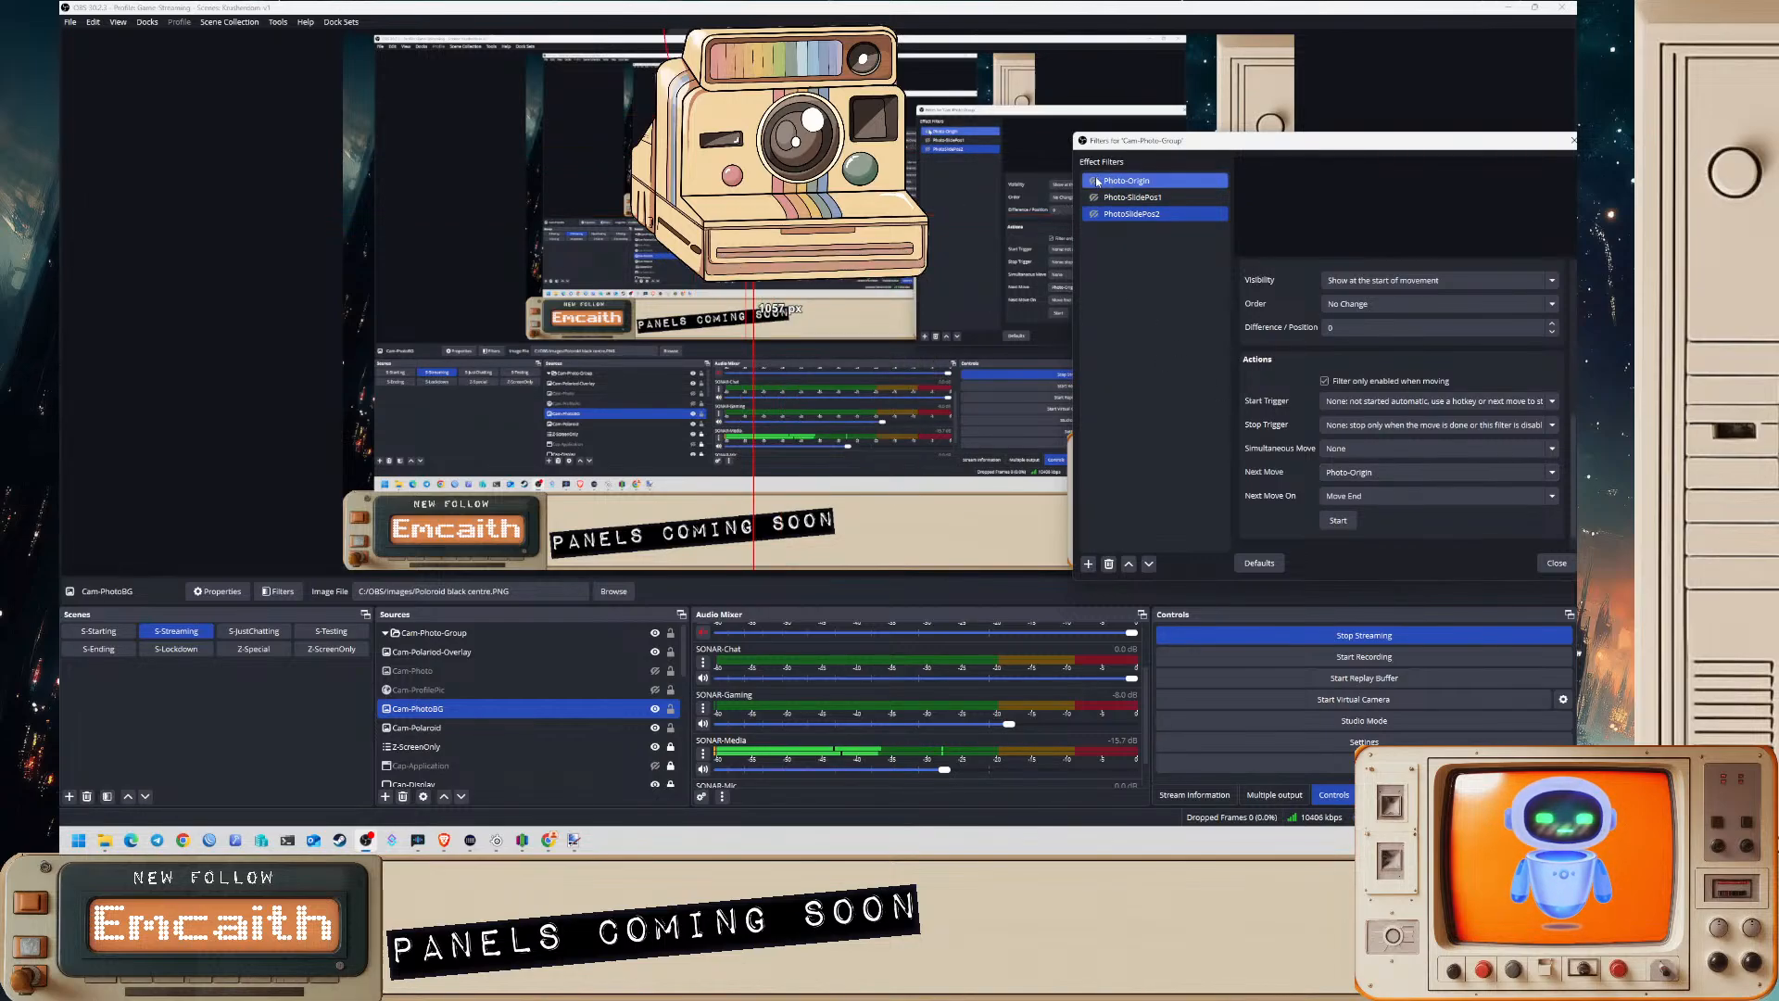
- Set the Photo-SlidePos1 filter's next move to PhotoSlidePos2 and play the chained slide
{"action": "left_click", "coordinate": [1119, 199]}
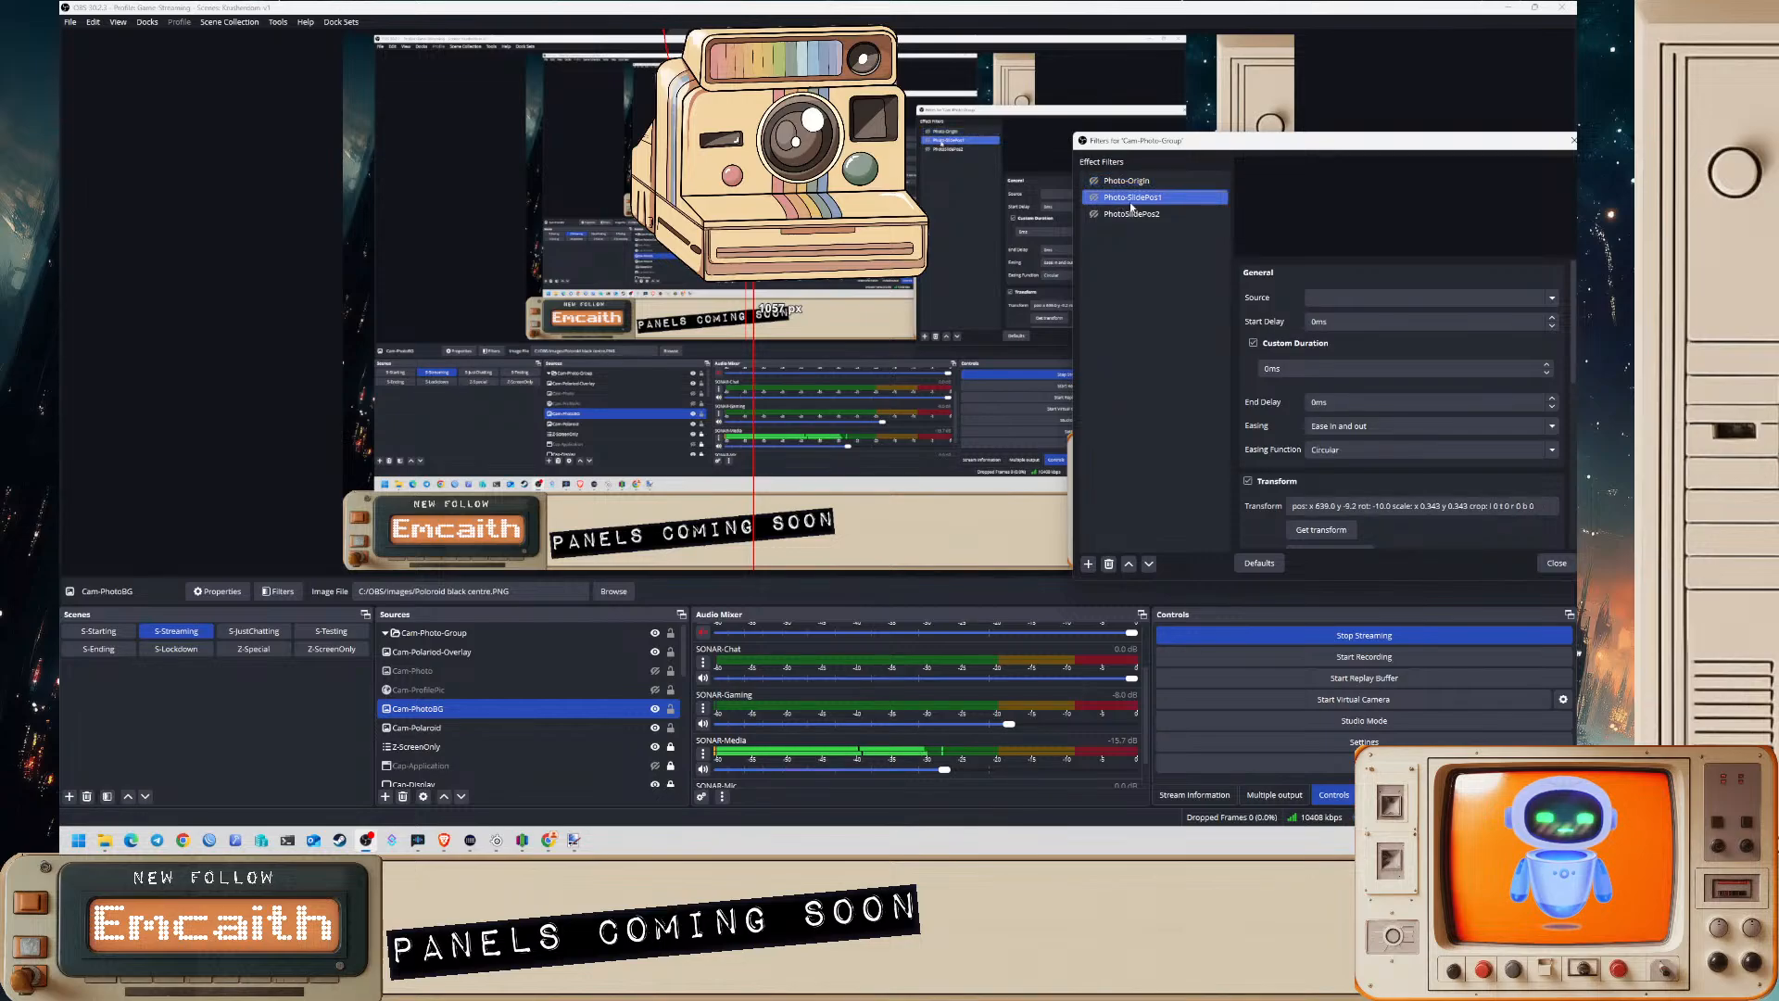
{"action": "scroll", "coordinate": [1279, 447], "scroll_direction": "down", "scroll_amount": 5}
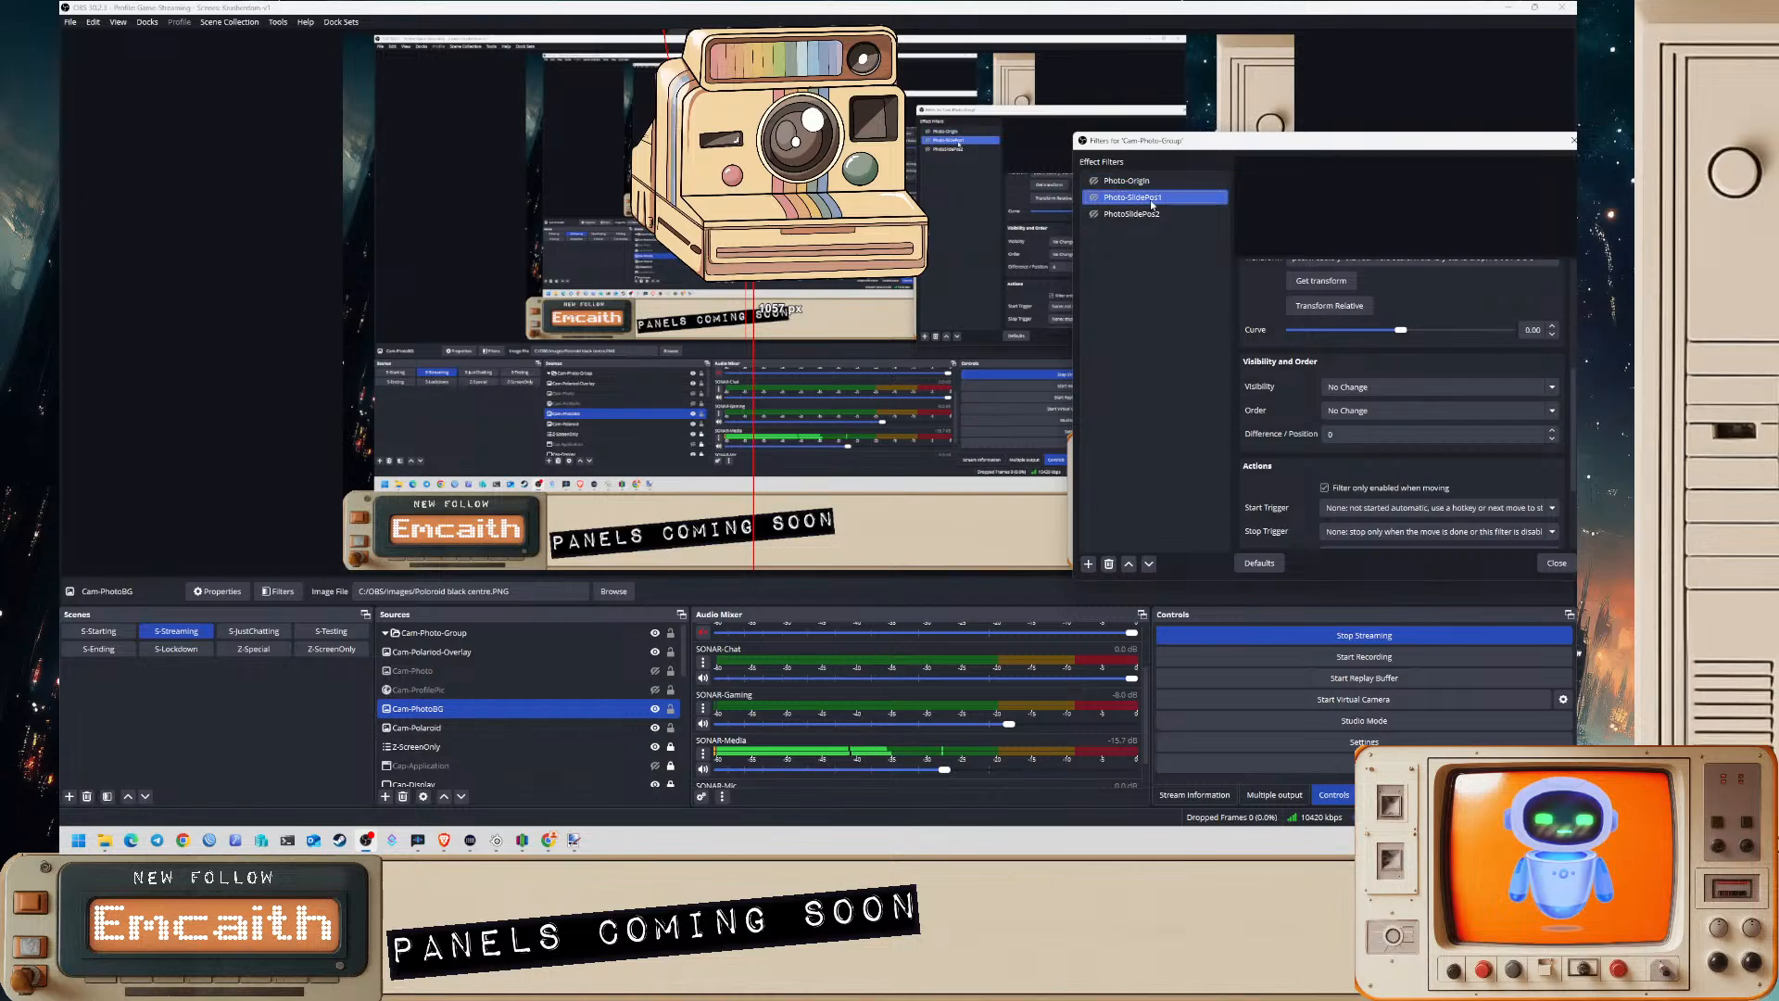
{"action": "scroll", "coordinate": [1270, 413], "scroll_direction": "down", "scroll_amount": 3}
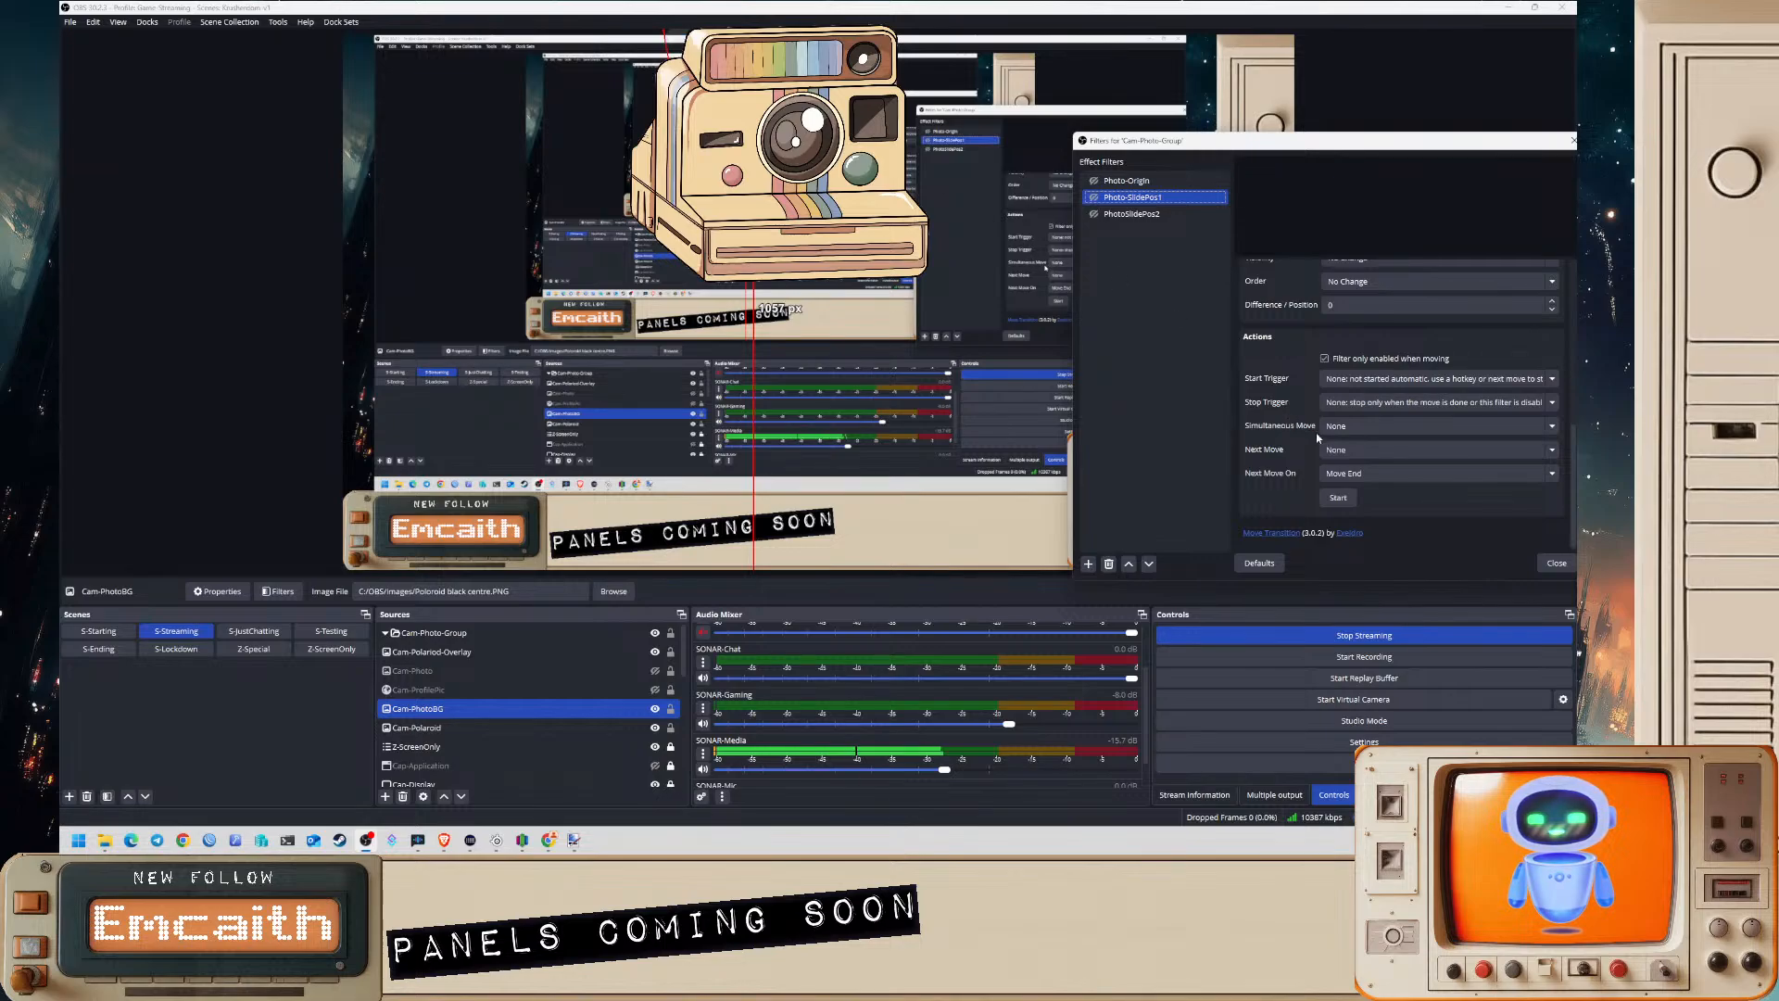
{"action": "left_click", "coordinate": [1348, 450]}
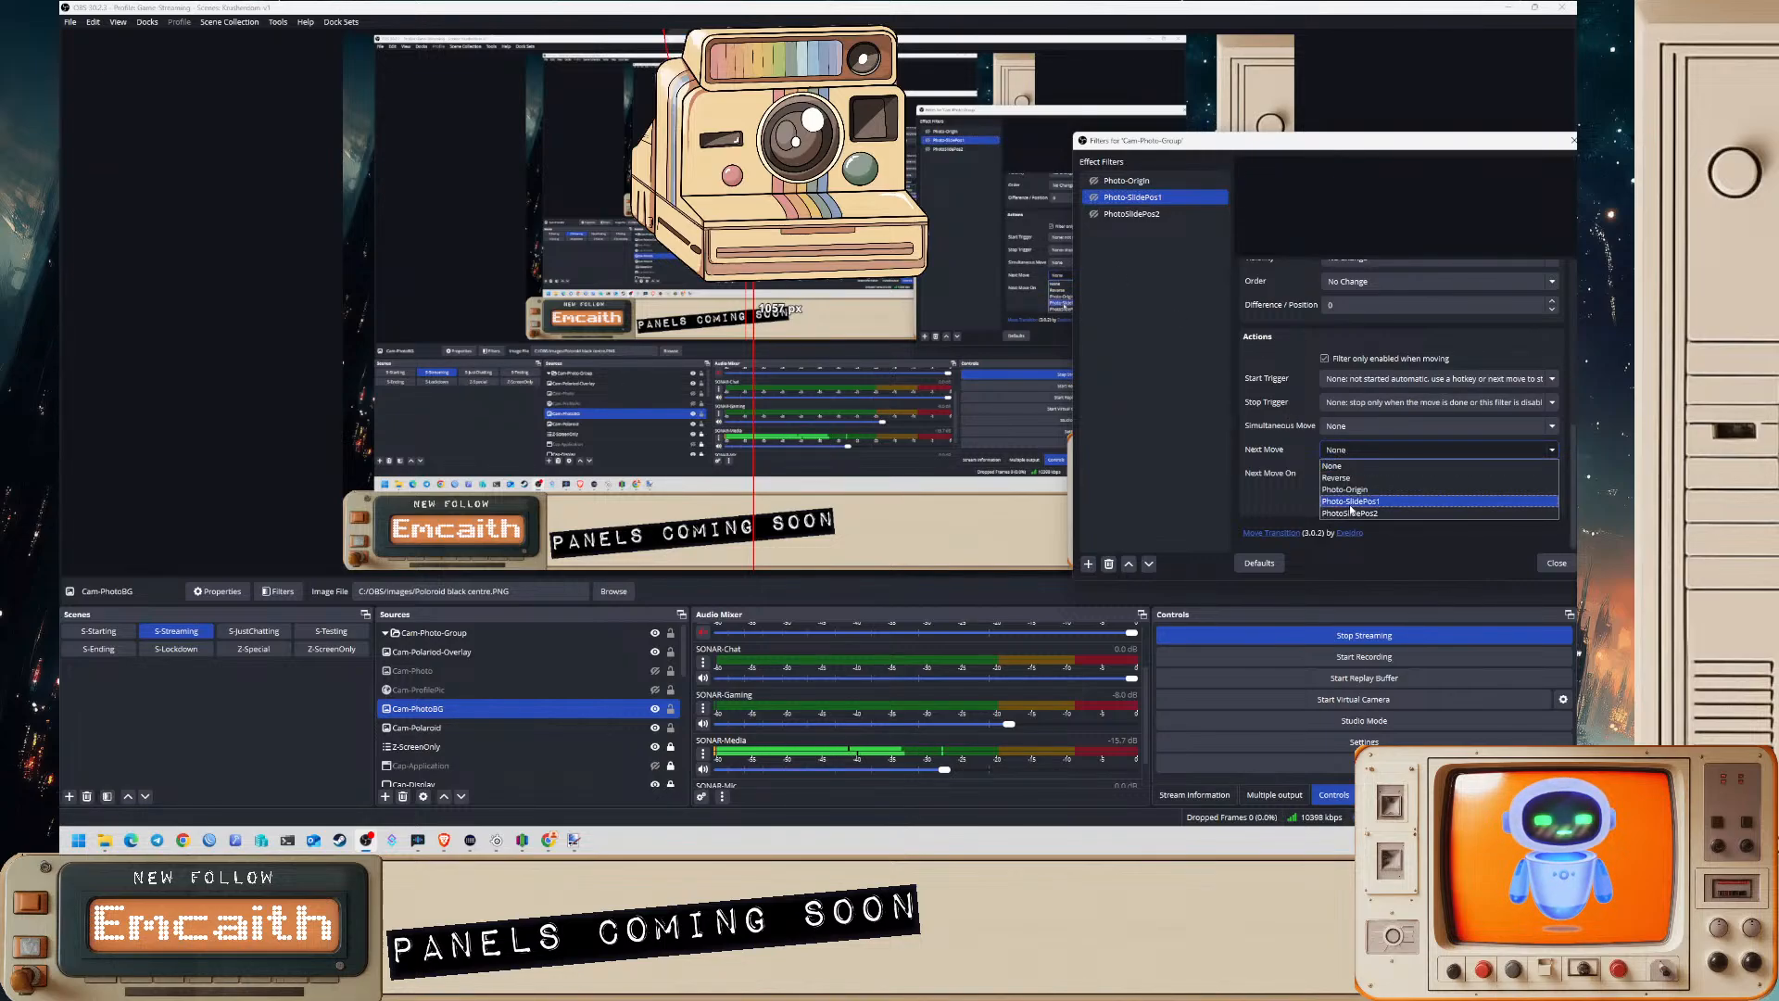
{"action": "left_click", "coordinate": [1360, 514]}
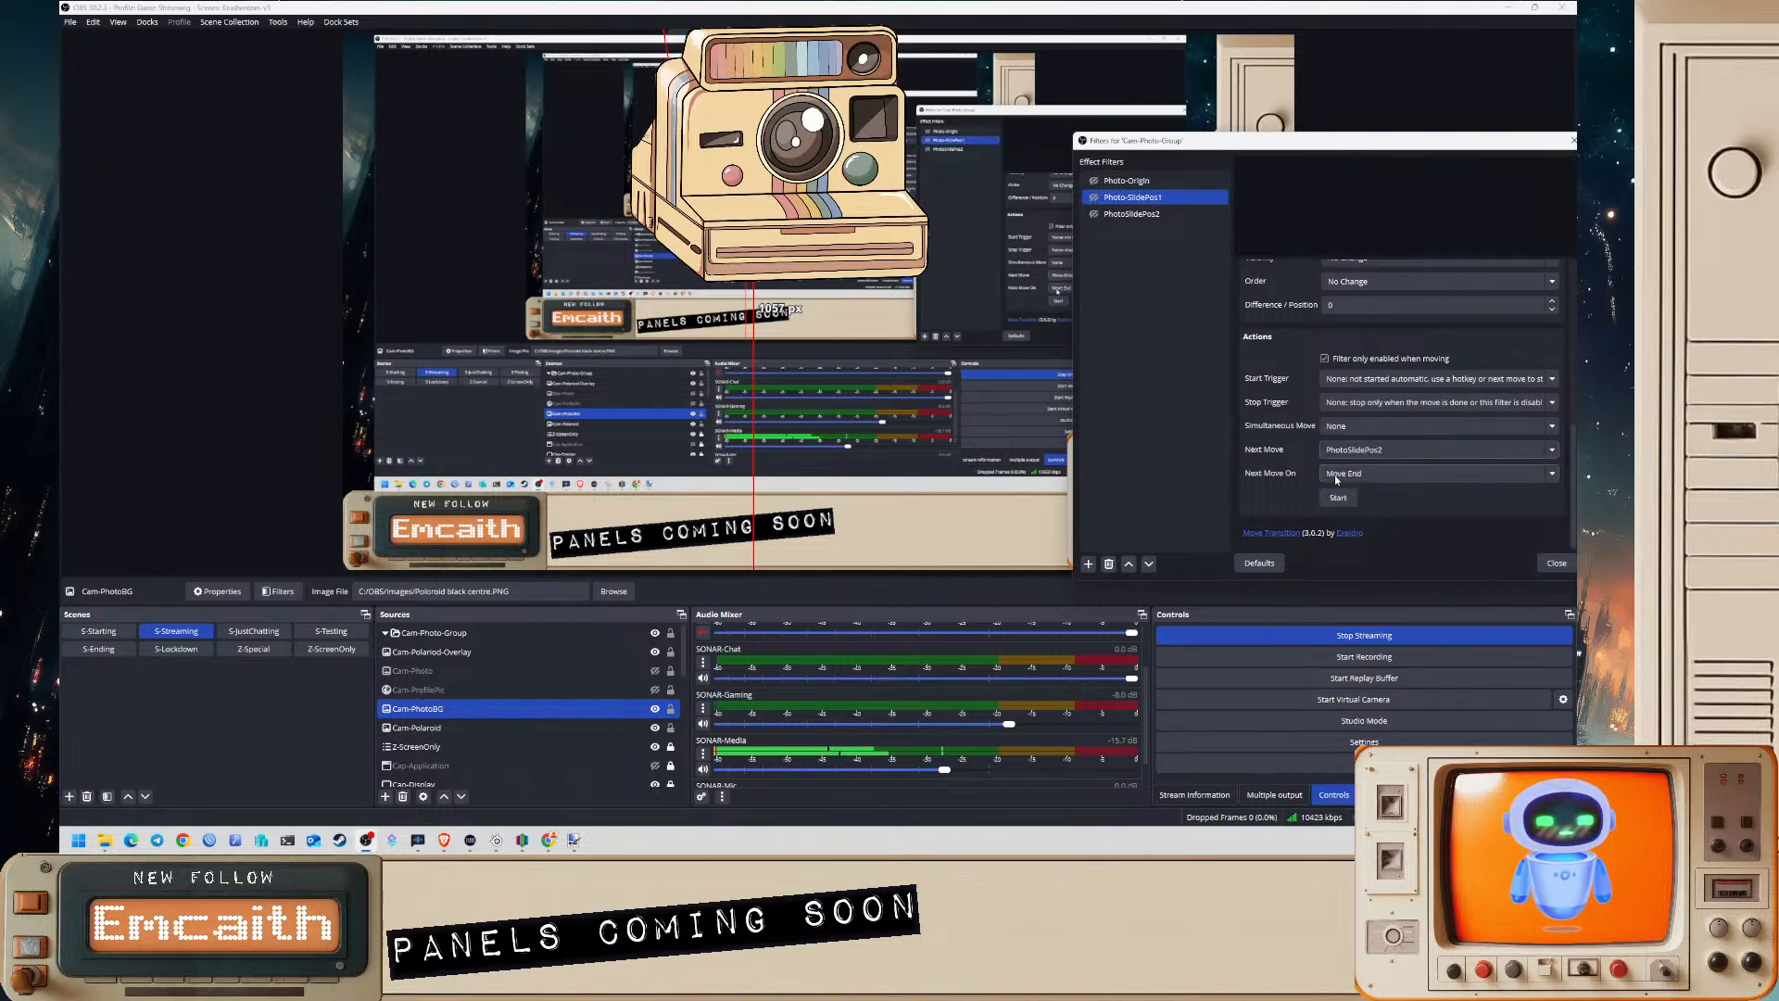
{"action": "left_click", "coordinate": [1096, 199]}
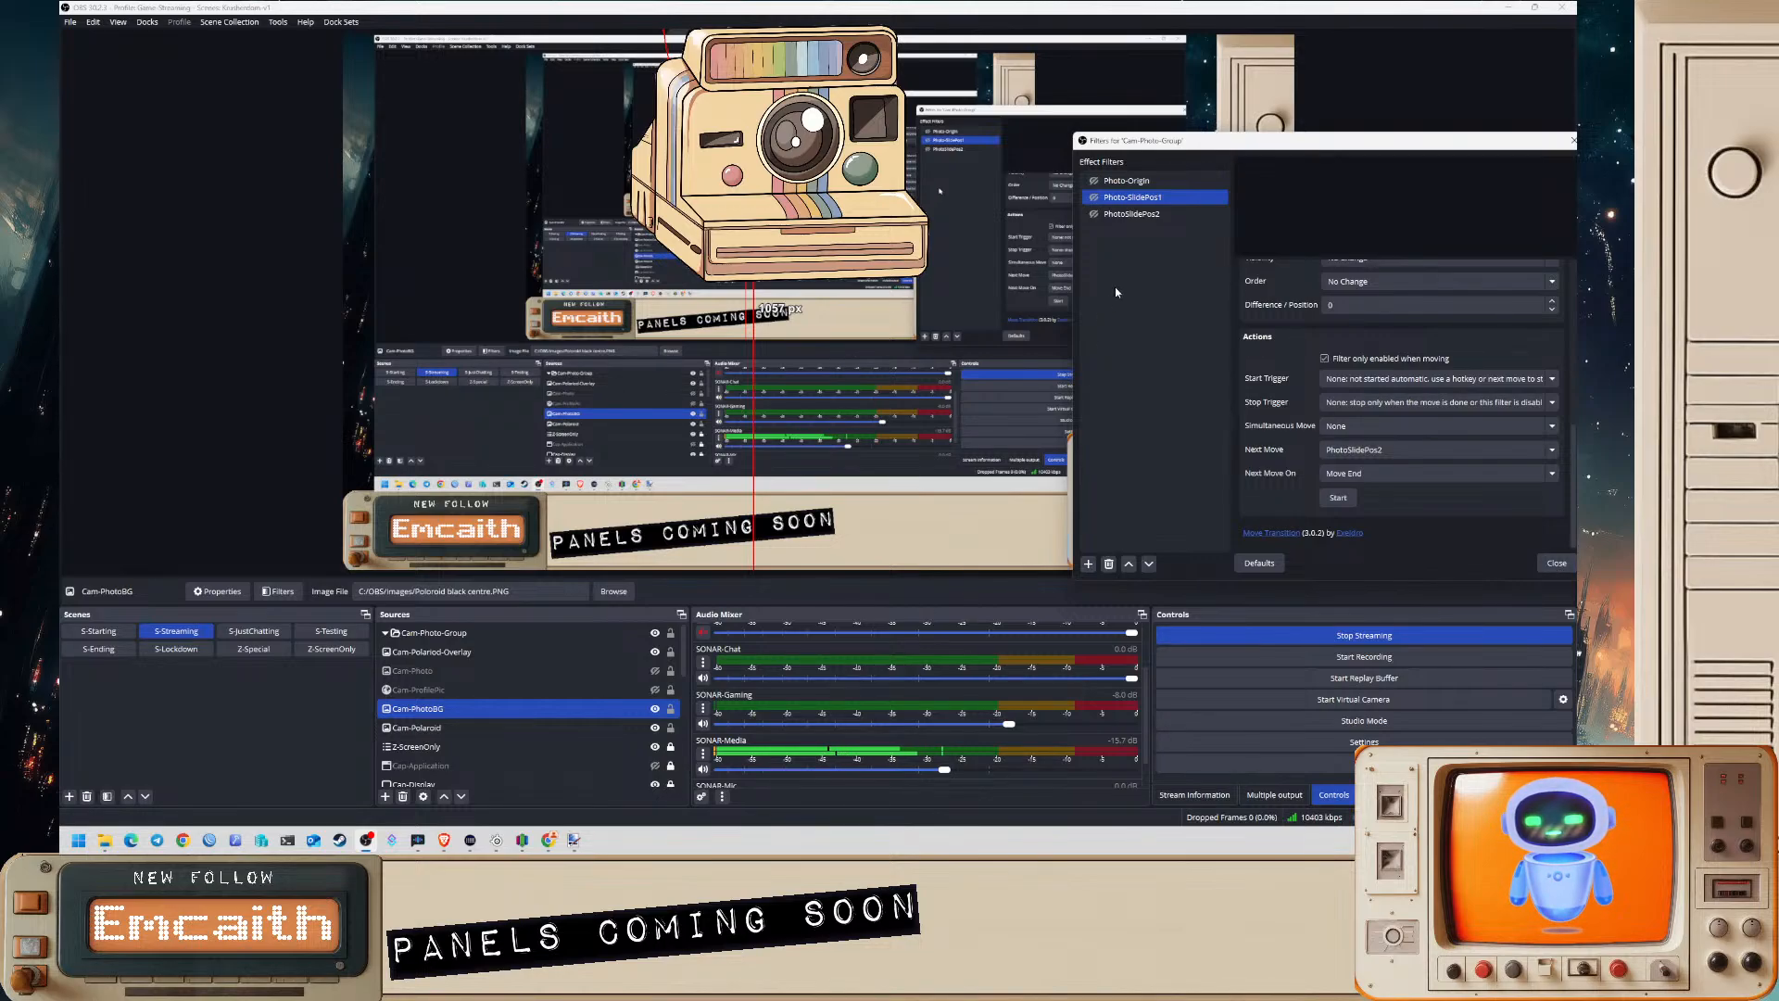
{"action": "left_click", "coordinate": [1126, 183]}
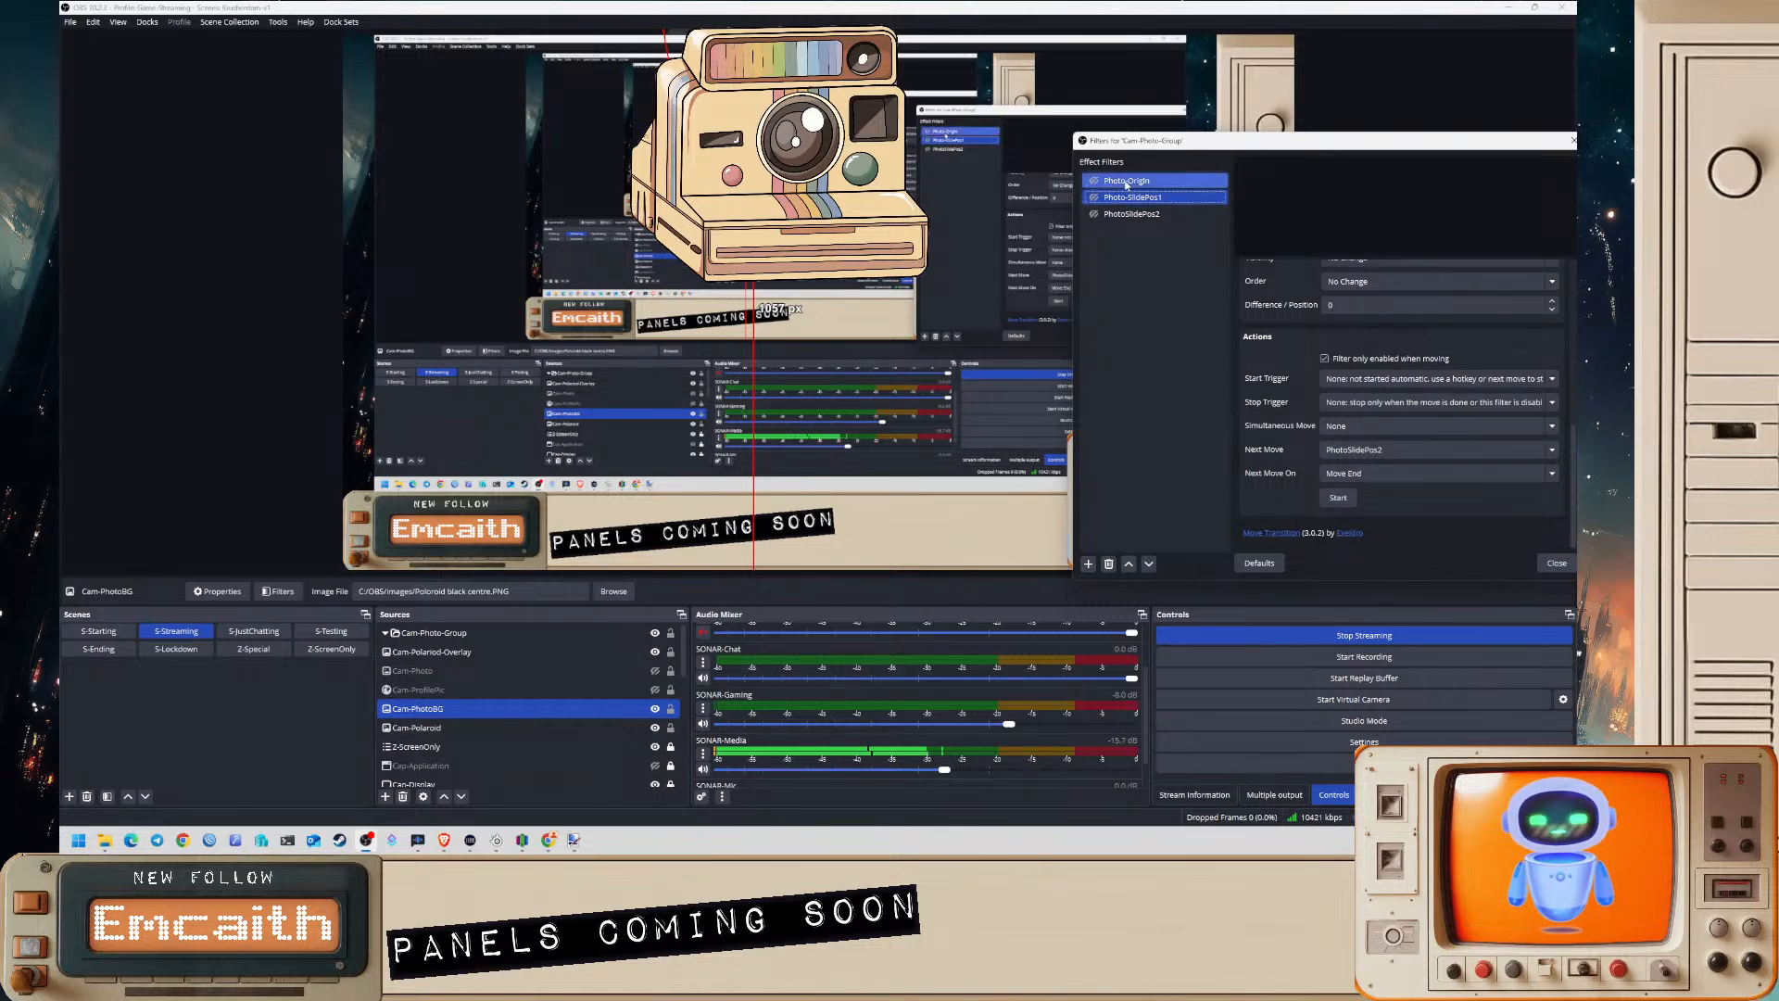
{"action": "right_click", "coordinate": [1119, 189]}
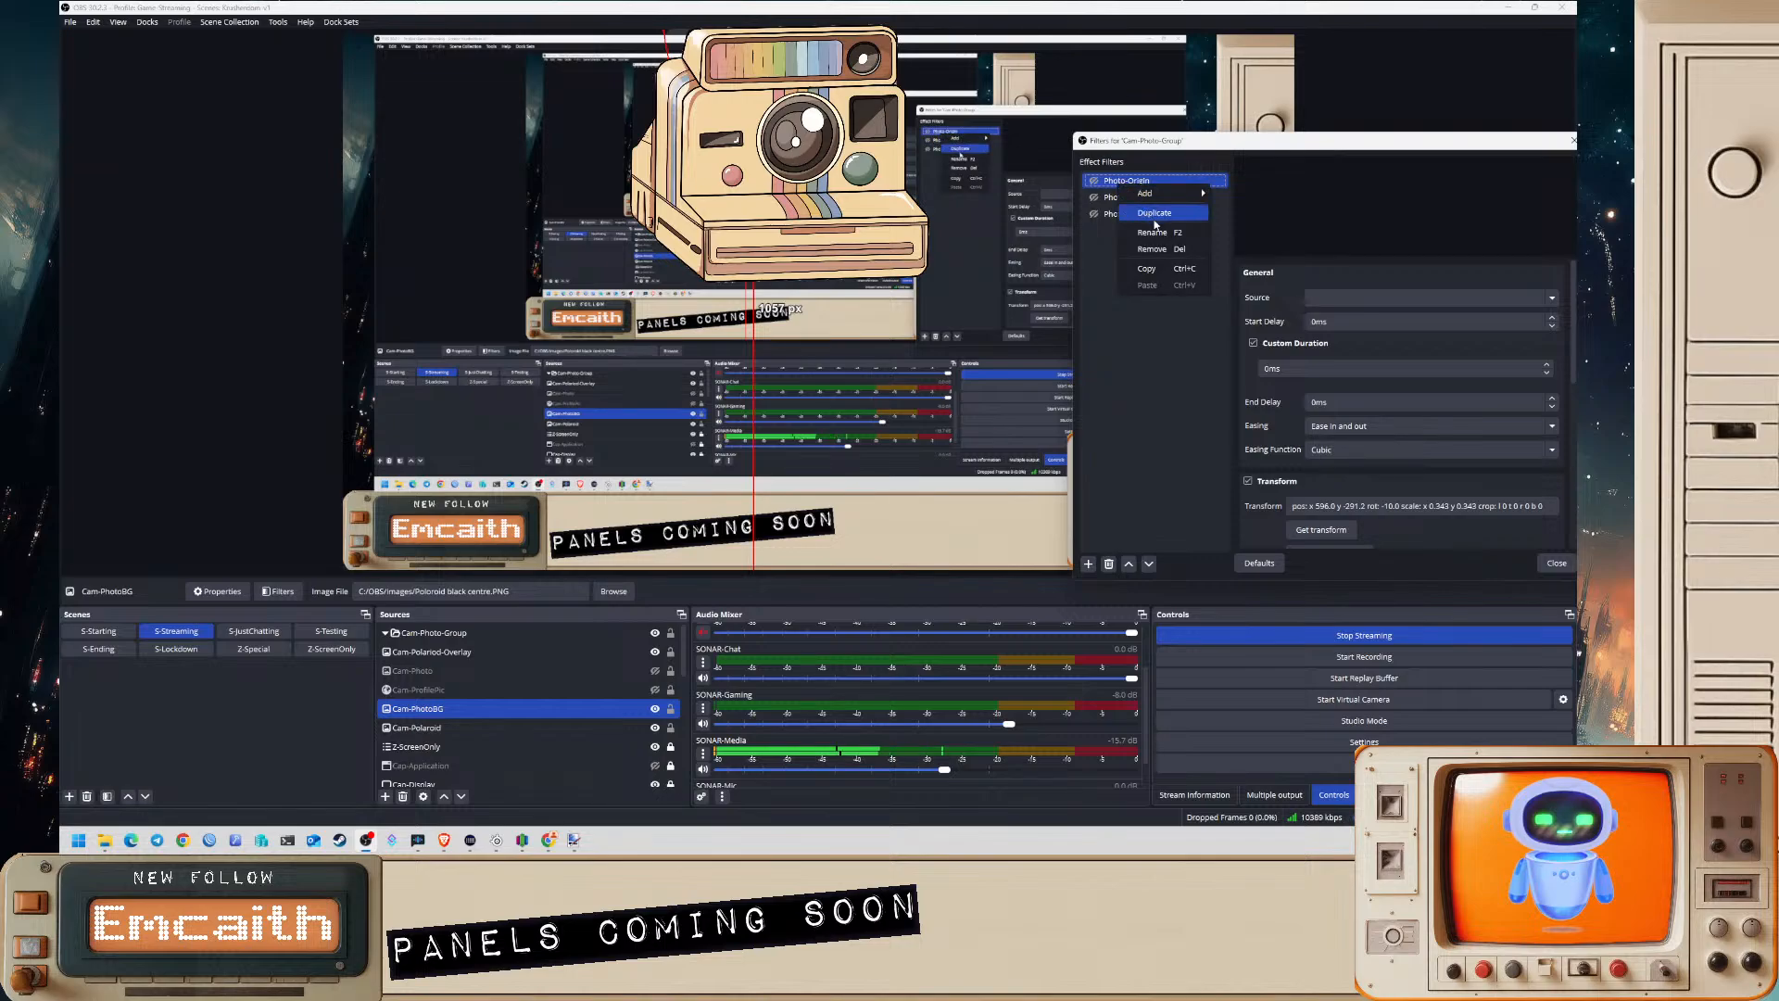
{"action": "left_click", "coordinate": [1149, 216]}
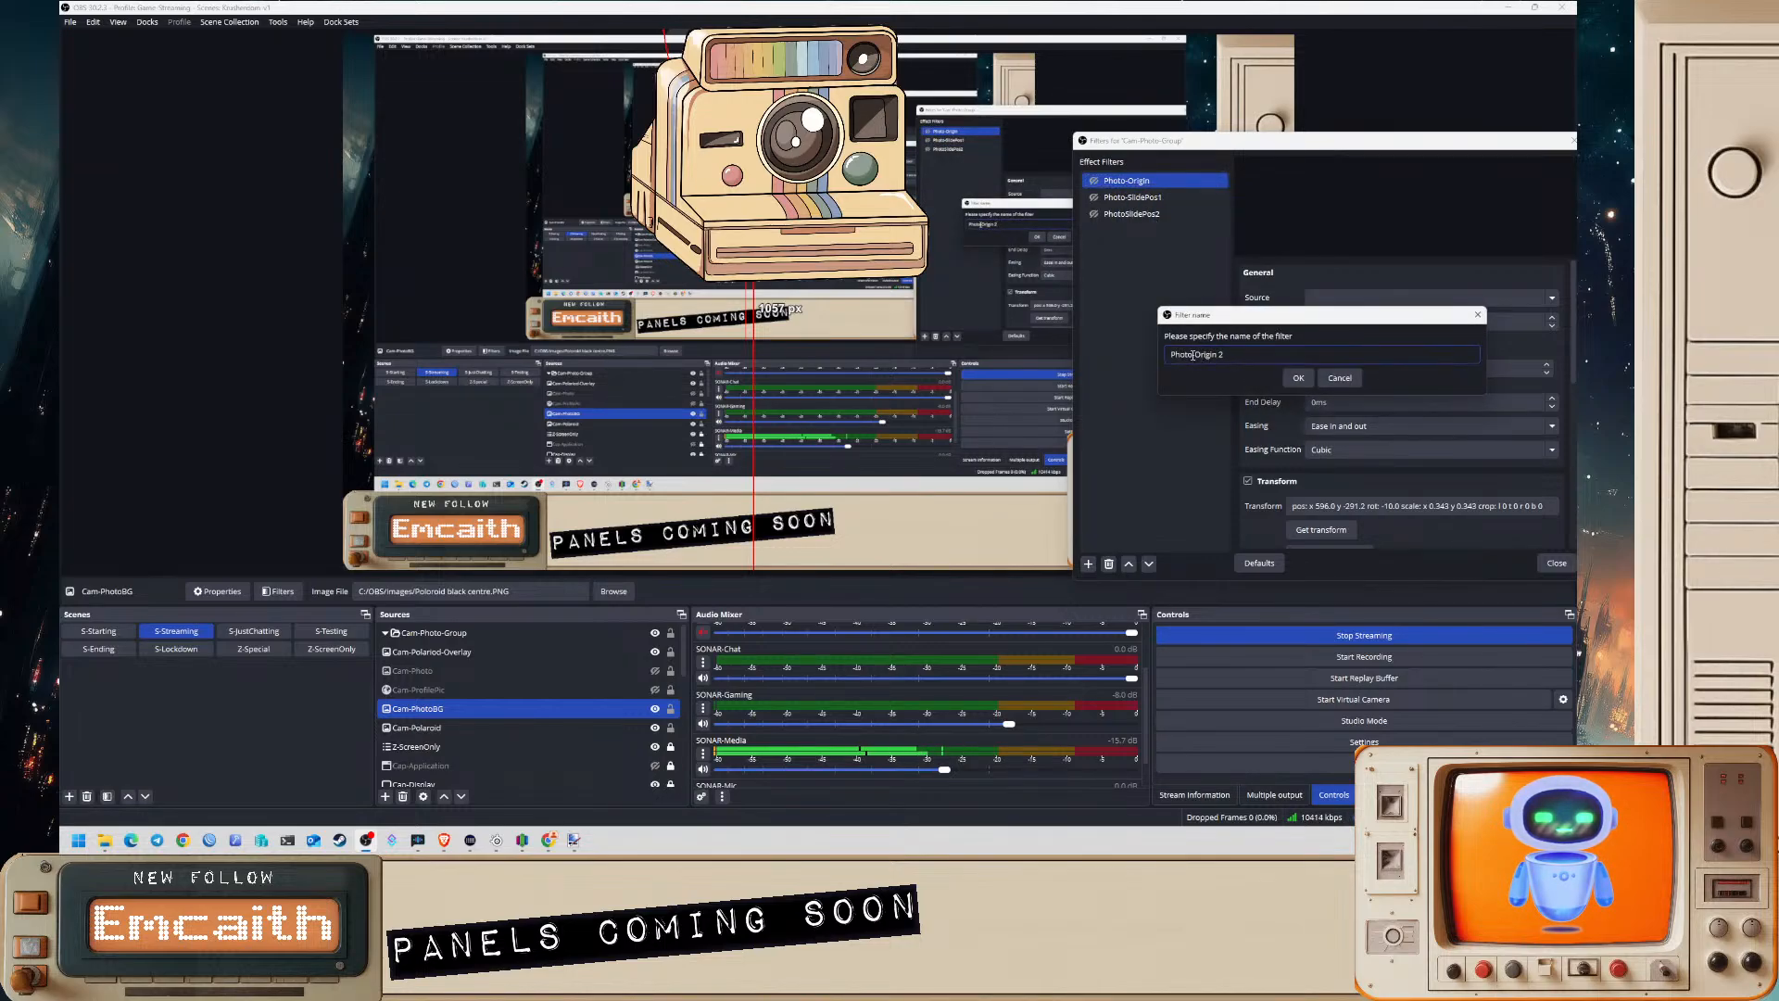
{"action": "left_click_drag", "start_coordinate": [1194, 355], "coordinate": [1167, 351]}
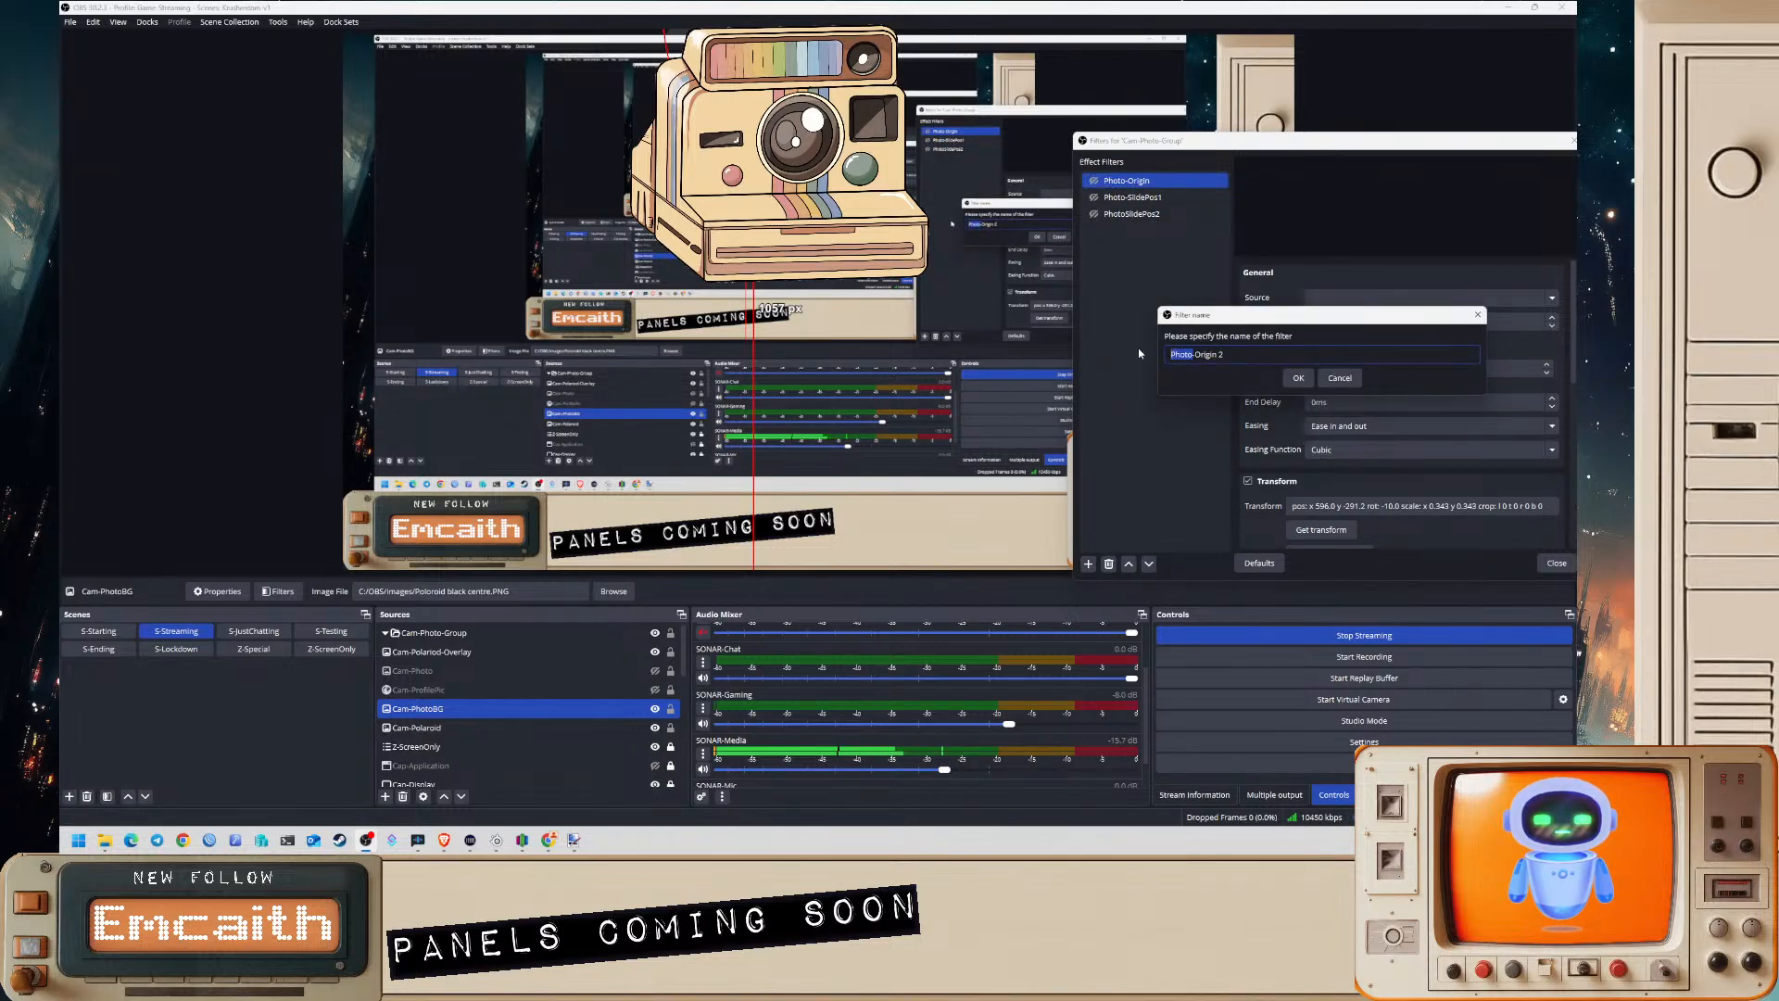
{"action": "left_click", "coordinate": [1340, 379]}
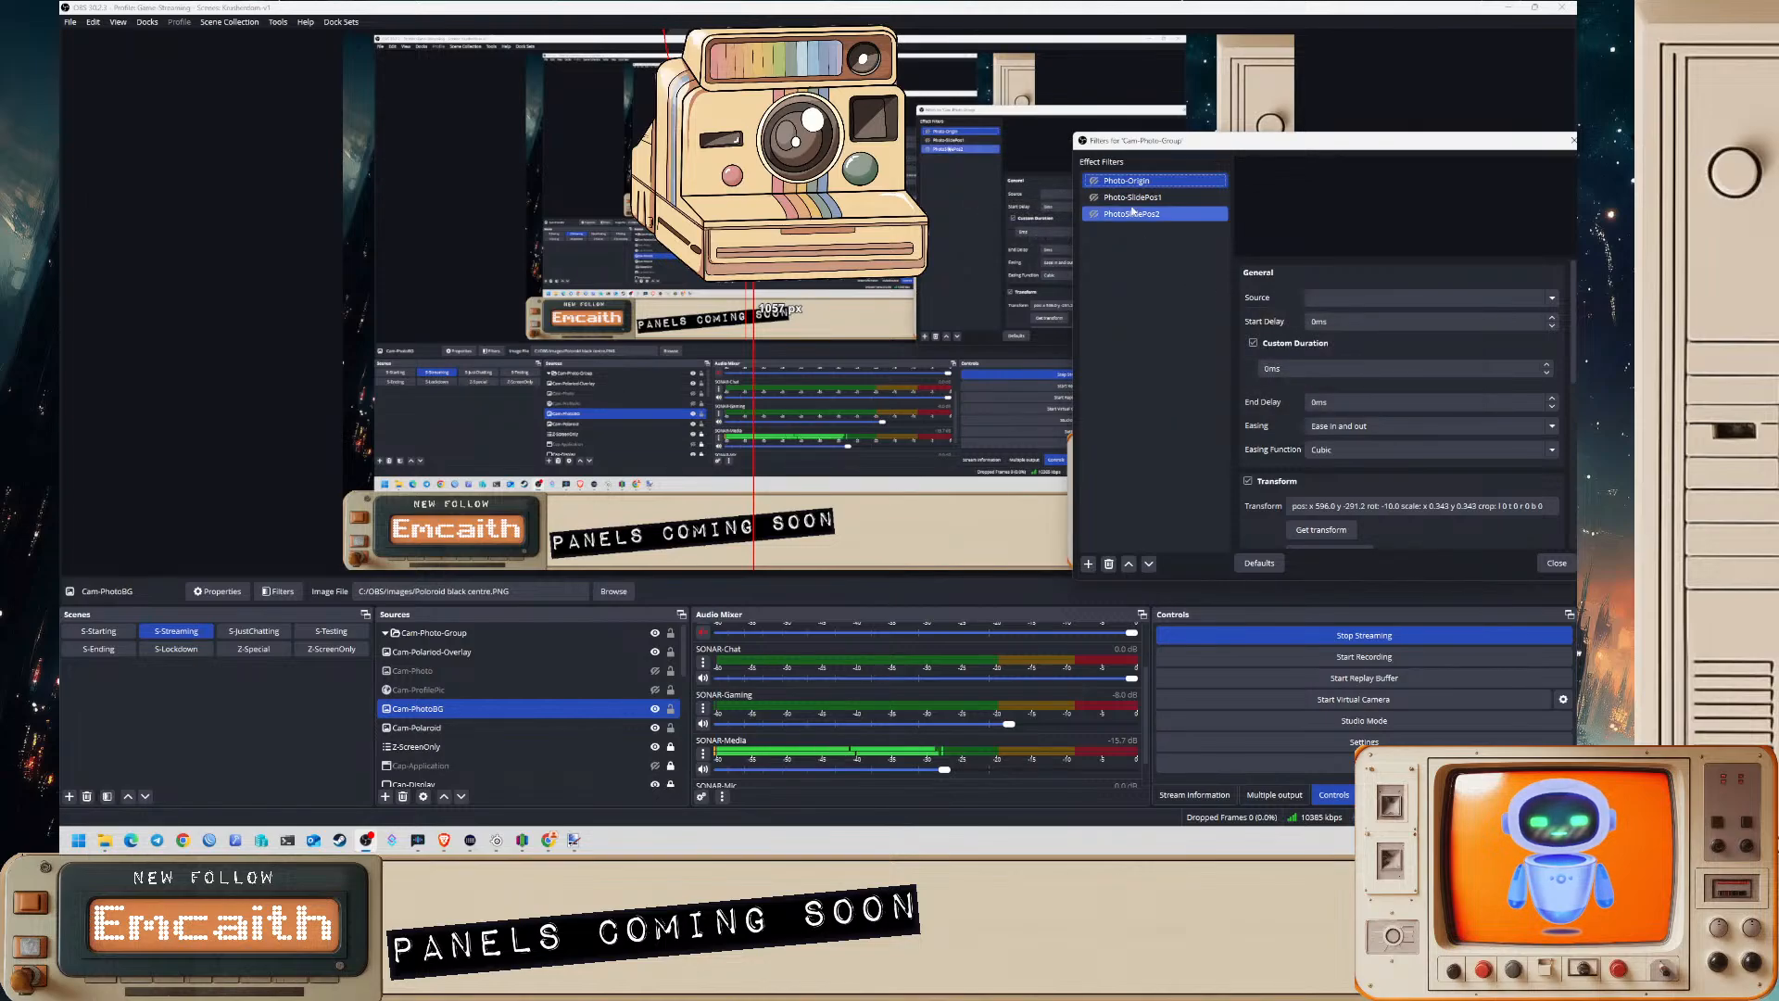
- Rename the Photo-Origin filter as PhotoBG-Origin
{"action": "right_click", "coordinate": [1124, 182]}
{"action": "left_click", "coordinate": [1153, 233]}
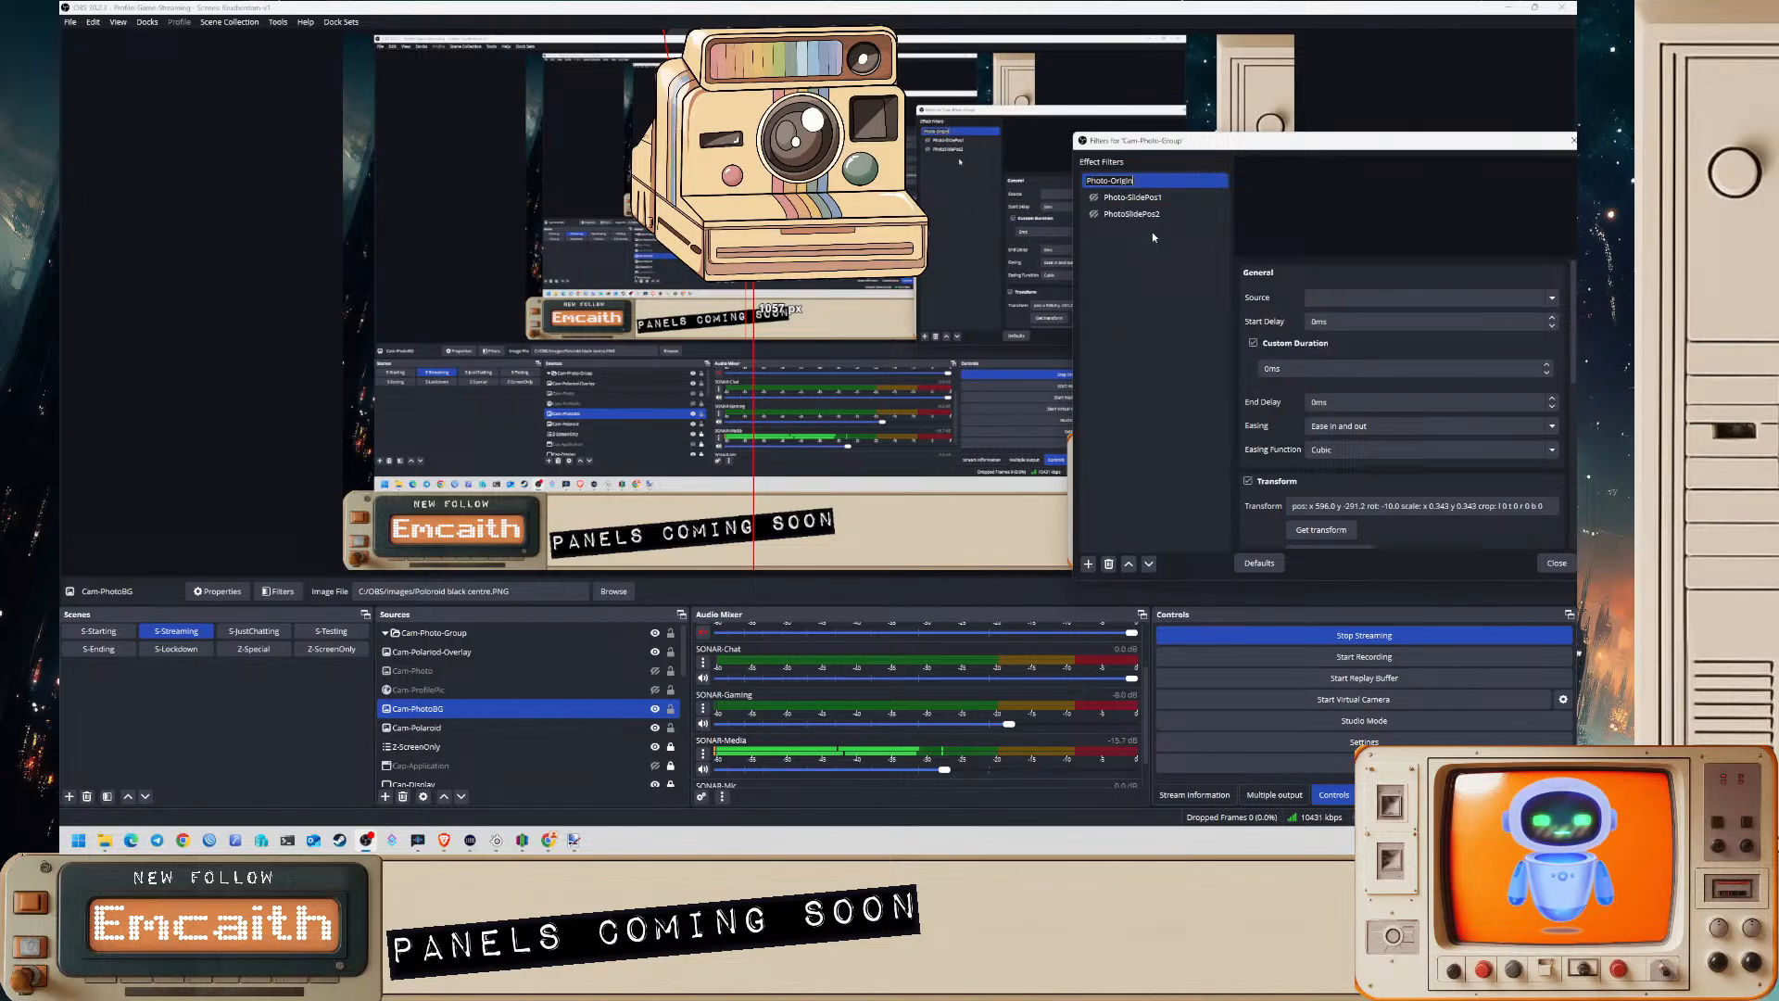
{"action": "left_click", "coordinate": [1109, 184]}
{"action": "type", "text": "BG"}
{"action": "key", "text": "Return"}
- Rename the Photo-SlidePos1 filter as PhotoBG-SlidePos1
{"action": "right_click", "coordinate": [1114, 204]}
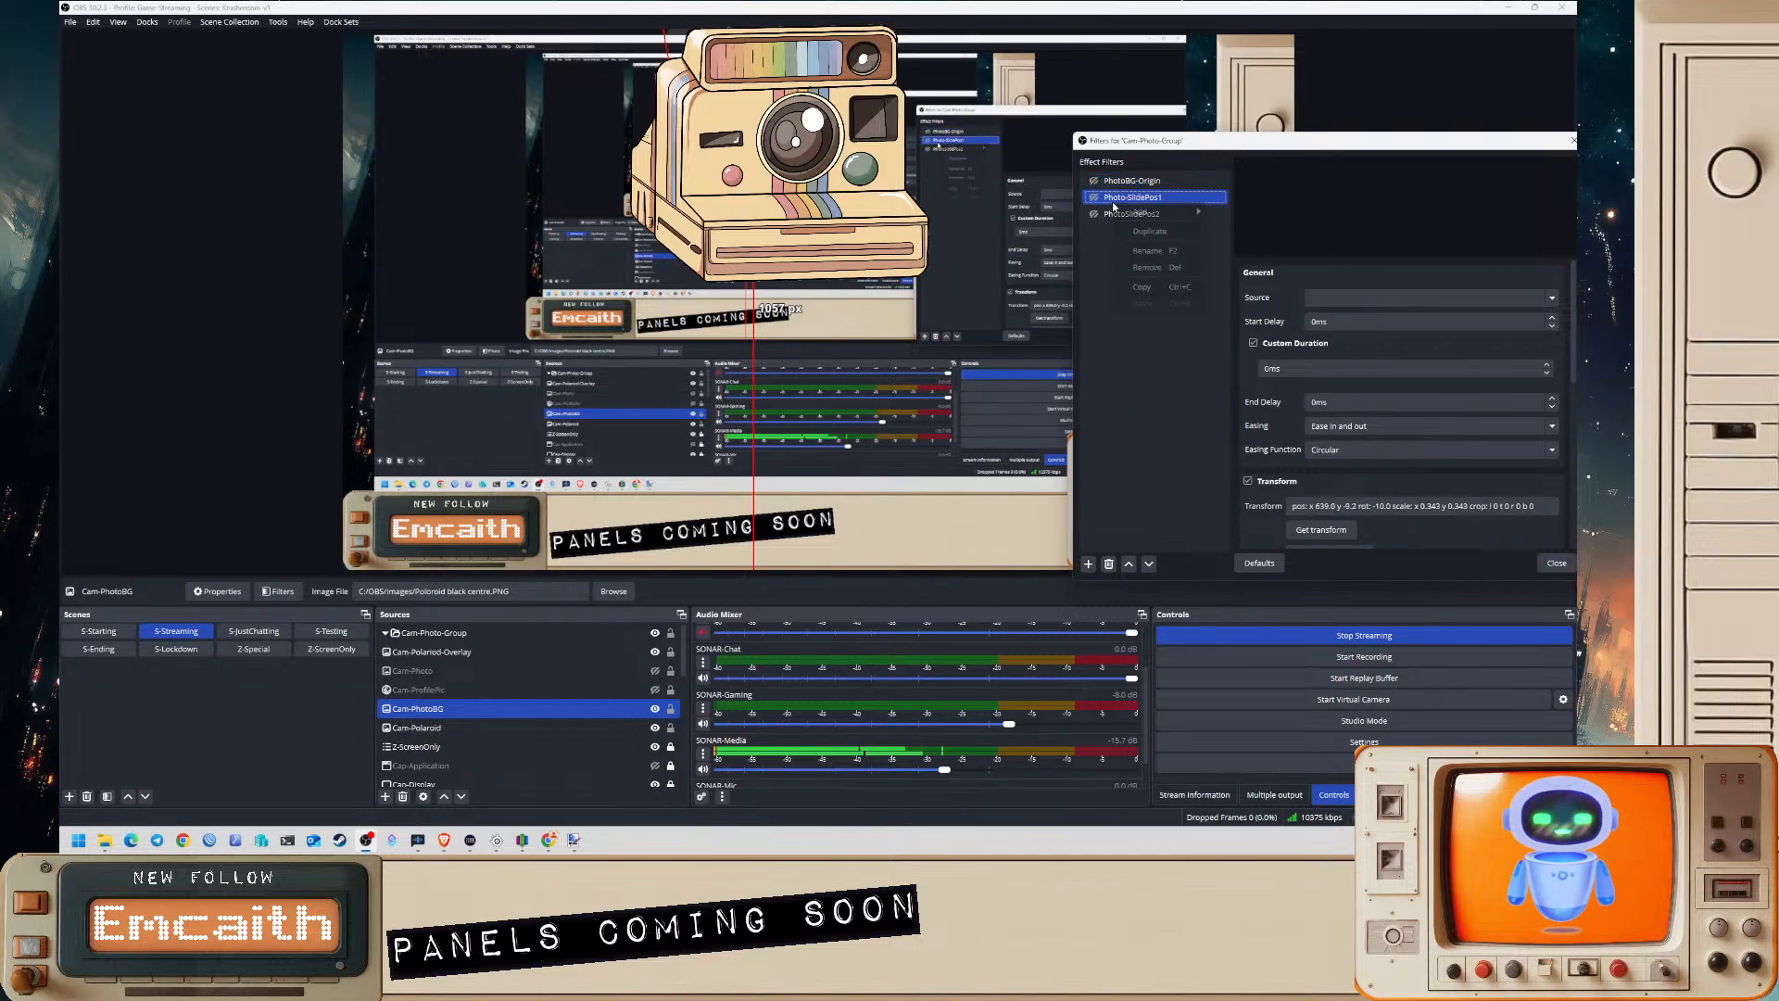
{"action": "left_click", "coordinate": [1147, 250]}
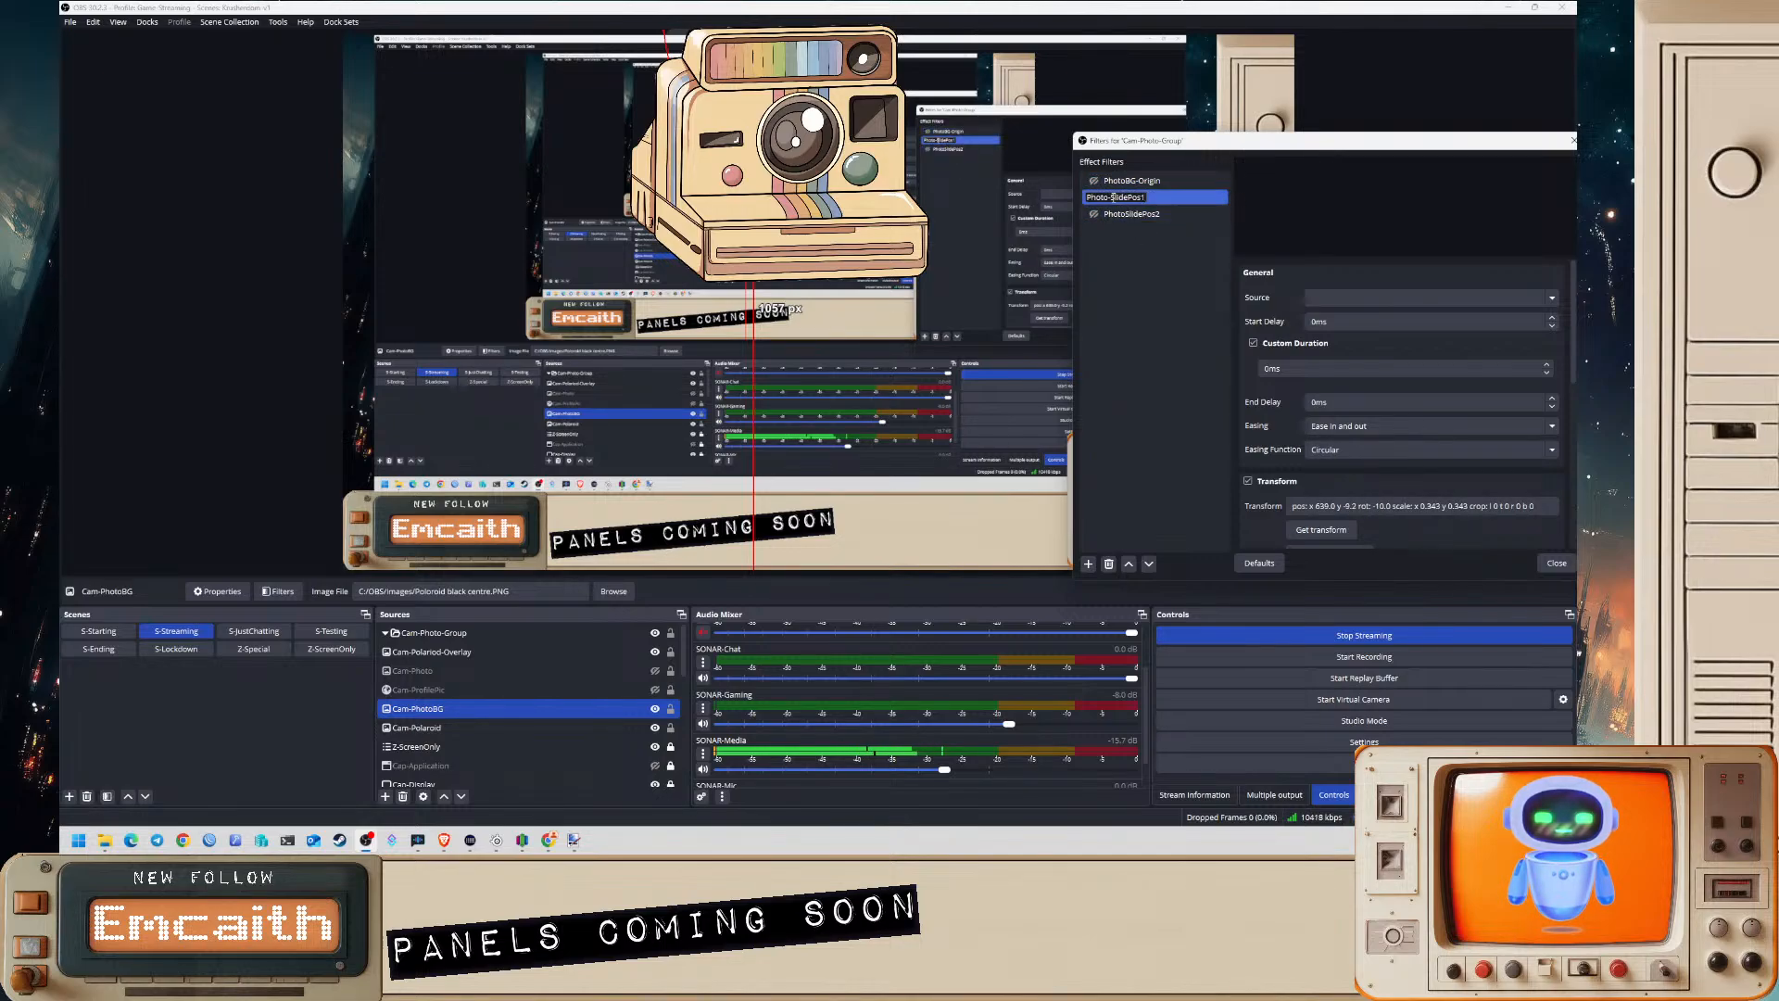
{"action": "type", "text": "BG"}
{"action": "key", "text": "Return"}
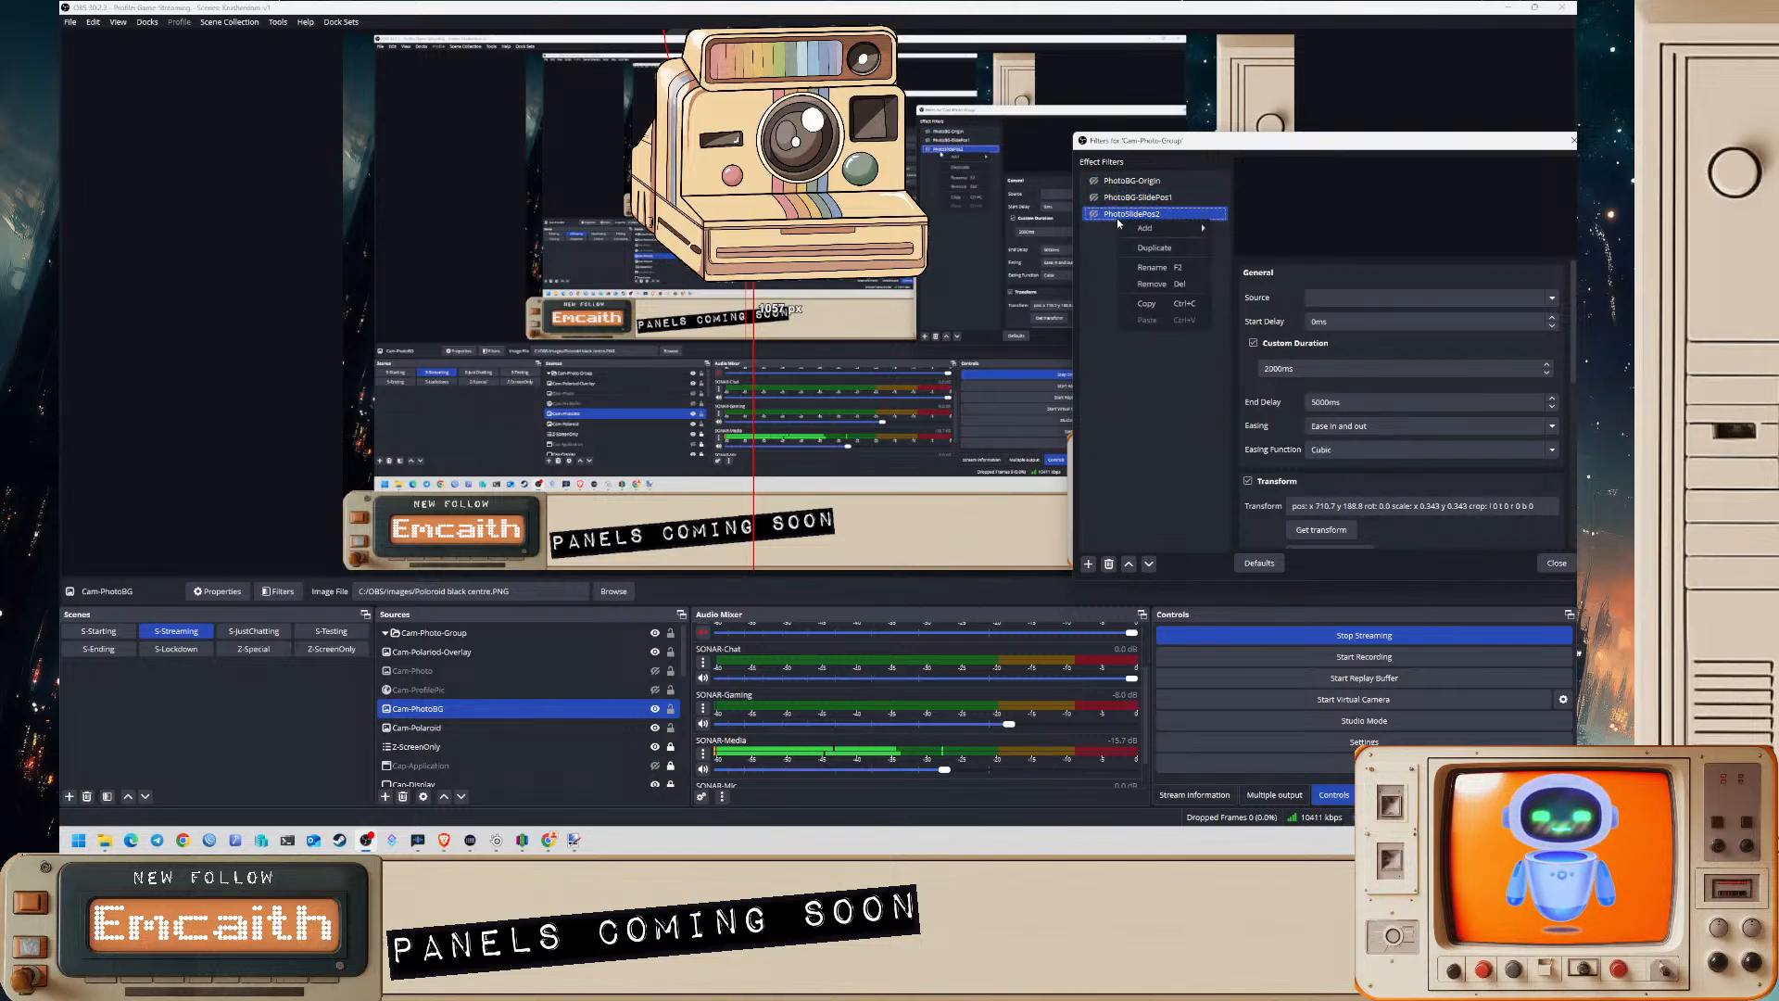
- Rename the PhotoSlidePos2 filter as PhotoBG-SlidePos2
{"action": "right_click", "coordinate": [1116, 217]}
{"action": "left_click", "coordinate": [1152, 267]}
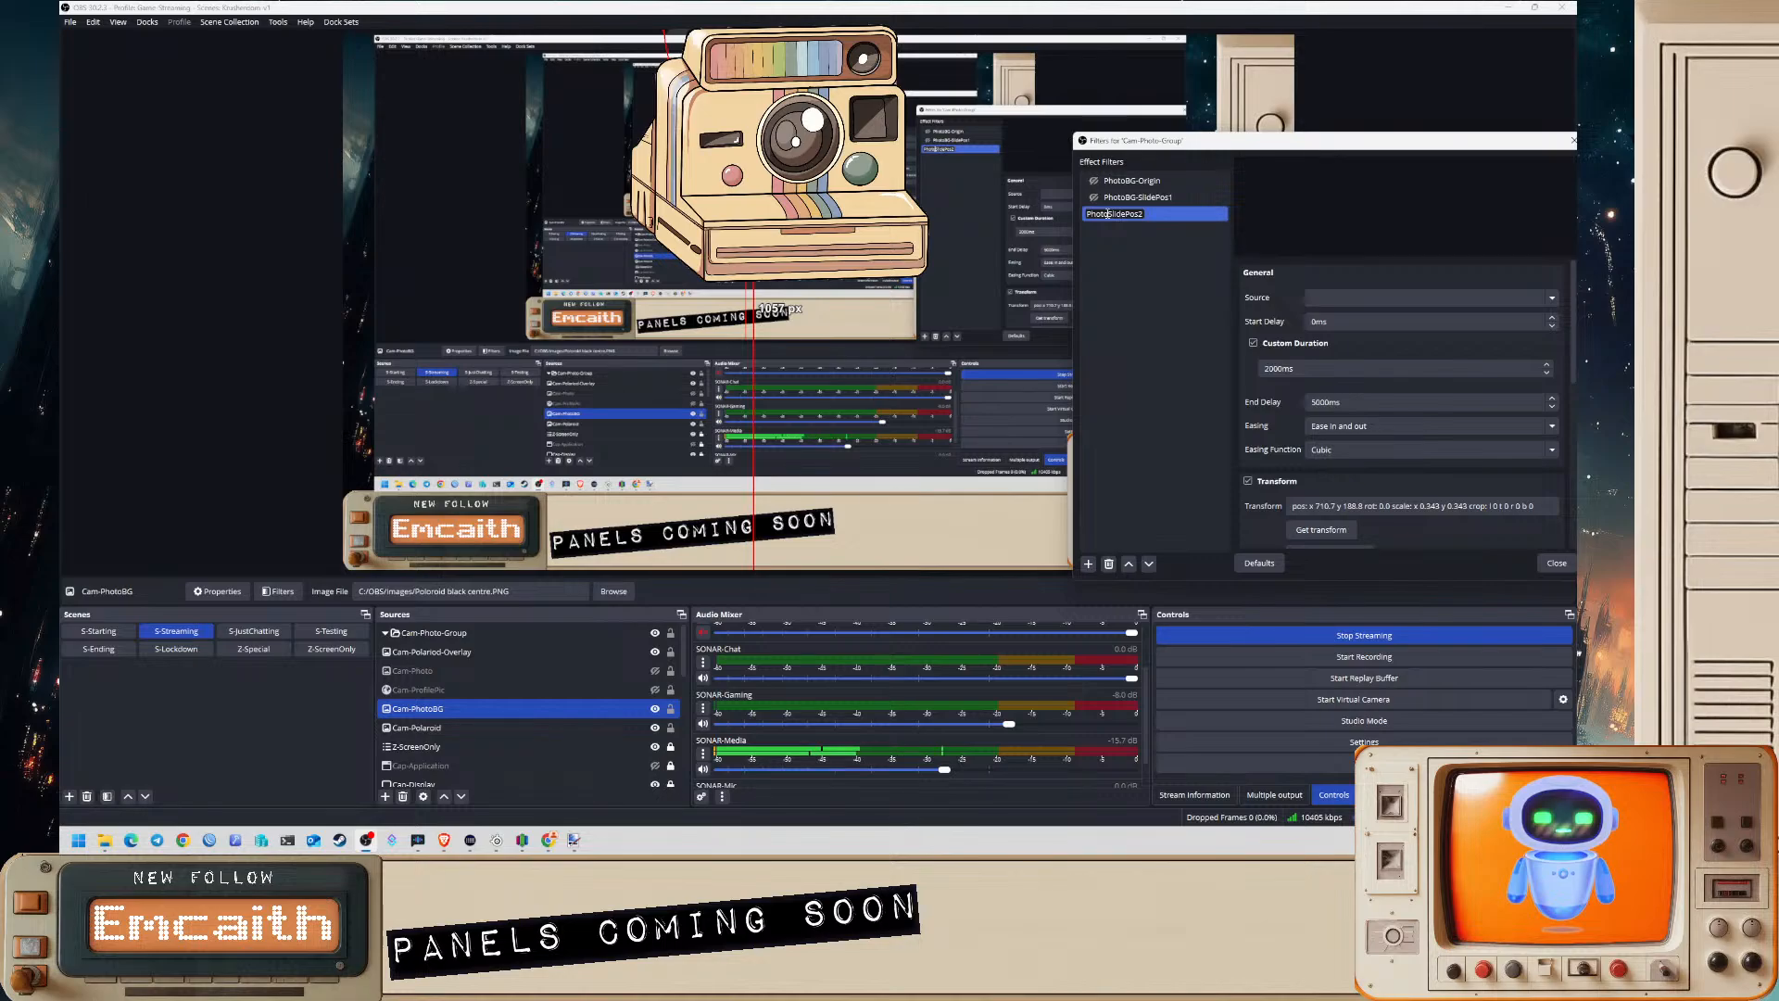
{"action": "type", "text": "BG-"}
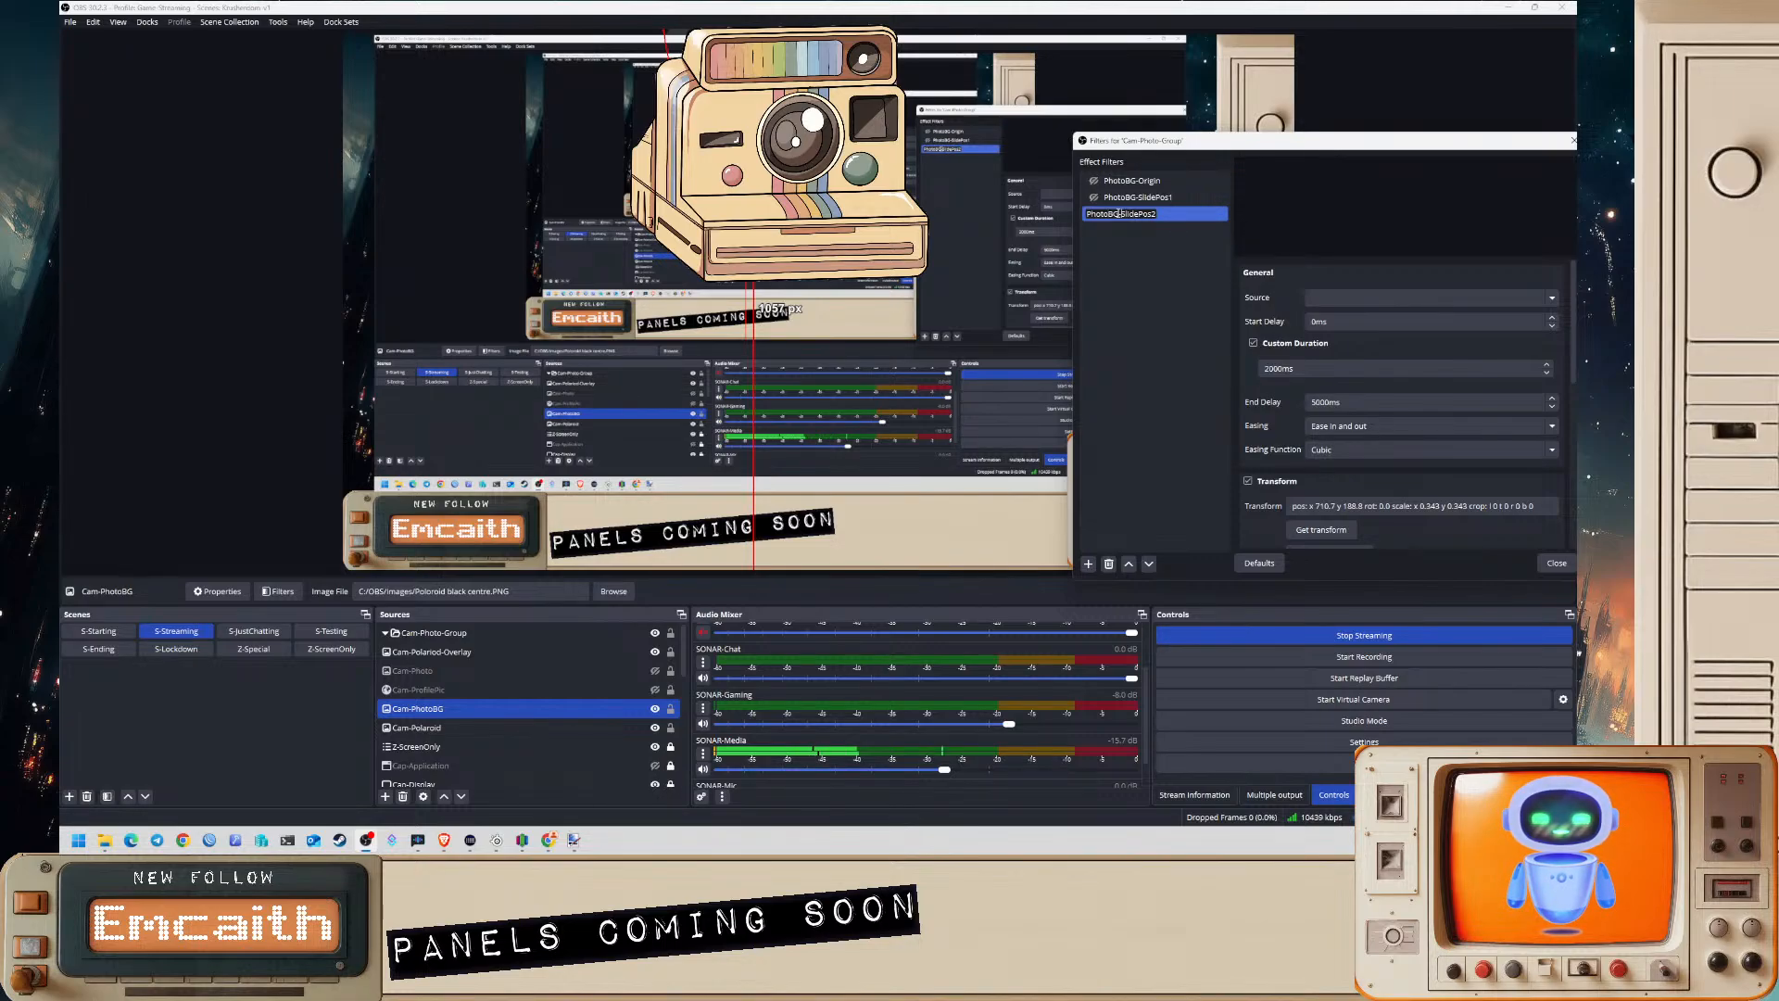
{"action": "key", "text": "Return"}
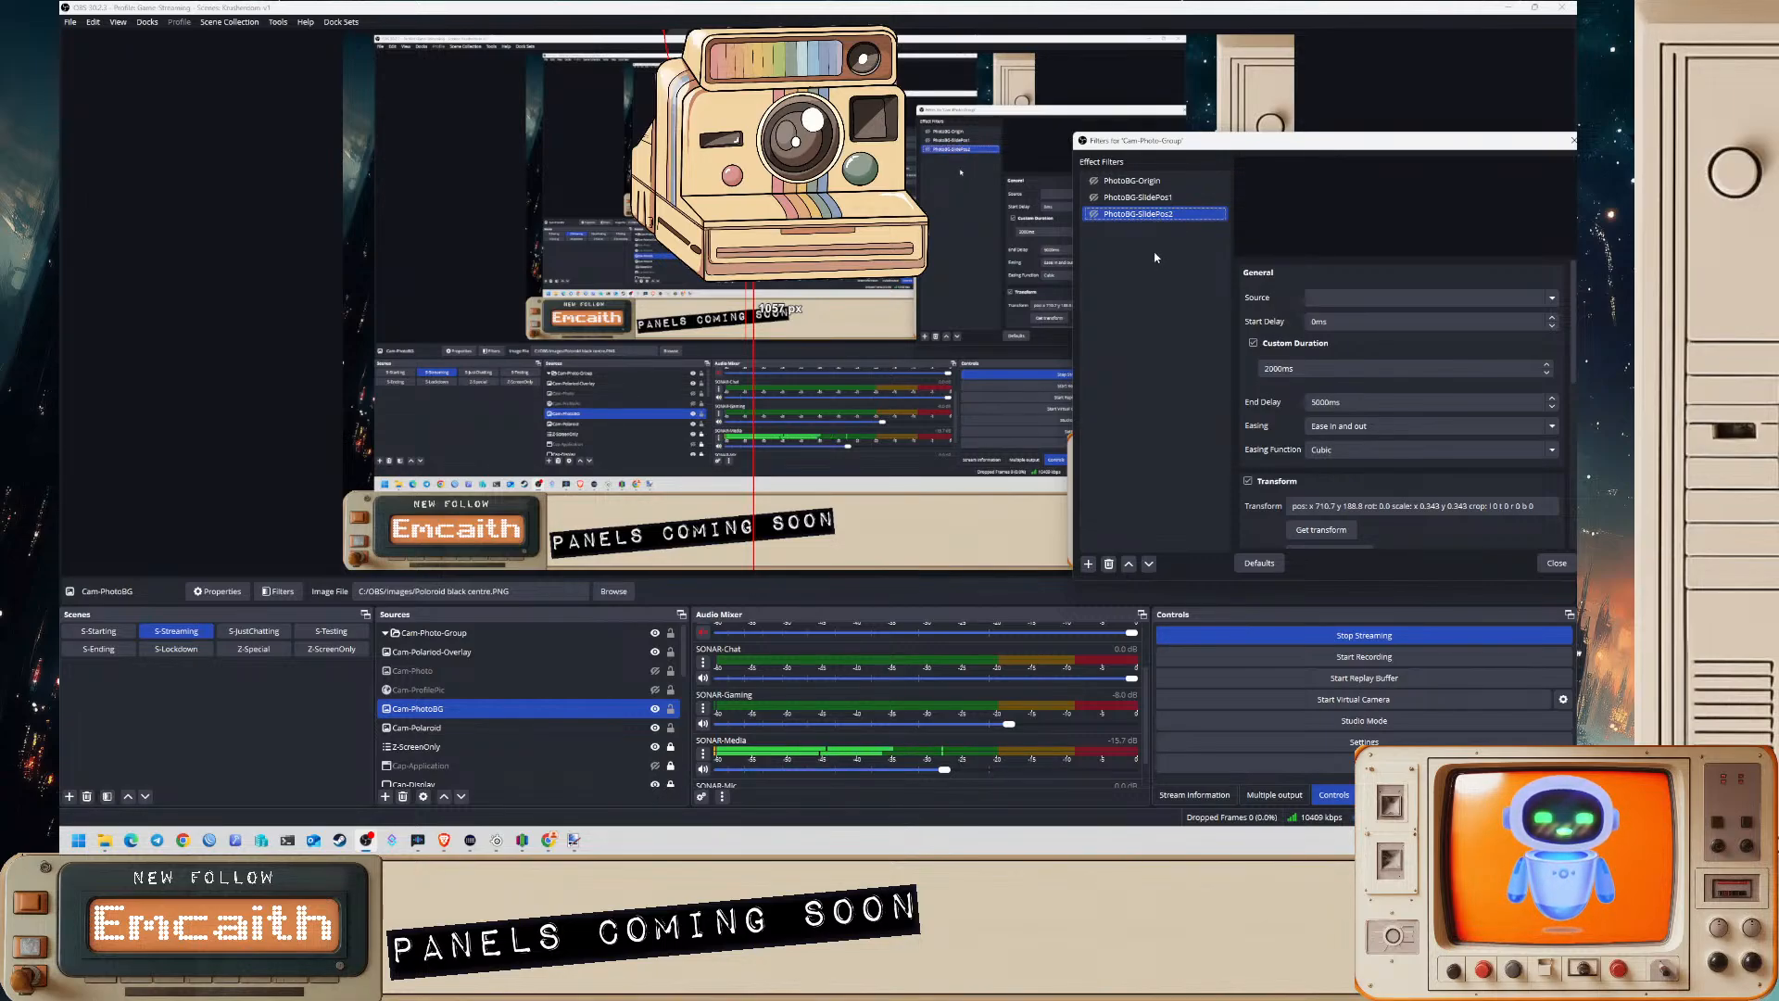
- Duplicate the PhotoBG-Origin filter and name the copy Photo-Origin
{"action": "left_click", "coordinate": [1125, 180]}
{"action": "right_click", "coordinate": [1127, 177]}
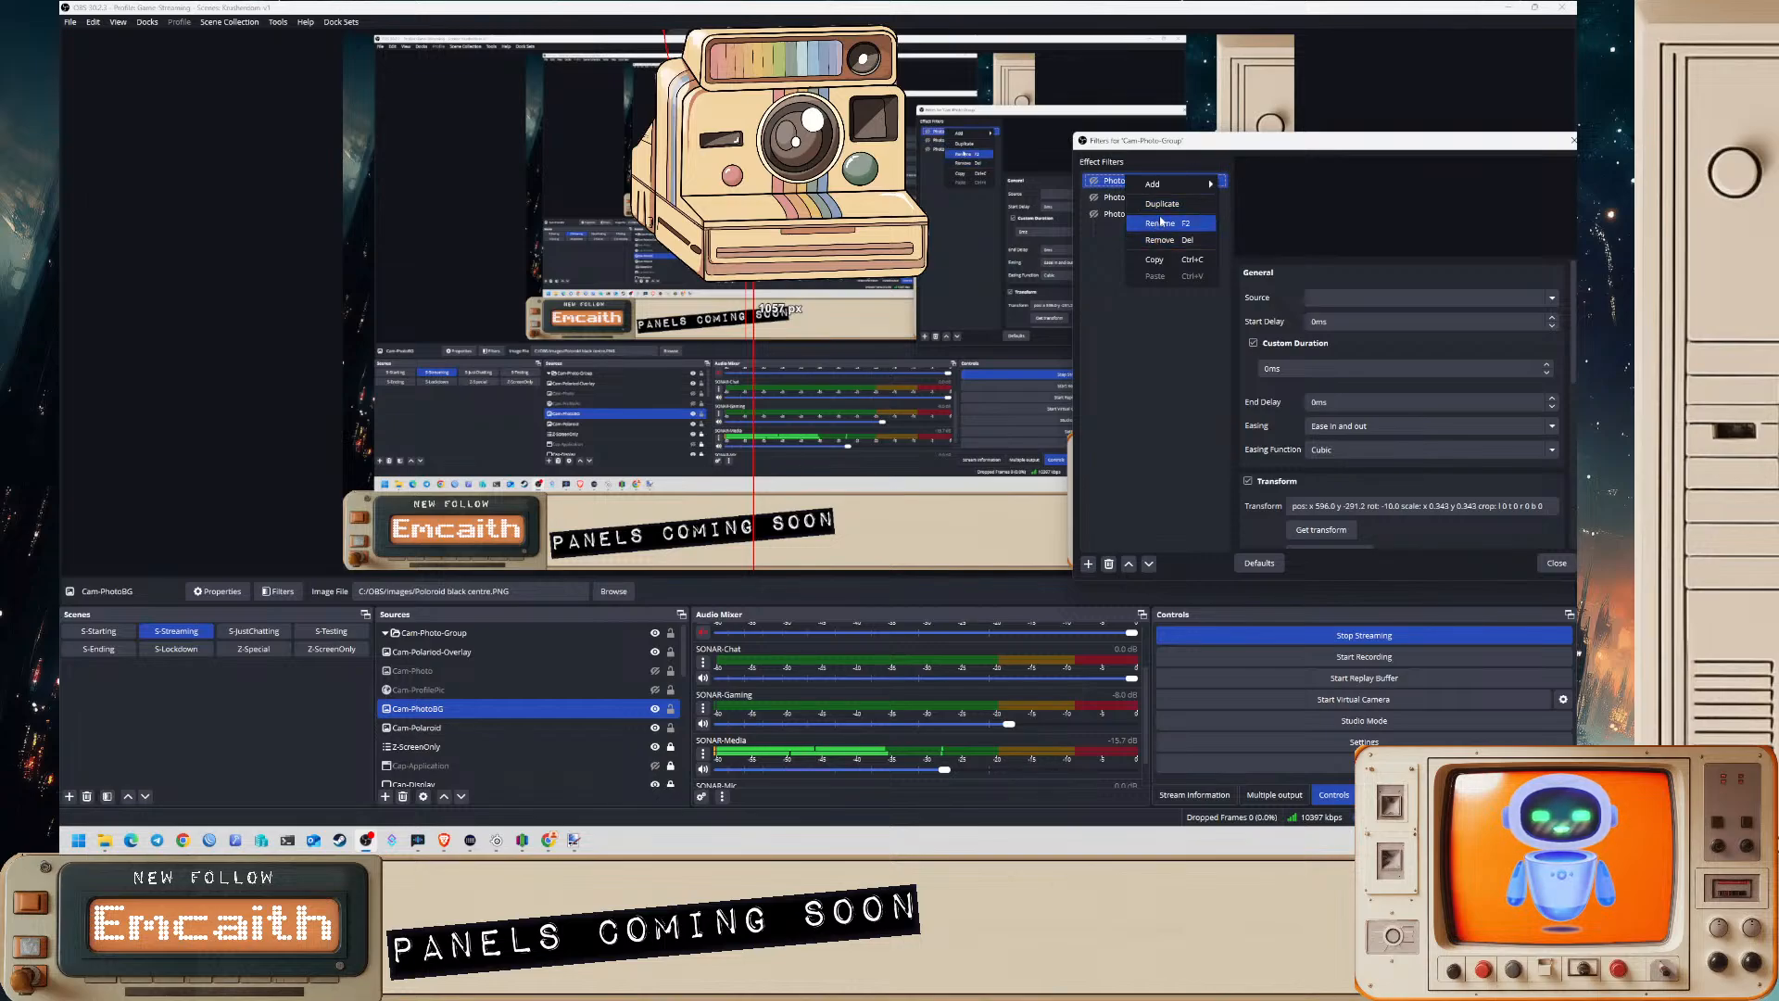
{"action": "left_click", "coordinate": [1160, 204]}
{"action": "left_click", "coordinate": [1239, 353]}
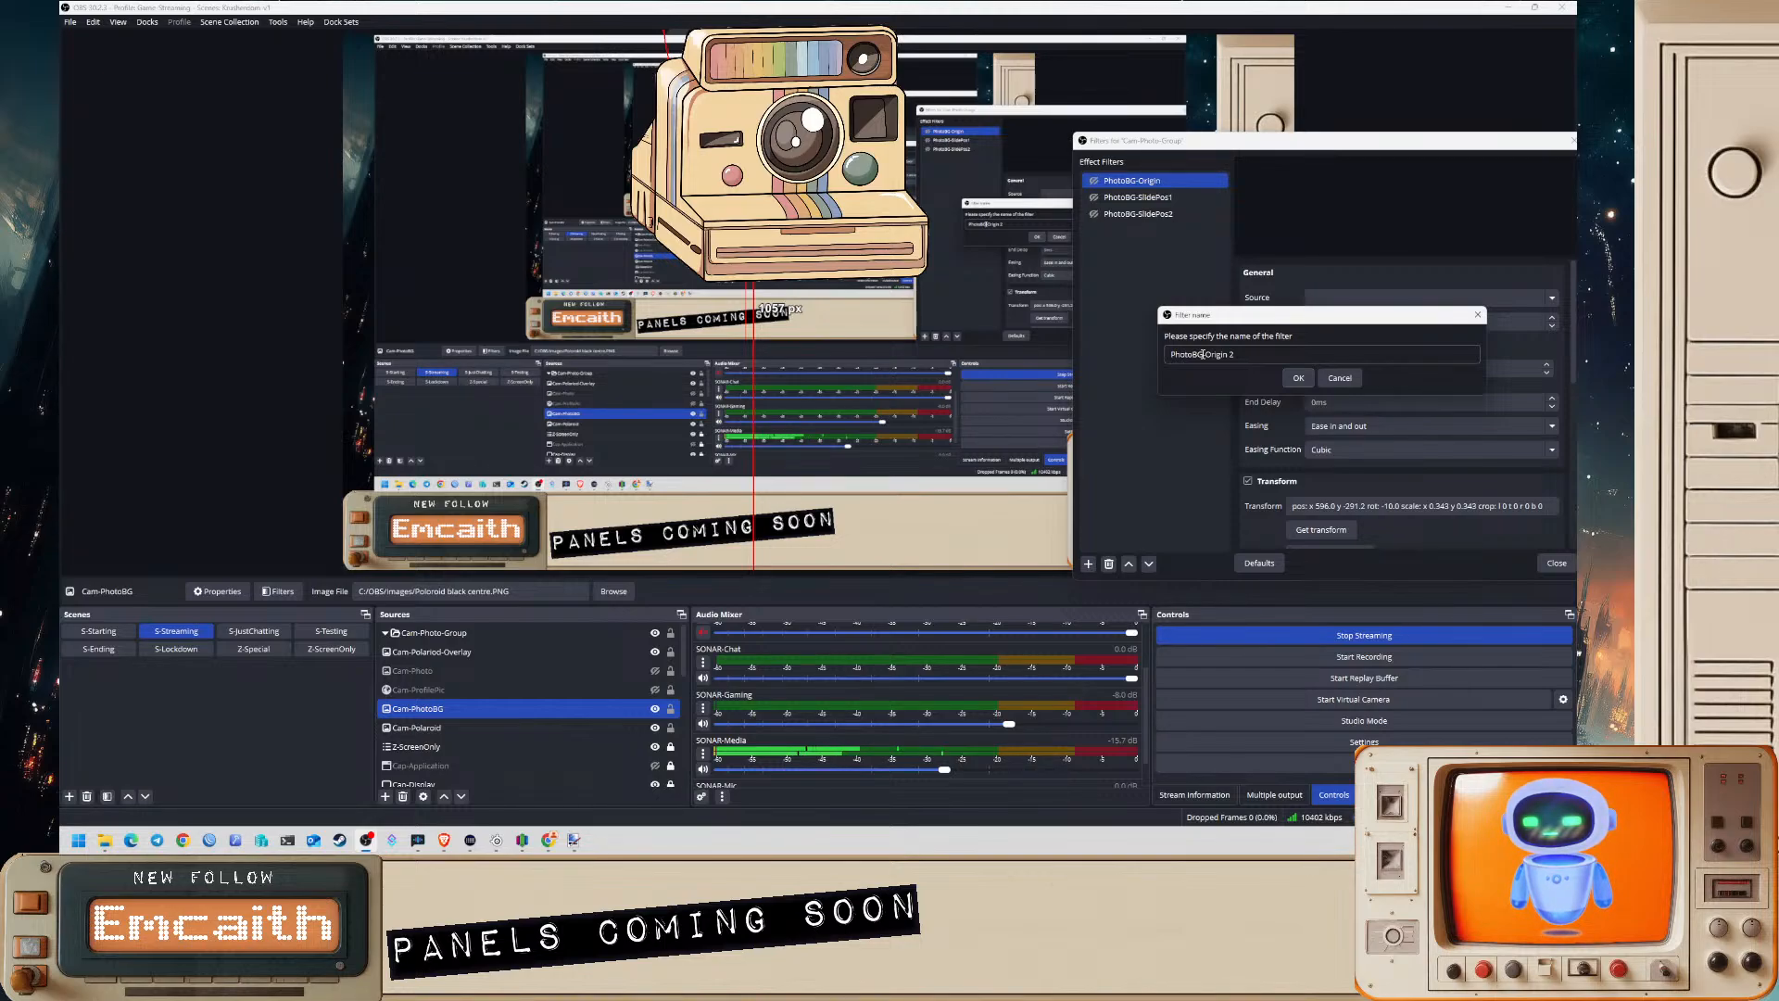
{"action": "left_click", "coordinate": [1204, 355]}
{"action": "key", "text": "BackSpace"}
{"action": "key", "text": "BackSpace"}
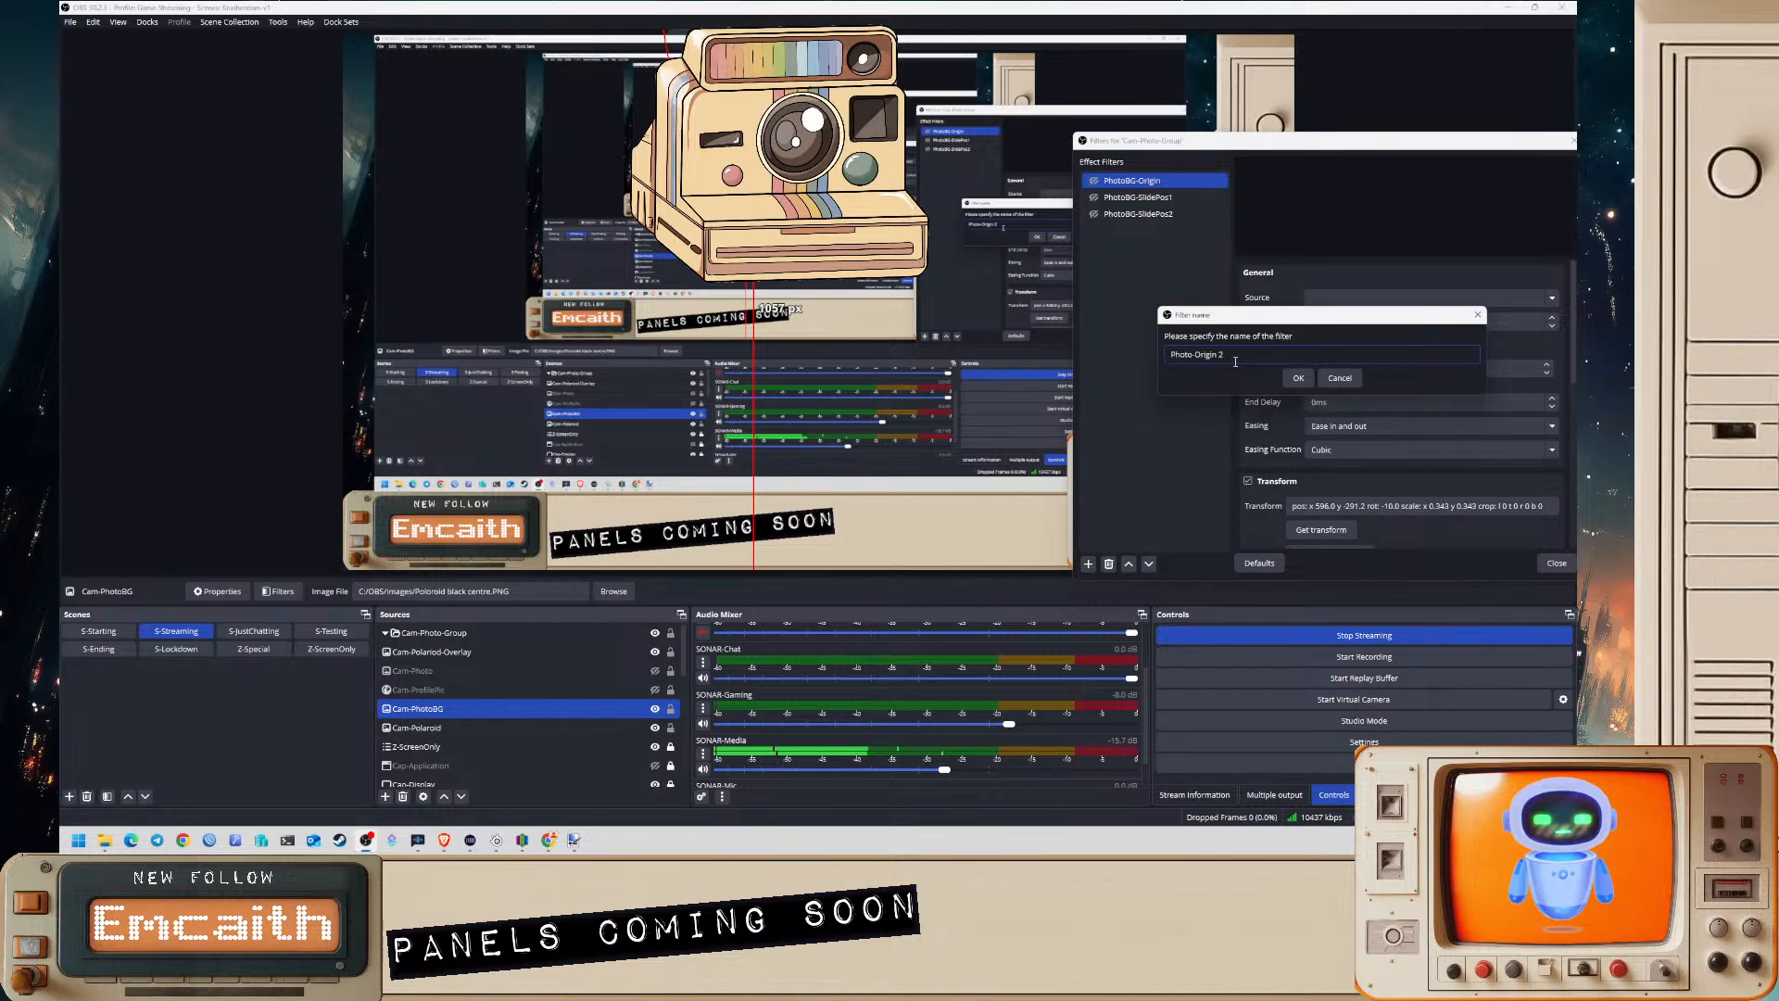
{"action": "left_click", "coordinate": [1298, 377]}
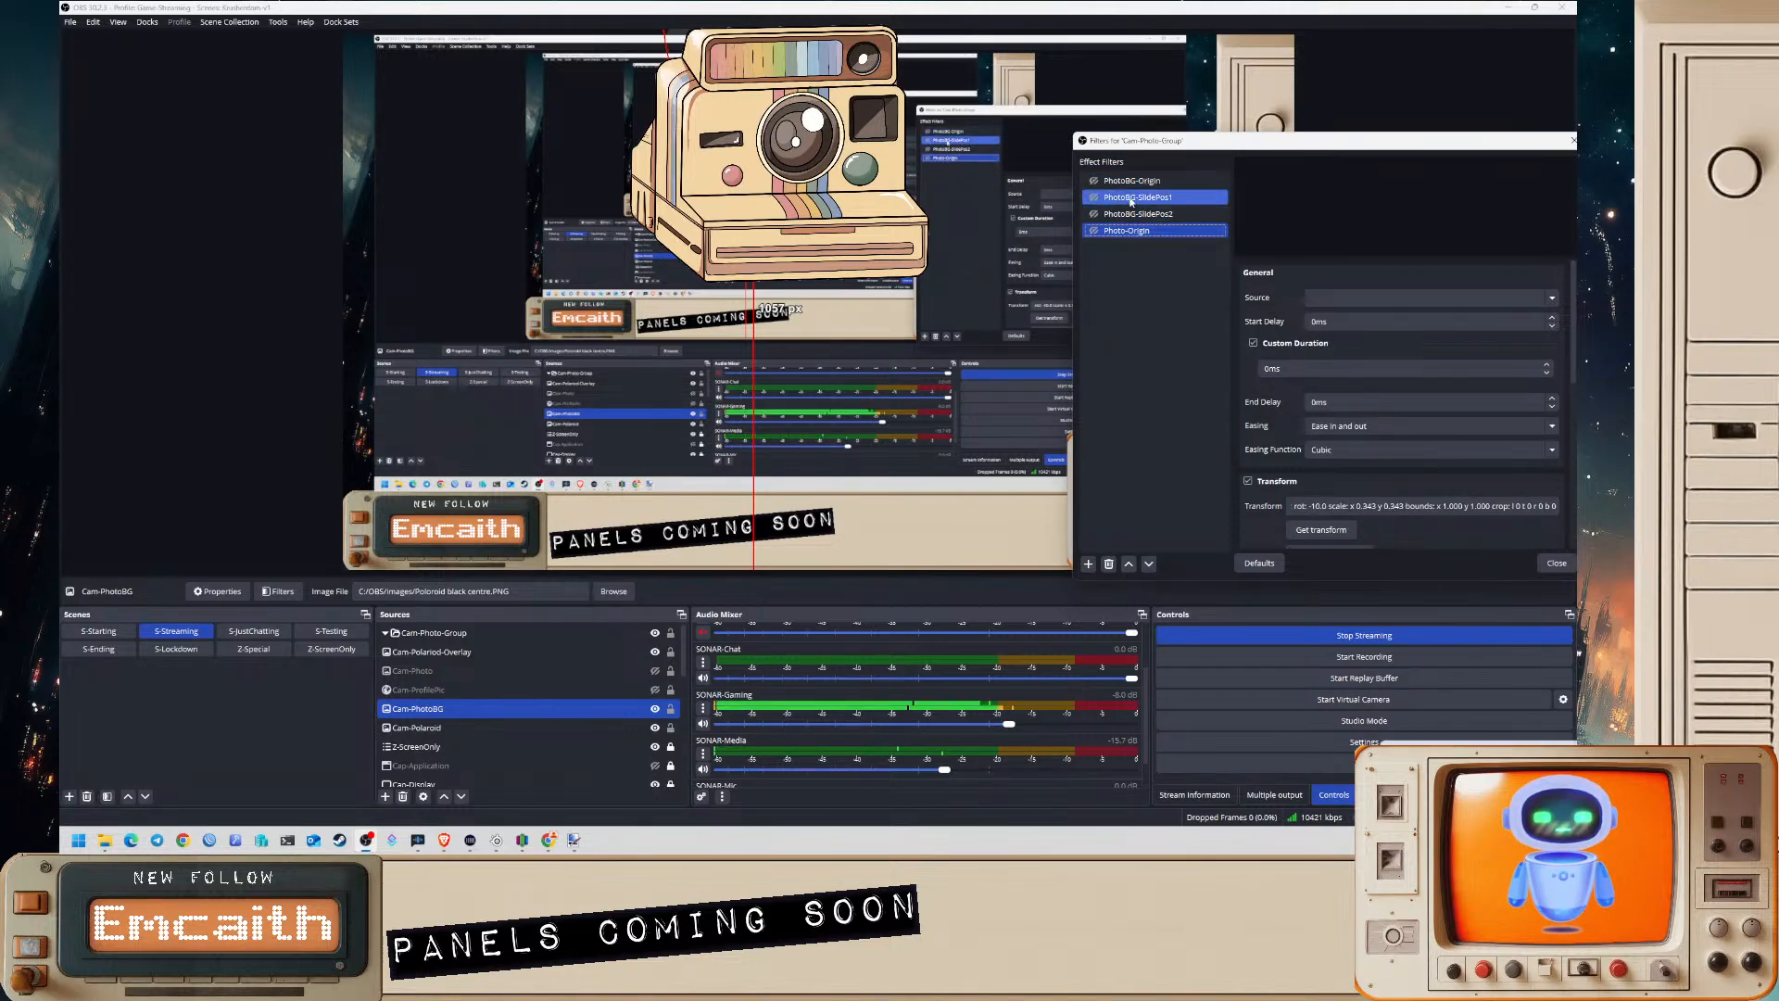
- Duplicate the PhotoBG-SlidePos1 filter and name the copy Photo-SlidePos1
{"action": "right_click", "coordinate": [1132, 197]}
{"action": "left_click", "coordinate": [1167, 226]}
{"action": "left_click", "coordinate": [1196, 355]}
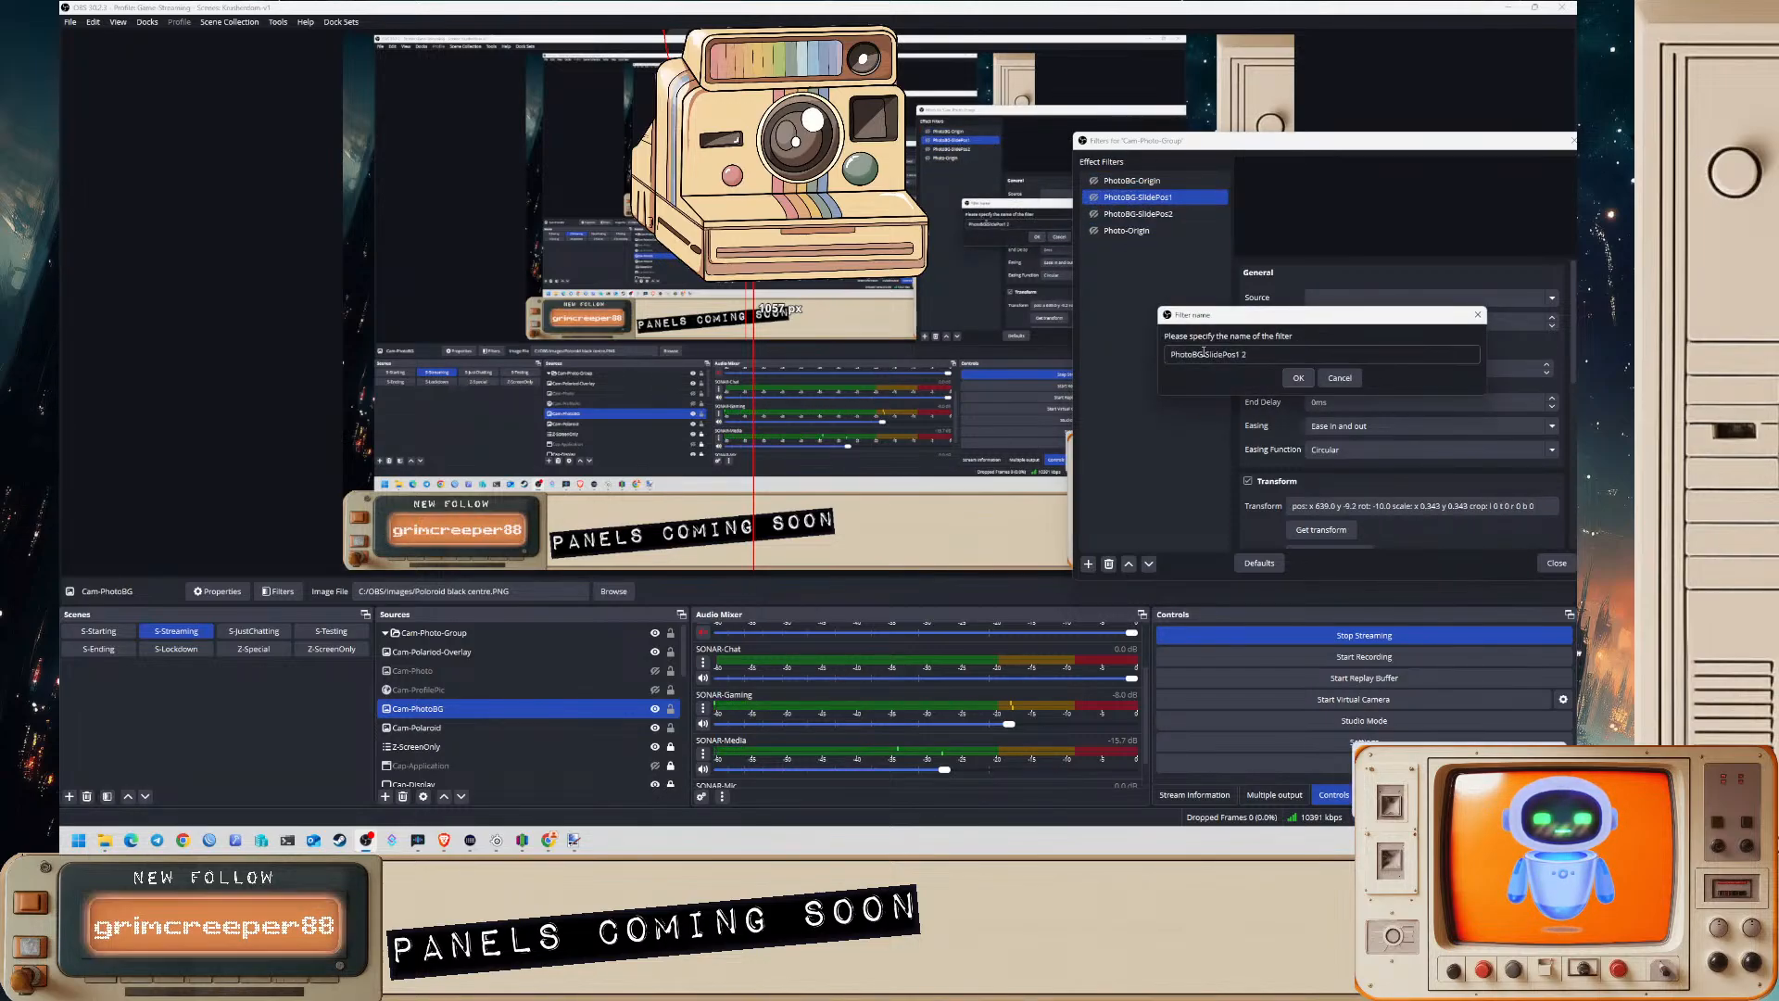
{"action": "key", "text": "BackSpace"}
{"action": "key", "text": "BackSpace"}
{"action": "left_click", "coordinate": [1299, 377]}
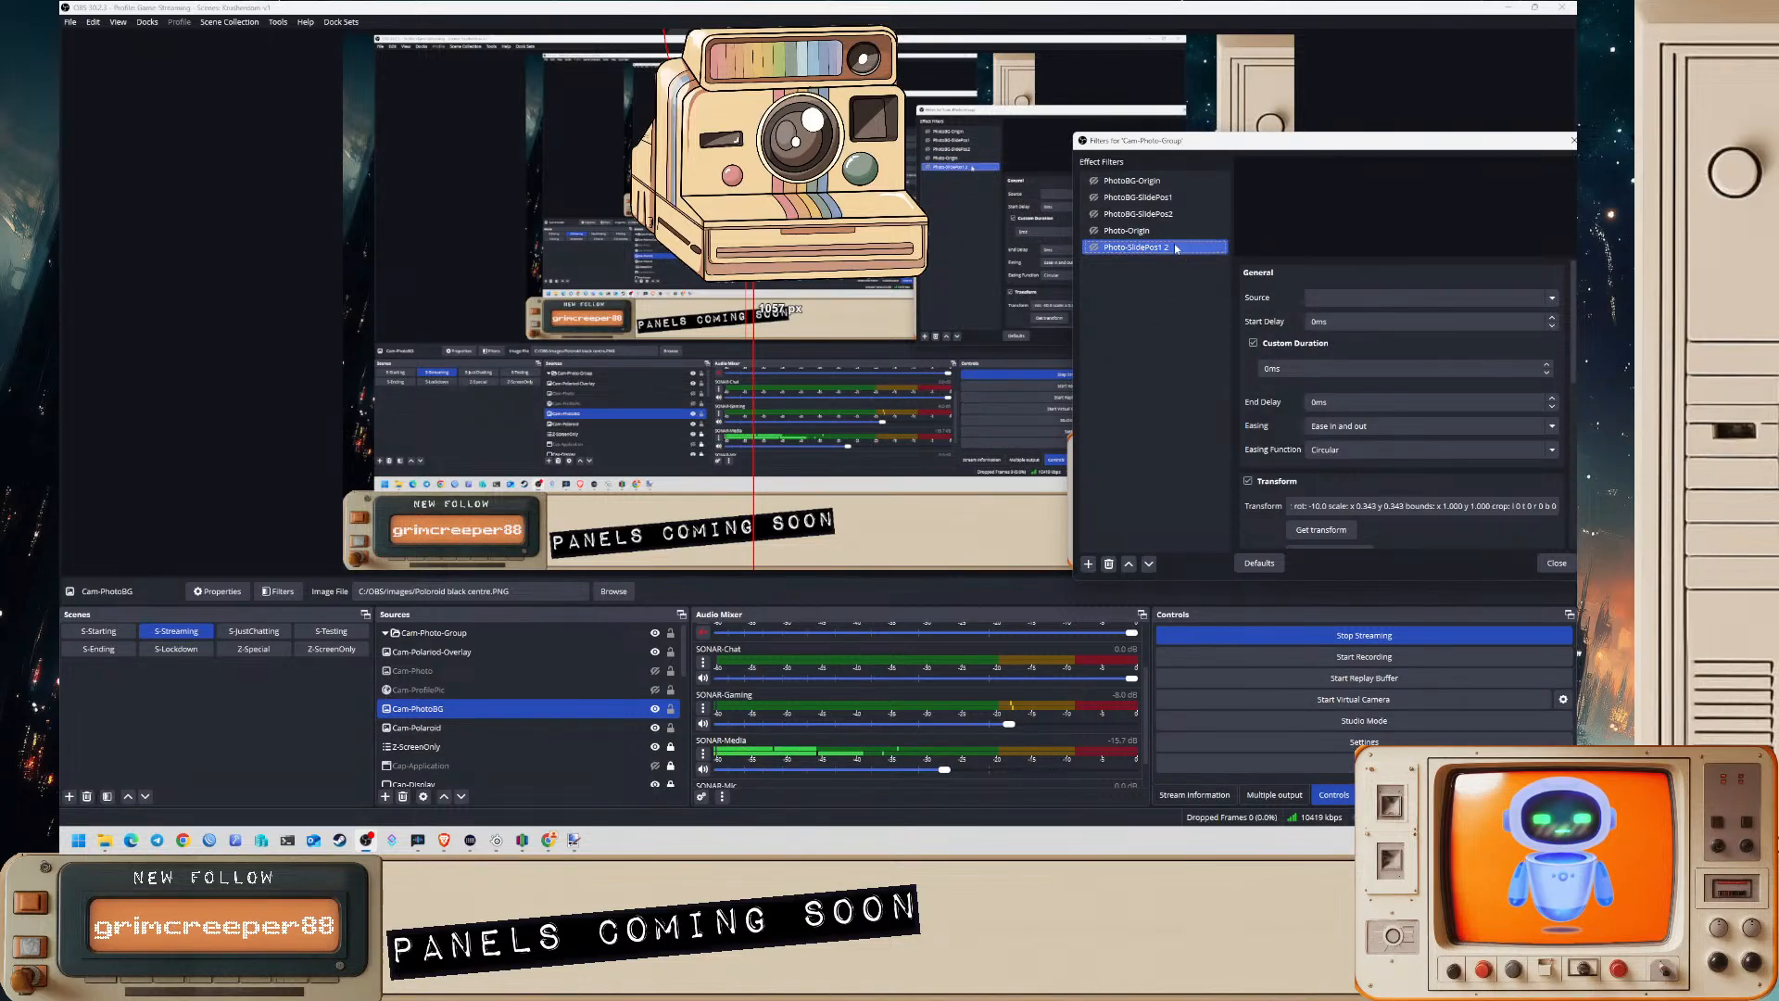
{"action": "right_click", "coordinate": [1148, 251]}
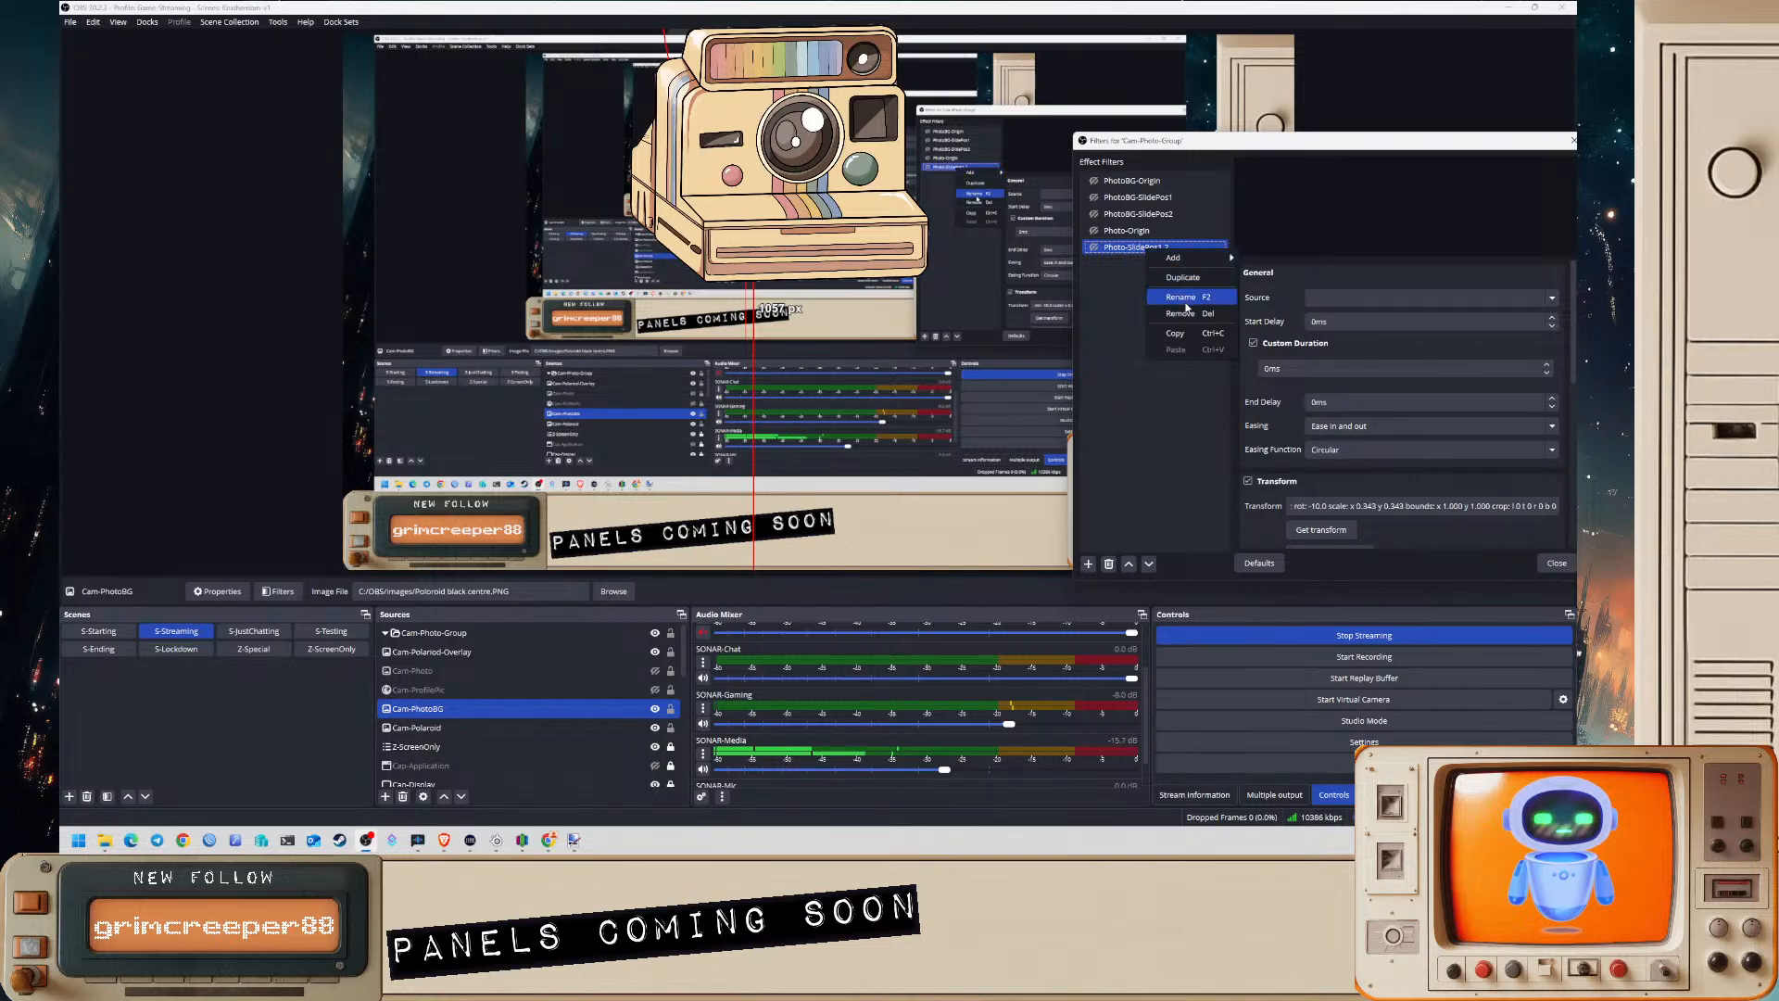
{"action": "left_click", "coordinate": [1179, 297]}
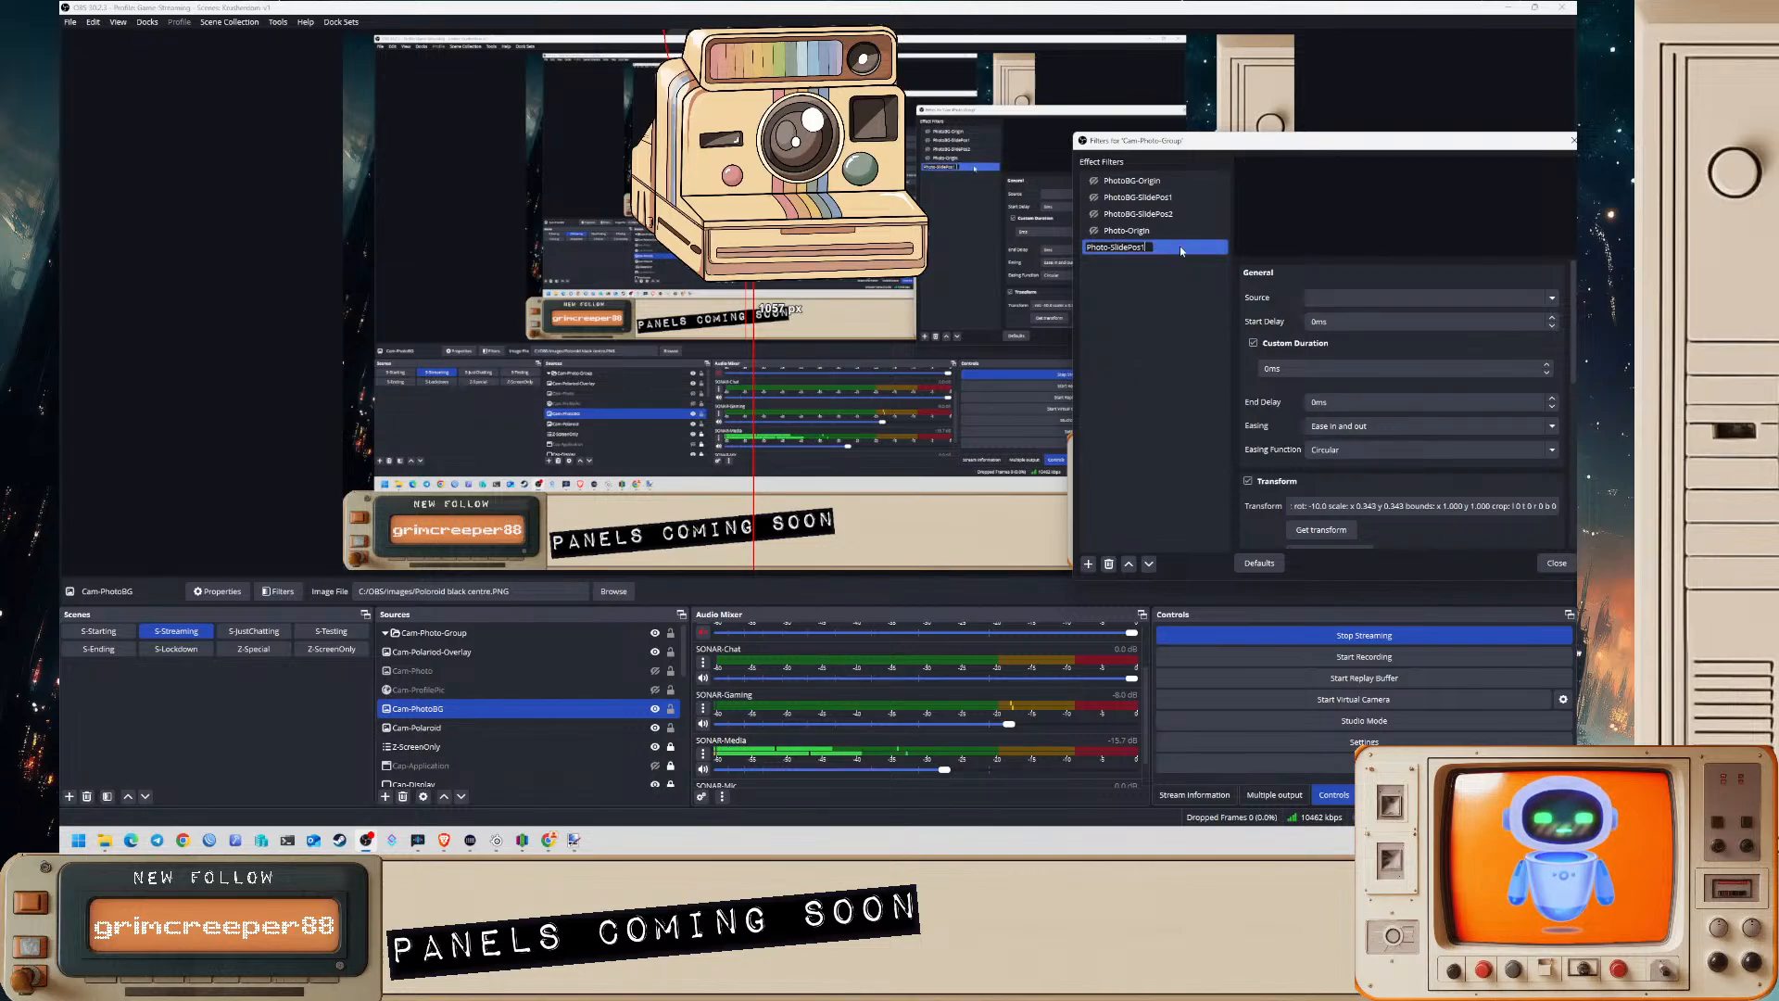
{"action": "key", "text": "BackSpace"}
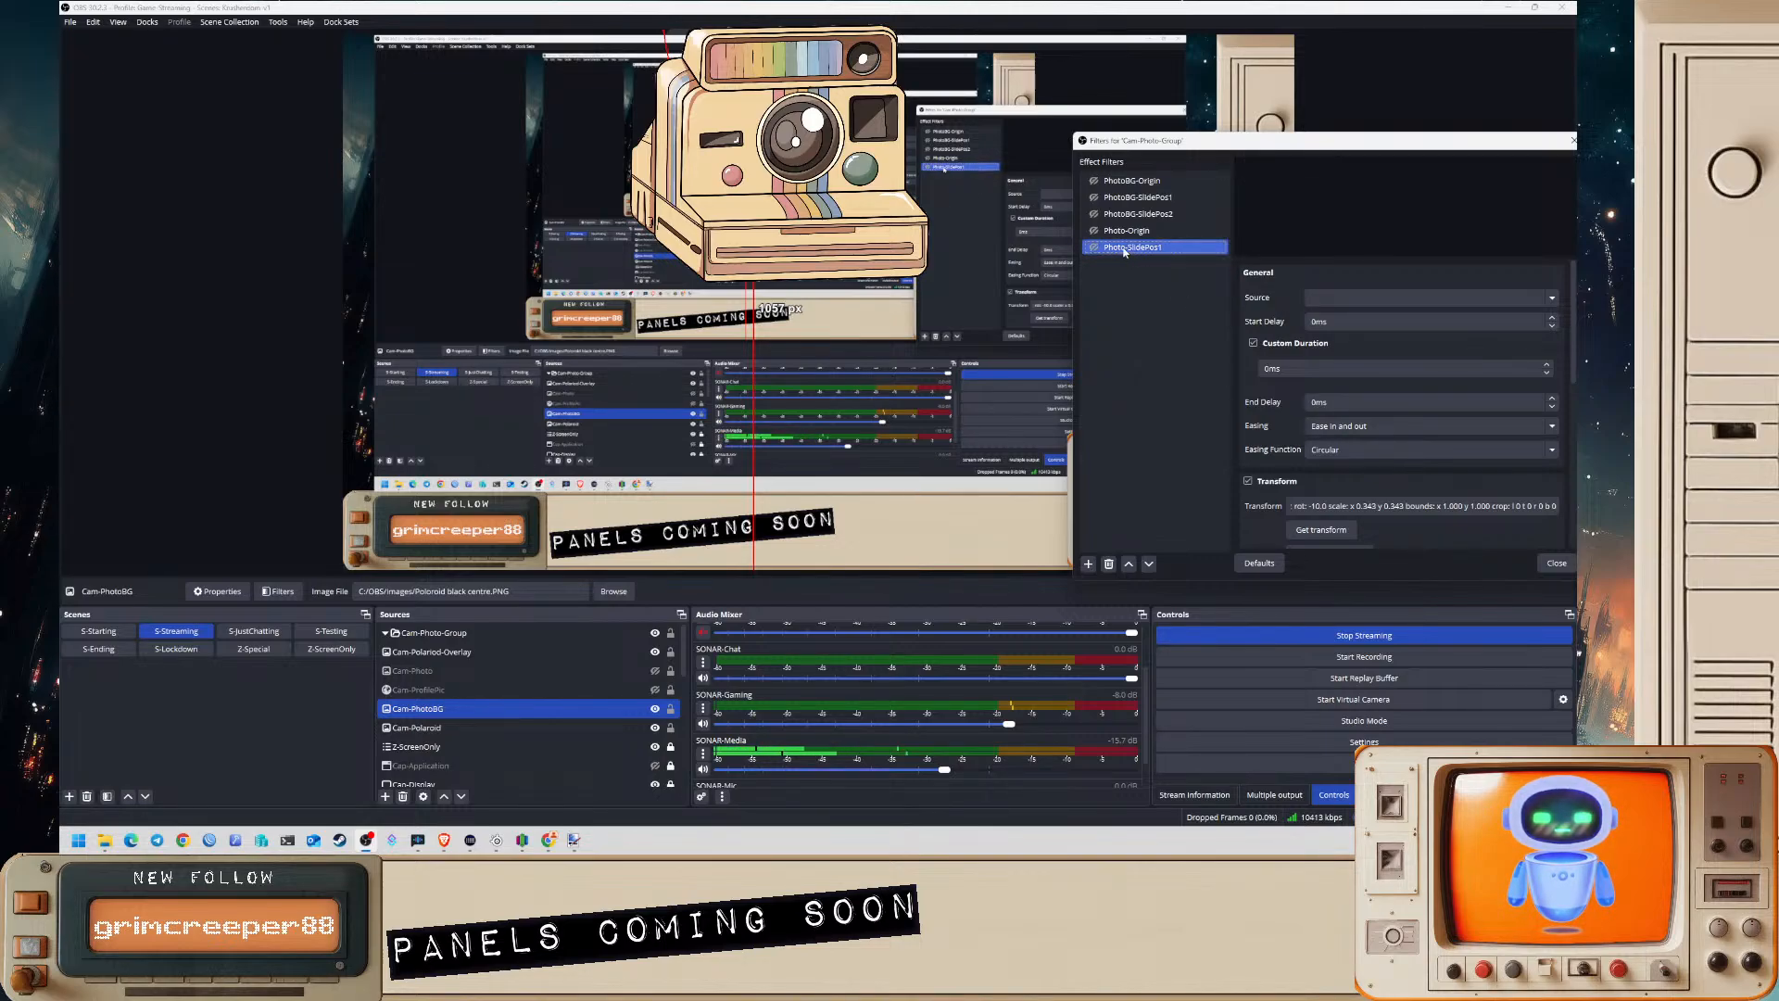
{"action": "key", "text": "Return"}
- Duplicate the PhotoBG-SlidePos2 filter and name the copy Photo-SlidePos2
{"action": "left_click", "coordinate": [1115, 214]}
{"action": "right_click", "coordinate": [1115, 214]}
{"action": "left_click", "coordinate": [1141, 243]}
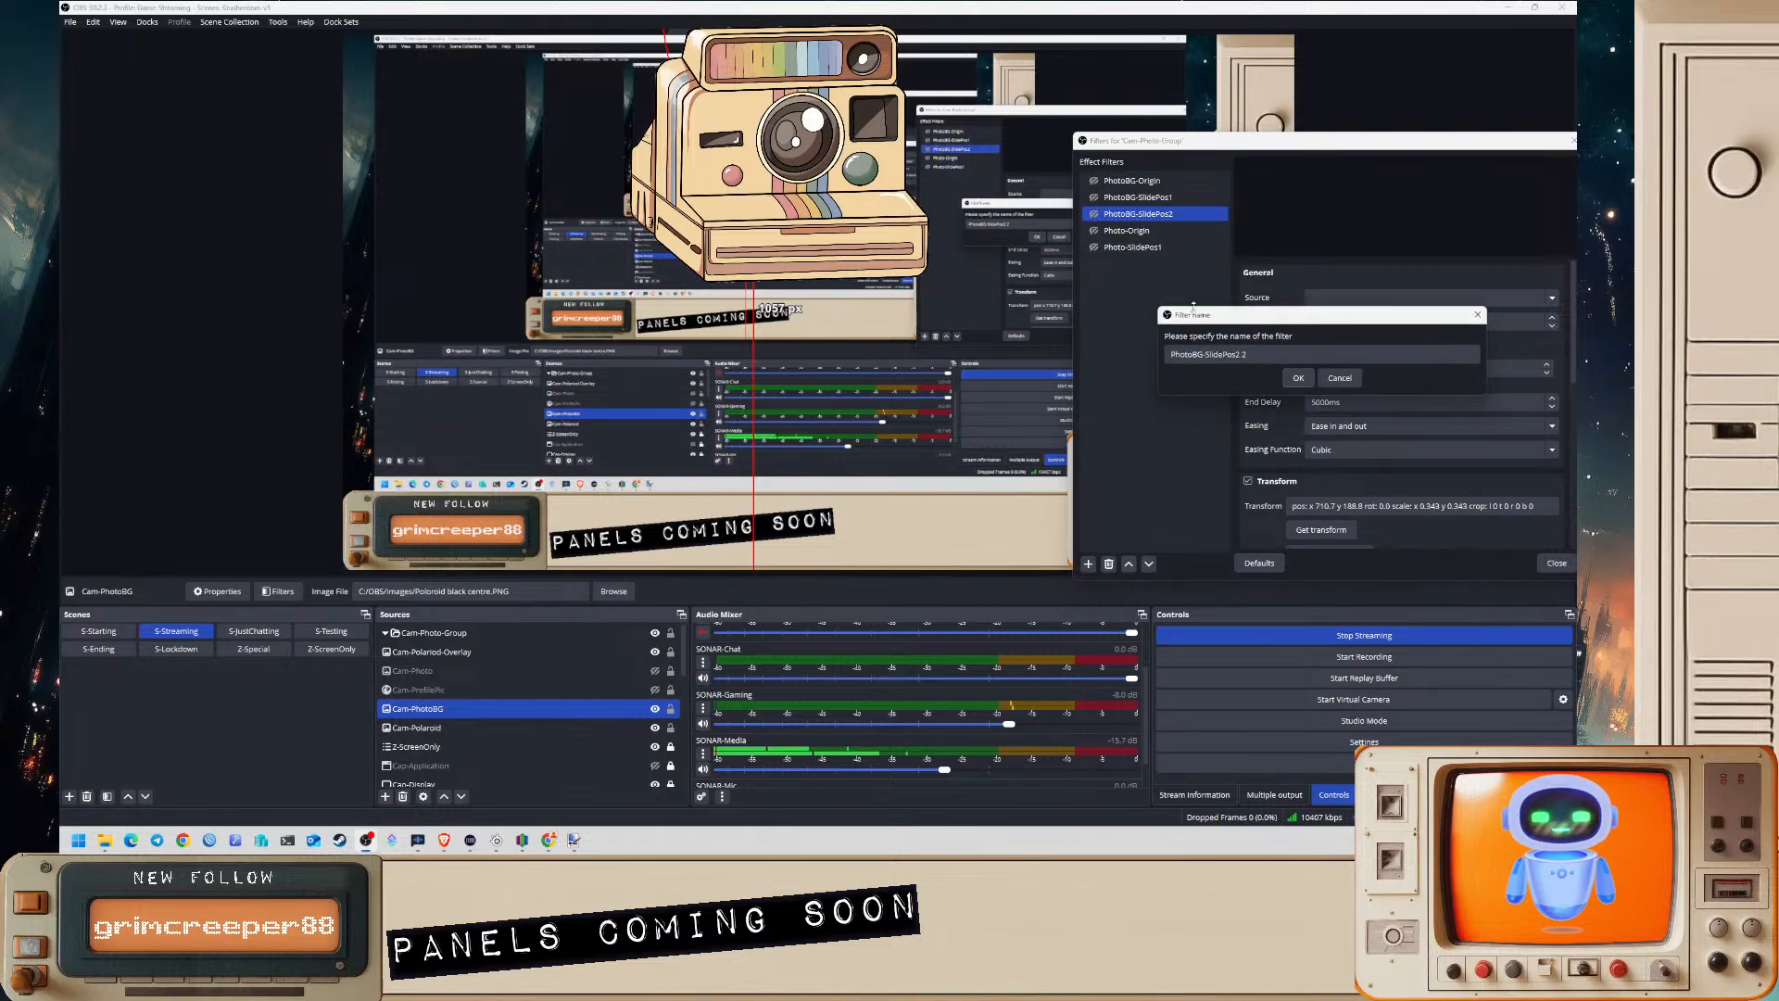
{"action": "key", "text": "BackSpace"}
{"action": "key", "text": "BackSpace"}
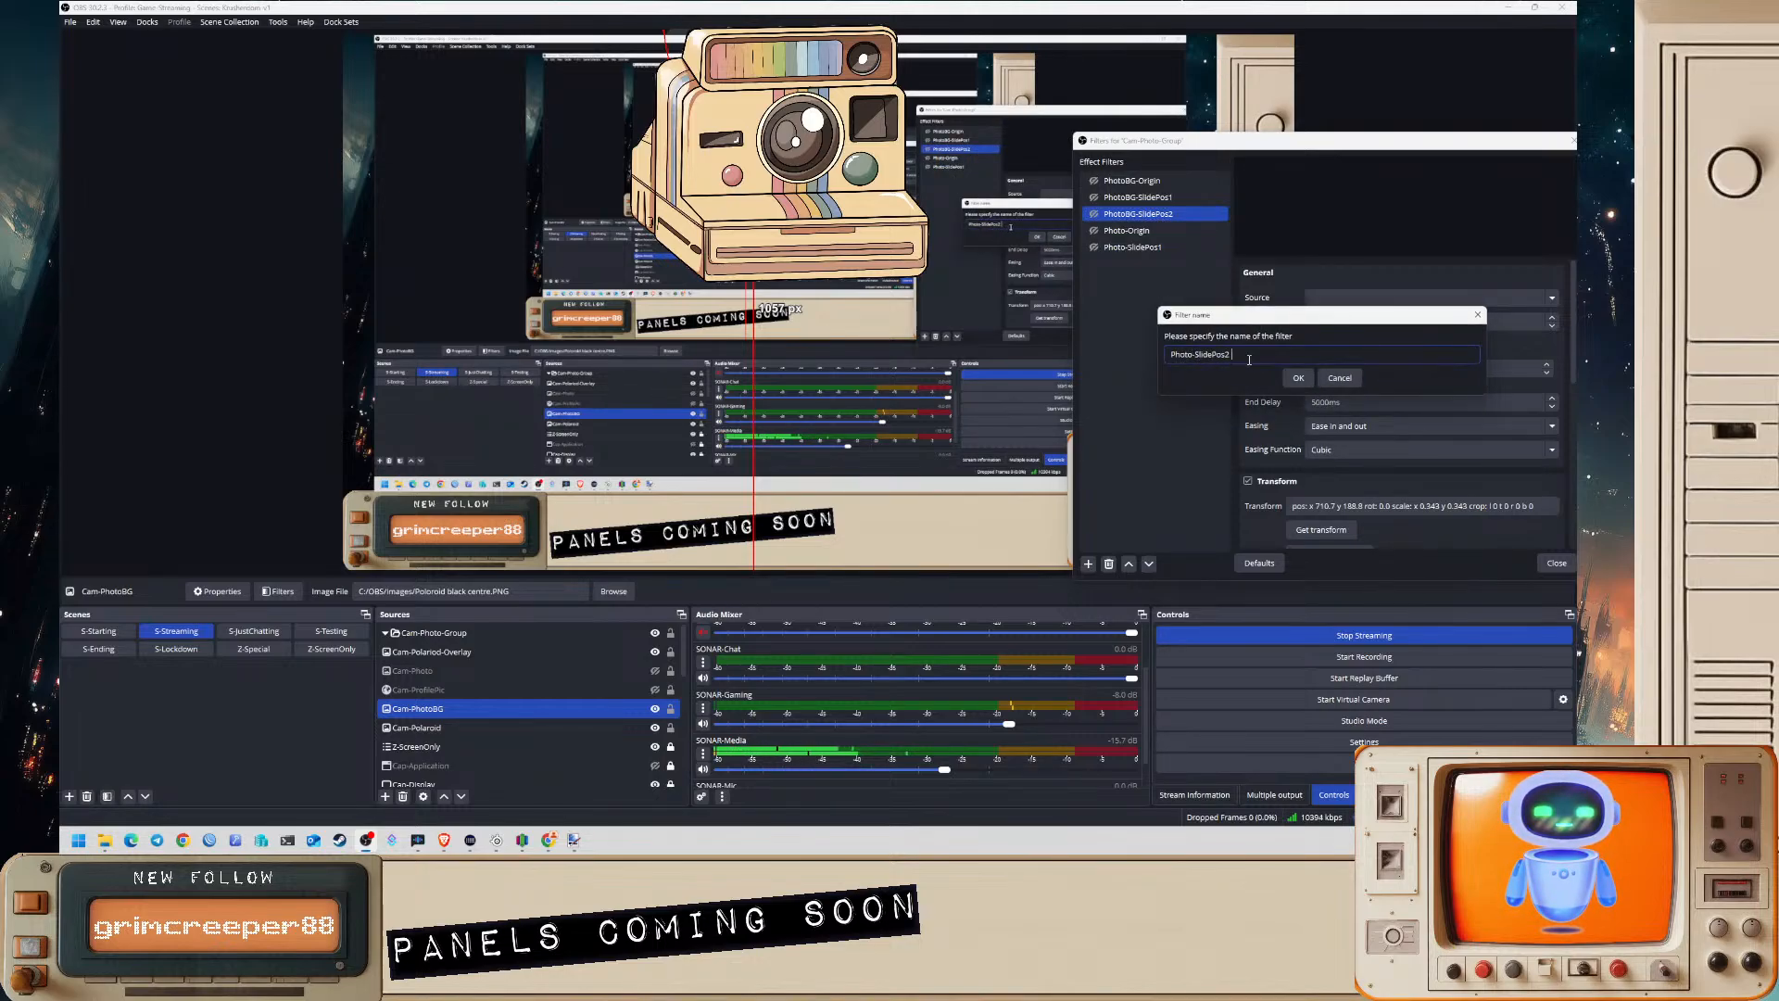
{"action": "type", "text": "2"}
{"action": "key", "text": "Return"}
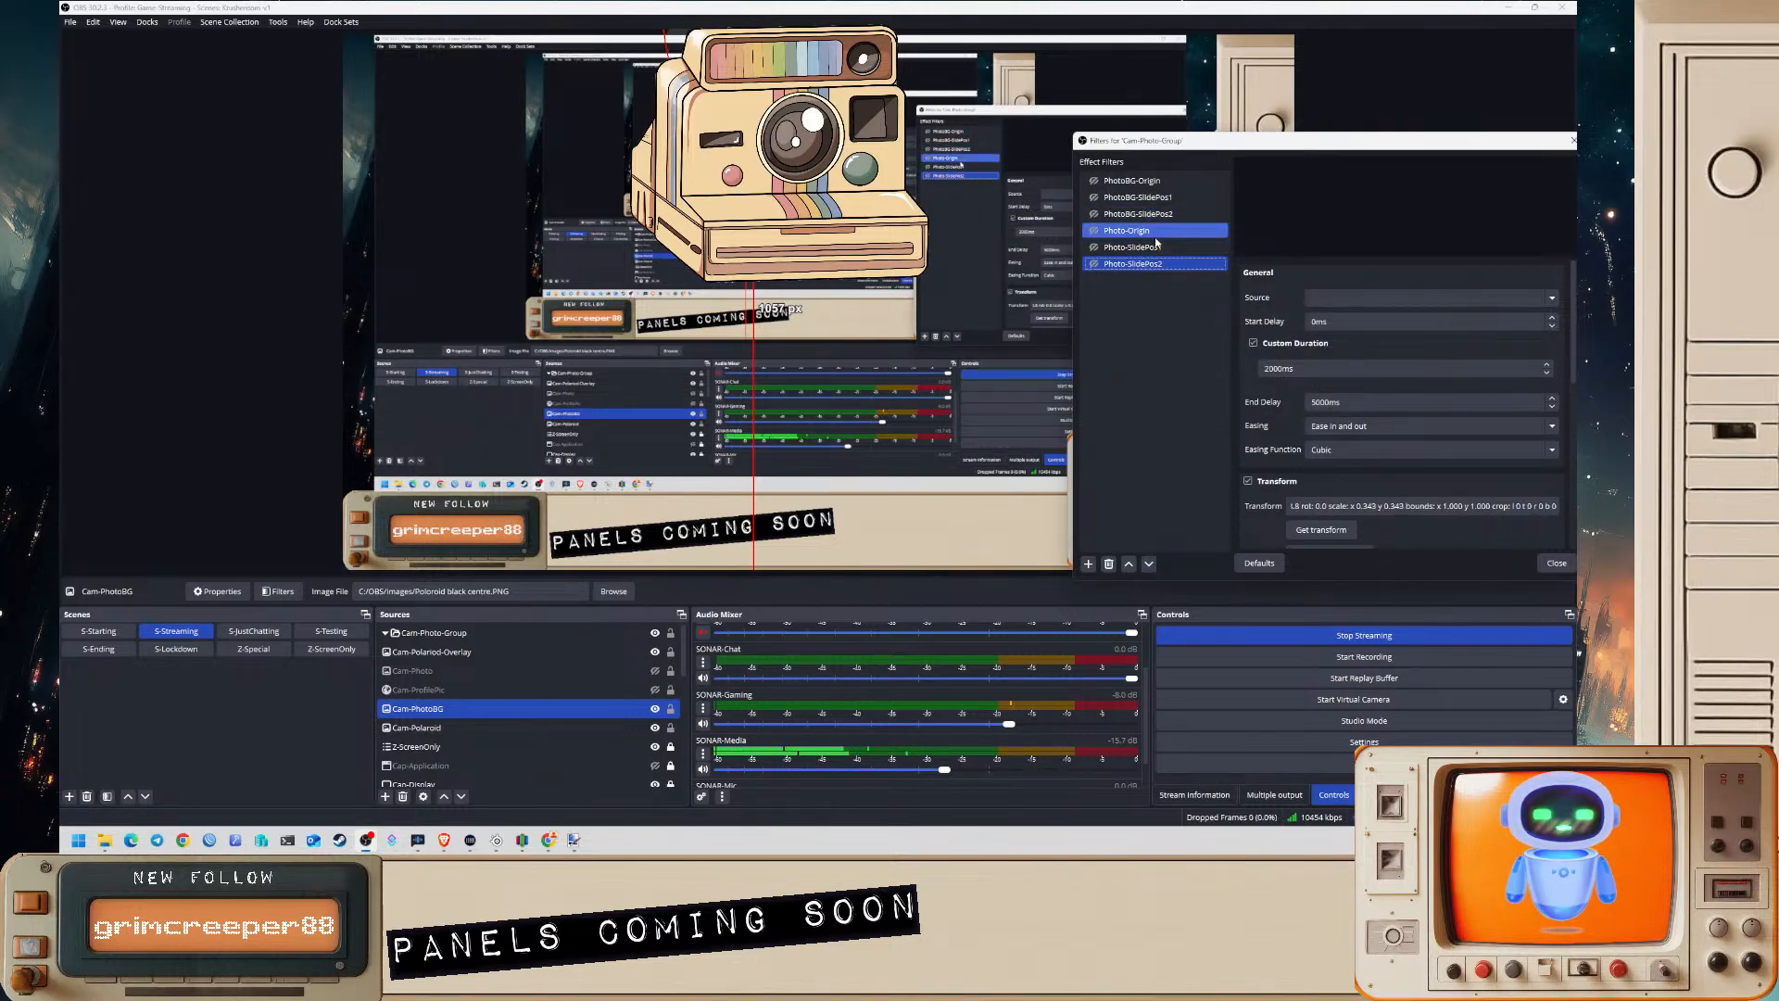
- Review the source assigned to each PhotoBG and Photo filter on Cam-Photo-Group and close the filter window
{"action": "left_click", "coordinate": [1320, 299]}
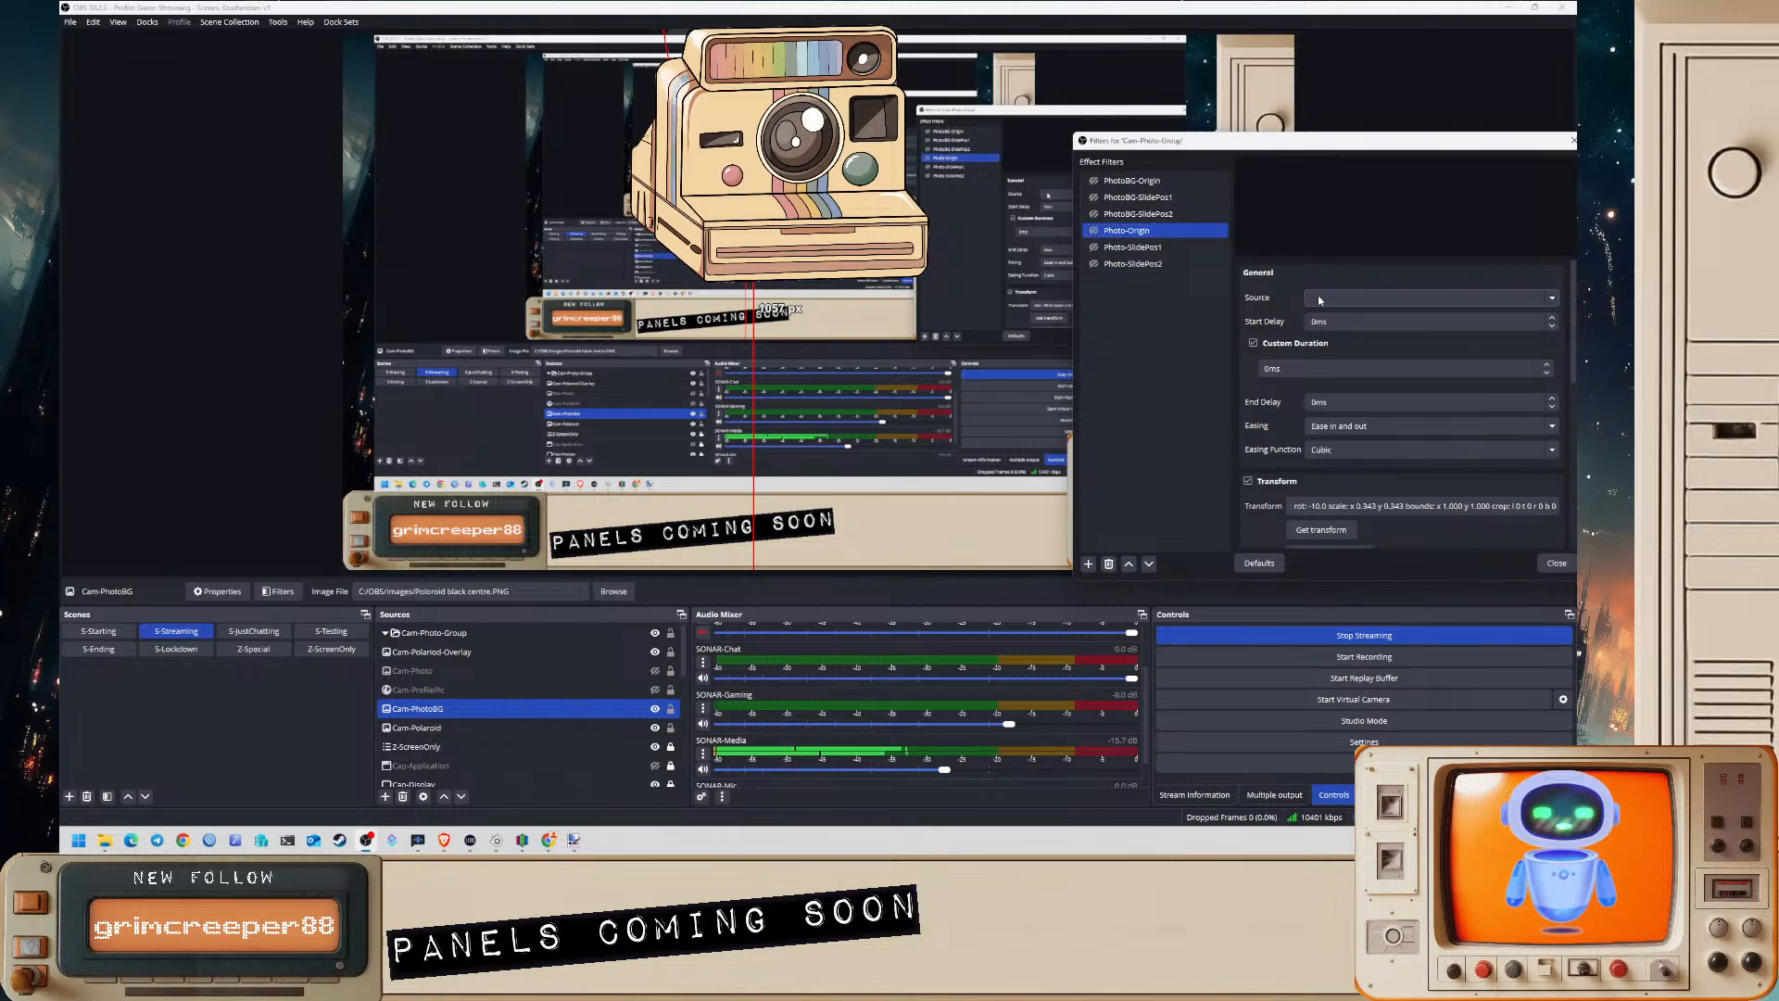
{"action": "left_click", "coordinate": [1133, 247]}
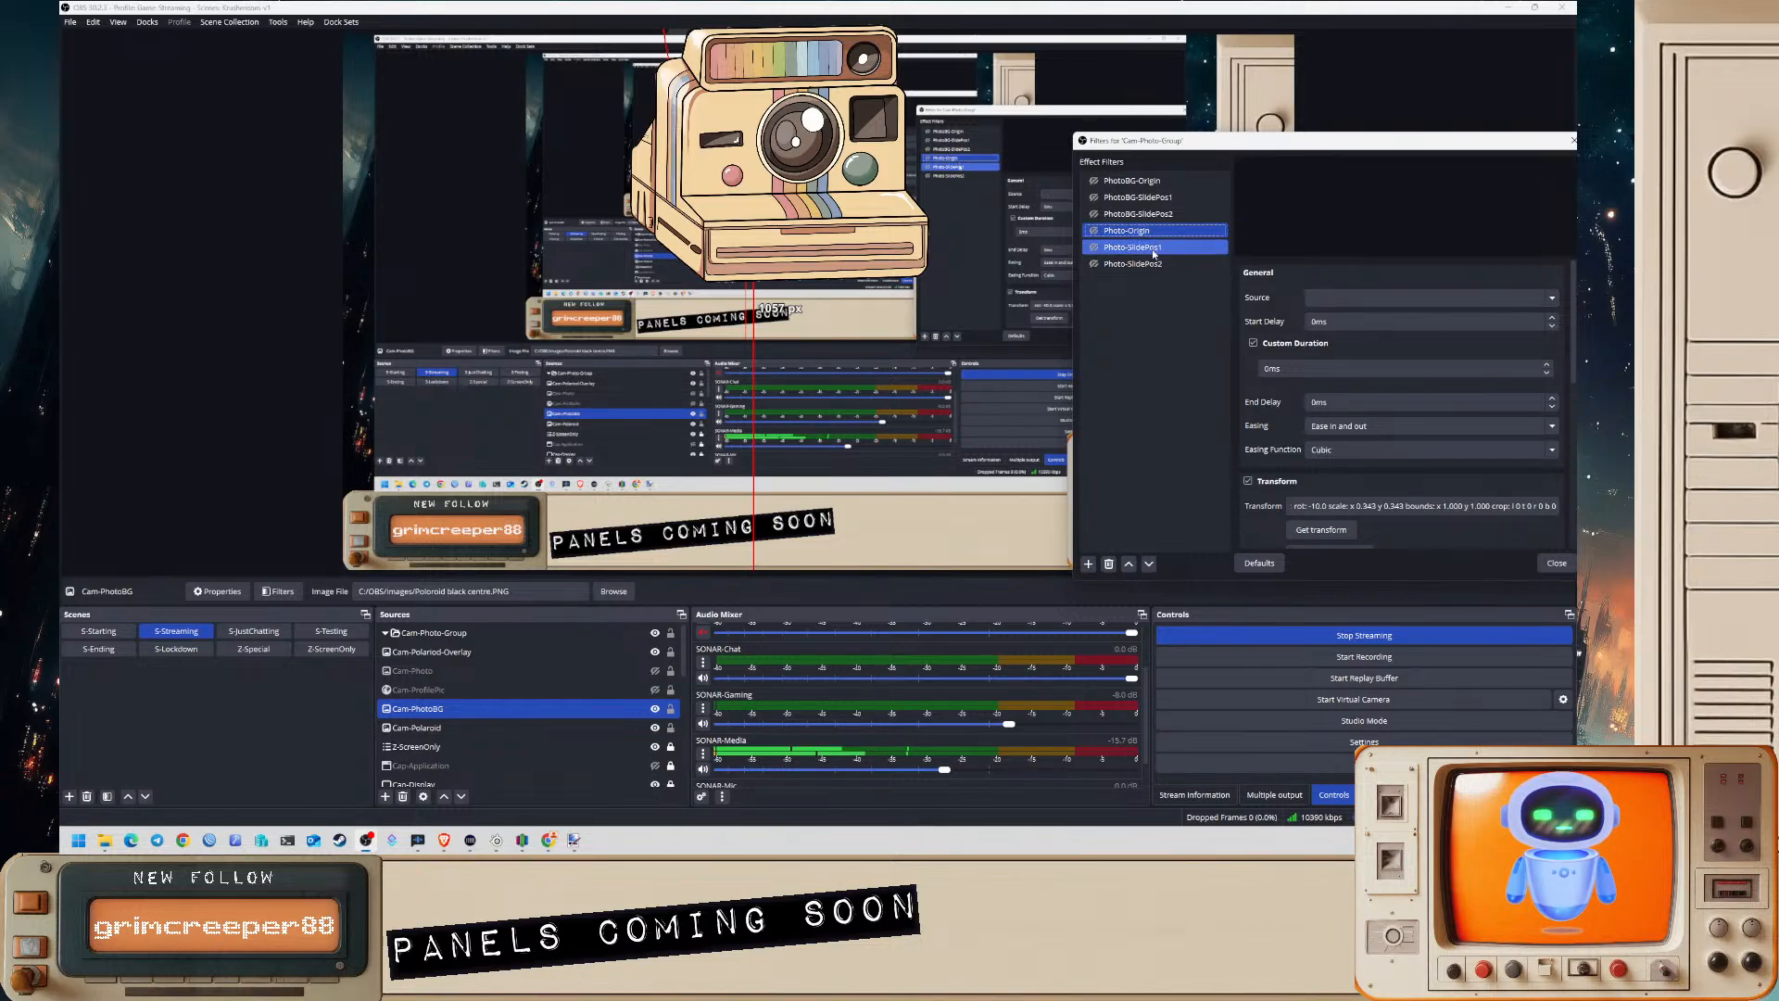
{"action": "left_click", "coordinate": [1147, 181]}
{"action": "left_click", "coordinate": [1157, 198]}
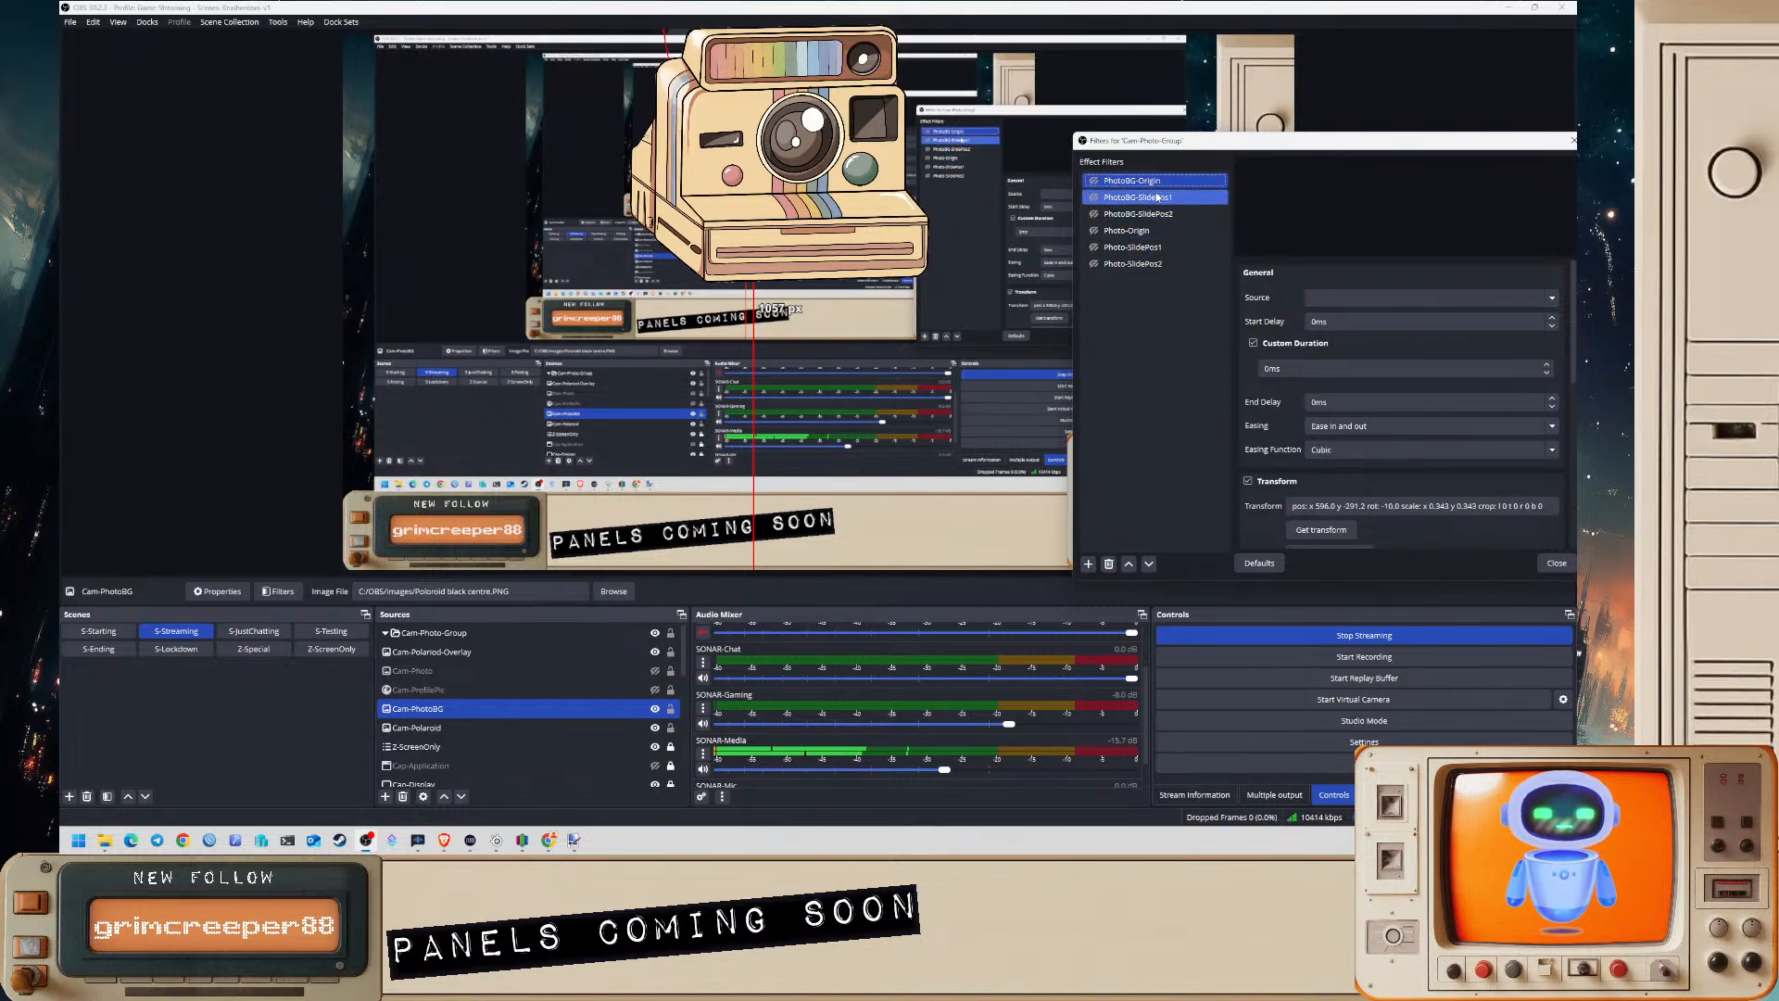
{"action": "left_click", "coordinate": [1159, 214]}
{"action": "left_click", "coordinate": [1160, 231]}
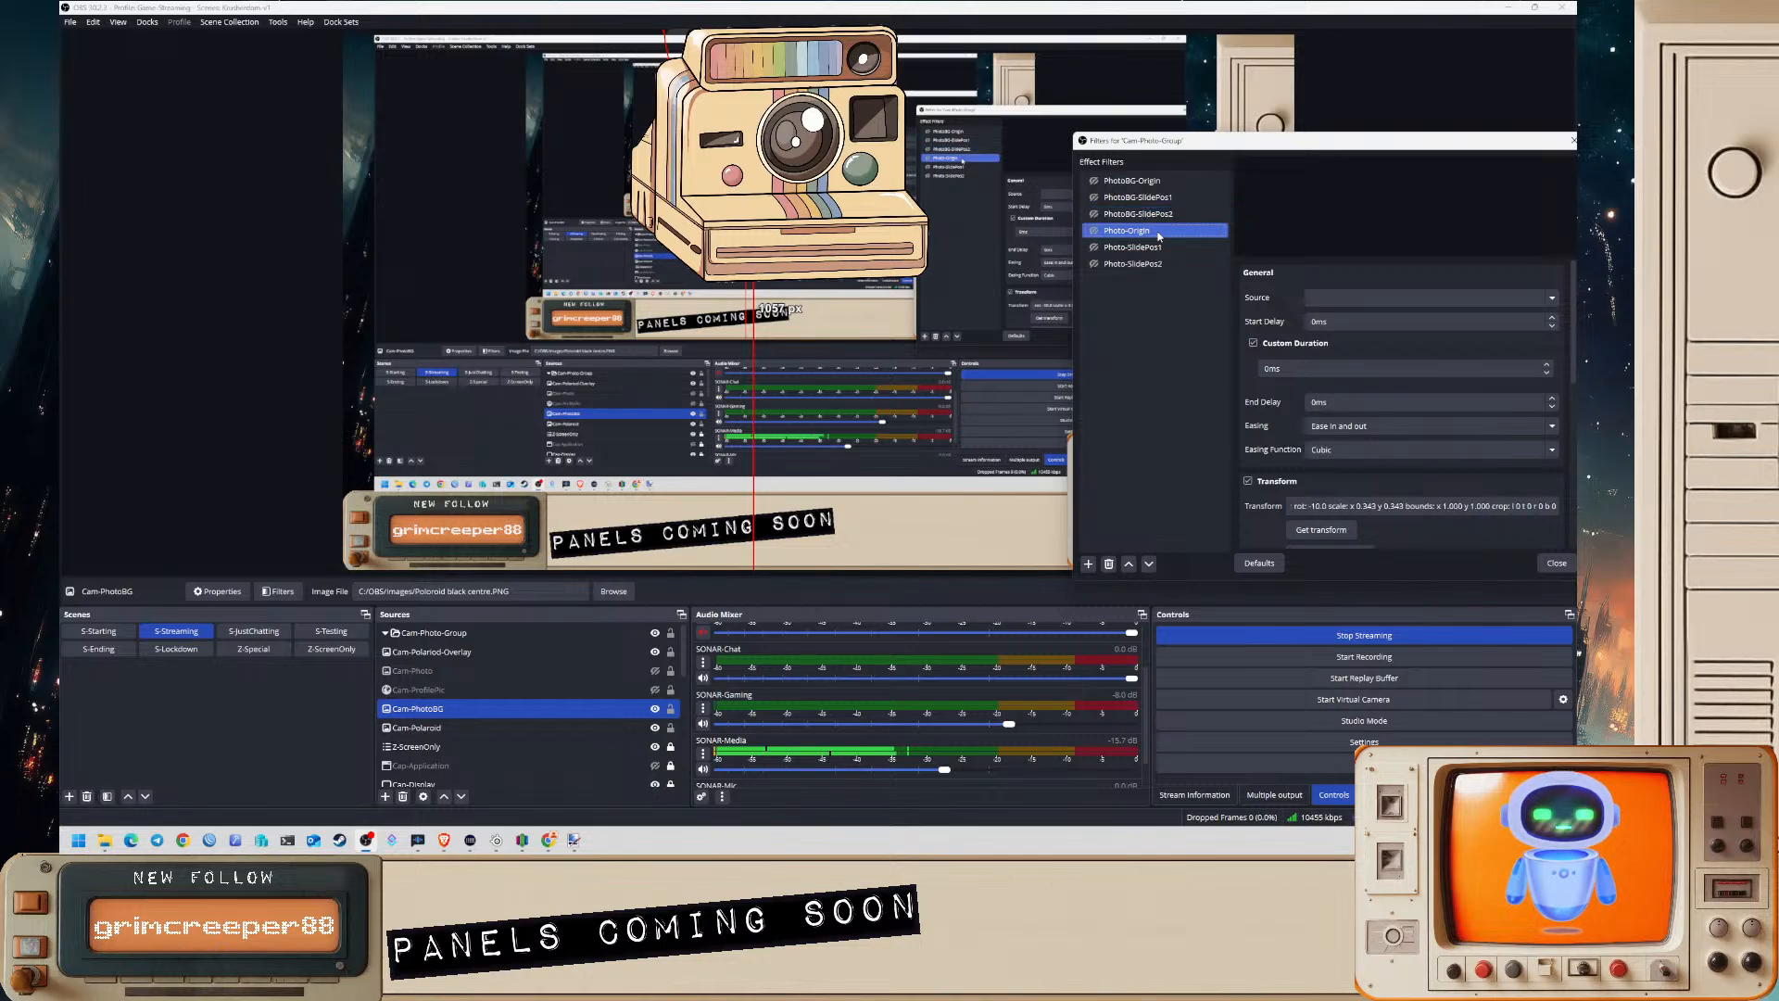
{"action": "left_click", "coordinate": [1162, 248]}
{"action": "left_click", "coordinate": [1164, 264]}
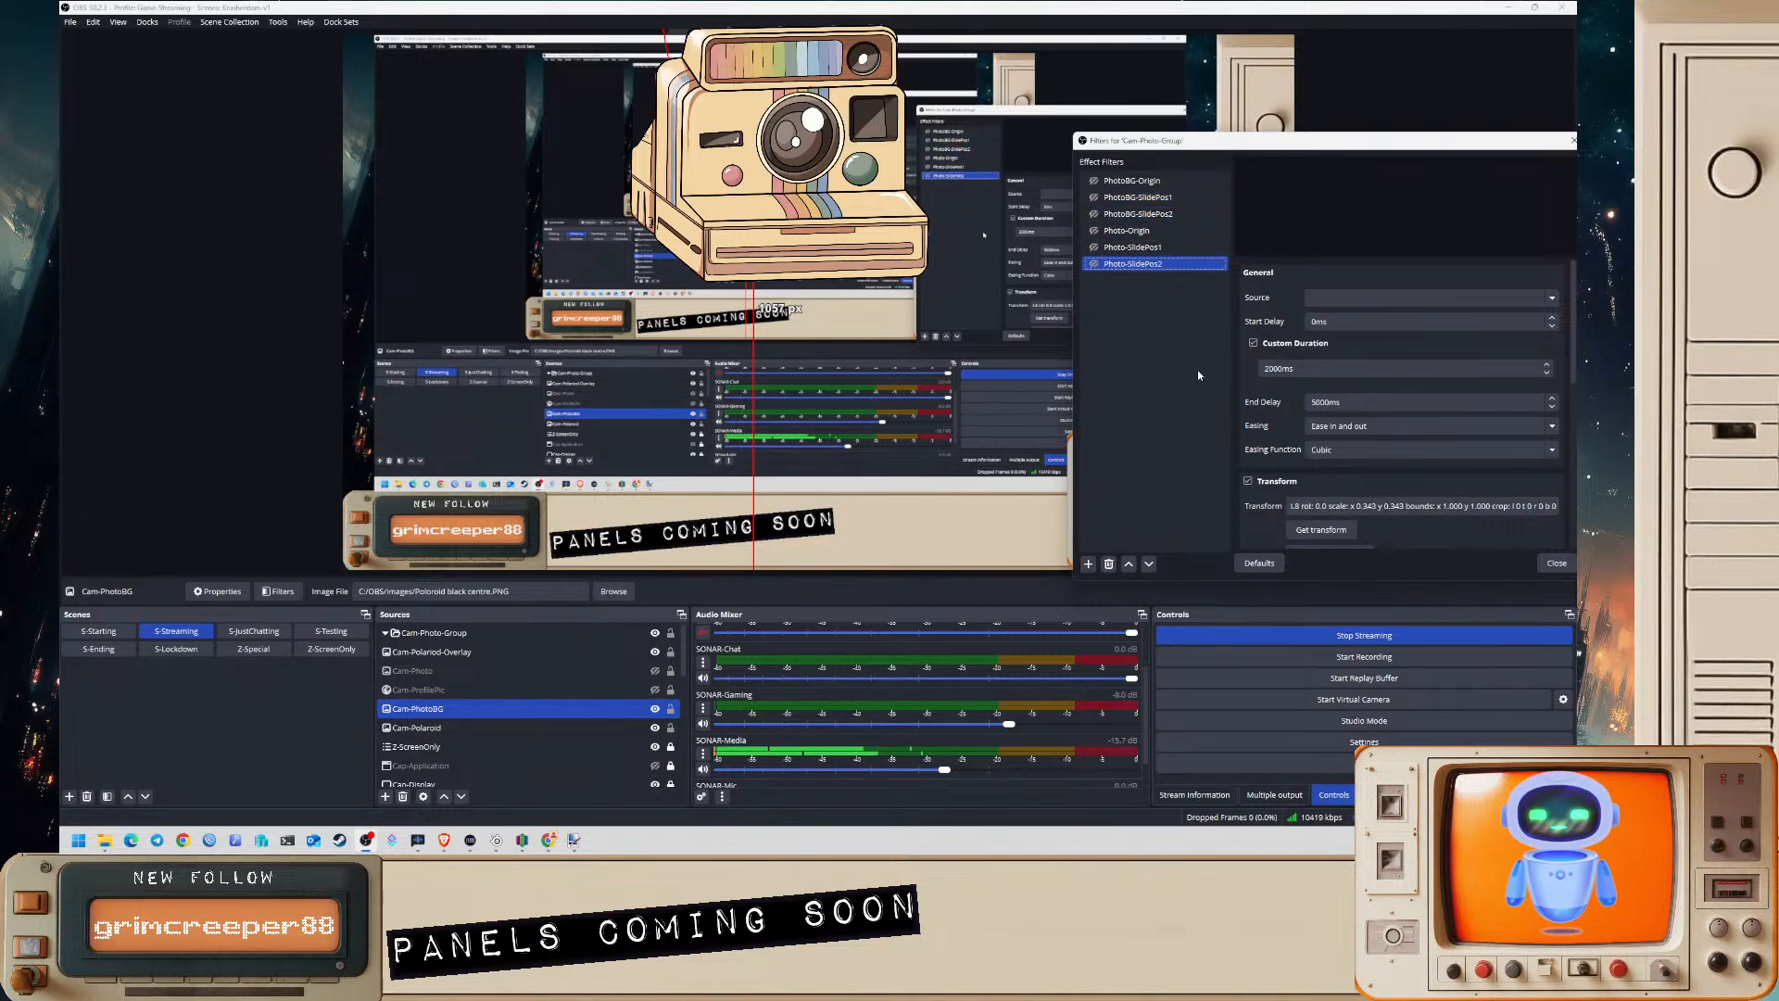
{"action": "left_click", "coordinate": [1551, 298]}
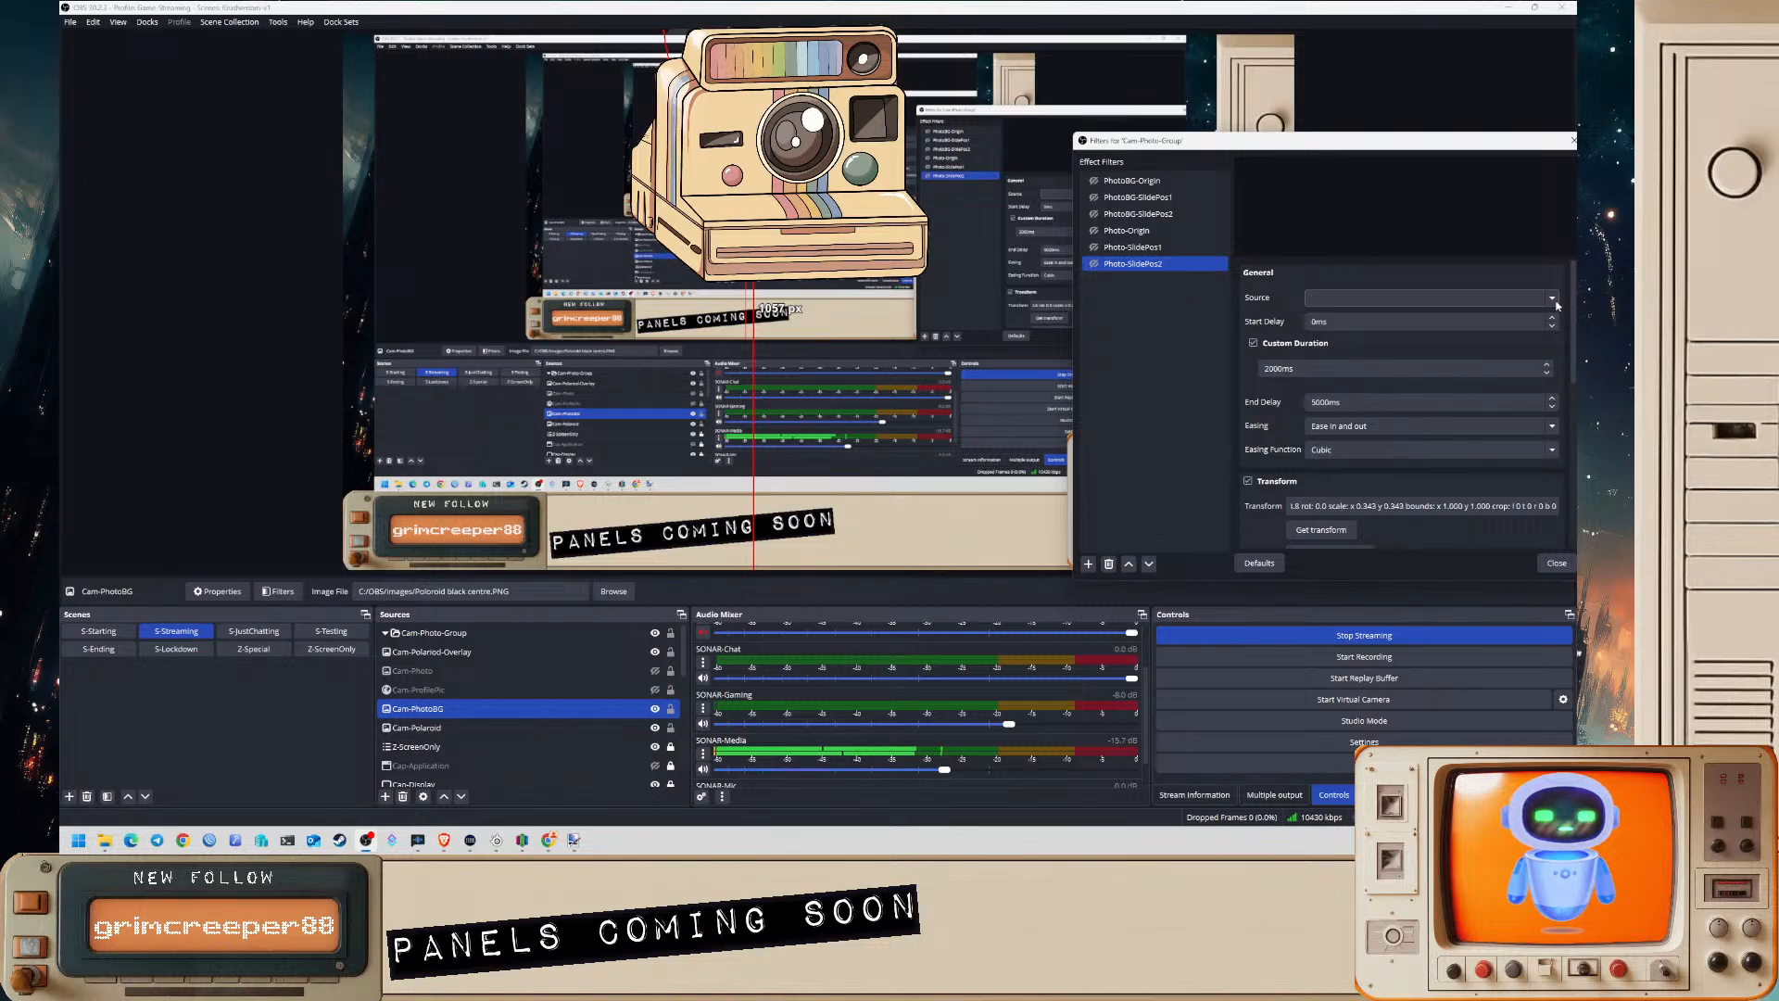
{"action": "left_click", "coordinate": [1553, 562]}
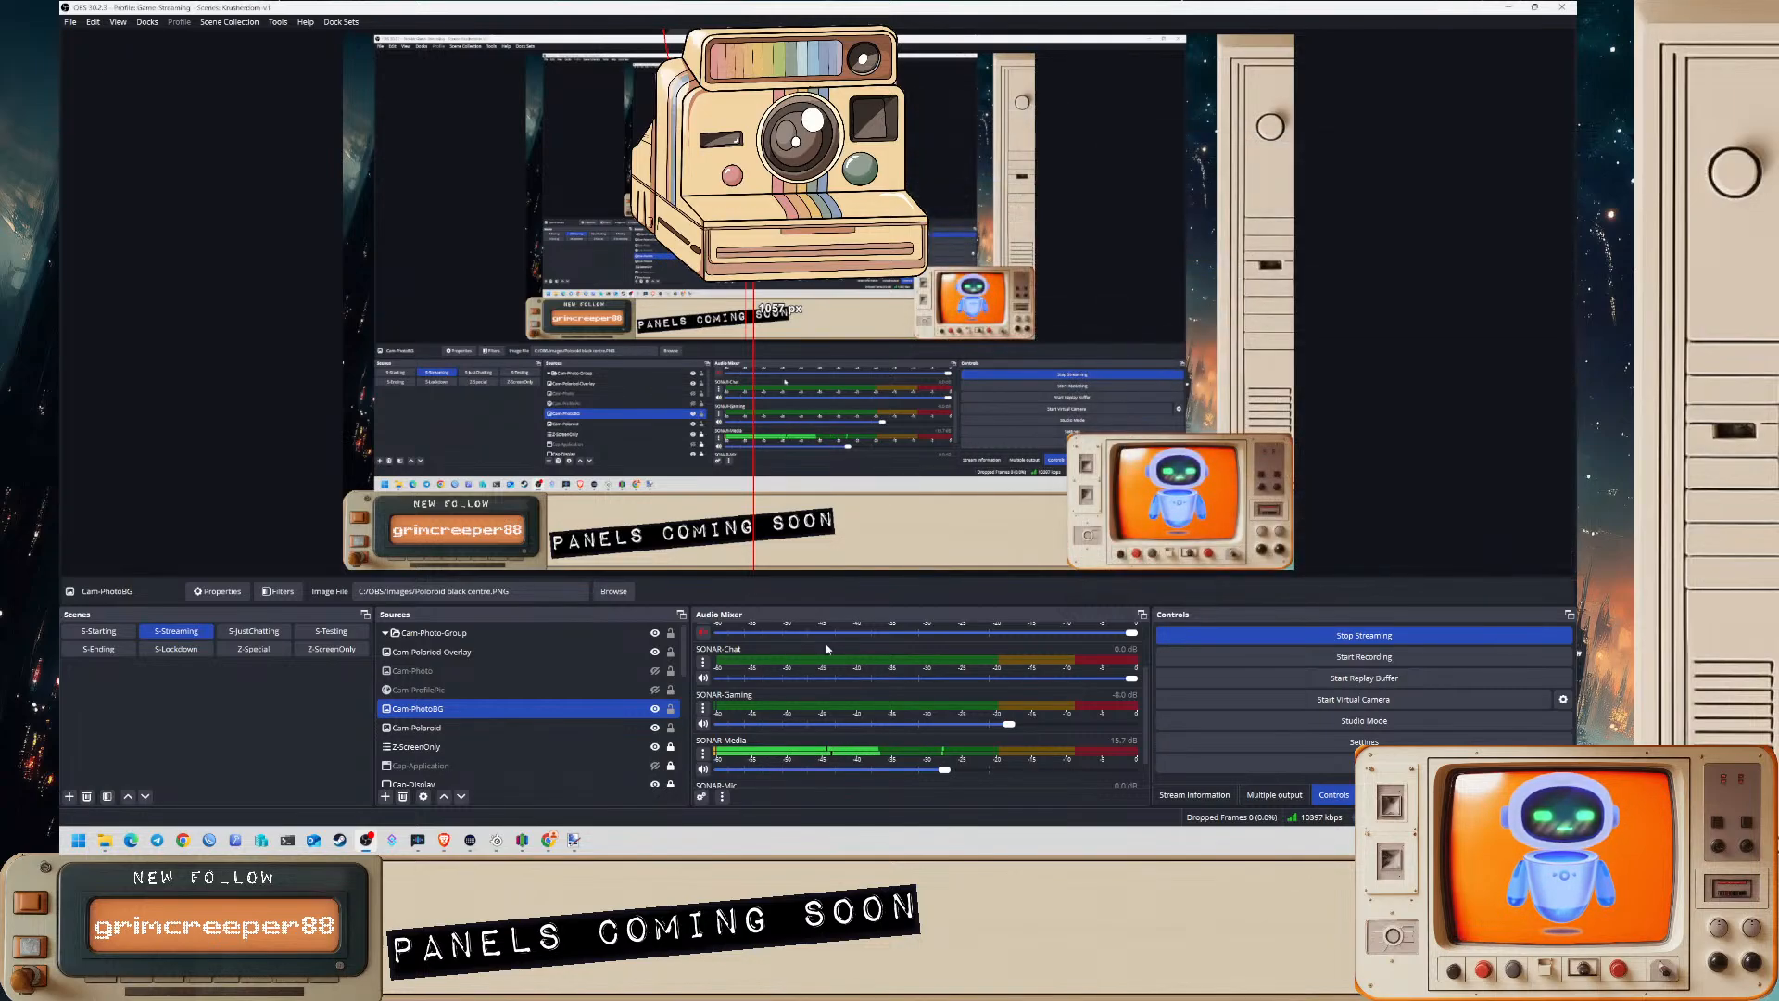
- Check which filters are attached to the Cam-PhotoBG and Cam-Photo sources
{"action": "right_click", "coordinate": [439, 711]}
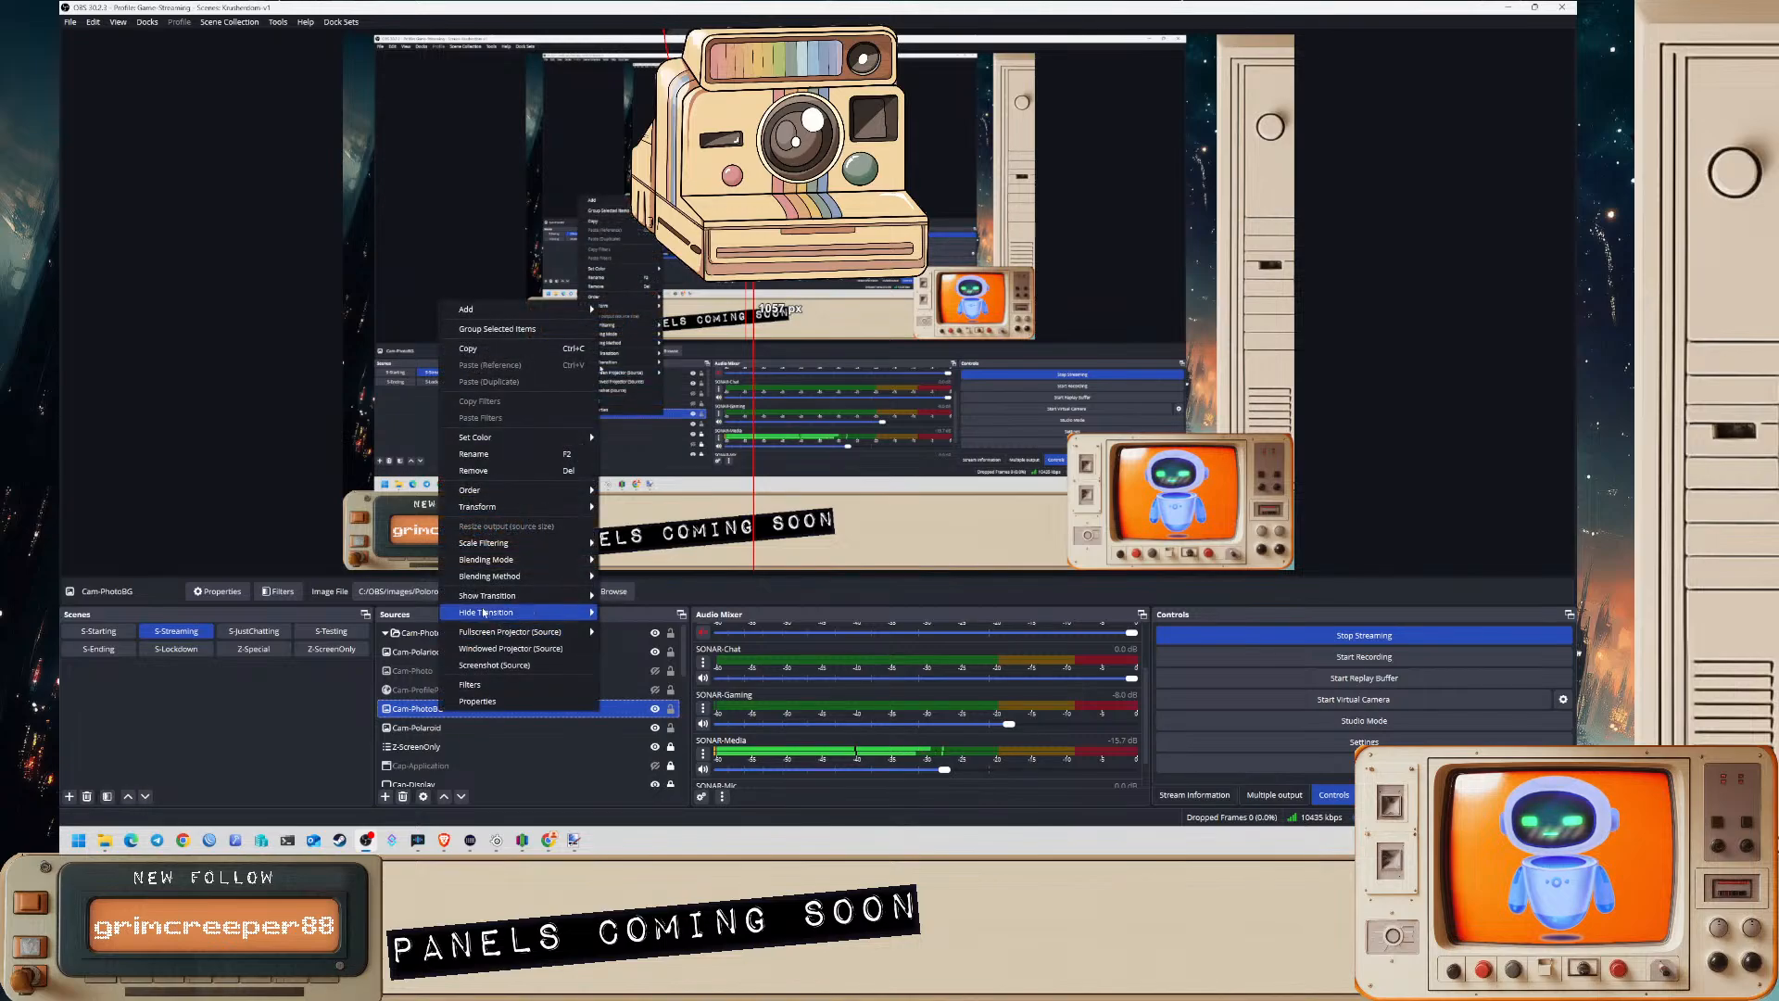
{"action": "left_click", "coordinate": [497, 684]}
{"action": "left_click", "coordinate": [1042, 612]}
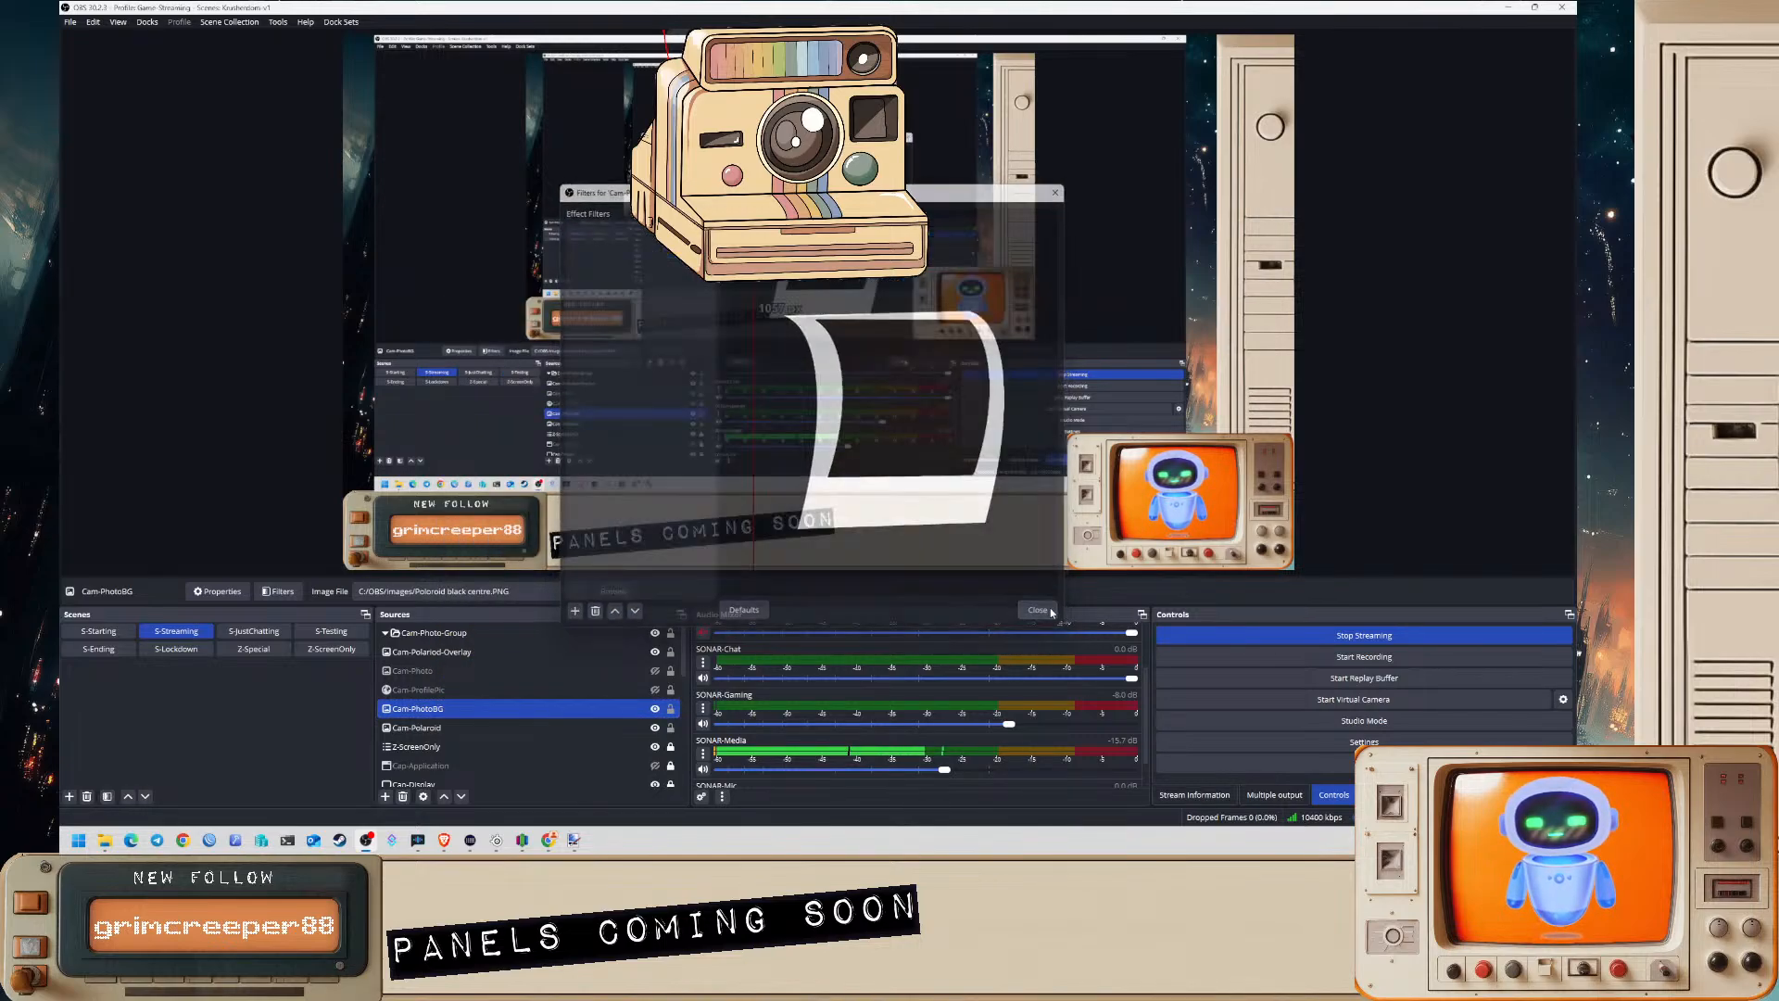
{"action": "right_click", "coordinate": [426, 690]}
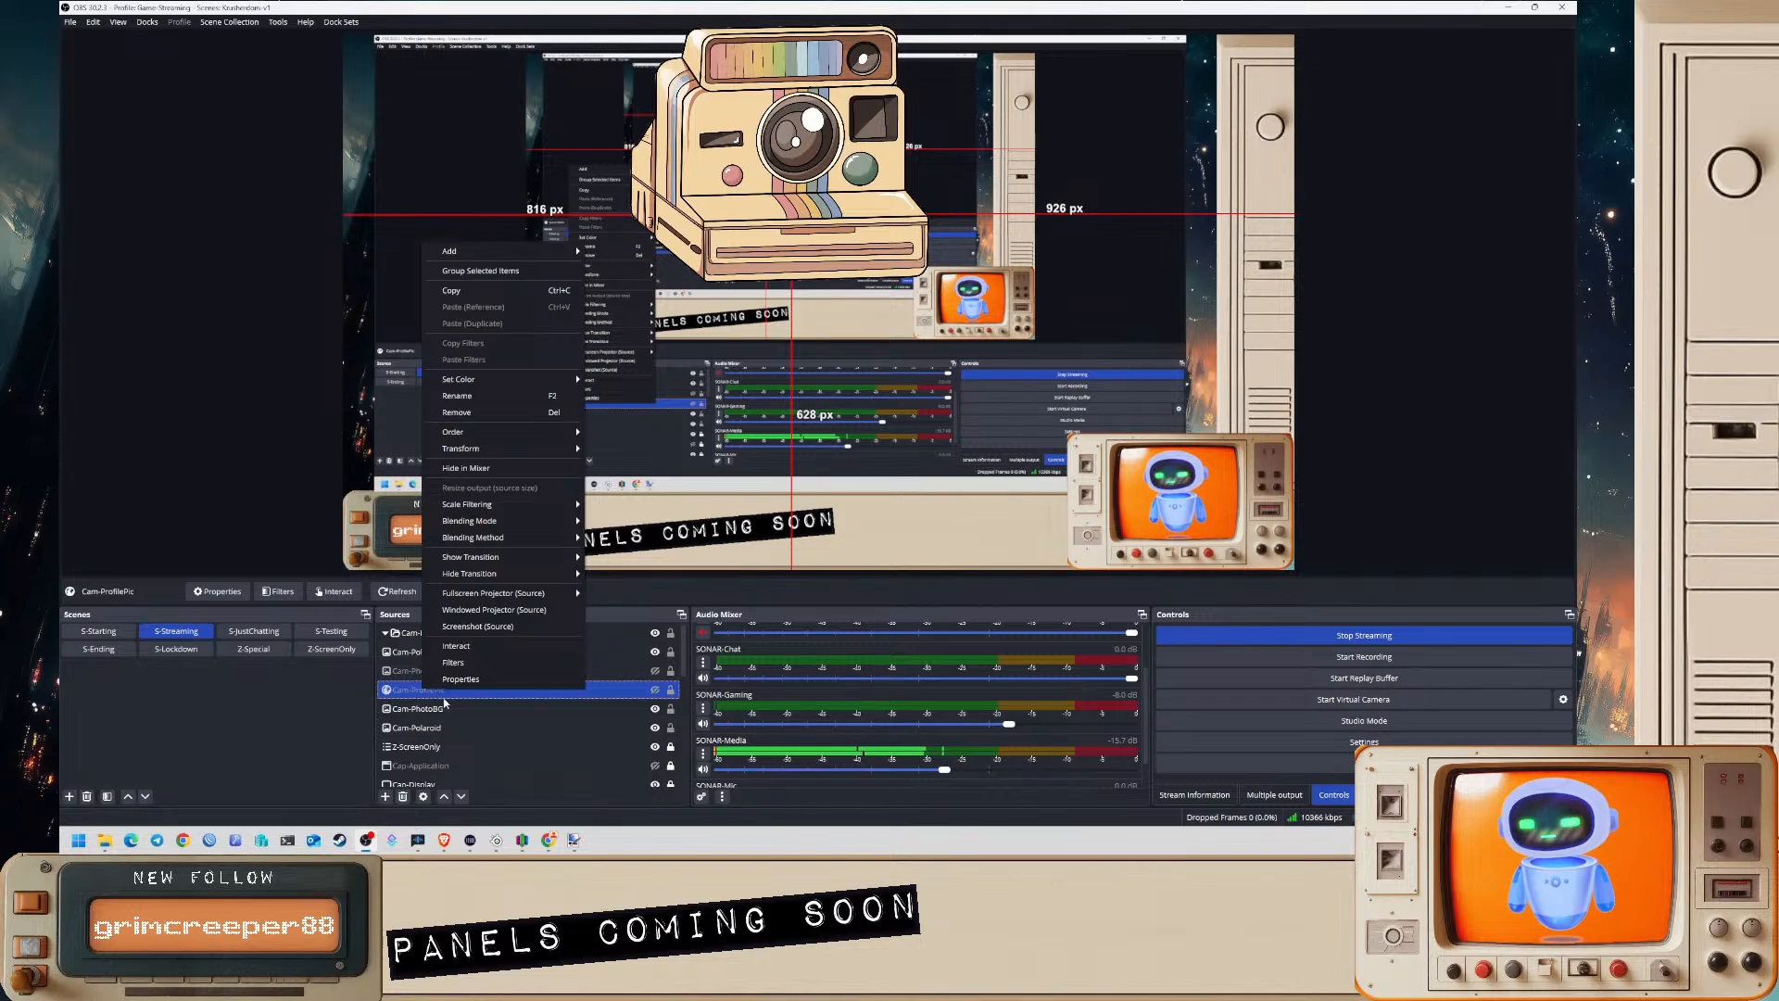
{"action": "left_click", "coordinate": [423, 722]}
{"action": "right_click", "coordinate": [416, 670]}
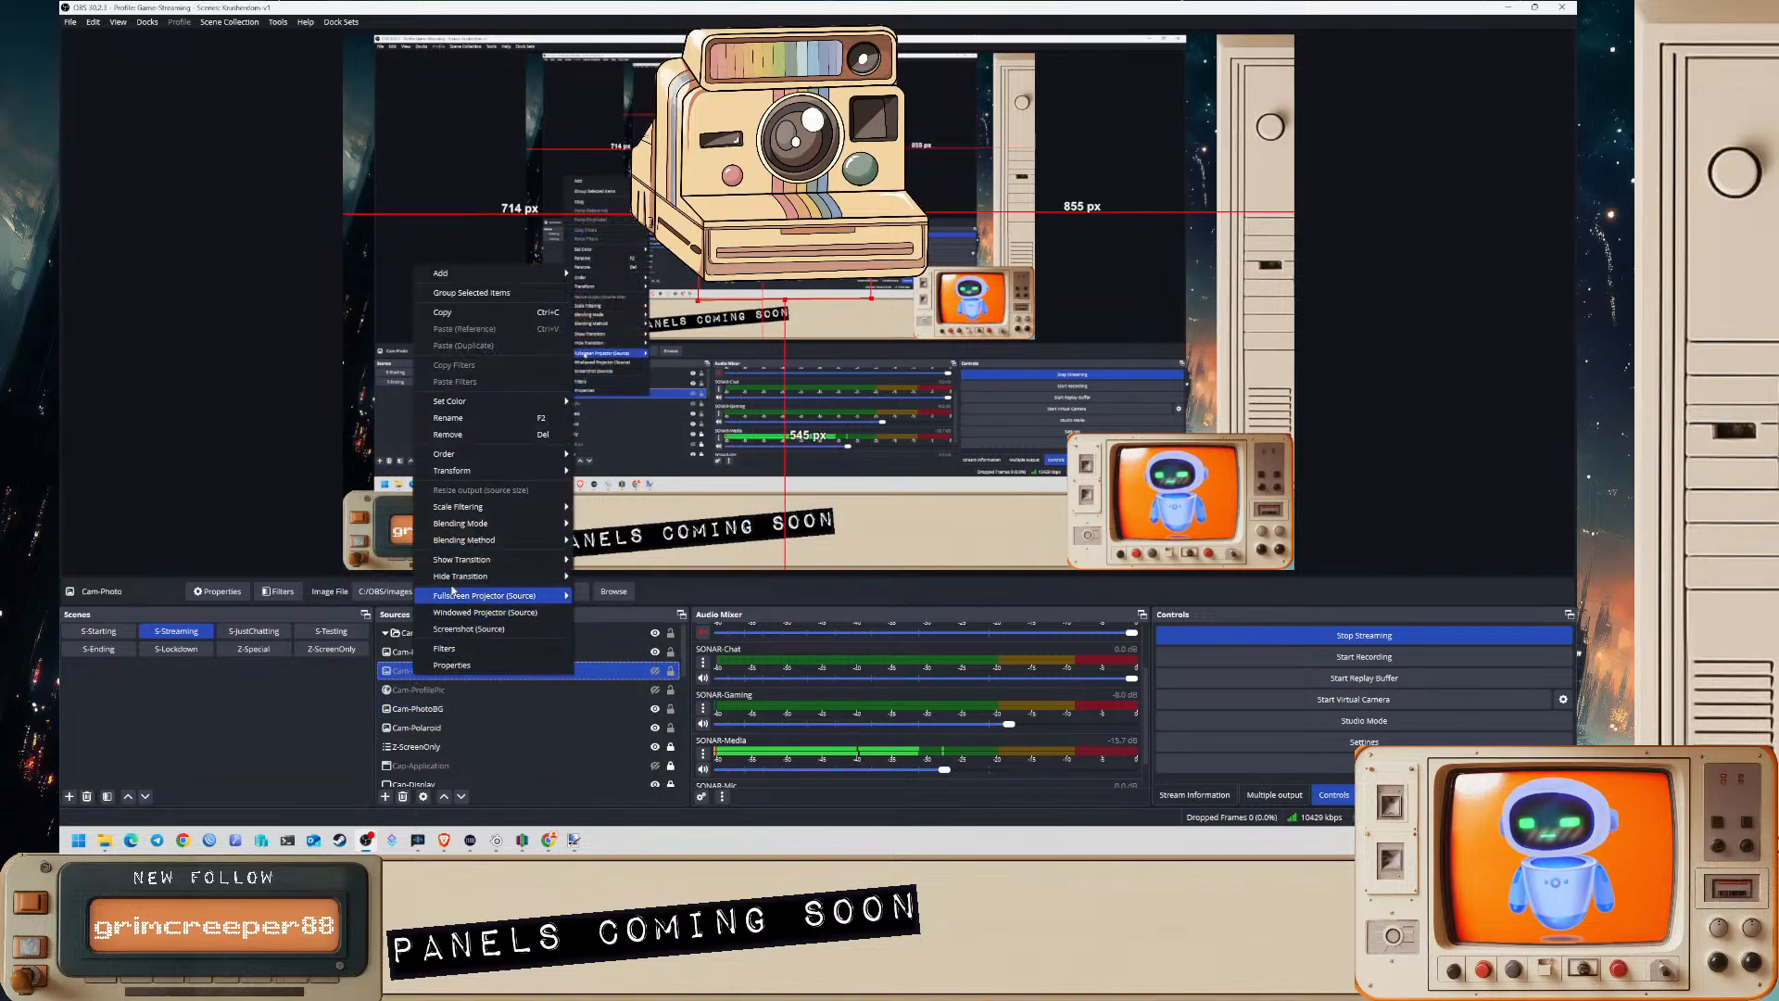
{"action": "left_click", "coordinate": [445, 648]}
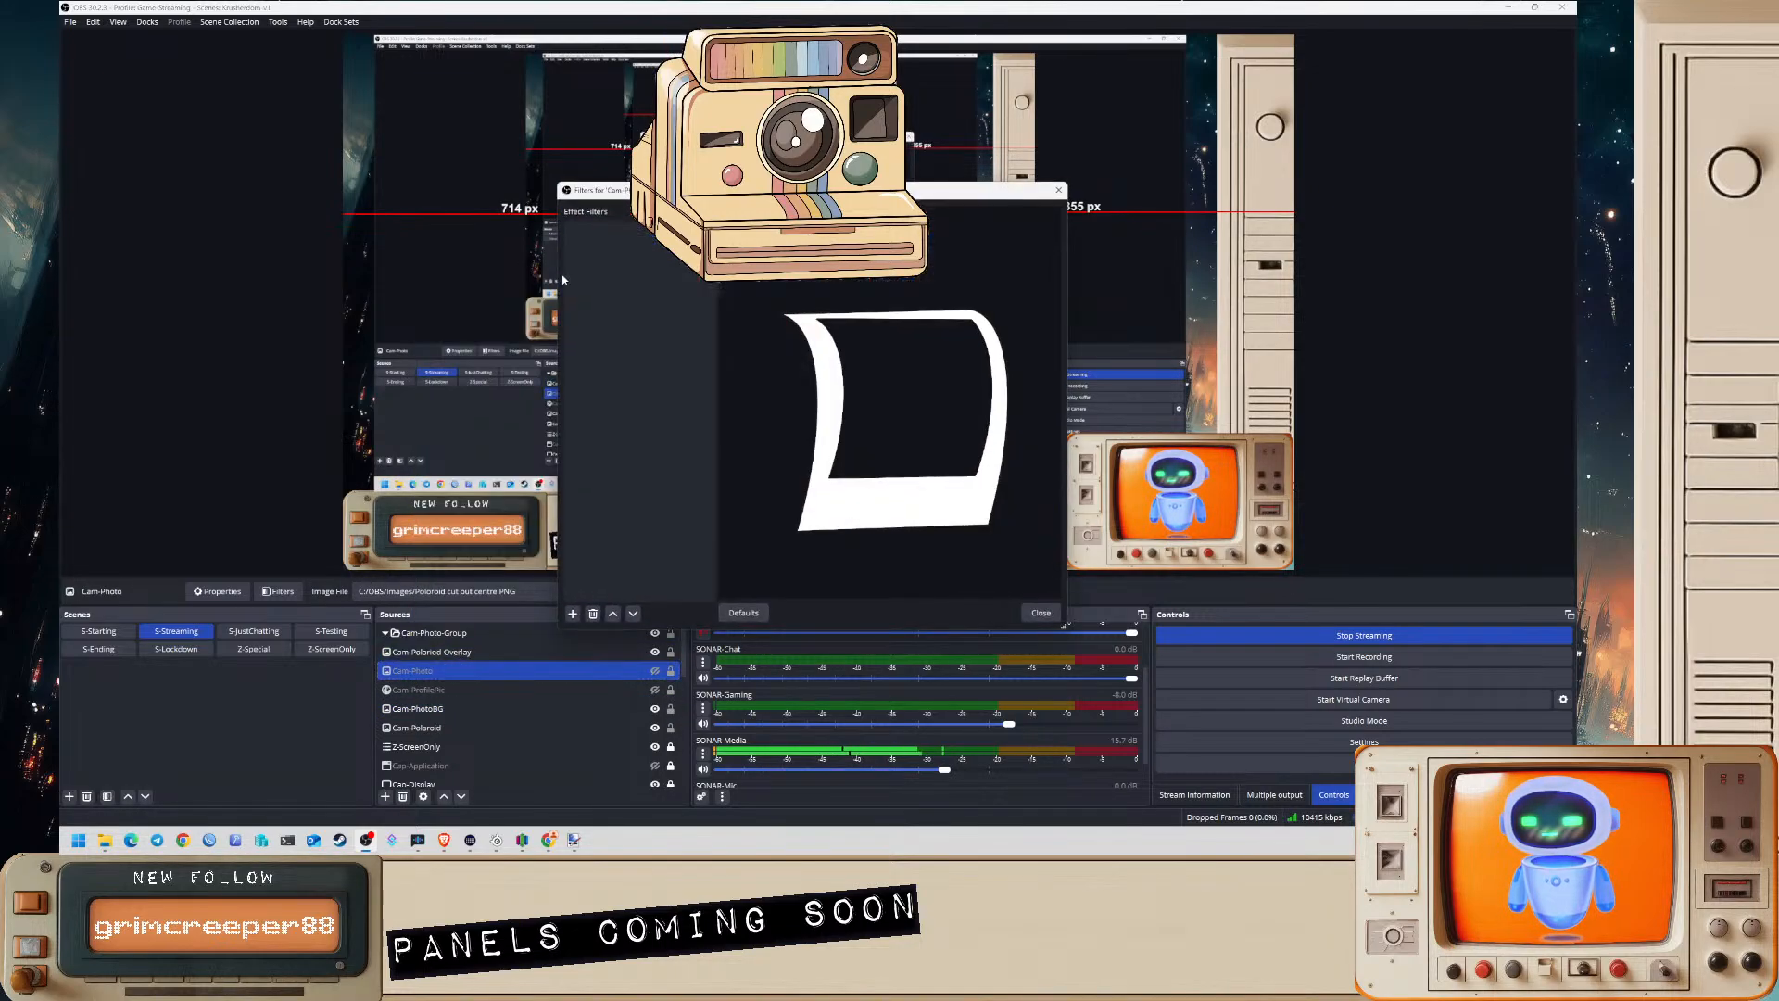
{"action": "left_click_drag", "start_coordinate": [649, 190], "coordinate": [152, 103]}
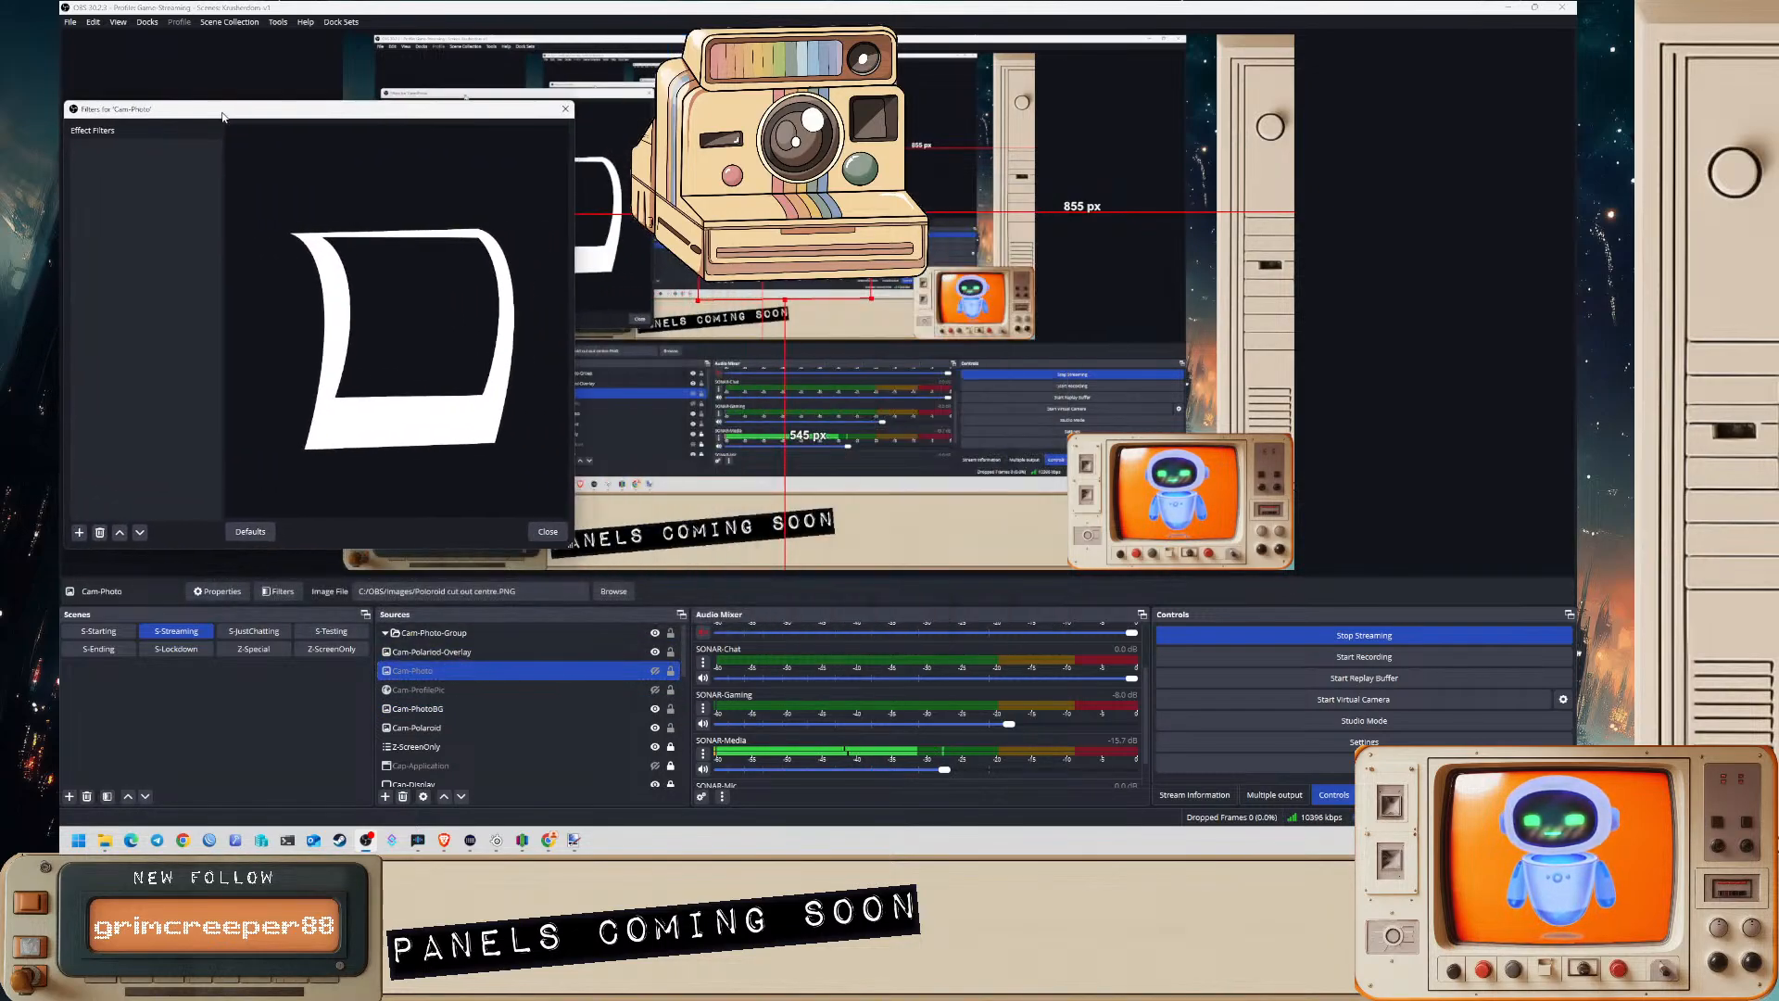
{"action": "right_click", "coordinate": [422, 708]}
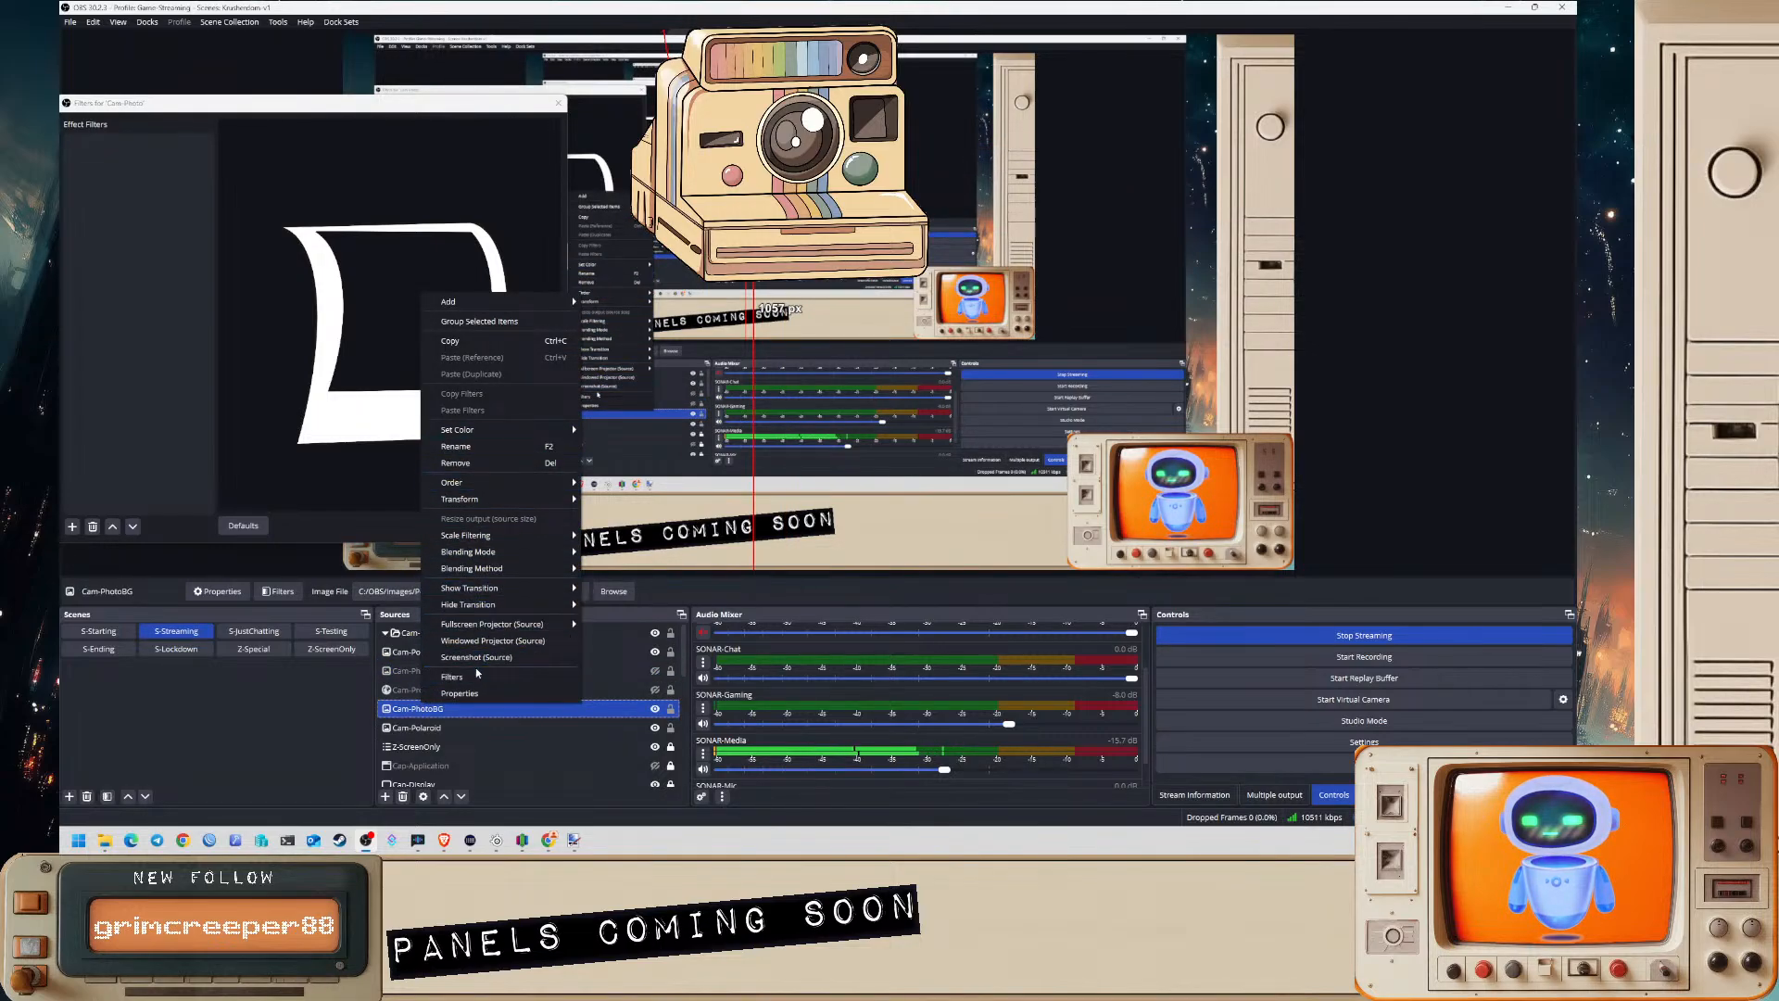
{"action": "left_click", "coordinate": [452, 676]}
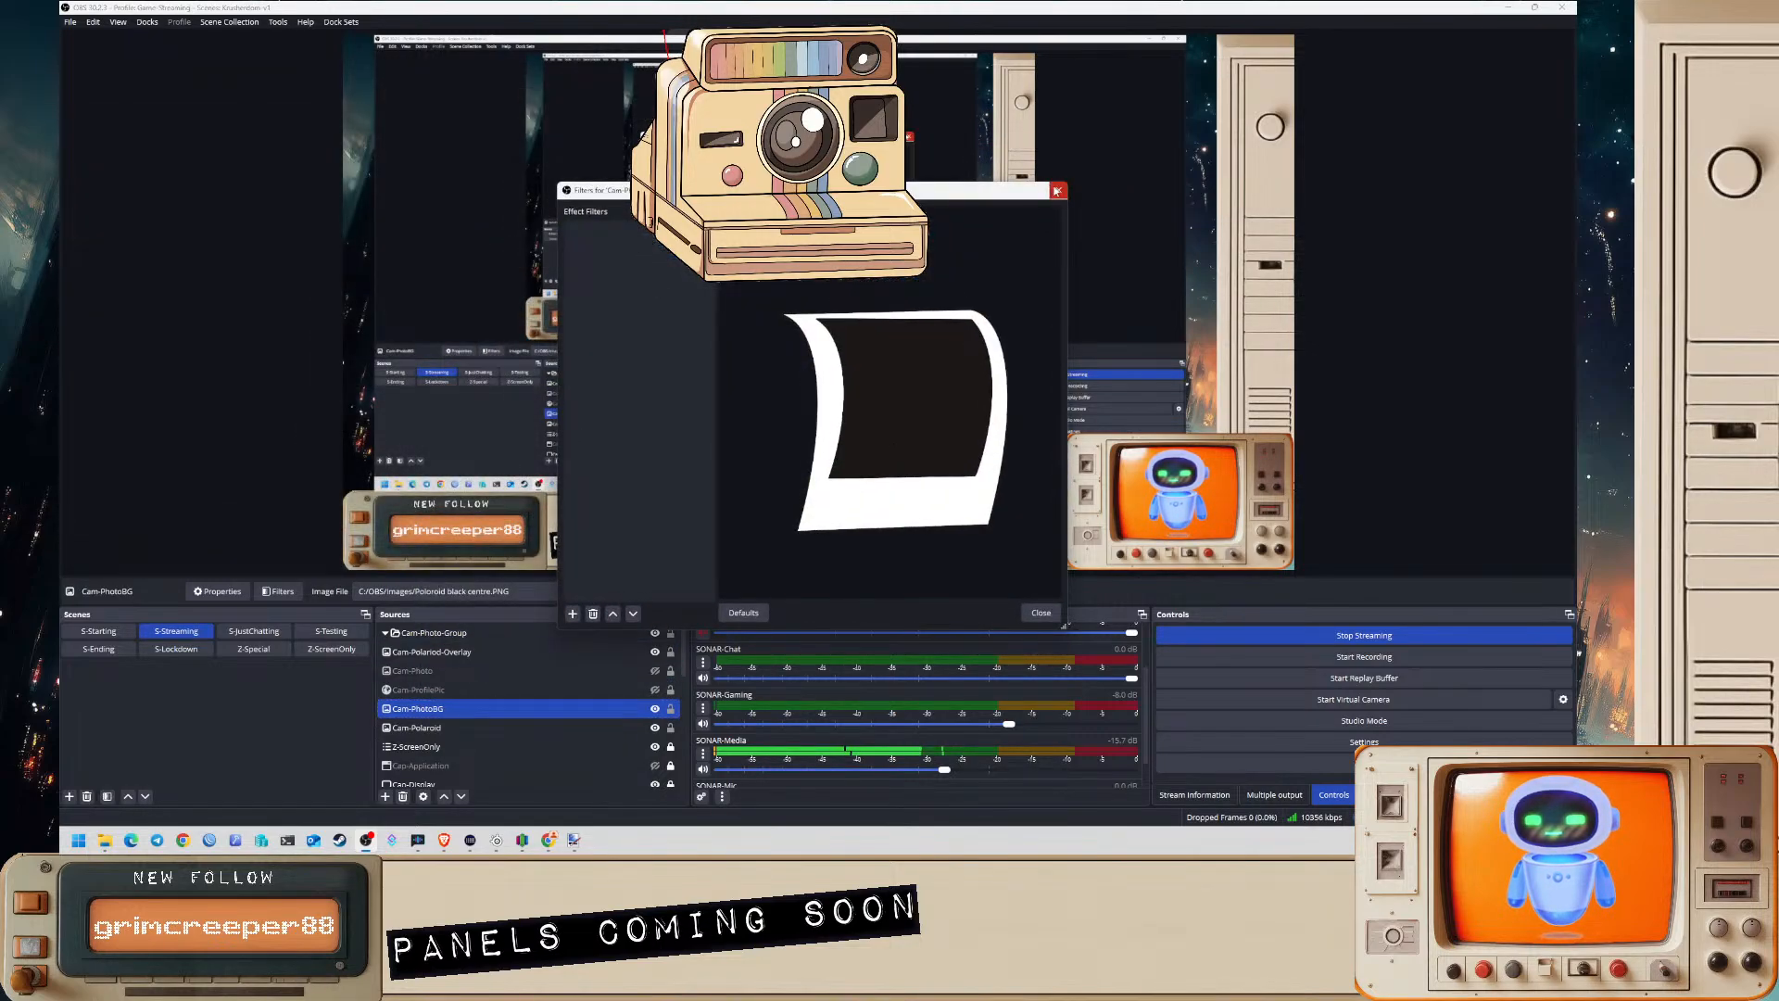
{"action": "left_click", "coordinate": [1059, 190]}
{"action": "left_click", "coordinate": [439, 729], "text": "ctrl"}
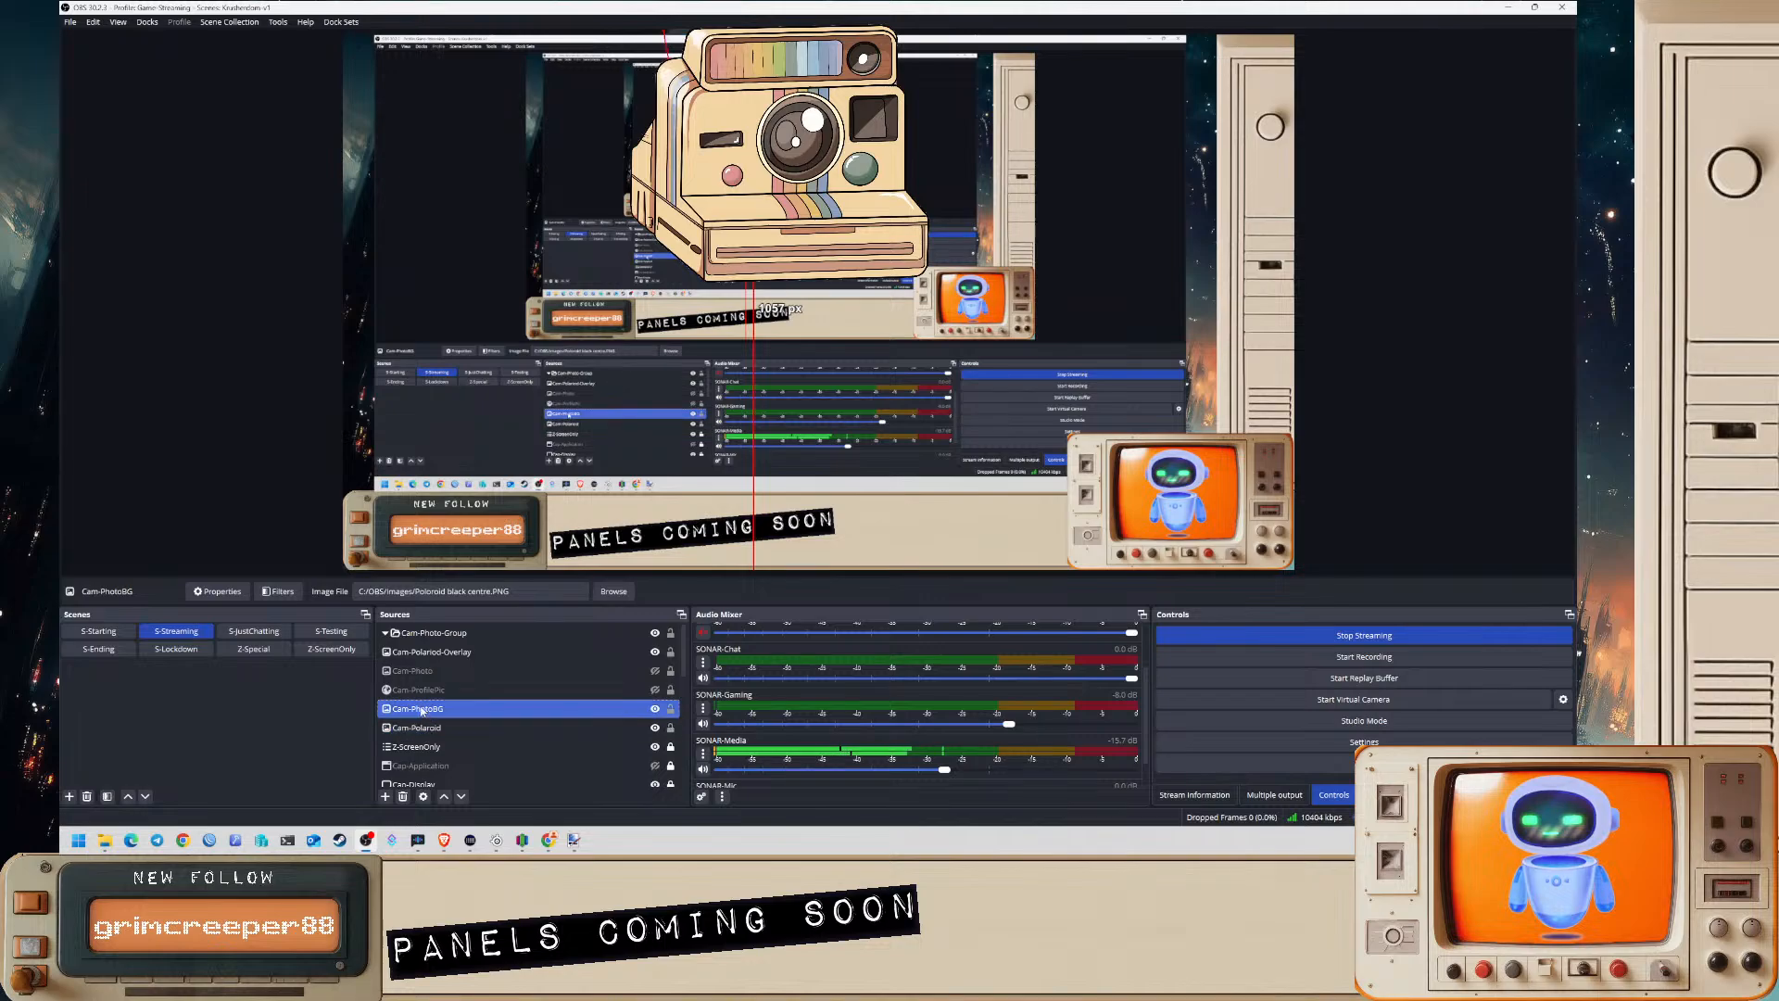
{"action": "left_click", "coordinate": [421, 691]}
{"action": "left_click", "coordinate": [430, 709]}
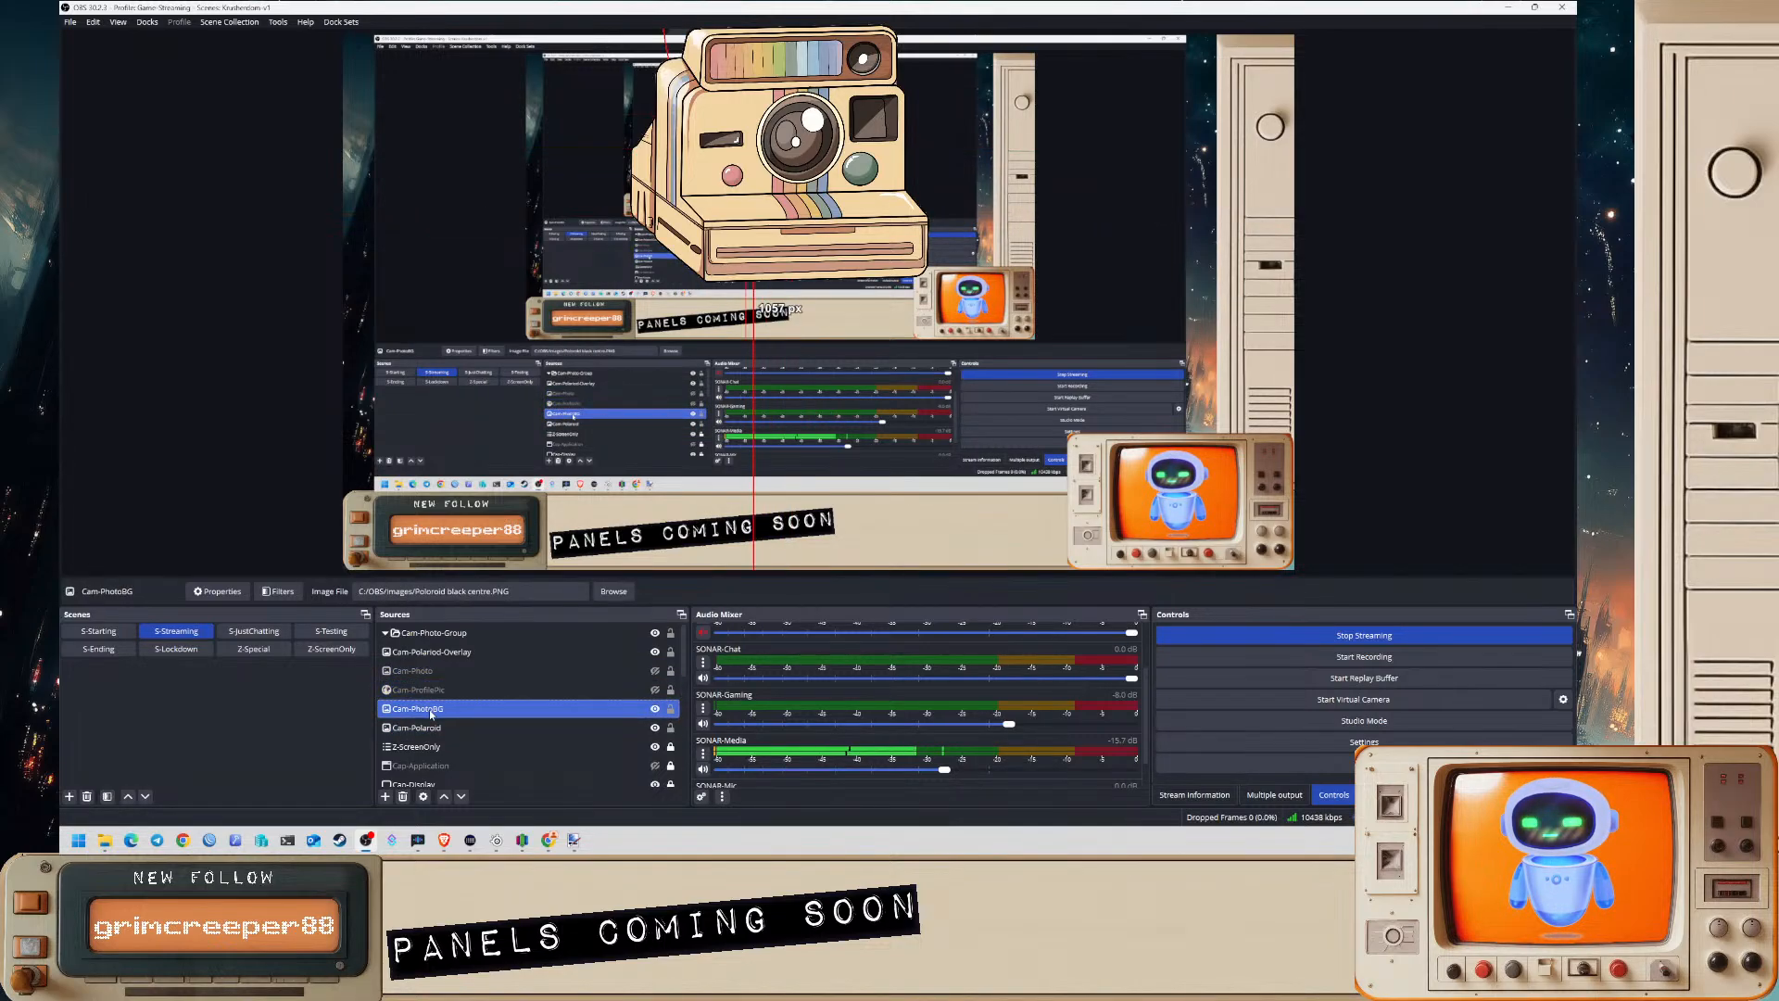
{"action": "right_click", "coordinate": [430, 710]}
{"action": "left_click", "coordinate": [475, 687]}
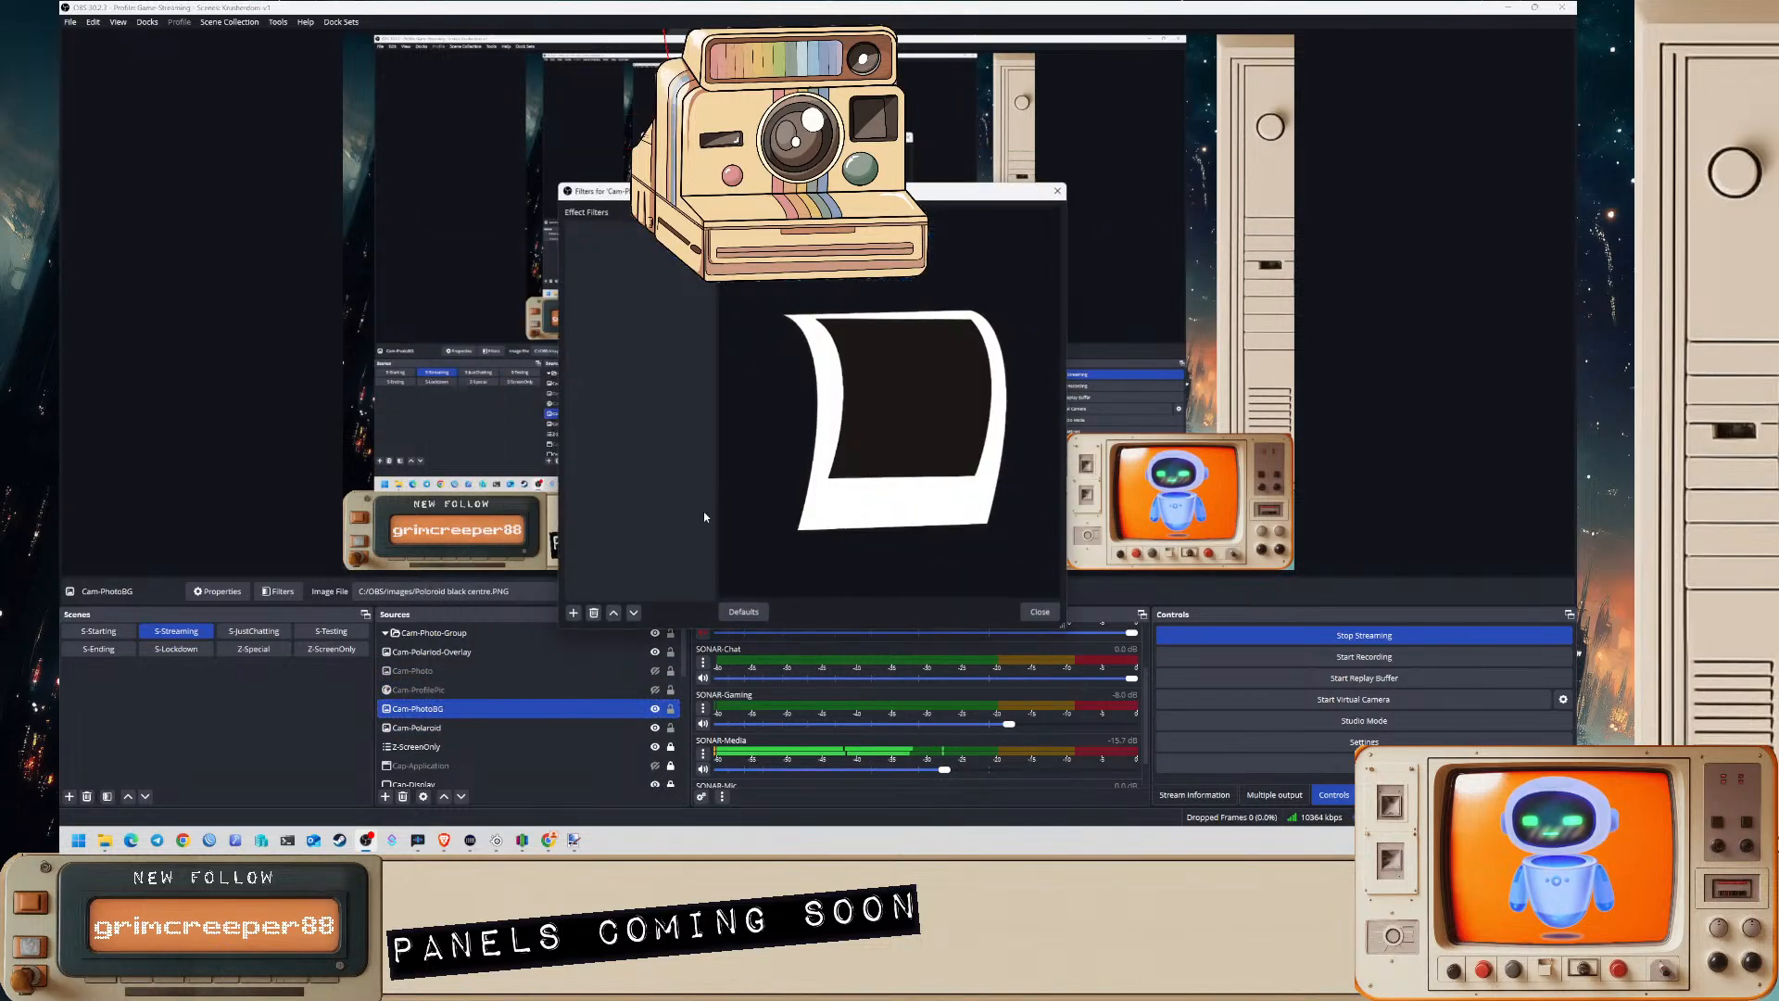
{"action": "left_click", "coordinate": [1041, 614]}
- Check which filters are attached to the S-Streaming scene and the Cam-ProfilePic source
{"action": "right_click", "coordinate": [197, 632]}
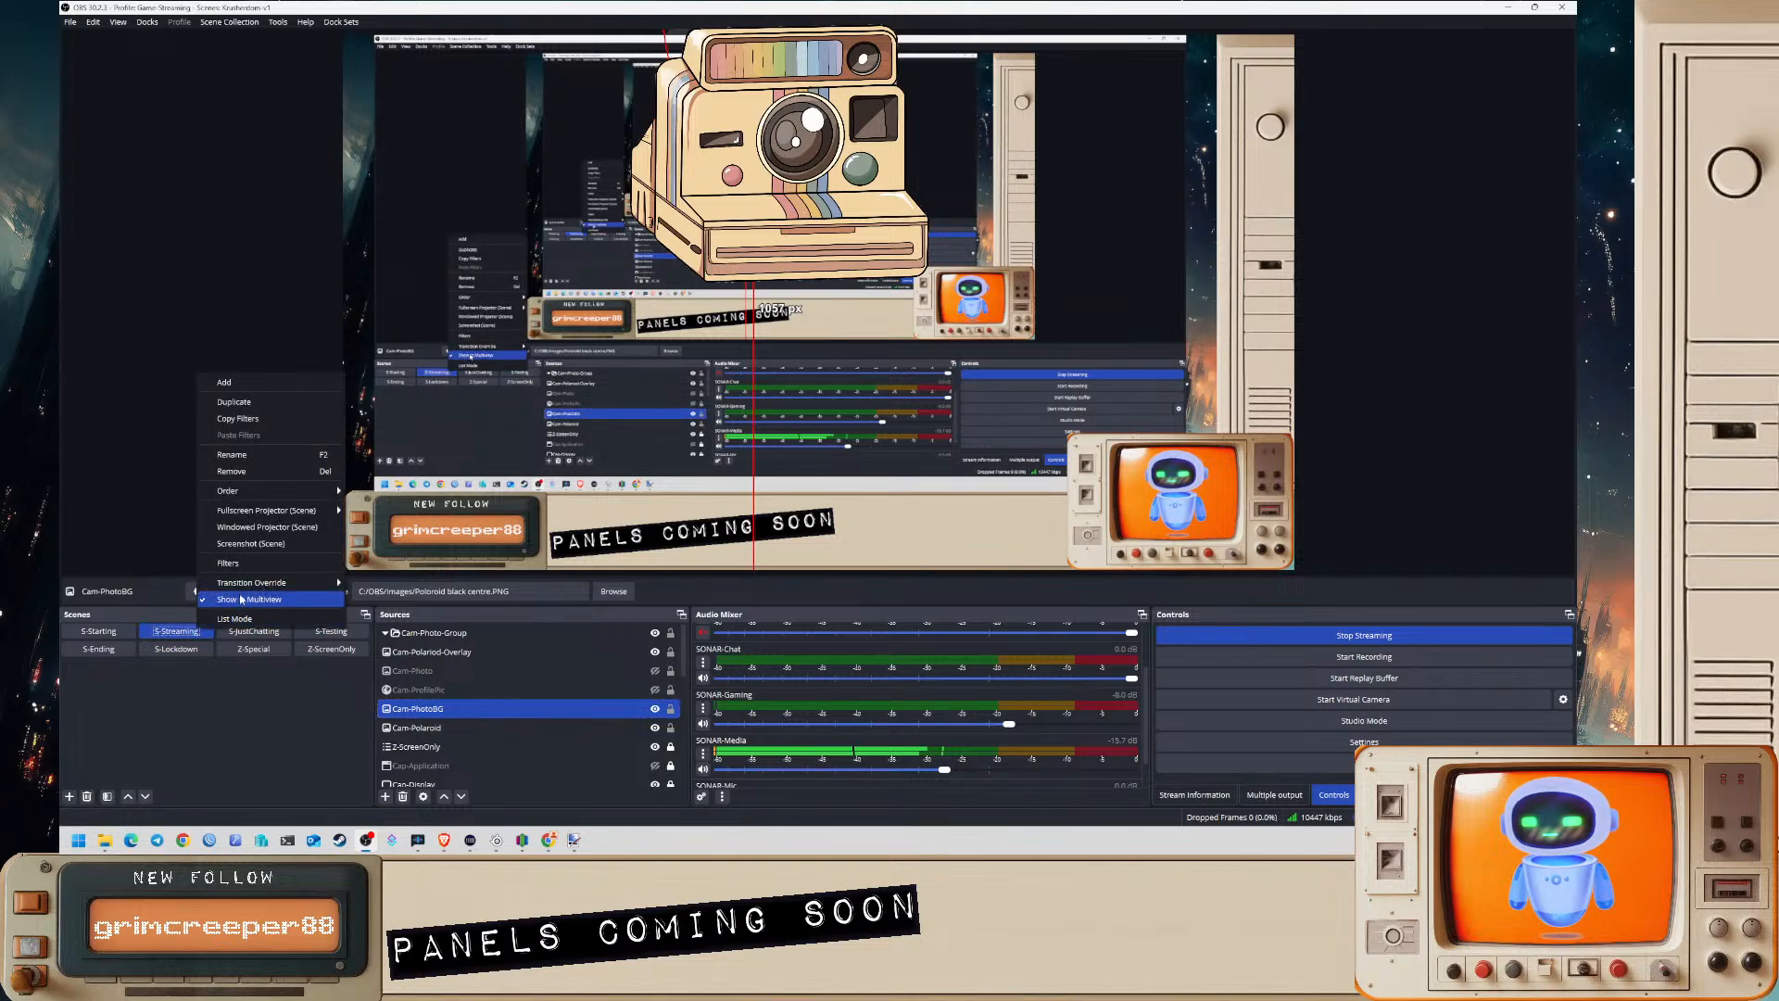
{"action": "left_click", "coordinate": [249, 569]}
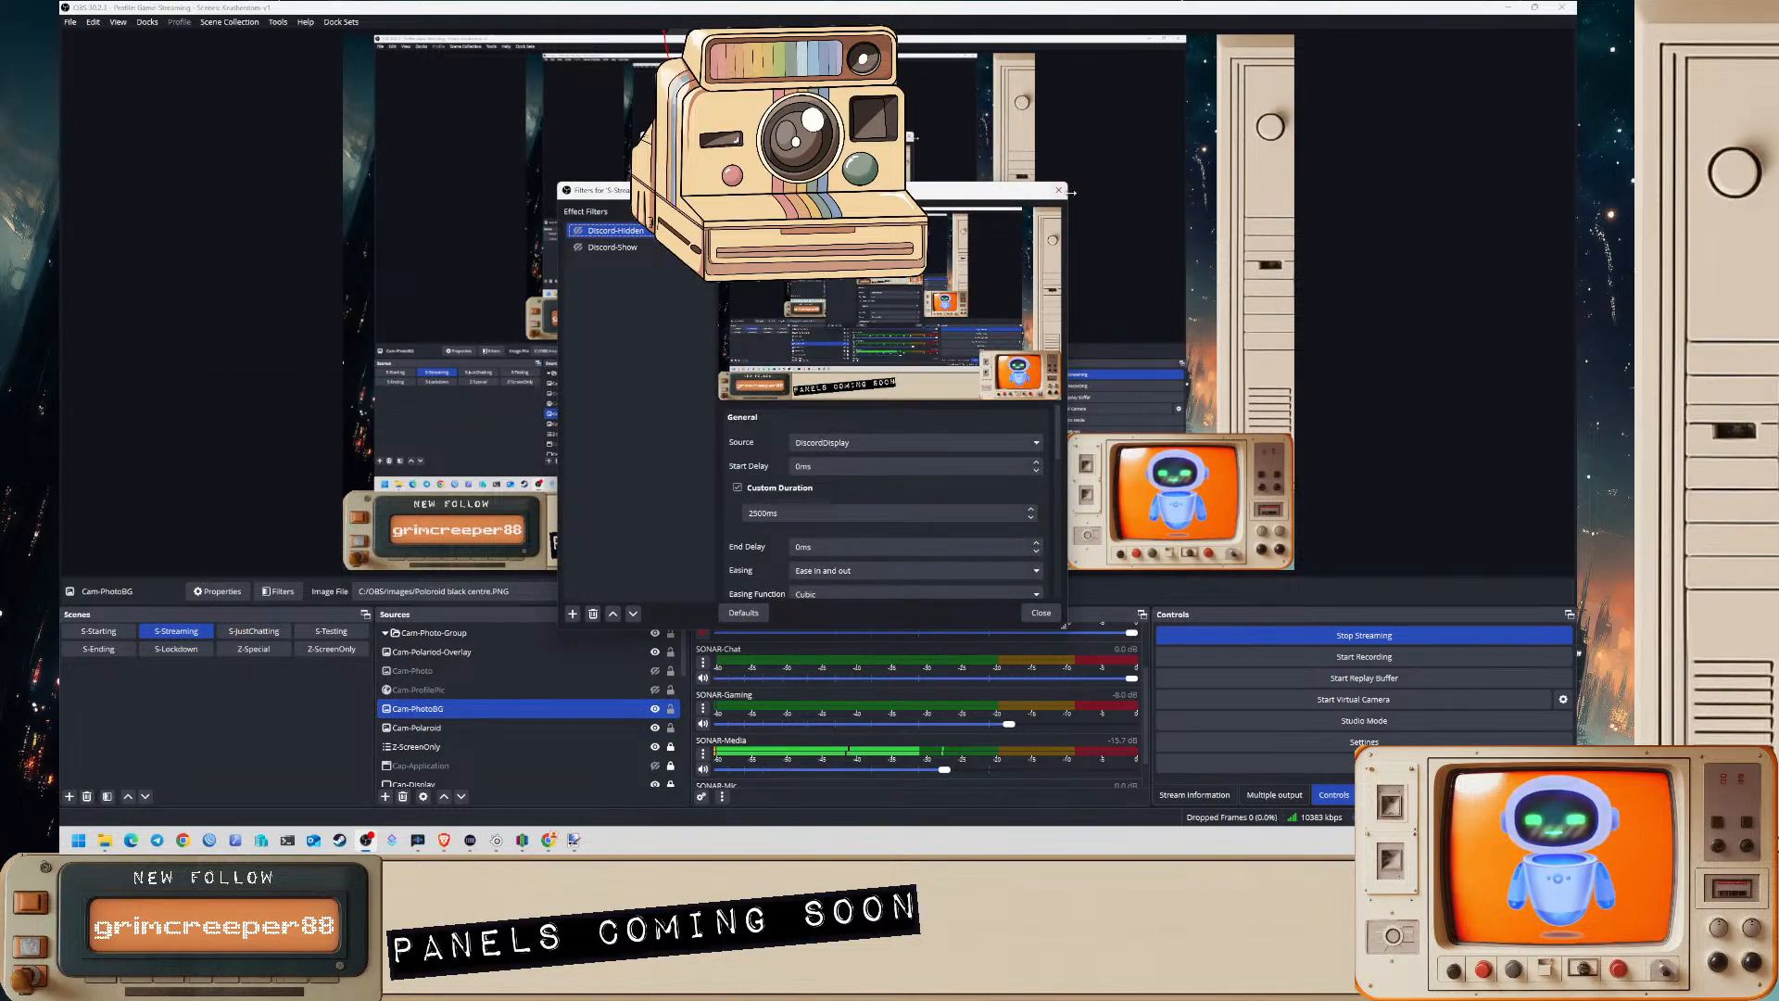
{"action": "left_click", "coordinate": [1058, 190]}
{"action": "left_click", "coordinate": [437, 690]}
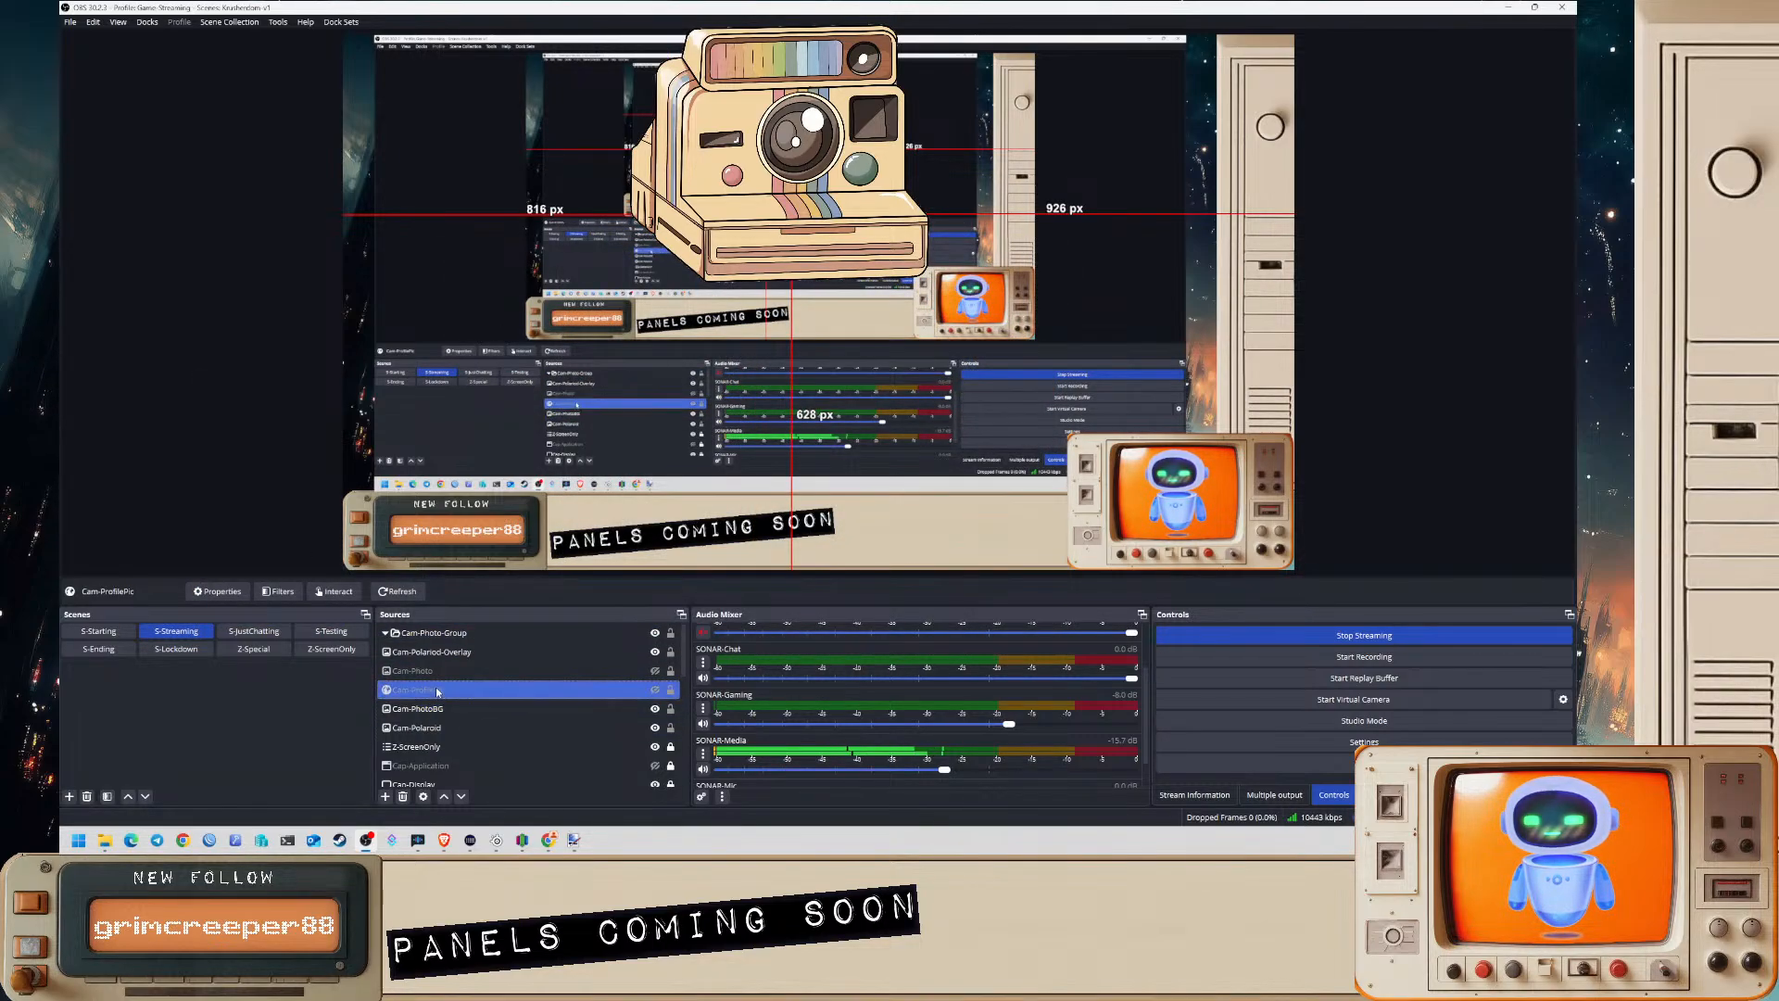
{"action": "right_click", "coordinate": [436, 690]}
{"action": "left_click", "coordinate": [482, 663]}
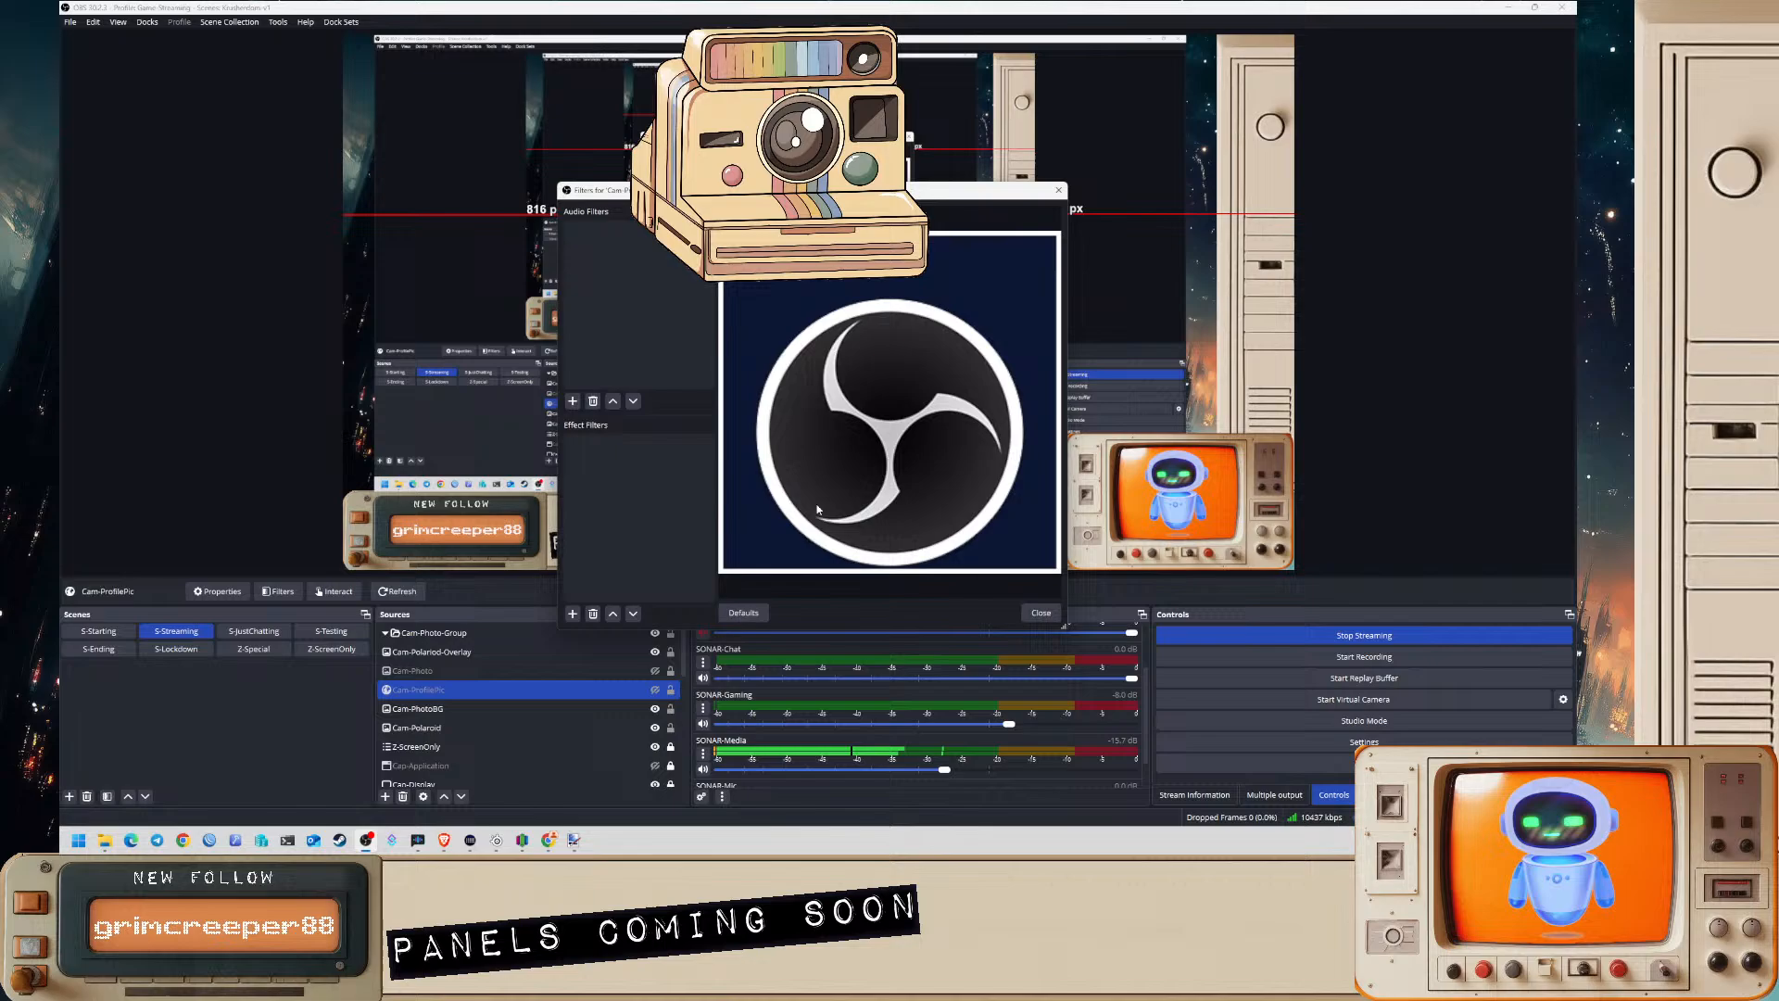
{"action": "left_click", "coordinate": [1042, 612]}
- Delete the Photo-Origin, Photo-SlidePos1 and Photo-SlidePos2 filters from Cam-Photo-Group
{"action": "left_click", "coordinate": [436, 633]}
{"action": "right_click", "coordinate": [450, 631]}
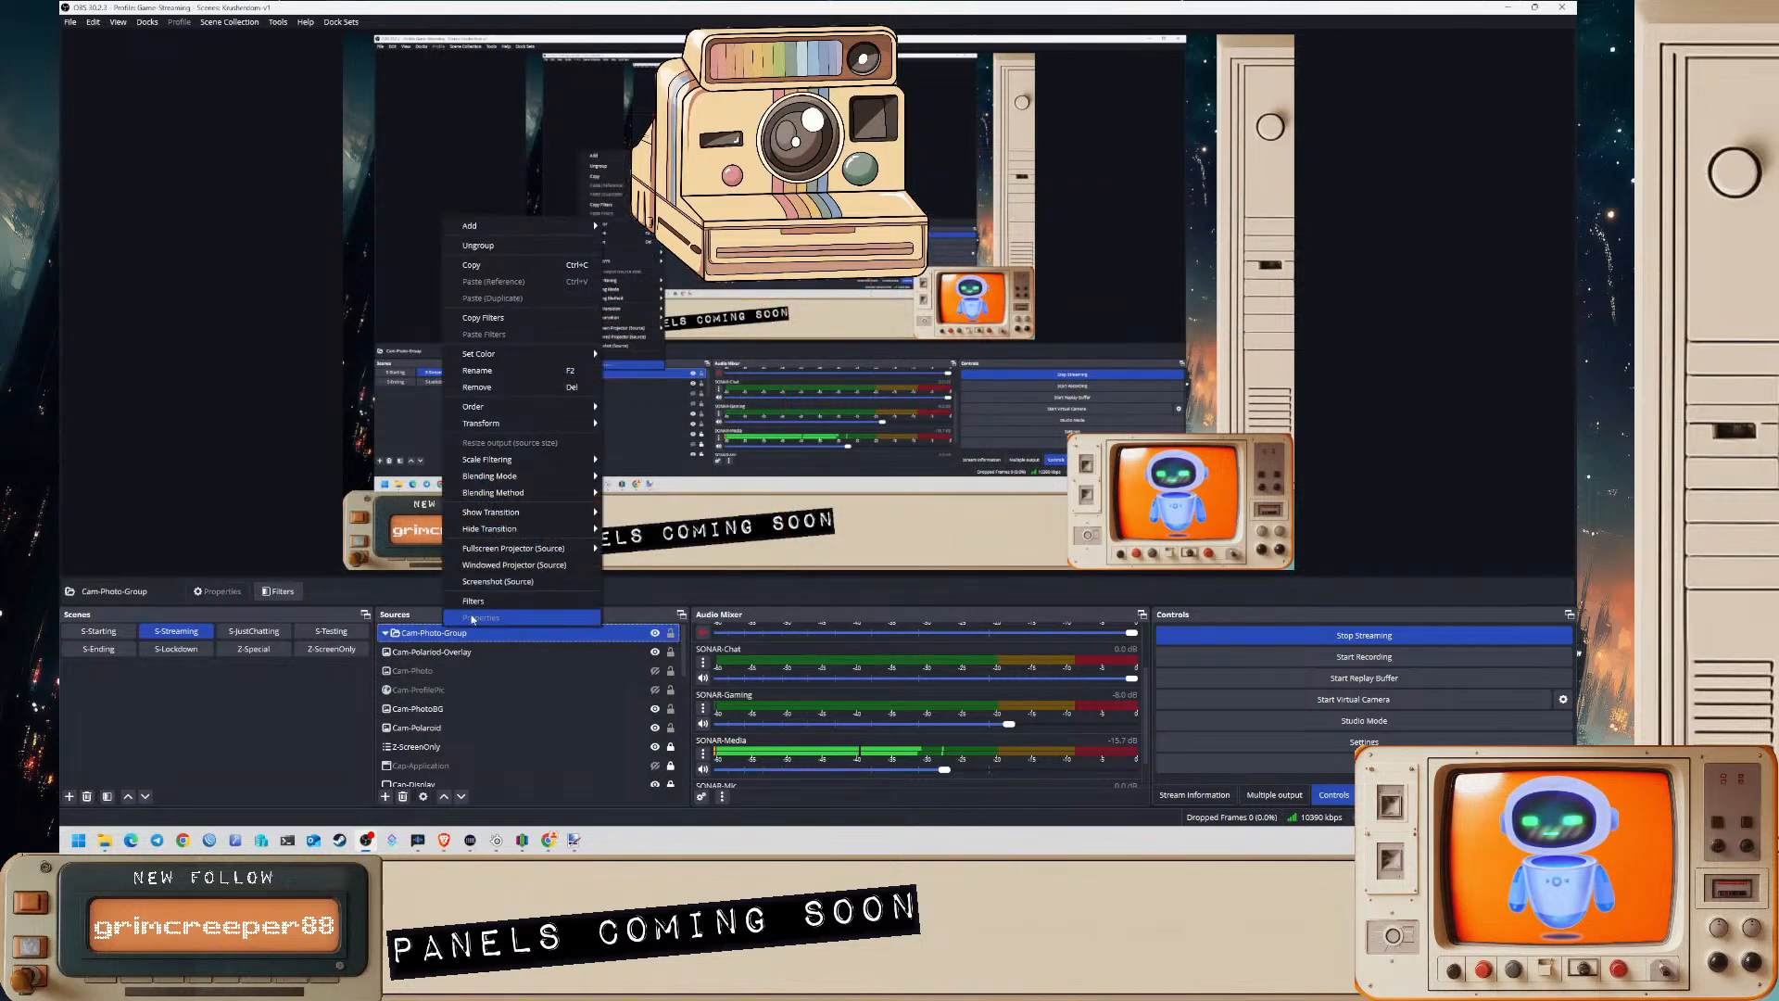
{"action": "left_click", "coordinate": [477, 601]}
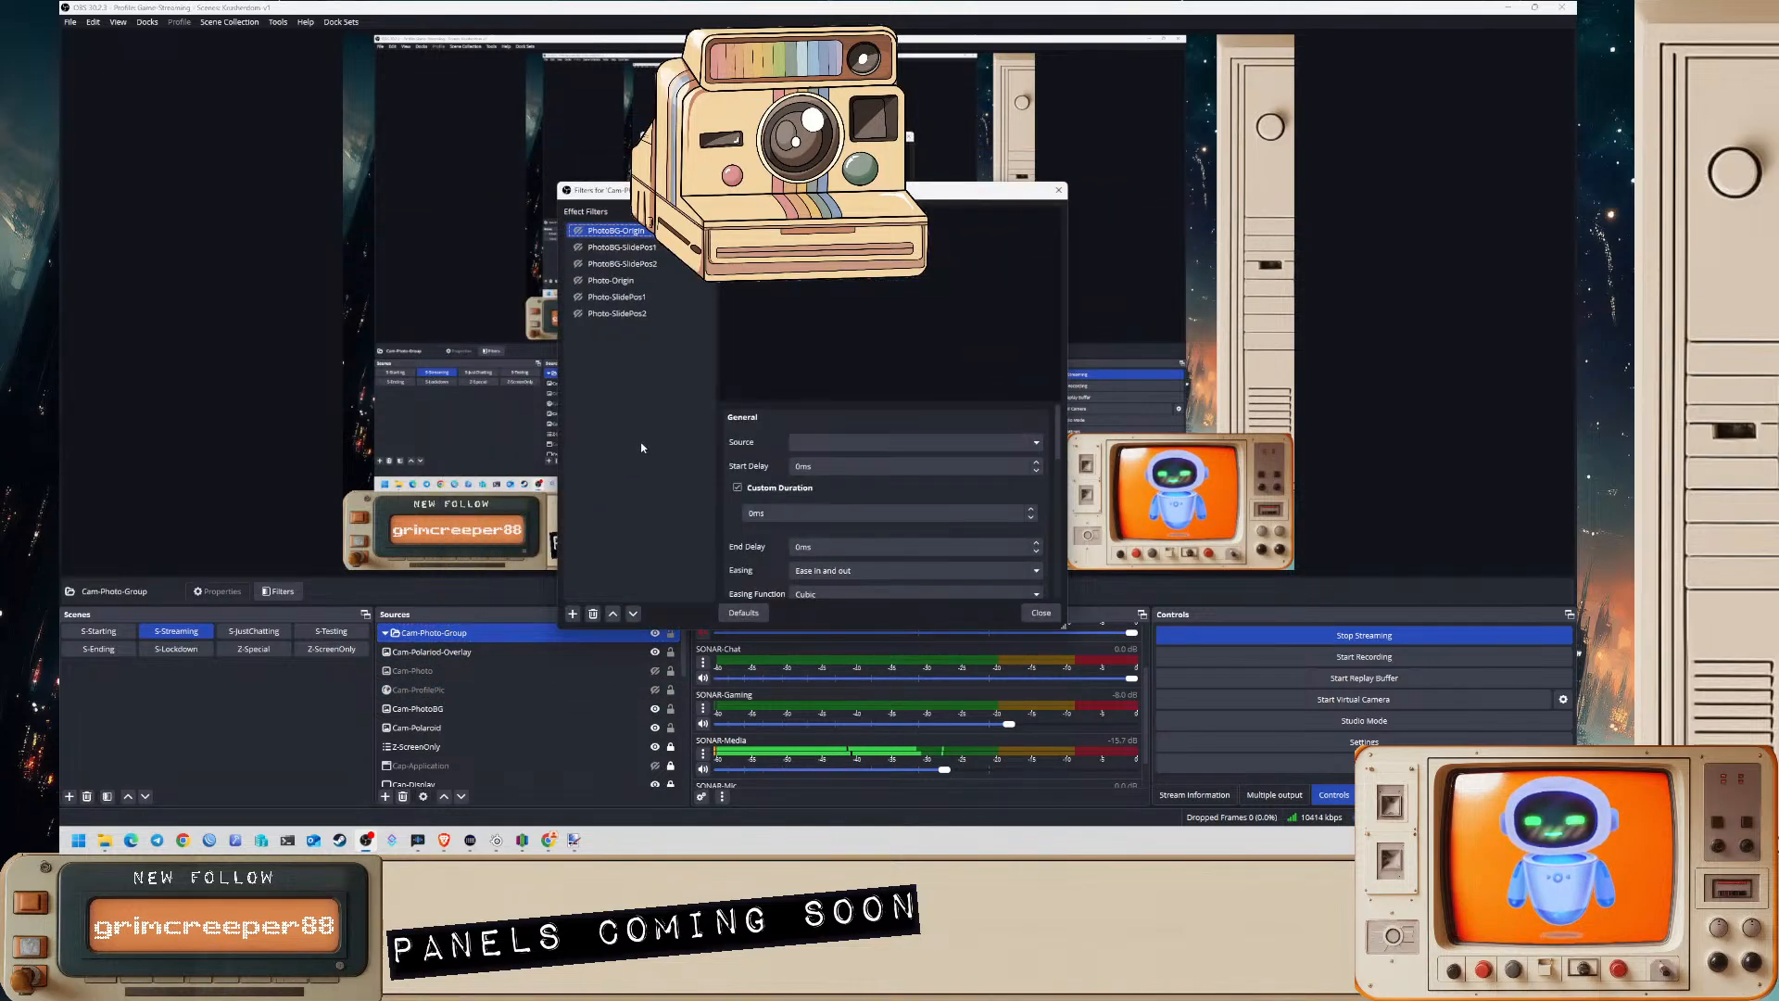
{"action": "left_click_drag", "start_coordinate": [704, 189], "coordinate": [1048, 187]}
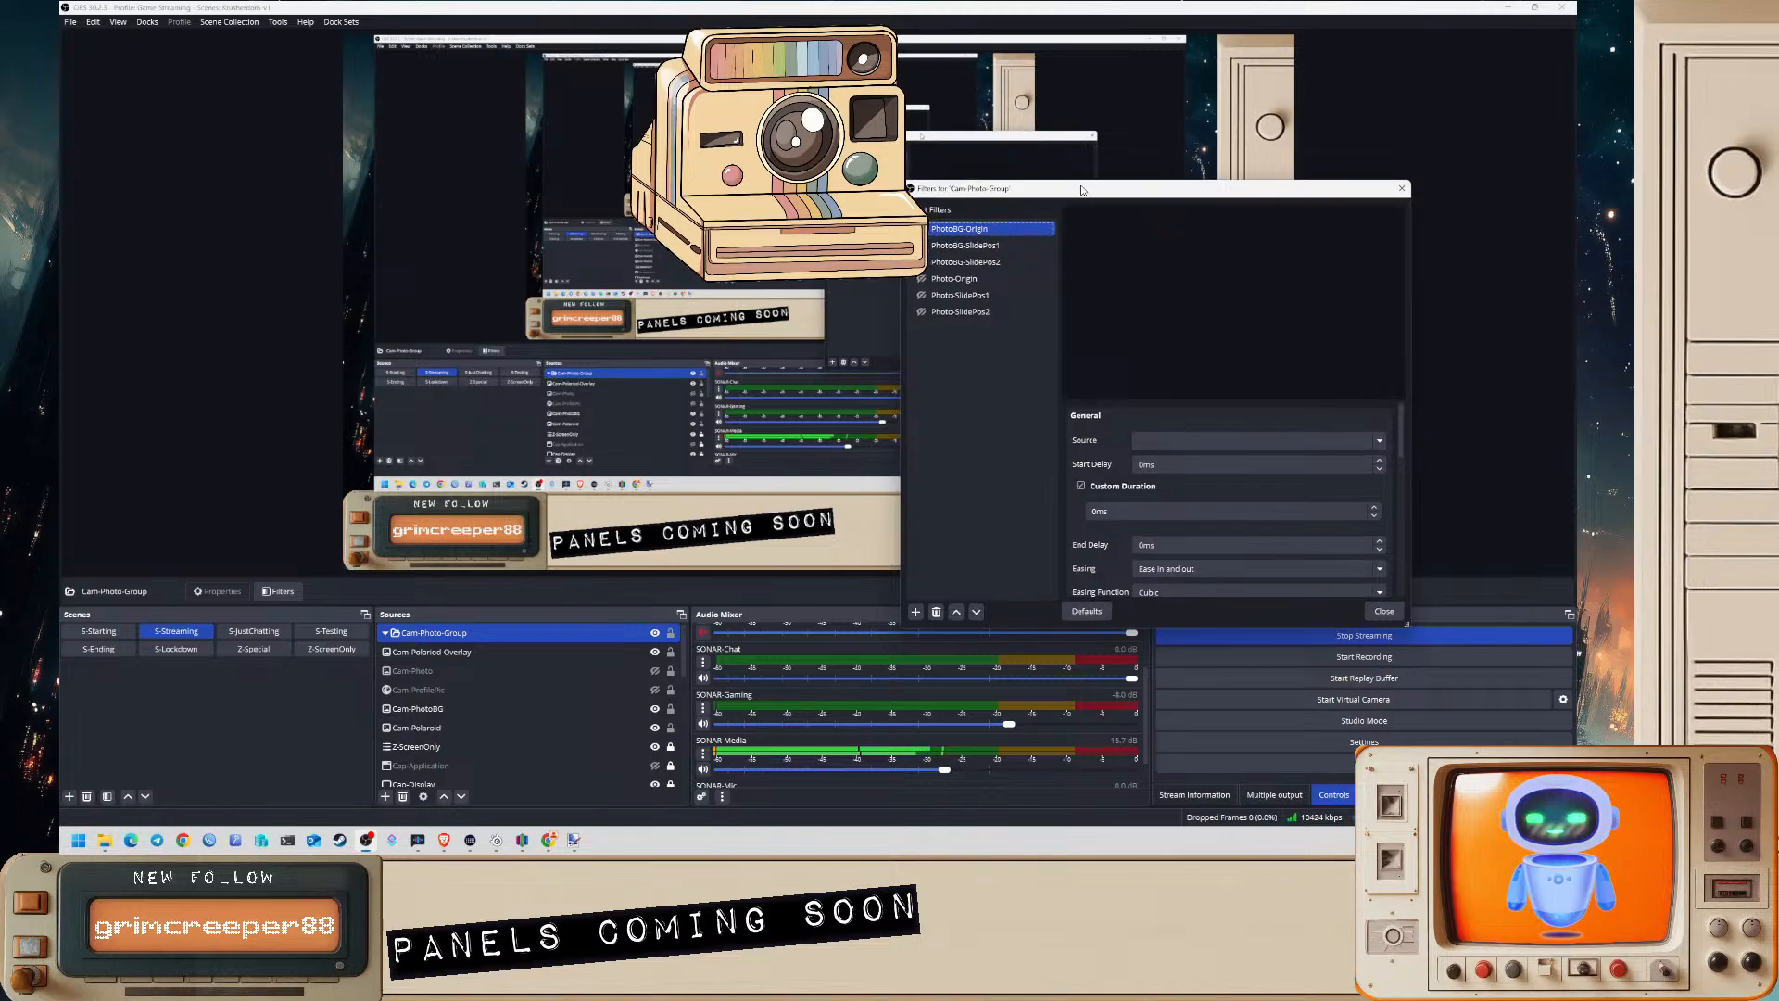
{"action": "left_click", "coordinate": [455, 667]}
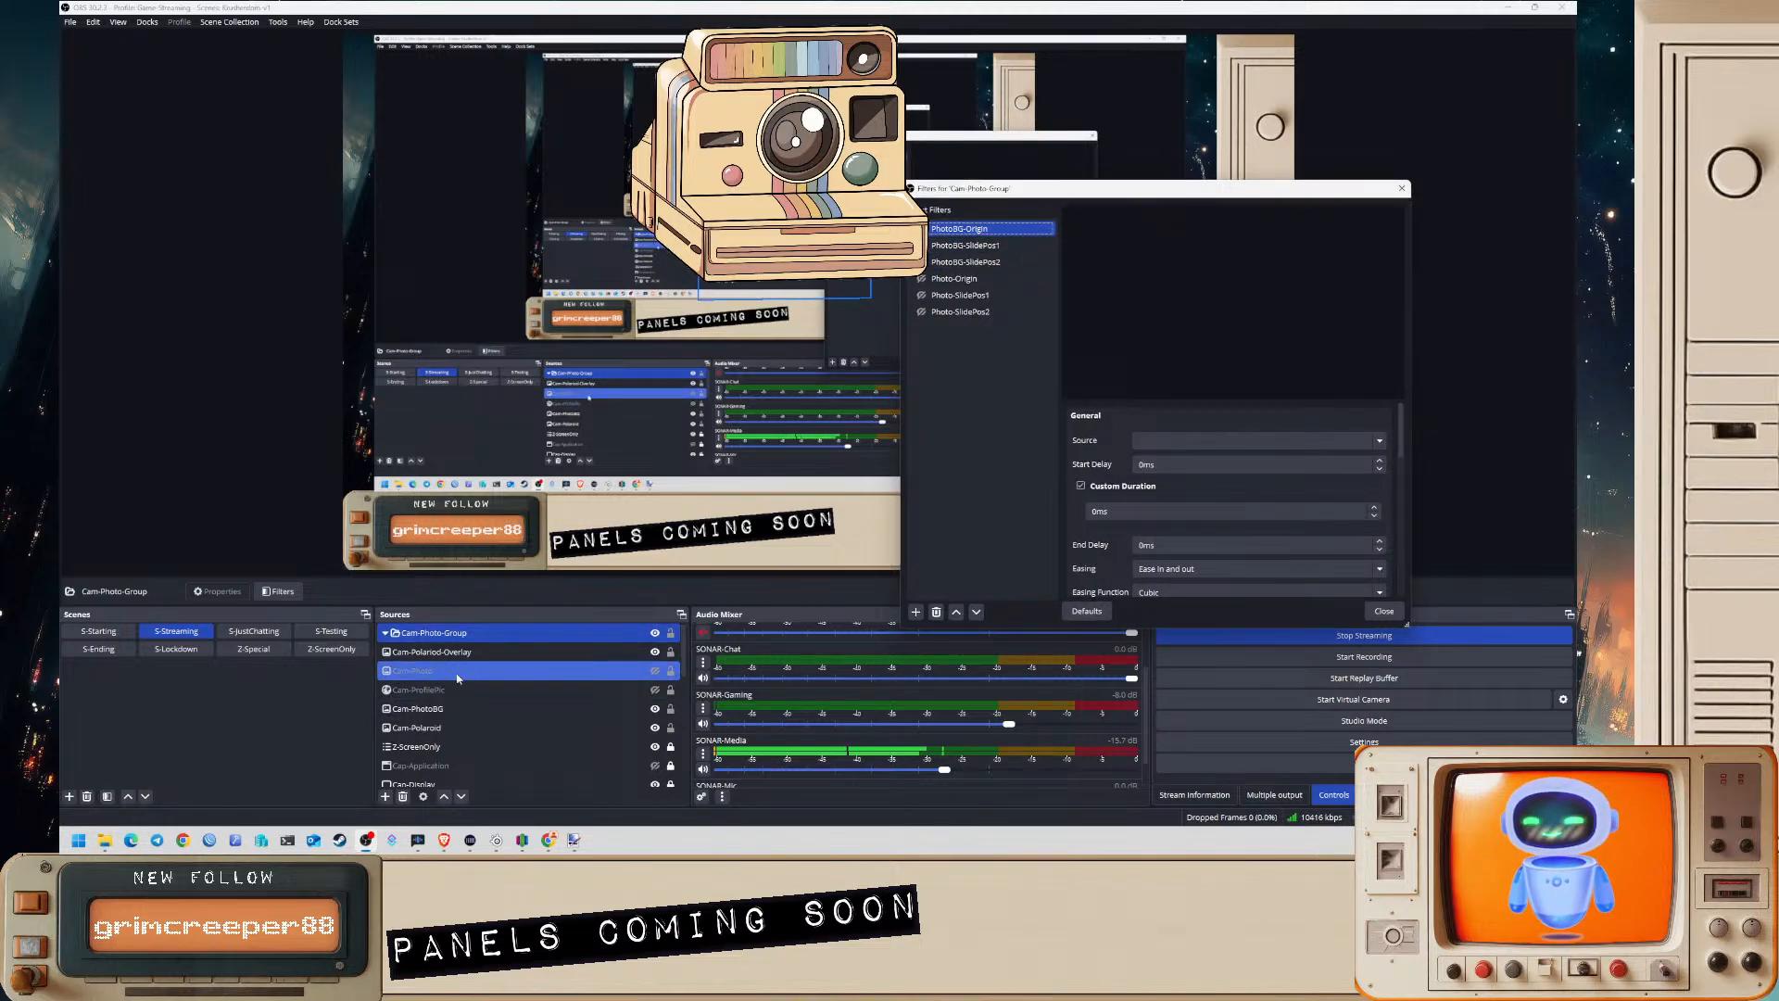
{"action": "left_click", "coordinate": [984, 281]}
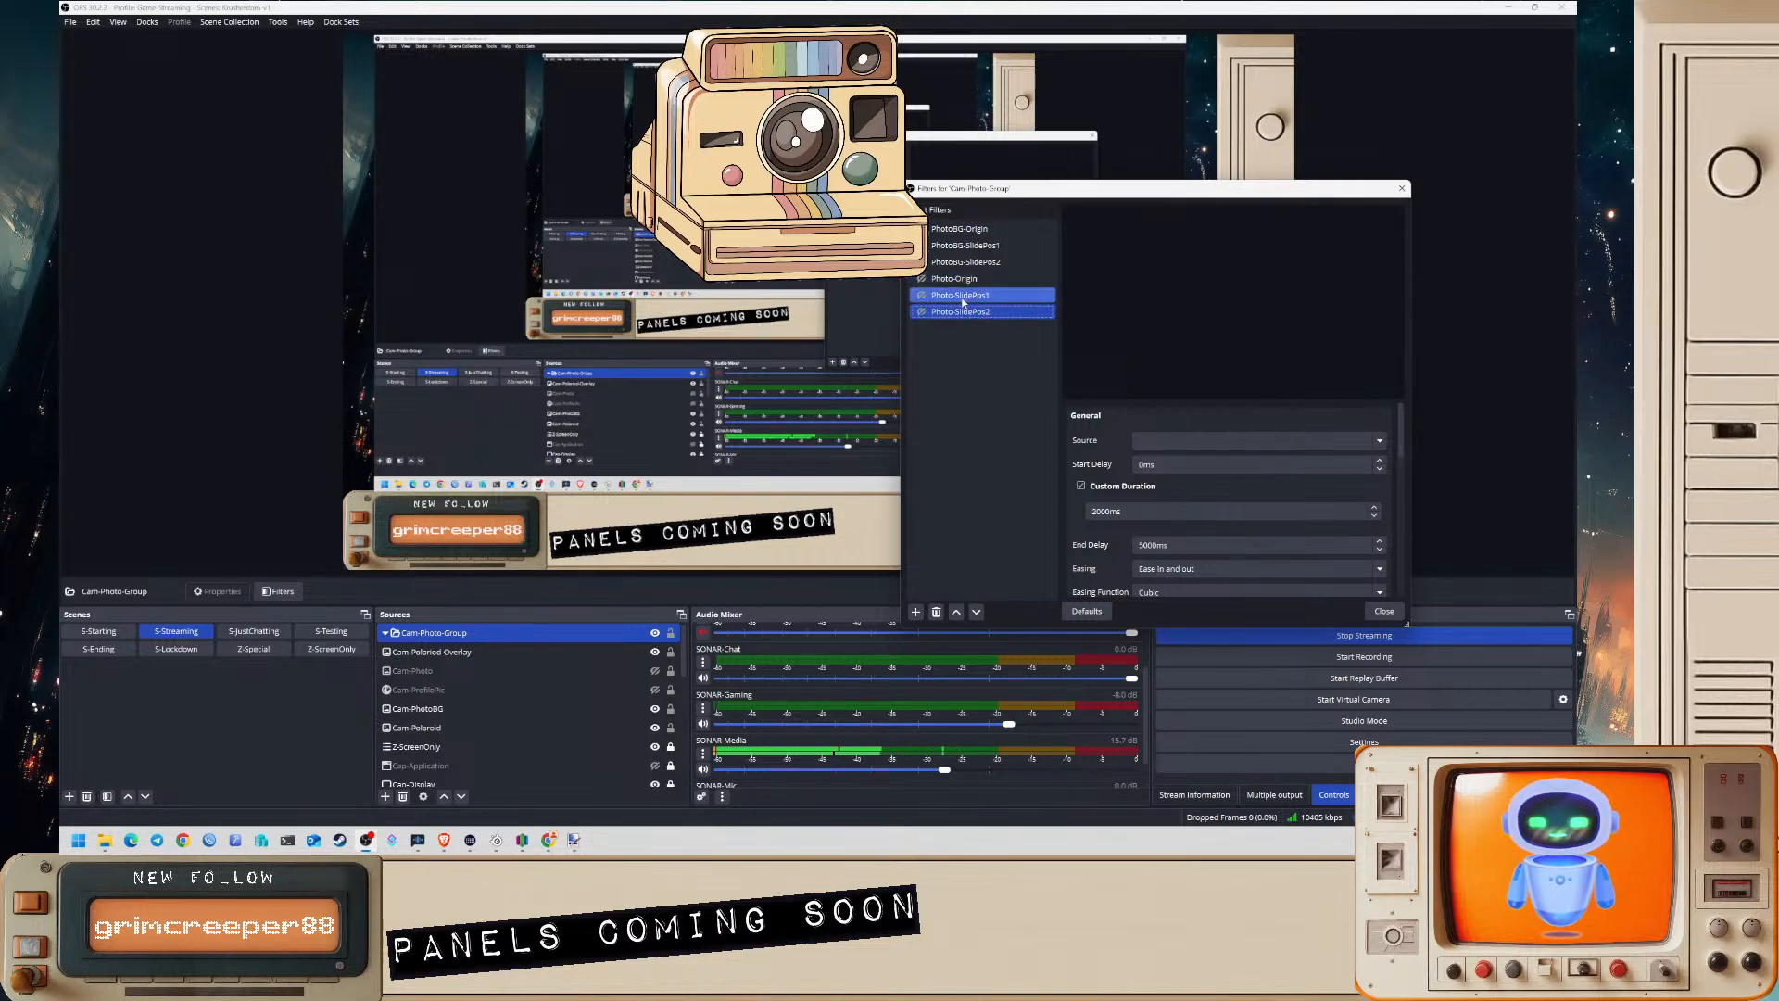
{"action": "key", "text": "Delete"}
{"action": "key", "text": "y"}
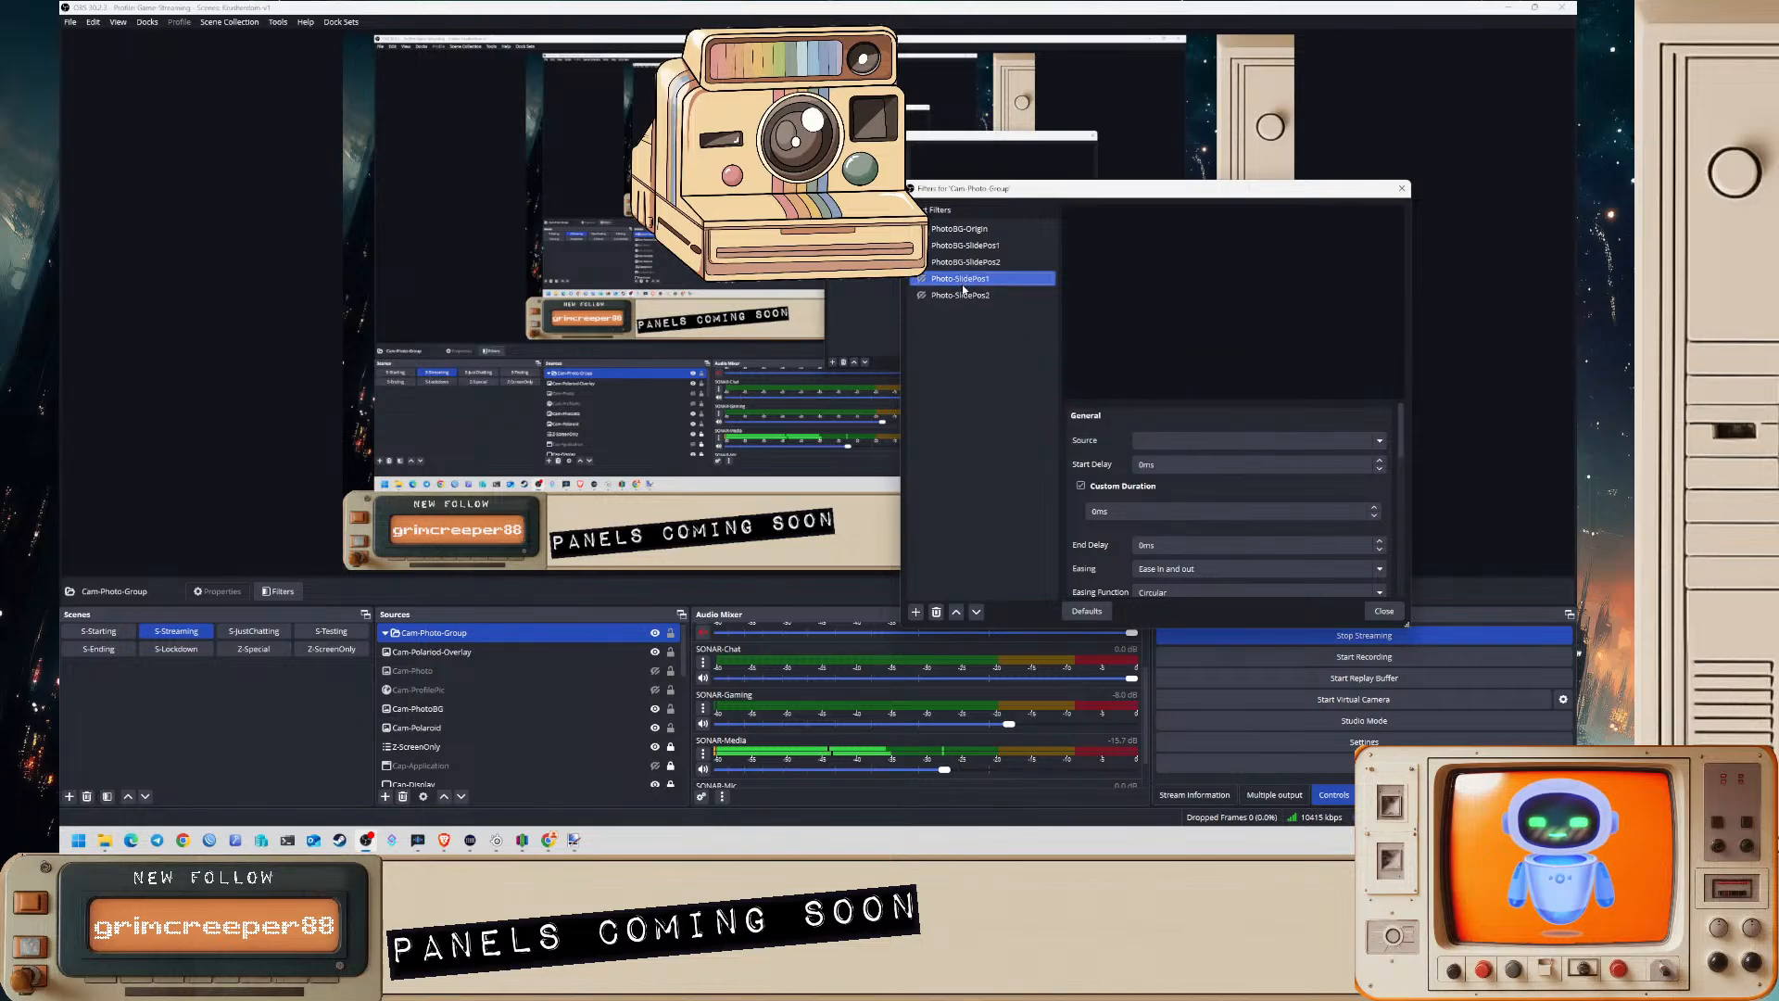
{"action": "key", "text": "Delete"}
{"action": "key", "text": "n"}
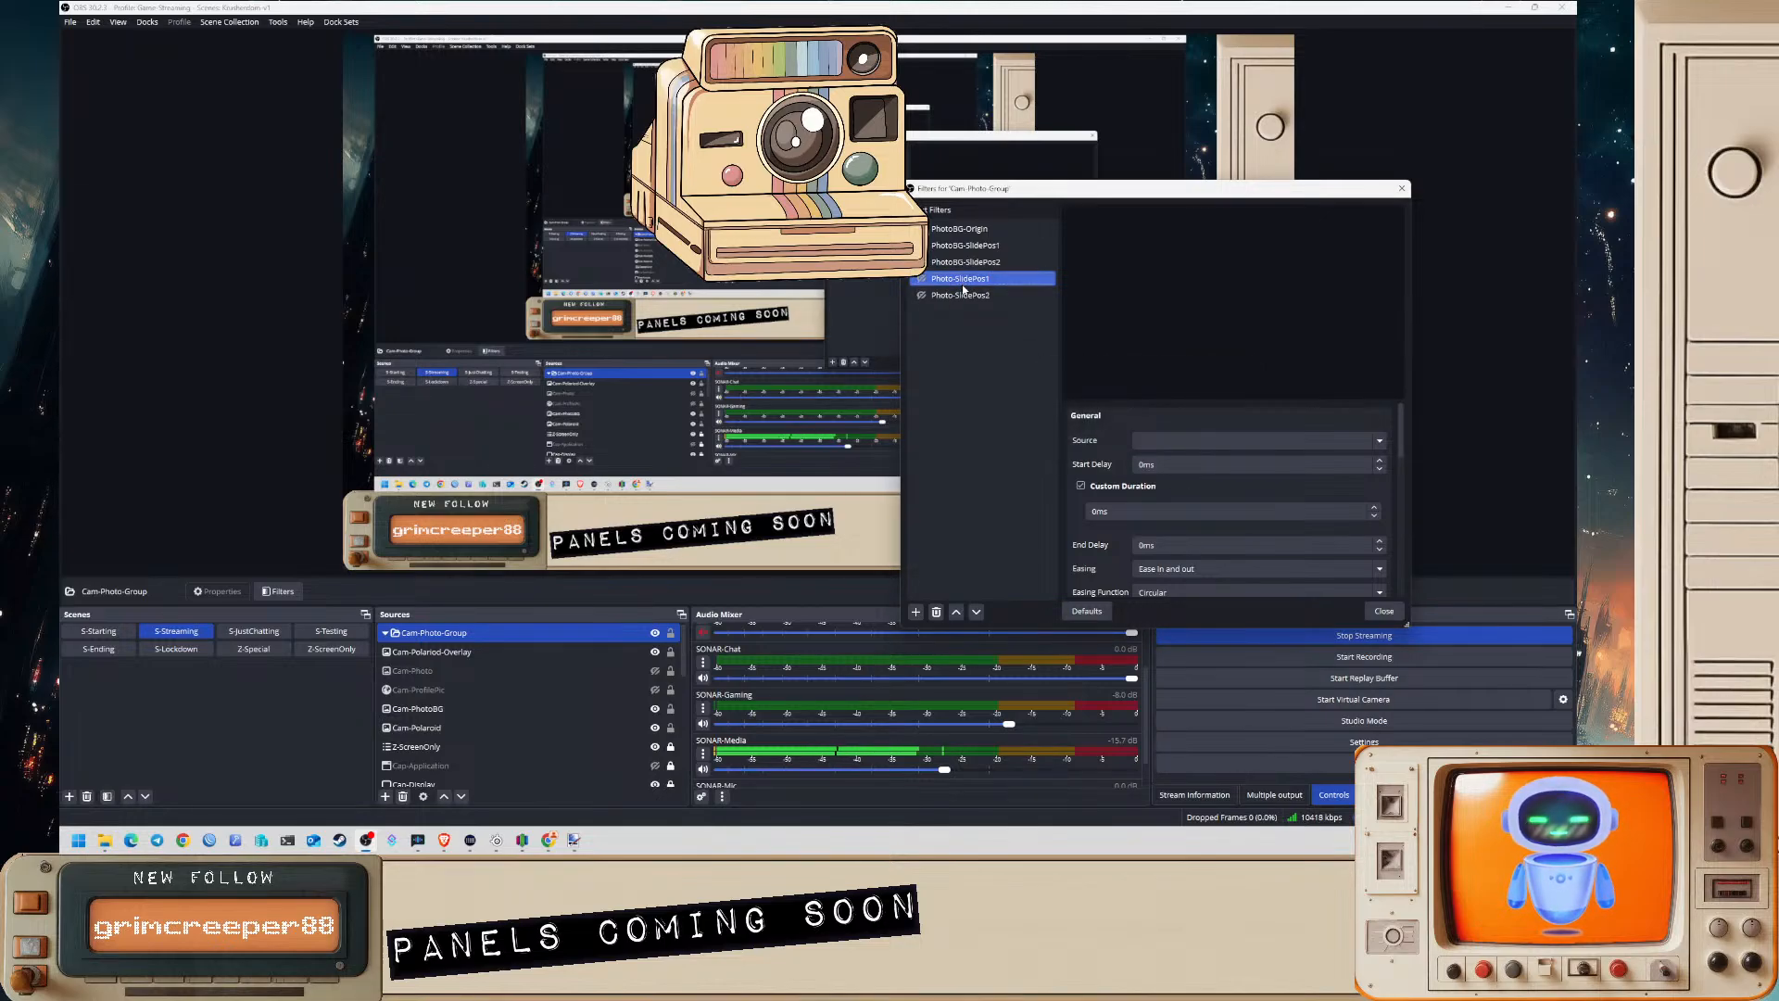
{"action": "key", "text": "Delete"}
{"action": "key", "text": "y"}
{"action": "key", "text": "Delete"}
{"action": "key", "text": "y"}
- Move Cam-Photo and Cam-PhotoBG into Cam-Photo-Group, then place Cam-ProfilePic between them inside the group
{"action": "left_click", "coordinate": [496, 657], "text": "ctrl"}
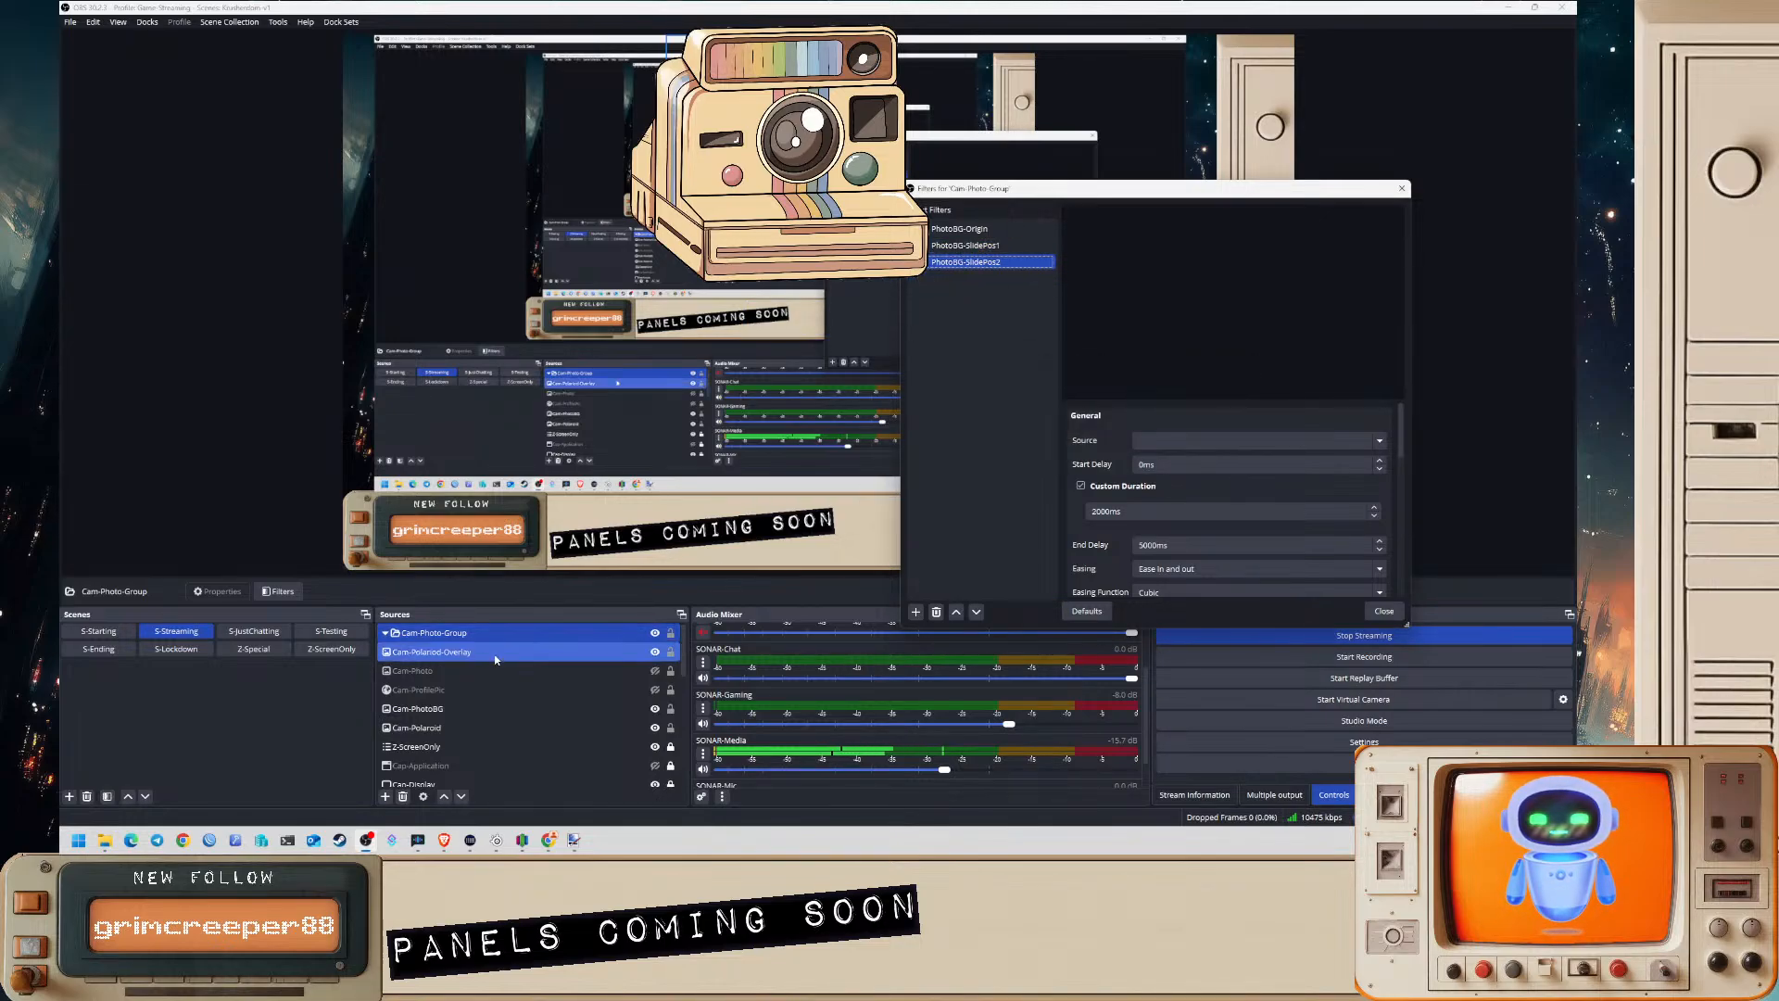
{"action": "left_click_drag", "start_coordinate": [451, 708], "coordinate": [465, 643]}
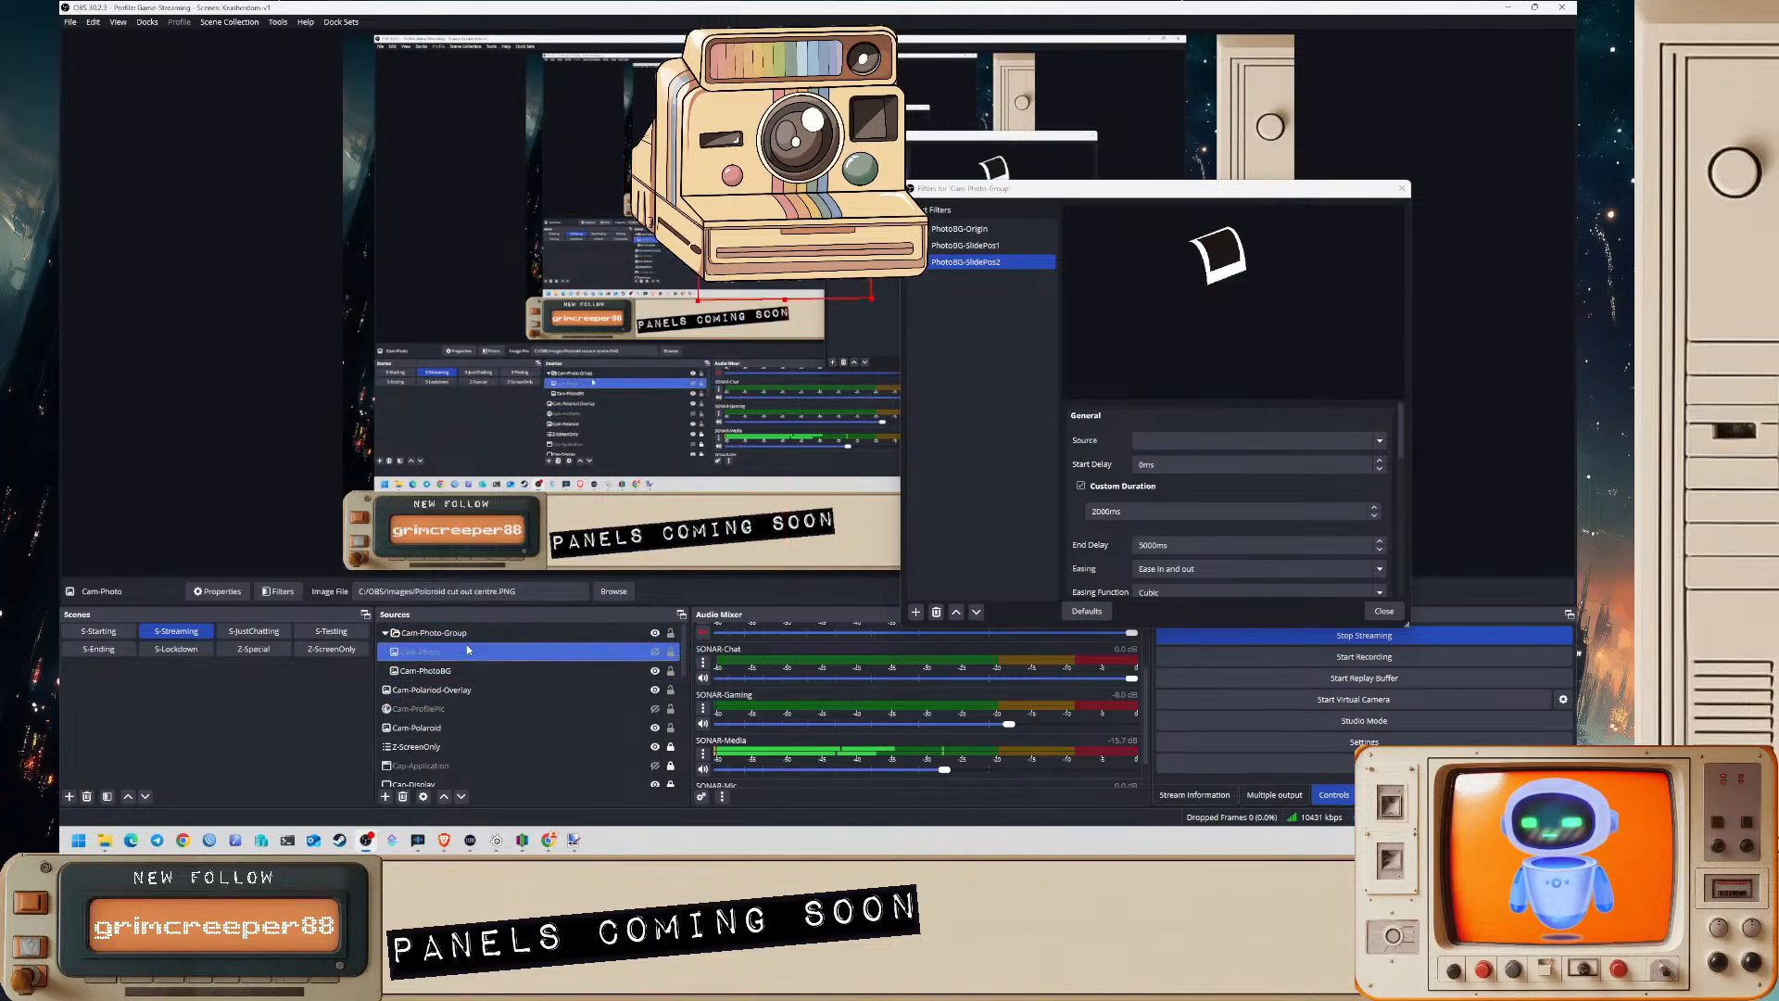
{"action": "left_click_drag", "start_coordinate": [446, 722], "coordinate": [460, 663]}
- Duplicate the PhotoBG-Origin filter on Cam-Photo-Group as Photo-Origin and set its source to Cam-Photo
{"action": "left_click", "coordinate": [918, 229]}
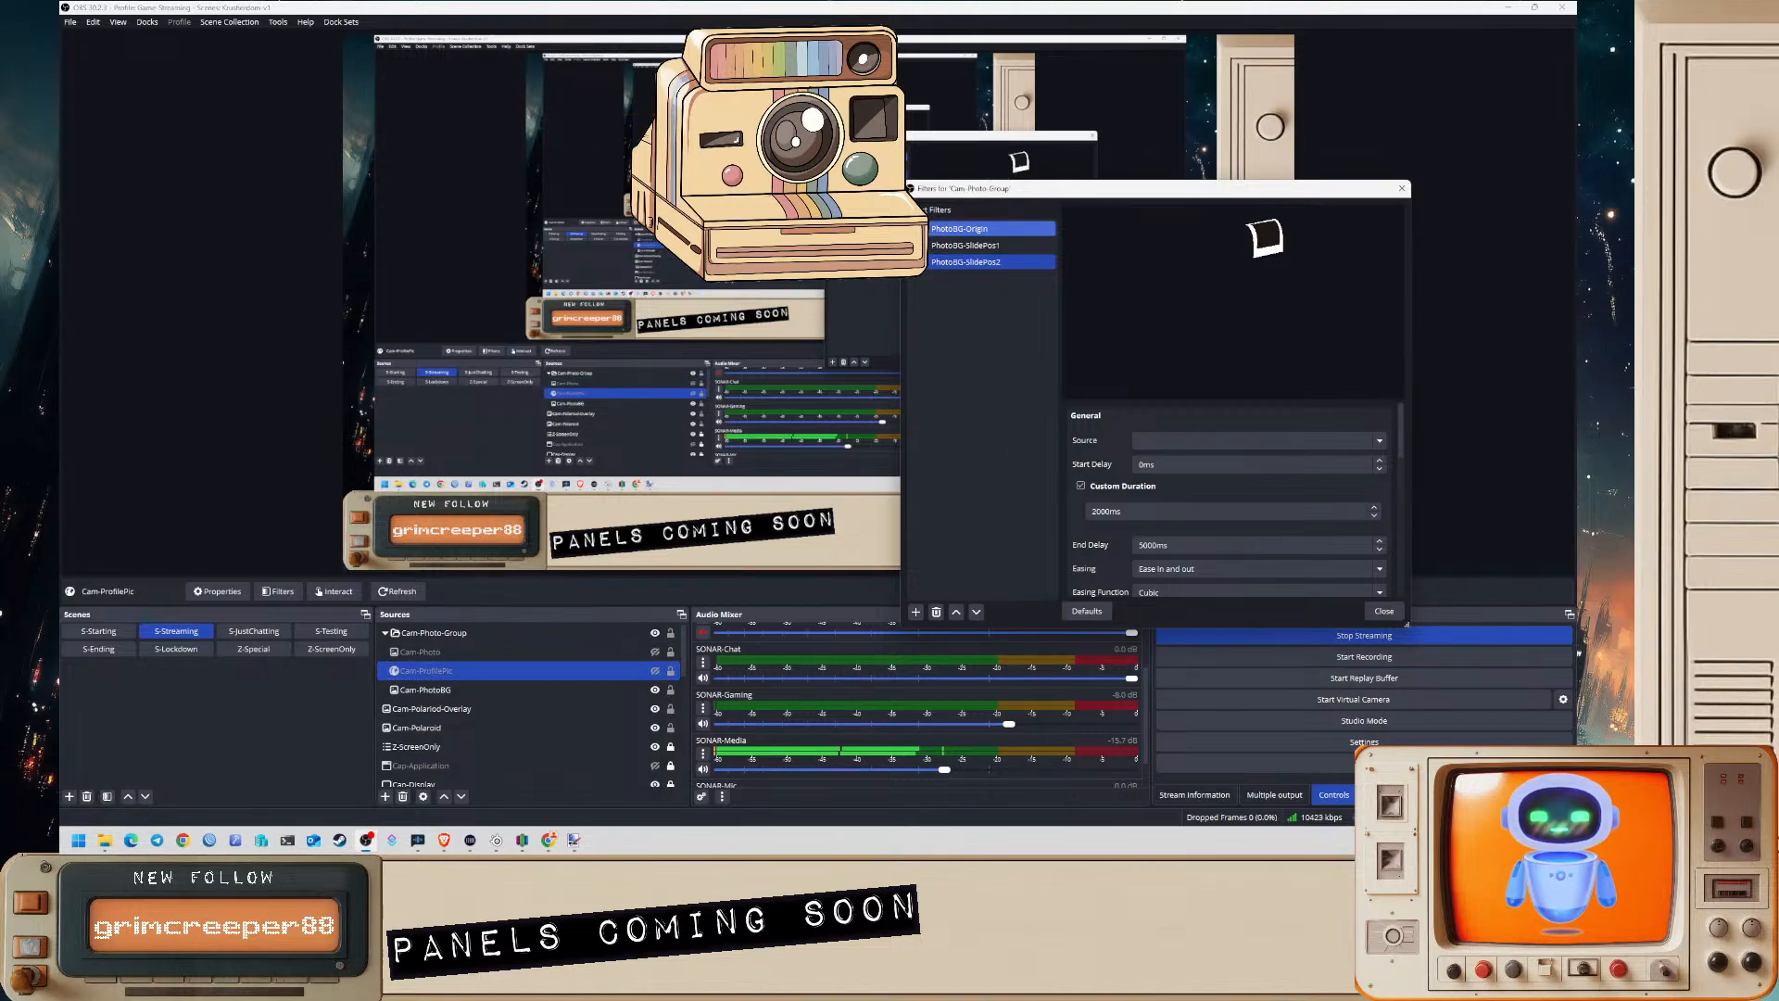
{"action": "left_click", "coordinate": [930, 245]}
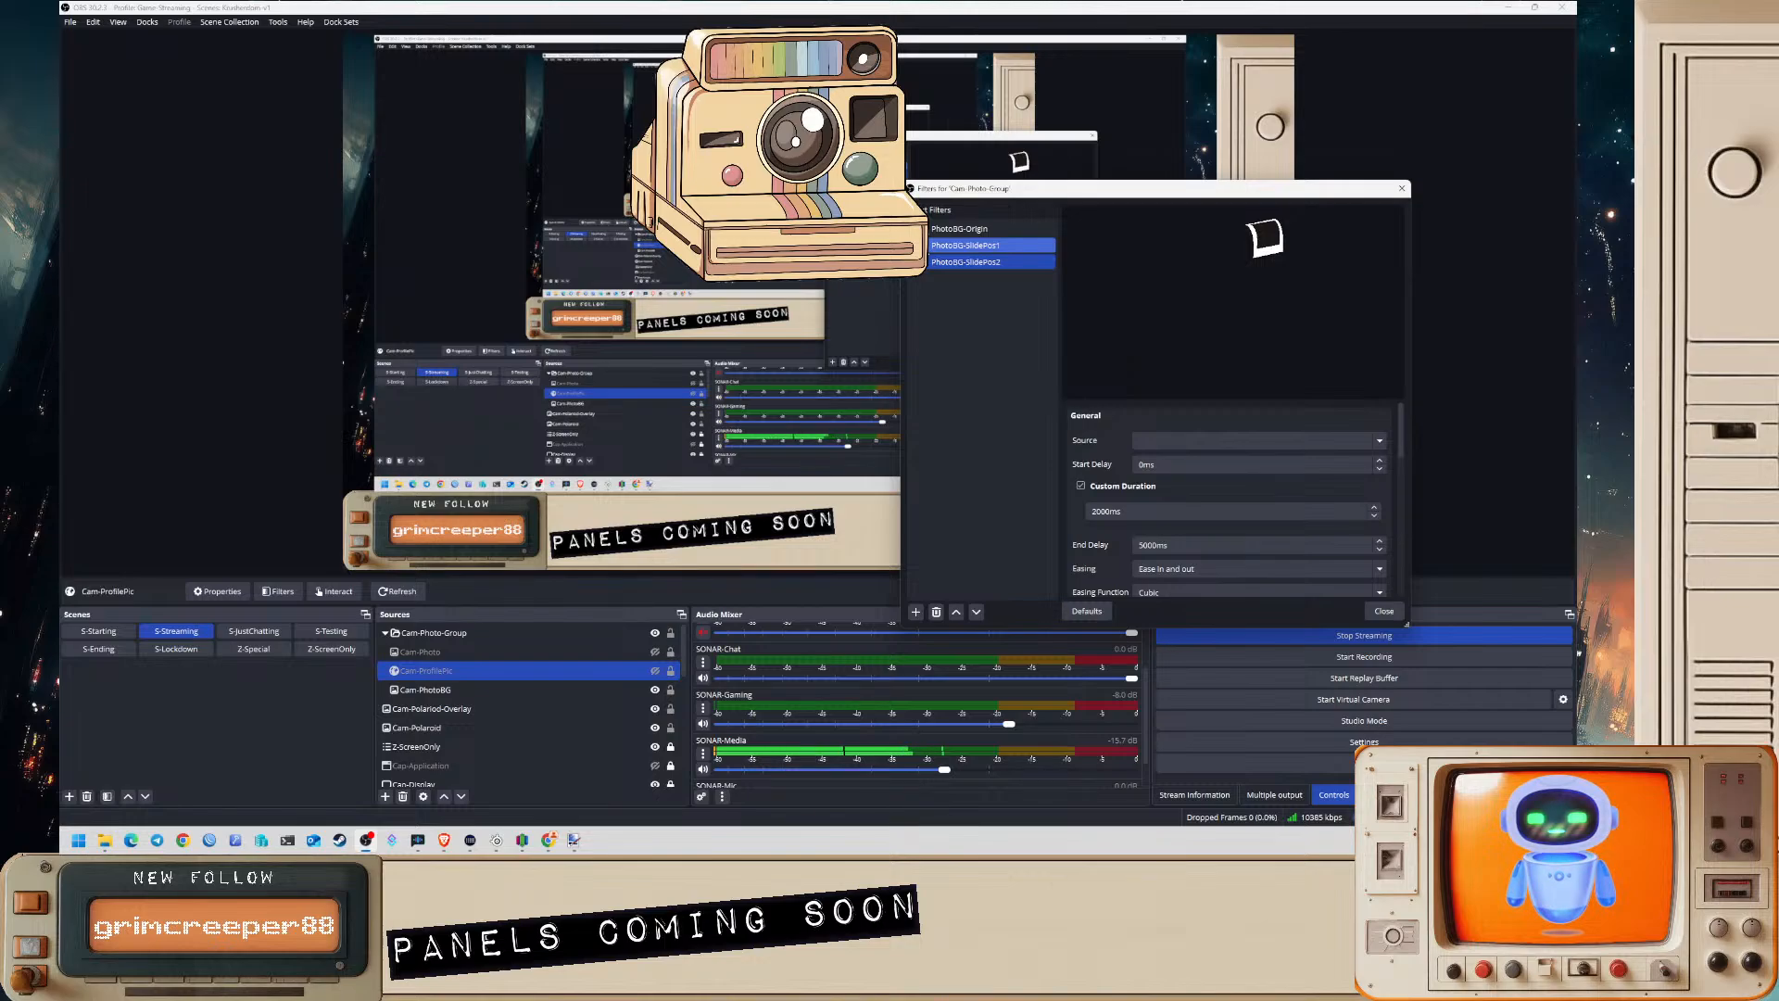
{"action": "left_click", "coordinate": [994, 230]}
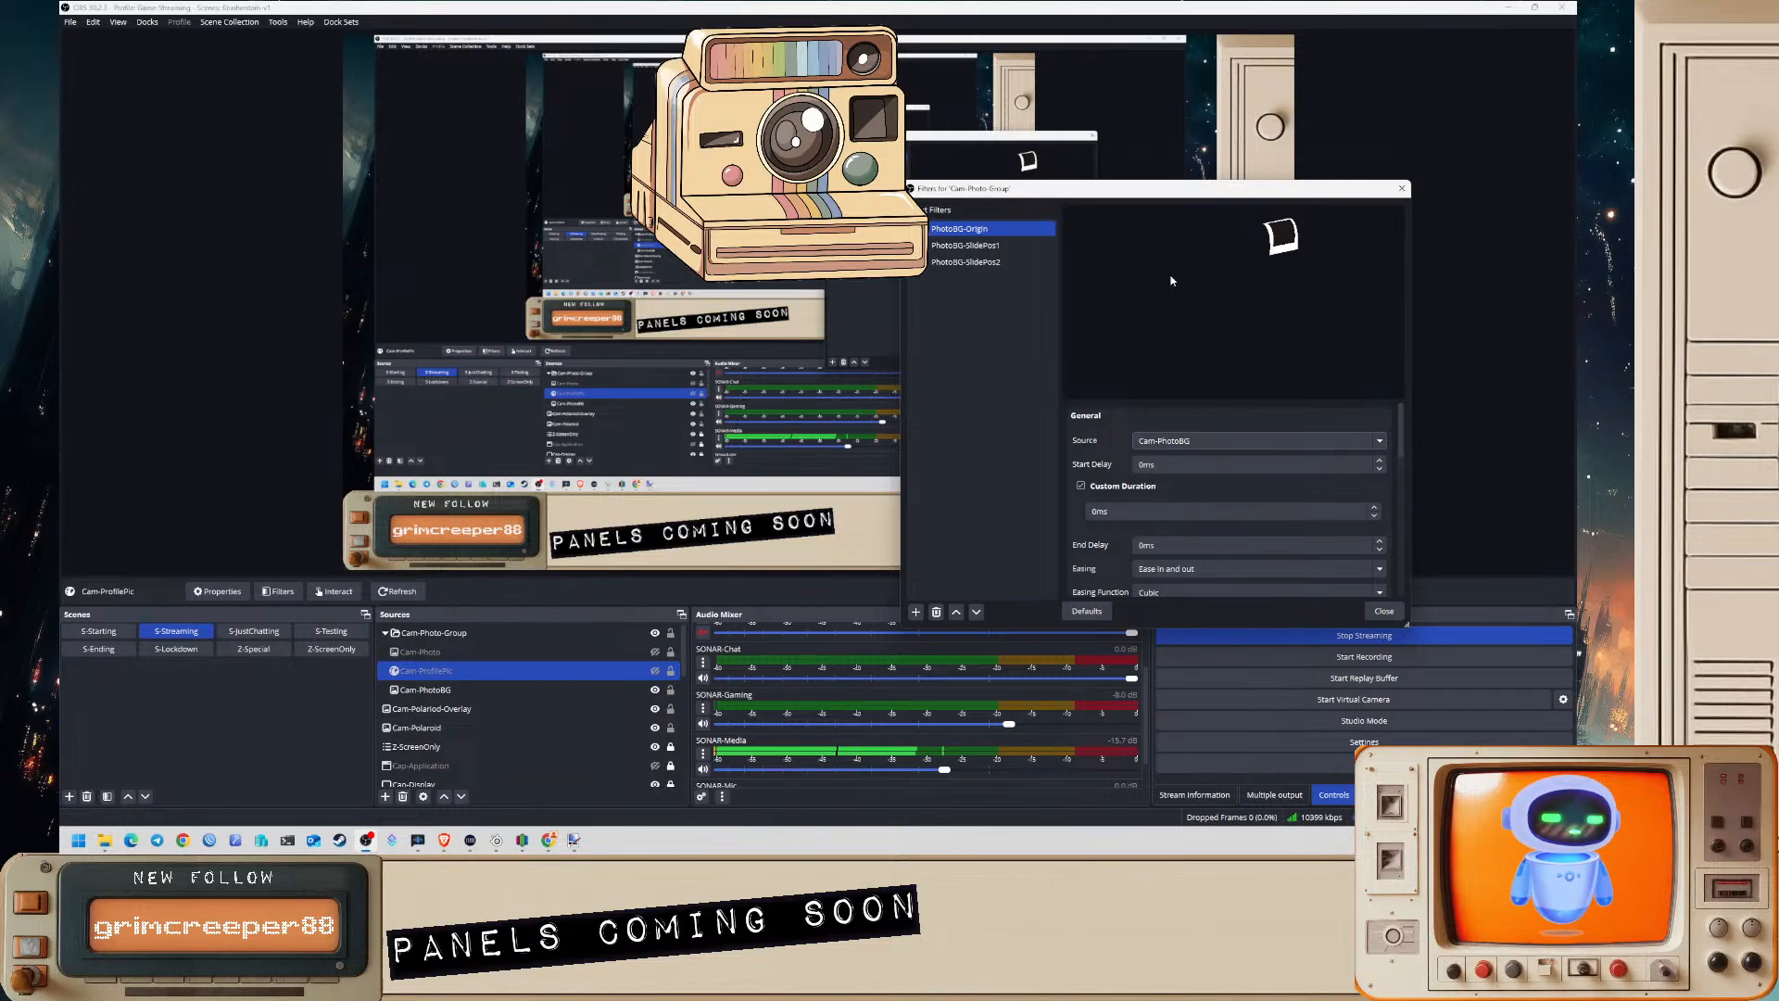
{"action": "right_click", "coordinate": [995, 229]}
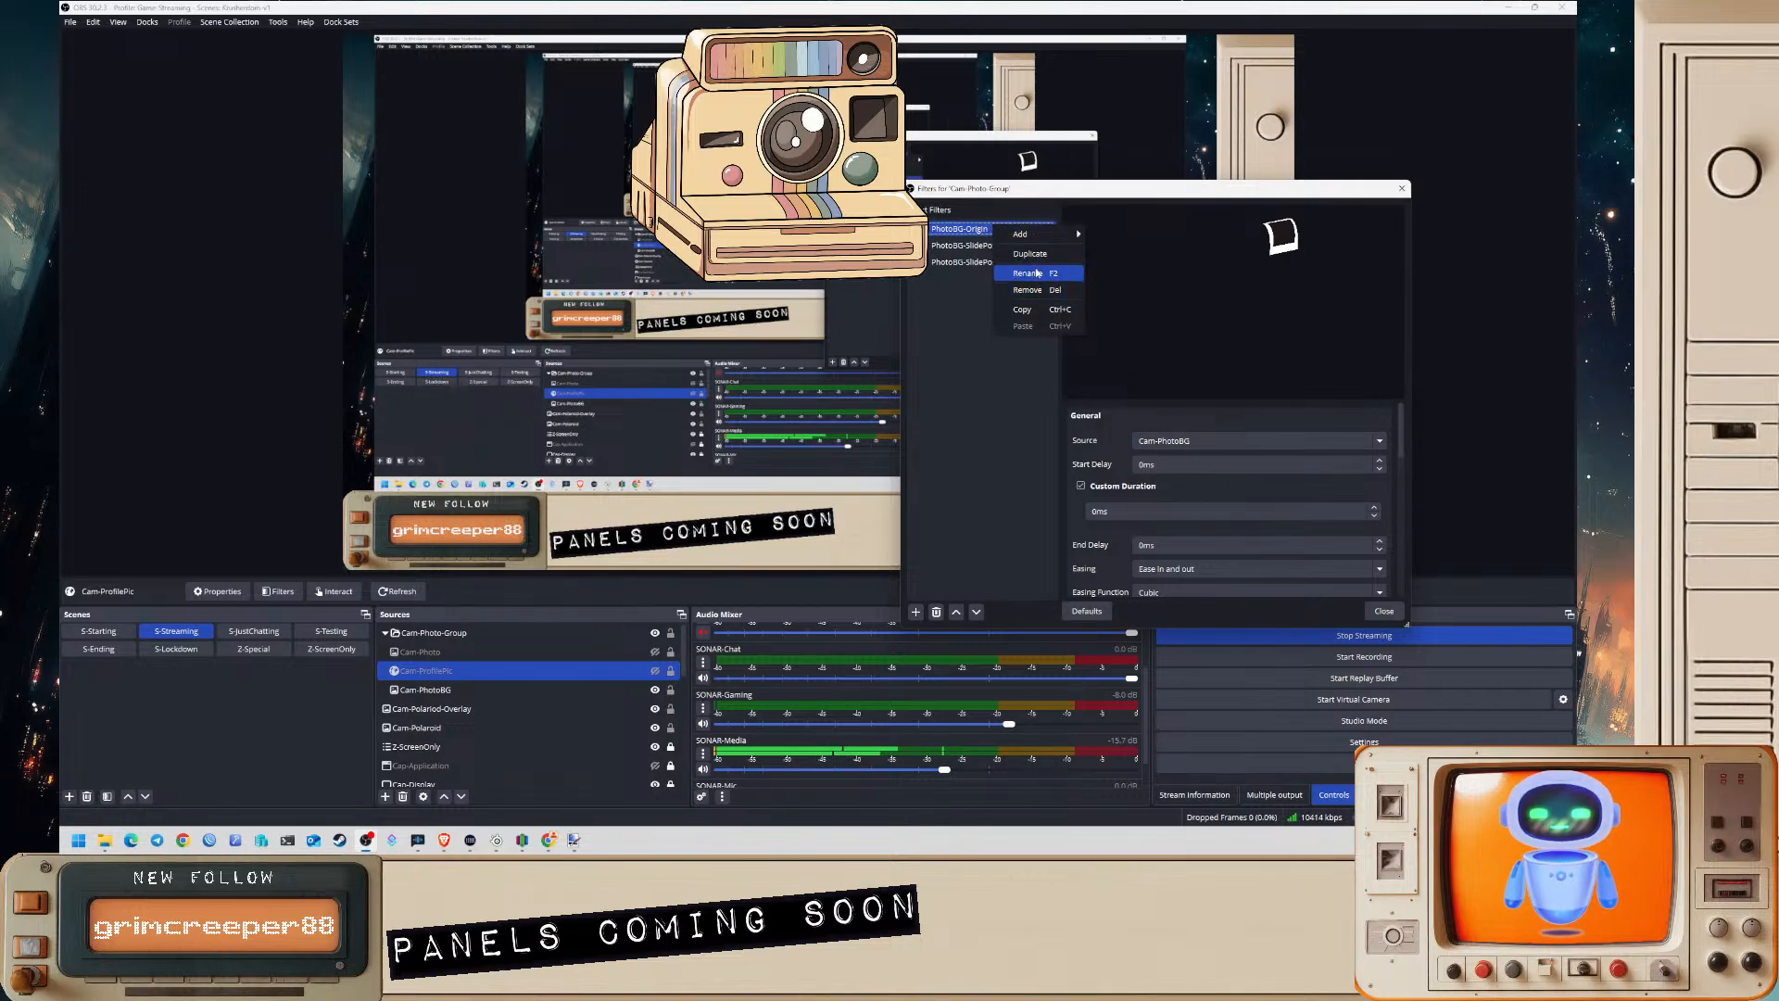
{"action": "left_click", "coordinate": [1030, 253]}
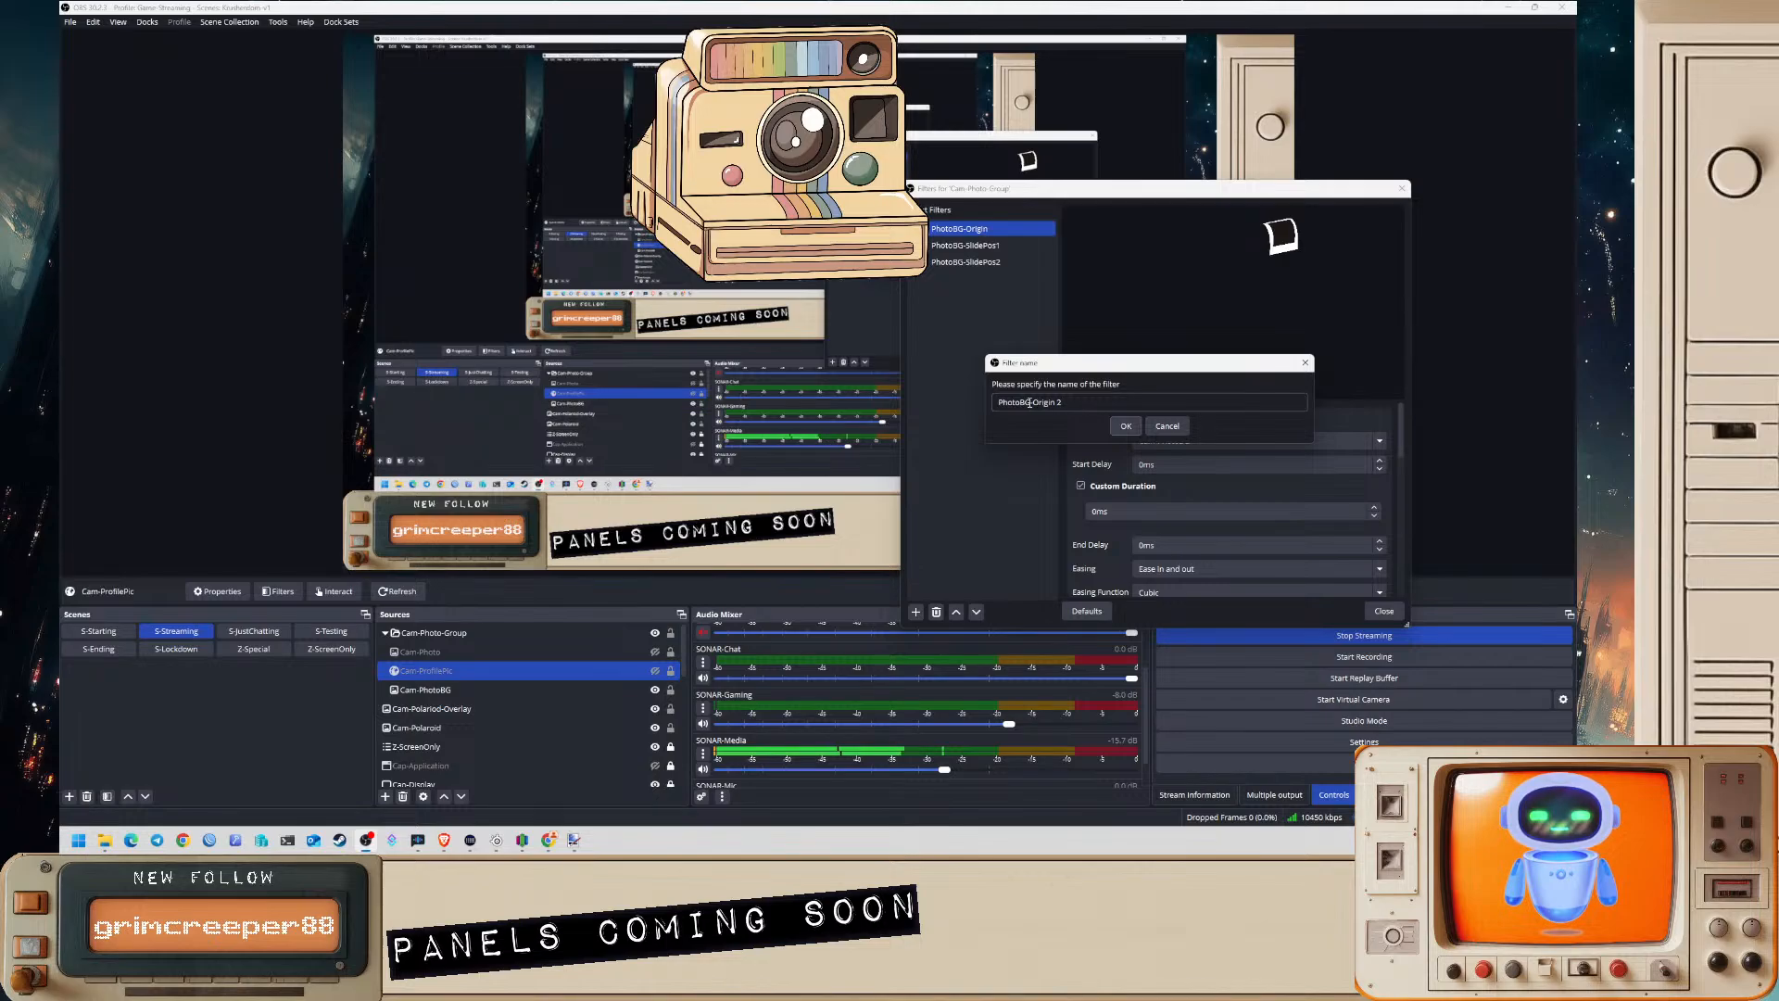
{"action": "key", "text": "BackSpace"}
{"action": "key", "text": "BackSpace"}
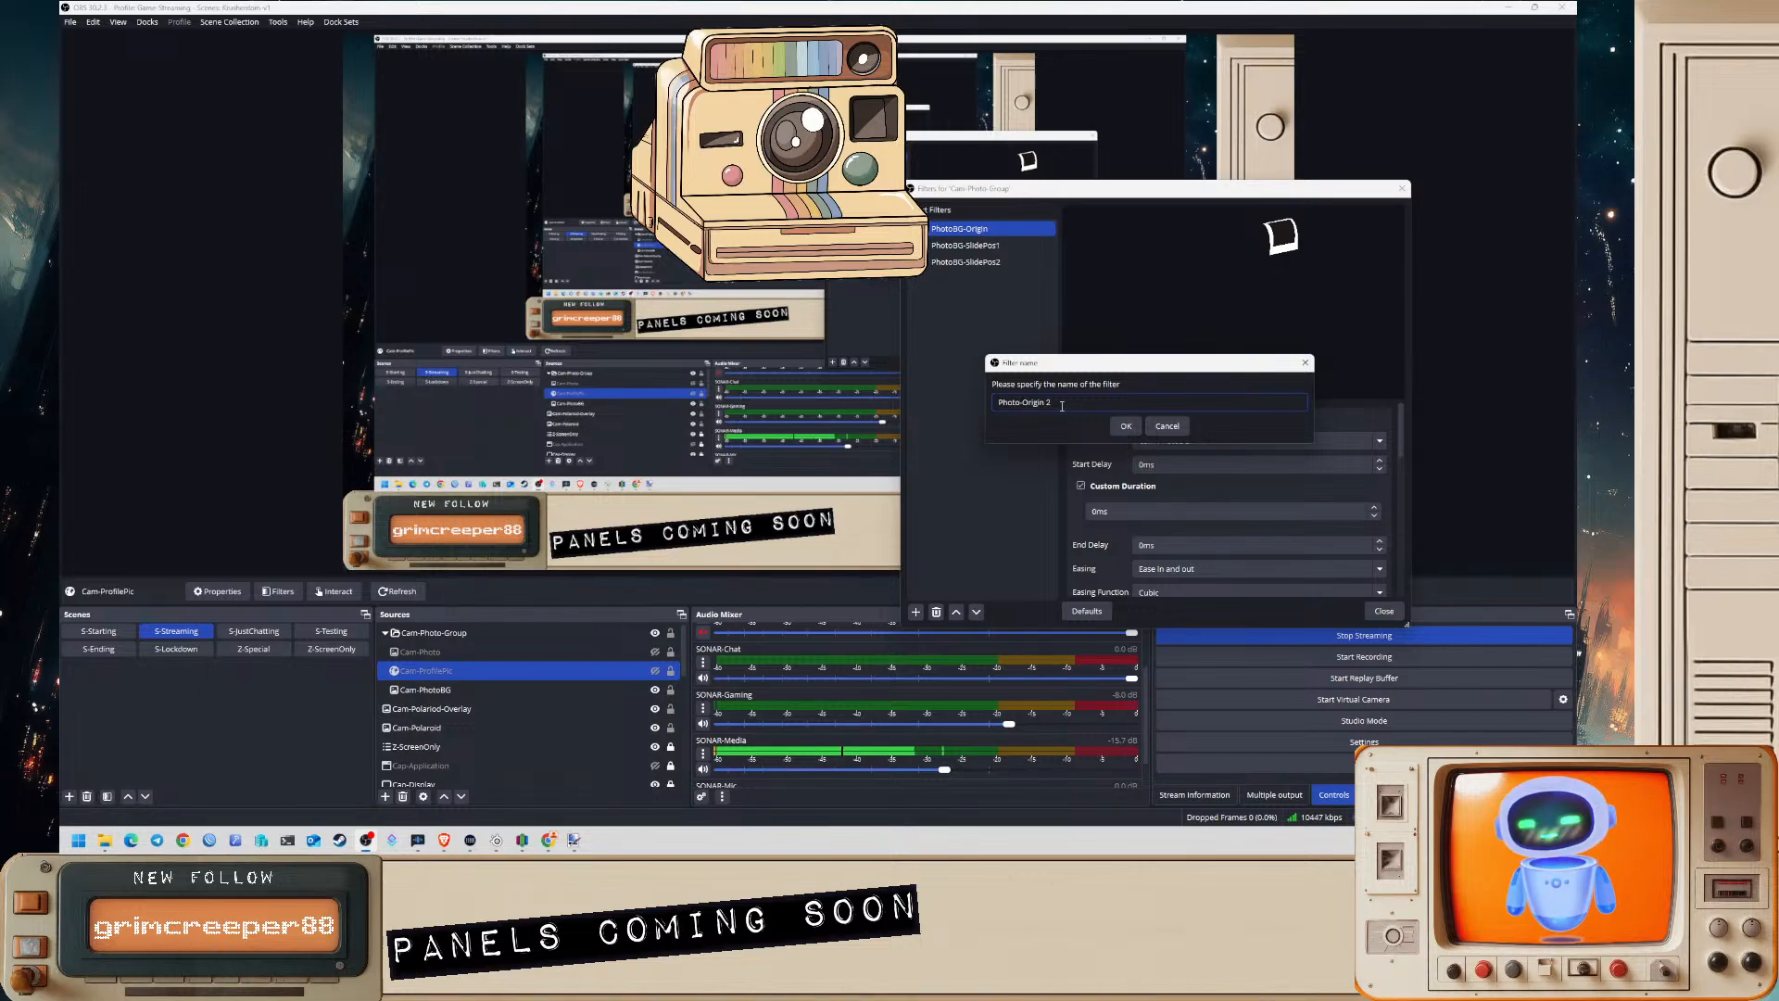
{"action": "left_click", "coordinate": [1126, 425]}
{"action": "left_click", "coordinate": [1209, 441]}
{"action": "left_click", "coordinate": [1171, 458]}
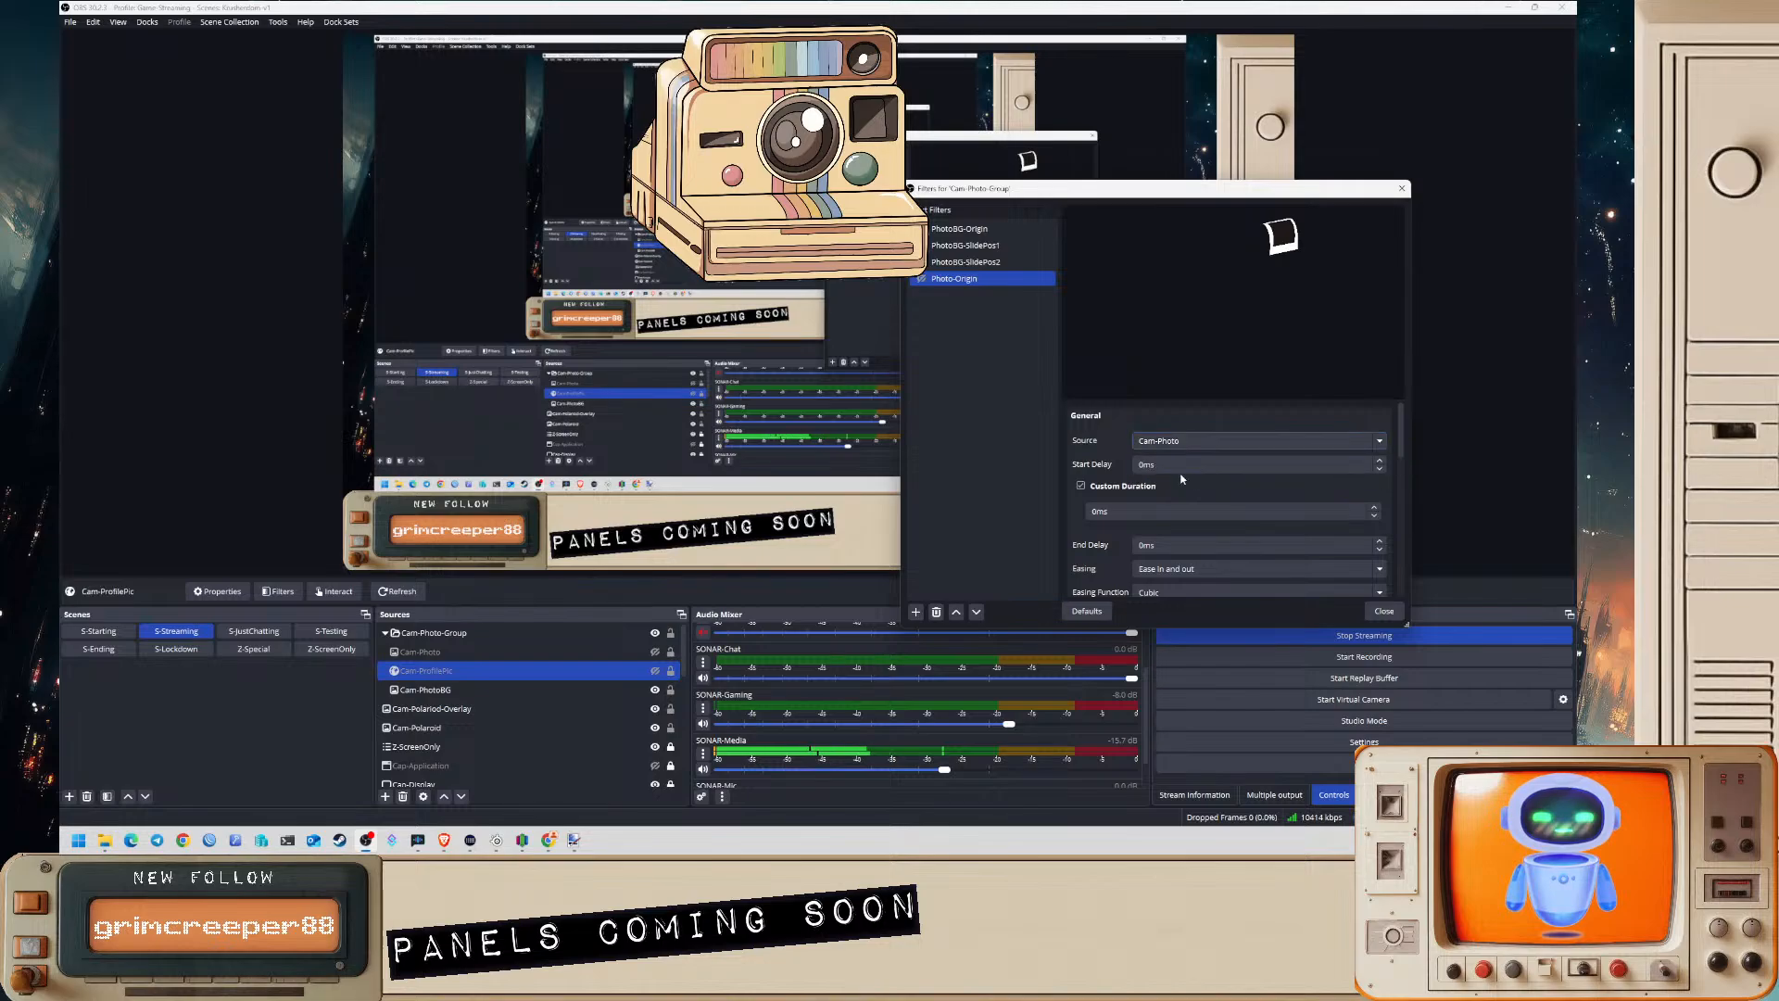
- Duplicate the PhotoBG-SlidePos1 filter under the name Photo-SlidePos1
{"action": "left_click", "coordinate": [962, 246]}
{"action": "right_click", "coordinate": [962, 249]}
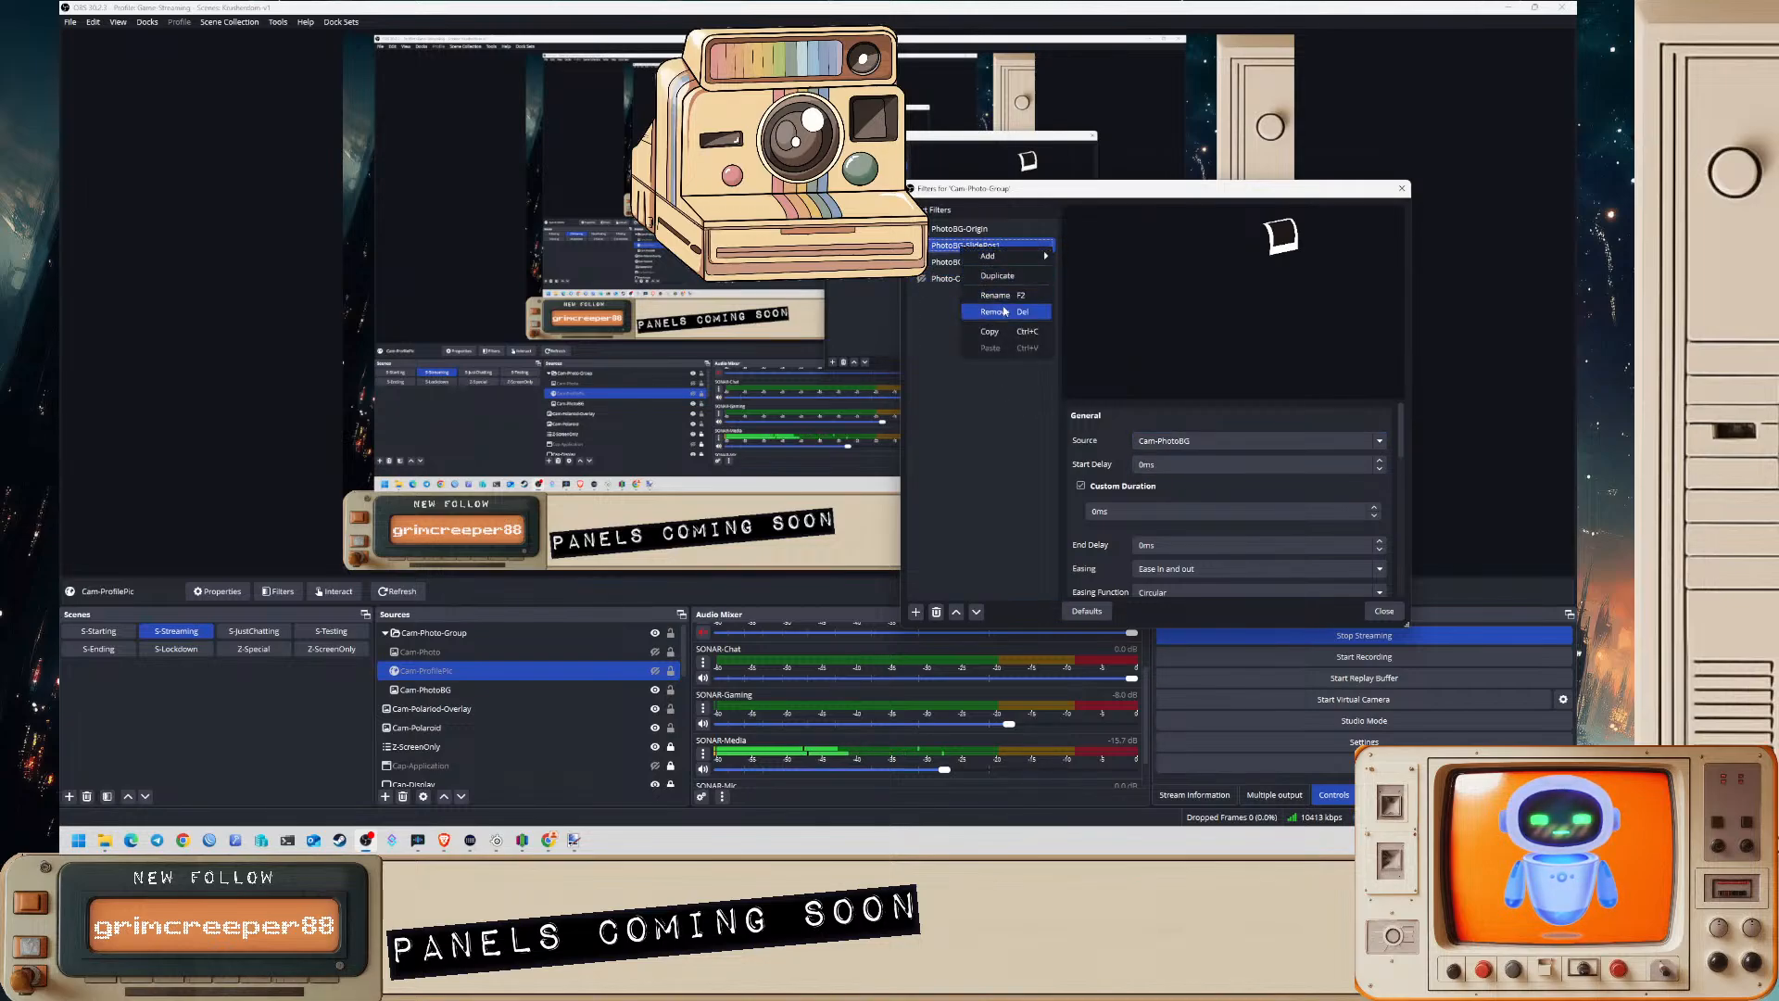
{"action": "left_click", "coordinate": [1012, 288]}
{"action": "left_click", "coordinate": [1032, 401]}
{"action": "key", "text": "BackSpace"}
{"action": "key", "text": "BackSpace"}
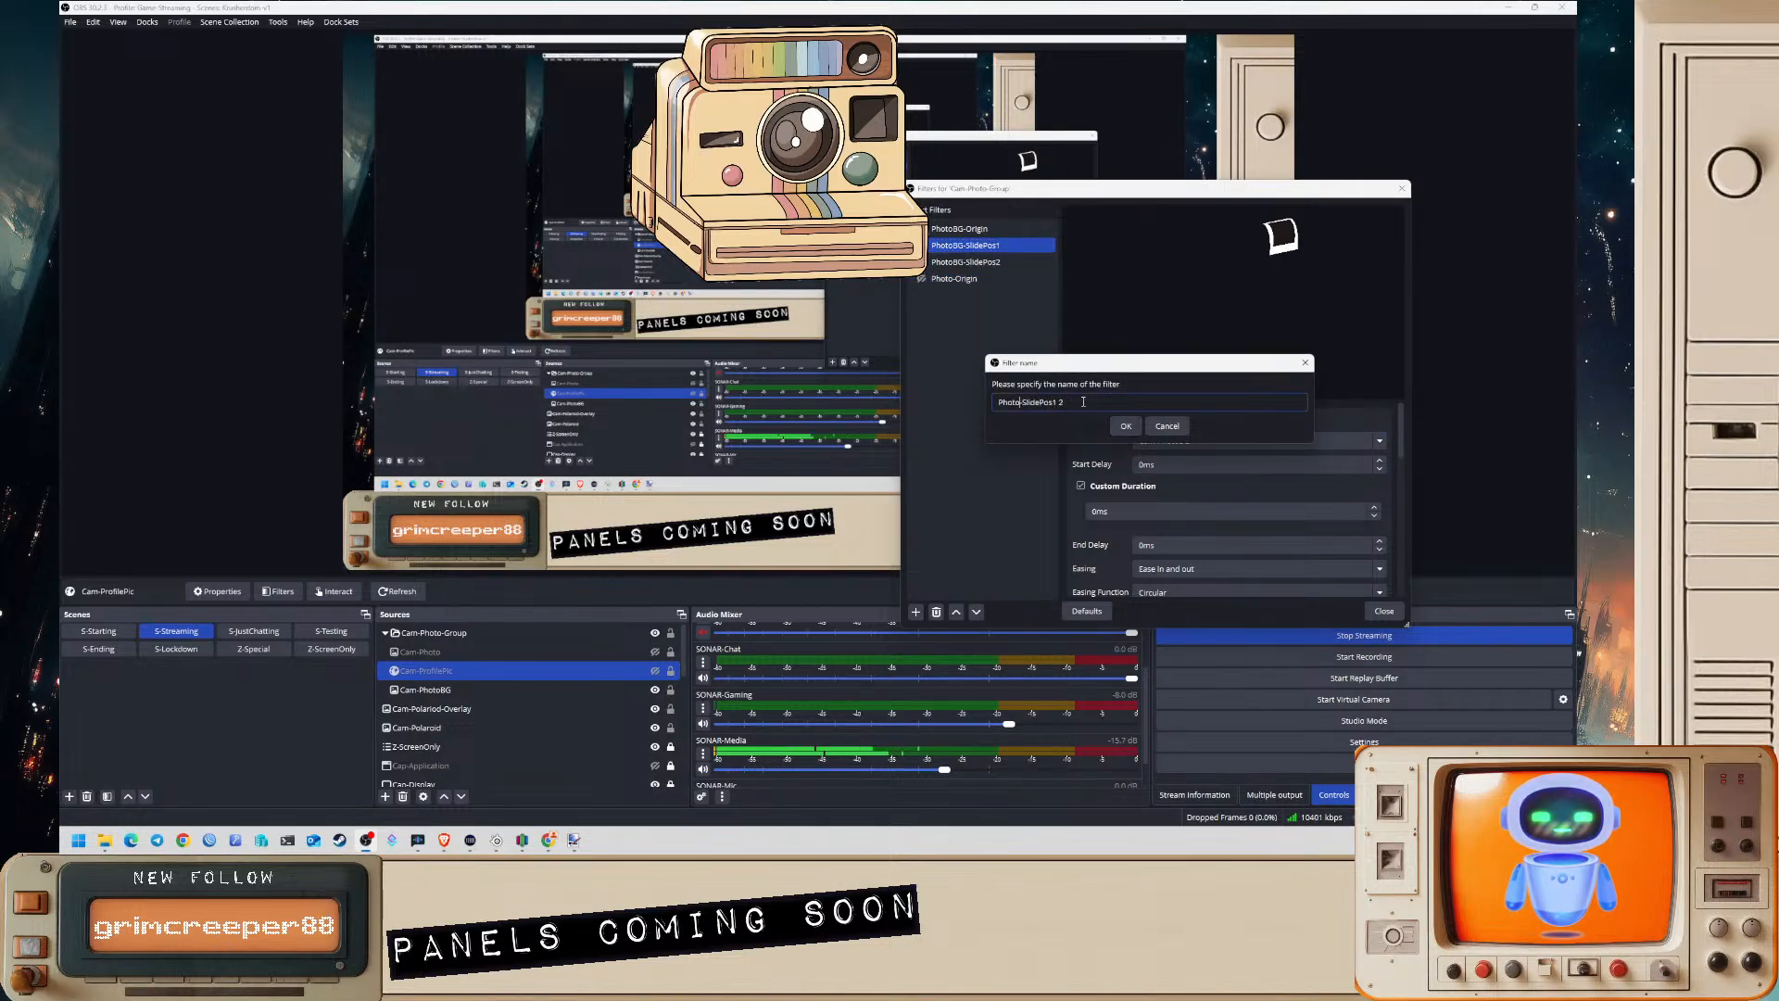
{"action": "left_click", "coordinate": [1126, 426]}
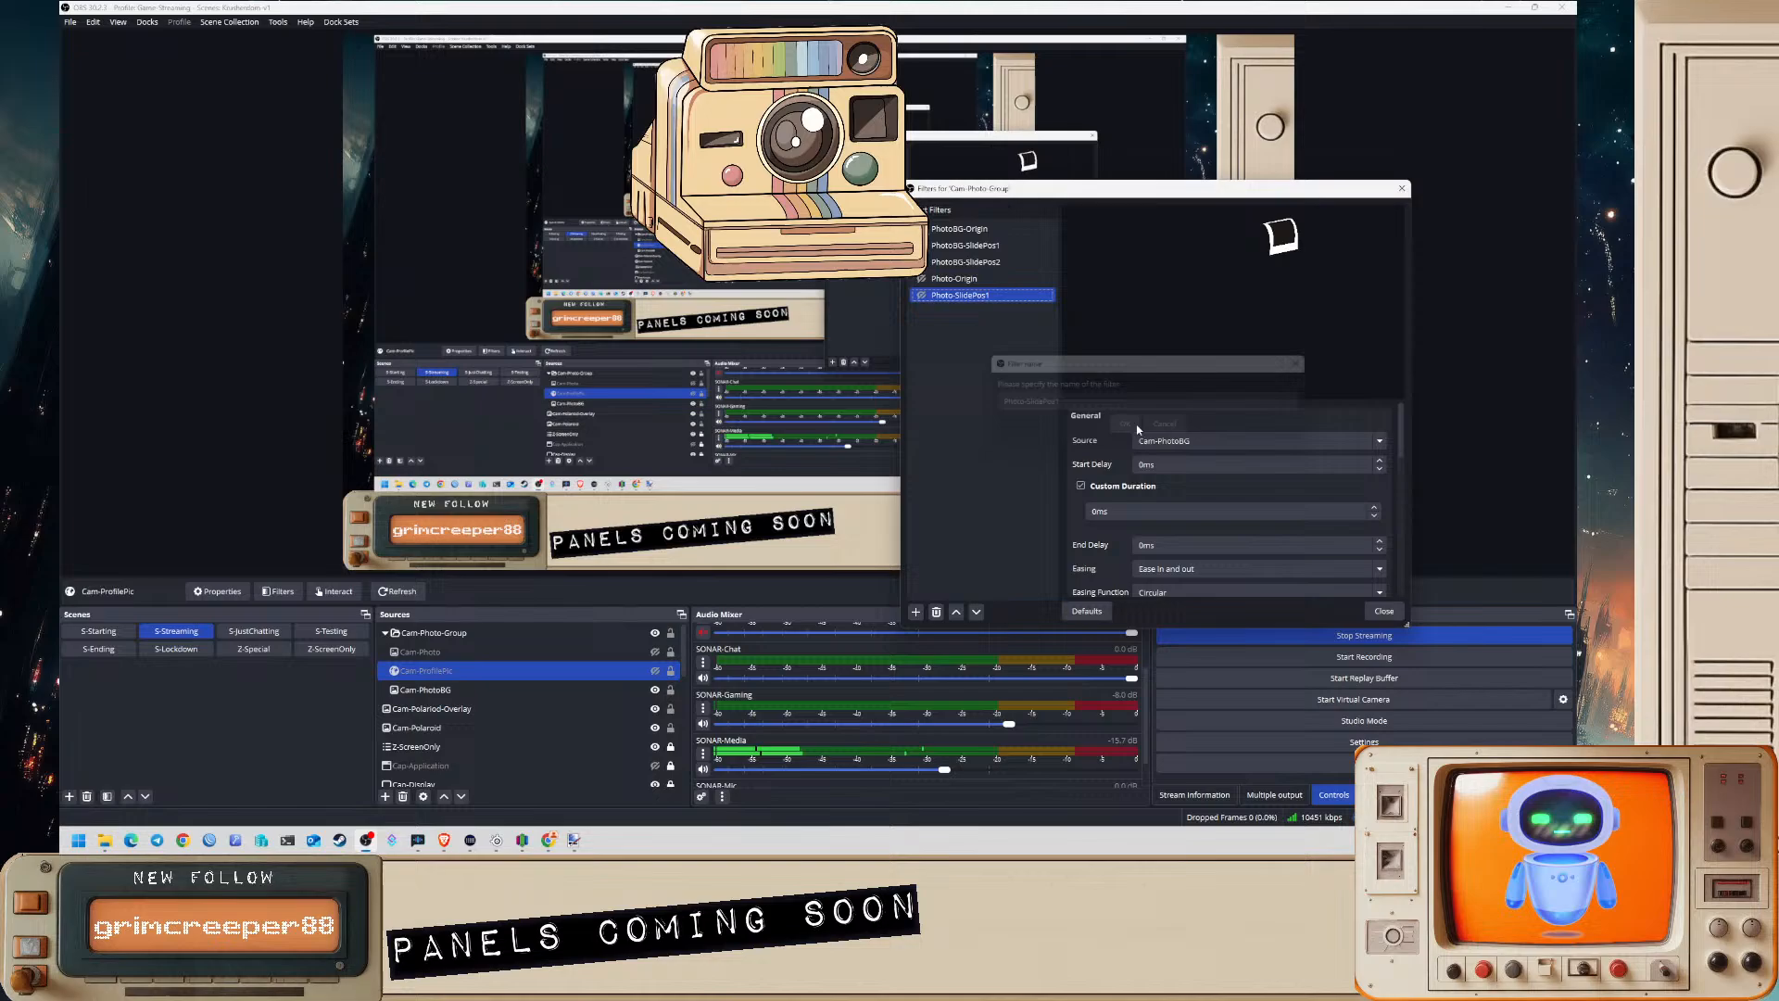
- Duplicate the PhotoBG-SlidePos2 filter under the name Photo-SlidePos2
{"action": "left_click", "coordinate": [964, 262]}
{"action": "right_click", "coordinate": [964, 261]}
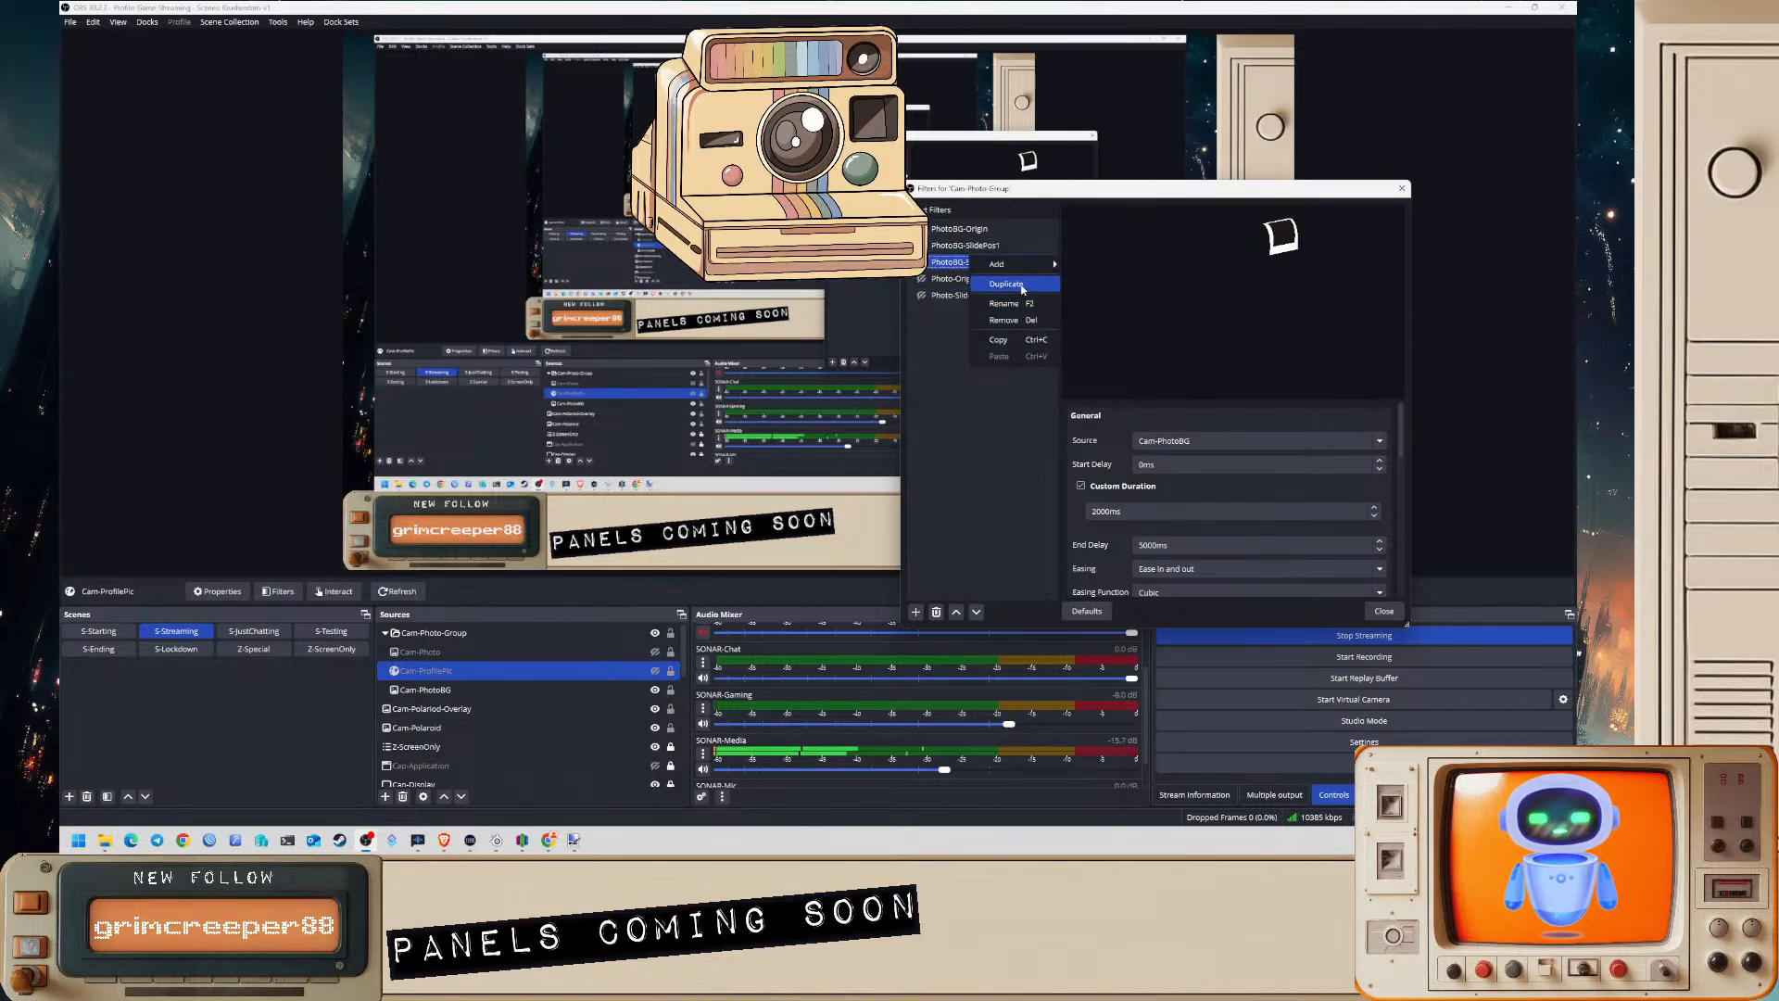
{"action": "left_click", "coordinate": [1019, 284]}
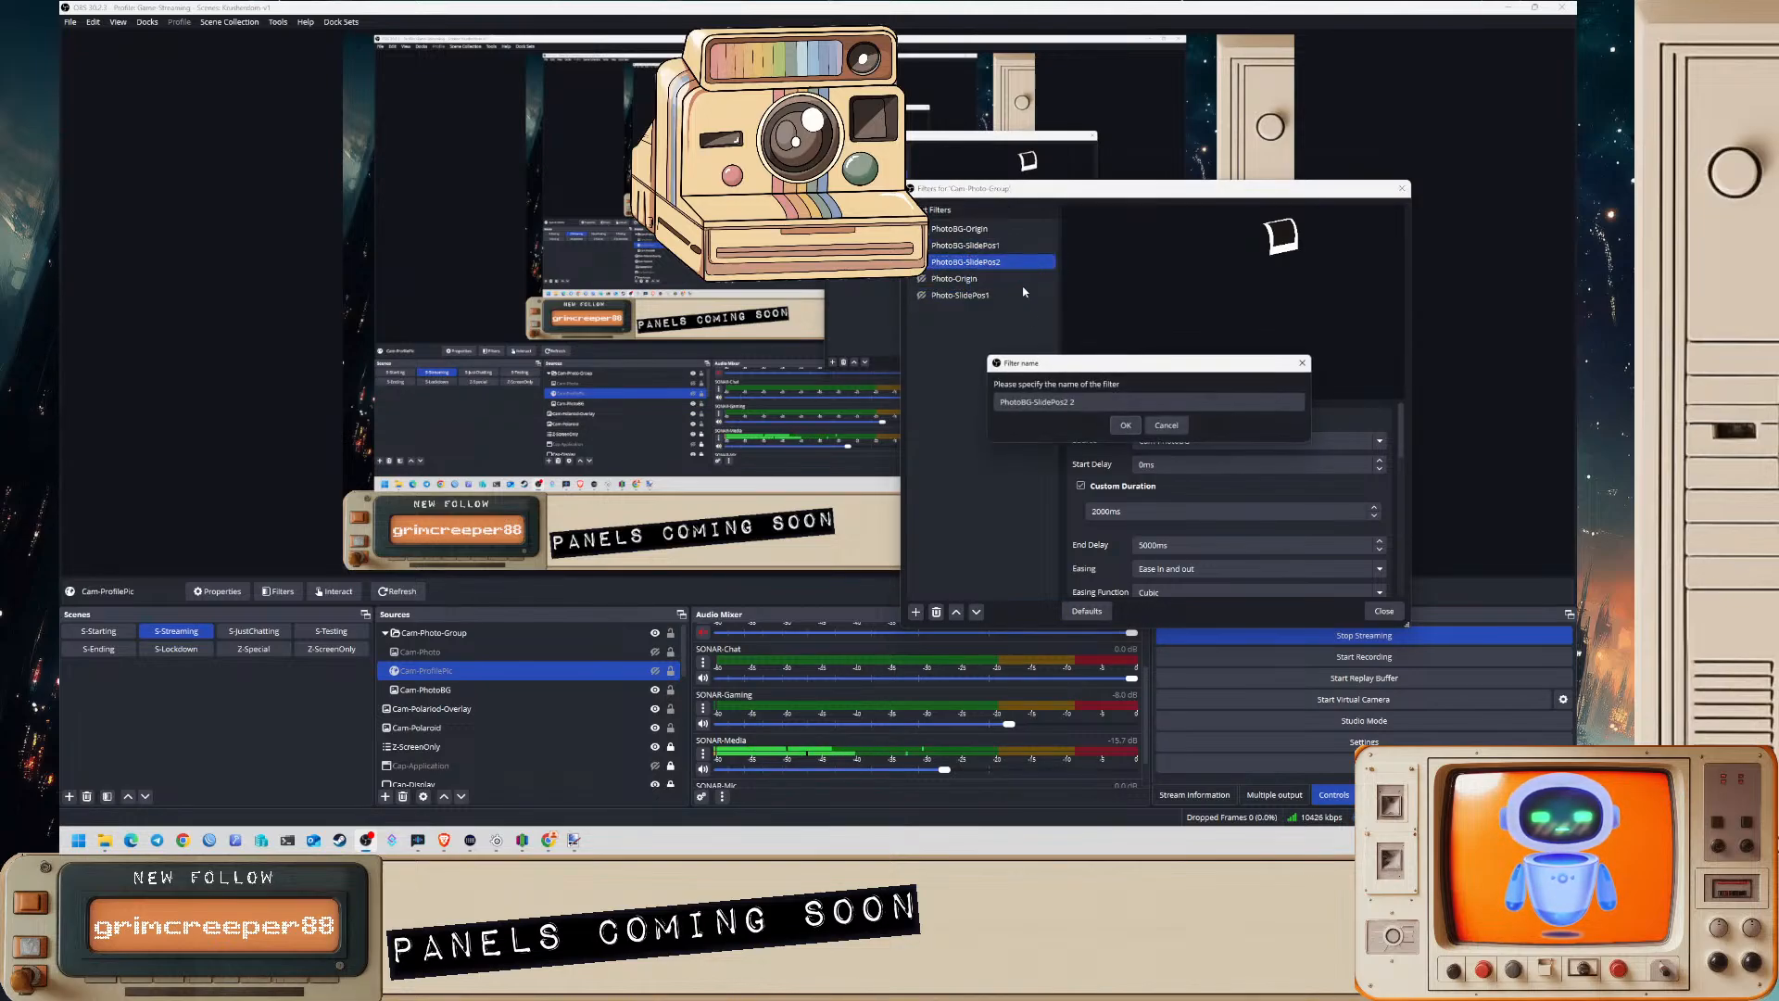
{"action": "left_click", "coordinate": [1030, 401]}
{"action": "key", "text": "BackSpace"}
{"action": "key", "text": "BackSpace"}
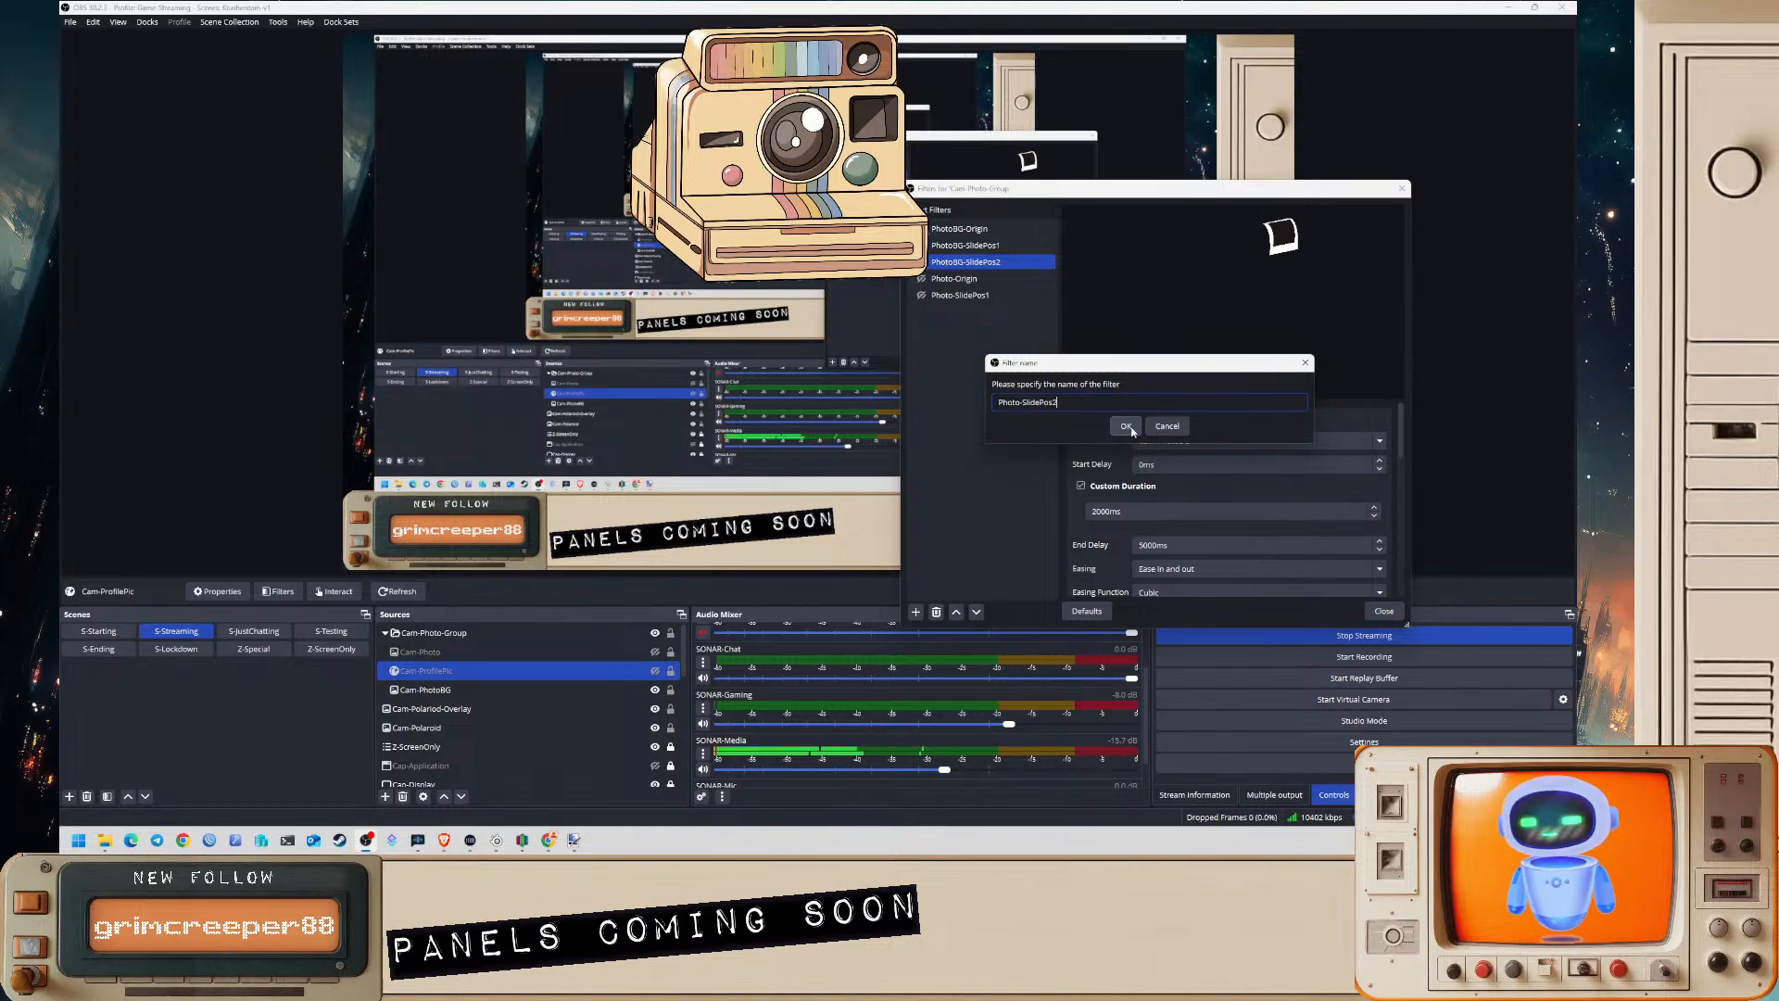
{"action": "left_click", "coordinate": [1125, 426]}
- Set the source of the Photo-SlidePos1 filter to Cam-ProfilePic and of Photo-SlidePos2 to Cam-Photo
{"action": "left_click", "coordinate": [954, 278]}
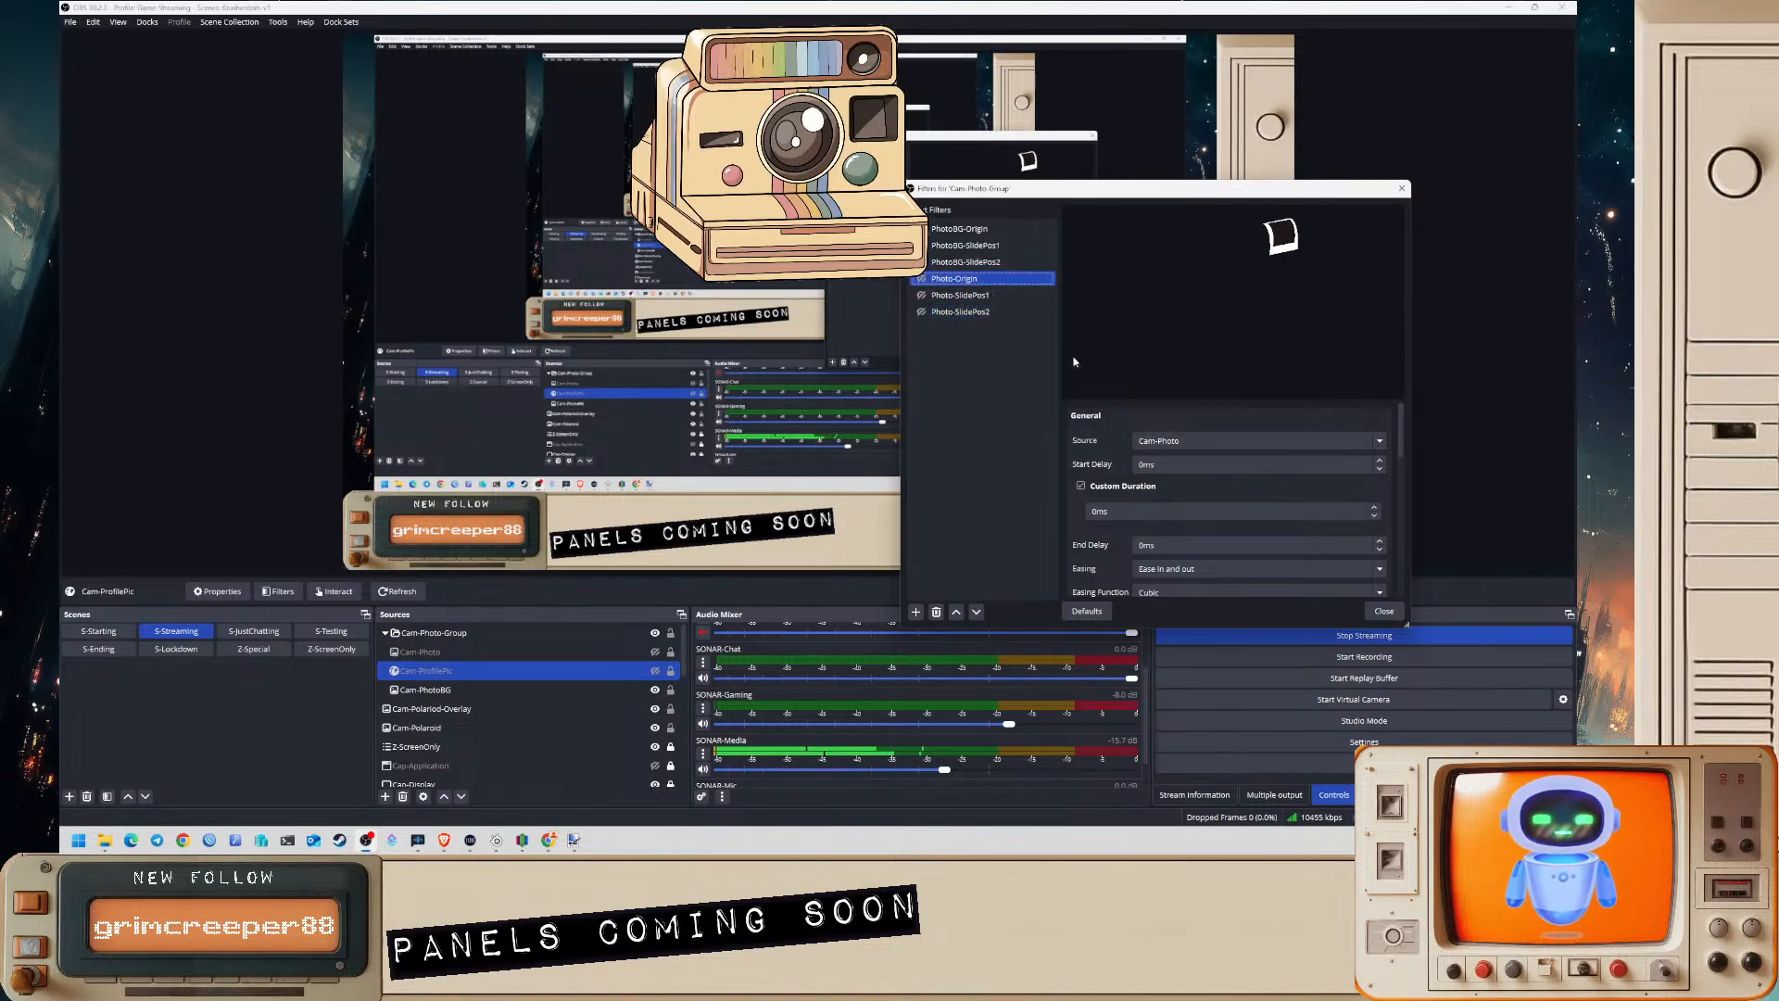
{"action": "left_click", "coordinate": [963, 294]}
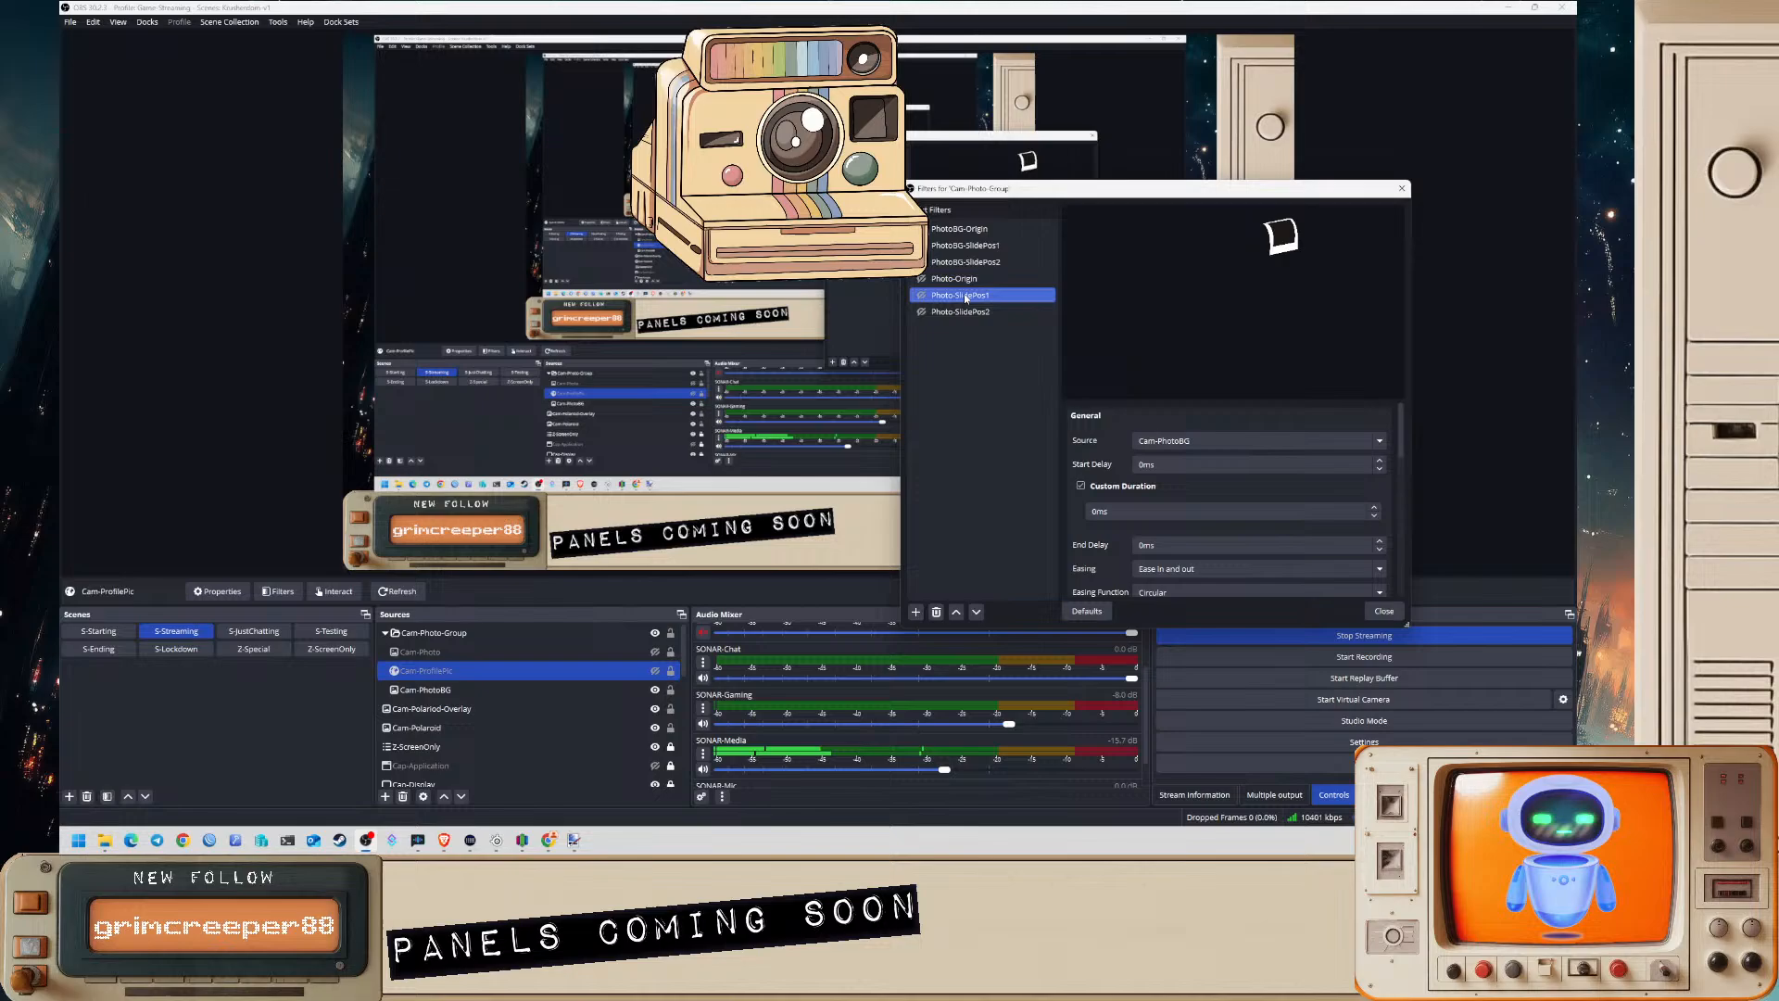
{"action": "left_click", "coordinate": [1169, 441]}
{"action": "left_click", "coordinate": [1171, 480]}
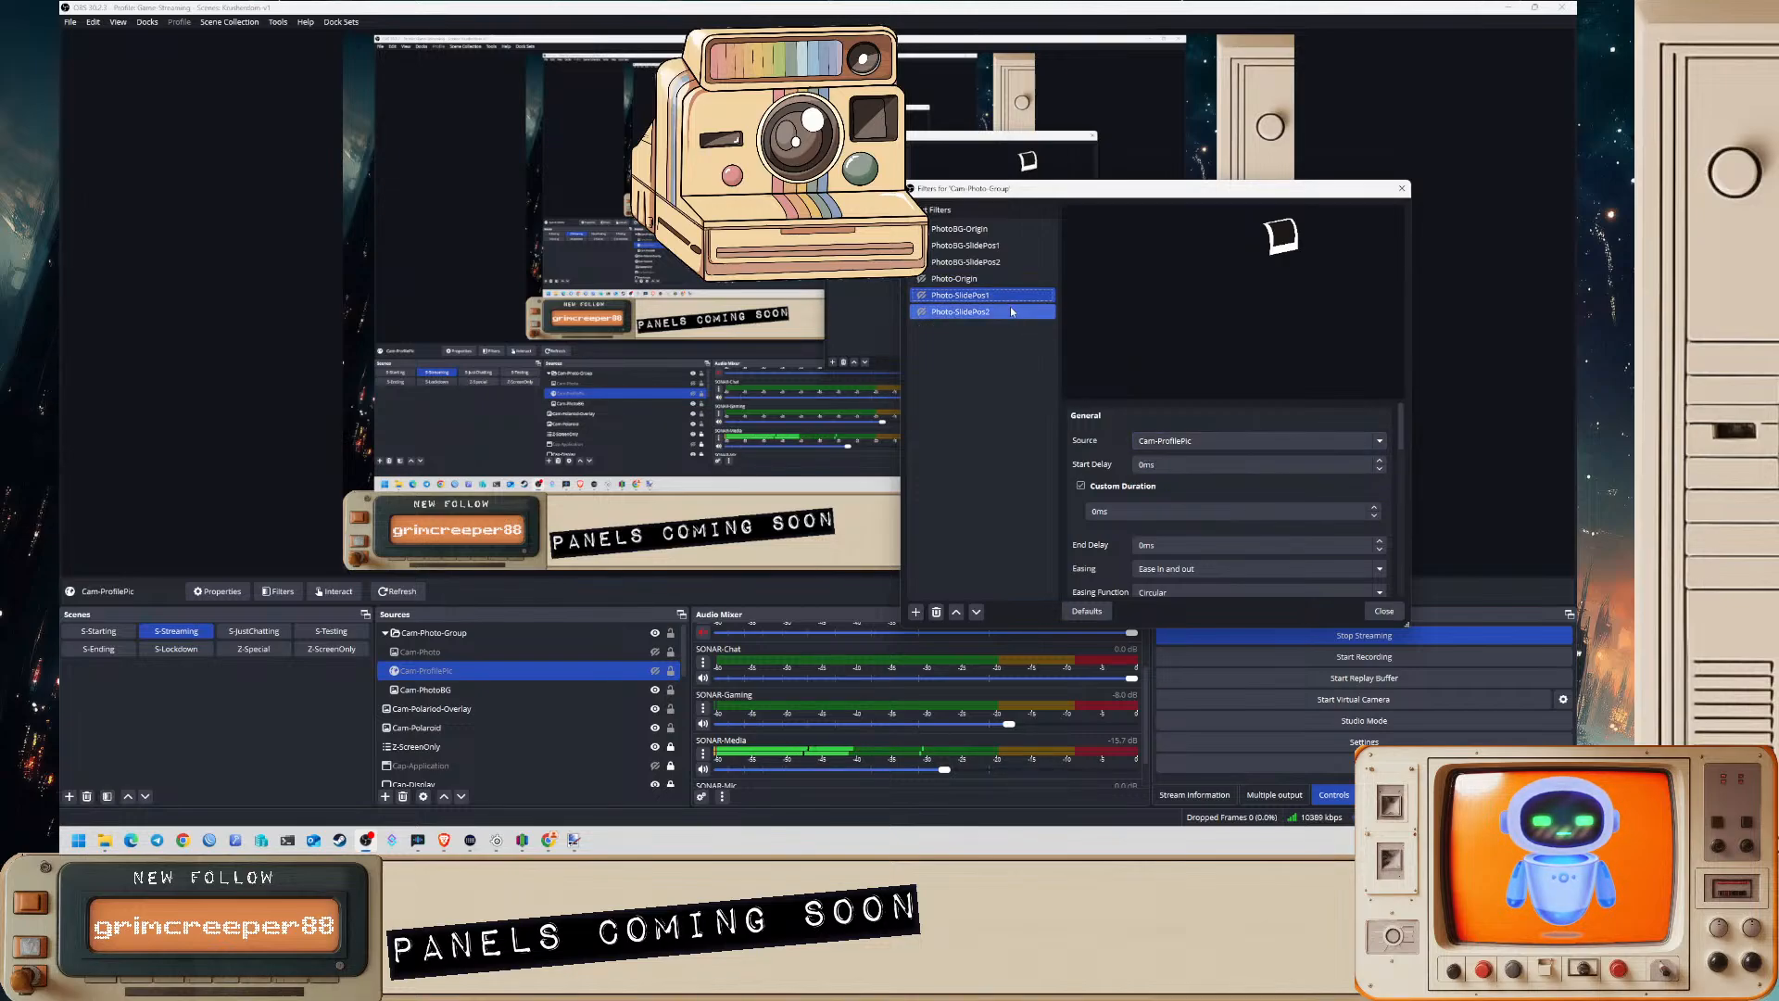
{"action": "left_click", "coordinate": [960, 311]}
{"action": "left_click", "coordinate": [1164, 481]}
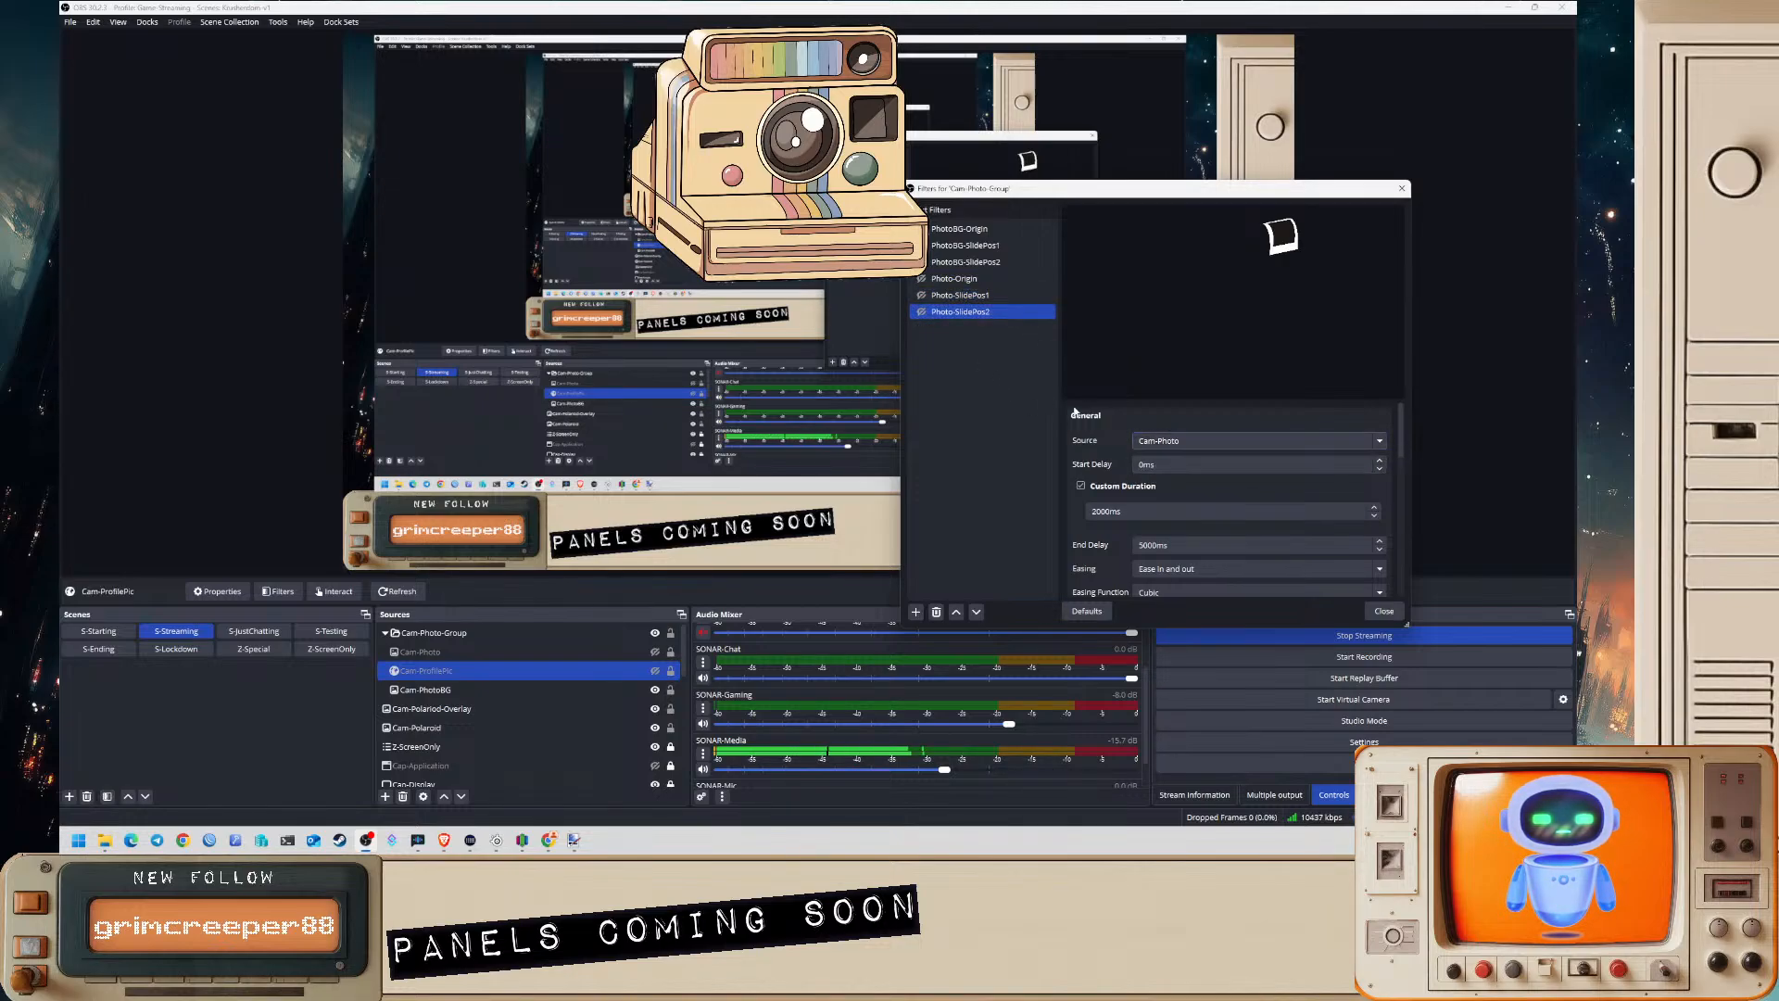
- Duplicate the PhotoBG-Origin filter under the name PhotoProfile-Origin
{"action": "left_click", "coordinate": [973, 229]}
{"action": "right_click", "coordinate": [987, 229]}
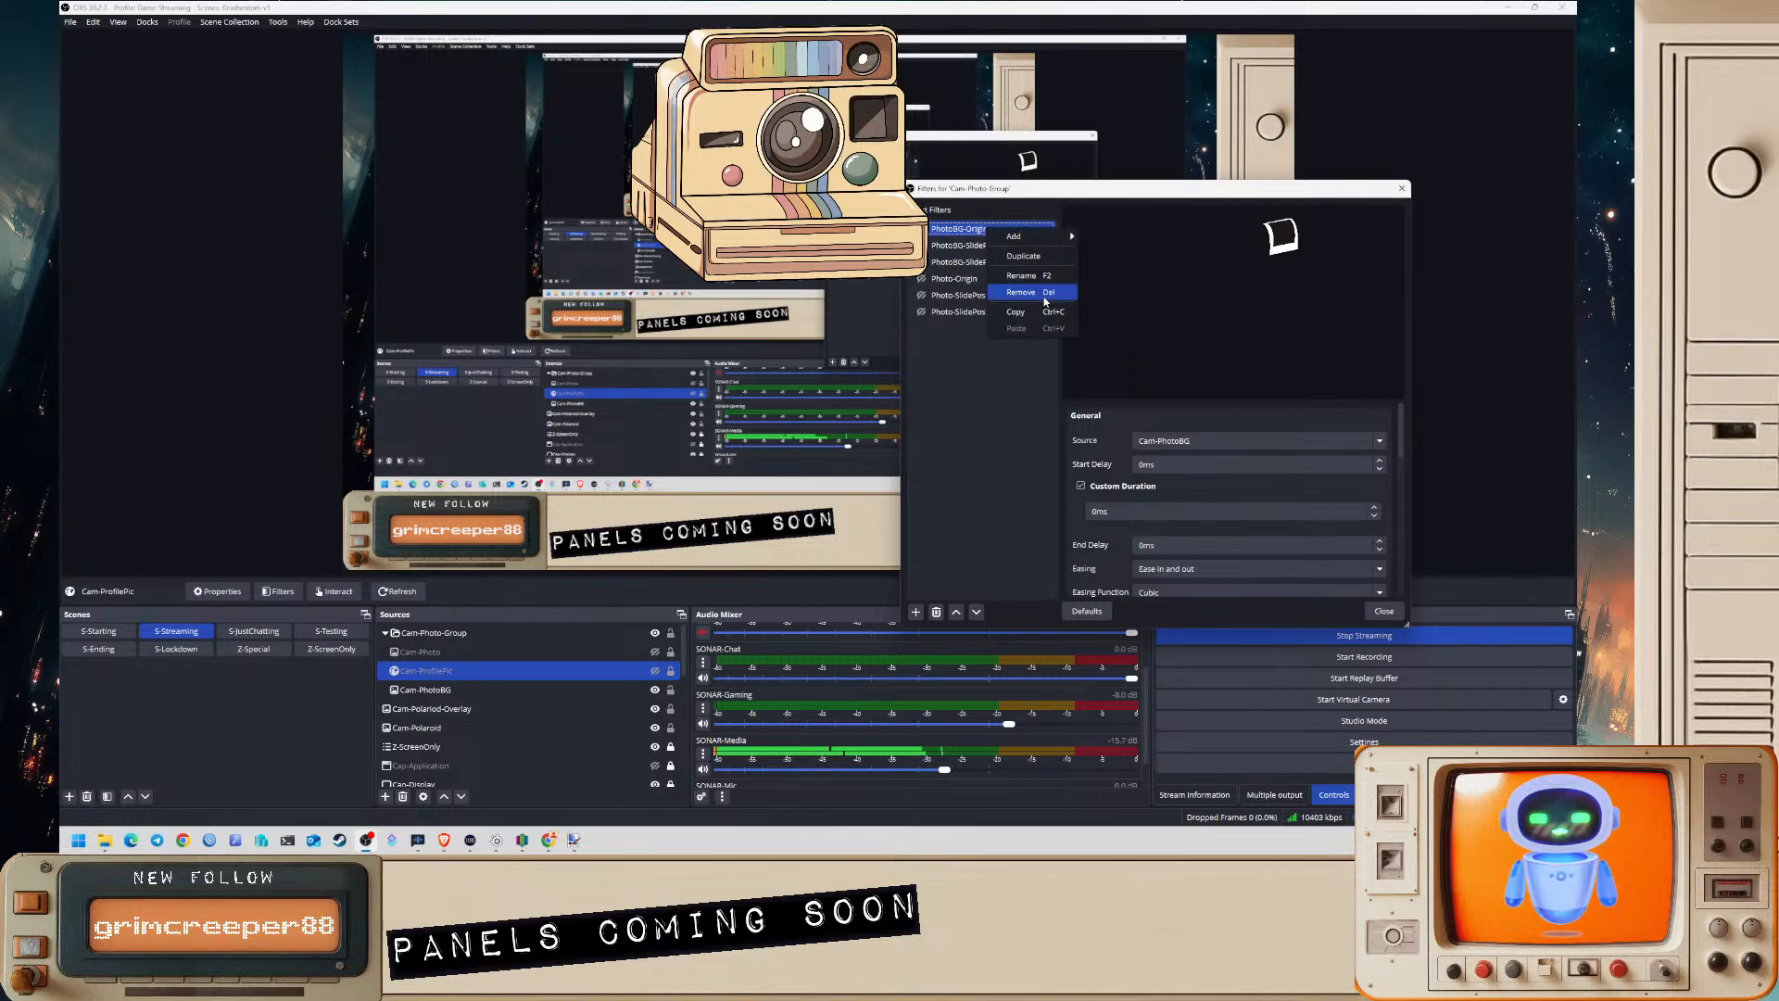
{"action": "left_click", "coordinate": [1052, 254]}
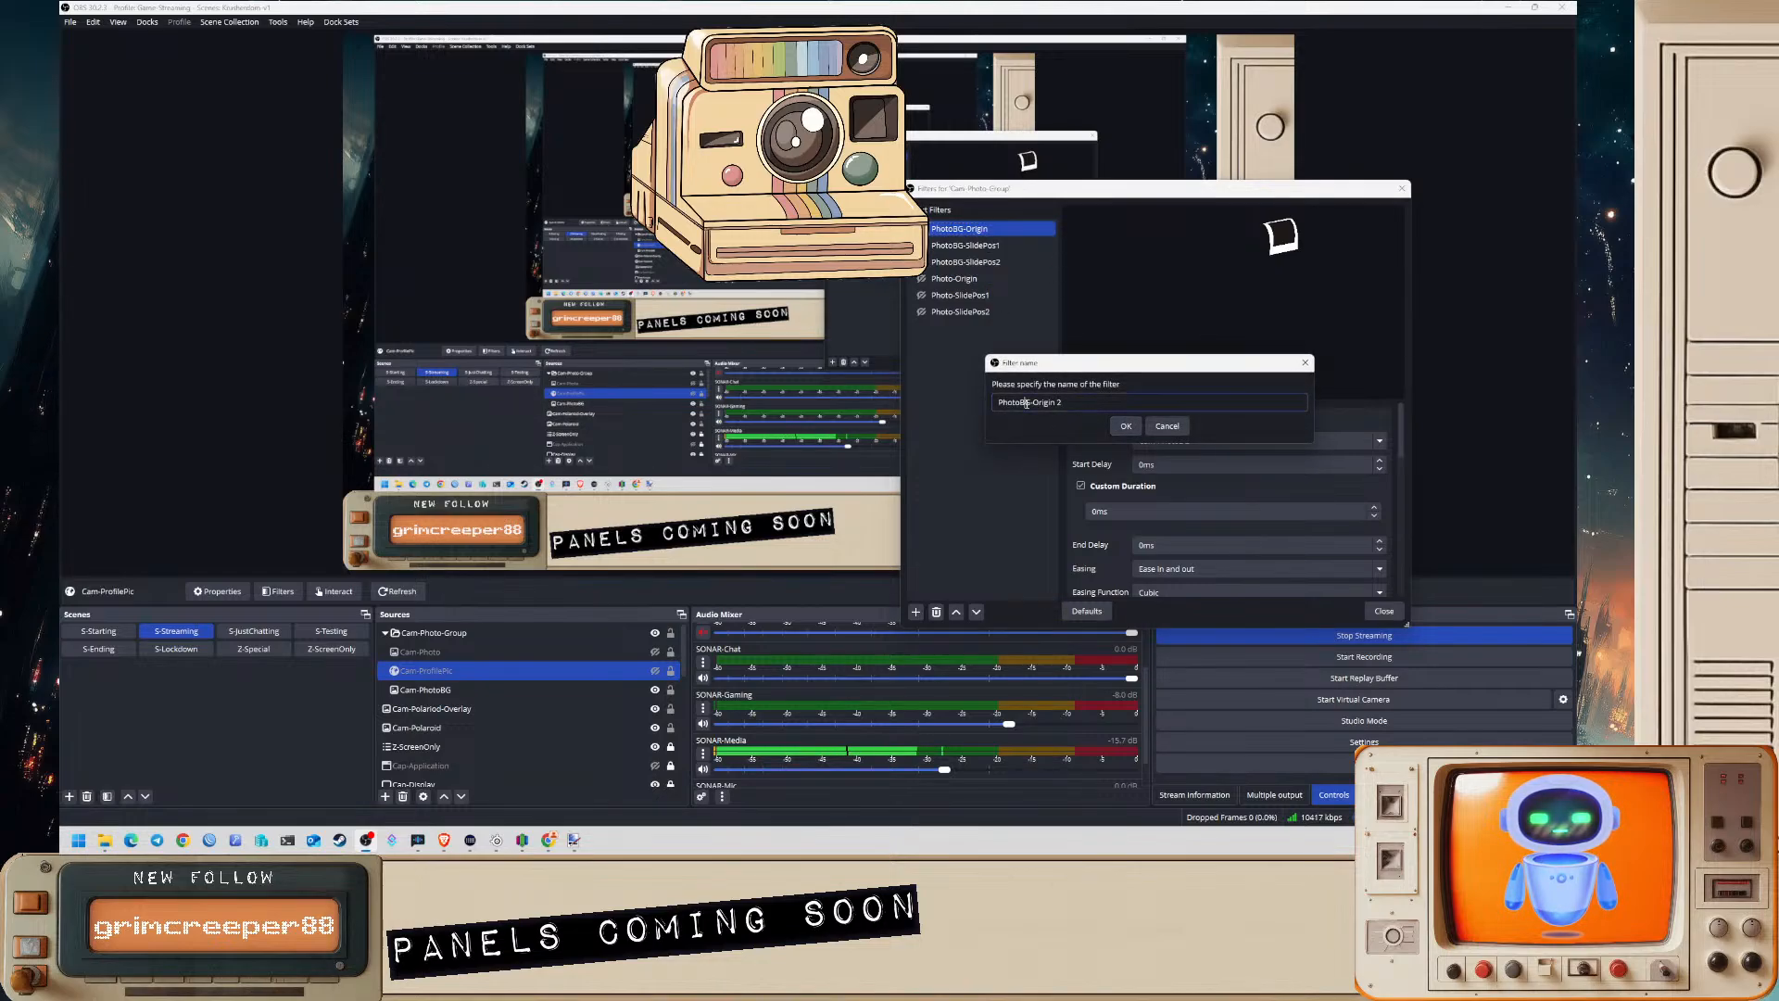
{"action": "key", "text": "BackSpace"}
{"action": "key", "text": "BackSpace"}
{"action": "type", "text": "Profile"}
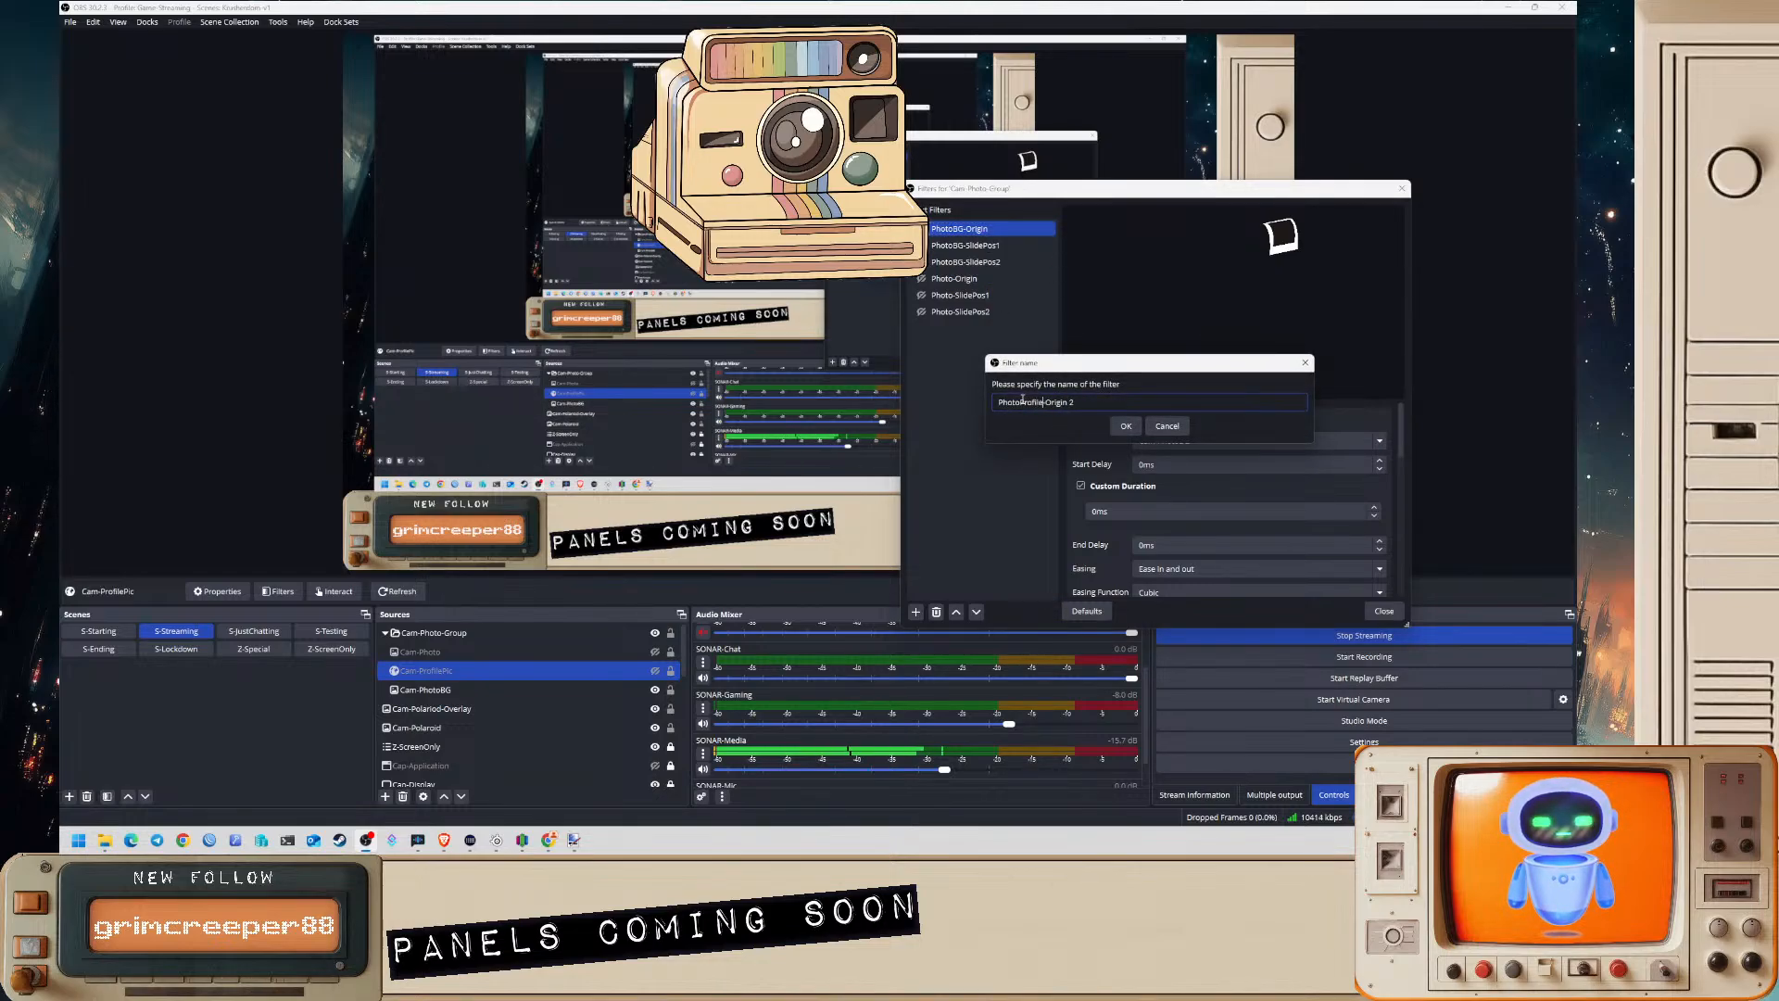
{"action": "left_click", "coordinate": [1126, 425]}
- Duplicate the PhotoBG-SlidePos1 filter under the name PhotoProfile-SlidePos1
{"action": "right_click", "coordinate": [950, 254]}
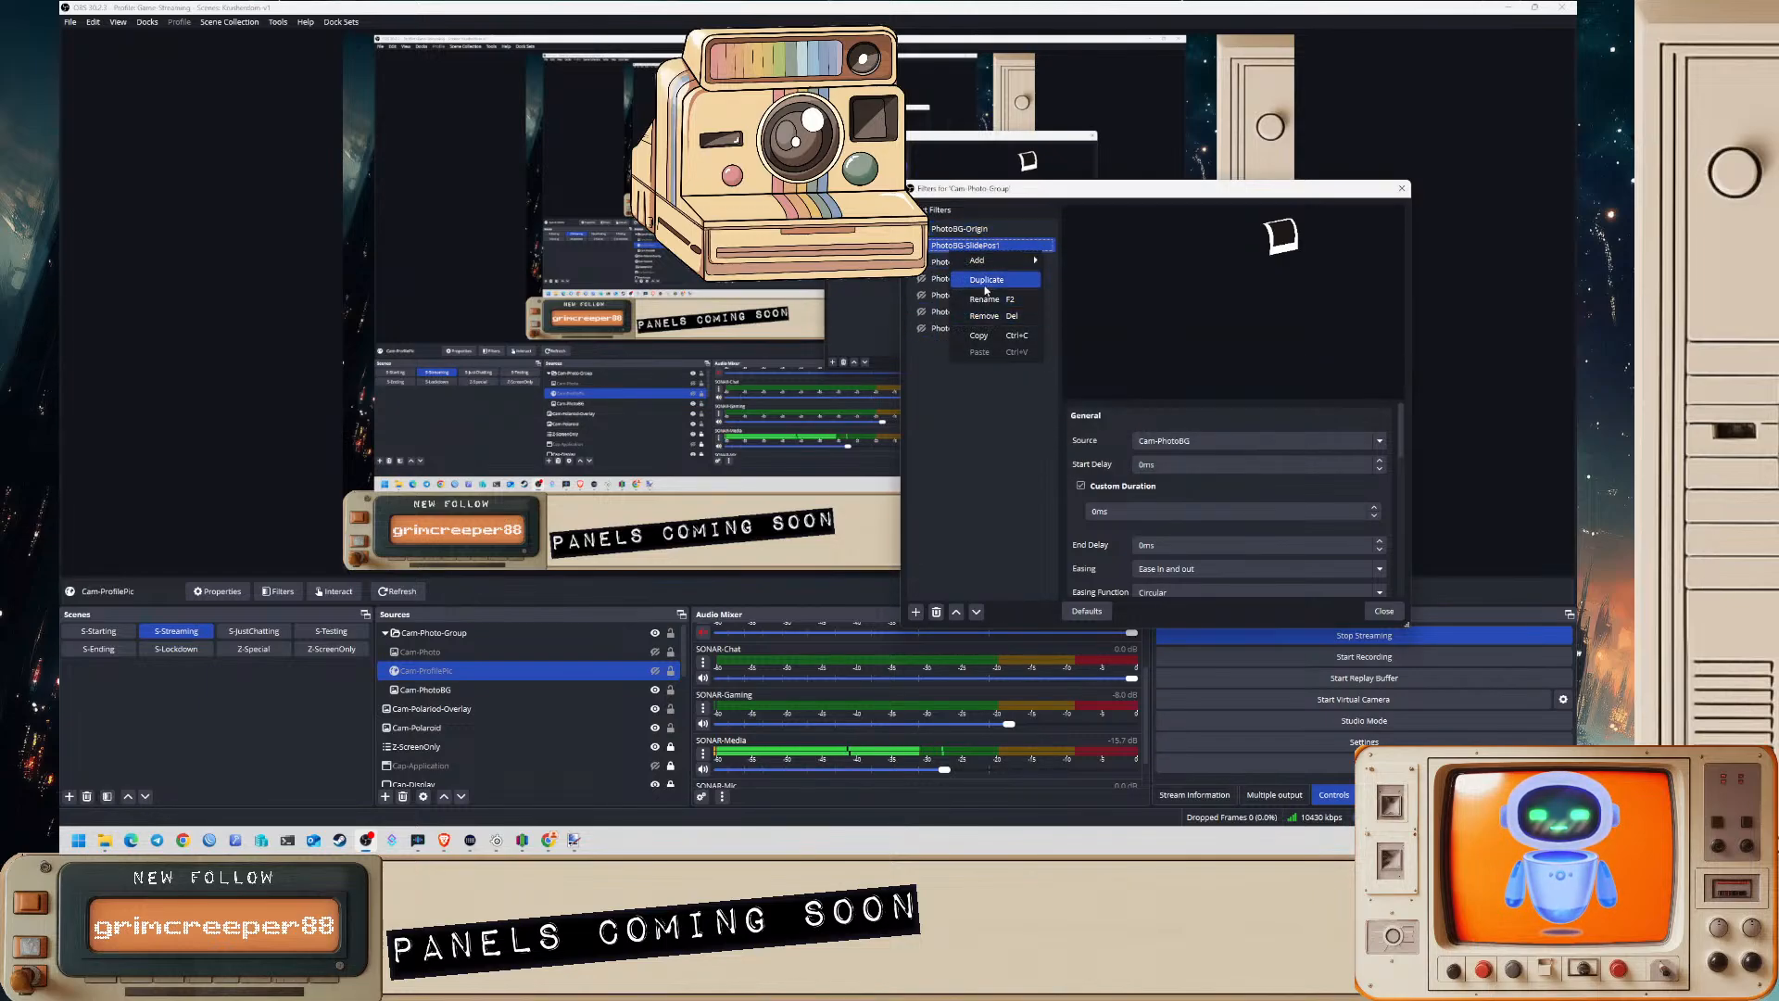
{"action": "left_click", "coordinate": [982, 279]}
{"action": "left_click", "coordinate": [1031, 403]}
{"action": "key", "text": "BackSpace"}
{"action": "key", "text": "BackSpace"}
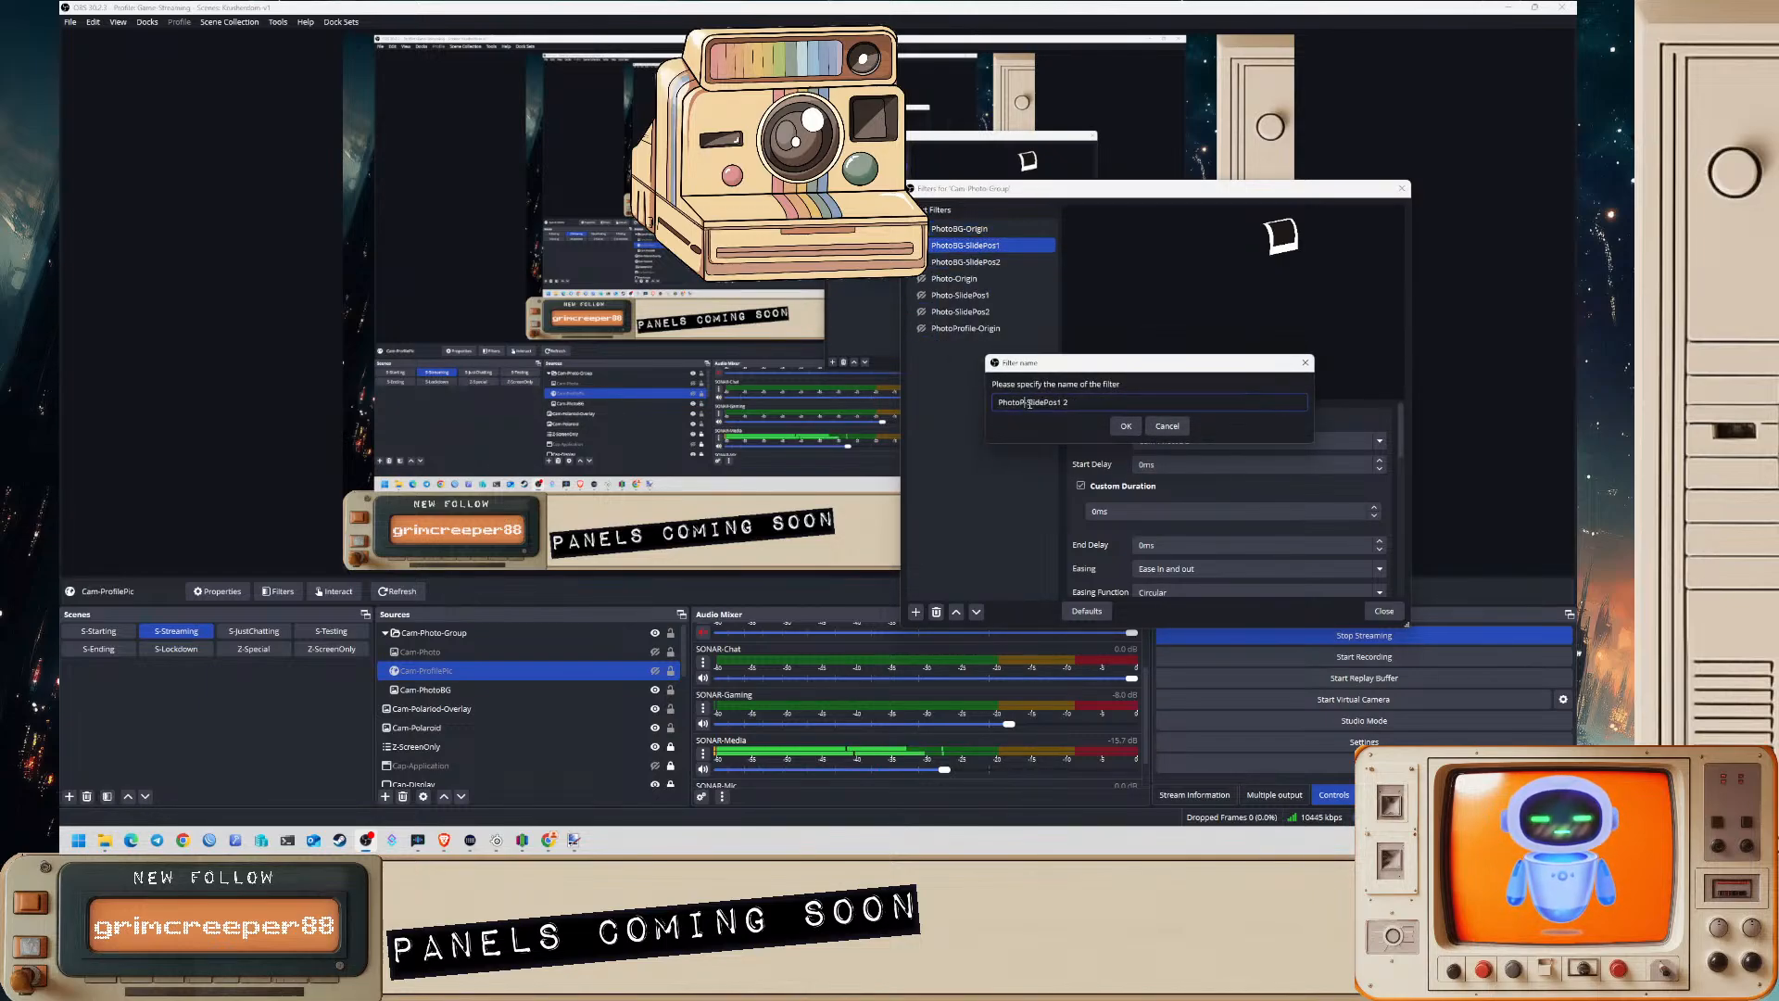
{"action": "type", "text": "Profile"}
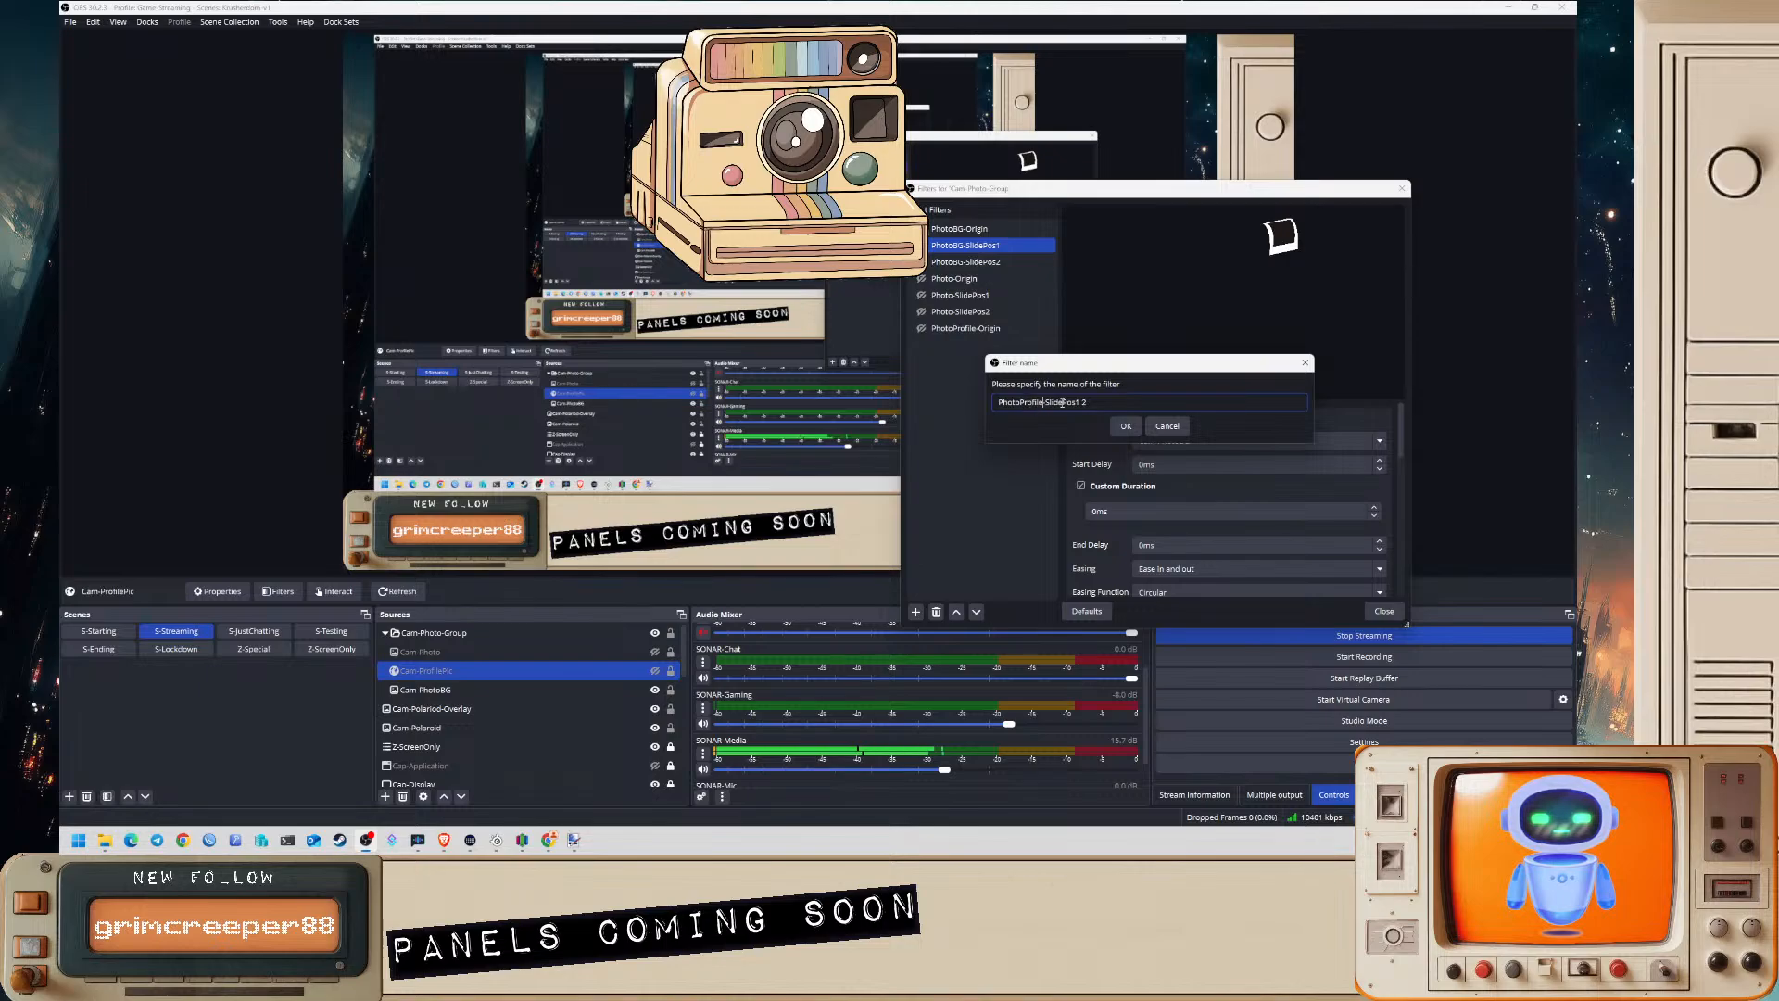
{"action": "key", "text": "BackSpace"}
{"action": "key", "text": "BackSpace"}
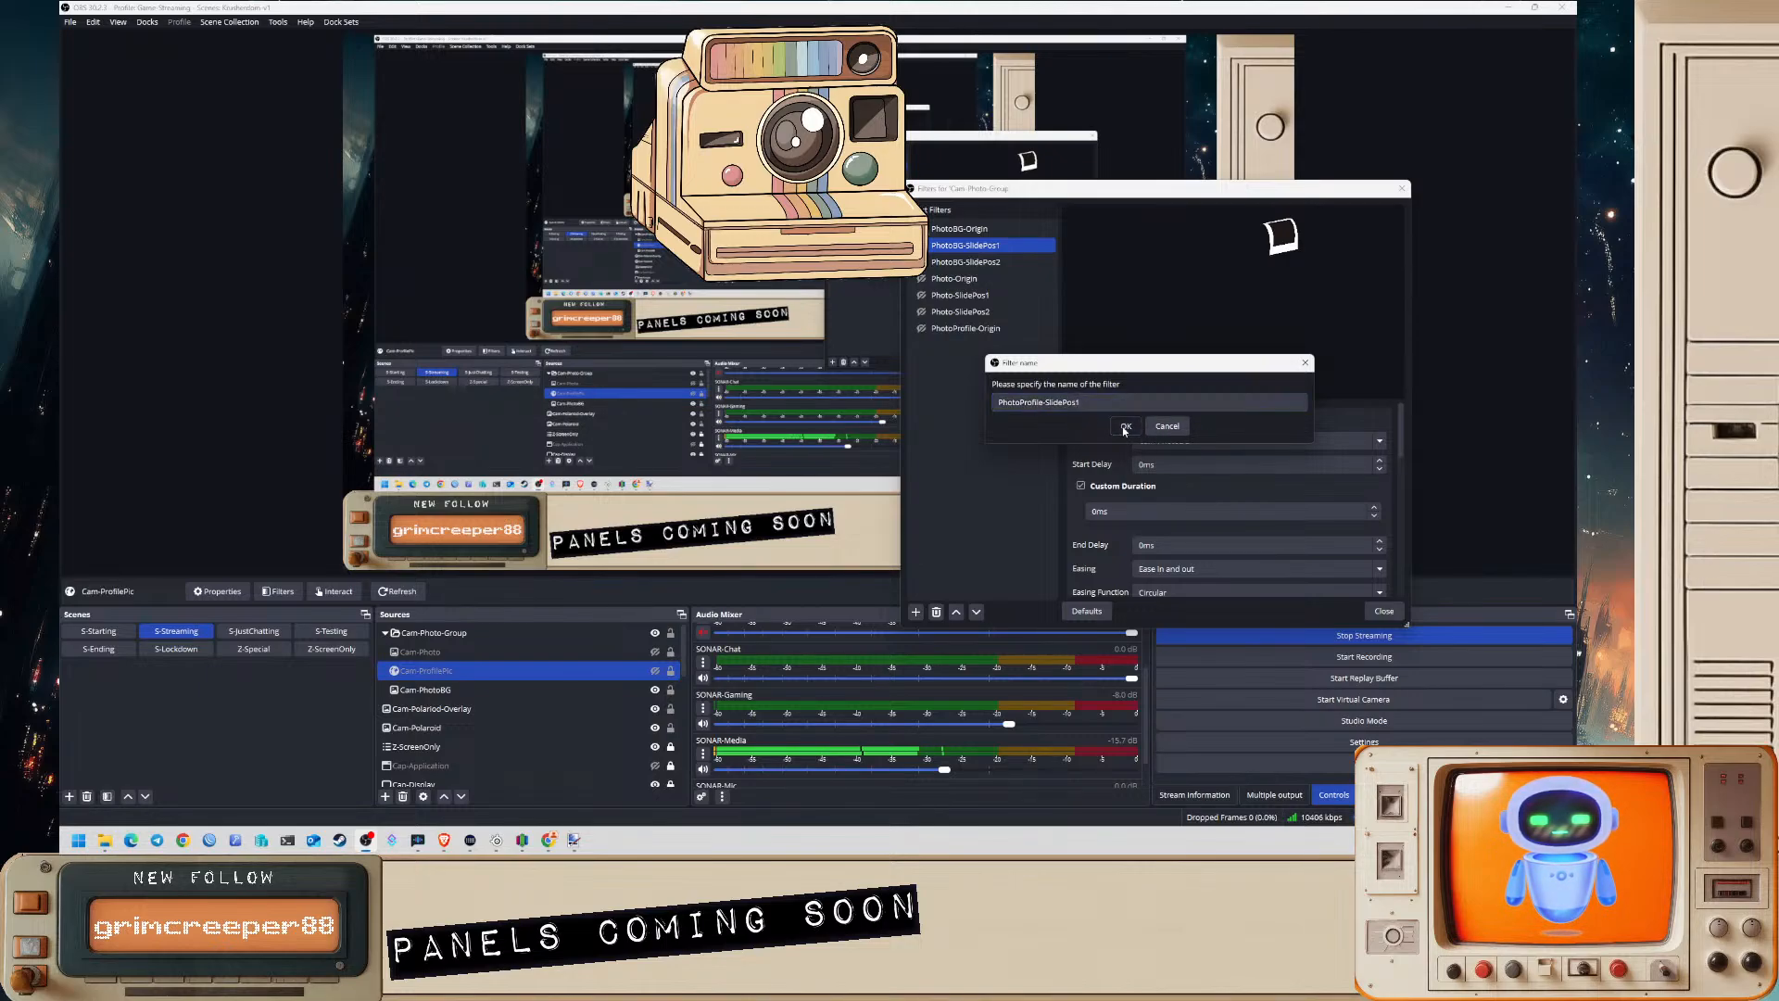
{"action": "key", "text": "Return"}
- Duplicate the PhotoBG-SlidePos2 filter under the name PhotoProfile-SlidePos2
{"action": "left_click", "coordinate": [983, 262]}
{"action": "right_click", "coordinate": [989, 263]}
{"action": "left_click", "coordinate": [1020, 295]}
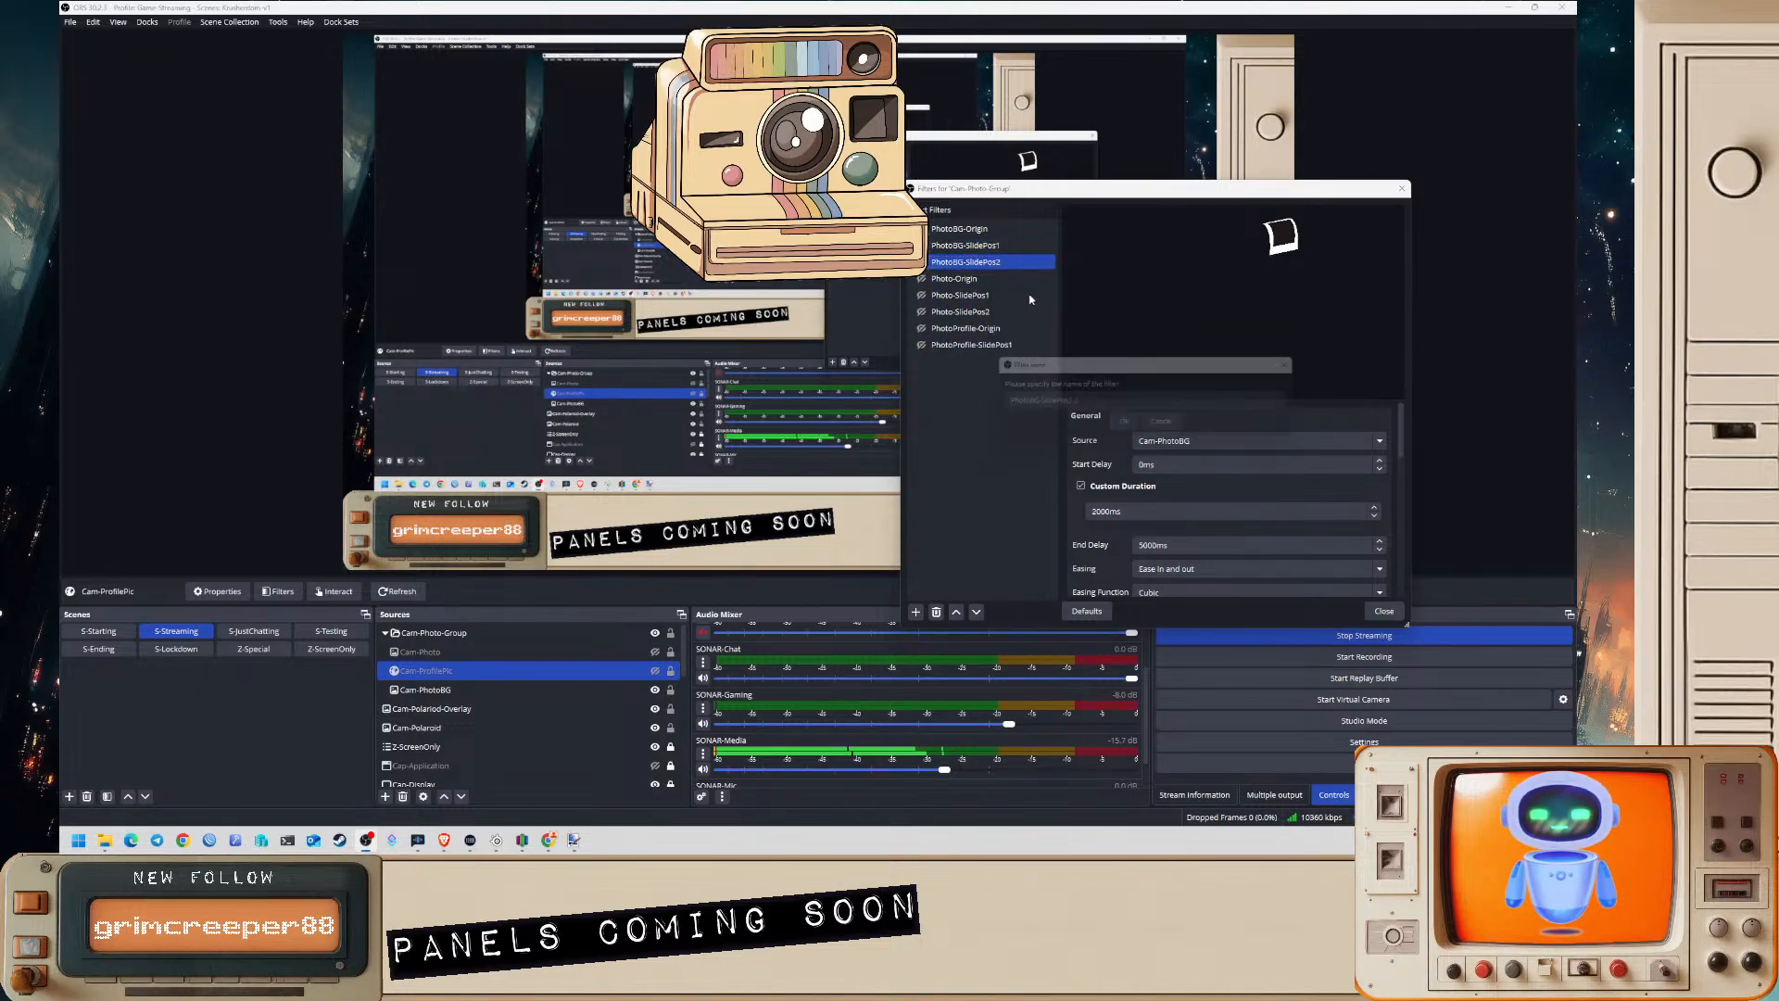
{"action": "left_click", "coordinate": [1036, 402]}
{"action": "key", "text": "BackSpace"}
{"action": "key", "text": "BackSpace"}
{"action": "type", "text": "Profile"}
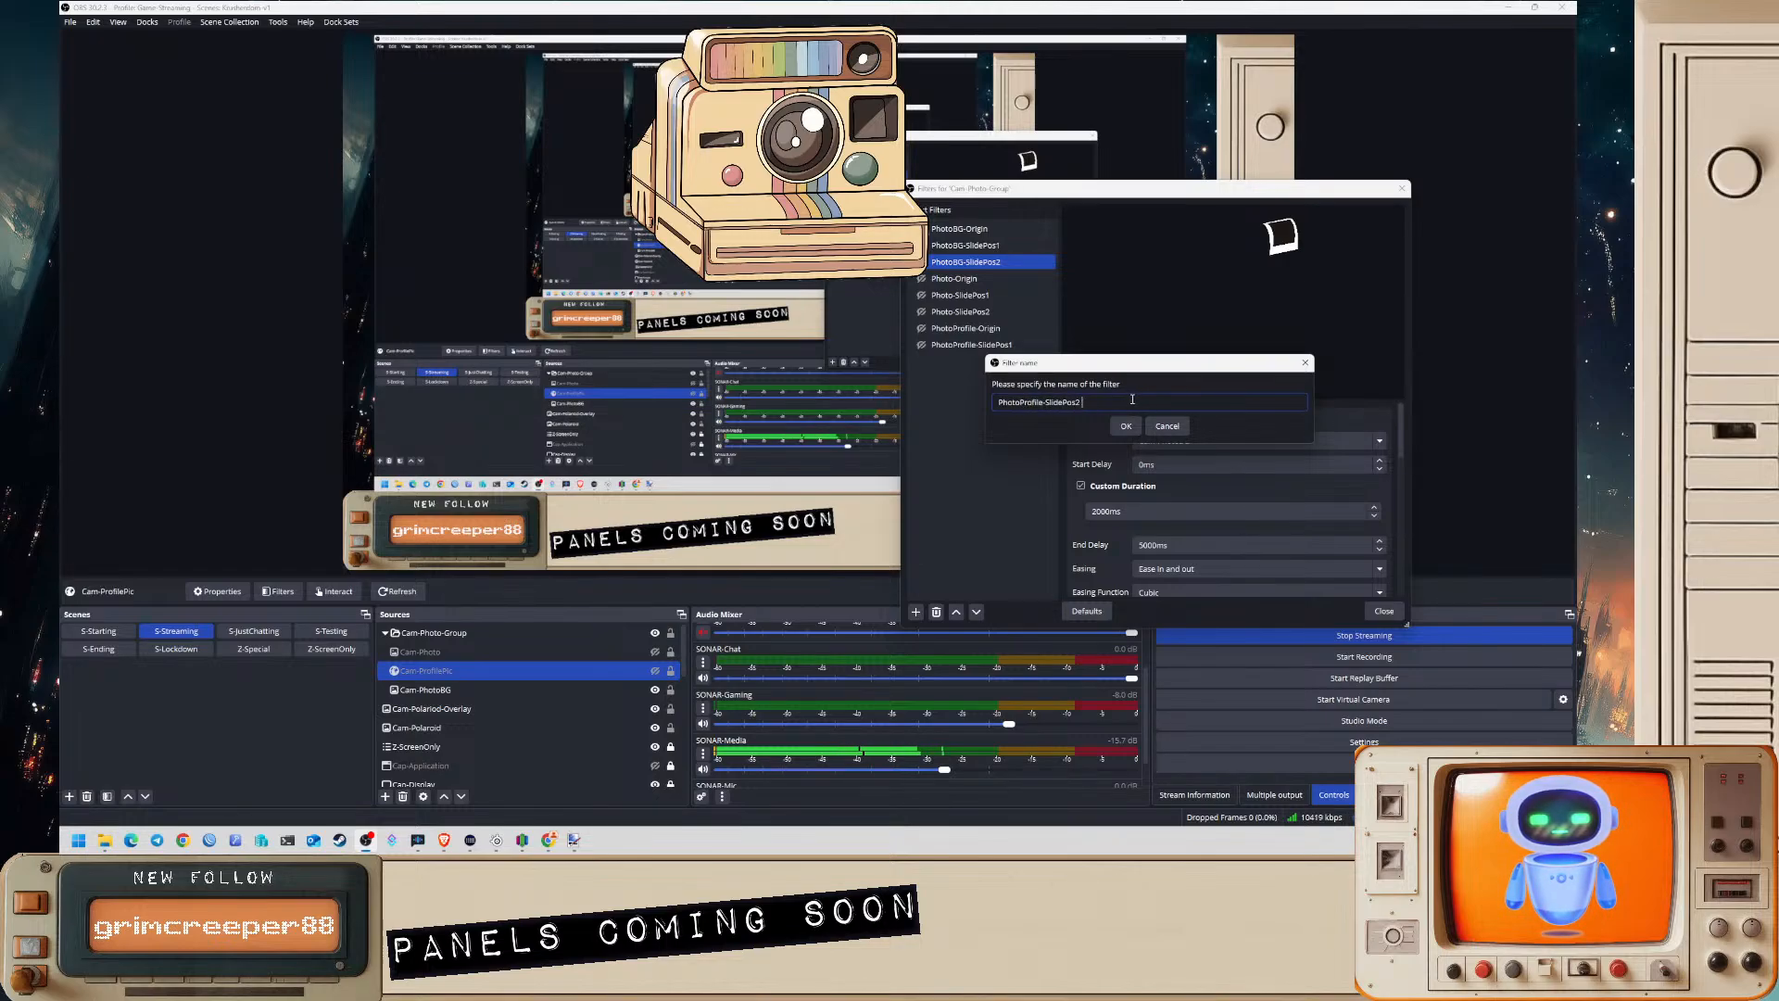
{"action": "left_click", "coordinate": [1125, 428]}
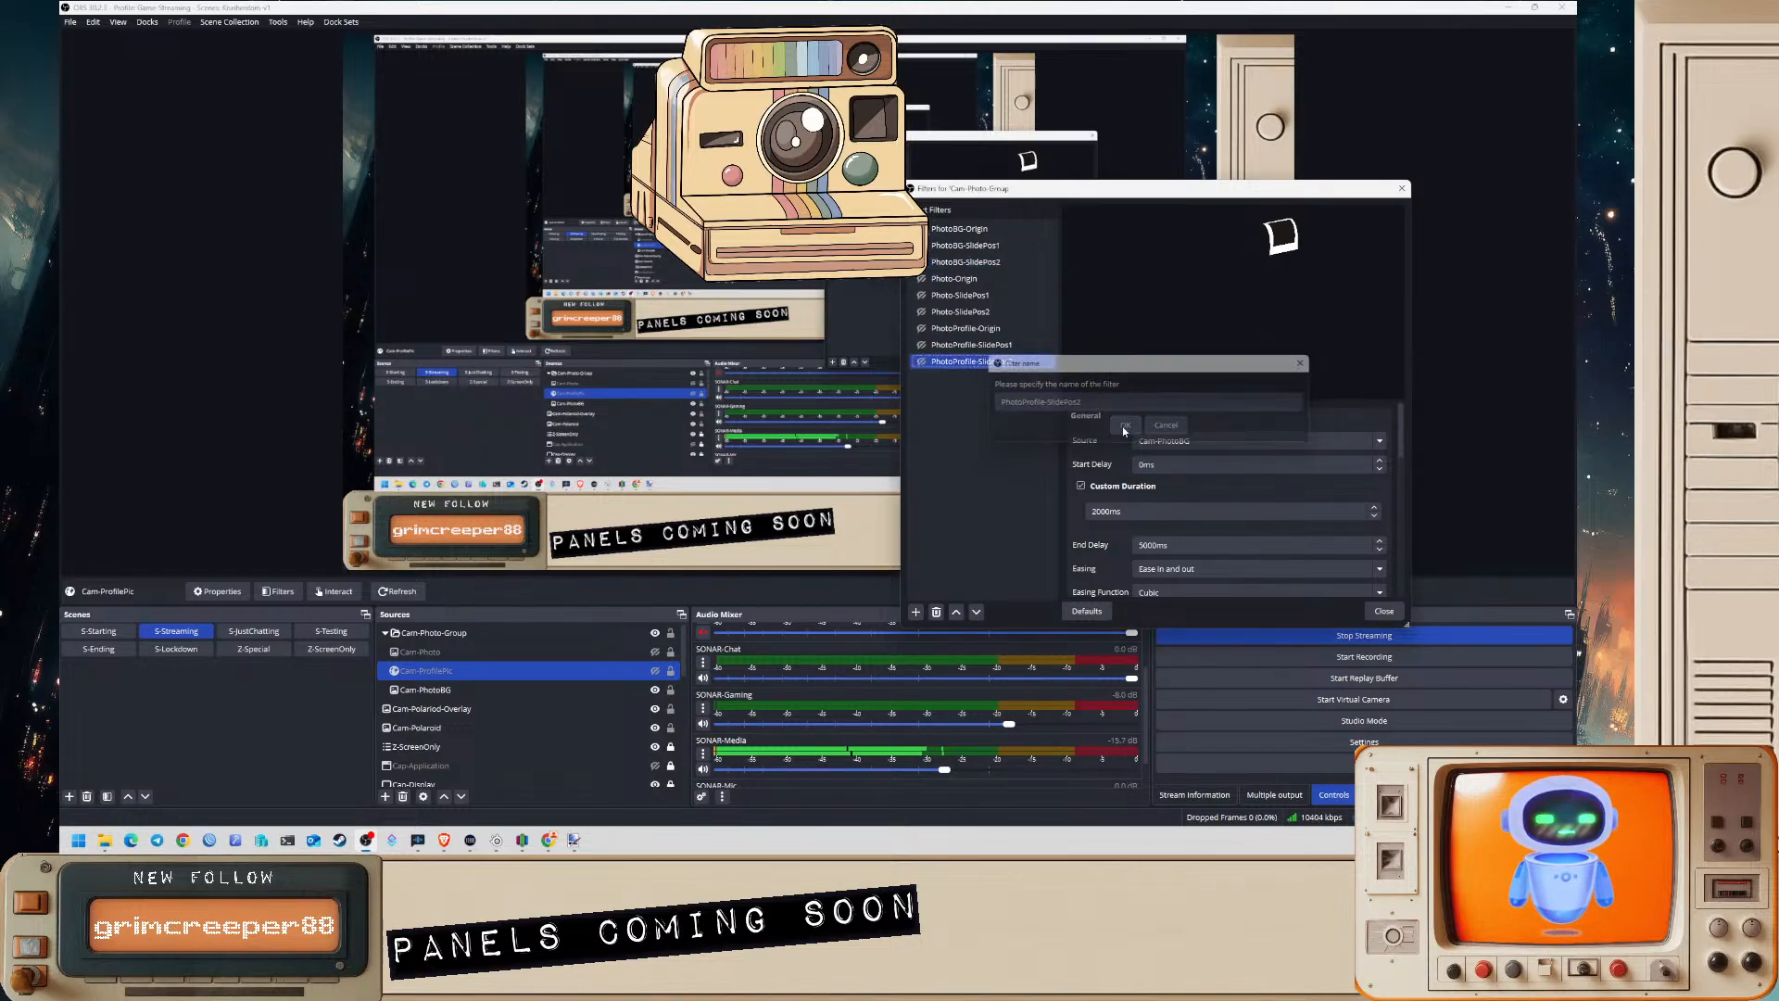
- Set the source of PhotoProfile-Origin, PhotoProfile-SlidePos1 and PhotoProfile-SlidePos2 to Cam-ProfilePic
{"action": "left_click", "coordinate": [978, 330]}
{"action": "left_click", "coordinate": [1250, 442]}
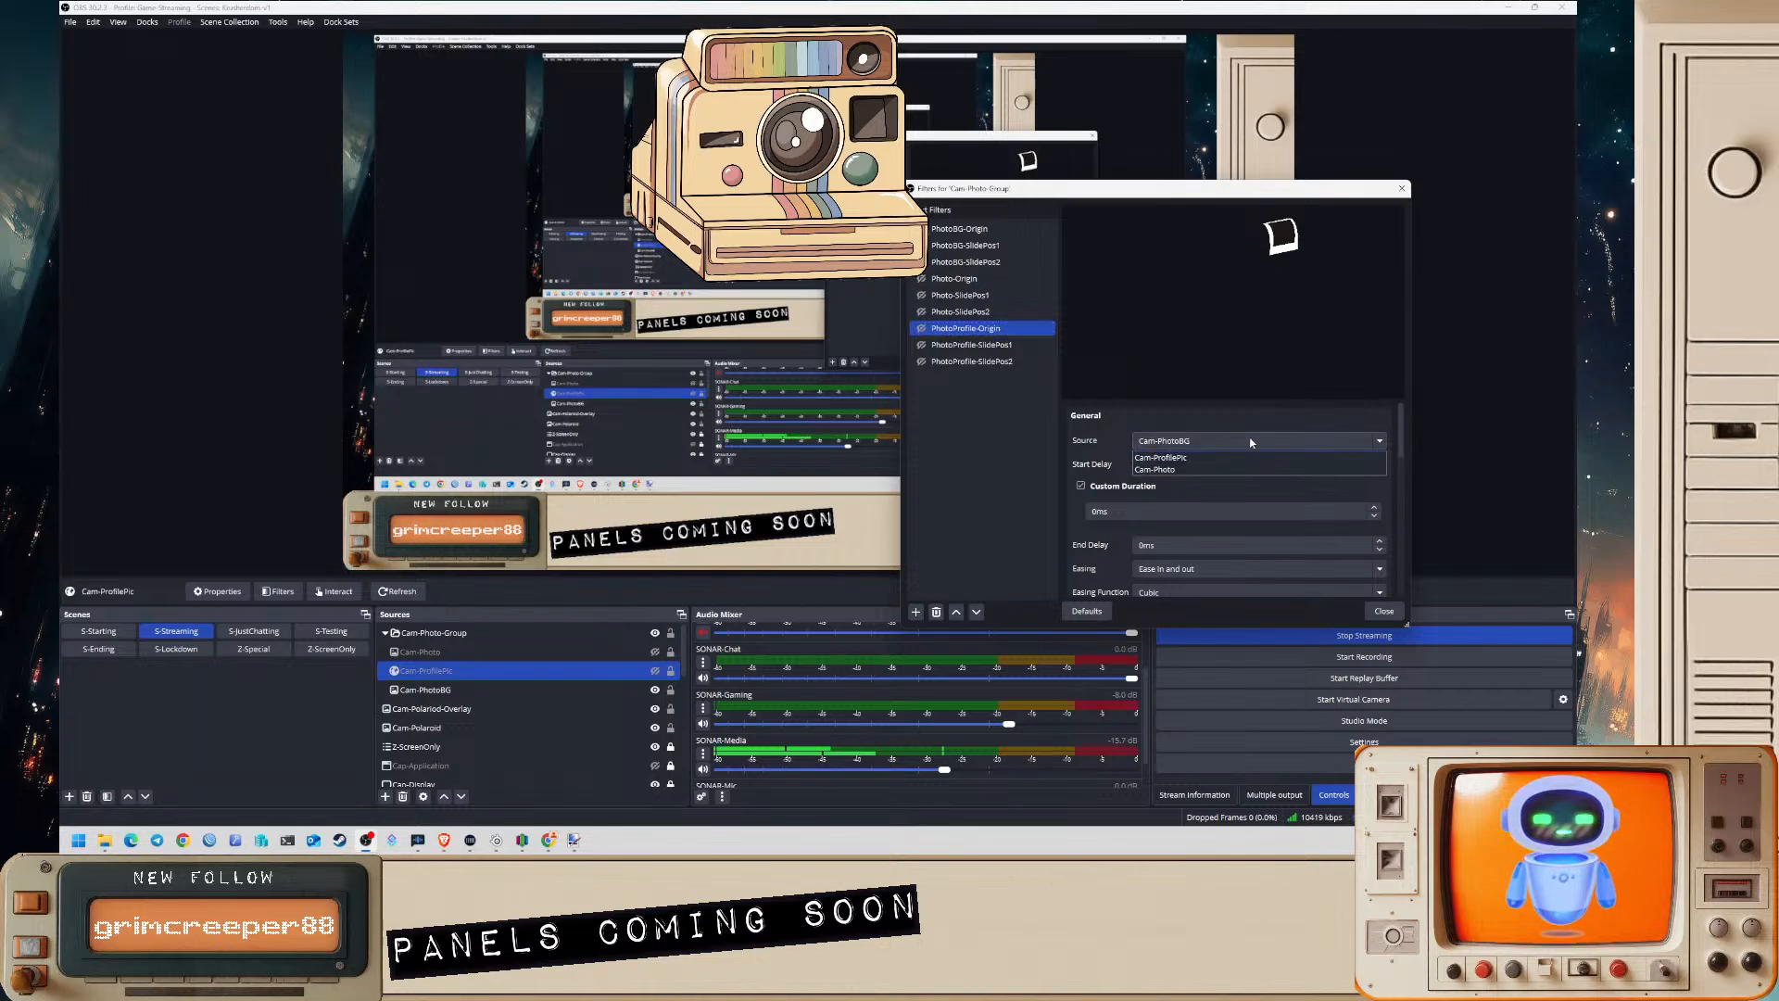
{"action": "left_click", "coordinate": [1163, 458]}
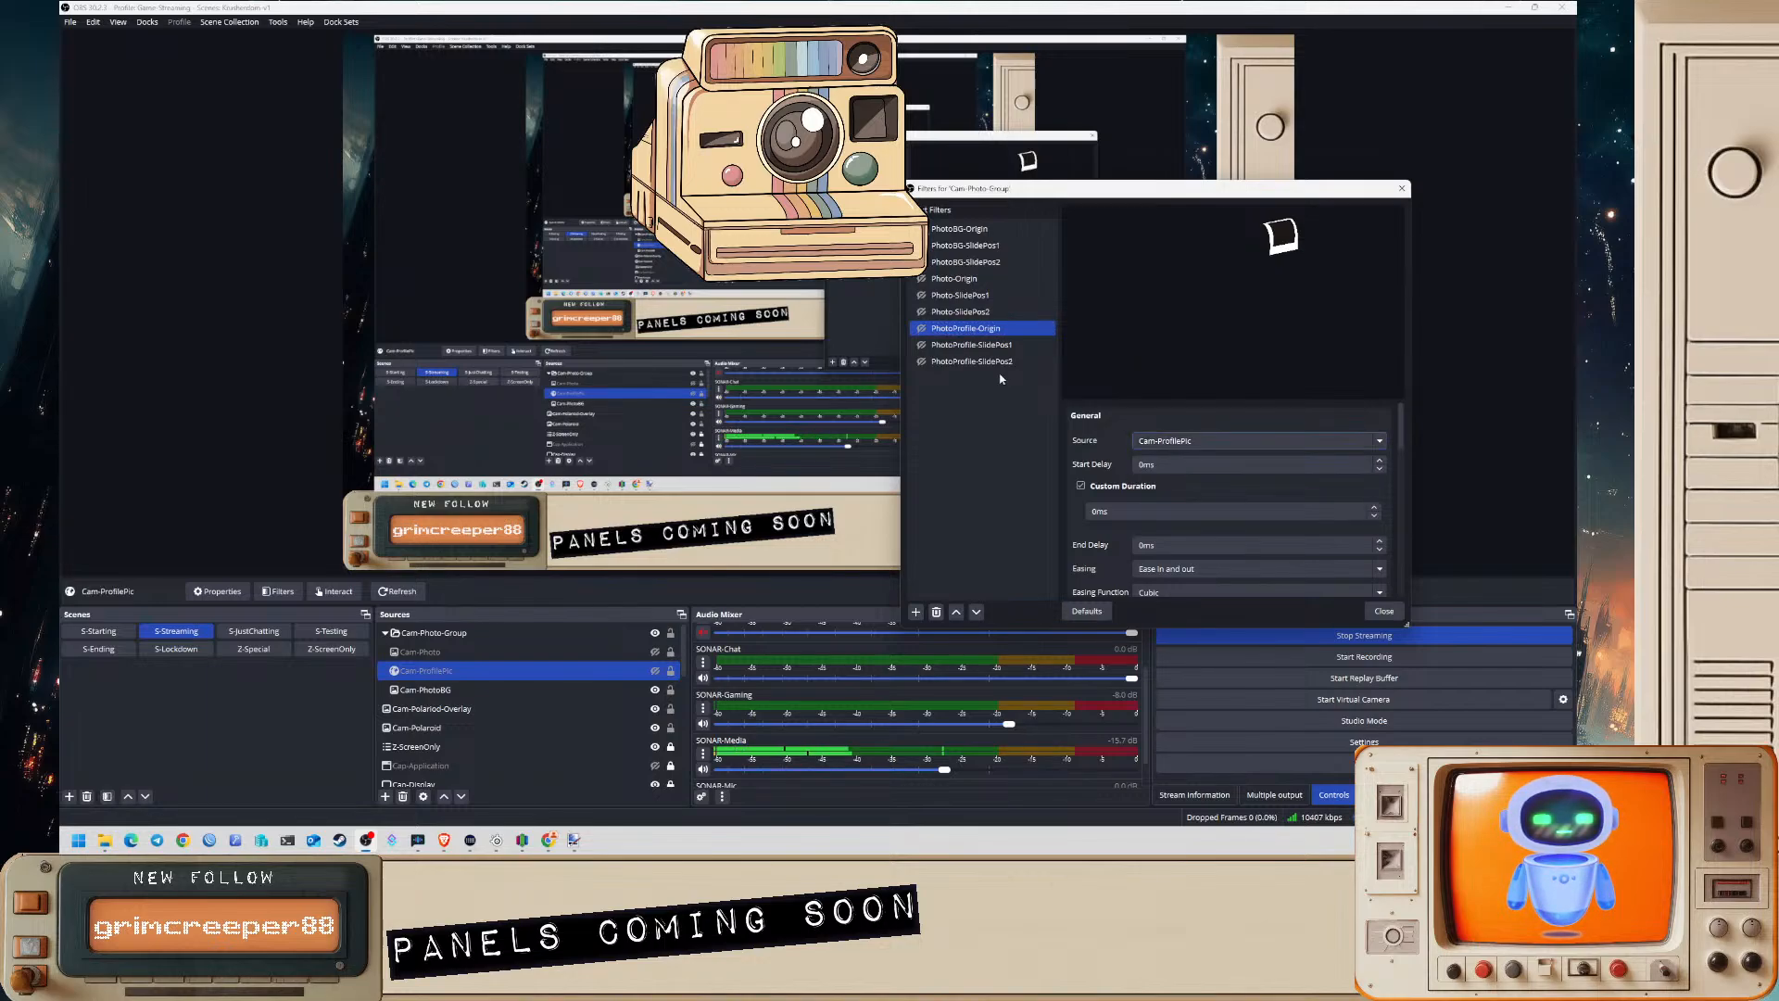
{"action": "left_click", "coordinate": [991, 345]}
{"action": "left_click", "coordinate": [1036, 363], "text": "shift"}
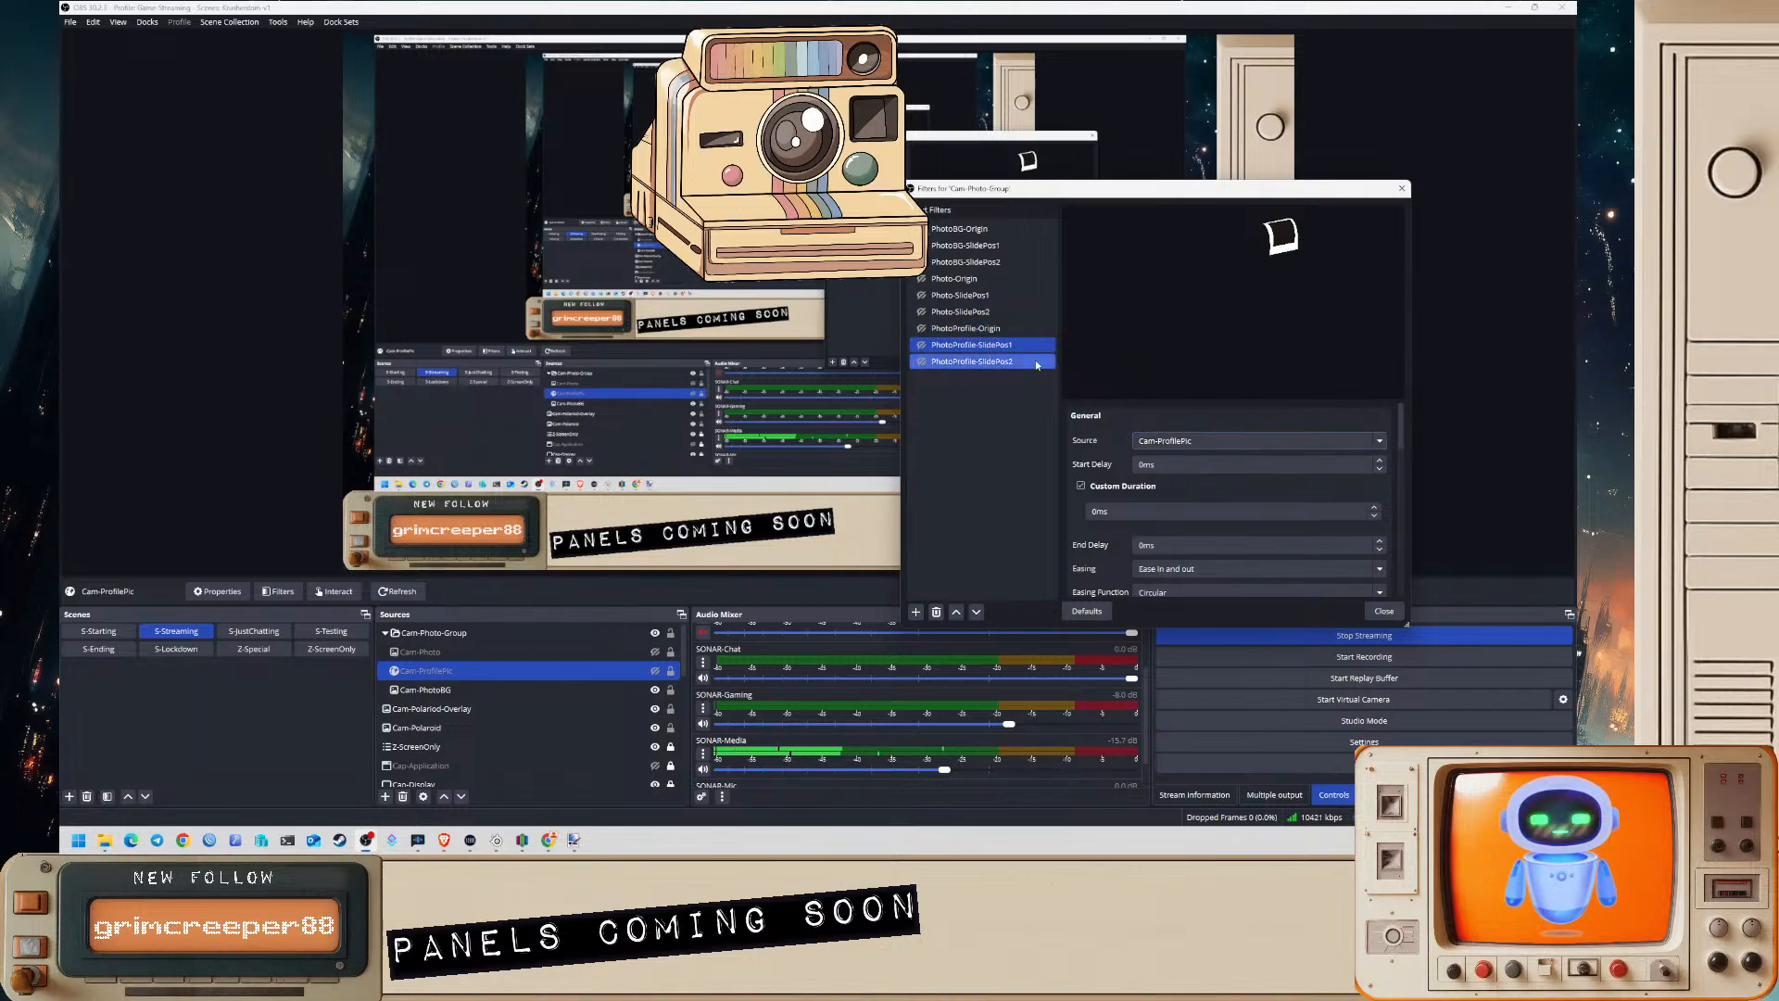
{"action": "left_click", "coordinate": [1015, 365]}
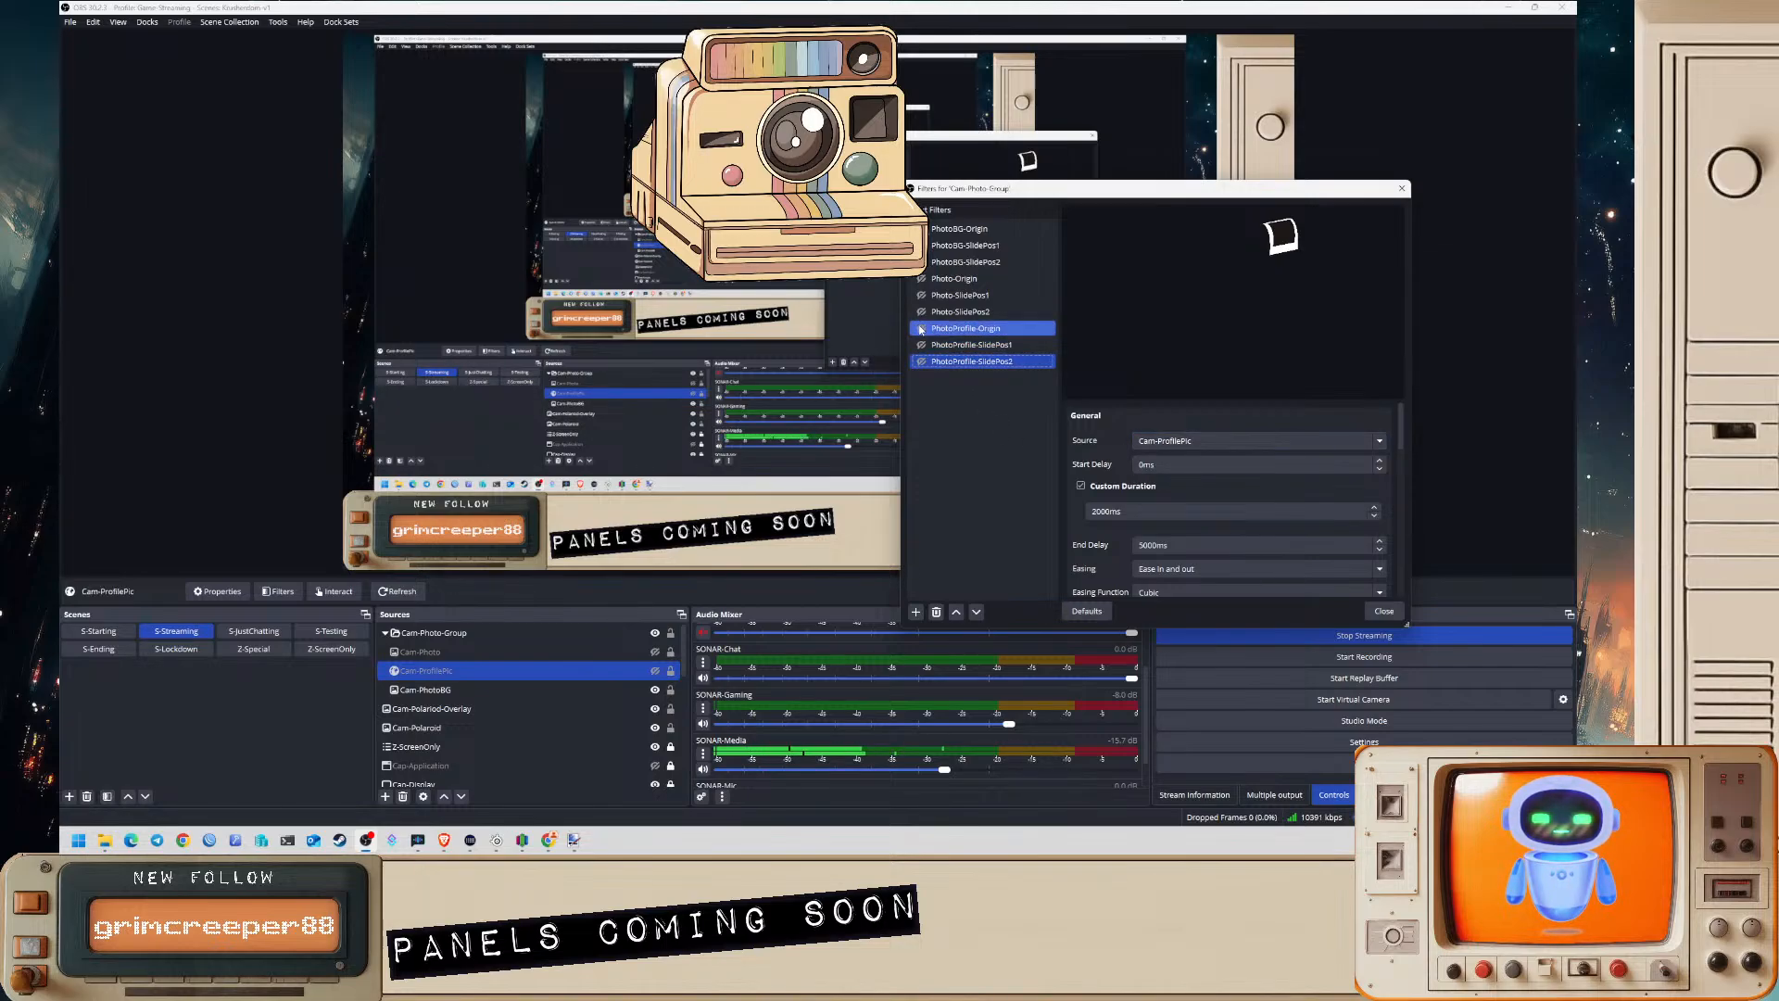
- Select the Photo-SlidePos1 filter and make the Cam-ProfilePic and Cam-Photo sources visible in Cam-Photo-Group
{"action": "left_click", "coordinate": [921, 294], "text": "ctrl"}
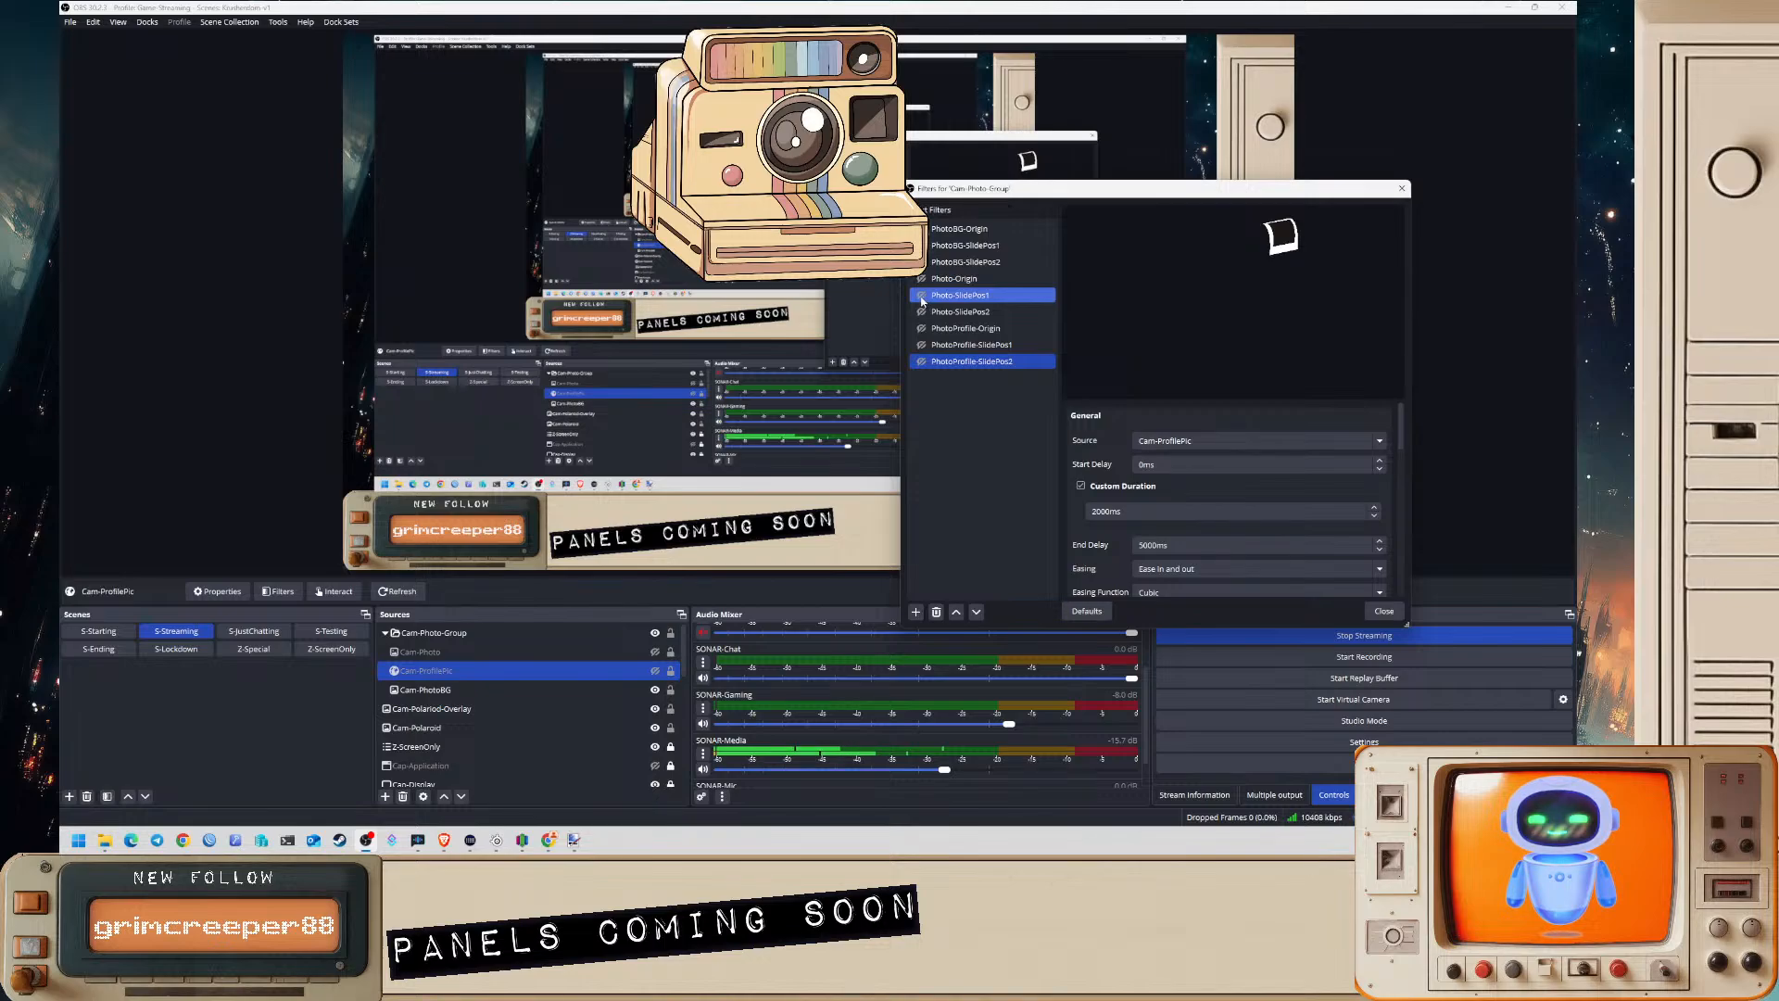
{"action": "left_click", "coordinate": [969, 299]}
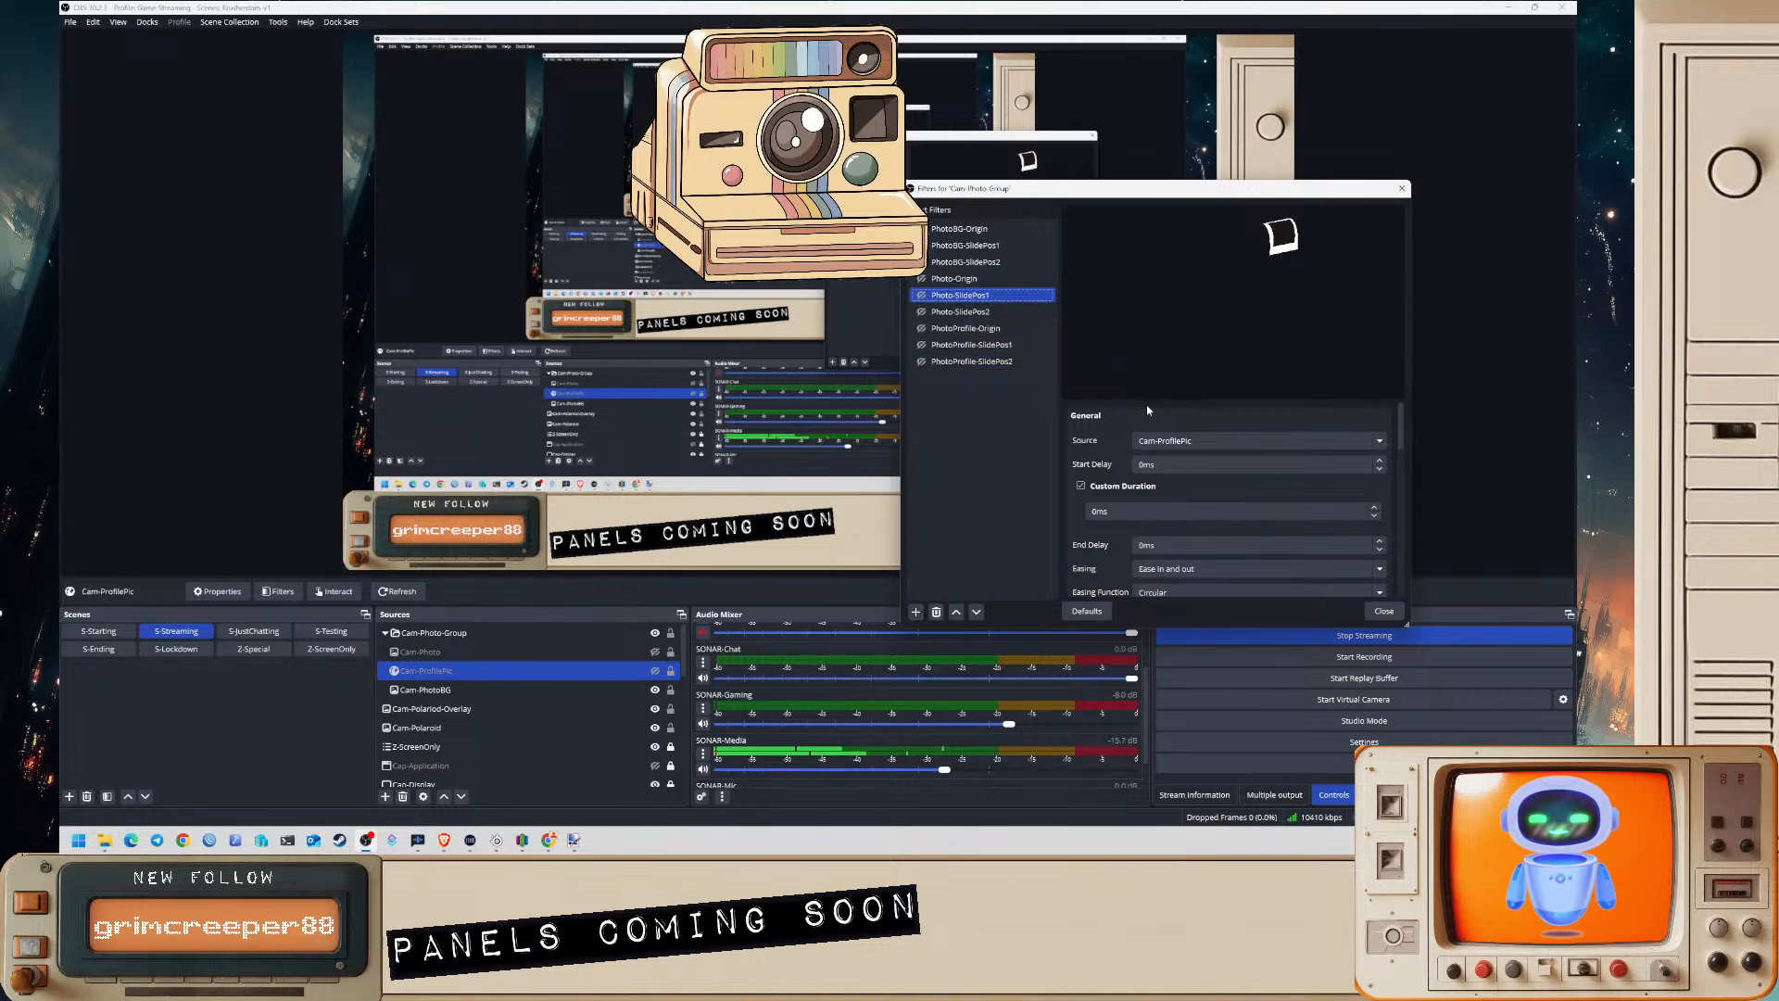
{"action": "left_click", "coordinate": [653, 654]}
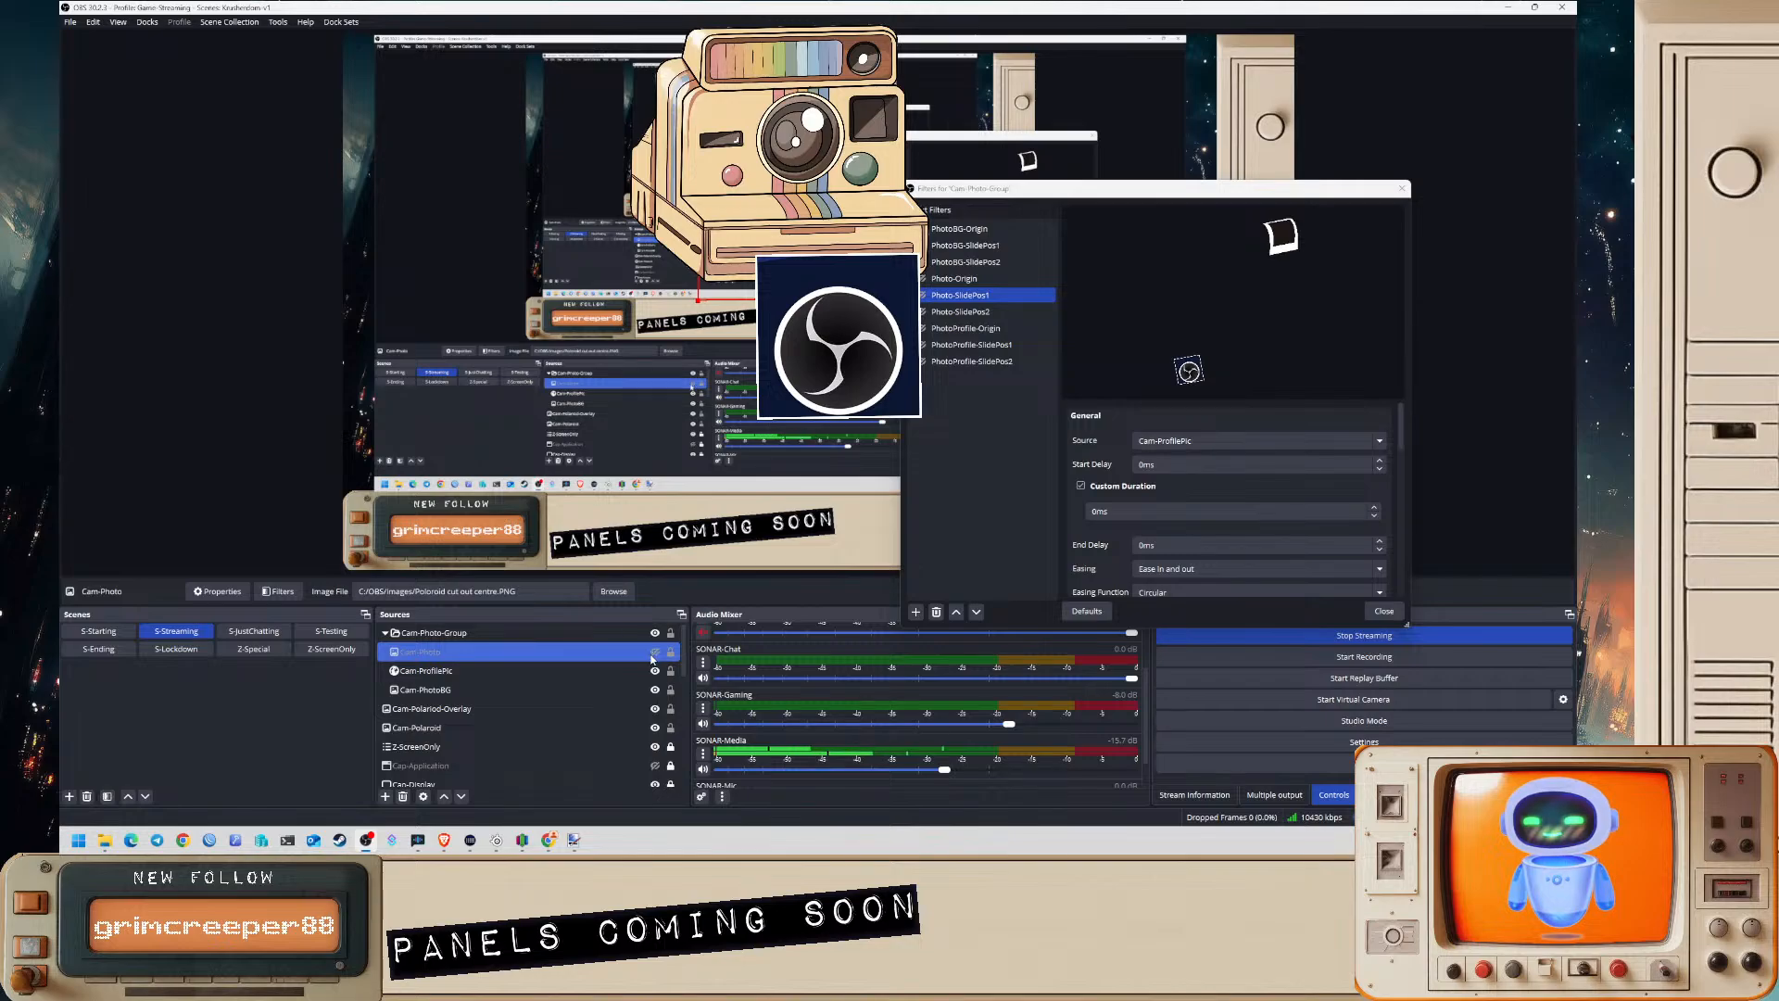
{"action": "left_click", "coordinate": [655, 653]}
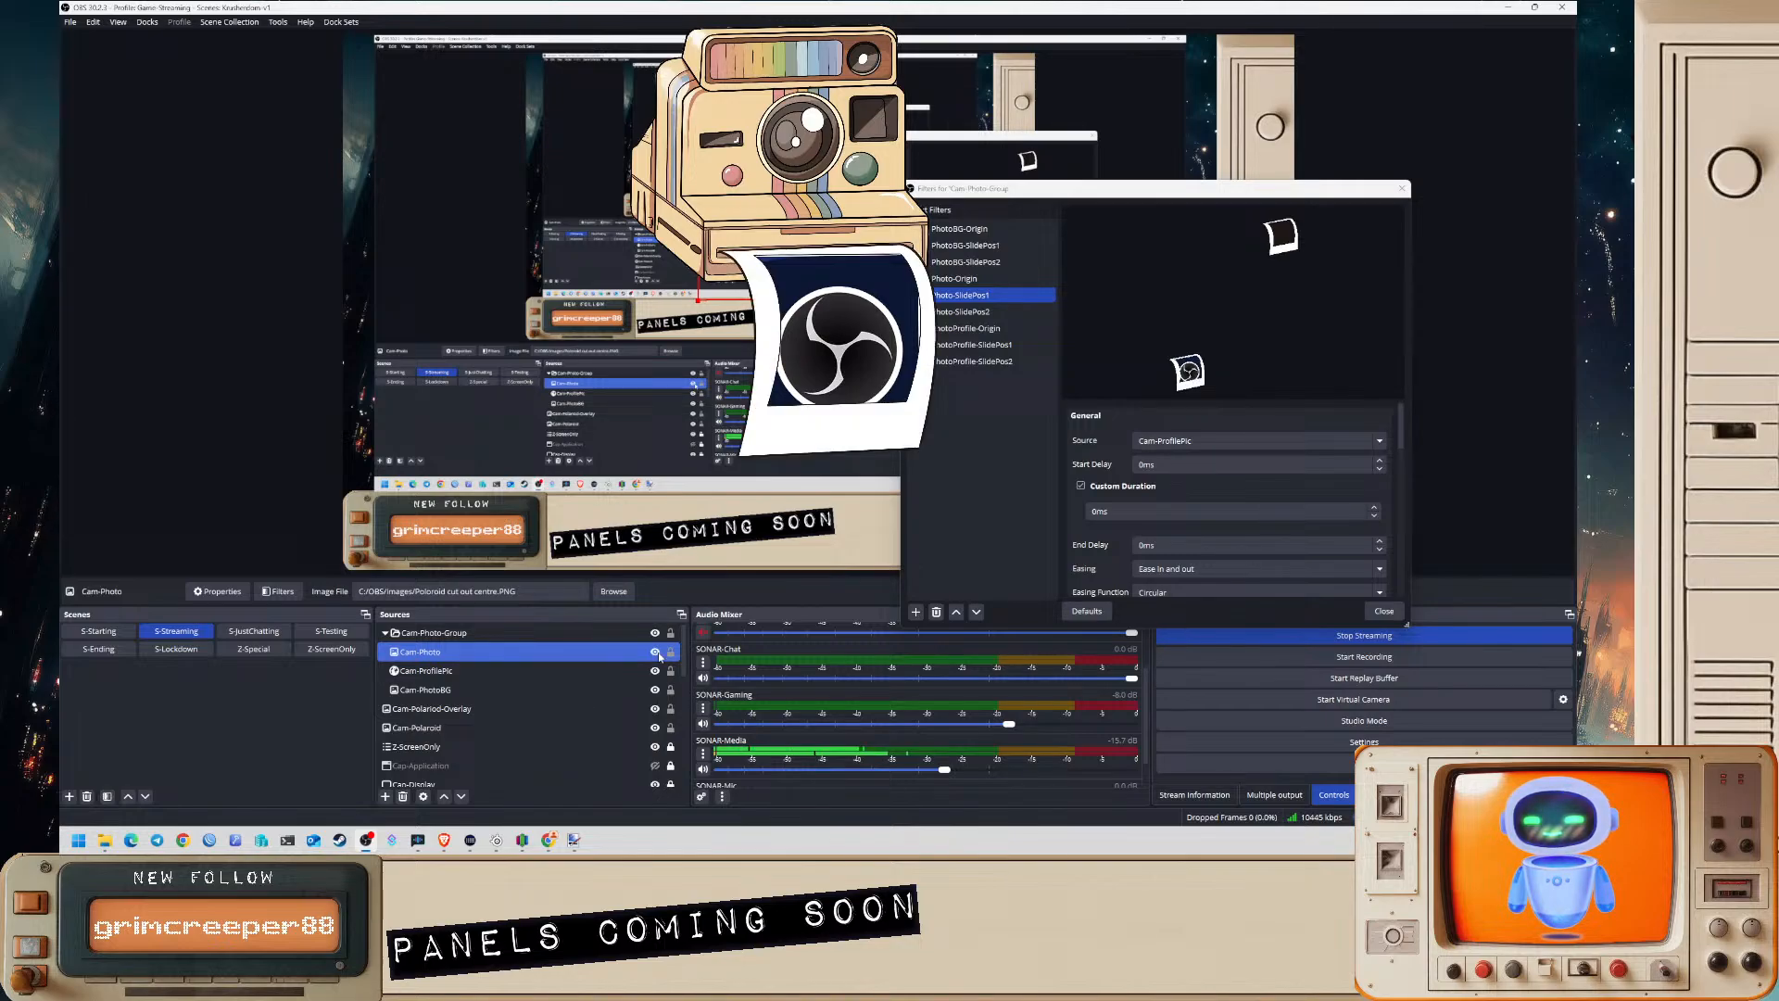
- Check the source and timing settings of the PhotoBG-Origin, PhotoBG-SlidePos1, PhotoBG-SlidePos2 and Photo-Origin filters
{"action": "left_click", "coordinate": [961, 396]}
{"action": "left_click", "coordinate": [918, 229]}
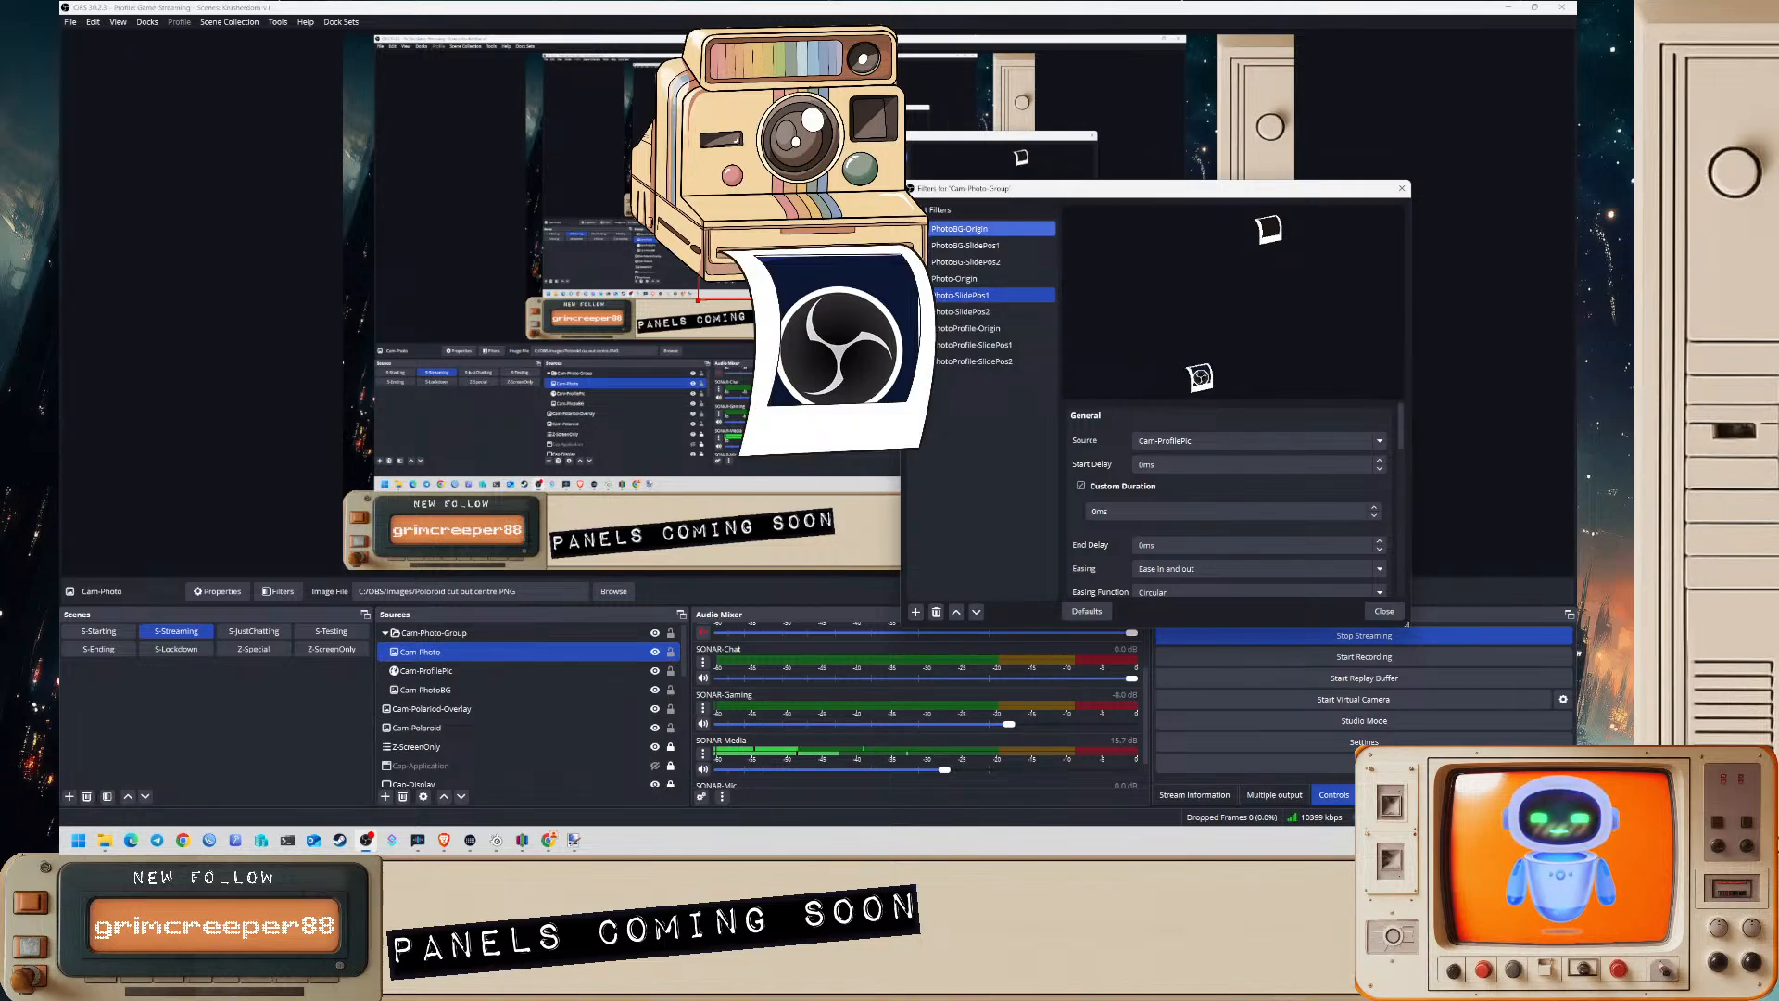
{"action": "left_click", "coordinate": [959, 229]}
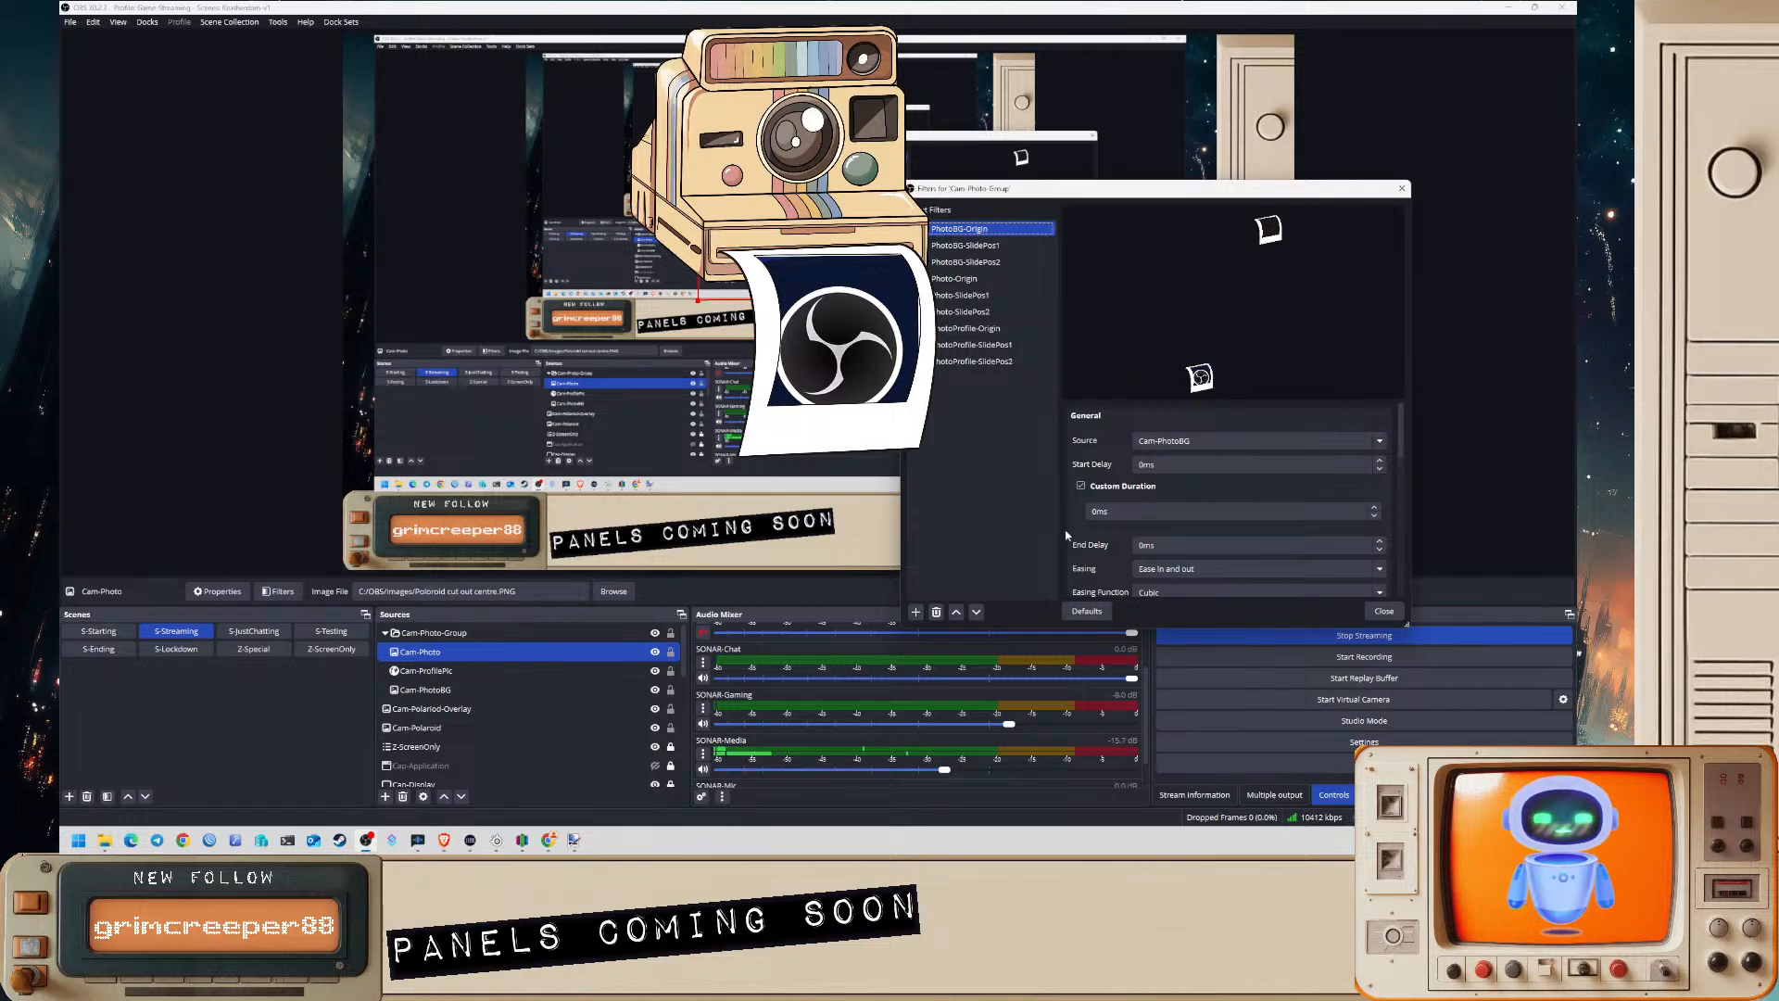
{"action": "scroll", "coordinate": [1066, 536], "scroll_direction": "down", "scroll_amount": 8}
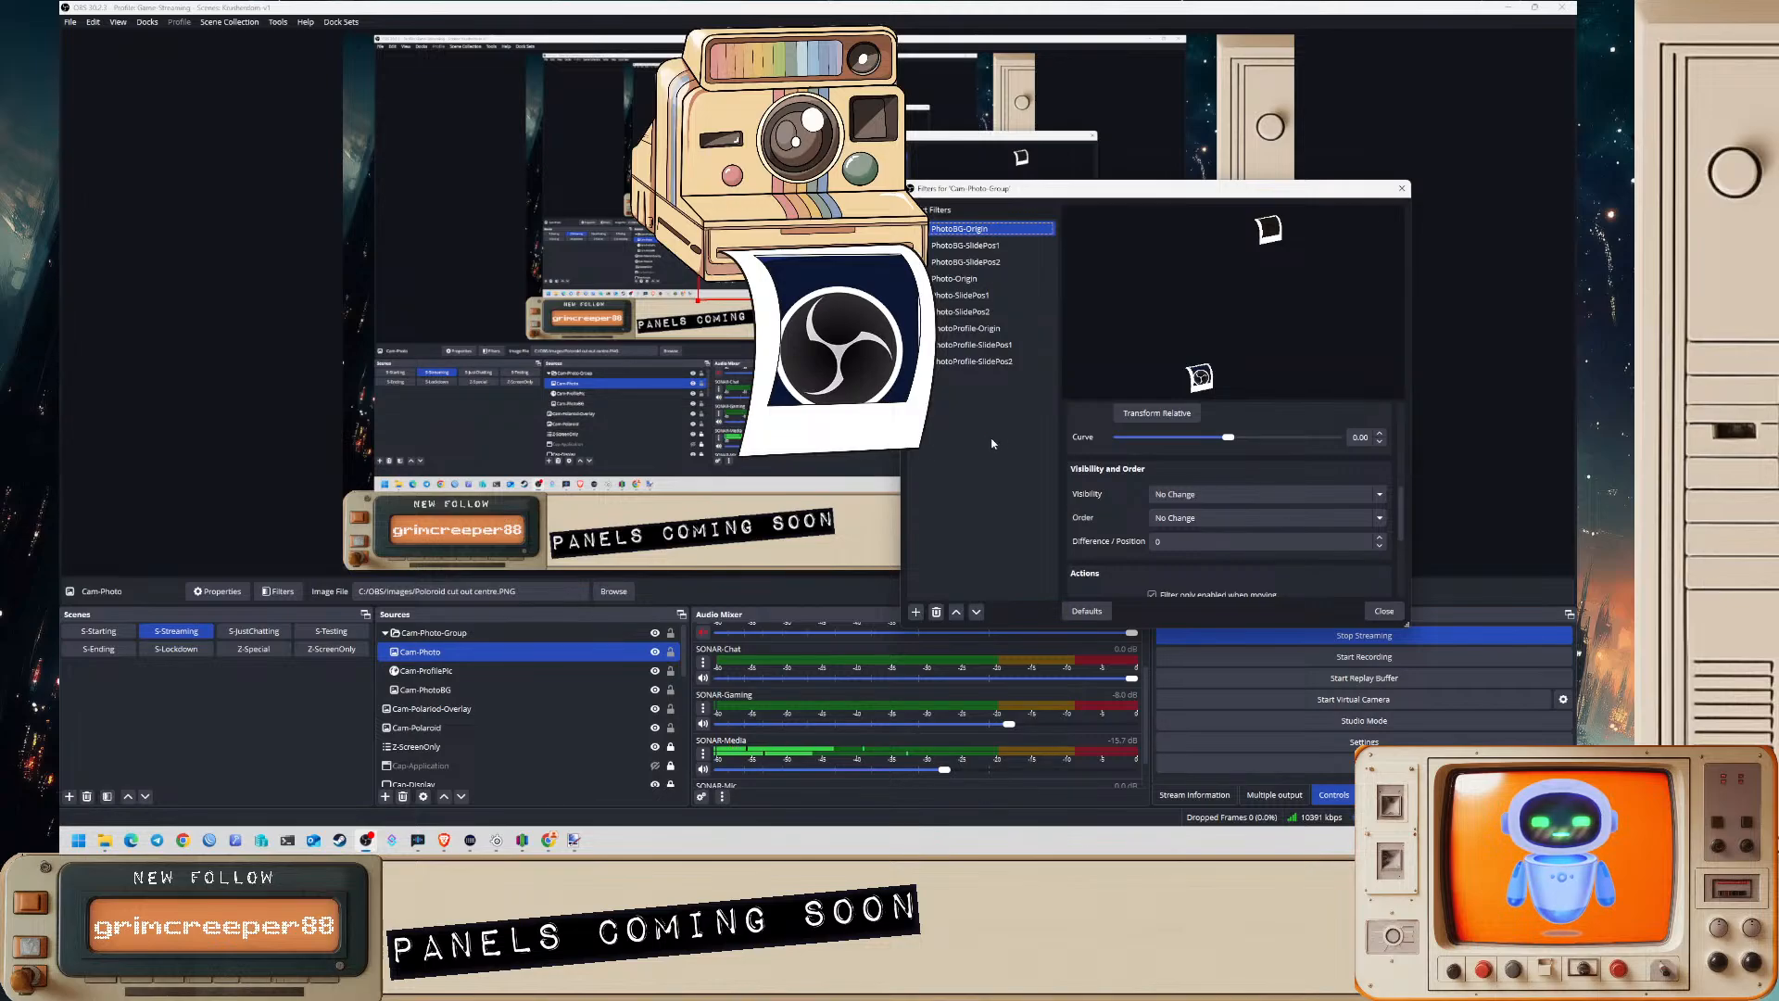
{"action": "scroll", "coordinate": [1112, 436], "scroll_direction": "up", "scroll_amount": 8}
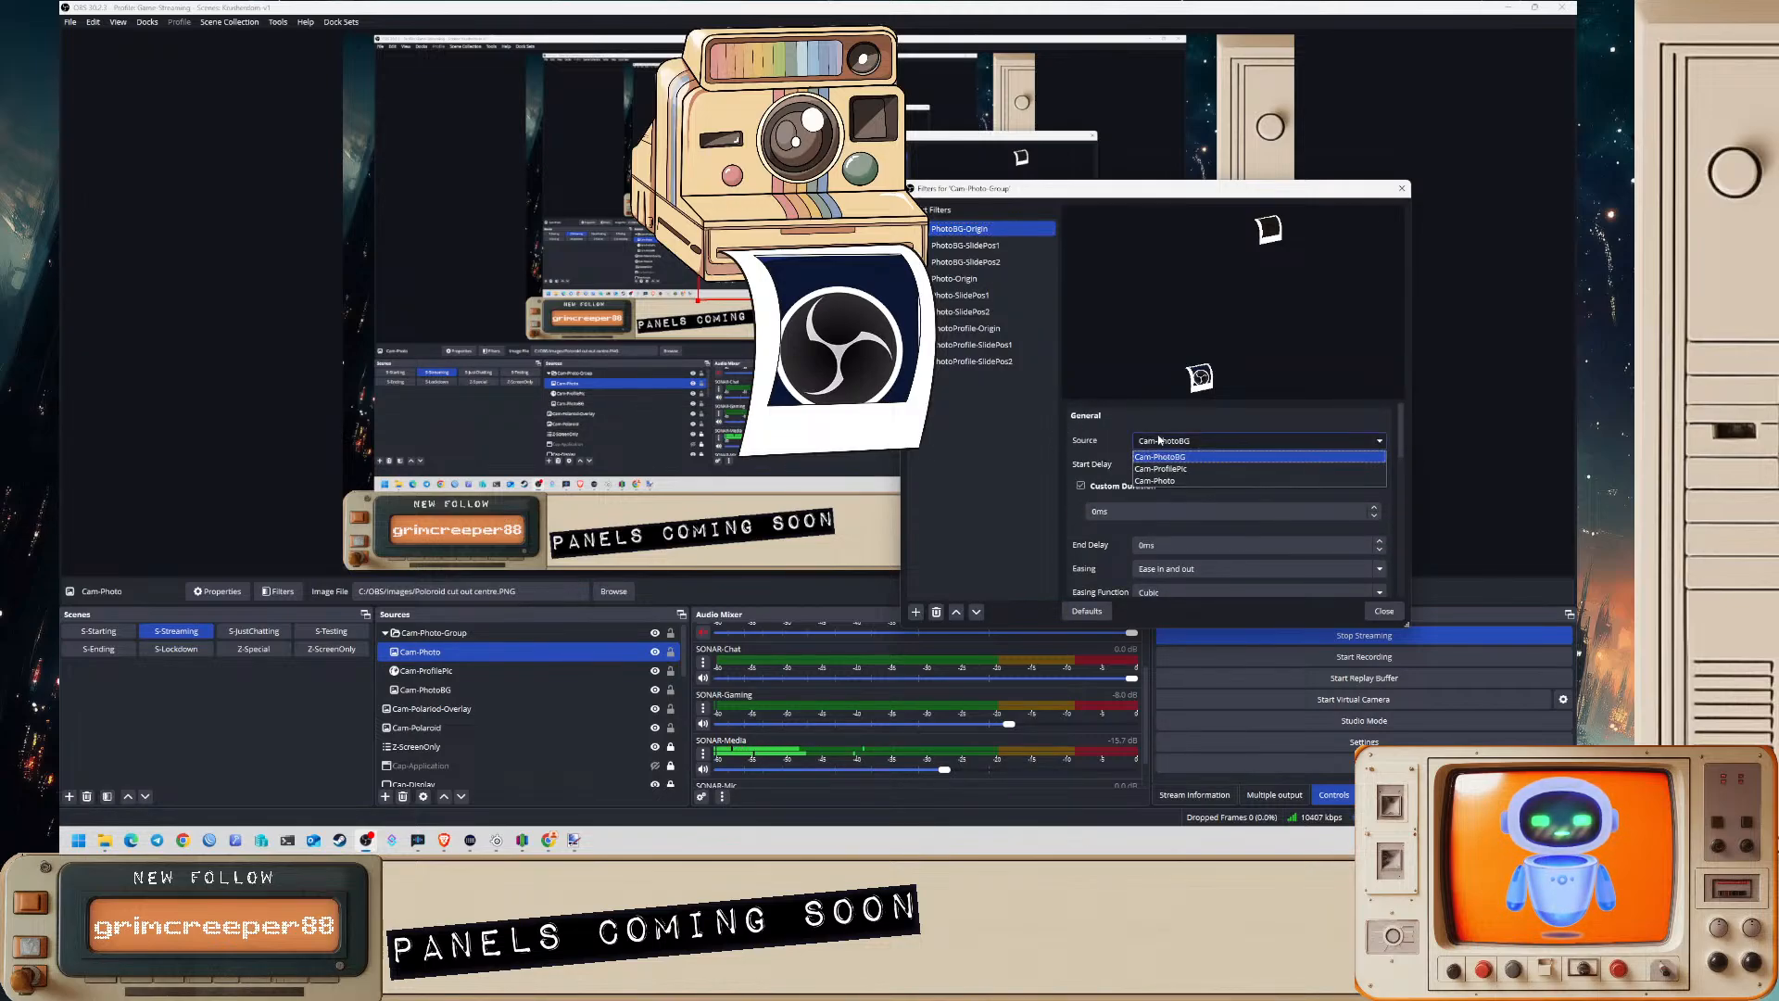
{"action": "left_click", "coordinate": [1019, 410]}
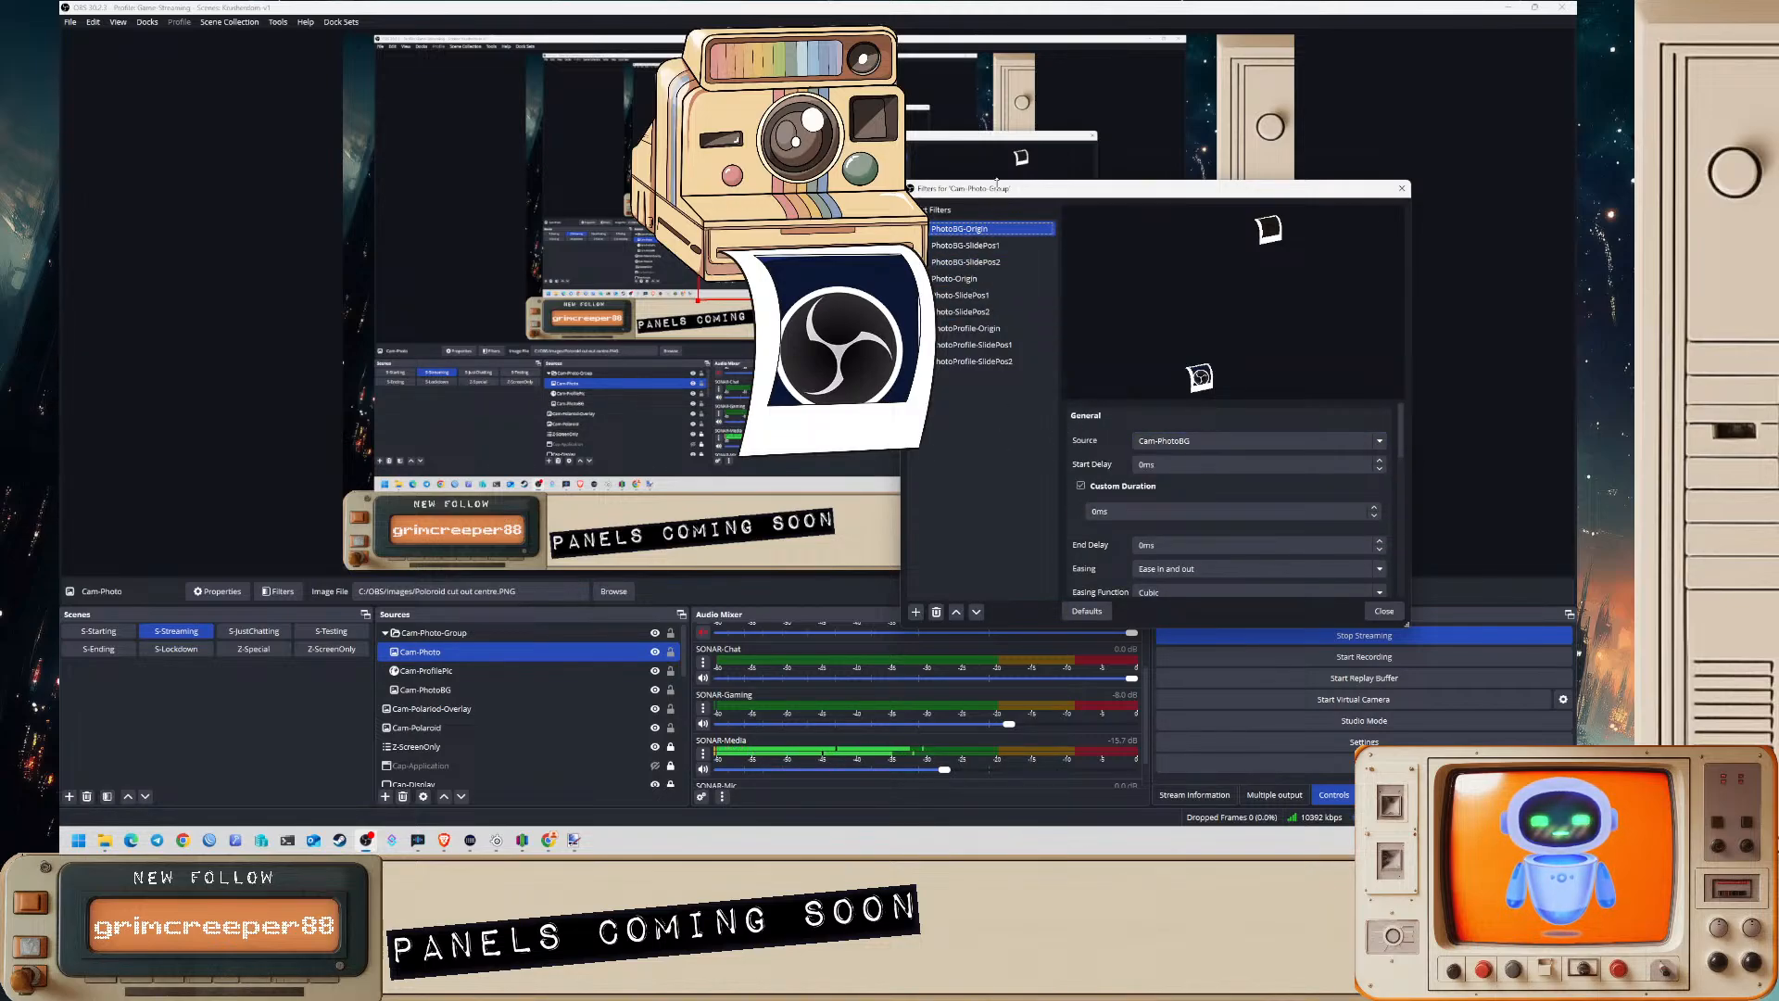
{"action": "left_click_drag", "start_coordinate": [1012, 191], "coordinate": [1100, 108]}
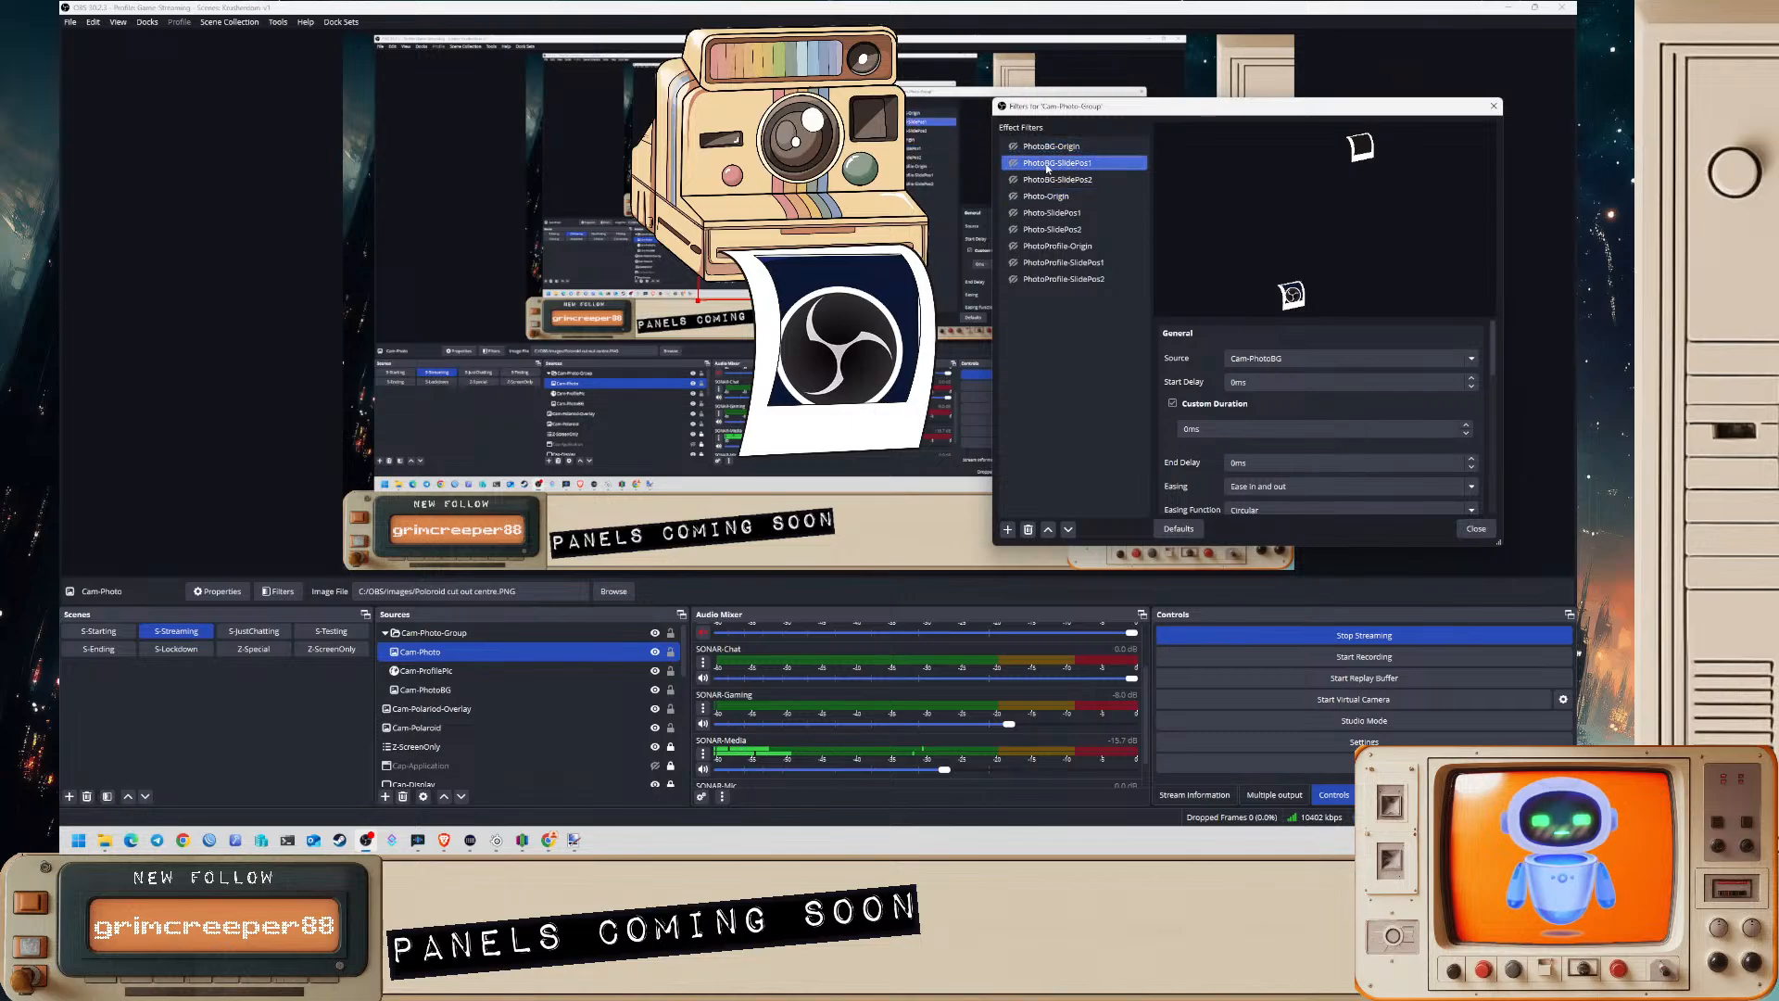
{"action": "left_click", "coordinate": [1073, 178]}
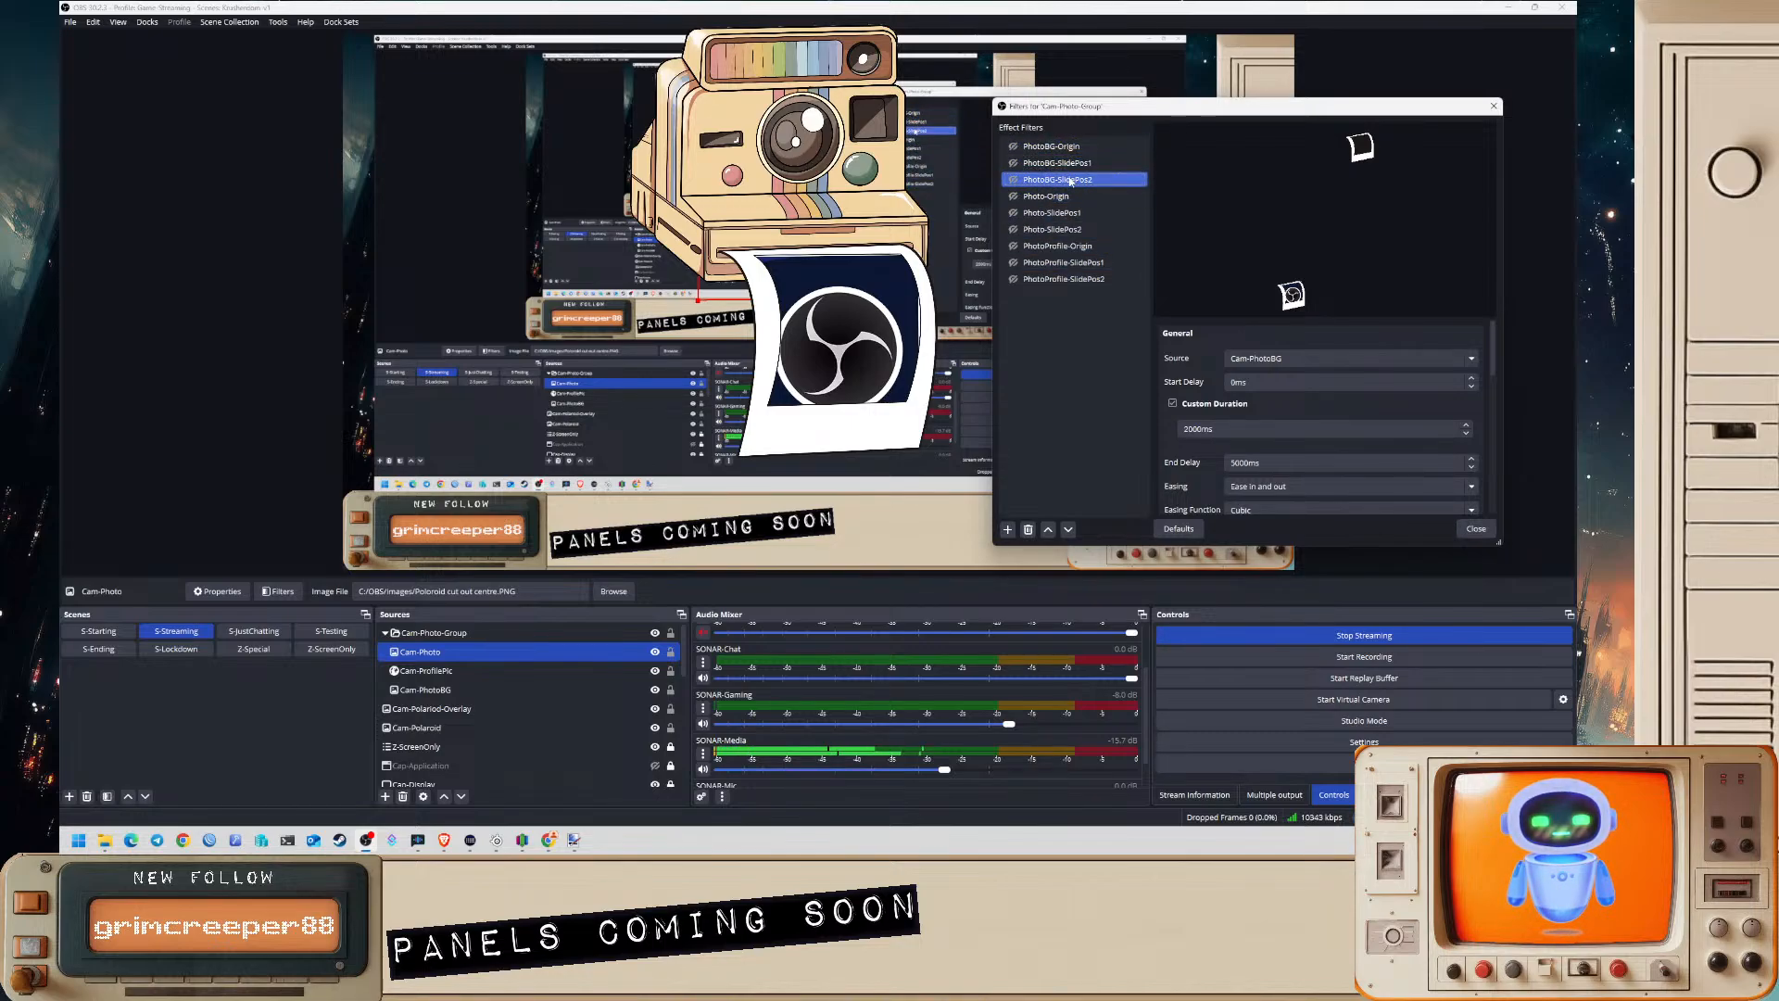
{"action": "left_click", "coordinate": [1063, 196]}
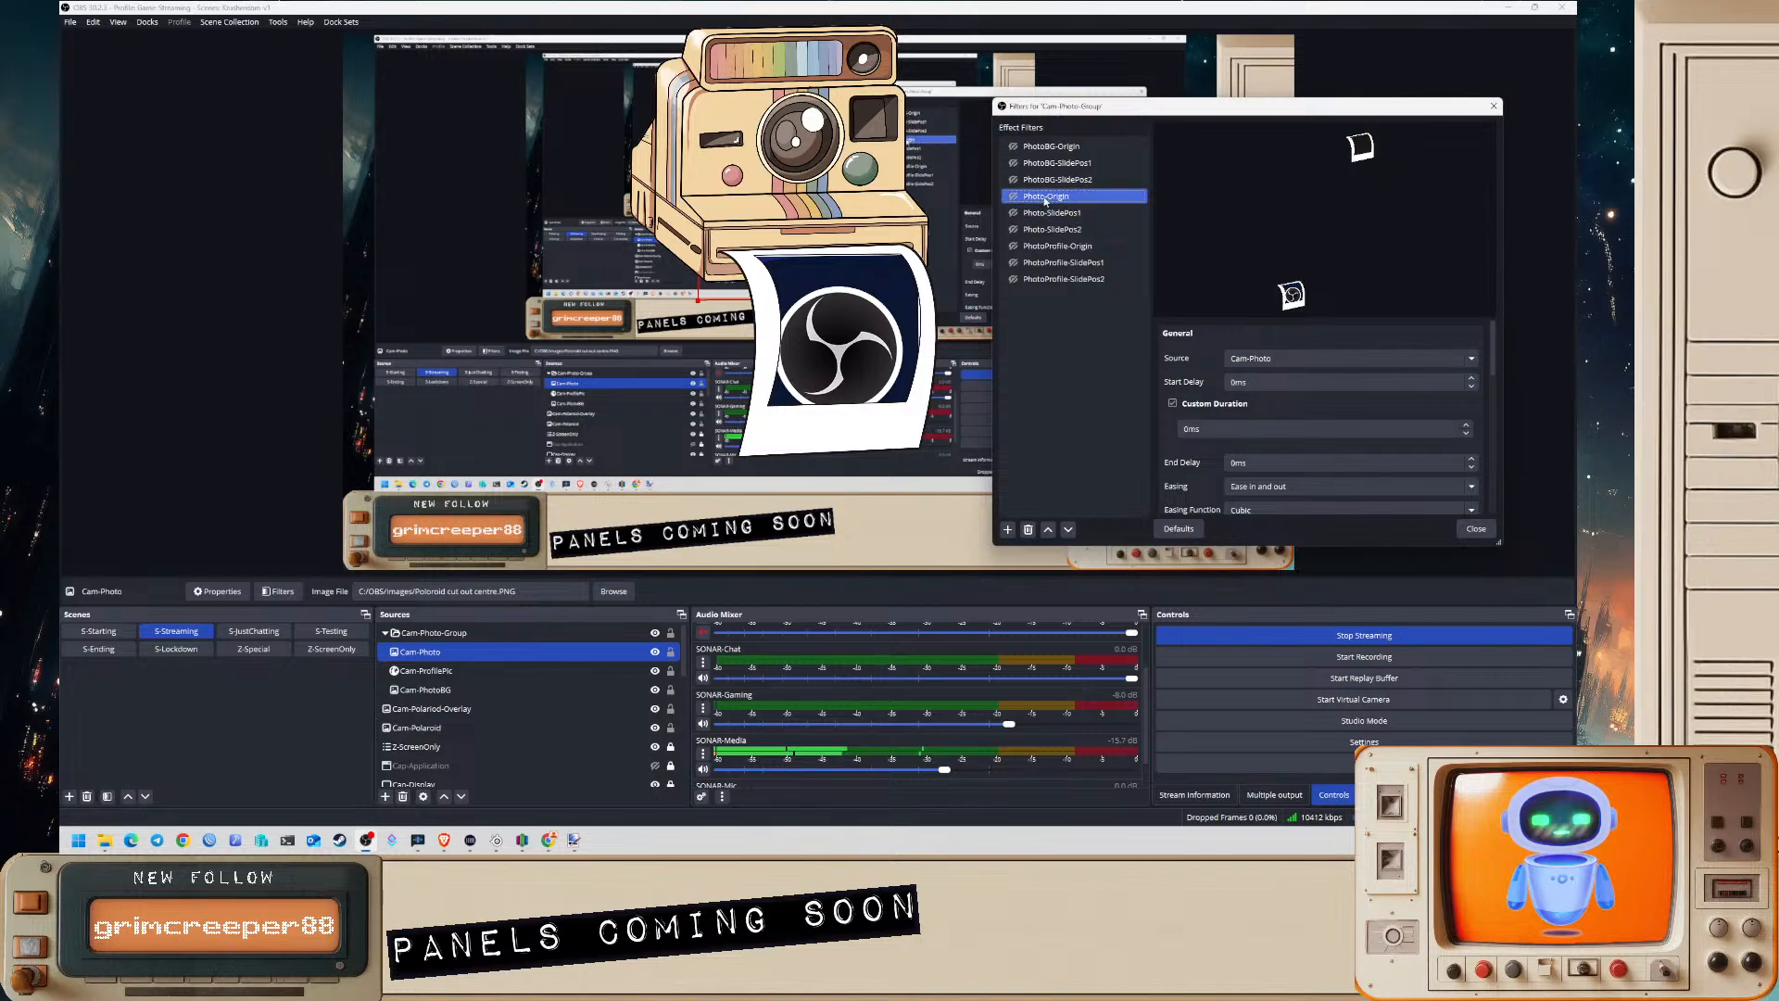
- Trigger the Photo-Origin and Photo-SlidePos1 filters, and set the source of Photo-SlidePos1 to Cam-Photo
{"action": "left_click", "coordinate": [1014, 197]}
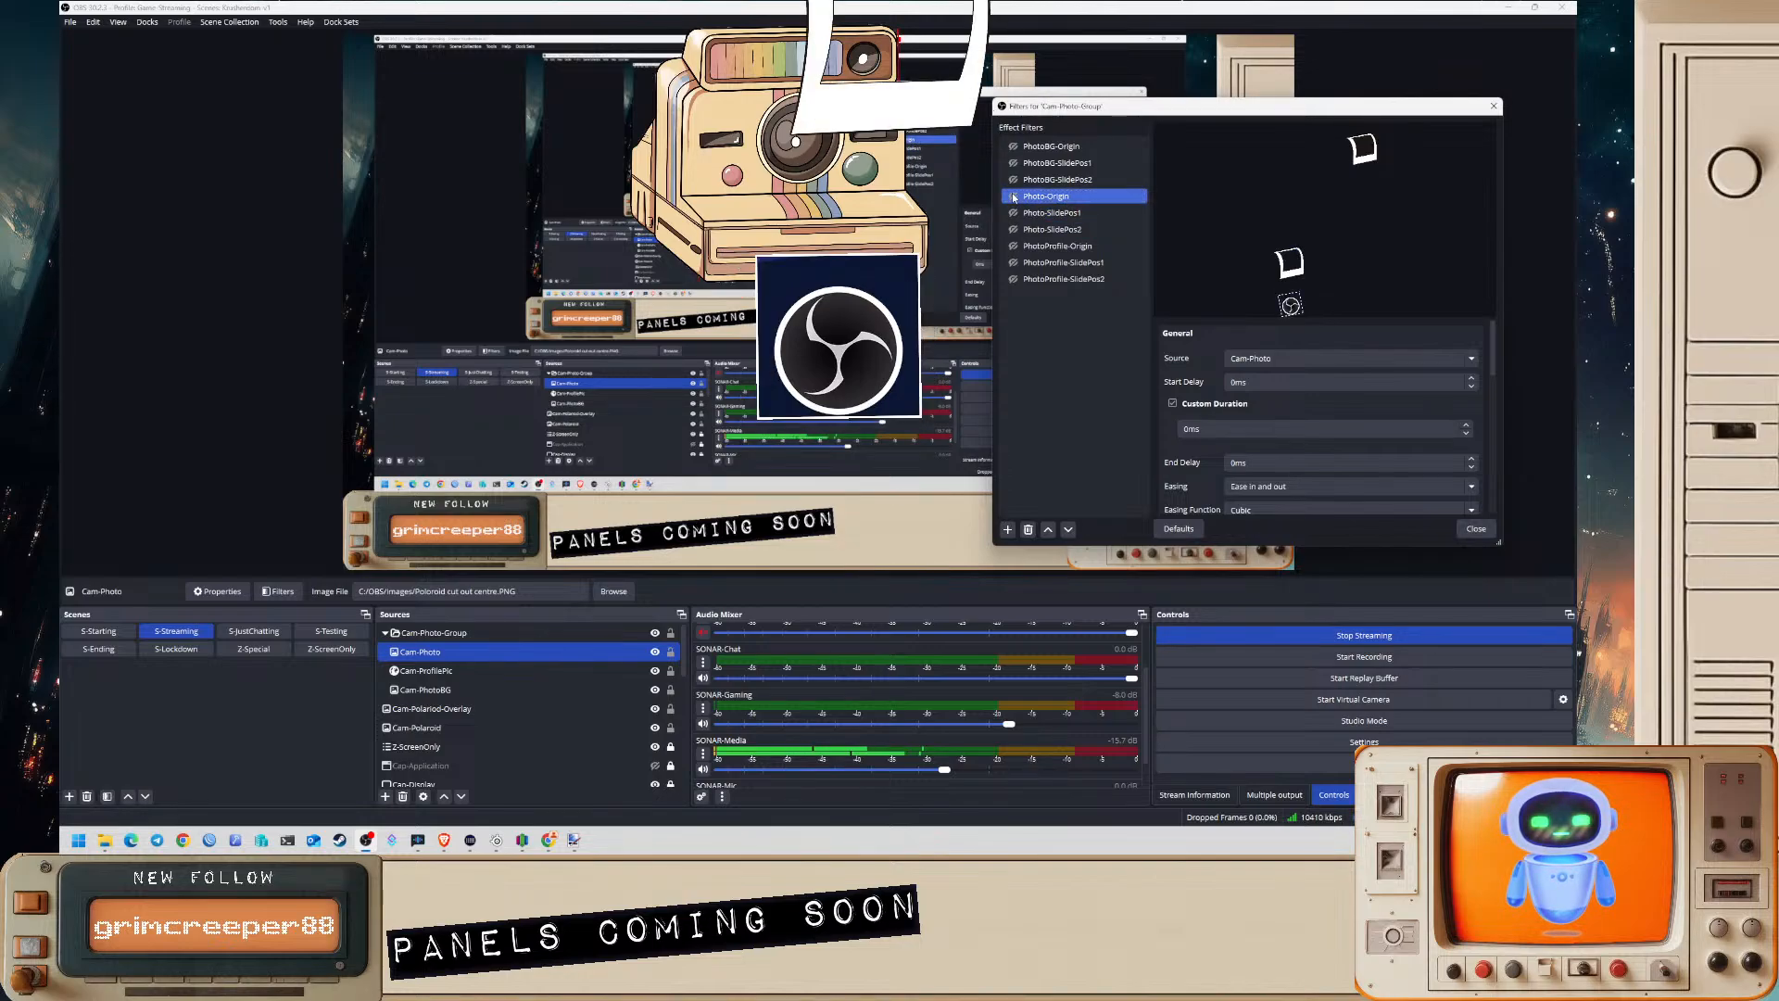
{"action": "left_click", "coordinate": [1016, 214]}
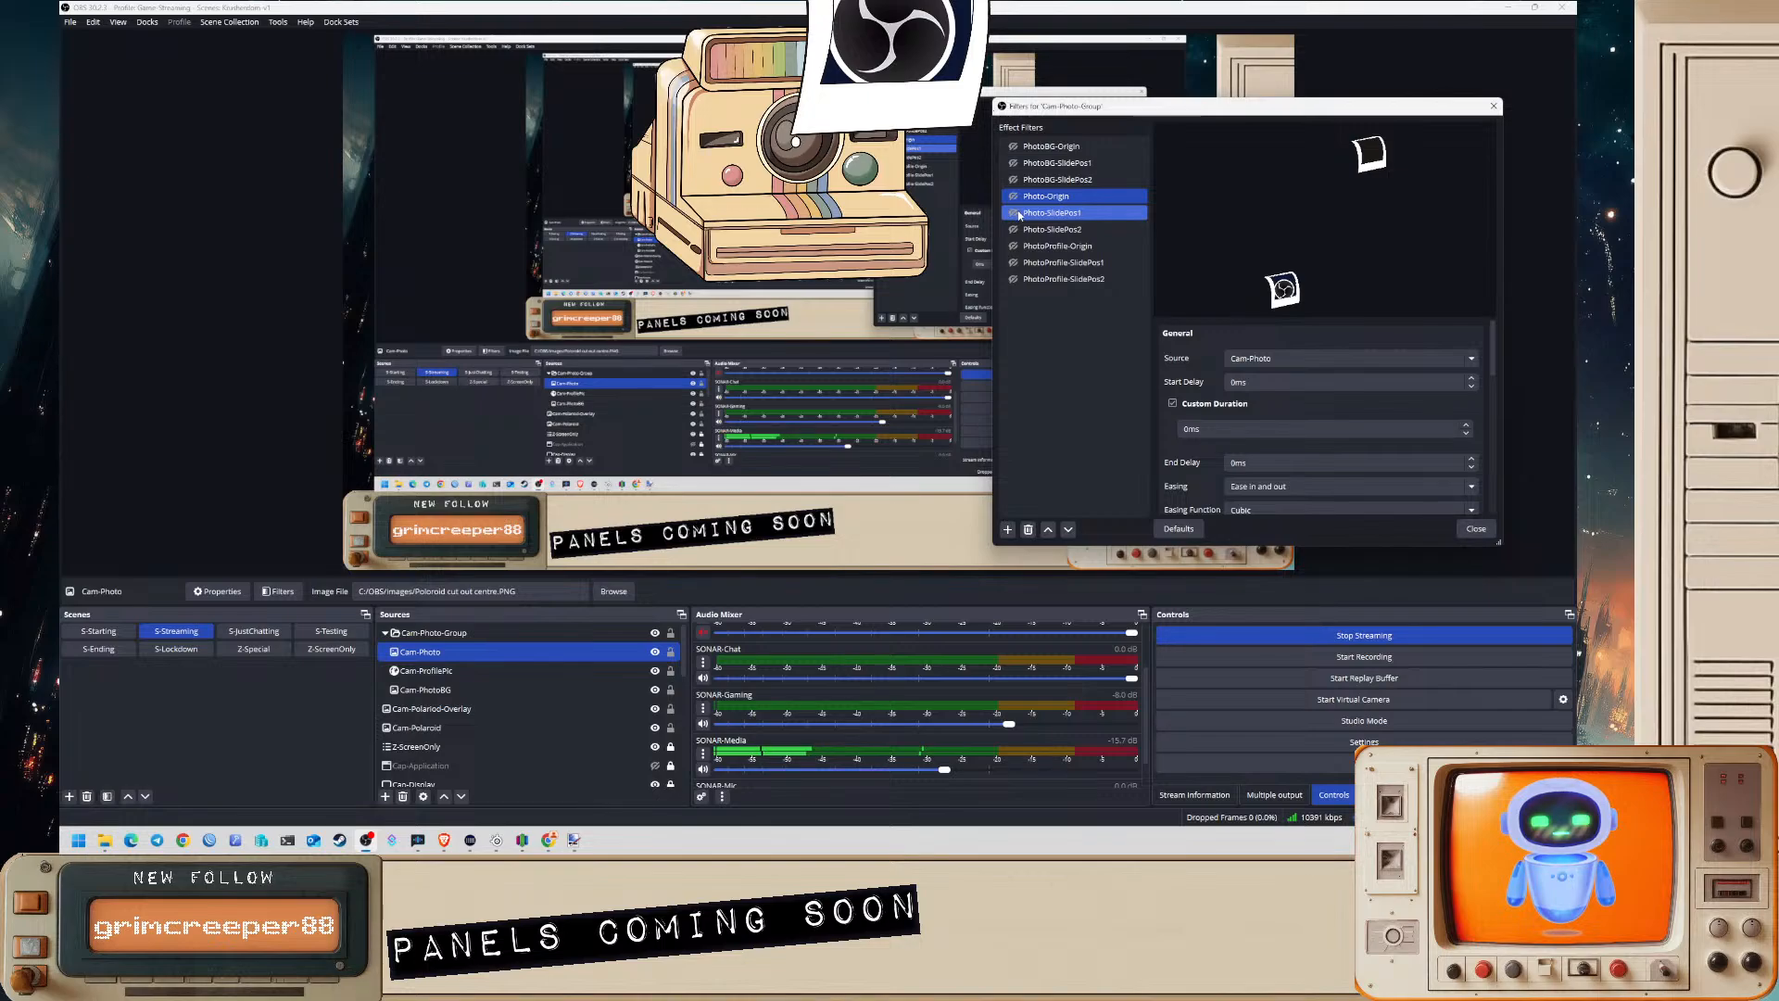
{"action": "left_click", "coordinate": [1047, 214]}
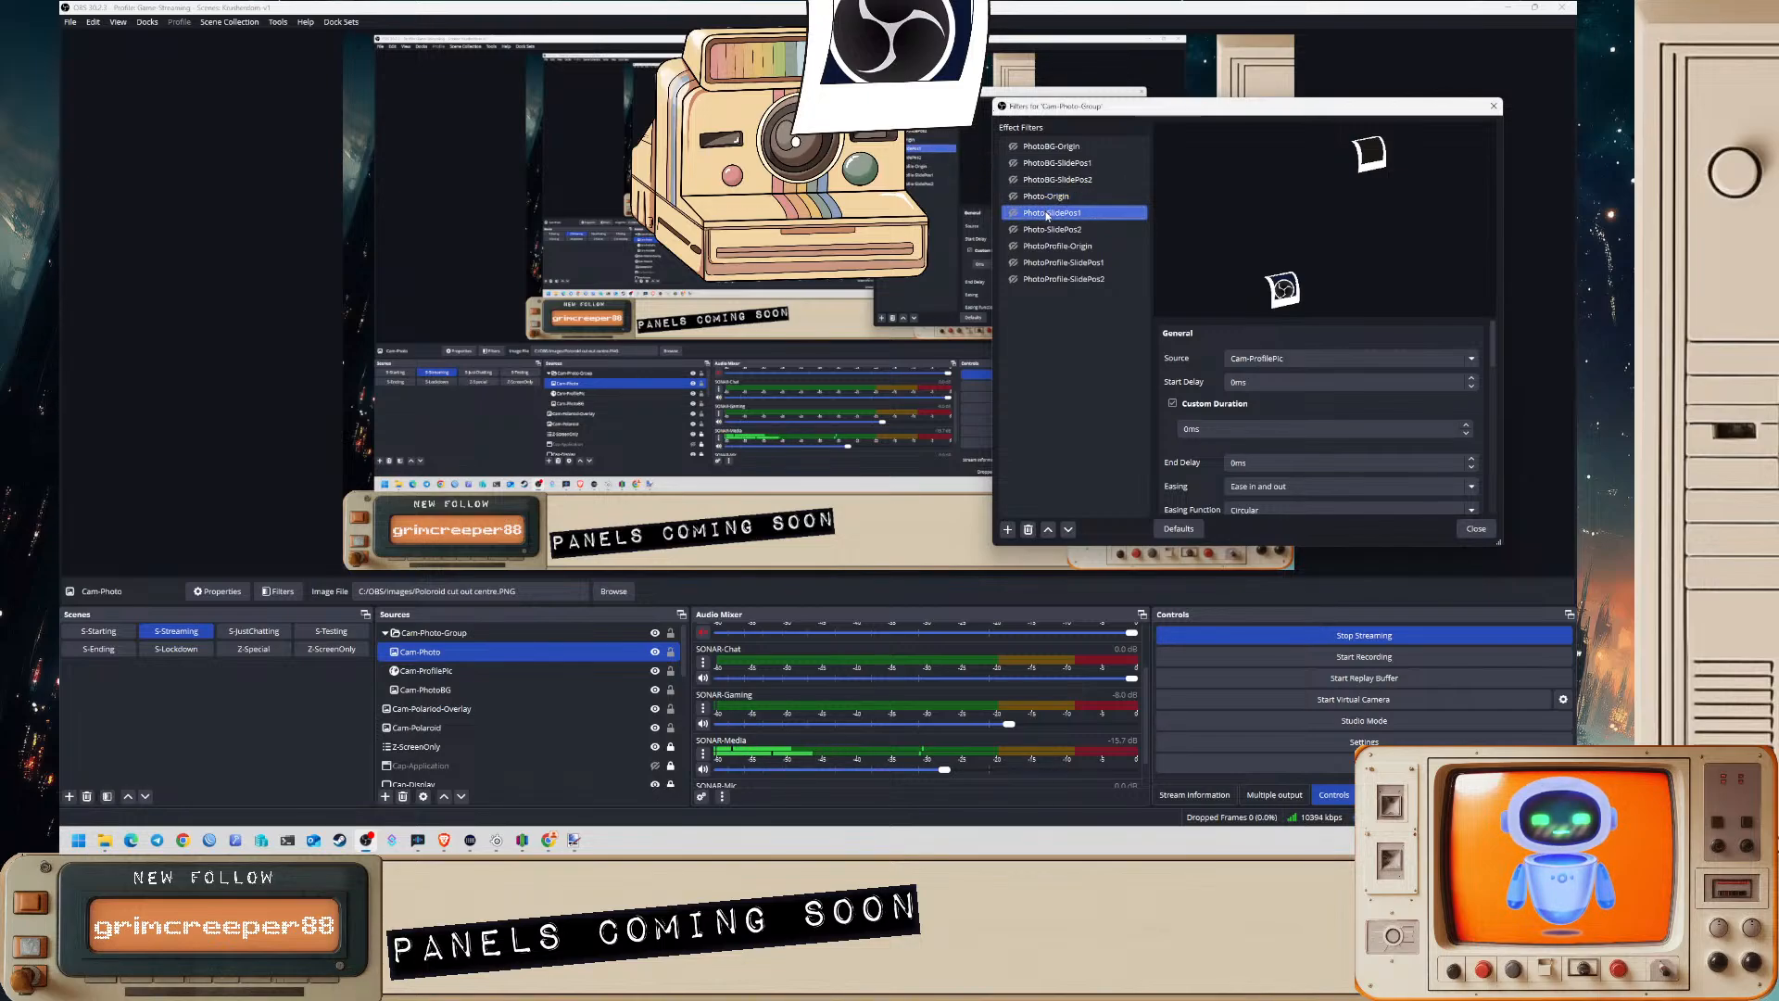
{"action": "left_click", "coordinate": [1284, 359]}
{"action": "left_click", "coordinate": [1288, 389]}
- Check the source assigned to the Photo-SlidePos2 filter and to the PhotoProfile and PhotoBG filters
{"action": "left_click", "coordinate": [1052, 229]}
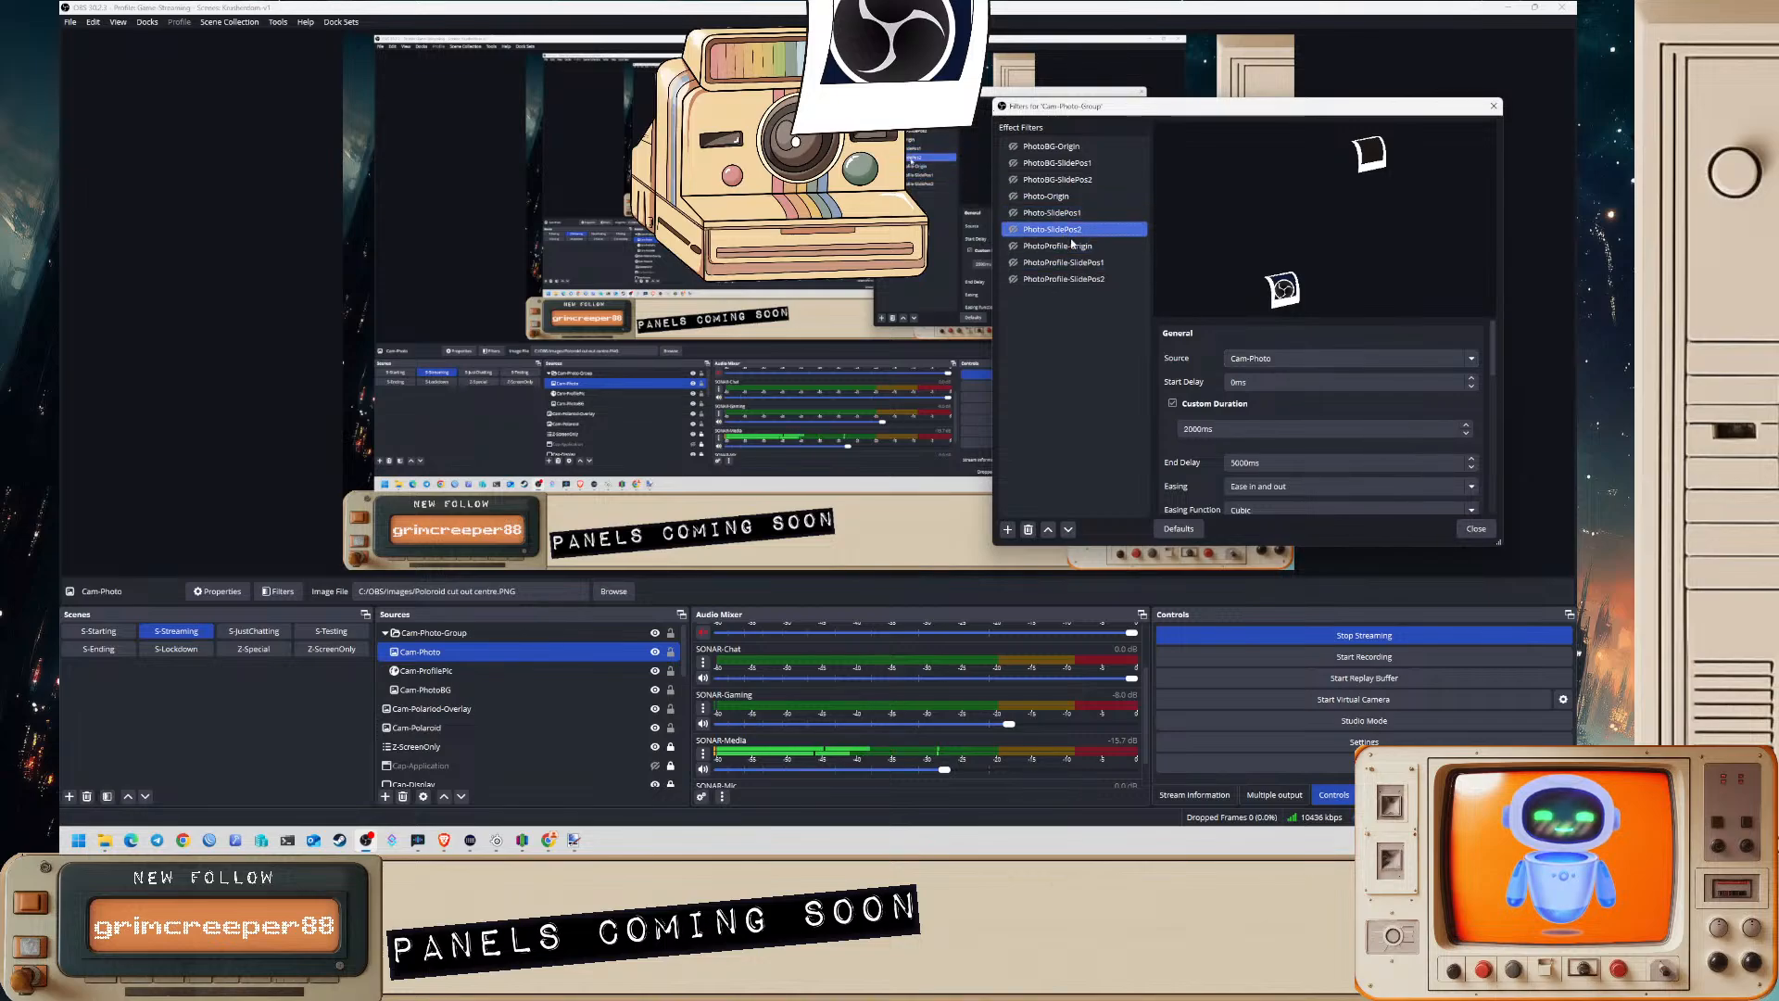
{"action": "left_click", "coordinate": [1250, 359]}
{"action": "left_click", "coordinate": [1252, 400]}
{"action": "left_click", "coordinate": [1045, 247]}
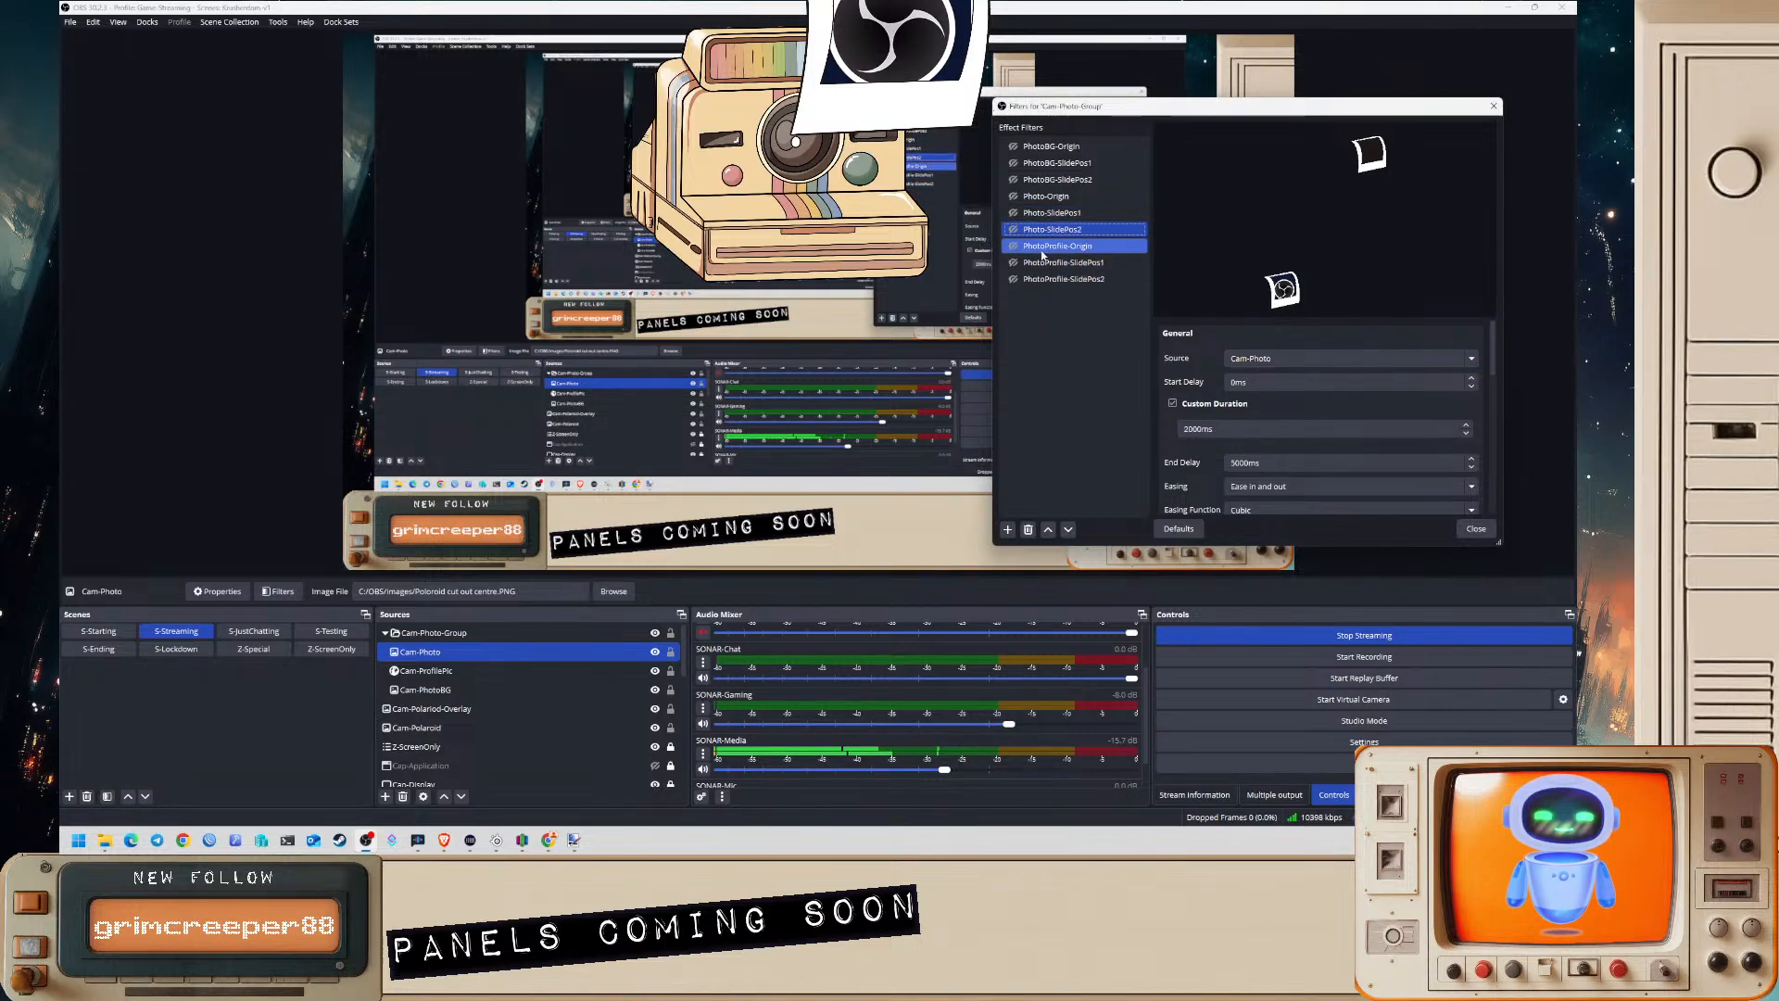
{"action": "left_click", "coordinate": [1048, 262]}
{"action": "left_click", "coordinate": [1049, 280]}
{"action": "left_click_drag", "start_coordinate": [1050, 280], "coordinate": [1029, 146]}
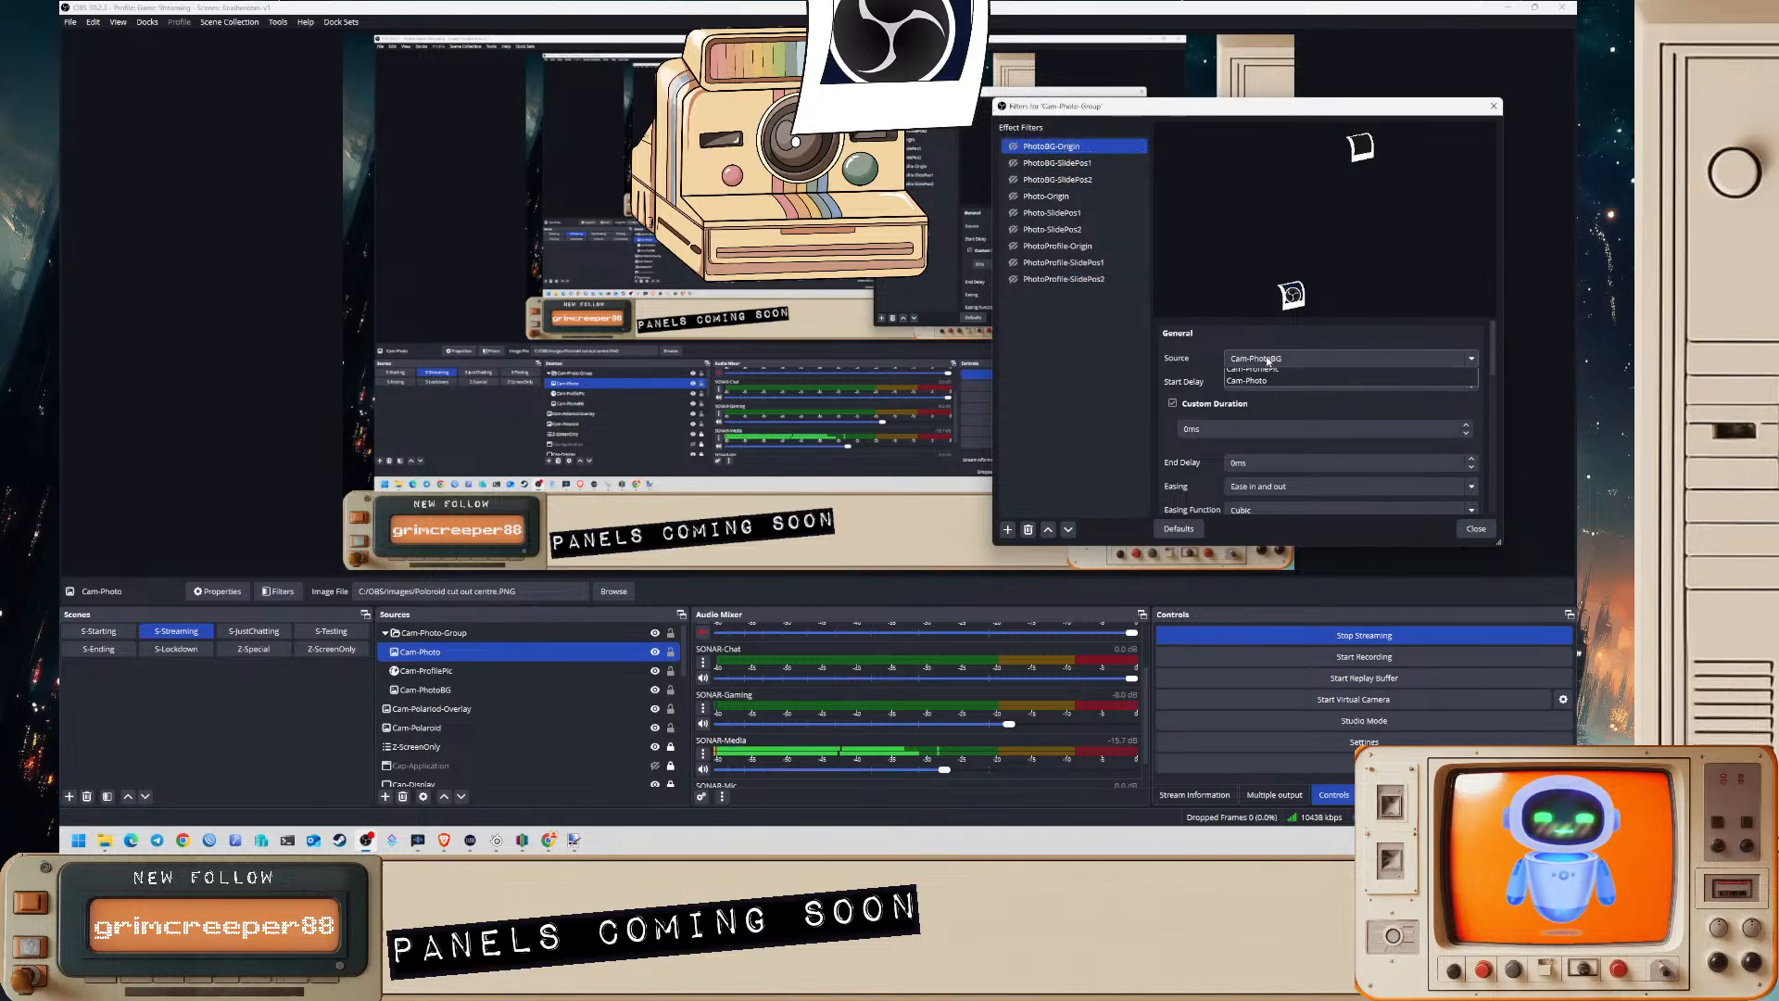
{"action": "left_click", "coordinate": [1083, 180]}
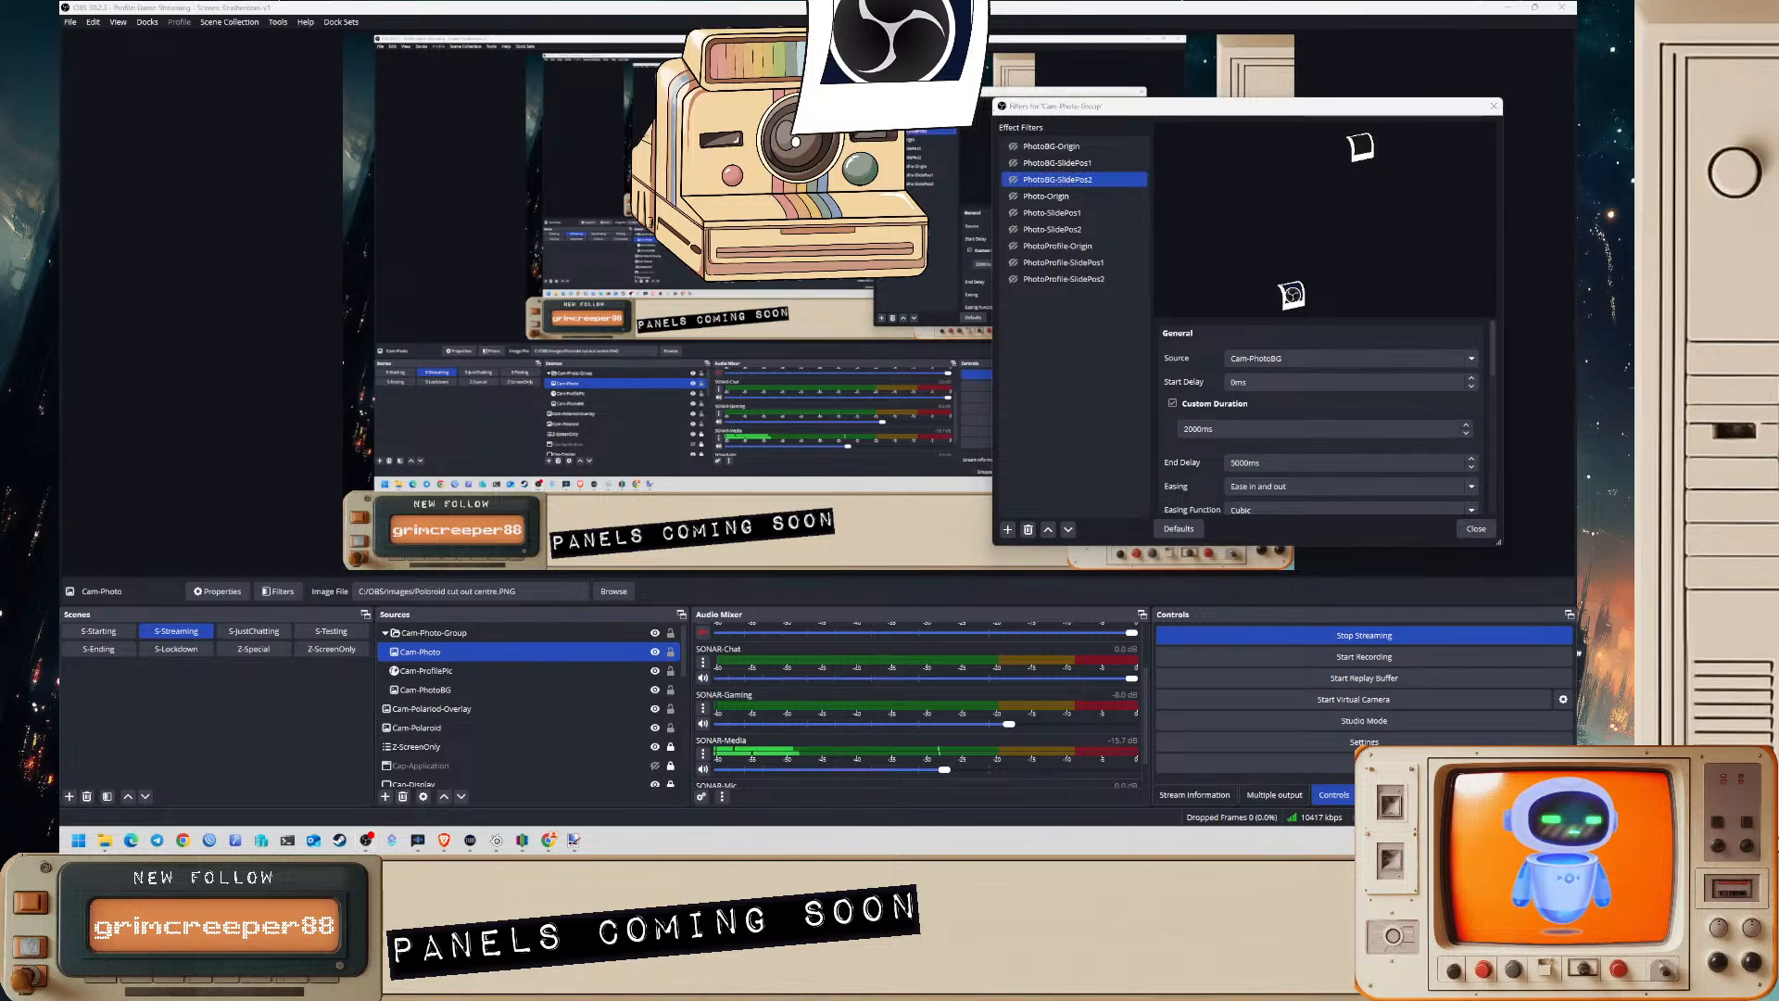
- Switch to Streamer.bot, maximize its window and show the list of chat commands
{"action": "left_click_drag", "start_coordinate": [1573, 55], "coordinate": [1021, 440]}
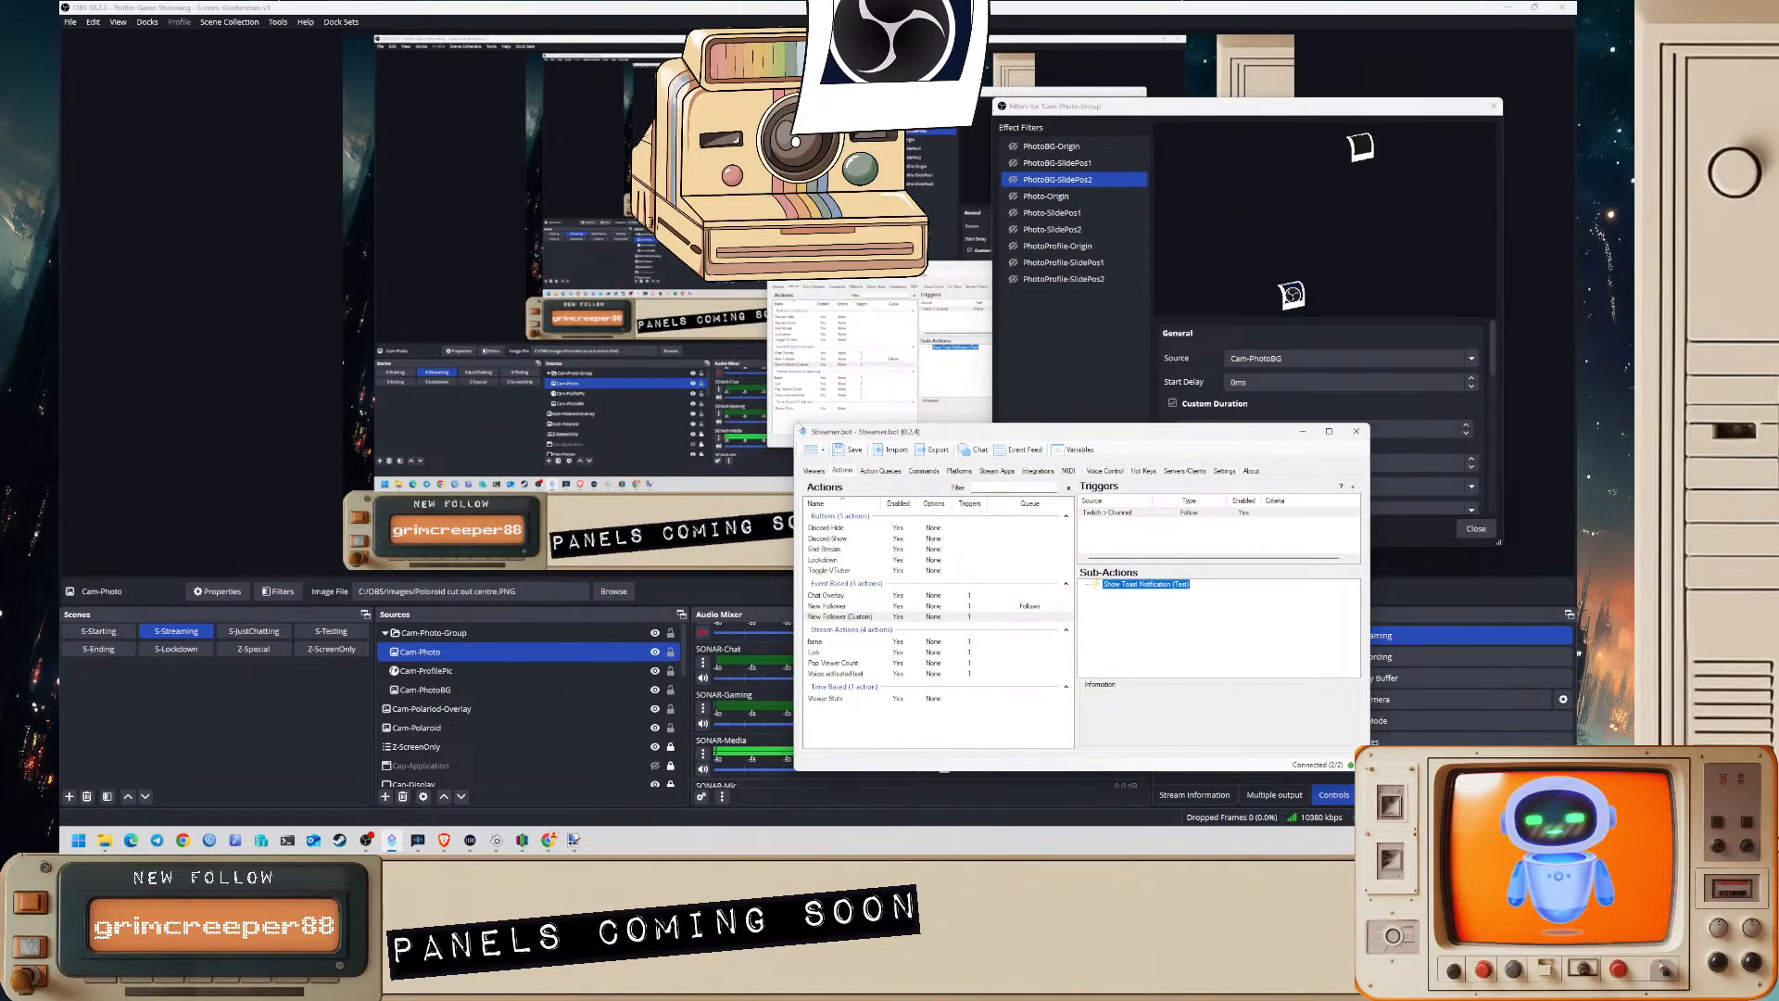
{"action": "left_click_drag", "start_coordinate": [797, 423], "coordinate": [409, 162]}
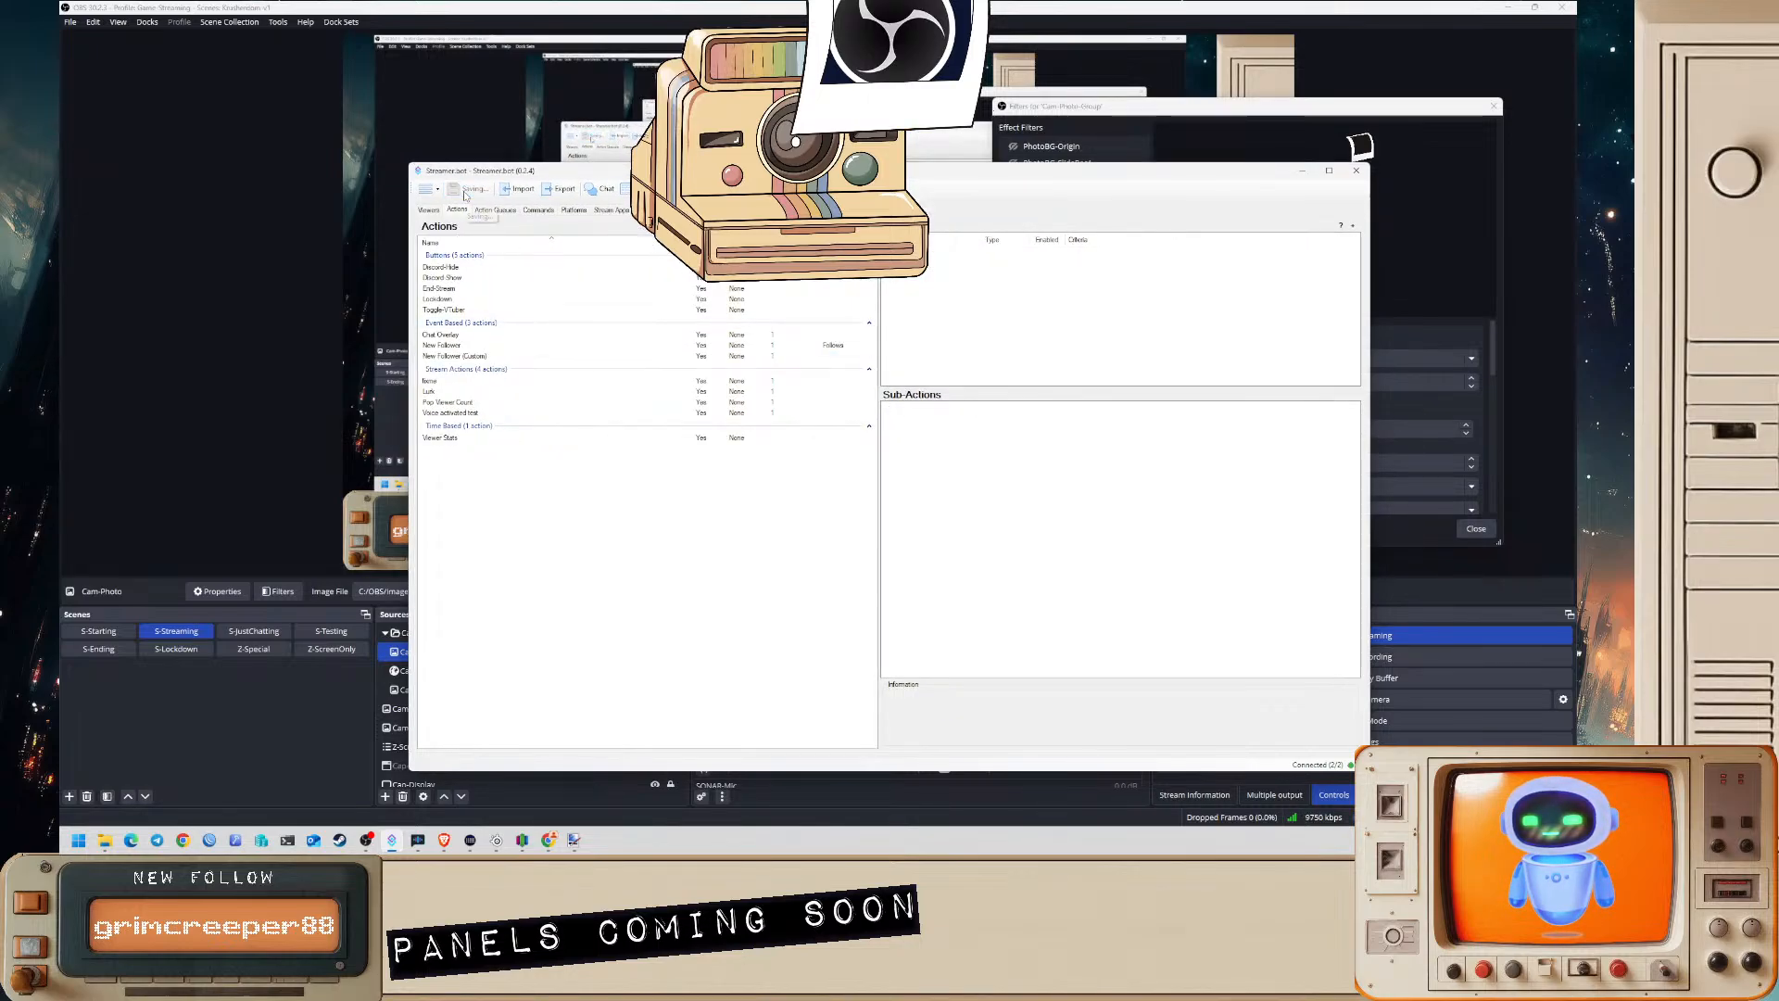
{"action": "double_click", "coordinate": [507, 172]}
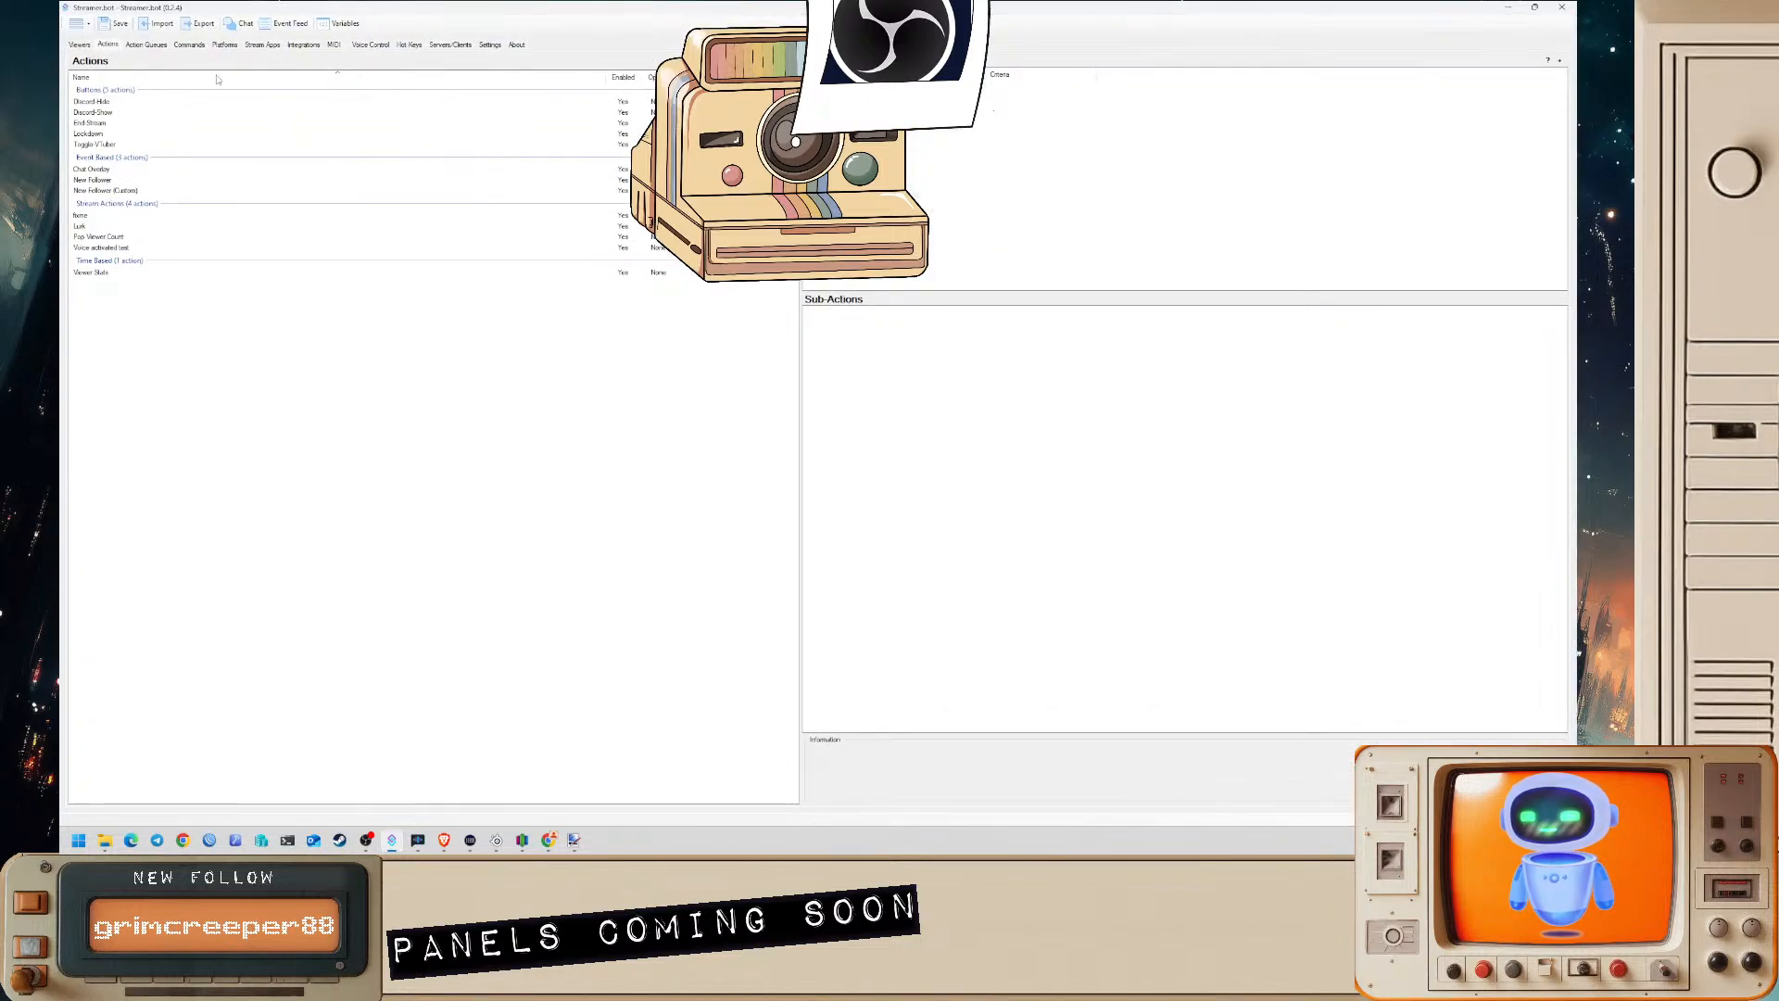
{"action": "left_click", "coordinate": [80, 46]}
{"action": "left_click", "coordinate": [108, 45]}
{"action": "left_click", "coordinate": [205, 50]}
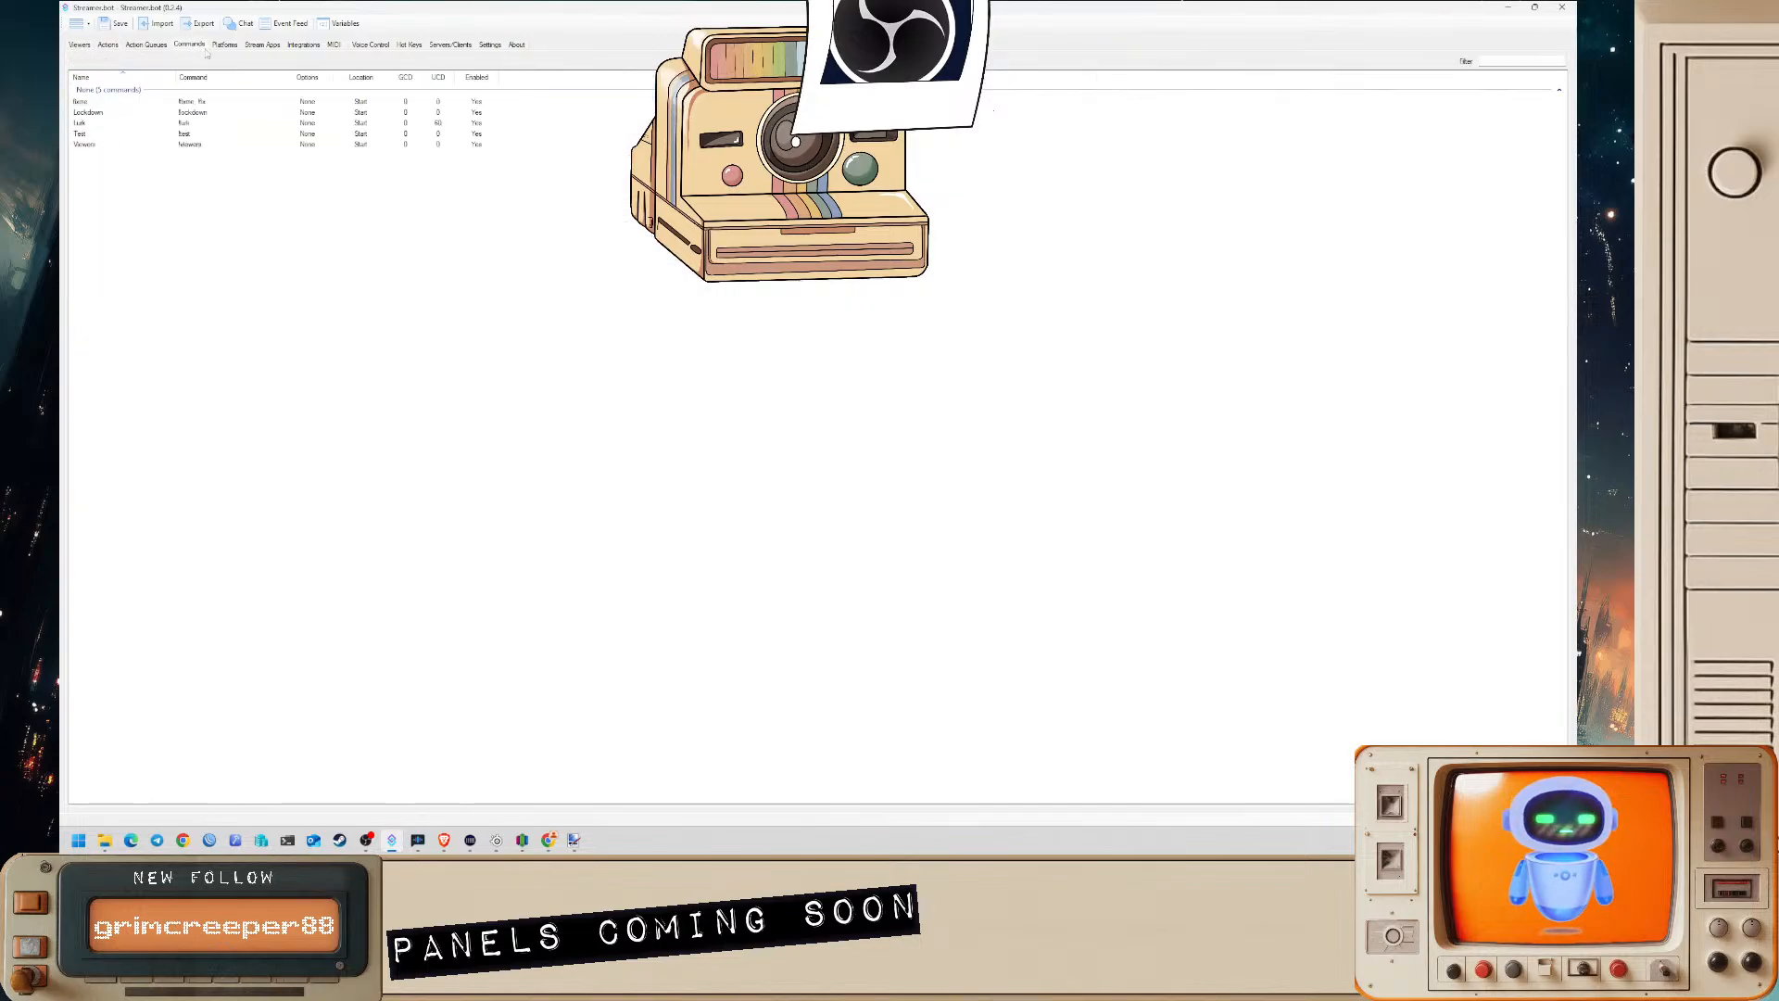
- Add a command named Water Command with two command words on separate lines and a user cooldown of 300 seconds
{"action": "right_click", "coordinate": [132, 172]}
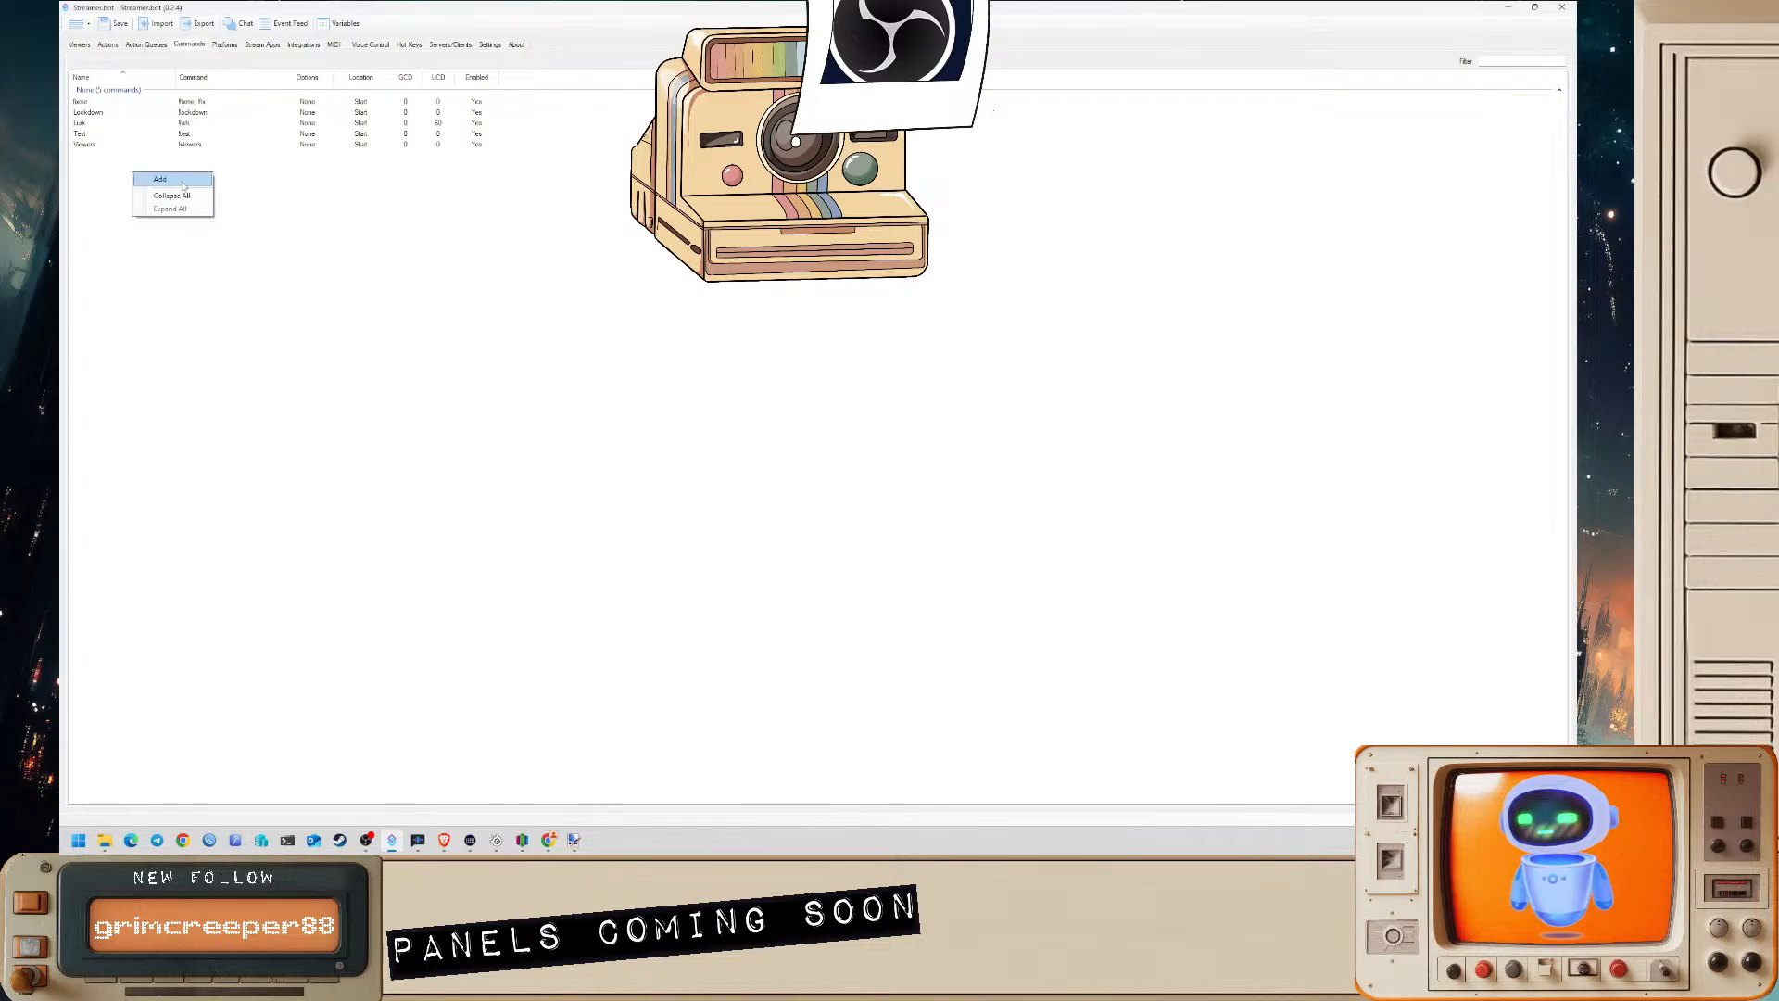
{"action": "left_click", "coordinate": [182, 181]}
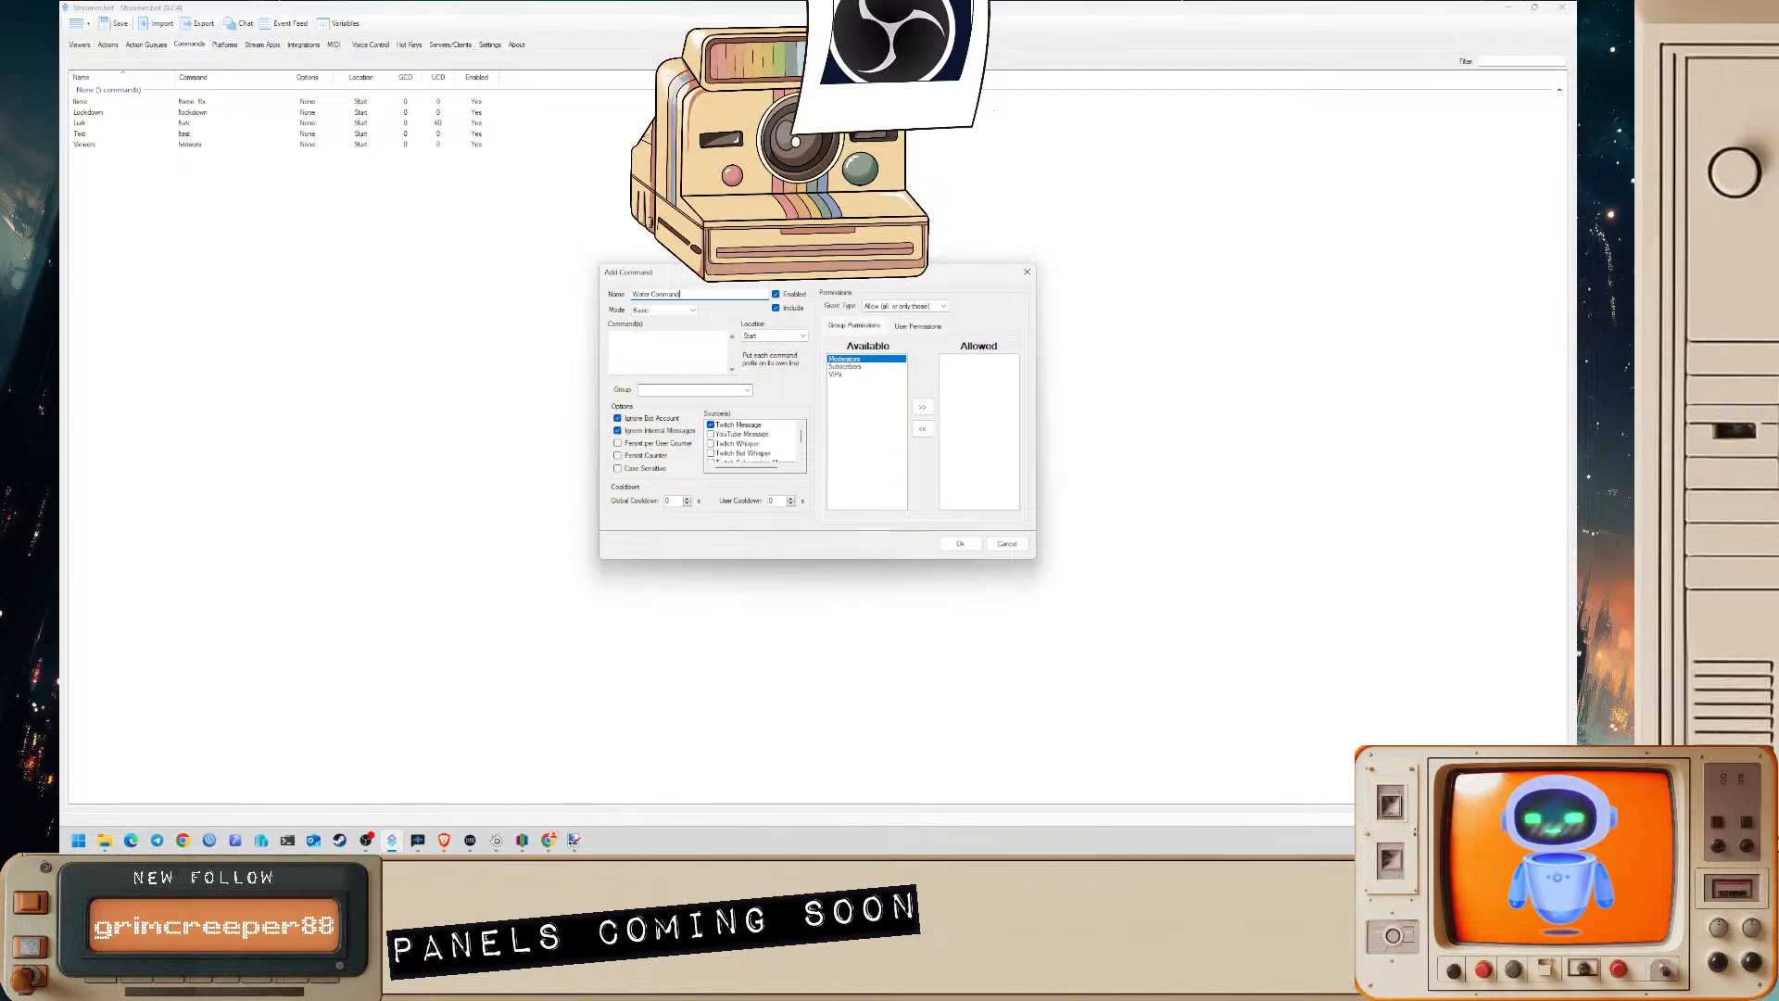
{"action": "left_click", "coordinate": [612, 337]}
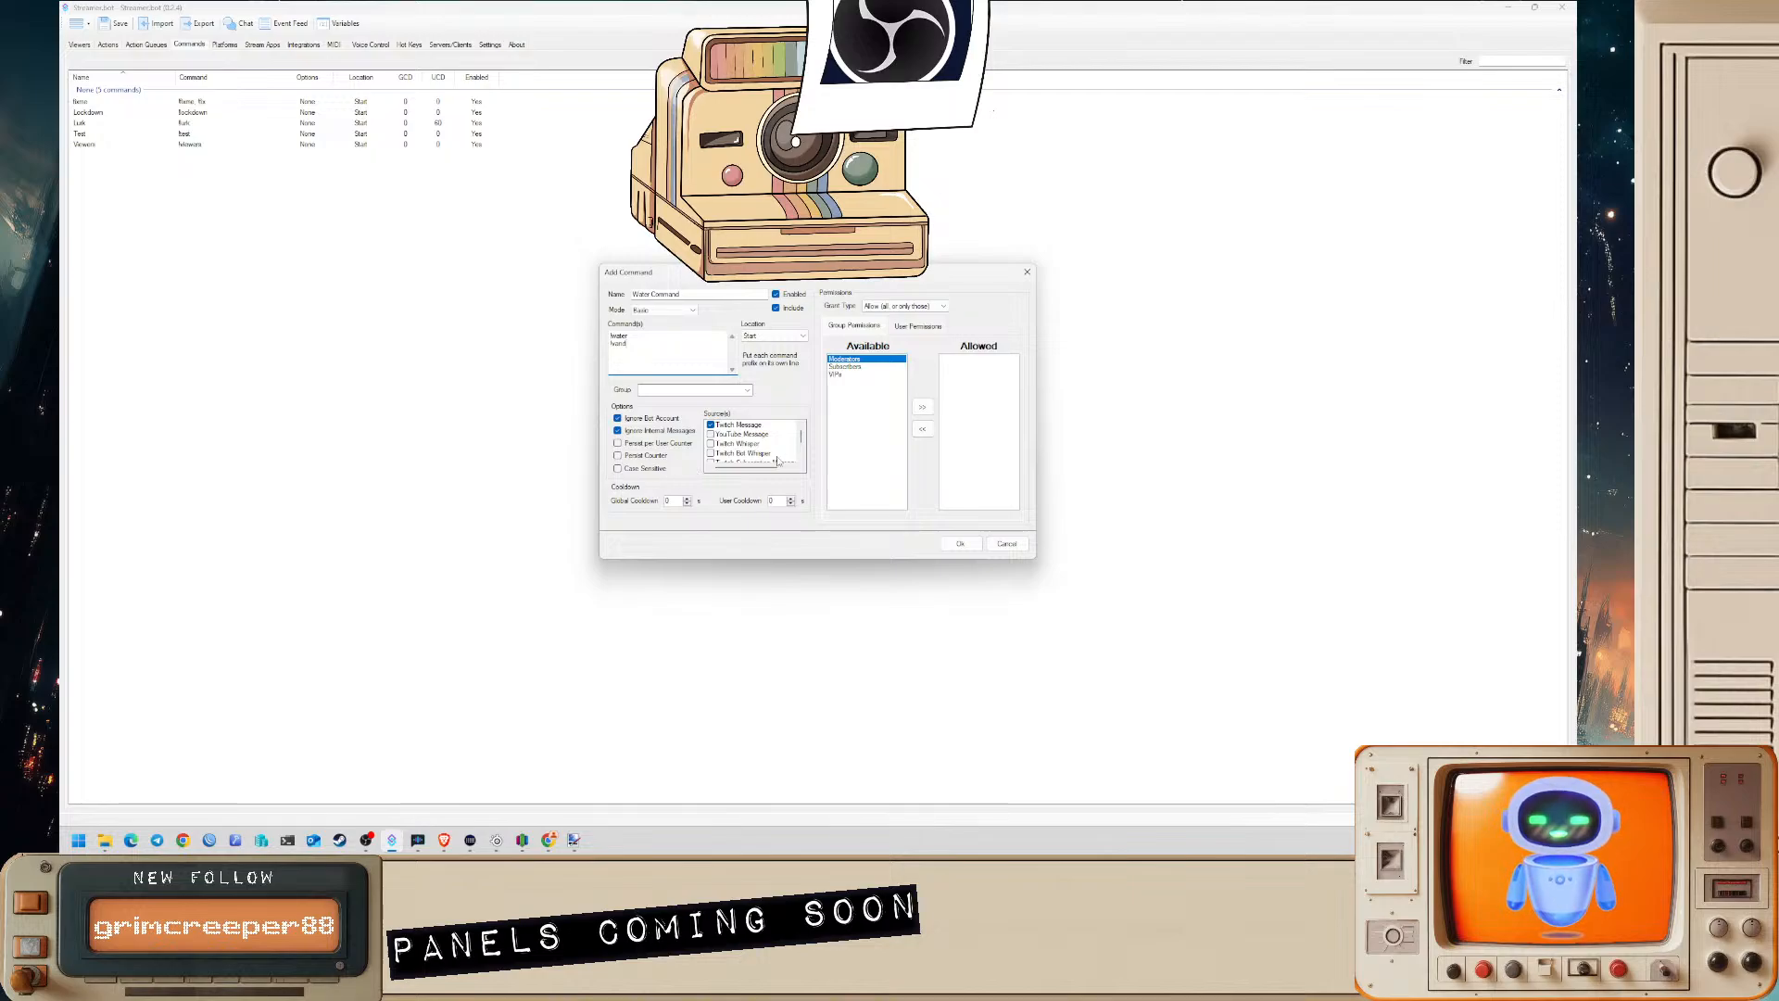
{"action": "left_click", "coordinate": [769, 501]}
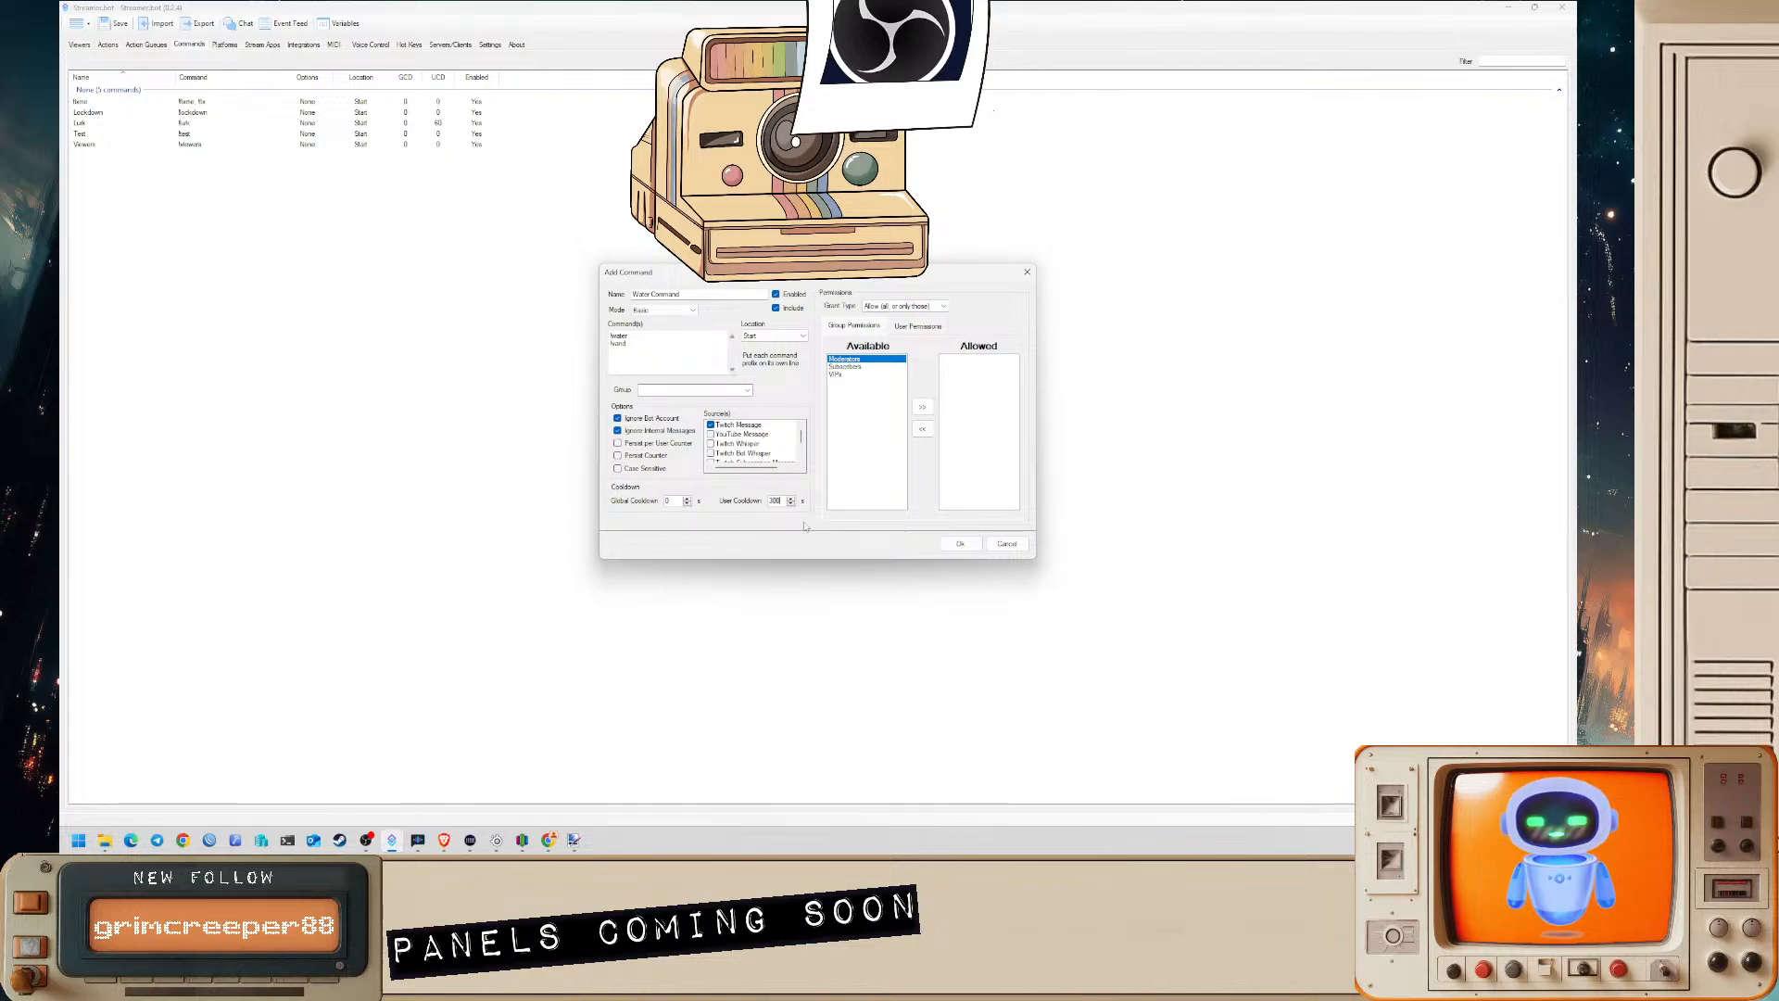
{"action": "left_click", "coordinate": [959, 544]}
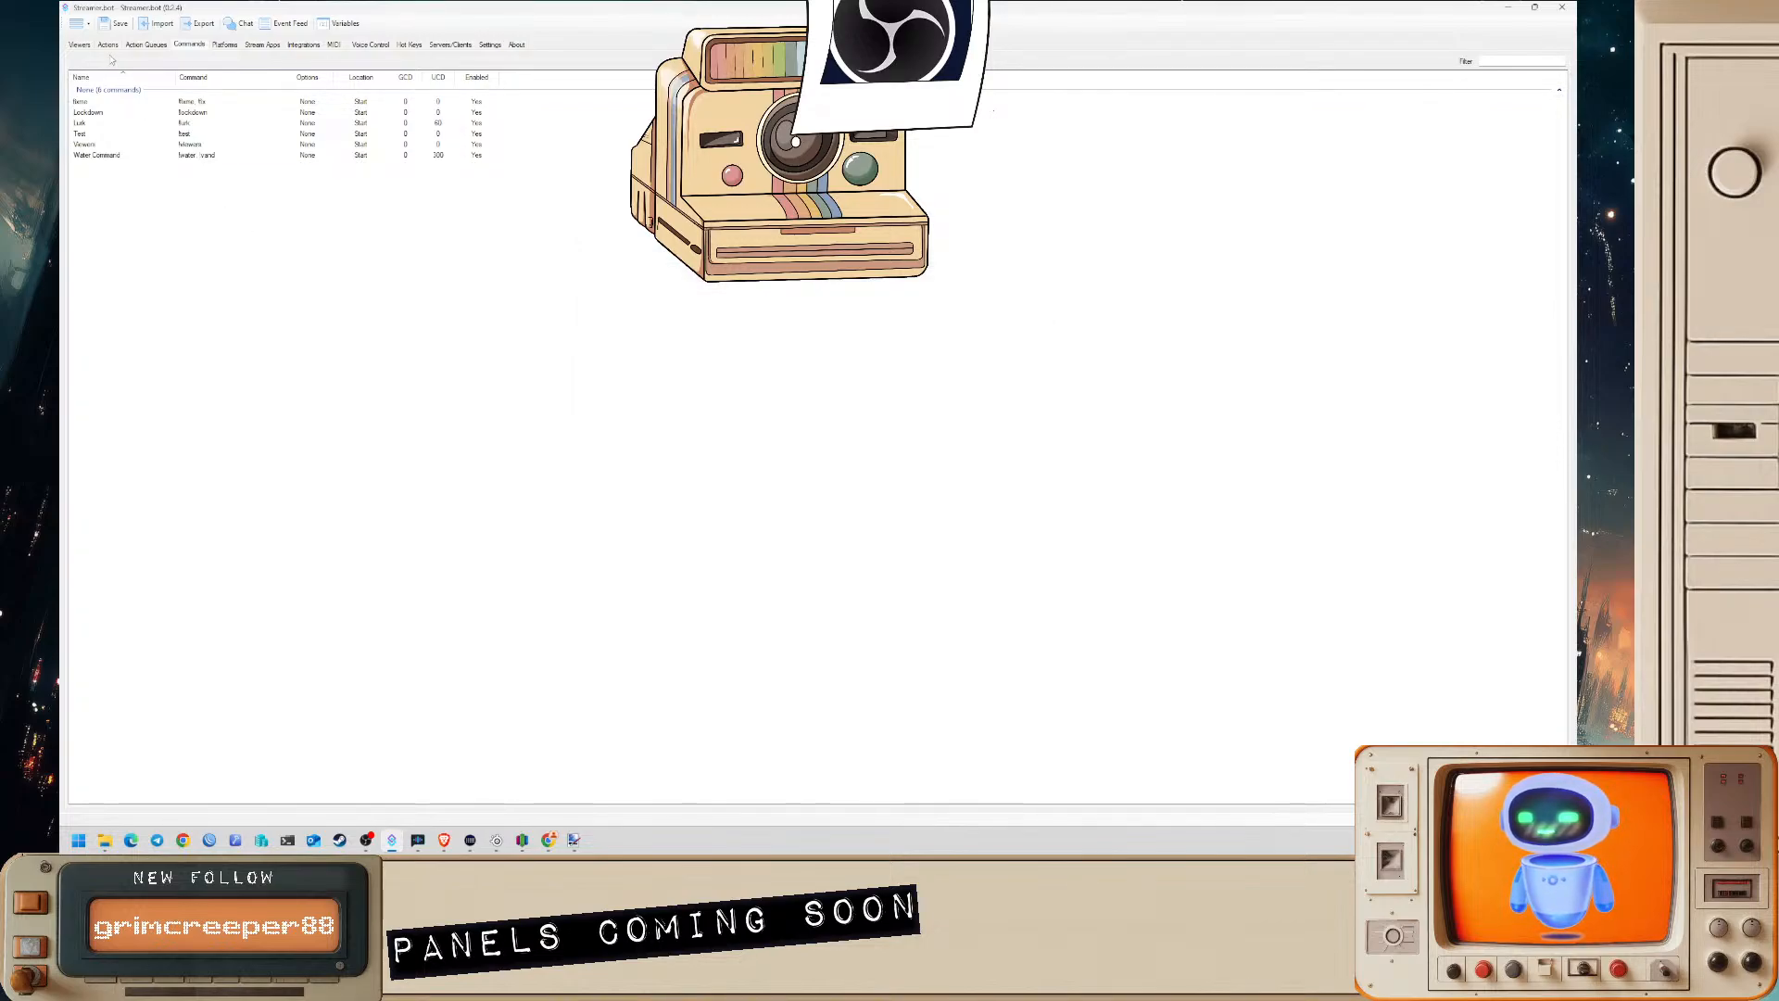
- Reopen Water Command to review its command words and close it without changes
{"action": "left_click", "coordinate": [107, 45]}
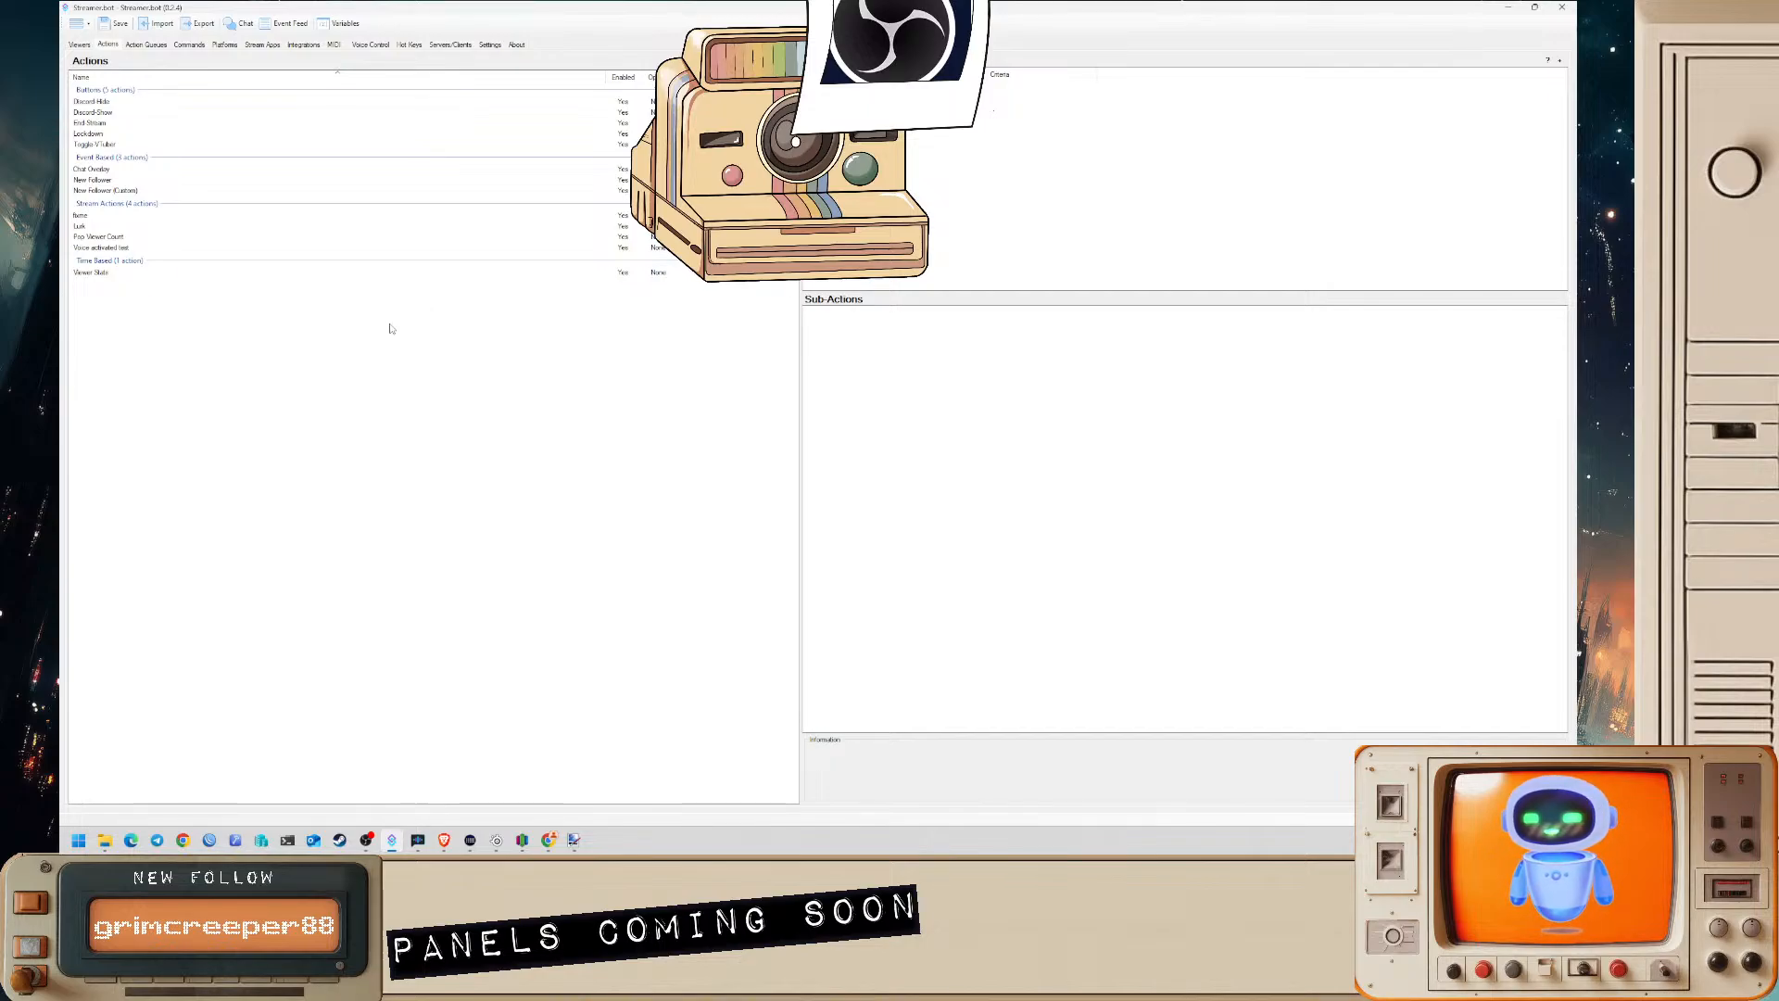
{"action": "left_click", "coordinate": [190, 45]}
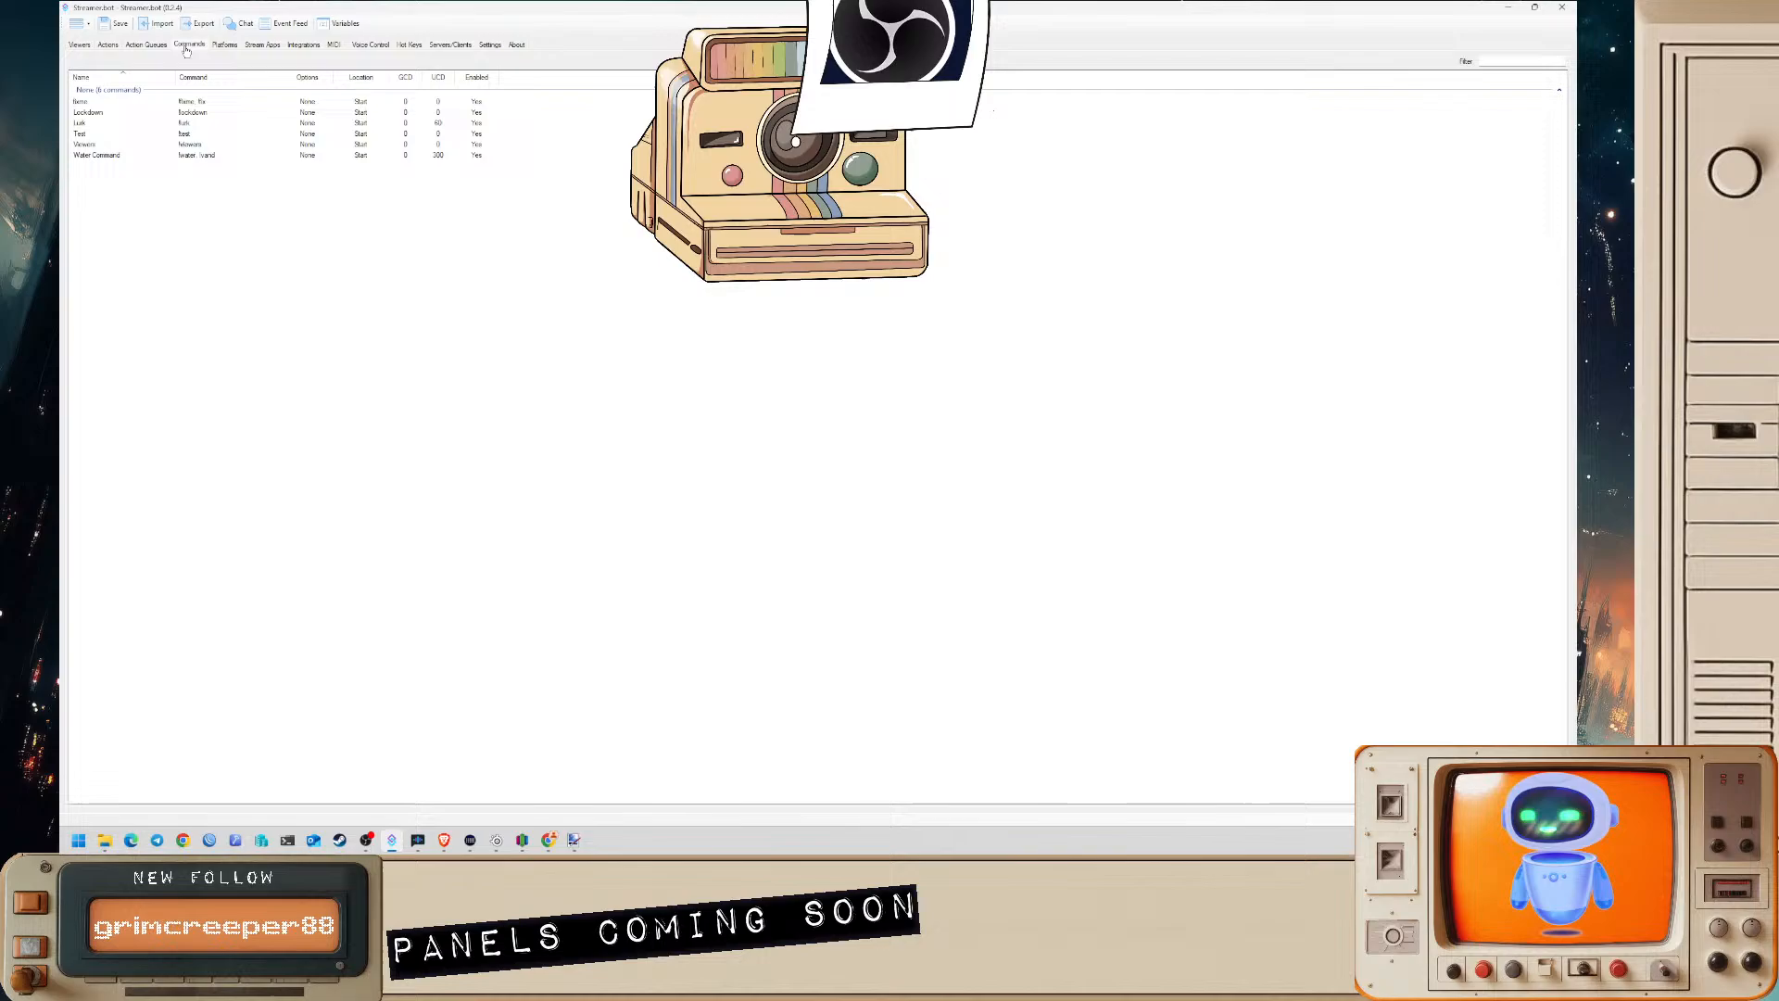
{"action": "double_click", "coordinate": [93, 158]}
{"action": "left_click", "coordinate": [638, 348]}
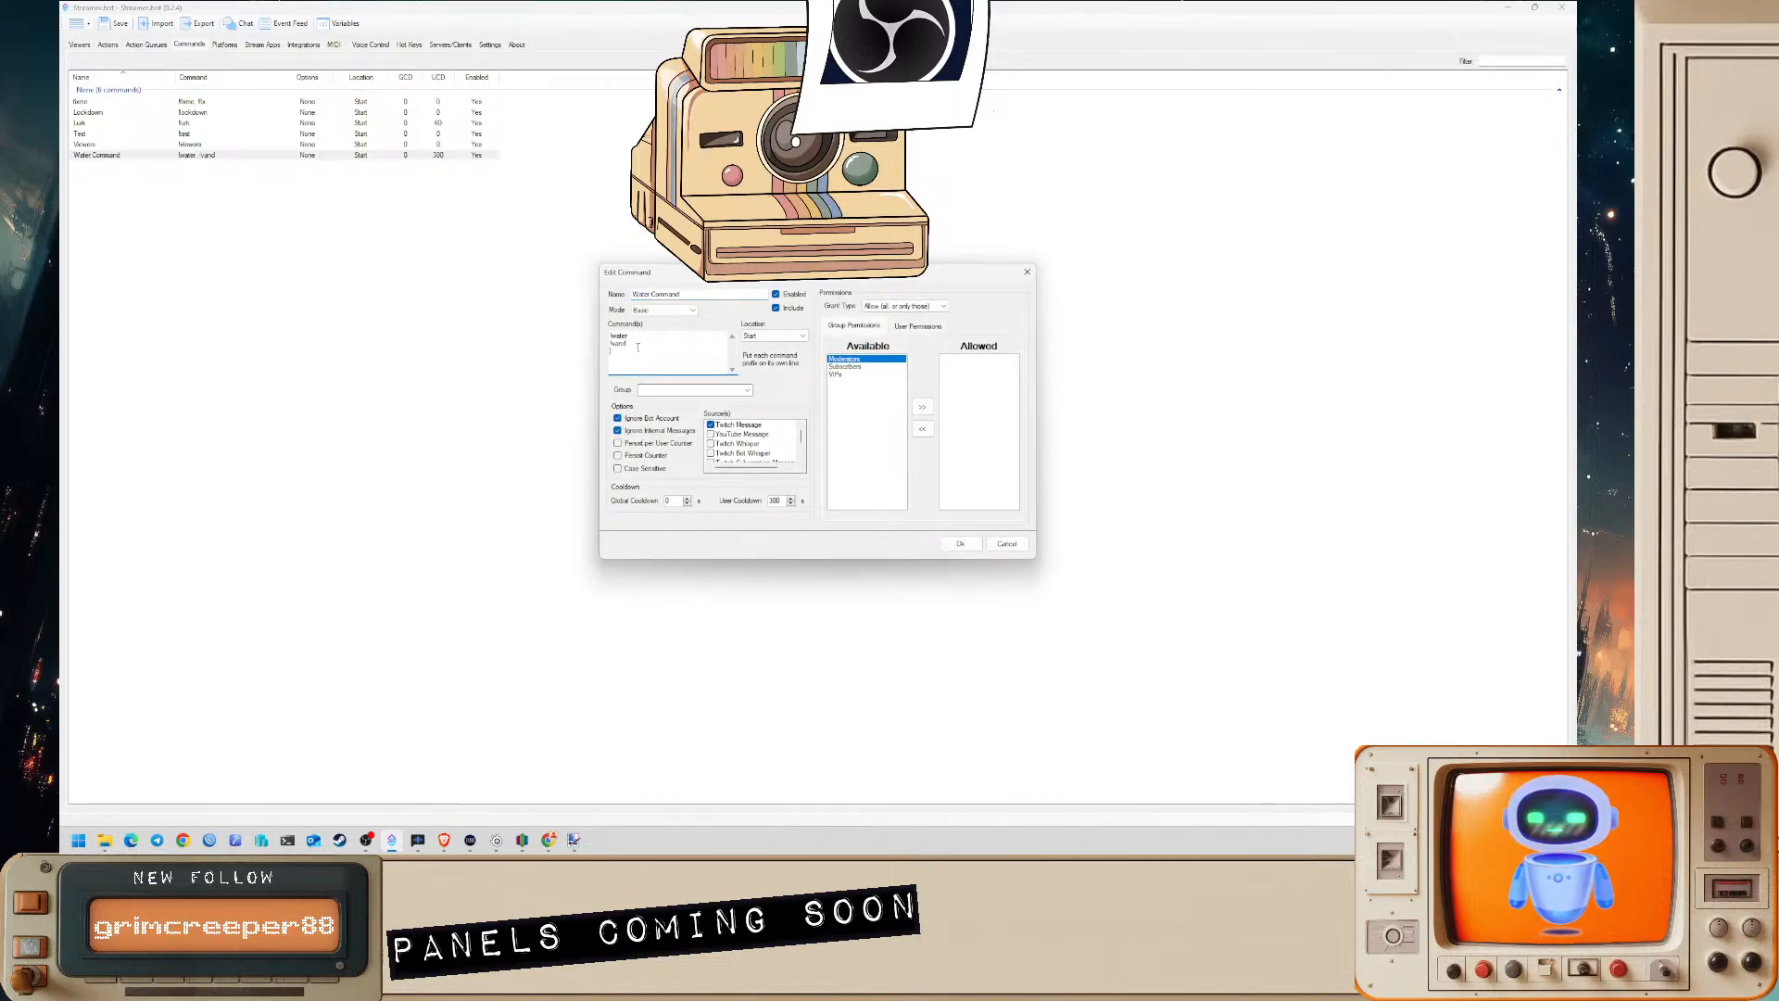
{"action": "left_click", "coordinate": [960, 544]}
- Add an action named Water Command to the Stream Actions group
{"action": "left_click", "coordinate": [105, 47]}
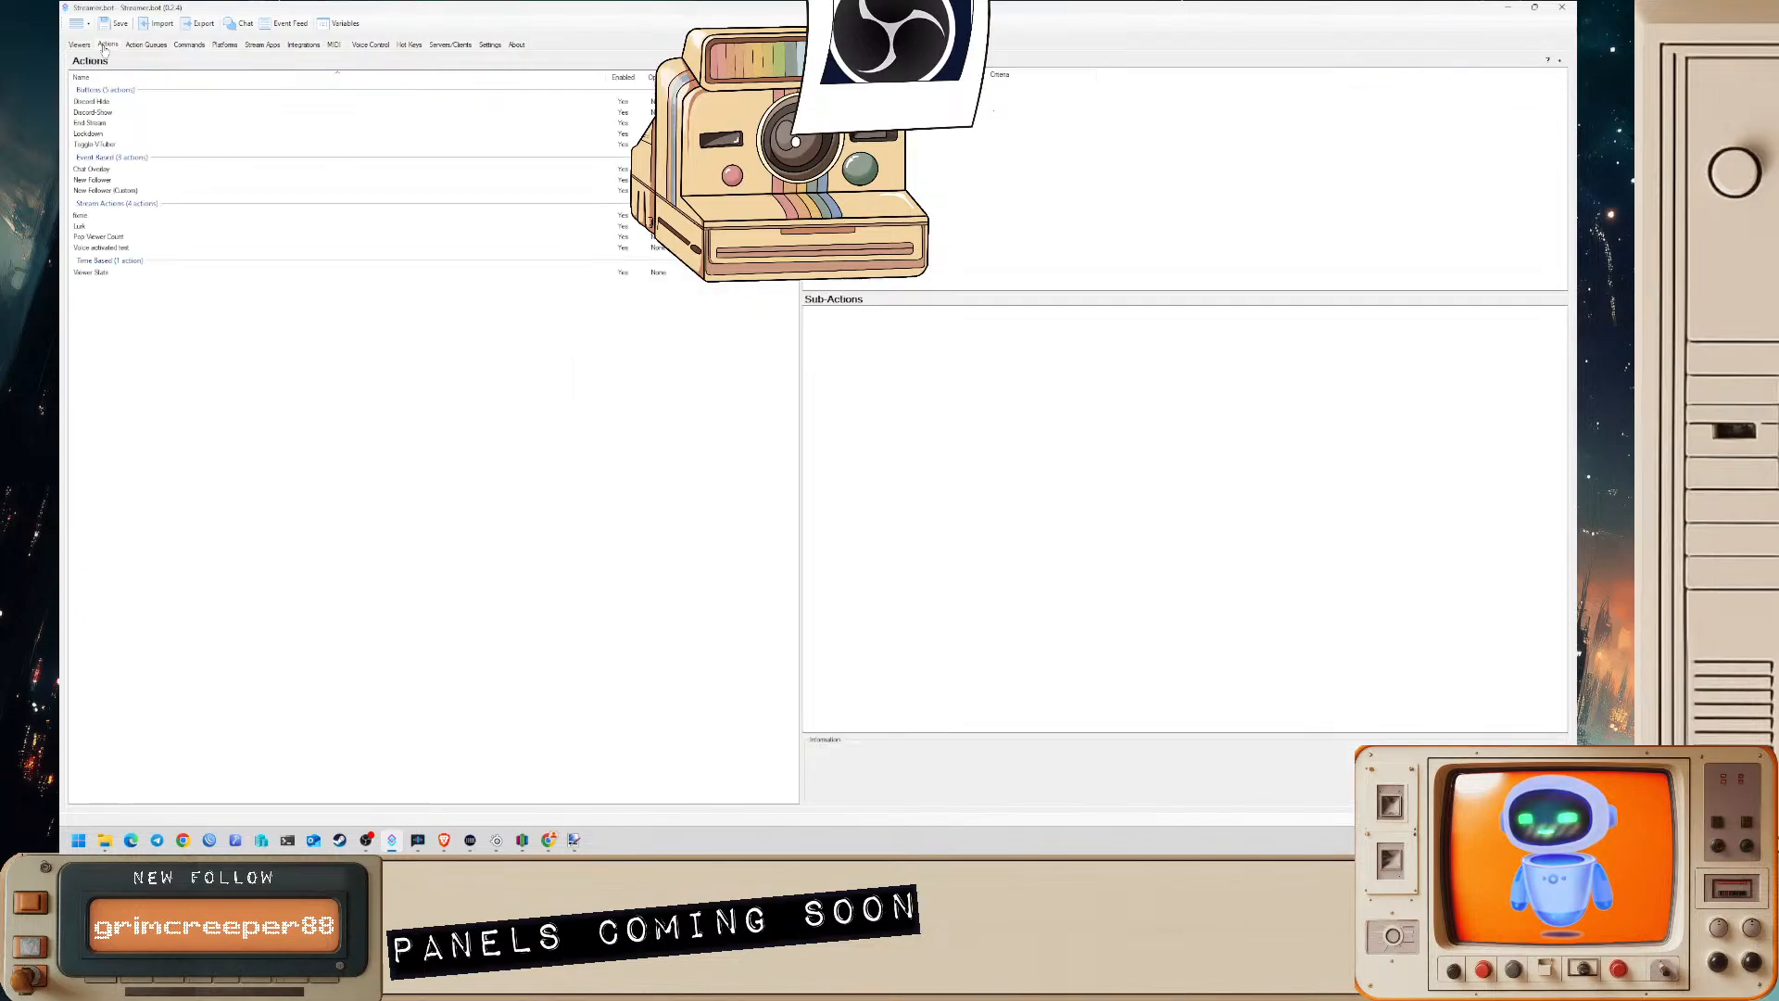
{"action": "left_click", "coordinate": [87, 46]}
{"action": "left_click", "coordinate": [102, 46]}
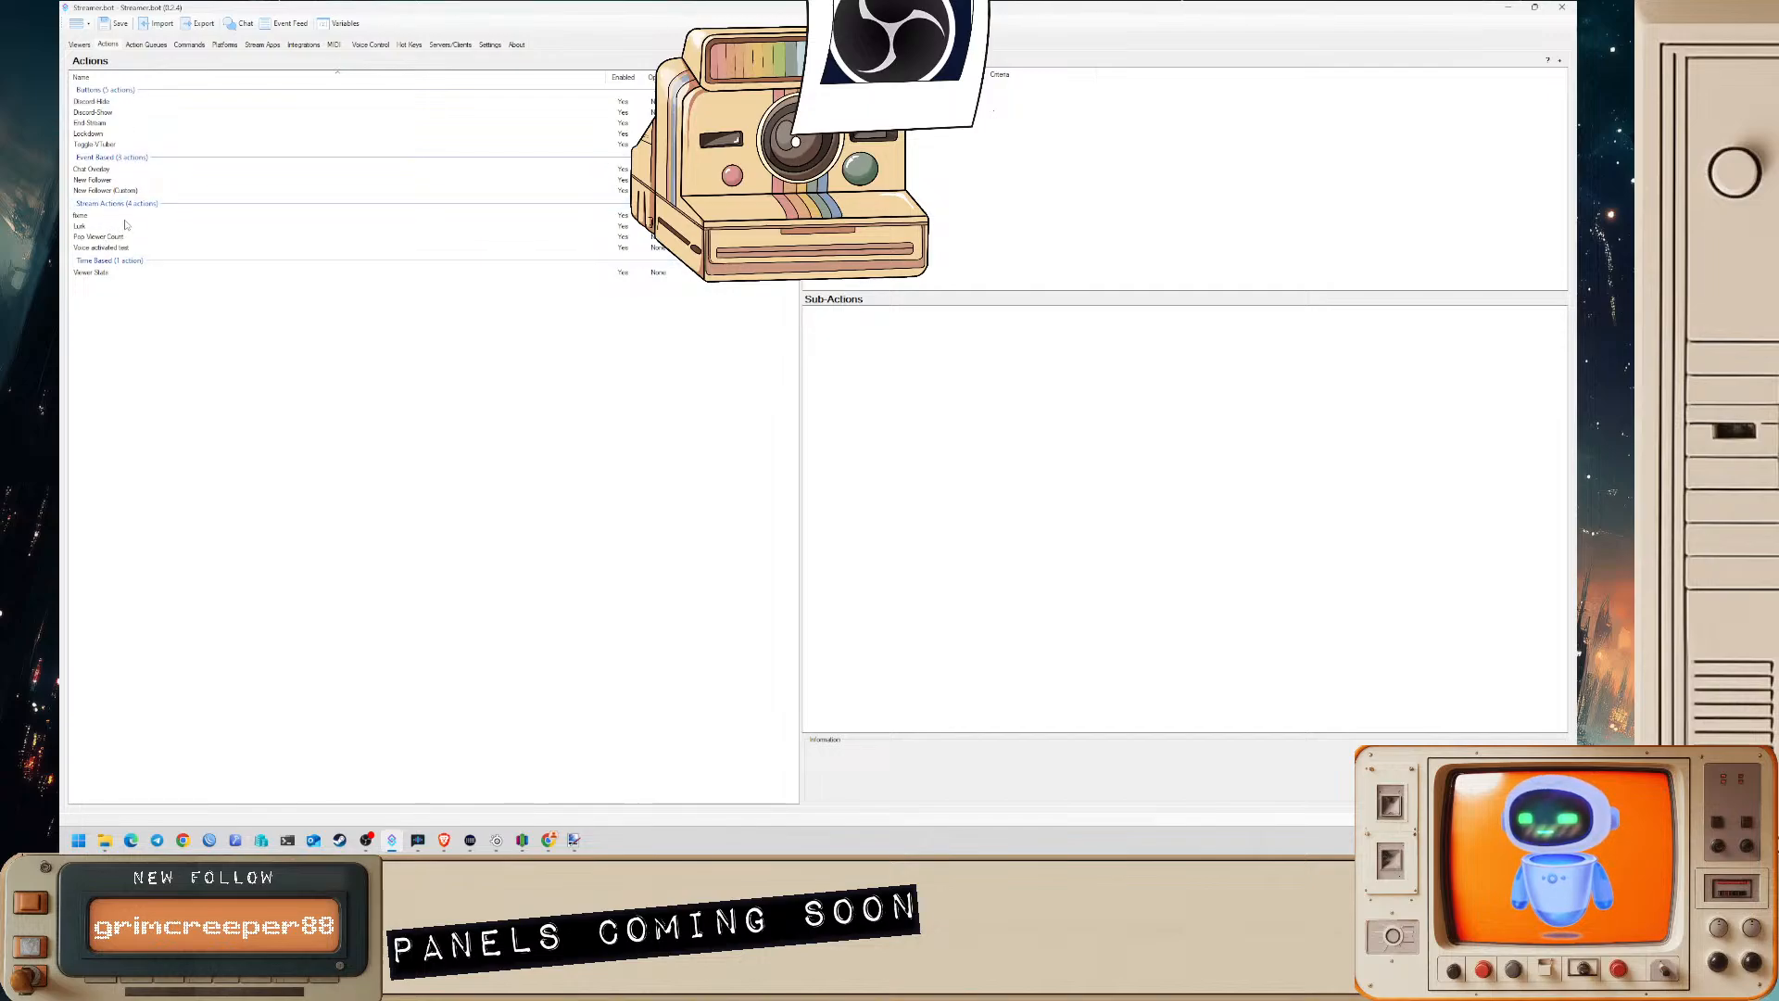
{"action": "right_click", "coordinate": [202, 216]}
{"action": "left_click", "coordinate": [232, 222]}
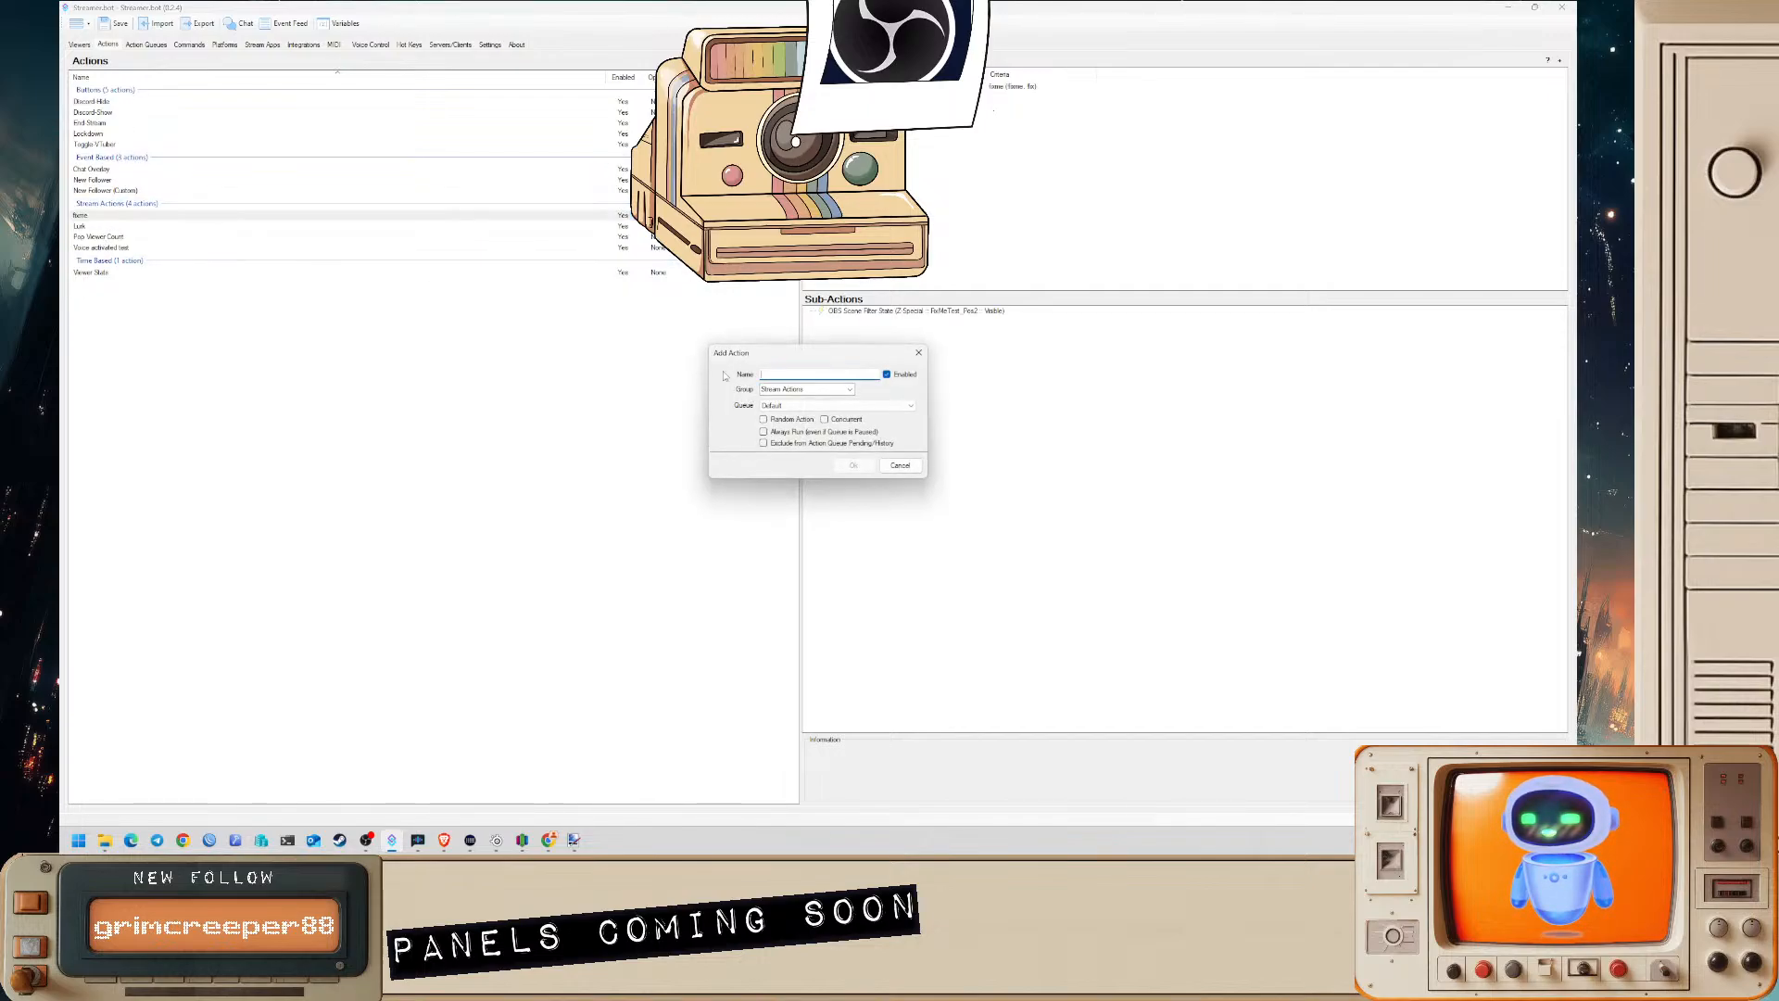
{"action": "type", "text": "Water Command"}
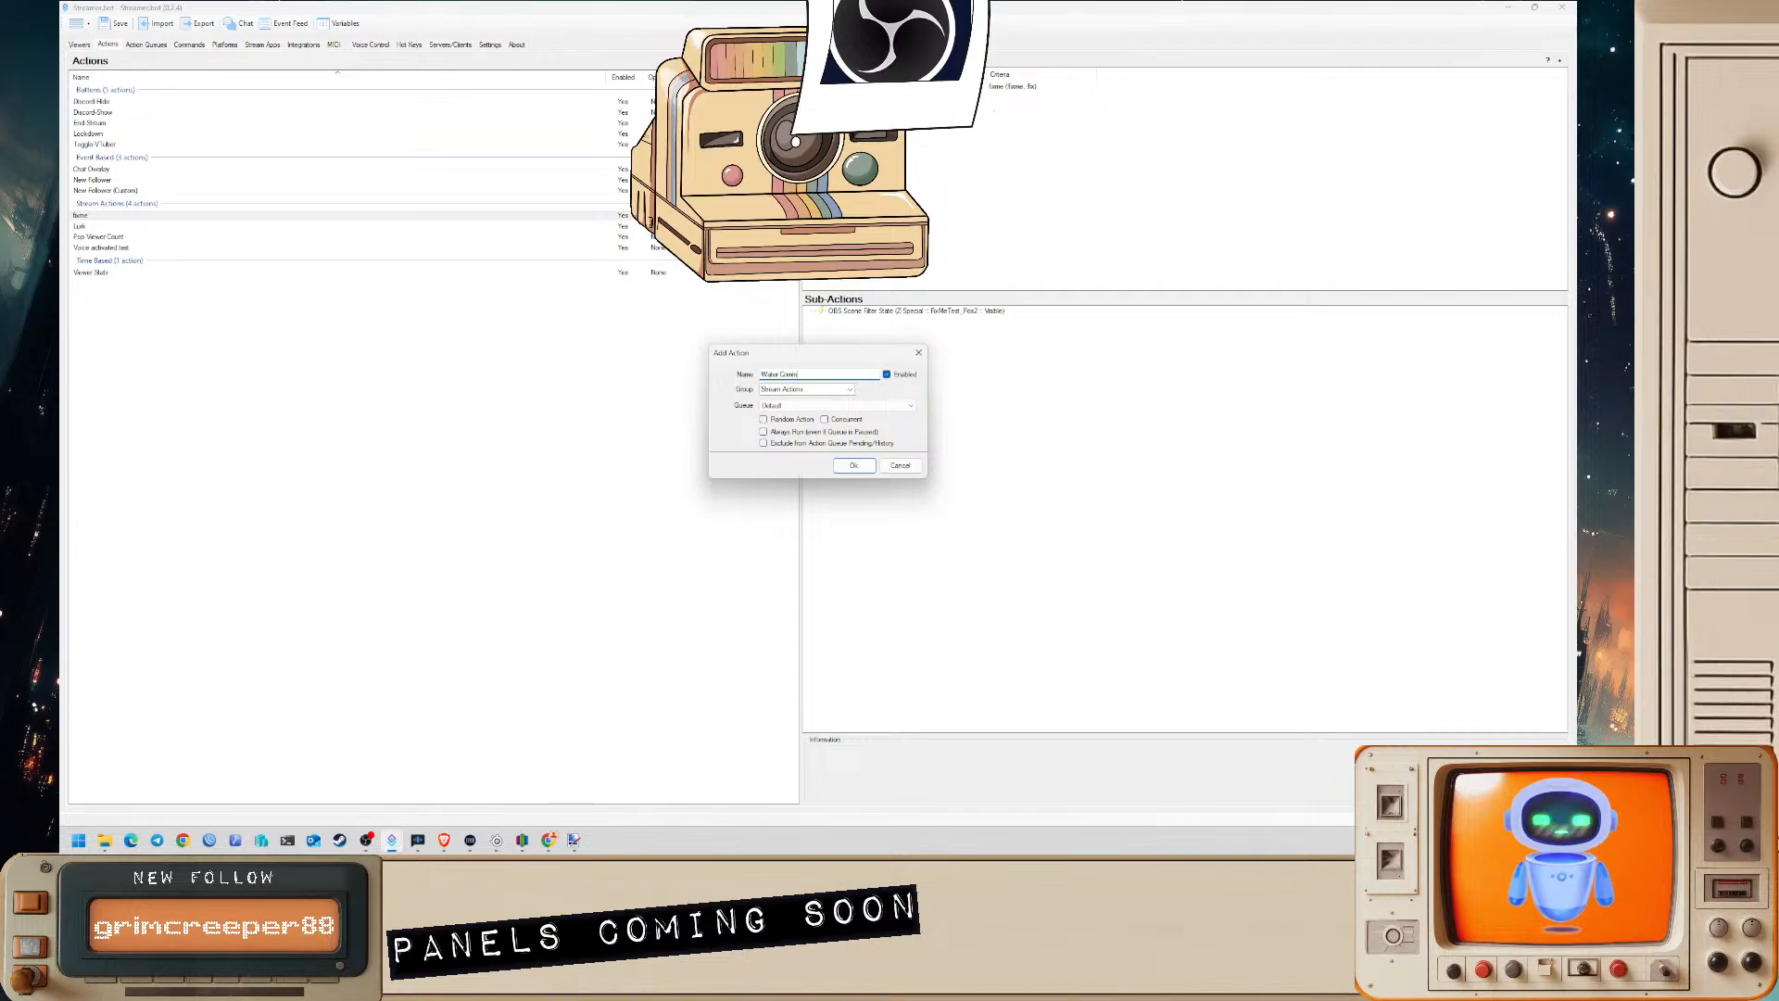
{"action": "left_click", "coordinate": [849, 468]}
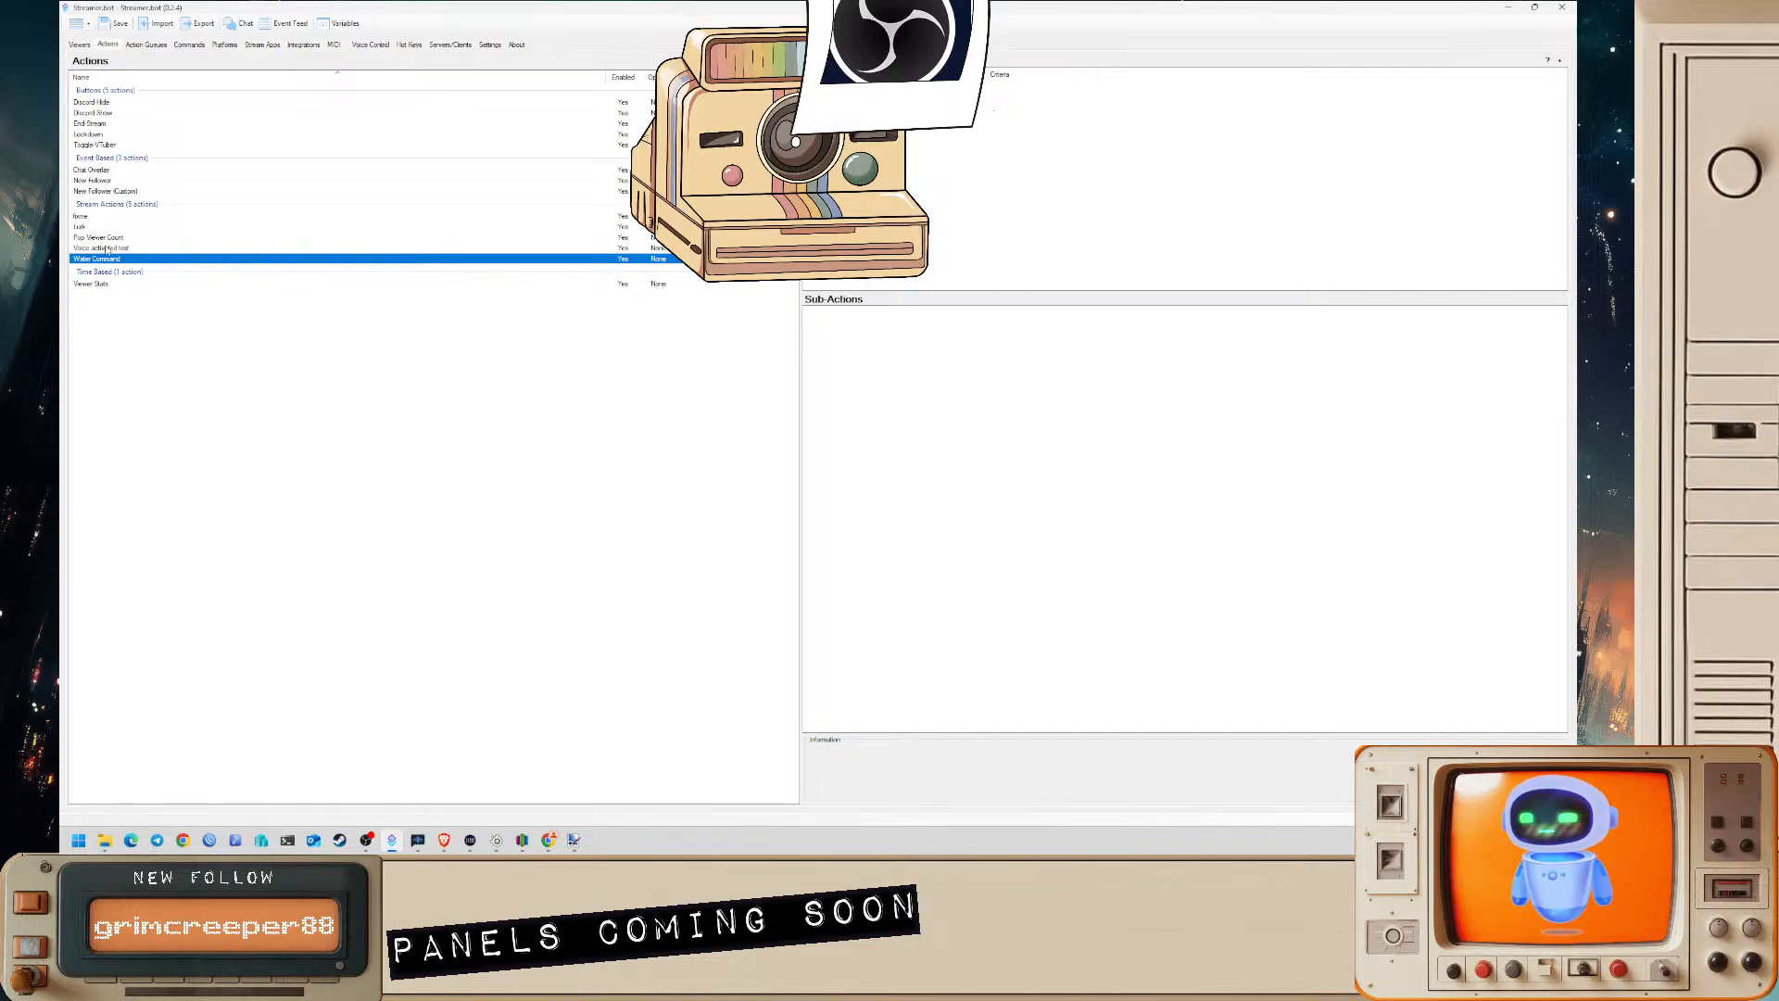
- Add a Command Triggered trigger to the Water Command action and choose Water Command as its command
{"action": "right_click", "coordinate": [891, 164]}
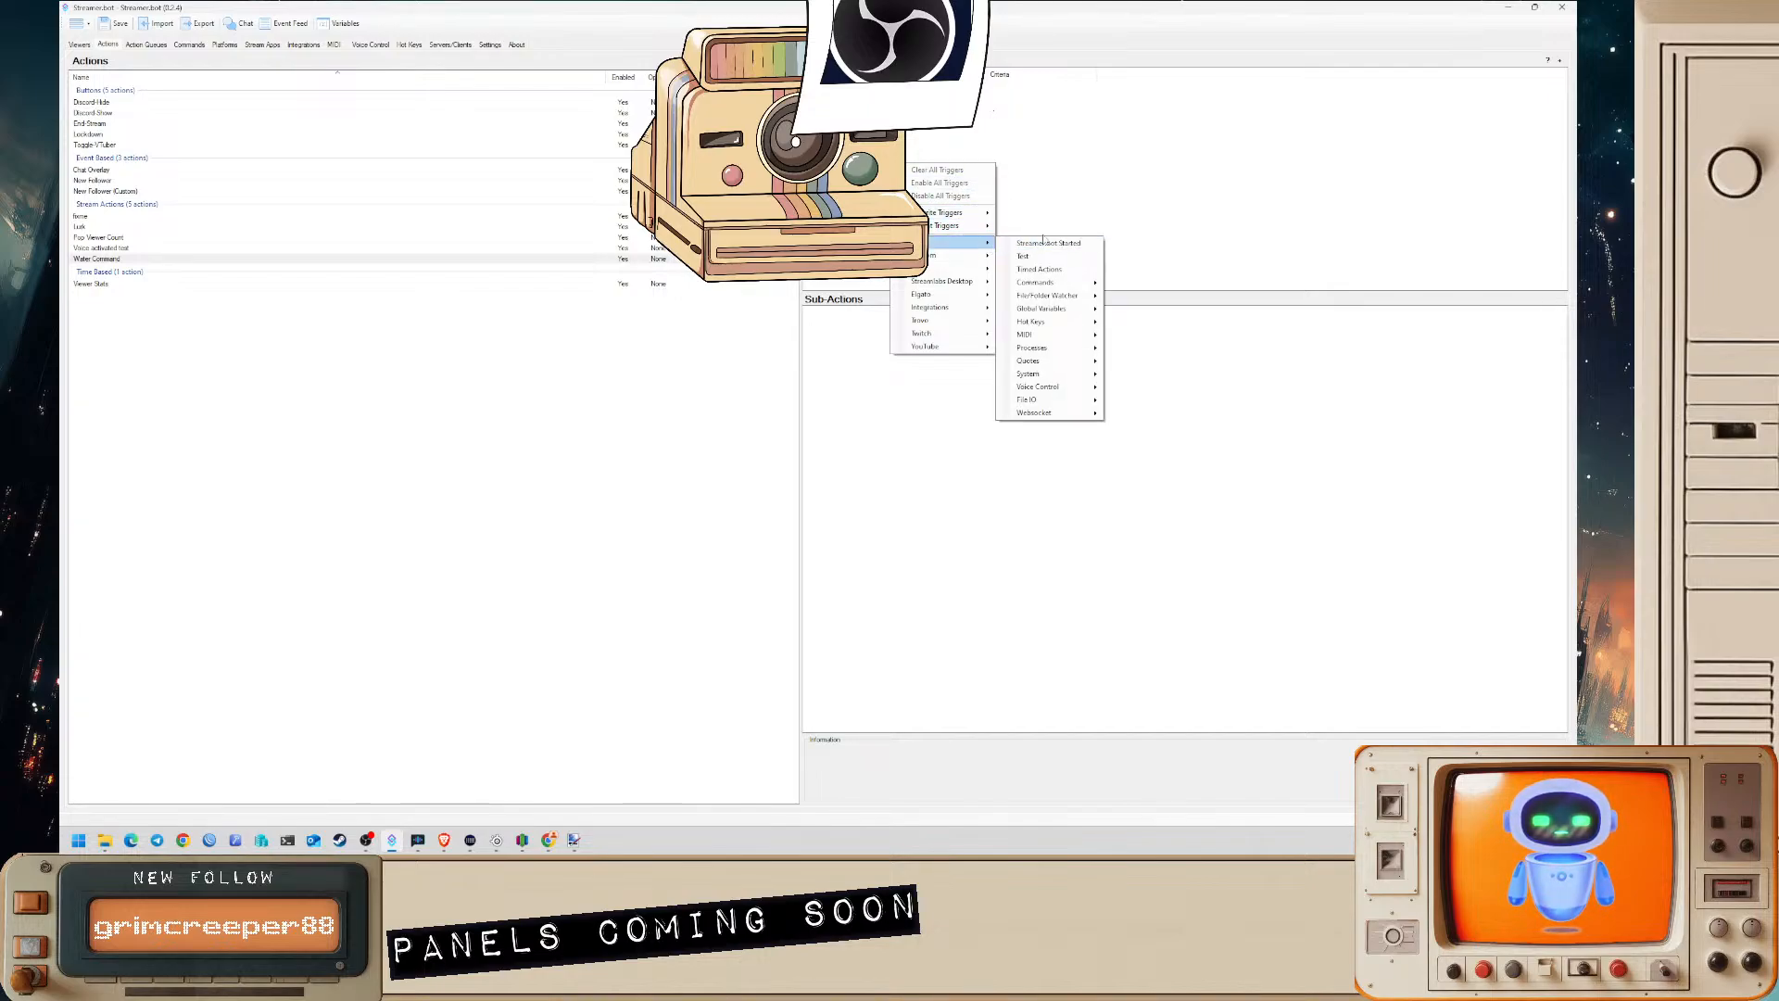
{"action": "mouse_move", "coordinate": [1075, 283]}
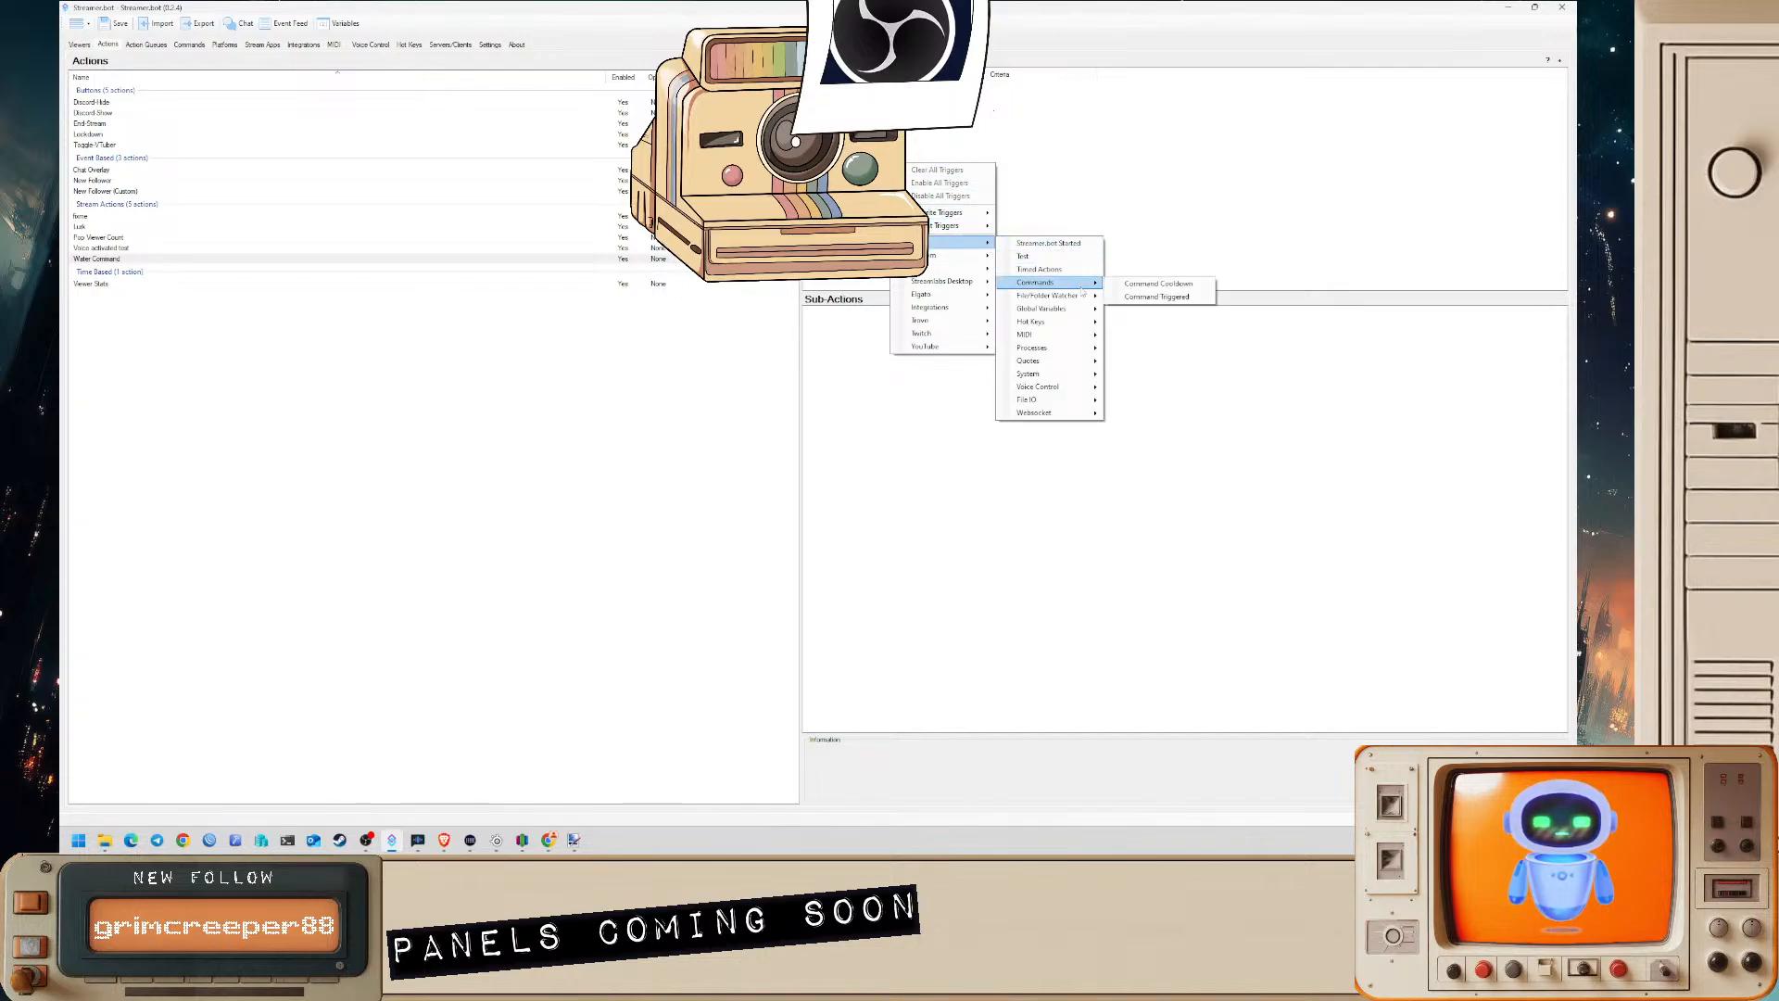
{"action": "left_click", "coordinate": [1140, 297]}
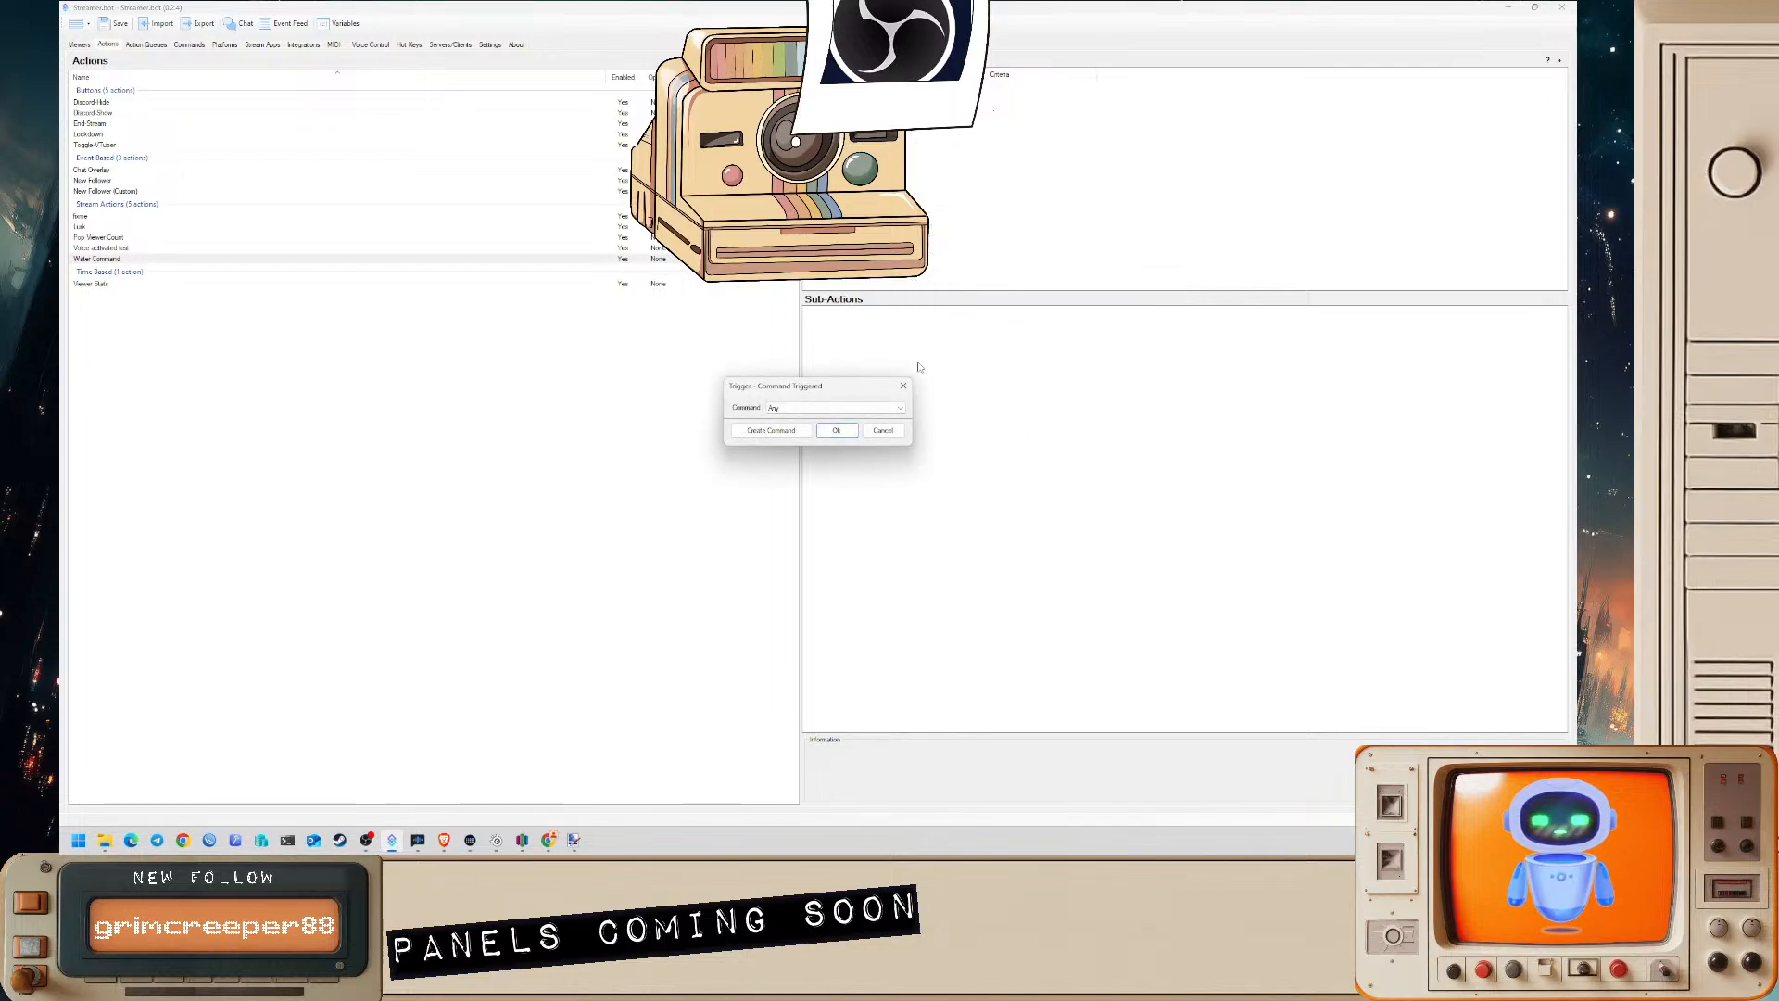
{"action": "left_click", "coordinate": [834, 408]}
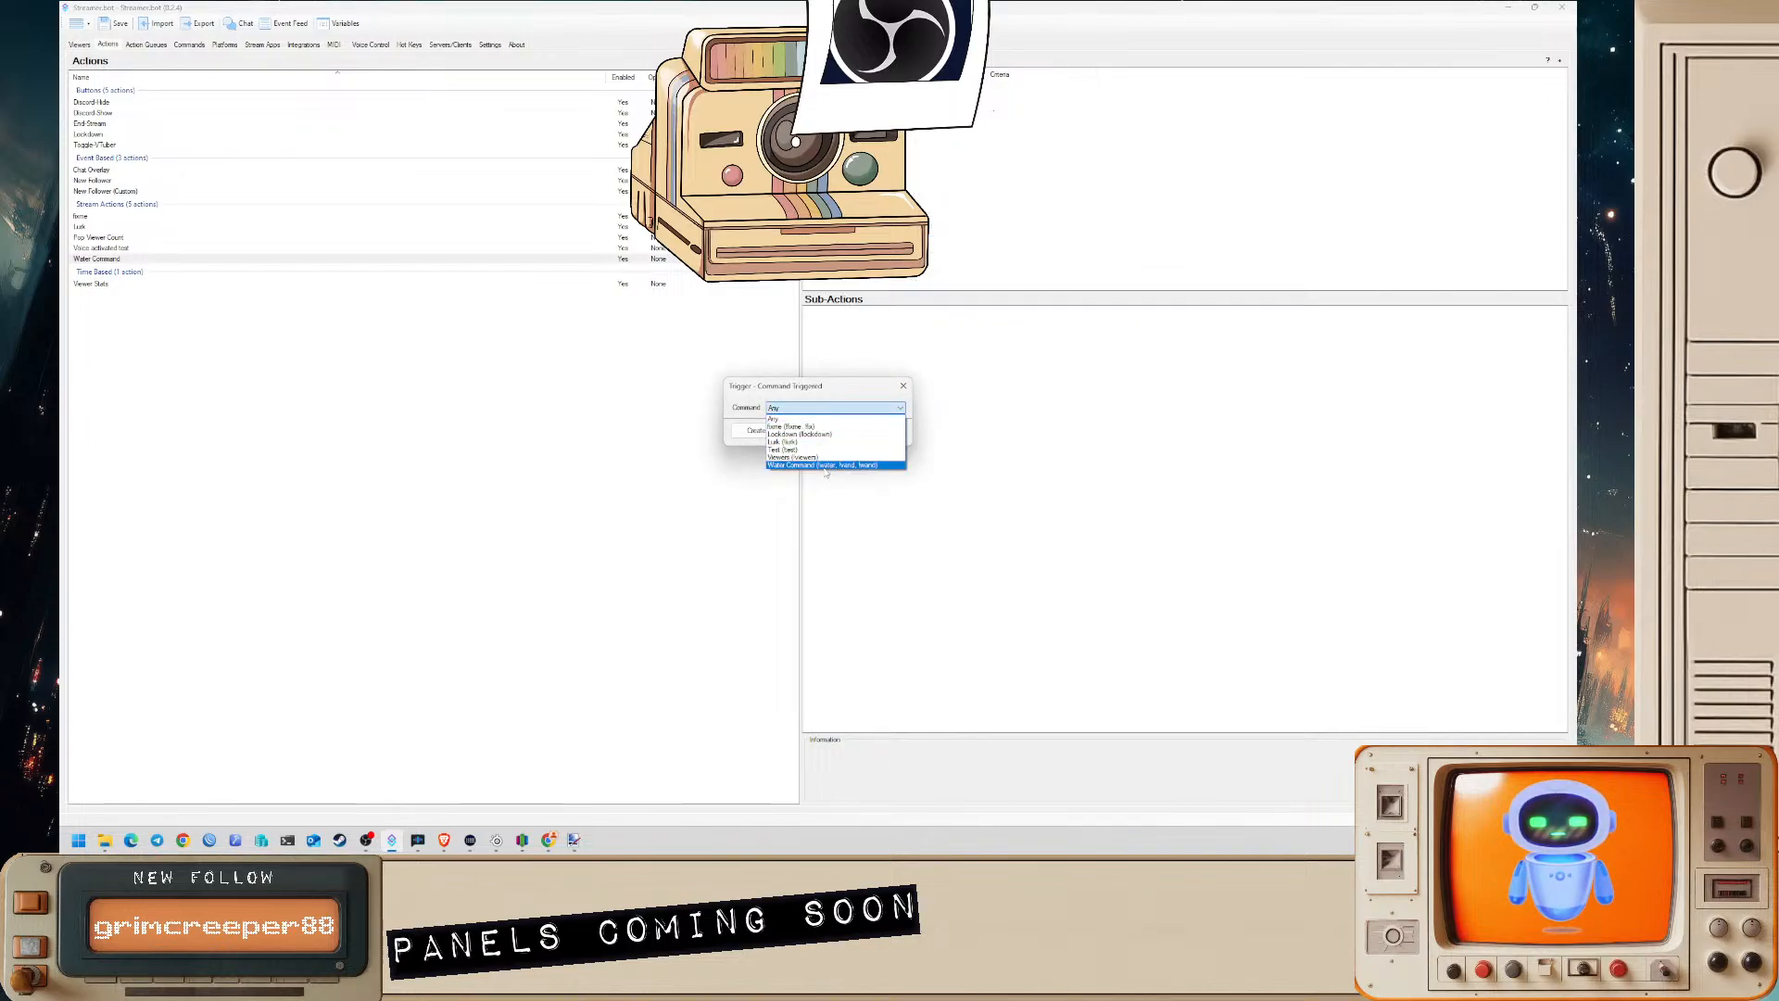
{"action": "left_click", "coordinate": [825, 465]}
{"action": "left_click", "coordinate": [837, 431]}
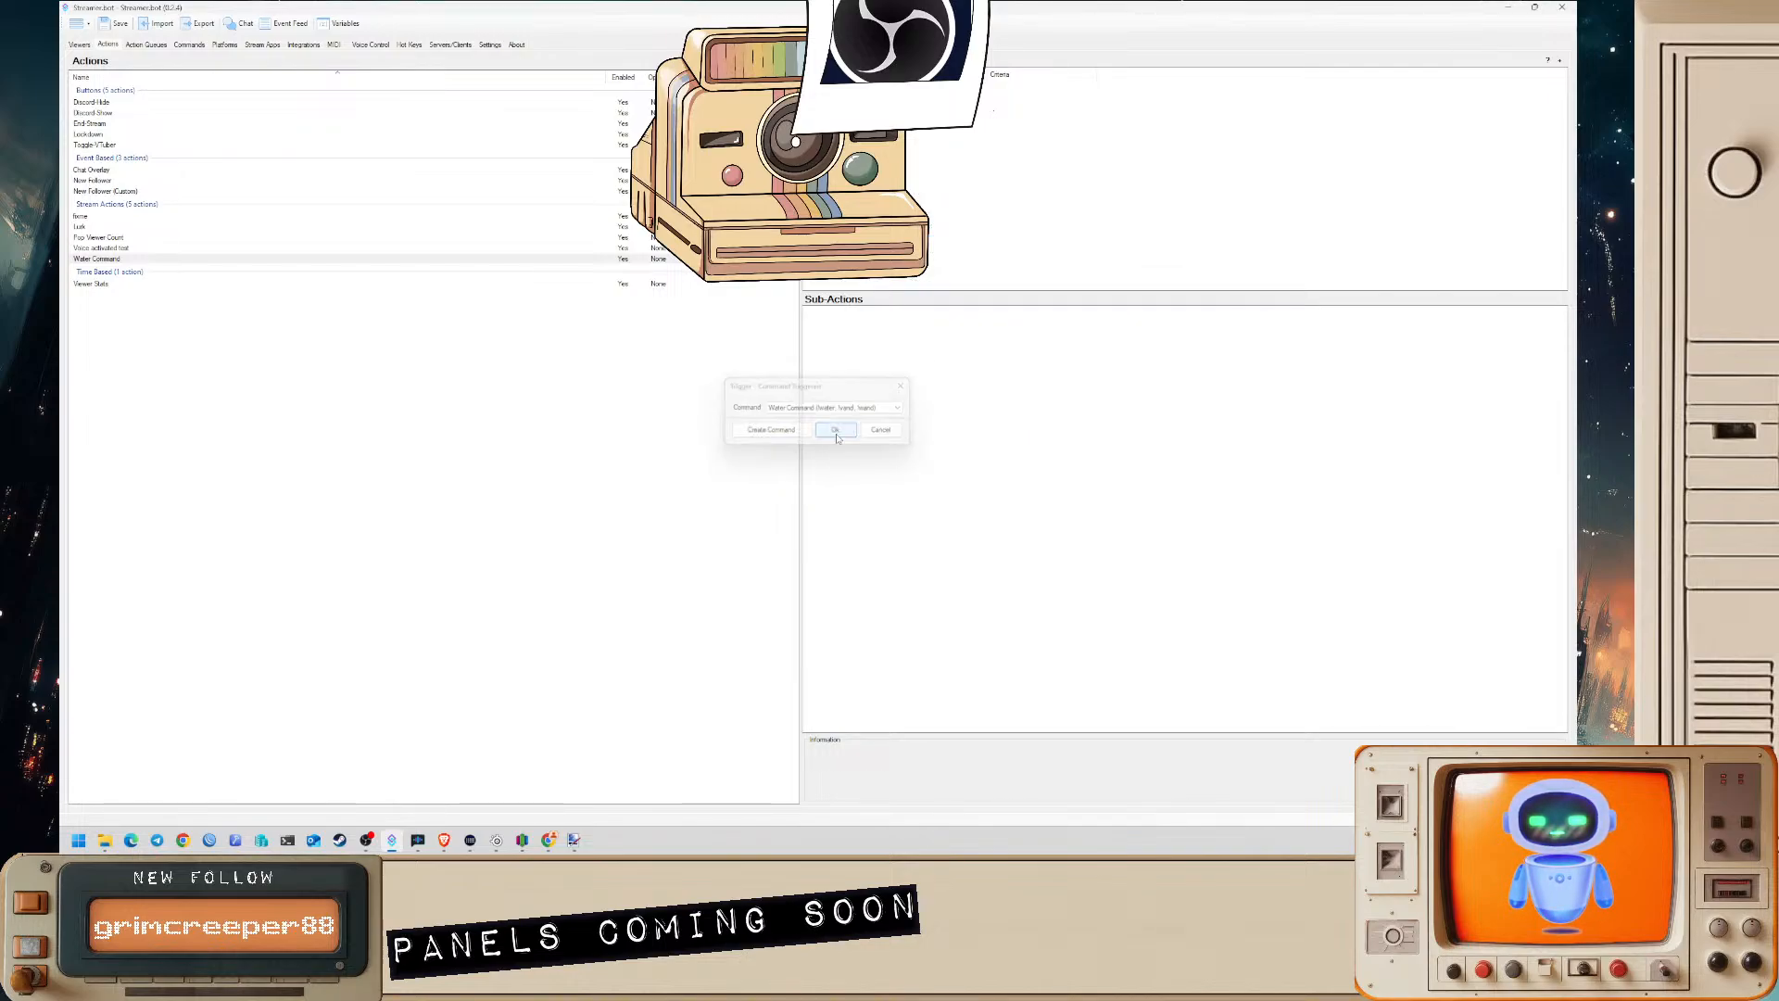
- Add a Twitch Get User Info for Target sub-action with the source type set to User
{"action": "right_click", "coordinate": [905, 361]}
{"action": "mouse_move", "coordinate": [1002, 545]}
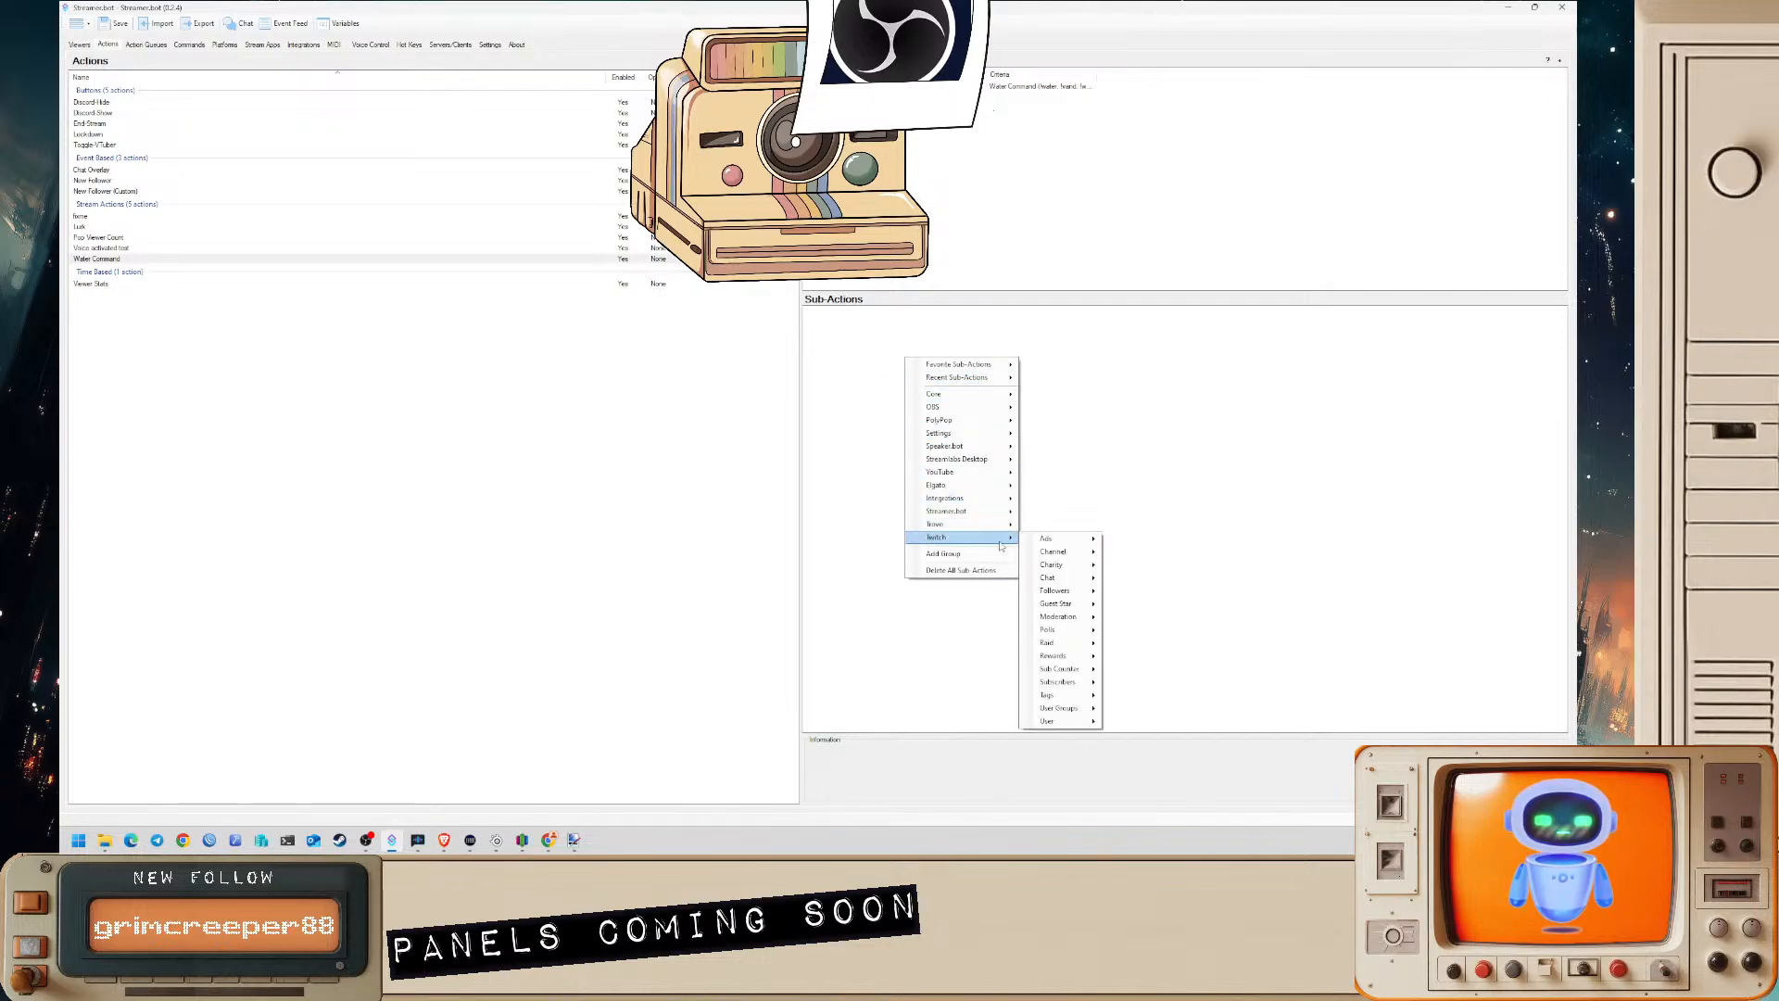
{"action": "mouse_move", "coordinate": [999, 399]}
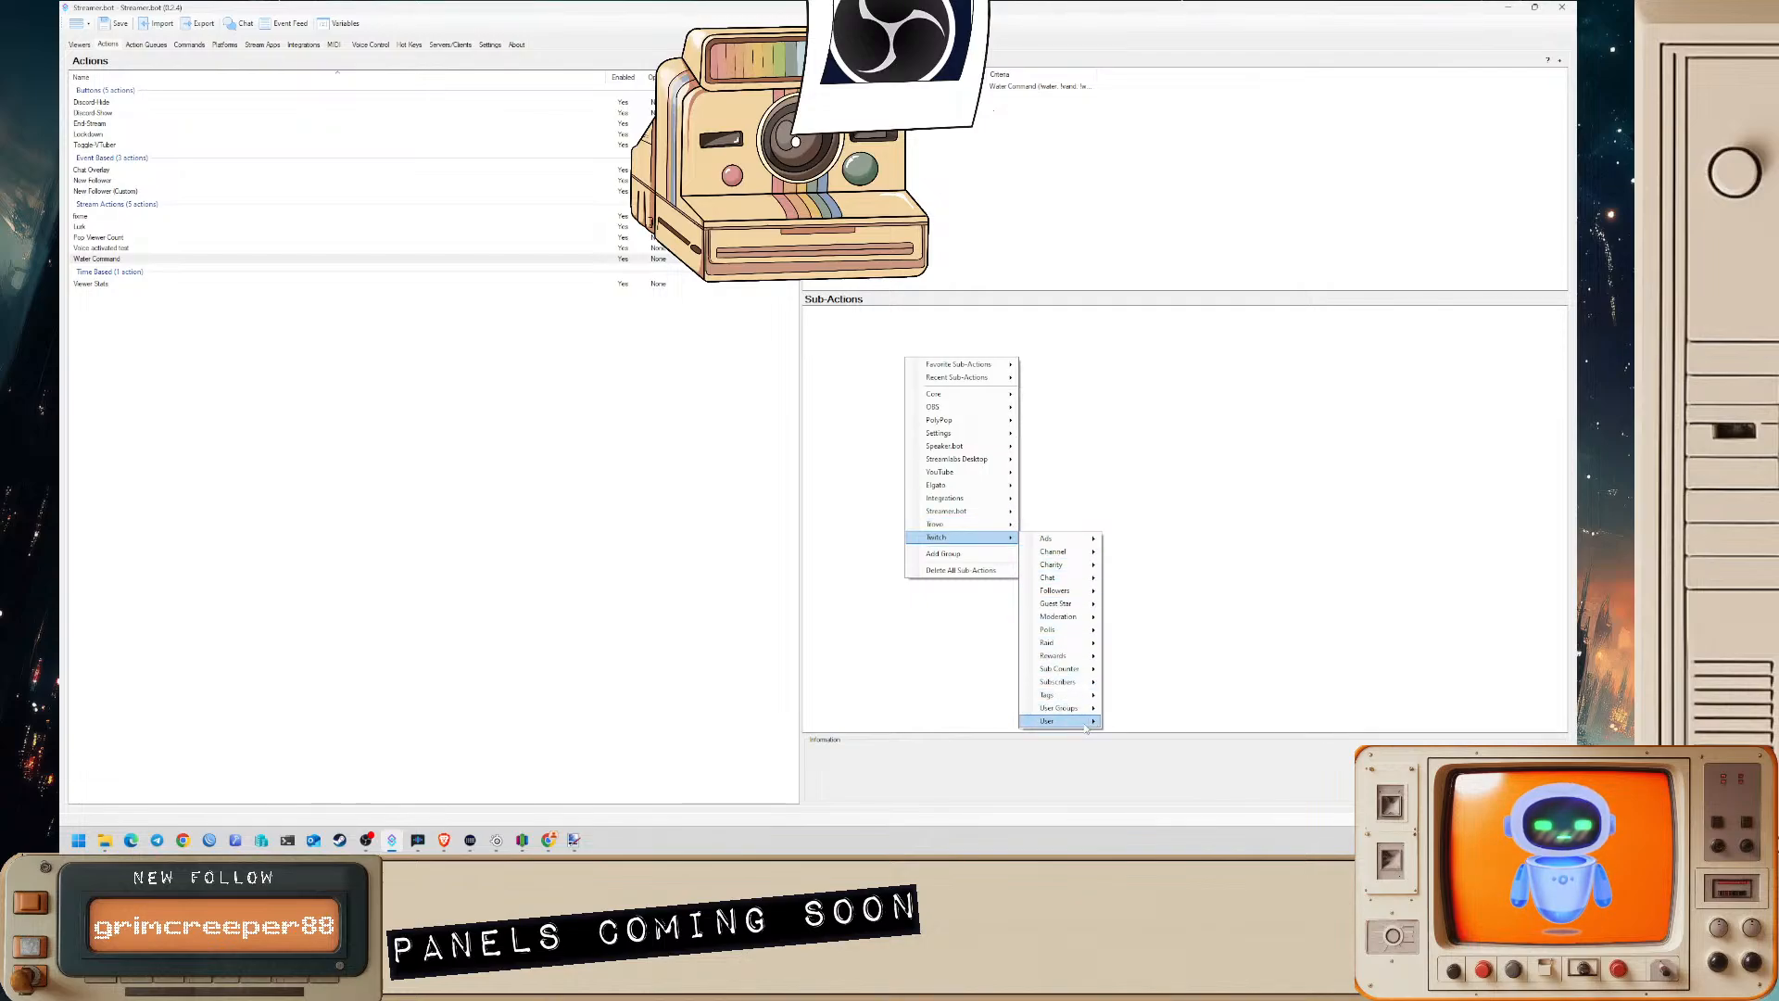
{"action": "mouse_move", "coordinate": [1086, 724]}
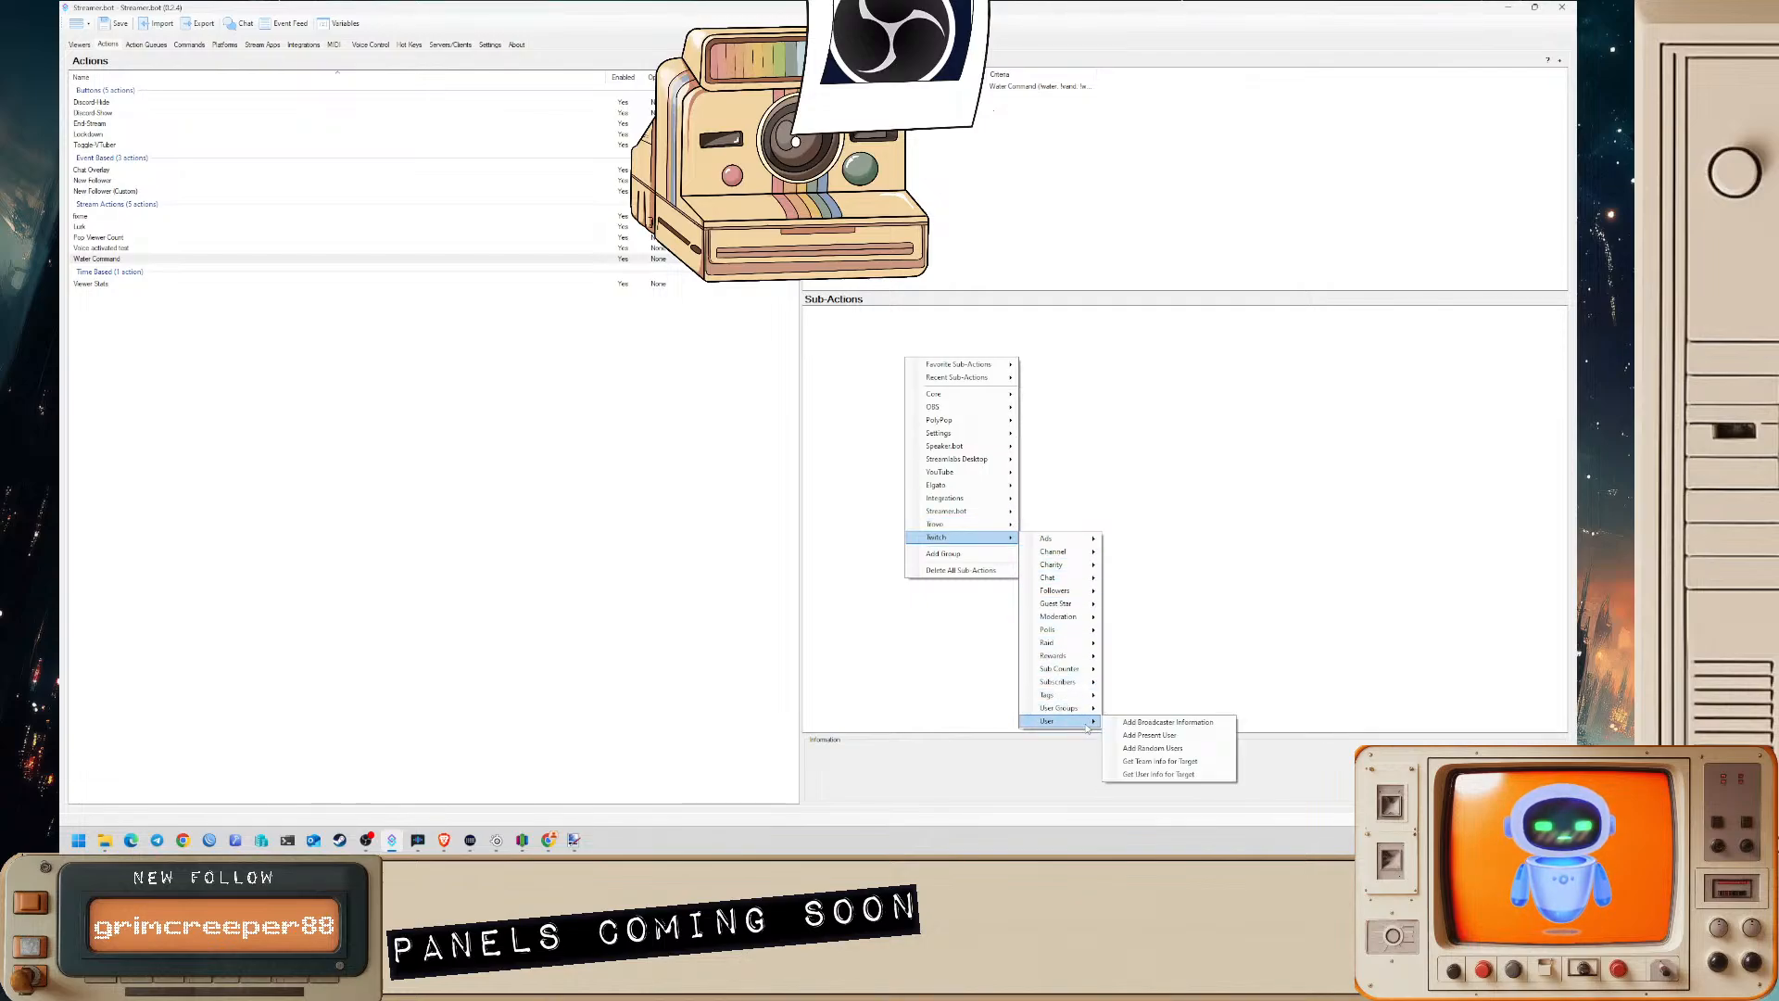
{"action": "left_click", "coordinate": [1147, 776]}
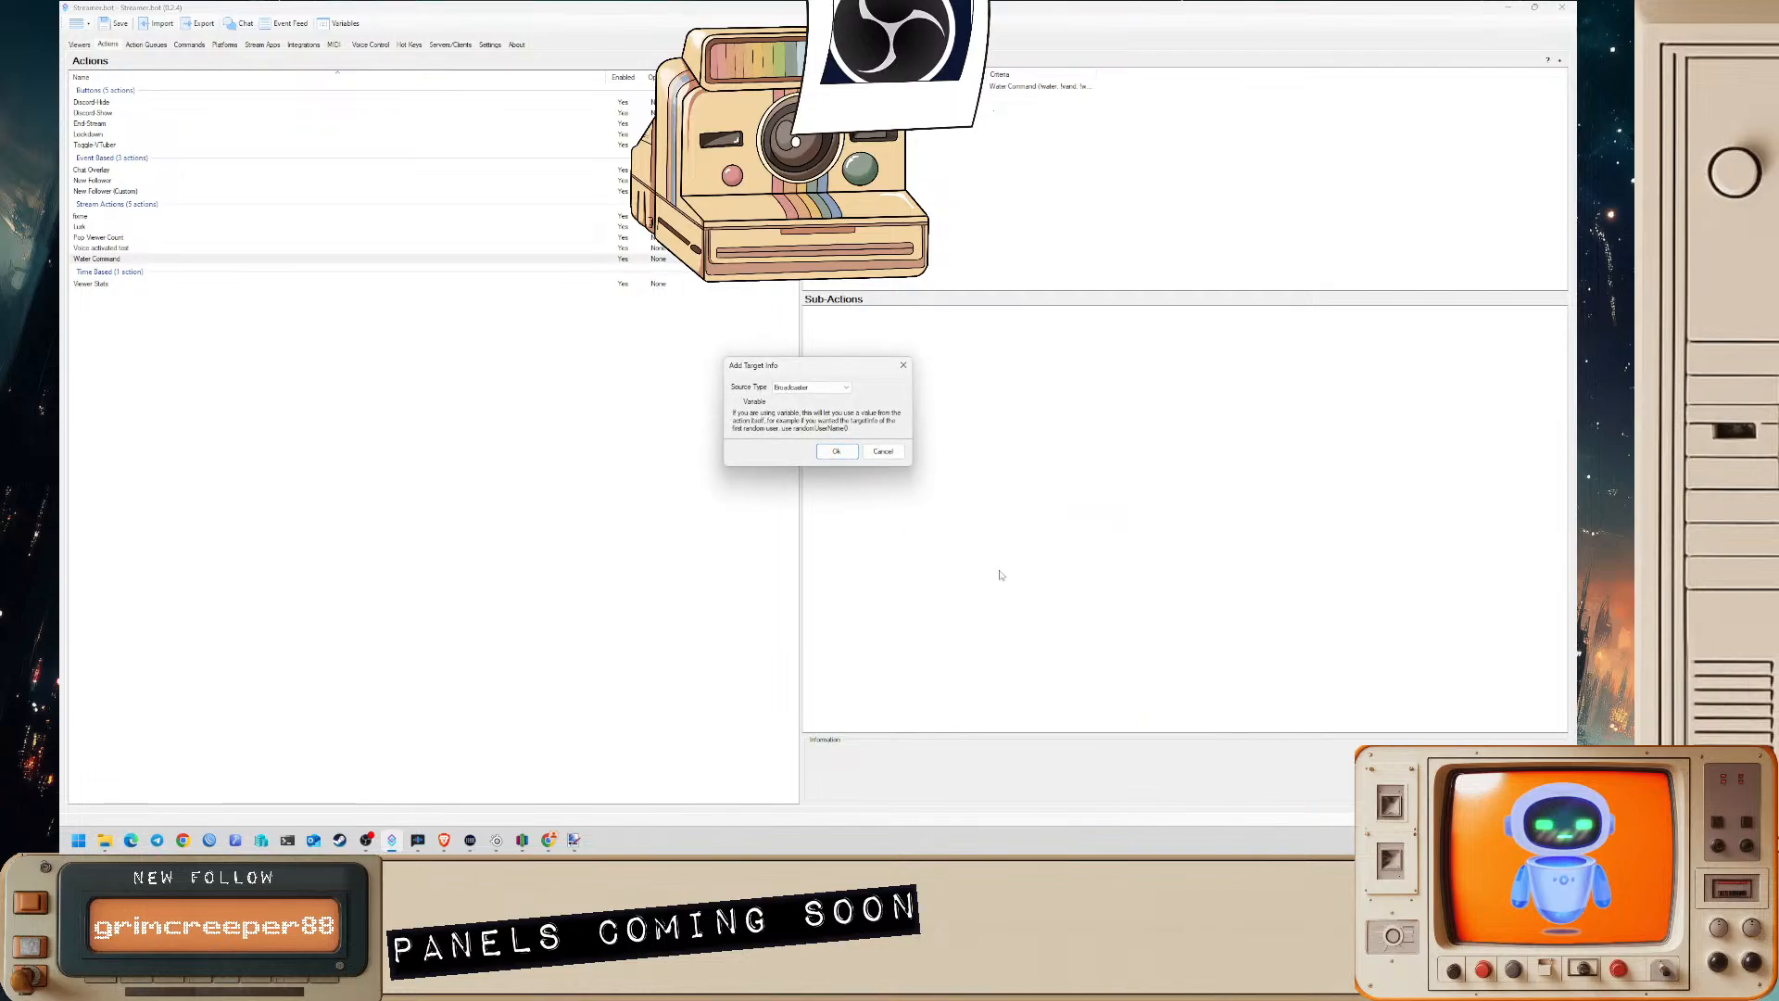
{"action": "left_click", "coordinate": [815, 387]}
{"action": "left_click", "coordinate": [802, 408]}
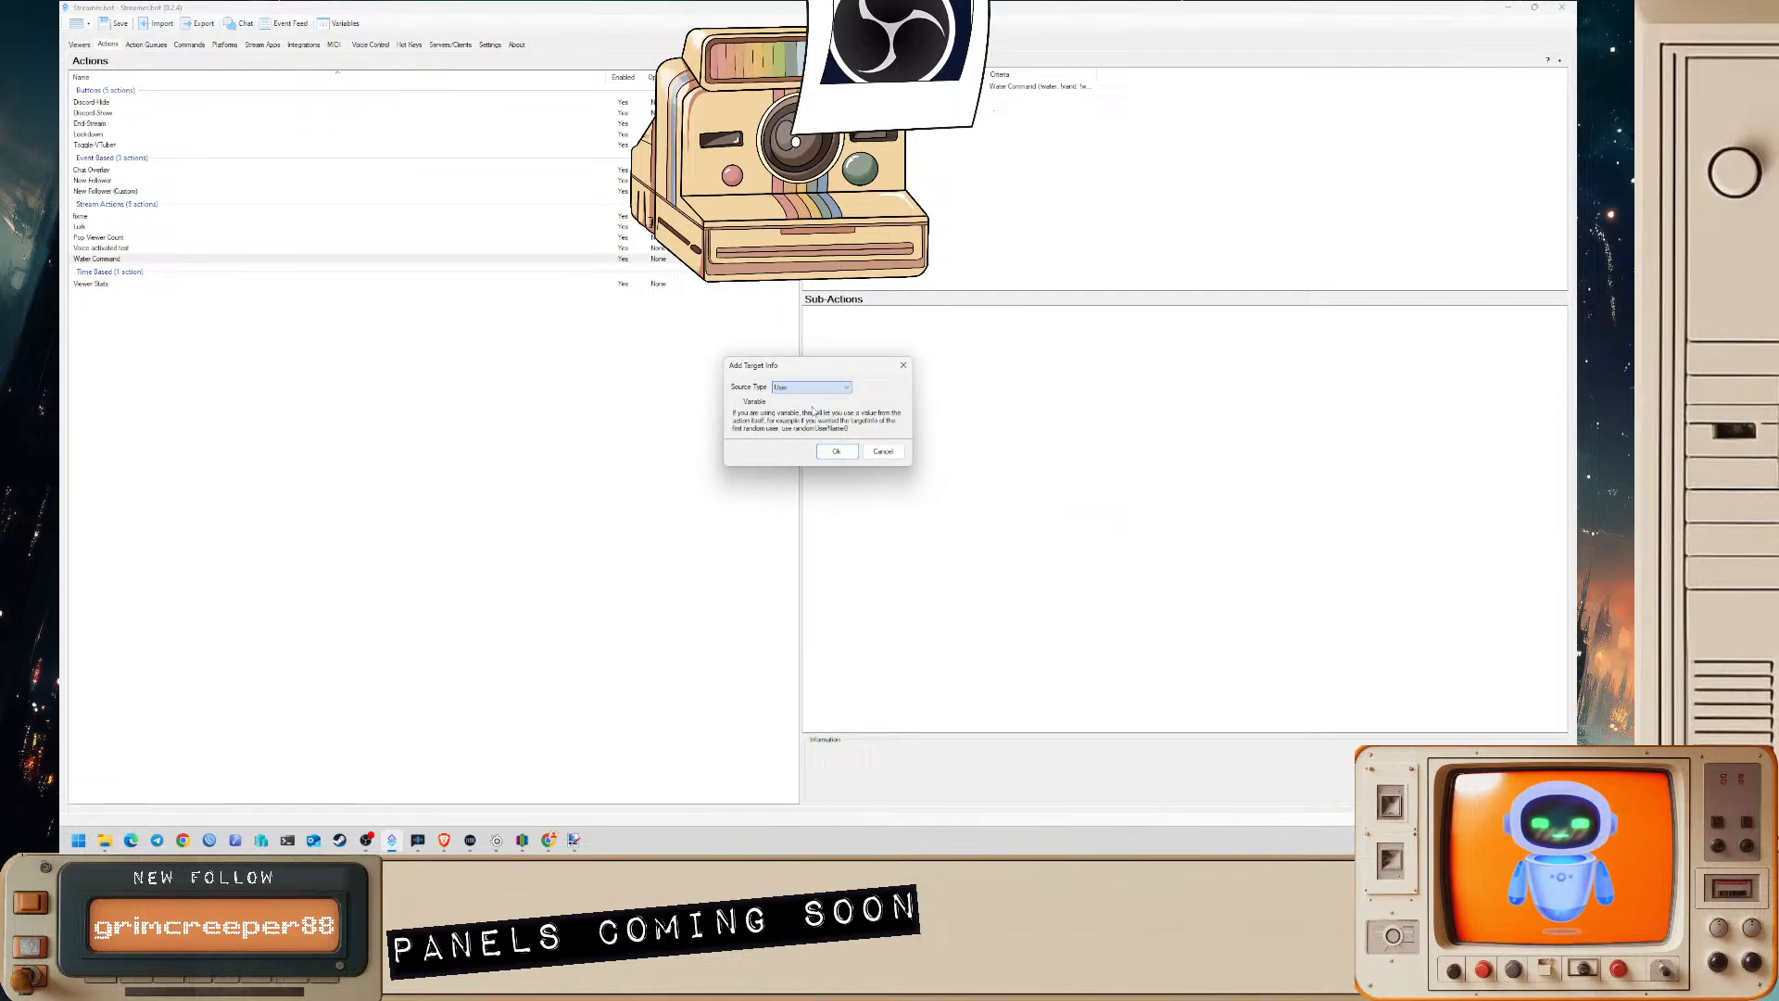
{"action": "left_click", "coordinate": [836, 451]}
{"action": "left_click", "coordinate": [869, 310]}
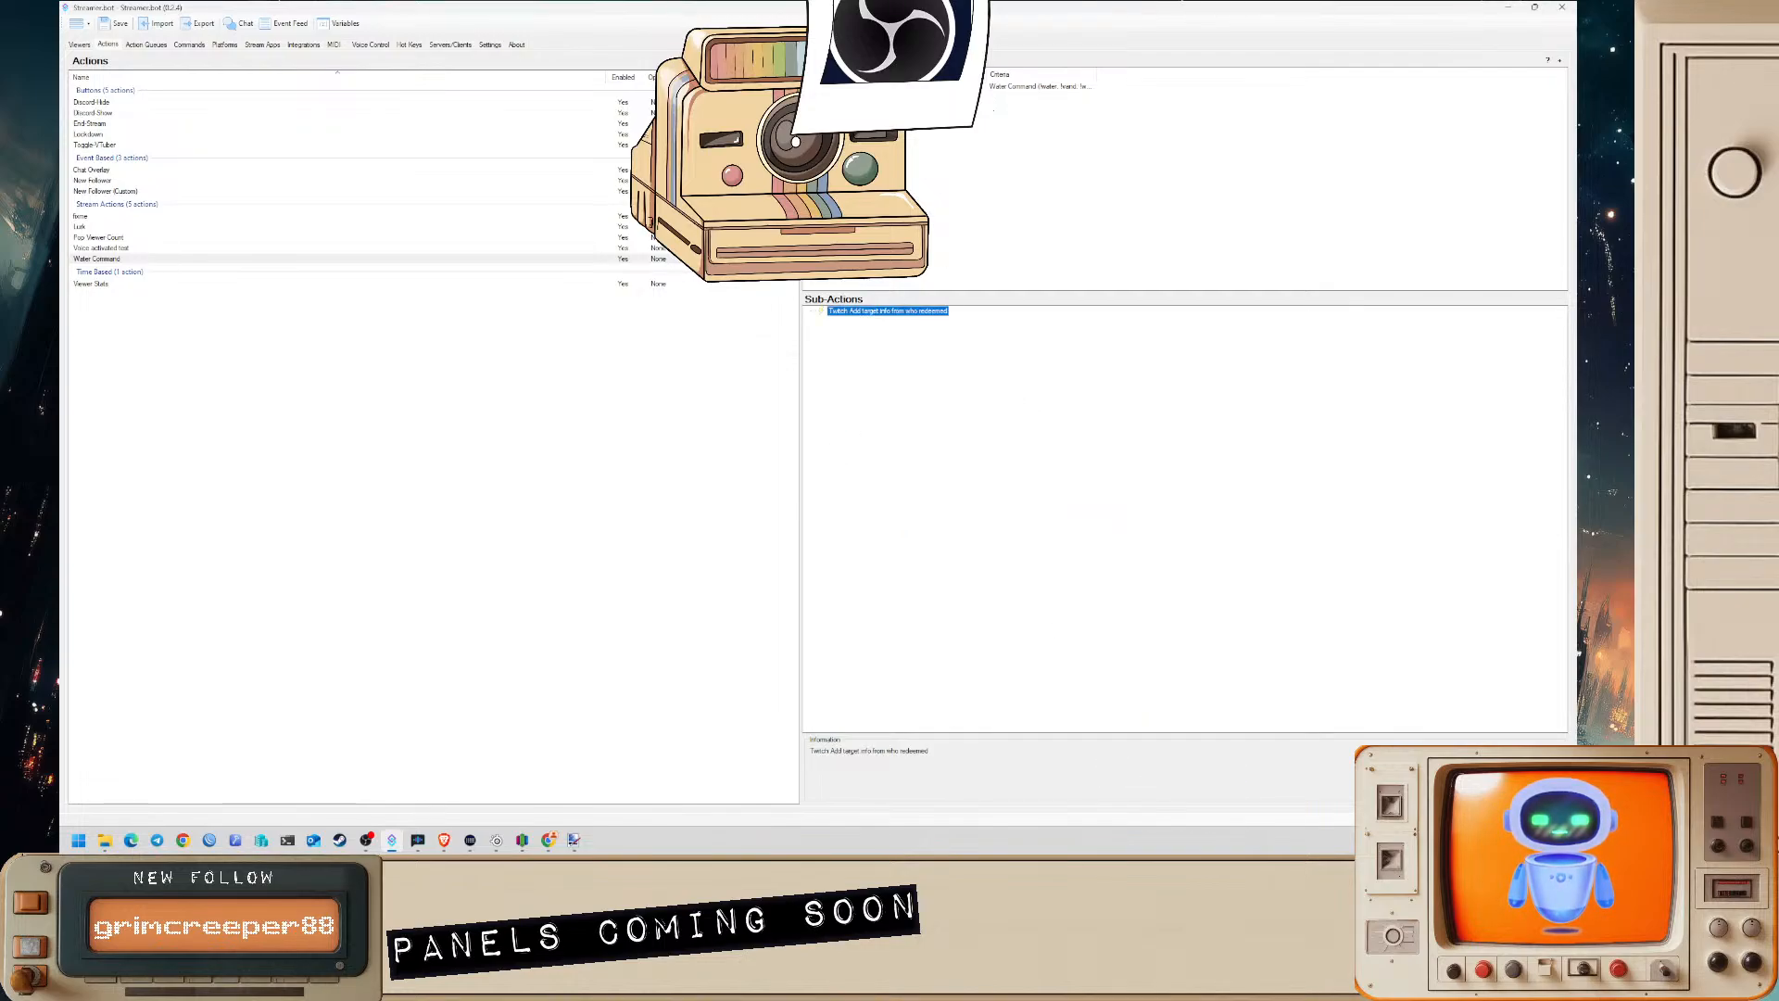
{"action": "left_click", "coordinate": [915, 336]}
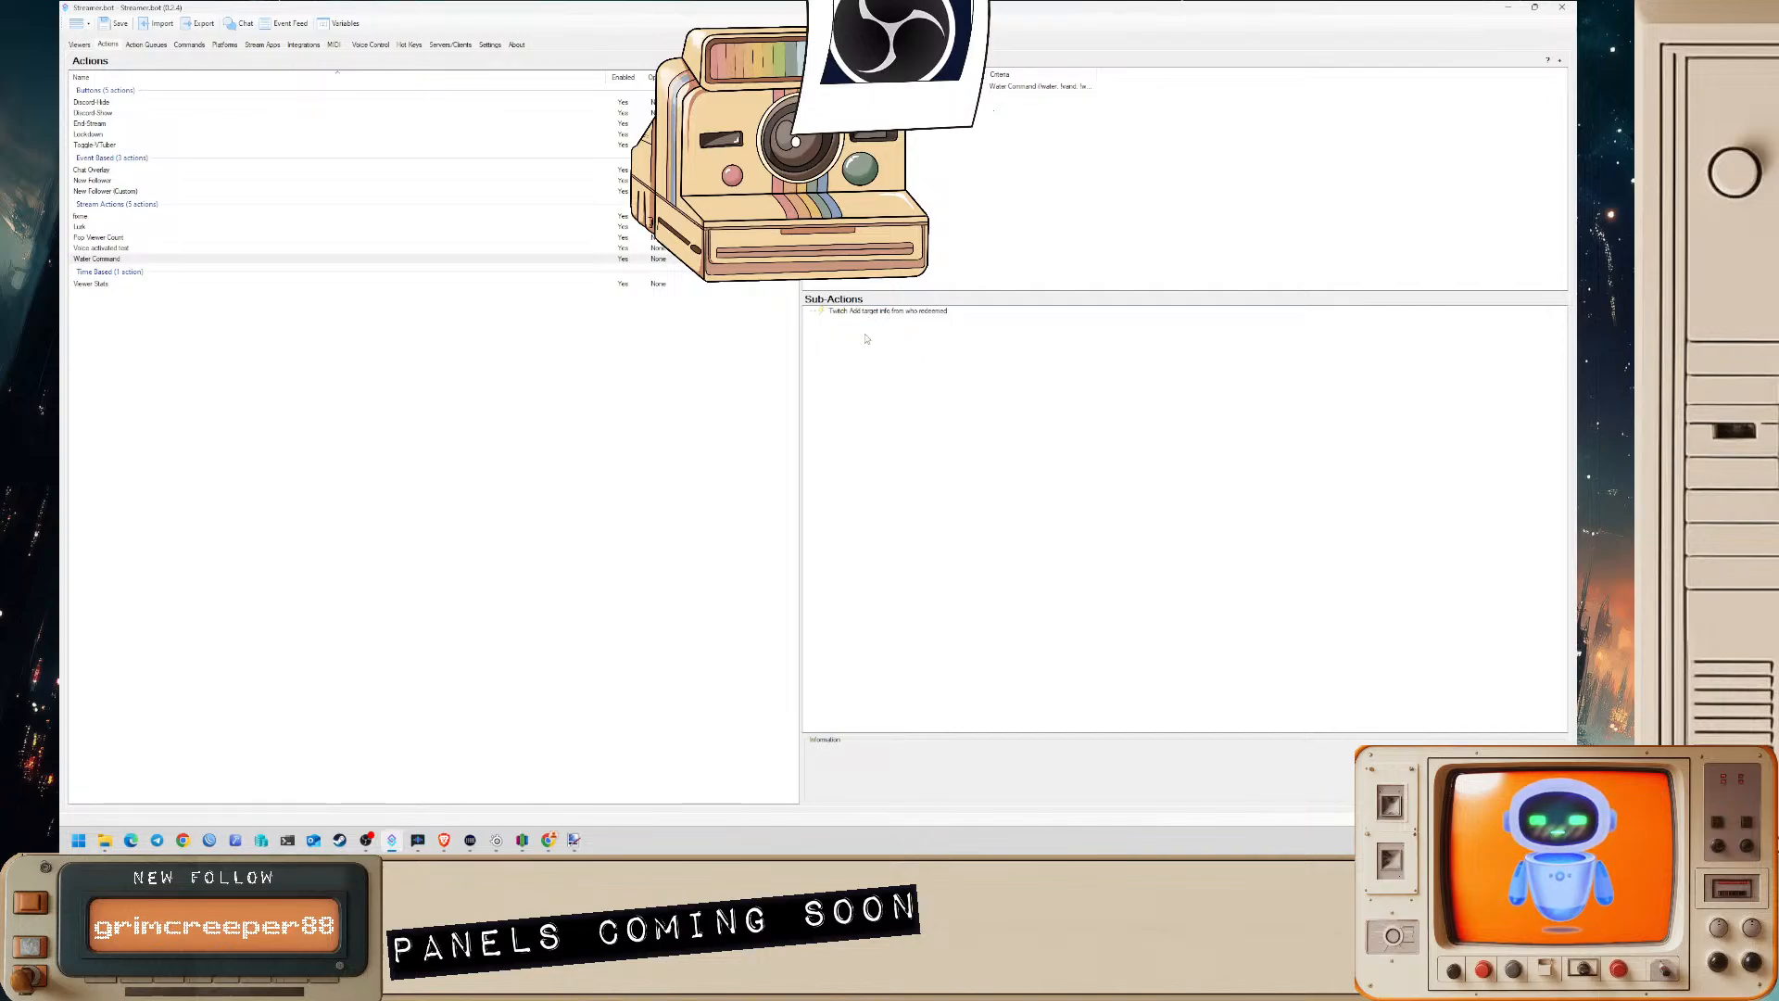
- Start a Twitch Send Message to Channel sub-action with Broadcaster as the preferred account and begin its message with %user%
{"action": "right_click", "coordinate": [887, 346]}
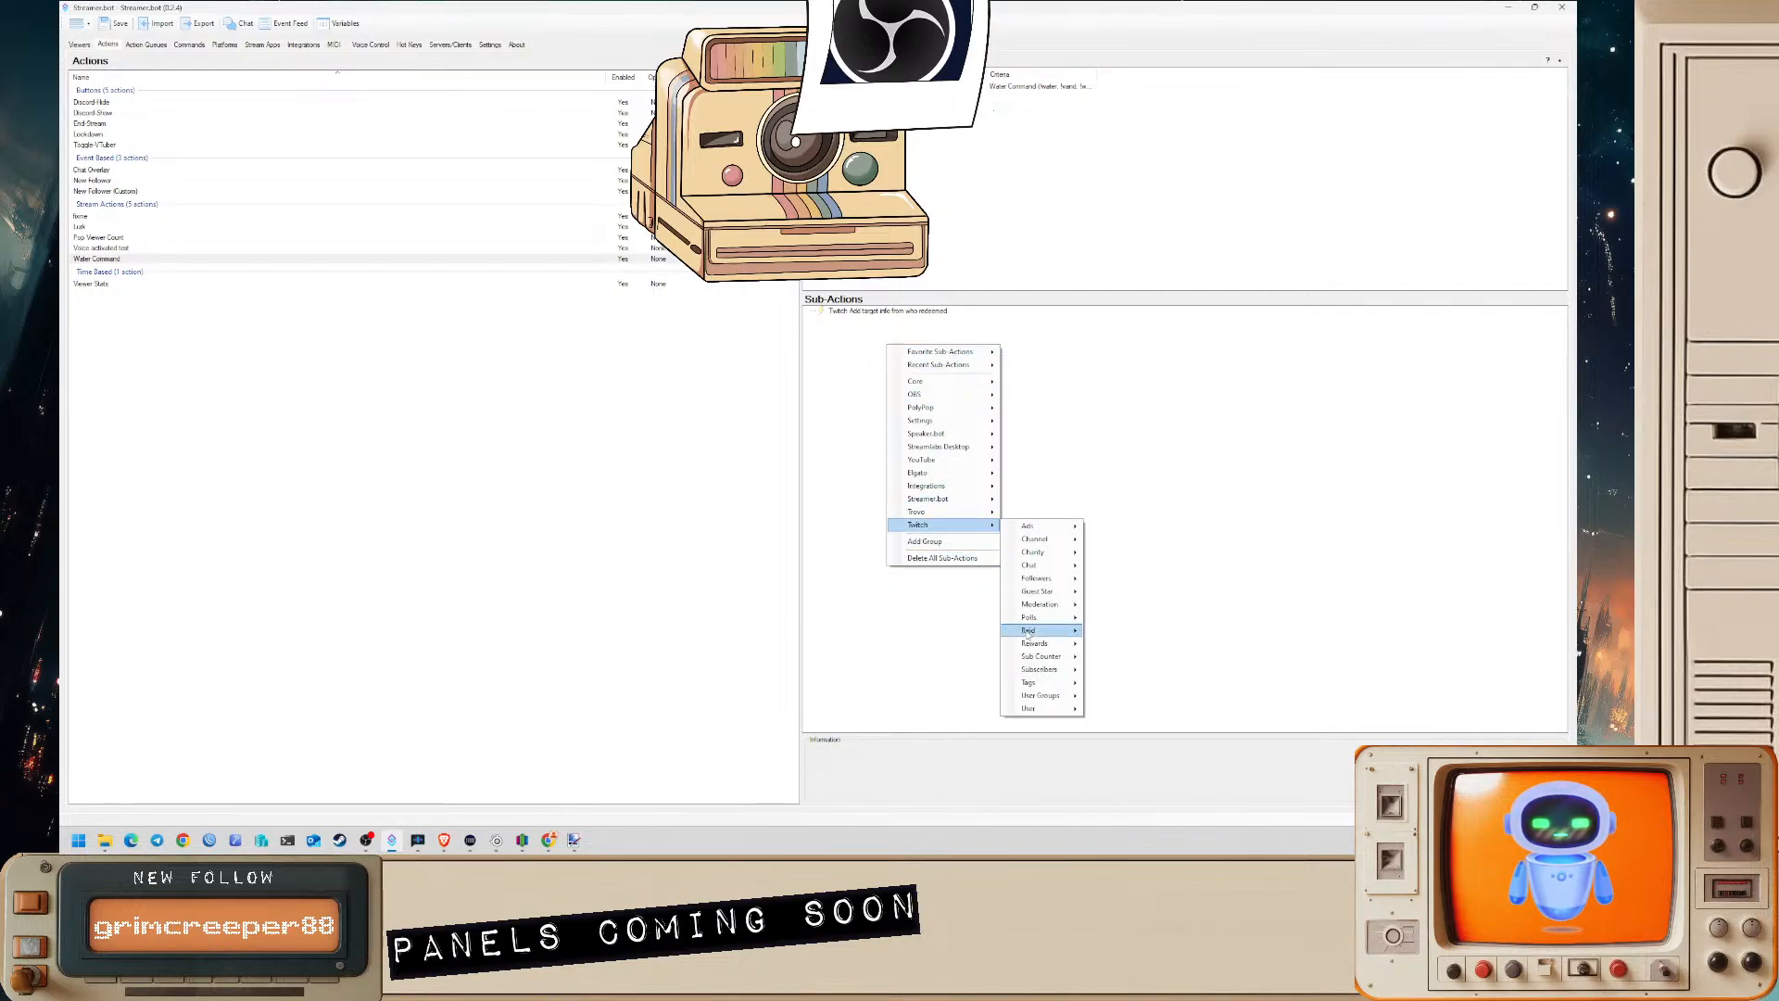
{"action": "mouse_move", "coordinate": [1056, 709]}
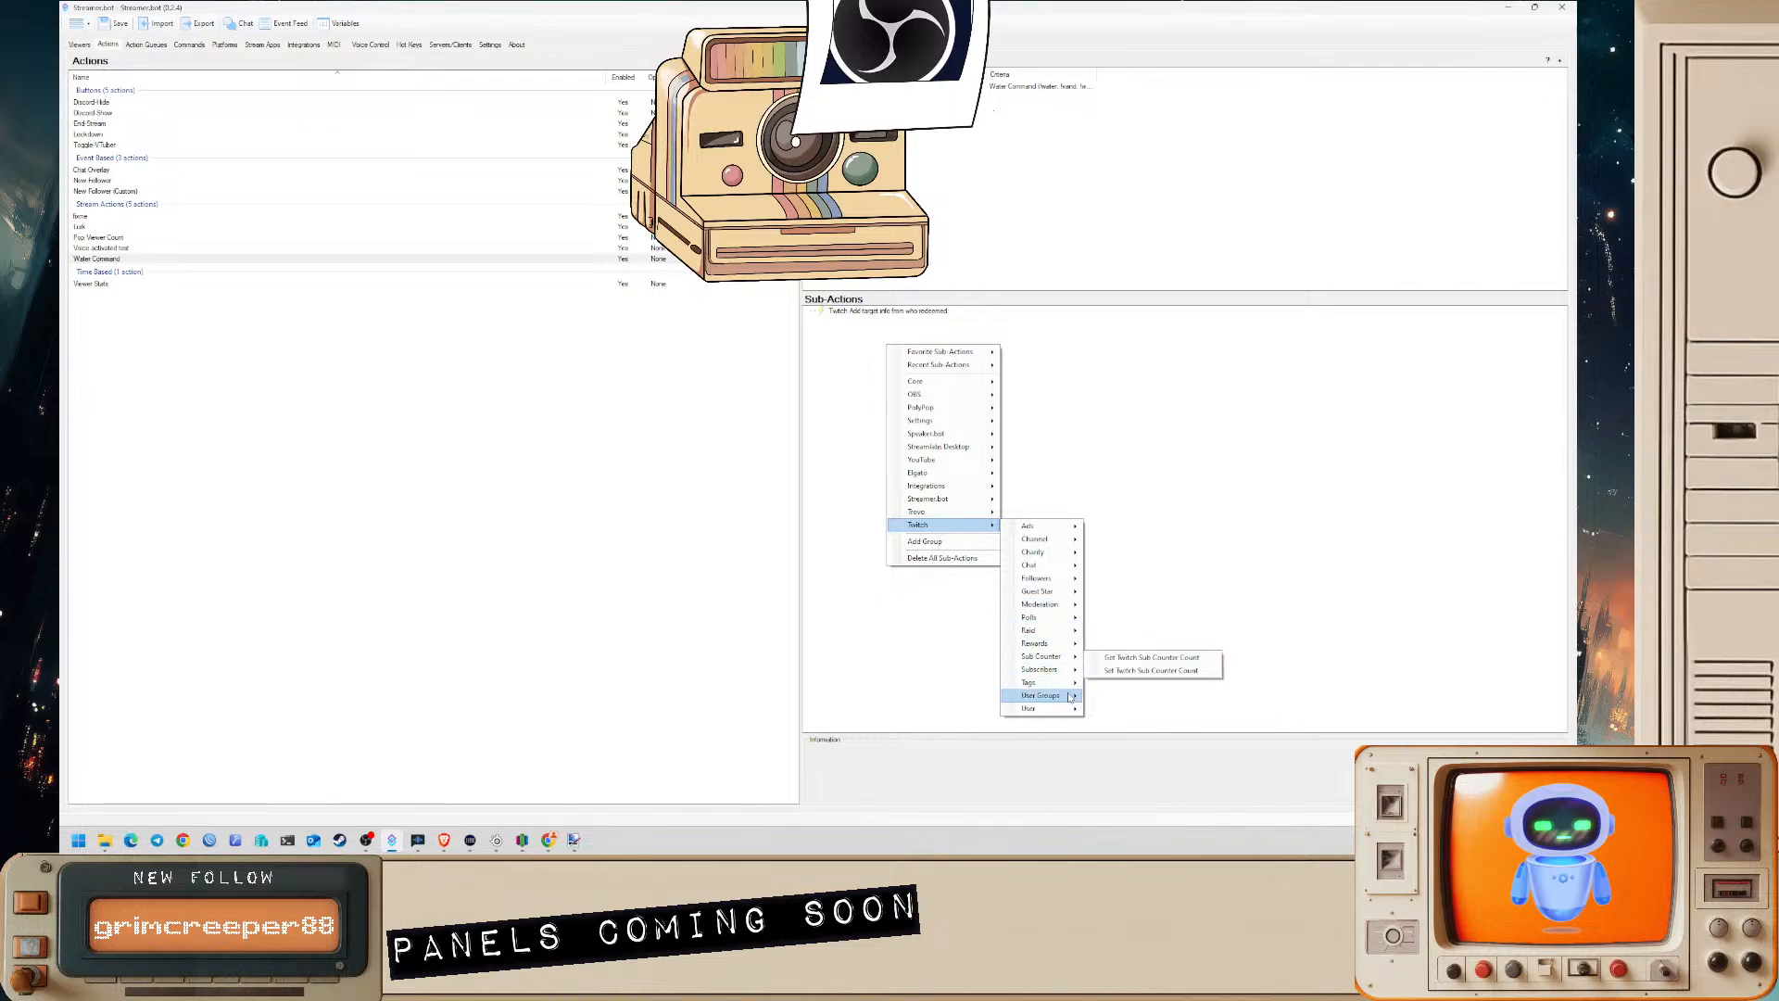
{"action": "mouse_move", "coordinate": [1076, 573]}
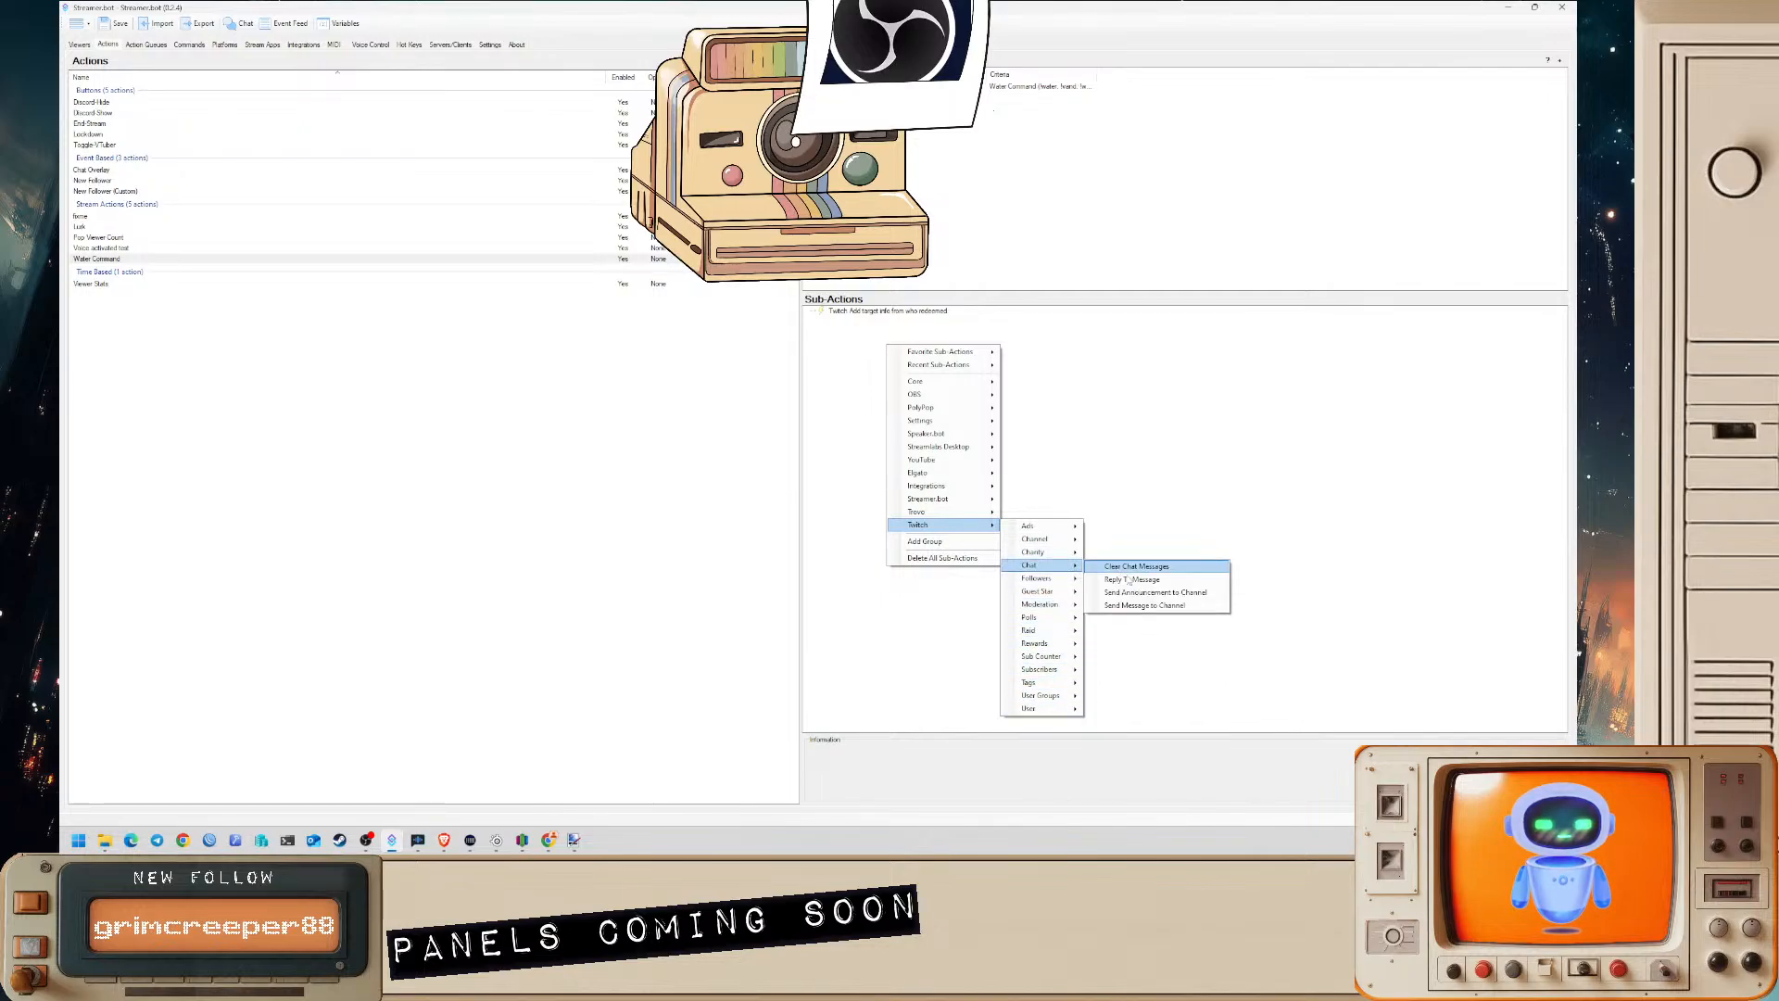
{"action": "left_click", "coordinate": [1140, 605]}
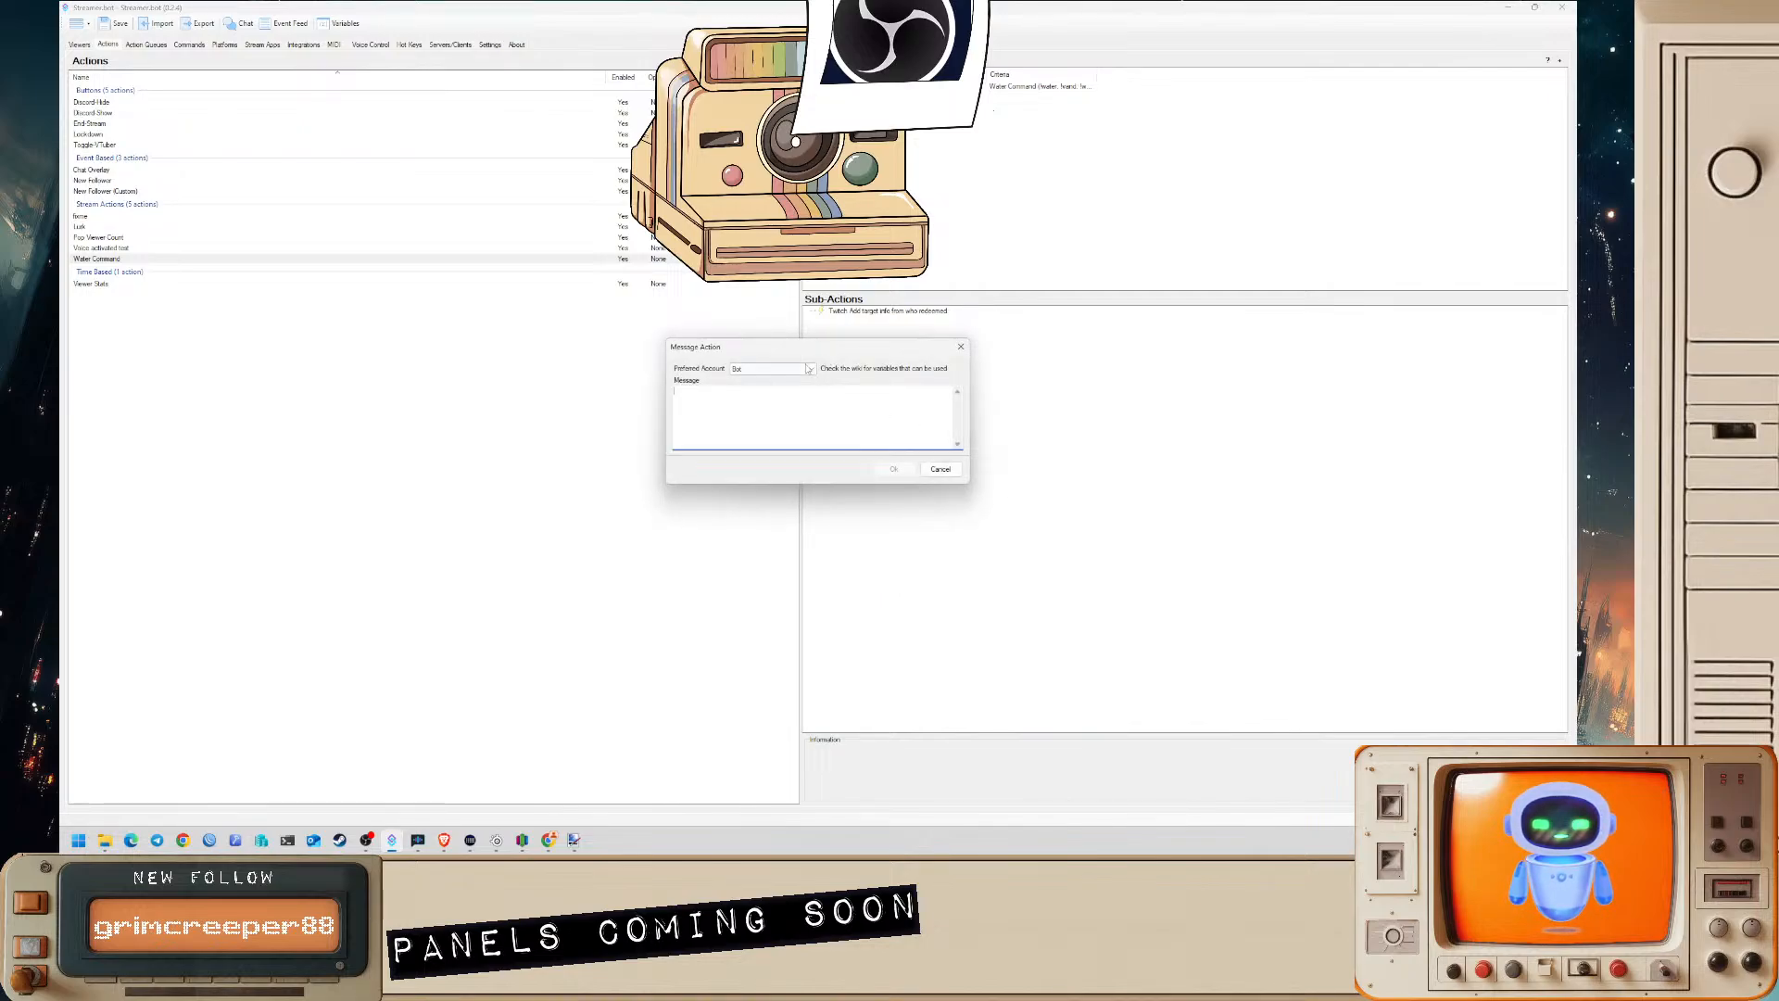
{"action": "left_click", "coordinate": [780, 366]}
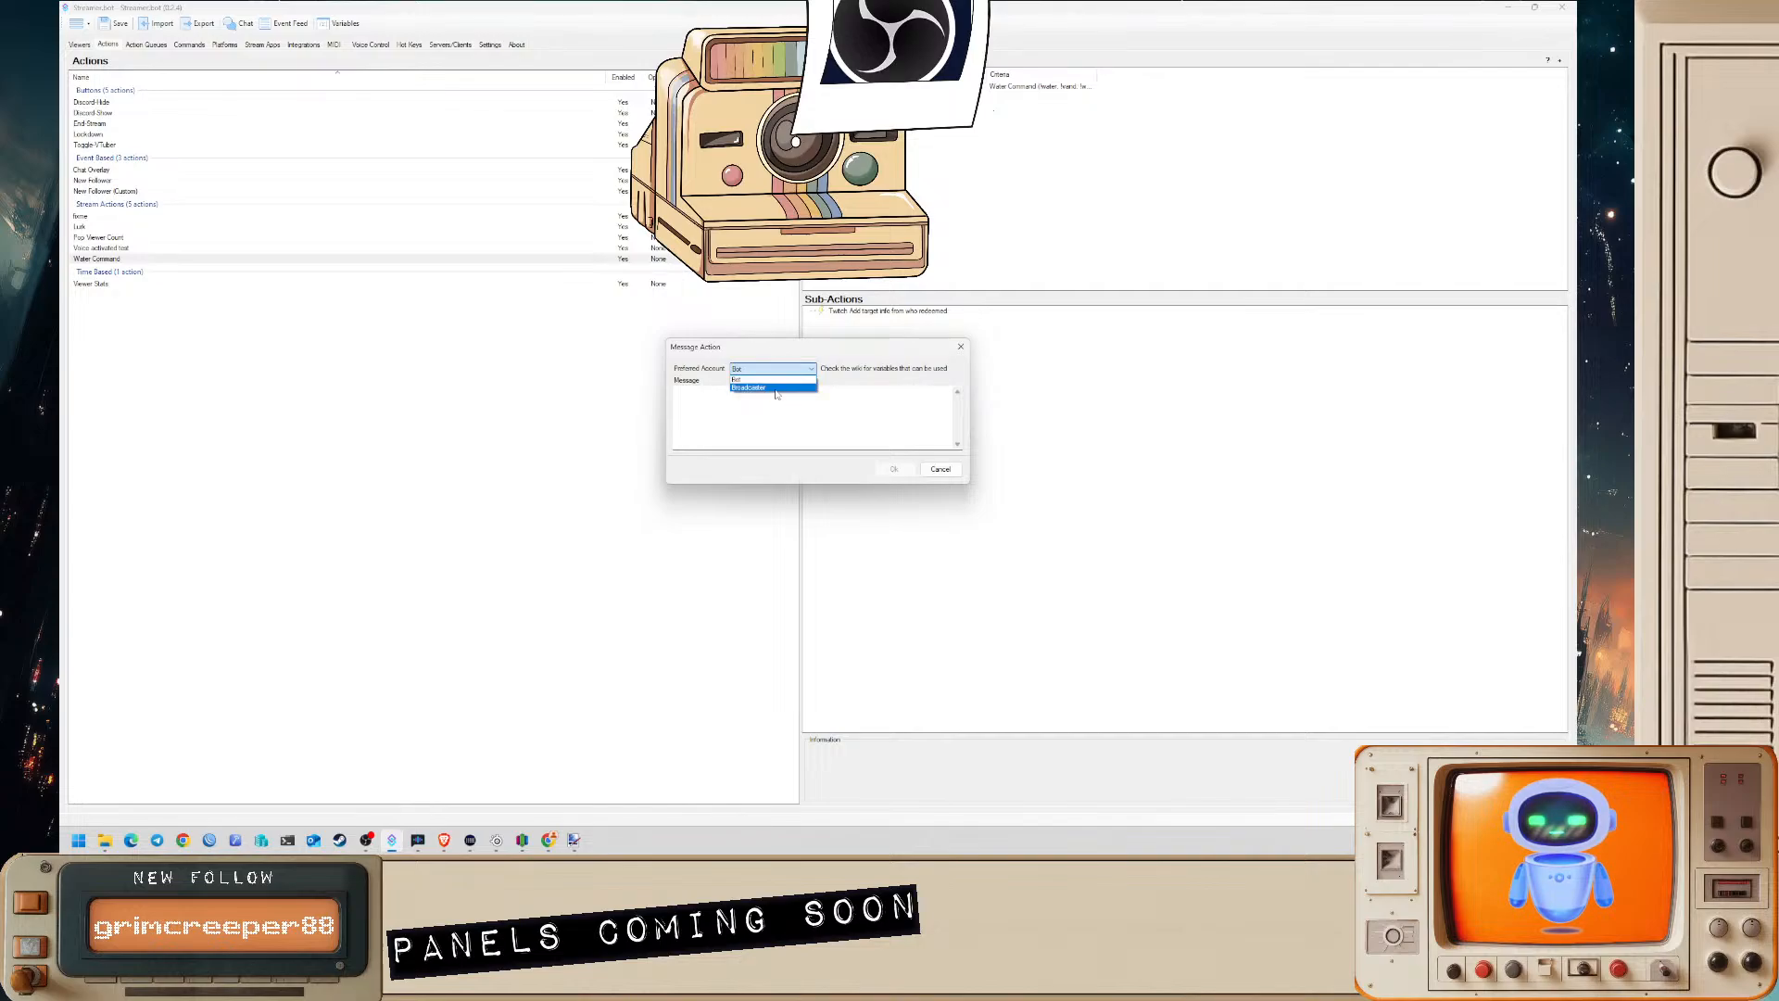
{"action": "left_click", "coordinate": [769, 378]}
{"action": "left_click_drag", "start_coordinate": [764, 356], "coordinate": [970, 428]}
{"action": "left_click", "coordinate": [935, 485]}
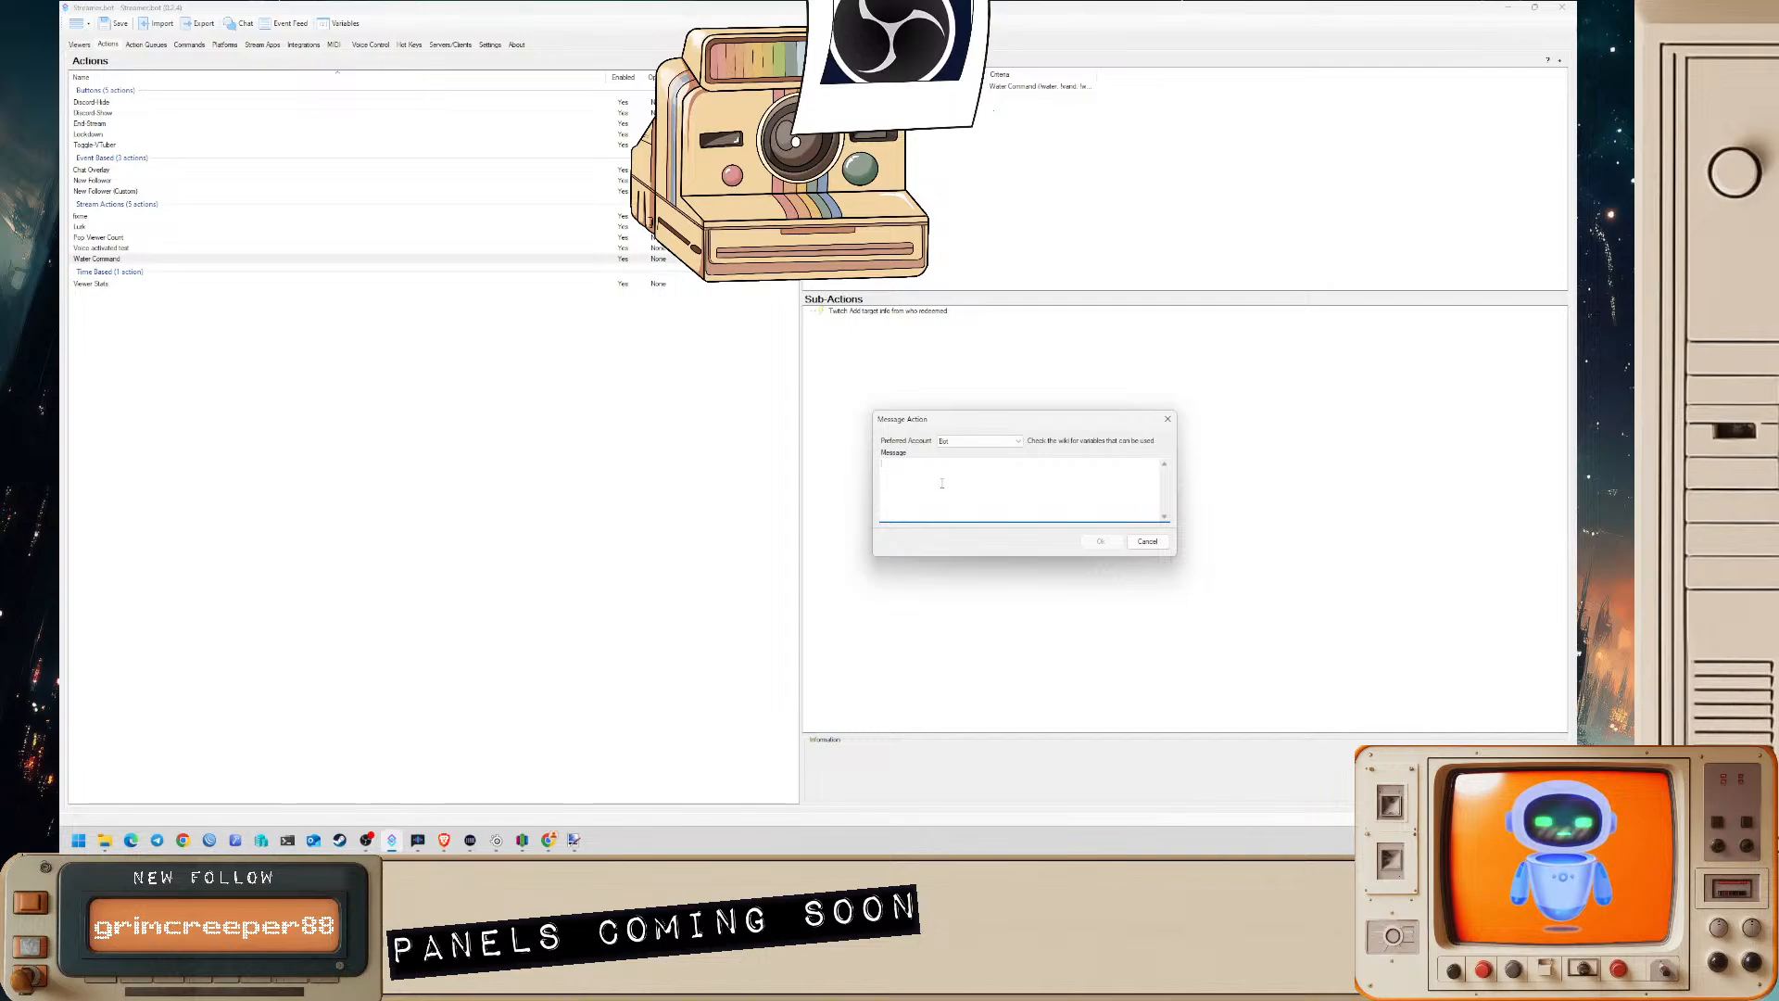
{"action": "left_click", "coordinate": [980, 441]}
{"action": "left_click", "coordinate": [963, 462]}
{"action": "left_click", "coordinate": [982, 476]}
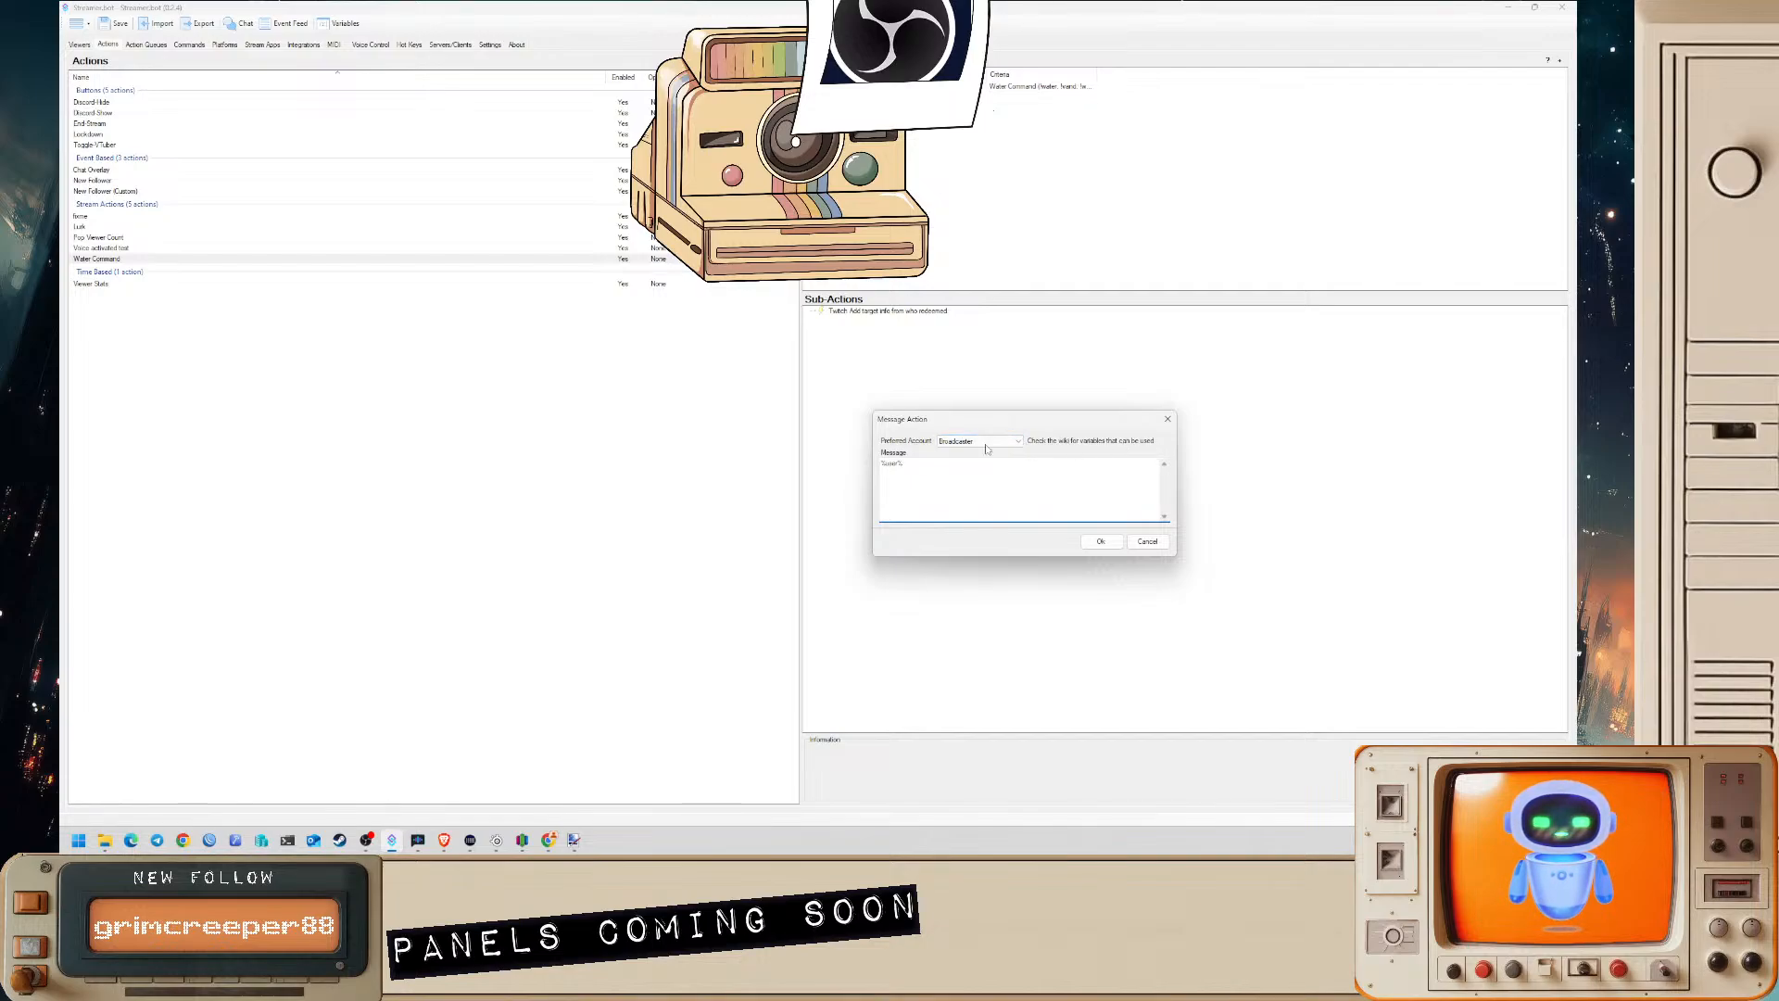
- Switch to the web browser and search Google for "streamerbot wiki commands twitch", showing all result types instead of images
{"action": "left_click", "coordinate": [444, 840]}
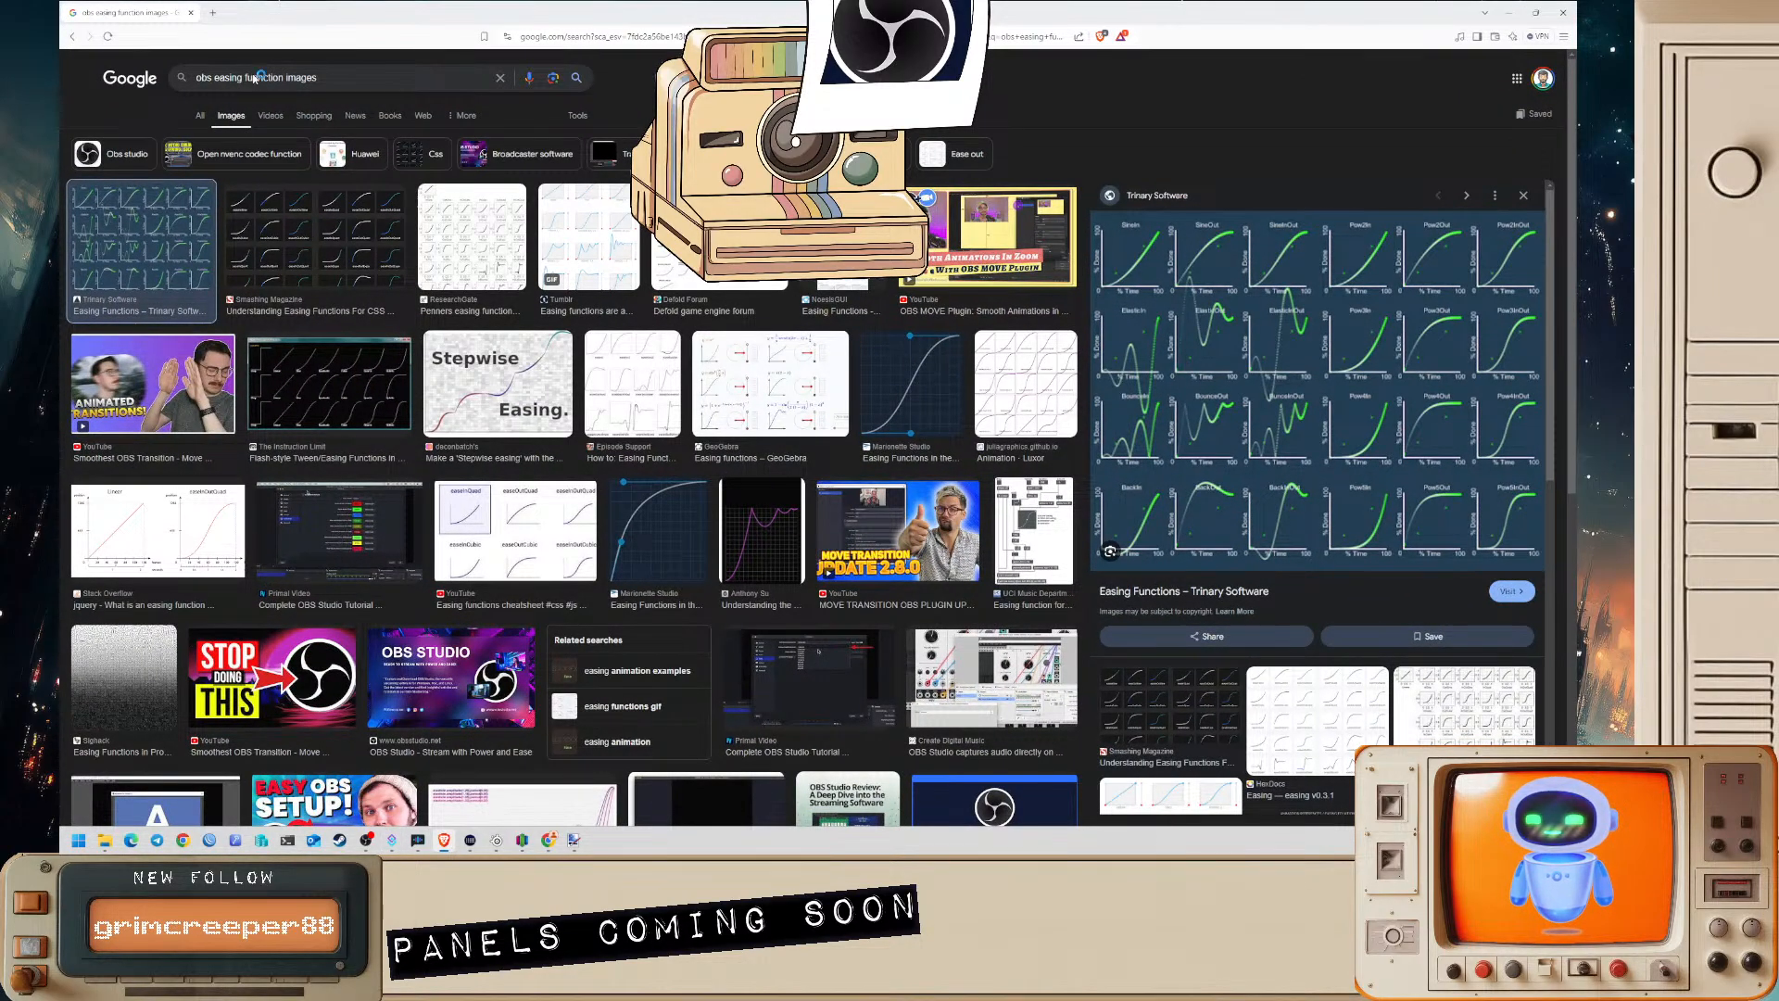
{"action": "key", "text": "ctrl+s"}
{"action": "left_click", "coordinate": [659, 514]}
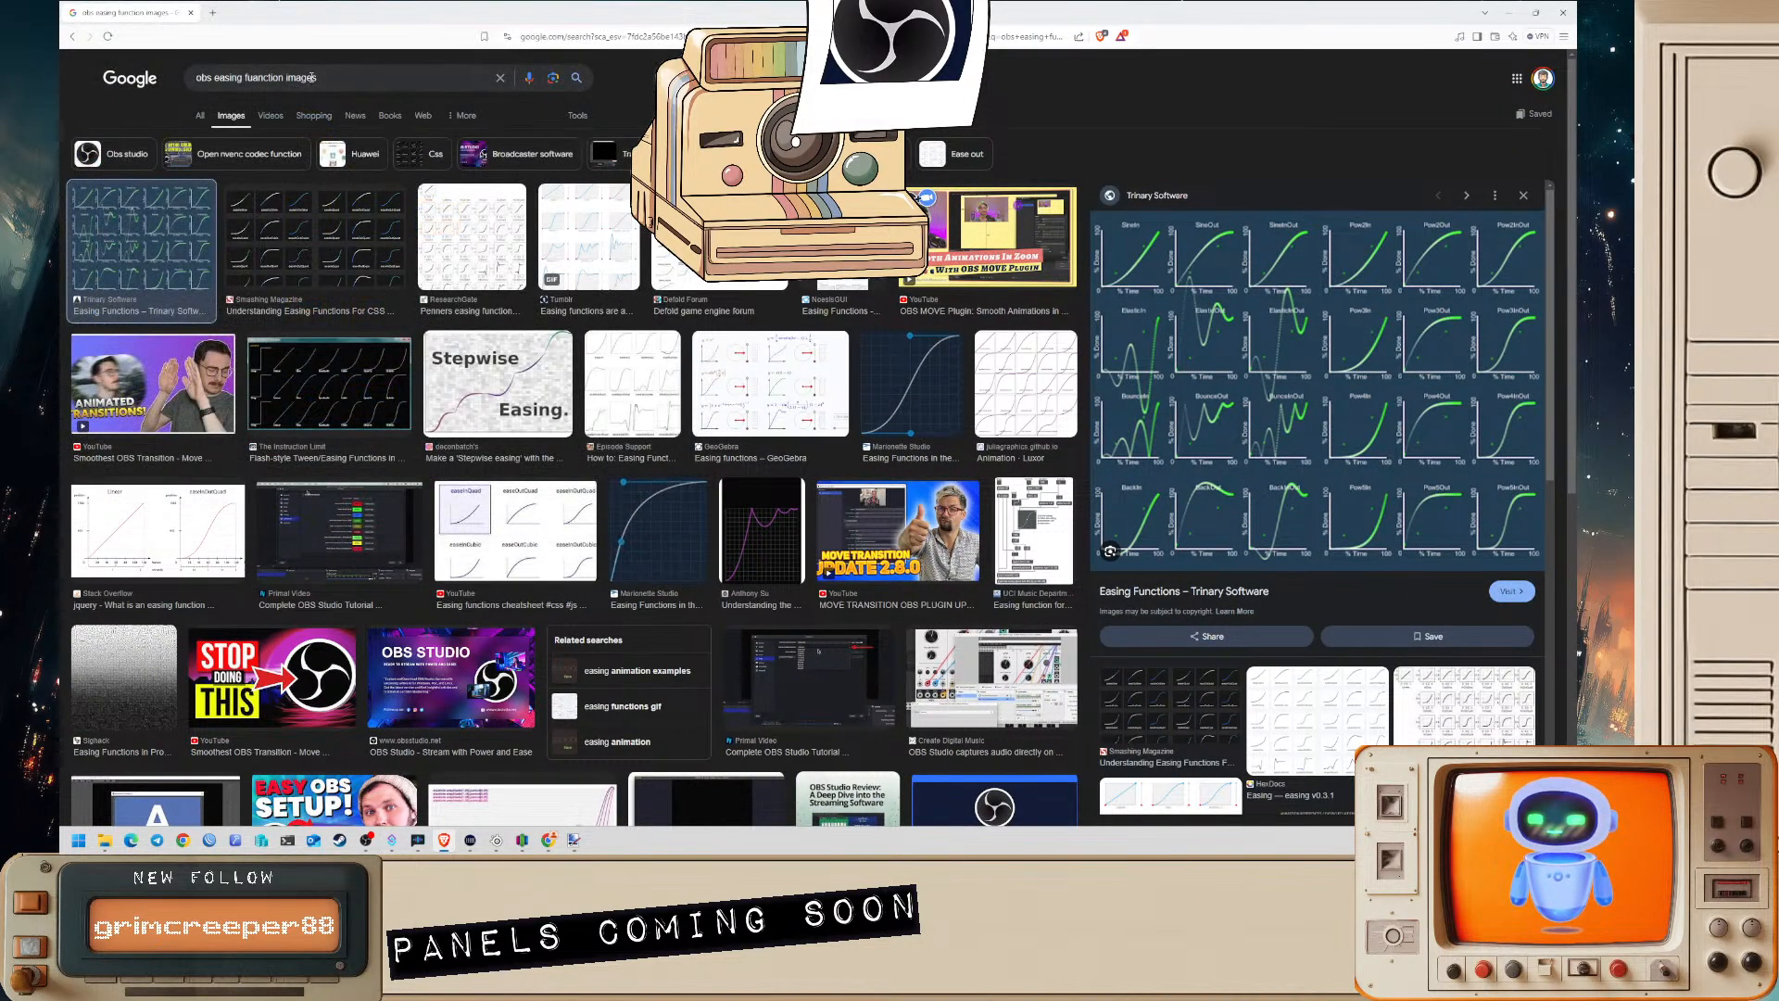
{"action": "triple_click", "coordinate": [312, 78]}
{"action": "type", "text": "streamerb"}
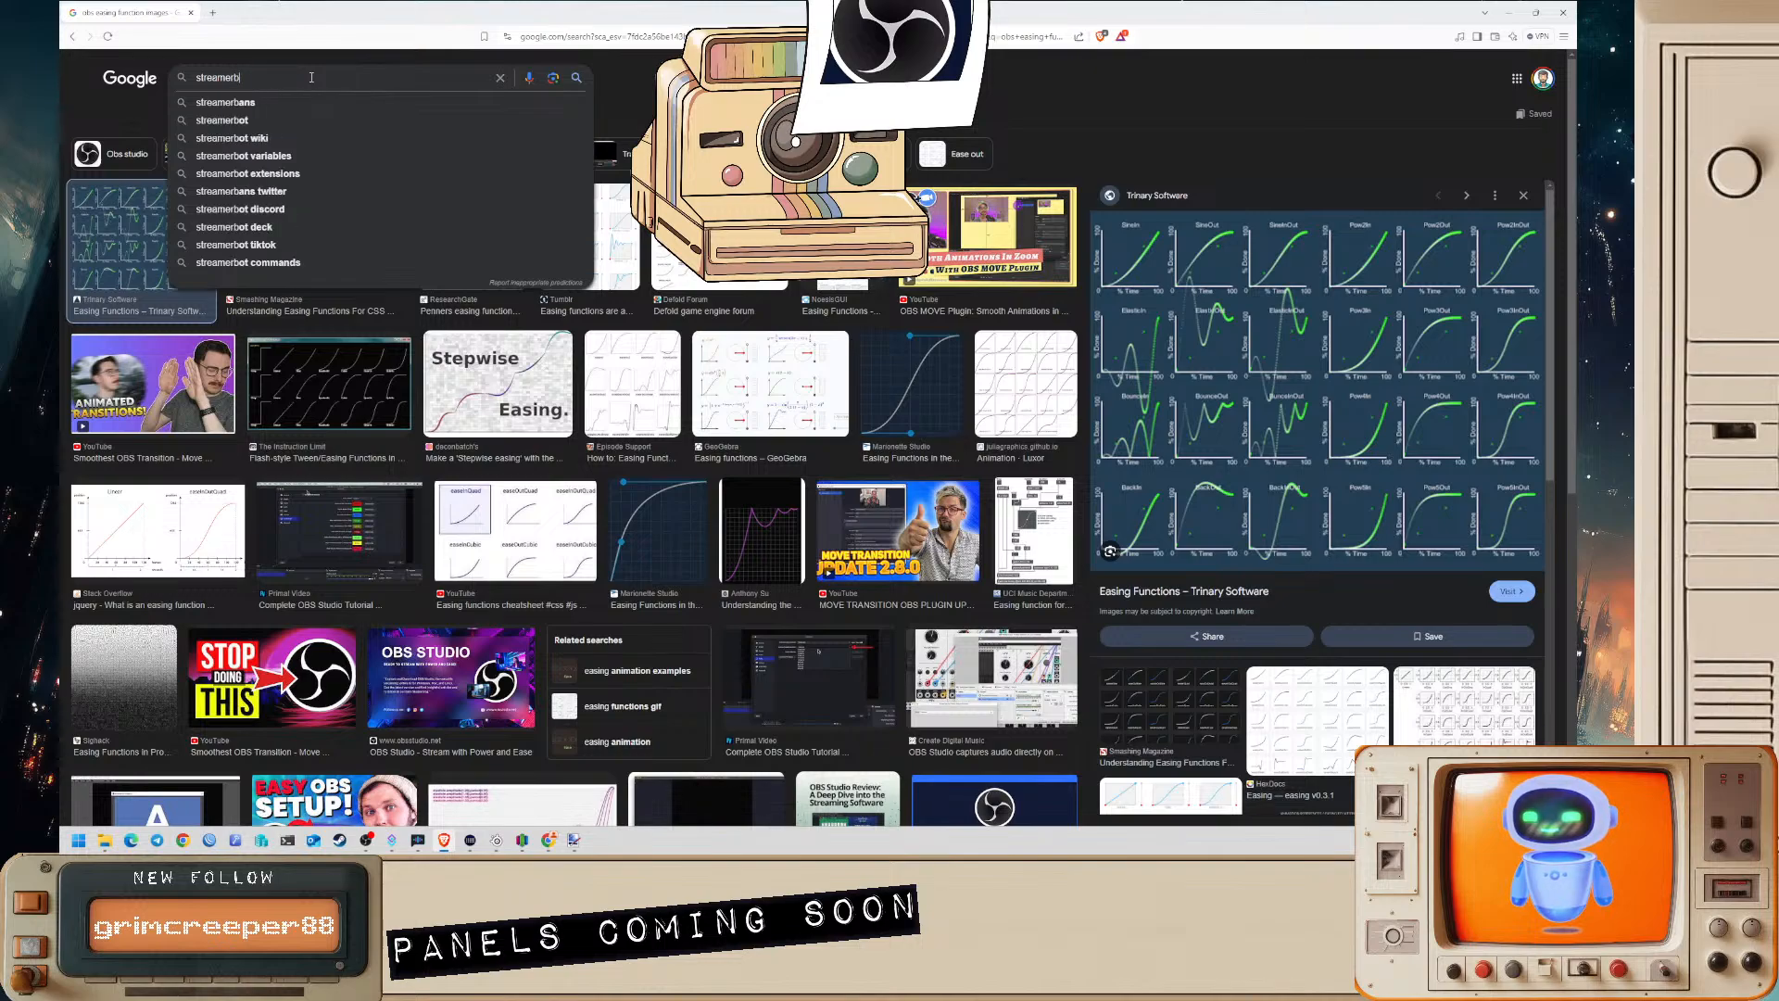
{"action": "type", "text": "ot wiki commadns t"}
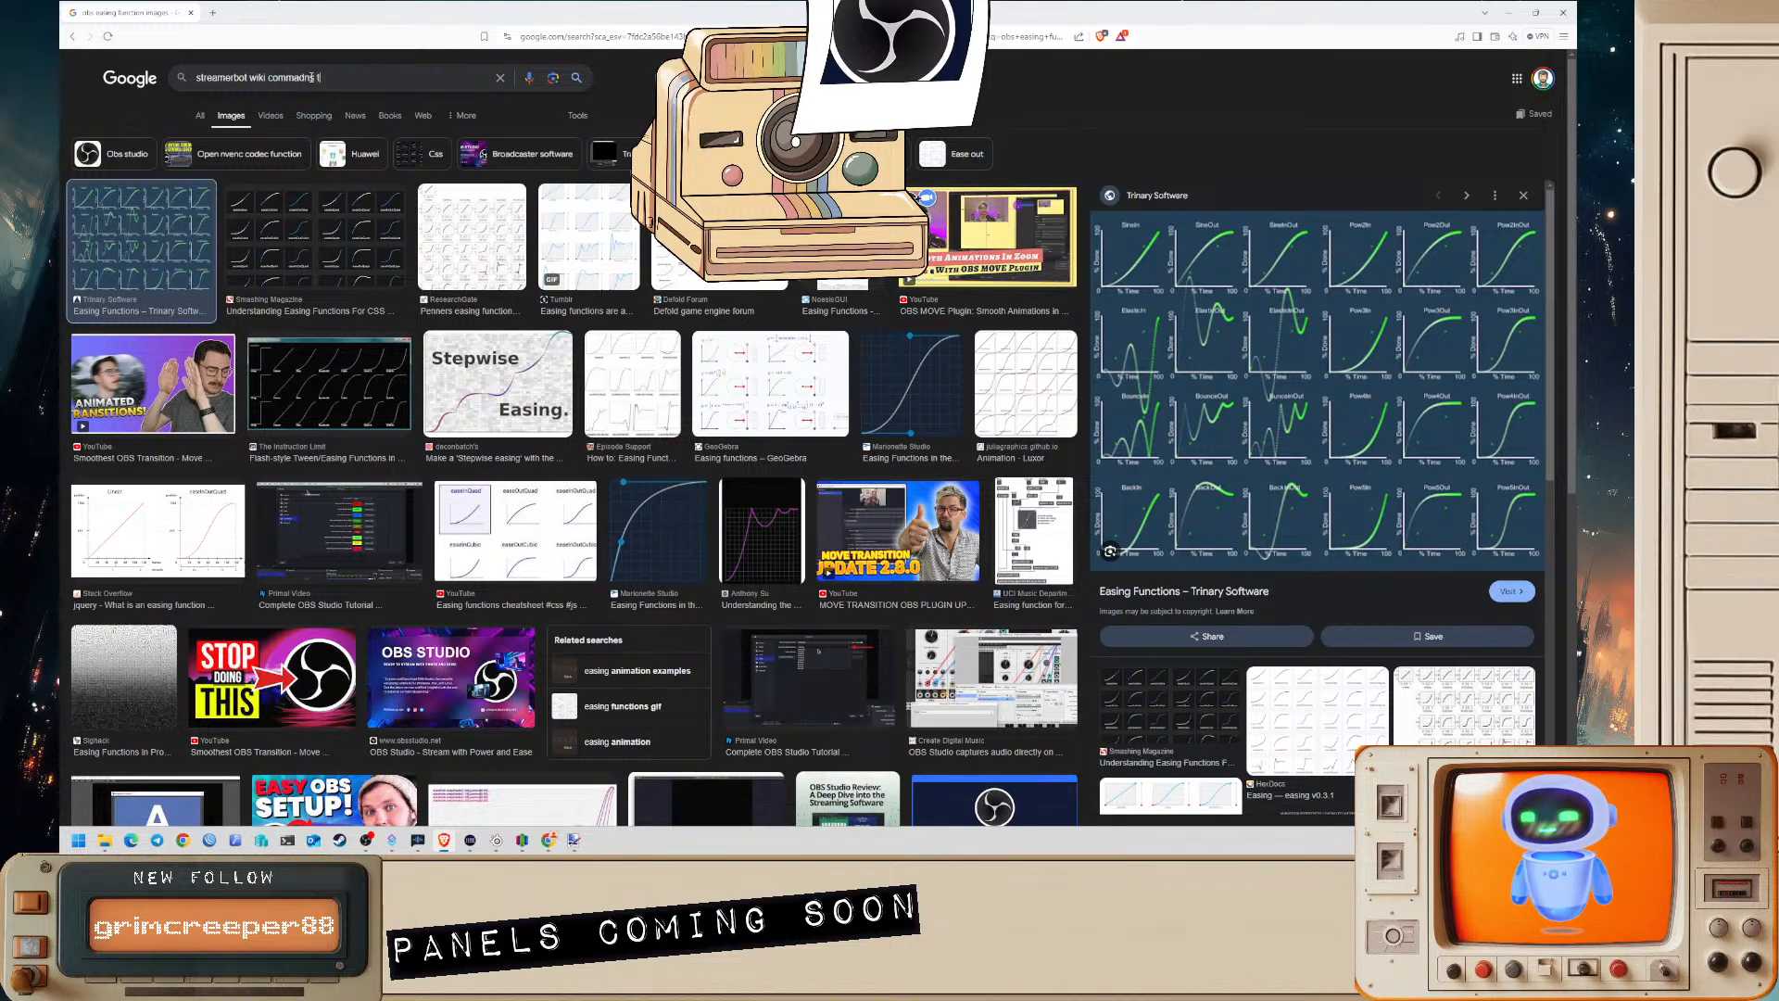
{"action": "type", "text": "nds twitch"}
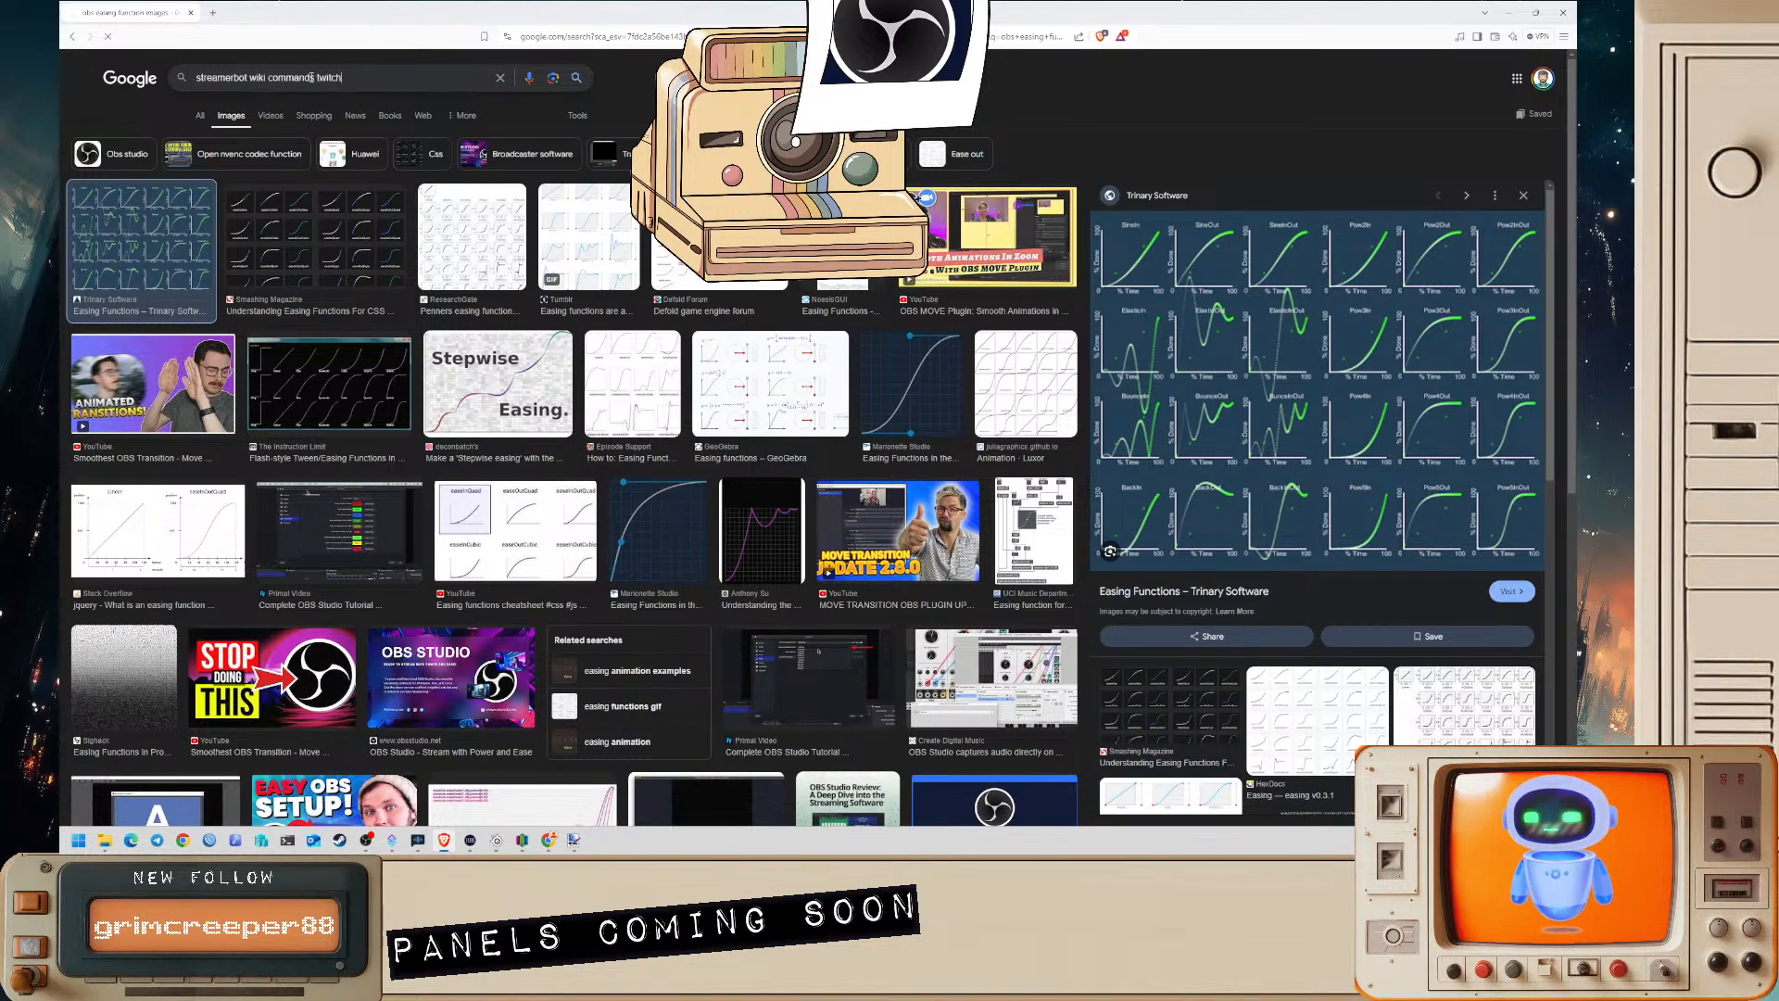
{"action": "key", "text": "Return"}
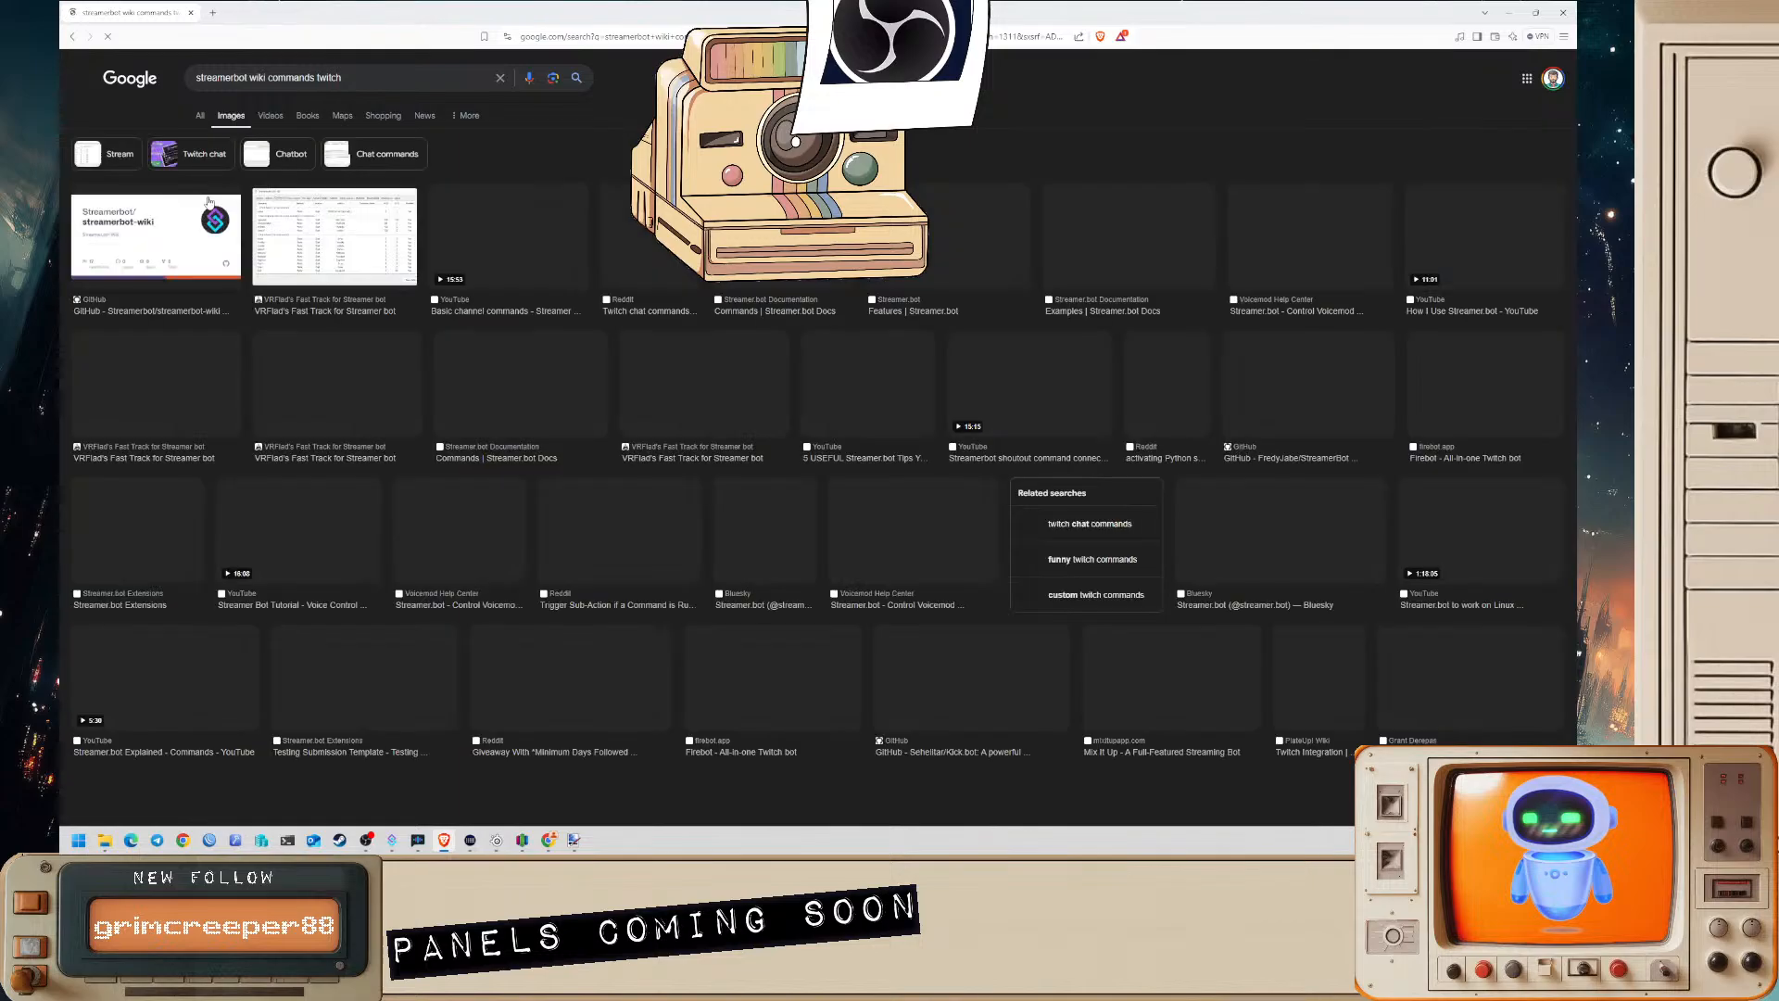
{"action": "left_click", "coordinate": [202, 118]}
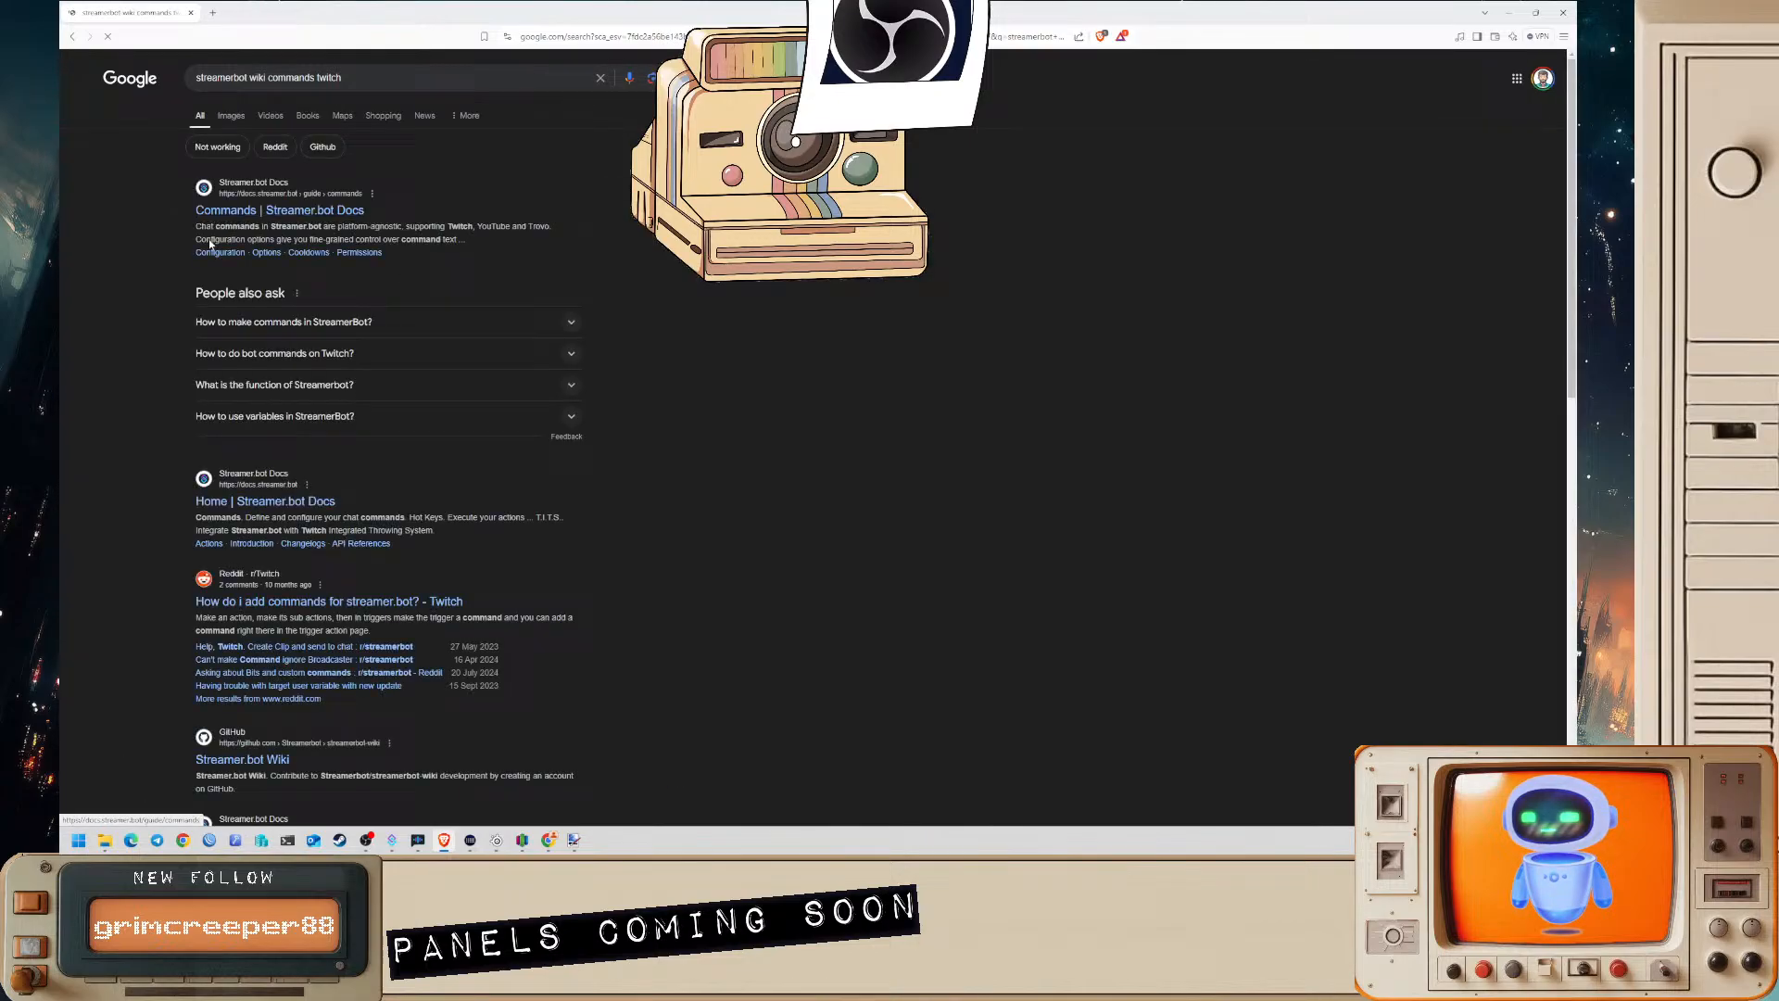
- Open the Streamer.bot Docs page on commands, go to its Twitch platform page and look through it for variables
{"action": "left_click", "coordinate": [275, 213]}
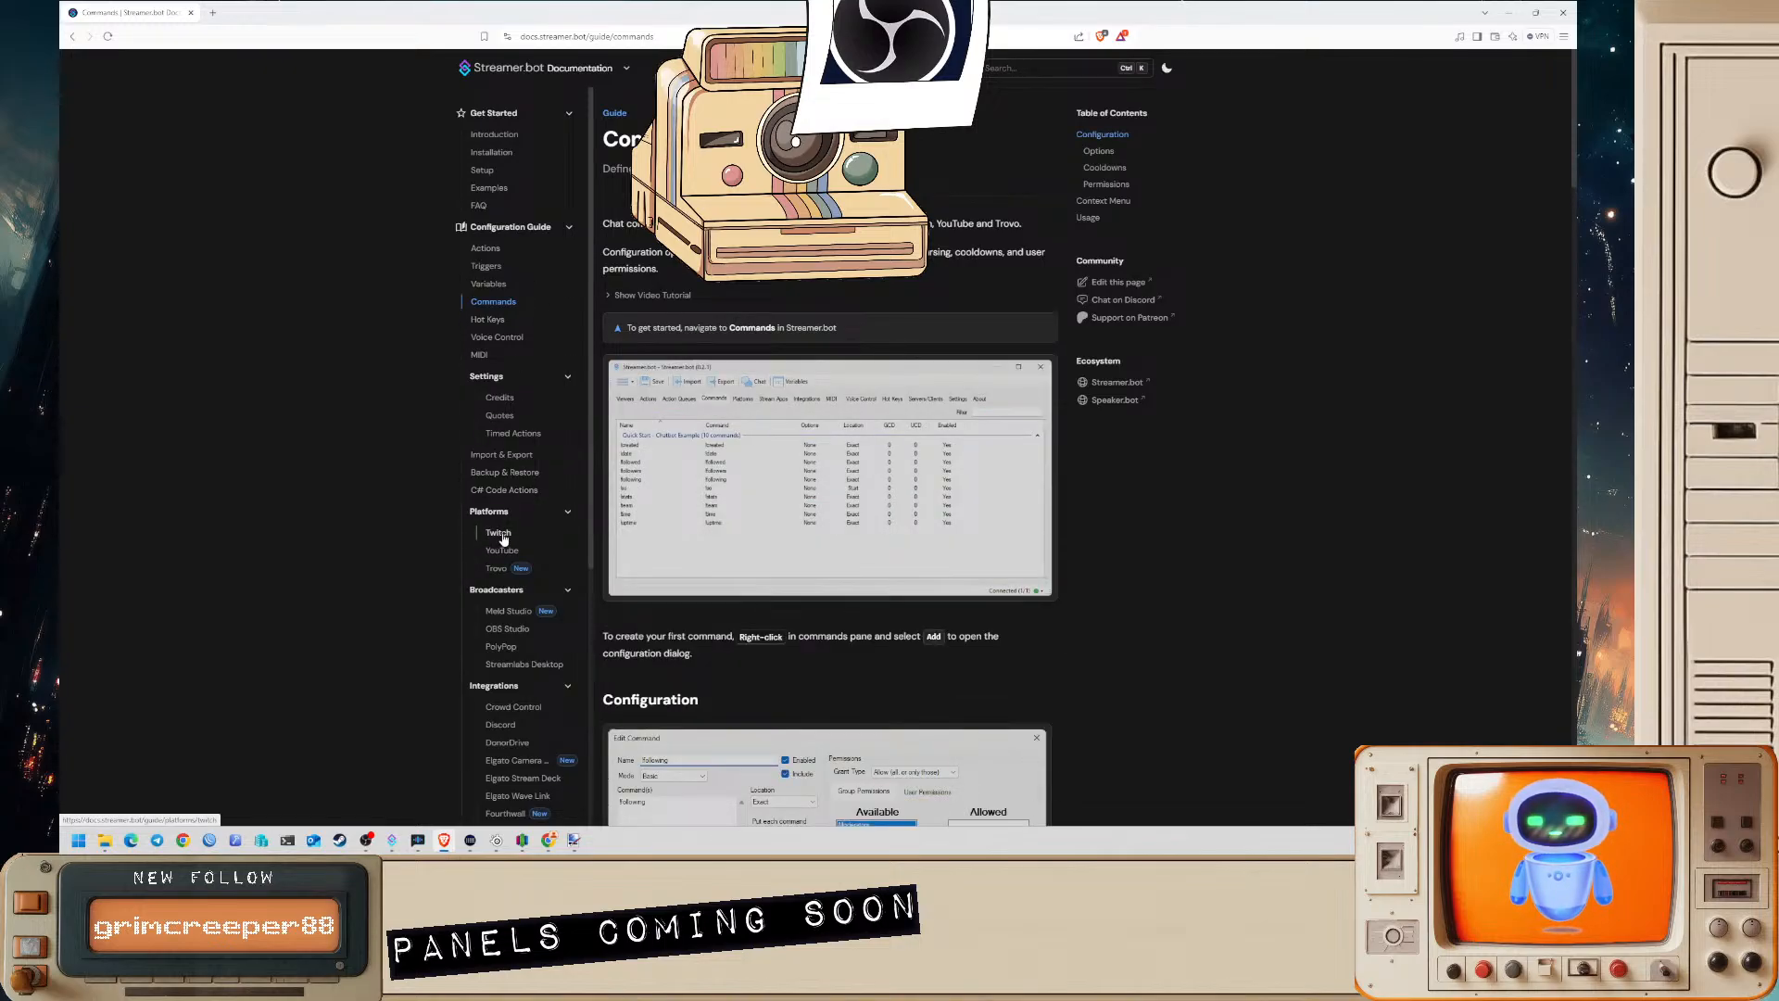
{"action": "left_click", "coordinate": [502, 536]}
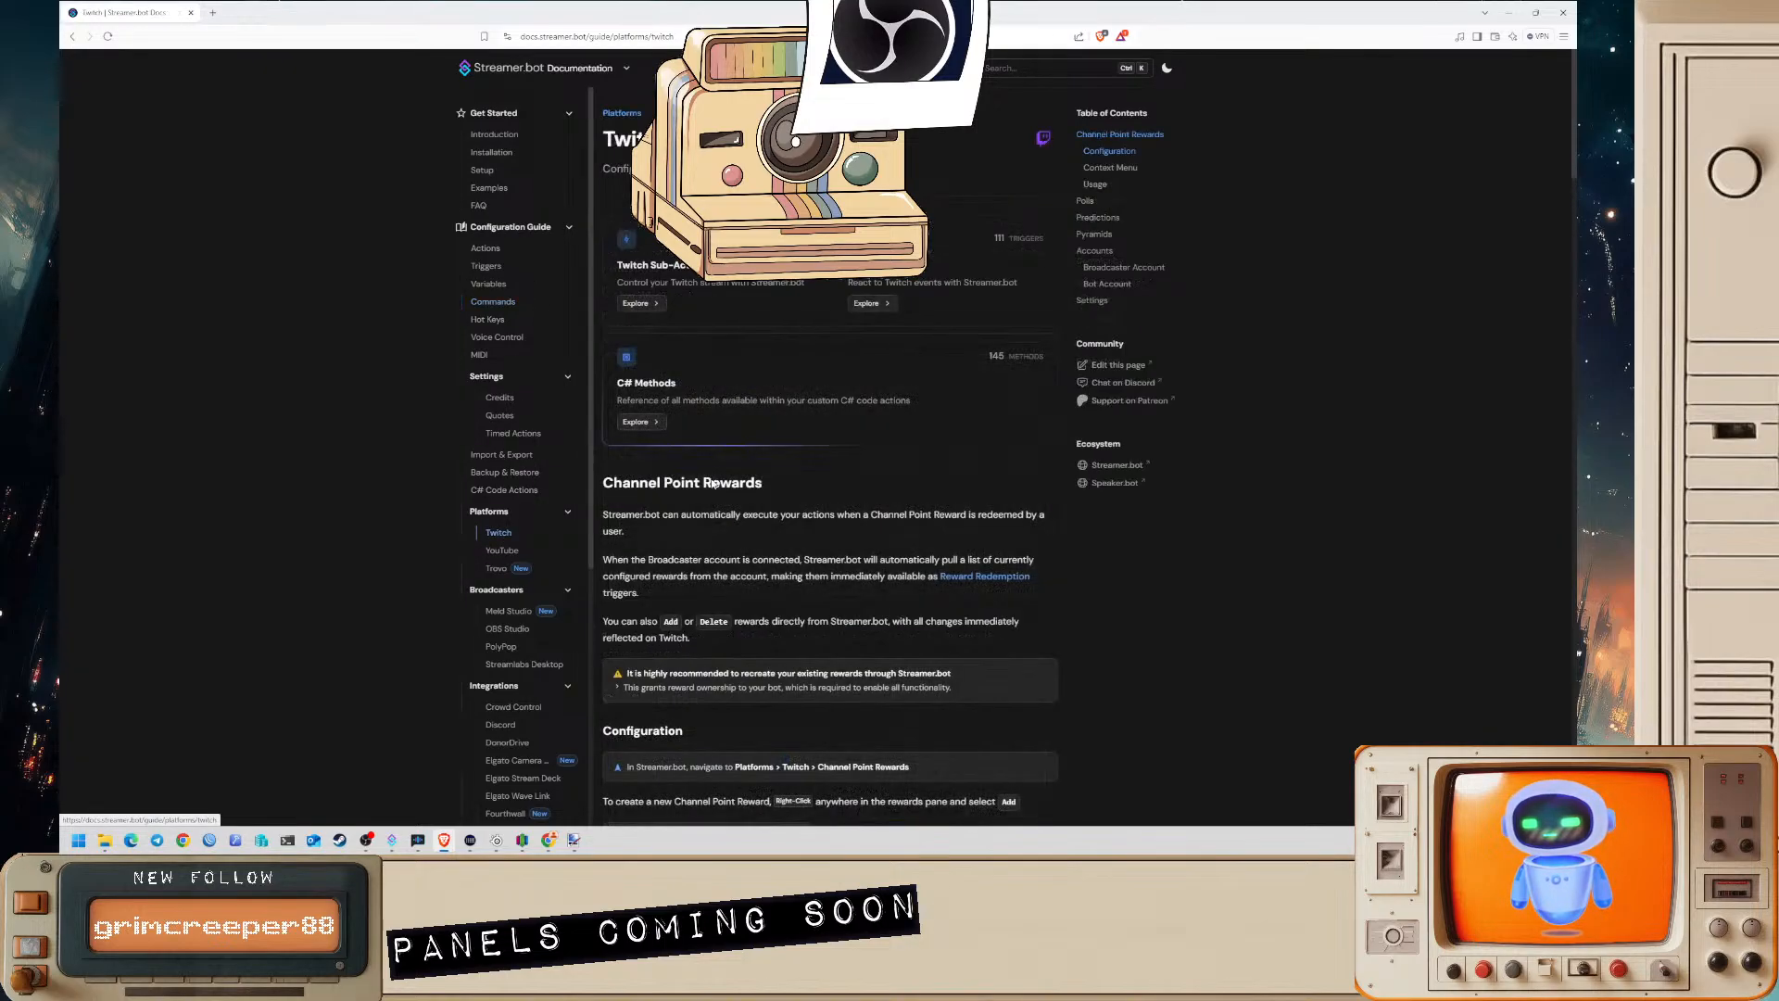
{"action": "scroll", "coordinate": [714, 483], "scroll_direction": "down", "scroll_amount": 5}
{"action": "scroll", "coordinate": [779, 432], "scroll_direction": "down", "scroll_amount": 2}
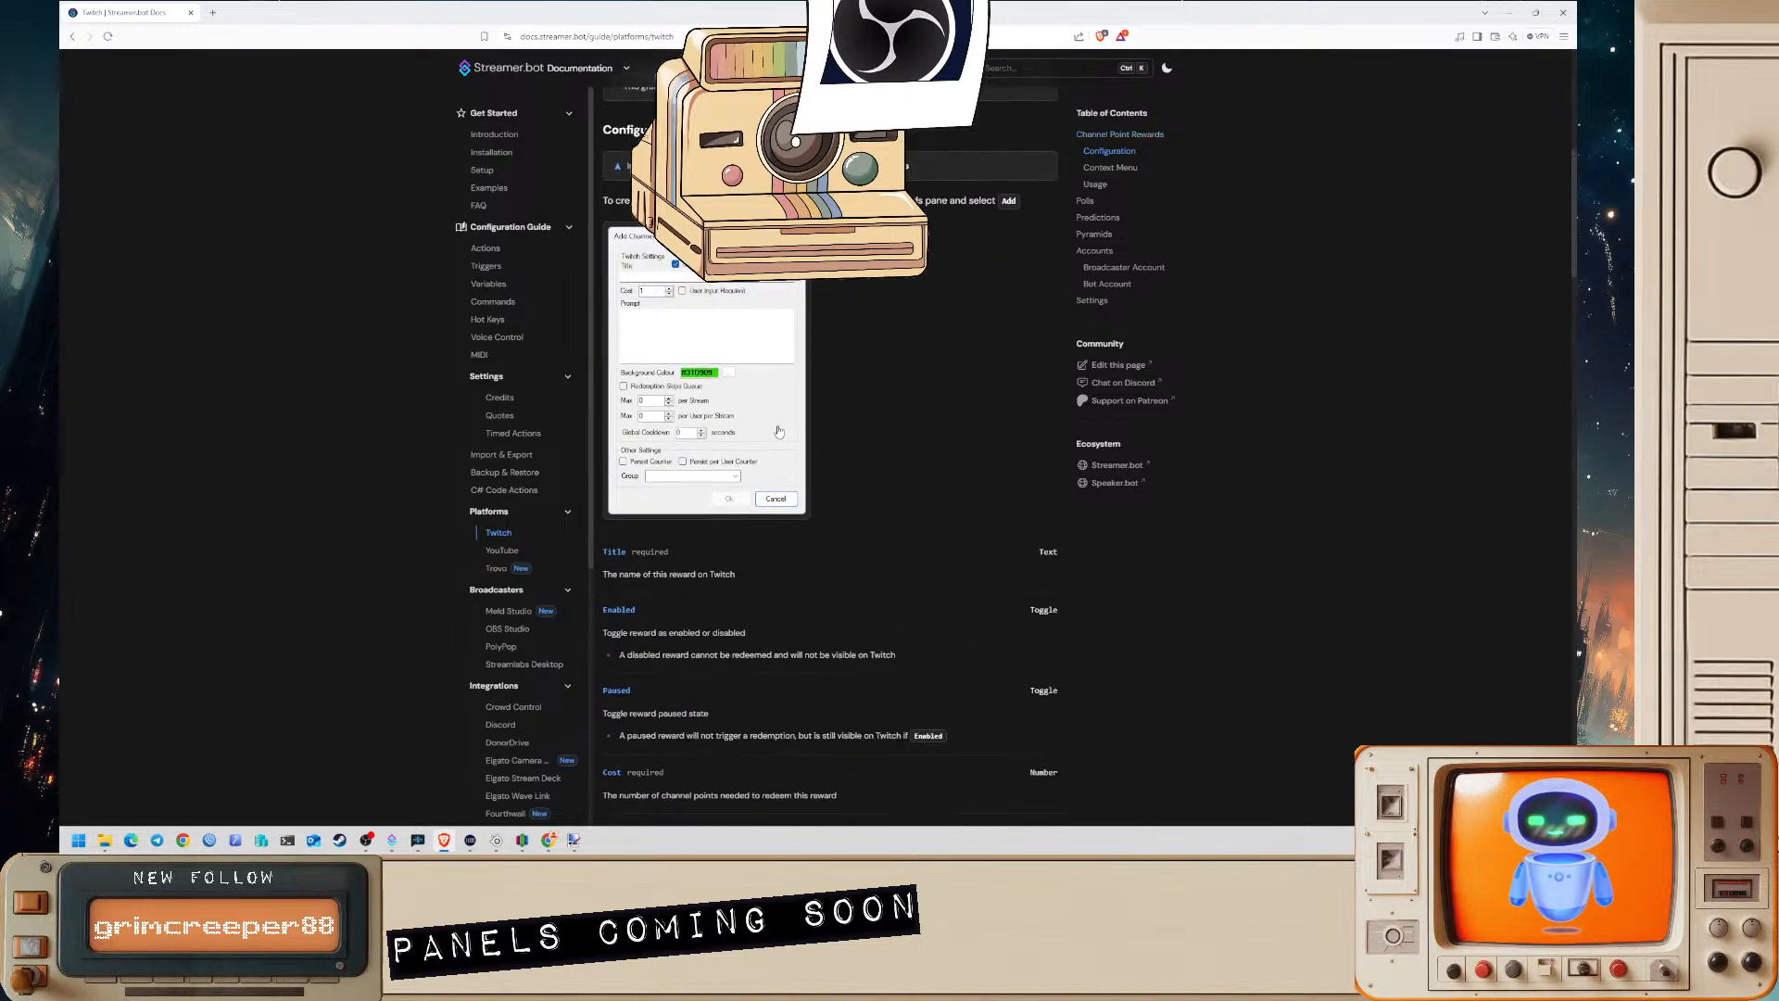
{"action": "scroll", "coordinate": [779, 432], "scroll_direction": "down", "scroll_amount": 10}
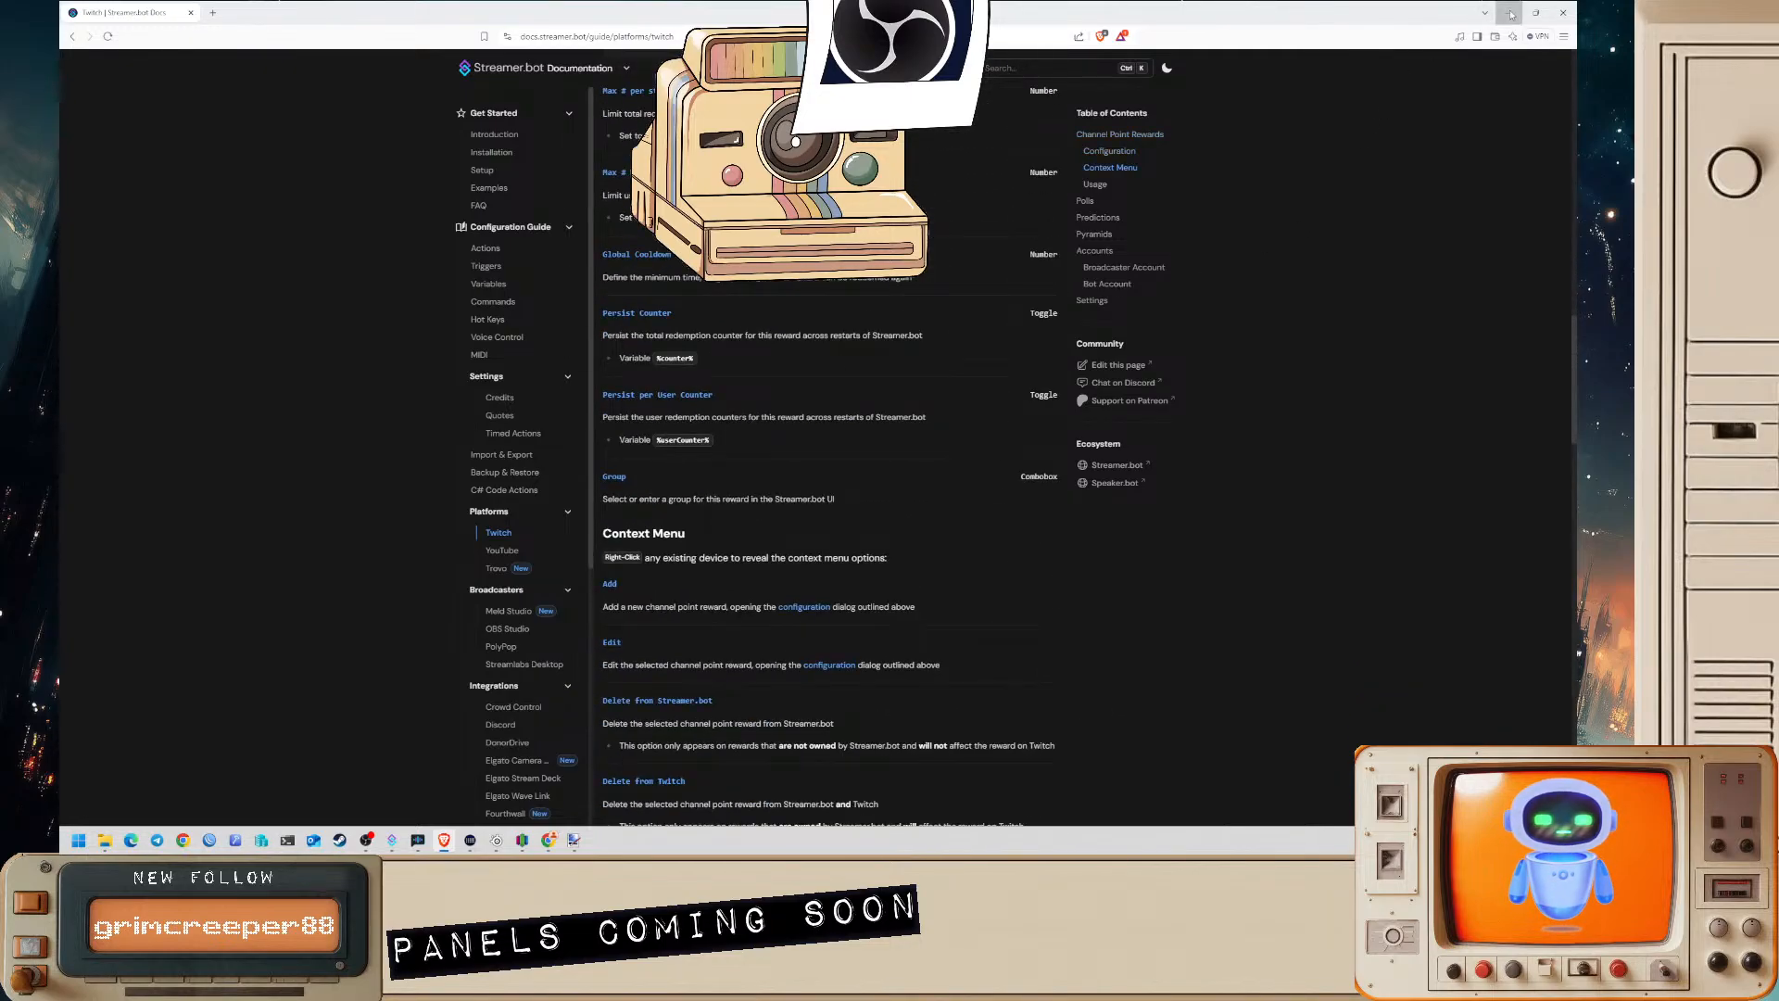
- Return to Streamer.bot, complete the message as "%user% wants you to drink up!" and save the sub-action
{"action": "left_click", "coordinate": [1512, 13]}
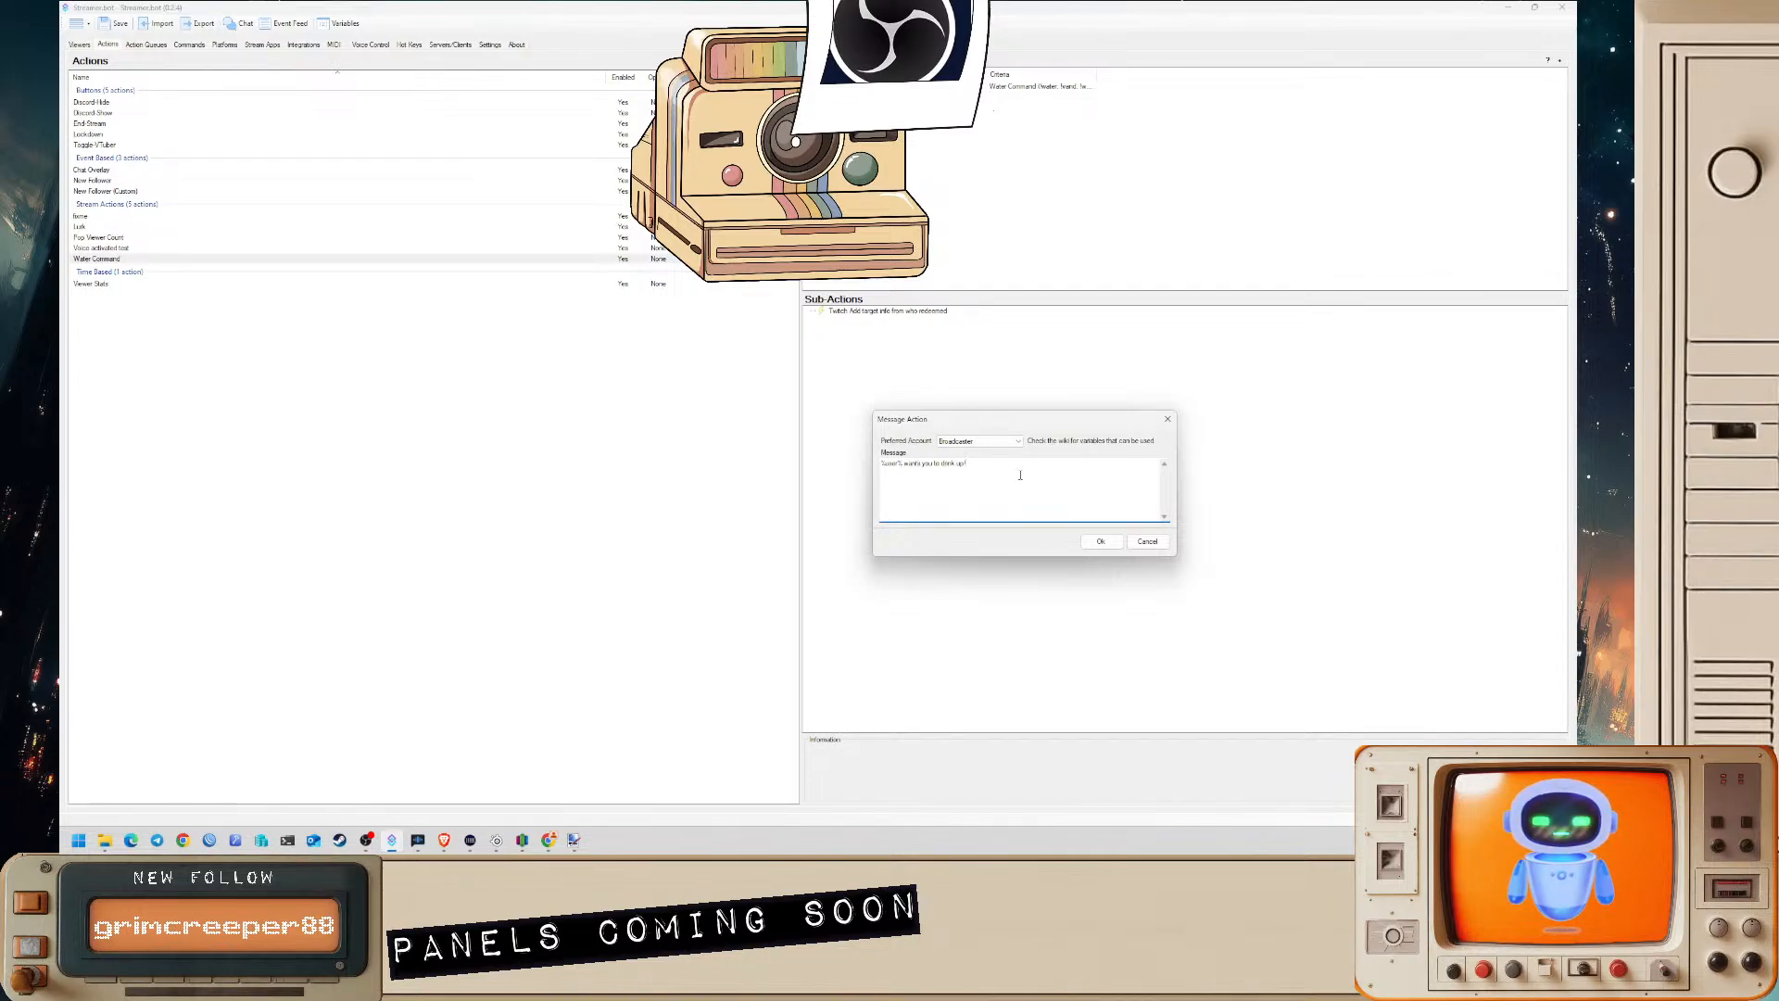
{"action": "left_click", "coordinate": [1101, 542]}
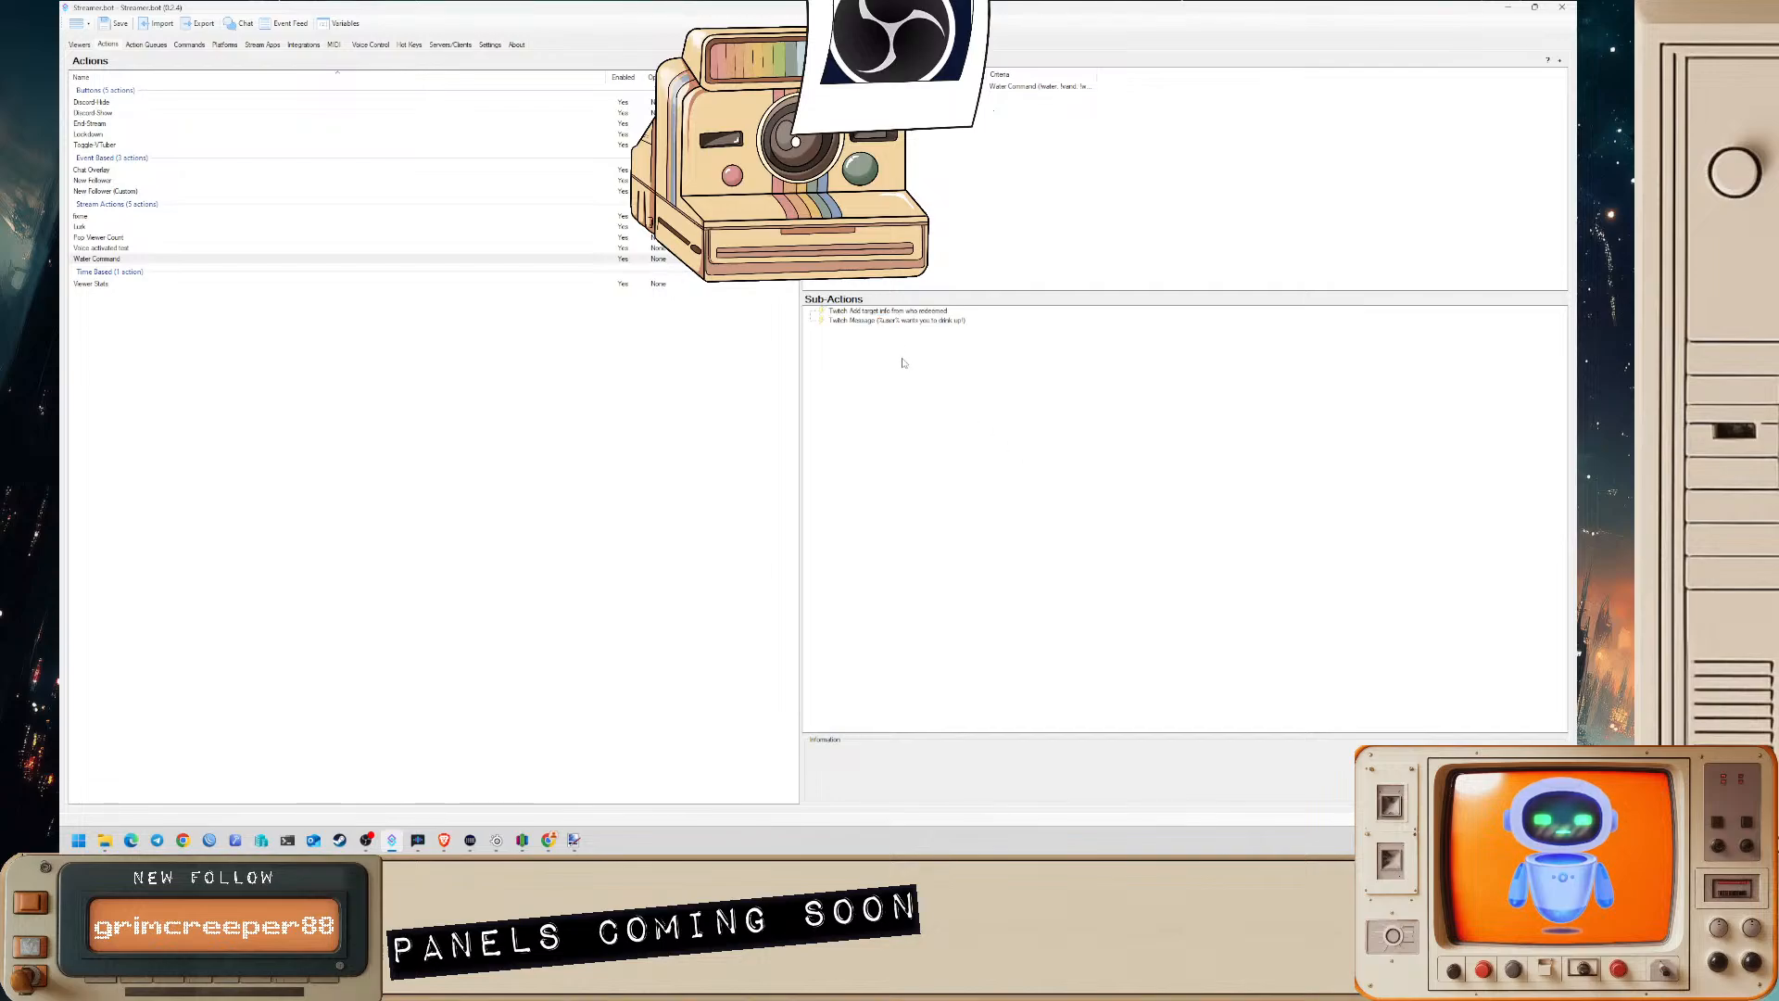
{"action": "left_click", "coordinate": [888, 321]}
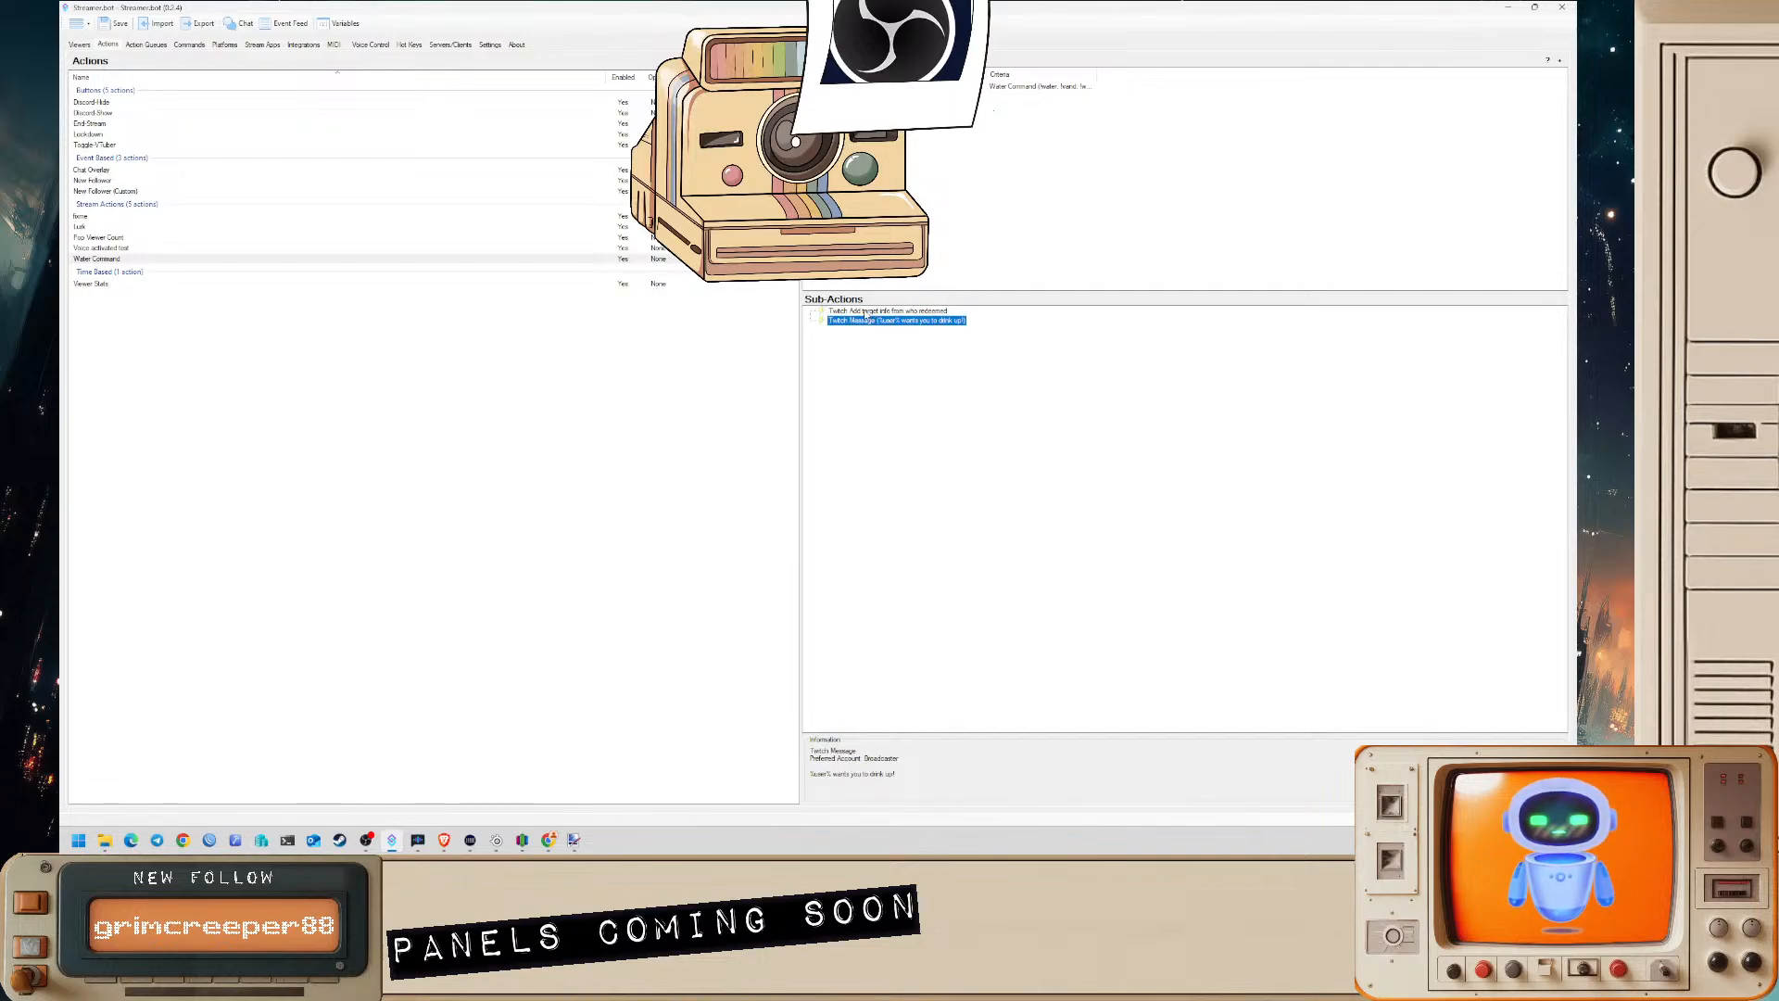
- Review the trigger and sub-actions of the Water Command action
{"action": "left_click", "coordinate": [987, 87]}
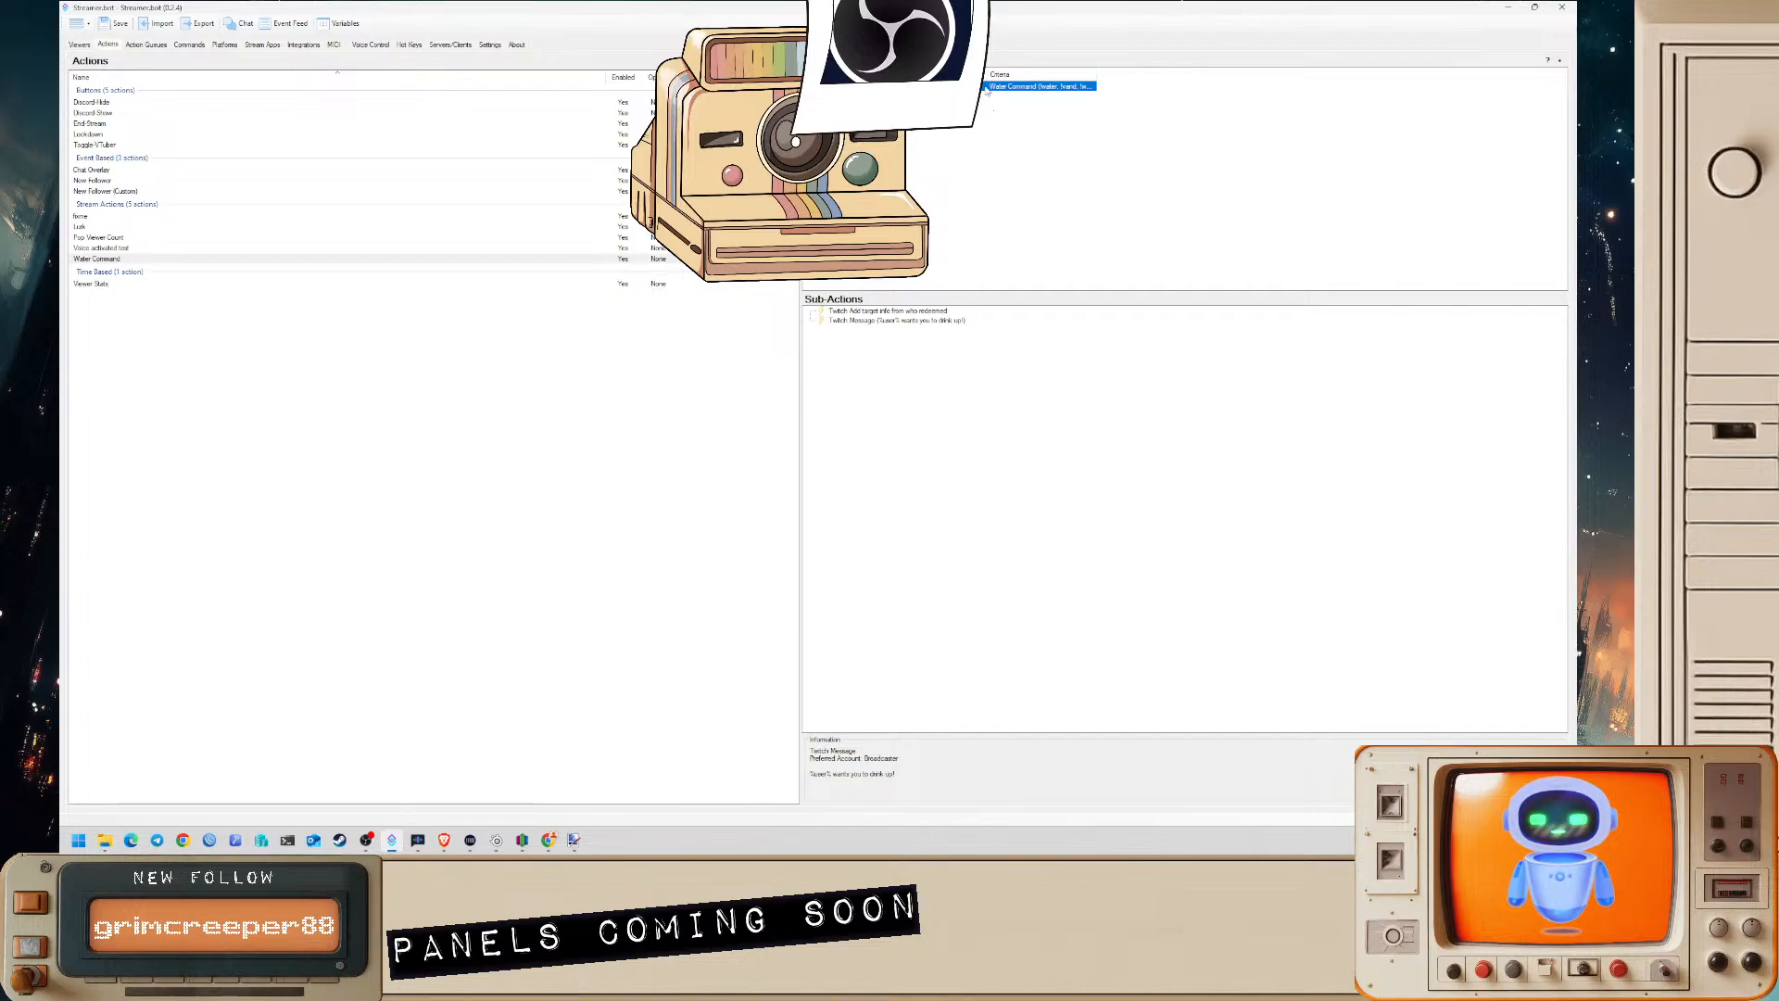
{"action": "left_click", "coordinate": [876, 312]}
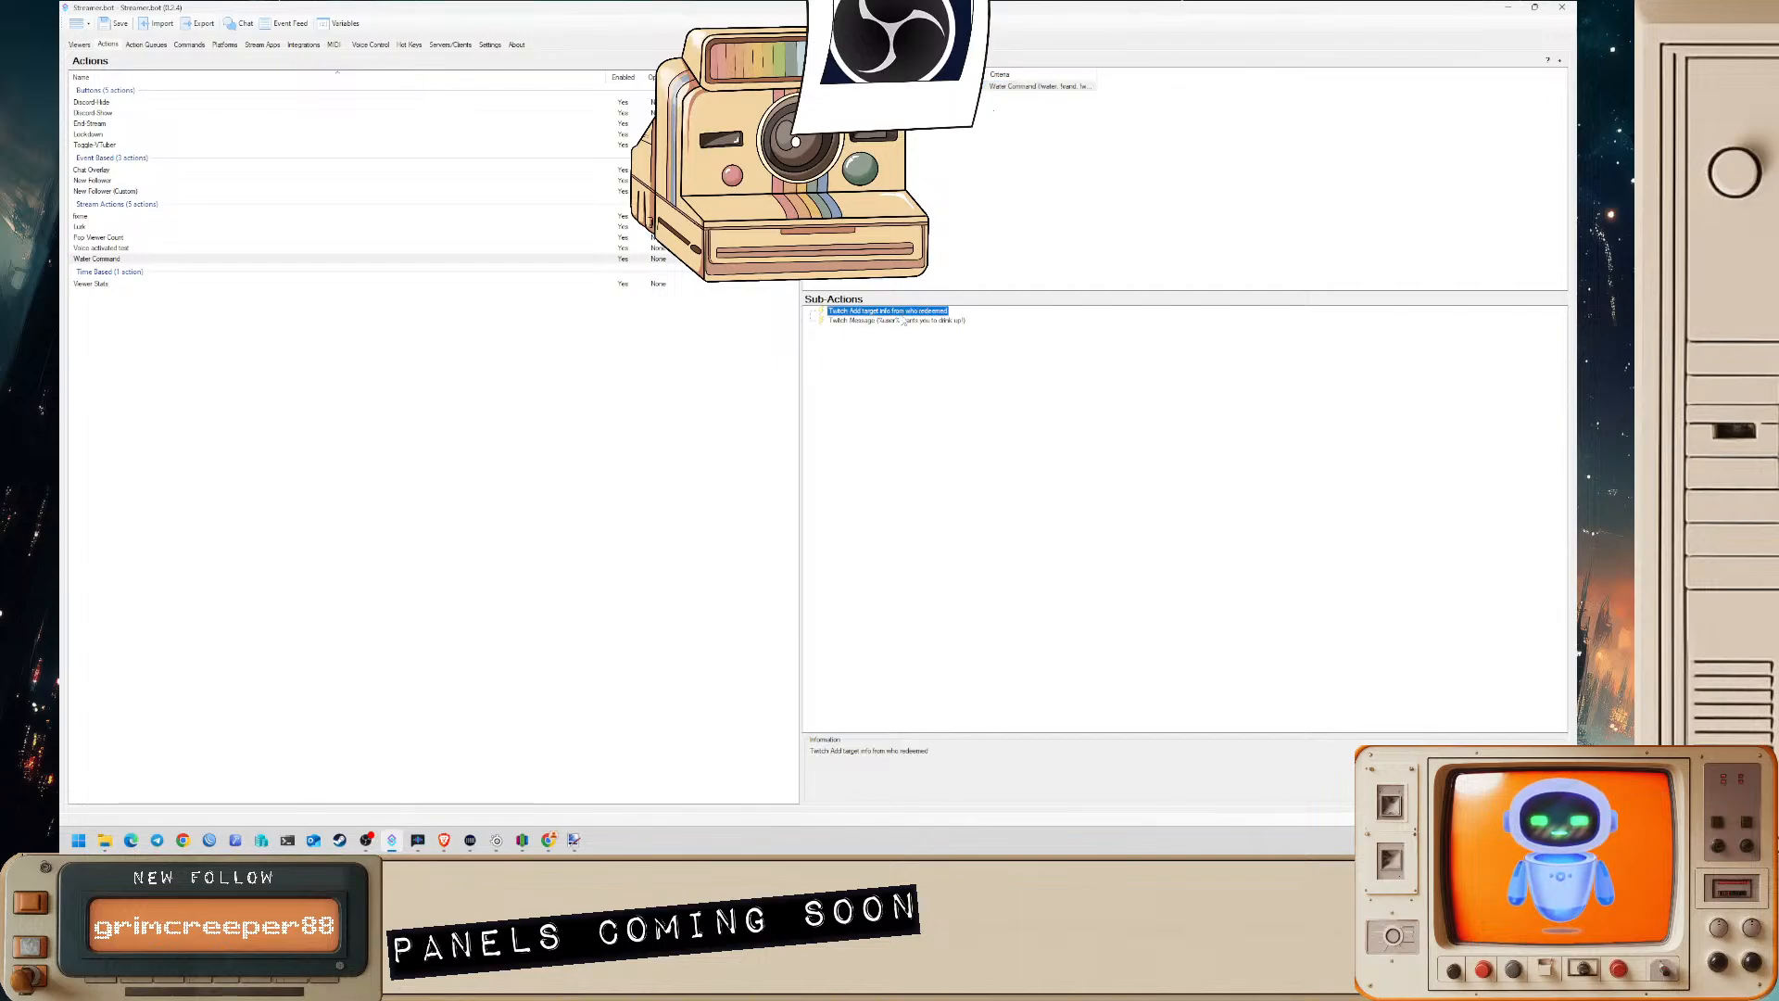
{"action": "left_click", "coordinate": [892, 322]}
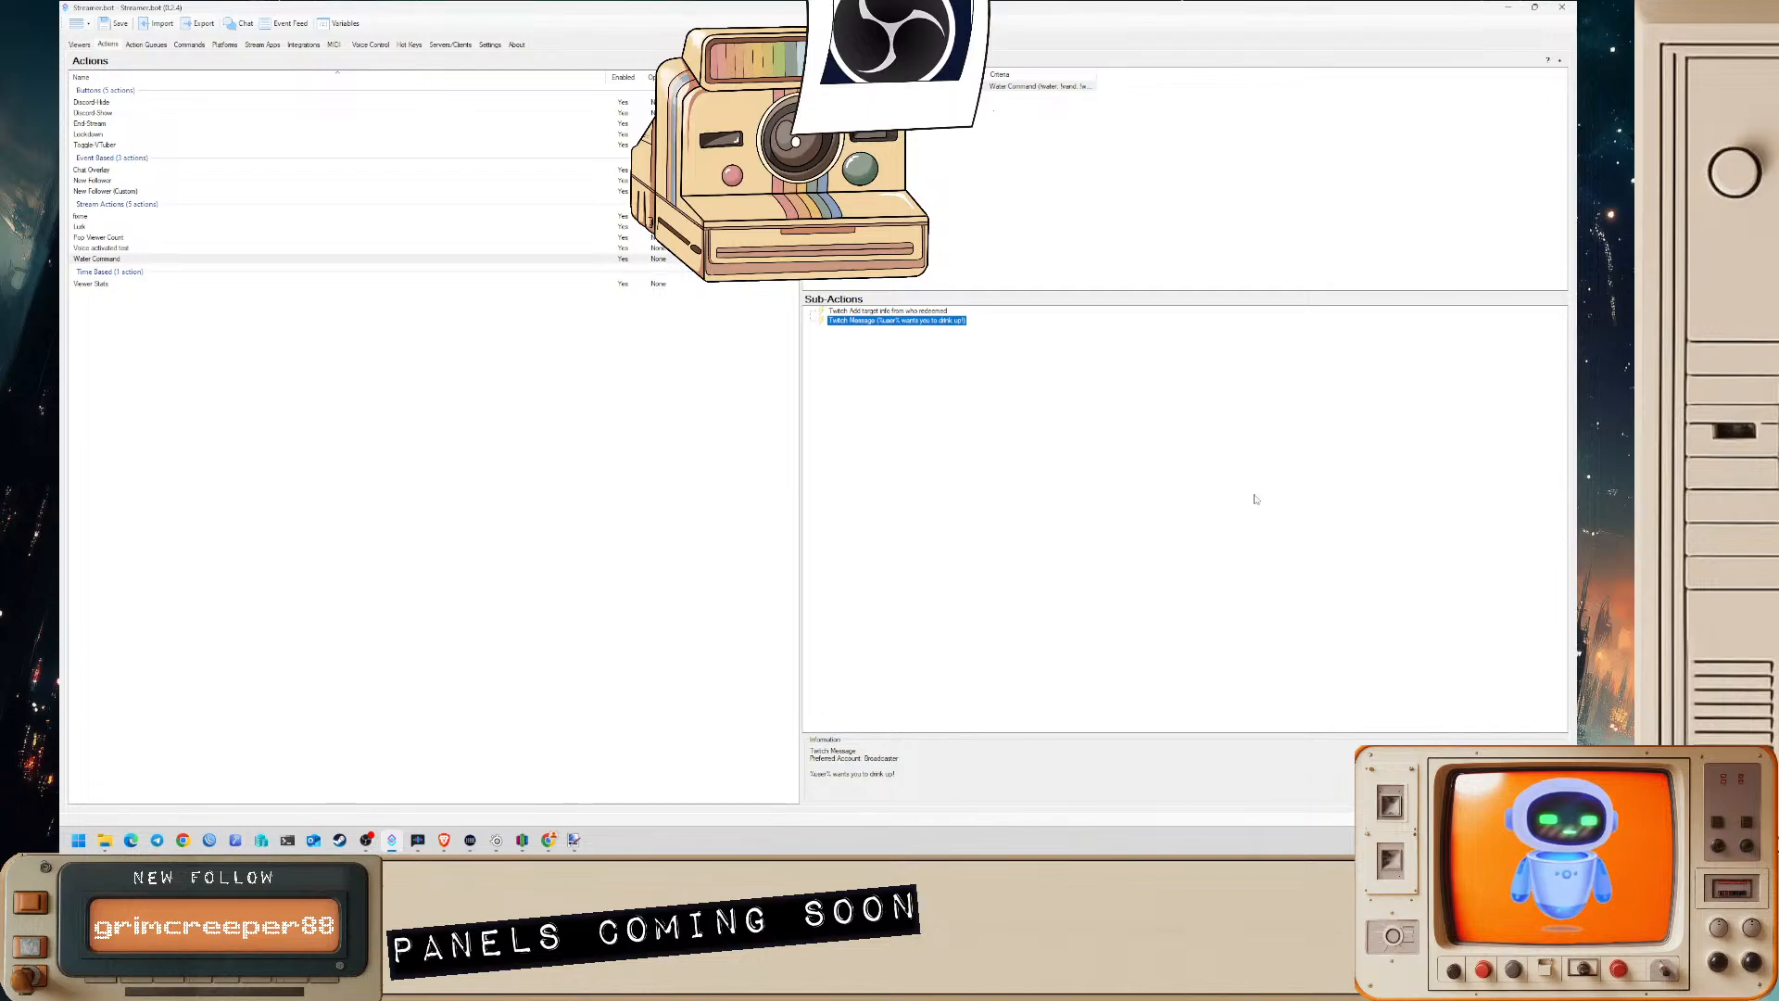
{"action": "left_click", "coordinate": [1045, 425]}
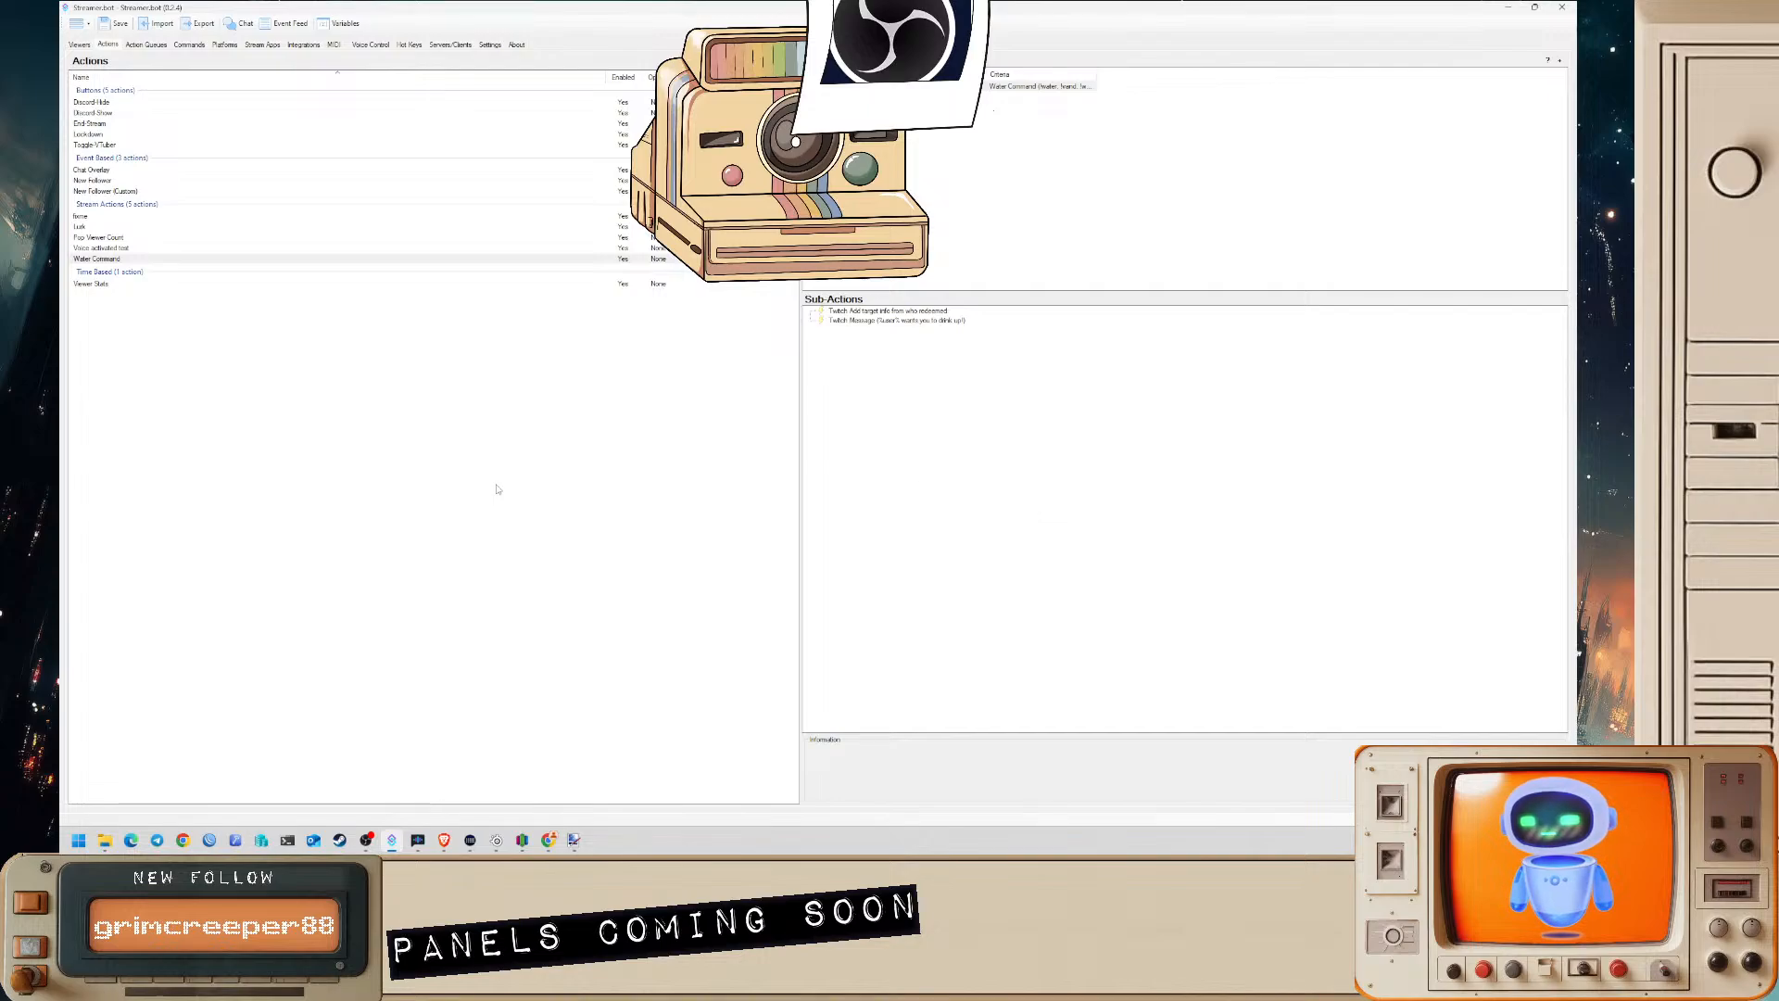
{"action": "left_click", "coordinate": [274, 333]}
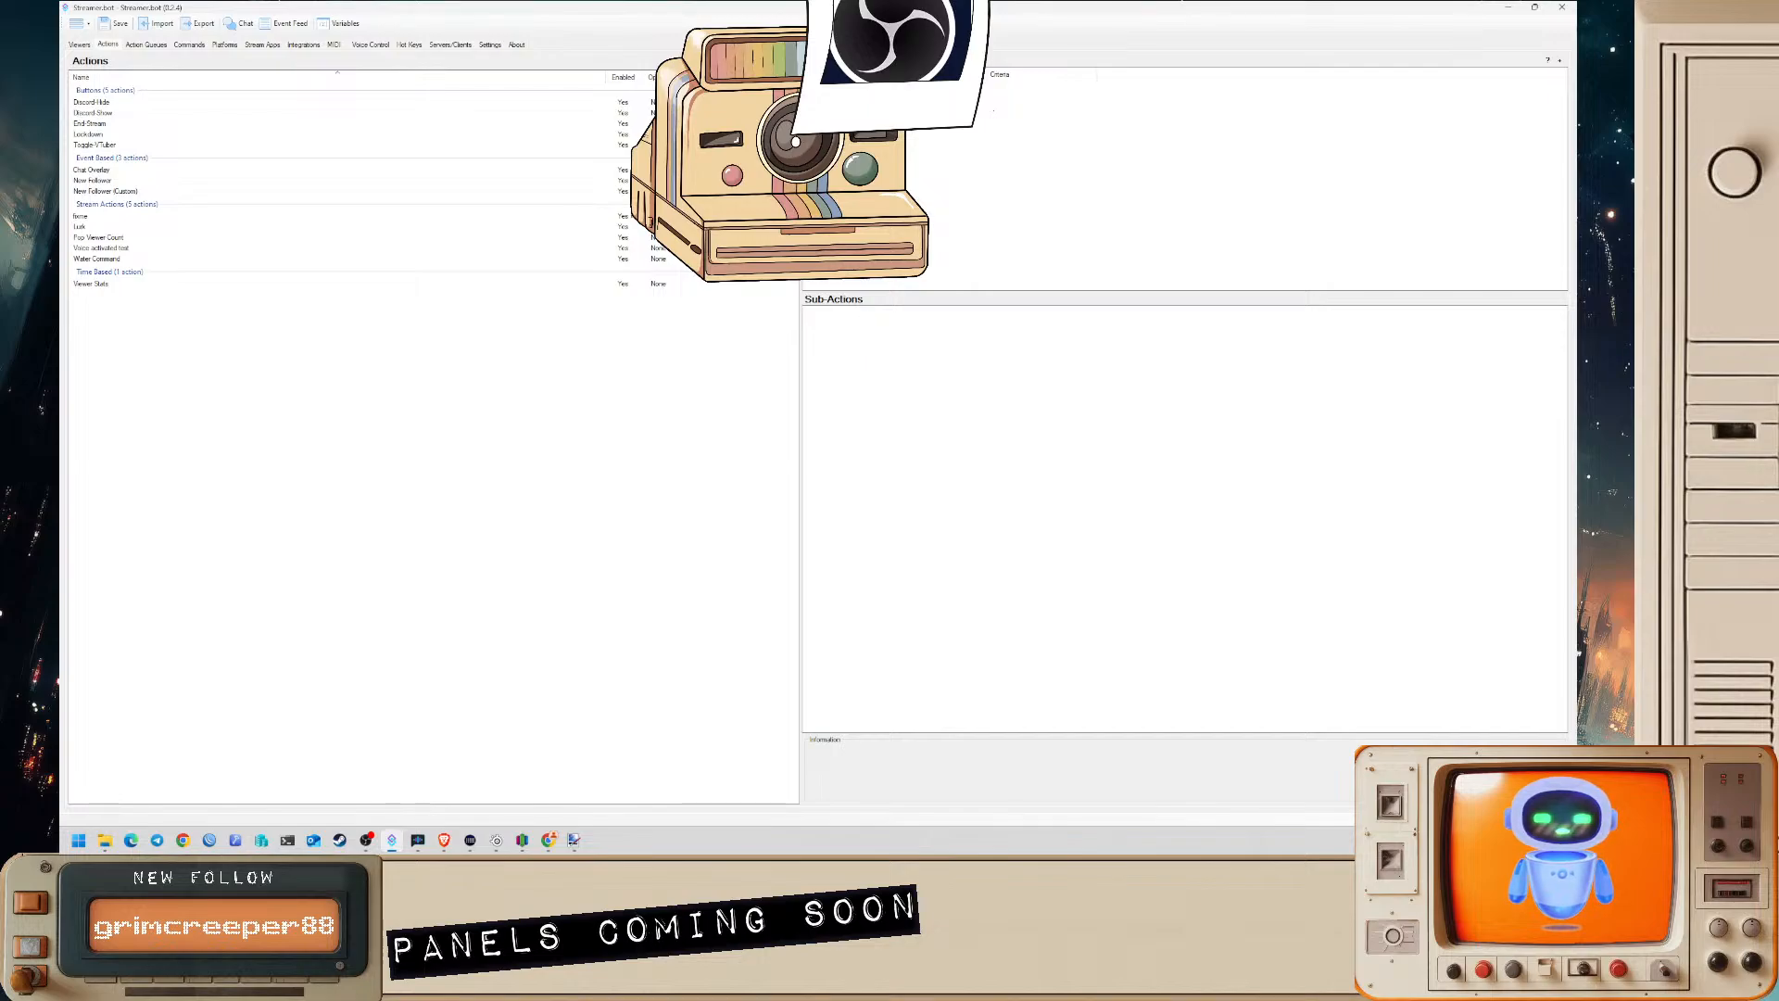
{"action": "left_click", "coordinate": [220, 257]}
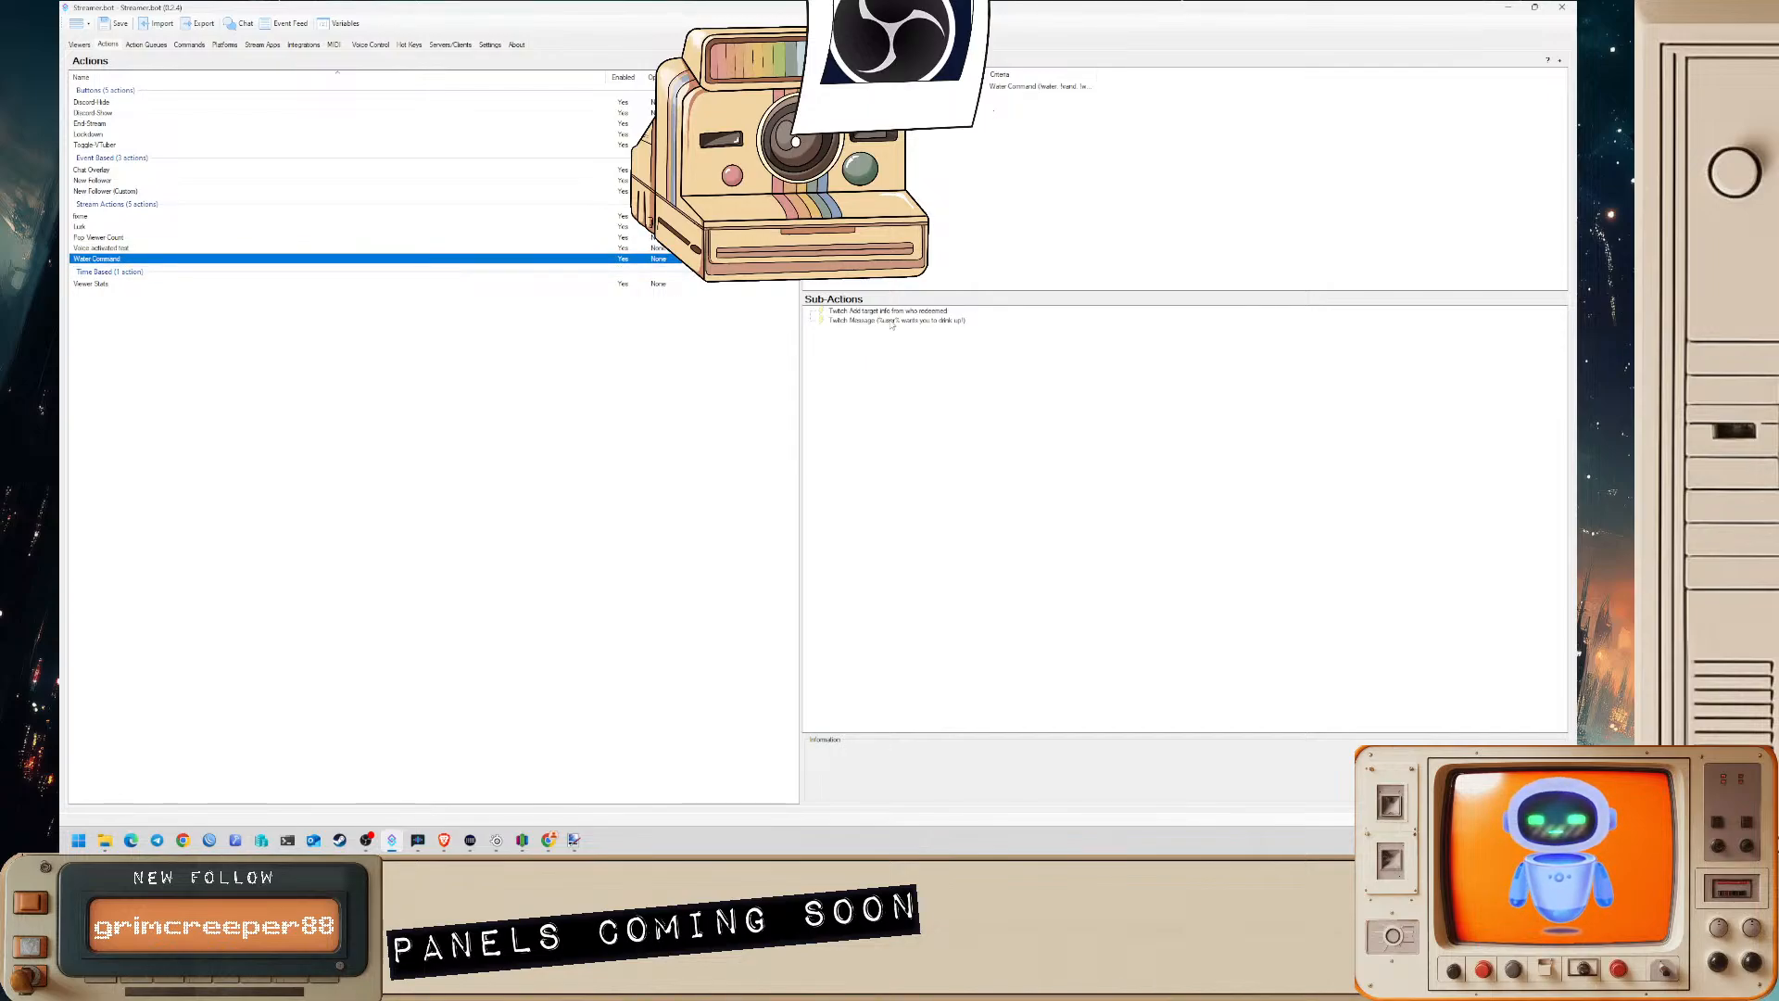
- Review the message text of the Twitch message sub-action in the Water Command action
{"action": "left_click", "coordinate": [892, 320]}
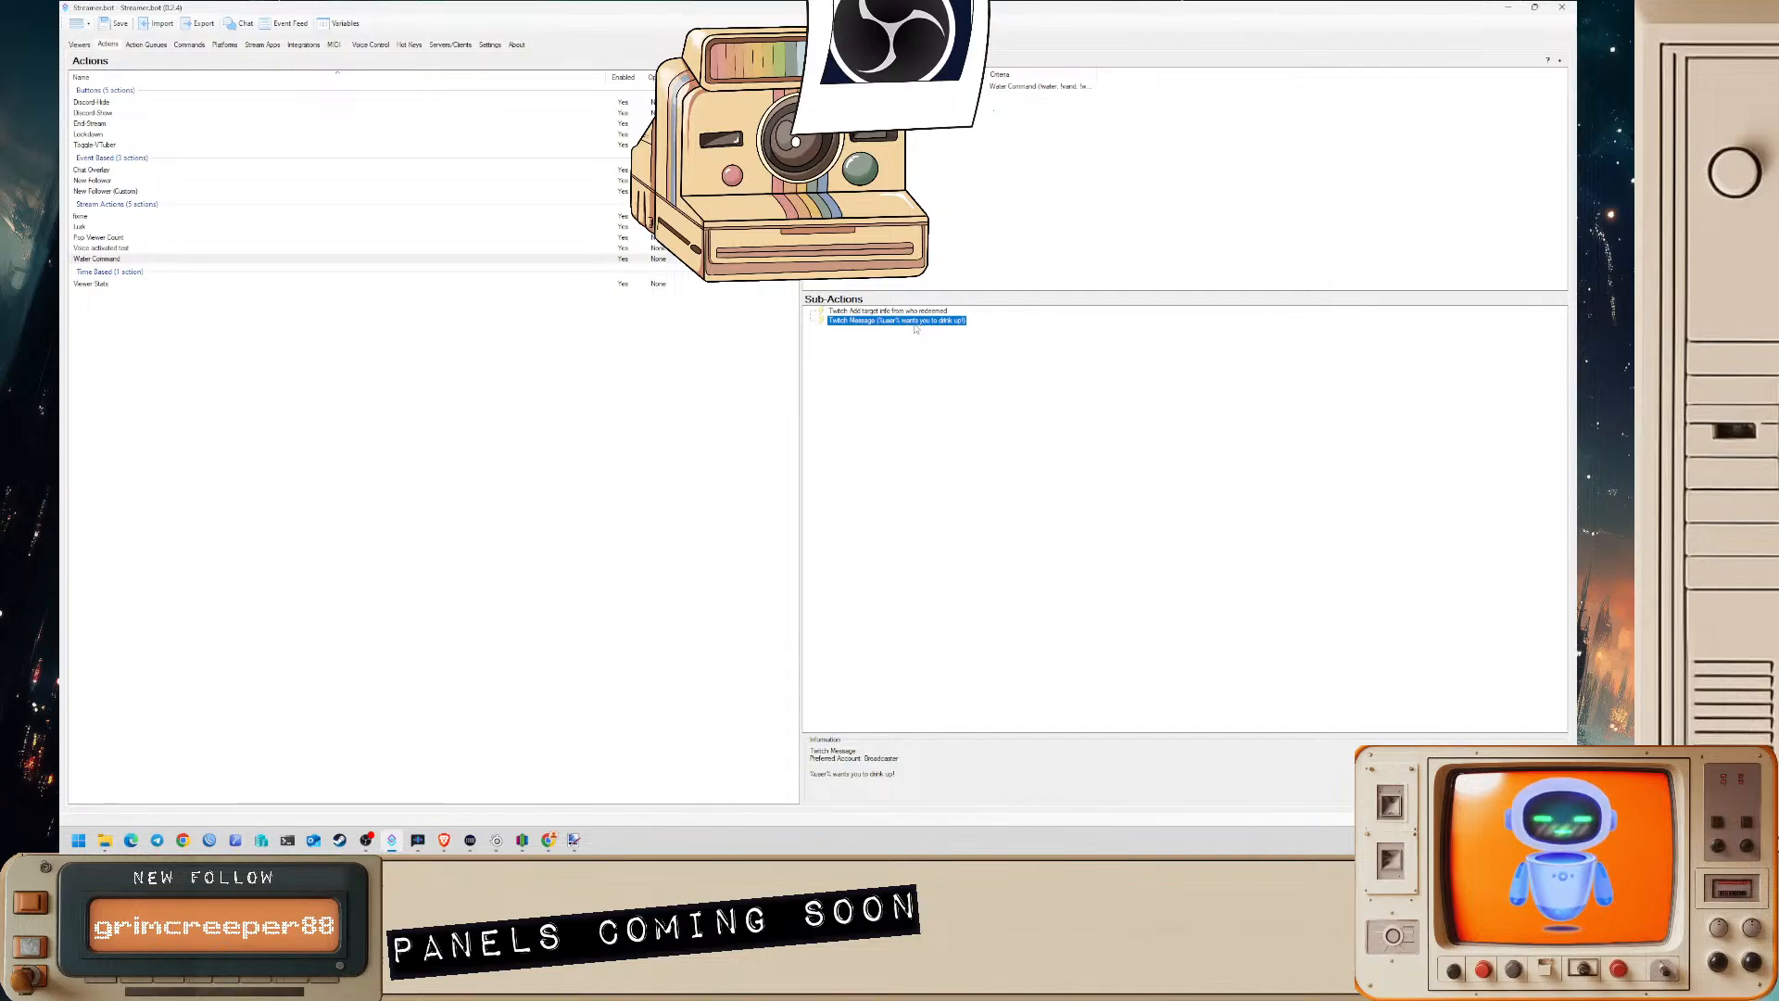
{"action": "double_click", "coordinate": [914, 321]}
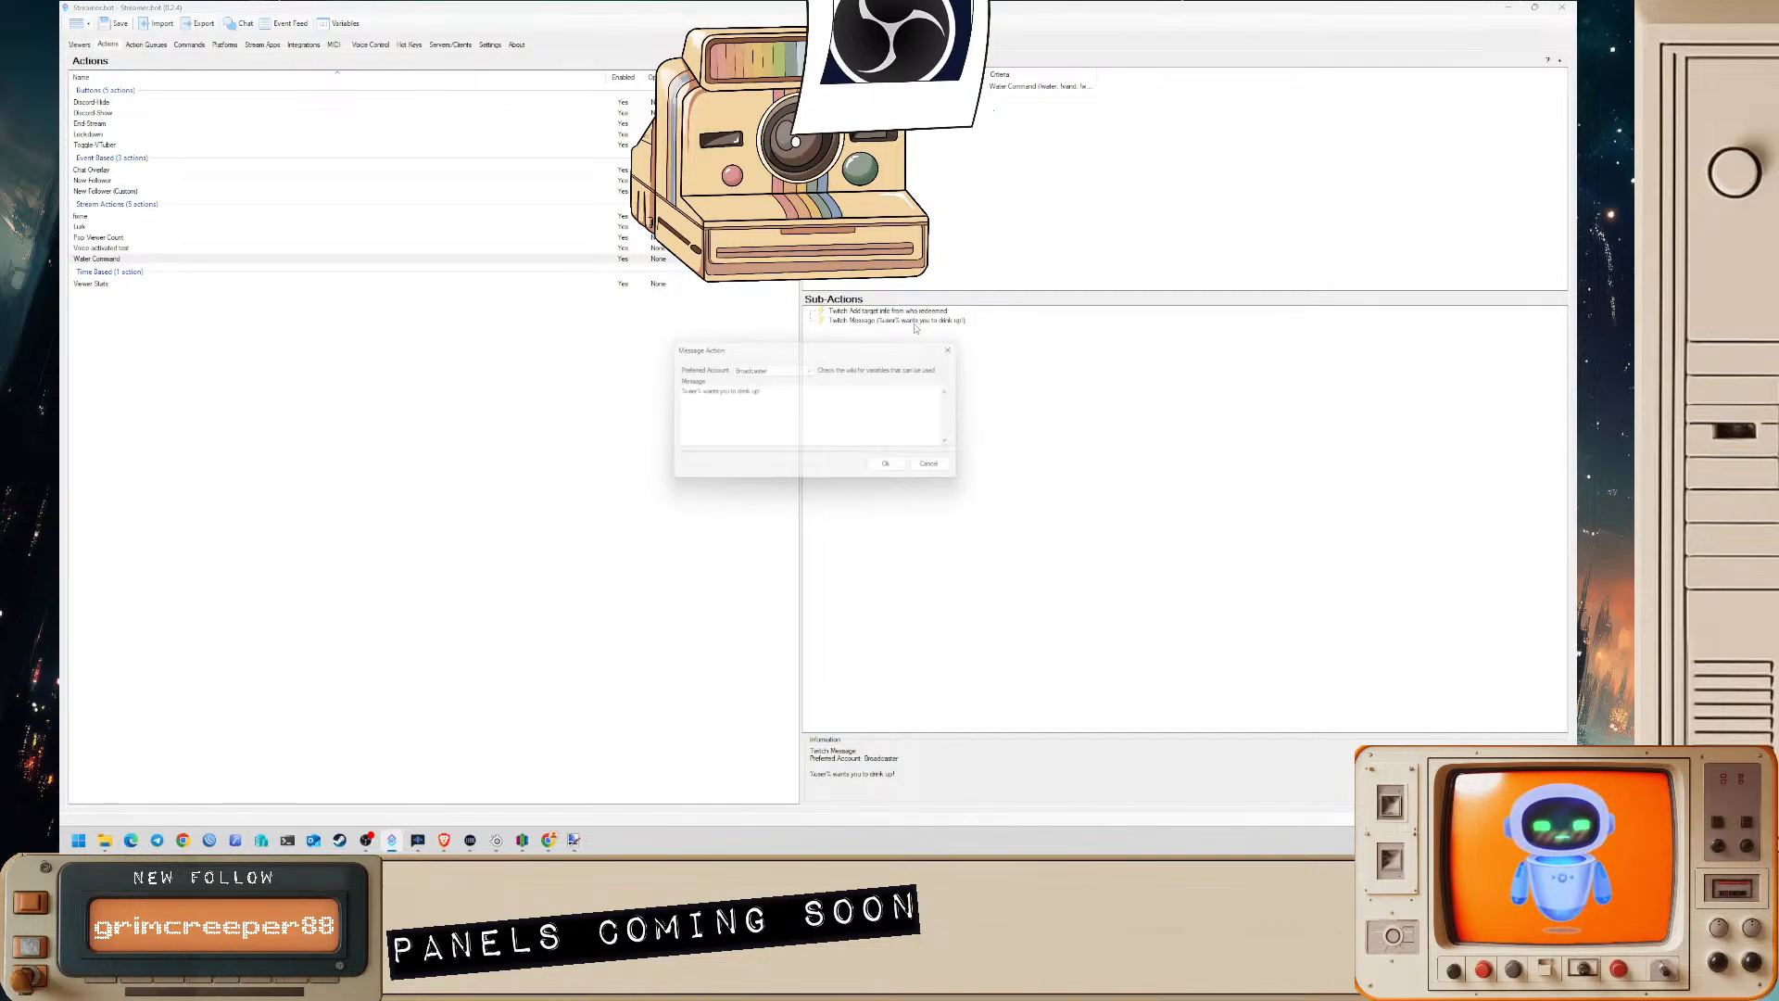
{"action": "left_click", "coordinate": [959, 348]}
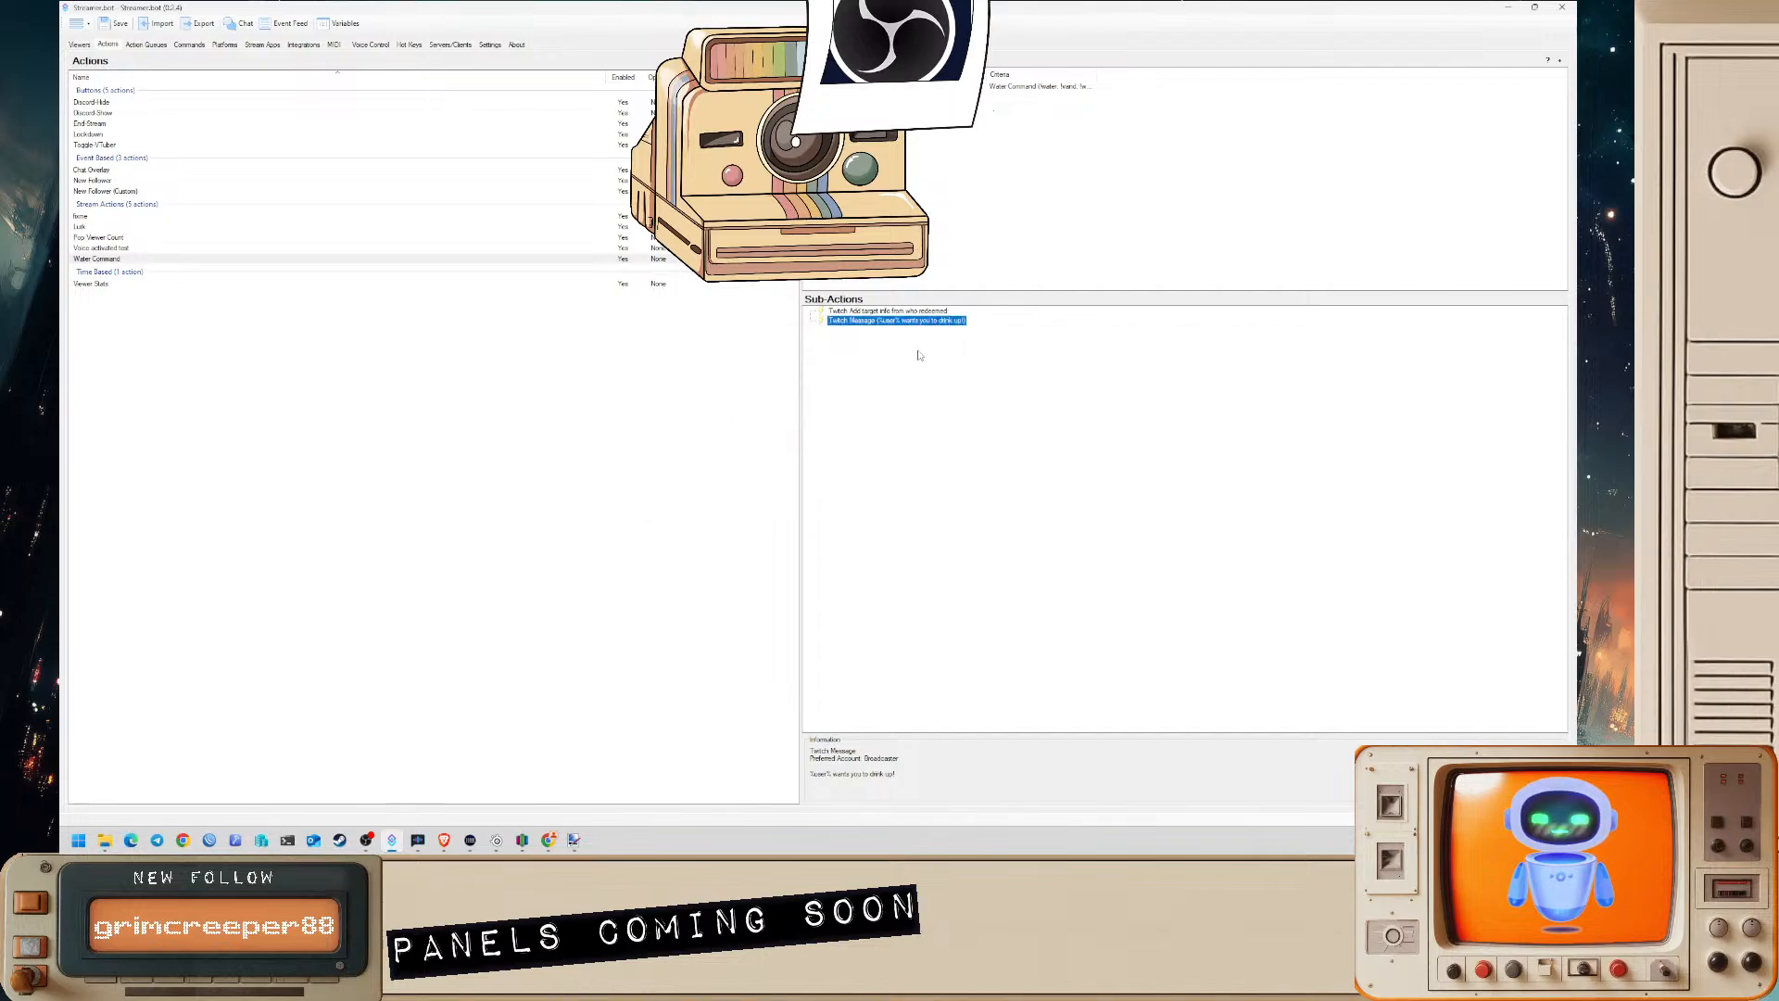
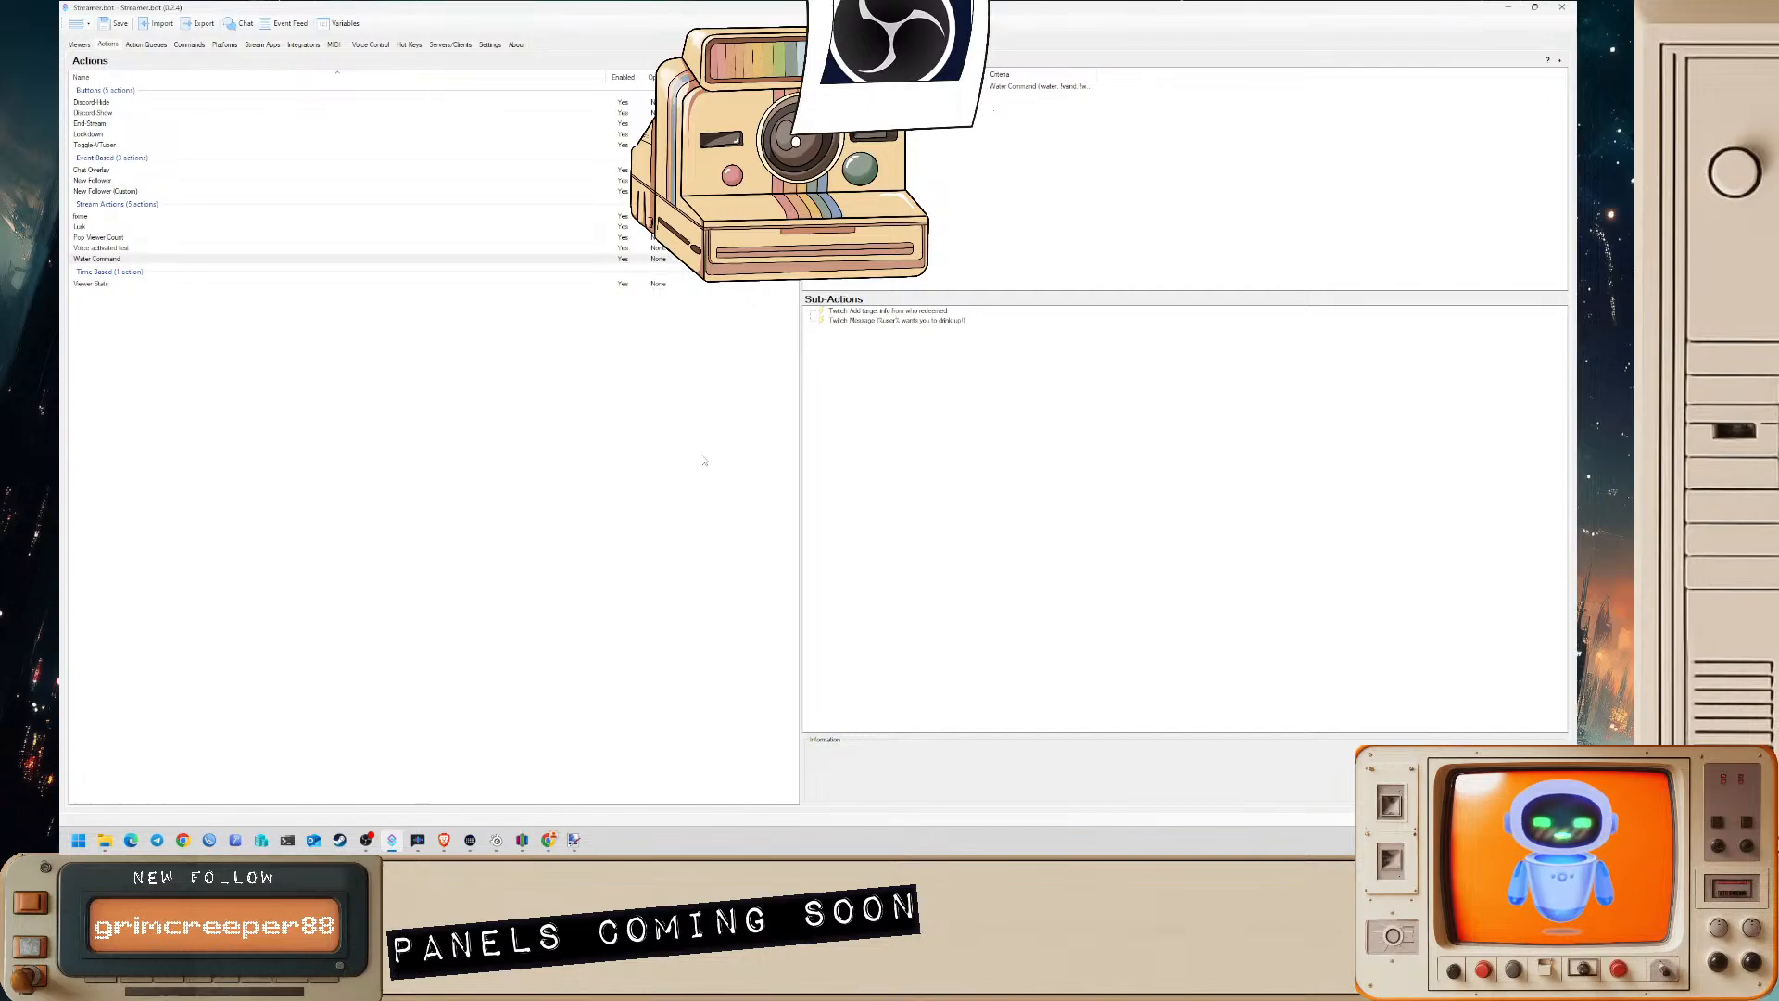
- Add a Get Random Number sub-action of type Between, from 0 to 1, to the Water Command action
{"action": "left_click", "coordinate": [472, 394]}
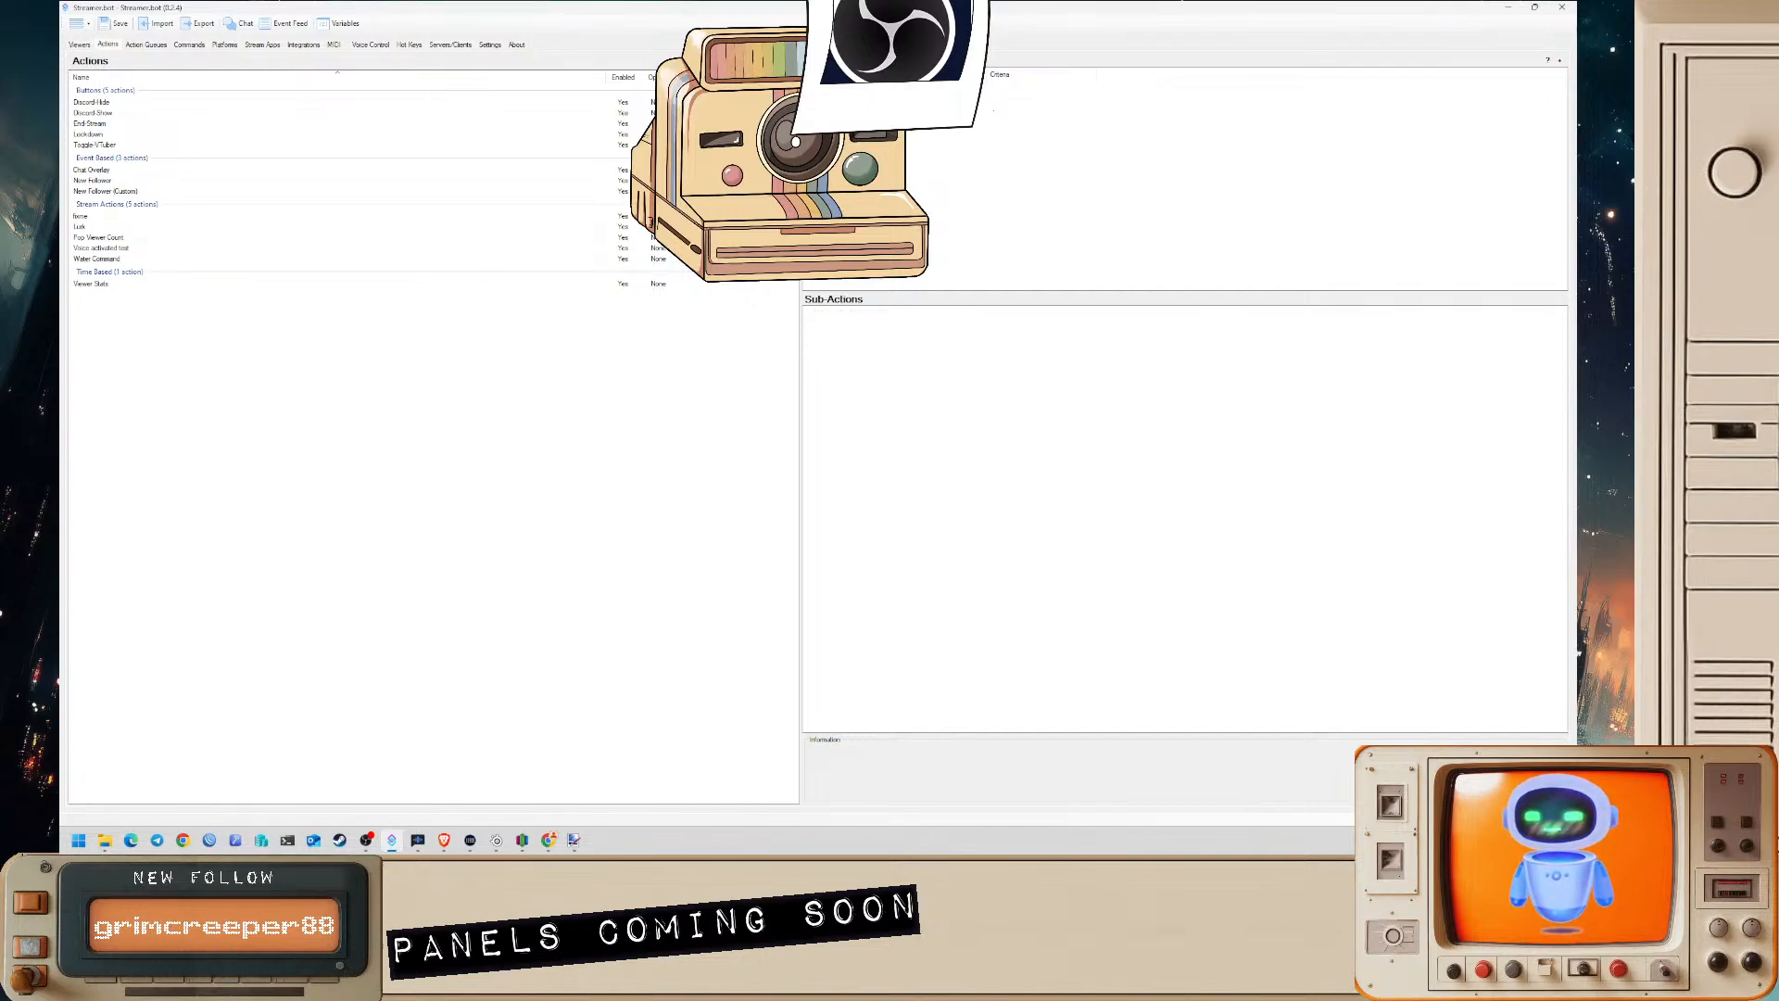
{"action": "left_click", "coordinate": [123, 259]}
{"action": "left_click", "coordinate": [154, 248]}
{"action": "left_click", "coordinate": [152, 261]}
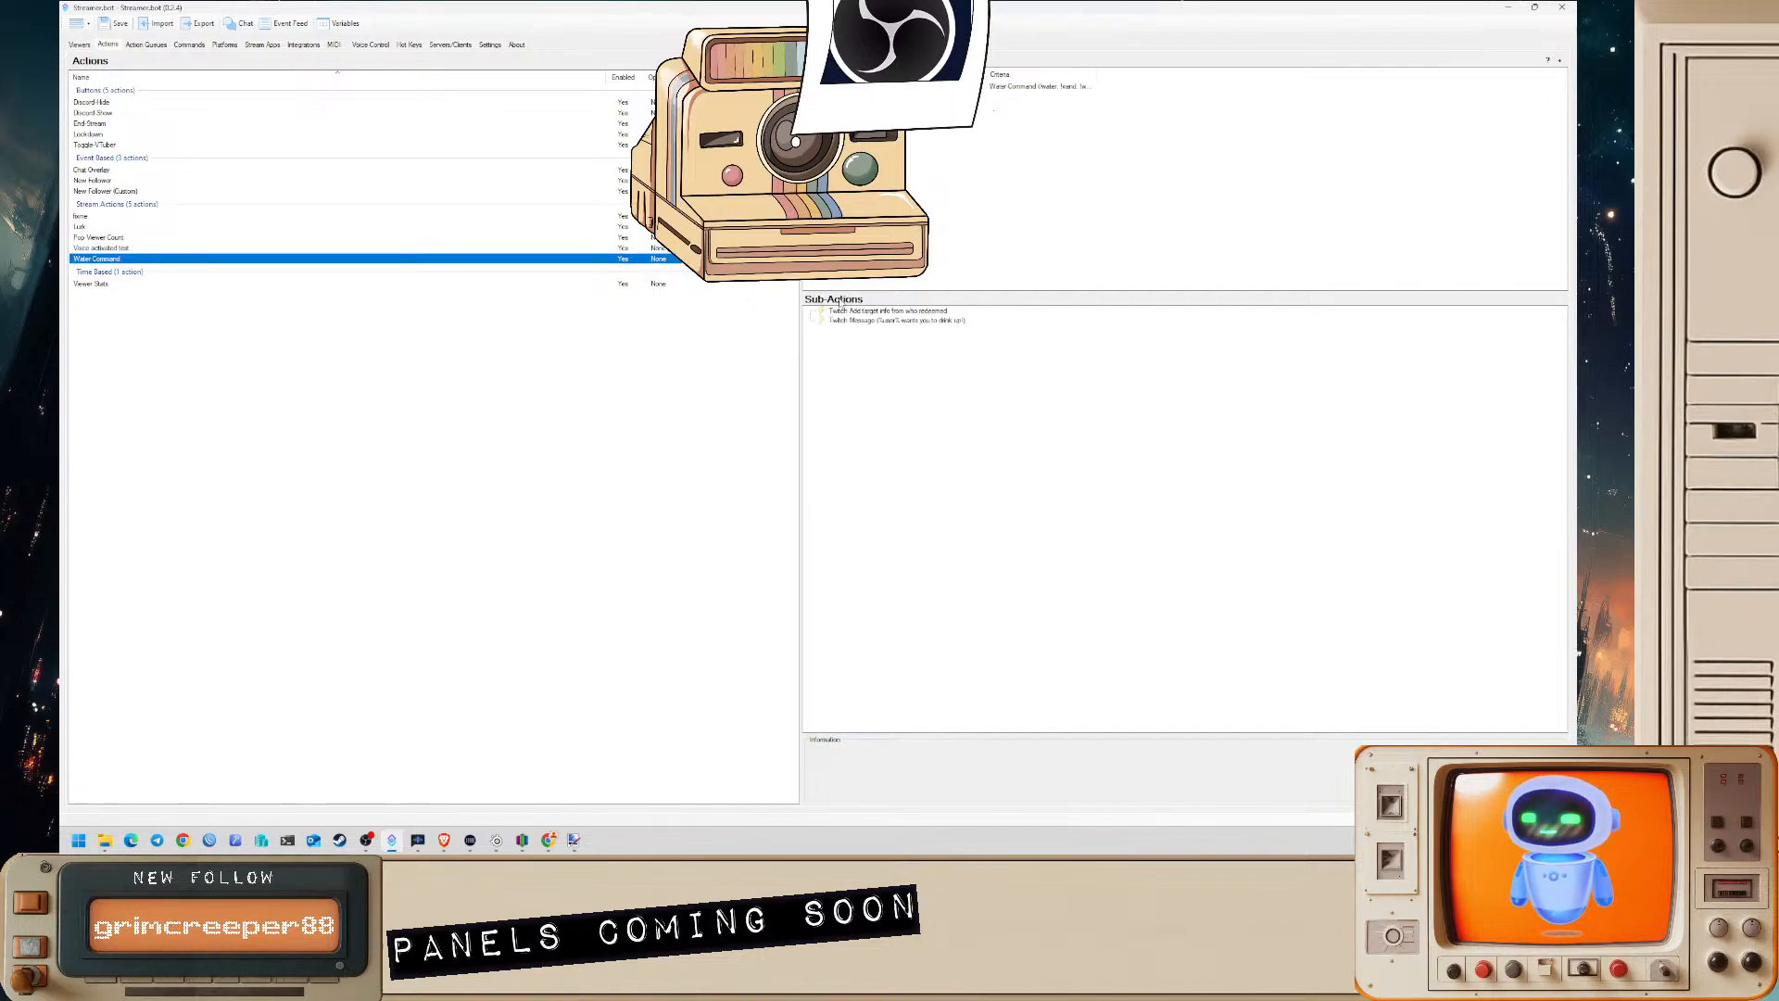
{"action": "right_click", "coordinate": [891, 352]}
{"action": "mouse_move", "coordinate": [988, 390]}
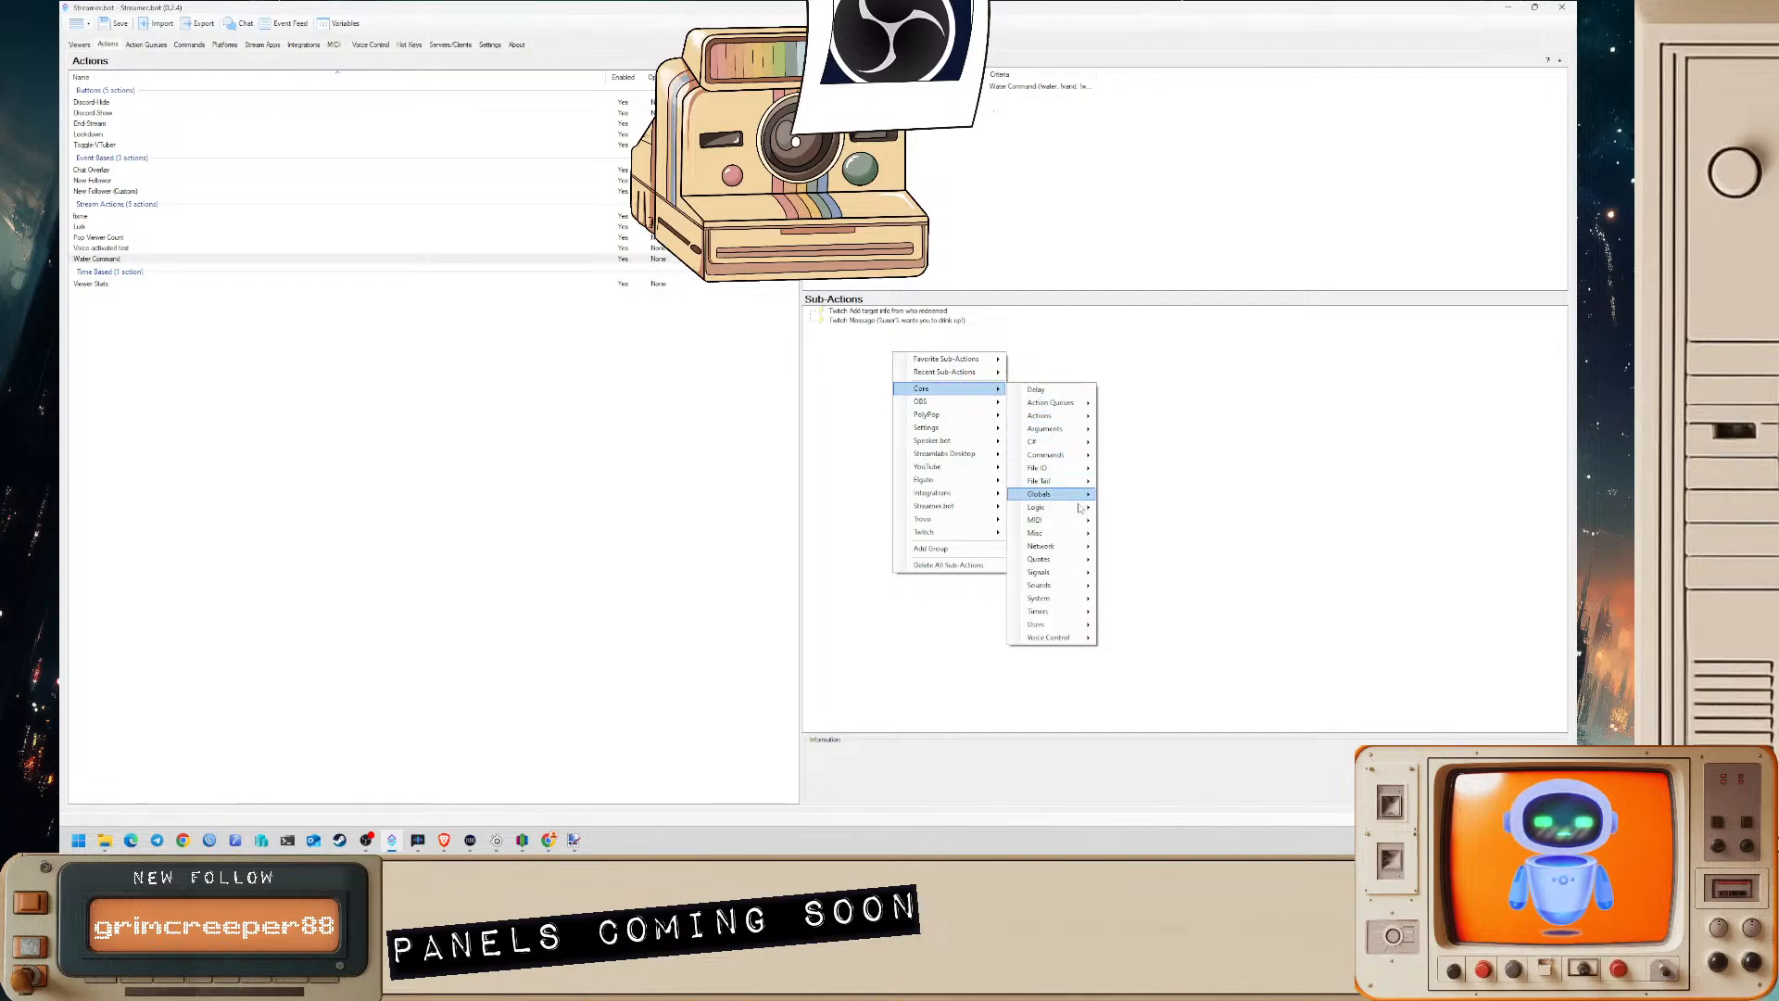
{"action": "mouse_move", "coordinate": [1083, 601]}
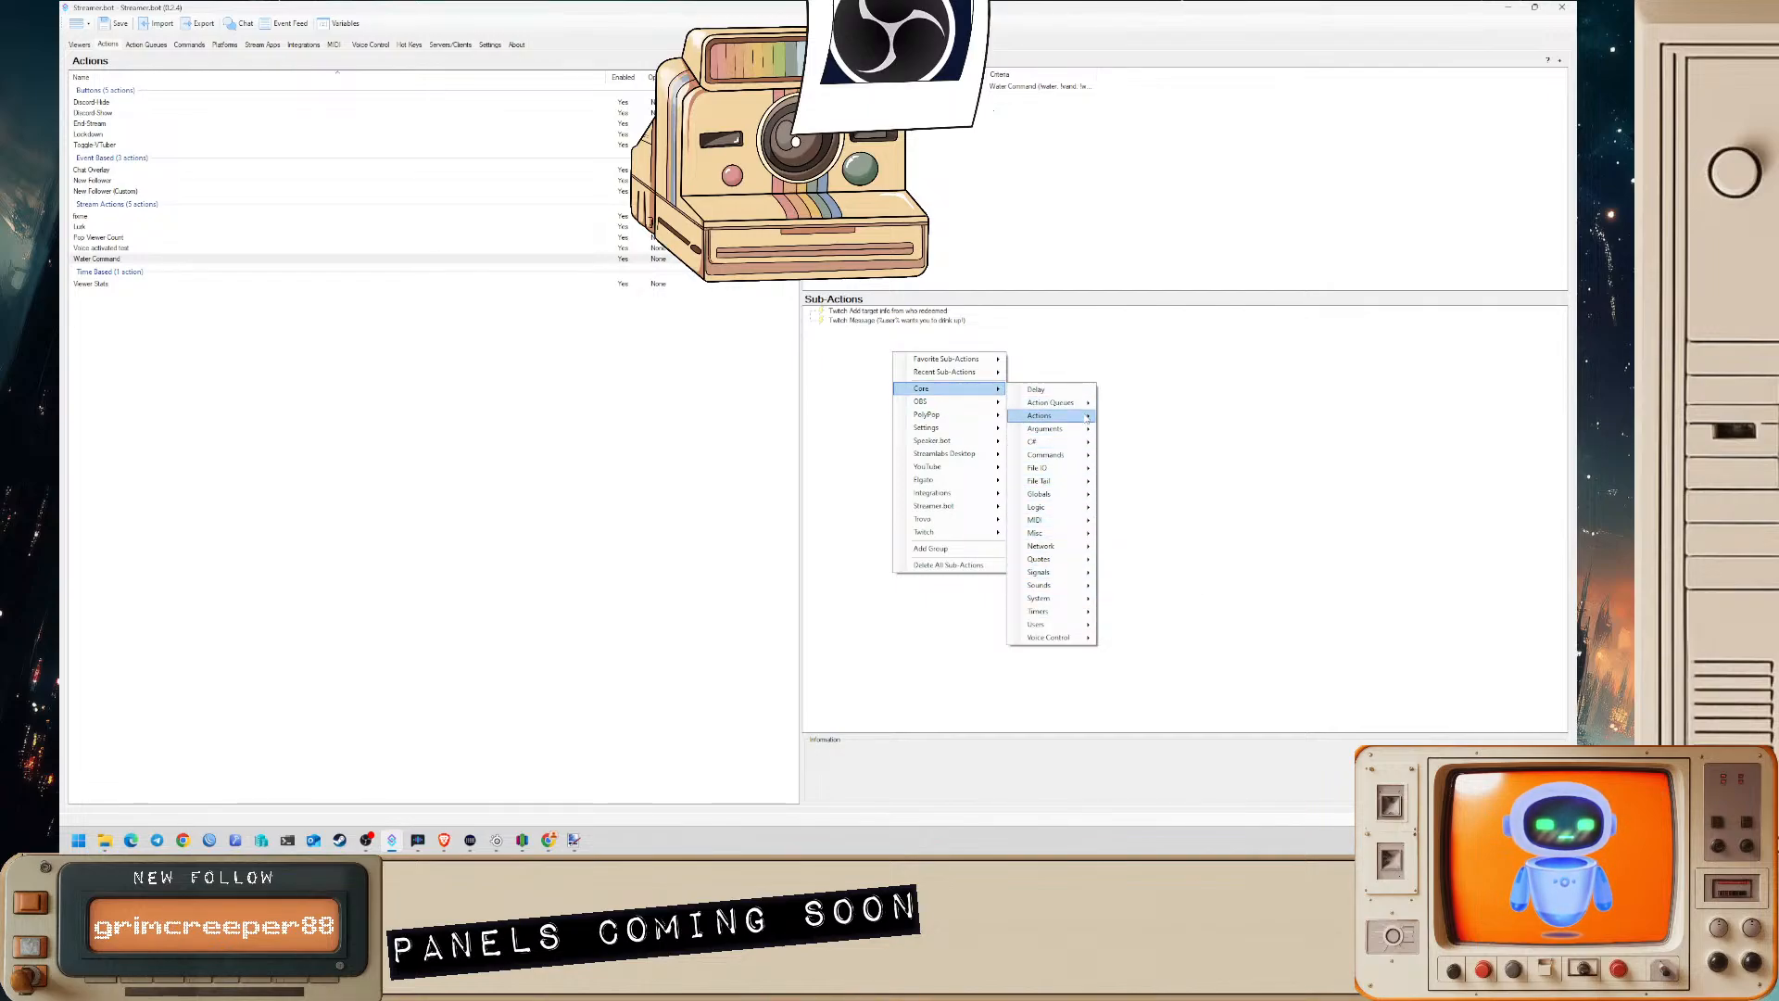
{"action": "mouse_move", "coordinate": [1081, 467]}
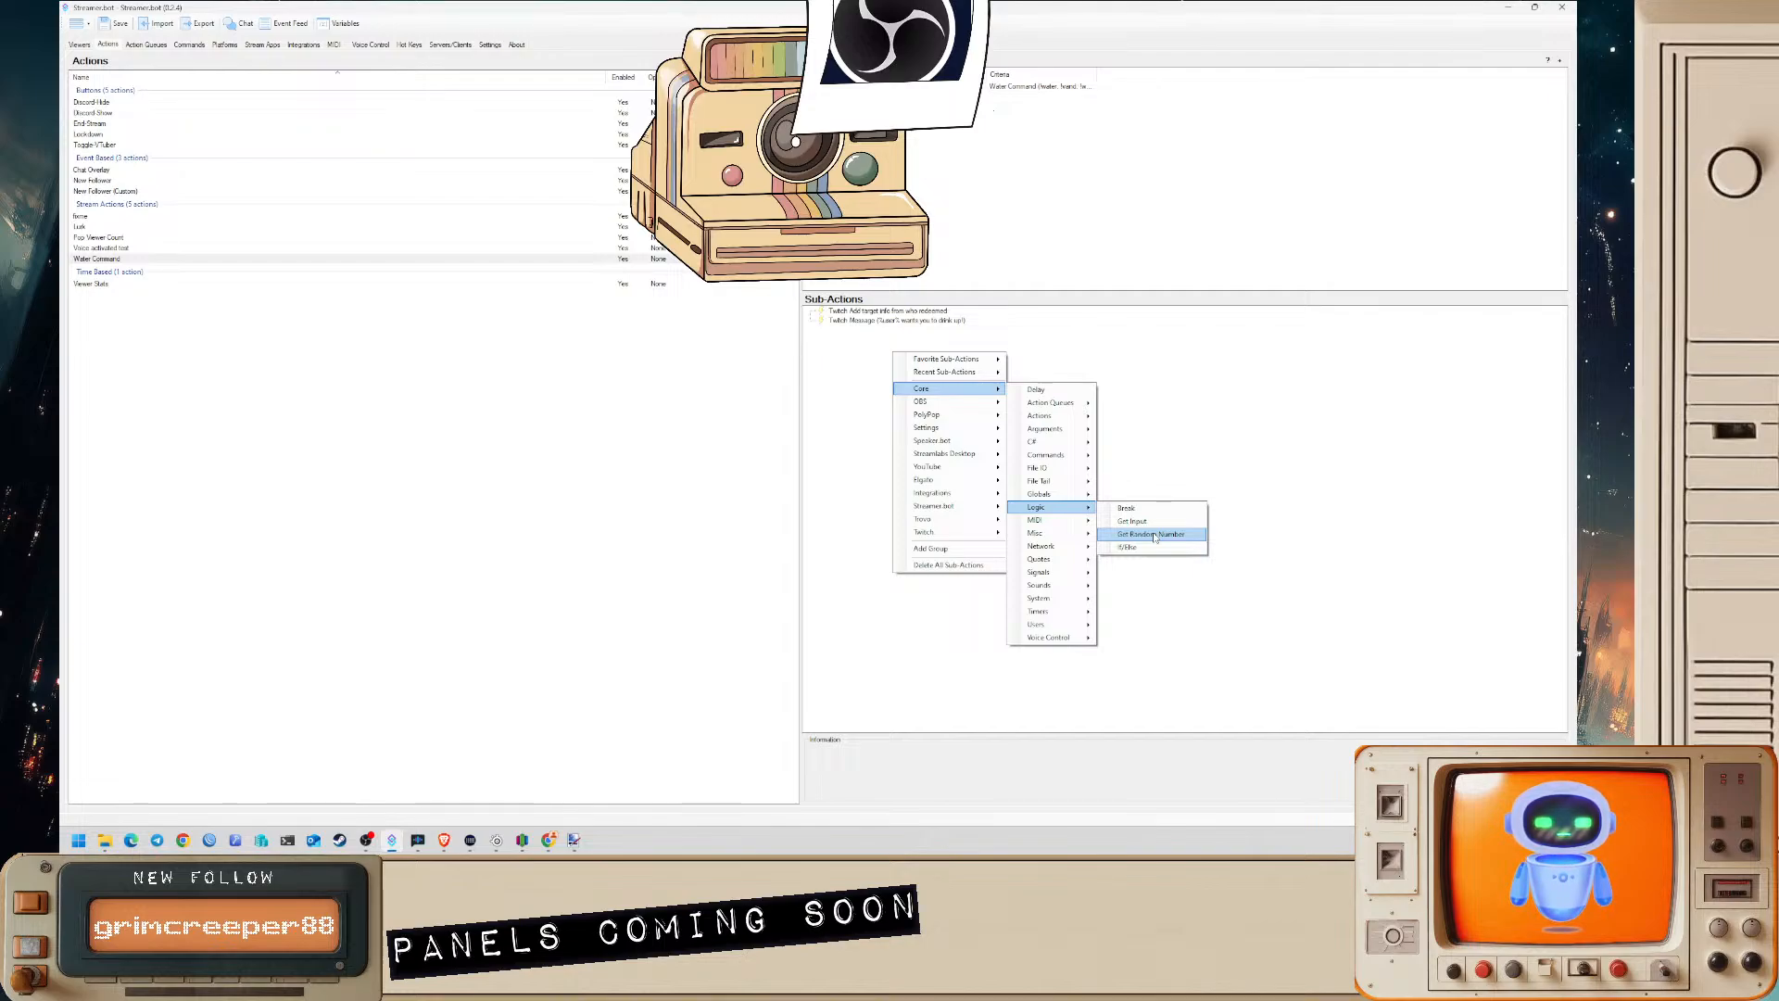
{"action": "left_click", "coordinate": [1154, 535]}
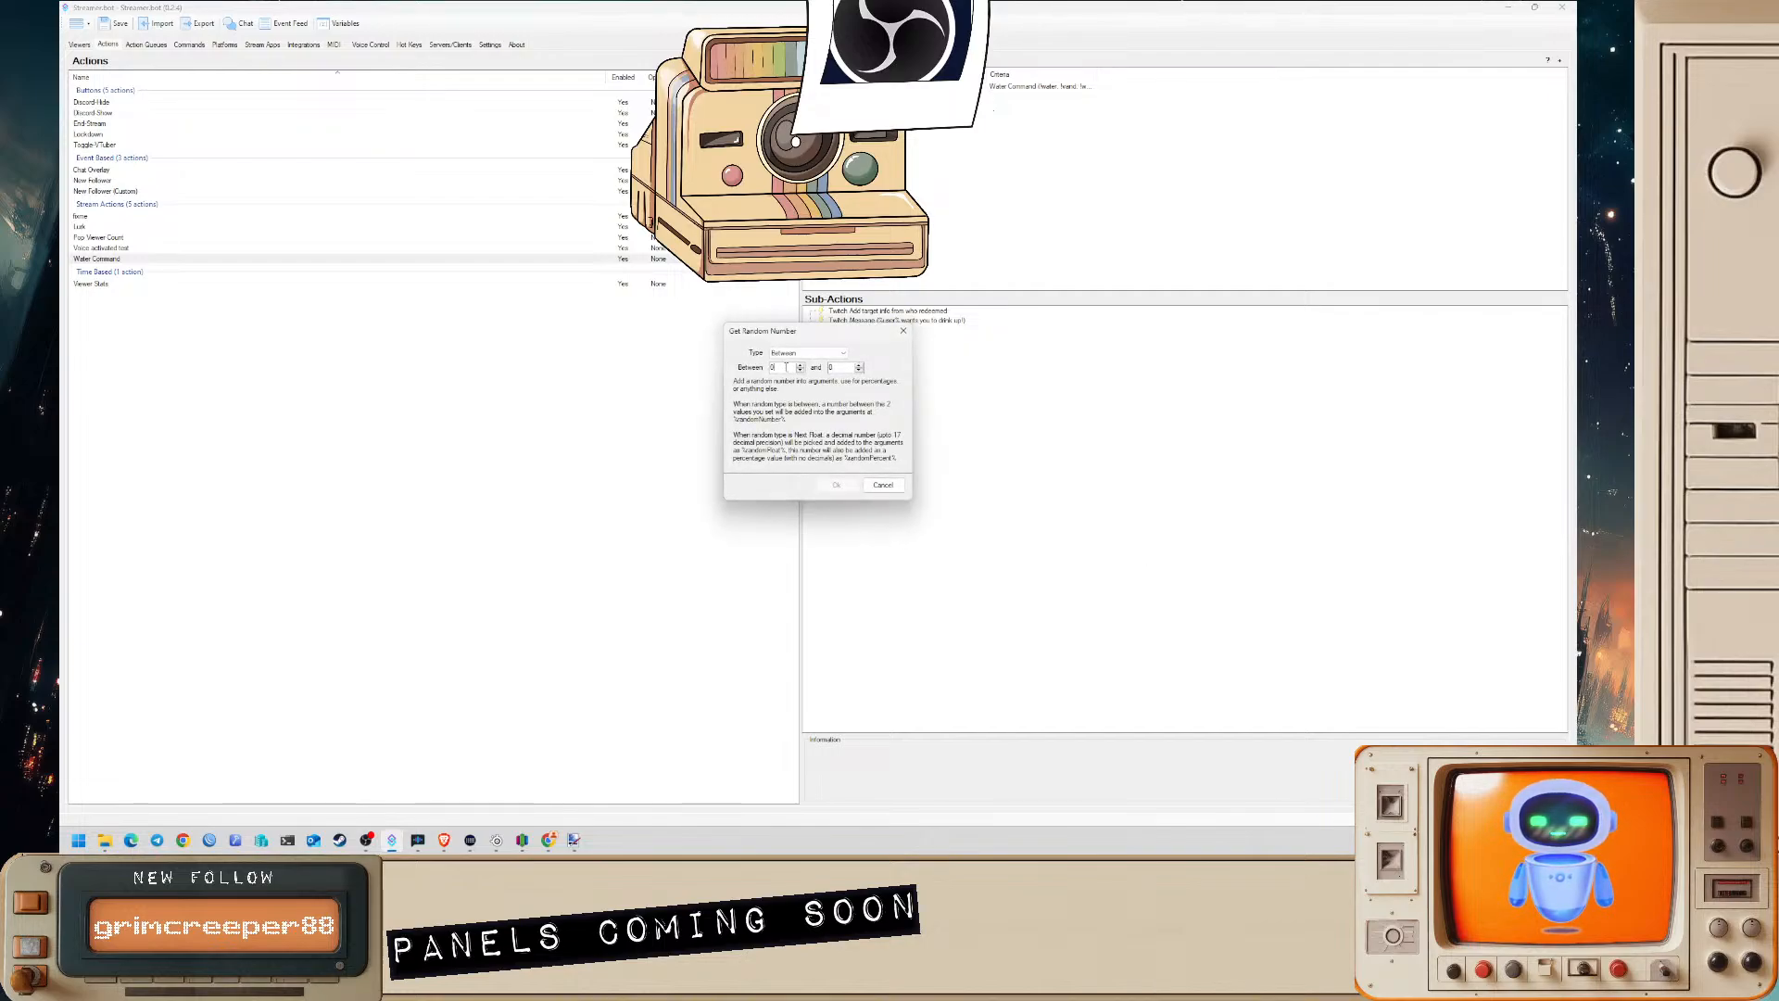
{"action": "type", "text": "1"}
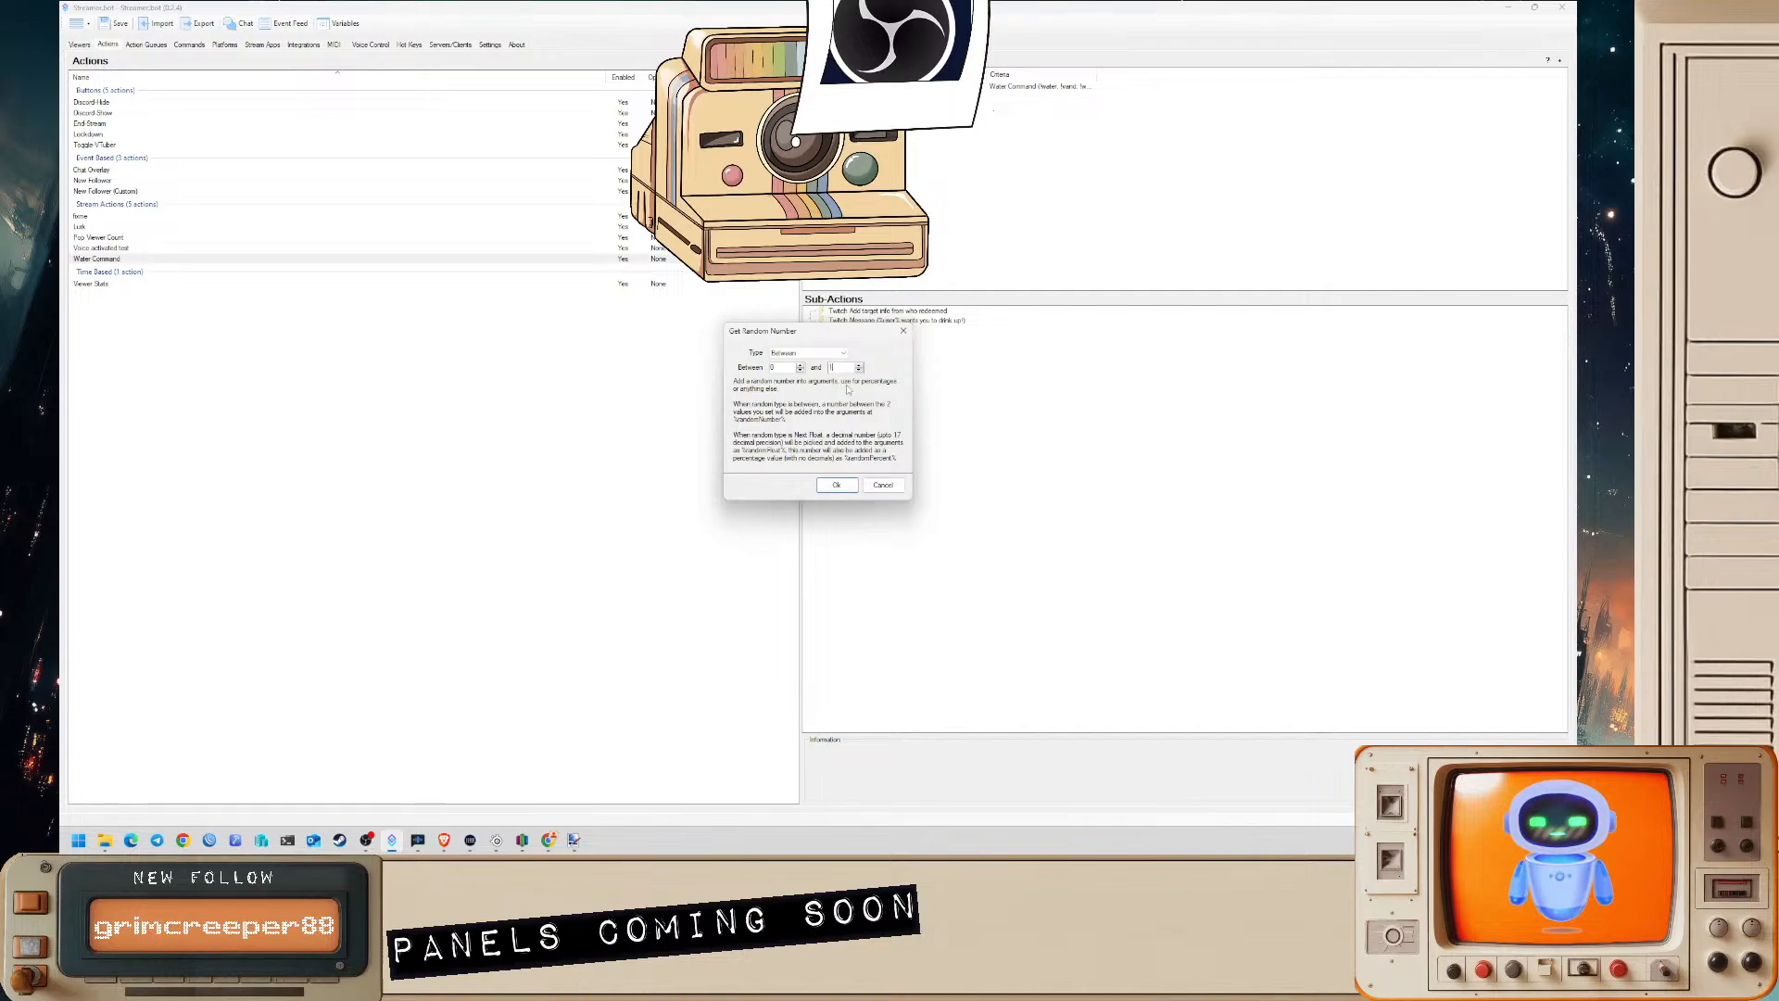
{"action": "left_click", "coordinate": [793, 354]}
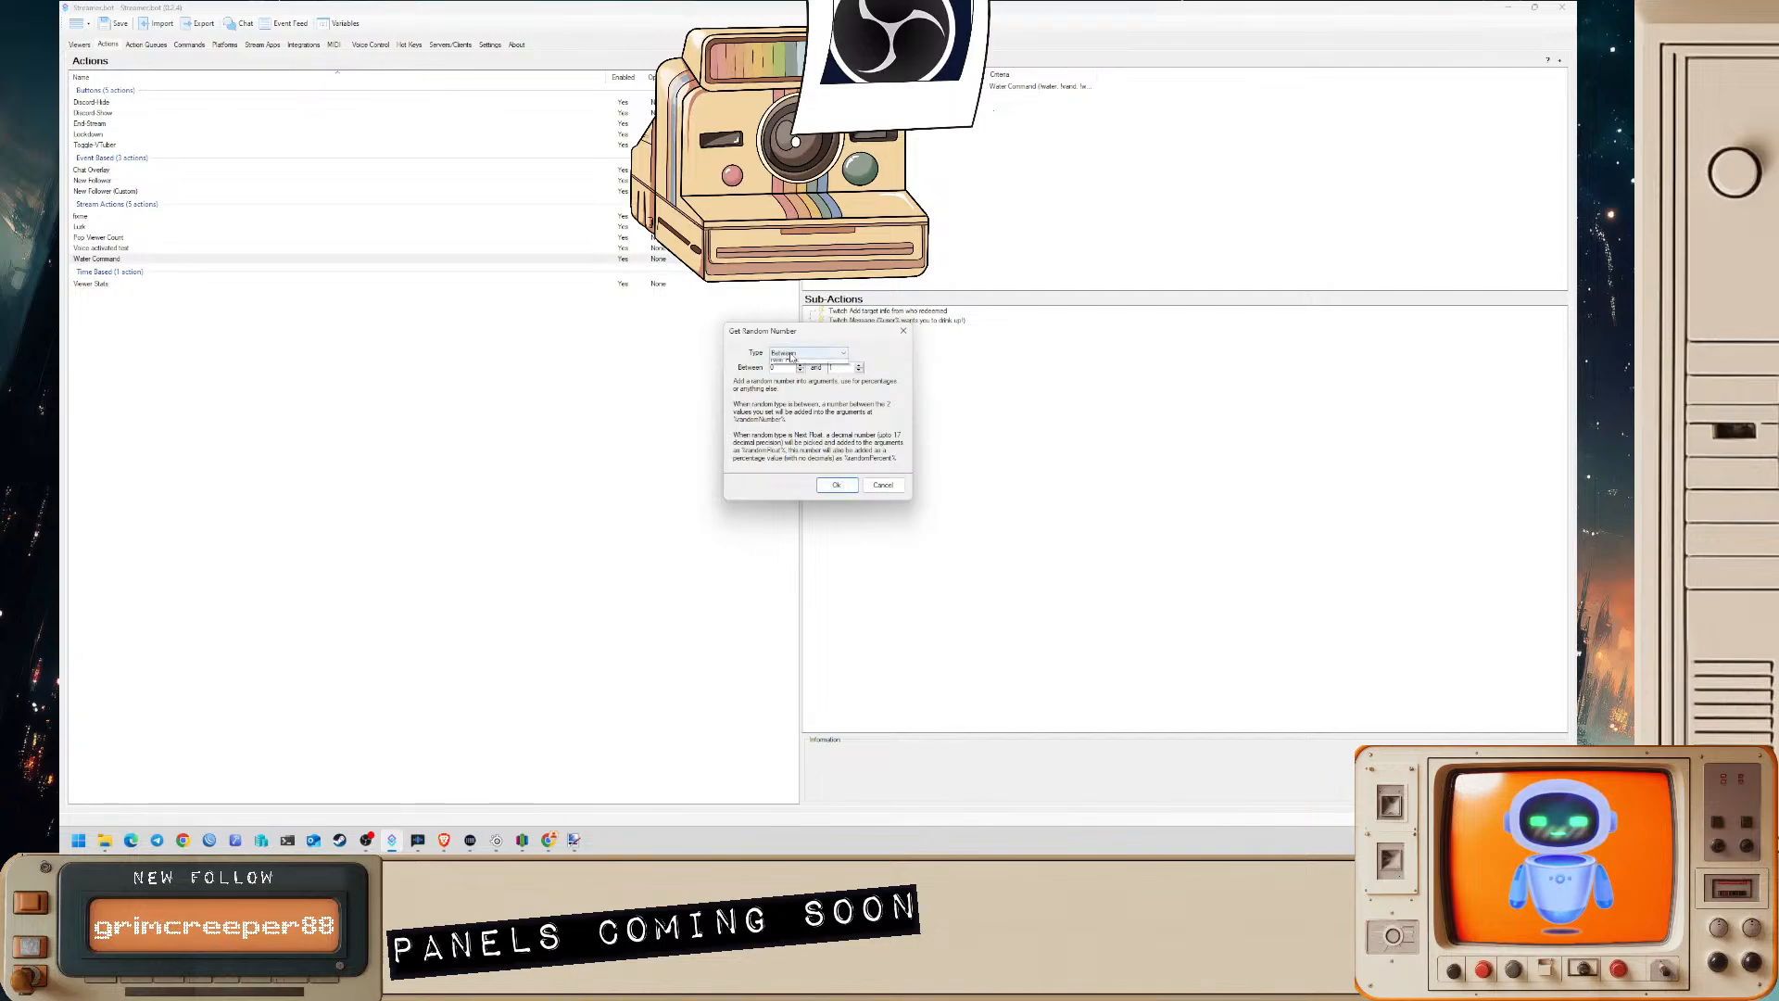
{"action": "left_click", "coordinate": [792, 362]}
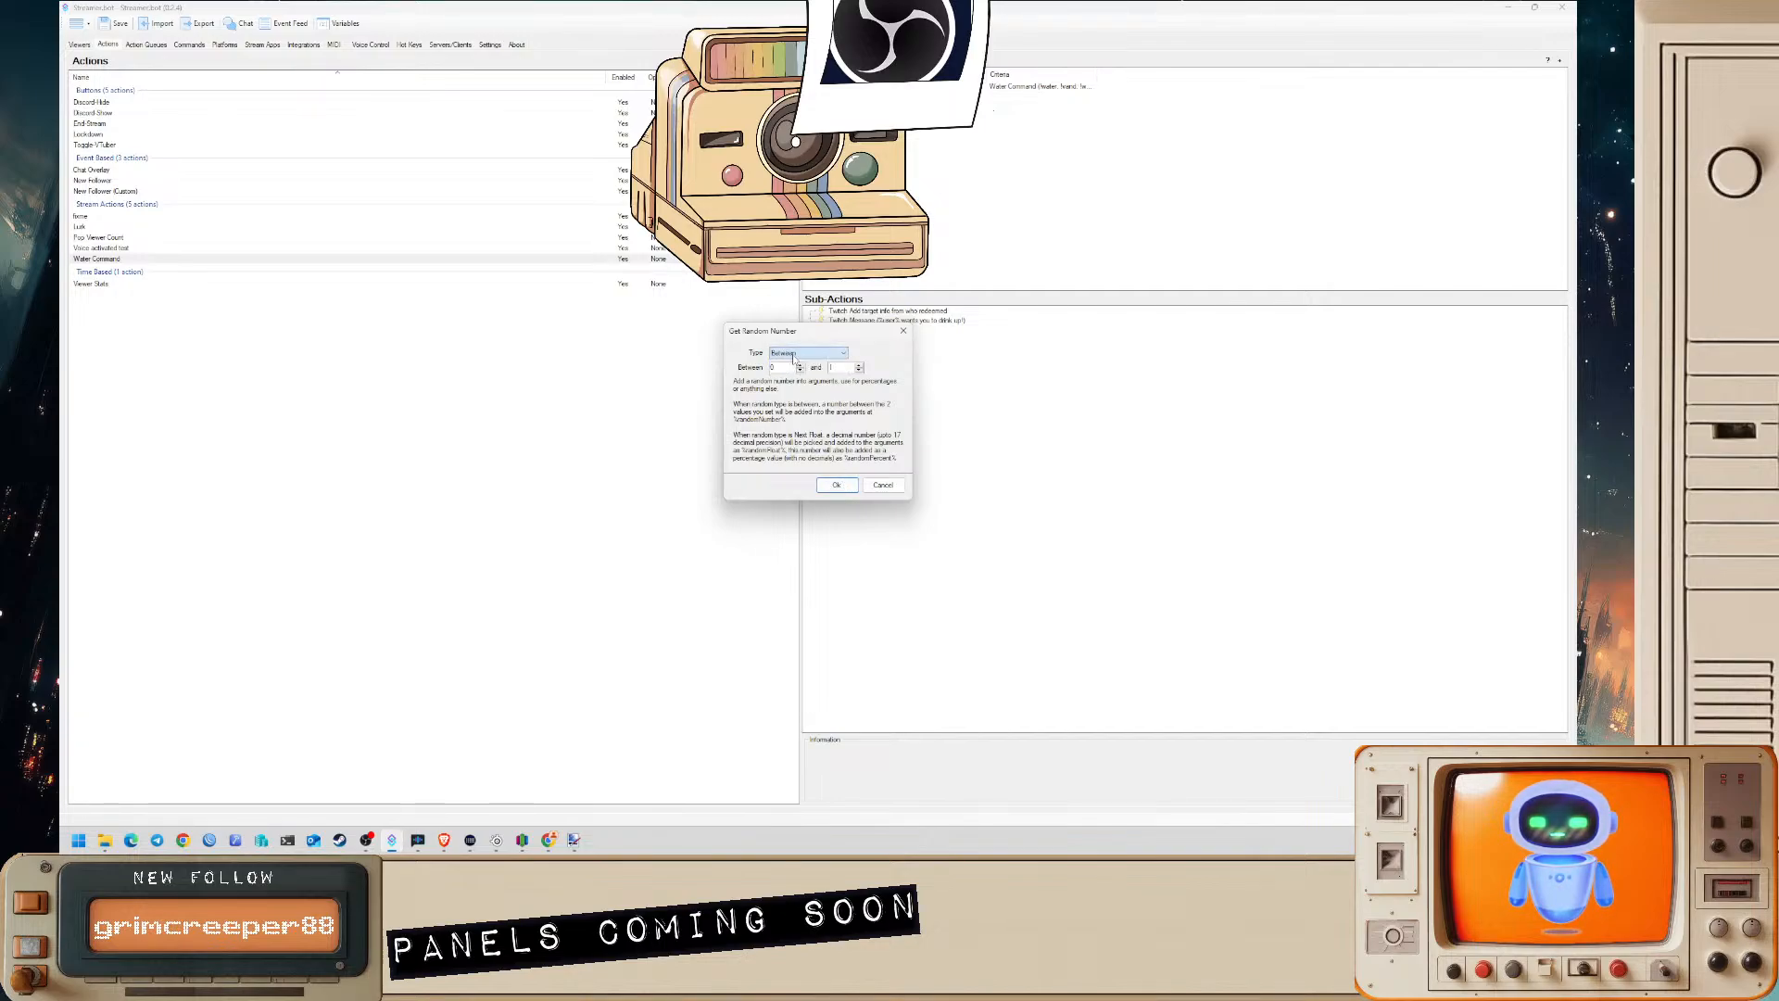
{"action": "left_click", "coordinate": [837, 485]}
- Move the random number sub-action above the Twitch message and check its settings
{"action": "left_click", "coordinate": [908, 332]}
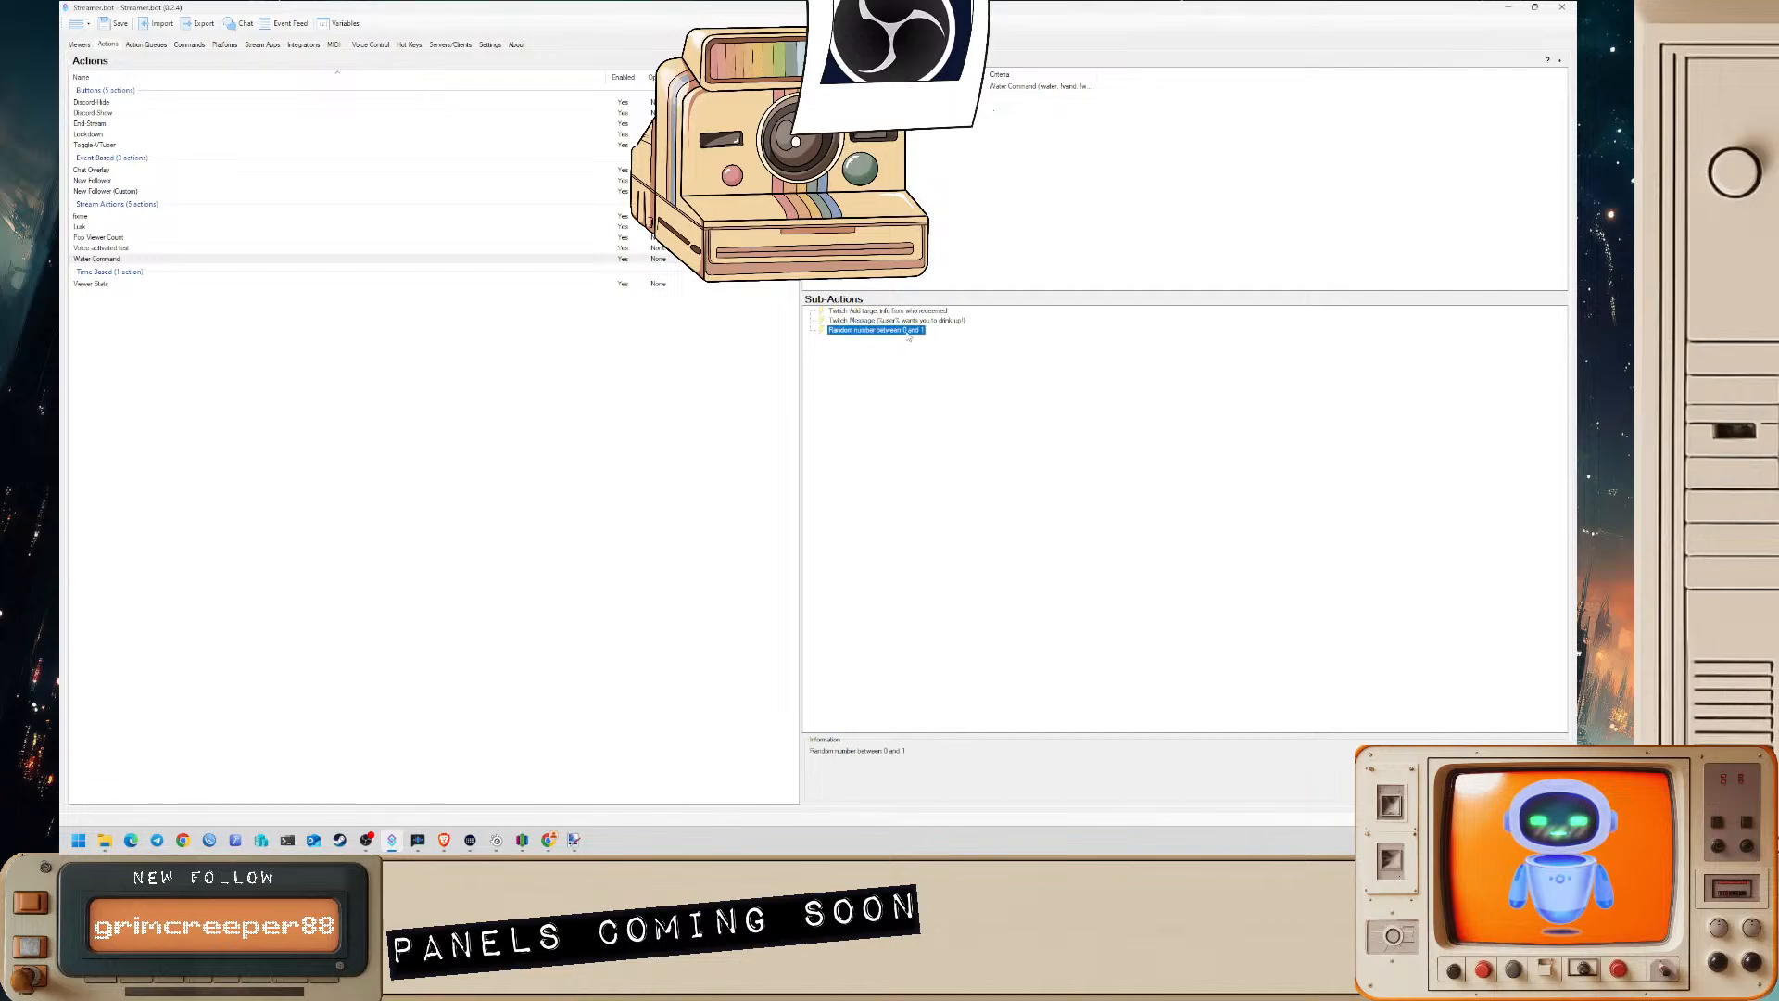
{"action": "left_click_drag", "start_coordinate": [909, 338], "coordinate": [908, 324]}
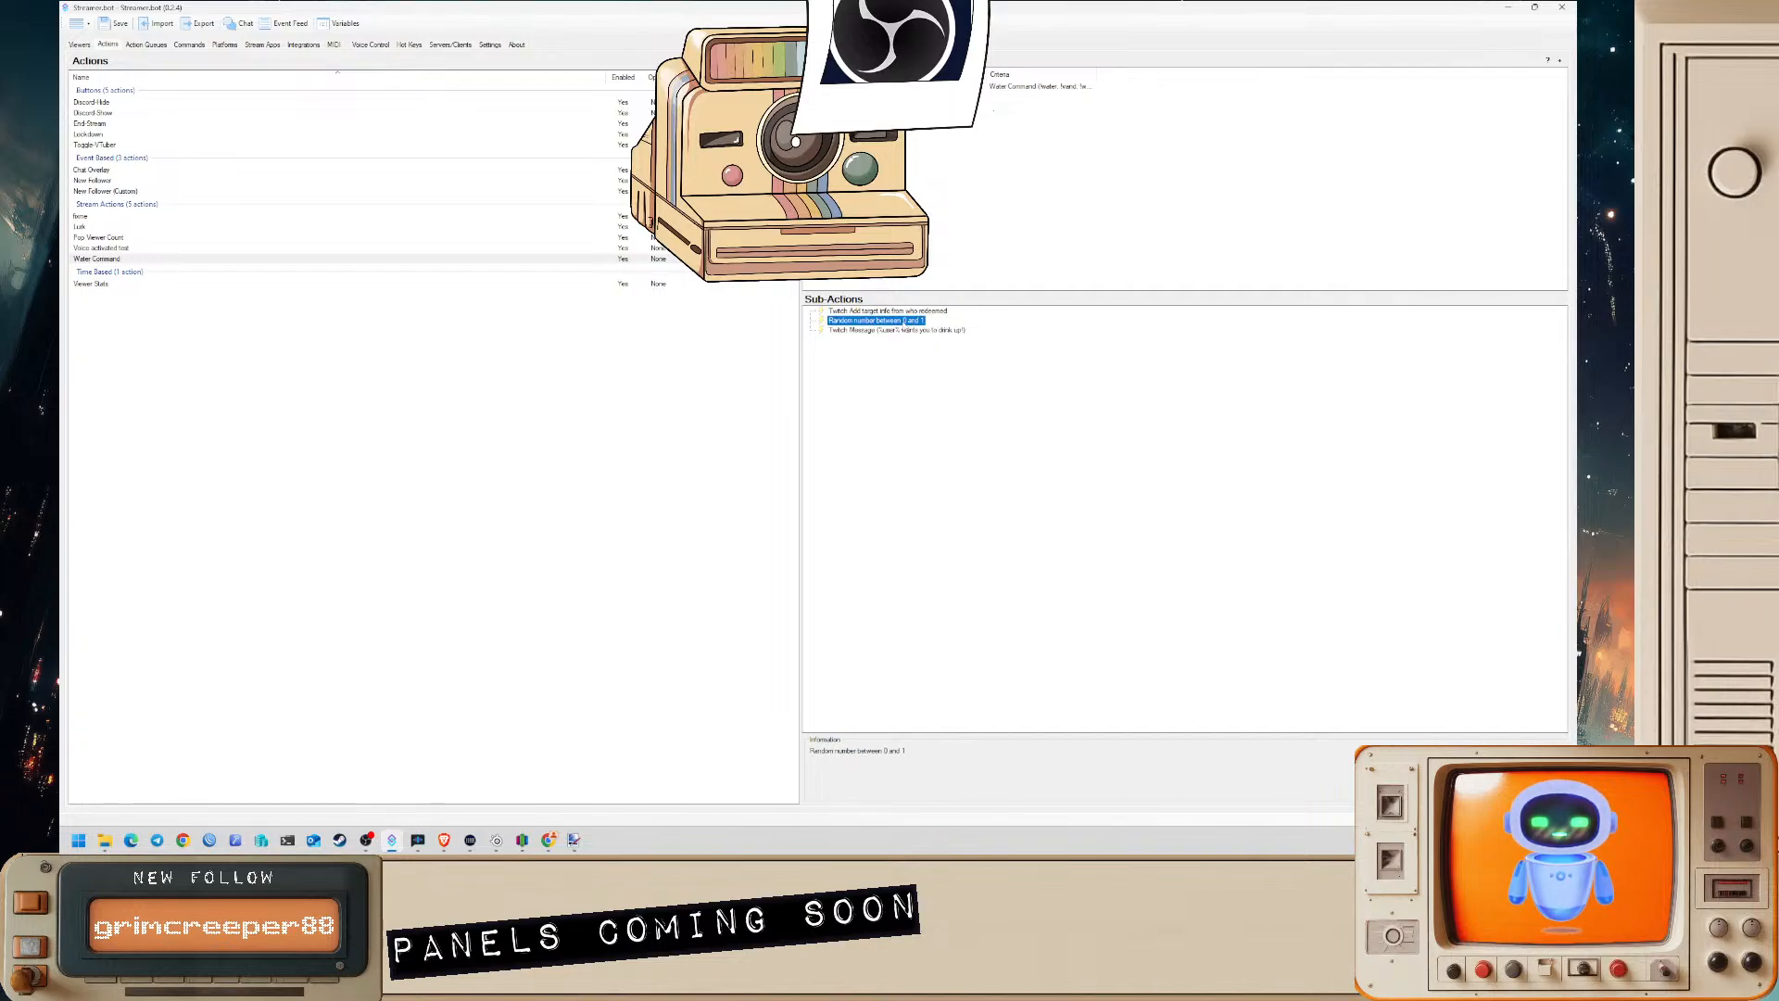
{"action": "double_click", "coordinate": [904, 325]}
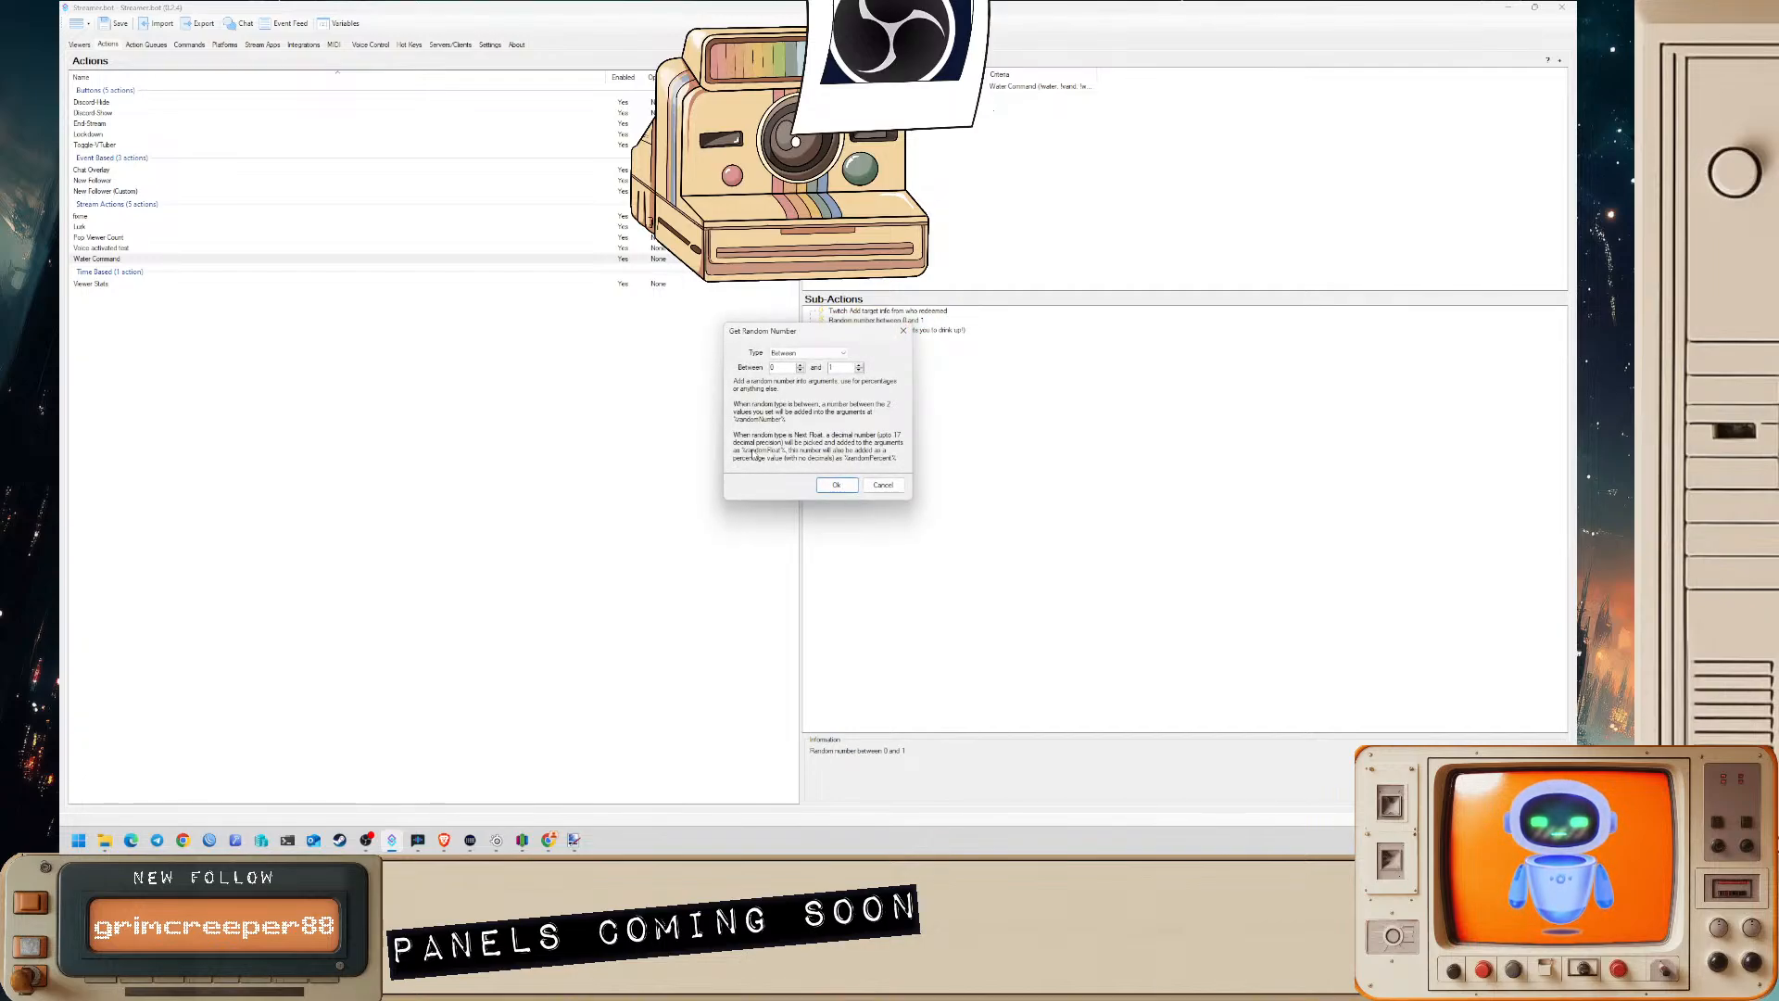
{"action": "left_click", "coordinate": [835, 486]}
- Append %randomNumber% to the end of the Twitch message sub-action's text
{"action": "double_click", "coordinate": [895, 330]}
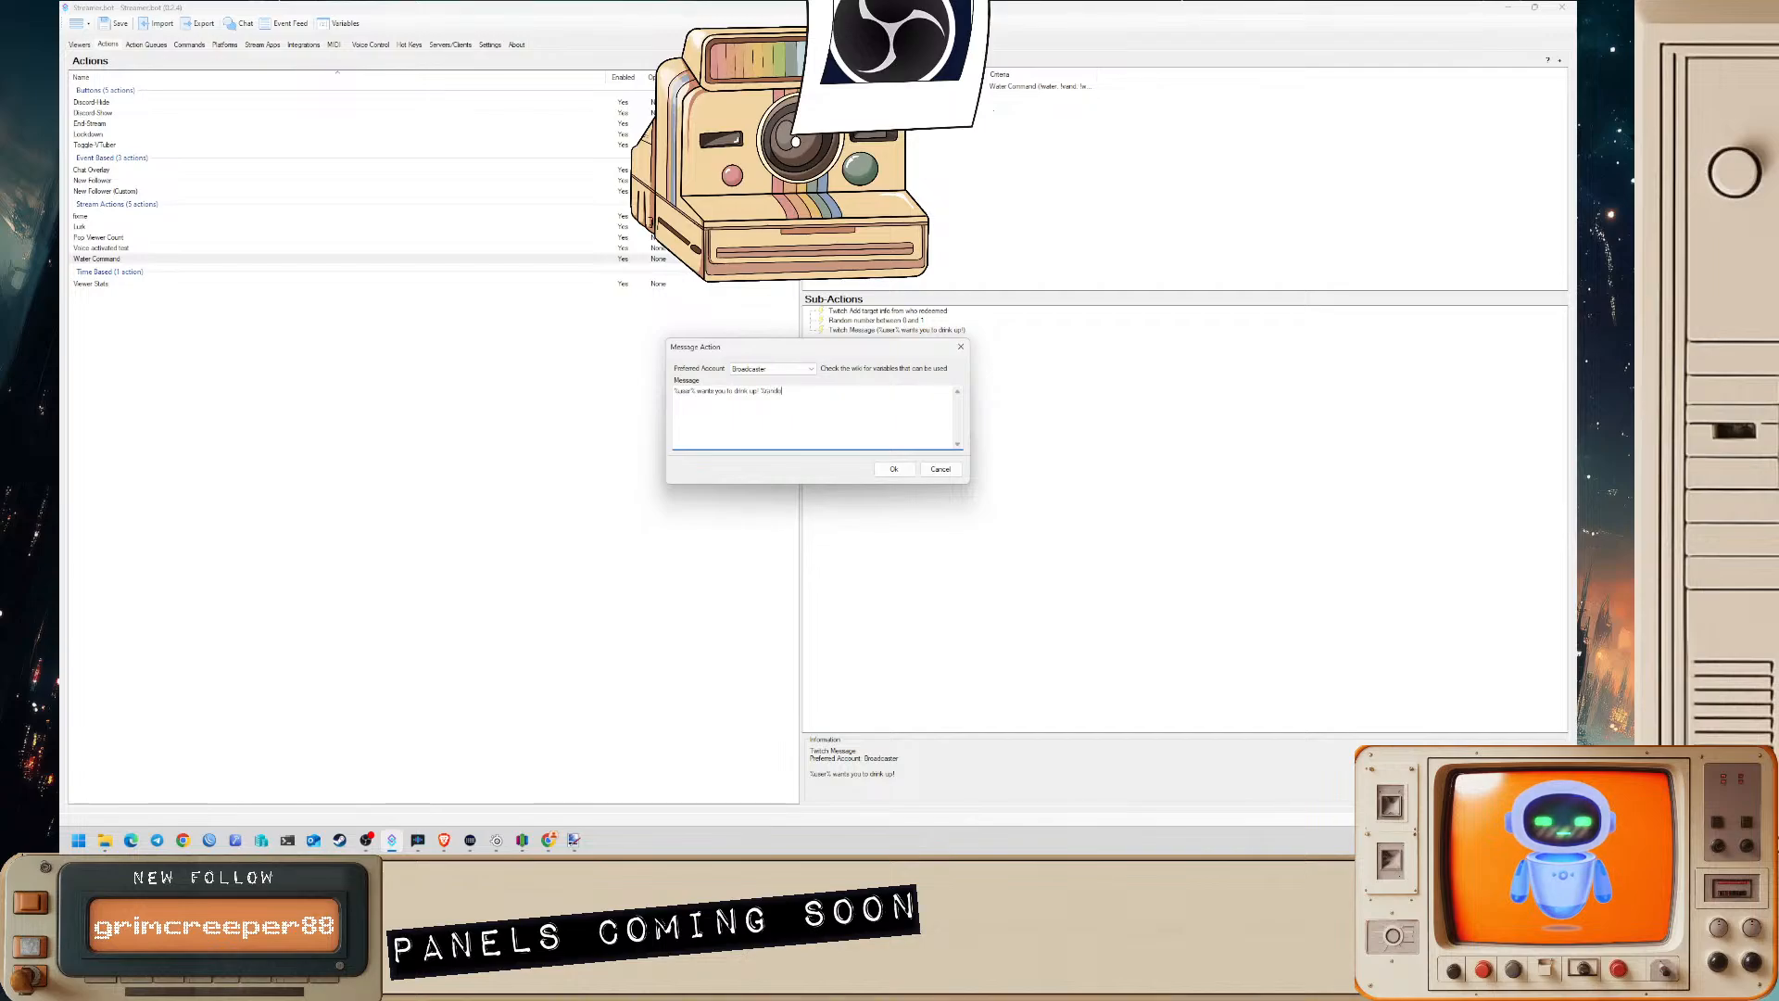
{"action": "type", "text": "%randomNumber%"}
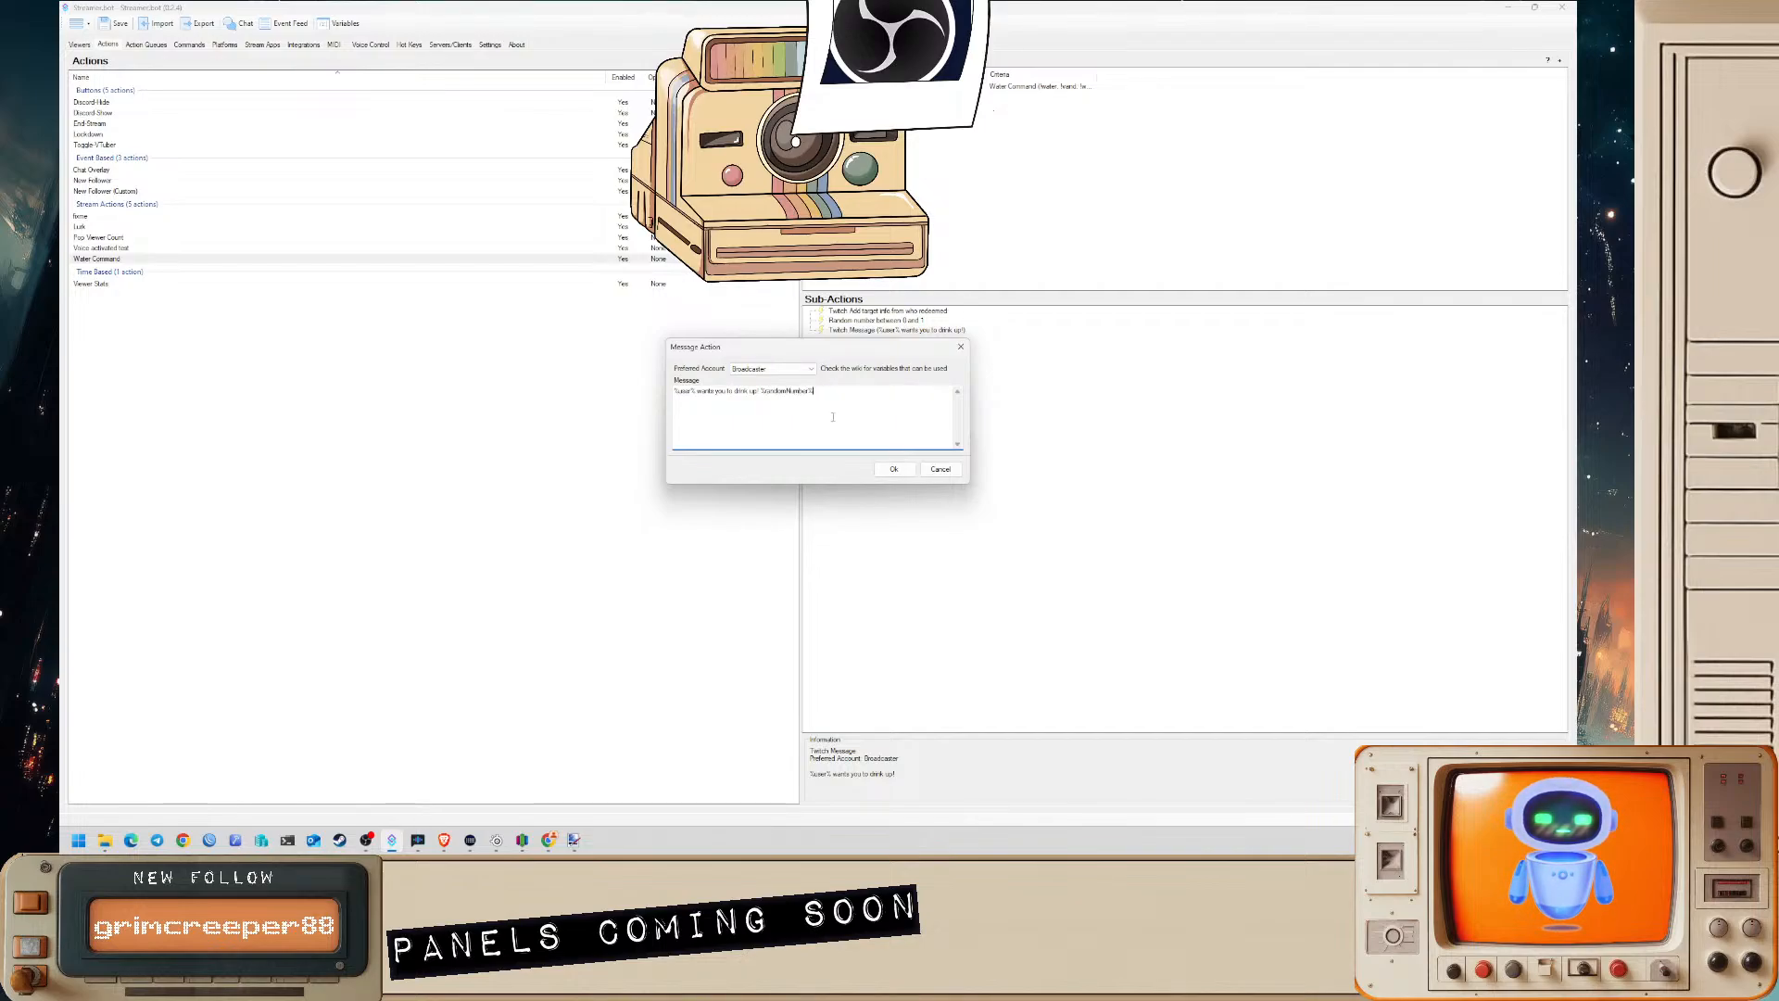
{"action": "left_click", "coordinate": [894, 469]}
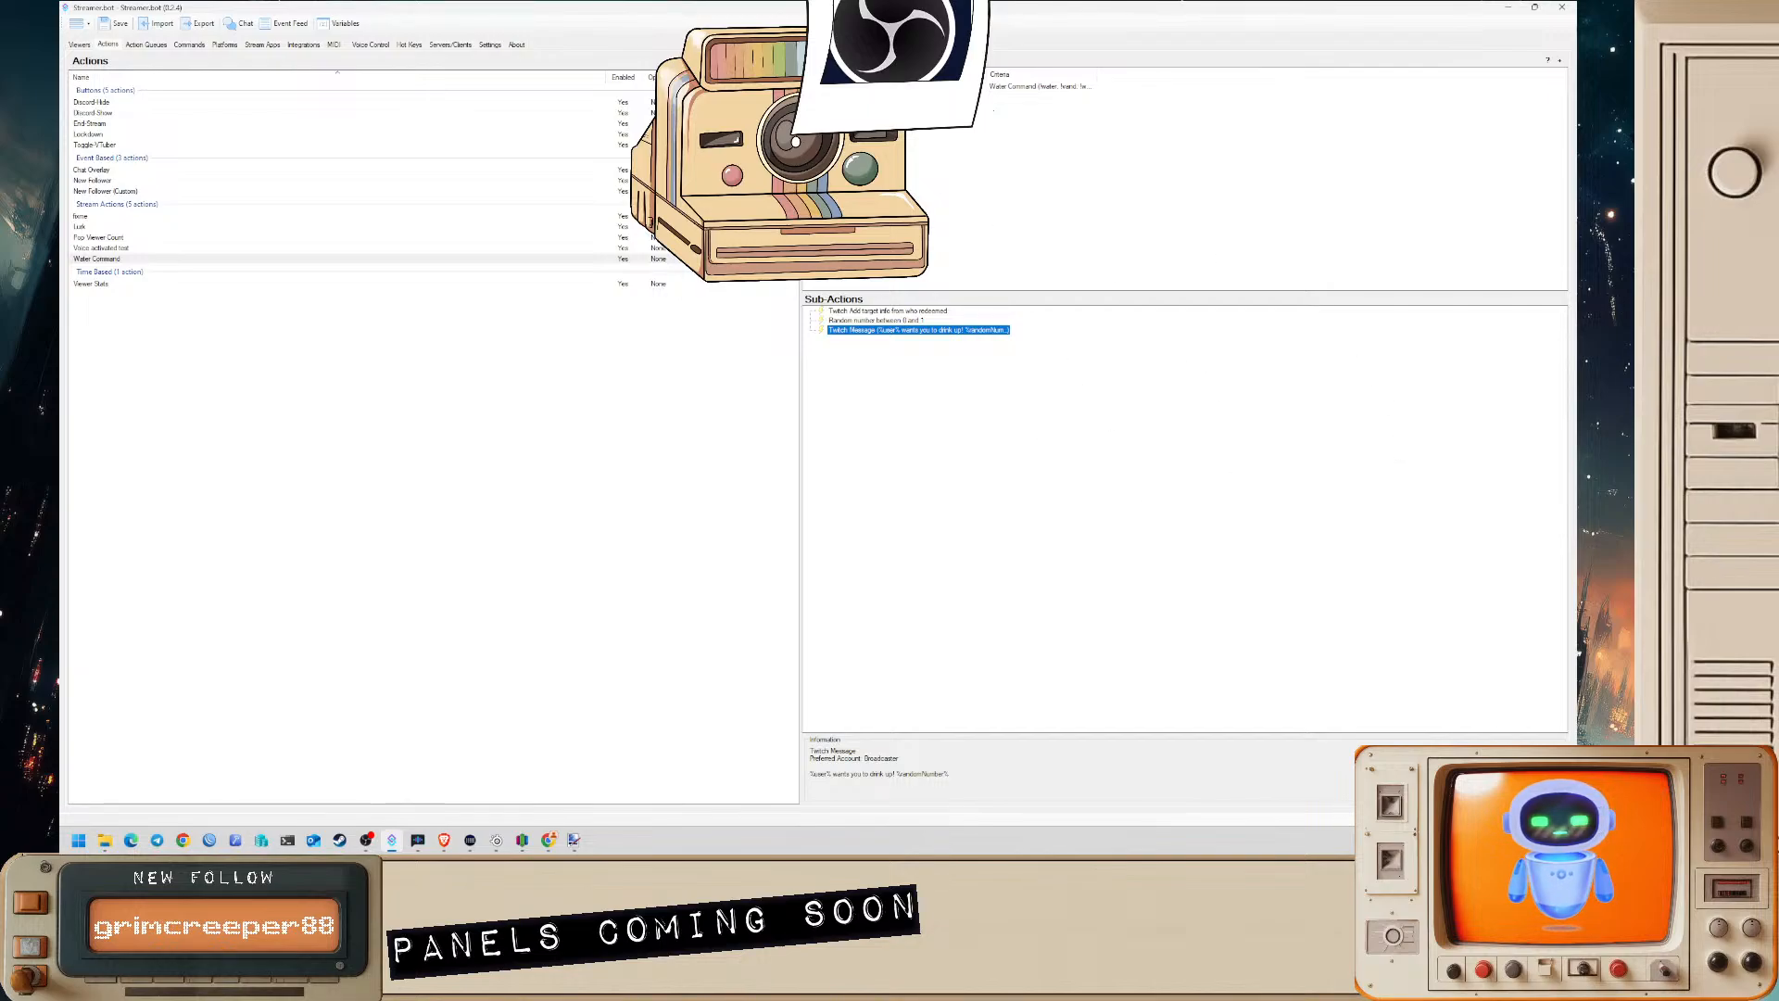
- Test the Water Command action's trigger to try out the random number message
{"action": "right_click", "coordinate": [991, 86]}
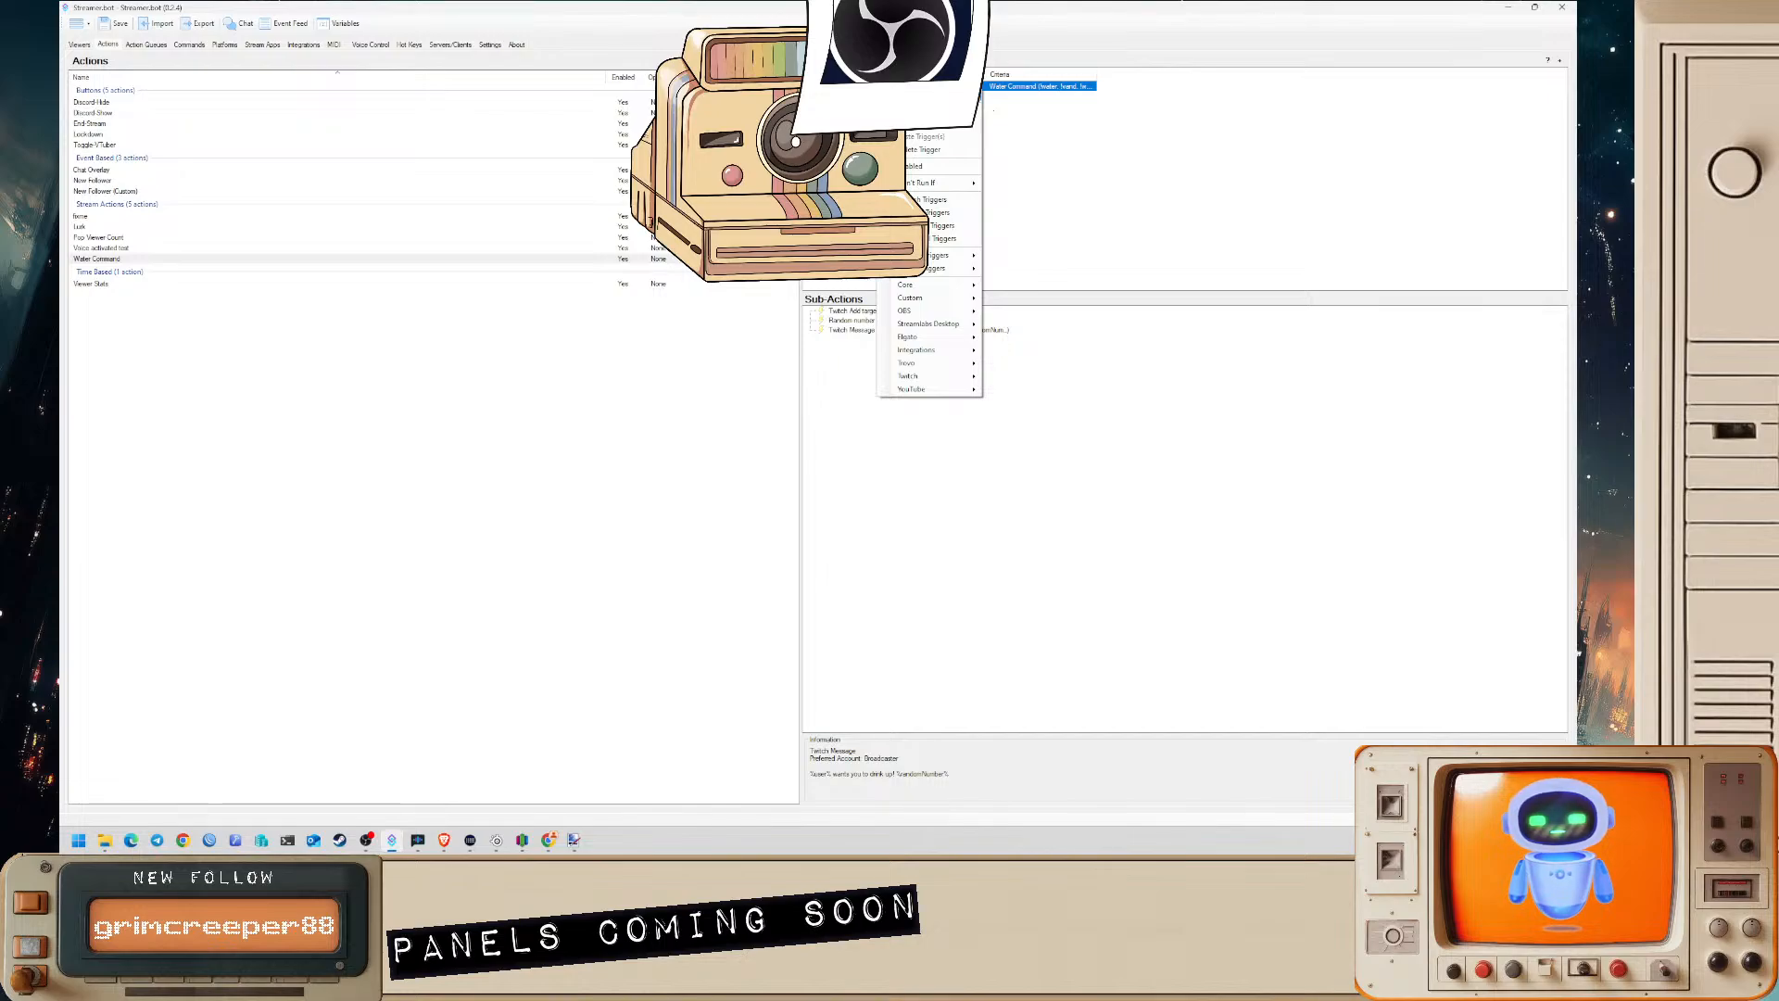
{"action": "key", "text": "Escape"}
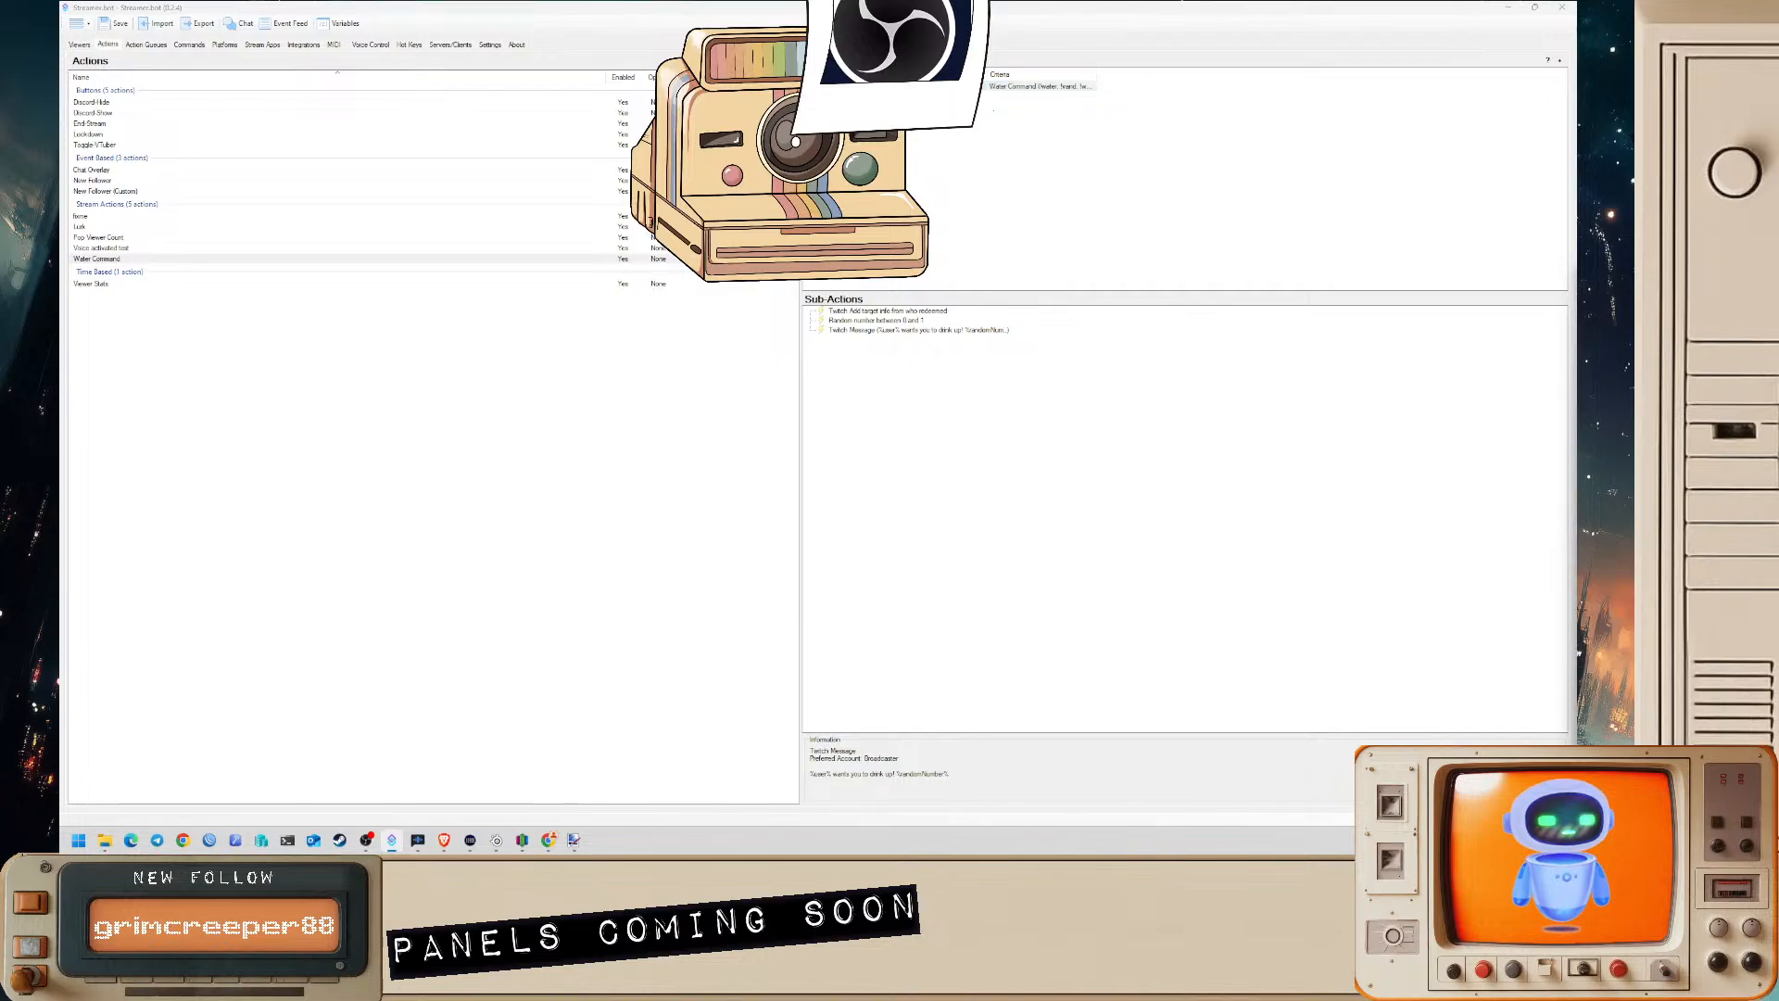
{"action": "right_click", "coordinate": [880, 86]}
{"action": "key", "text": "Escape"}
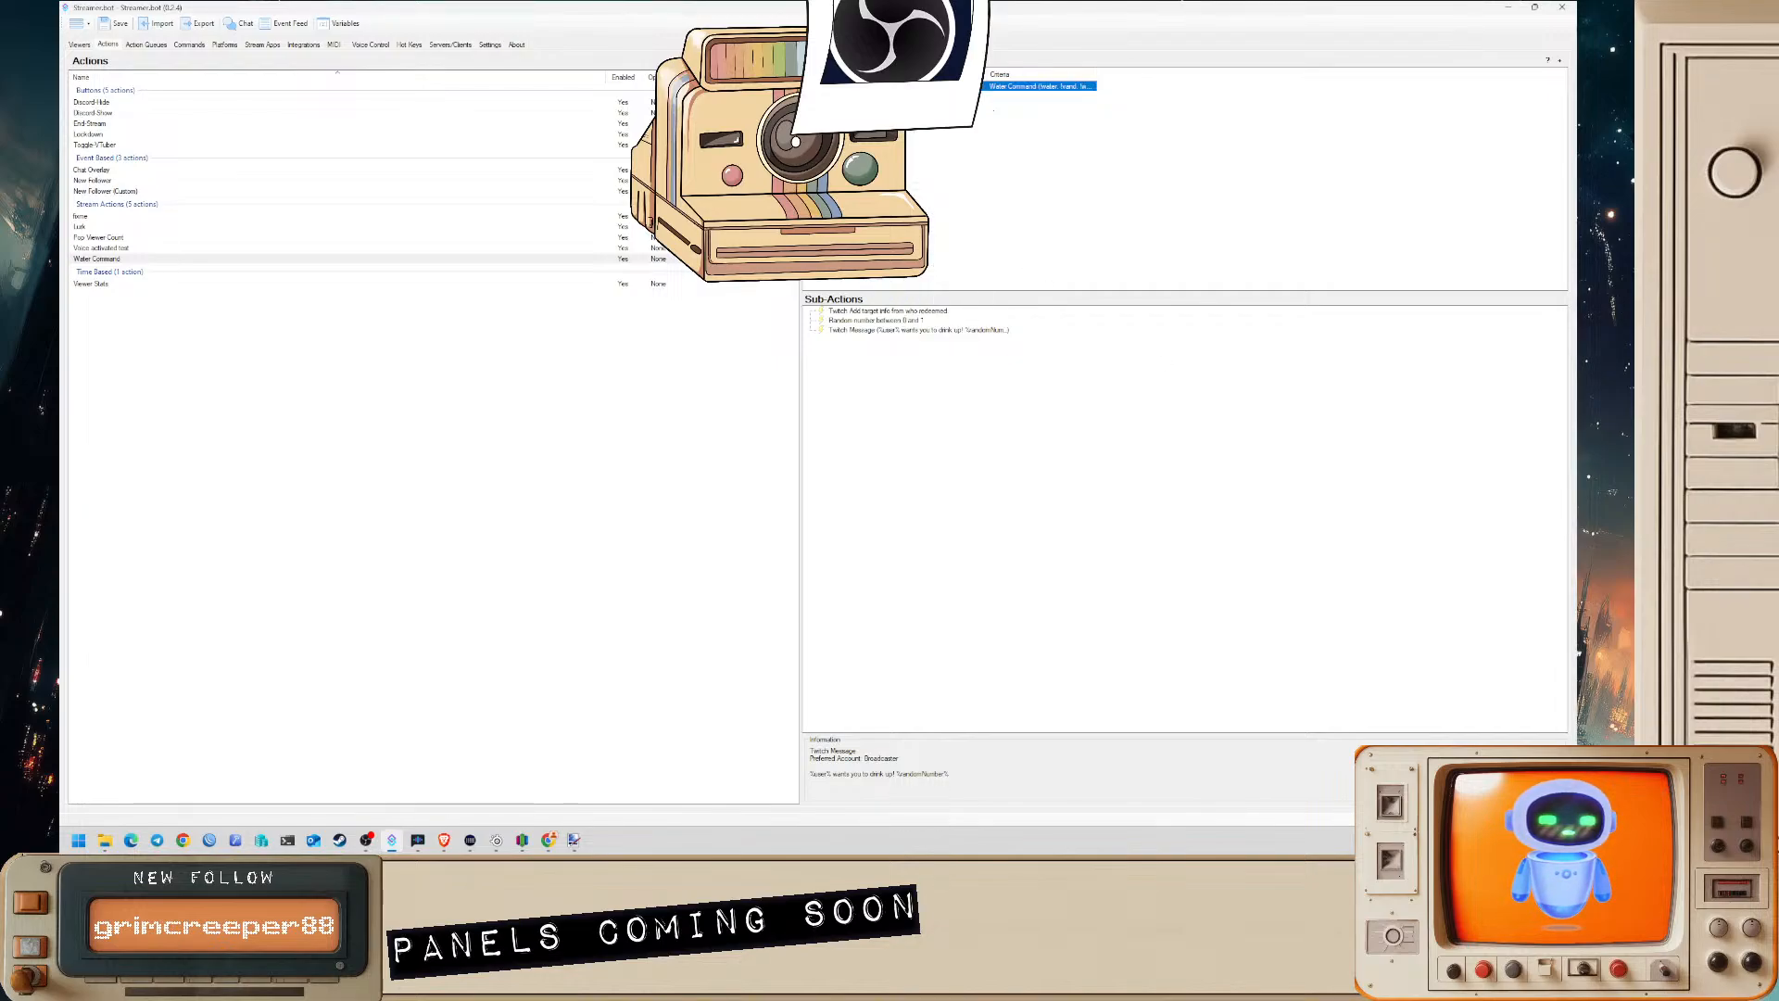
- Set the random number's upper limit to 2 and test the Water Command trigger repeatedly
{"action": "double_click", "coordinate": [871, 320]}
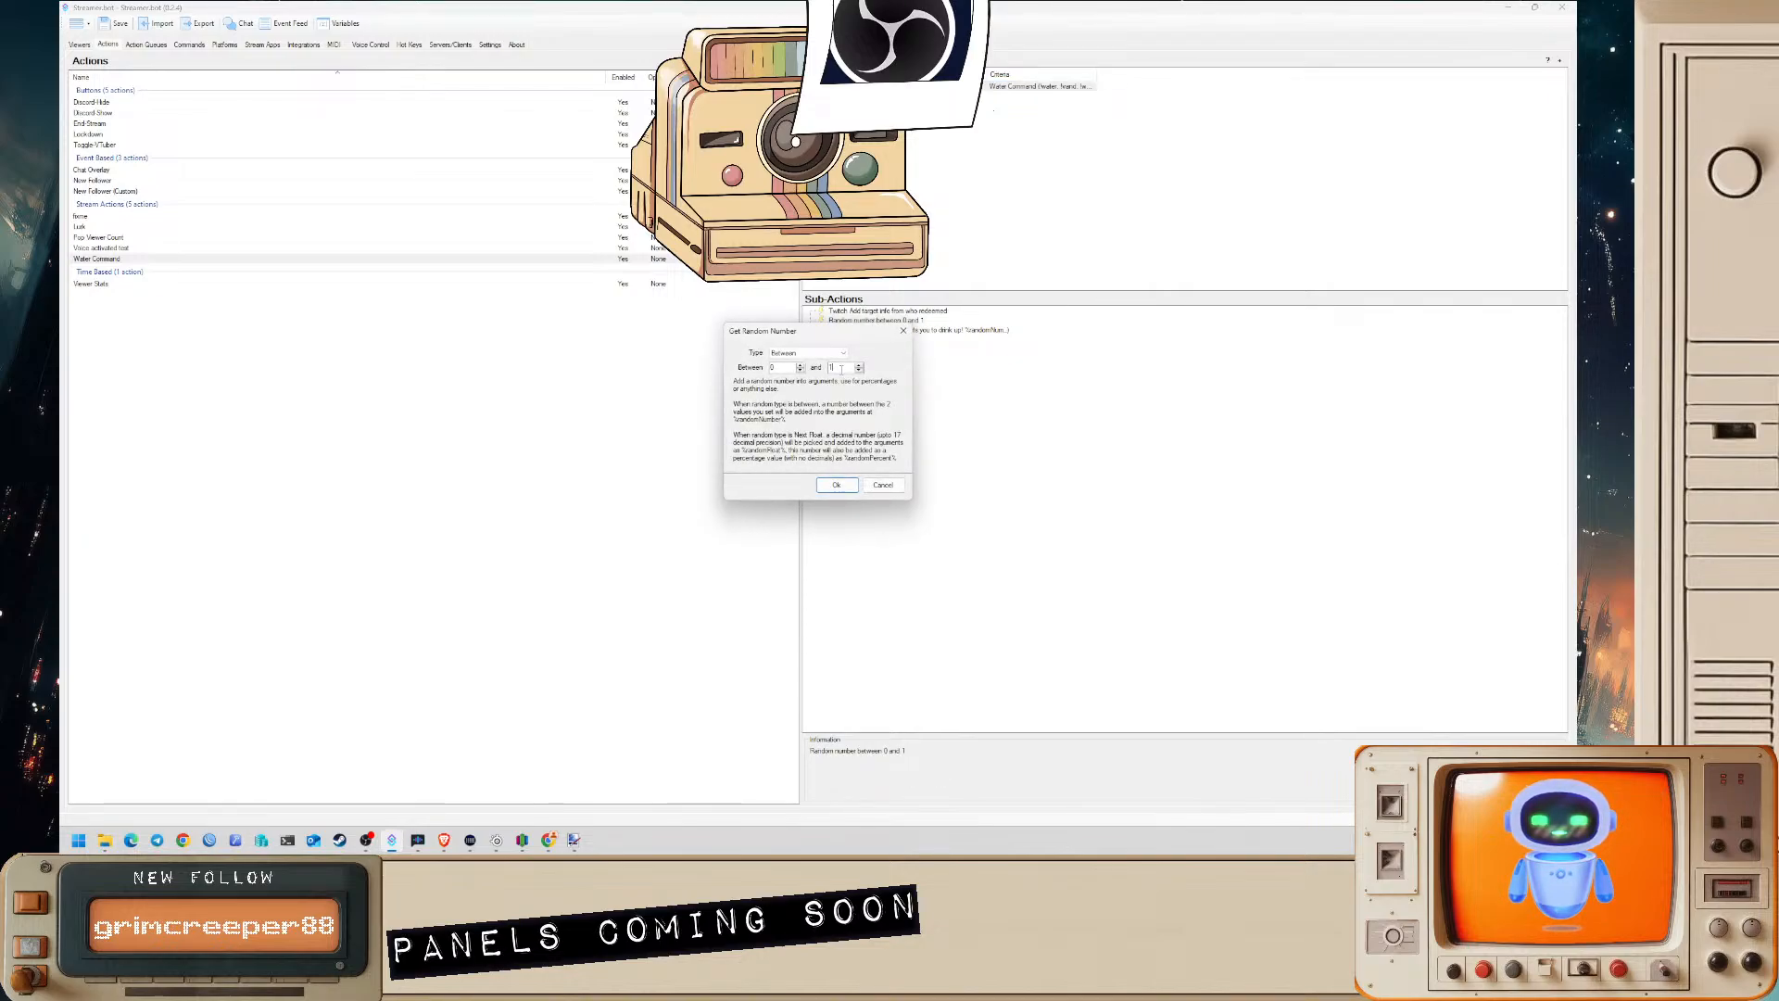
{"action": "left_click", "coordinate": [845, 484]}
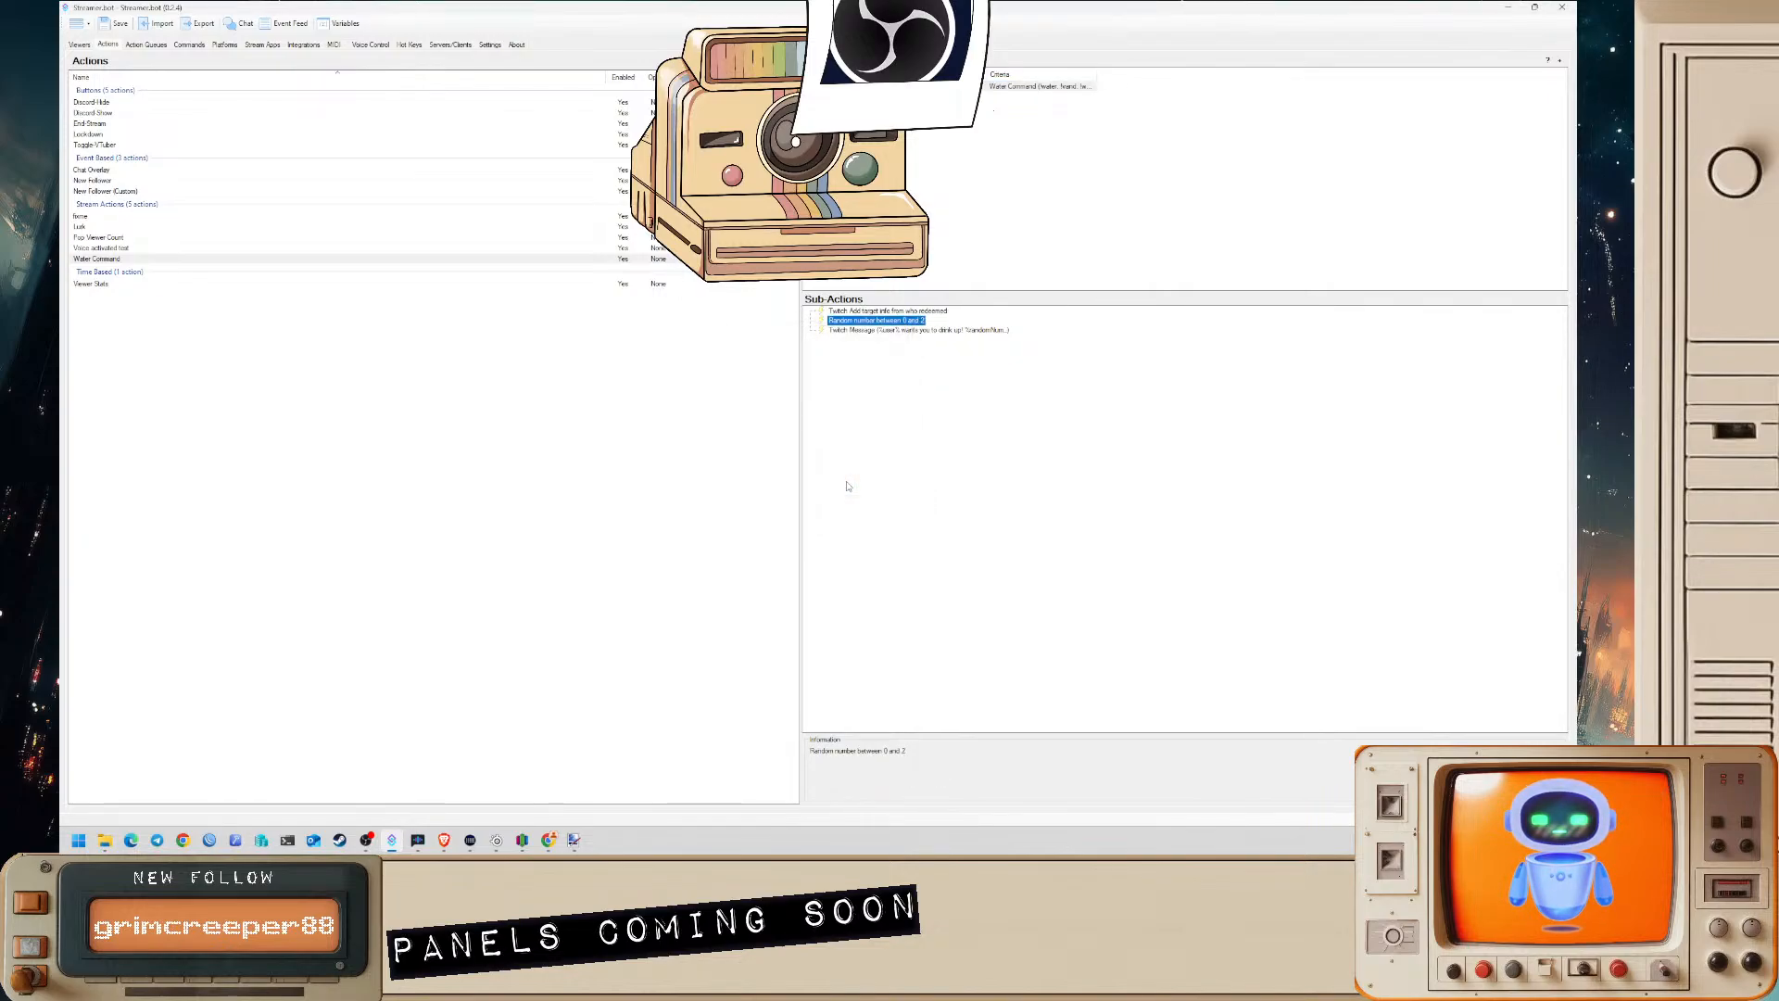
{"action": "right_click", "coordinate": [915, 95]}
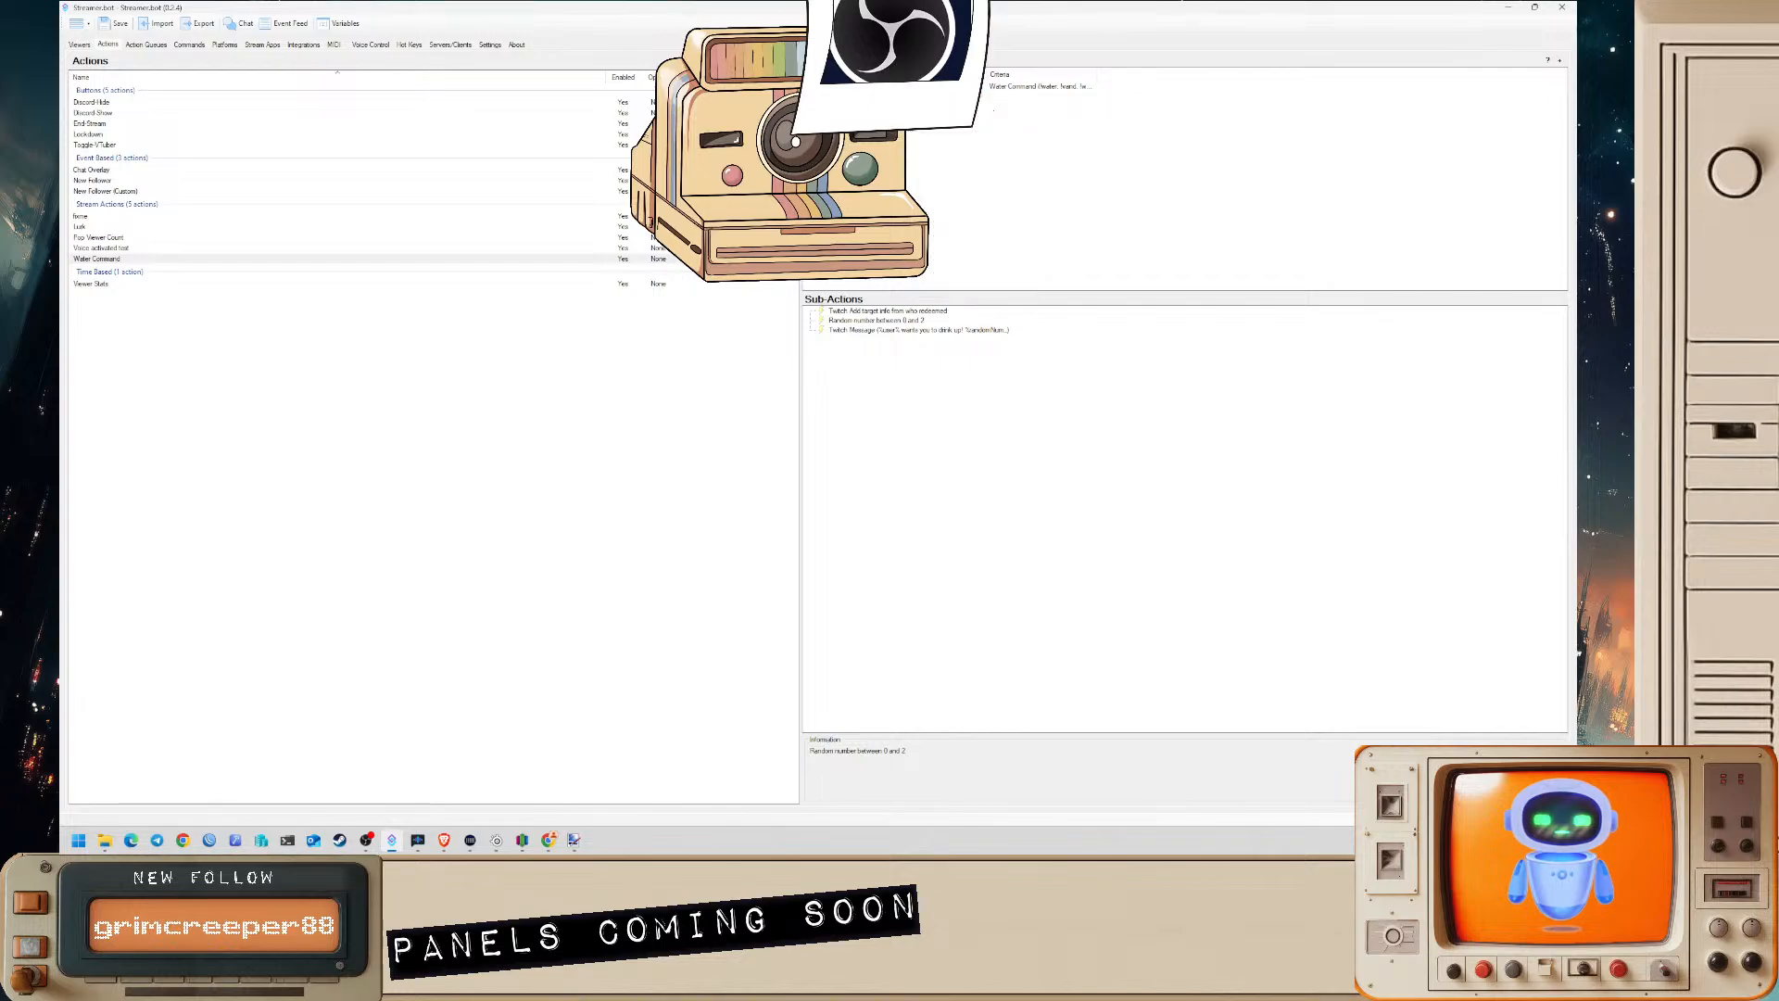
{"action": "right_click", "coordinate": [906, 85]}
{"action": "left_click", "coordinate": [932, 88]}
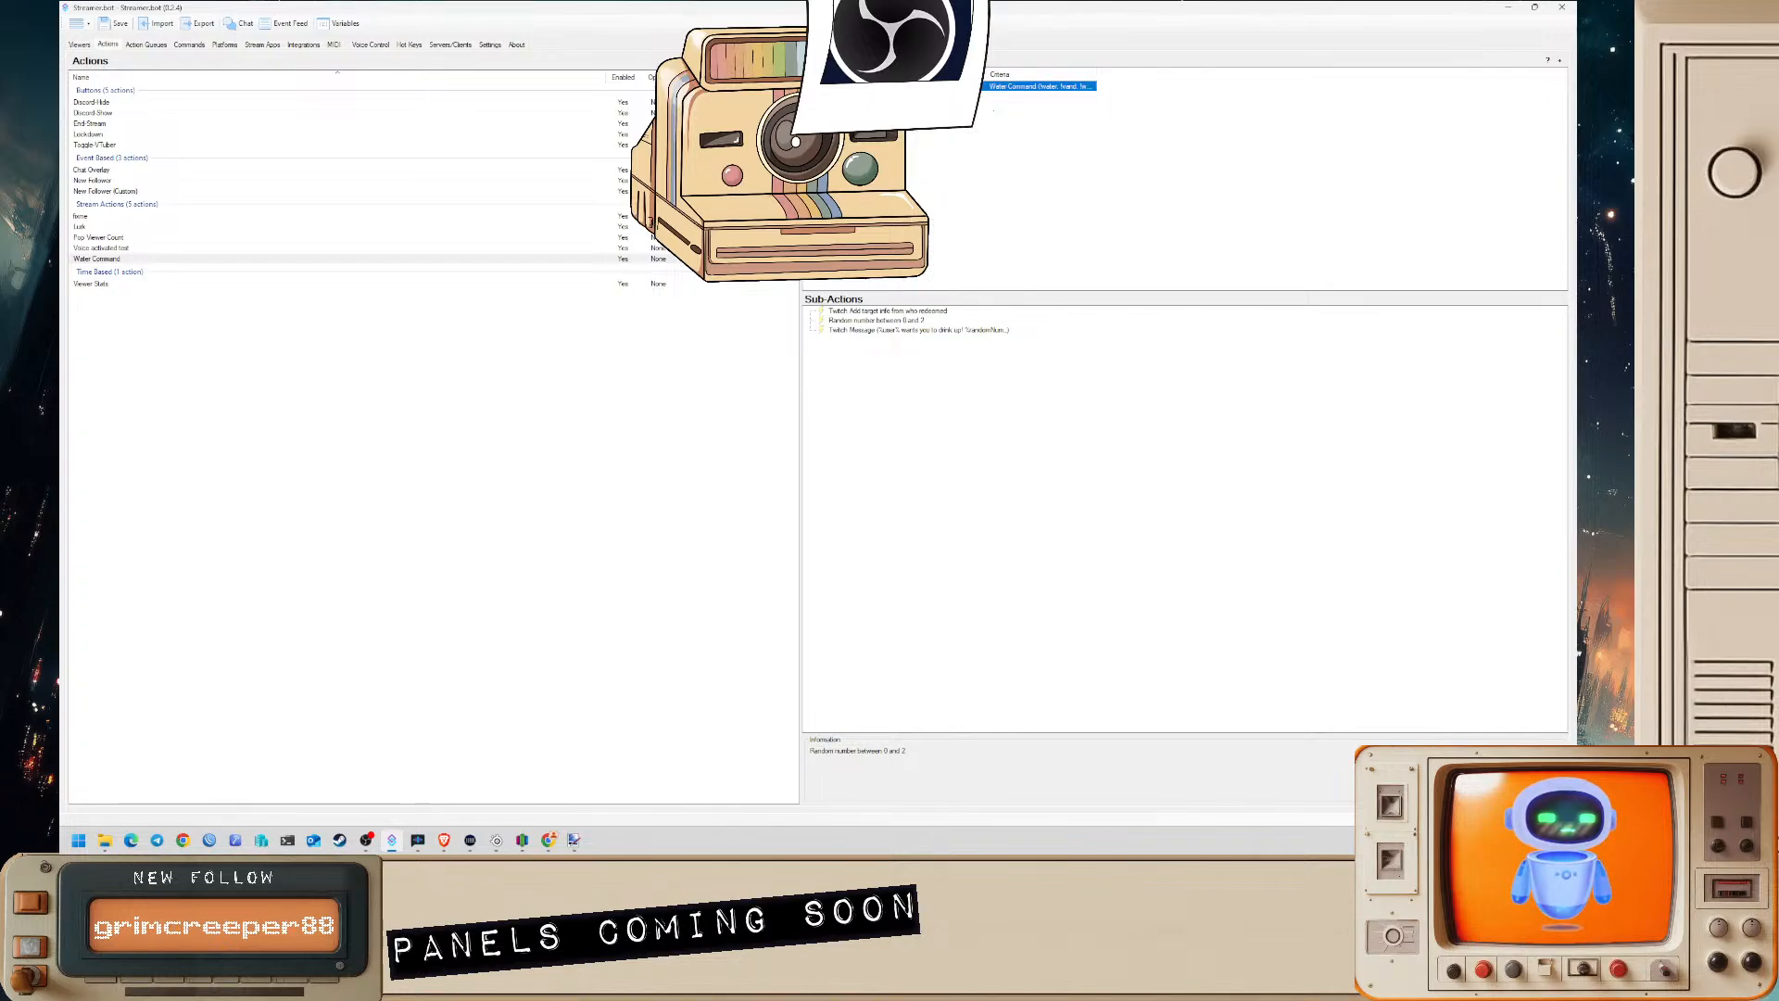
{"action": "right_click", "coordinate": [907, 87]}
{"action": "left_click", "coordinate": [932, 95]}
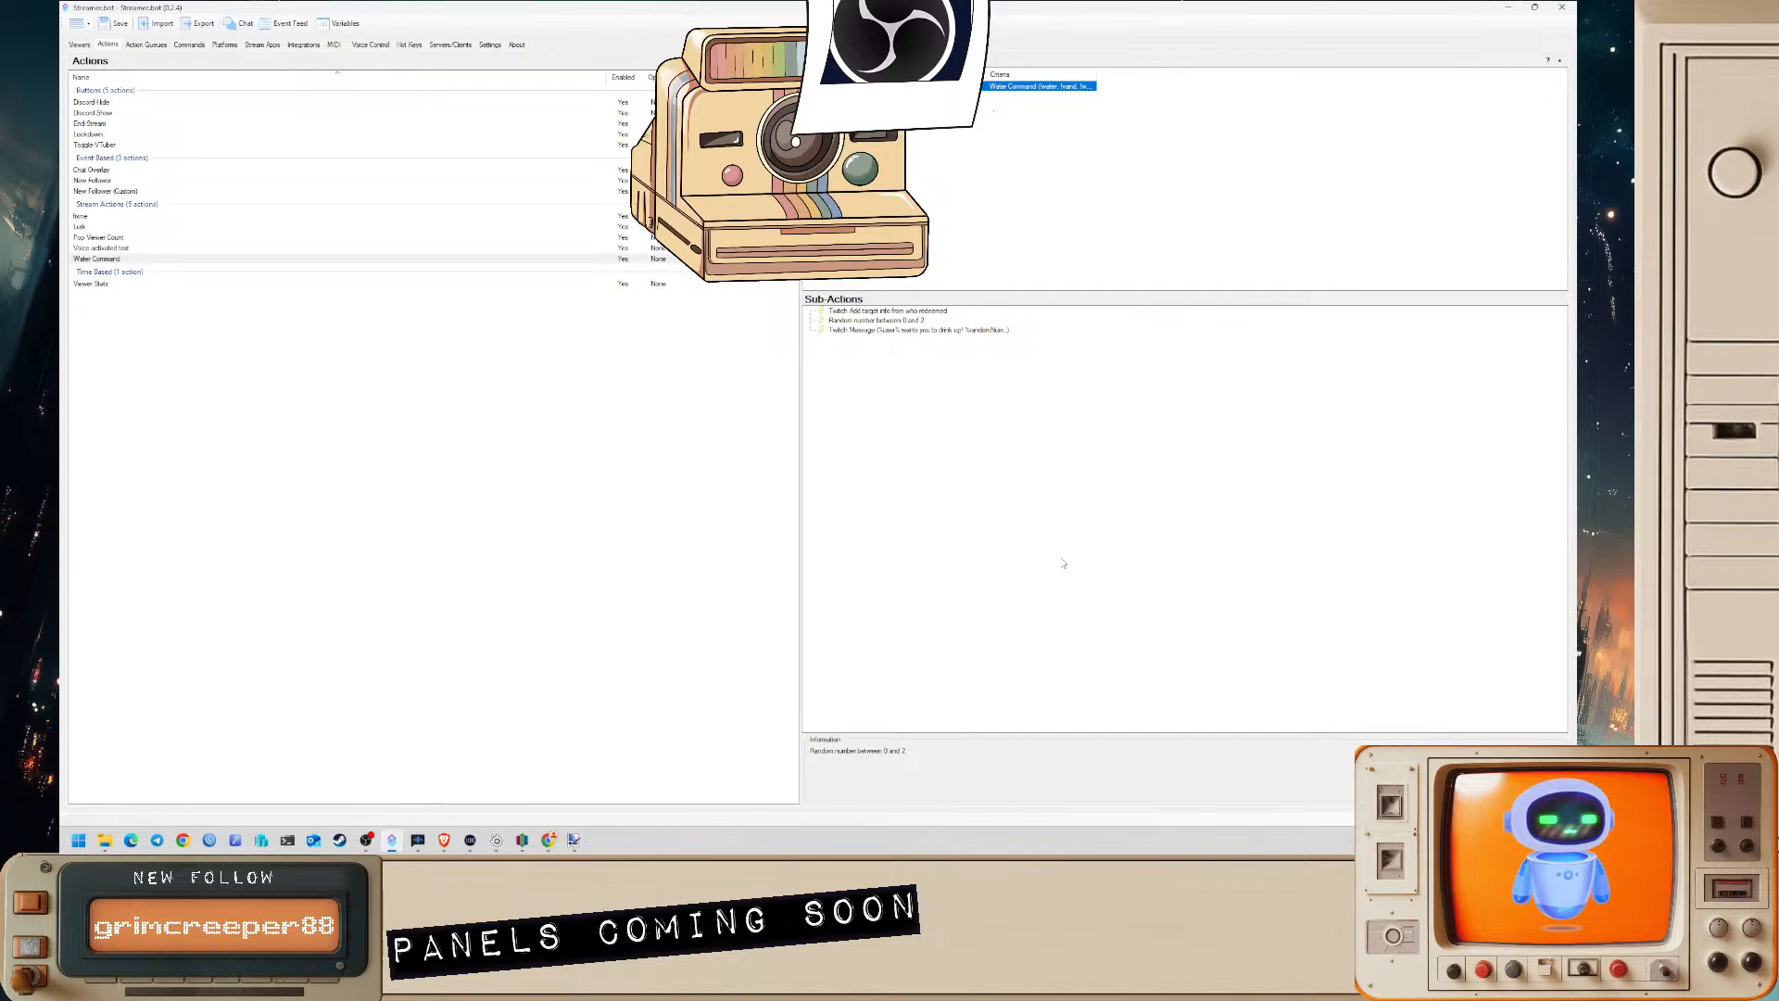
- Set the upper limit of the random number sub-action to 1
{"action": "double_click", "coordinate": [930, 320]}
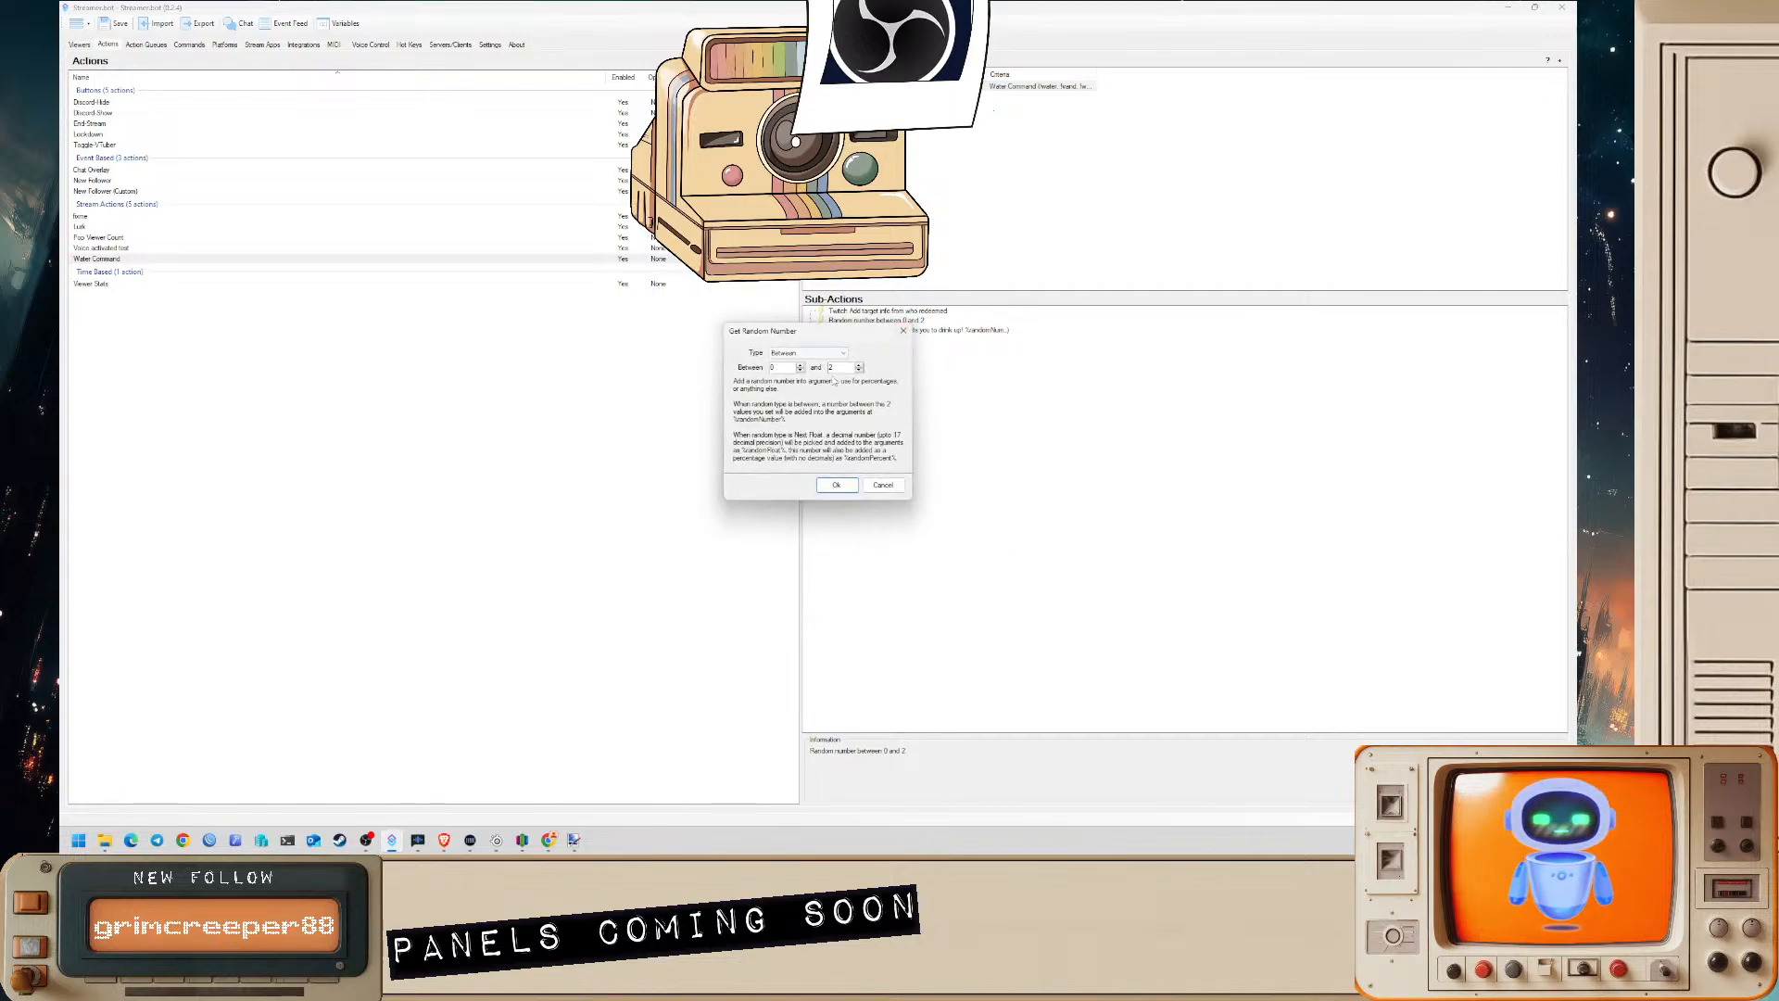
{"action": "type", "text": "1"}
{"action": "left_click", "coordinate": [836, 485]}
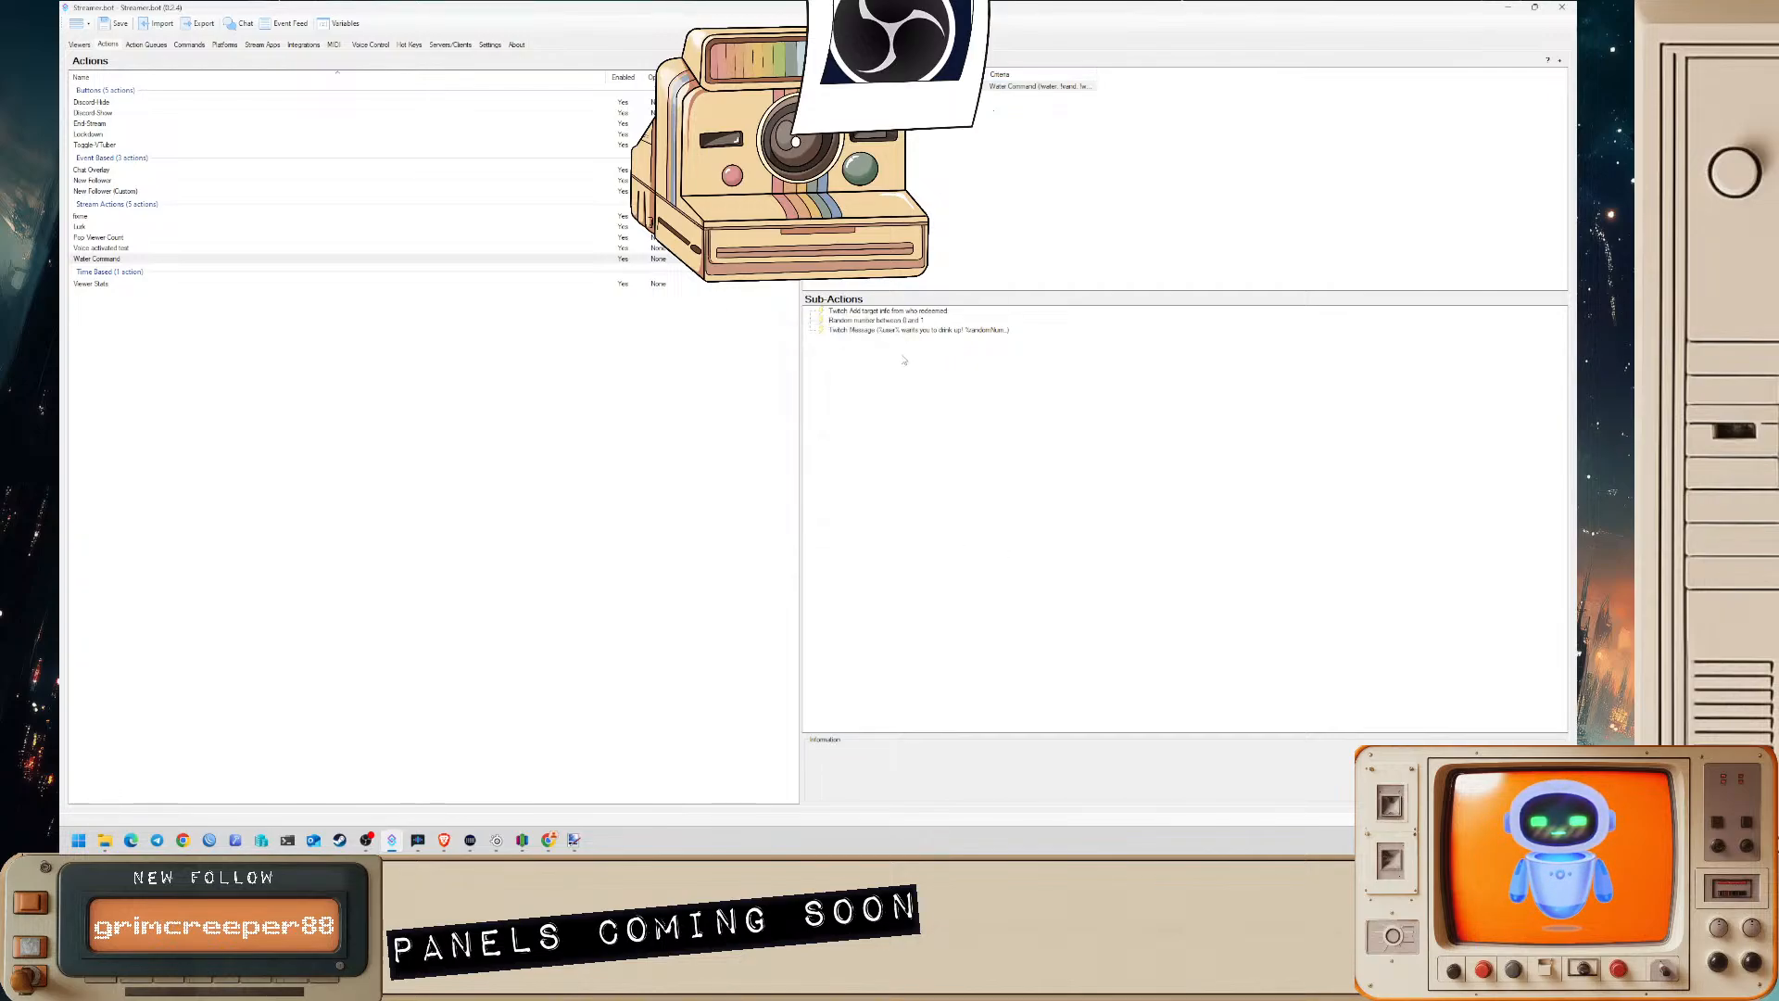
- Add a Logic If/Else sub-action to the Water Command action with %randomNumber% as the variable
{"action": "right_click", "coordinate": [904, 358]}
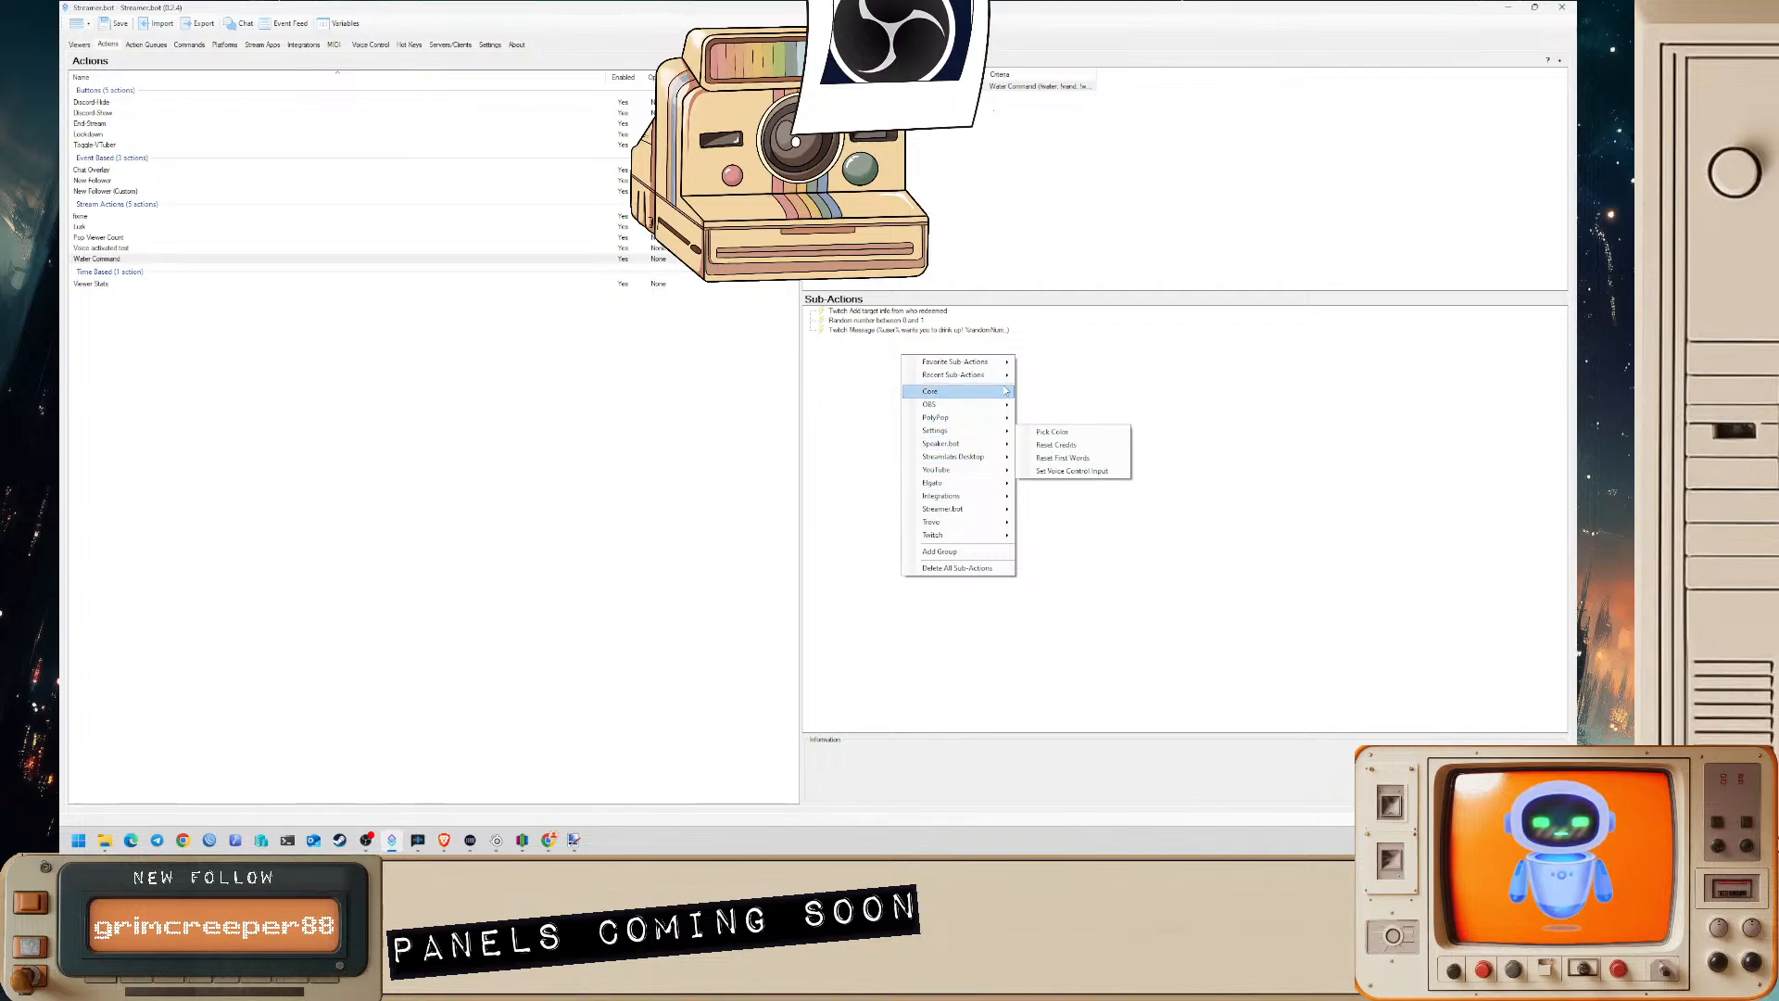
{"action": "mouse_move", "coordinate": [982, 391]}
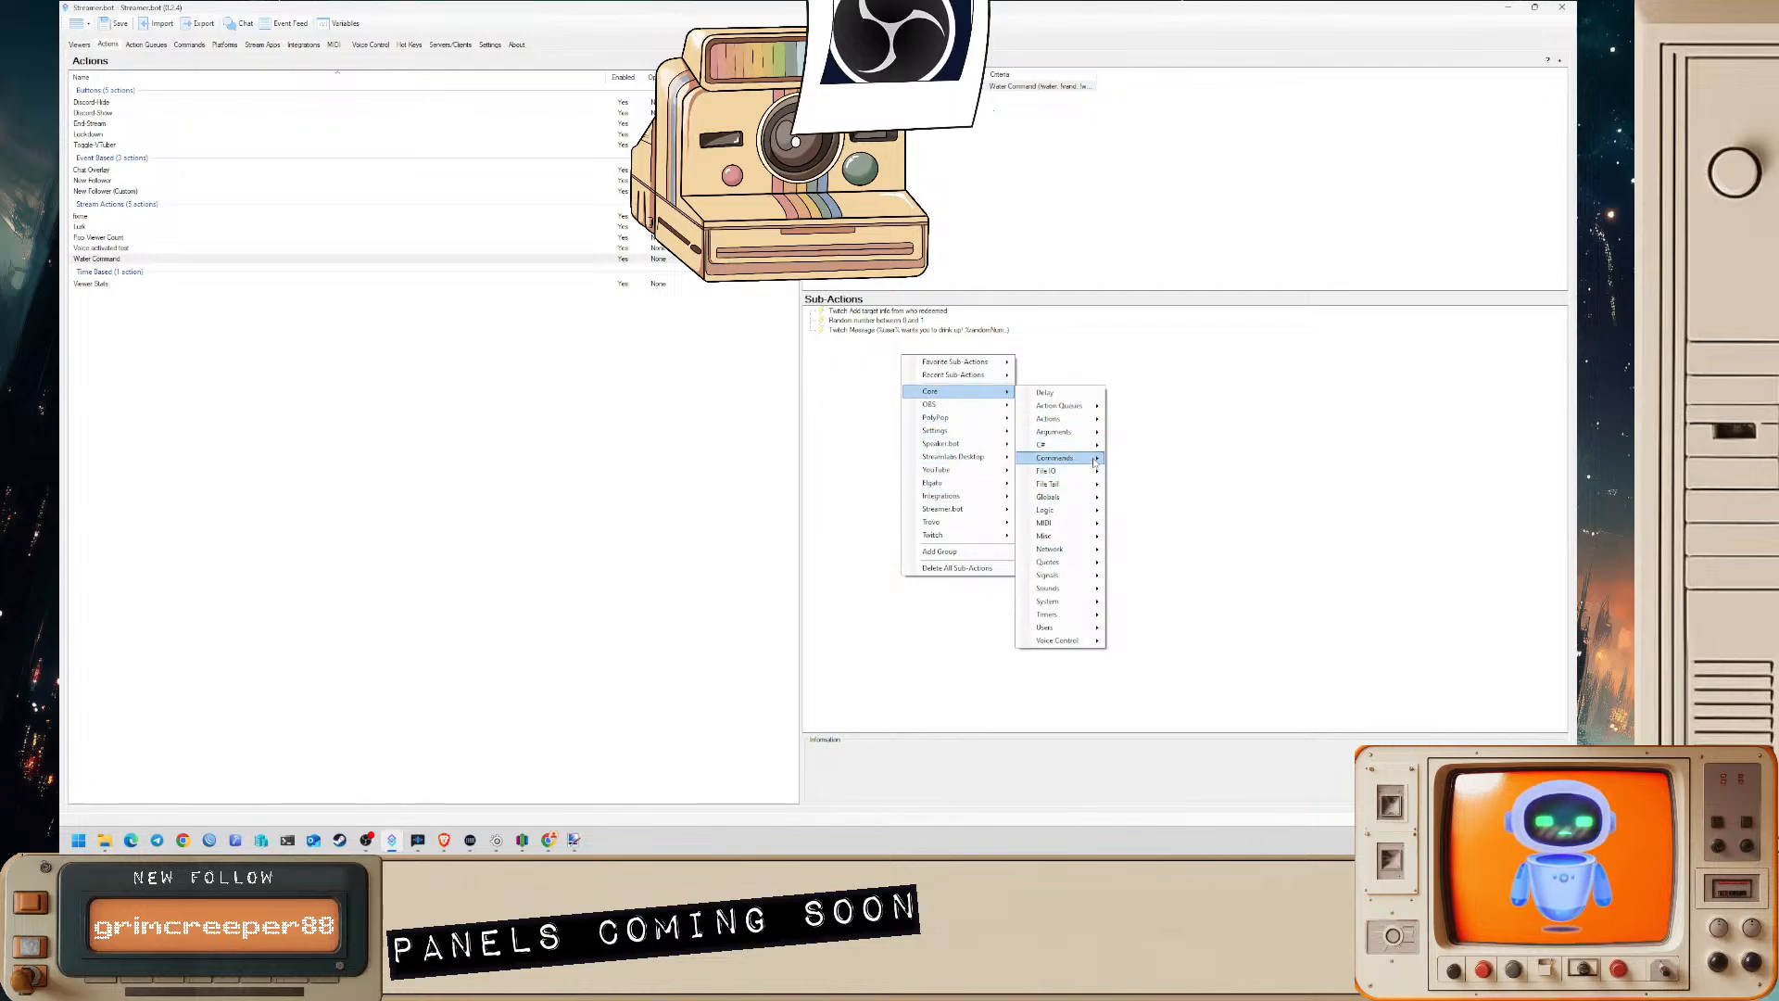
{"action": "mouse_move", "coordinate": [1099, 473]}
{"action": "mouse_move", "coordinate": [1075, 509]}
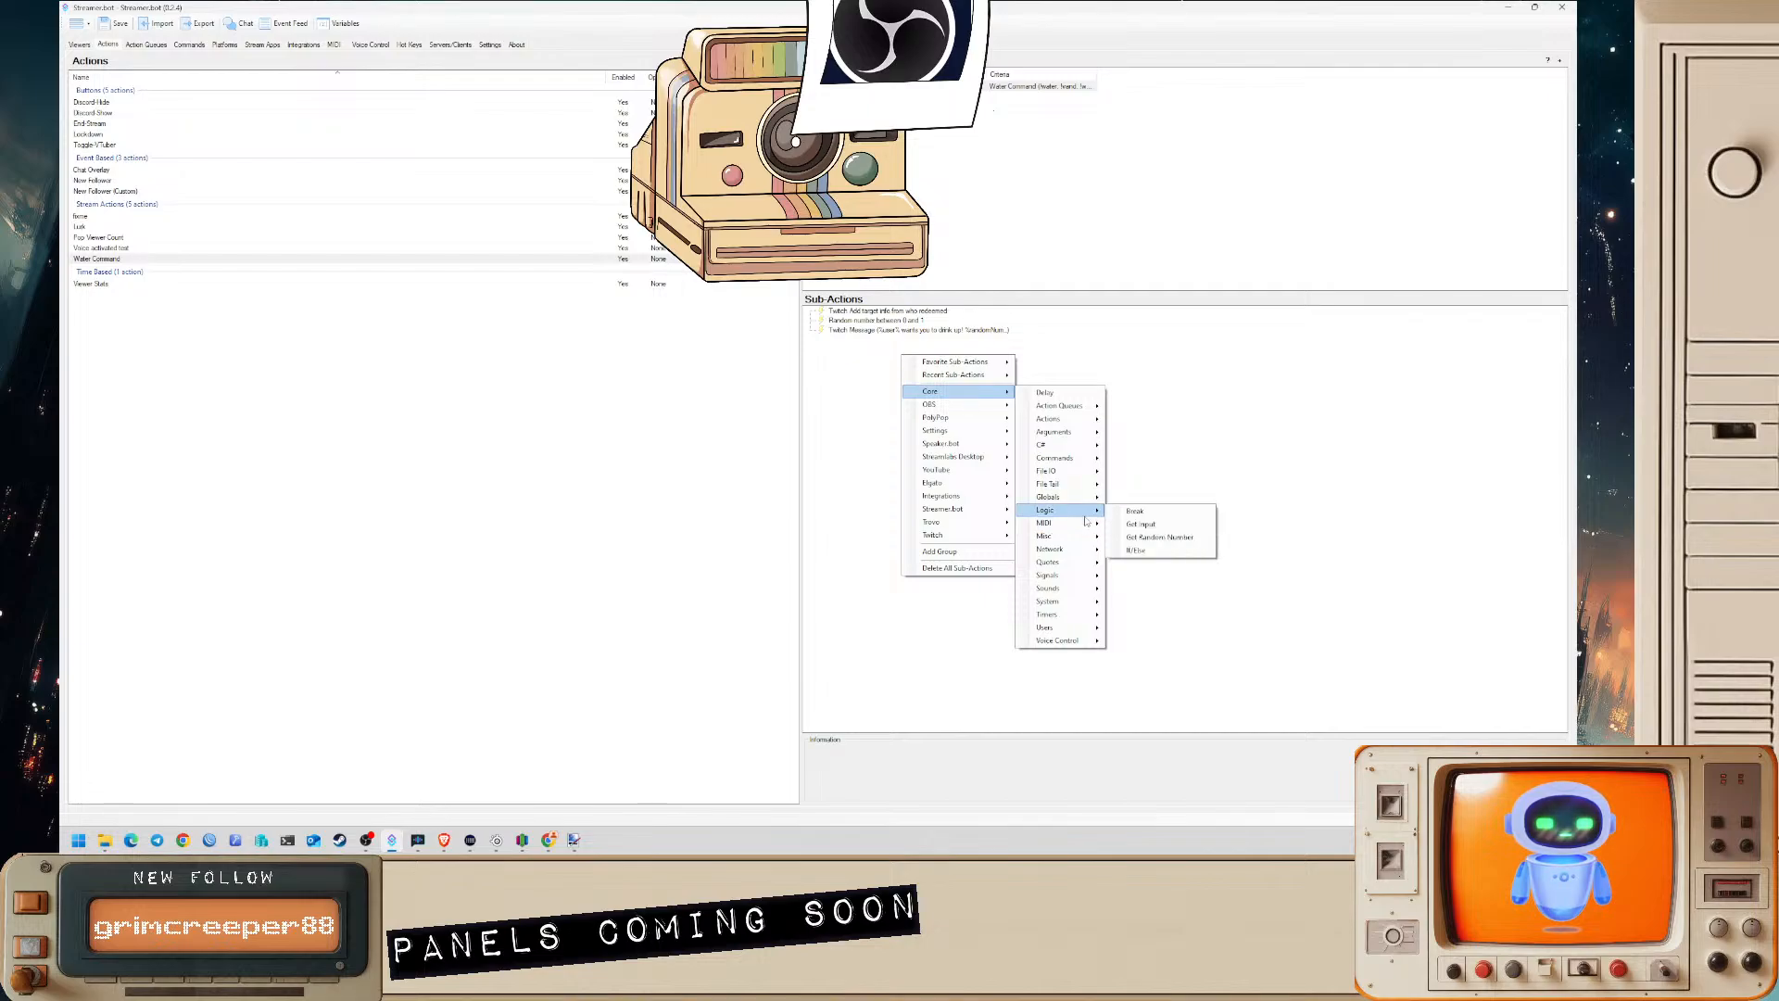
{"action": "left_click", "coordinate": [1136, 551]}
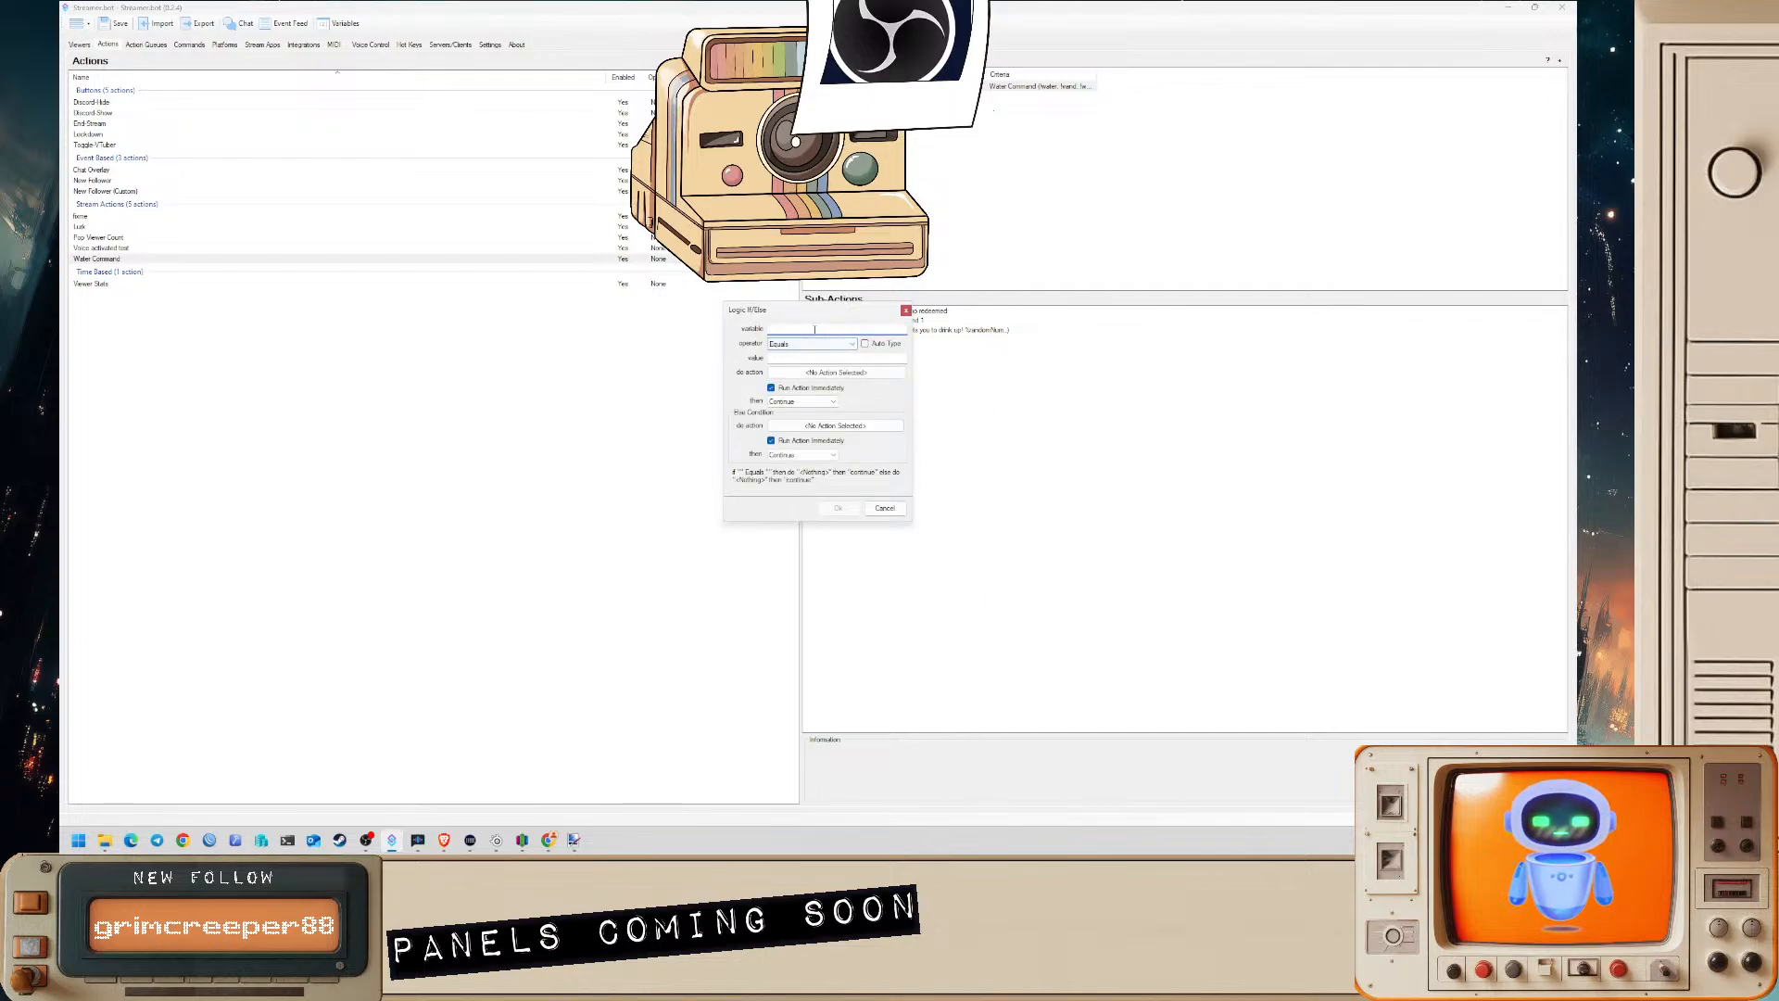
{"action": "left_click_drag", "start_coordinate": [803, 316], "coordinate": [951, 415]}
{"action": "type", "text": "%"}
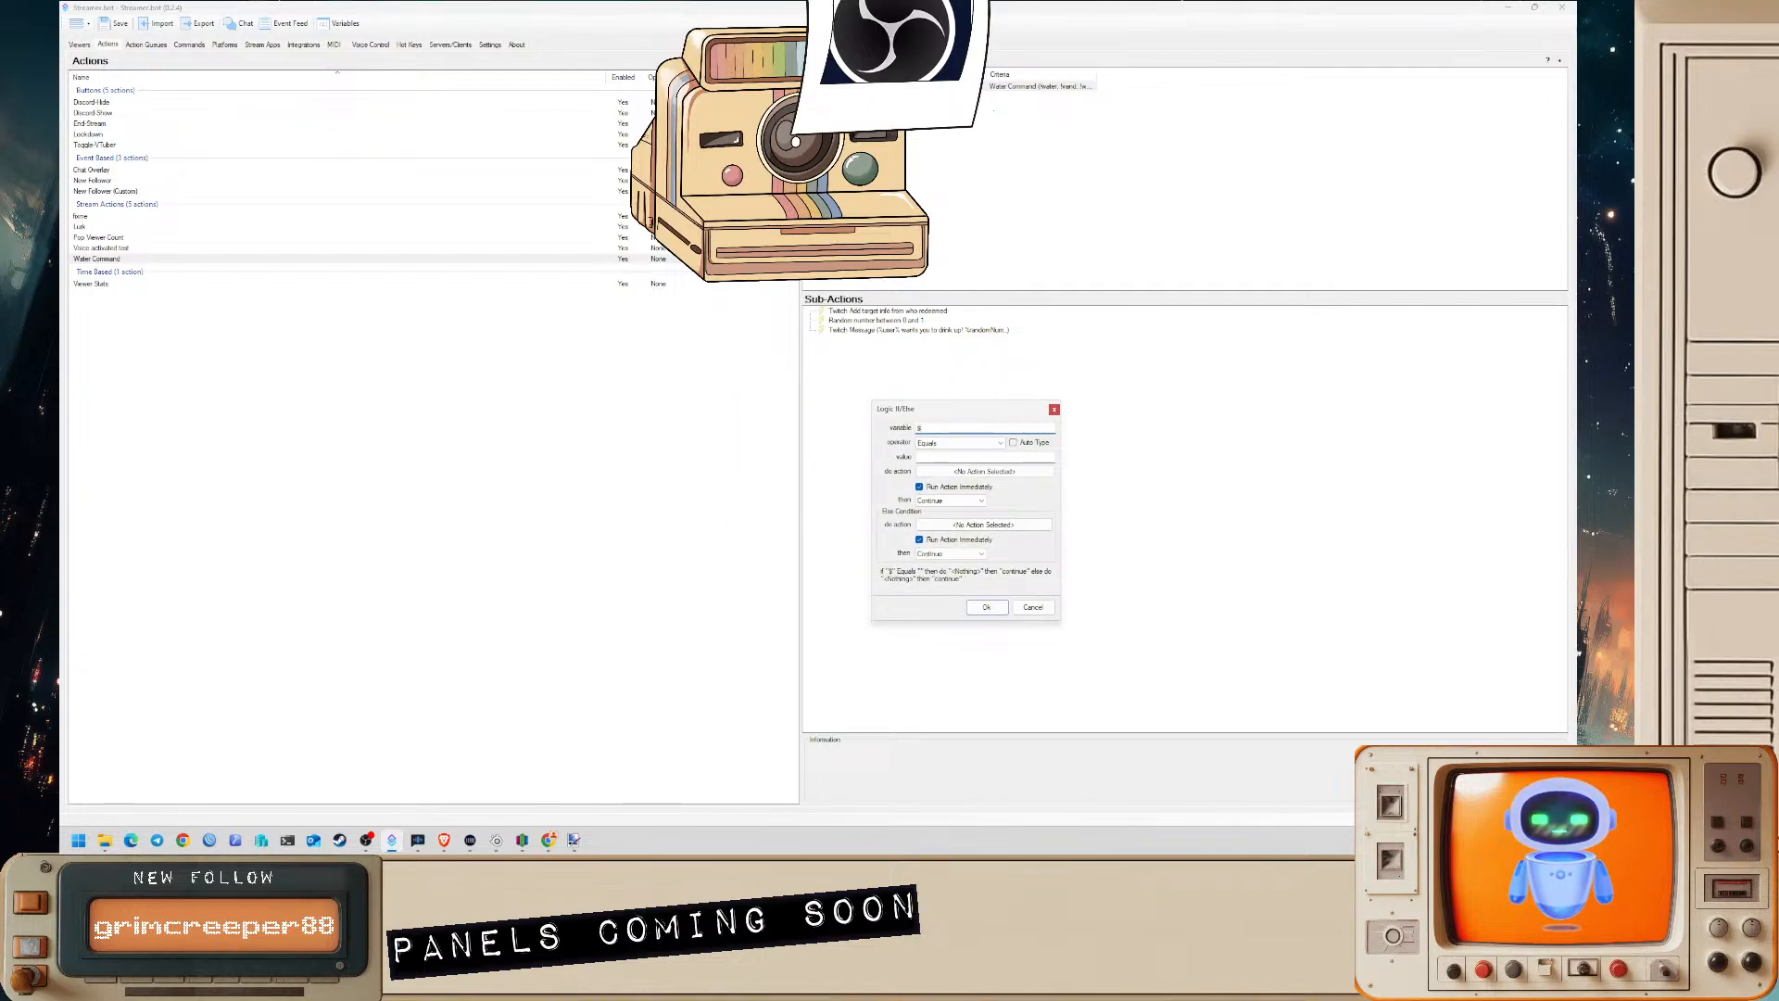
{"action": "type", "text": "randomNumber%"}
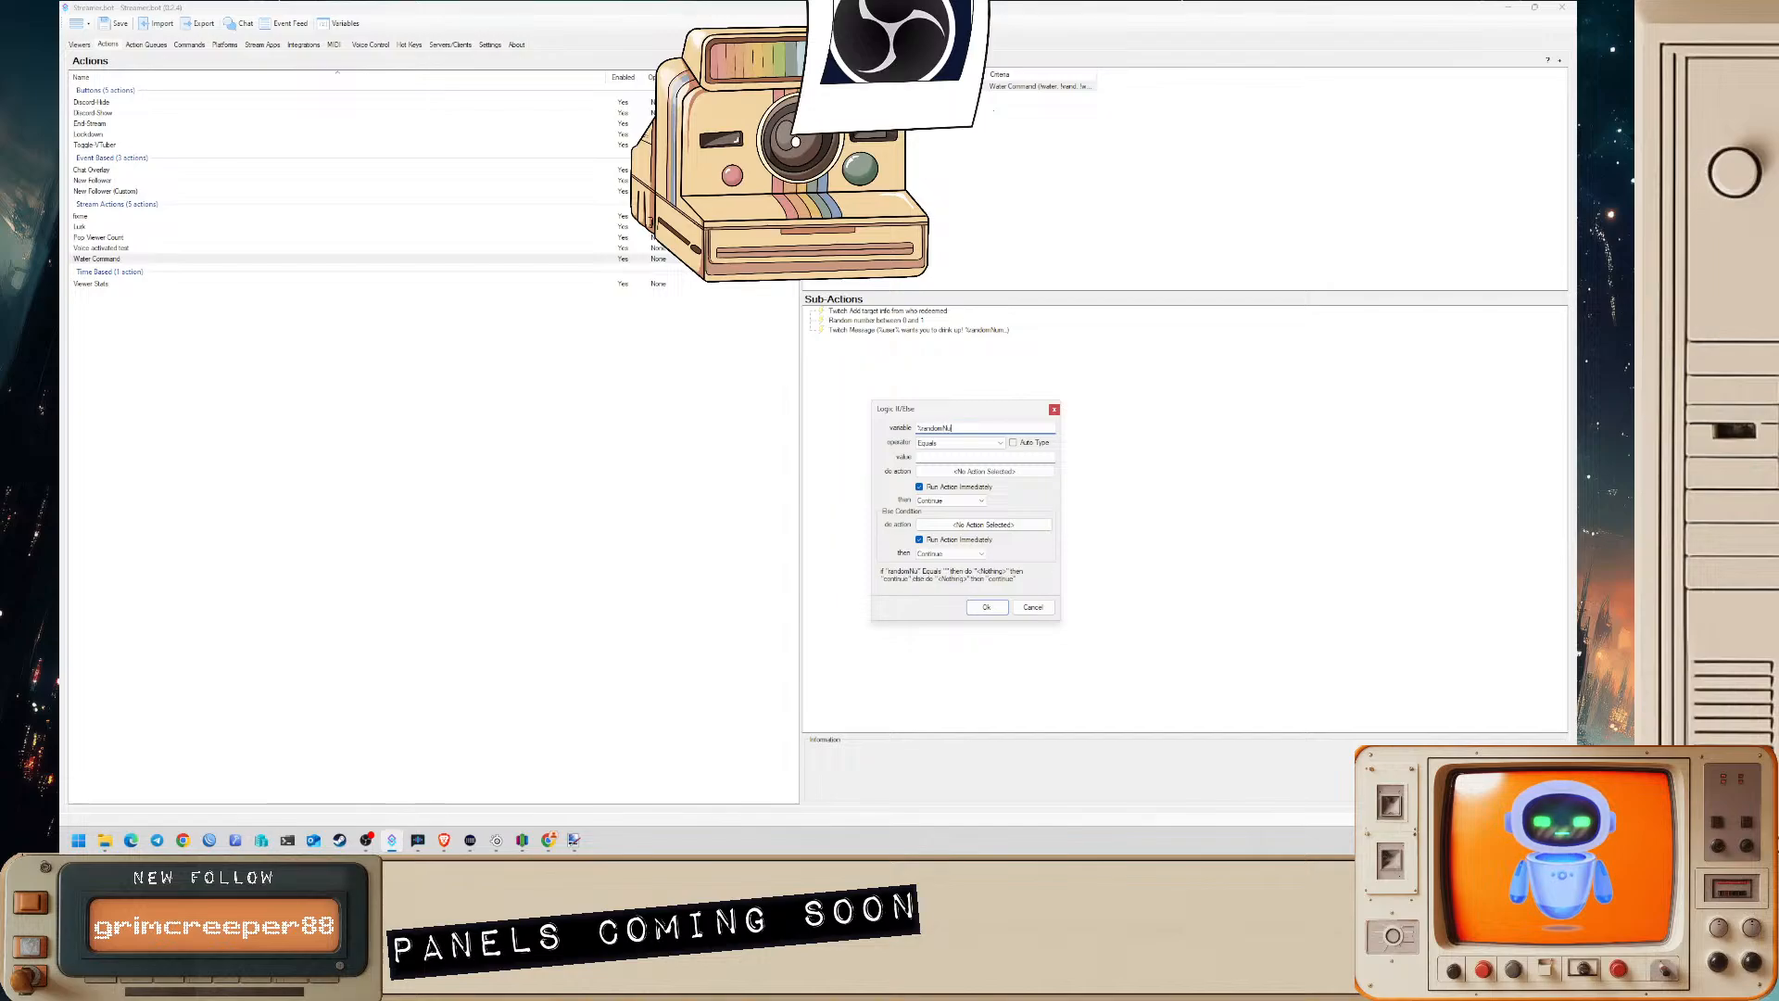
- Set the If/Else comparison value to 0 and save the sub-action without assigning any actions
{"action": "left_click", "coordinate": [932, 458]}
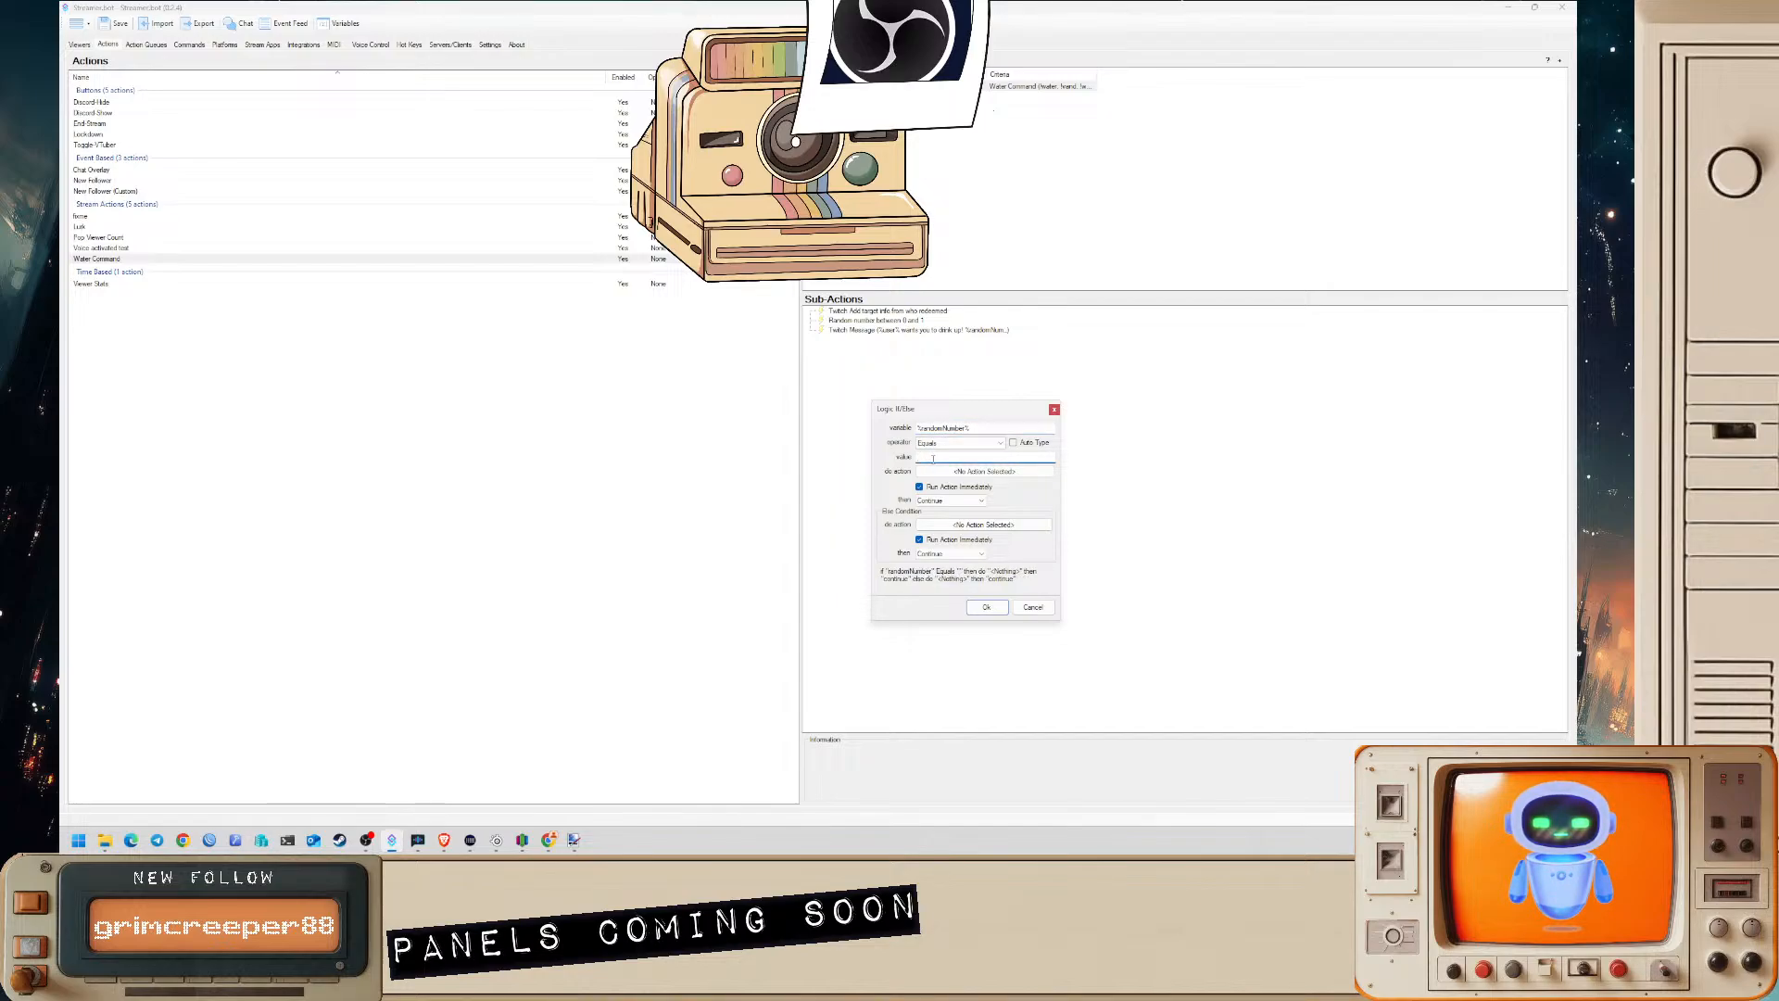
{"action": "type", "text": "0"}
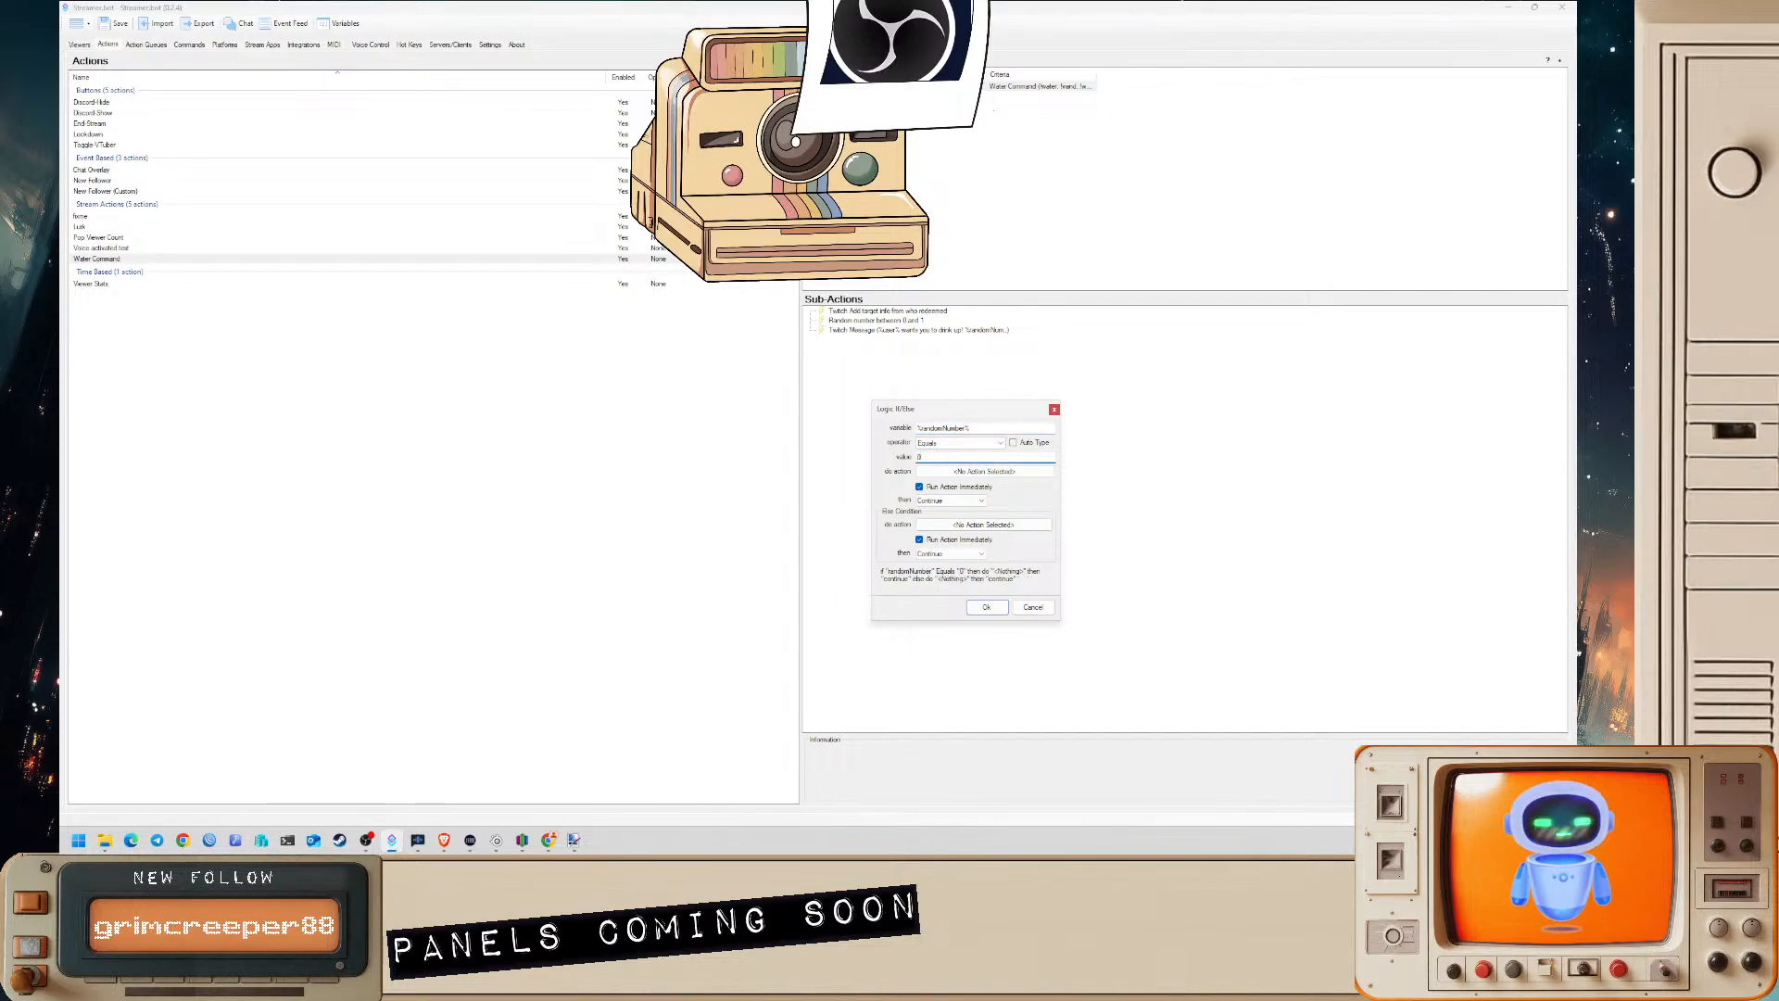
{"action": "left_click", "coordinate": [956, 473]}
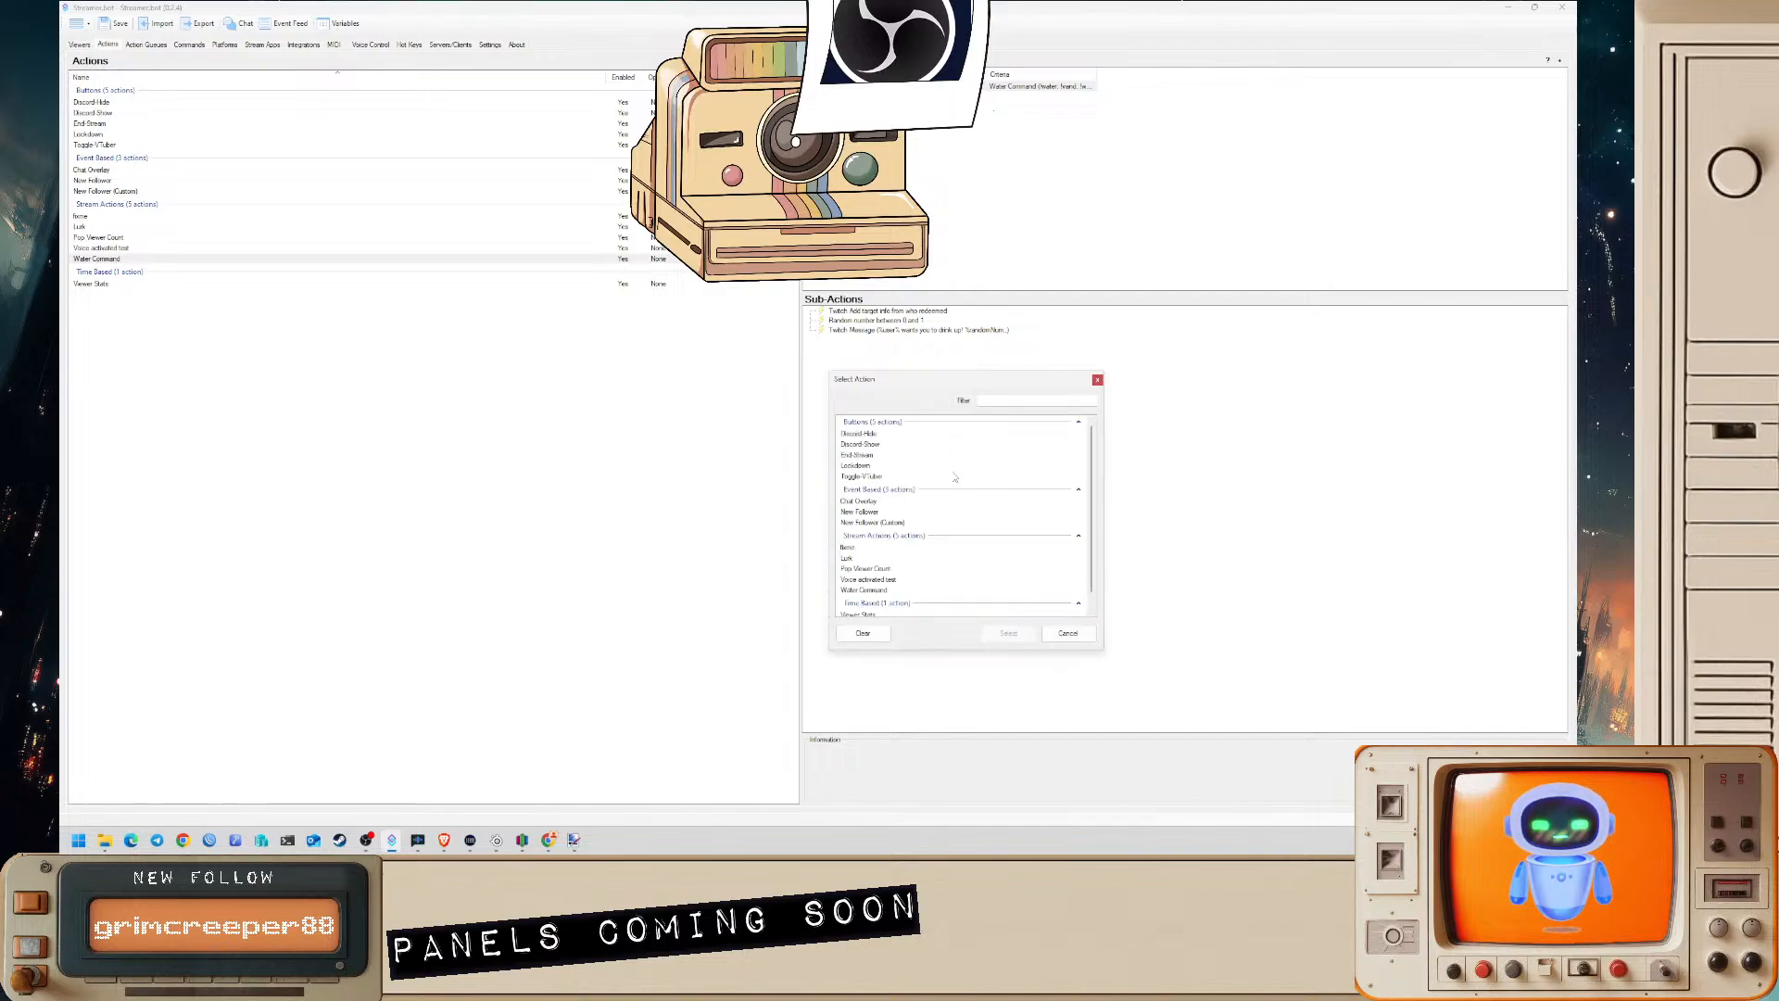
{"action": "left_click", "coordinate": [1068, 633]}
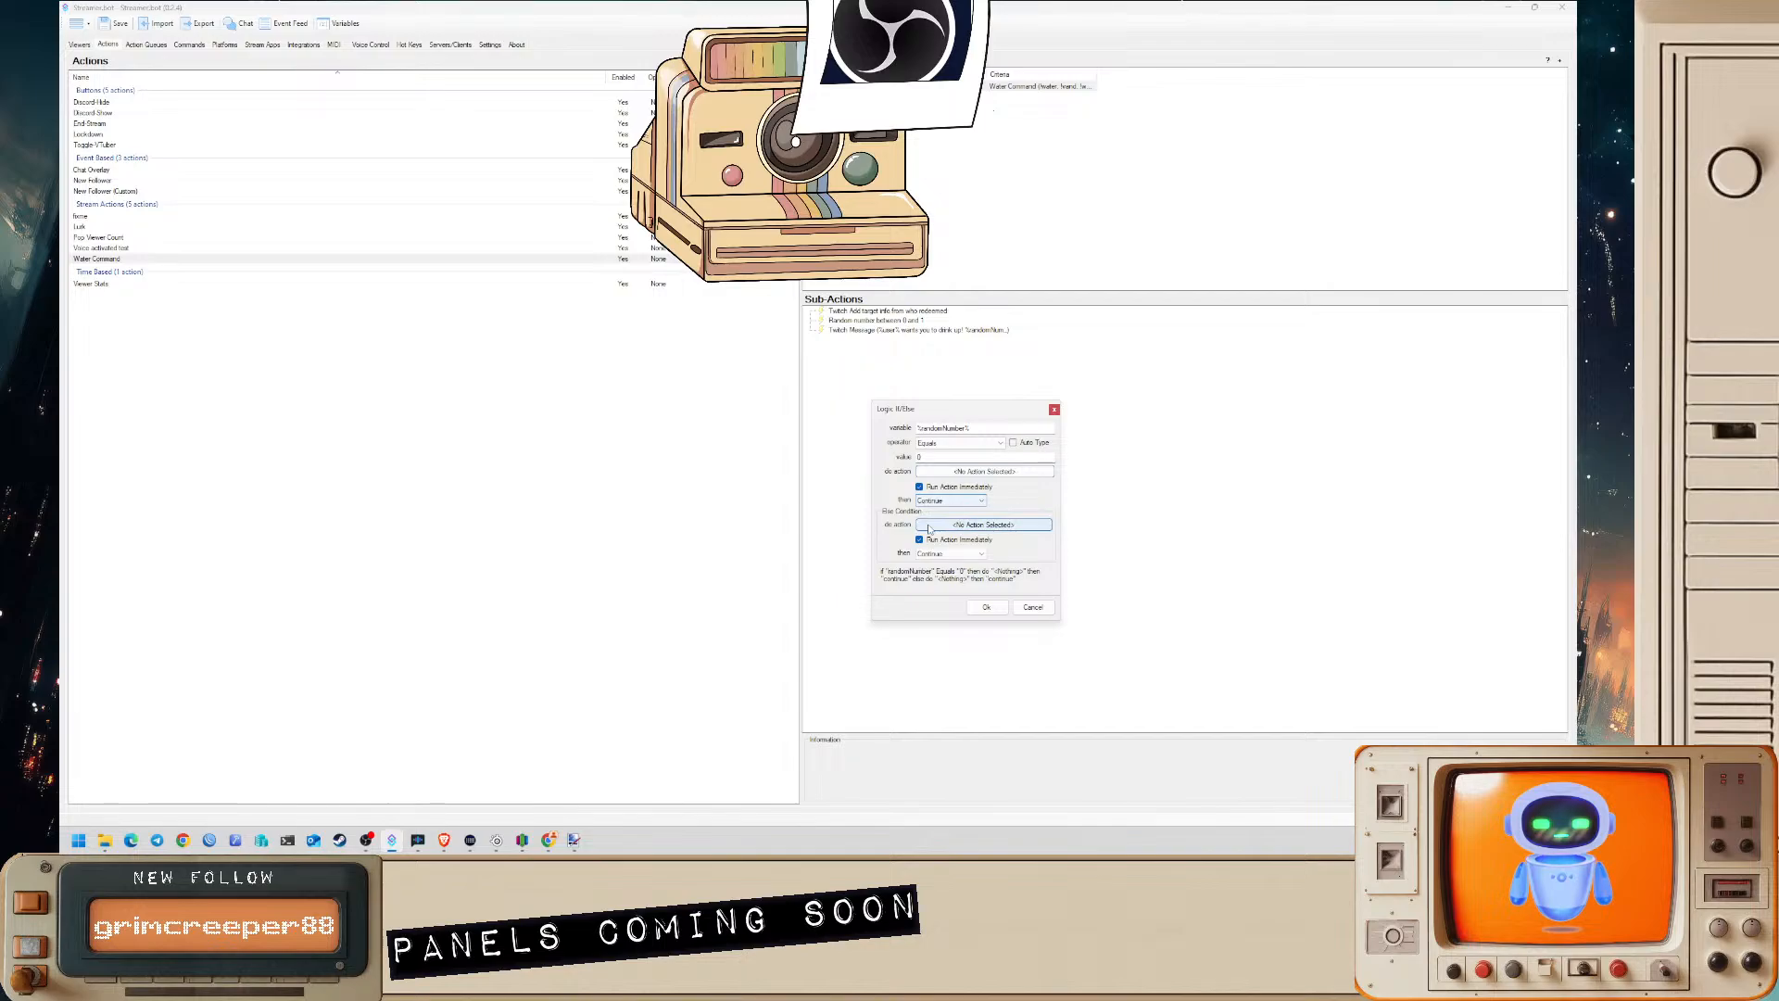
{"action": "left_click", "coordinate": [986, 607]}
- Create a new action named "Me Drink" in a new group called Script Triggered
{"action": "right_click", "coordinate": [334, 341]}
{"action": "left_click", "coordinate": [356, 347]}
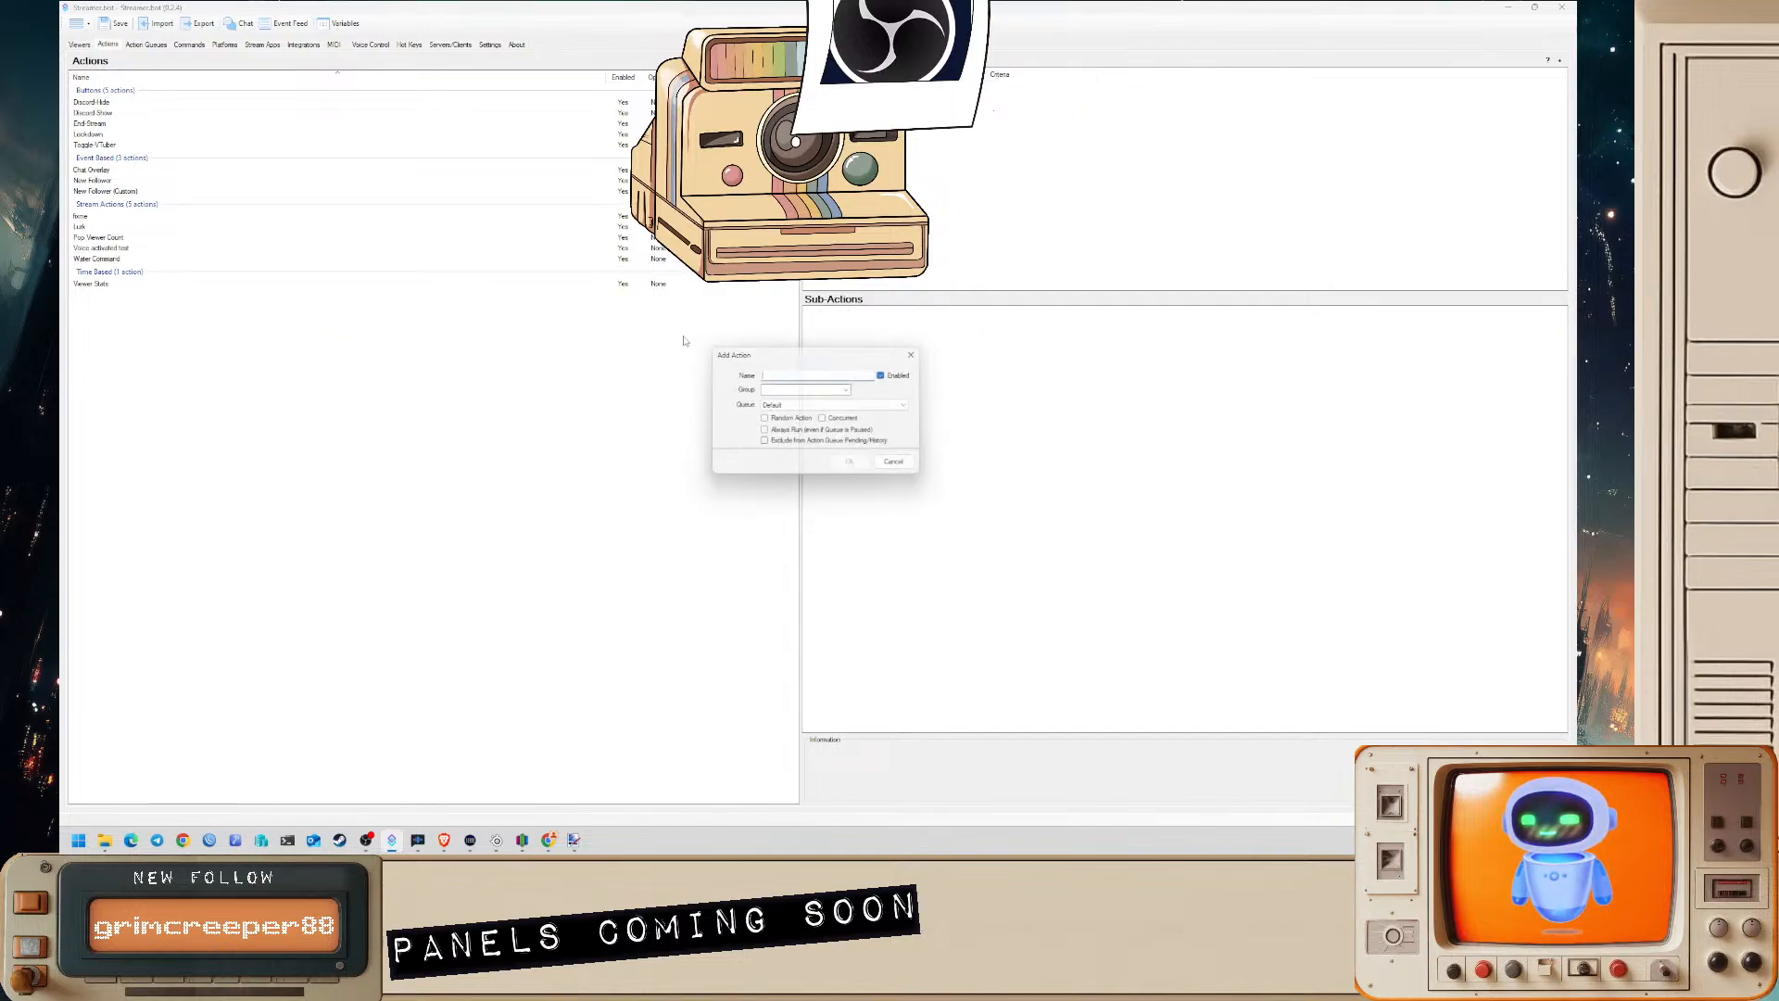
{"action": "left_click", "coordinate": [808, 388]}
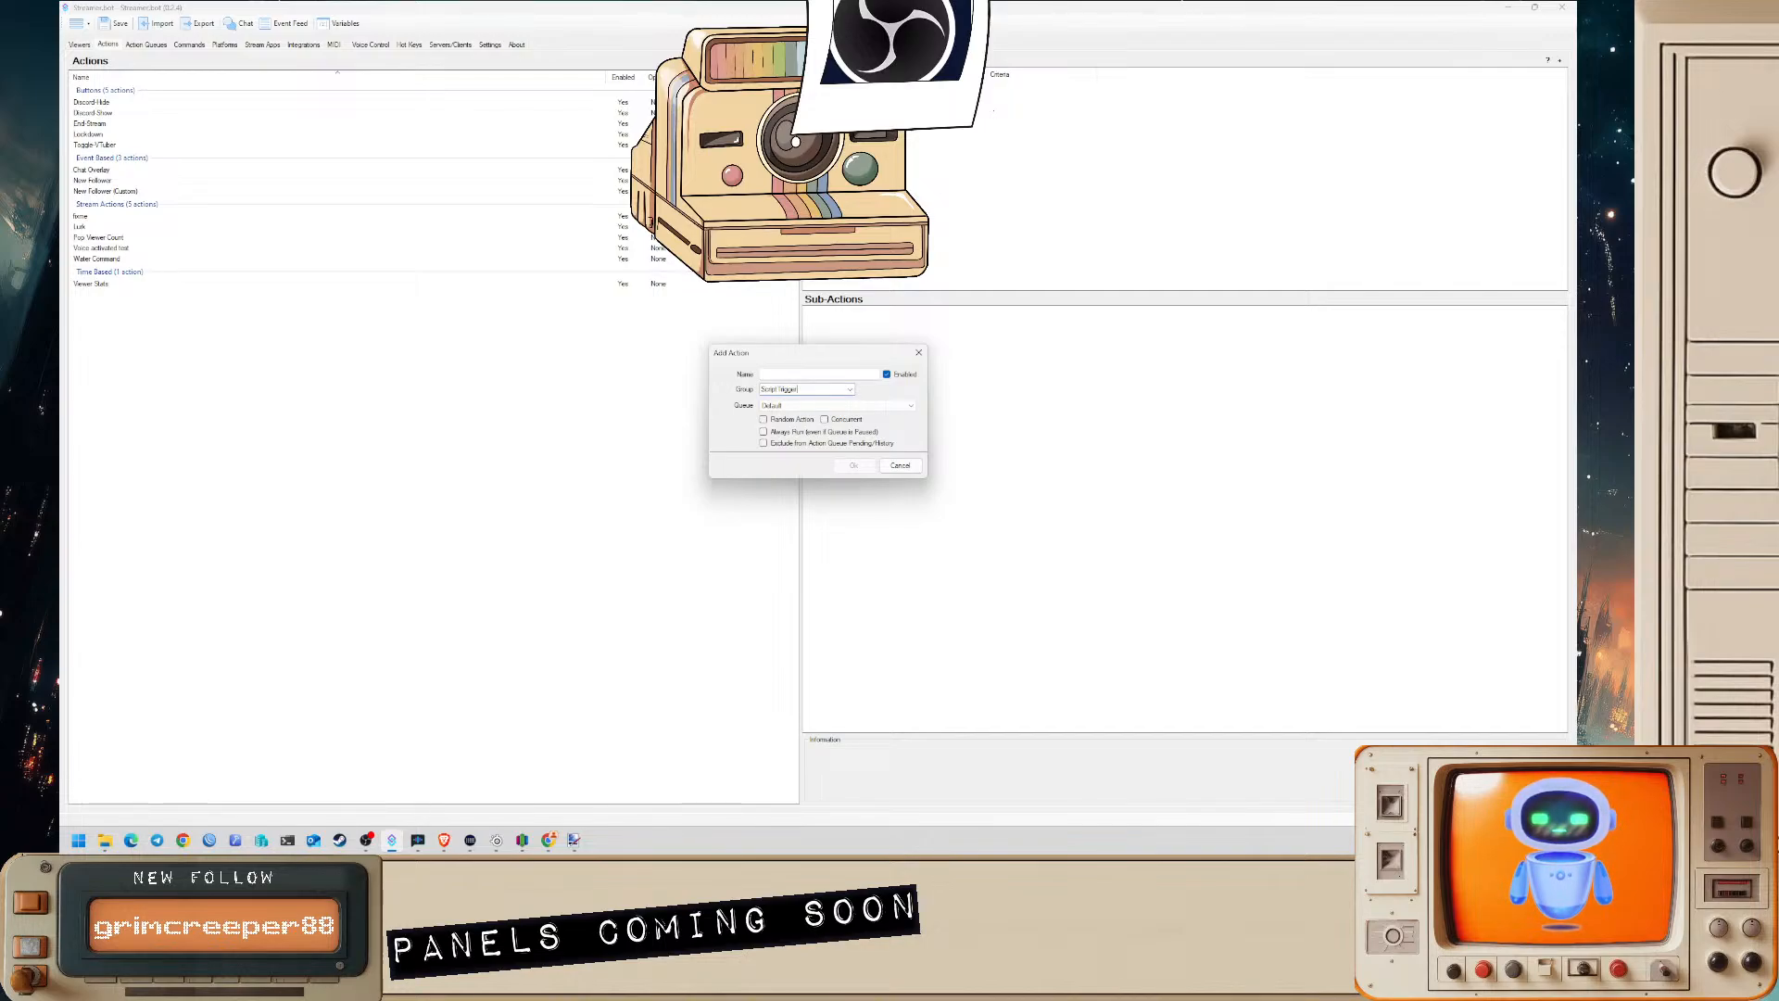
{"action": "left_click", "coordinate": [816, 376]}
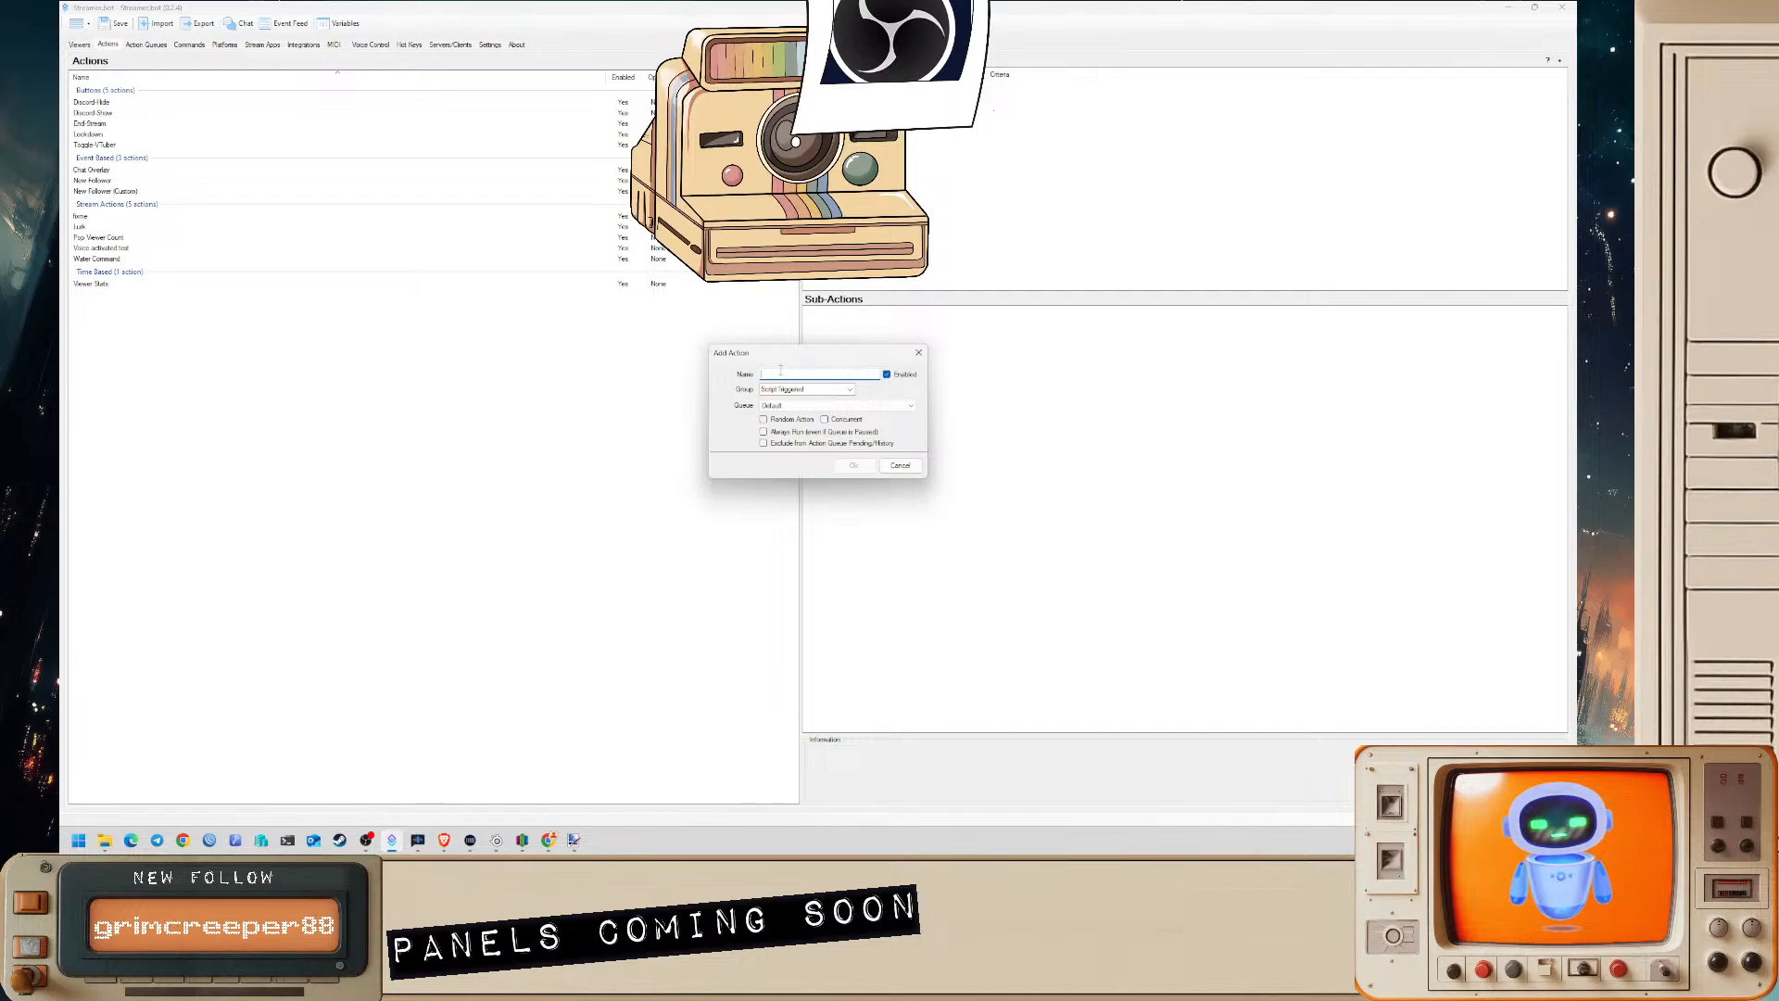
{"action": "type", "text": "Me Drink"}
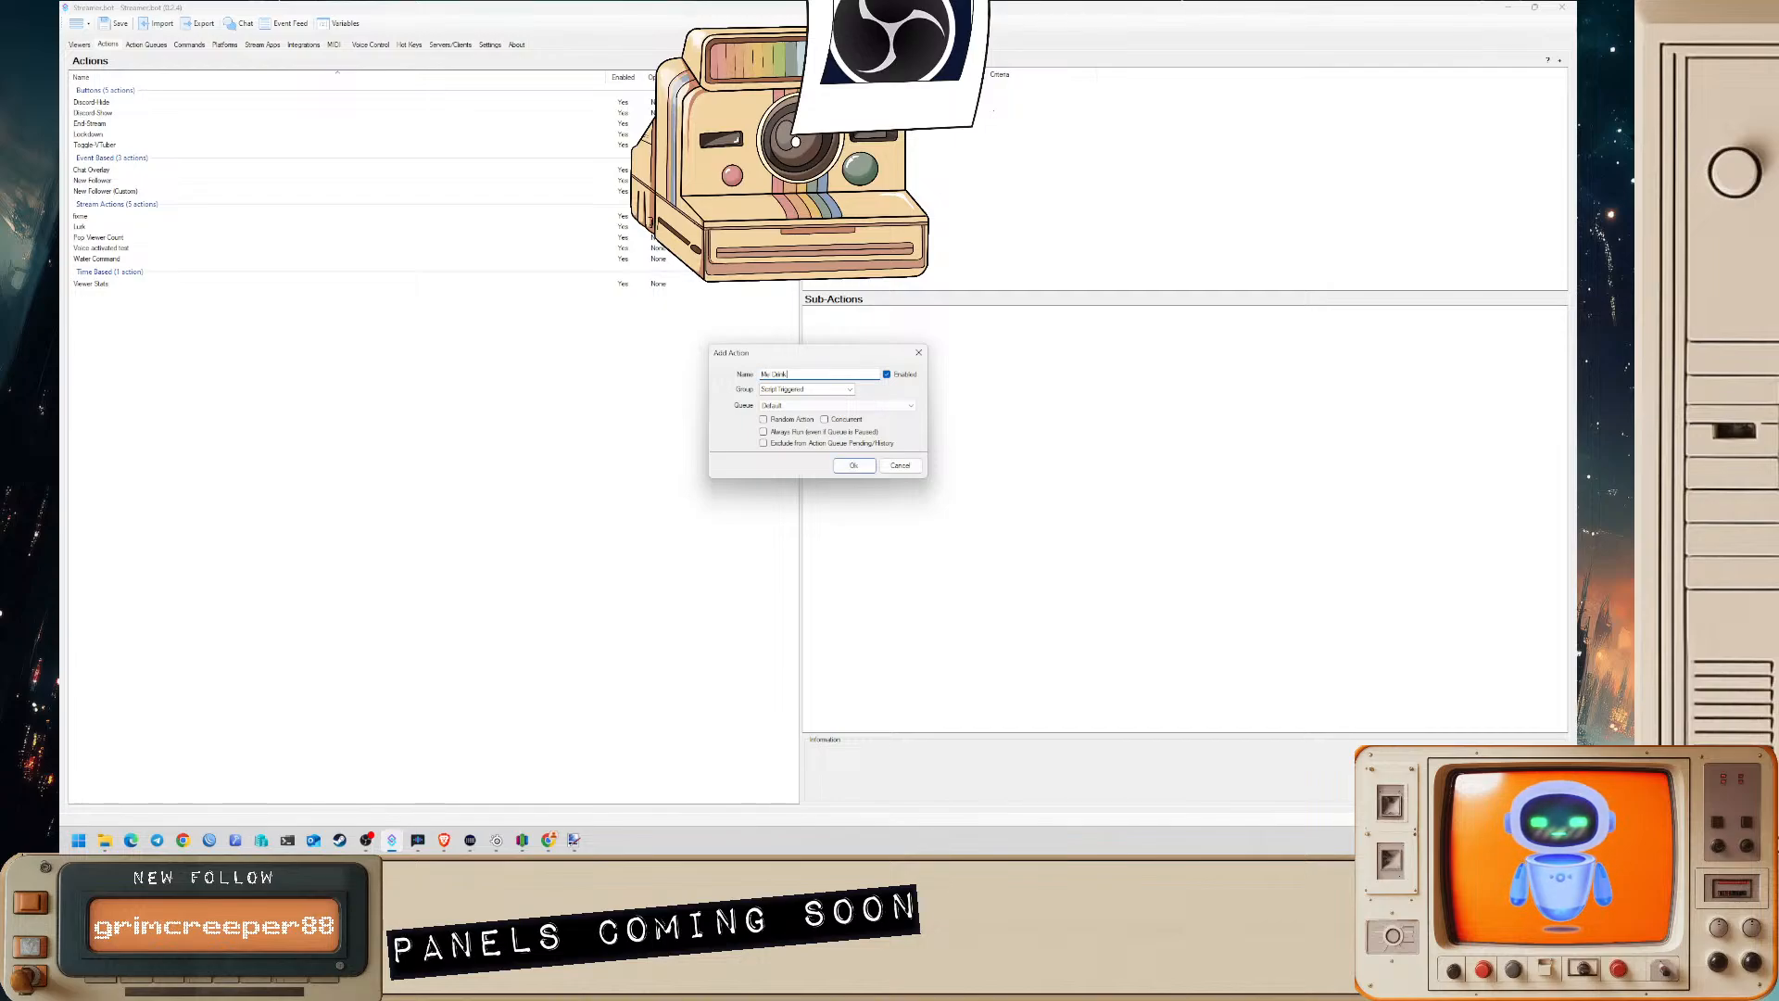
{"action": "key", "text": "BackSpace"}
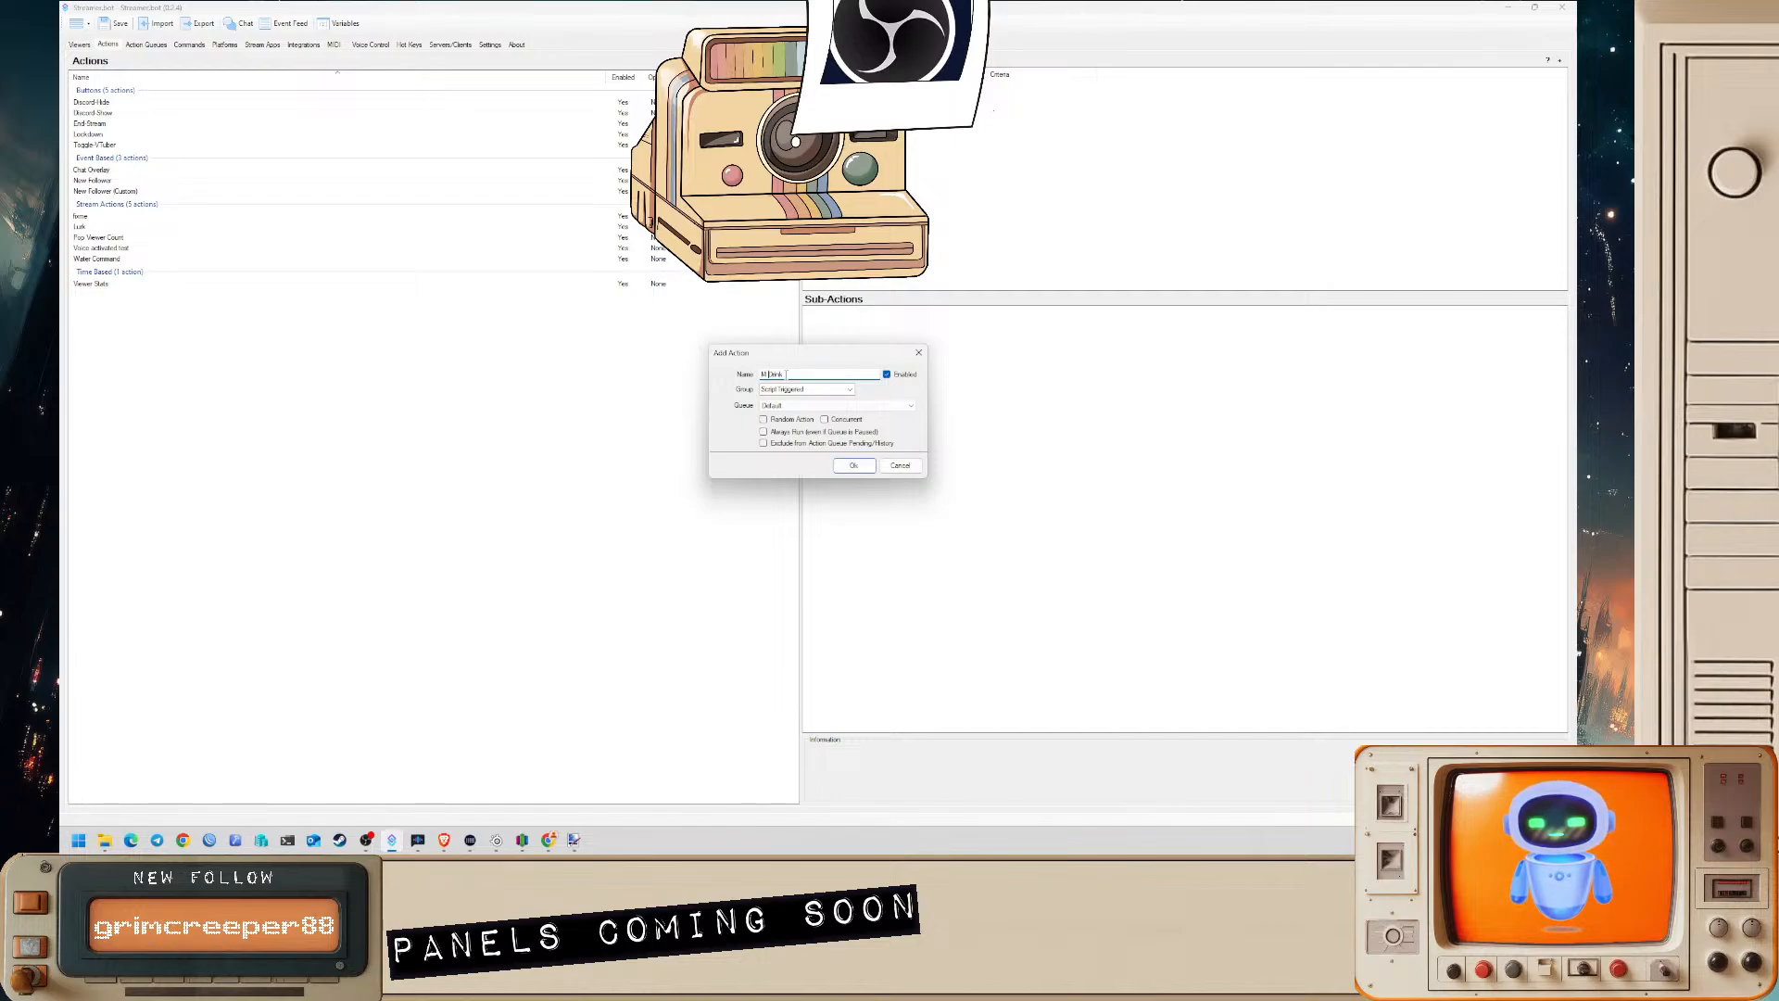
{"action": "type", "text": "e_"}
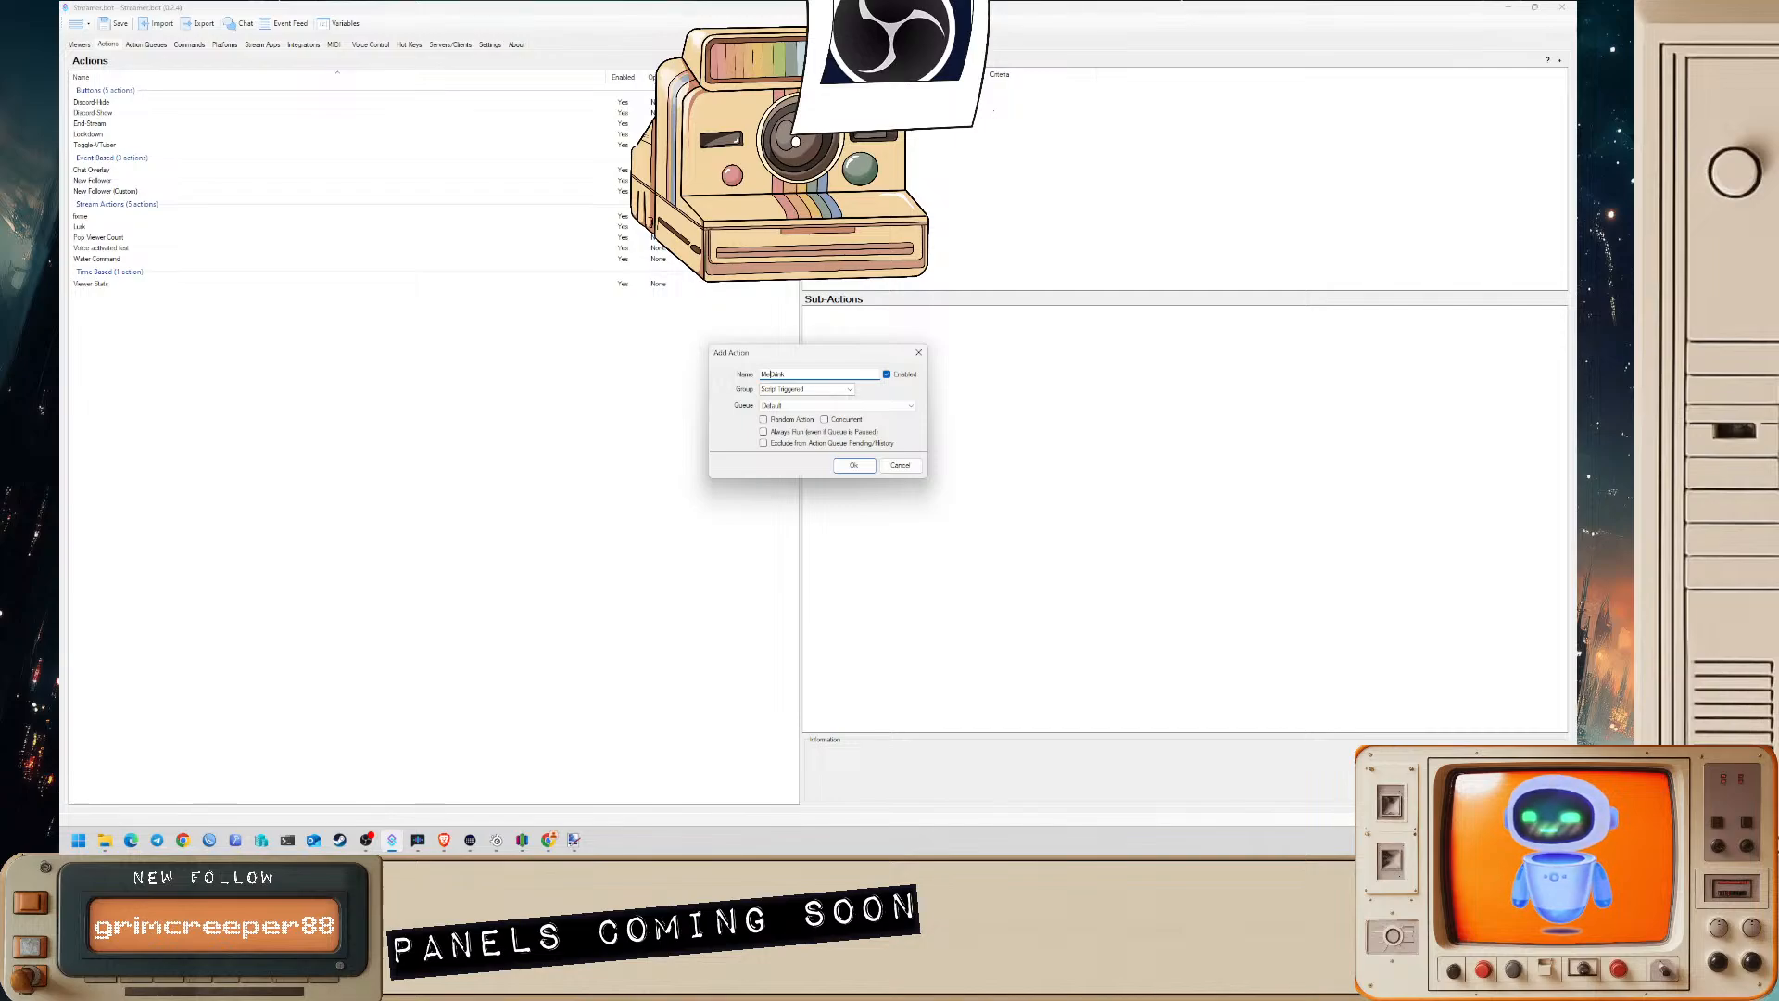
{"action": "key", "text": "Return"}
- Add a second action named "You Drink" to the Script Triggered group
{"action": "right_click", "coordinate": [85, 223]}
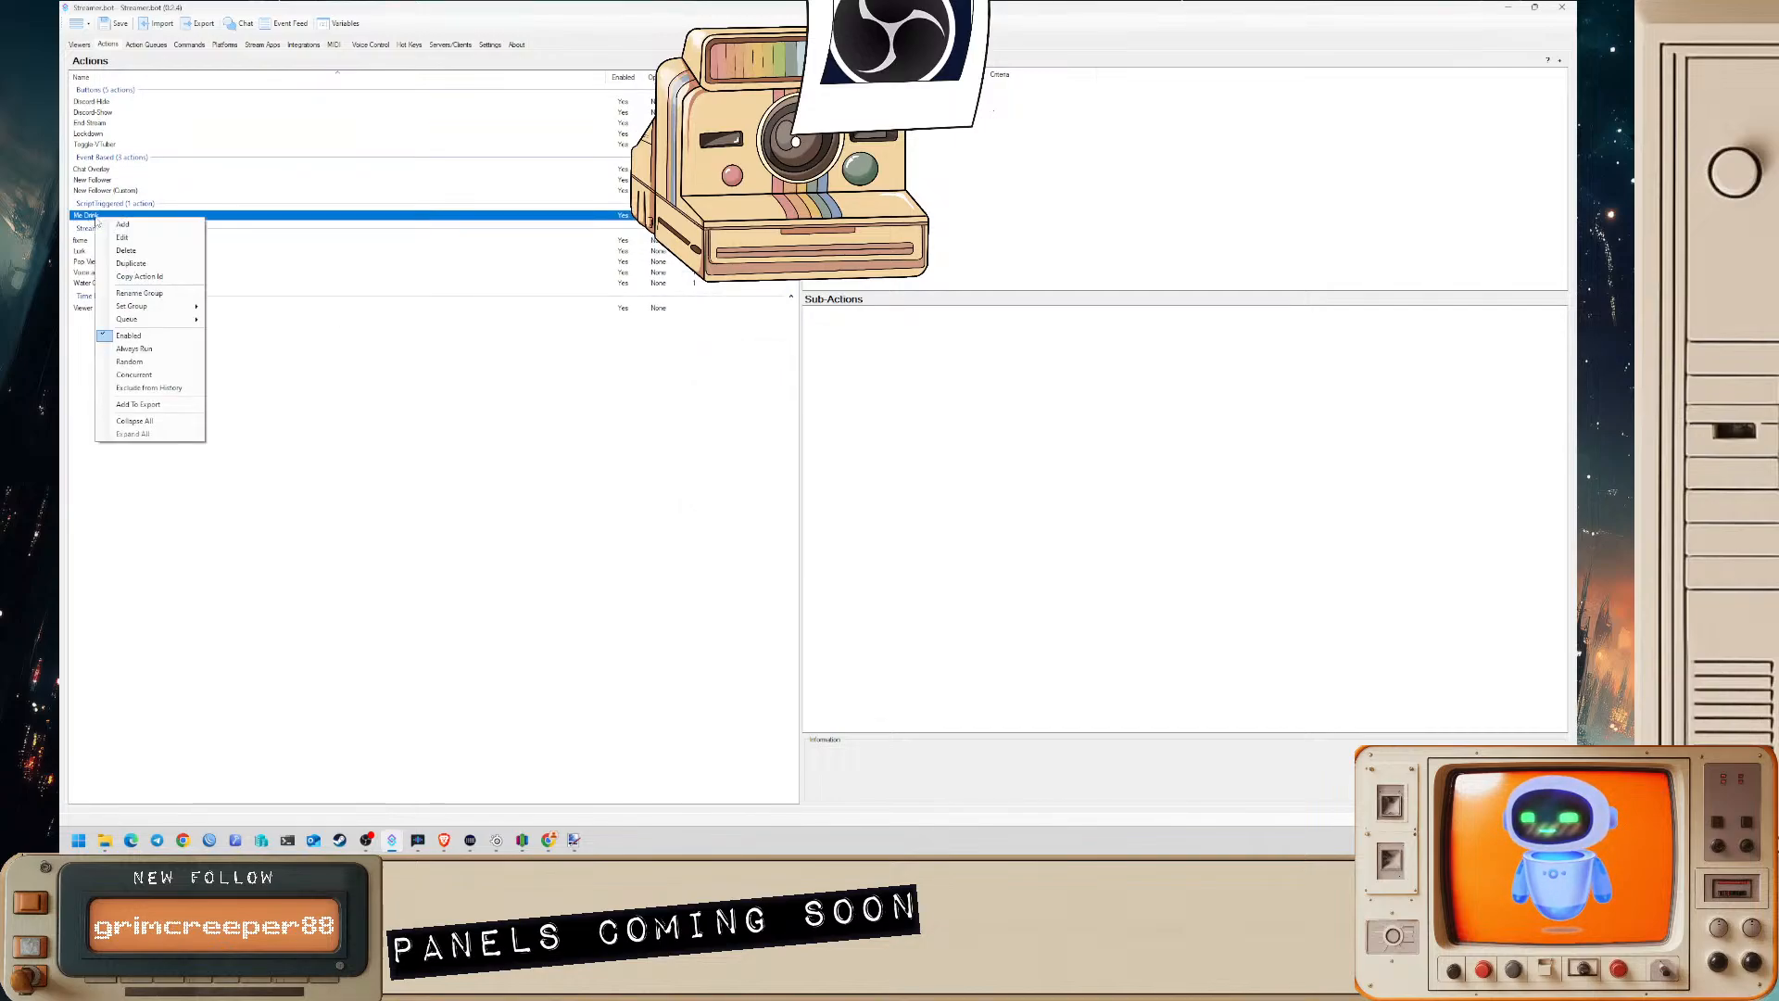
{"action": "left_click", "coordinate": [111, 228]}
{"action": "type", "text": "You Drink"}
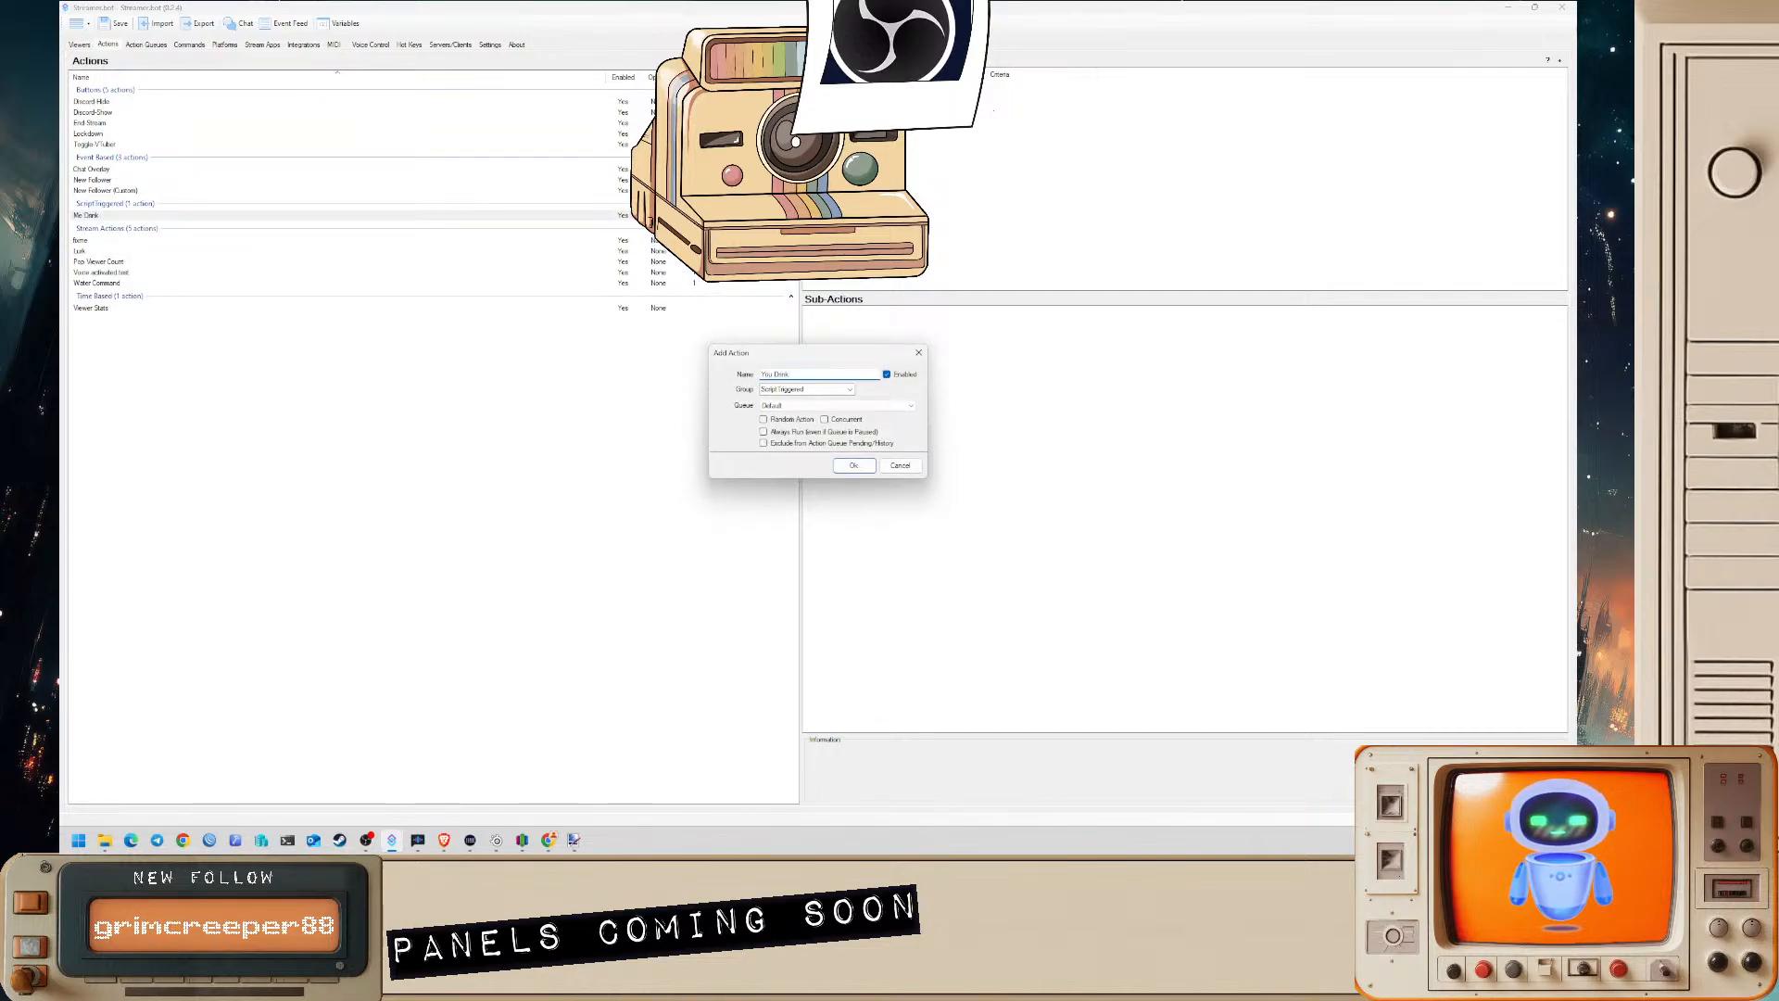
{"action": "key", "text": "Return"}
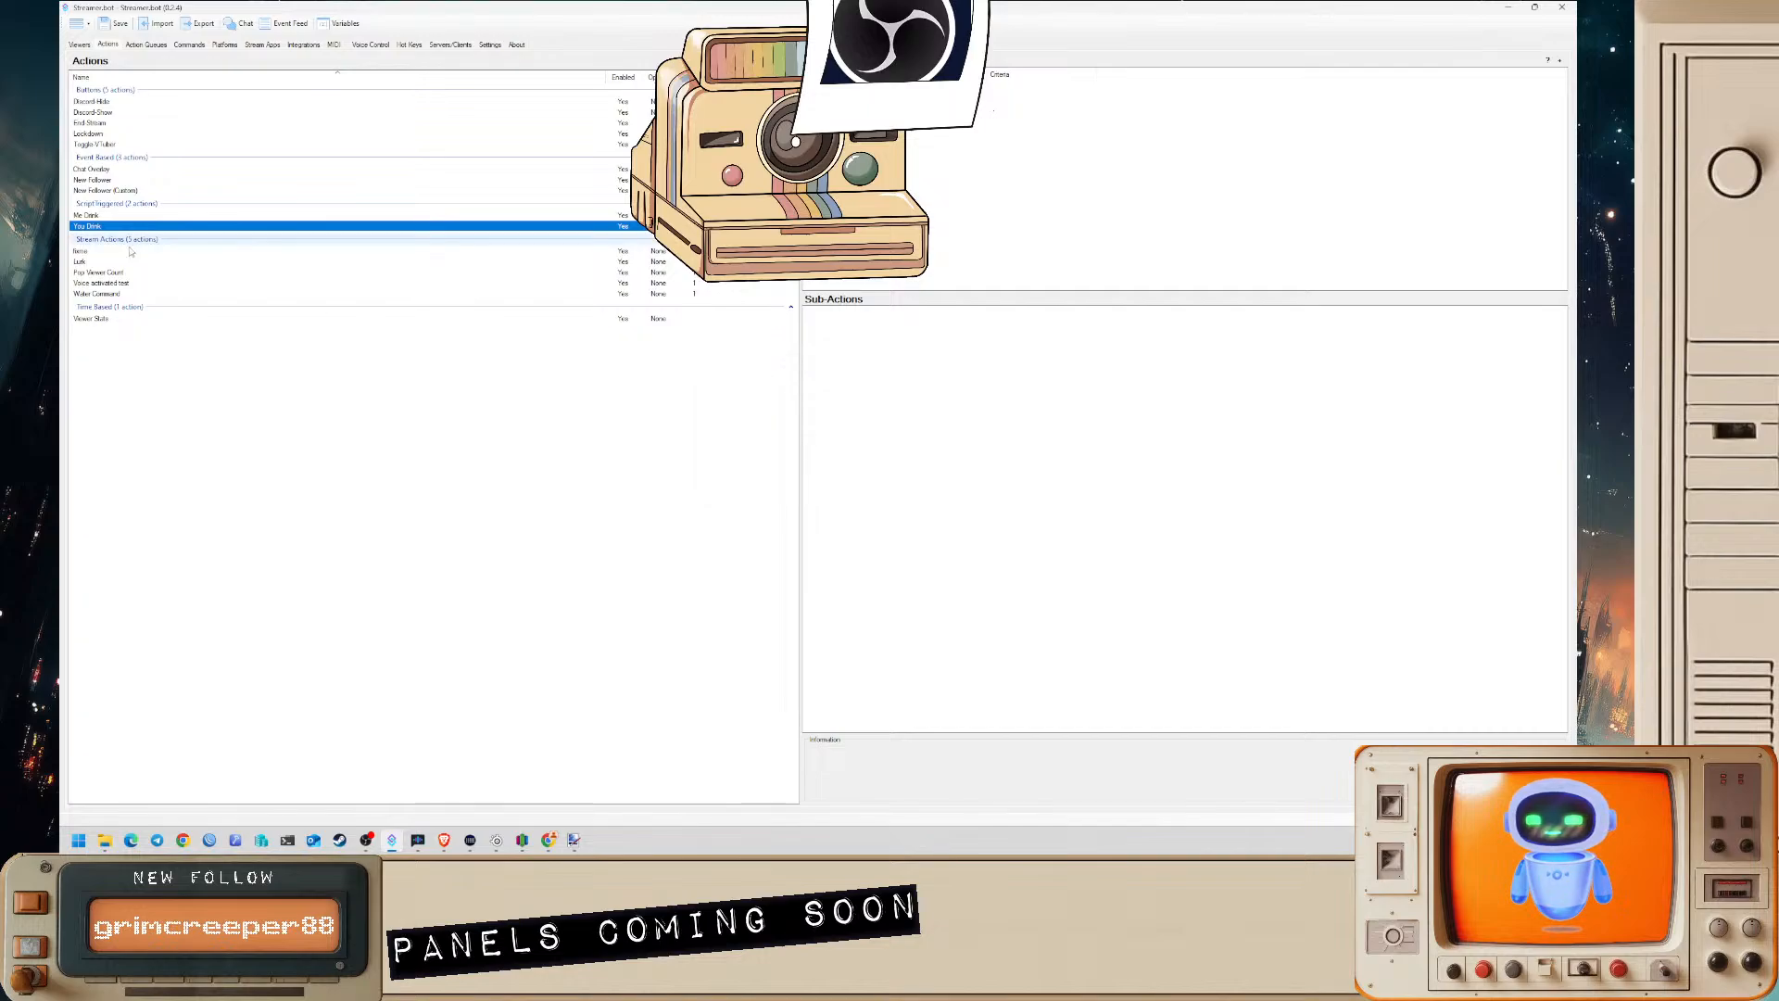
- Add a Twitch channel message sub-action to Me Drink that tells the streamer "drink up you thirsty boy!"
{"action": "left_click", "coordinate": [96, 215]}
{"action": "right_click", "coordinate": [873, 363]}
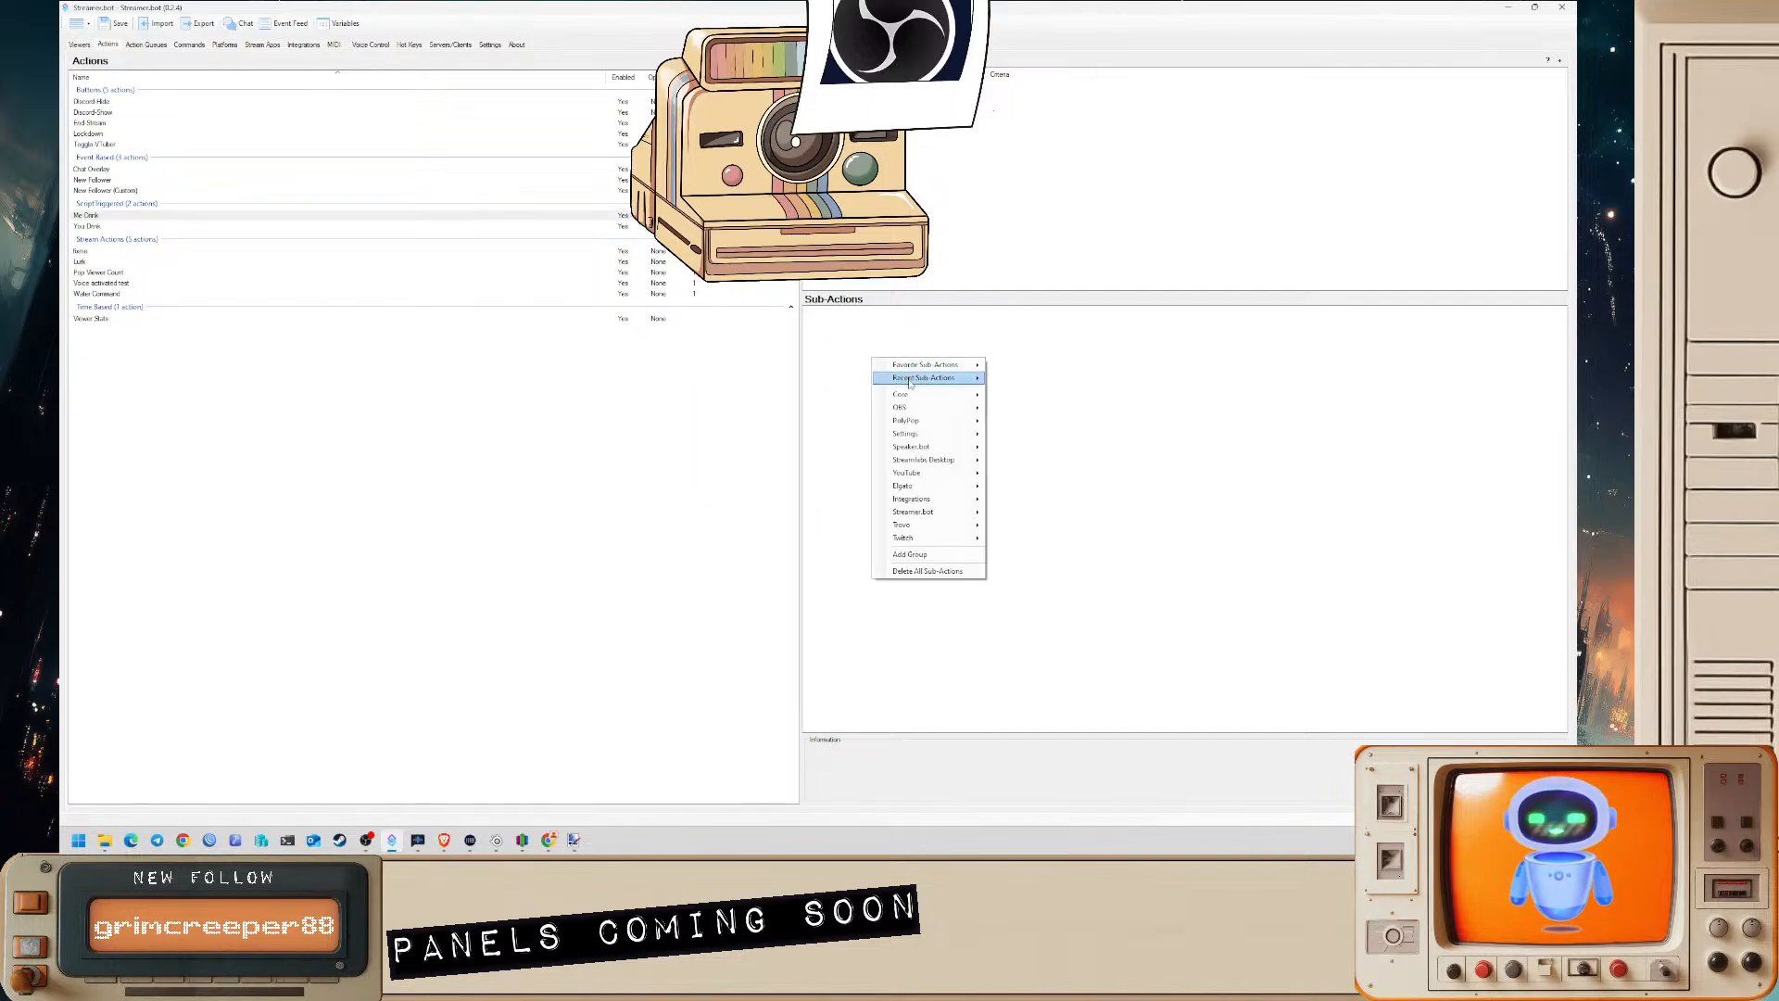
{"action": "mouse_move", "coordinate": [955, 539]}
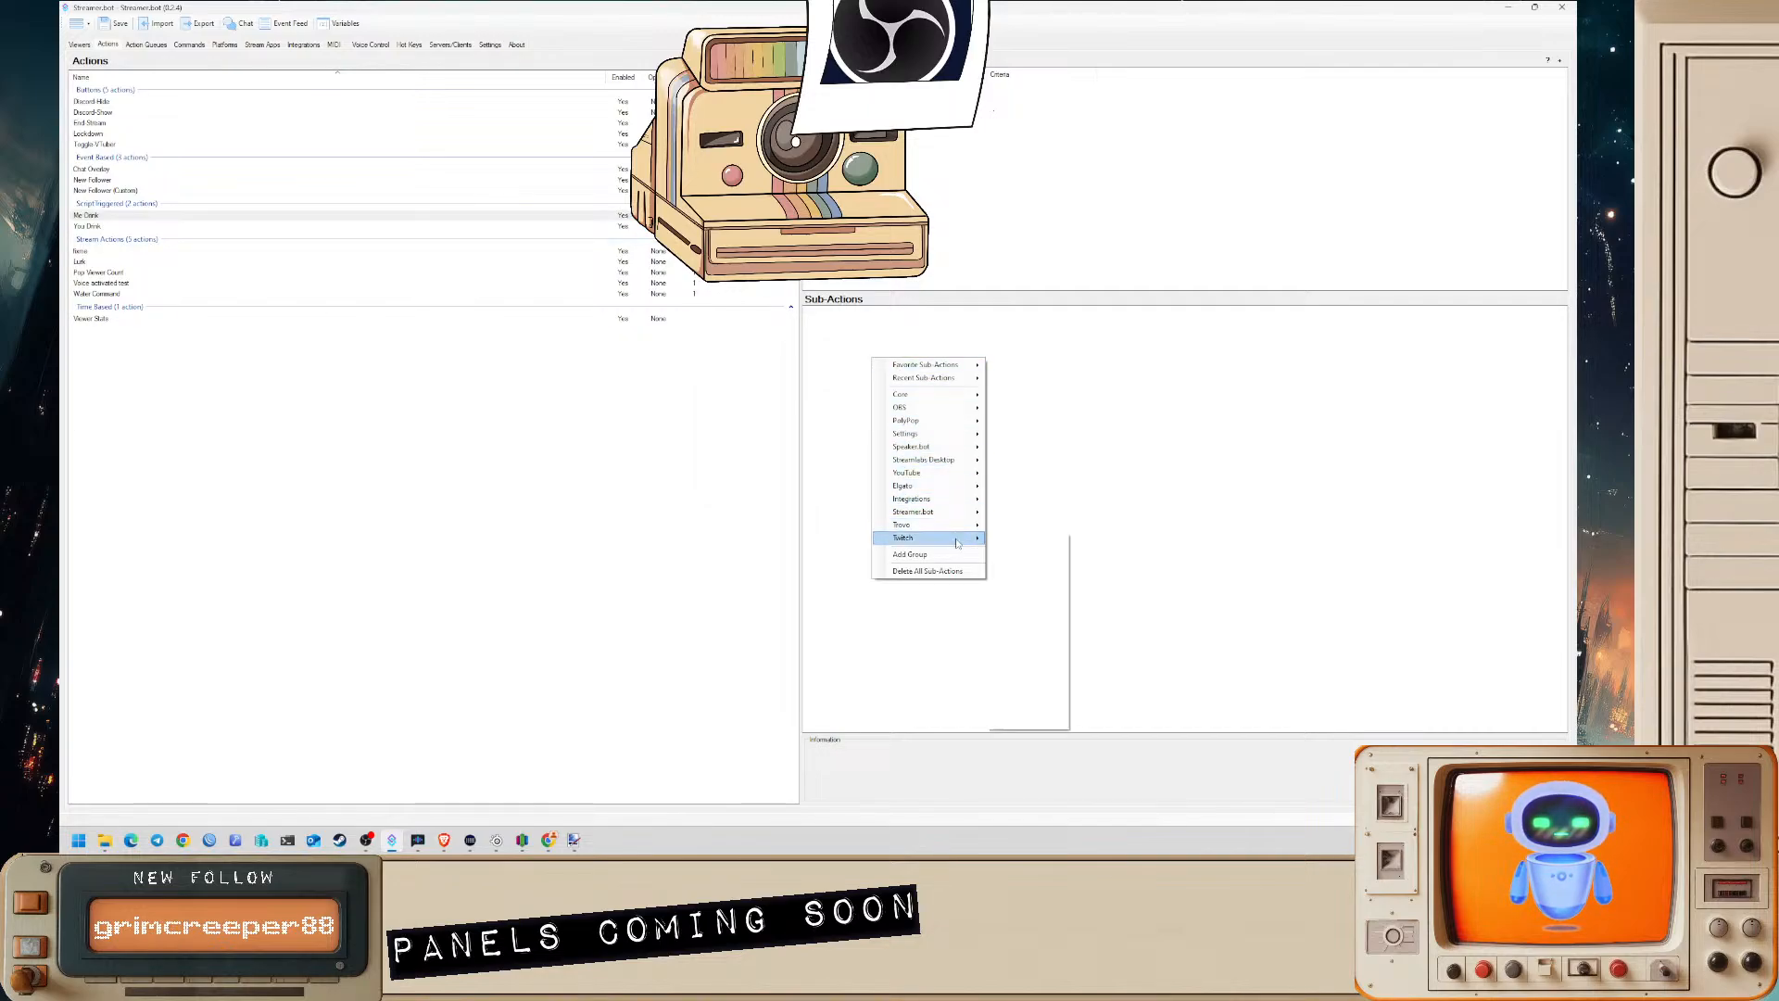
{"action": "mouse_move", "coordinate": [1048, 579]}
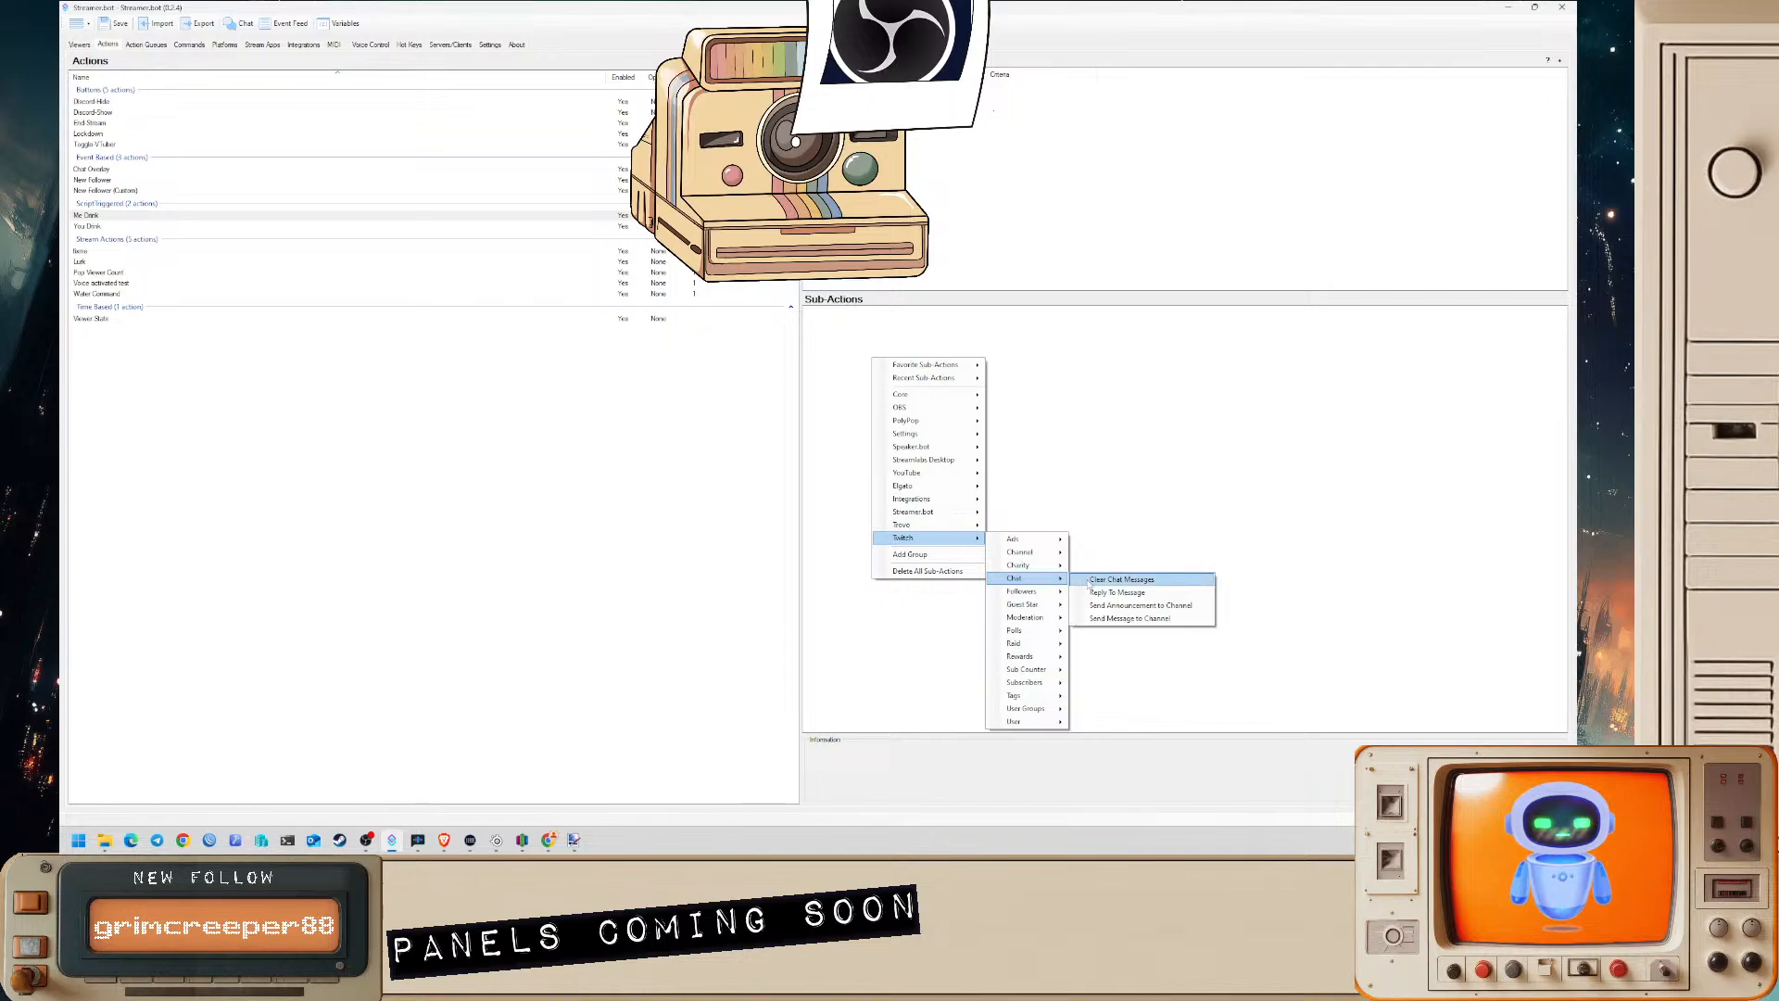
{"action": "left_click", "coordinate": [1091, 600]}
{"action": "left_click", "coordinate": [787, 420]}
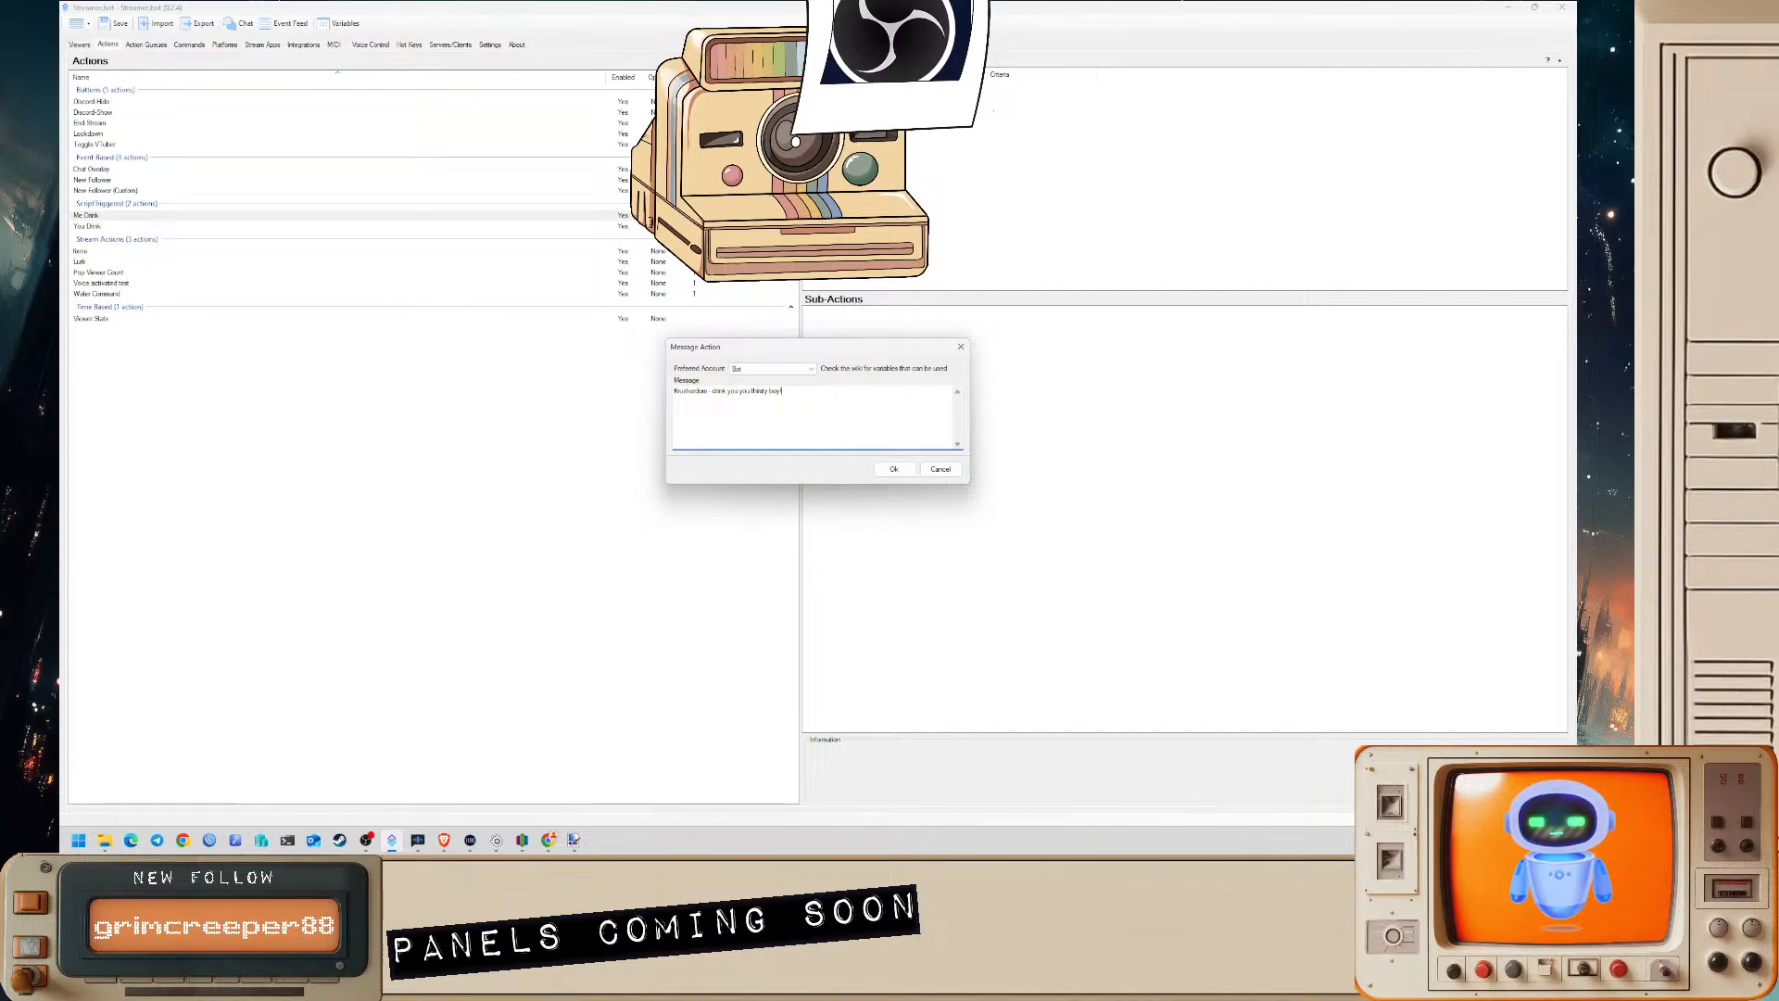
{"action": "double_click", "coordinate": [728, 391]}
{"action": "double_click", "coordinate": [733, 391]}
{"action": "type", "text": "up"}
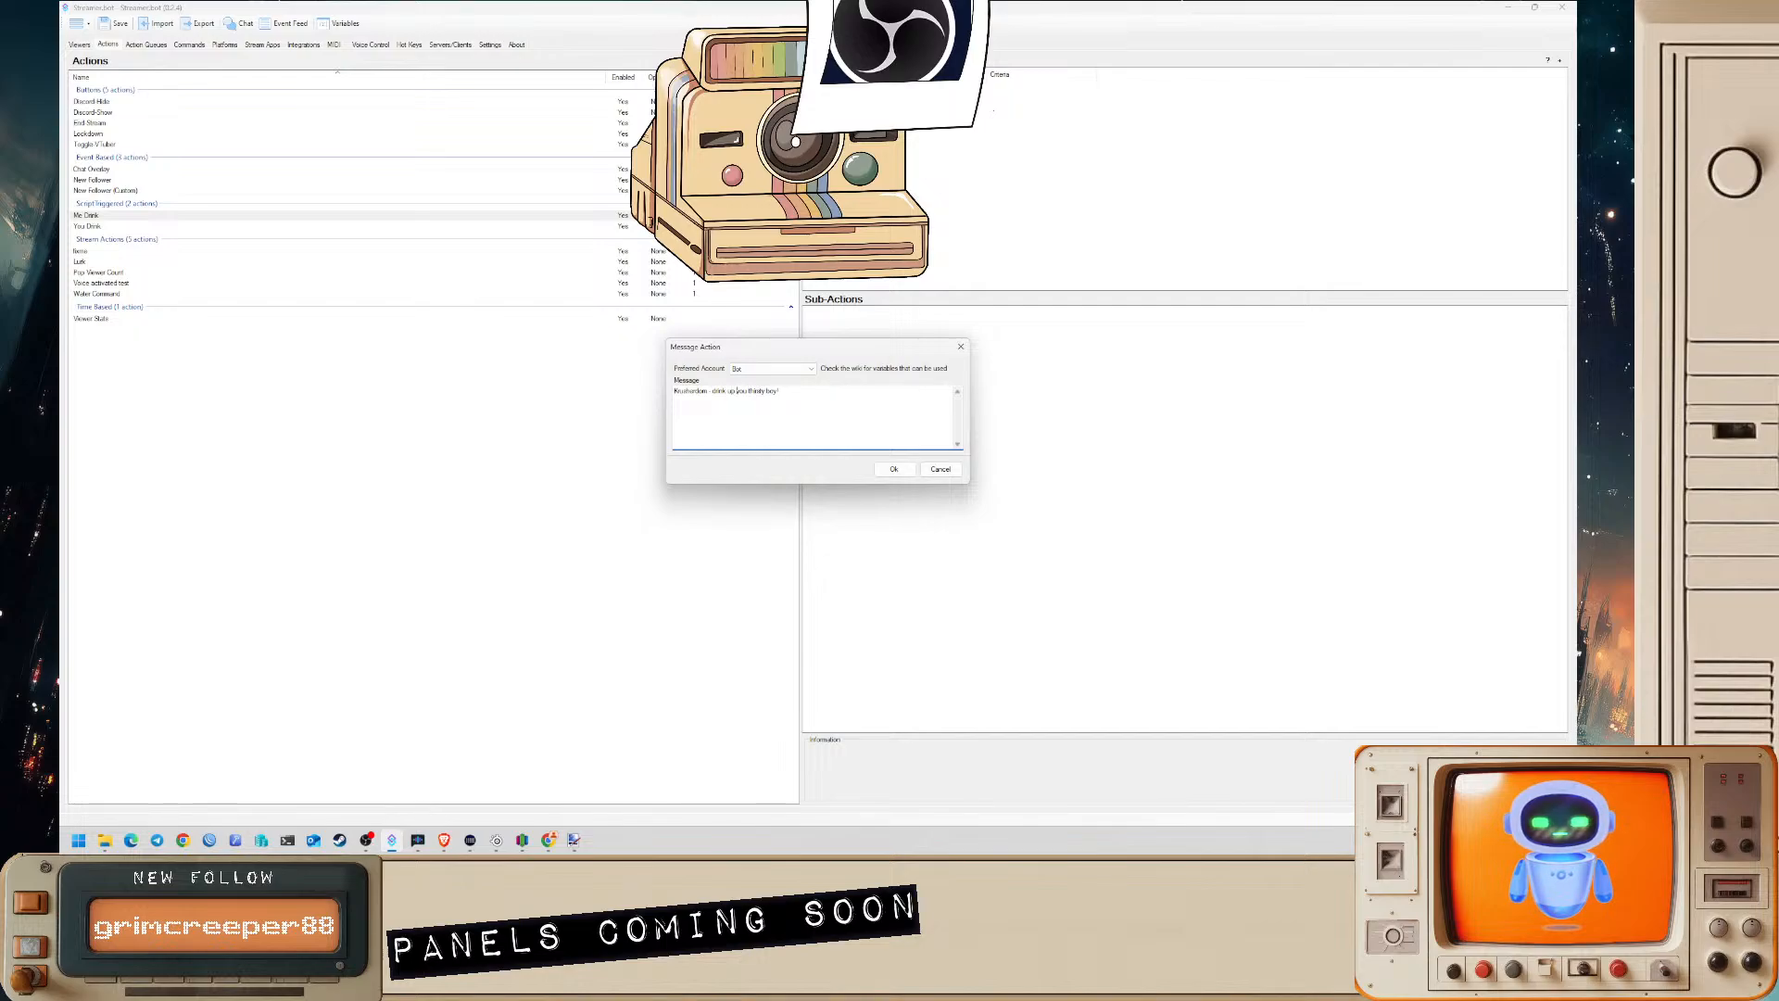
{"action": "left_click", "coordinate": [892, 471]}
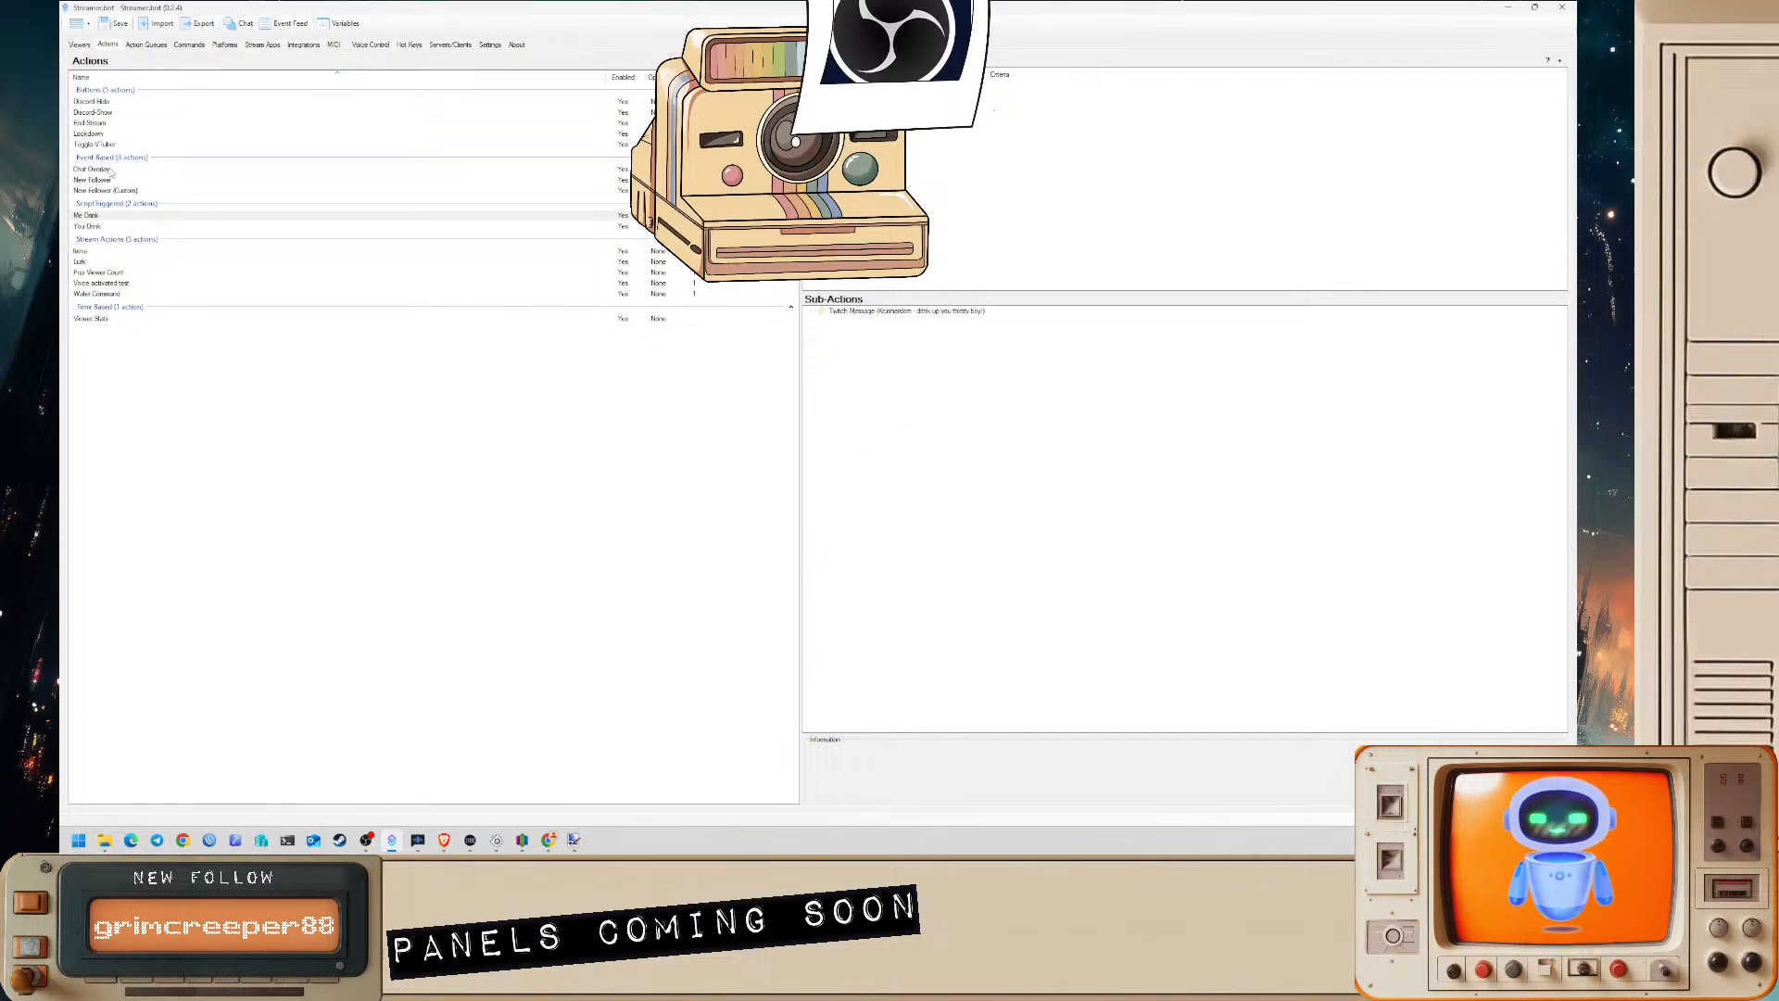
- Add a Twitch channel message sub-action to You Drink that tells %user% to "take a drink you thirsty person"
{"action": "left_click", "coordinate": [122, 226]}
{"action": "right_click", "coordinate": [952, 336]}
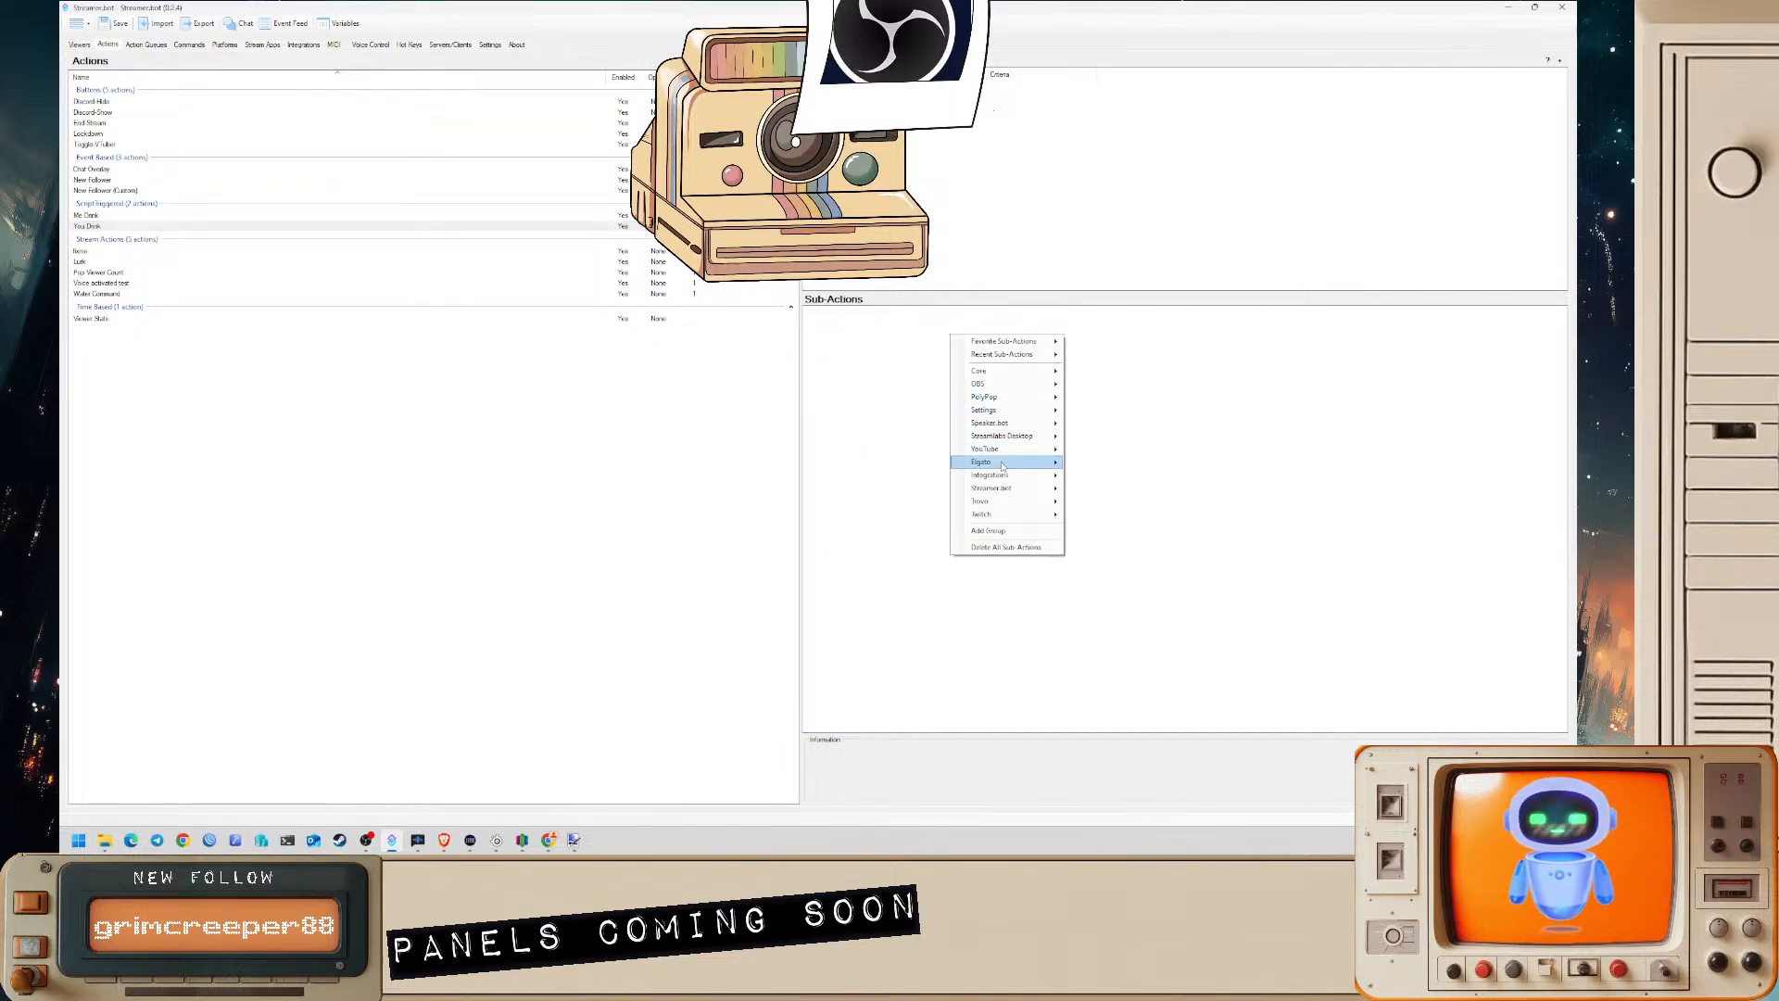
{"action": "mouse_move", "coordinate": [1023, 517]}
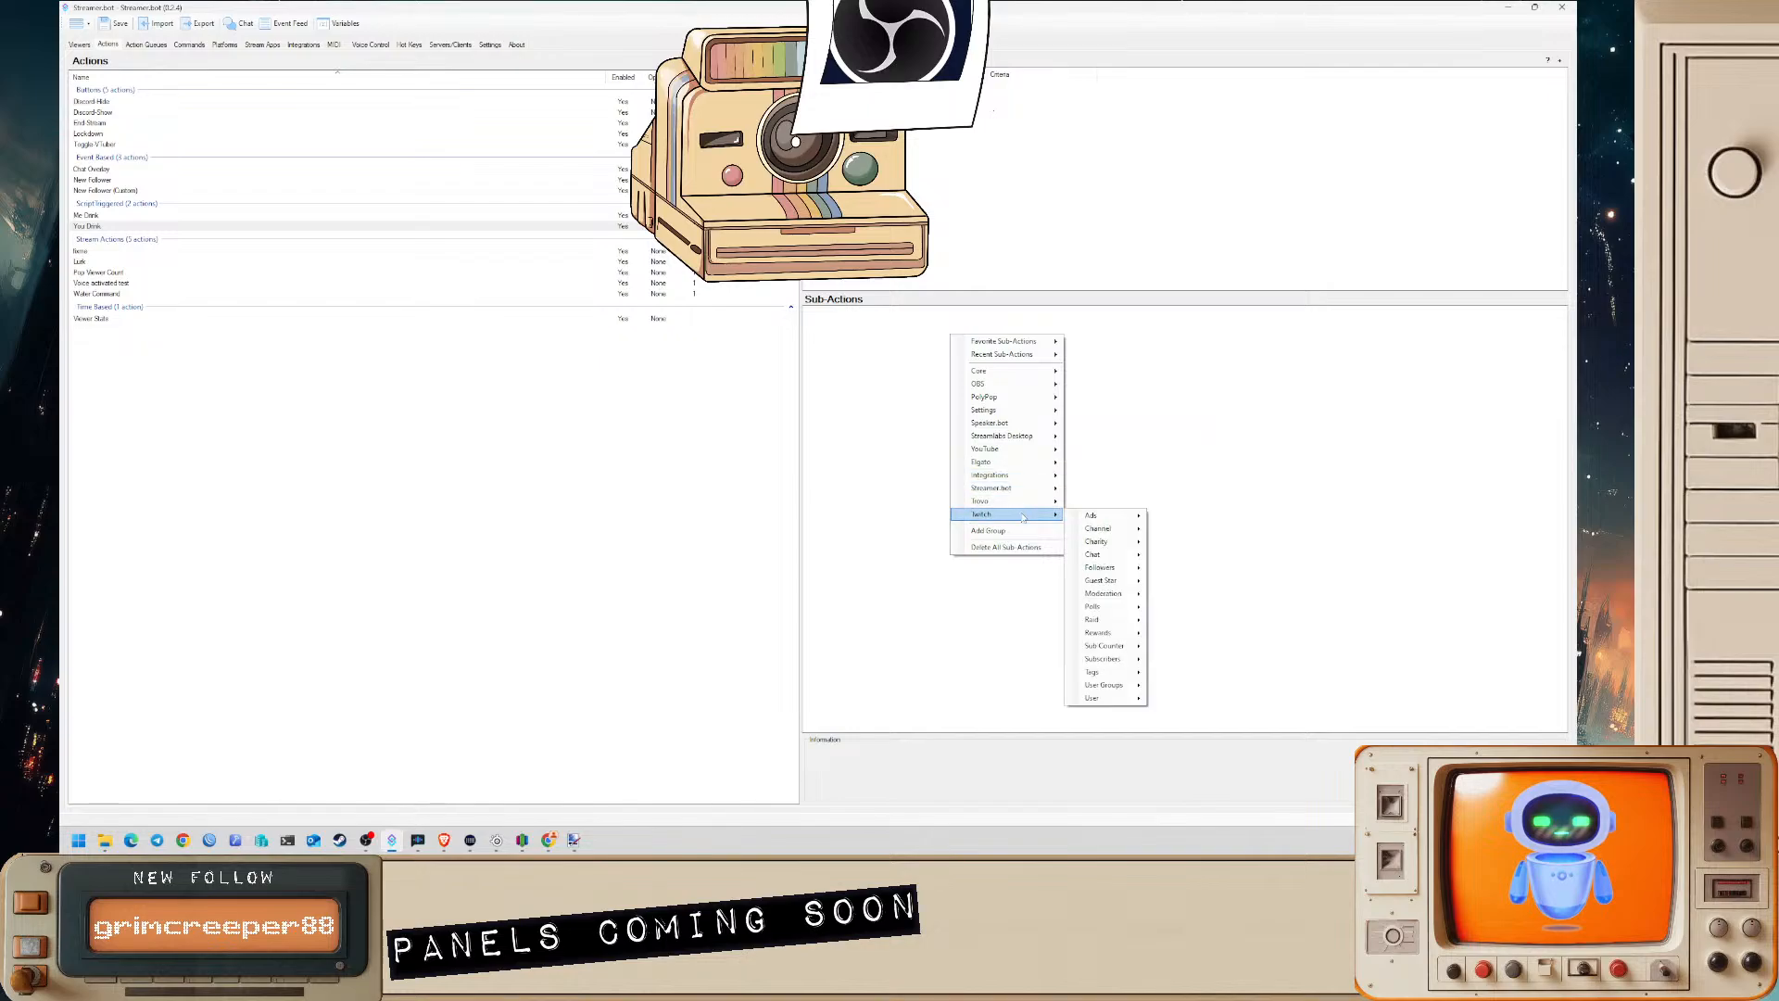
{"action": "mouse_move", "coordinate": [1129, 554]}
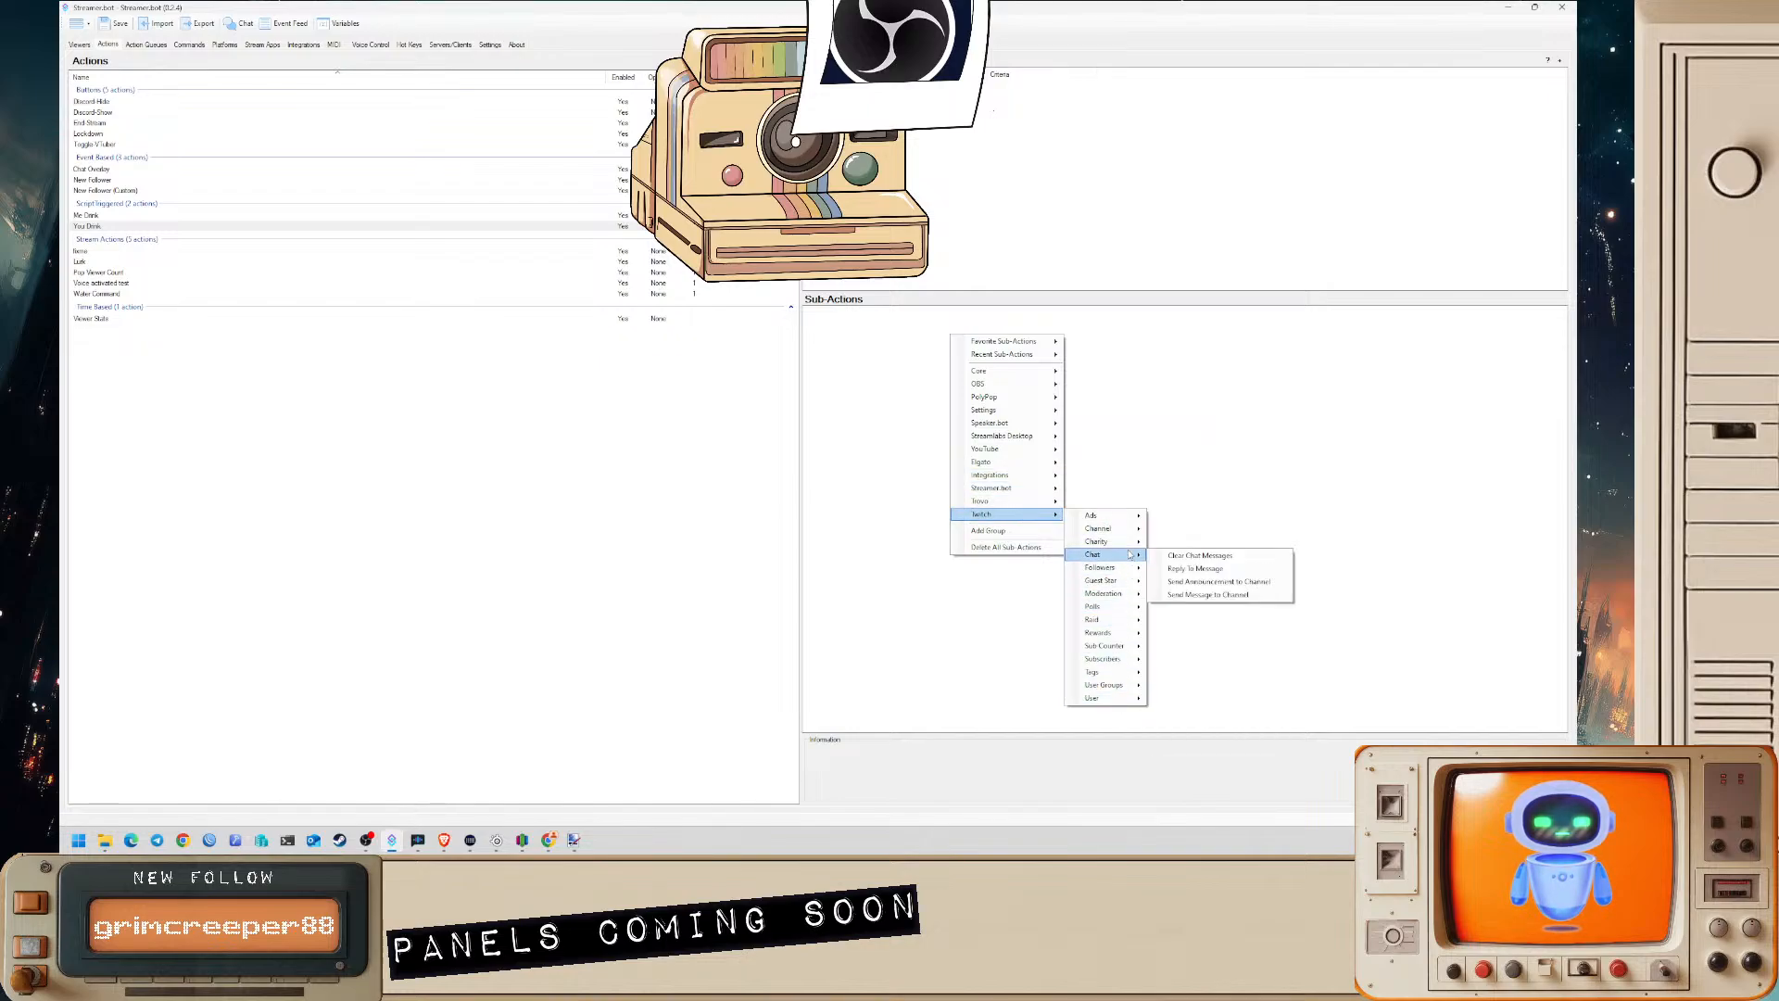
{"action": "left_click", "coordinate": [1208, 595]}
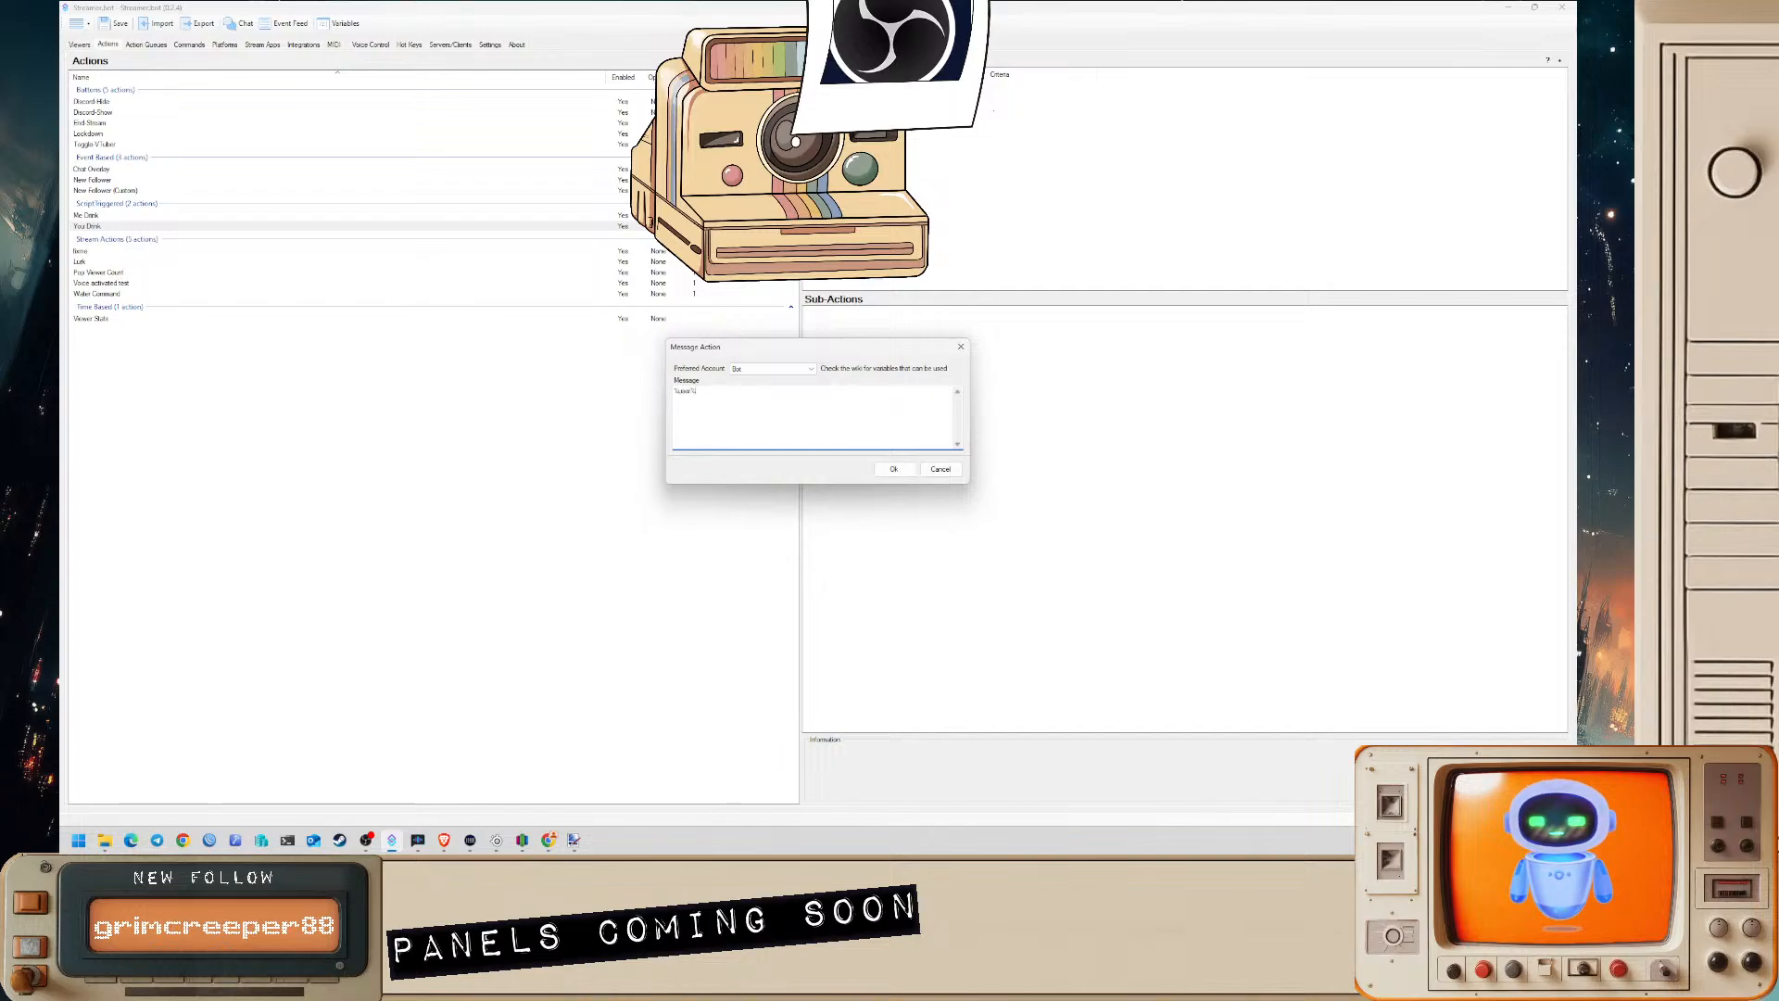
{"action": "type", "text": "%user%, take a drink you thirsty person!"}
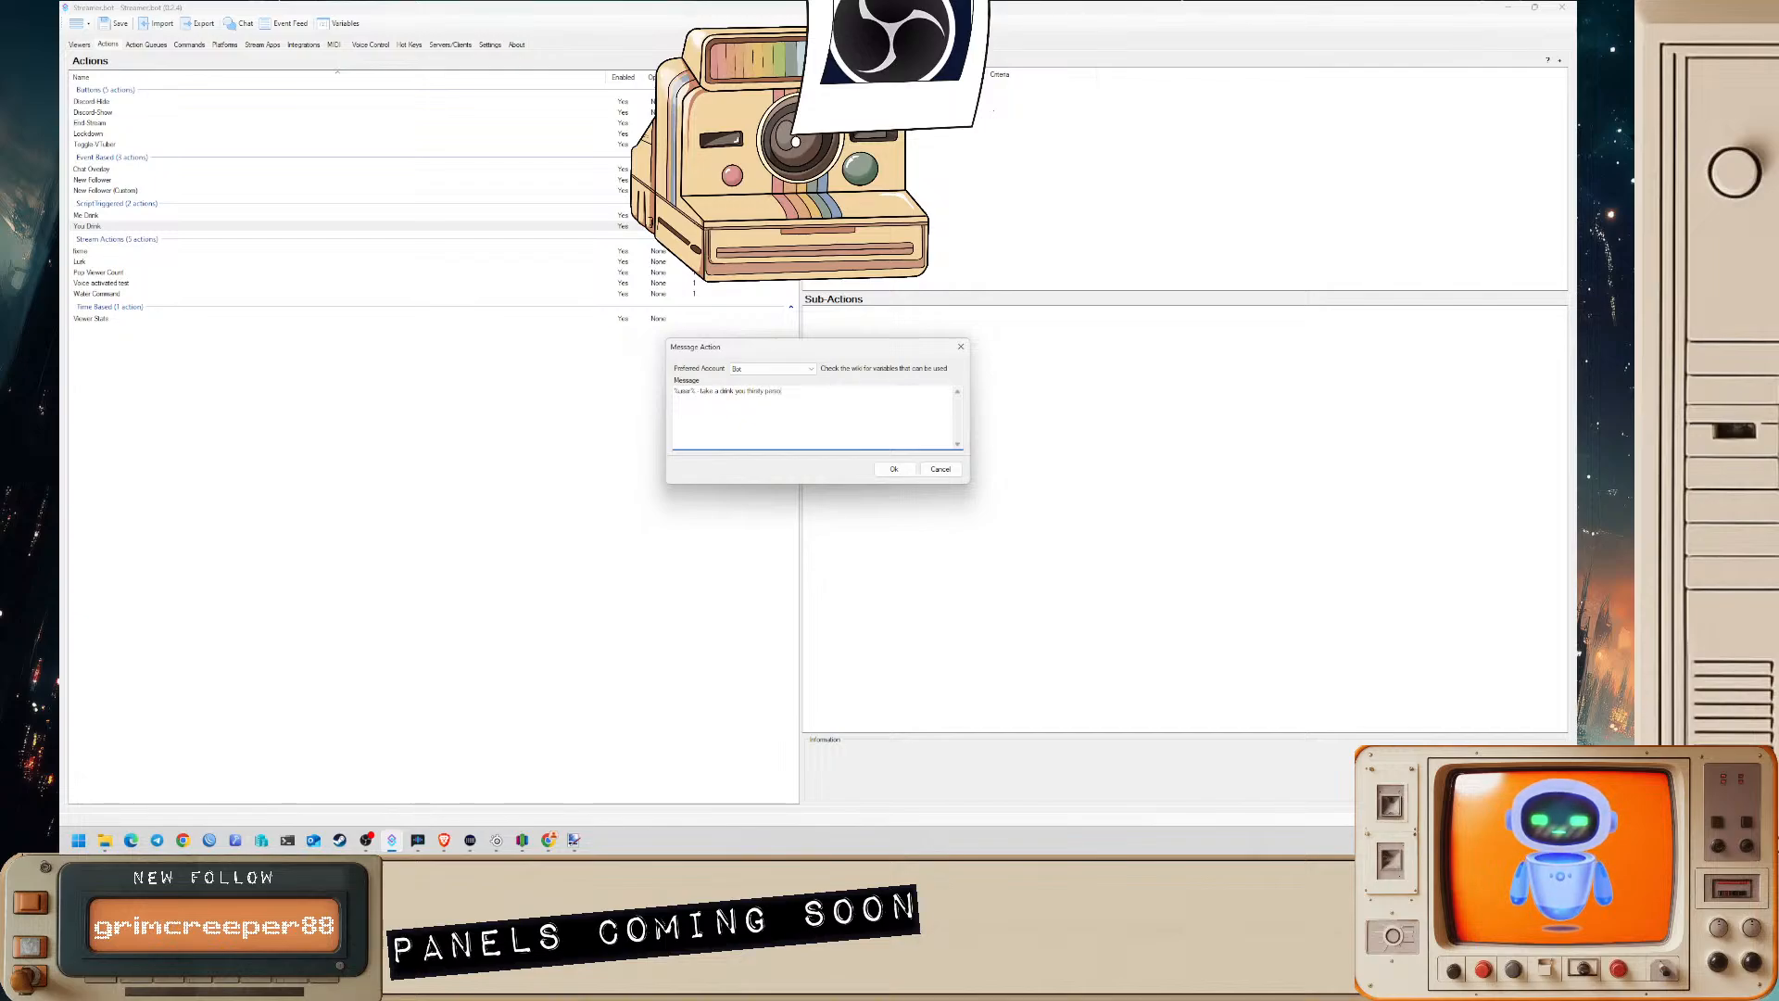
{"action": "left_click", "coordinate": [894, 469]}
{"action": "left_click", "coordinate": [371, 215]}
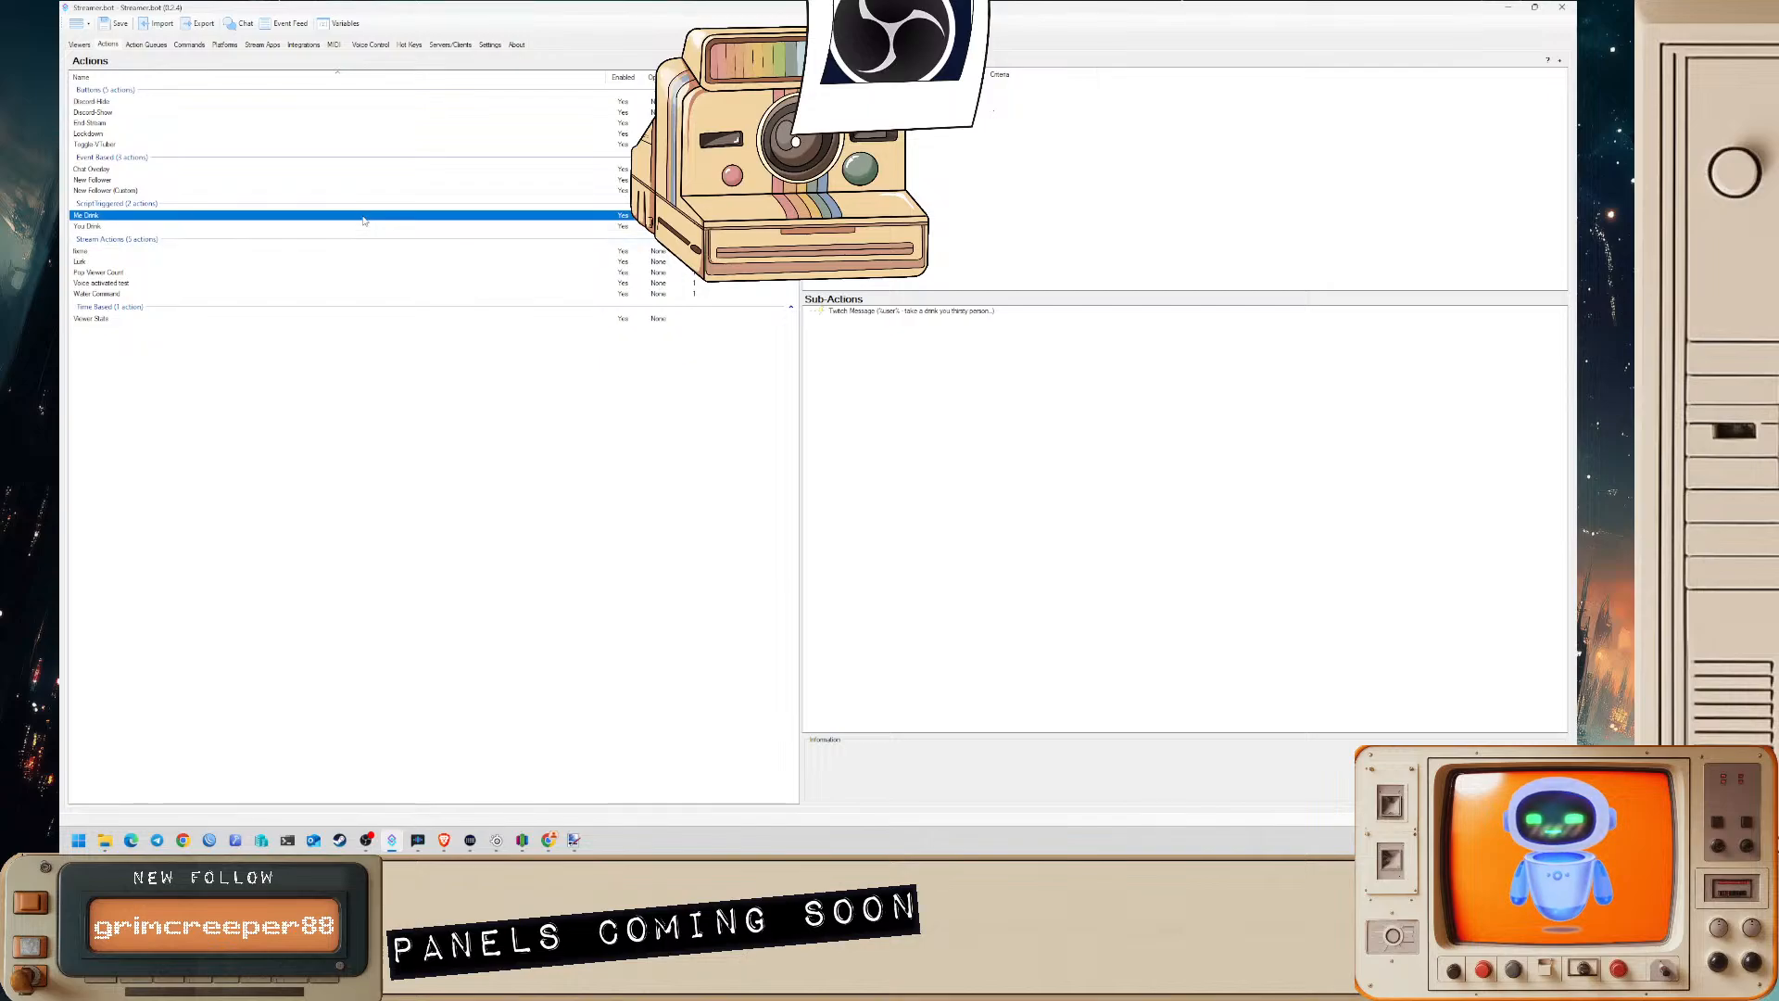
{"action": "right_click", "coordinate": [851, 130]}
{"action": "left_click", "coordinate": [108, 216]}
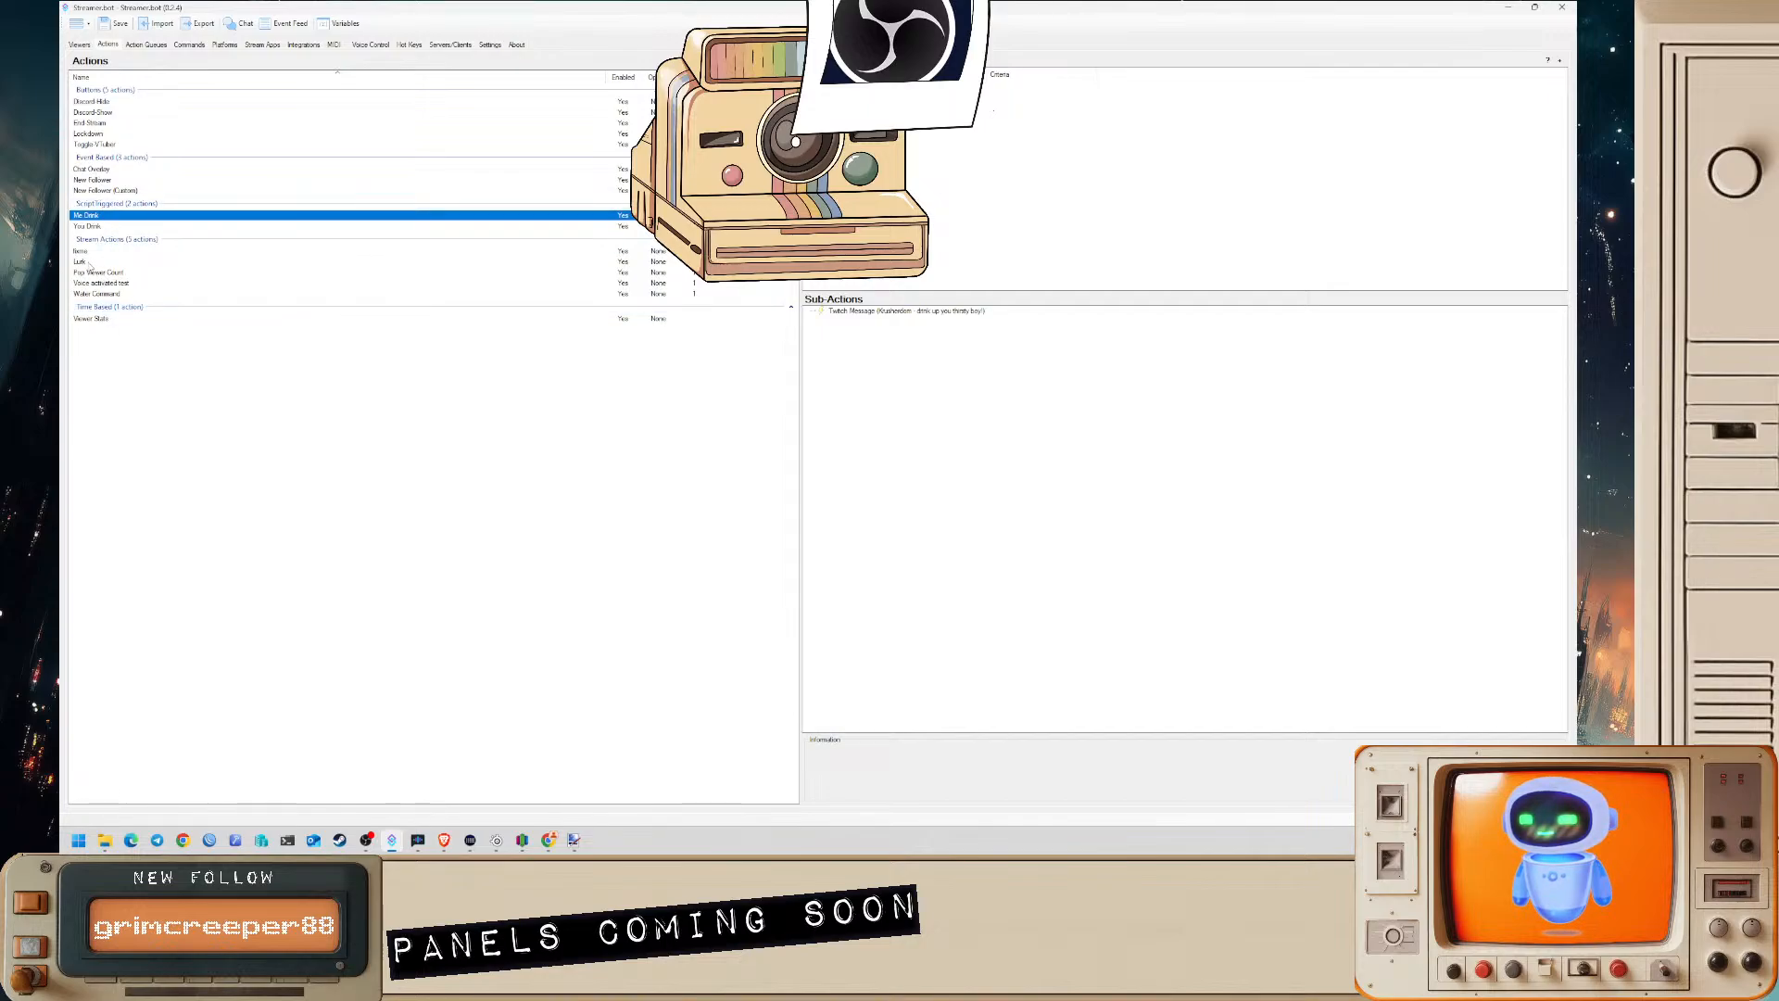
- Set Water Command's If/Else sub-action to run Me Drink when the condition is met and You Drink otherwise
{"action": "left_click", "coordinate": [102, 295]}
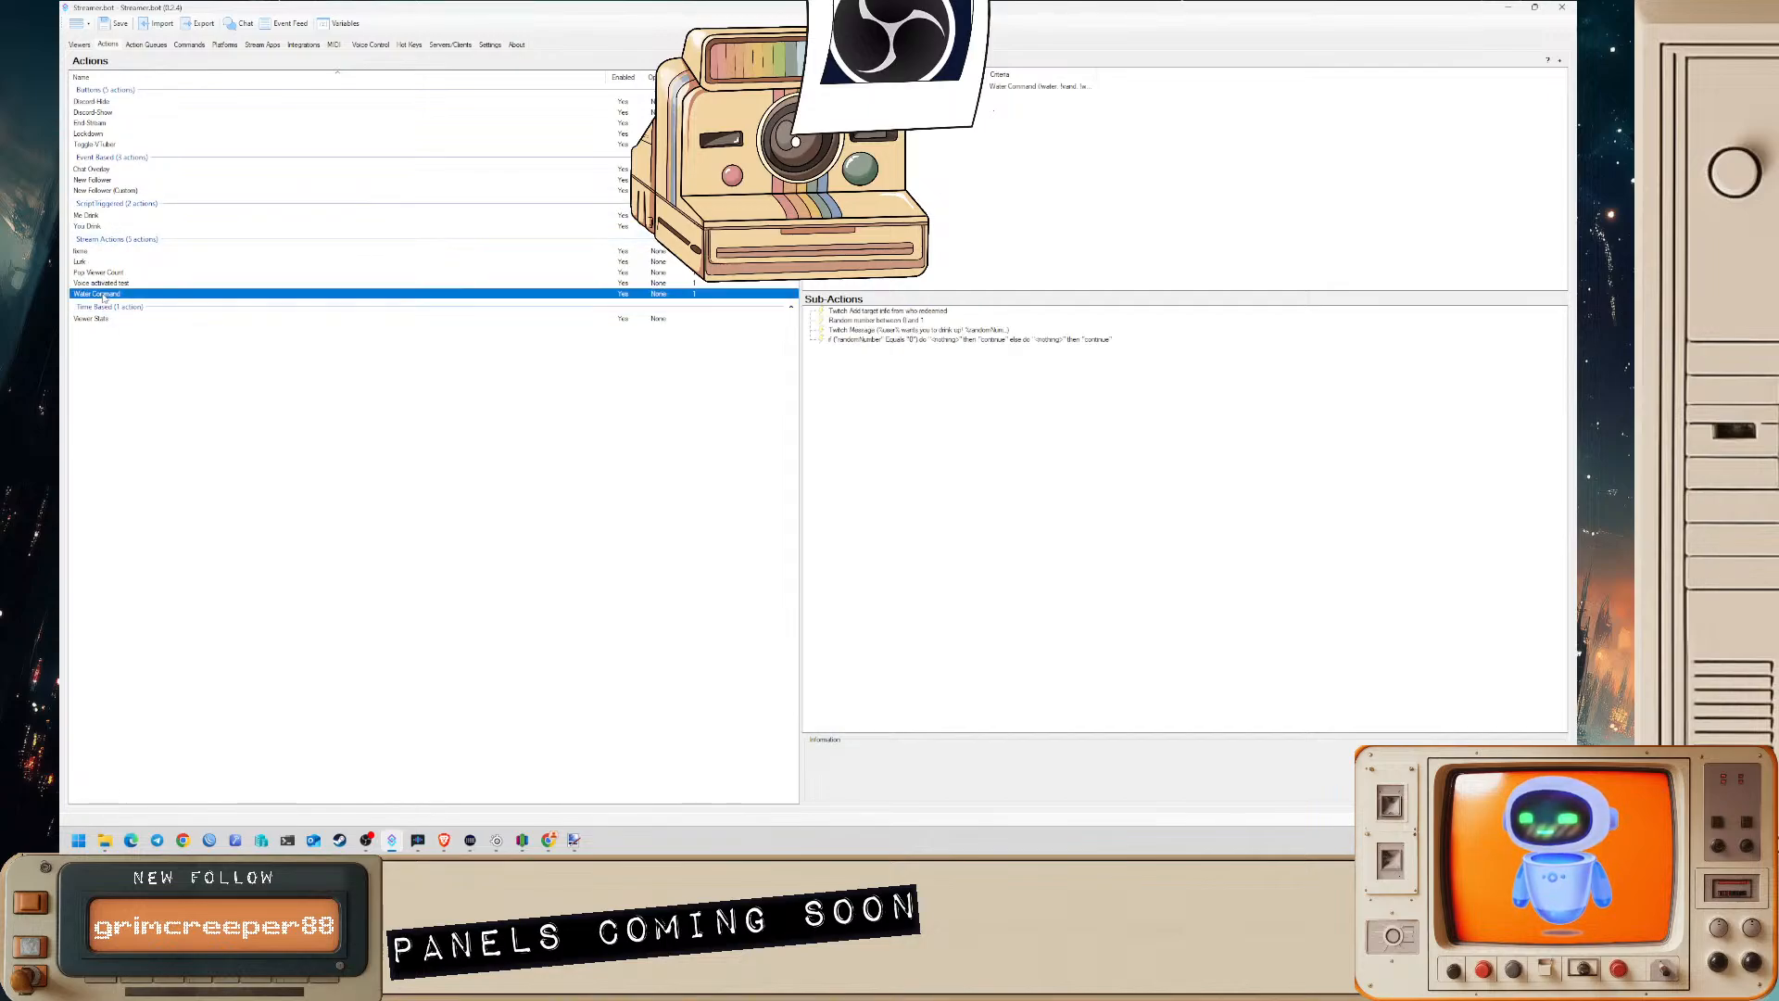
{"action": "double_click", "coordinate": [890, 339]}
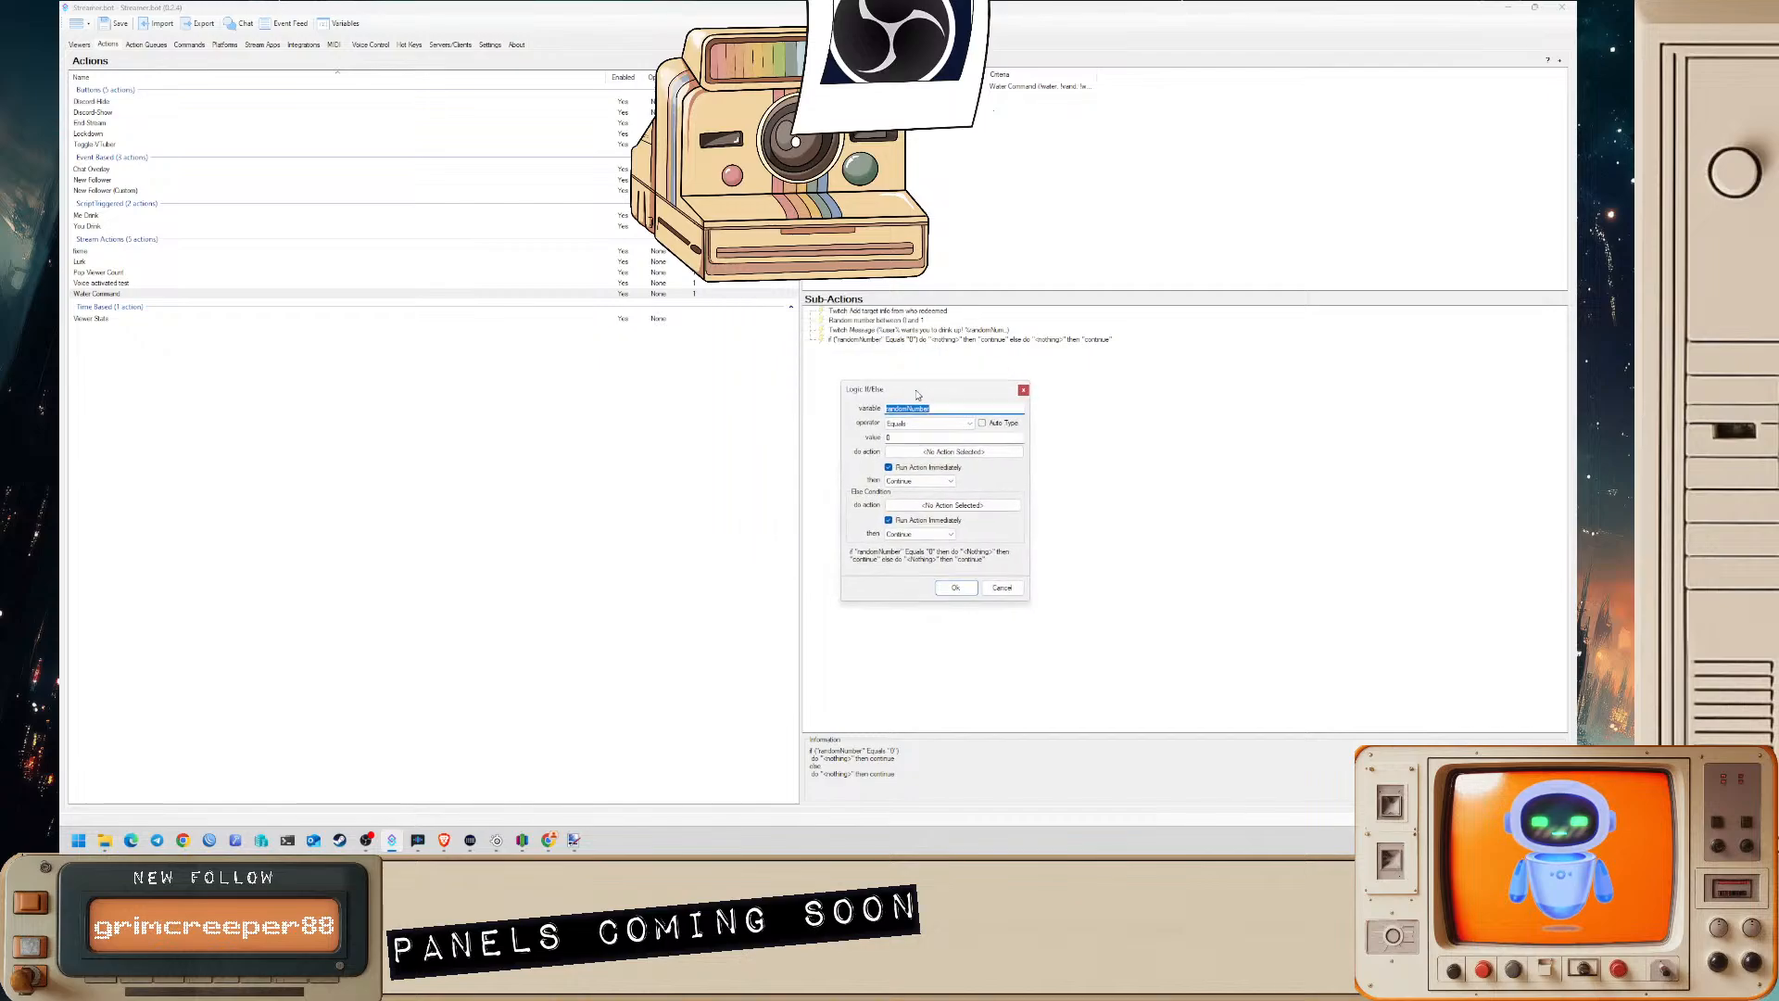
{"action": "left_click", "coordinate": [898, 451]}
{"action": "left_click", "coordinate": [823, 527]}
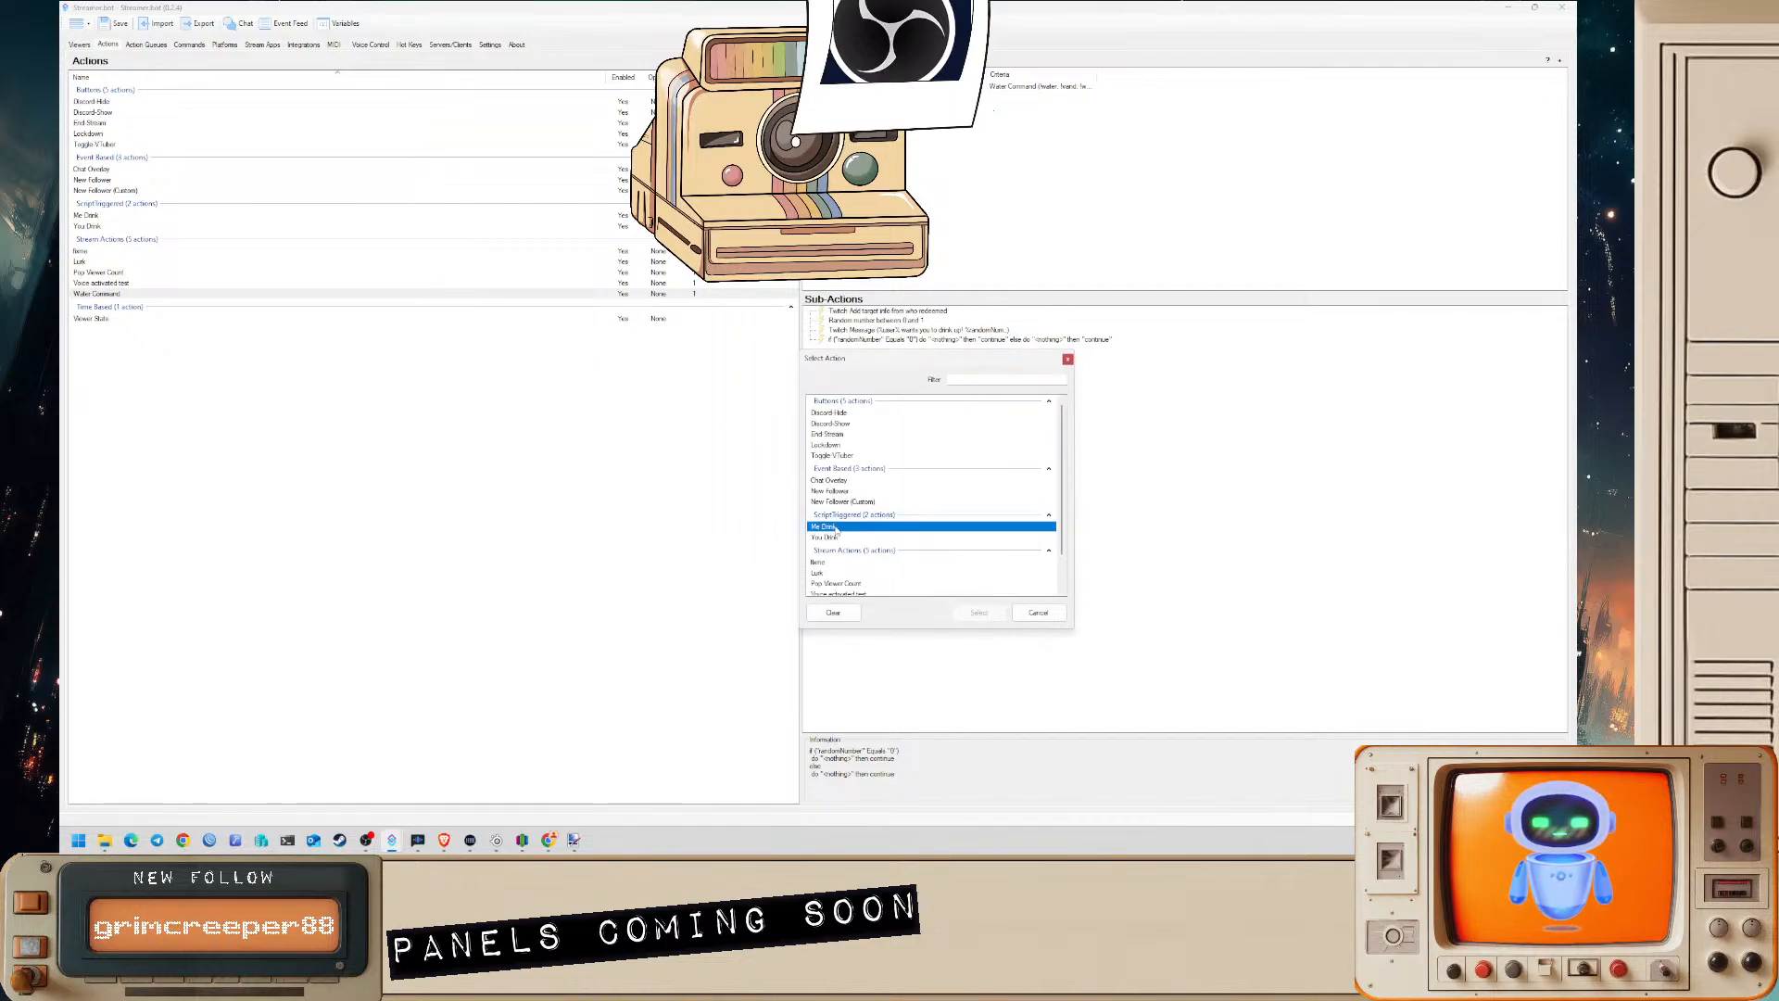
{"action": "left_click", "coordinate": [968, 614]}
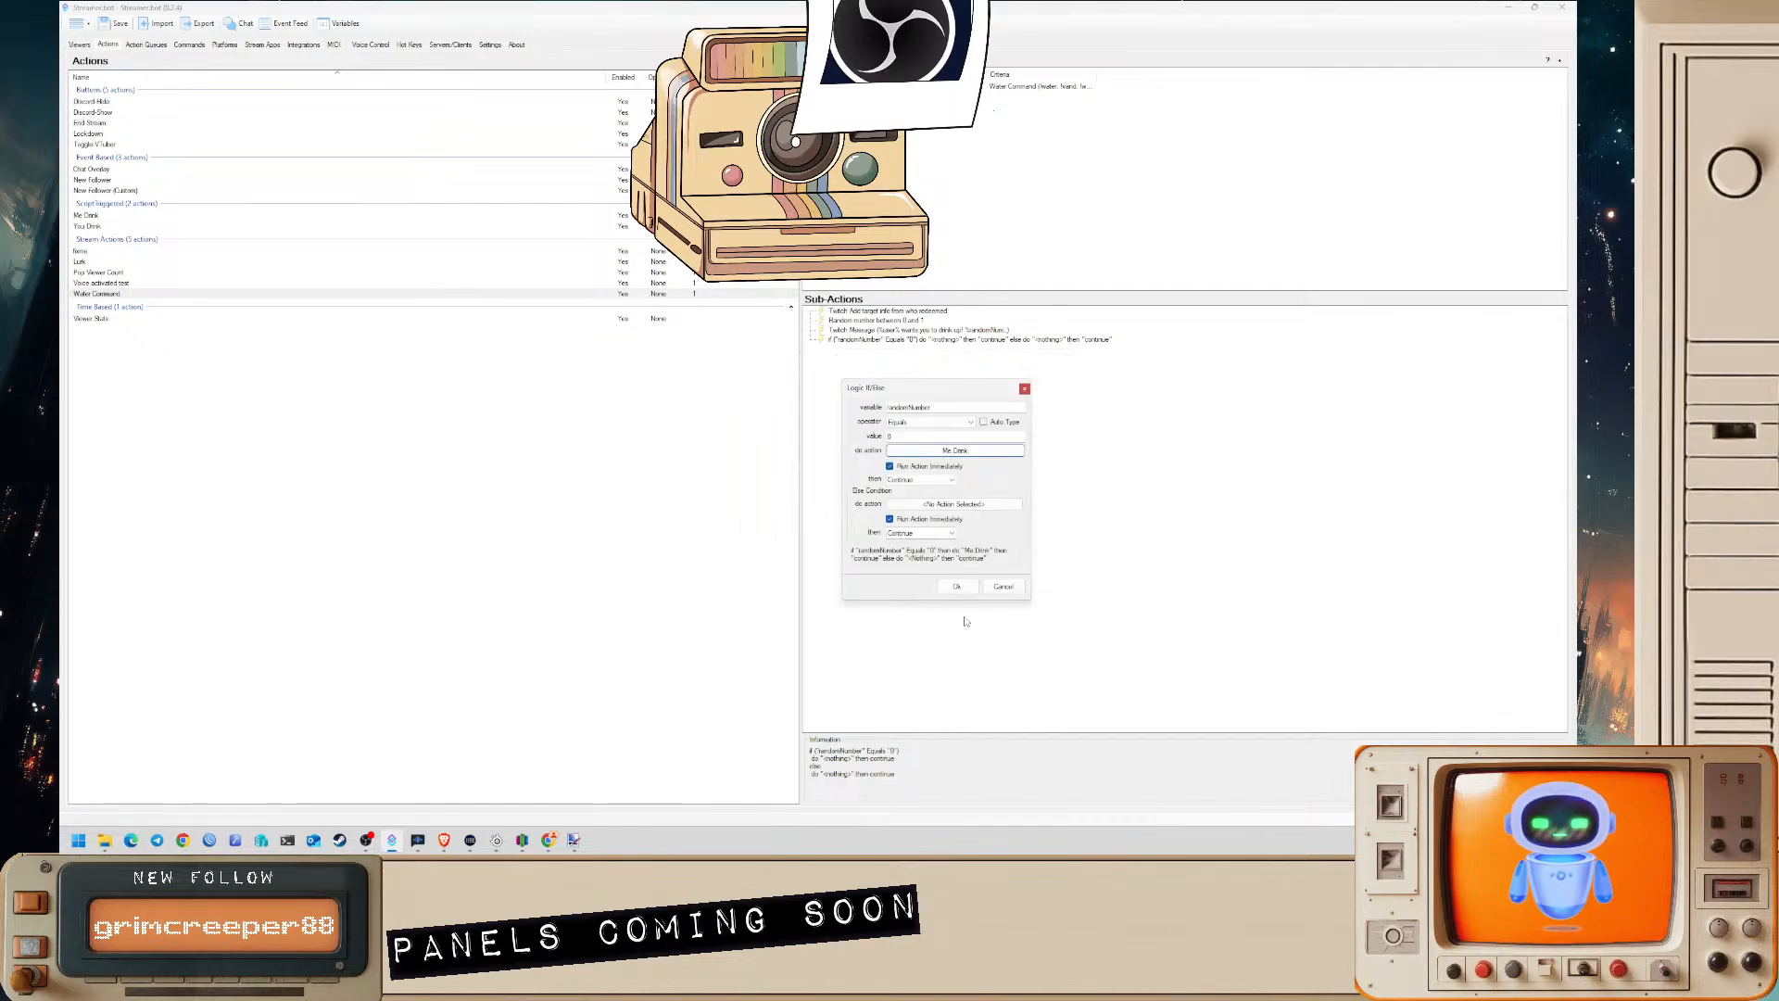
{"action": "left_click", "coordinate": [892, 505]}
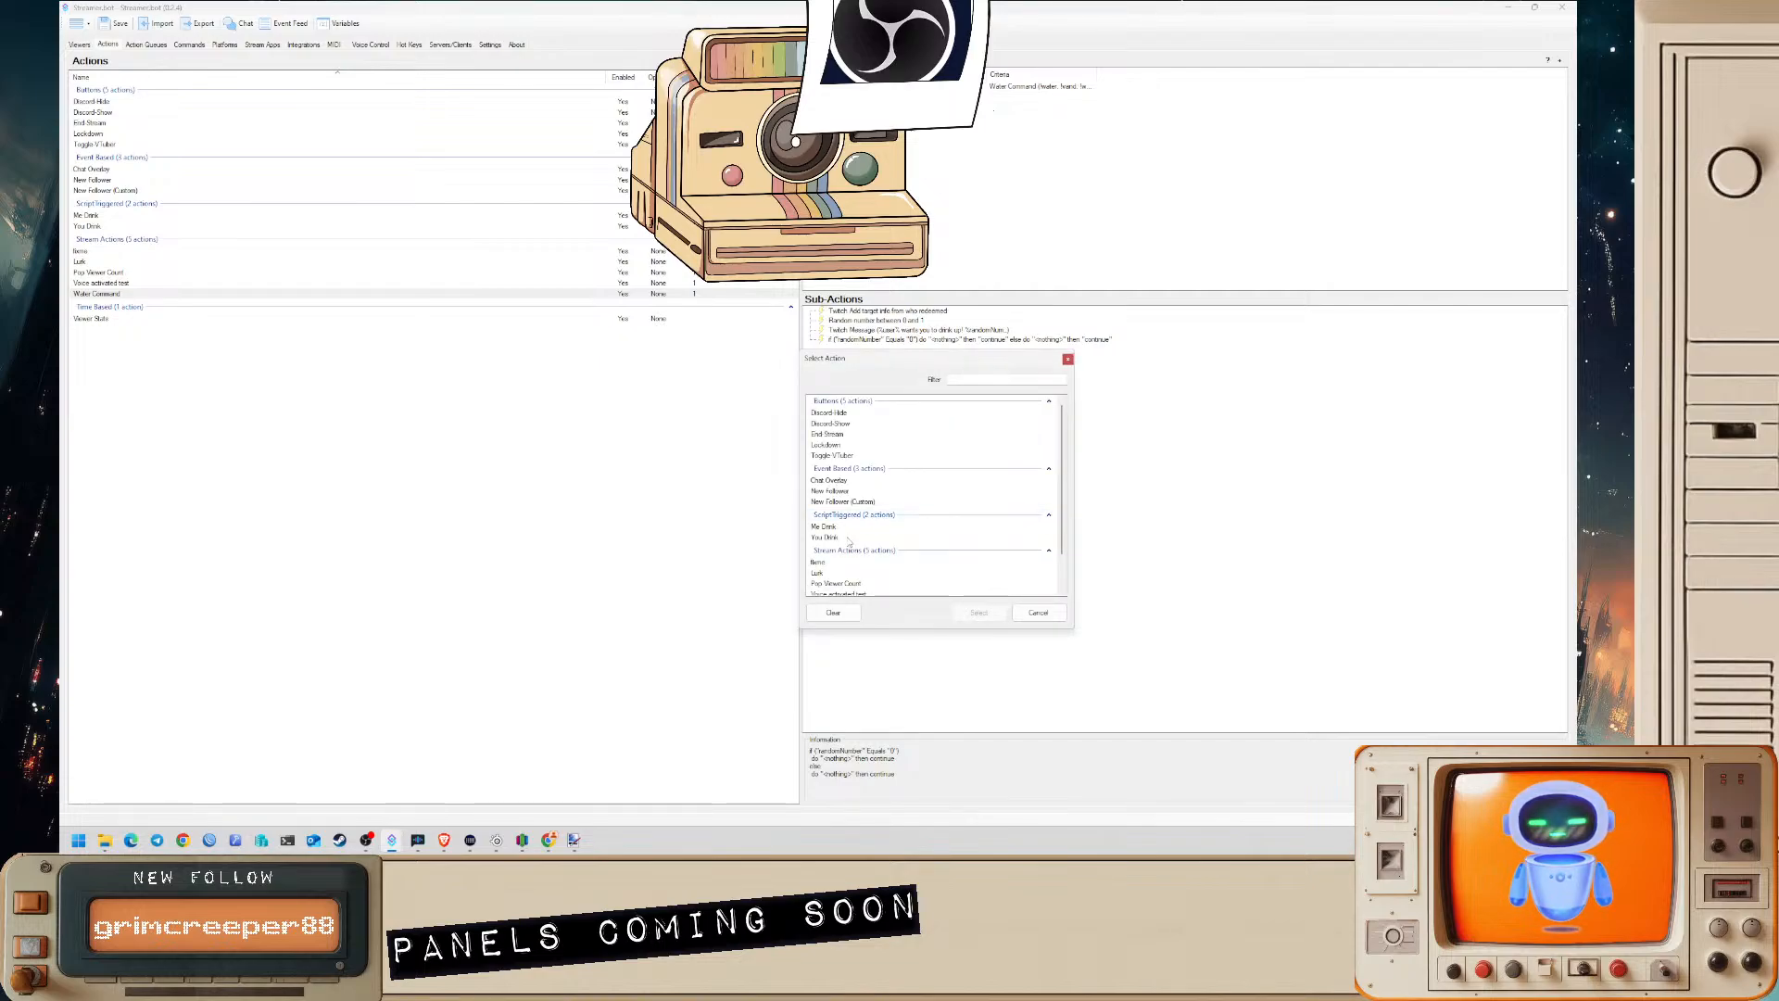
{"action": "left_click", "coordinate": [824, 538]}
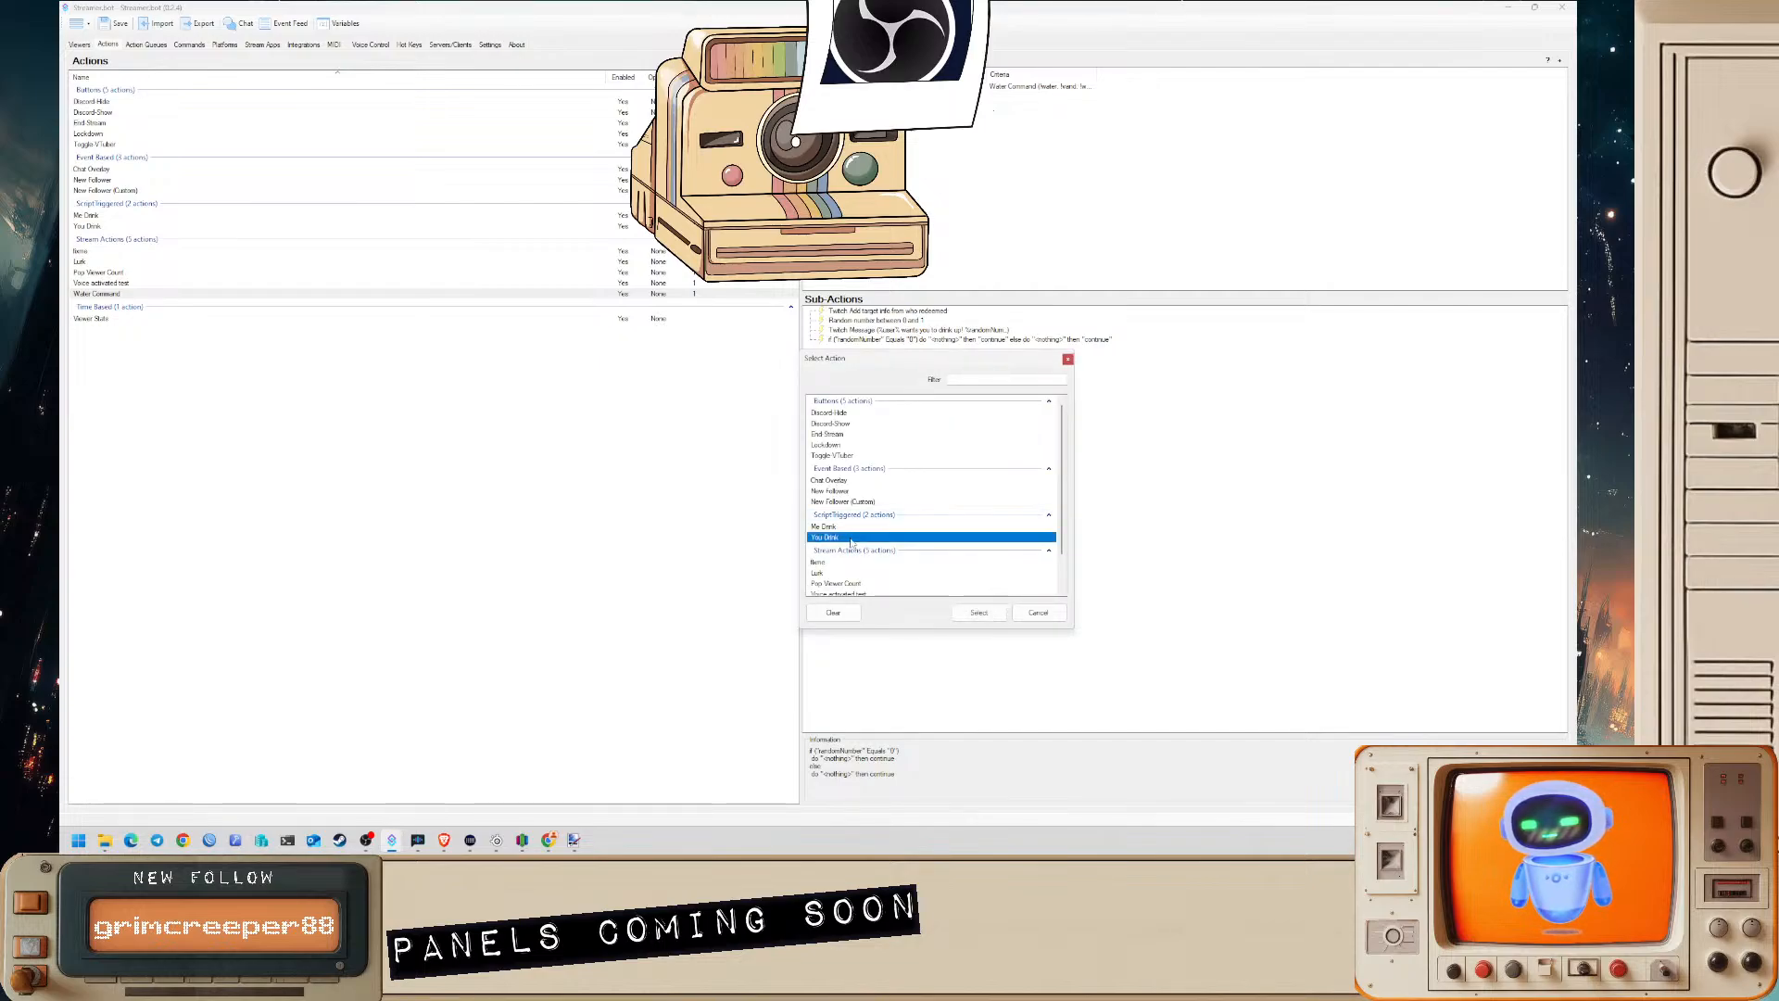
{"action": "left_click", "coordinate": [983, 616]}
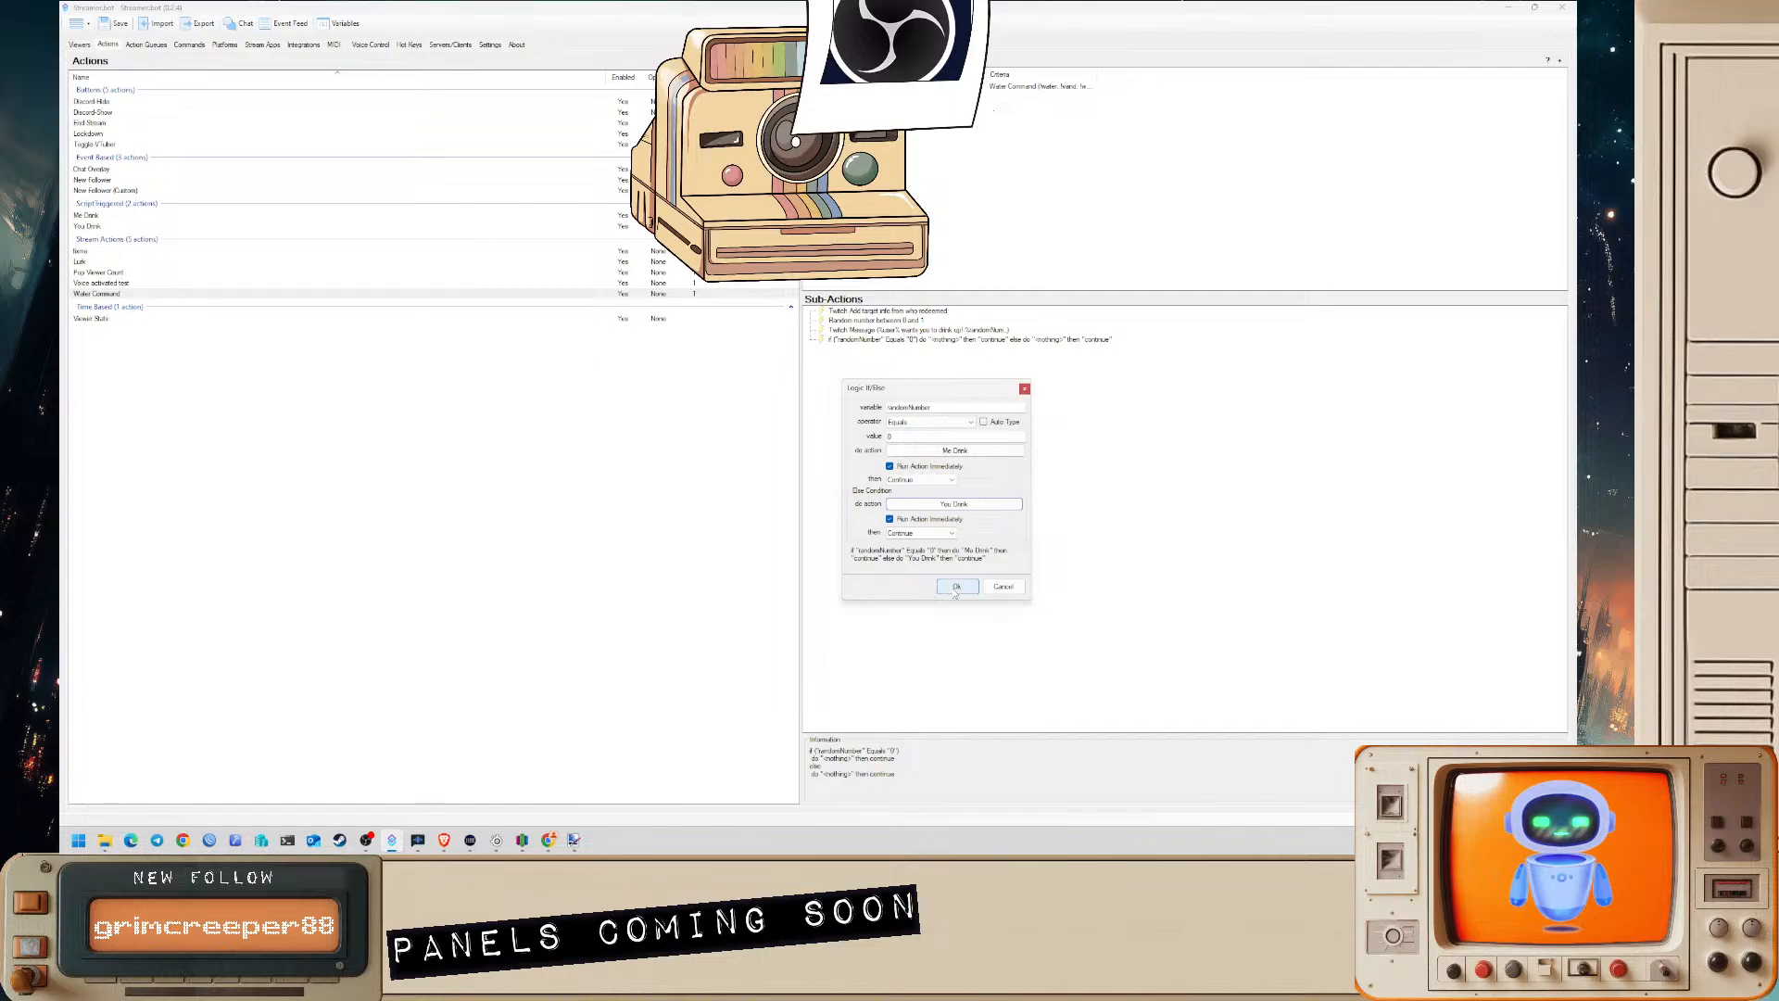
{"action": "left_click", "coordinate": [955, 587]}
- Shorten the Twitch message sub-action in Water Command to only %randomNumber% and leave it enabled
{"action": "right_click", "coordinate": [865, 329]}
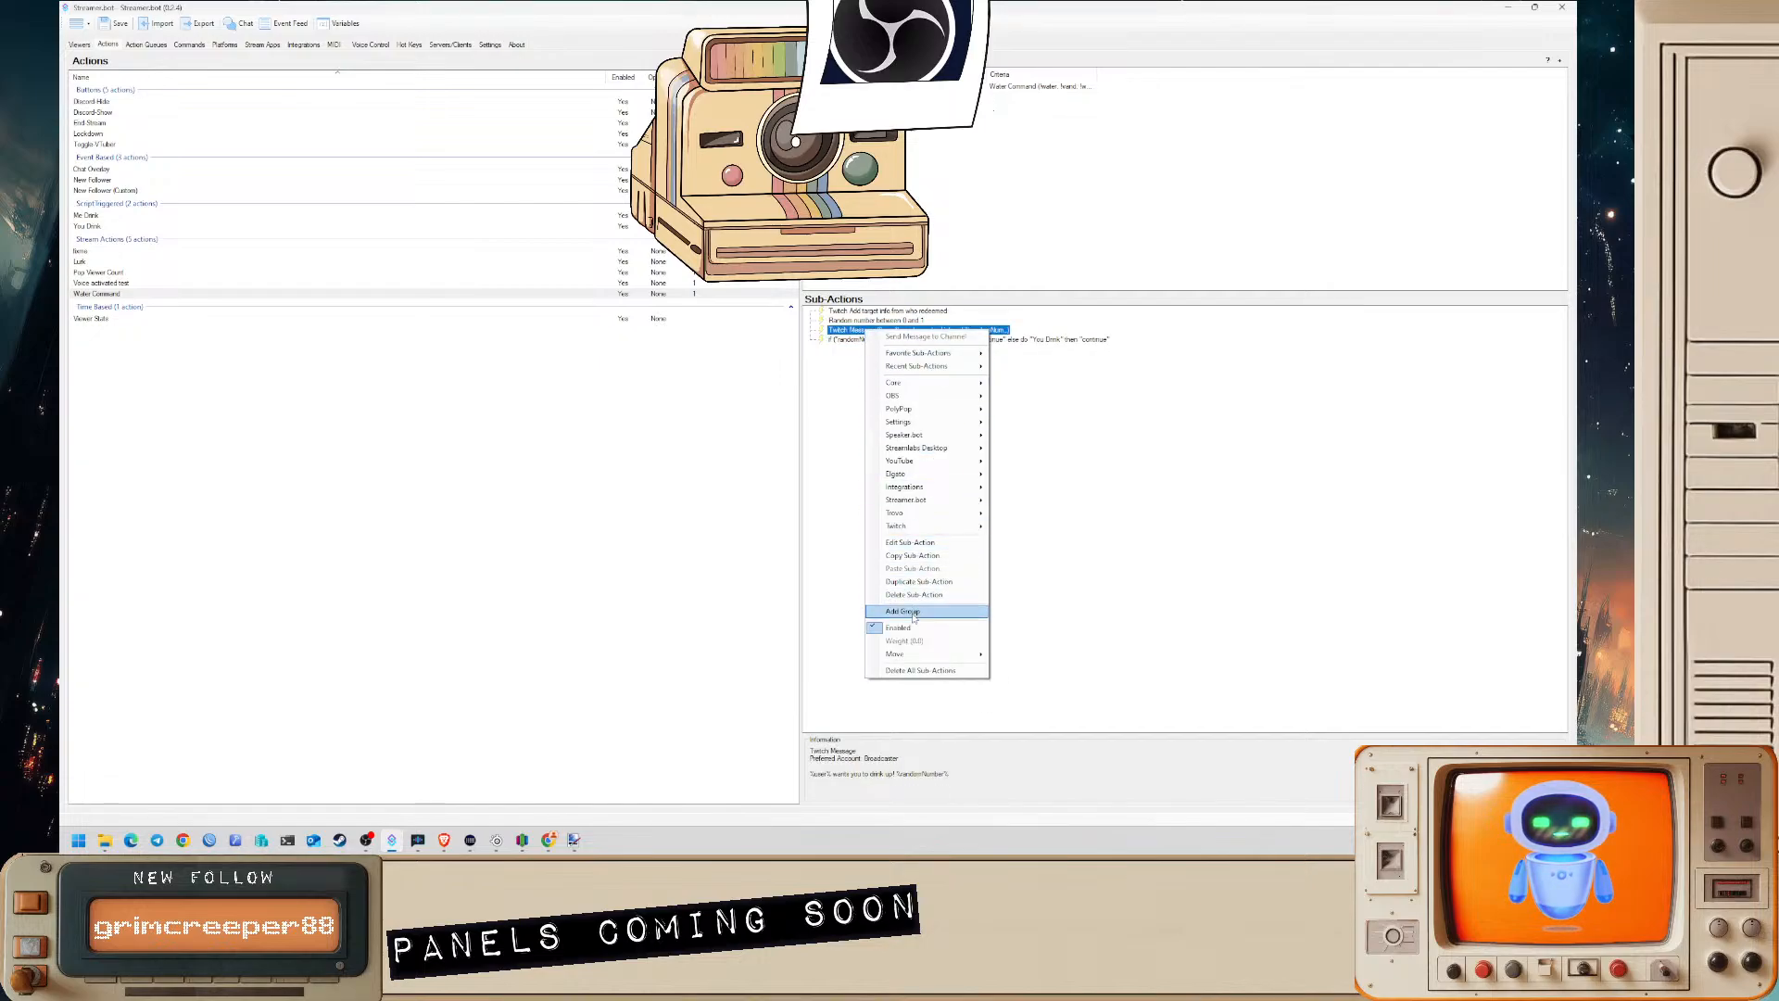
{"action": "key", "text": "Escape"}
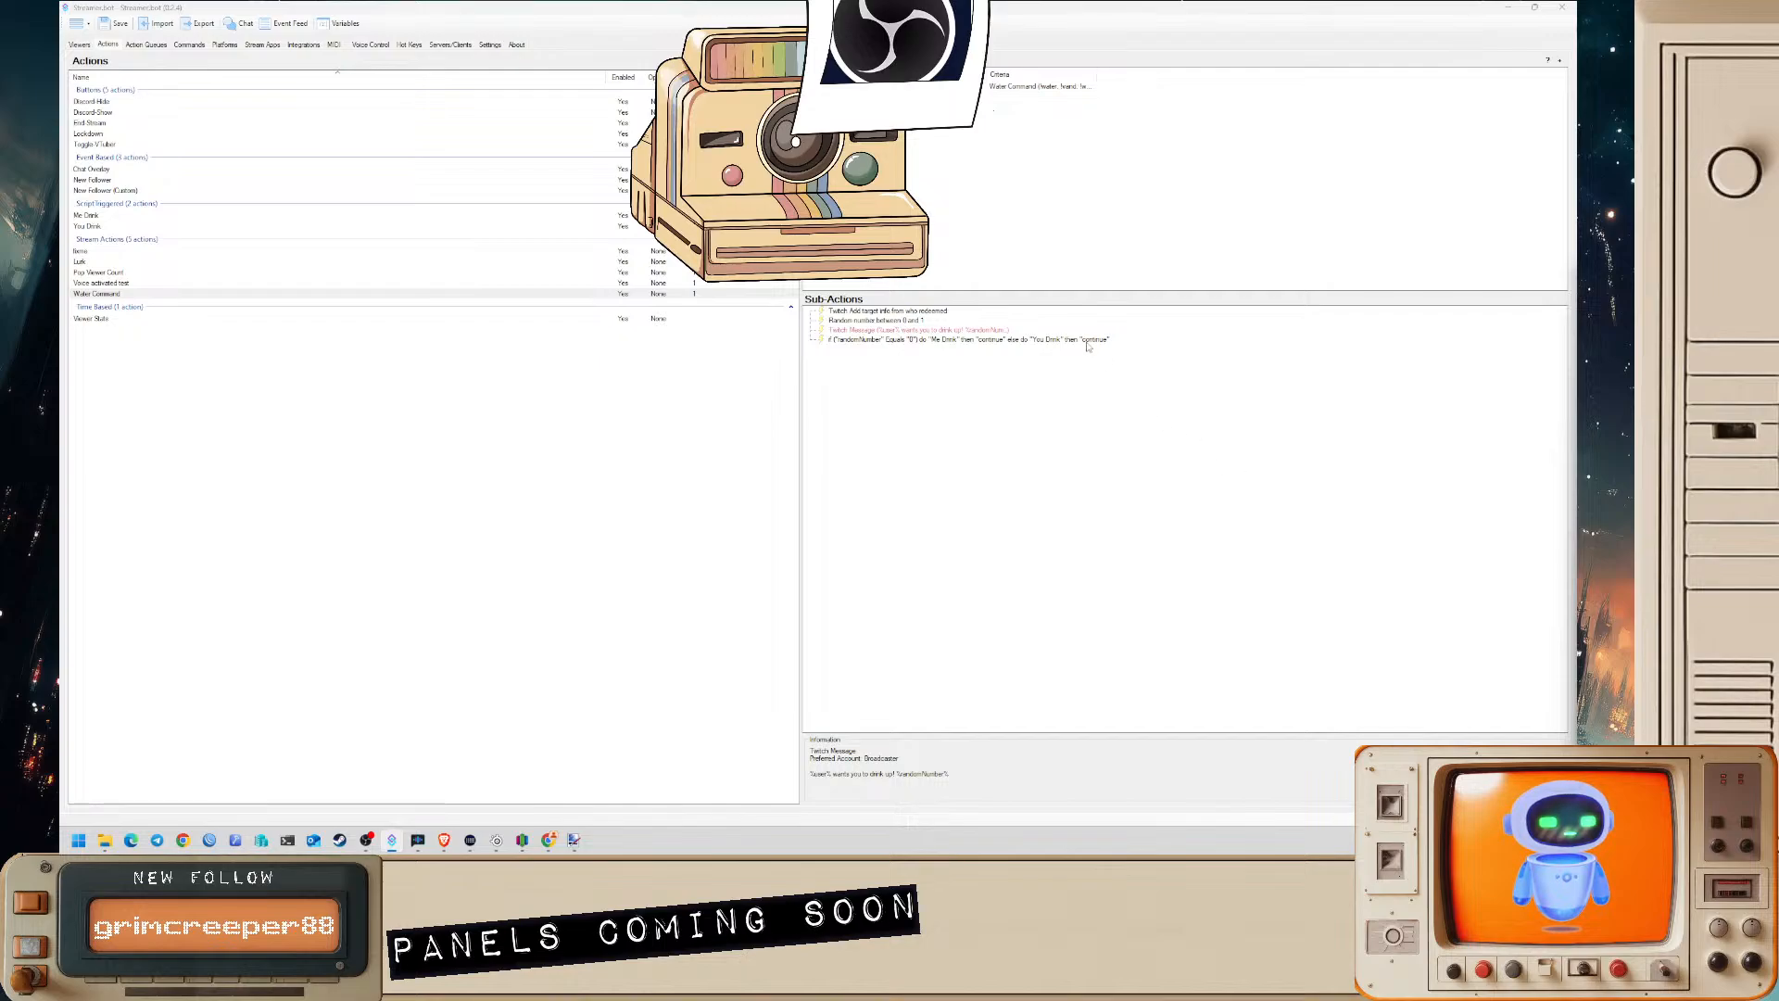
{"action": "left_click", "coordinate": [936, 331]}
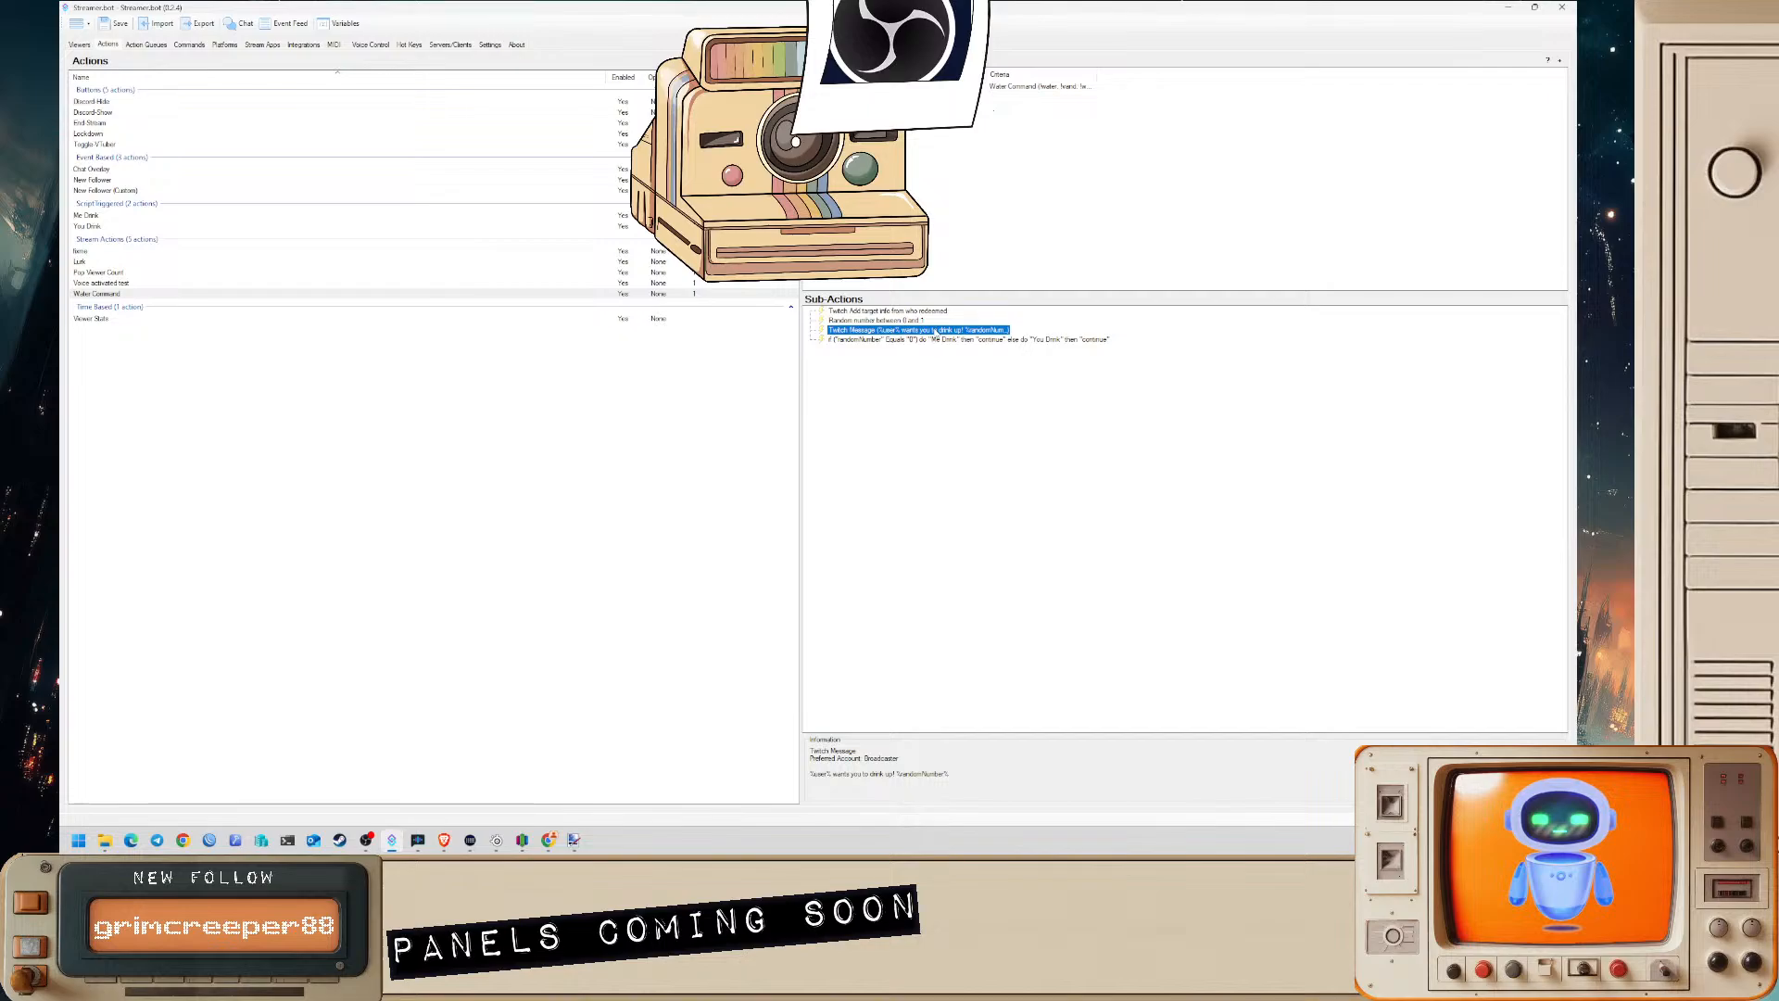
{"action": "double_click", "coordinate": [936, 330]}
{"action": "left_click_drag", "start_coordinate": [759, 390], "coordinate": [674, 390]}
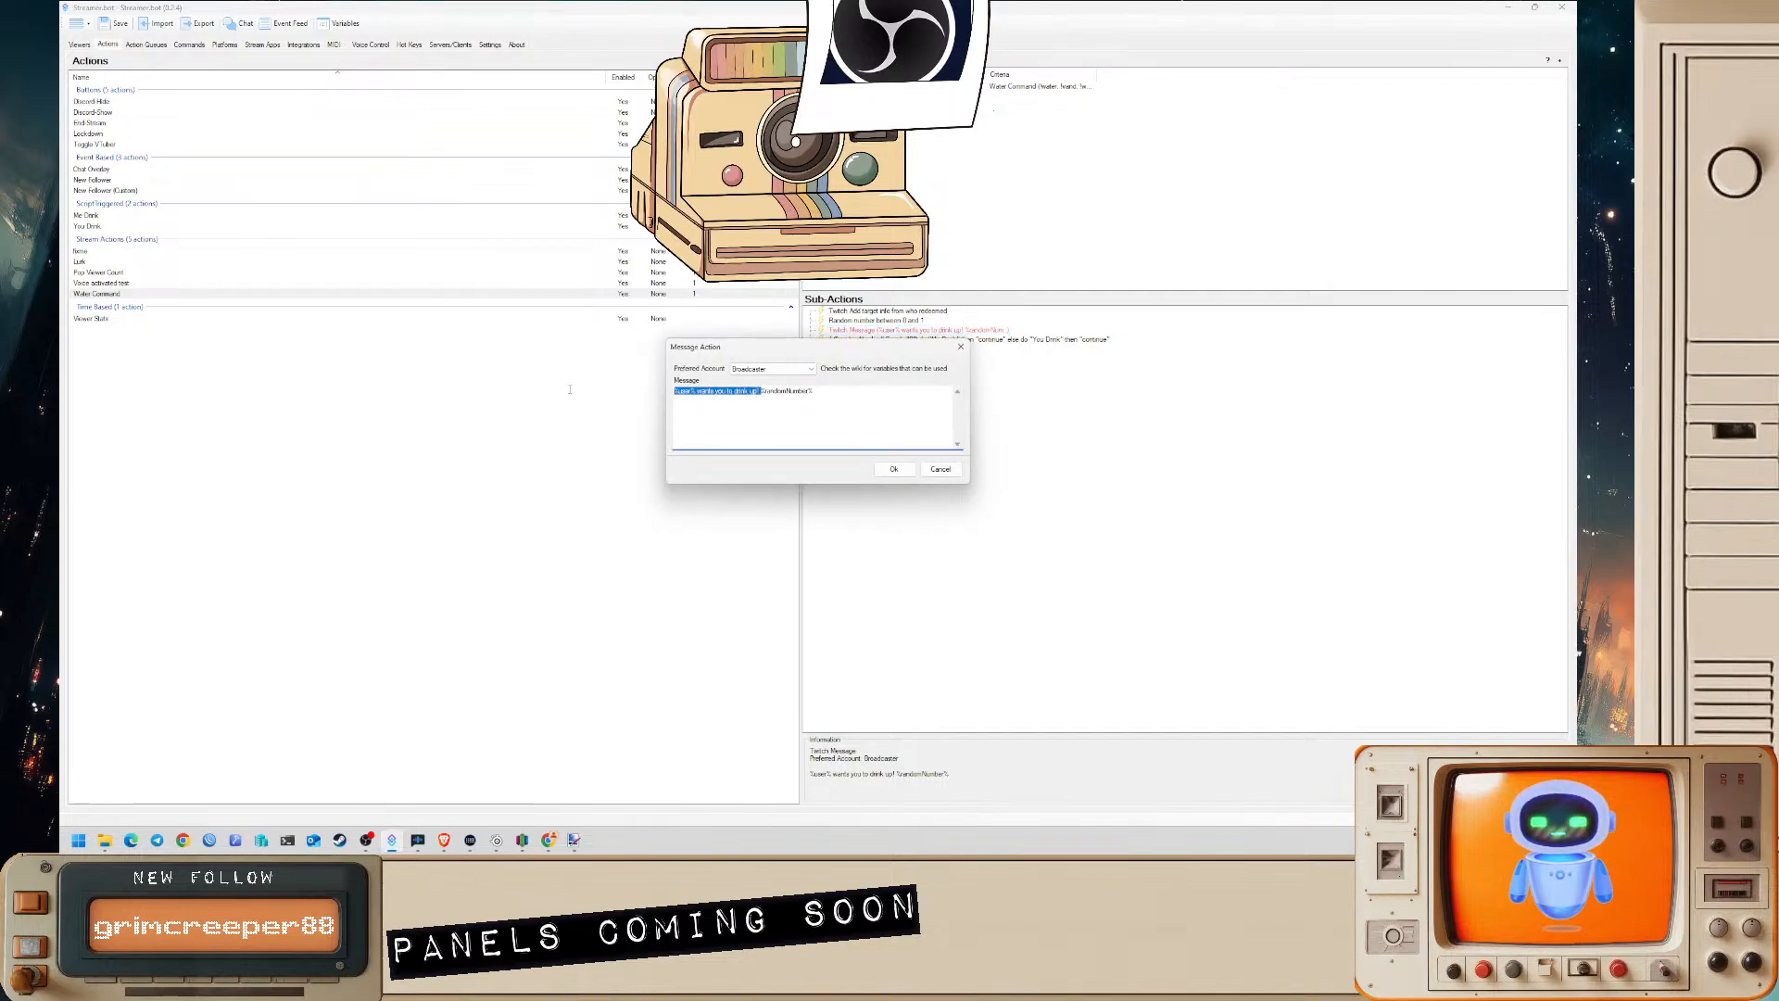
{"action": "key", "text": "BackSpace"}
{"action": "left_click", "coordinate": [894, 469]}
{"action": "right_click", "coordinate": [888, 330]}
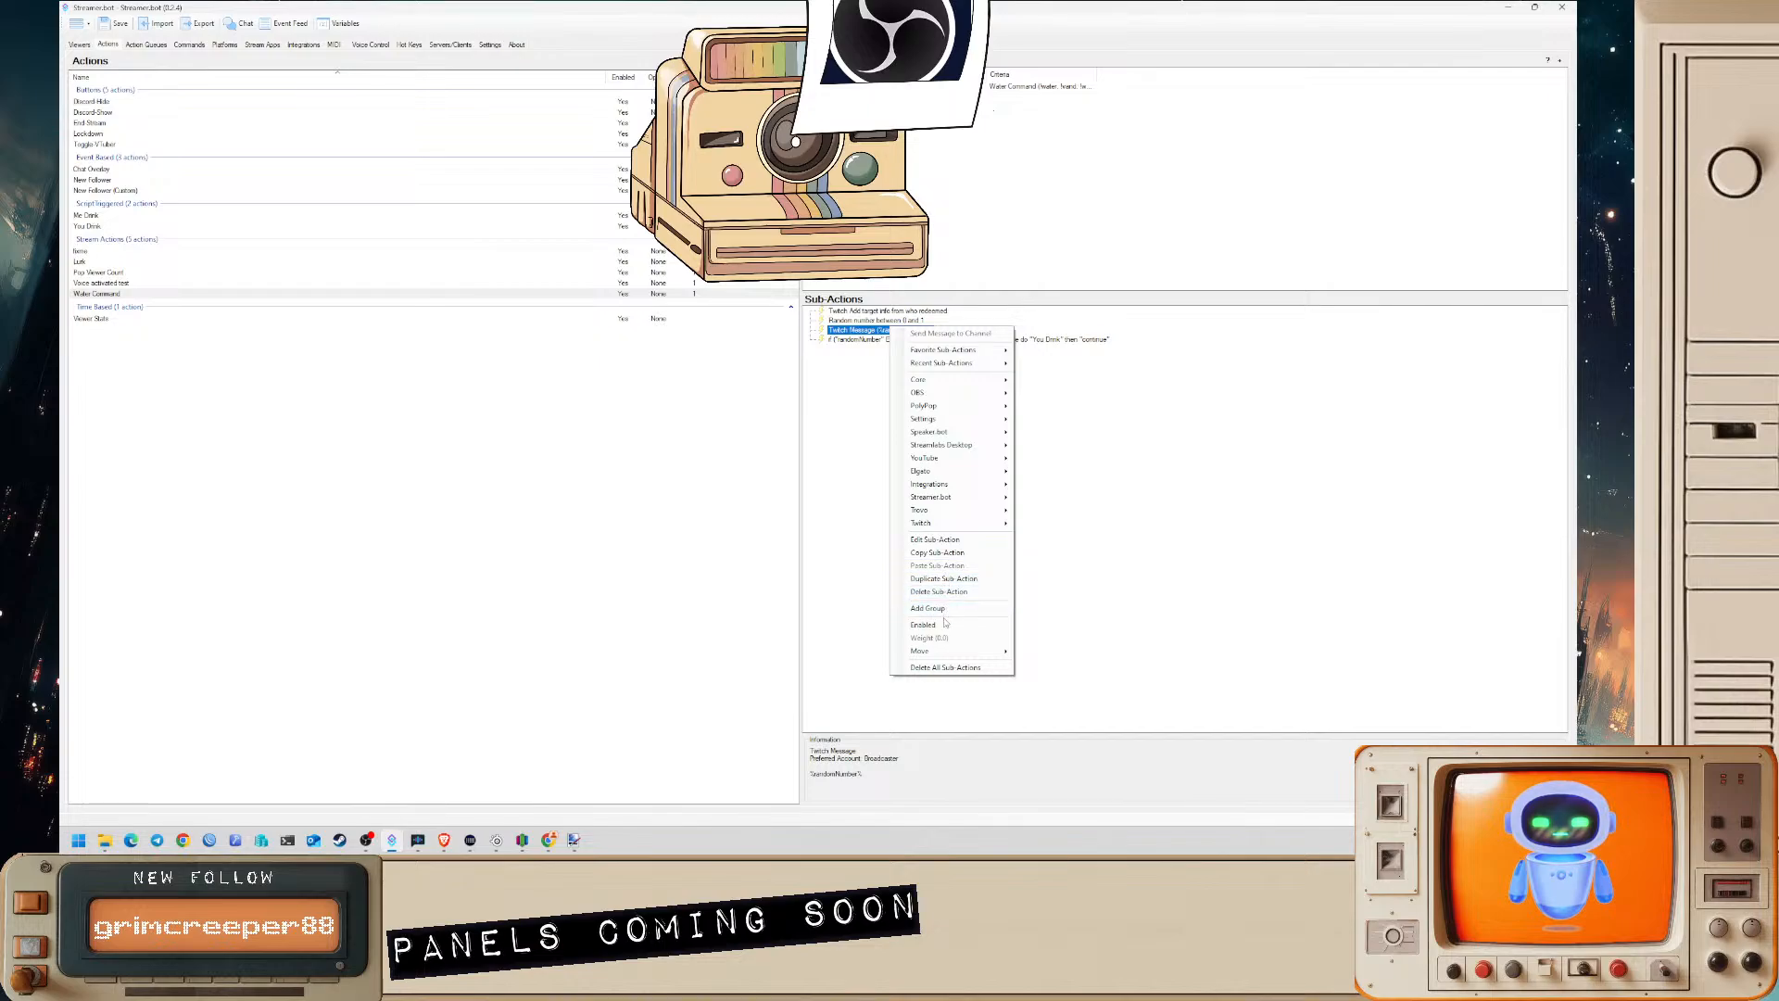
{"action": "key", "text": "Escape"}
{"action": "left_click", "coordinate": [932, 481]}
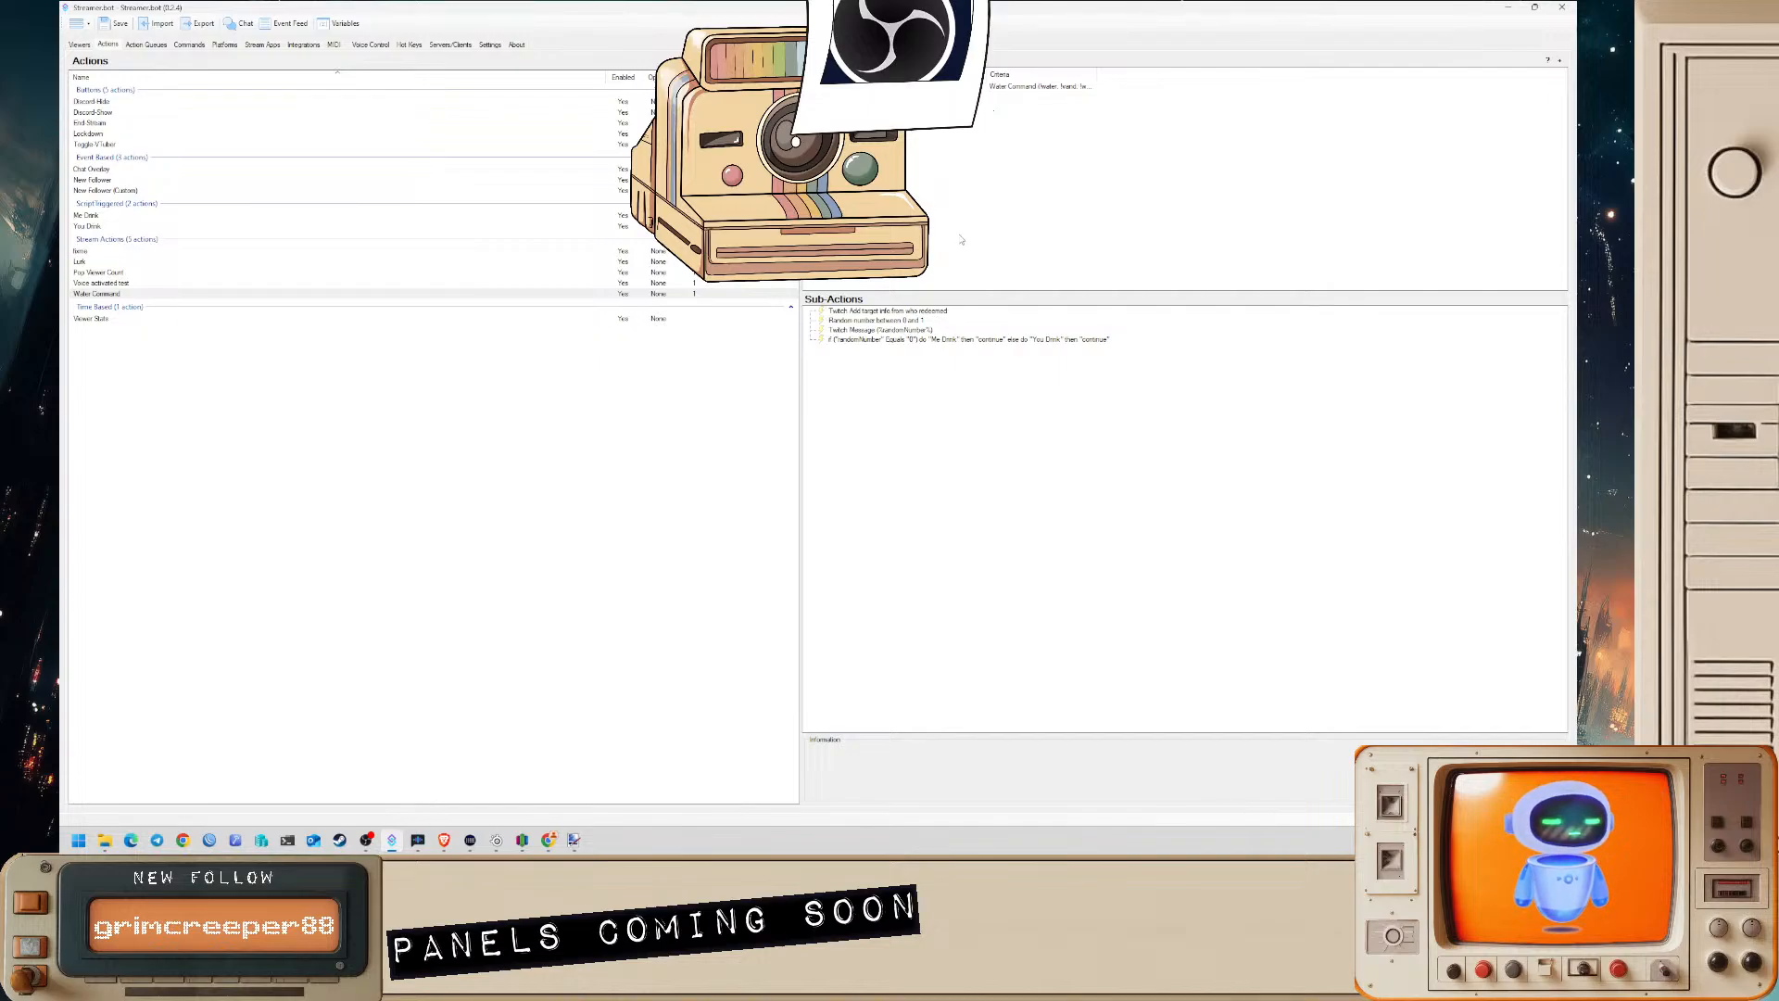
- Test the command trigger of Water Command twice
{"action": "right_click", "coordinate": [994, 87]}
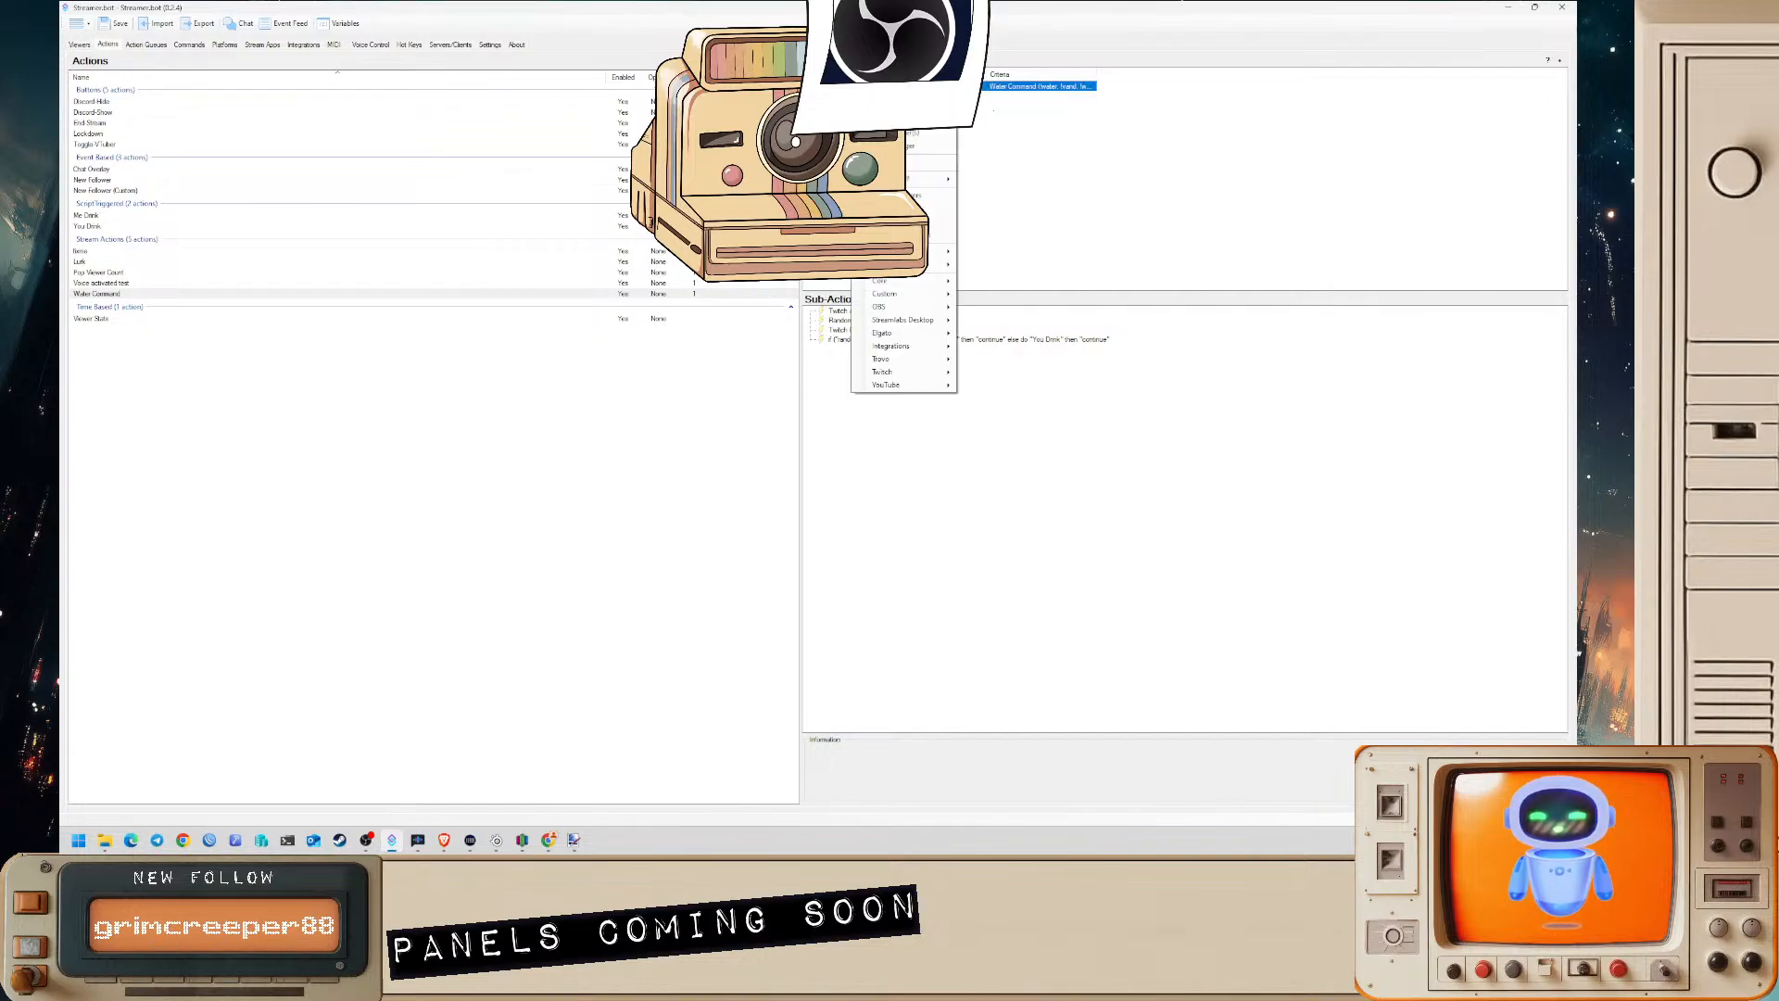
{"action": "left_click", "coordinate": [892, 145]}
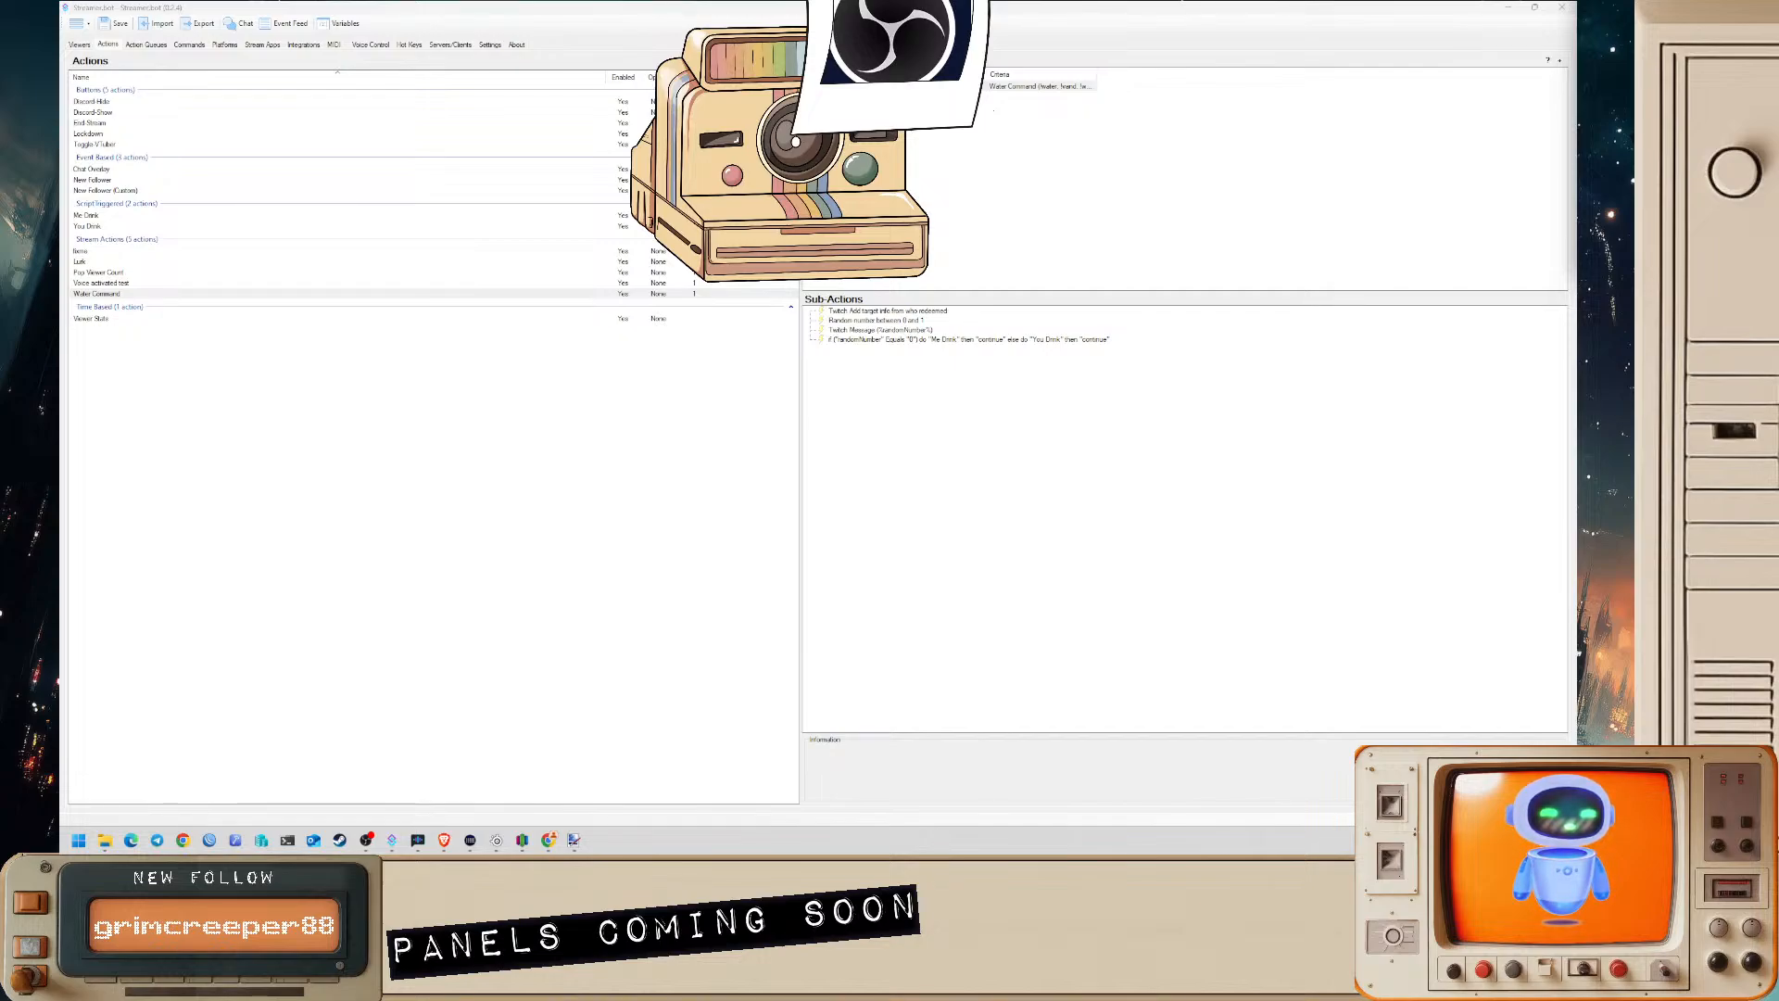
{"action": "left_click", "coordinate": [1001, 210]}
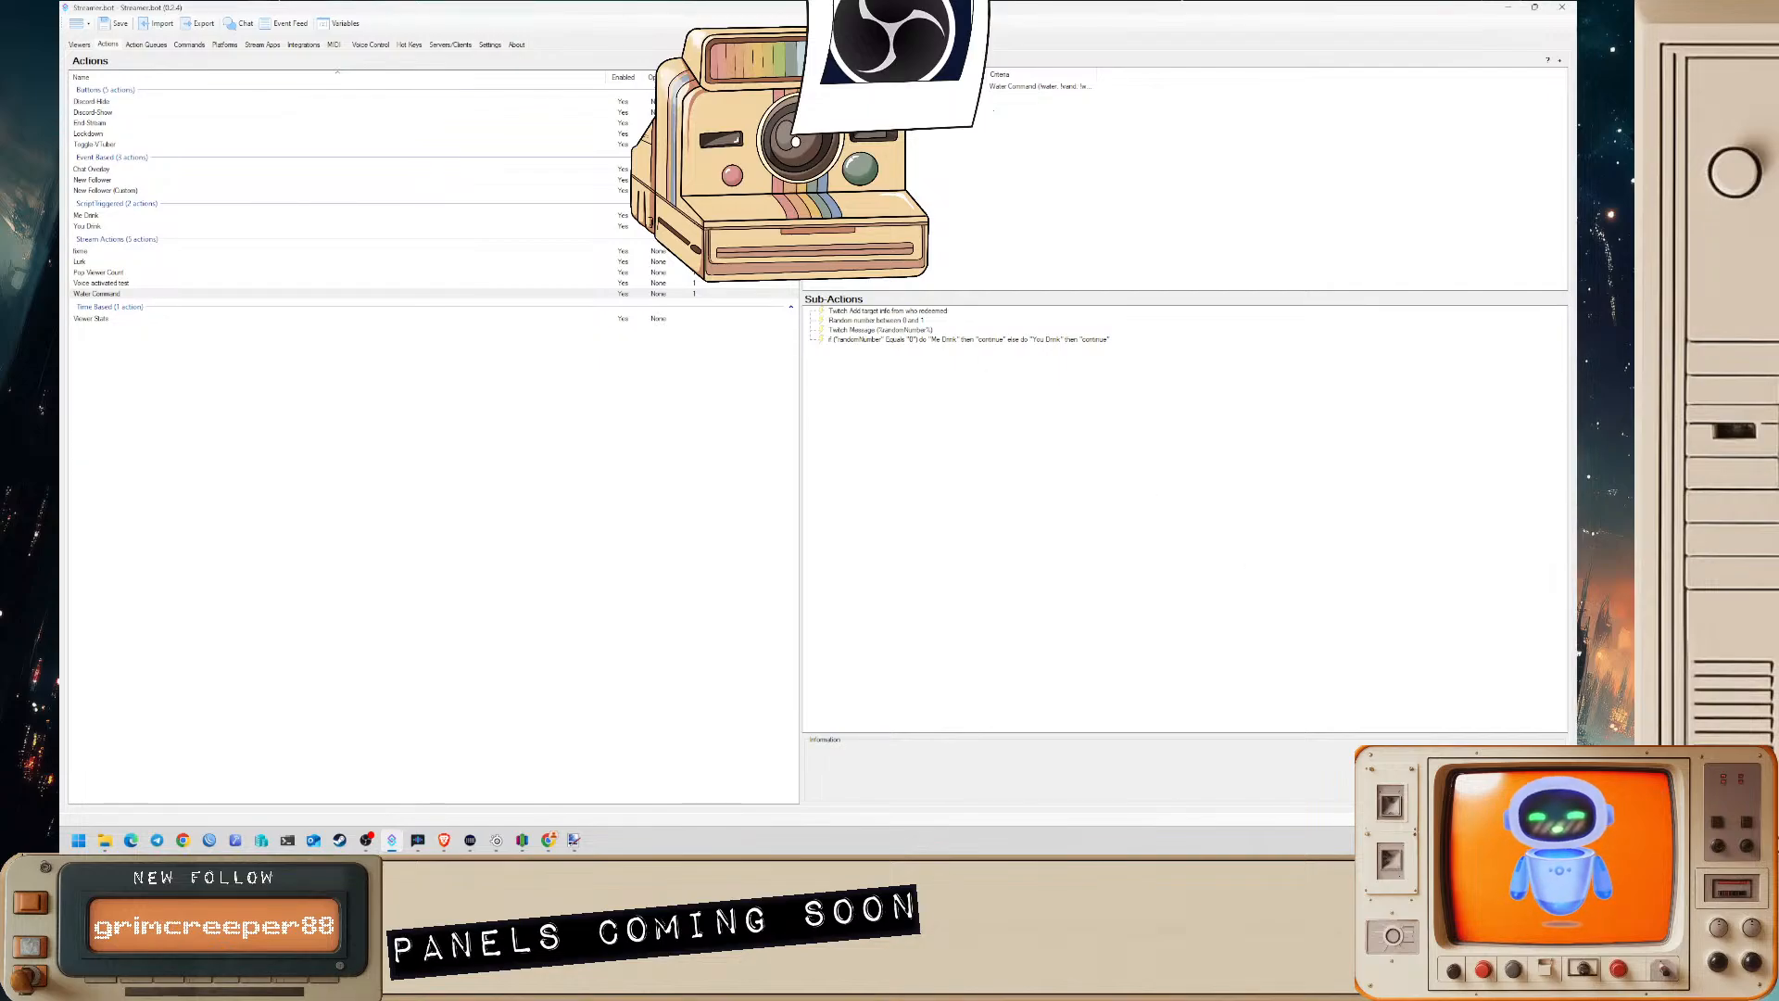
{"action": "left_click", "coordinate": [1039, 86]}
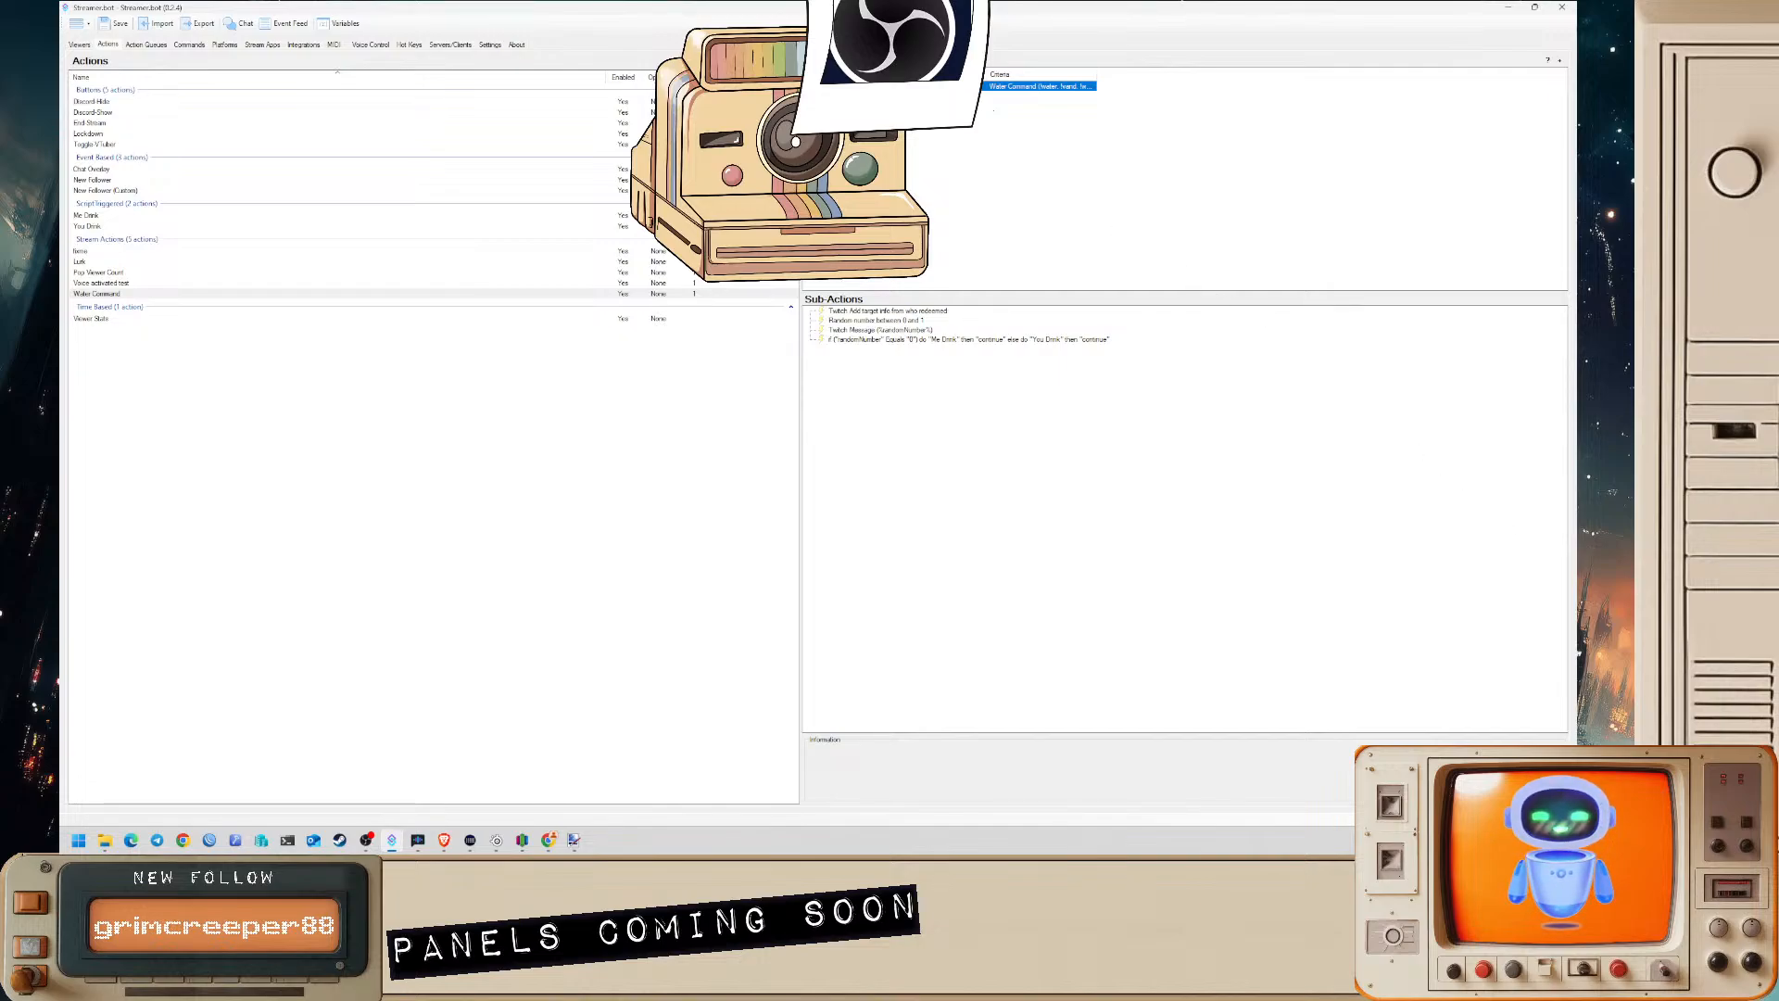
{"action": "right_click", "coordinate": [990, 90]}
{"action": "left_click", "coordinate": [925, 98]}
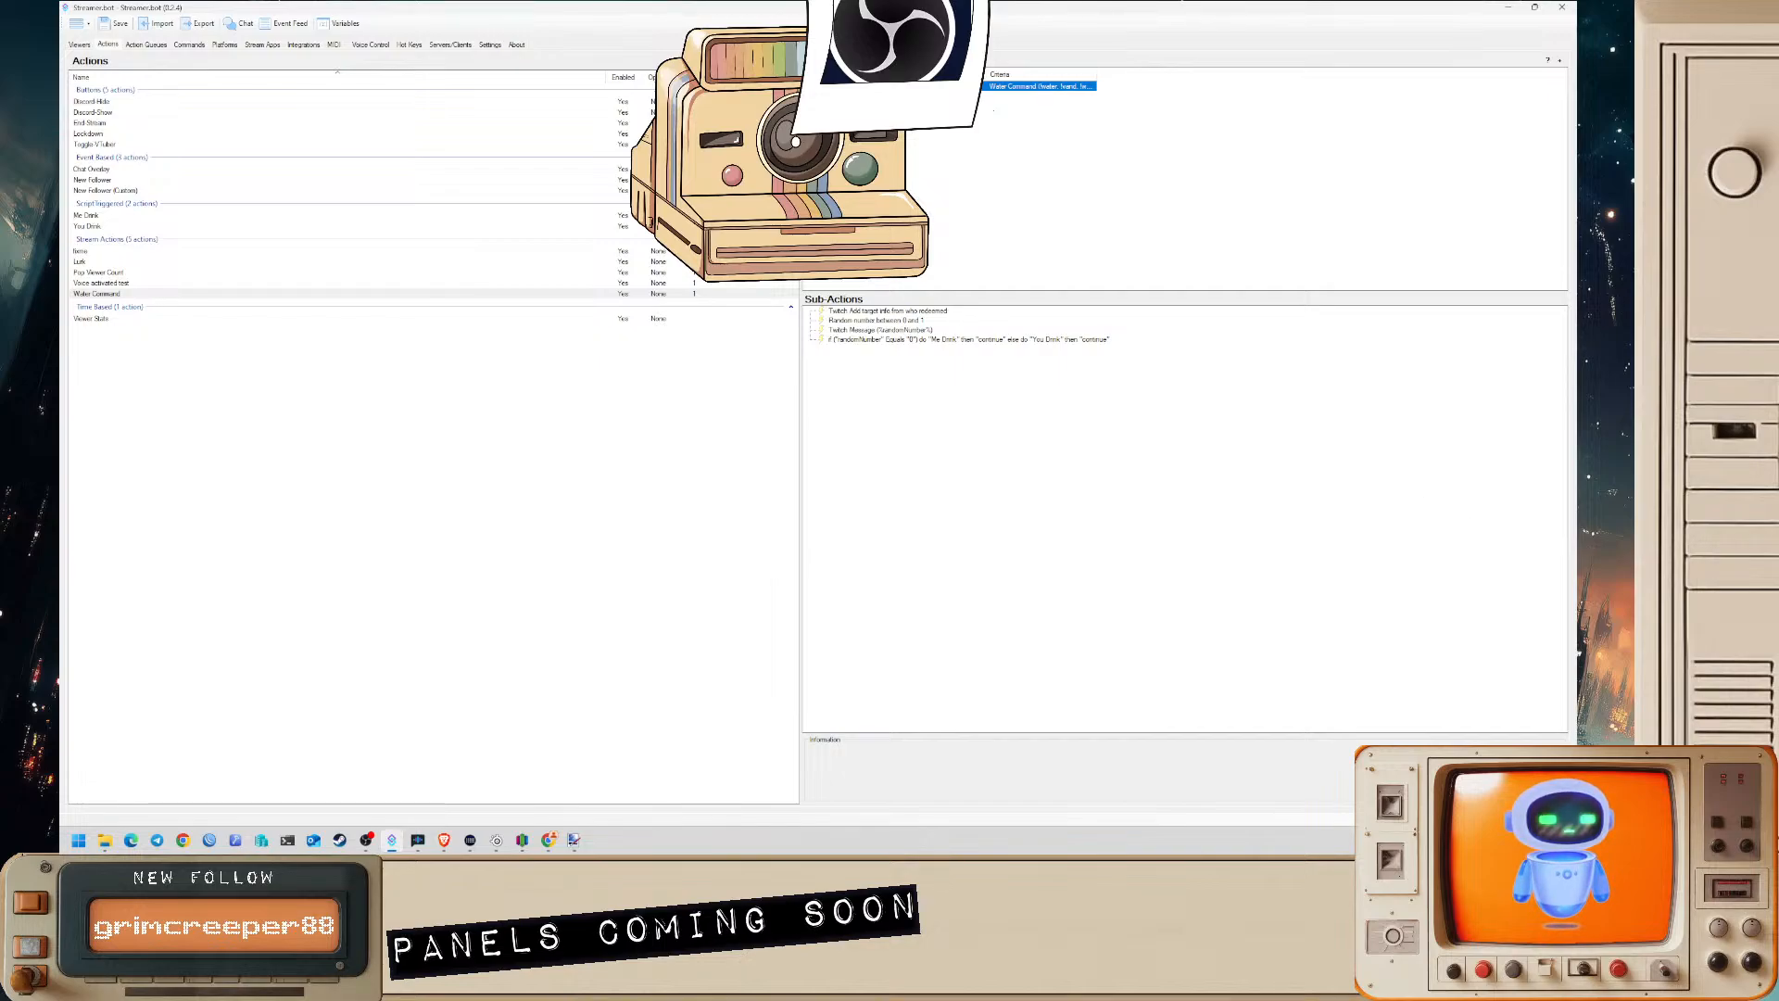
- Disable the %randomNumber% Twitch message sub-action in Water Command
{"action": "right_click", "coordinate": [869, 329]}
{"action": "left_click", "coordinate": [856, 332]}
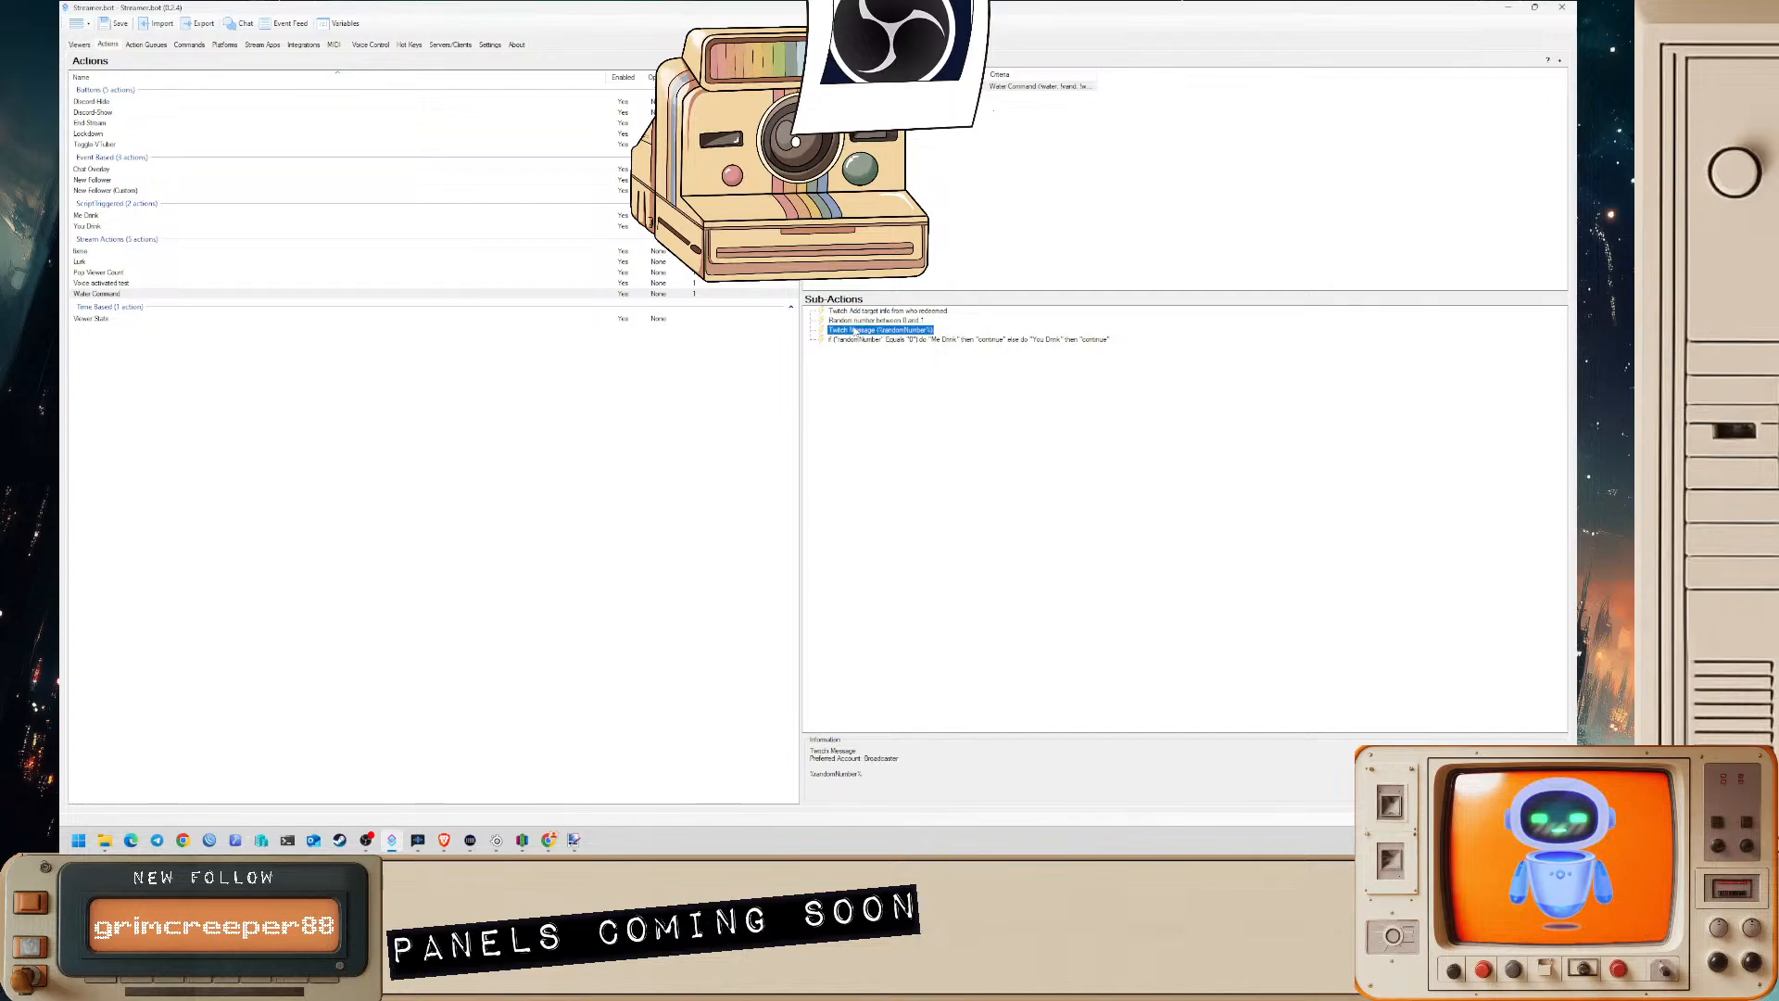
{"action": "right_click", "coordinate": [856, 332]}
{"action": "left_click", "coordinate": [885, 626]}
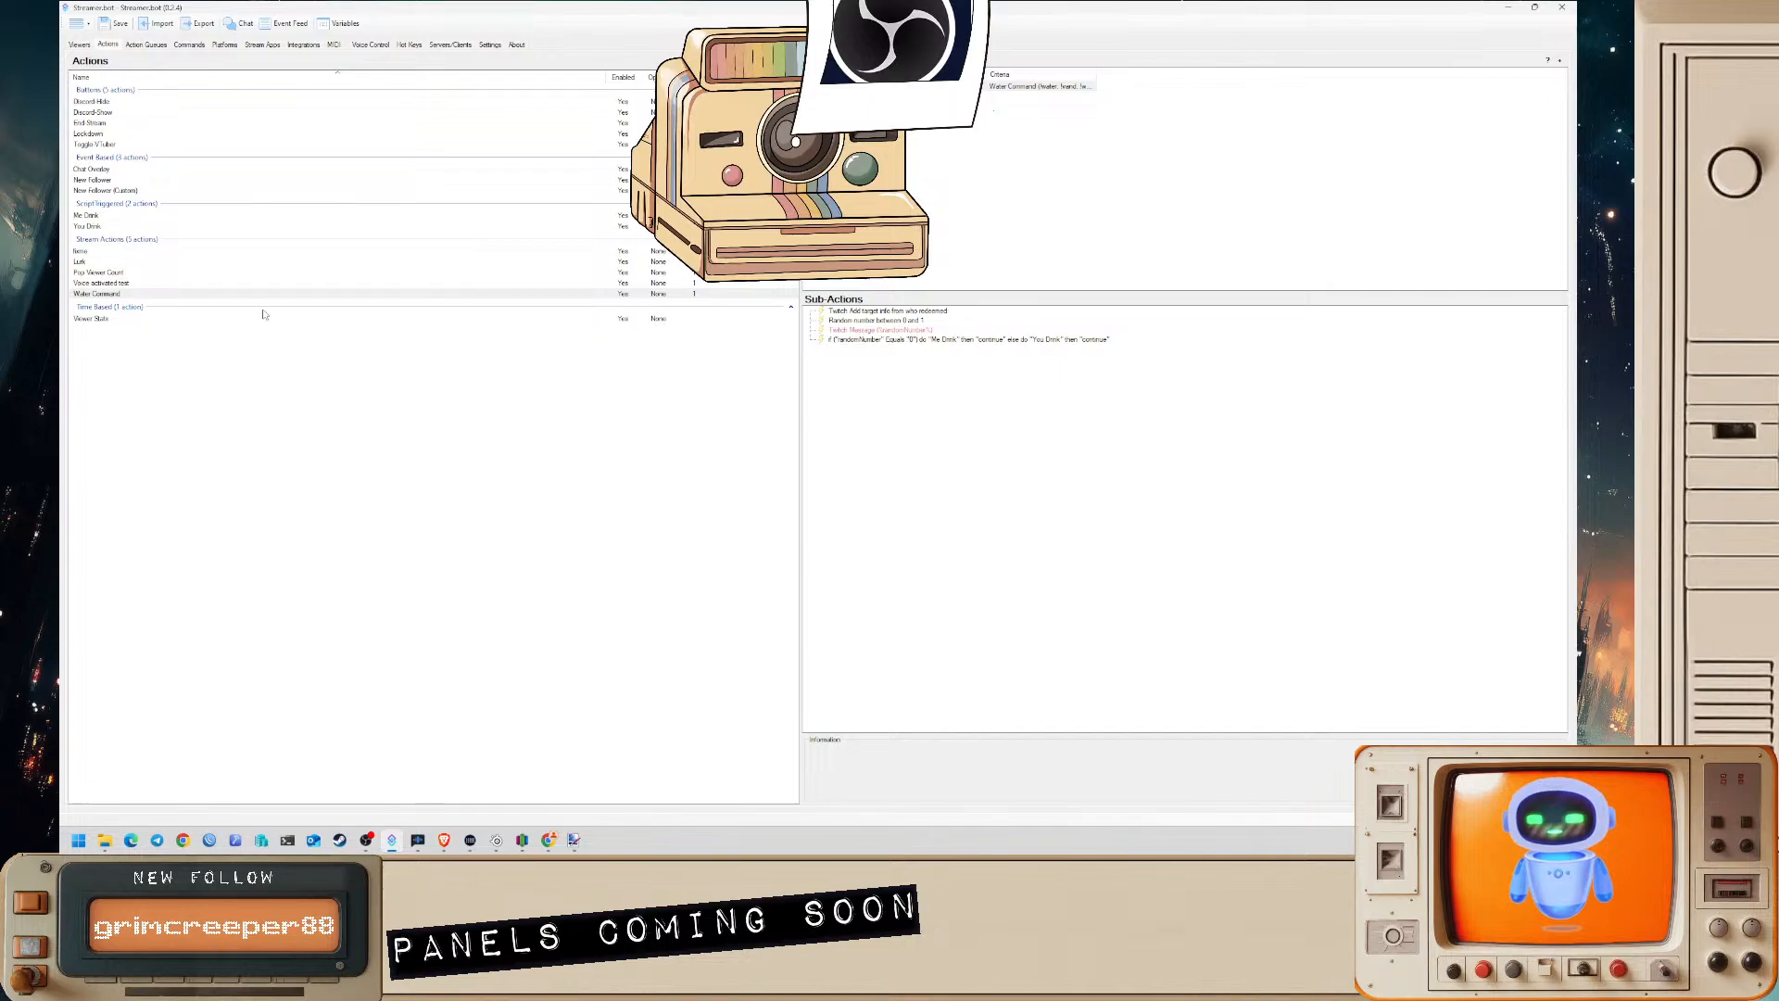
- Move the Me Drink action to a new group named Z-Script Triggered
{"action": "left_click", "coordinate": [137, 204]}
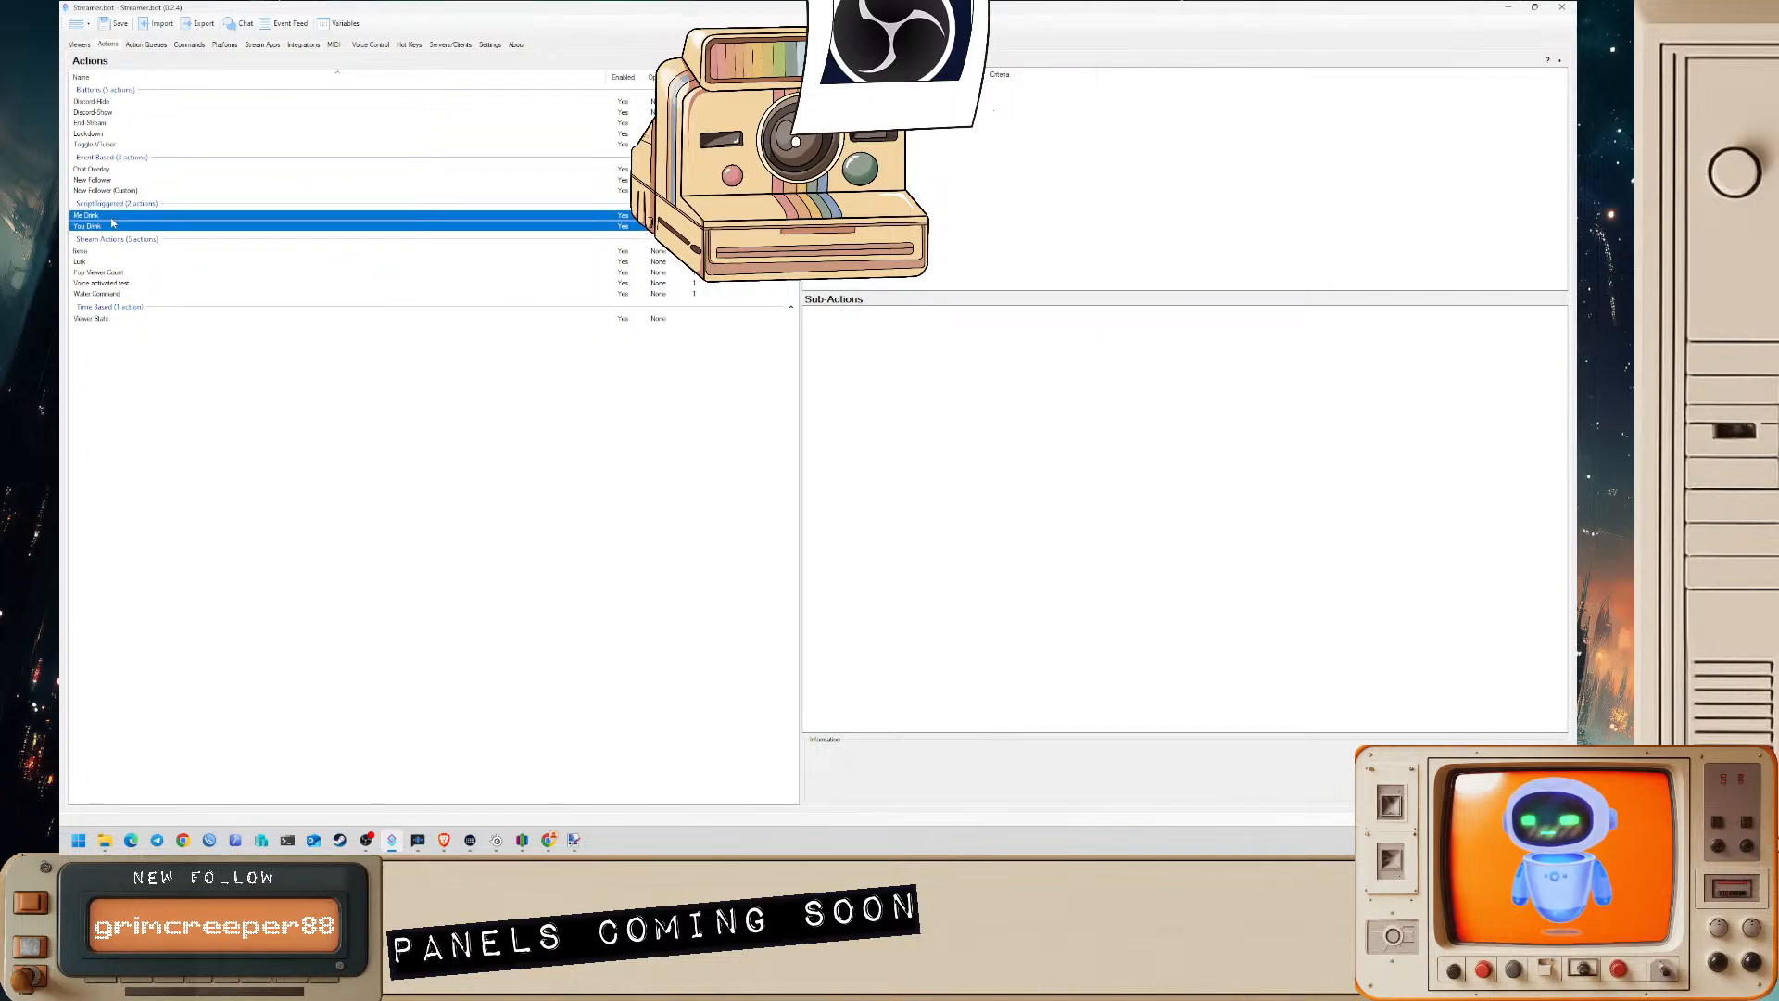
{"action": "left_click", "coordinate": [109, 204]}
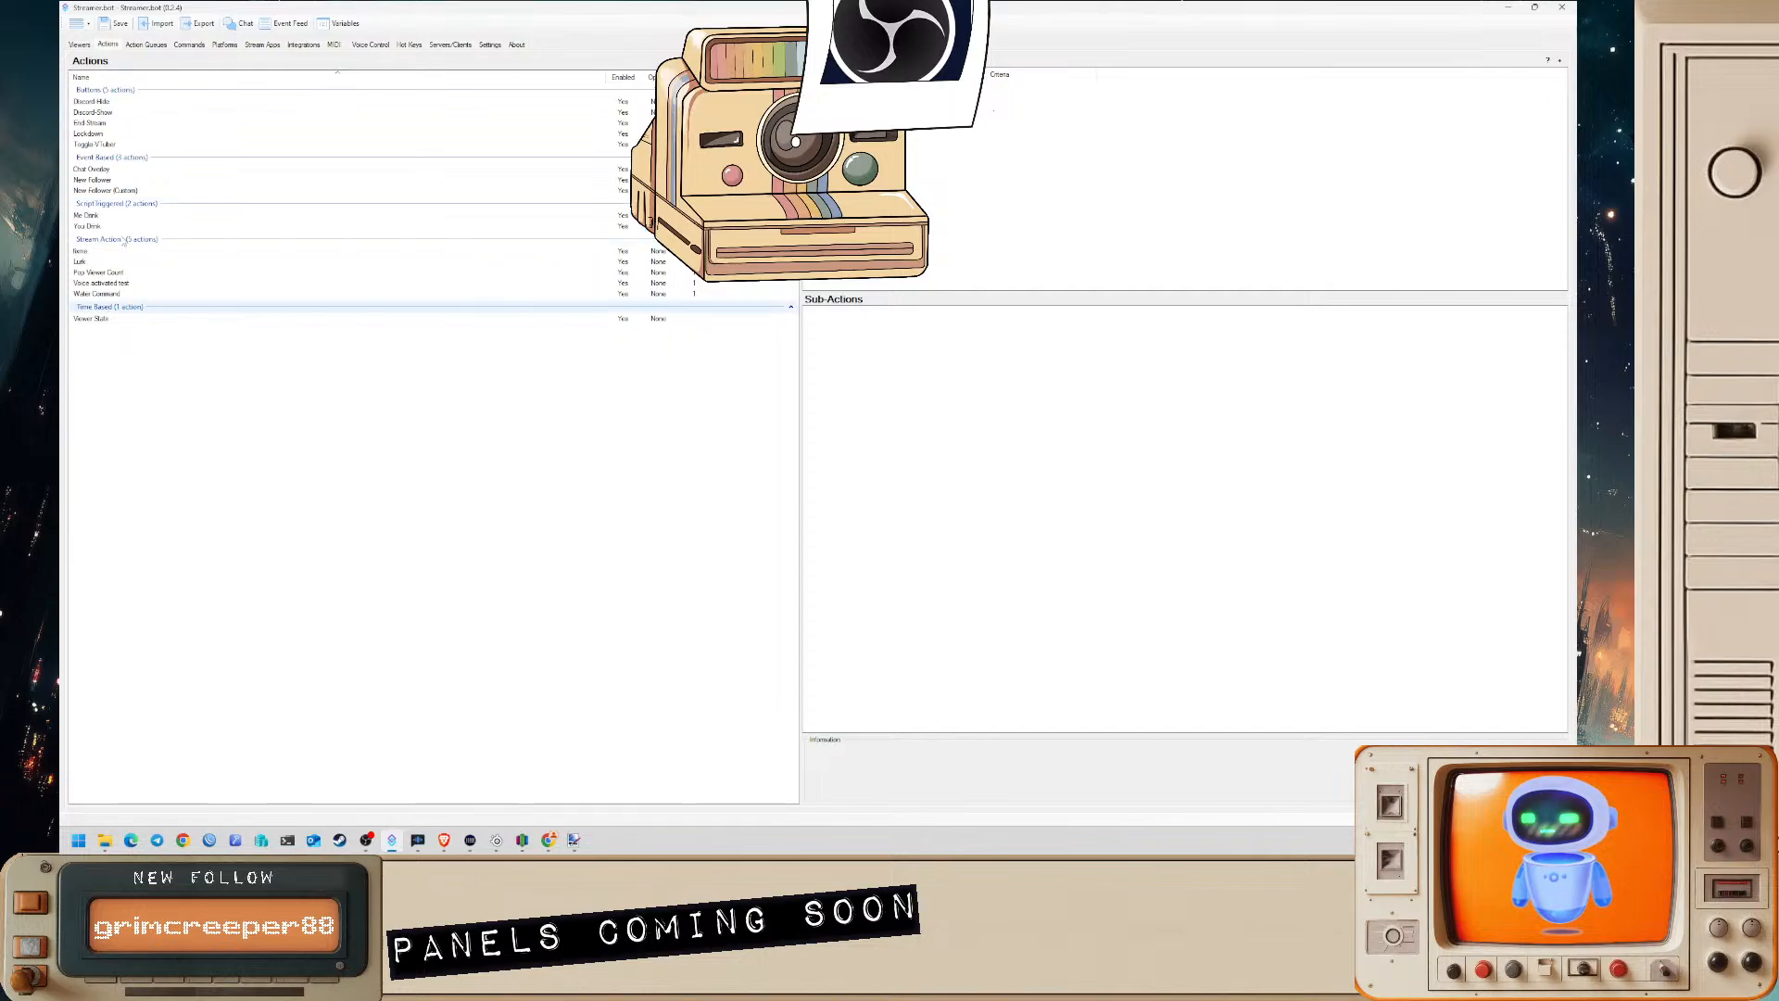
{"action": "double_click", "coordinate": [87, 215]}
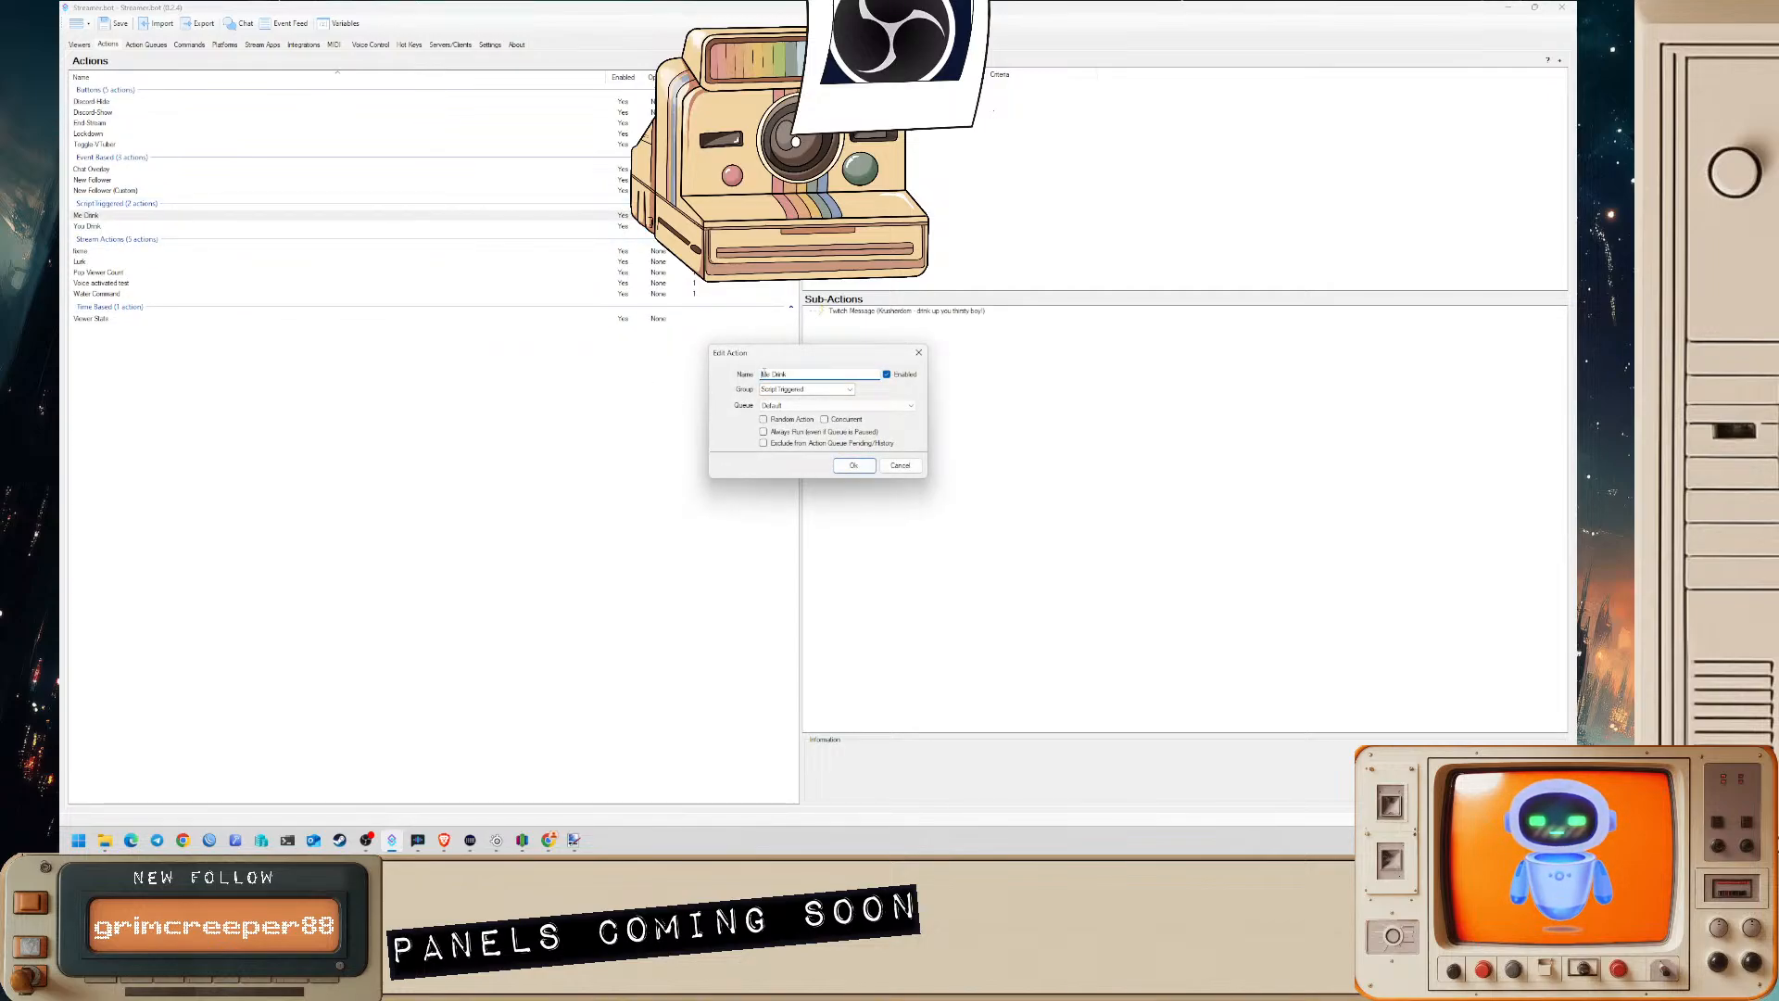
{"action": "double_click", "coordinate": [767, 388]}
{"action": "left_click", "coordinate": [764, 389]}
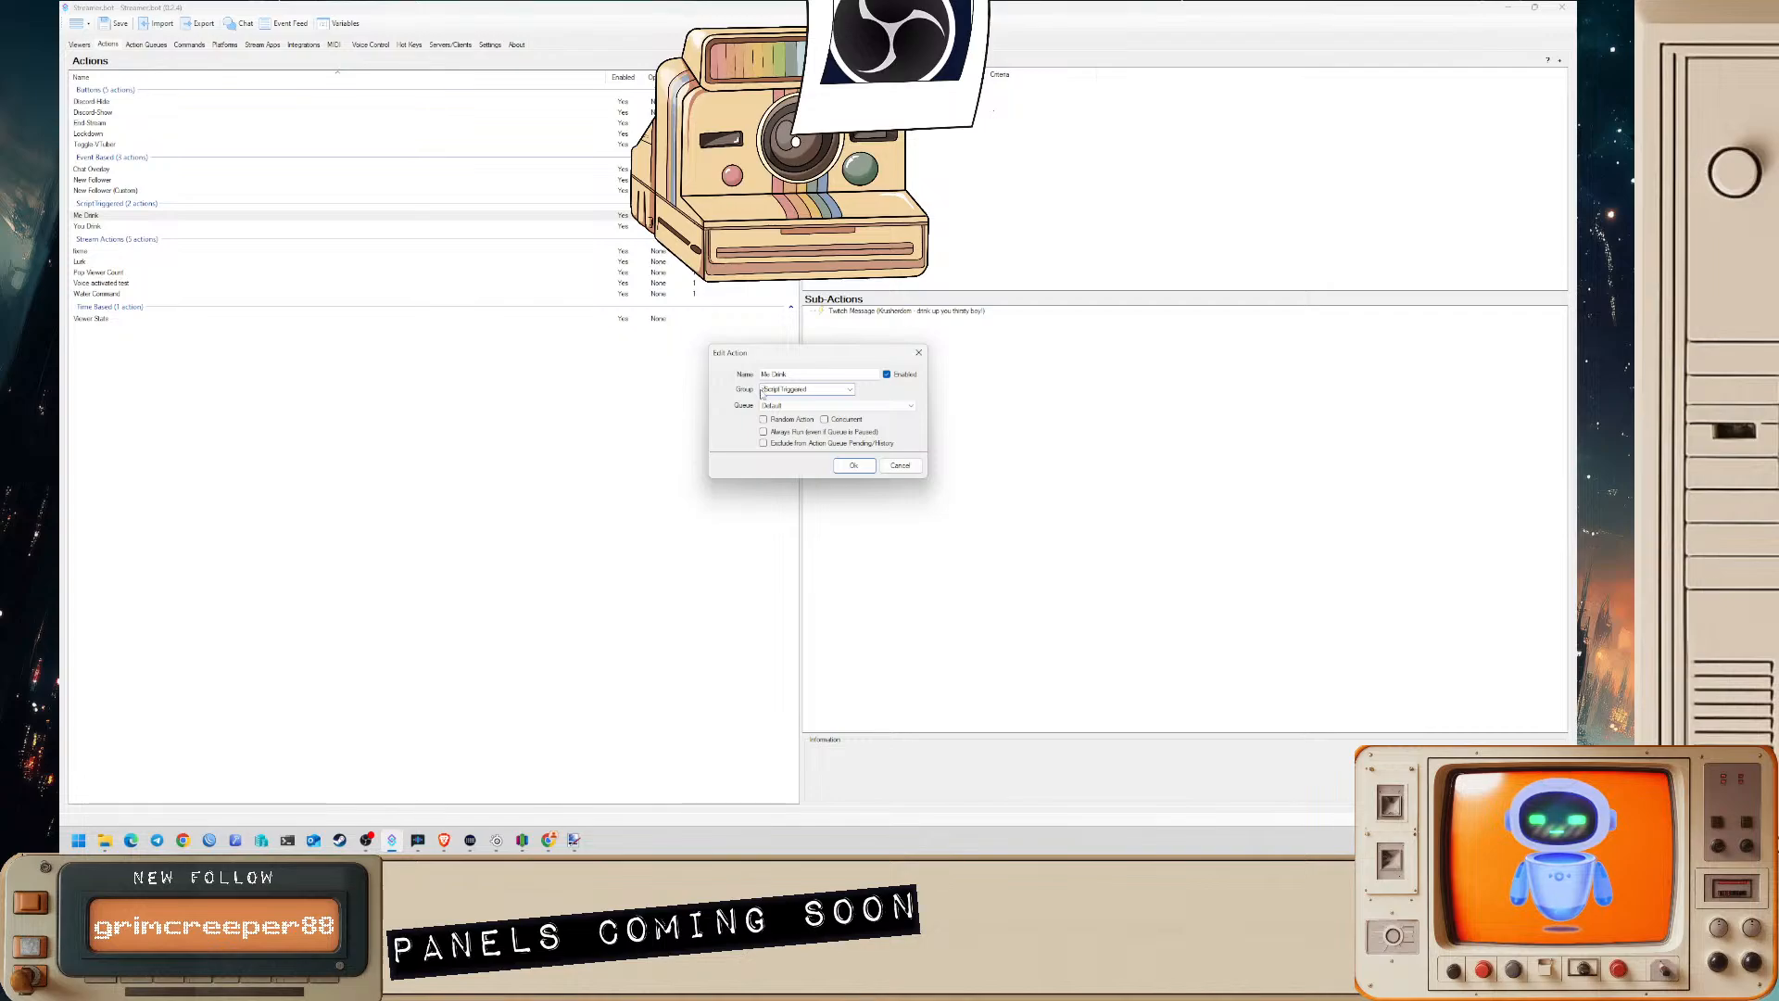
{"action": "type", "text": "Z-"}
{"action": "key", "text": "Return"}
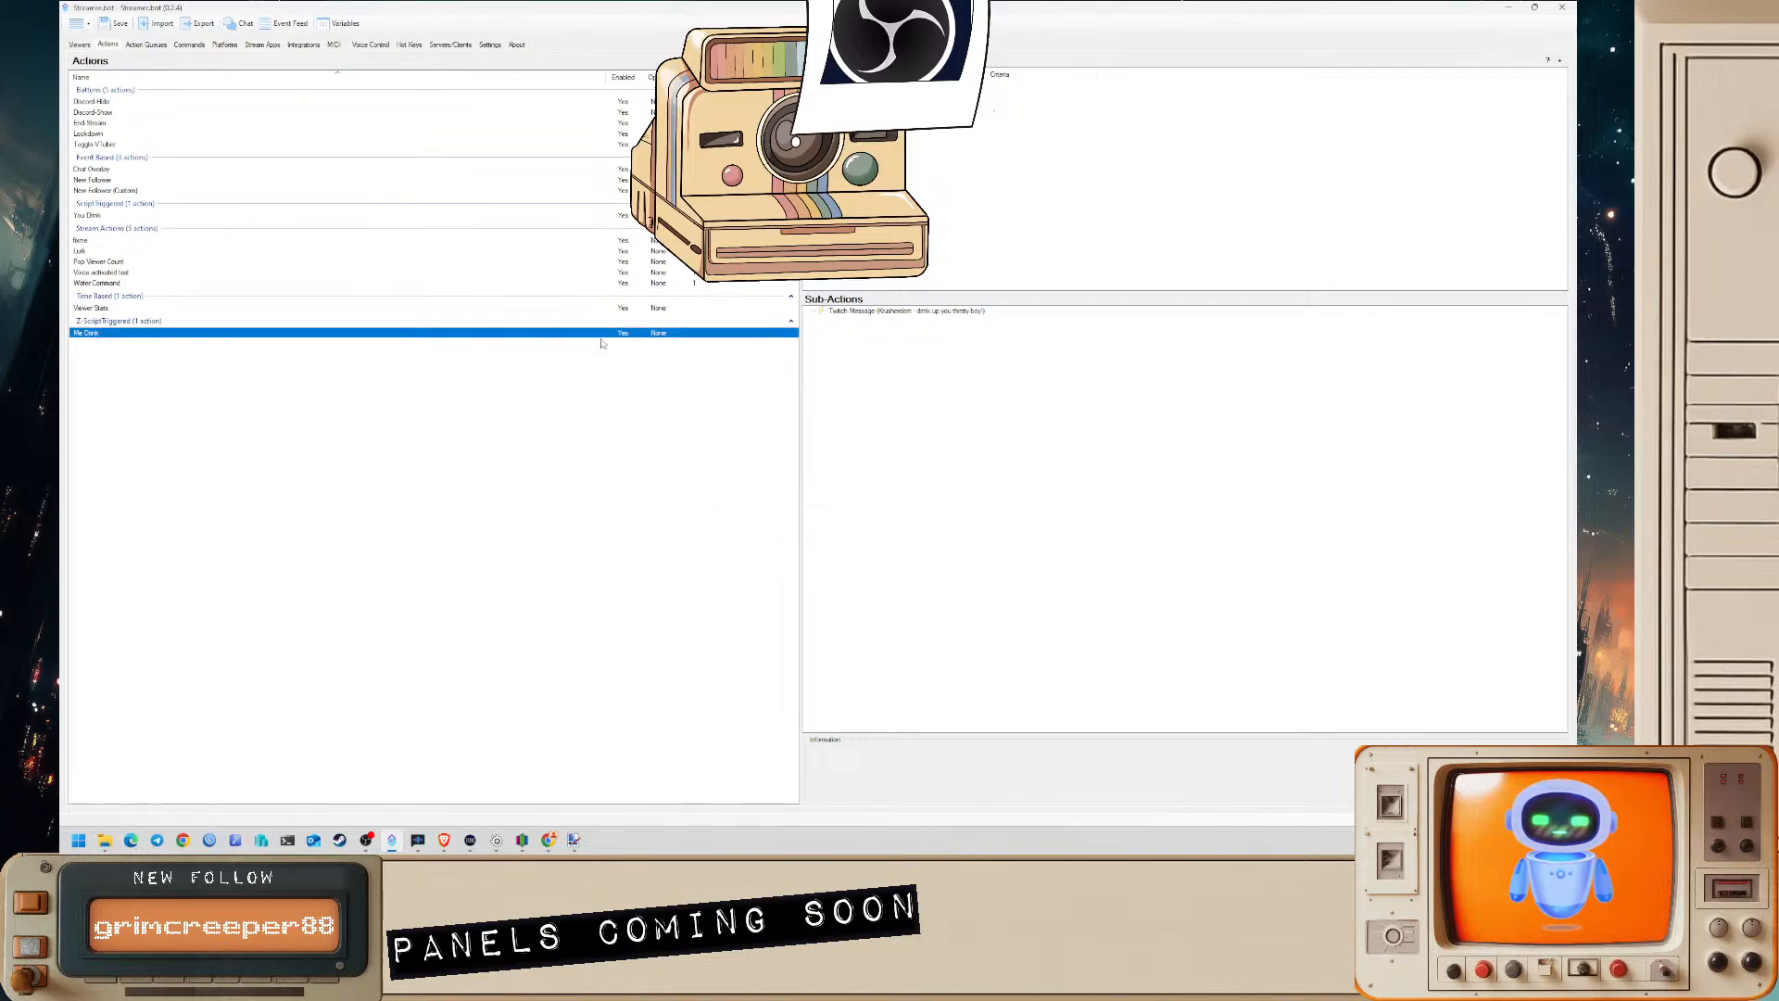
- Assign the You Drink action to the existing Z-Script Triggered group
{"action": "double_click", "coordinate": [93, 216]}
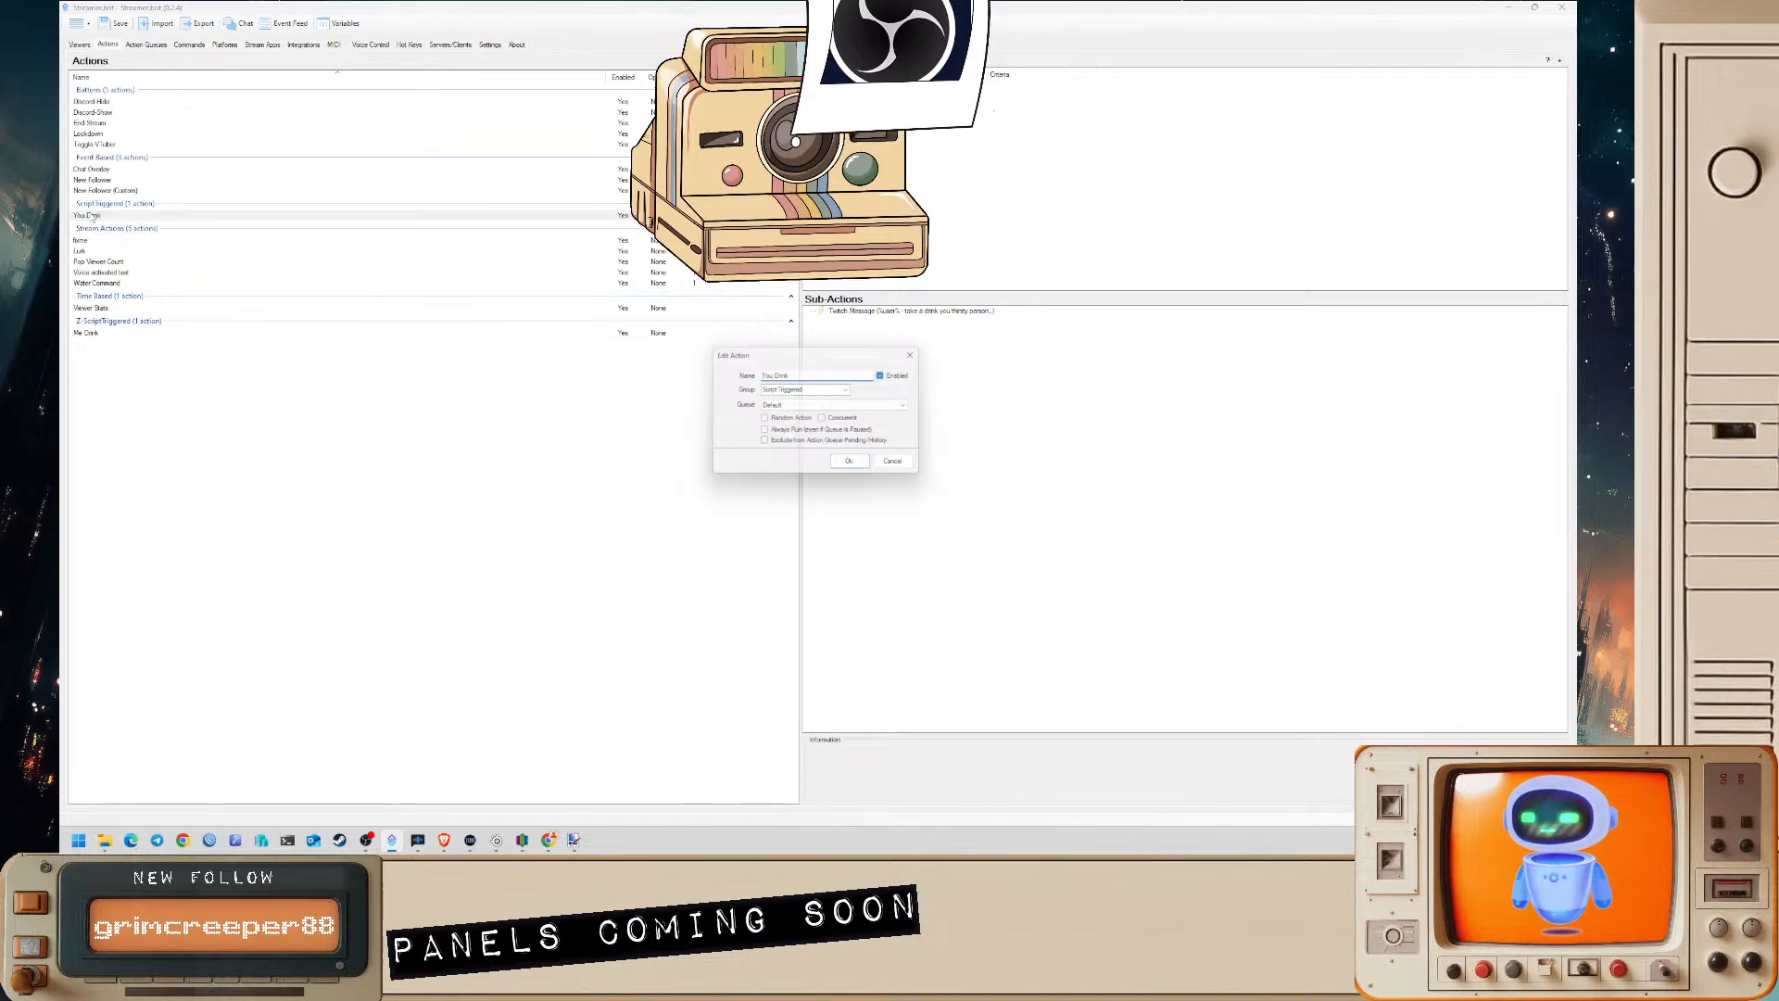
{"action": "left_click", "coordinate": [762, 391]}
{"action": "type", "text": "Z"}
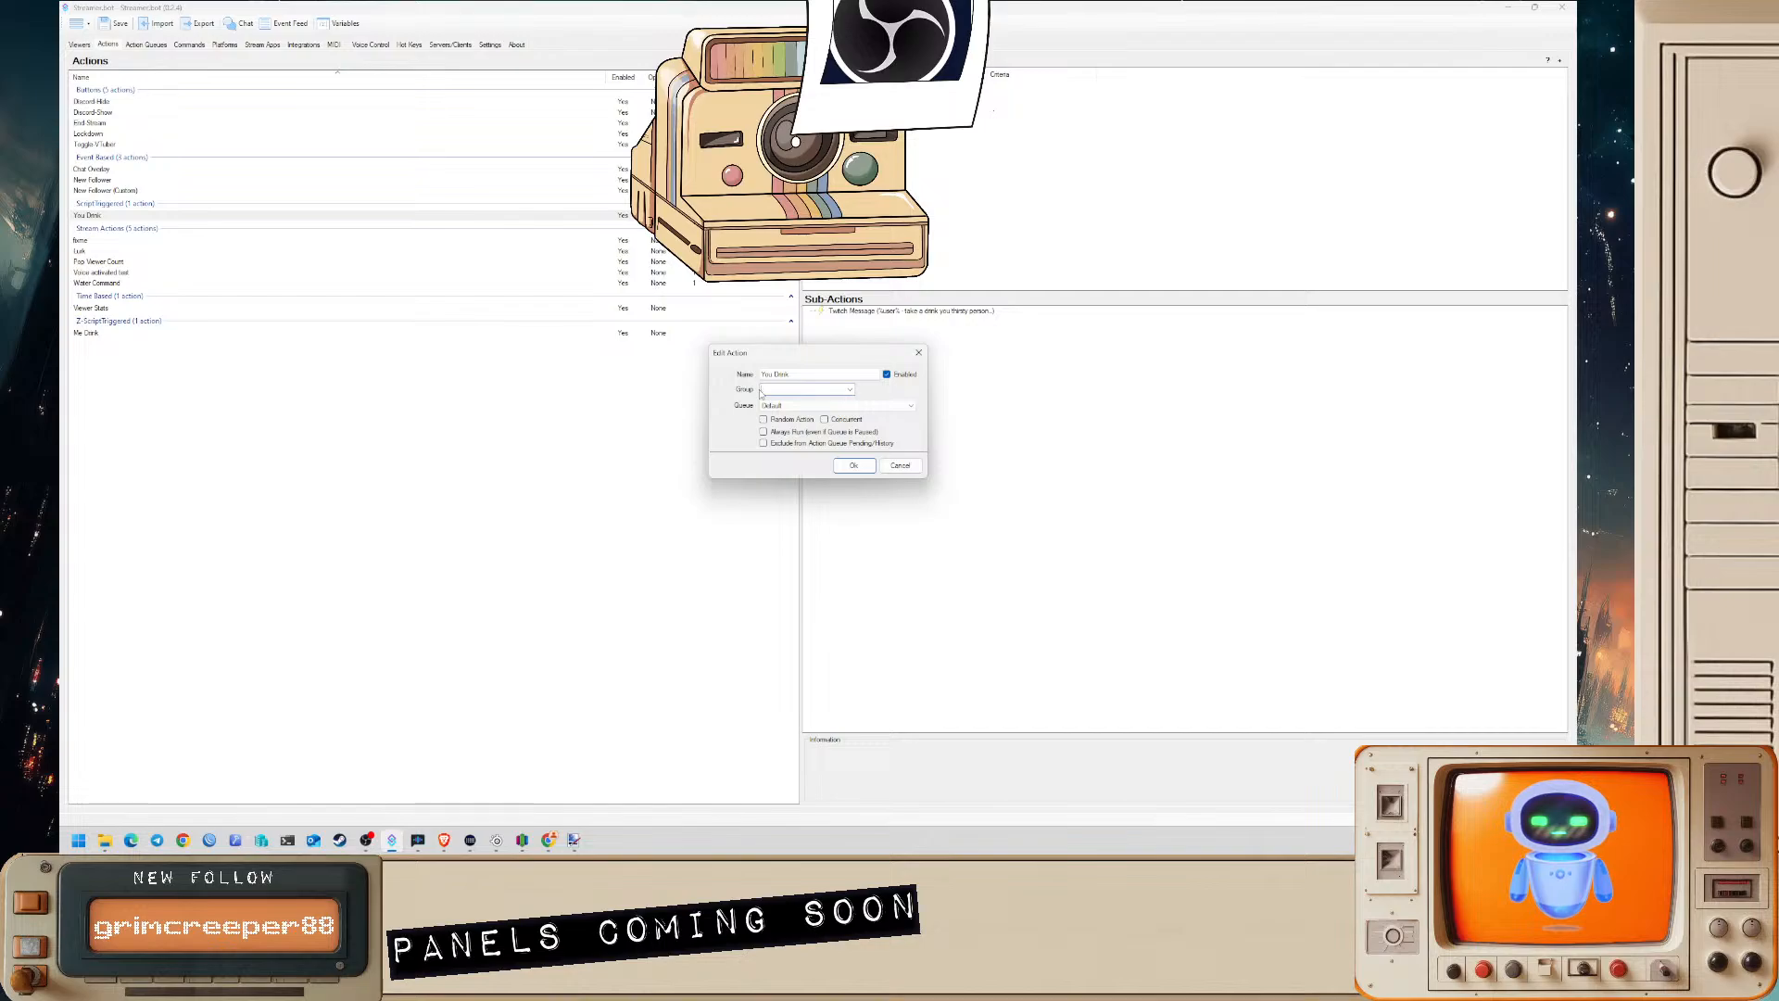
{"action": "left_click", "coordinate": [850, 391]}
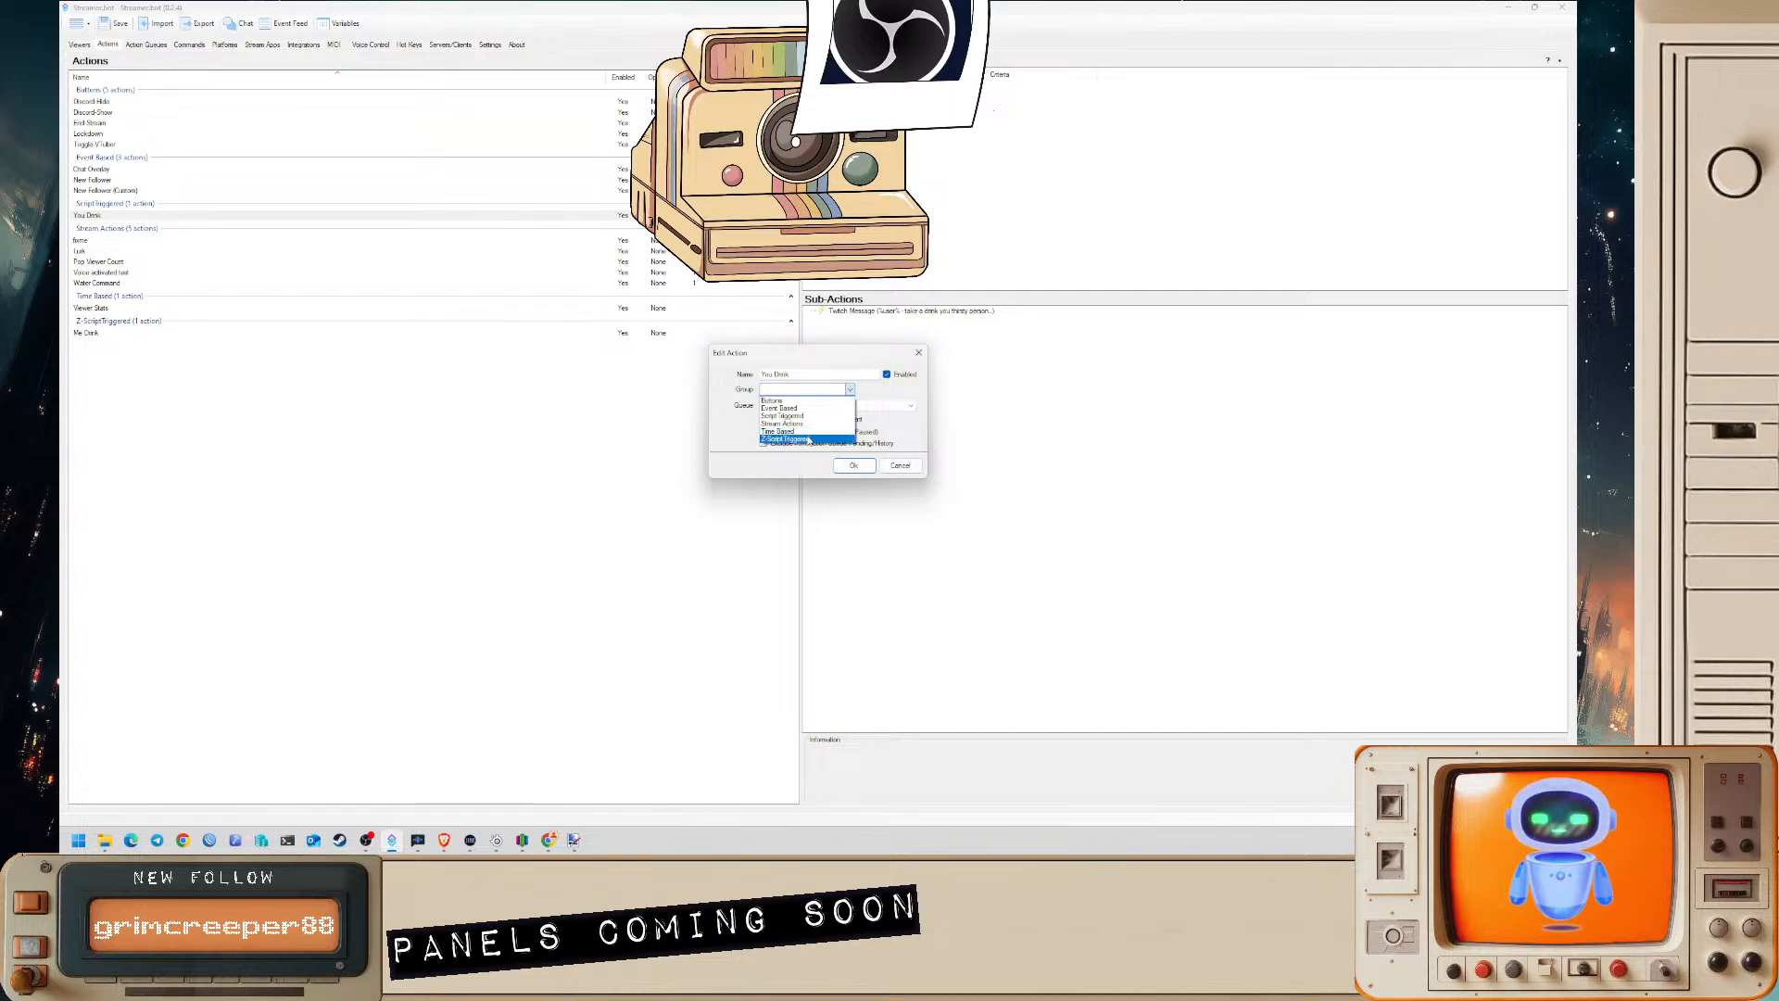
{"action": "left_click", "coordinate": [824, 440]}
{"action": "left_click", "coordinate": [854, 467]}
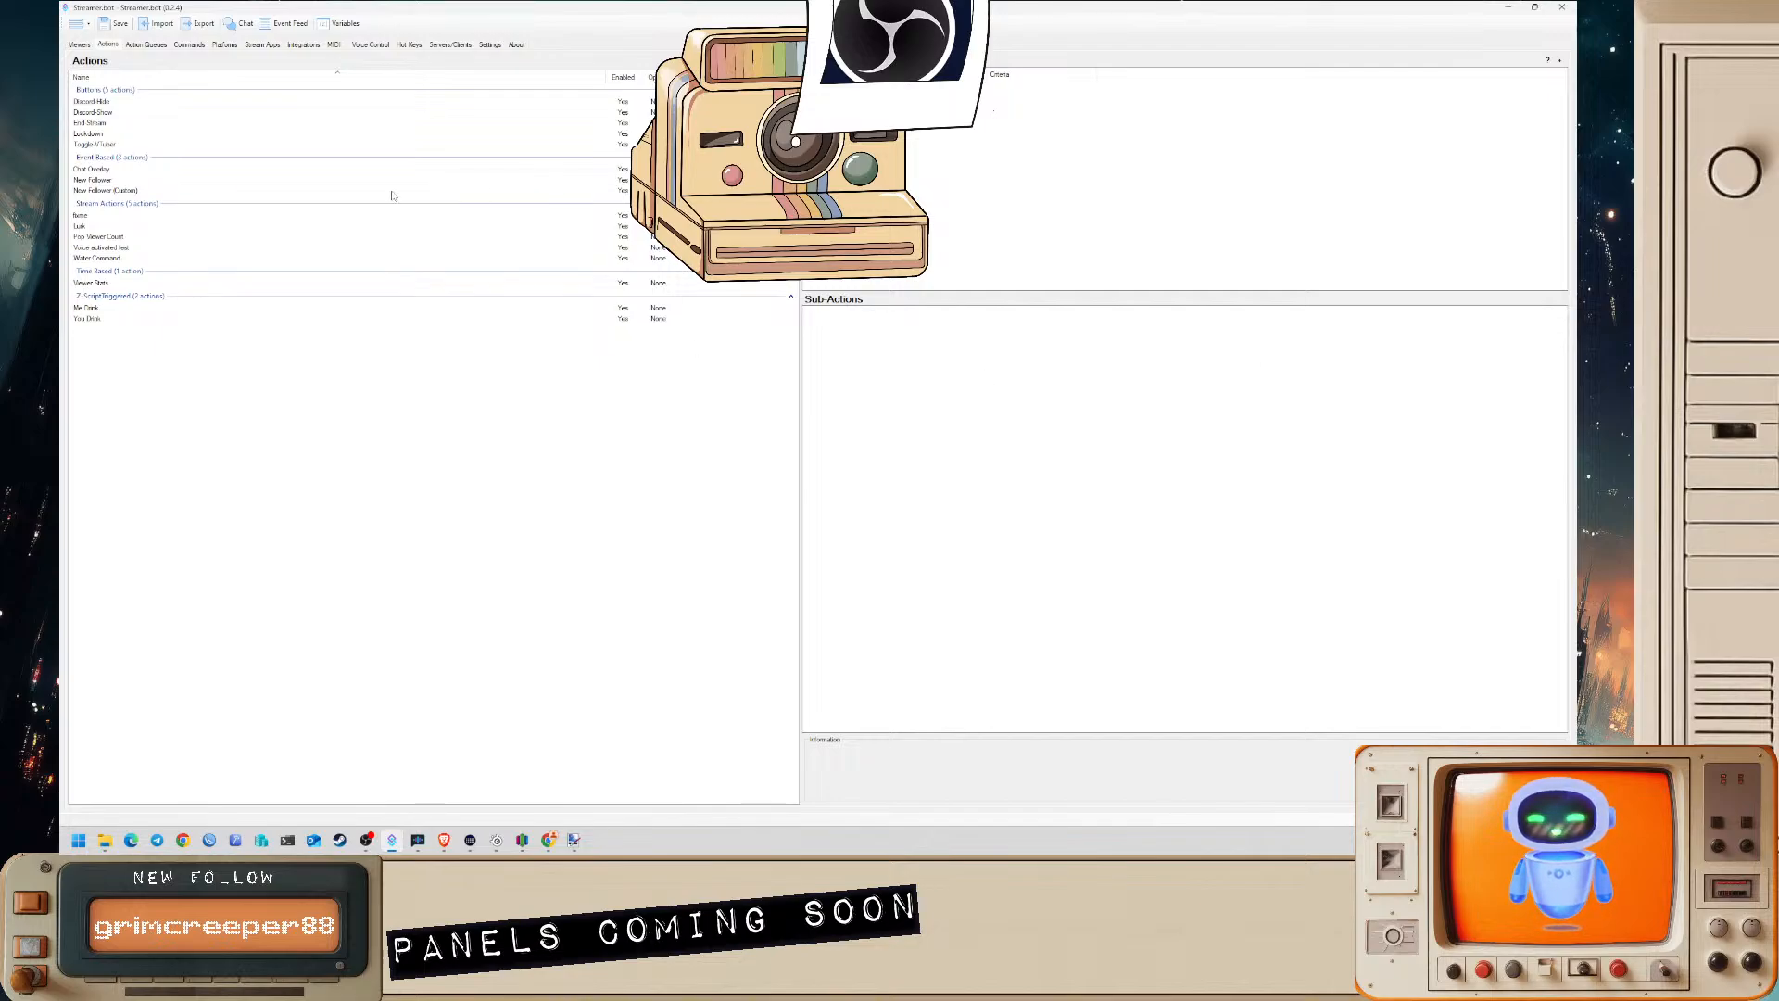
- Restore the maximized Streamer.bot window, minimize it and switch to the Cam-Photo-Group filters in OBS
{"action": "left_click", "coordinate": [185, 238]}
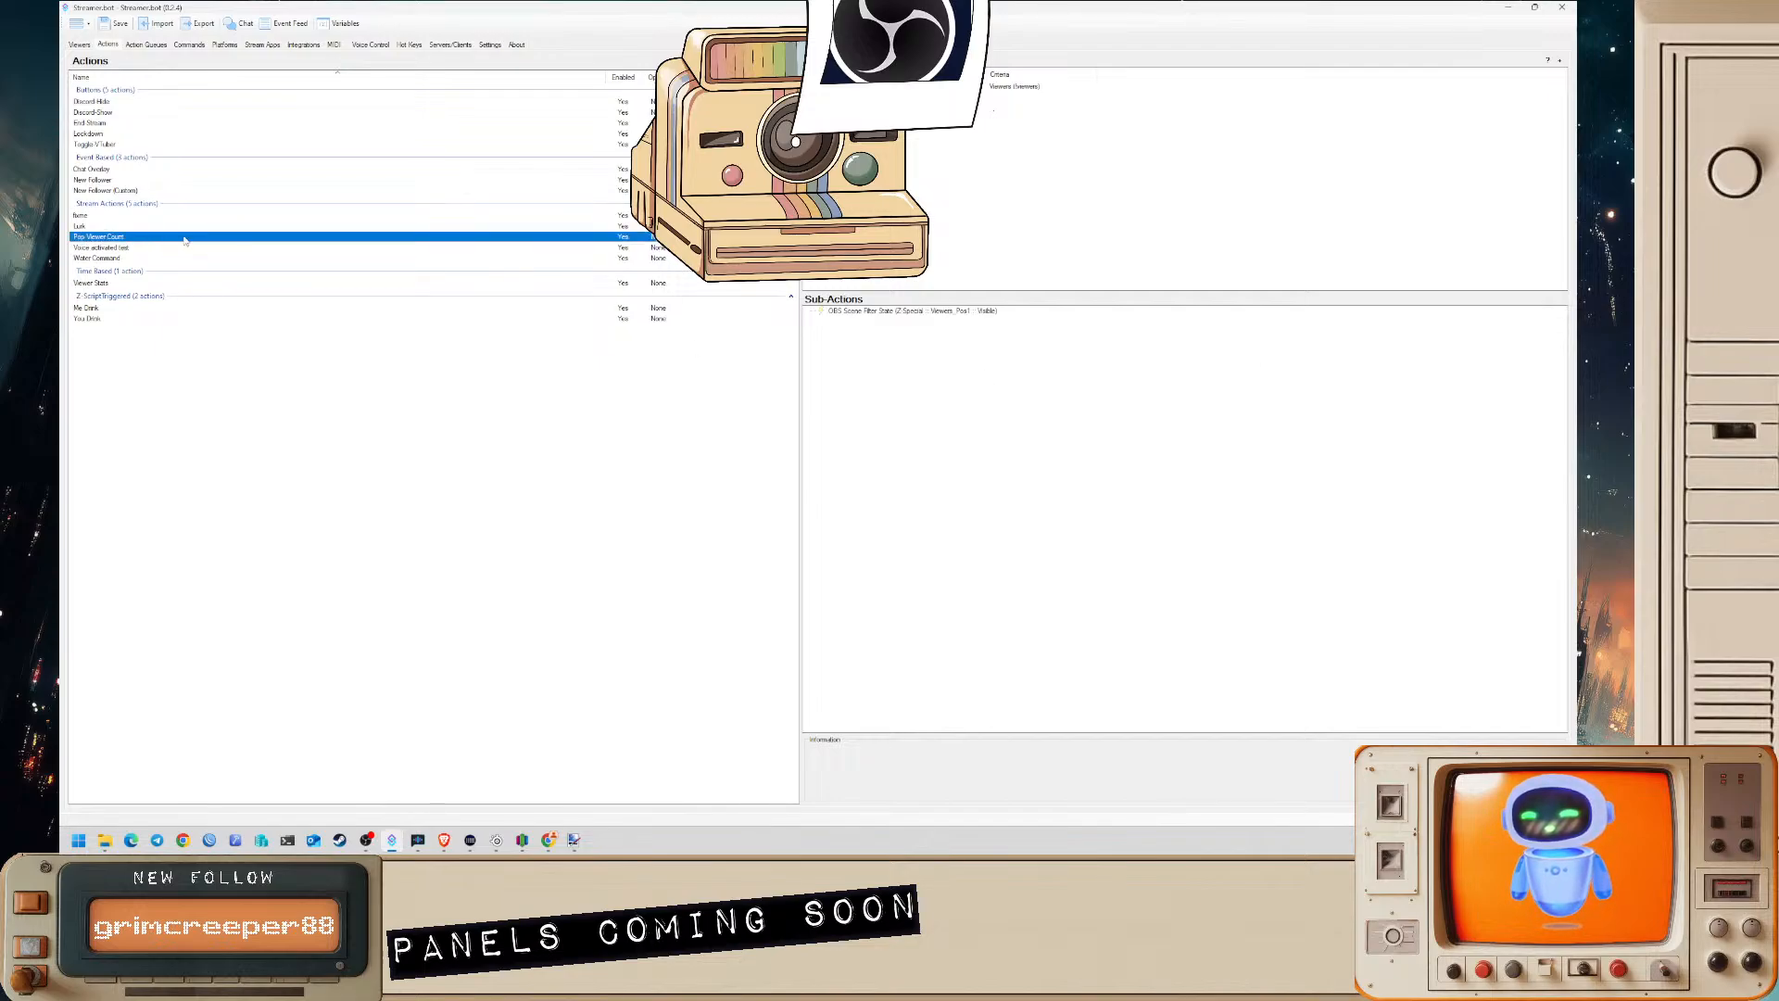
{"action": "double_click", "coordinate": [776, 13]}
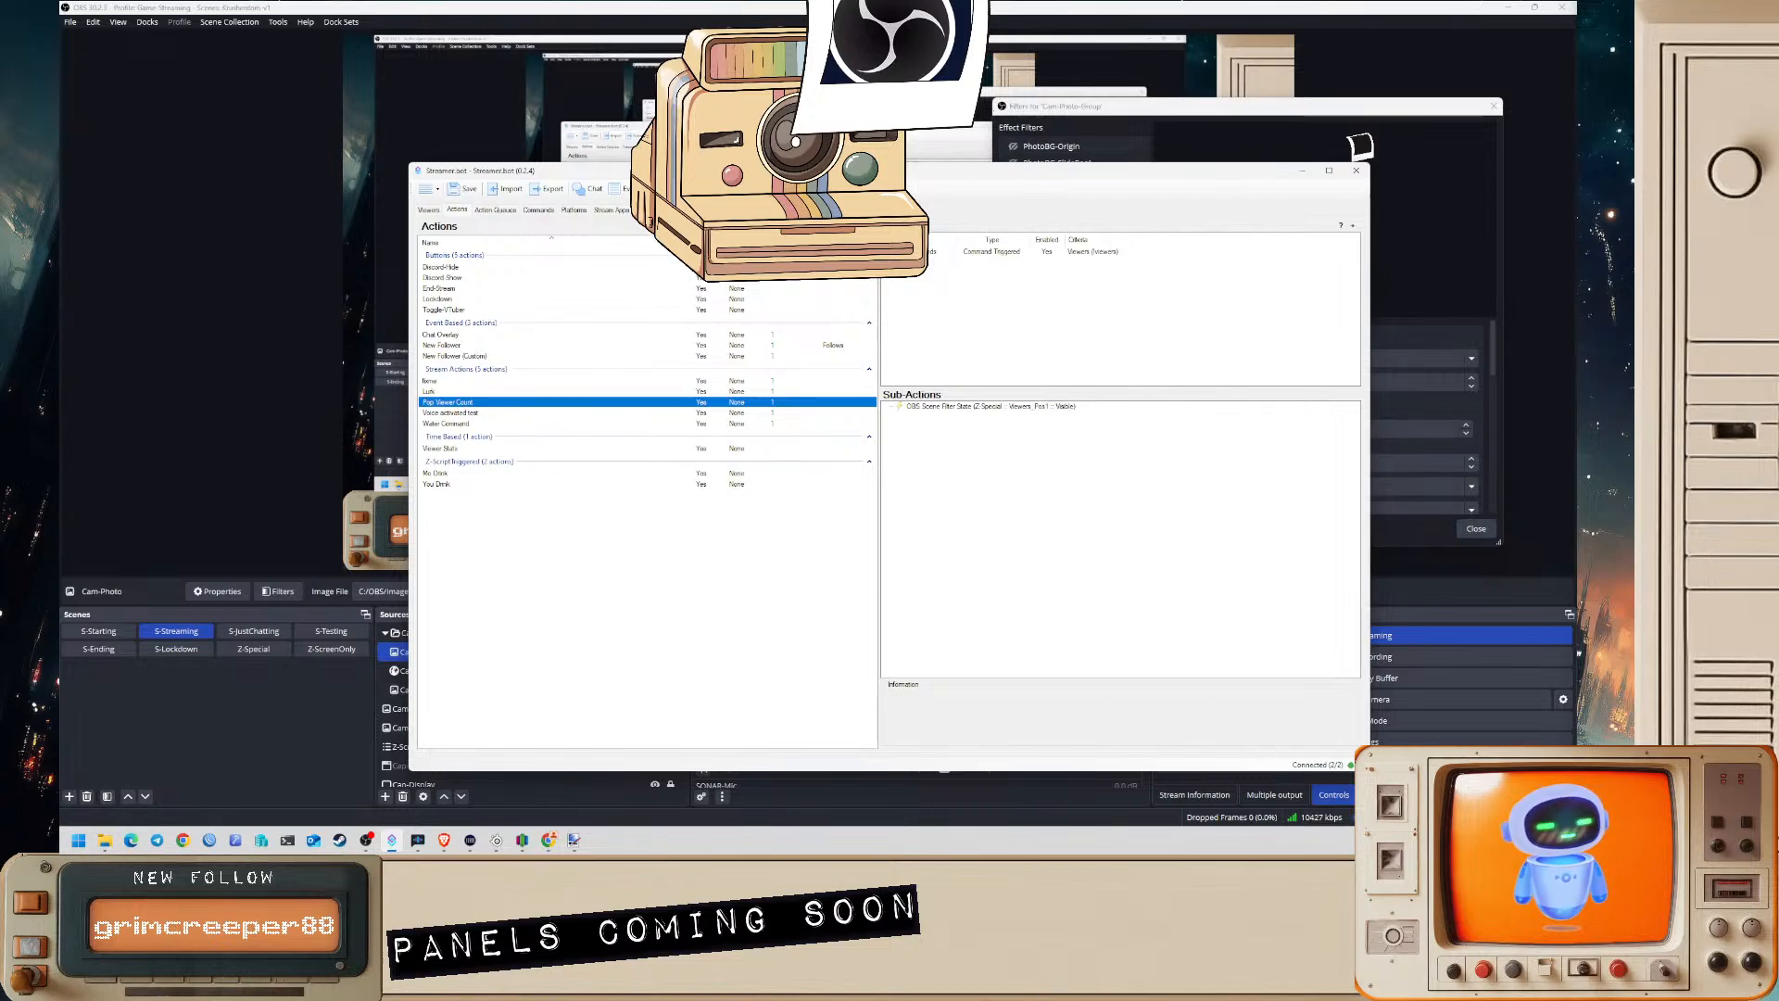
{"action": "left_click", "coordinate": [1299, 175]}
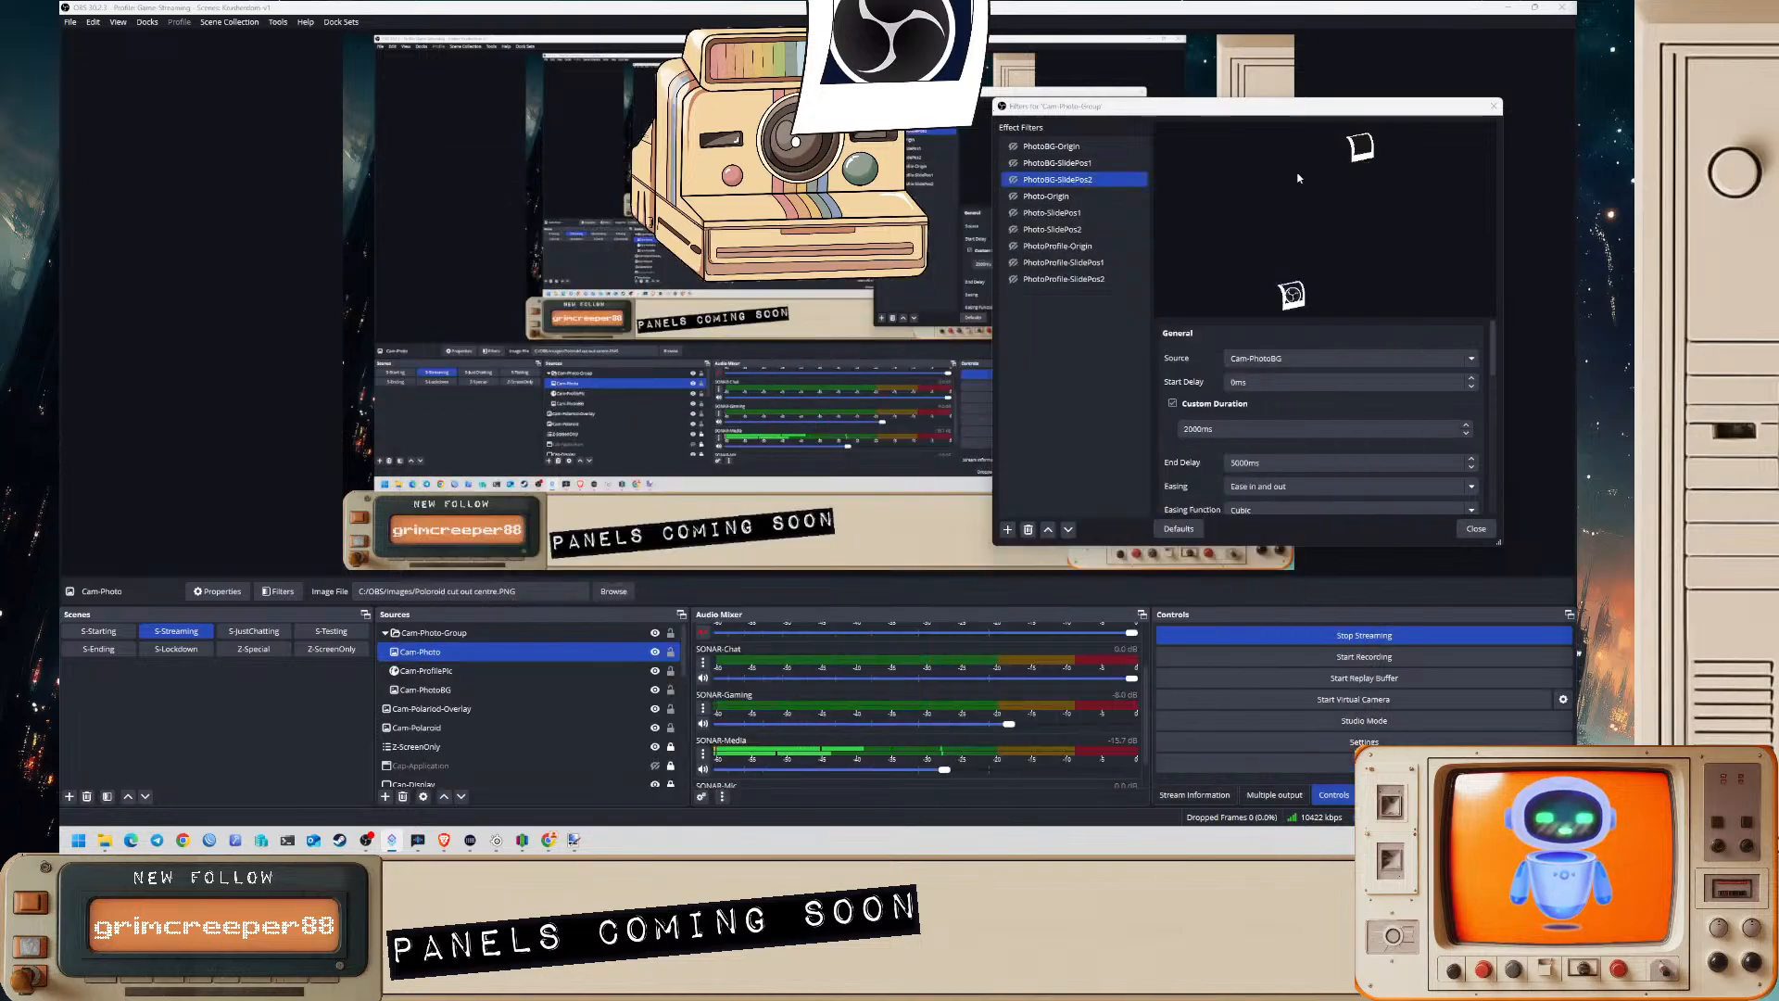
{"action": "left_click", "coordinate": [1112, 363]}
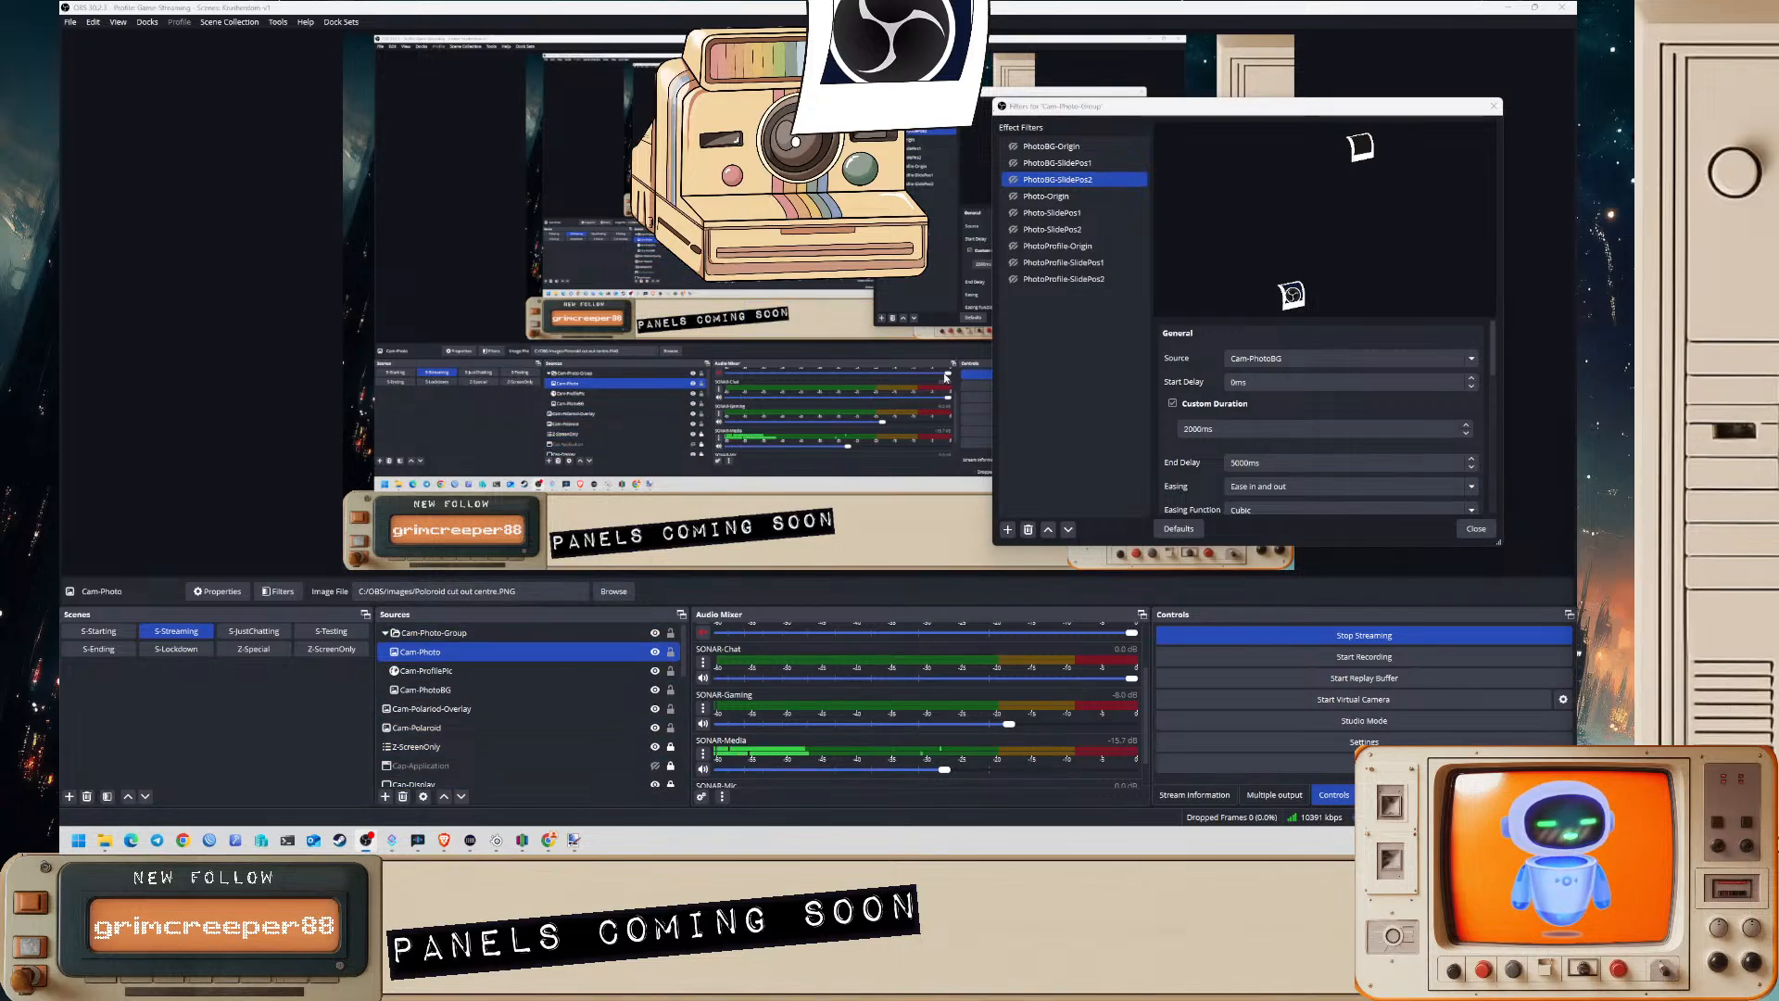
- Examine the delay, duration and easing settings of the PhotoBG-Origin filter on Cam-Photo-Group
{"action": "left_click", "coordinate": [1020, 147]}
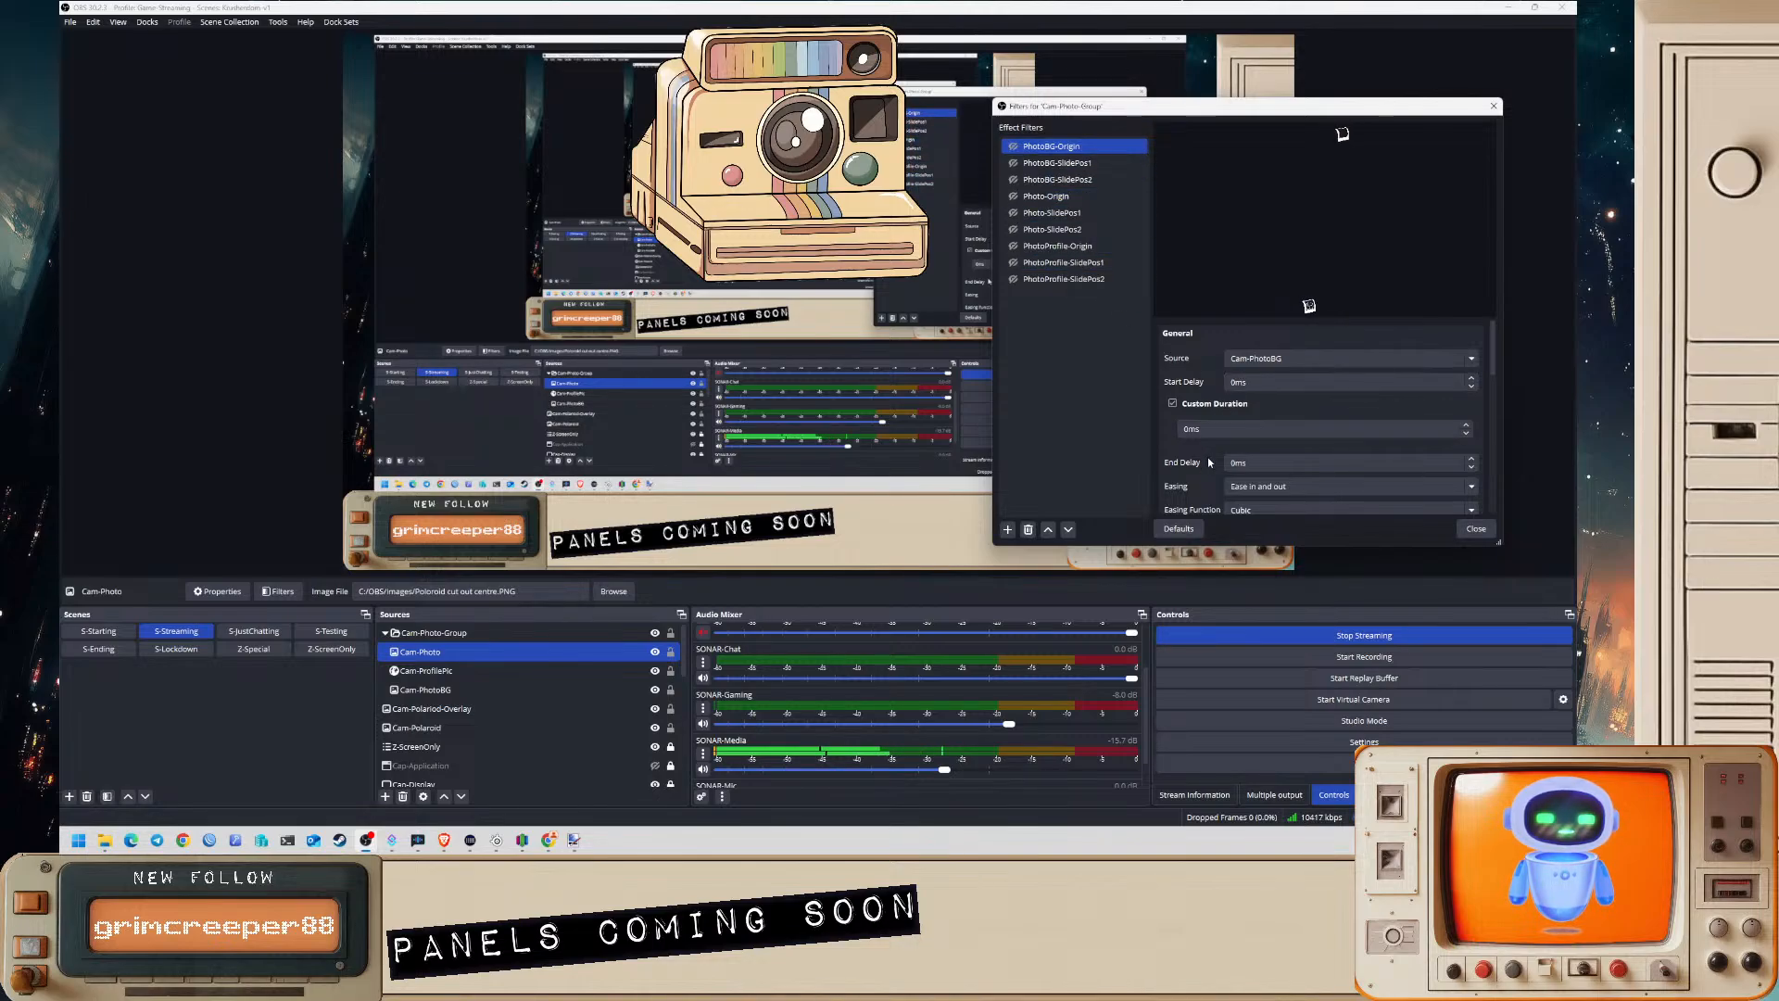
{"action": "scroll", "coordinate": [1192, 443], "scroll_direction": "down", "scroll_amount": 2}
{"action": "scroll", "coordinate": [1192, 447], "scroll_direction": "up", "scroll_amount": 2}
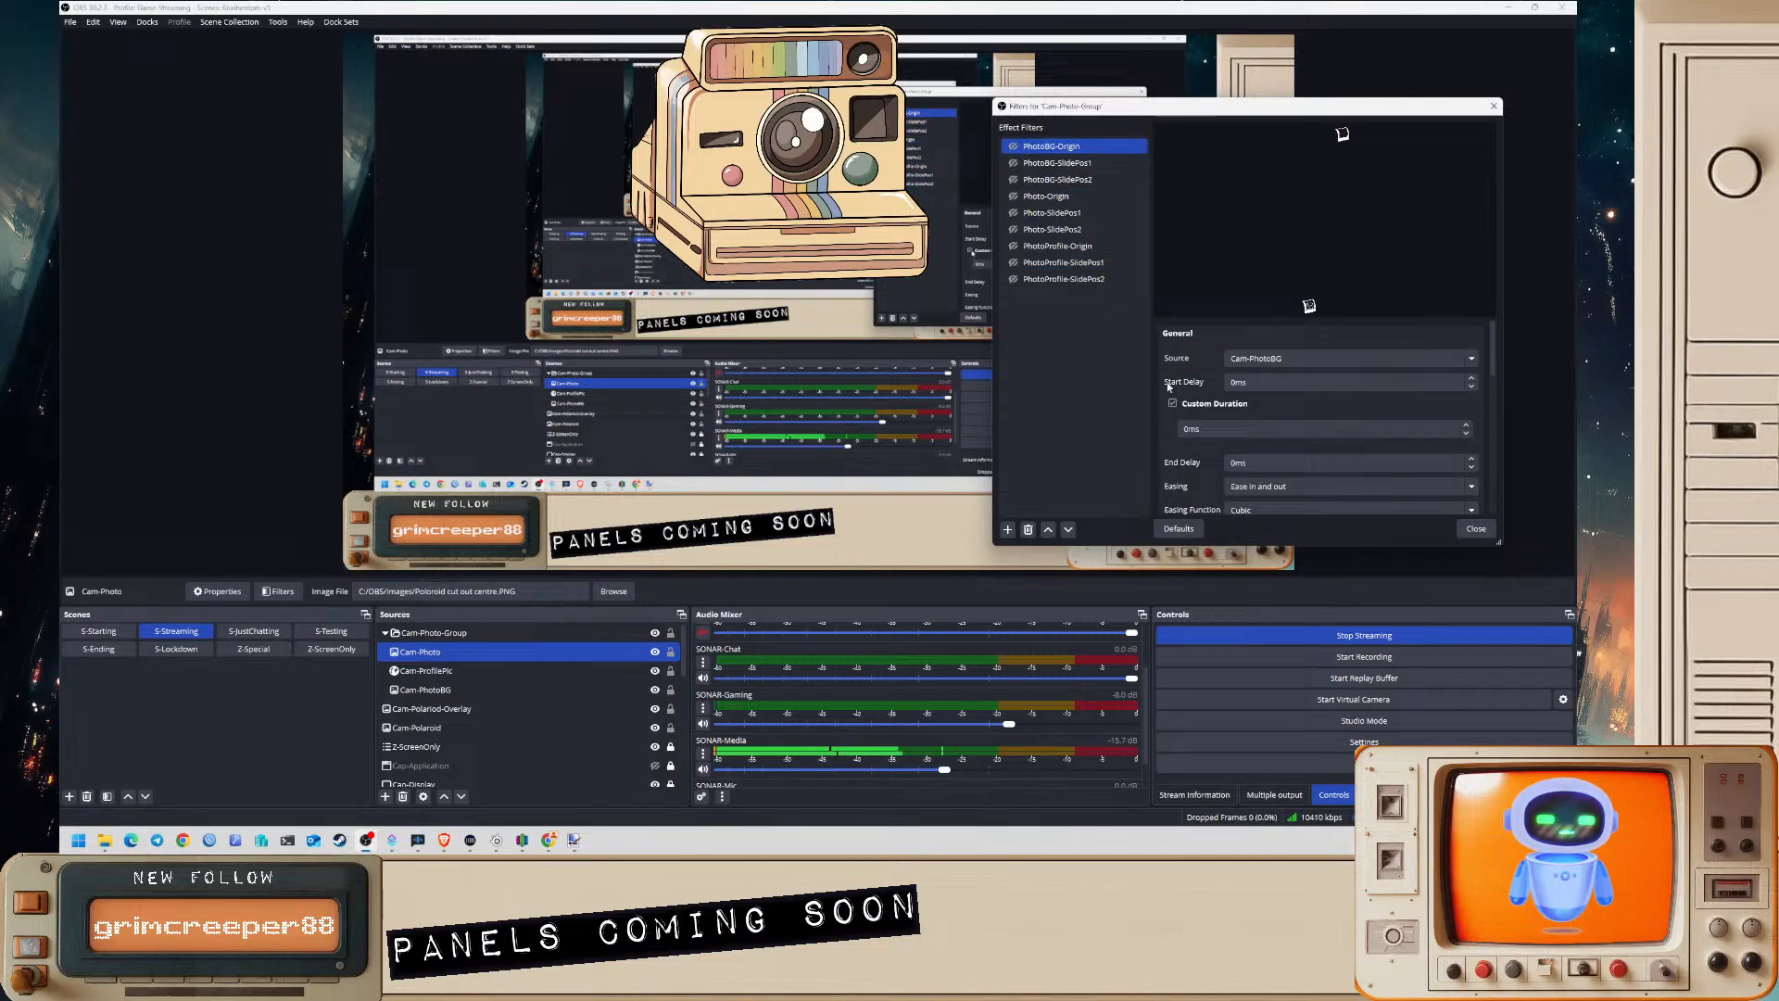
- Examine the source, timing and transform settings of the PhotoBG and Photo filters on Cam-Photo-Group
{"action": "left_click", "coordinate": [1017, 179]}
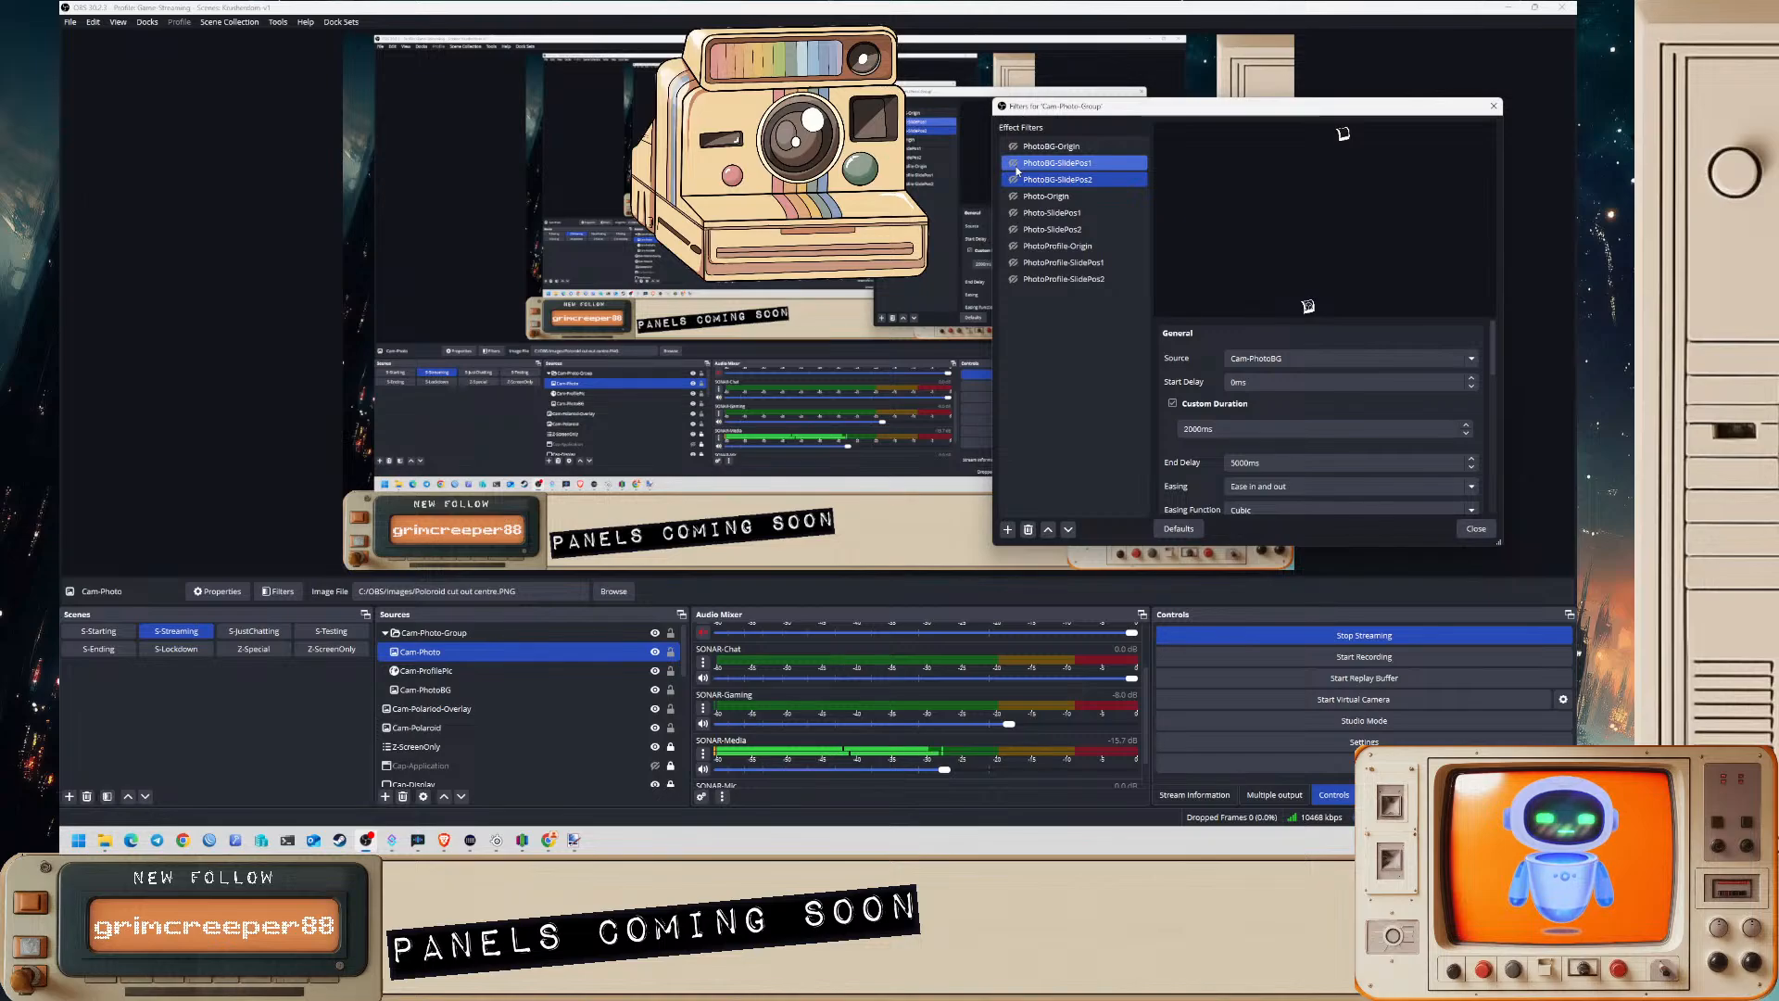
{"action": "scroll", "coordinate": [1246, 427], "scroll_direction": "down", "scroll_amount": 2}
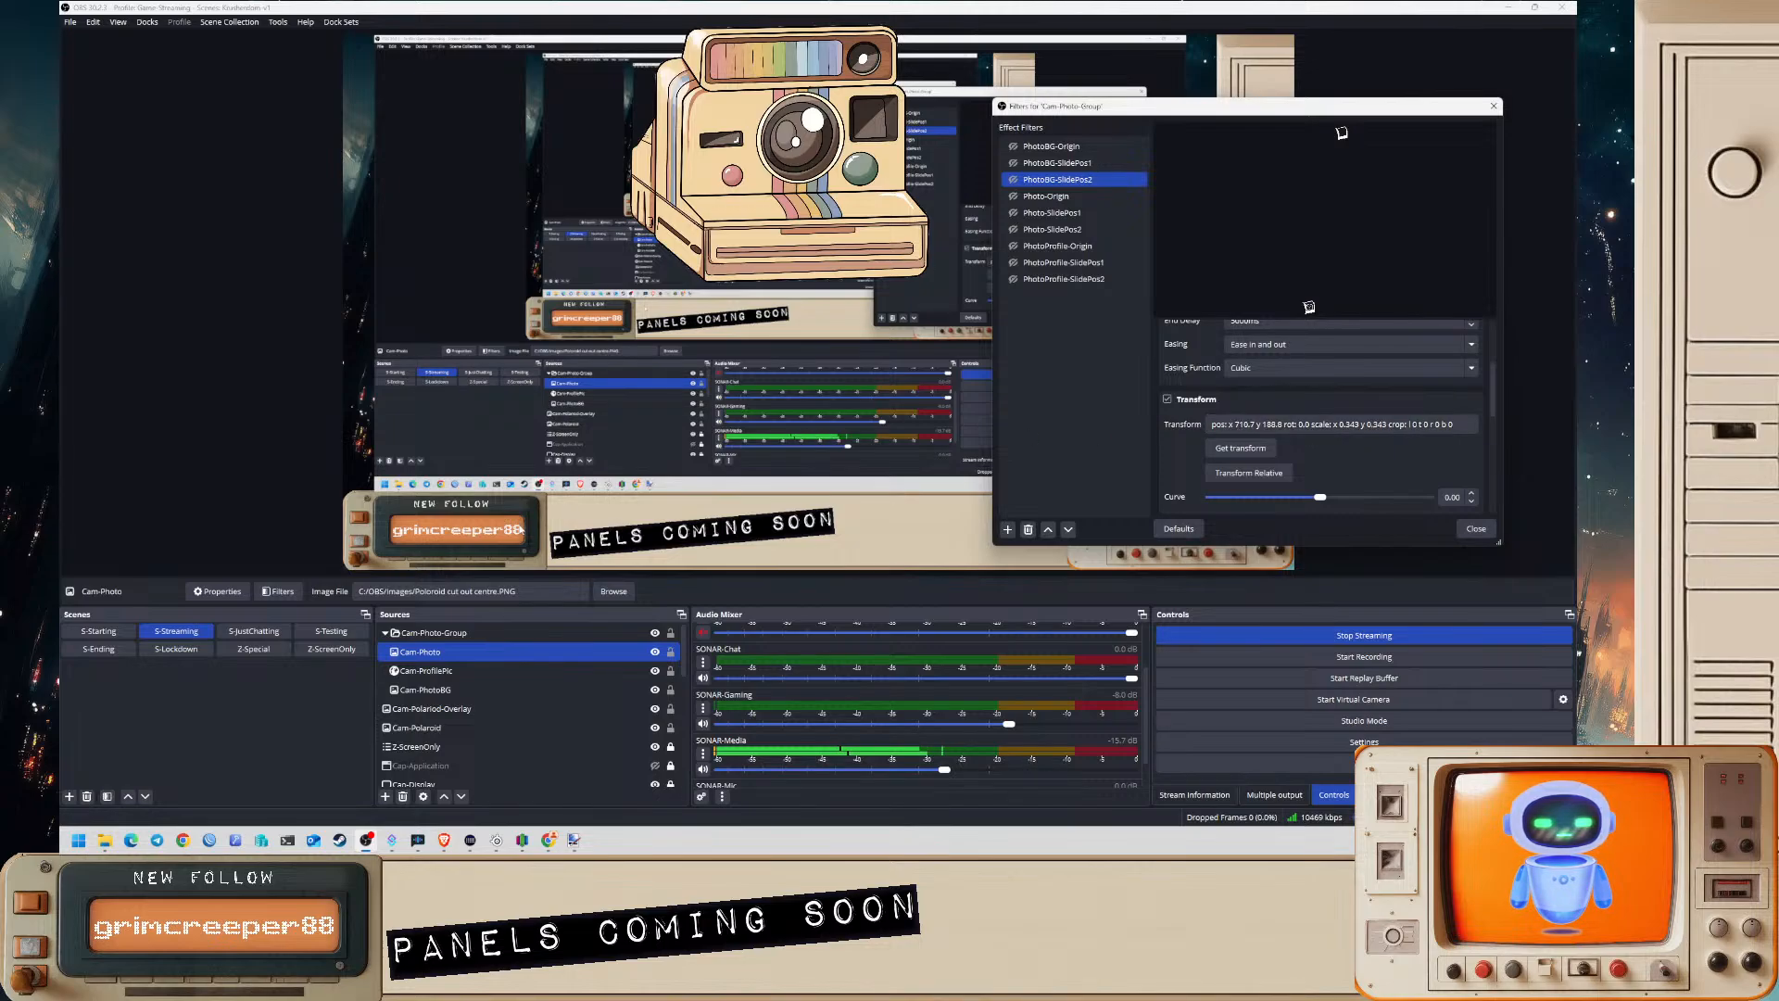
{"action": "left_click", "coordinate": [448, 640], "text": "ctrl"}
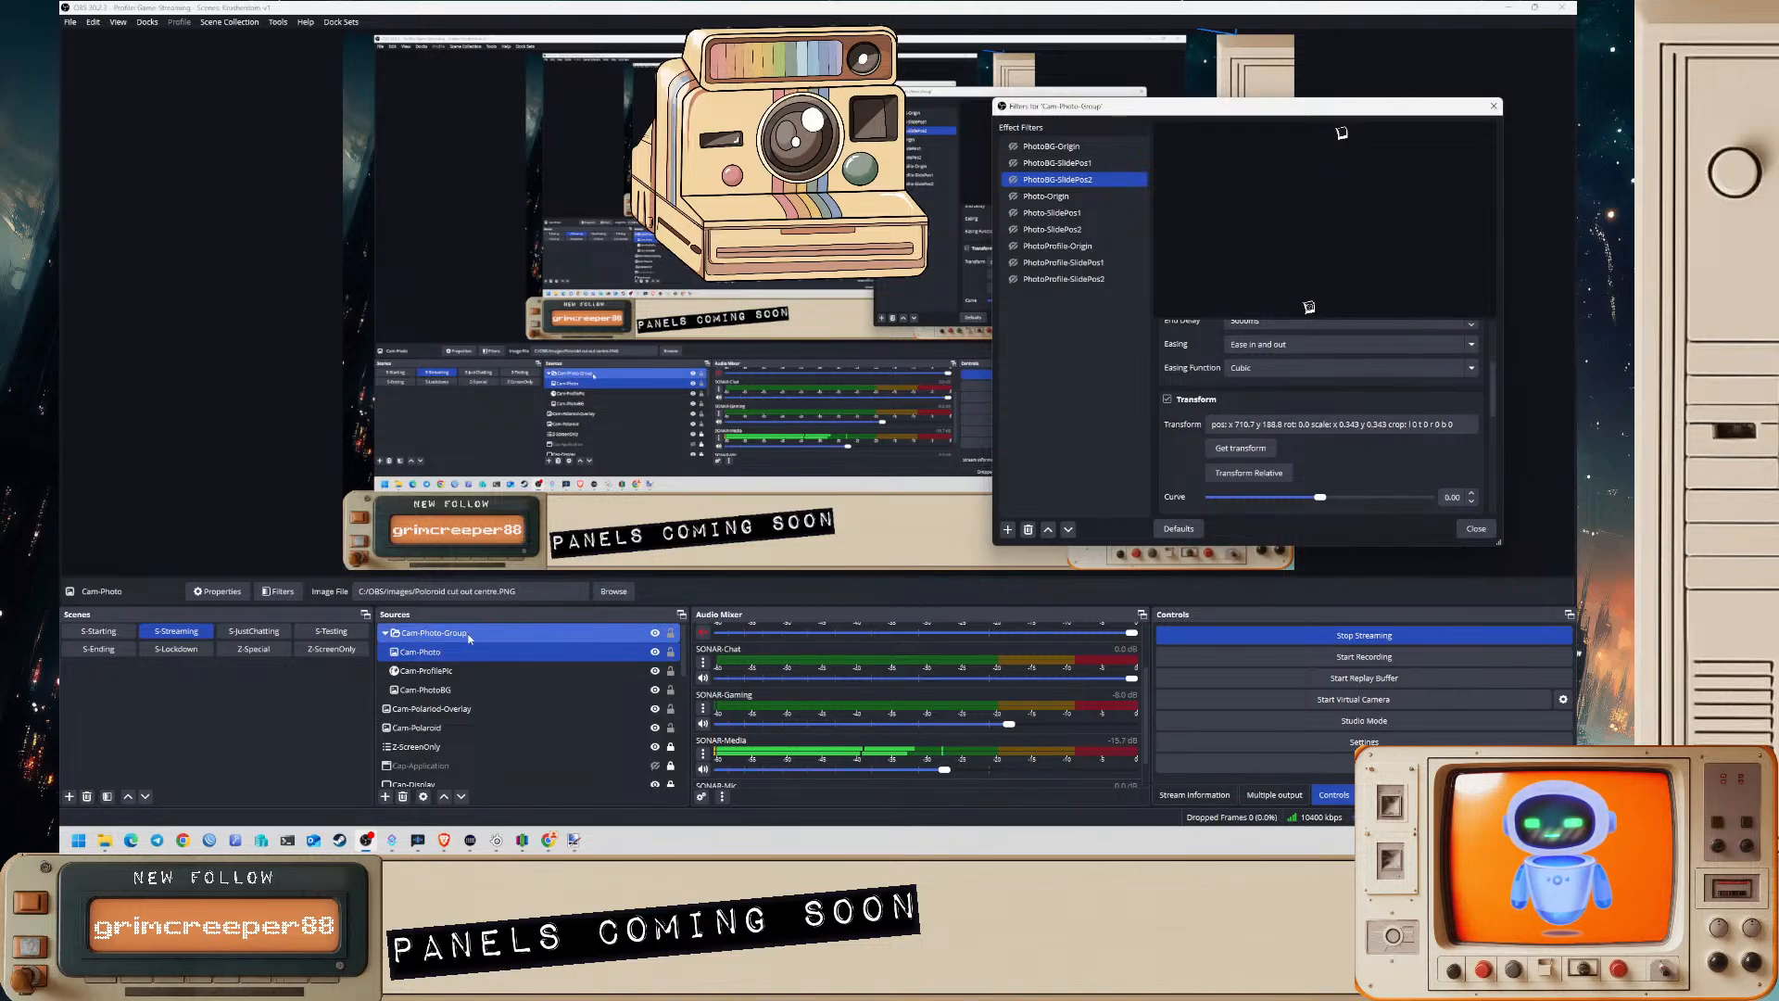
{"action": "left_click", "coordinate": [469, 639], "text": "ctrl"}
{"action": "left_click", "coordinate": [1067, 150]}
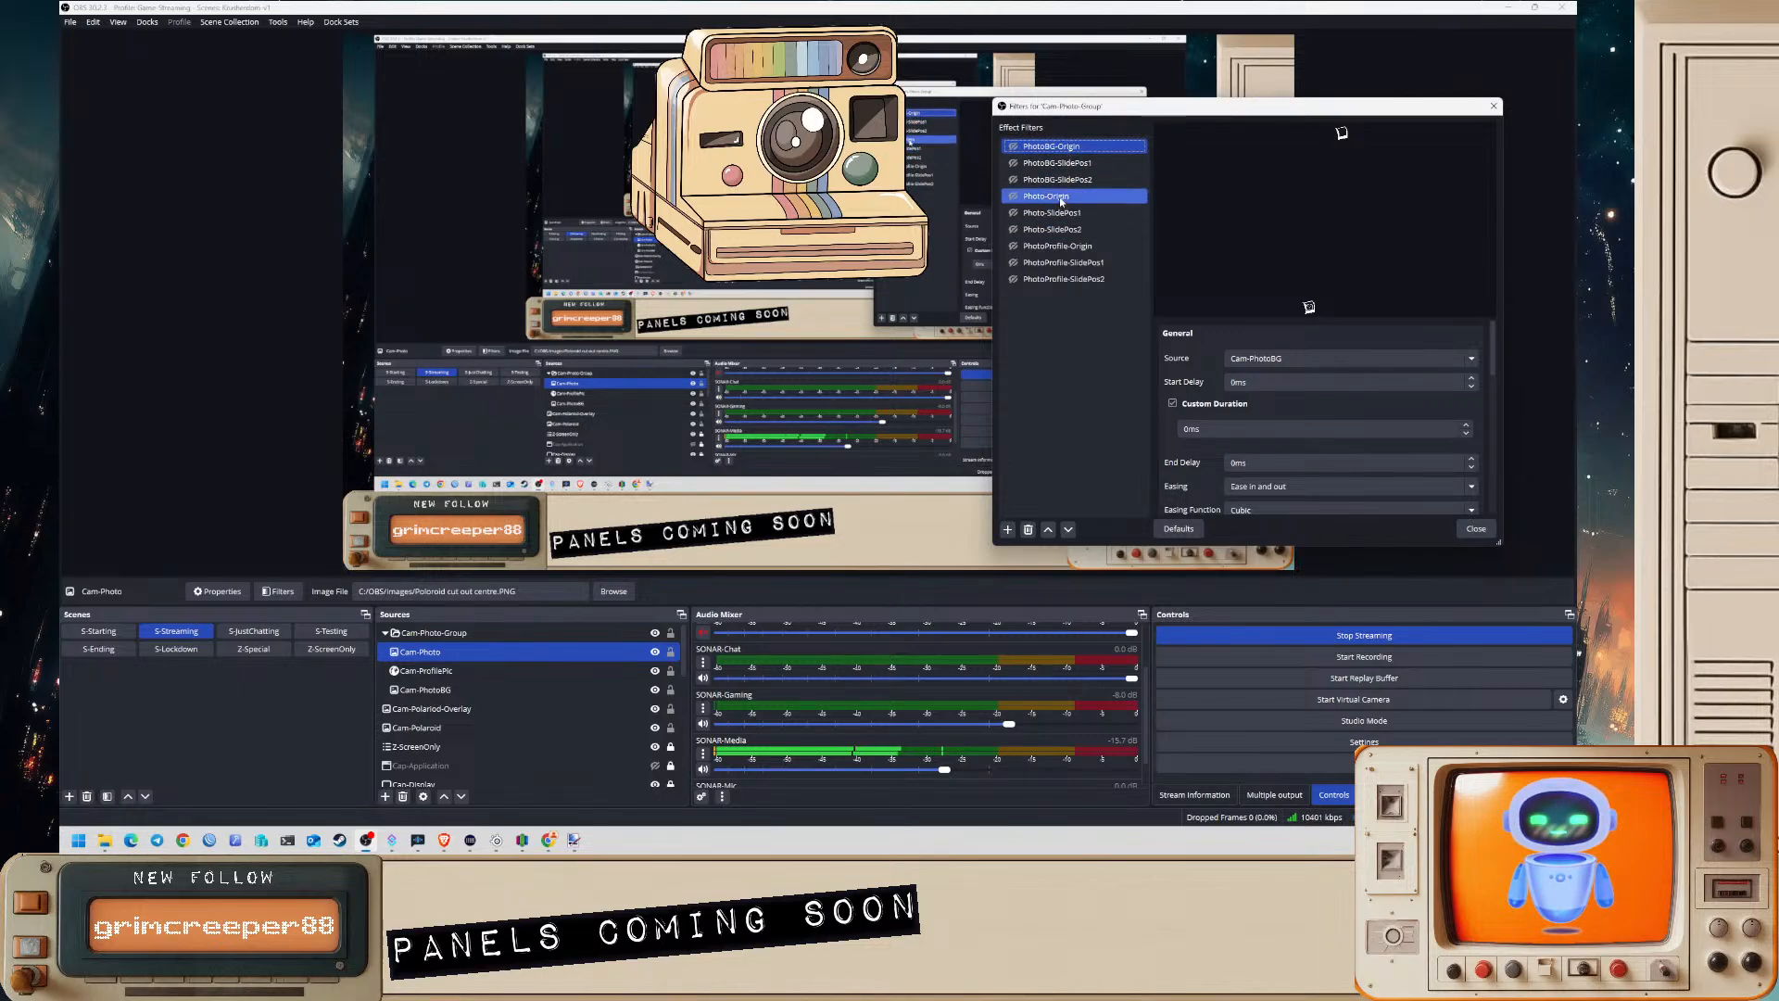
{"action": "left_click", "coordinate": [1061, 197]}
{"action": "left_click", "coordinate": [1069, 231]}
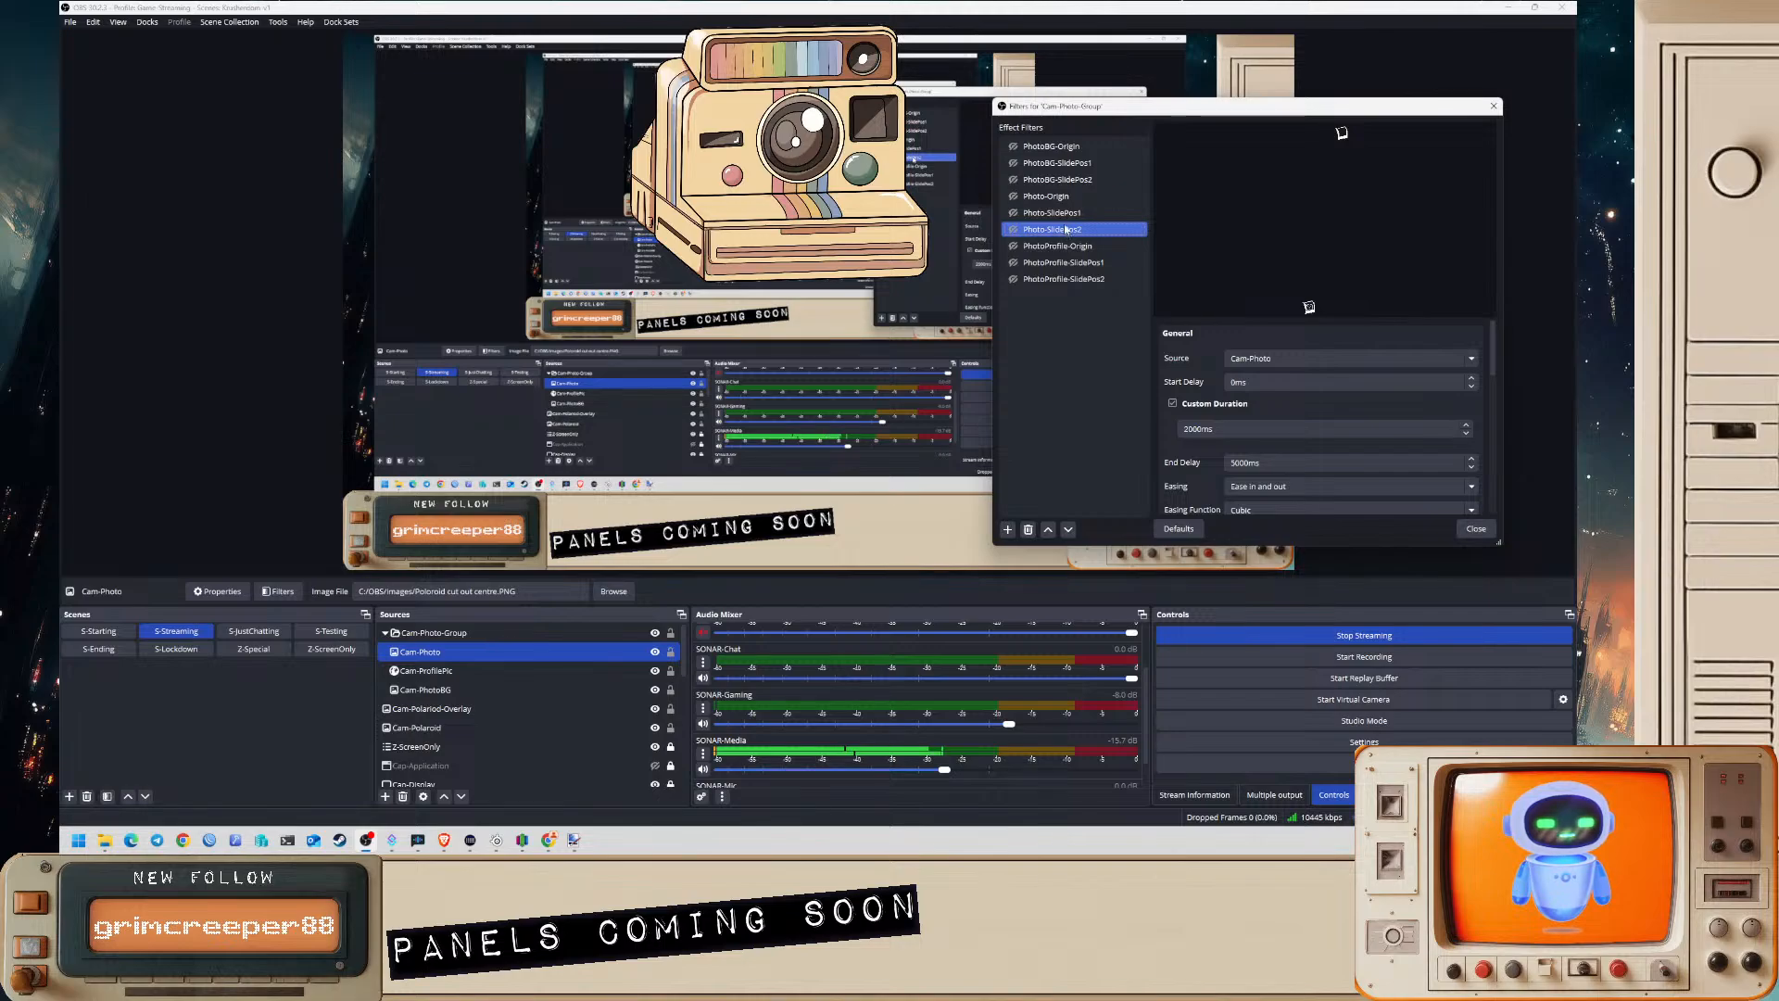
{"action": "left_click", "coordinate": [1052, 146]}
{"action": "right_click", "coordinate": [1053, 148]}
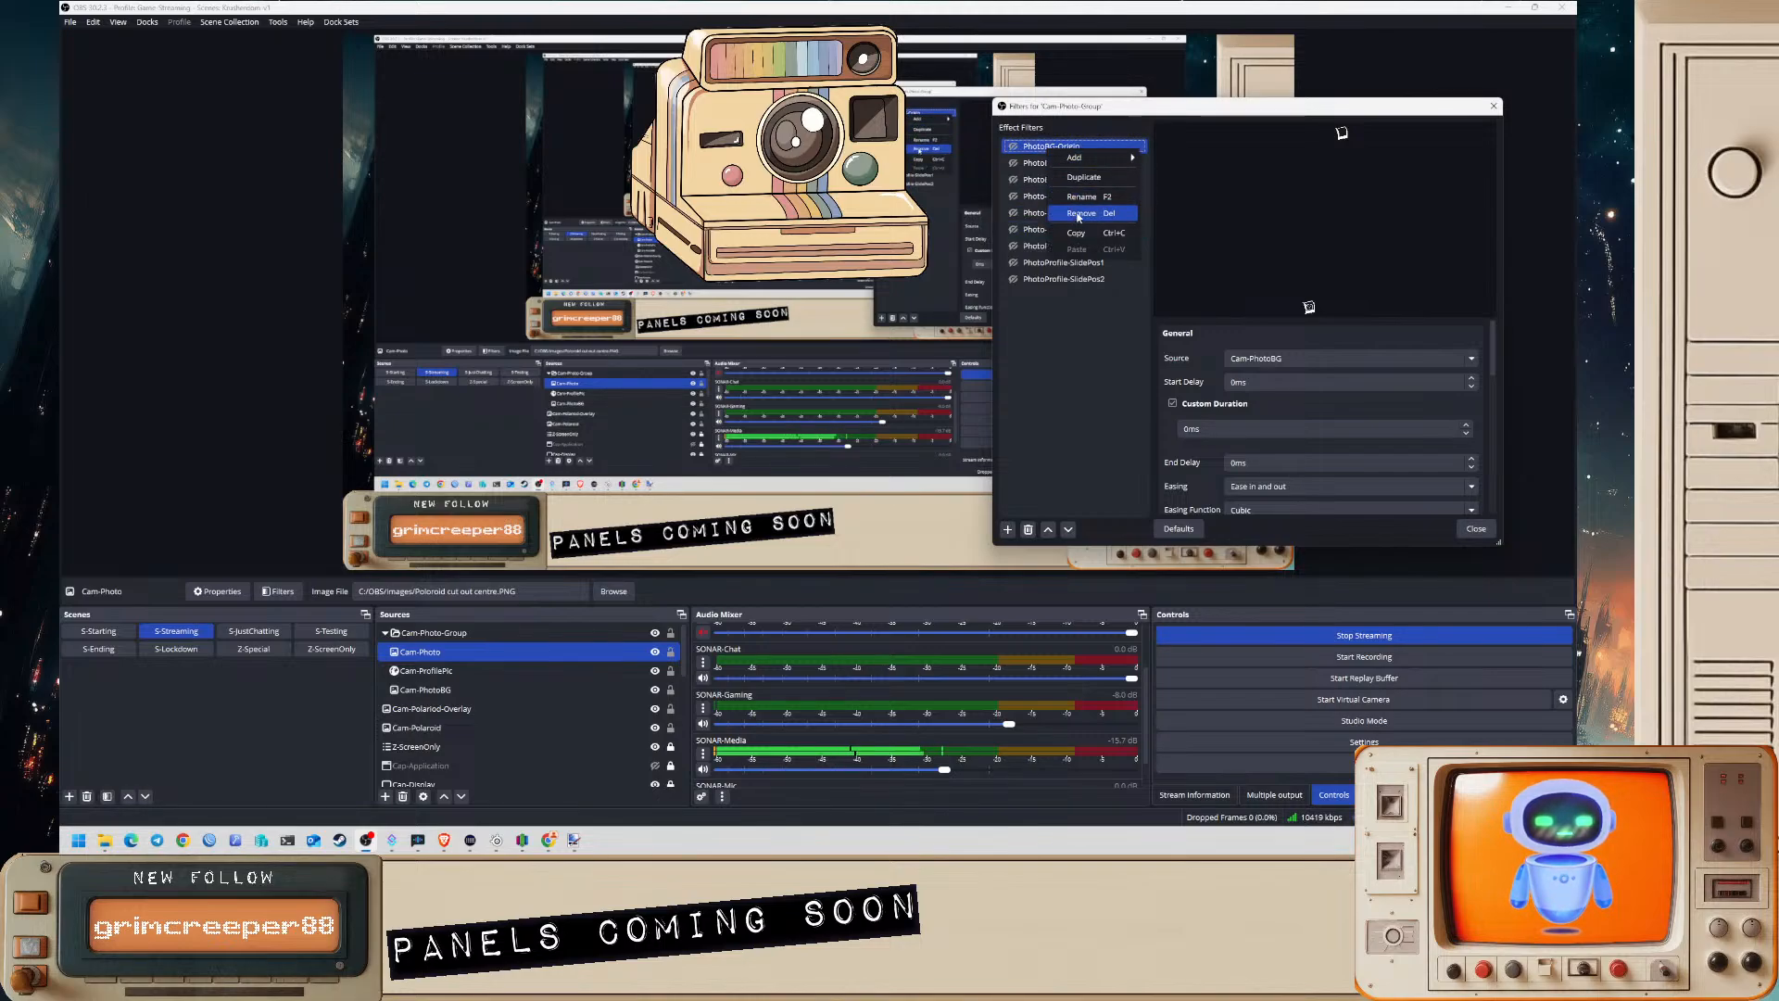
{"action": "left_click", "coordinate": [1081, 197]}
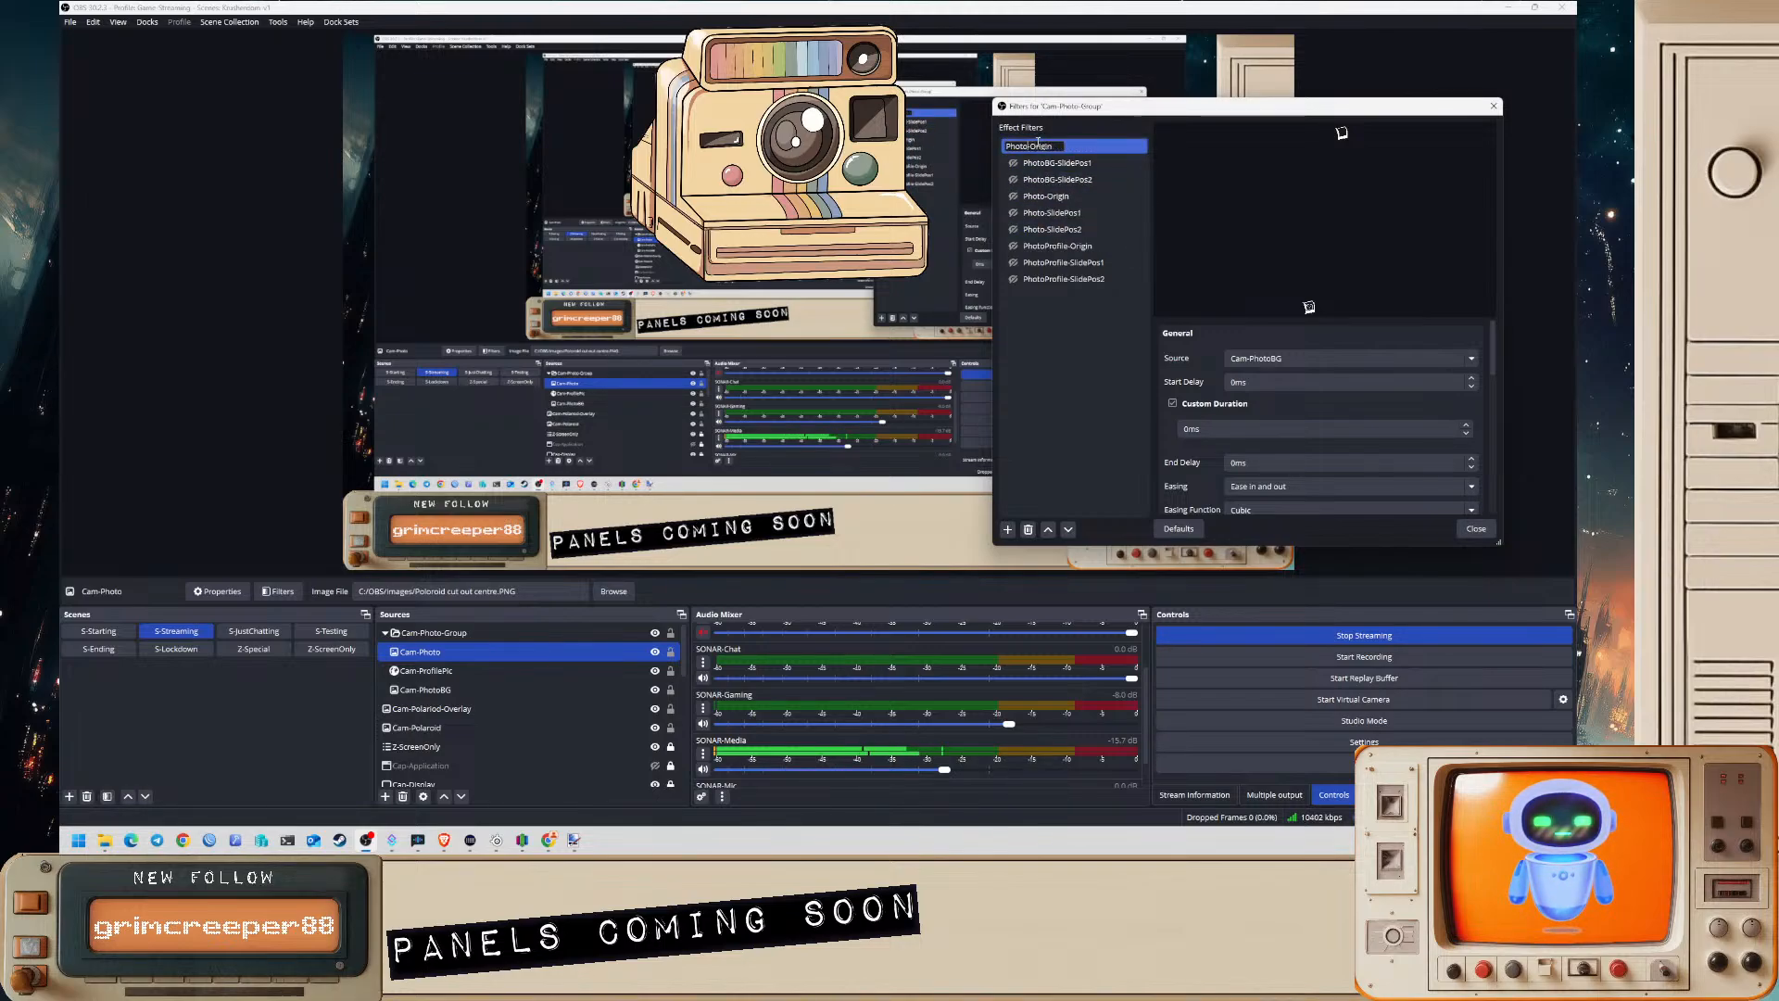
{"action": "key", "text": "Return"}
{"action": "left_click", "coordinate": [1289, 340]}
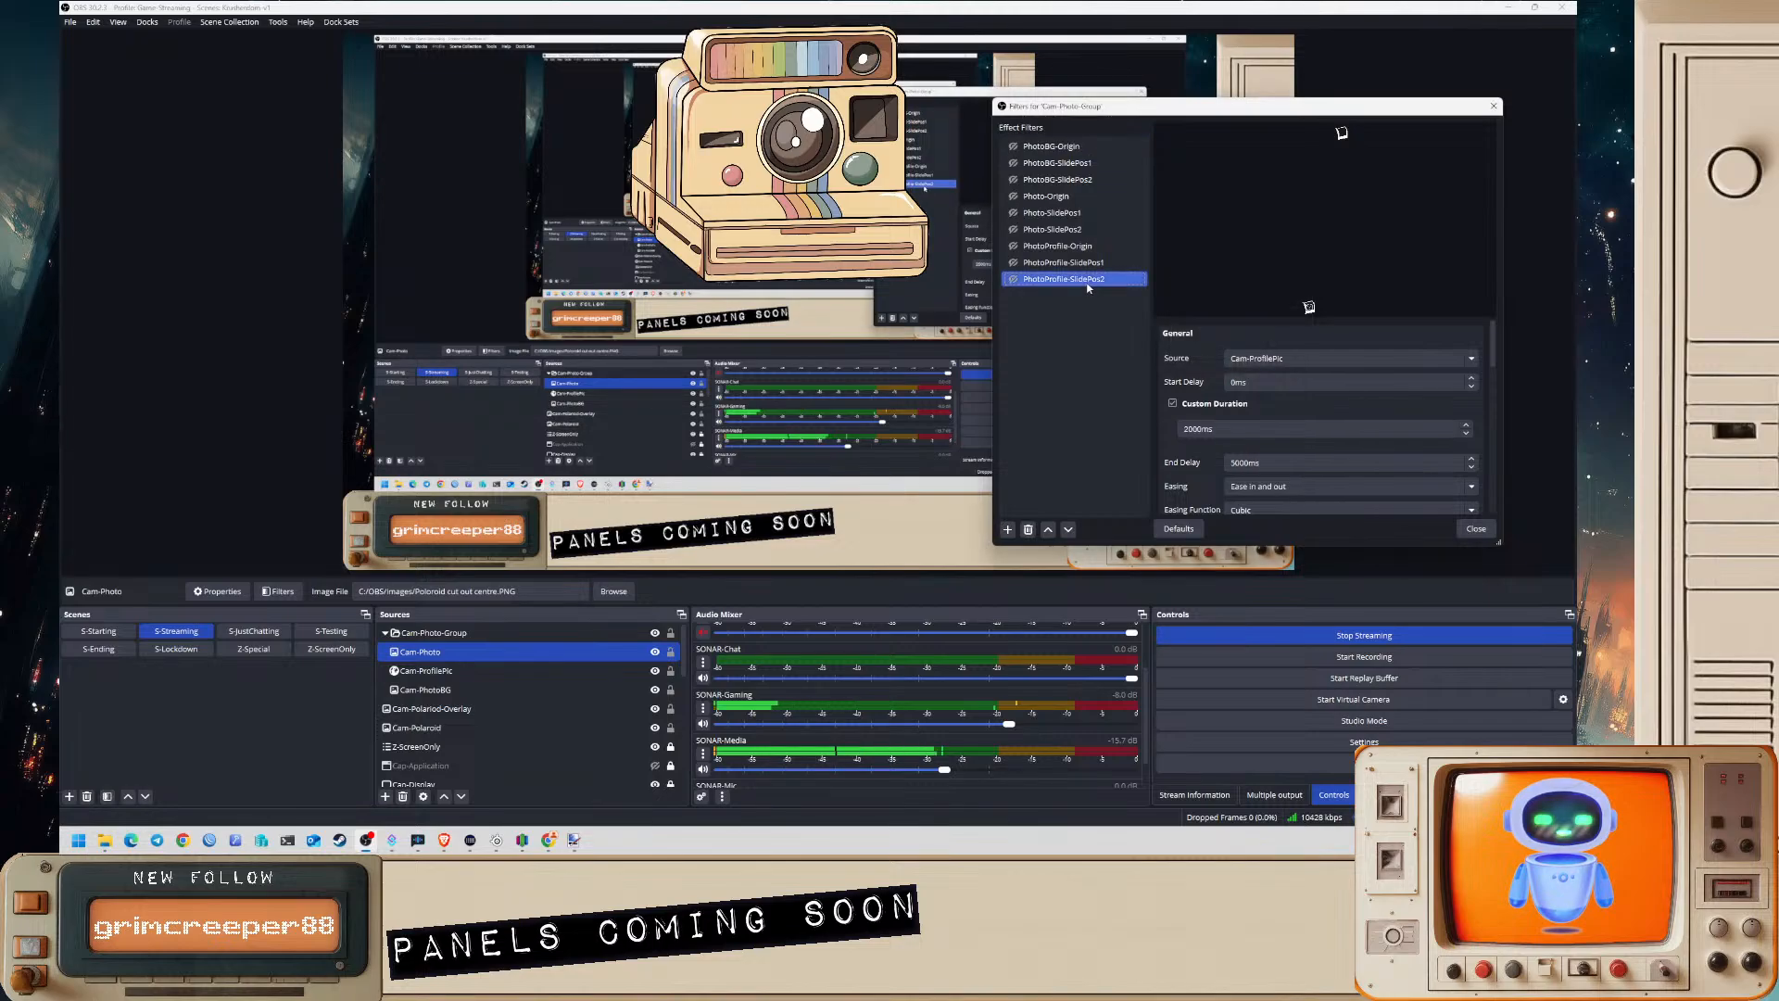
- Remove the PhotoProfile-Origin, PhotoProfile-SlidePos1 and PhotoProfile-SlidePos2 filters from Cam-Photo-Group
{"action": "left_click", "coordinate": [1075, 247]}
{"action": "key", "text": "Delete"}
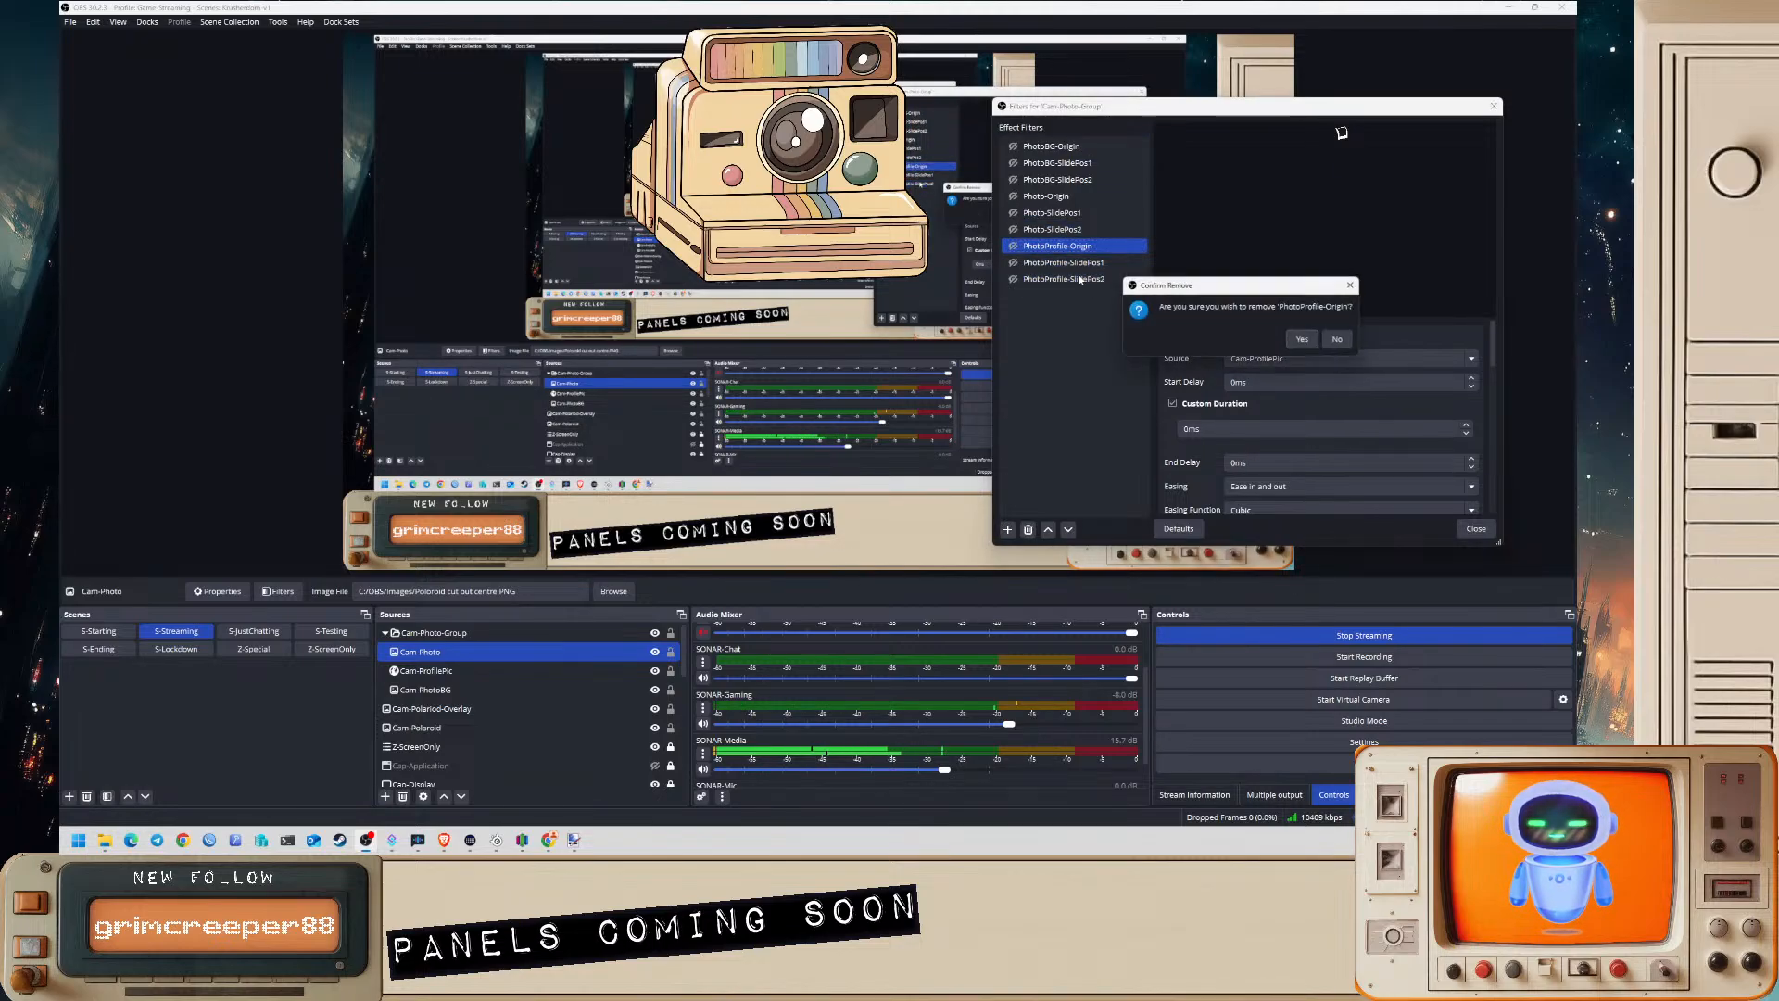
{"action": "key", "text": "Return"}
{"action": "key", "text": "Delete"}
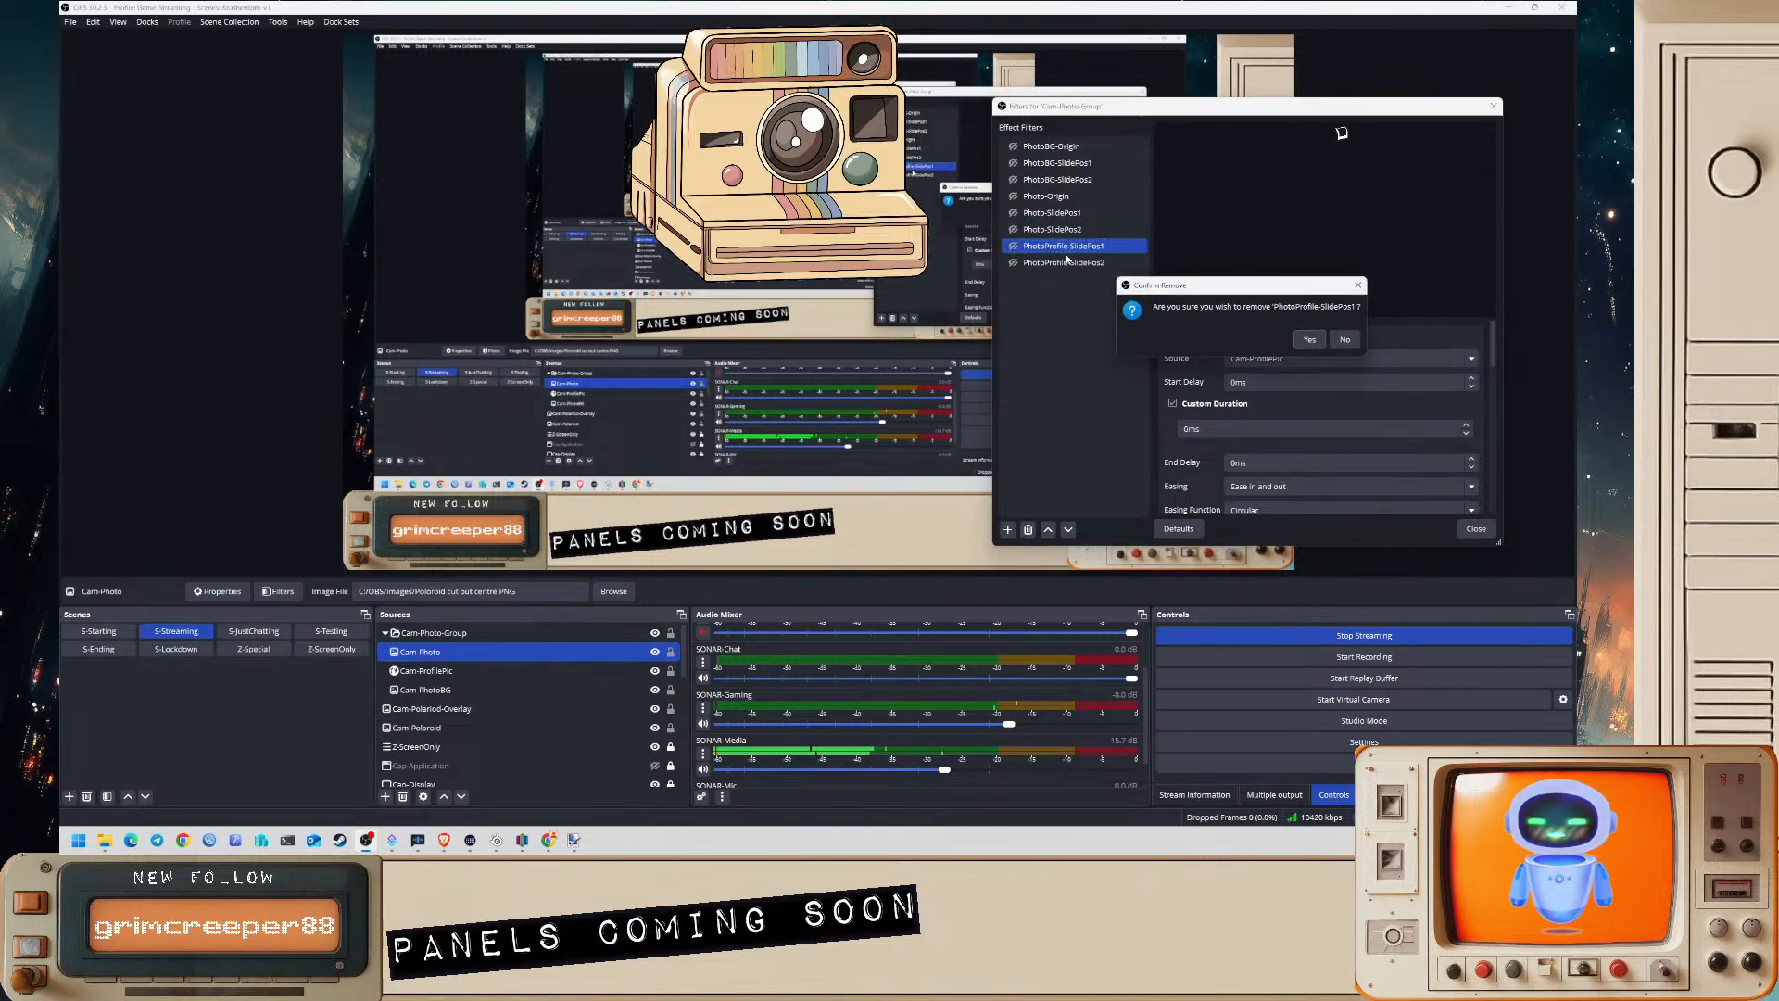
{"action": "key", "text": "Return"}
{"action": "key", "text": "Delete"}
{"action": "key", "text": "Return"}
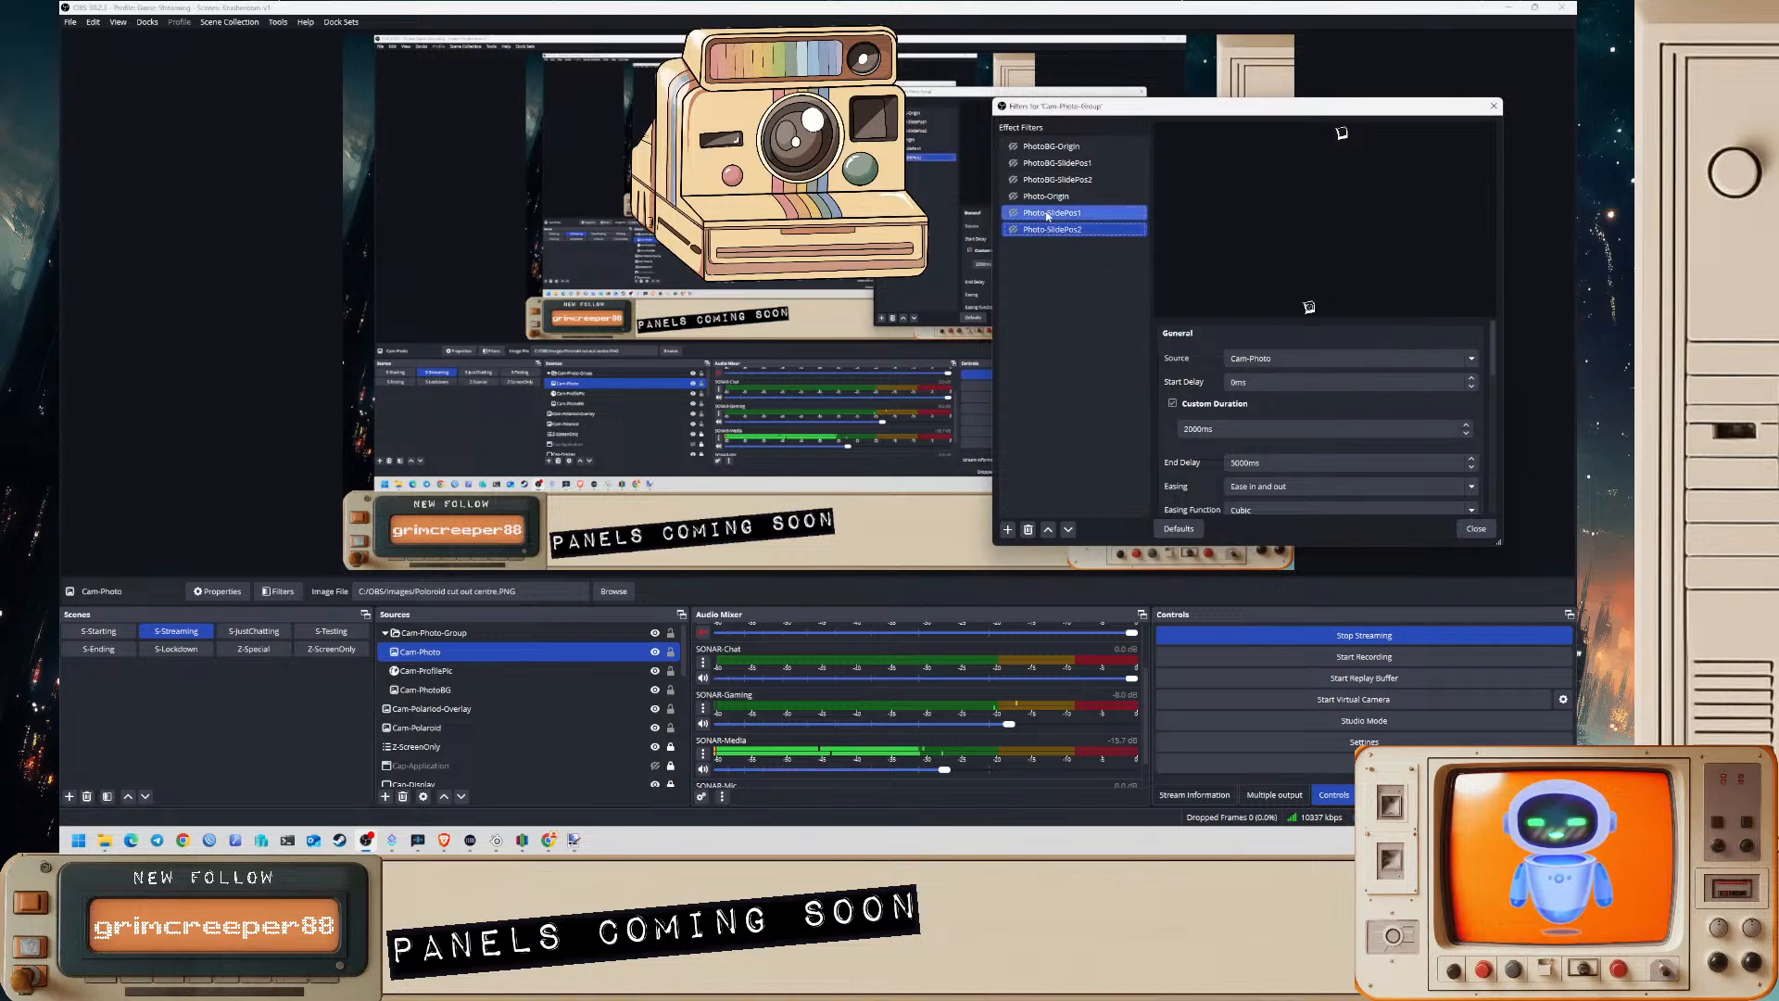
- Remove the PhotoBG-Origin, PhotoBG-SlidePos1 and PhotoBG-SlidePos2 filters from Cam-Photo-Group
{"action": "left_click", "coordinate": [1045, 149]}
{"action": "key", "text": "Delete"}
{"action": "key", "text": "Return"}
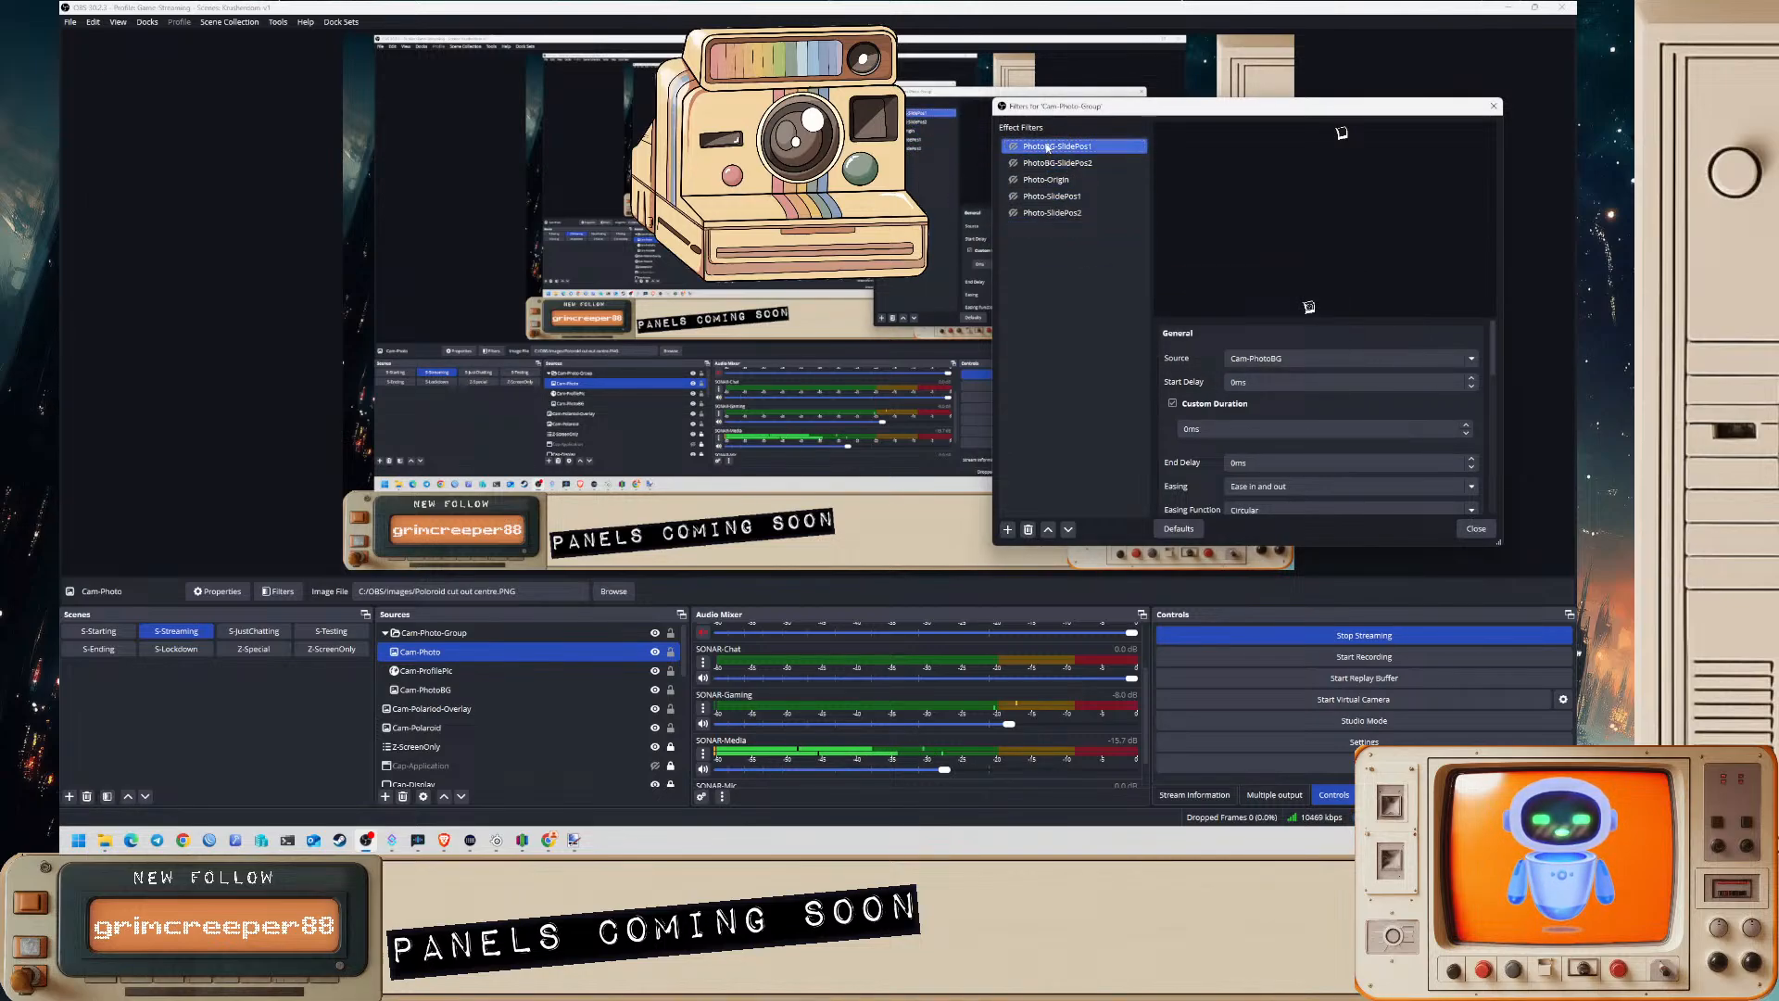
{"action": "key", "text": "Delete"}
{"action": "key", "text": "Return"}
{"action": "key", "text": "Delete"}
{"action": "key", "text": "Return"}
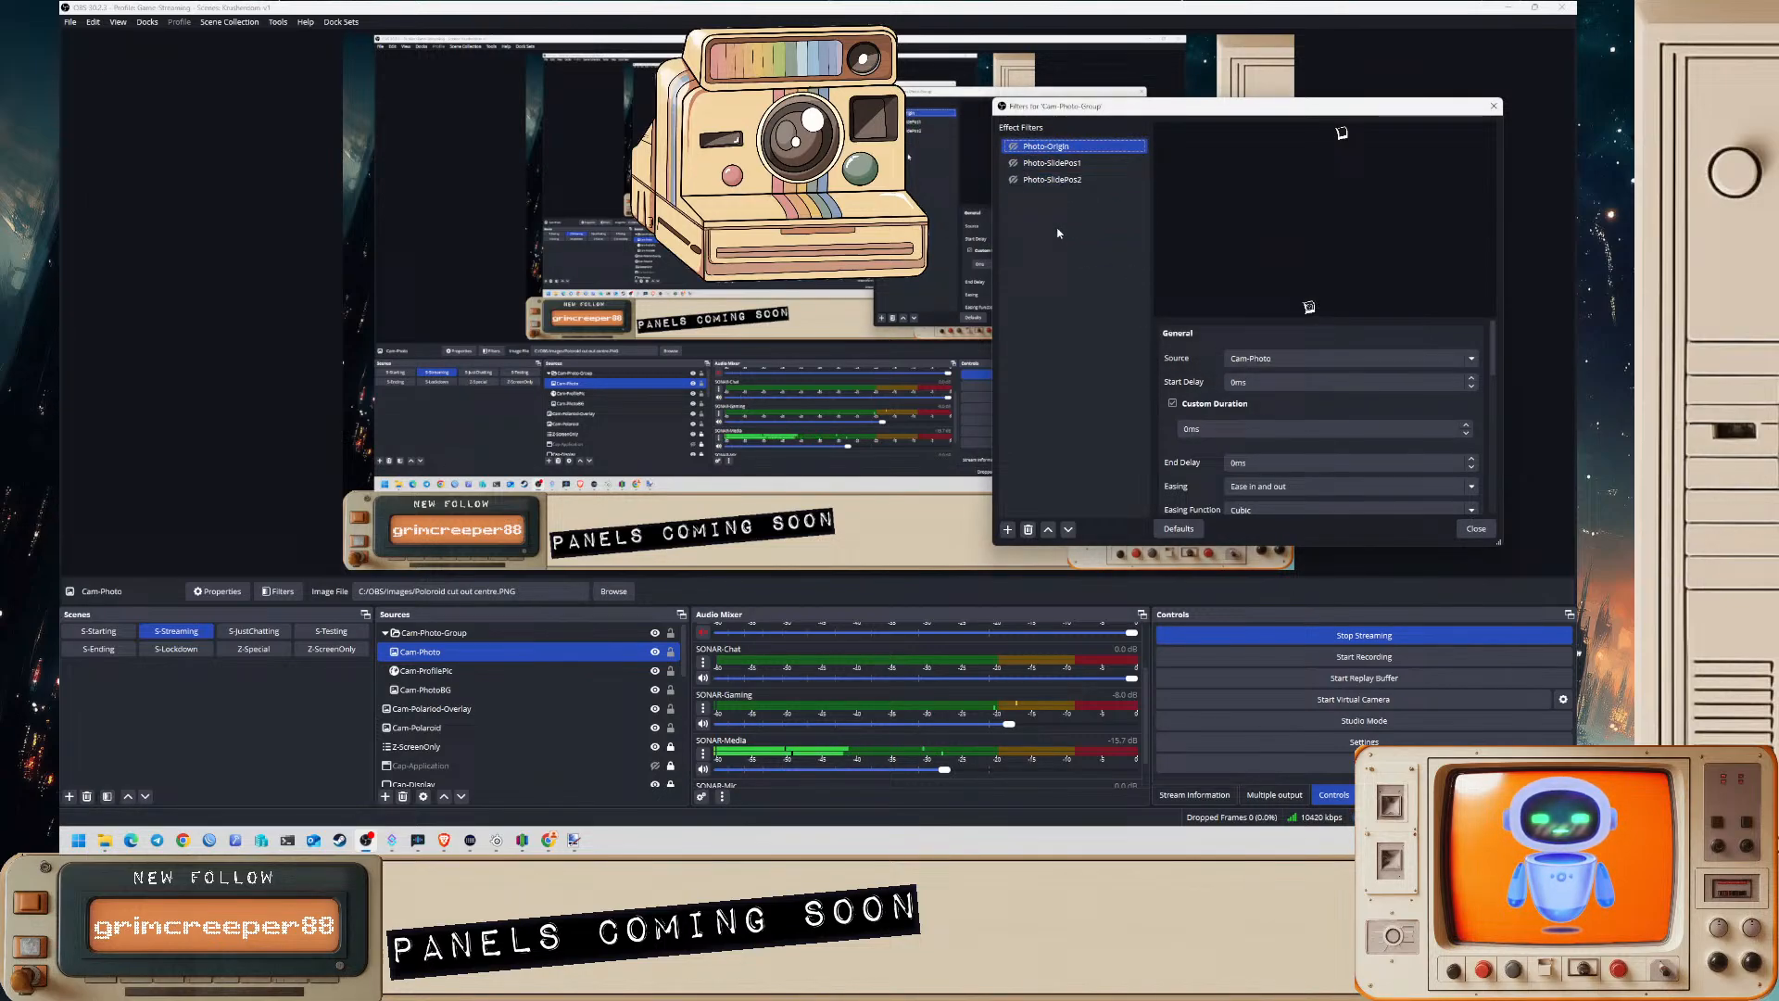
{"action": "right_click", "coordinate": [1051, 152]}
{"action": "key", "text": "Escape"}
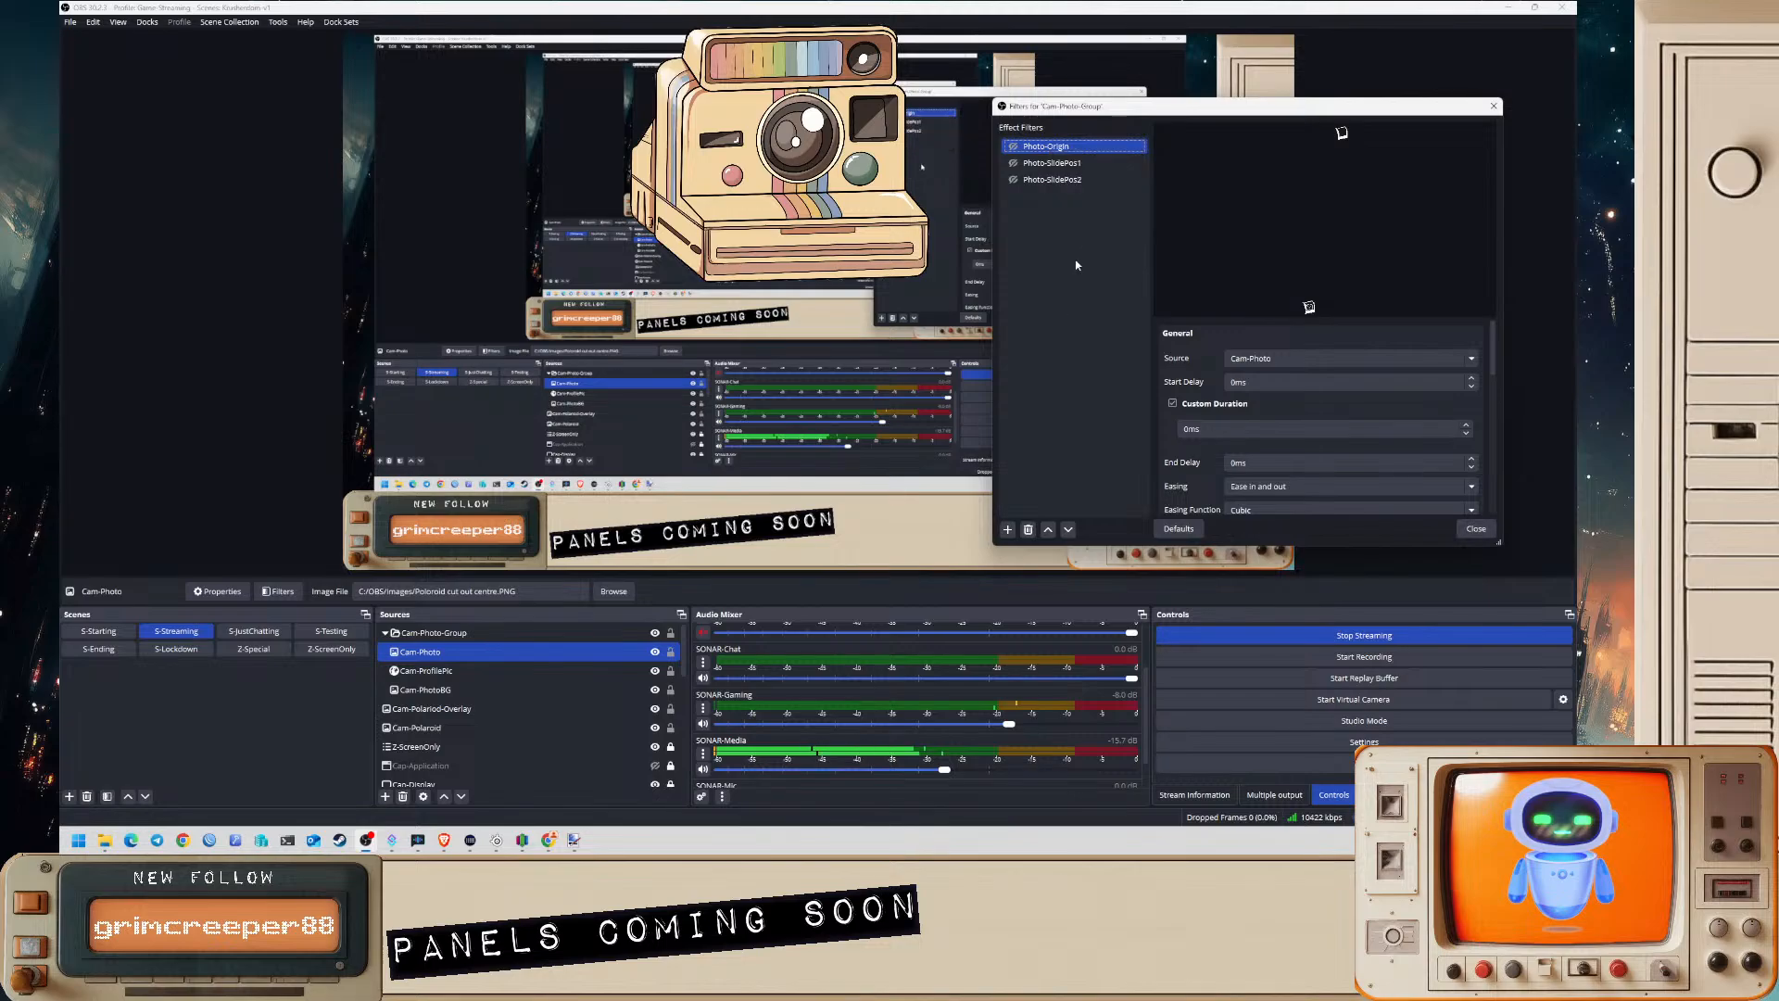
- Add a Move Source filter named Photo-Reset to the S-Streaming scene, with Cam-Photo-Group as its source
{"action": "right_click", "coordinate": [198, 633]}
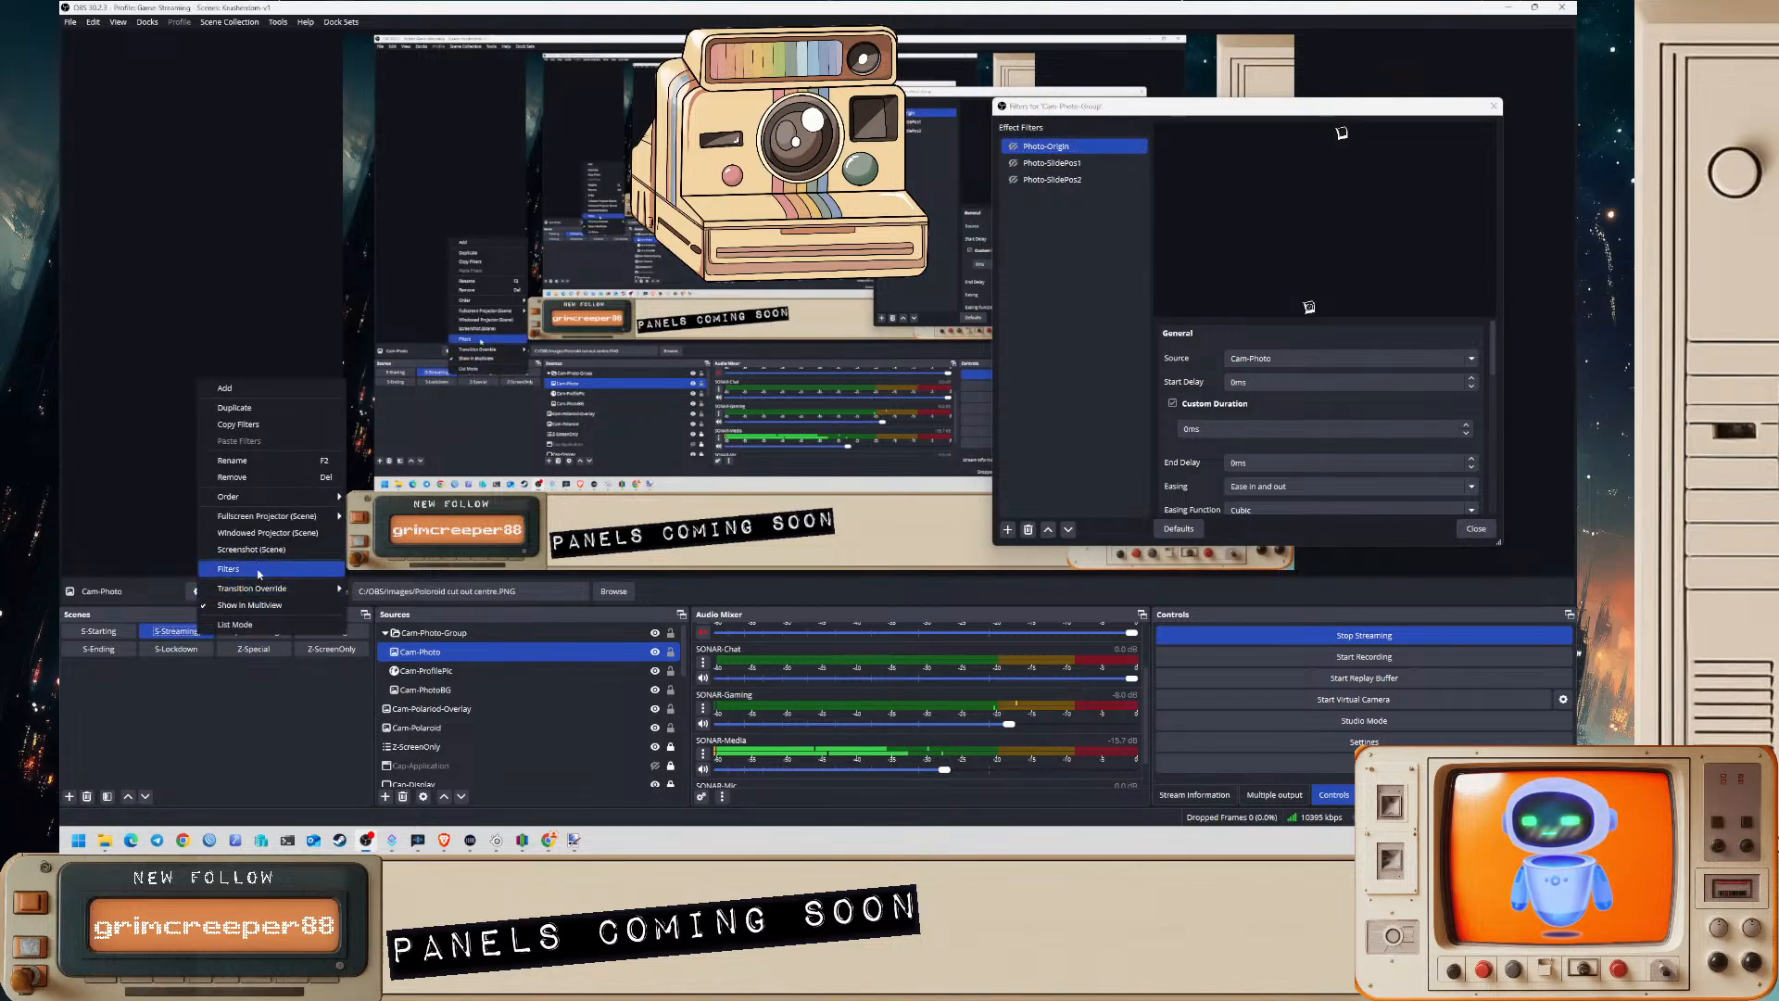
{"action": "left_click", "coordinate": [228, 568]}
{"action": "left_click_drag", "start_coordinate": [658, 194], "coordinate": [187, 143]}
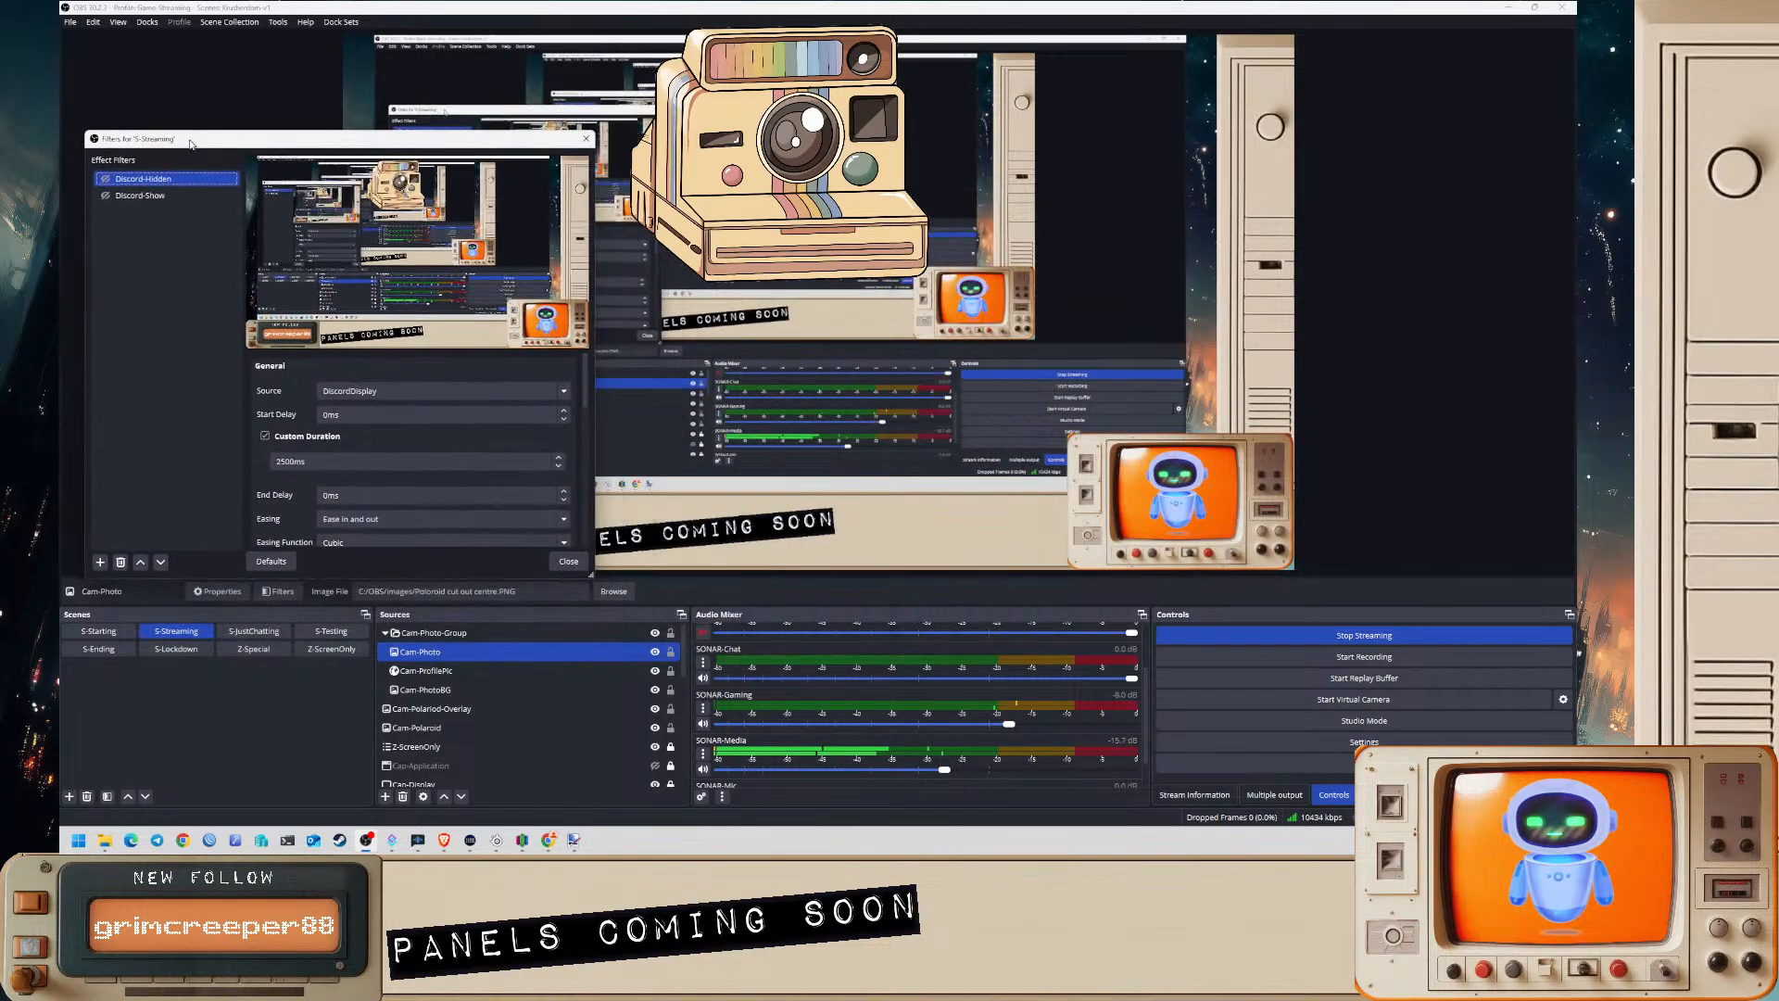
{"action": "left_click", "coordinate": [100, 567]}
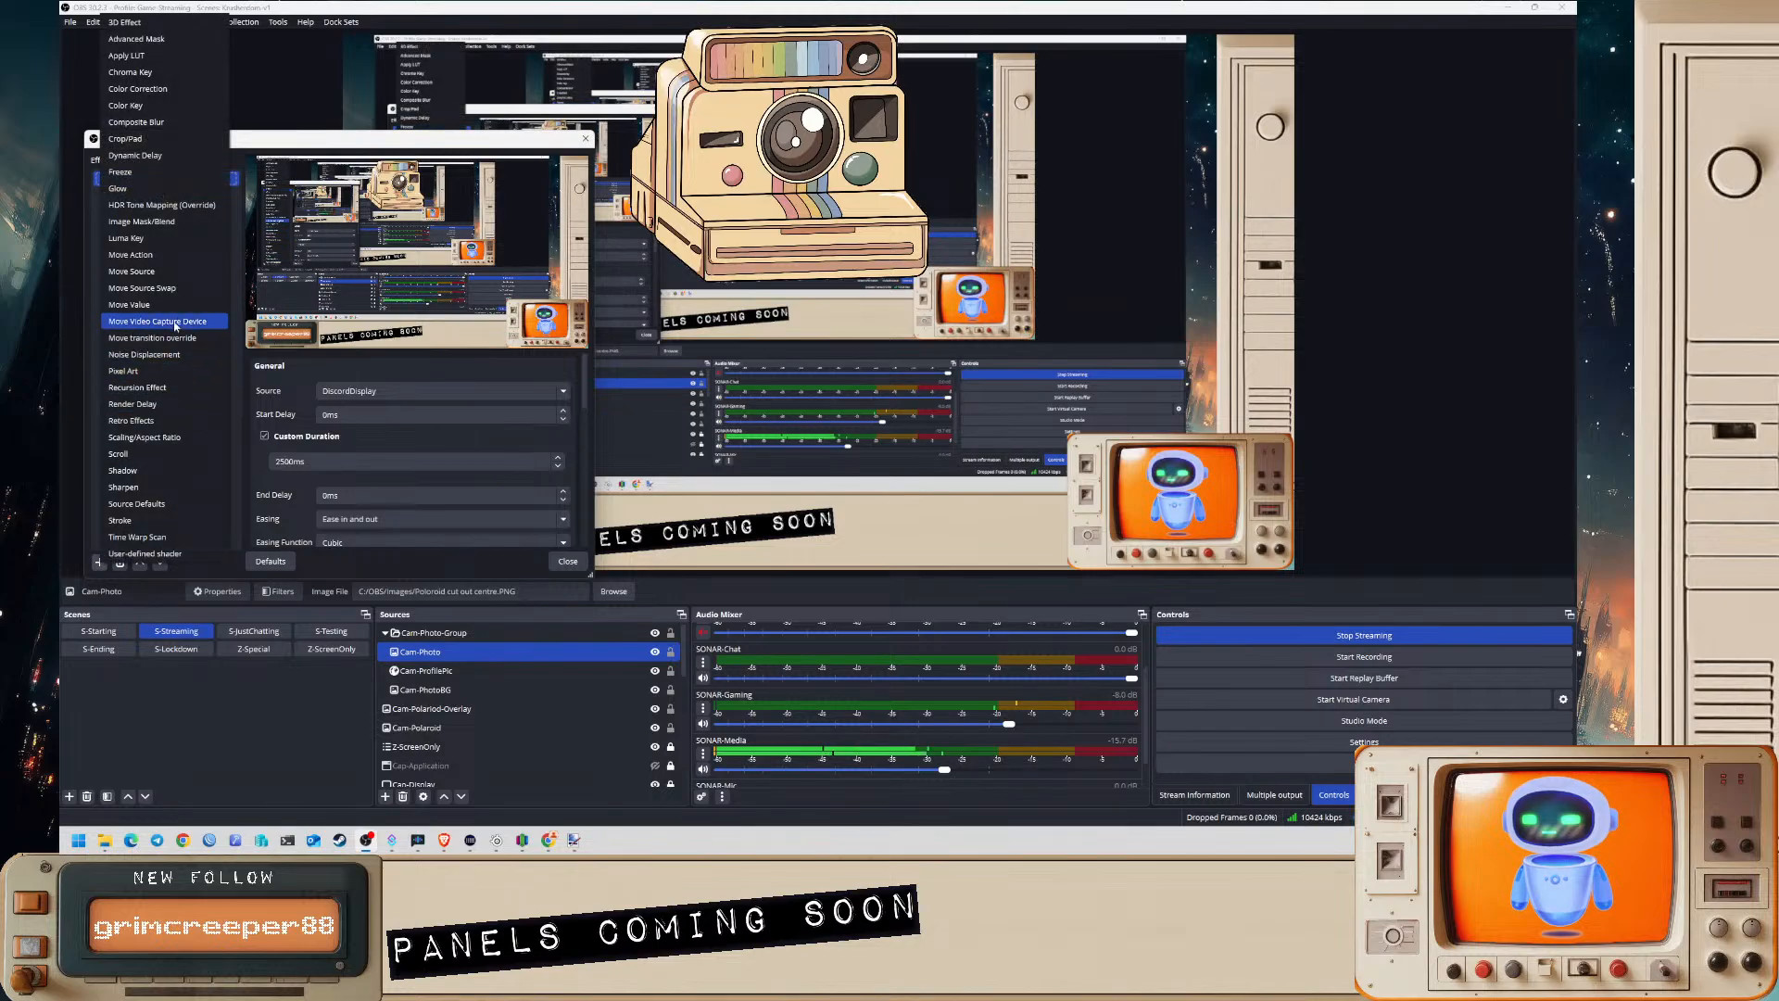
{"action": "left_click", "coordinate": [186, 271]}
{"action": "type", "text": "Photo"}
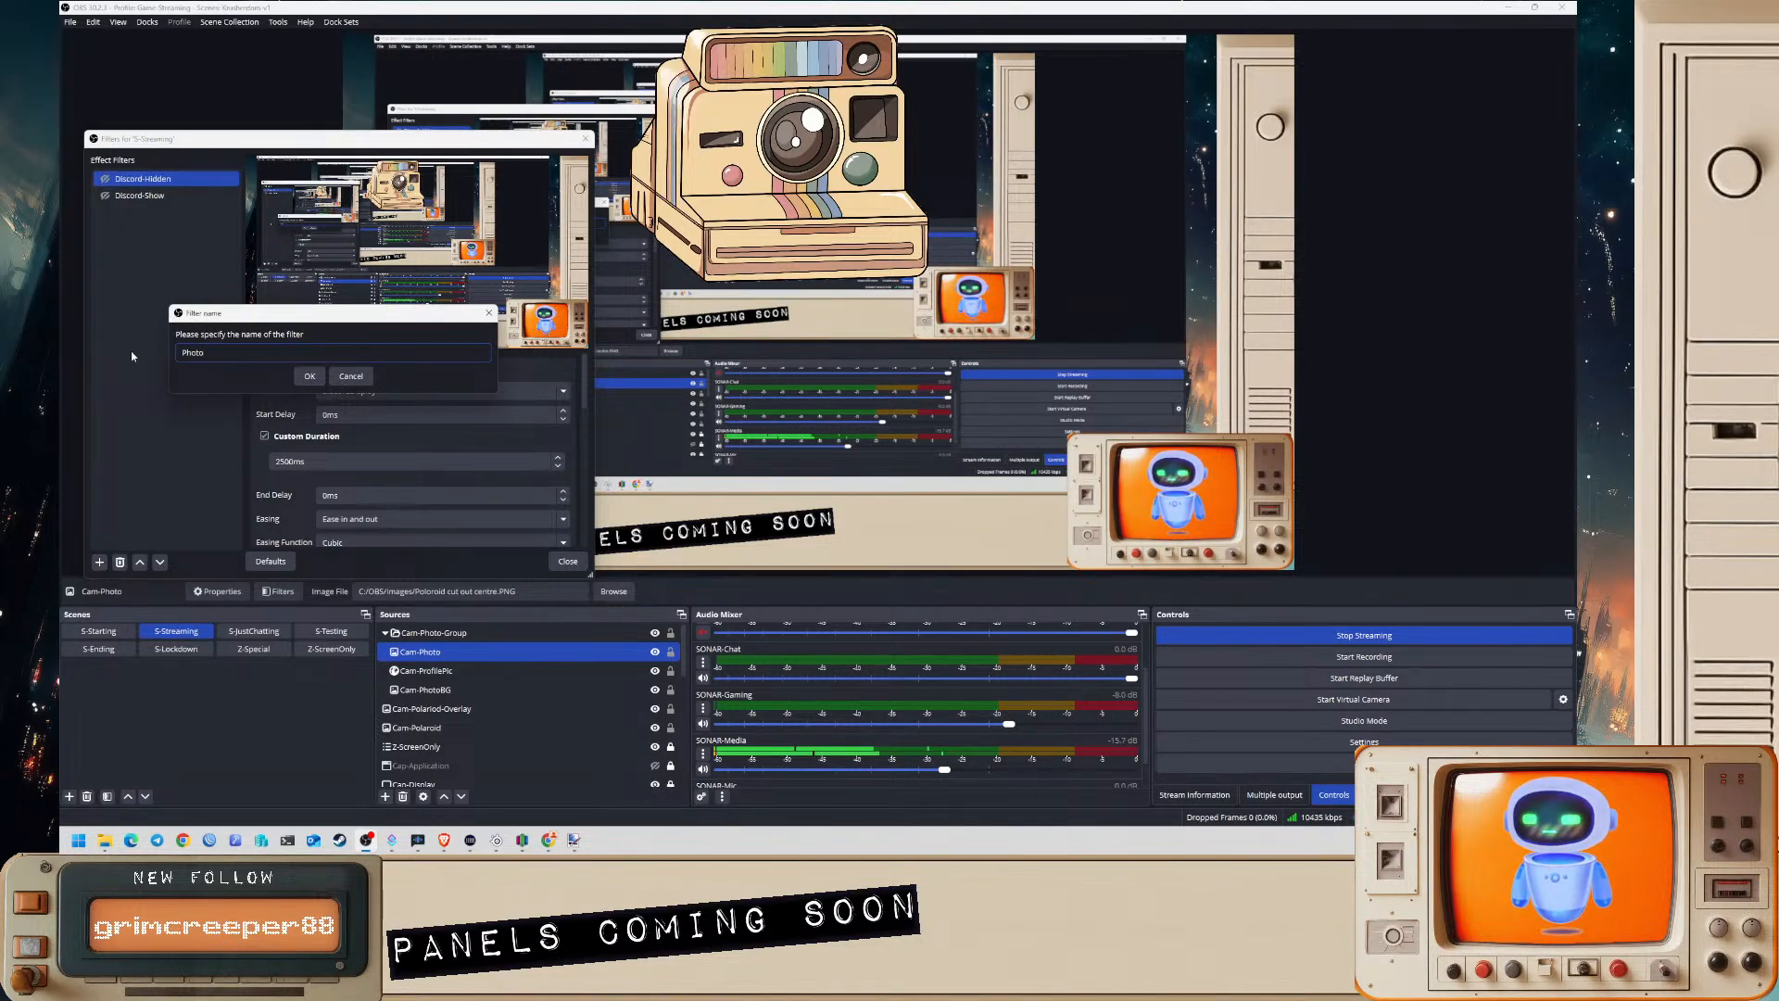
{"action": "type", "text": "-Reset"}
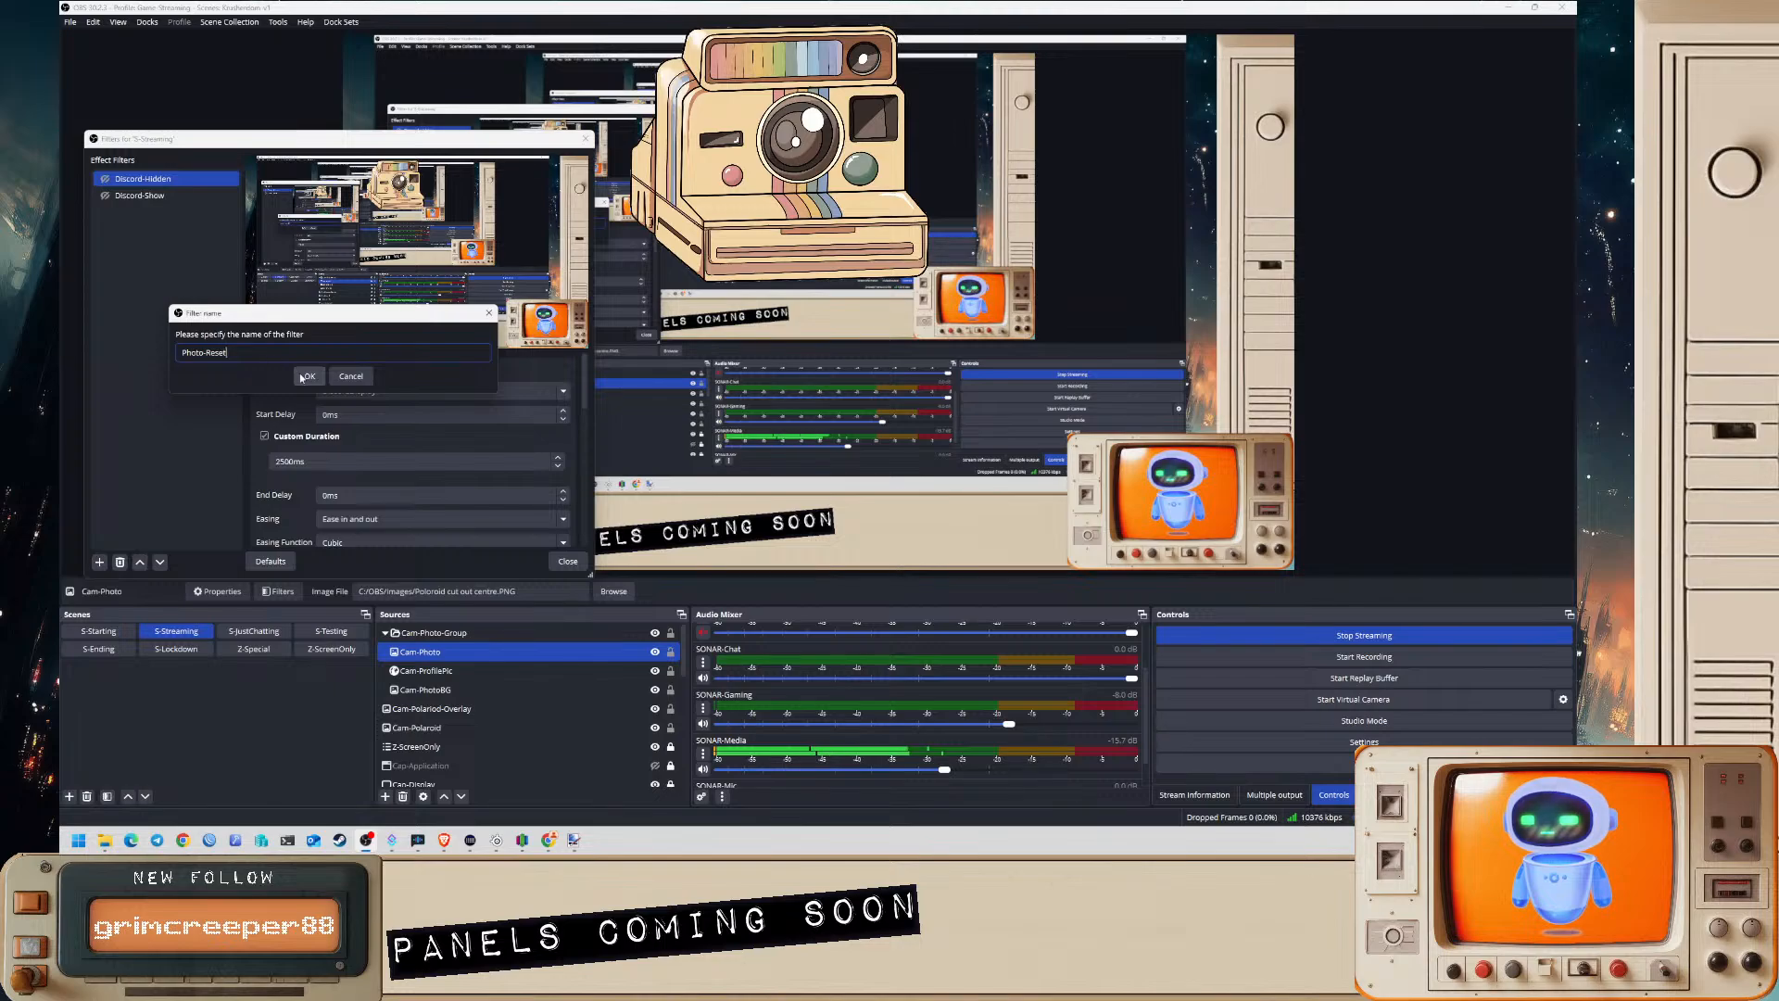
{"action": "left_click", "coordinate": [306, 377]}
{"action": "left_click", "coordinate": [417, 390]}
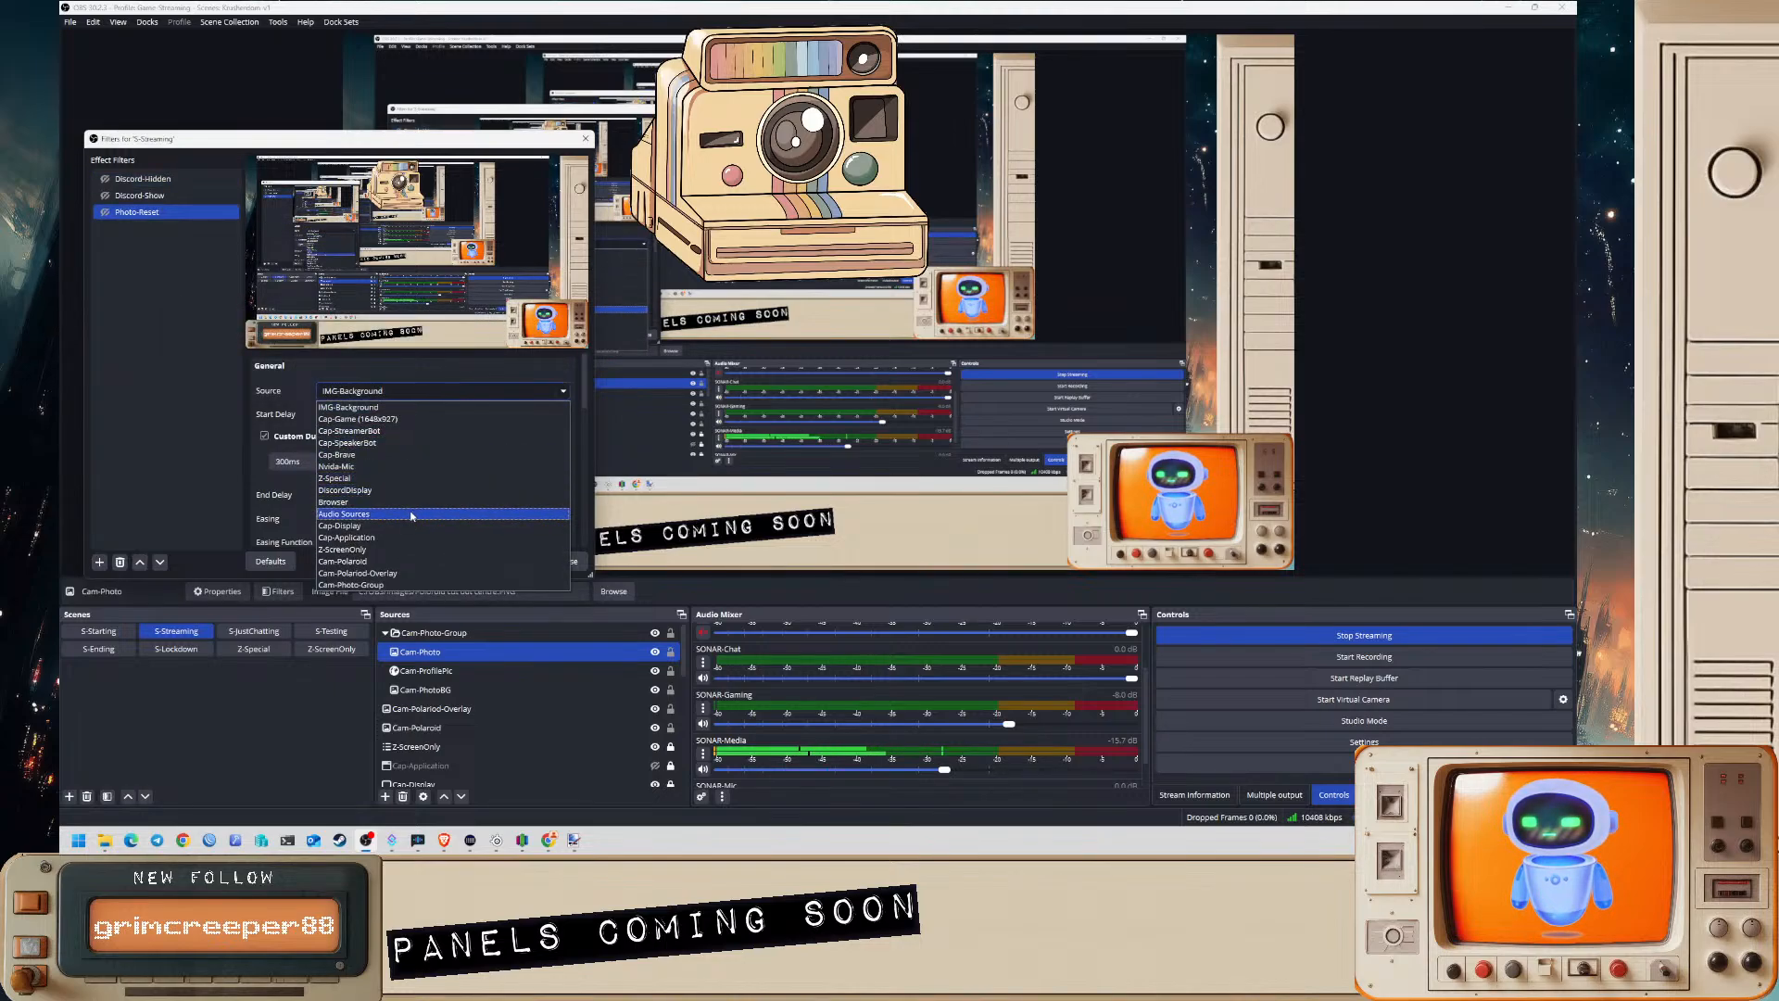
{"action": "left_click", "coordinate": [408, 584]}
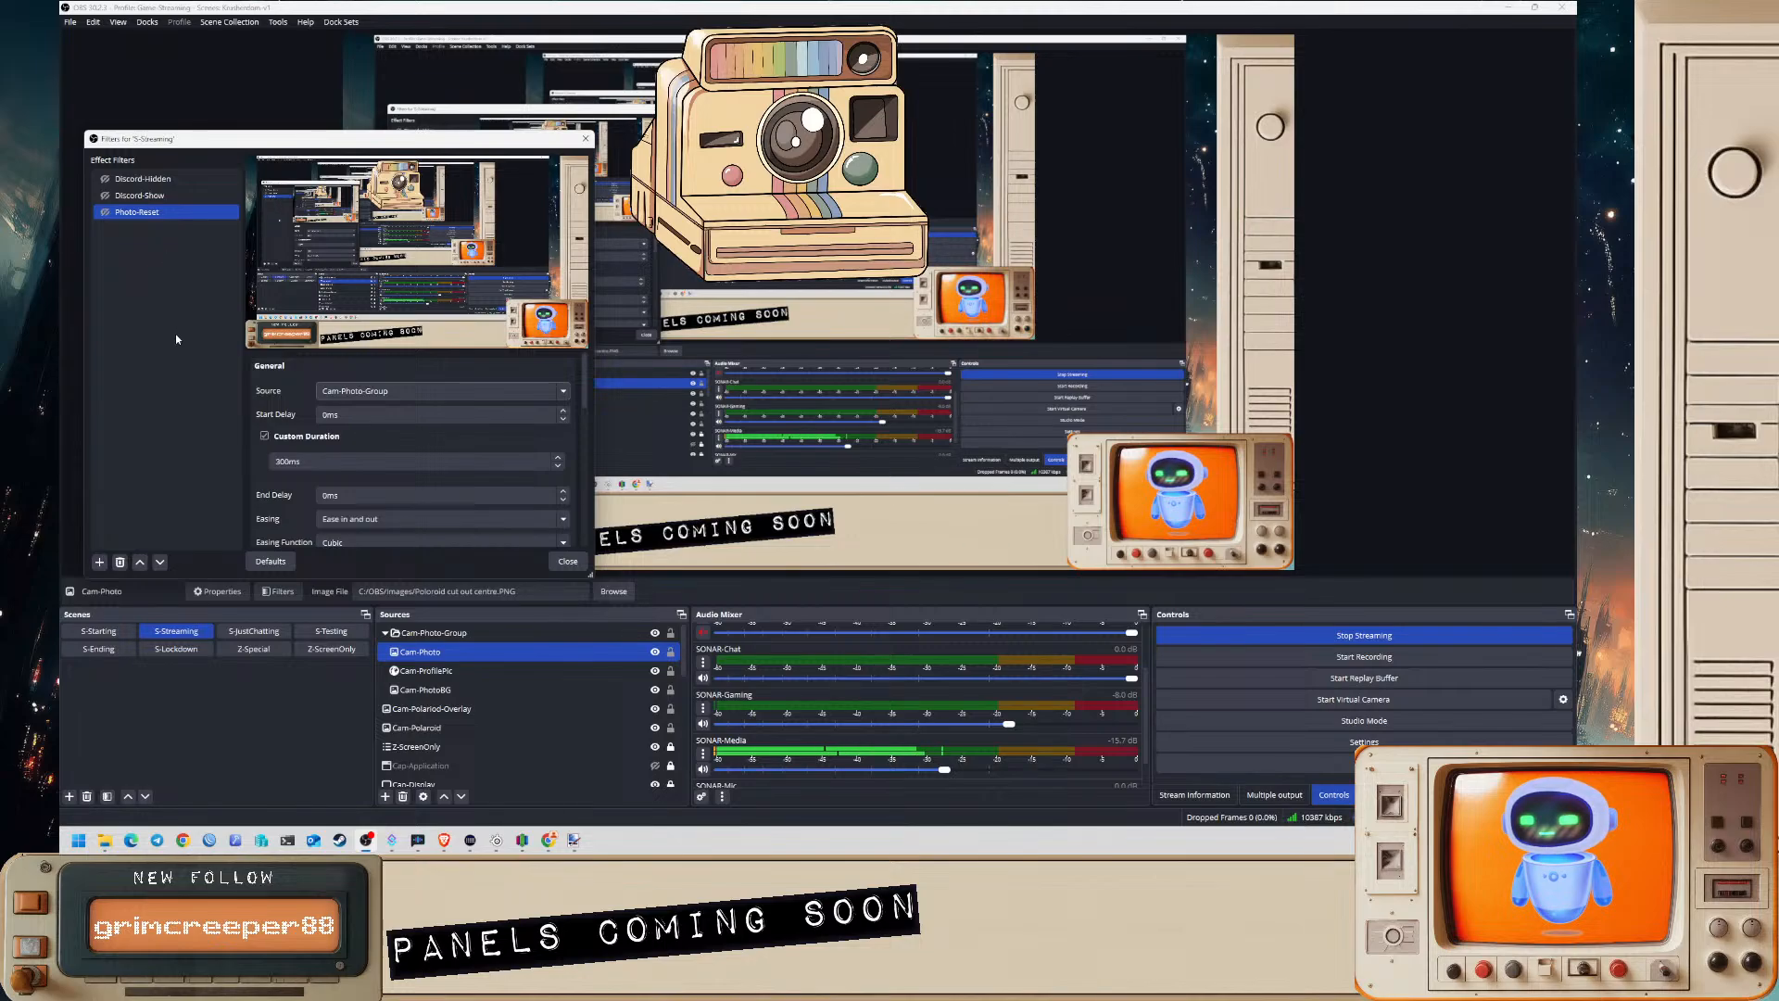
- Set the Photo-Reset filter's transform position to x 0.0 and y 0.0, and trigger the filter
{"action": "scroll", "coordinate": [295, 466], "scroll_direction": "down", "scroll_amount": 2}
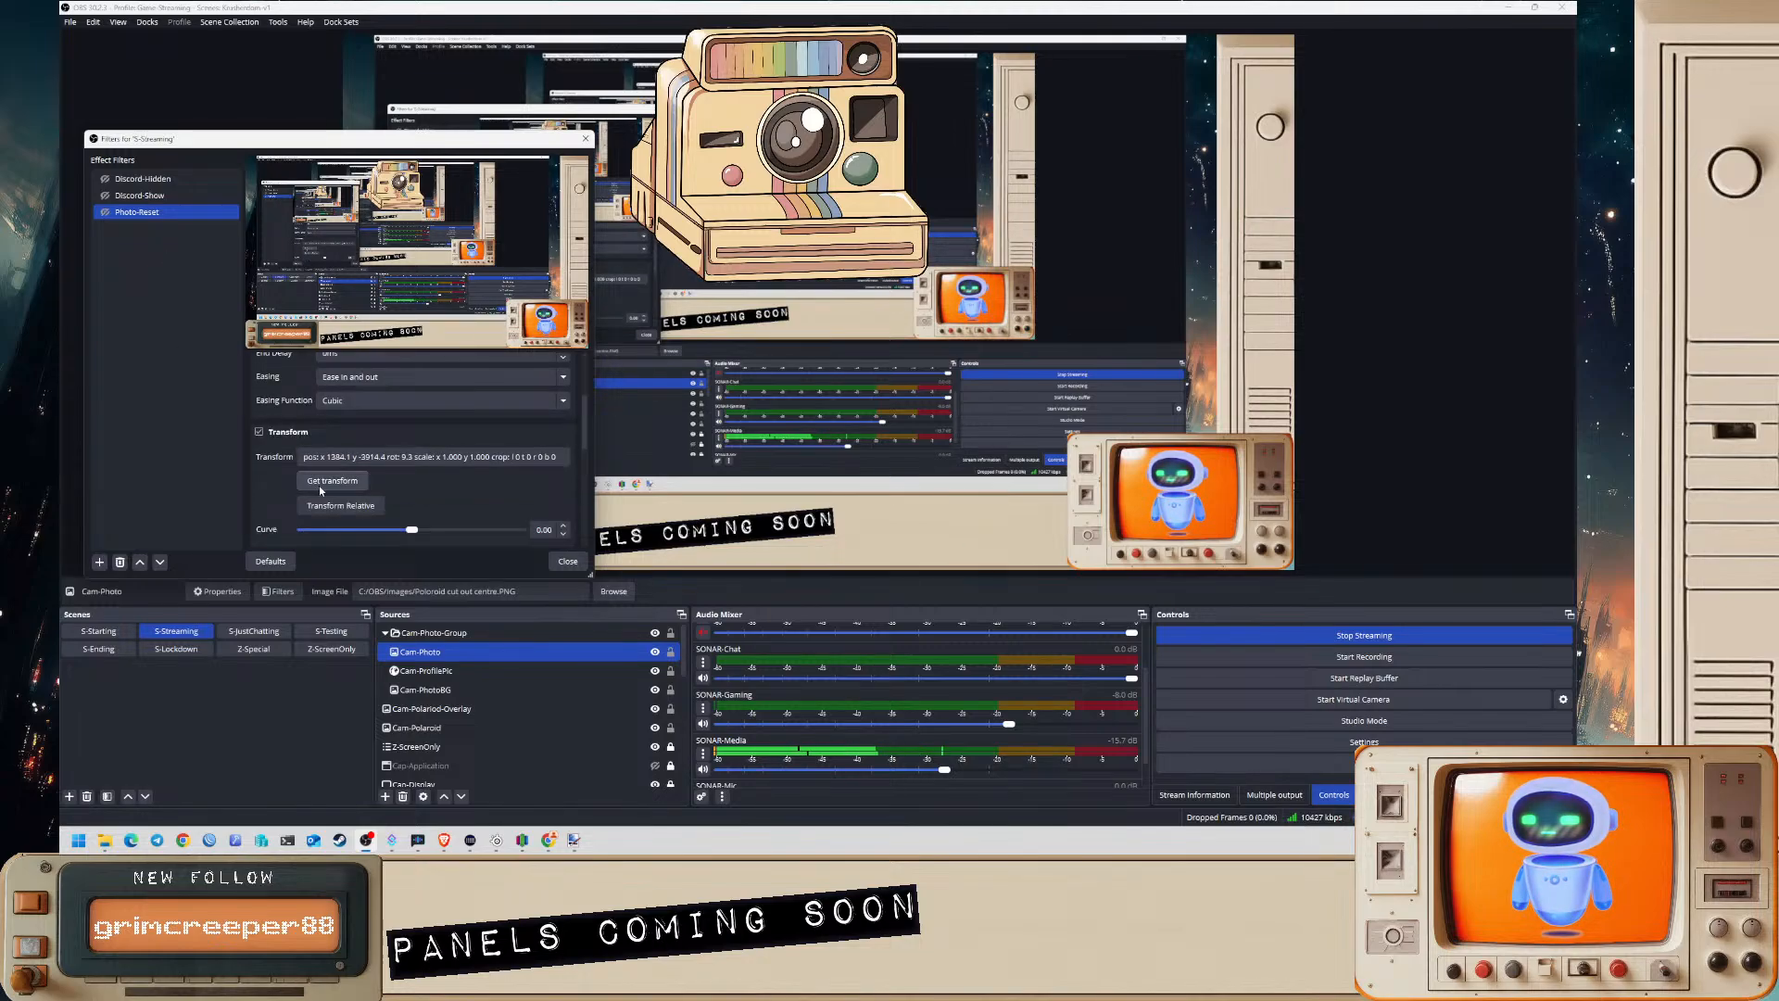
{"action": "left_click", "coordinate": [422, 634]}
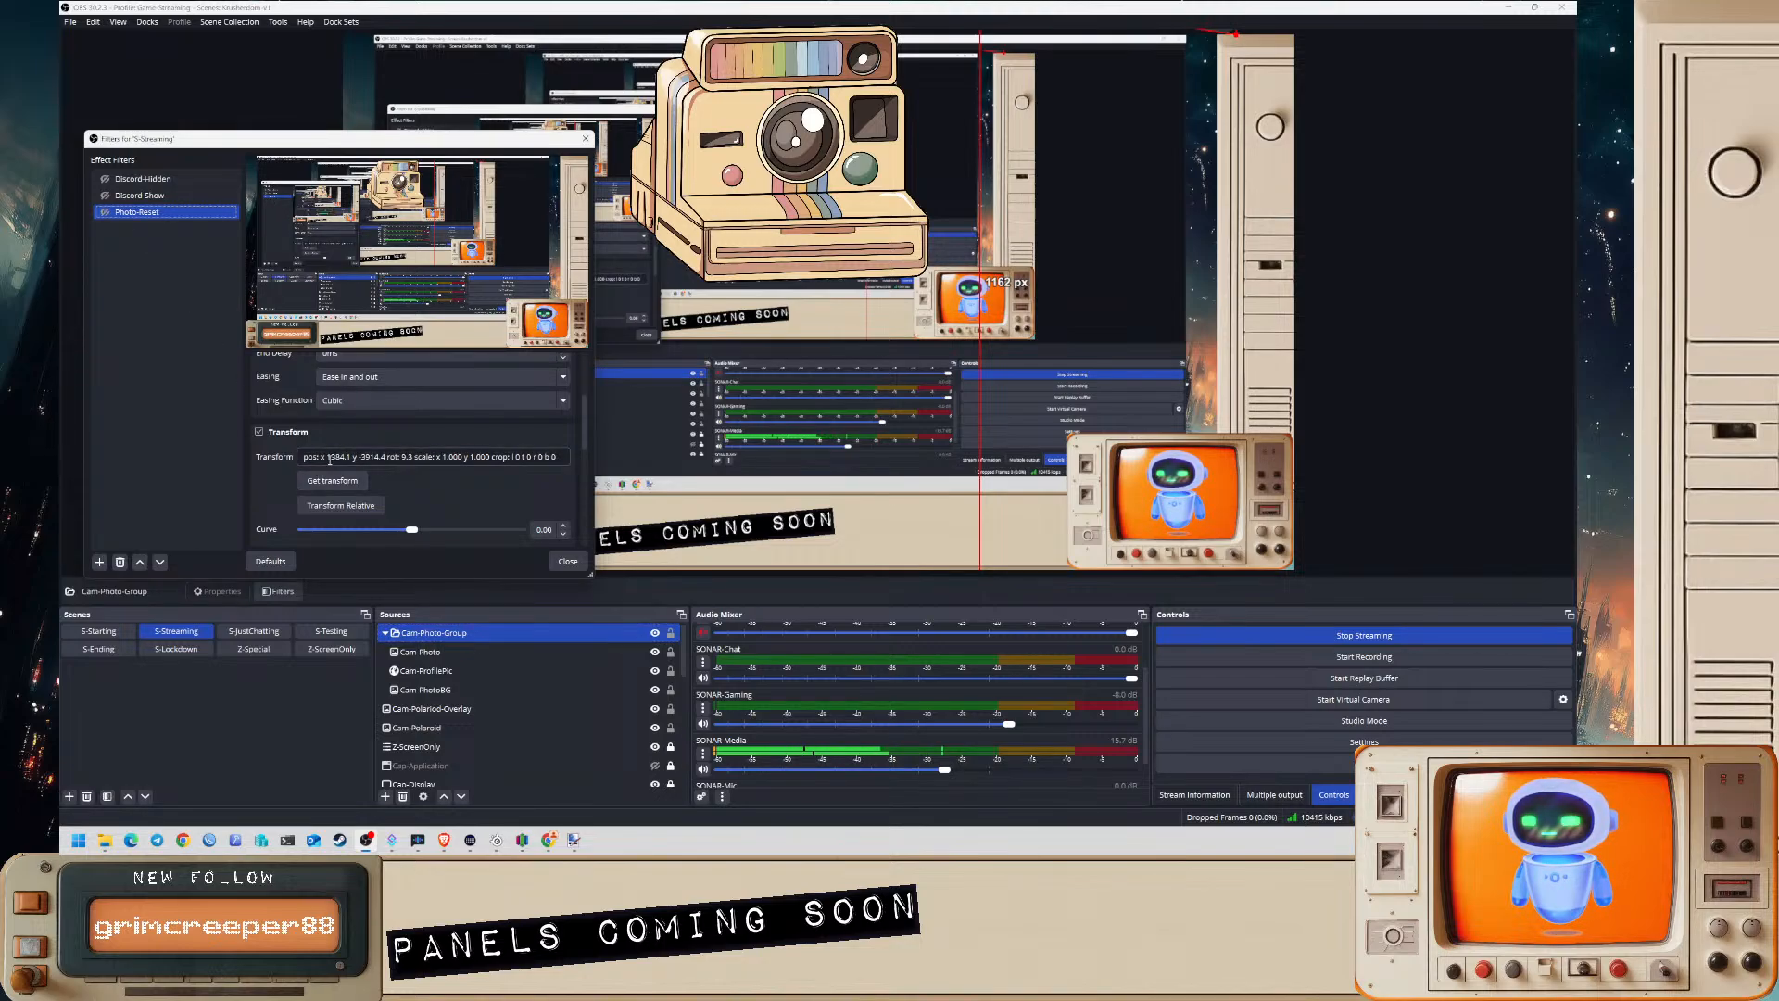
{"action": "left_click", "coordinate": [331, 457]}
{"action": "left_click_drag", "start_coordinate": [349, 458], "coordinate": [321, 454]}
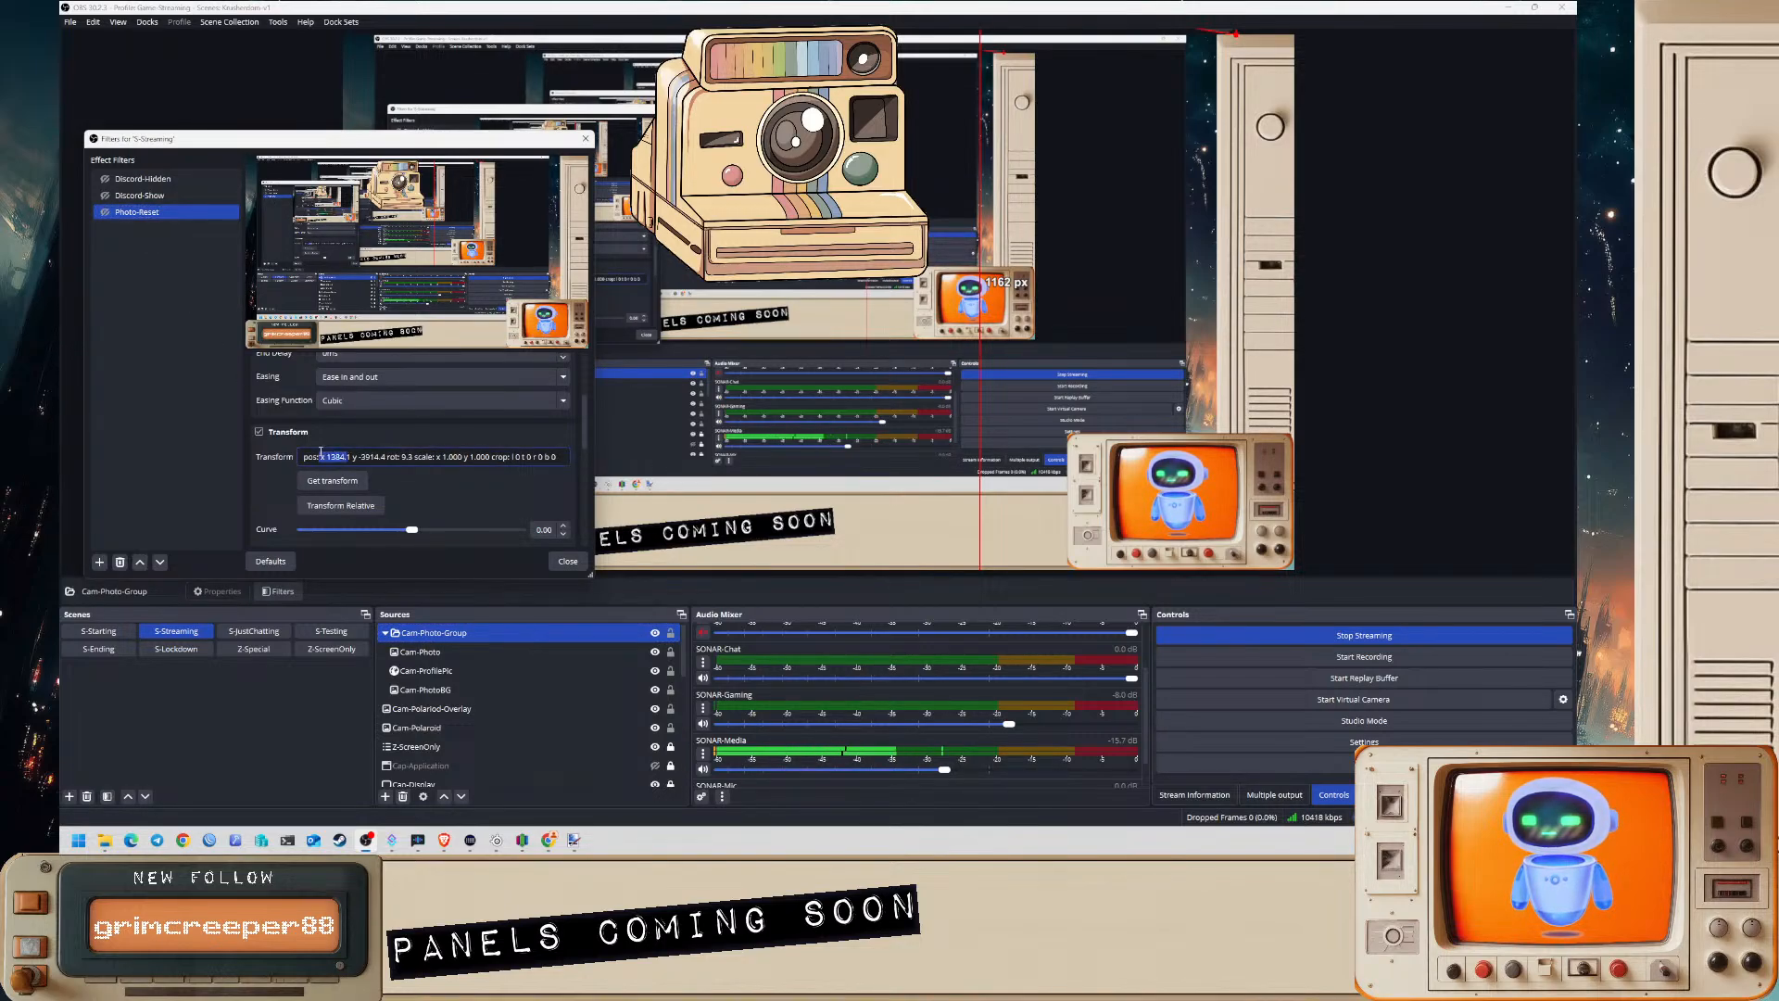
{"action": "type", "text": "0"}
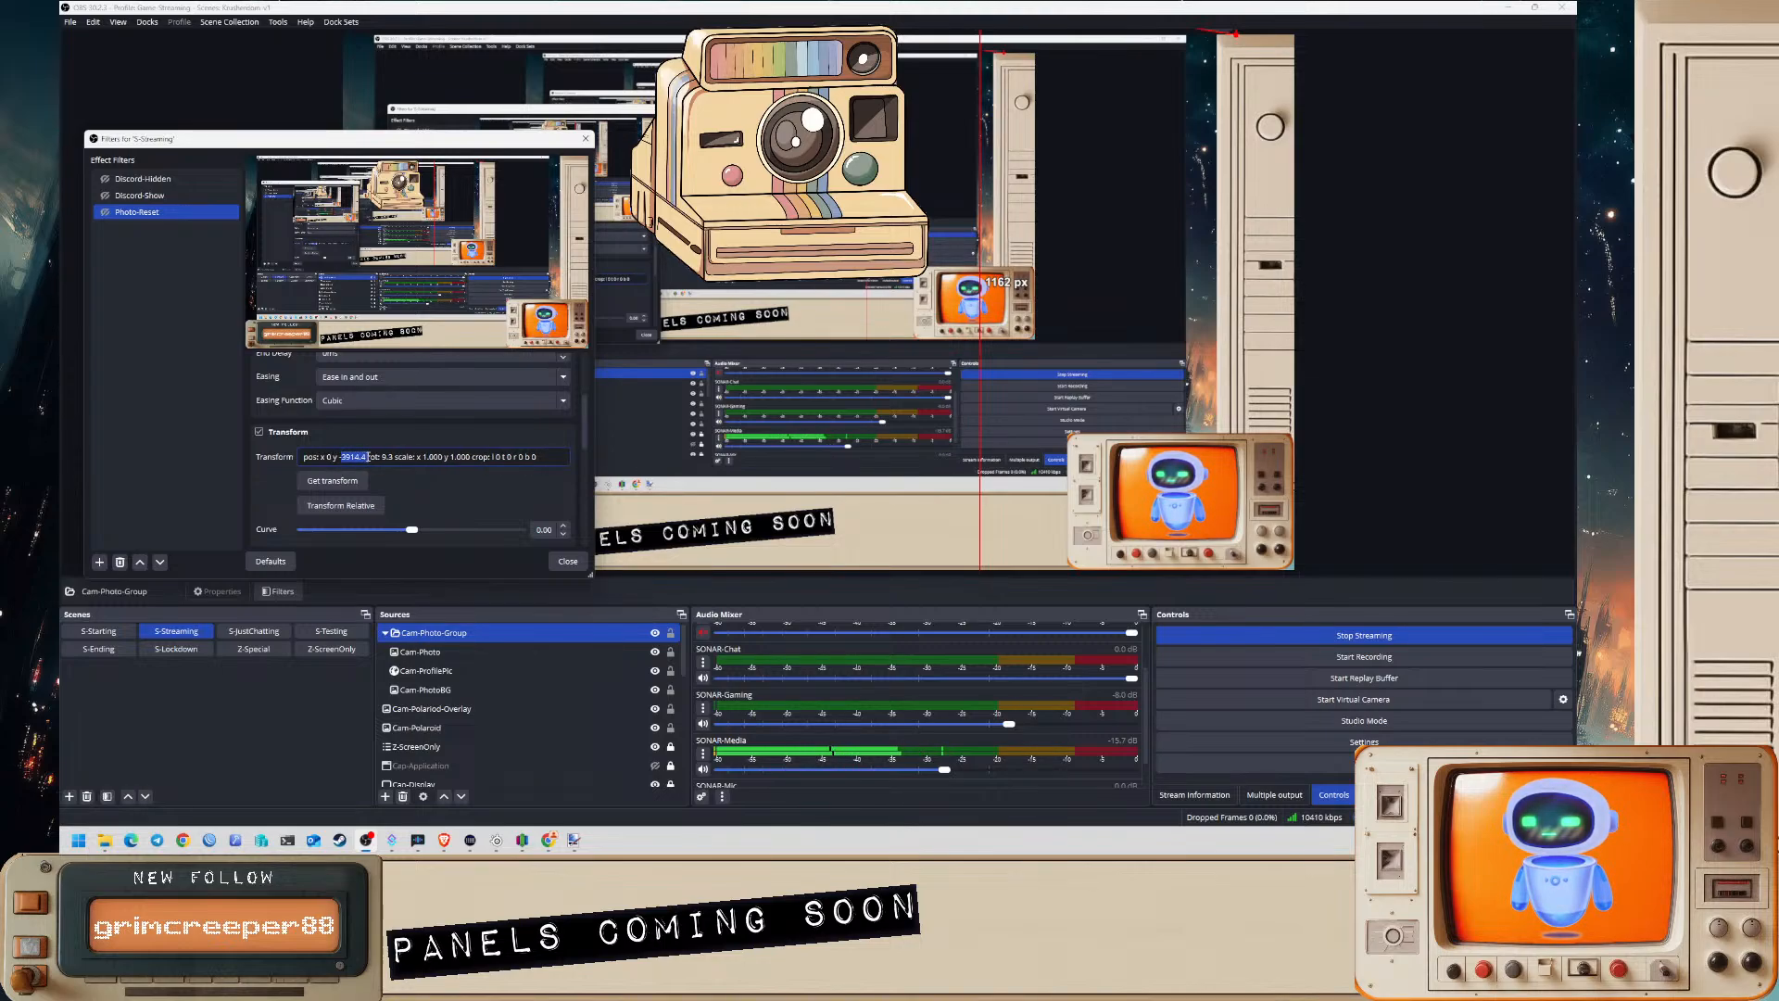
{"action": "key", "text": "BackSpace"}
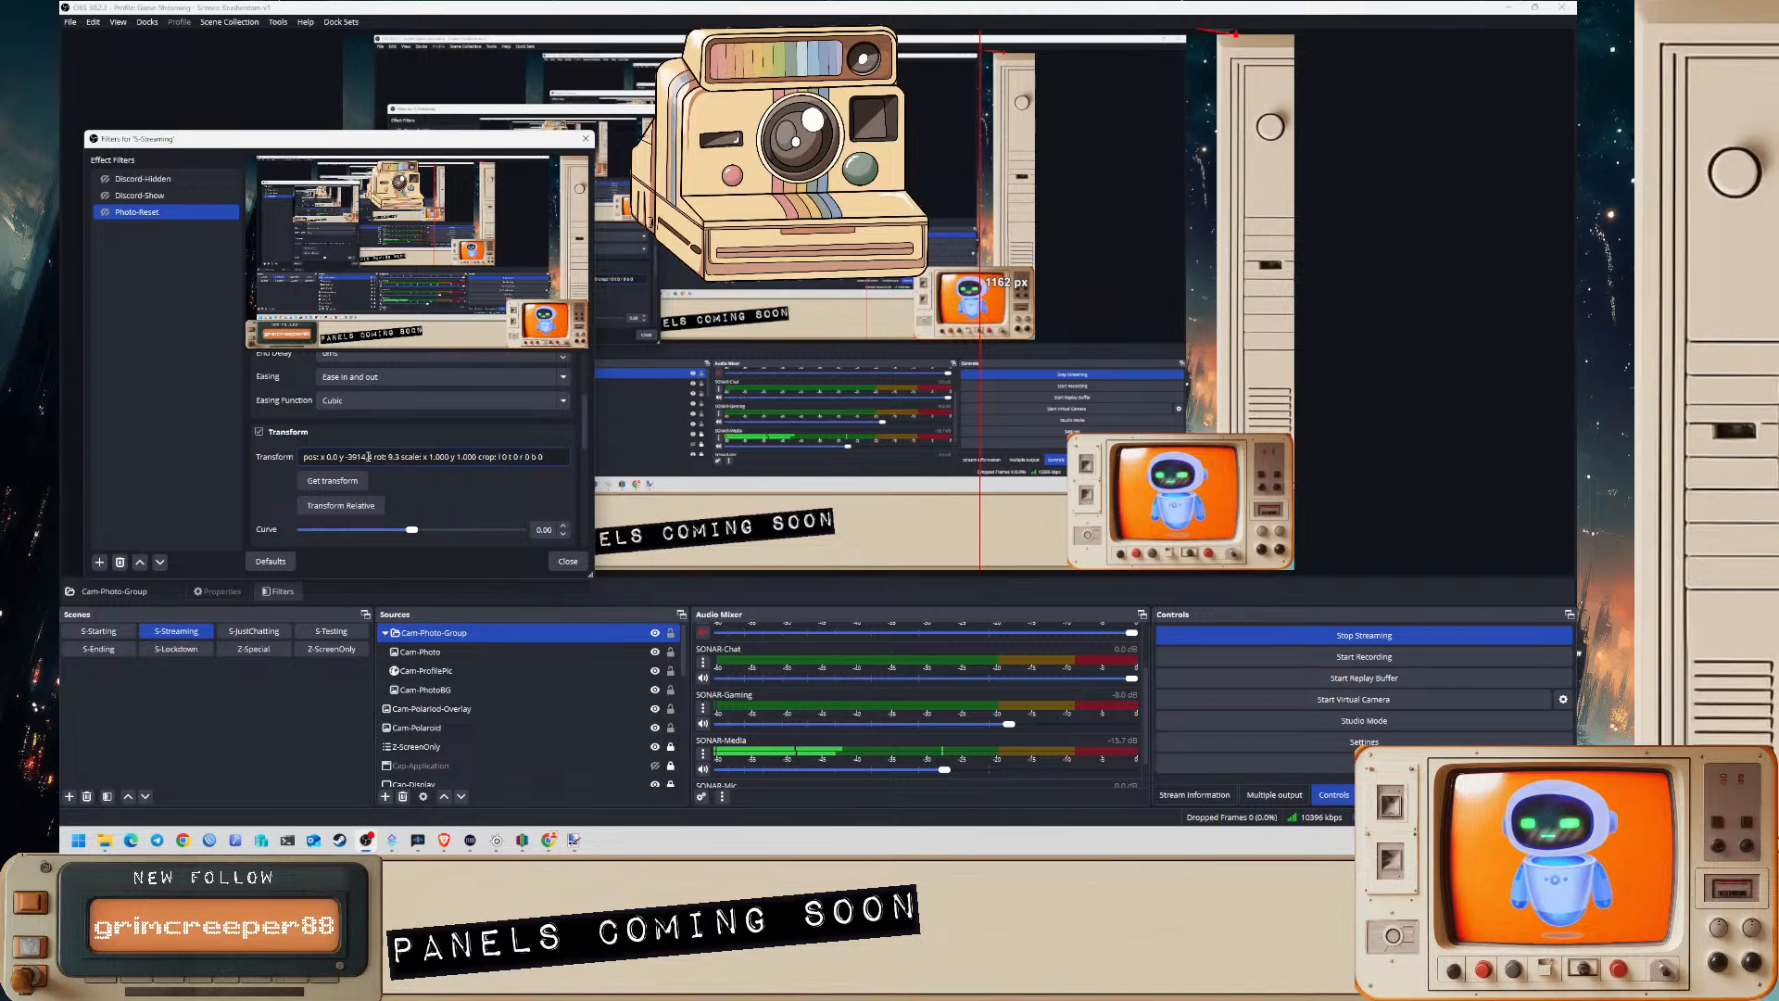
{"action": "double_click", "coordinate": [360, 456]}
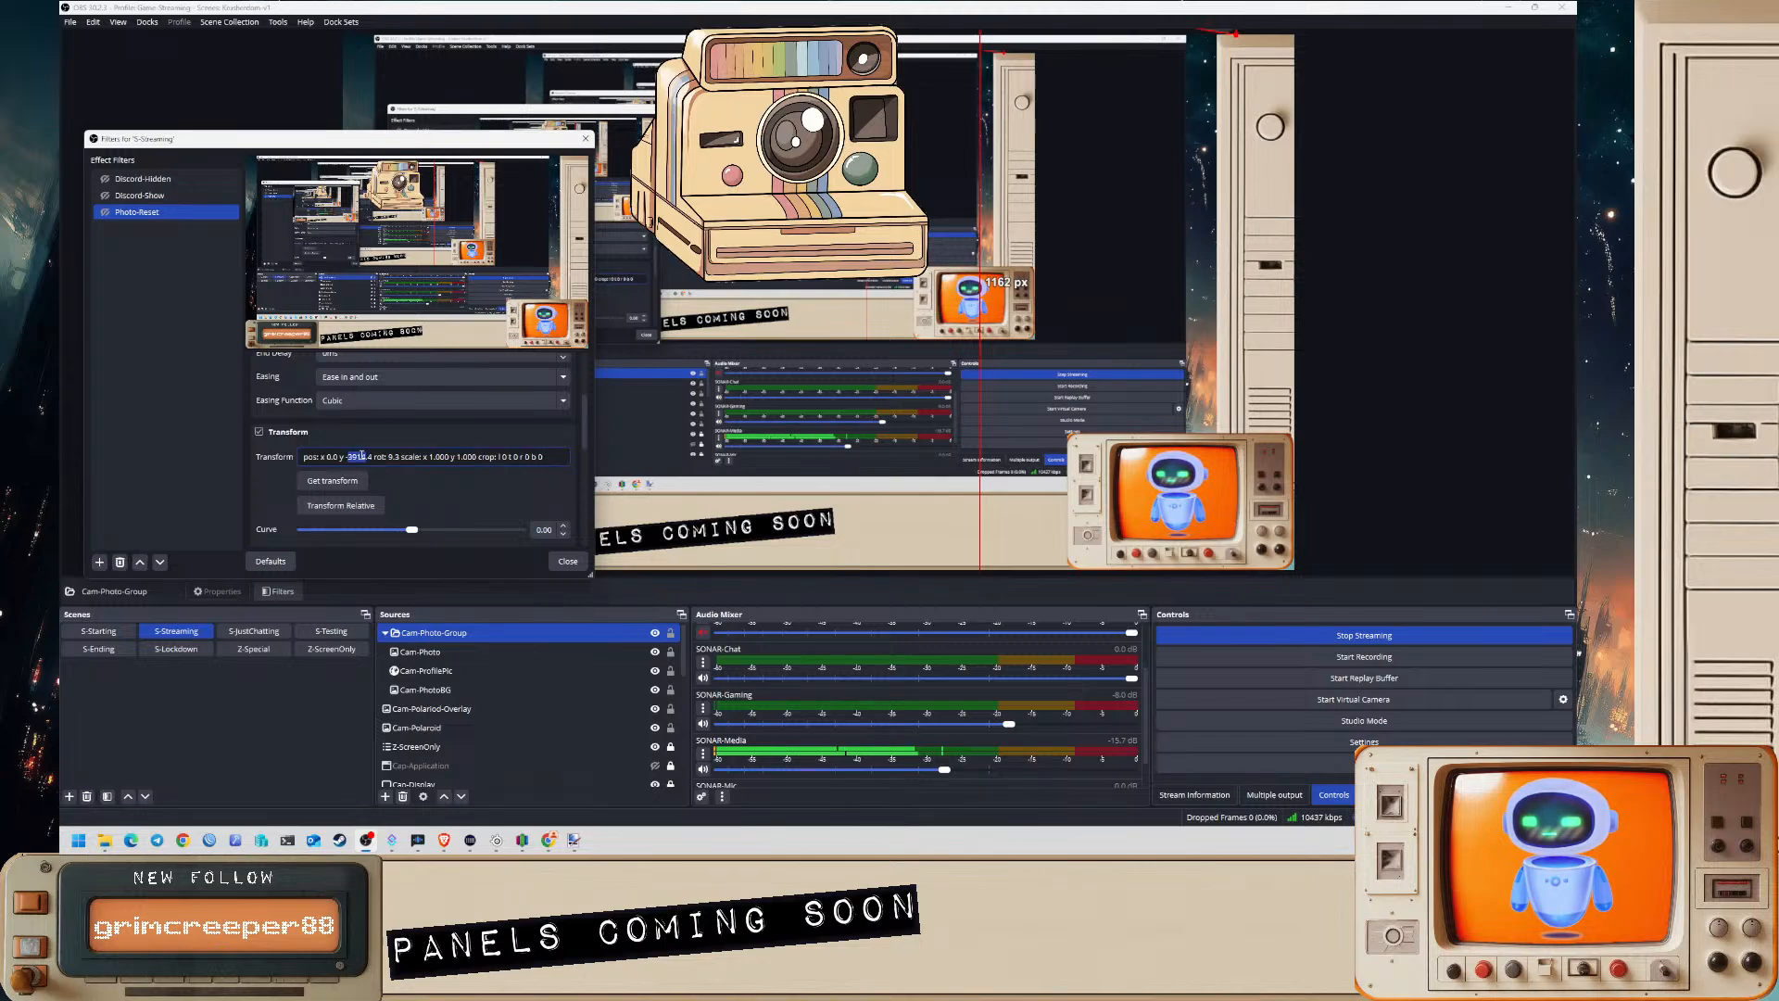
{"action": "key", "text": "BackSpace"}
{"action": "type", "text": "0"}
{"action": "key", "text": "Delete"}
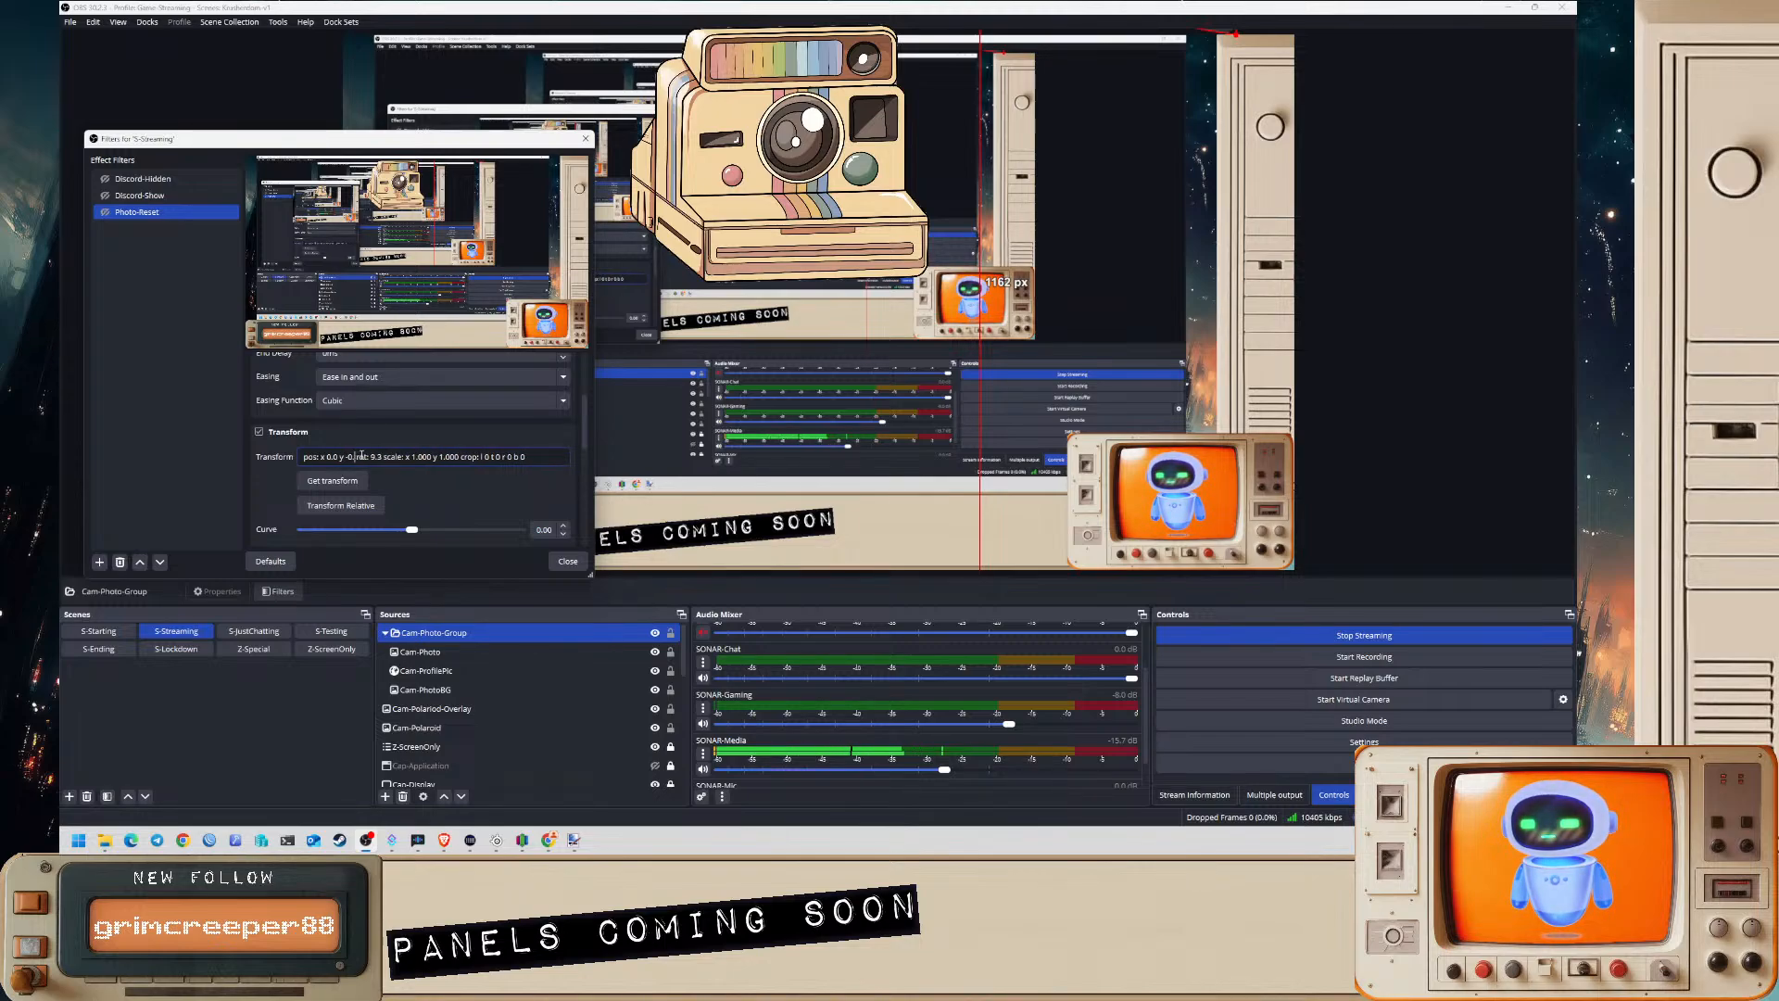
{"action": "type", "text": "0"}
{"action": "key", "text": "BackSpace"}
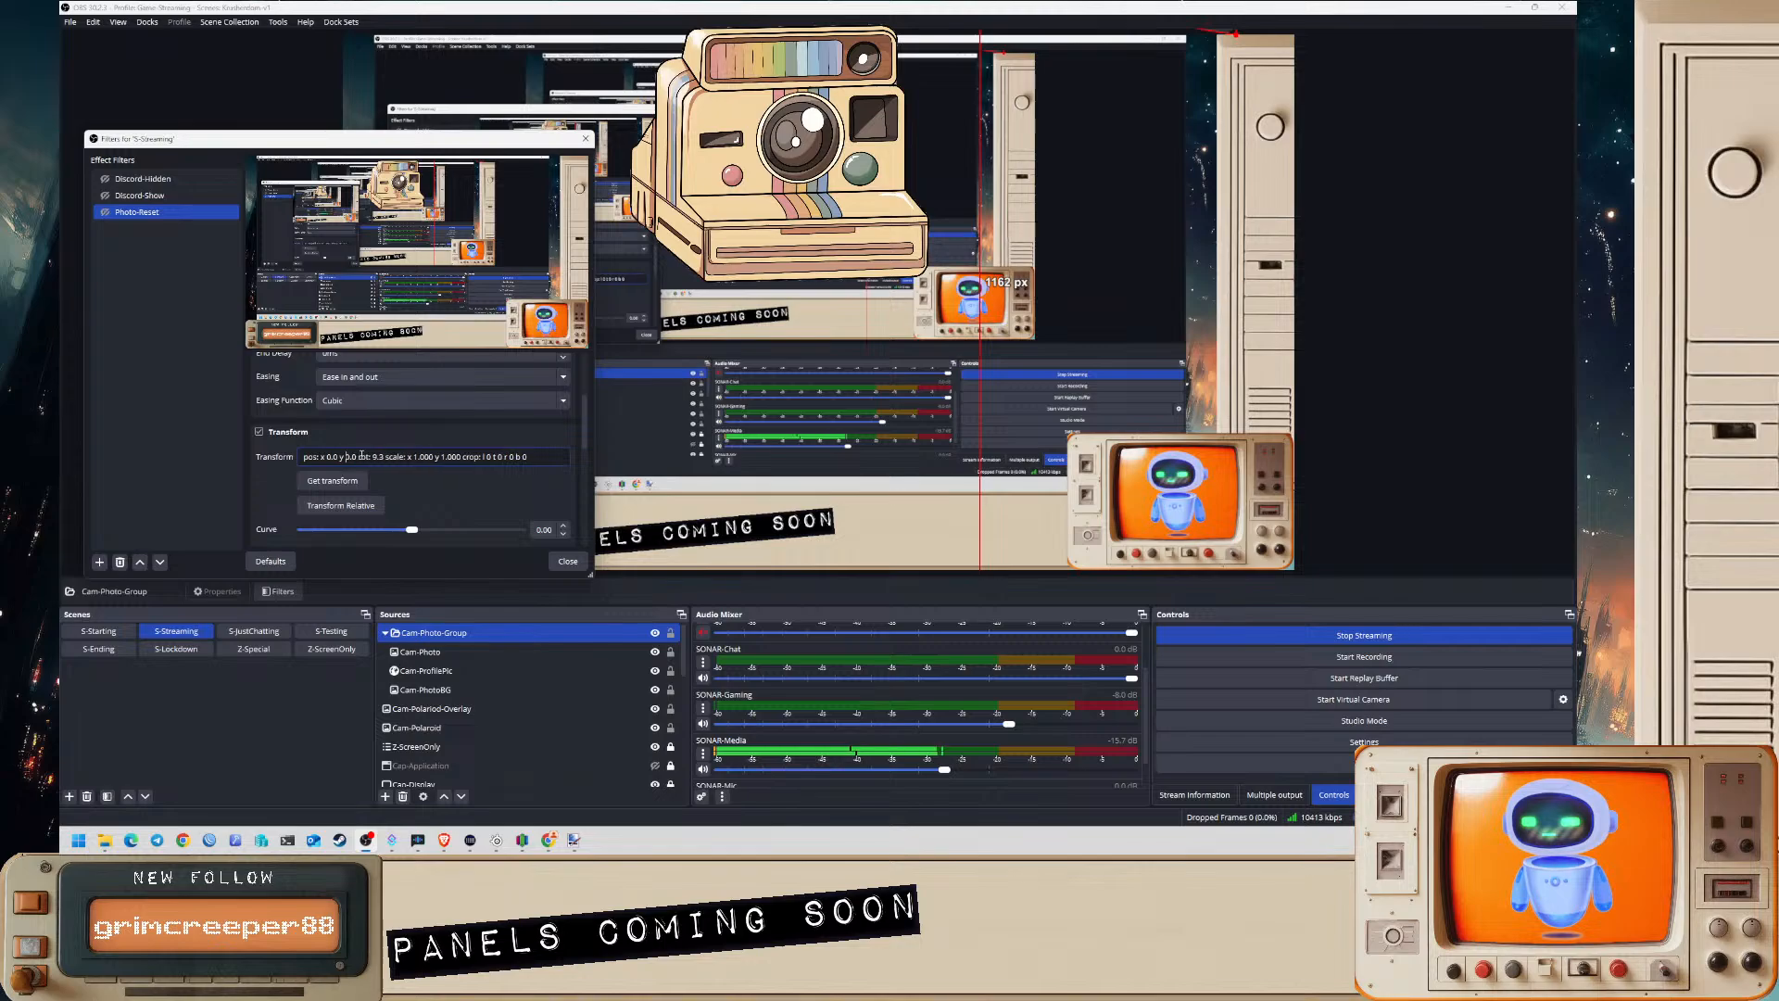
{"action": "left_click", "coordinate": [106, 214]}
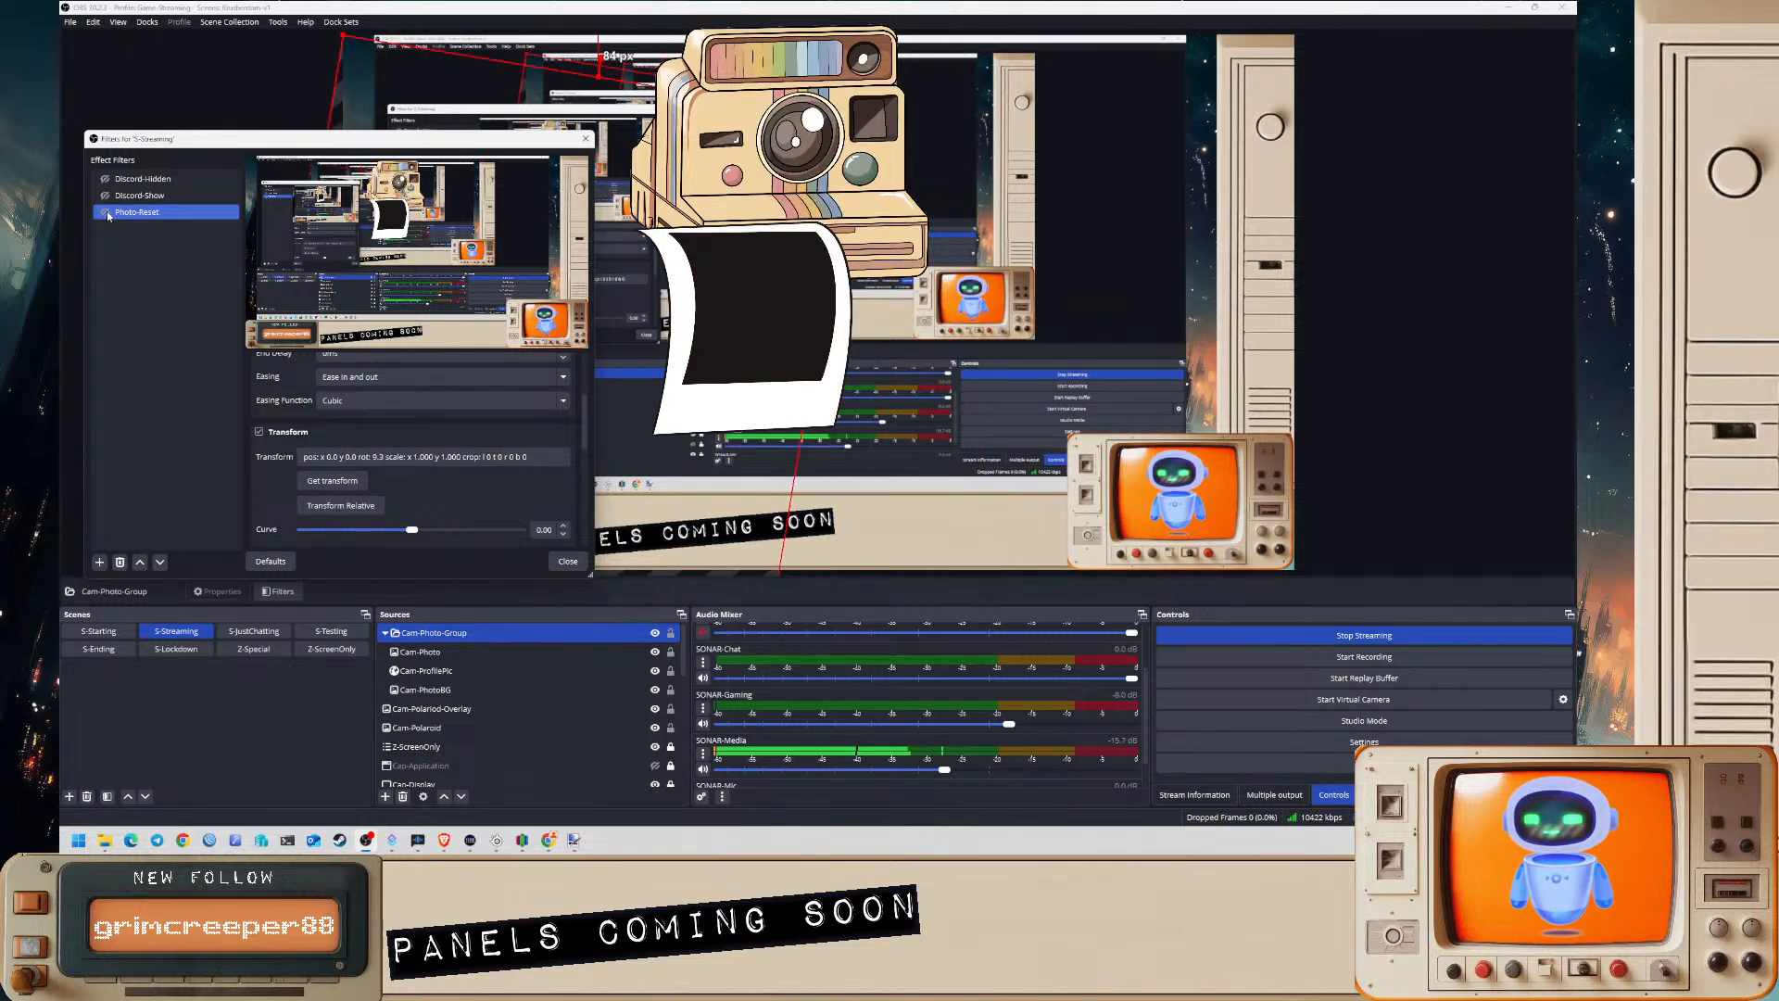
- Select the Cam-ProfilePic source inside Cam-Photo-Group and move the S-Streaming filters window clear of the photo in the preview
{"action": "left_click", "coordinate": [422, 652]}
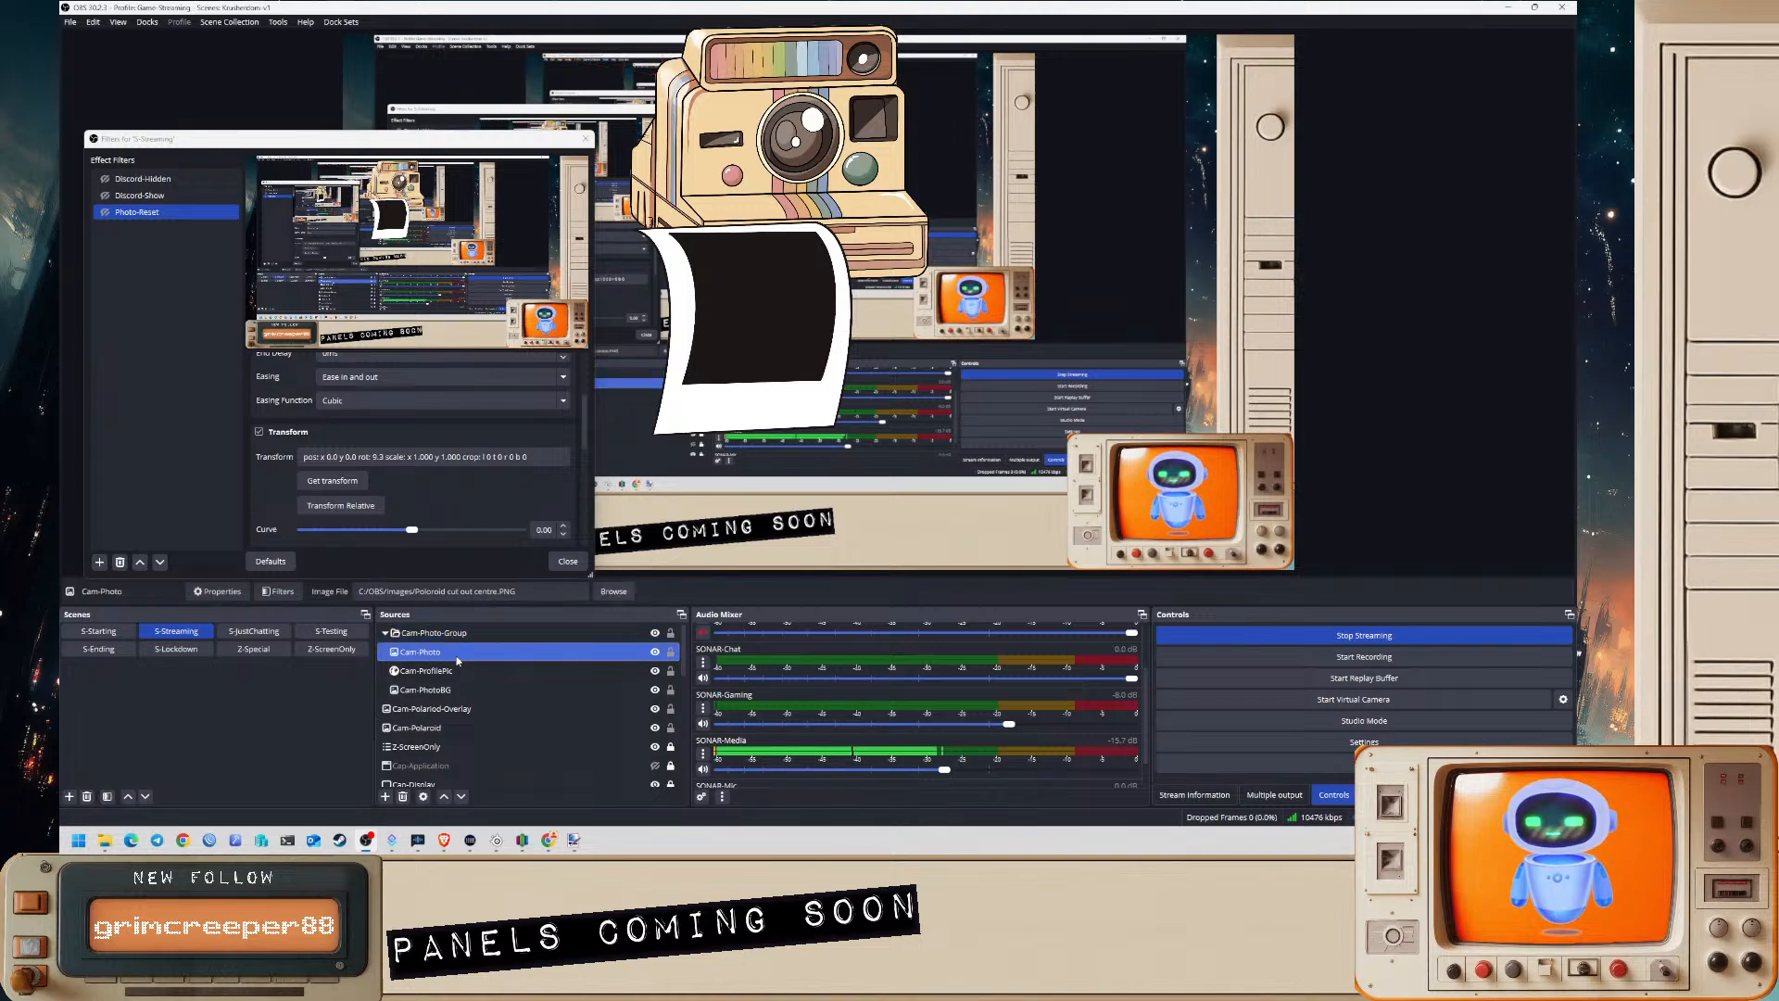
{"action": "left_click", "coordinate": [457, 671], "text": "ctrl"}
{"action": "left_click", "coordinate": [458, 671]}
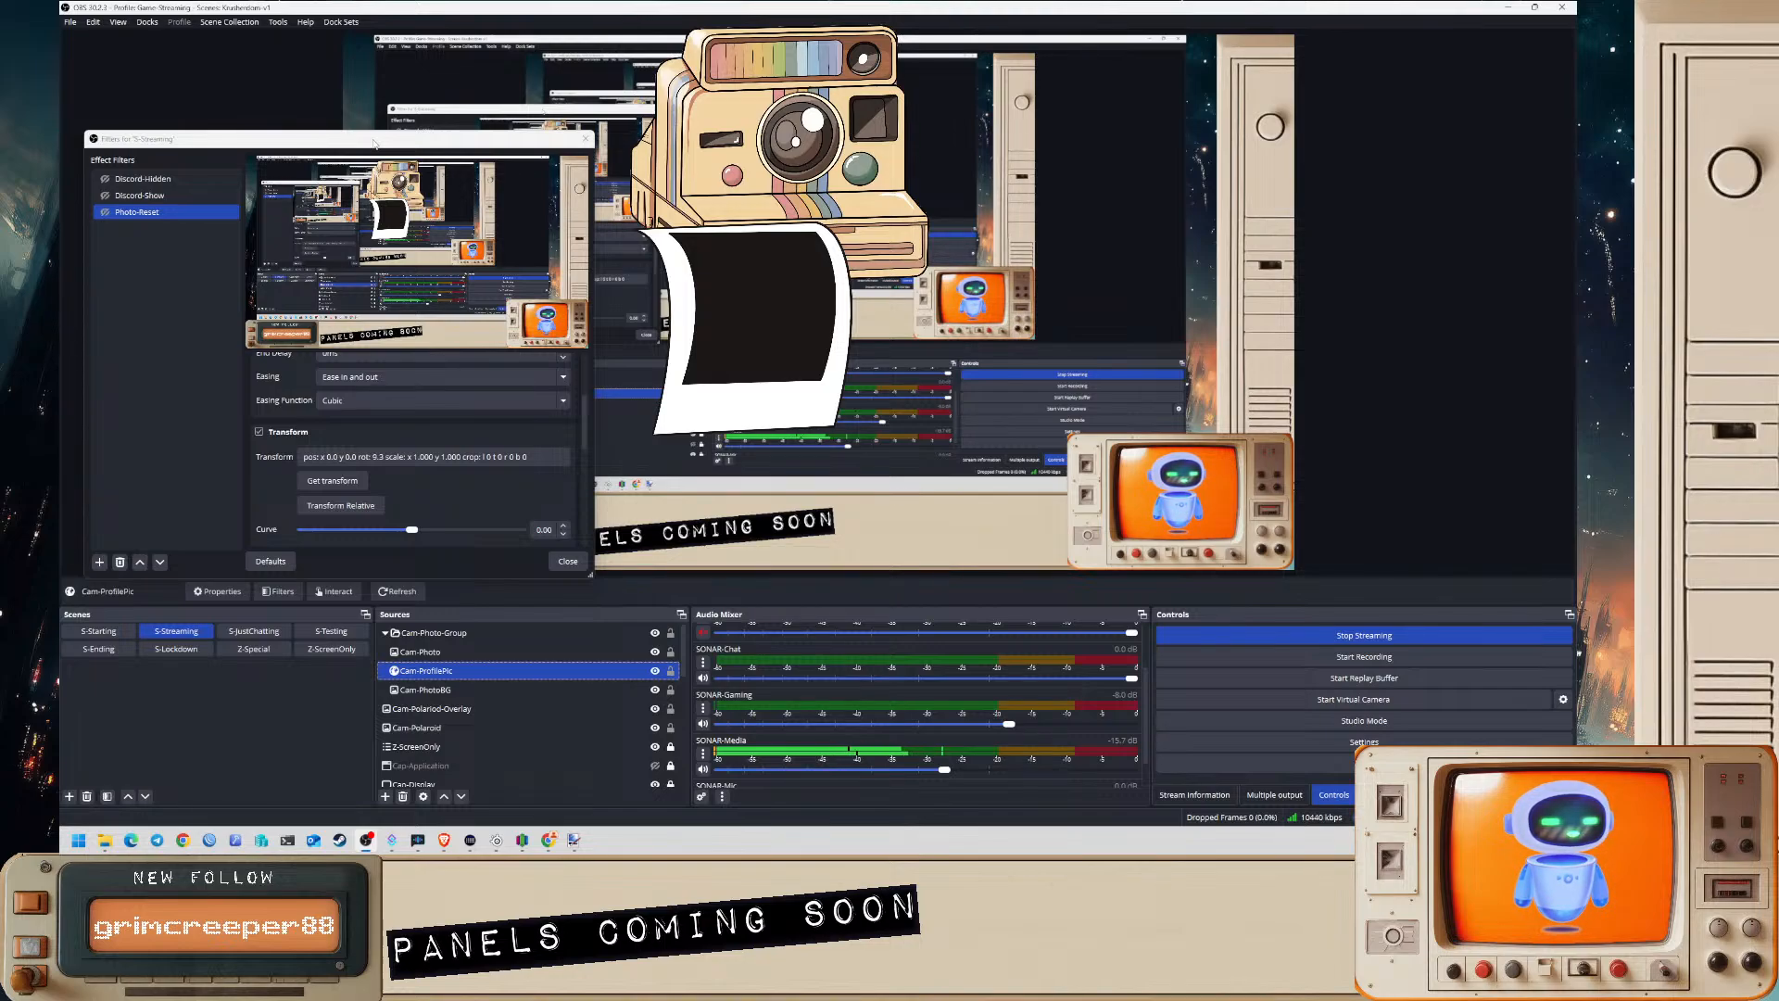
{"action": "scroll", "coordinate": [276, 380], "scroll_direction": "up", "scroll_amount": 5}
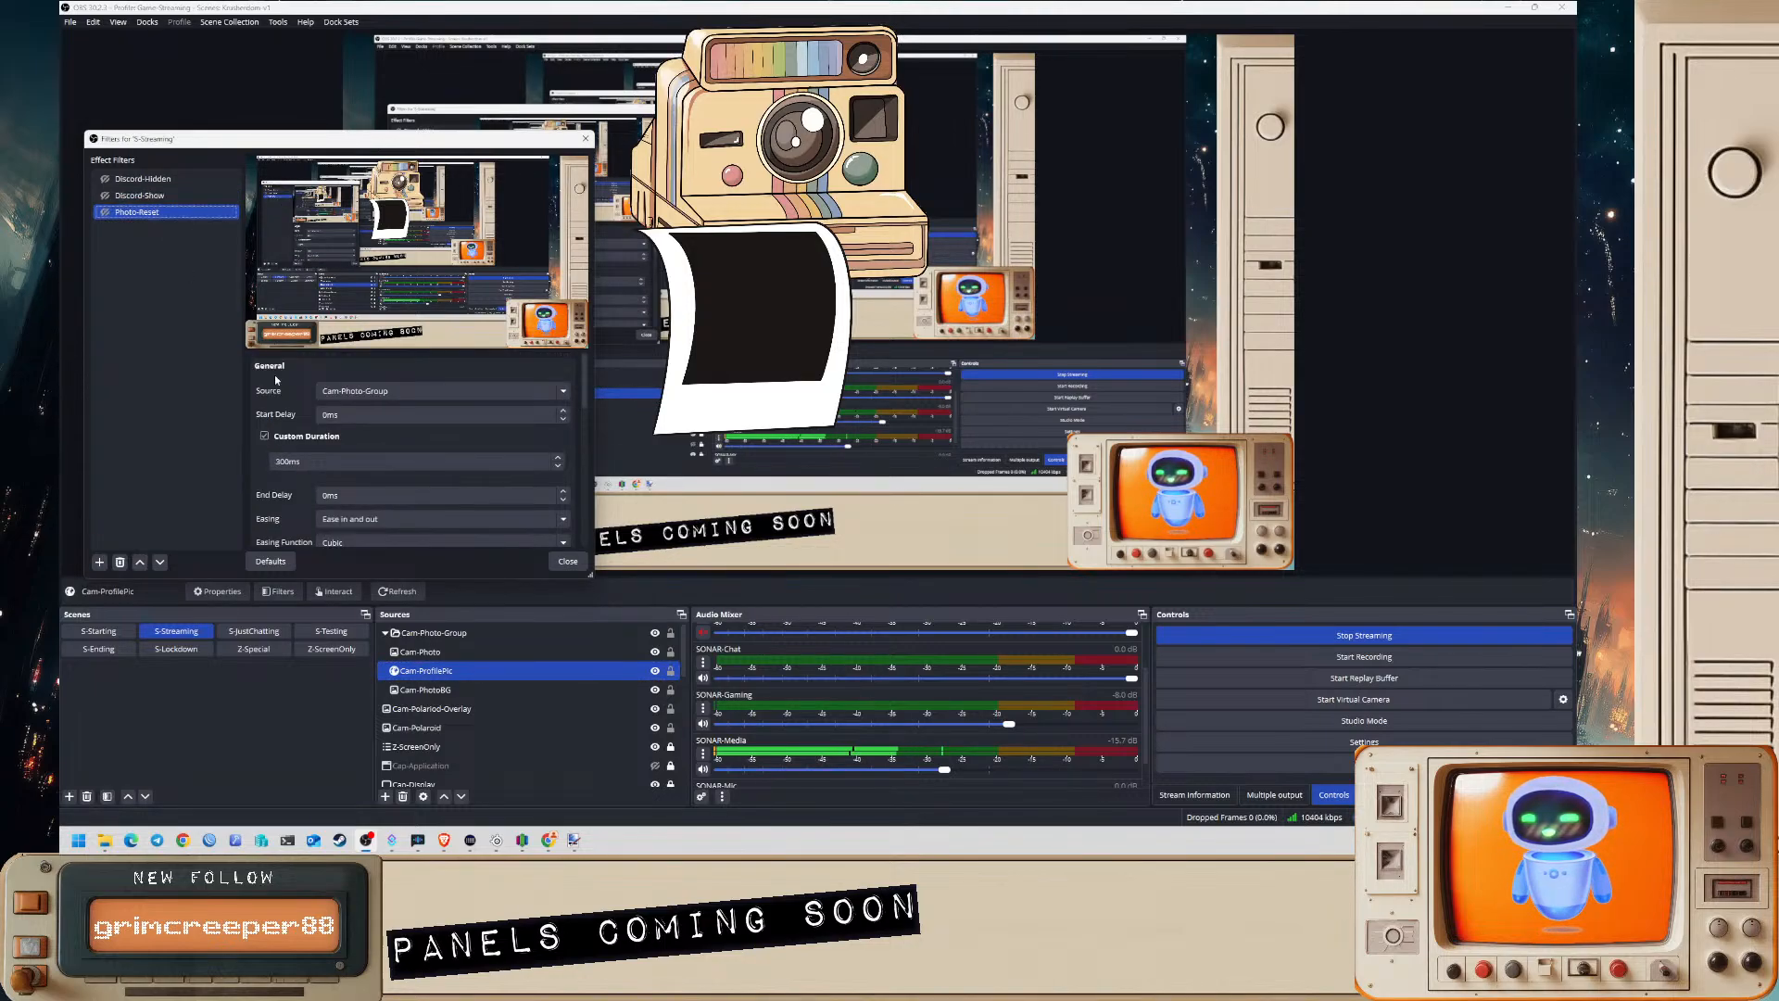
{"action": "left_click_drag", "start_coordinate": [446, 153], "coordinate": [1451, 235]}
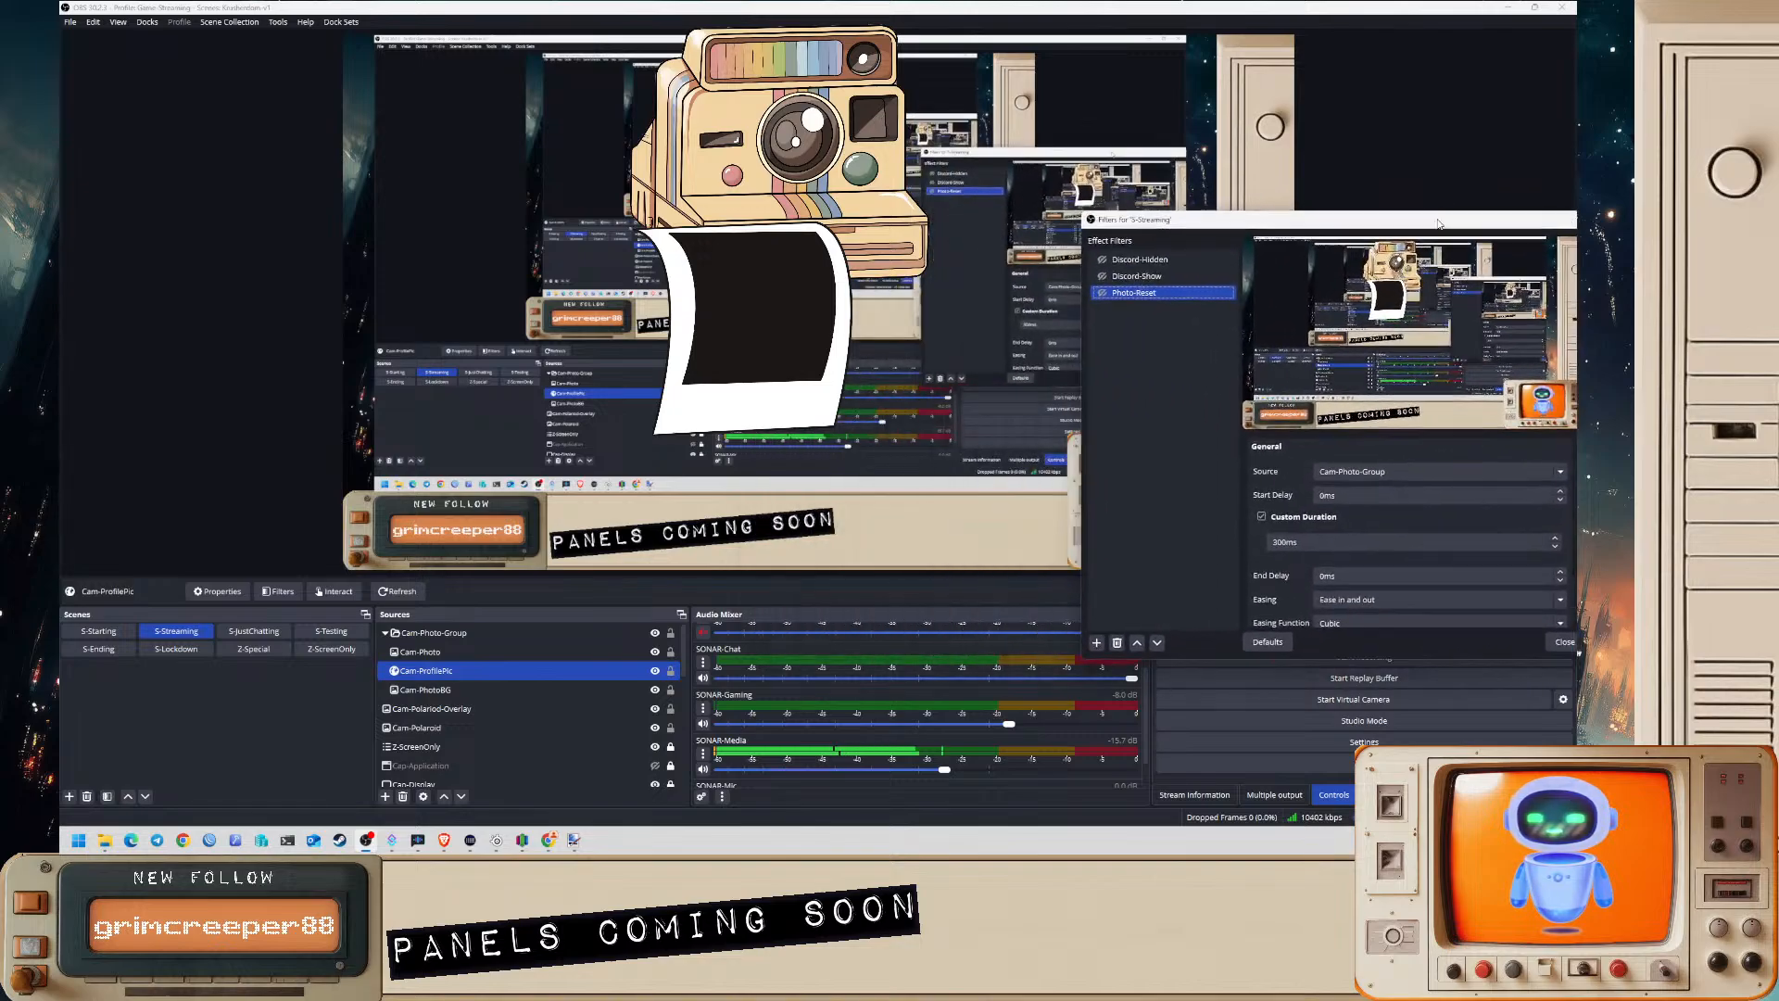
{"action": "left_click", "coordinate": [672, 655], "text": "ctrl"}
{"action": "left_click", "coordinate": [587, 671]}
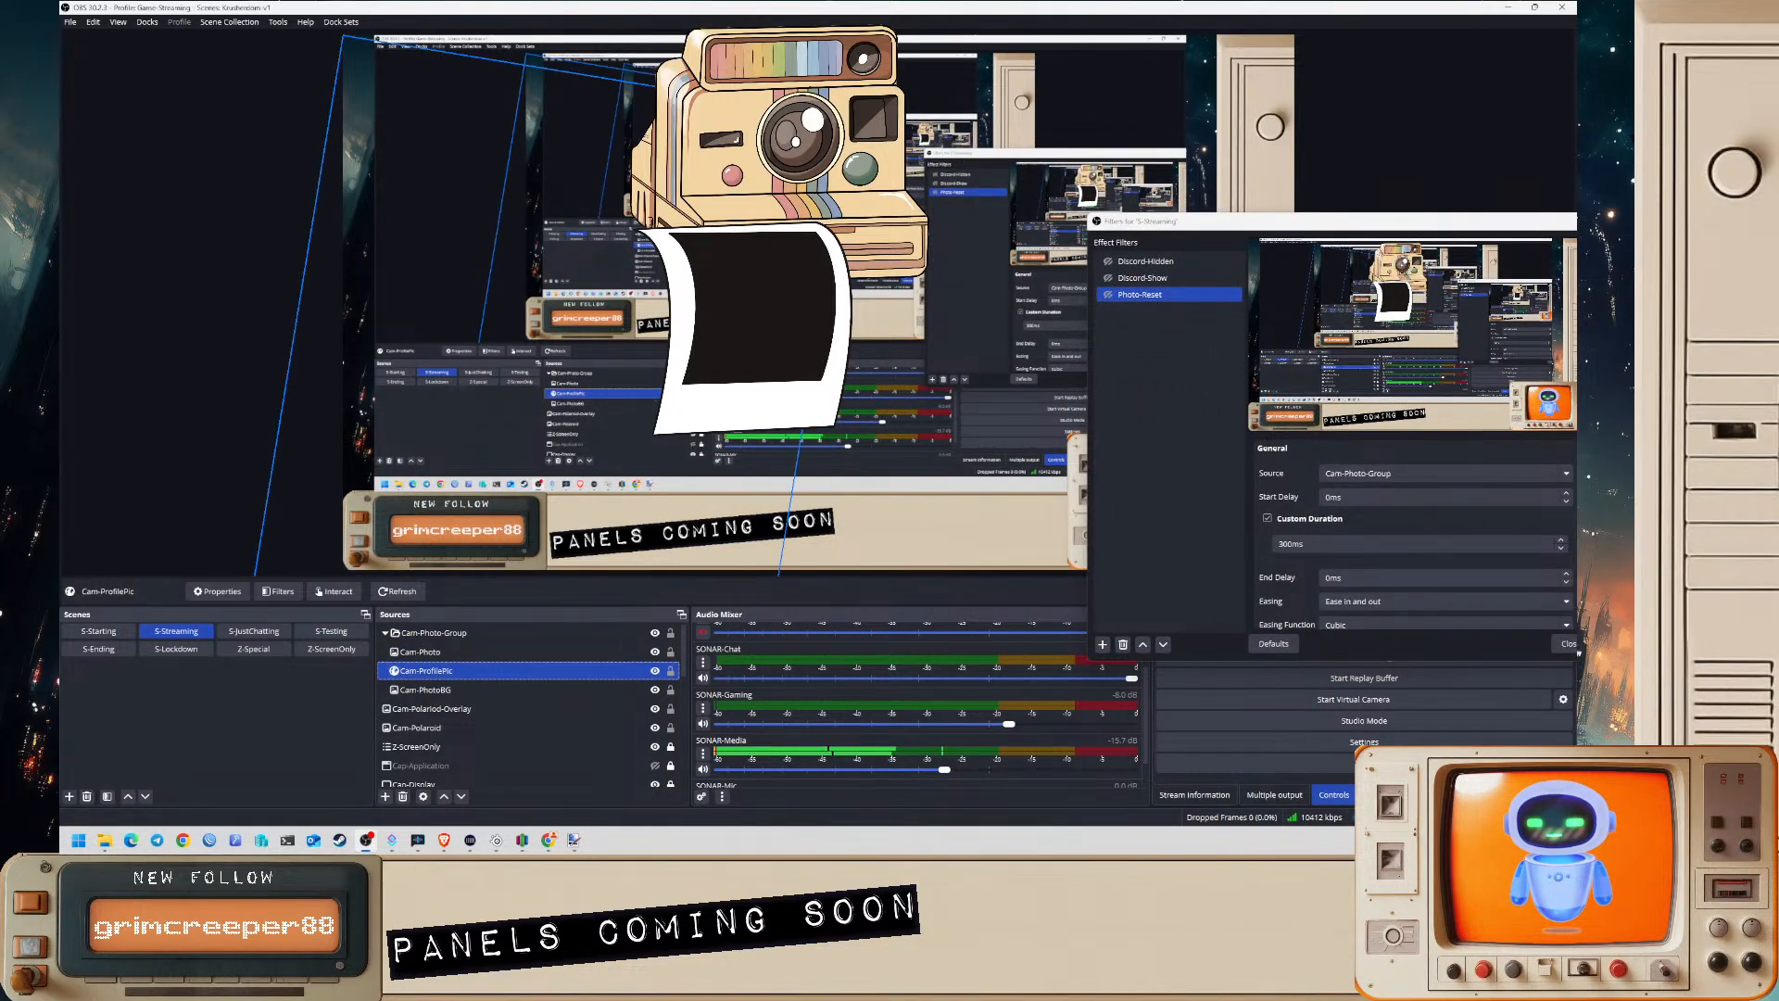
- Move the Cam-Photo frame and Cam-PhotoBG background together within Cam-Photo-Group towards the profile picture
{"action": "left_click", "coordinate": [500, 653]}
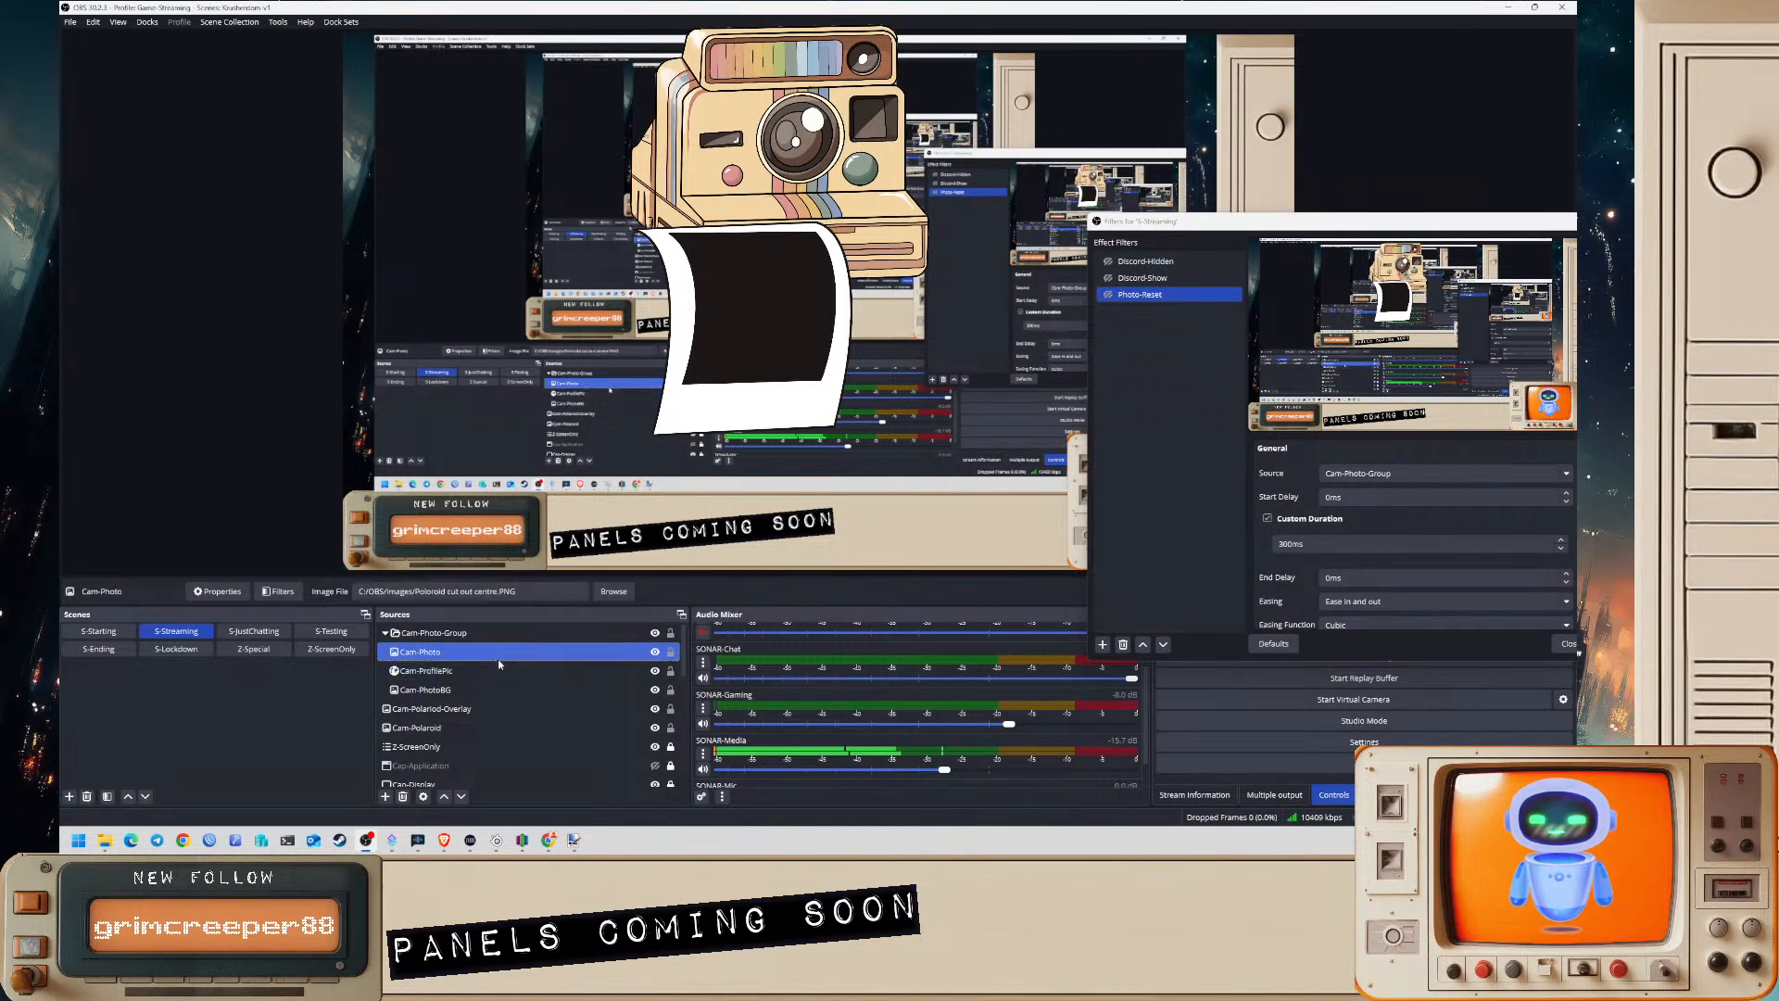
{"action": "left_click", "coordinate": [510, 690]}
{"action": "left_click_drag", "start_coordinate": [745, 219], "coordinate": [483, 449]}
{"action": "left_click", "coordinate": [483, 450]}
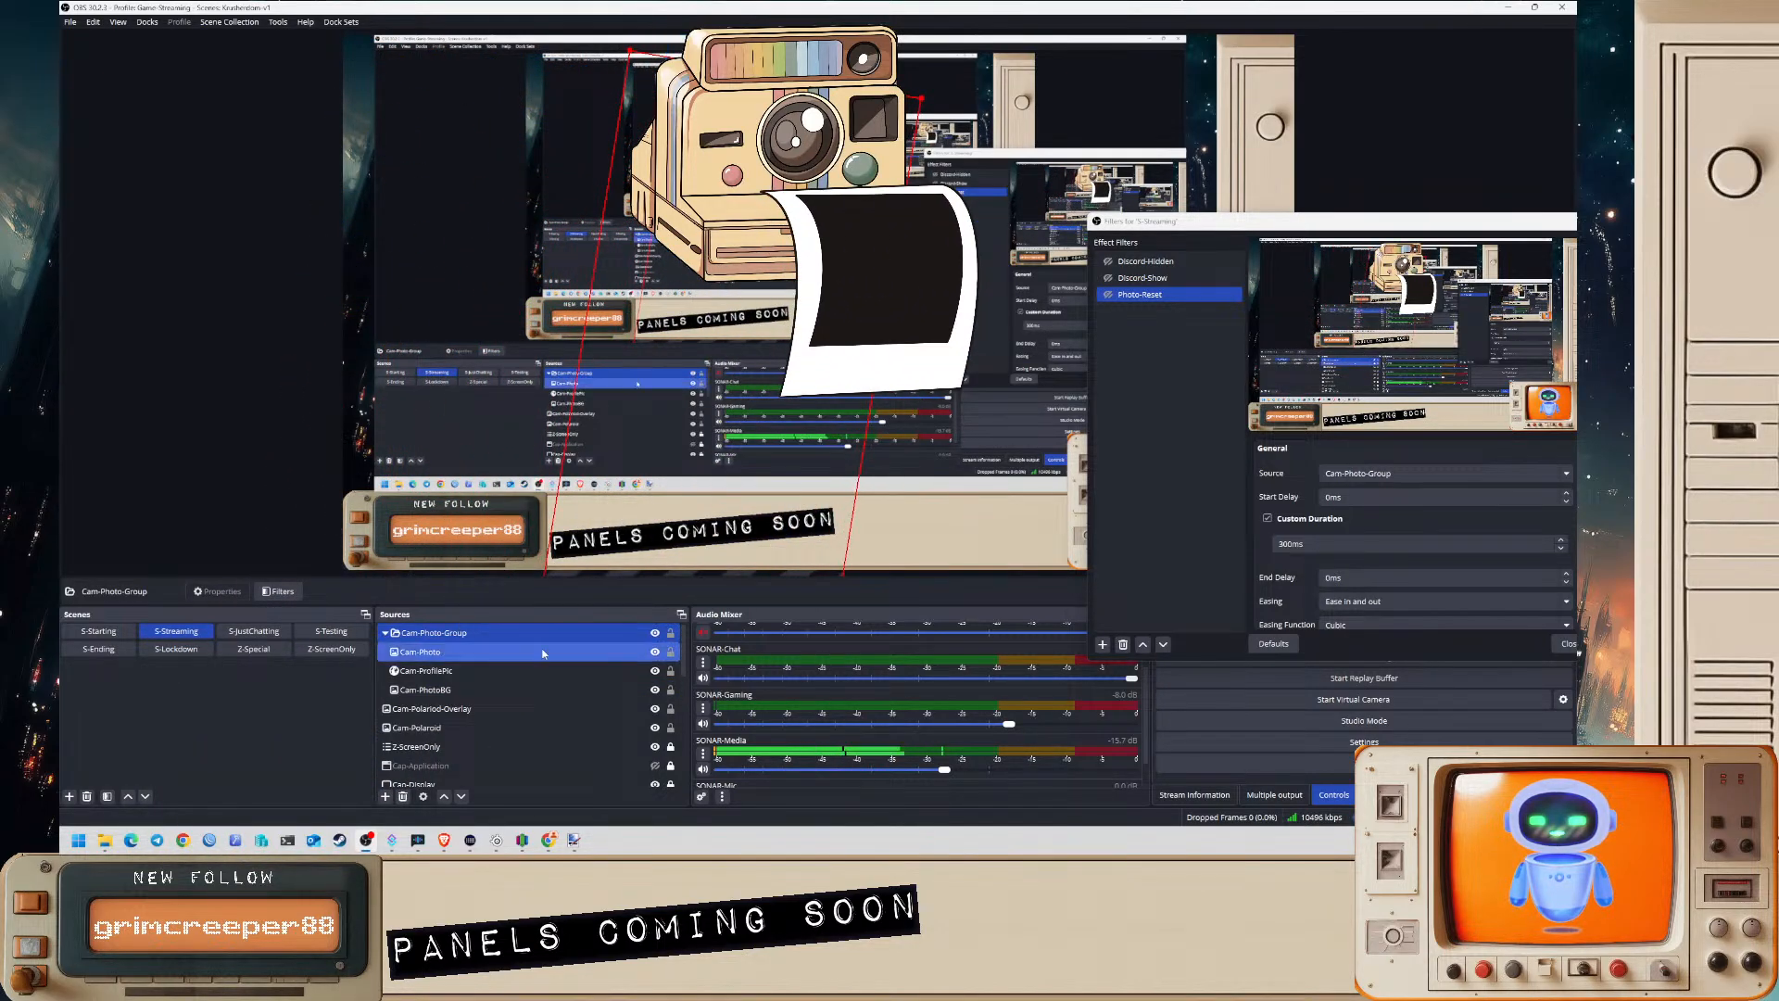
{"action": "left_click", "coordinate": [482, 652]}
{"action": "left_click", "coordinate": [482, 689]}
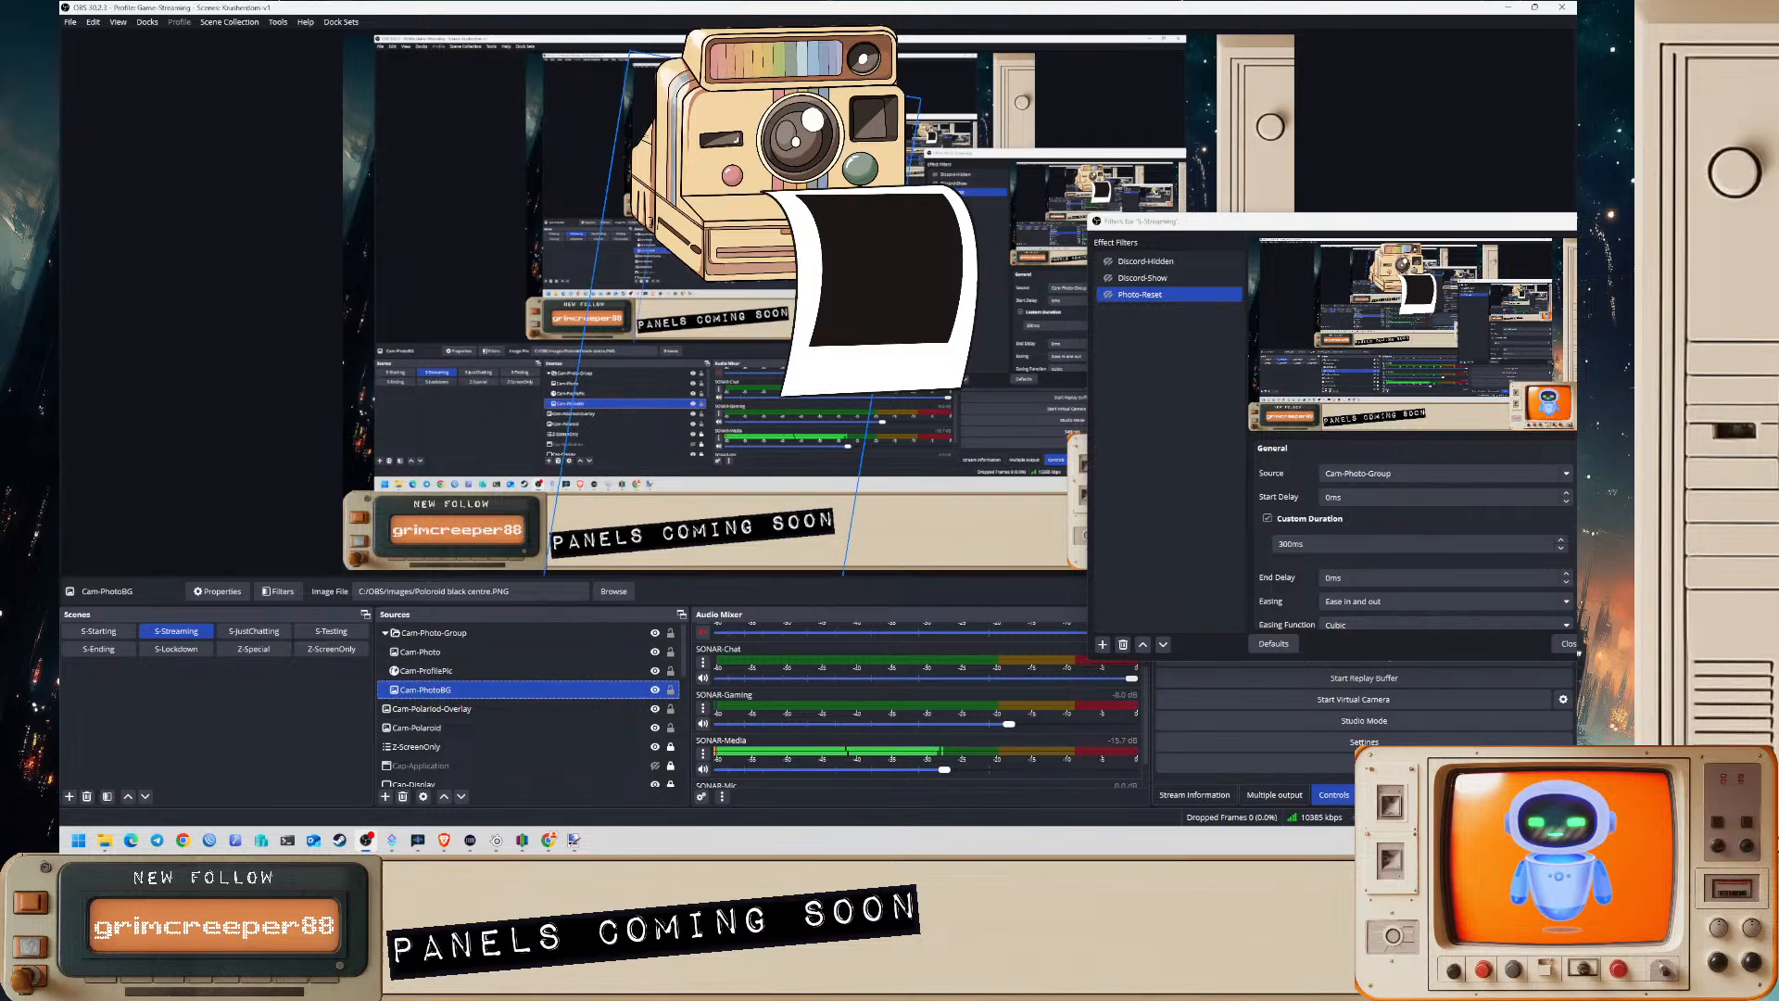
{"action": "left_click_drag", "start_coordinate": [869, 389], "coordinate": [624, 573]}
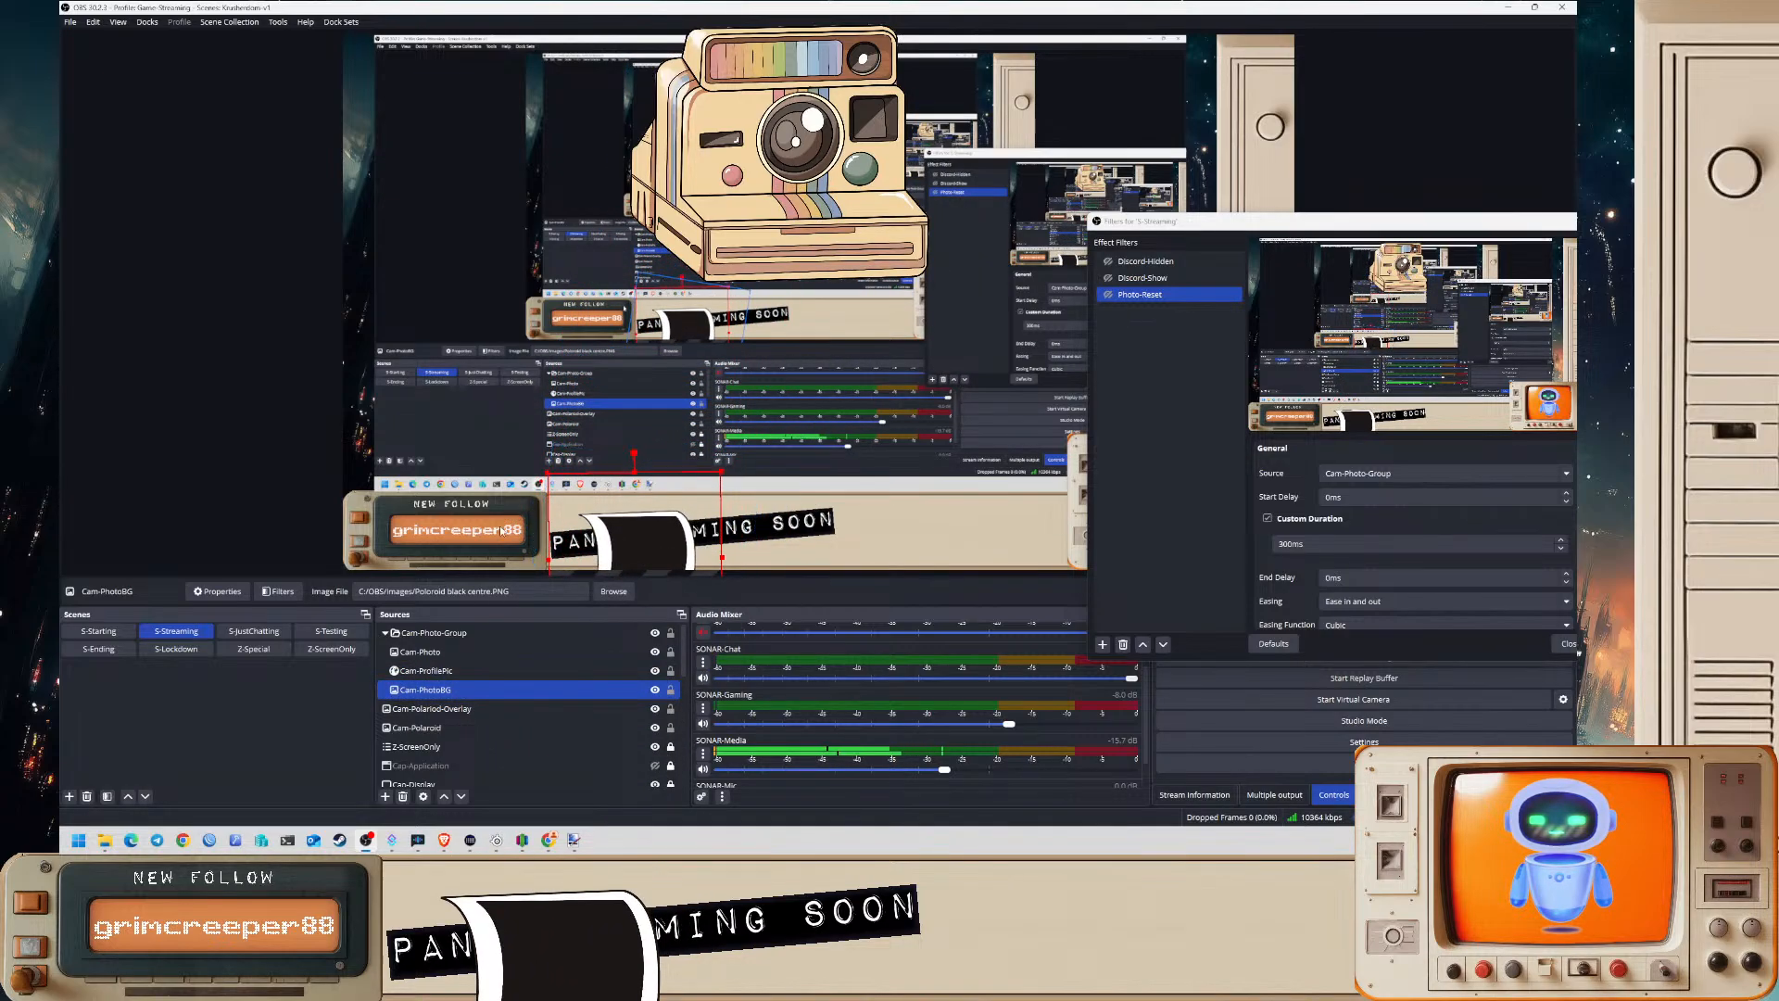
{"action": "left_click", "coordinate": [595, 466]}
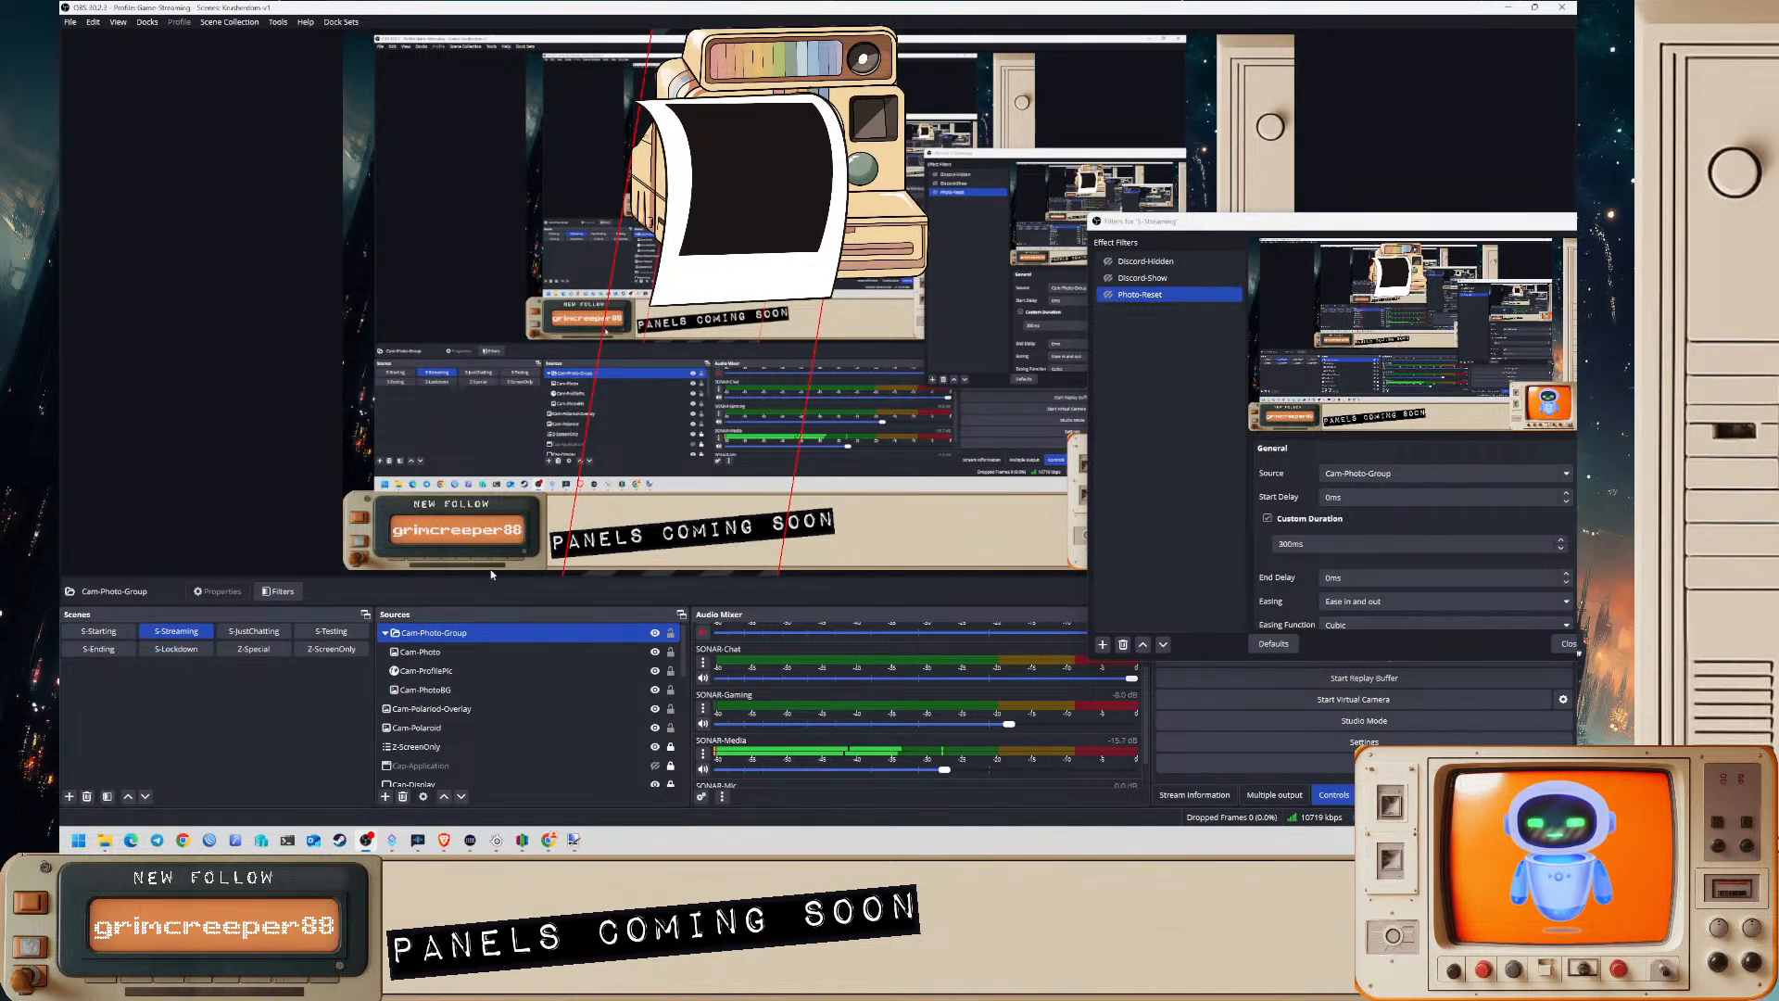
- Shift Cam-Photo-Group back into view and keep moving the photo frame and background until they line up with the profile picture
{"action": "key", "text": "Down"}
{"action": "key", "text": "Down"}
{"action": "key", "text": "Down"}
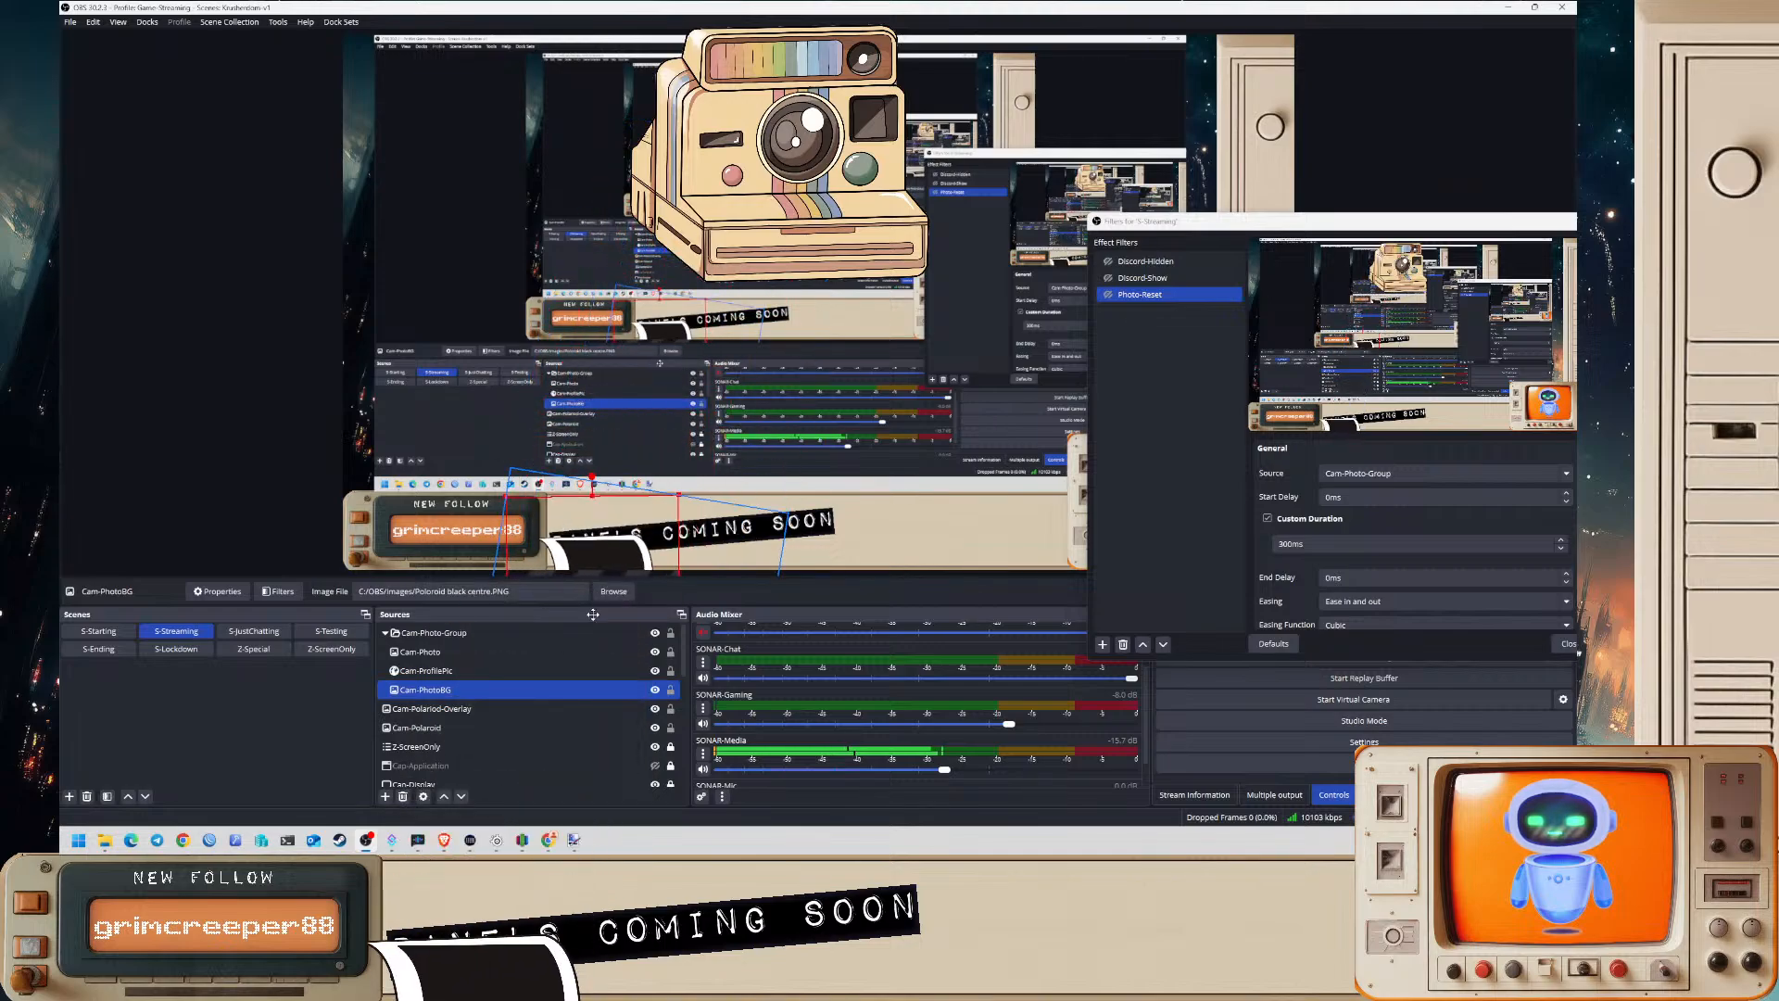
{"action": "left_click", "coordinate": [545, 492]}
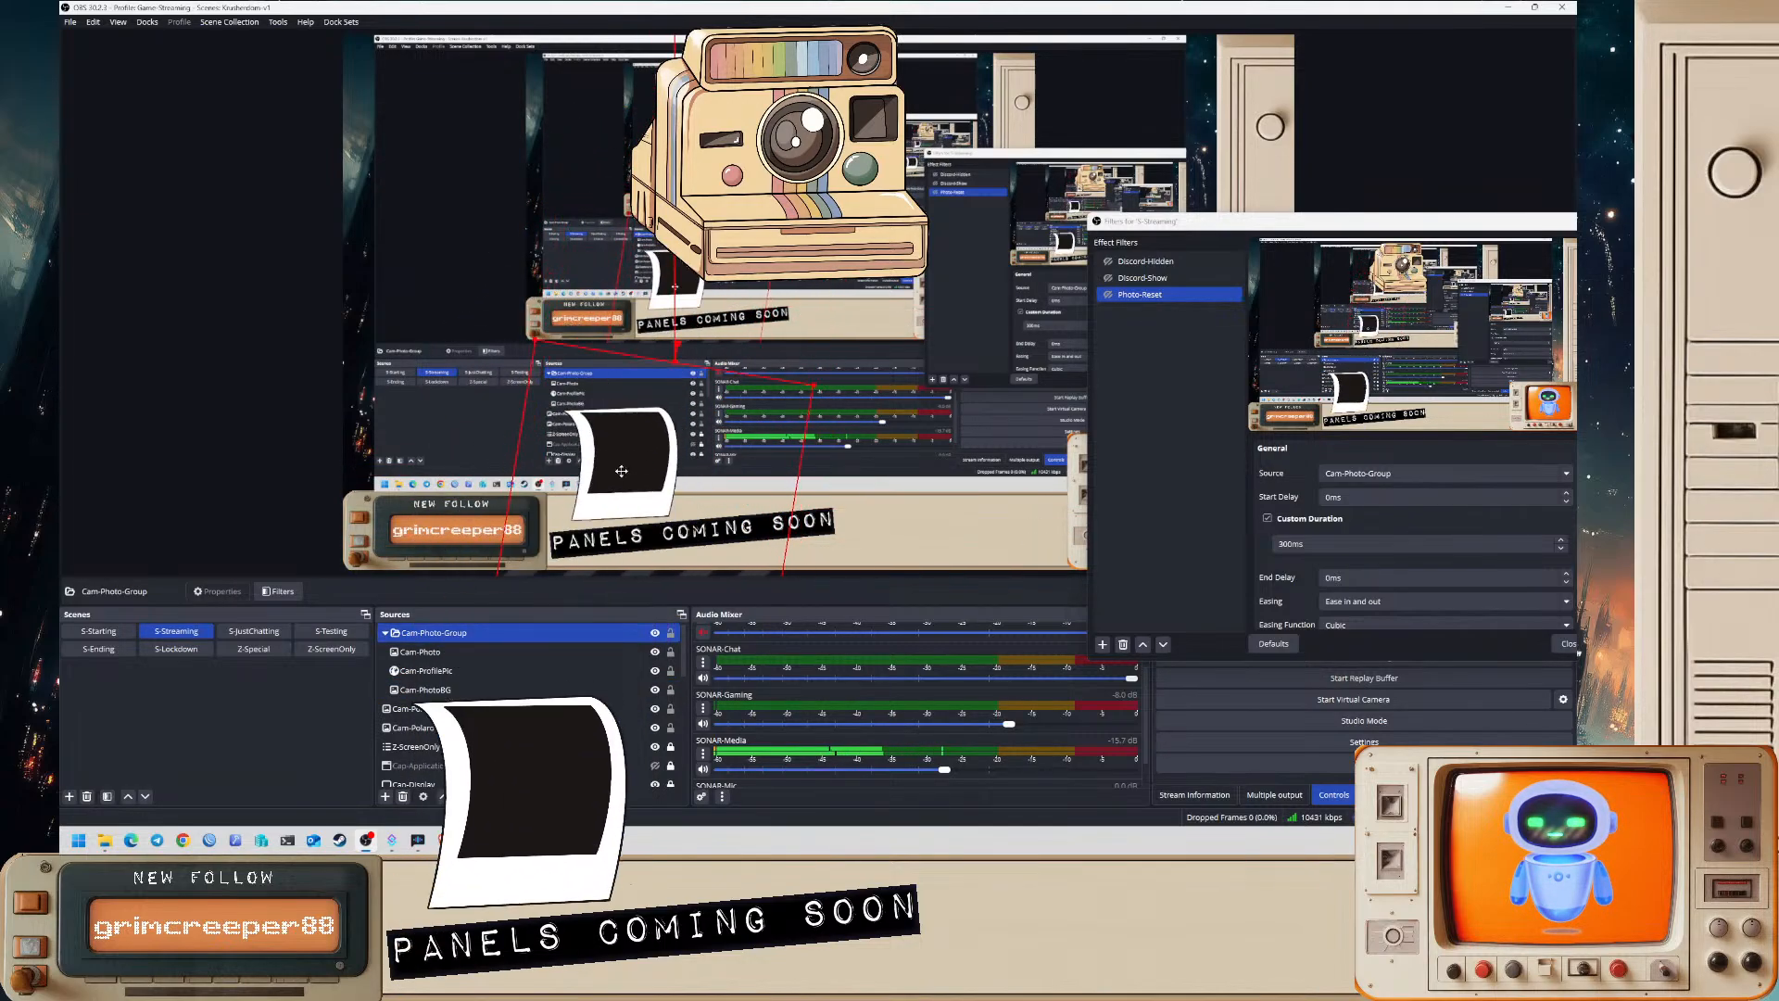
{"action": "key", "text": "Down"}
{"action": "key", "text": "Down"}
{"action": "key", "text": "Down"}
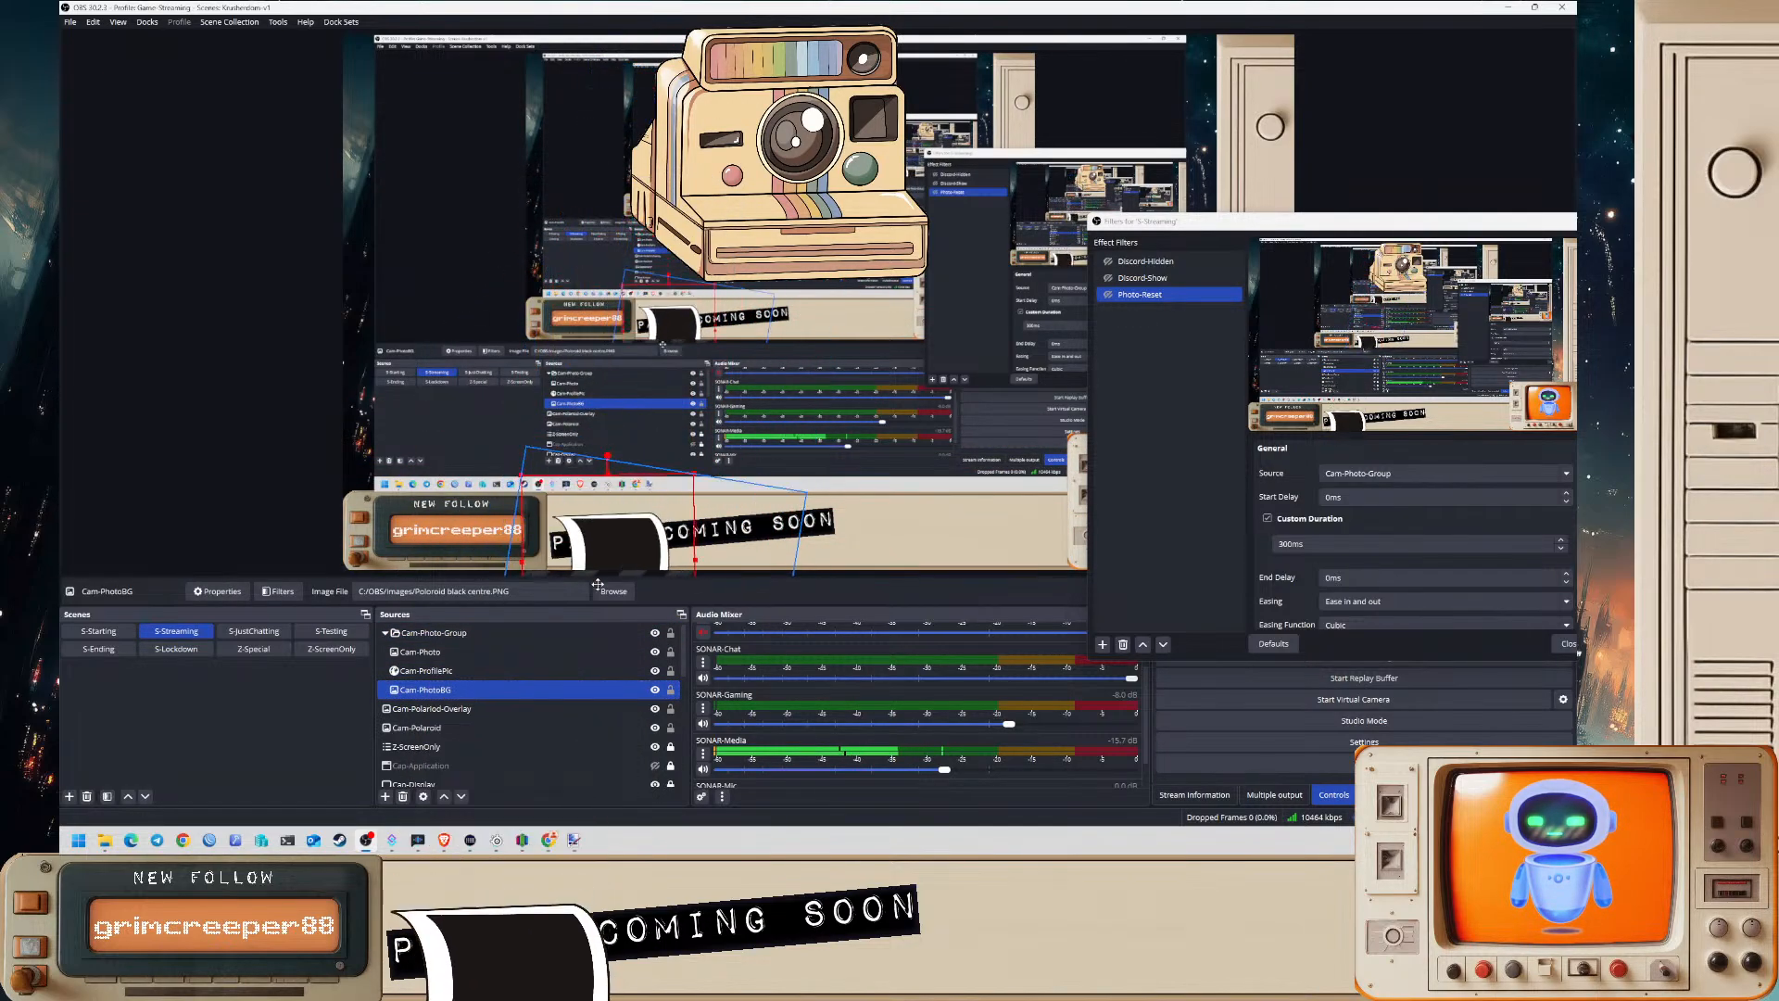
{"action": "left_click", "coordinate": [636, 67]}
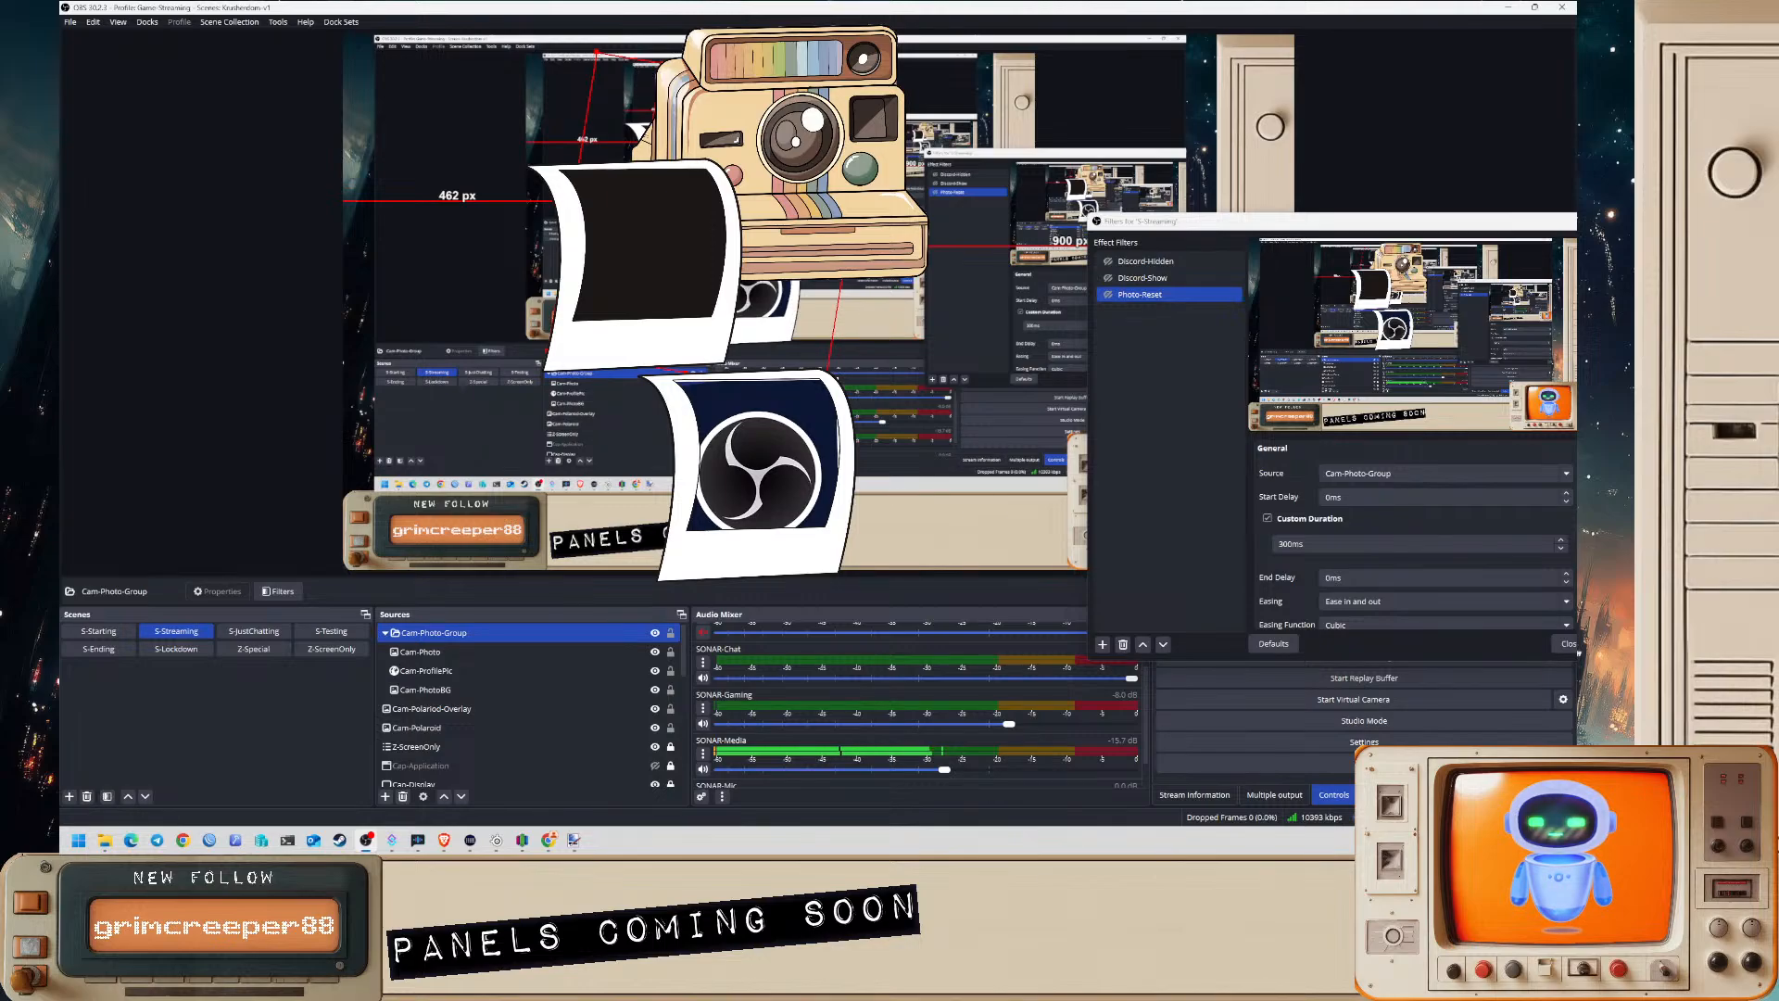
{"action": "key", "text": "Down"}
{"action": "key", "text": "Down"}
{"action": "key", "text": "Down"}
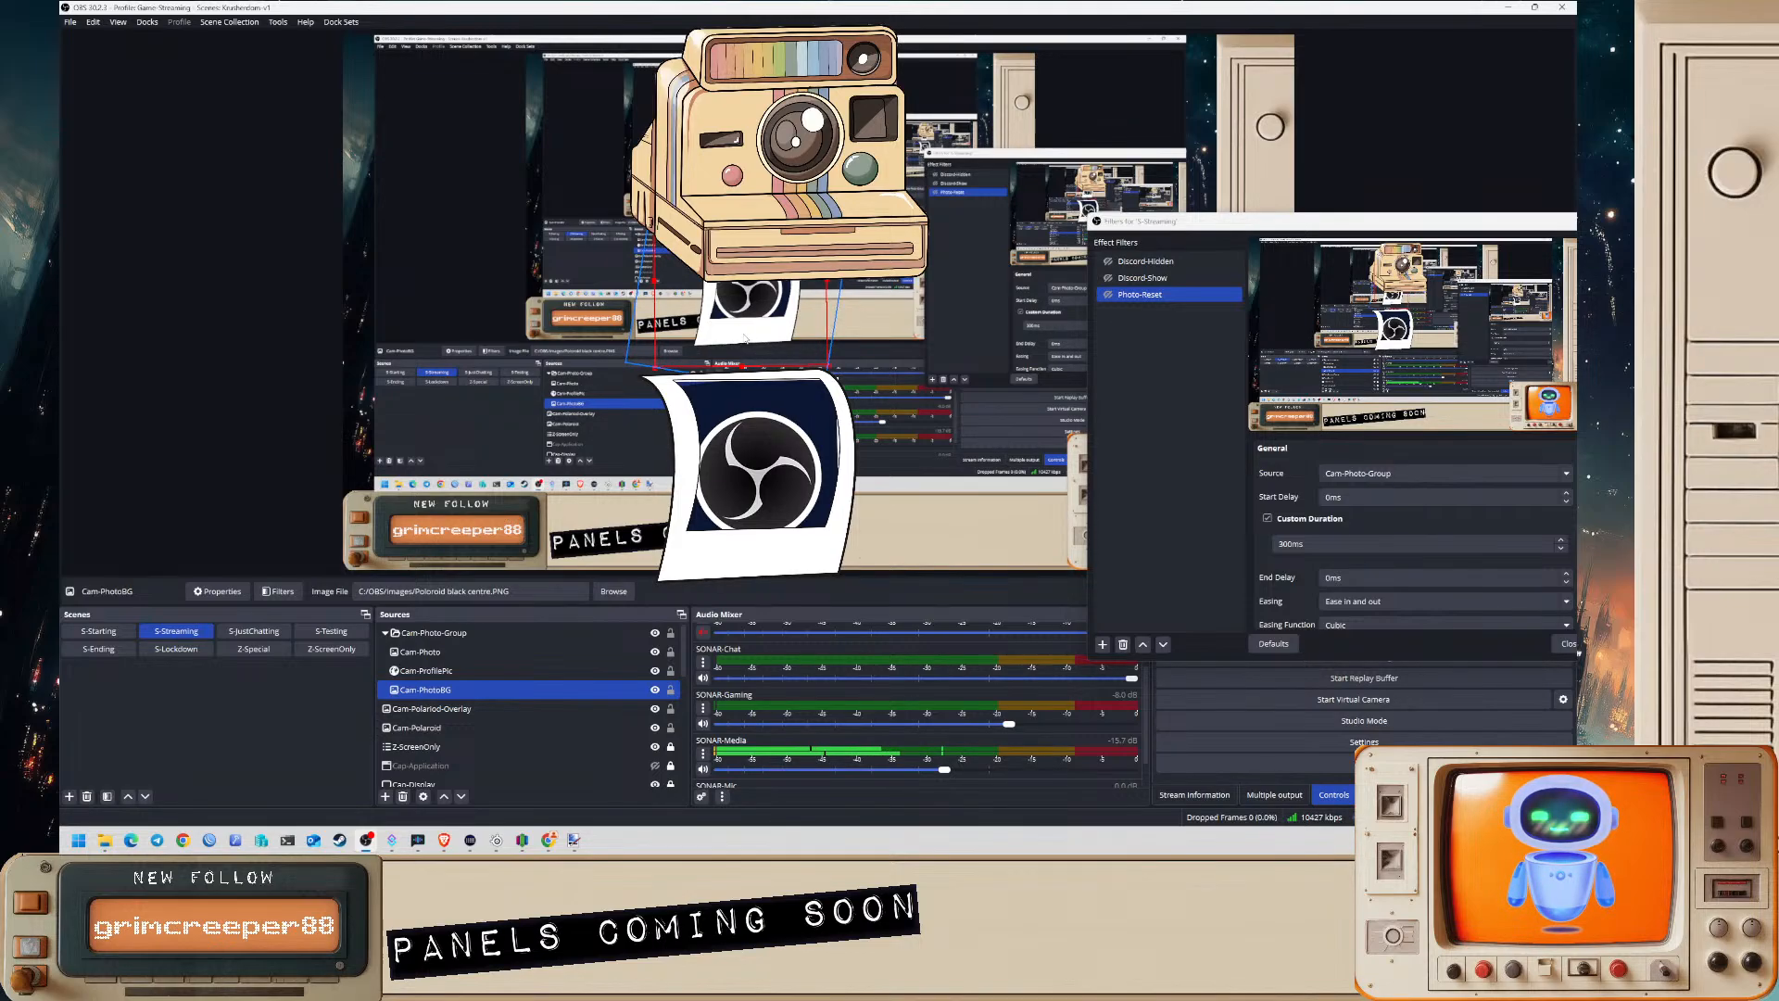
{"action": "left_click", "coordinate": [432, 653], "text": "ctrl"}
- Run Photo-Reset on Cam-Photo-Group and set the filter's custom duration to 0 ms
{"action": "left_click", "coordinate": [433, 633]}
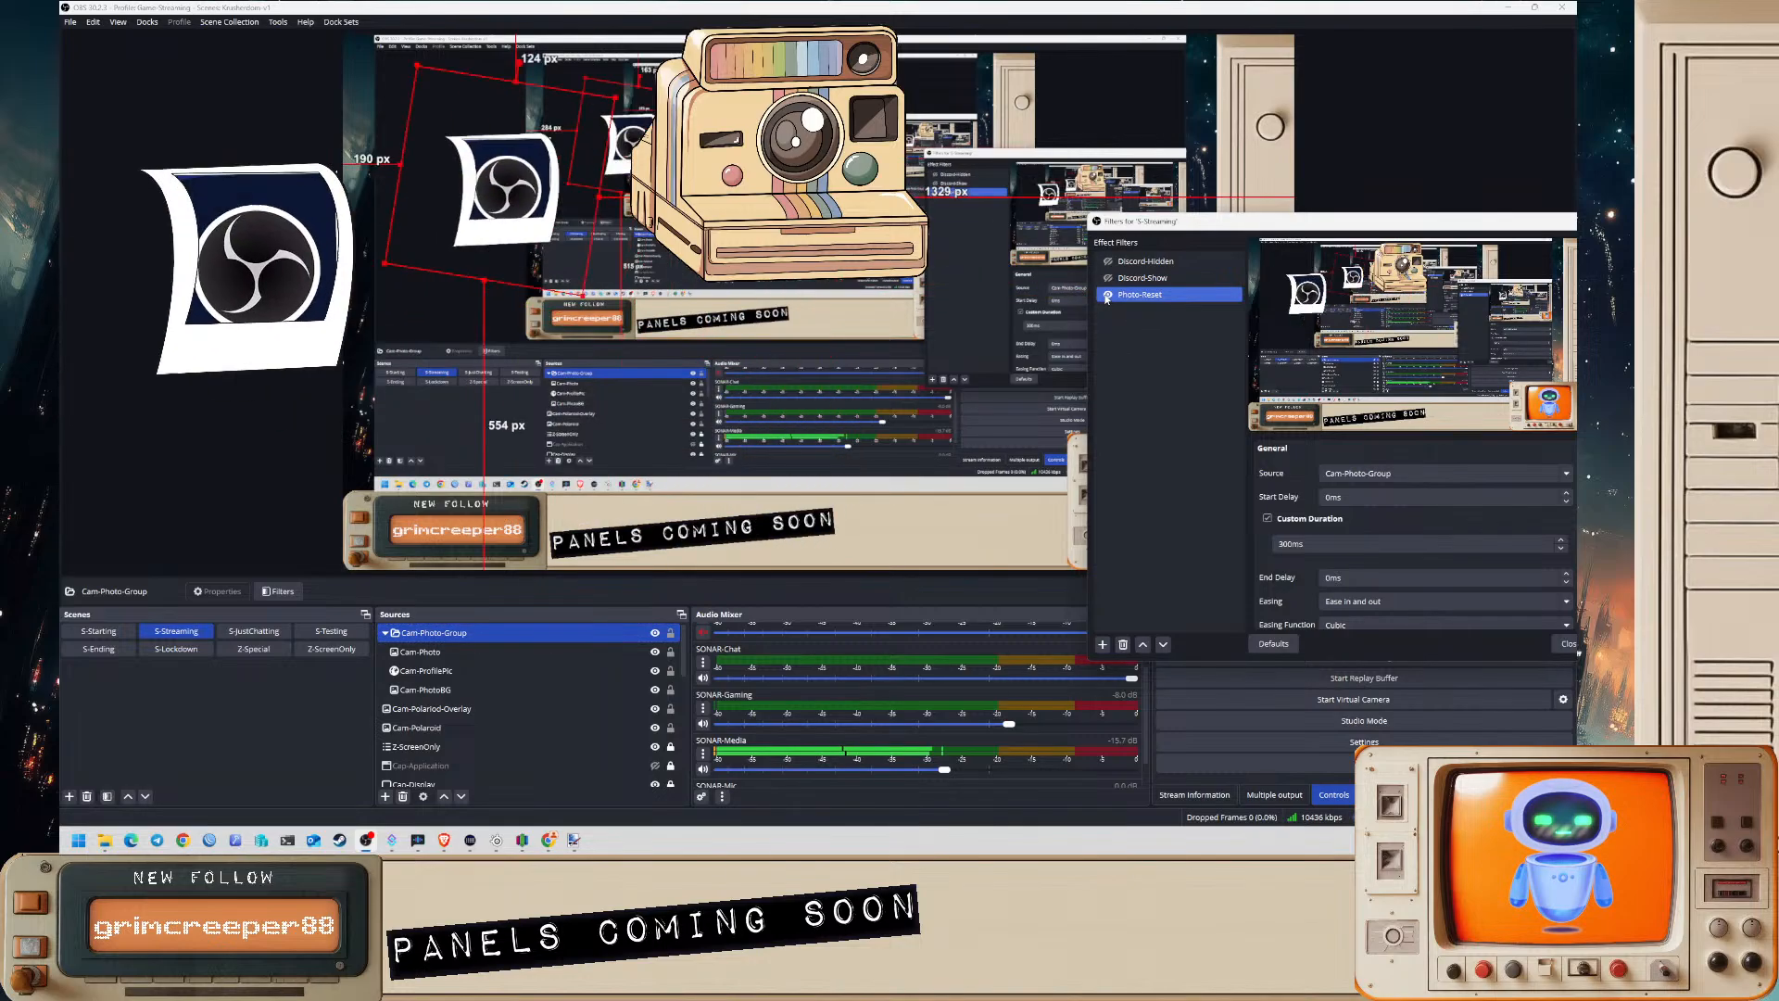
{"action": "left_click_drag", "start_coordinate": [1305, 544], "coordinate": [1206, 545]}
{"action": "key", "text": "BackSpace"}
{"action": "type", "text": "0"}
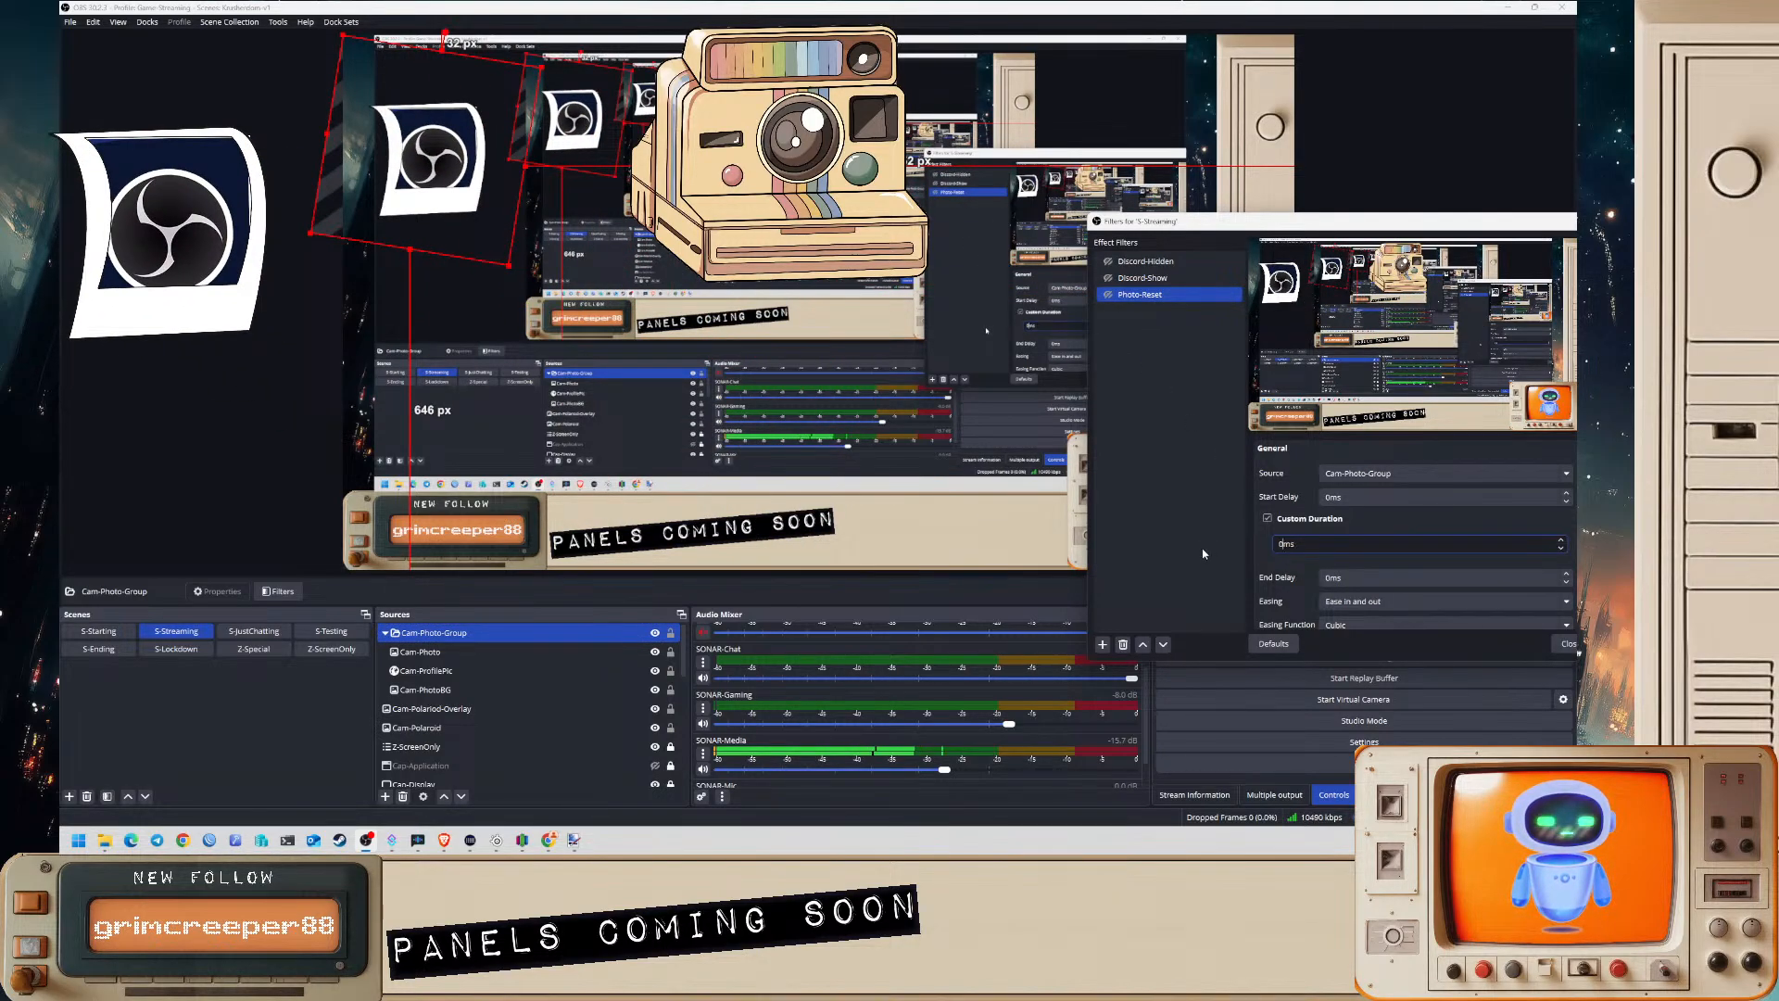
{"action": "left_click", "coordinate": [1203, 548]}
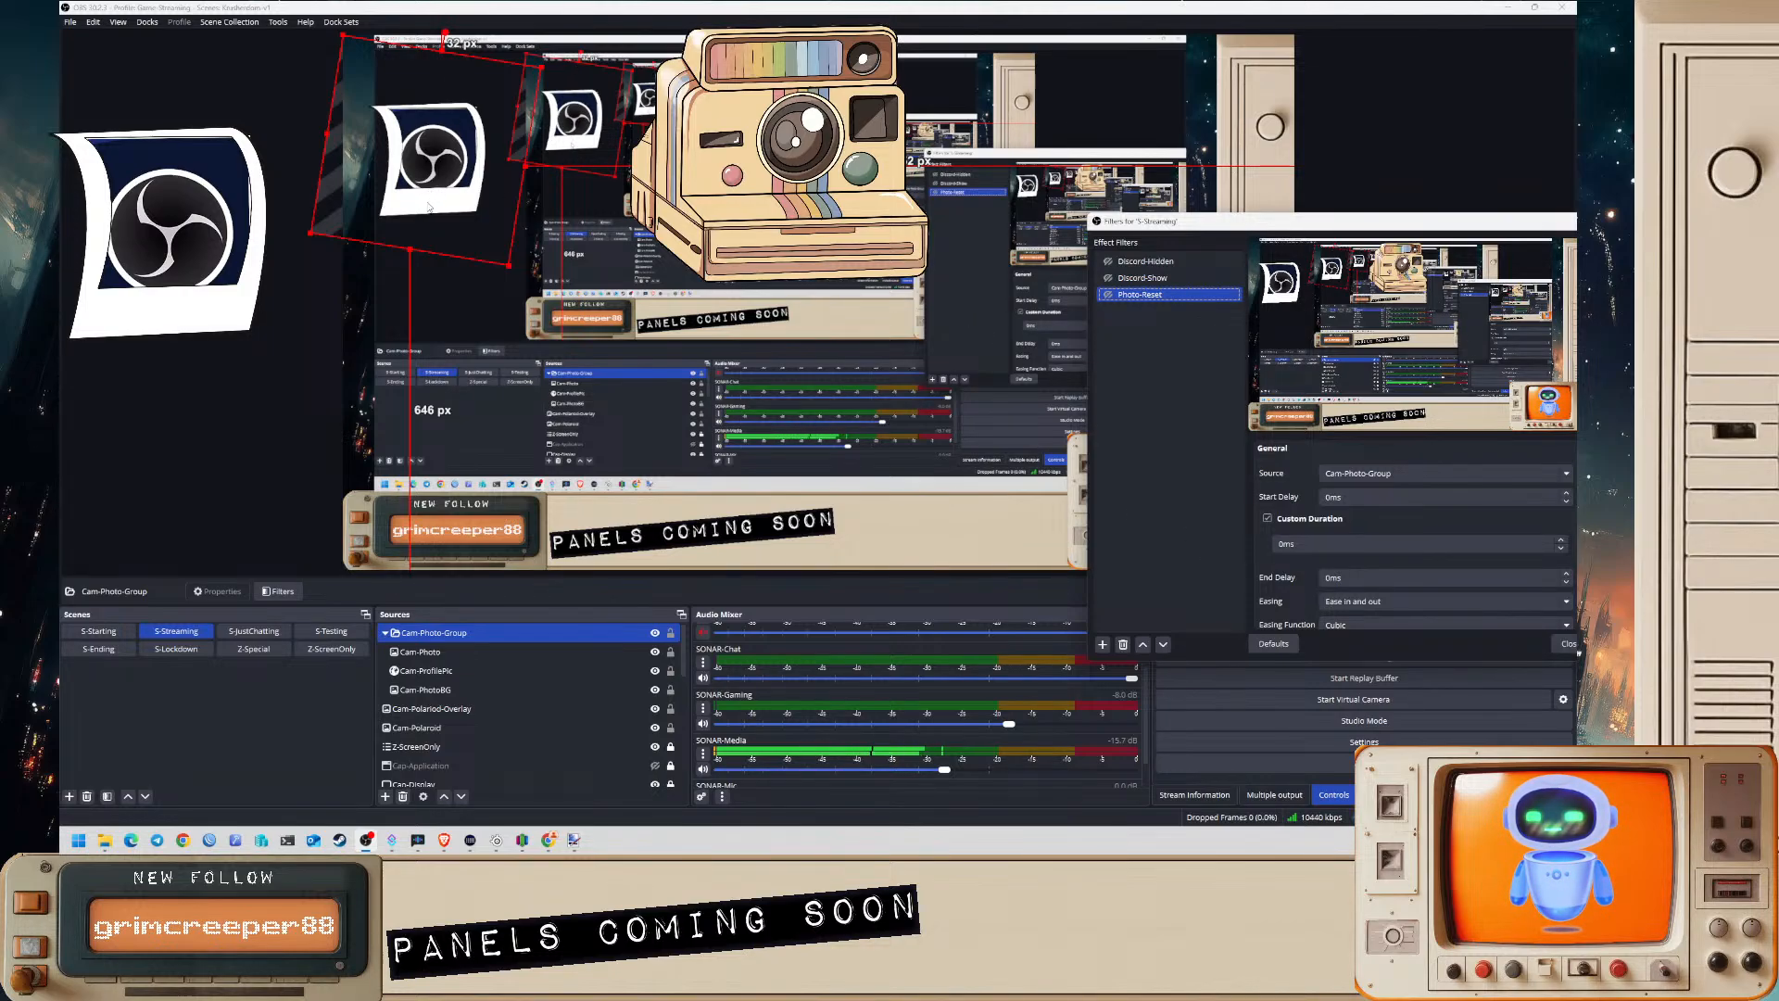
- Move Cam-Polariod-Overlay above Cam-Photo-Group in the source order, leaving its properties unchanged
{"action": "double_click", "coordinate": [431, 708]}
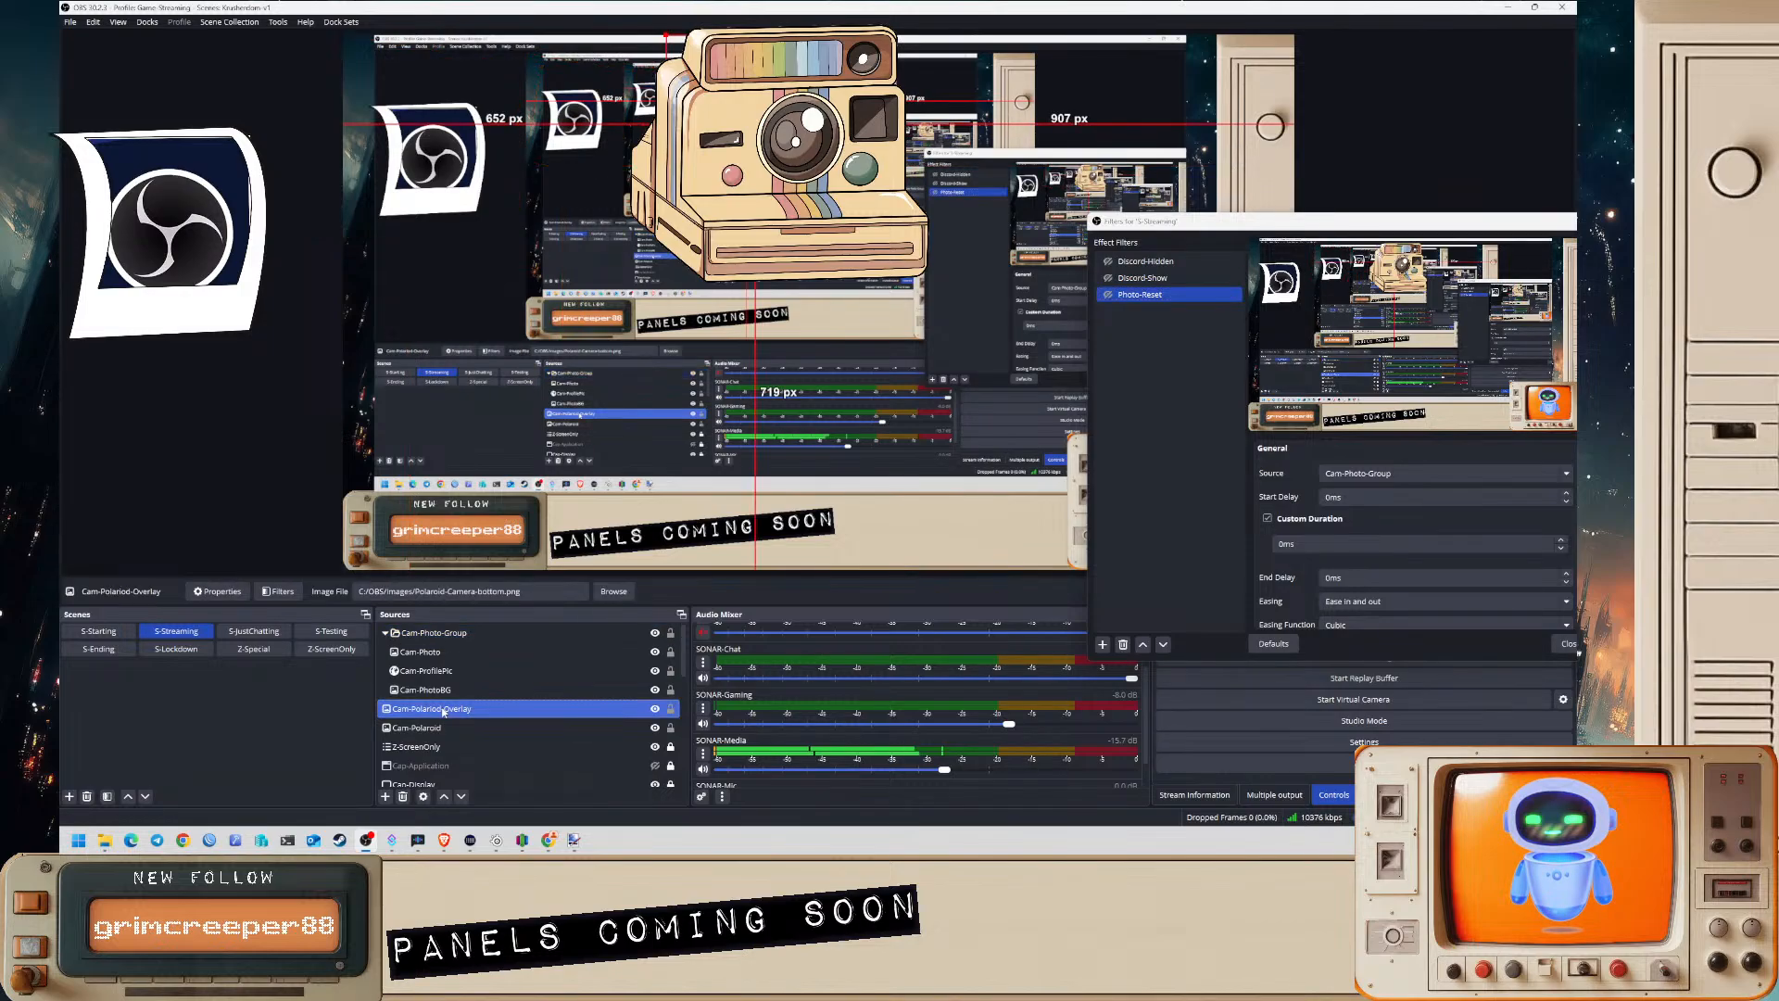
{"action": "left_click_drag", "start_coordinate": [437, 625], "coordinate": [437, 630]}
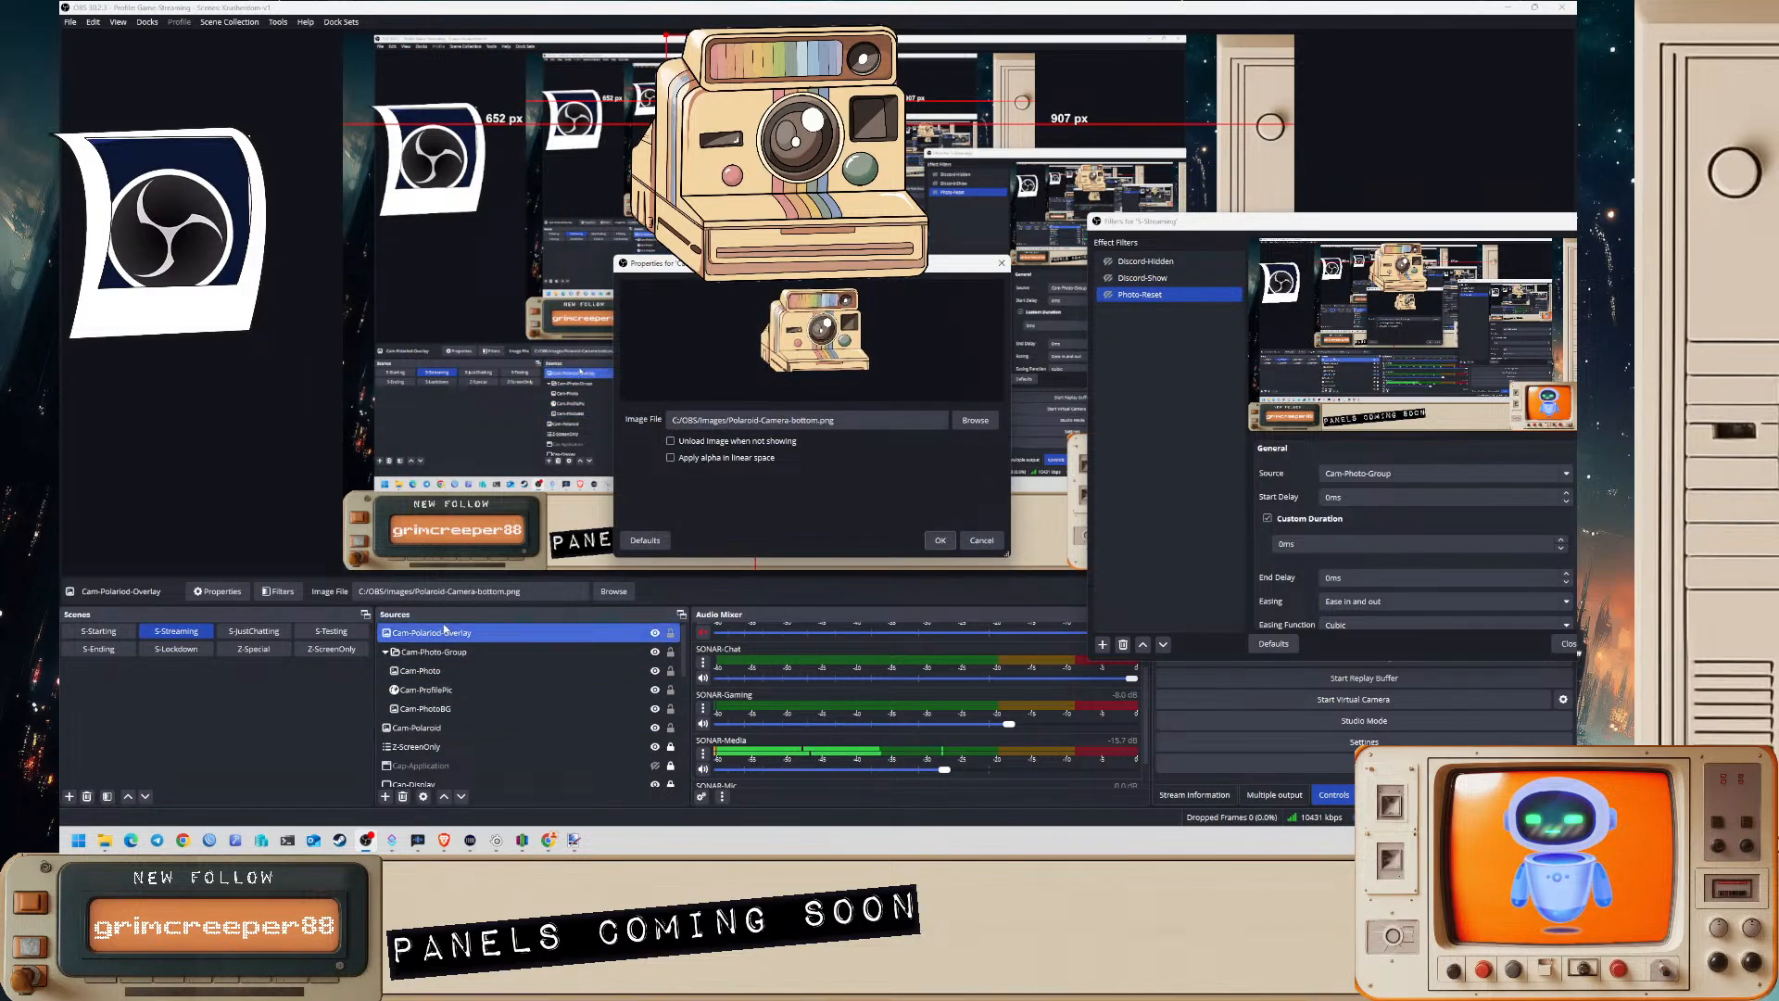
{"action": "left_click", "coordinate": [972, 540]}
- Place Cam-Photo-Group behind the Polaroid camera and capture its transform in Photo-Reset, at about x 683, y -97
{"action": "left_click_drag", "start_coordinate": [433, 156], "coordinate": [758, 96]}
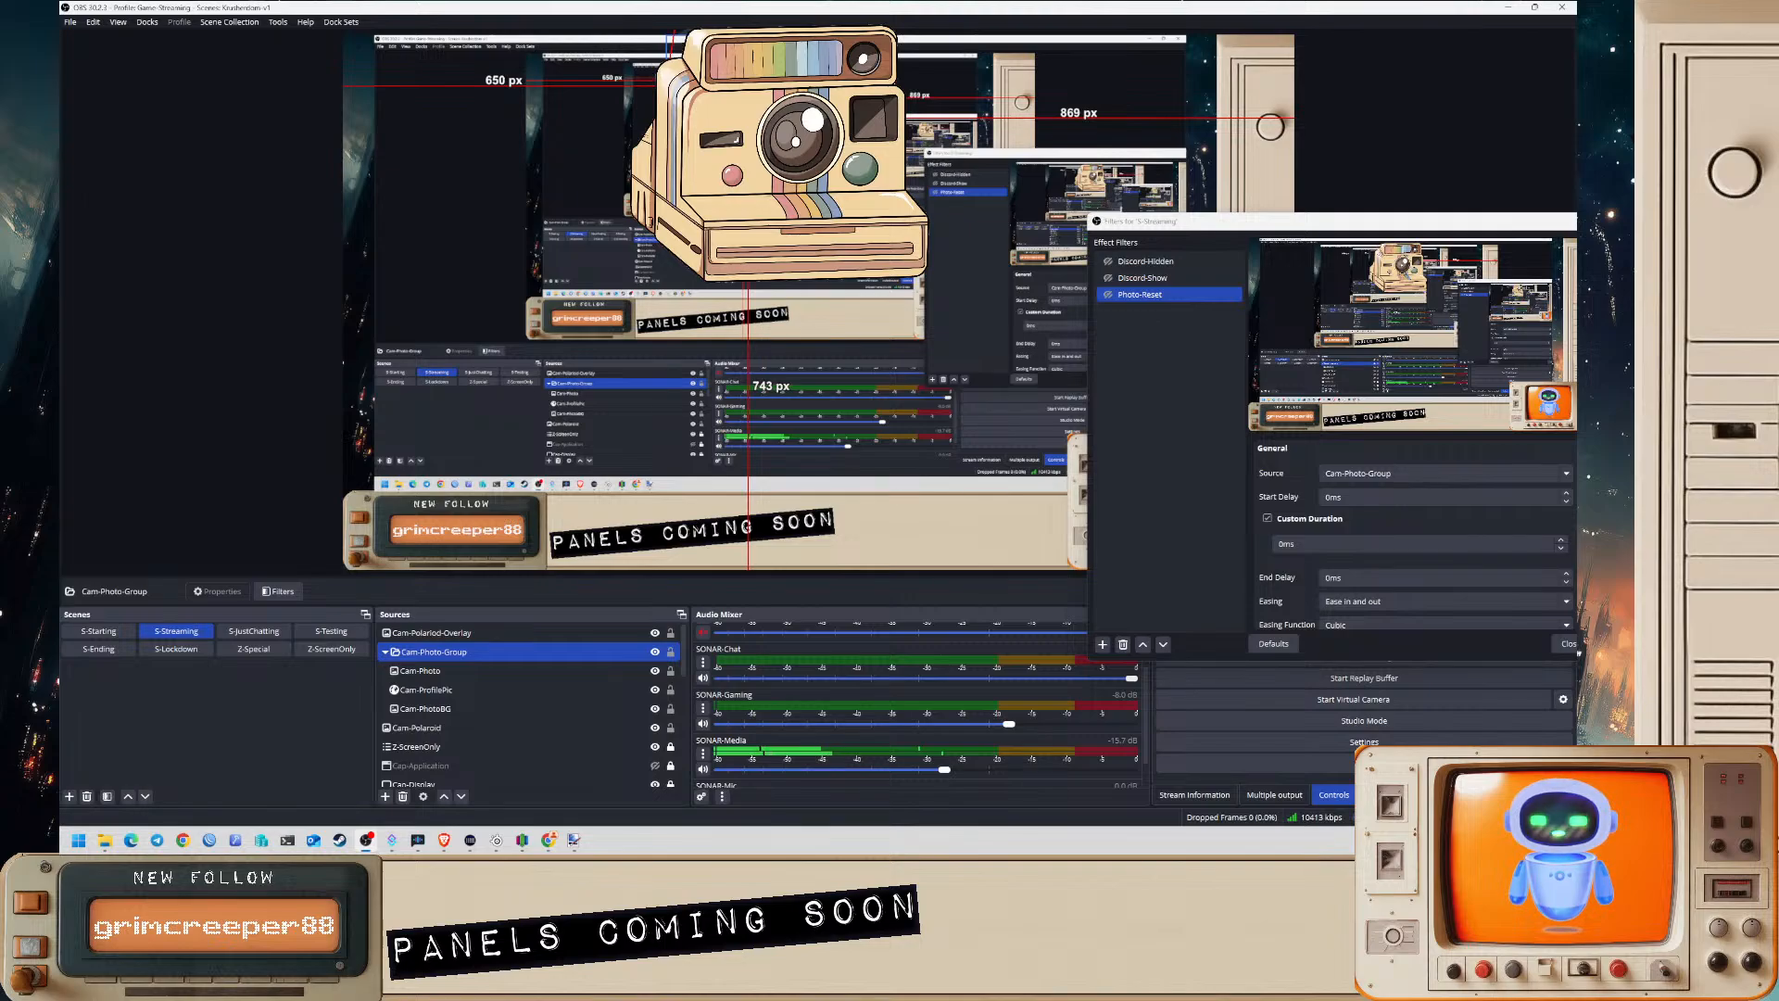
{"action": "scroll", "coordinate": [1260, 536], "scroll_direction": "down", "scroll_amount": 3}
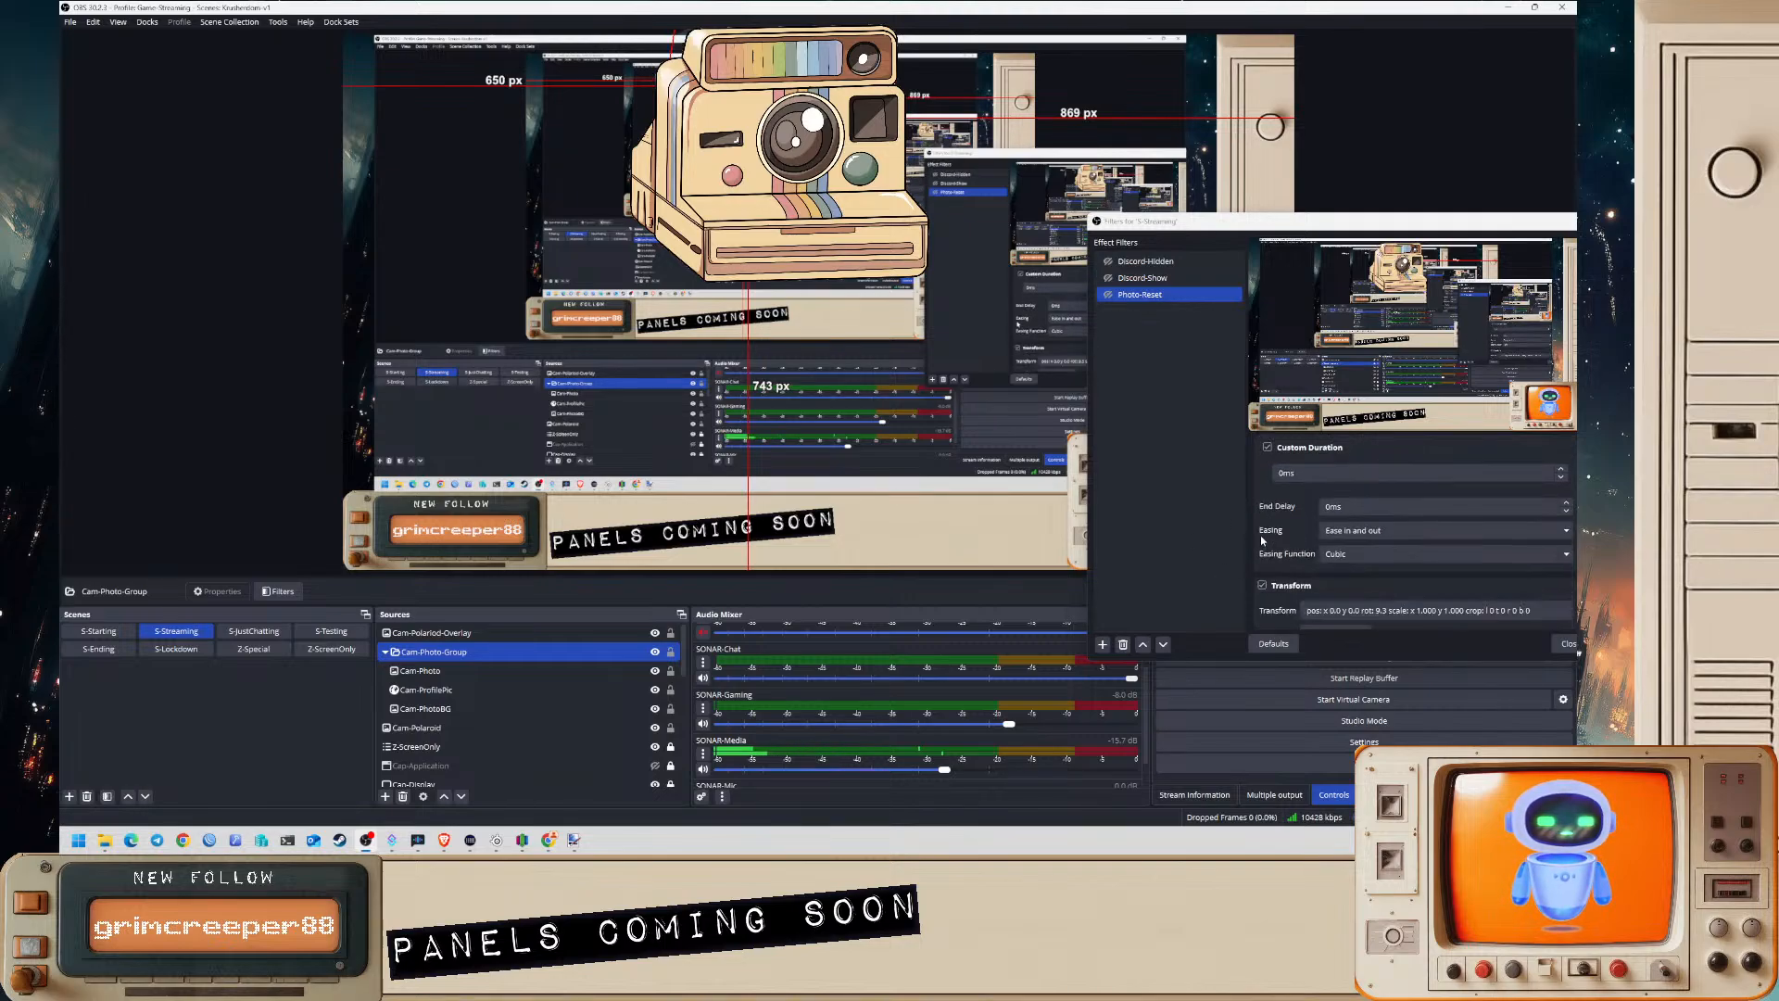
{"action": "left_click", "coordinate": [1315, 599]}
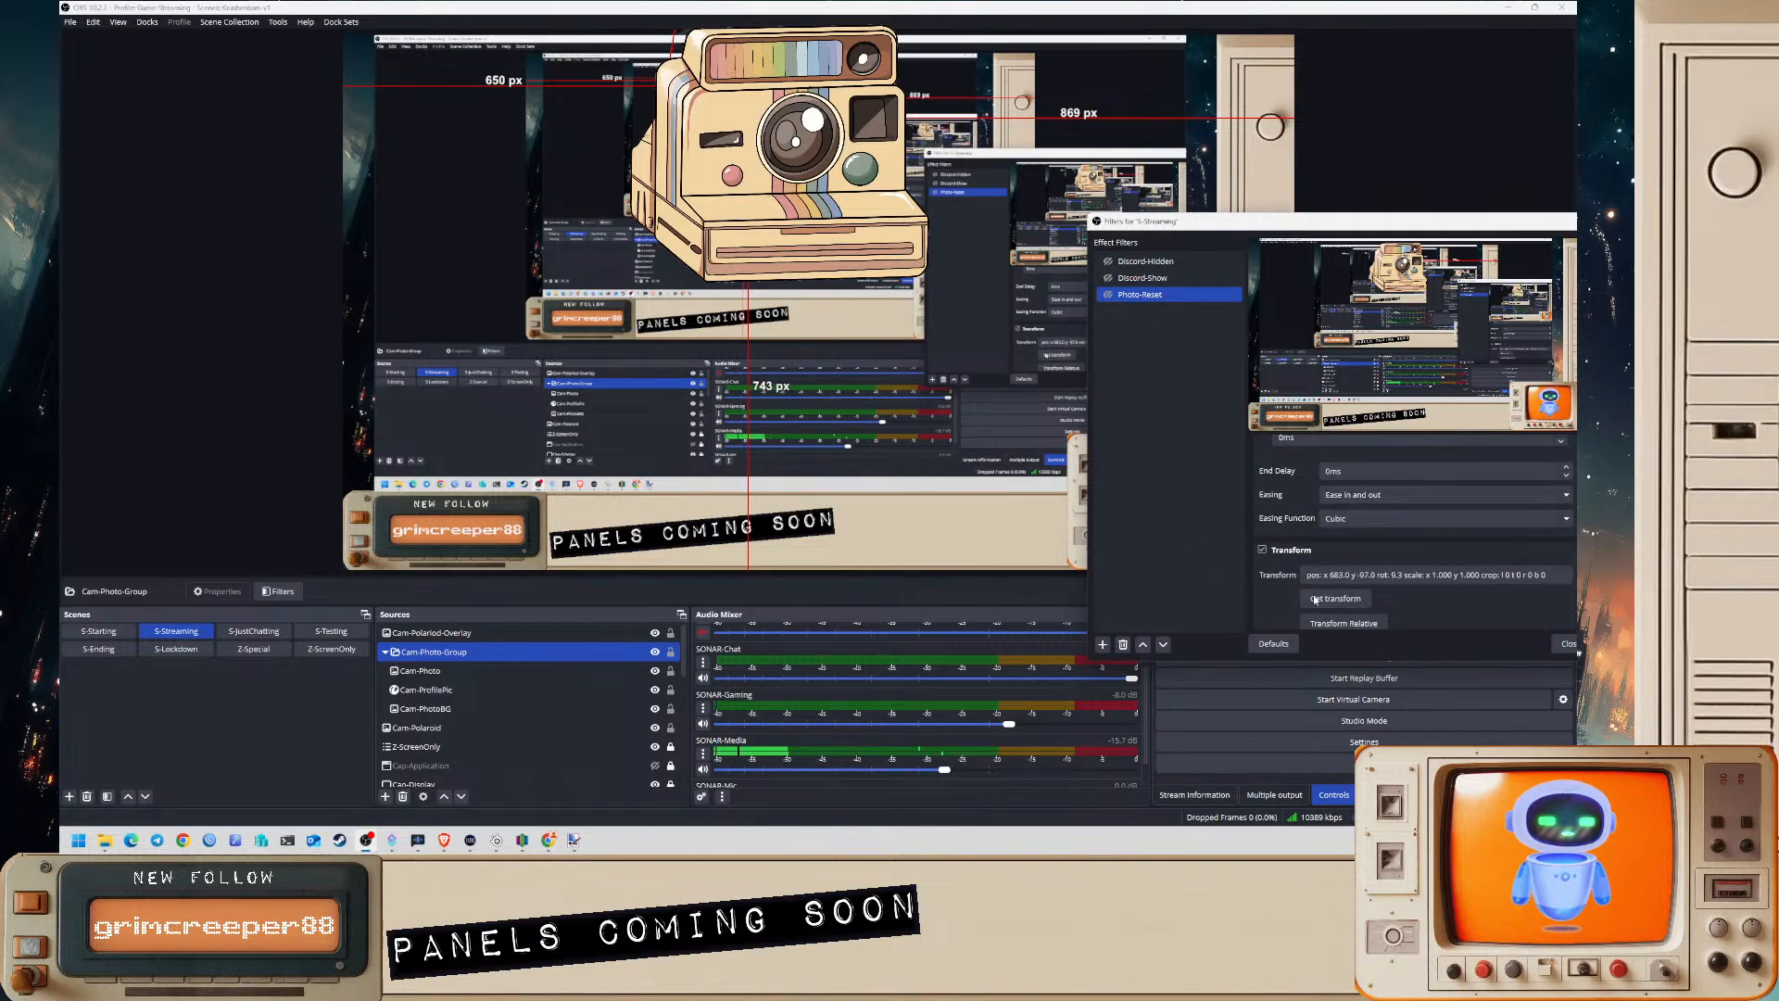
{"action": "scroll", "coordinate": [1315, 599], "scroll_direction": "down", "scroll_amount": 2}
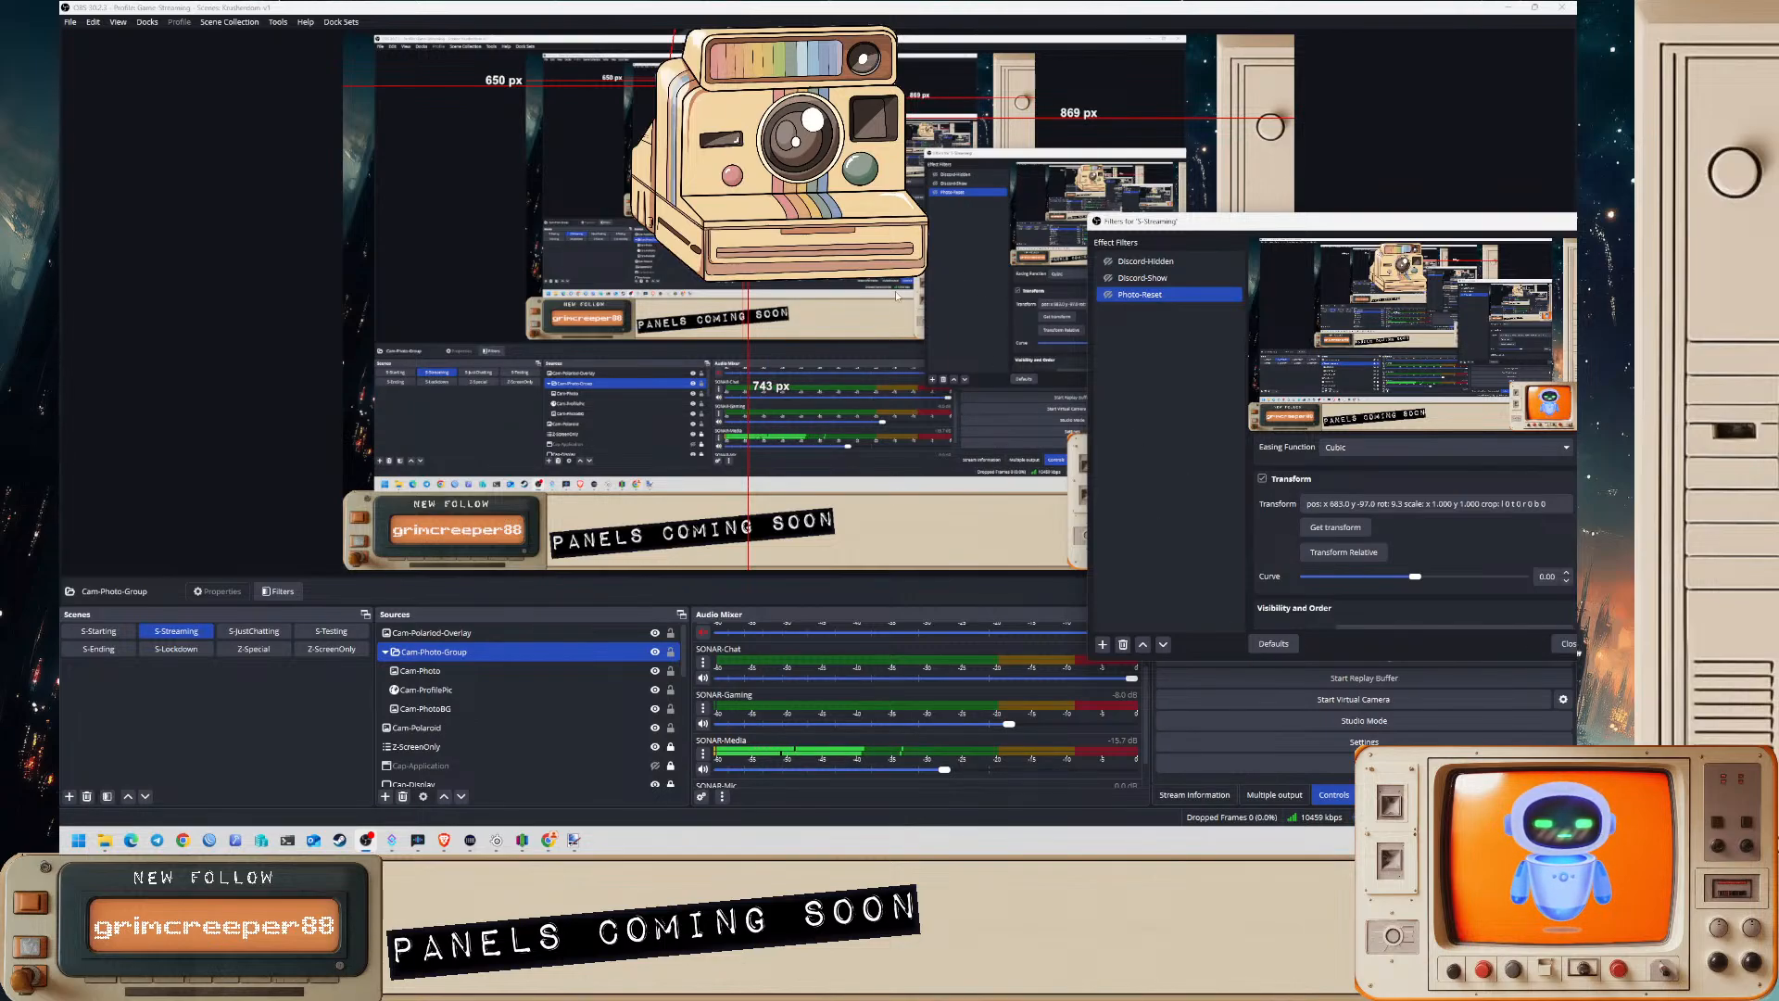
- Duplicate the Photo-Reset filter and name the copy Photo-Move
{"action": "right_click", "coordinate": [1138, 296]}
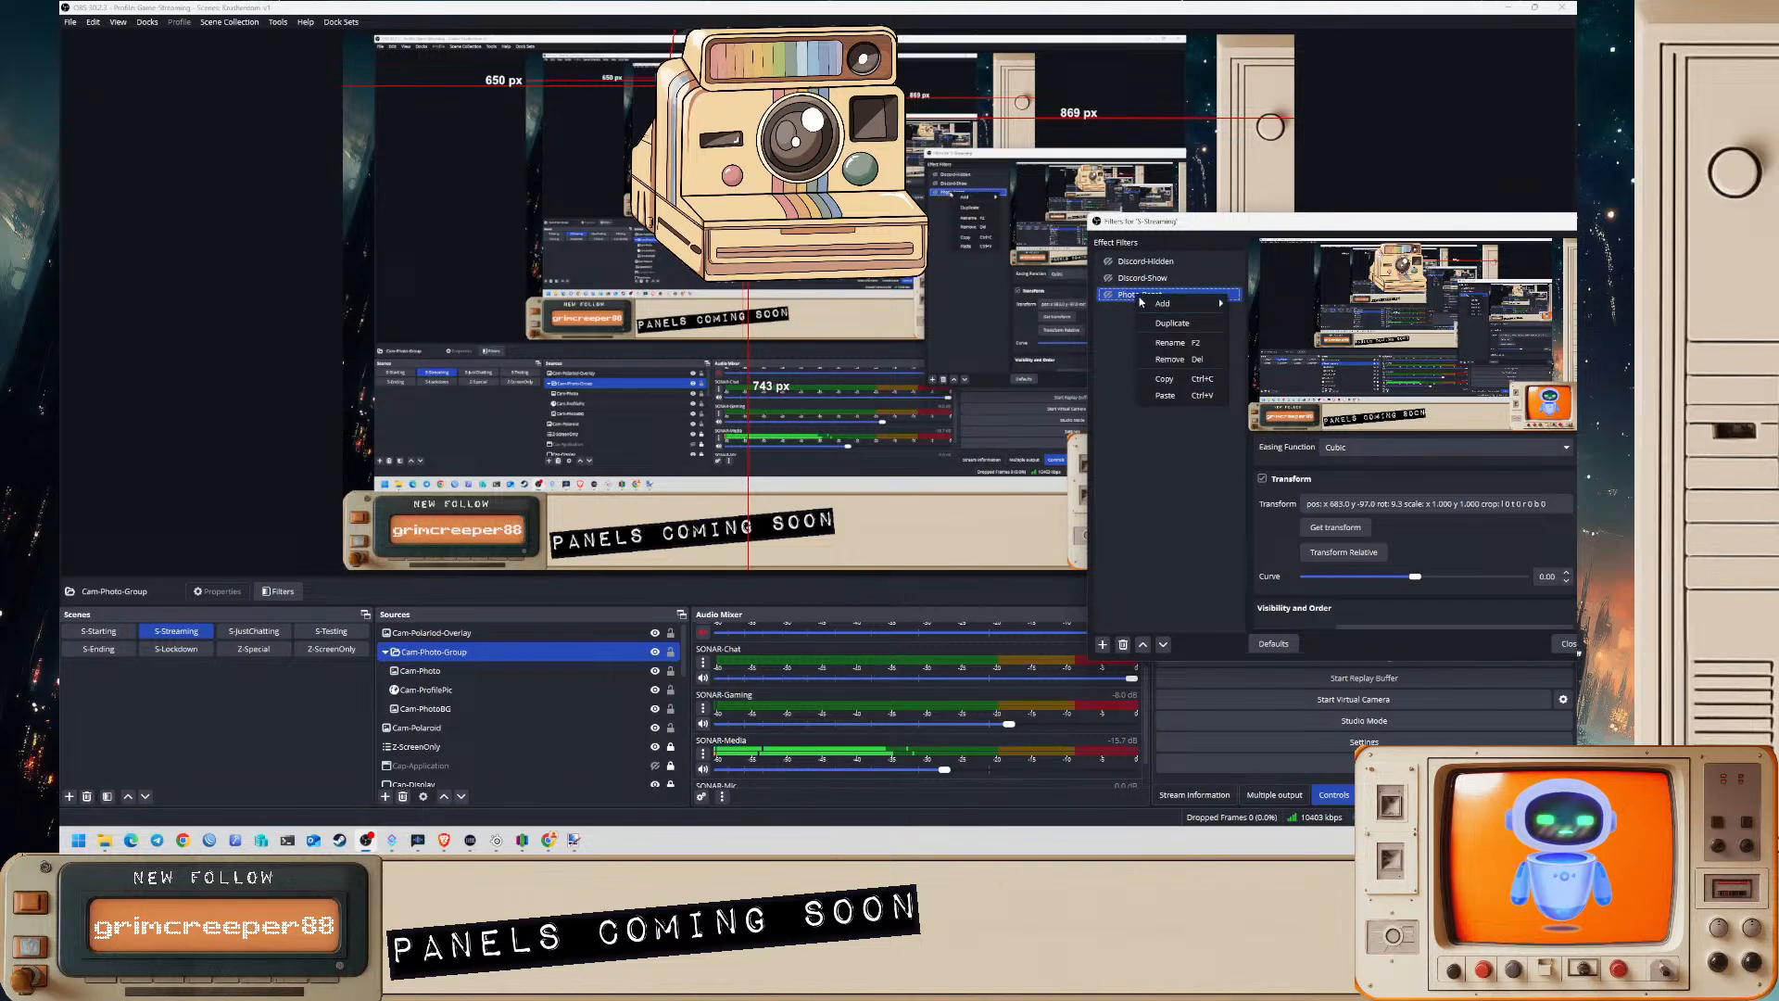
{"action": "left_click", "coordinate": [1173, 344]}
{"action": "left_click", "coordinate": [1242, 432]}
{"action": "type", "text": "2"}
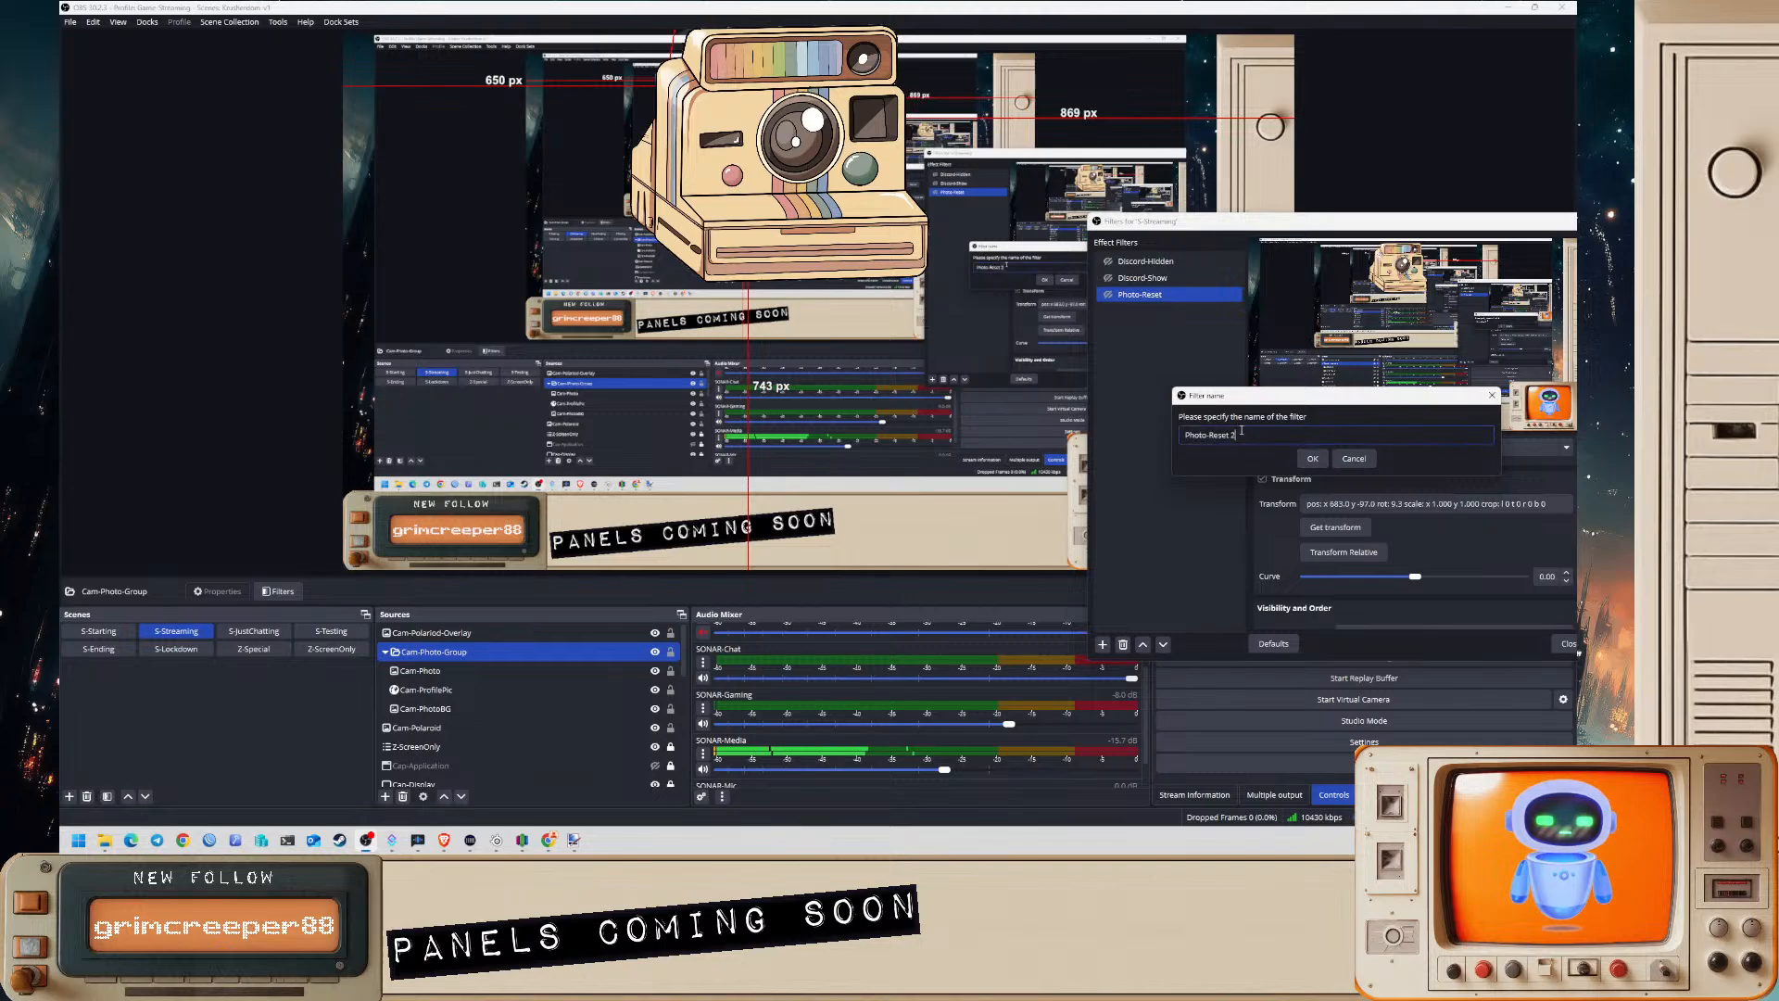
{"action": "key", "text": "BackSpace"}
{"action": "key", "text": "BackSpace"}
{"action": "key", "text": "BackSpace"}
{"action": "key", "text": "BackSpace"}
{"action": "key", "text": "BackSpace"}
{"action": "key", "text": "BackSpace"}
{"action": "key", "text": "BackSpace"}
{"action": "type", "text": "M"}
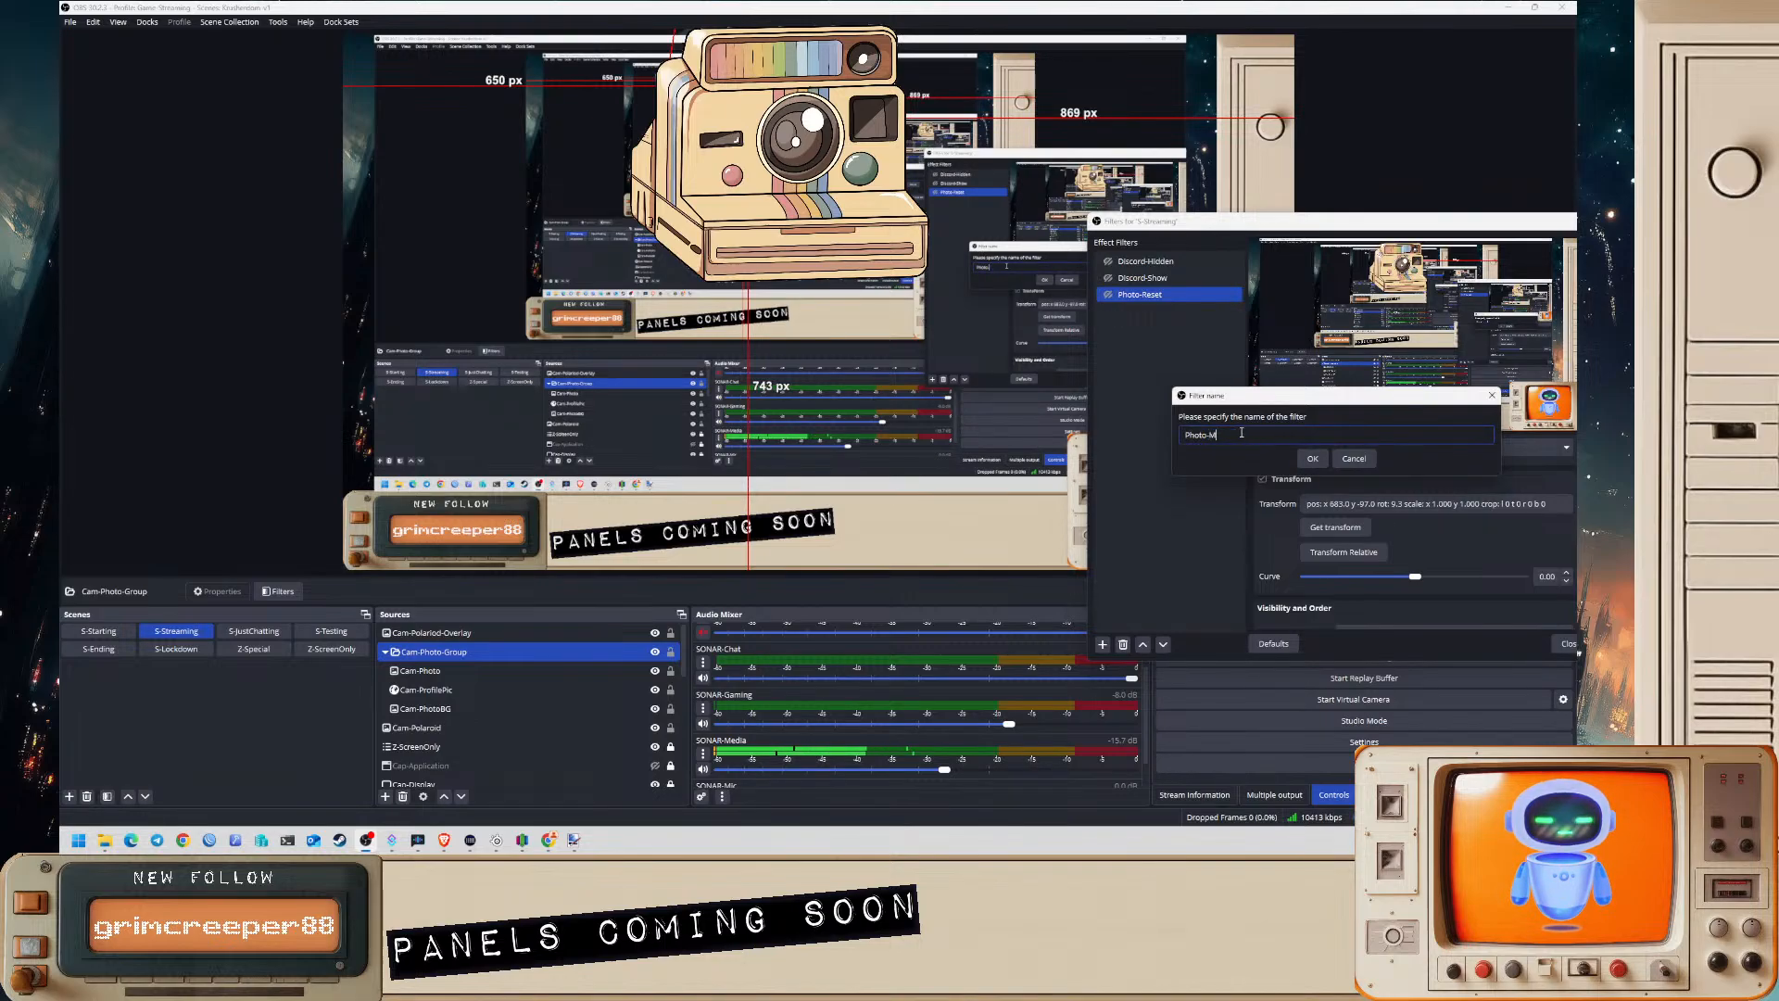
{"action": "type", "text": "ove"}
{"action": "key", "text": "Return"}
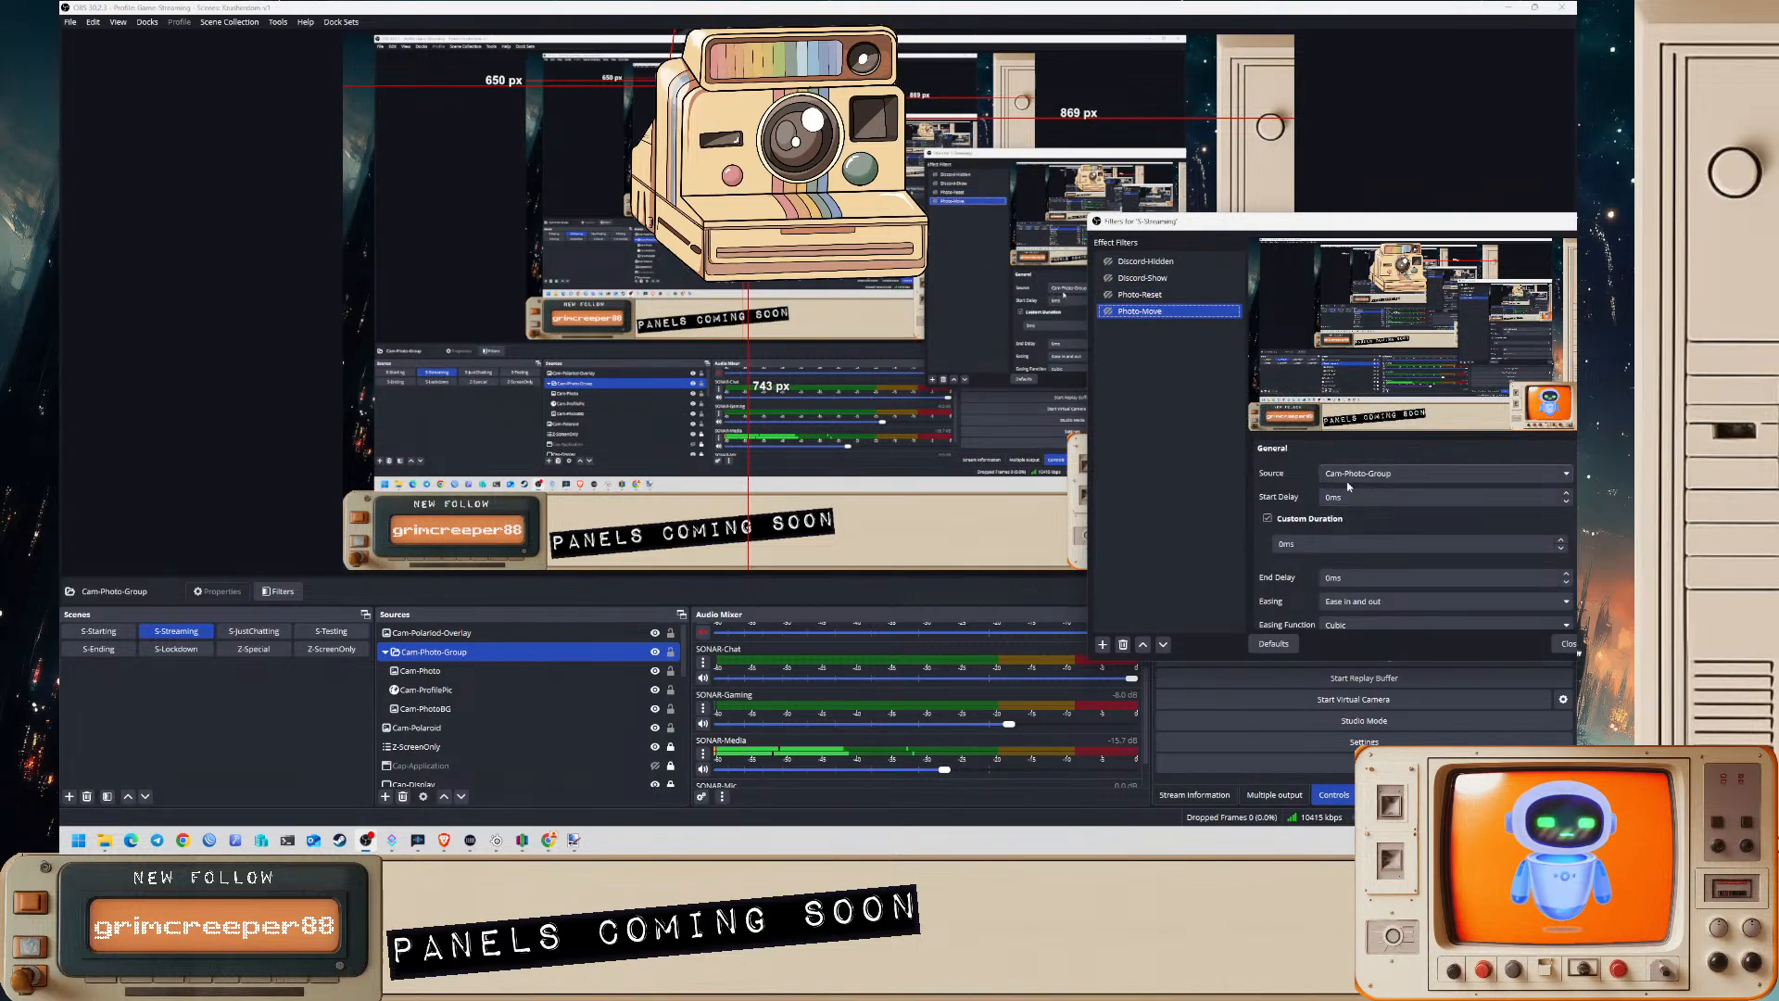
- Set the Photo-Move filter's custom duration to 2000 ms and its end delay to 5000 ms
{"action": "left_click", "coordinate": [1288, 545]}
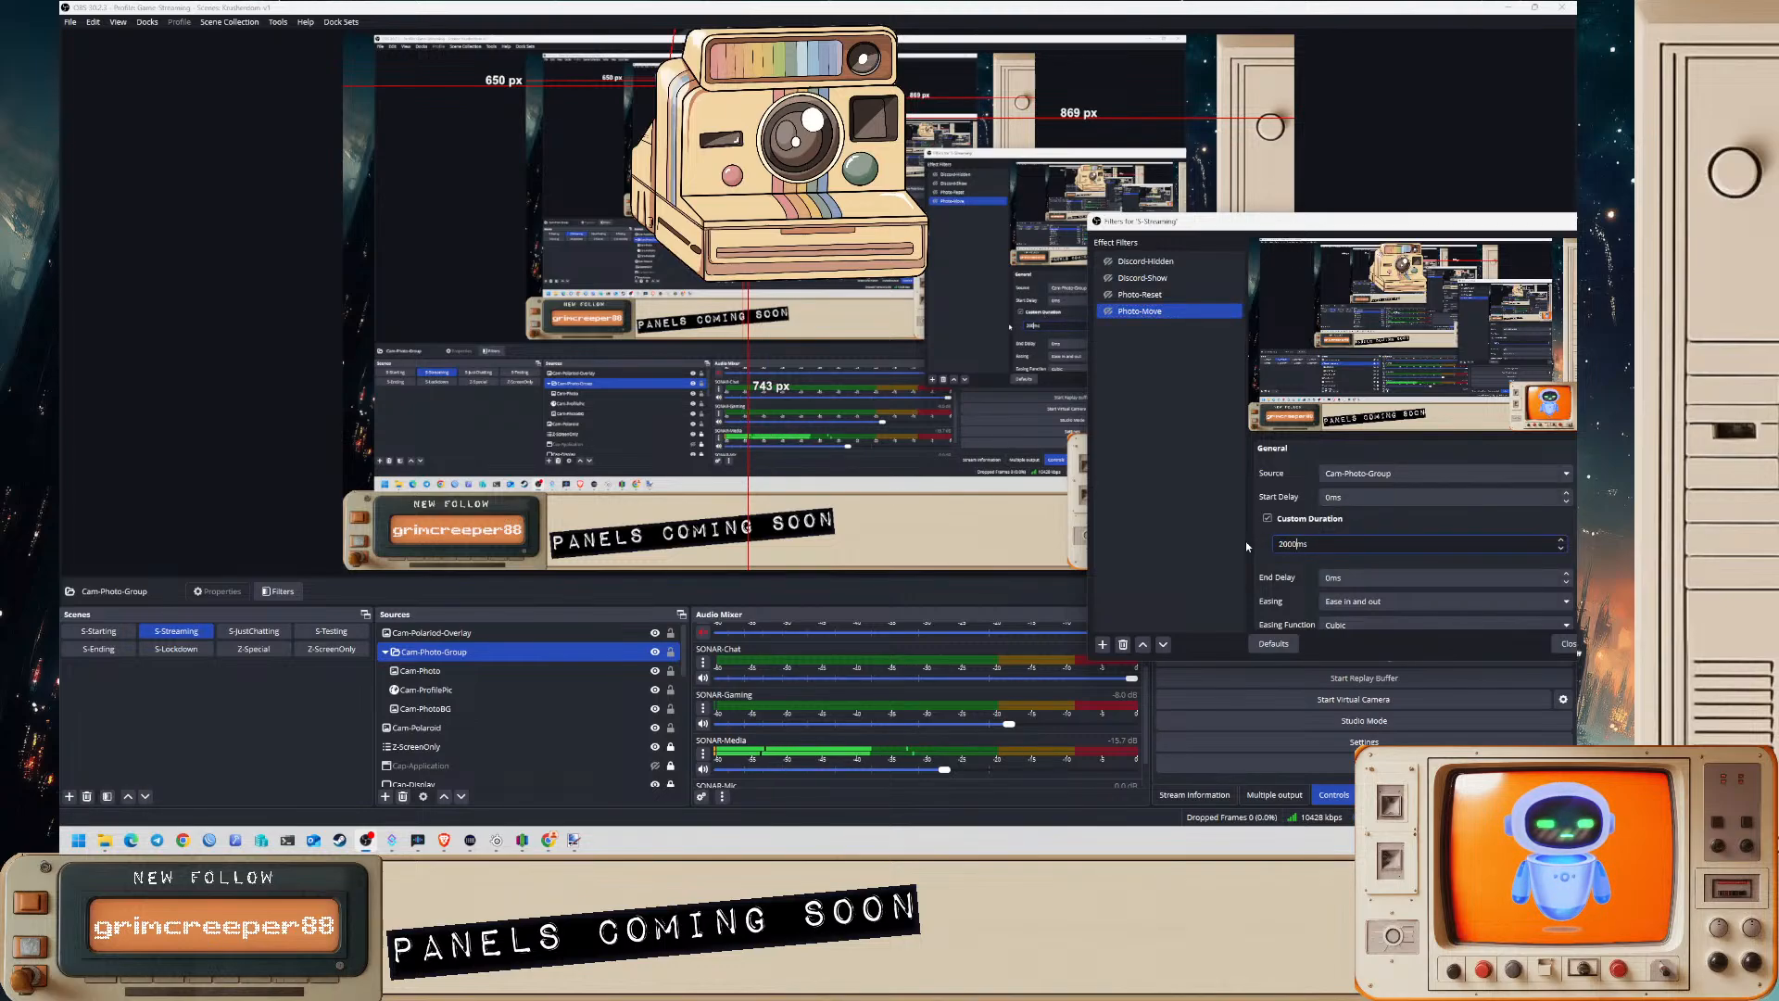
{"action": "type", "text": "2000"}
{"action": "scroll", "coordinate": [1265, 552], "scroll_direction": "down", "scroll_amount": 1}
{"action": "scroll", "coordinate": [1266, 557], "scroll_direction": "down", "scroll_amount": 2}
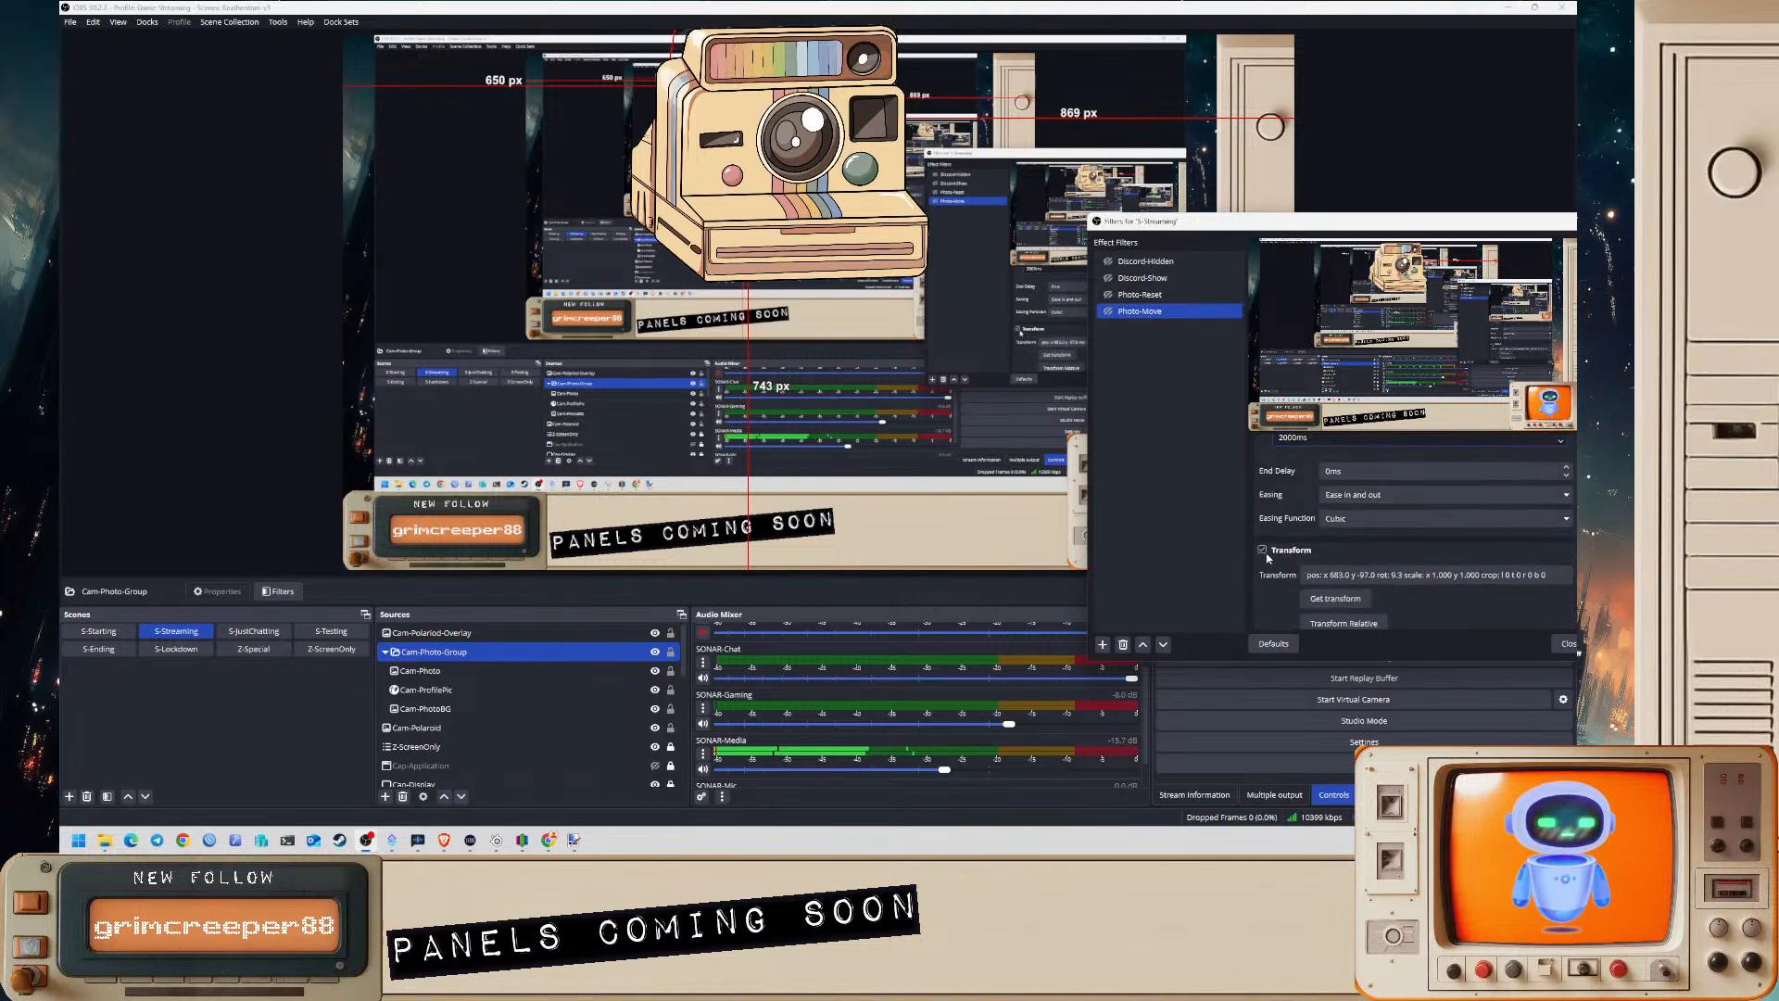
{"action": "scroll", "coordinate": [1268, 557], "scroll_direction": "up", "scroll_amount": 1}
{"action": "left_click", "coordinate": [1332, 504]}
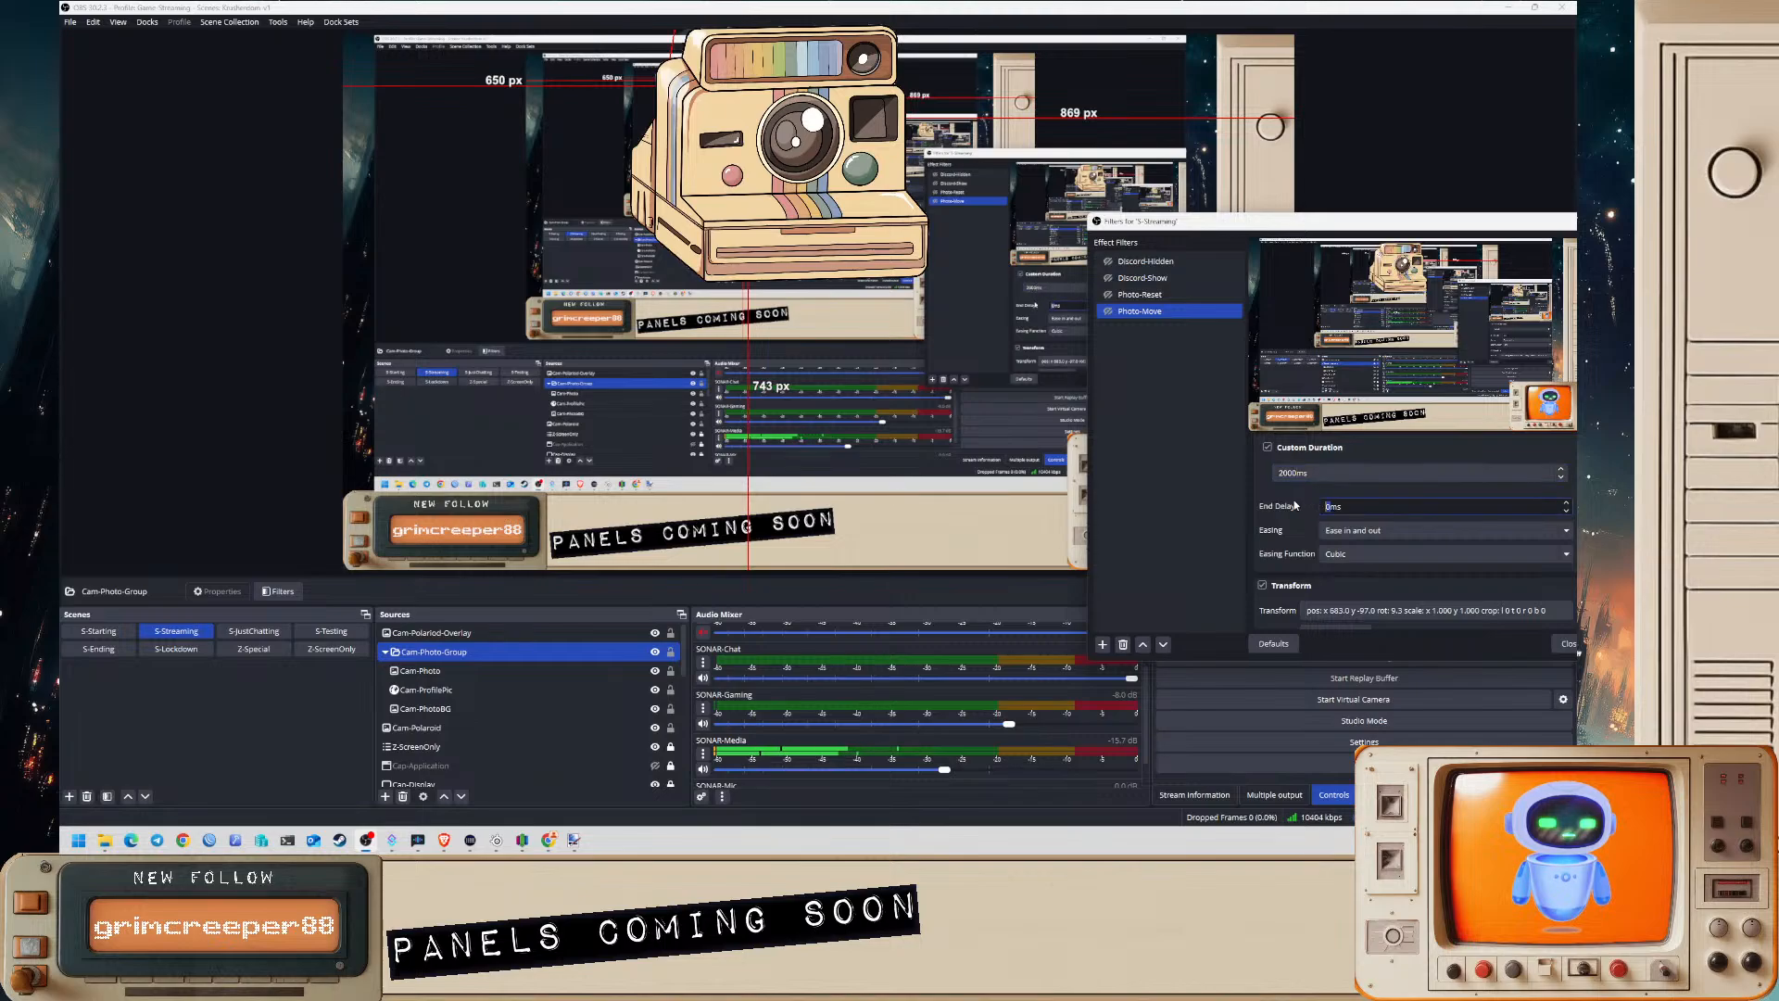
{"action": "type", "text": "5000"}
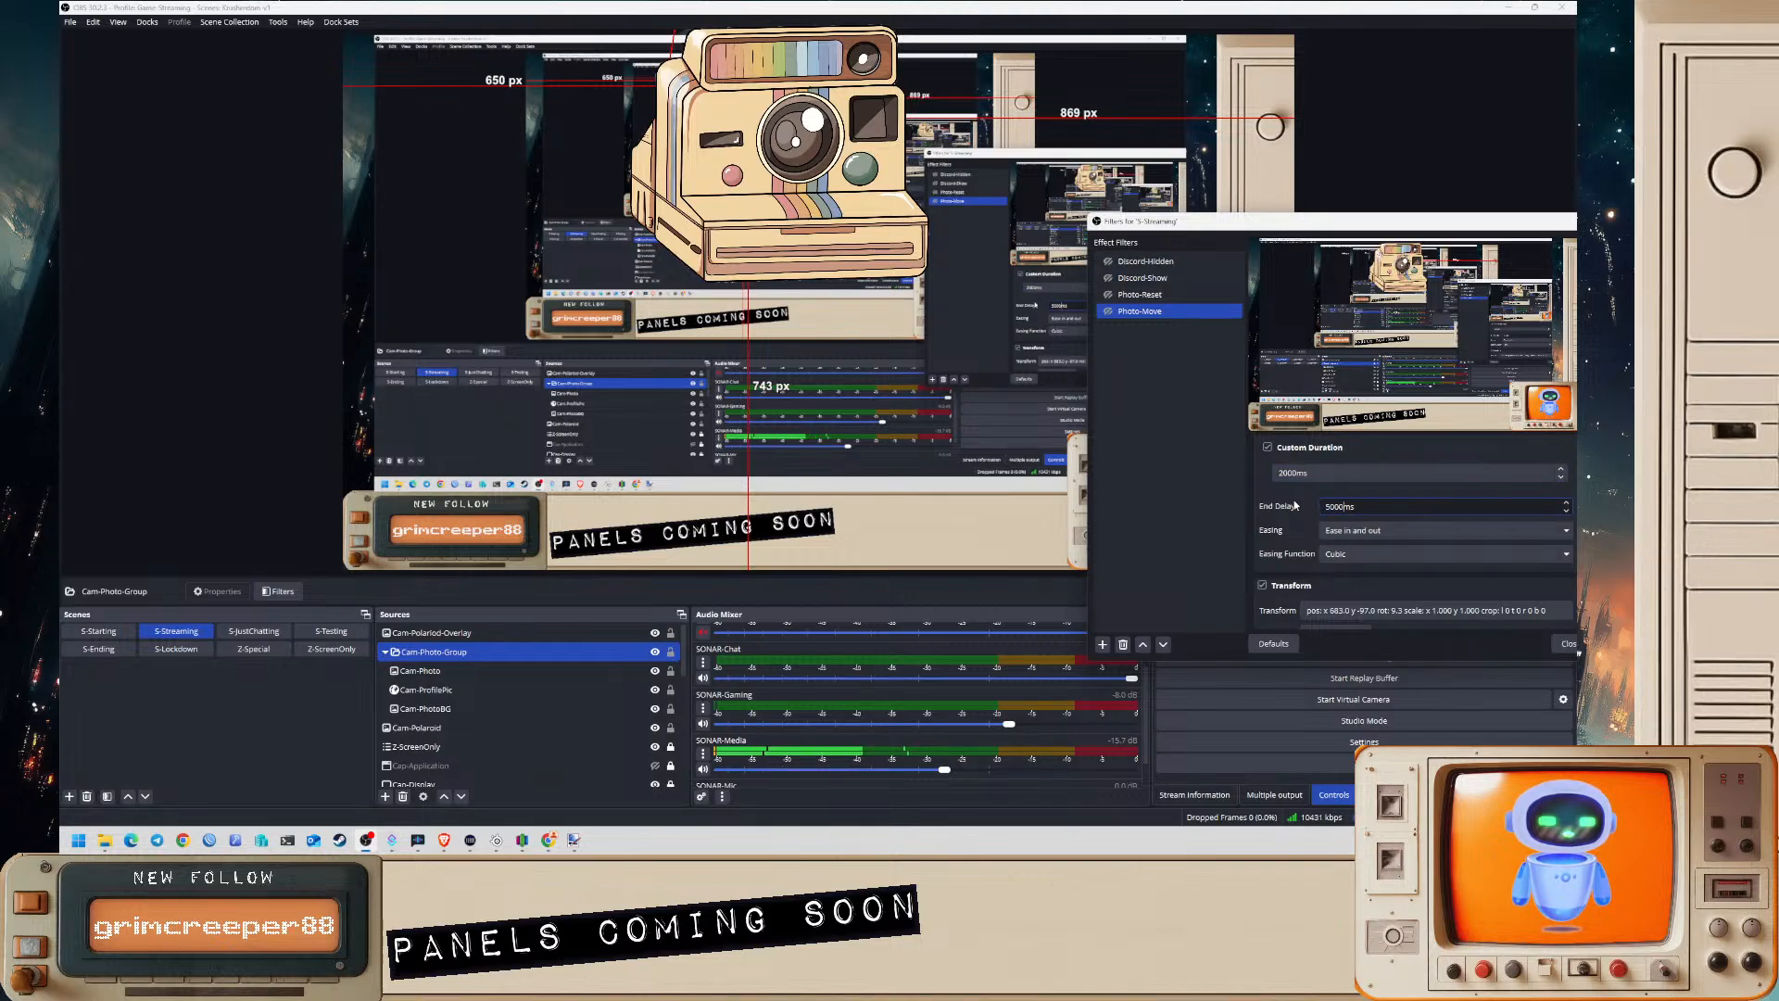
- Set Photo-Reset as the Photo-Move filter's next move
{"action": "scroll", "coordinate": [1288, 503], "scroll_direction": "down", "scroll_amount": 5}
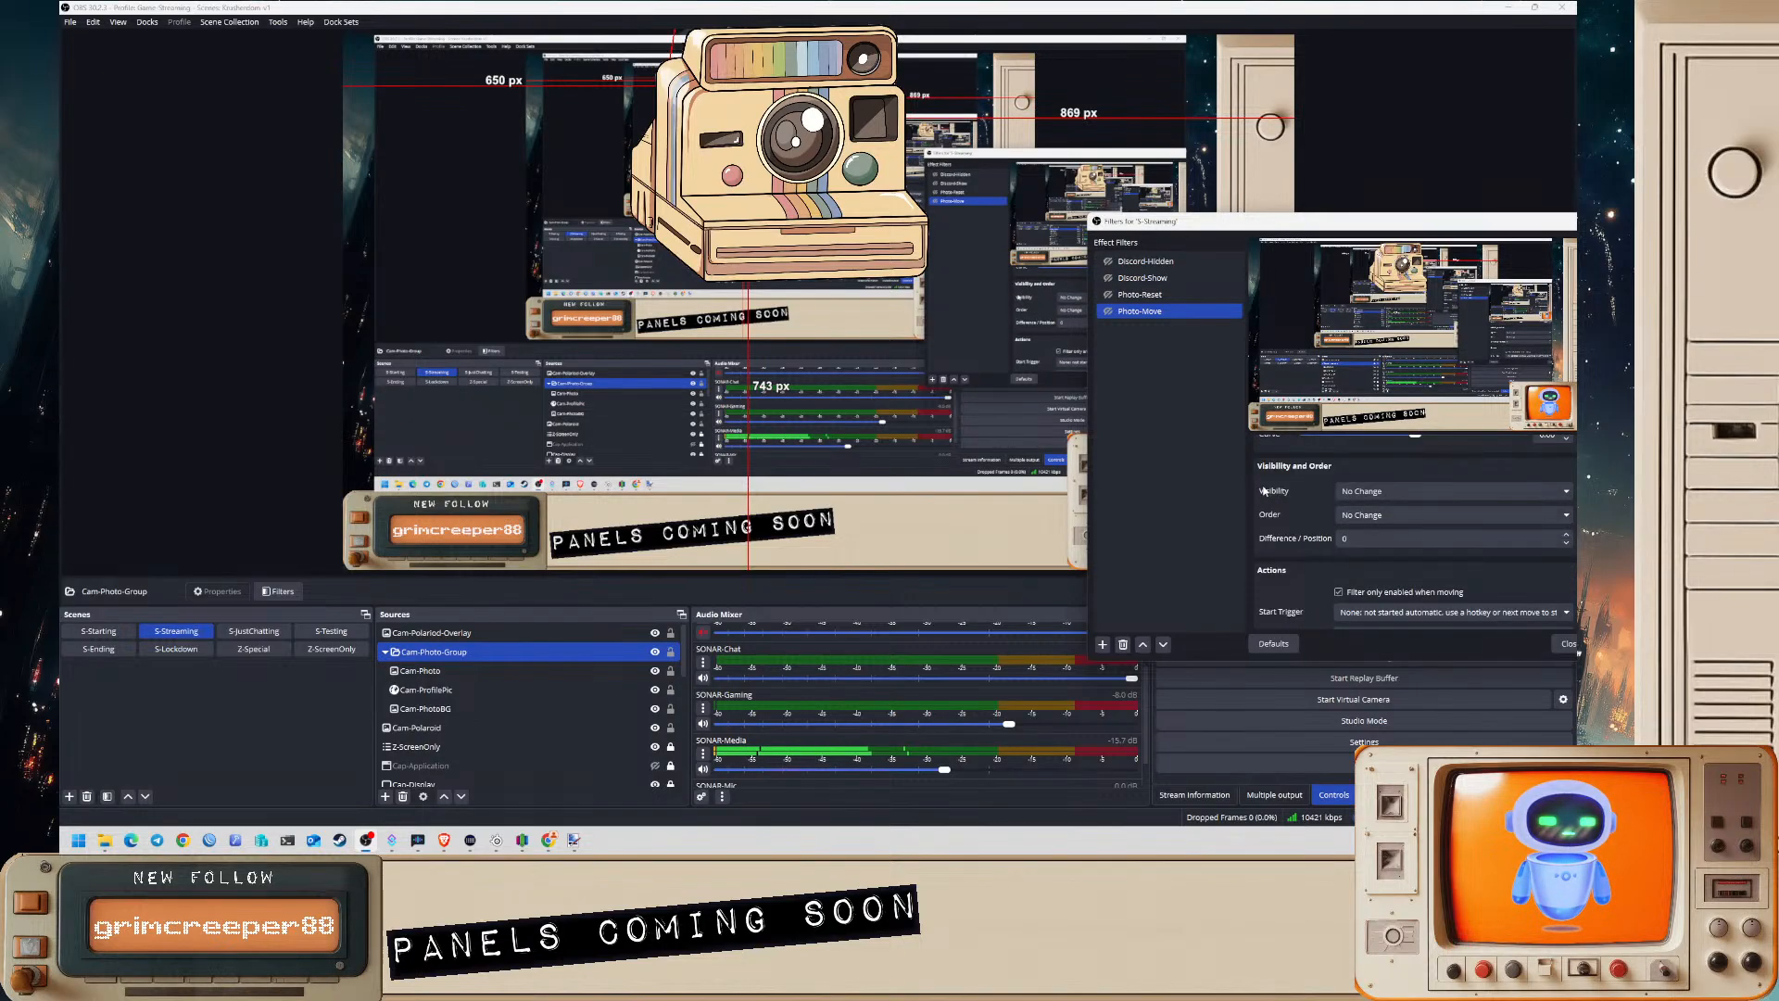
{"action": "scroll", "coordinate": [1277, 500], "scroll_direction": "down", "scroll_amount": 4}
{"action": "scroll", "coordinate": [1277, 522], "scroll_direction": "down", "scroll_amount": 1}
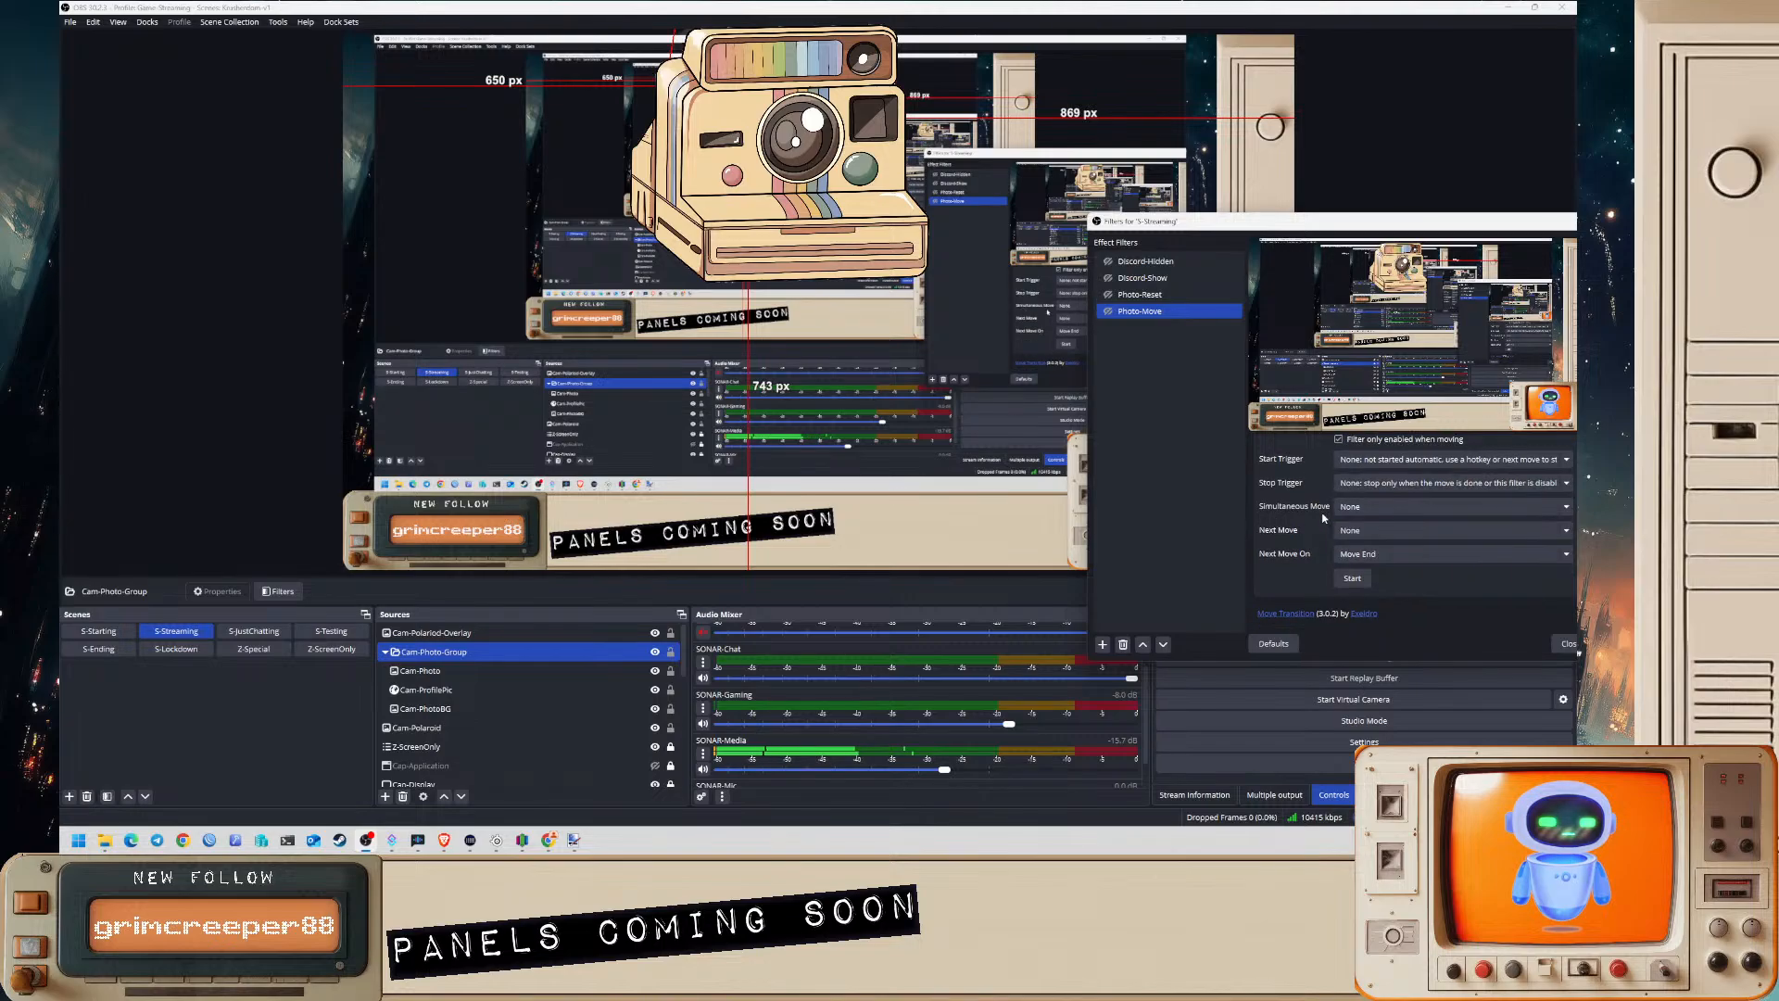
{"action": "left_click", "coordinate": [1371, 530]}
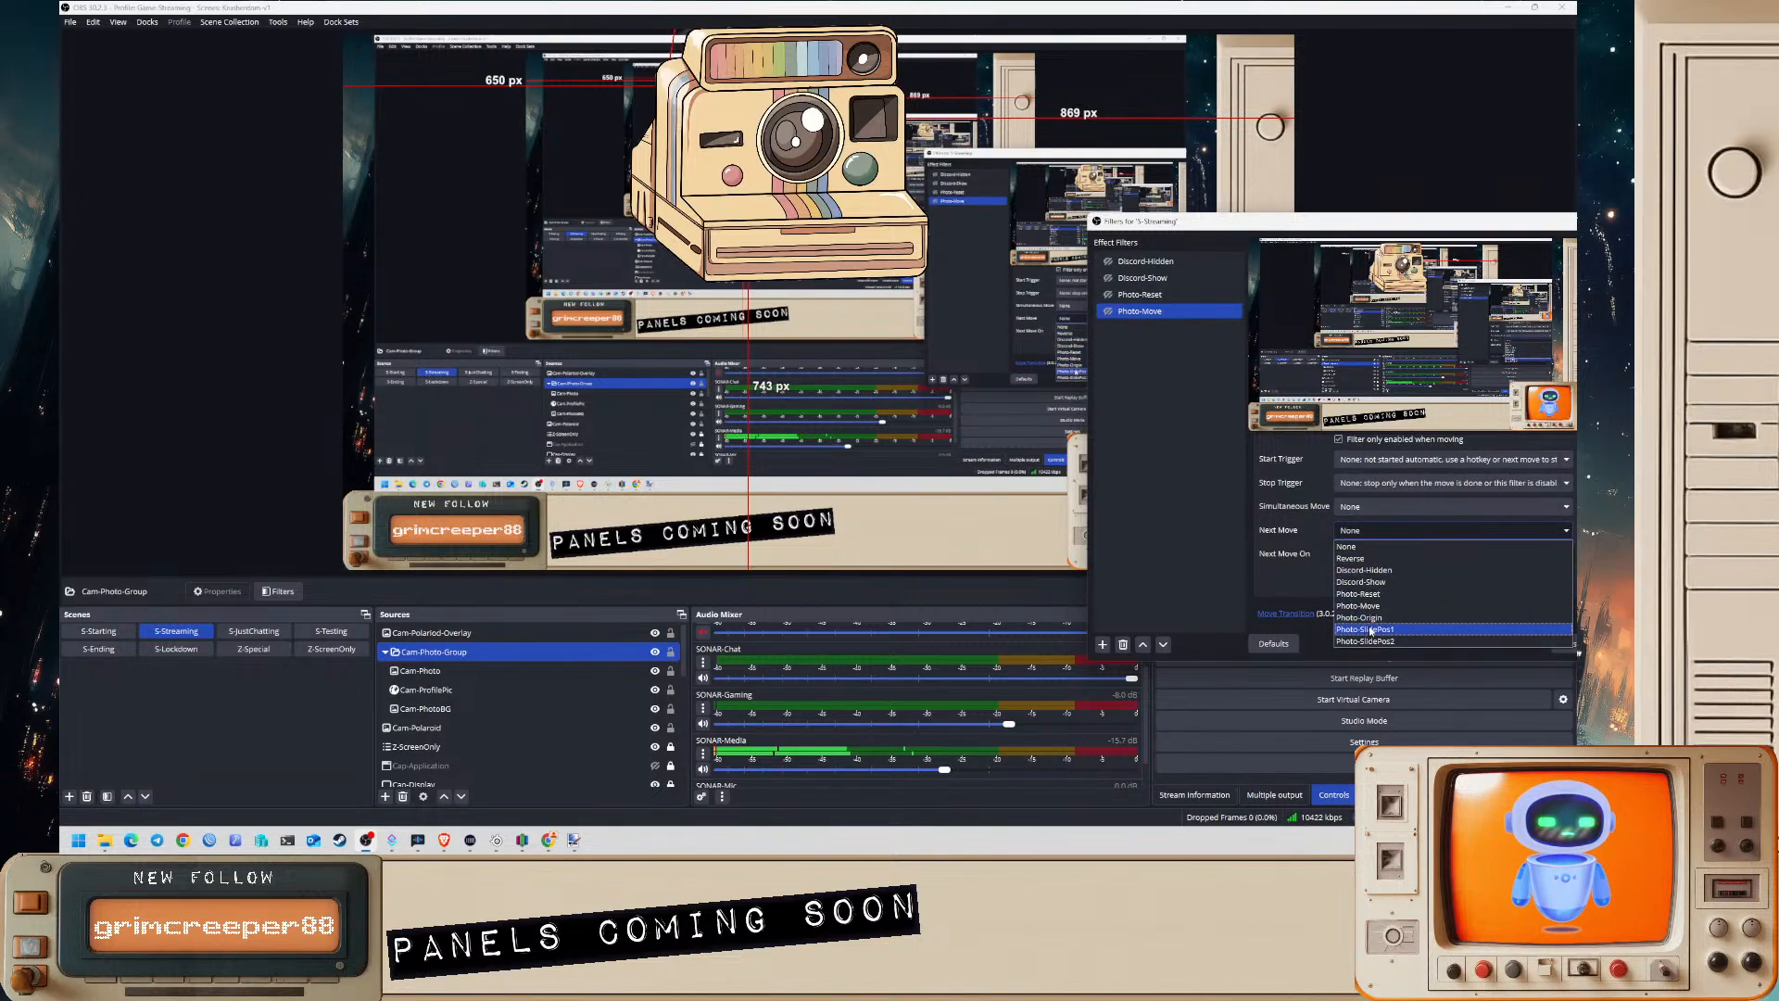
{"action": "left_click", "coordinate": [1369, 594]}
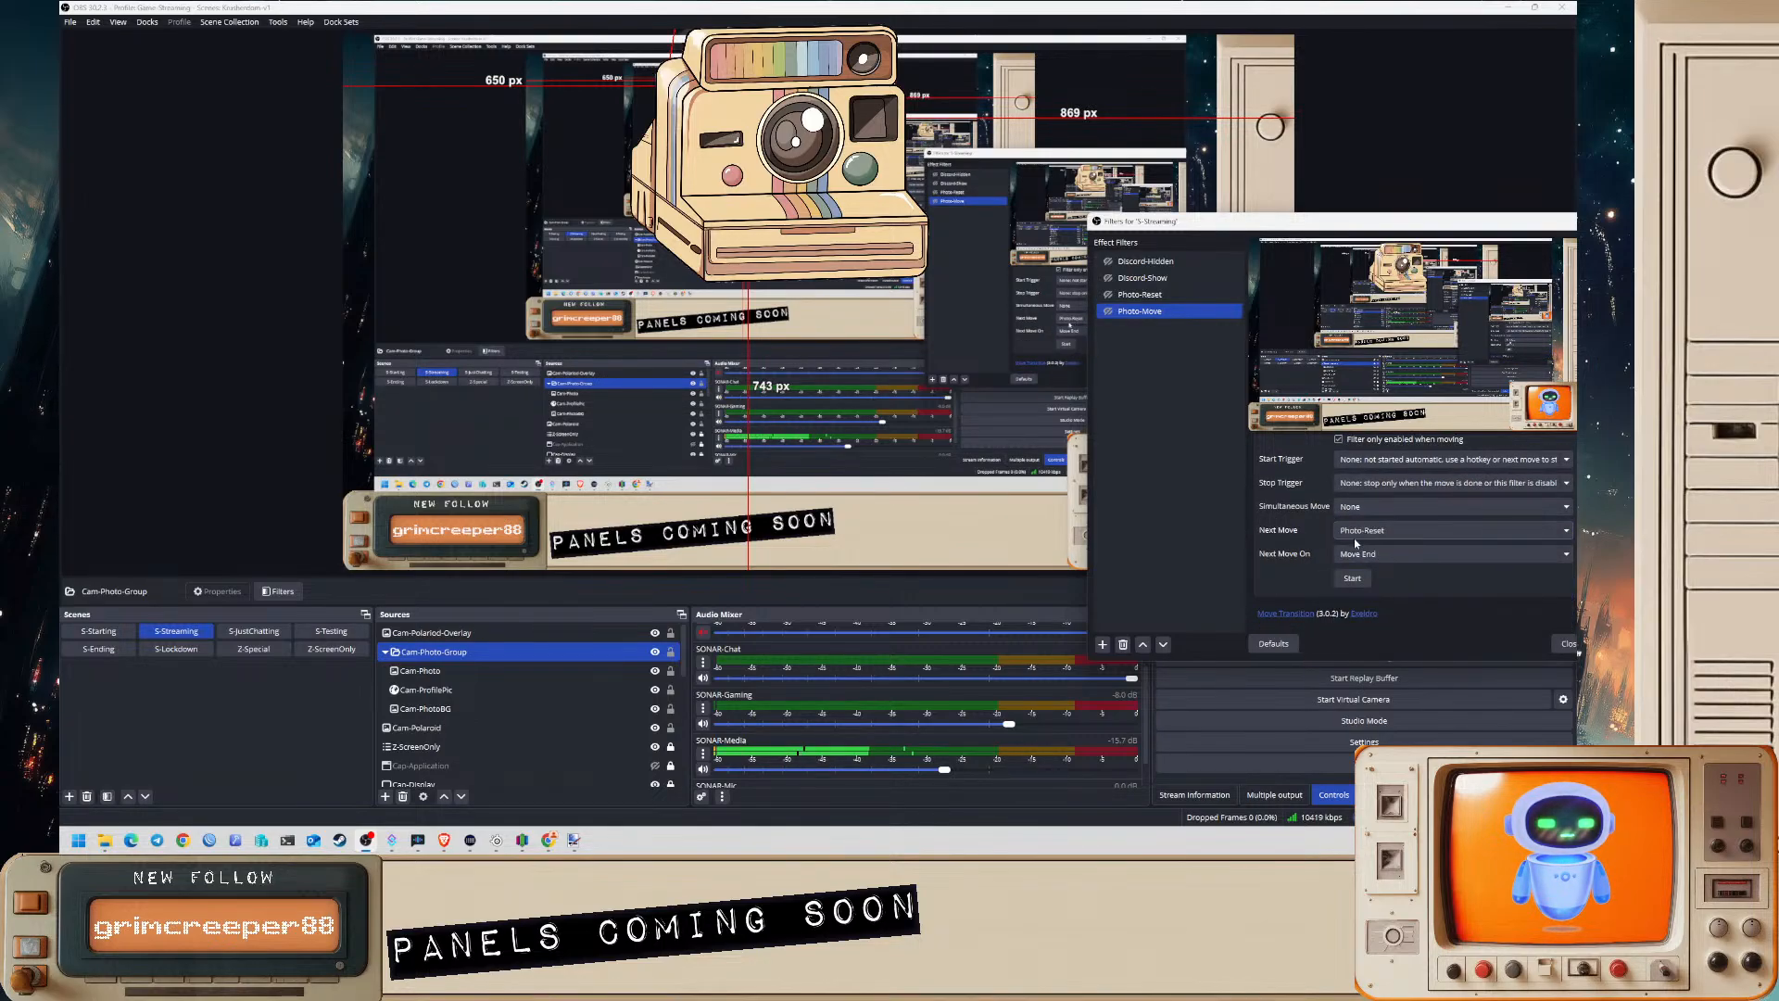
{"action": "scroll", "coordinate": [1289, 540], "scroll_direction": "up", "scroll_amount": 2}
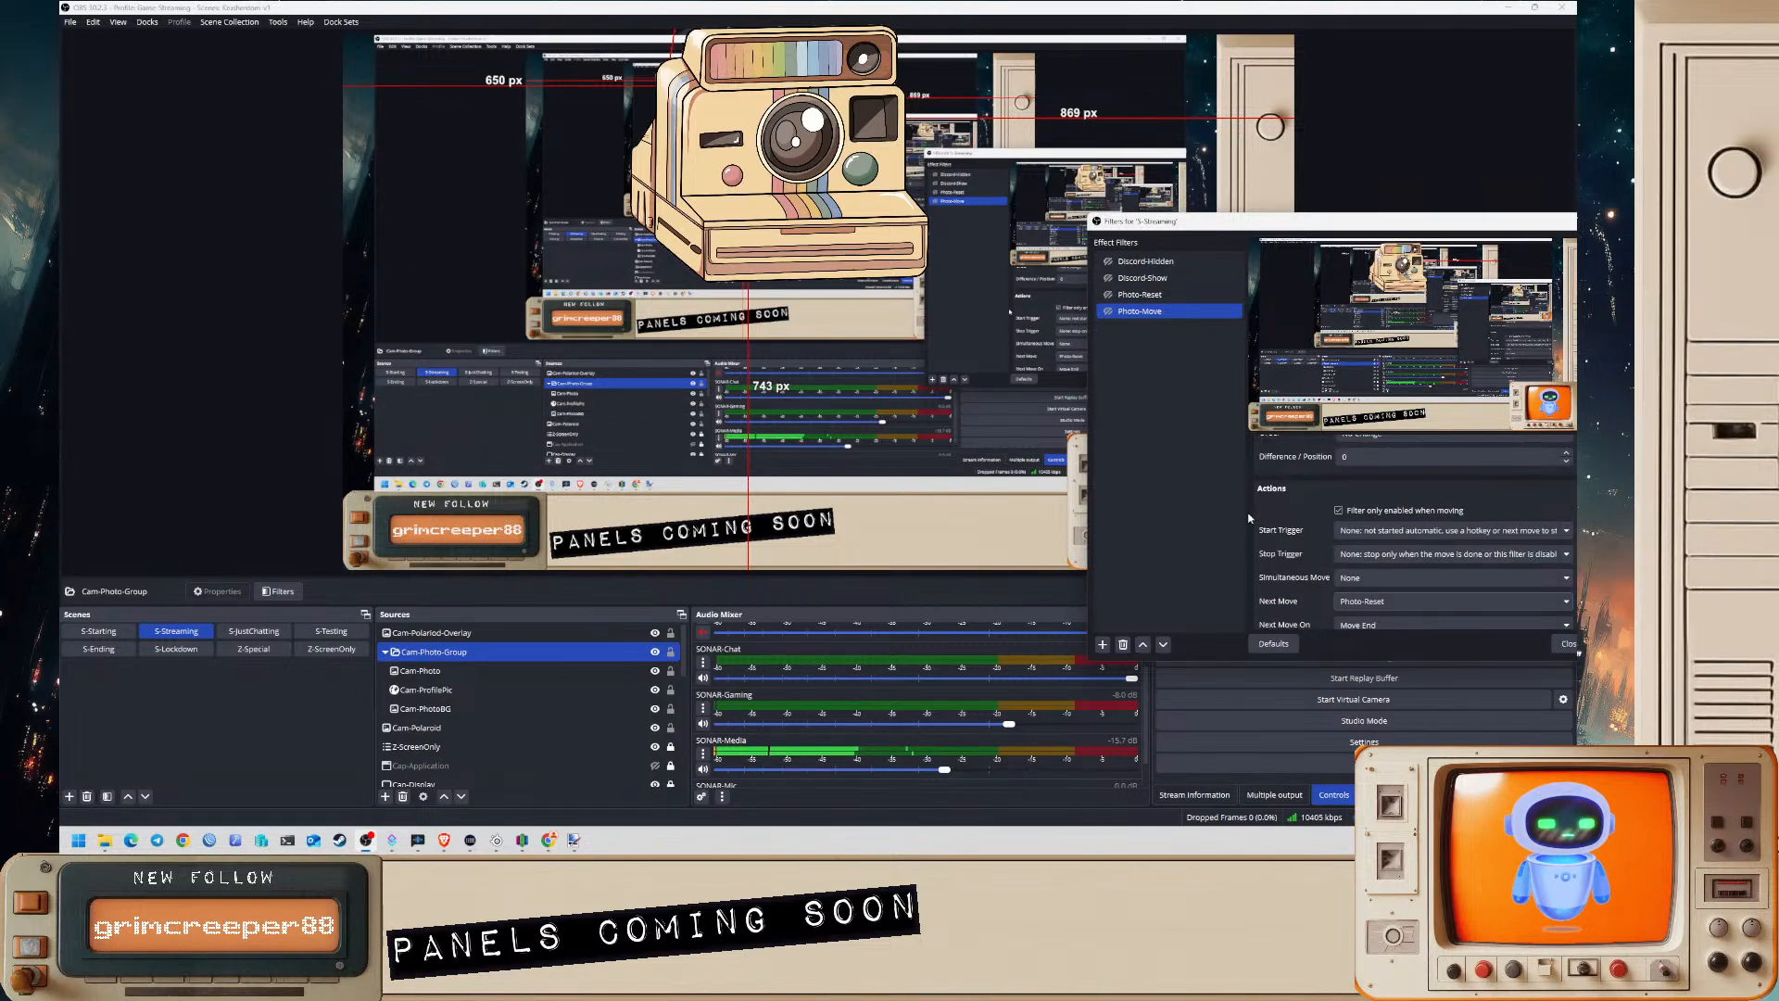
{"action": "scroll", "coordinate": [1288, 536], "scroll_direction": "up", "scroll_amount": 5}
- Set the Photo-Reset filter's visibility to Hide at the start of movement
{"action": "left_click", "coordinate": [1152, 297]}
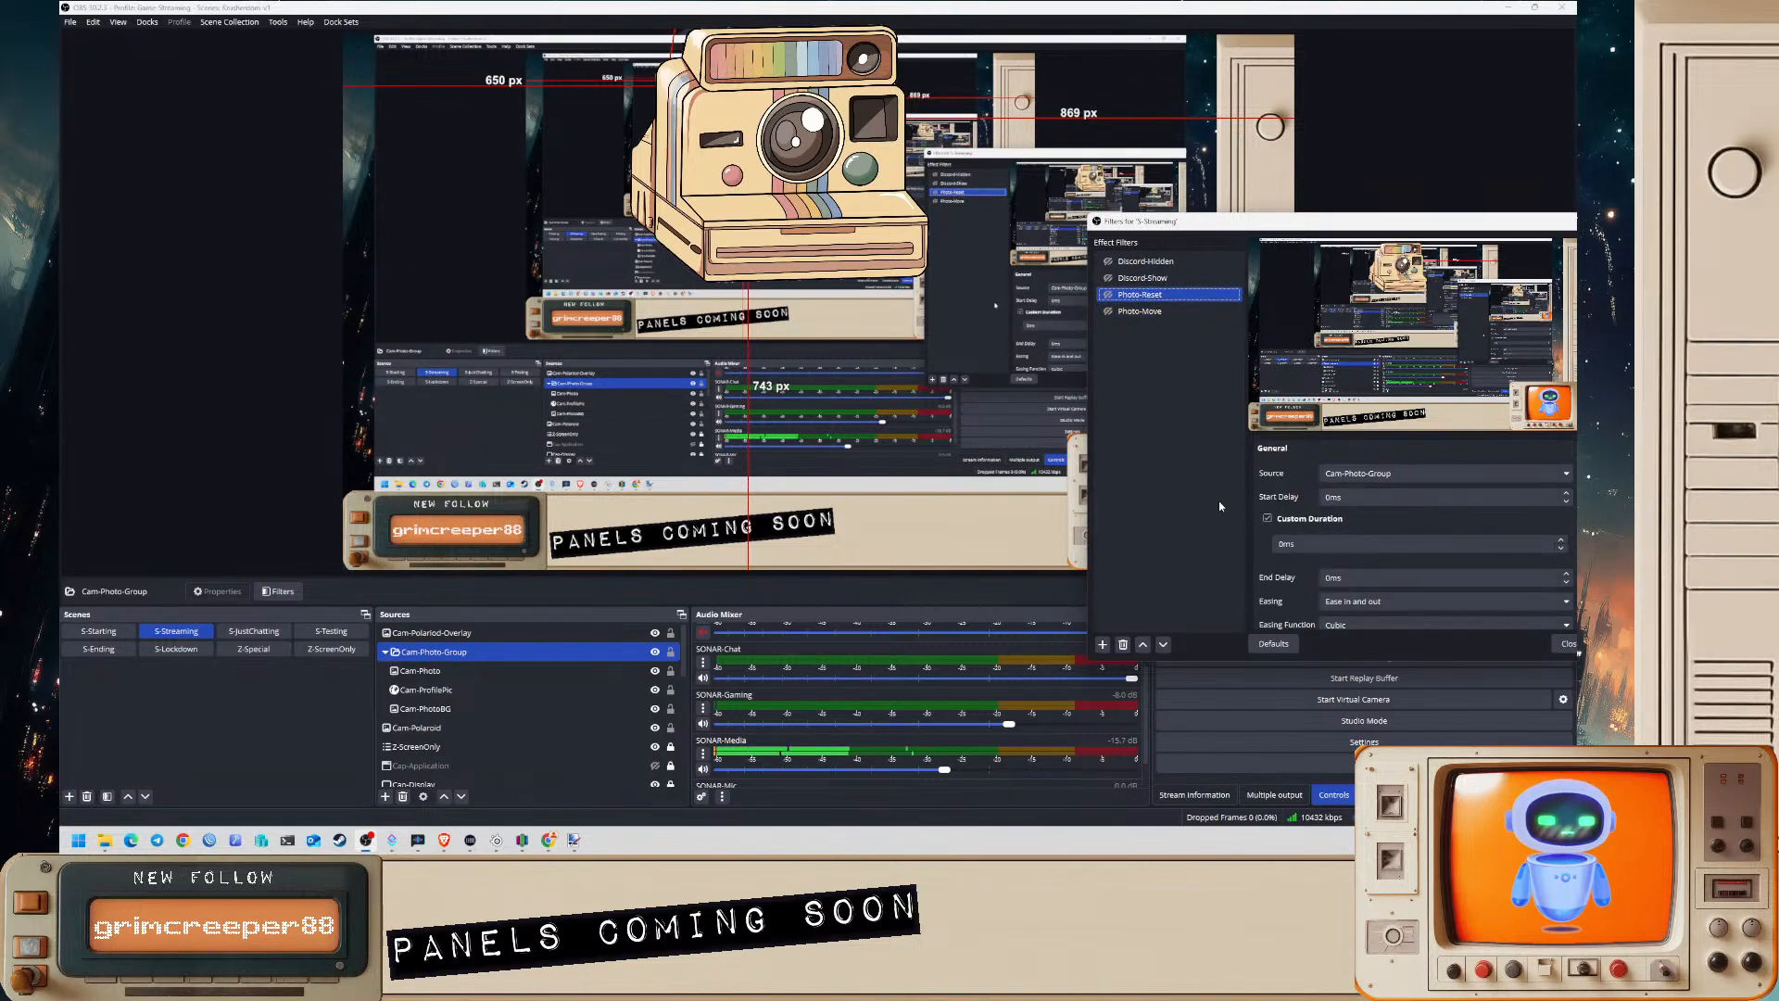
{"action": "scroll", "coordinate": [1292, 553], "scroll_direction": "down", "scroll_amount": 6}
{"action": "scroll", "coordinate": [1292, 551], "scroll_direction": "down", "scroll_amount": 5}
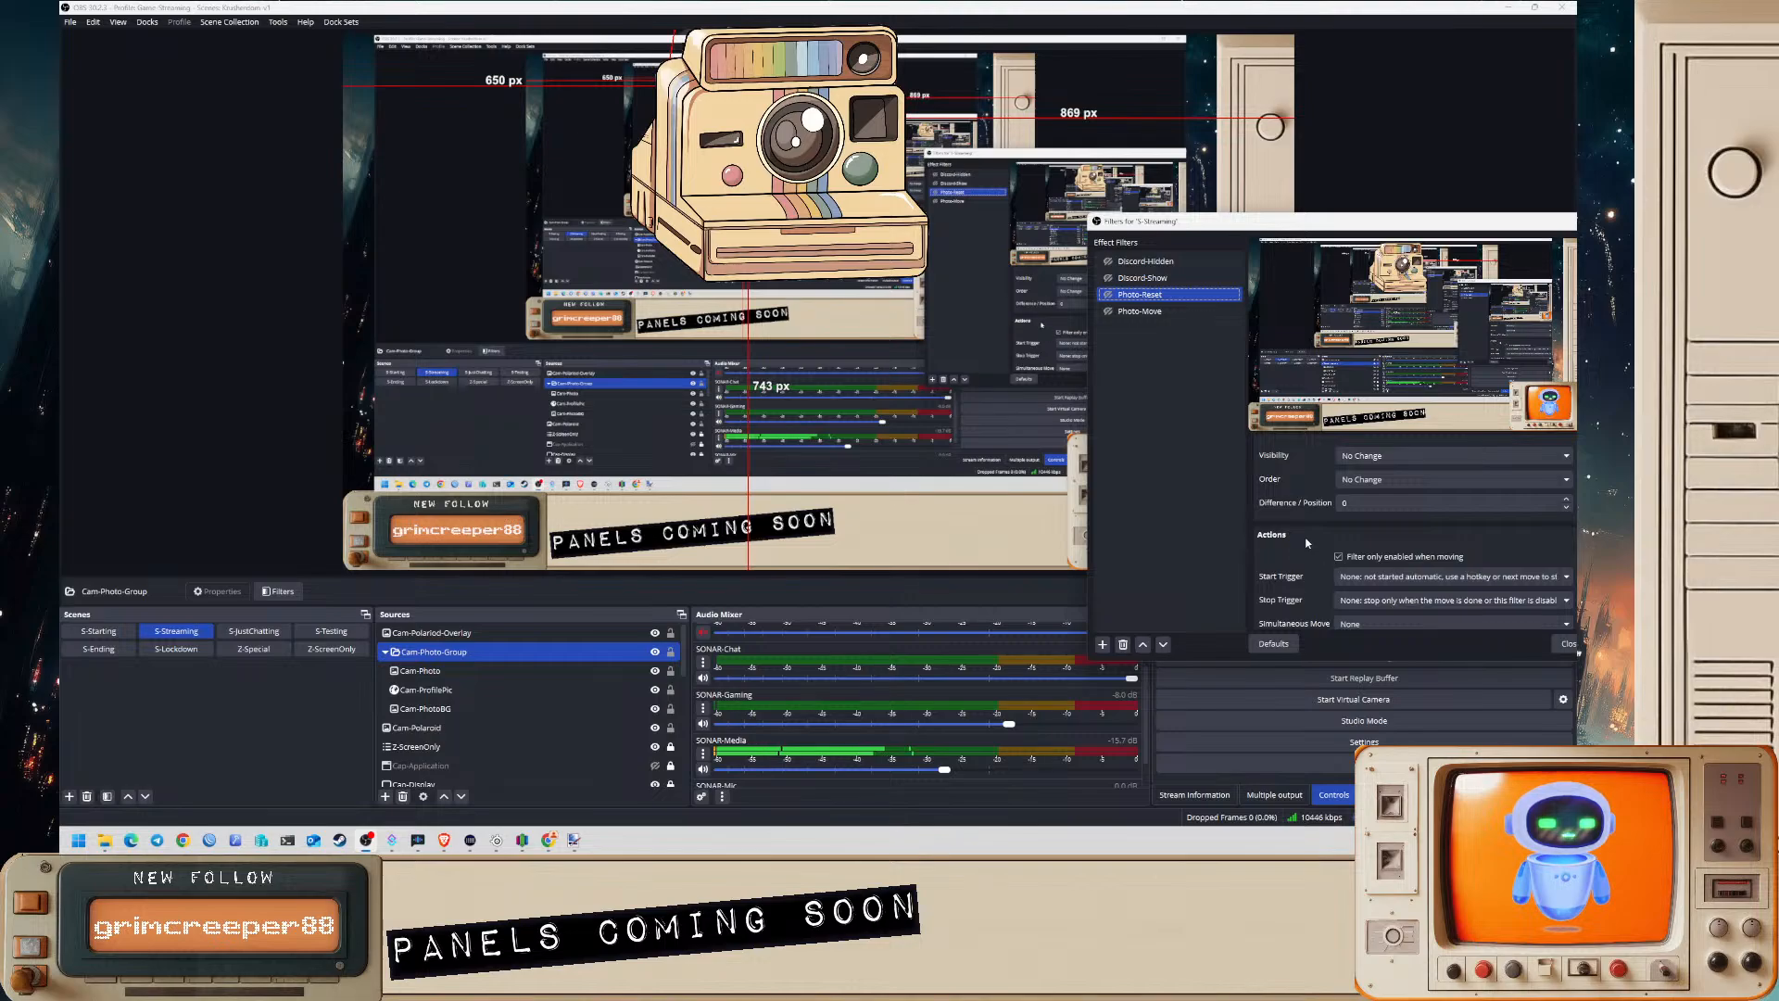
{"action": "scroll", "coordinate": [1299, 555], "scroll_direction": "up", "scroll_amount": 4}
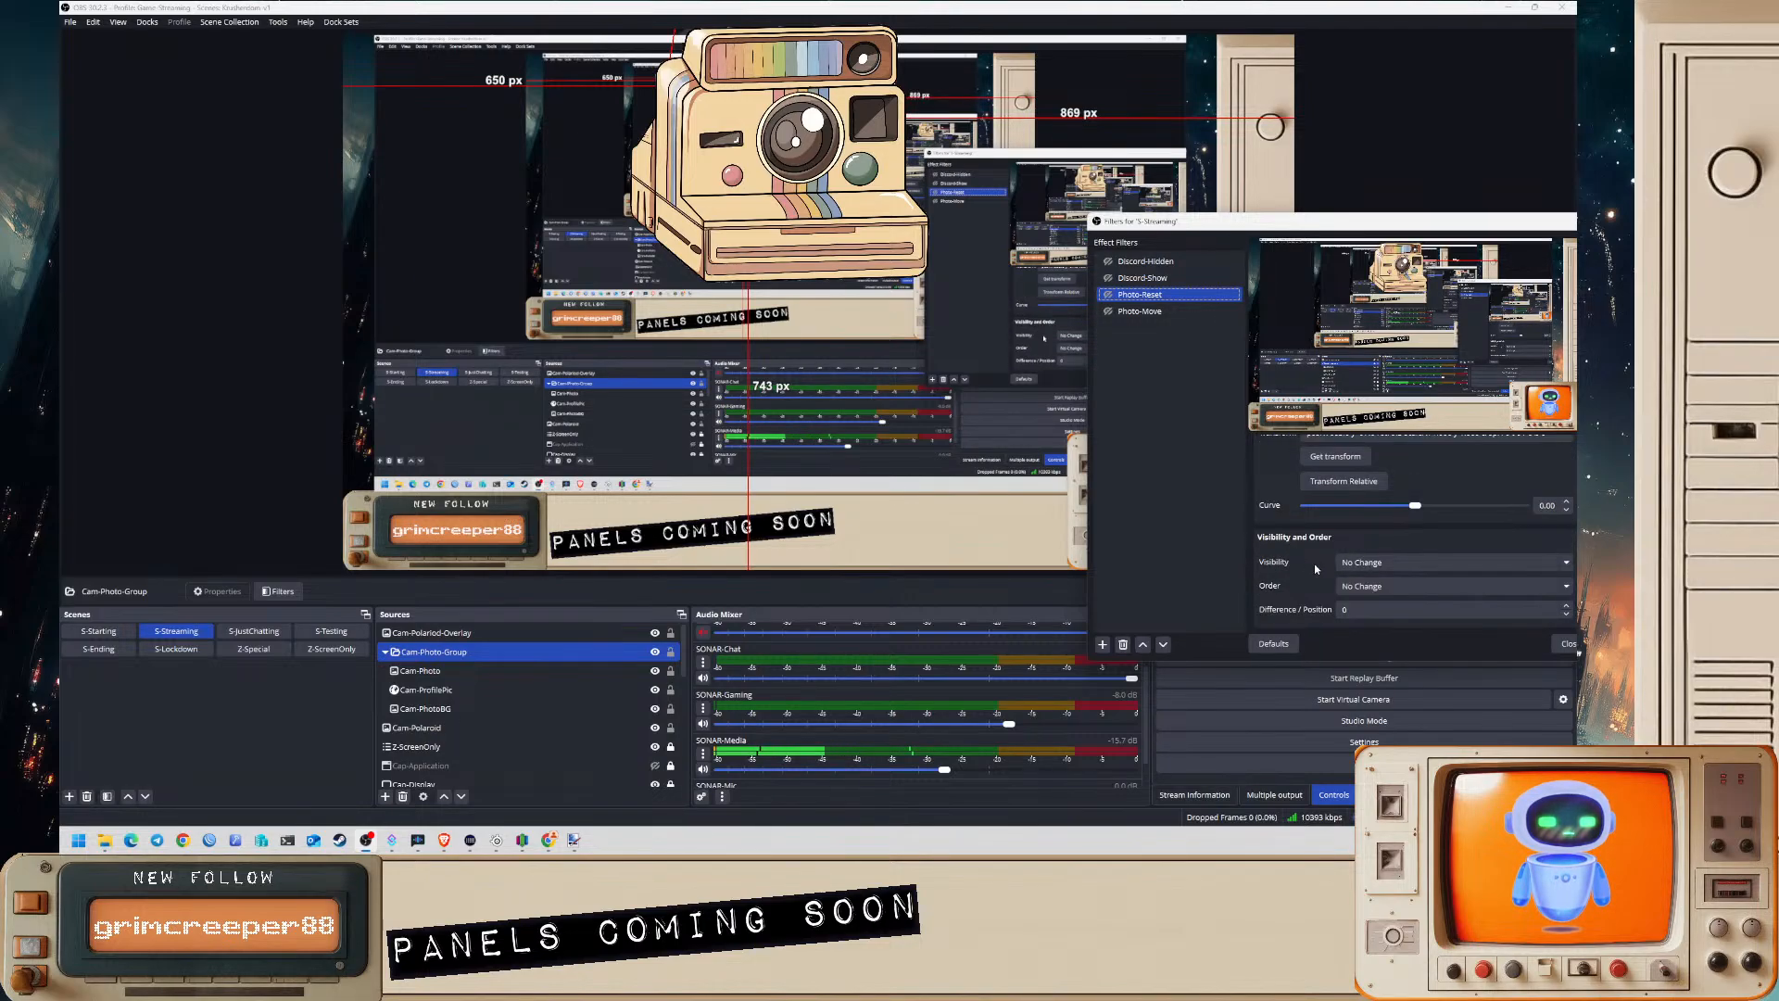
{"action": "left_click", "coordinate": [1413, 562]}
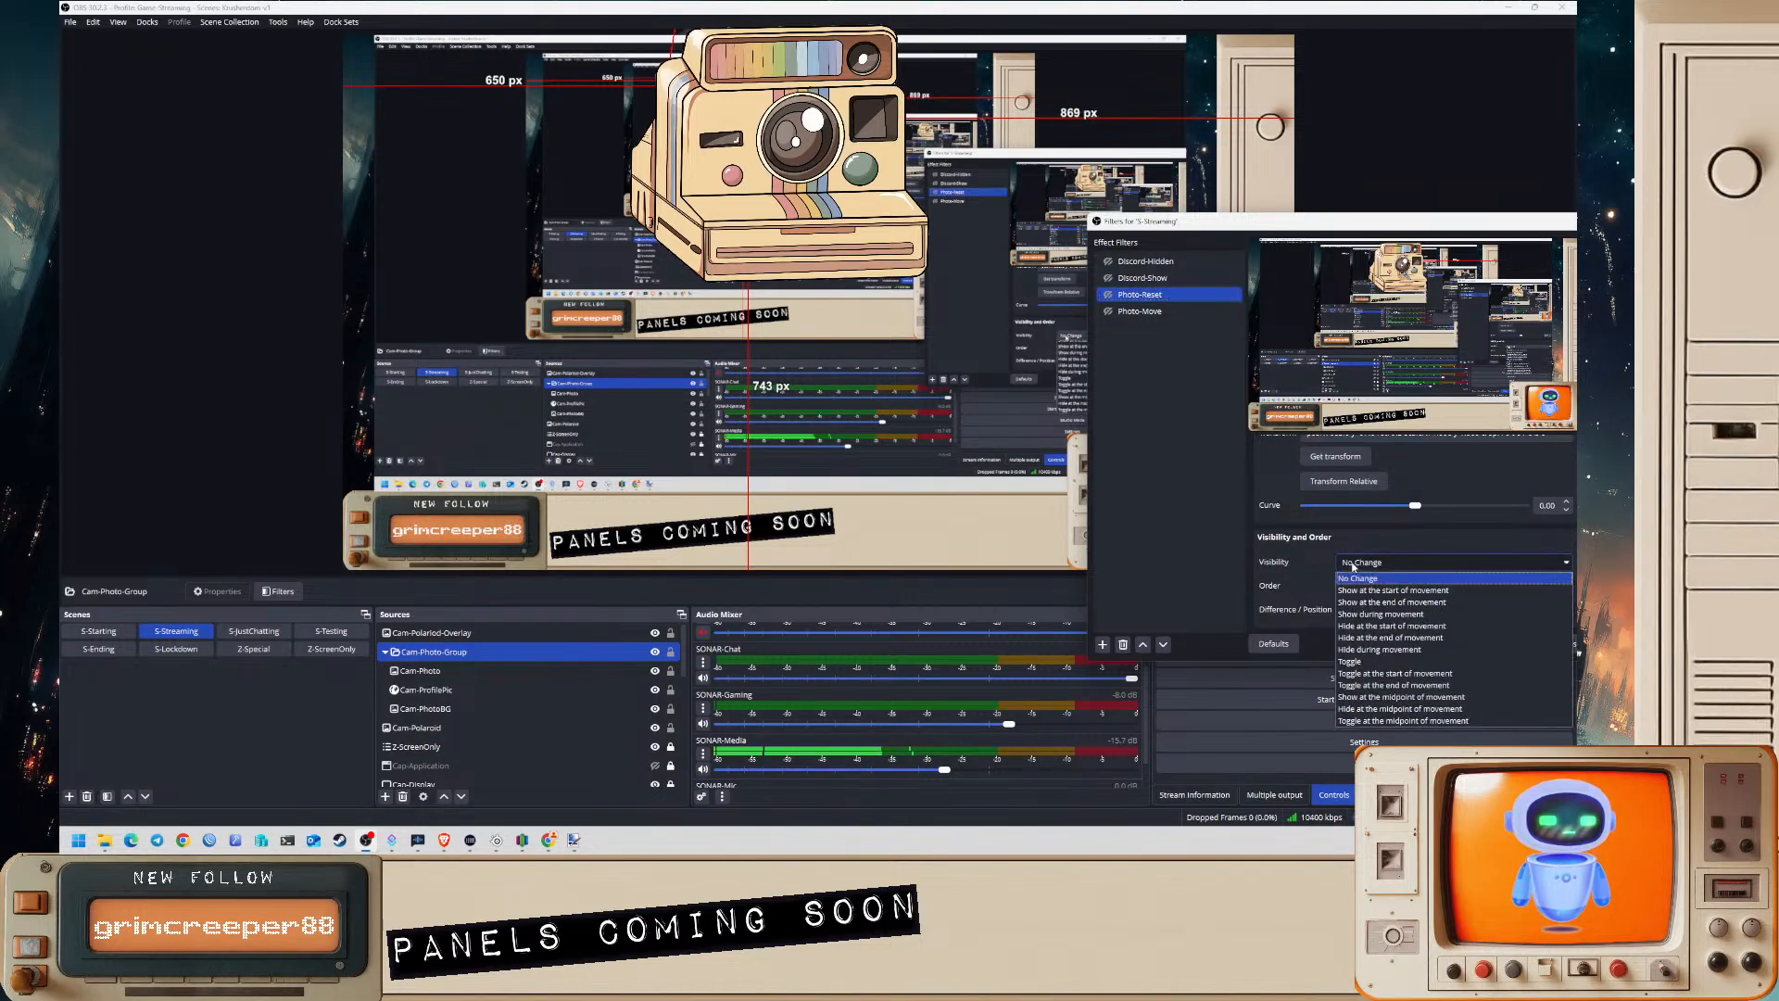
{"action": "left_click", "coordinate": [1407, 627]}
- Set the Photo-Move filter's visibility to Show at the start of movement
{"action": "left_click", "coordinate": [1140, 311]}
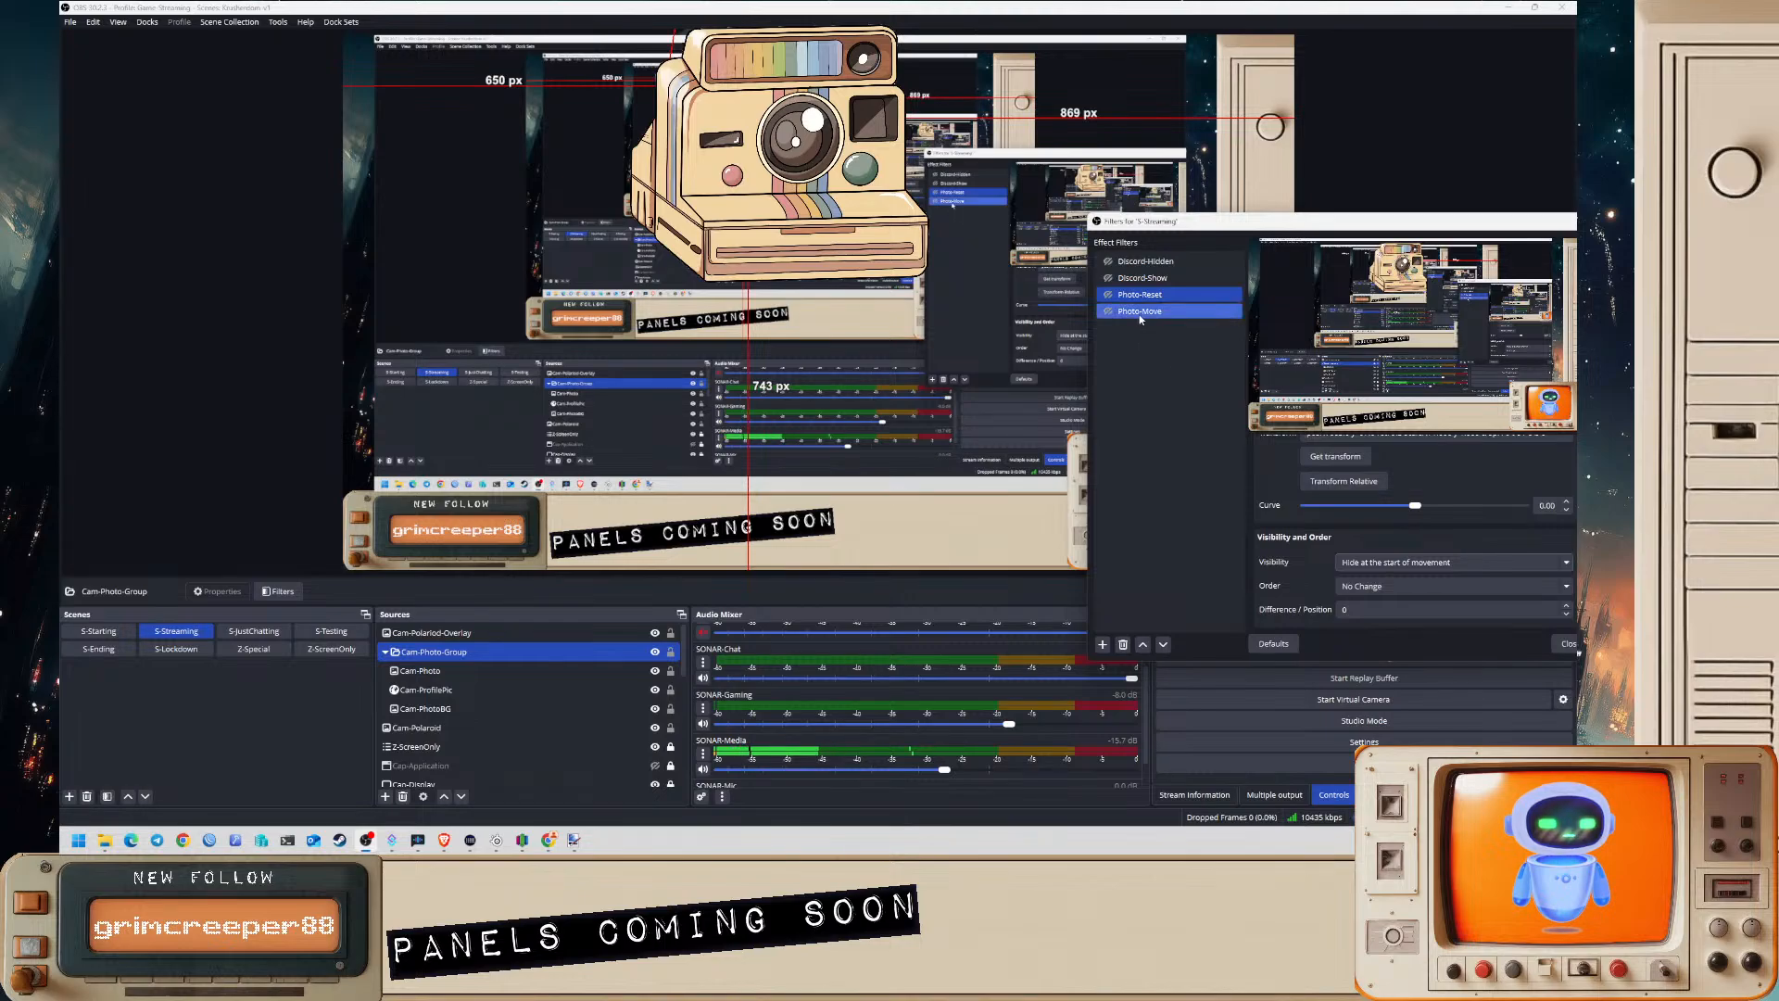
{"action": "scroll", "coordinate": [1344, 556], "scroll_direction": "down", "scroll_amount": 4}
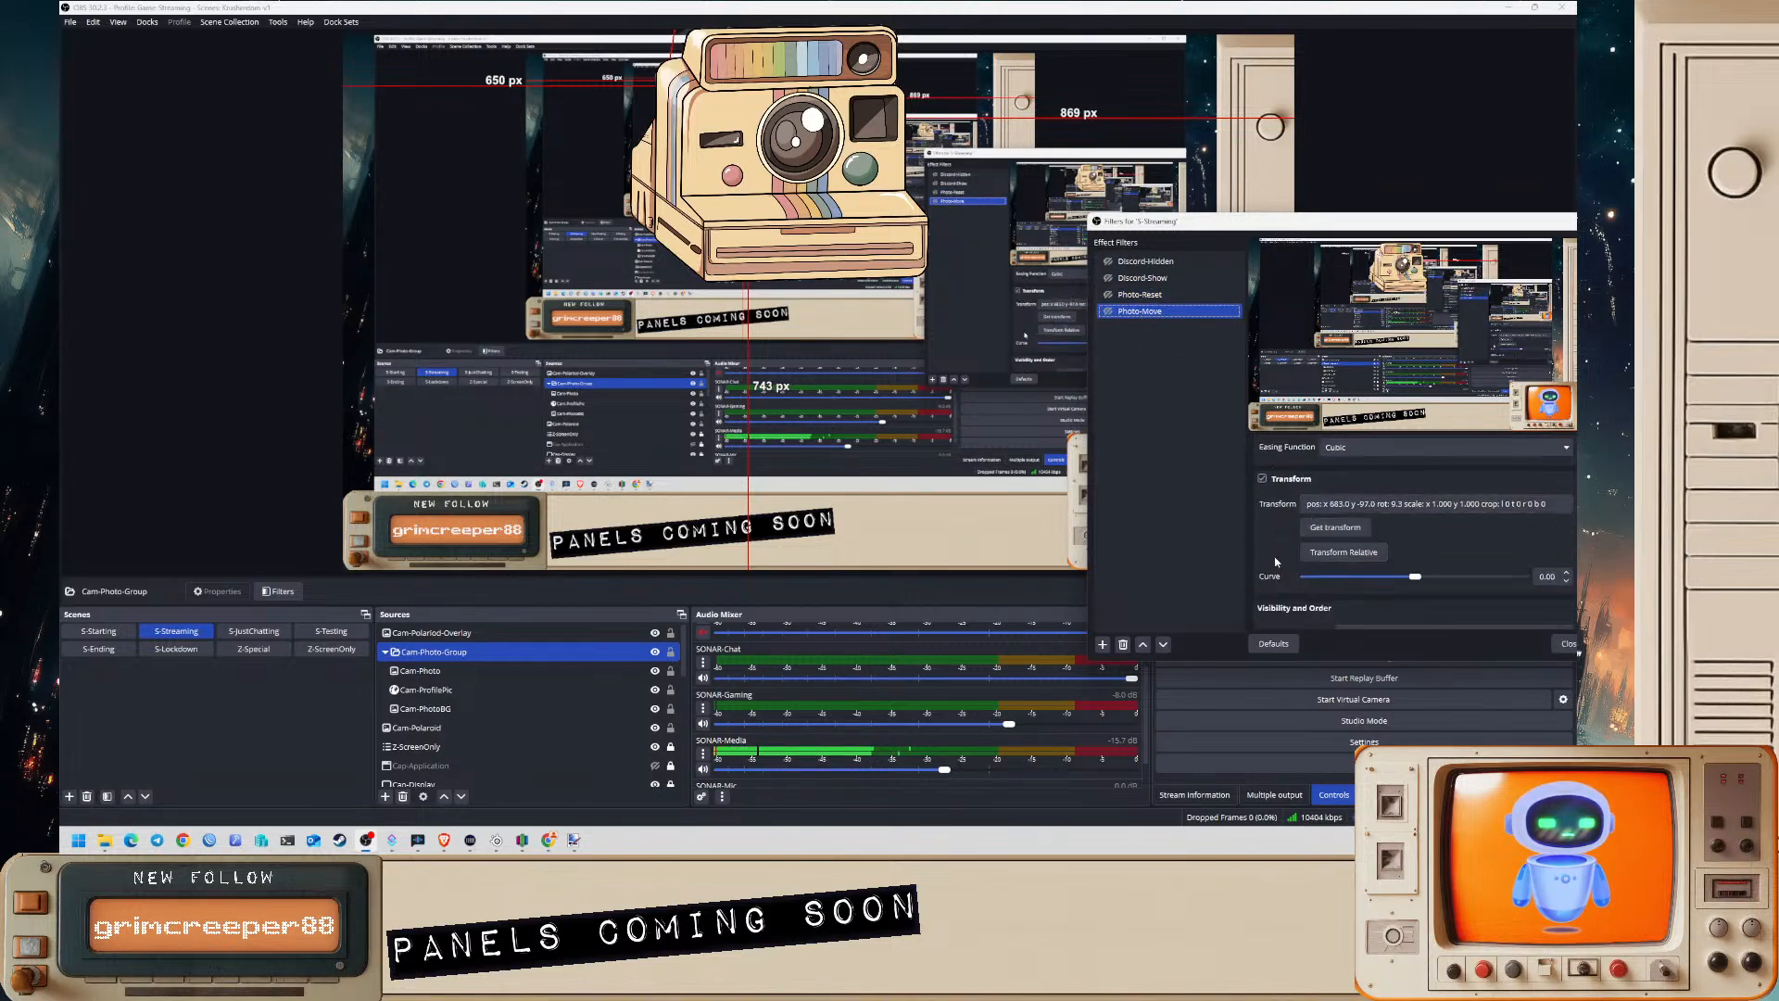
{"action": "scroll", "coordinate": [1338, 576], "scroll_direction": "down", "scroll_amount": 1}
{"action": "left_click", "coordinate": [1372, 492]}
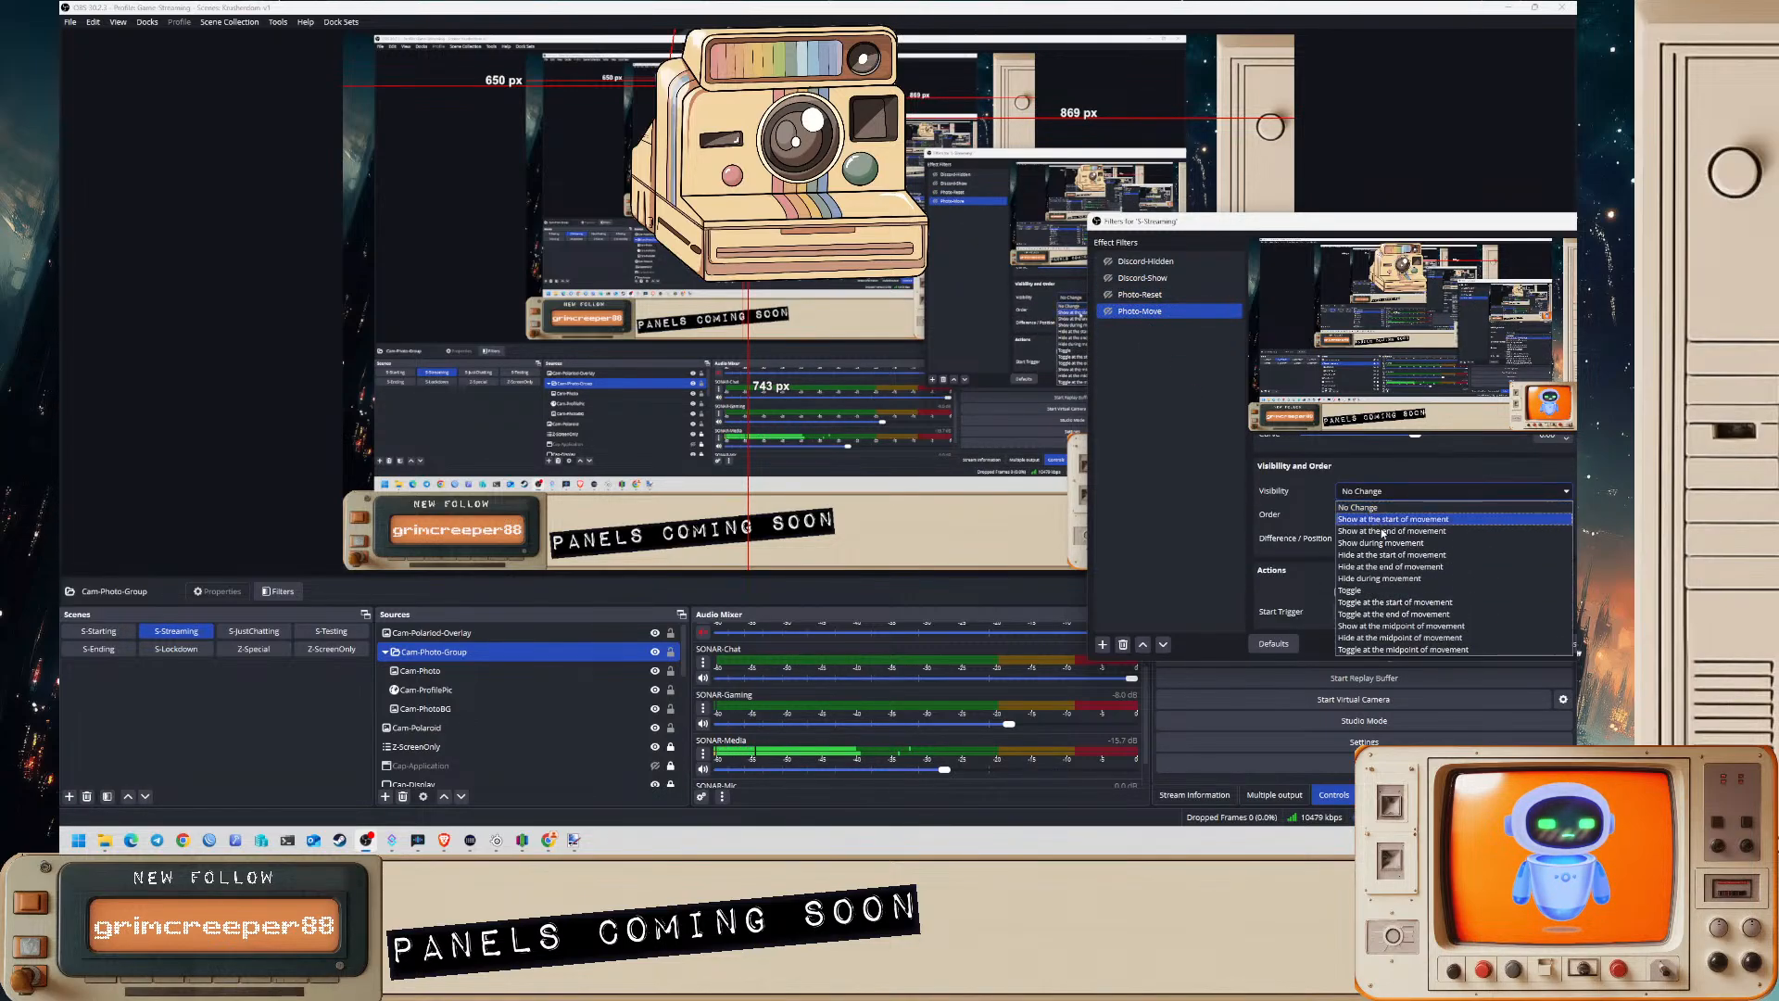
{"action": "left_click", "coordinate": [1387, 521]}
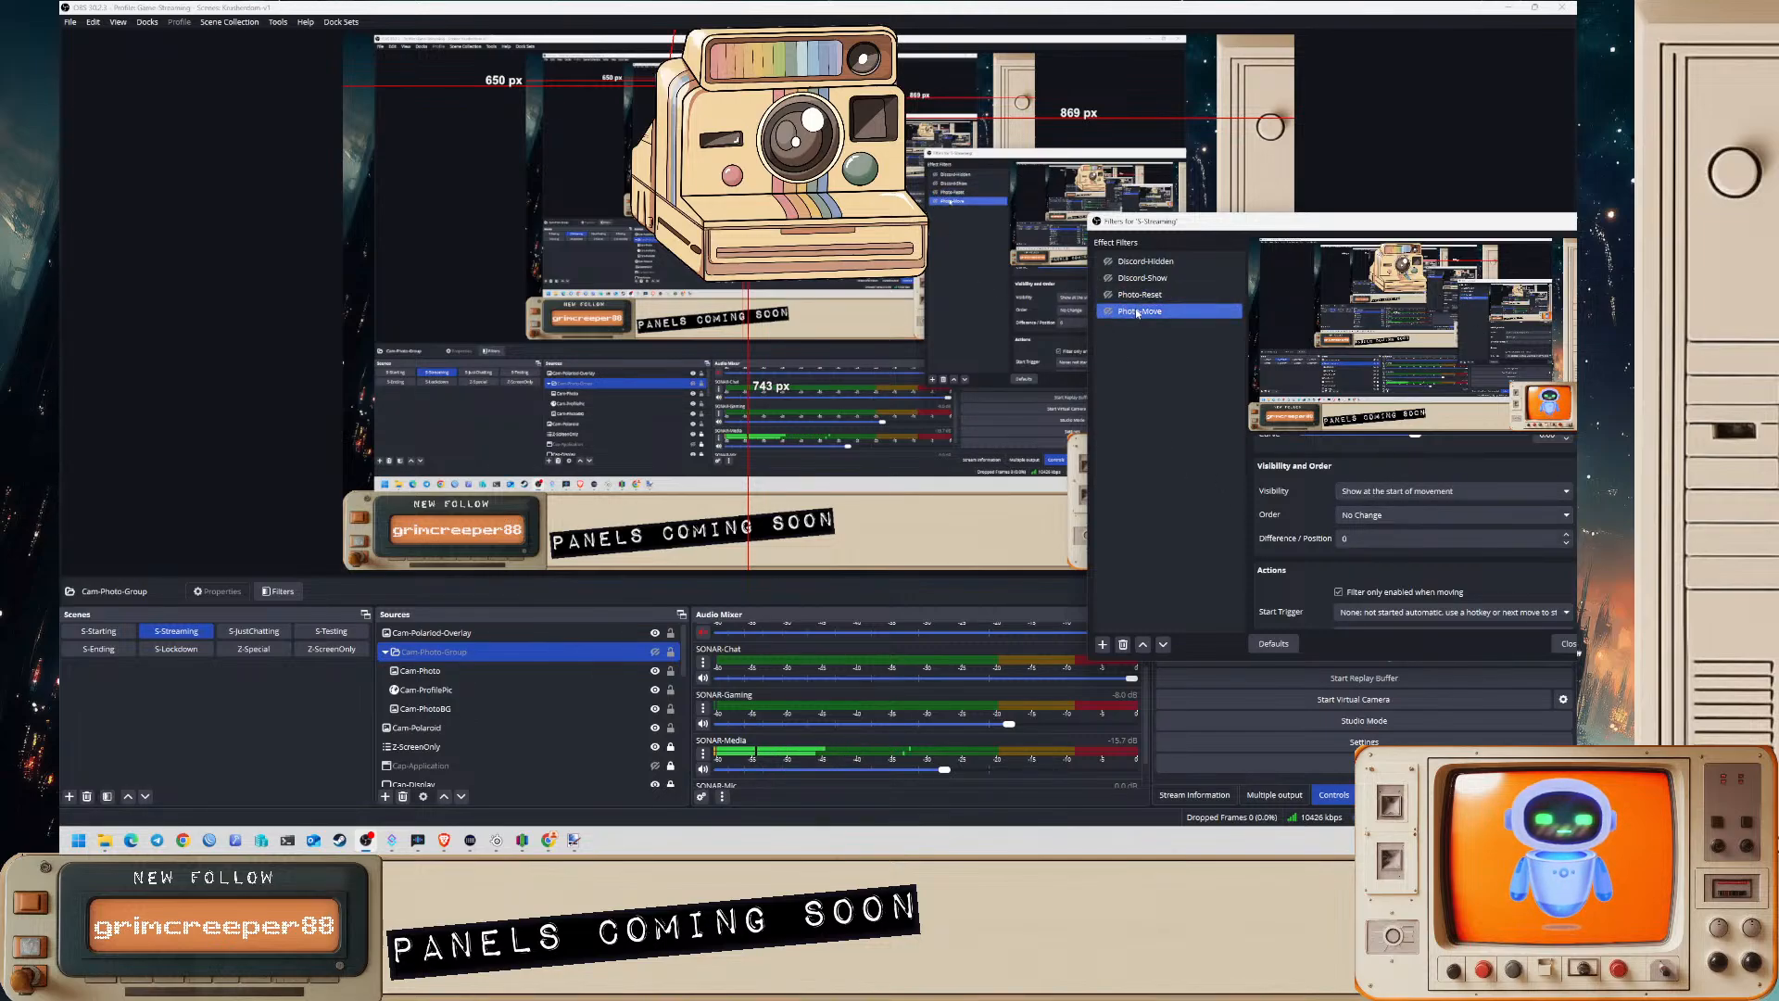
- Show Cam-Photo-Group, move it out below the Polaroid camera and capture its transform in Photo-Move, at about x 721, y 127
{"action": "scroll", "coordinate": [1304, 515], "scroll_direction": "down", "scroll_amount": 3}
{"action": "scroll", "coordinate": [1297, 514], "scroll_direction": "up", "scroll_amount": 5}
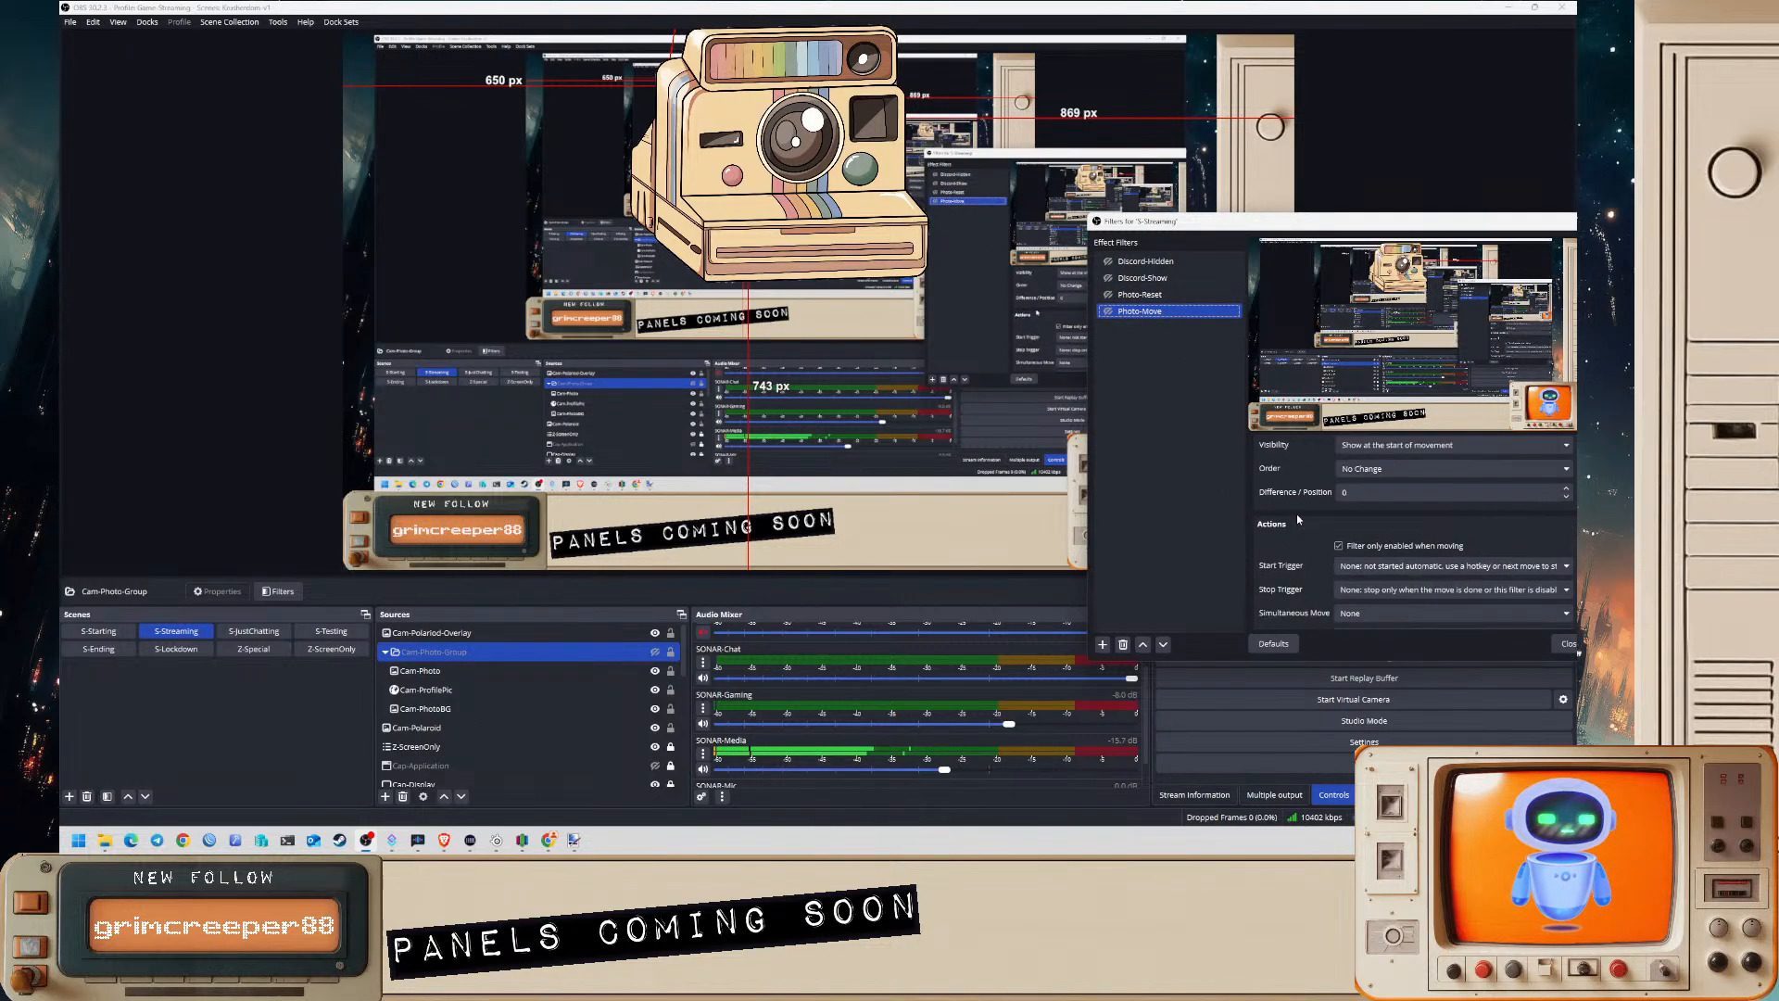
{"action": "scroll", "coordinate": [1297, 519], "scroll_direction": "up", "scroll_amount": 1}
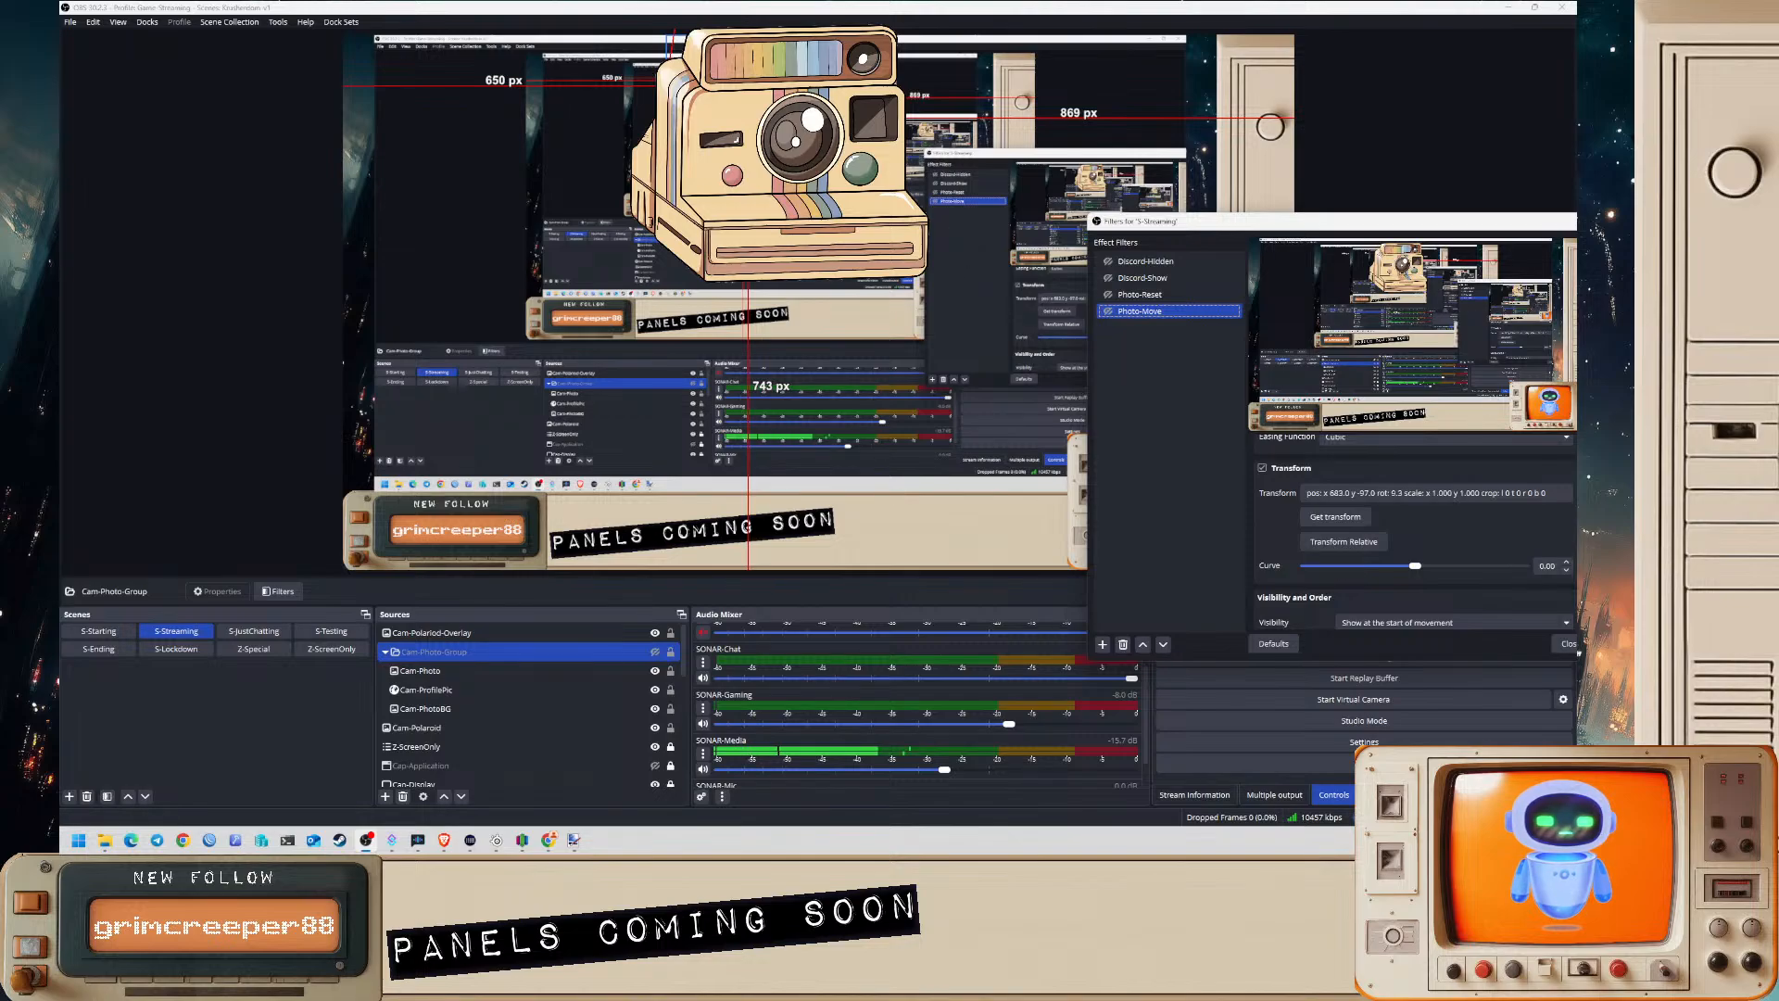
{"action": "left_click", "coordinate": [463, 658]}
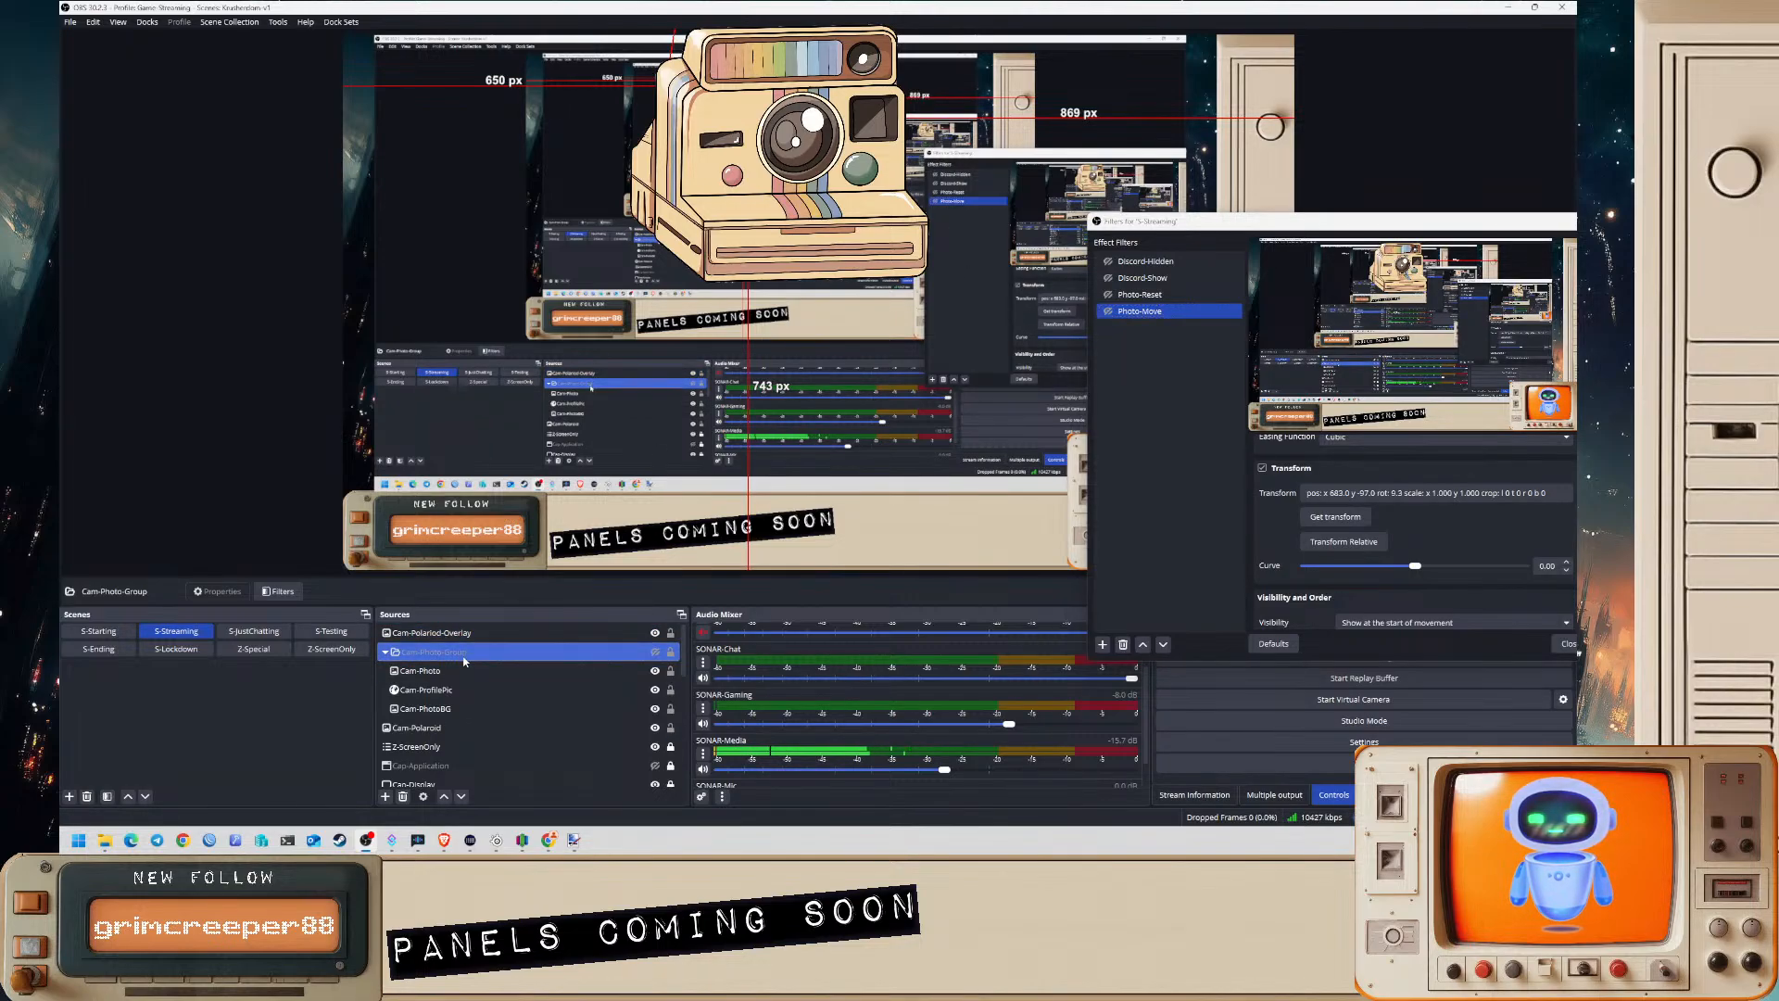
{"action": "left_click_drag", "start_coordinate": [762, 116], "coordinate": [769, 260]}
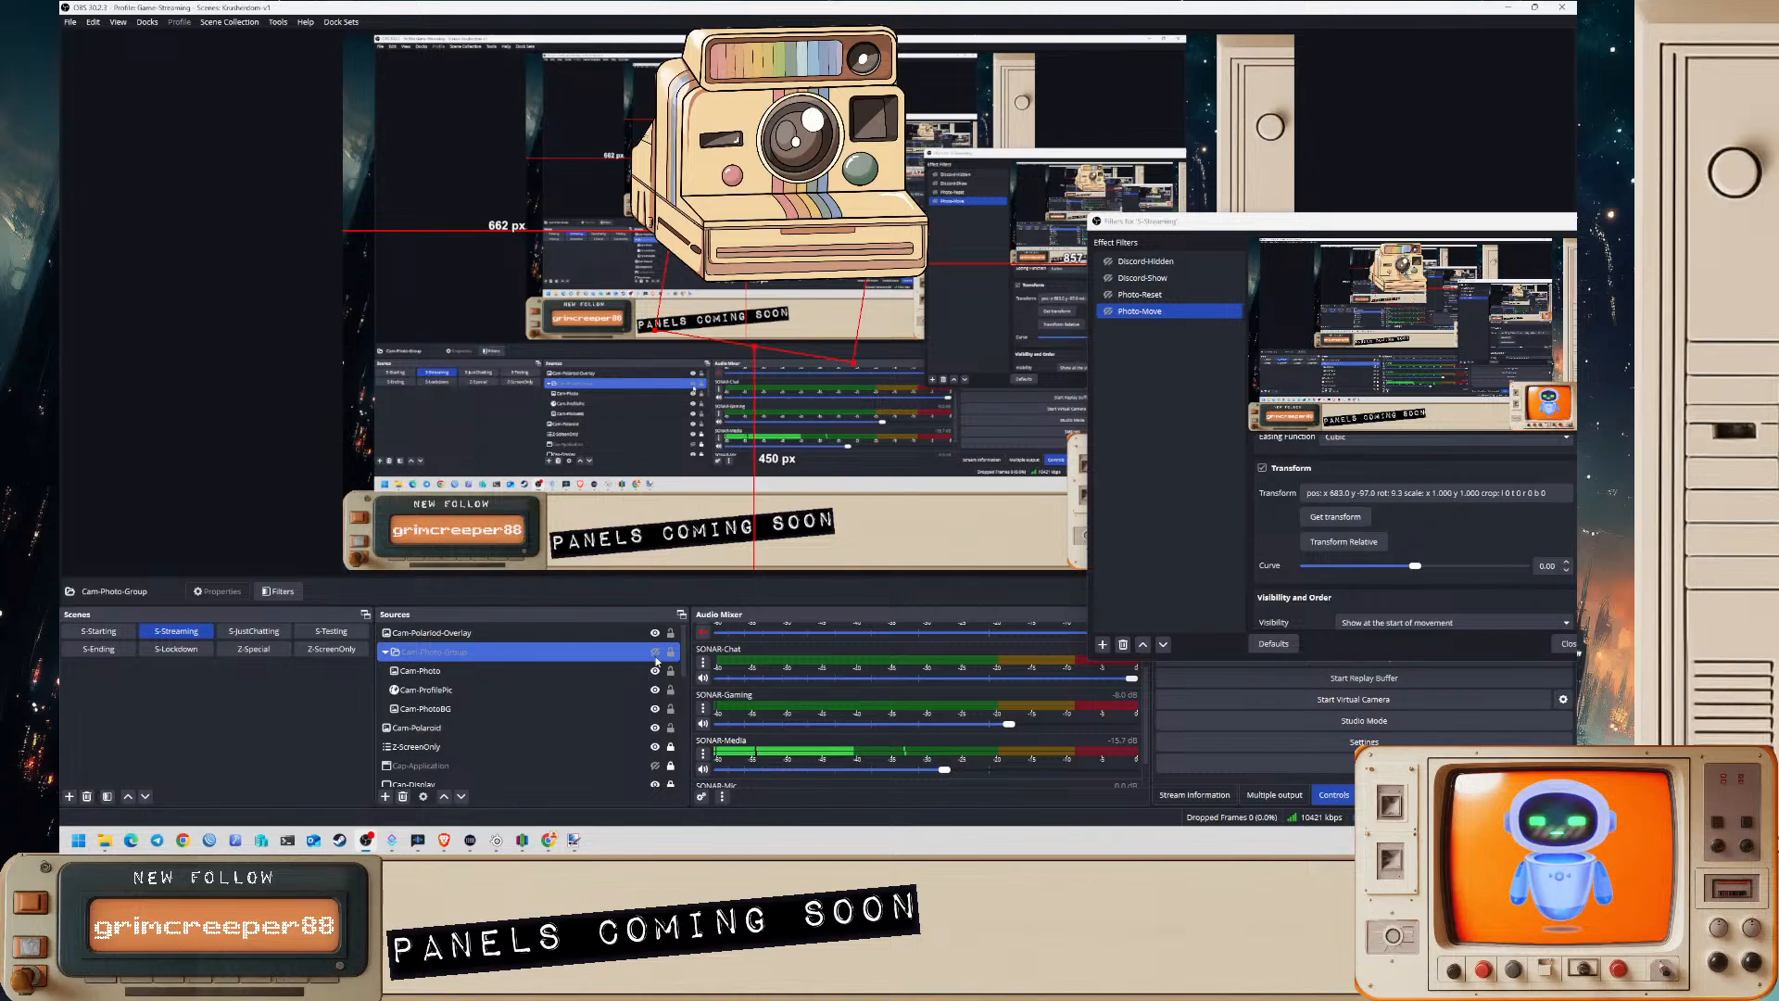
{"action": "left_click", "coordinate": [655, 654]}
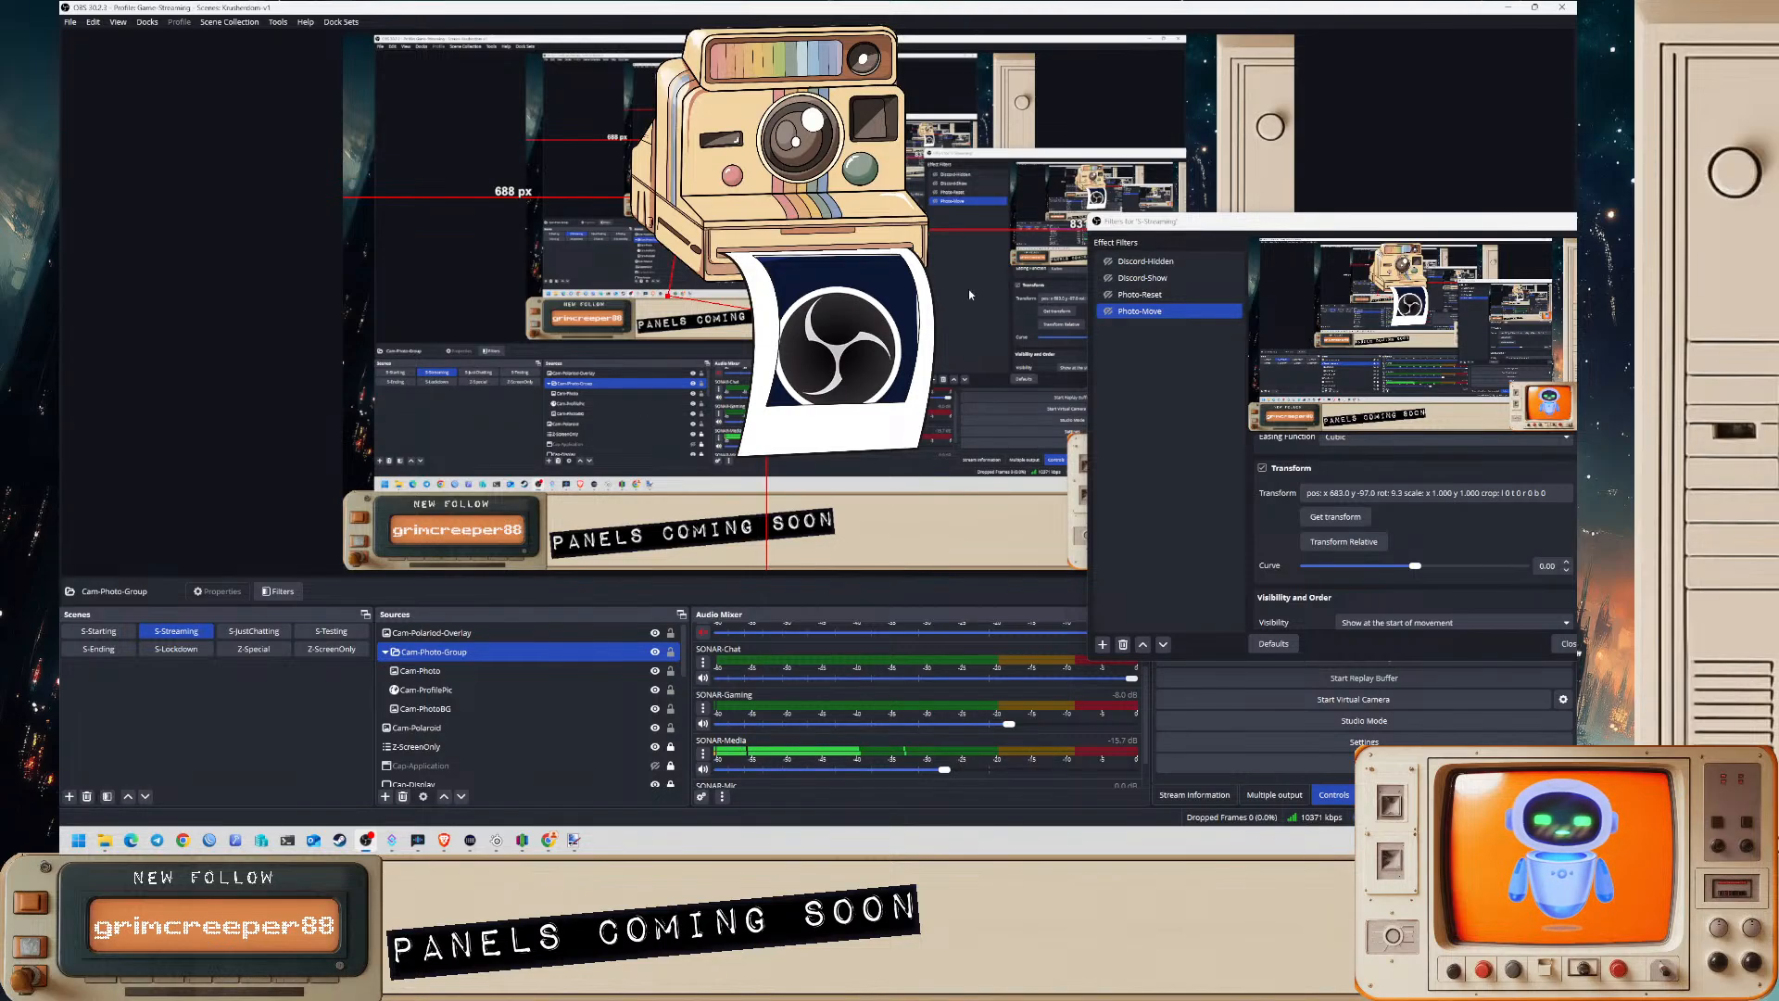
{"action": "left_click", "coordinate": [1108, 297], "text": "ctrl"}
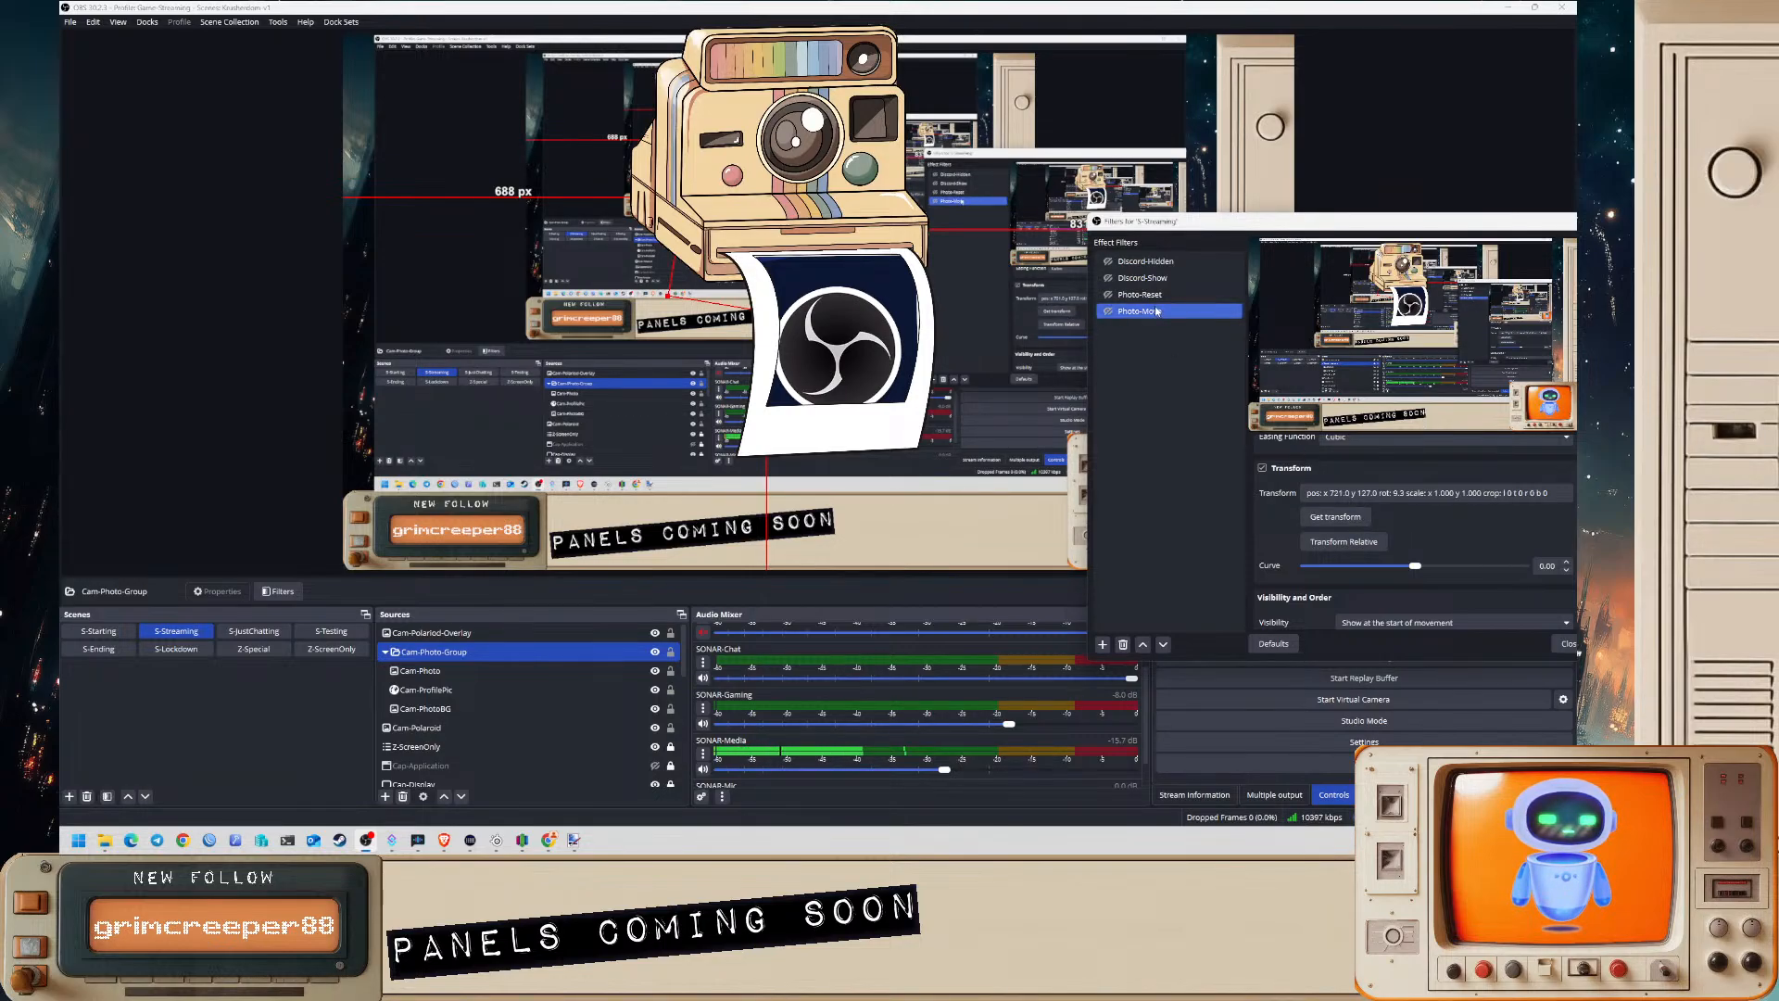
- Test the photo animation by triggering the Photo-Move and Photo-Reset filters
{"action": "left_click", "coordinate": [1111, 313]}
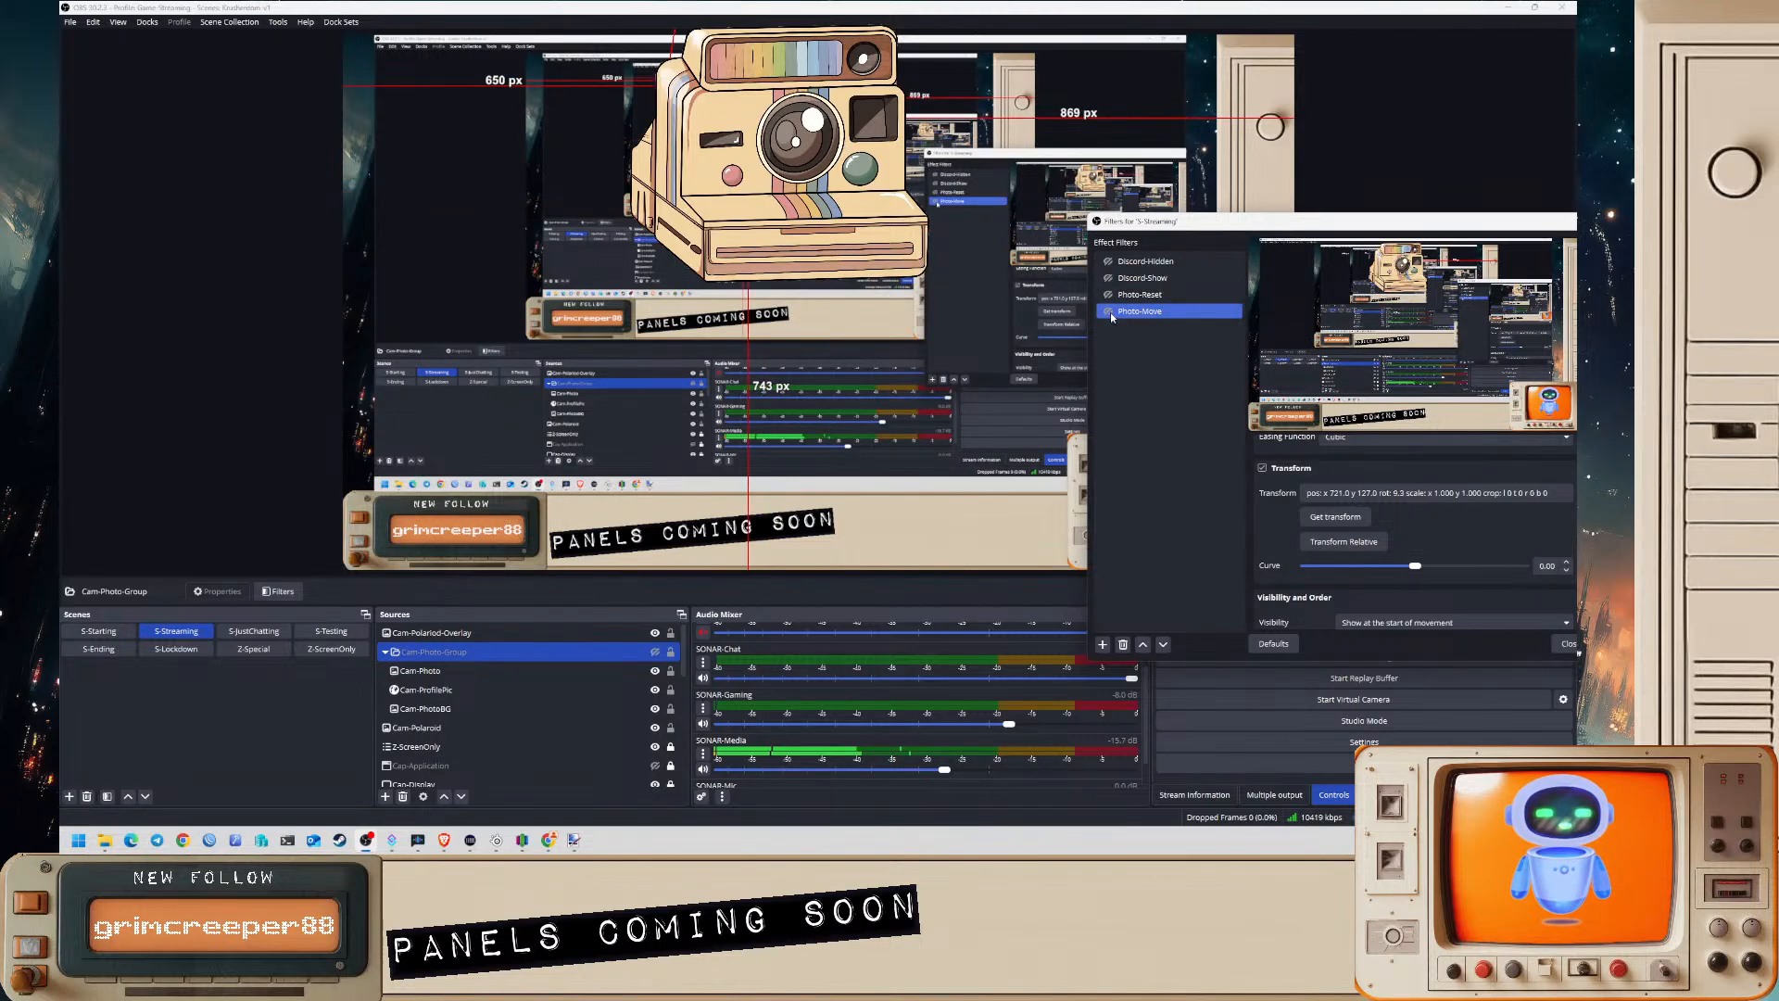
{"action": "left_click", "coordinate": [1109, 295]}
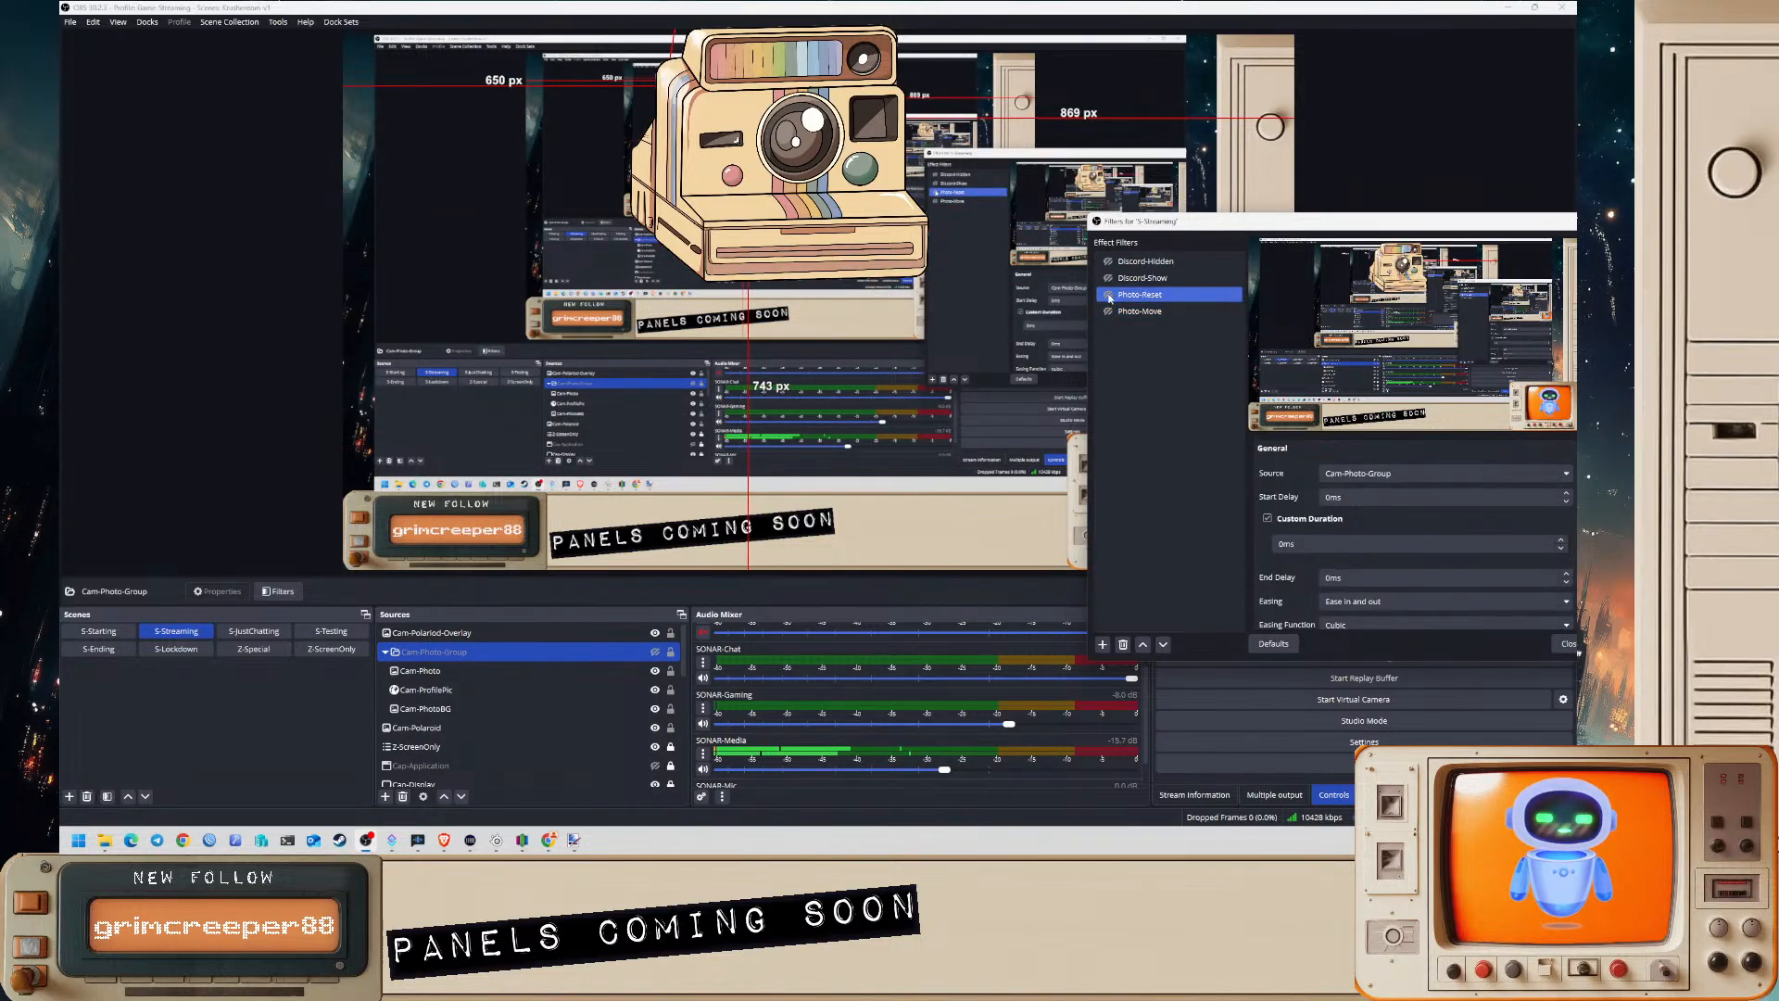
{"action": "left_click", "coordinate": [1109, 313]}
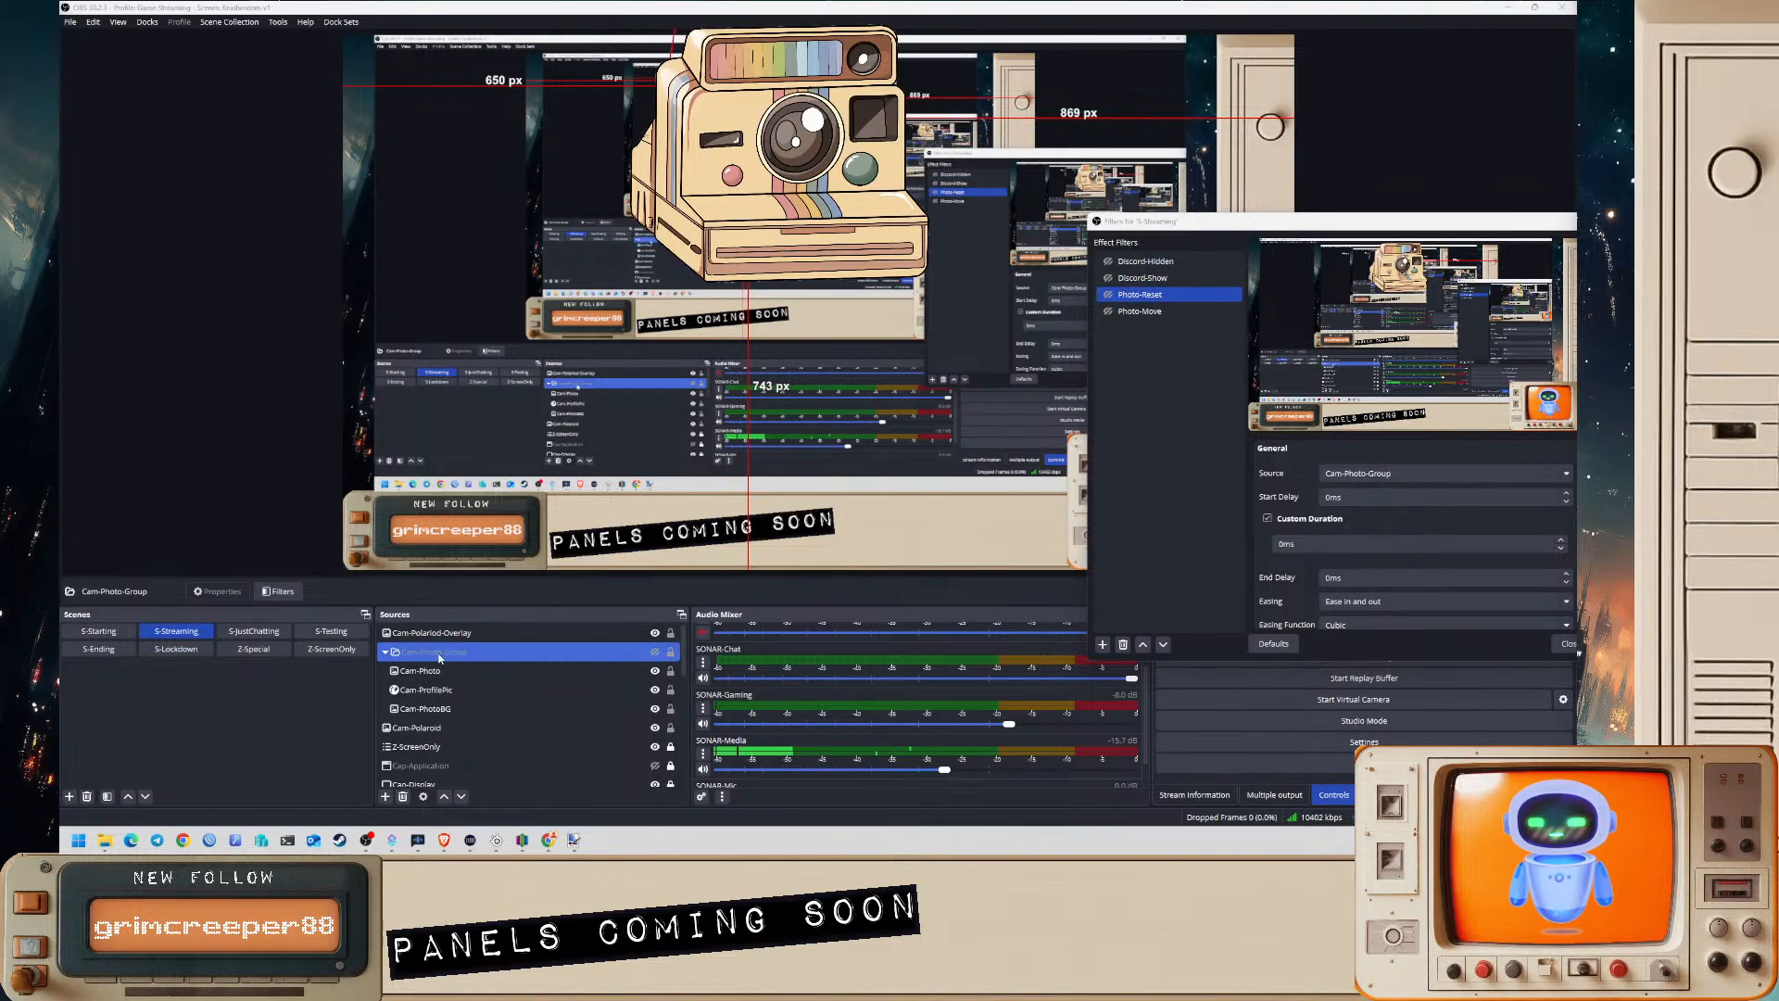
- Switch to Streamer.bot, then resize and reposition its window so the actions list and sub-actions are readable
{"action": "left_click", "coordinate": [432, 693]}
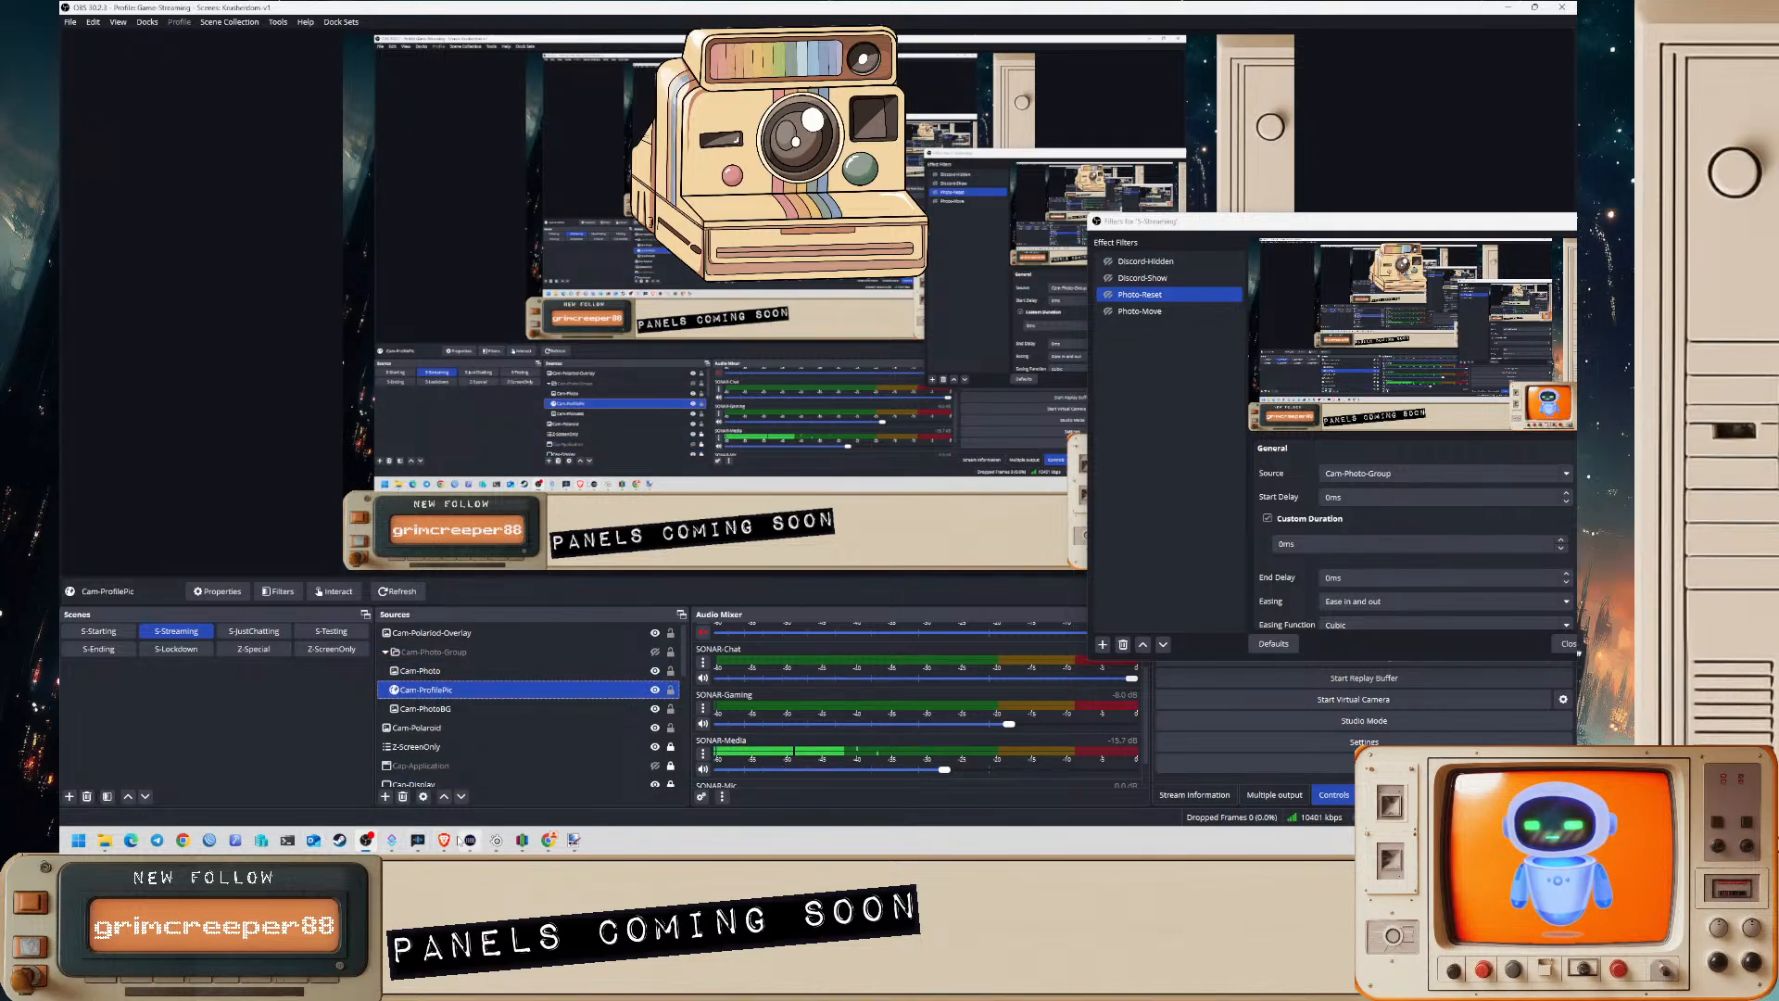
{"action": "left_click", "coordinate": [393, 840]}
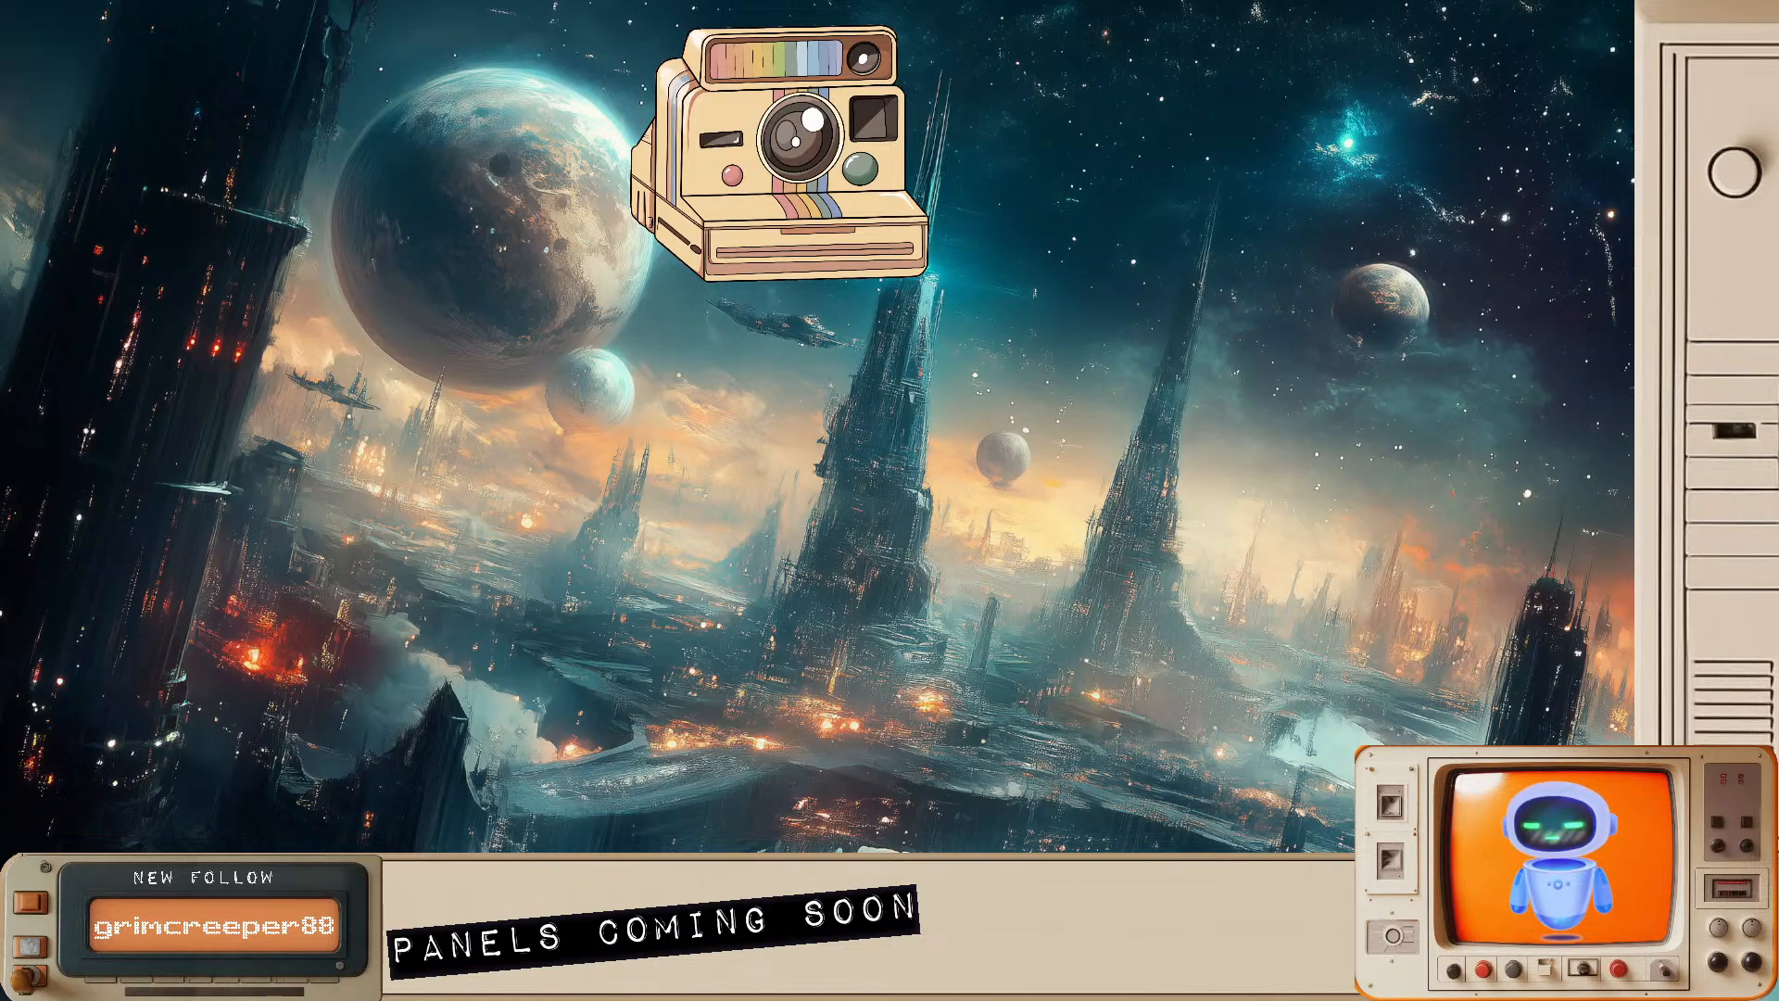
{"action": "key", "text": "alt+Tab"}
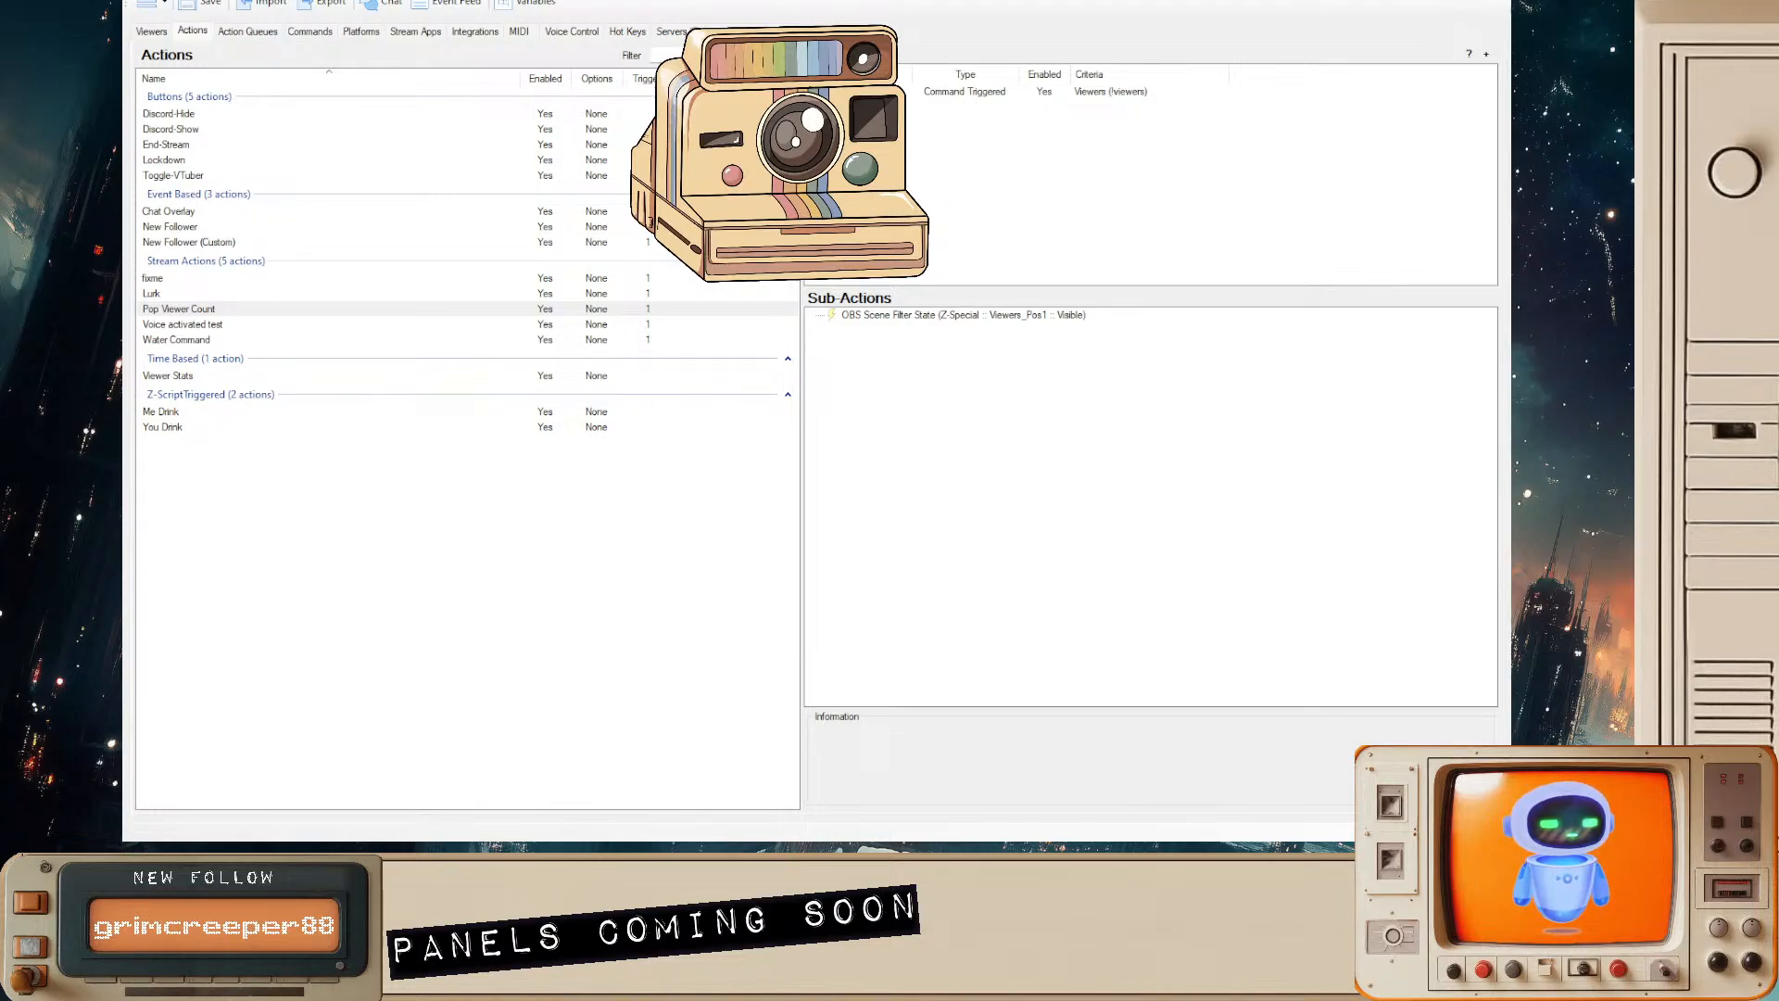
{"action": "left_click", "coordinate": [179, 309]}
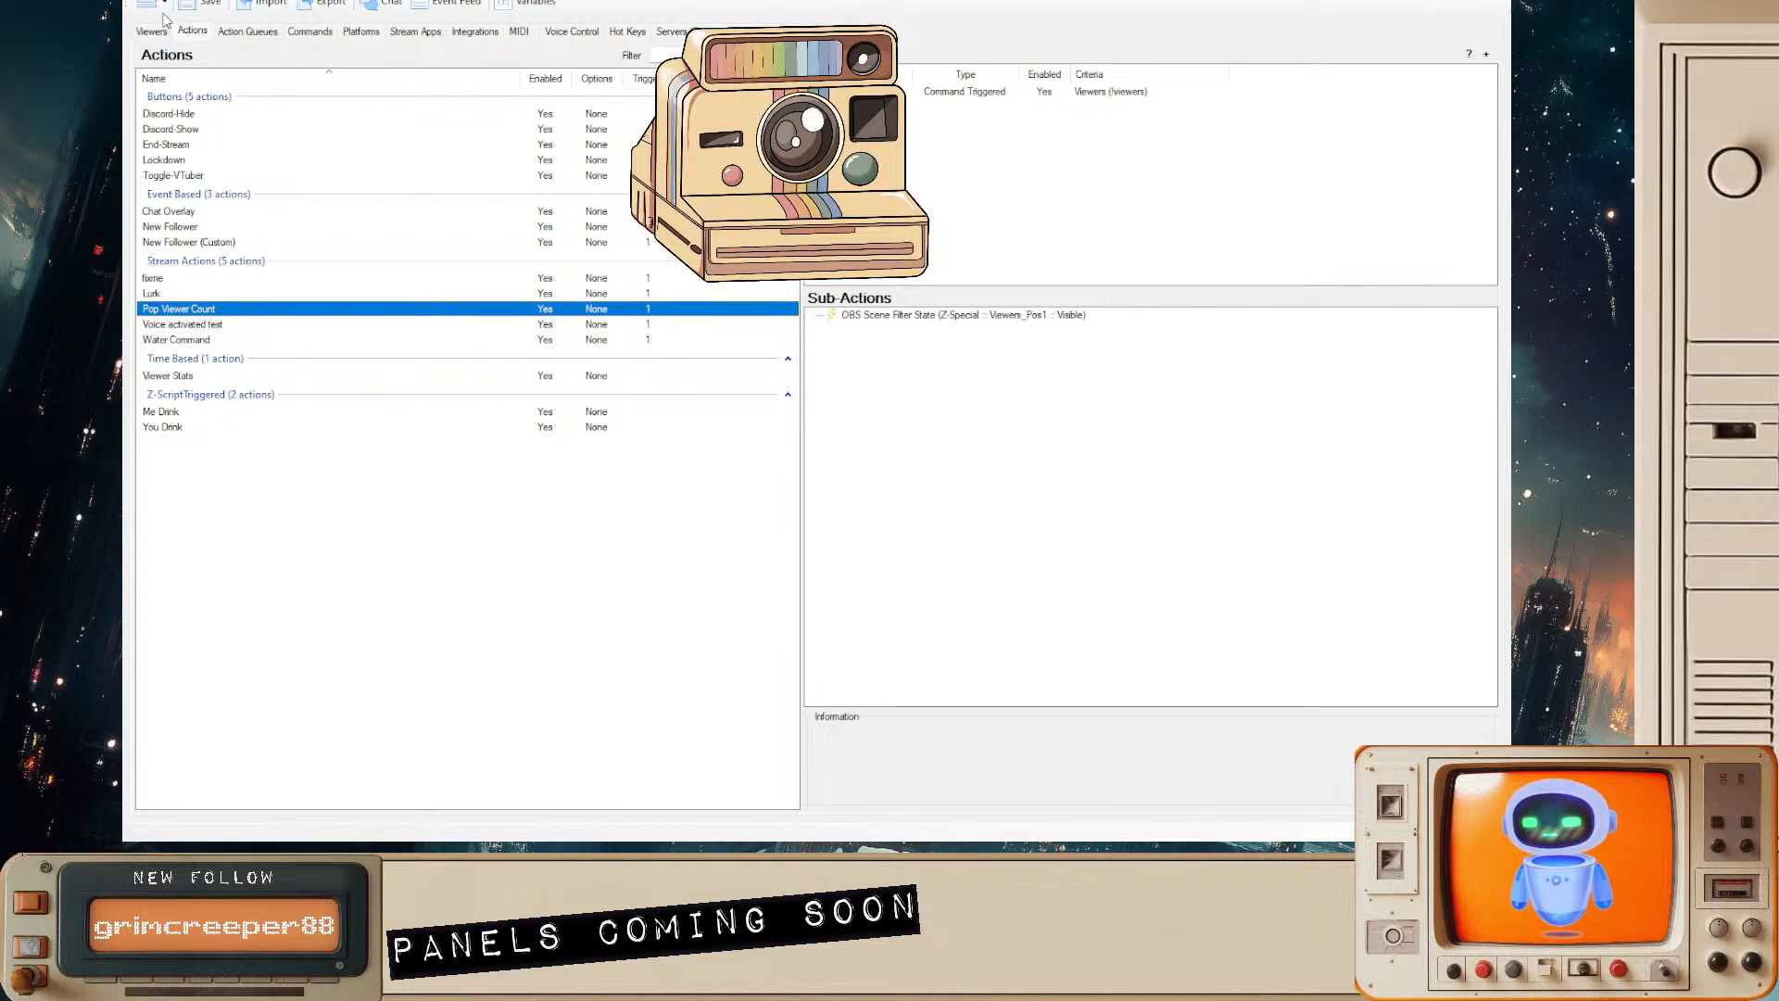
{"action": "left_click_drag", "start_coordinate": [1490, 839], "coordinate": [1423, 839]}
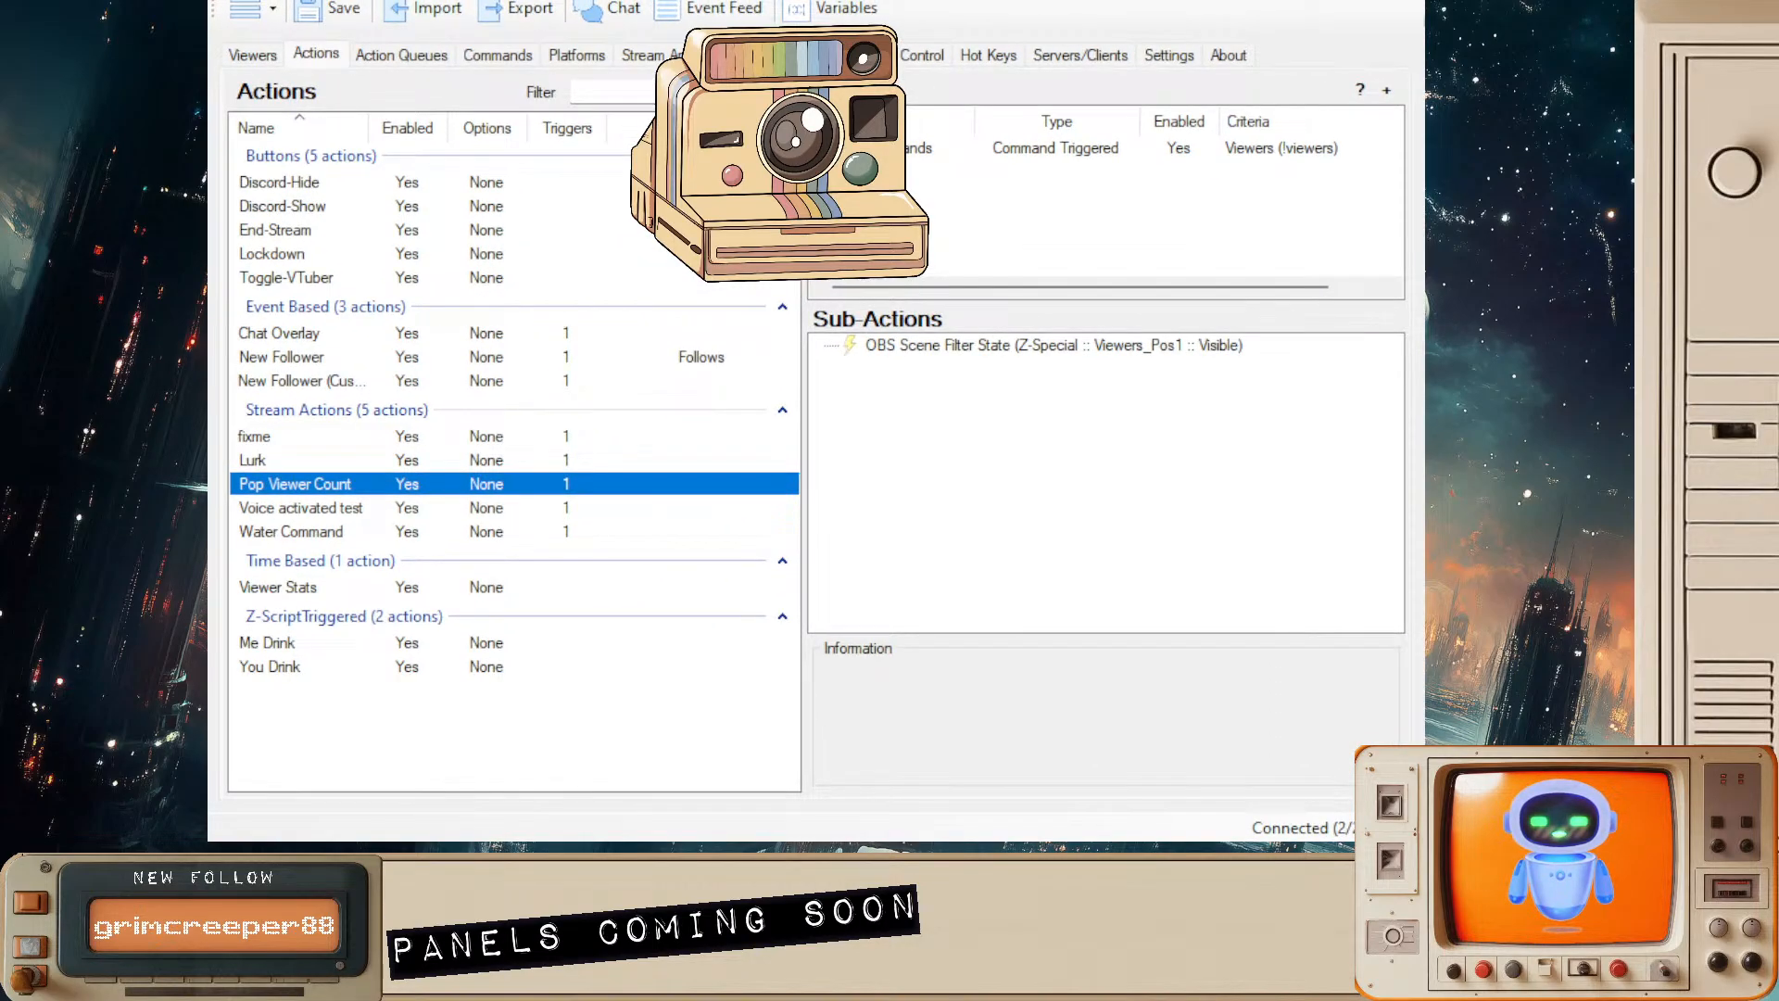
{"action": "left_click_drag", "start_coordinate": [210, 79], "coordinate": [16, 89]}
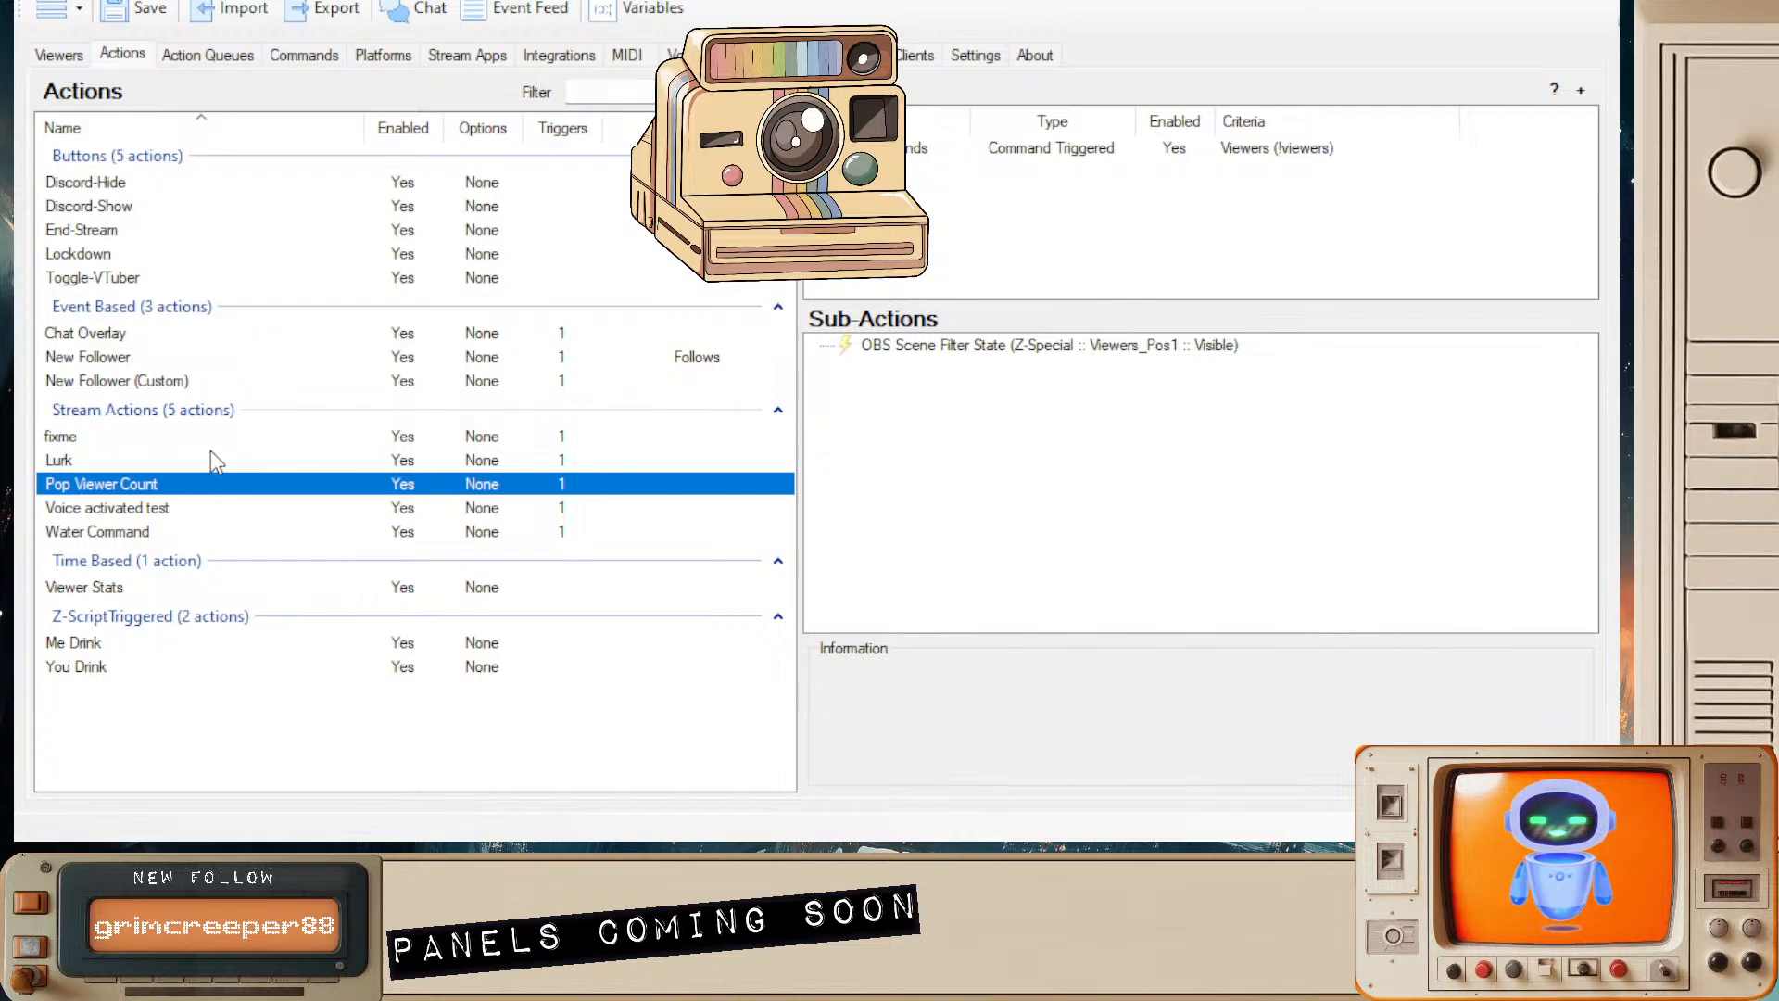
- Add an OBS Scene Filter State sub-action to New Follower (Custom) that sets S-Streaming's Photo-Move filter to Visible
{"action": "left_click", "coordinate": [225, 760]}
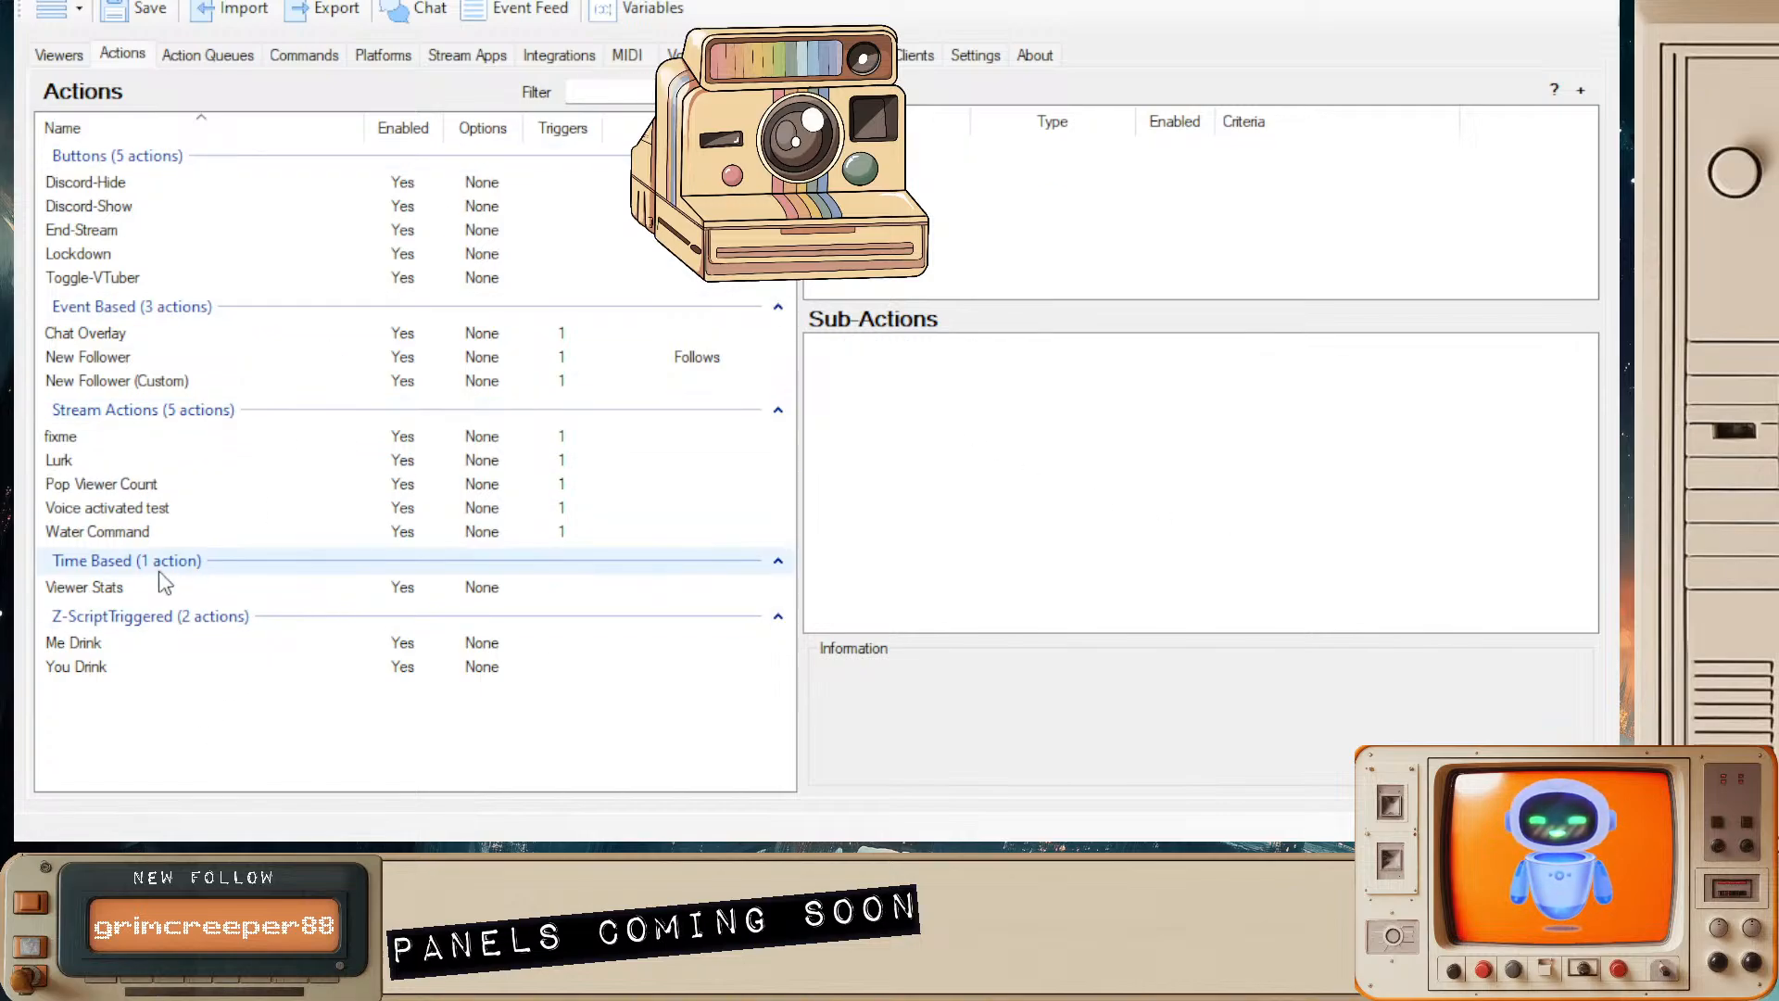
{"action": "left_click", "coordinate": [137, 381]}
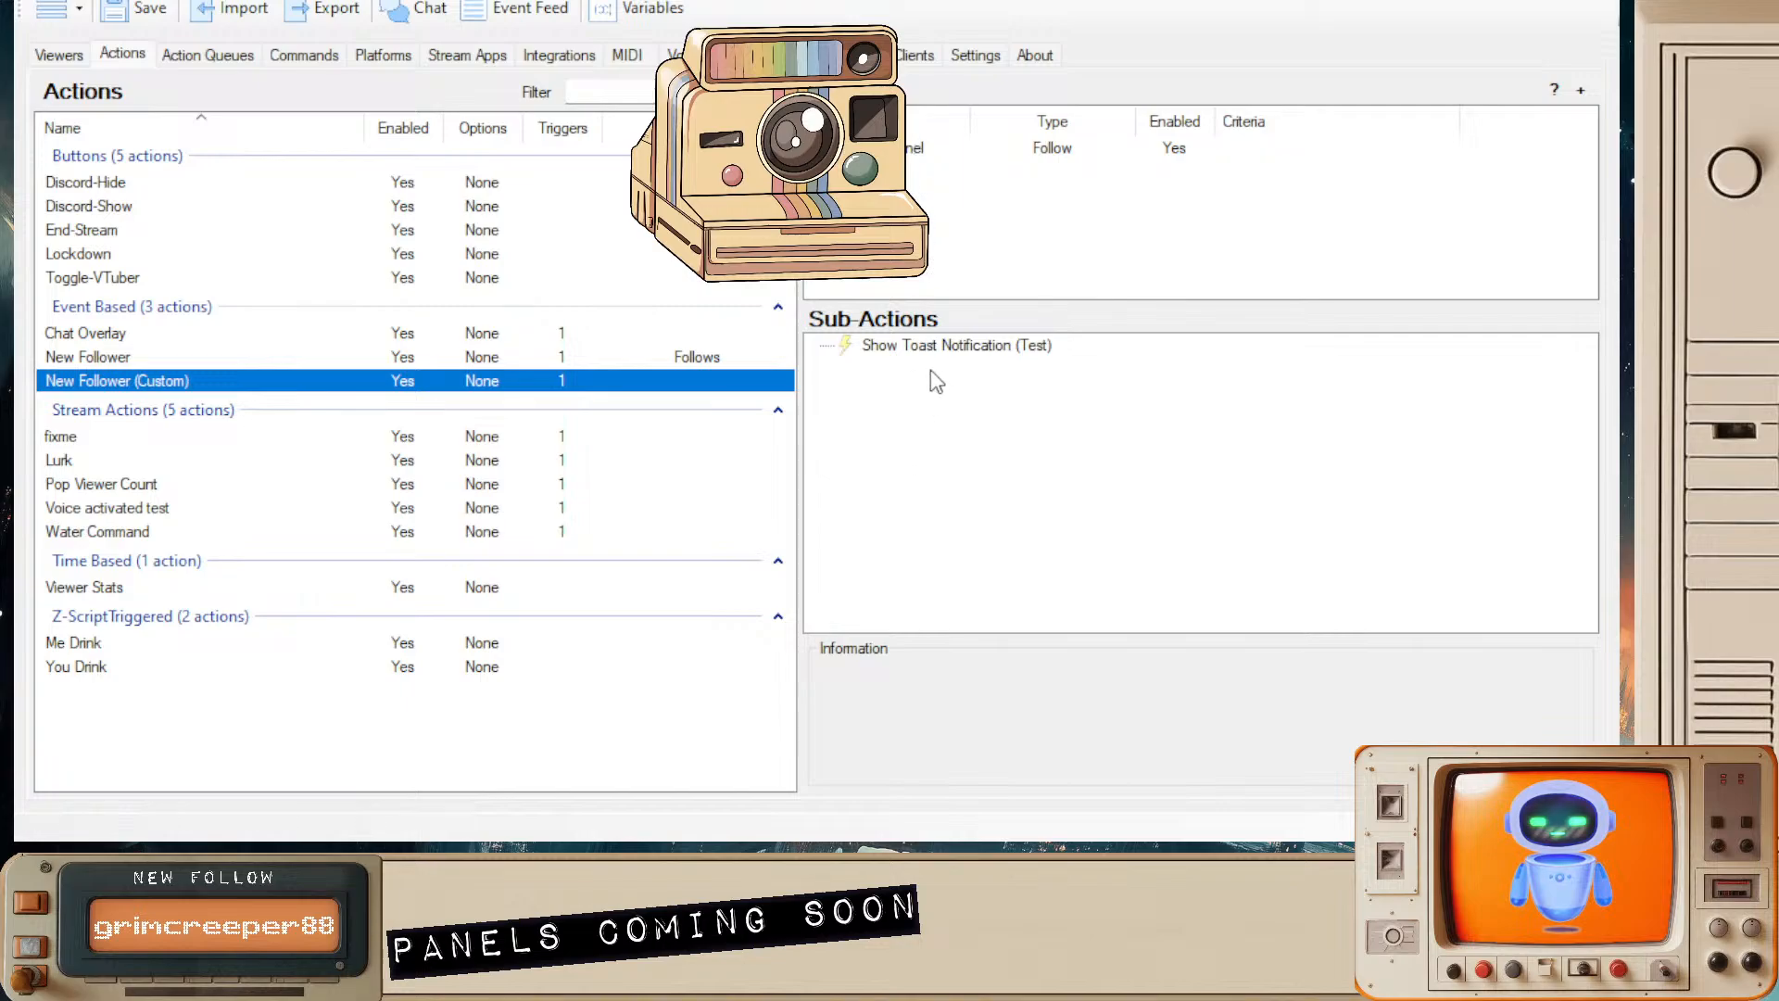
{"action": "left_click", "coordinate": [956, 351]}
{"action": "left_click", "coordinate": [921, 443]}
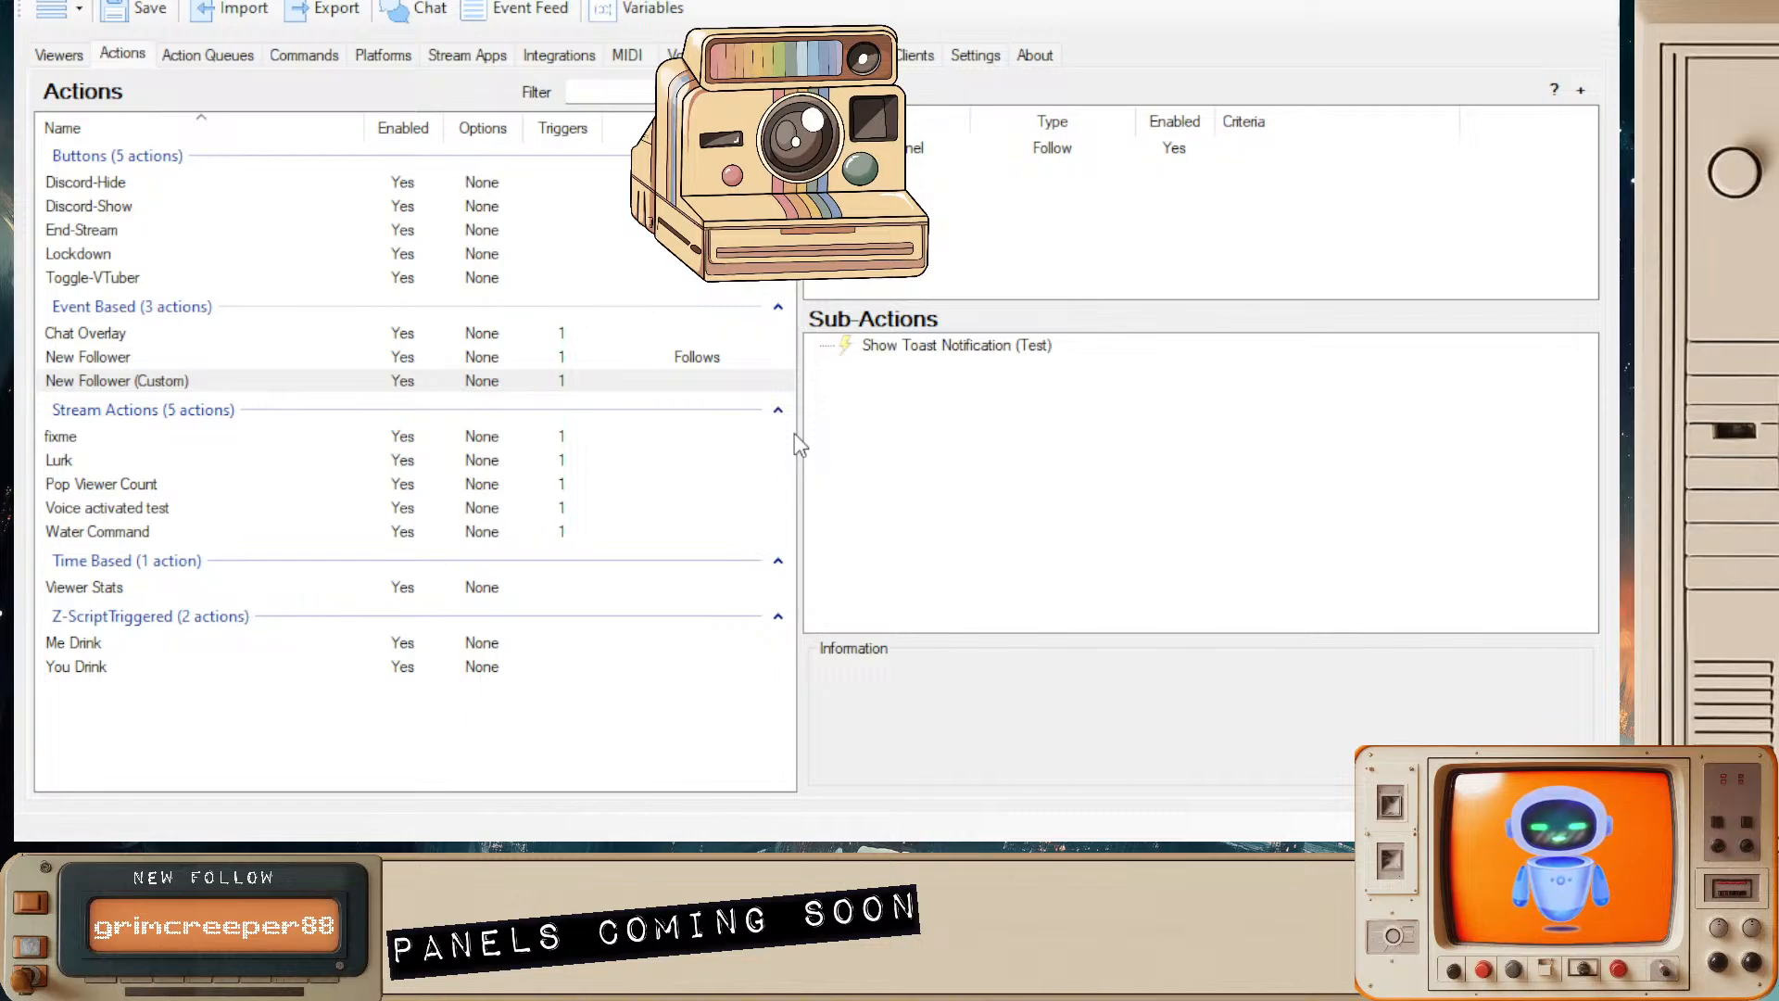
{"action": "right_click", "coordinate": [870, 487]}
{"action": "left_click", "coordinate": [902, 602]}
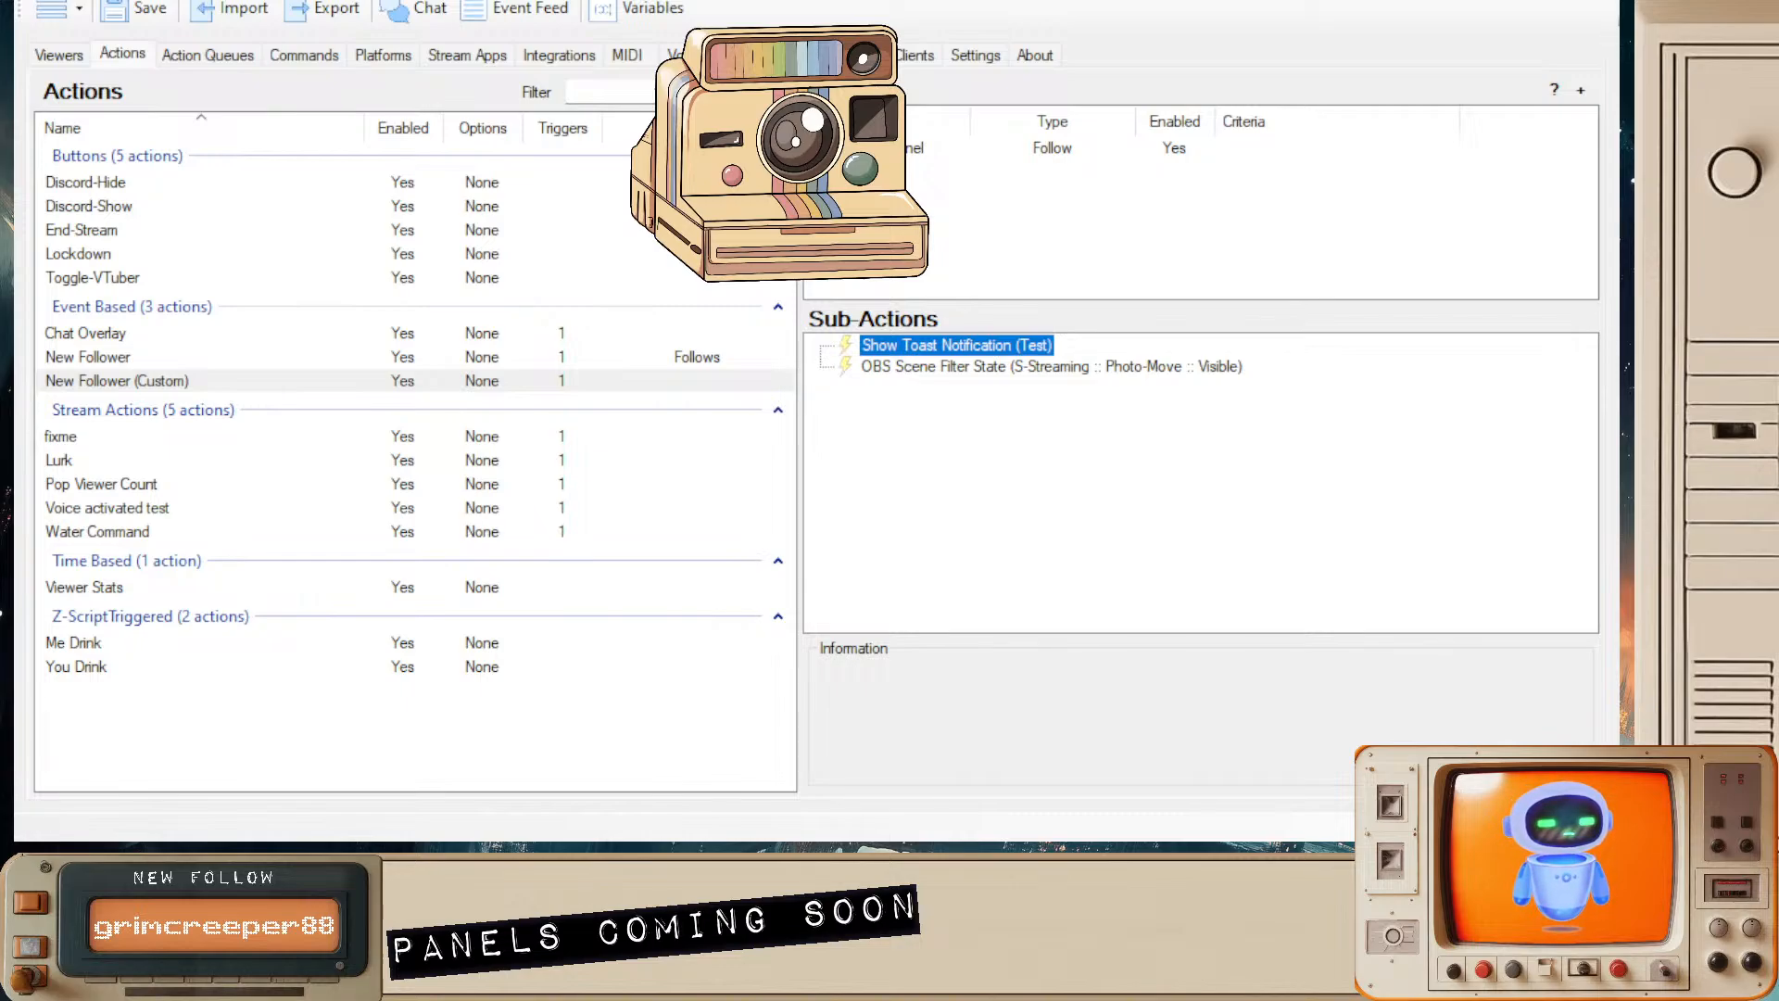
- Add an OBS Set Browser Source Url sub-action for Cam-ProfilePic on S-Streaming with the URL %targetUserProfileImageUrl%
{"action": "left_click", "coordinate": [983, 150]}
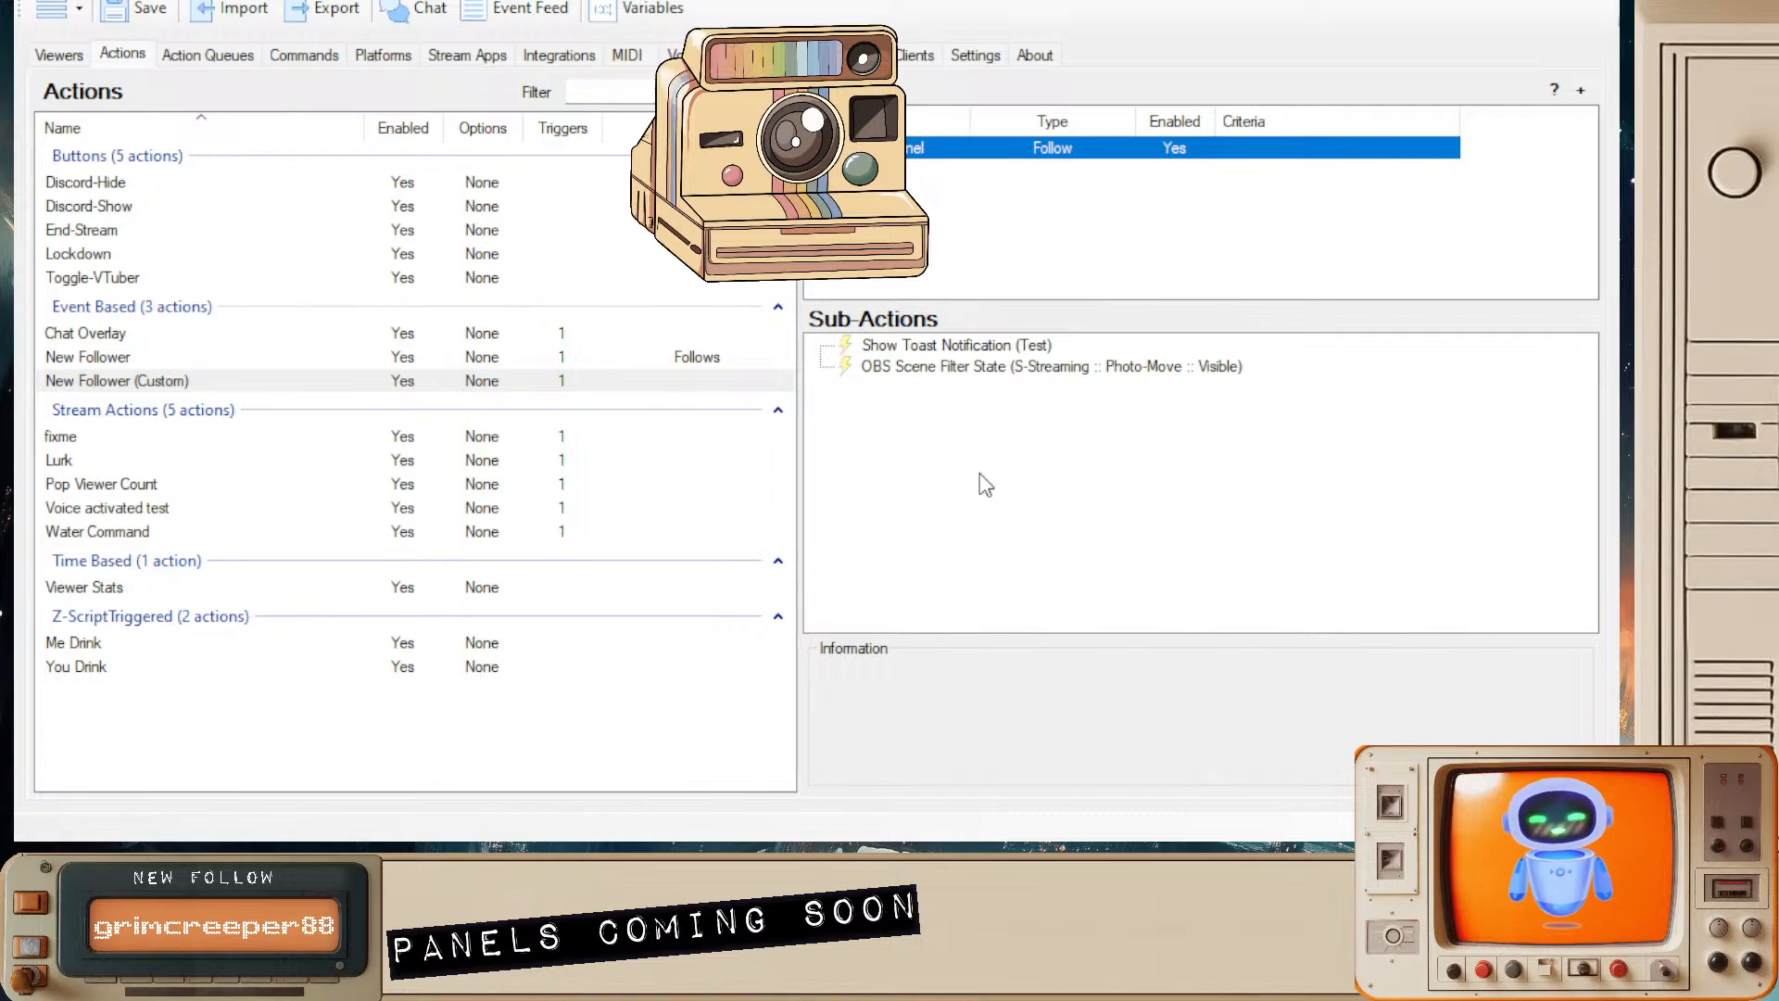
{"action": "left_click", "coordinate": [982, 483]}
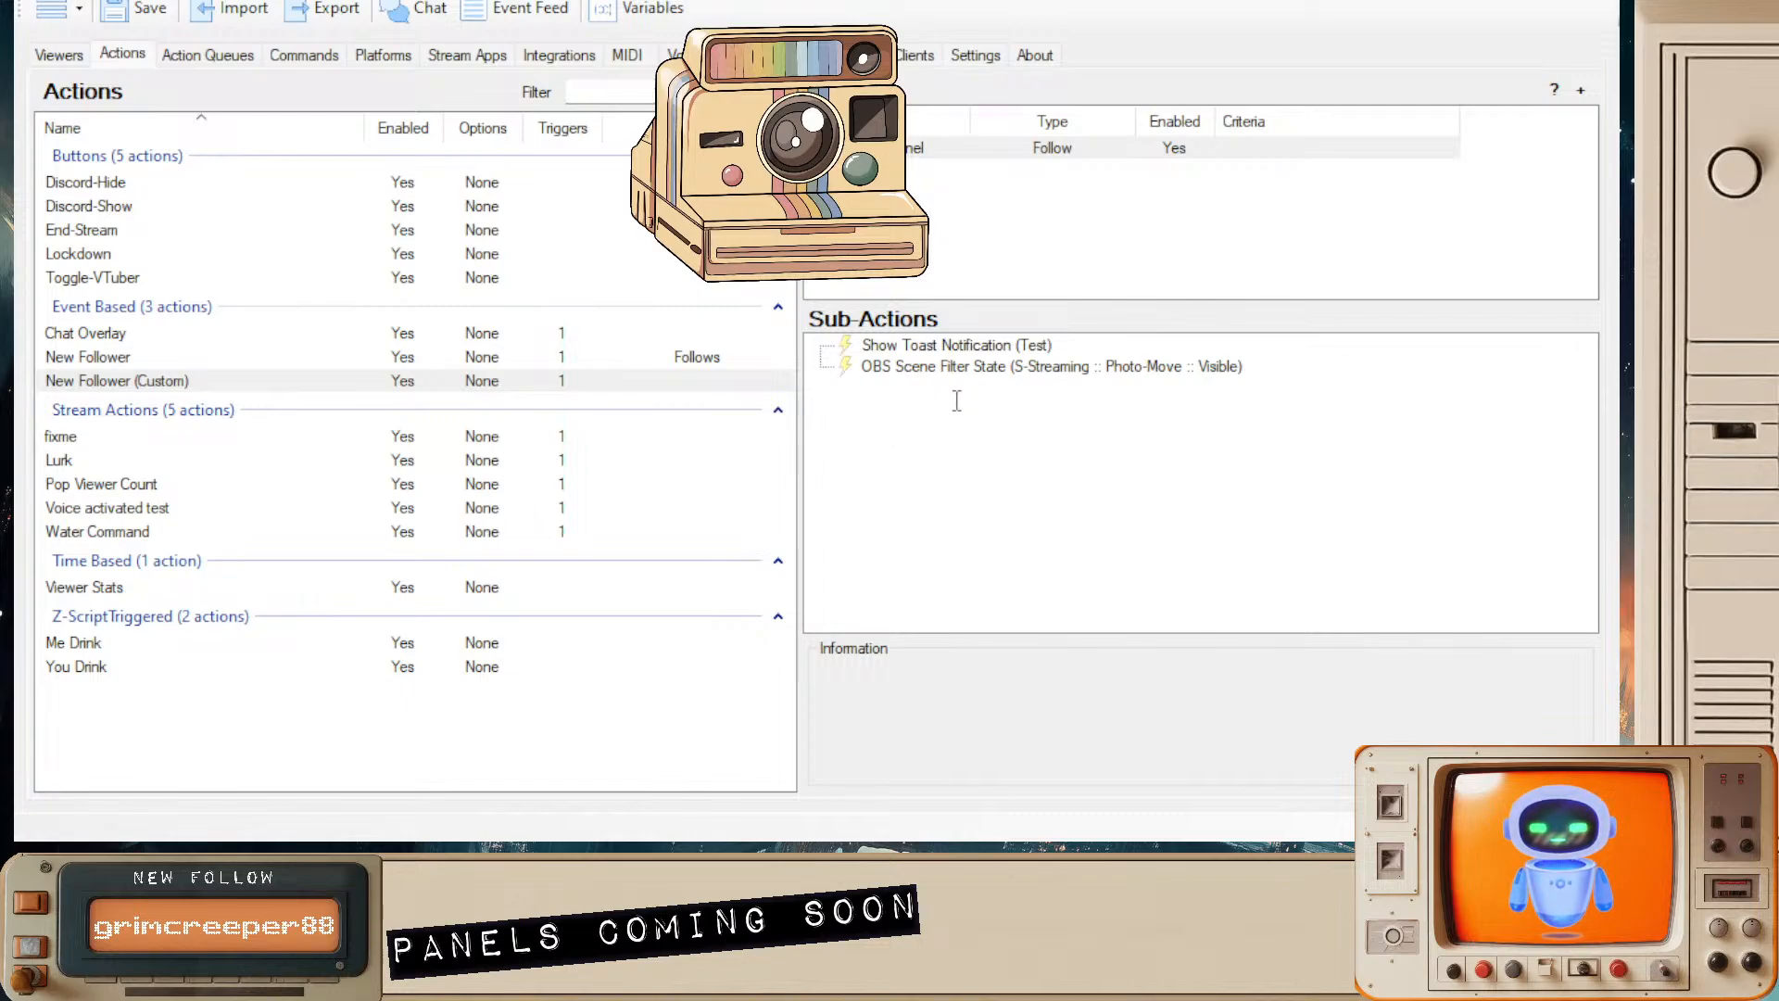
{"action": "left_click", "coordinate": [874, 525]}
{"action": "left_click", "coordinate": [945, 492]}
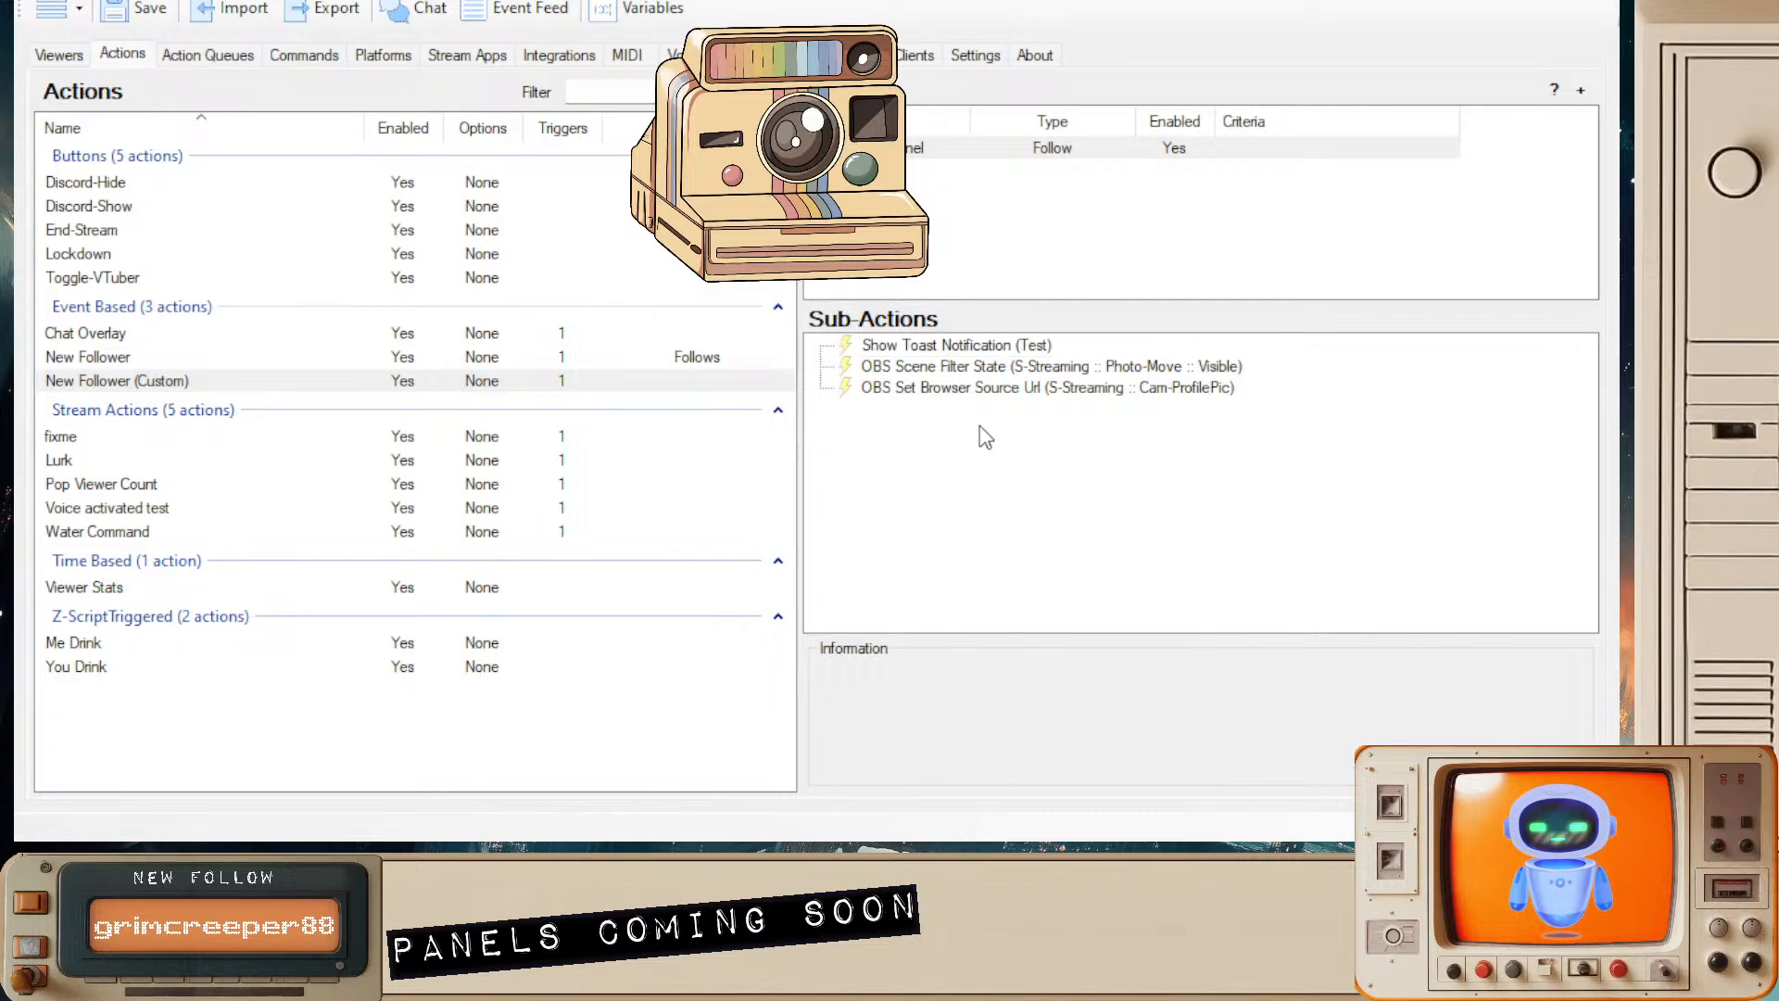
{"action": "left_click", "coordinate": [973, 390]}
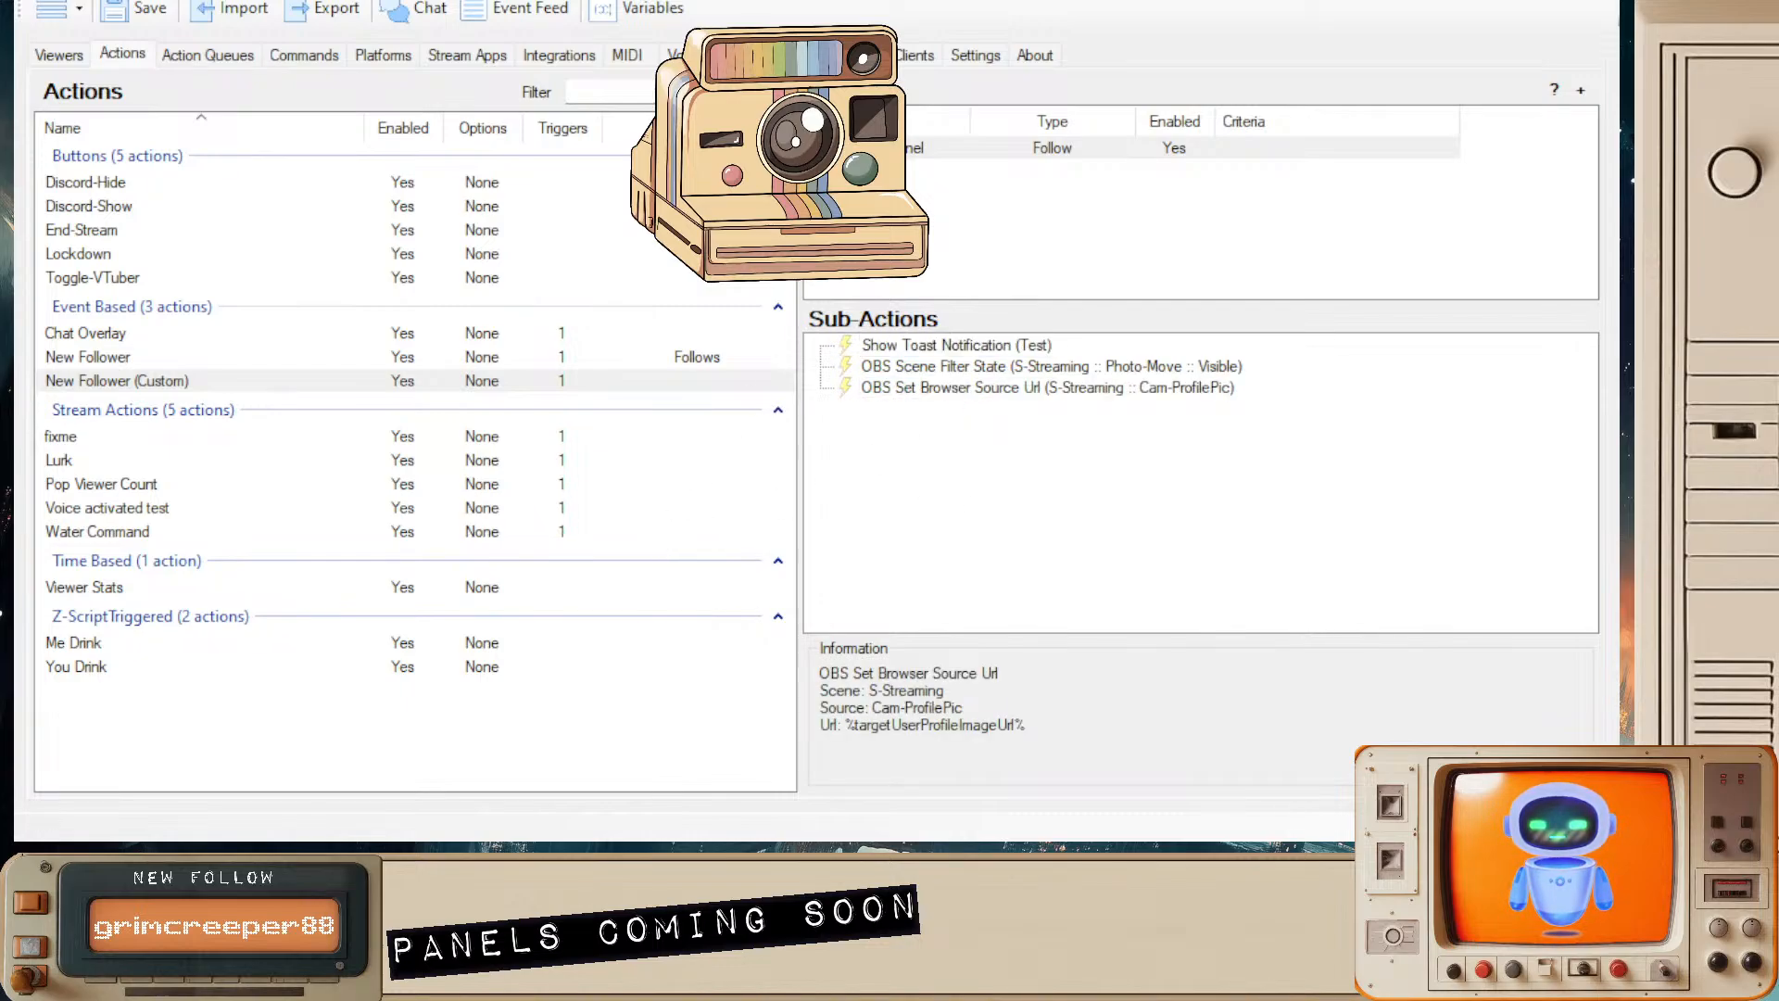
{"action": "left_click", "coordinate": [845, 534]}
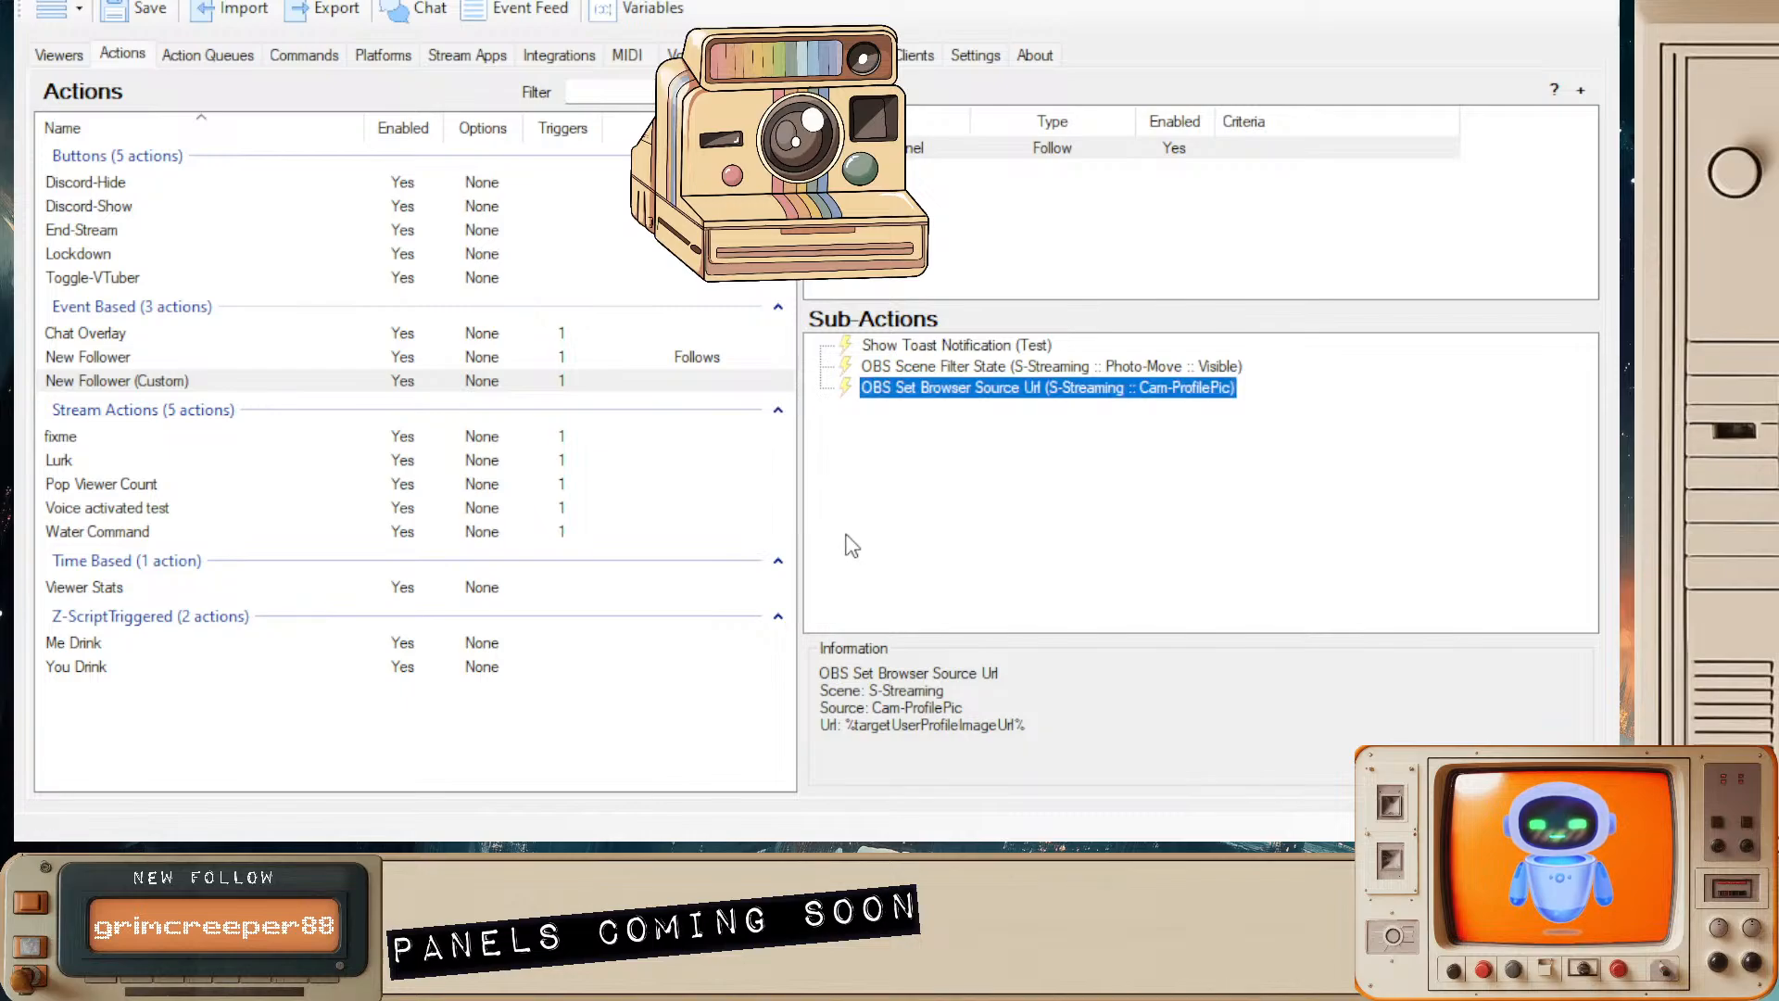
- Add the Twitch Add target info from who redeemed sub-action and place it first in New Follower (Custom)
{"action": "left_click", "coordinate": [933, 518]}
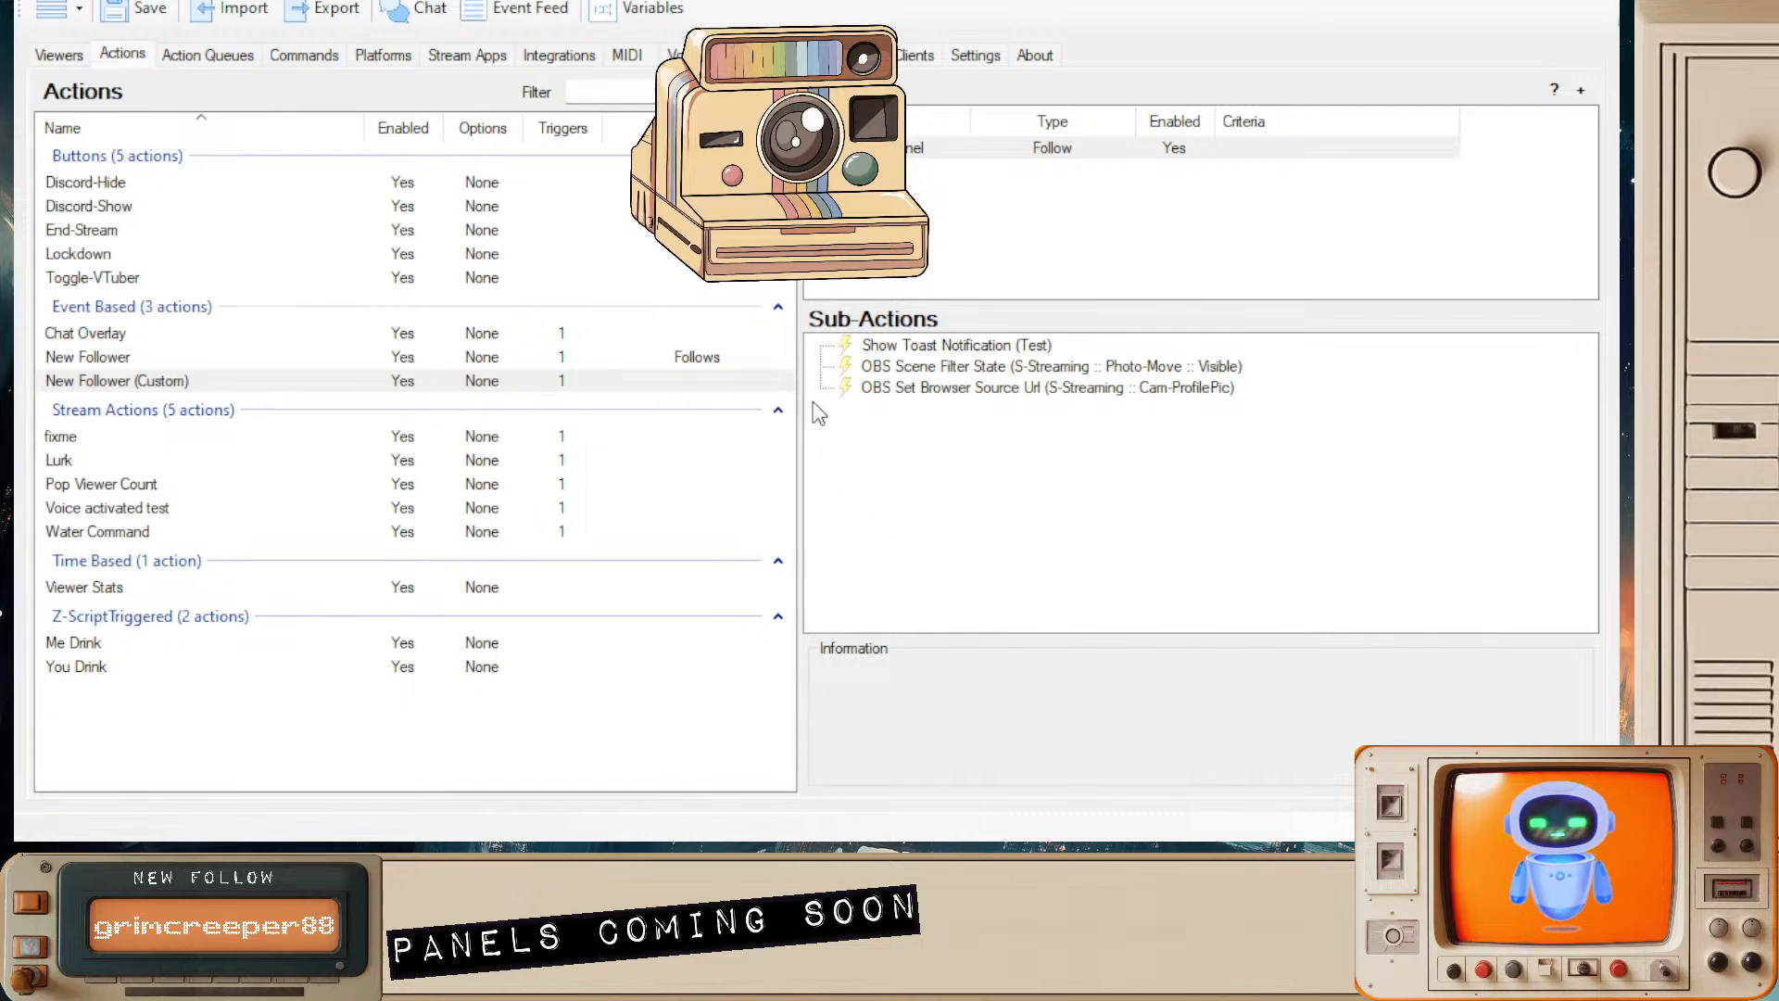
{"action": "left_click", "coordinate": [846, 475]}
{"action": "key", "text": "ctrl+v"}
{"action": "left_click_drag", "start_coordinate": [989, 407], "coordinate": [971, 341]}
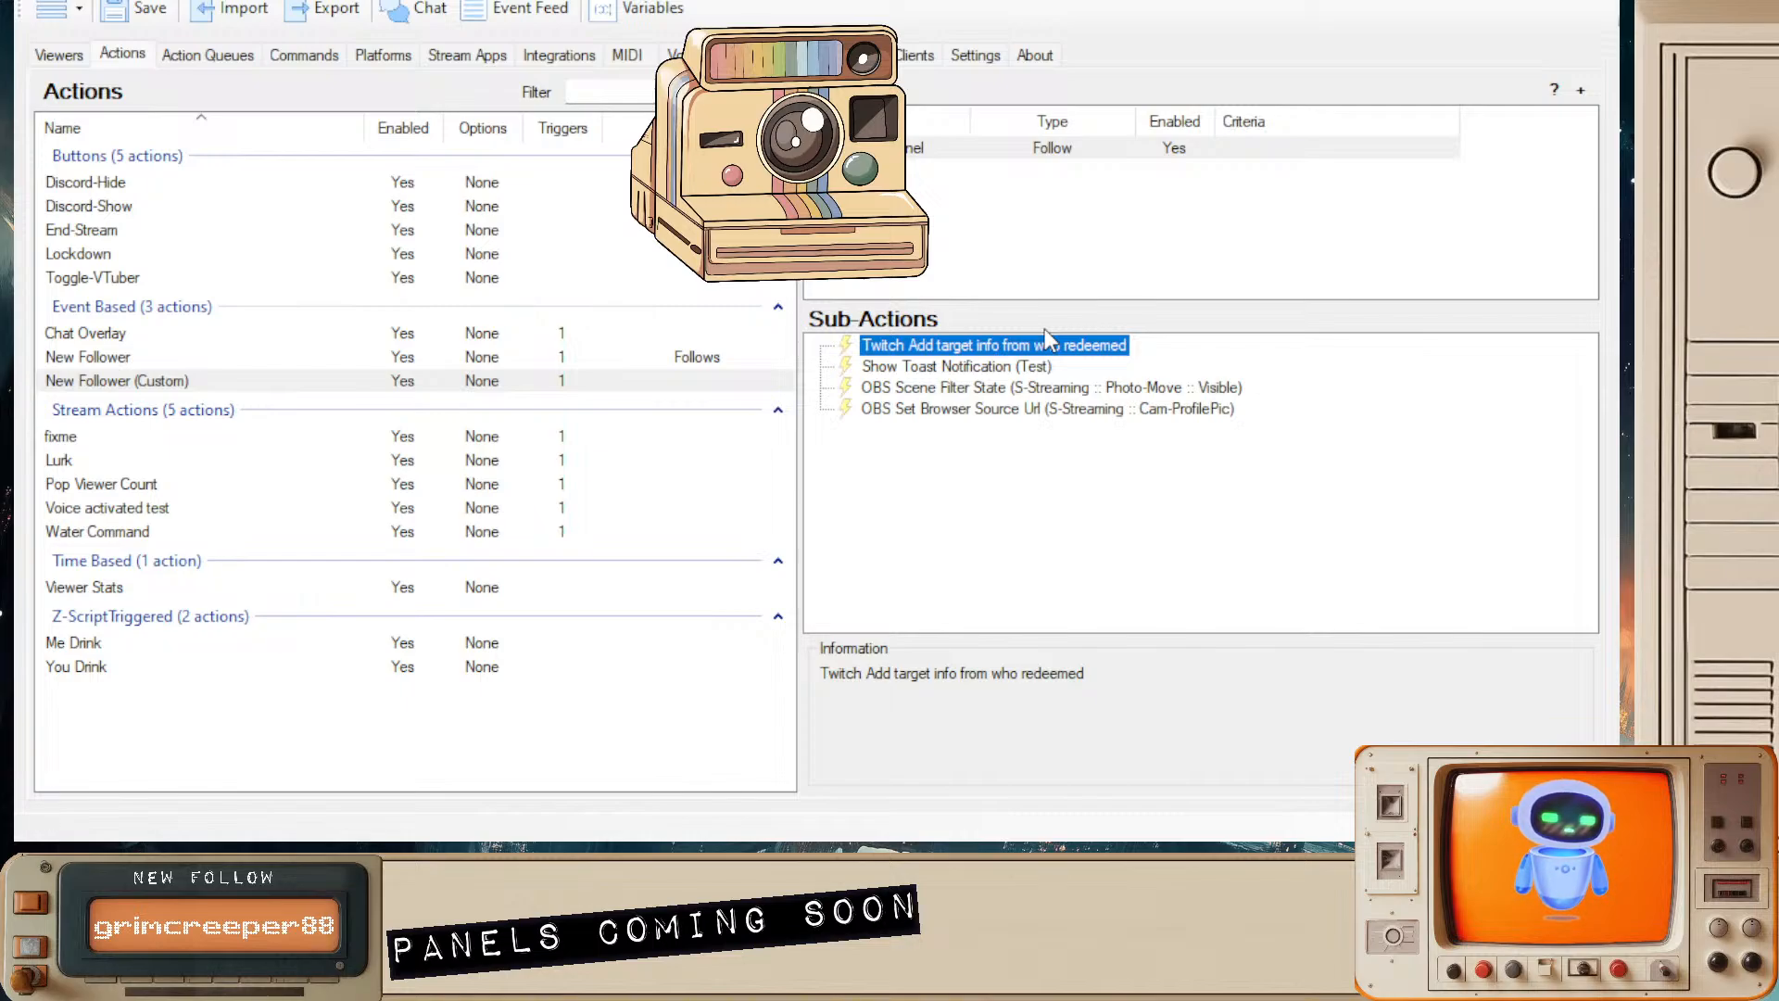
{"action": "left_click", "coordinate": [940, 150]}
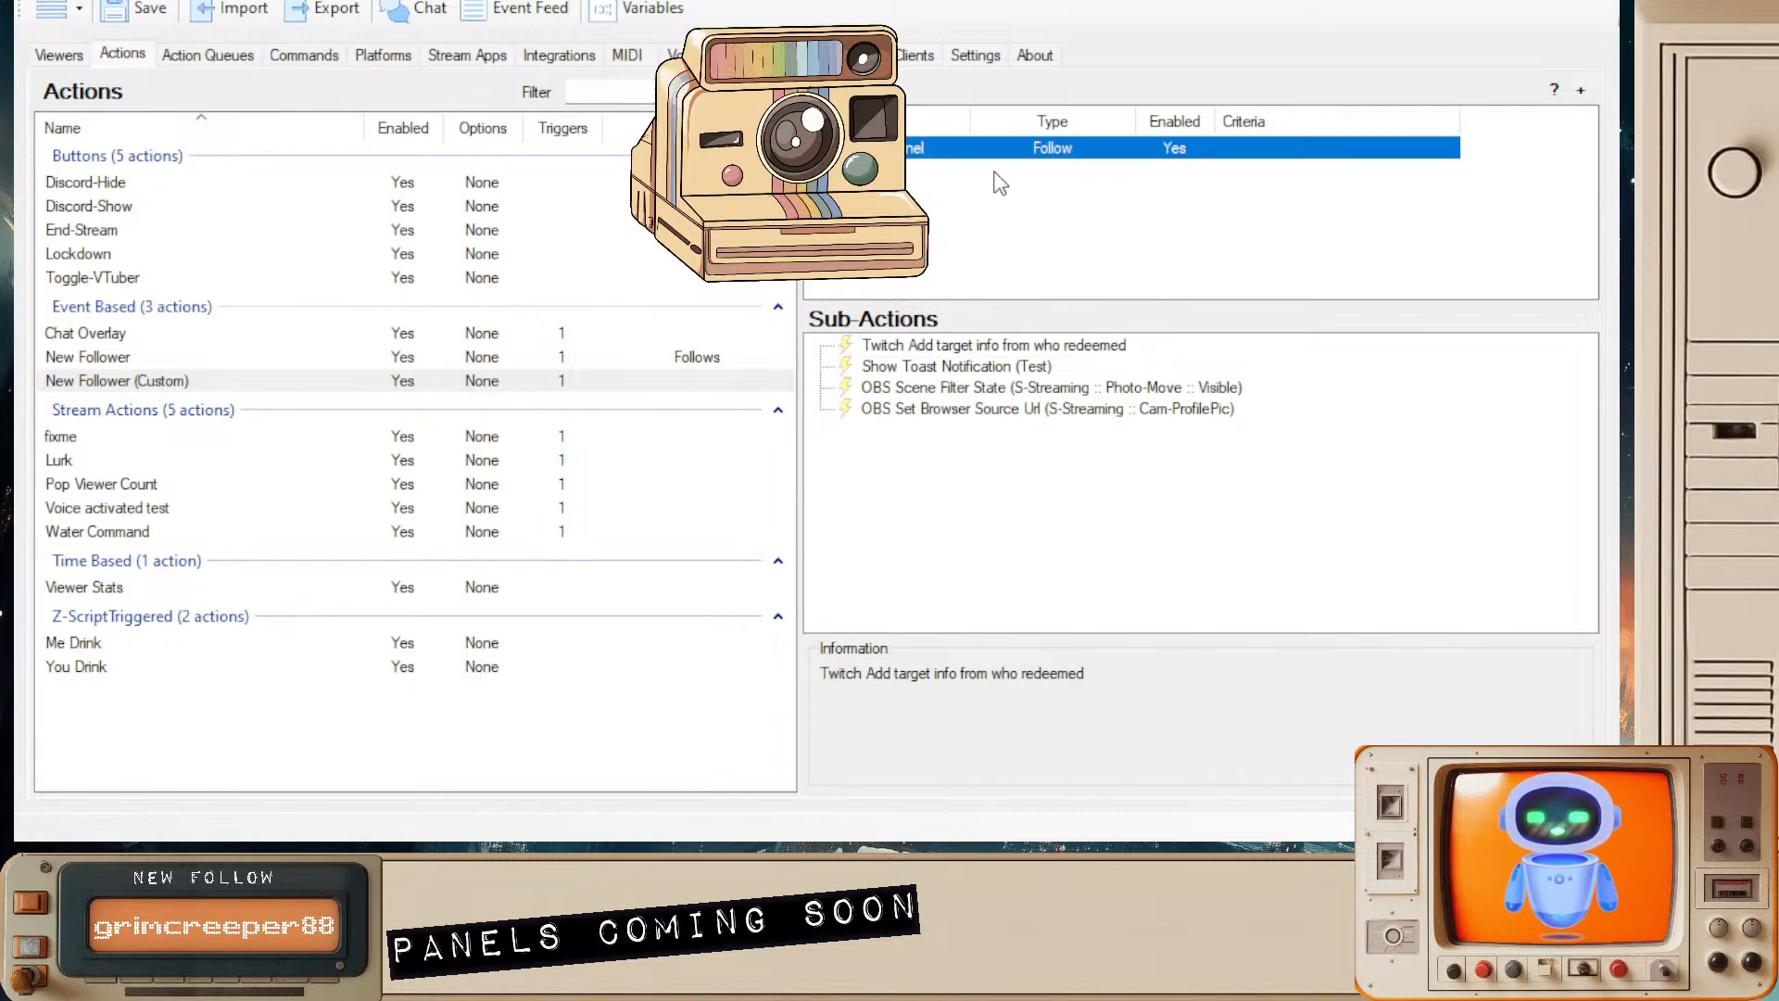
- Minimize Streamer.bot to return to OBS
{"action": "left_click", "coordinate": [1060, 220]}
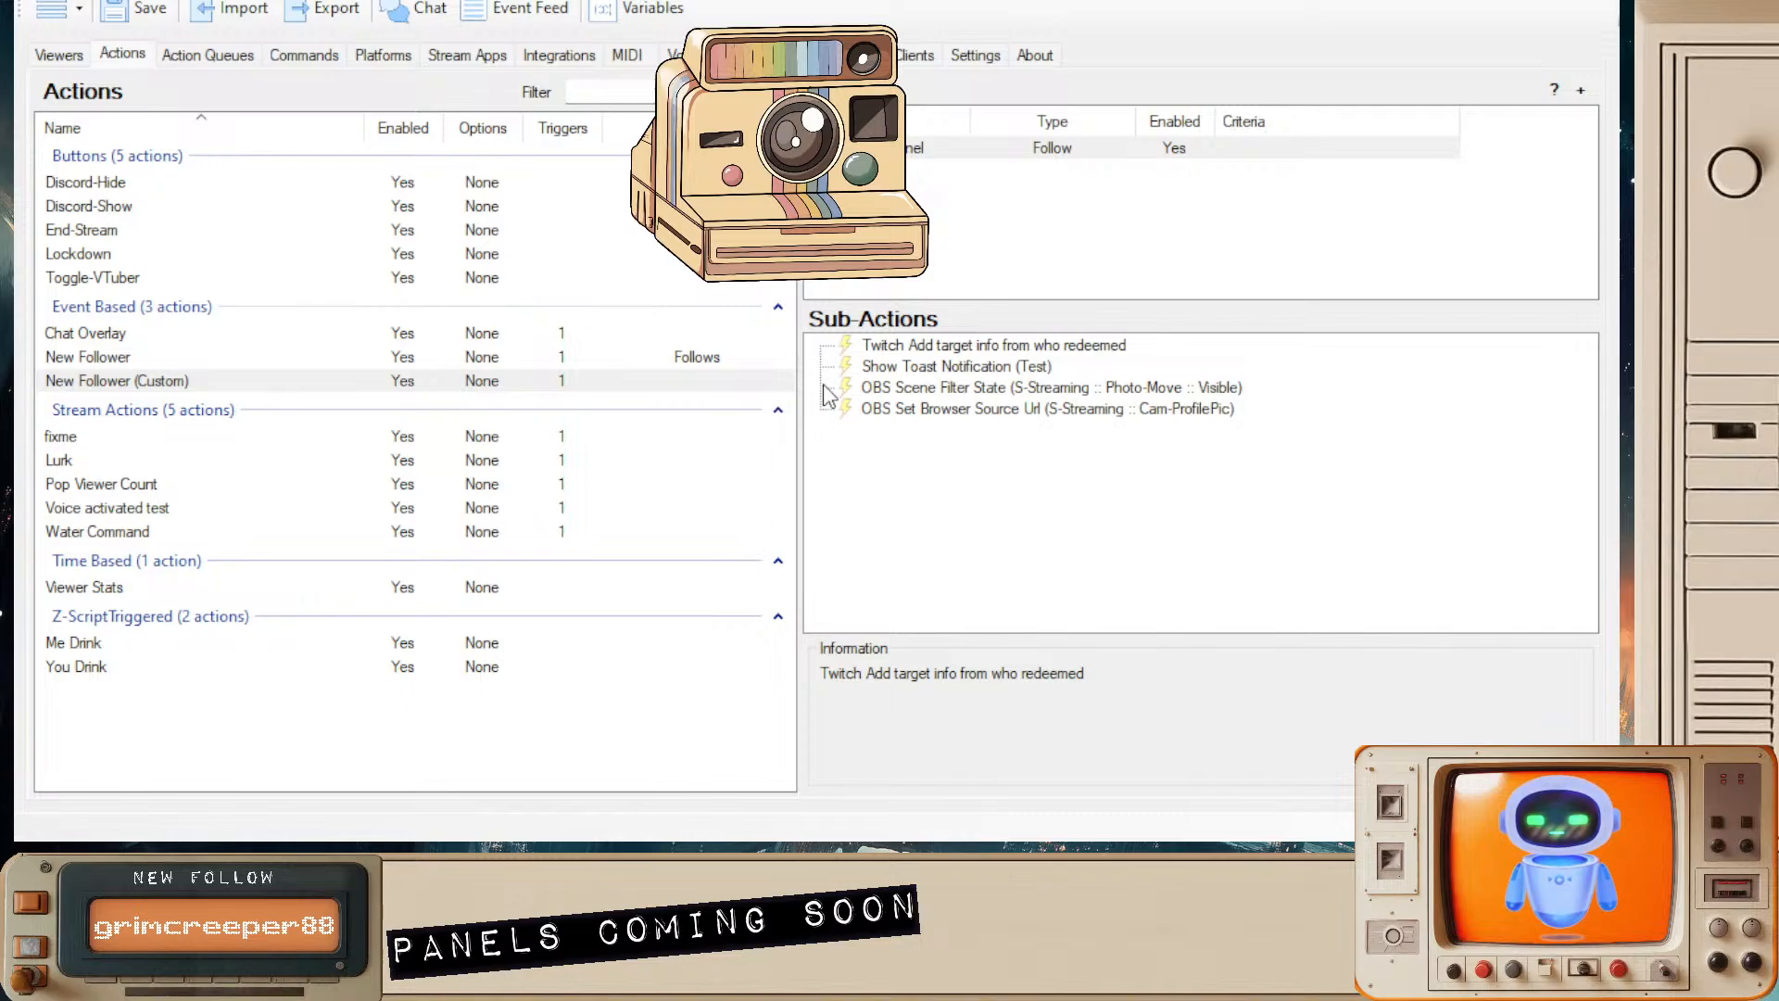
{"action": "left_click", "coordinate": [869, 453]}
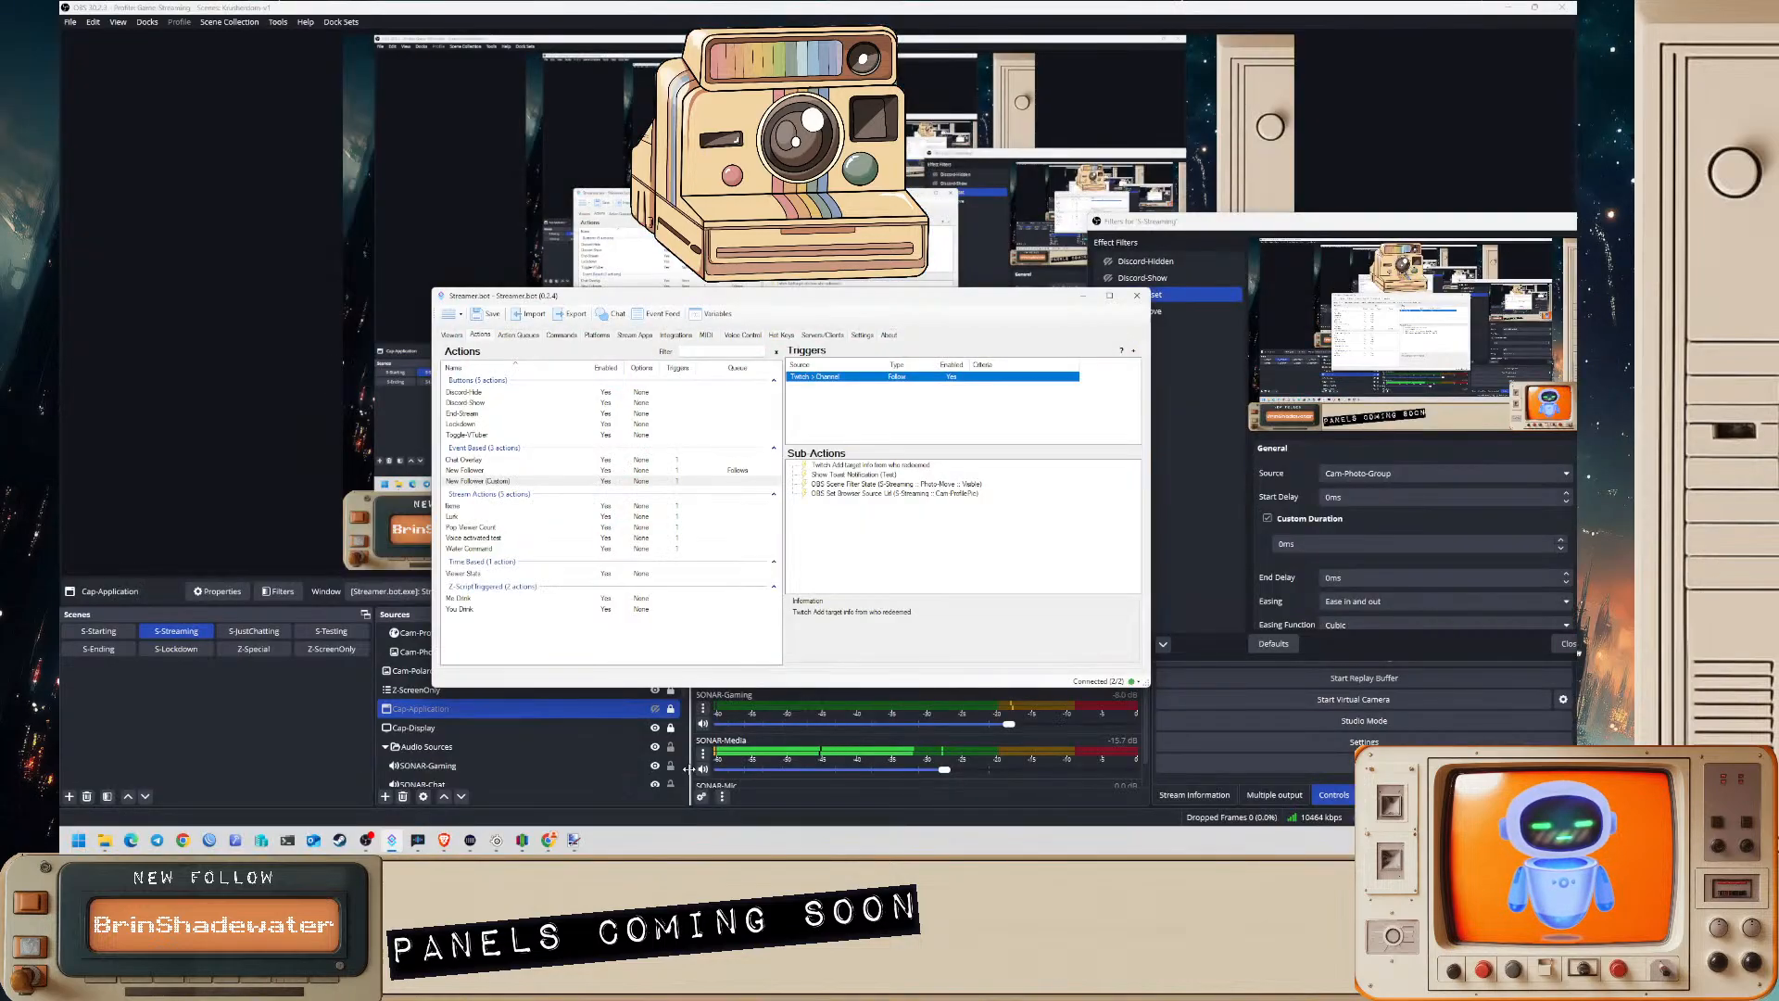
{"action": "left_click", "coordinate": [1085, 296]}
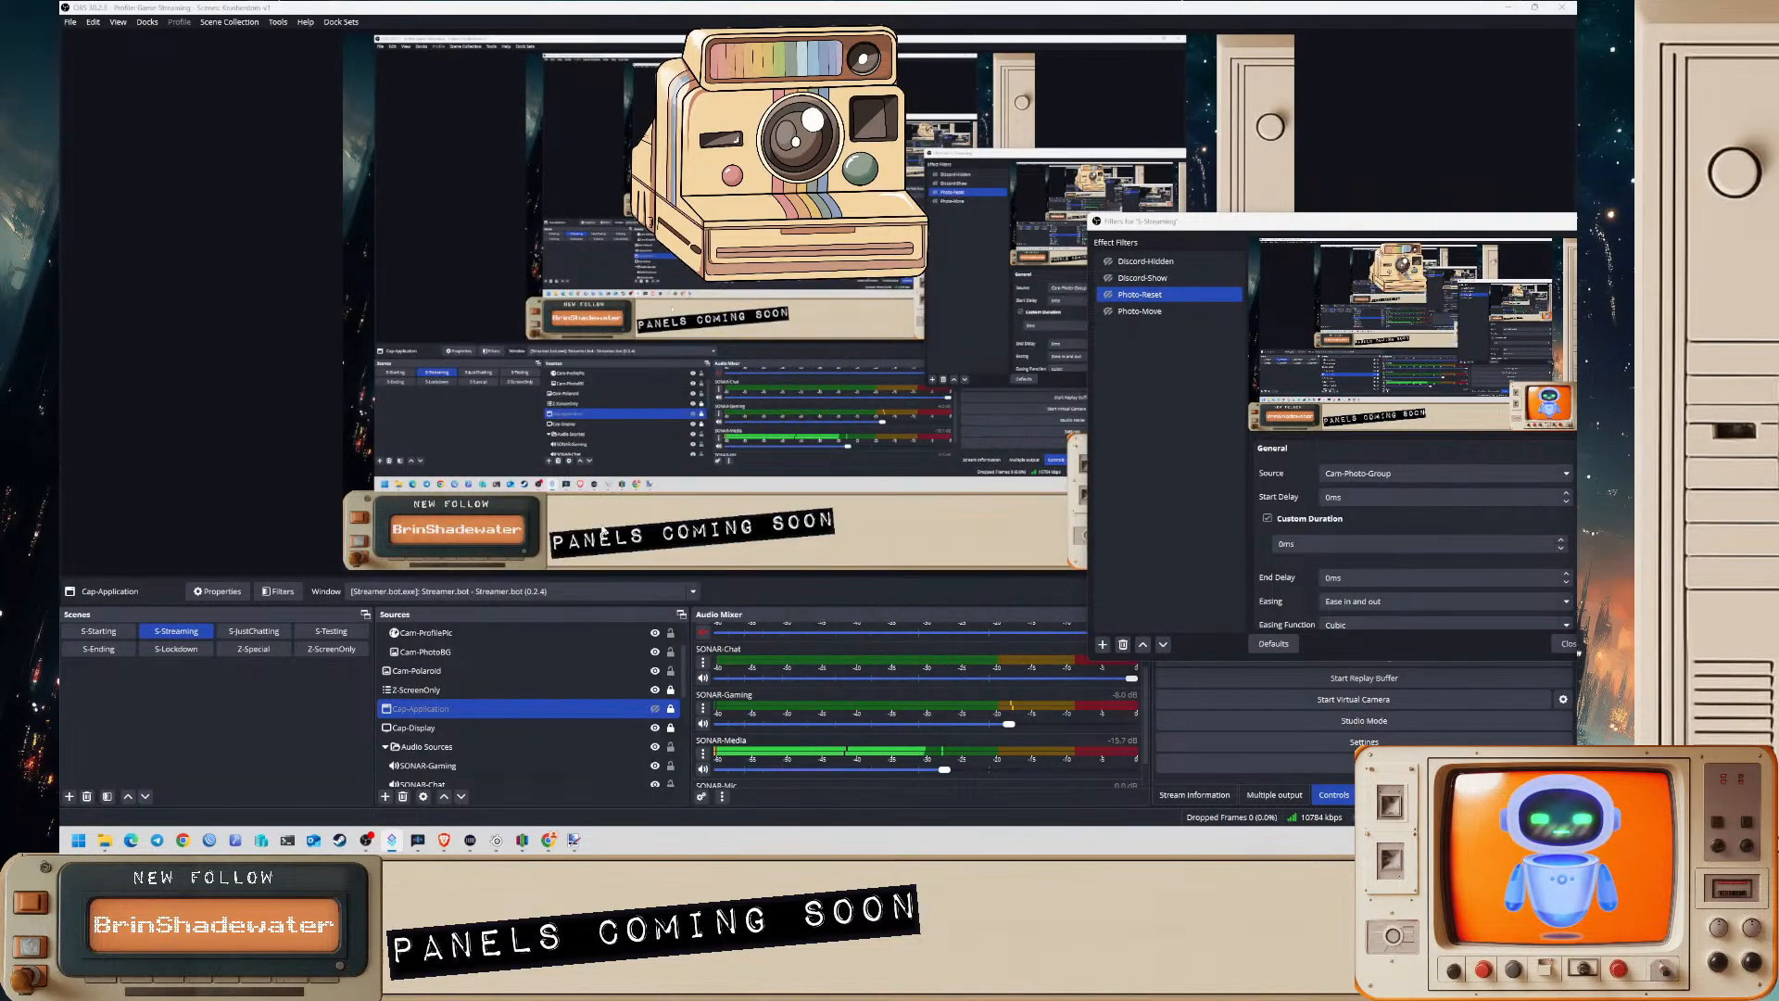
- Add a new Text (GDI+) source named Cam-Text to the S-Streaming scene
{"action": "left_click", "coordinate": [593, 746], "text": "ctrl"}
{"action": "scroll", "coordinate": [584, 714], "scroll_direction": "up", "scroll_amount": 1}
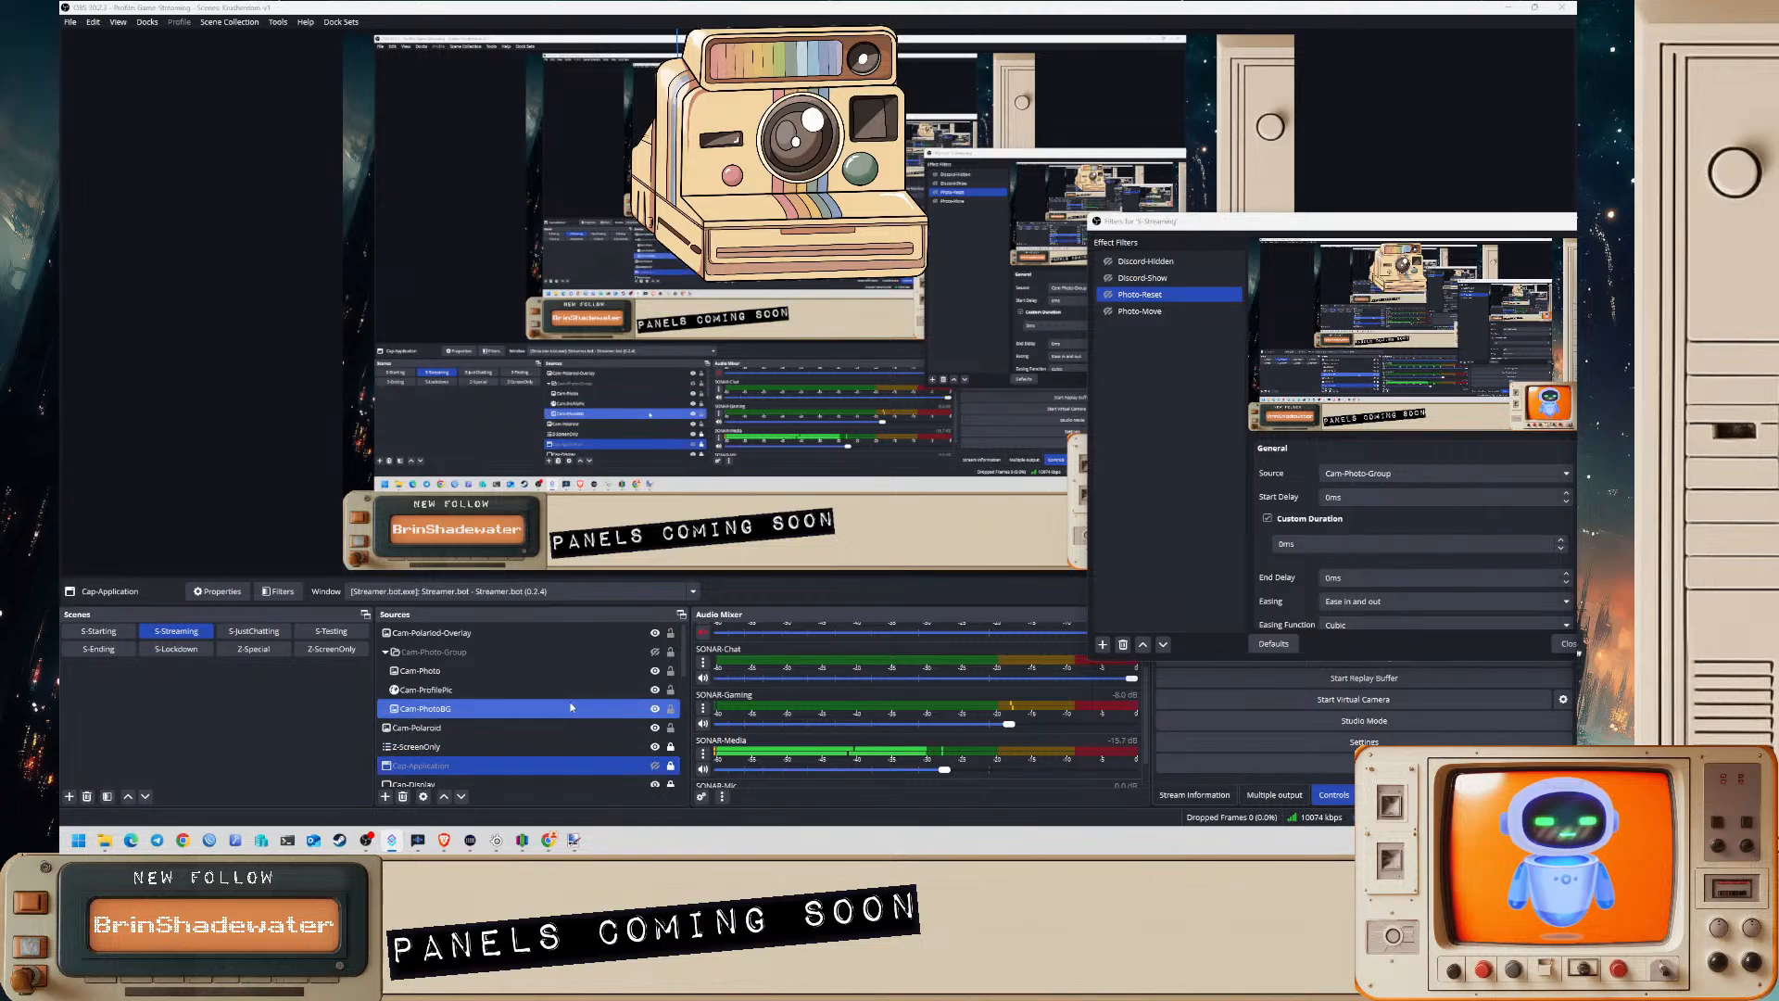
{"action": "left_click", "coordinate": [554, 653], "text": "ctrl"}
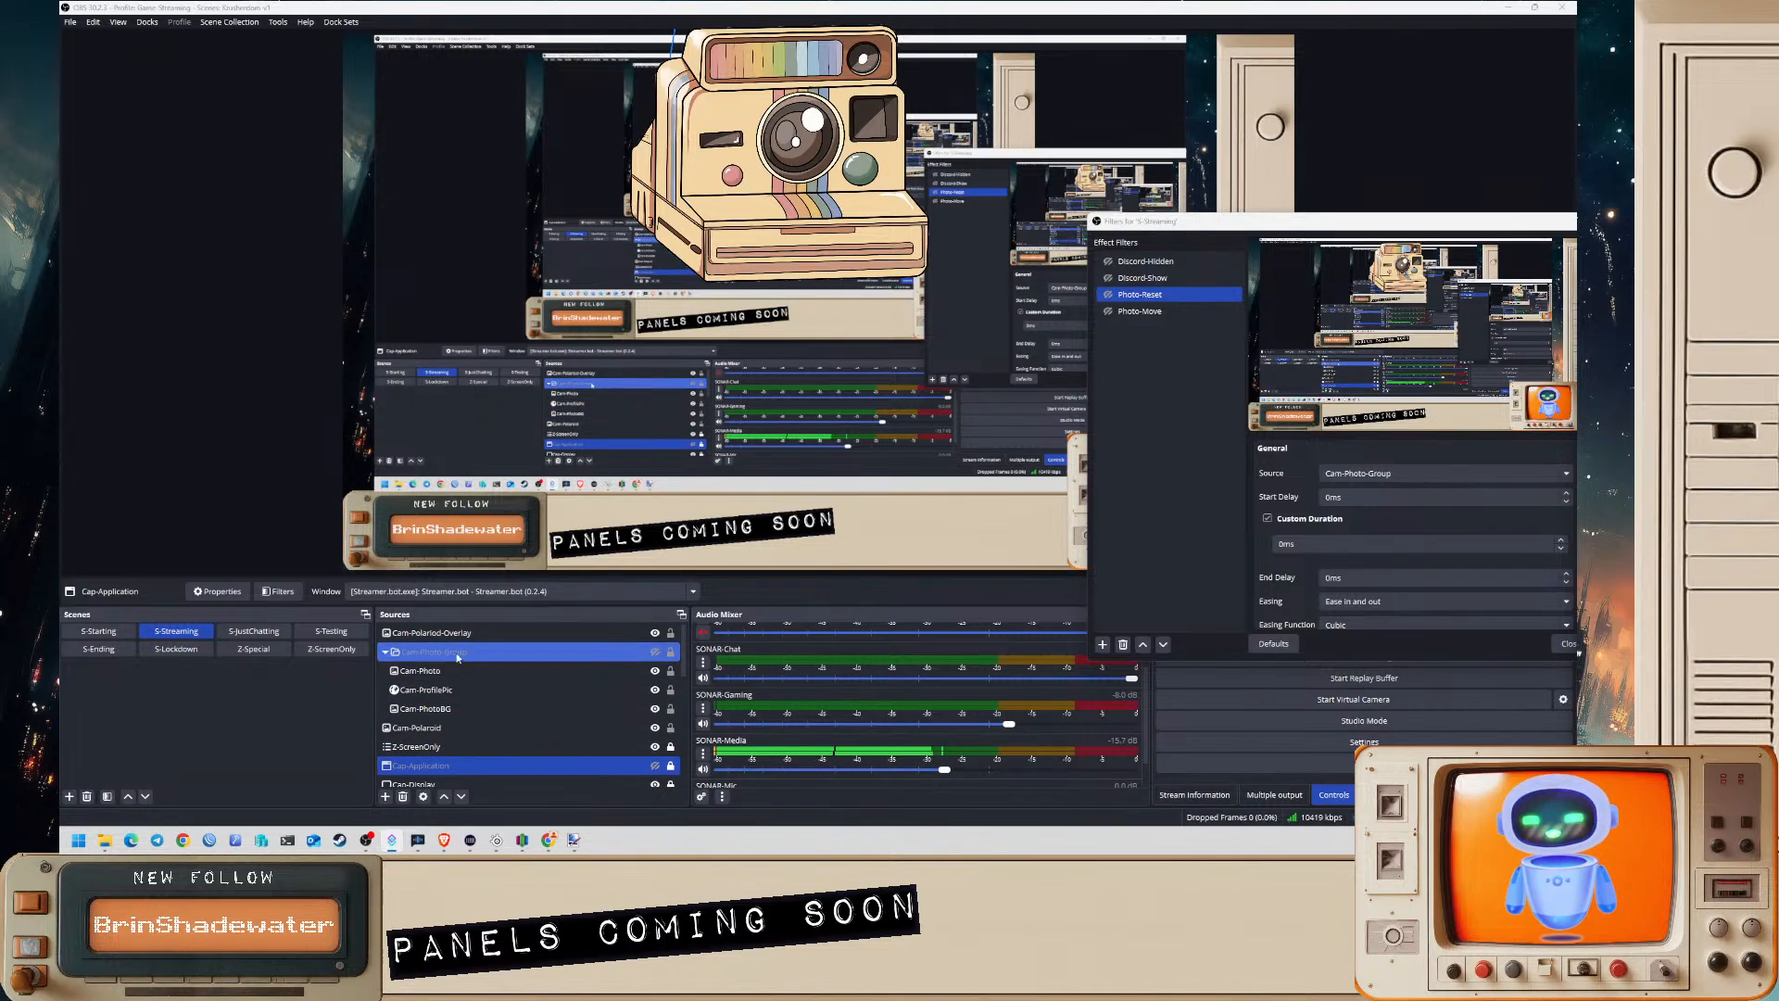
{"action": "left_click", "coordinate": [429, 672]}
{"action": "right_click", "coordinate": [429, 672]}
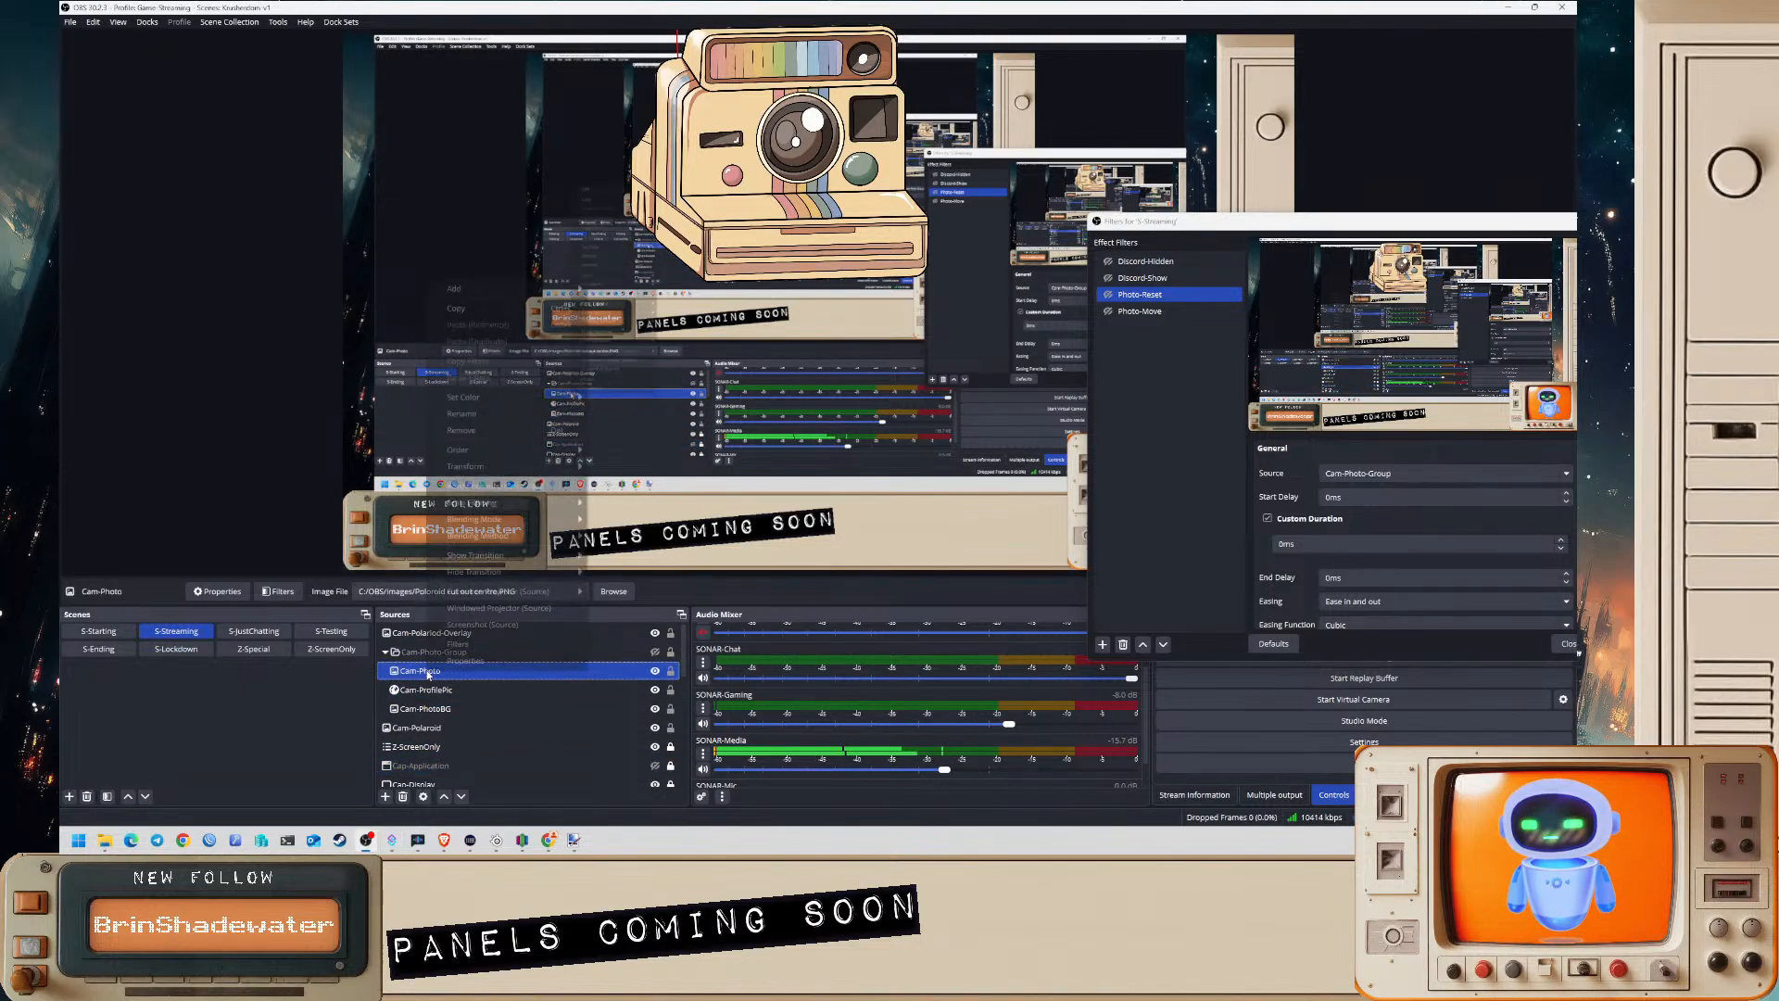
{"action": "mouse_move", "coordinate": [549, 295]}
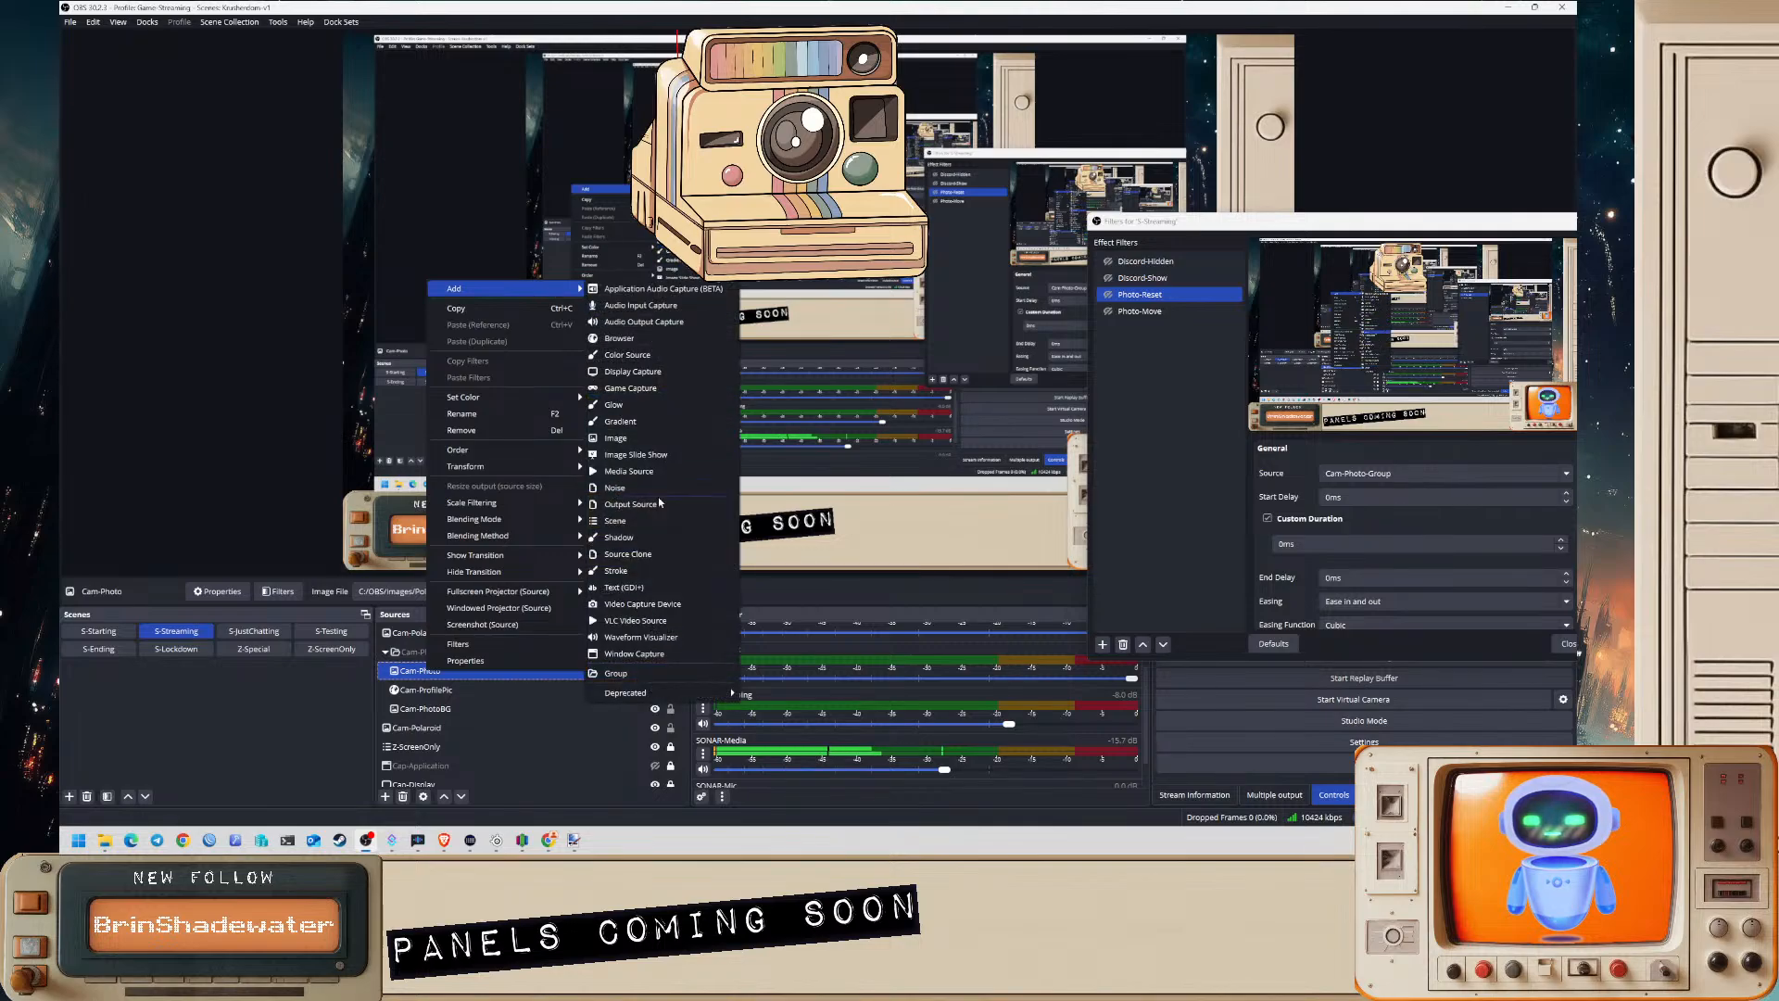
{"action": "left_click", "coordinate": [653, 586]}
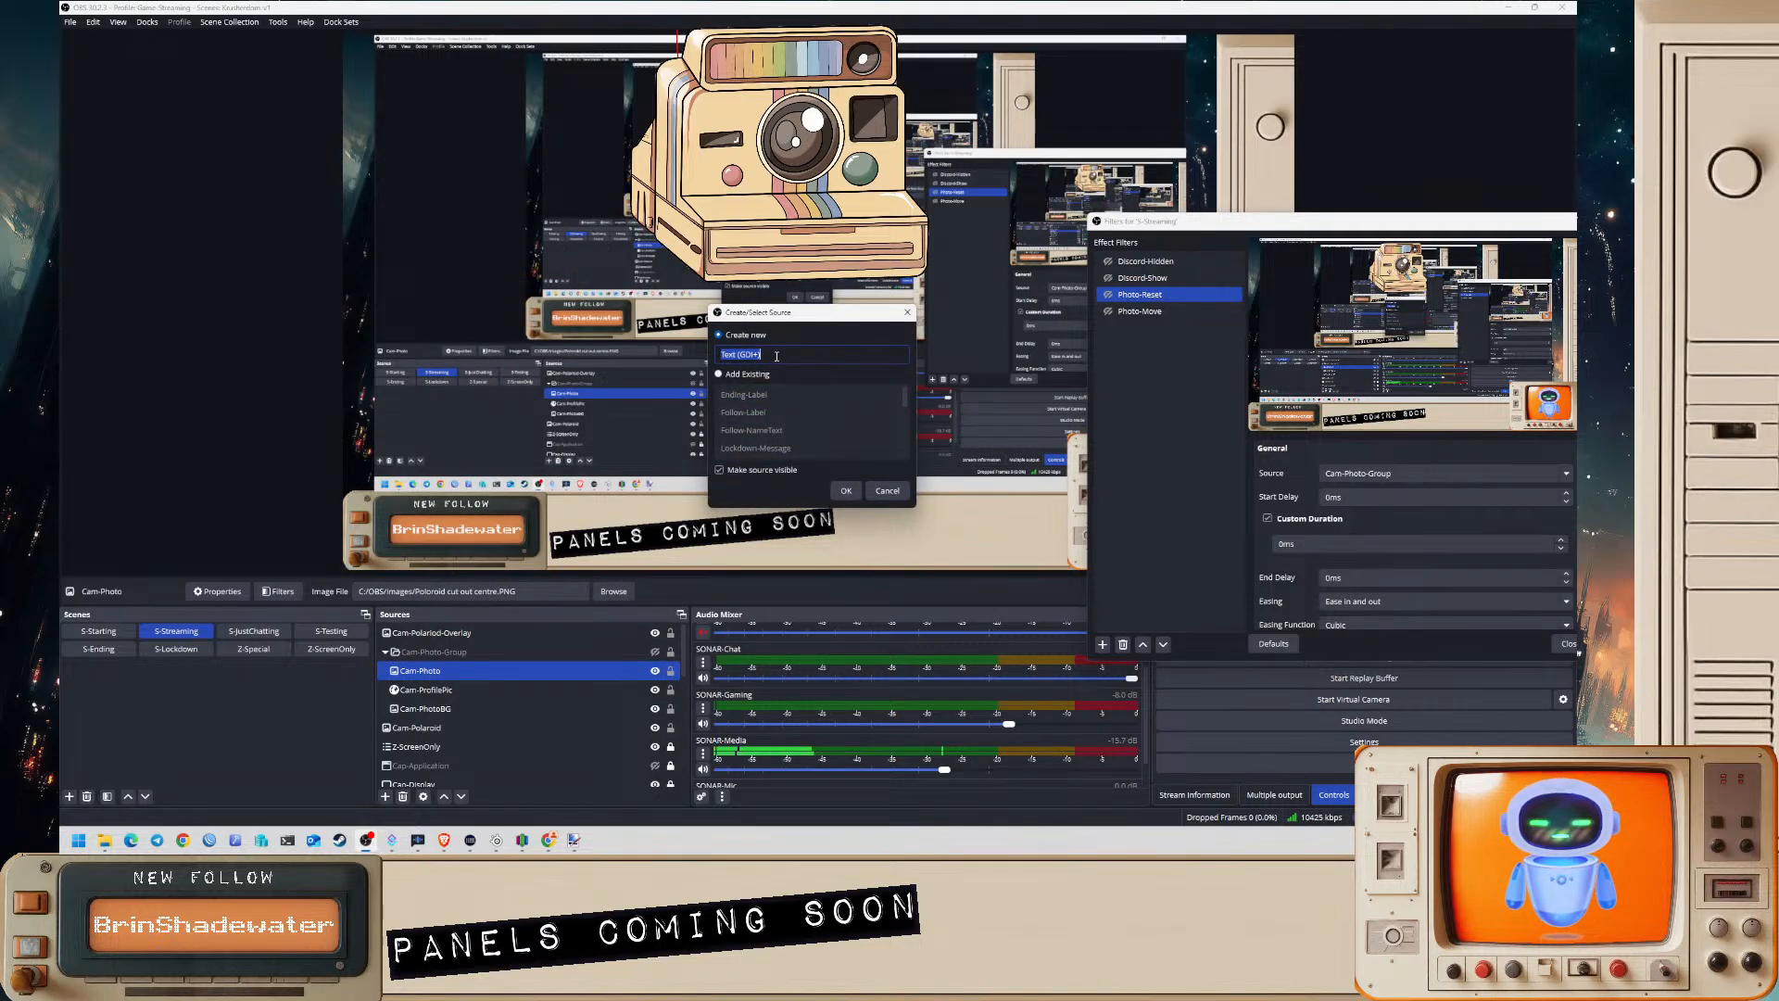
{"action": "type", "text": "Cam"}
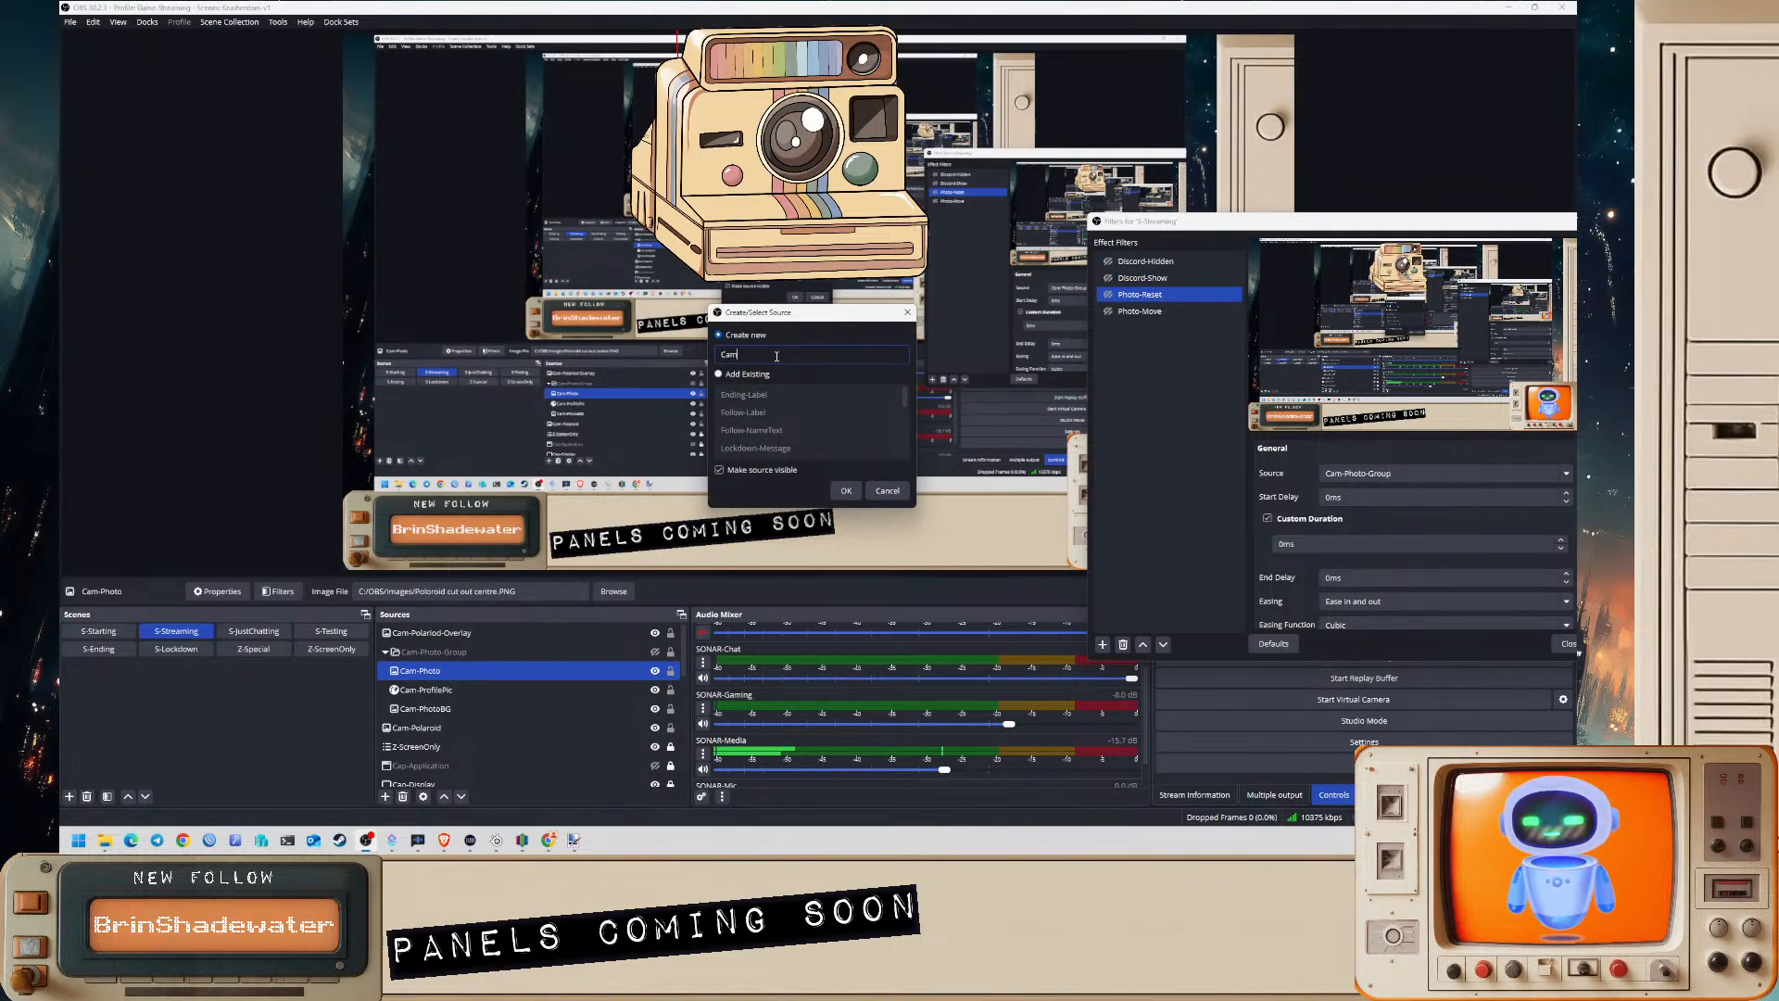
{"action": "type", "text": "-Text"}
{"action": "key", "text": "Return"}
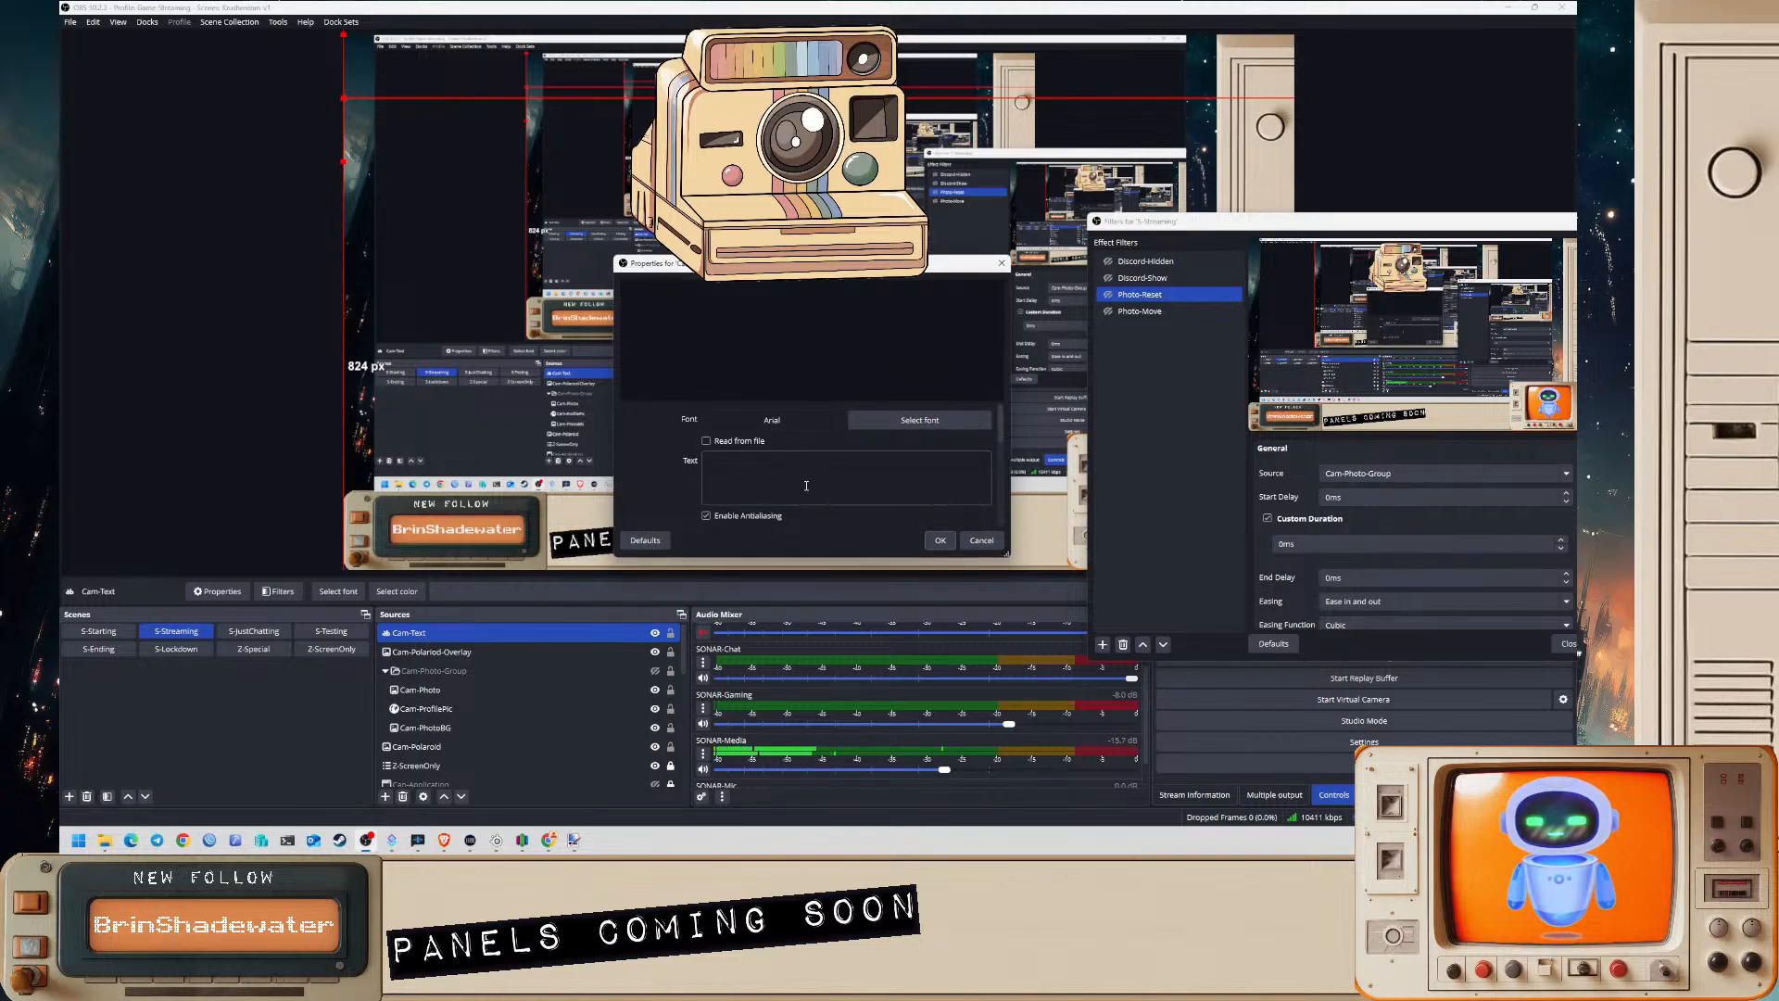
- Set the Cam-Text source's text to "Thanks for following!" and accept its properties
{"action": "type", "text": "Thanks for "}
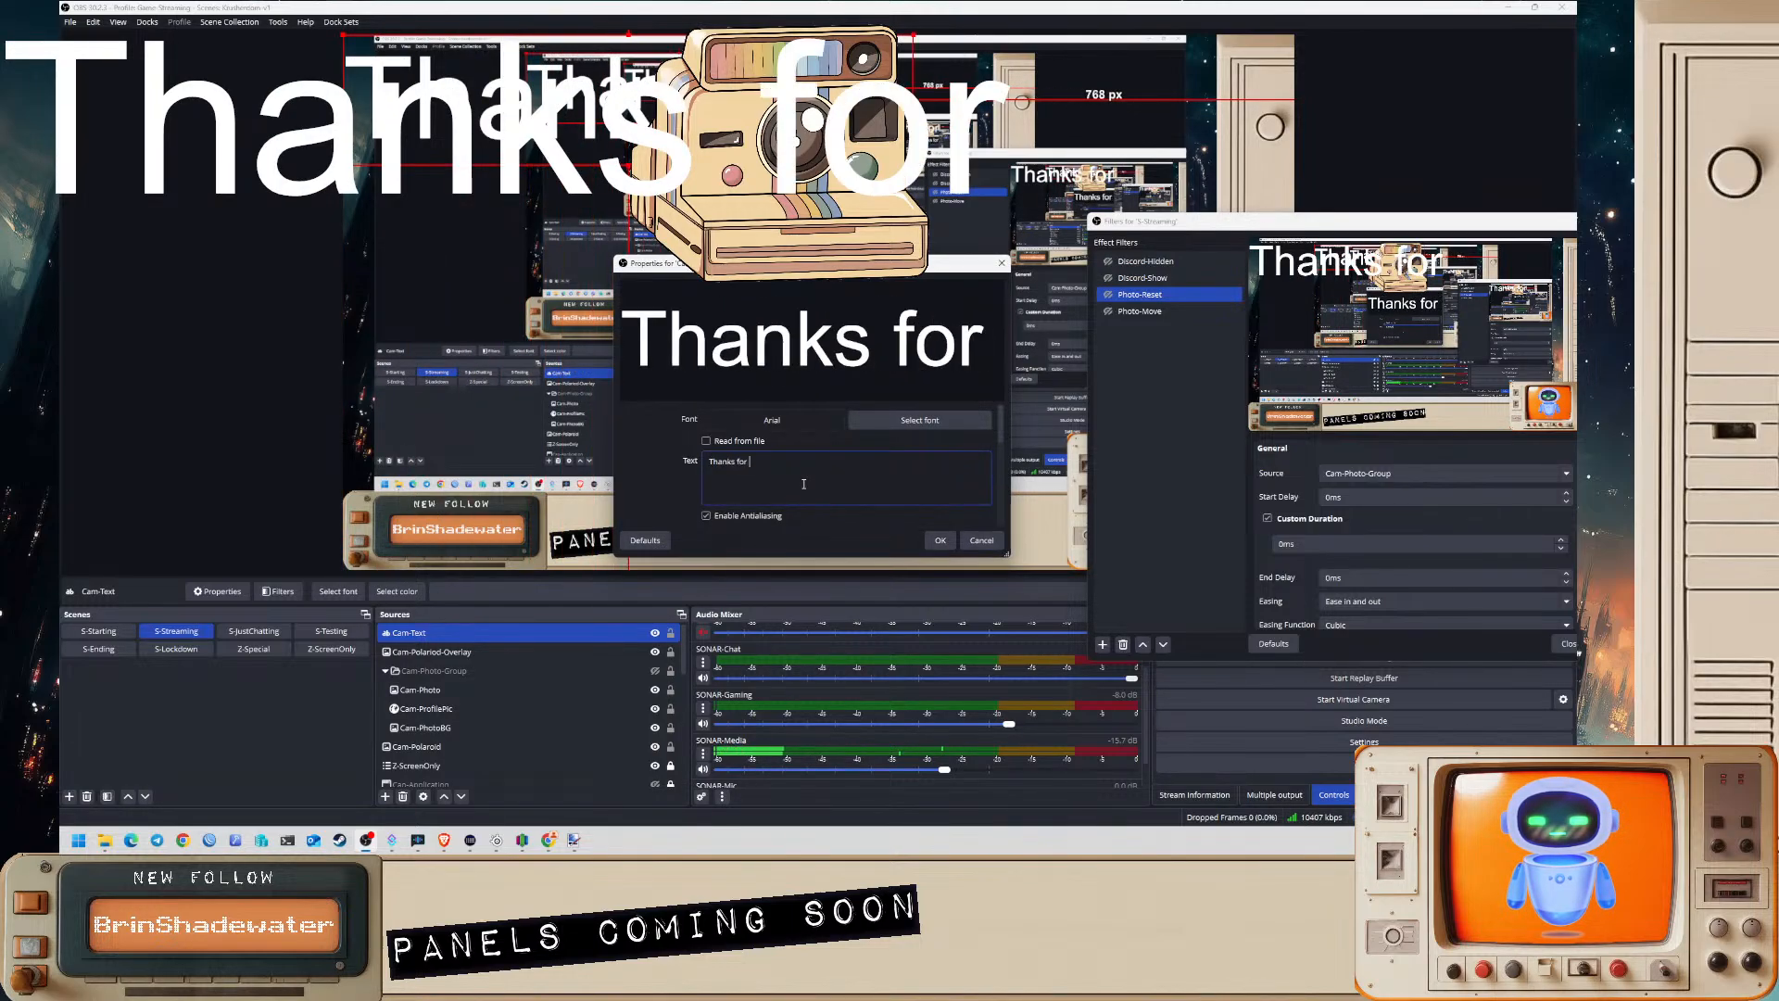
{"action": "type", "text": "following!"}
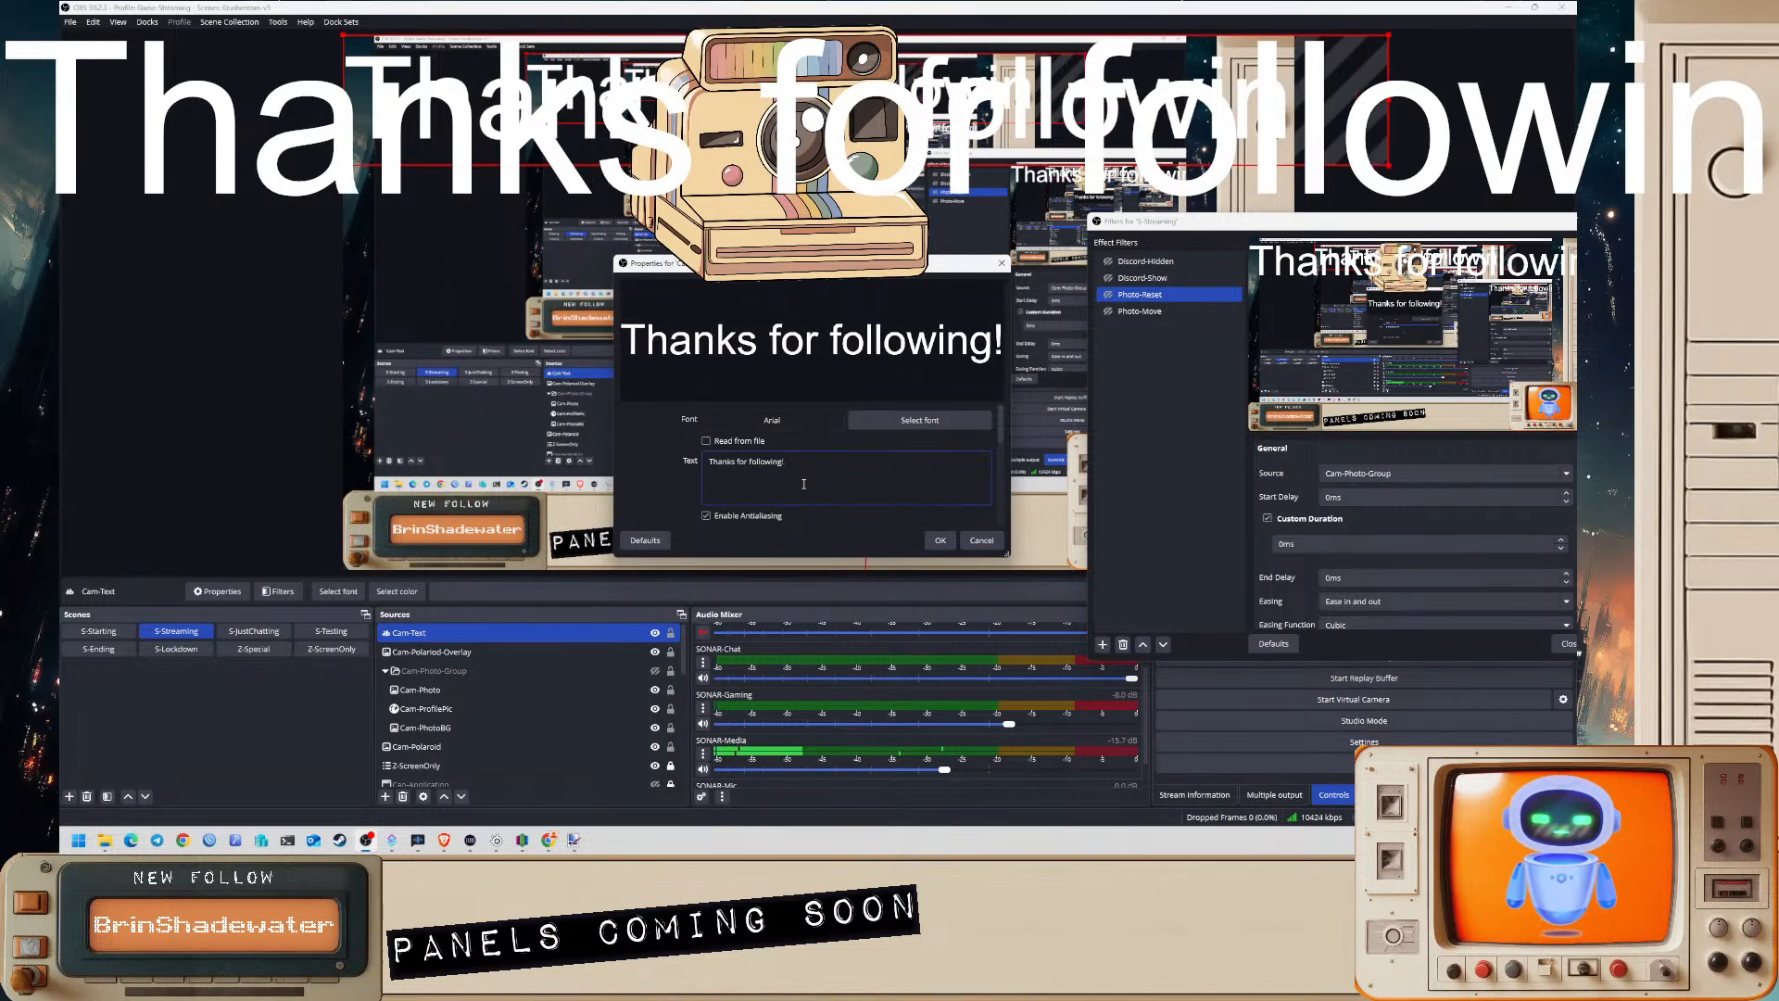
{"action": "left_click", "coordinate": [940, 540]}
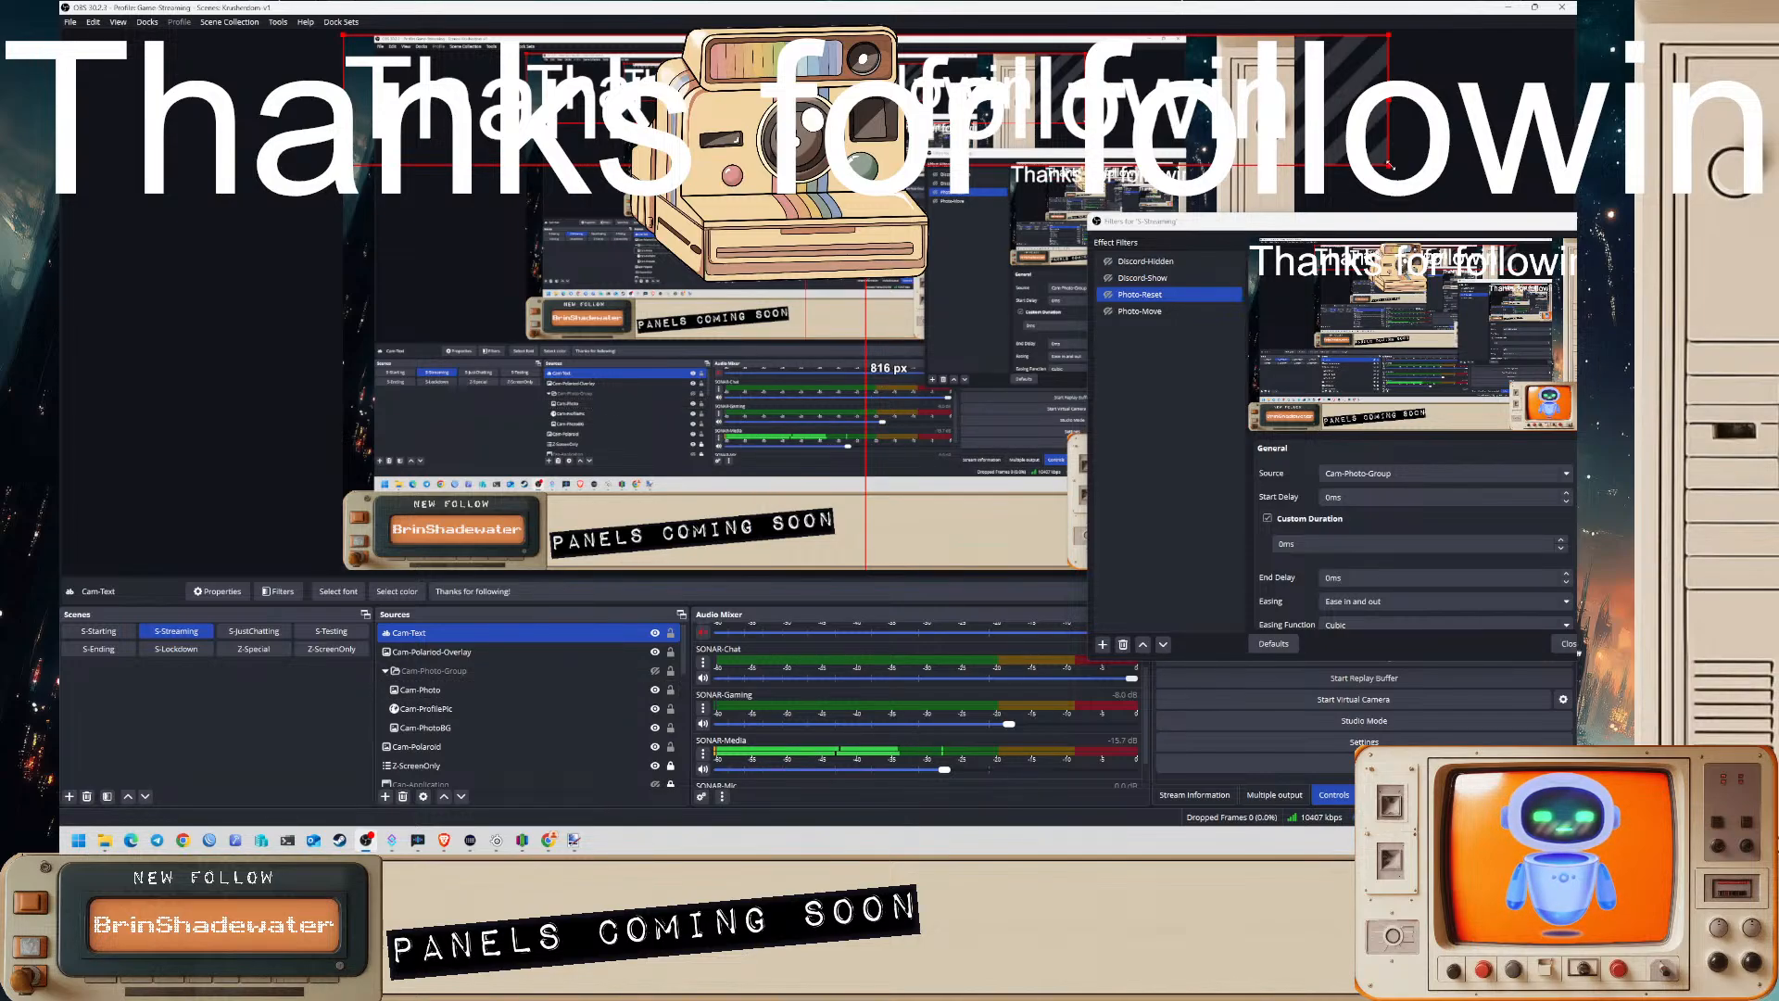
- Shrink Cam-Text to a small caption and place it beside the Polaroid camera in the preview
{"action": "left_click_drag", "start_coordinate": [1388, 166], "coordinate": [356, 266]}
{"action": "left_click", "coordinate": [458, 671], "text": "ctrl"}
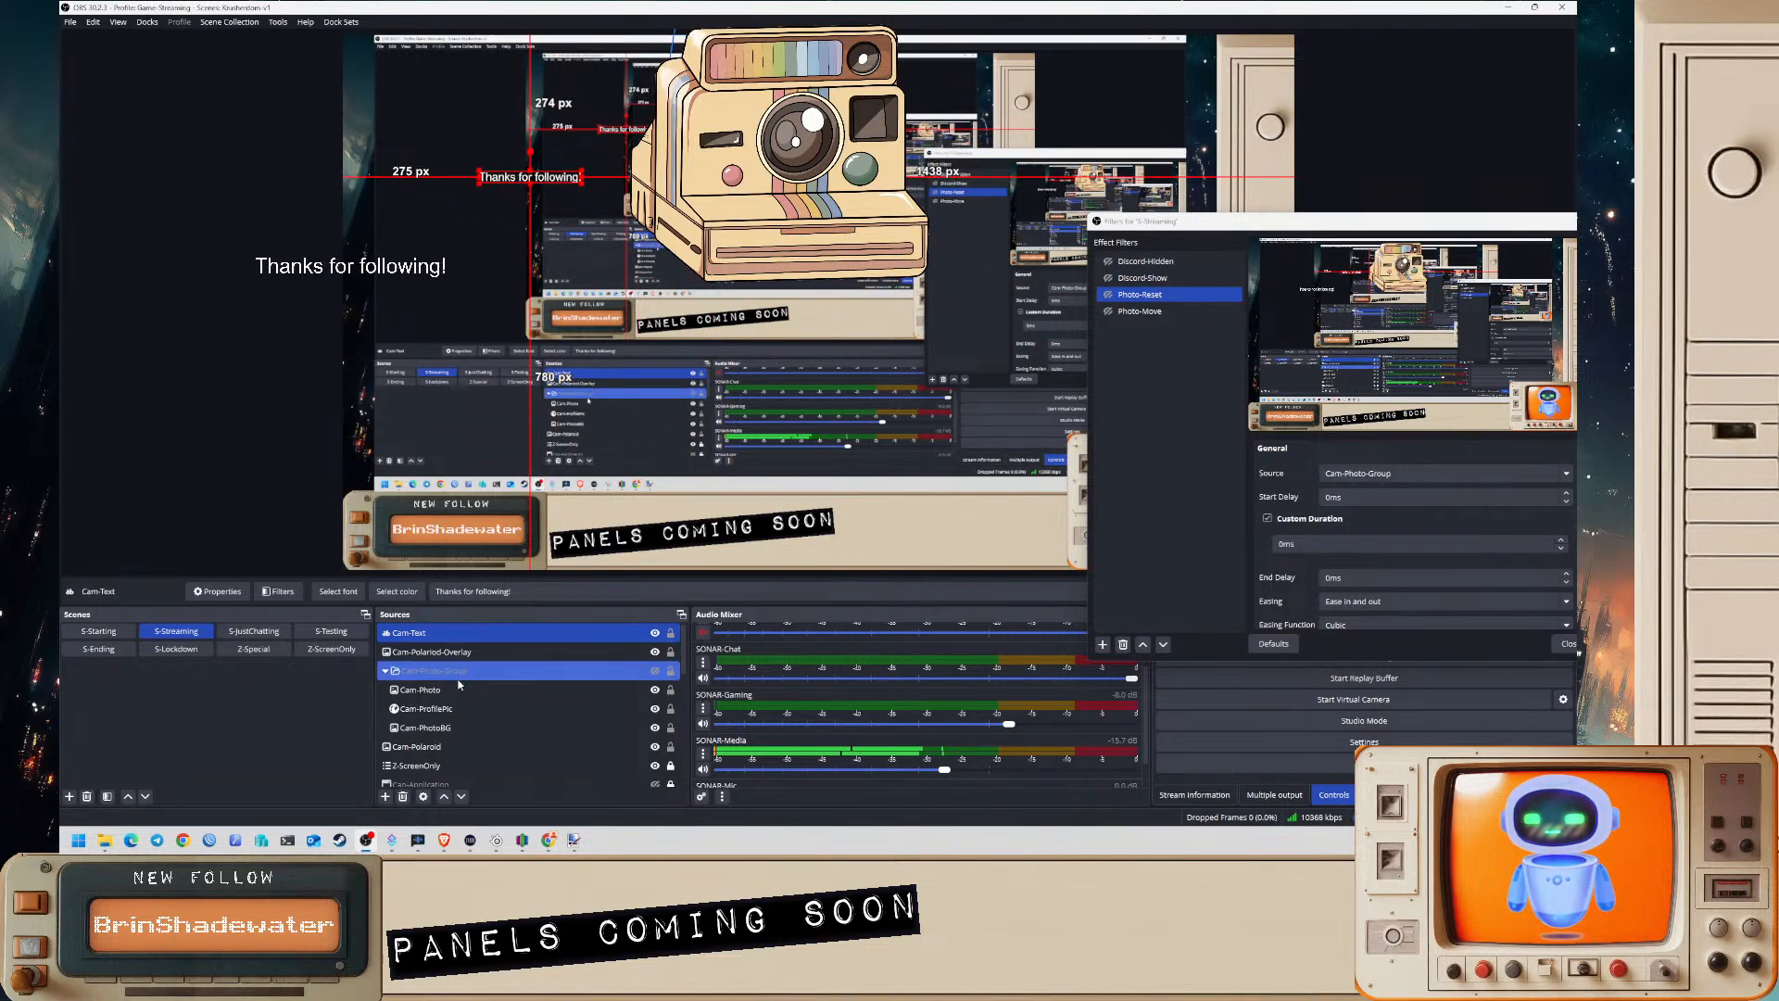
{"action": "left_click", "coordinate": [459, 671], "text": "ctrl"}
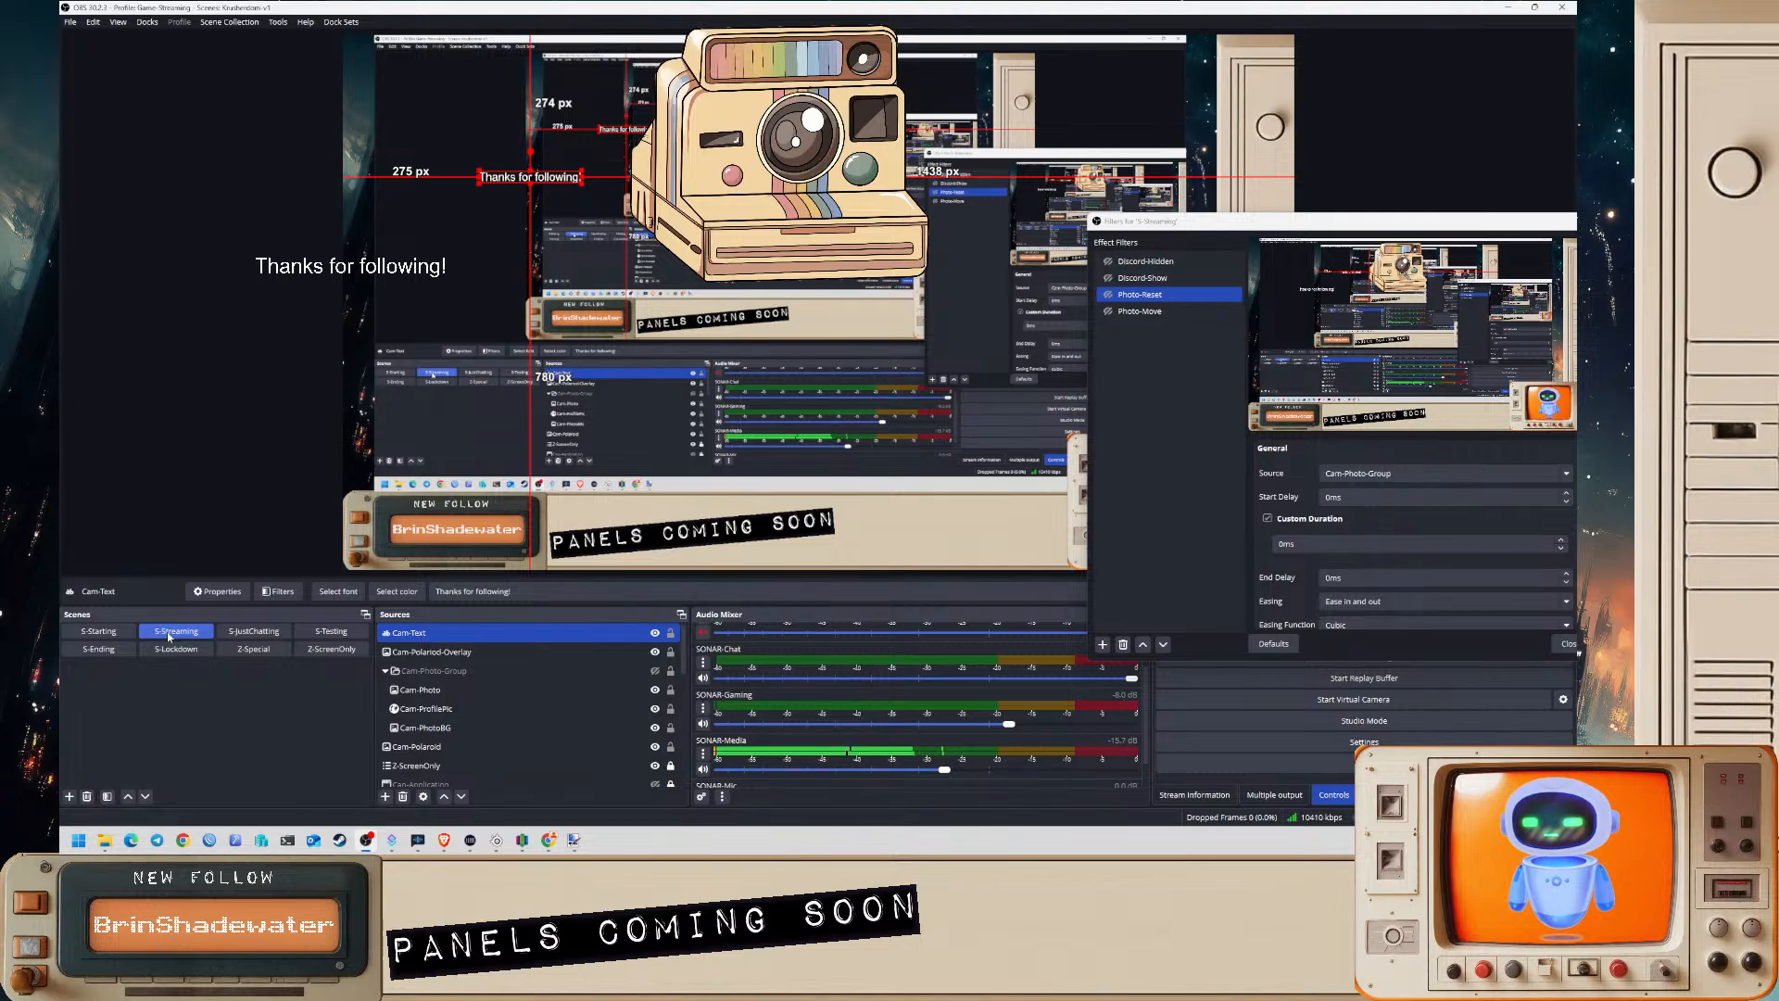
- Run S-Streaming's Photo-Move filter, then position and tilt Cam-Text on the white lower border of the ejected photo
{"action": "right_click", "coordinate": [170, 636]}
{"action": "left_click", "coordinate": [231, 567]}
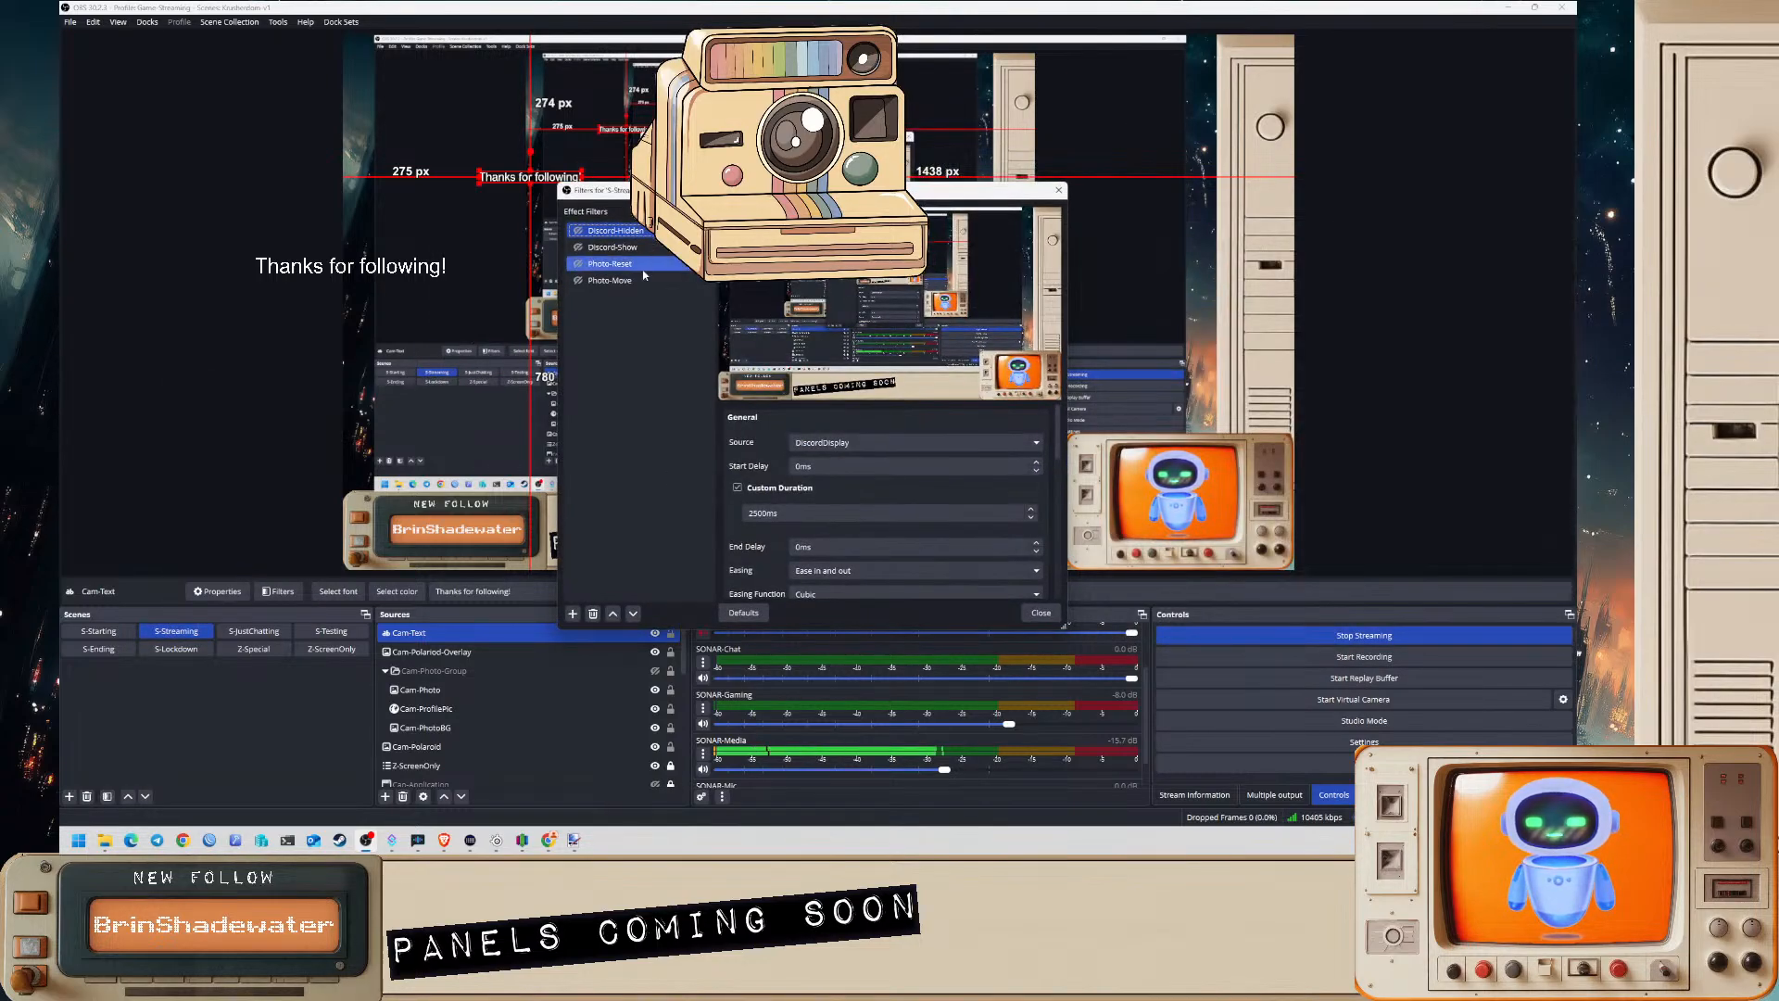
{"action": "left_click_drag", "start_coordinate": [787, 190], "coordinate": [1270, 194]}
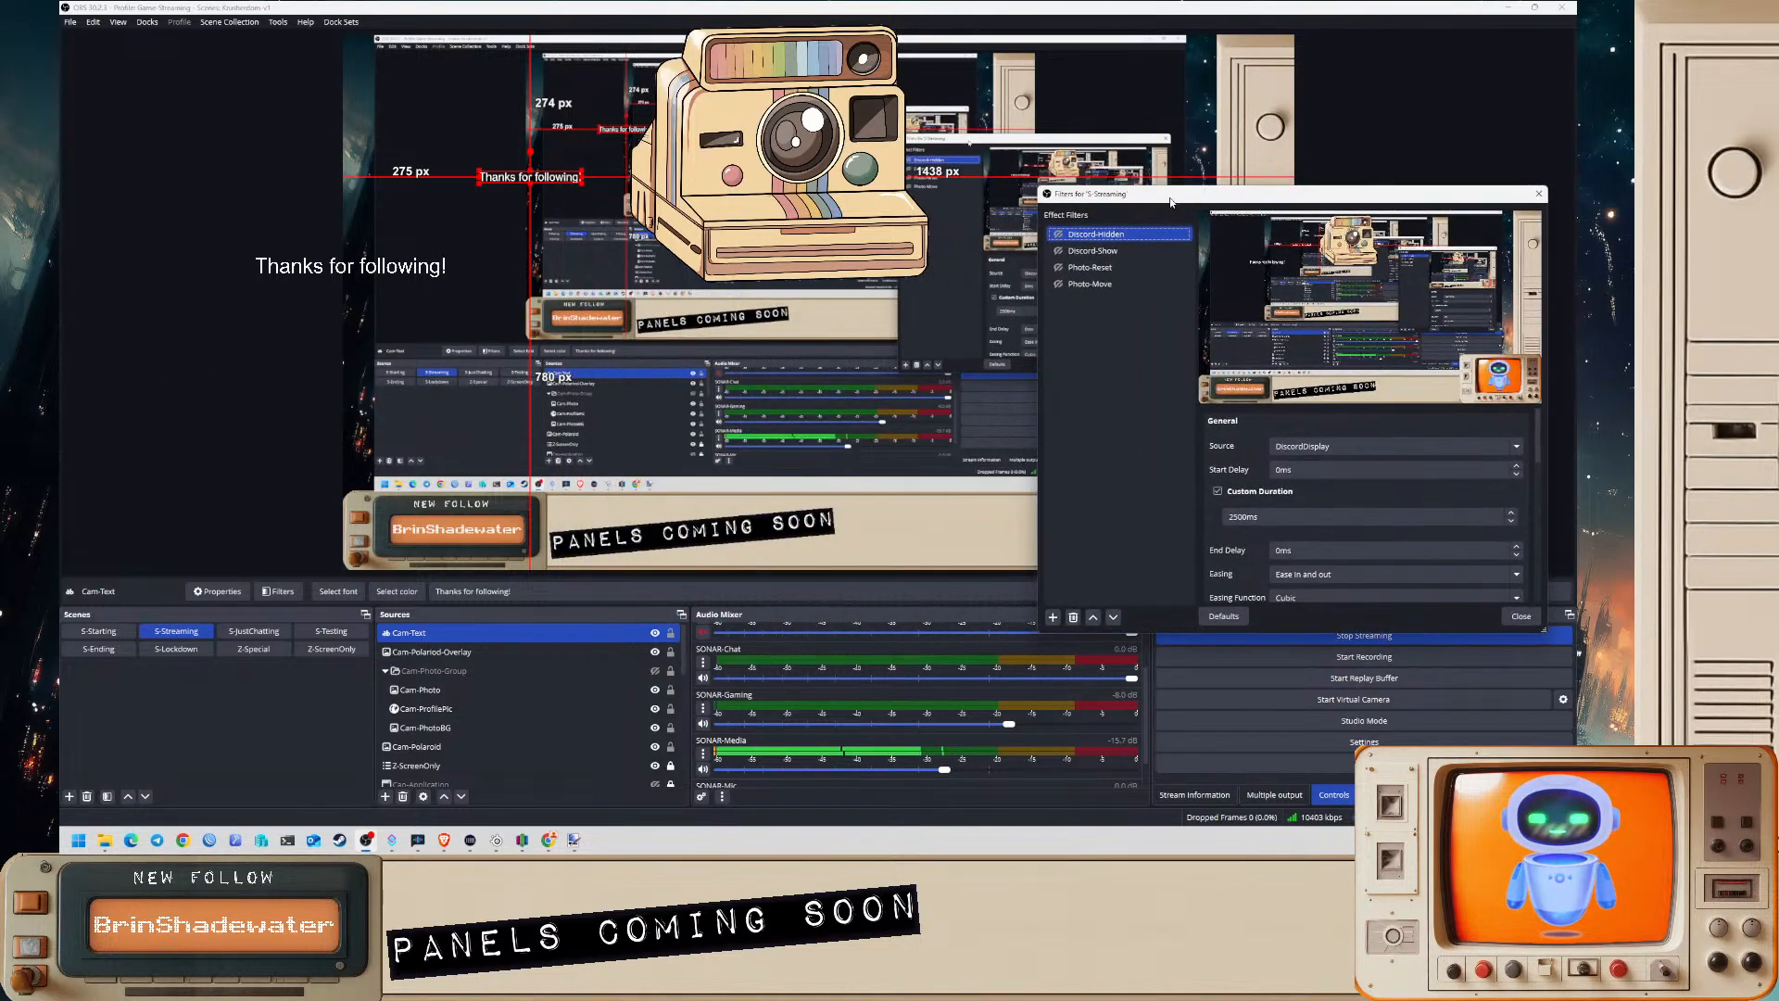
{"action": "left_click", "coordinate": [1063, 284]}
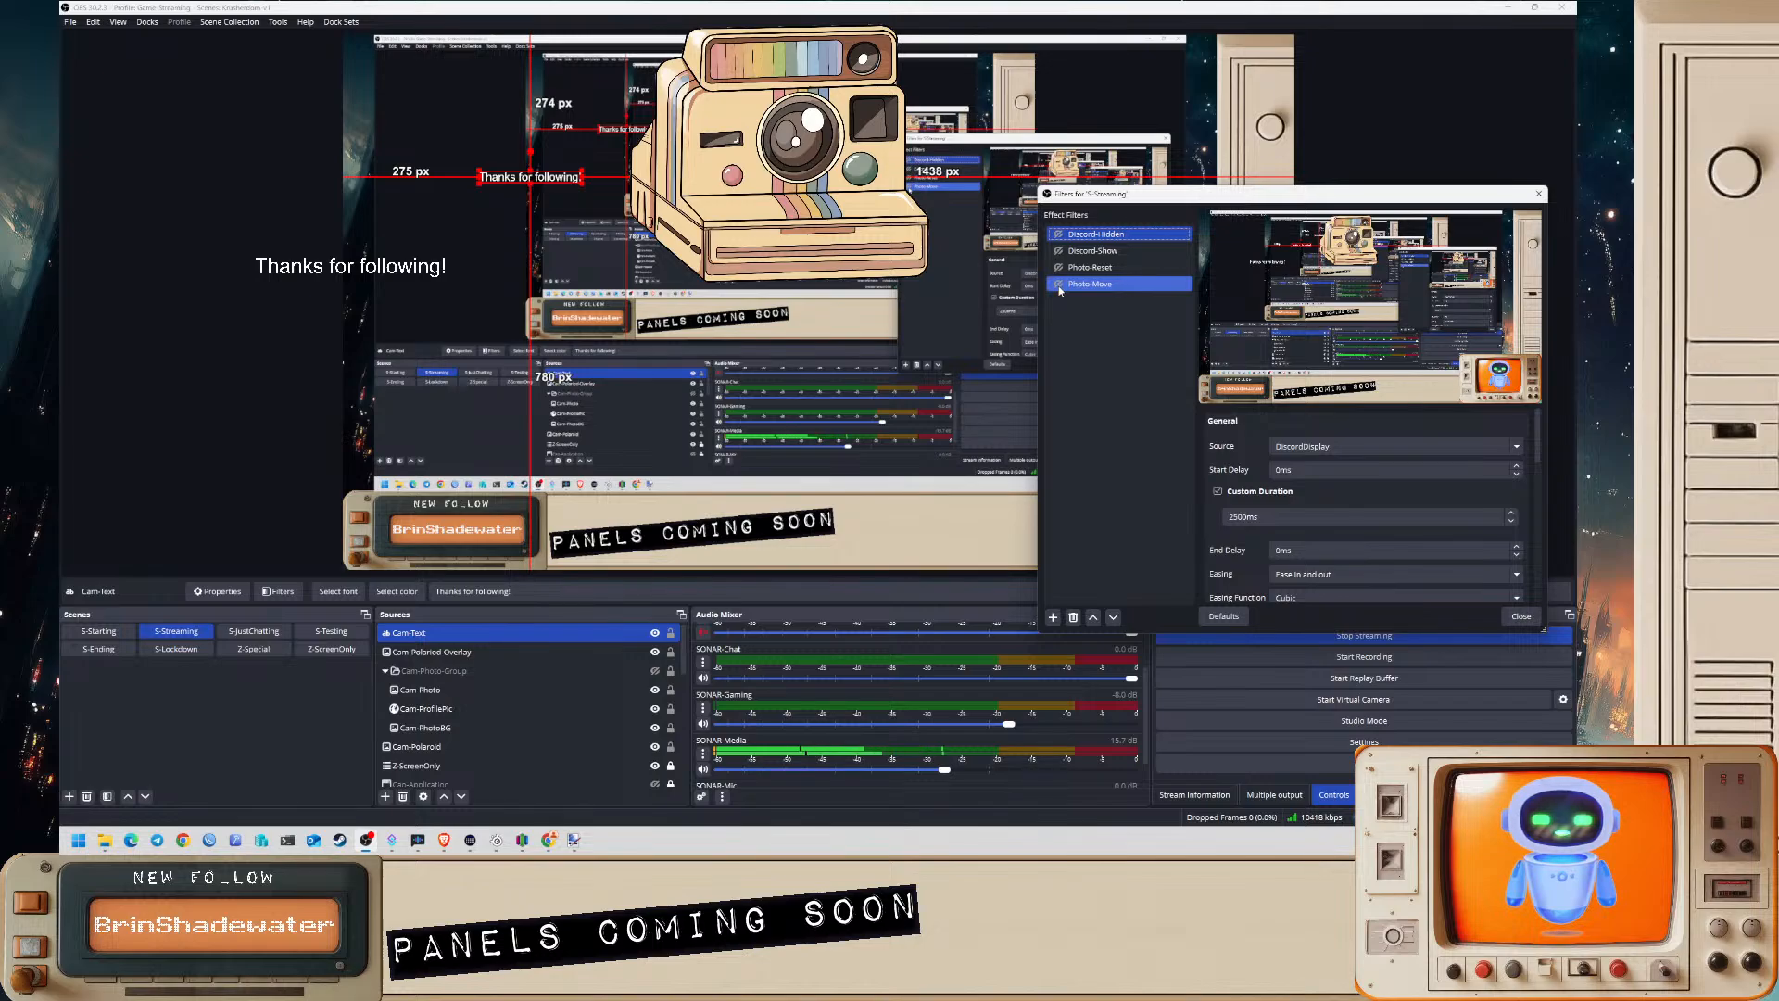
{"action": "left_click", "coordinate": [1060, 285]}
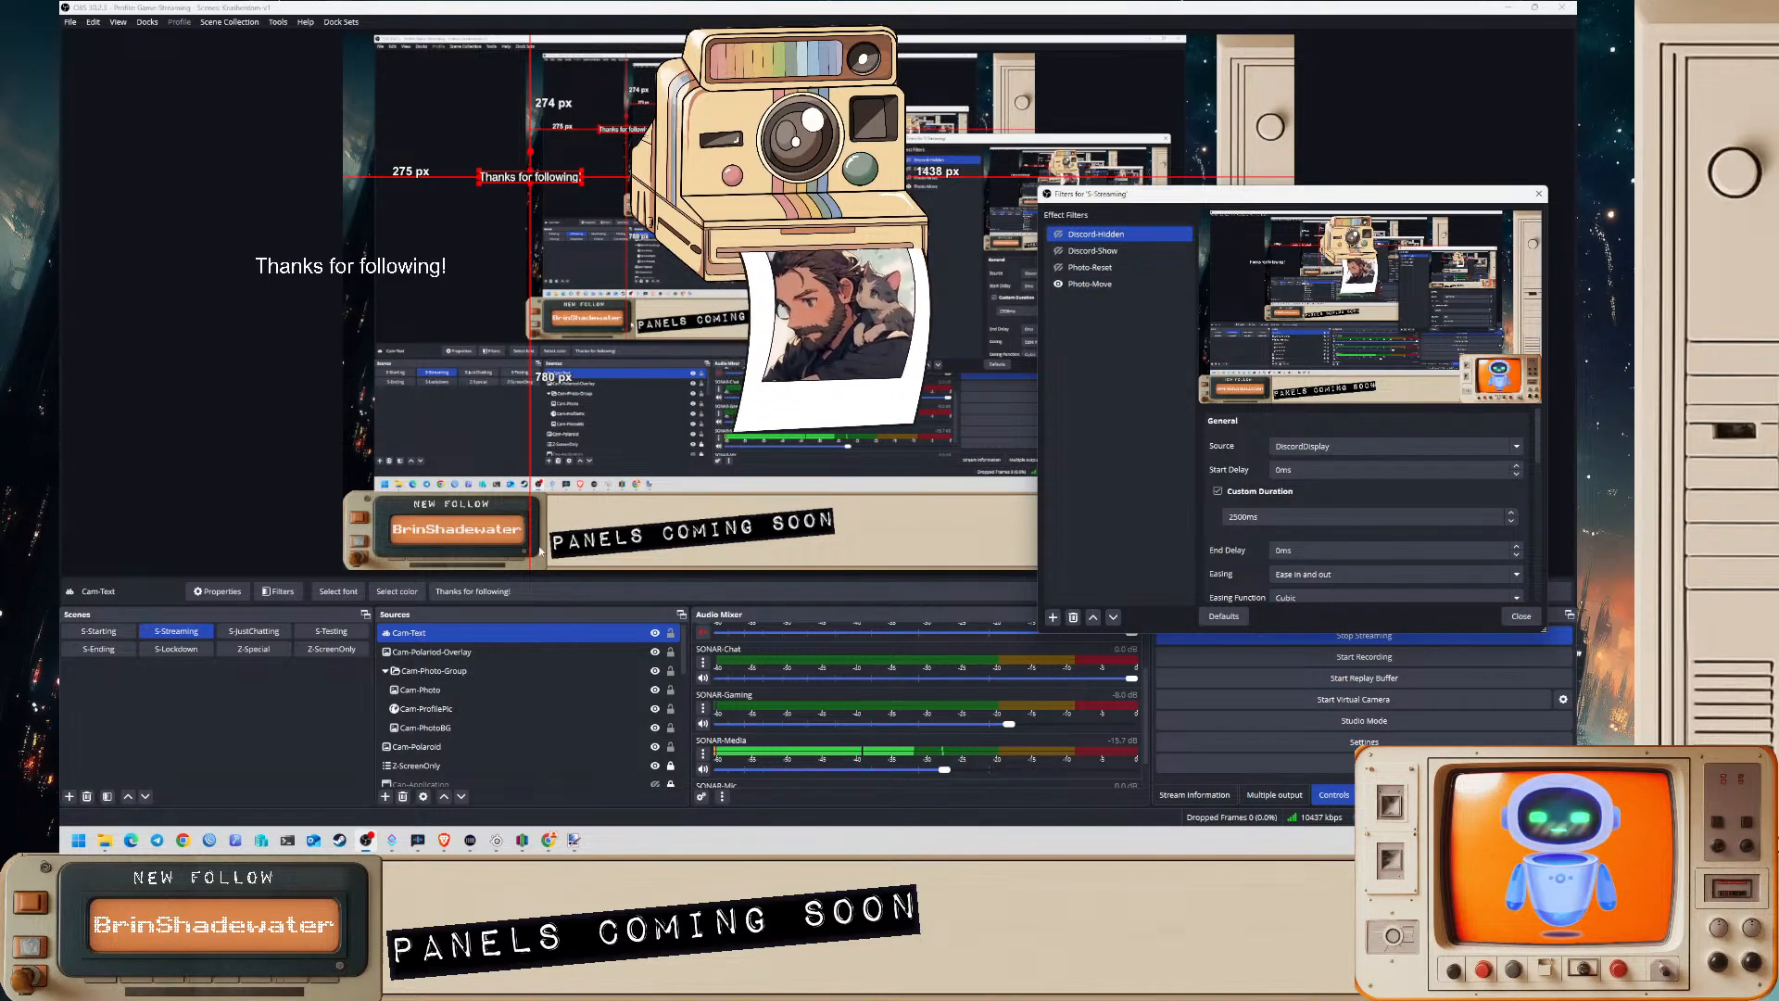
{"action": "left_click", "coordinate": [462, 637]}
{"action": "left_click_drag", "start_coordinate": [543, 181], "coordinate": [823, 264]}
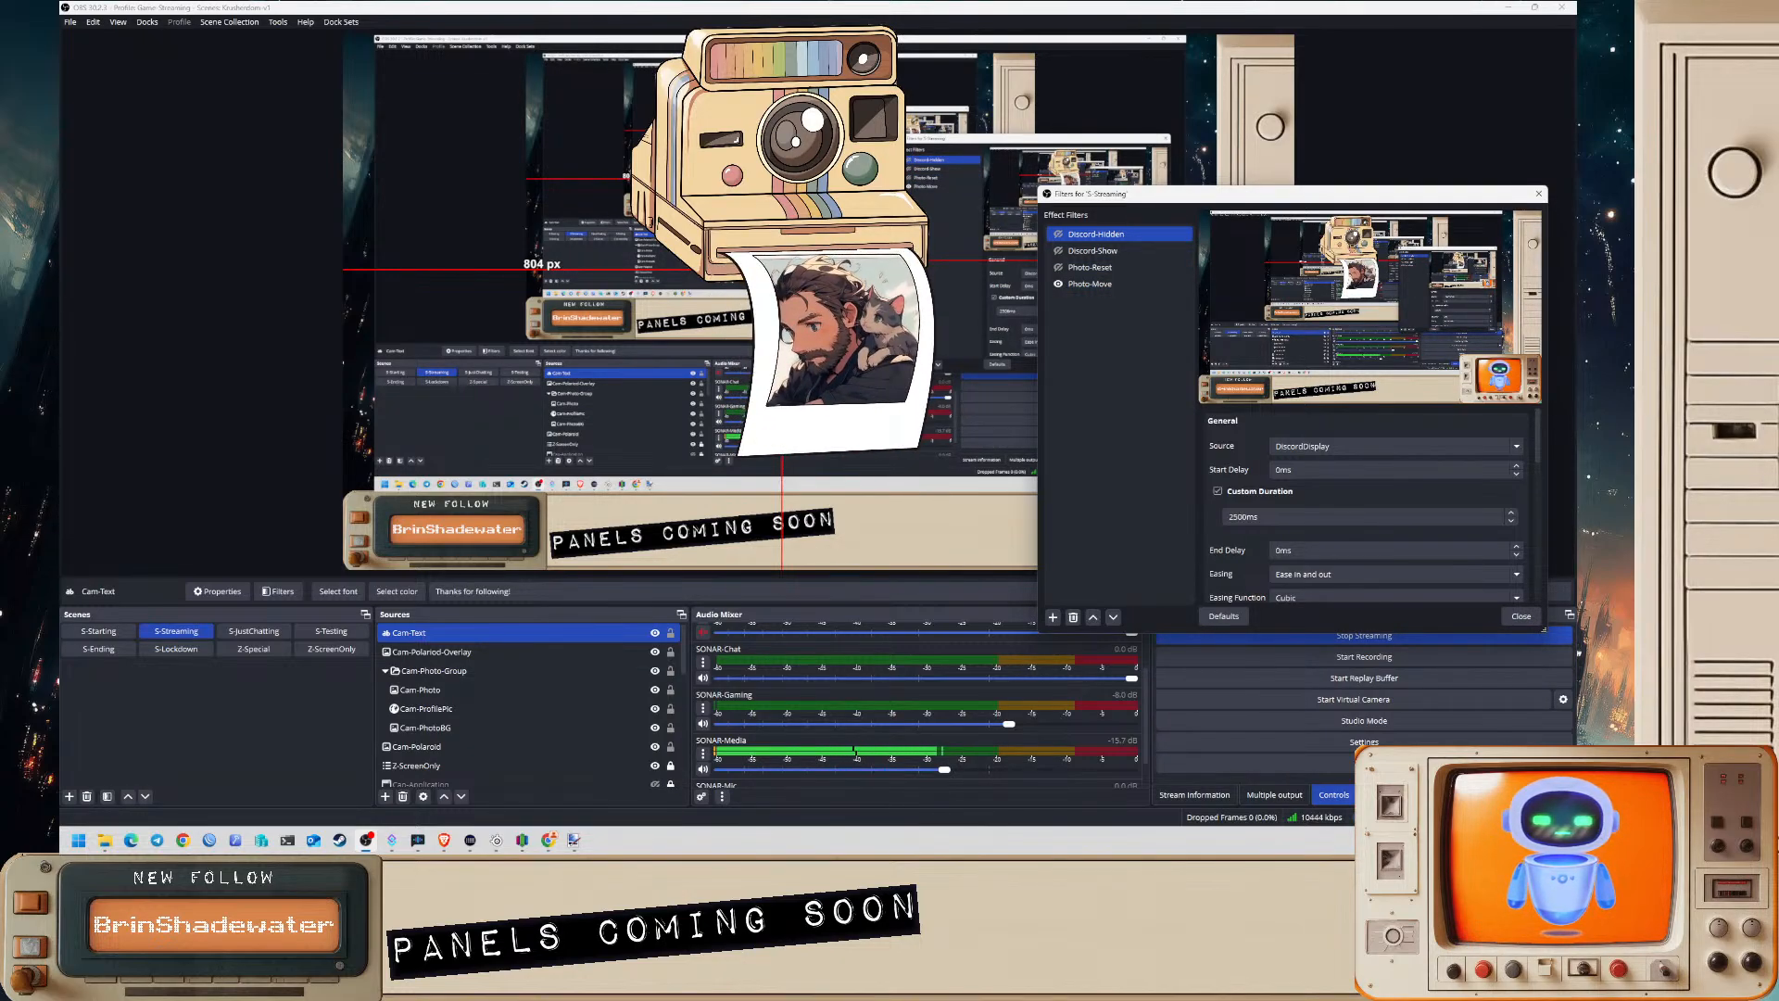
- Change the Cam-Text colour to blue
{"action": "double_click", "coordinate": [482, 635]}
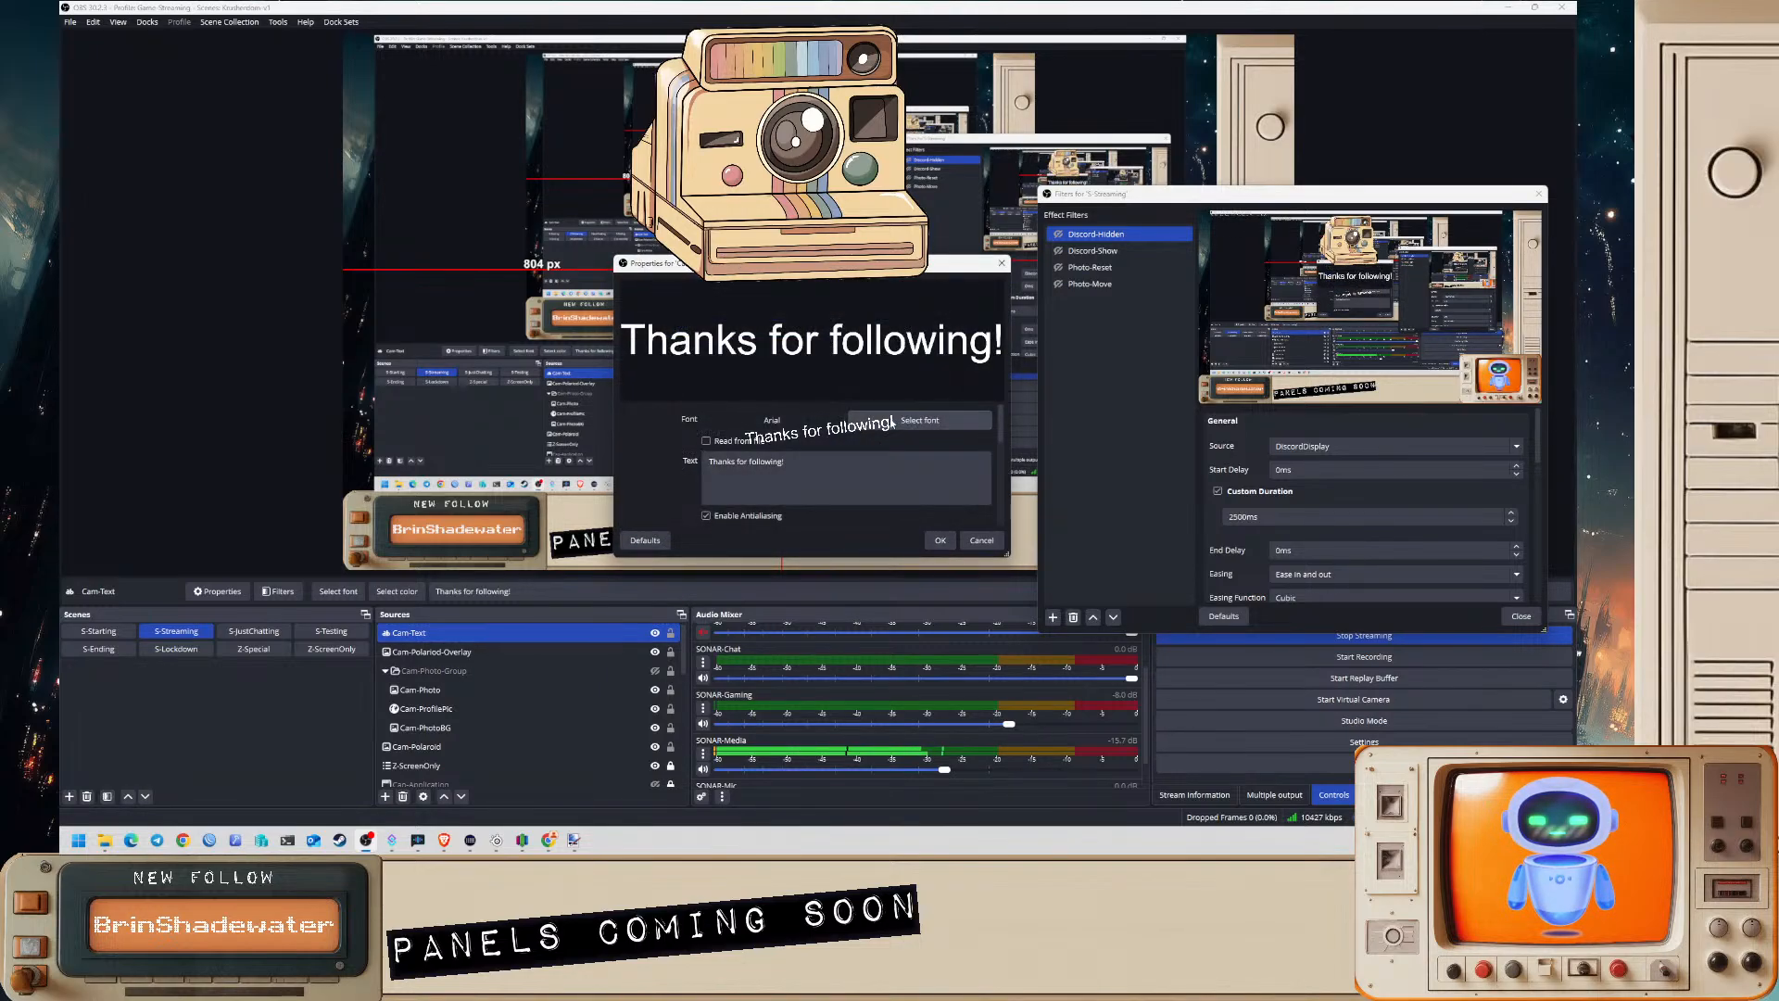
{"action": "scroll", "coordinate": [834, 464], "scroll_direction": "down", "scroll_amount": 3}
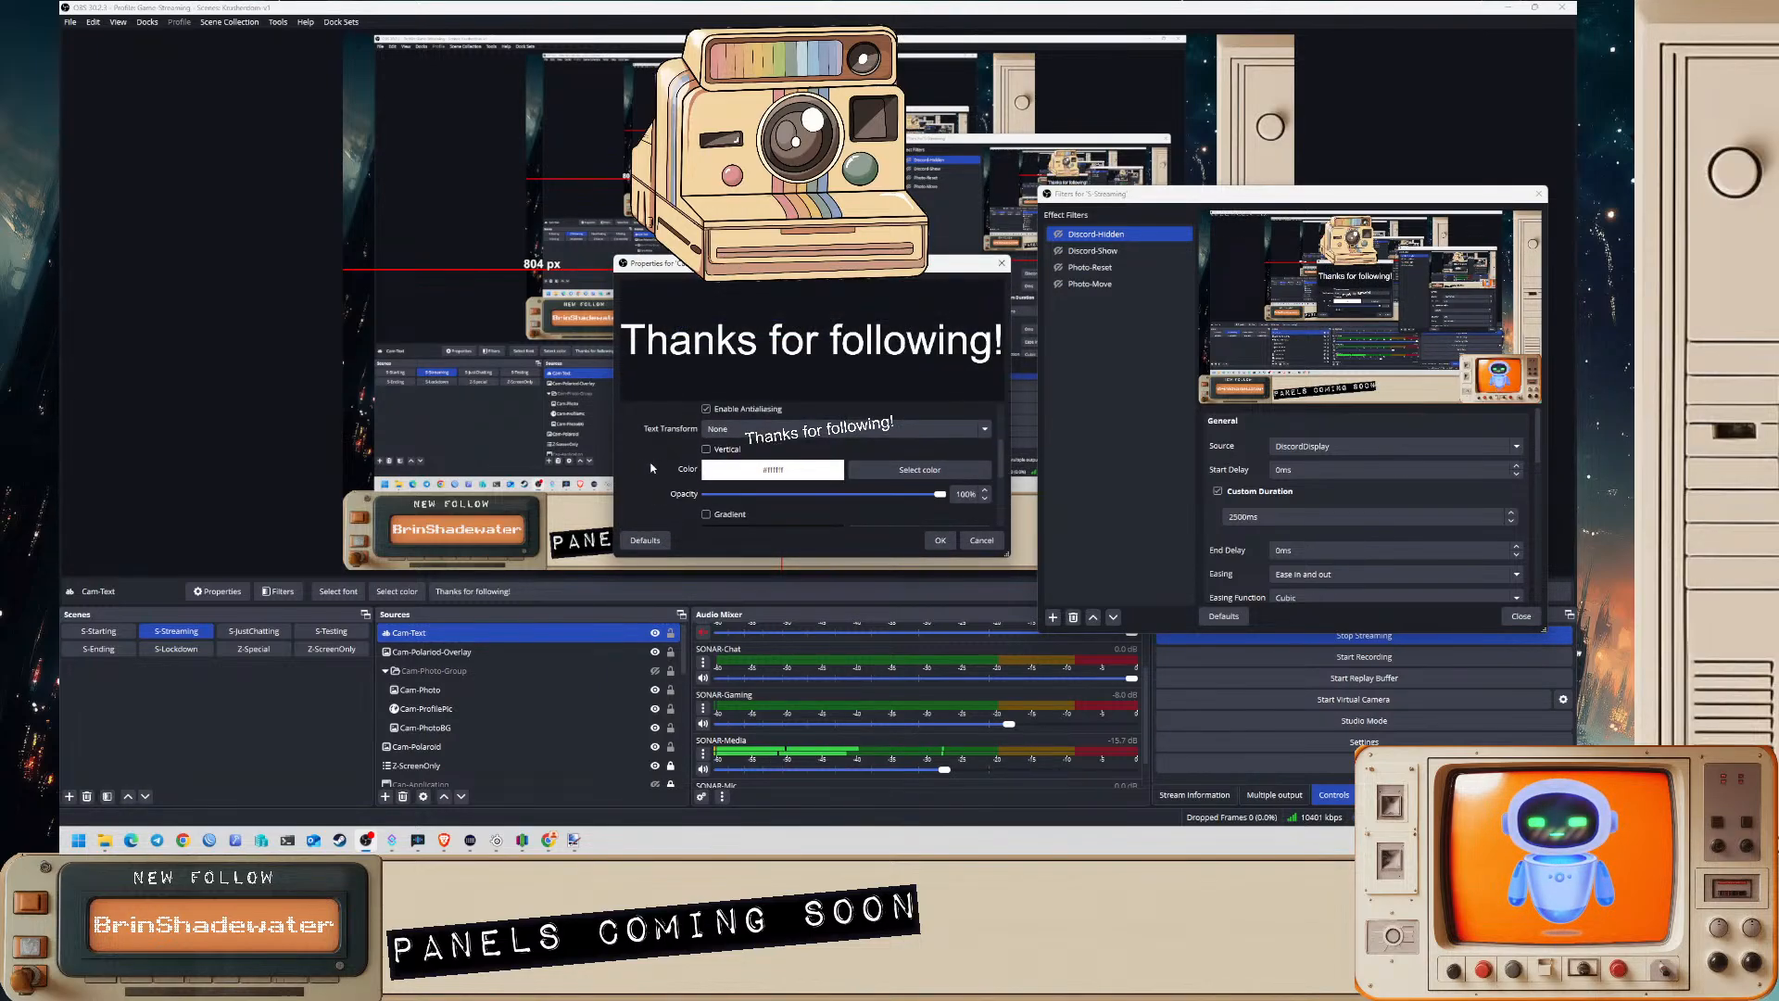
{"action": "left_click", "coordinate": [902, 475]}
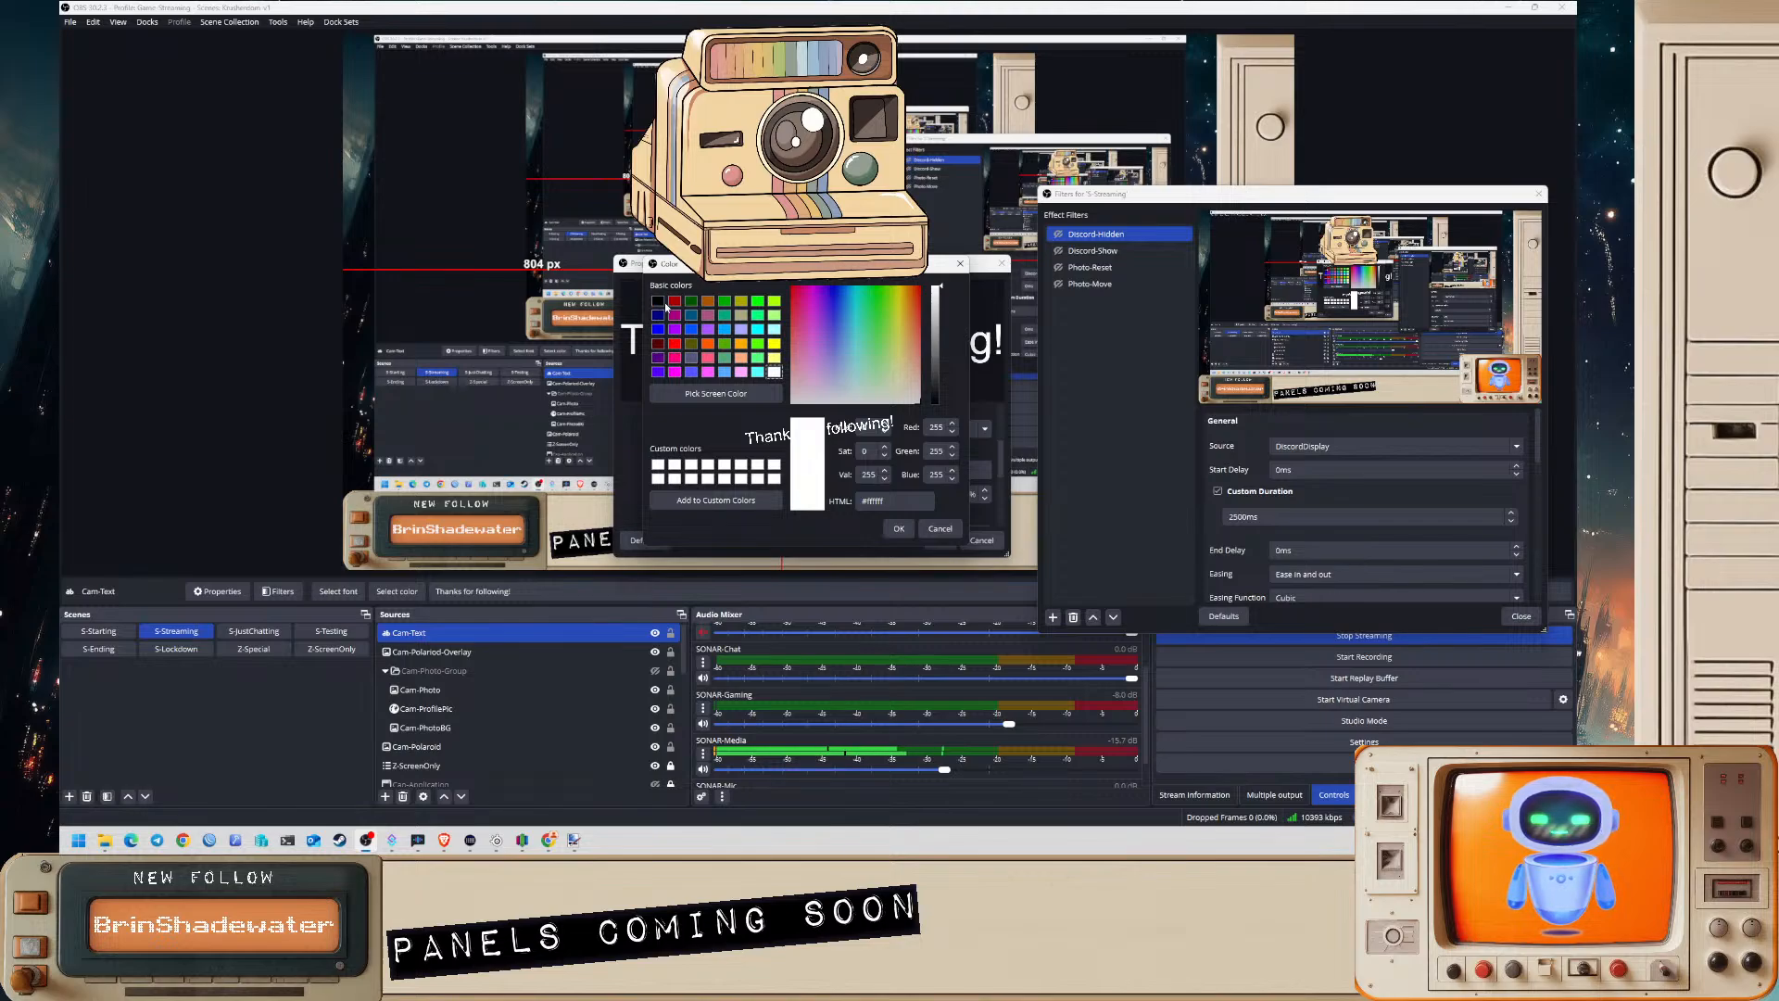
{"action": "left_click", "coordinate": [658, 329]}
{"action": "left_click", "coordinate": [898, 528]}
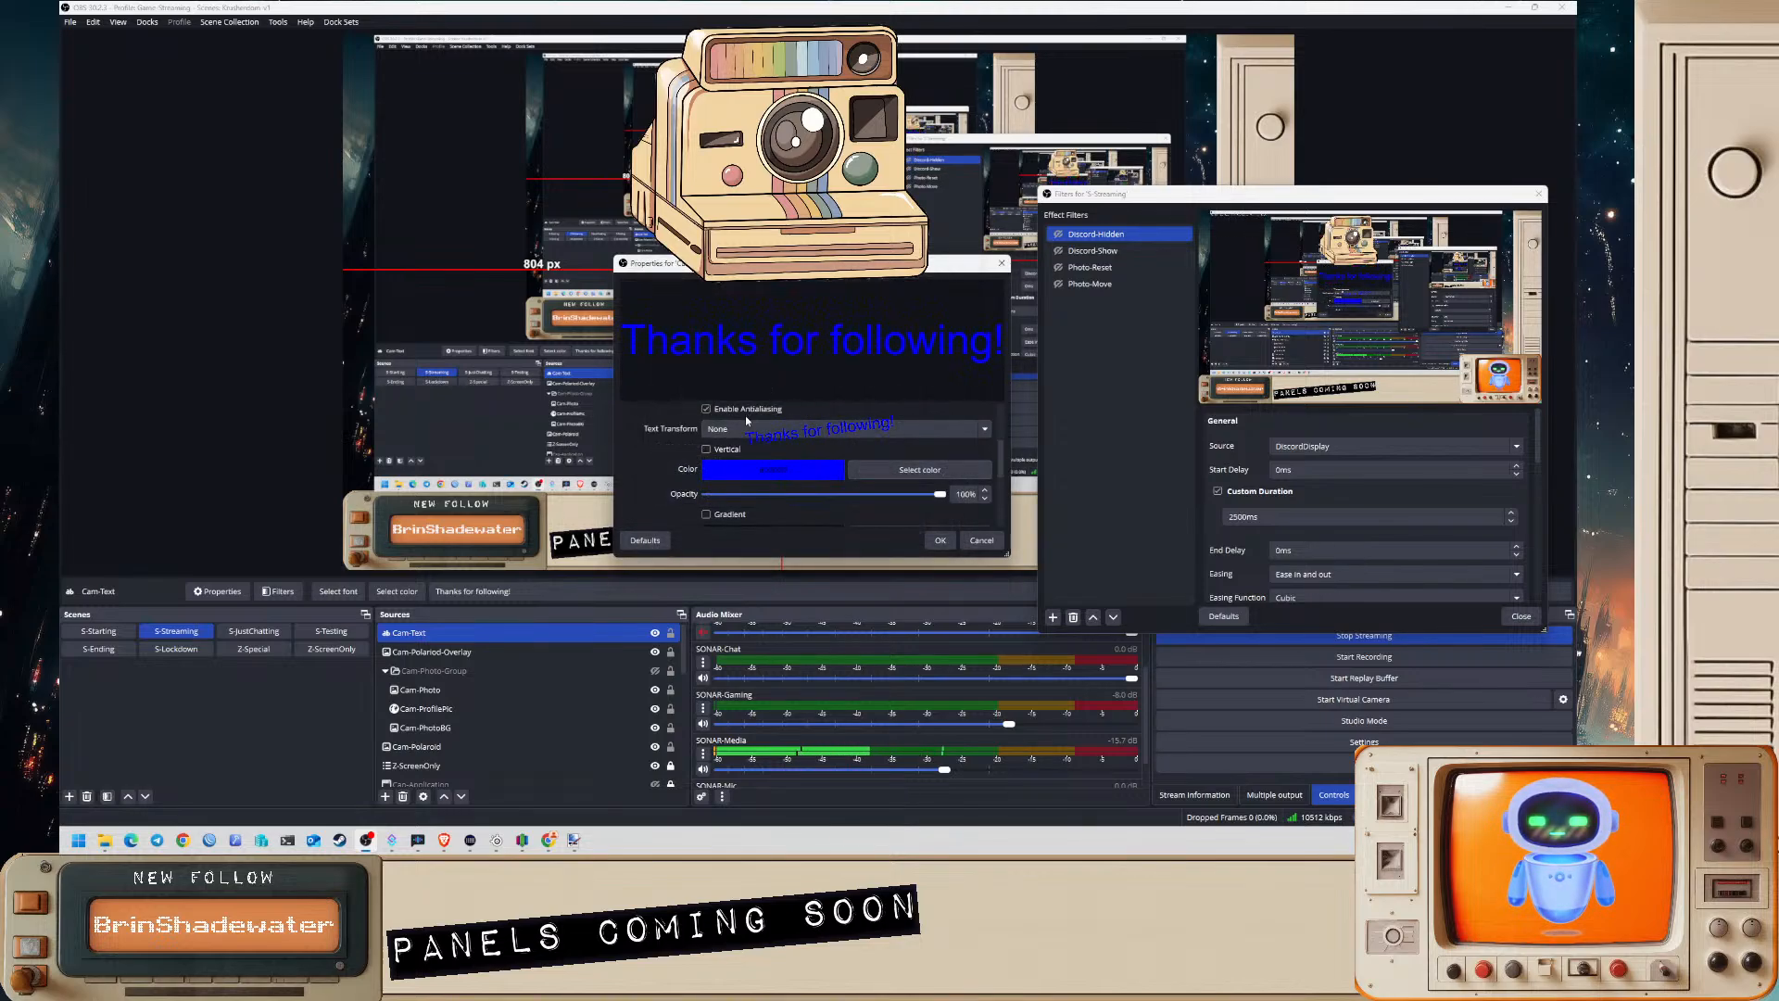
- Set the Cam-Text font to Brush Script MT Italic and accept the source properties
{"action": "scroll", "coordinate": [803, 443], "scroll_direction": "up", "scroll_amount": 5}
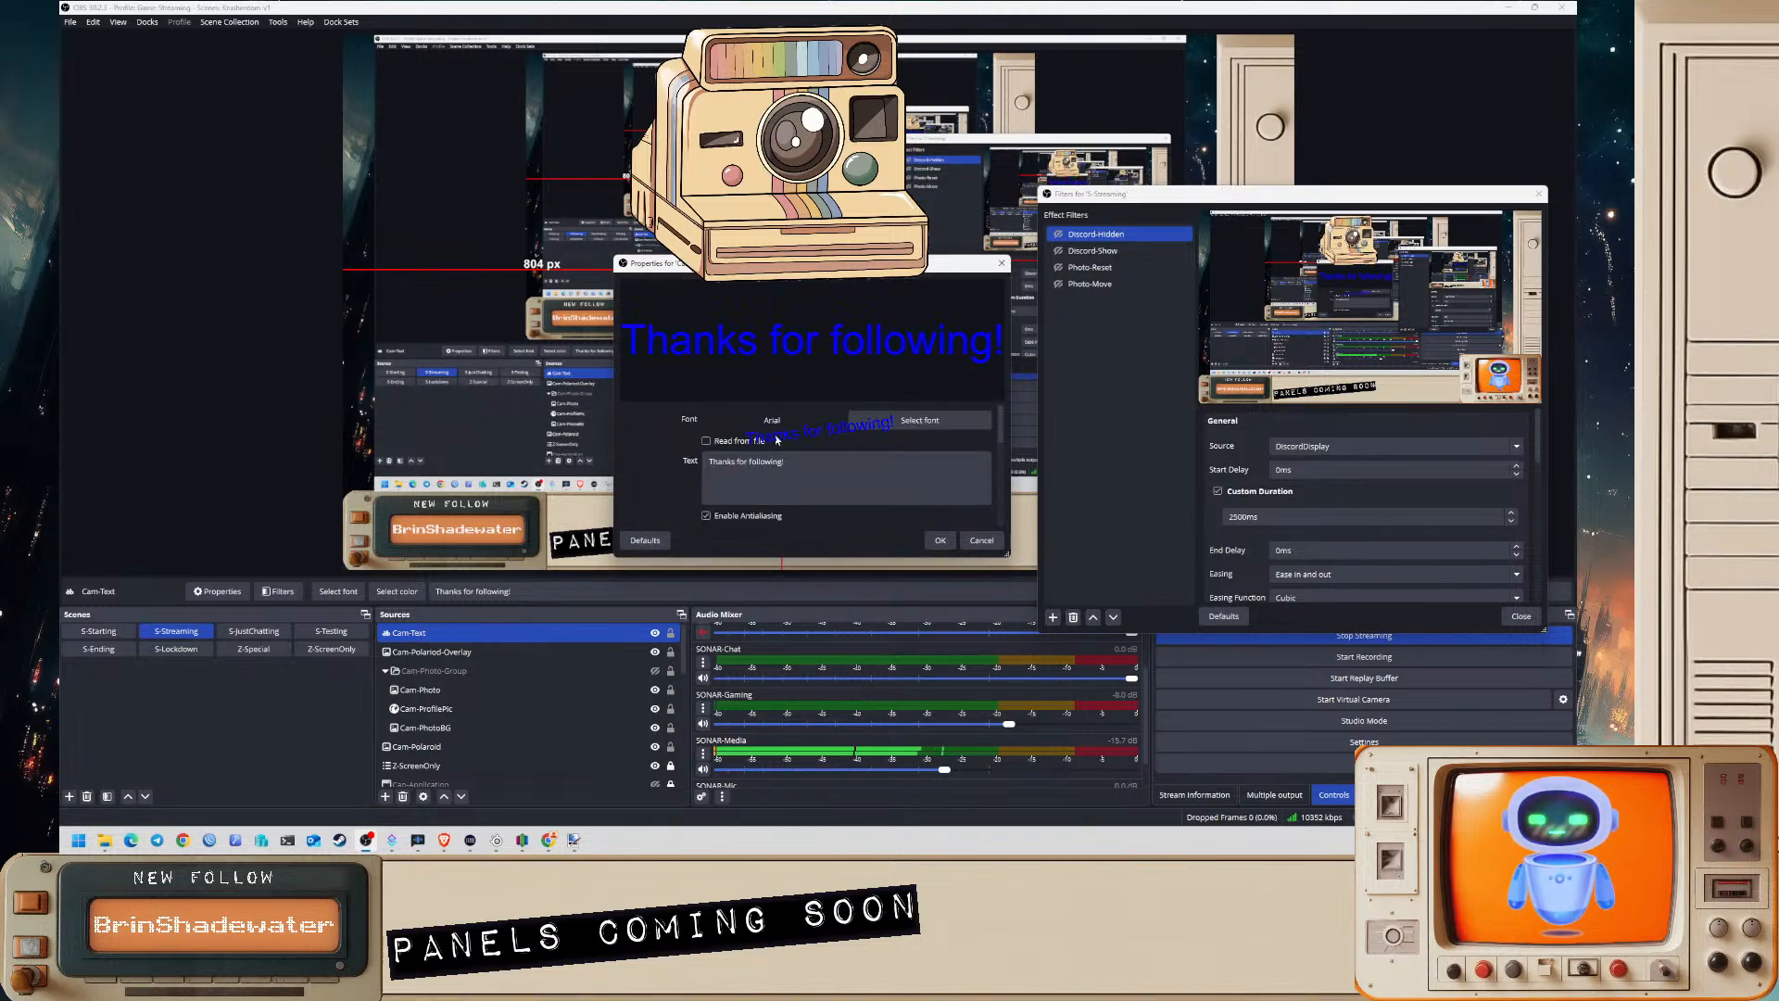
{"action": "left_click", "coordinate": [918, 420]}
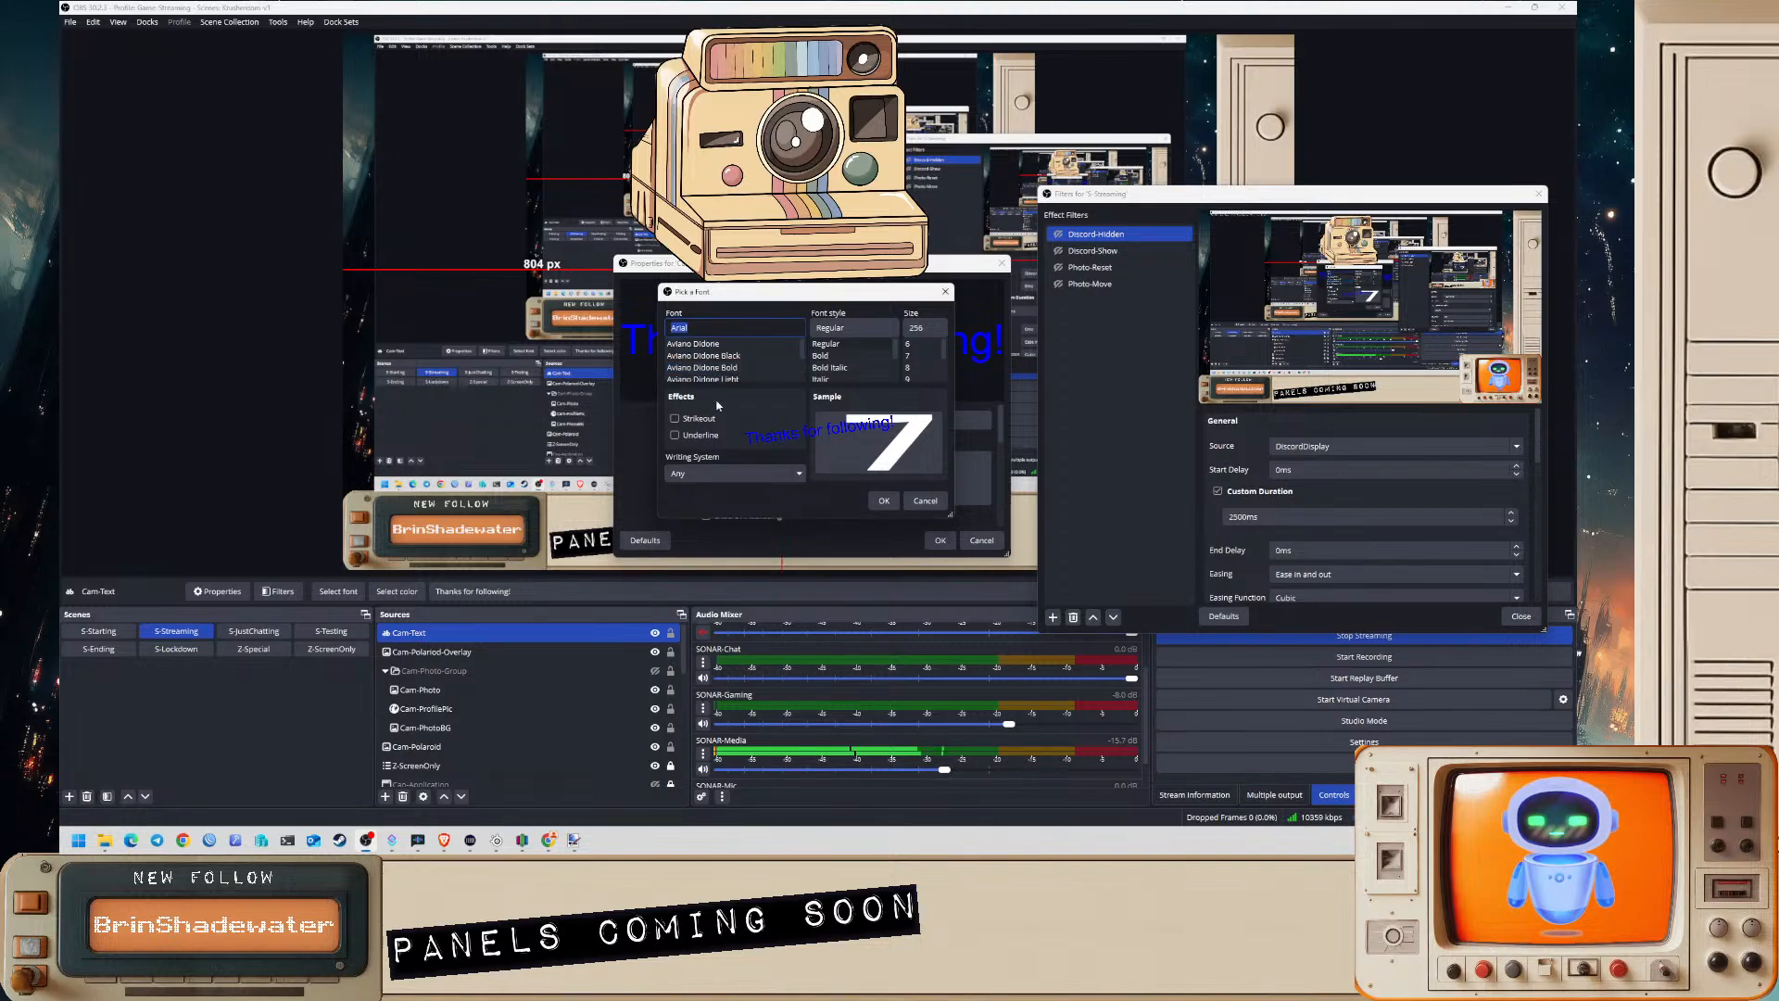
{"action": "scroll", "coordinate": [727, 363], "scroll_direction": "up", "scroll_amount": 3}
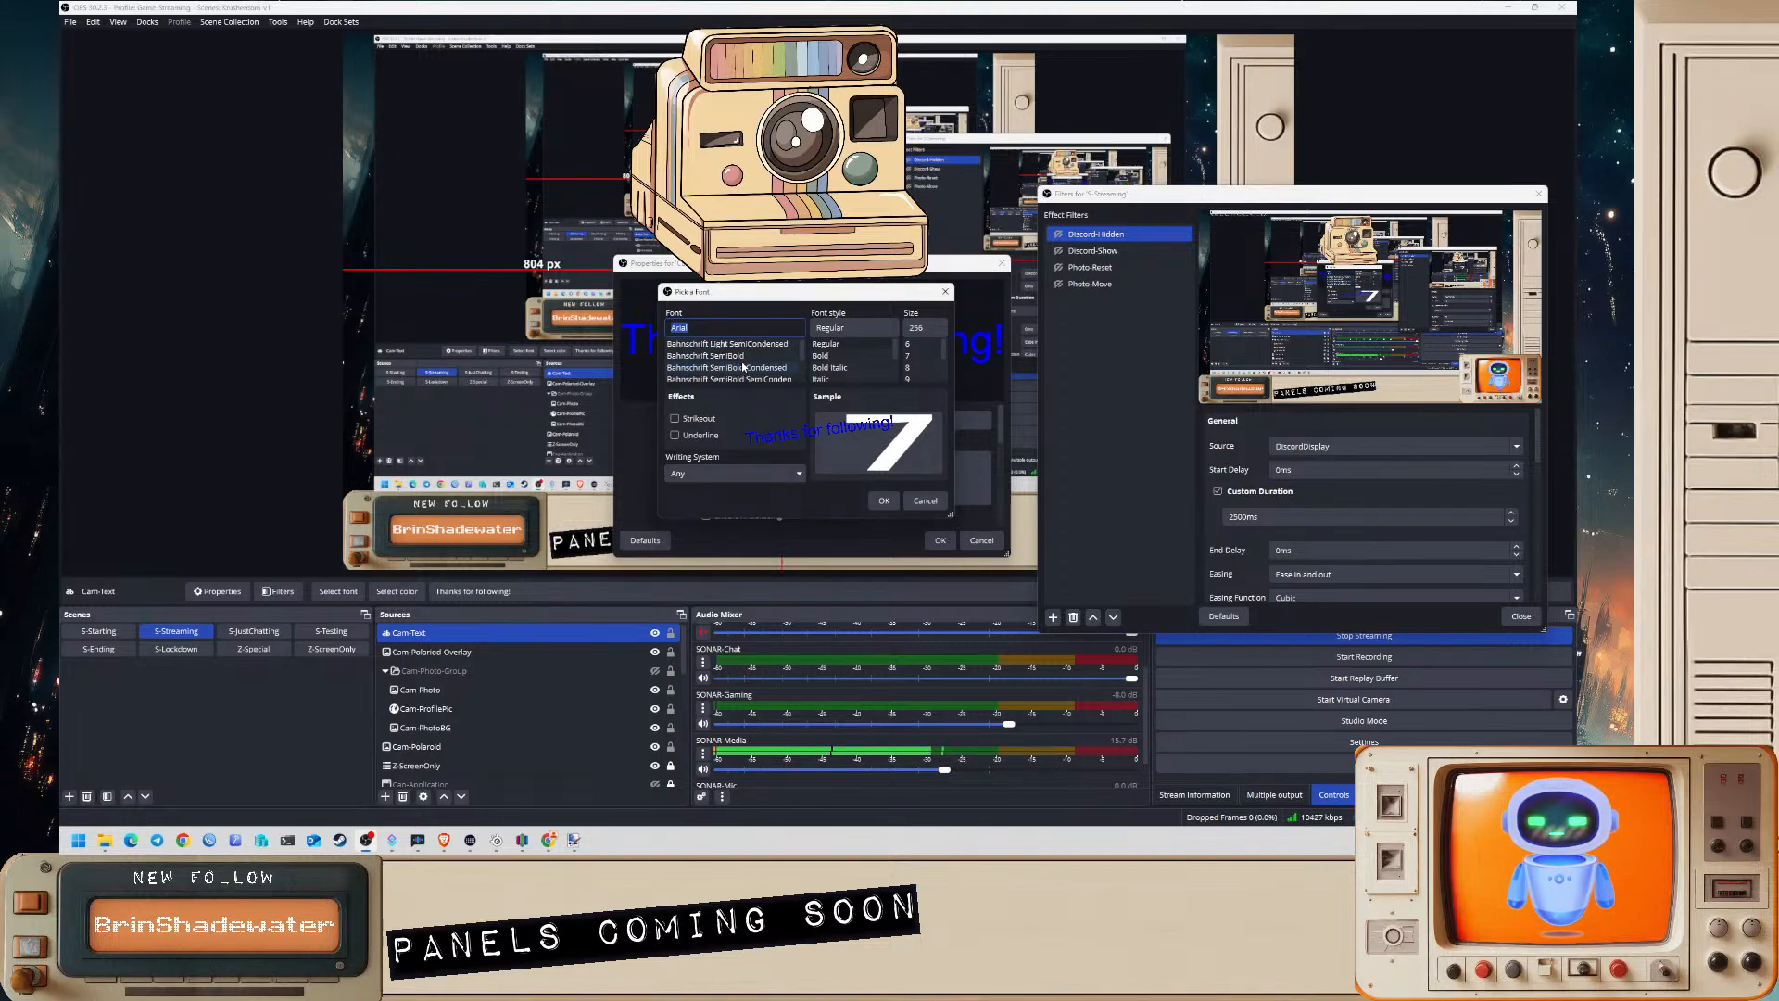
{"action": "scroll", "coordinate": [743, 361], "scroll_direction": "down", "scroll_amount": 10}
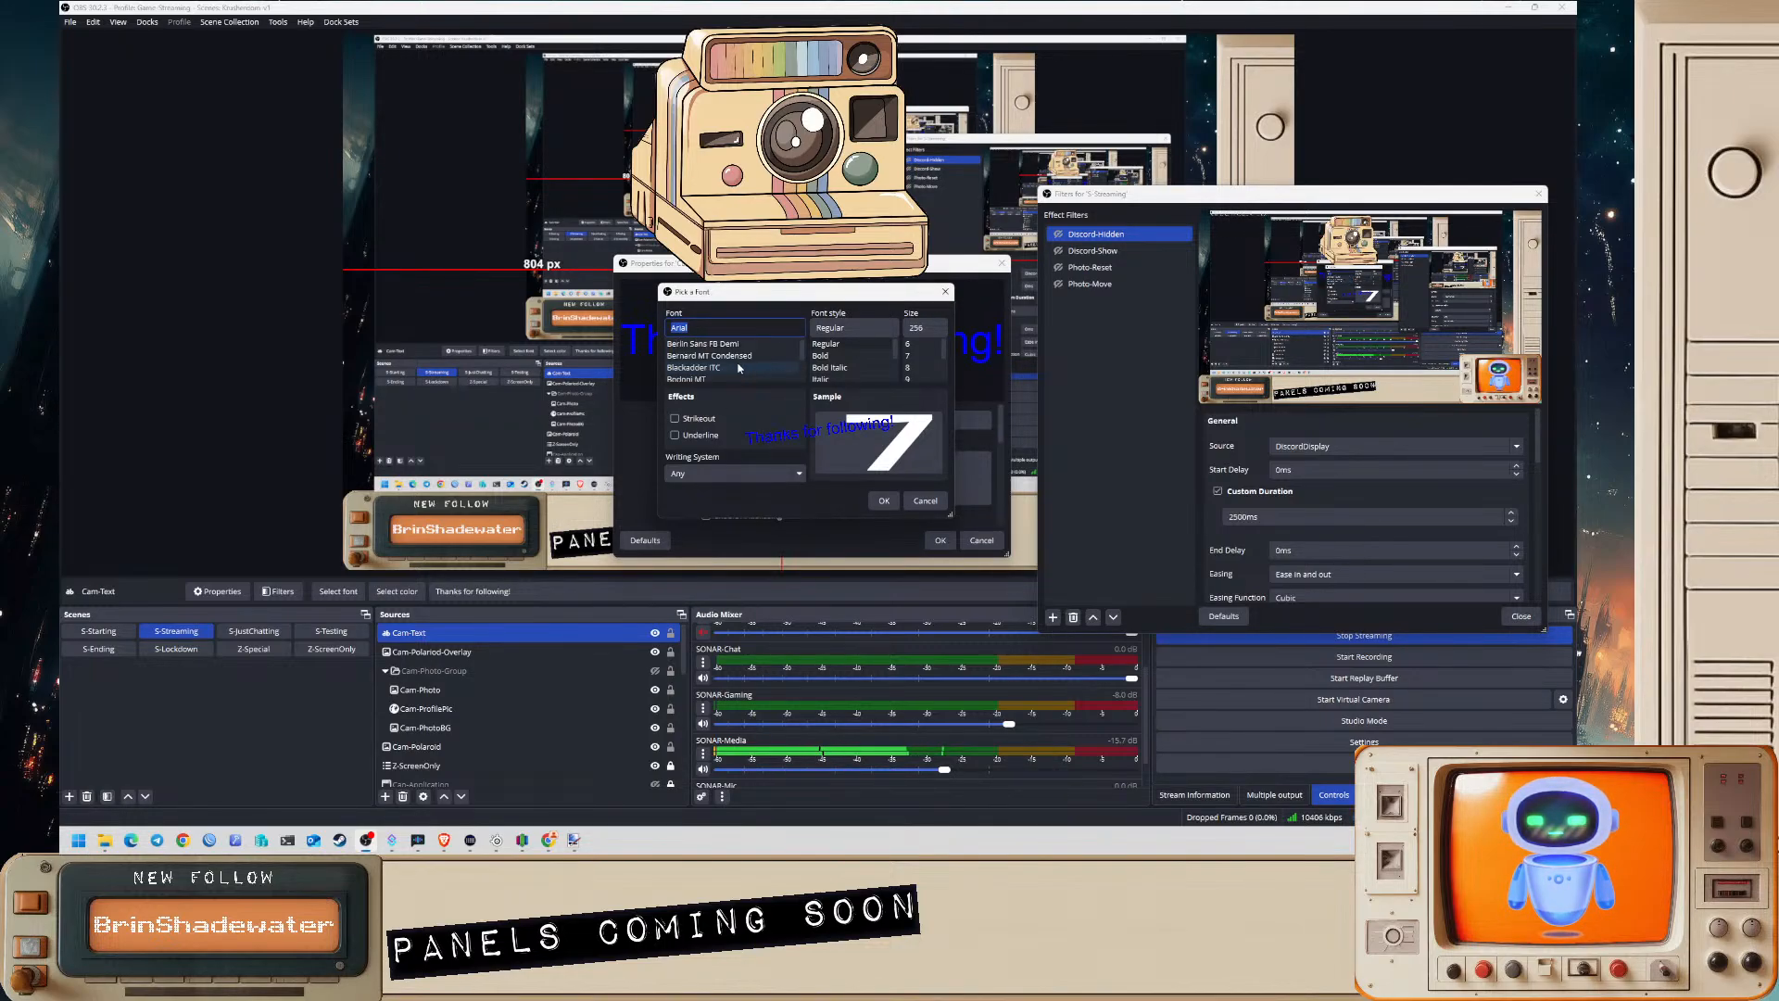
{"action": "left_click", "coordinate": [727, 356]}
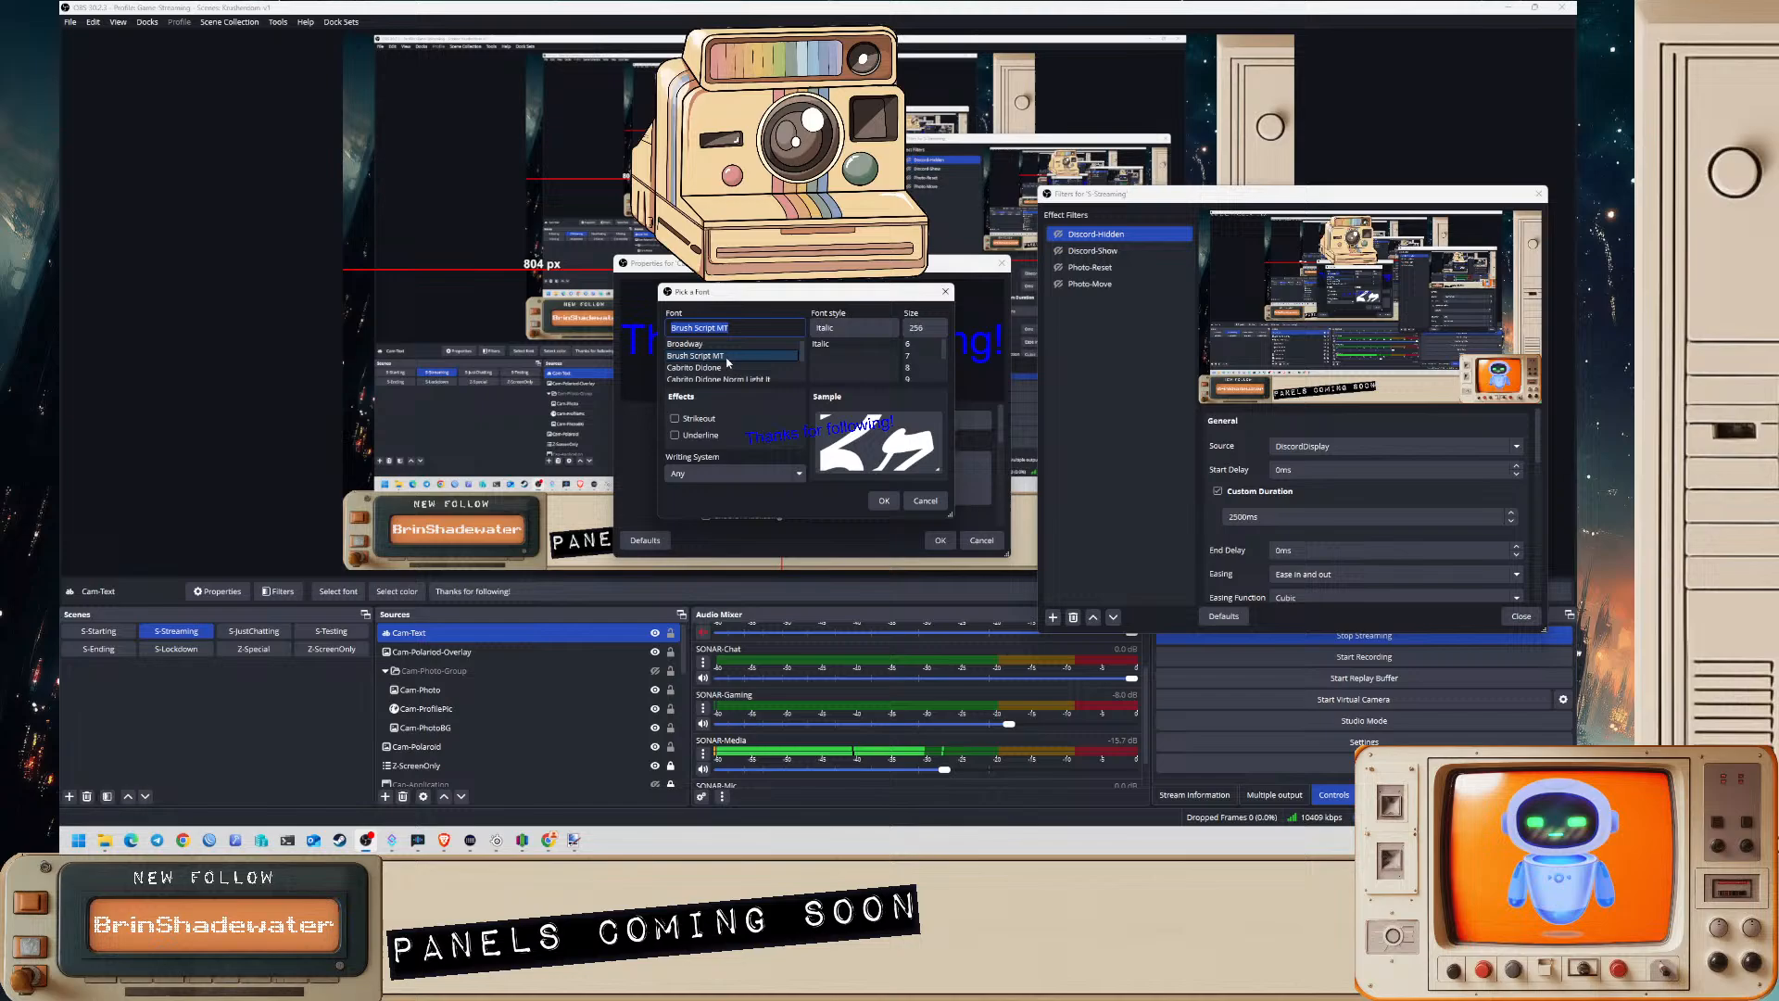
{"action": "left_click", "coordinate": [880, 500]}
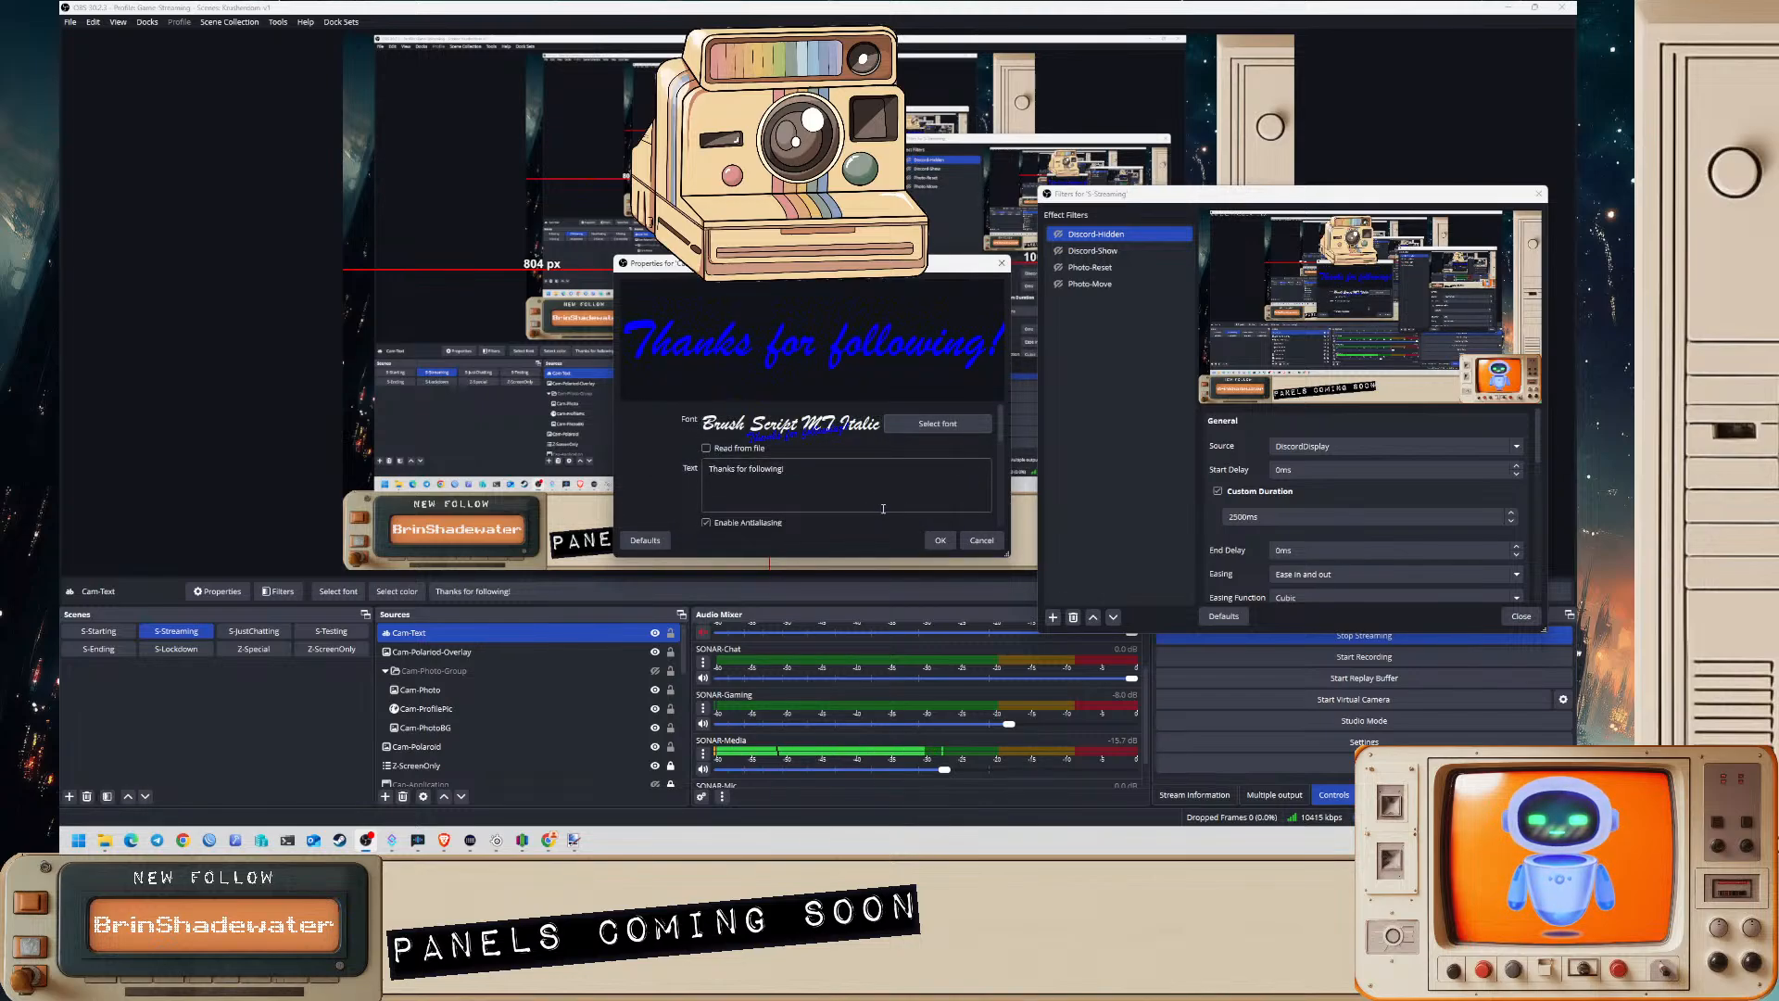
{"action": "left_click", "coordinate": [940, 541]}
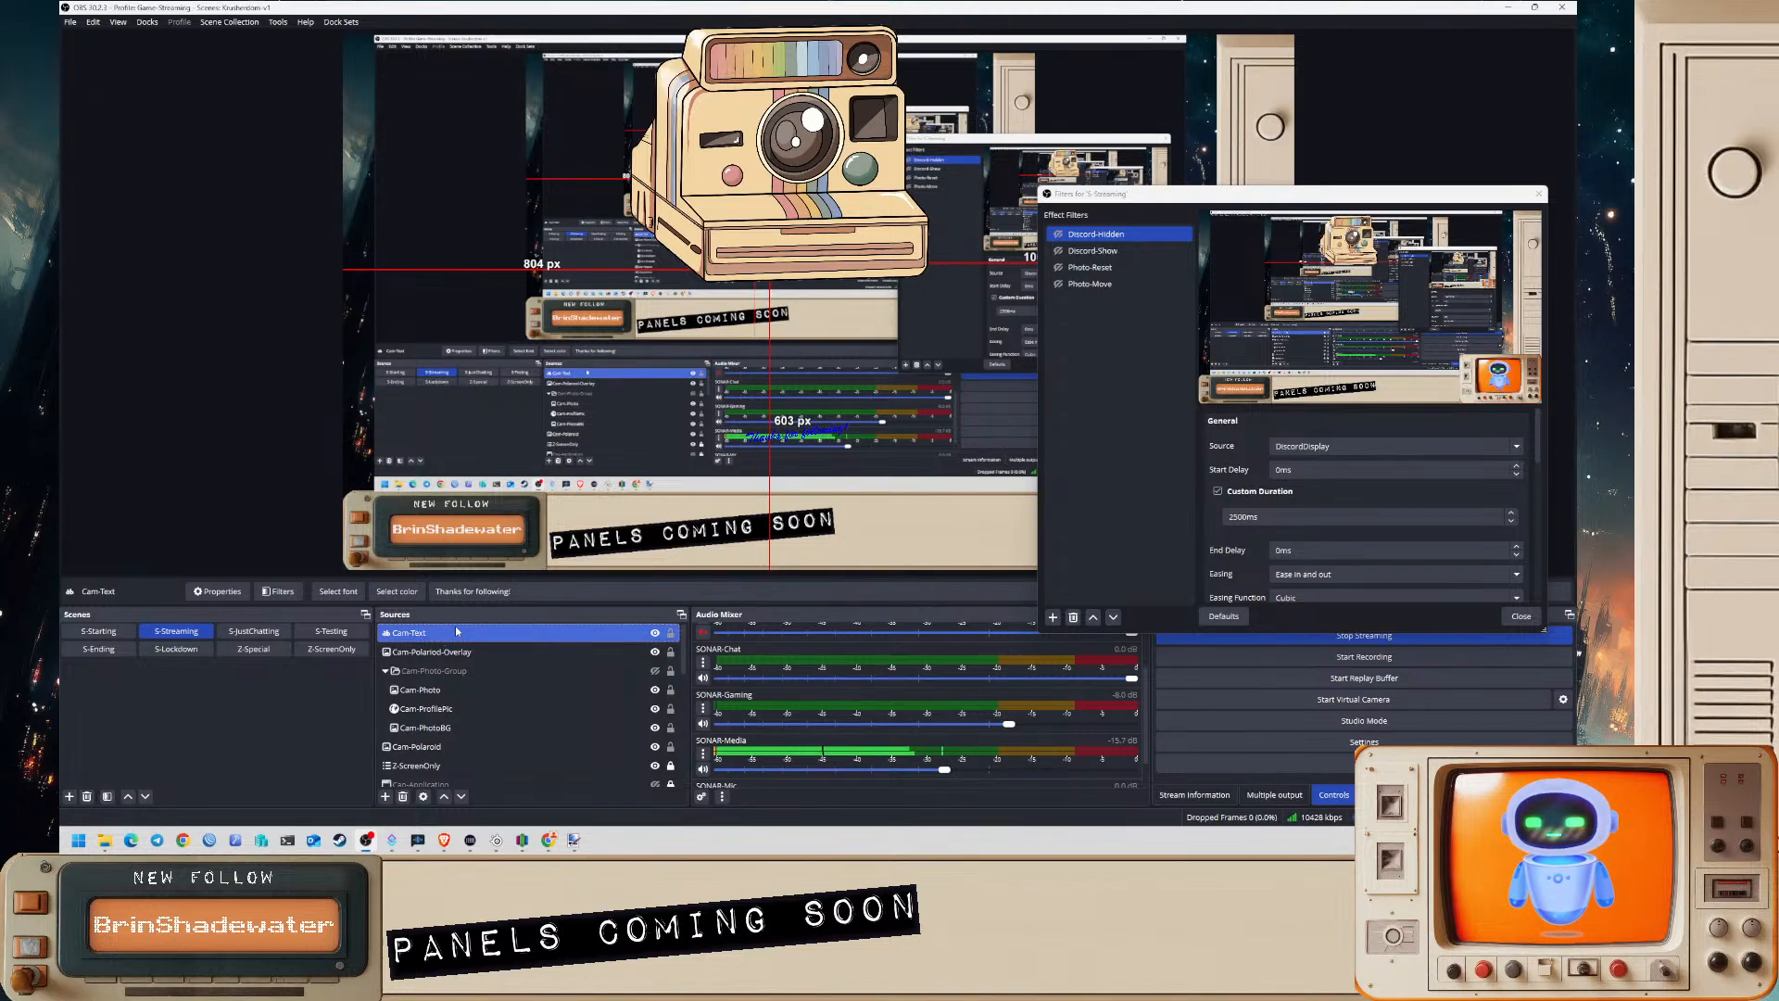
- With Cam-Polaroid-Overlay hidden and Cam-Photo-Group shown, move Cam-Text onto the photo's white lower border
{"action": "left_click", "coordinate": [655, 653]}
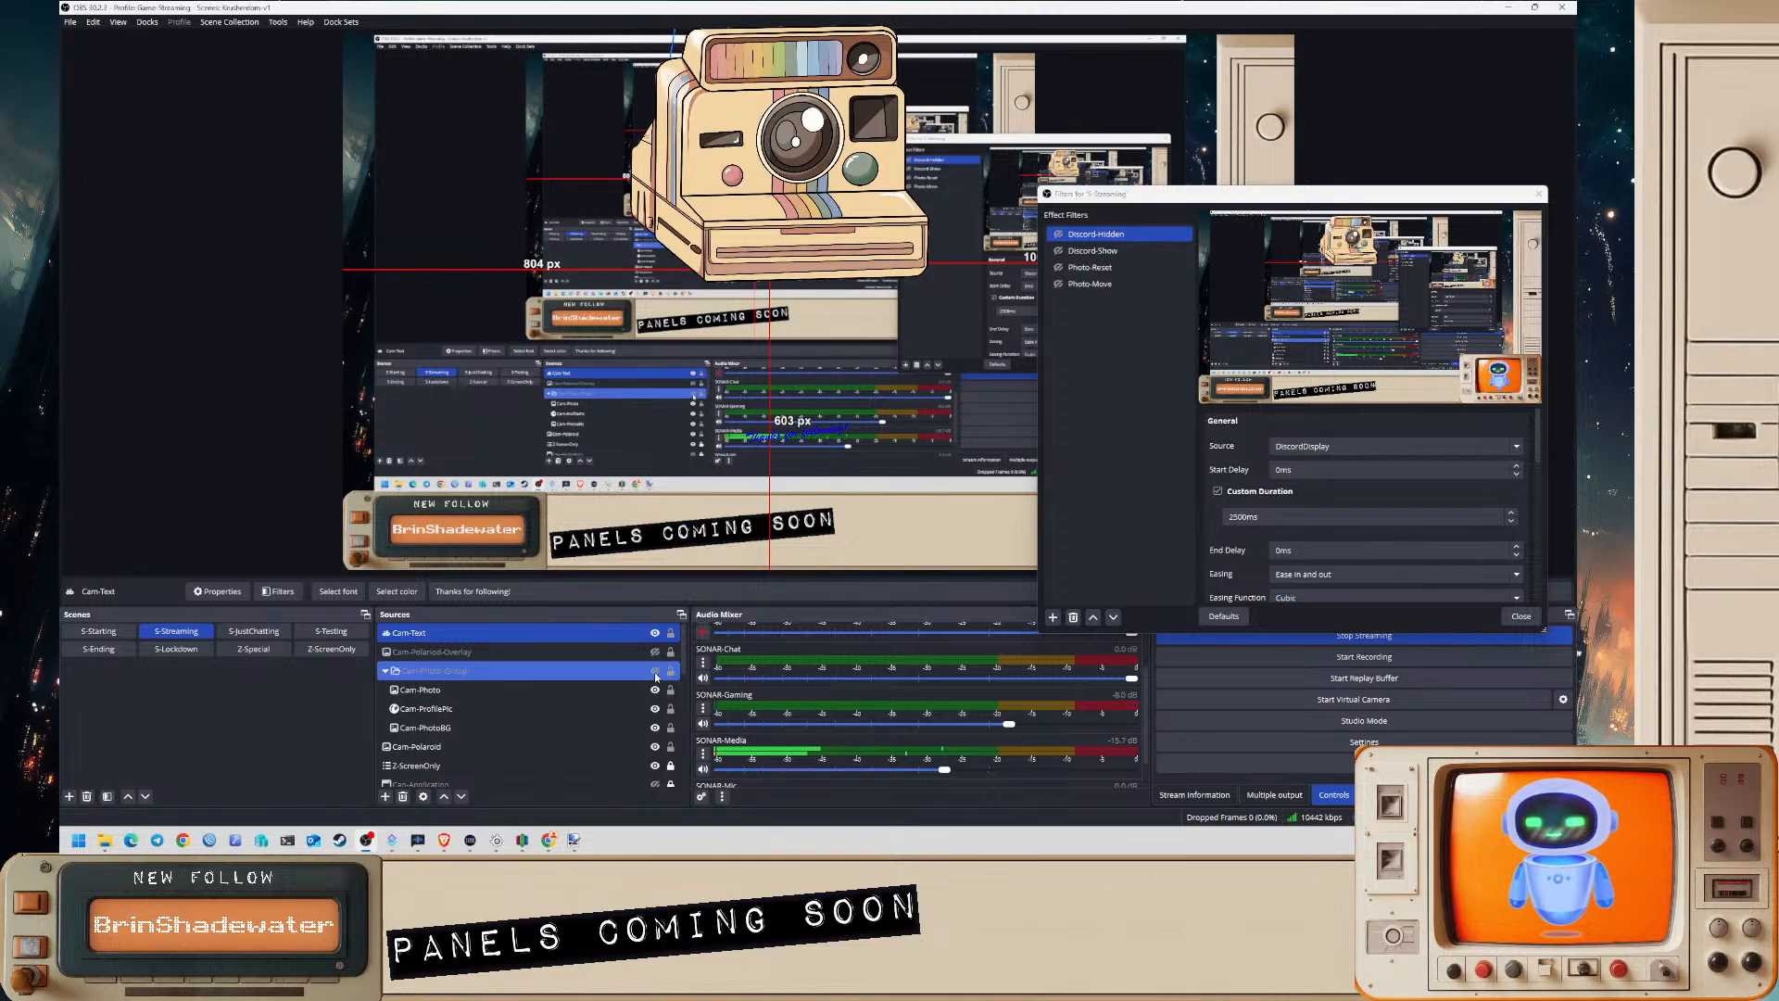
{"action": "left_click", "coordinate": [656, 671]}
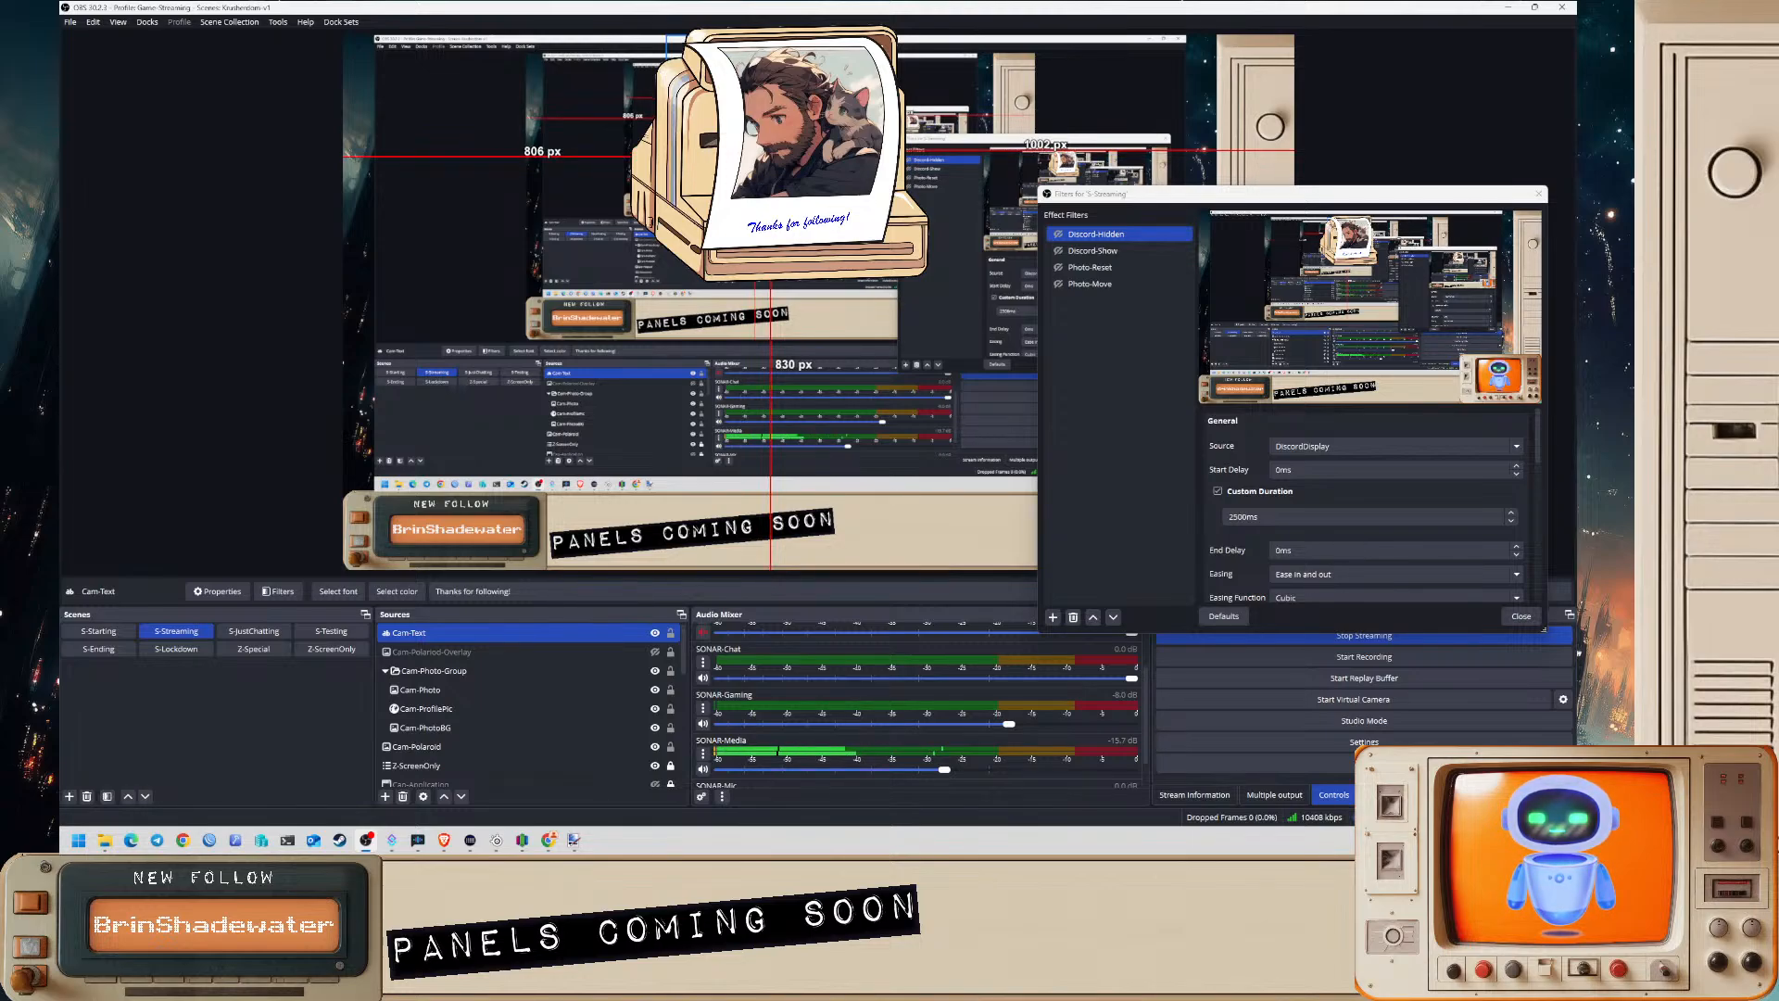
- Fine-tune Cam-Text's rotation in its transform settings so the caption runs parallel to the photo's lower edge
{"action": "key", "text": "ctrl+e"}
{"action": "left_click", "coordinate": [818, 321]}
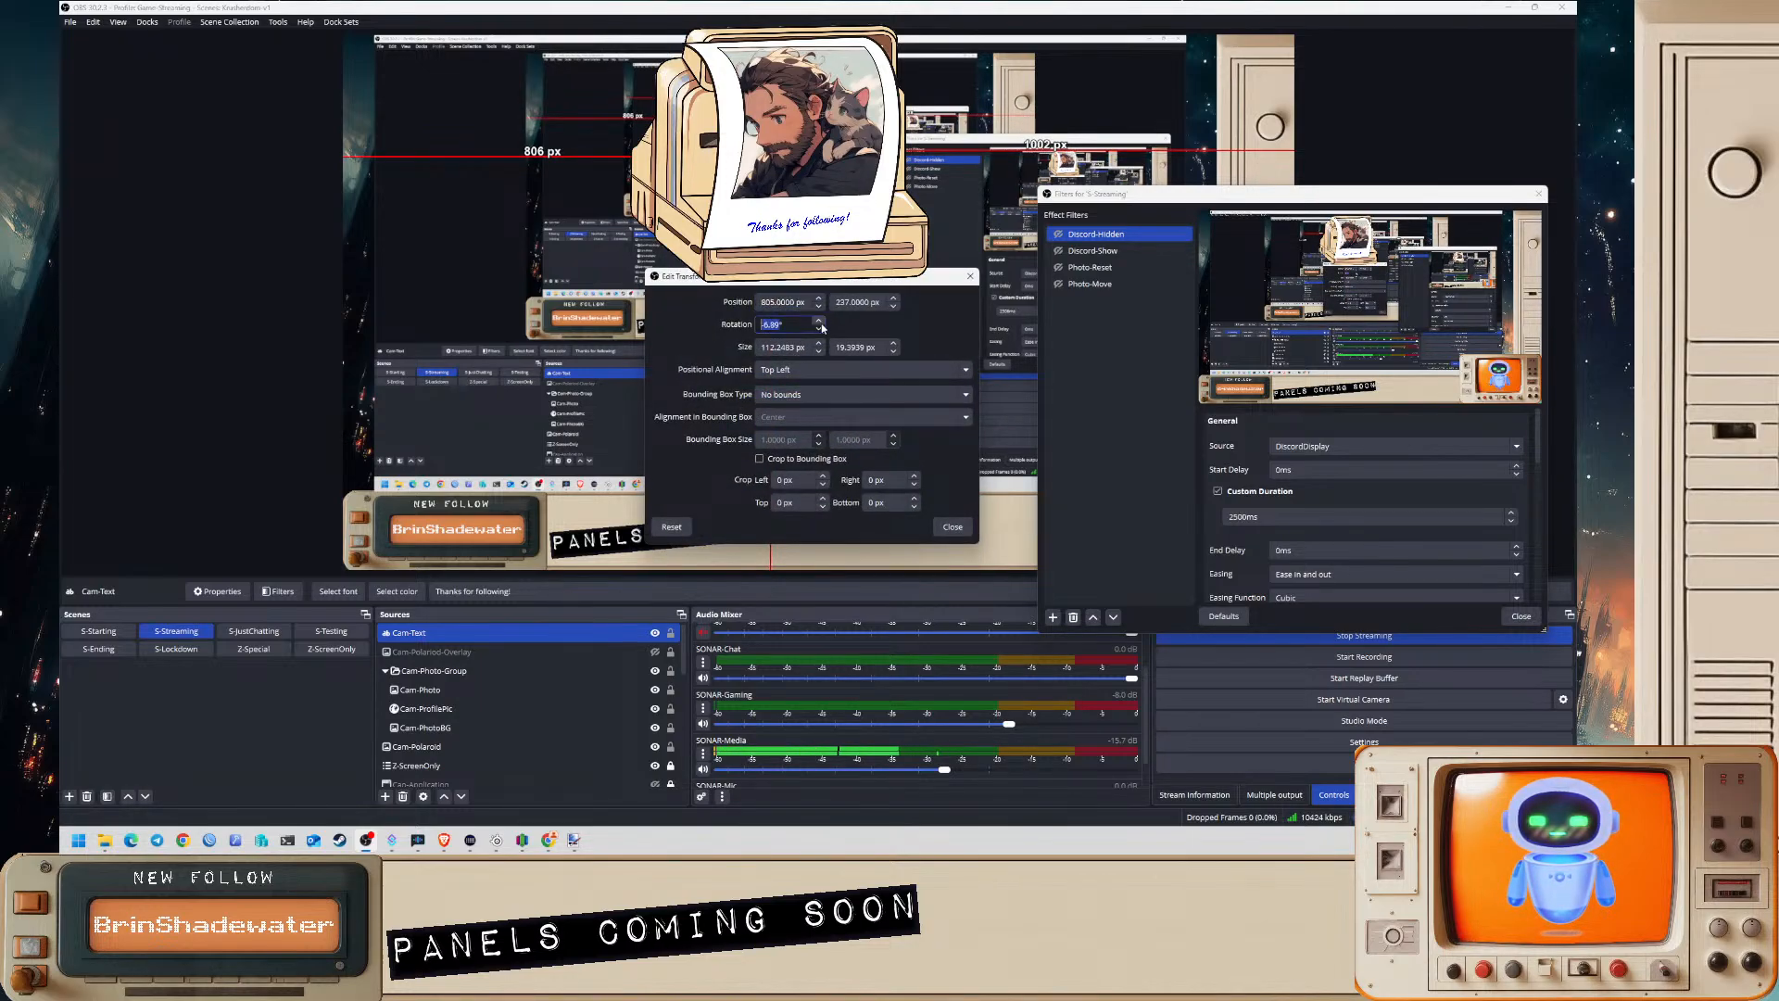
{"action": "left_click", "coordinate": [818, 322]}
{"action": "left_click", "coordinate": [818, 321]}
{"action": "left_click", "coordinate": [818, 322]}
{"action": "left_click", "coordinate": [818, 322]}
{"action": "left_click", "coordinate": [817, 322]}
{"action": "left_click", "coordinate": [819, 322]}
{"action": "left_click", "coordinate": [818, 323]}
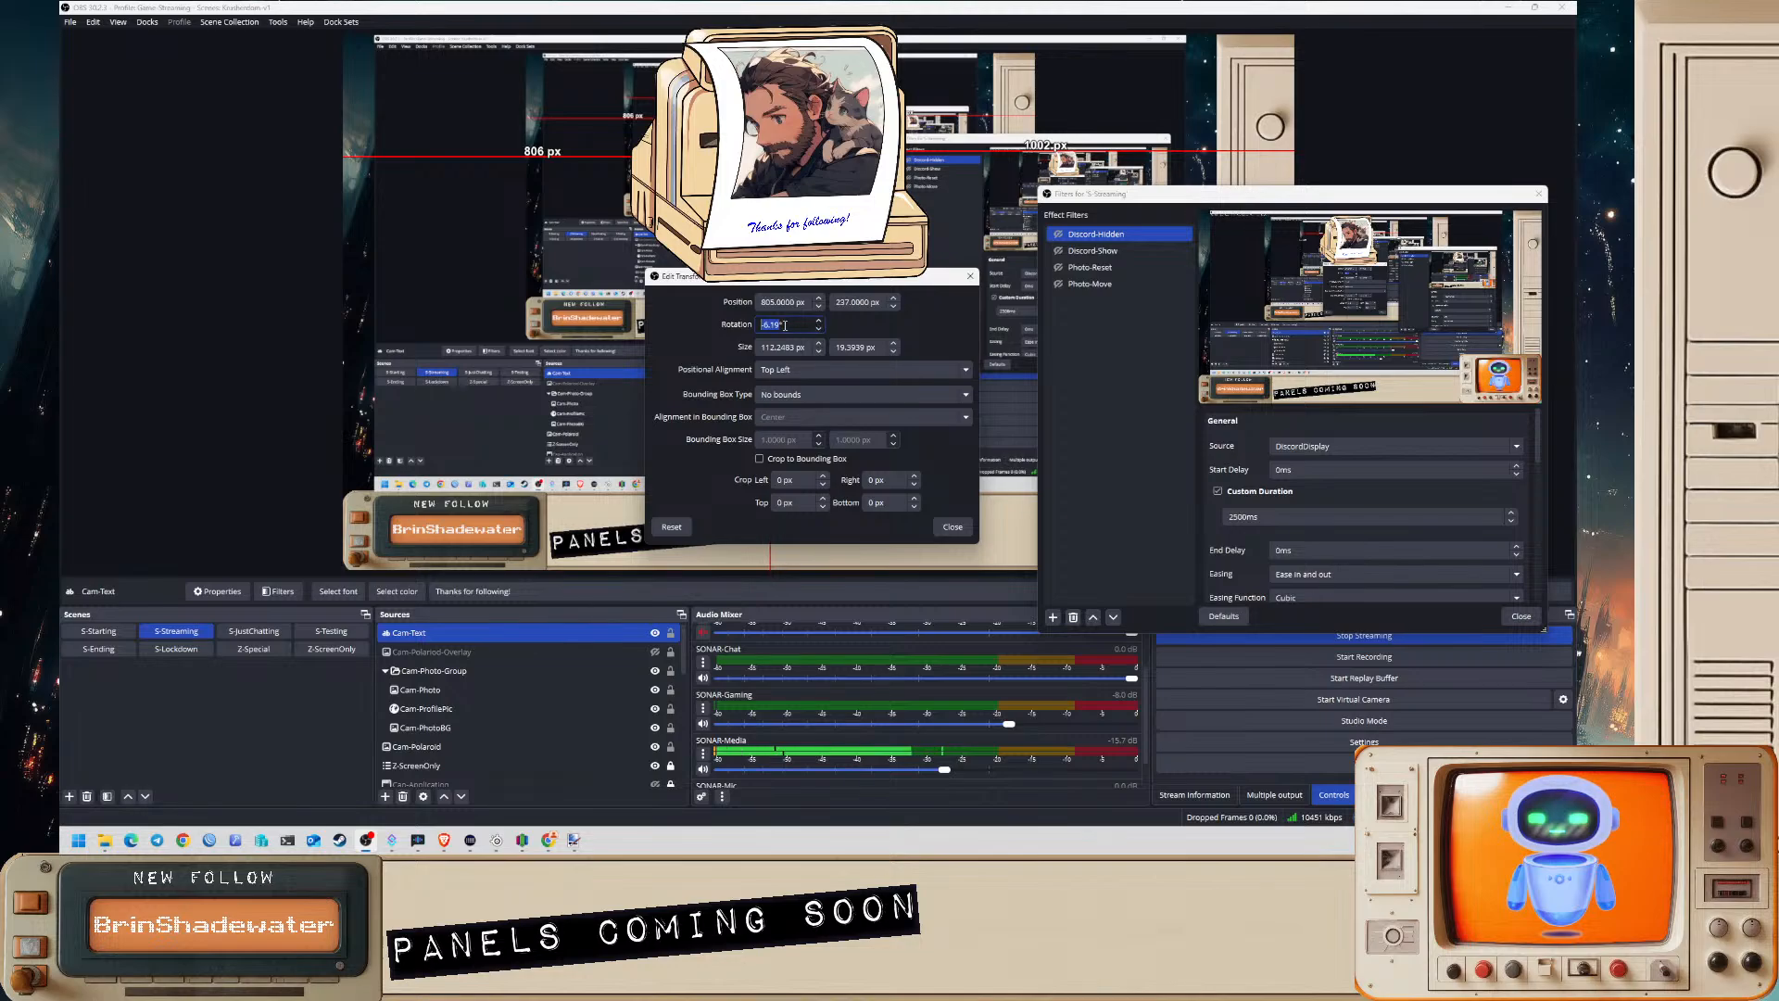
{"action": "key", "text": "BackSpace"}
{"action": "key", "text": "BackSpace"}
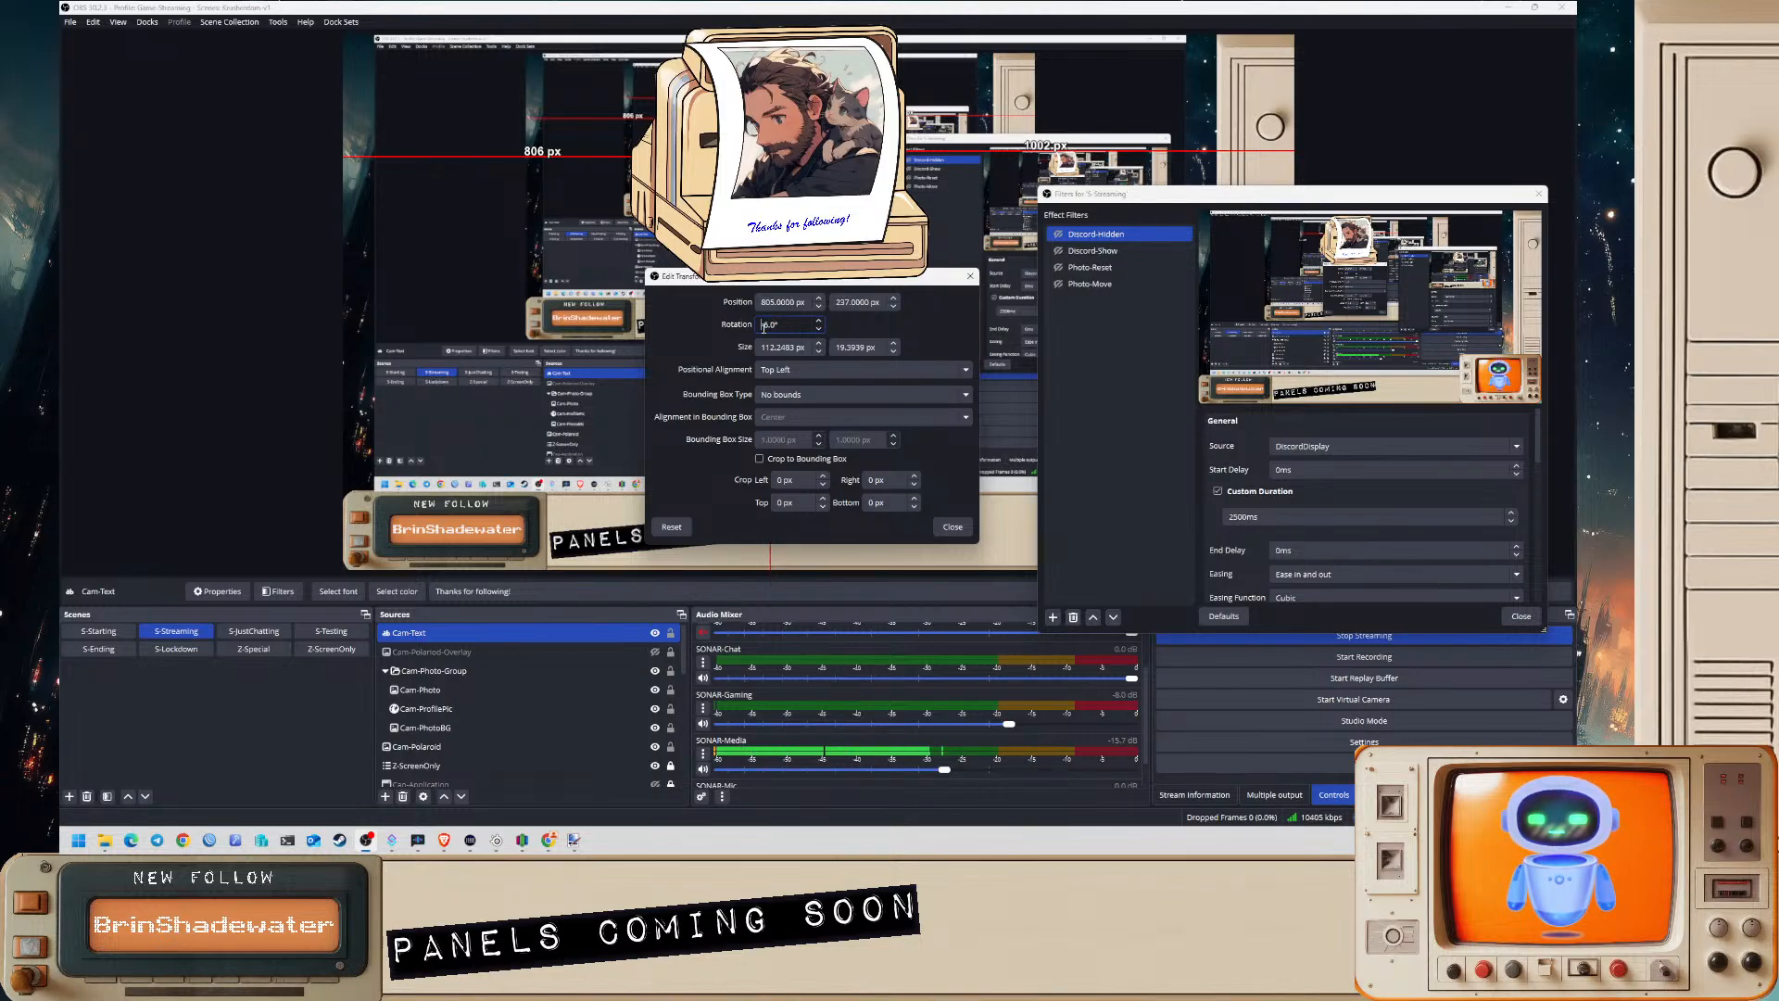
{"action": "left_click", "coordinate": [768, 324]}
{"action": "key", "text": "BackSpace"}
{"action": "type", "text": "5"}
{"action": "key", "text": "BackSpace"}
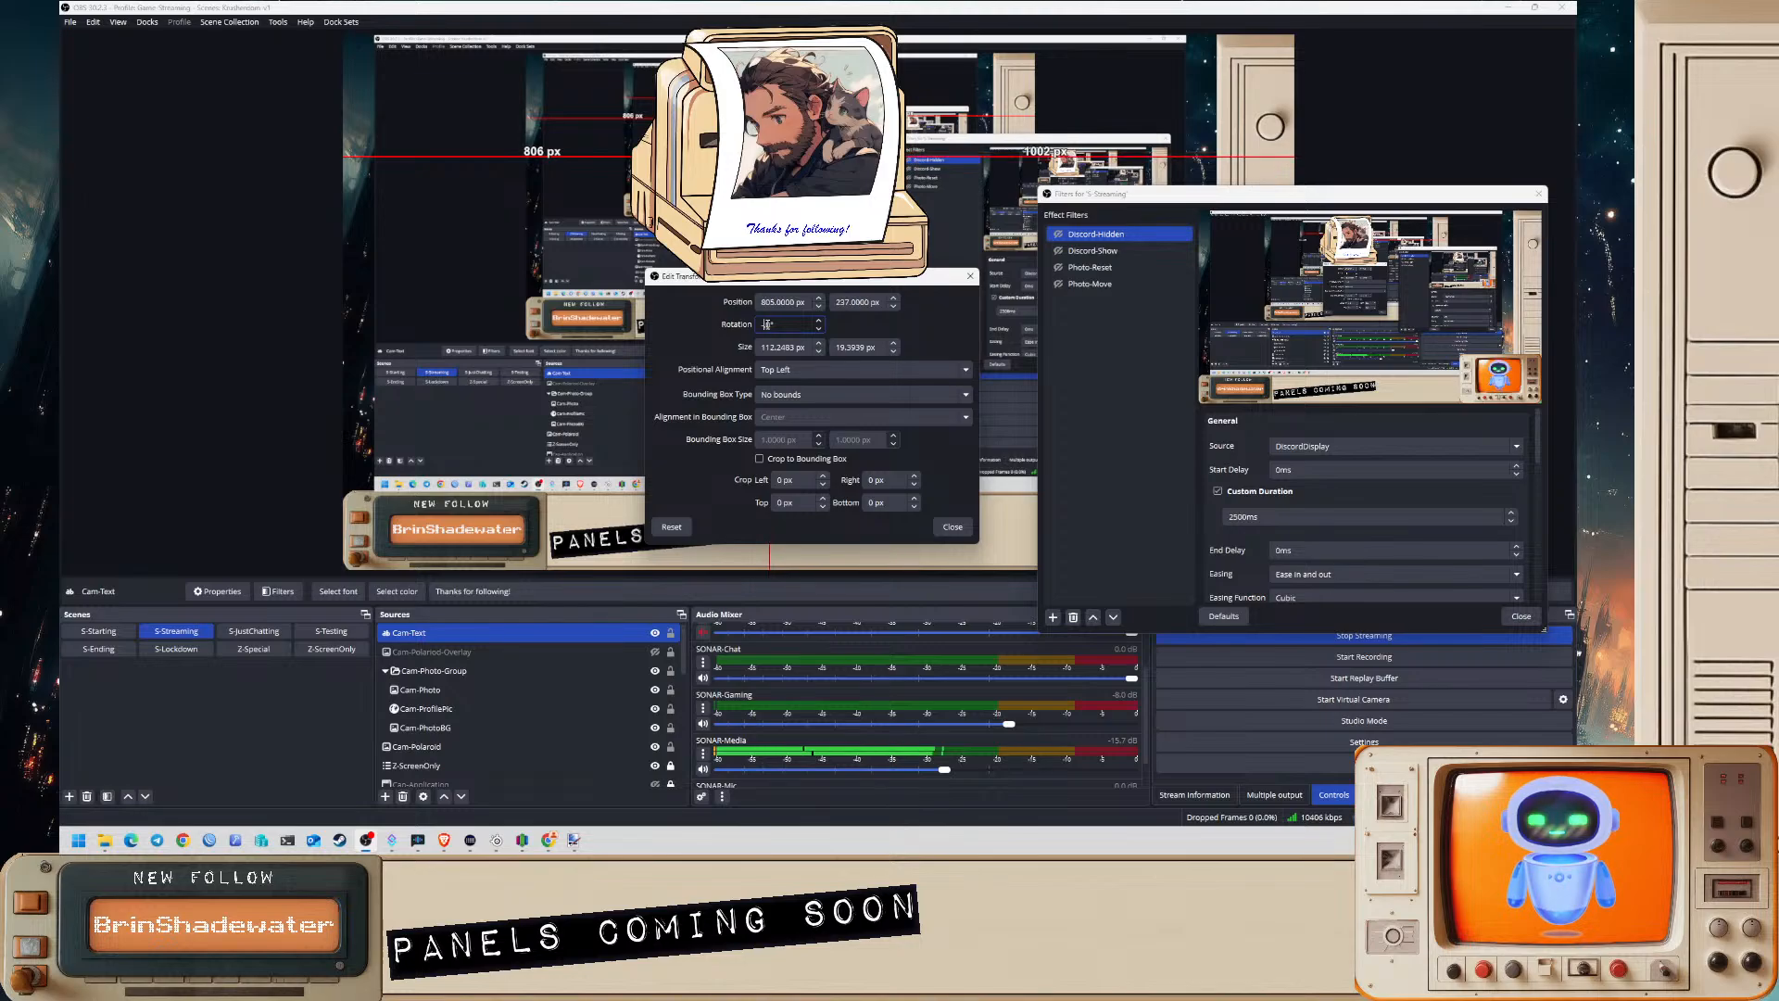
{"action": "type", "text": "45"}
{"action": "key", "text": "BackSpace"}
{"action": "key", "text": "BackSpace"}
{"action": "type", "text": "45"}
{"action": "key", "text": "BackSpace"}
{"action": "key", "text": "BackSpace"}
{"action": "type", "text": "3"}
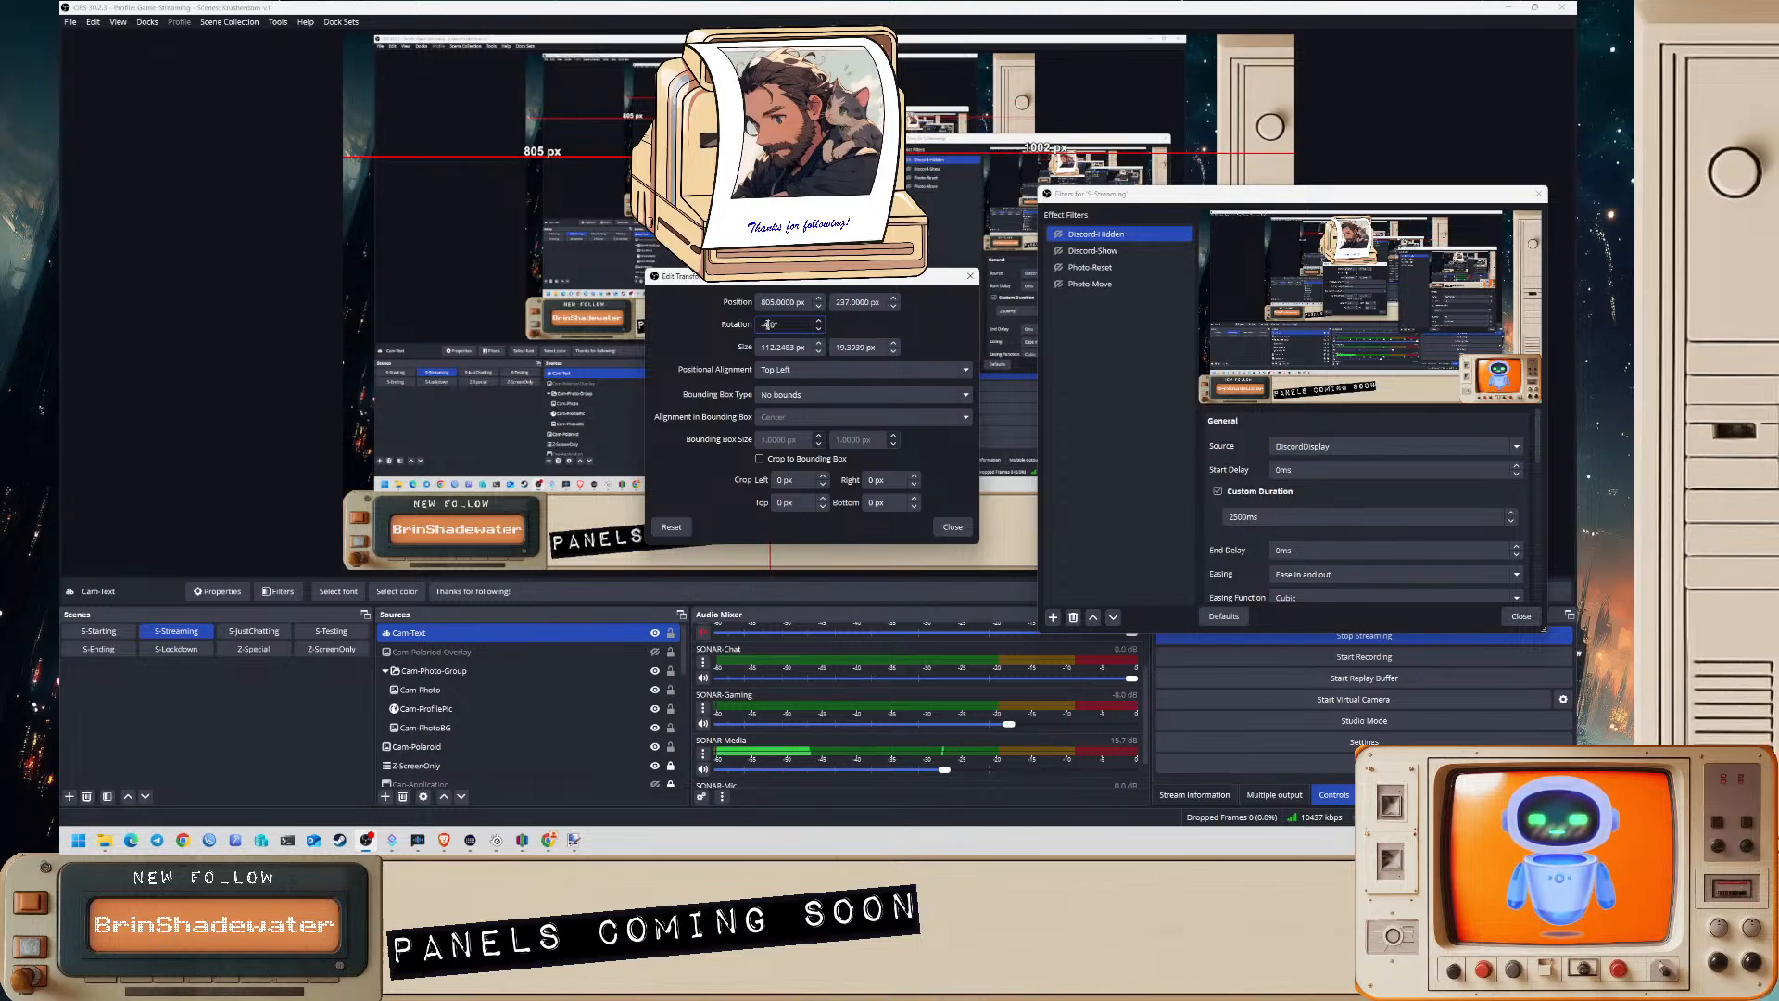
{"action": "left_click", "coordinate": [949, 526]}
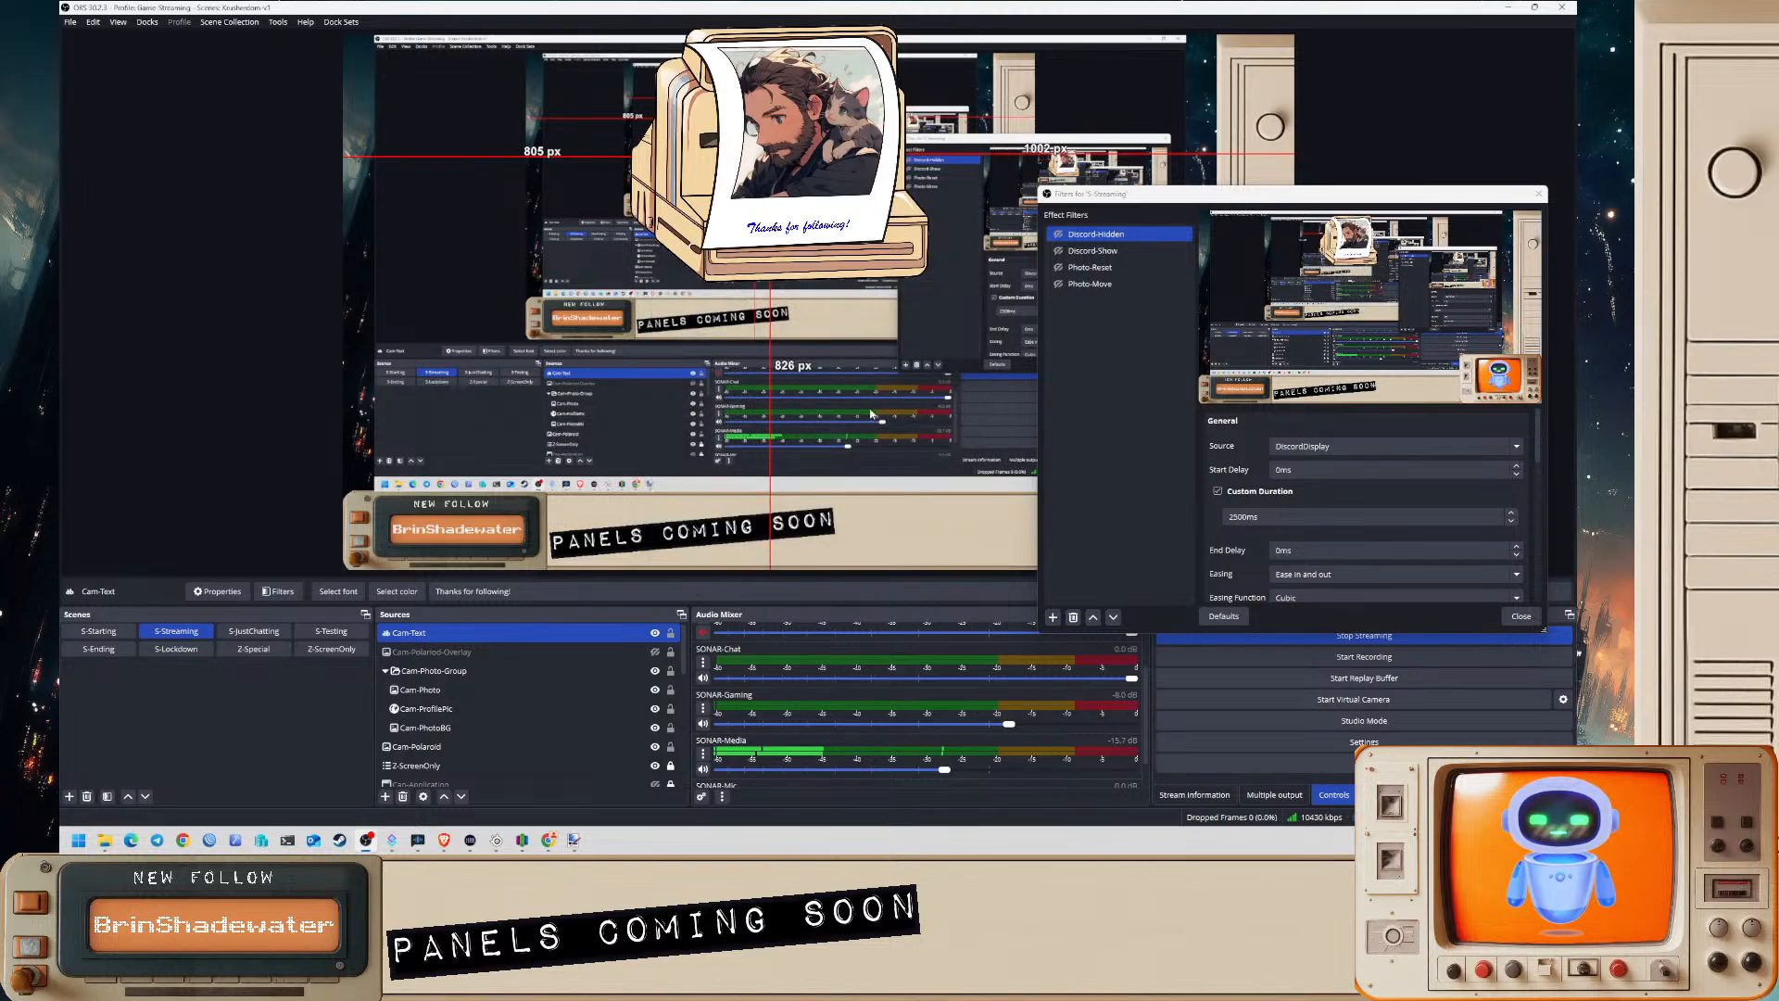
- Enlarge Cam-Text to span the photo's white lower border and move it into Cam-Photo-Group above Cam-Photo
{"action": "left_click_drag", "start_coordinate": [805, 147], "coordinate": [813, 144]}
{"action": "left_click", "coordinate": [463, 653]}
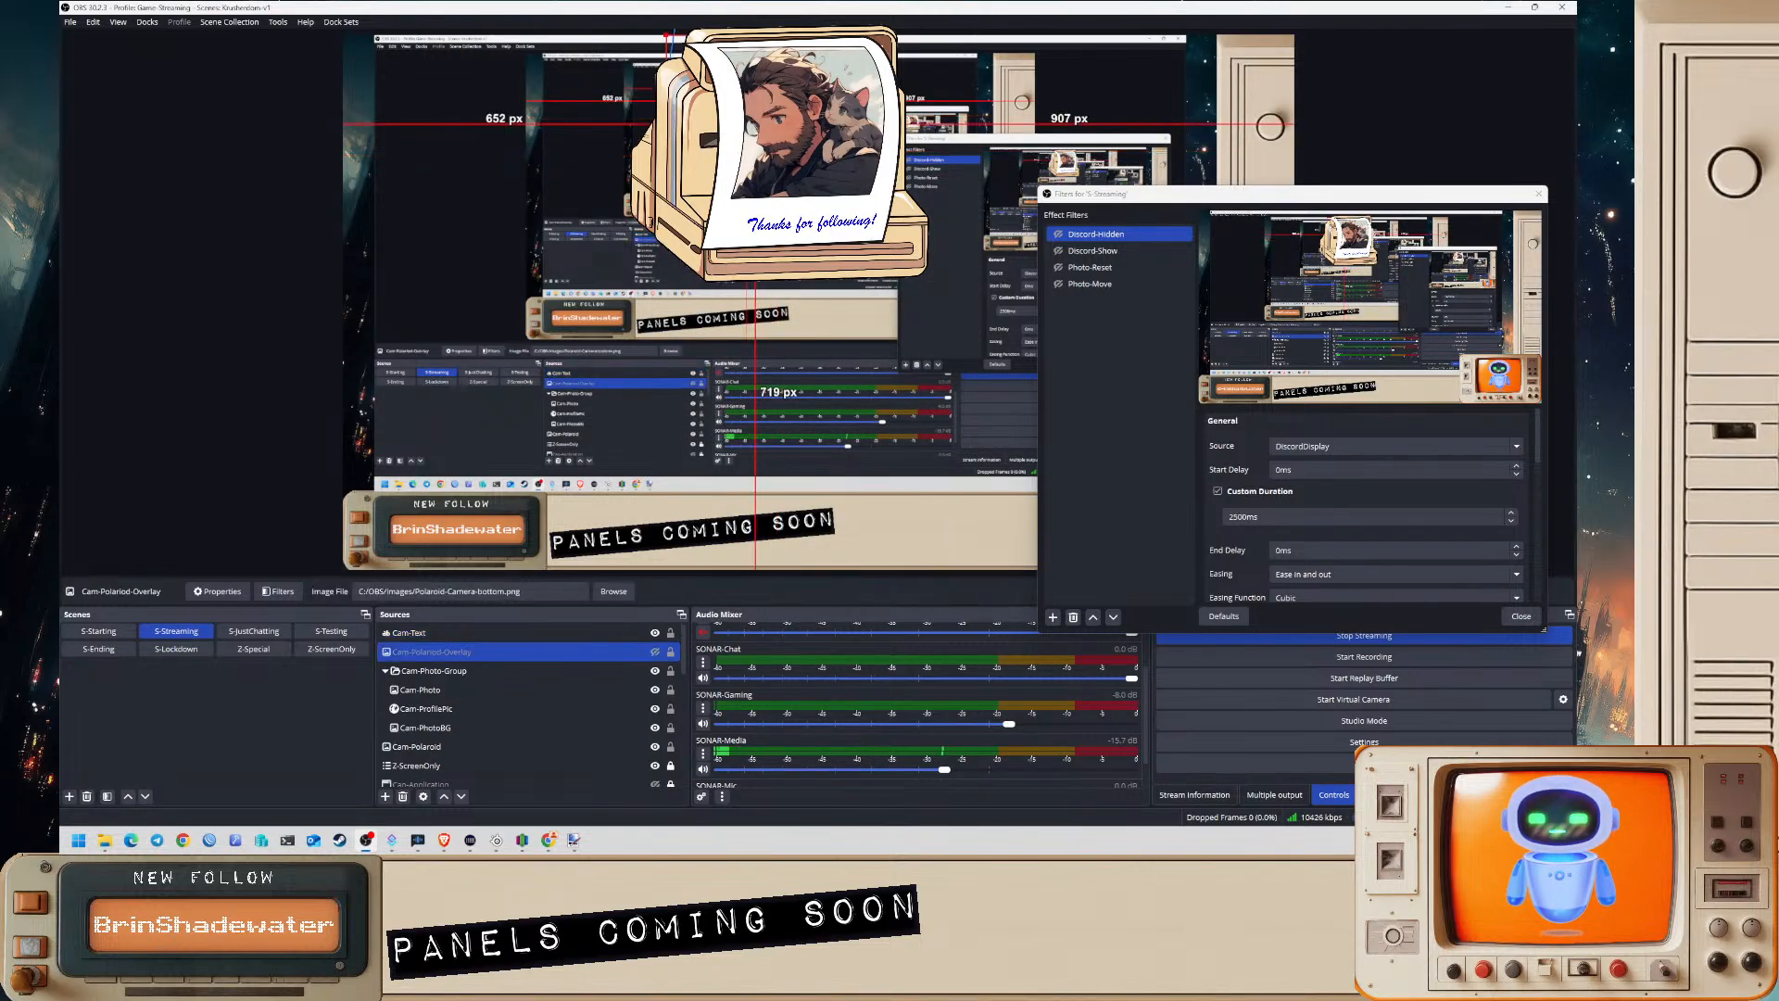
{"action": "left_click", "coordinate": [466, 671]}
{"action": "left_click", "coordinate": [468, 634], "text": "ctrl"}
{"action": "left_click", "coordinate": [470, 634]}
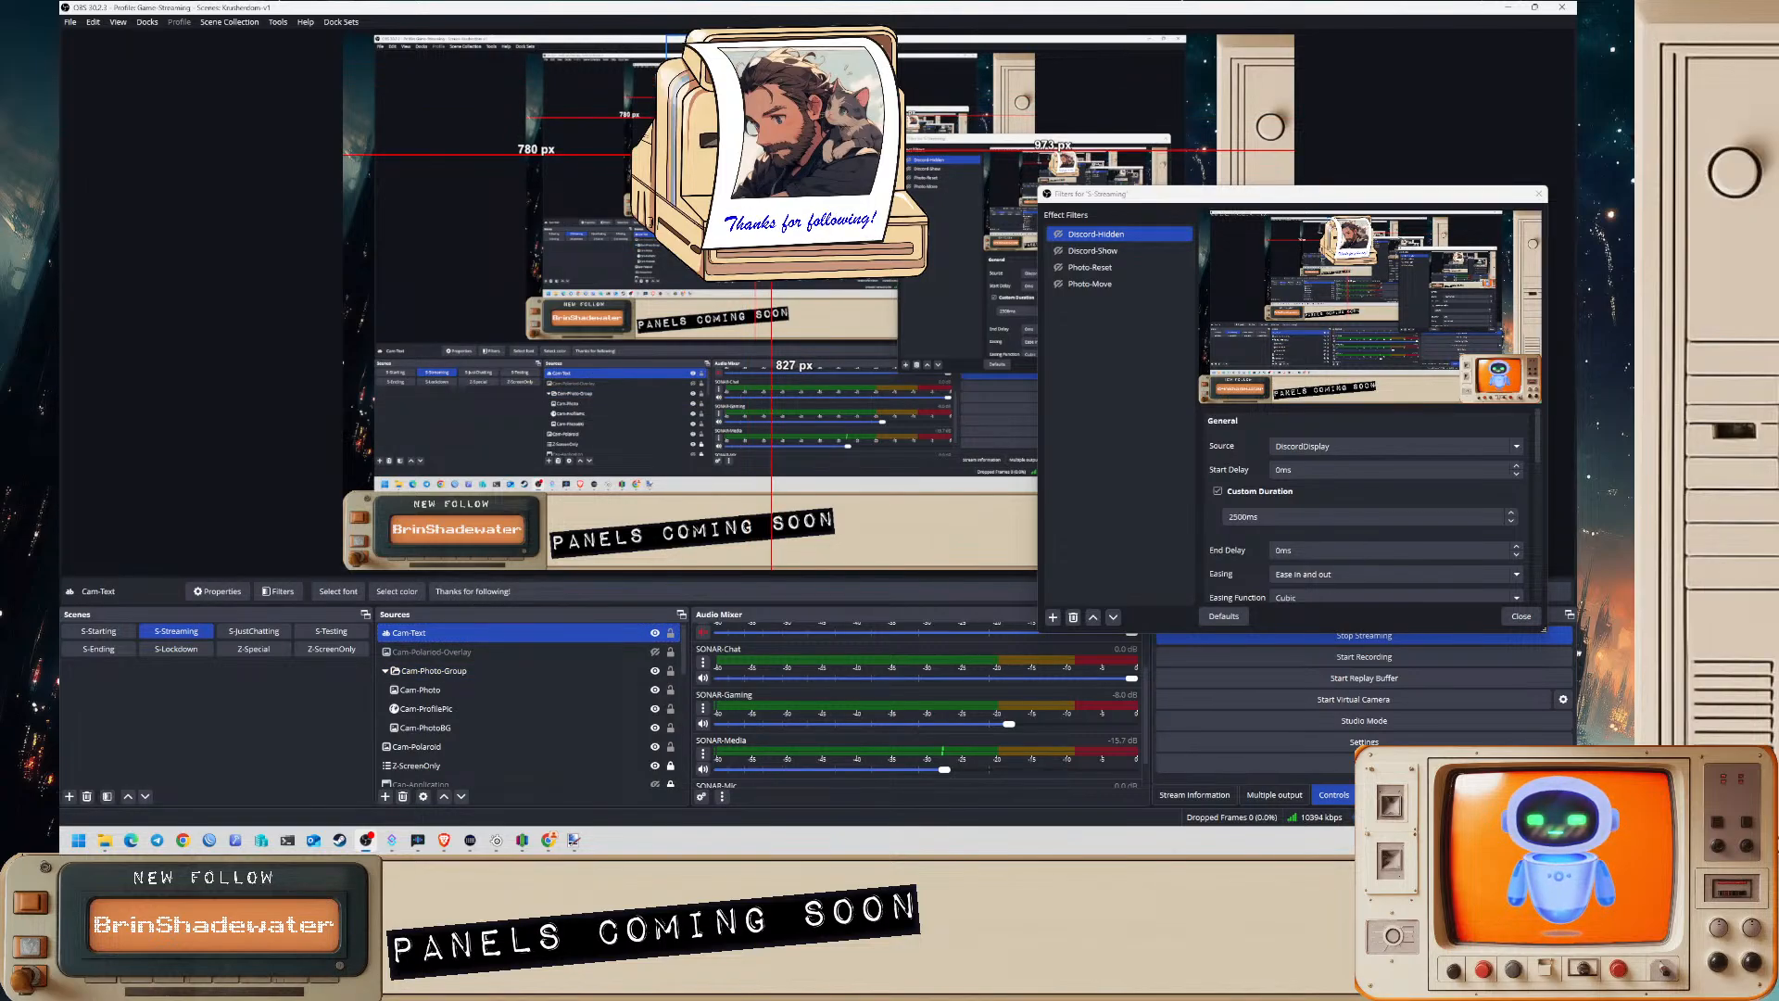
{"action": "left_click", "coordinate": [474, 654], "text": "ctrl"}
{"action": "left_click_drag", "start_coordinate": [475, 655], "coordinate": [488, 679]}
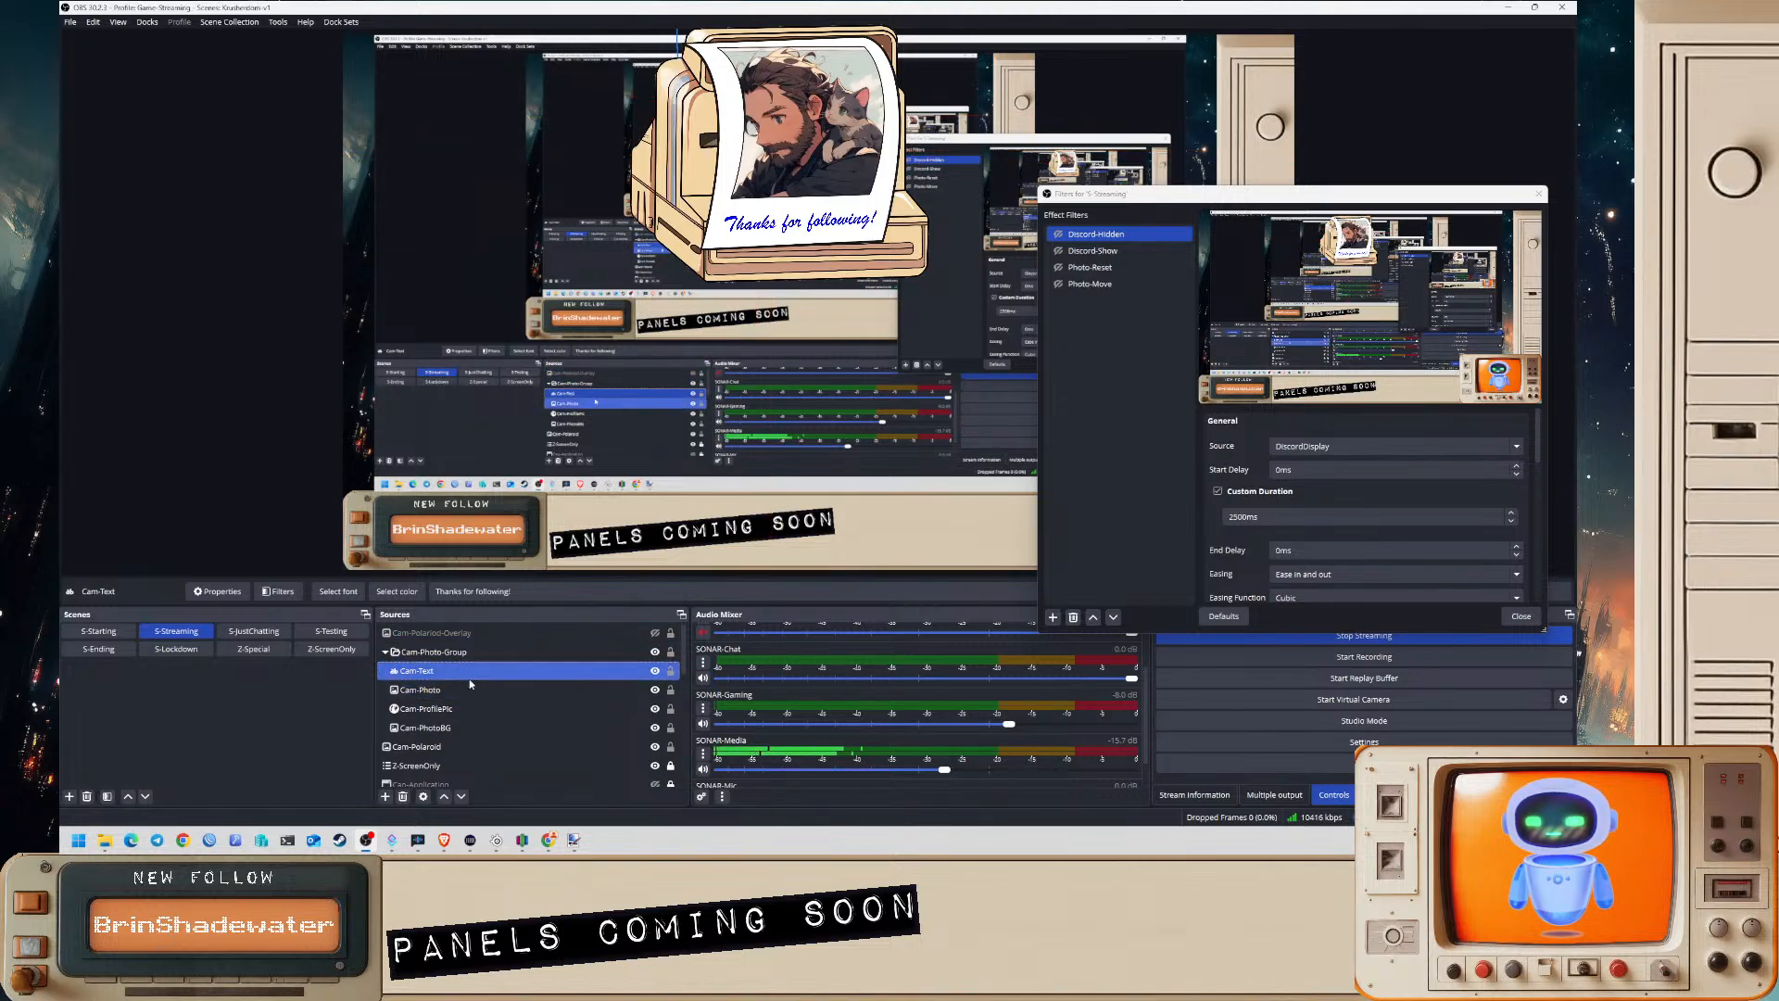
{"action": "left_click", "coordinate": [399, 710], "text": "ctrl"}
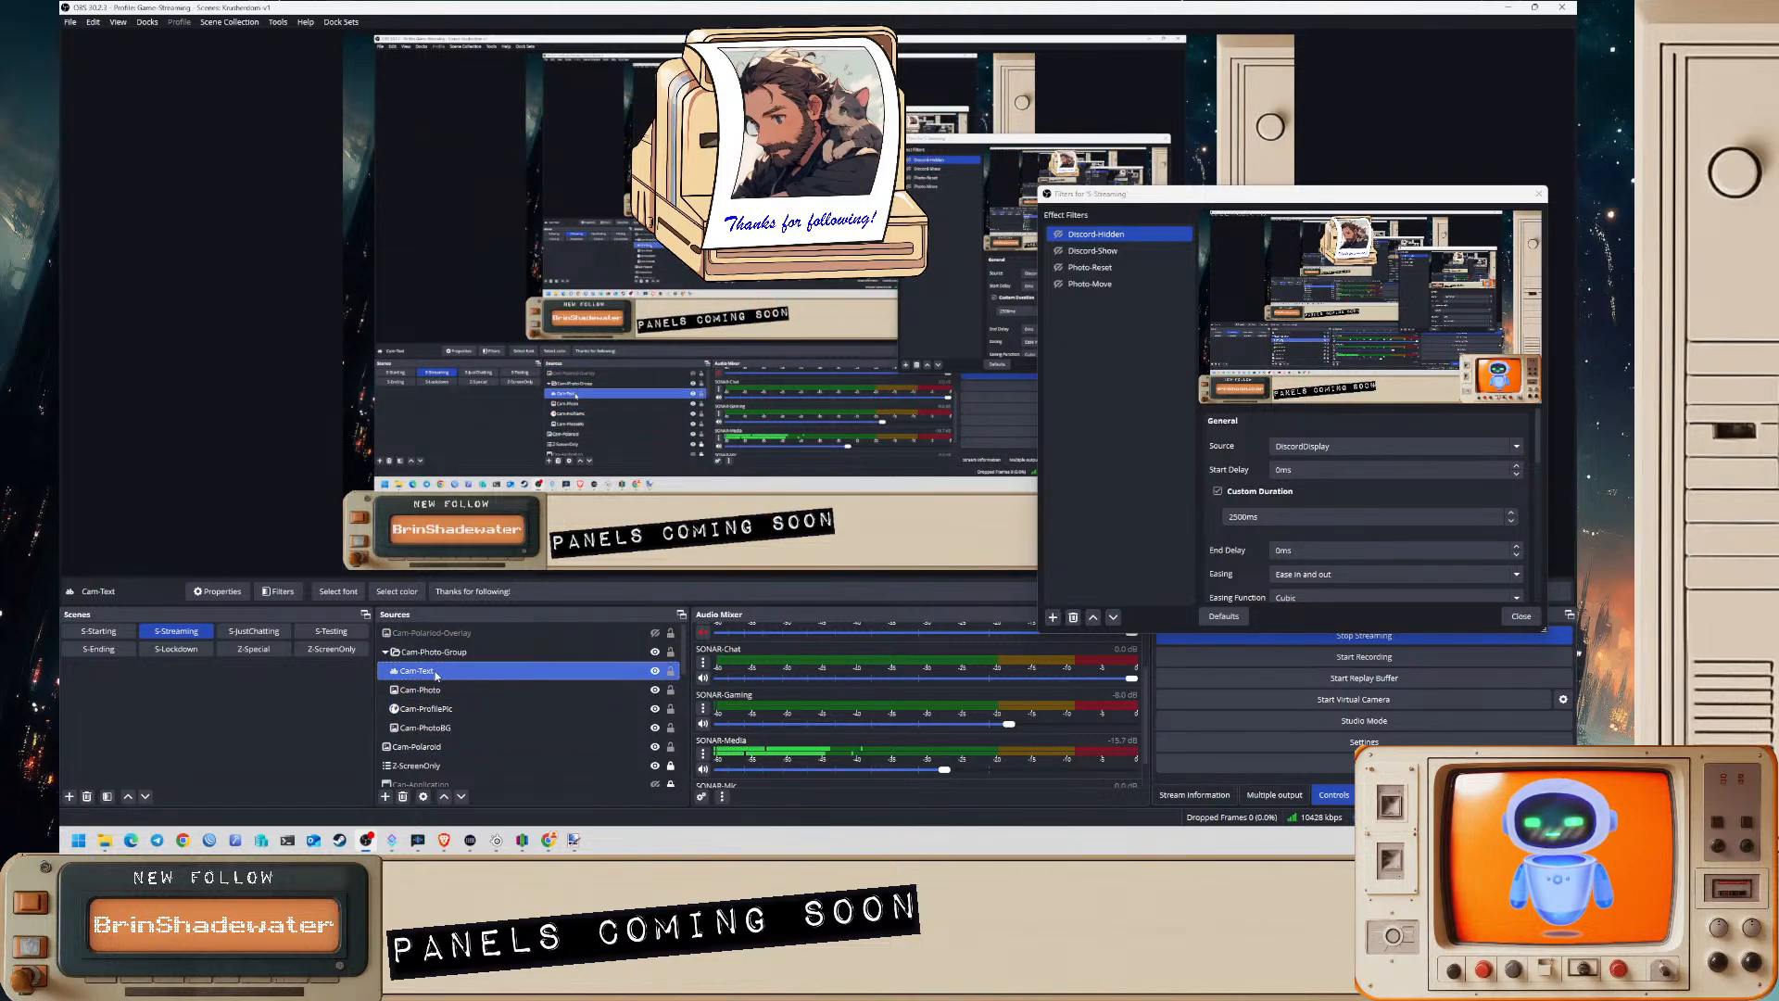
{"action": "mouse_move", "coordinate": [501, 704]}
{"action": "left_mouse_down"}
{"action": "mouse_move", "coordinate": [579, 676]}
{"action": "mouse_move", "coordinate": [569, 706]}
{"action": "mouse_move", "coordinate": [434, 676]}
{"action": "mouse_move", "coordinate": [469, 671]}
{"action": "mouse_move", "coordinate": [471, 691]}
{"action": "left_mouse_up"}
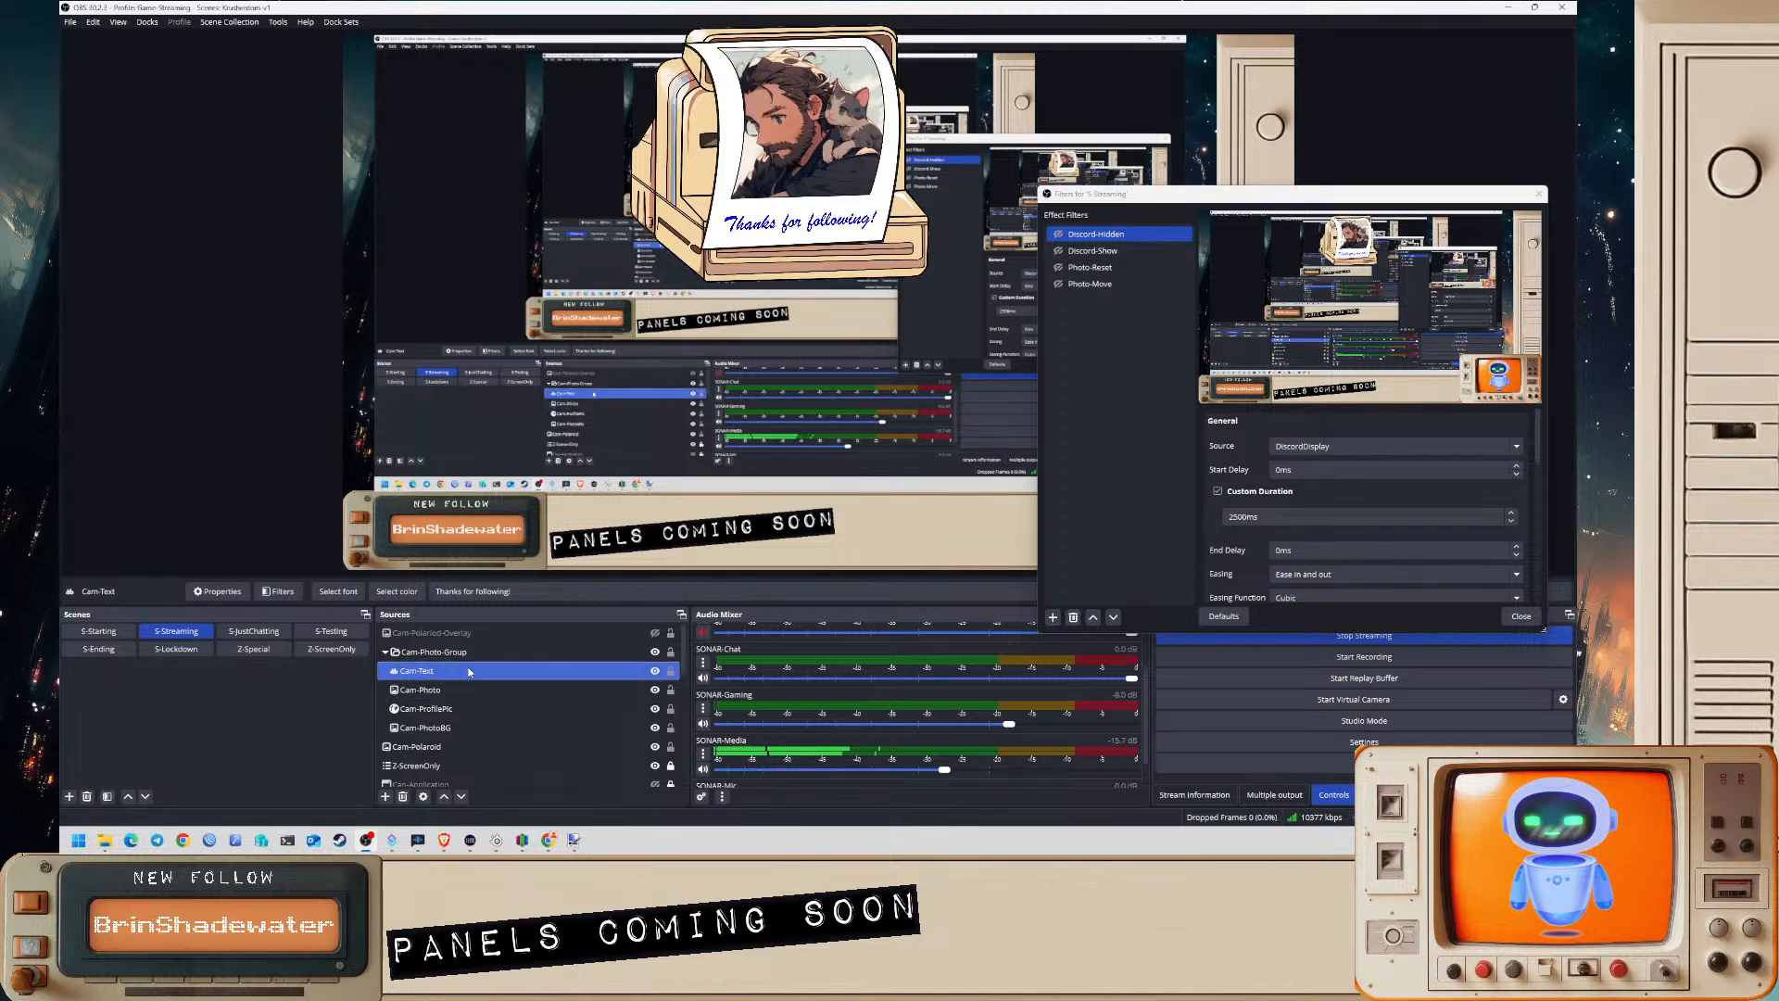
- Hide Cam-Photo-Group, show Cam-Polaroid-Overlay, and test the captioned photo's ejection with the Photo-Move filter
{"action": "left_click", "coordinate": [654, 653]}
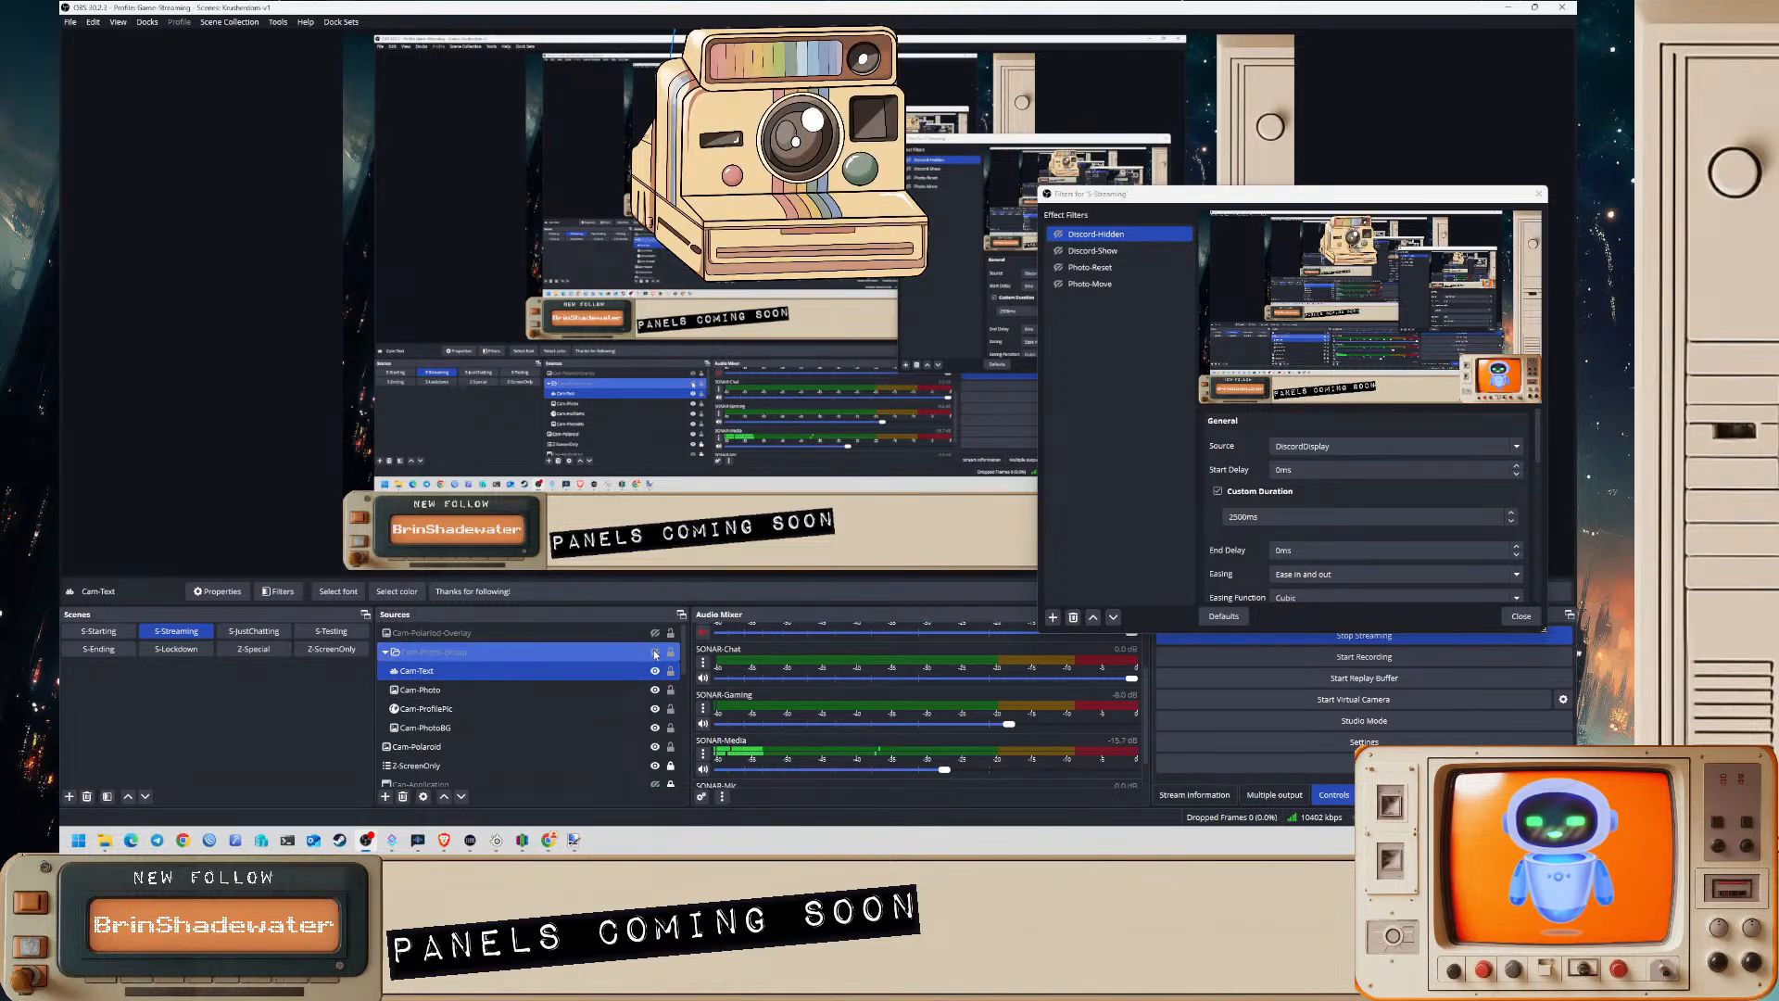
{"action": "left_click", "coordinate": [1058, 284]}
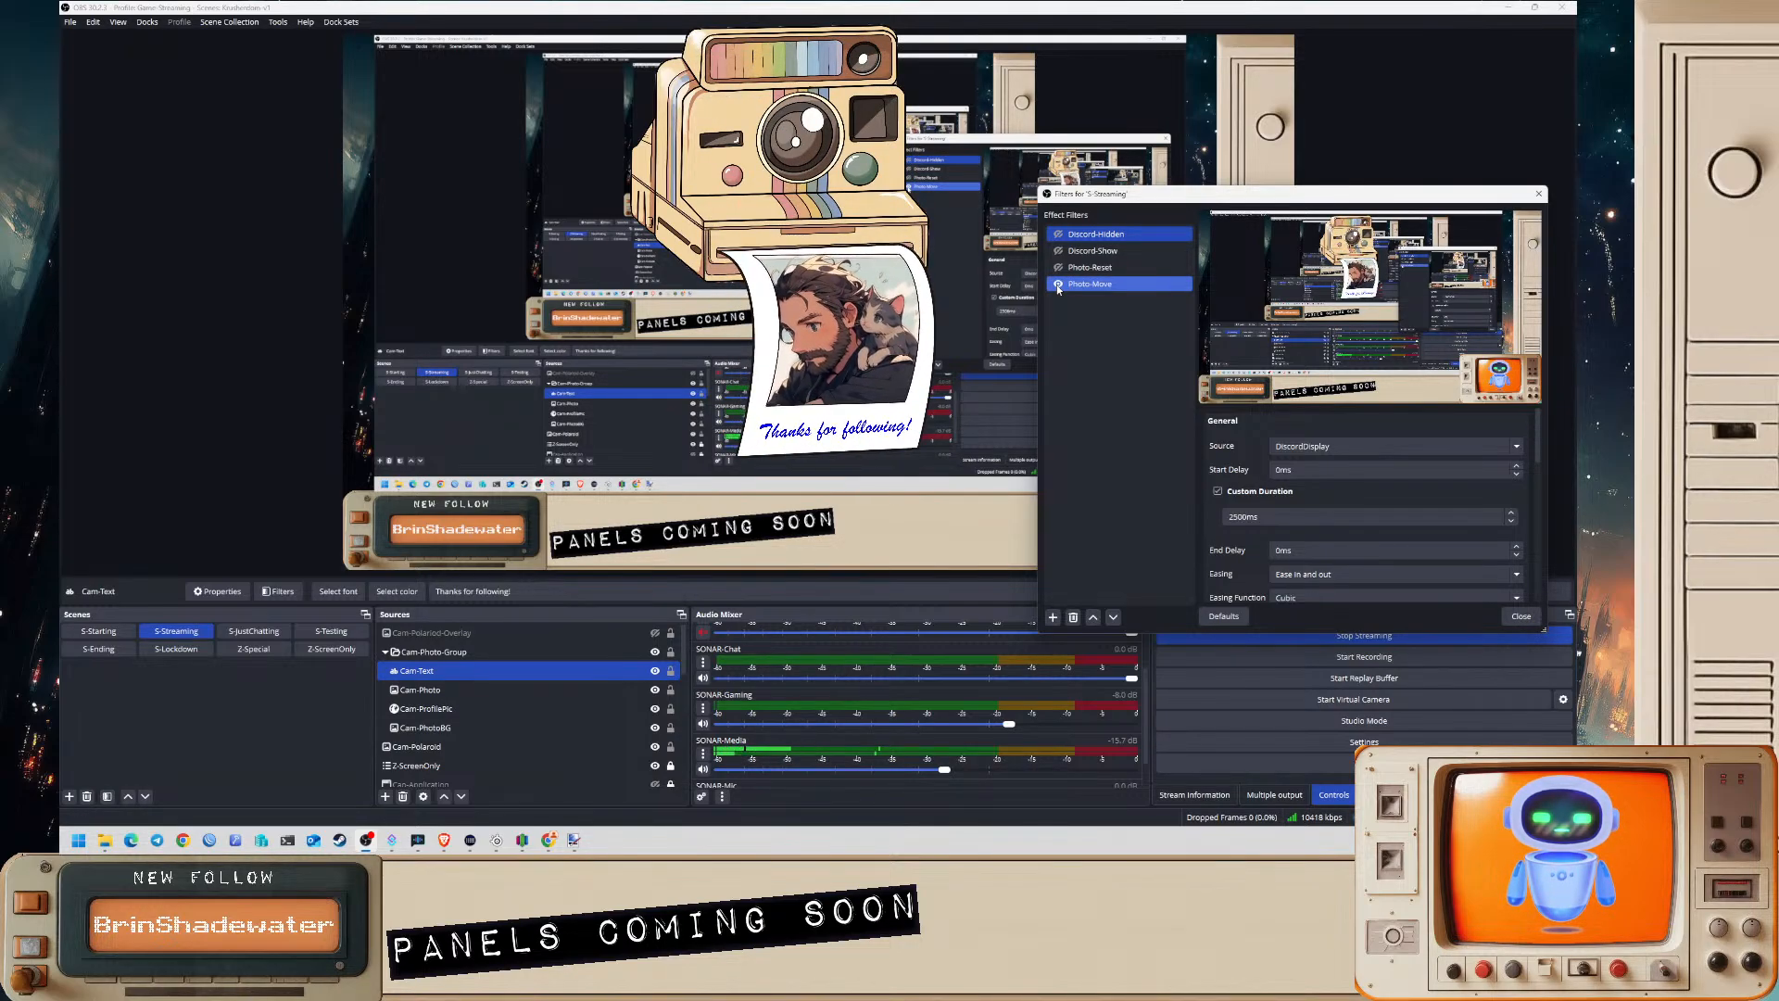
{"action": "left_click", "coordinate": [631, 656]}
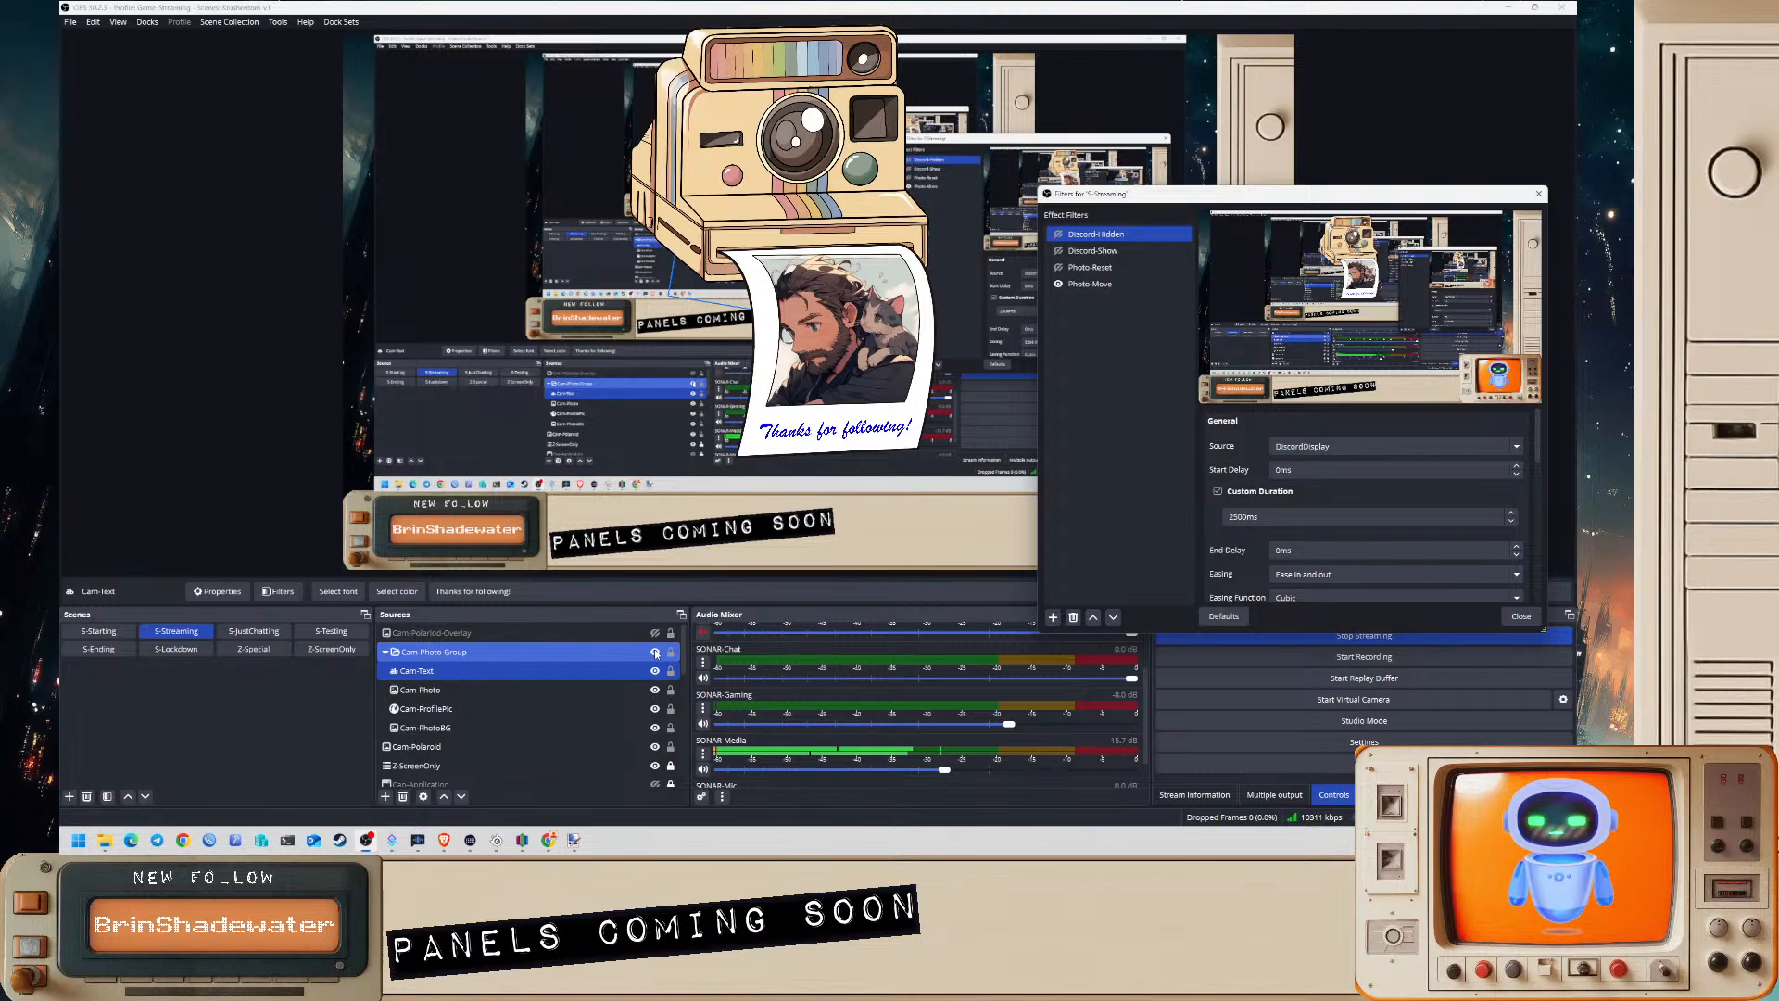
{"action": "left_click", "coordinate": [653, 634]}
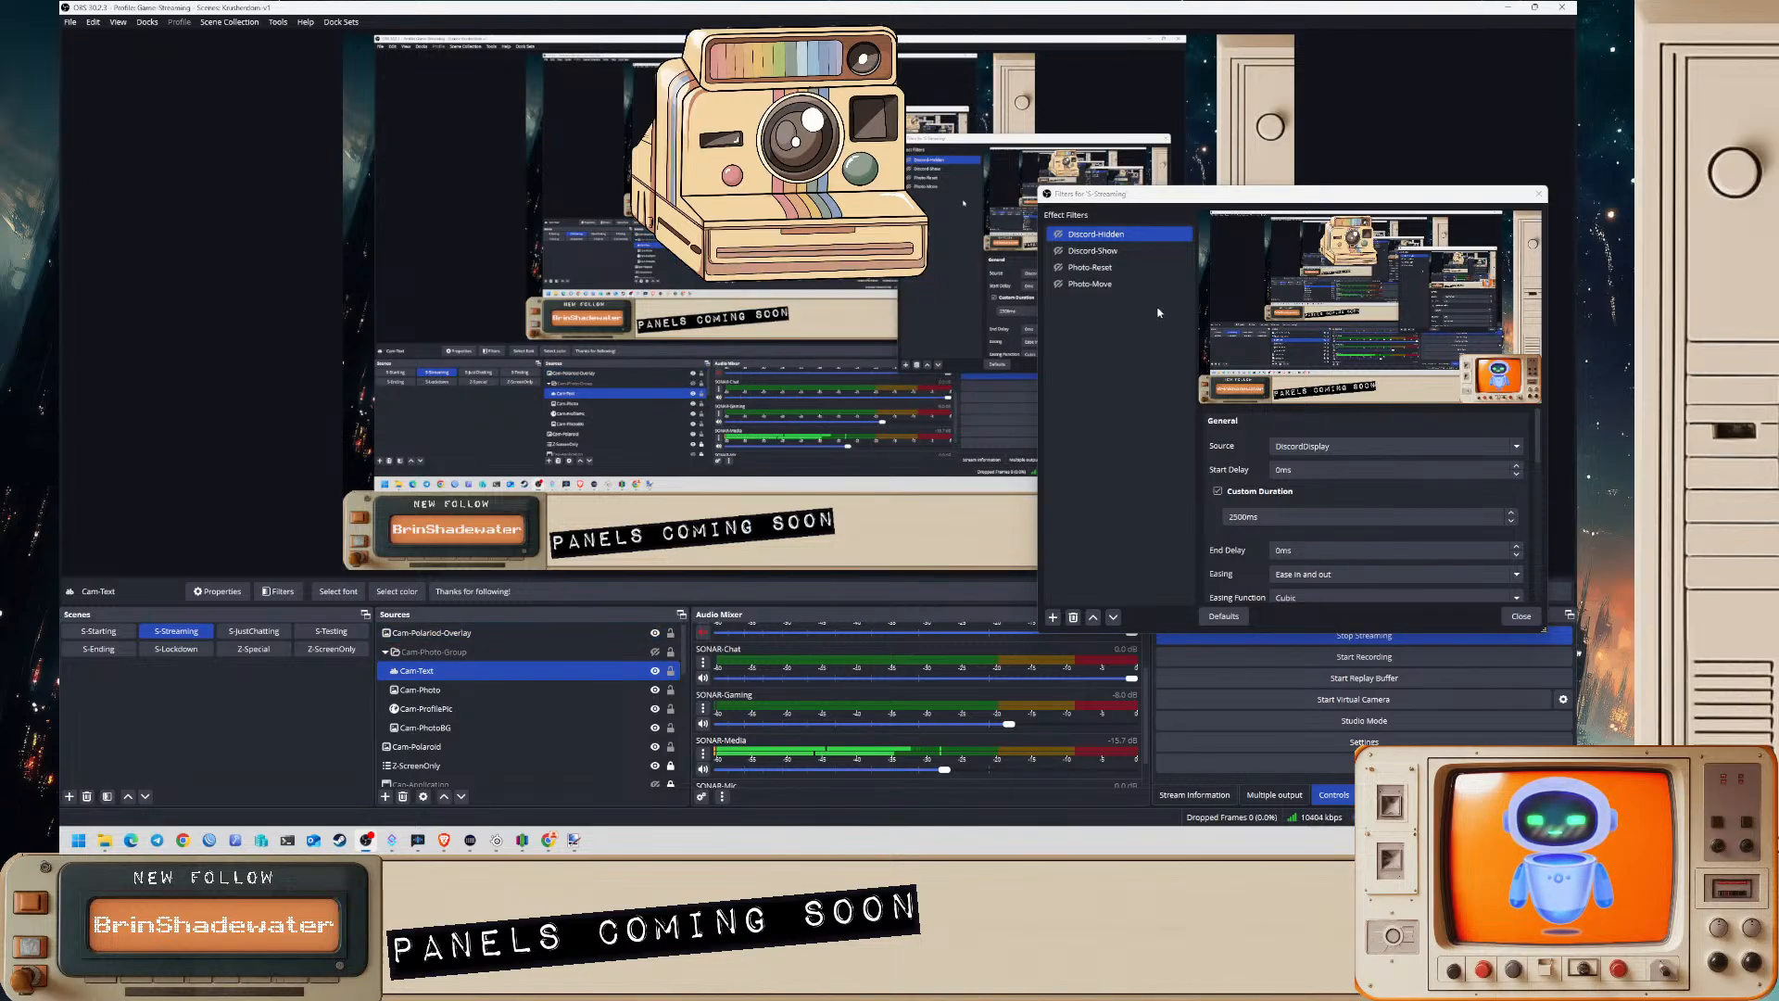
{"action": "left_click", "coordinate": [1062, 288]}
{"action": "left_click", "coordinate": [1060, 286]}
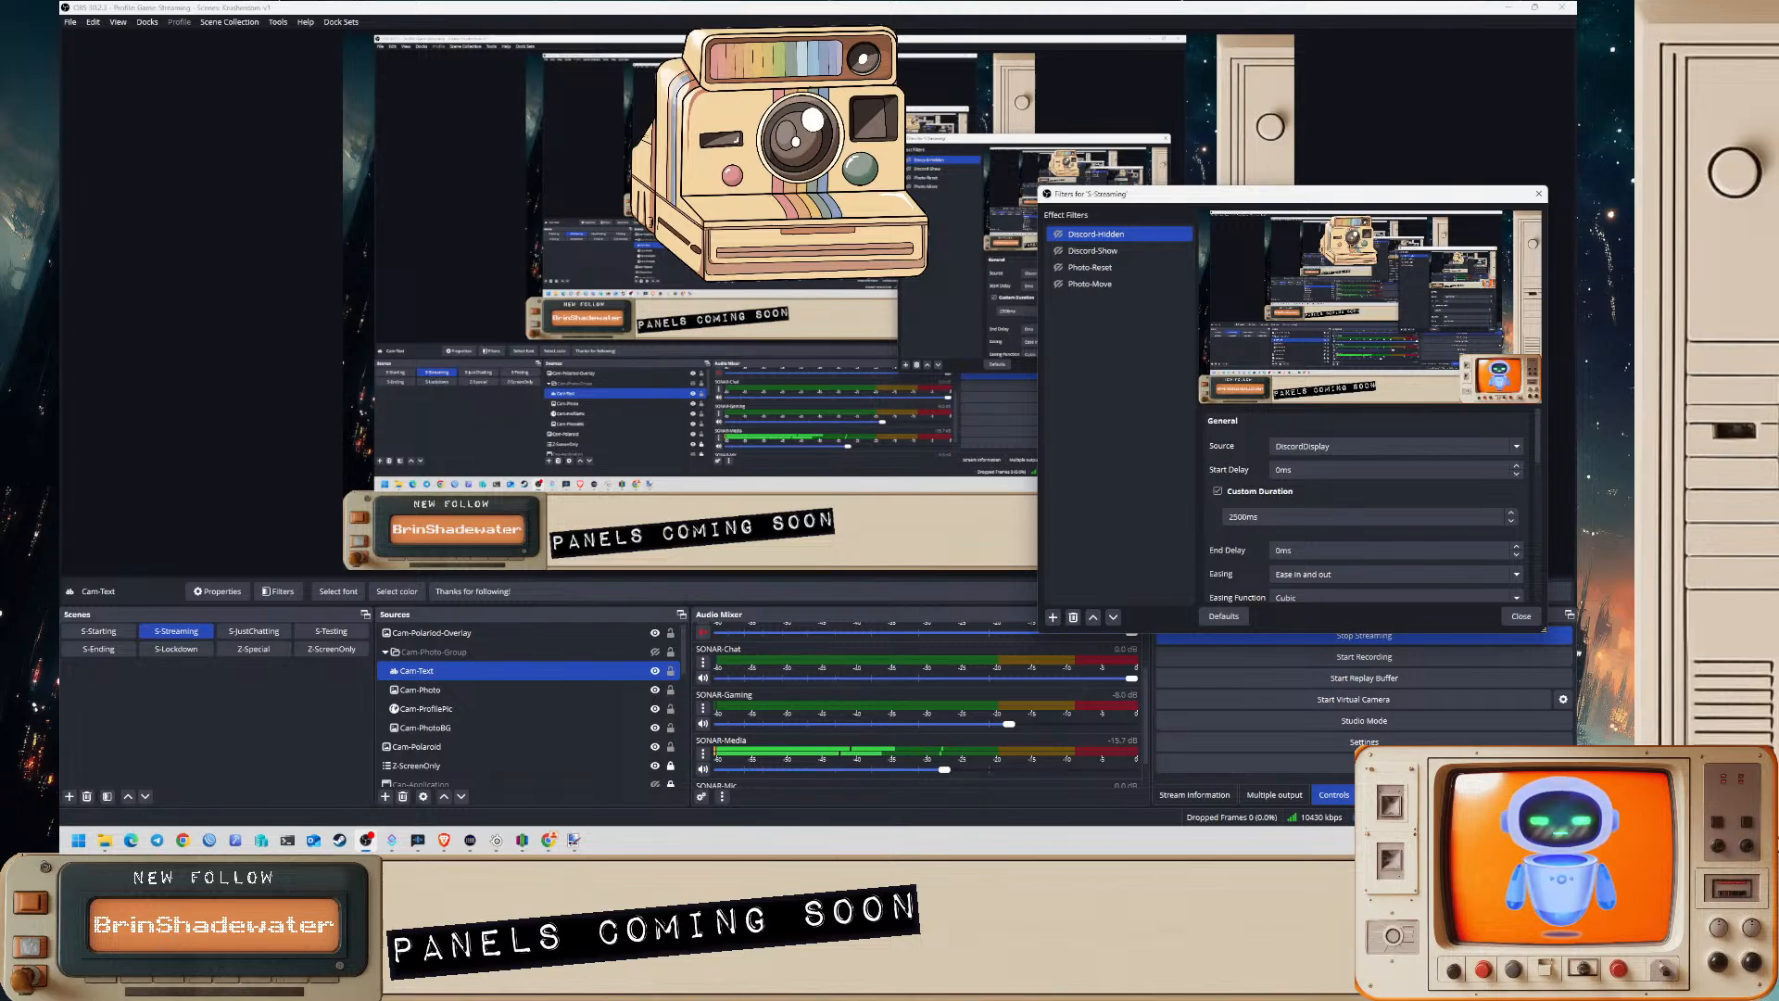
- In Streamer.bot's New Follower (Custom) action, add a Set GDI Text sub-action for S-Streaming's Cam-Text reading "Thanks for following %user%"
{"action": "double_click", "coordinate": [452, 678]}
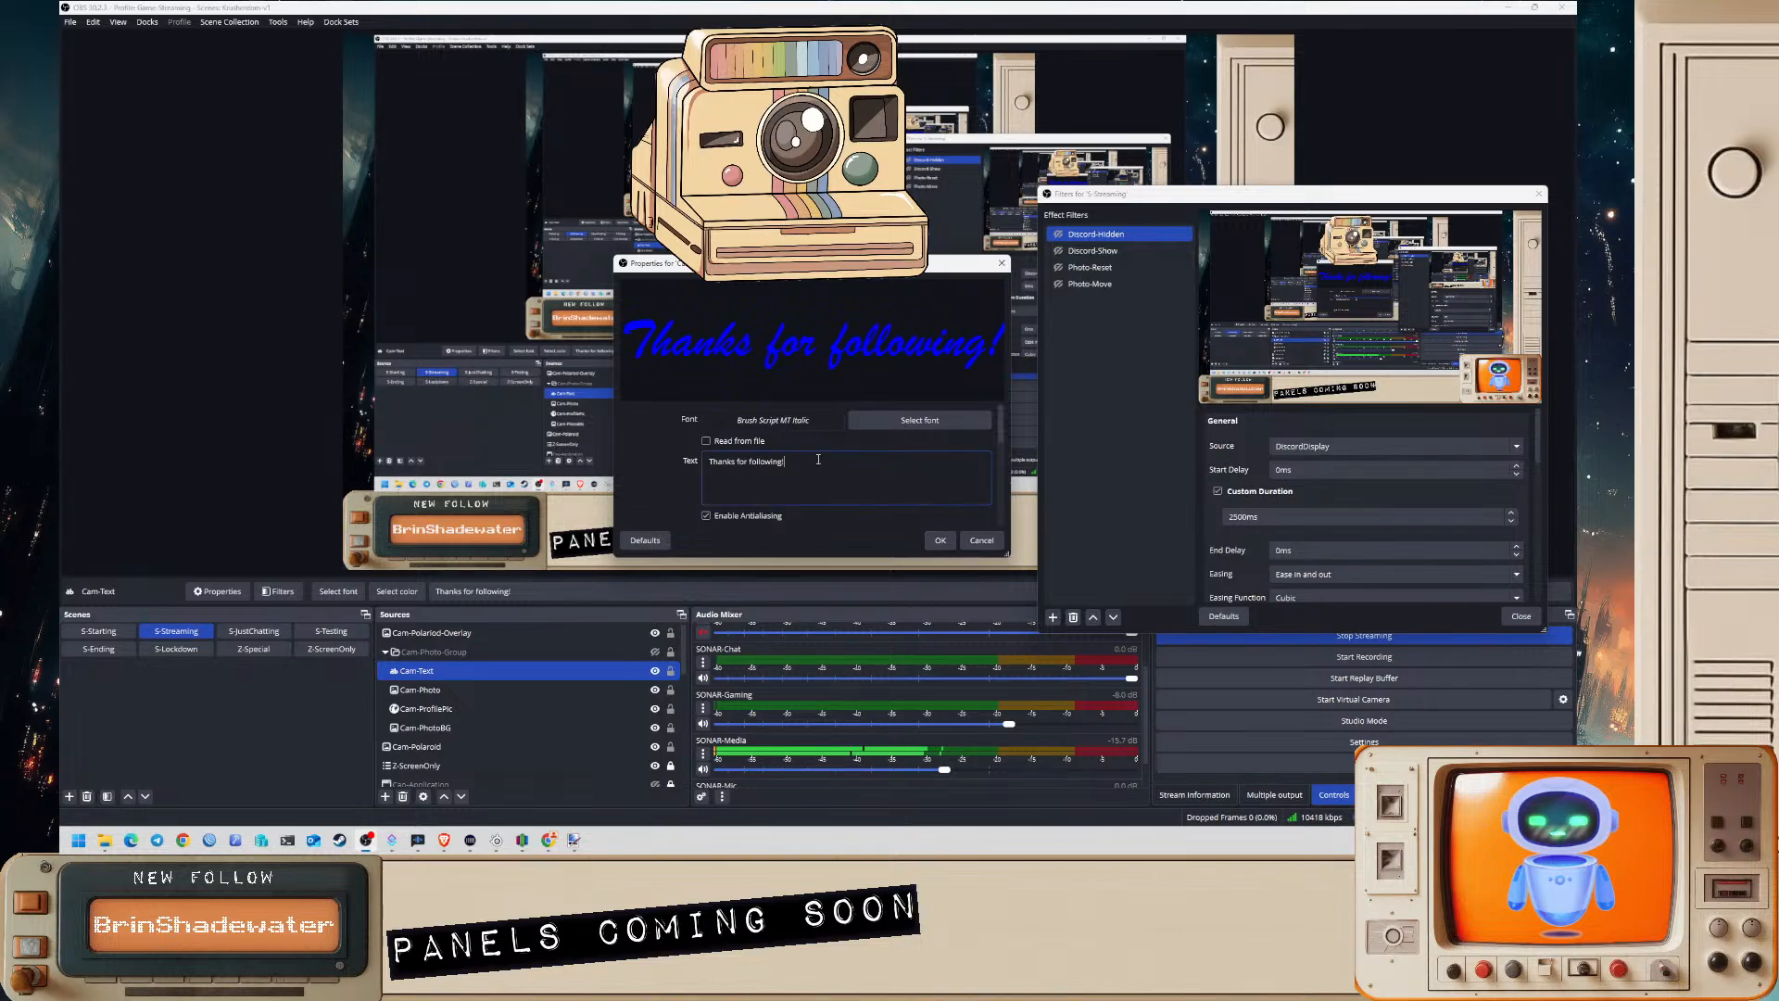
{"action": "left_click", "coordinate": [981, 541]}
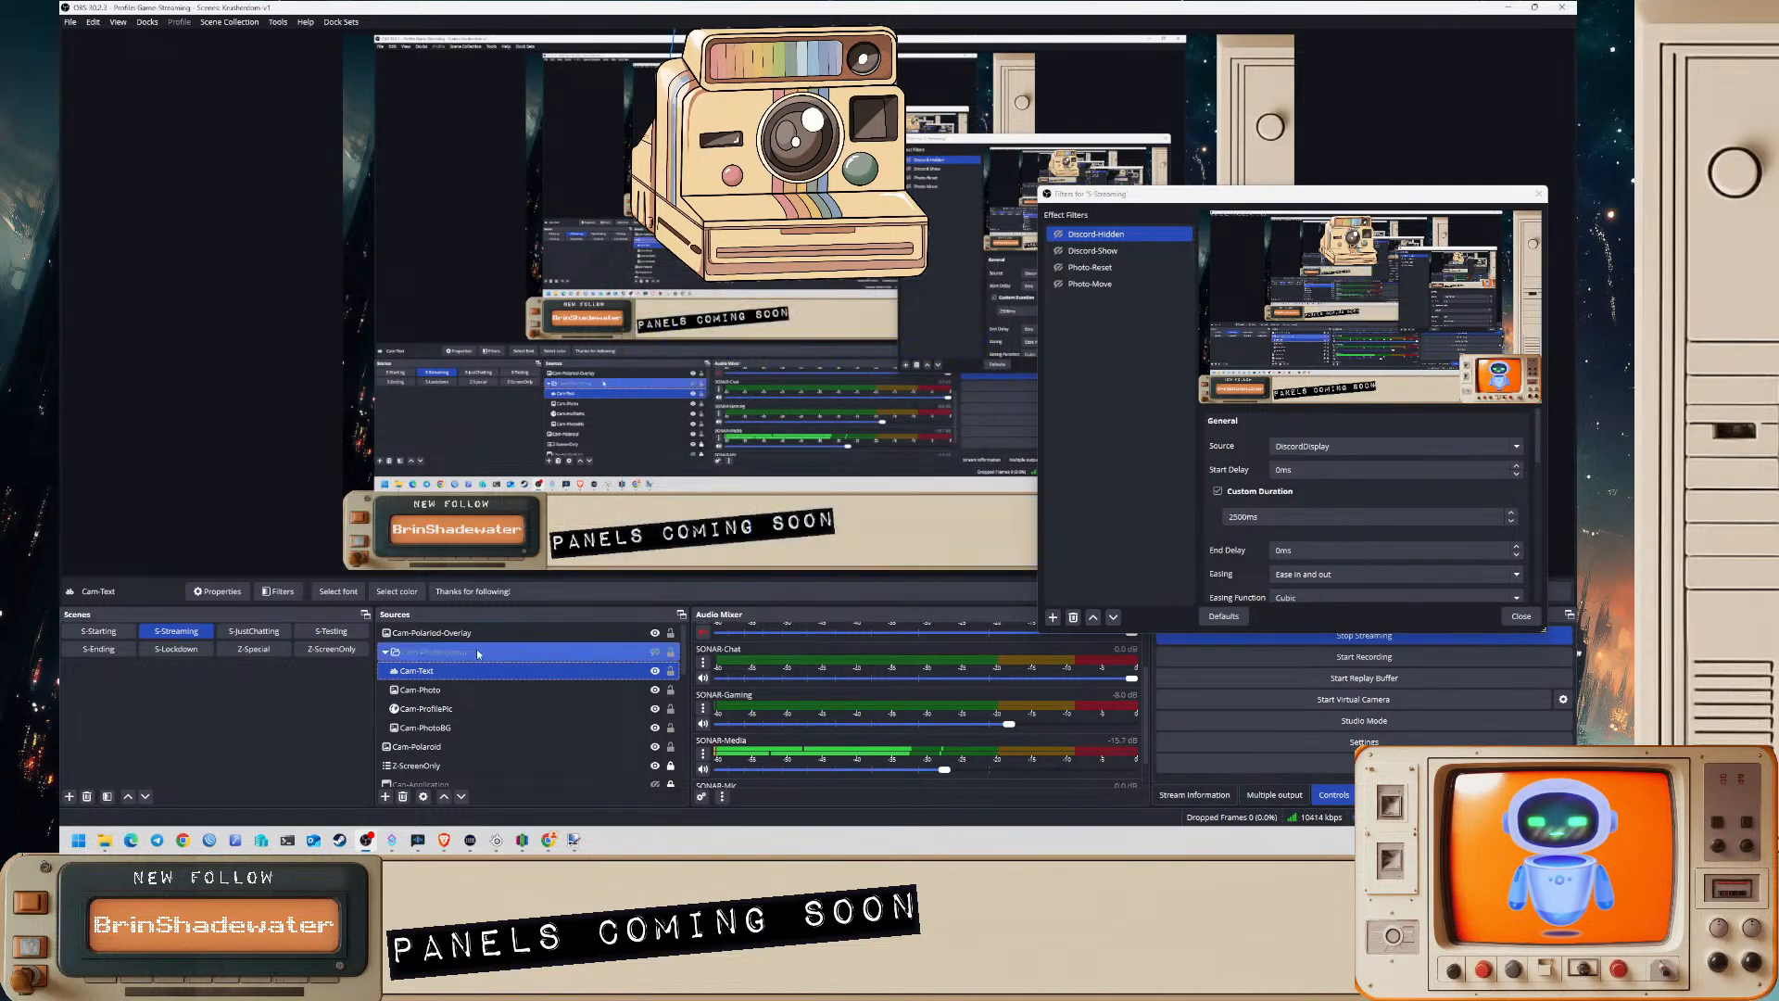
{"action": "left_click", "coordinate": [392, 839]}
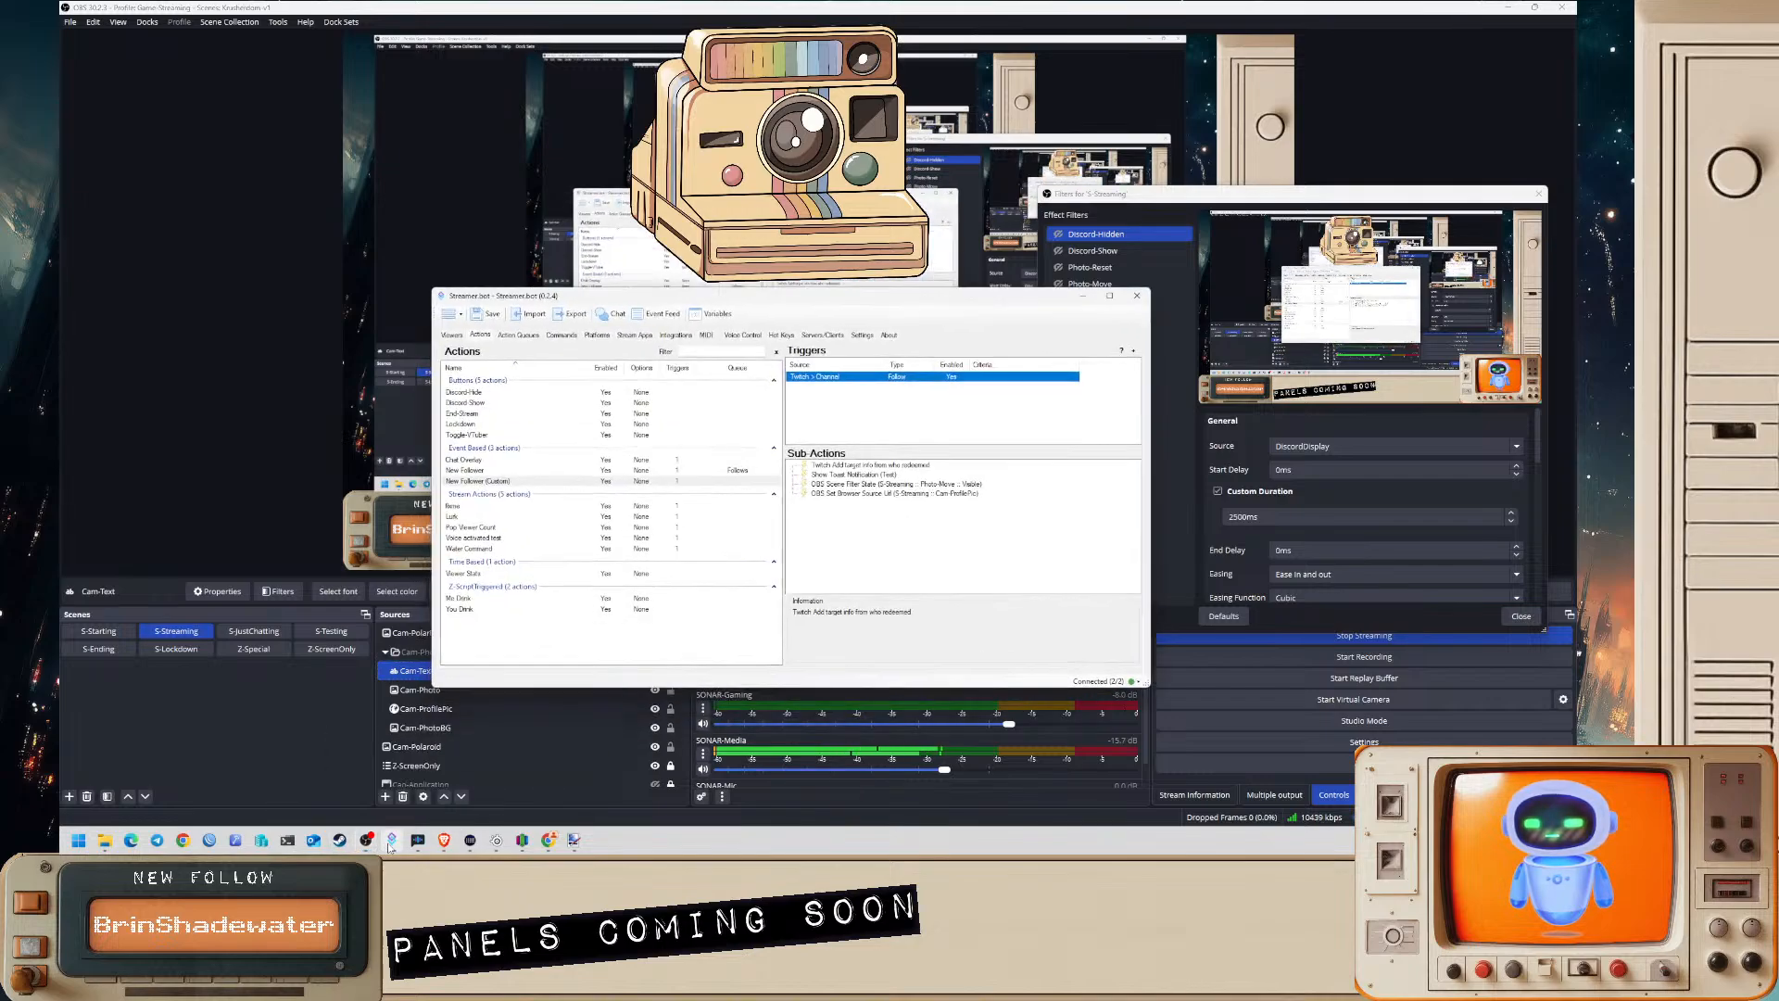
{"action": "left_click", "coordinate": [864, 514]}
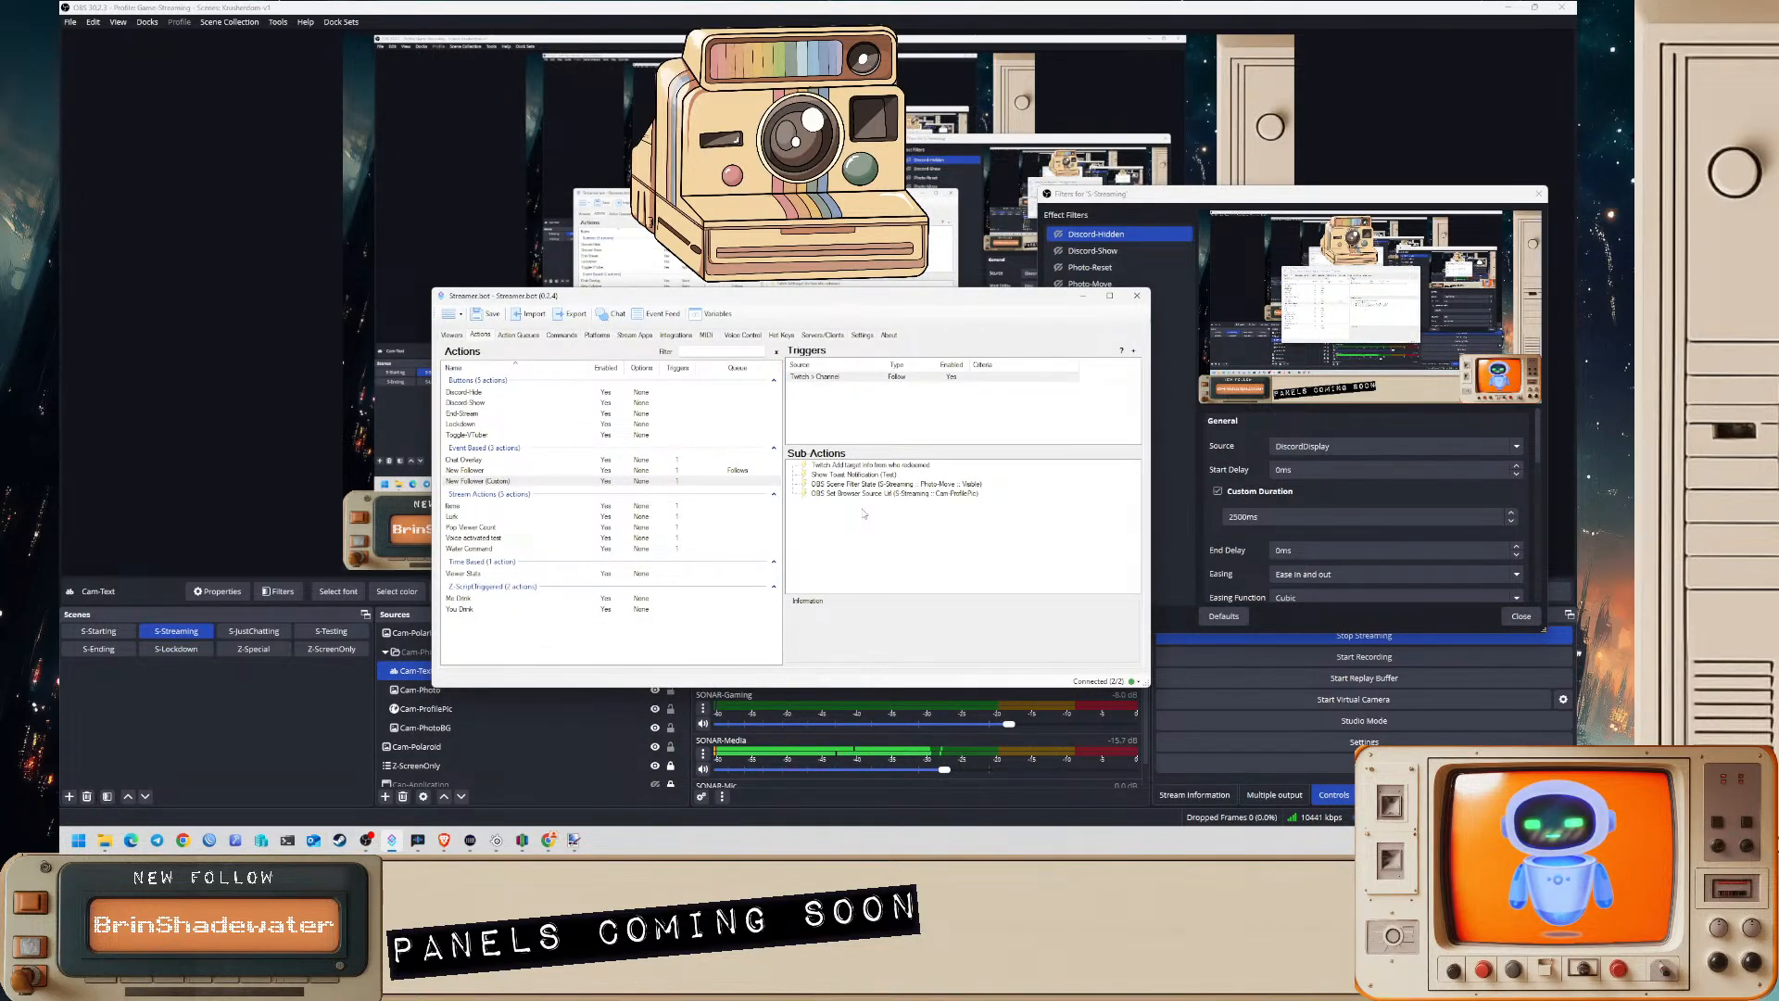
{"action": "left_click_drag", "start_coordinate": [804, 308], "coordinate": [763, 109]}
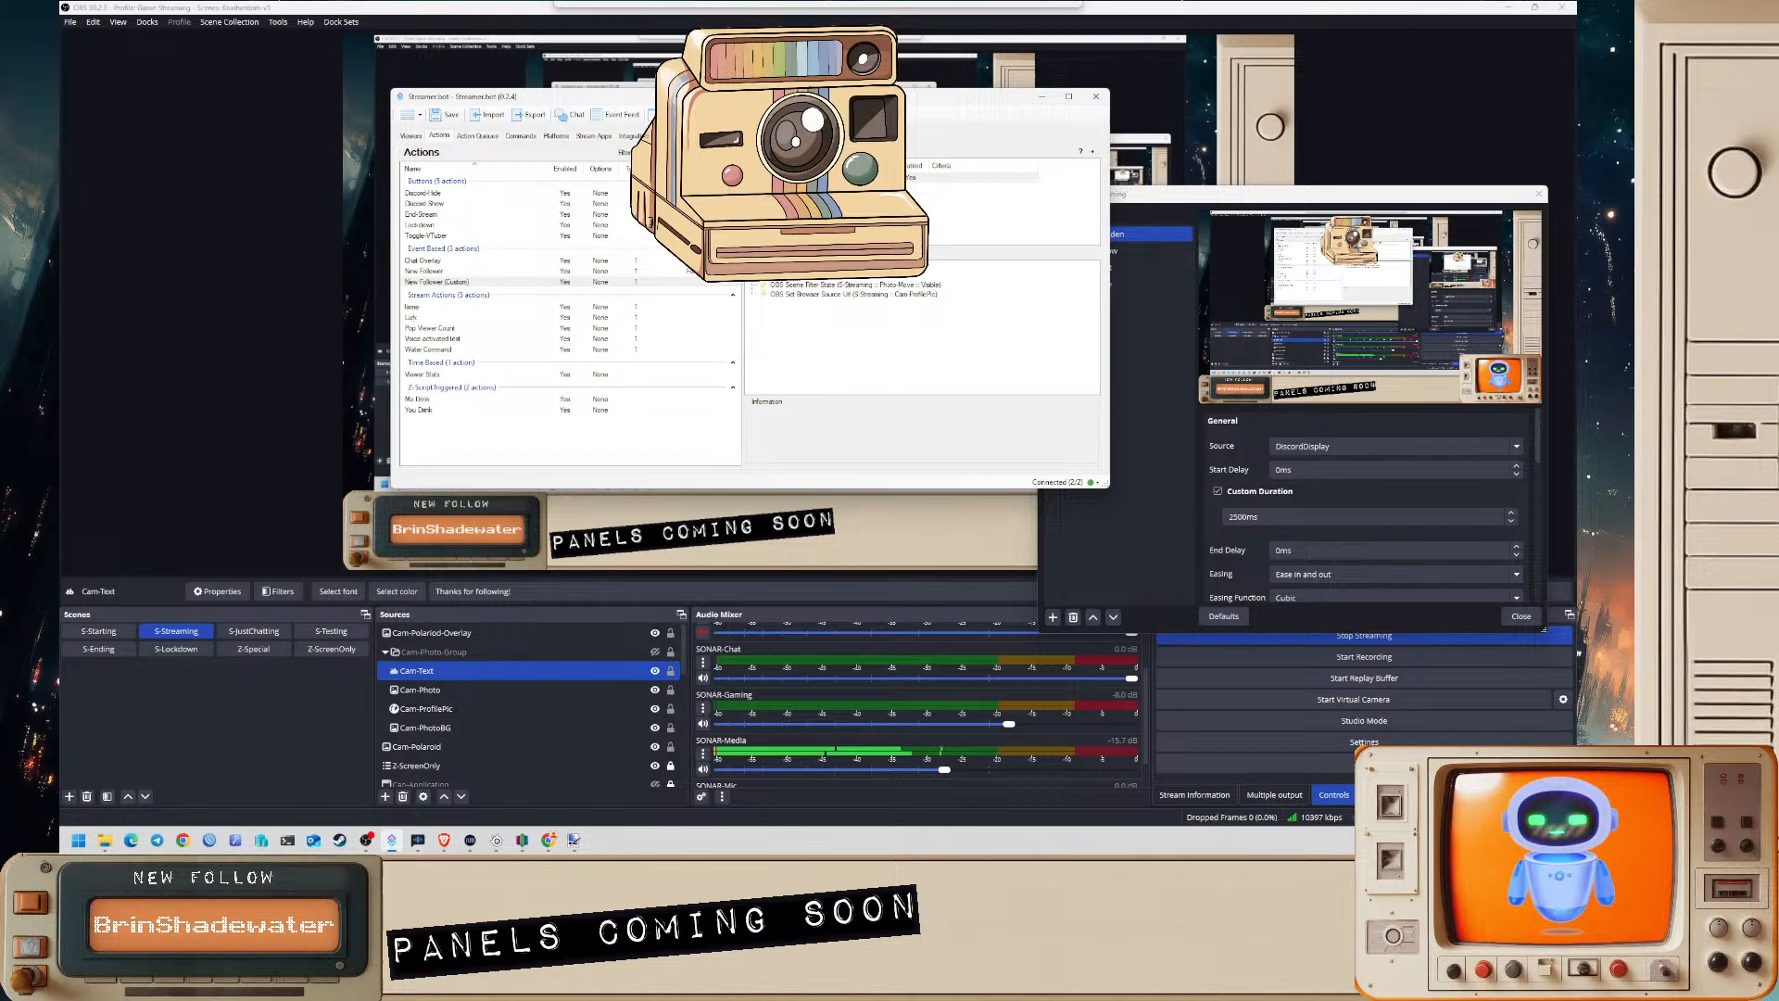
{"action": "right_click", "coordinate": [809, 335]}
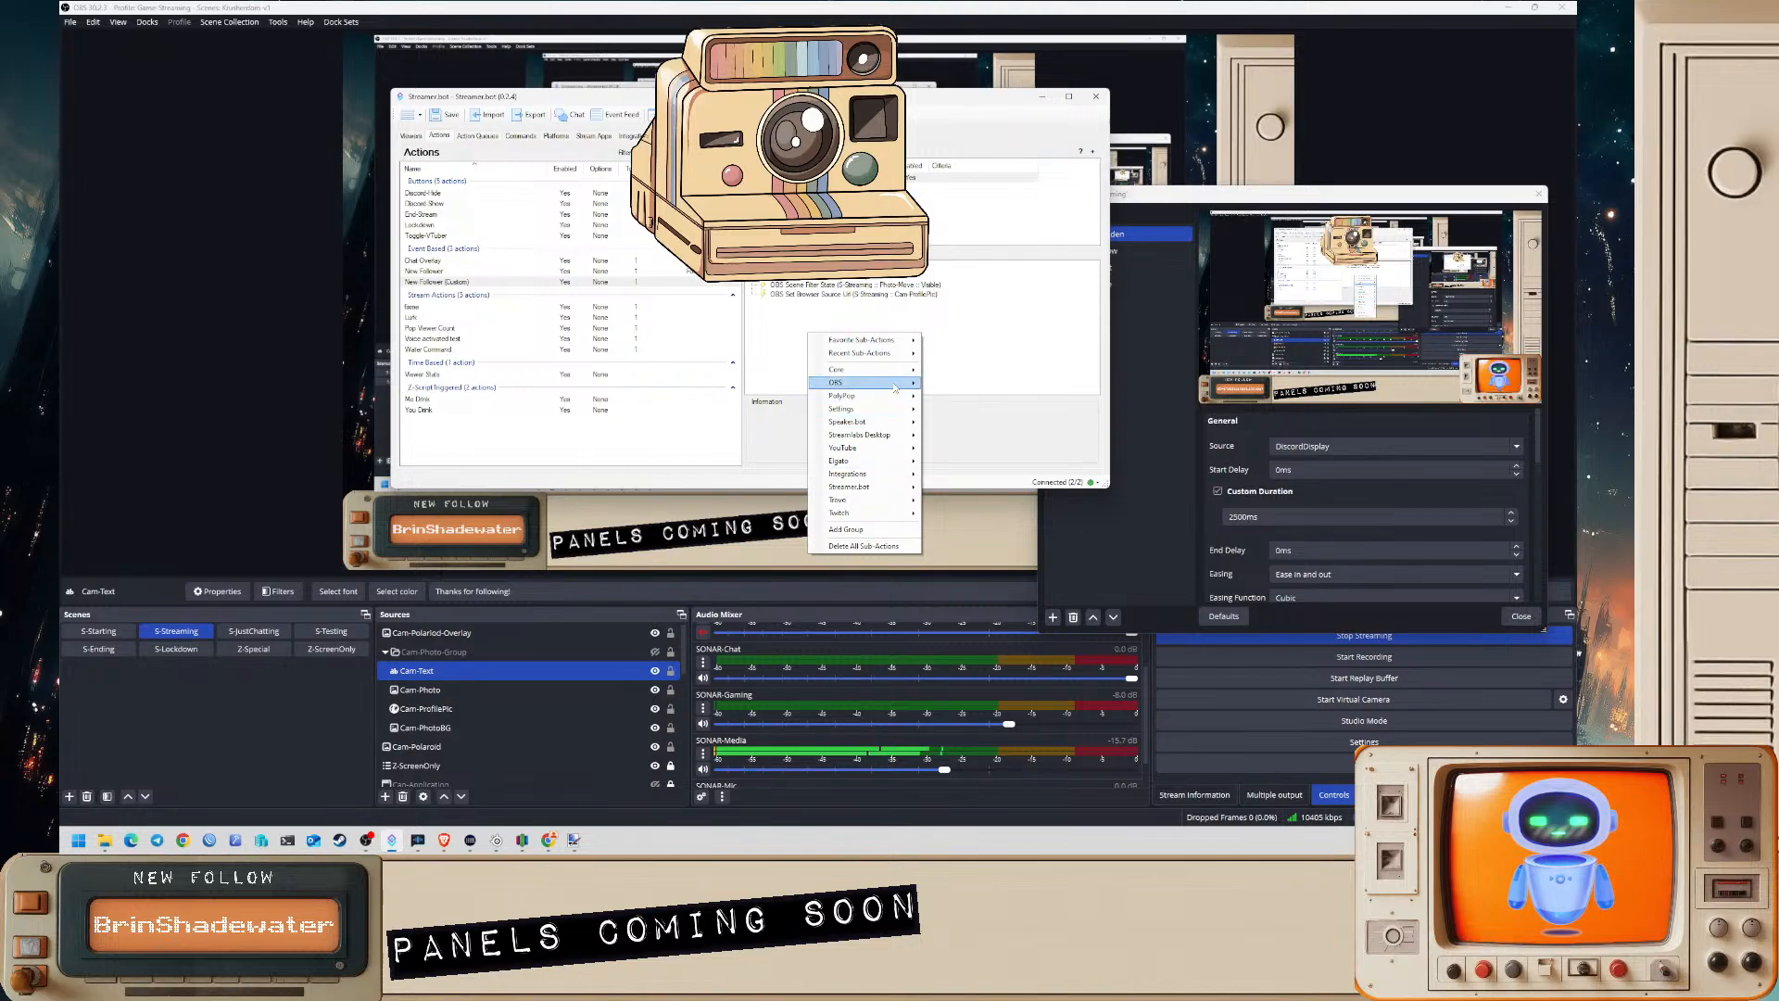
{"action": "mouse_move", "coordinate": [903, 382]}
{"action": "mouse_move", "coordinate": [986, 528]}
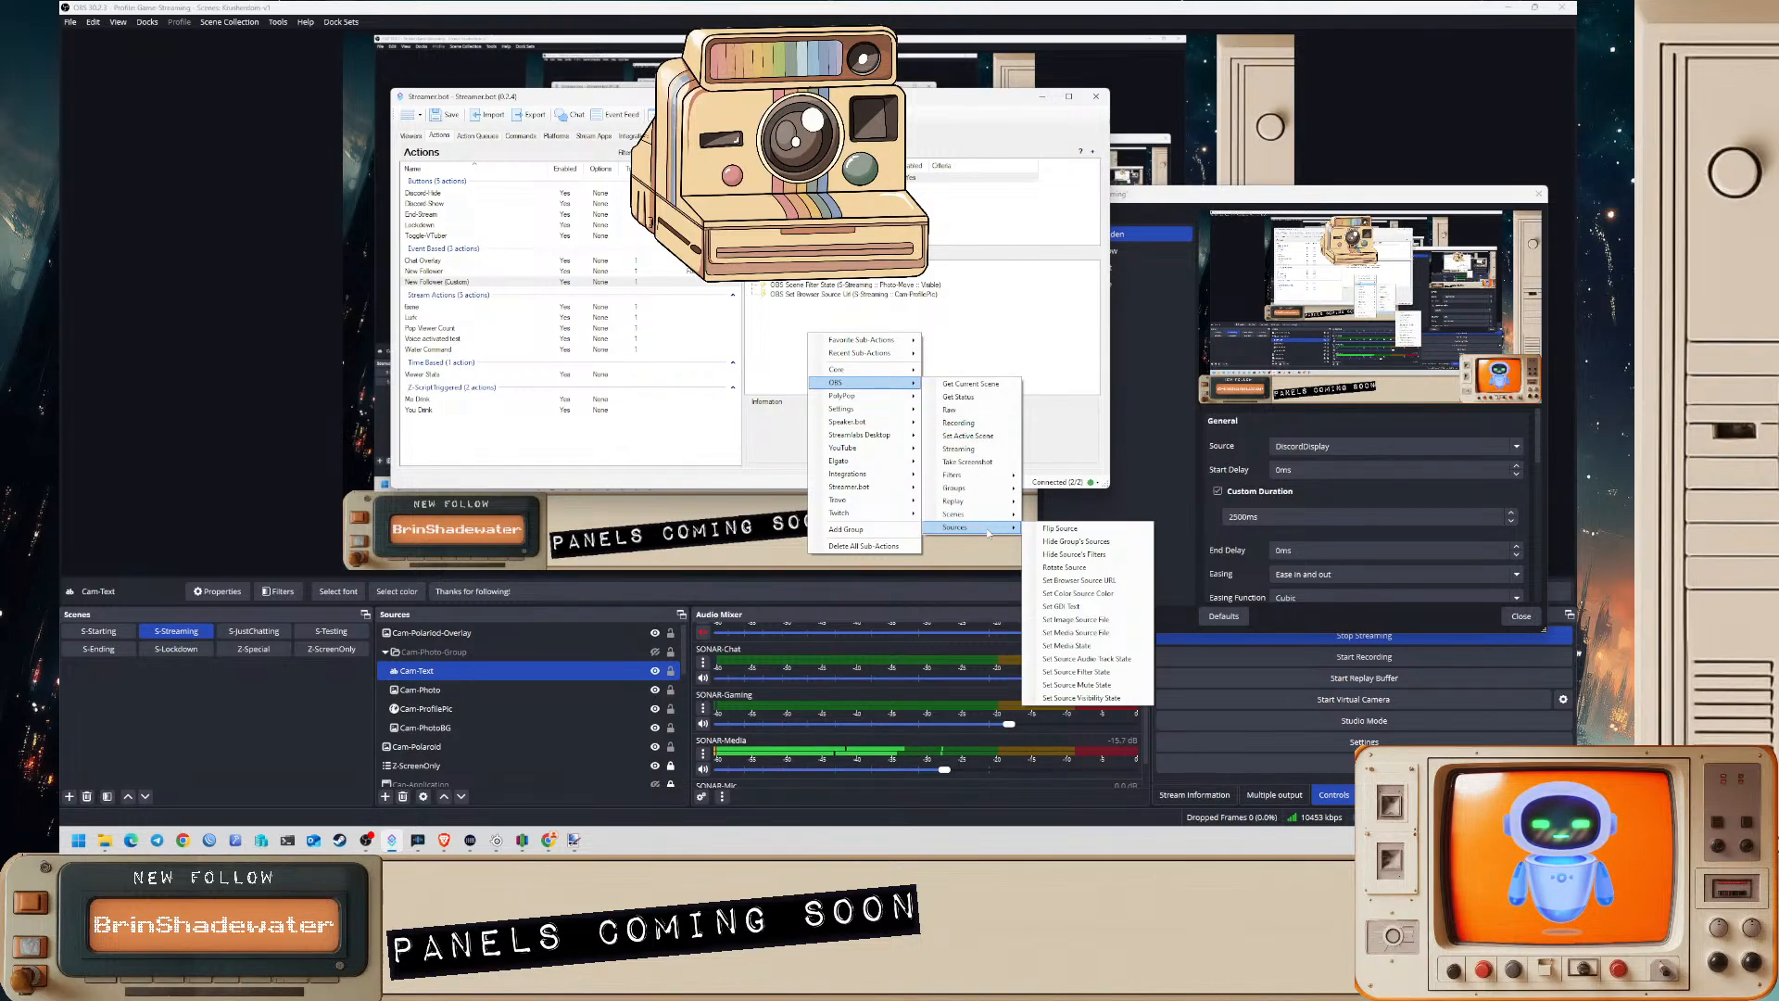
{"action": "left_click", "coordinate": [1074, 607]}
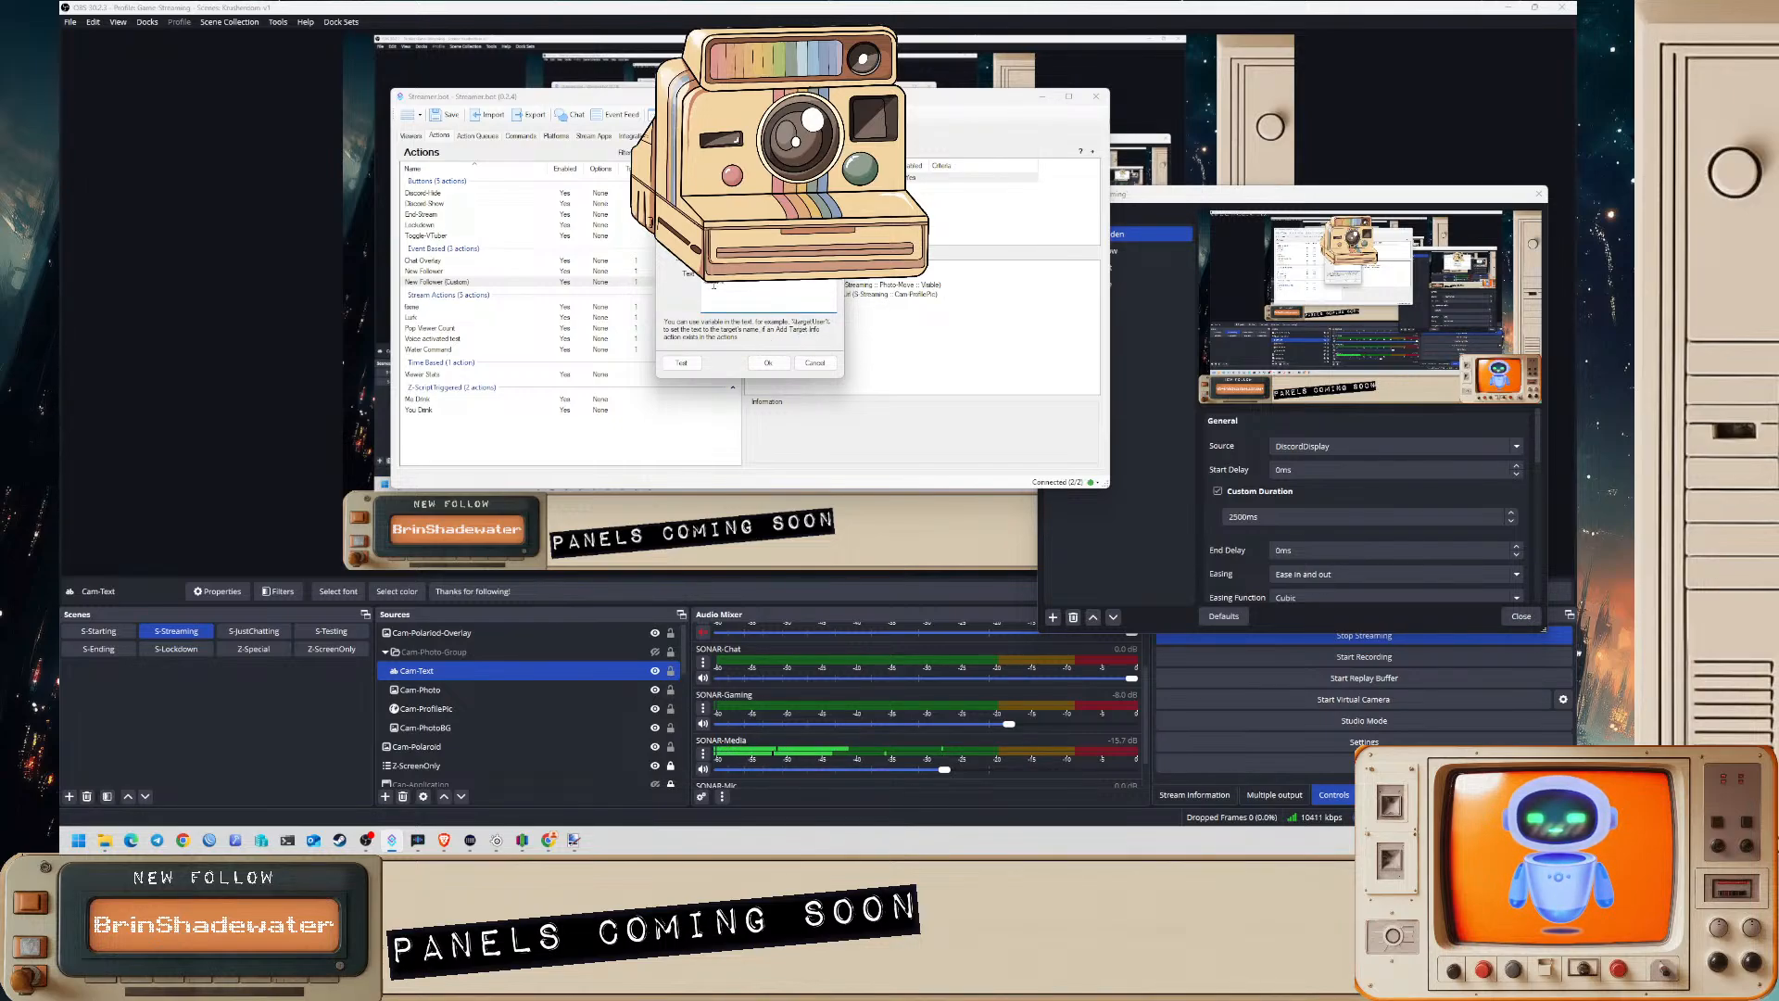
{"action": "left_click", "coordinate": [784, 365]}
{"action": "left_click", "coordinate": [829, 306]}
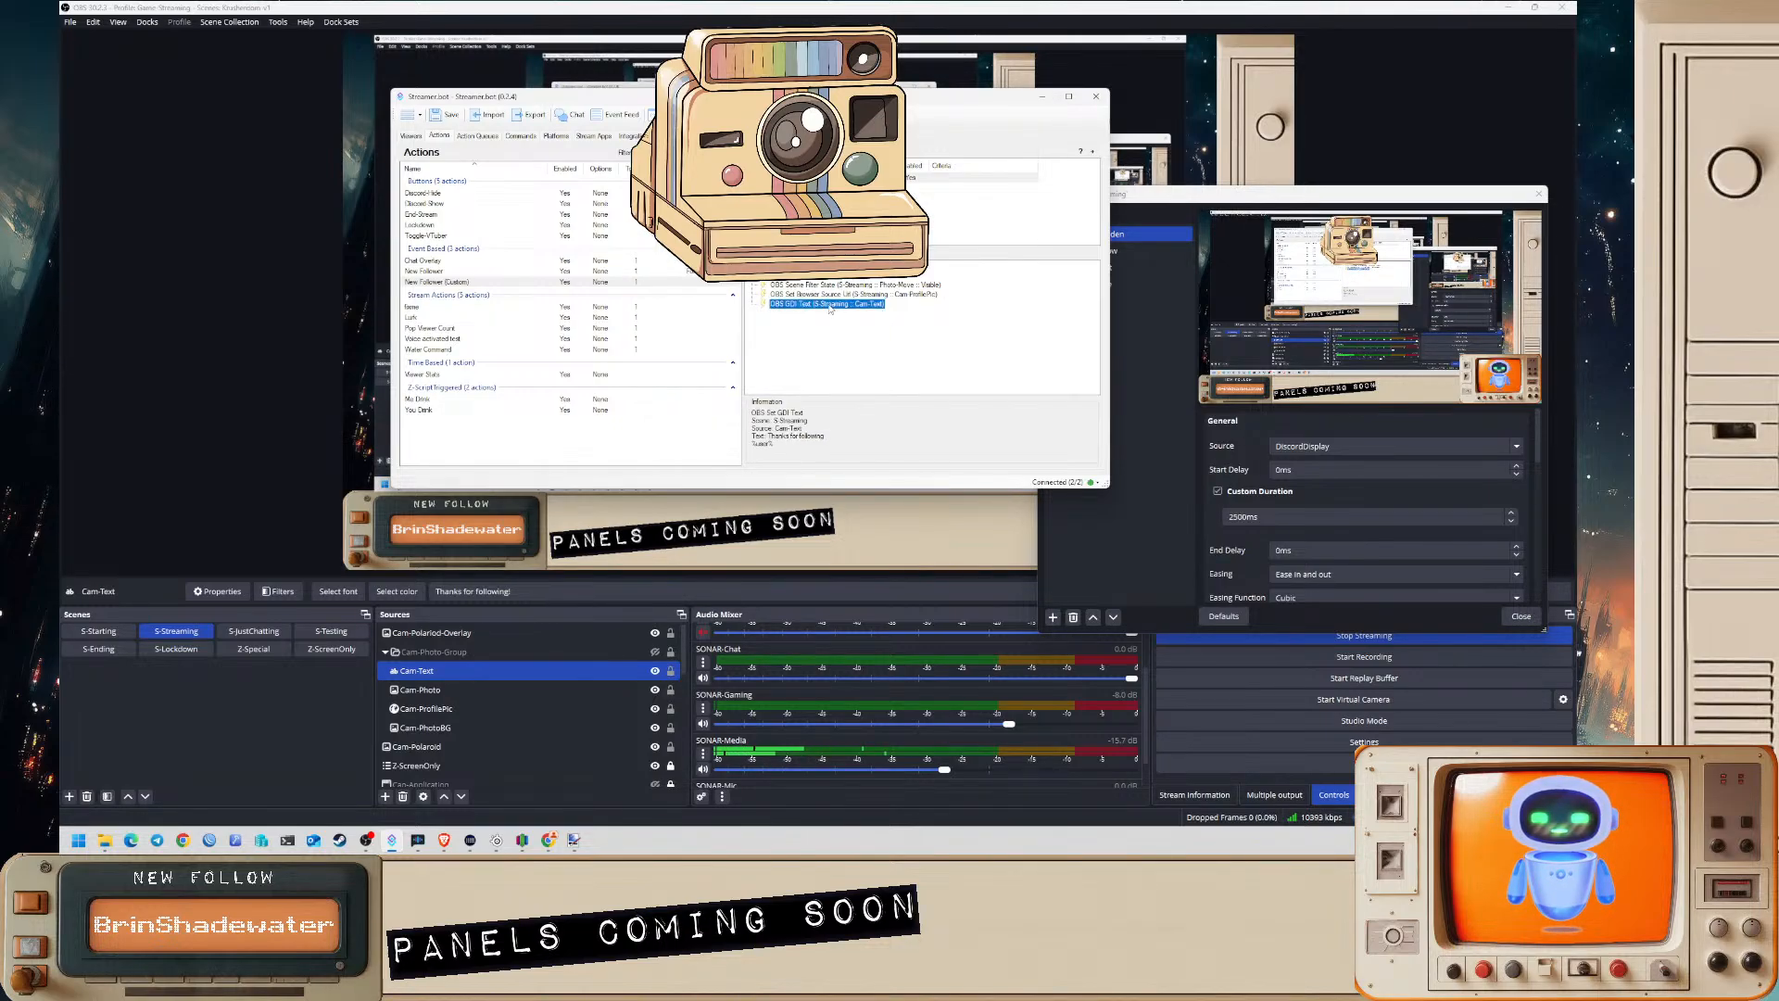
- Reorder the sub-actions so Cam-Text's GDI text and Cam-ProfilePic's browser source URL come before the Photo-Move filter state
{"action": "double_click", "coordinate": [834, 287]}
{"action": "left_click", "coordinate": [816, 331]}
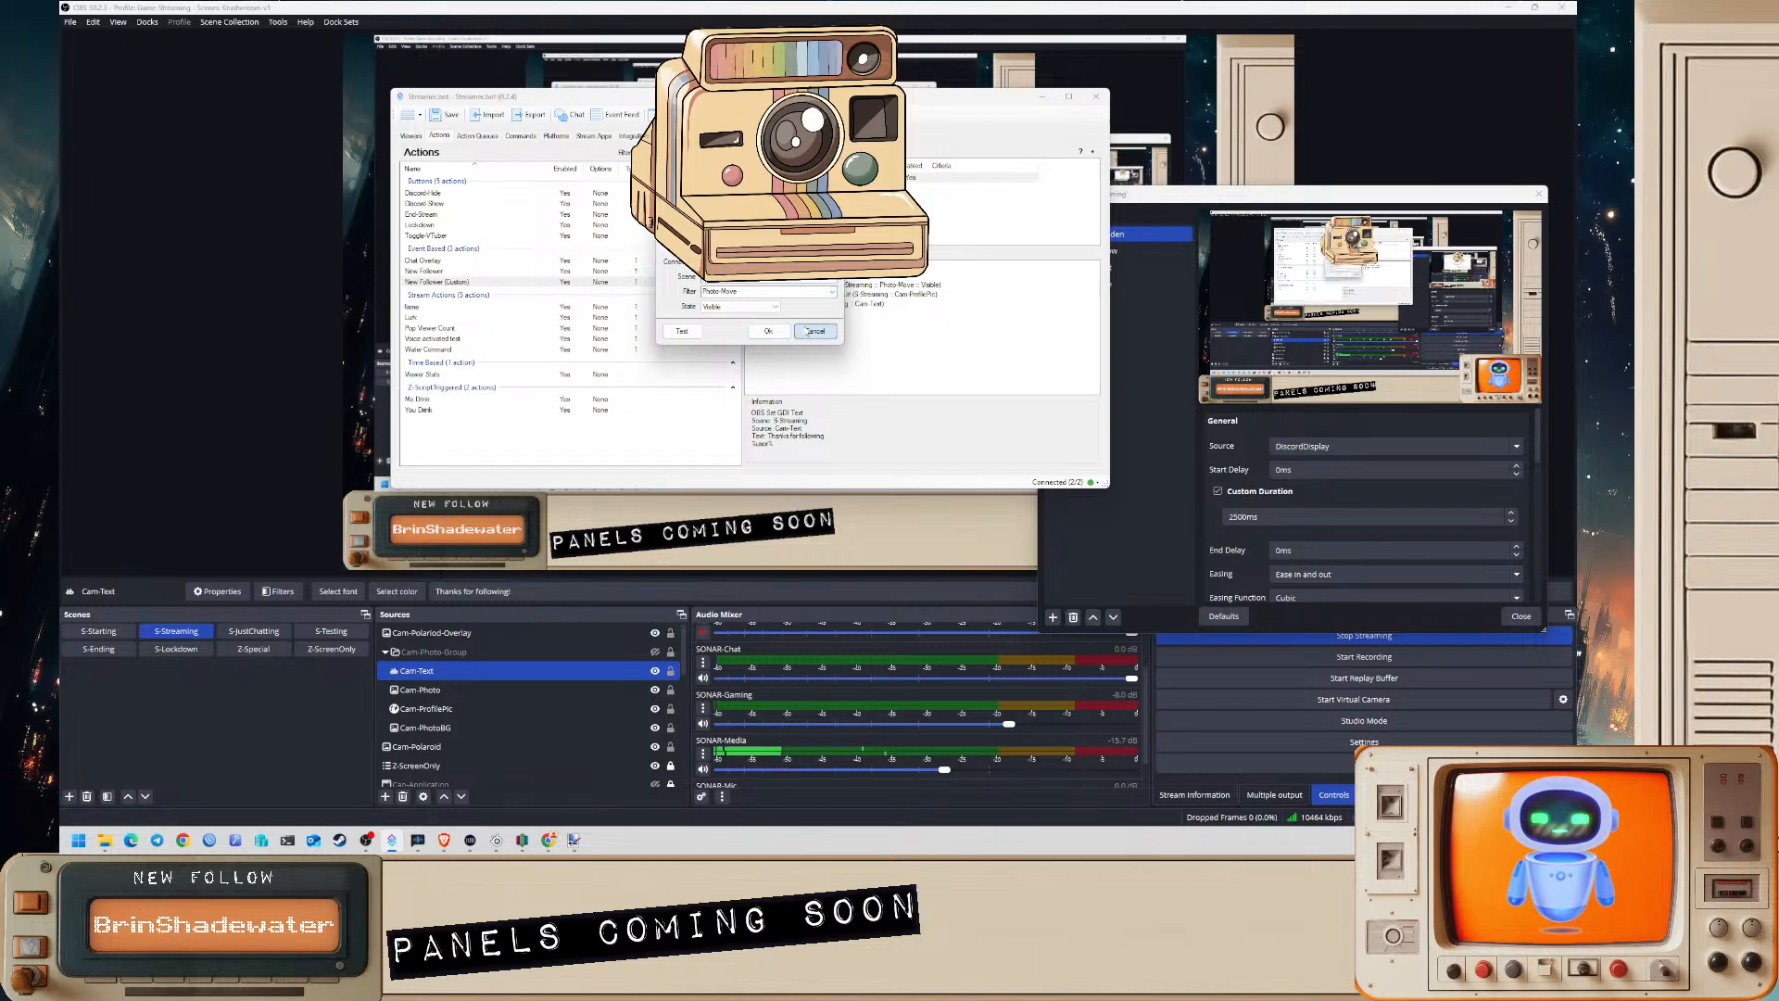
{"action": "mouse_move", "coordinate": [842, 306]}
{"action": "left_mouse_down"}
{"action": "mouse_move", "coordinate": [863, 286]}
{"action": "mouse_move", "coordinate": [842, 295]}
{"action": "left_mouse_up"}
{"action": "left_click", "coordinate": [867, 304]}
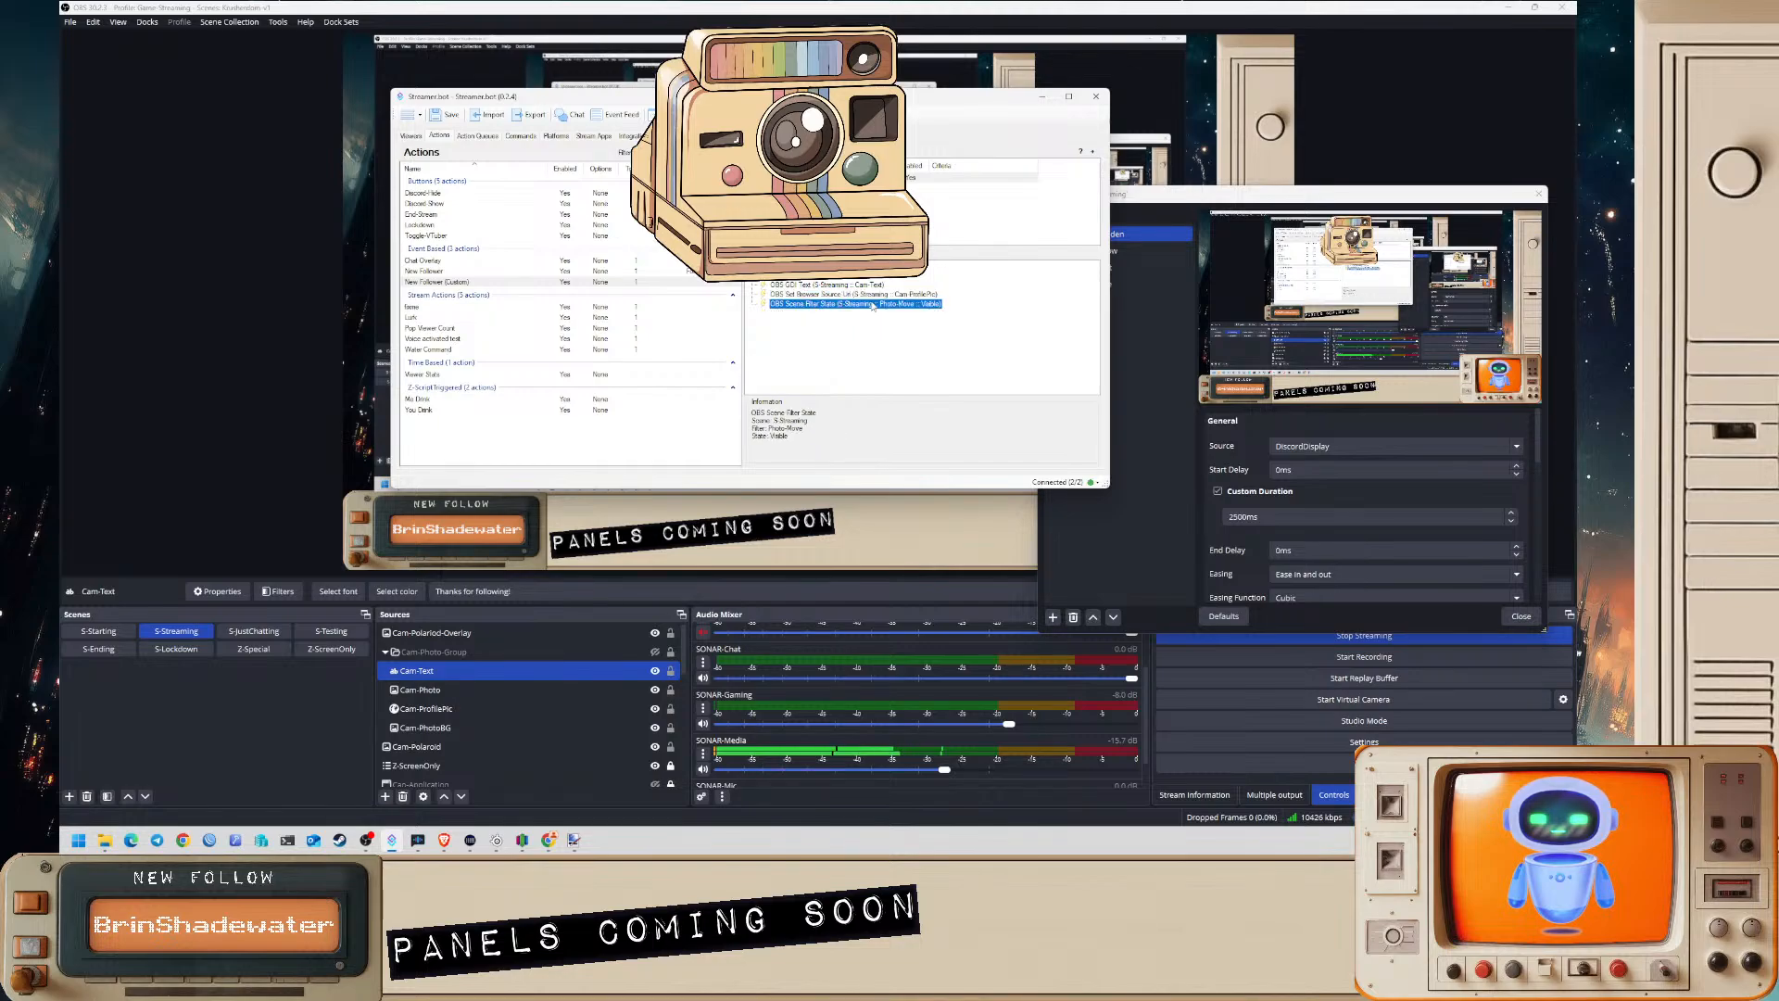
- Simulate the Twitch follow trigger with a different Twitch user found by username, and bring OBS back to the front
{"action": "left_click_drag", "start_coordinate": [805, 103], "coordinate": [1141, 430]}
{"action": "right_click", "coordinate": [1120, 504]}
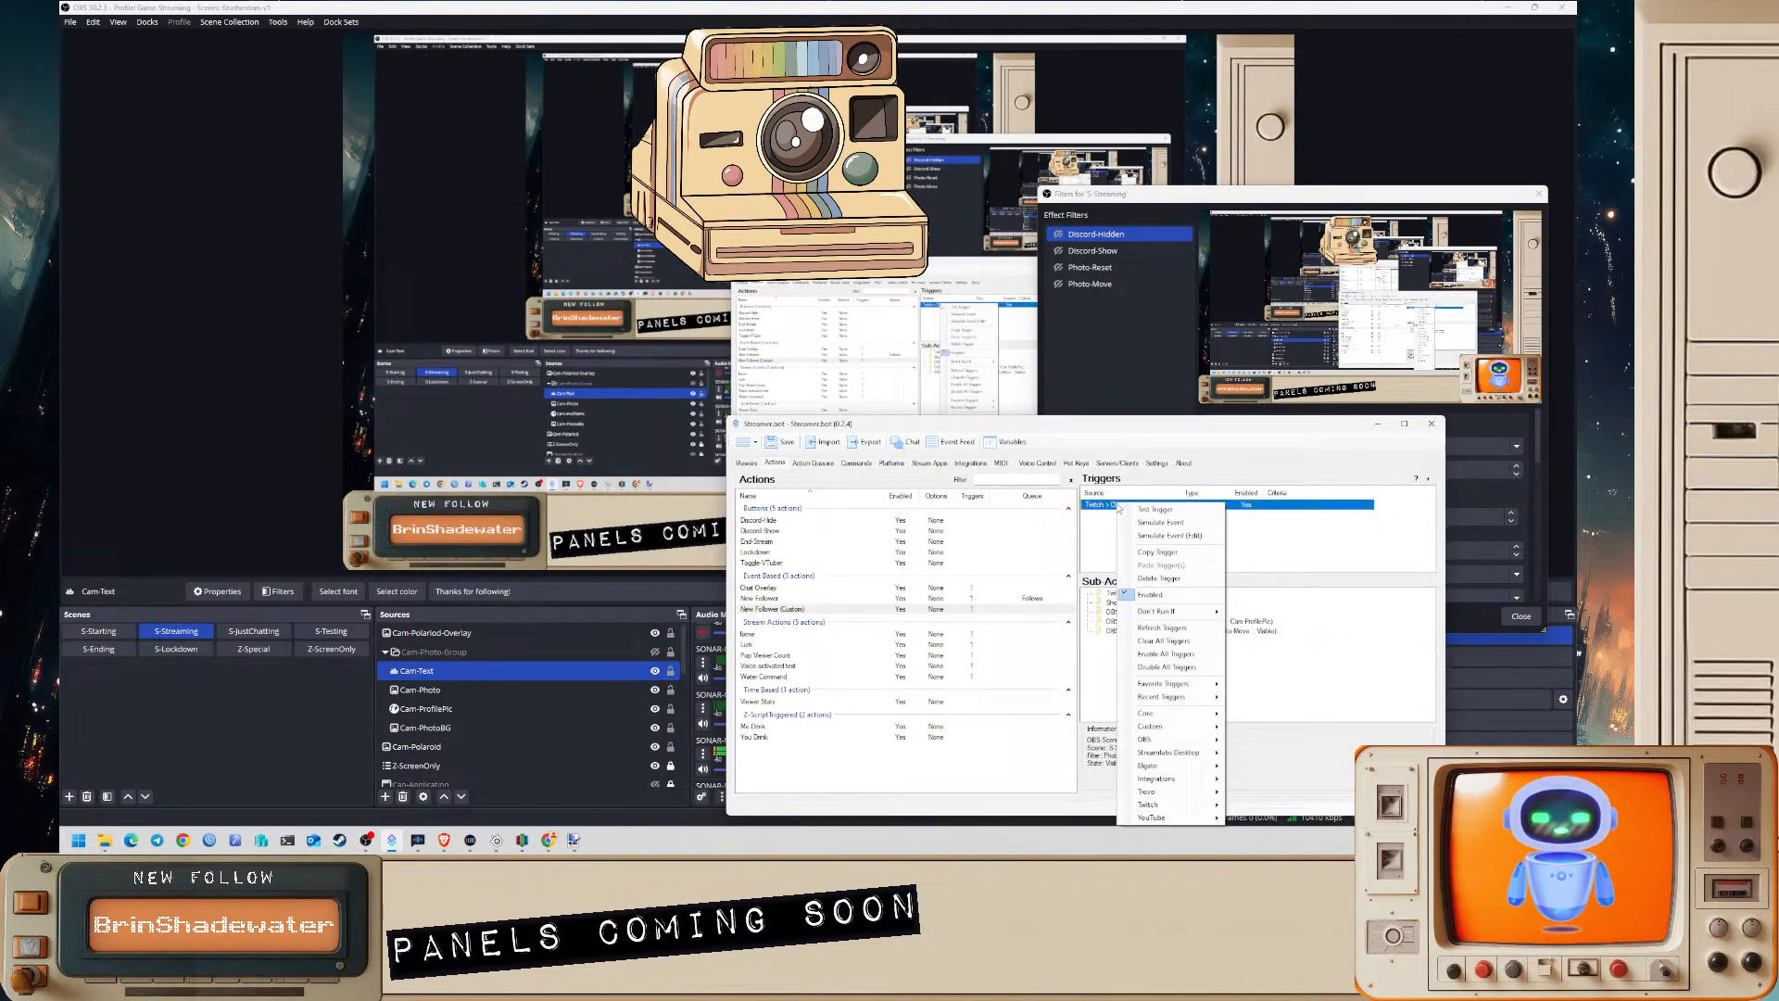
{"action": "left_click", "coordinate": [1157, 540]}
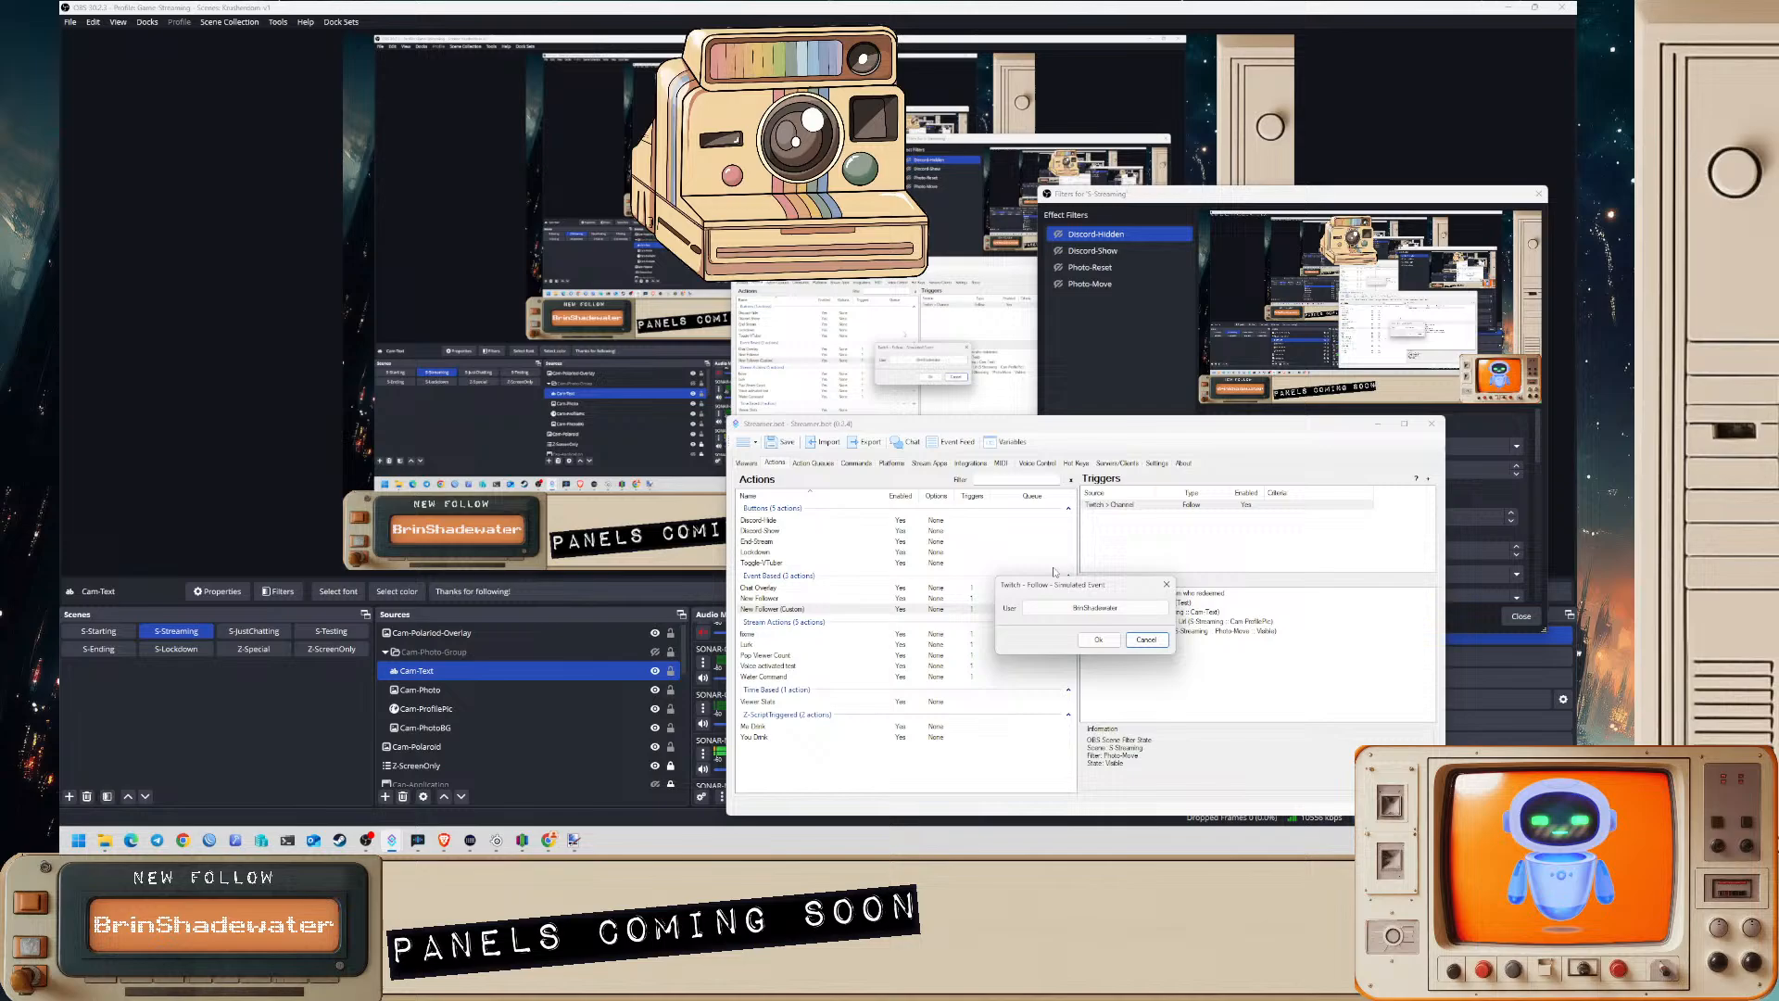
{"action": "left_click", "coordinate": [1094, 607]}
{"action": "left_click", "coordinate": [1027, 507]}
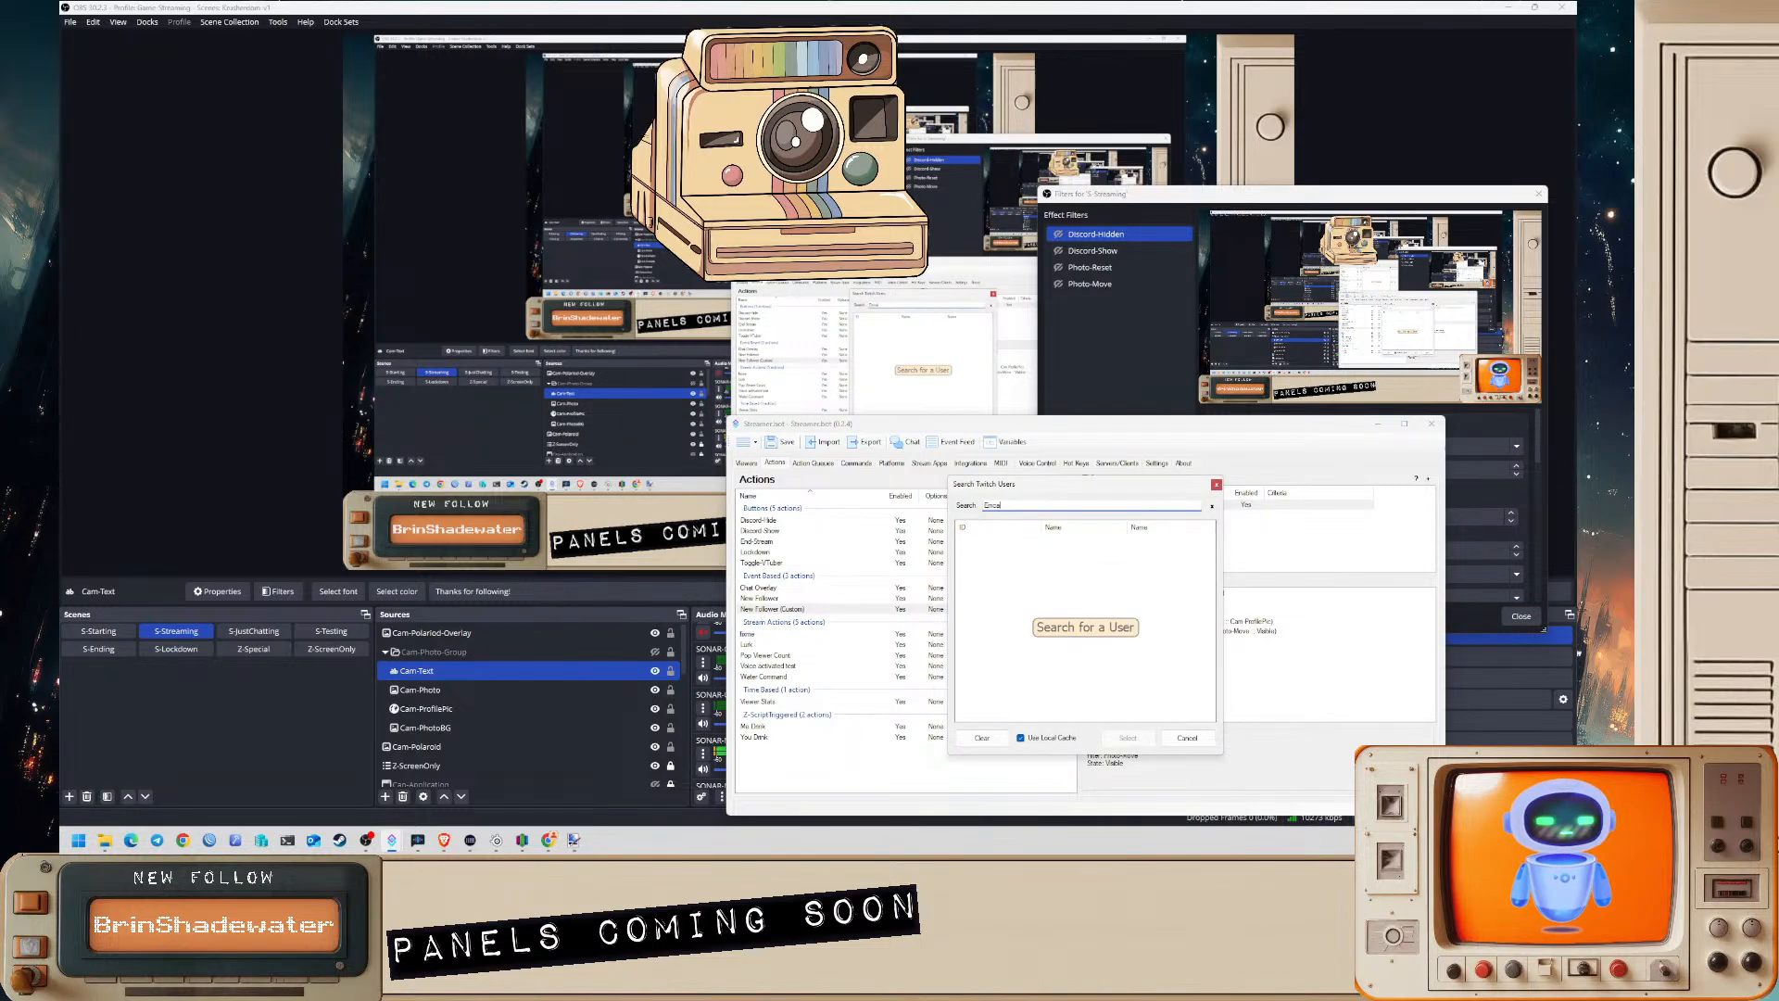
{"action": "key", "text": "Return"}
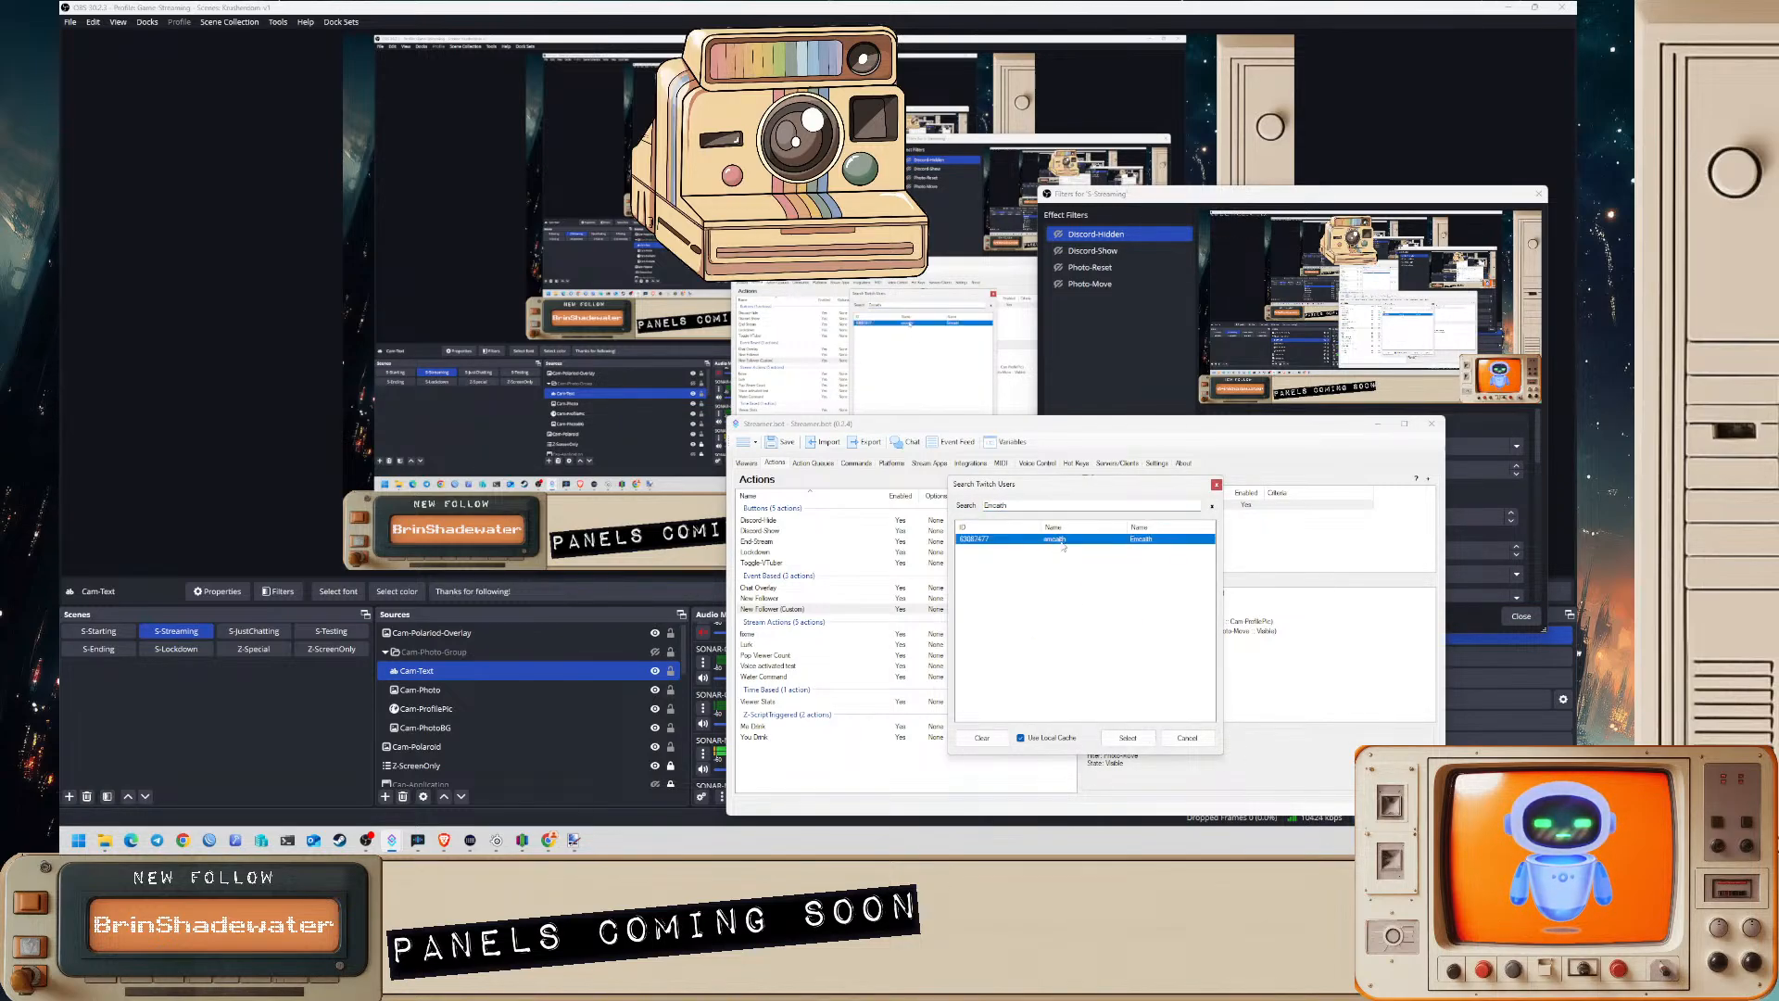
{"action": "left_click", "coordinate": [1127, 740]}
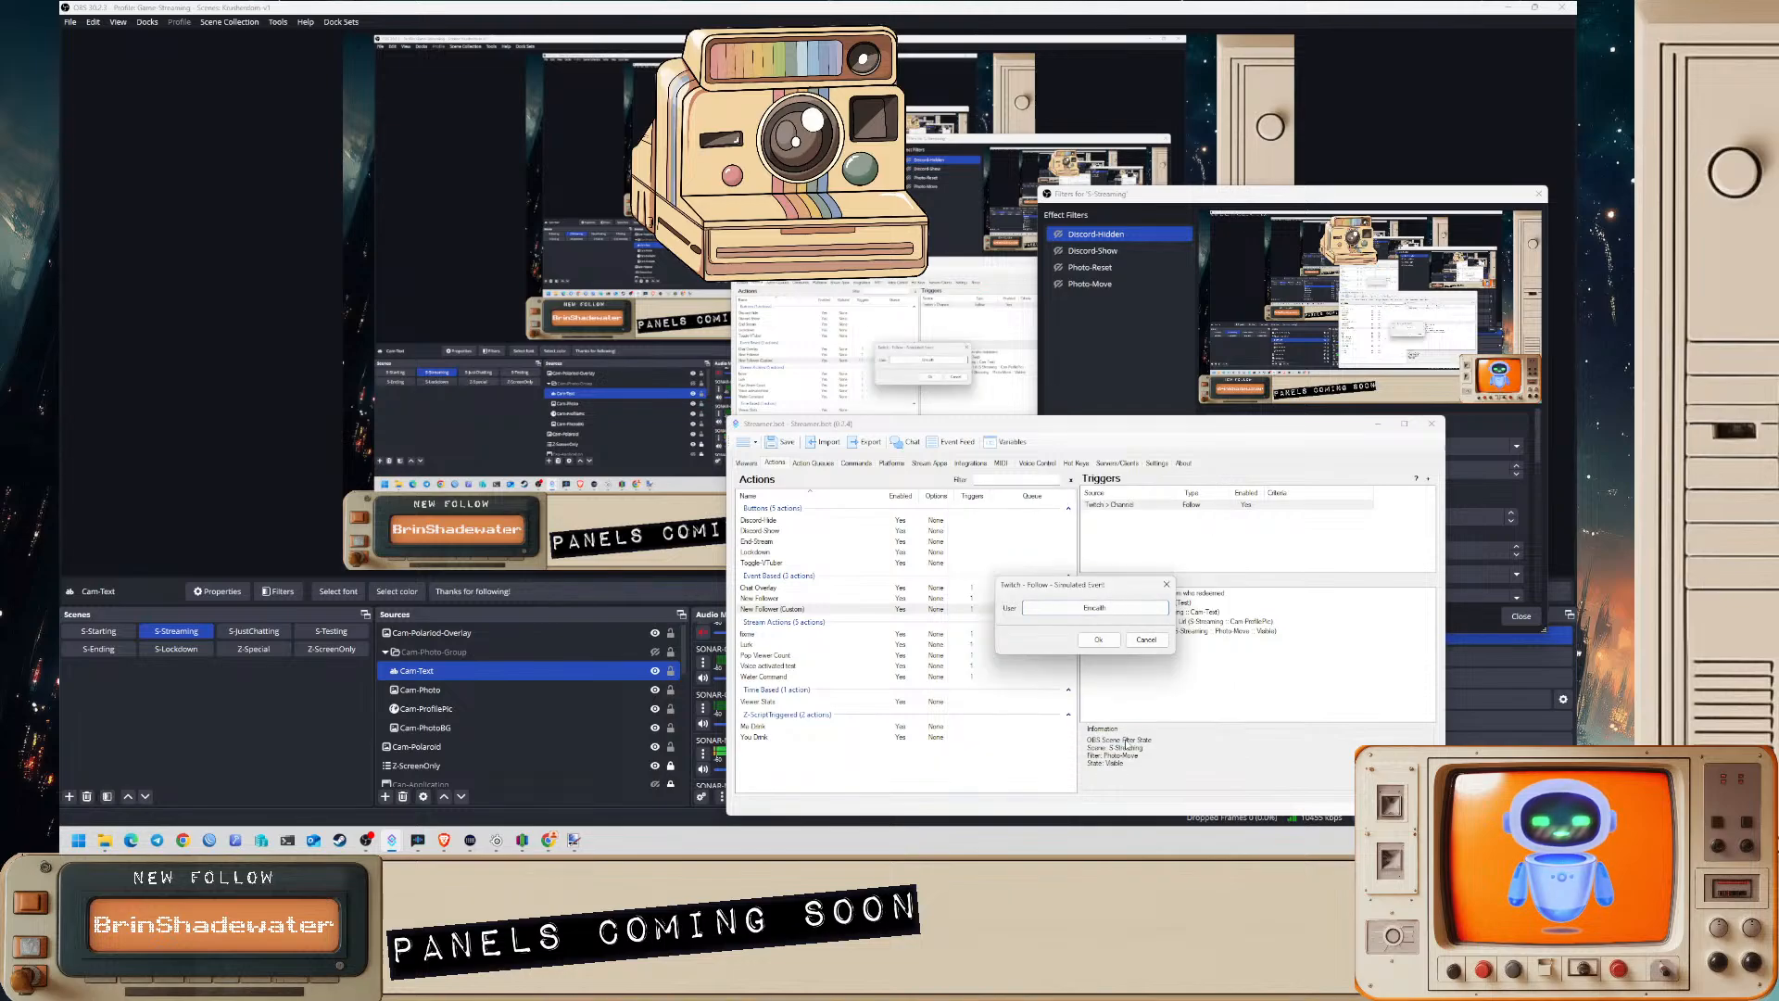
{"action": "left_click", "coordinate": [1099, 639]}
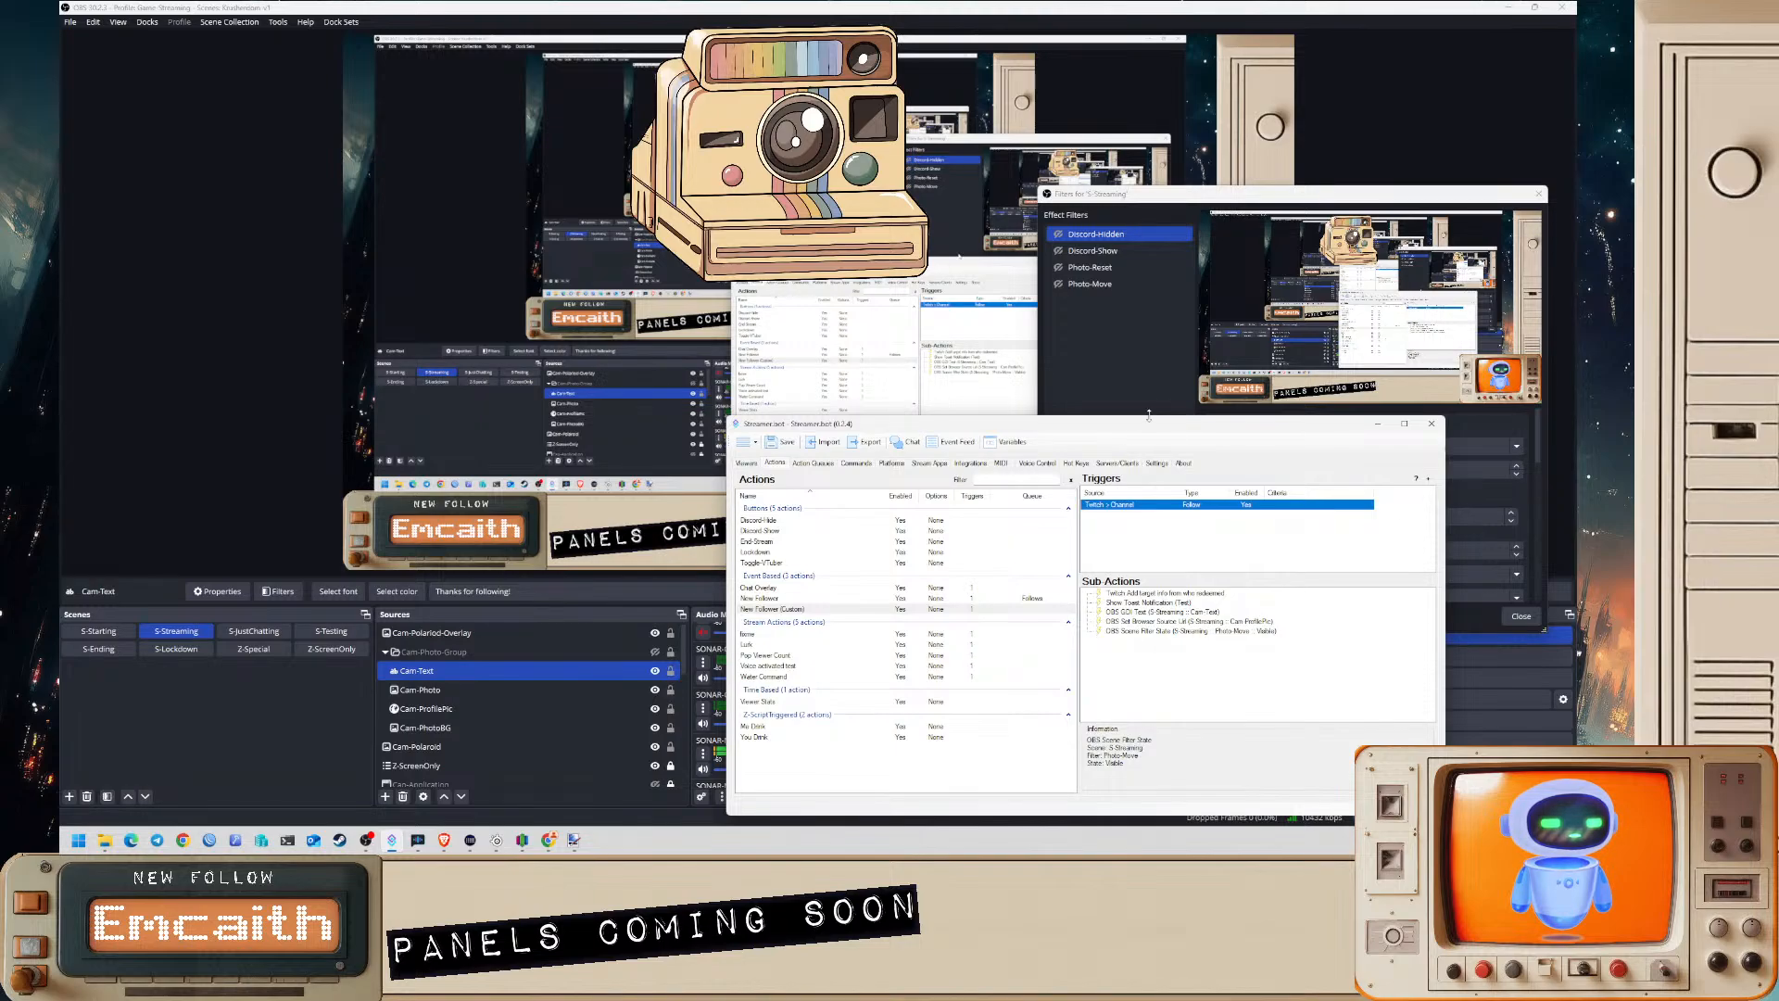
{"action": "left_click_drag", "start_coordinate": [1121, 429], "coordinate": [462, 432]}
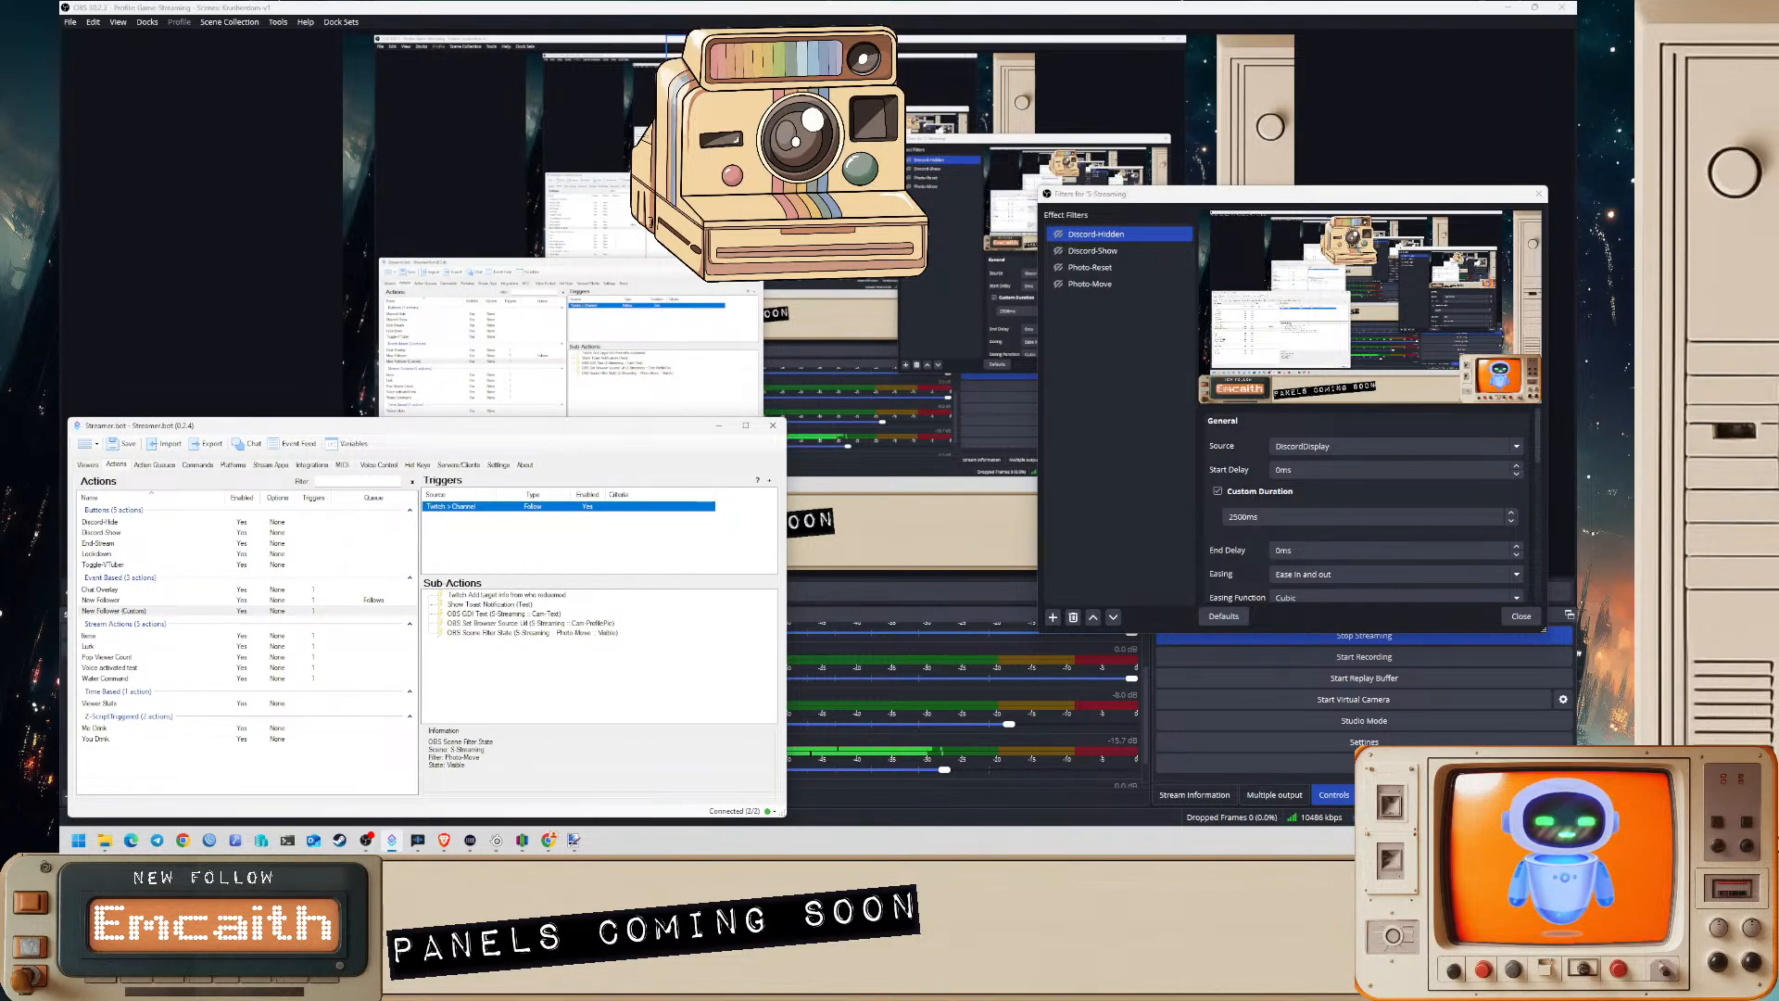
{"action": "left_click", "coordinate": [588, 25]}
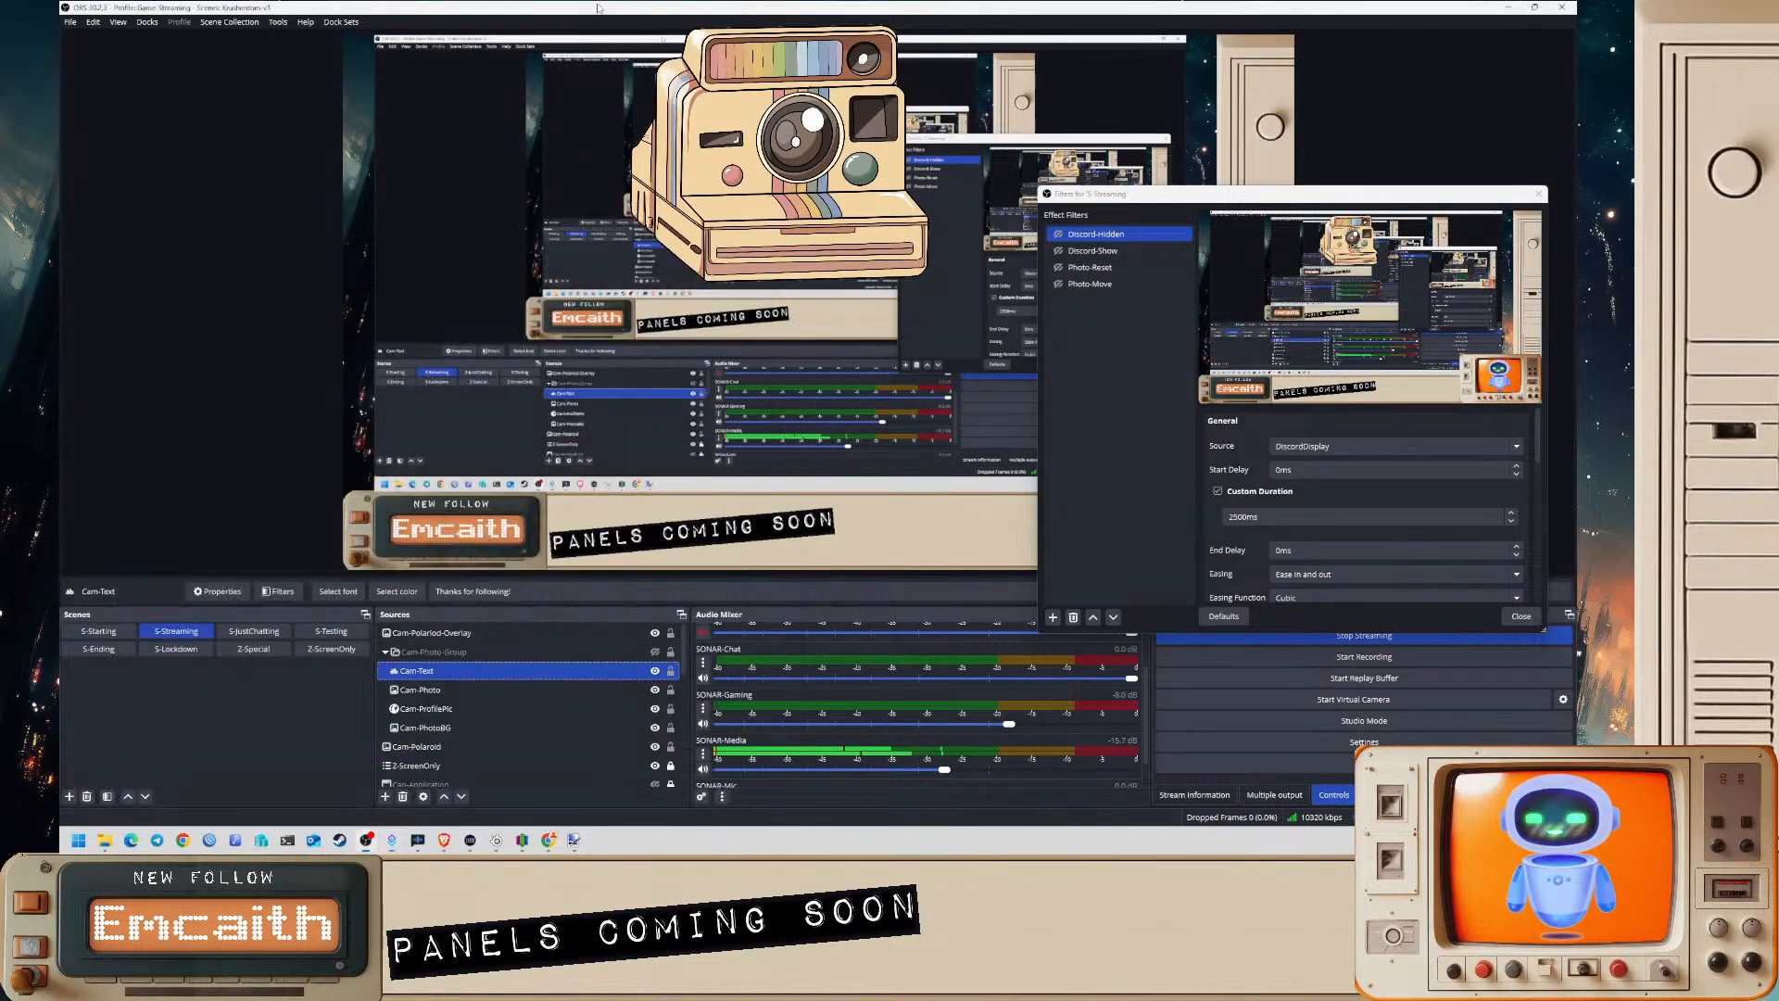
- Show Cam-Photo-Group and hide Cam-Polaroid-Overlay so the captioned photo is exposed in the preview
{"action": "left_click", "coordinate": [478, 672]}
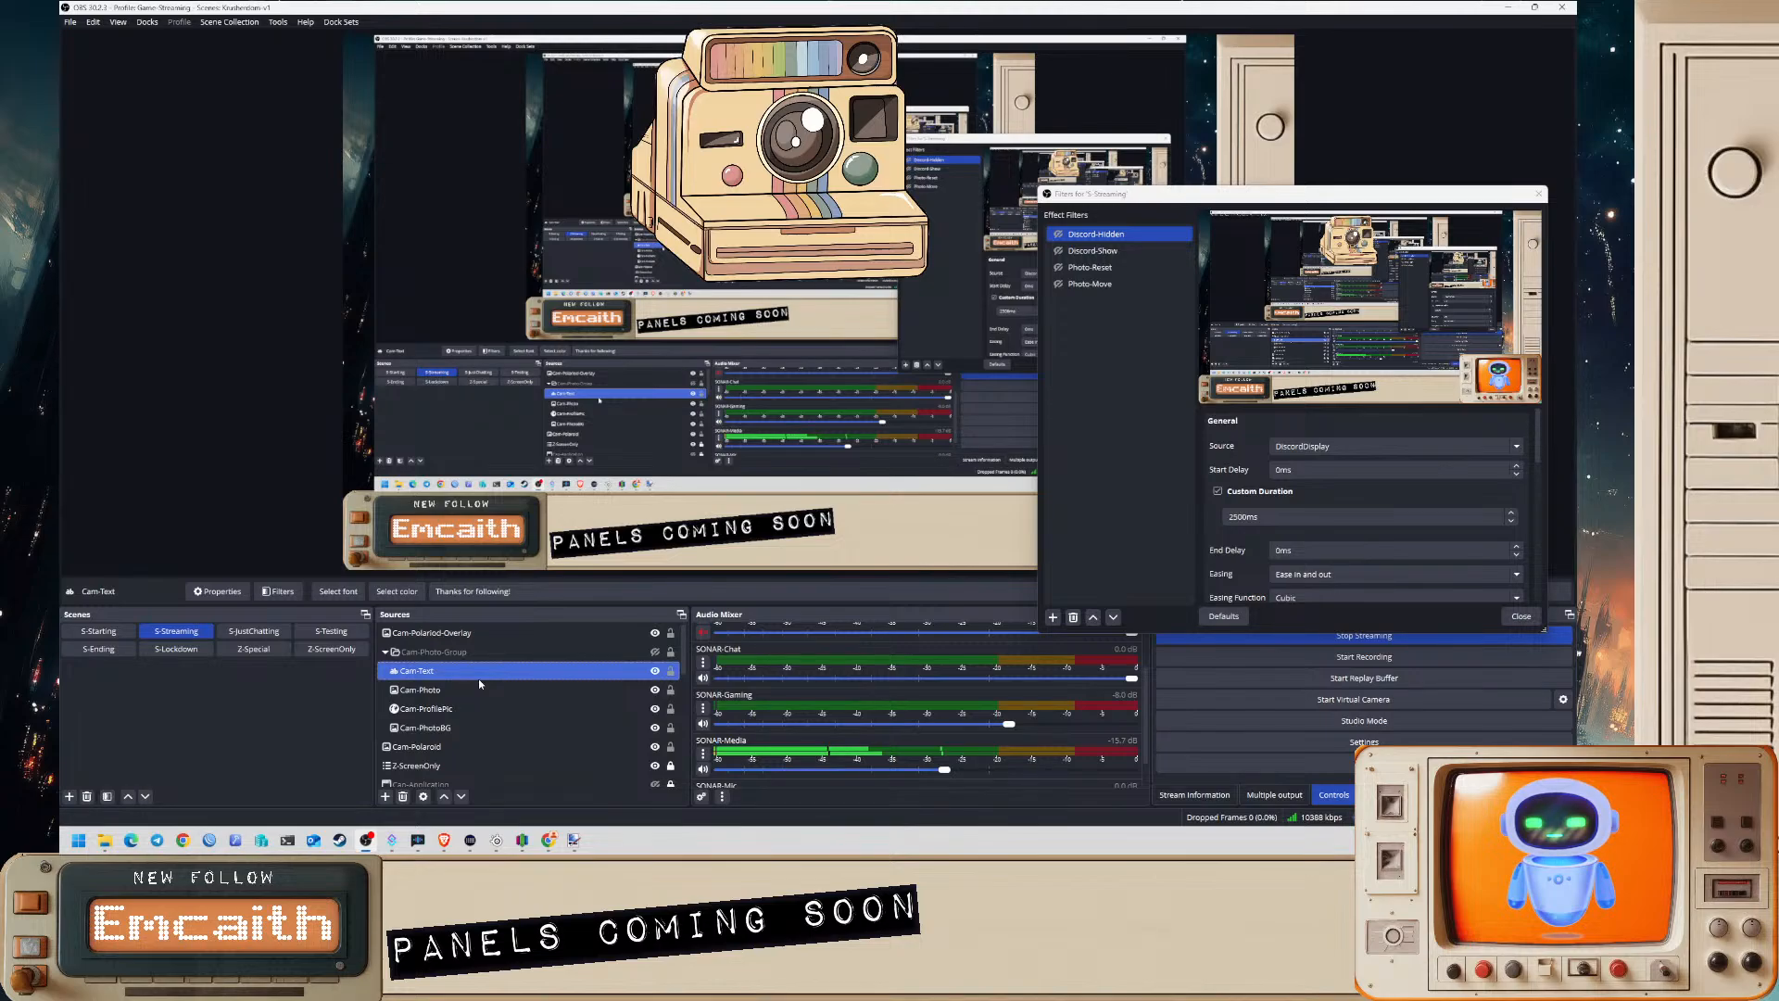
{"action": "left_click", "coordinate": [655, 652]}
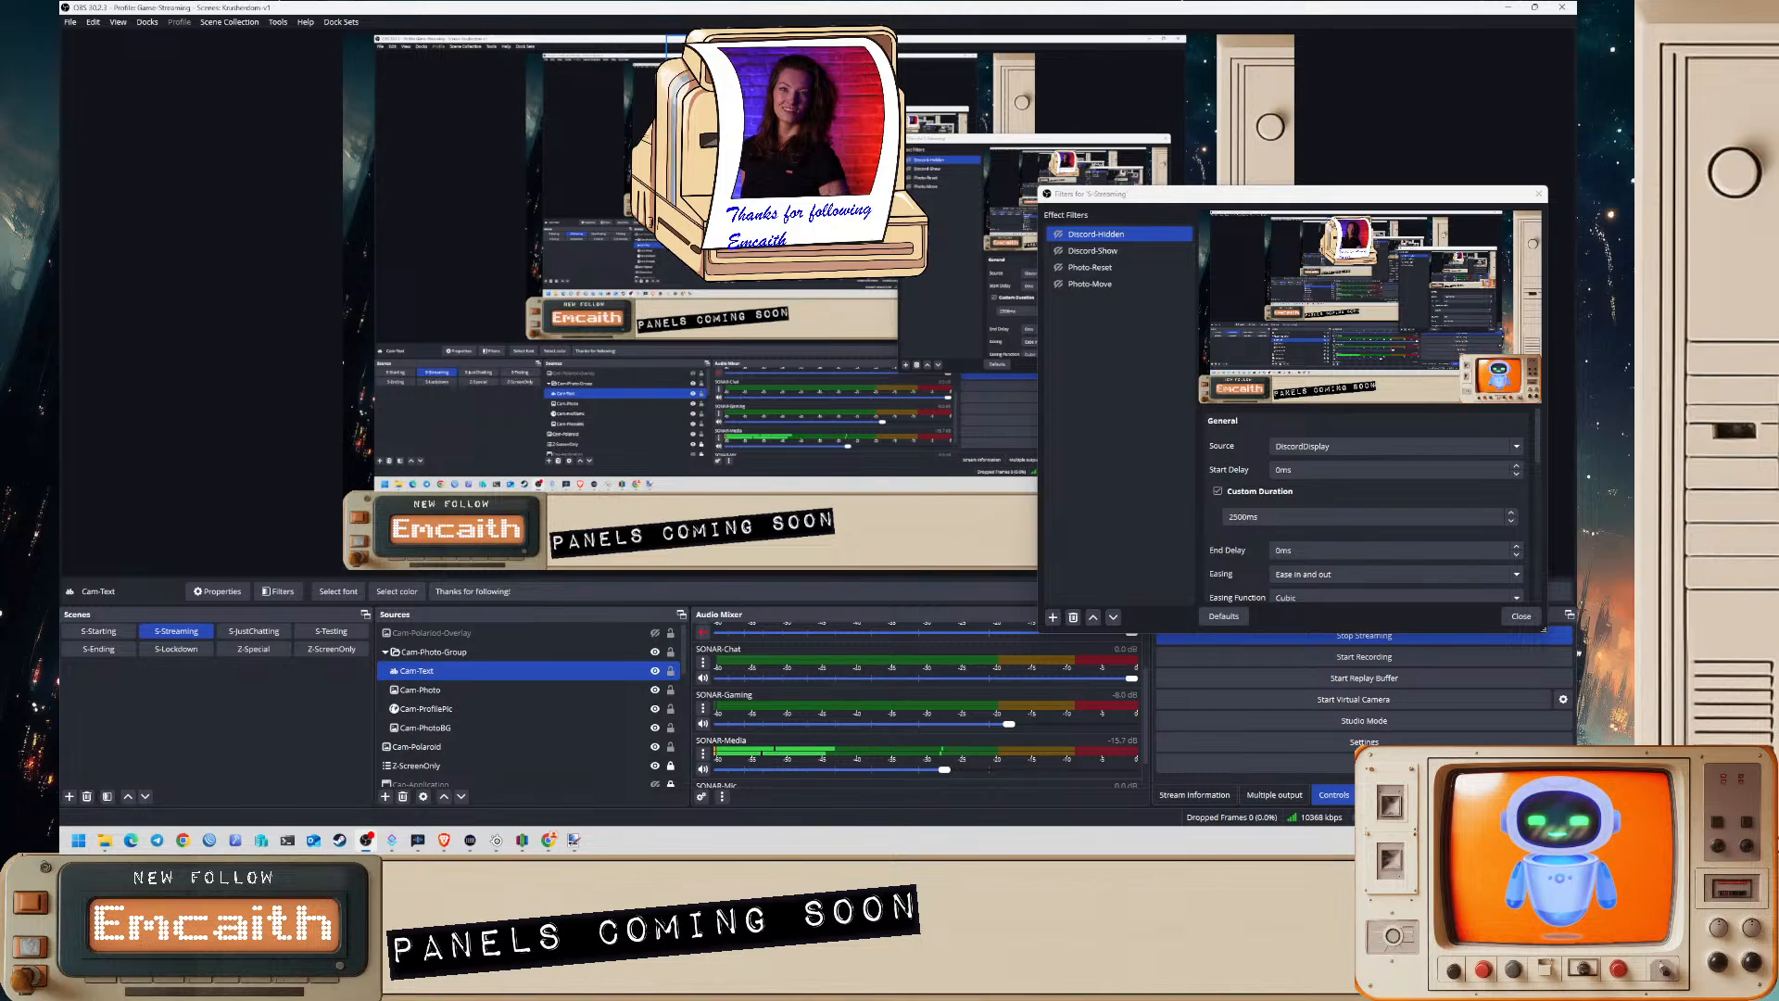
{"action": "right_click", "coordinate": [766, 146]}
{"action": "left_click", "coordinate": [746, 139]}
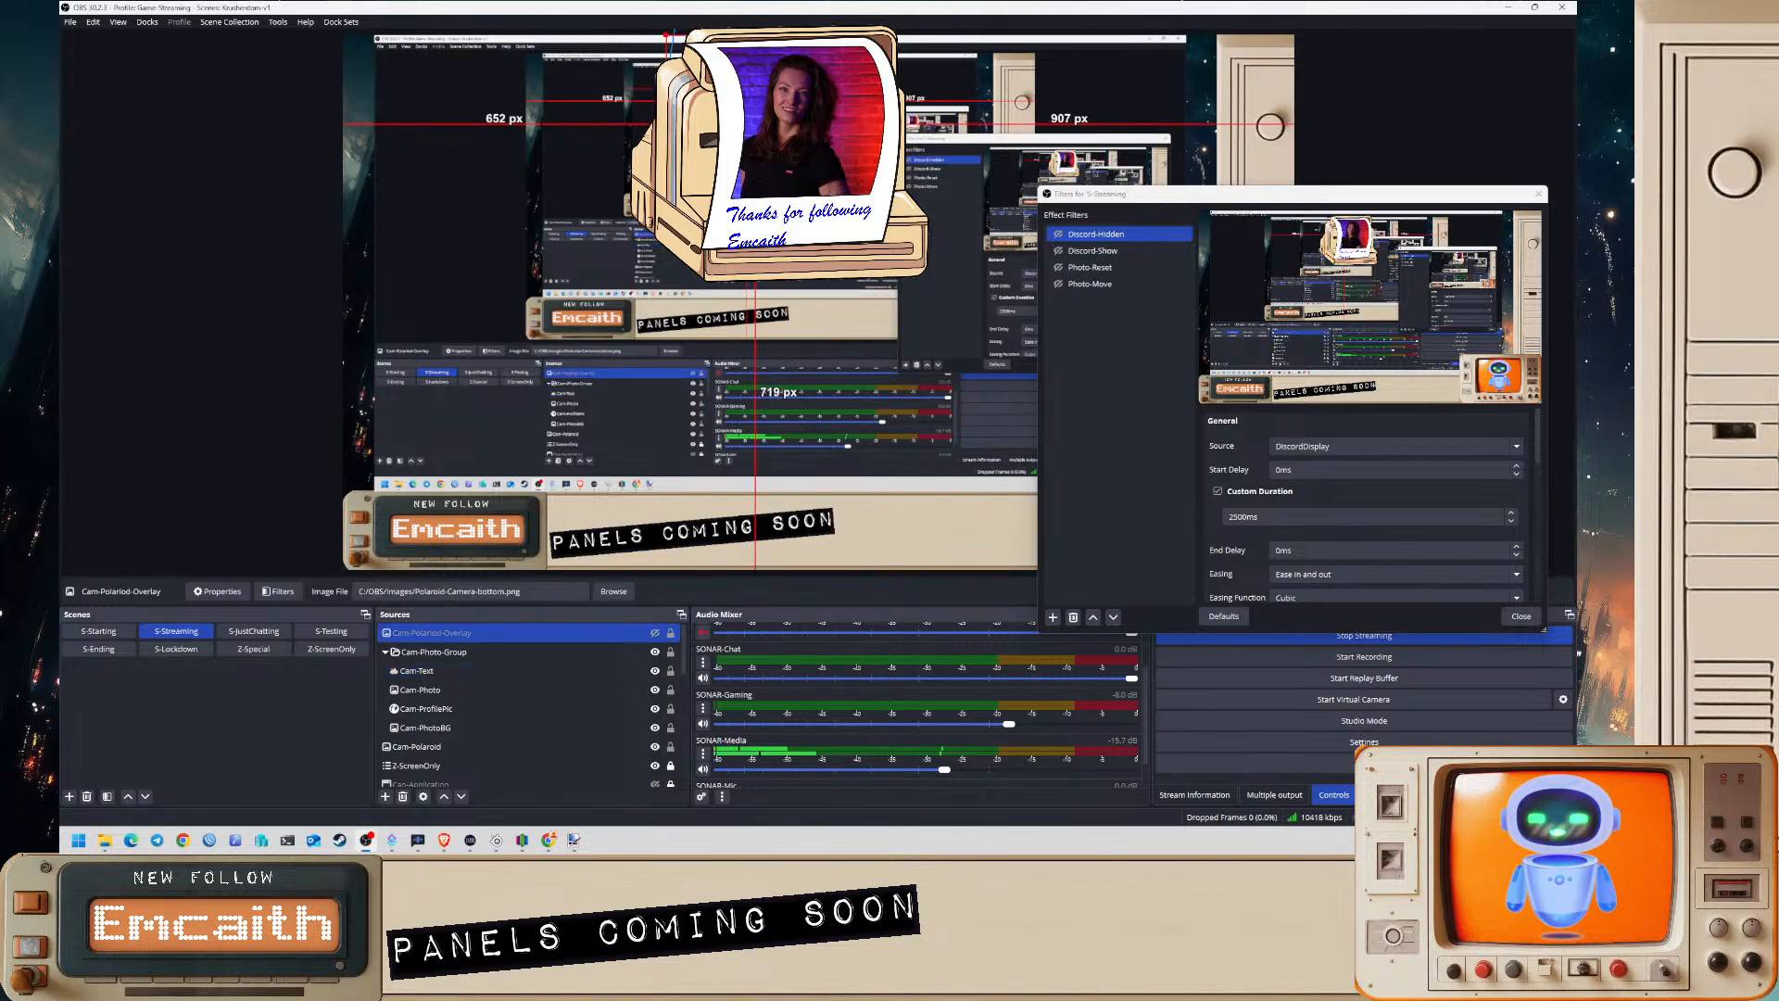
{"action": "left_click", "coordinate": [746, 139]}
{"action": "left_click", "coordinate": [746, 139]}
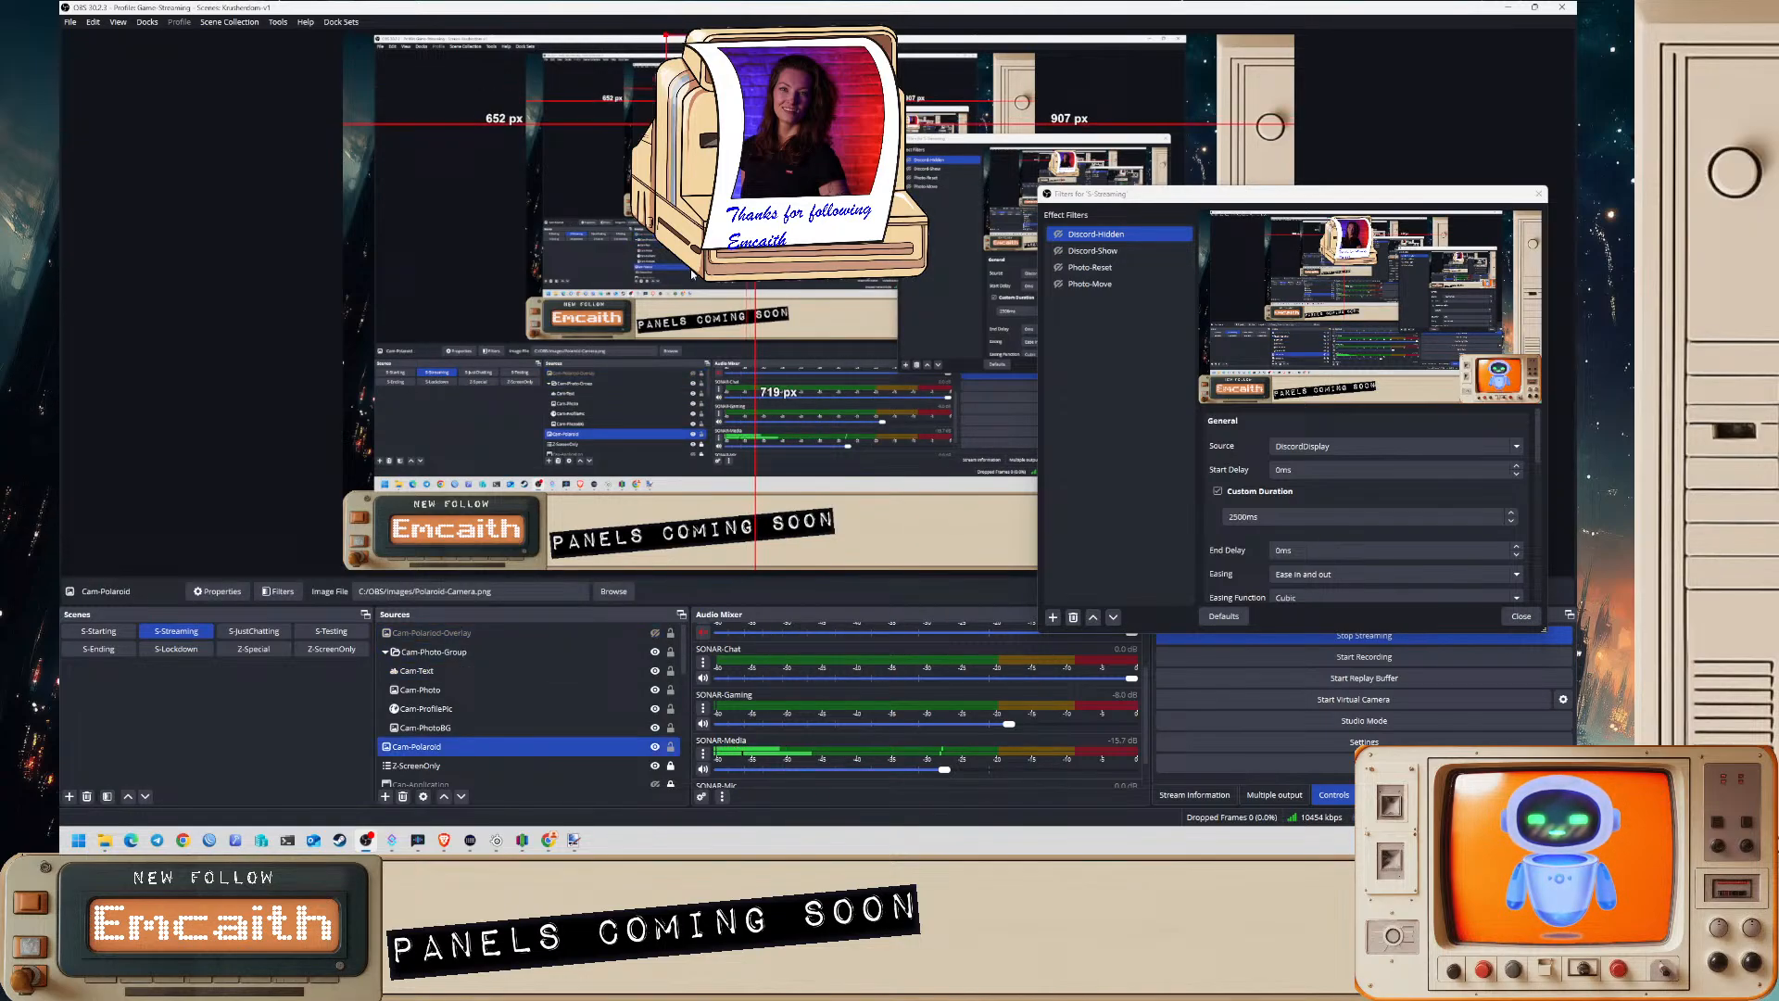
- Set the Cam-Text source's bounding box type to Scale to inner bounds in its transform settings
{"action": "left_click", "coordinate": [417, 670]}
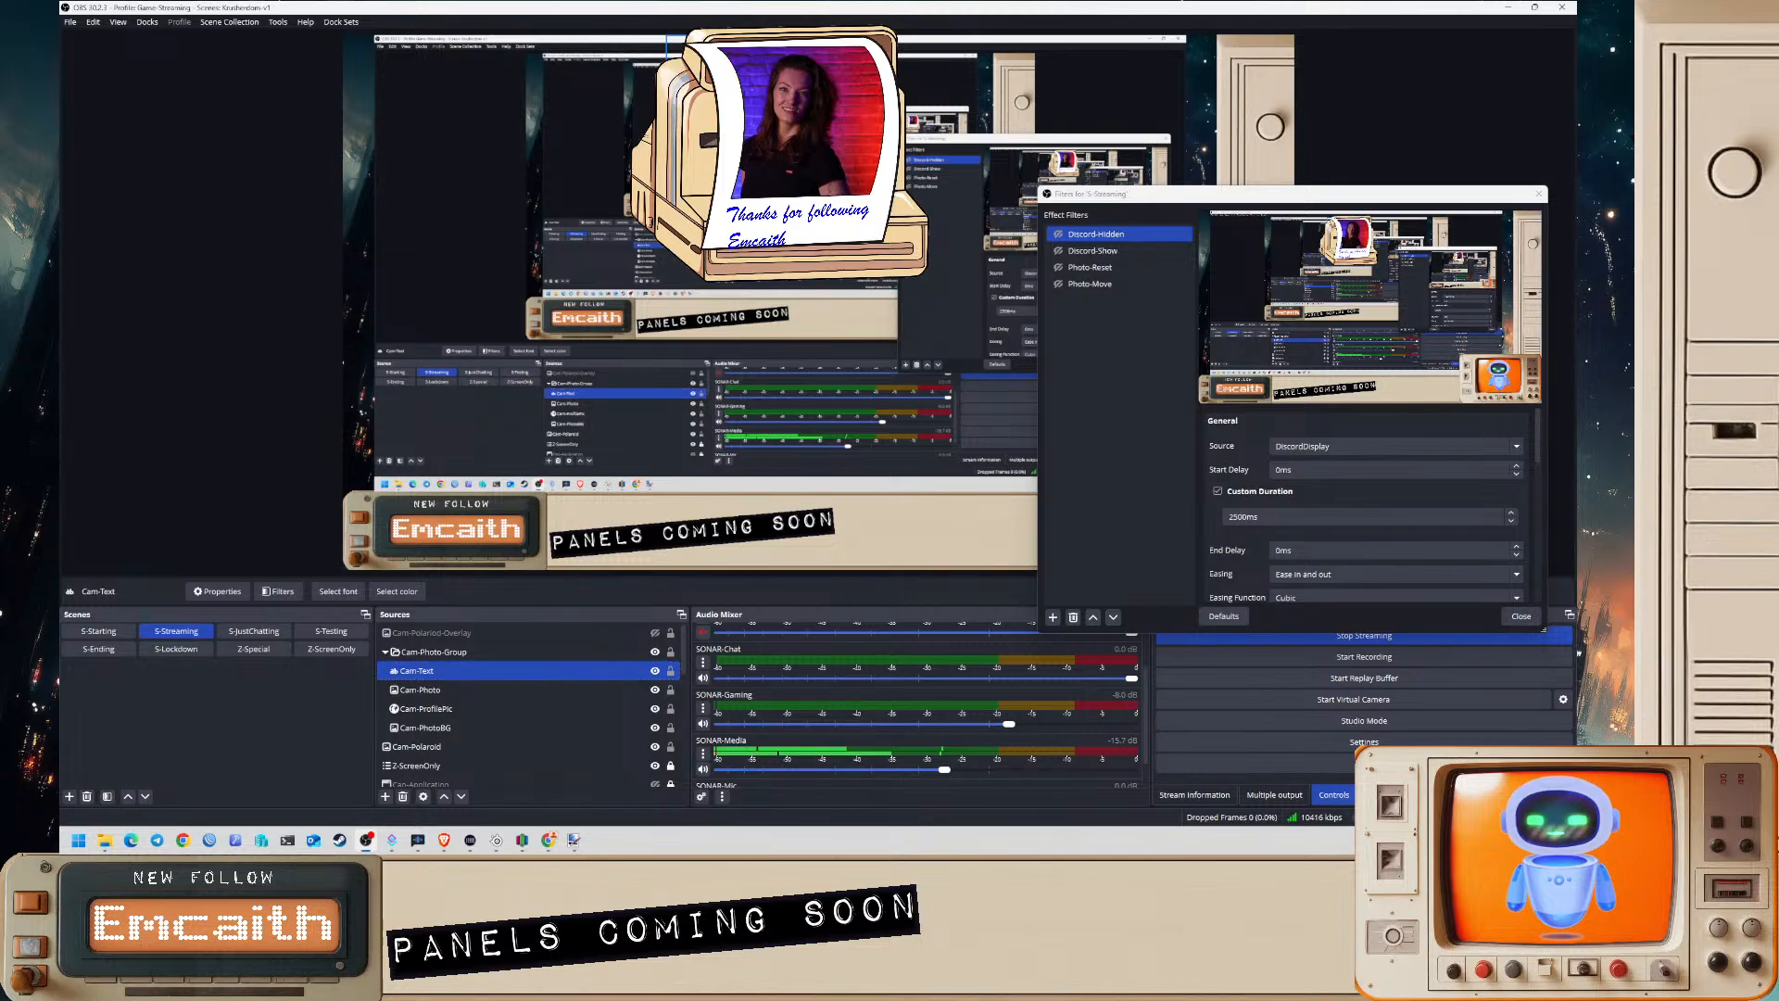
{"action": "right_click", "coordinate": [753, 154]}
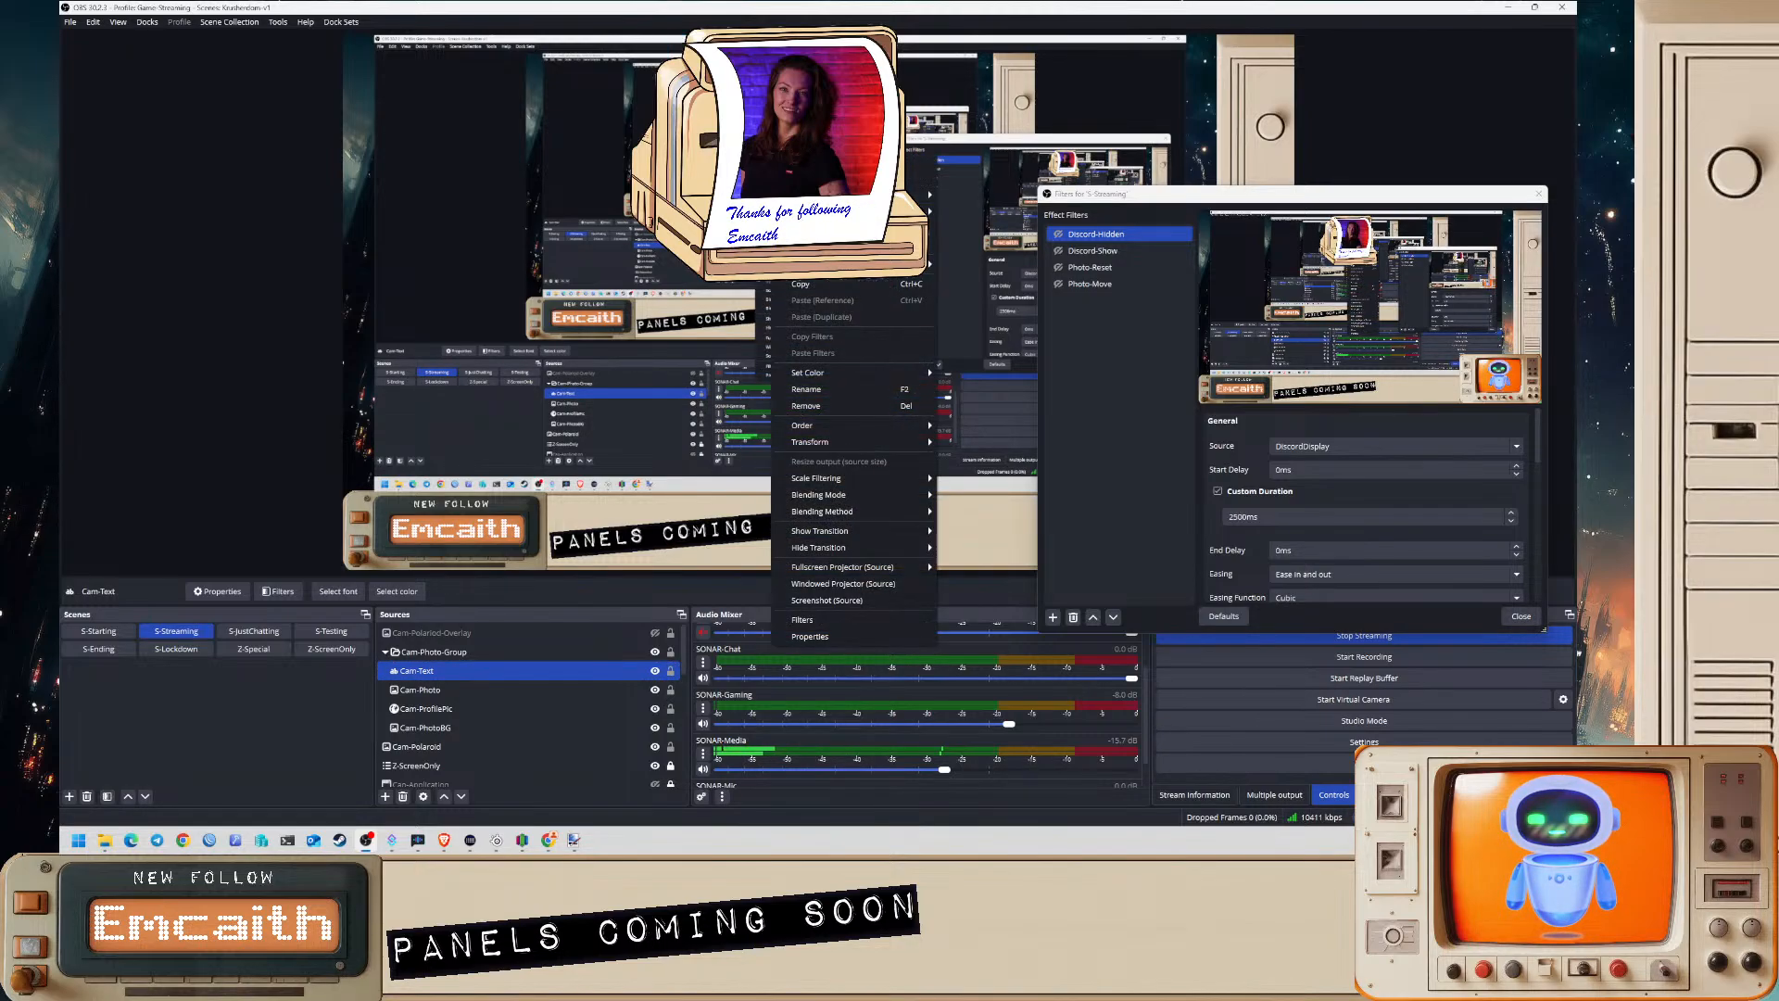
{"action": "mouse_move", "coordinate": [870, 449]}
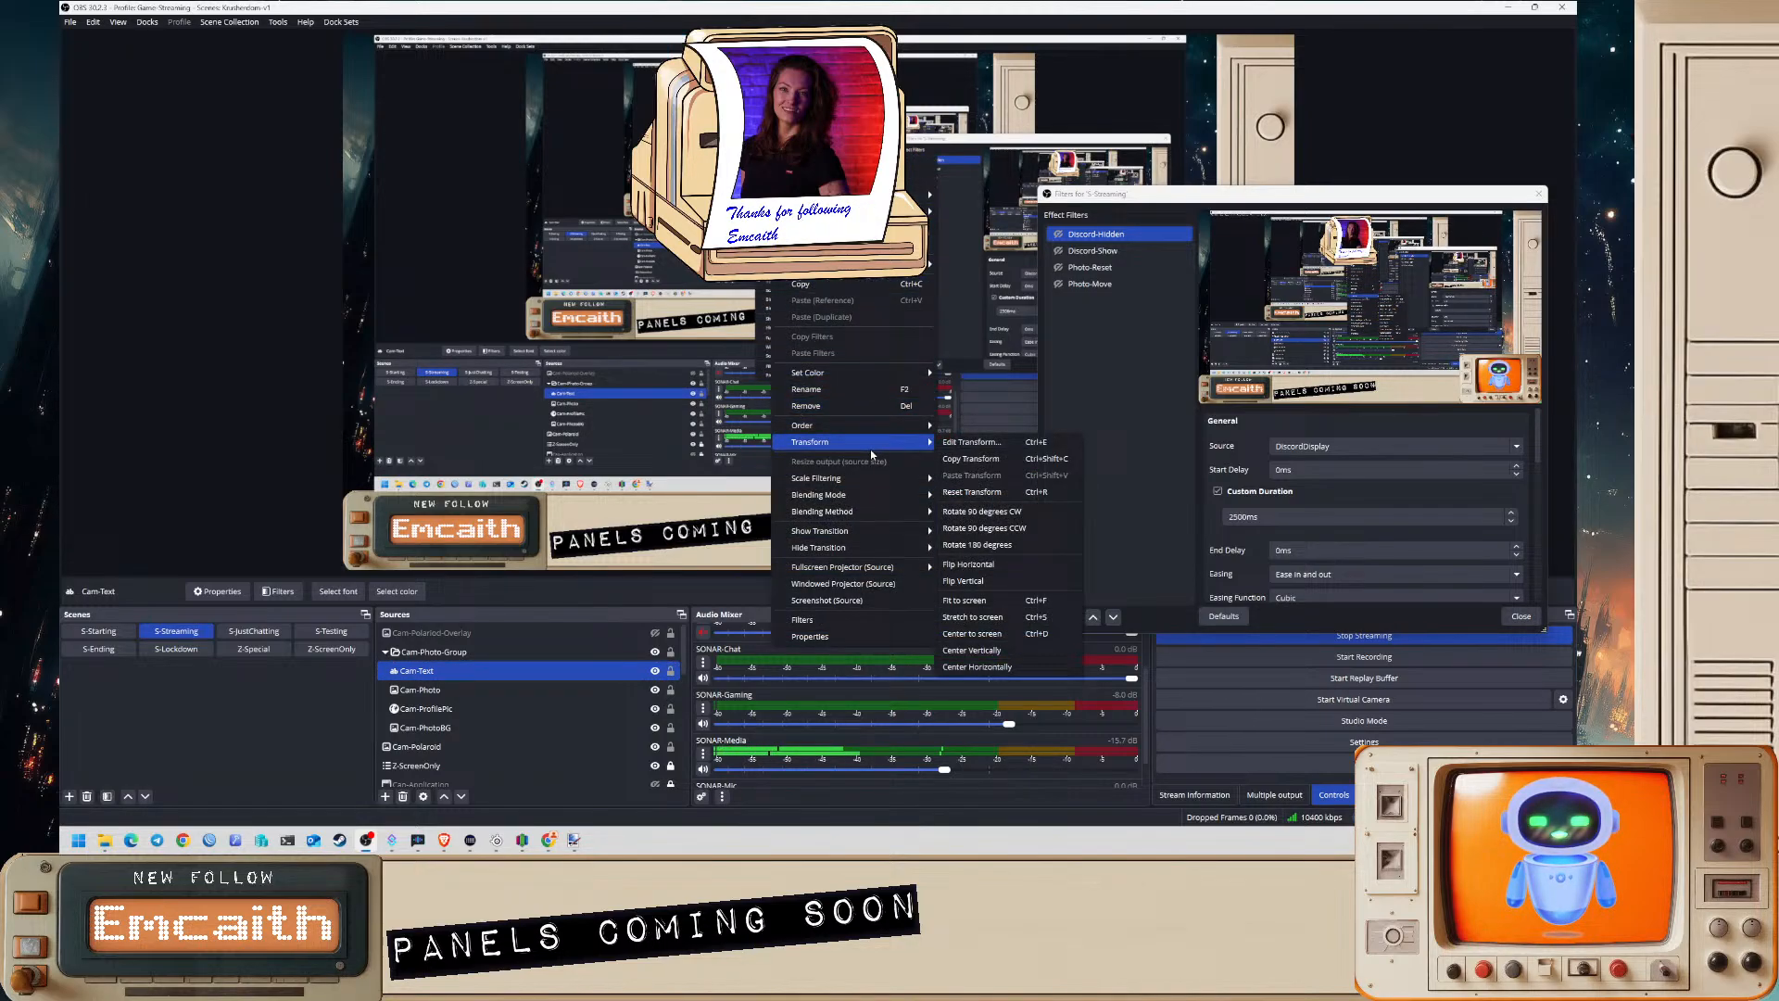
{"action": "left_click", "coordinate": [969, 448]}
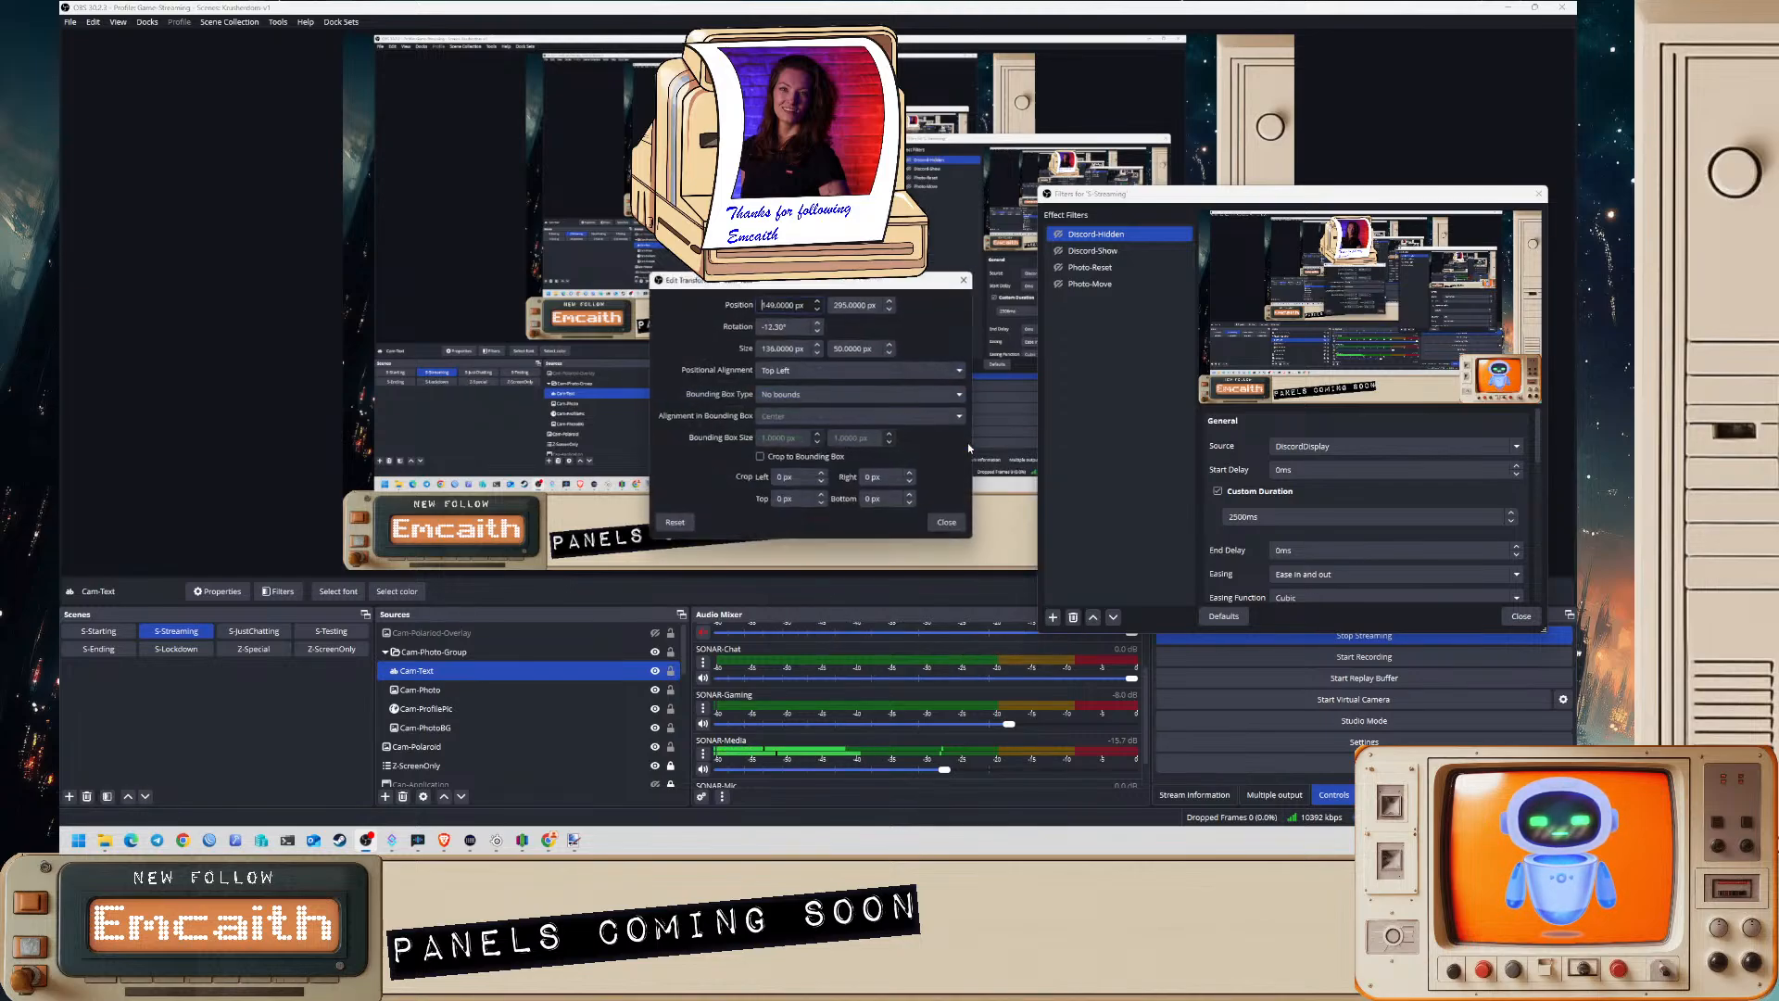
{"action": "left_click", "coordinate": [807, 394]}
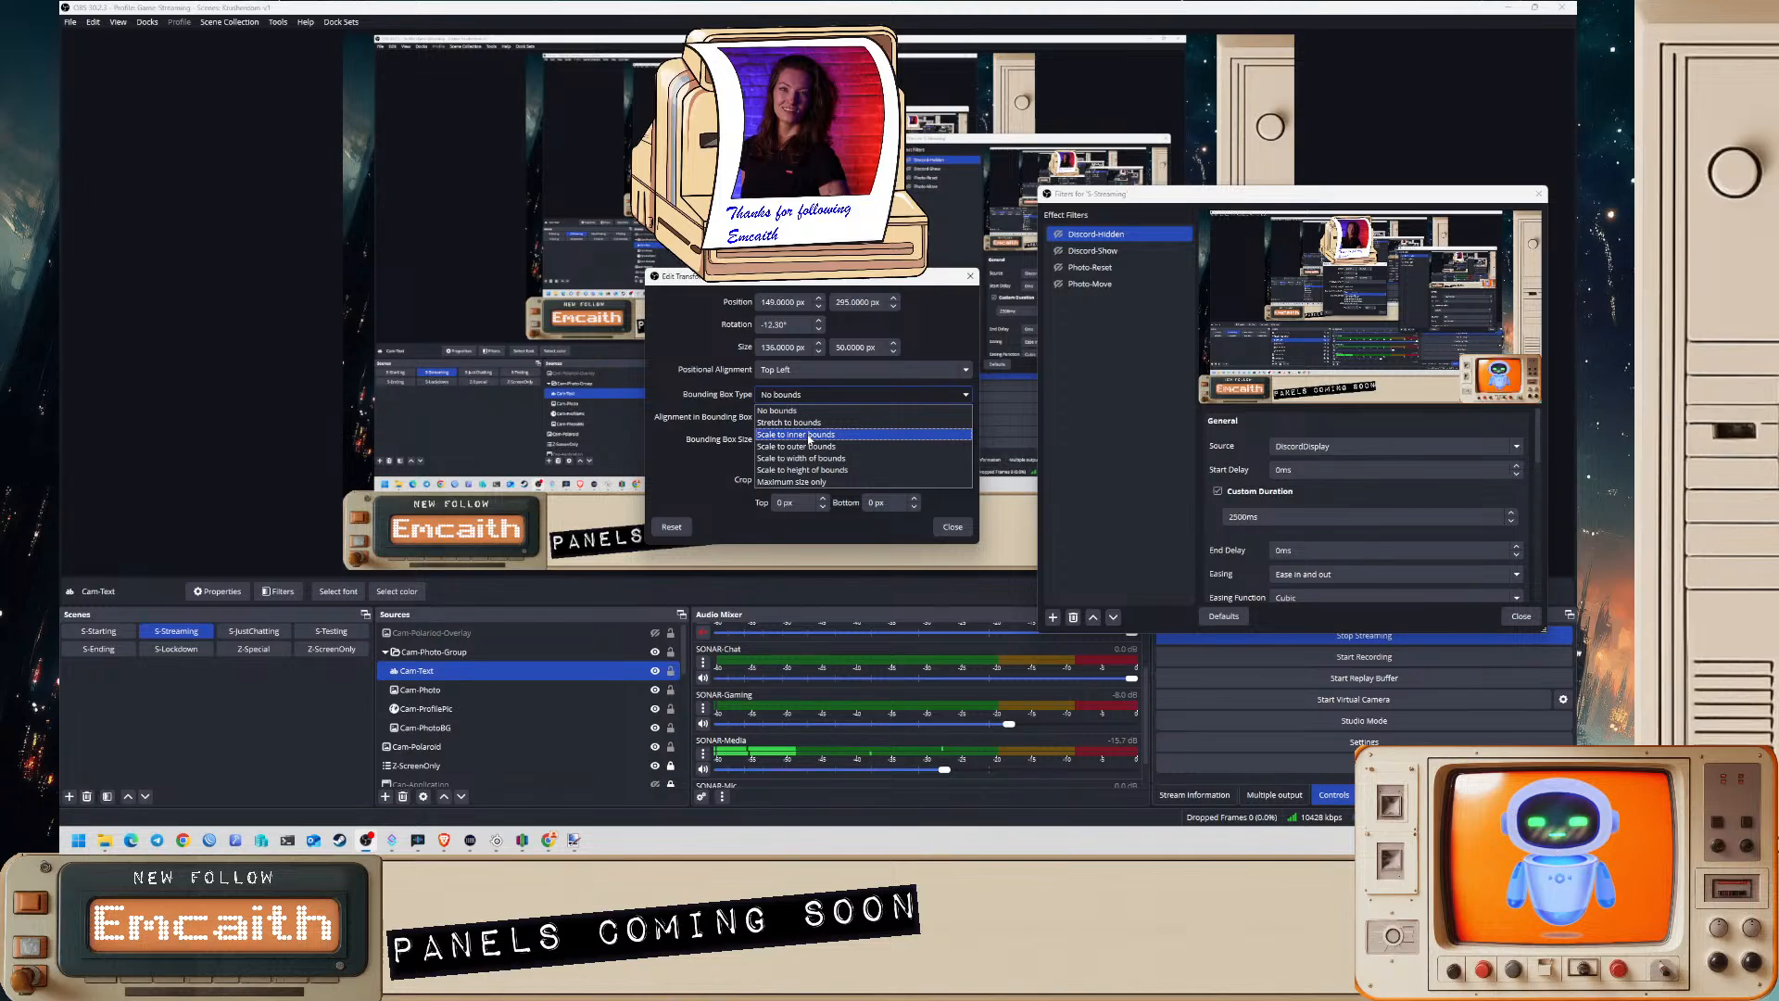
{"action": "left_click", "coordinate": [809, 435]}
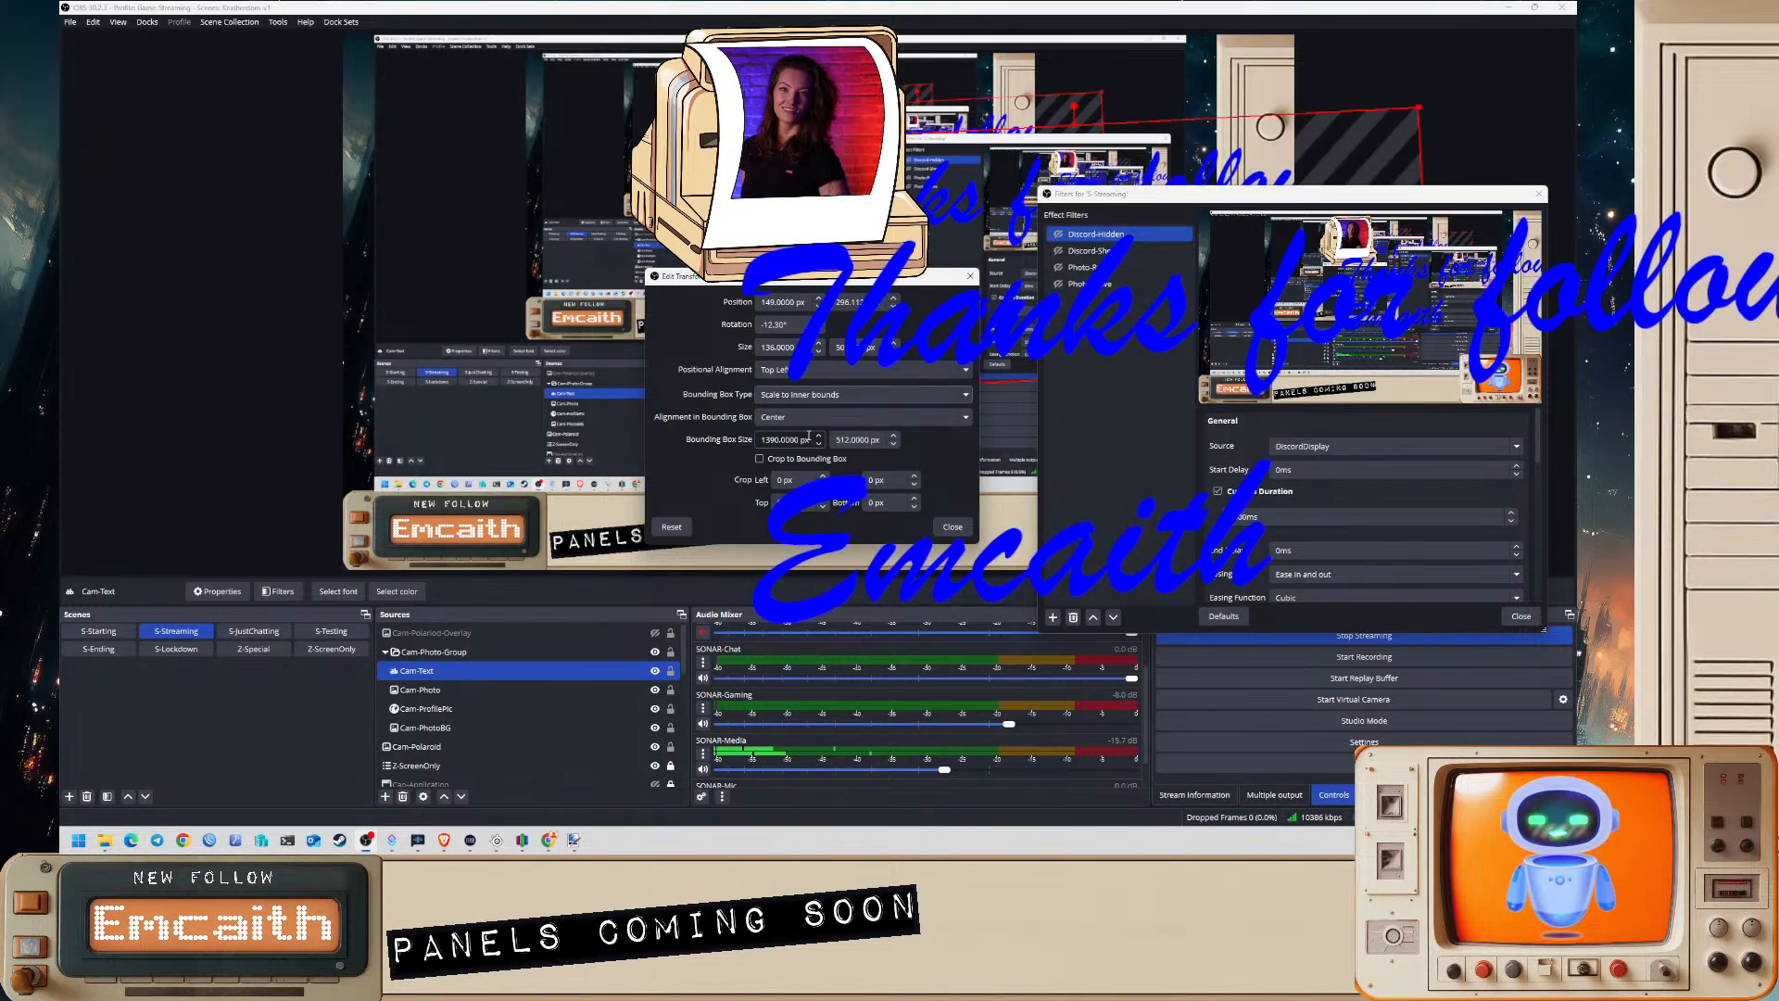
{"action": "left_click", "coordinate": [952, 527]}
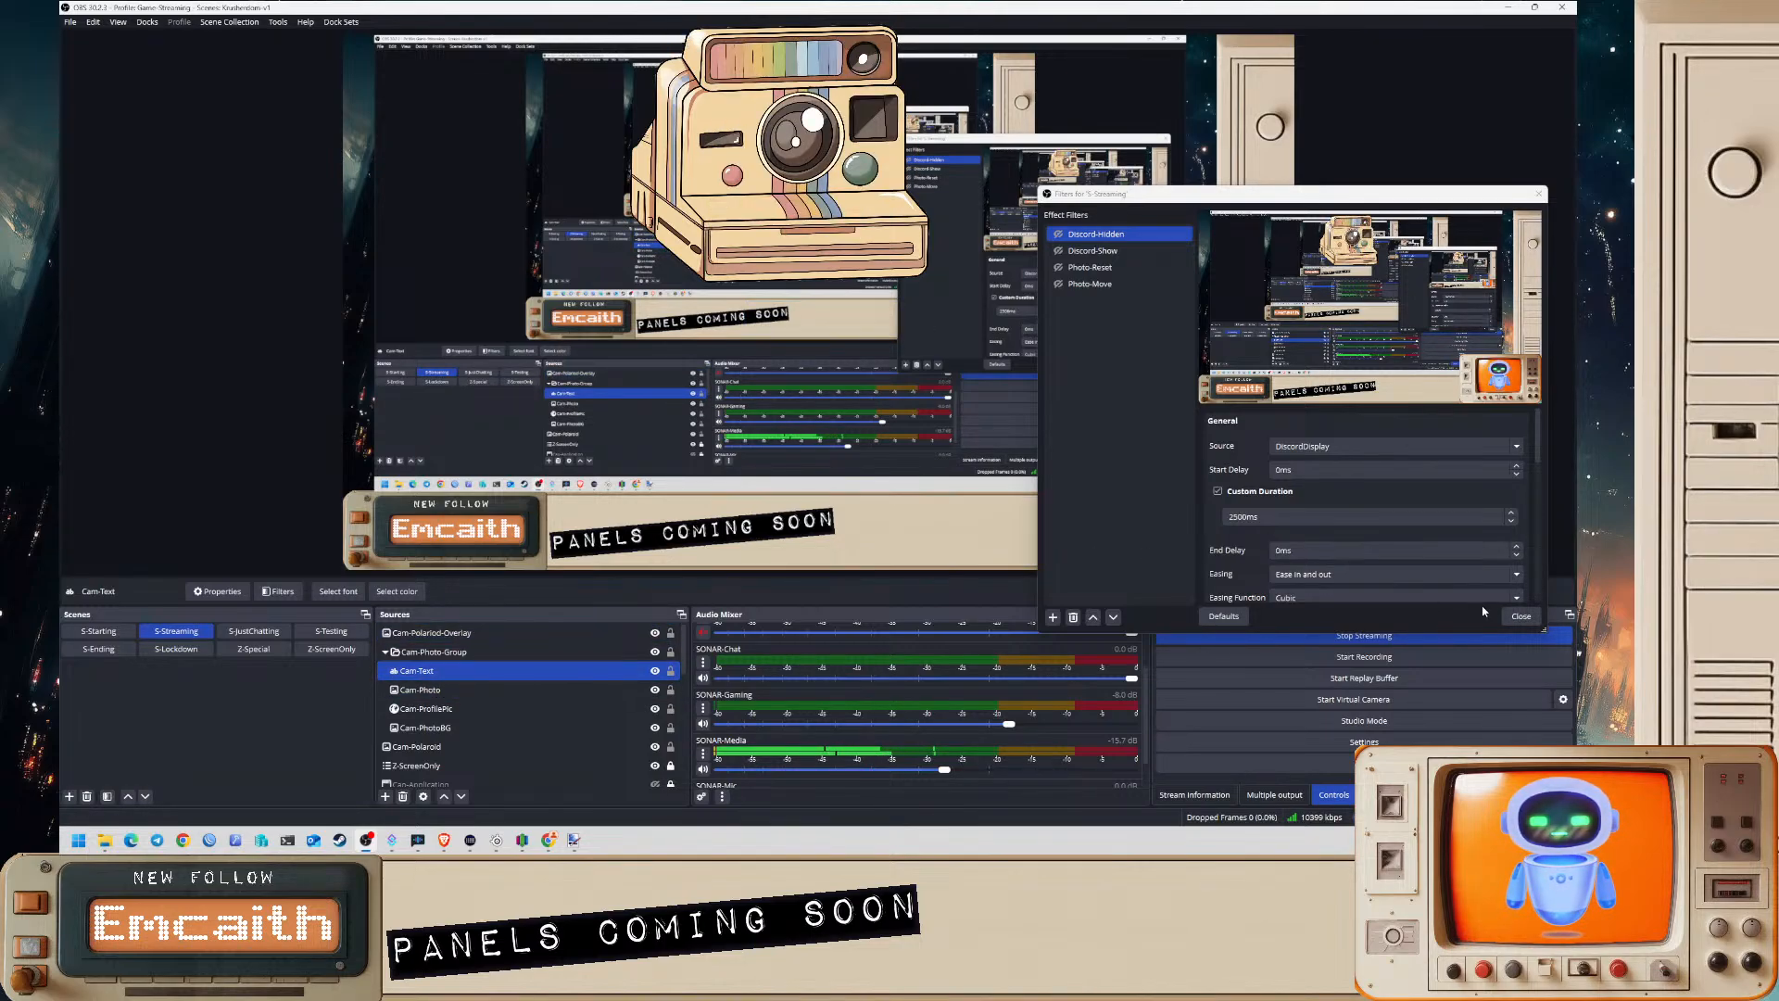
- Close the scene filters, switch to Streamer.bot, and simulate the Twitch follow trigger with another user found by searching their username
{"action": "left_click", "coordinate": [1521, 616]}
{"action": "left_click", "coordinate": [557, 733]}
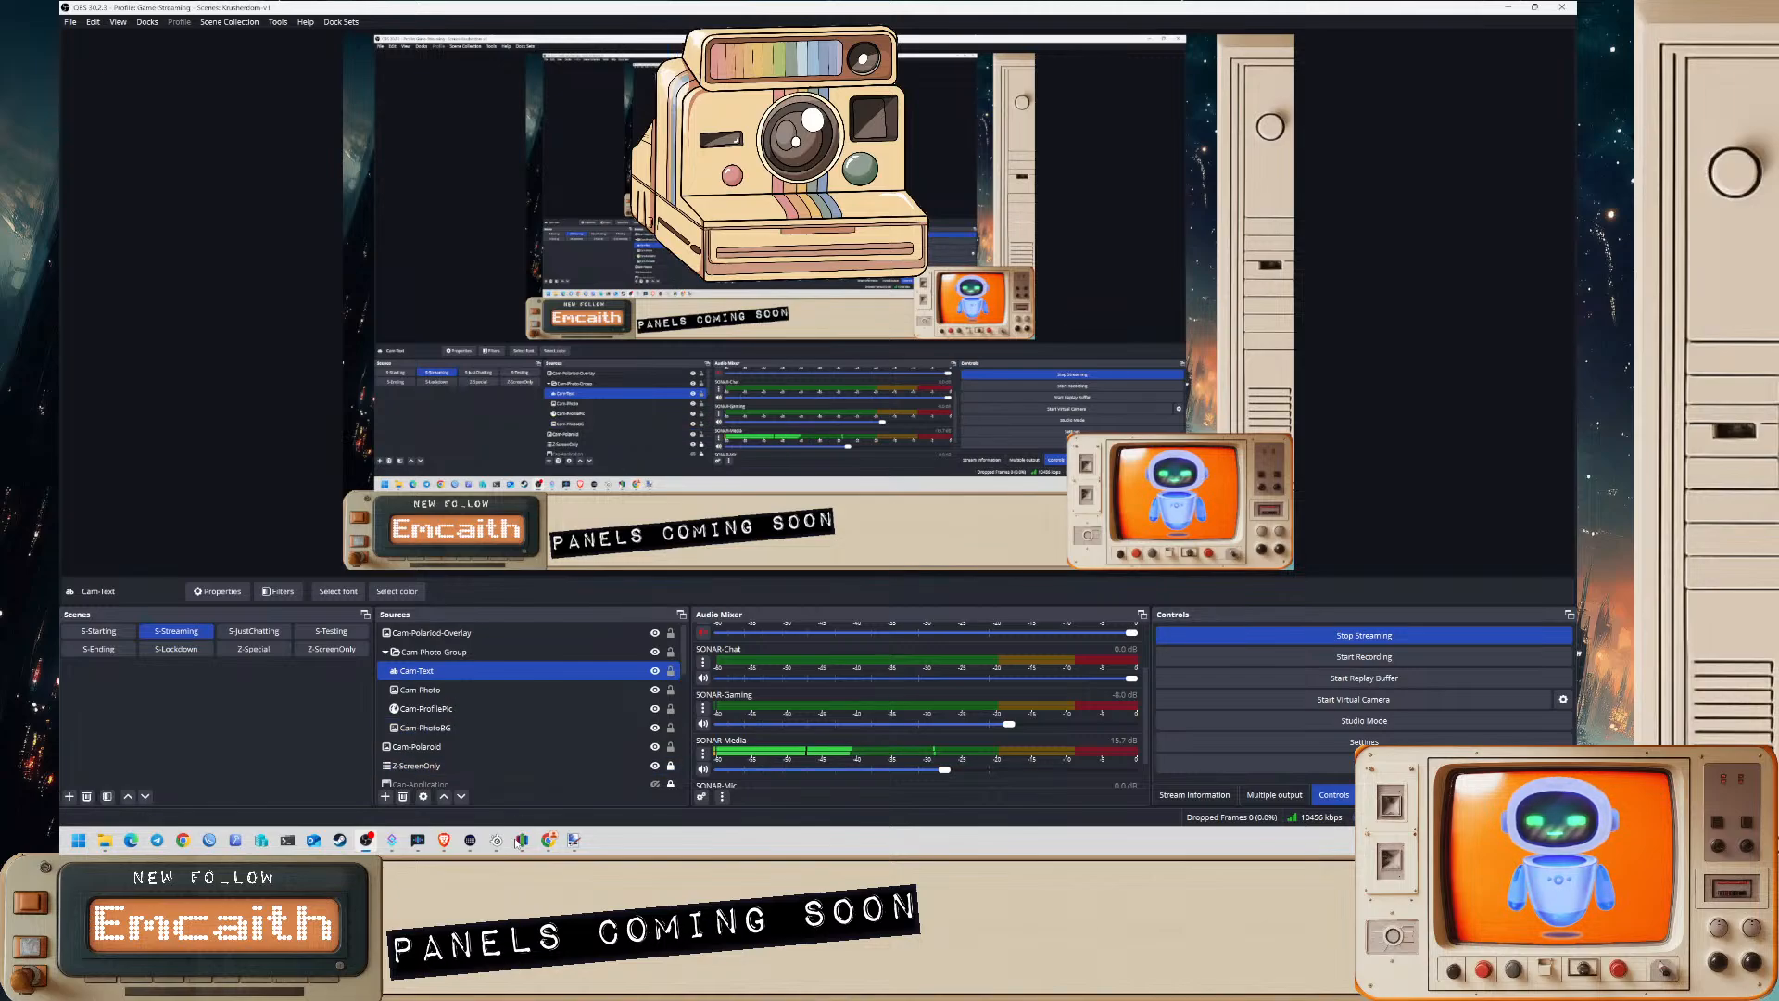
{"action": "left_click", "coordinate": [392, 839]}
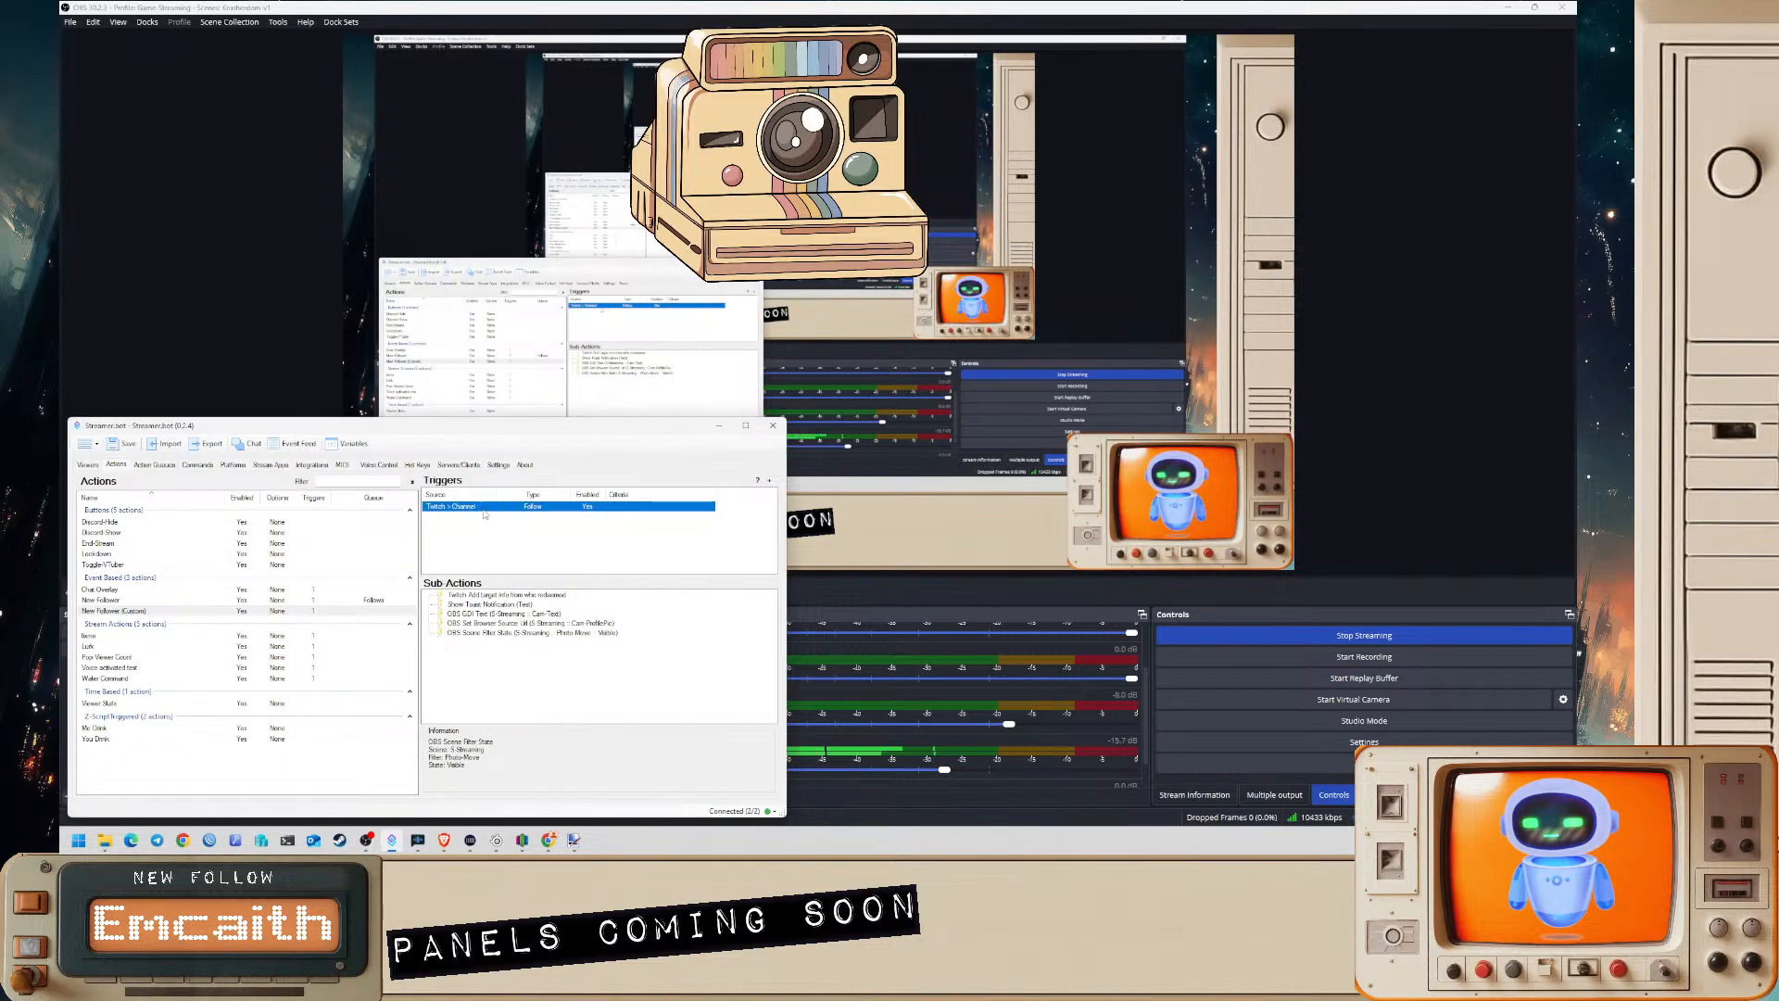
{"action": "right_click", "coordinate": [484, 515]}
{"action": "left_click", "coordinate": [491, 539]}
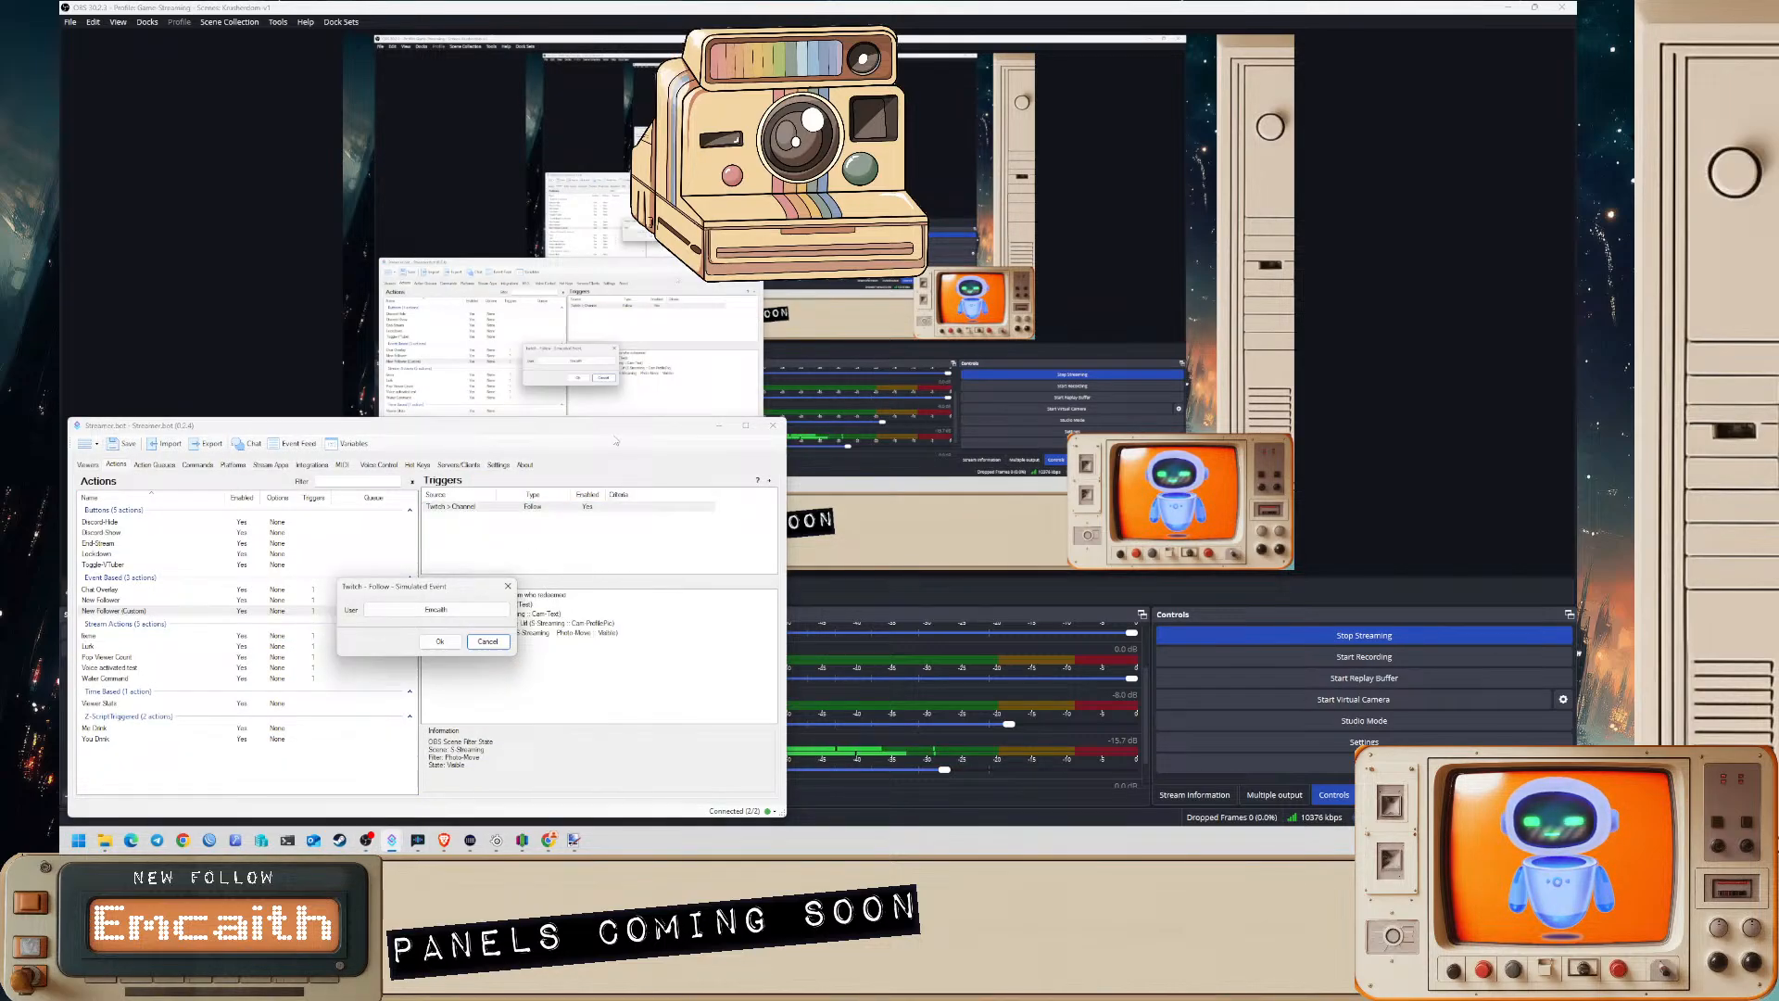
{"action": "left_click", "coordinate": [396, 610]}
{"action": "type", "text": "Teeg"}
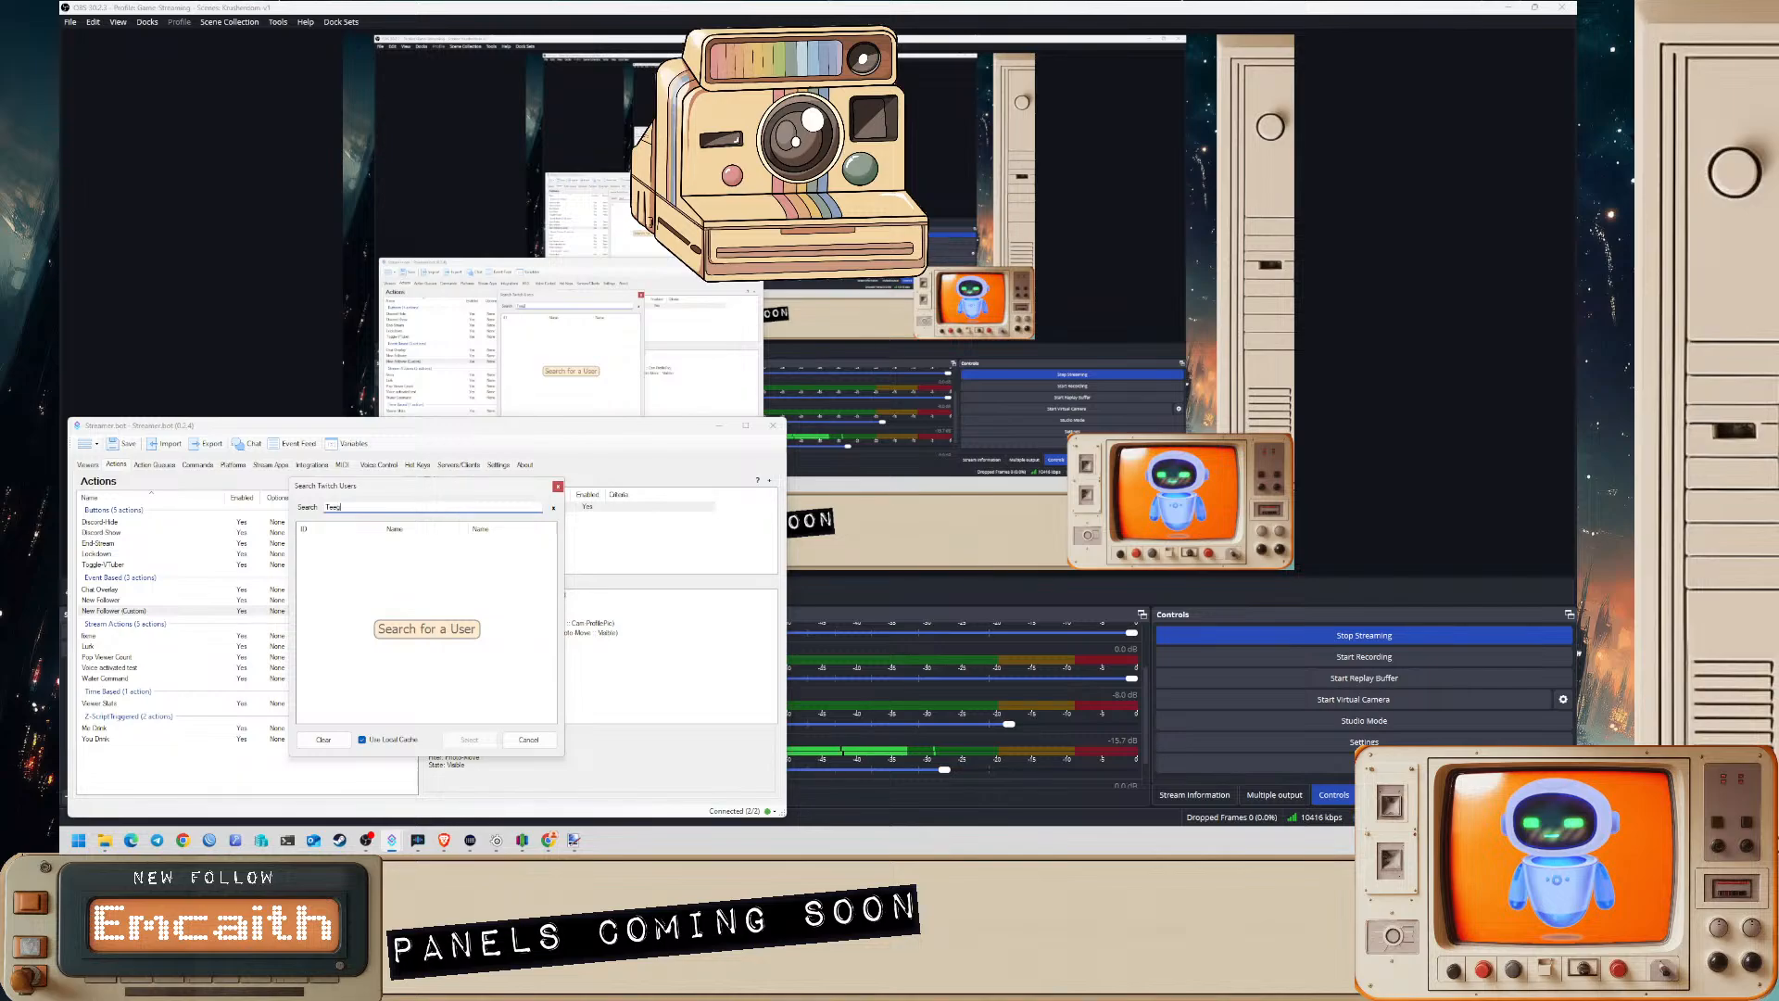
{"action": "left_click", "coordinate": [416, 542]}
{"action": "left_click", "coordinate": [481, 740]}
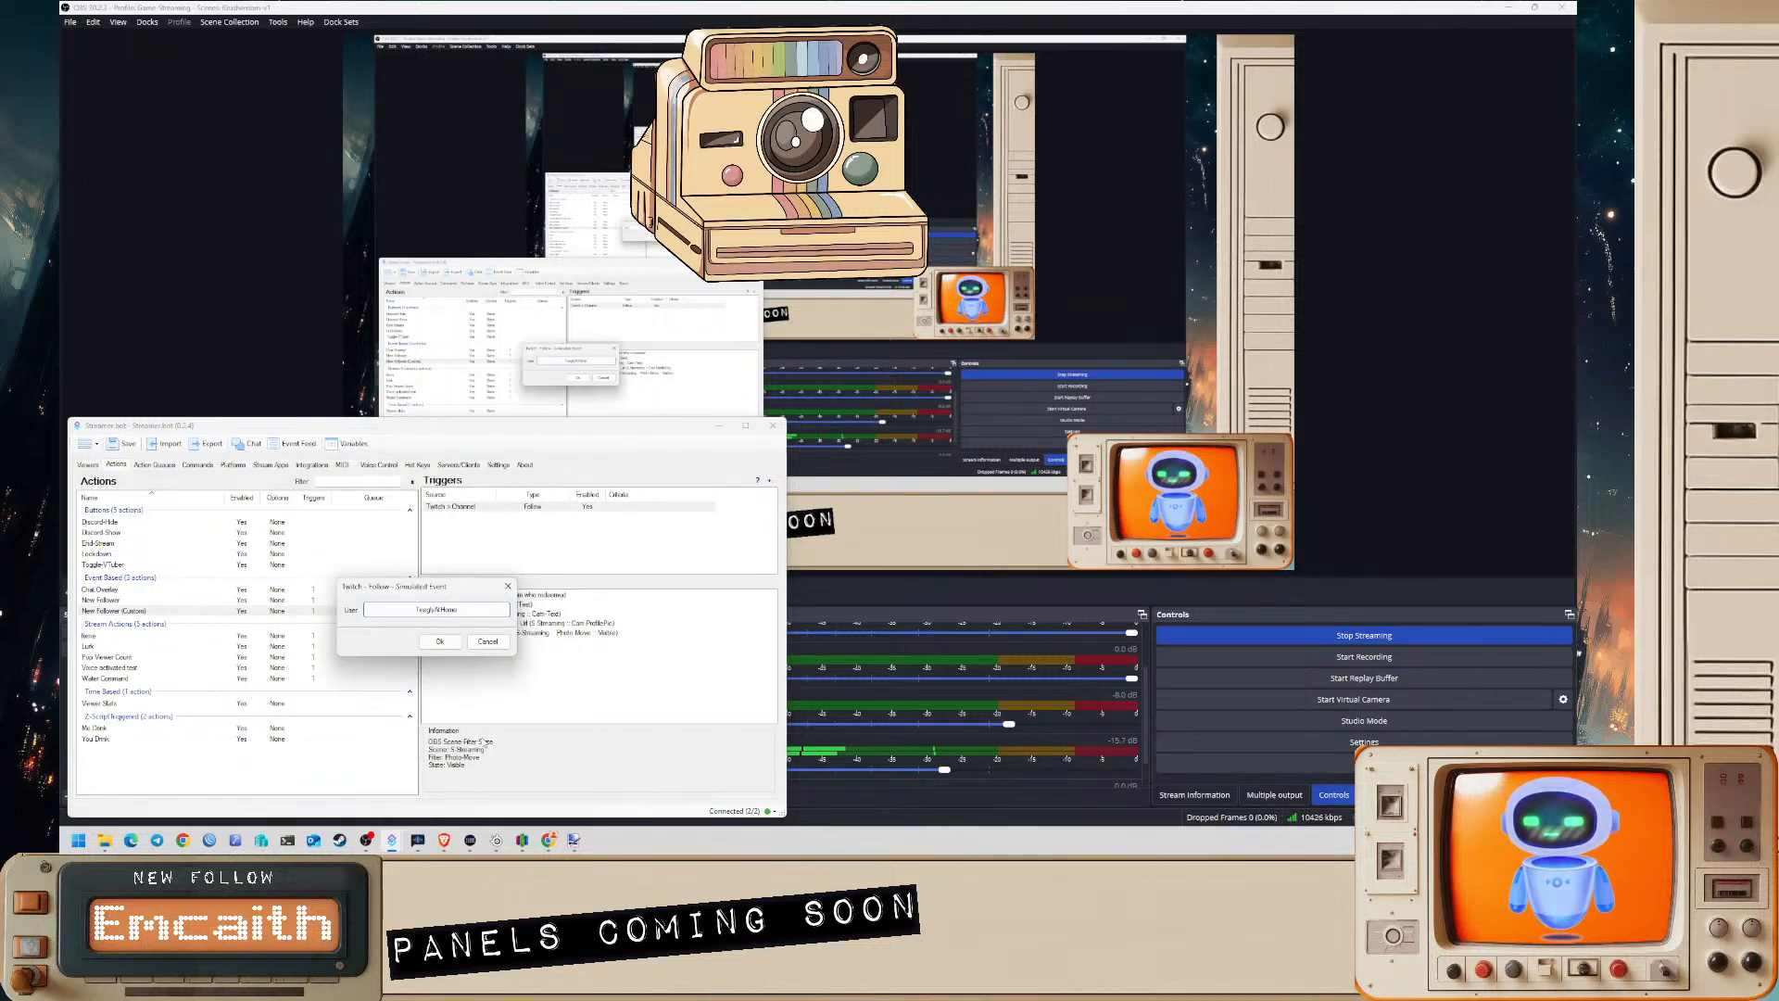
{"action": "left_click", "coordinate": [450, 643]}
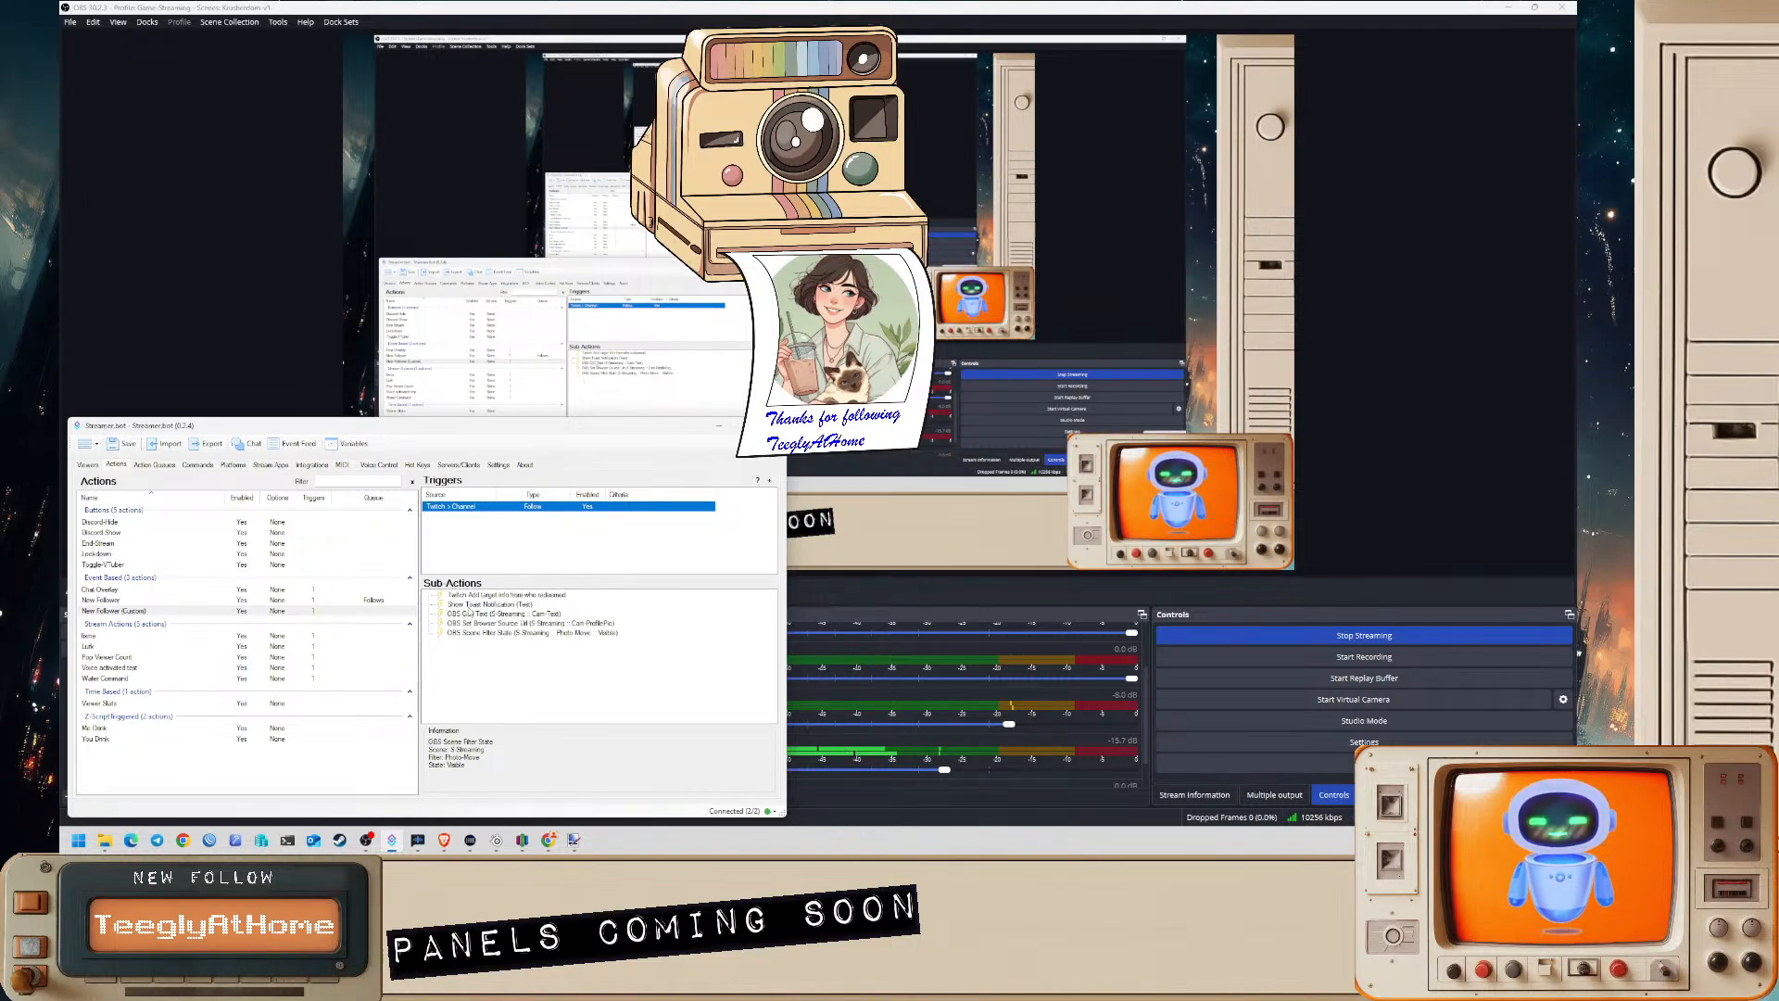
- Delete the Show Toast Notification sub-action from New Follower (Custom) and move the Streamer.bot window off the OBS scene list
{"action": "right_click", "coordinate": [505, 605]}
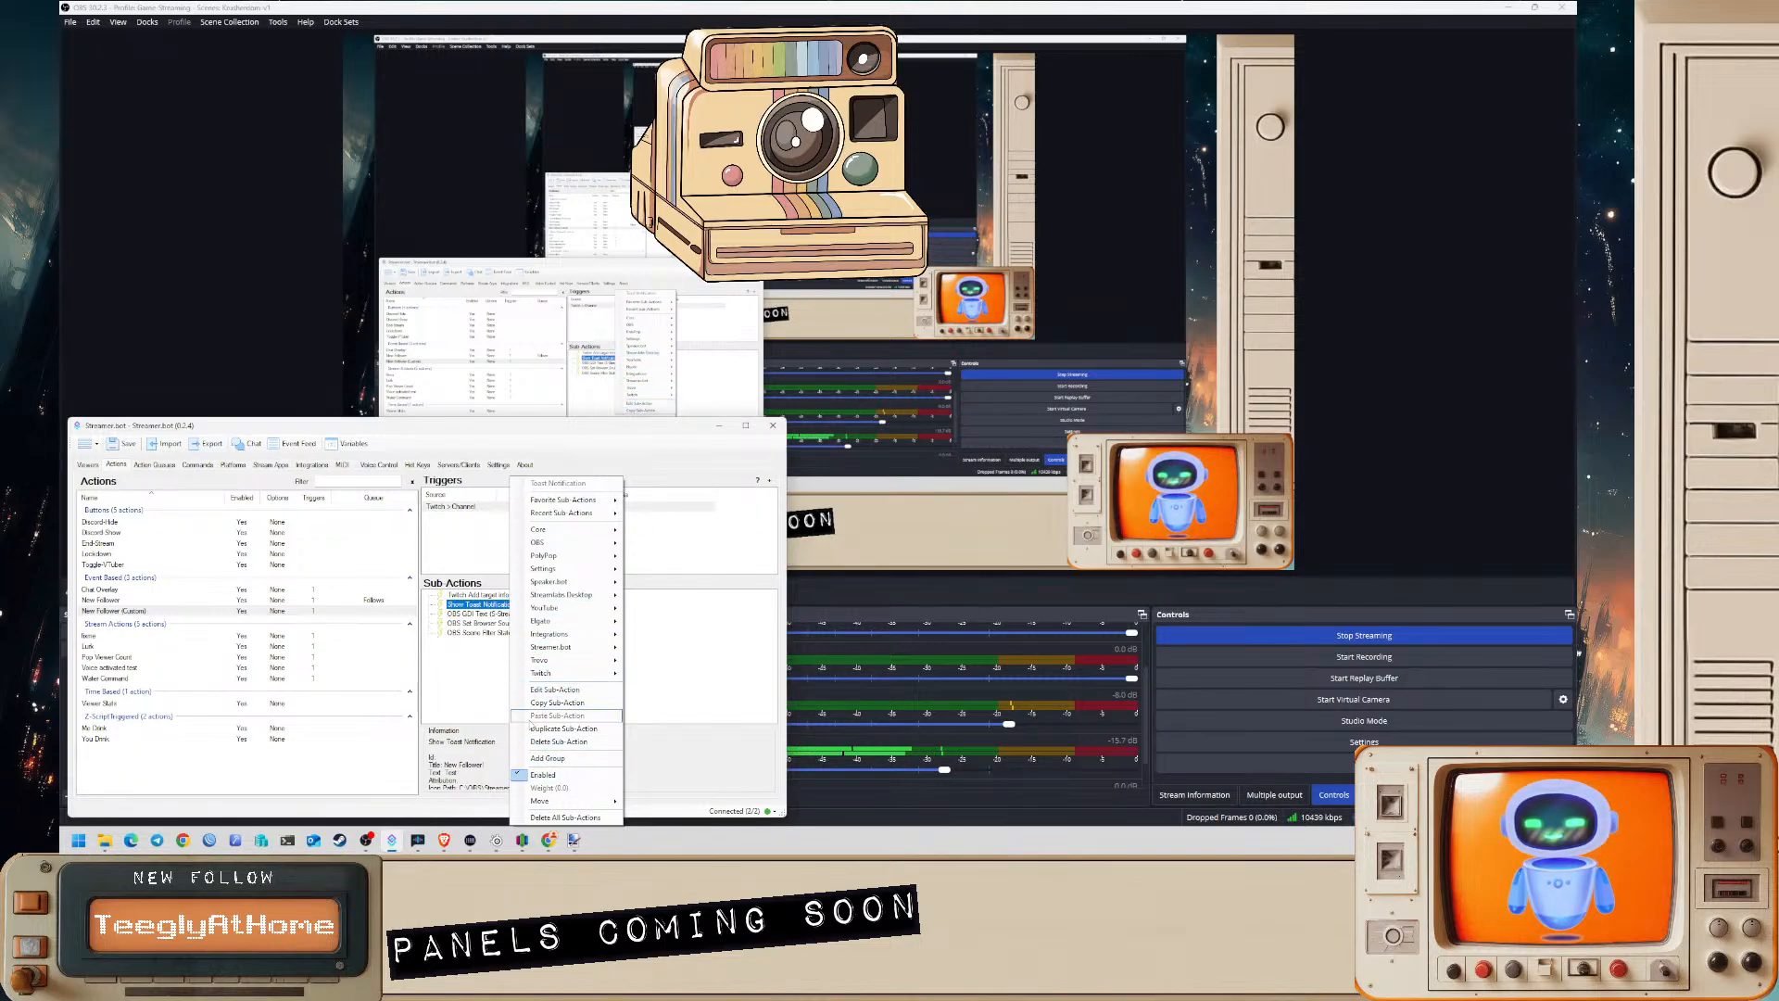
{"action": "left_click", "coordinate": [556, 742]}
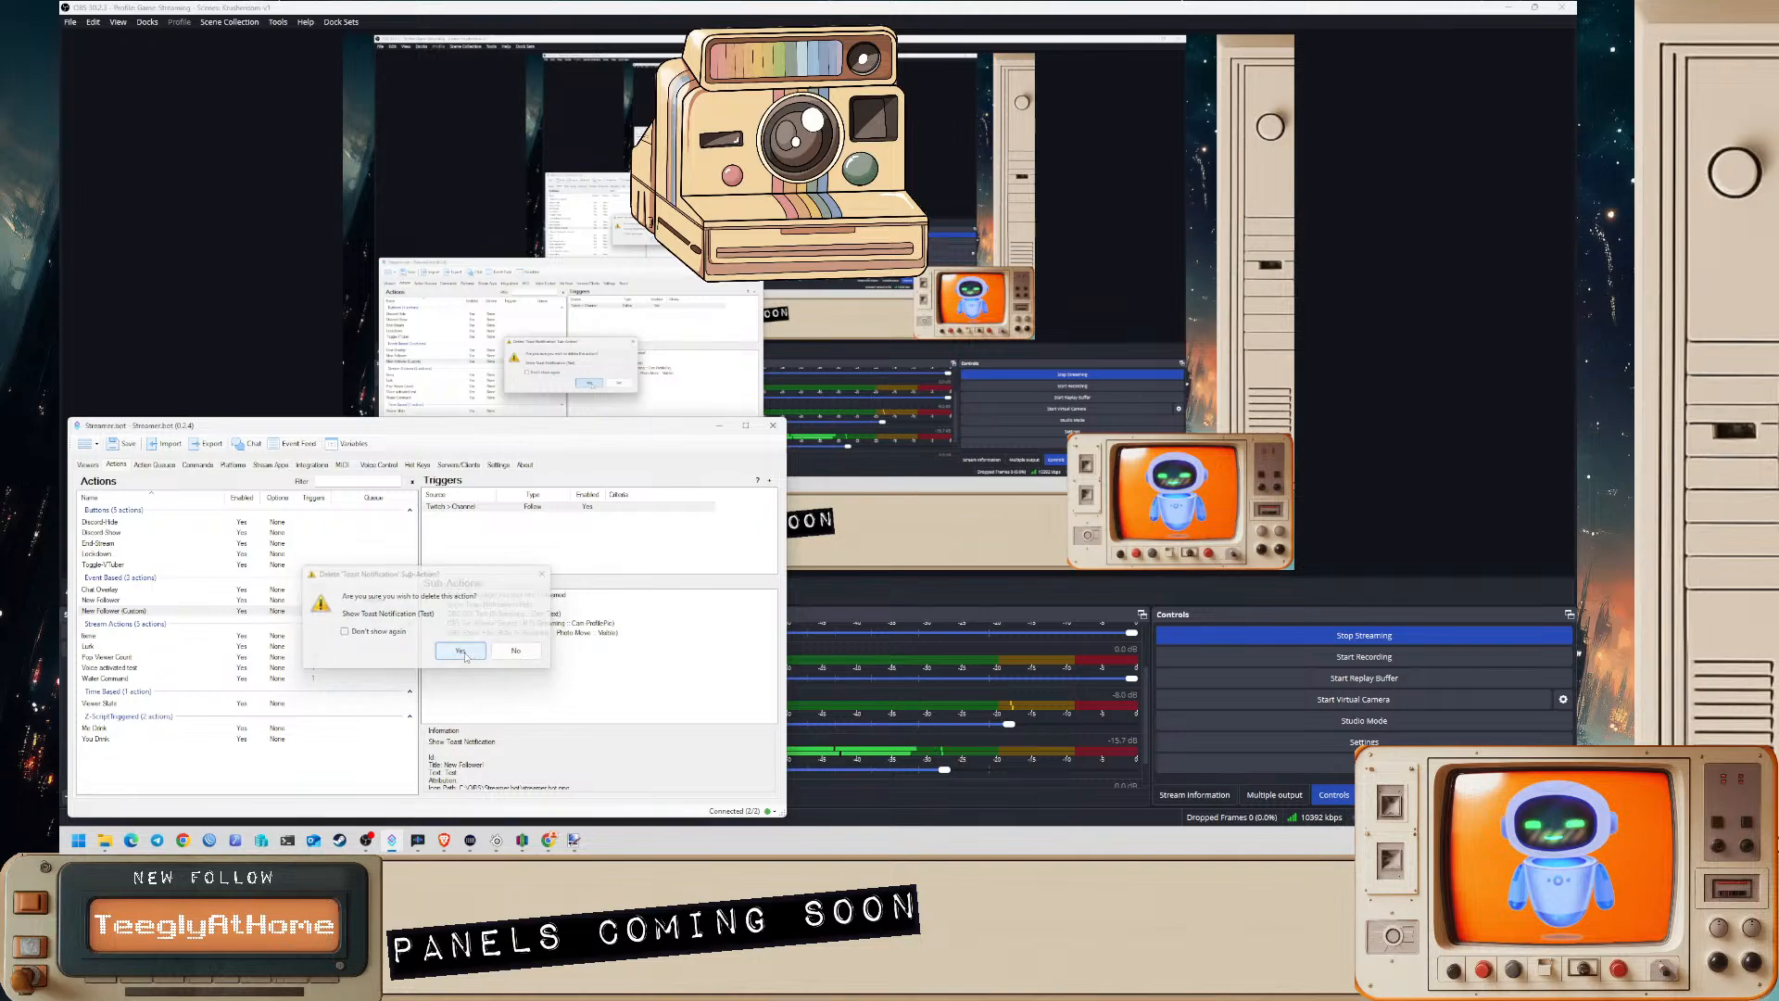
{"action": "left_click", "coordinate": [473, 654]}
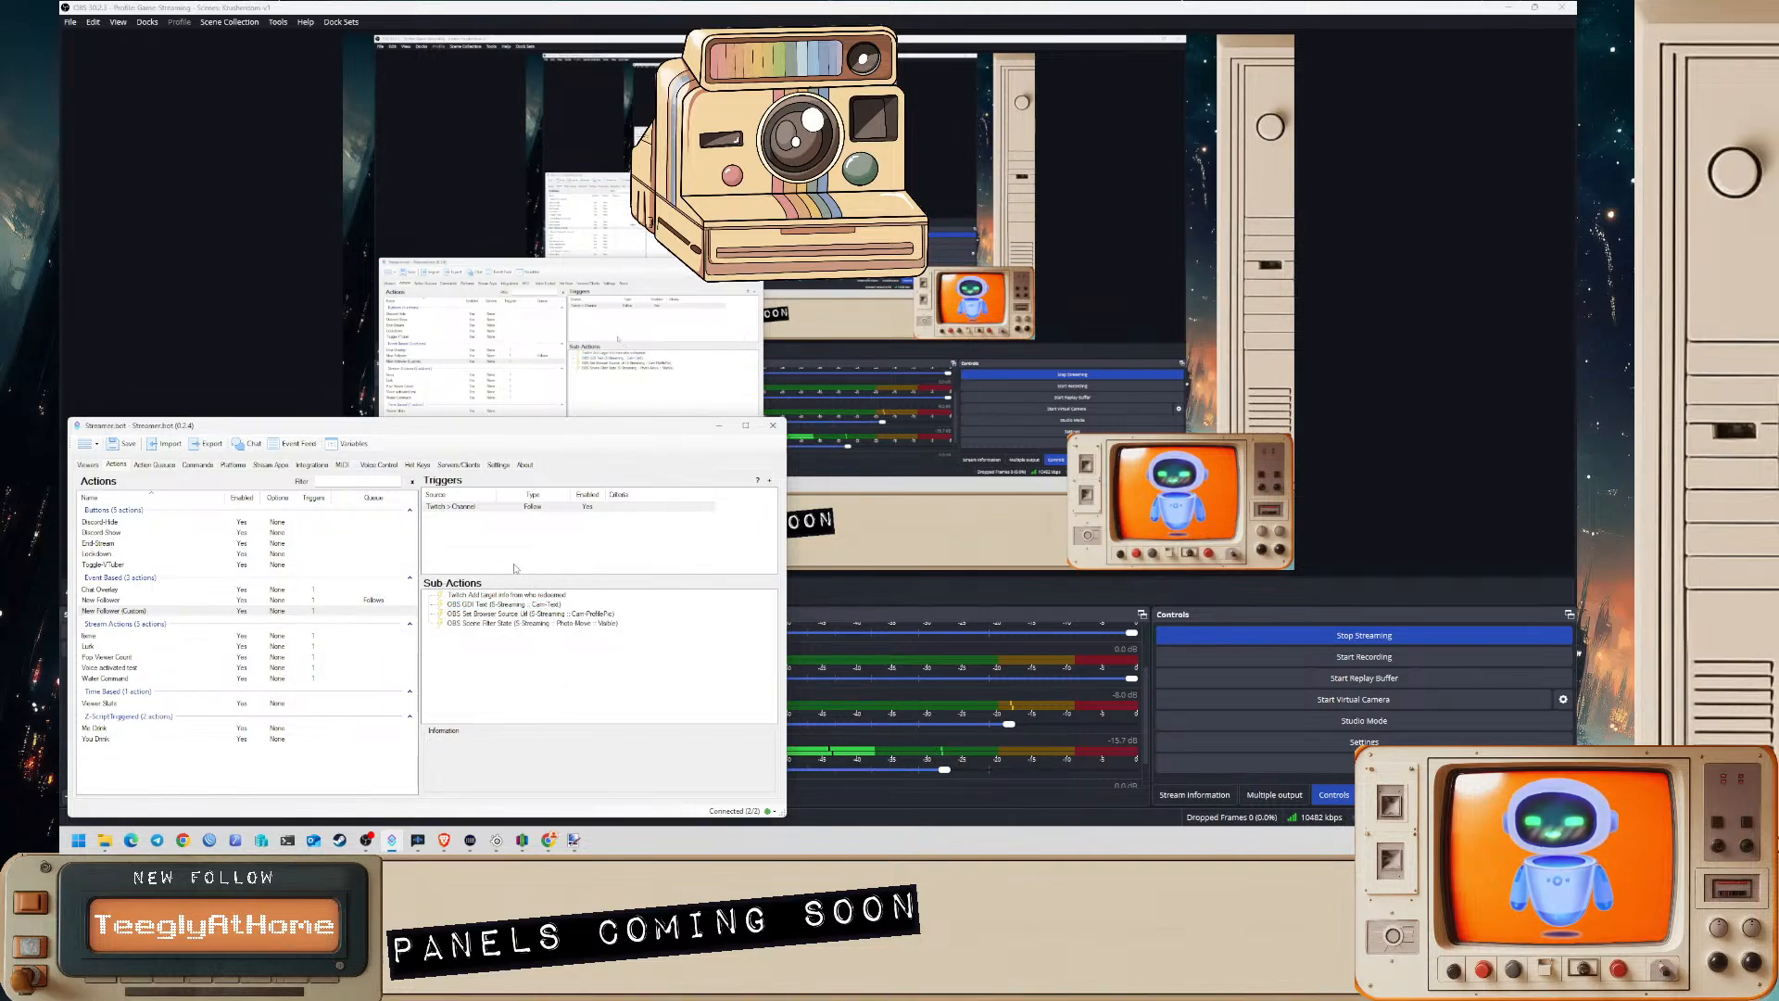
{"action": "left_click_drag", "start_coordinate": [486, 440], "coordinate": [1000, 456]}
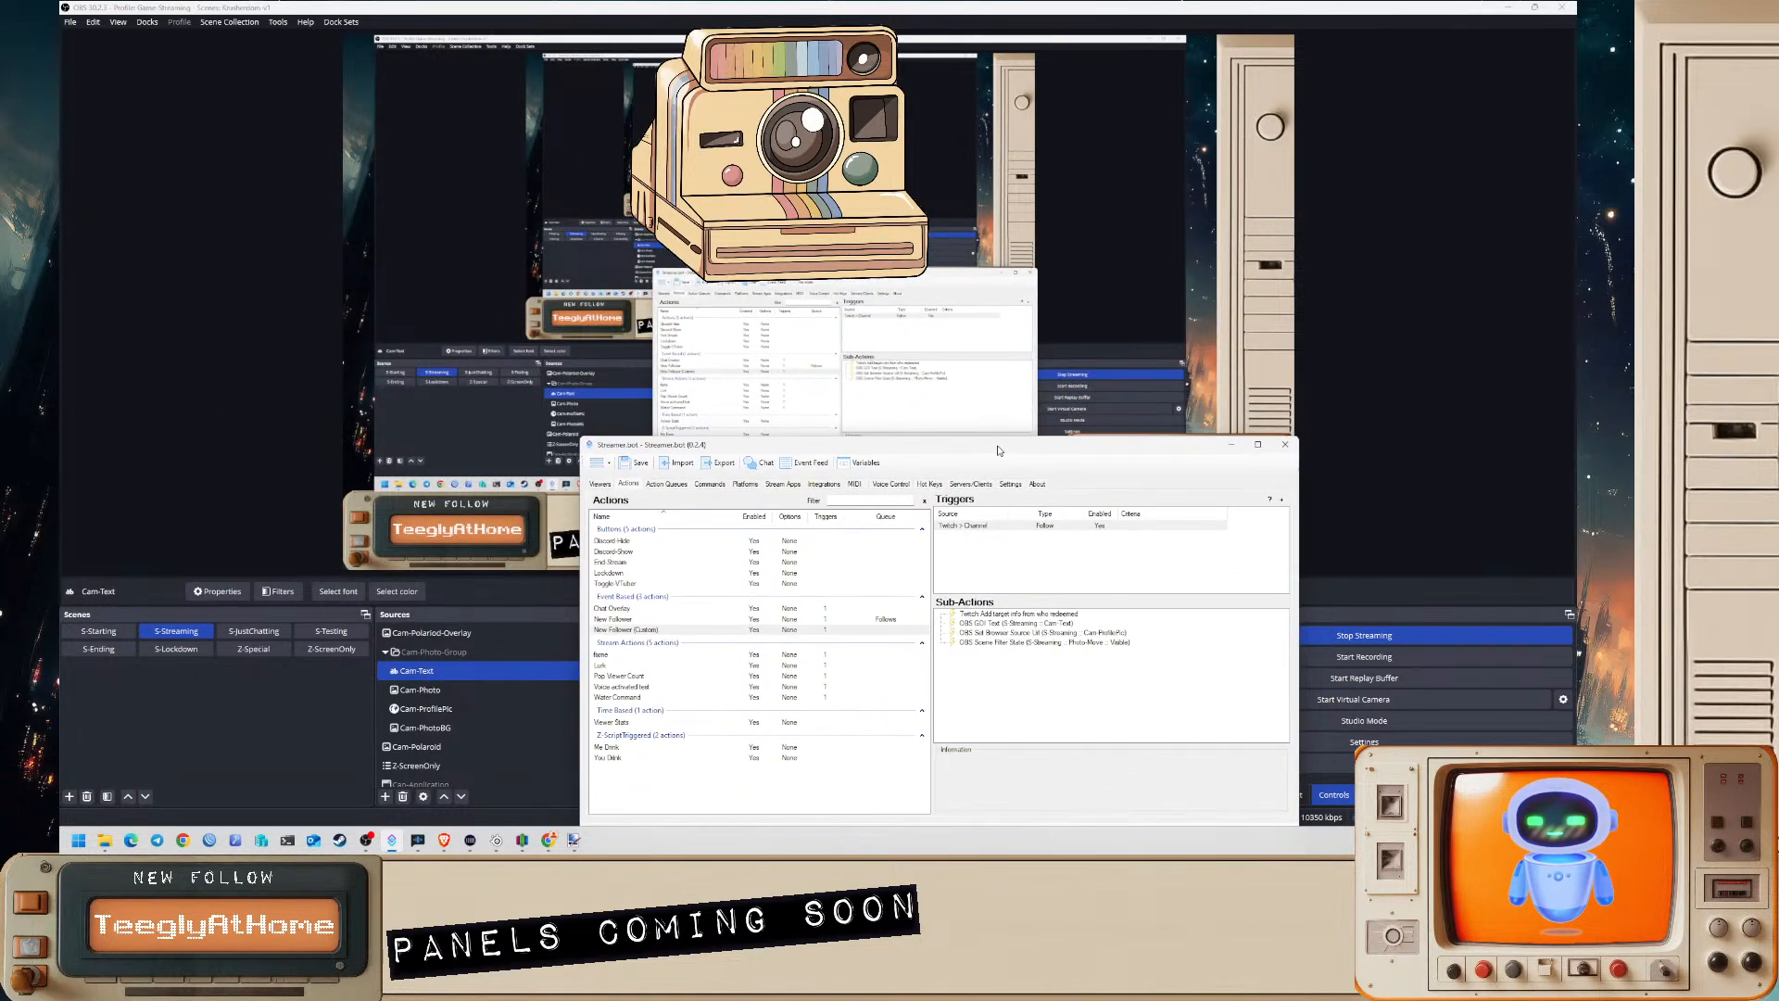
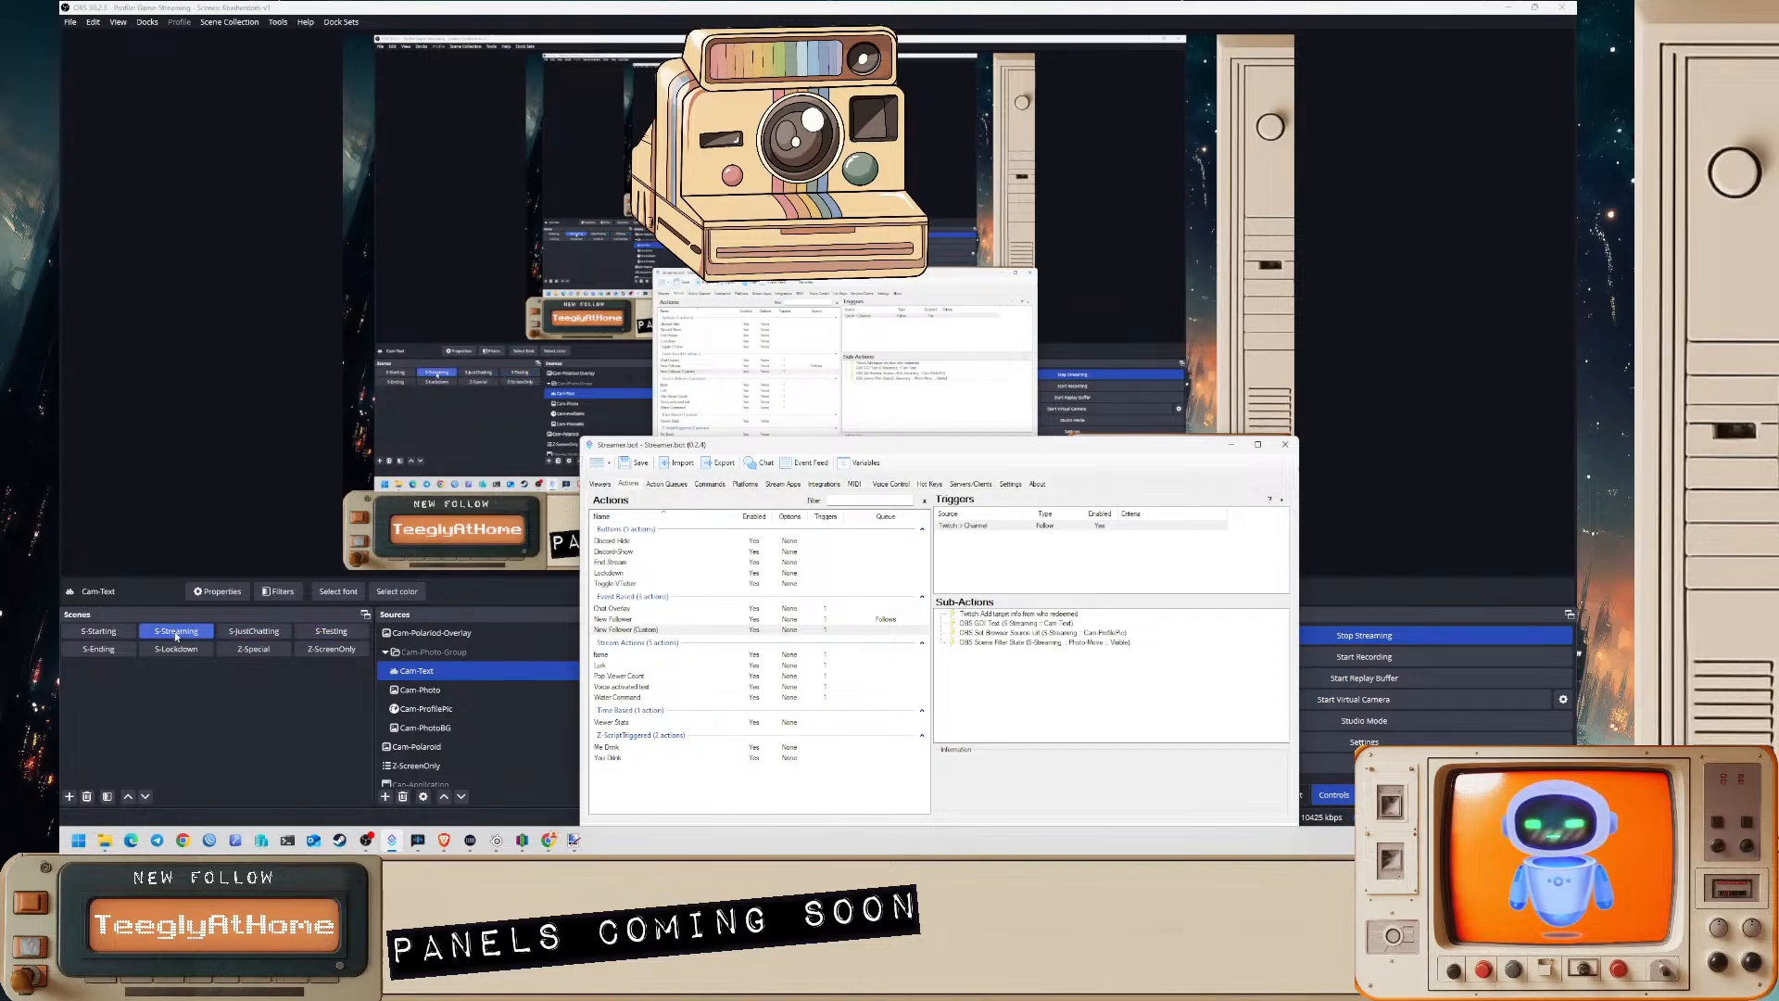
- Minimise Streamer.bot and review the Polaroid camera and photo sources in the S-Streaming scene
{"action": "left_click", "coordinate": [452, 638]}
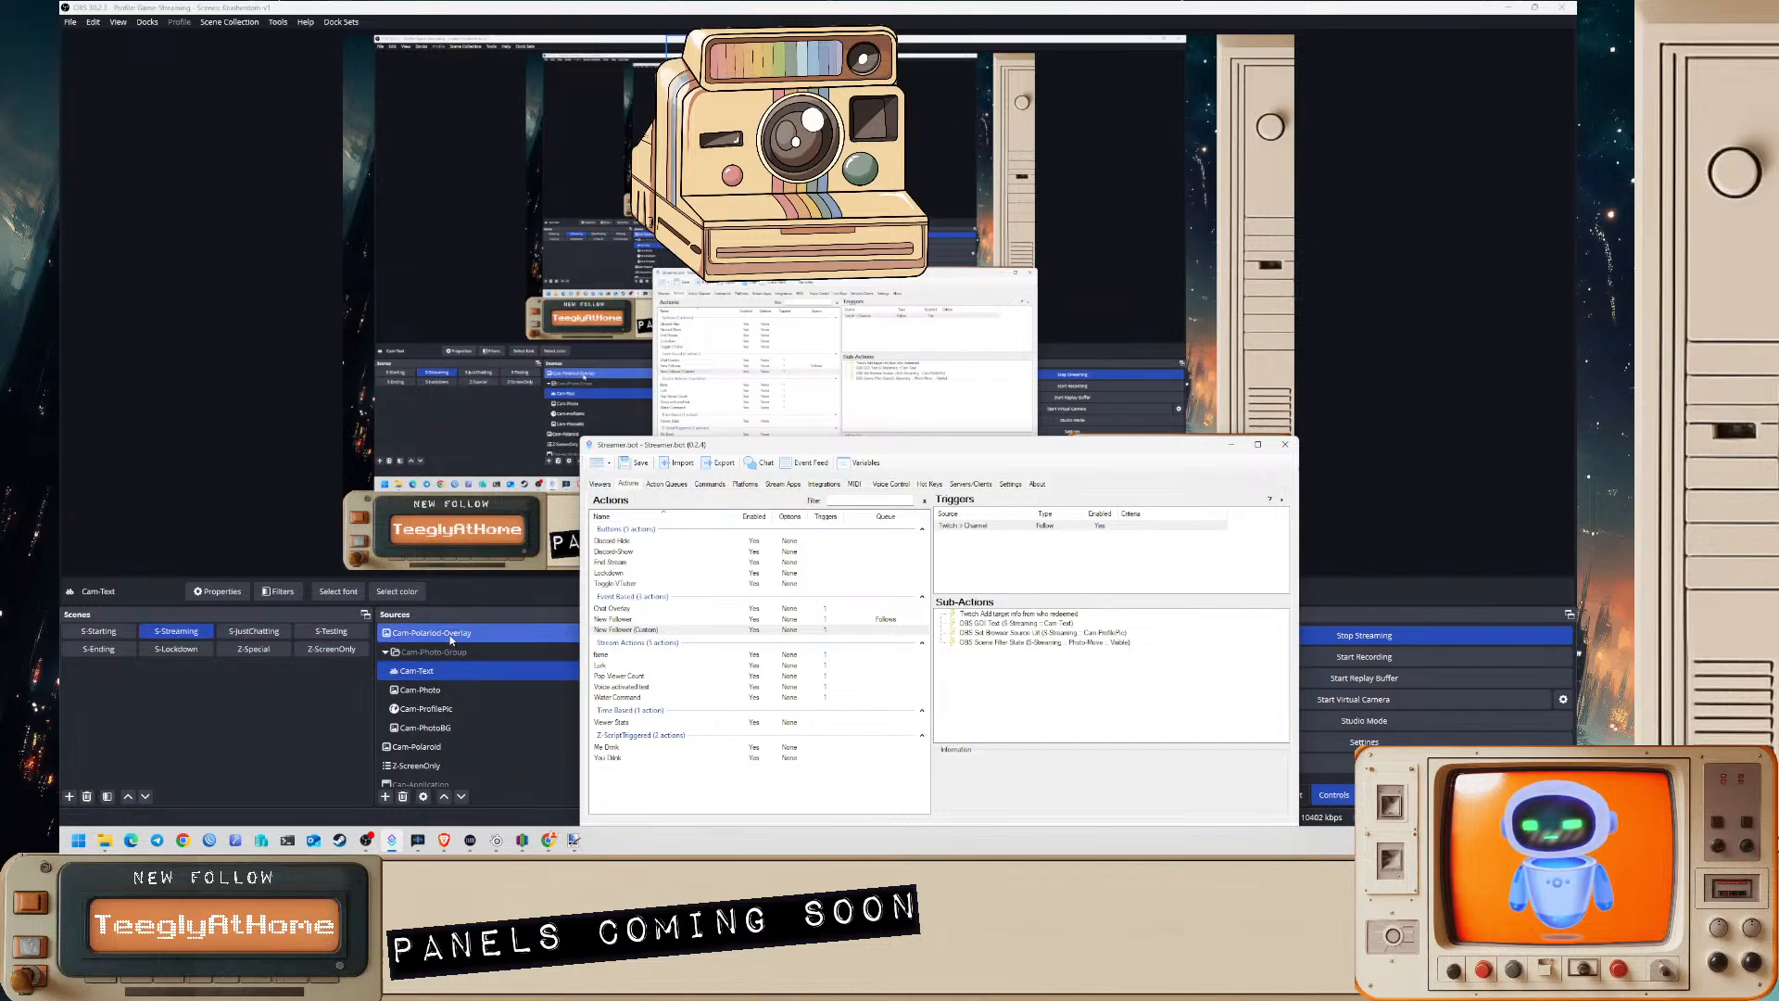
{"action": "left_click", "coordinate": [442, 747]}
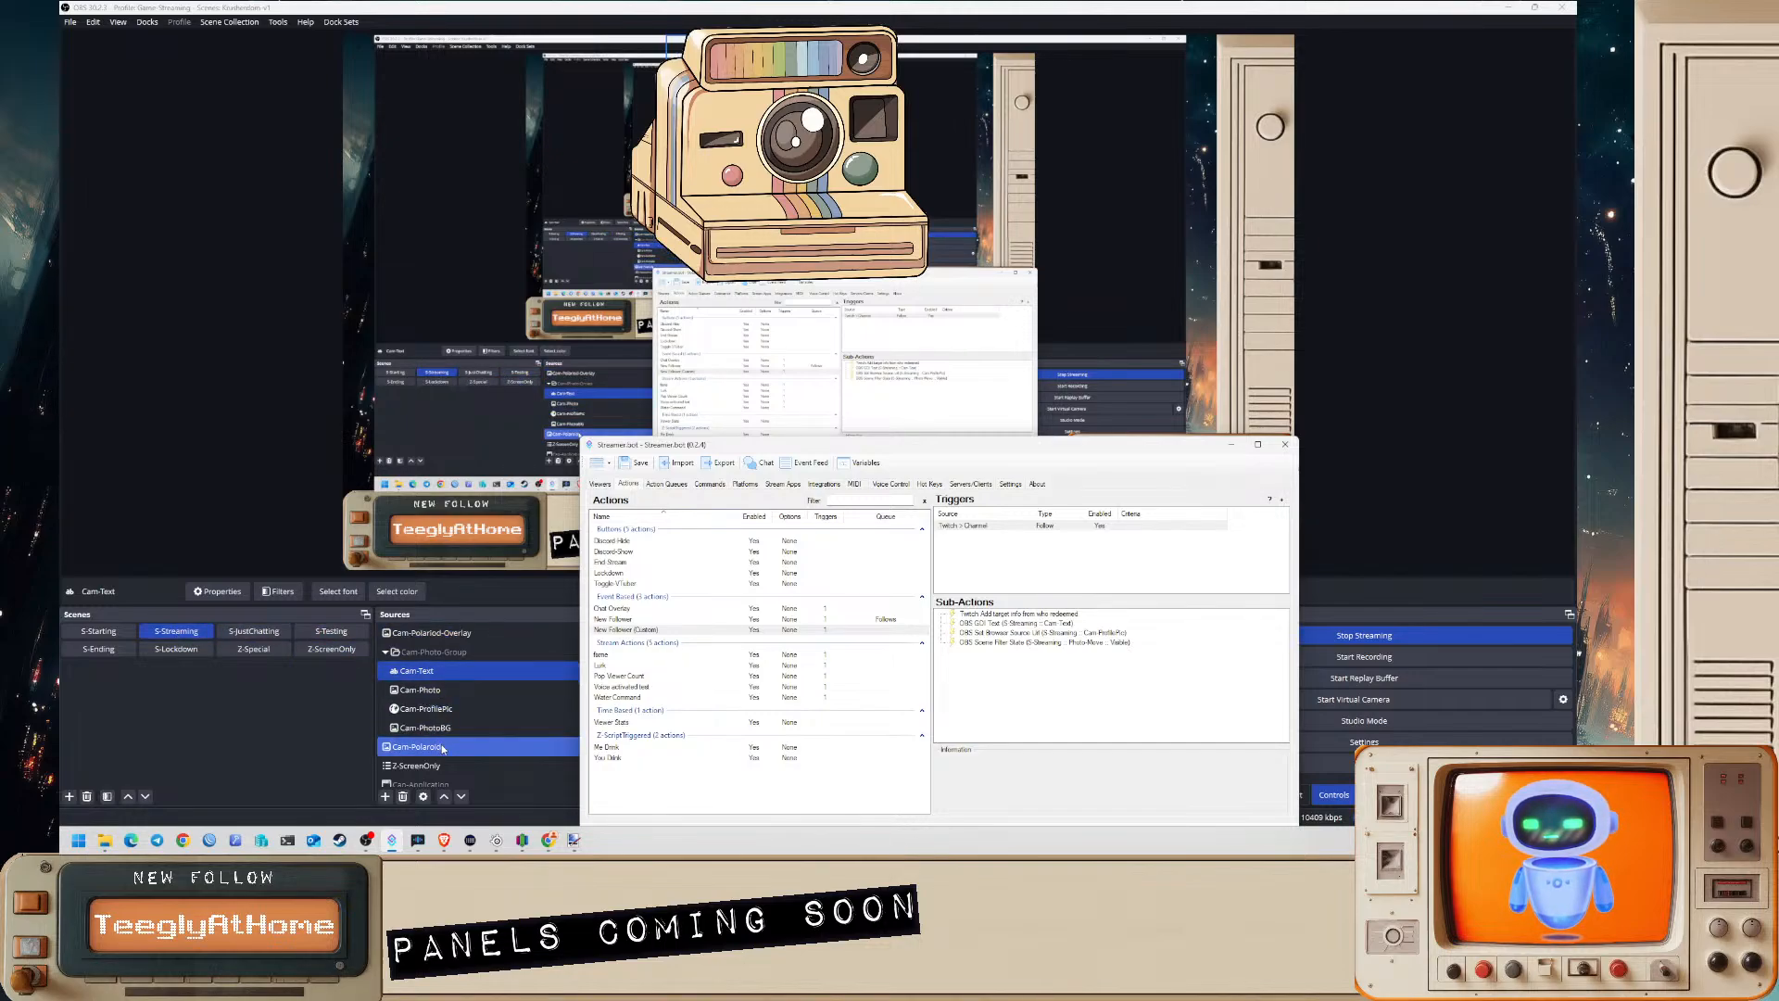
{"action": "left_click", "coordinate": [1236, 449]}
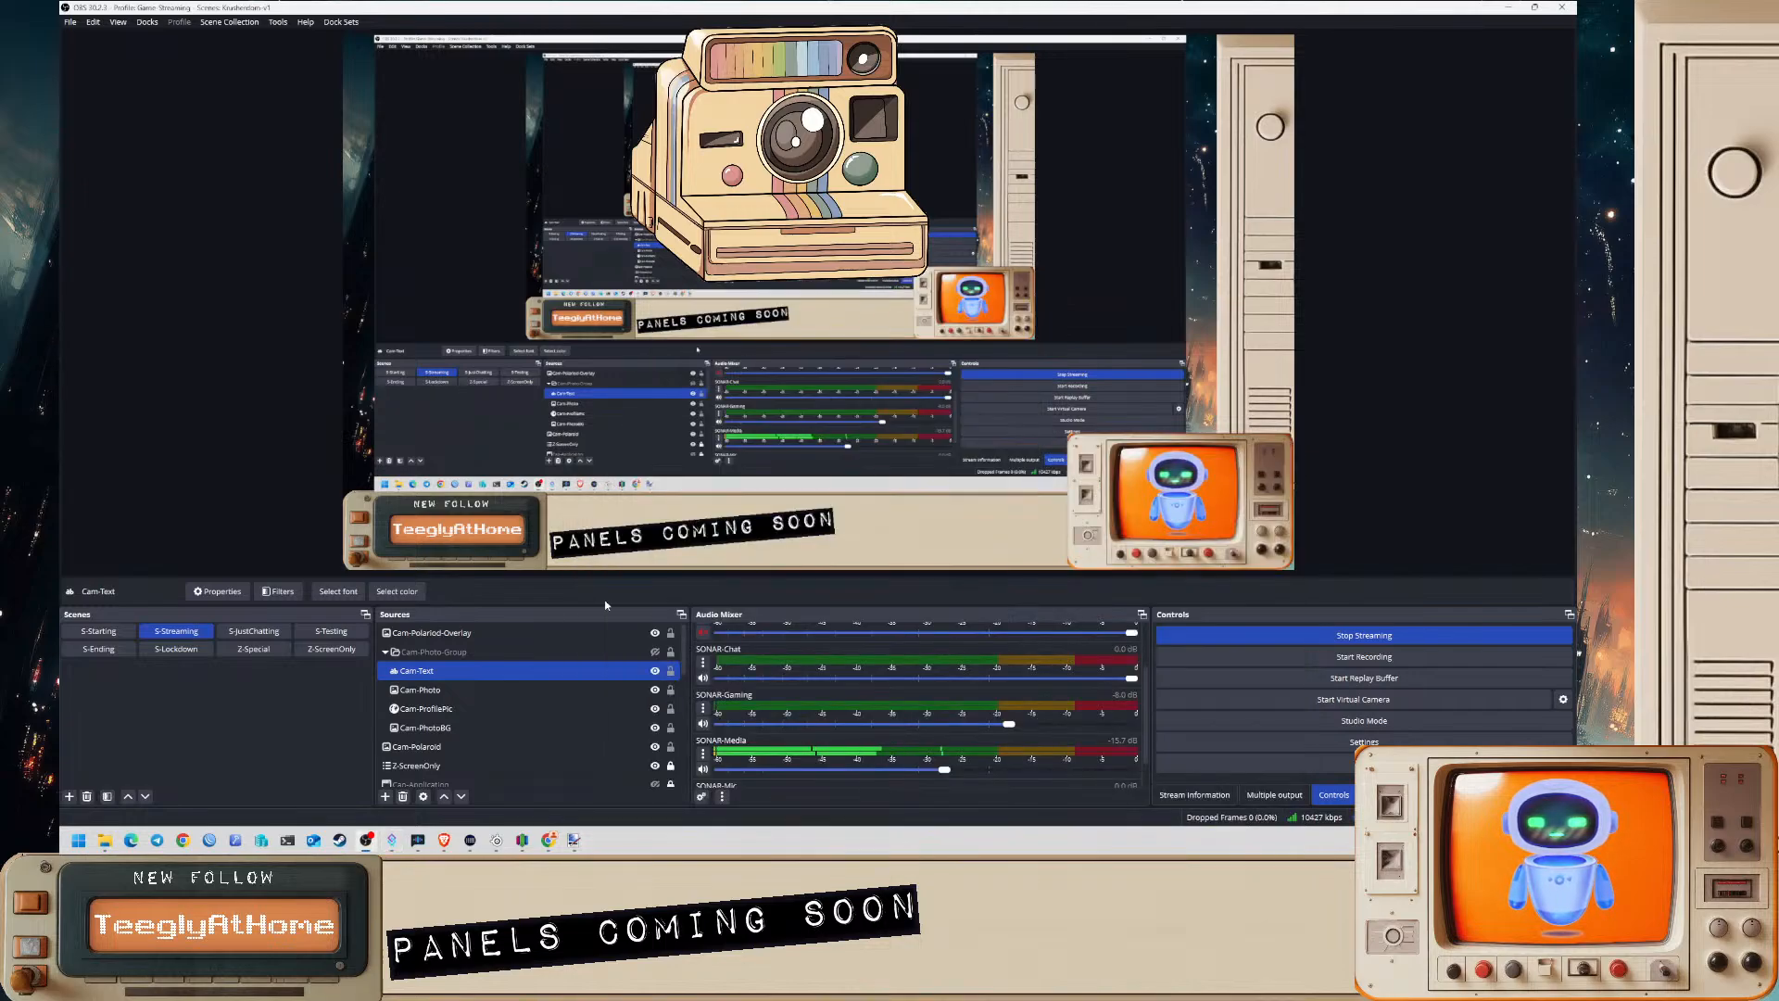
{"action": "left_click", "coordinate": [486, 634]}
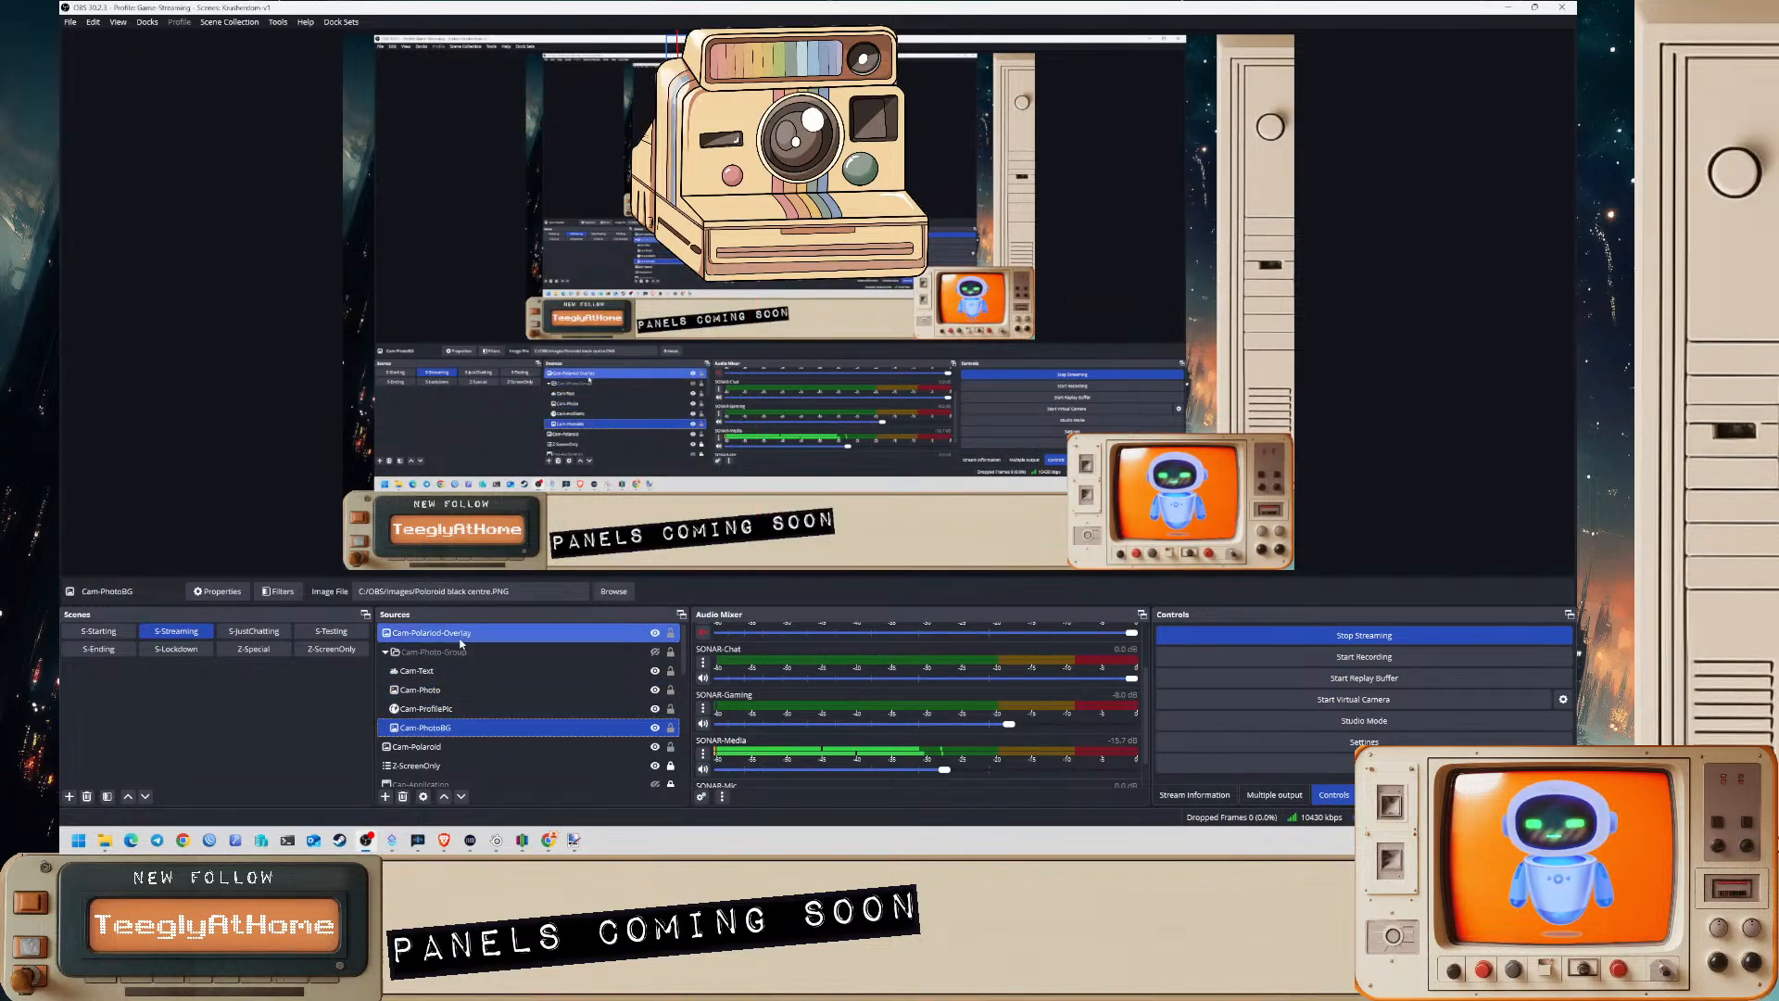
{"action": "left_click", "coordinate": [458, 708], "text": "ctrl"}
{"action": "left_click", "coordinate": [463, 727]}
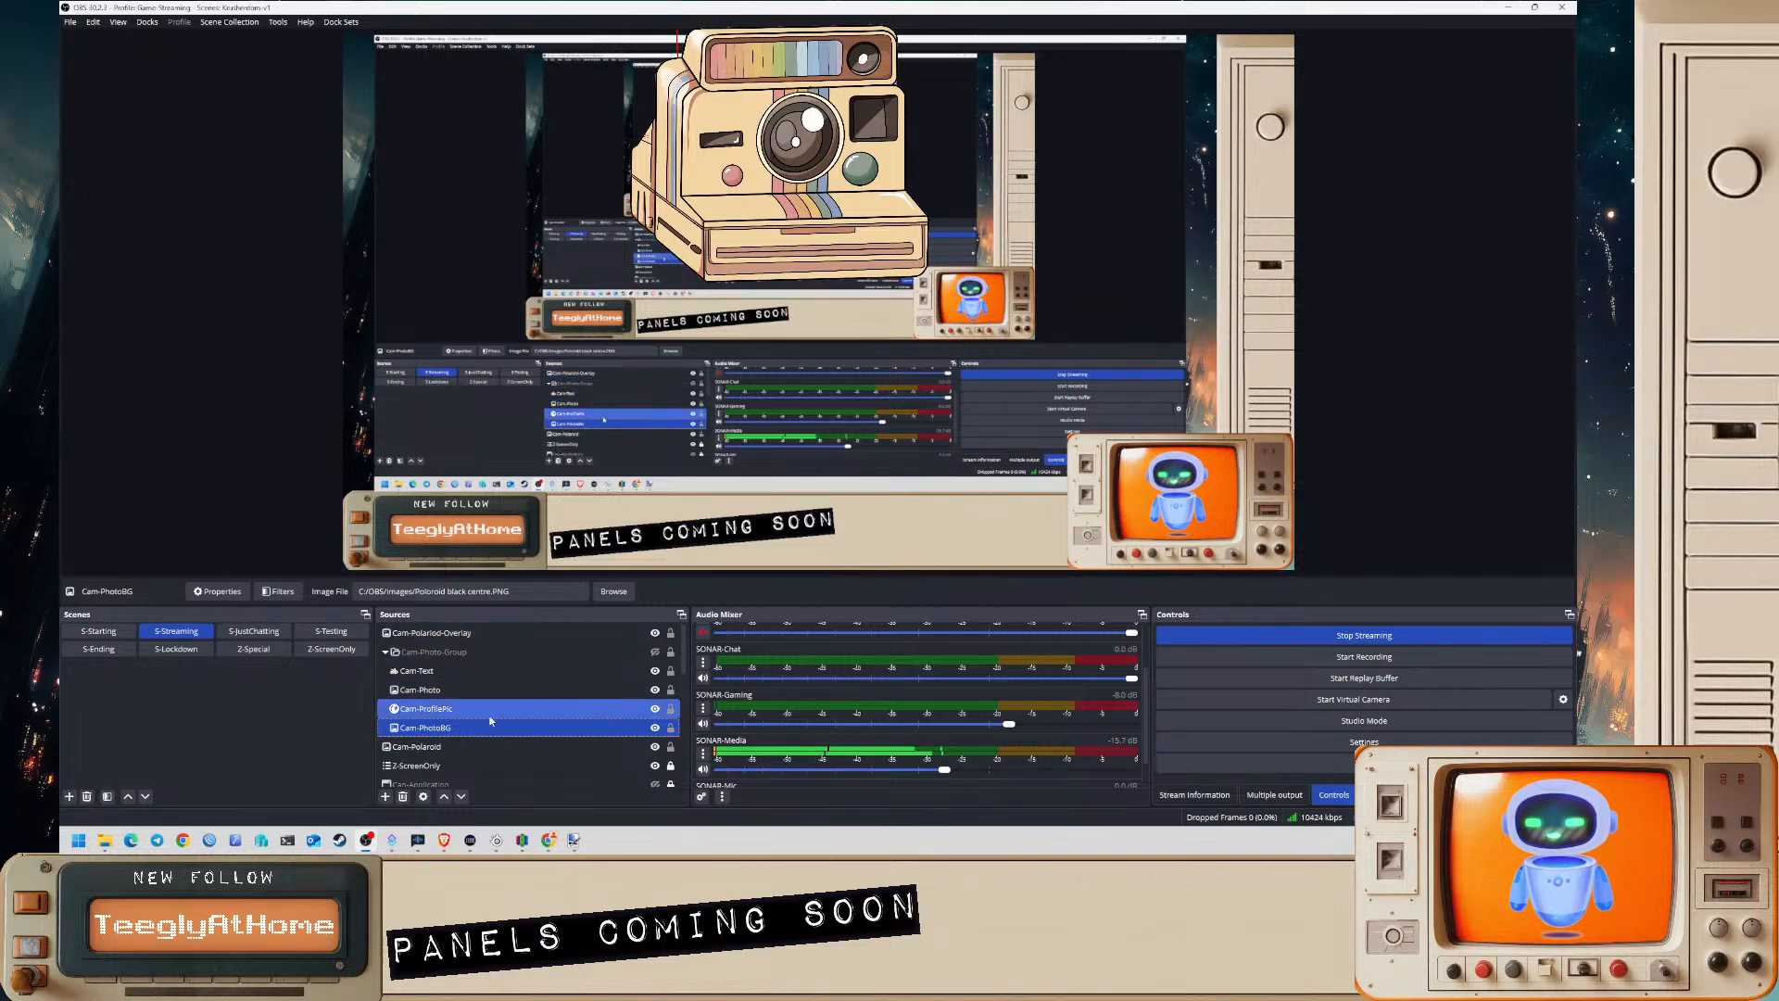
- Add a Move Source filter named Camera-Pos1 to the S-Streaming scene
{"action": "right_click", "coordinate": [194, 635]}
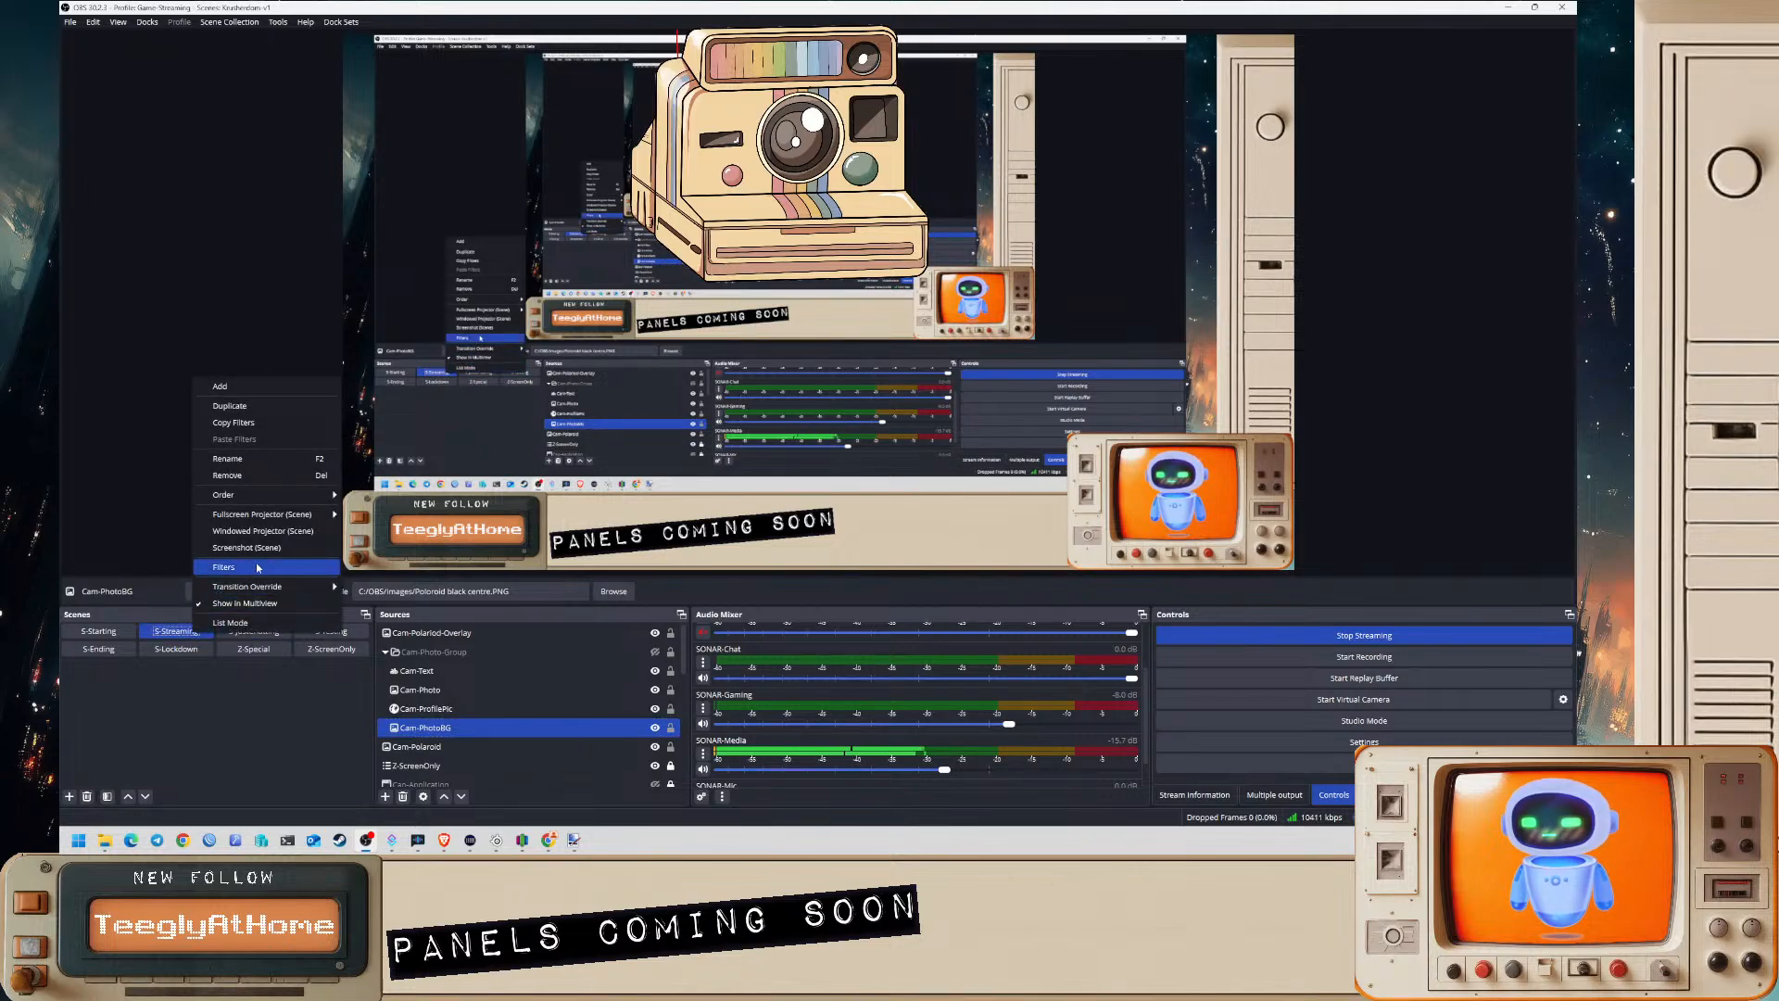
{"action": "left_click", "coordinate": [259, 568]}
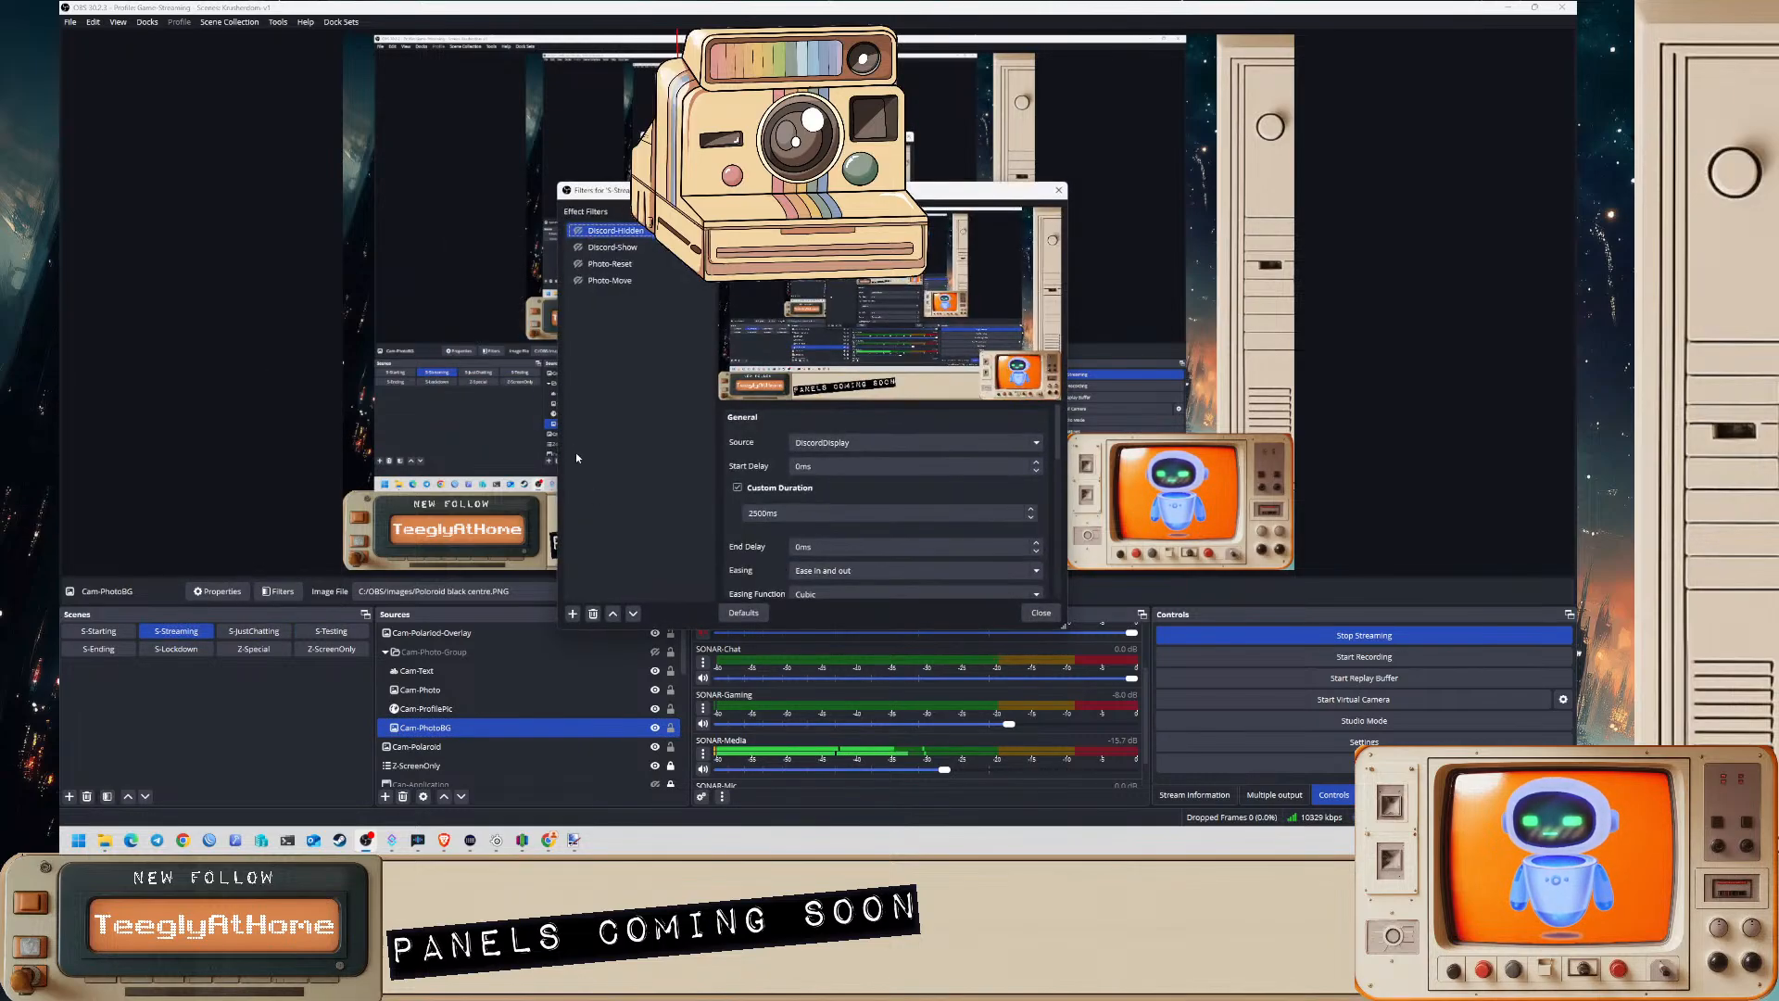
{"action": "left_click", "coordinate": [574, 614]}
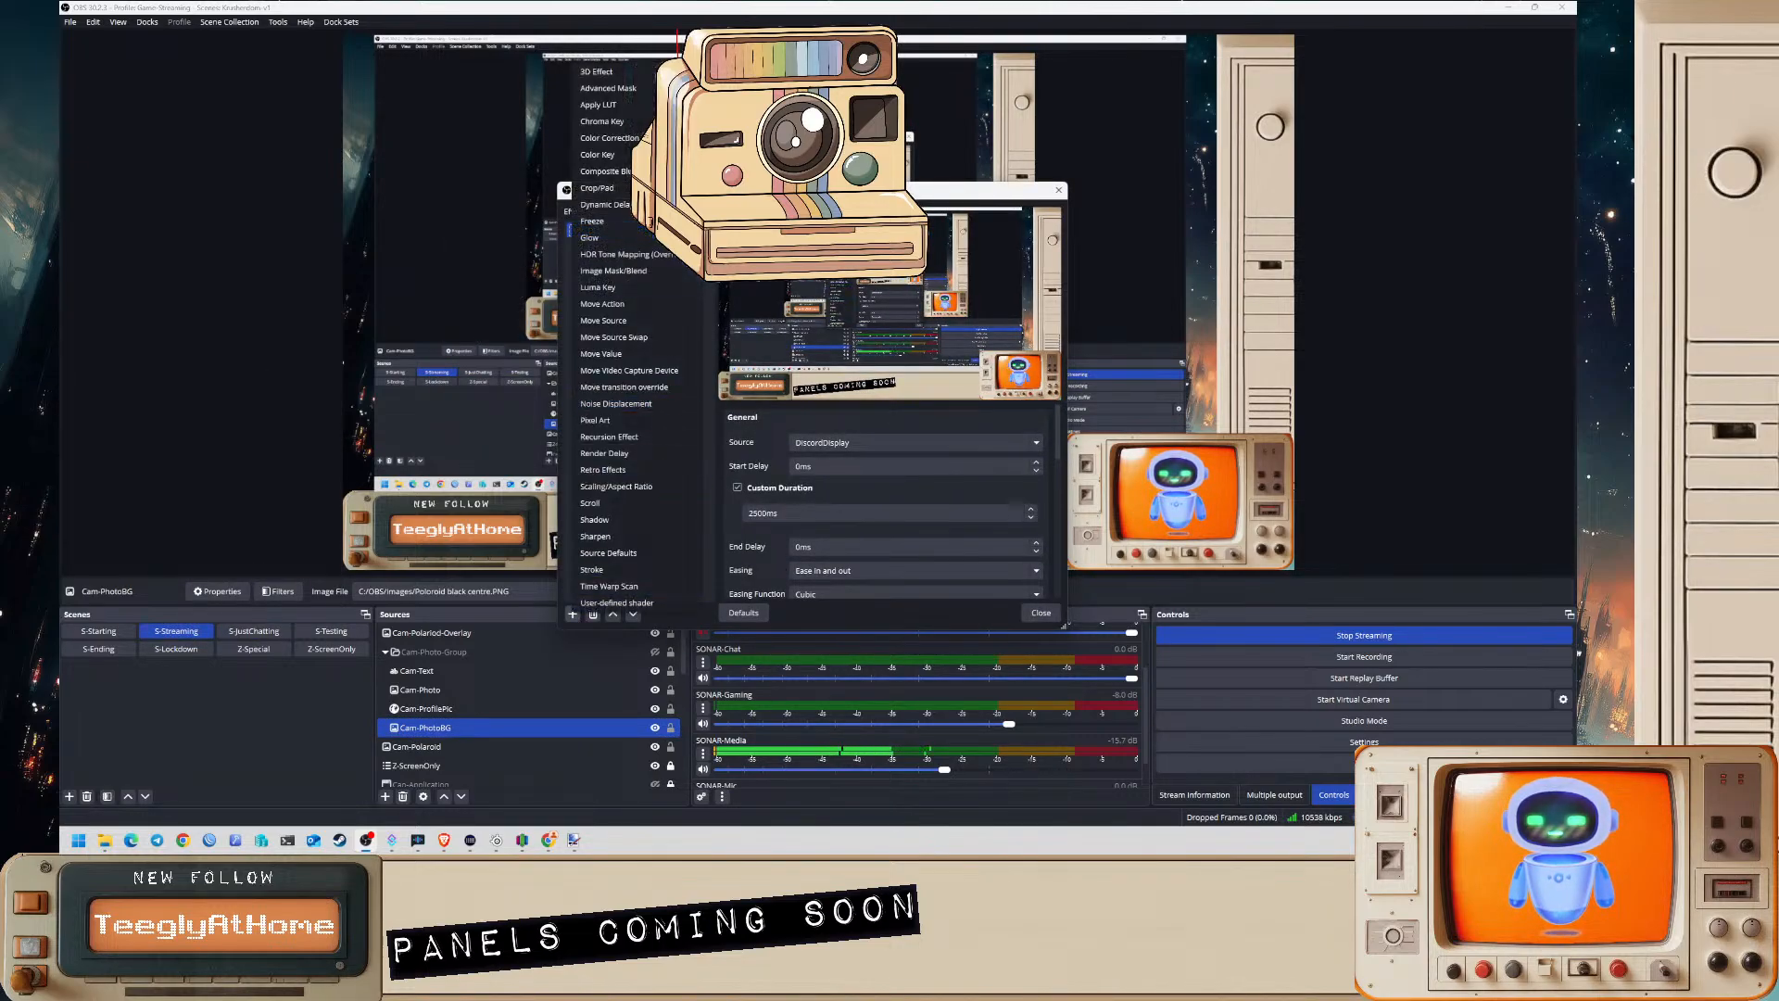
{"action": "left_click", "coordinate": [617, 321]}
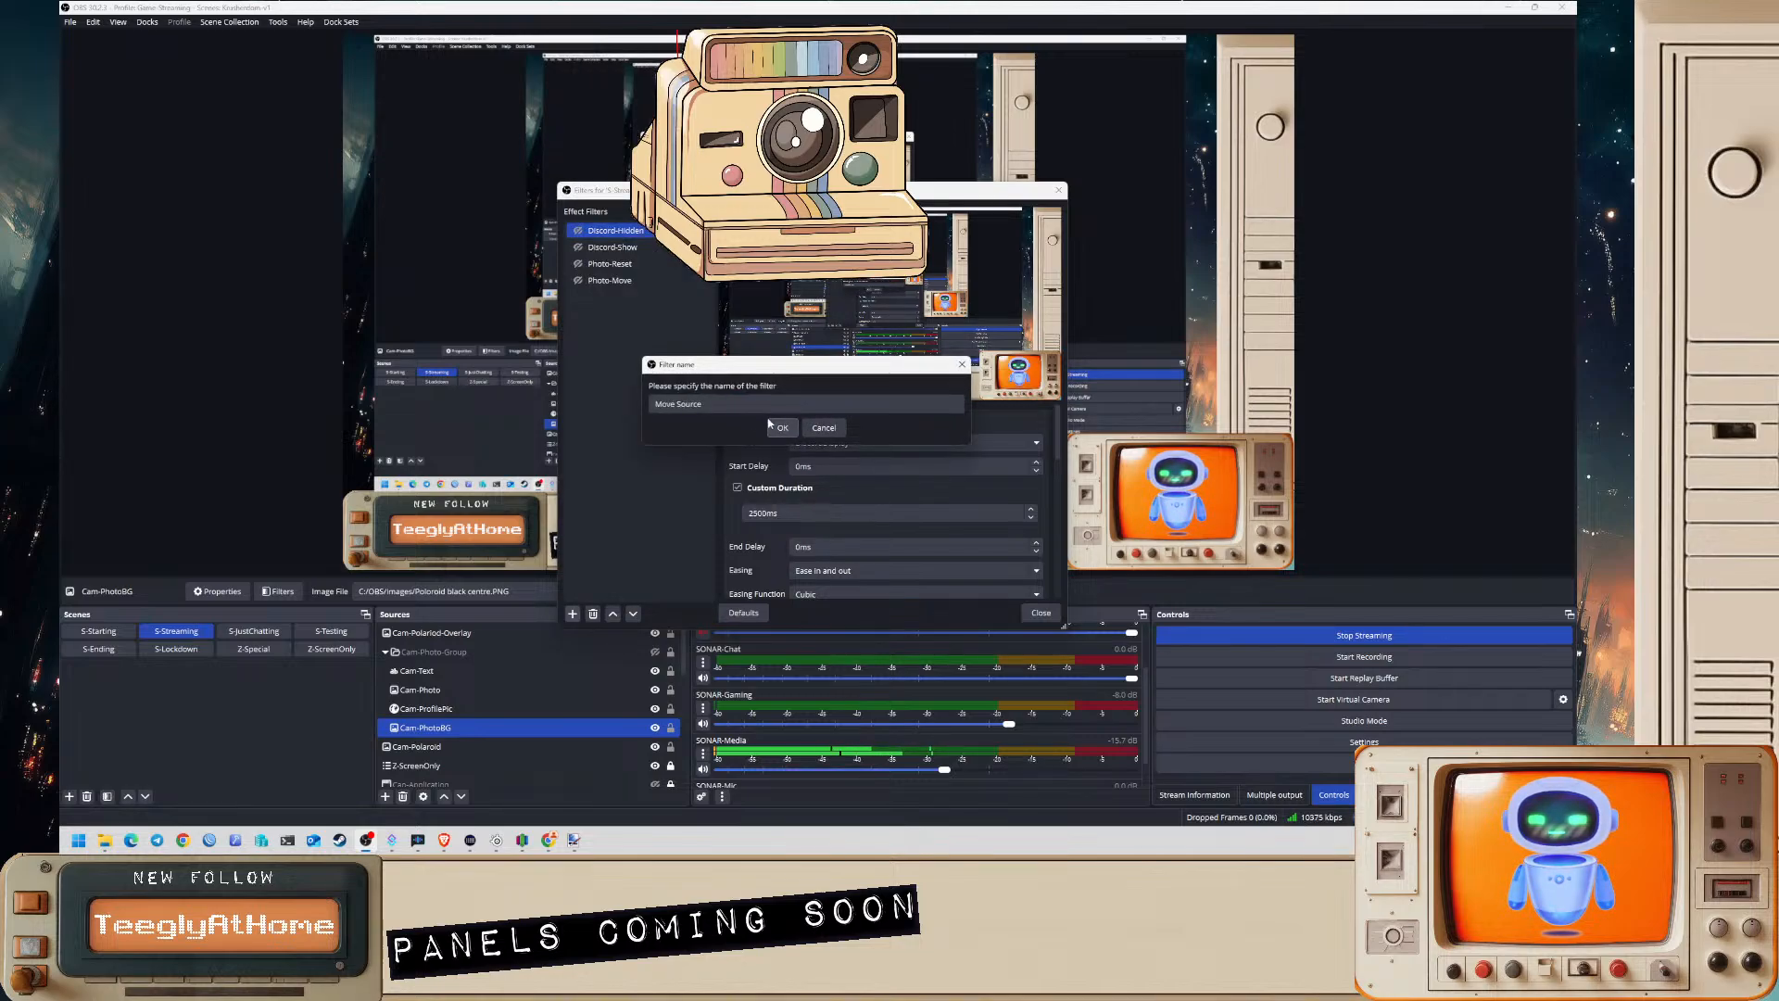
{"action": "type", "text": "Camera"}
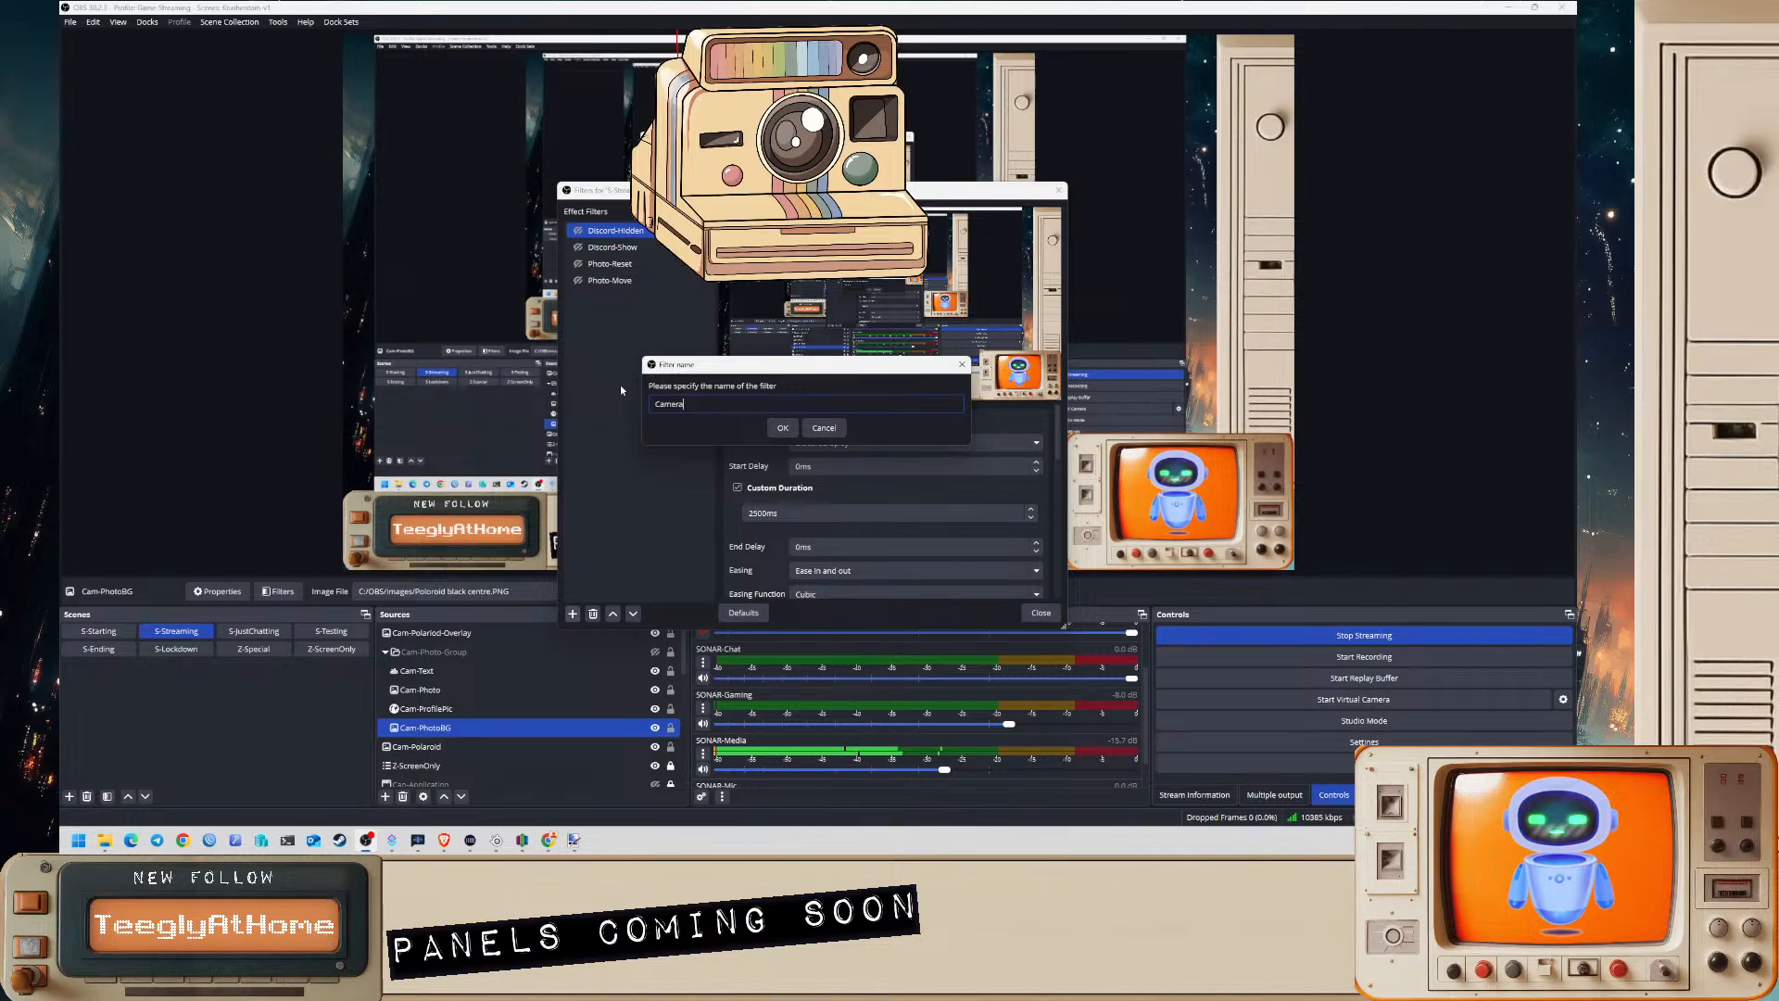
{"action": "type", "text": "-"}
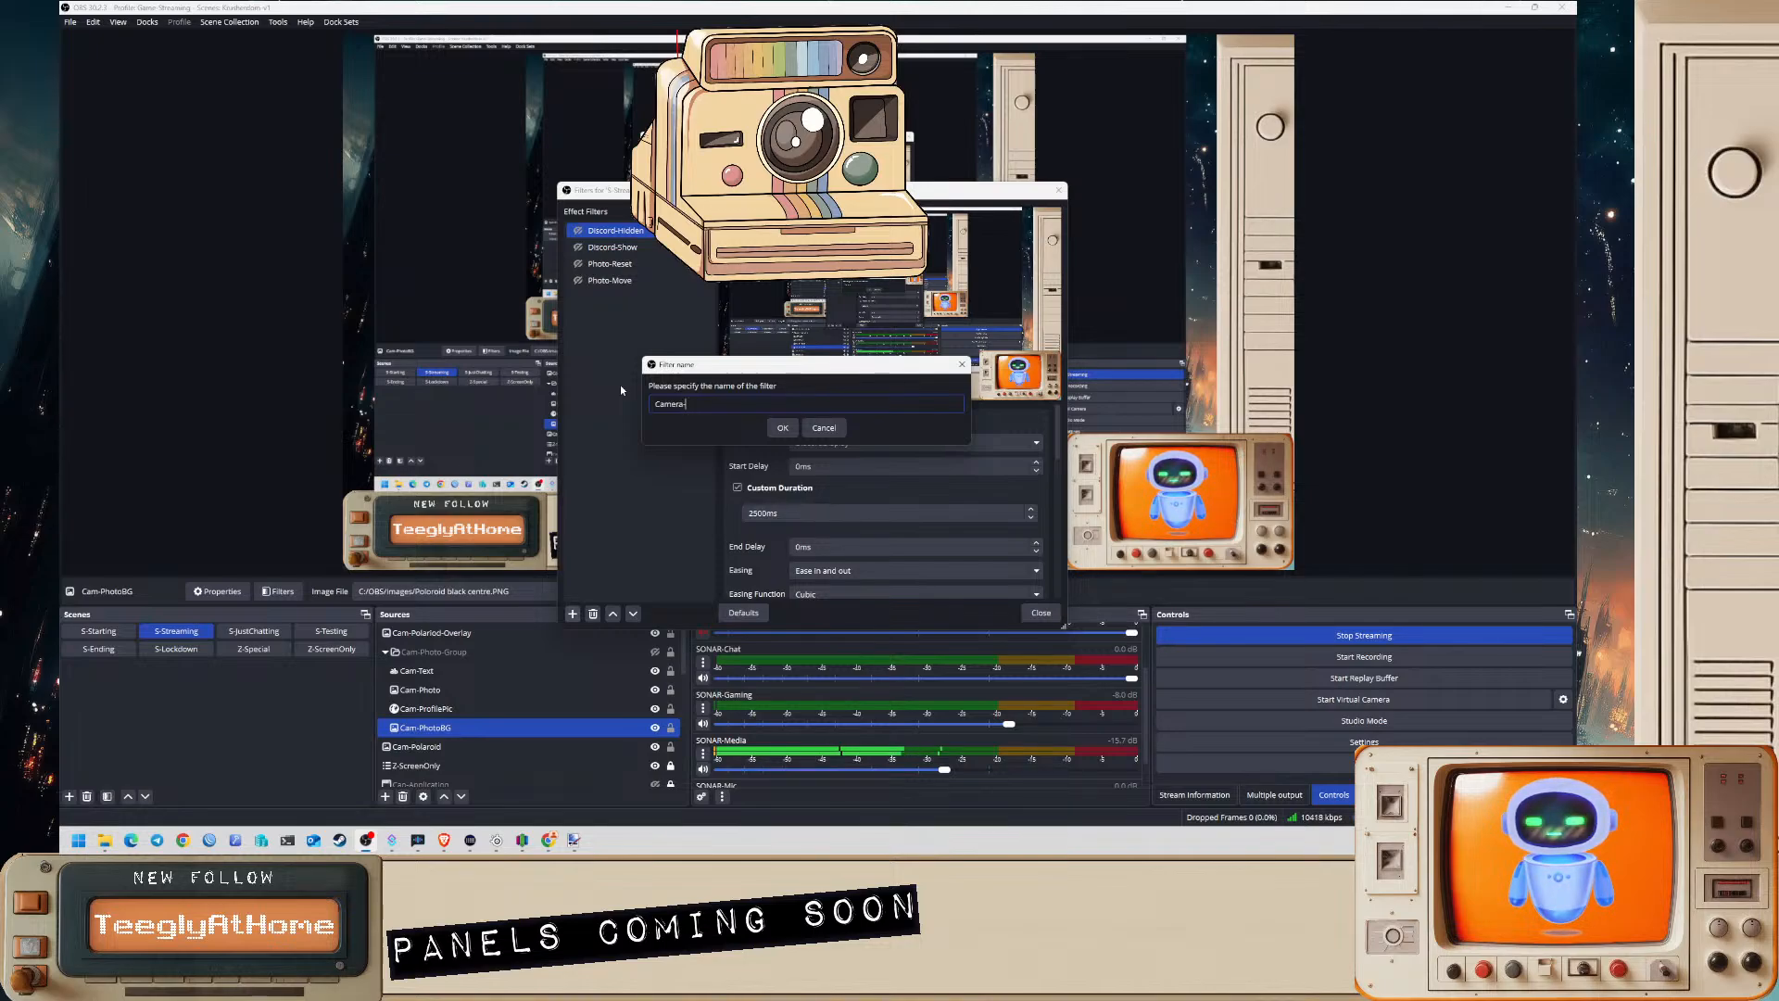
{"action": "type", "text": "Pos1"}
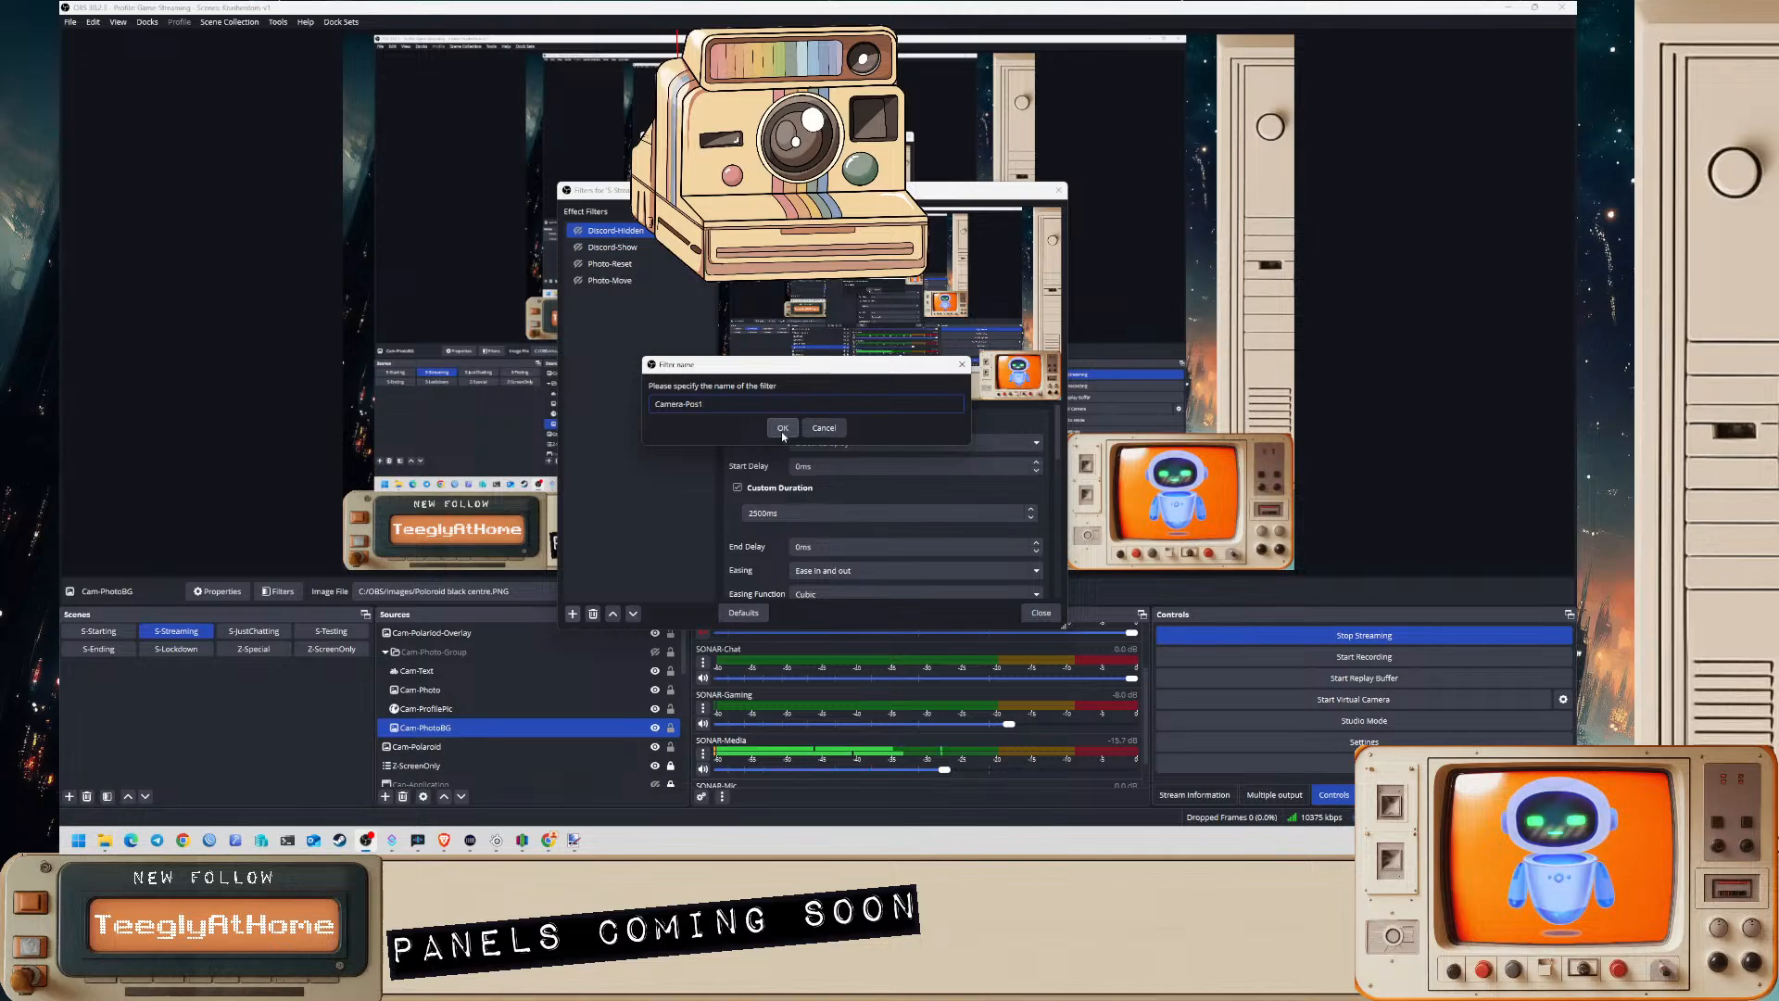
{"action": "left_click", "coordinate": [781, 429]}
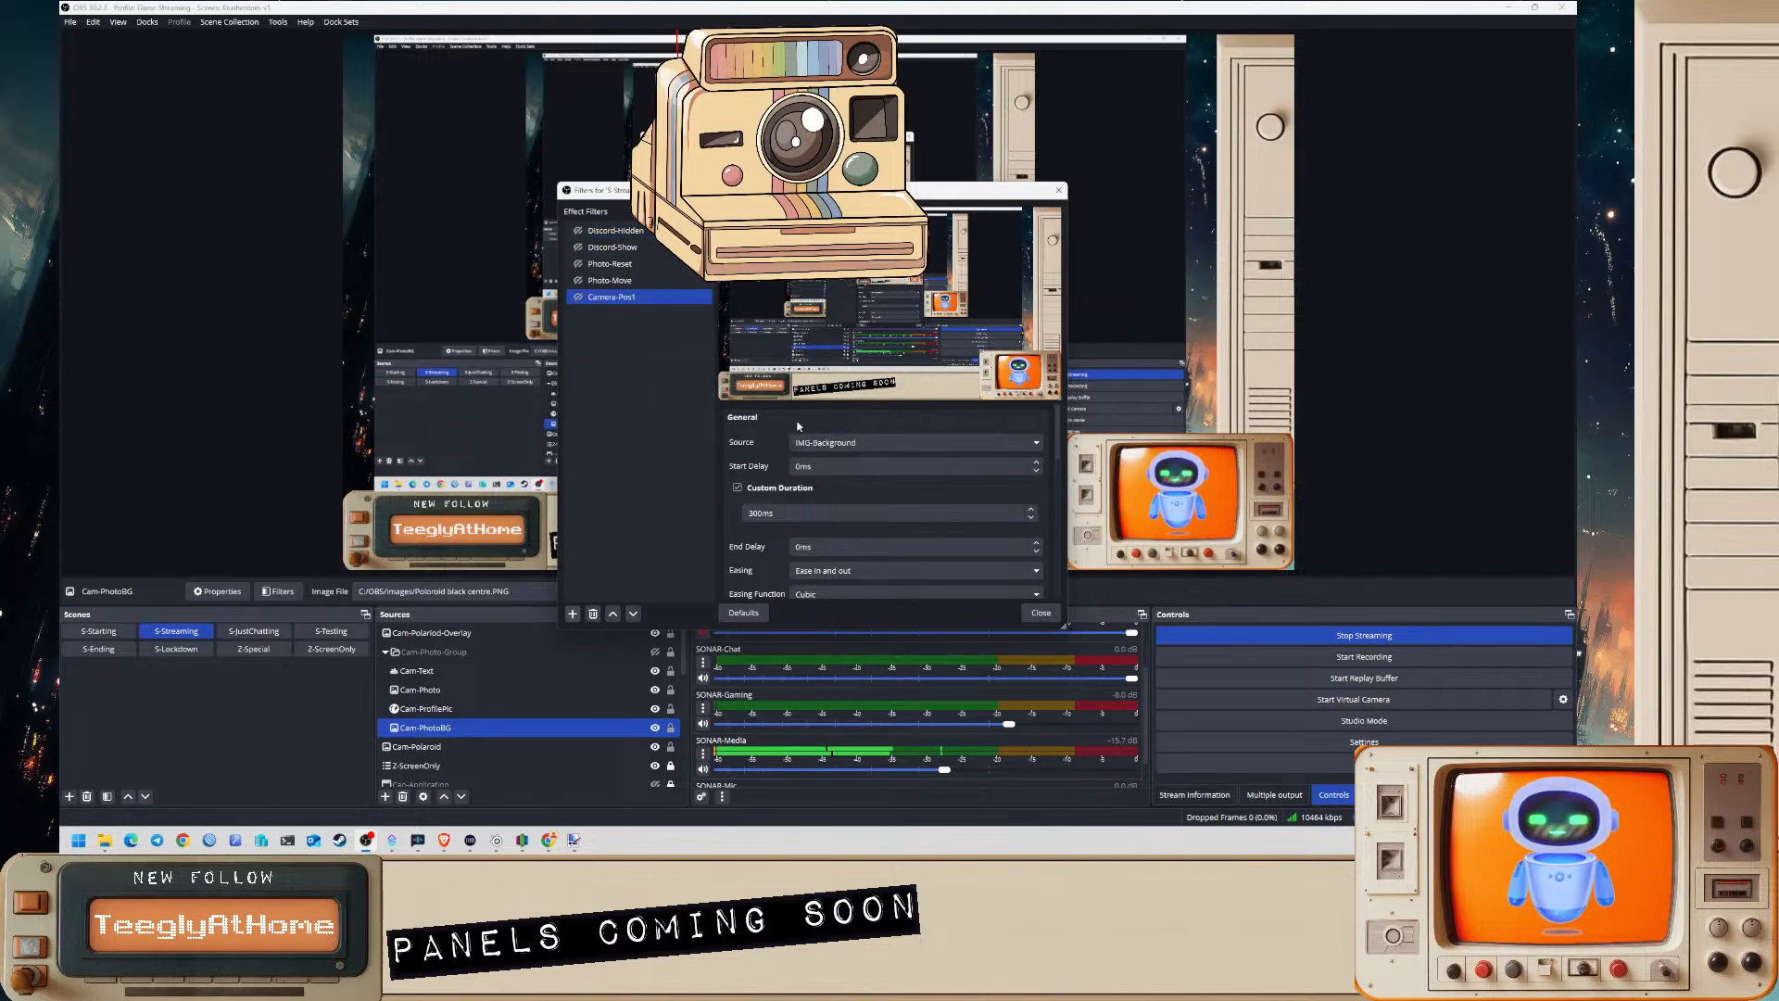
- Set Camera-Pos1's source to Cam-Polaroid-Overlay and open its custom duration for editing
{"action": "left_click", "coordinate": [838, 447]}
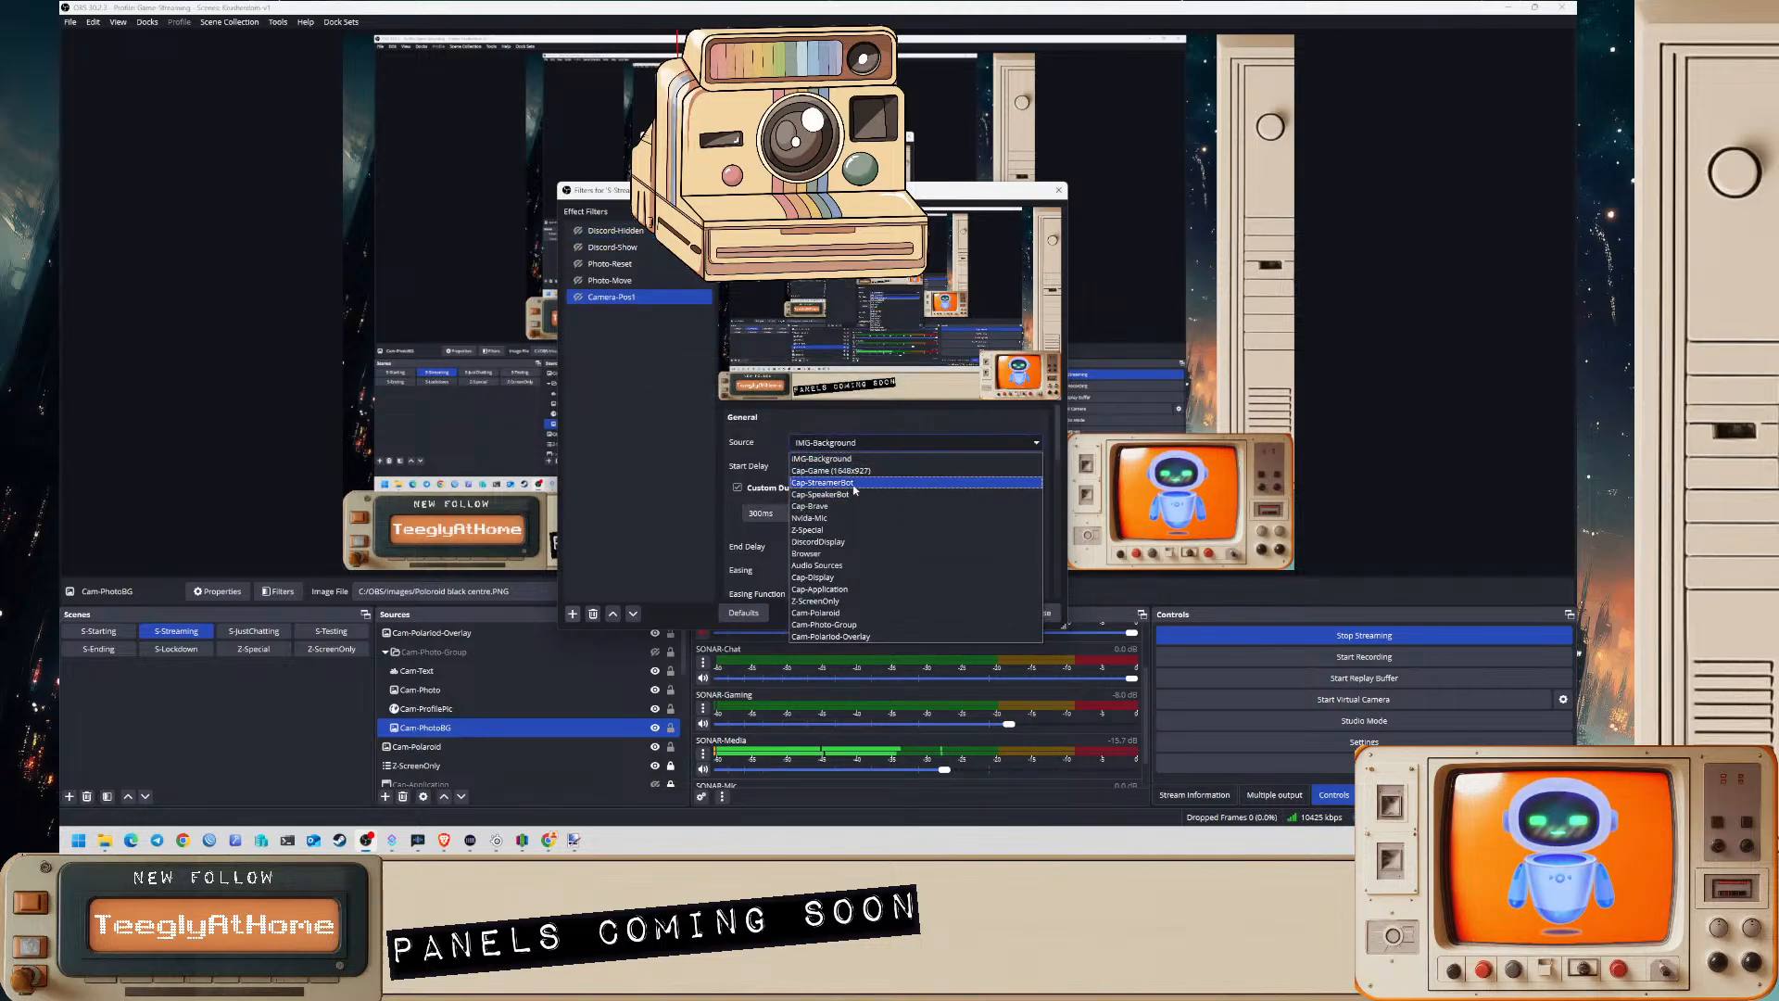
{"action": "left_click", "coordinate": [854, 635]}
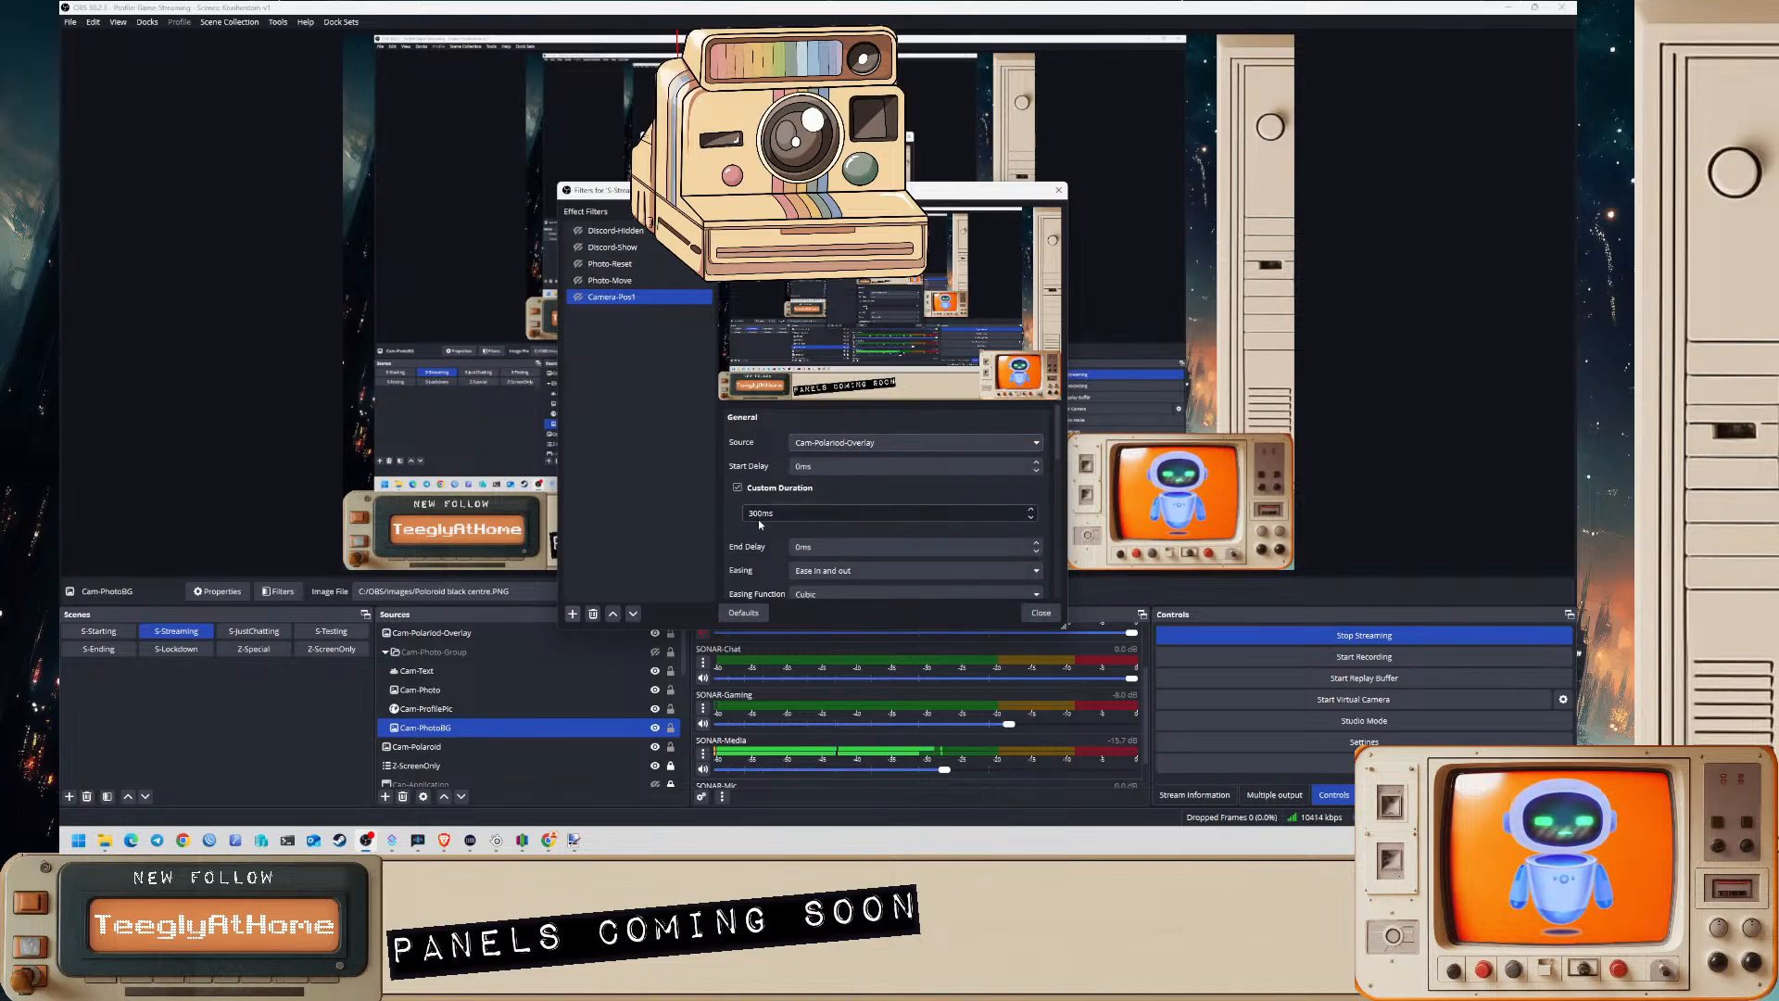
{"action": "scroll", "coordinate": [723, 545], "scroll_direction": "down", "scroll_amount": 2}
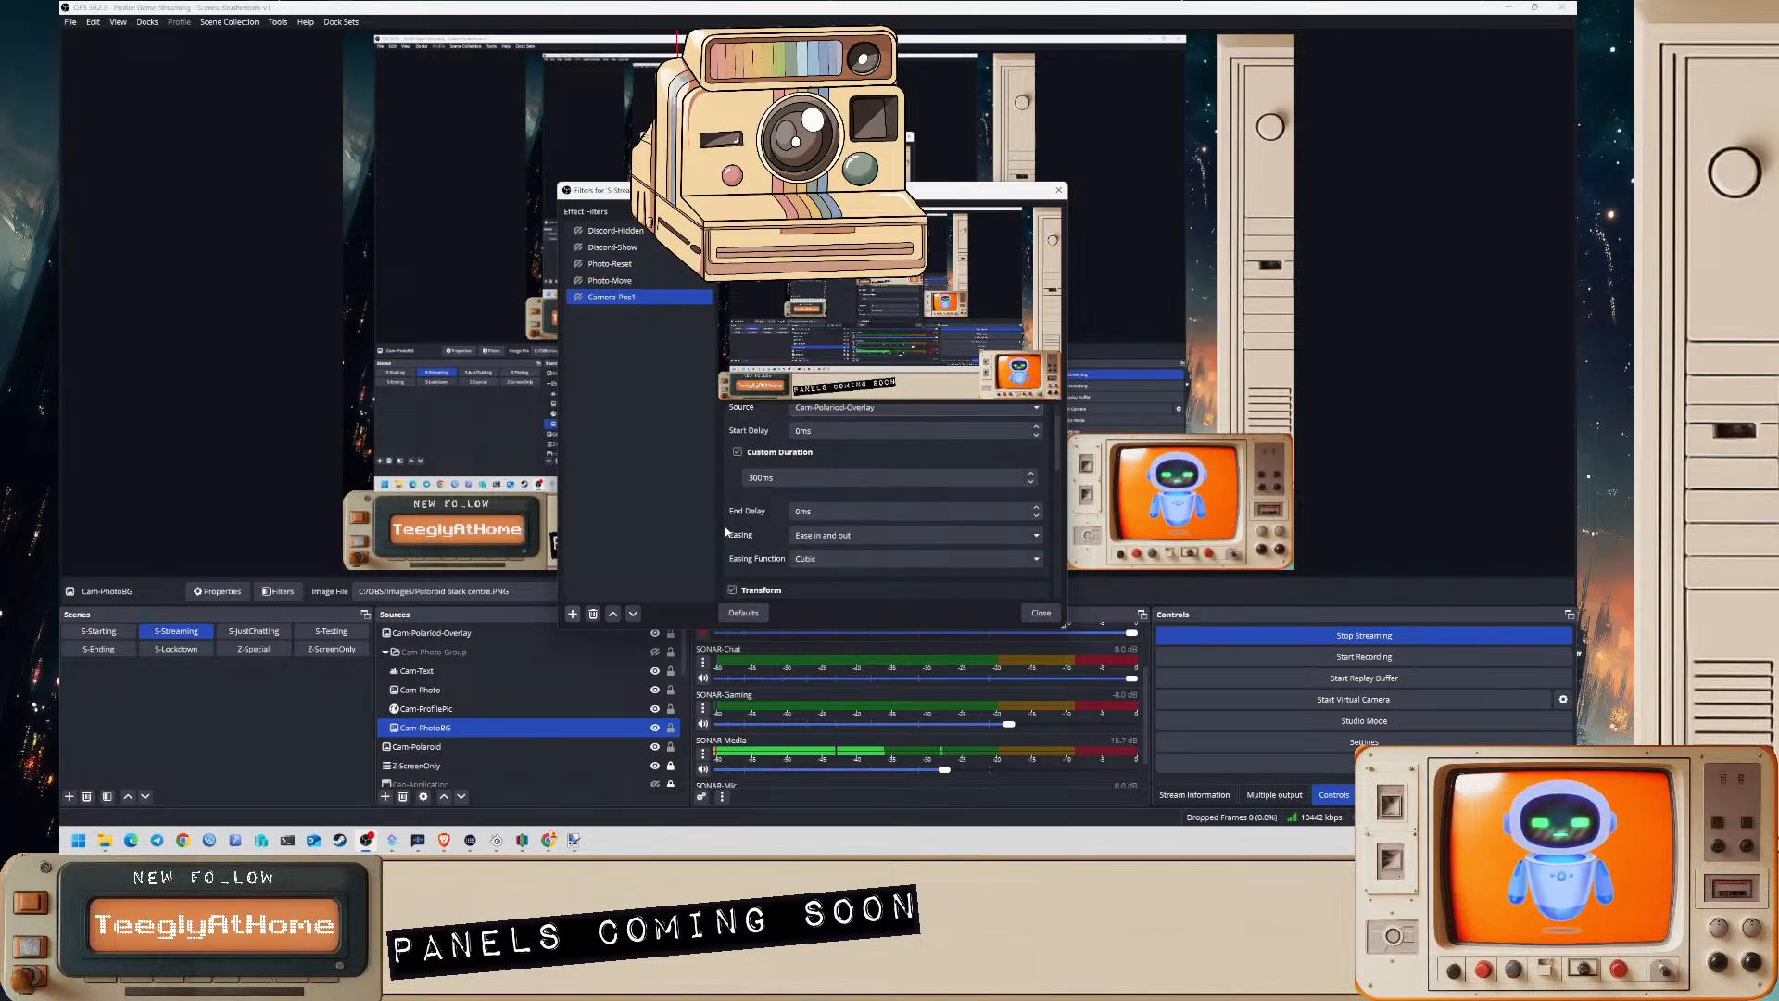
{"action": "left_click", "coordinate": [755, 442]}
{"action": "key", "text": "BackSpace"}
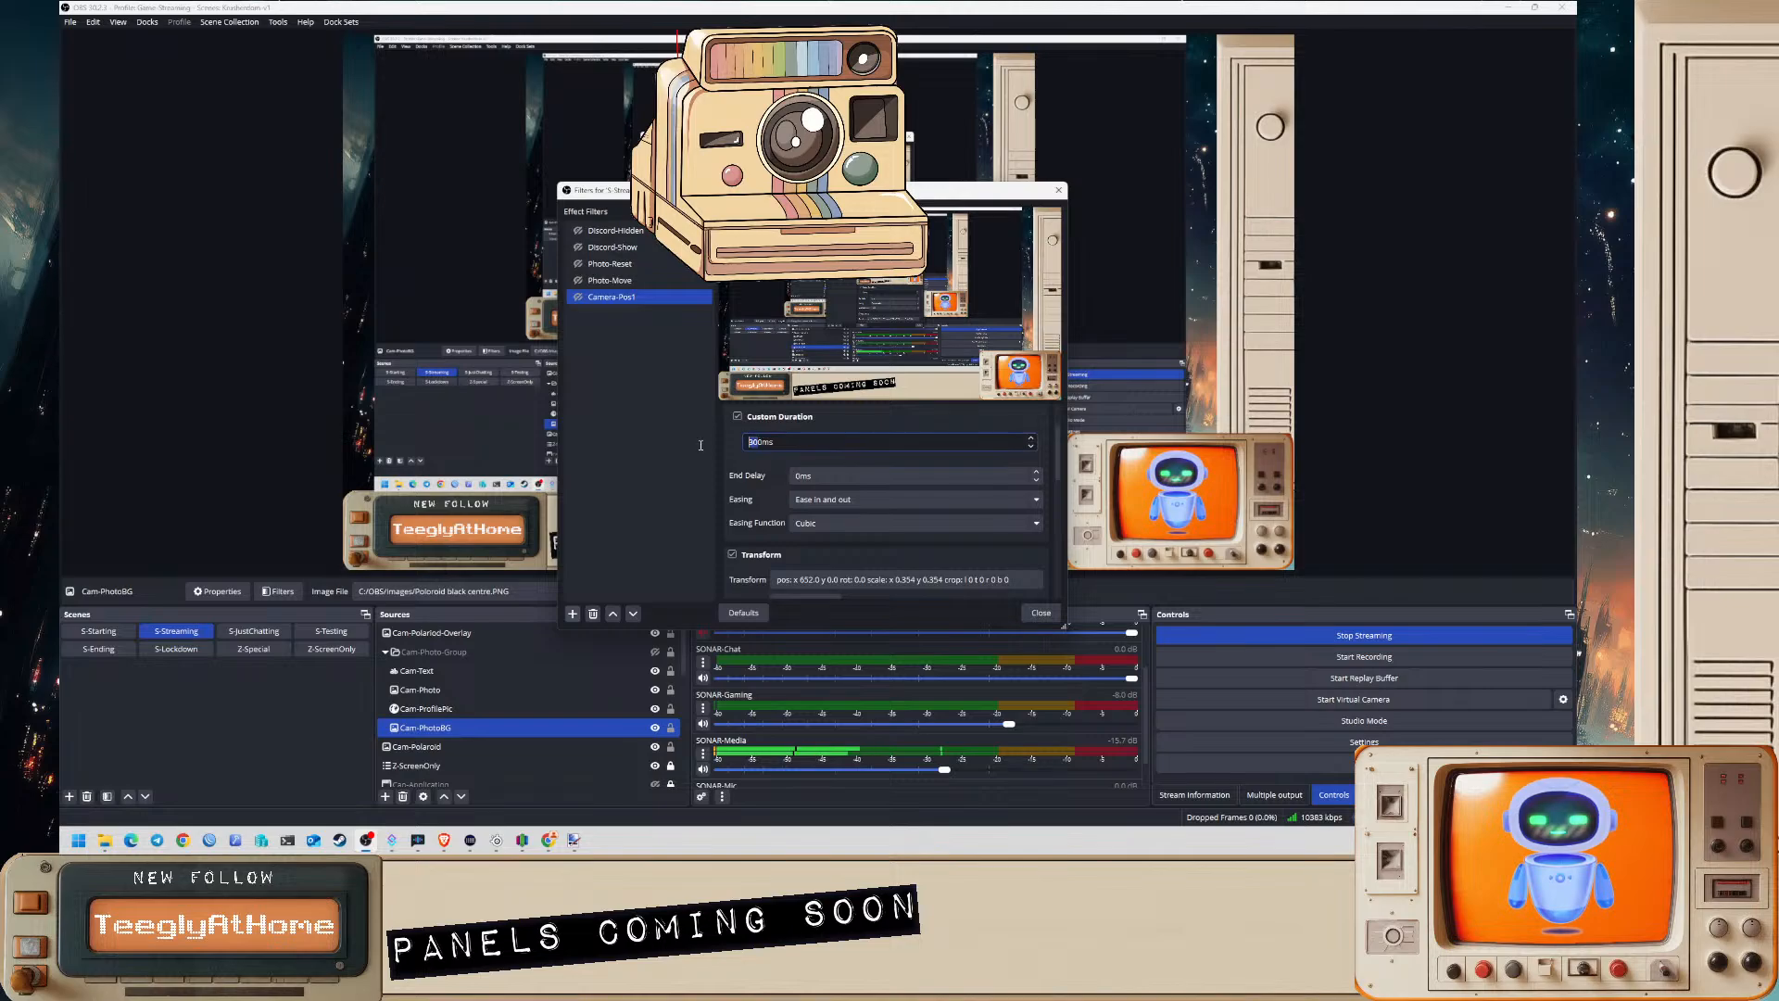
- Set the Camera-Pos1 filter's custom duration to 0 ms and its visibility to Hide at the start of movement
{"action": "left_click", "coordinate": [683, 452]}
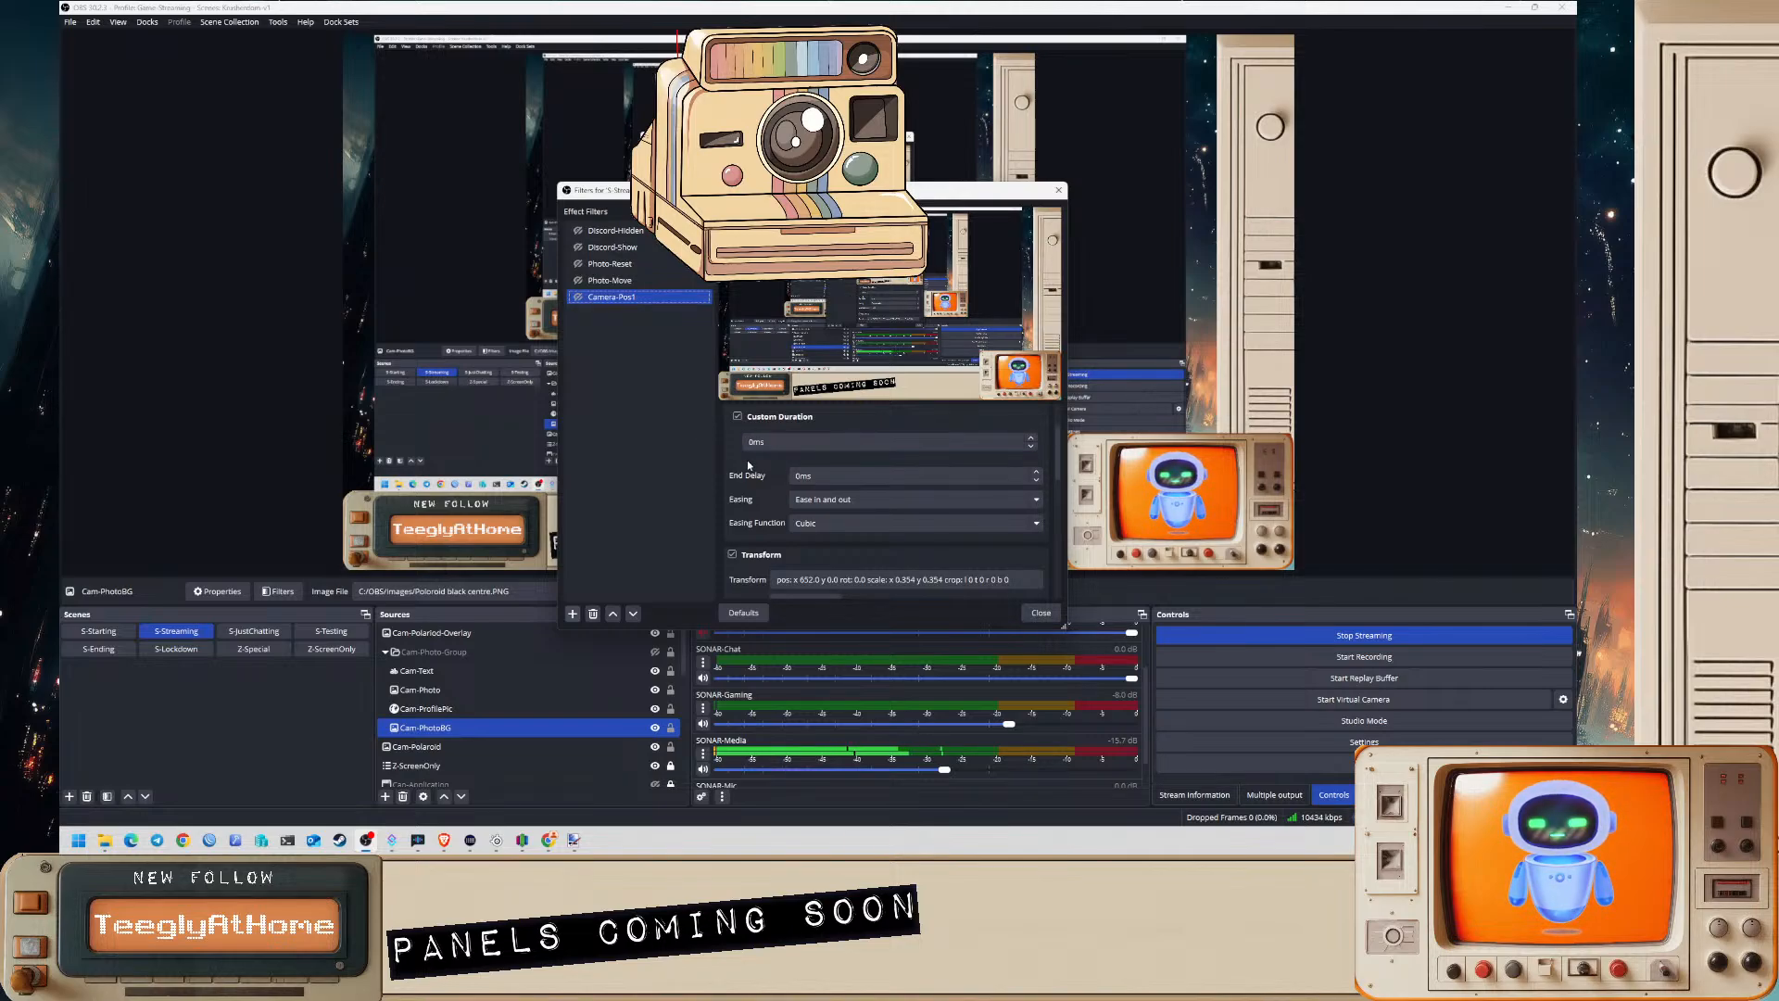
{"action": "scroll", "coordinate": [747, 460], "scroll_direction": "down", "scroll_amount": 5}
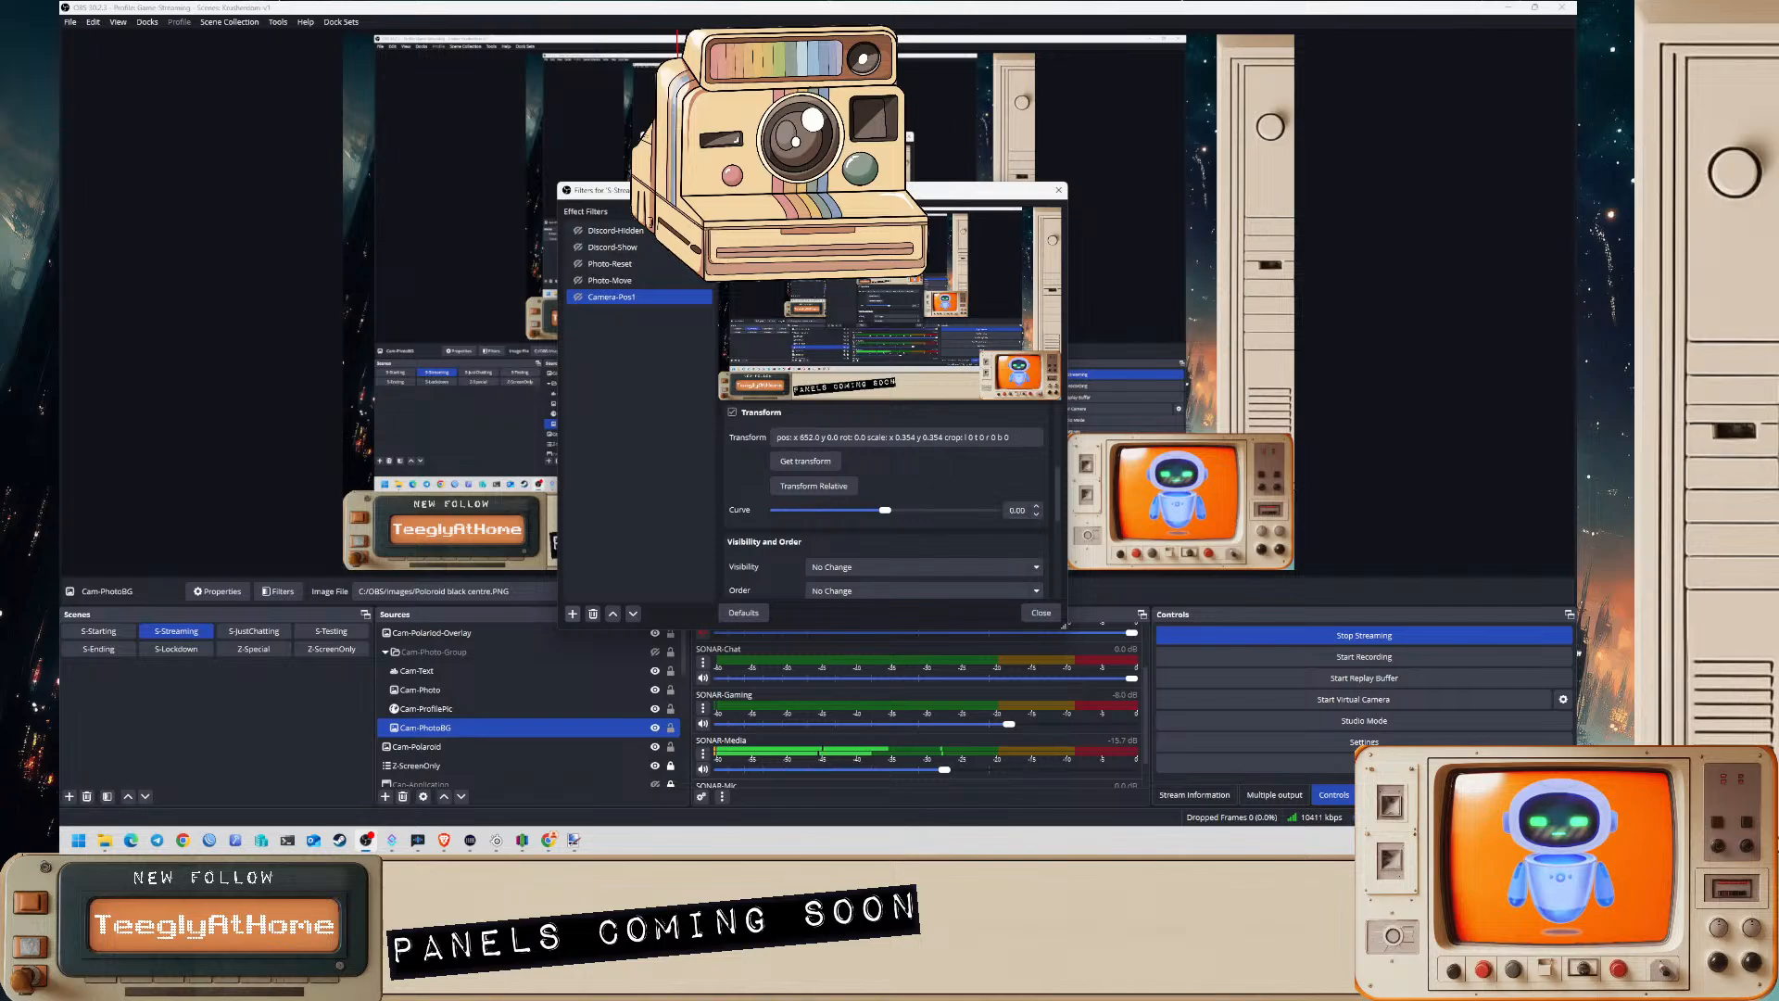
{"action": "scroll", "coordinate": [748, 488], "scroll_direction": "up", "scroll_amount": 3}
{"action": "scroll", "coordinate": [741, 511], "scroll_direction": "down", "scroll_amount": 3}
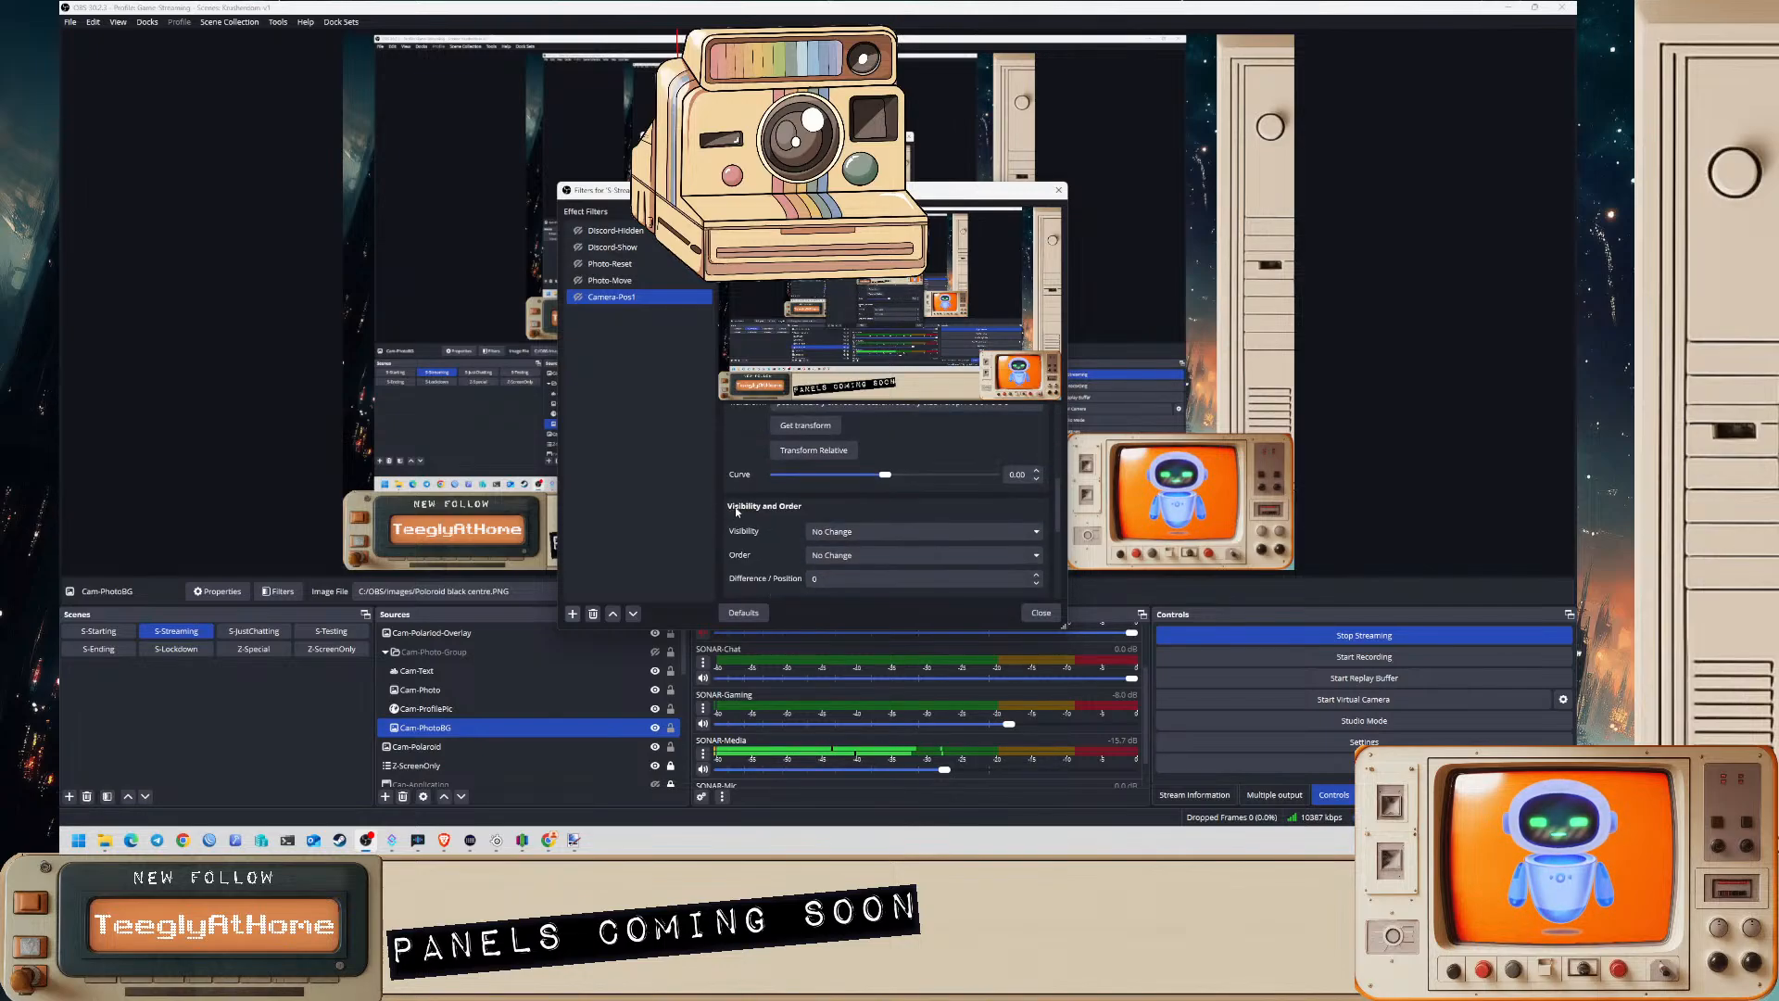
{"action": "left_click", "coordinate": [851, 461]}
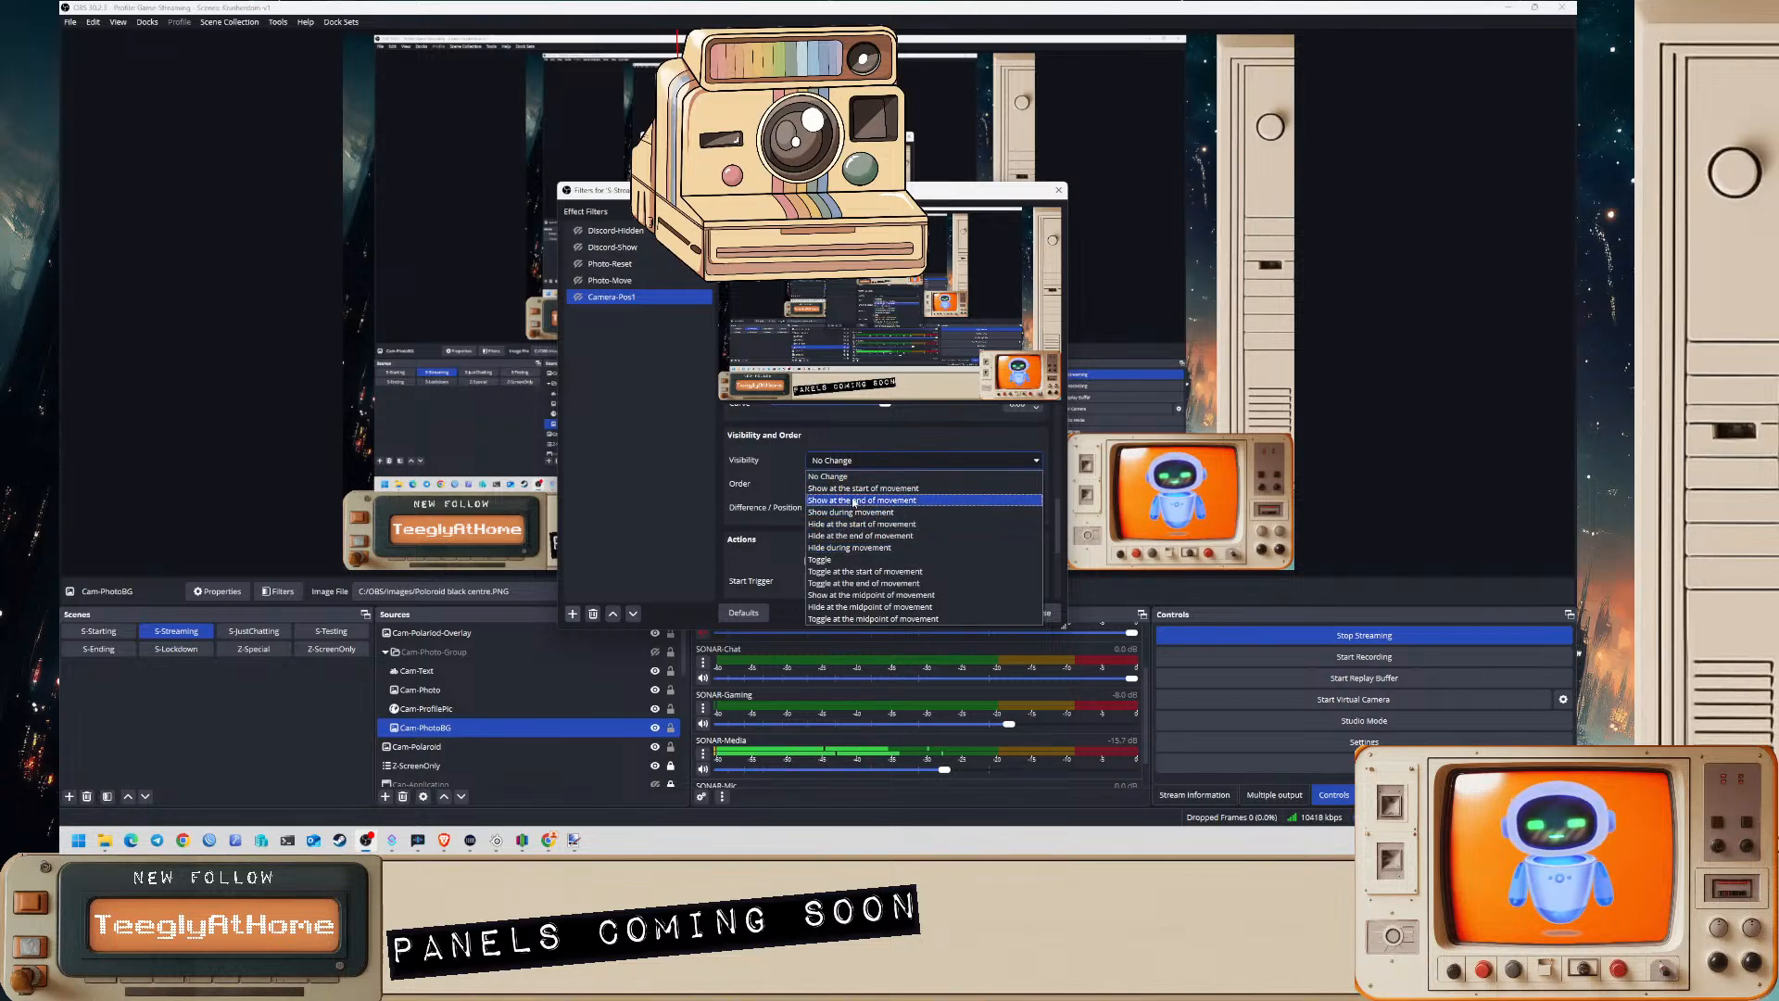
{"action": "left_click", "coordinate": [850, 525]}
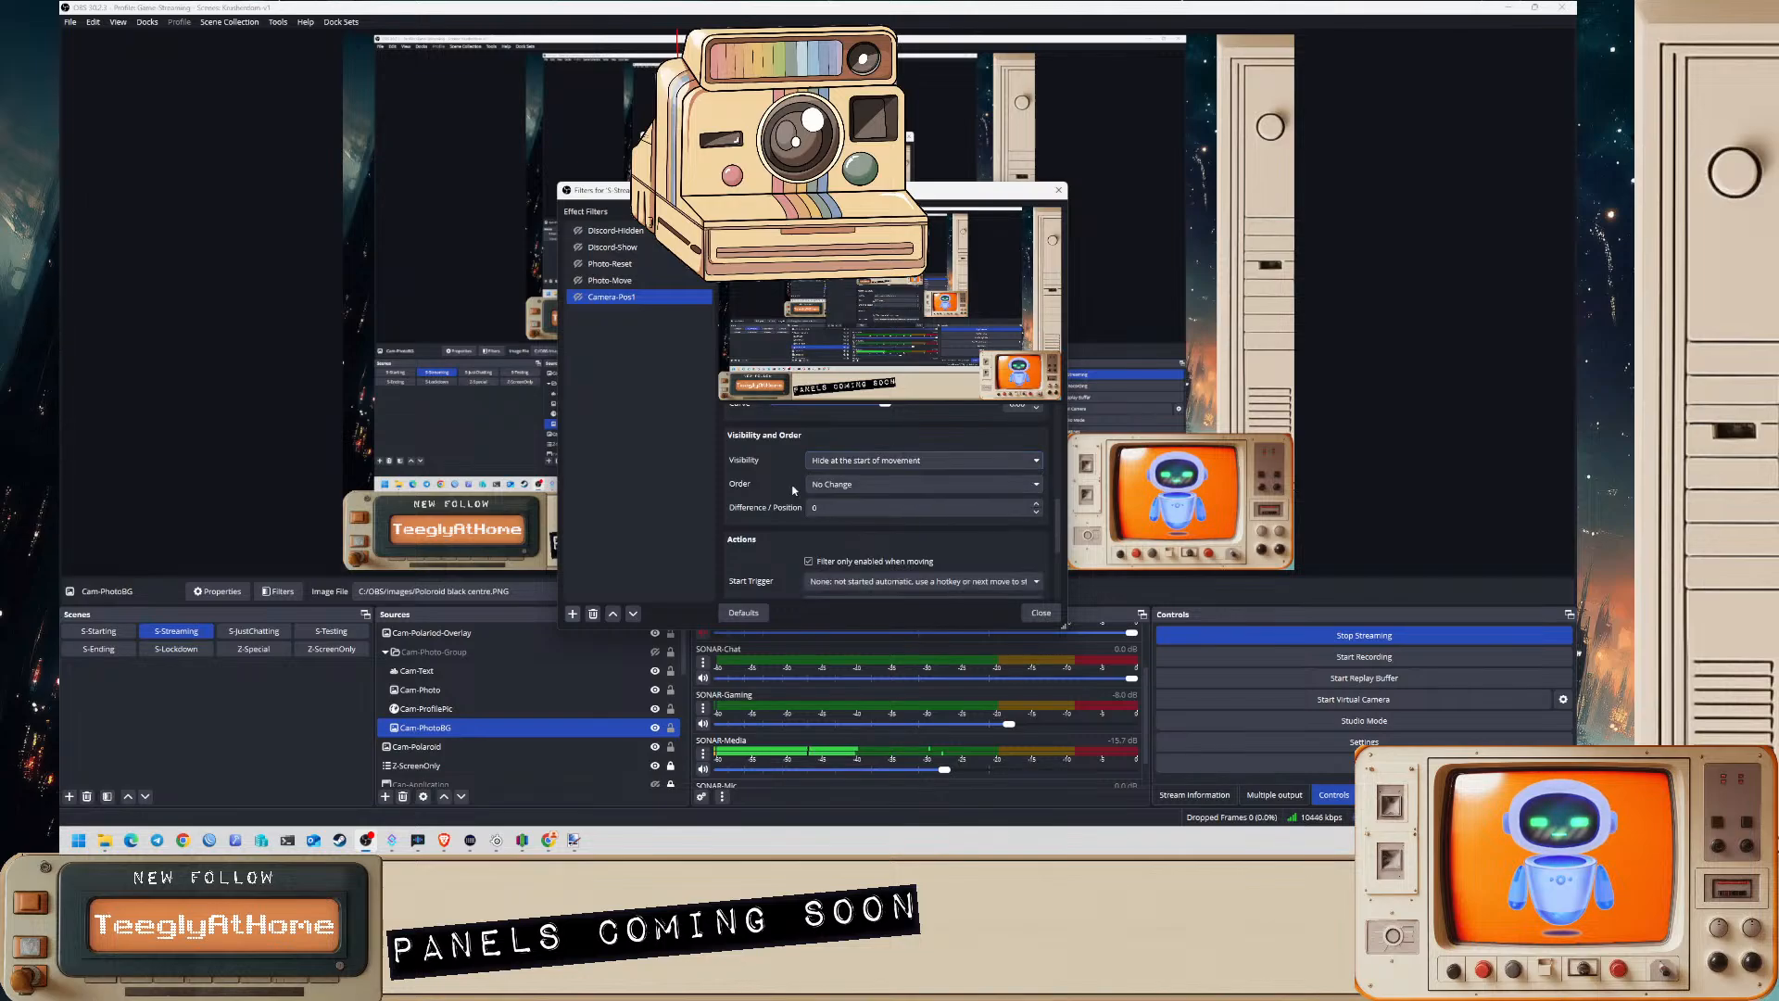
{"action": "scroll", "coordinate": [731, 500], "scroll_direction": "down", "scroll_amount": 3}
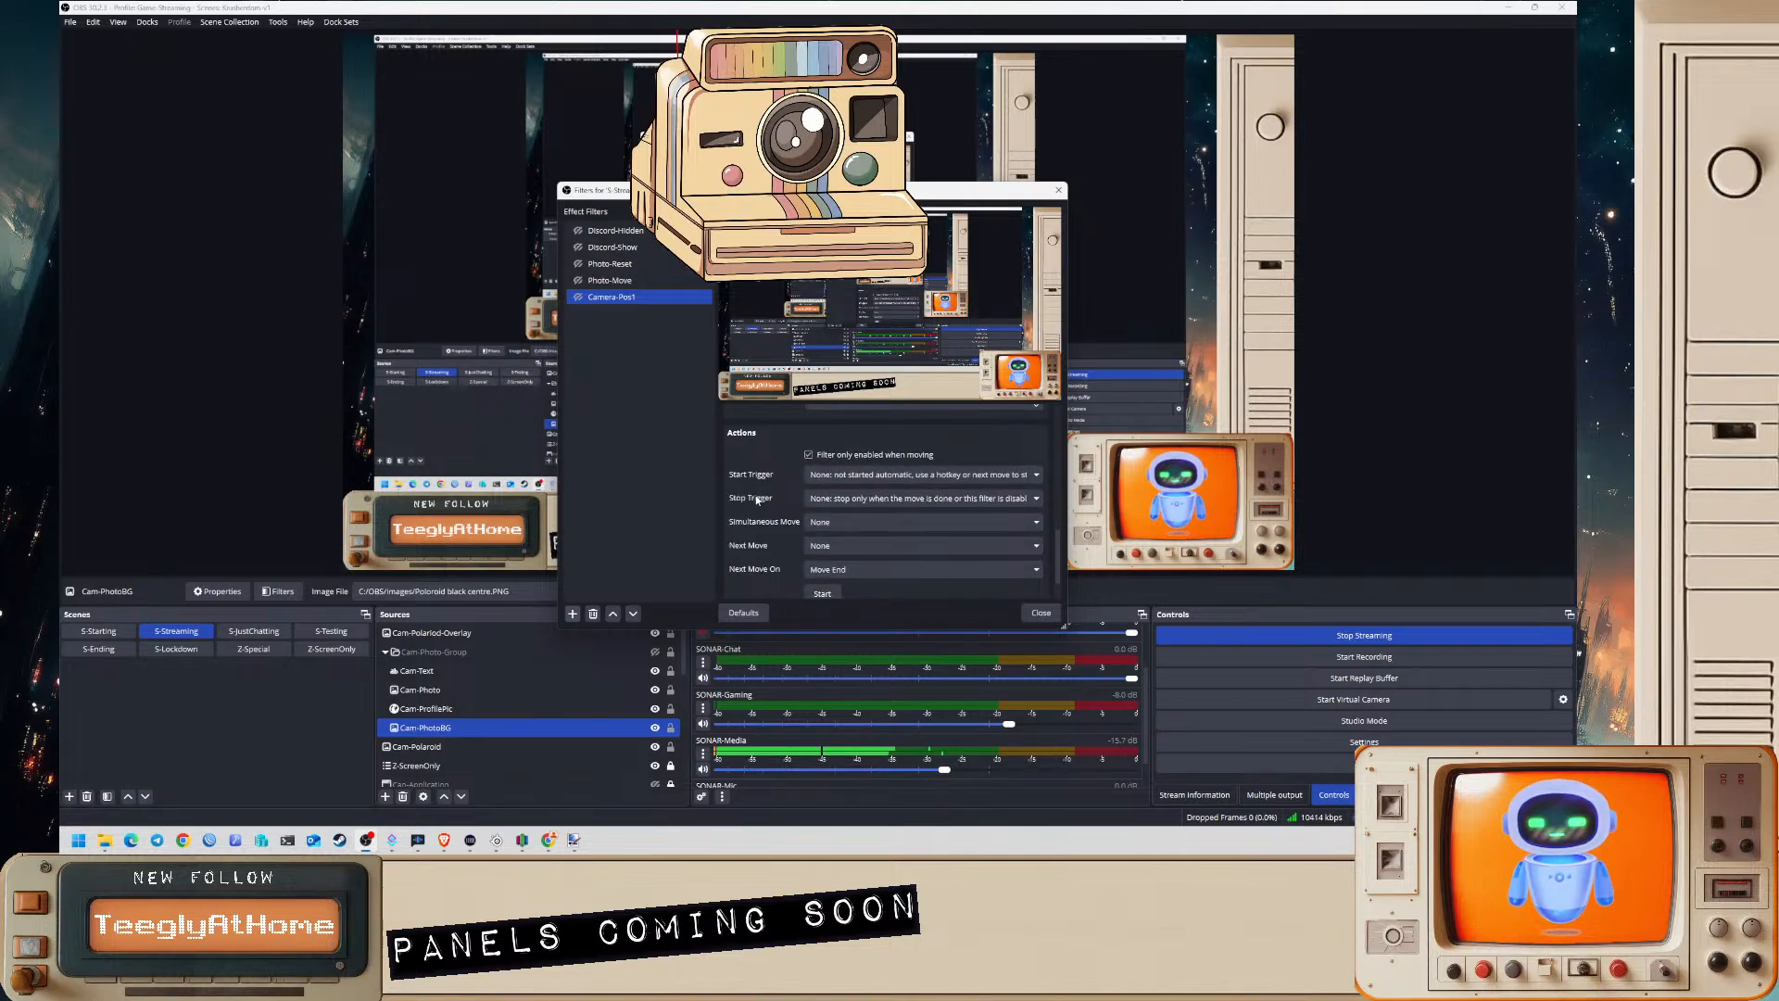
{"action": "scroll", "coordinate": [760, 501], "scroll_direction": "down", "scroll_amount": 1}
- Add a Move Source filter named Camera-Pos2 to the scene's effect filters
{"action": "right_click", "coordinate": [613, 362]}
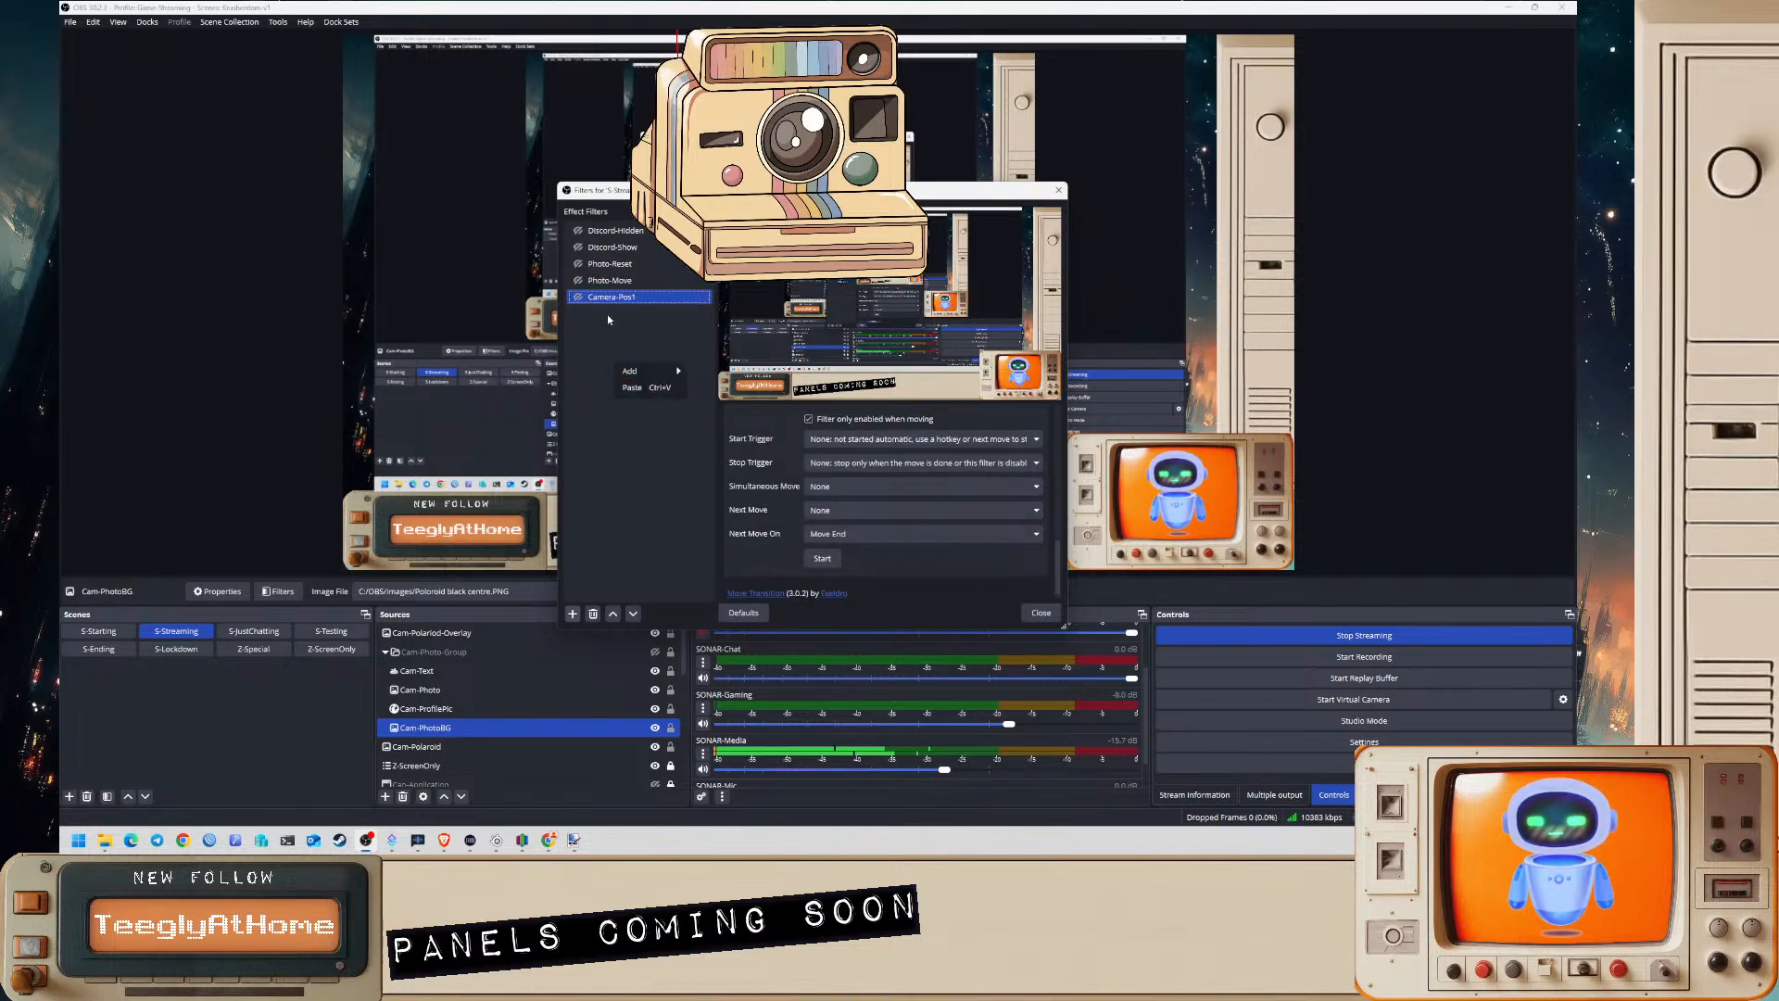
{"action": "mouse_move", "coordinate": [646, 370]}
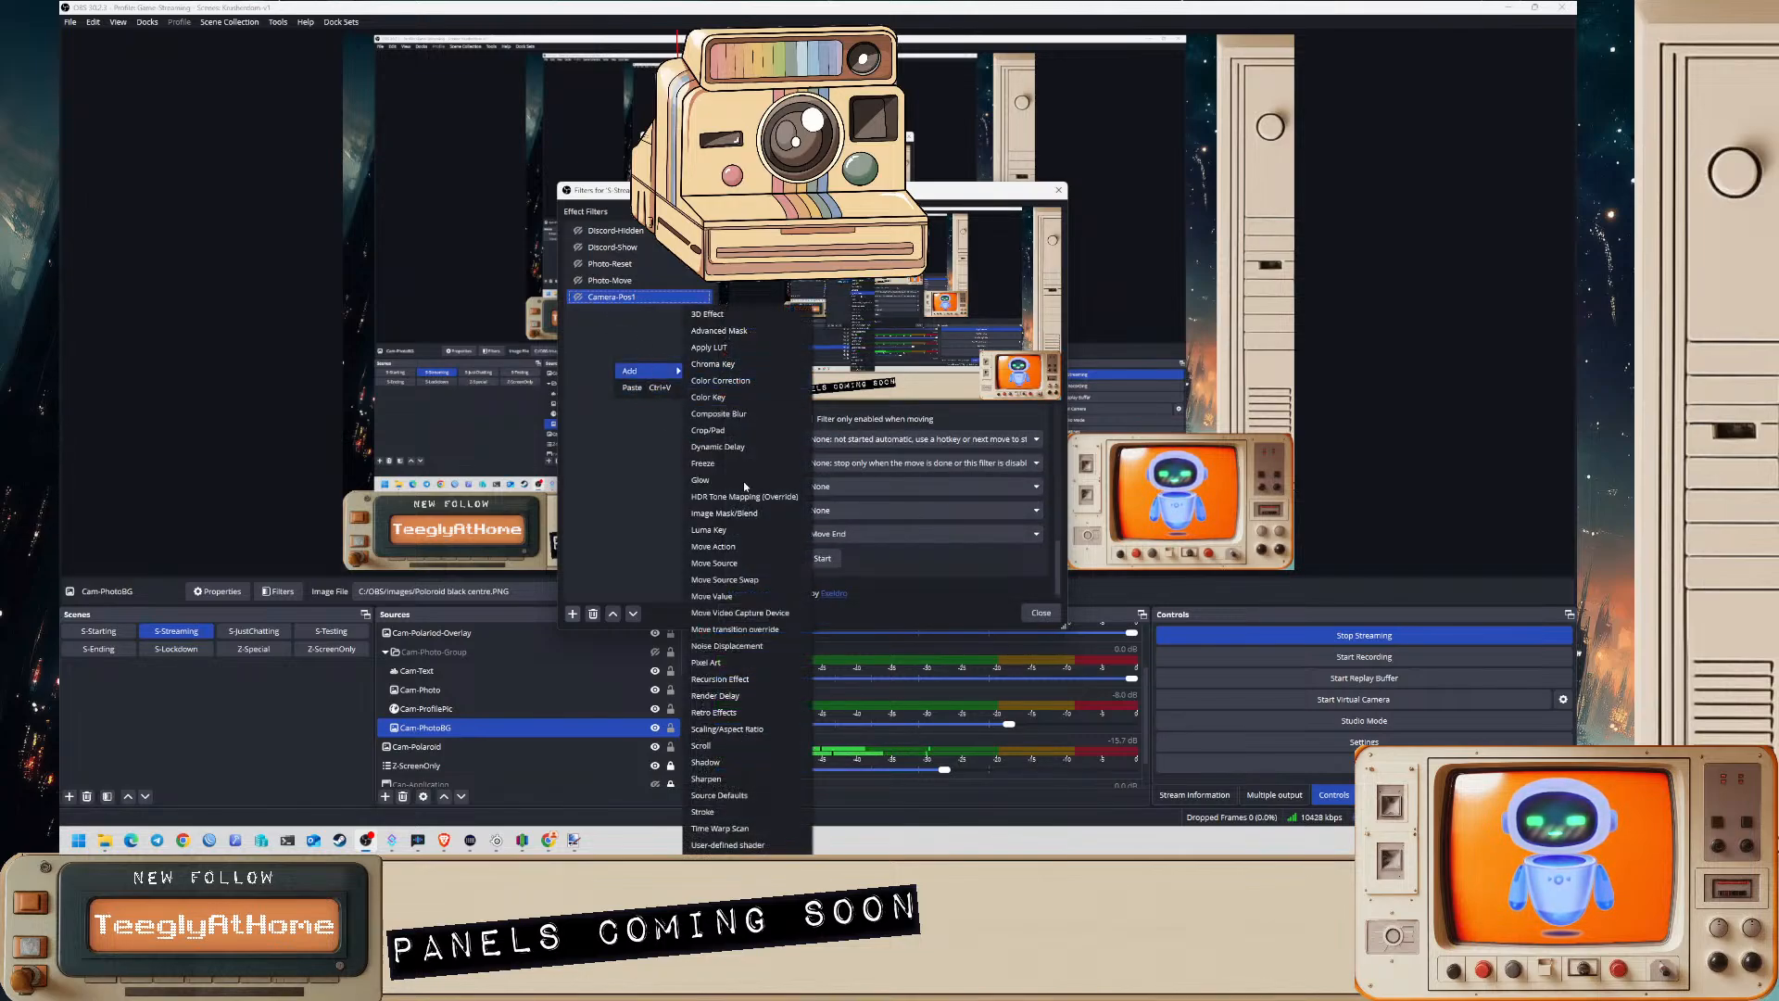
{"action": "left_click", "coordinate": [742, 572]}
{"action": "key", "text": "ctrl+a"}
{"action": "type", "text": "Camer"}
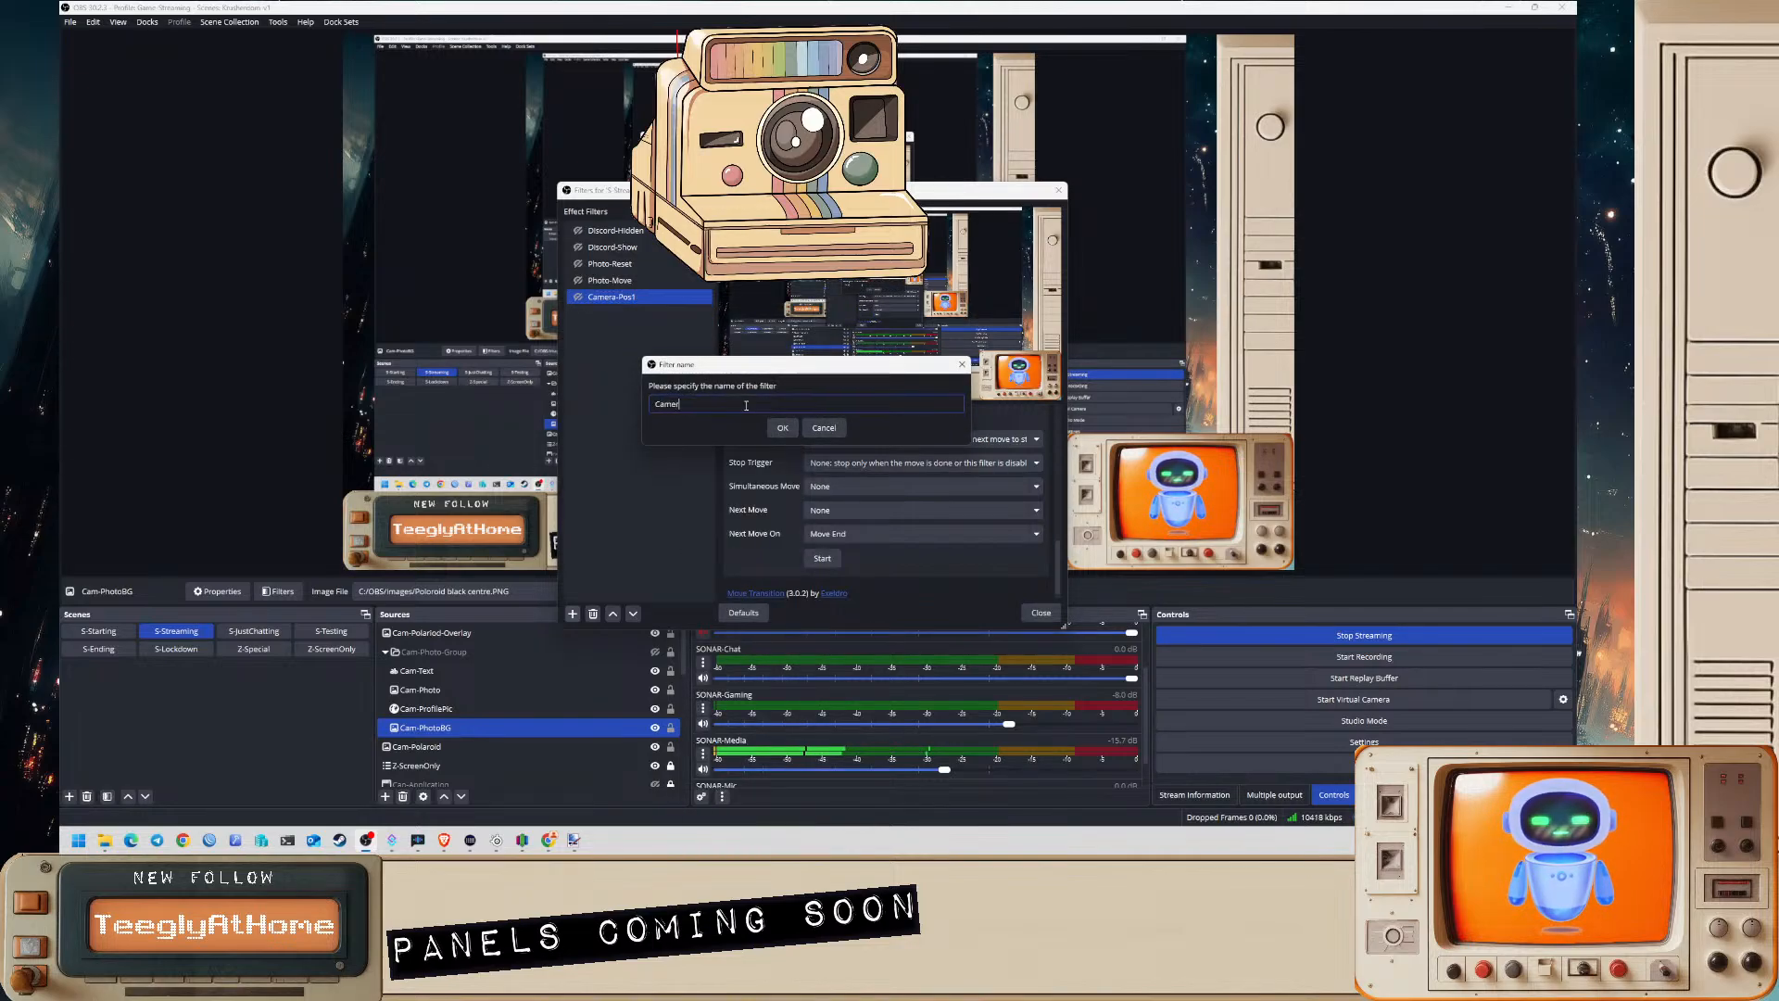
{"action": "type", "text": "a-Pos2"}
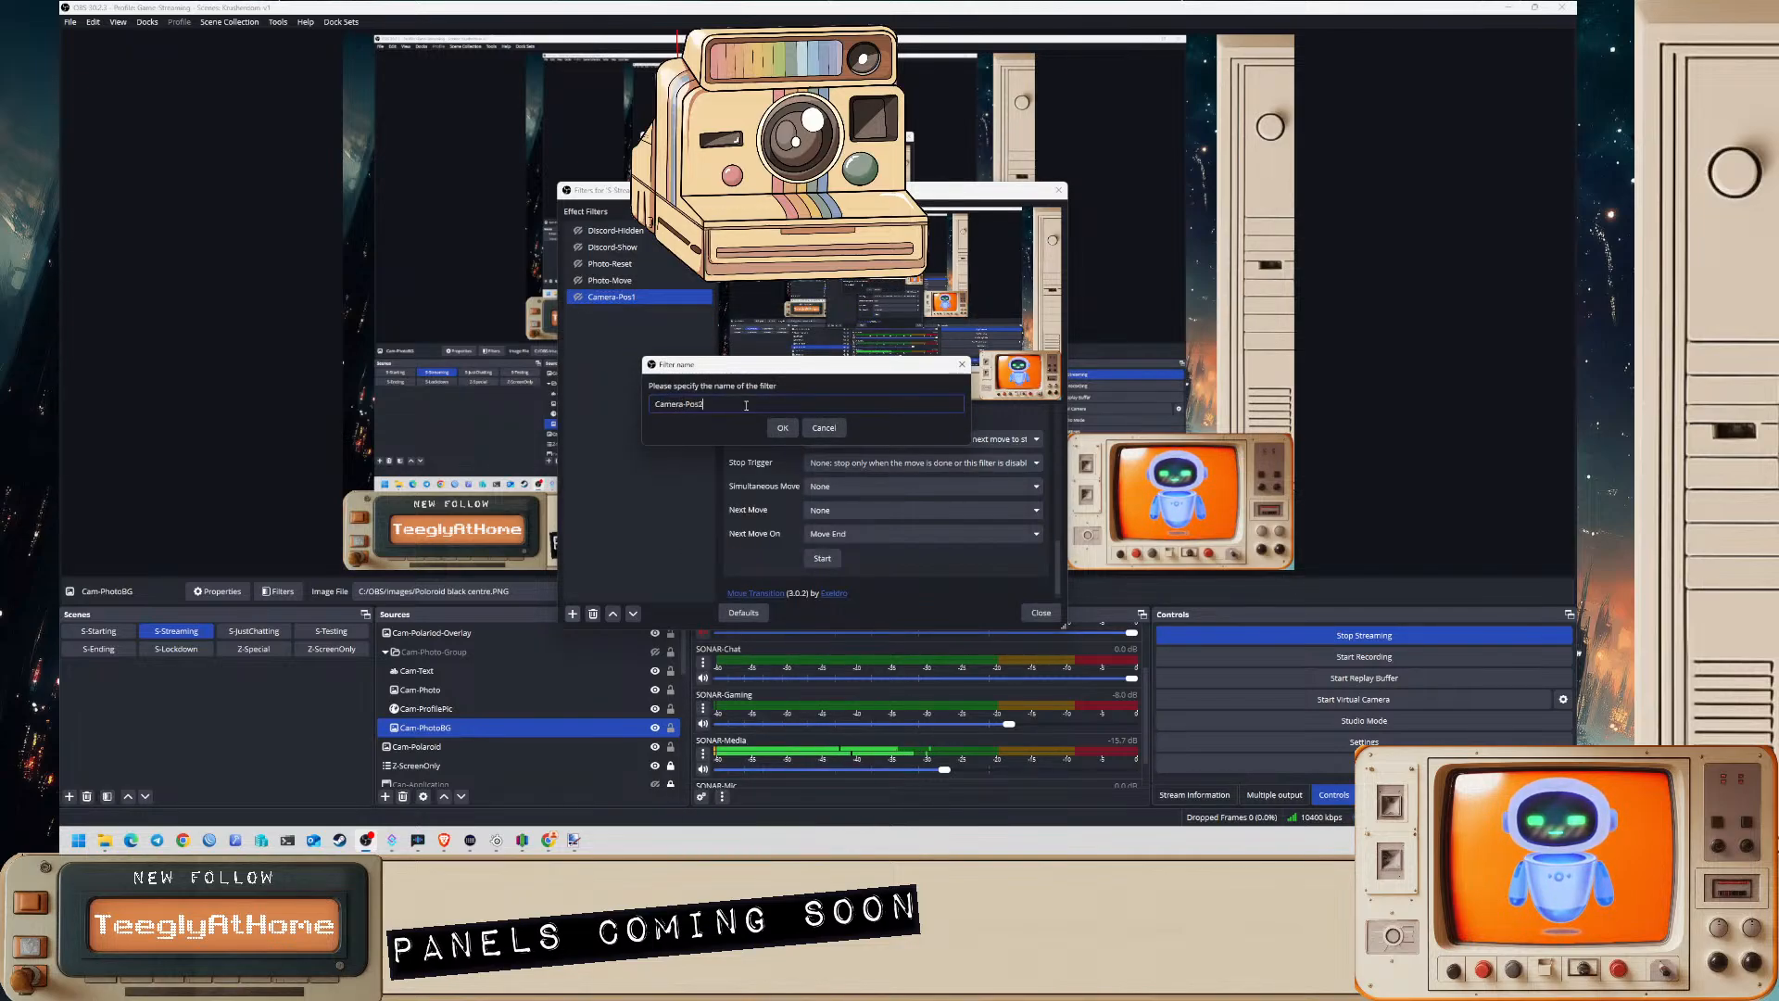
{"action": "key", "text": "Return"}
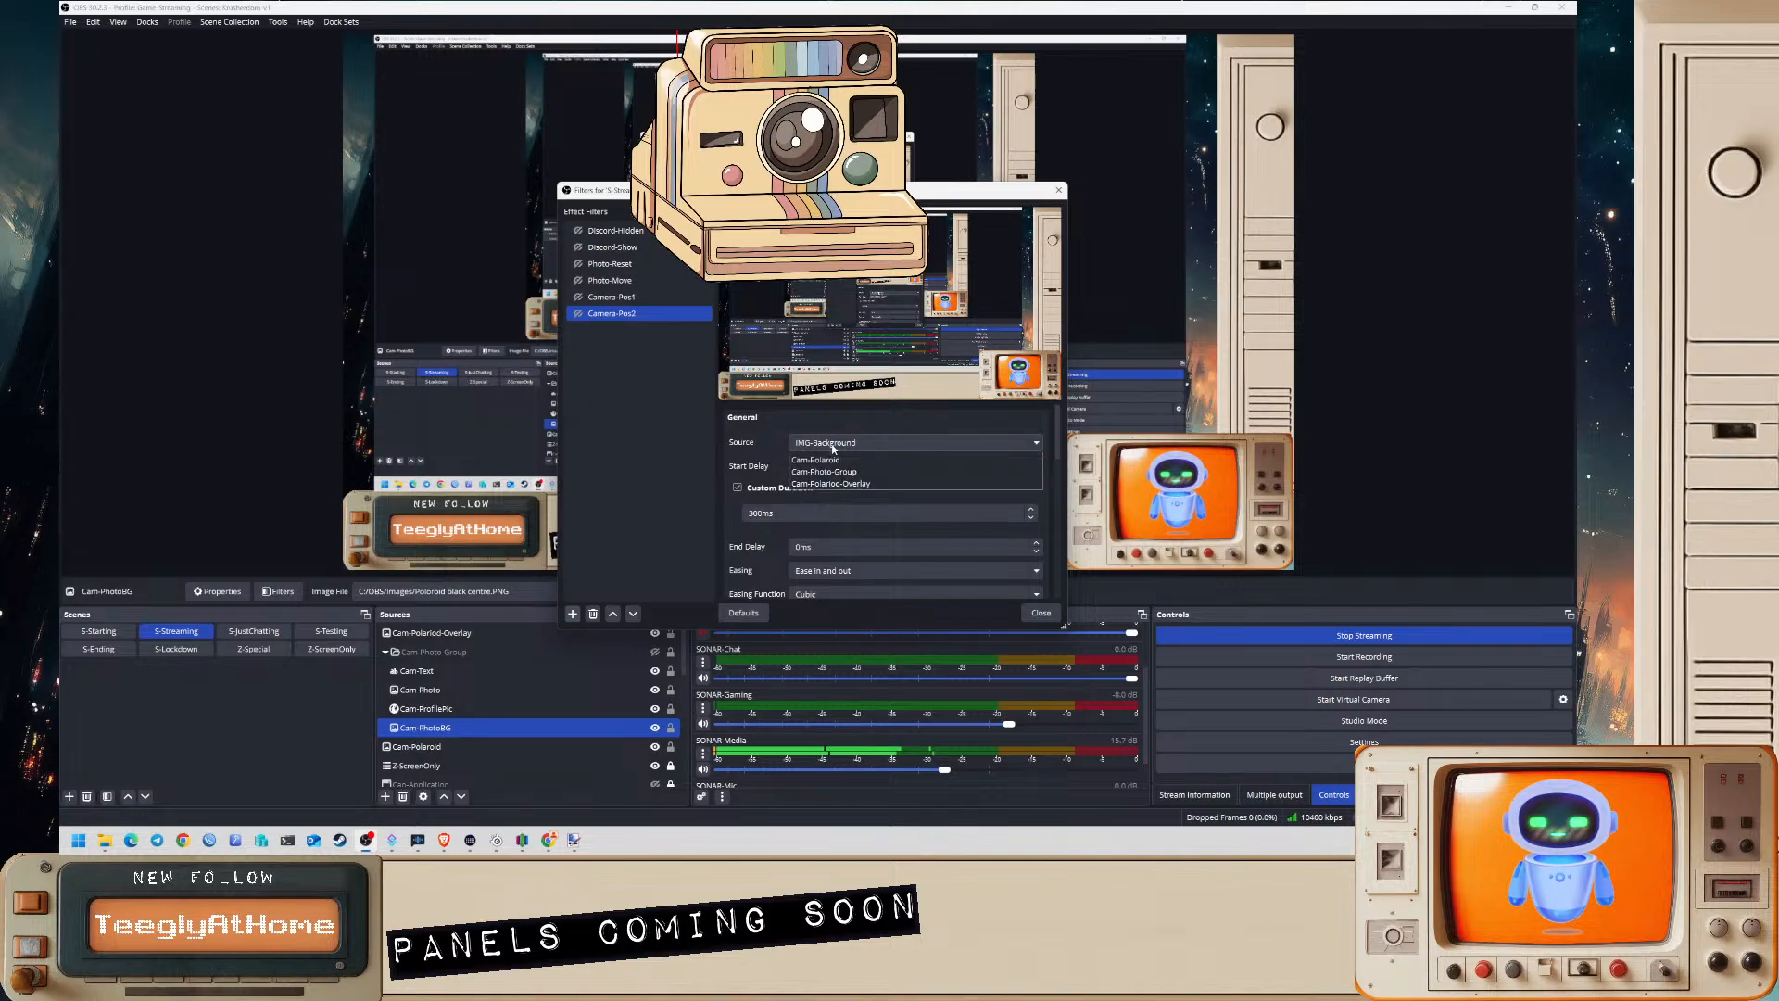
- Set the Camera-Pos2 filter's source to Cam-Polariod-Overlay and its custom duration to 1000 ms
{"action": "left_click", "coordinate": [848, 443]}
{"action": "left_click", "coordinate": [834, 637]}
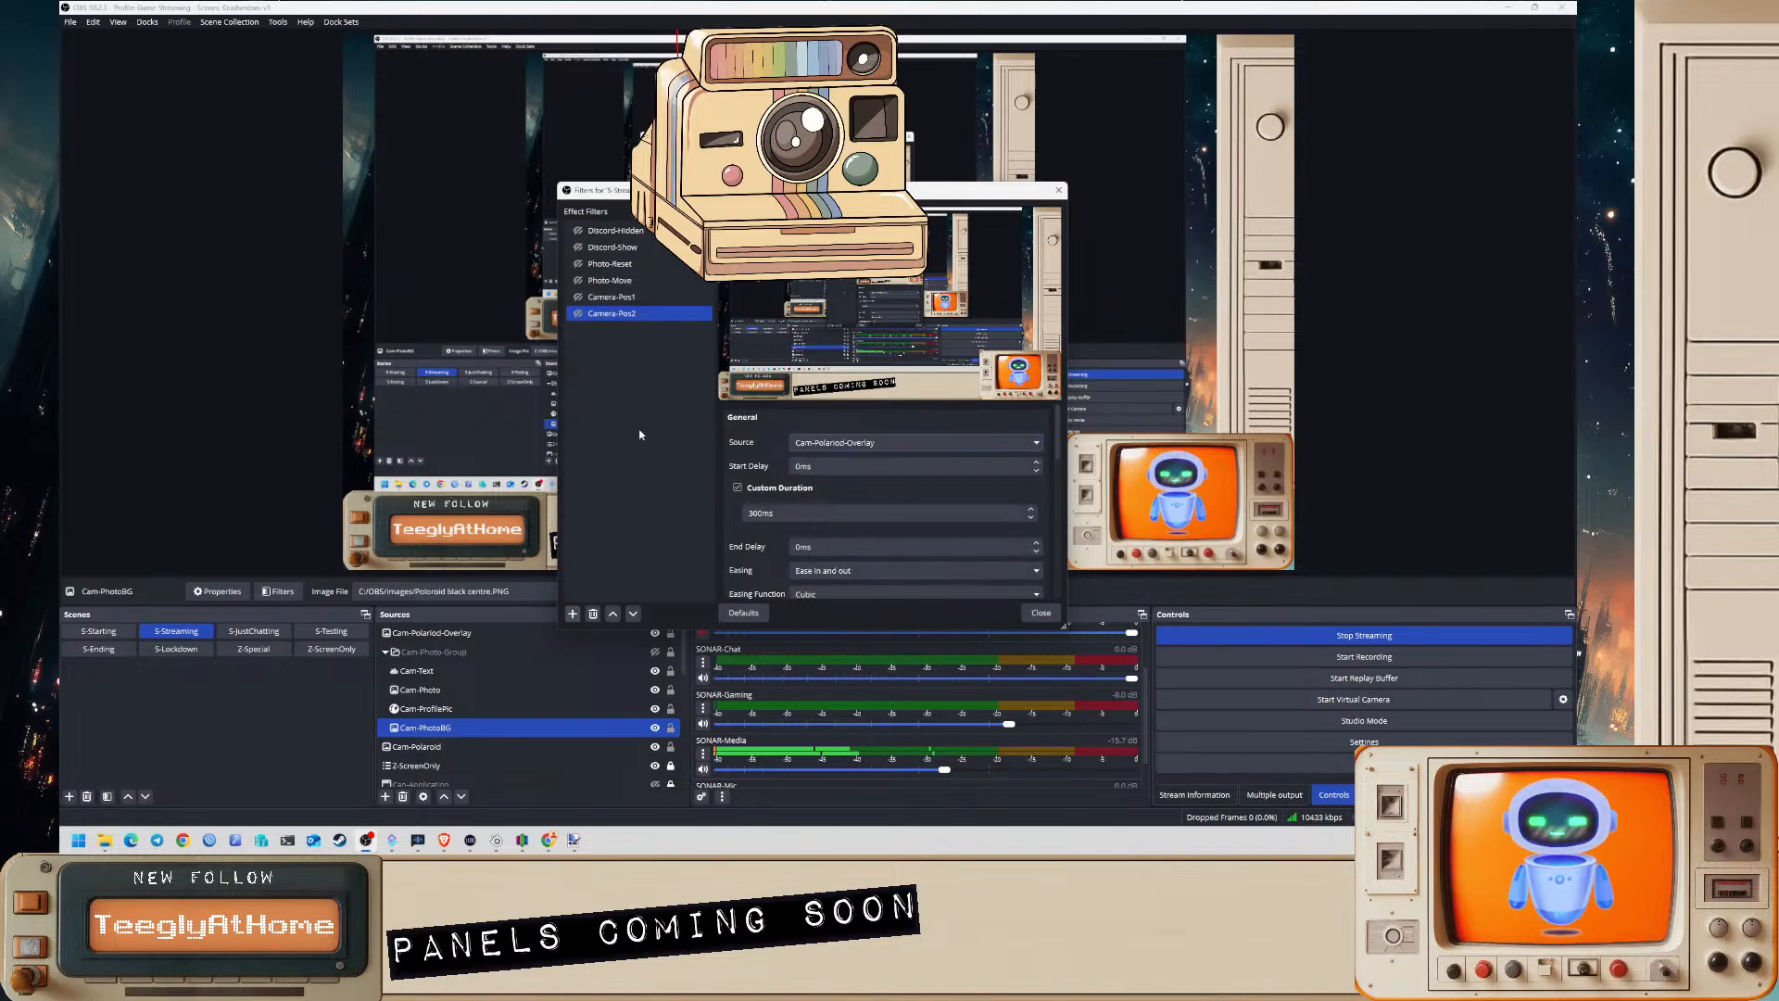
{"action": "double_click", "coordinate": [753, 513]}
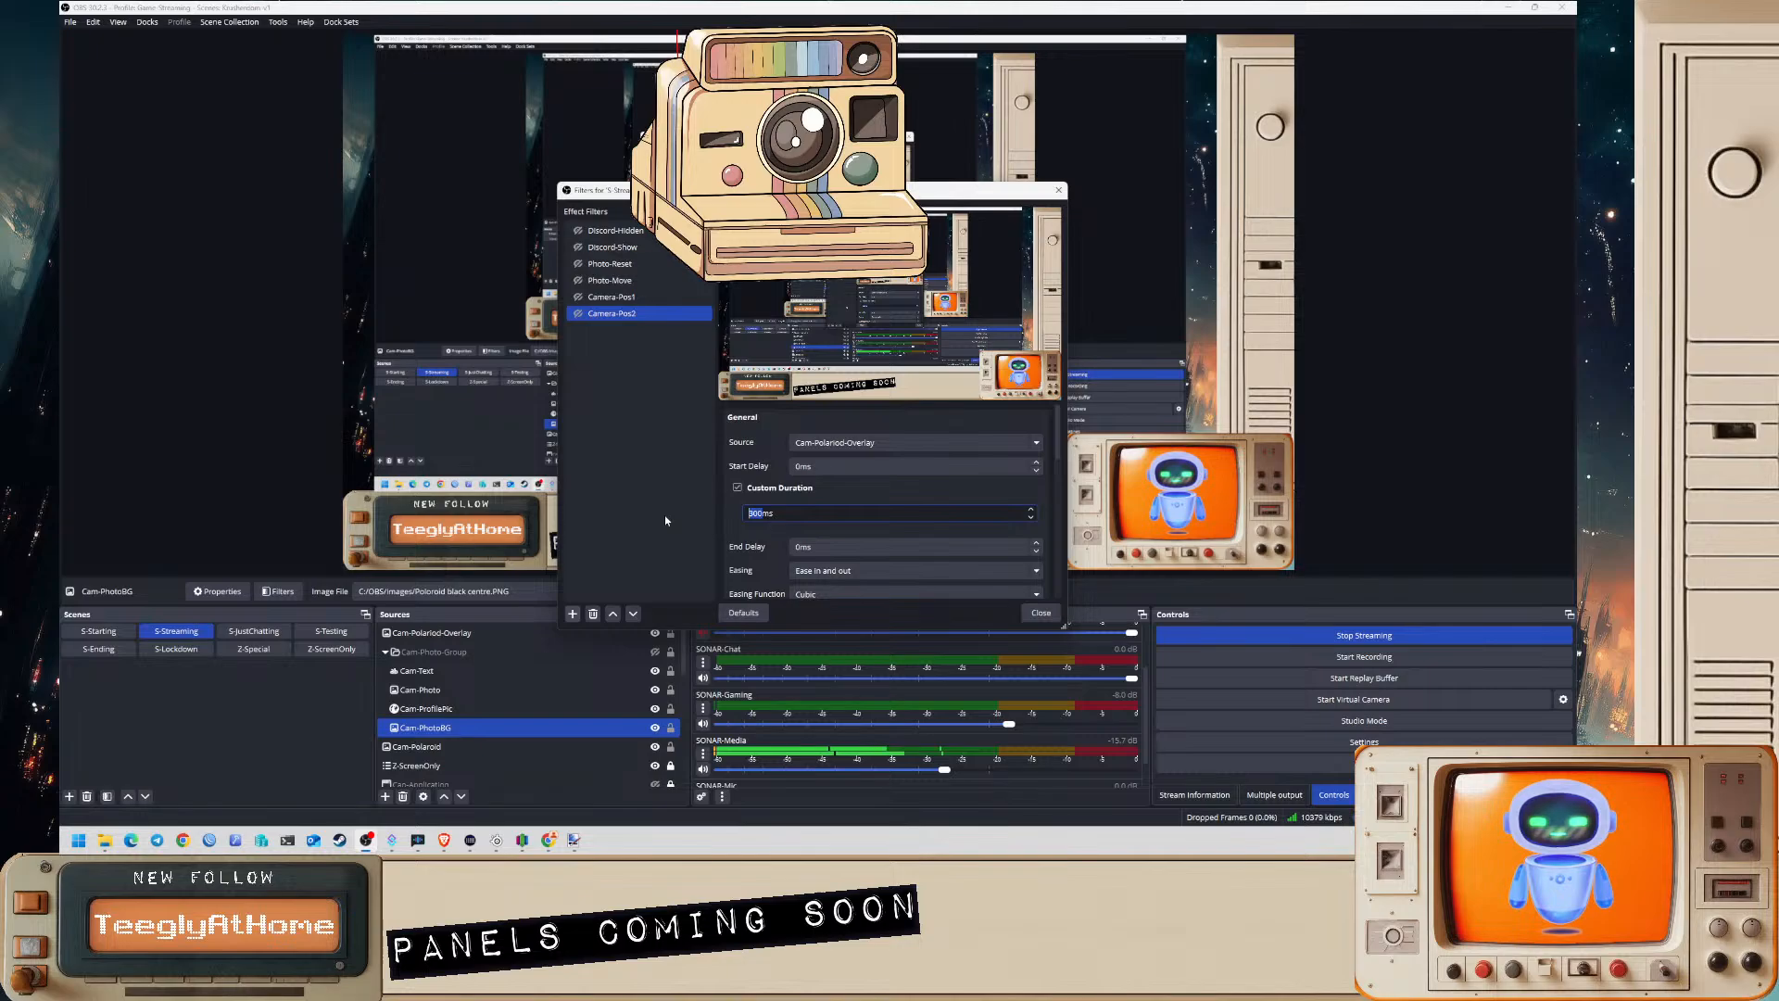
{"action": "type", "text": "1000"}
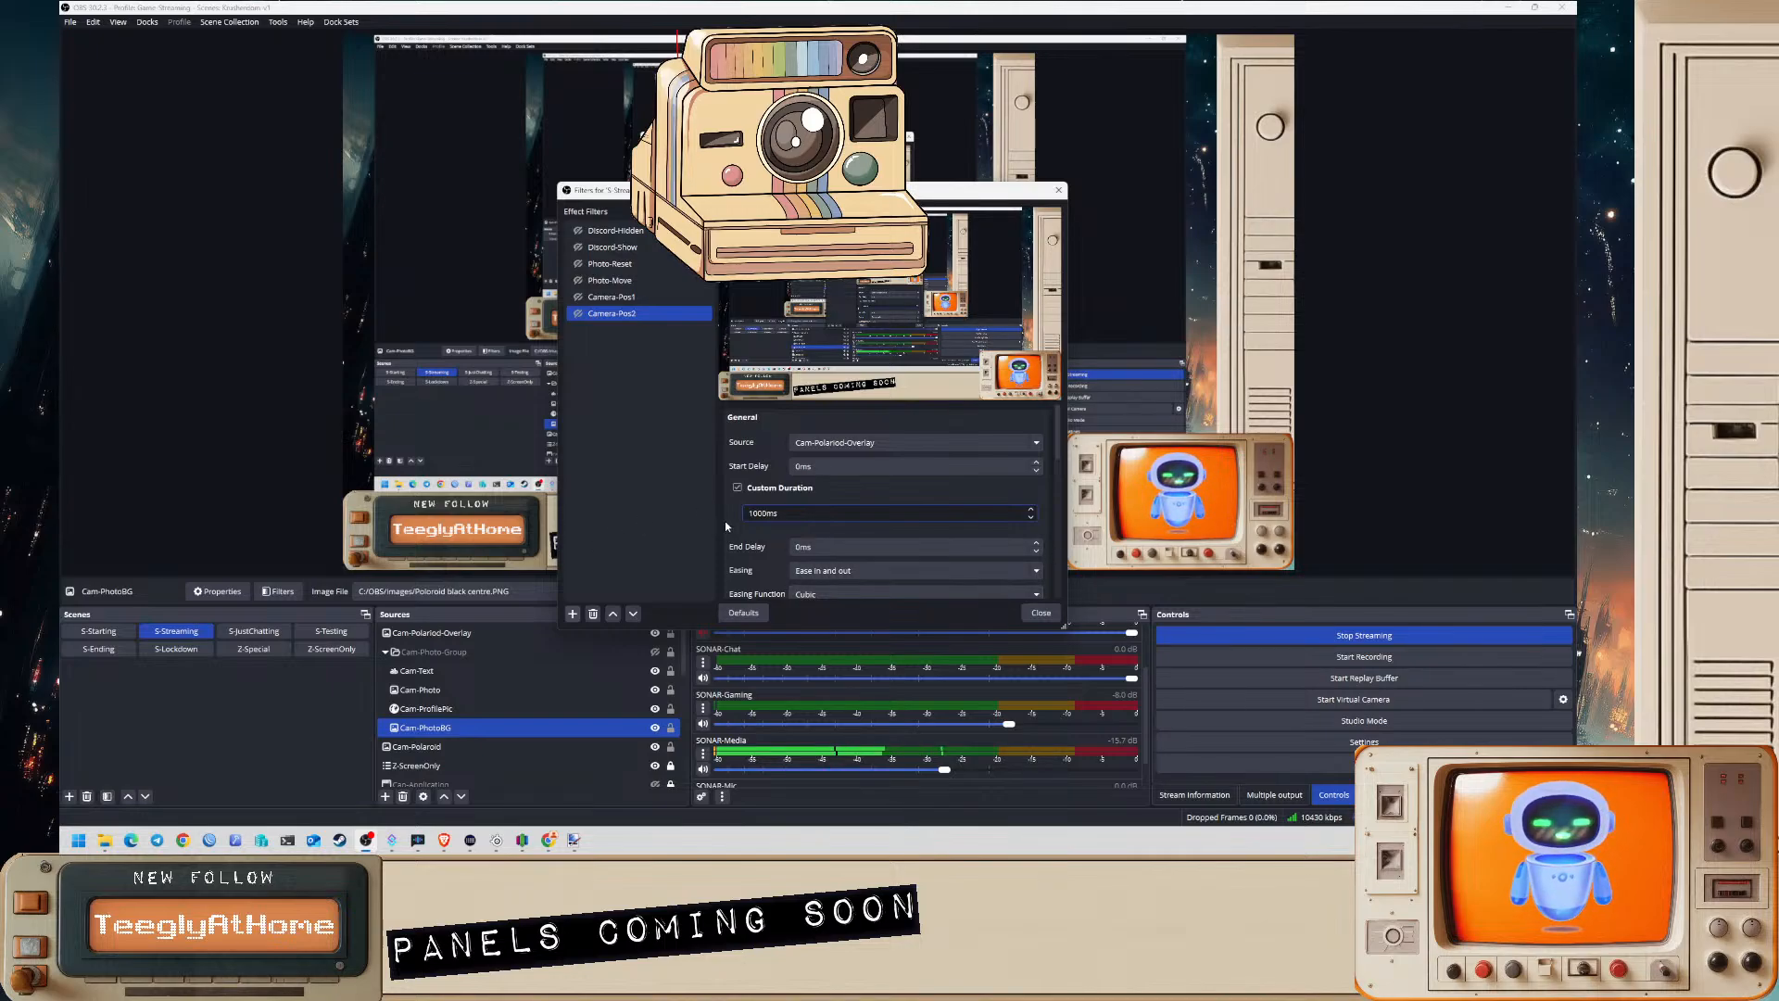
- Review the Camera-Pos2 filter's easing, transform, visibility, order and action settings
{"action": "scroll", "coordinate": [729, 535], "scroll_direction": "down", "scroll_amount": 2}
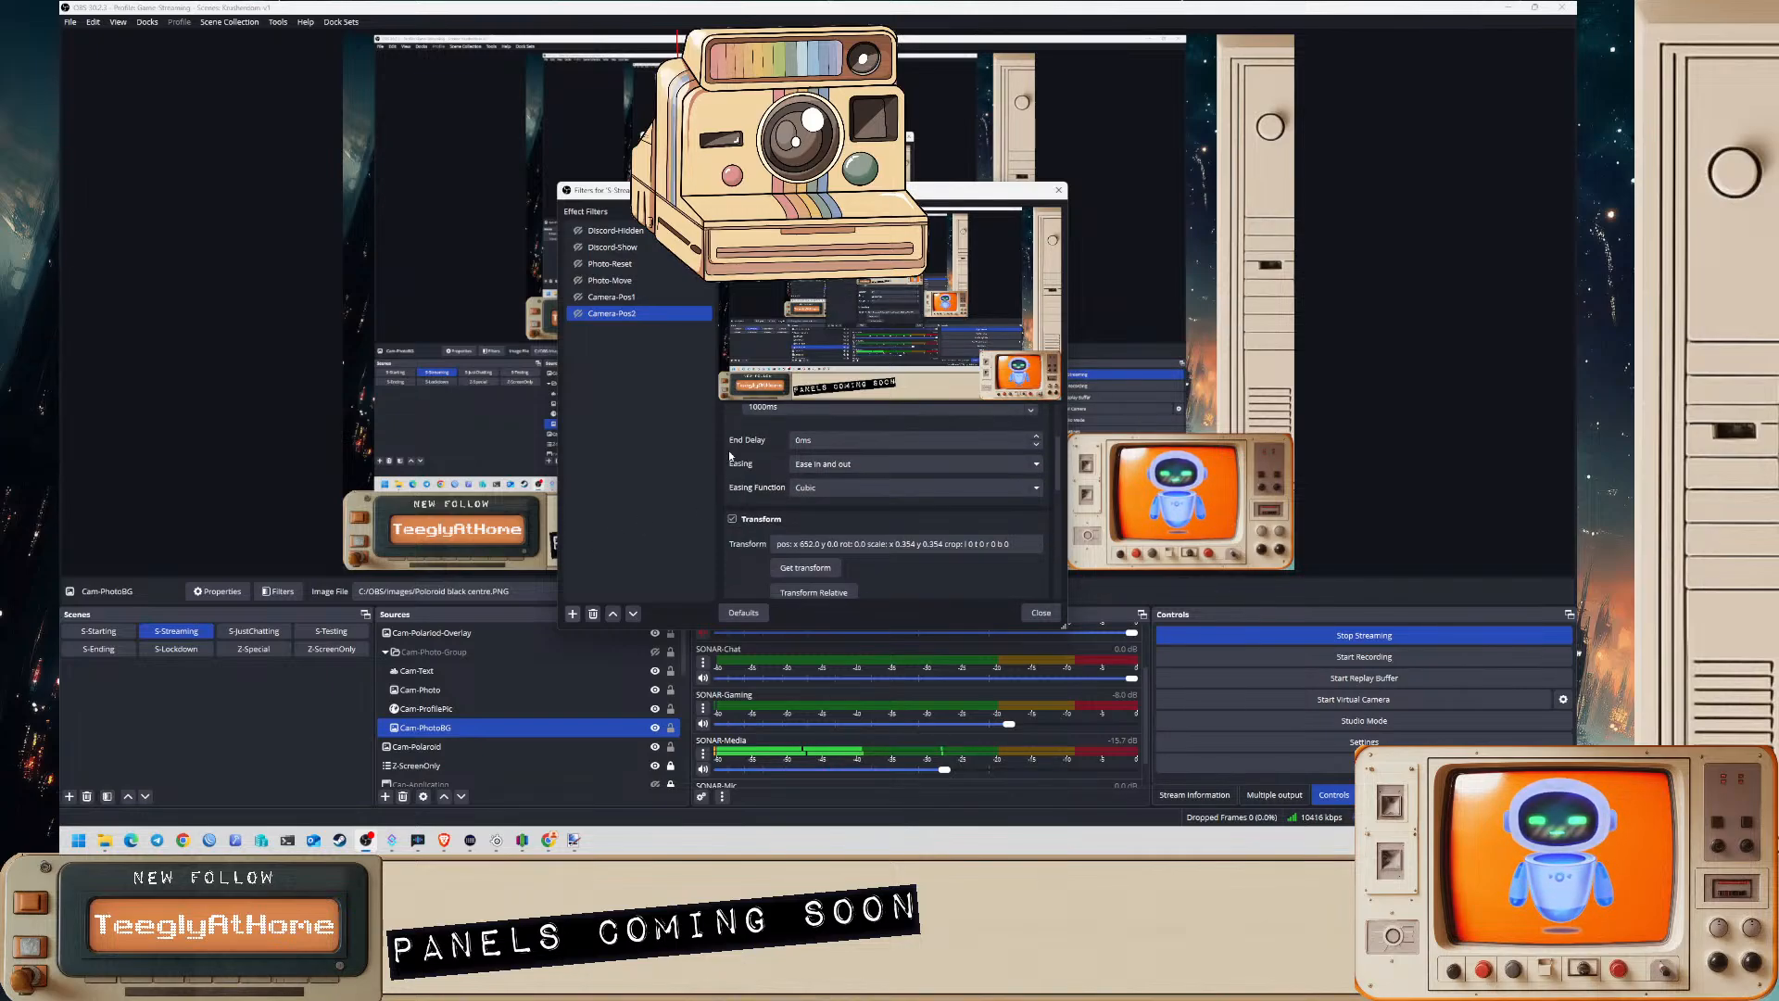
{"action": "scroll", "coordinate": [749, 437], "scroll_direction": "down", "scroll_amount": 1}
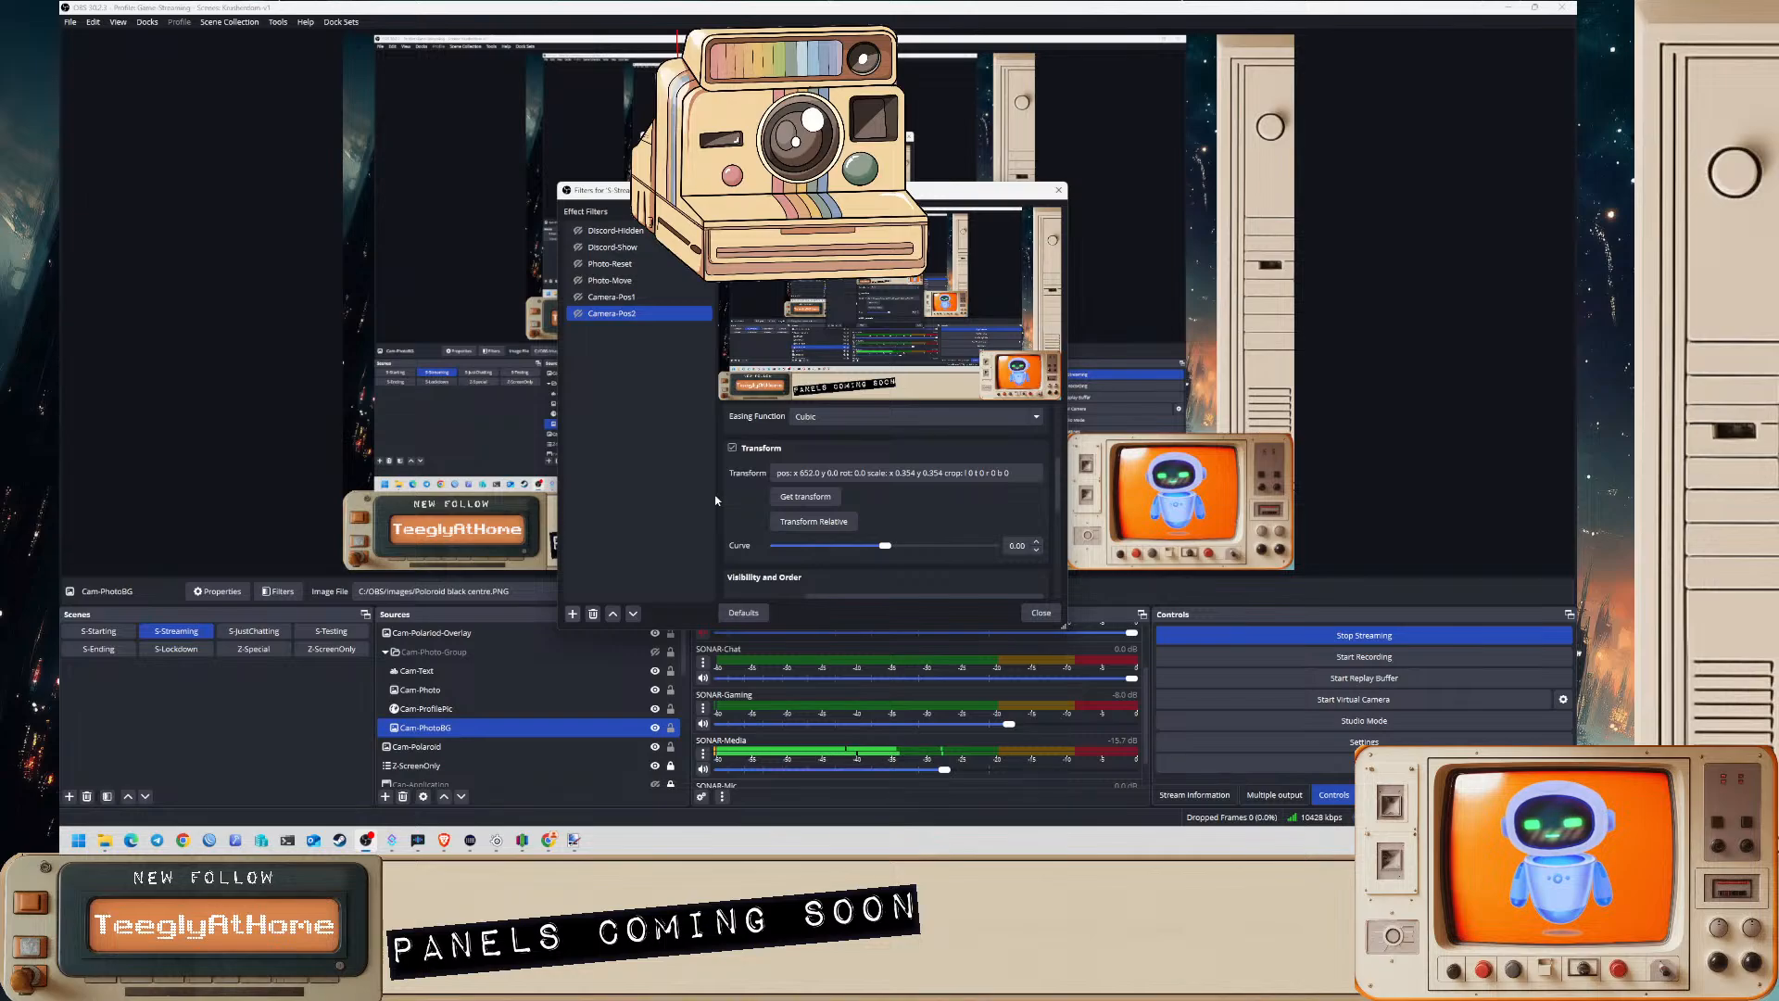
{"action": "scroll", "coordinate": [732, 486], "scroll_direction": "up", "scroll_amount": 1}
{"action": "scroll", "coordinate": [741, 500], "scroll_direction": "down", "scroll_amount": 1}
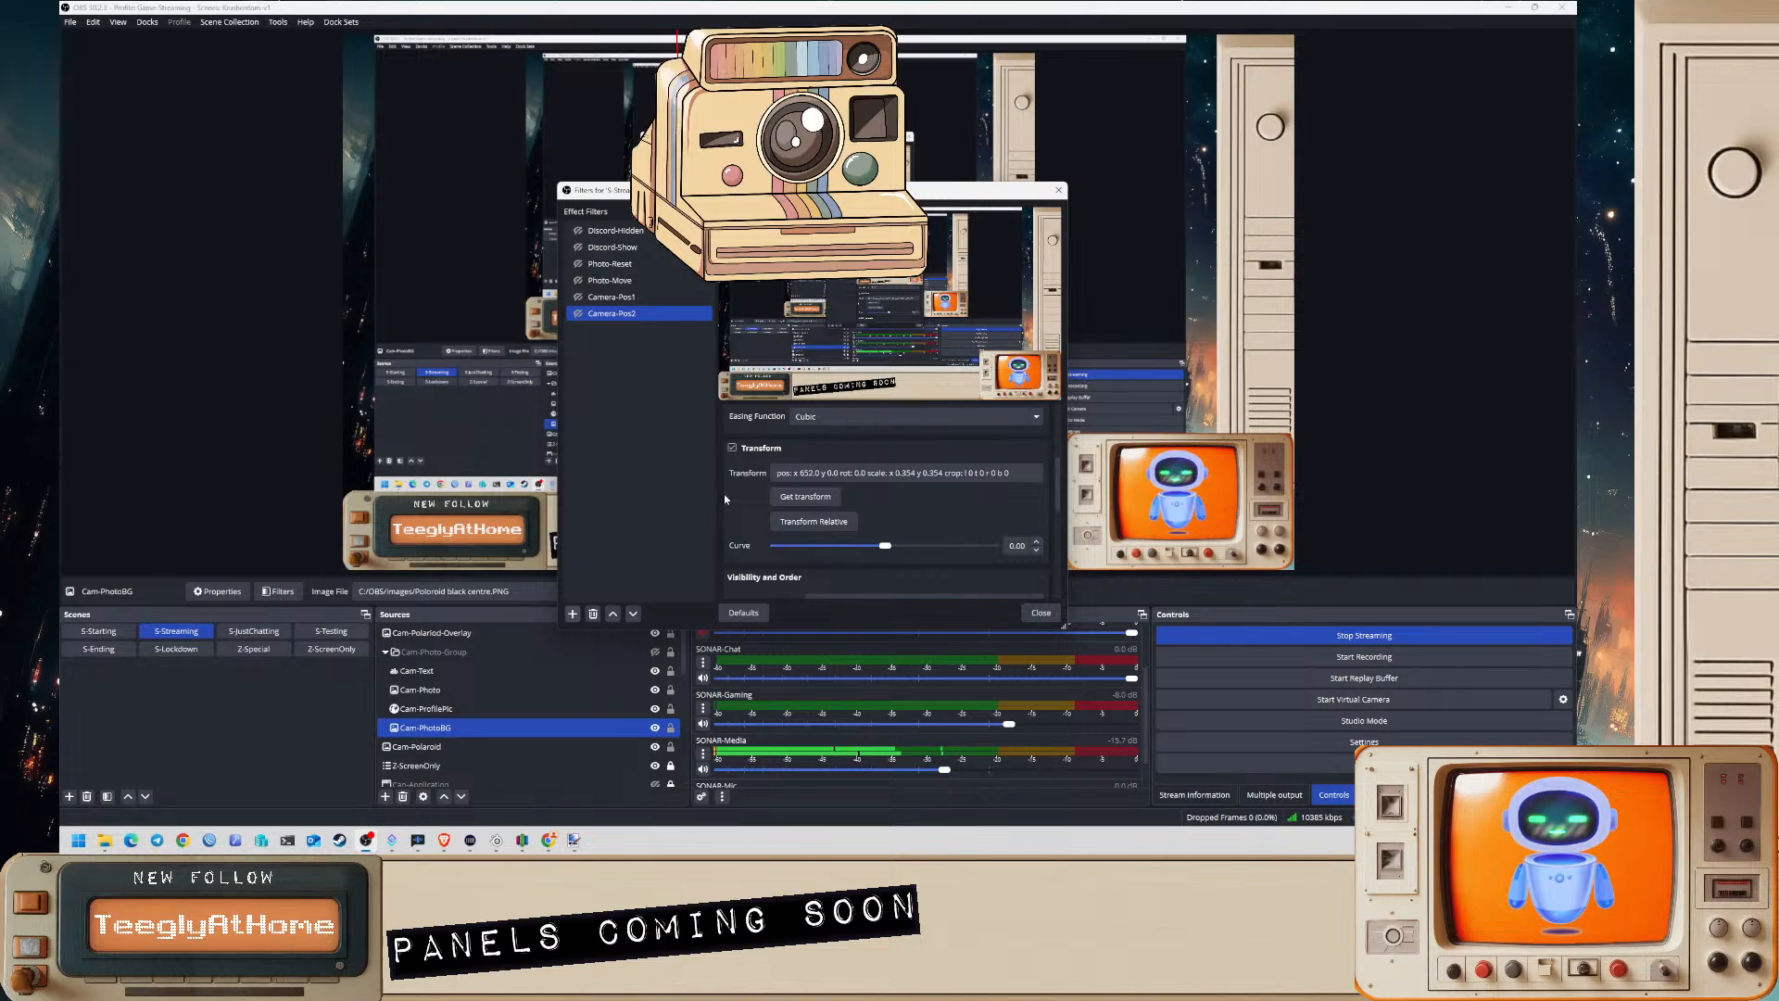
{"action": "scroll", "coordinate": [726, 499], "scroll_direction": "down", "scroll_amount": 2}
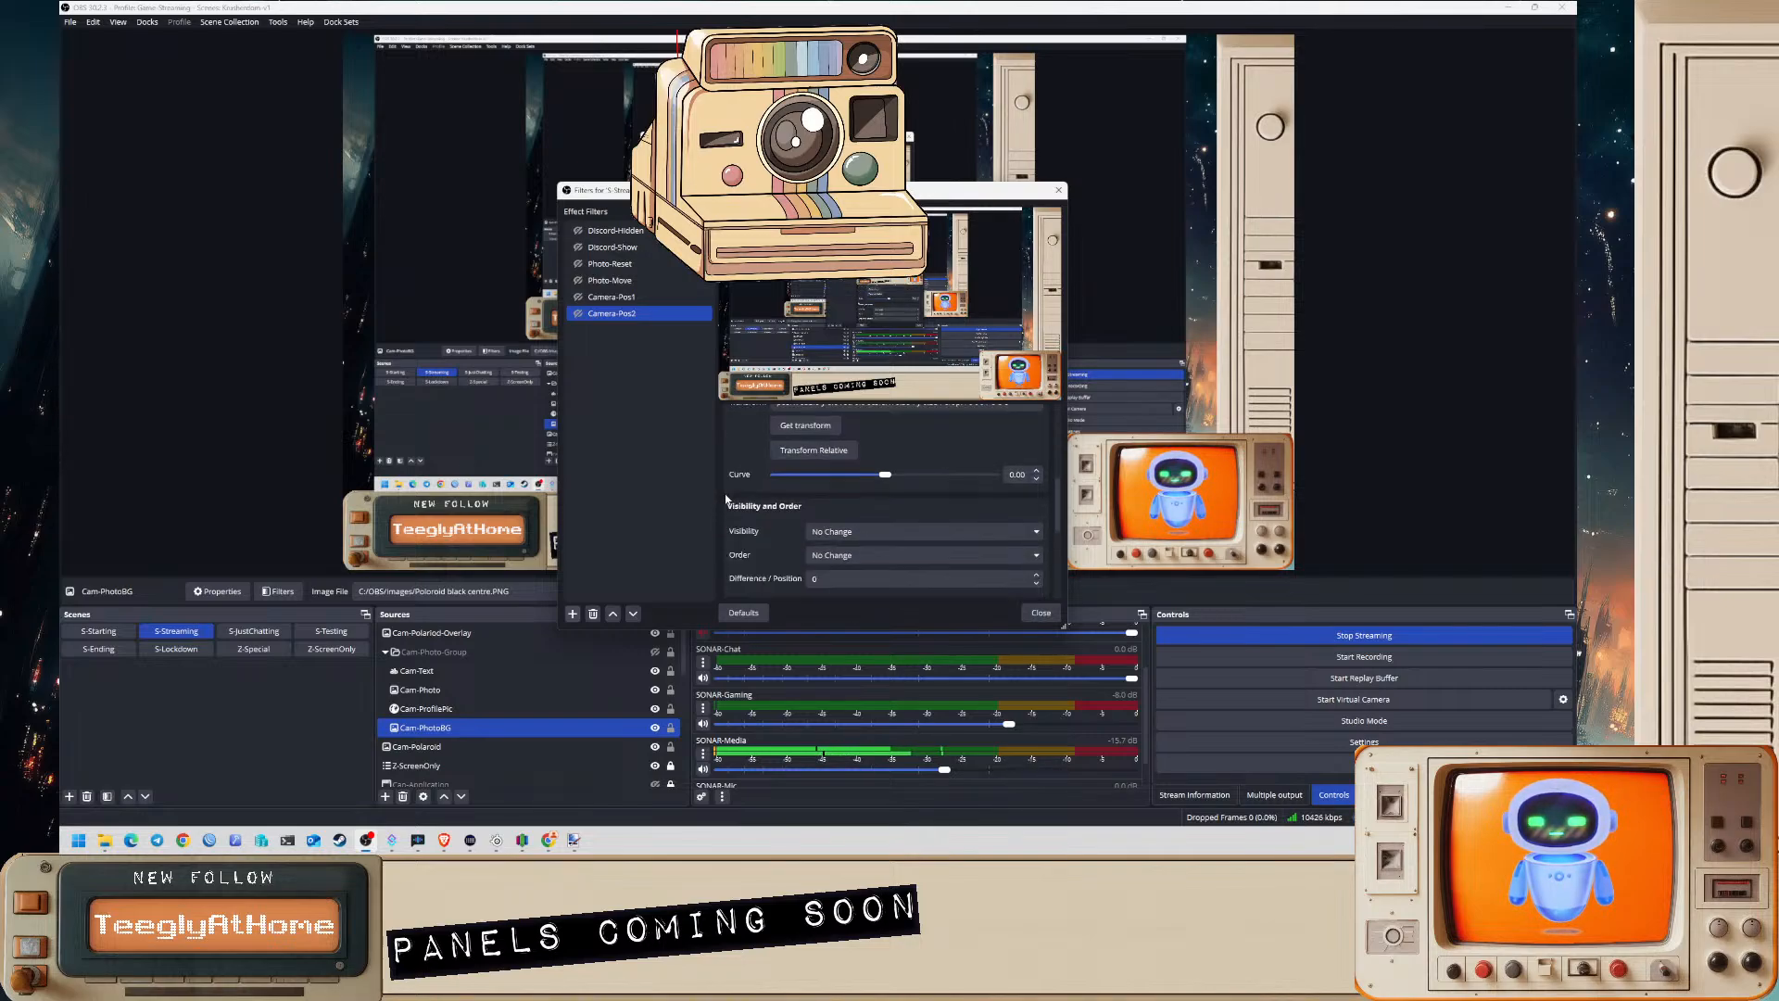
{"action": "scroll", "coordinate": [727, 495], "scroll_direction": "up", "scroll_amount": 2}
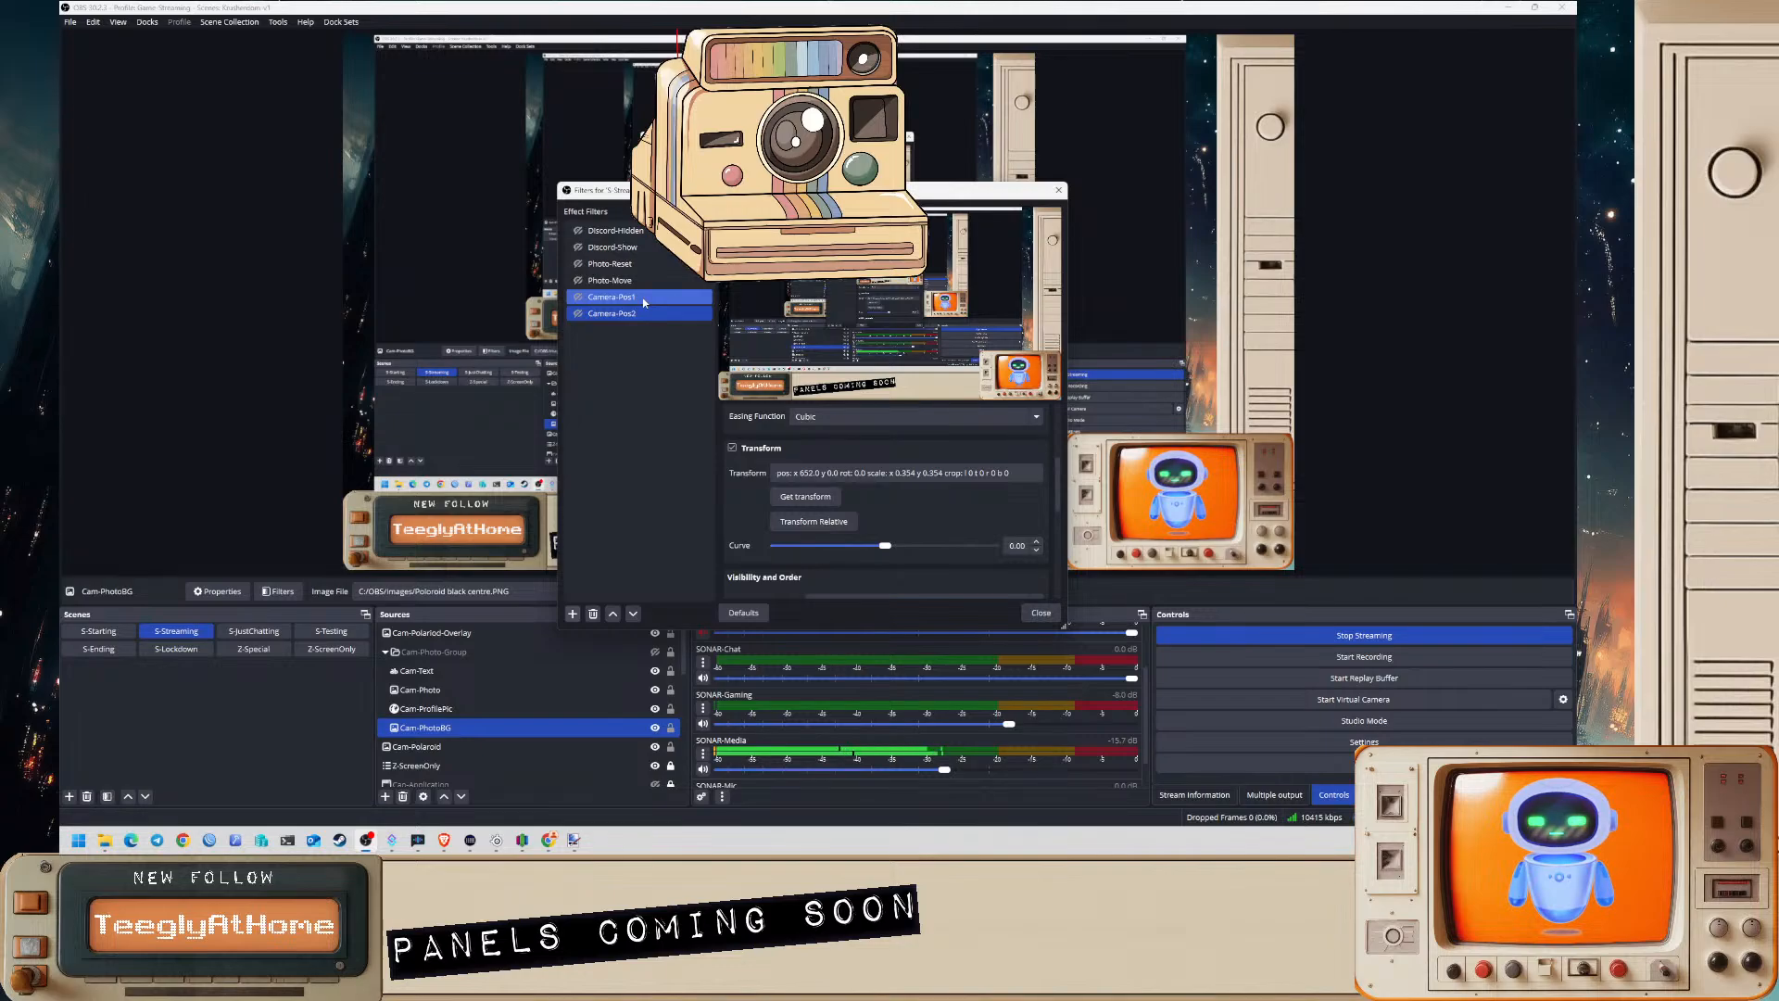
{"action": "scroll", "coordinate": [721, 503], "scroll_direction": "down", "scroll_amount": 3}
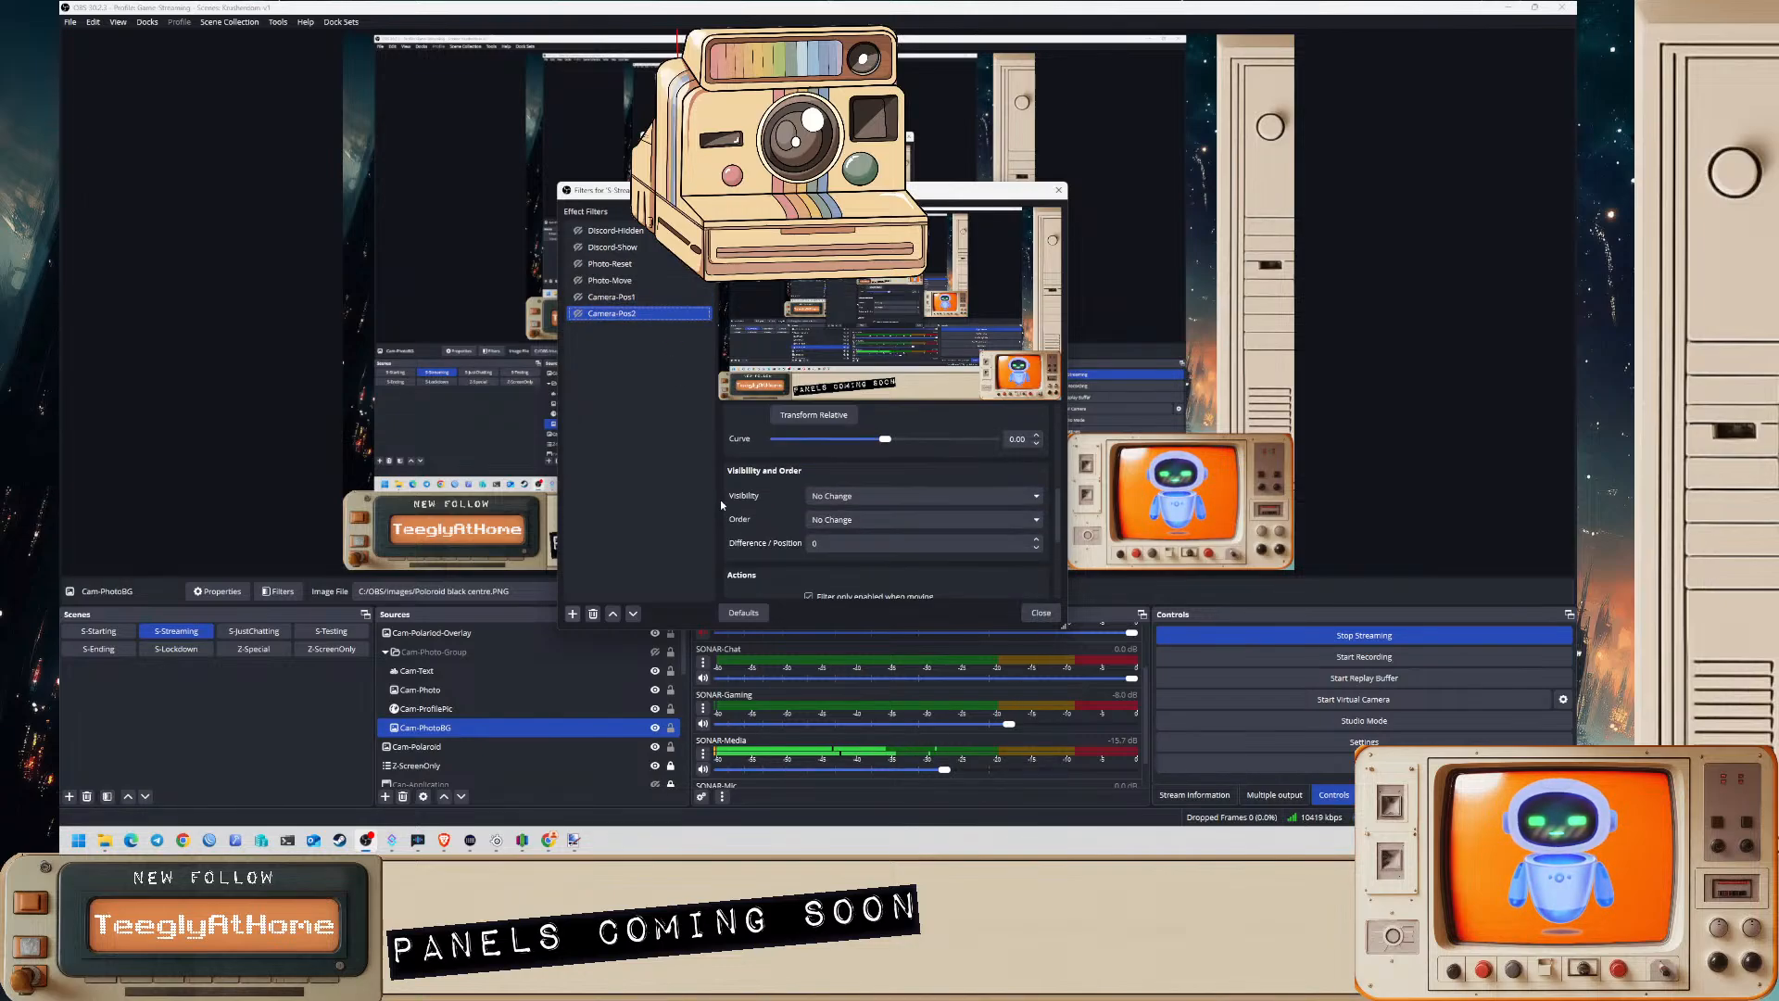
{"action": "scroll", "coordinate": [720, 499], "scroll_direction": "down", "scroll_amount": 5}
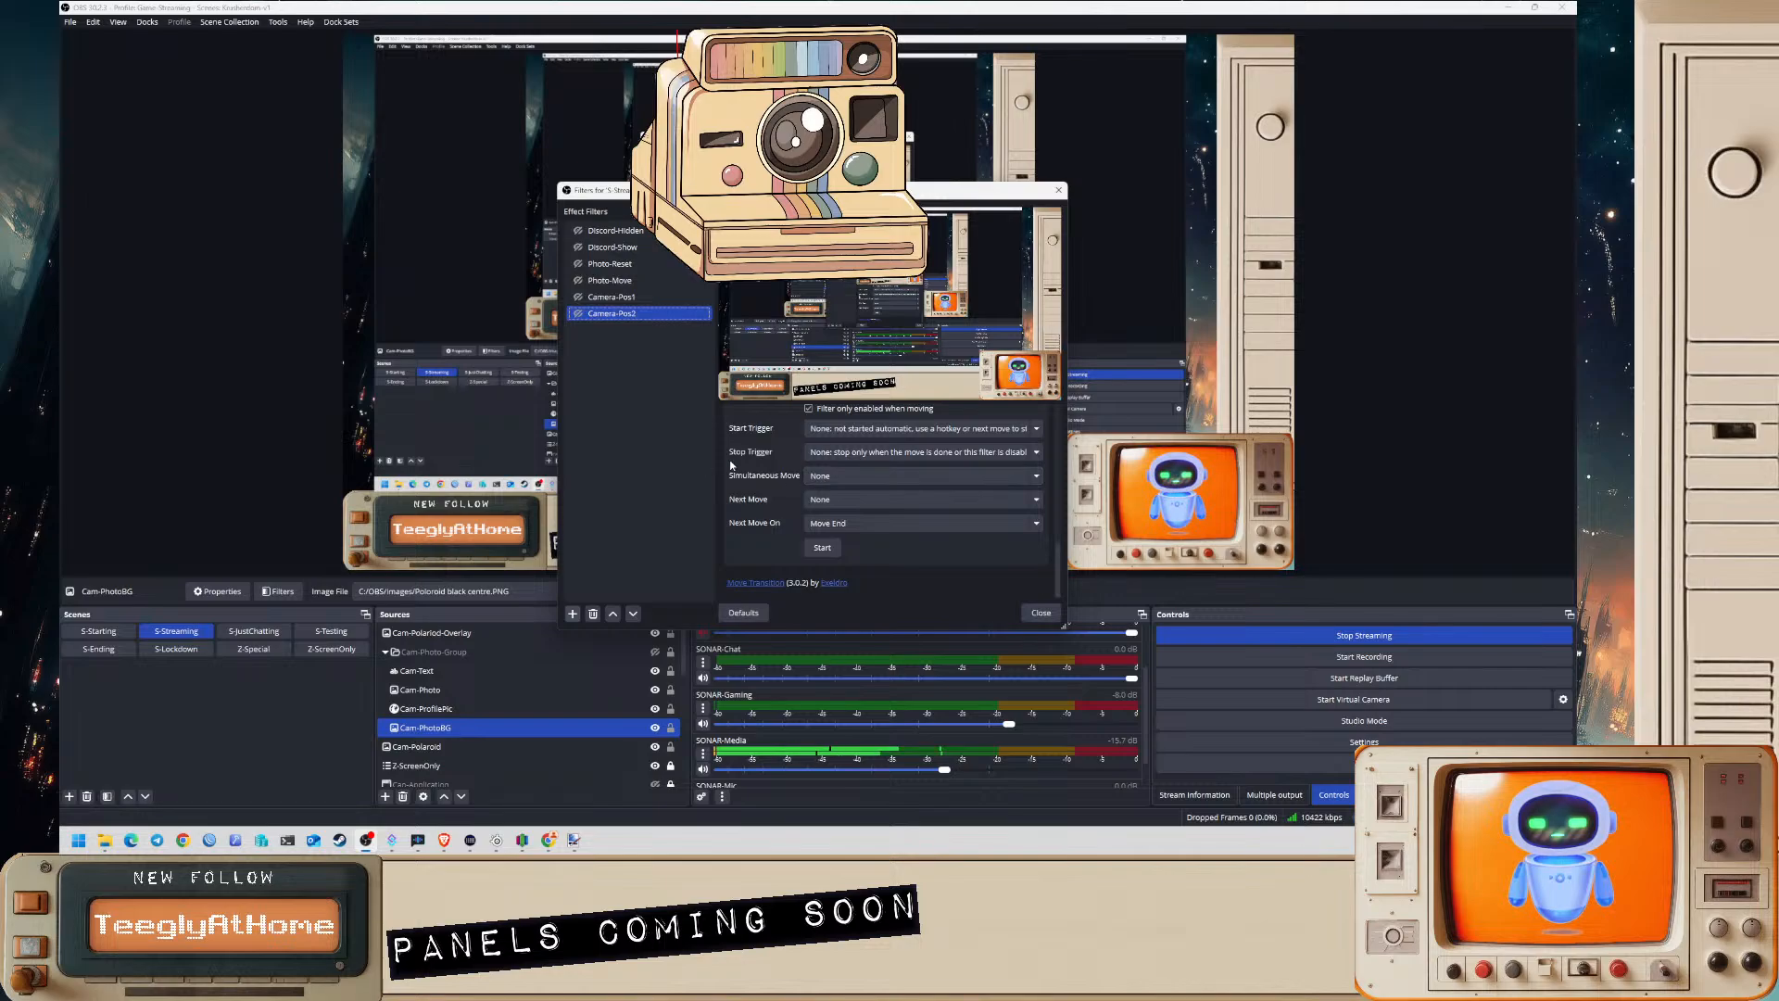
{"action": "scroll", "coordinate": [732, 465], "scroll_direction": "up", "scroll_amount": 3}
{"action": "scroll", "coordinate": [732, 466], "scroll_direction": "up", "scroll_amount": 4}
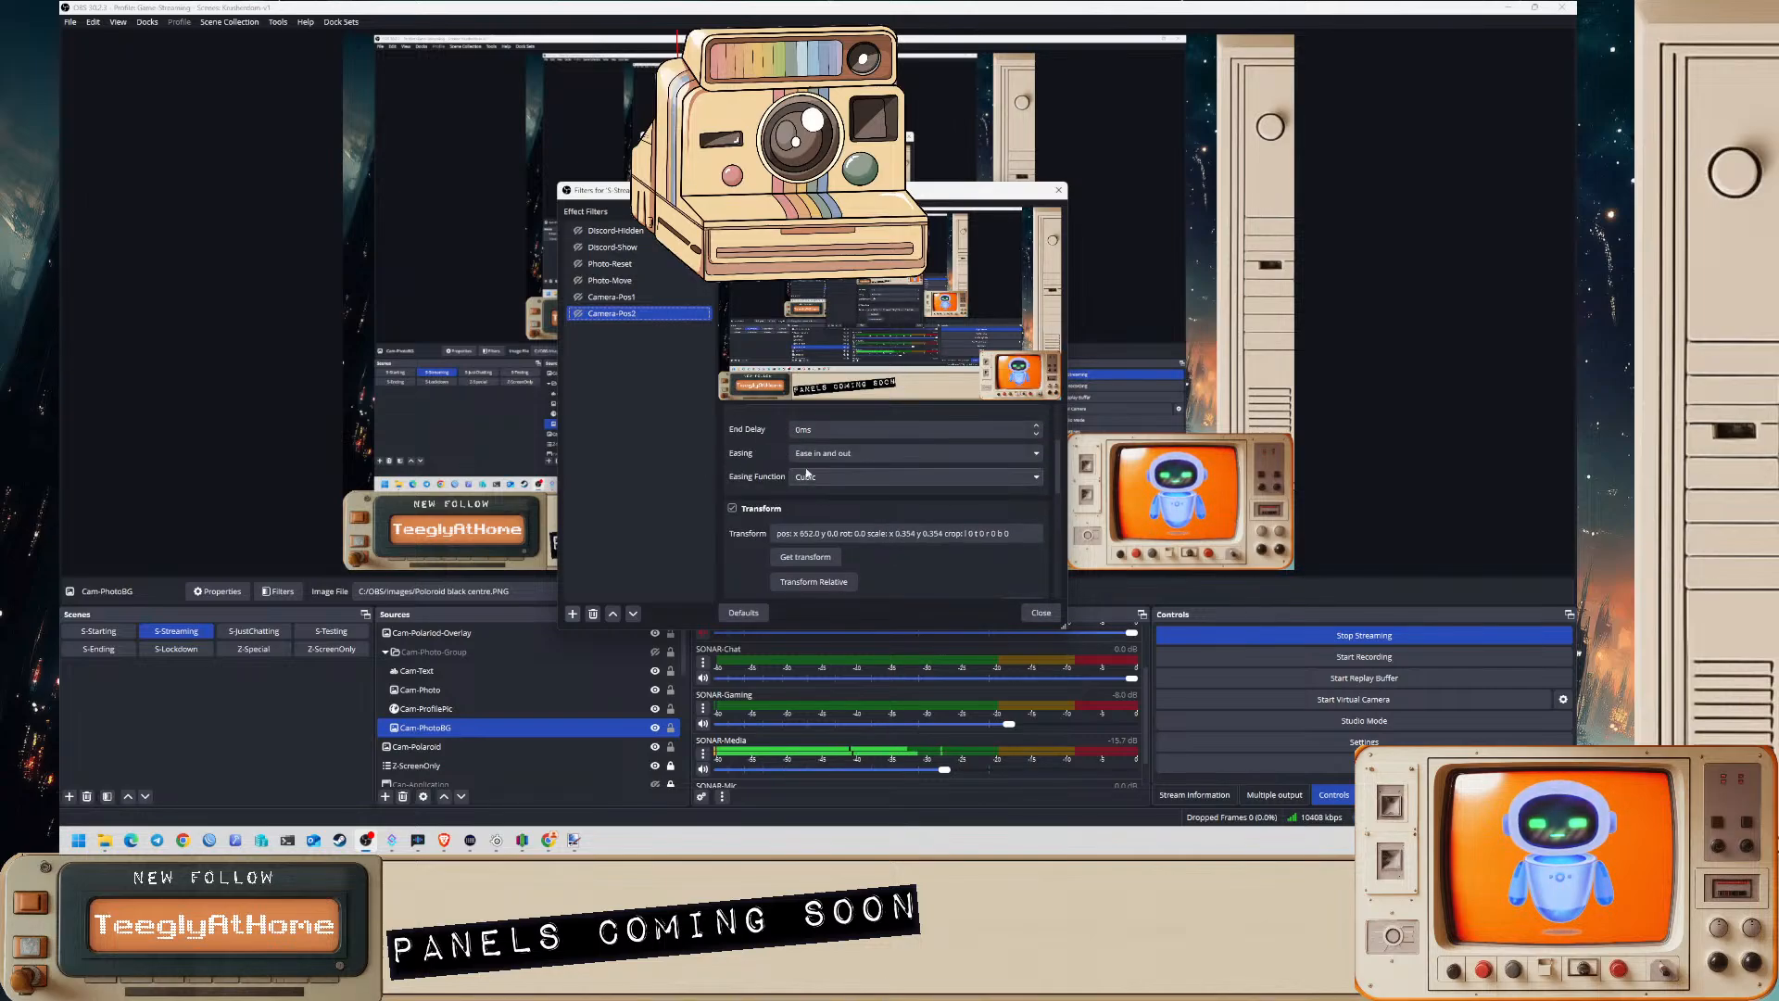
{"action": "scroll", "coordinate": [797, 441], "scroll_direction": "up", "scroll_amount": 2}
{"action": "scroll", "coordinate": [797, 443], "scroll_direction": "down", "scroll_amount": 4}
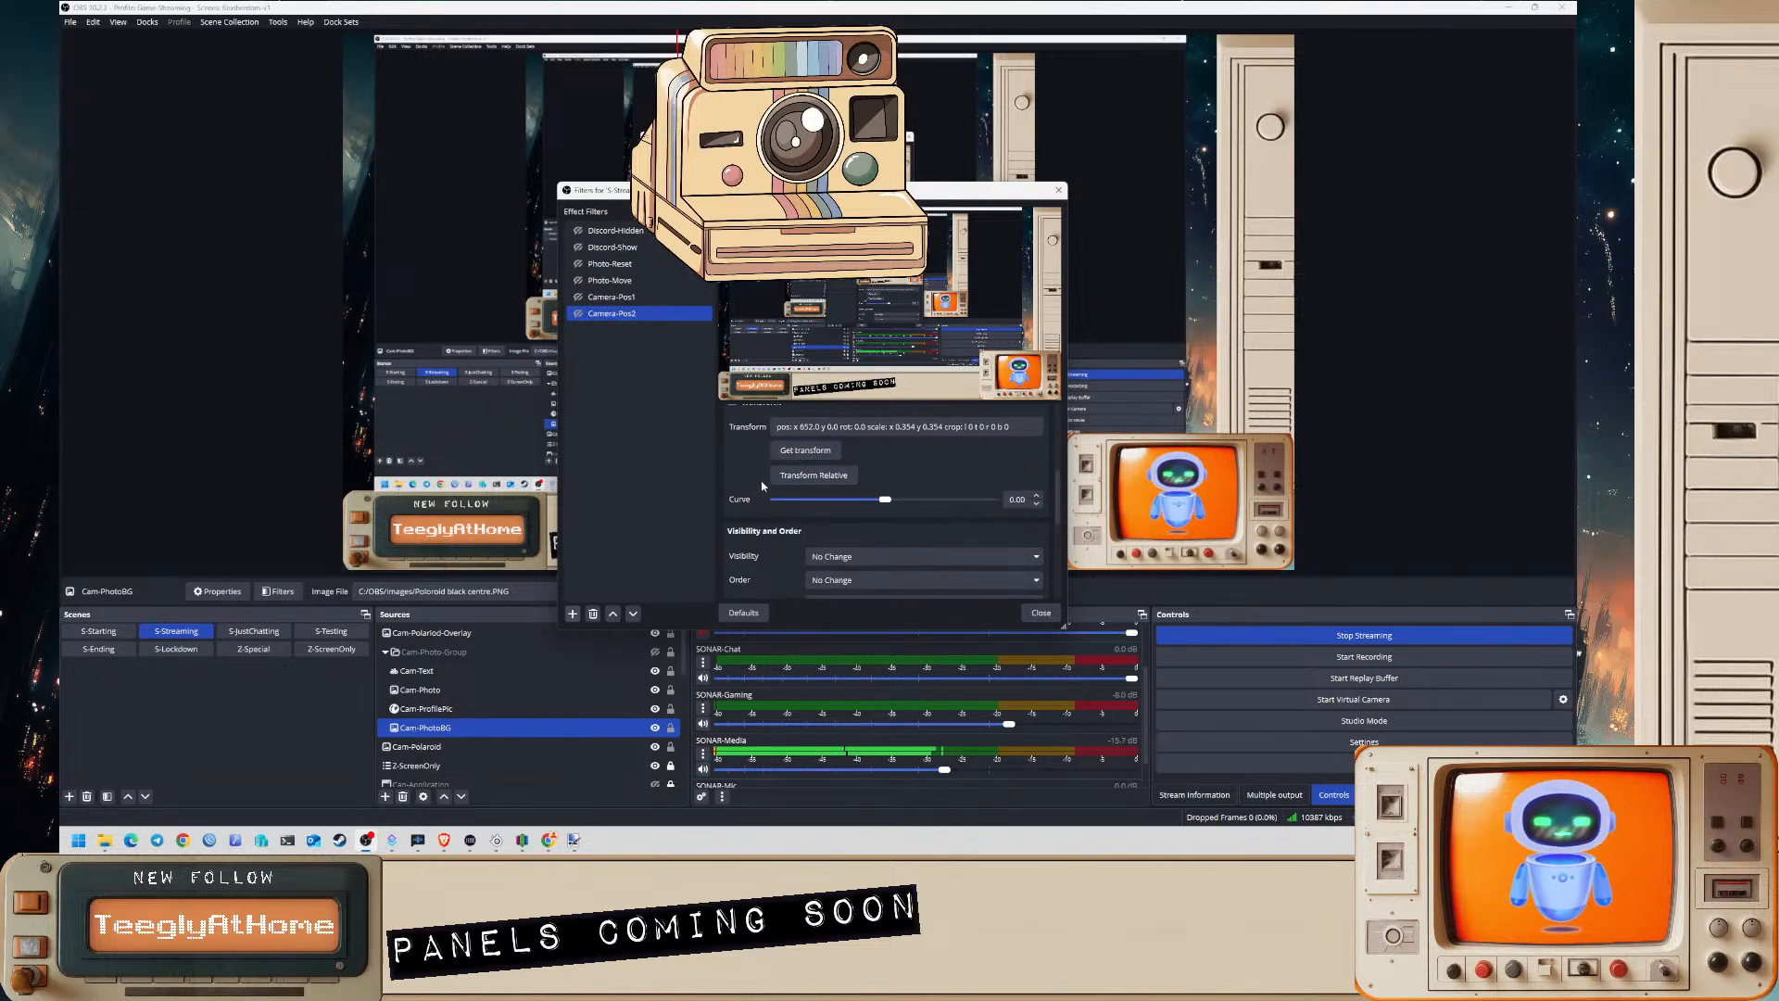
{"action": "left_click", "coordinate": [645, 299]}
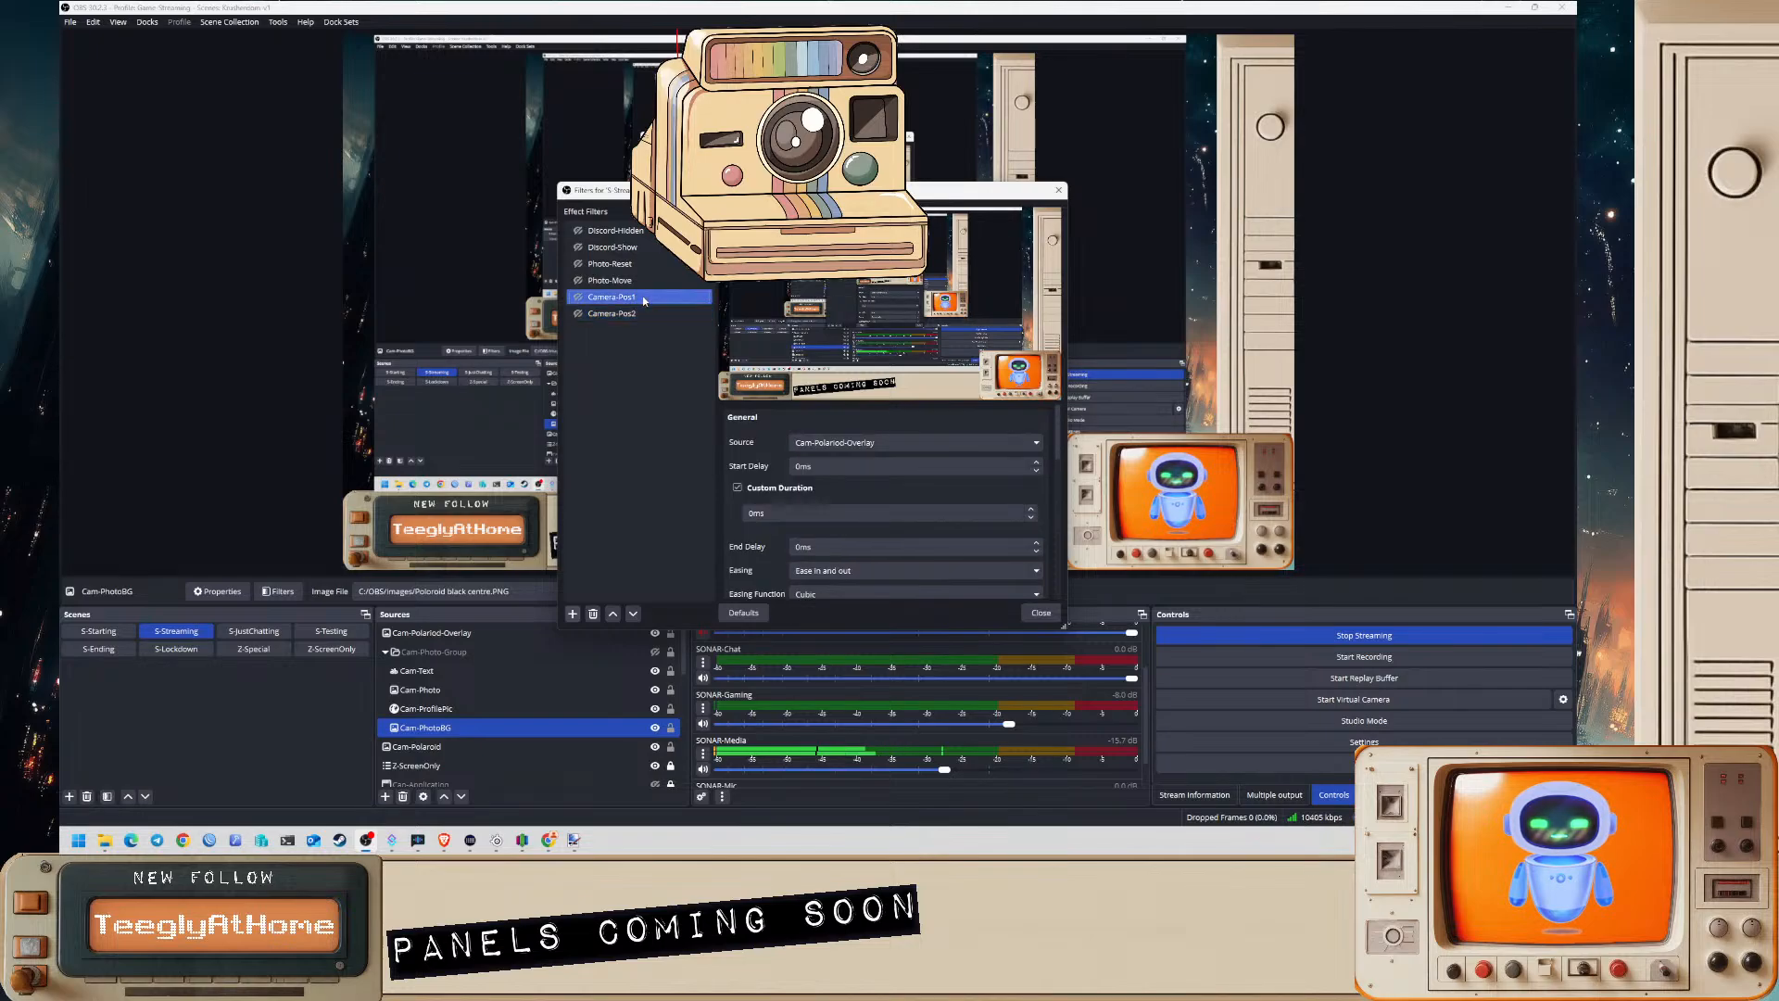
{"action": "right_click", "coordinate": [643, 297]}
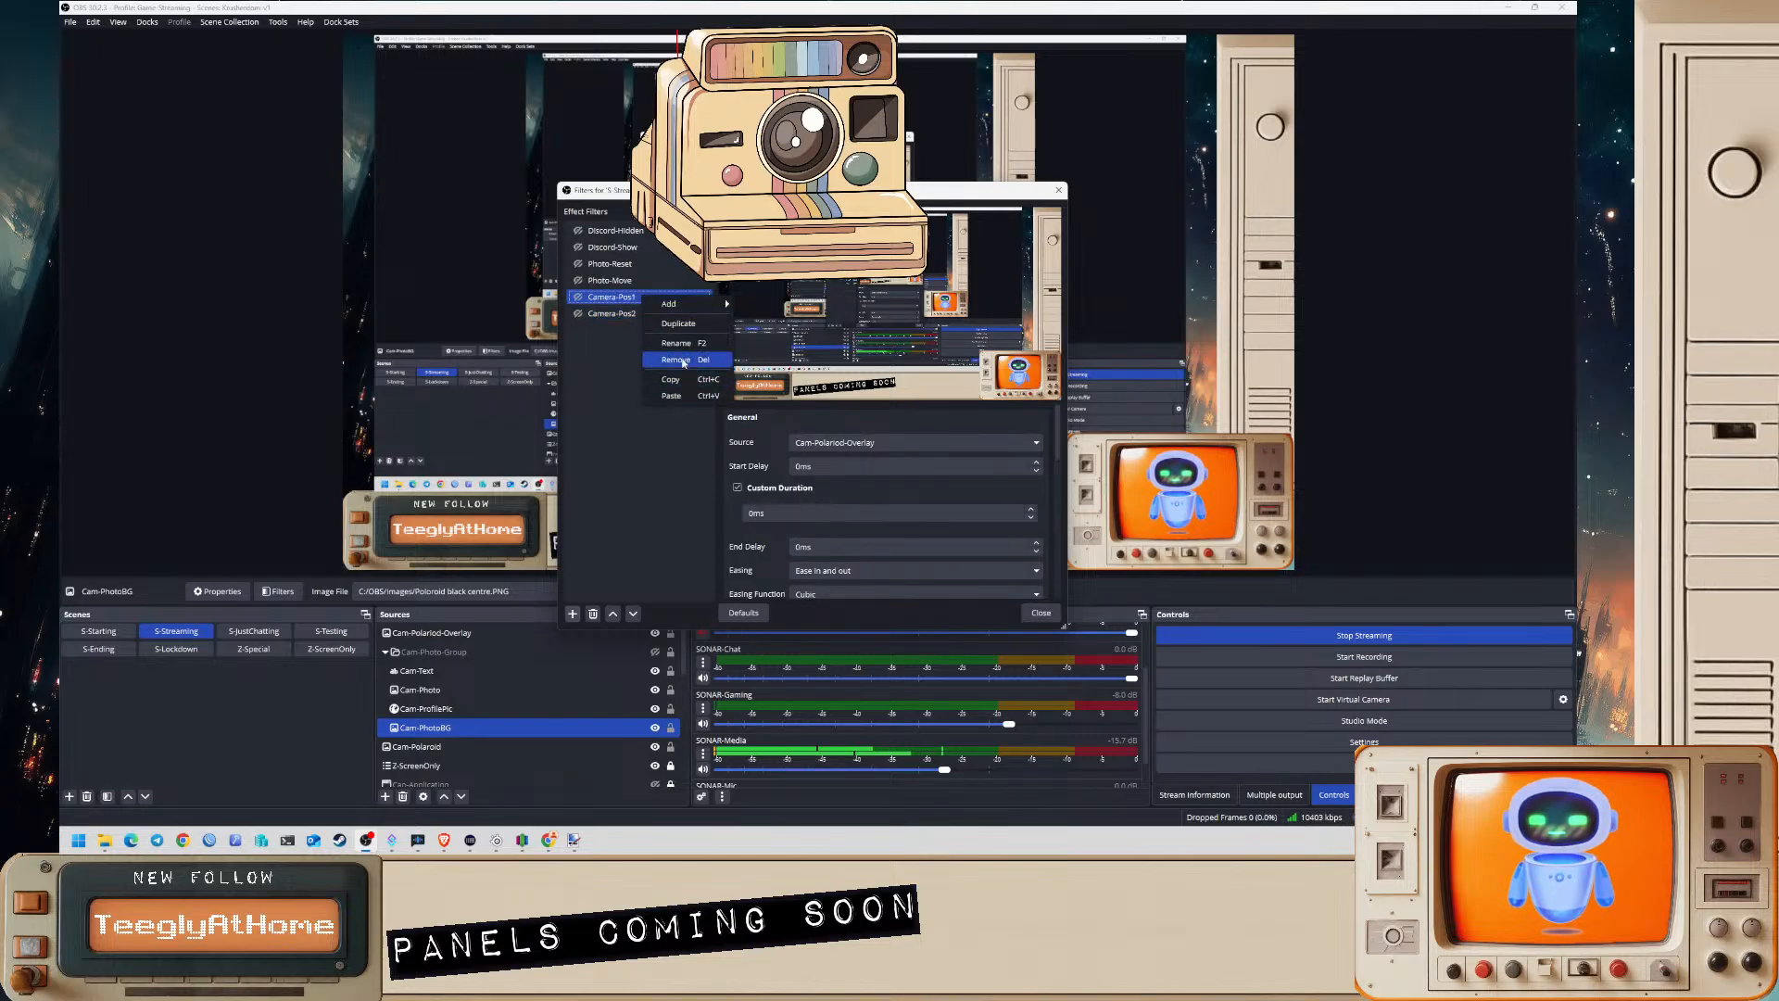
{"action": "left_click", "coordinate": [684, 344]}
{"action": "left_click_drag", "start_coordinate": [604, 295], "coordinate": [623, 300]}
{"action": "type", "text": "Reset"}
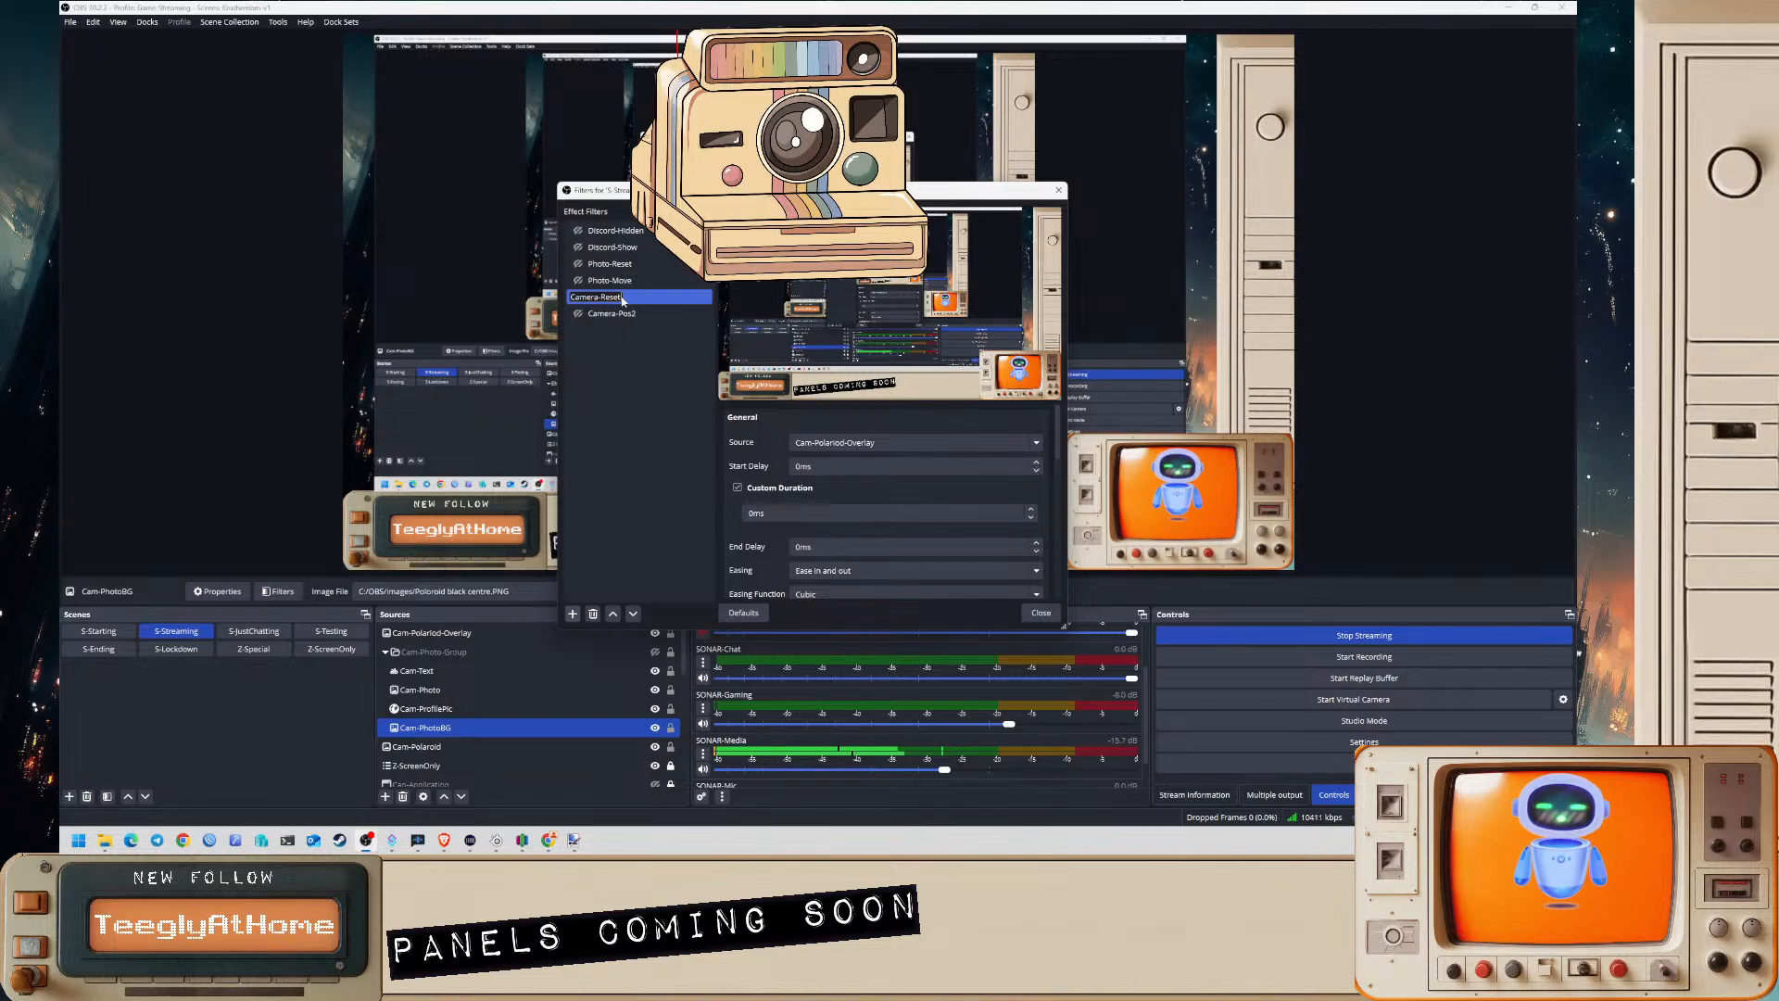
{"action": "key", "text": "BackSpace"}
{"action": "key", "text": "BackSpace"}
{"action": "key", "text": "BackSpace"}
{"action": "key", "text": "BackSpace"}
{"action": "key", "text": "BackSpace"}
{"action": "type", "text": "P"}
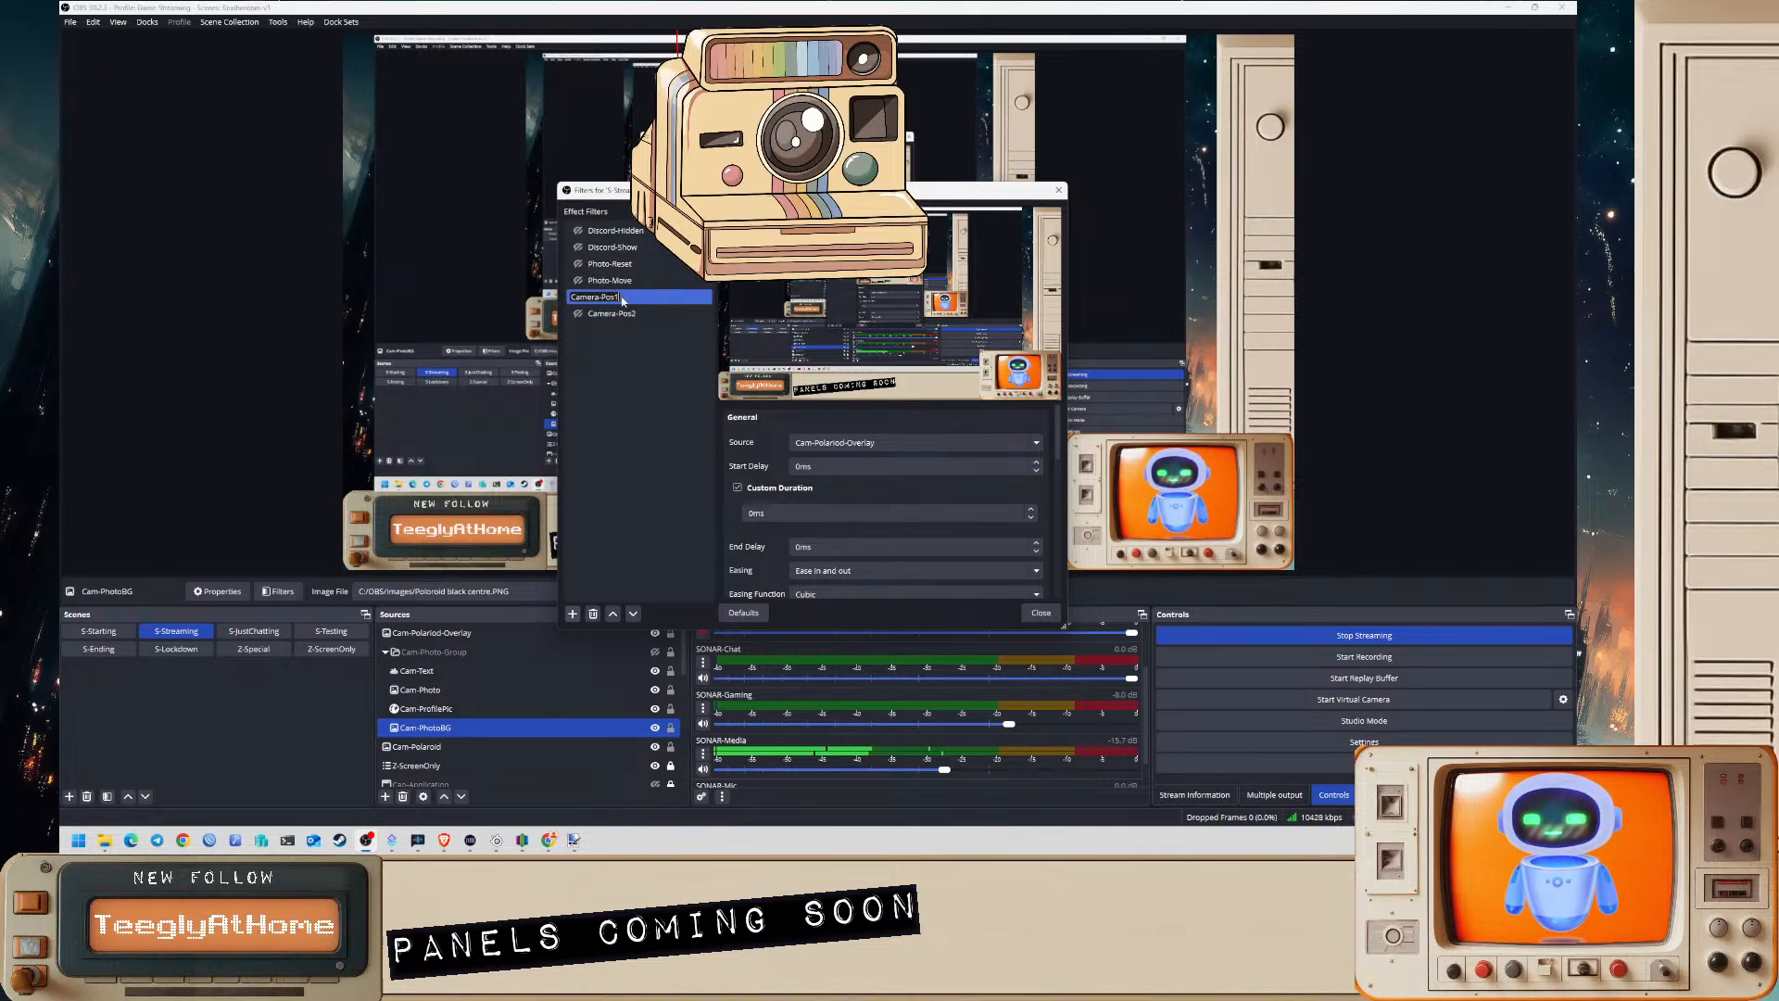
{"action": "type", "text": "os1"}
{"action": "key", "text": "Return"}
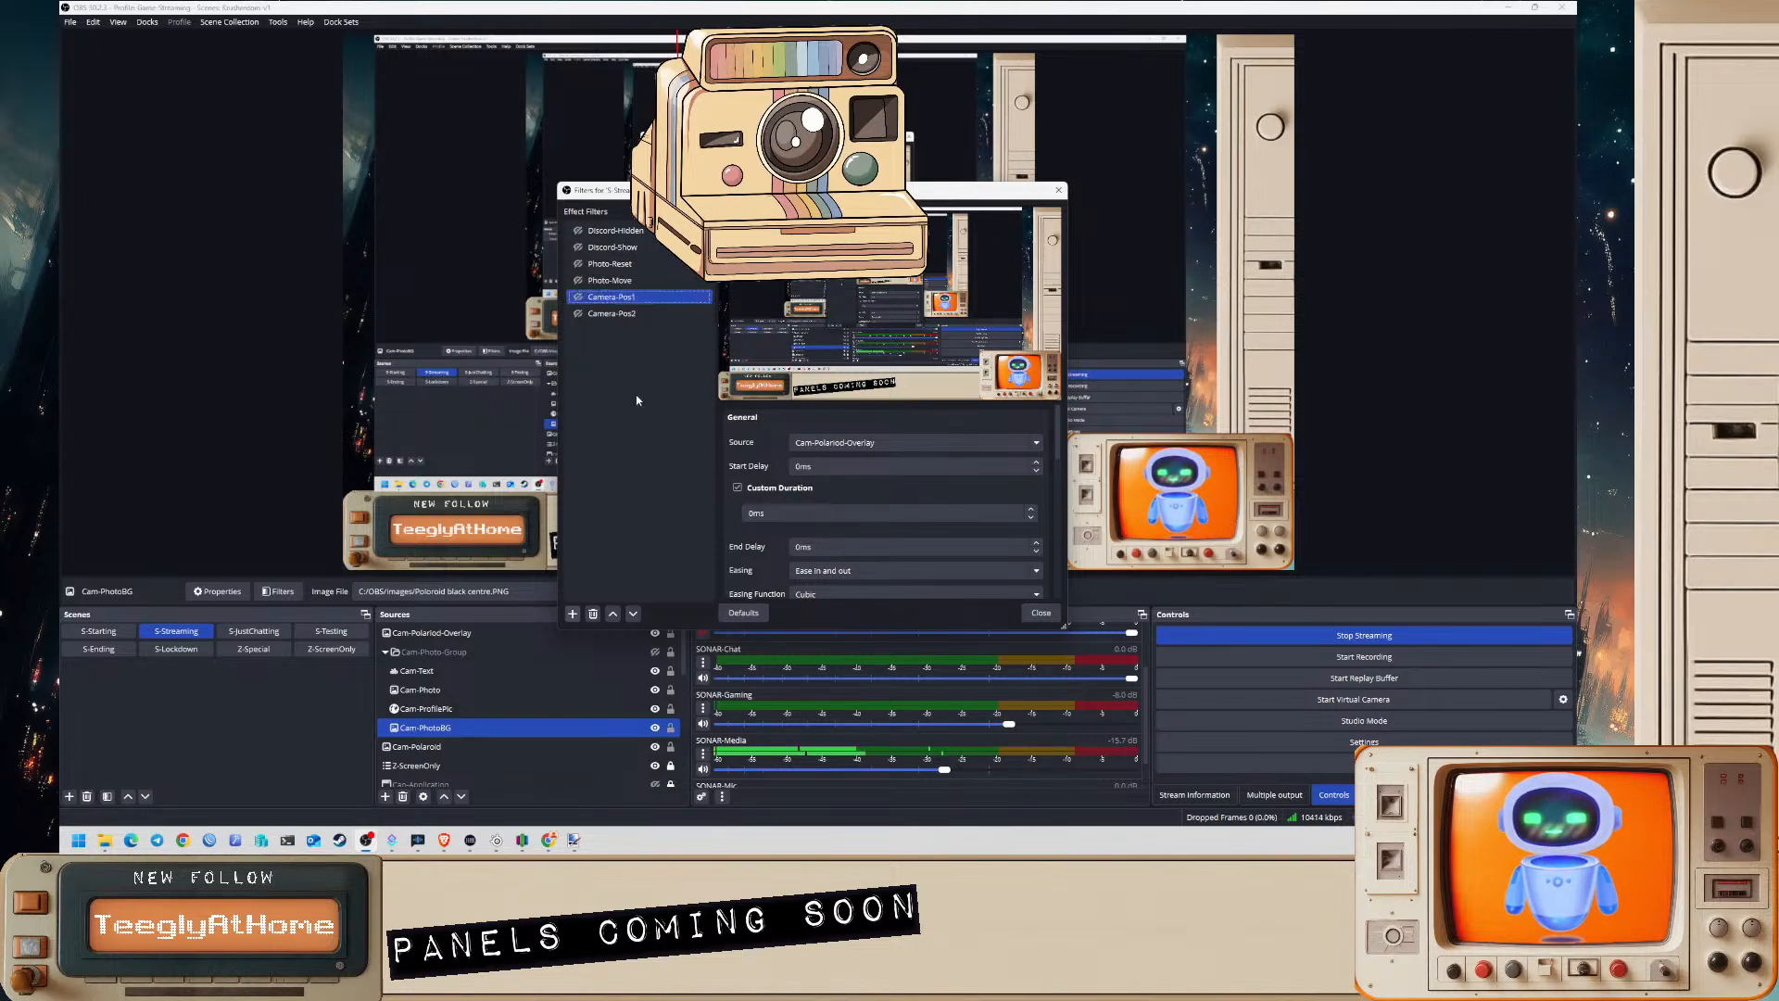
- Add another Move Source filter named Camera-Reset to the effect filters
{"action": "right_click", "coordinate": [630, 339]}
{"action": "mouse_move", "coordinate": [663, 346]}
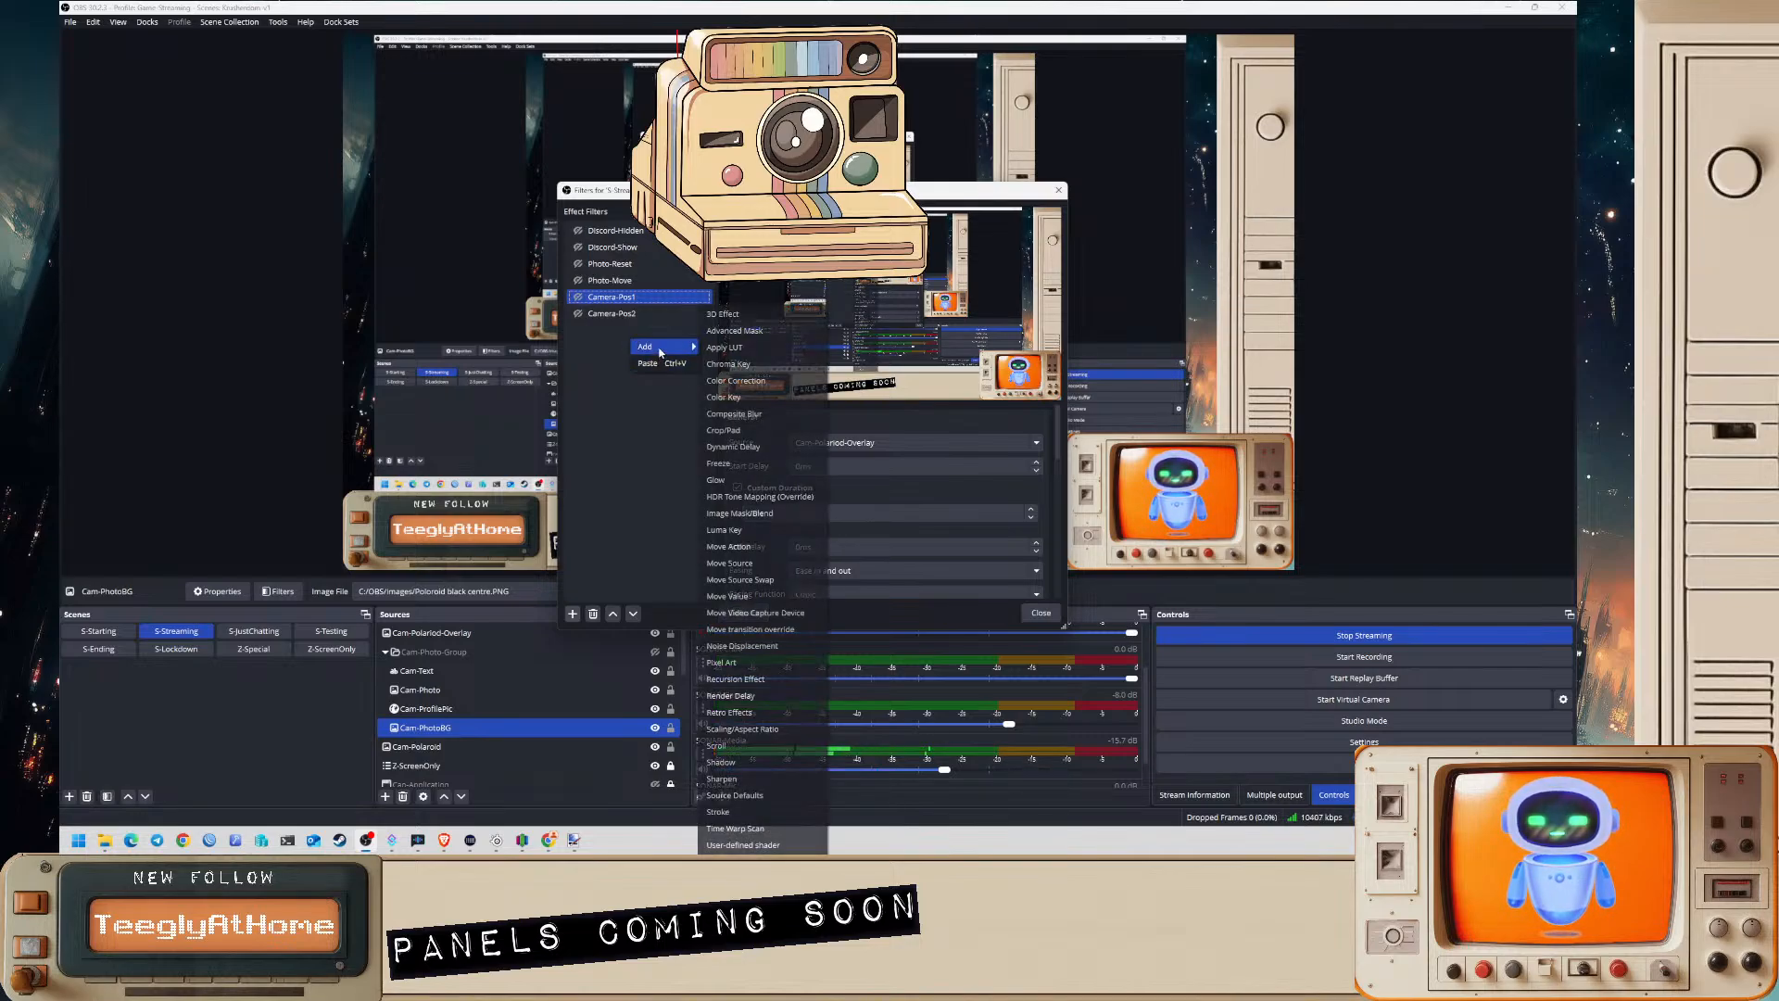
{"action": "left_click", "coordinate": [747, 566]}
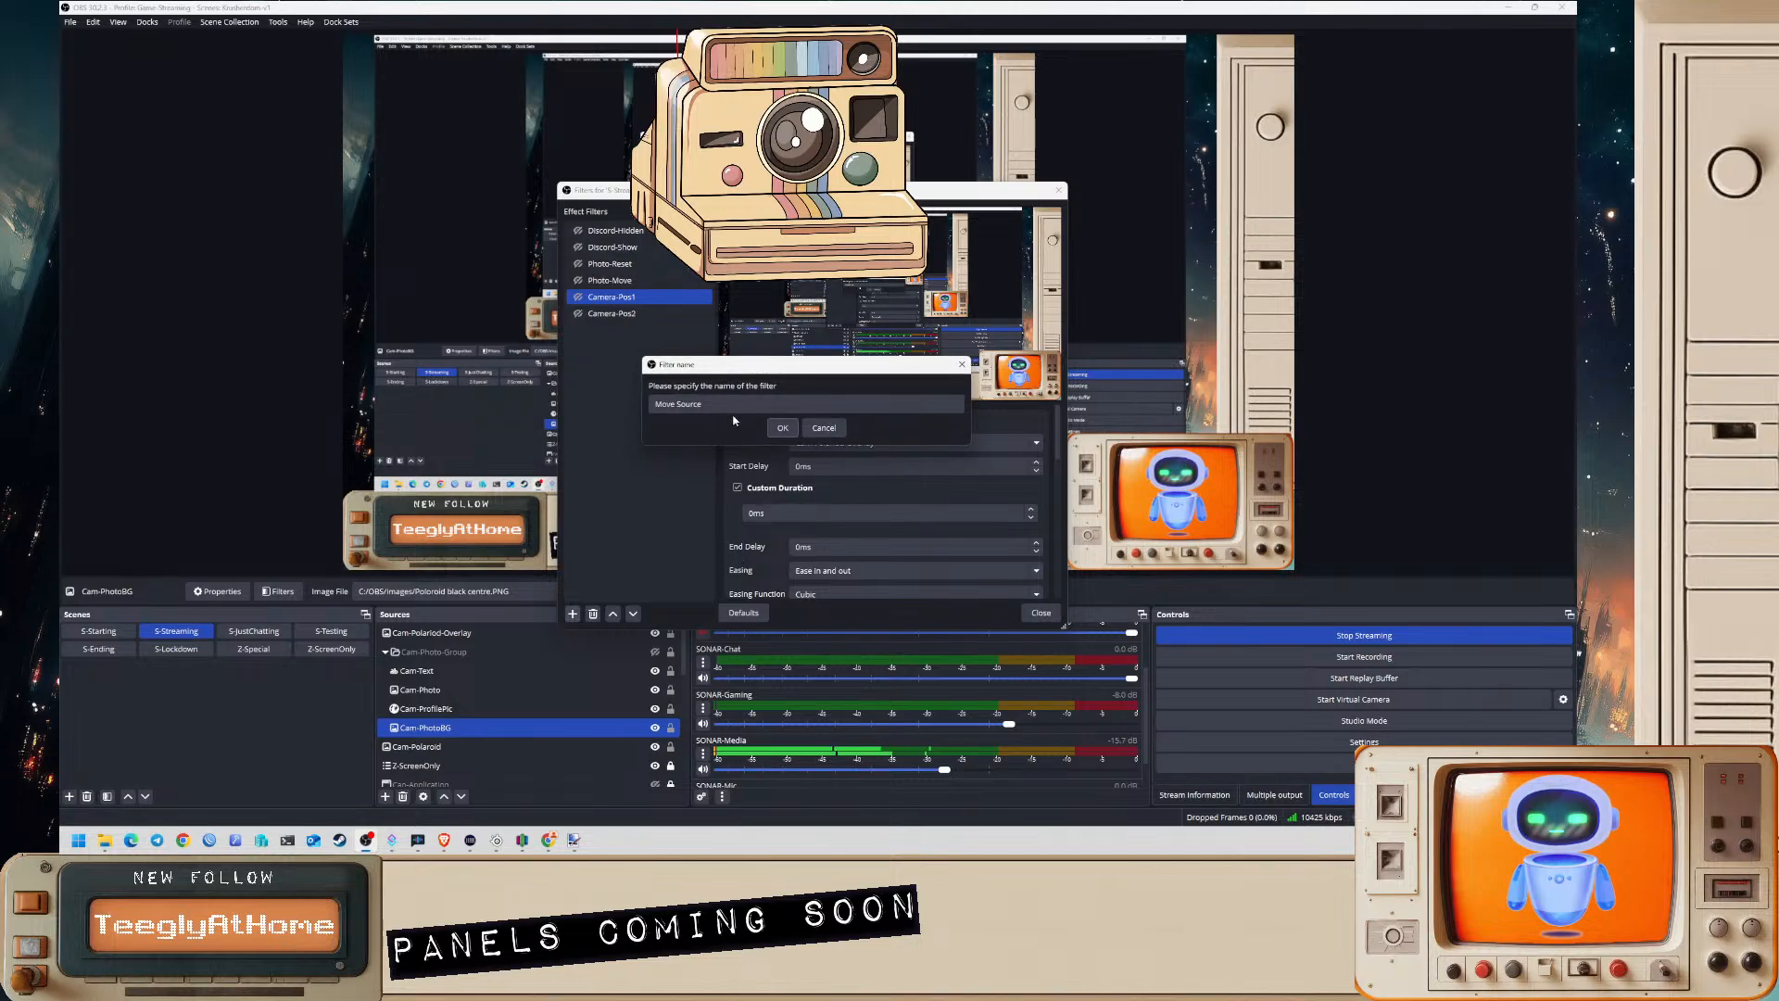
{"action": "type", "text": "Camera"}
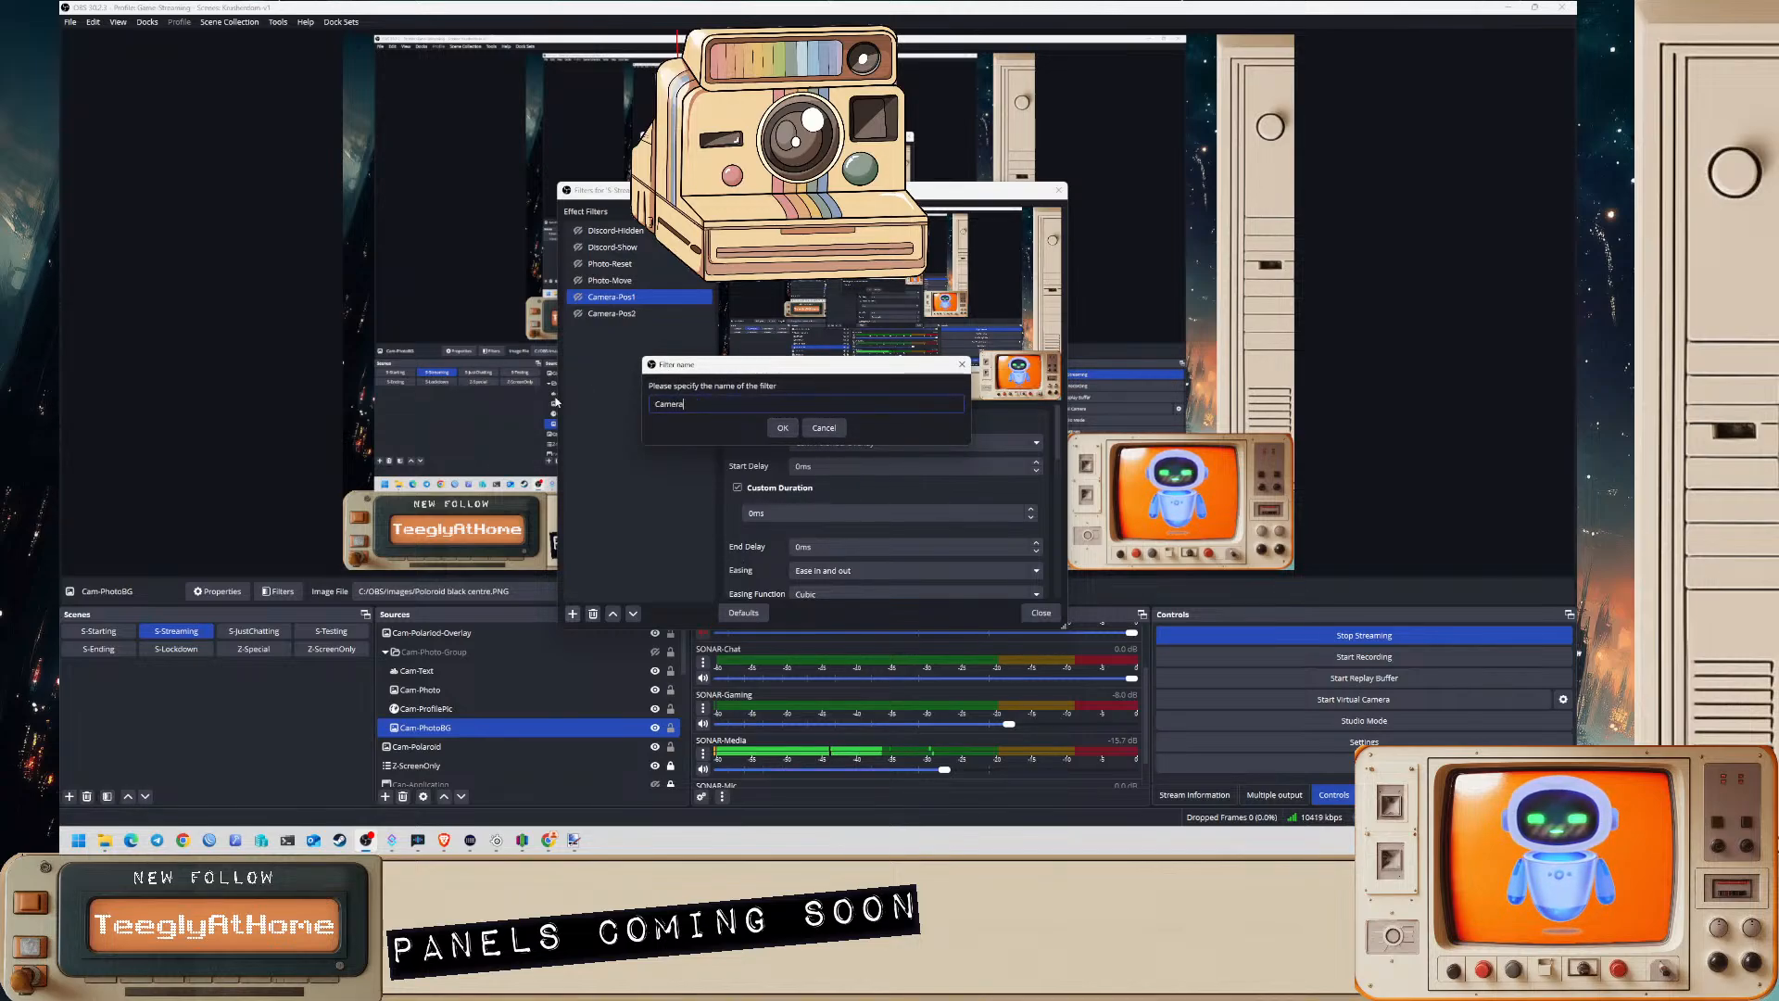
{"action": "type", "text": "-Reset"}
{"action": "key", "text": "Return"}
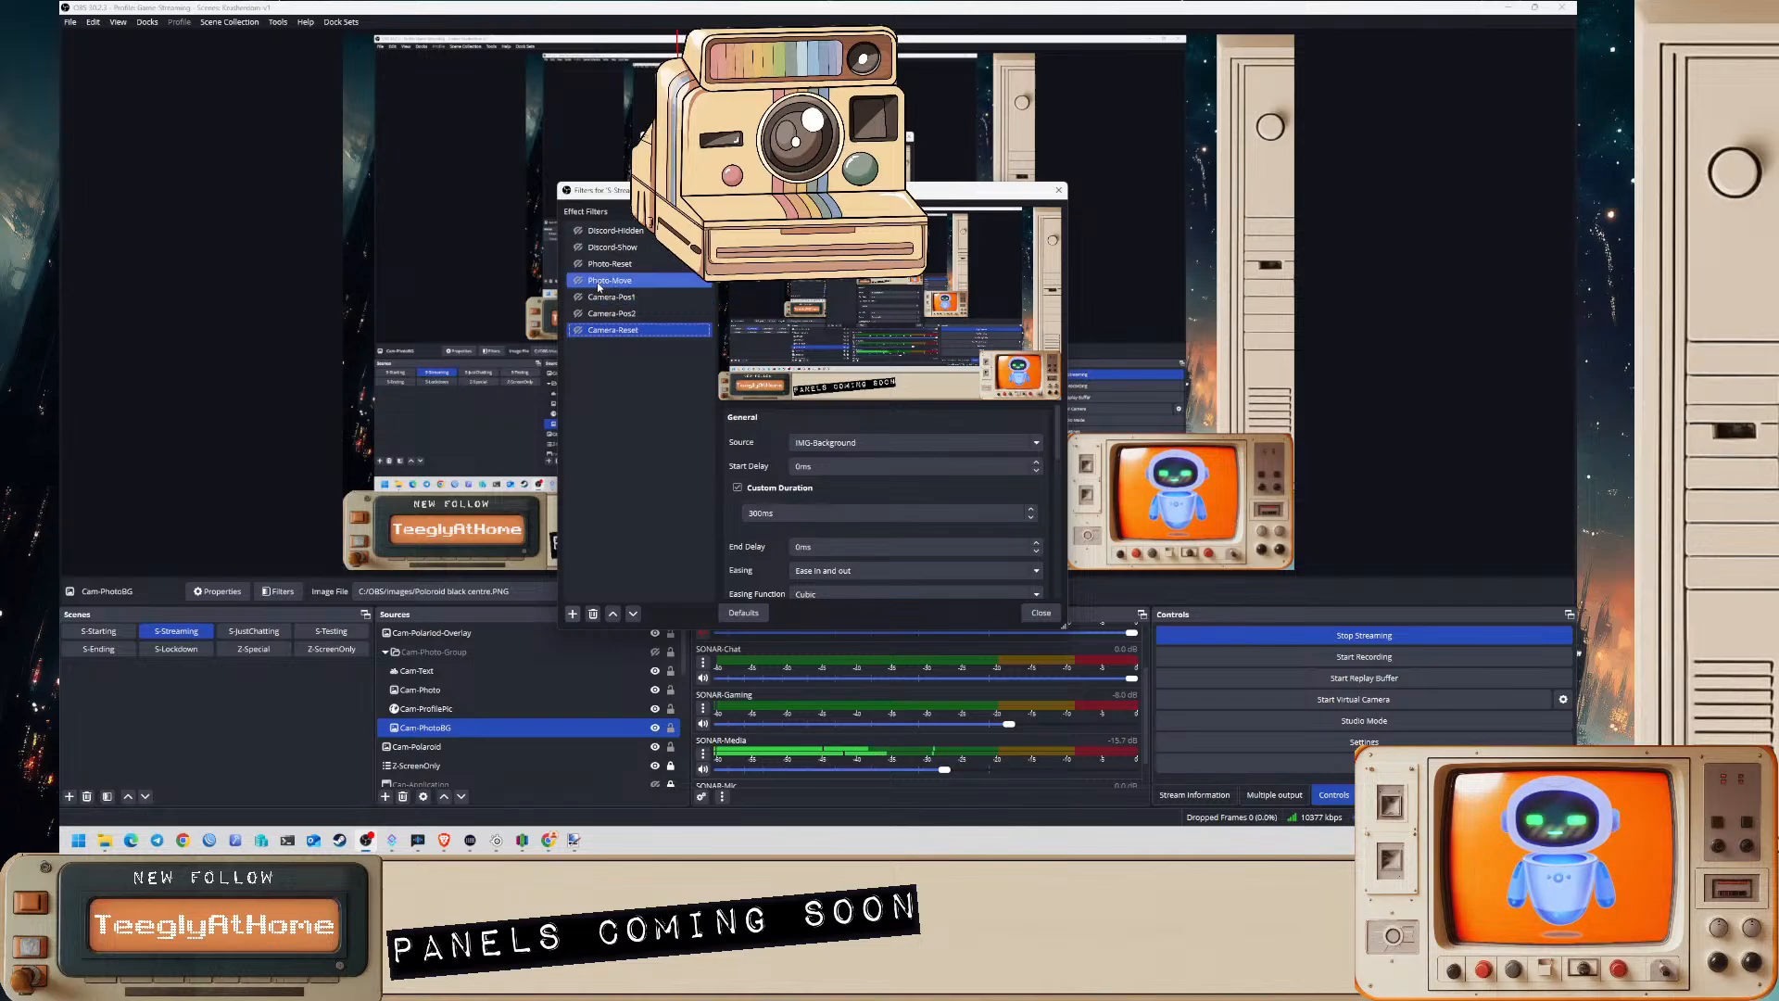
- Place the Camera-Reset filter directly above Camera-Pos1 and set its source to Cam-Polariod-Overlay
{"action": "mouse_move", "coordinate": [627, 313]}
{"action": "left_mouse_down"}
{"action": "mouse_move", "coordinate": [628, 374]}
{"action": "mouse_move", "coordinate": [625, 299]}
{"action": "mouse_move", "coordinate": [628, 330]}
{"action": "left_mouse_up"}
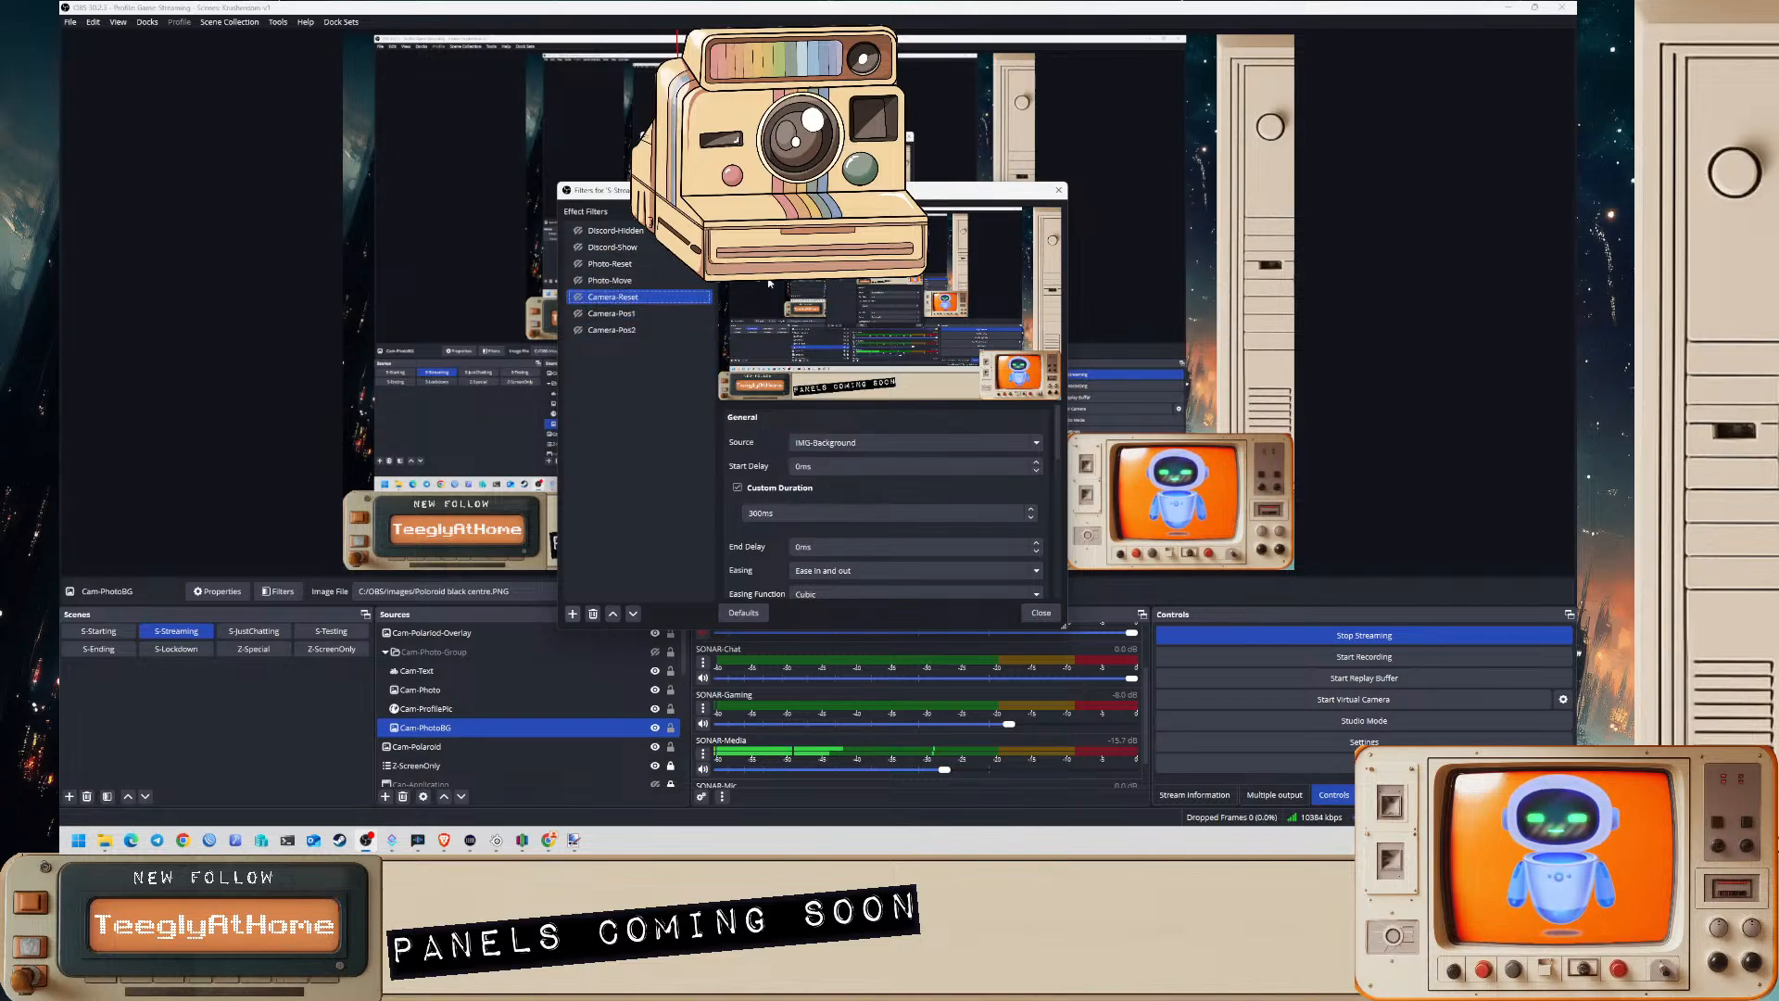
{"action": "left_click", "coordinate": [821, 443]}
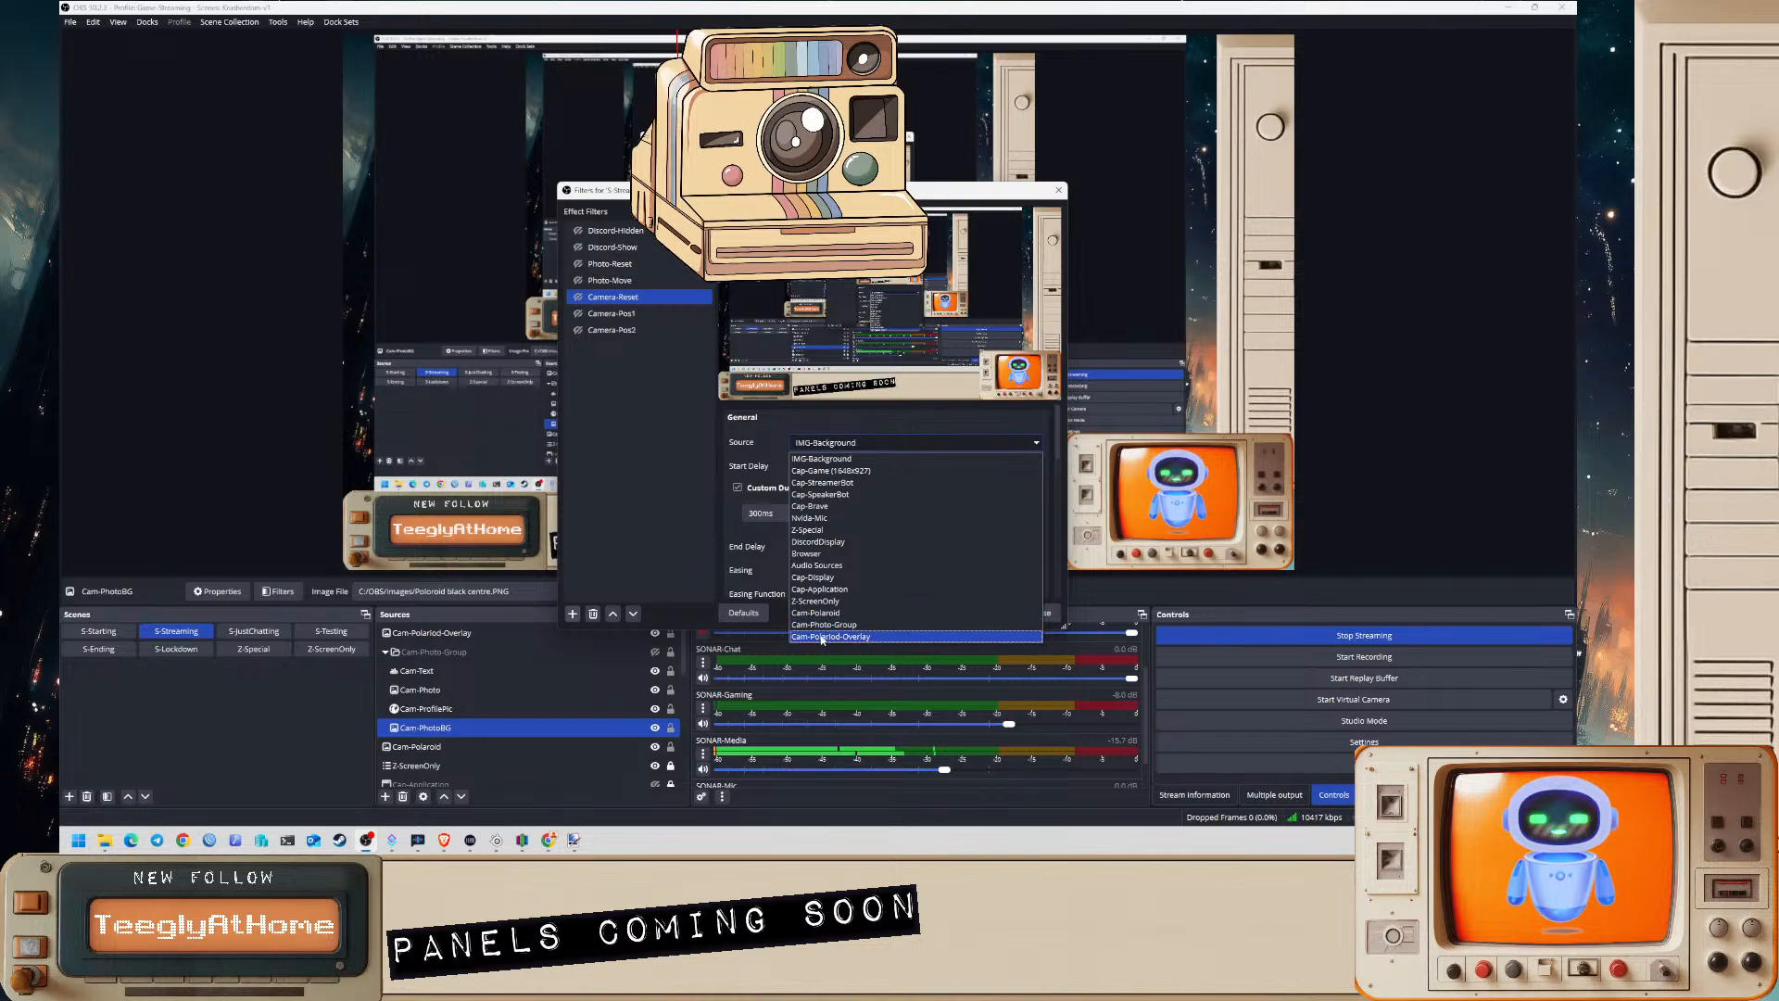
{"action": "left_click", "coordinate": [834, 454]}
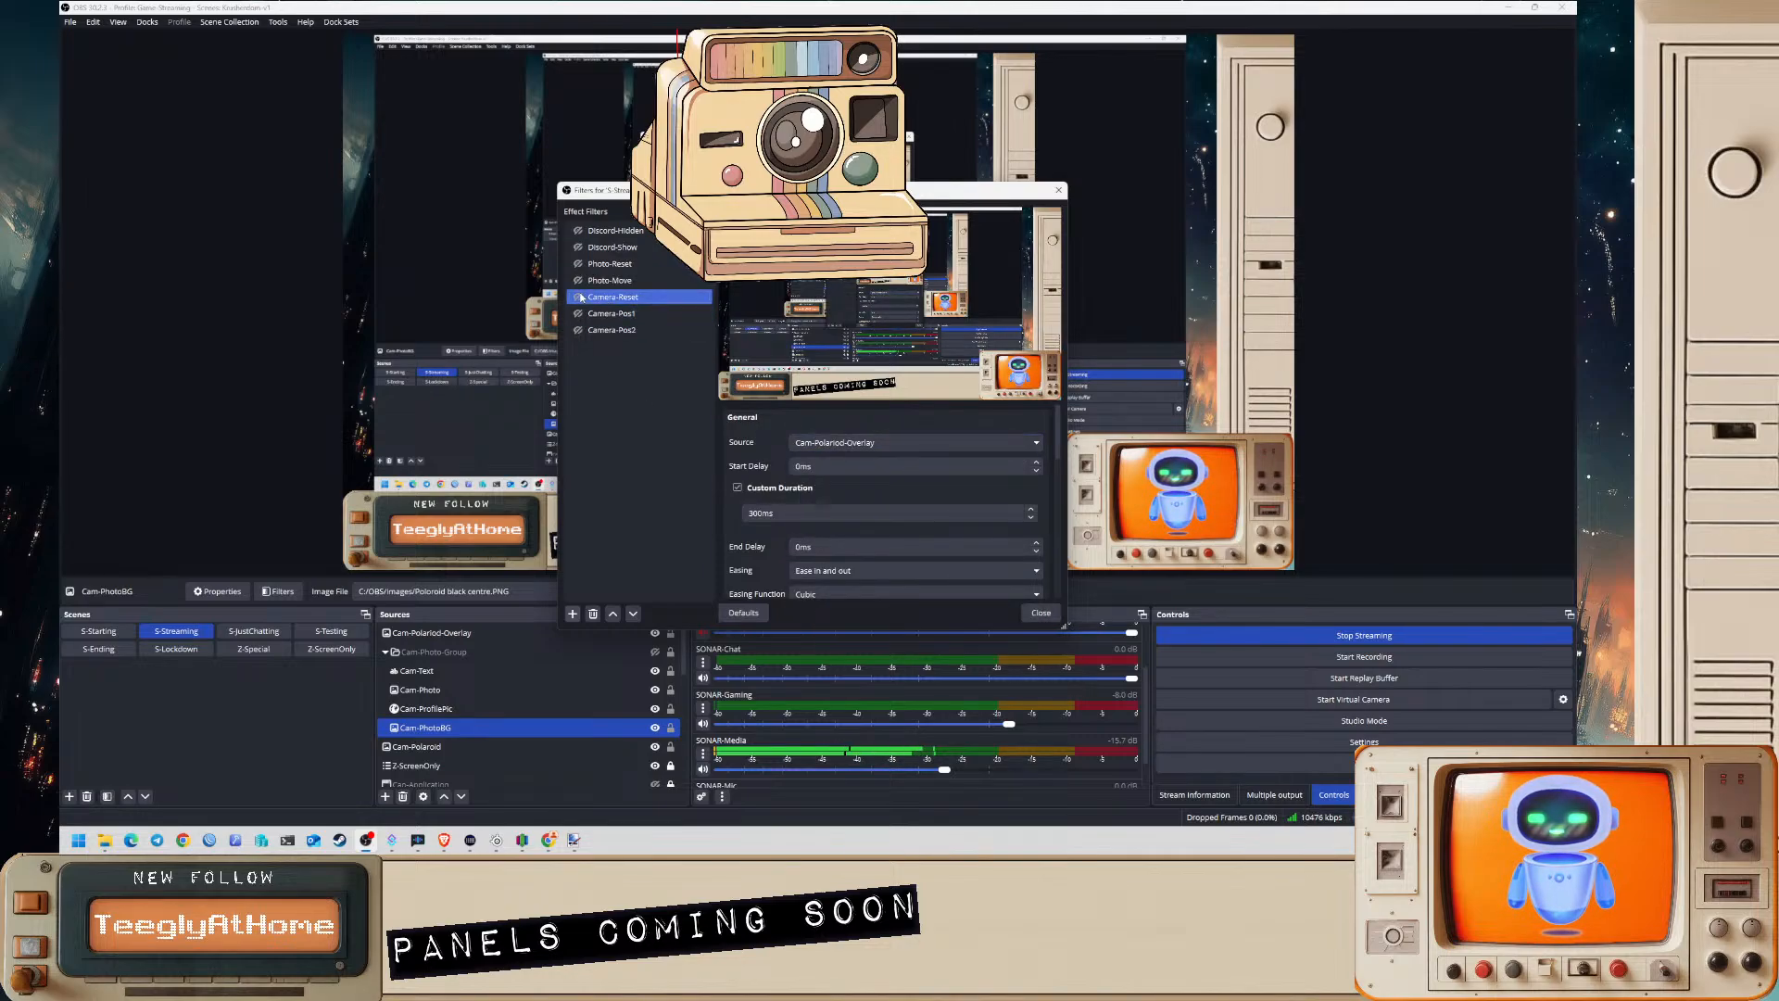
- Set the Cam-Polariod-Overlay source's vertical position to -361 px in its transform and hide the Cam-Polaroid source
{"action": "left_click_drag", "start_coordinate": [703, 197], "coordinate": [1207, 232]}
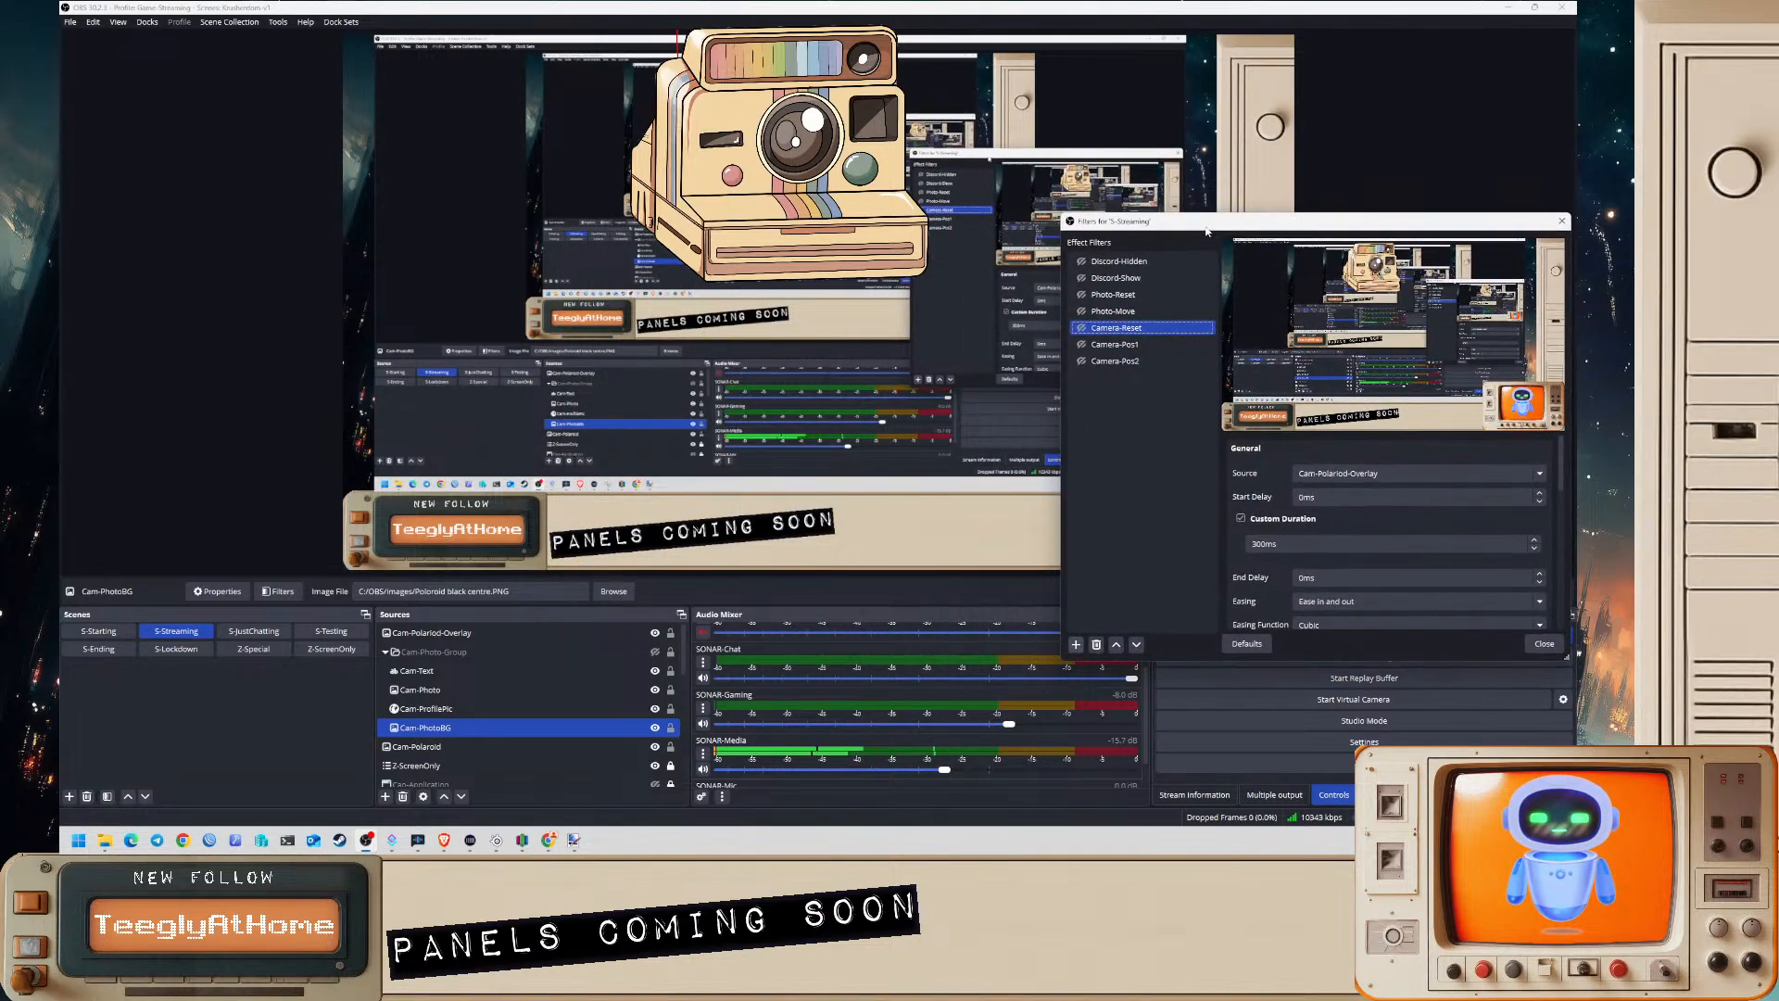
{"action": "left_click", "coordinate": [446, 632]}
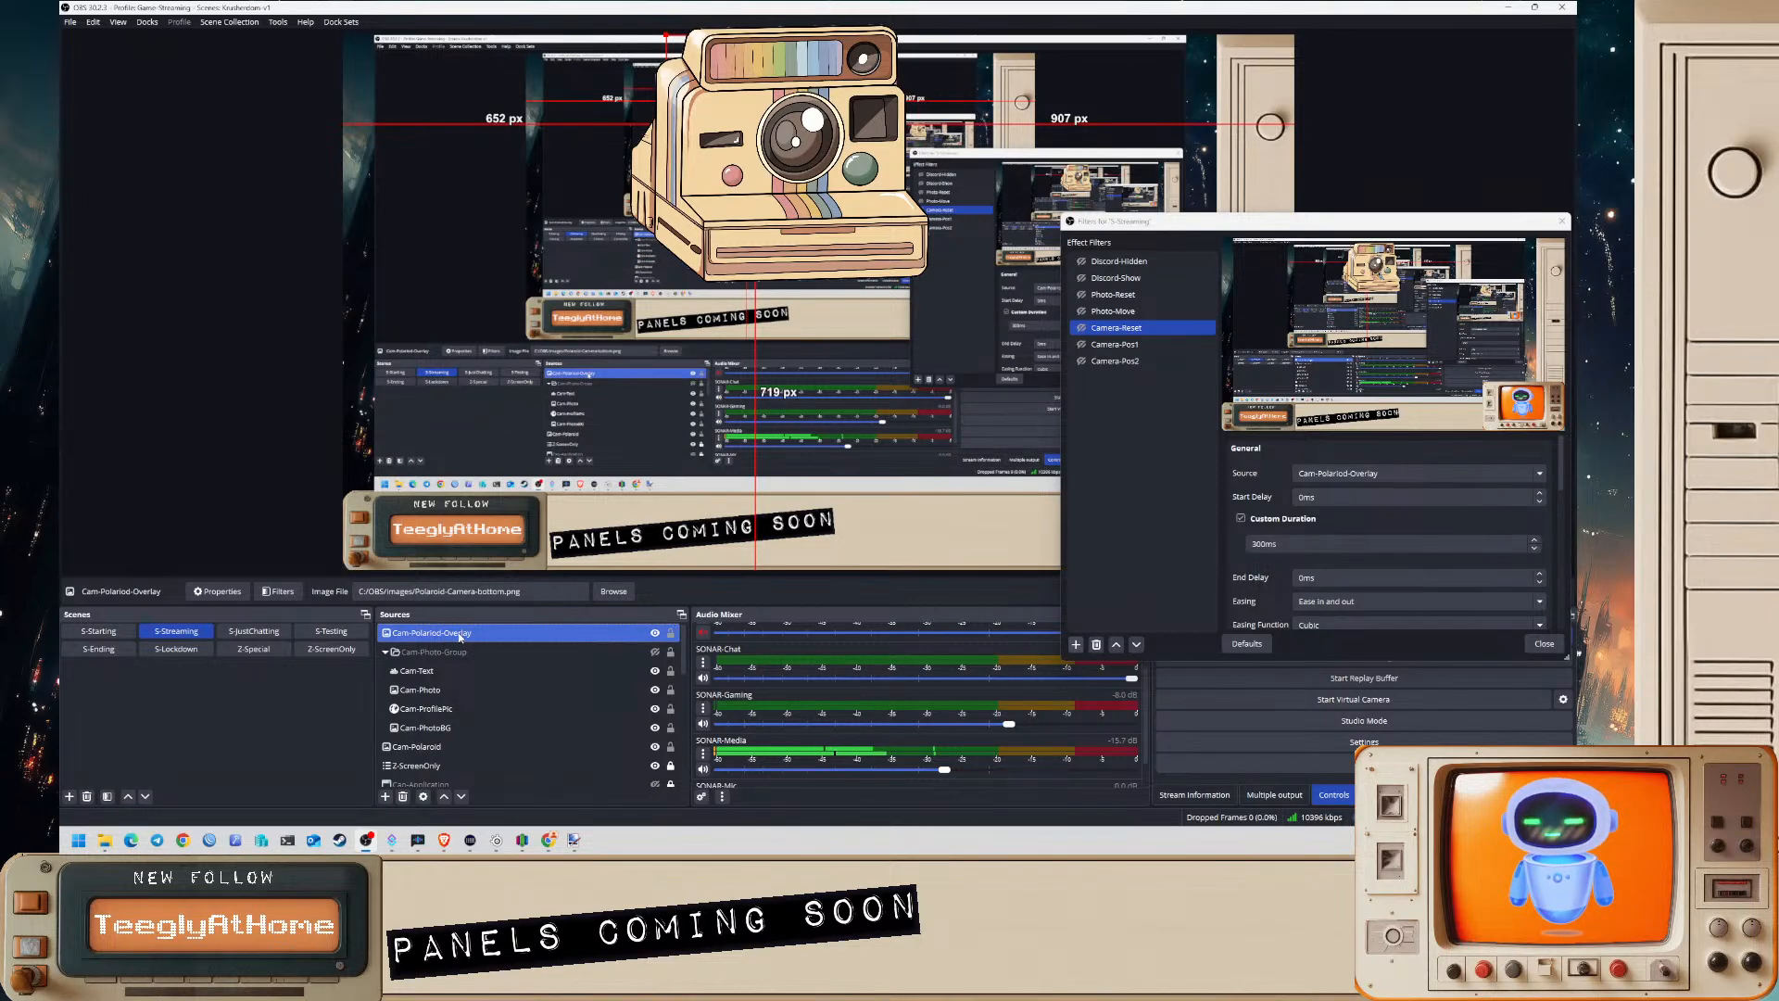
{"action": "key", "text": "ctrl+e"}
{"action": "left_click", "coordinate": [764, 326]}
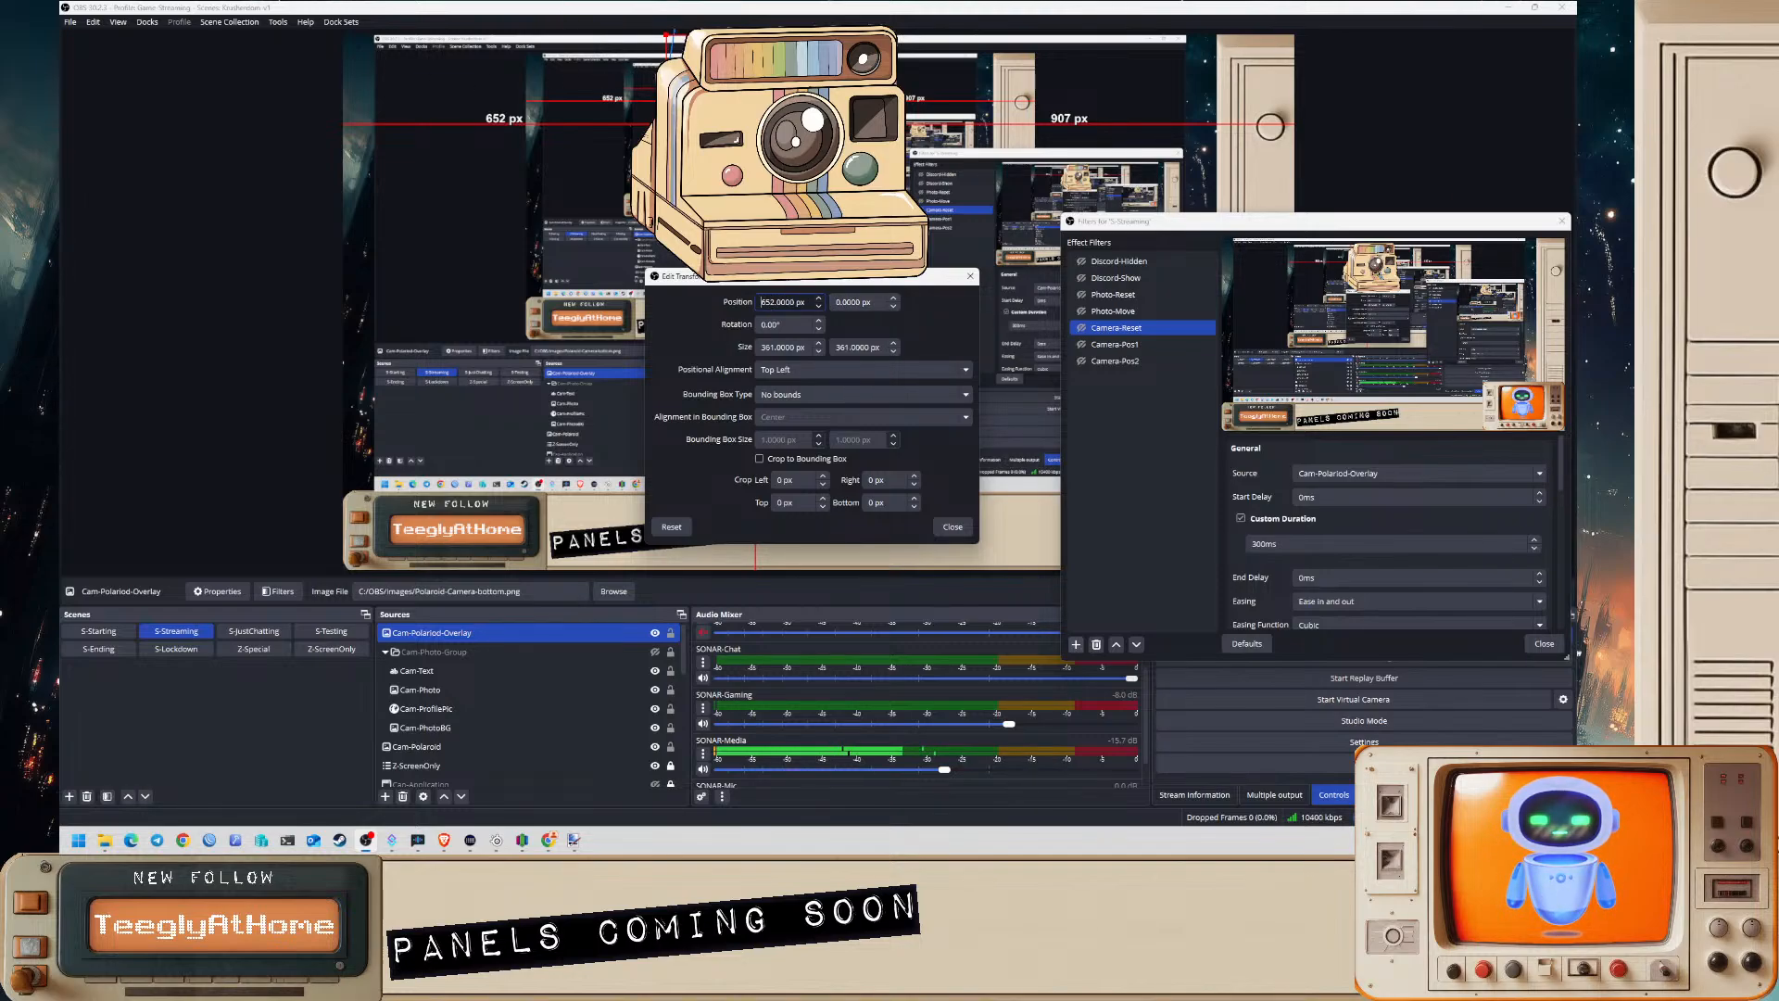
{"action": "left_click", "coordinate": [832, 304]}
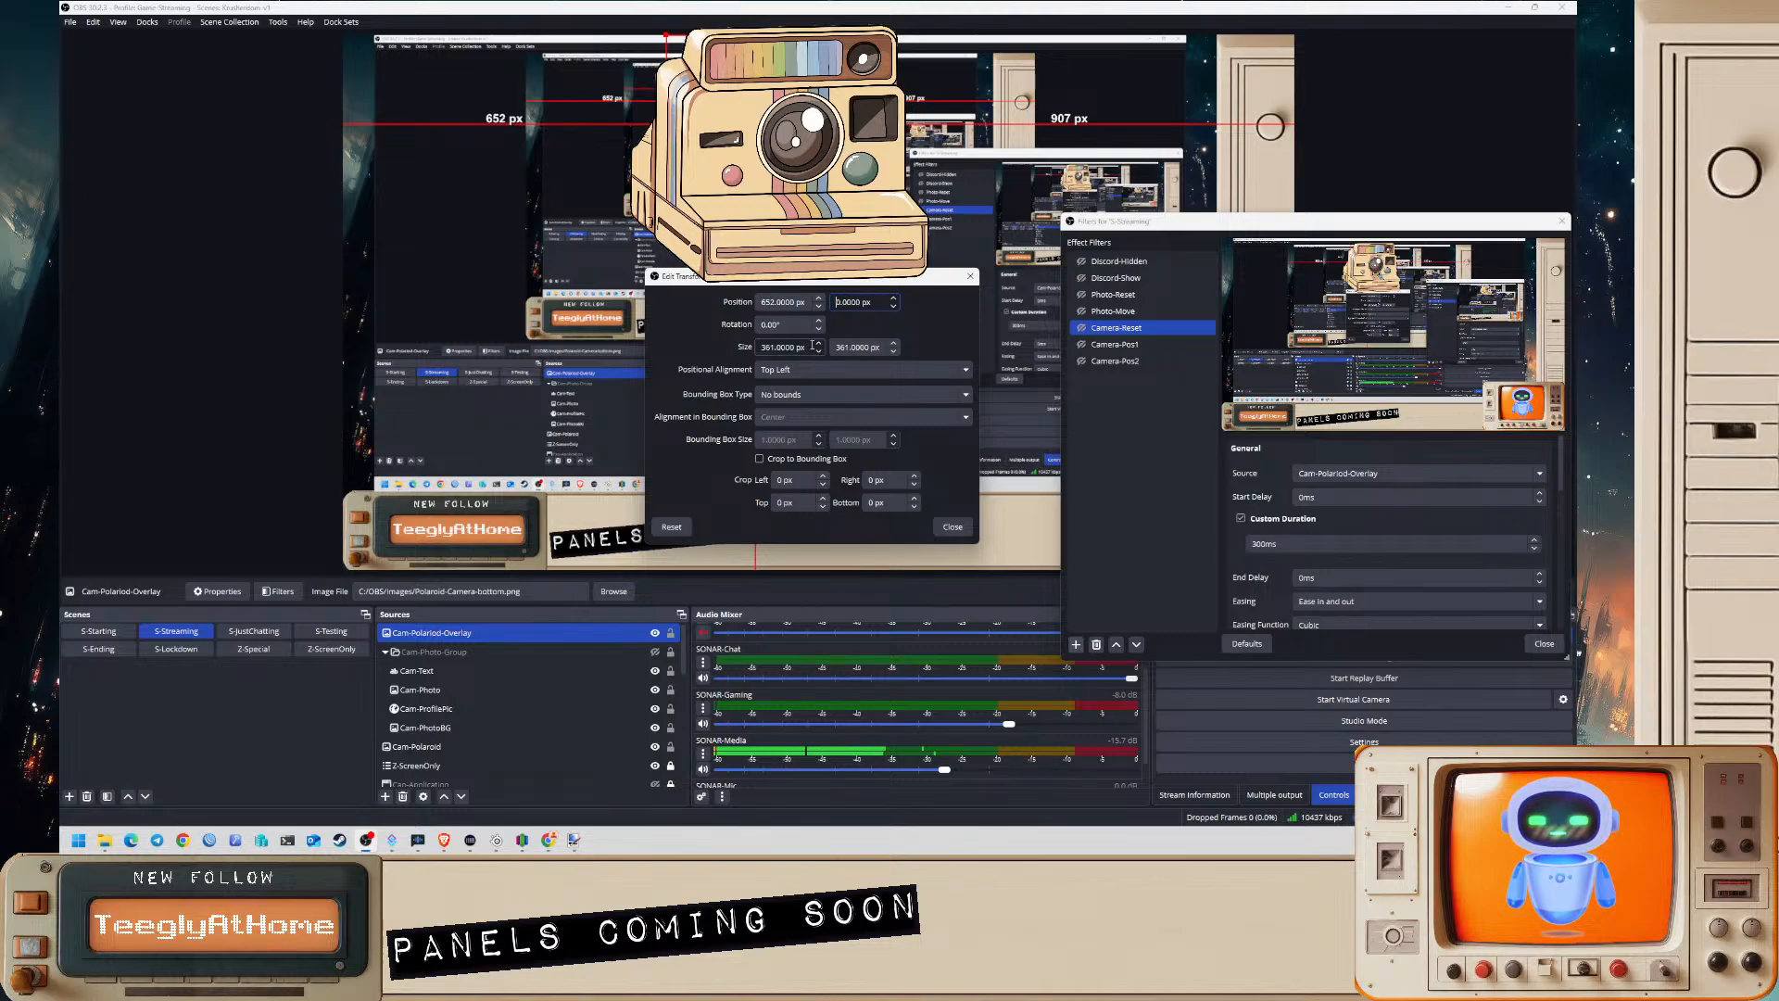
{"action": "type", "text": "-36"}
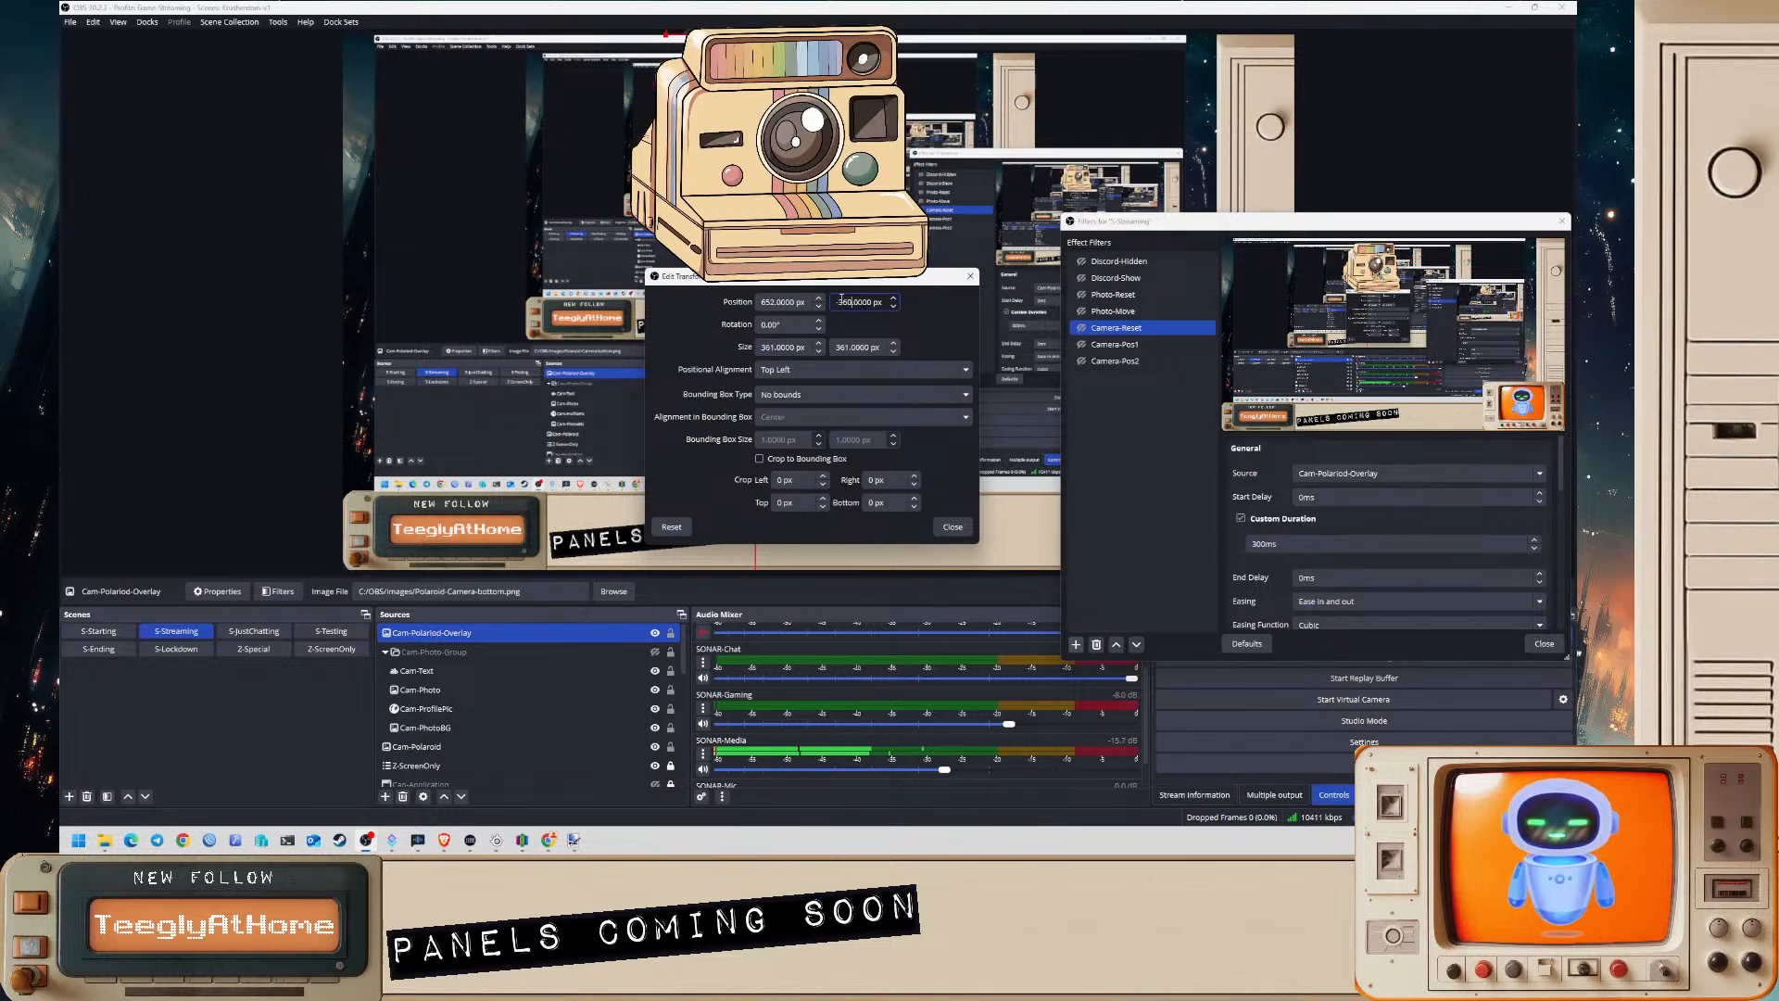
{"action": "scroll", "coordinate": [841, 301], "scroll_direction": "down", "scroll_amount": 1}
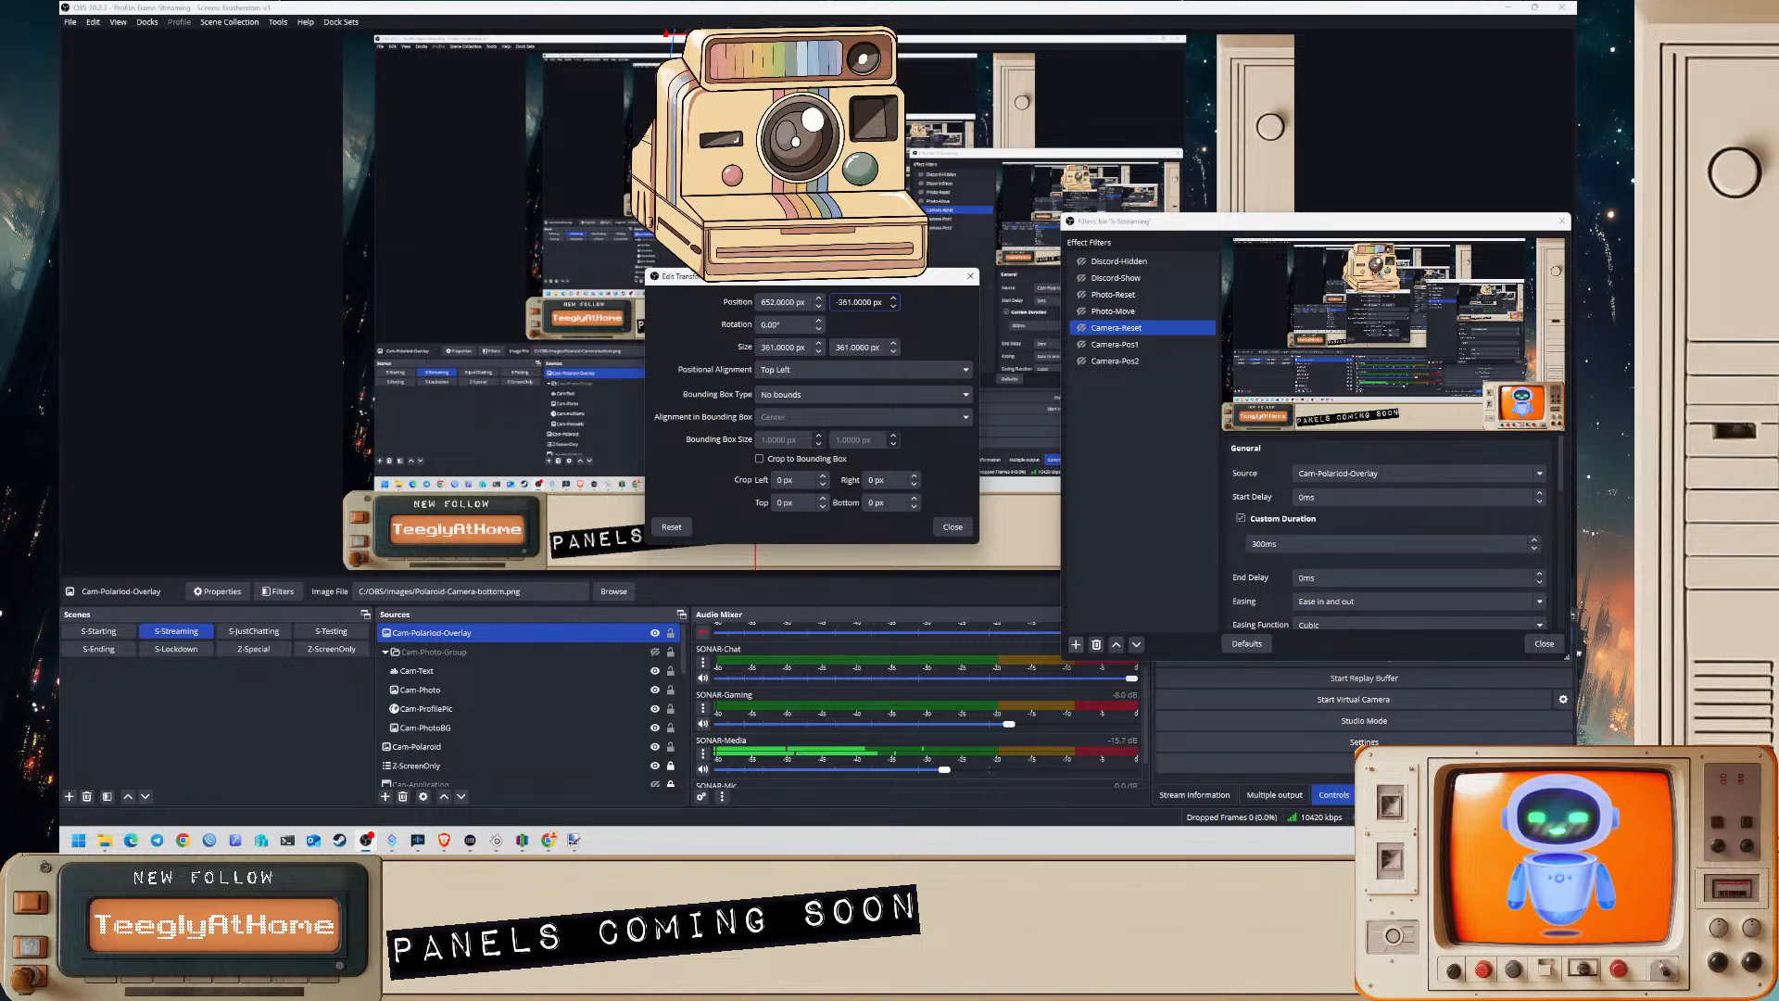
{"action": "left_click", "coordinate": [655, 747]}
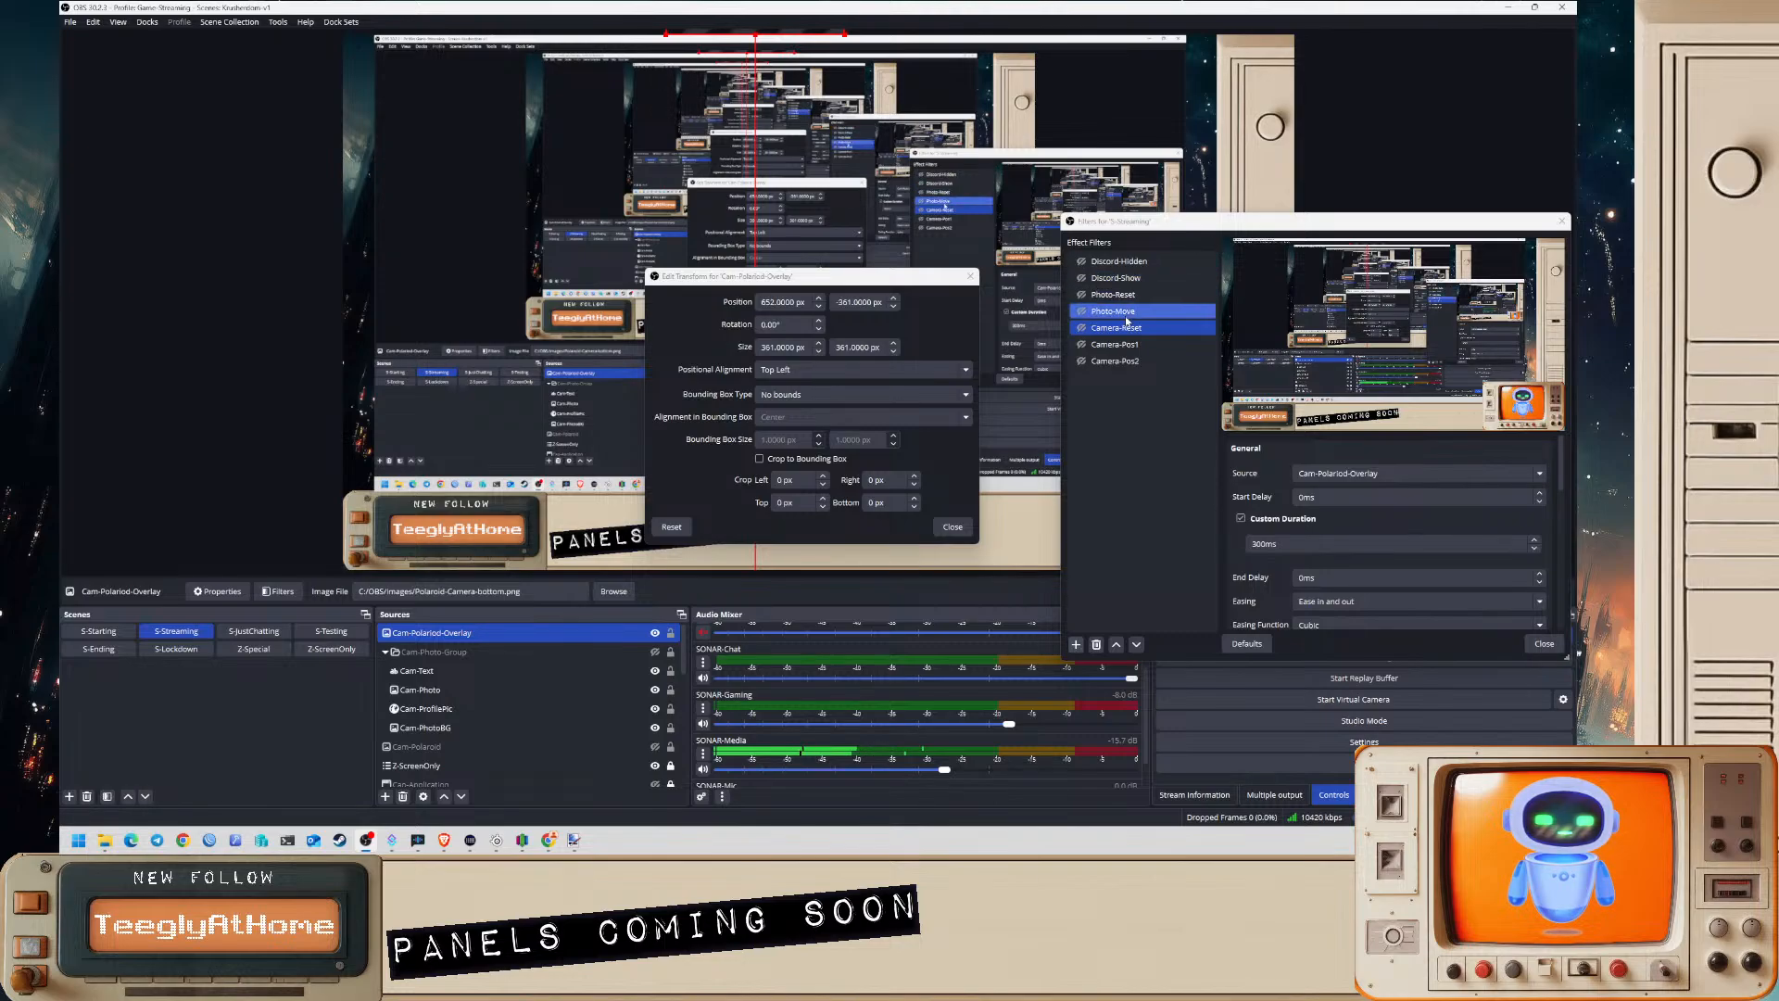
- Capture the overlay's current transform in the Camera-Reset filter and set its visibility to Hide at the start of movement
{"action": "left_click_drag", "start_coordinate": [1196, 223], "coordinate": [1126, 198]}
{"action": "scroll", "coordinate": [1226, 535], "scroll_direction": "down", "scroll_amount": 4}
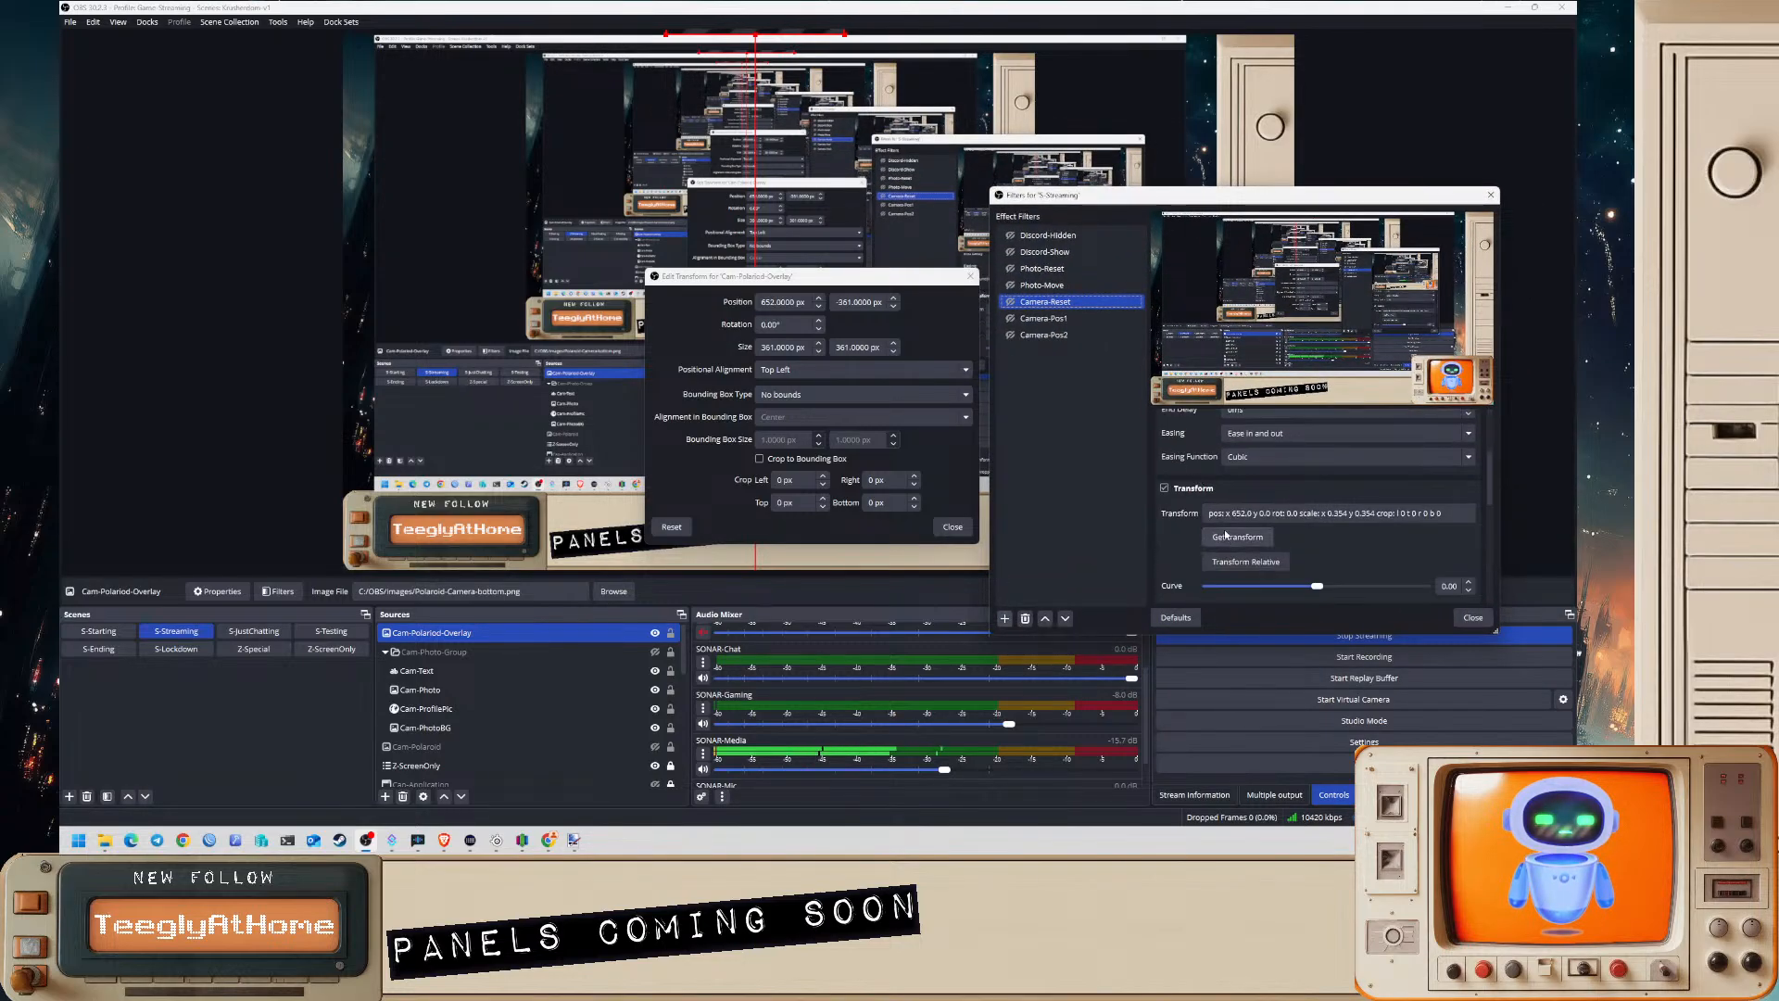
{"action": "scroll", "coordinate": [1216, 538], "scroll_direction": "down", "scroll_amount": 4}
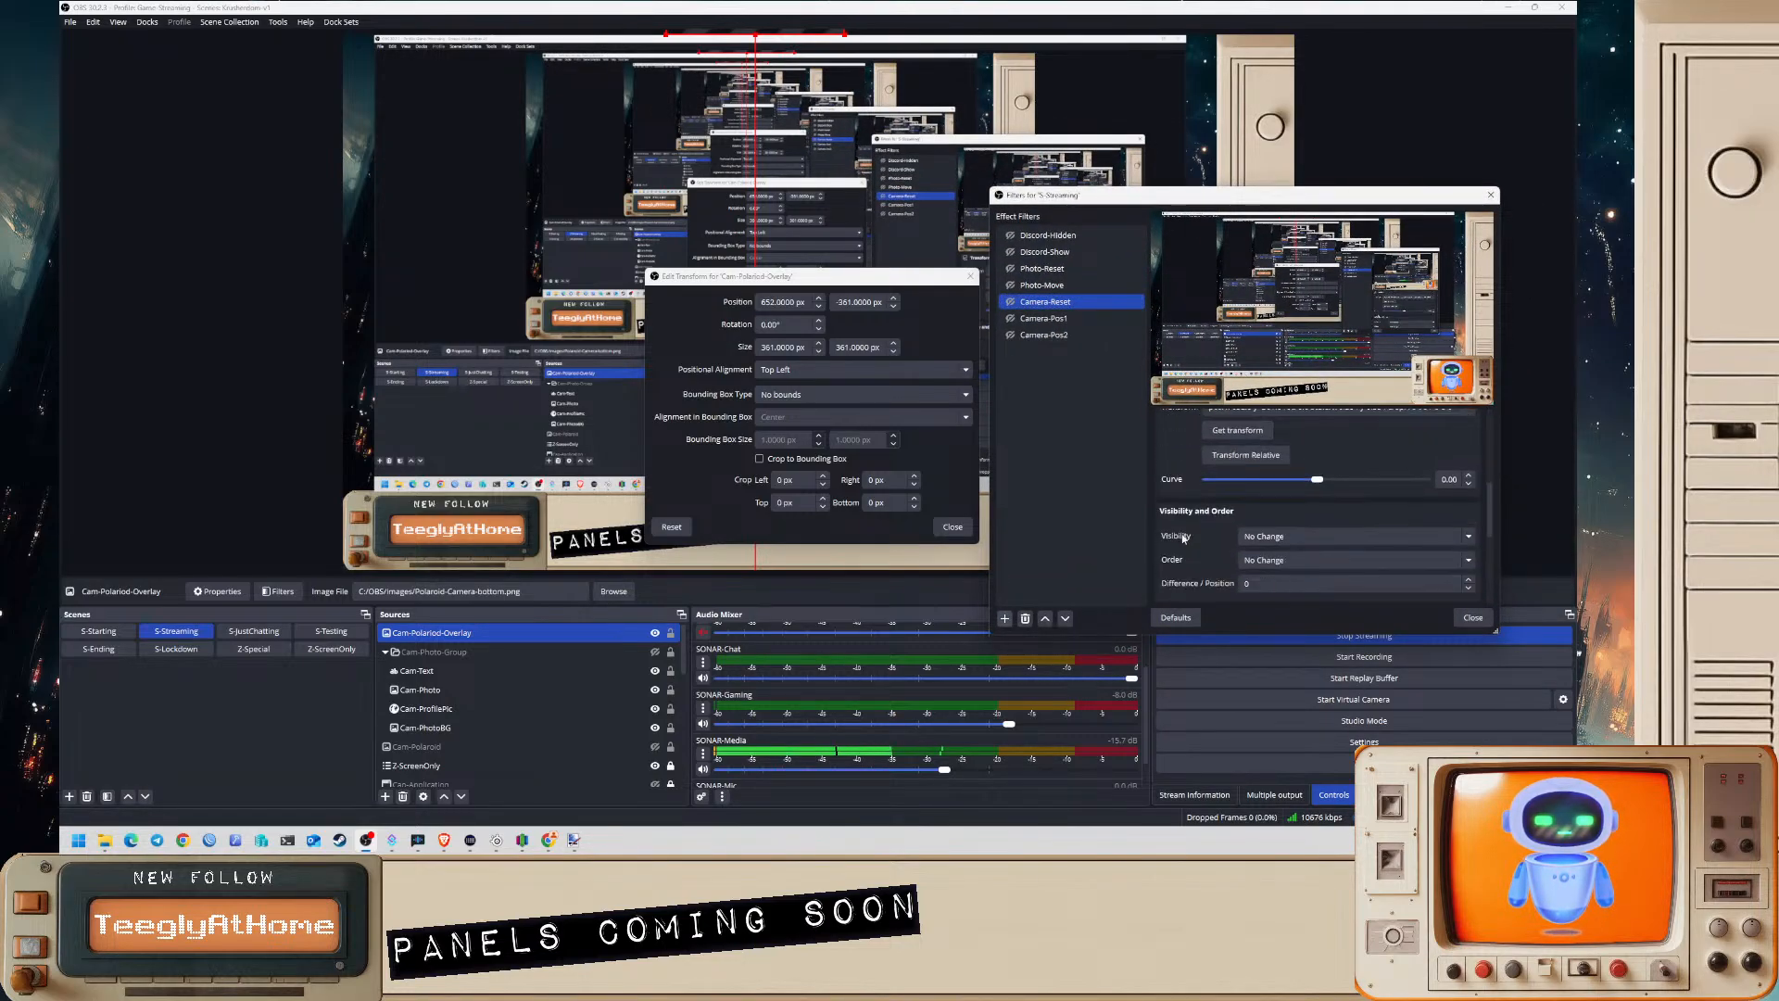
{"action": "left_click", "coordinate": [1288, 464]}
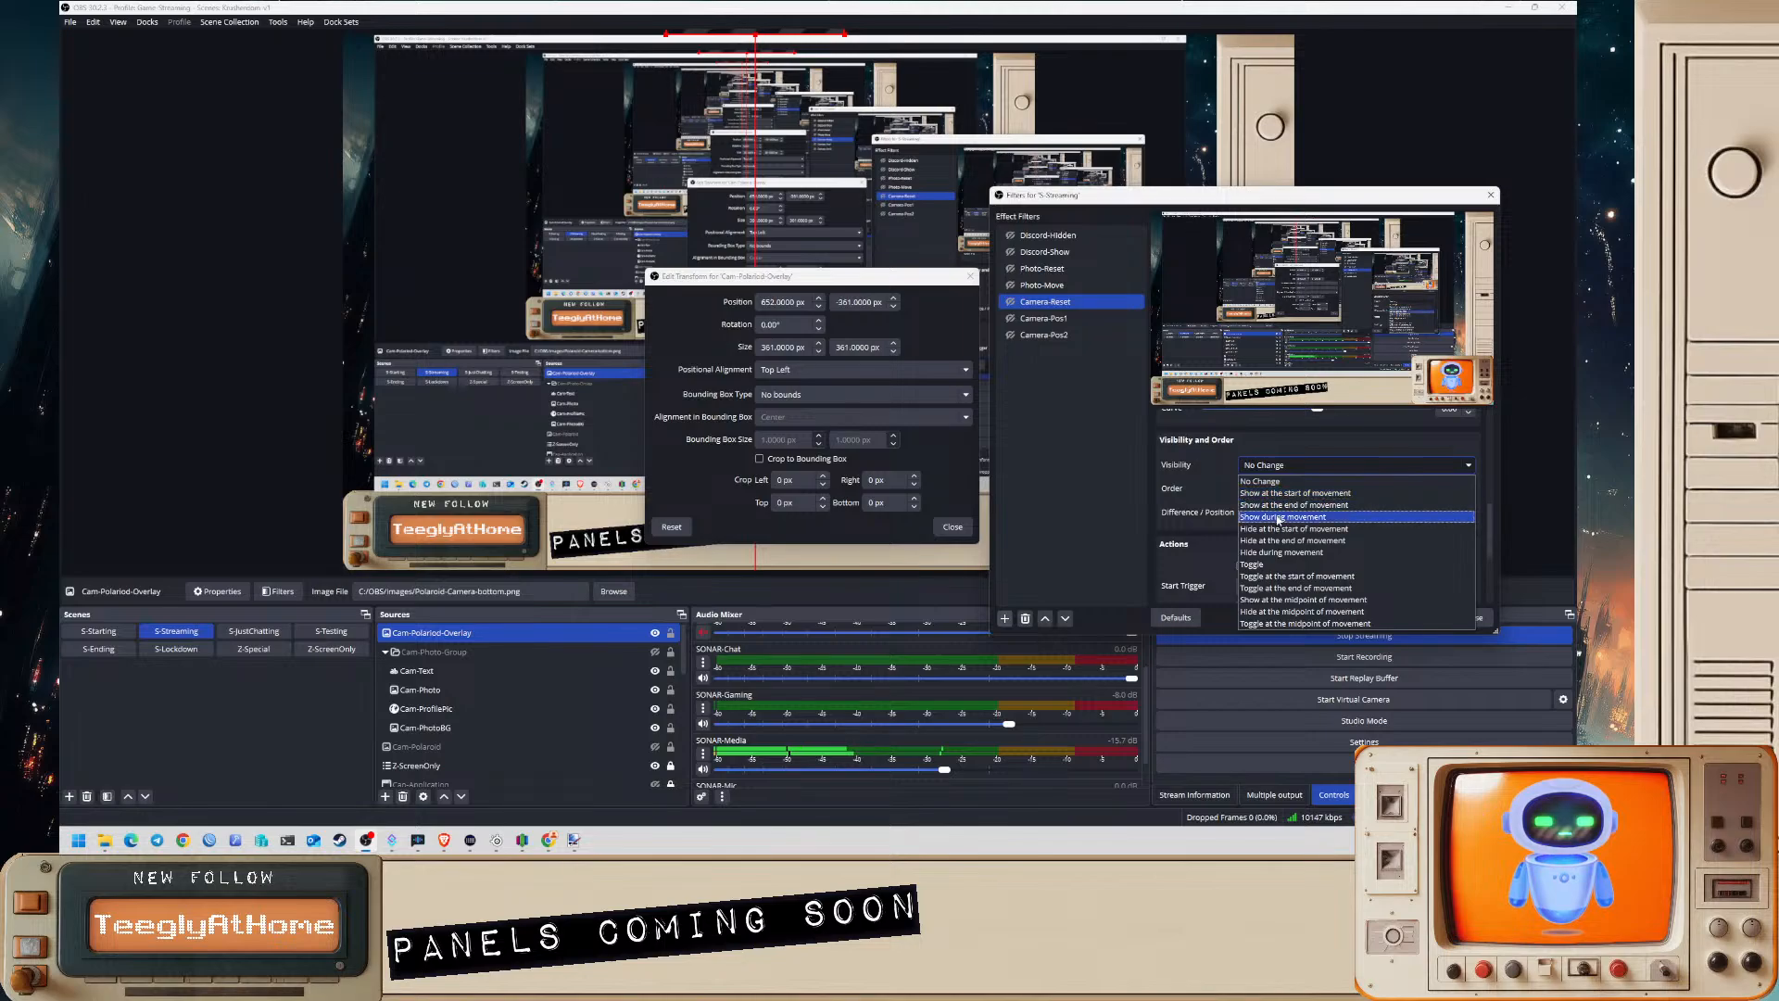
{"action": "left_click", "coordinate": [1277, 530]}
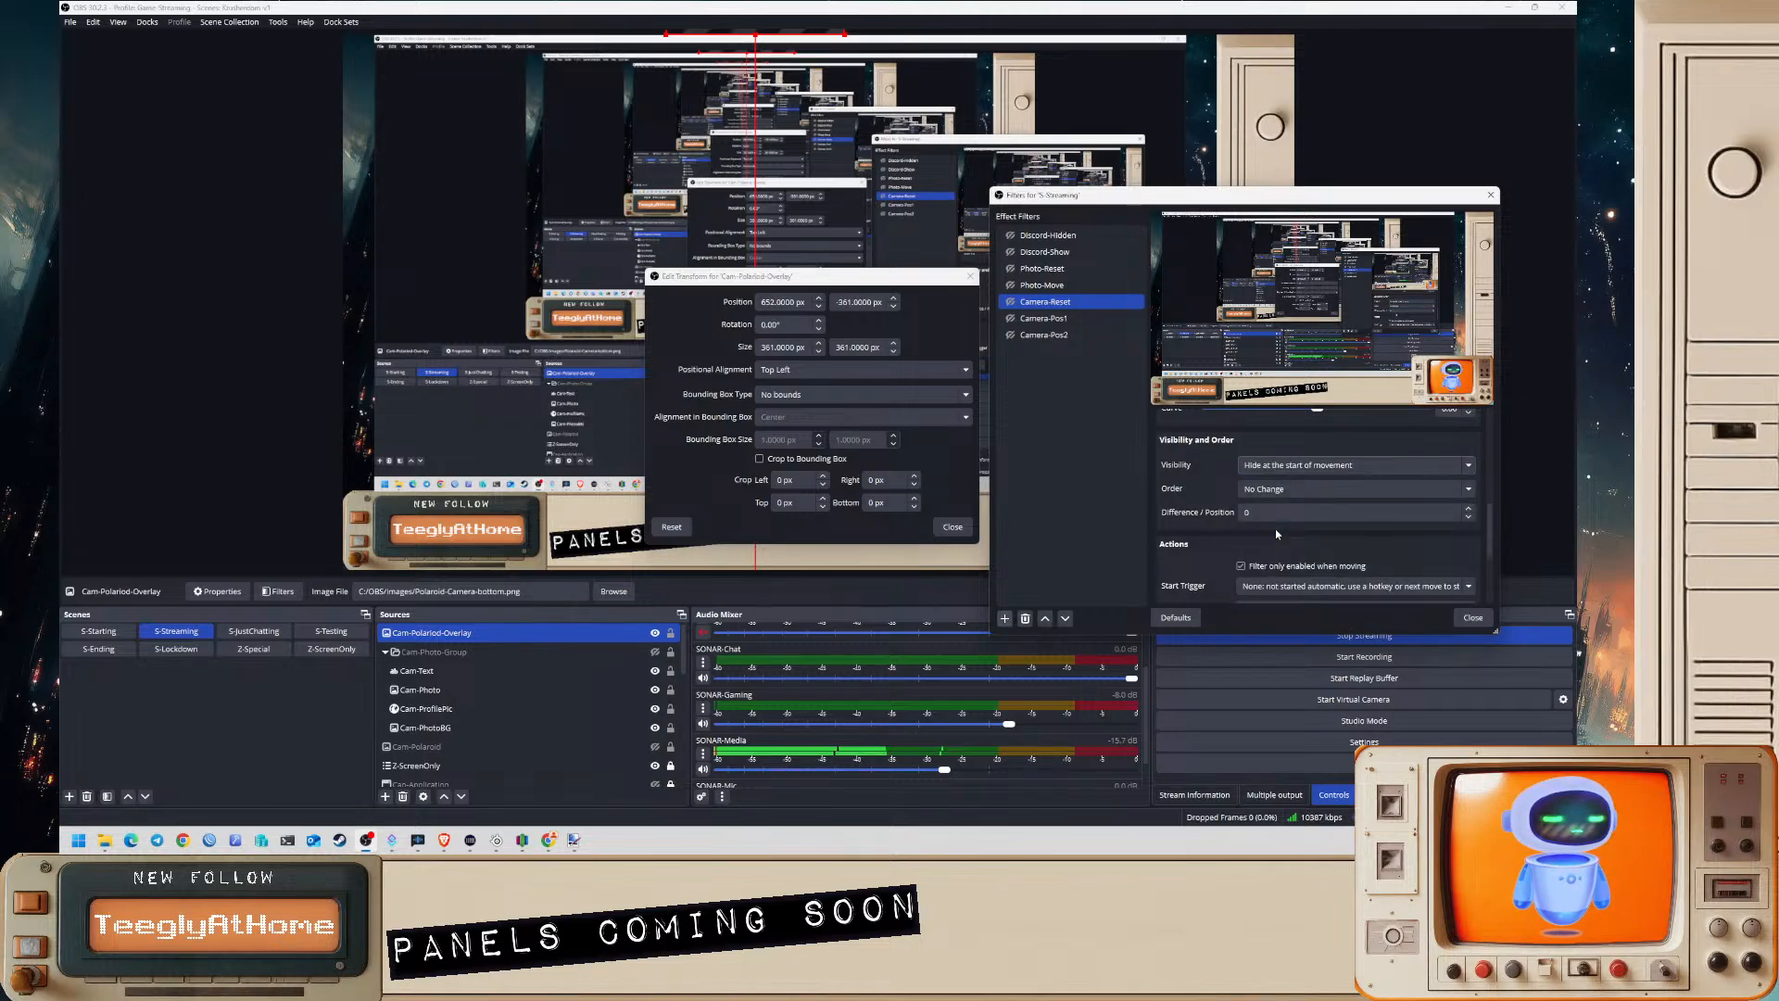
- Set the Camera-Pos1 filter's visibility to Show at the start of movement and run the filter
{"action": "left_click", "coordinate": [1043, 318]}
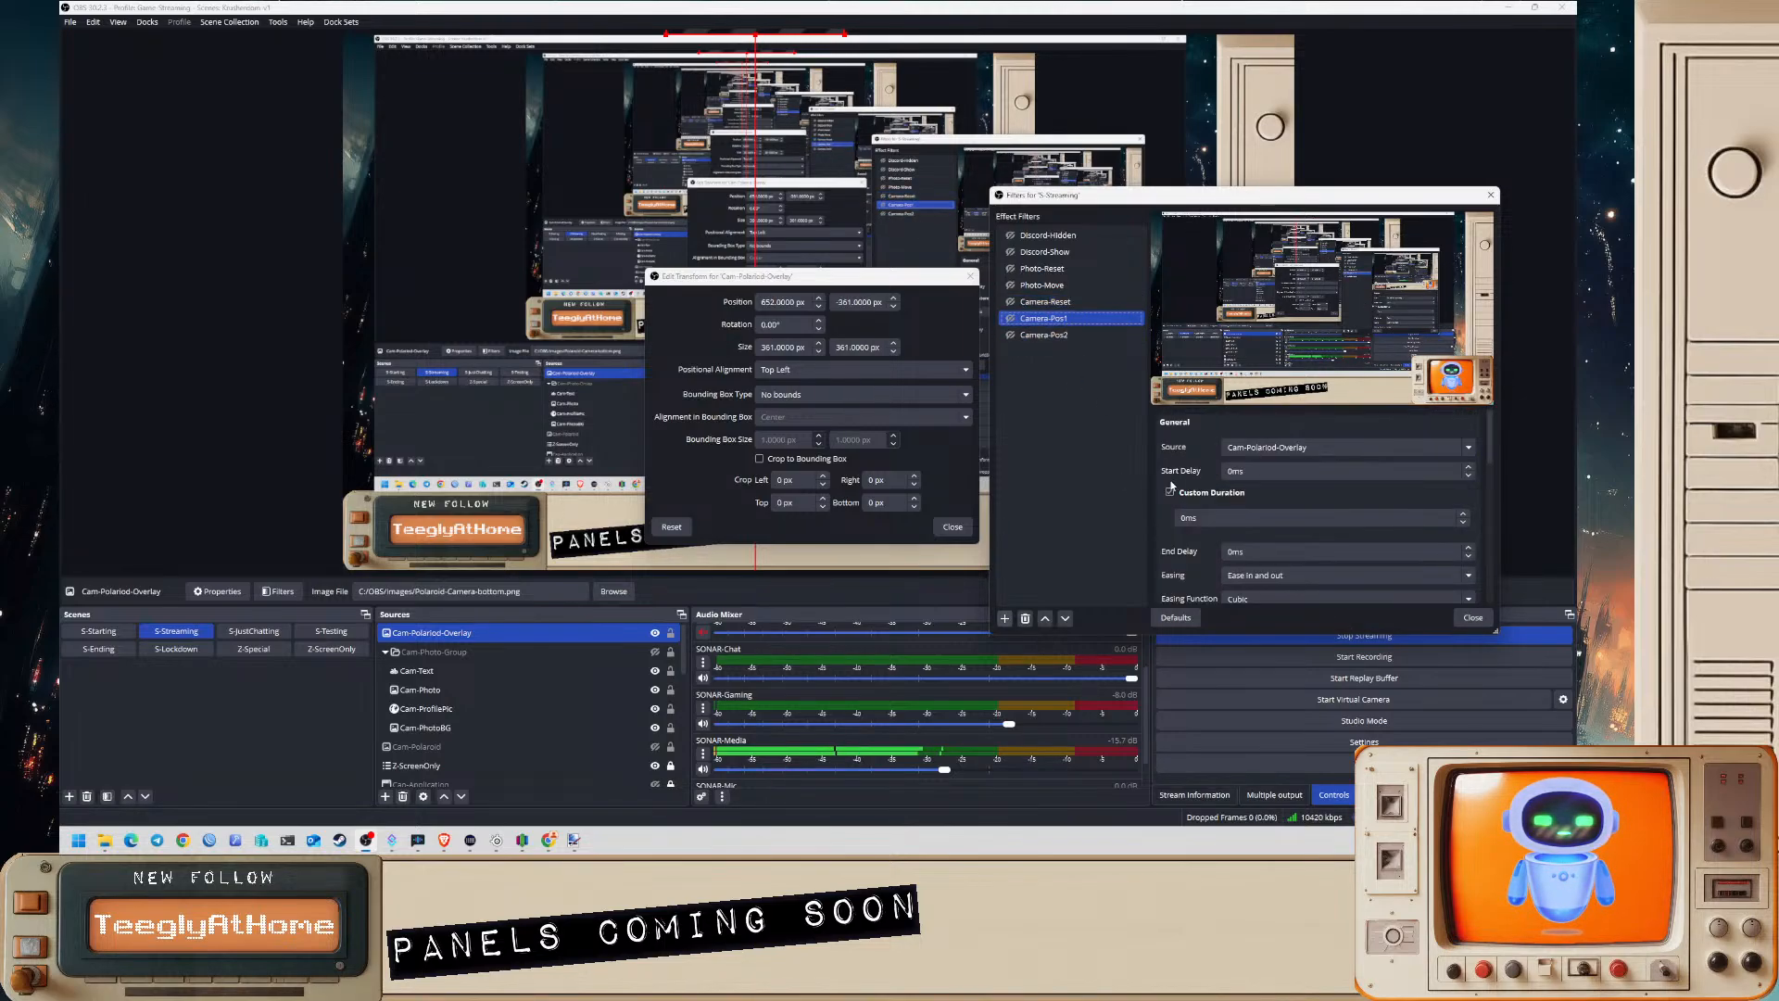
{"action": "scroll", "coordinate": [1205, 514], "scroll_direction": "down", "scroll_amount": 2}
{"action": "scroll", "coordinate": [1225, 532], "scroll_direction": "down", "scroll_amount": 1}
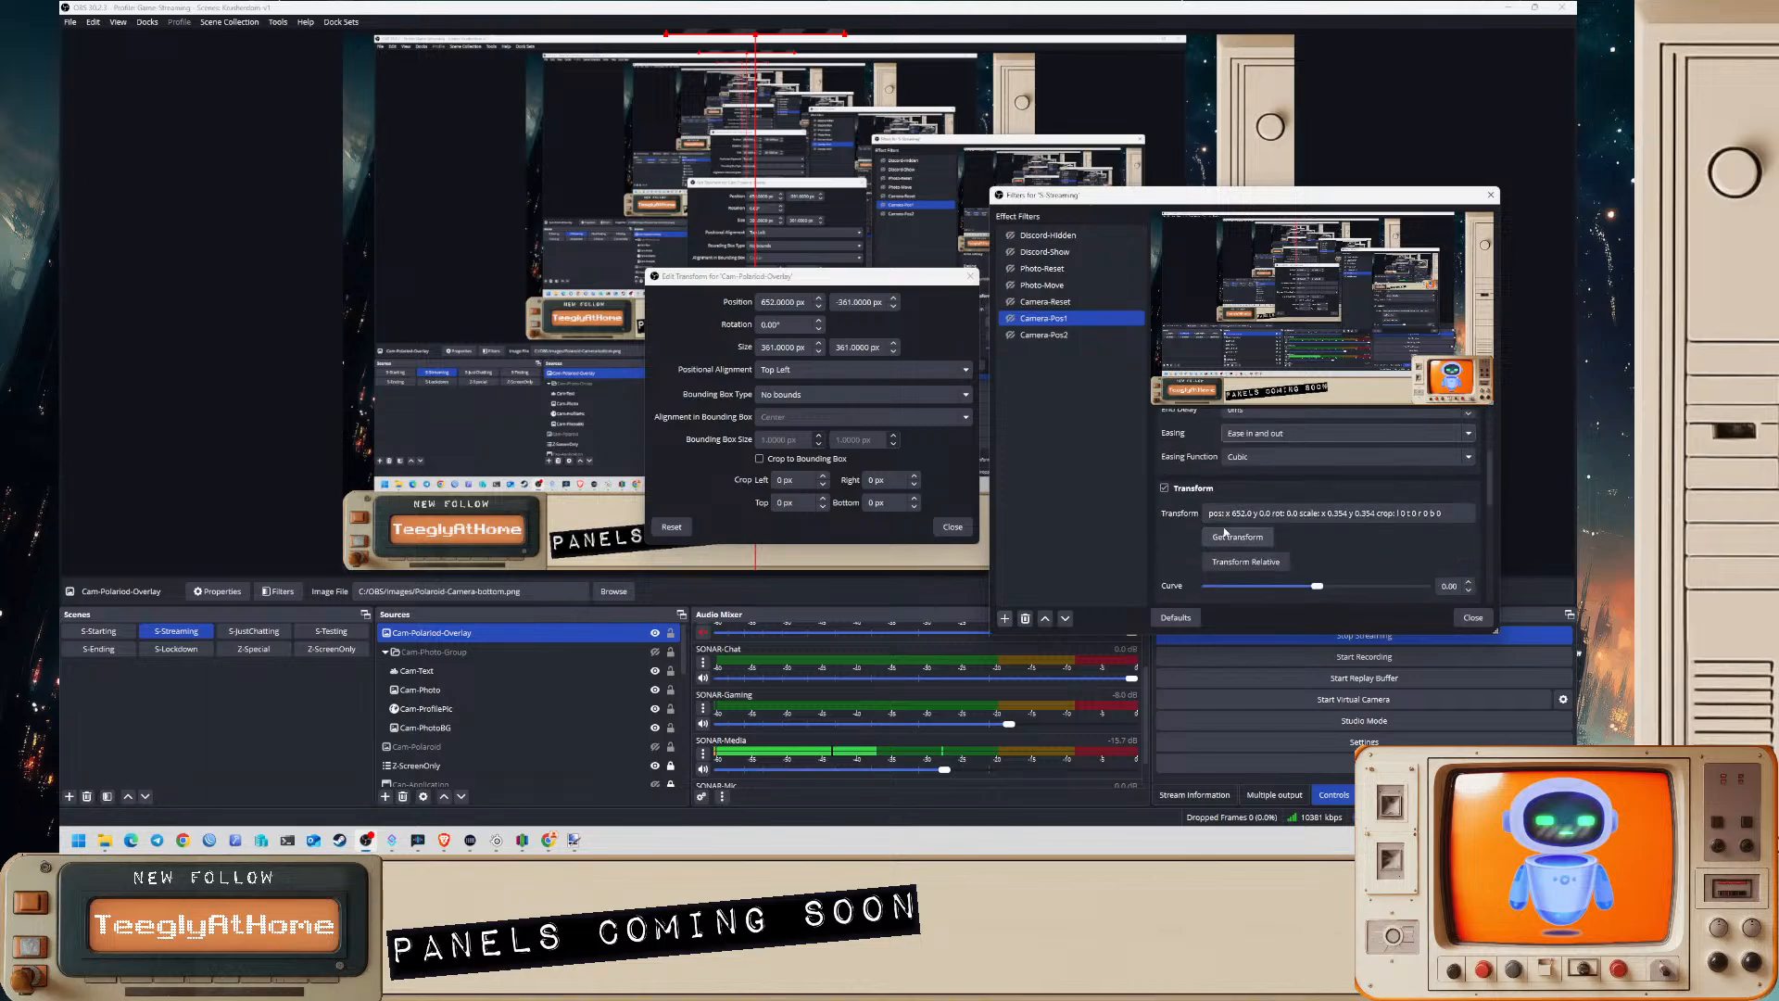
{"action": "scroll", "coordinate": [1225, 532], "scroll_direction": "down", "scroll_amount": 2}
{"action": "left_click", "coordinate": [1279, 500]}
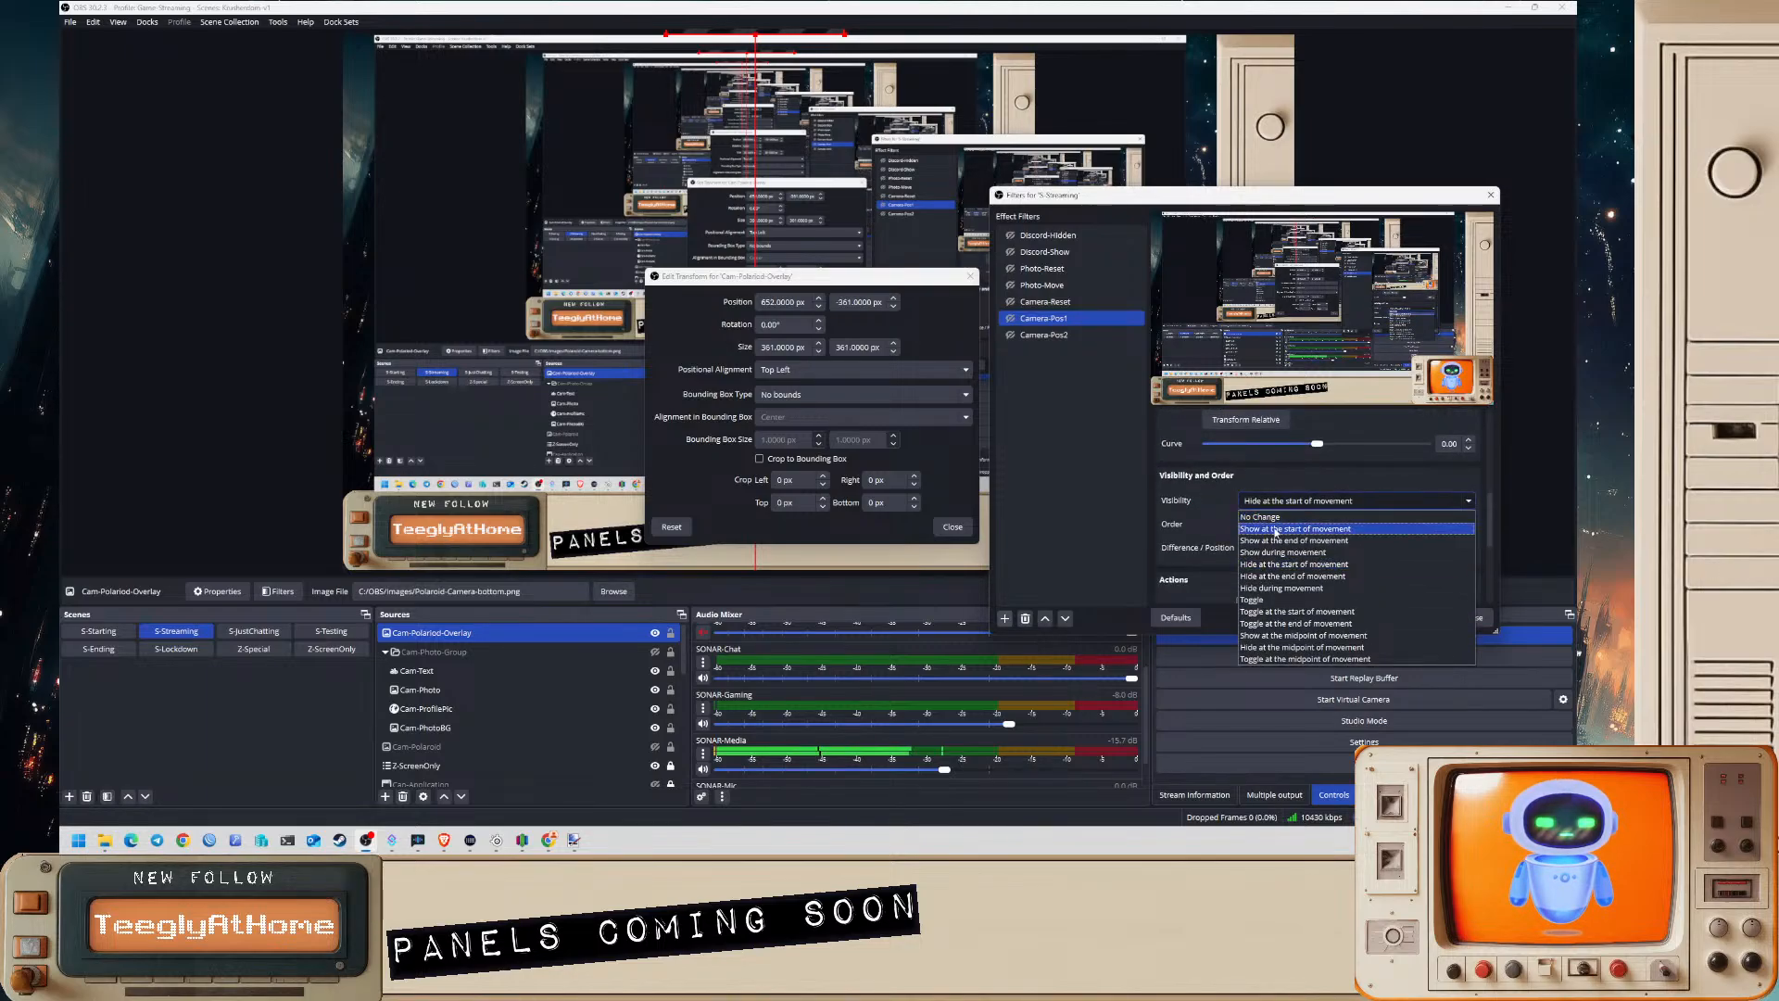
{"action": "left_click", "coordinate": [1275, 529]}
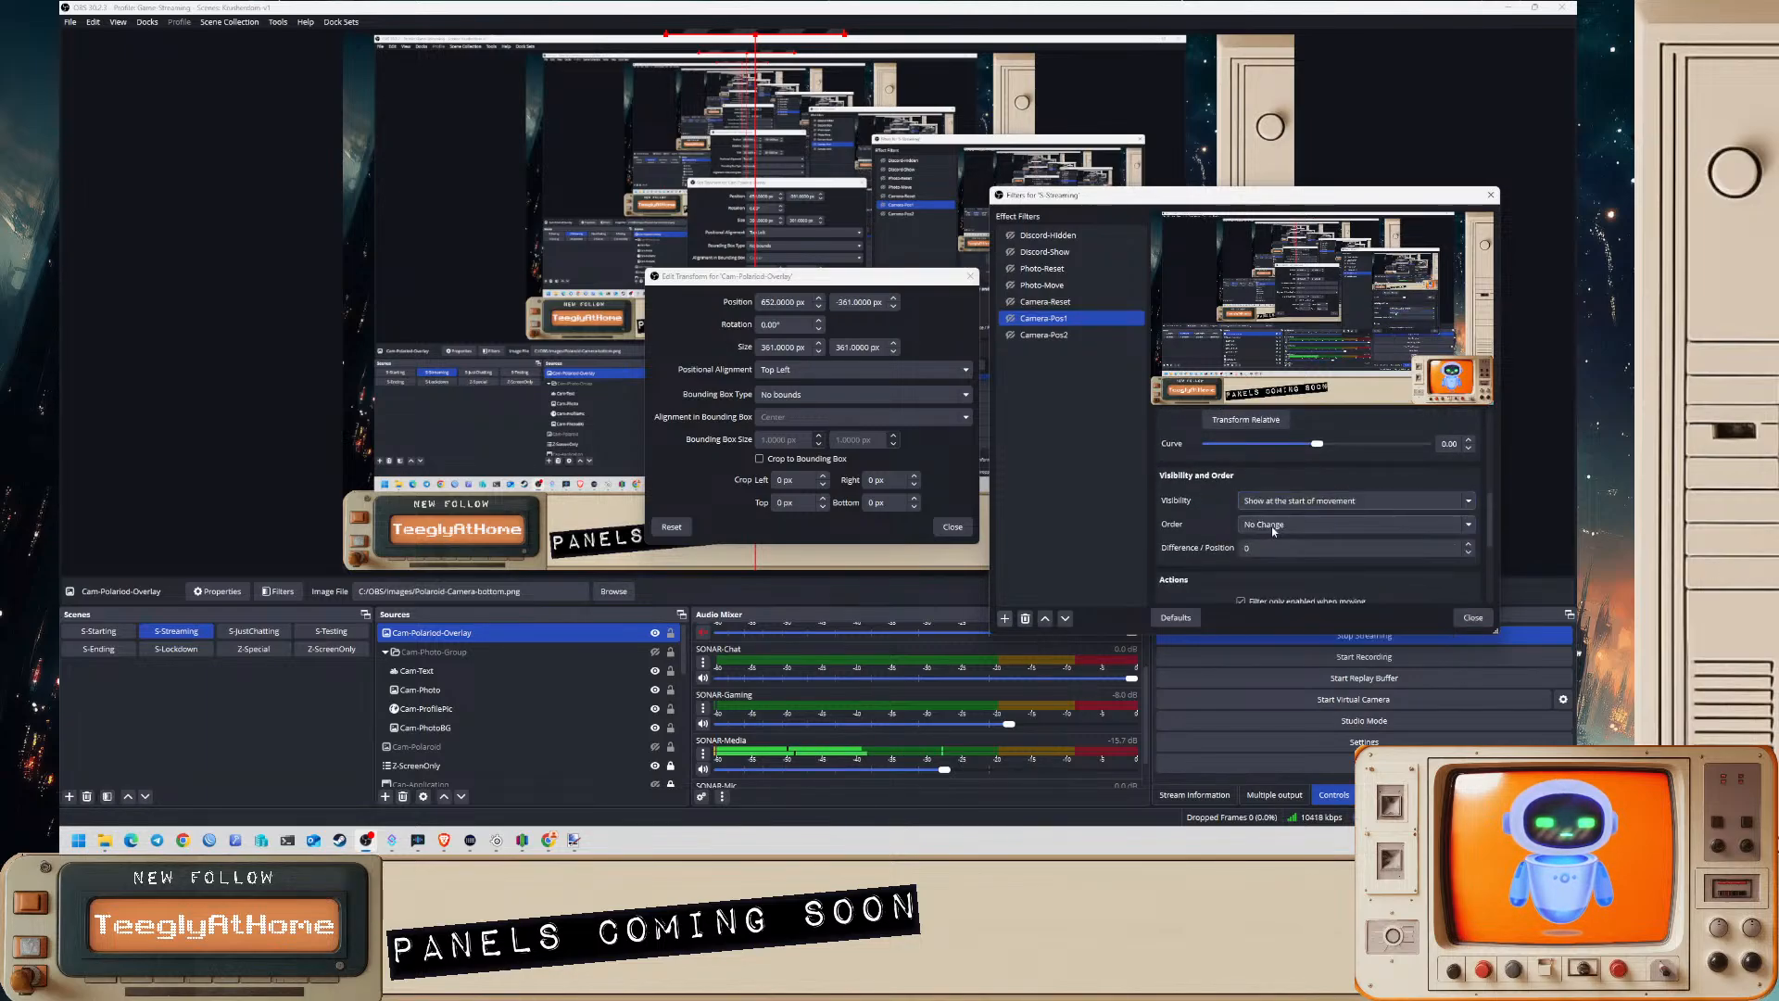
{"action": "left_click", "coordinate": [1011, 321]}
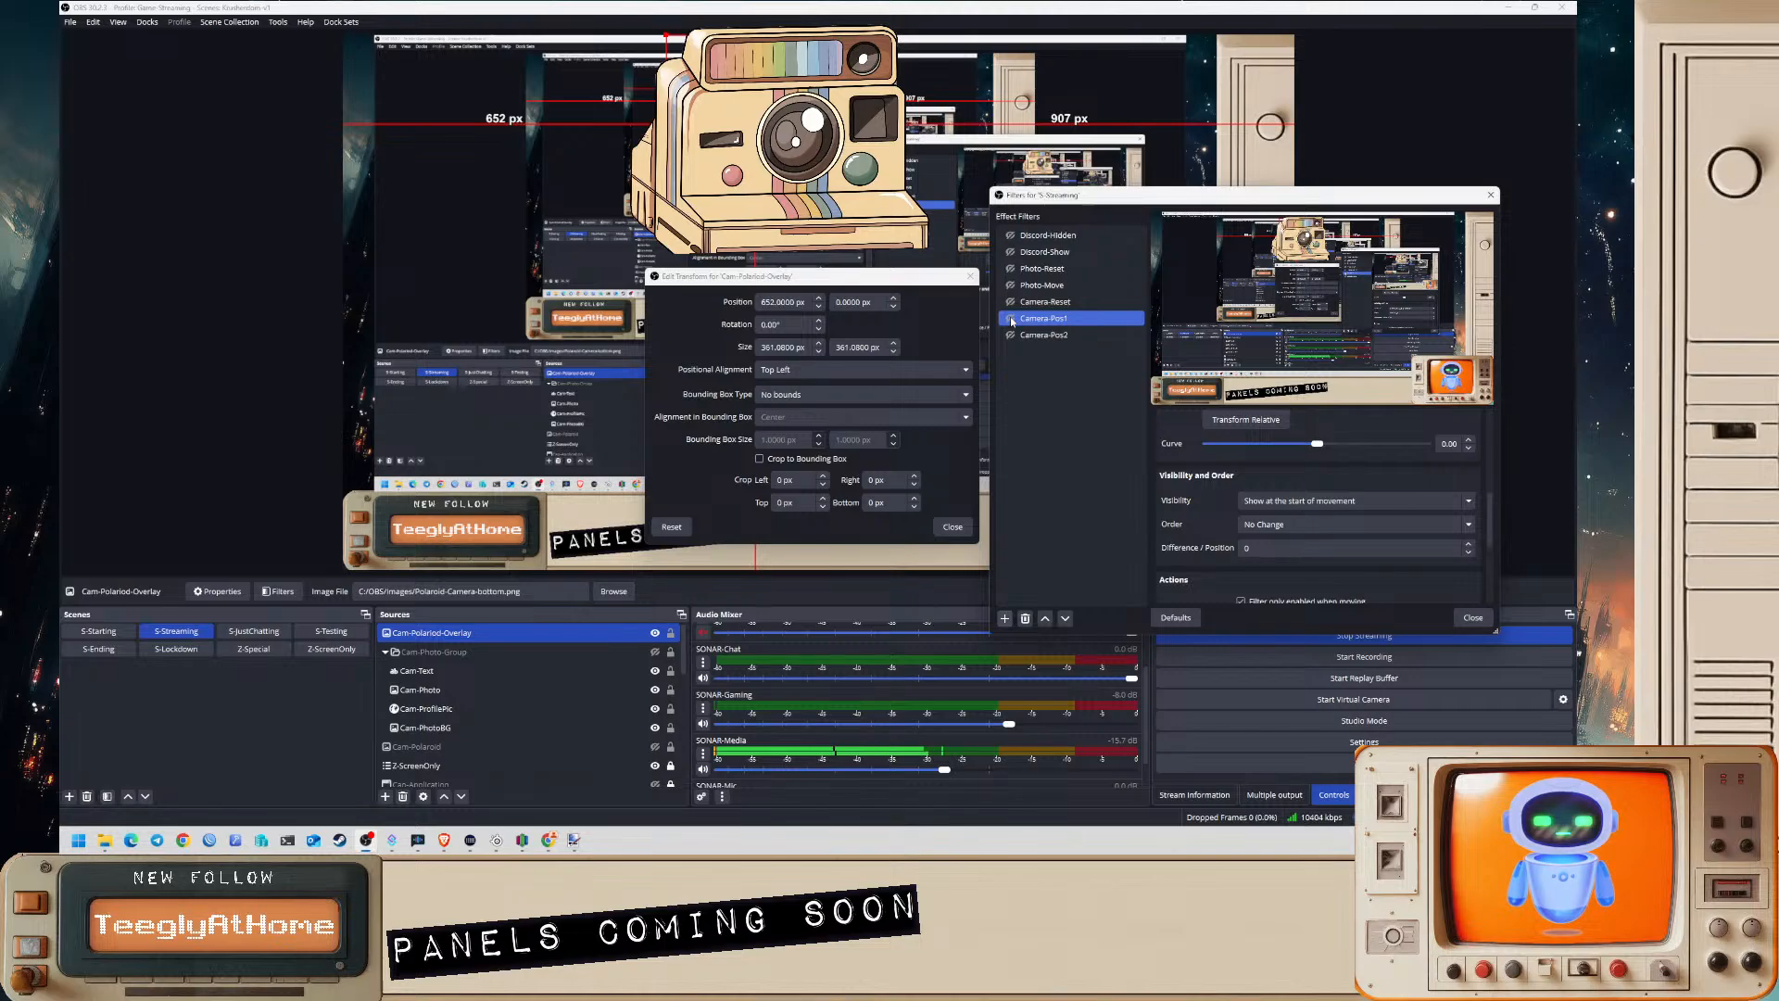
- Set the Camera-Pos1 filter's custom duration to 1000 ms
{"action": "scroll", "coordinate": [1206, 474], "scroll_direction": "up", "scroll_amount": 5}
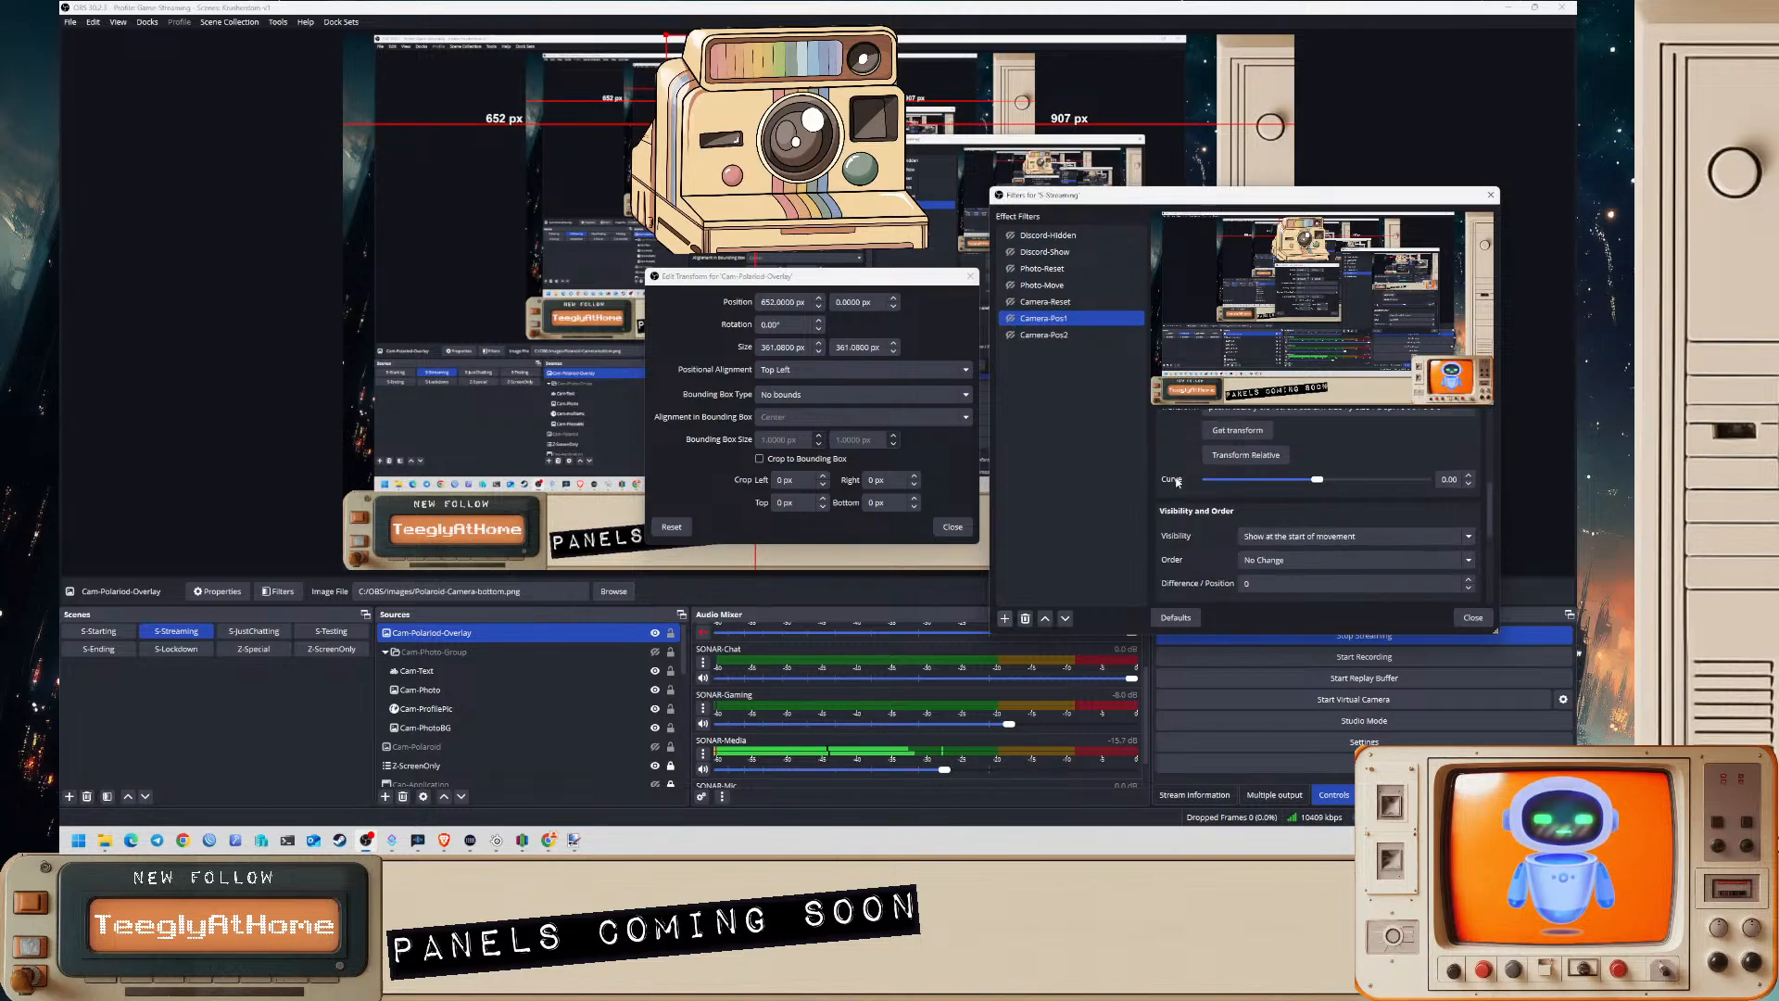
{"action": "left_click", "coordinate": [1207, 475]}
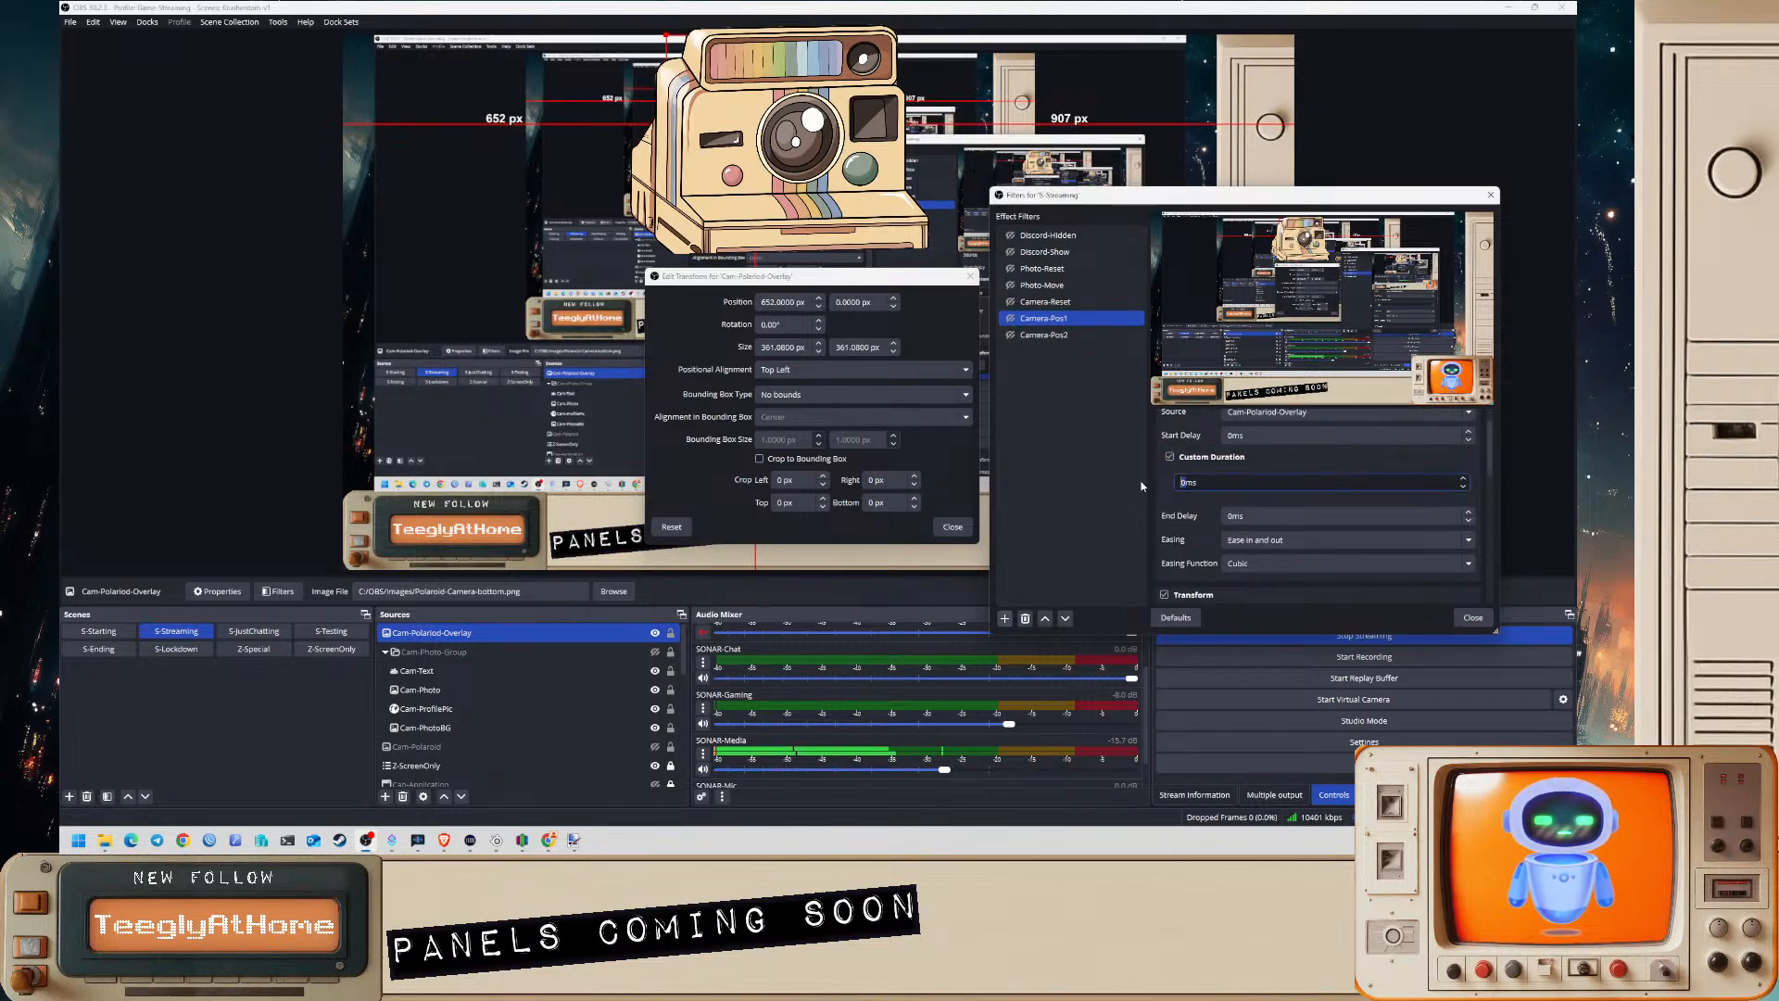
{"action": "type", "text": "1000"}
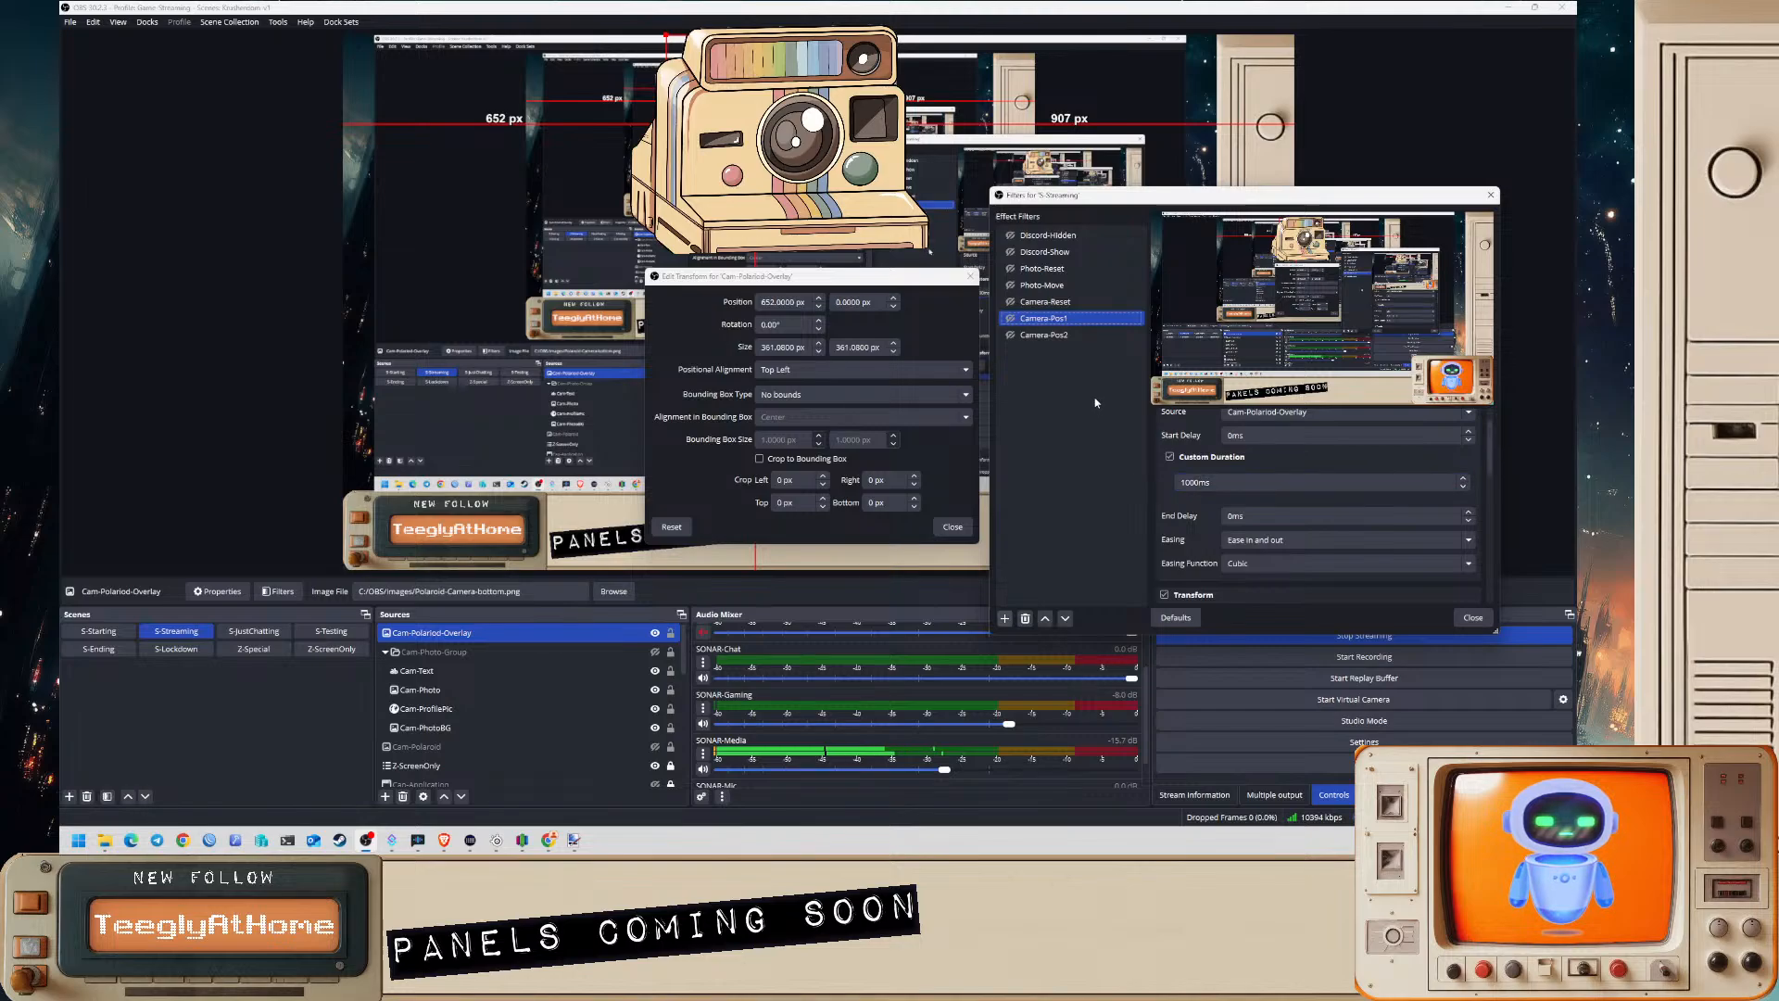
- Set the Camera-Reset filter's custom duration to 0 ms, running Camera-Reset and Camera-Pos1 to test the movement
{"action": "left_click", "coordinate": [1012, 303]}
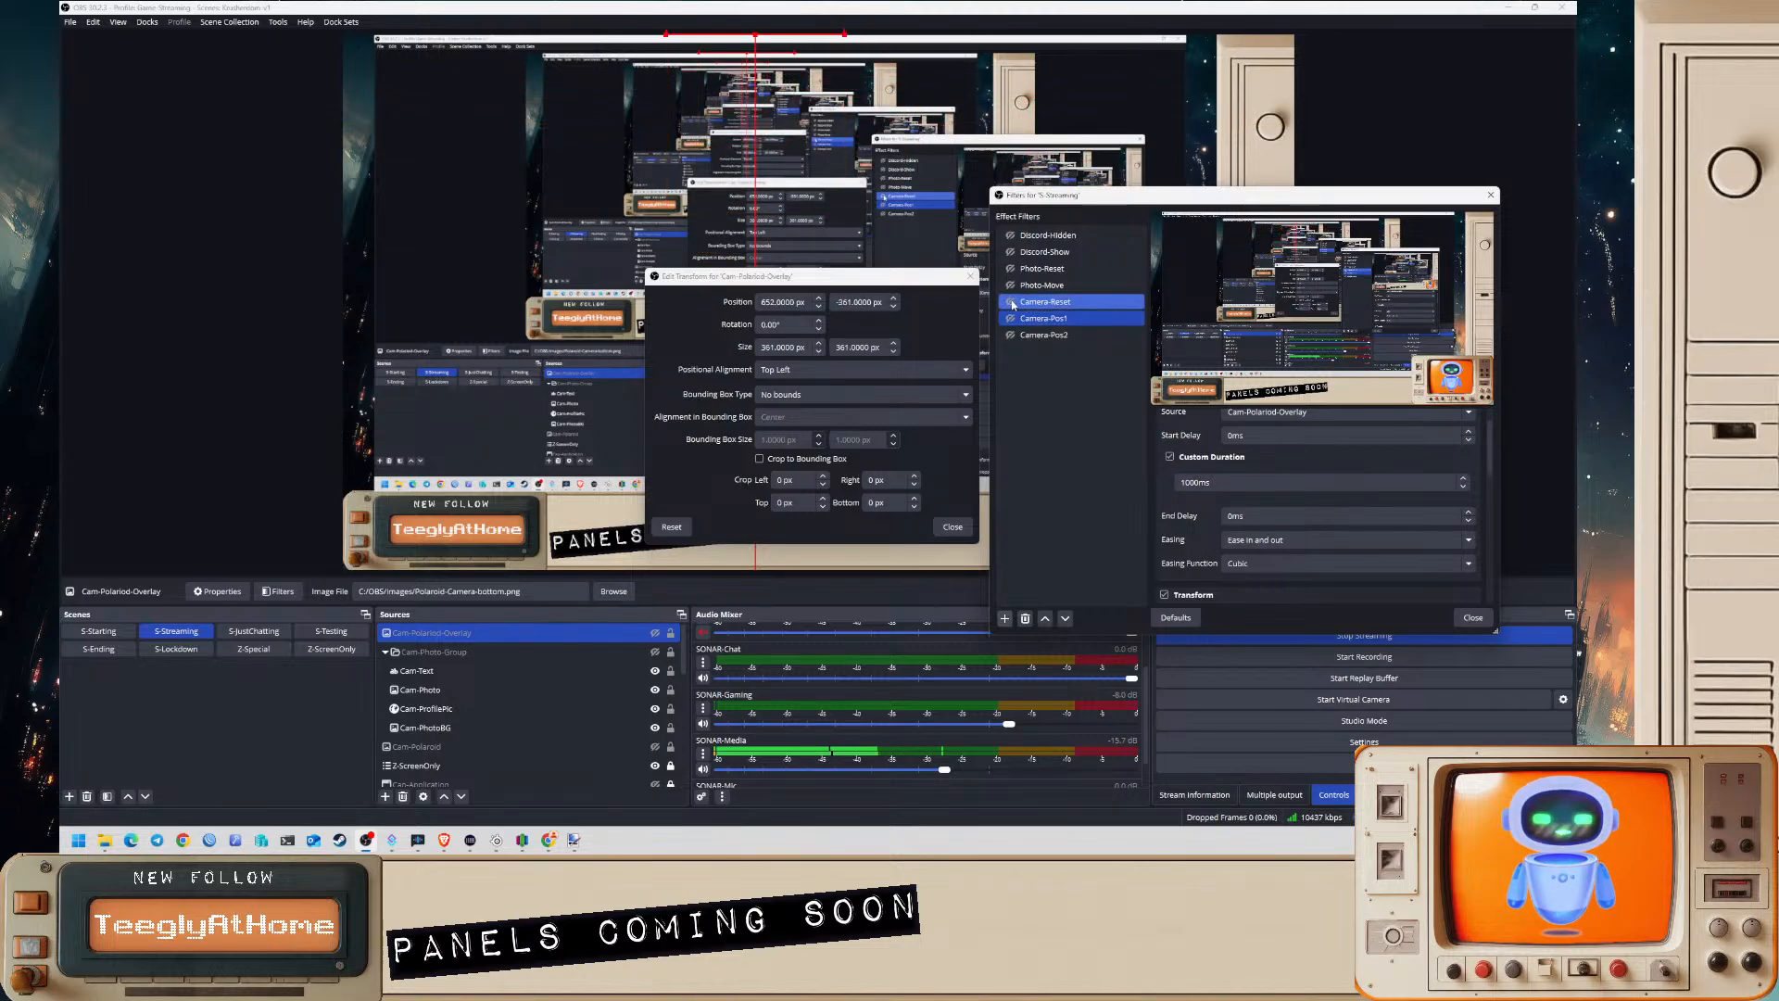
{"action": "left_click_drag", "start_coordinate": [1206, 517], "coordinate": [1138, 511]}
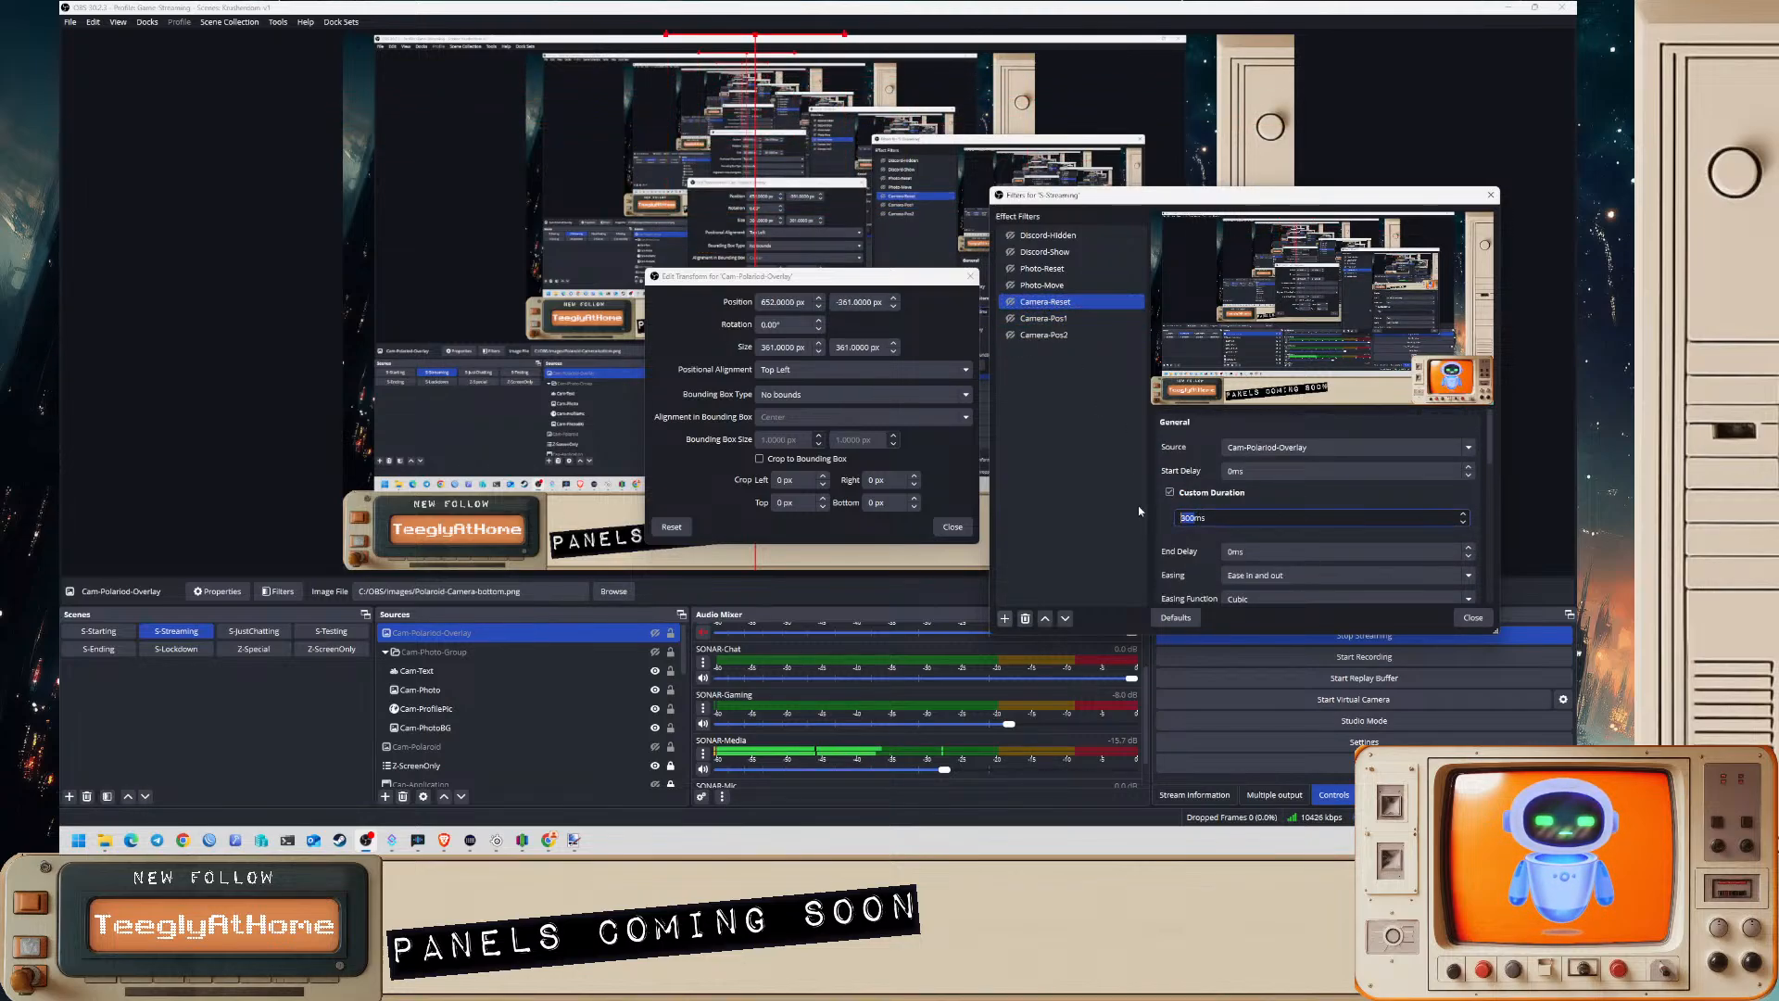
{"action": "type", "text": "0"}
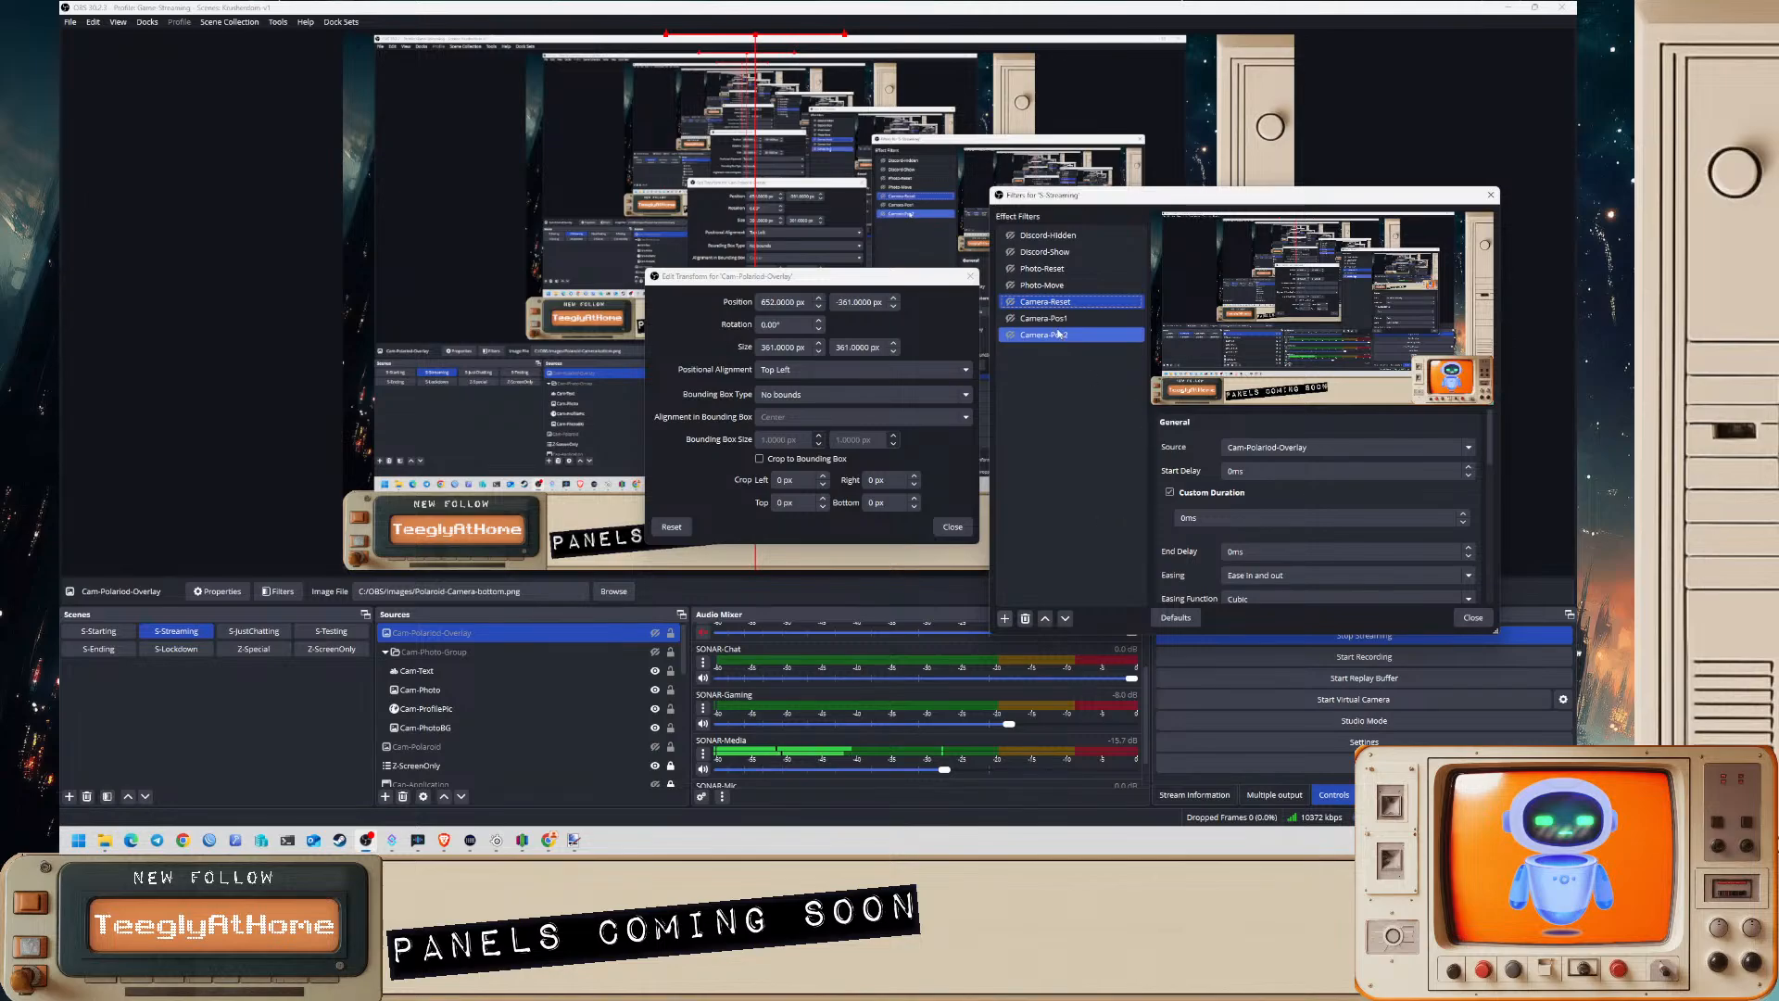
{"action": "left_click", "coordinate": [1011, 318]}
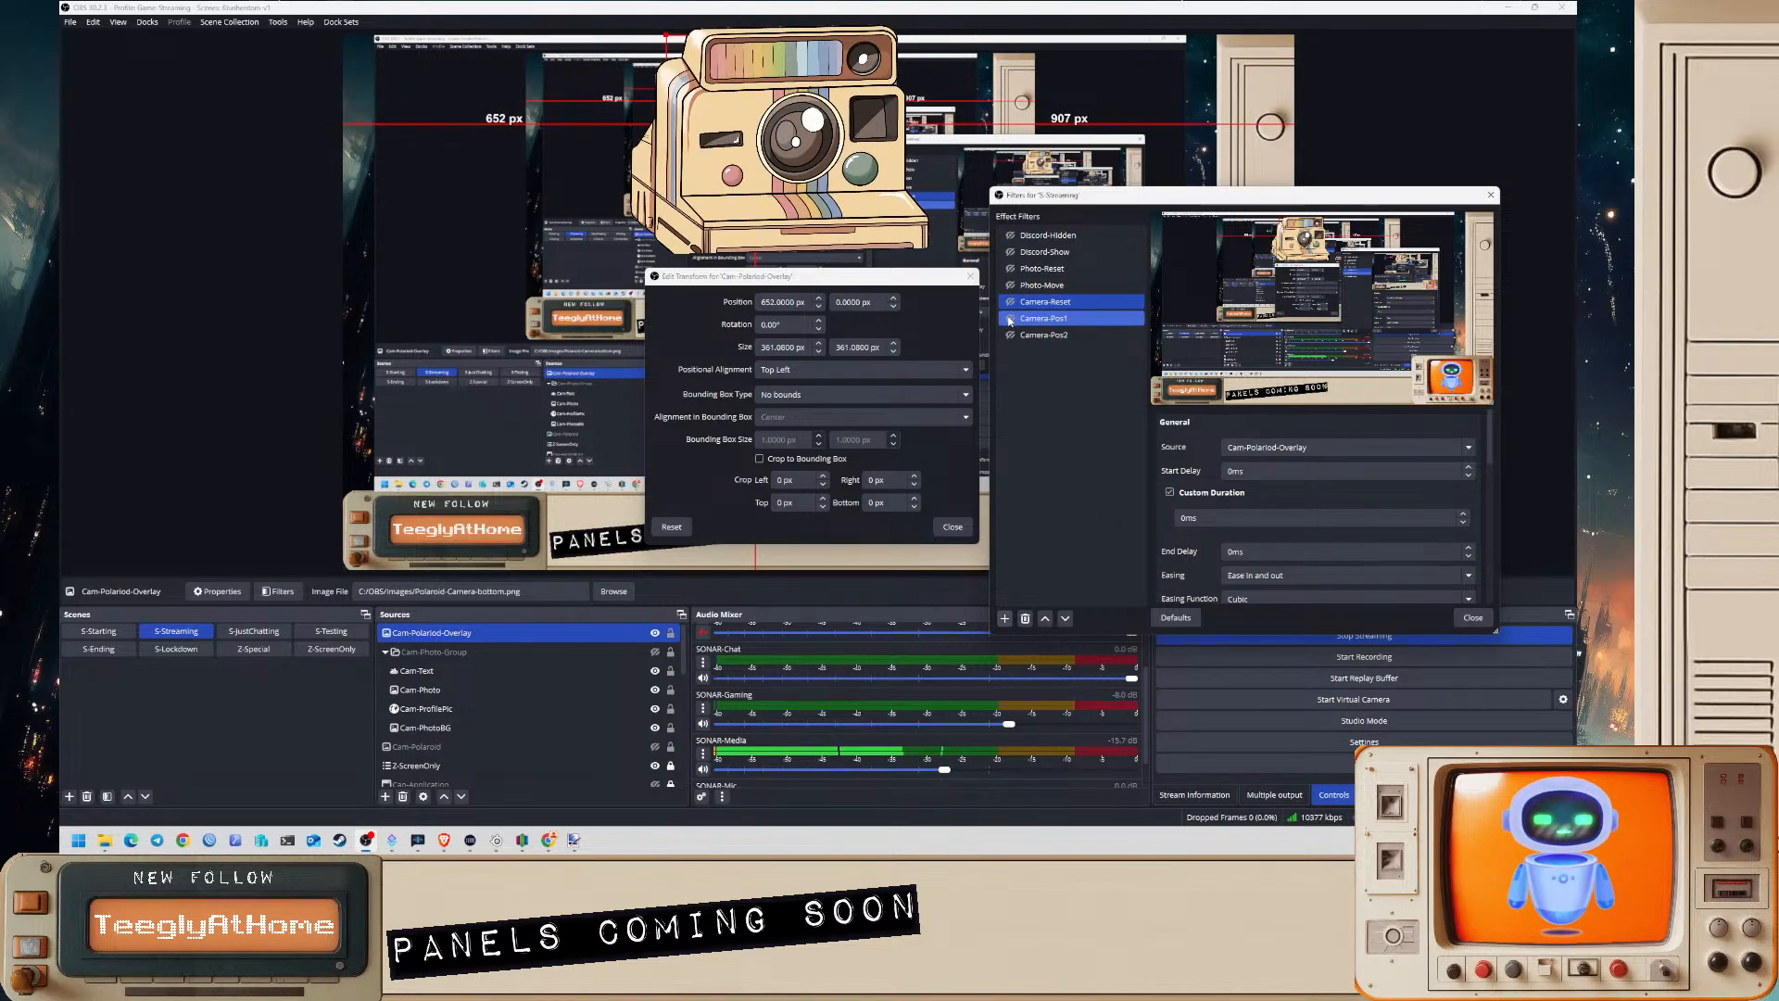
- Edit the Camera-Pos2 filter's transform so its y position is -361.0
{"action": "left_click", "coordinate": [1029, 334]}
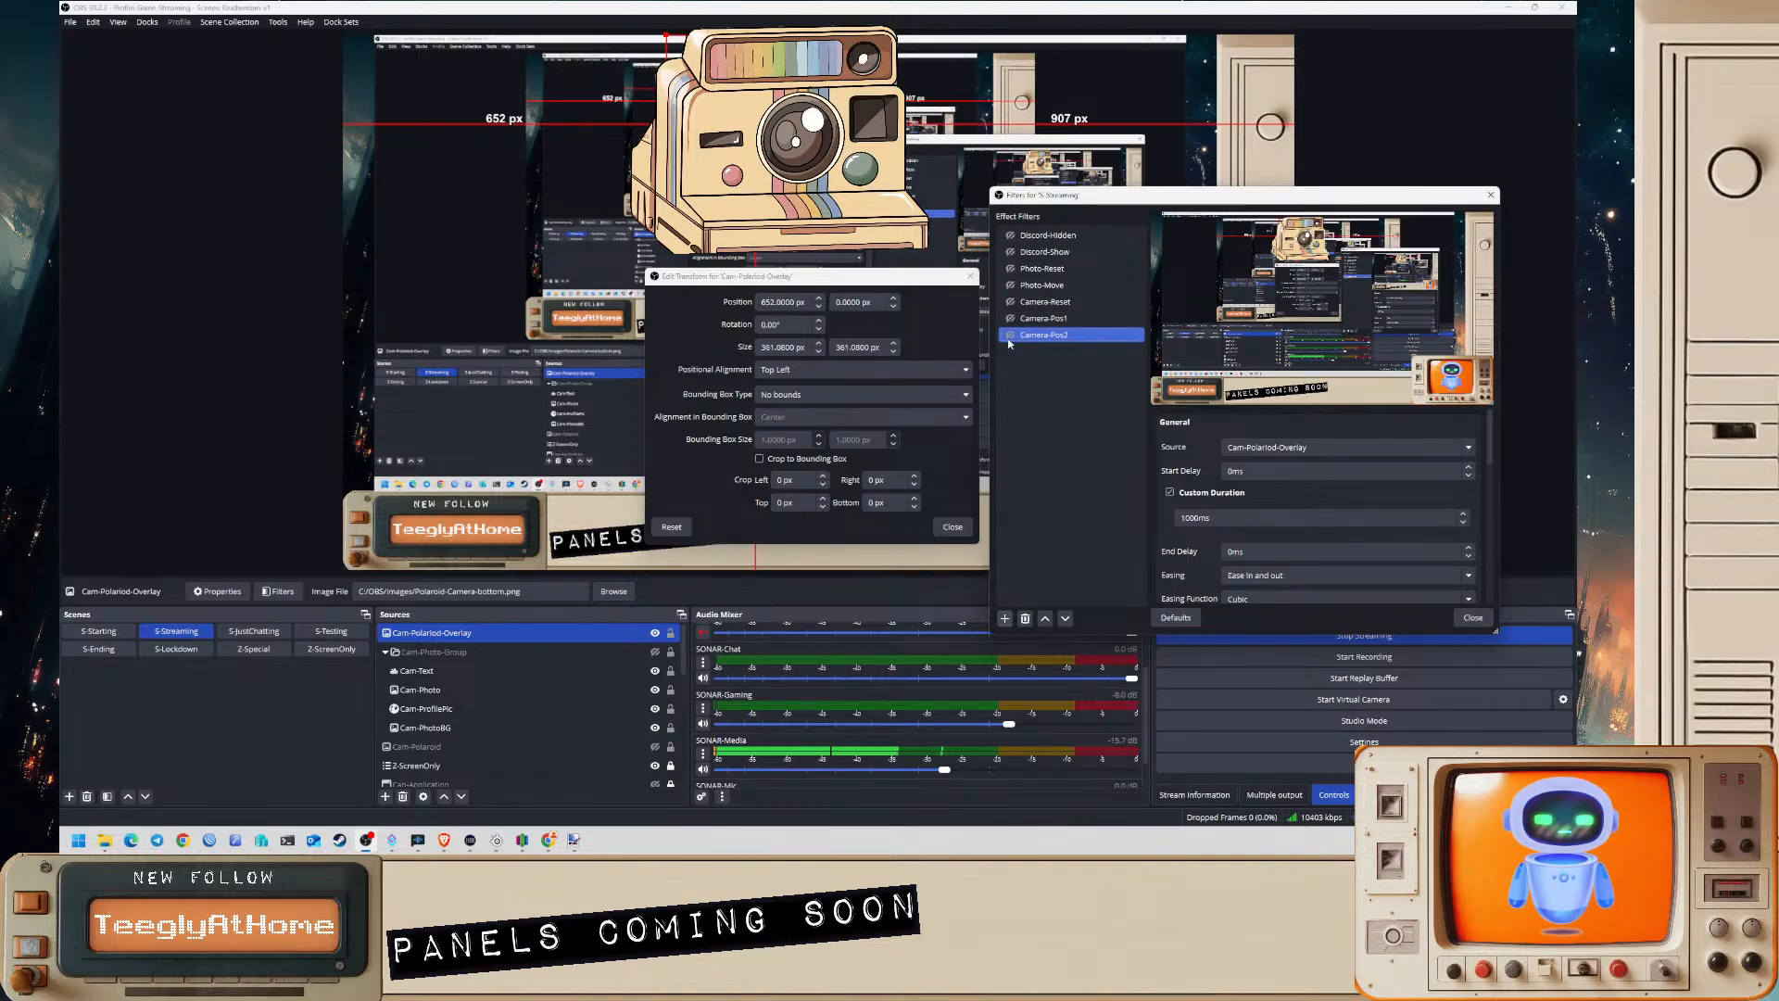
{"action": "scroll", "coordinate": [1197, 547], "scroll_direction": "down", "scroll_amount": 3}
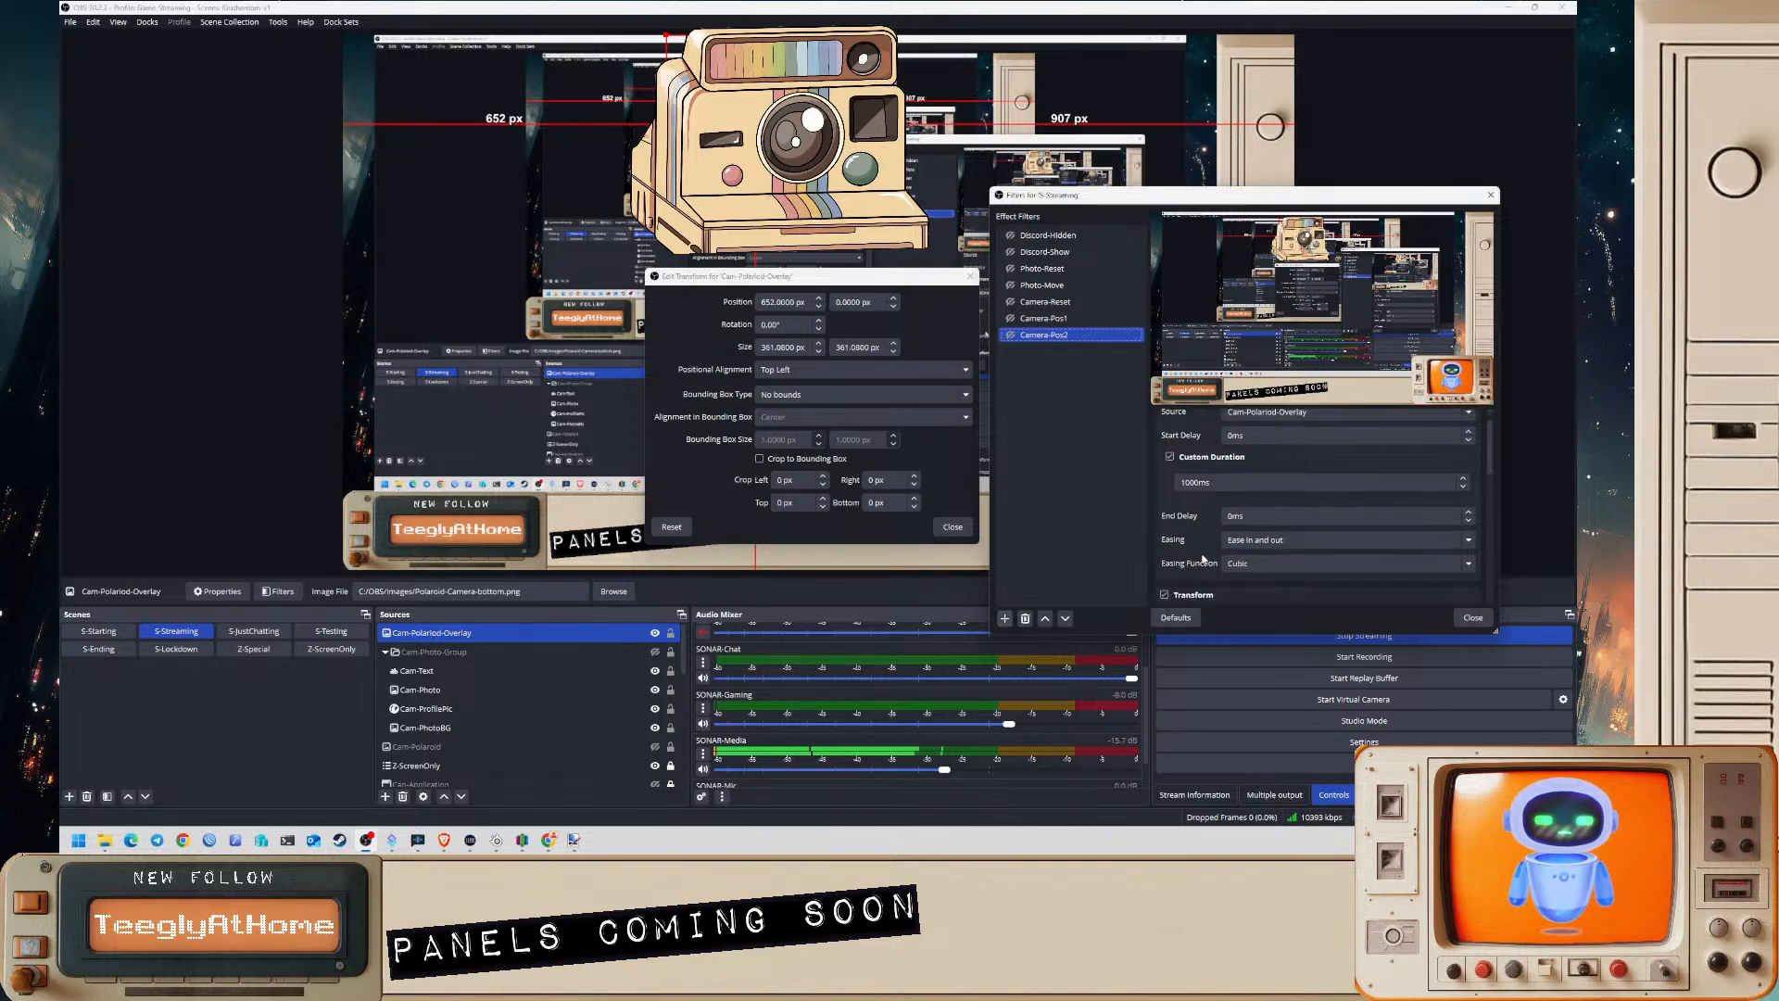
{"action": "left_click", "coordinate": [1225, 513]}
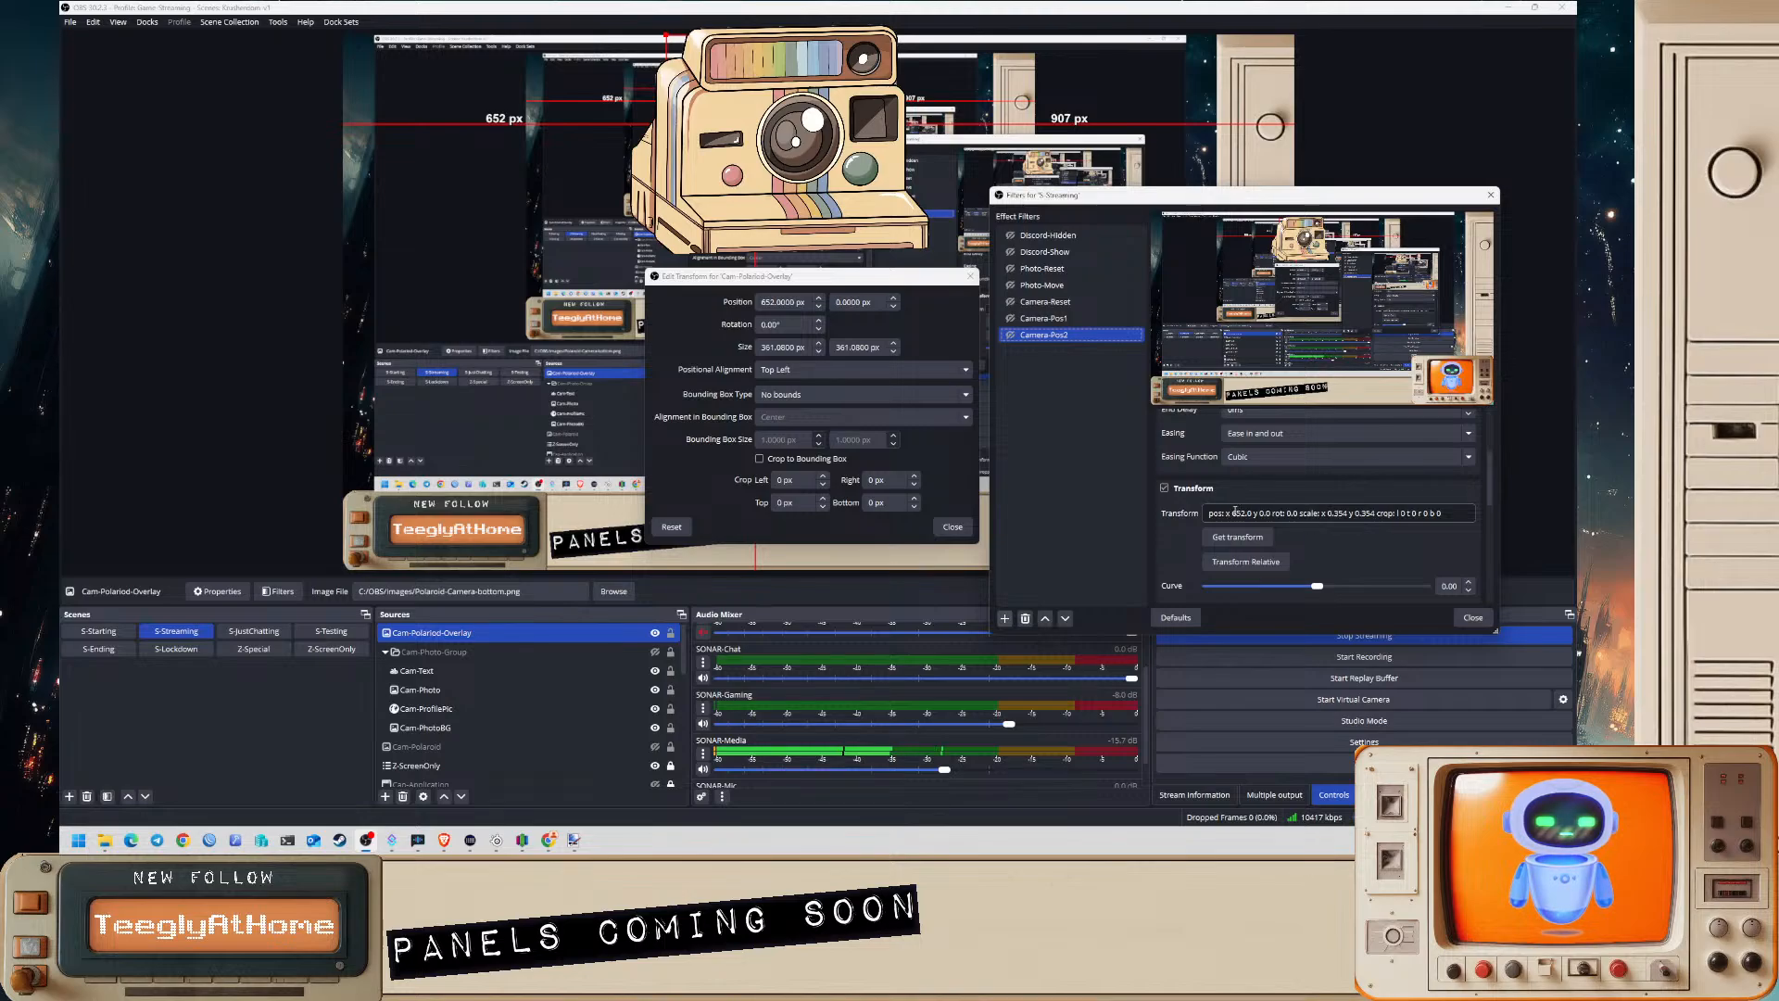
{"action": "left_click", "coordinate": [1234, 512]}
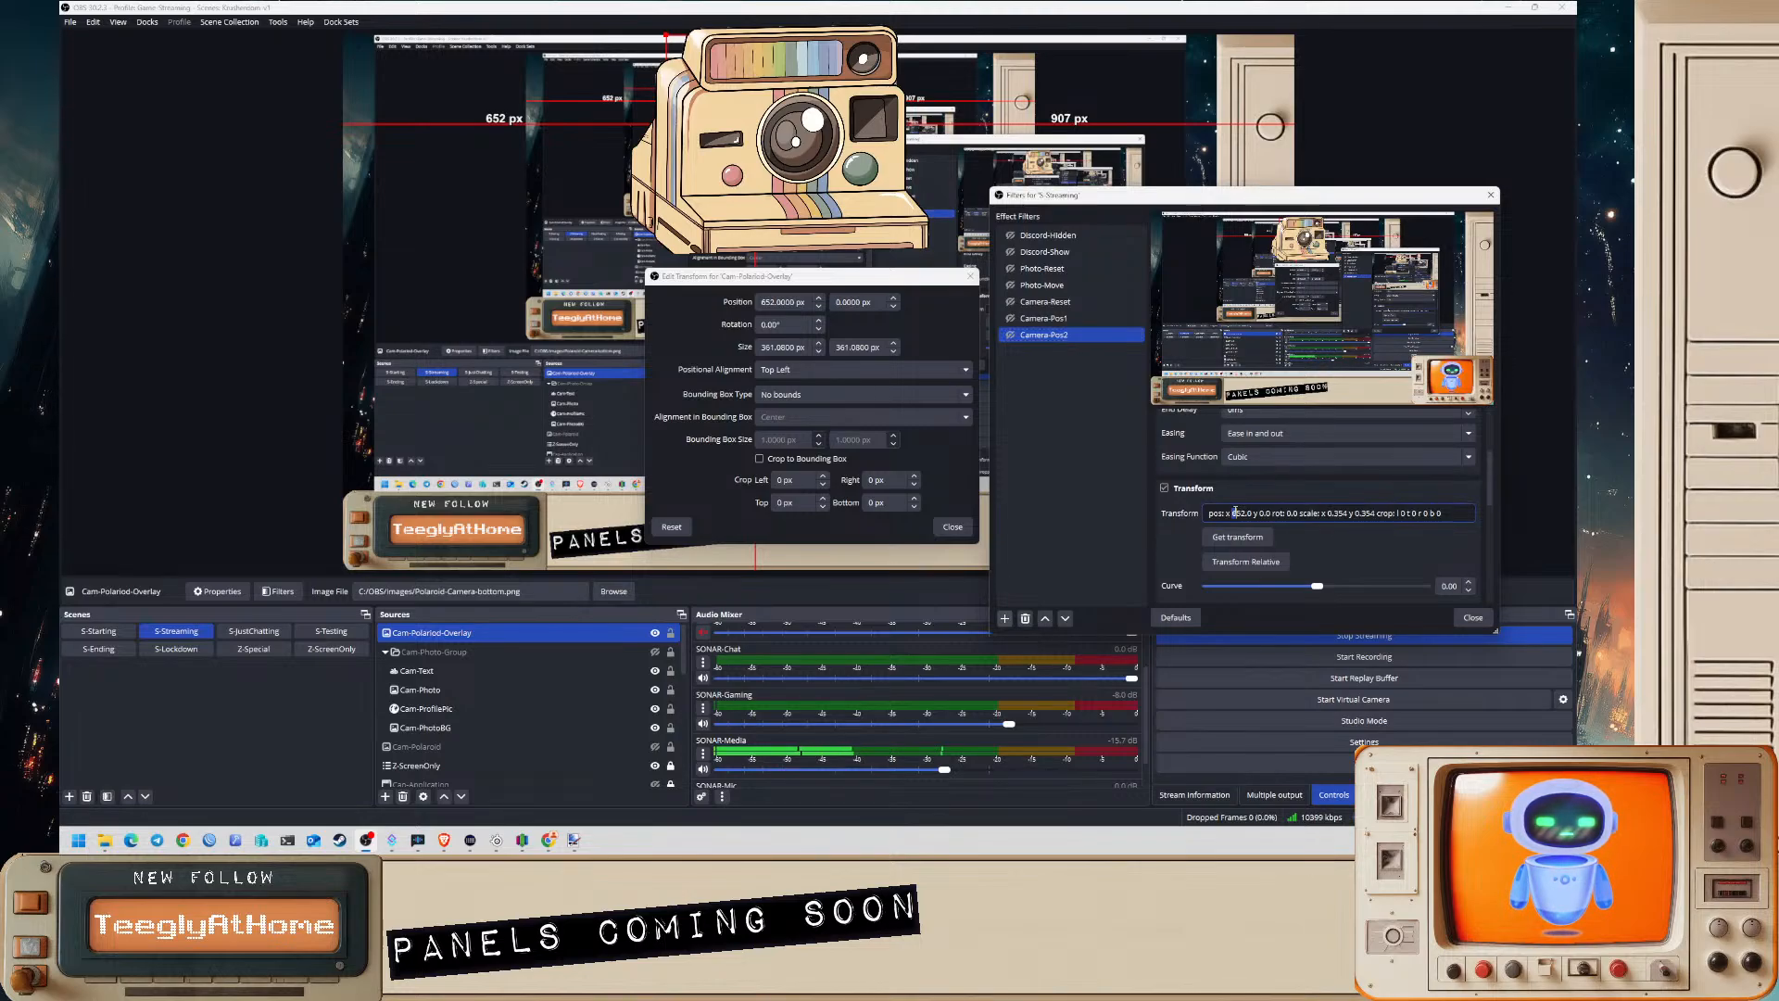
{"action": "left_click", "coordinate": [1254, 512]}
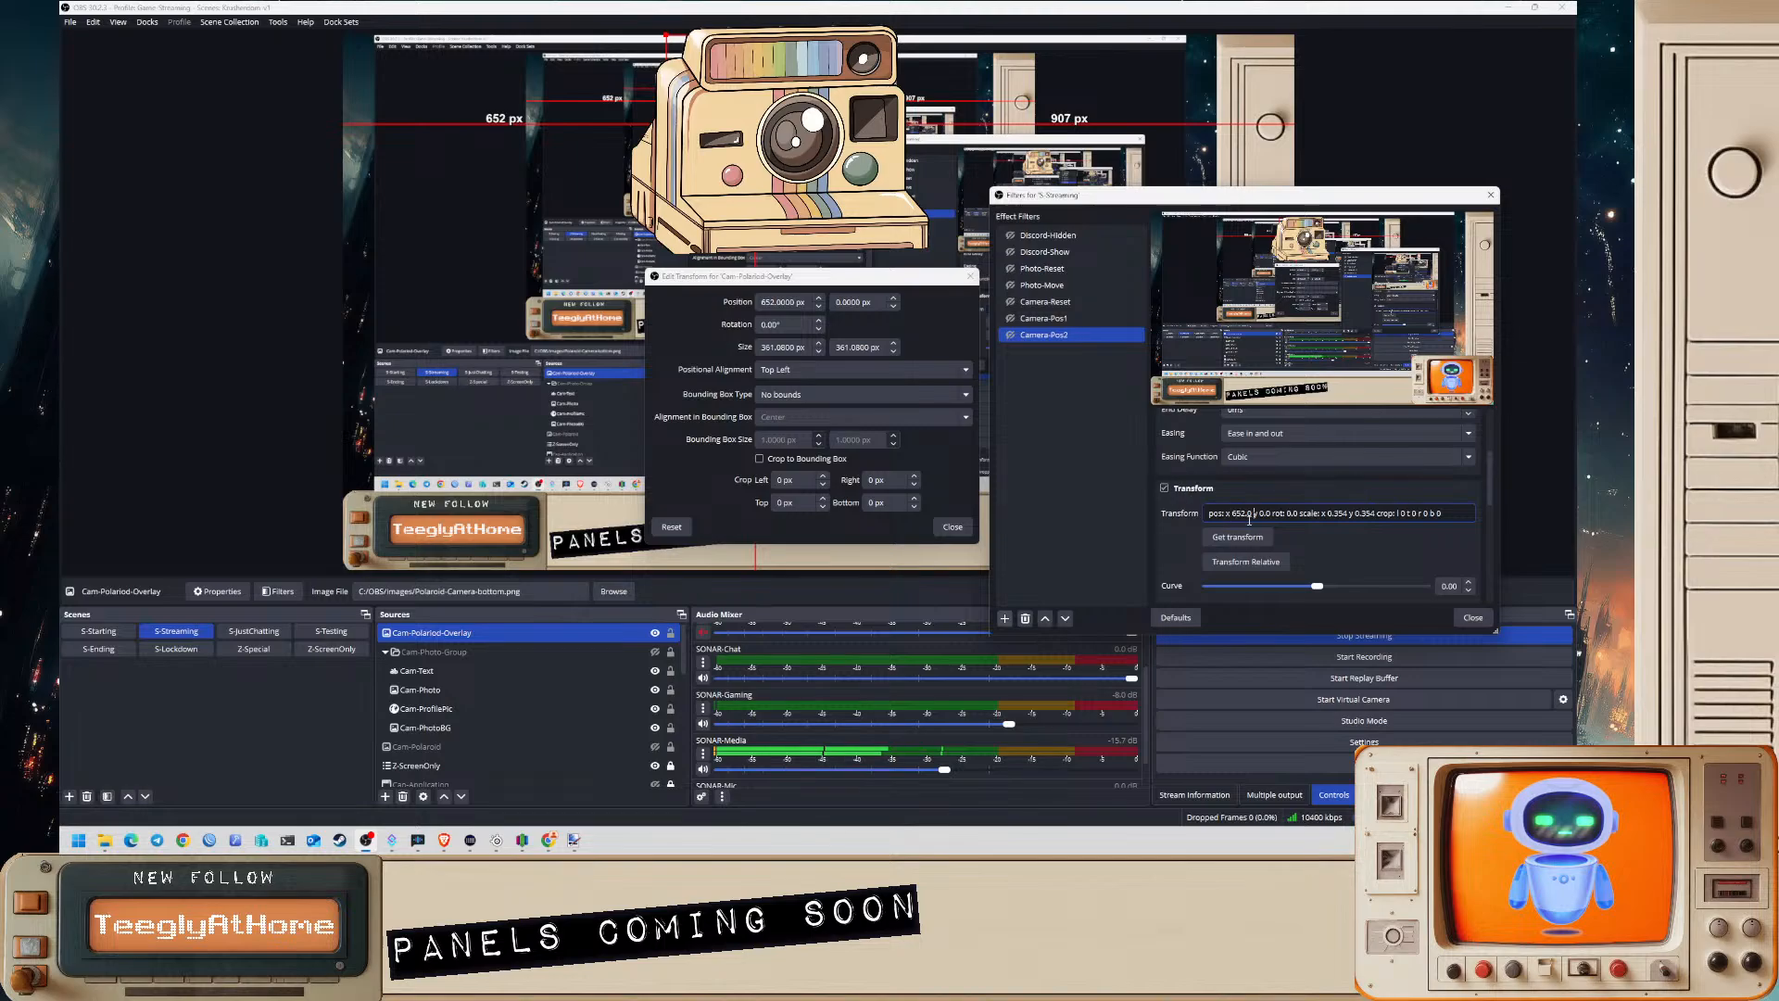
{"action": "type", "text": "361"}
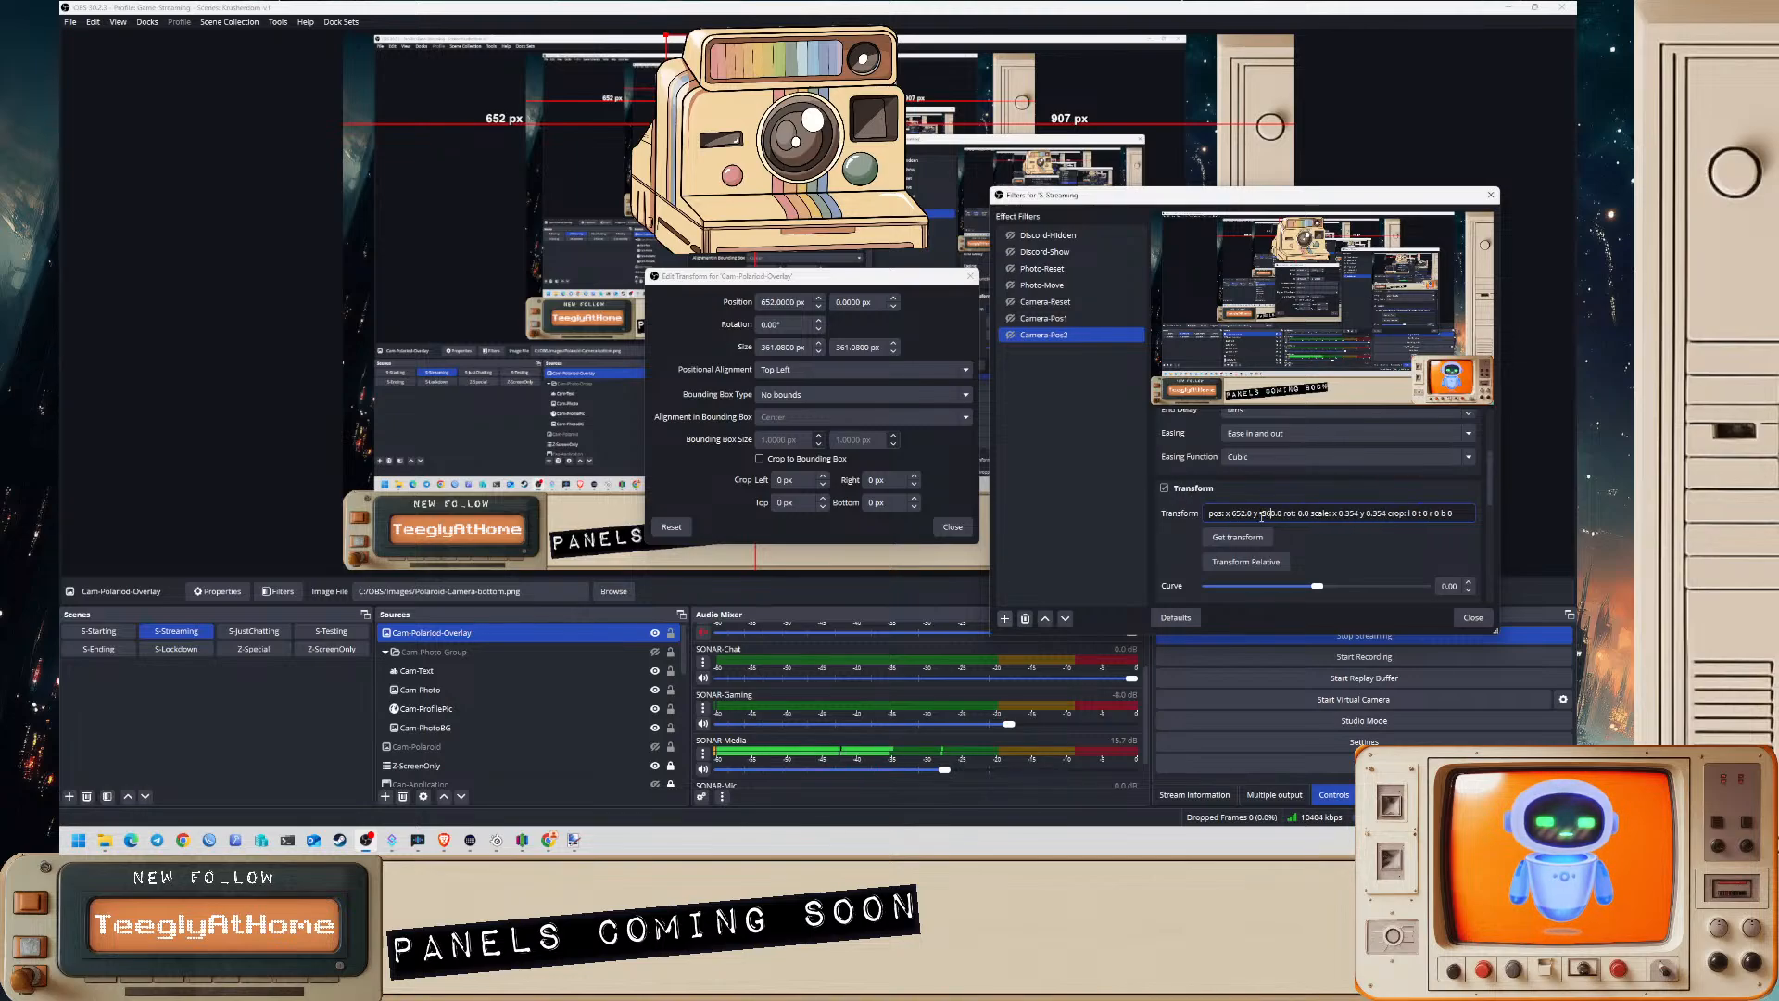
{"action": "key", "text": "Delete"}
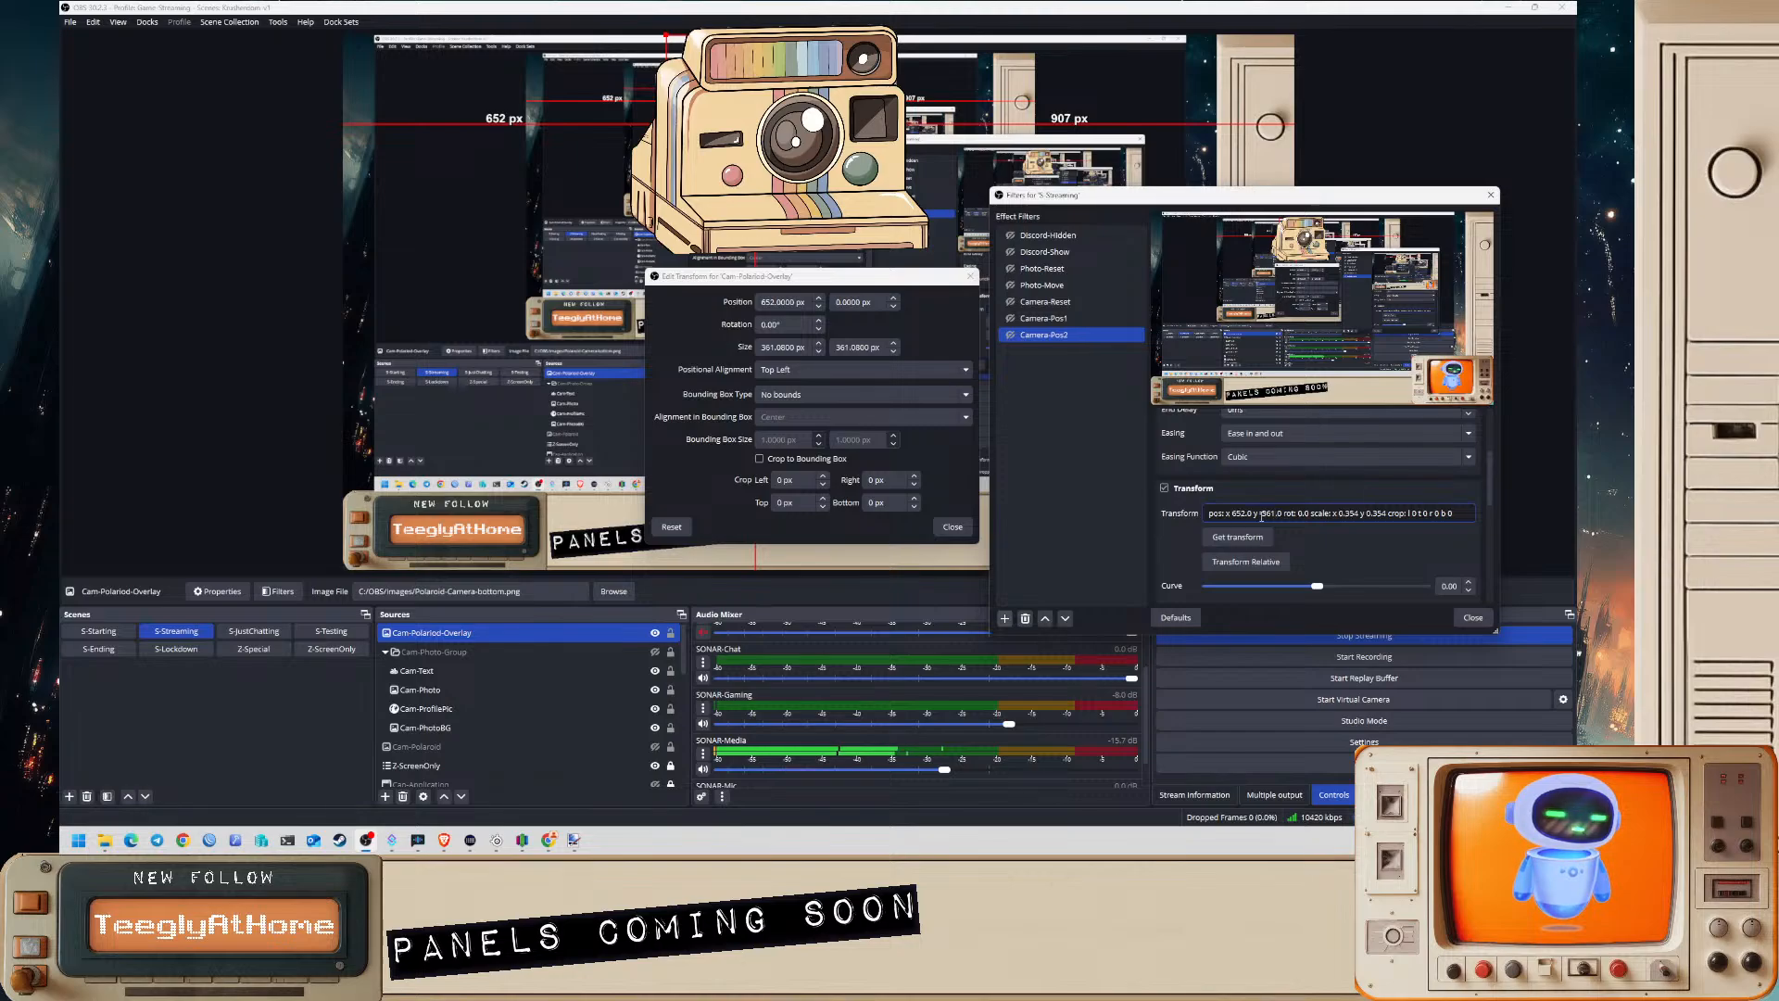
- Set the Camera-Pos1 filter's next move to Photo-Move
{"action": "left_click", "coordinate": [1044, 318]}
{"action": "scroll", "coordinate": [1216, 470], "scroll_direction": "up", "scroll_amount": 5}
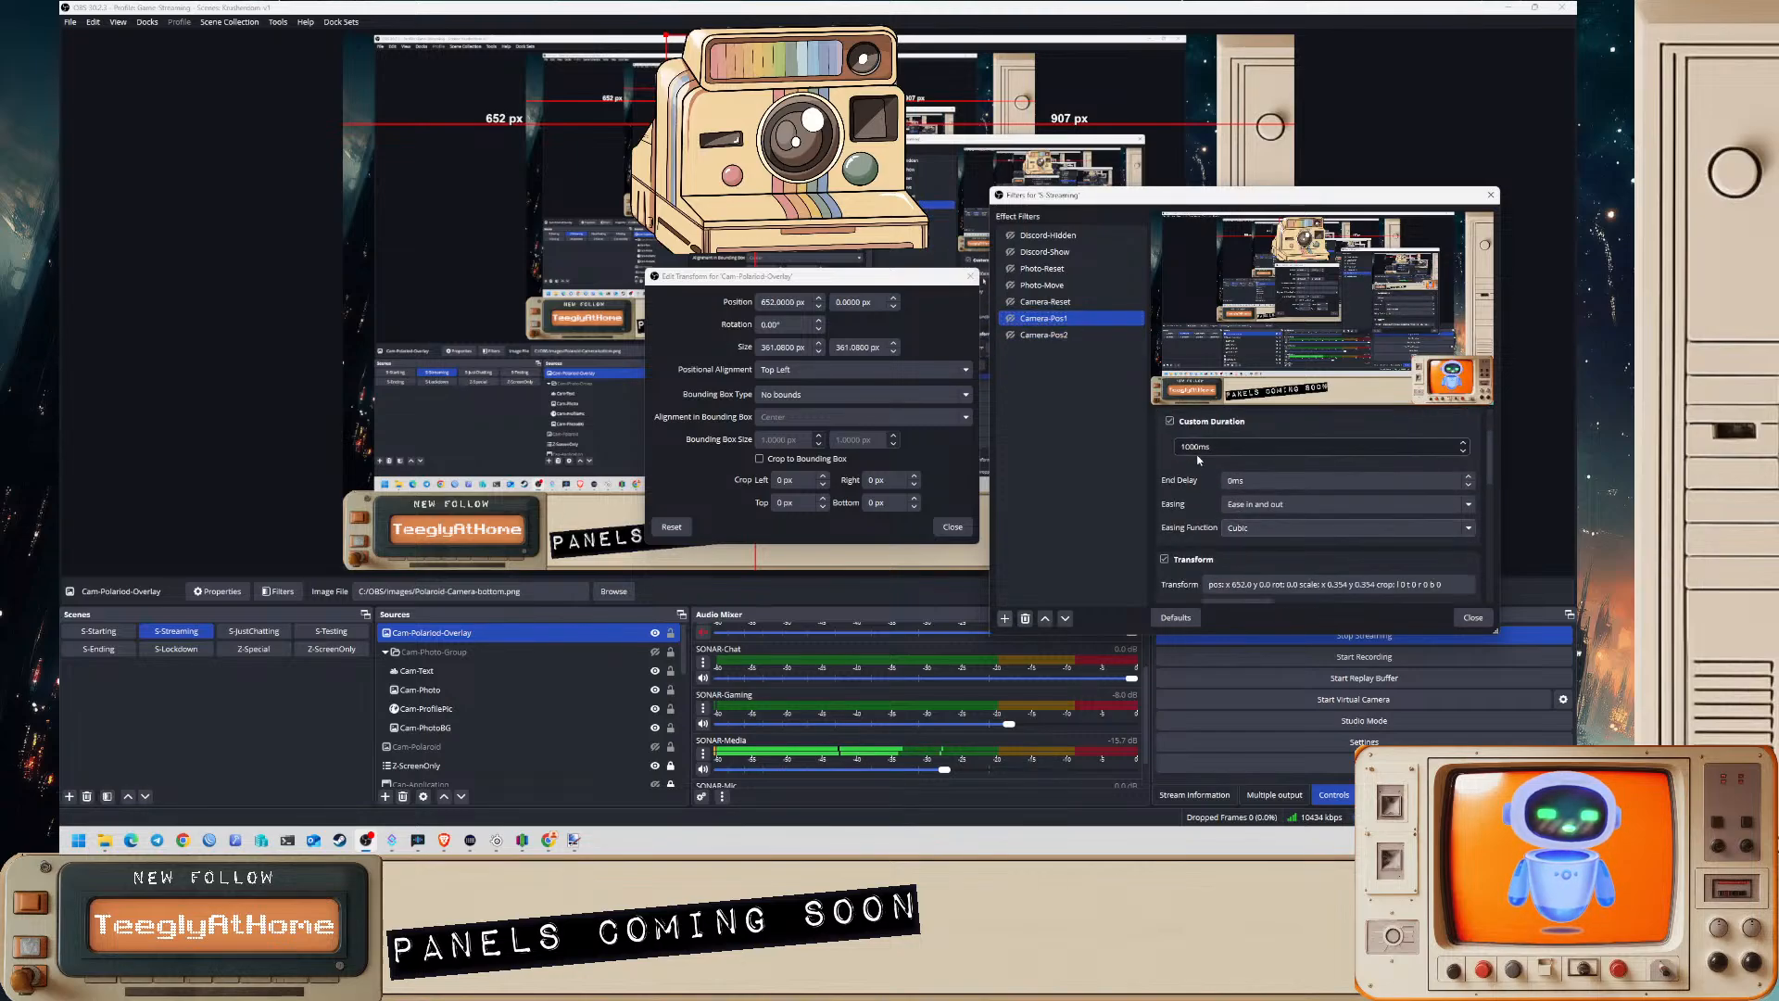
{"action": "left_click", "coordinate": [1229, 515]}
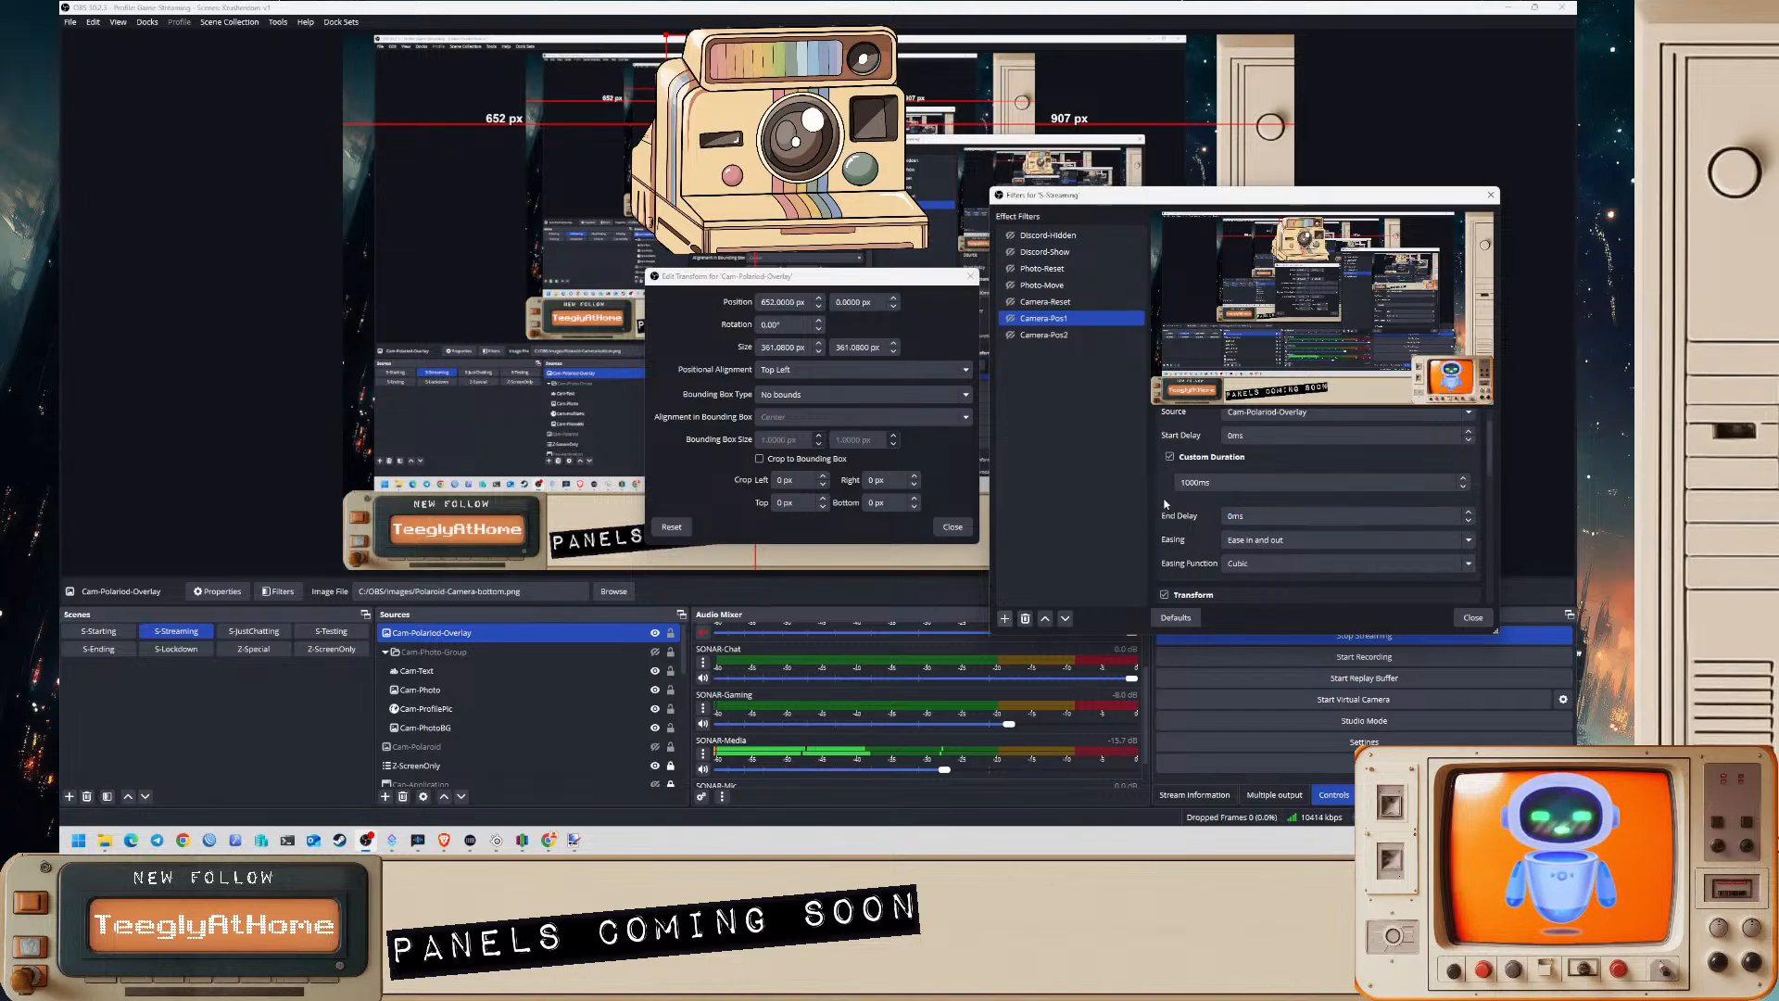
{"action": "scroll", "coordinate": [1191, 468], "scroll_direction": "down", "scroll_amount": 2}
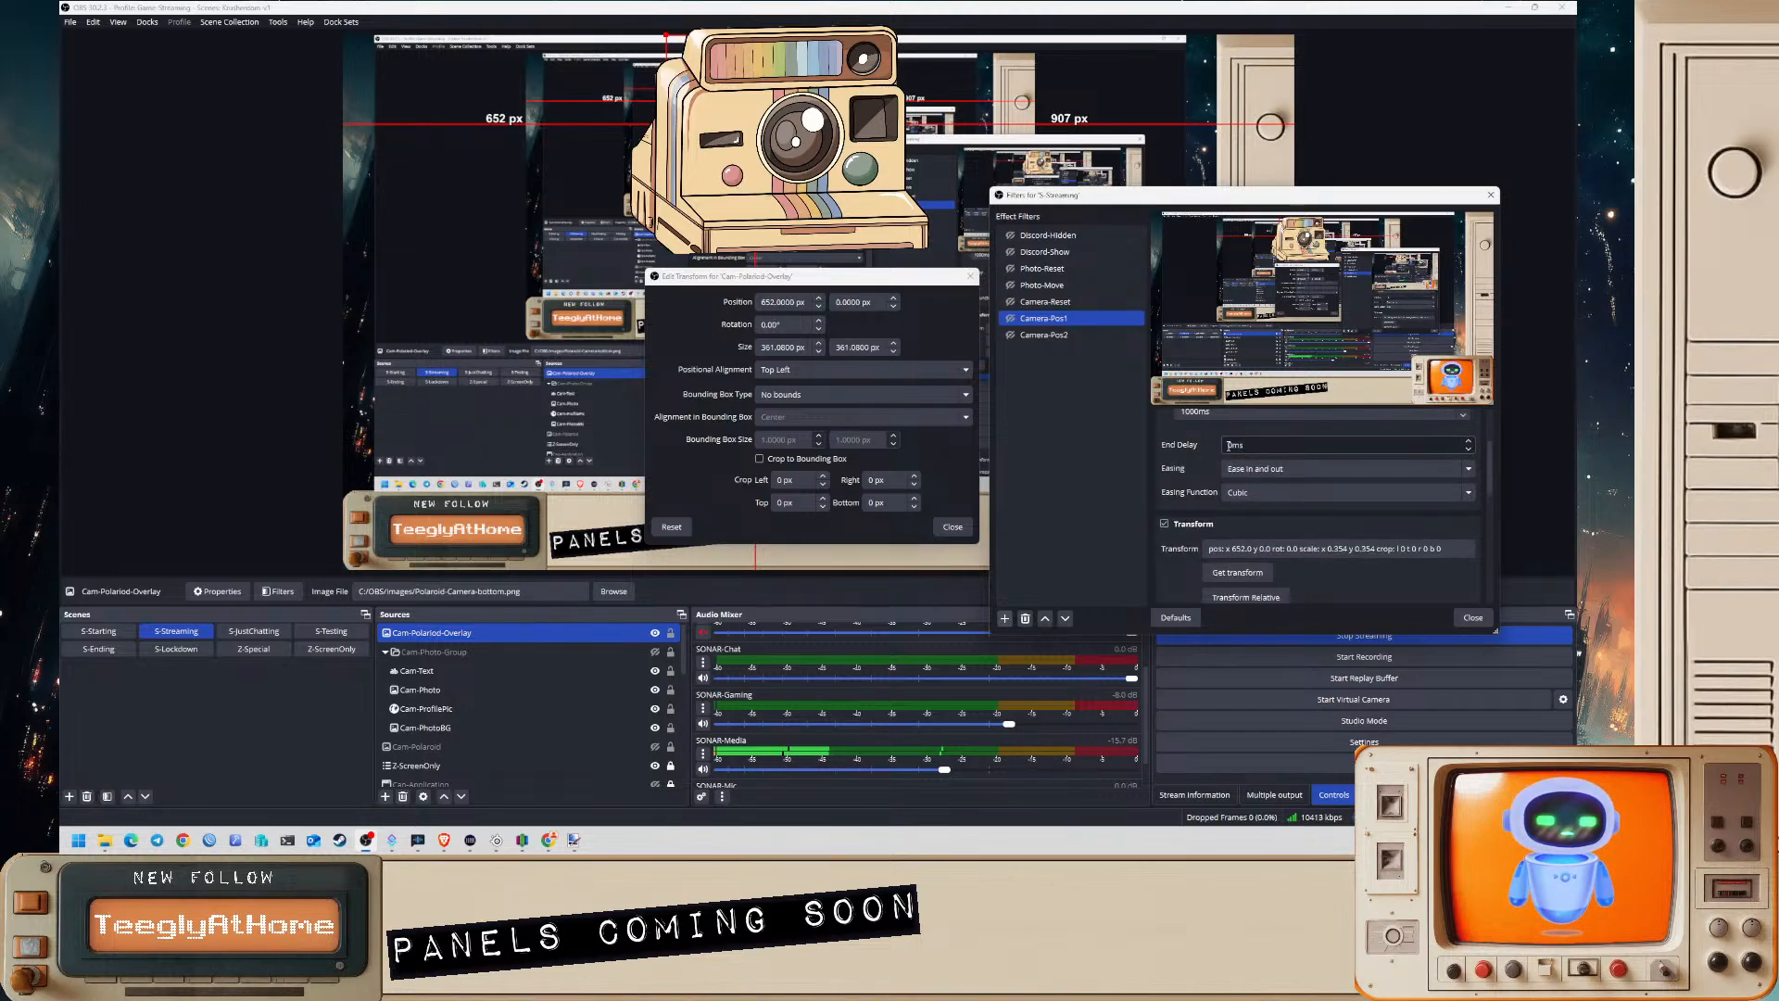
{"action": "scroll", "coordinate": [1242, 500], "scroll_direction": "down", "scroll_amount": 5}
{"action": "scroll", "coordinate": [1269, 536], "scroll_direction": "down", "scroll_amount": 1}
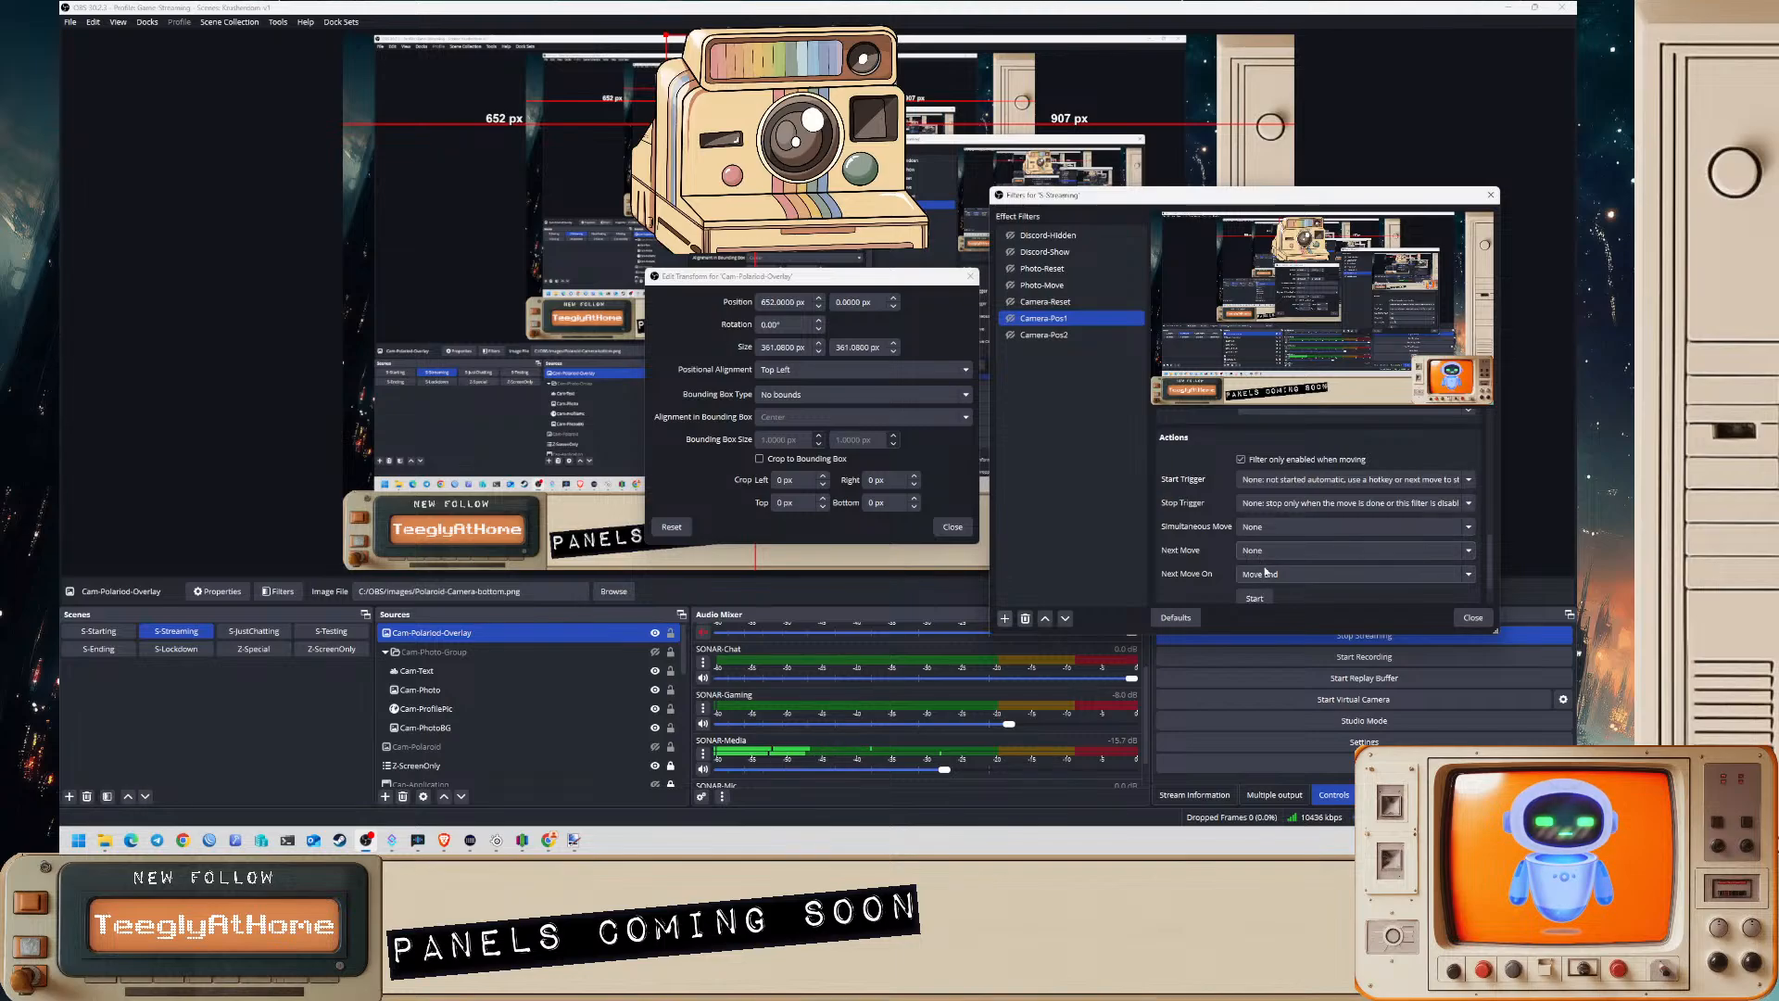
{"action": "left_click", "coordinate": [1274, 552]}
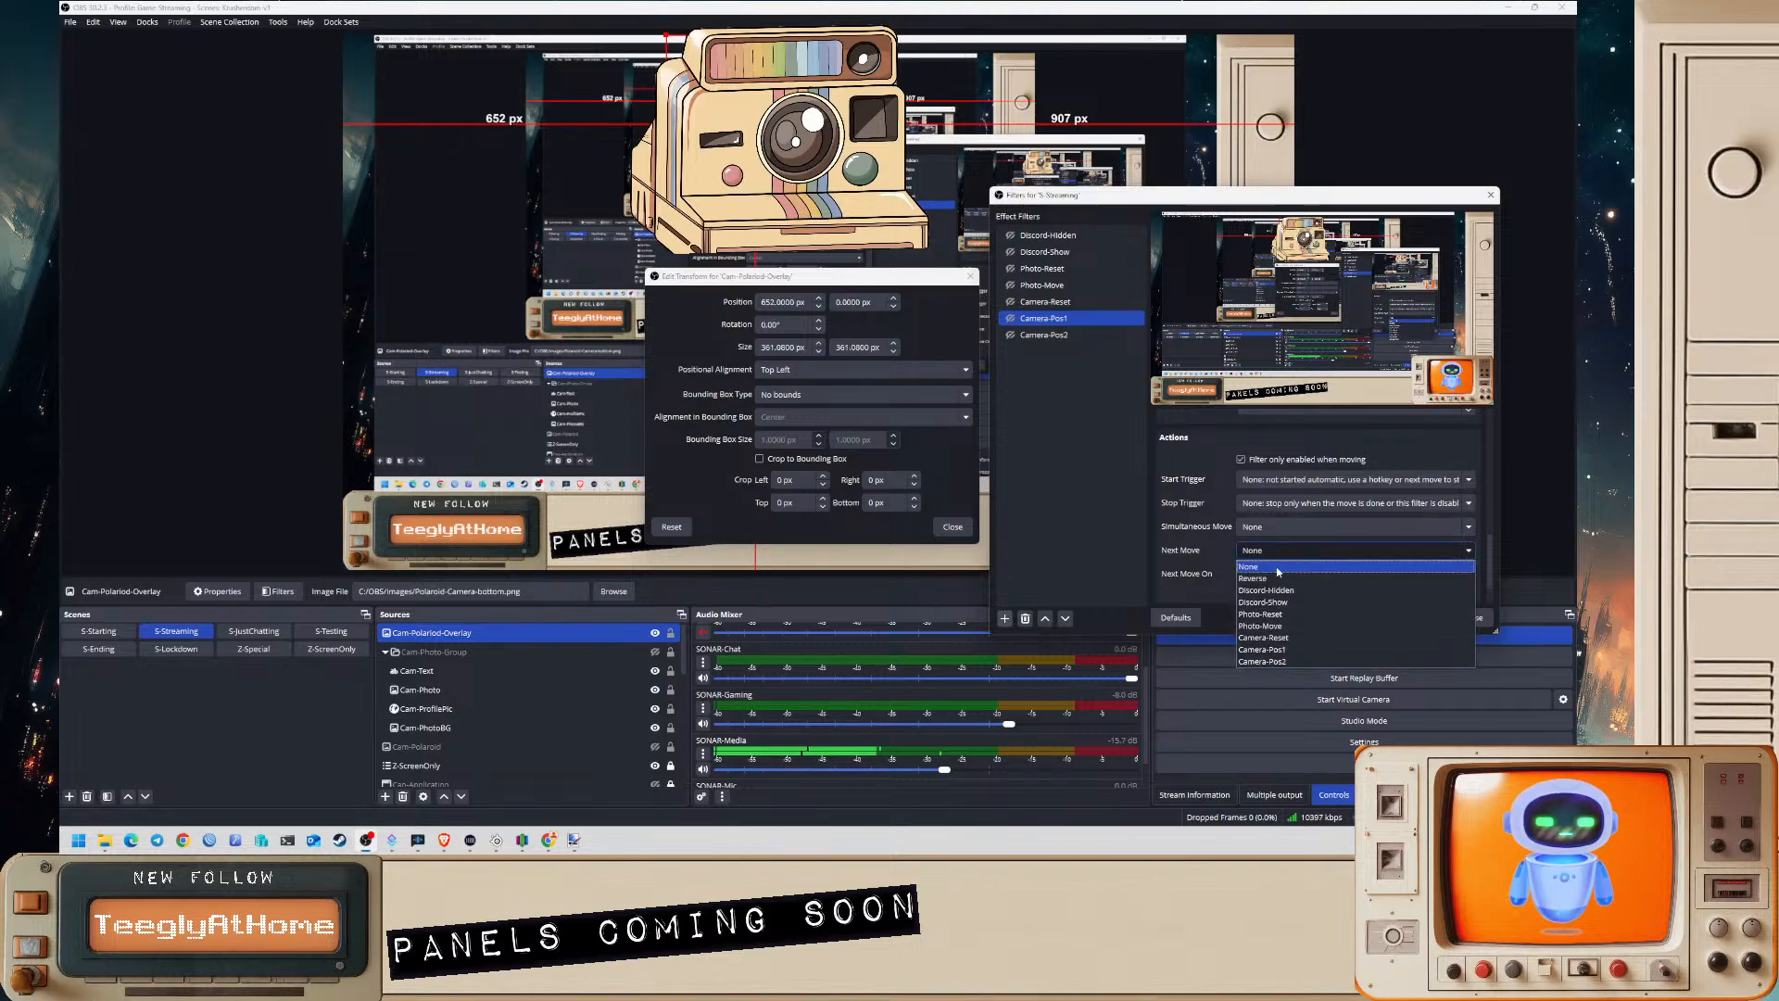
{"action": "left_click", "coordinate": [1288, 626]}
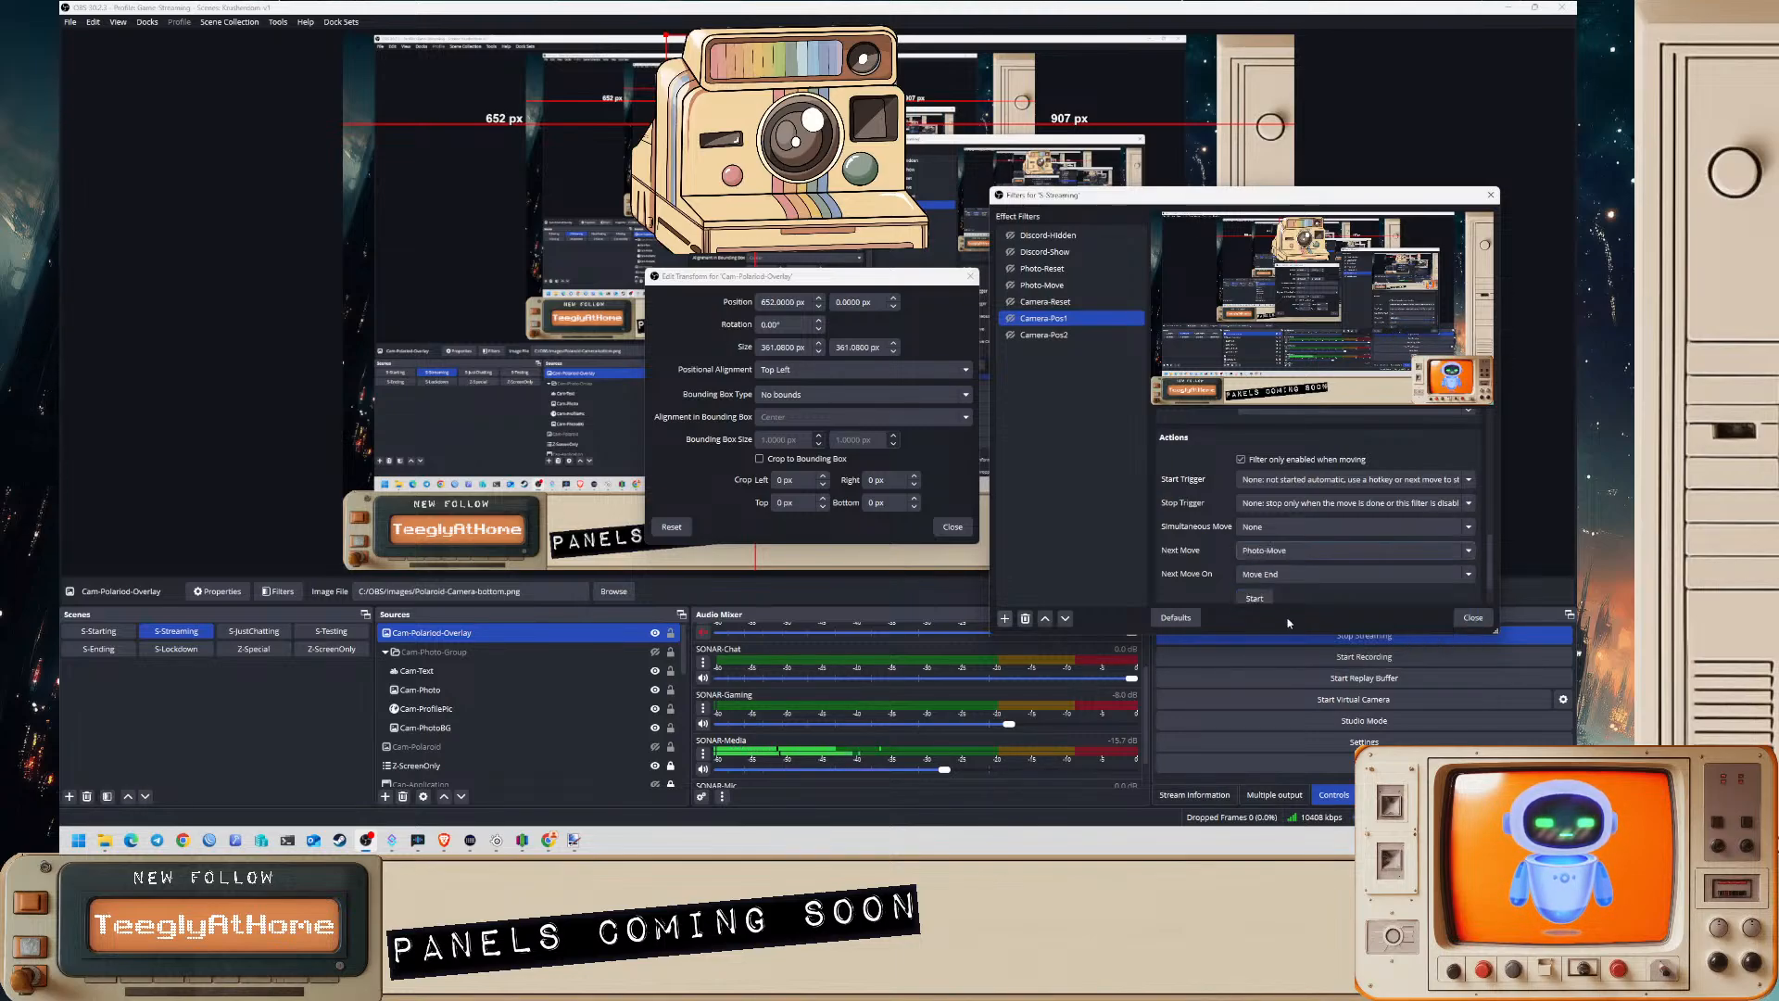
- Check the Photo-Move filter's next move and set the Photo-Reset filter's simultaneous move to Camera-Reset
{"action": "left_click", "coordinate": [1067, 334], "text": "ctrl"}
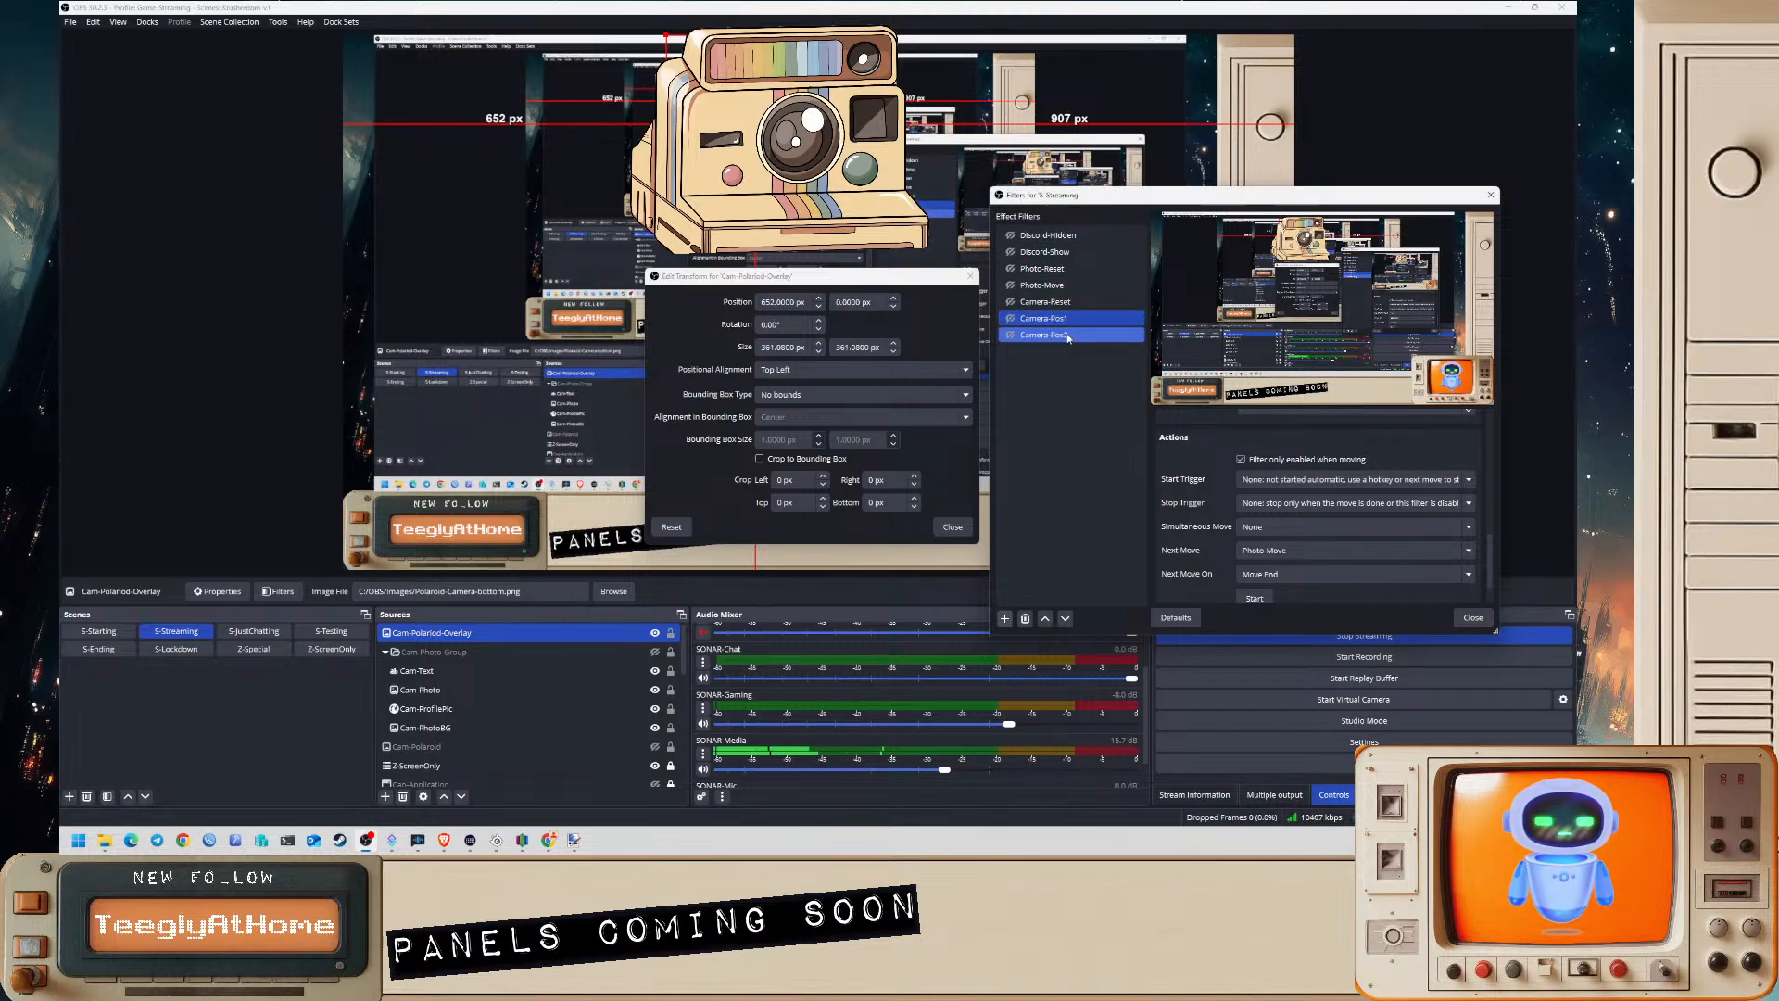
{"action": "left_click", "coordinate": [1070, 287]}
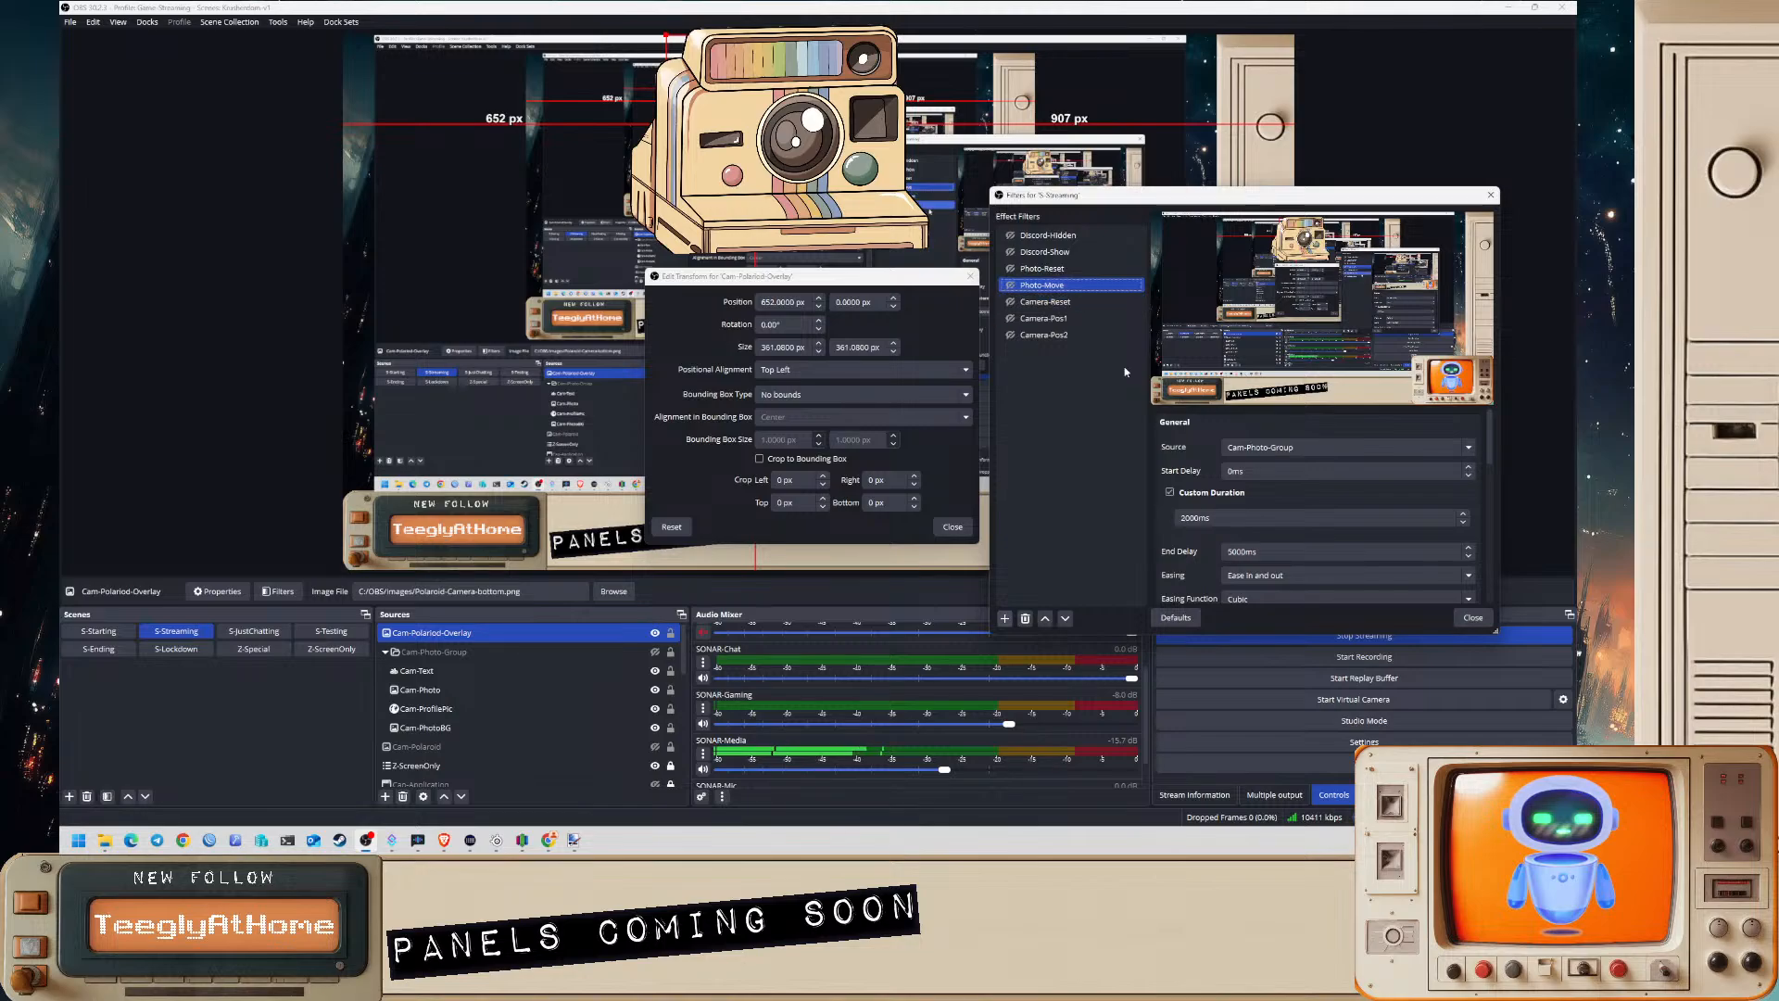
{"action": "scroll", "coordinate": [1174, 520], "scroll_direction": "down", "scroll_amount": 6}
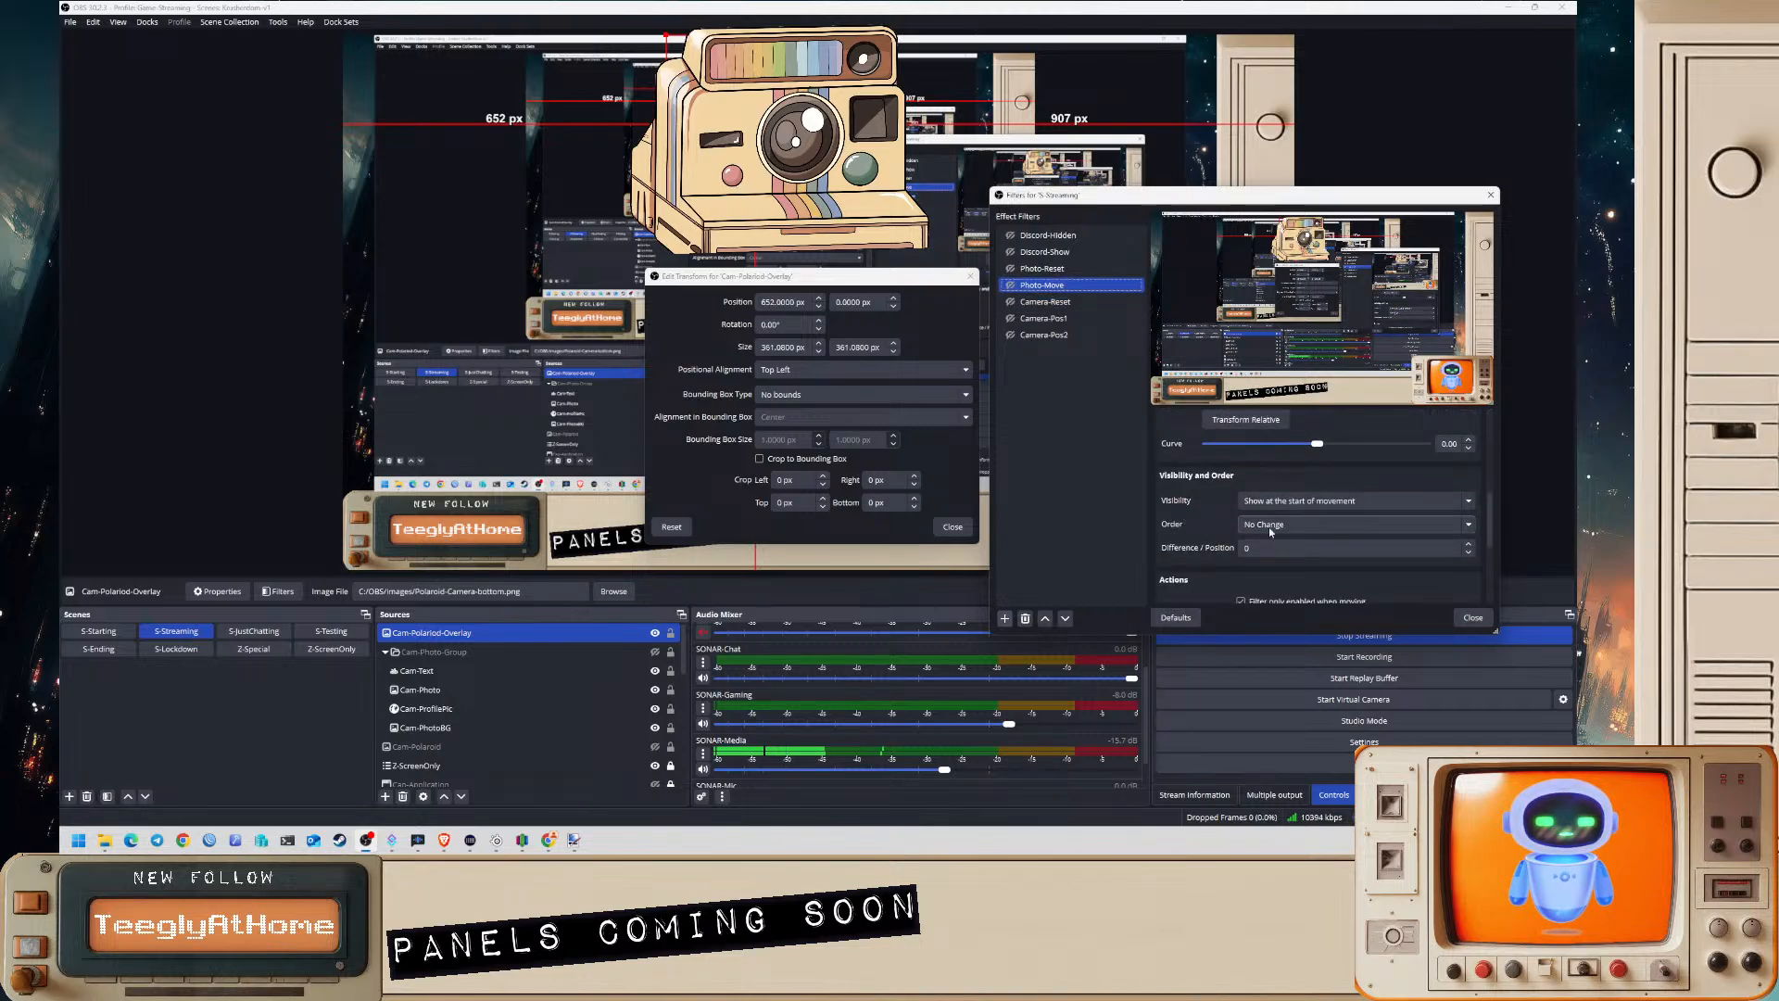
{"action": "scroll", "coordinate": [1270, 526], "scroll_direction": "down", "scroll_amount": 3}
{"action": "left_click", "coordinate": [1268, 554]}
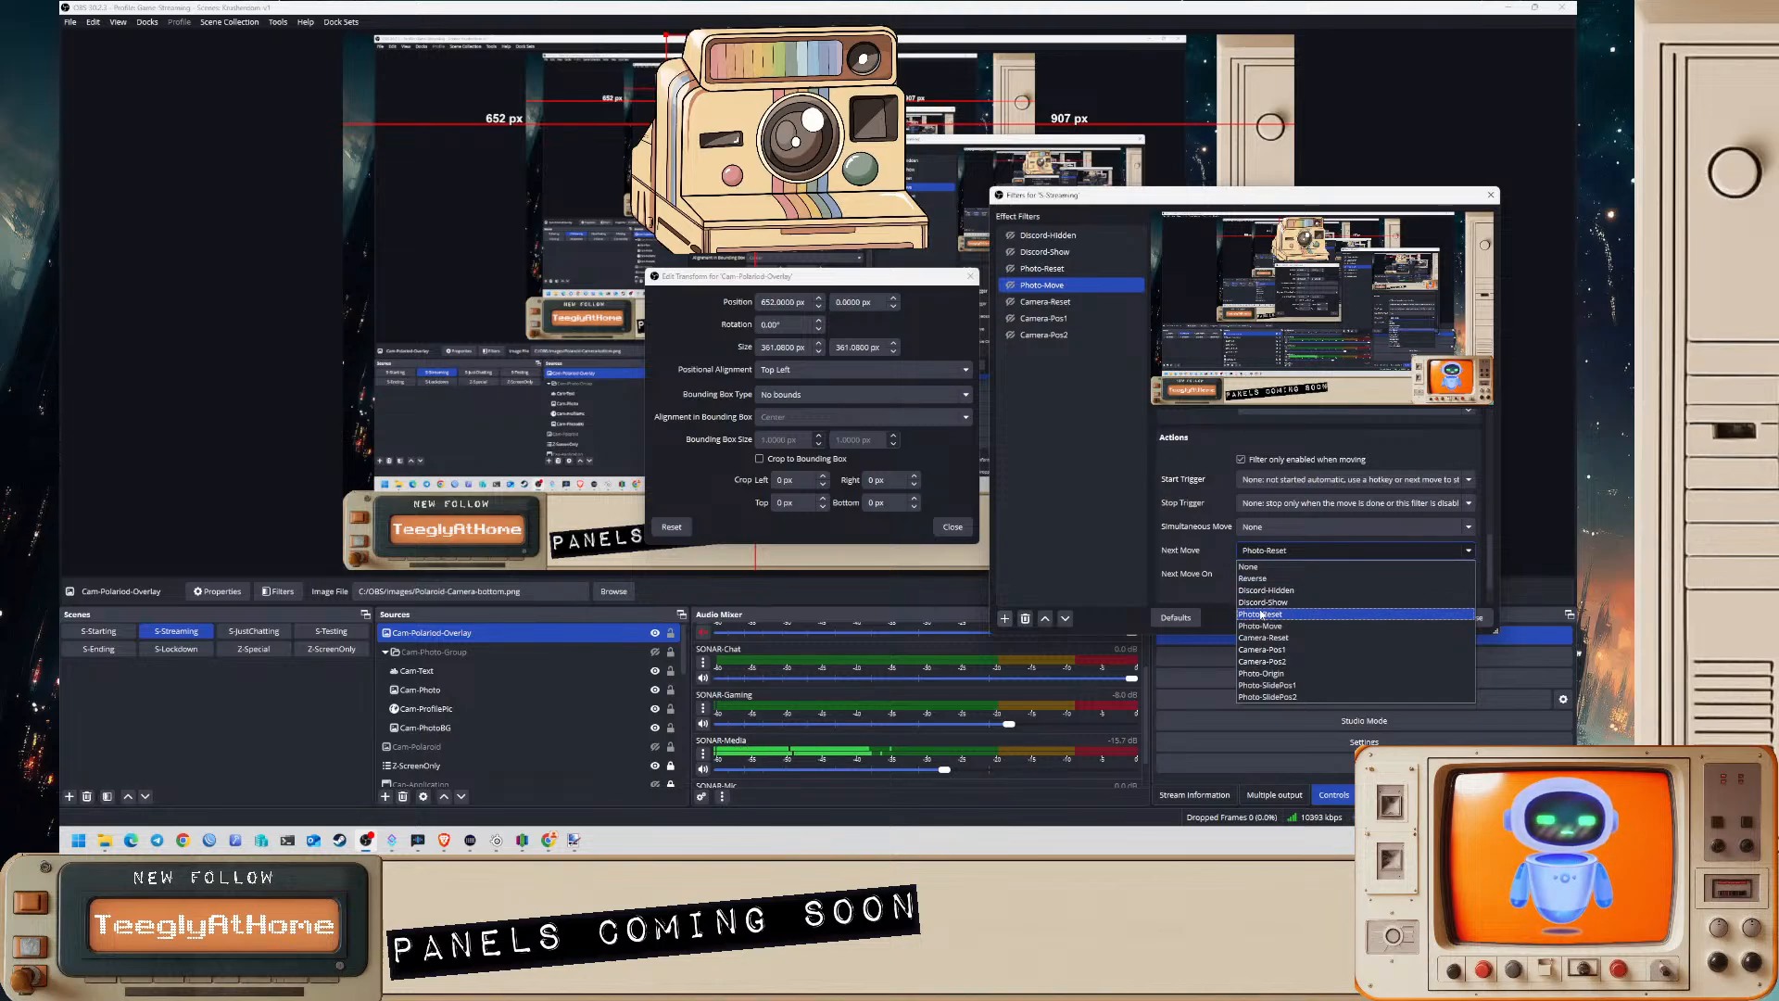
{"action": "left_click", "coordinate": [1141, 514]}
{"action": "left_click", "coordinate": [1061, 271]}
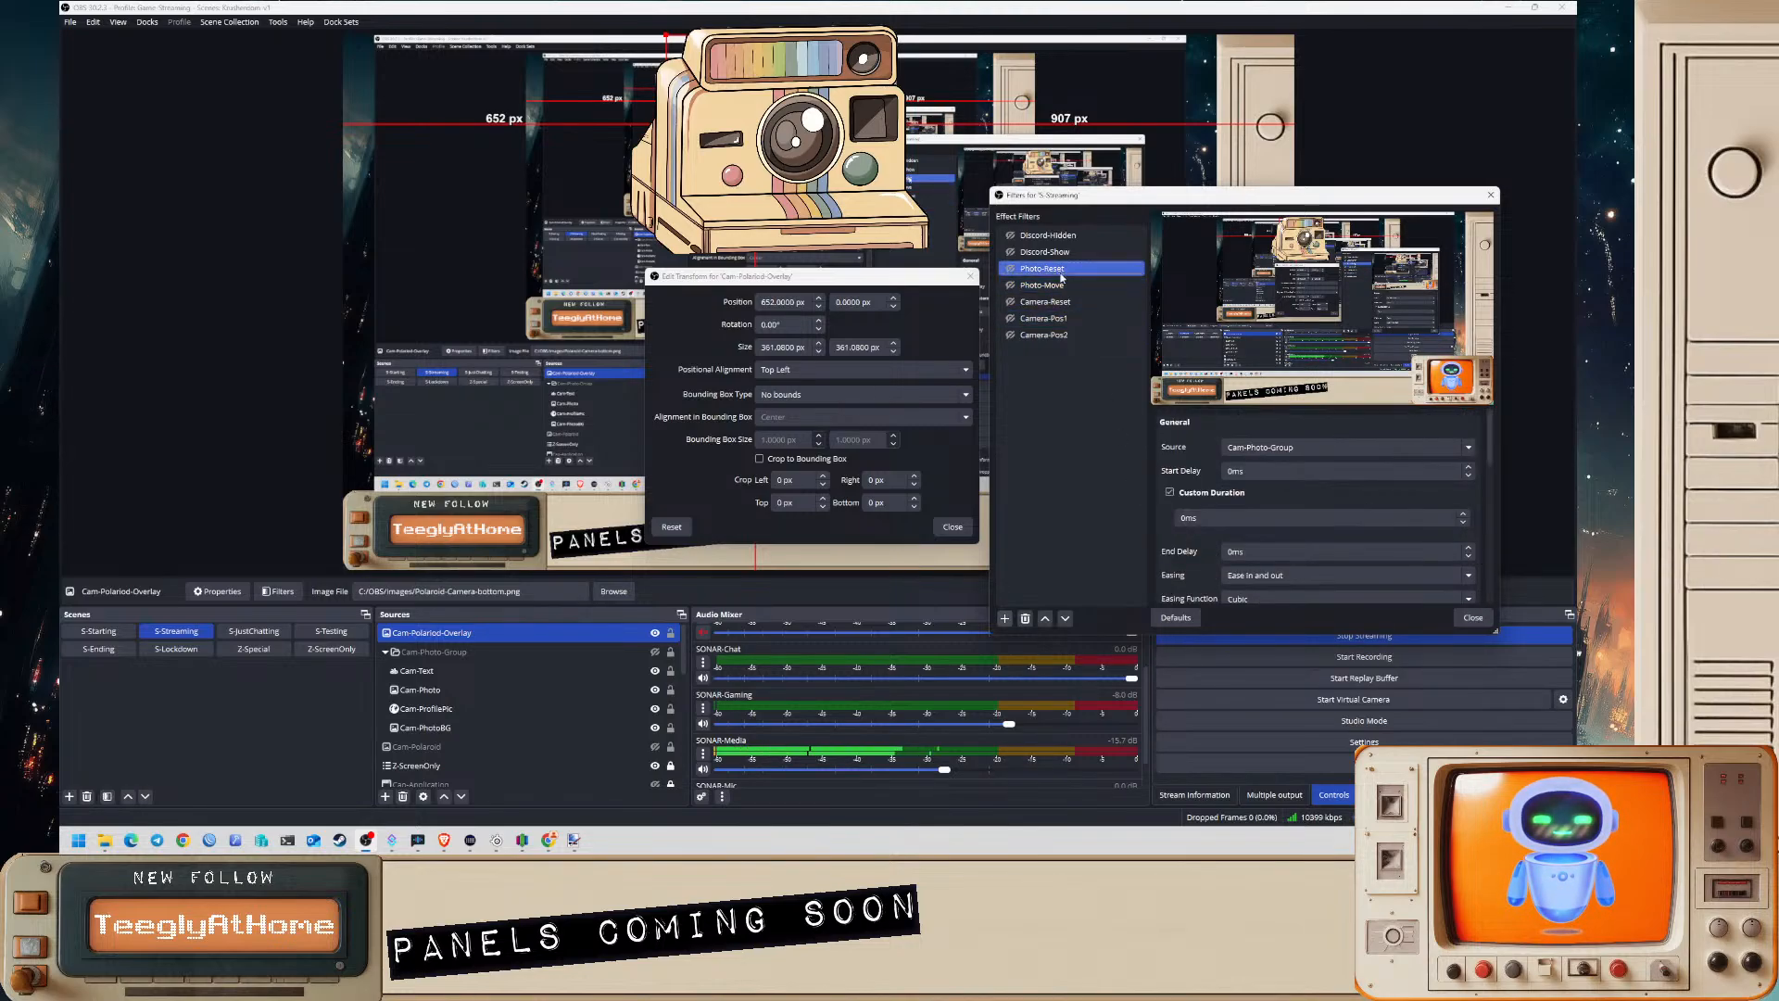
{"action": "left_click", "coordinate": [1063, 335]}
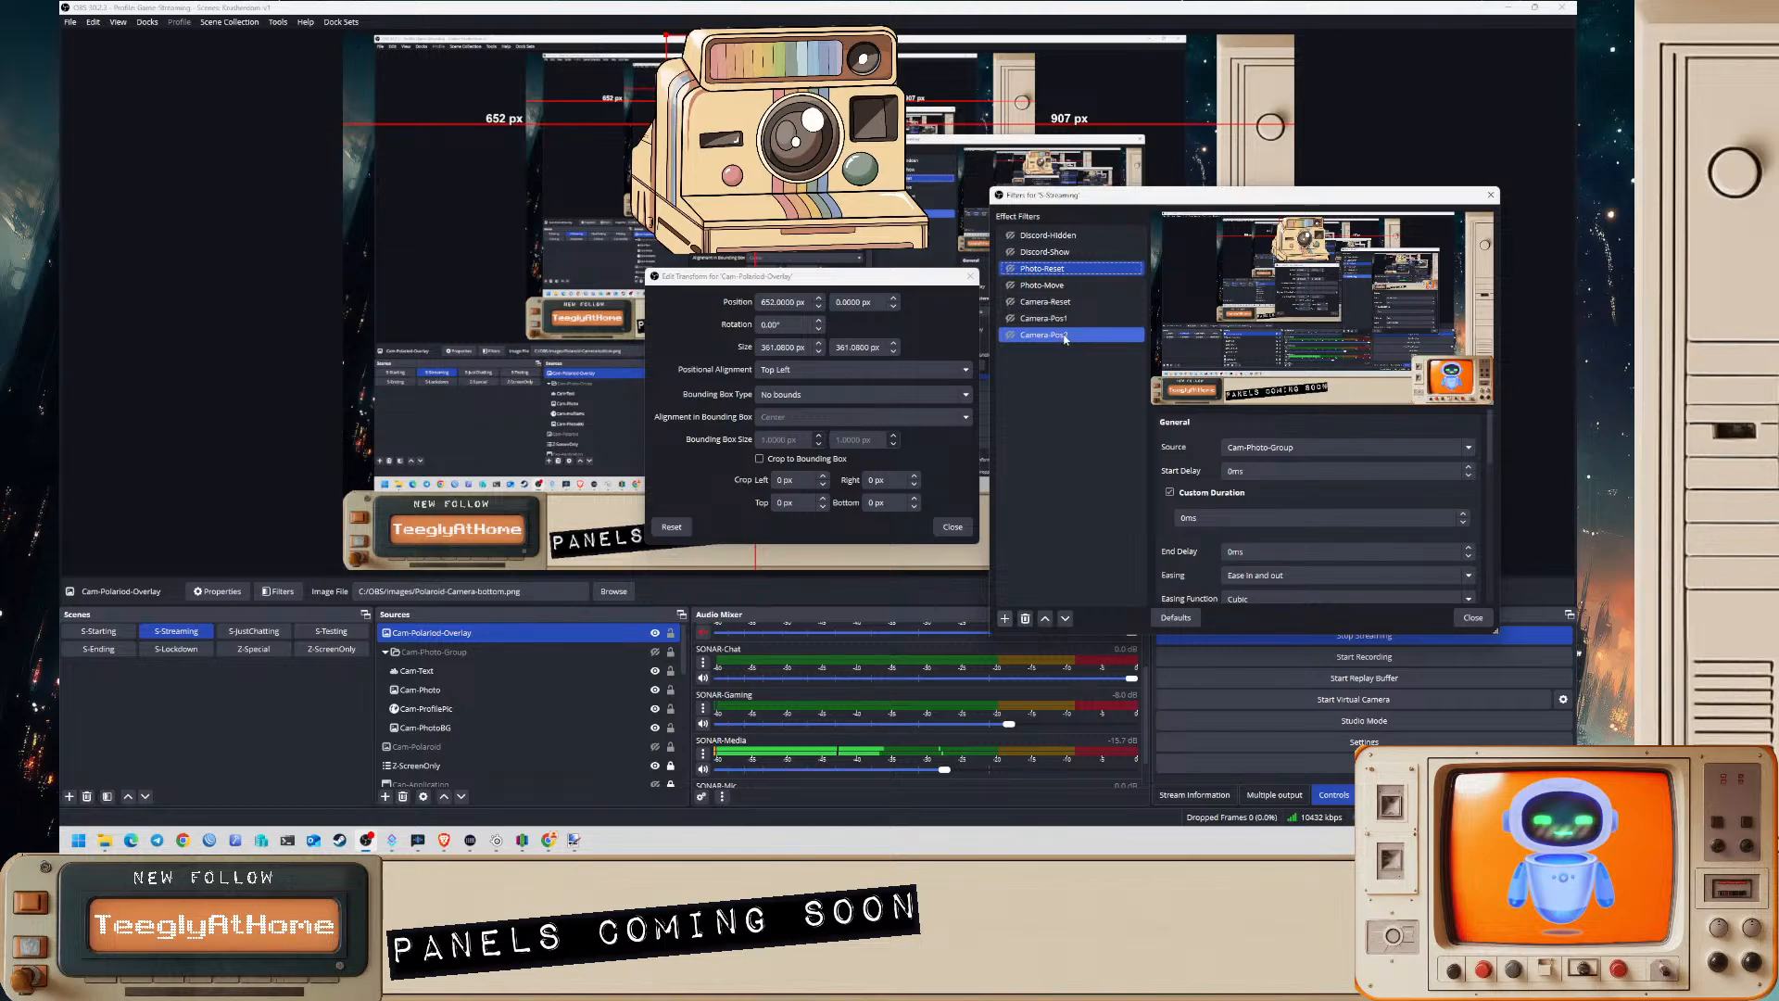
{"action": "scroll", "coordinate": [1188, 527], "scroll_direction": "down", "scroll_amount": 5}
{"action": "left_click", "coordinate": [1251, 526]}
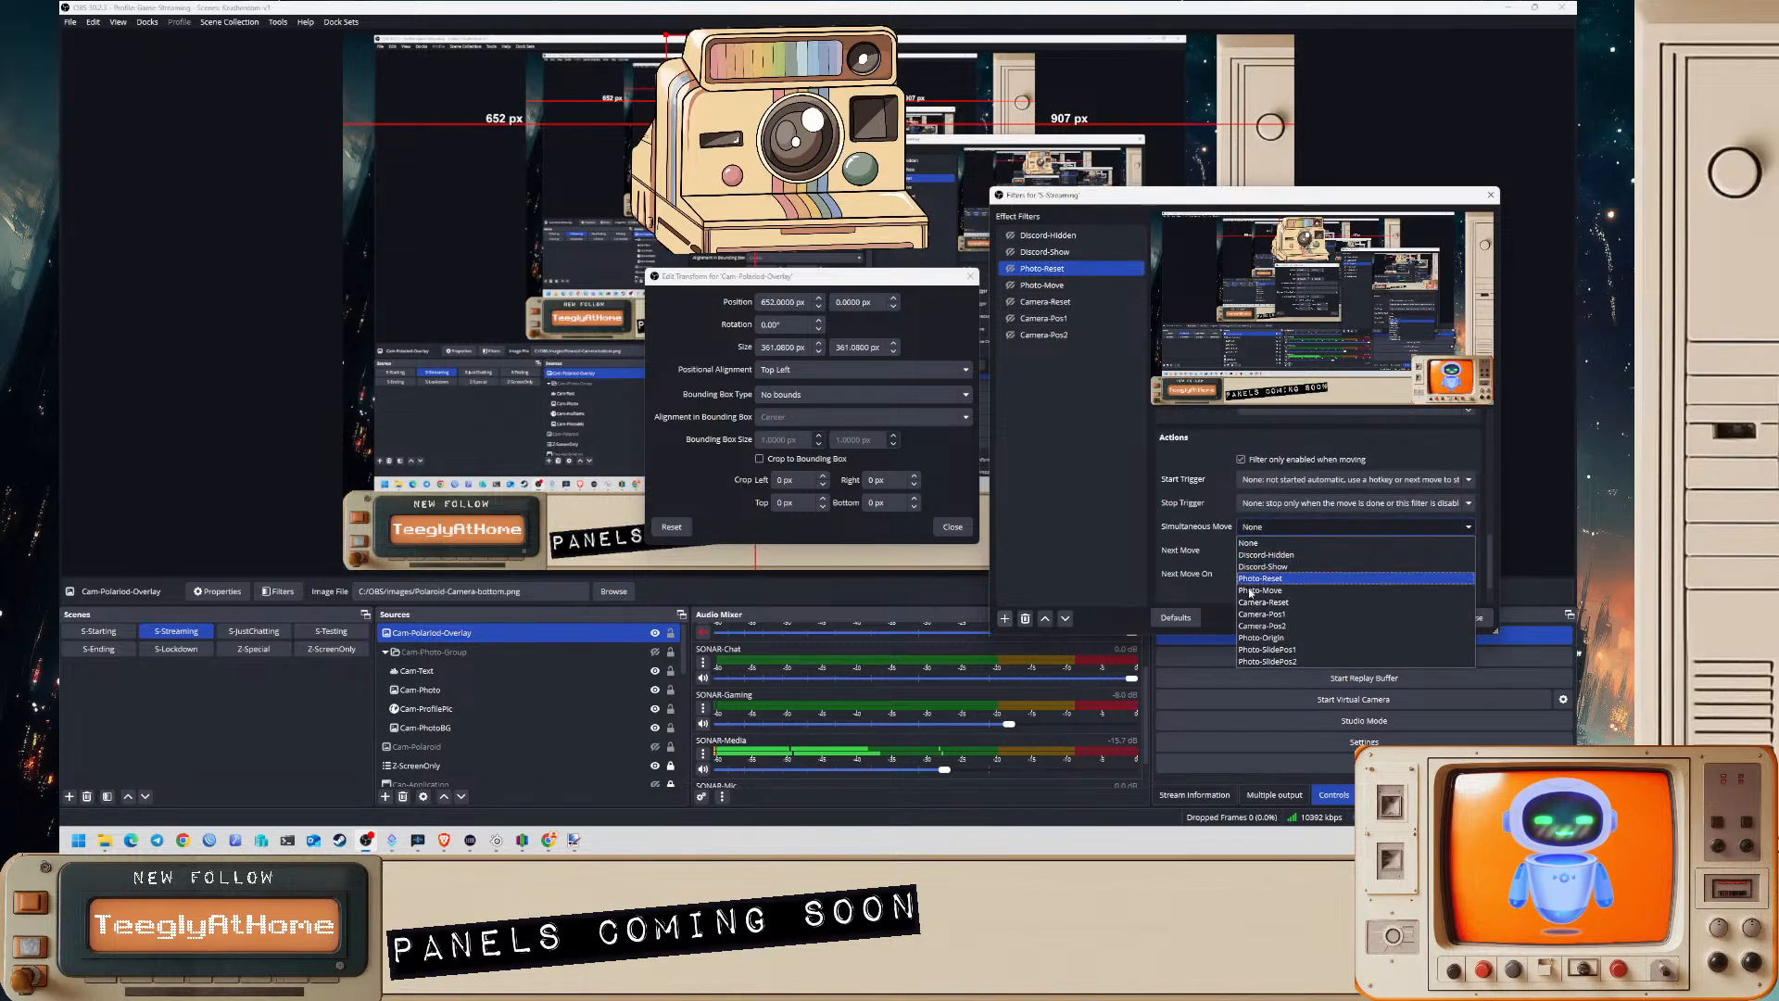
{"action": "left_click", "coordinate": [1262, 603]}
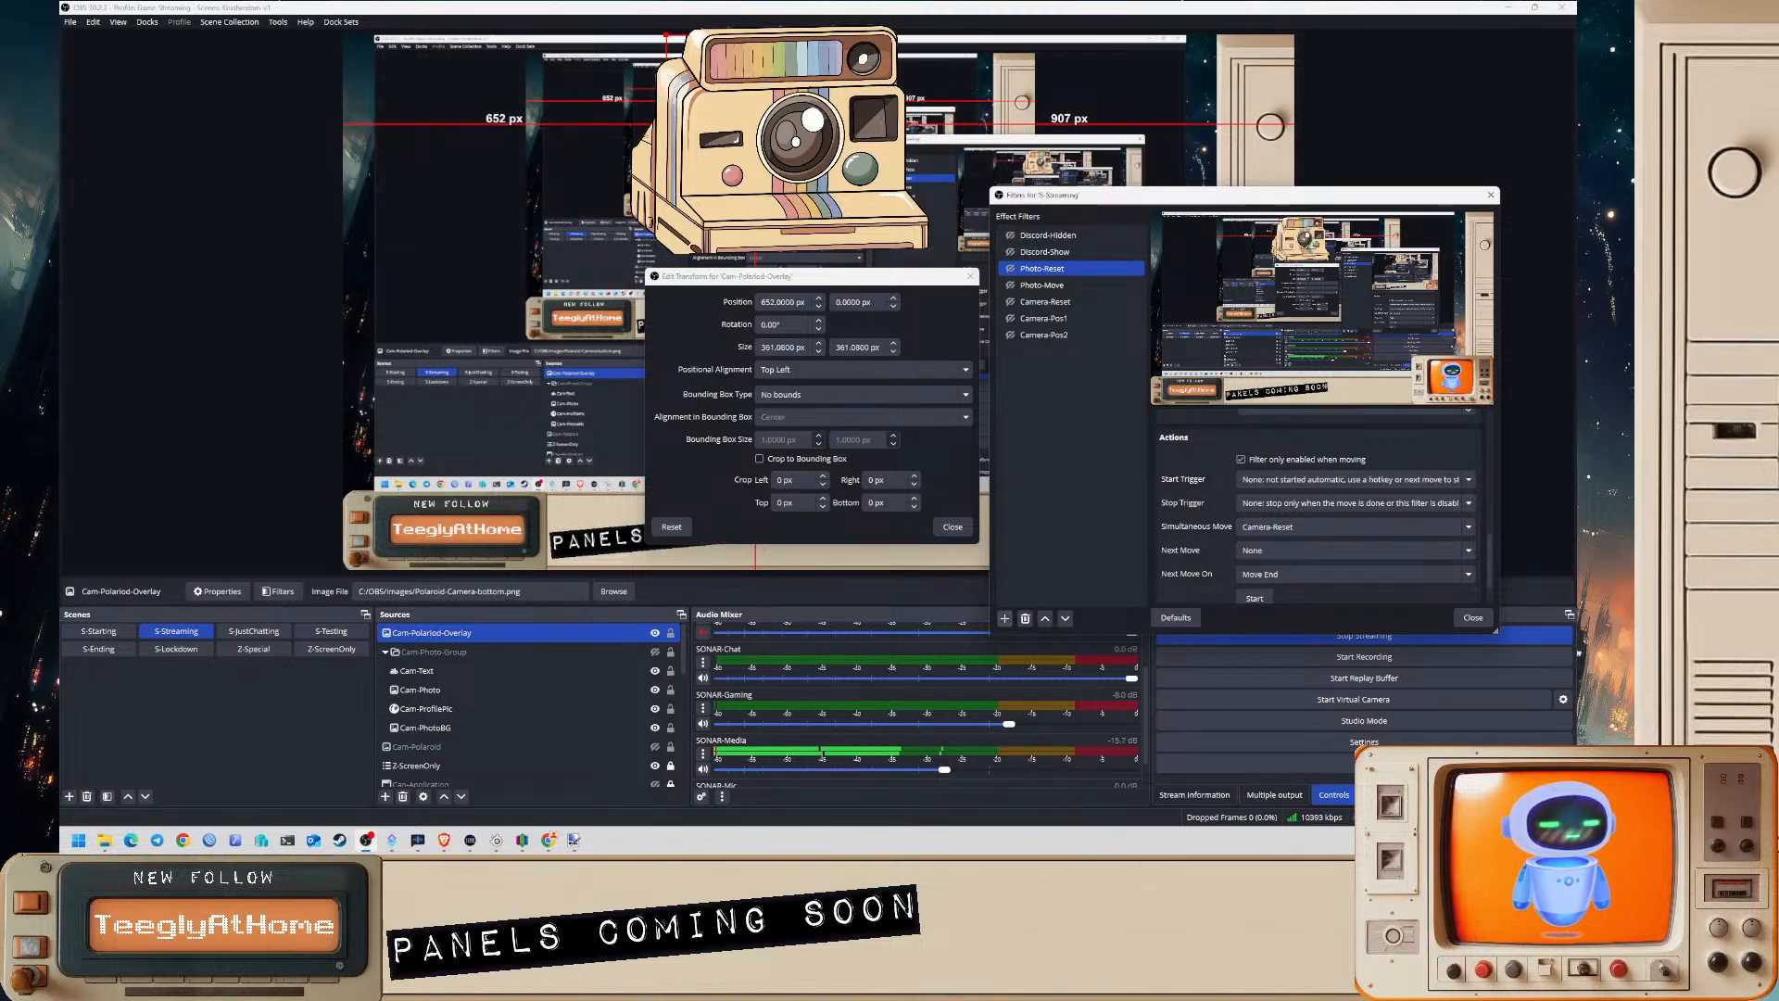
- Review the durations, delays and linked moves of the Camera-Reset, Camera-Pos1, Photo-Move and Photo-Reset filters
{"action": "left_click", "coordinate": [1026, 302]}
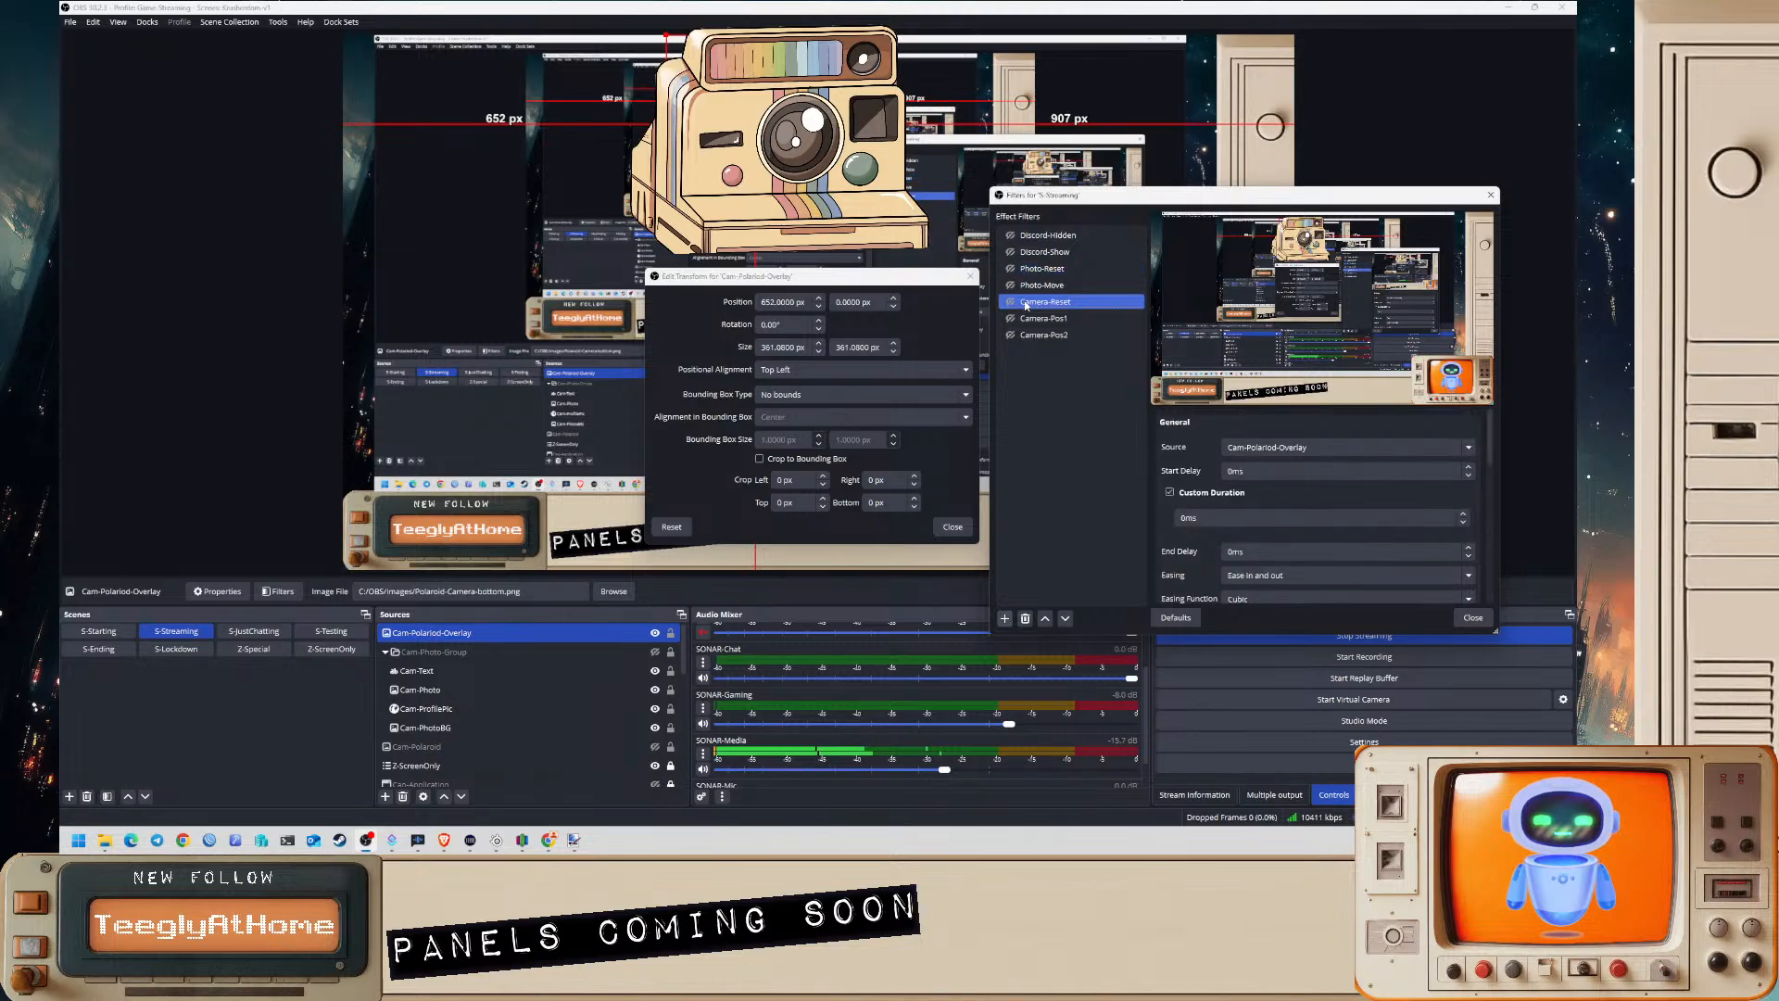
{"action": "left_click", "coordinate": [1031, 318]}
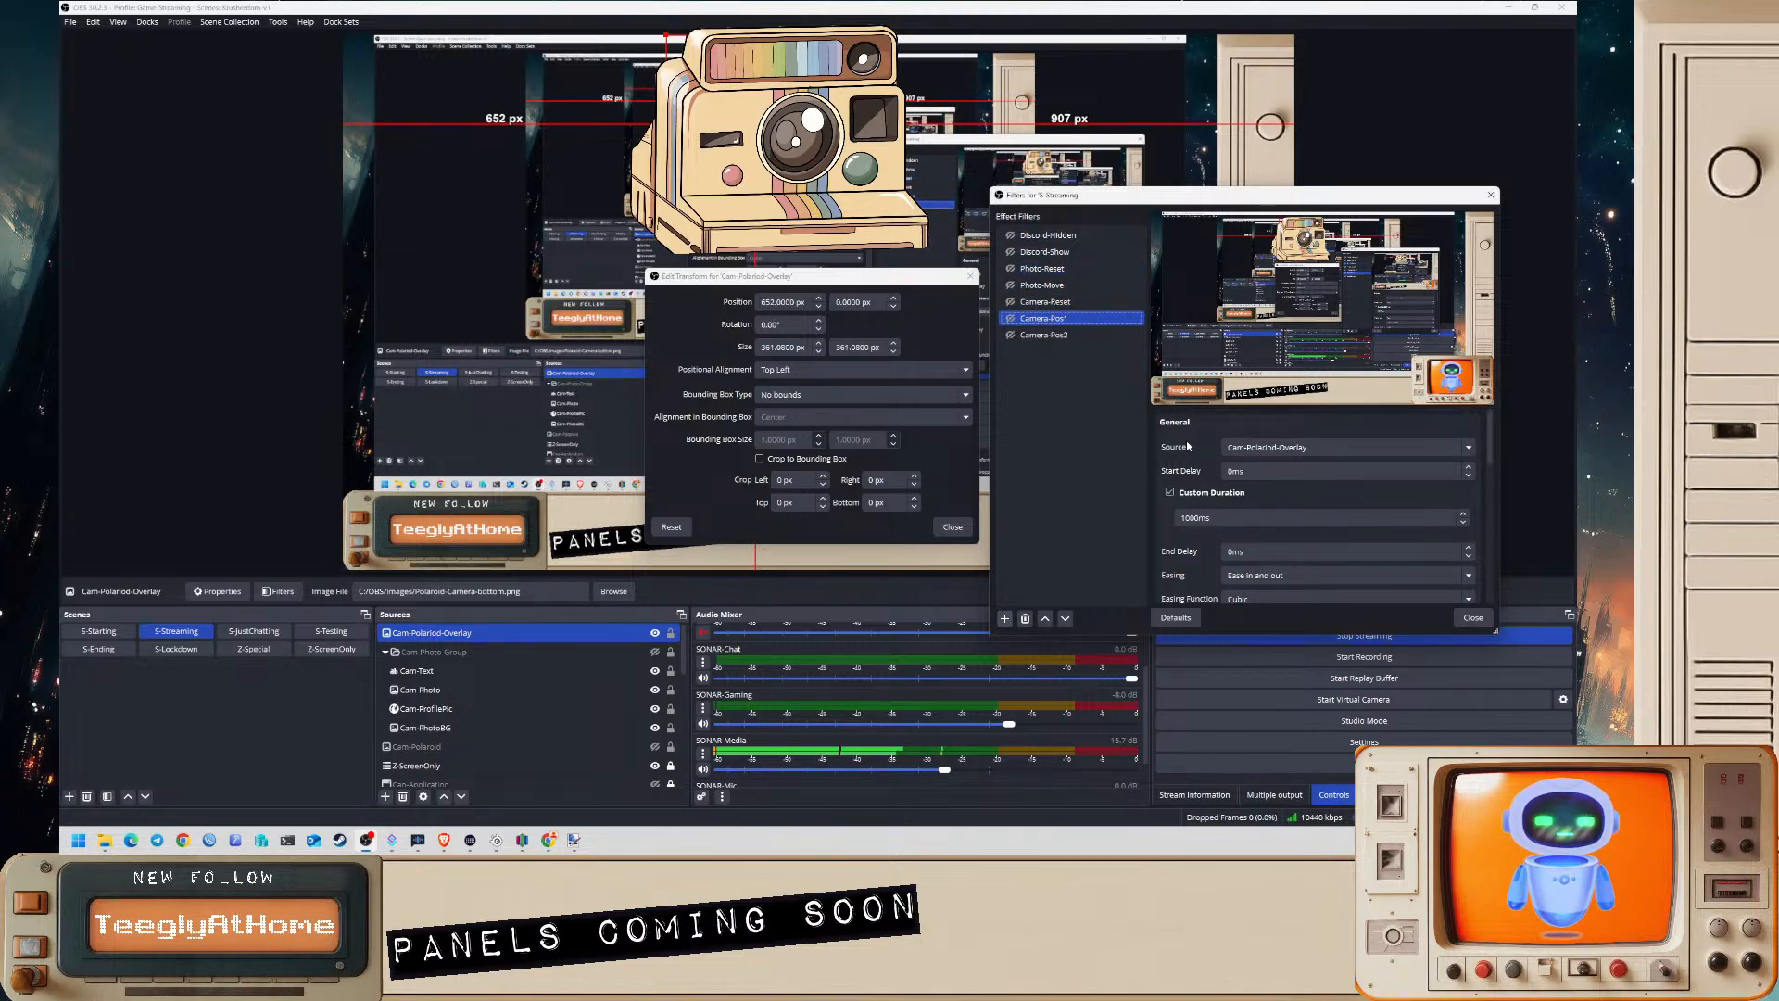
{"action": "scroll", "coordinate": [1173, 531], "scroll_direction": "down", "scroll_amount": 8}
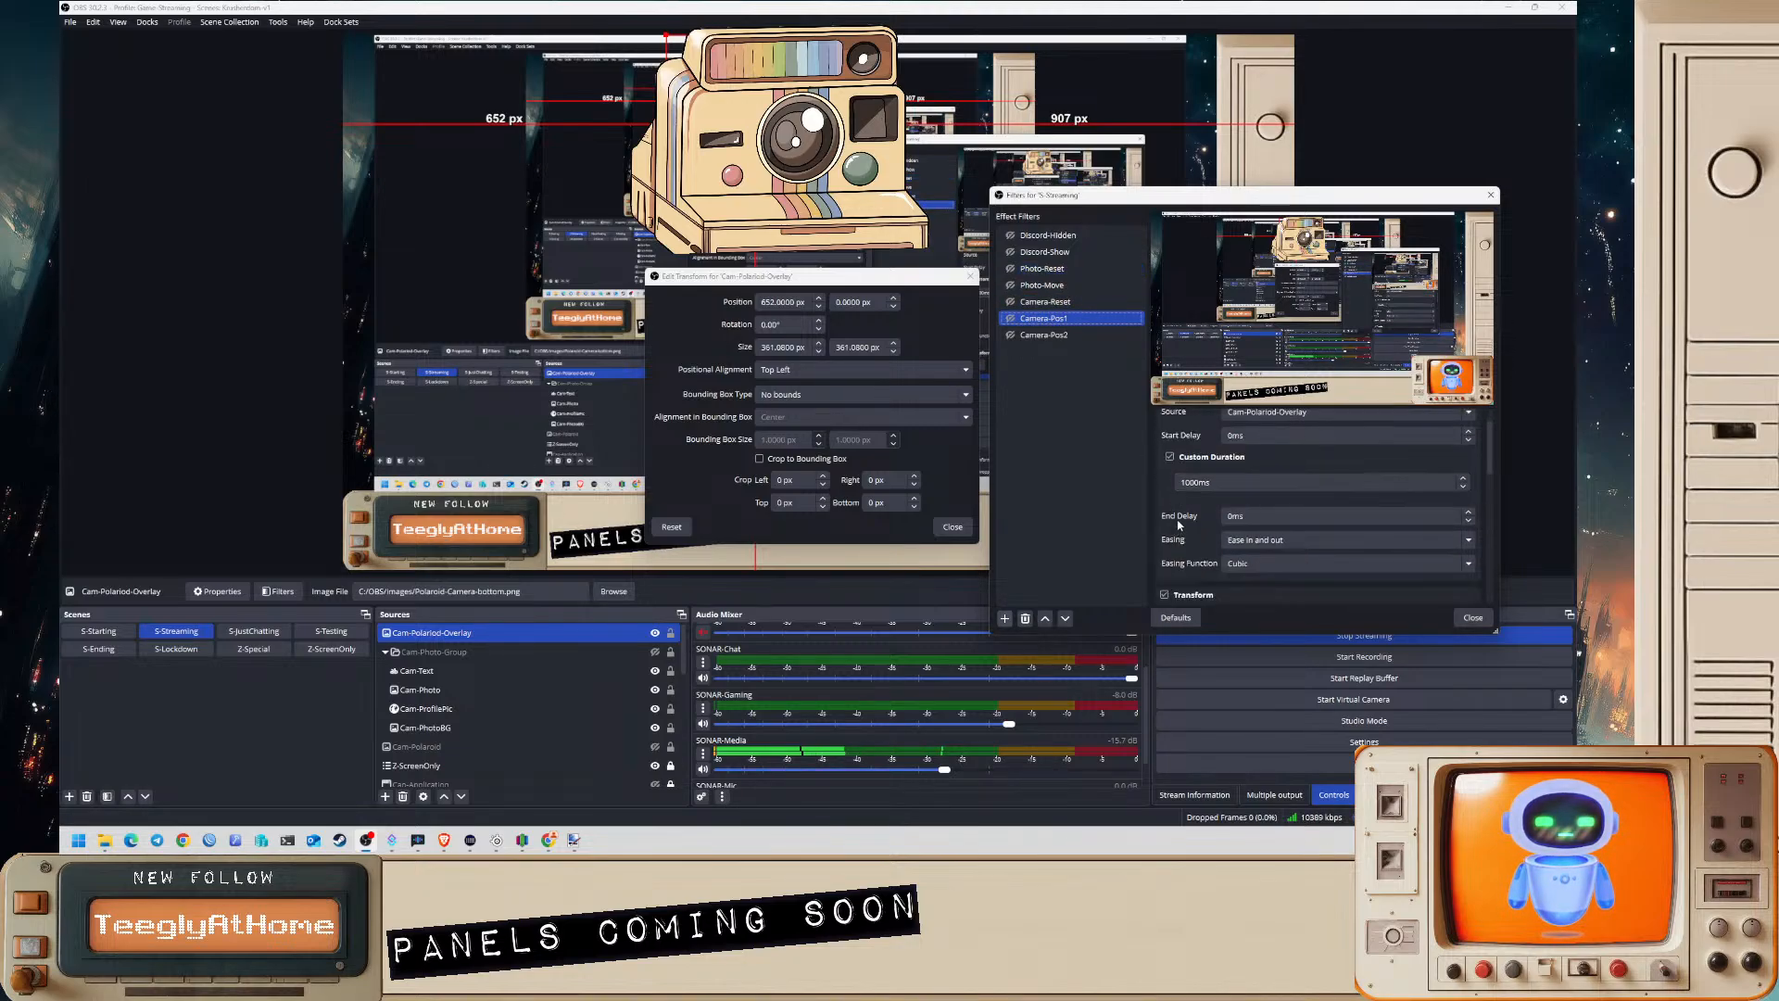
{"action": "scroll", "coordinate": [1181, 489], "scroll_direction": "down", "scroll_amount": 6}
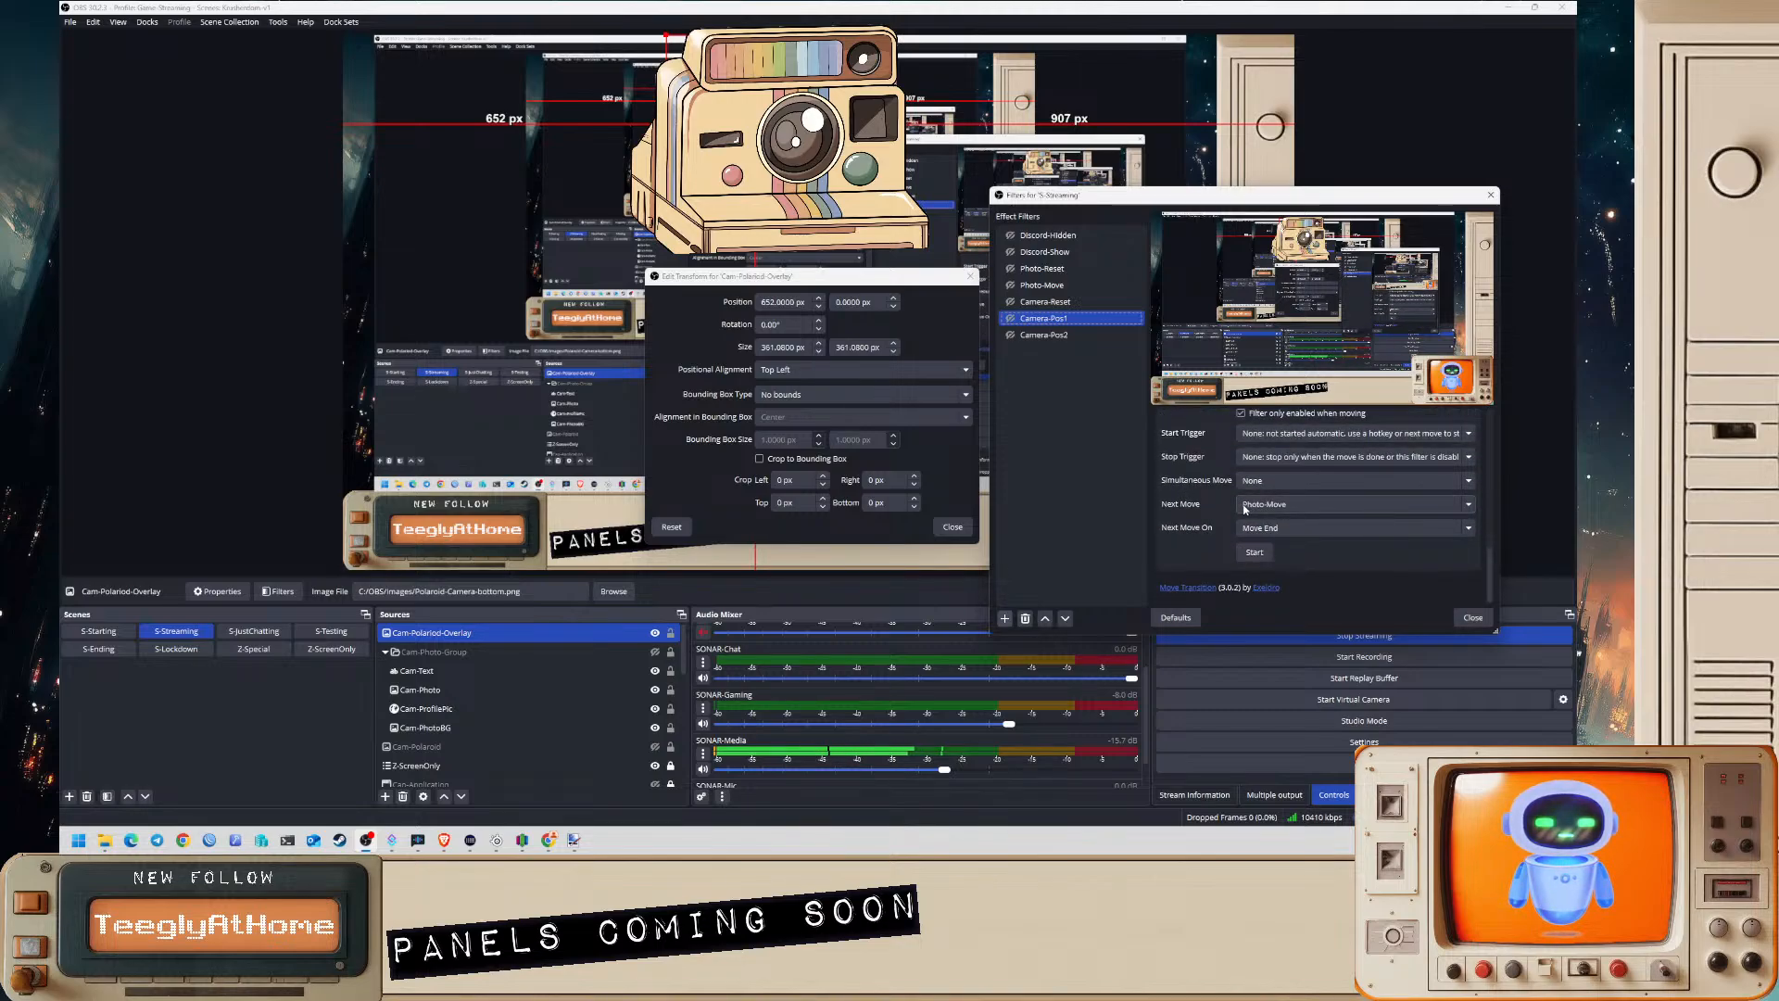
{"action": "scroll", "coordinate": [1224, 498], "scroll_direction": "up", "scroll_amount": 5}
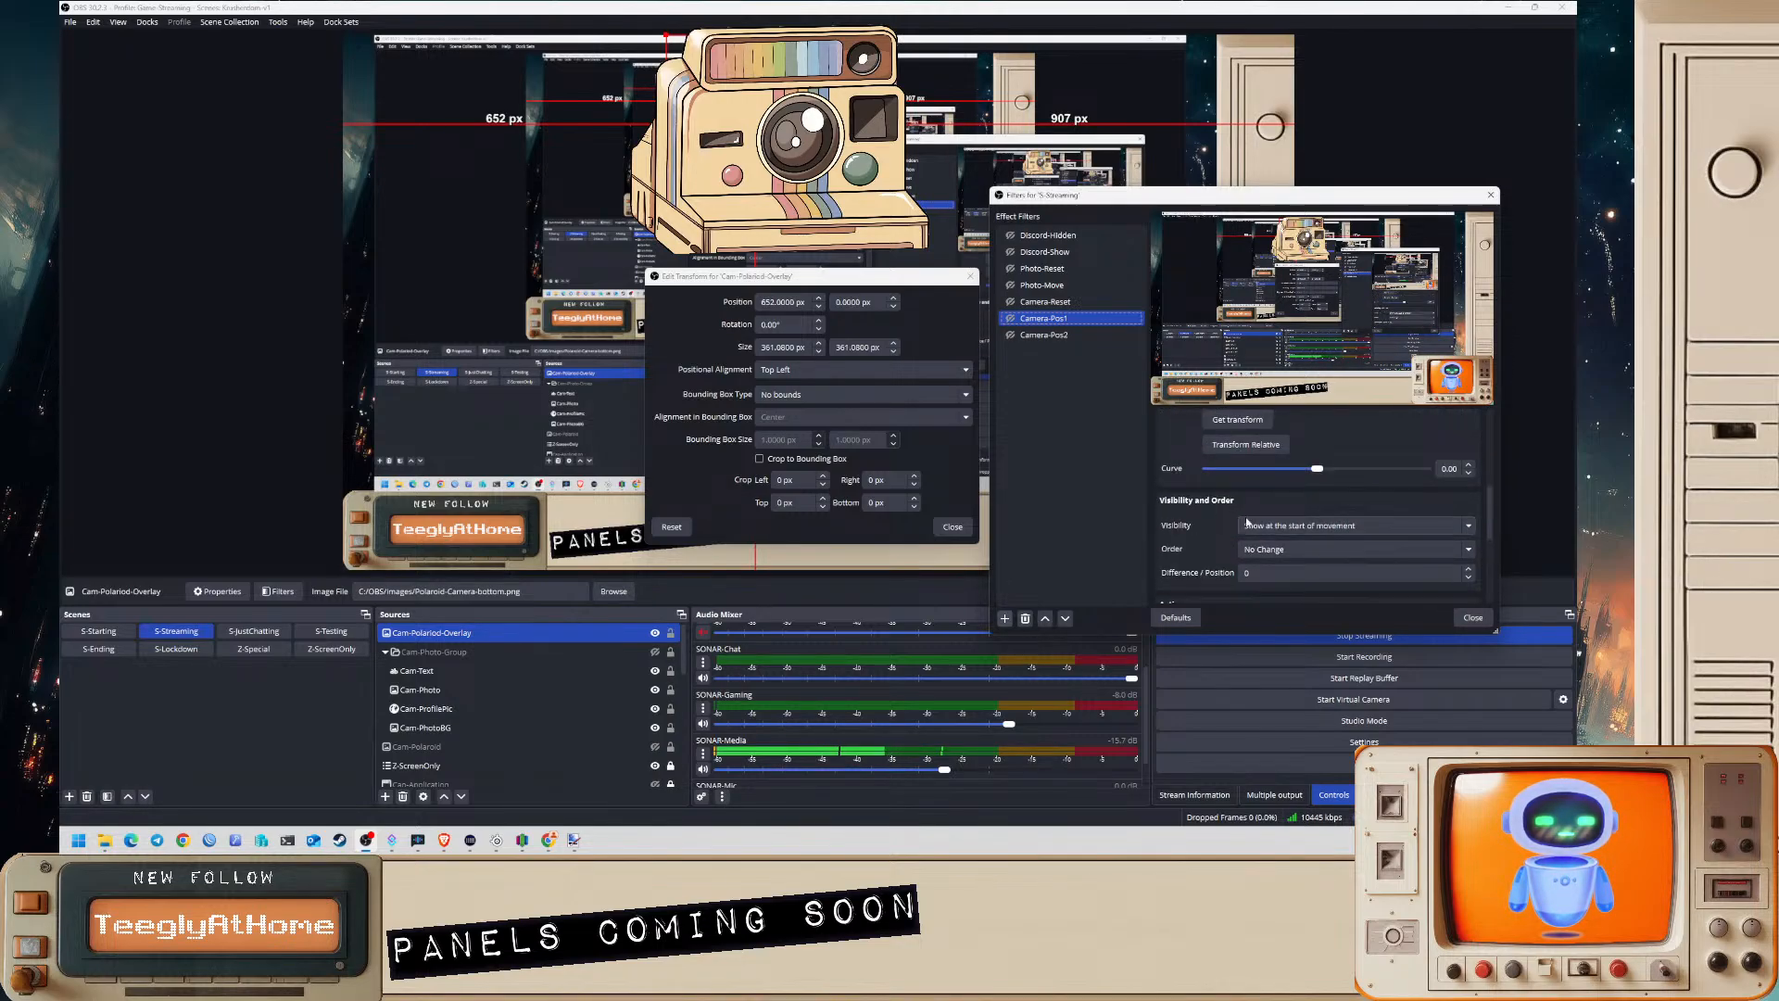
{"action": "left_click", "coordinate": [1041, 285]}
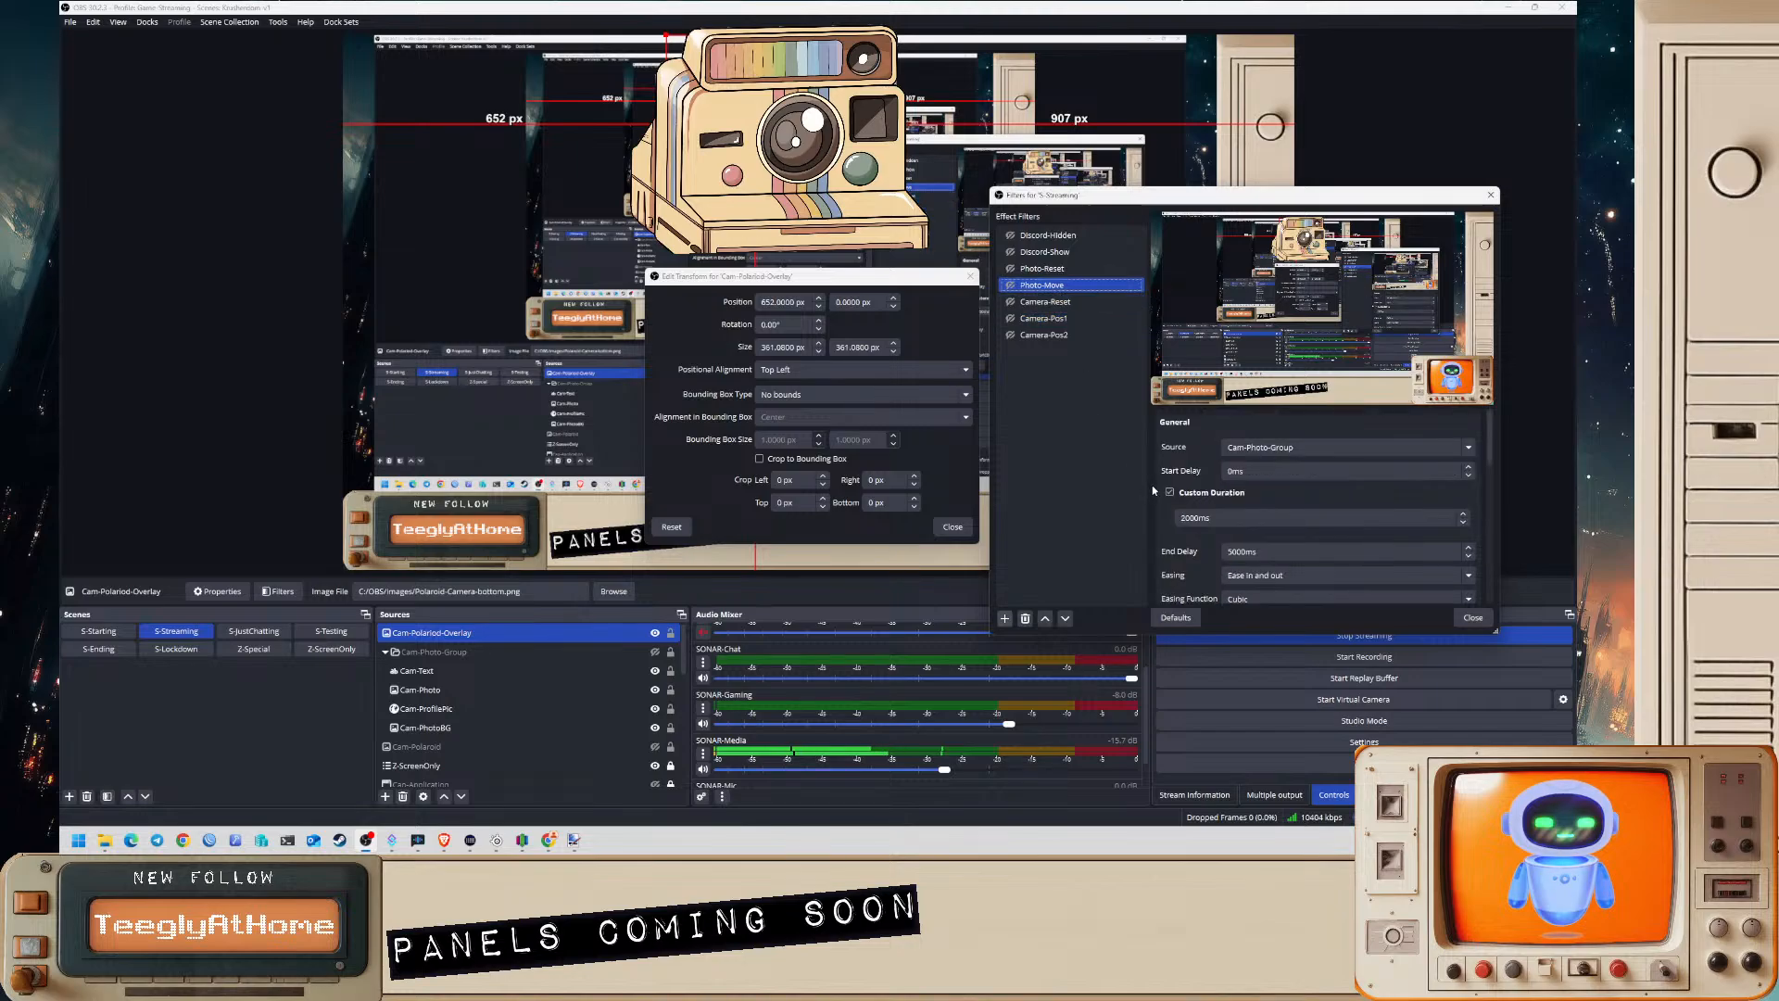
{"action": "scroll", "coordinate": [1169, 493], "scroll_direction": "down", "scroll_amount": 5}
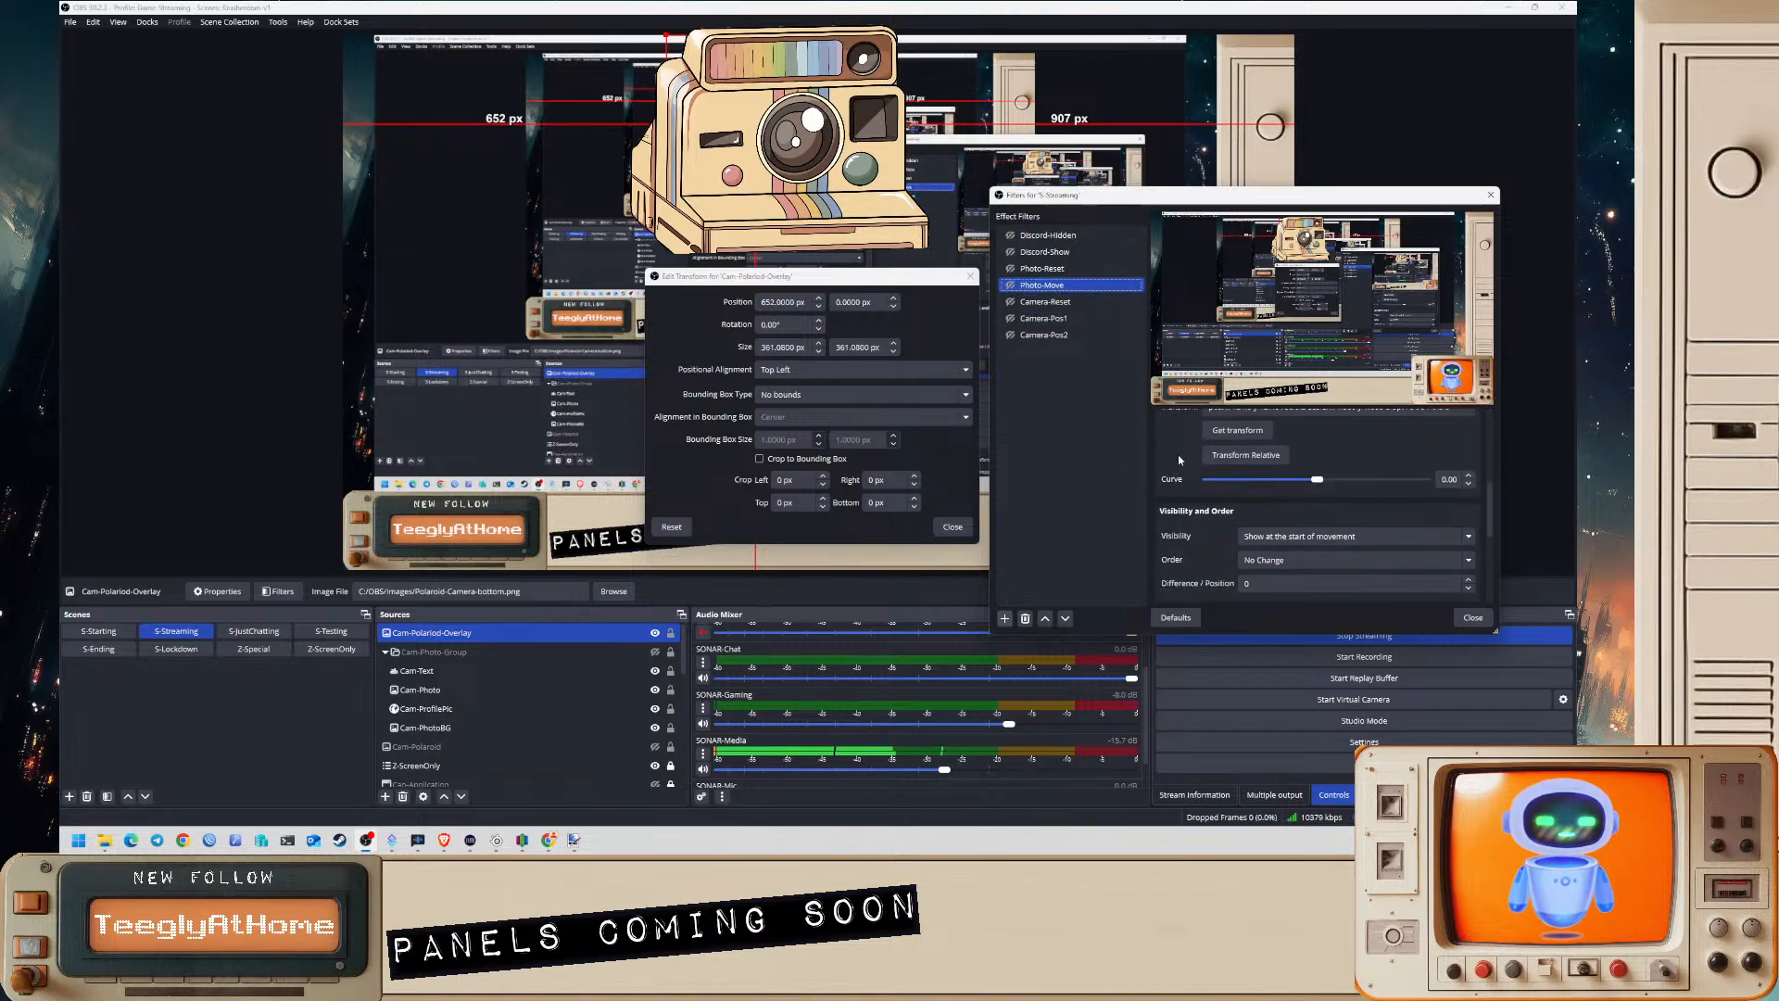
{"action": "scroll", "coordinate": [1181, 508], "scroll_direction": "down", "scroll_amount": 4}
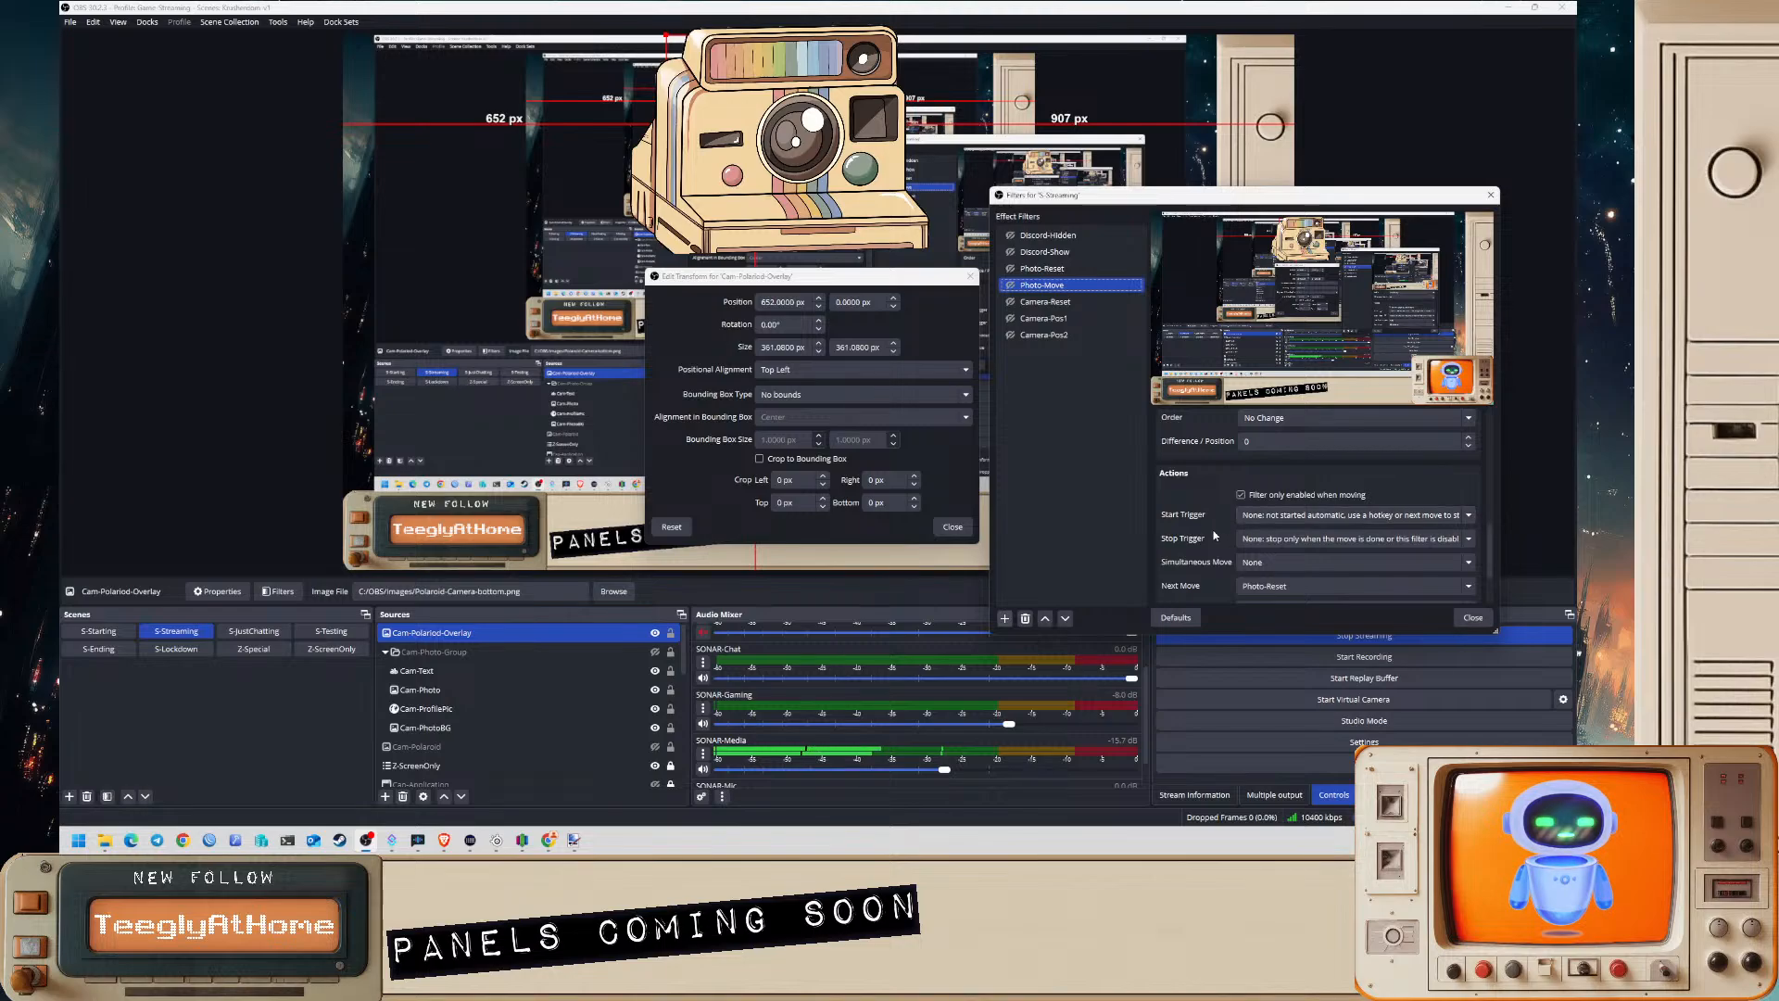
{"action": "scroll", "coordinate": [1214, 535], "scroll_direction": "down", "scroll_amount": 2}
{"action": "scroll", "coordinate": [1253, 522], "scroll_direction": "up", "scroll_amount": 6}
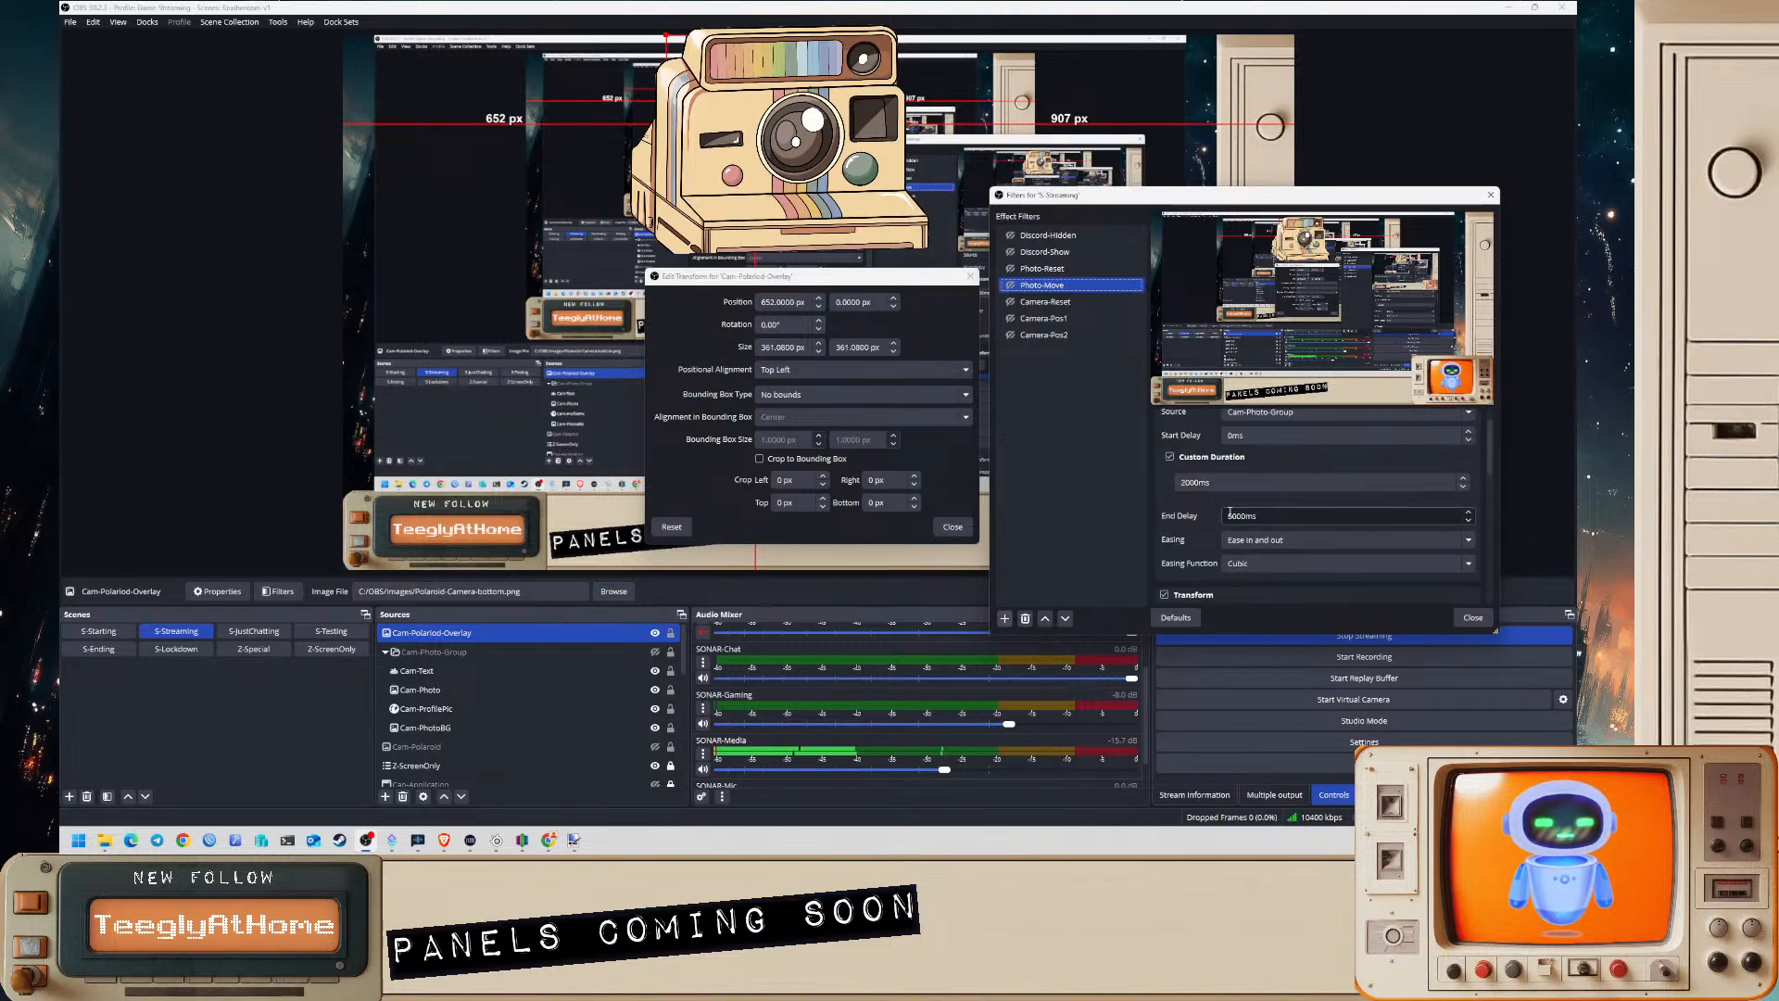
{"action": "left_click", "coordinate": [1186, 483]}
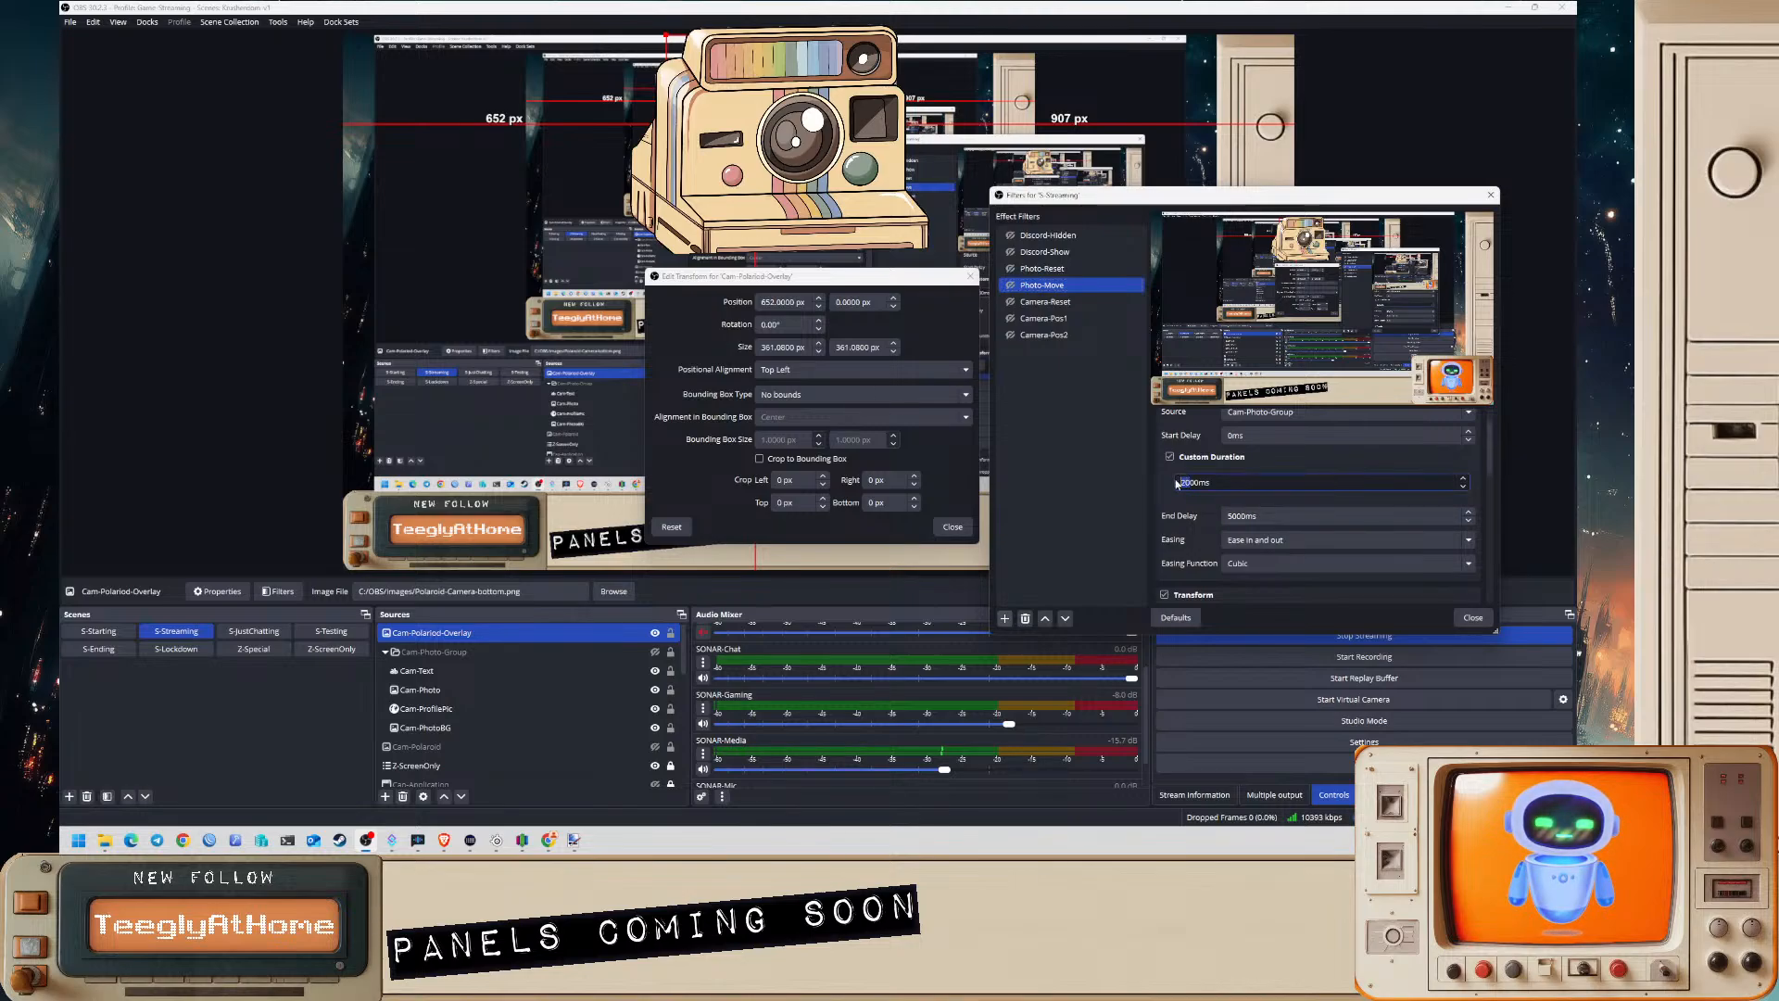
{"action": "scroll", "coordinate": [1201, 508], "scroll_direction": "down", "scroll_amount": 8}
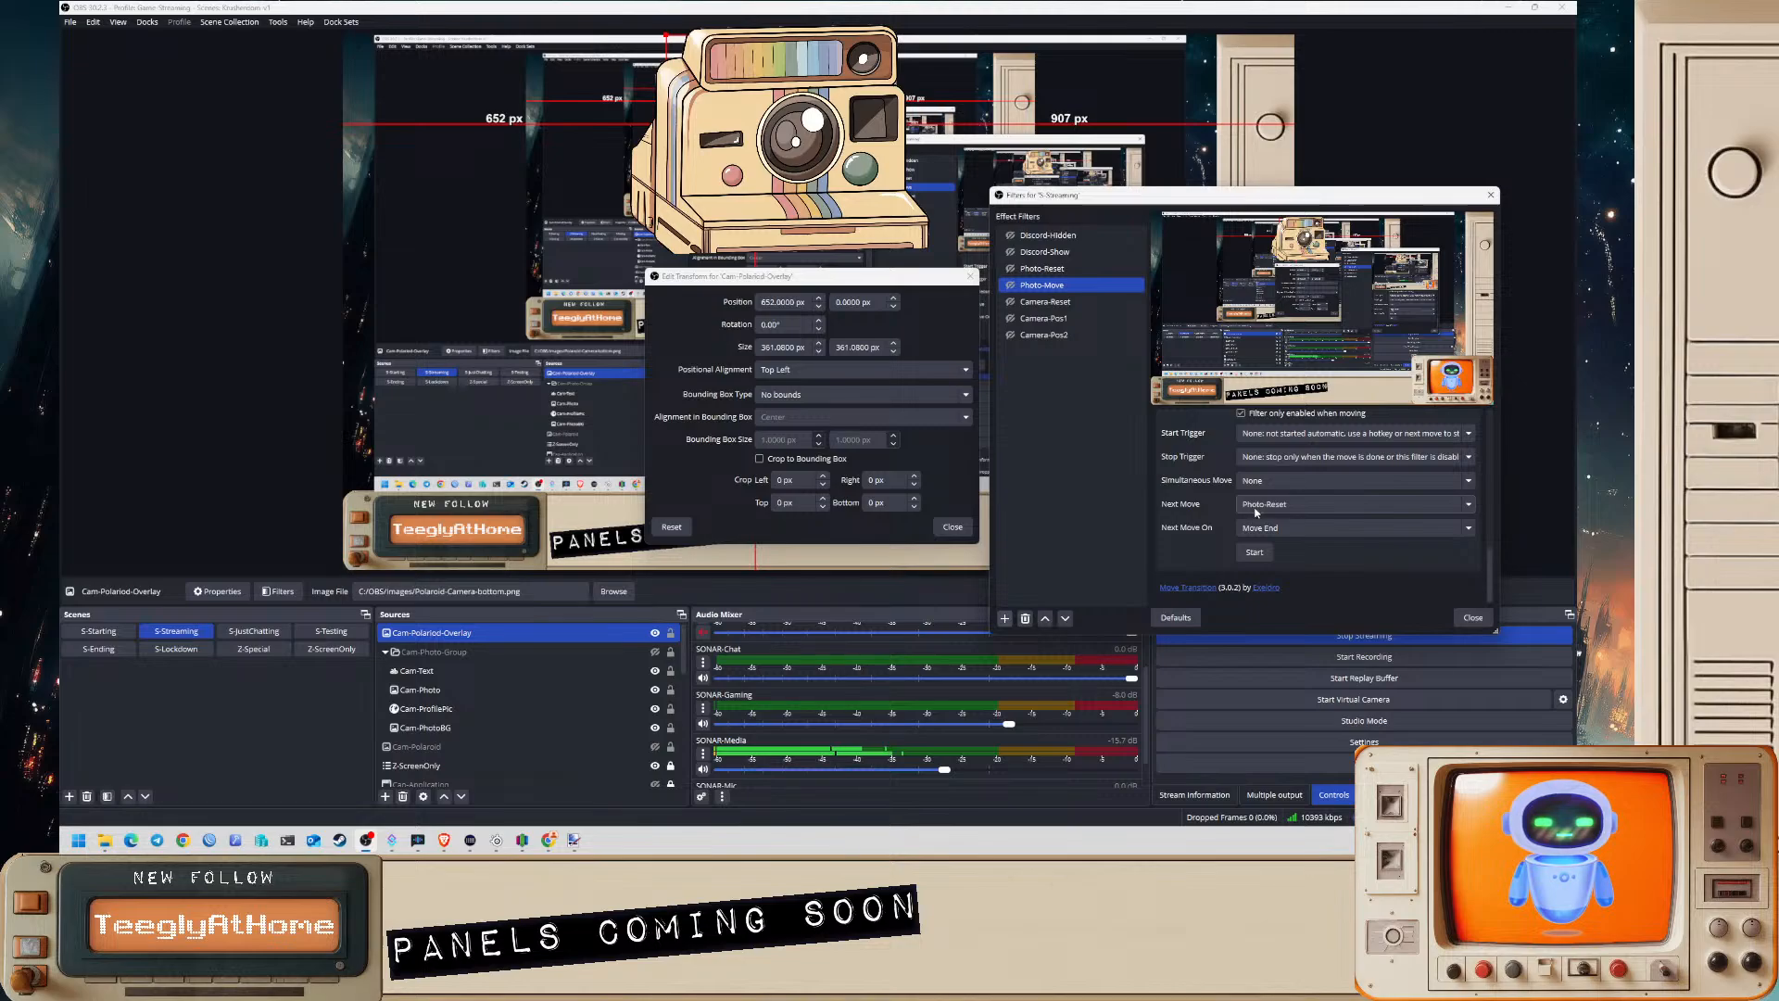
{"action": "left_click", "coordinate": [1042, 268]}
{"action": "scroll", "coordinate": [1216, 503], "scroll_direction": "down", "scroll_amount": 5}
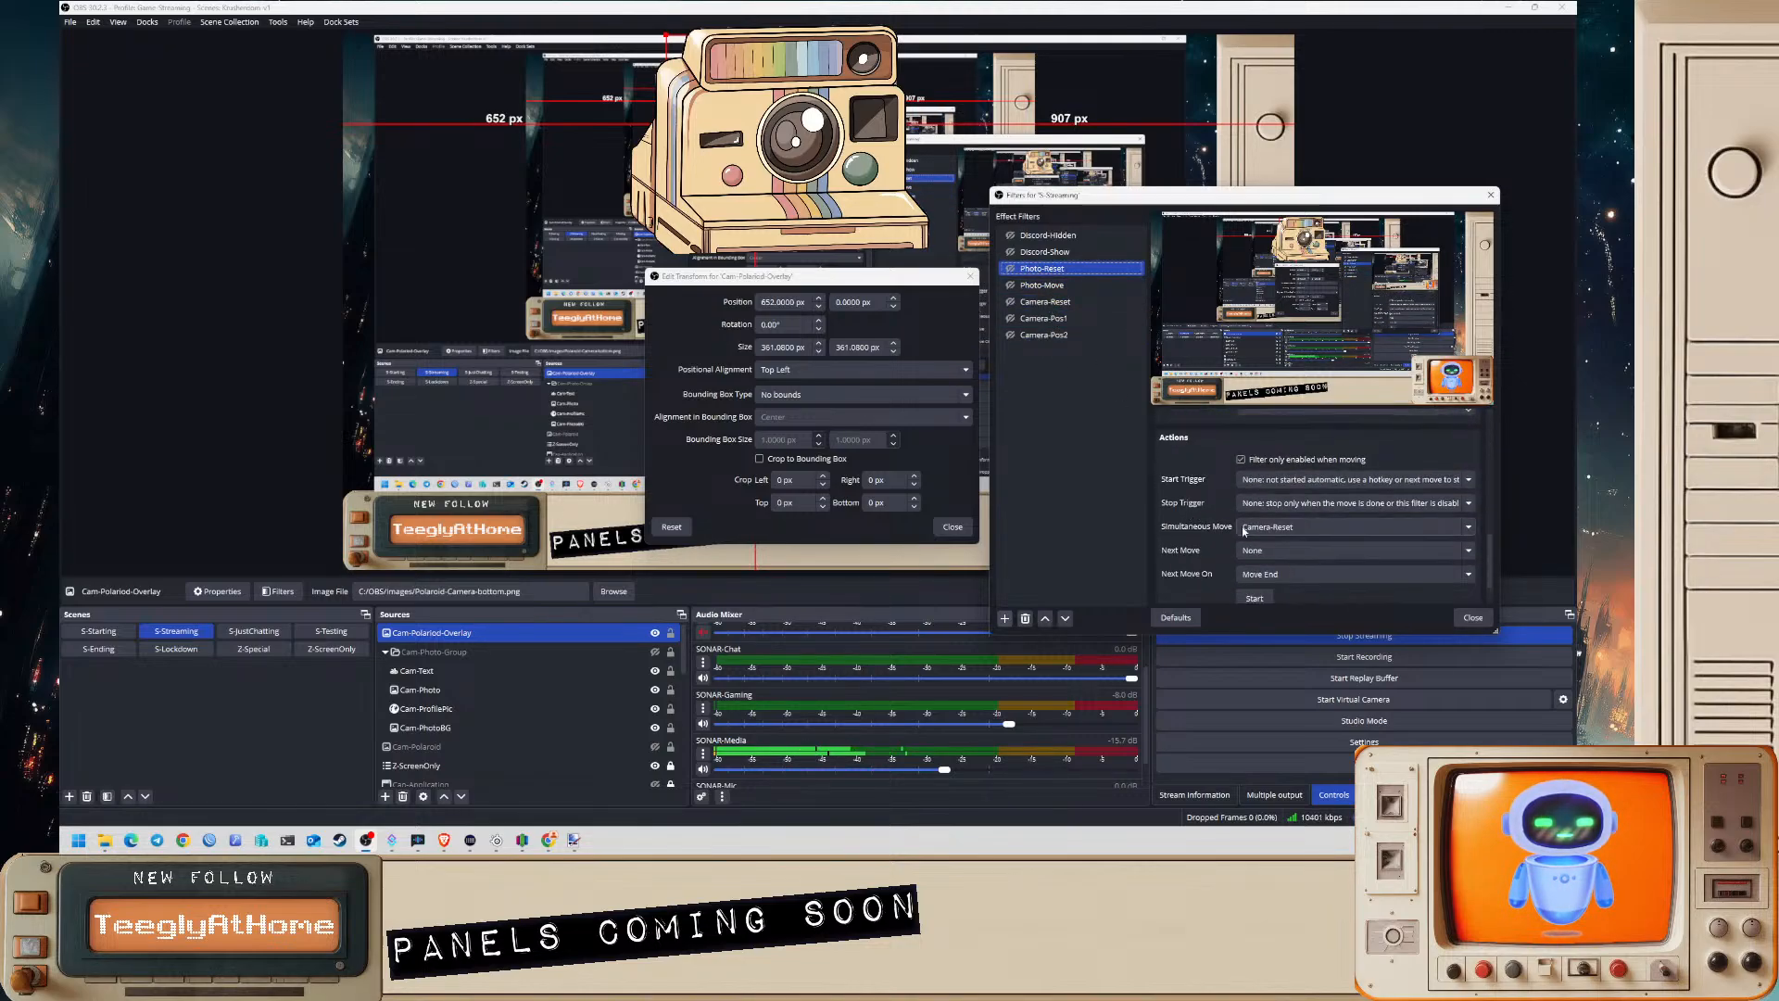
- Run the Camera-Pos1 filter to test the chained movement, toggling the photo group's and camera overlay's visibility between runs
{"action": "left_click", "coordinate": [1044, 318]}
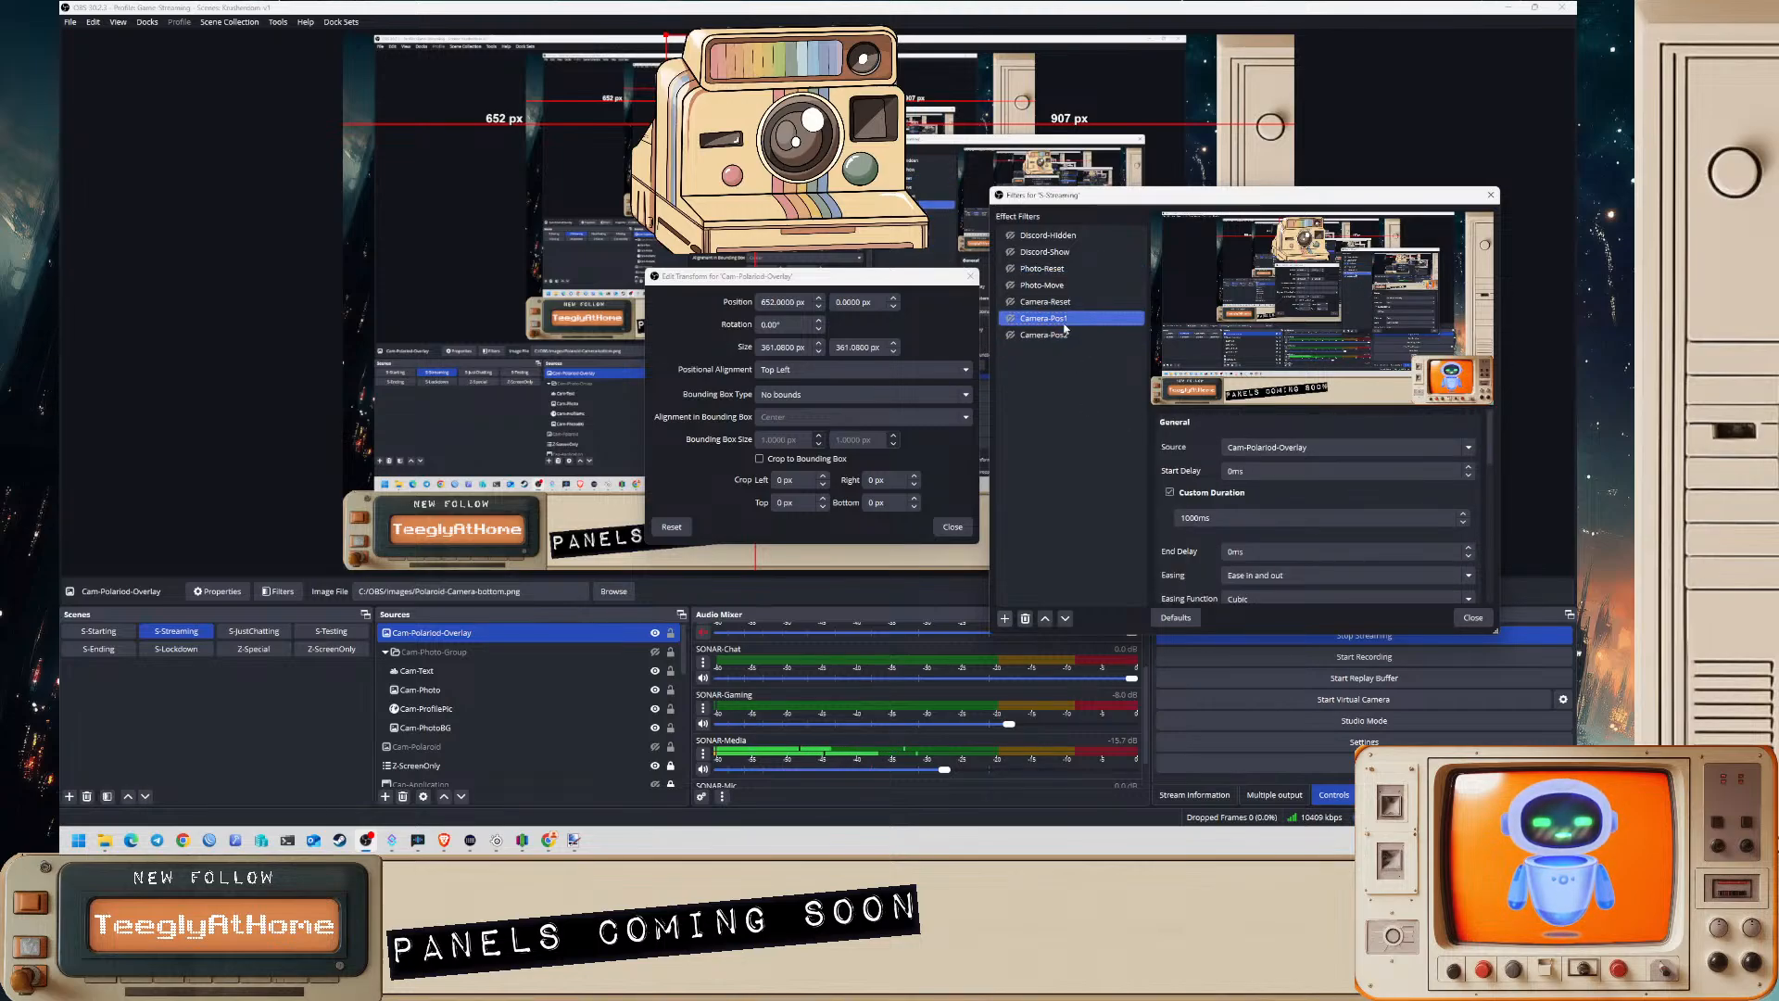
{"action": "left_click", "coordinate": [1010, 320]}
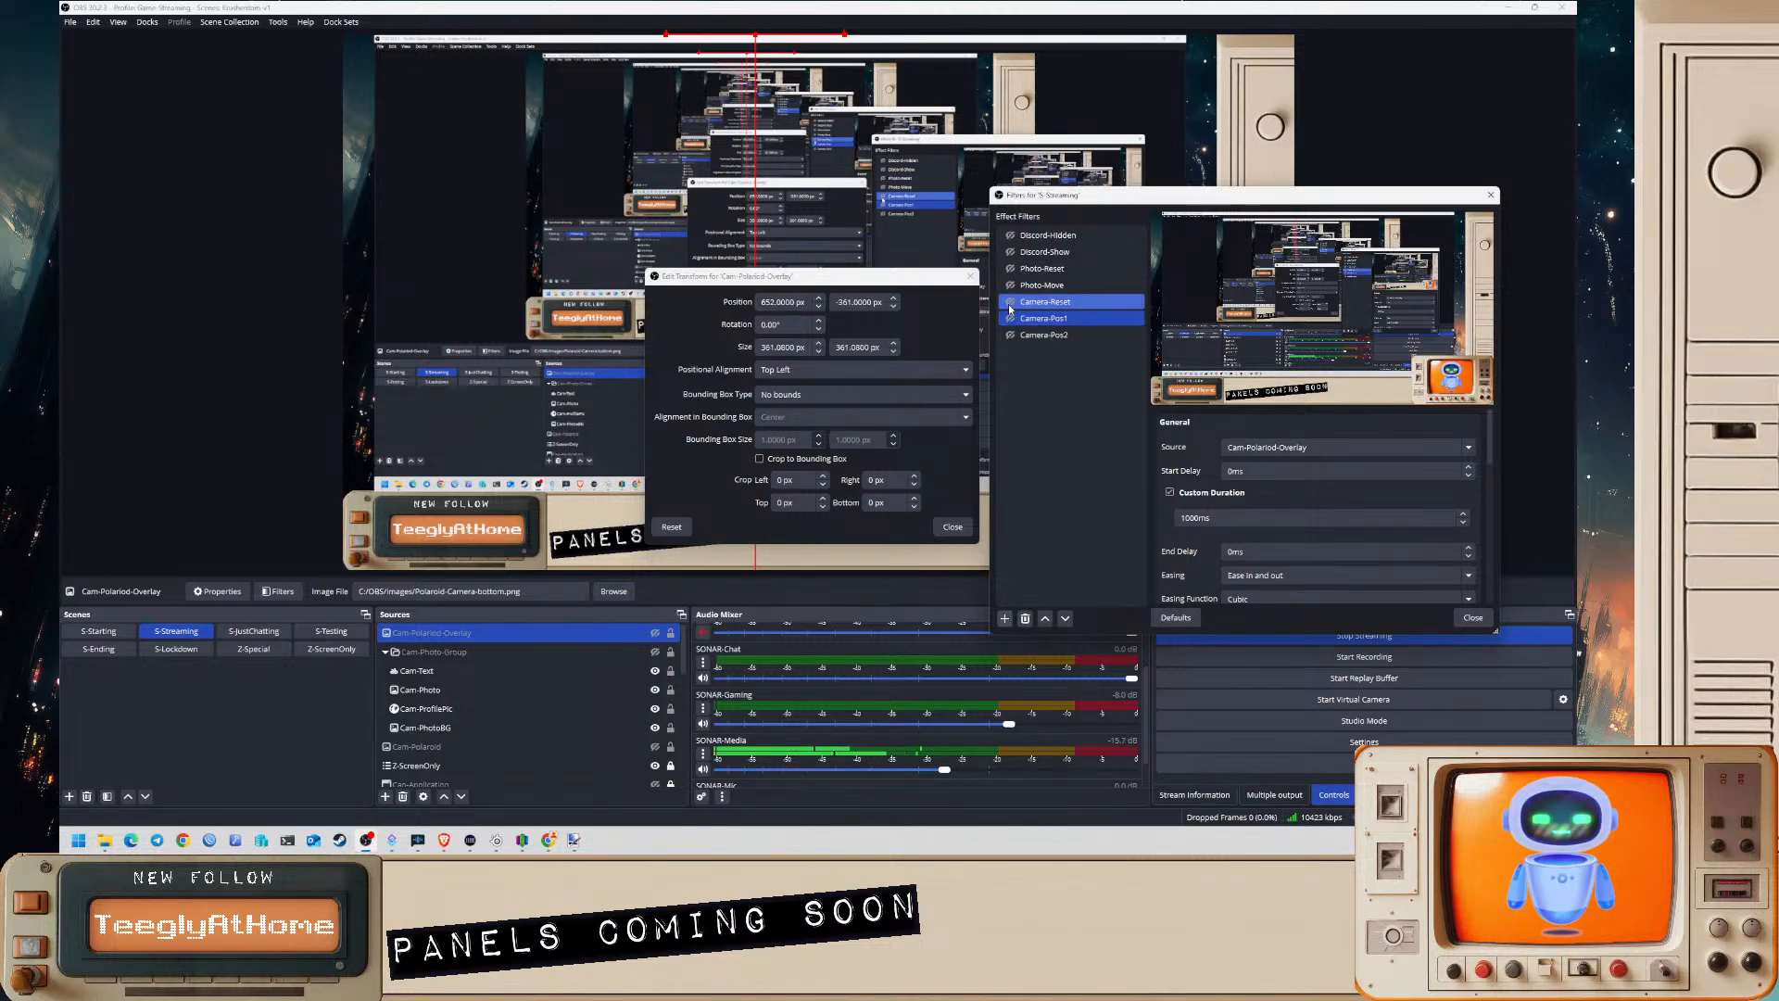
{"action": "left_click", "coordinate": [654, 652]}
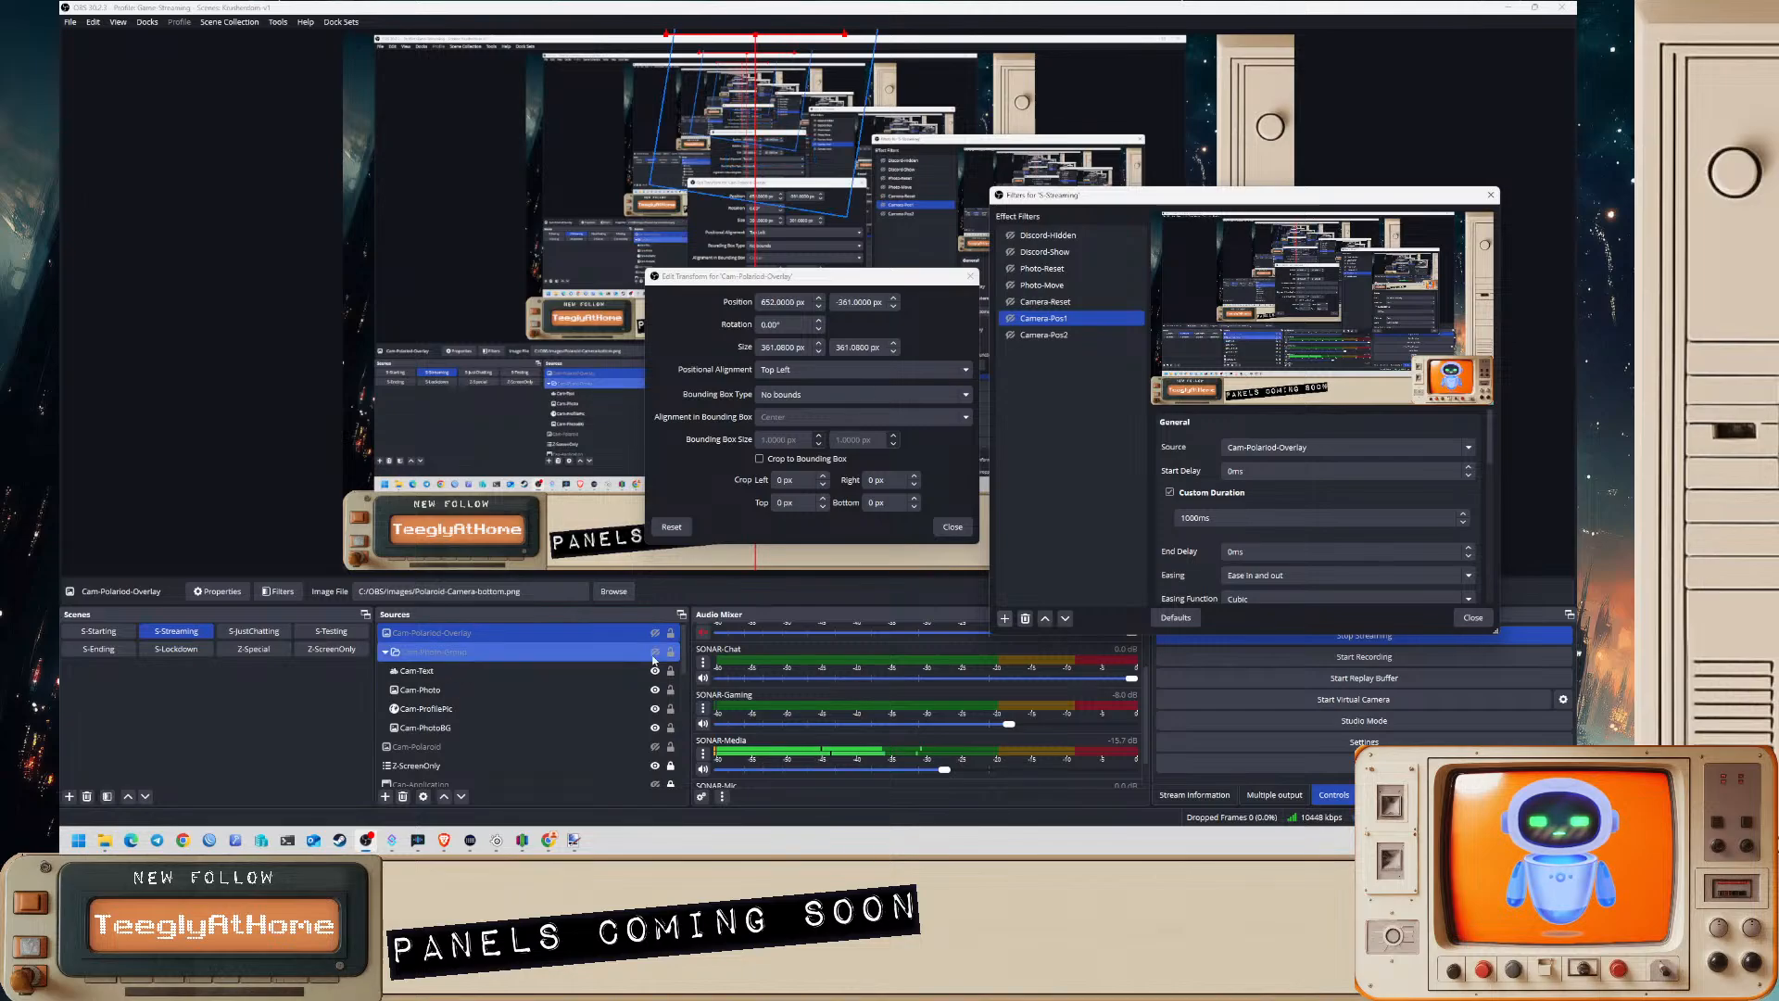
{"action": "left_click", "coordinate": [655, 654]}
{"action": "left_click", "coordinate": [655, 633]}
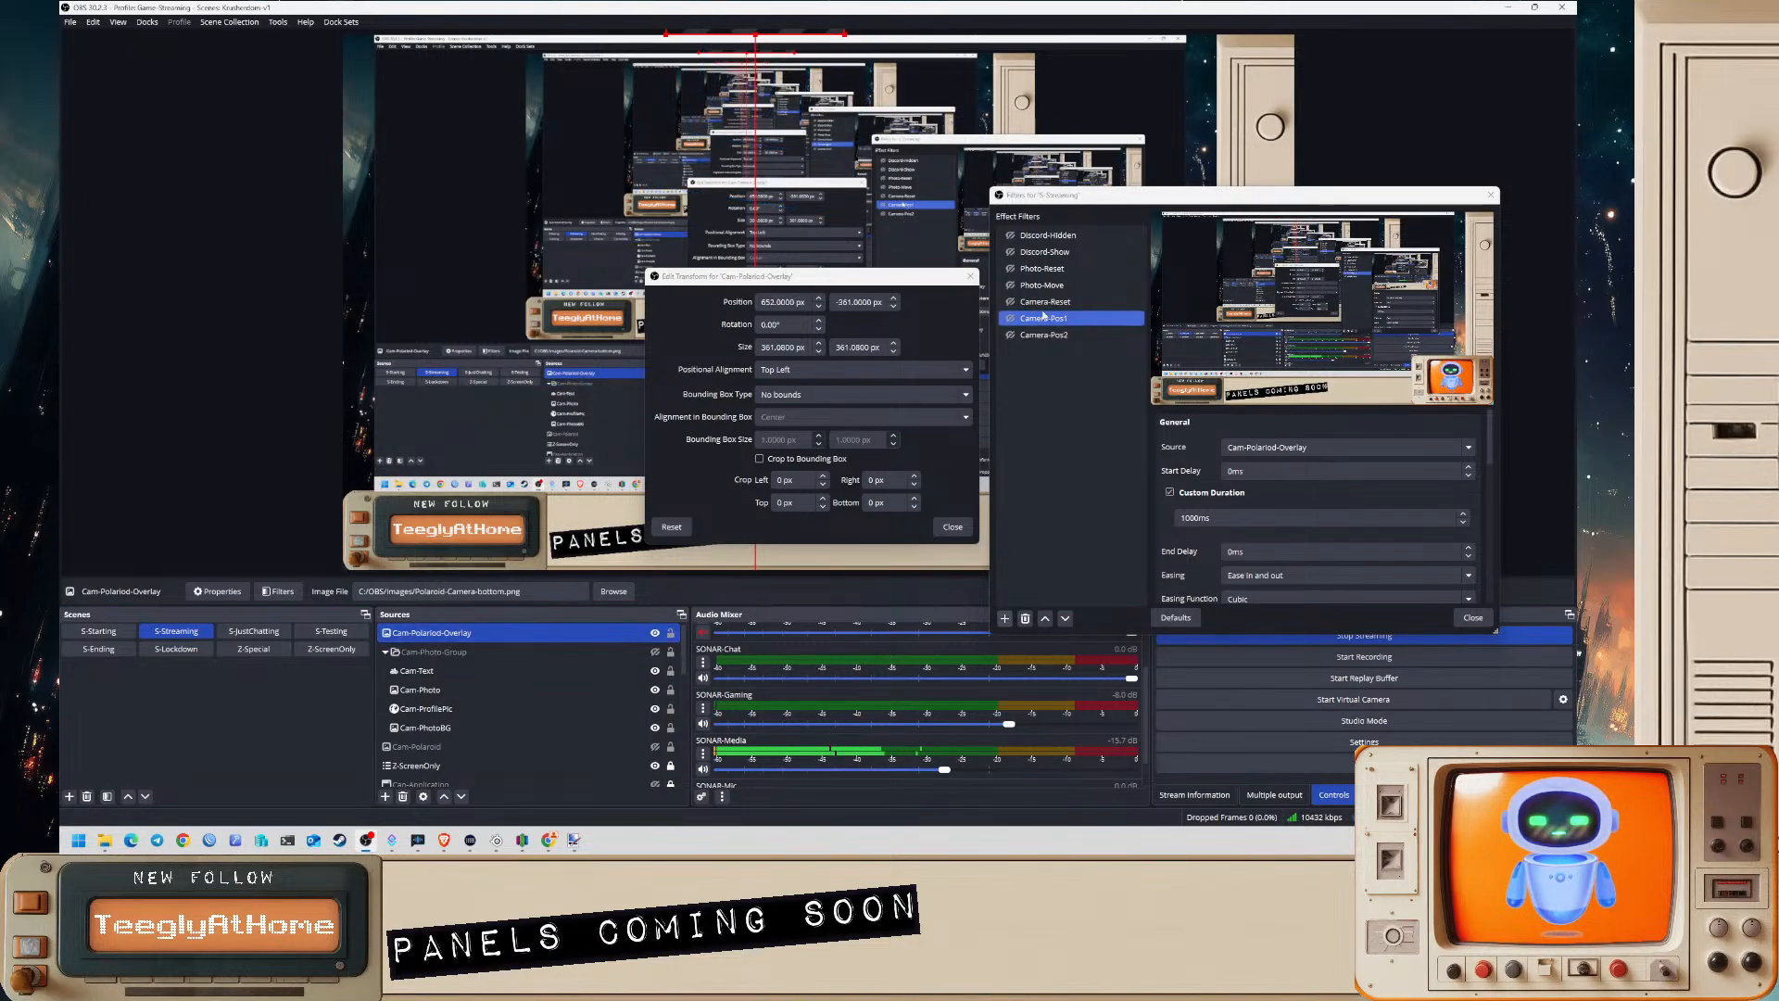
{"action": "left_click", "coordinate": [1010, 321]}
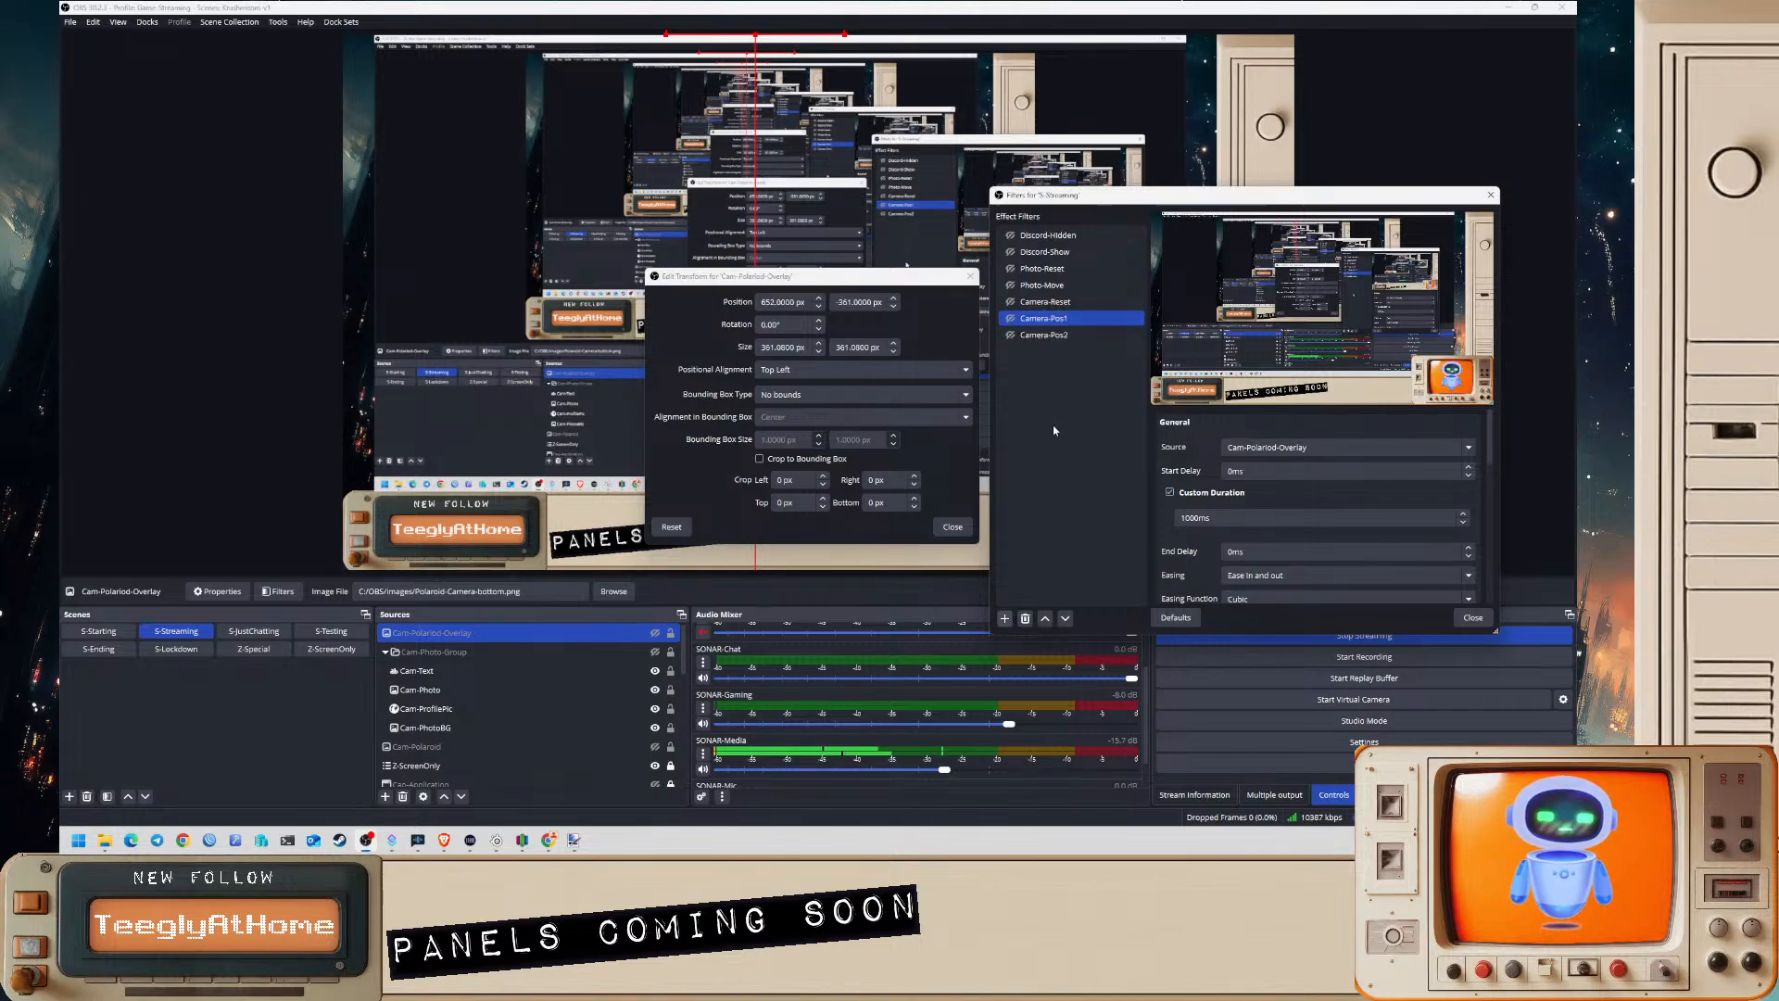
- Select the Camera-Reset filter and close the camera overlay's Edit Transform dialog
{"action": "left_click", "coordinate": [1039, 336], "text": "ctrl"}
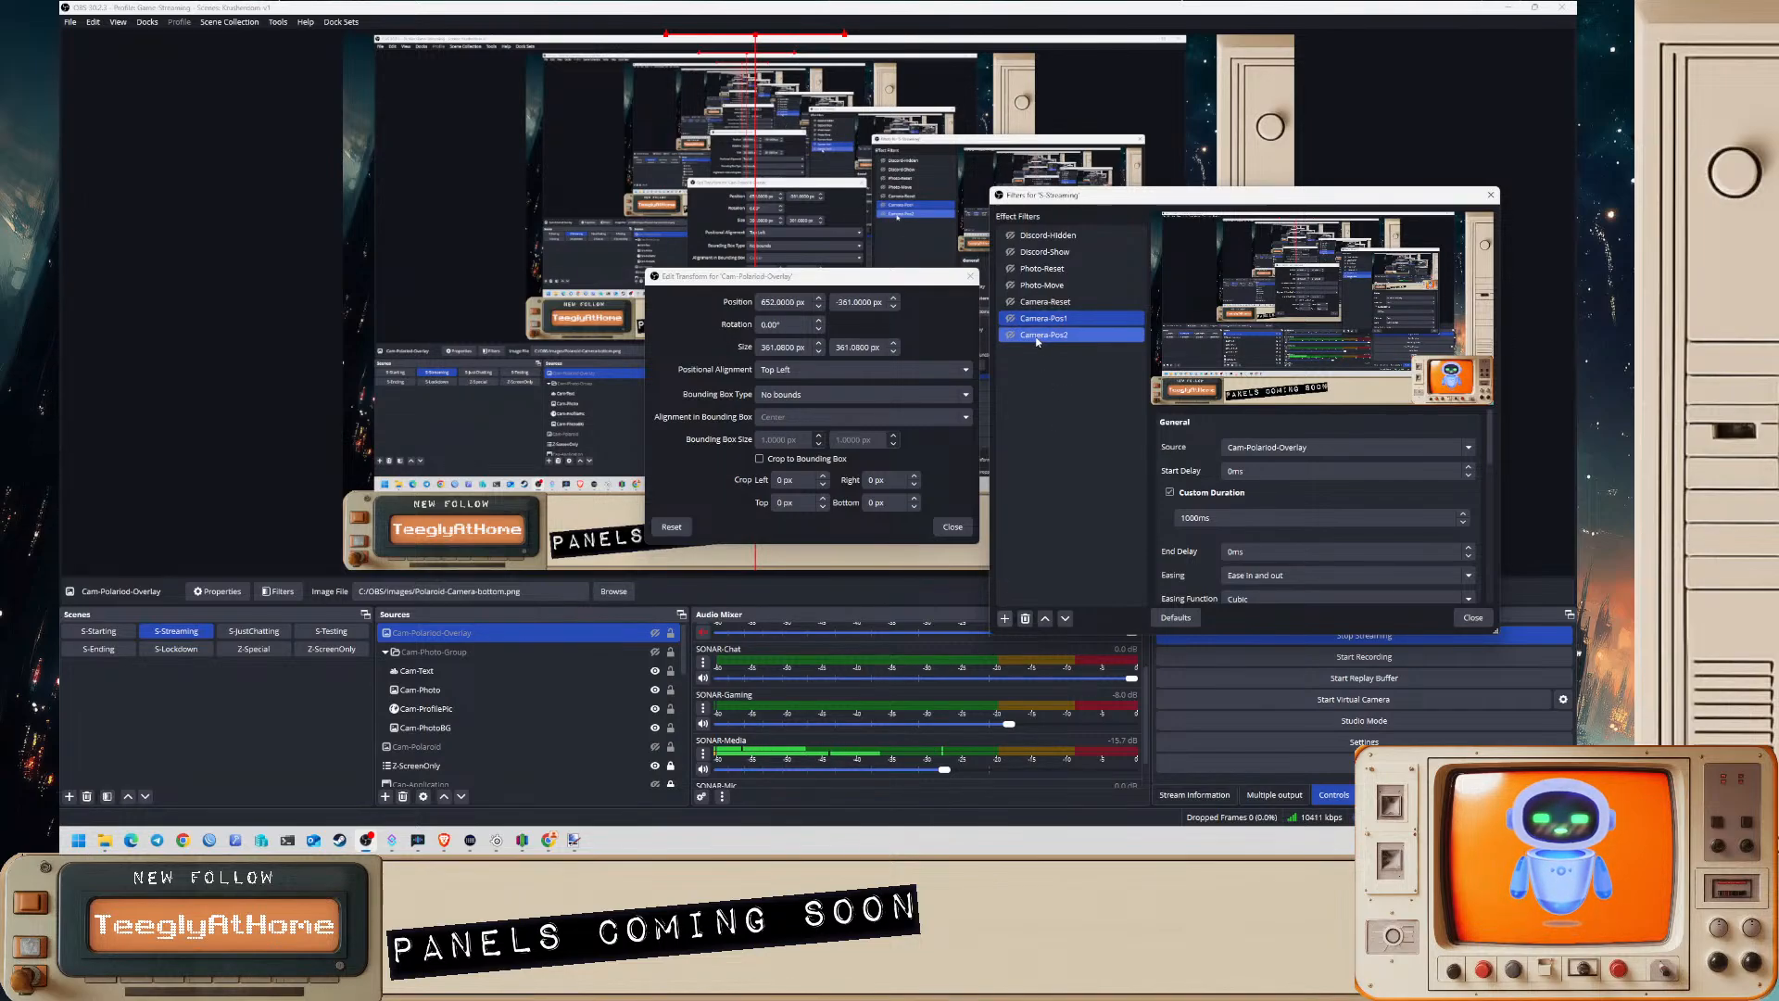
{"action": "left_click", "coordinate": [1047, 336], "text": "ctrl"}
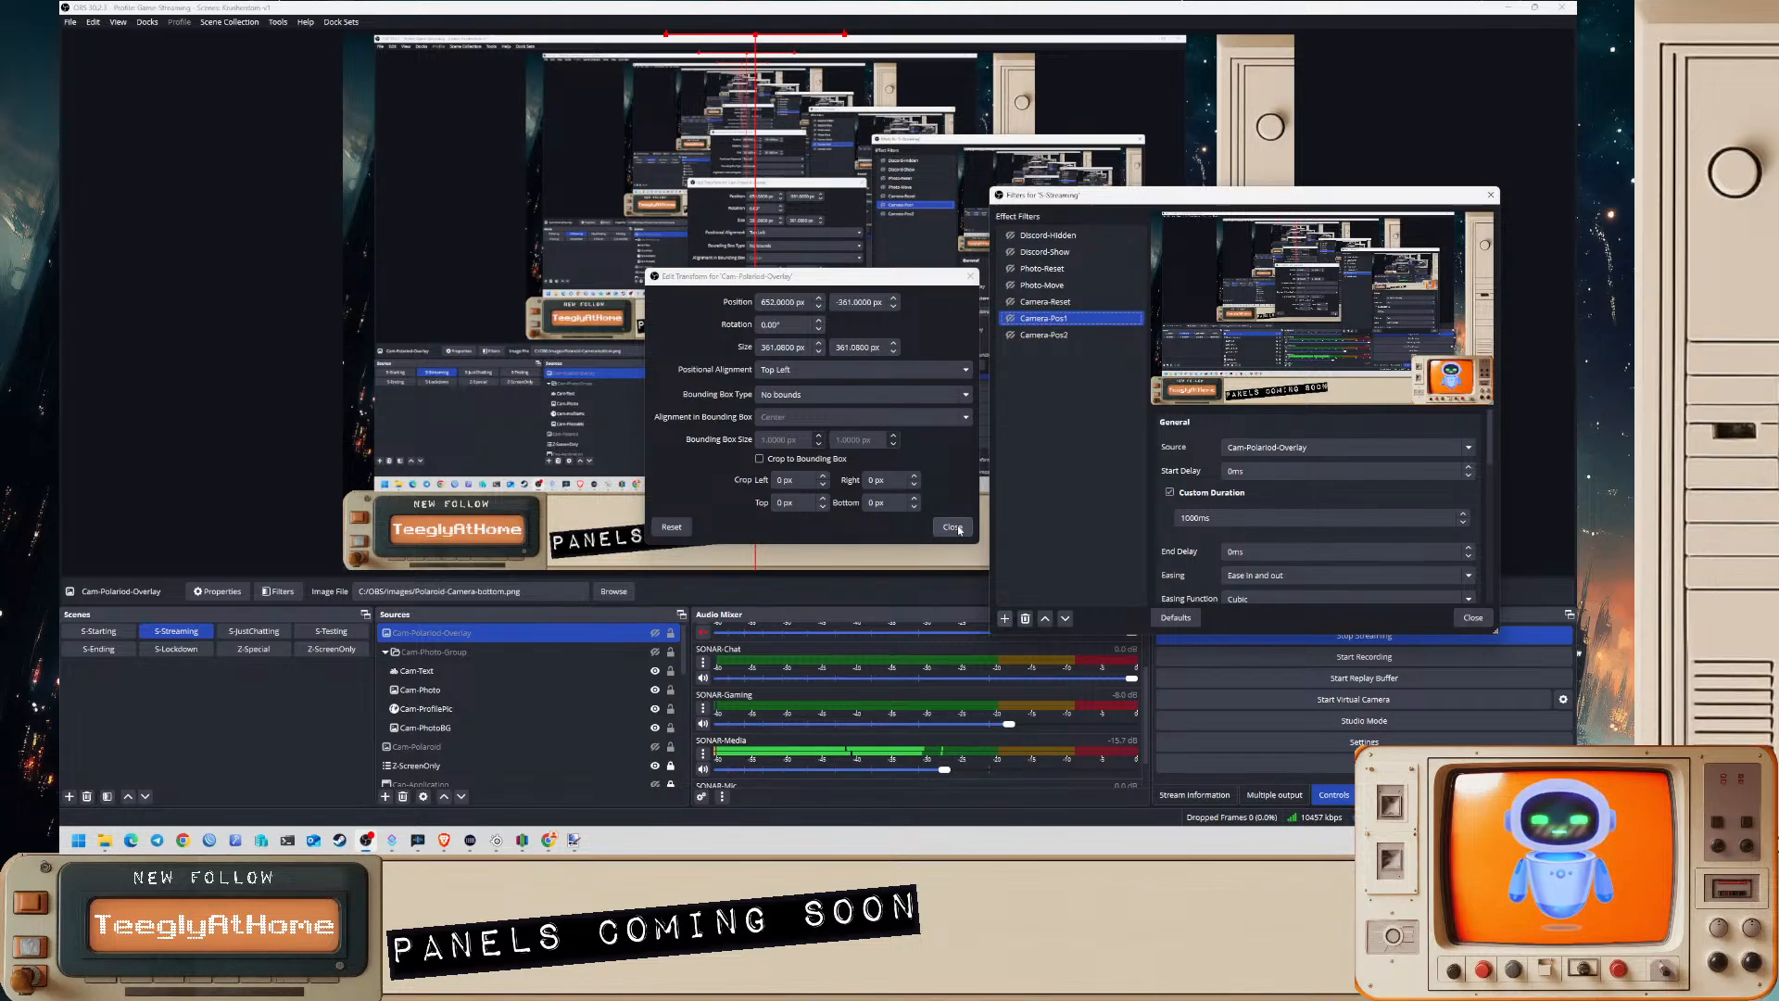
{"action": "left_click", "coordinate": [1038, 303]}
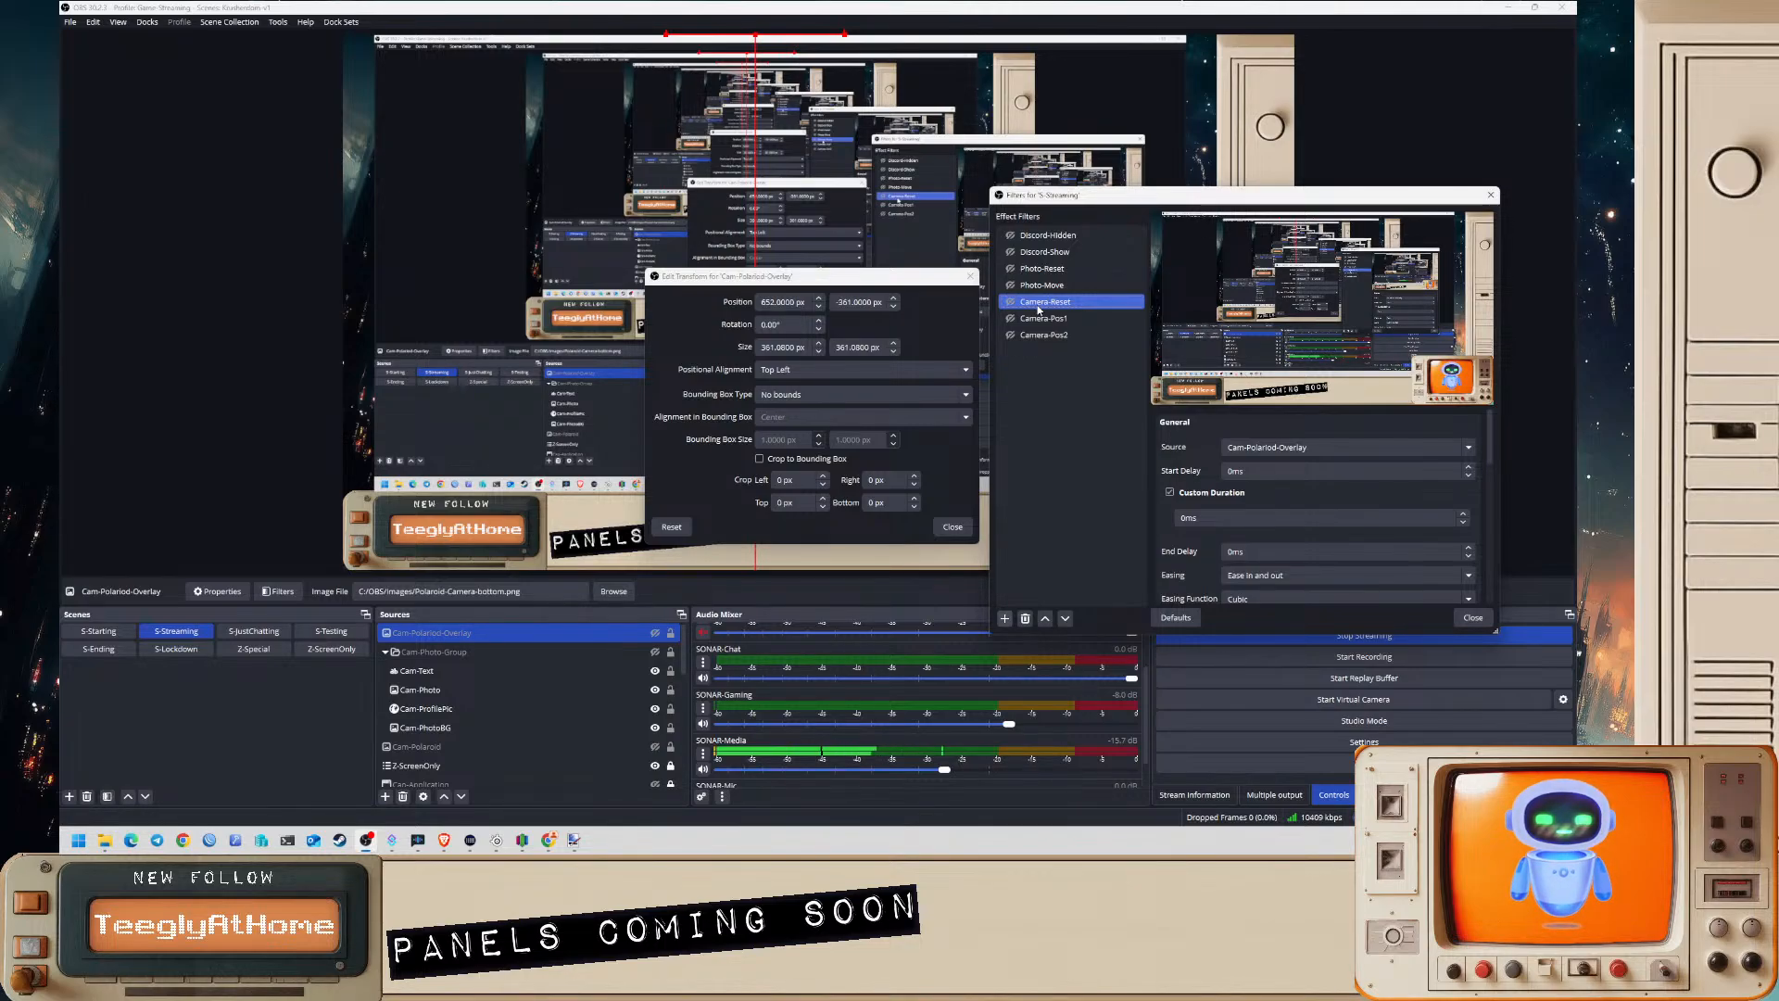
{"action": "left_click", "coordinate": [953, 526]}
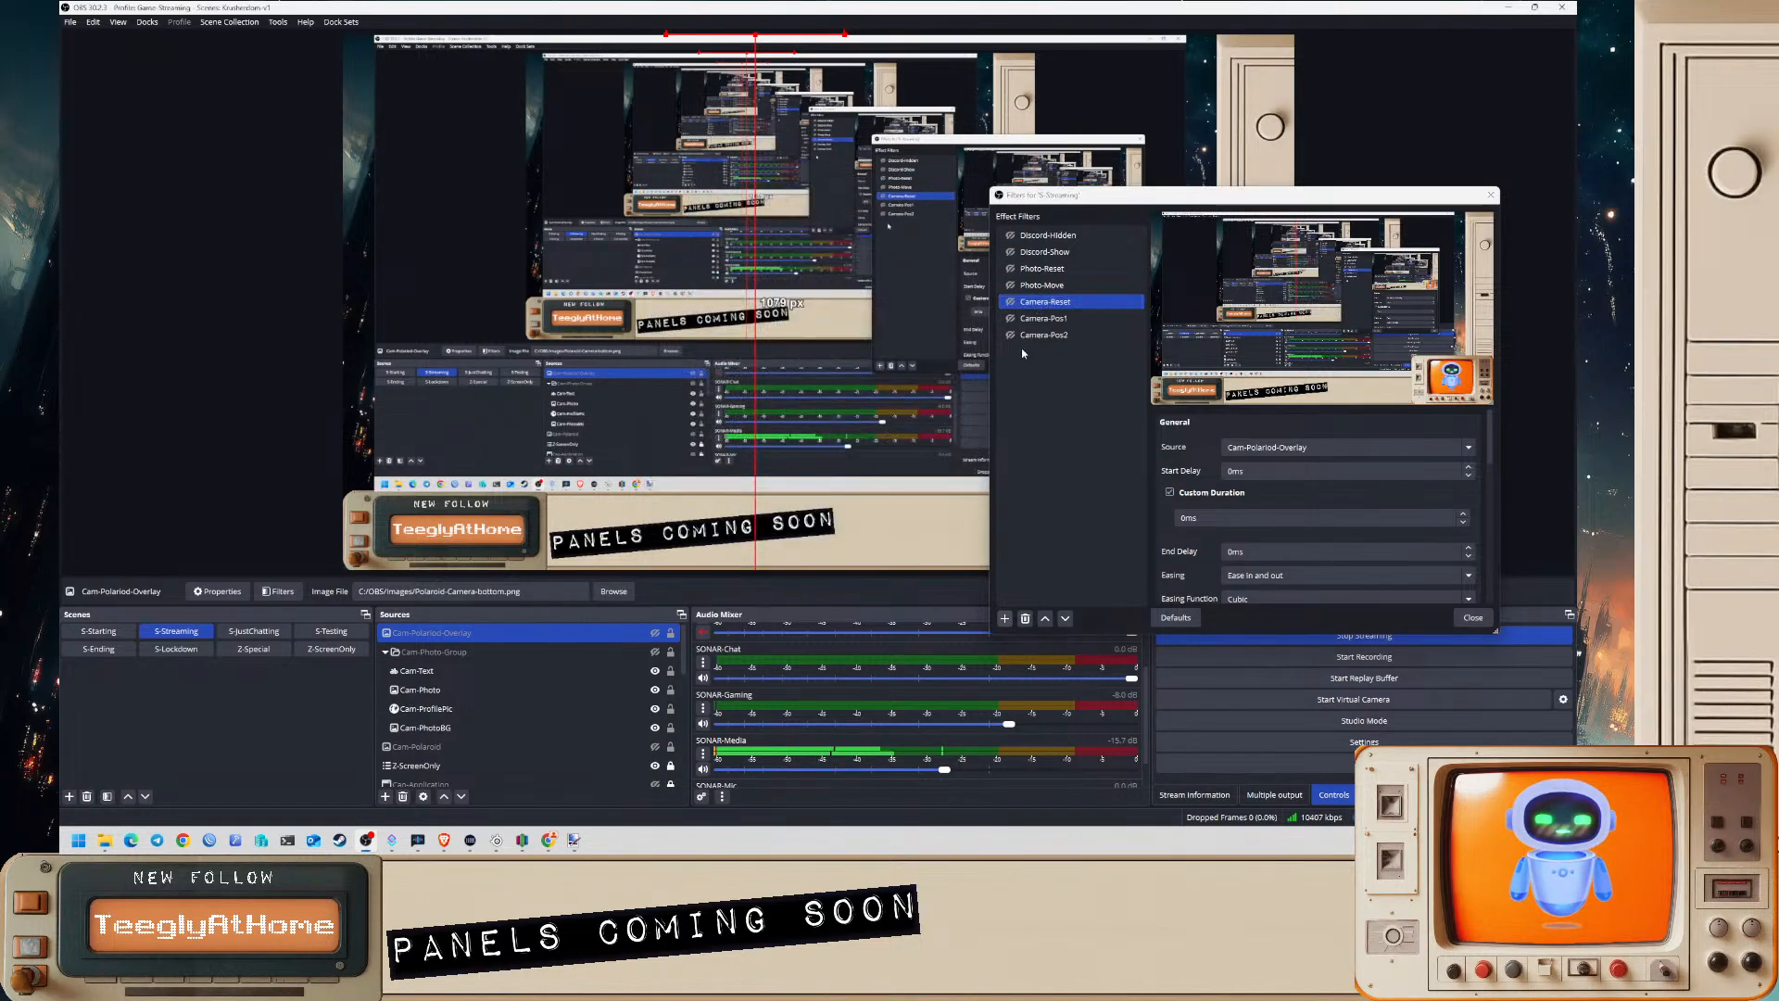
- Duplicate the Camera-Reset filter and name the copy Camera-BGReset
{"action": "right_click", "coordinate": [1034, 304]}
{"action": "left_click", "coordinate": [1064, 332]}
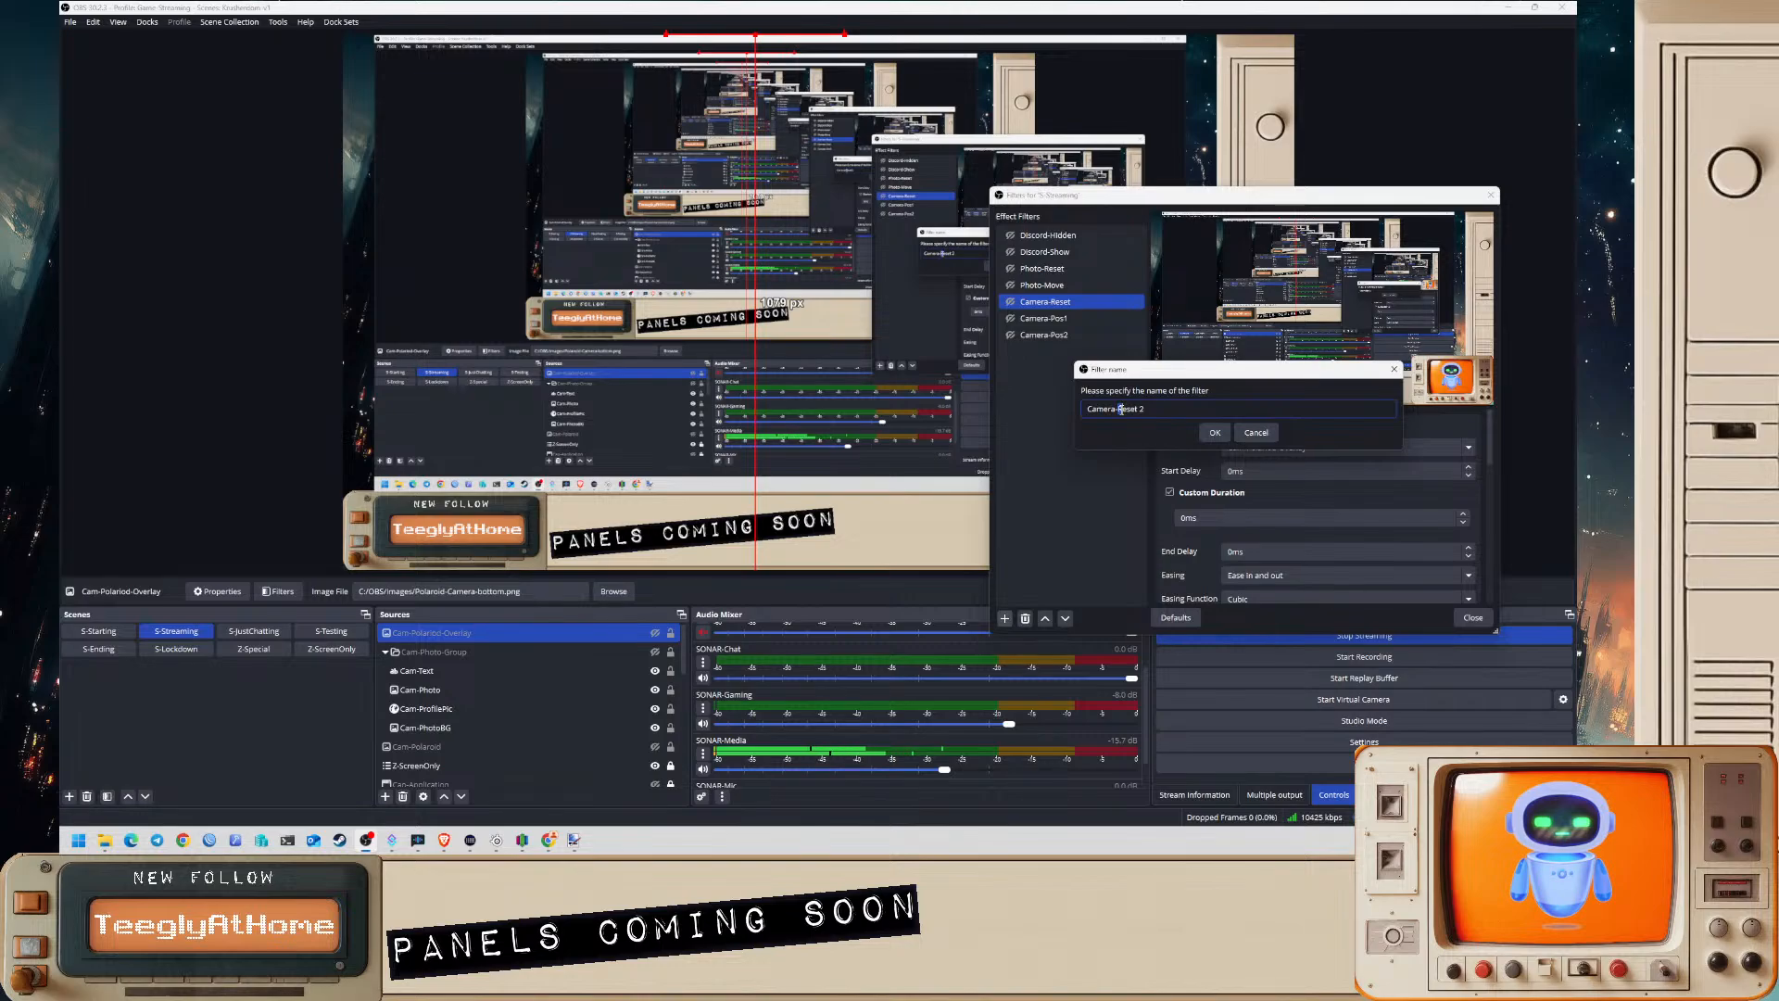
{"action": "left_click", "coordinate": [1120, 409]}
{"action": "type", "text": "BG"}
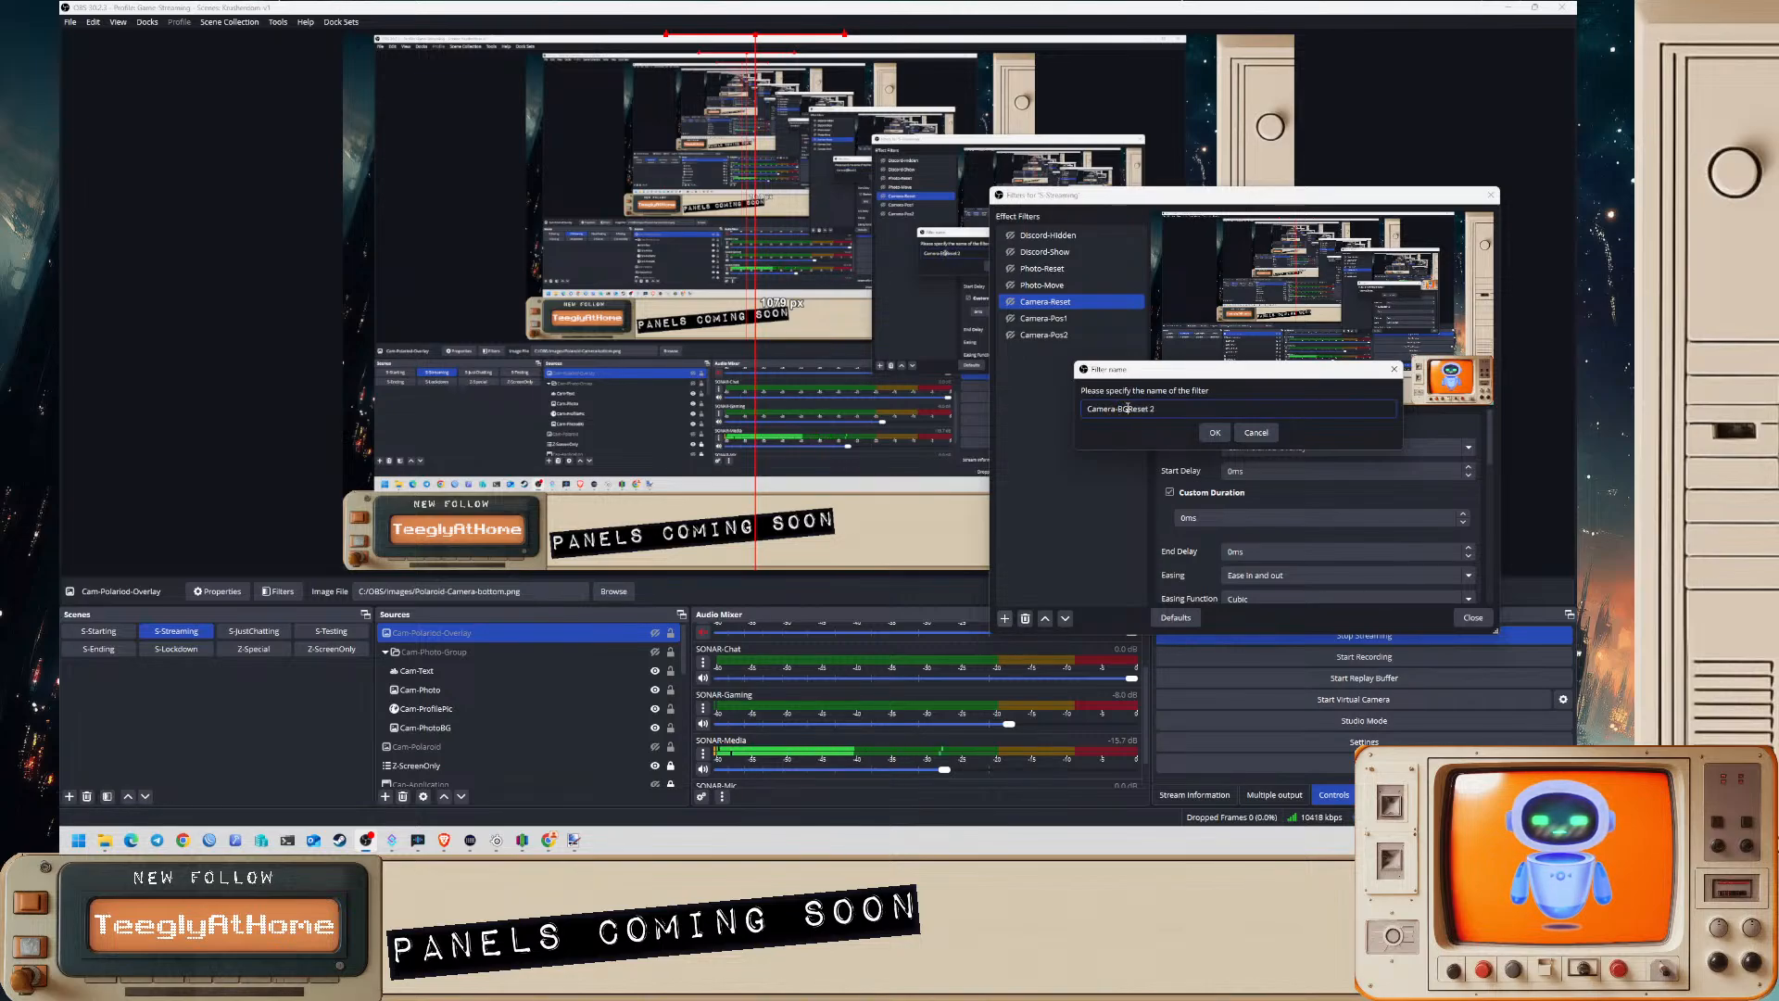
{"action": "left_click", "coordinate": [1213, 432]}
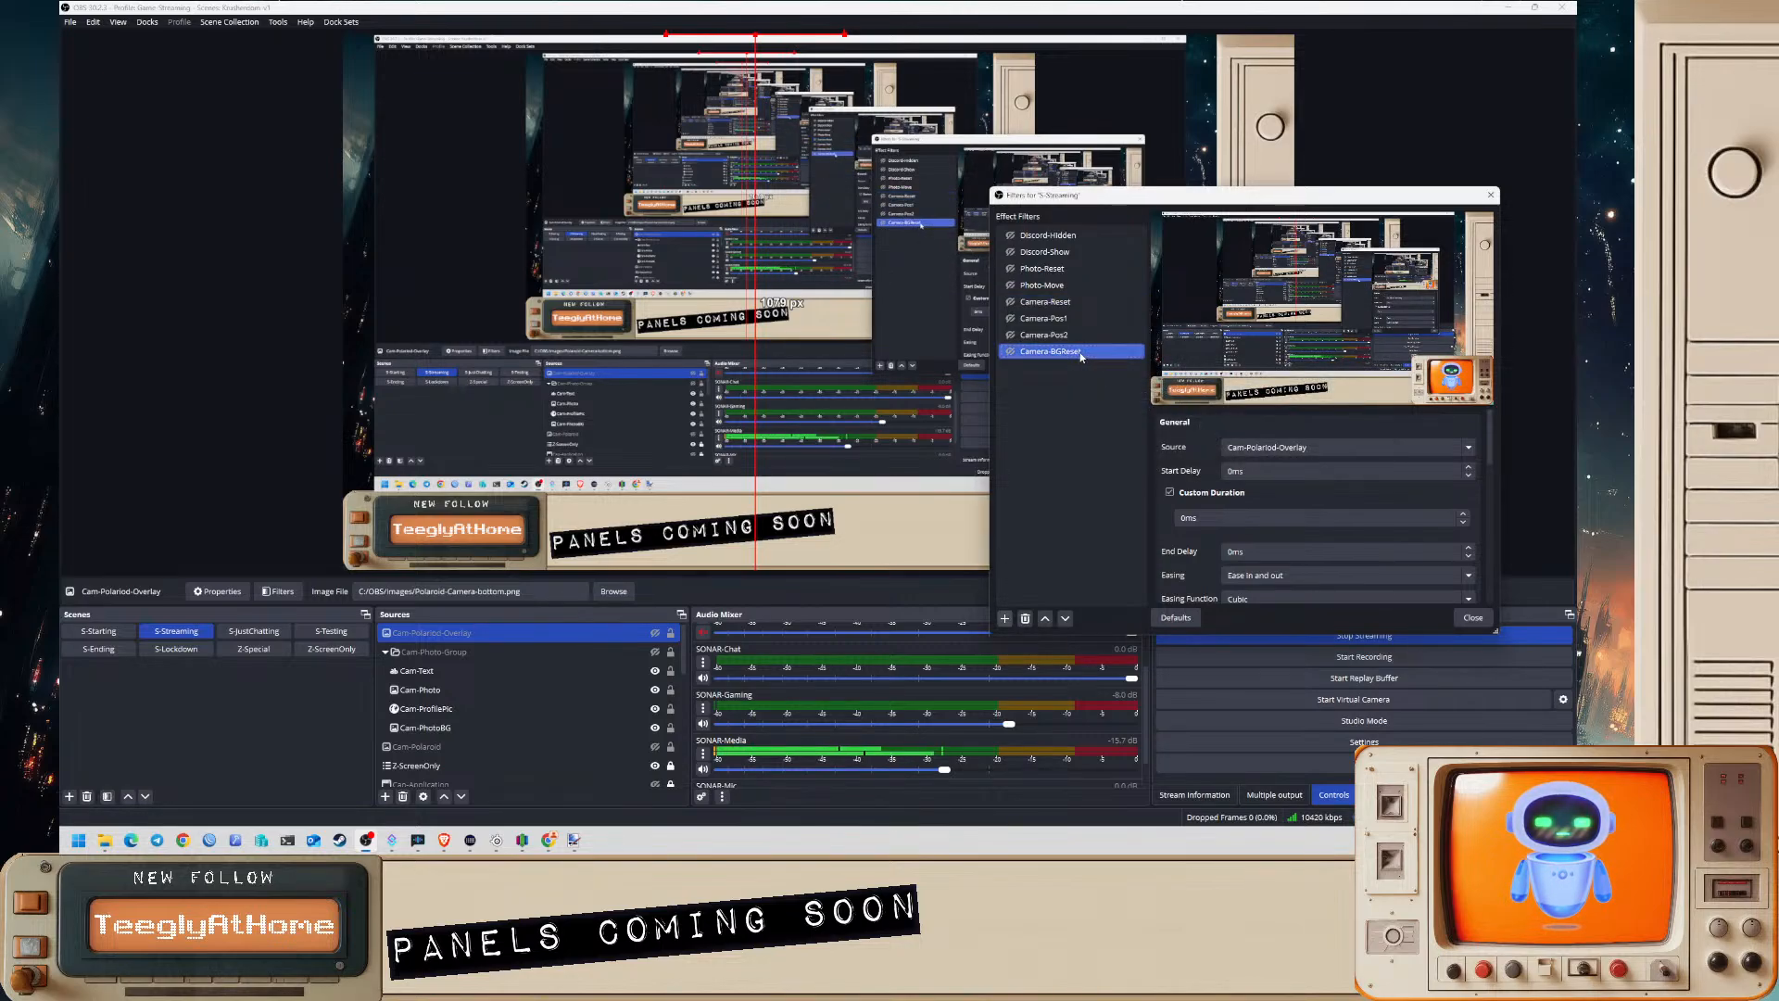
- Set the Camera-BGReset filter's source to Cam-Polaroid and the y position in its transform to -361
{"action": "left_click", "coordinate": [1255, 448]}
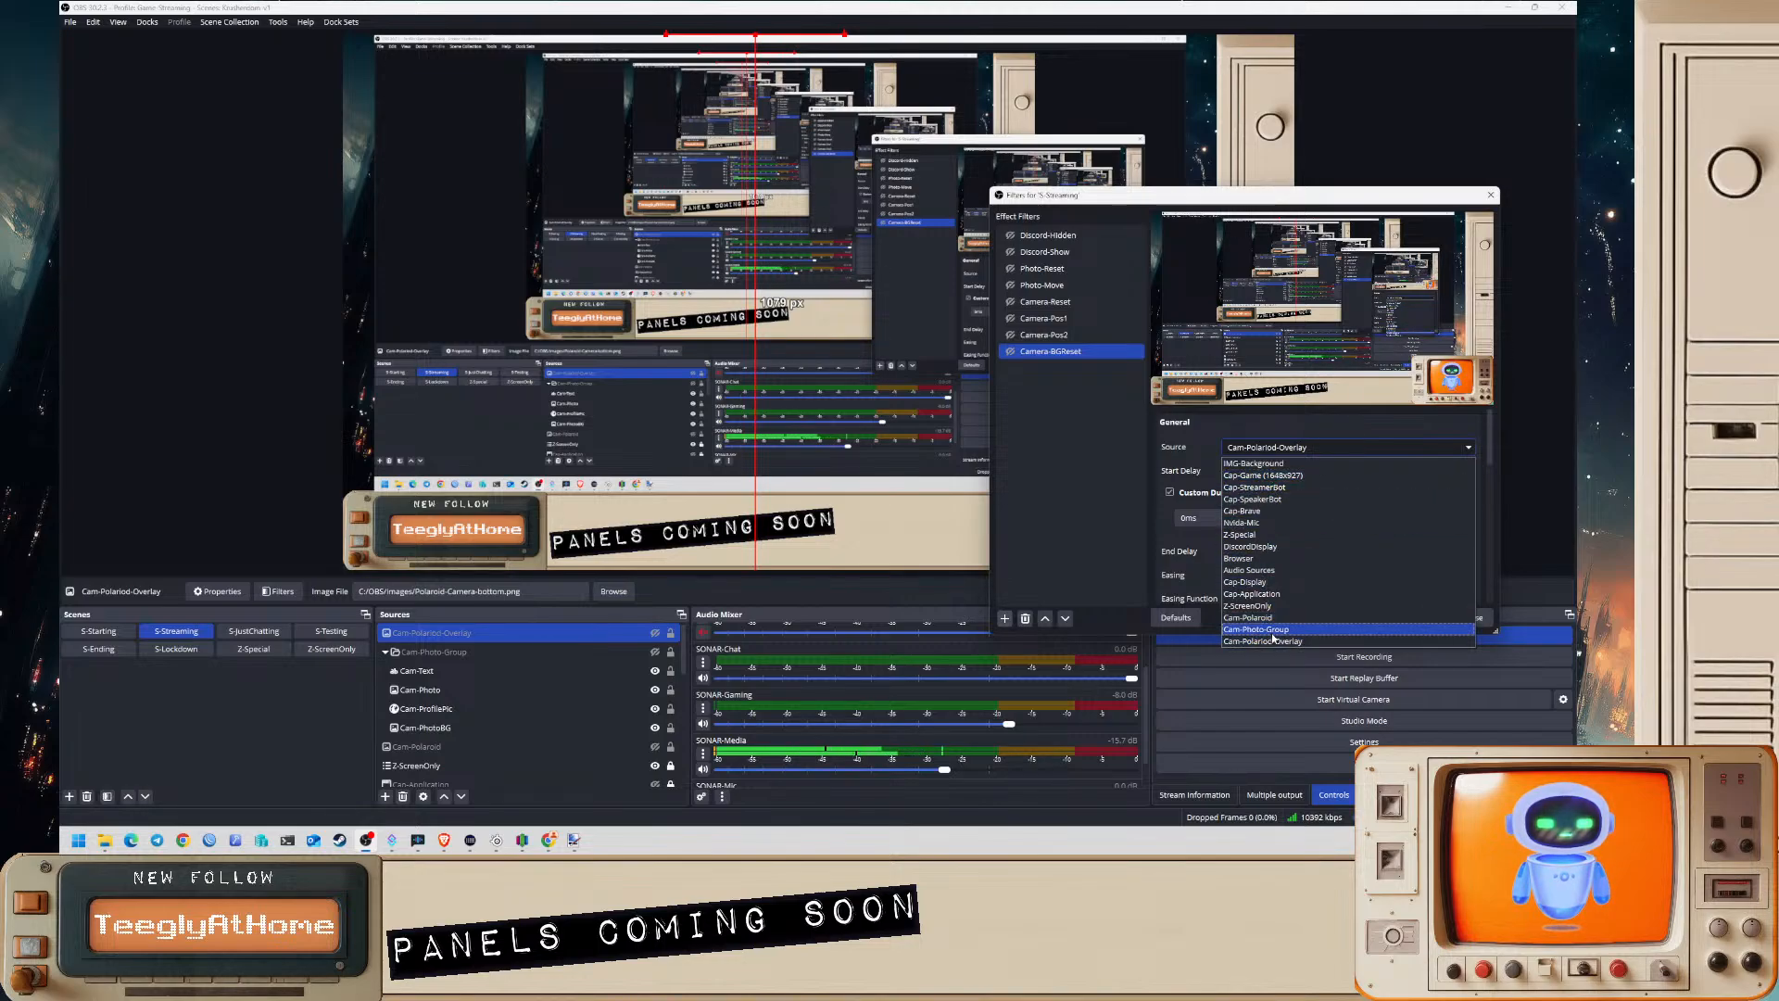
{"action": "left_click", "coordinate": [1248, 617]}
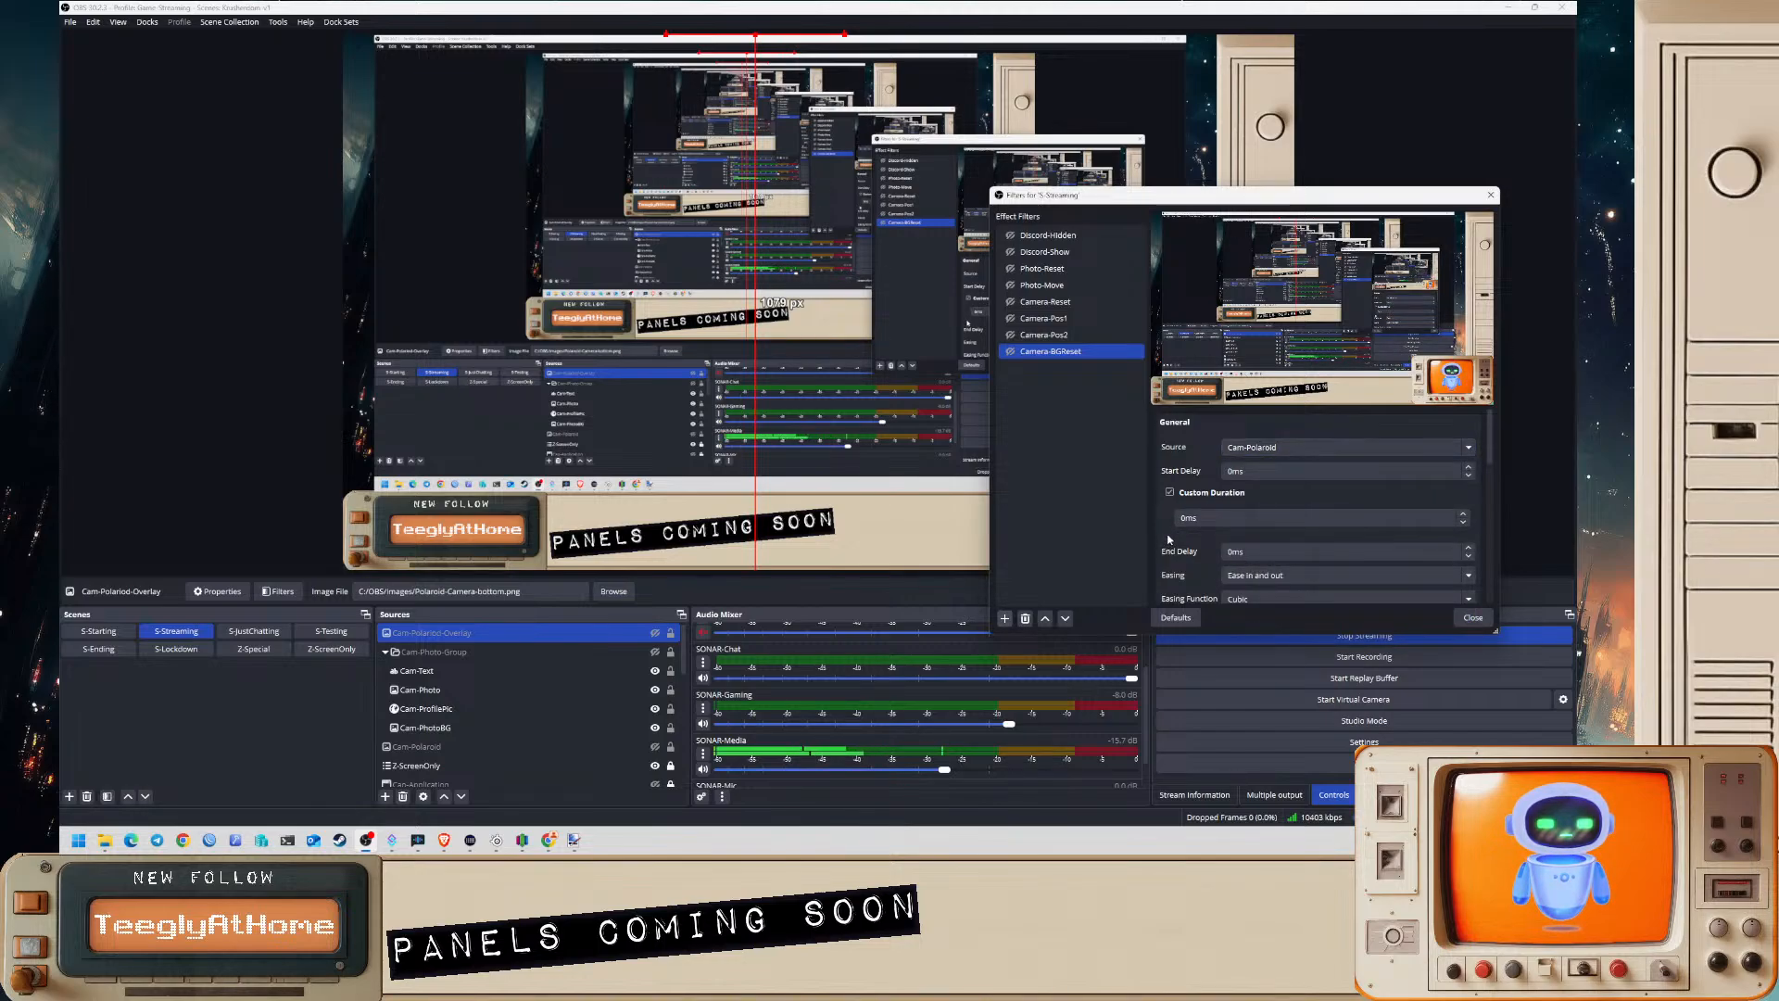
{"action": "scroll", "coordinate": [1177, 542], "scroll_direction": "down", "scroll_amount": 3}
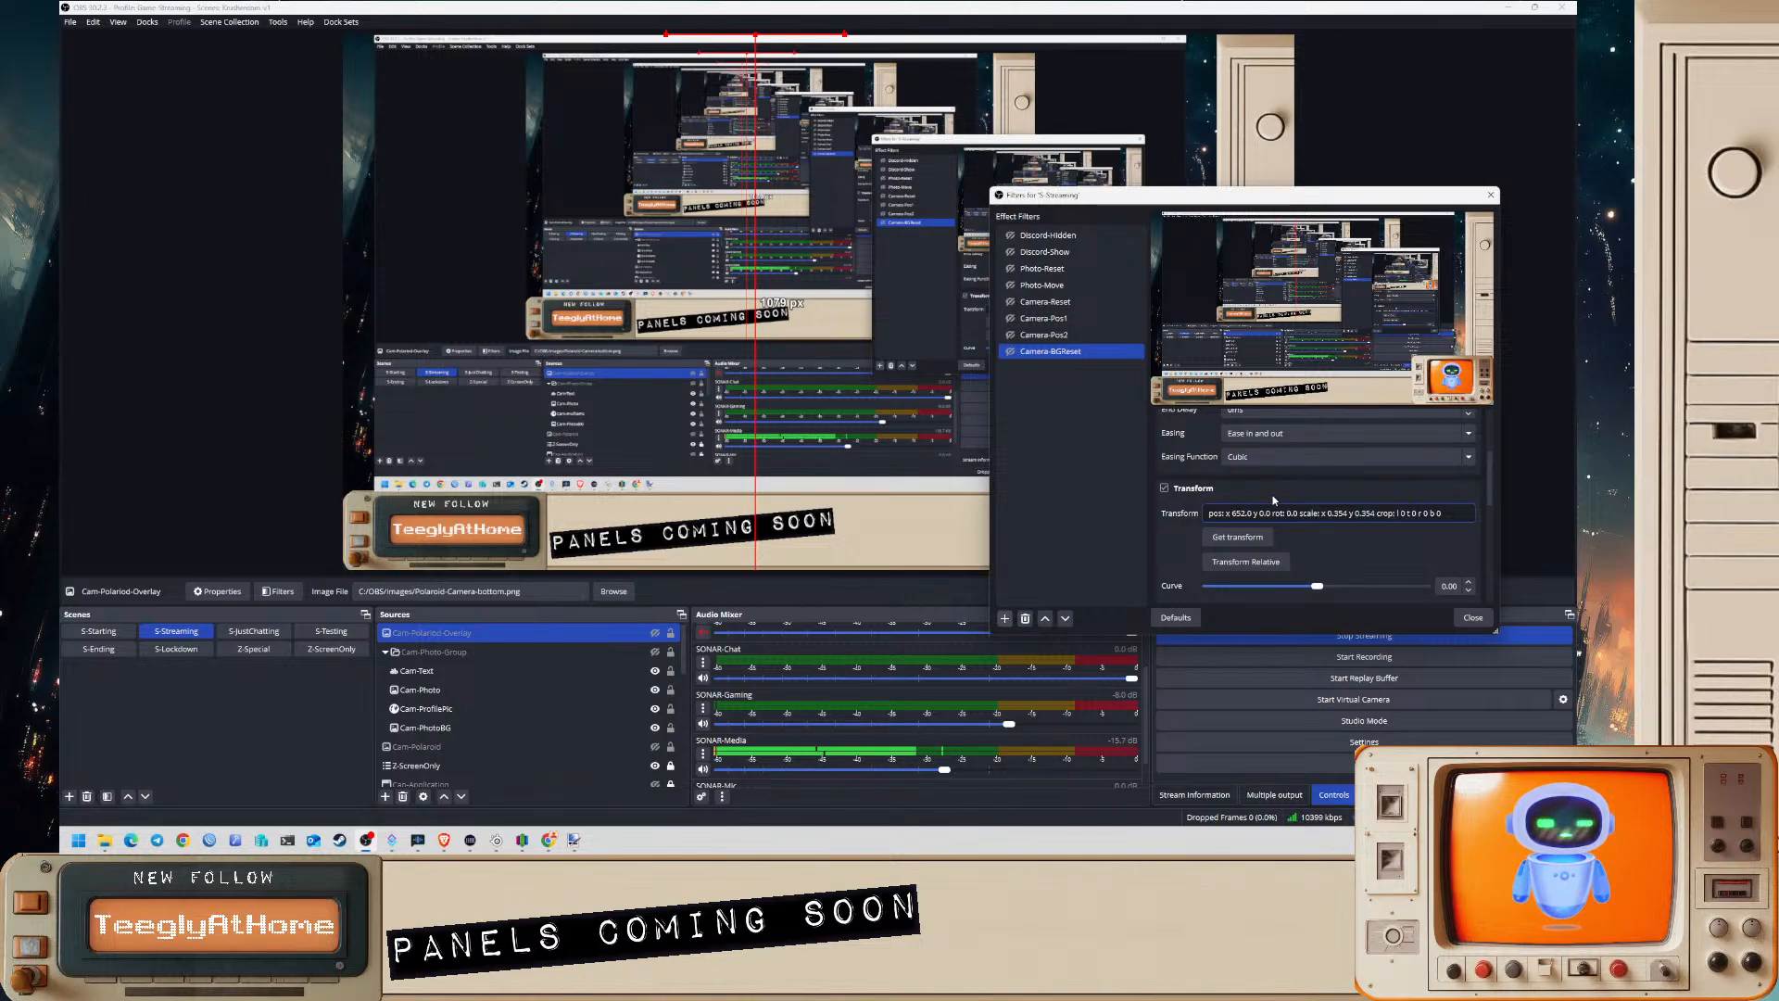
{"action": "type", "text": "-361"}
{"action": "key", "text": "Delete"}
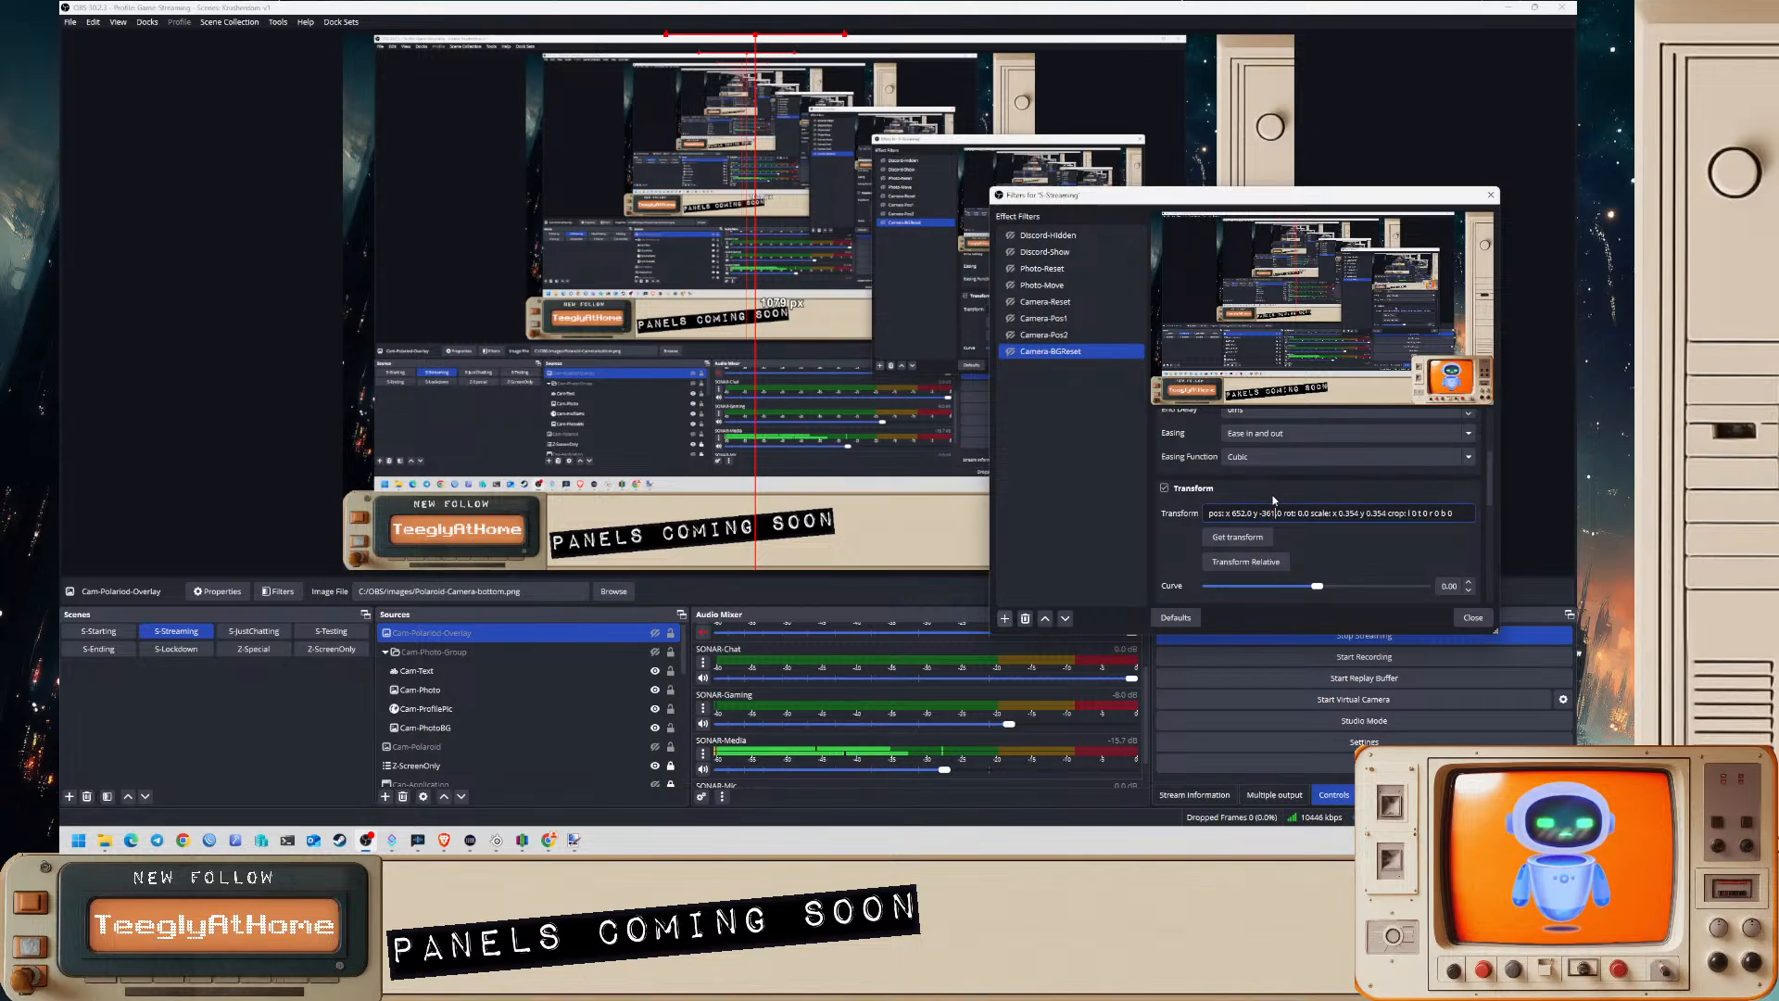
{"action": "scroll", "coordinate": [1154, 505], "scroll_direction": "down", "scroll_amount": 3}
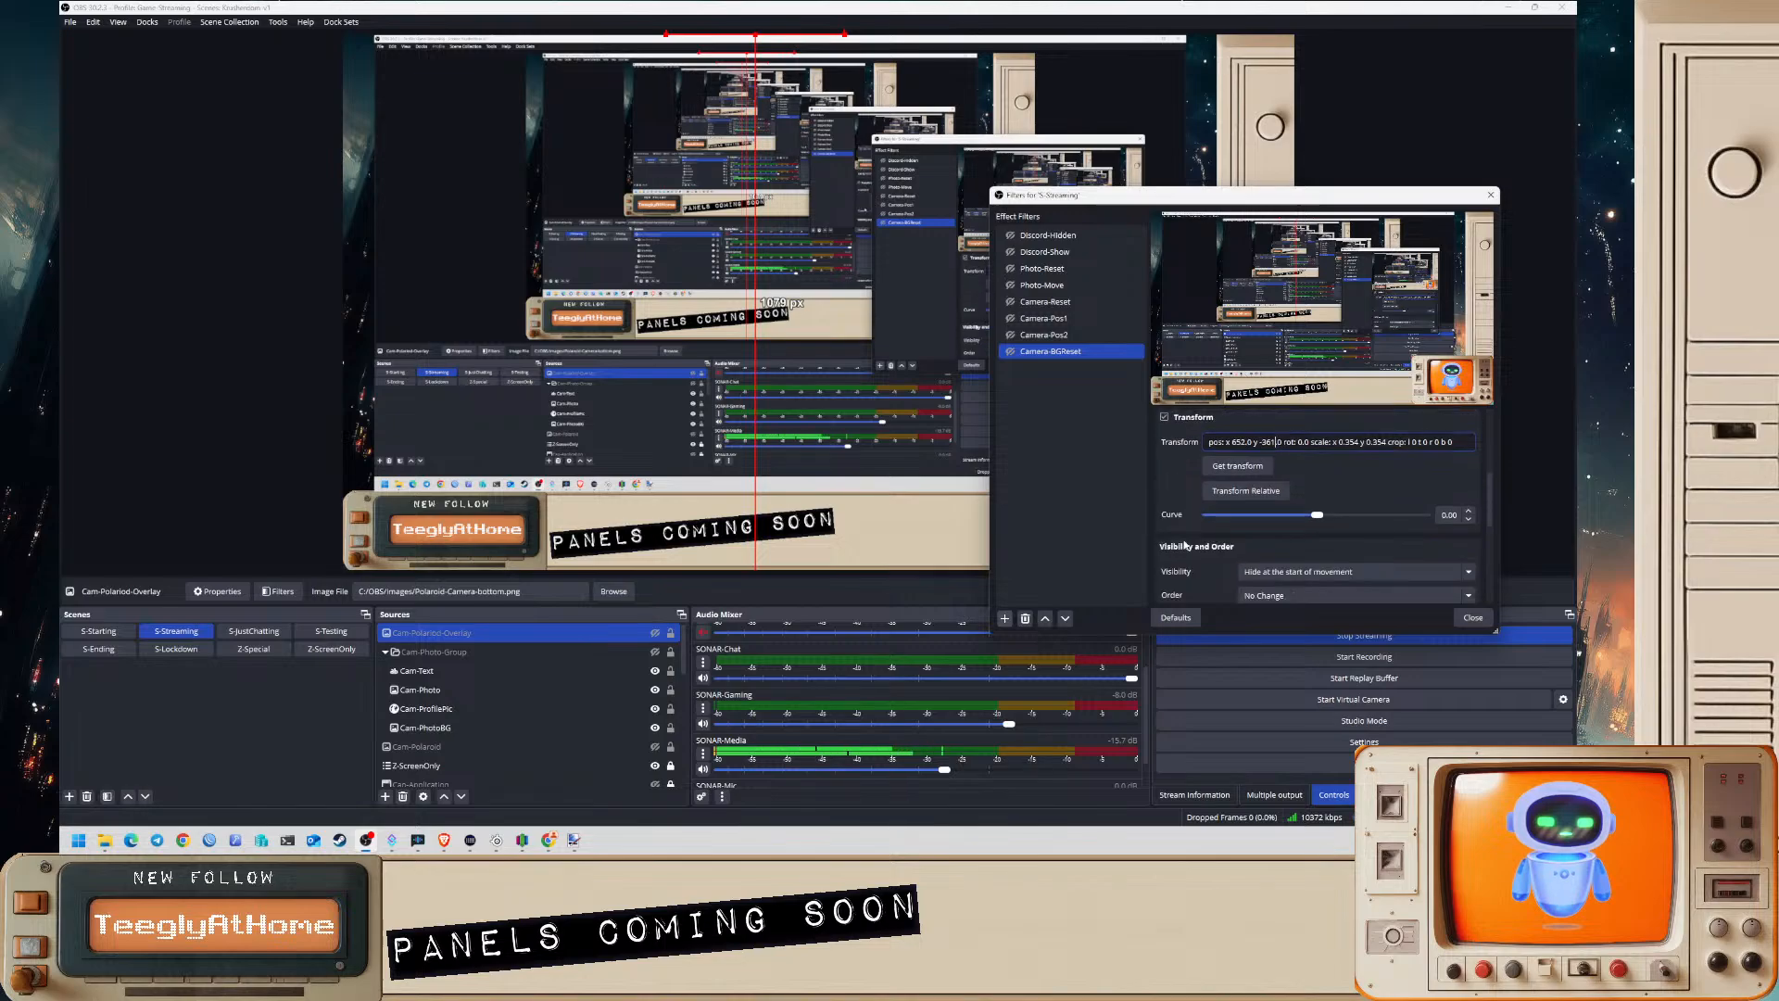
- Duplicate the Camera-Pos1 filter as Camera-BGPos1 and set the copy's source to Cam-Polaroid
{"action": "left_click", "coordinate": [1043, 318]}
{"action": "right_click", "coordinate": [1047, 319]}
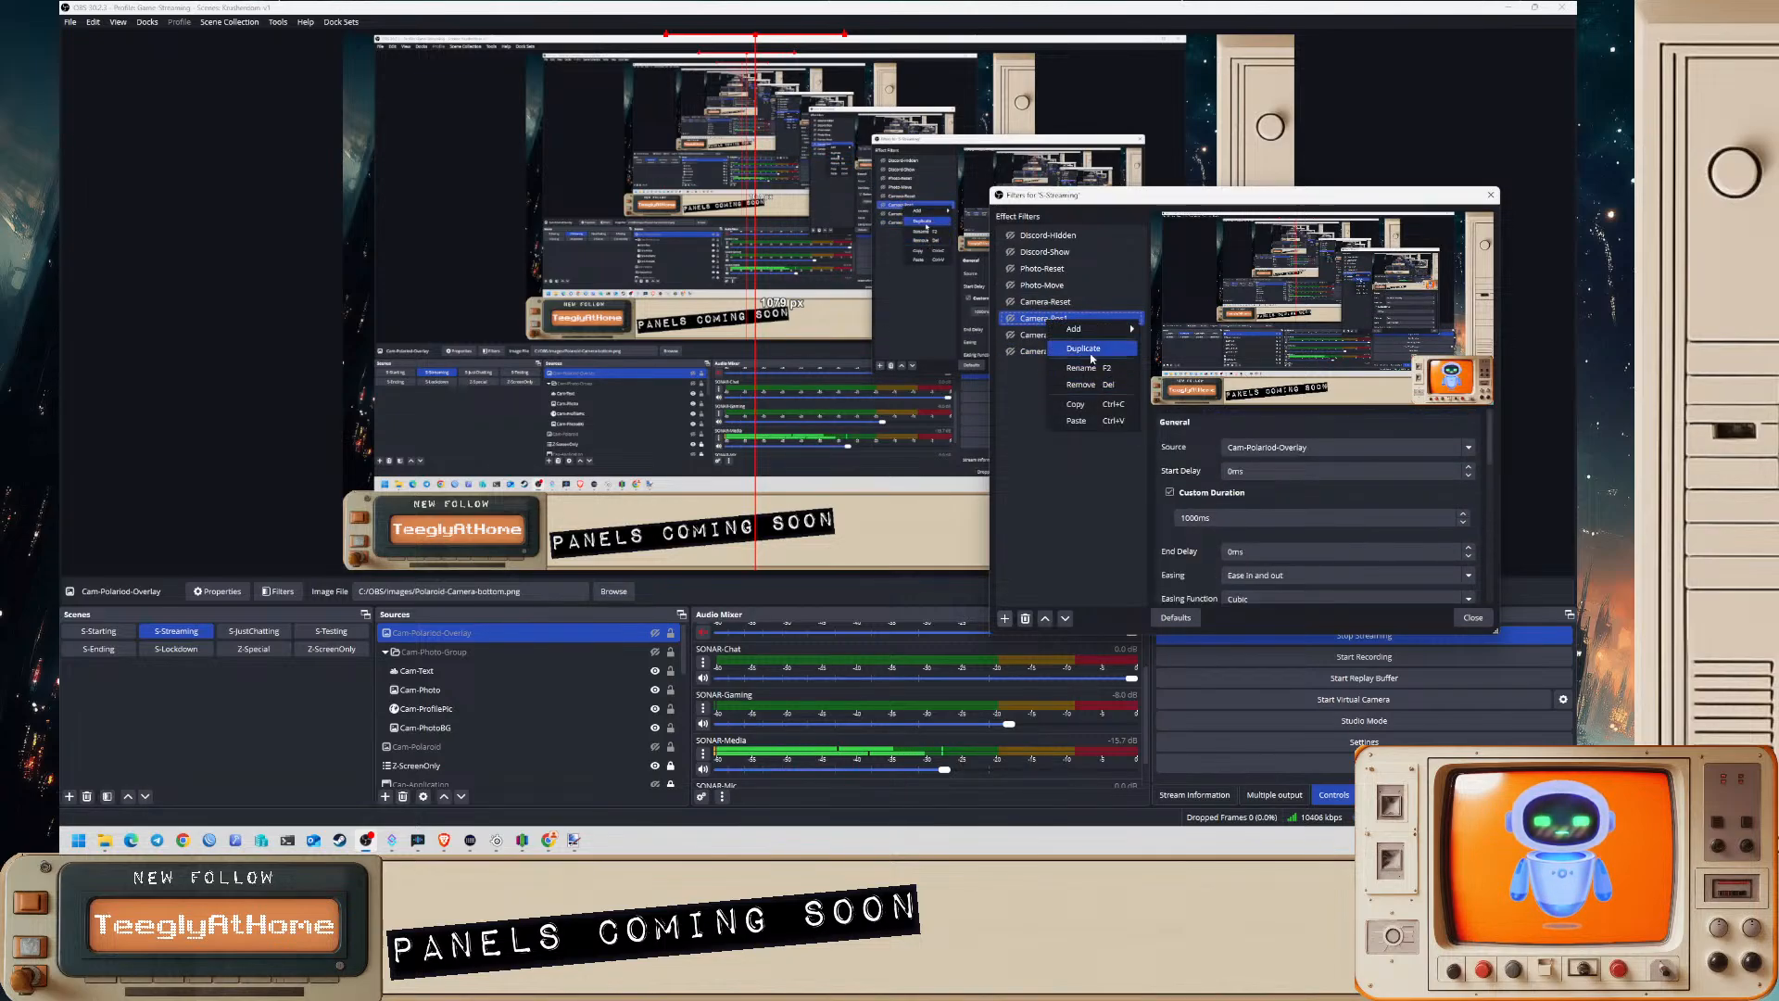
{"action": "left_click", "coordinate": [1091, 350]}
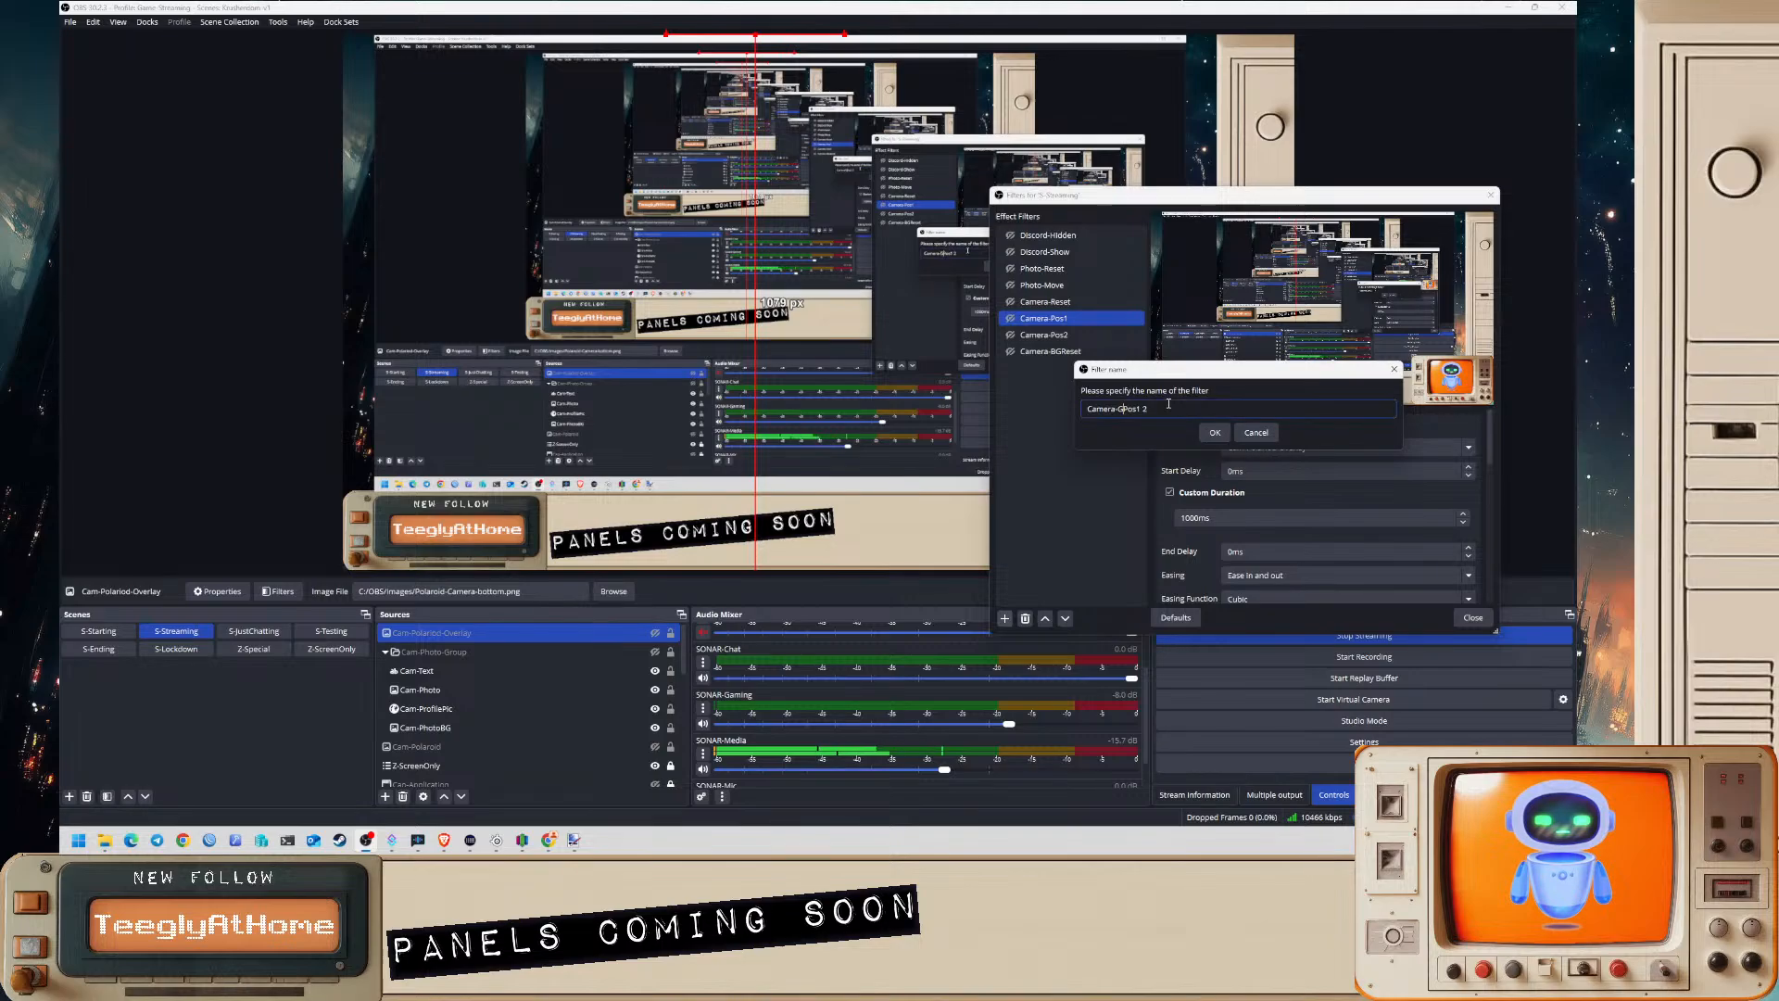
{"action": "type", "text": "BG"}
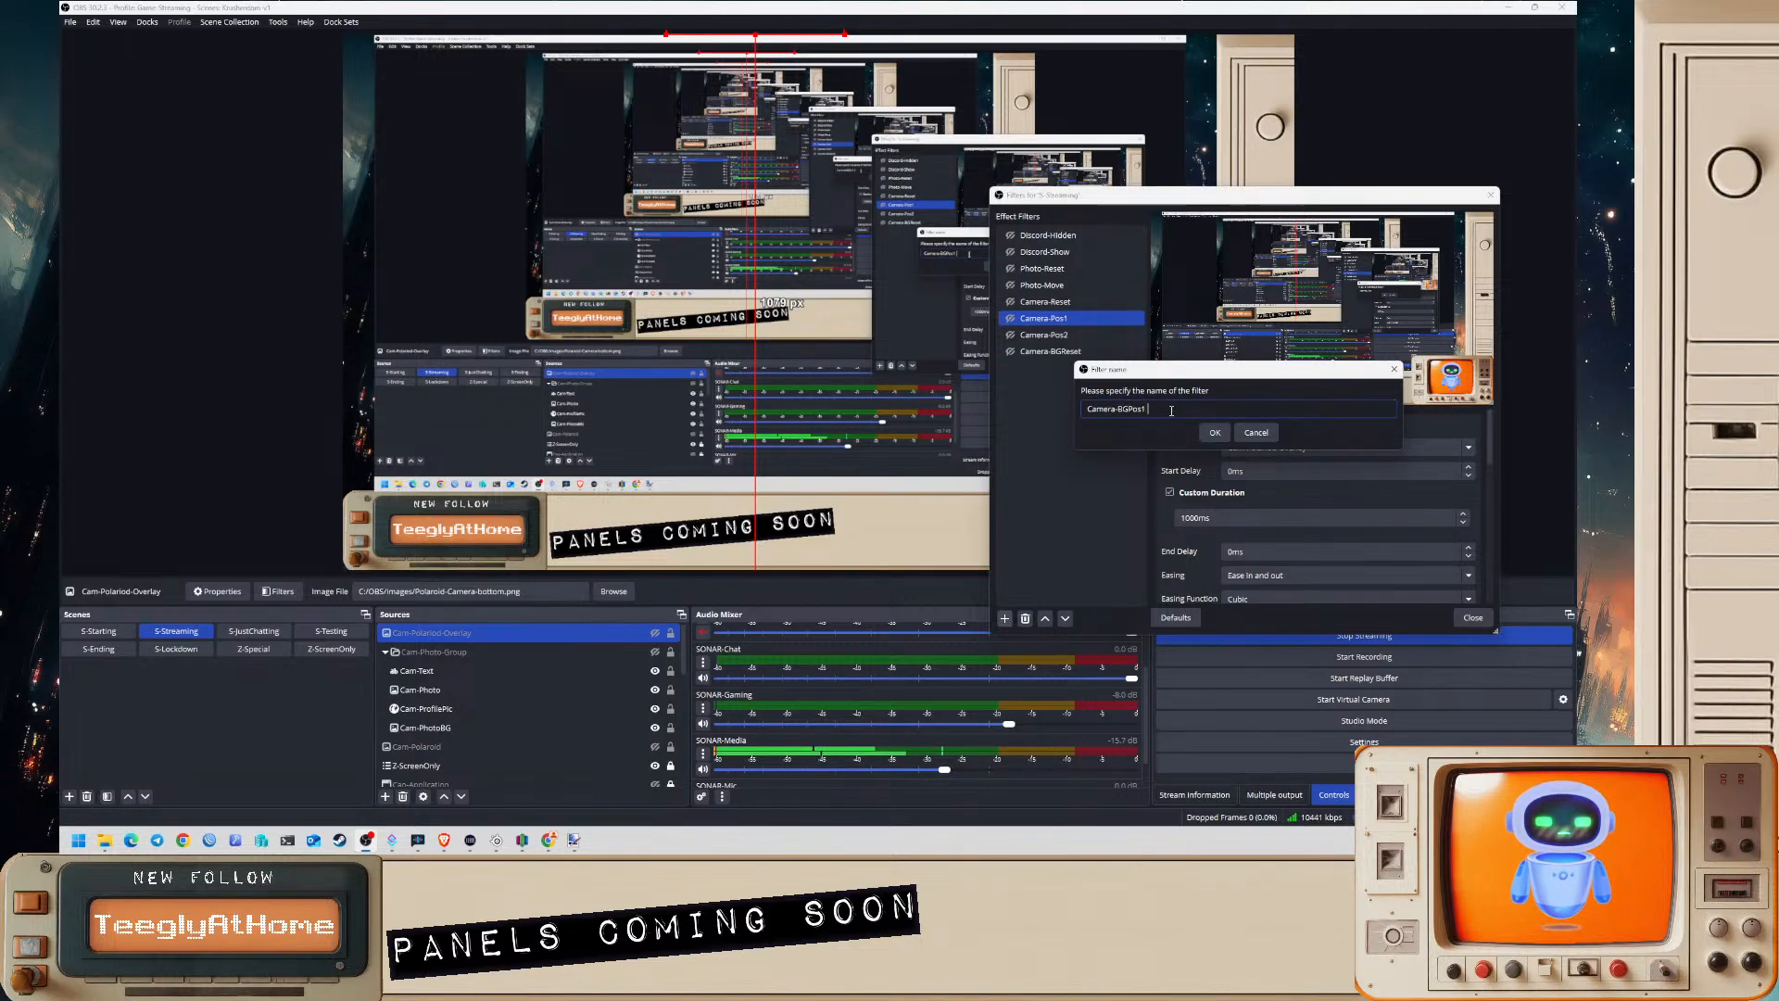
{"action": "left_click", "coordinate": [1215, 431]}
{"action": "left_click", "coordinate": [1271, 447]}
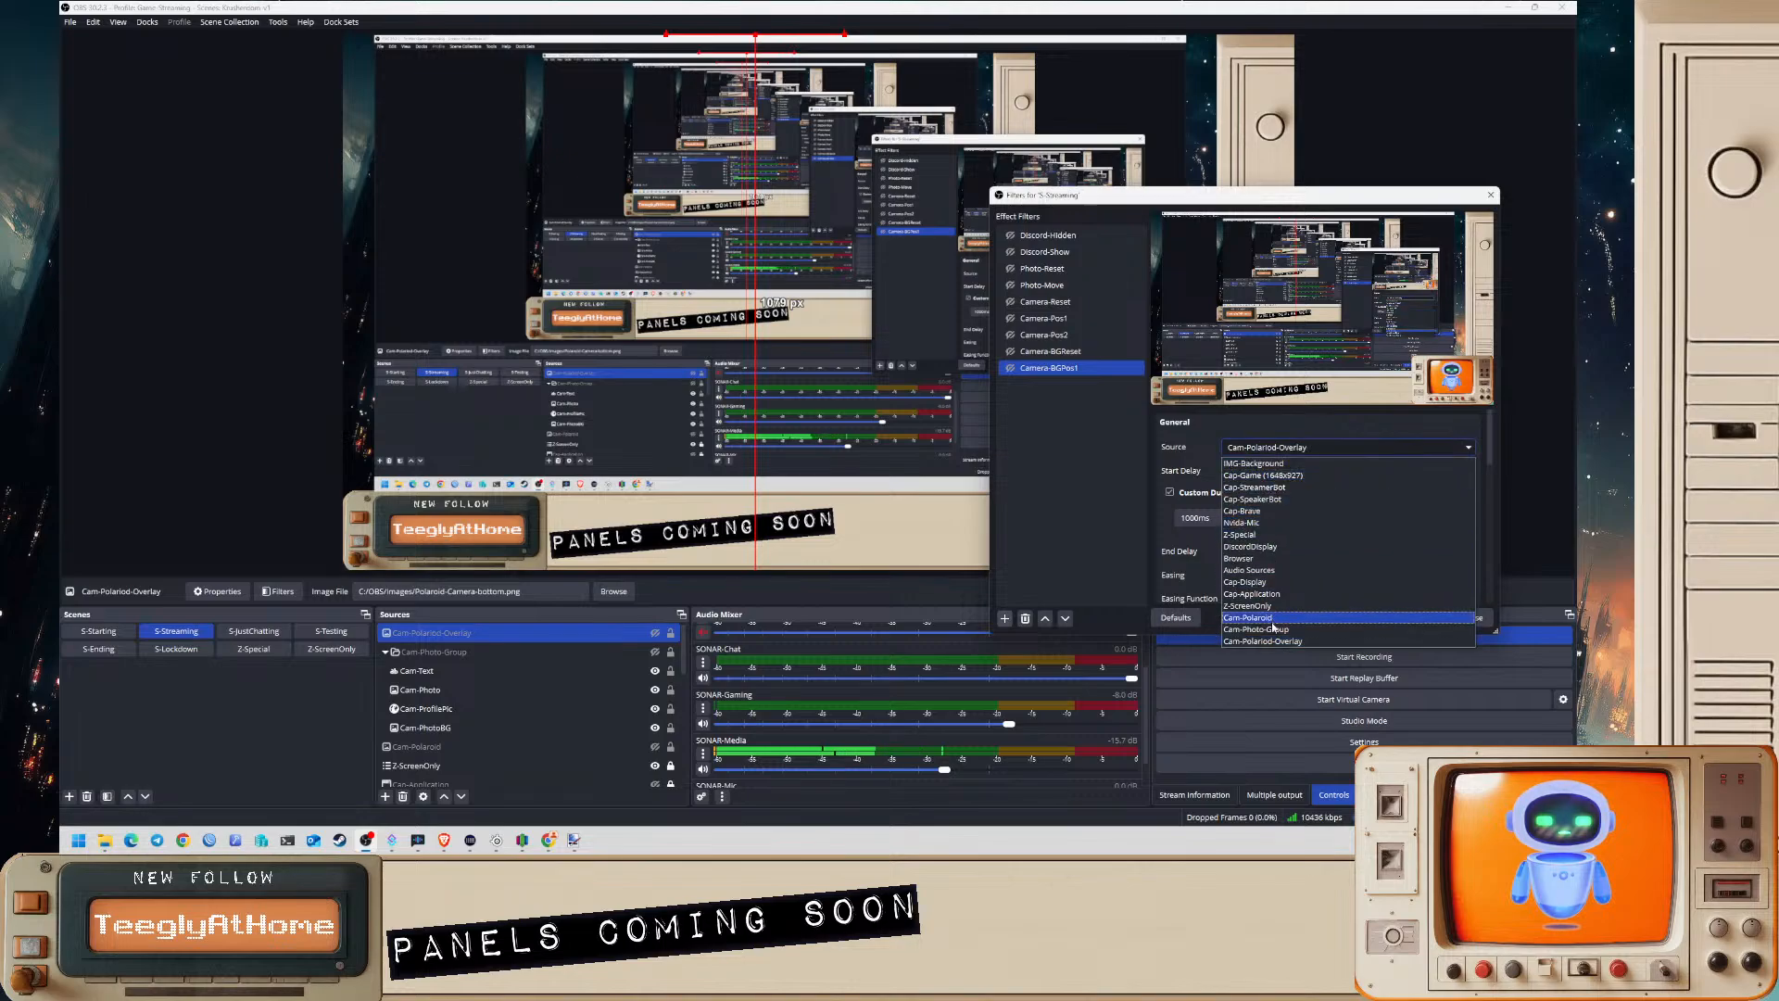
{"action": "left_click", "coordinate": [1274, 618]}
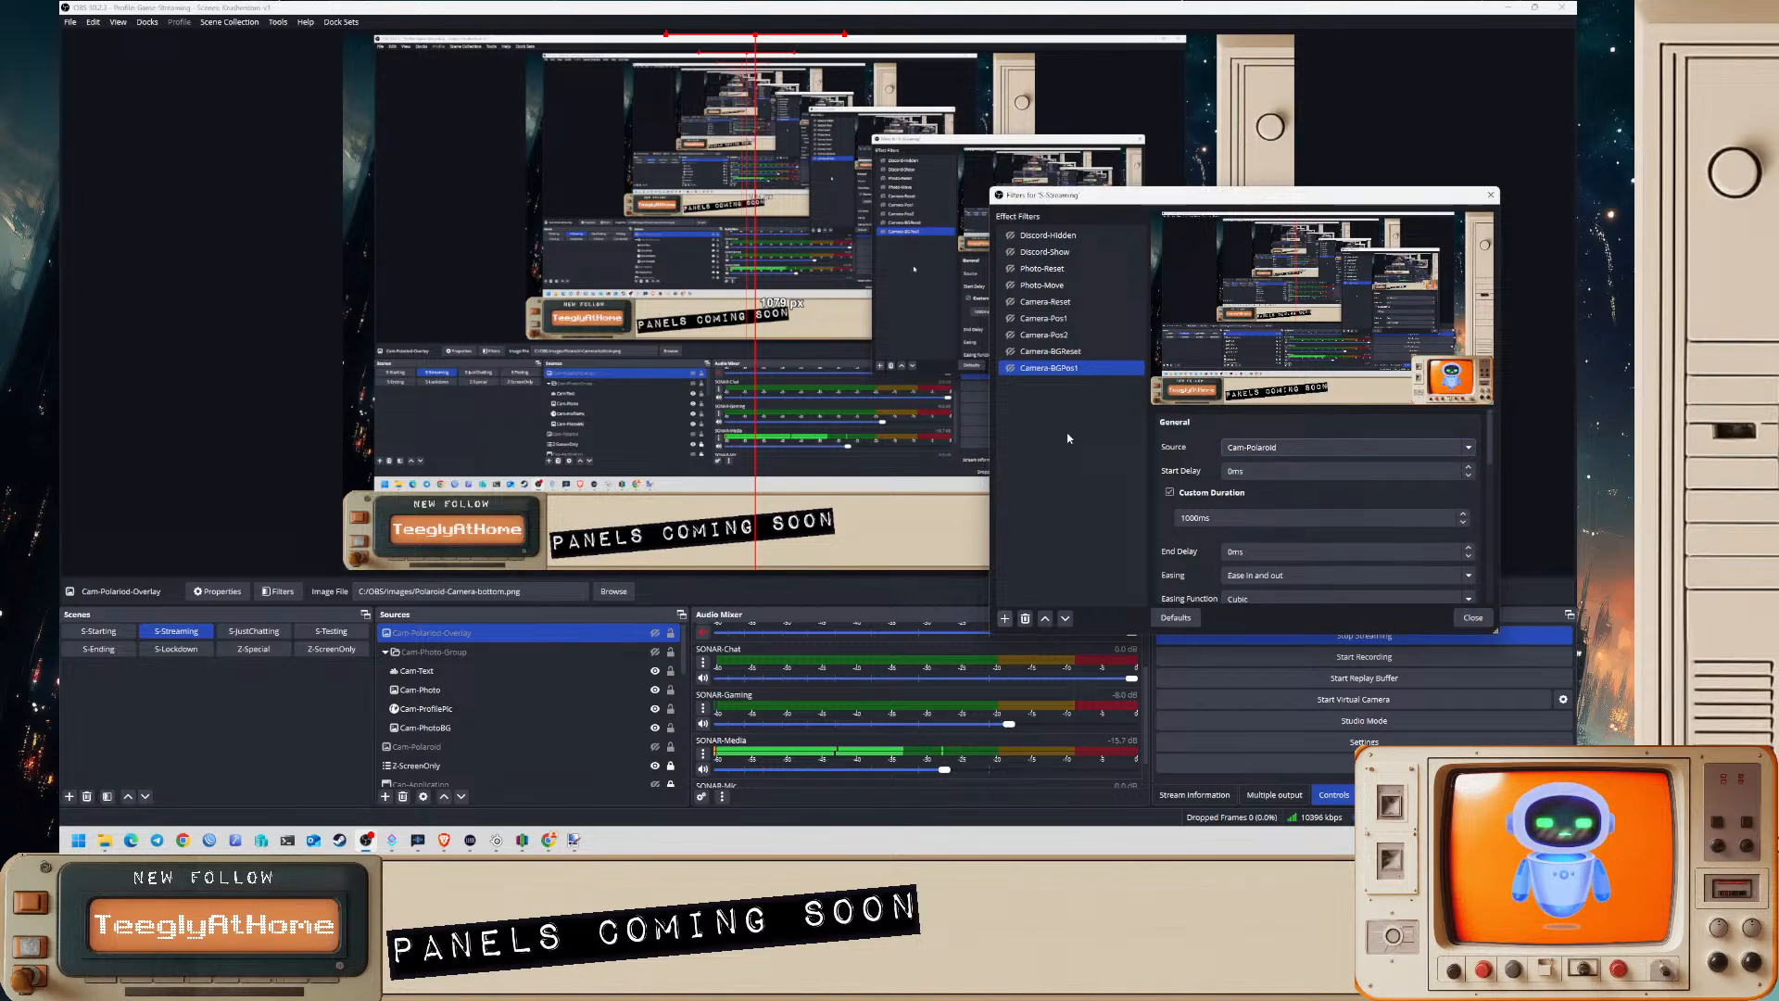
- Duplicate the Camera-Pos2 filter and name the copy Camera-BGPos2
{"action": "right_click", "coordinate": [1055, 336]}
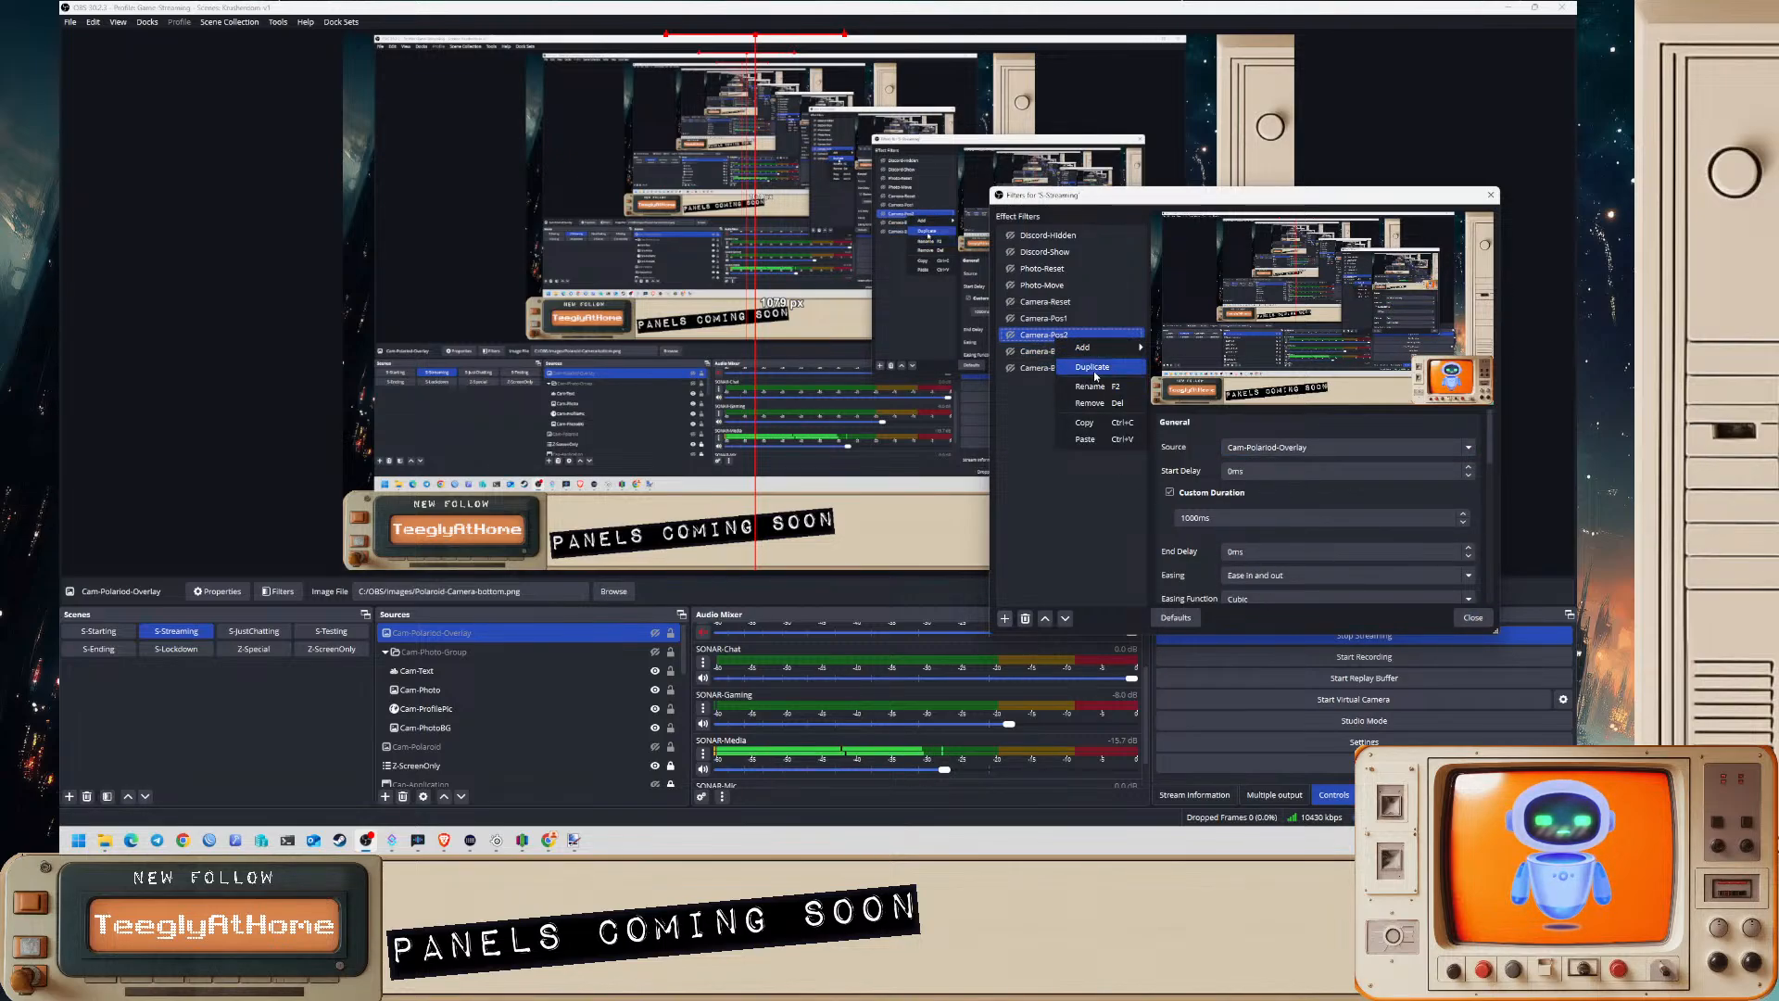
{"action": "left_click", "coordinate": [1094, 368]}
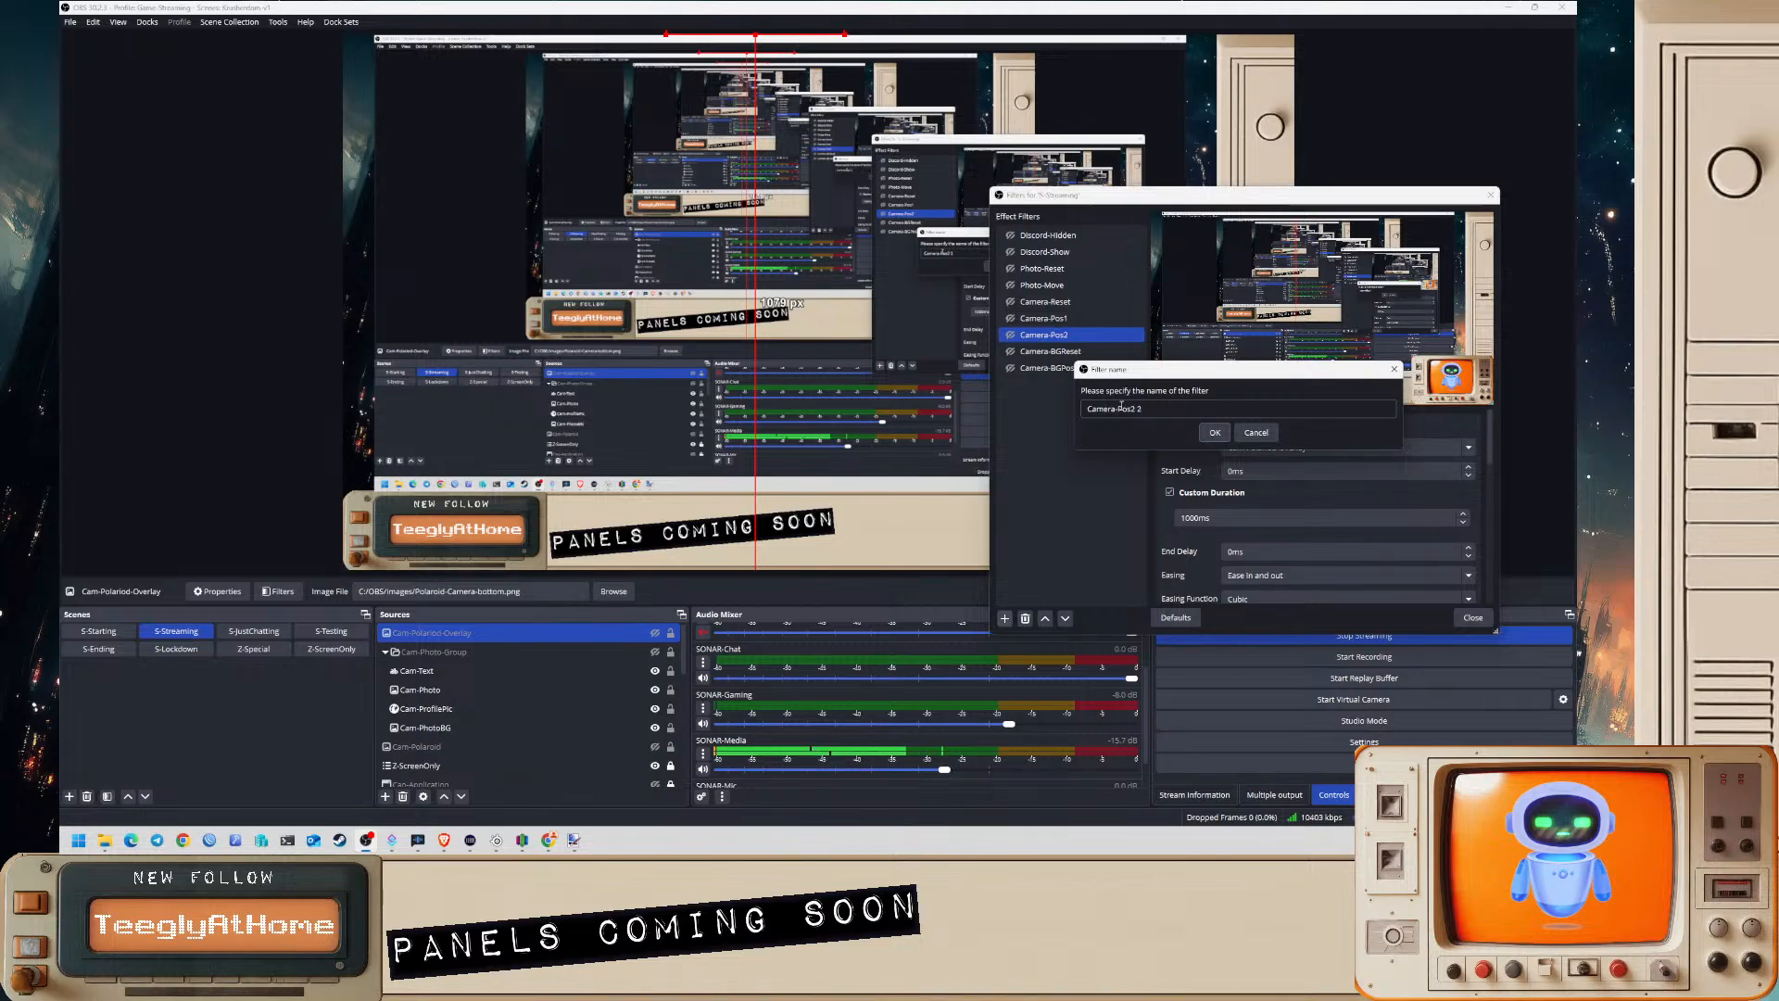
{"action": "type", "text": "BG"}
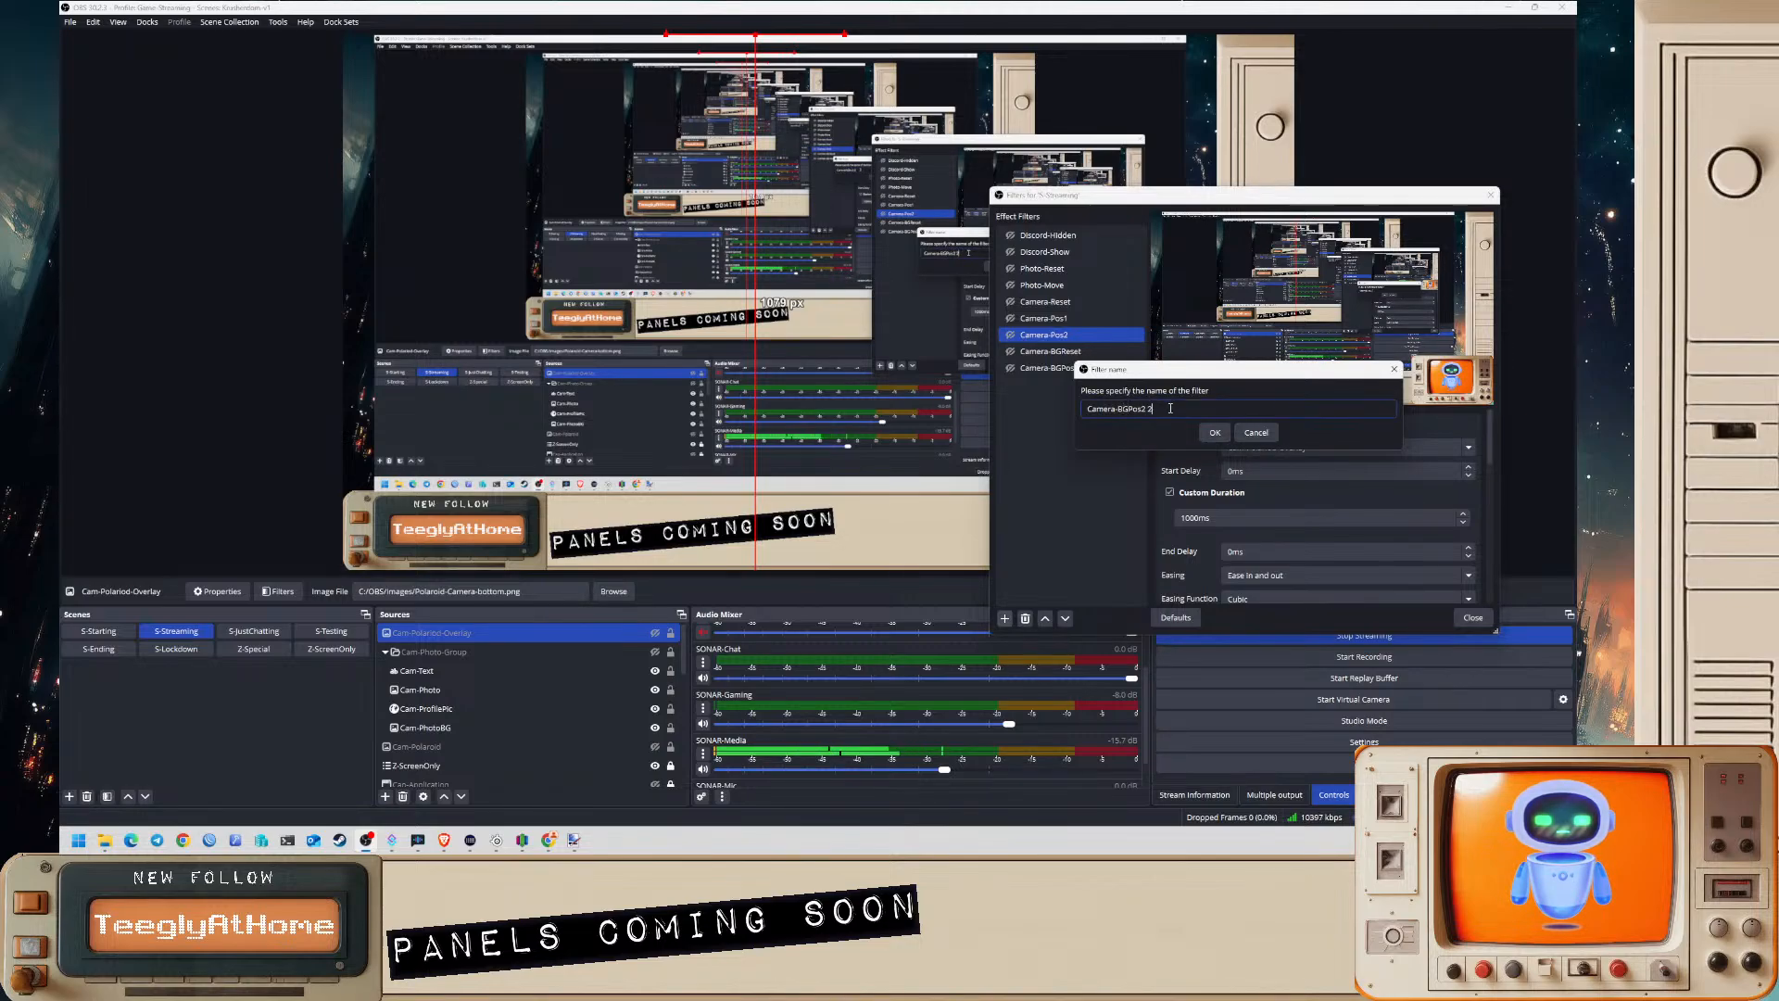
{"action": "key", "text": "BackSpace"}
{"action": "key", "text": "BackSpace"}
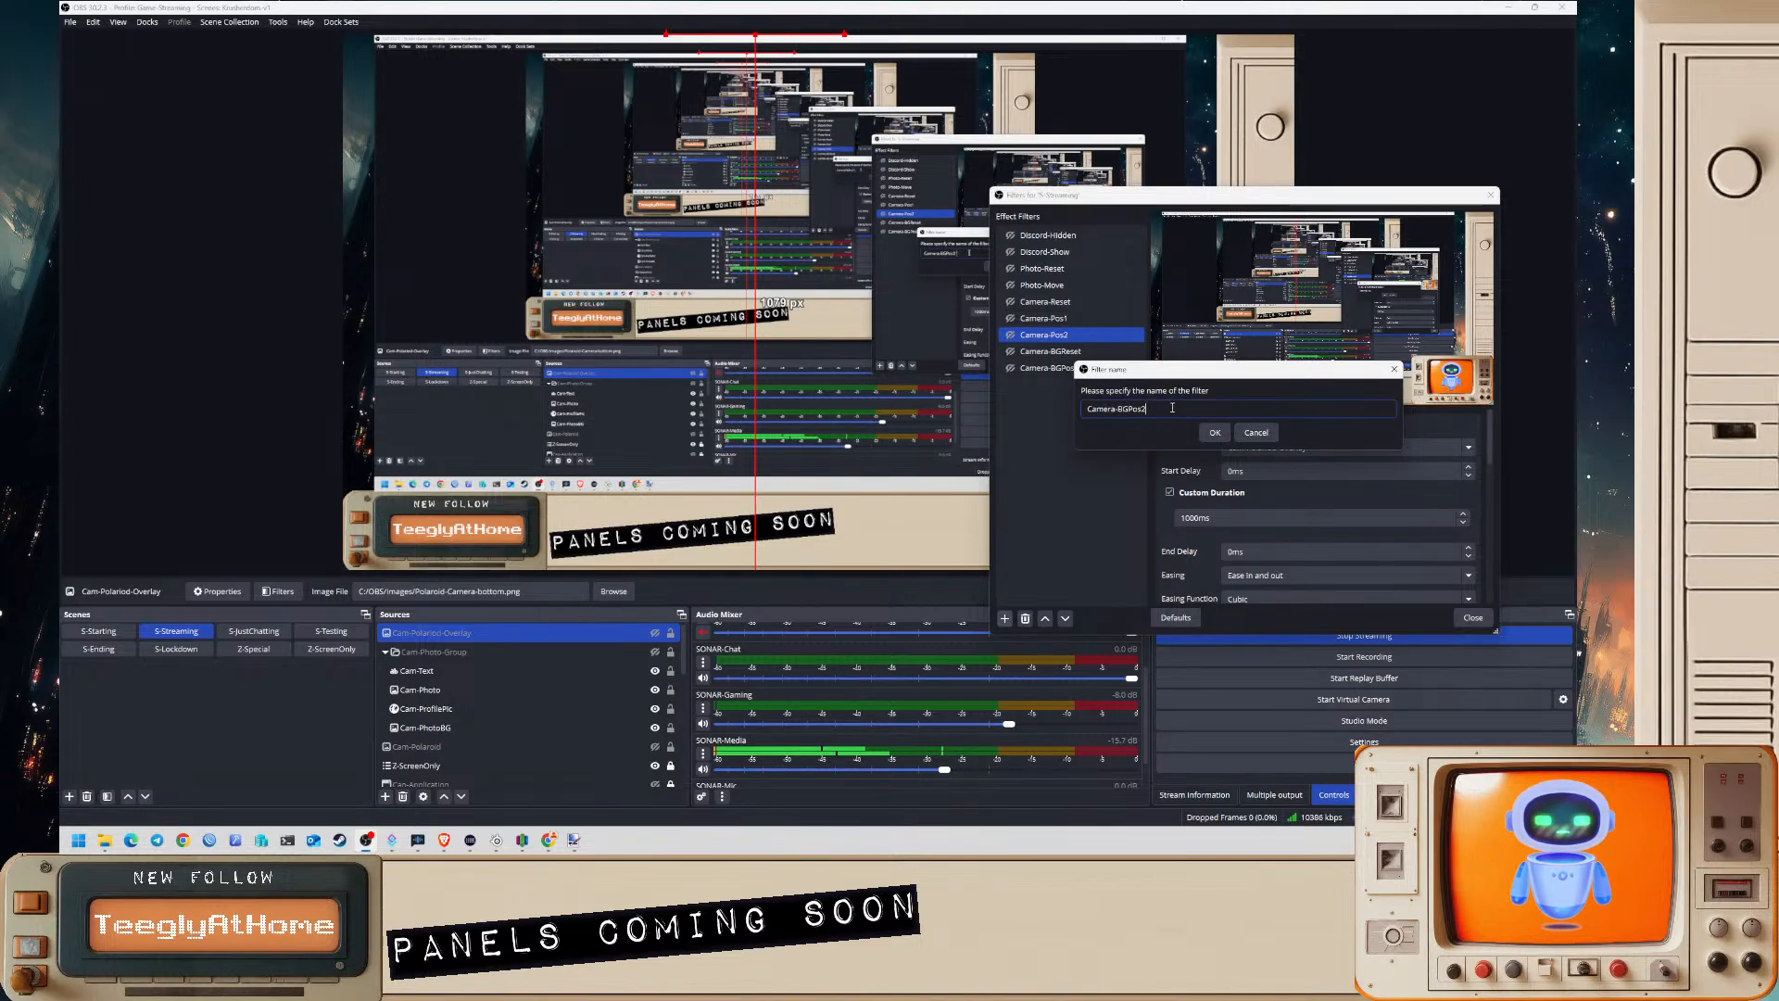
{"action": "left_click", "coordinate": [1214, 433]}
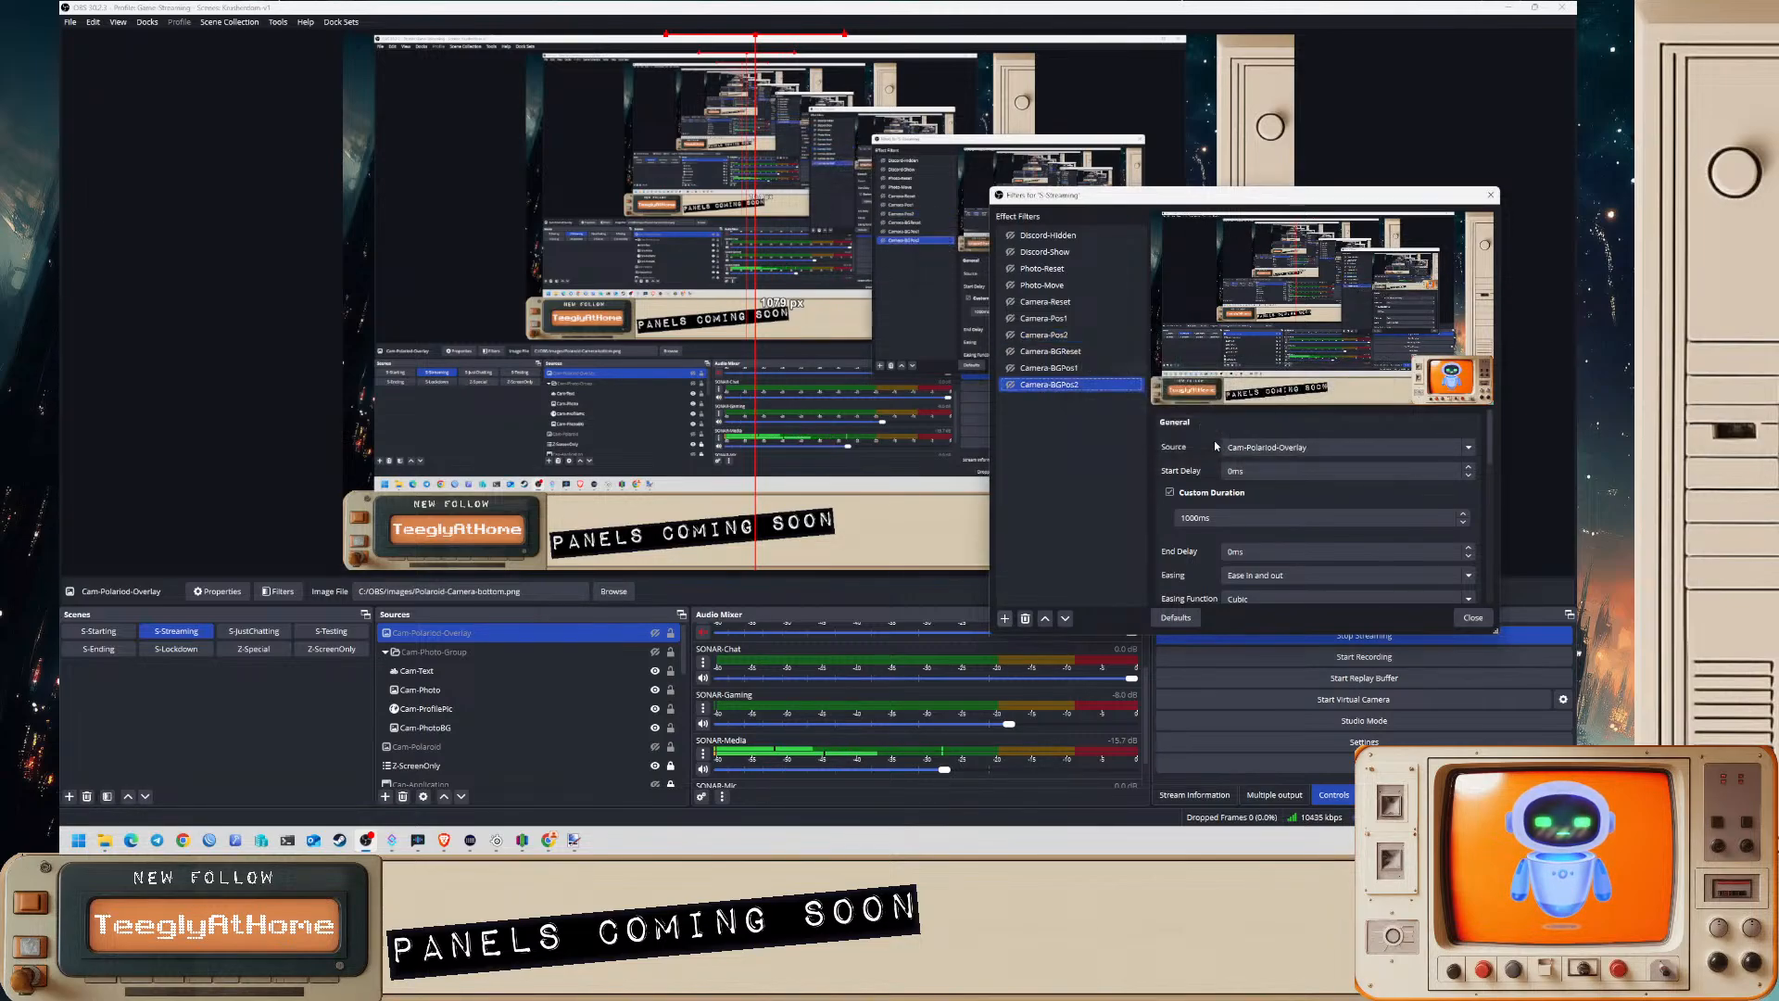
- Set the Camera-Reset filter's simultaneous move to Camera-BGReset
{"action": "left_click", "coordinate": [1065, 310]}
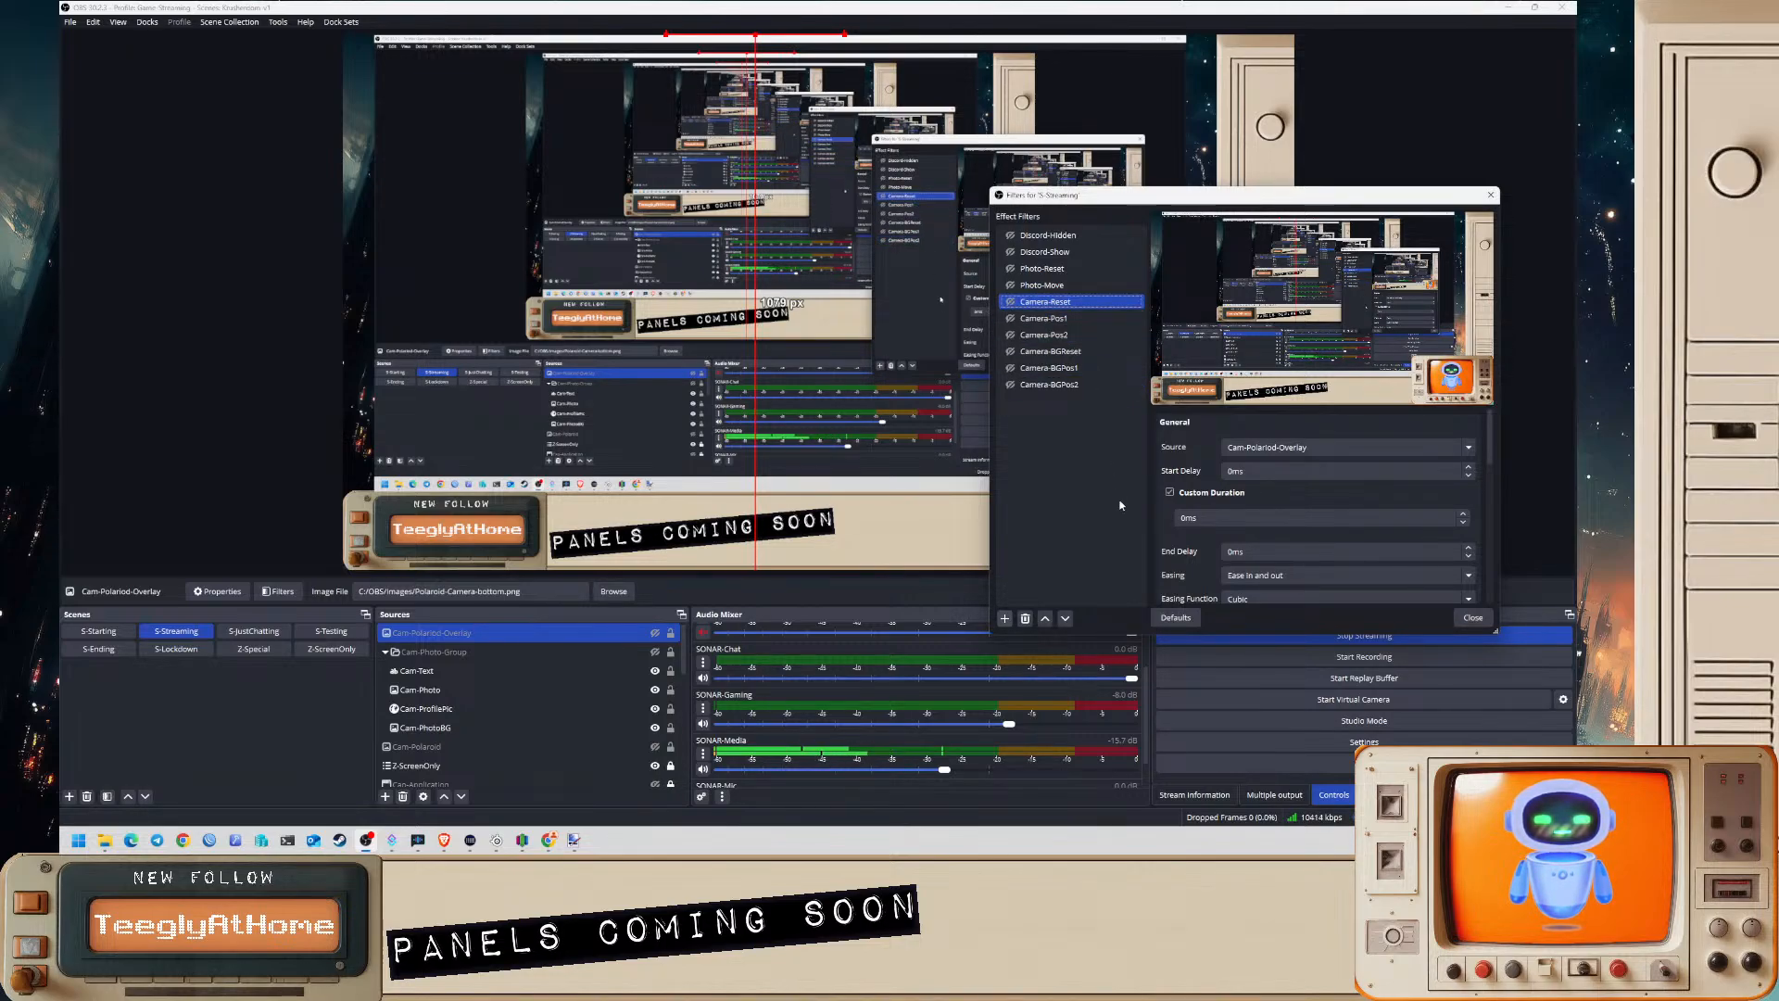
{"action": "scroll", "coordinate": [1182, 498], "scroll_direction": "down", "scroll_amount": 10}
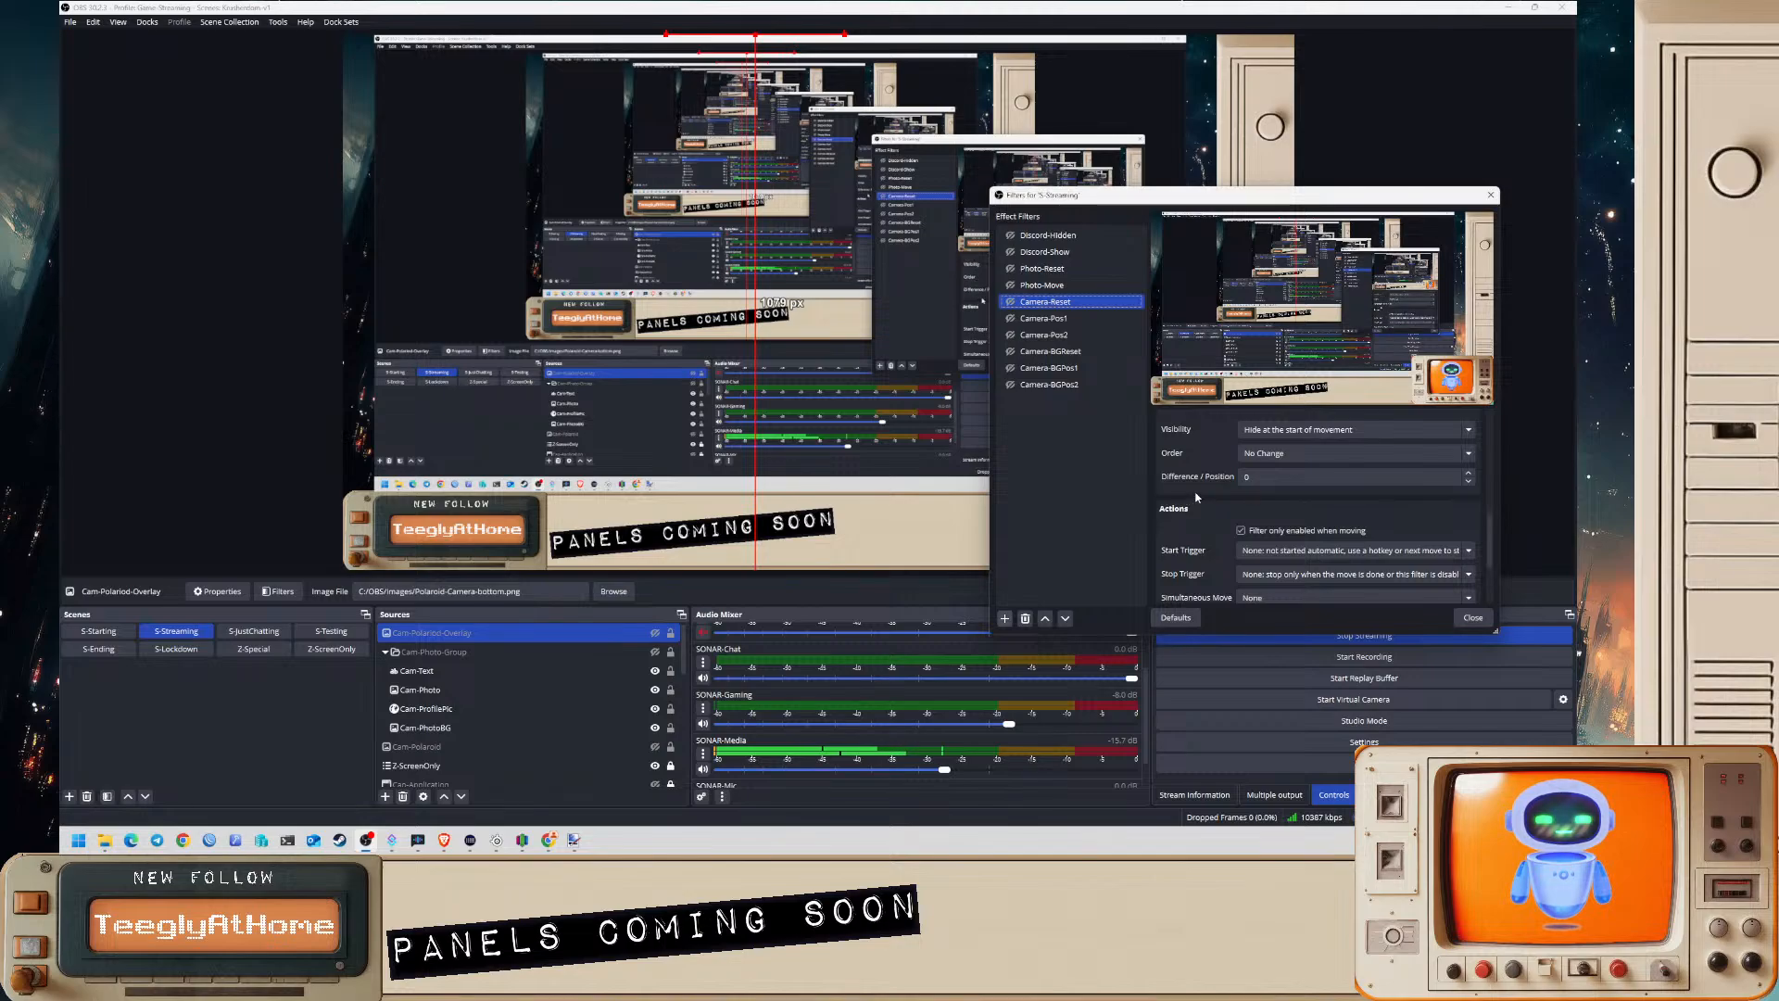
{"action": "scroll", "coordinate": [1195, 493], "scroll_direction": "down", "scroll_amount": 1}
{"action": "scroll", "coordinate": [1202, 493], "scroll_direction": "down", "scroll_amount": 1}
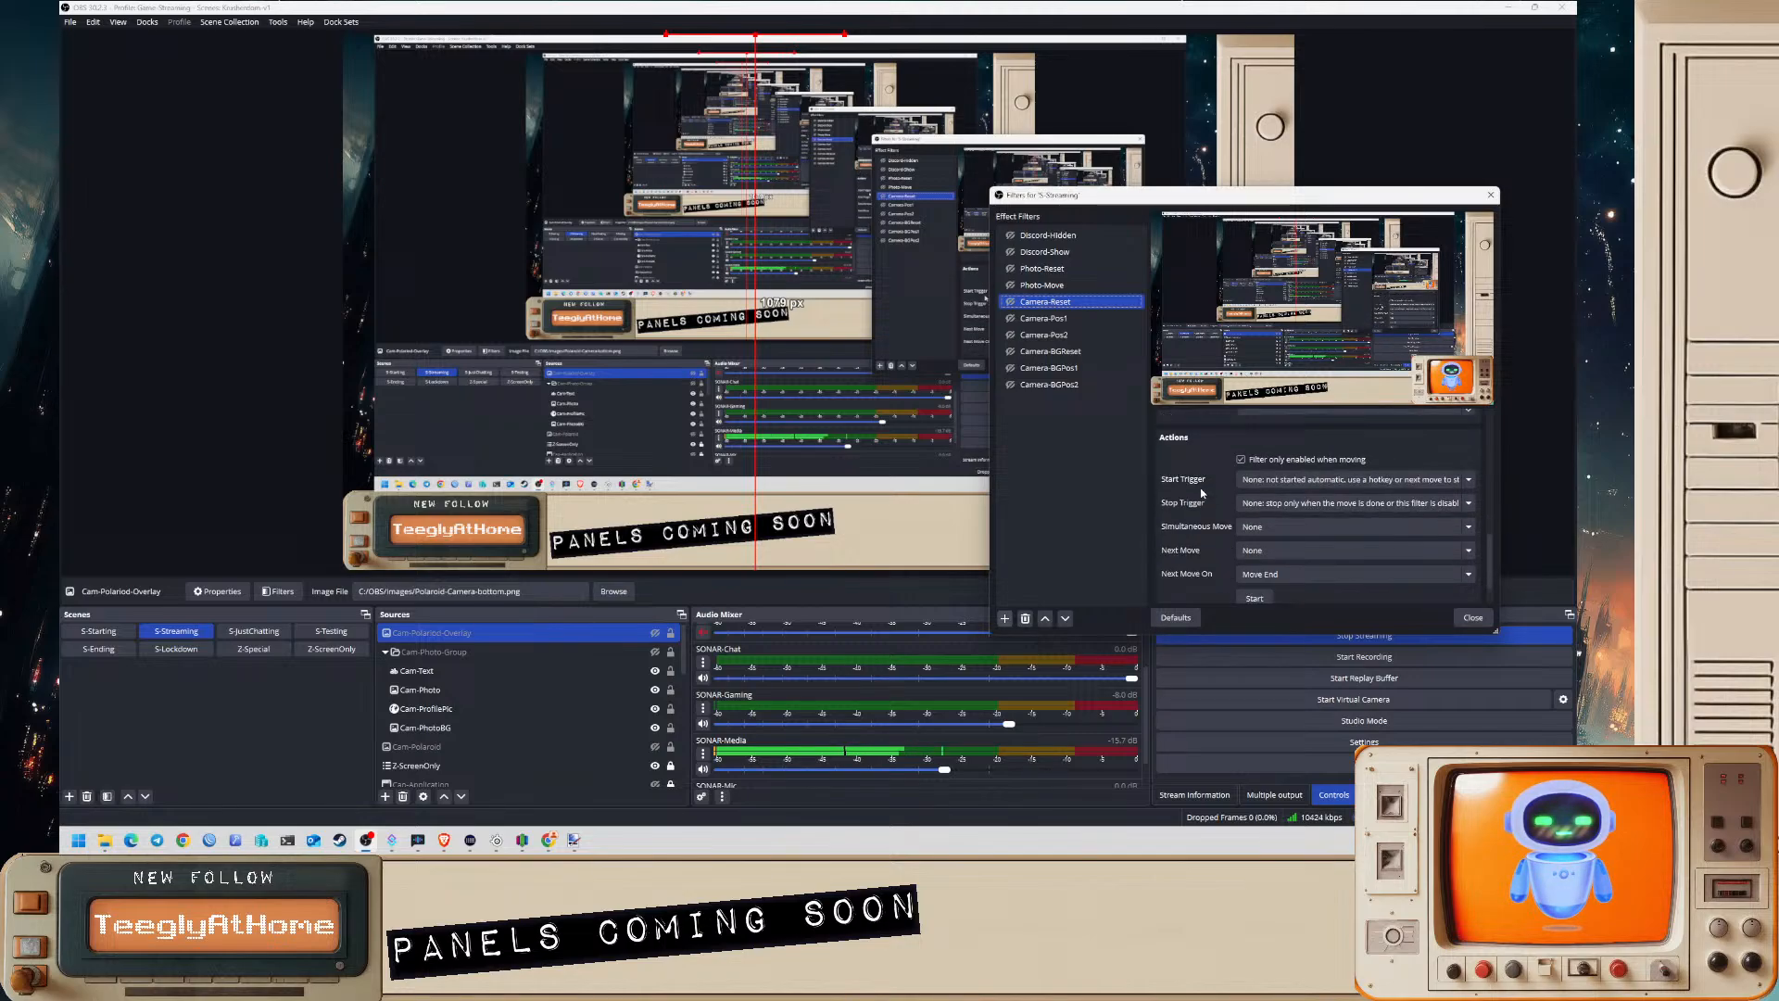
{"action": "left_click", "coordinate": [1283, 526]}
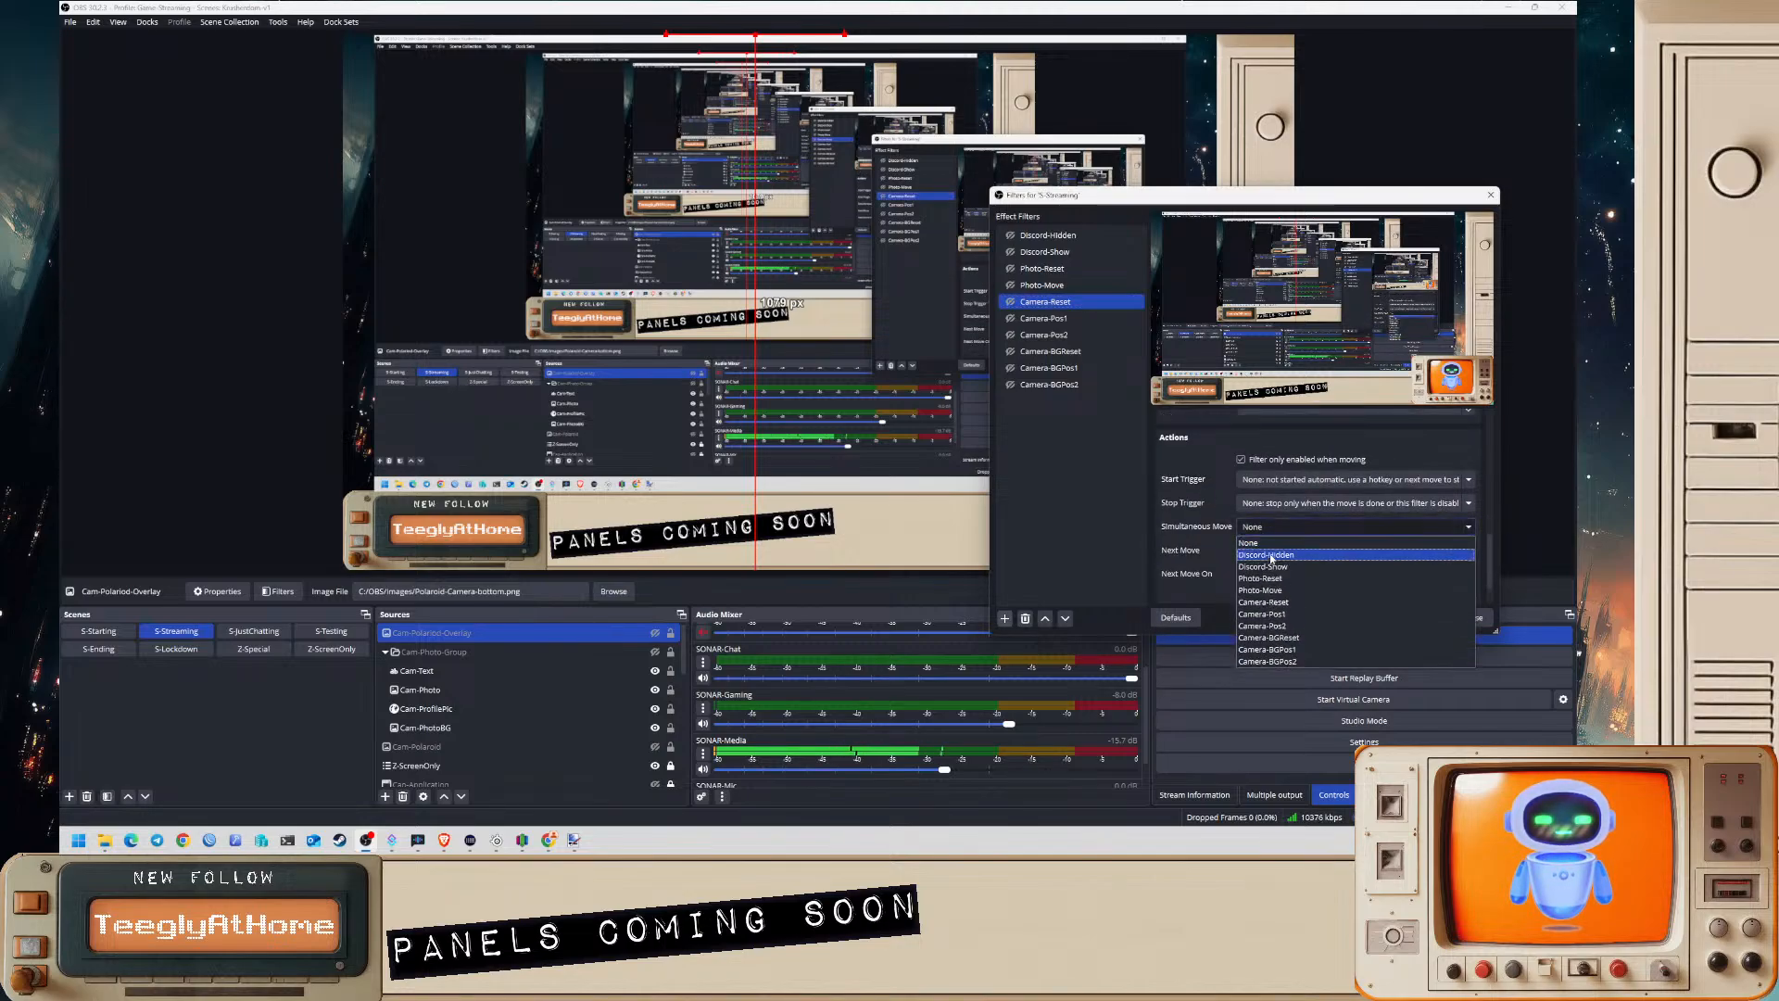
{"action": "left_click", "coordinate": [1282, 637]}
- Set the Camera-Pos1 filter's simultaneous move to Camera-BGPos1
{"action": "left_click", "coordinate": [1043, 318]}
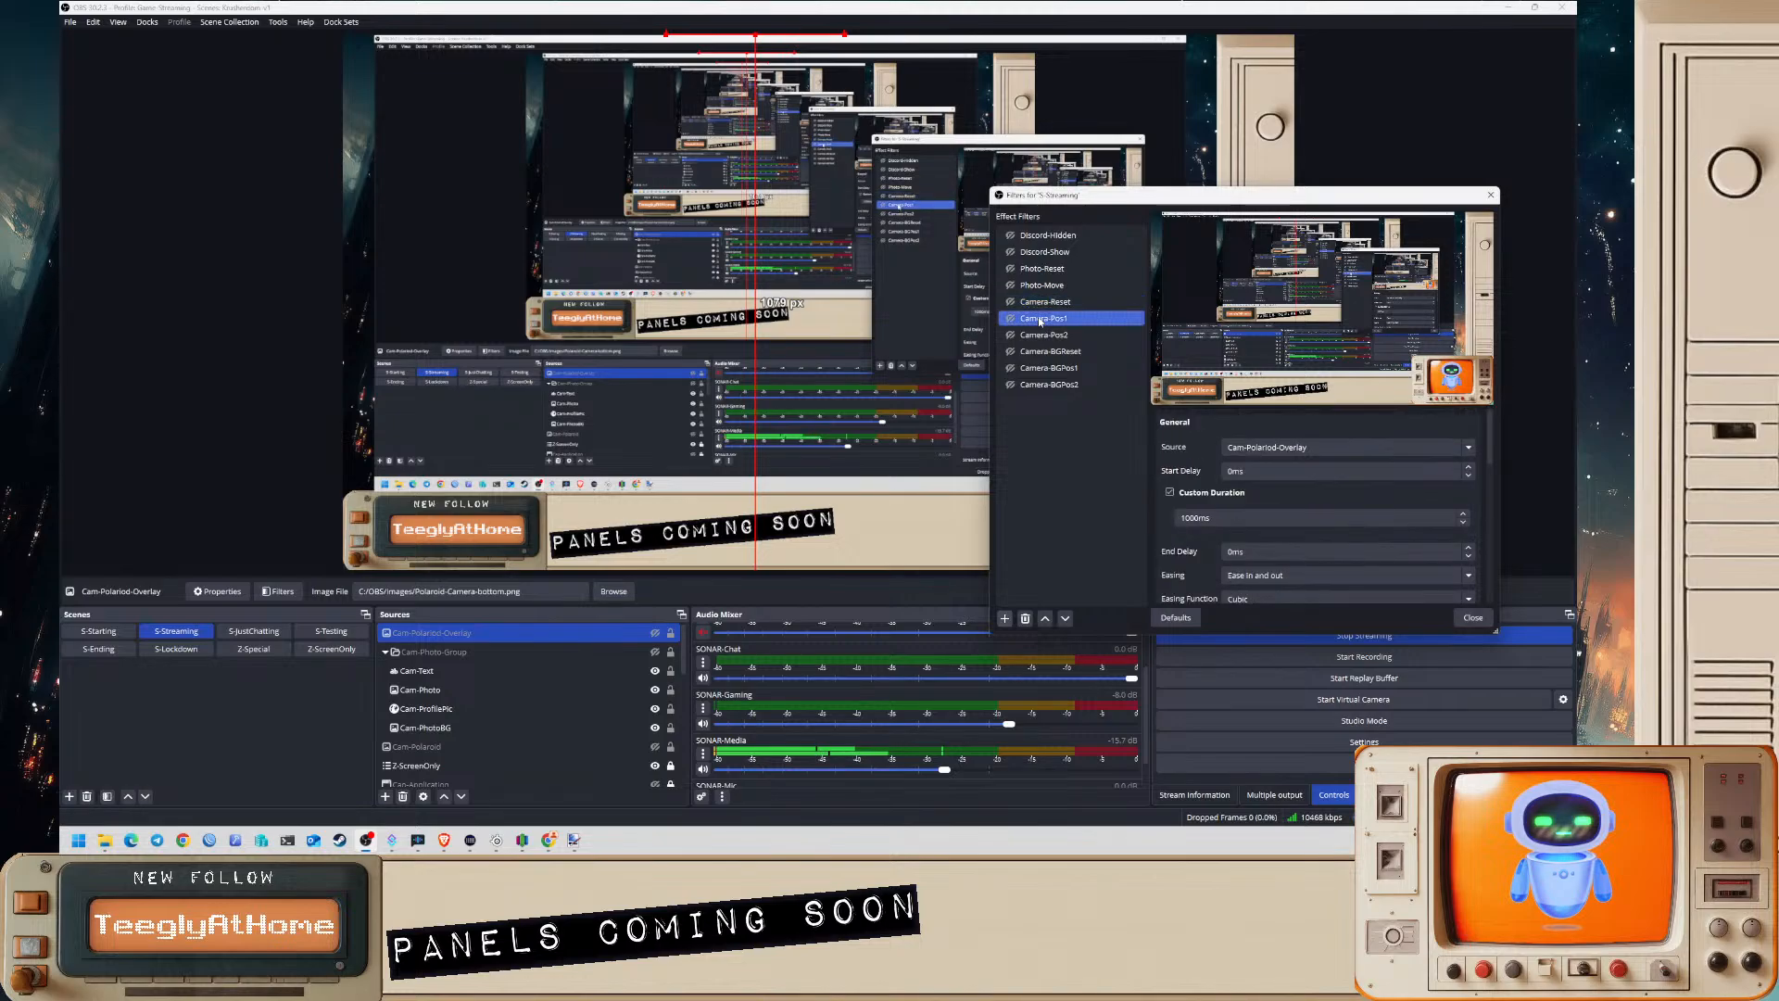
{"action": "scroll", "coordinate": [1186, 515], "scroll_direction": "down", "scroll_amount": 3}
{"action": "scroll", "coordinate": [1186, 519], "scroll_direction": "down", "scroll_amount": 5}
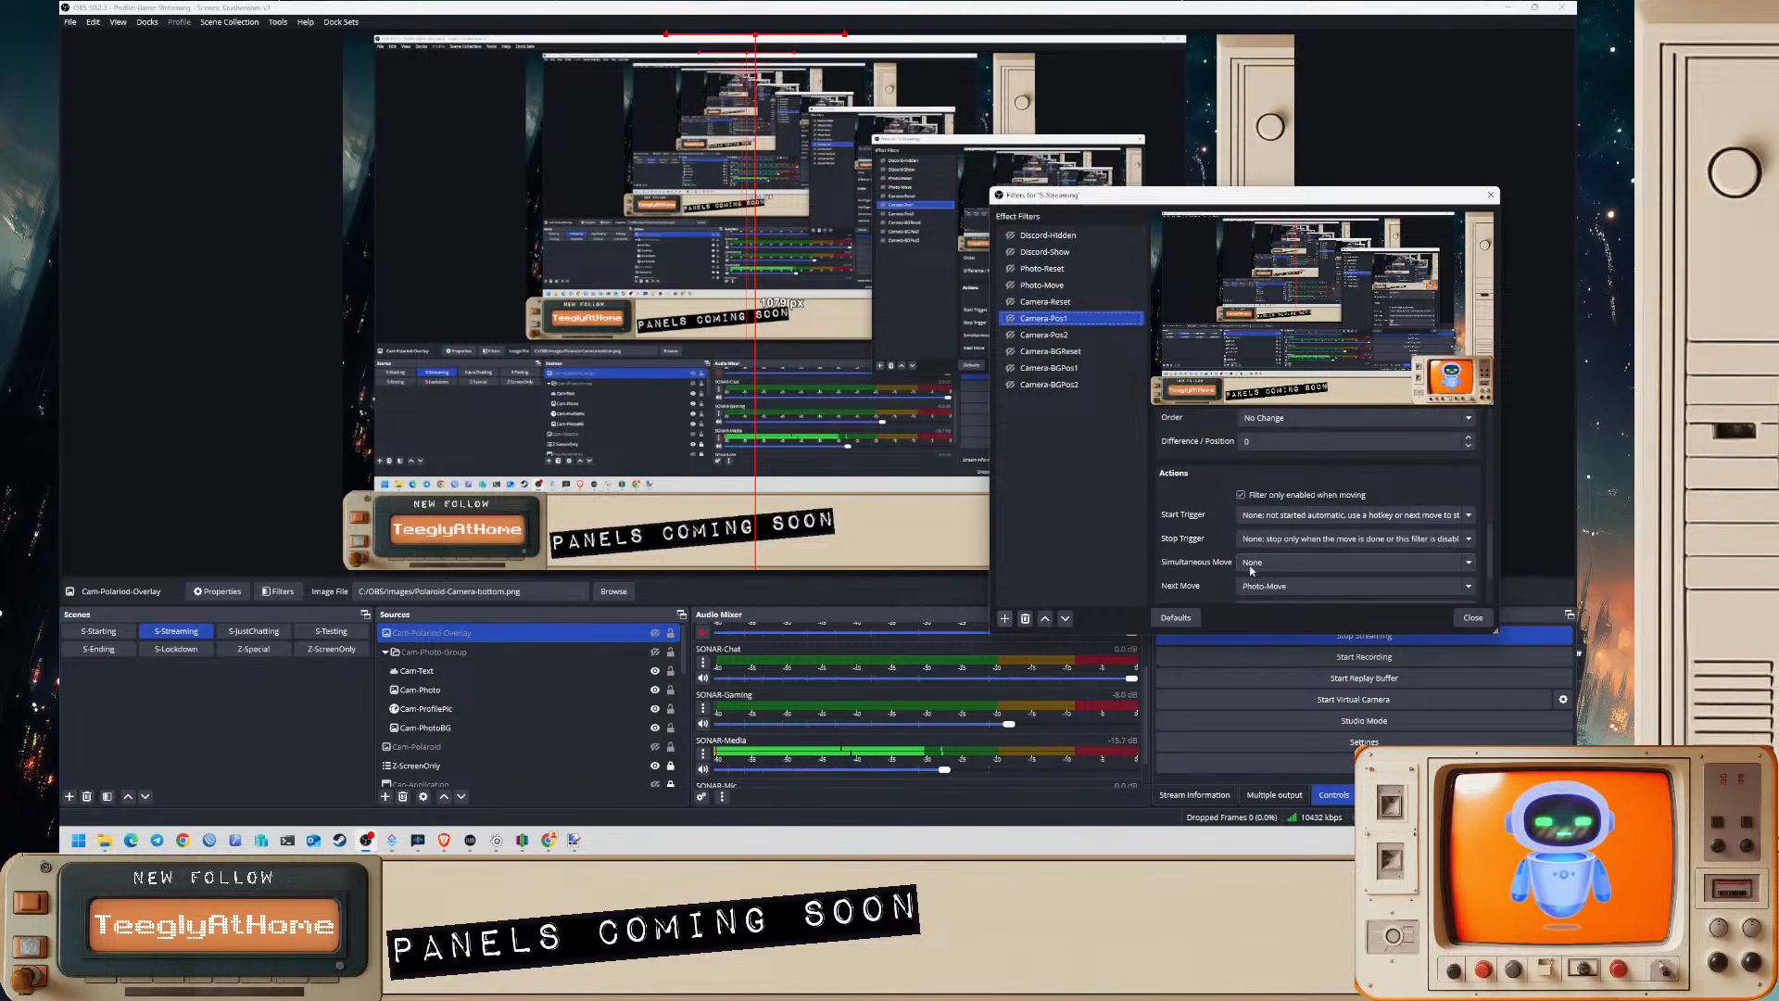
{"action": "left_click", "coordinate": [1251, 565]}
{"action": "left_click", "coordinate": [1273, 685]}
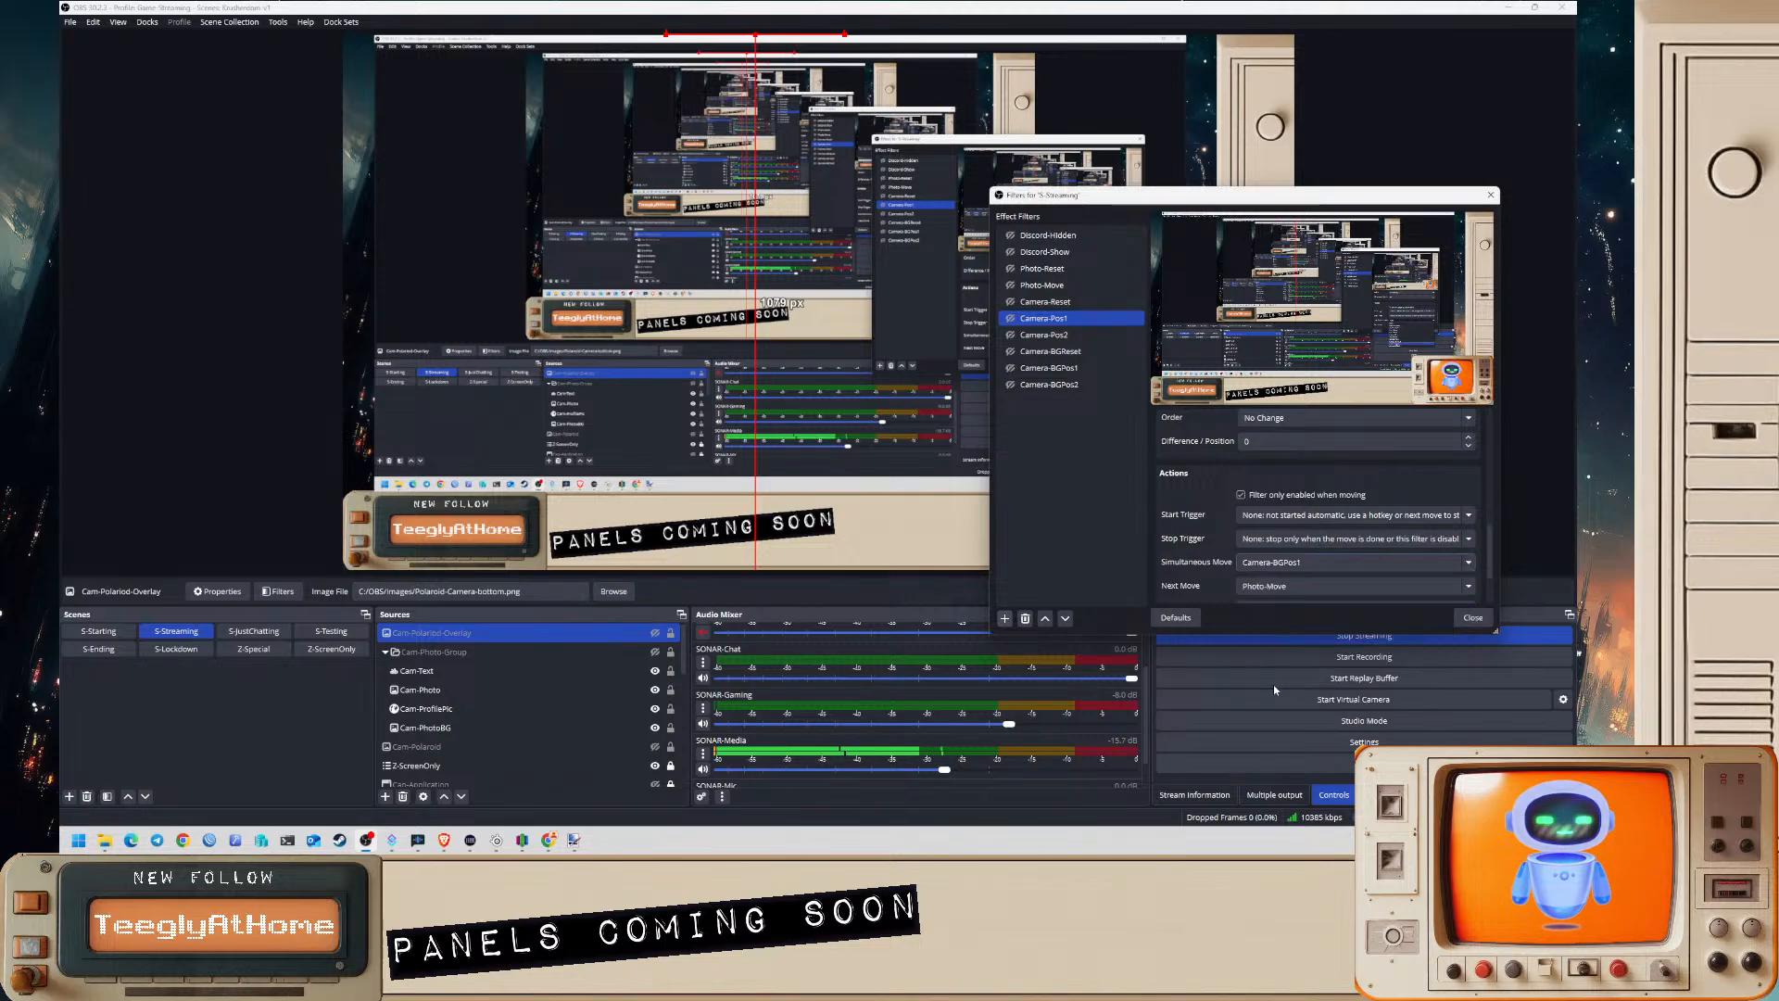
- Run the Camera-Pos1 filter to test the camera overlay and background moving together
{"action": "left_click", "coordinate": [1014, 319]}
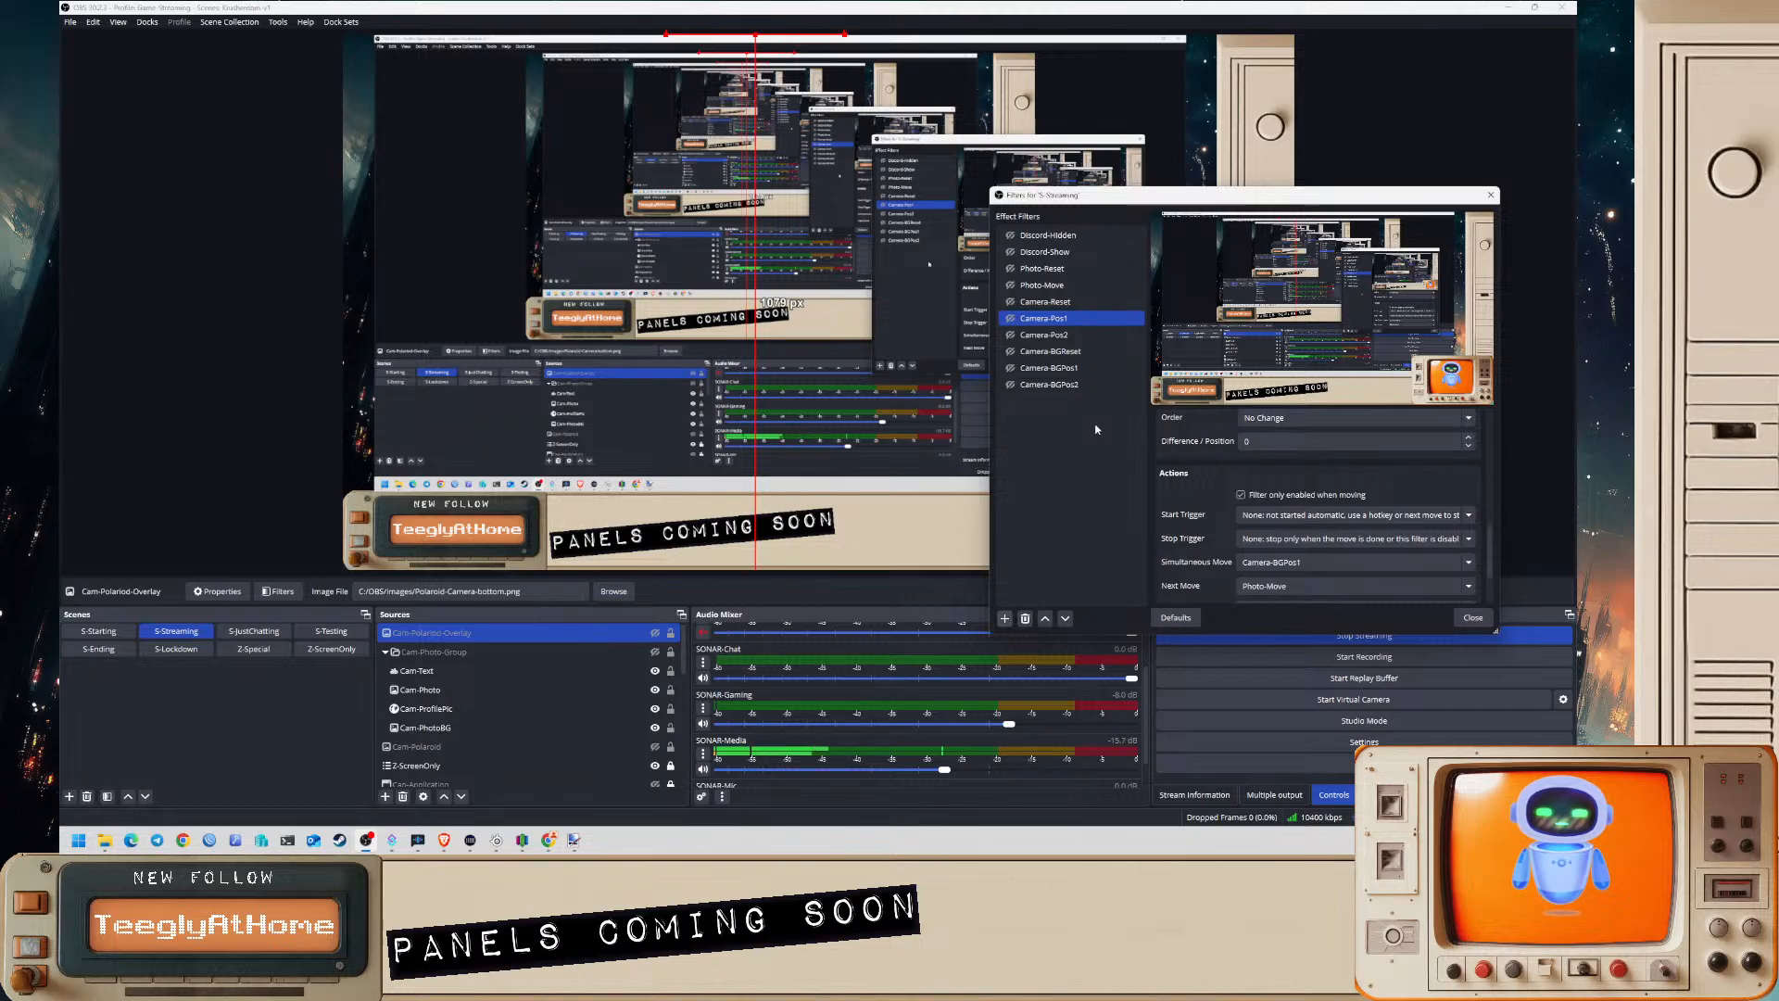
{"action": "left_click", "coordinate": [1052, 303]}
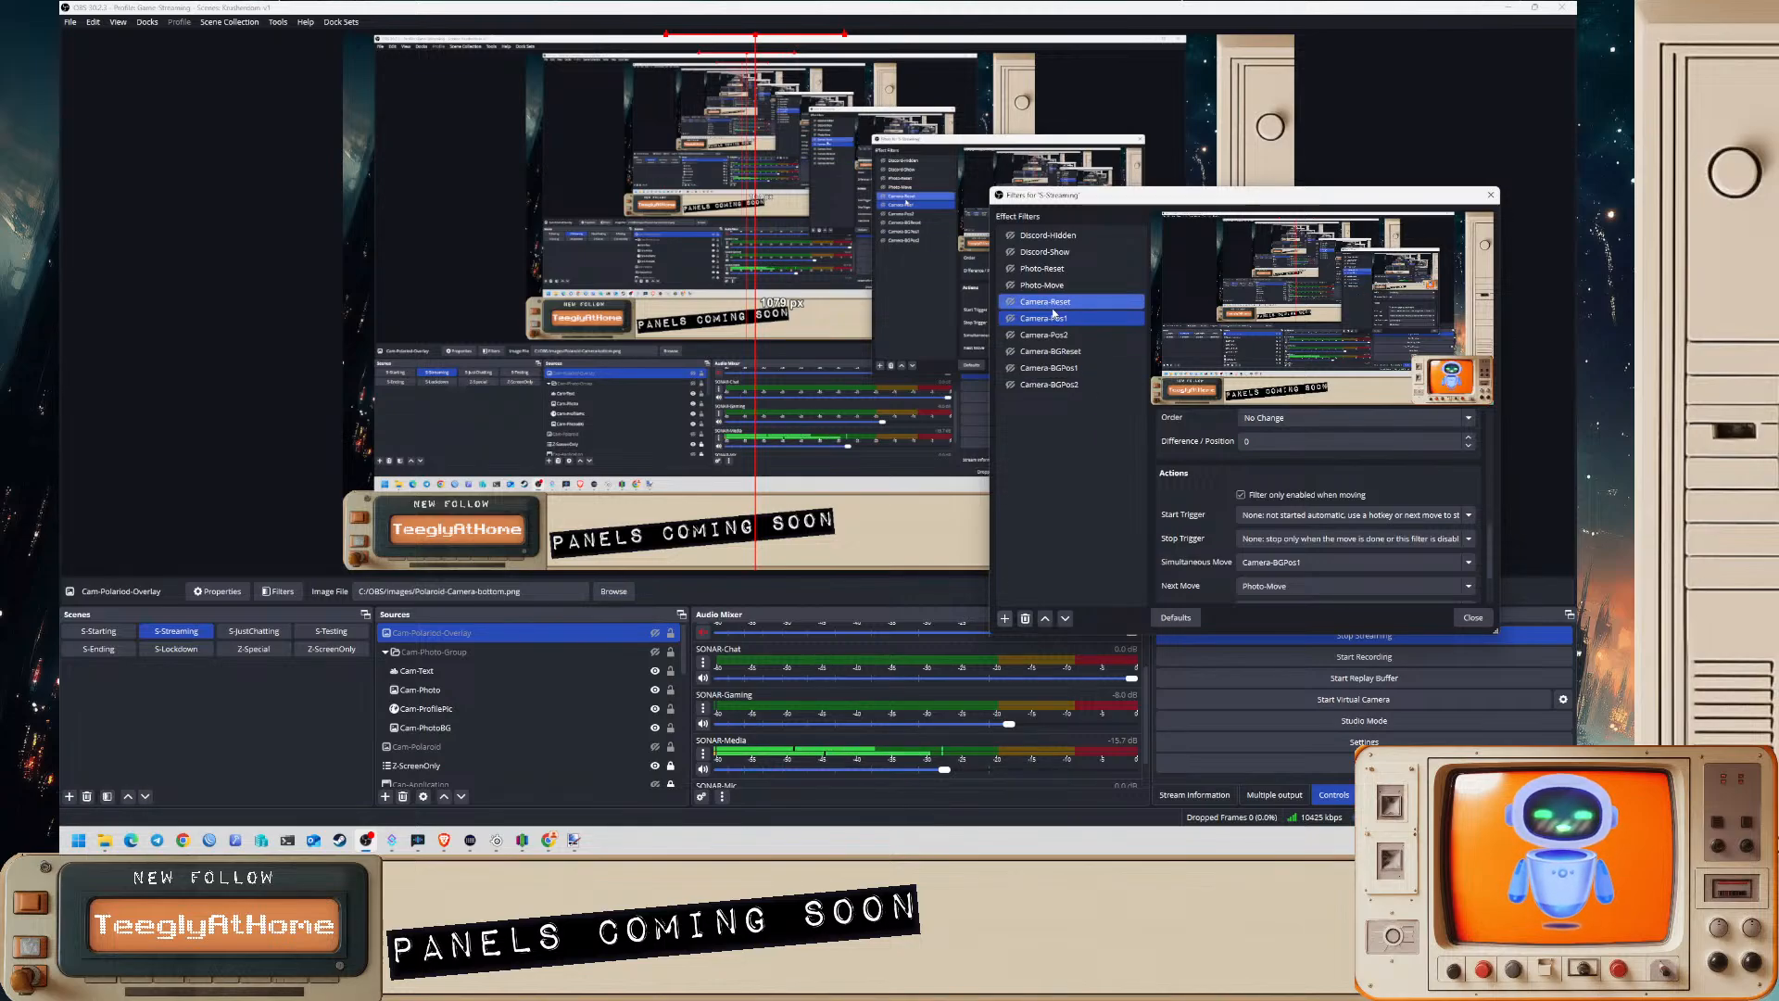
{"action": "left_click", "coordinate": [1054, 316]}
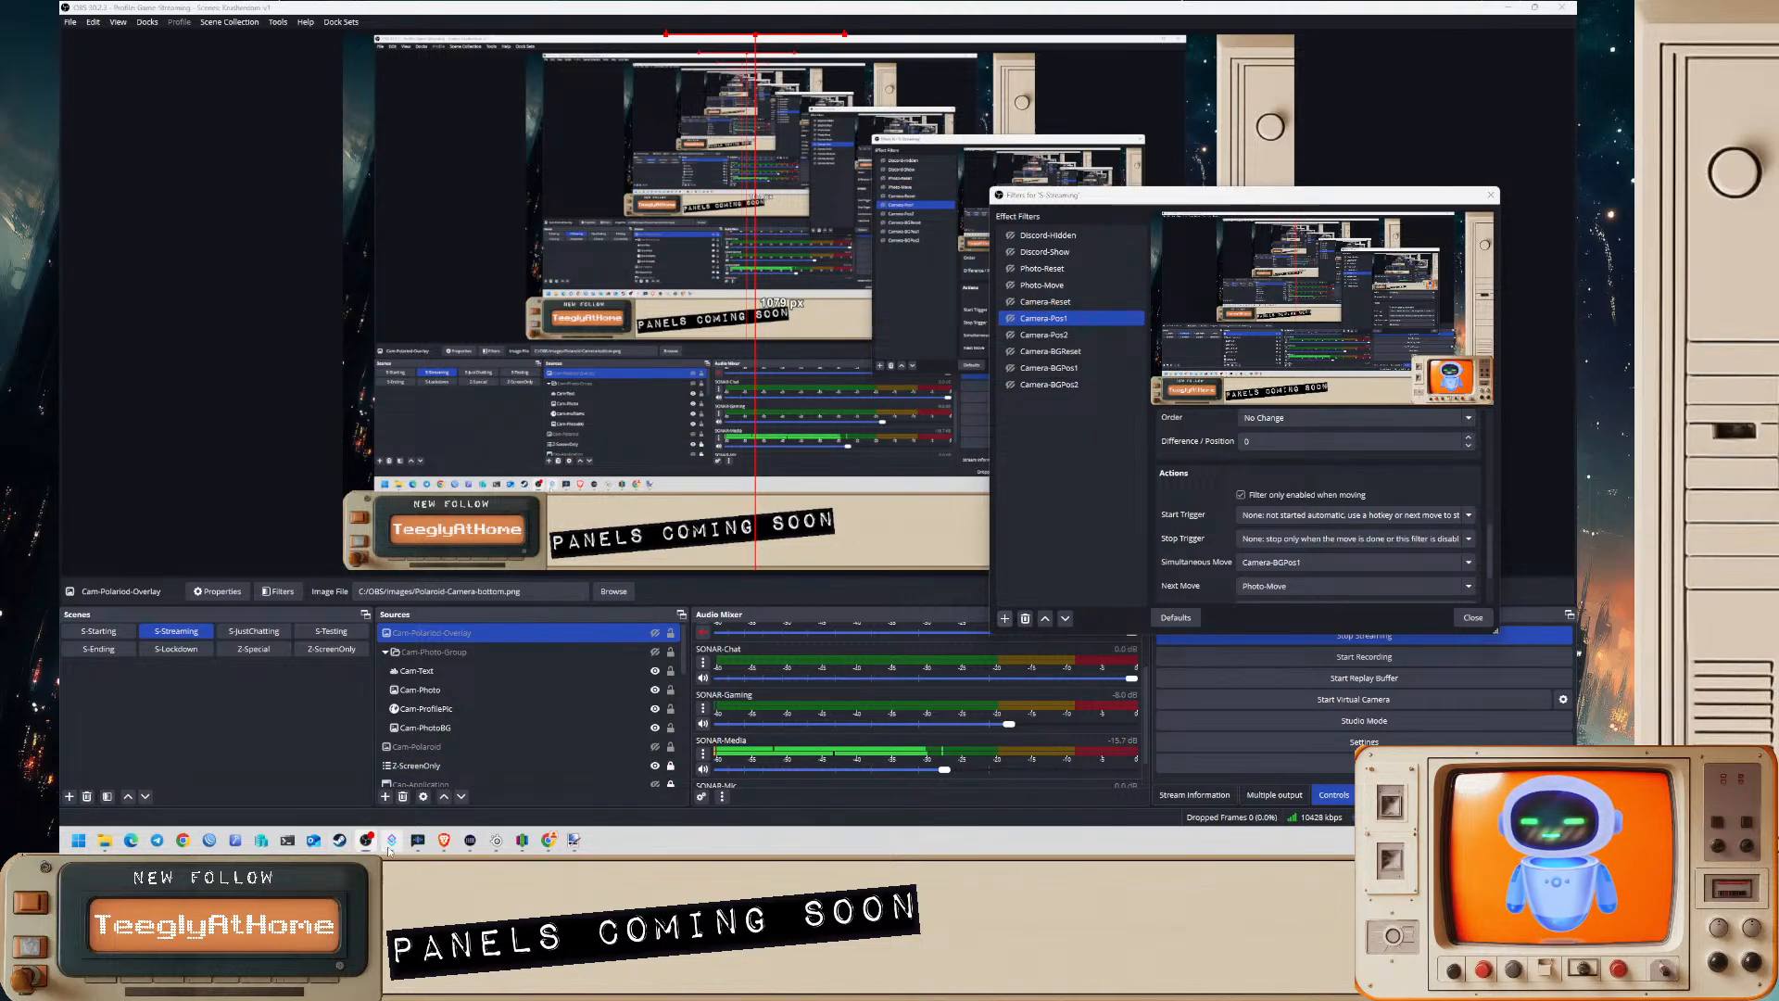
- Switch to Streamer.bot and set the custom New Follower action's scene filter state sub-action to the Camera-Pos1 filter
{"action": "left_click", "coordinate": [392, 840]}
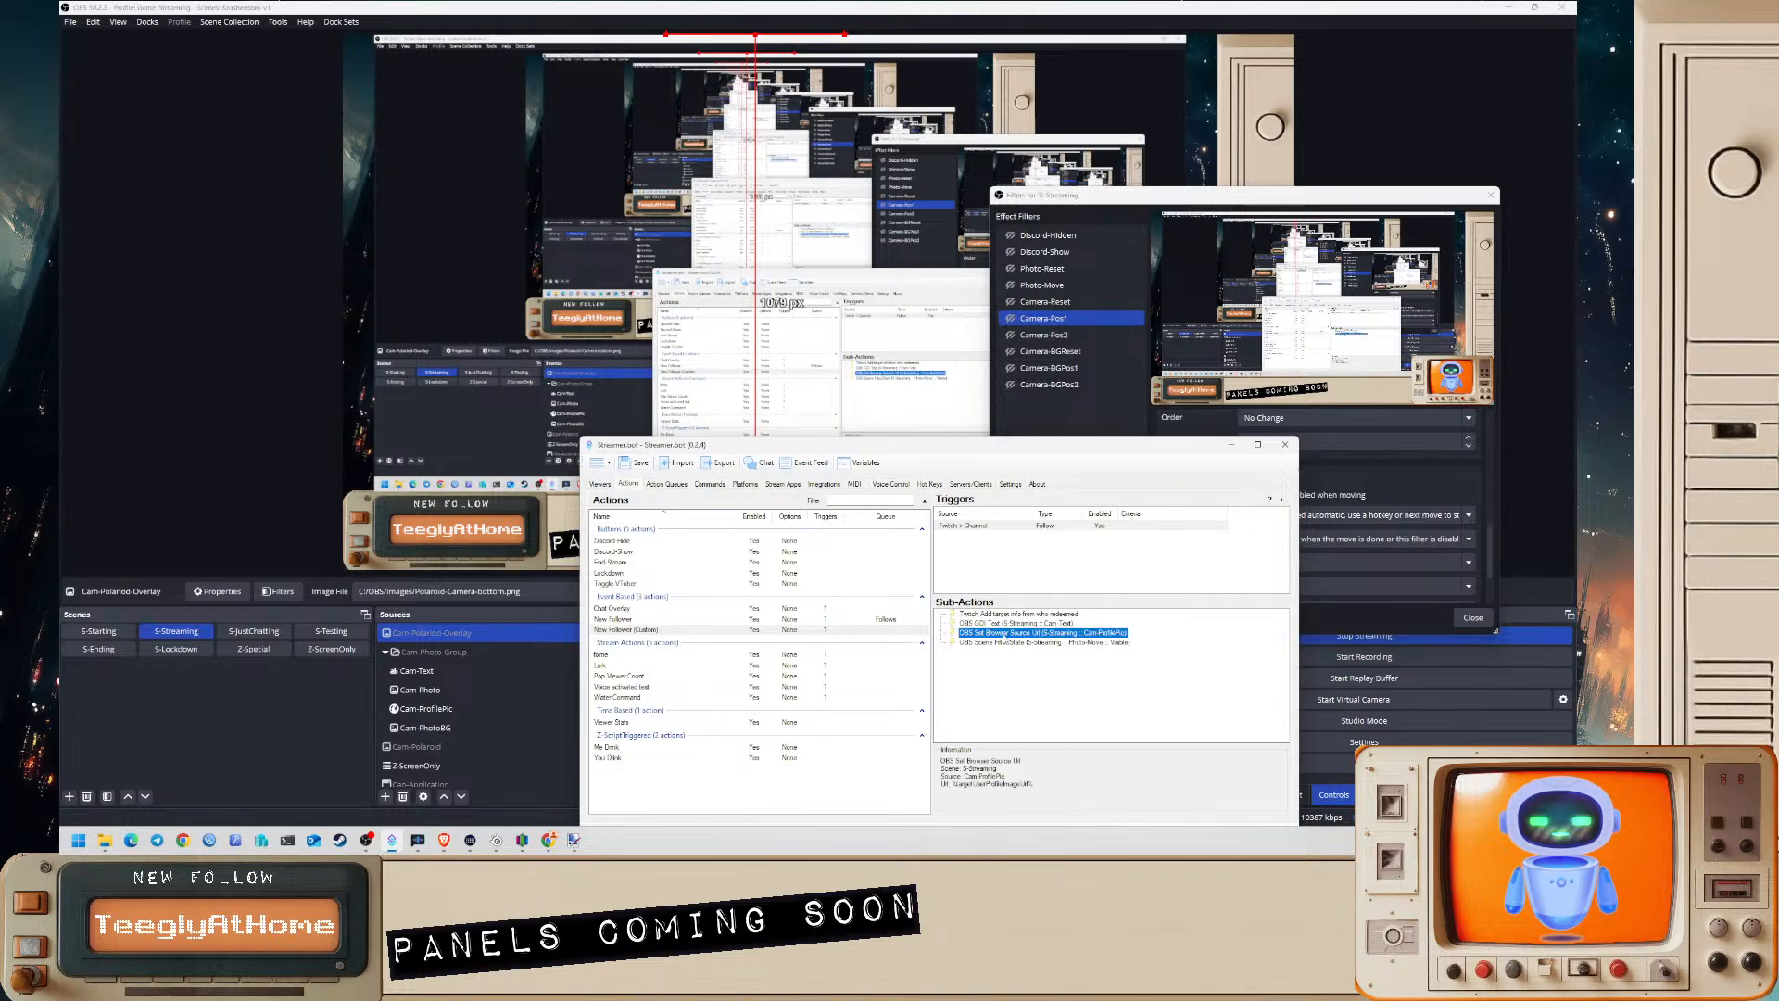
{"action": "double_click", "coordinate": [964, 643]}
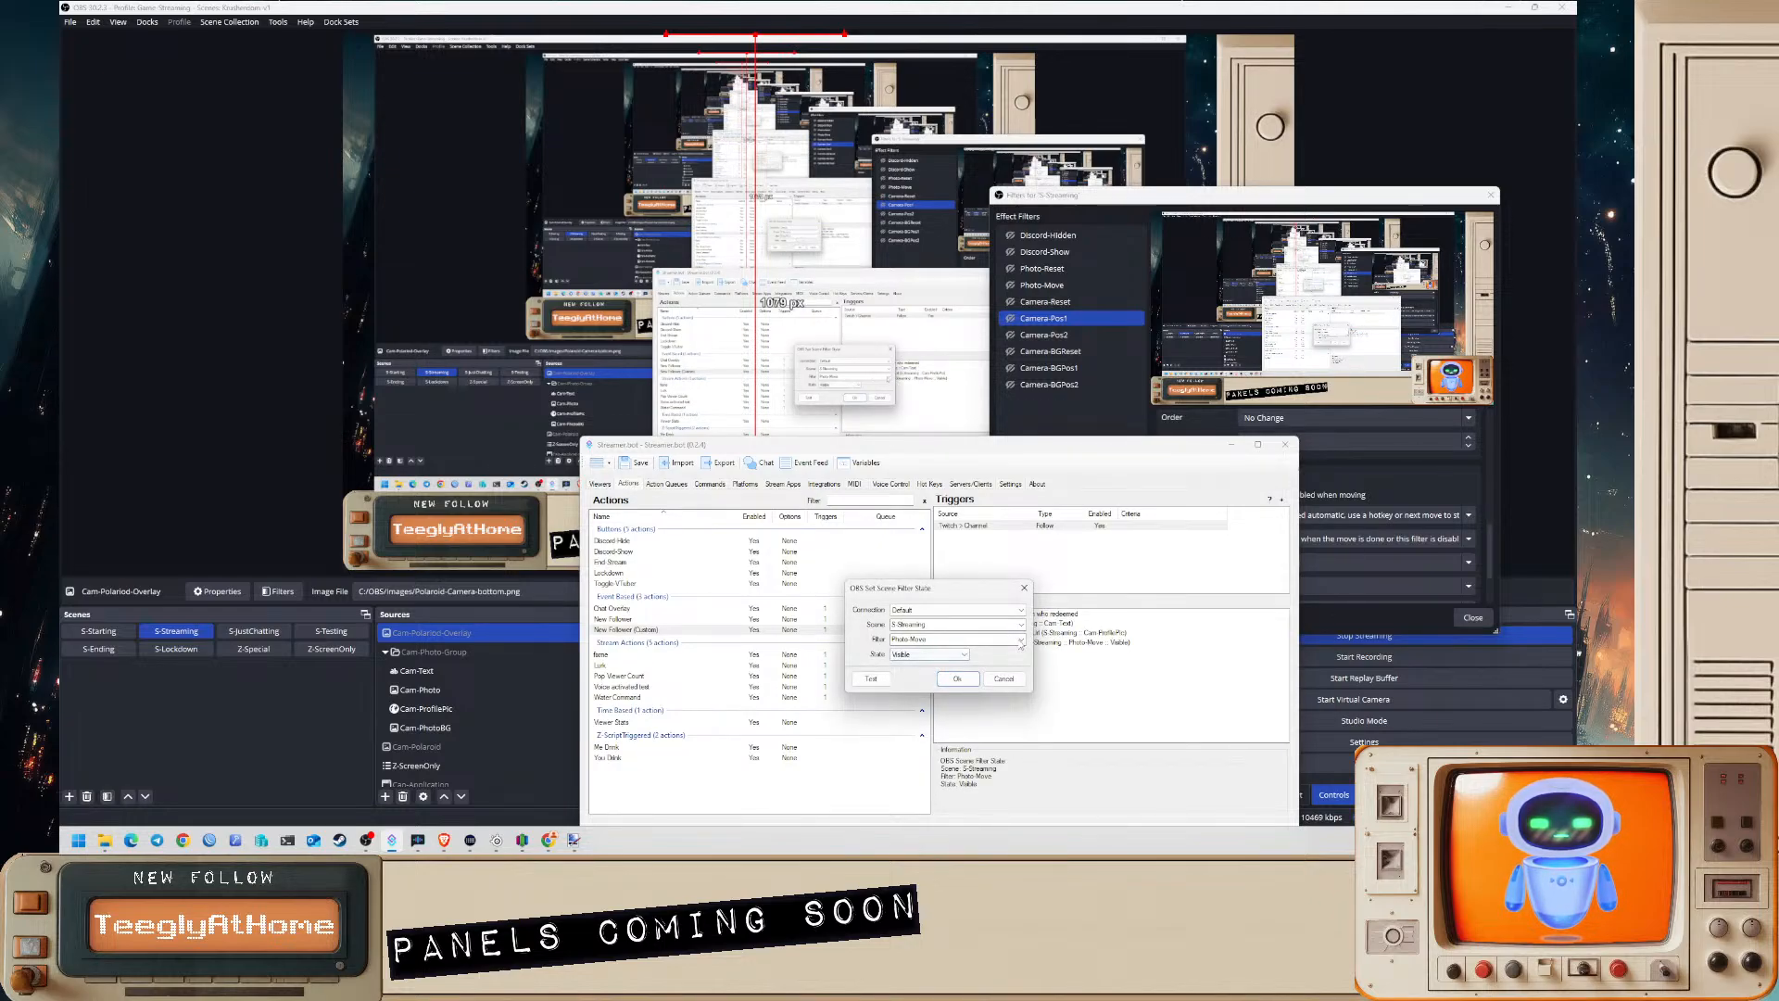
{"action": "left_click", "coordinate": [1020, 639]}
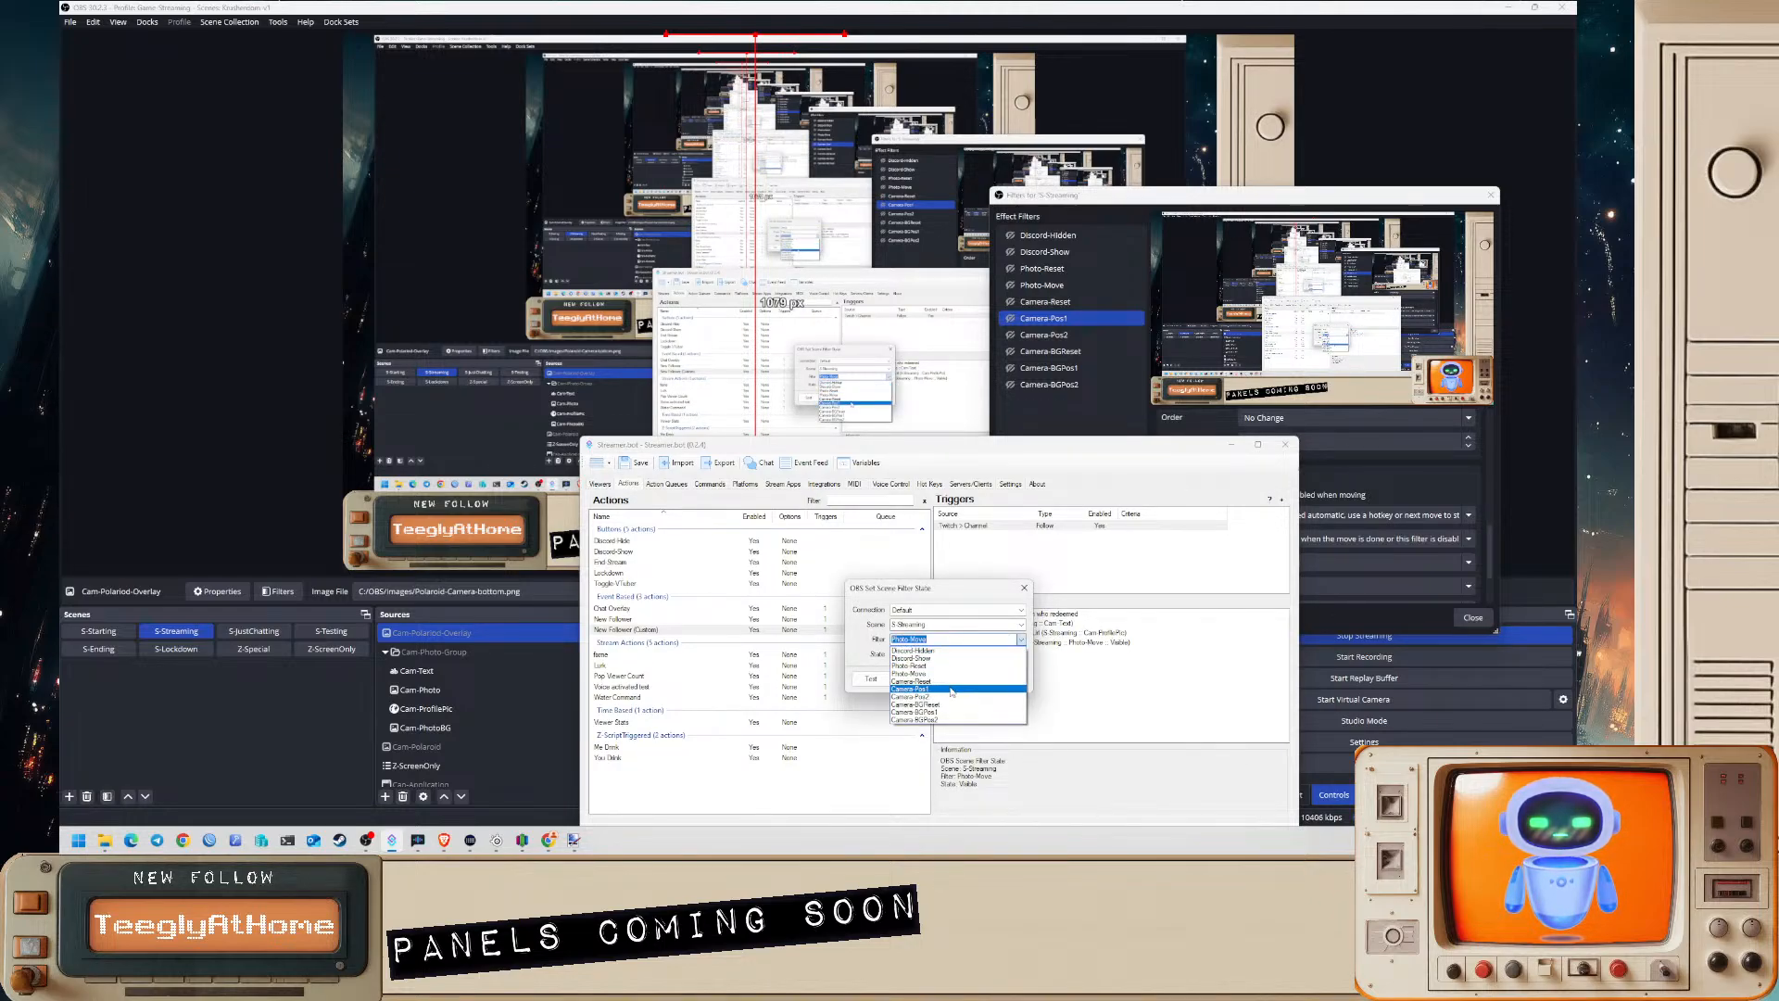
{"action": "left_click", "coordinate": [952, 690]}
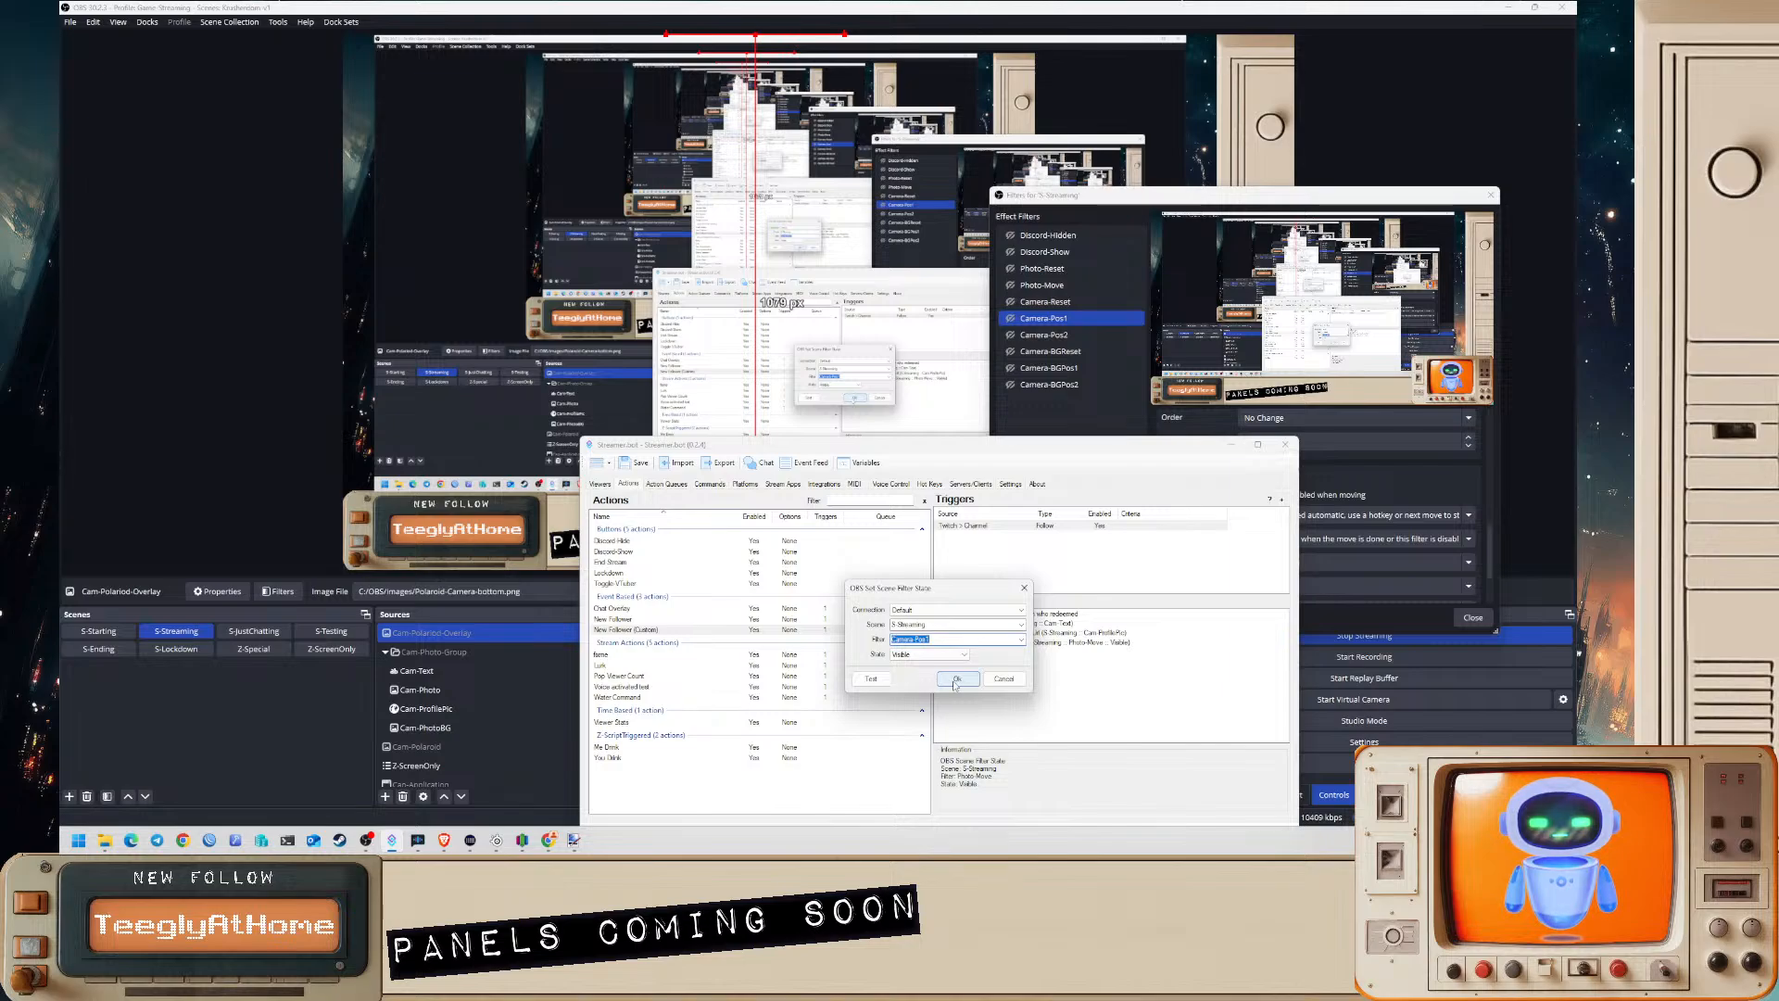
{"action": "left_click", "coordinate": [956, 681]}
- Simulate the channel follow trigger of the custom New Follower action with a Twitch user found by searching for wiki
{"action": "right_click", "coordinate": [978, 525]}
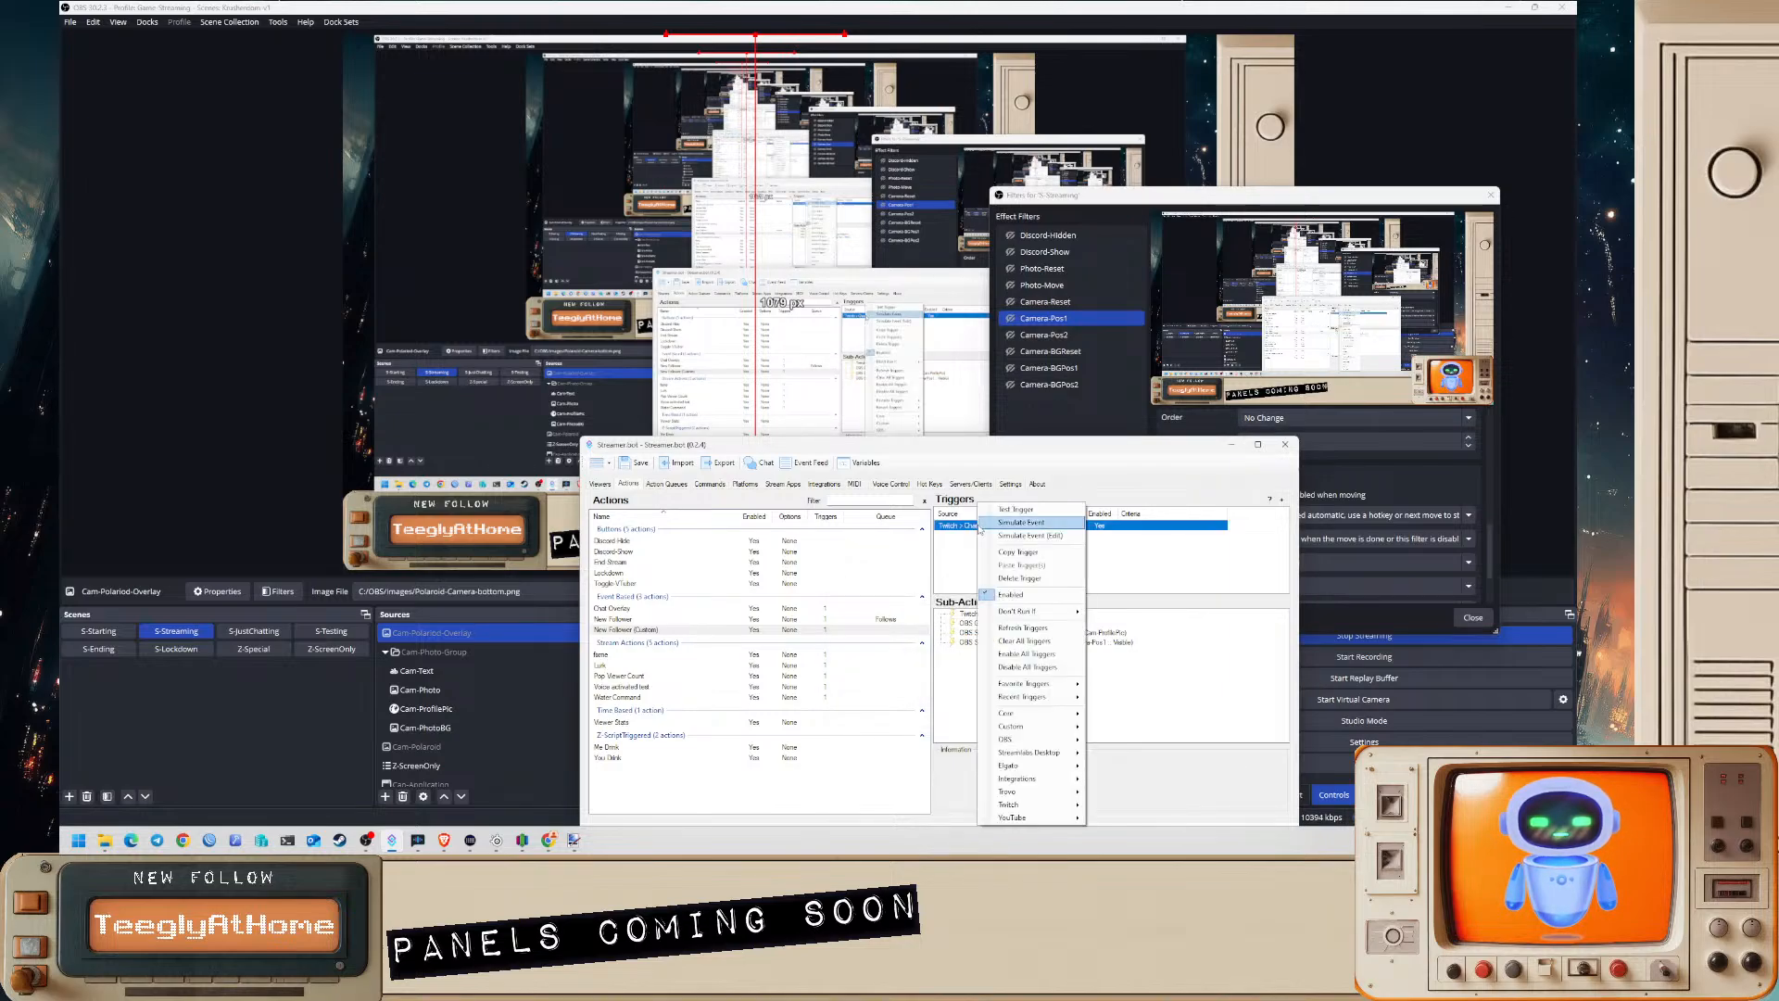
{"action": "left_click", "coordinate": [1028, 540]}
{"action": "left_click", "coordinate": [928, 629]}
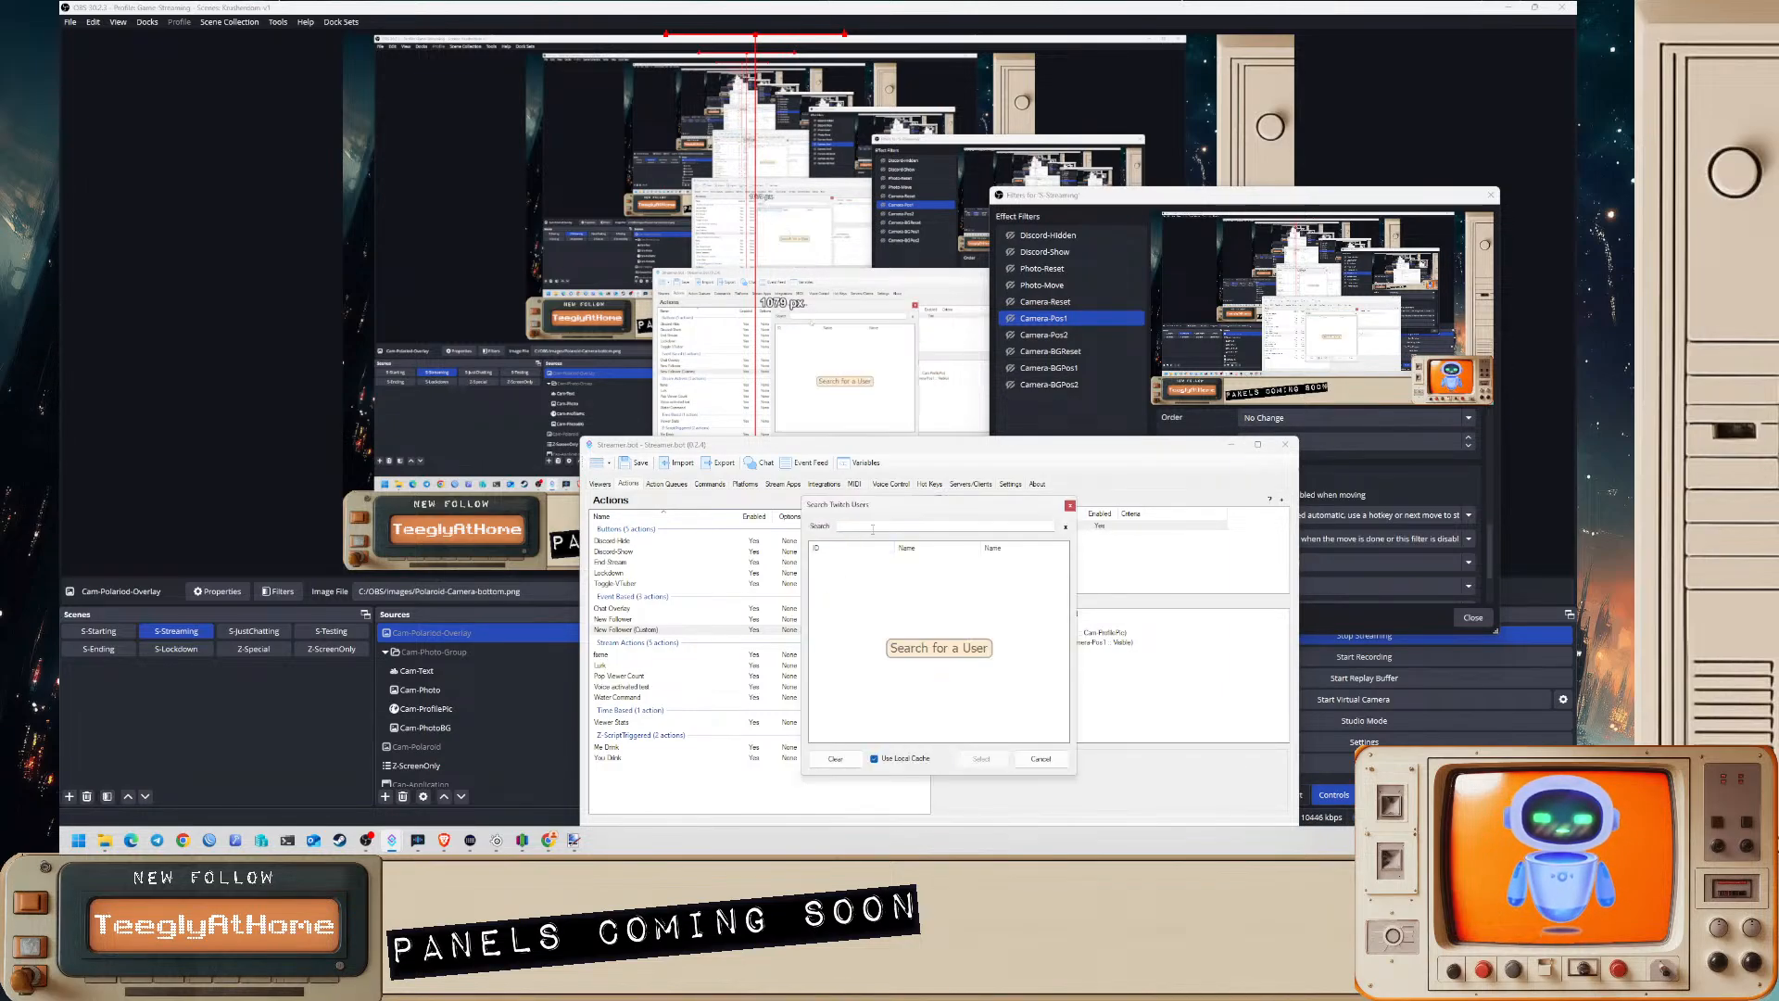
{"action": "type", "text": "wiki"}
{"action": "key", "text": "Return"}
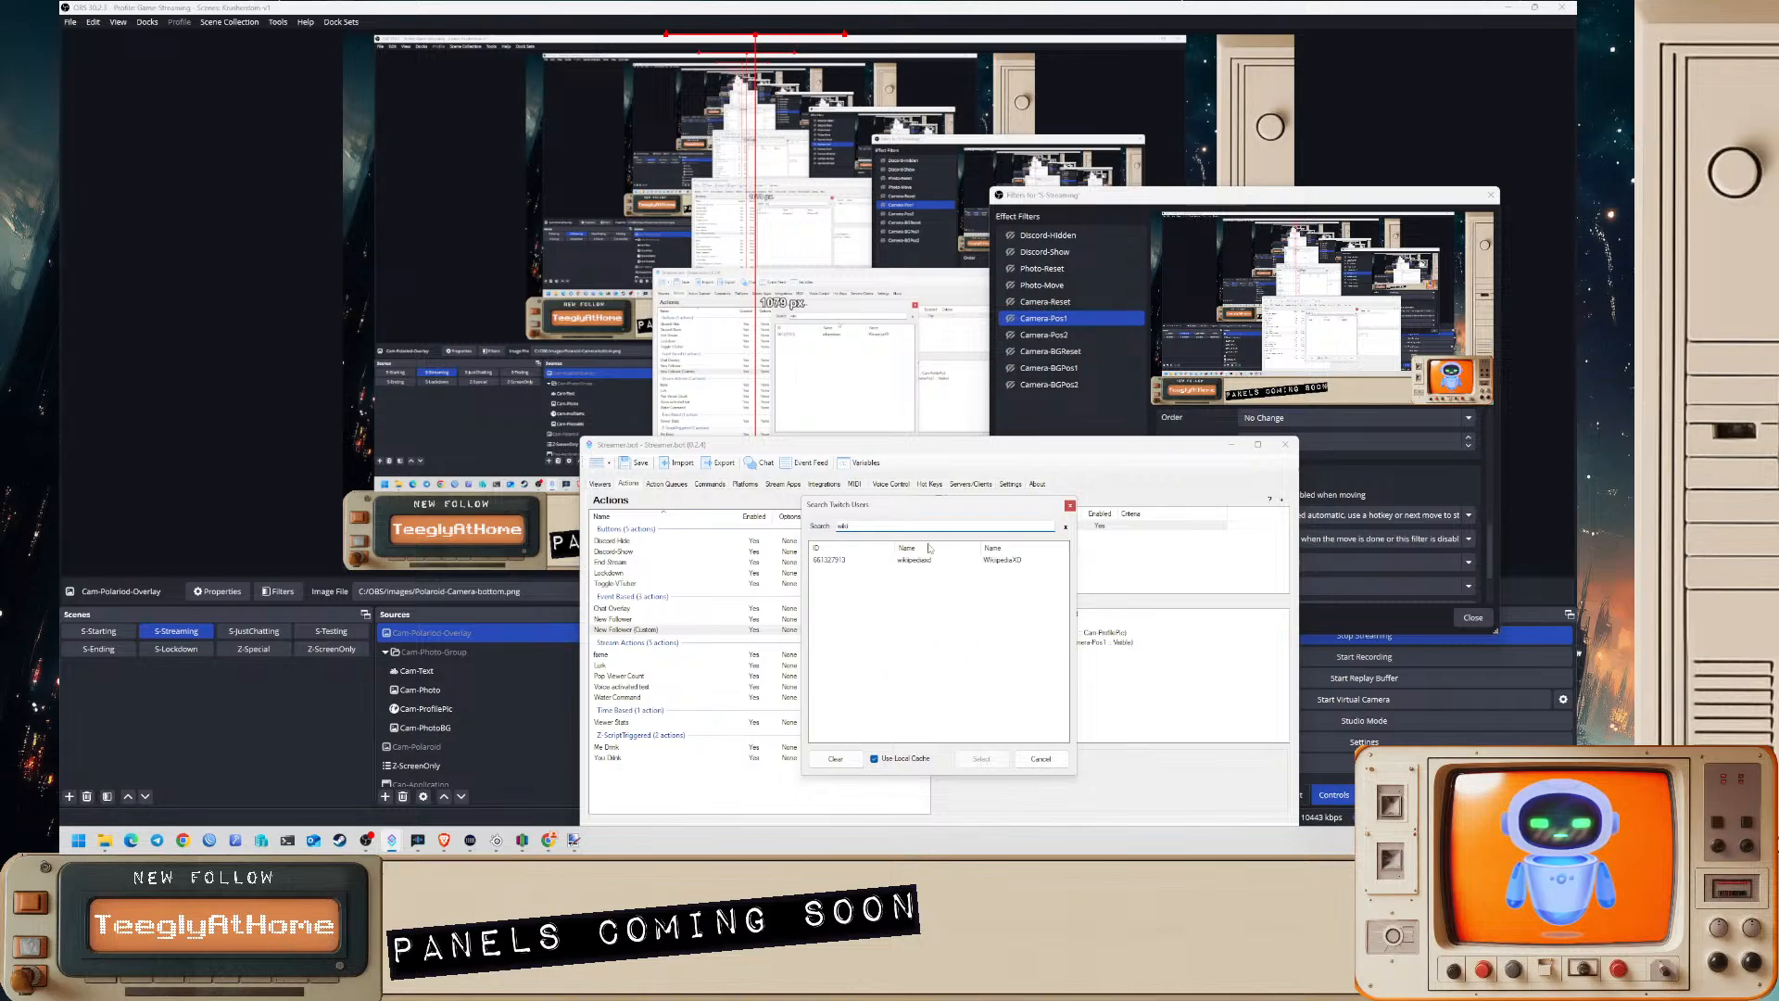
{"action": "left_click", "coordinate": [938, 559]}
{"action": "left_click", "coordinate": [1001, 762]}
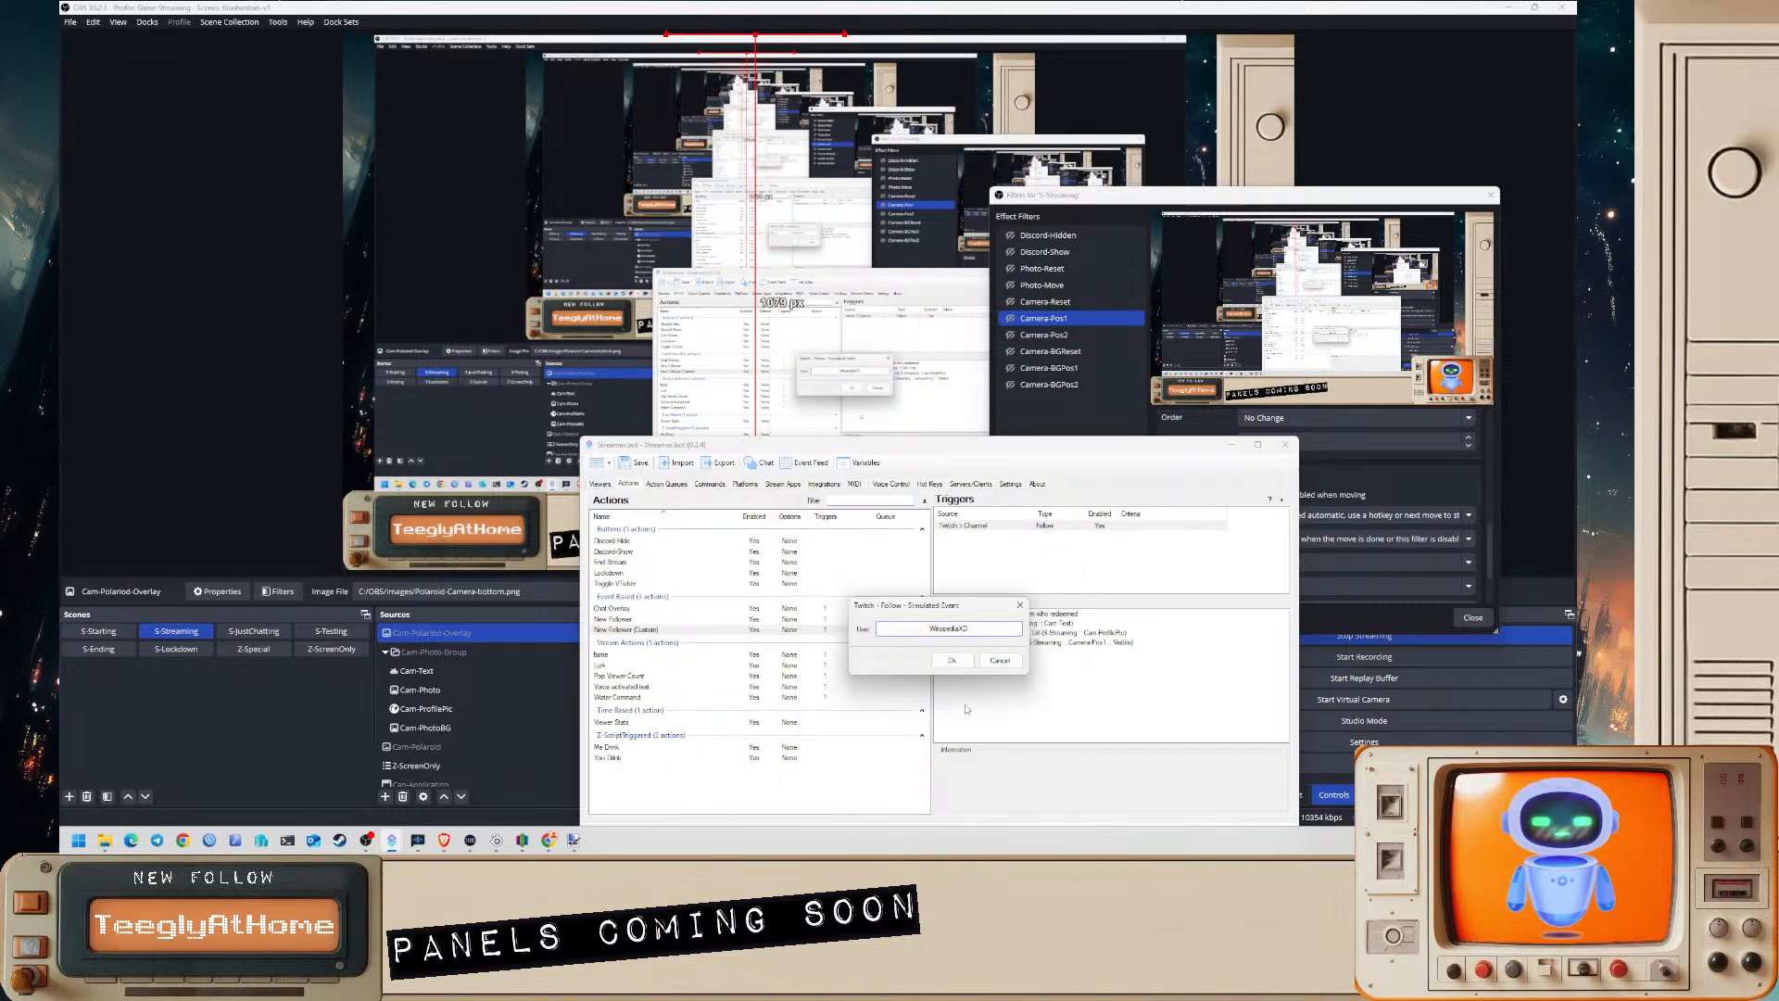
{"action": "left_click", "coordinate": [964, 661]}
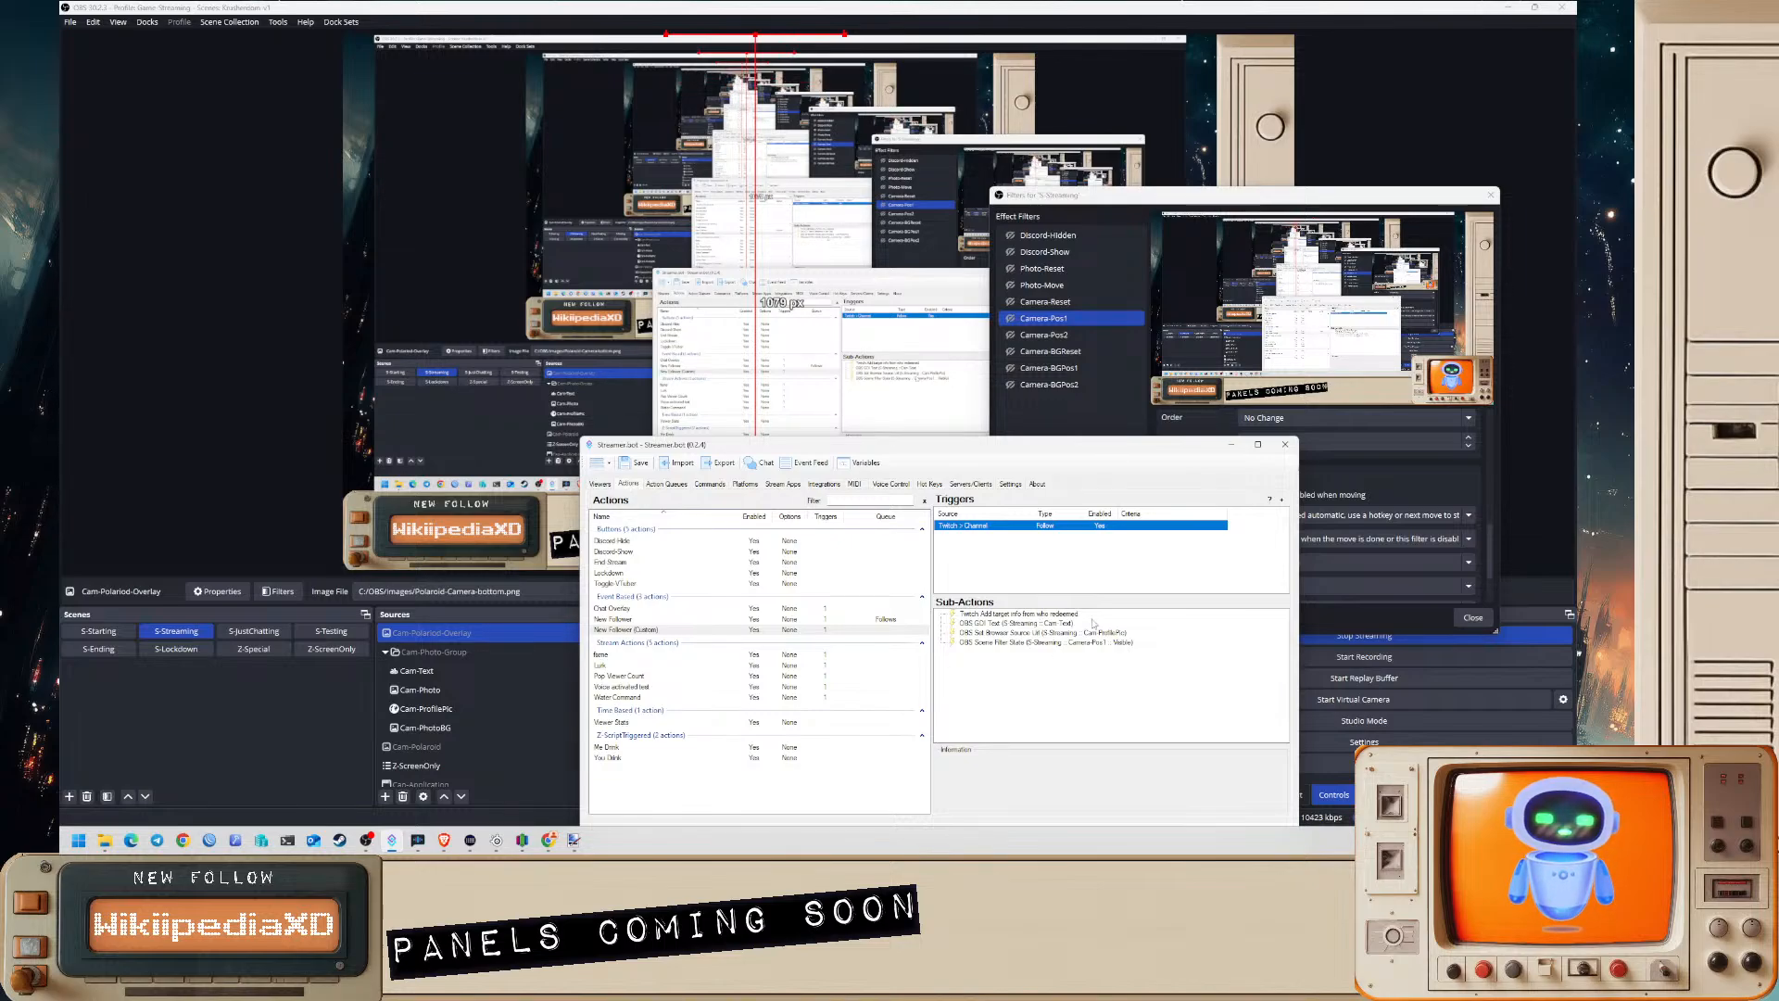
- Switch to OBS and review the Camera-BGReset filter's visibility and order settings
{"action": "left_click", "coordinate": [1083, 415]}
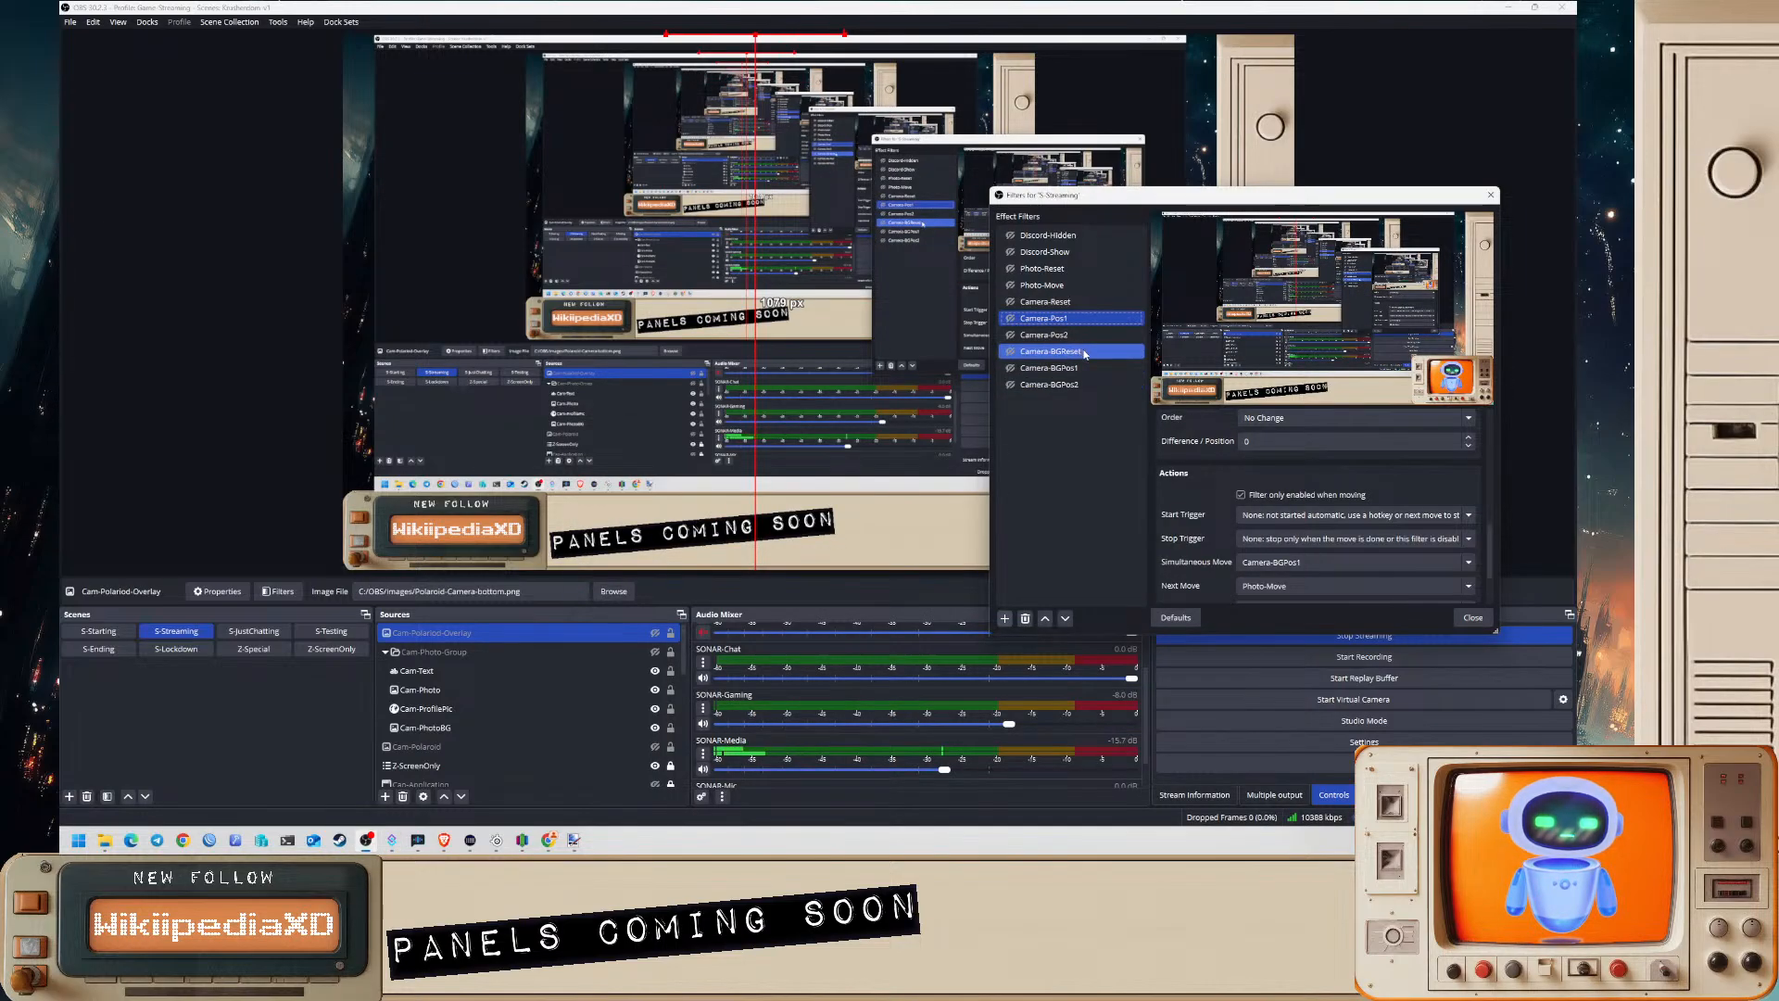
{"action": "left_click", "coordinate": [1084, 353]}
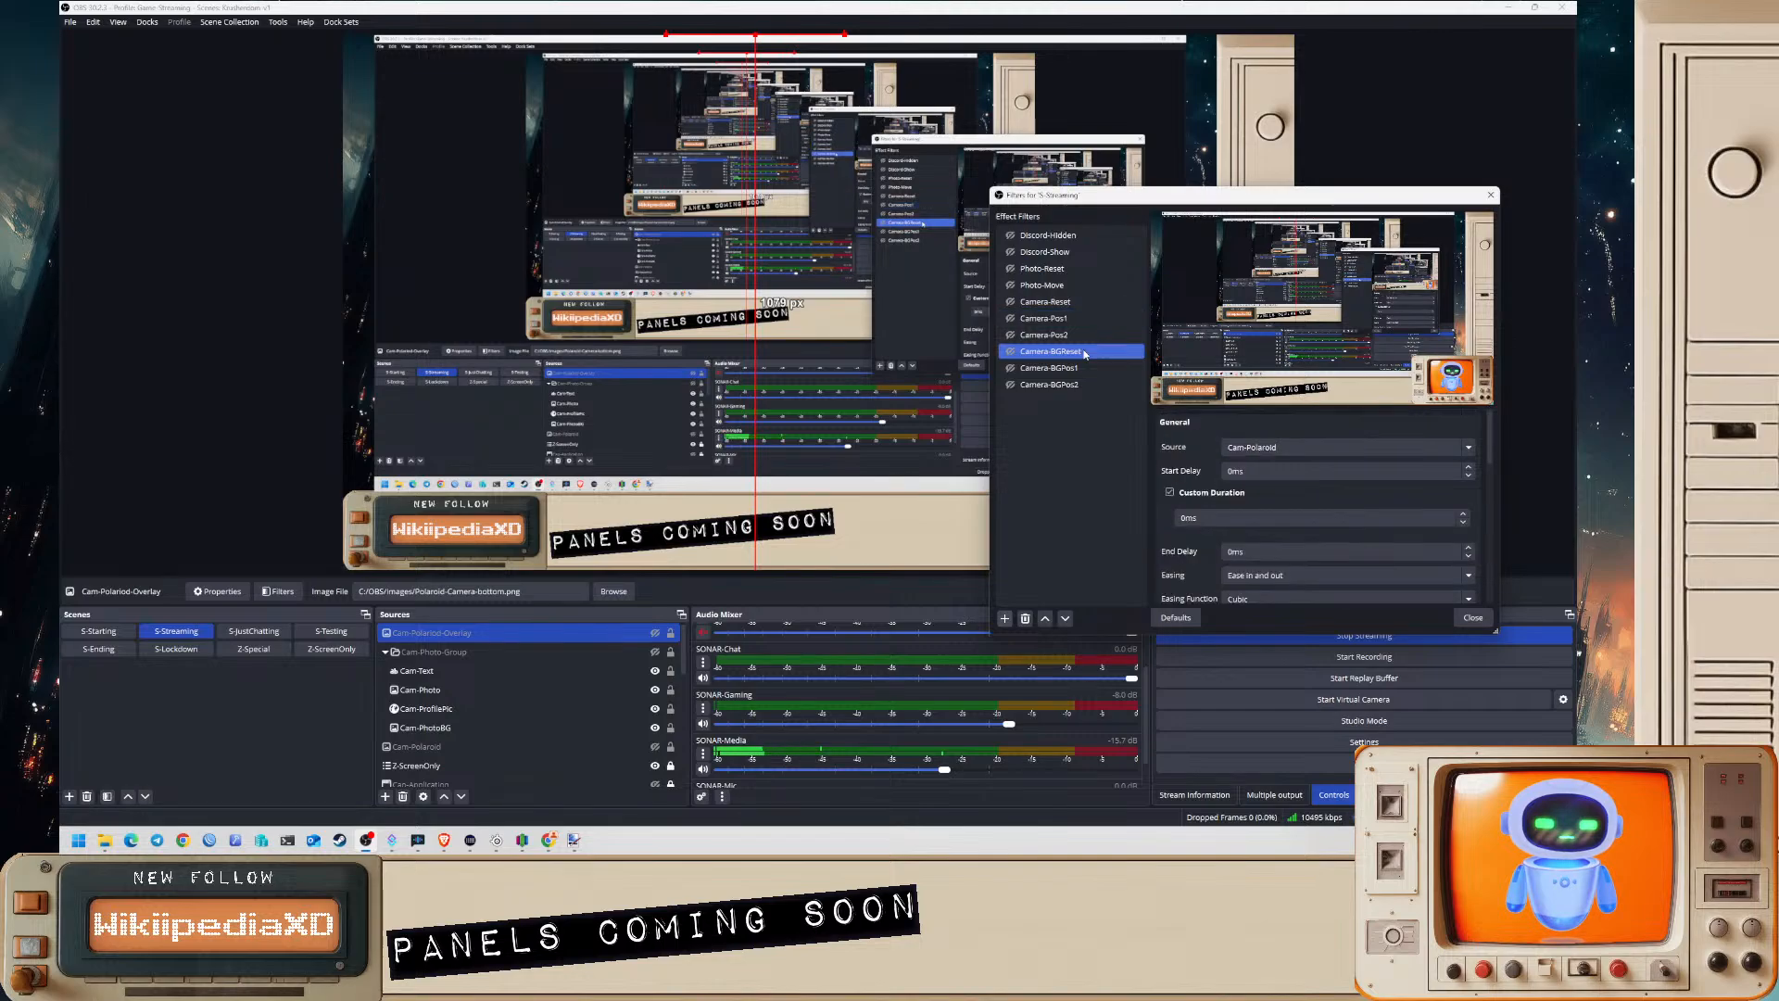
{"action": "scroll", "coordinate": [1218, 535], "scroll_direction": "down", "scroll_amount": 10}
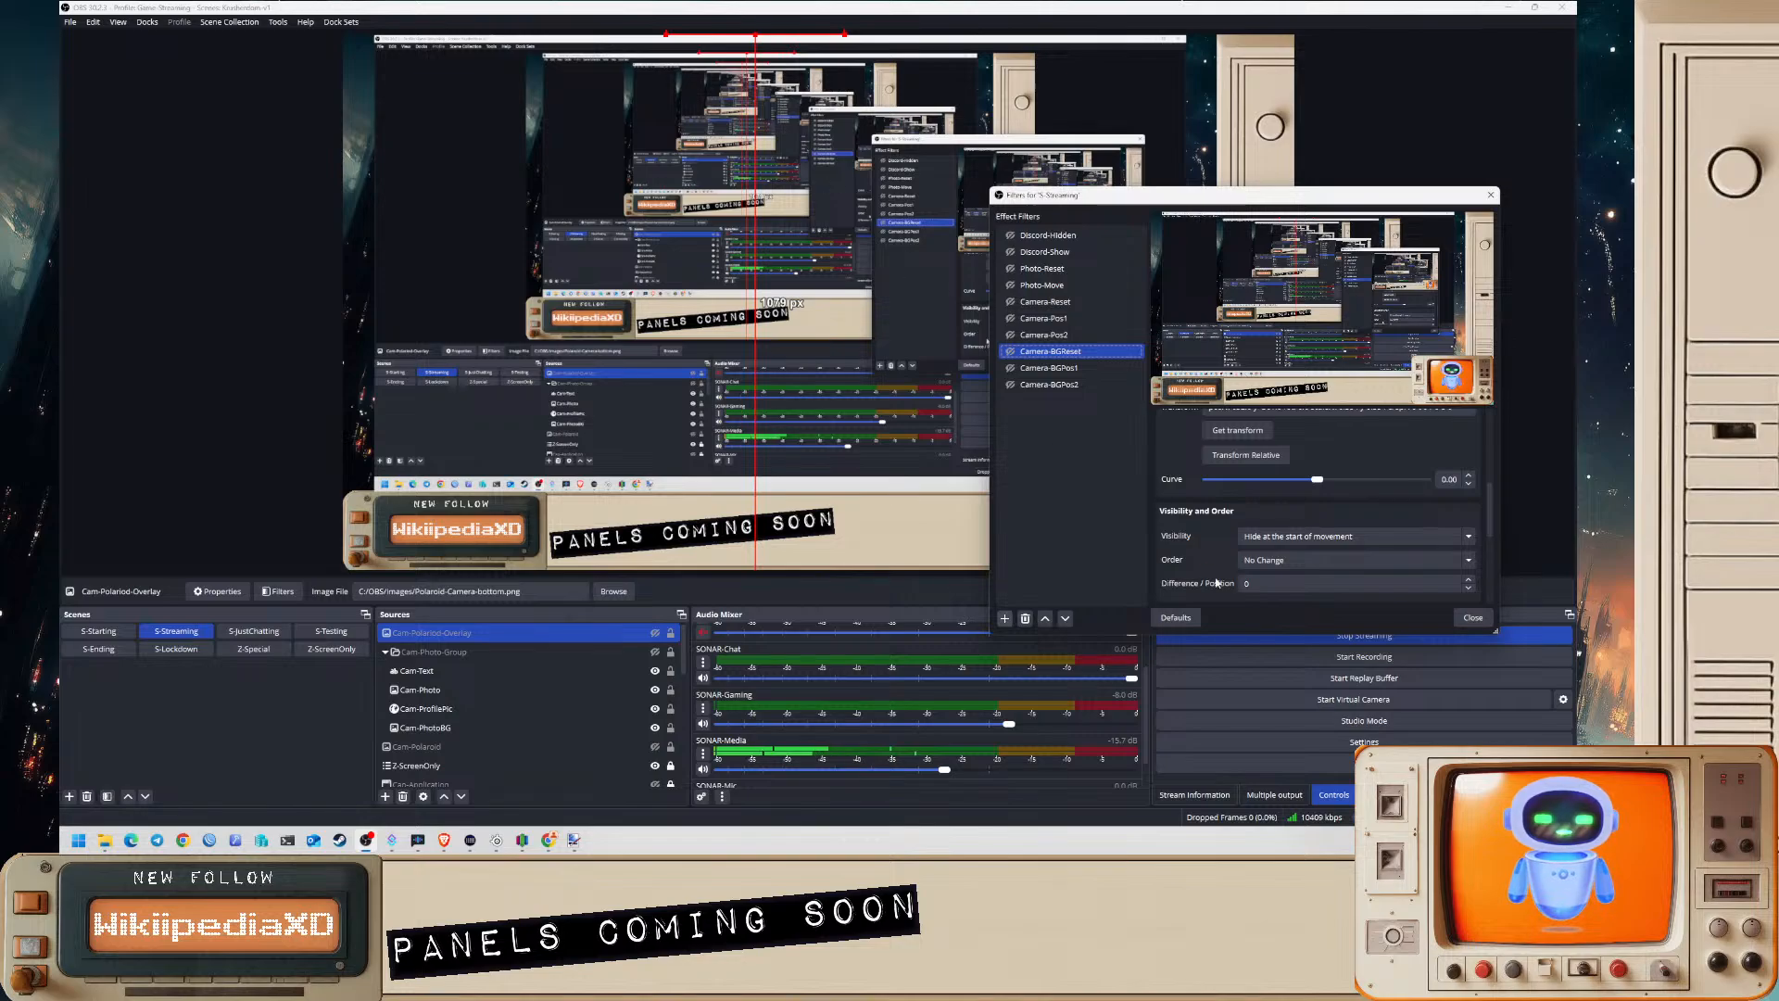
{"action": "left_click", "coordinate": [1473, 618]}
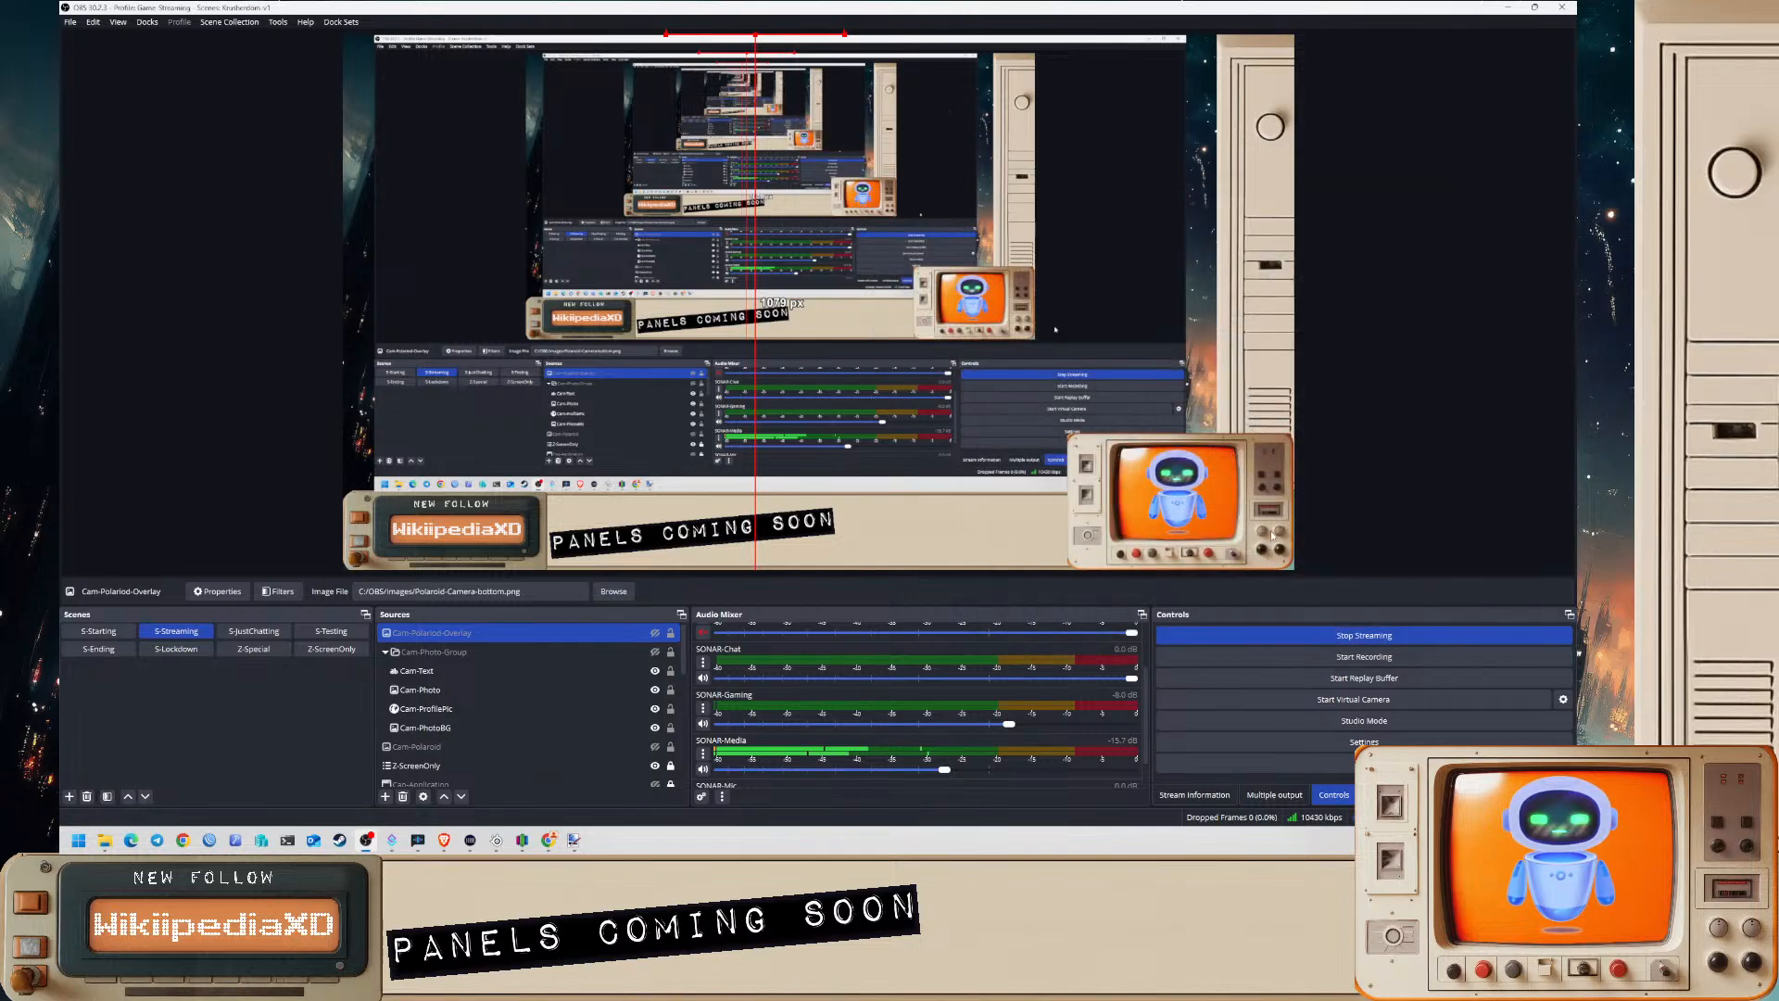
- Compare the preview outlines of the Cam-Polariod-Overlay source and the Cam-Photo-Group
{"action": "left_click", "coordinate": [497, 650], "text": "ctrl"}
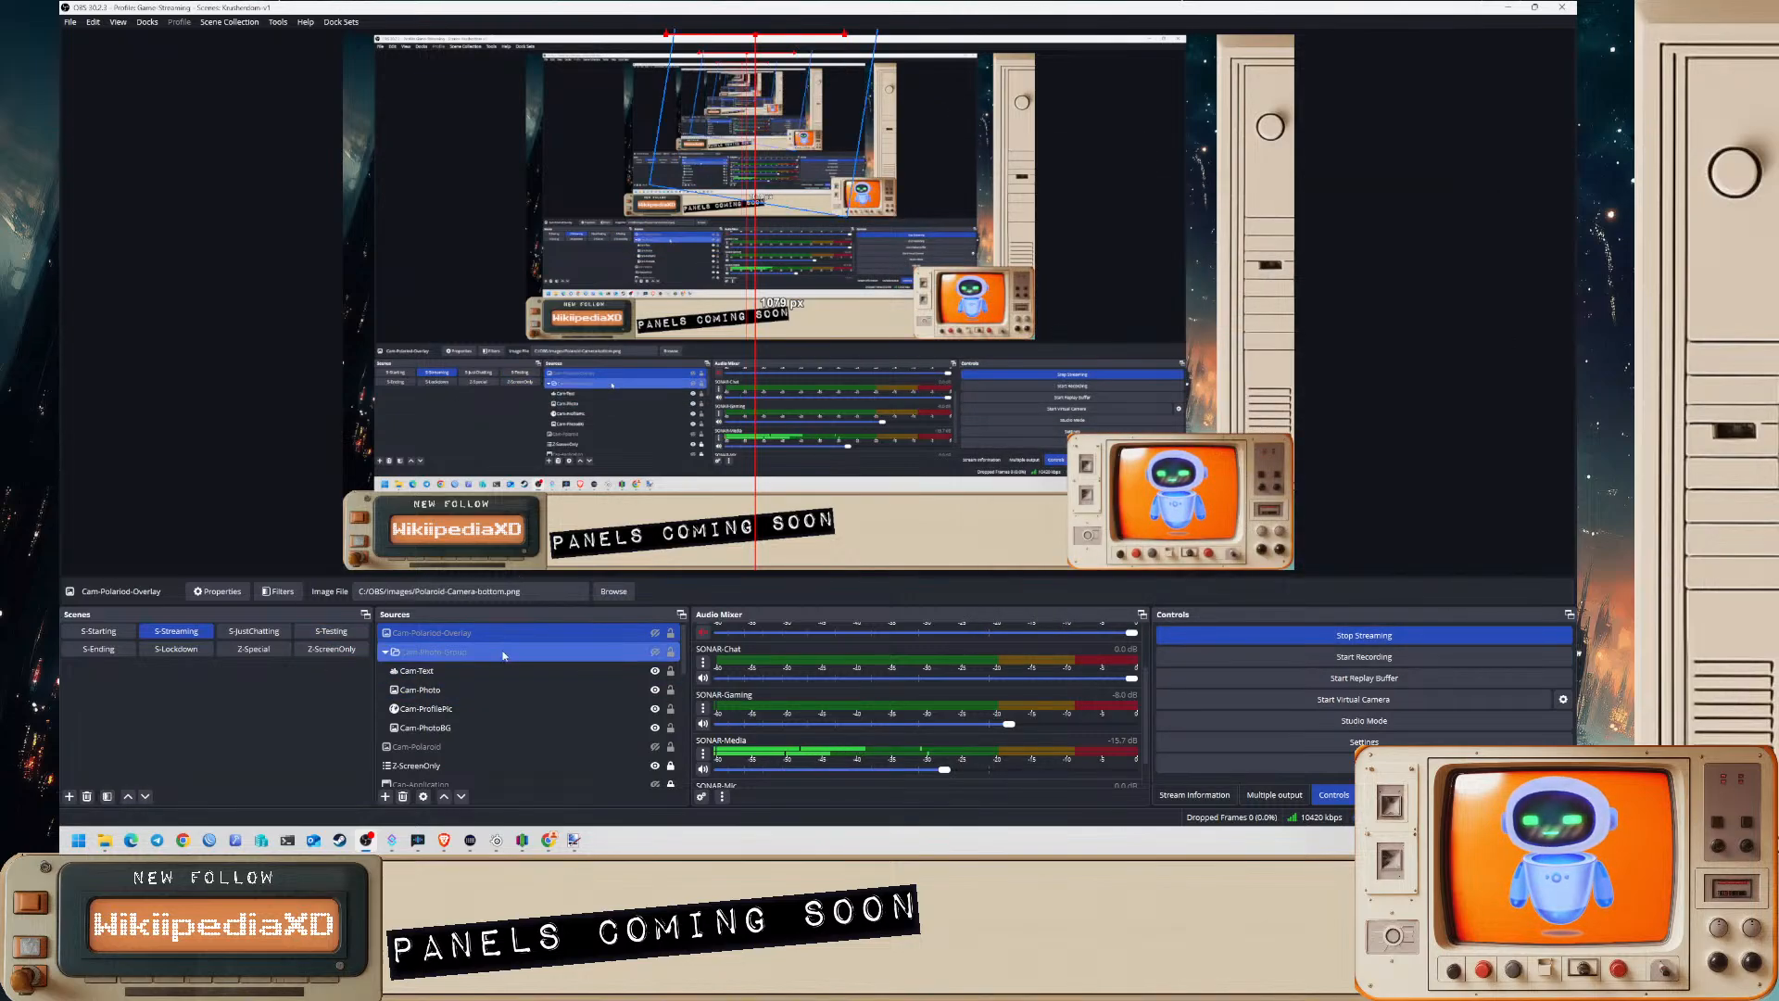
{"action": "left_click", "coordinate": [489, 635]}
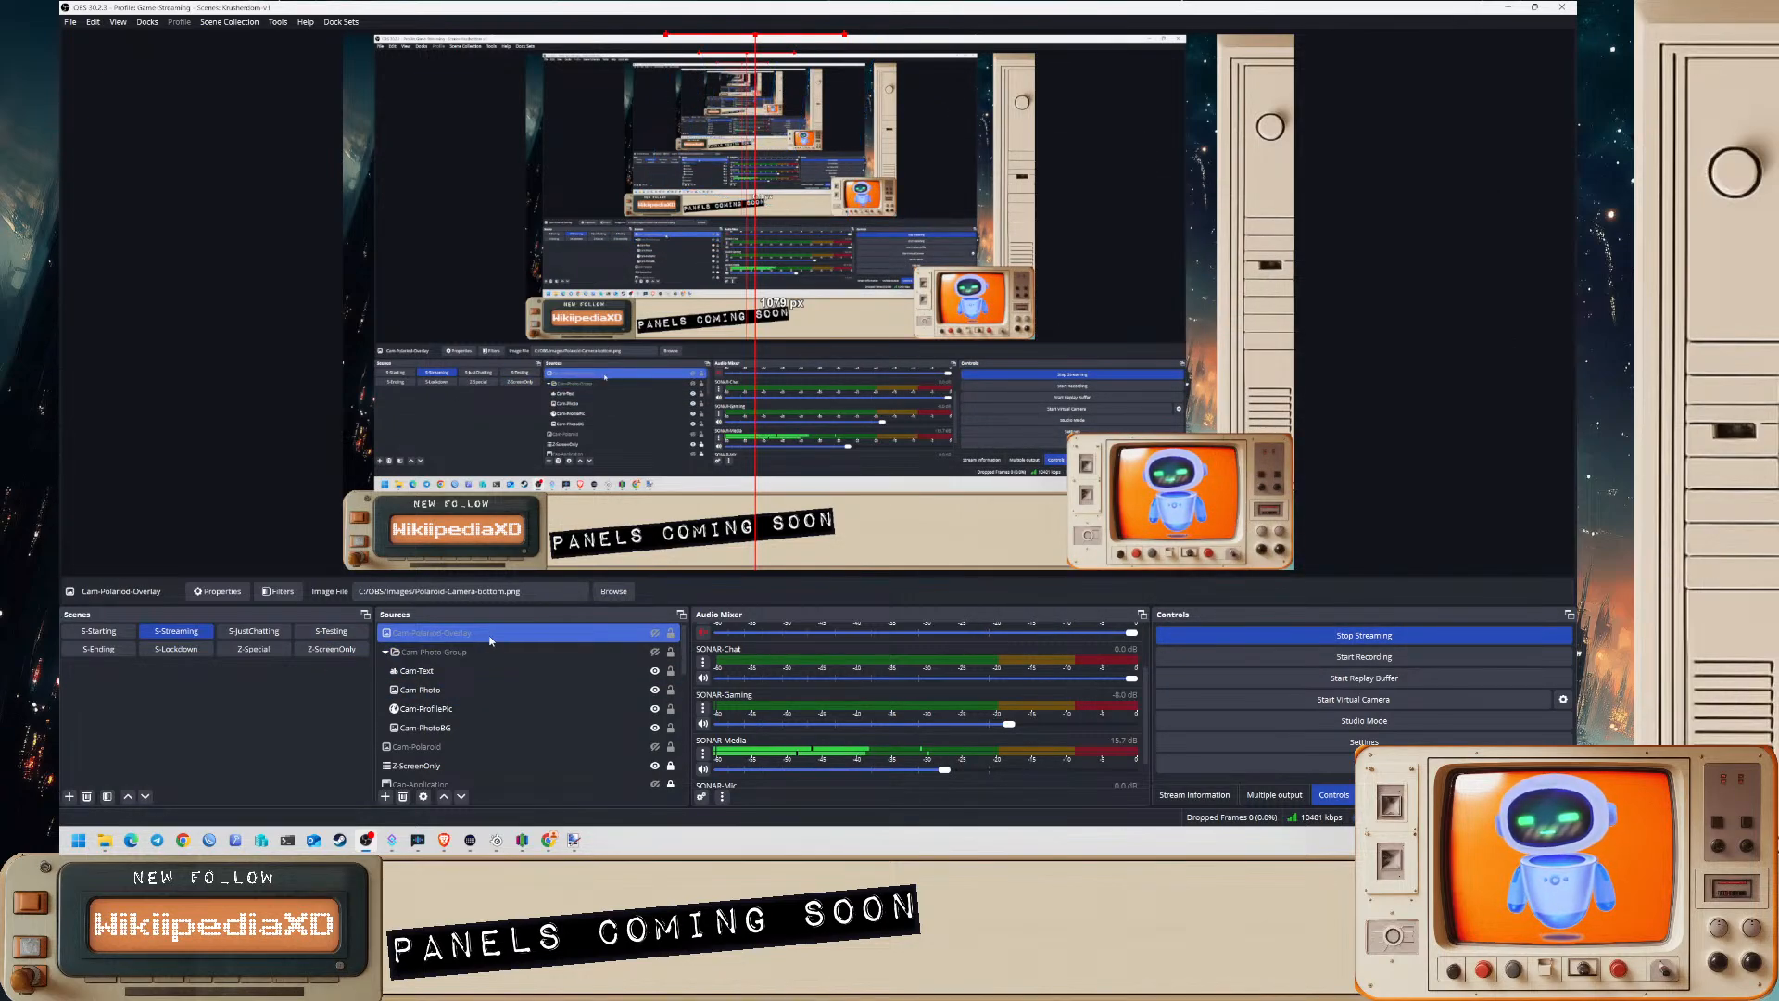
{"action": "left_click", "coordinate": [491, 652], "text": "ctrl"}
{"action": "left_click", "coordinate": [497, 632]}
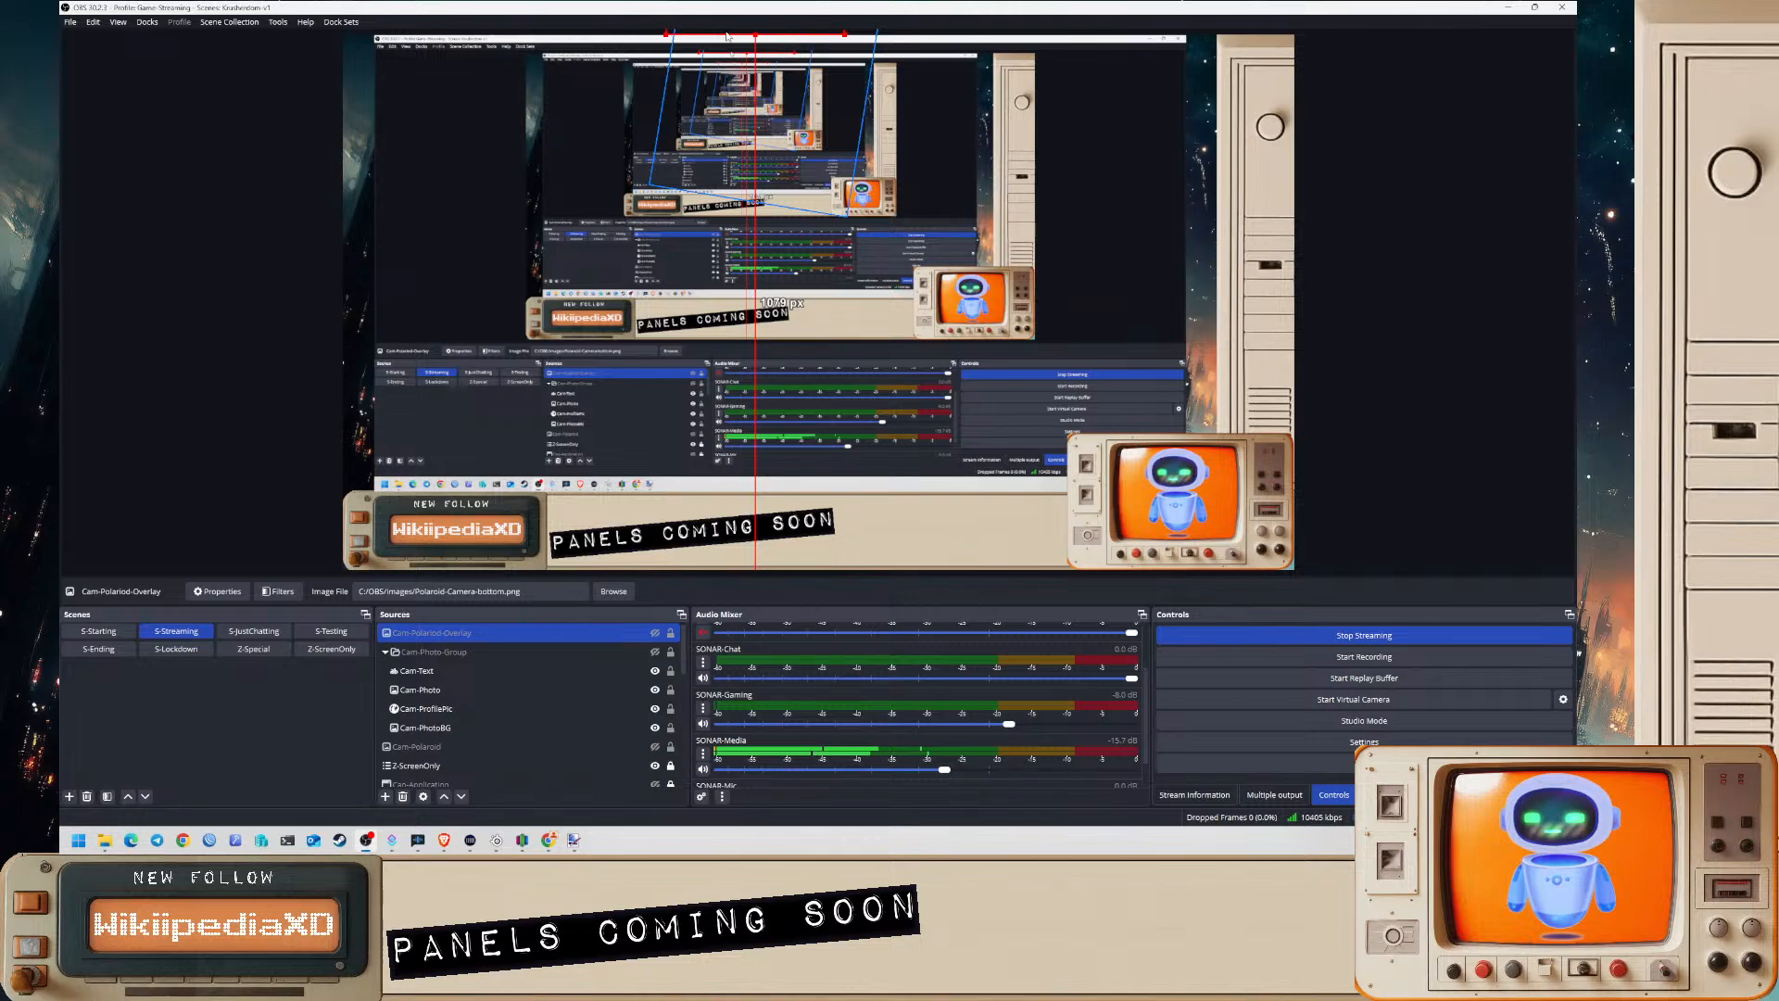
- Try the relative transform on the S-Streaming scene's Camera-Reset filter and revert to the absolute transform
{"action": "right_click", "coordinate": [198, 636]}
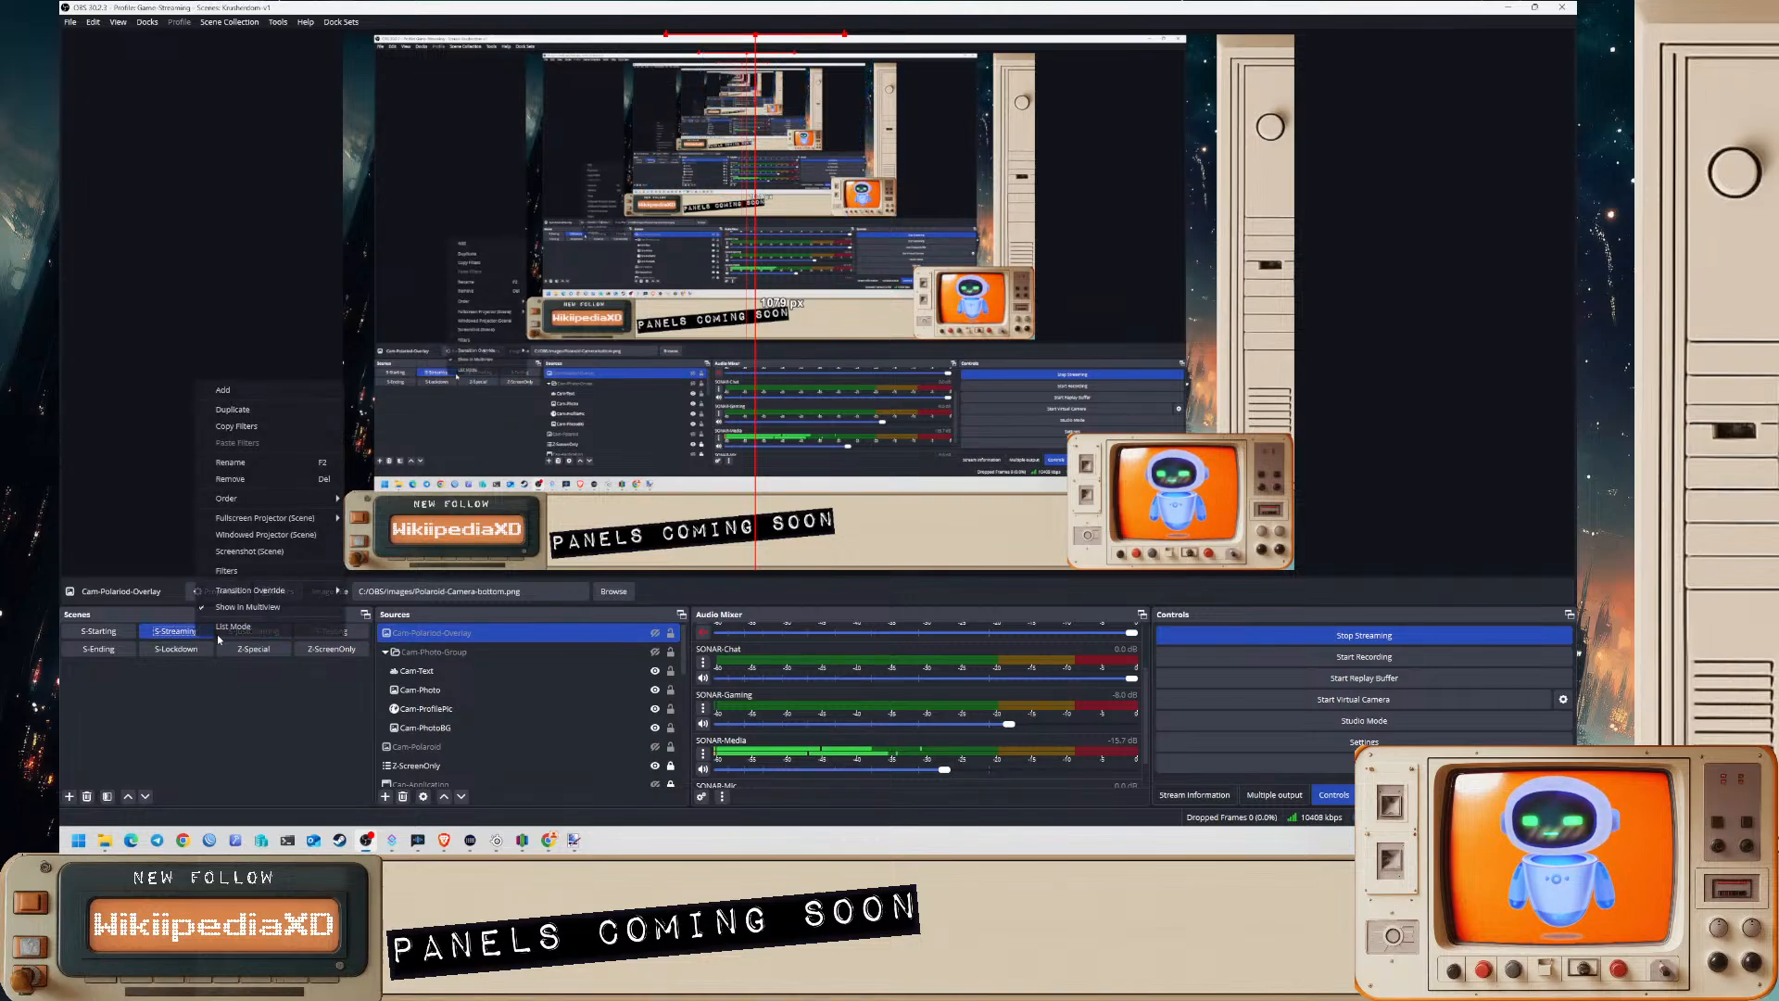
{"action": "left_click", "coordinate": [250, 576]}
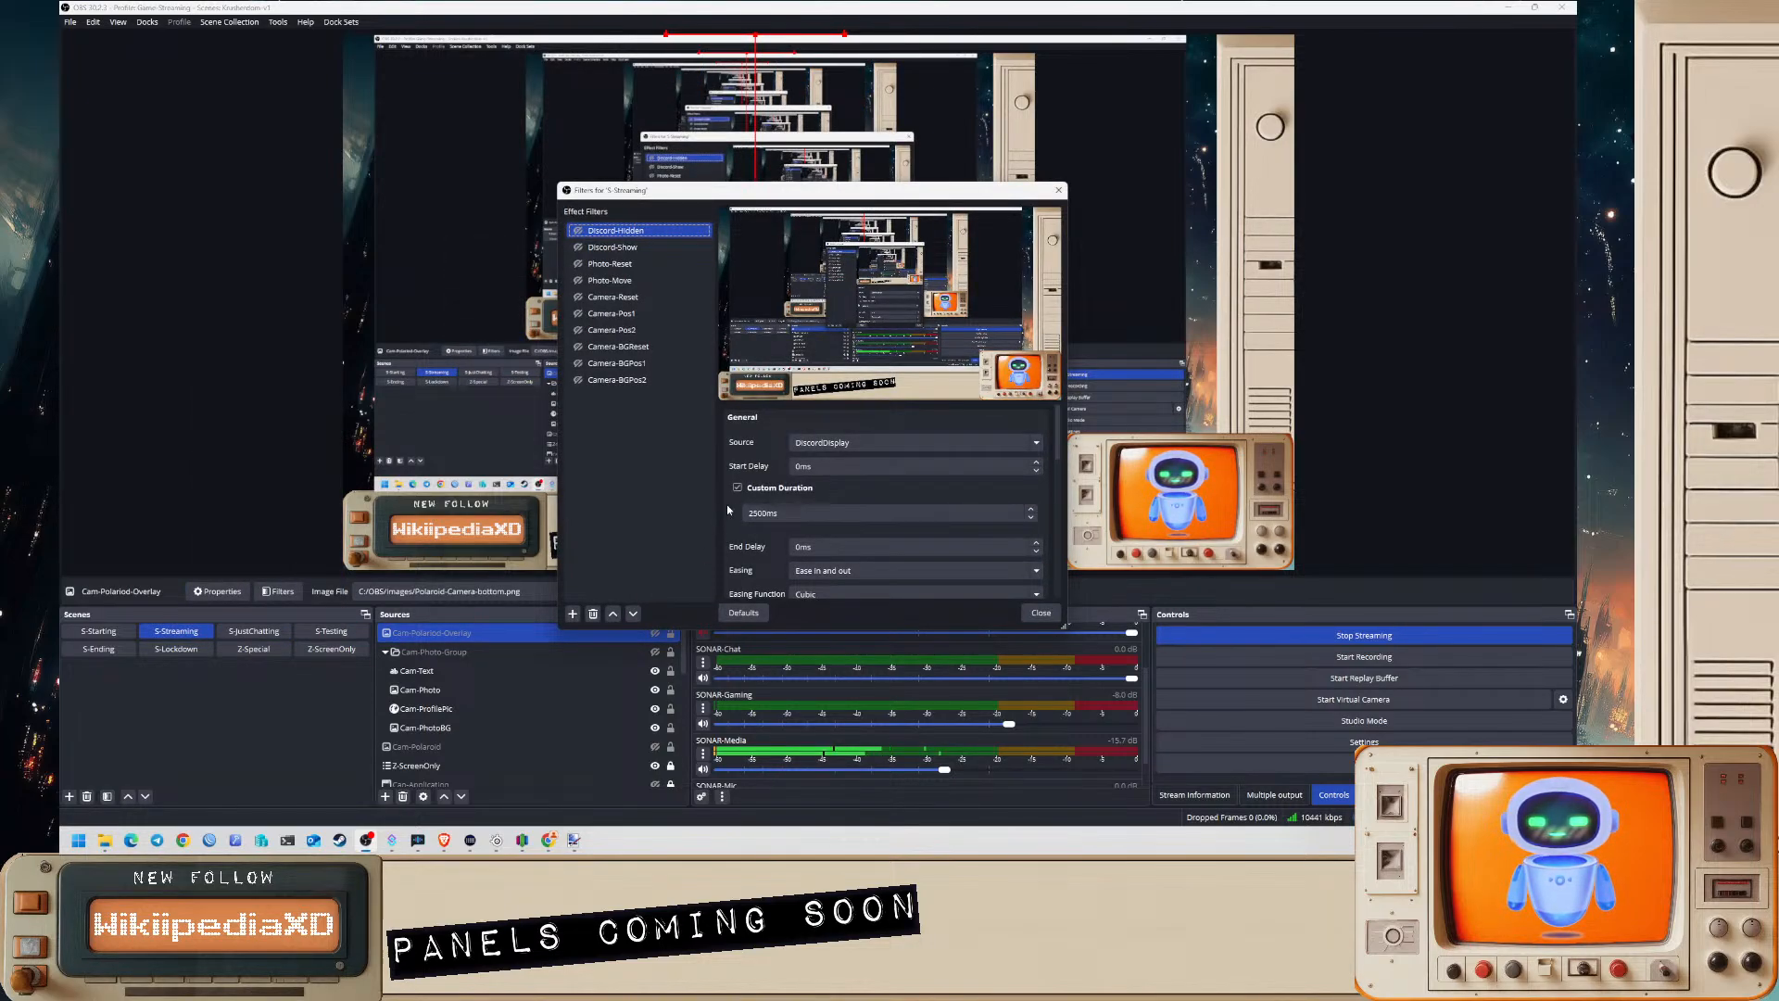
{"action": "left_click", "coordinate": [614, 298]}
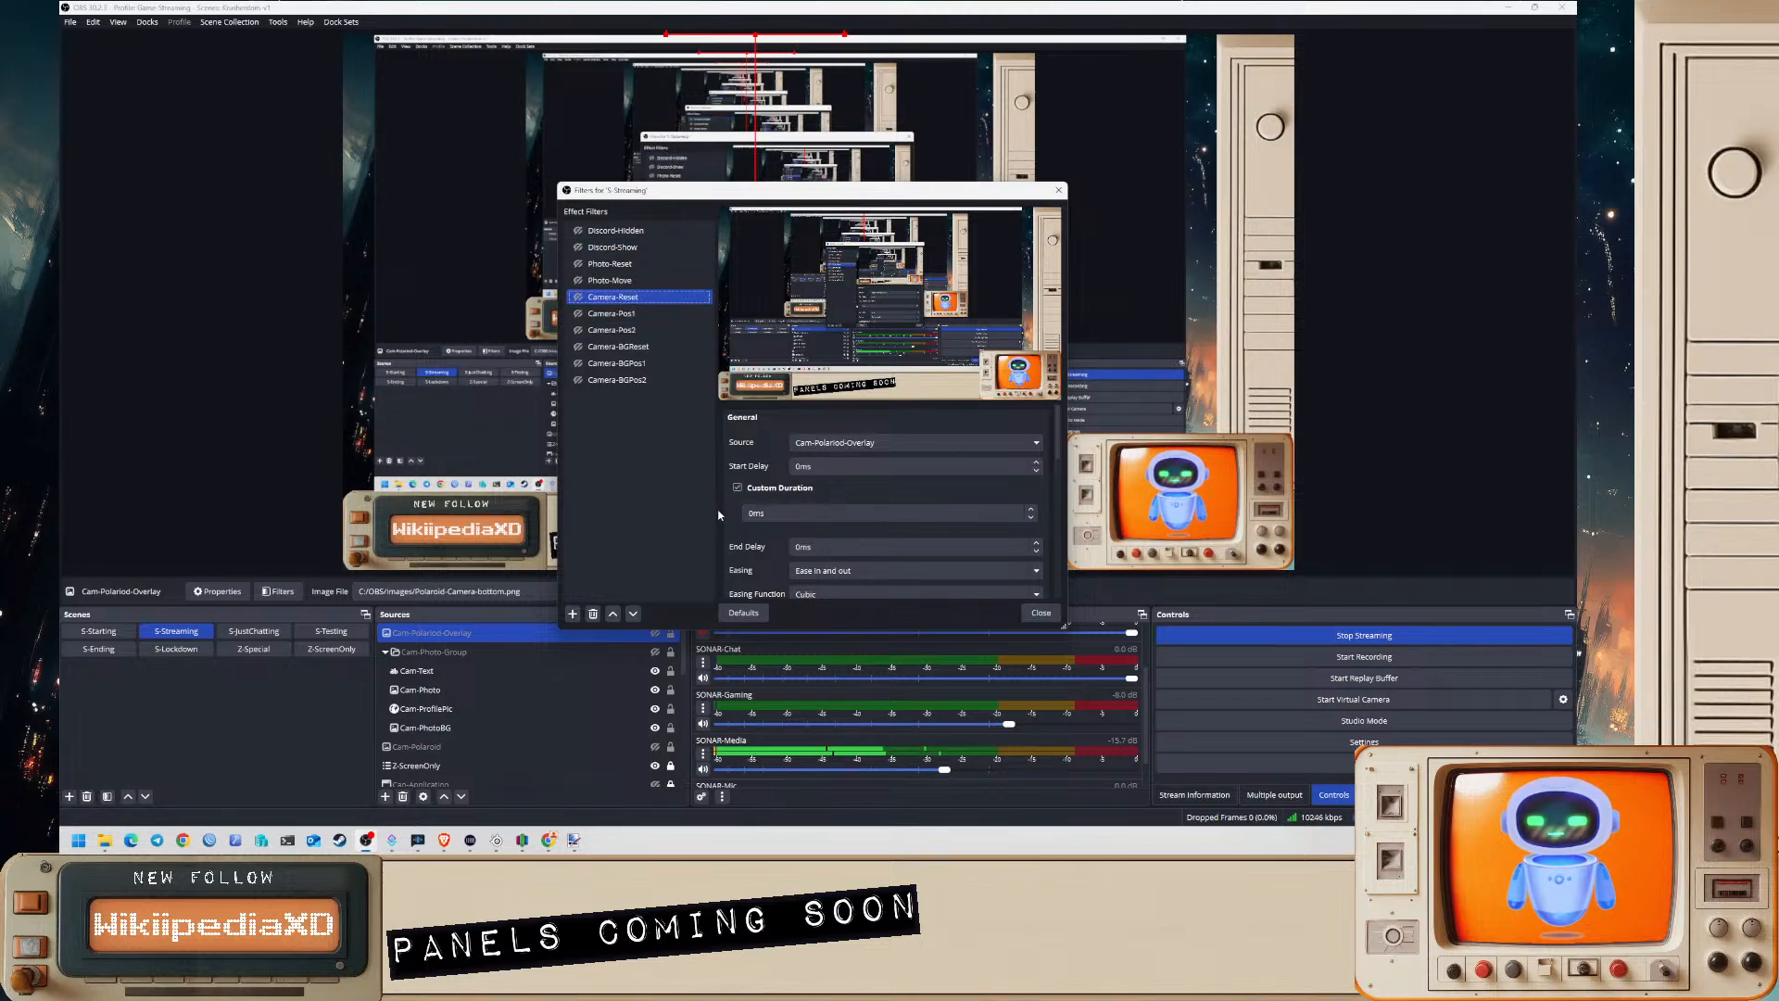
{"action": "scroll", "coordinate": [721, 516], "scroll_direction": "down", "scroll_amount": 3}
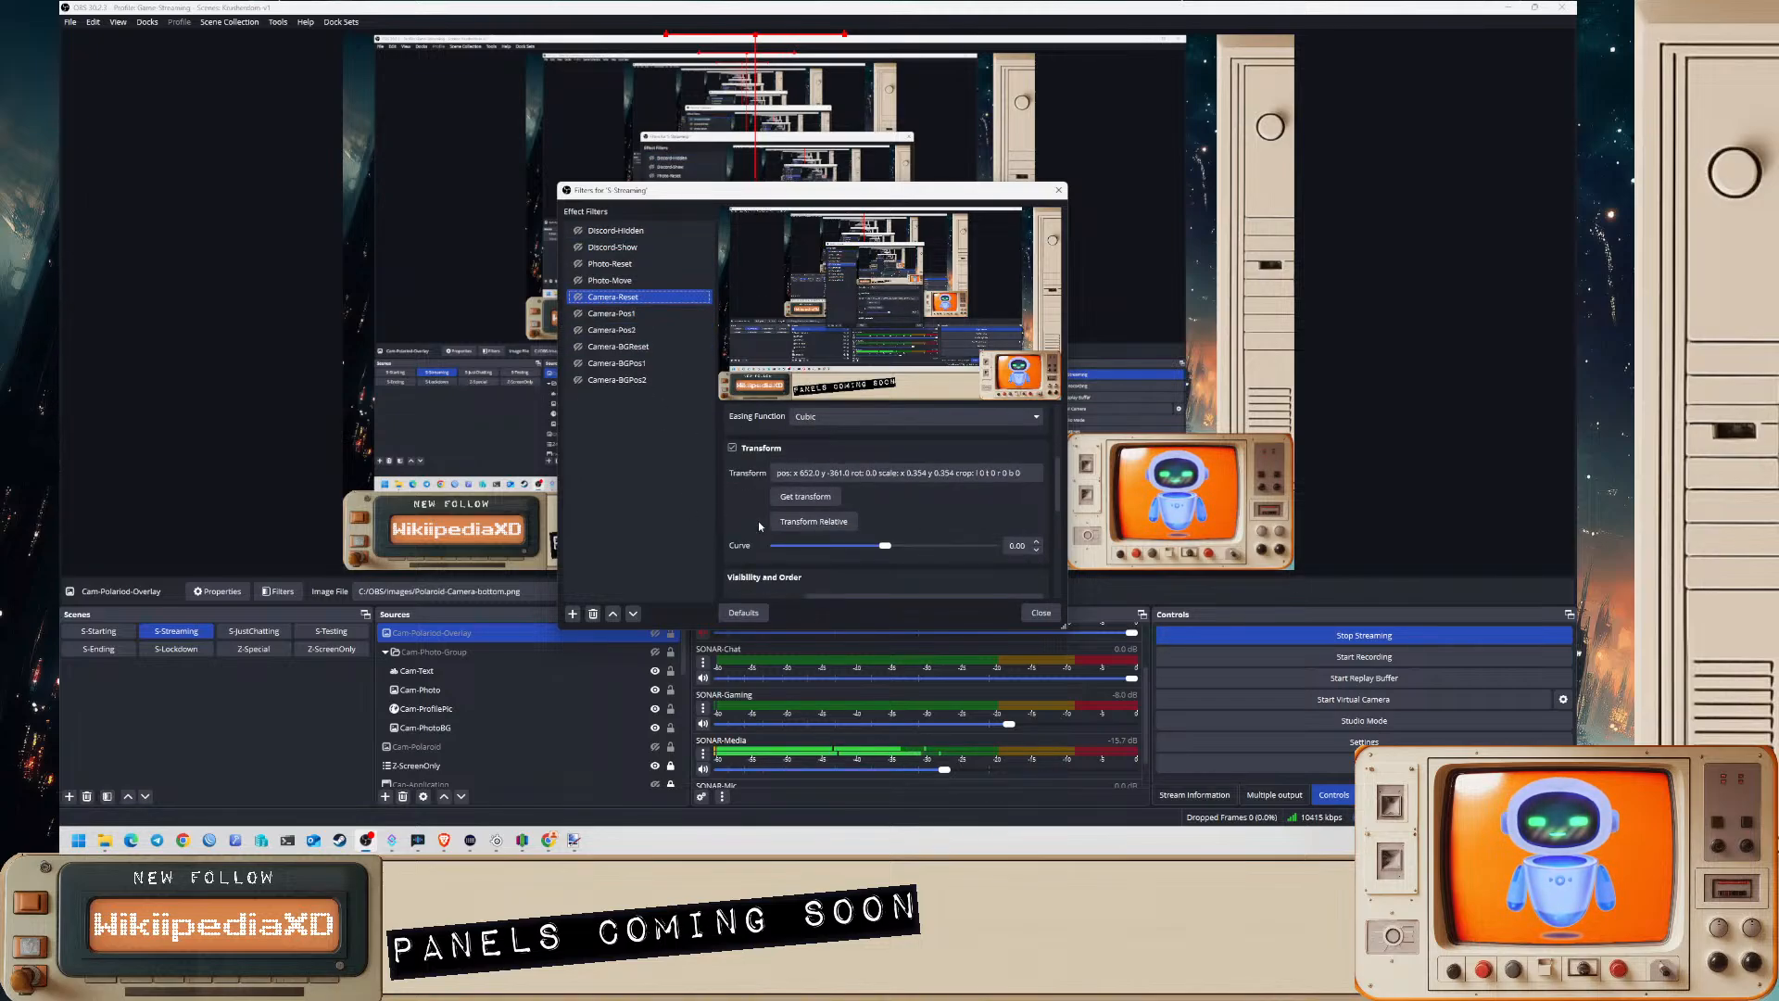
{"action": "left_click", "coordinate": [789, 522]}
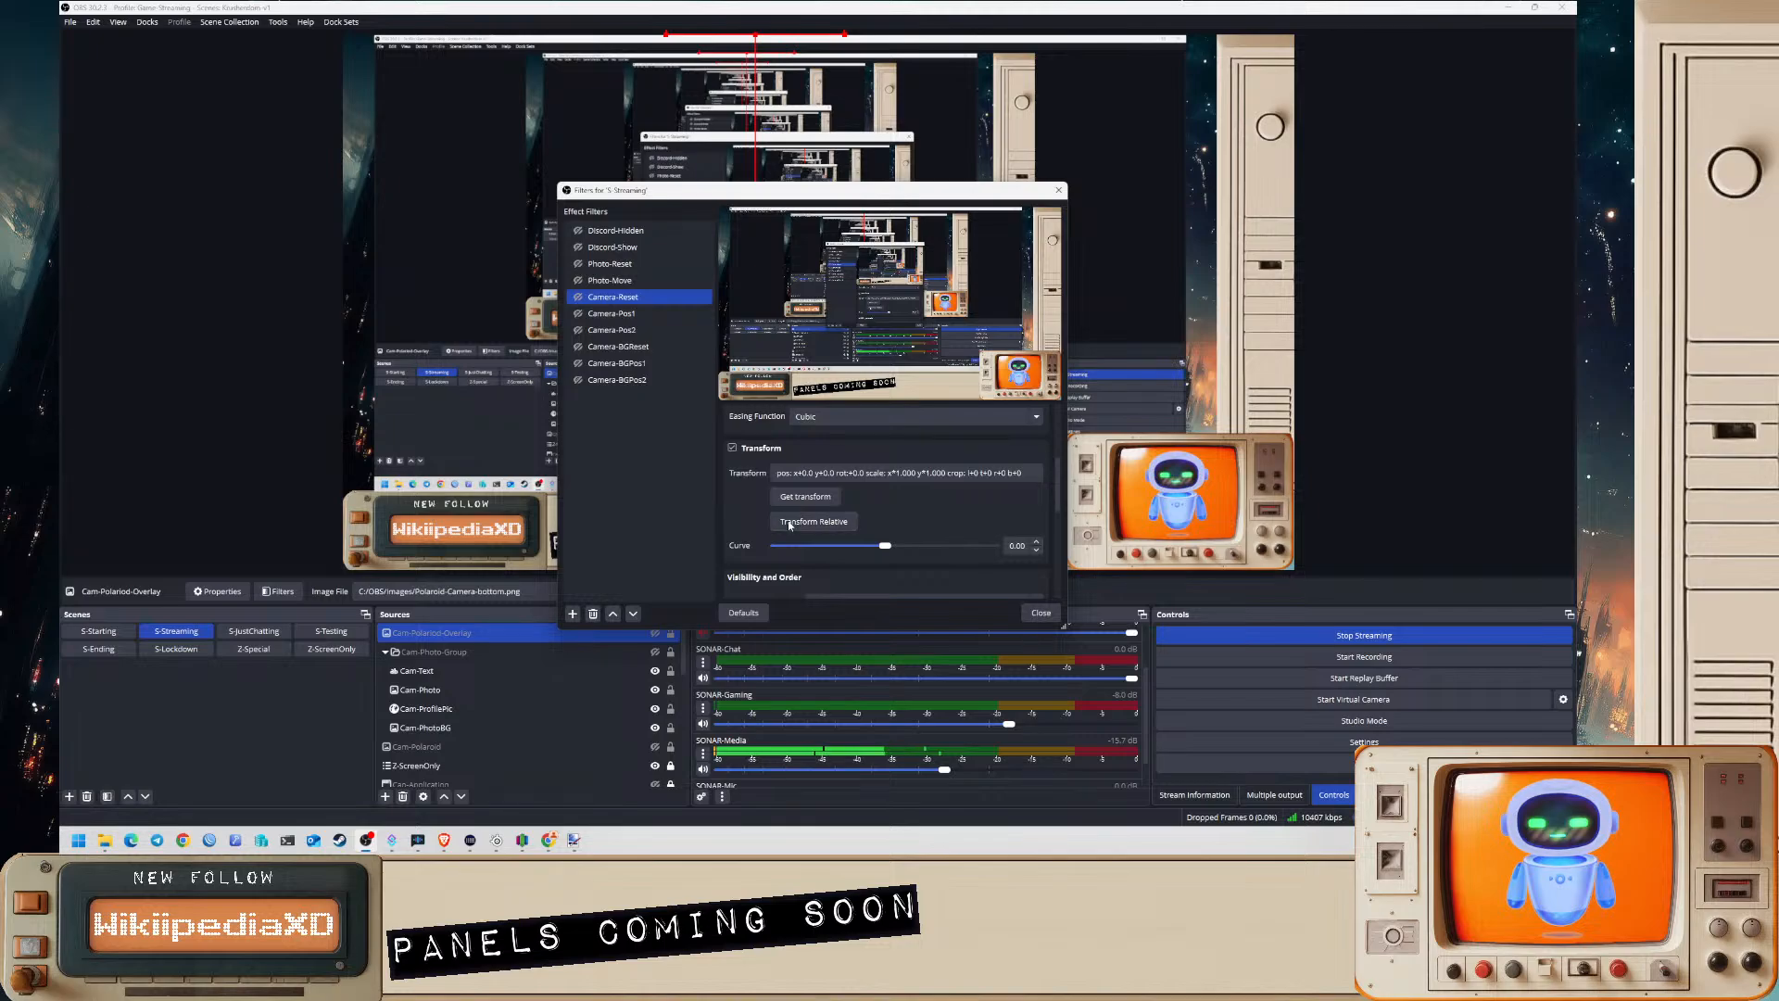
{"action": "left_click", "coordinate": [790, 522]}
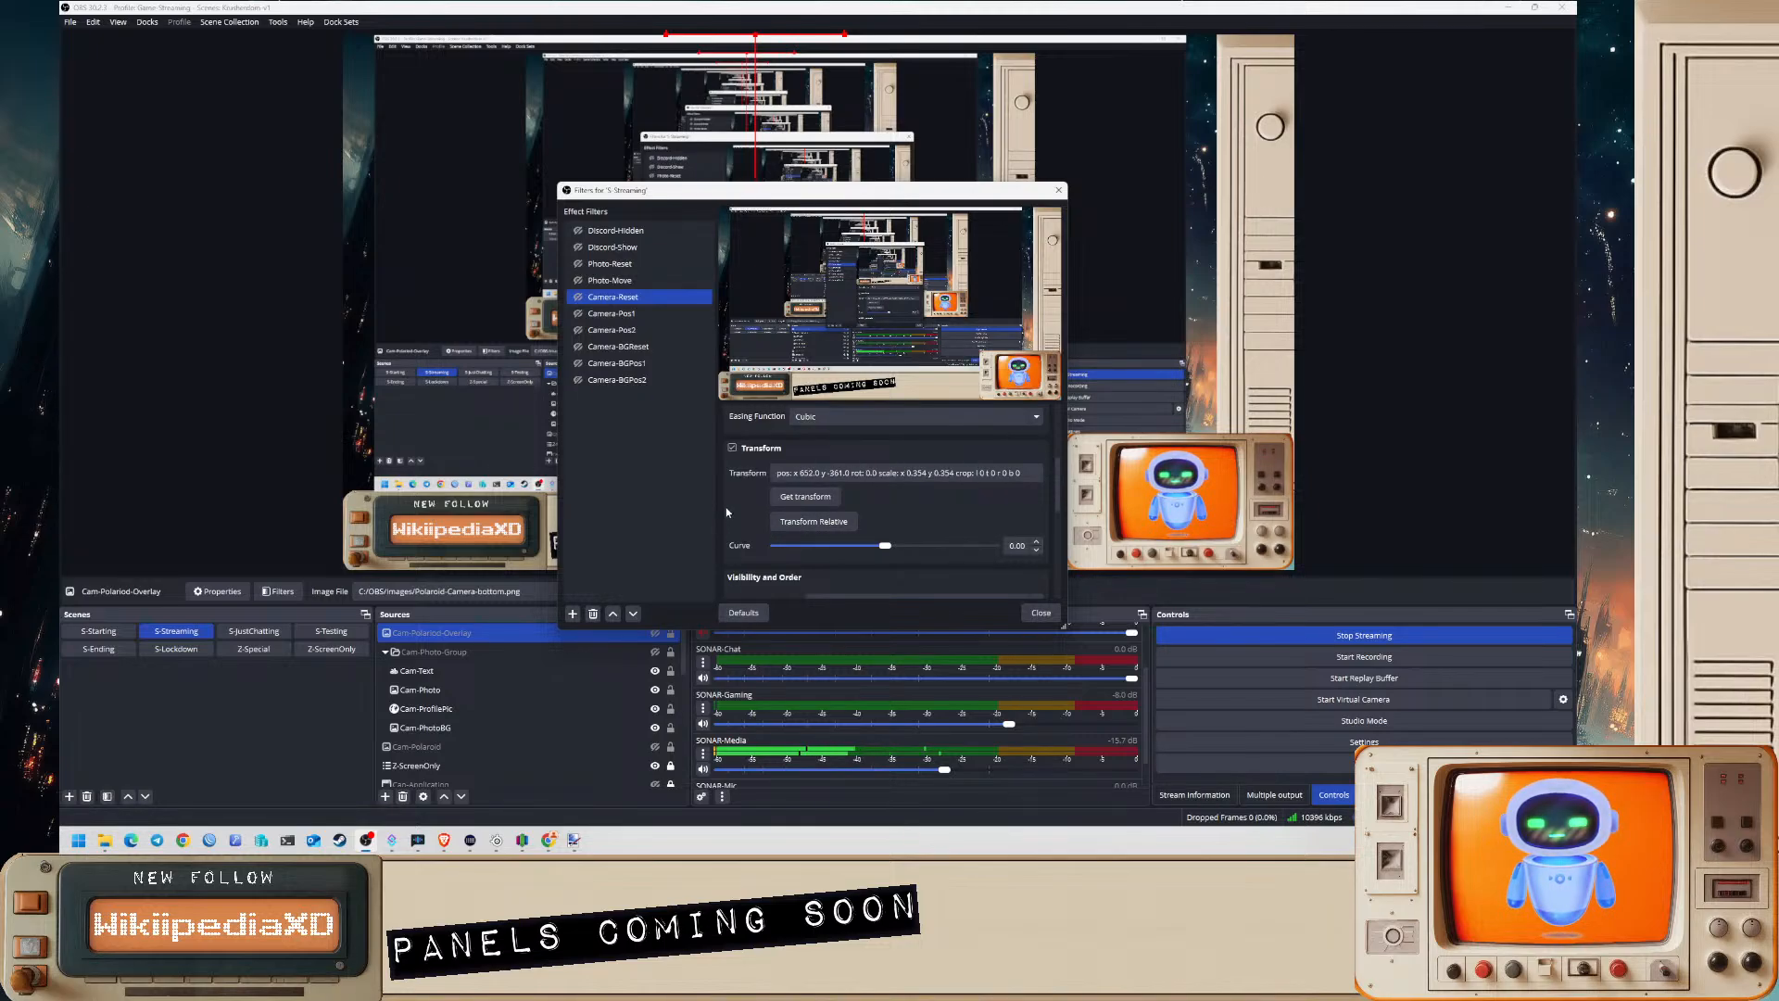
{"action": "left_click", "coordinate": [1041, 612]}
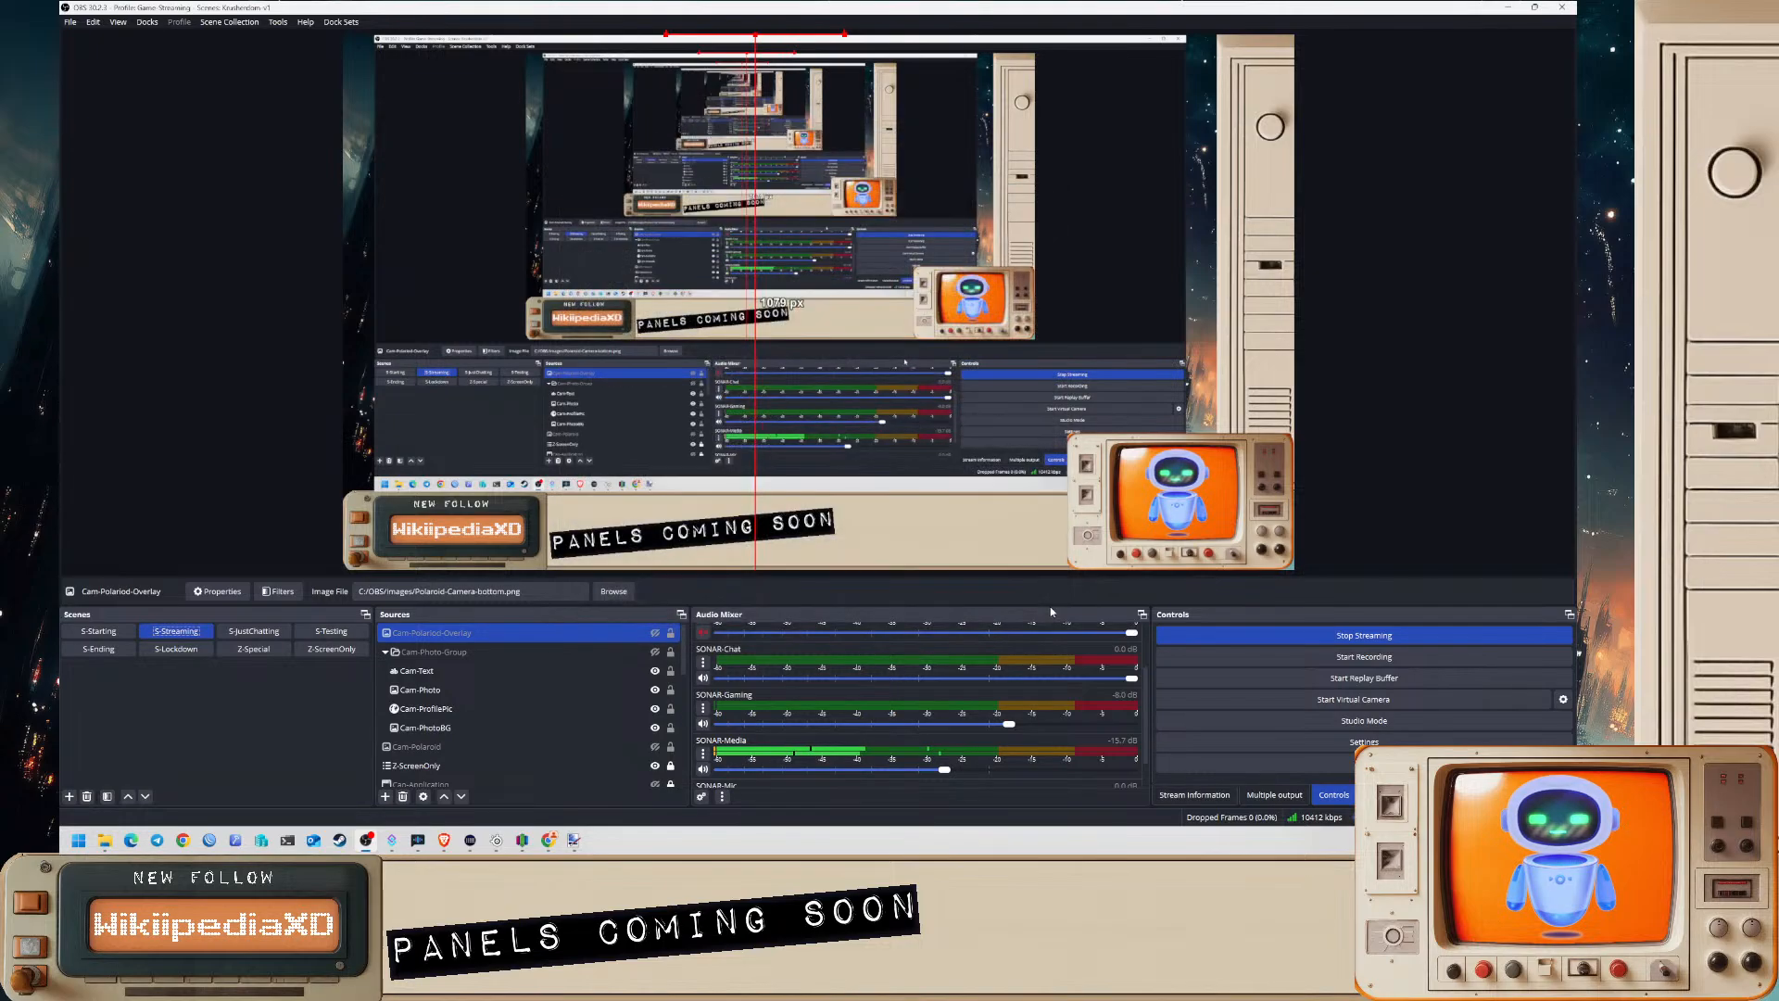
- Show the Cam-Polariod-Overlay source and set its vertical position to 0 px
{"action": "left_click", "coordinate": [432, 669]}
{"action": "left_click", "coordinate": [452, 634]}
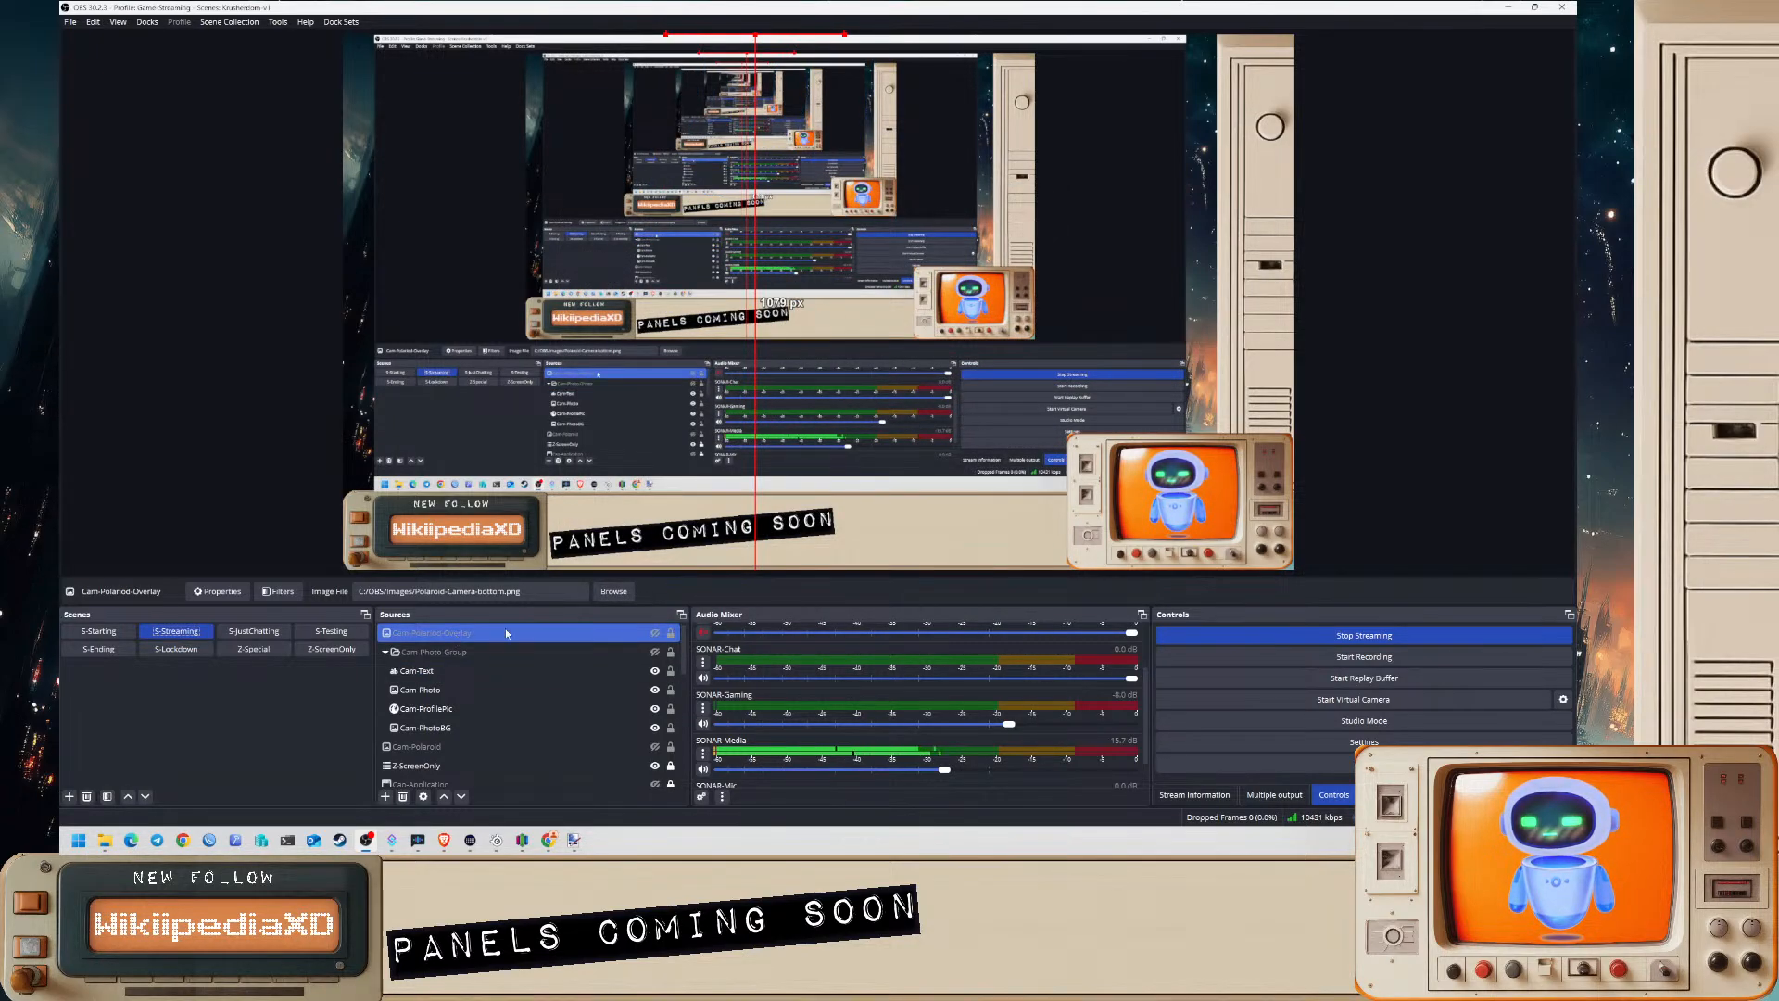
{"action": "left_click", "coordinate": [655, 633]}
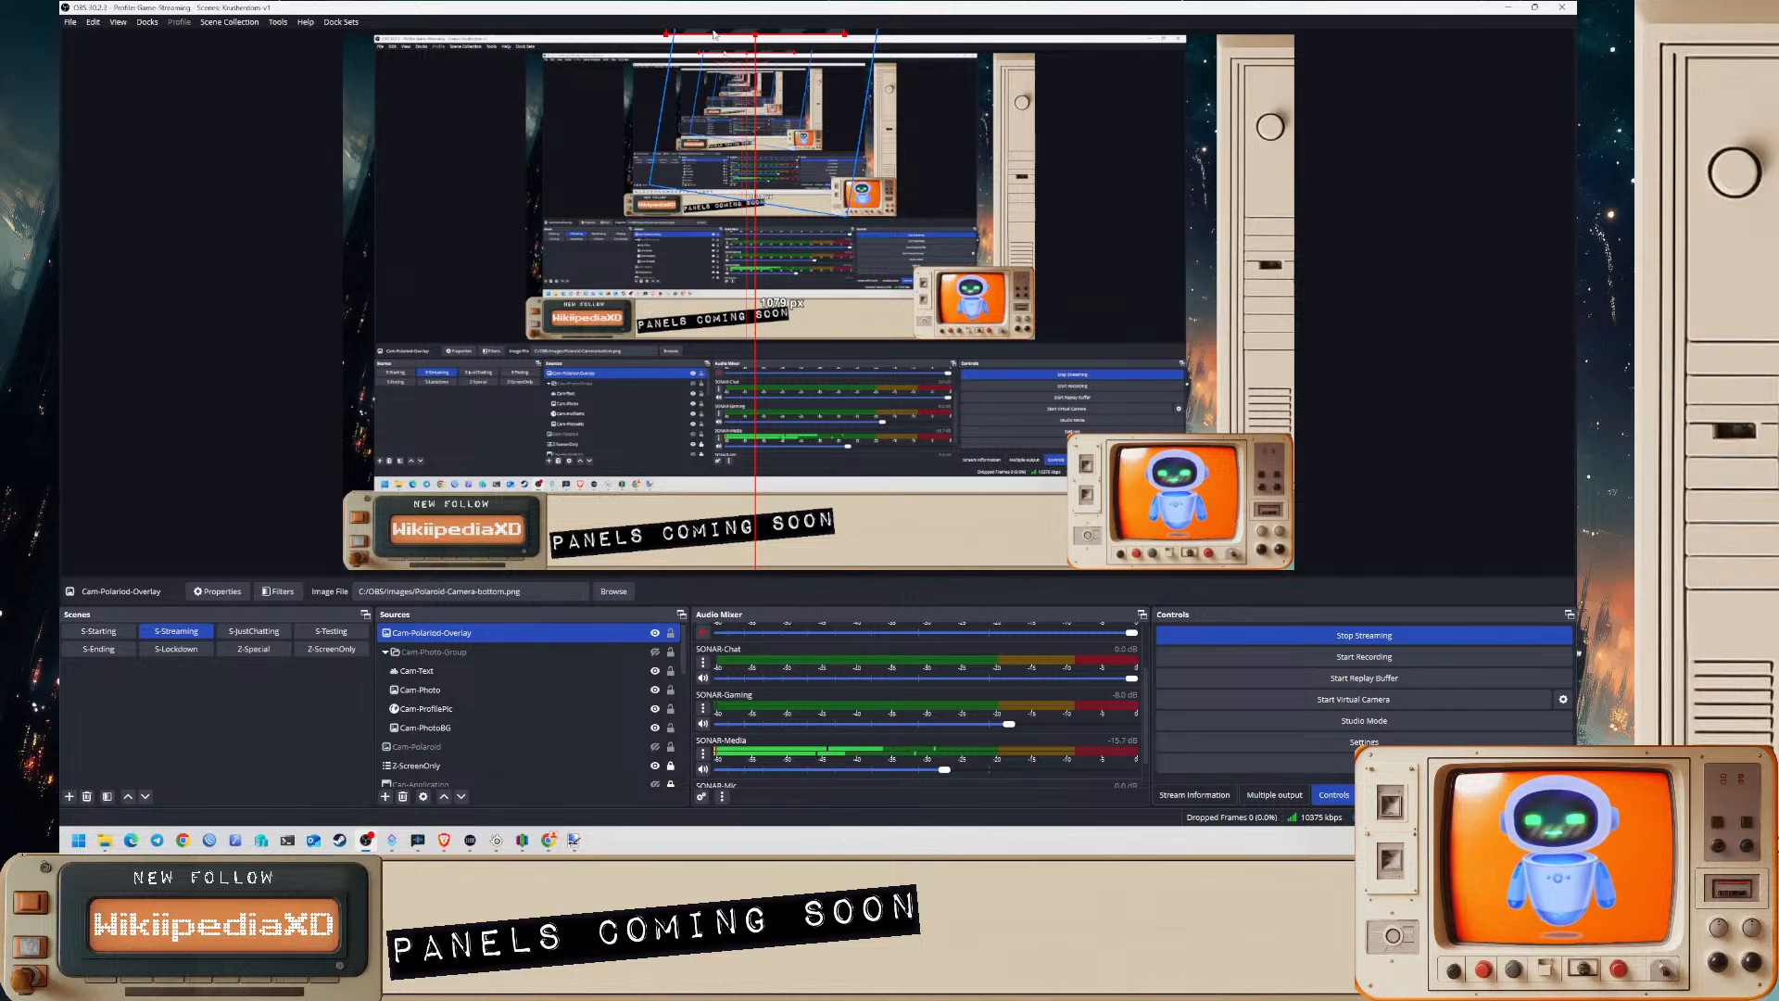
{"action": "key", "text": "ctrl+e"}
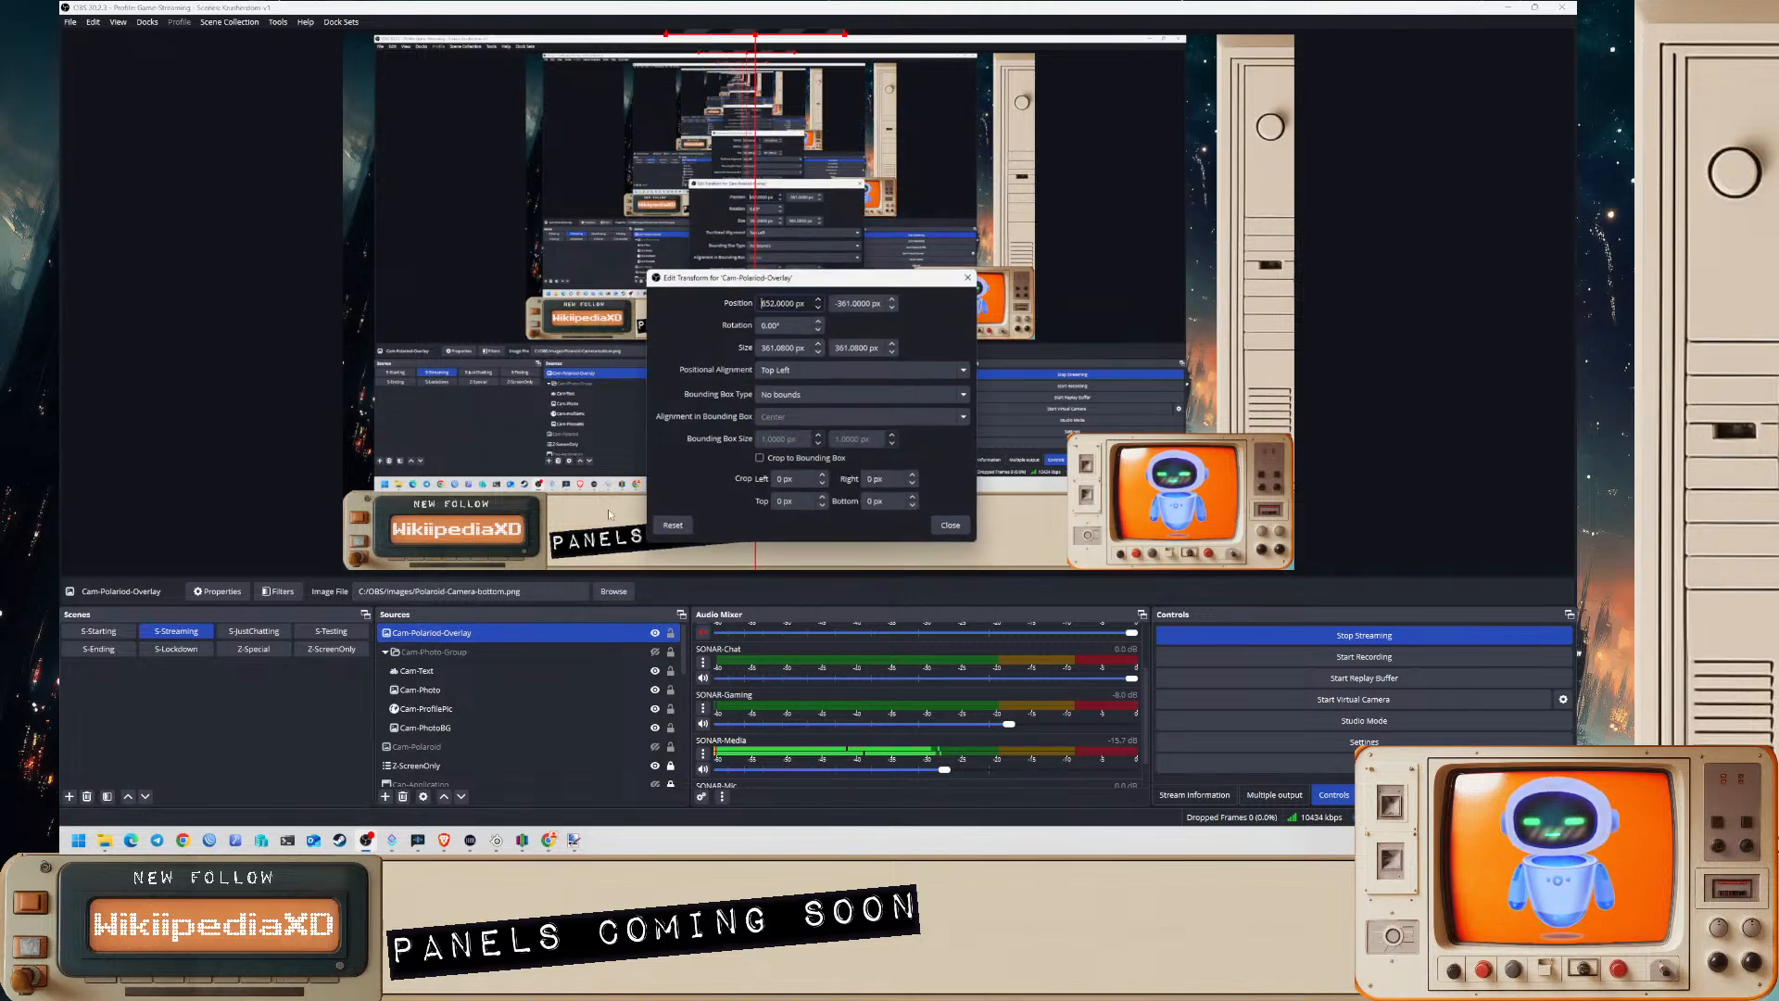
{"action": "left_click", "coordinate": [843, 302]}
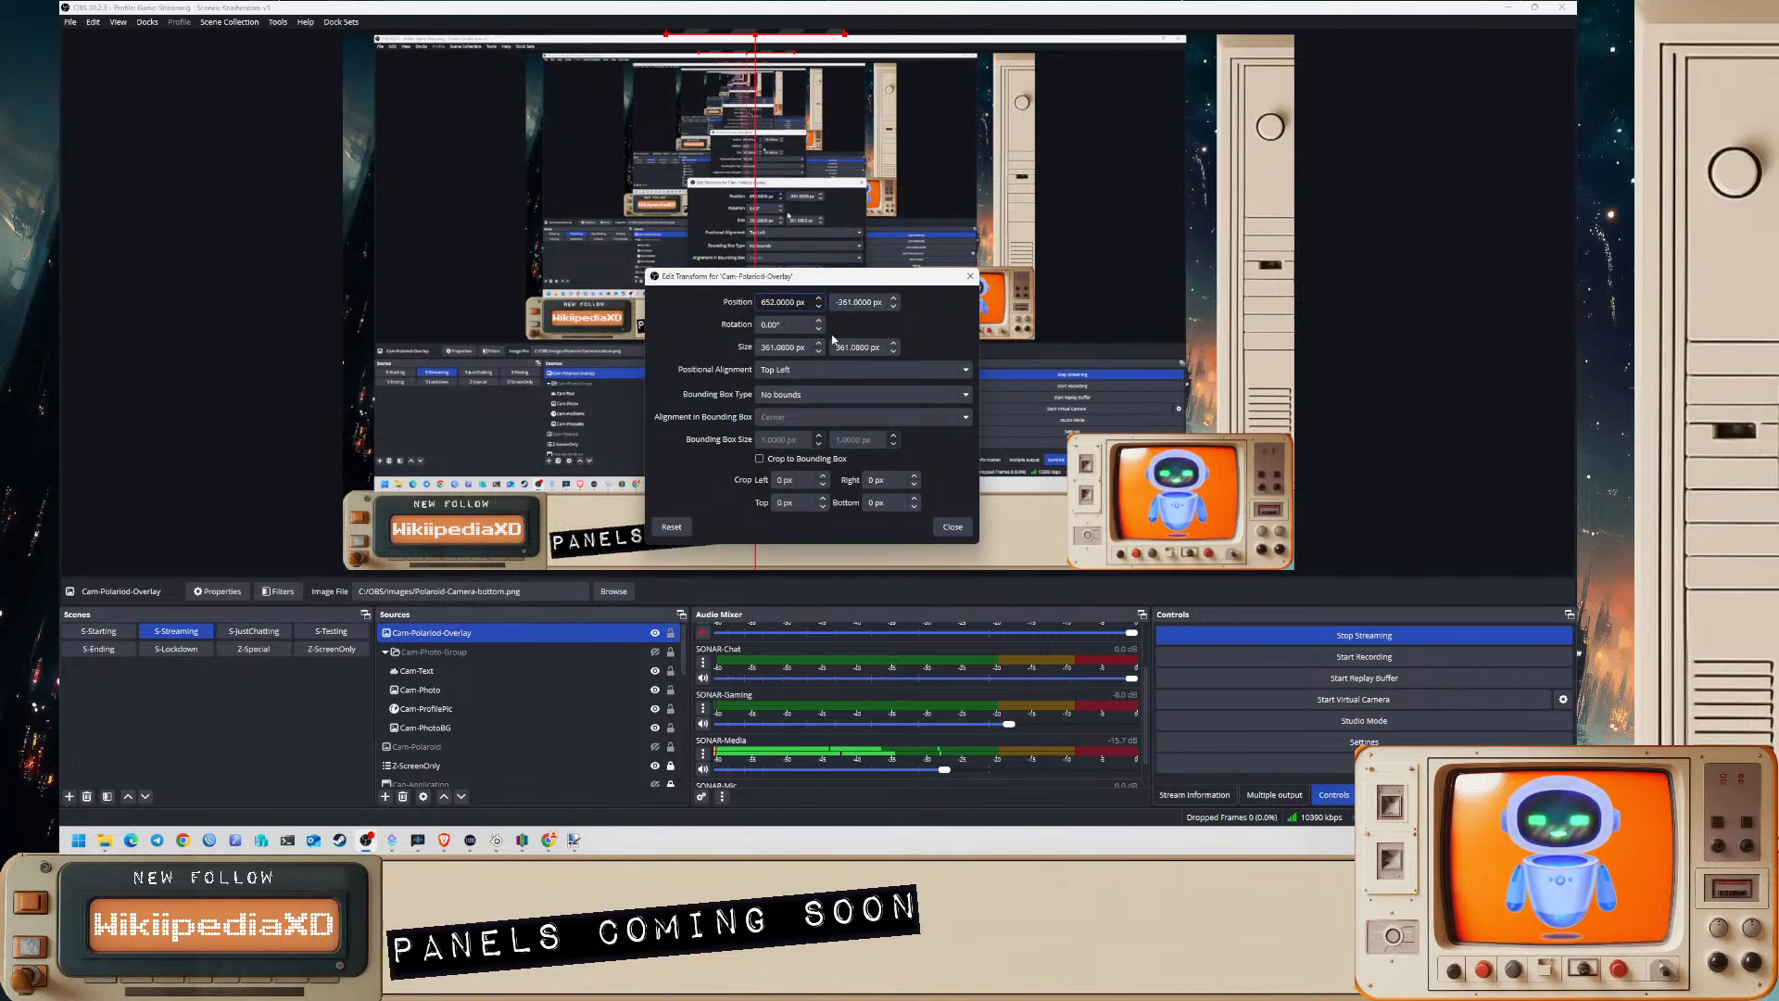
{"action": "left_click_drag", "start_coordinate": [851, 302], "coordinate": [831, 298]}
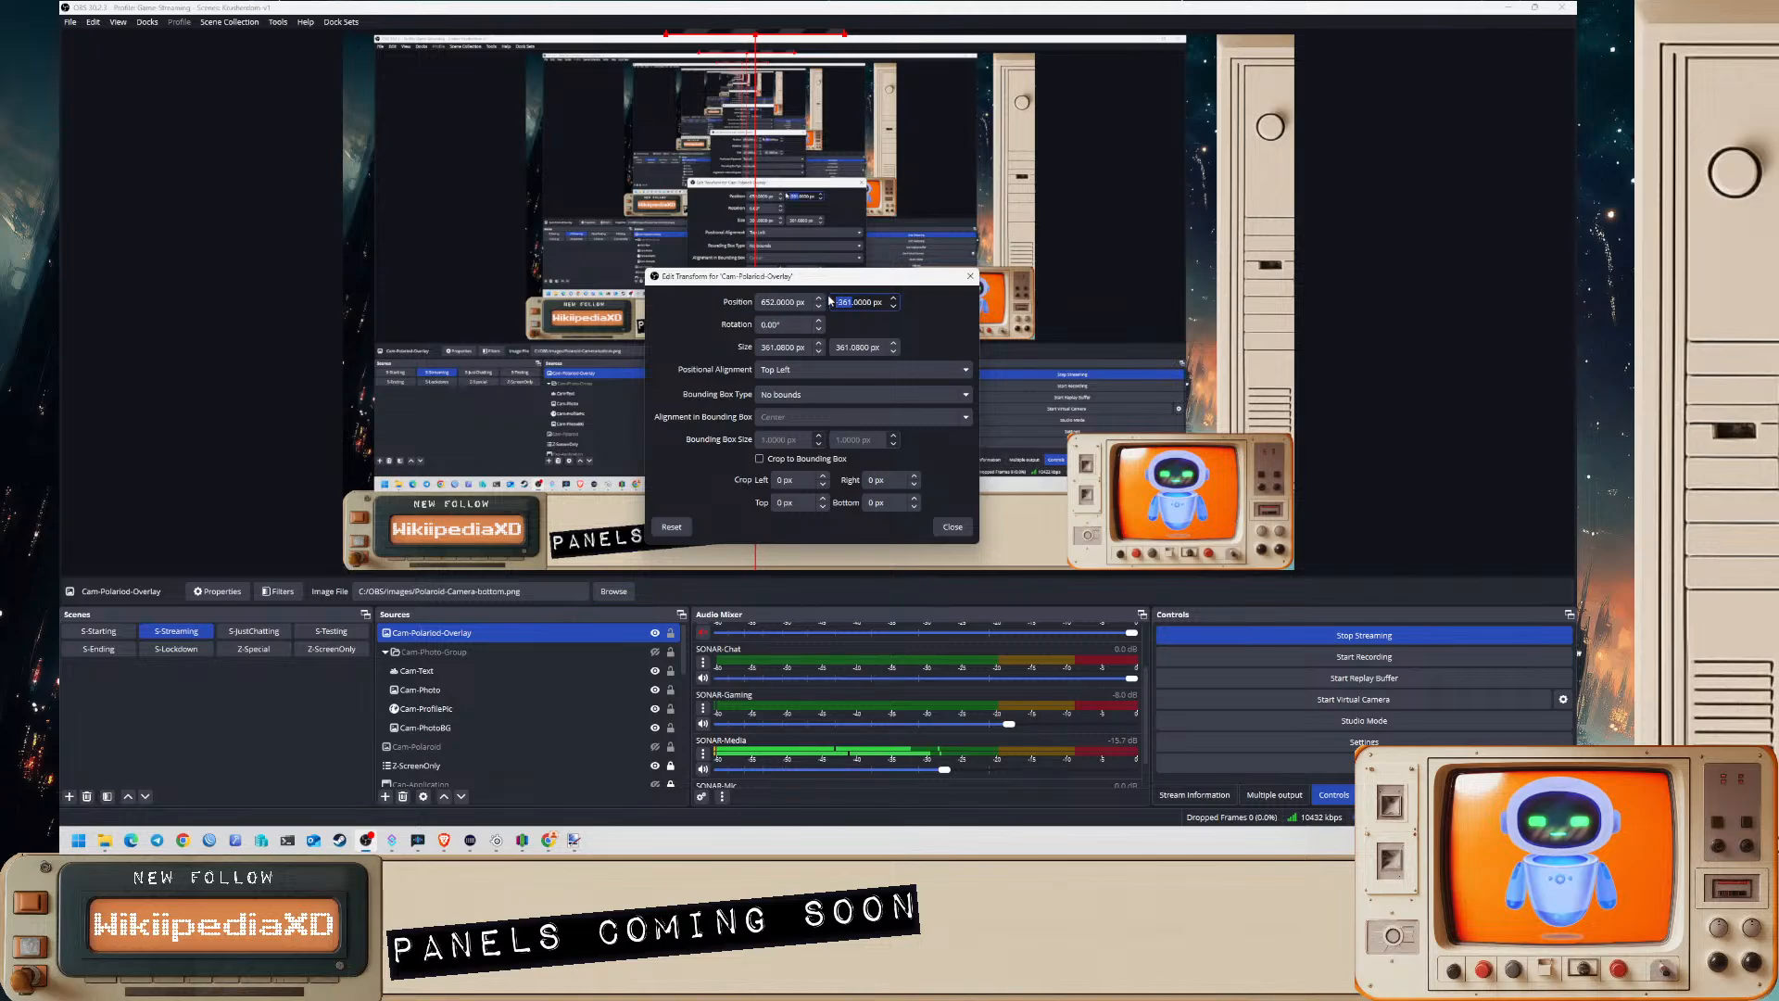
{"action": "type", "text": "0"}
{"action": "key", "text": "Return"}
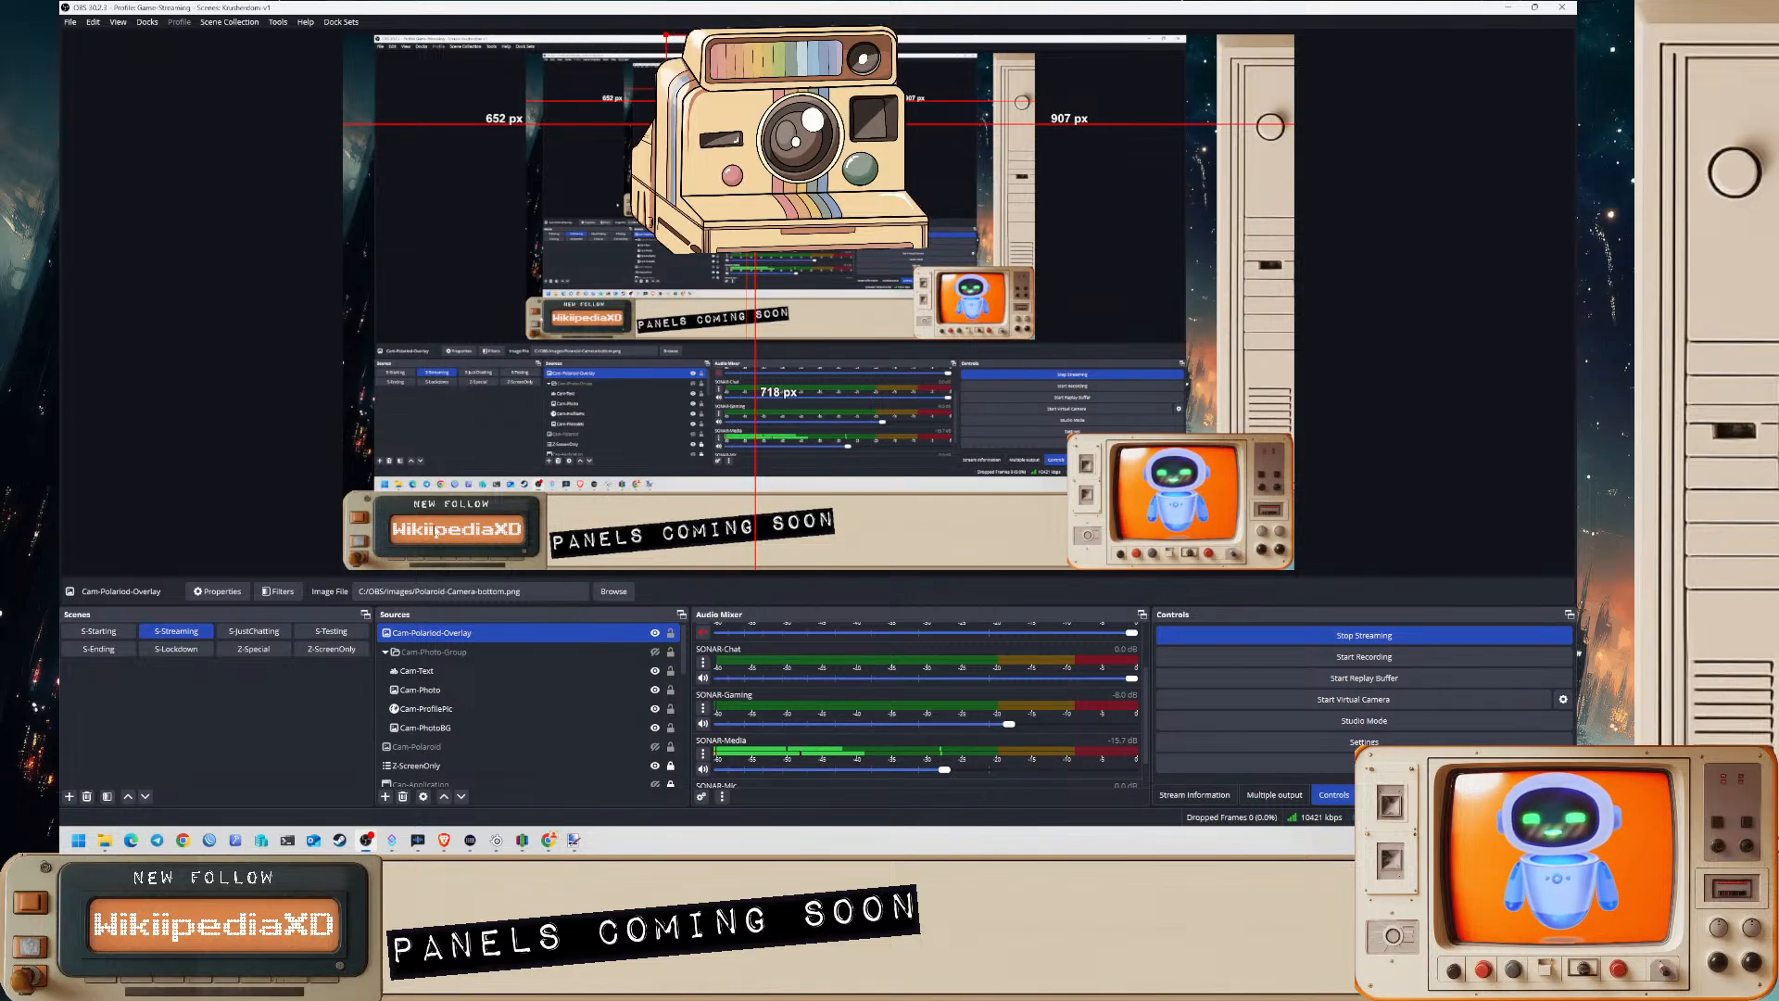
- Add a Glow filter with its default name to the Cam-Polariod-Overlay source
{"action": "right_click", "coordinate": [429, 633]}
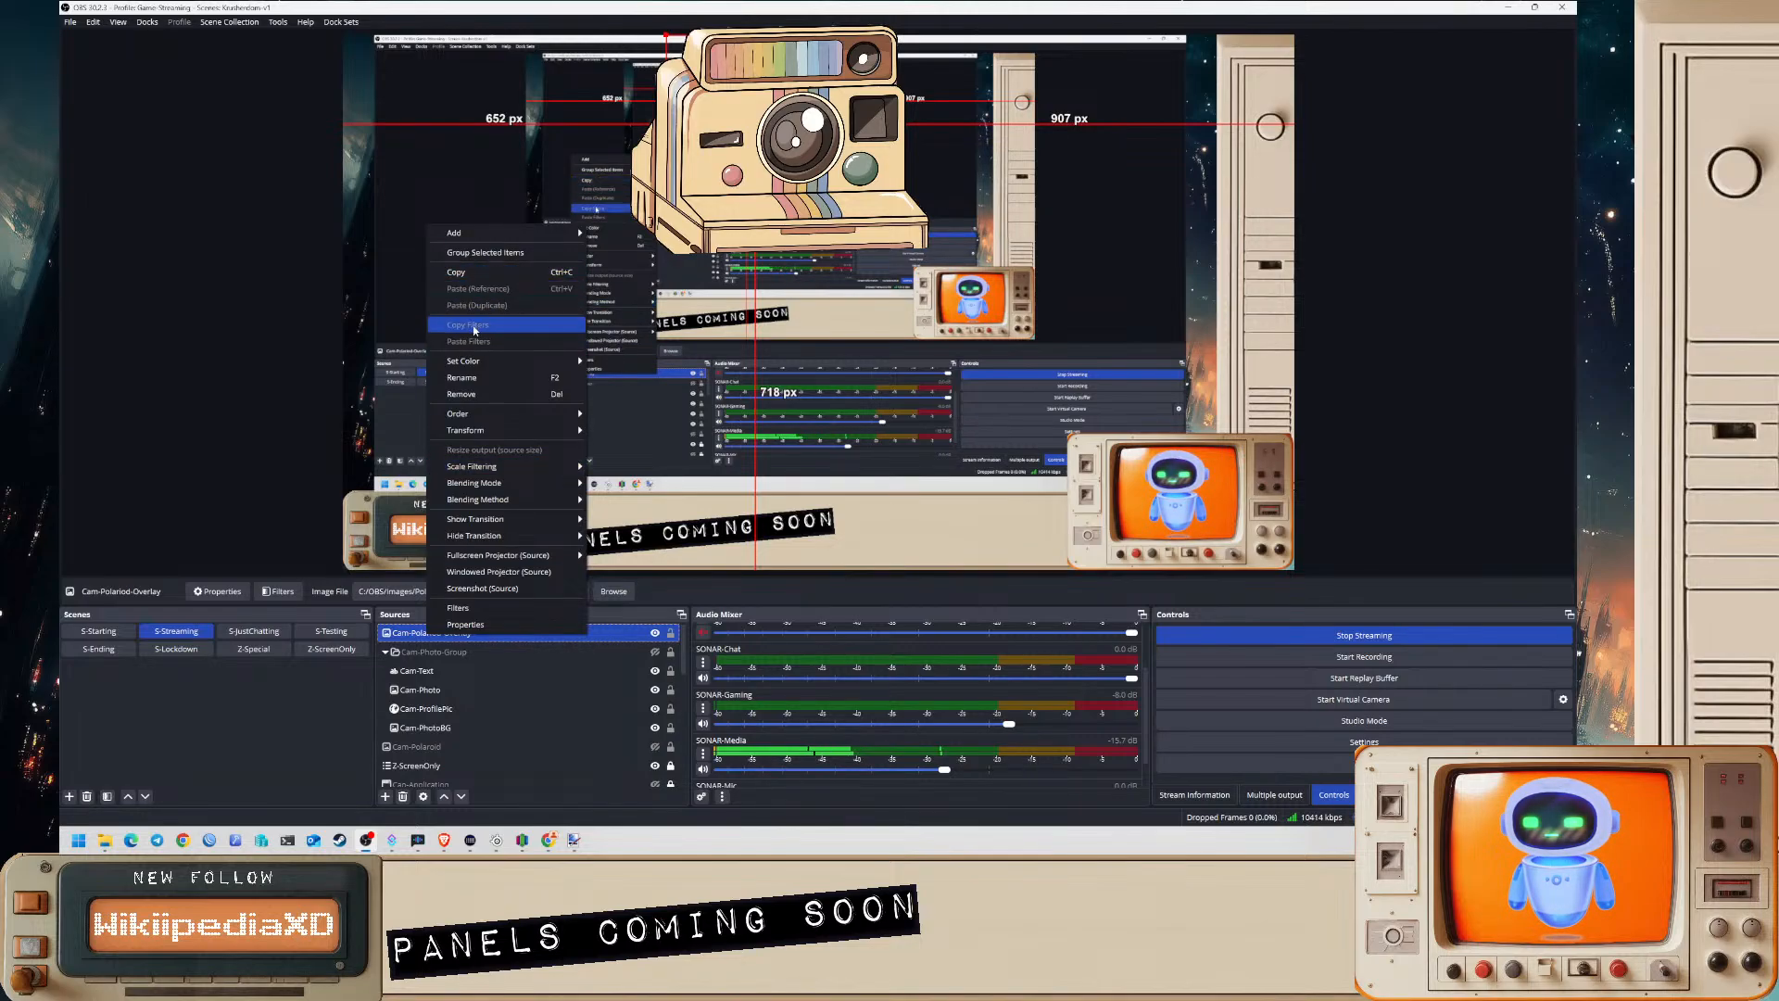
{"action": "left_click", "coordinate": [502, 609]}
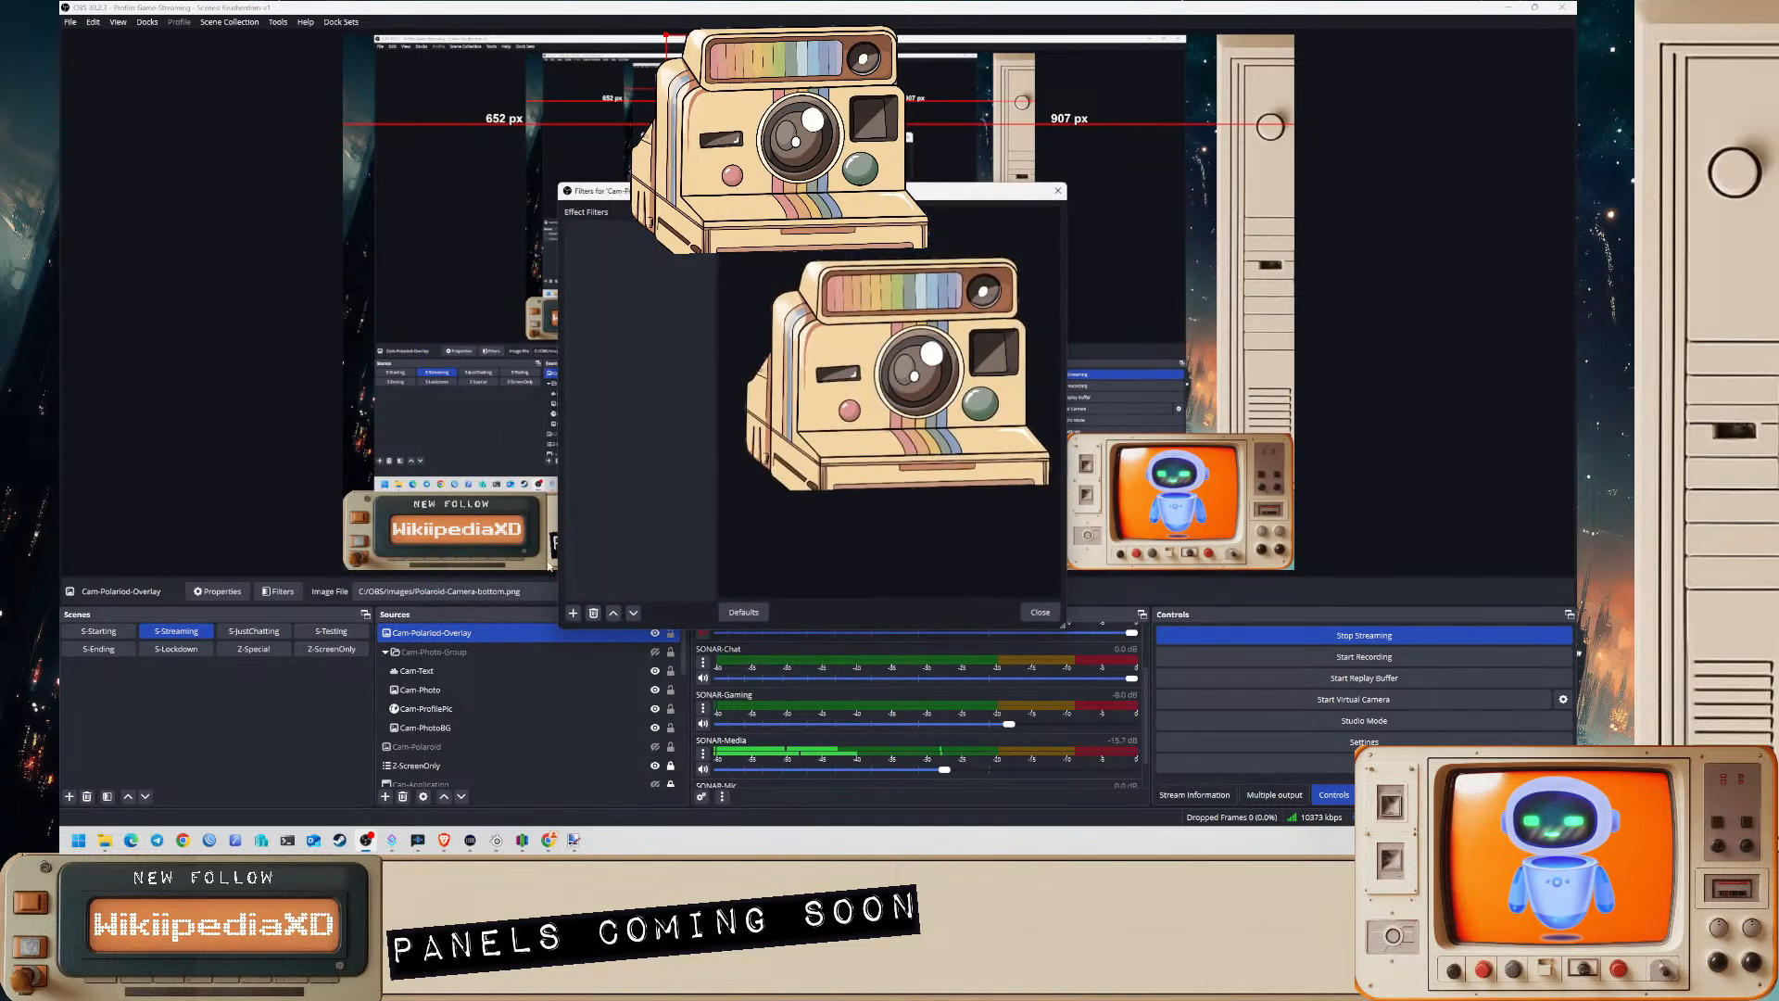
{"action": "left_click", "coordinate": [573, 613]}
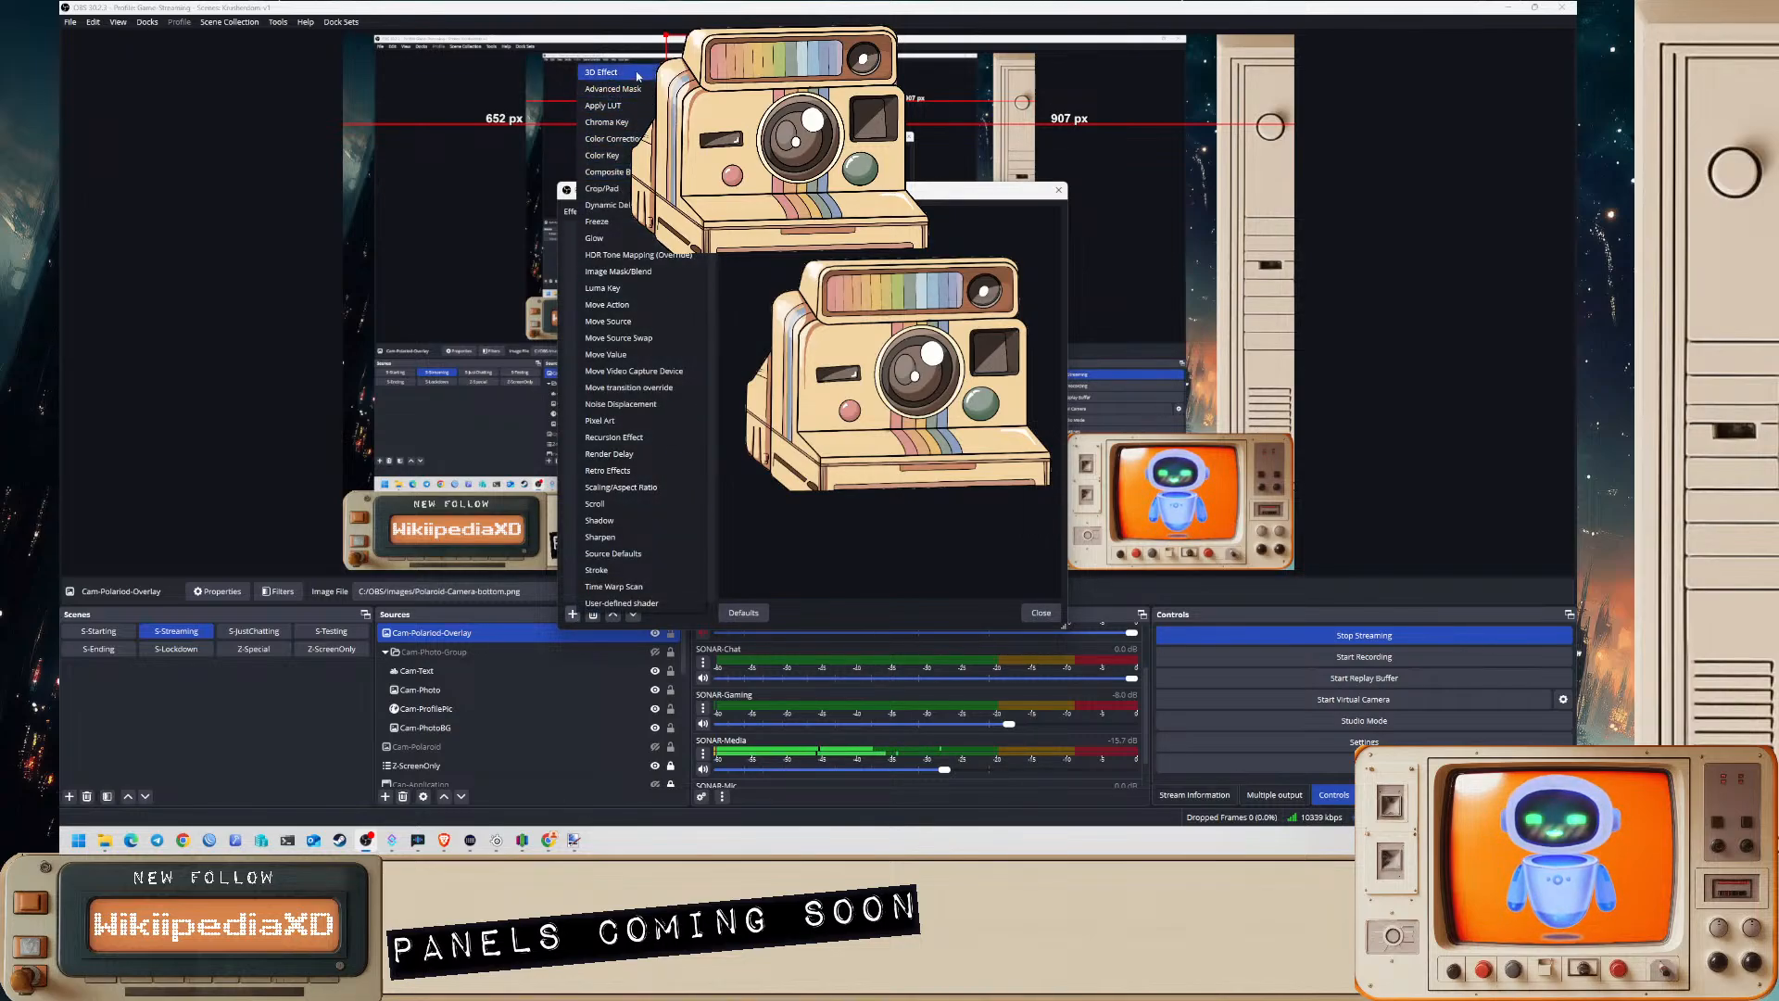
{"action": "left_click", "coordinate": [608, 239]}
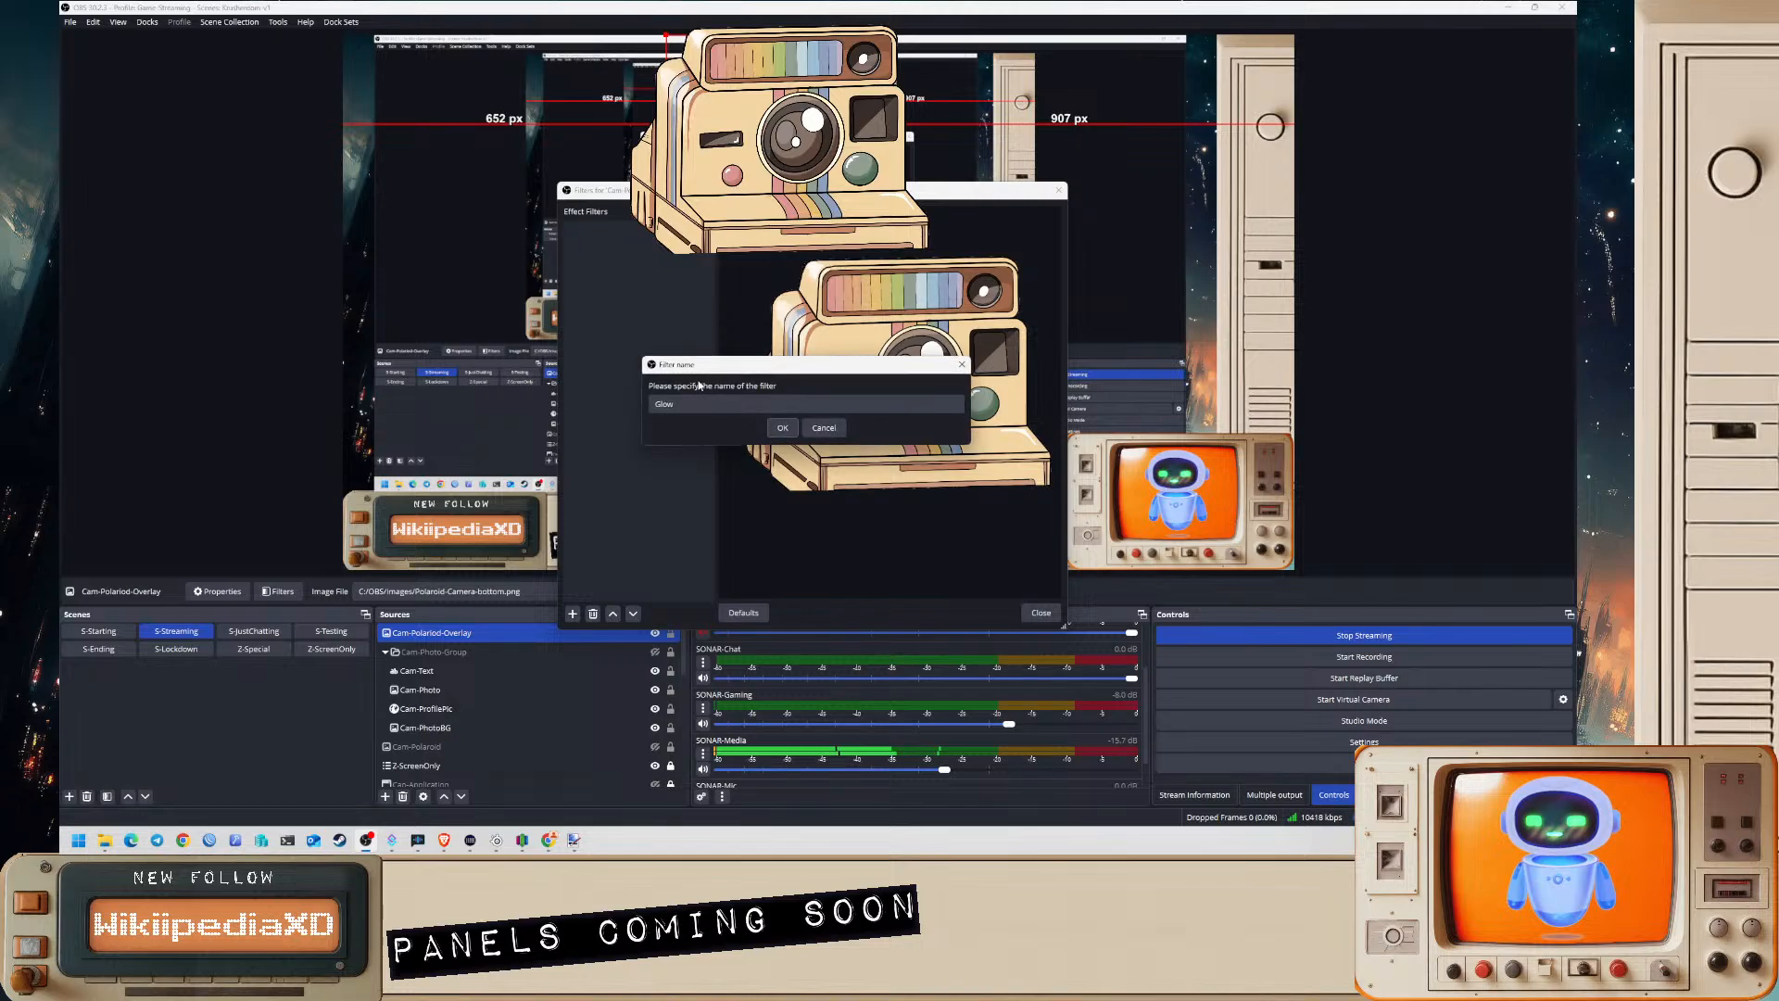
{"action": "left_click", "coordinate": [781, 428]}
- Set the Glow filter to Inner Glow with Dual Kawase blur, size 100 px and intensity 200%
{"action": "left_click", "coordinate": [813, 344]}
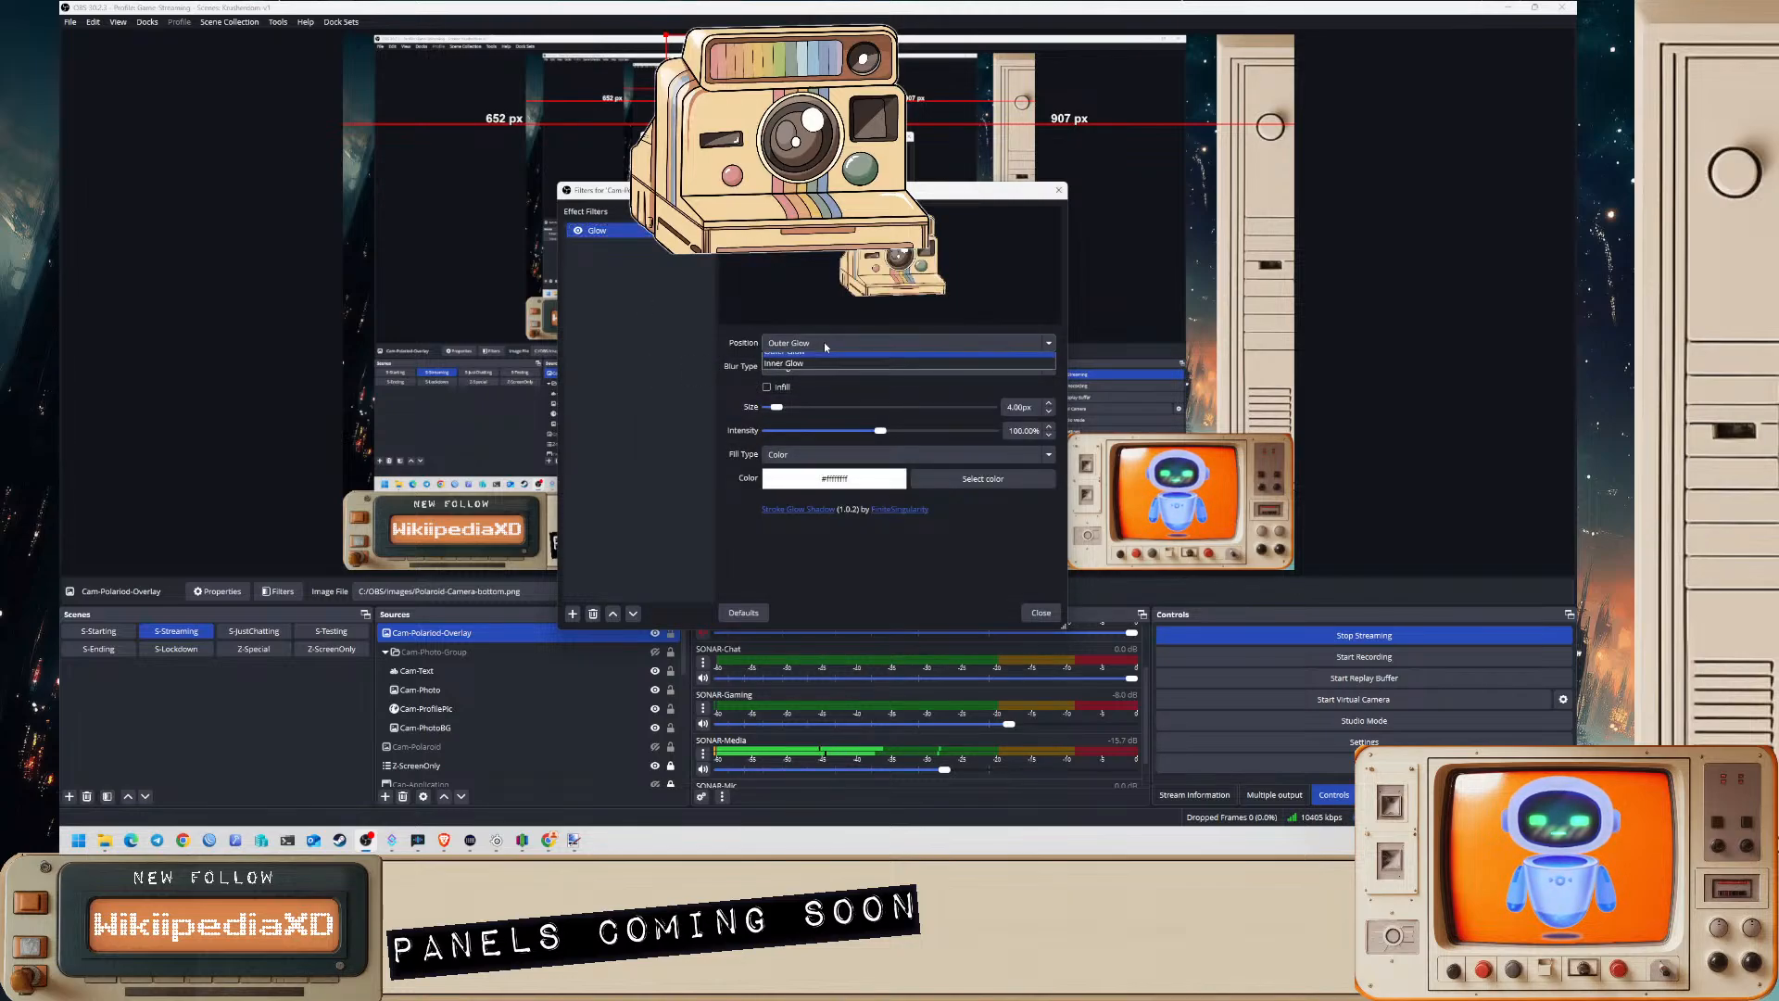
{"action": "left_click", "coordinate": [825, 364]}
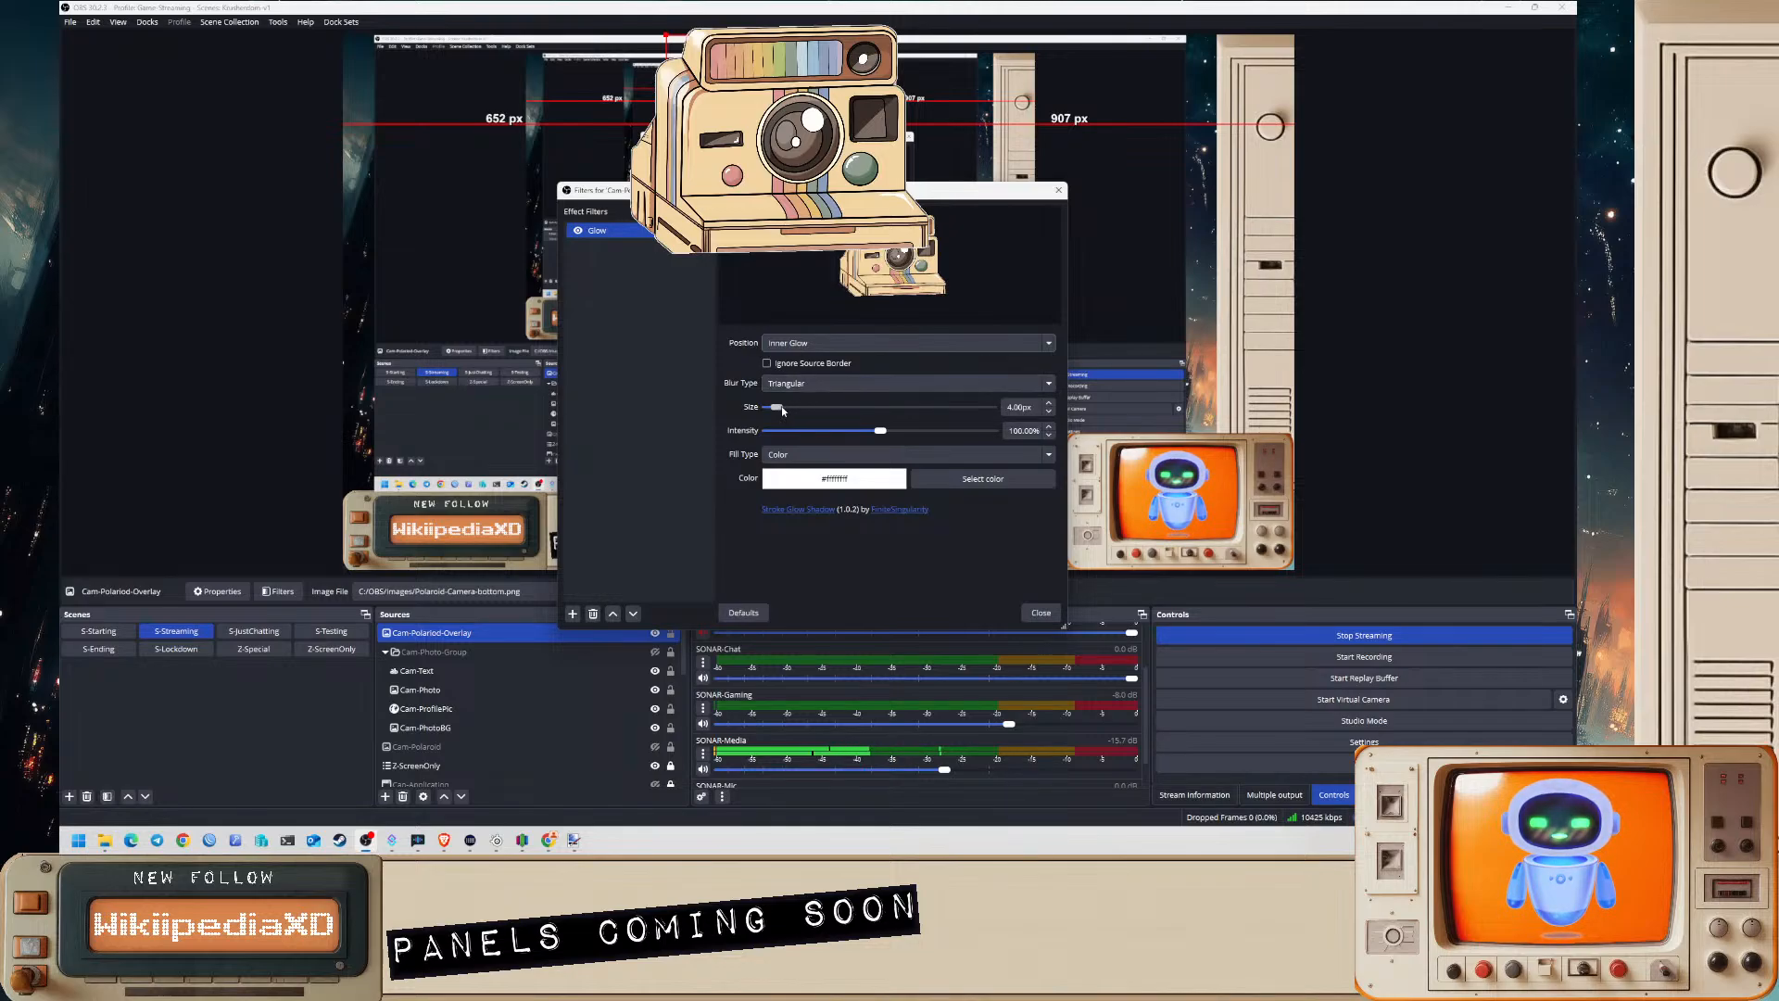
{"action": "scroll", "coordinate": [880, 432], "scroll_direction": "up", "scroll_amount": 5}
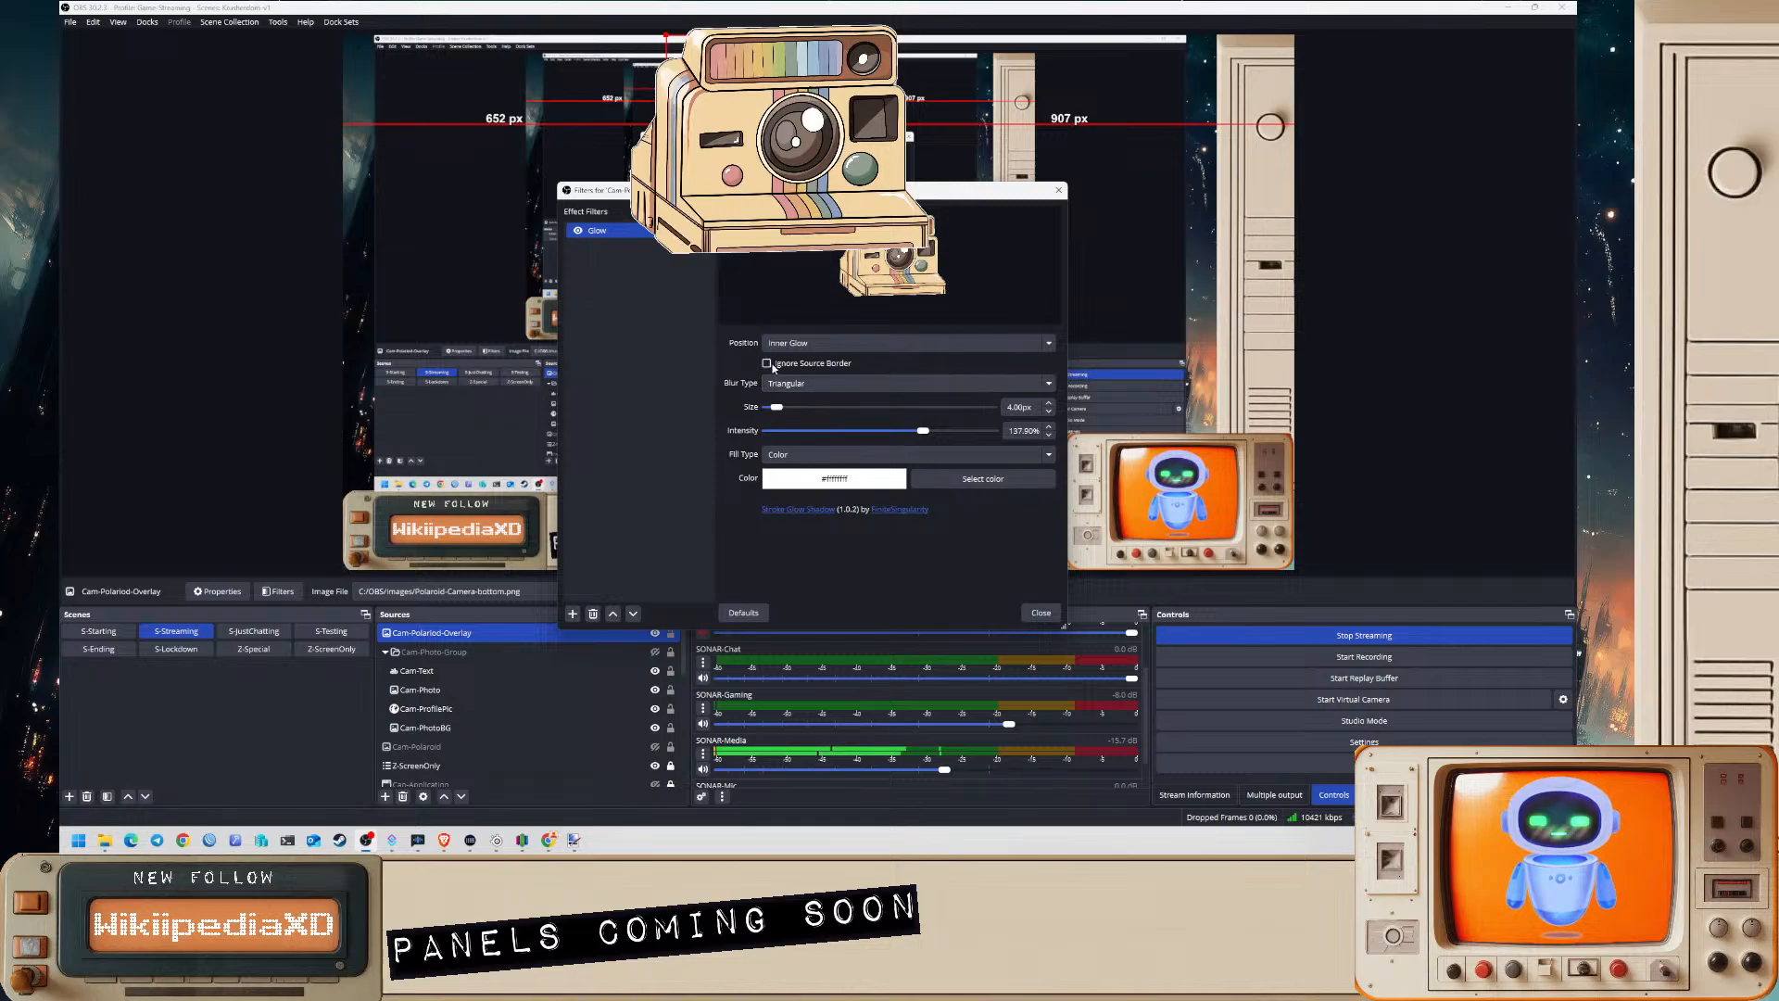
{"action": "left_click", "coordinate": [781, 384]}
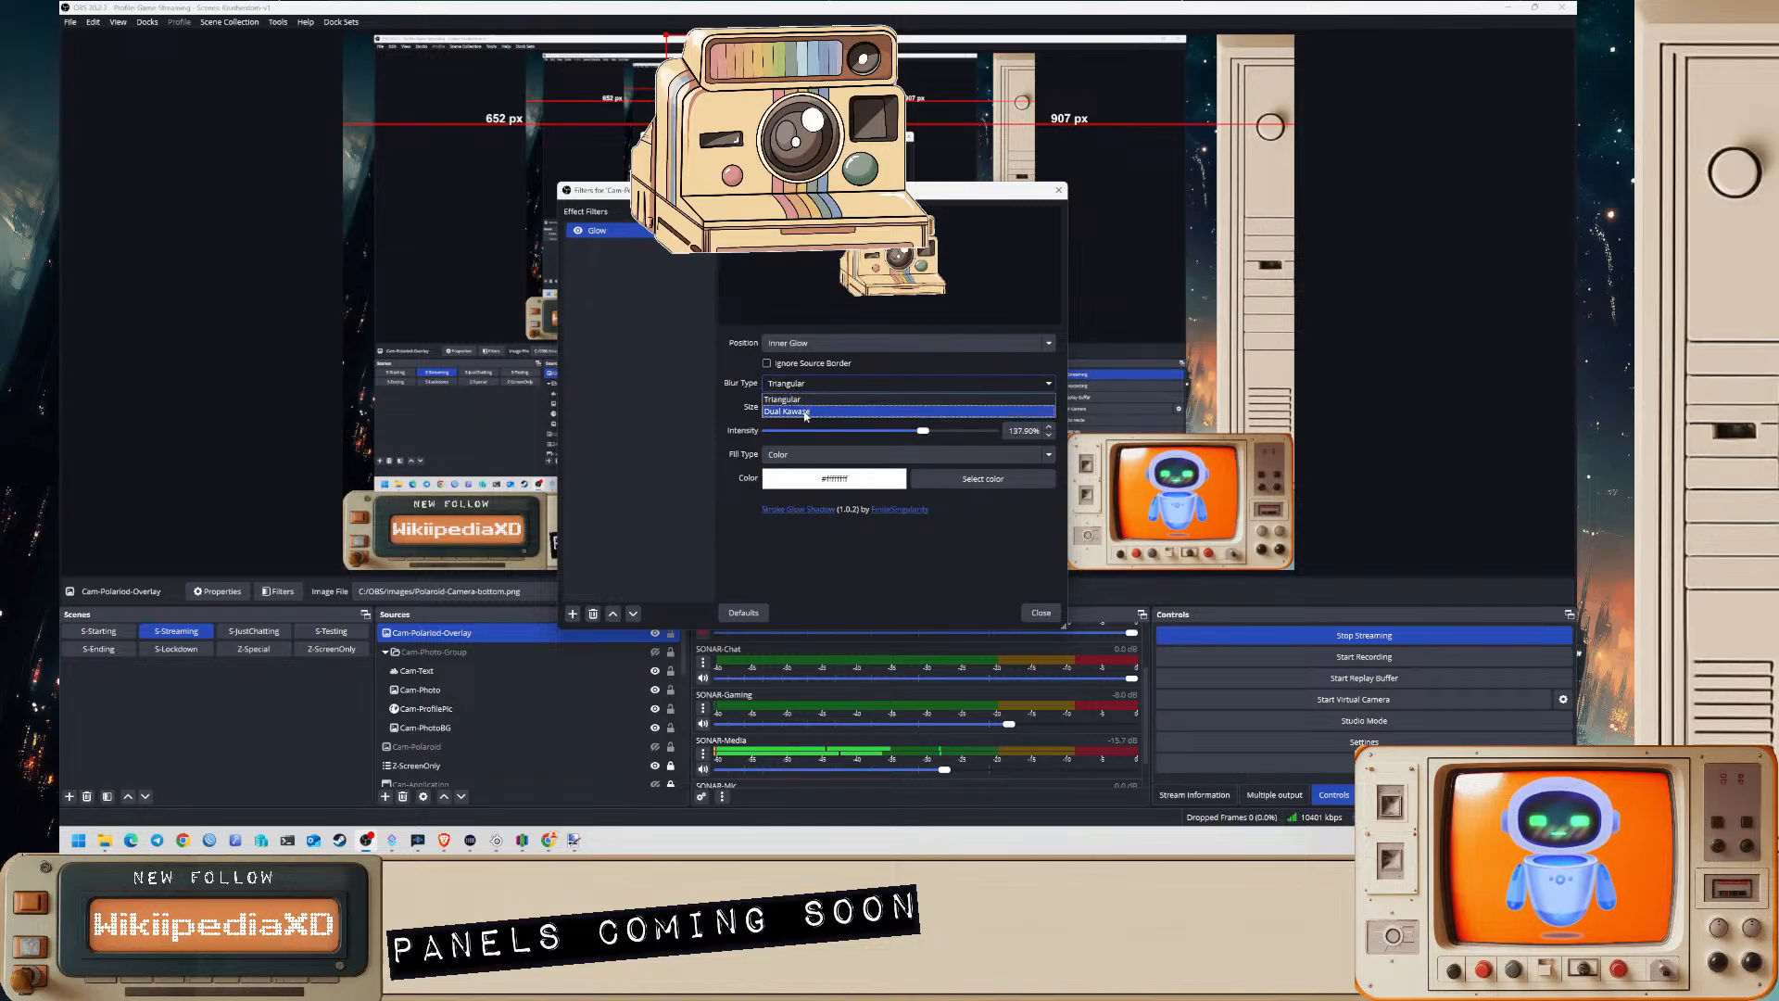
{"action": "left_click", "coordinate": [797, 399]}
{"action": "scroll", "coordinate": [816, 409], "scroll_direction": "up", "scroll_amount": 3}
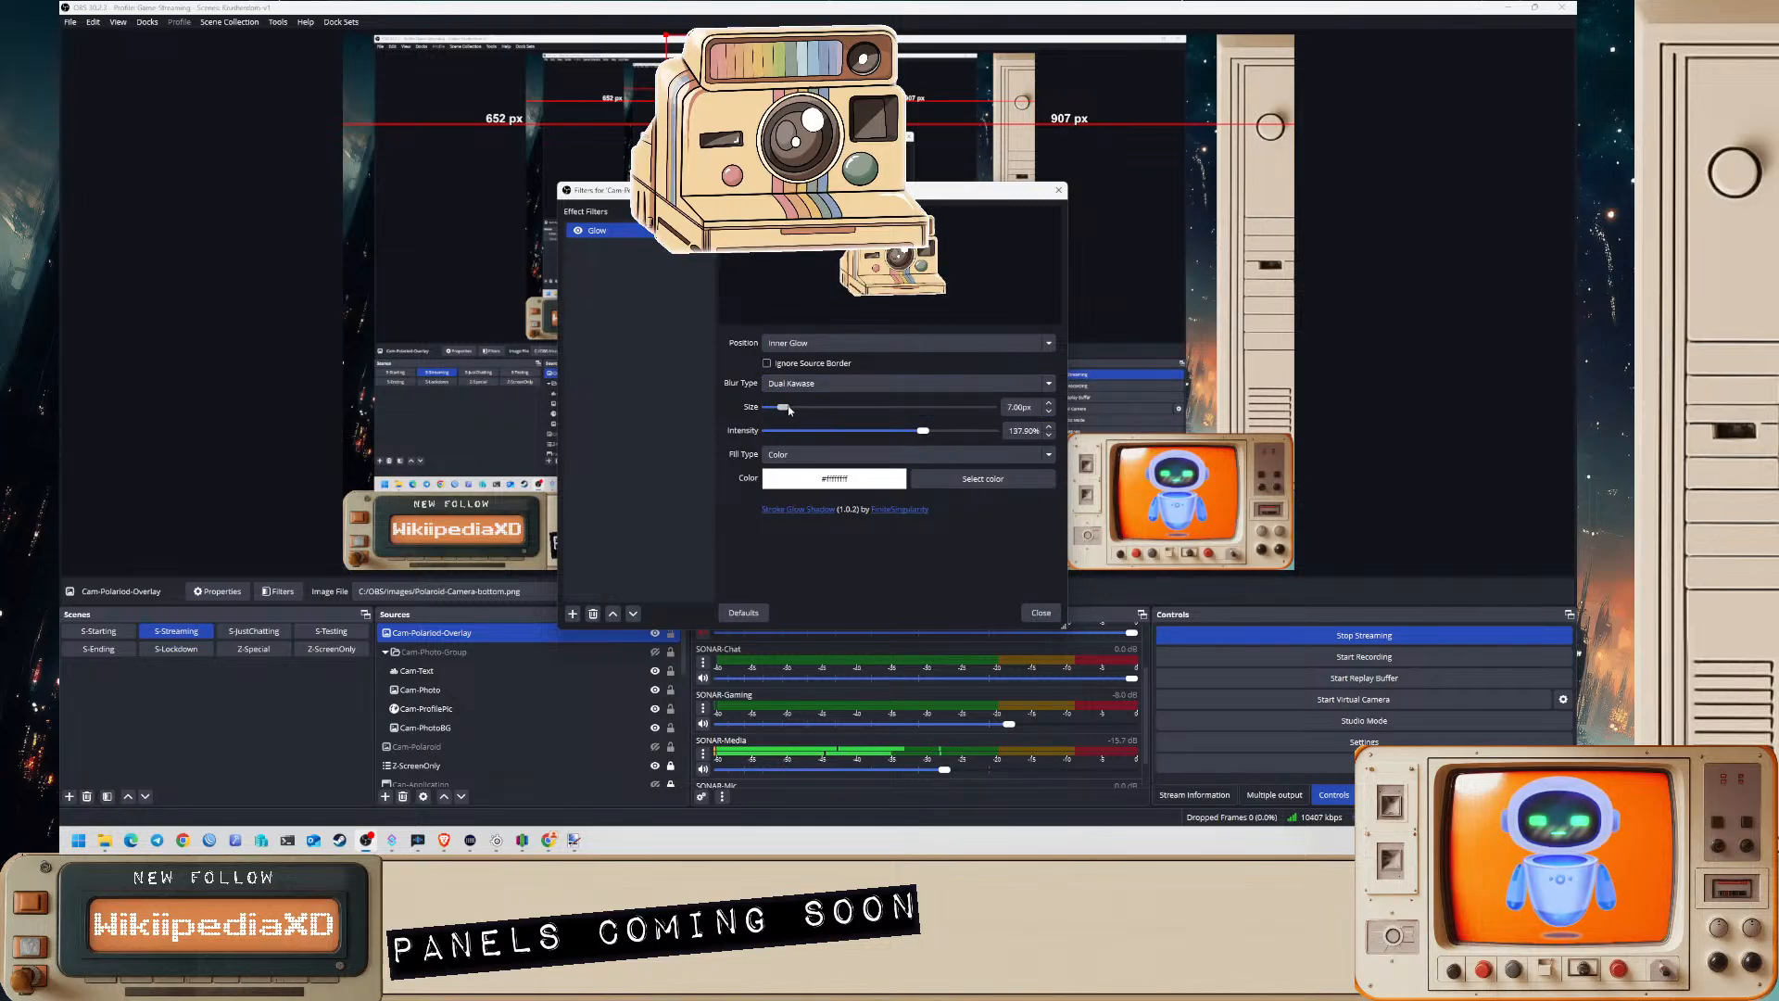
{"action": "left_click_drag", "start_coordinate": [789, 409], "coordinate": [1009, 422]}
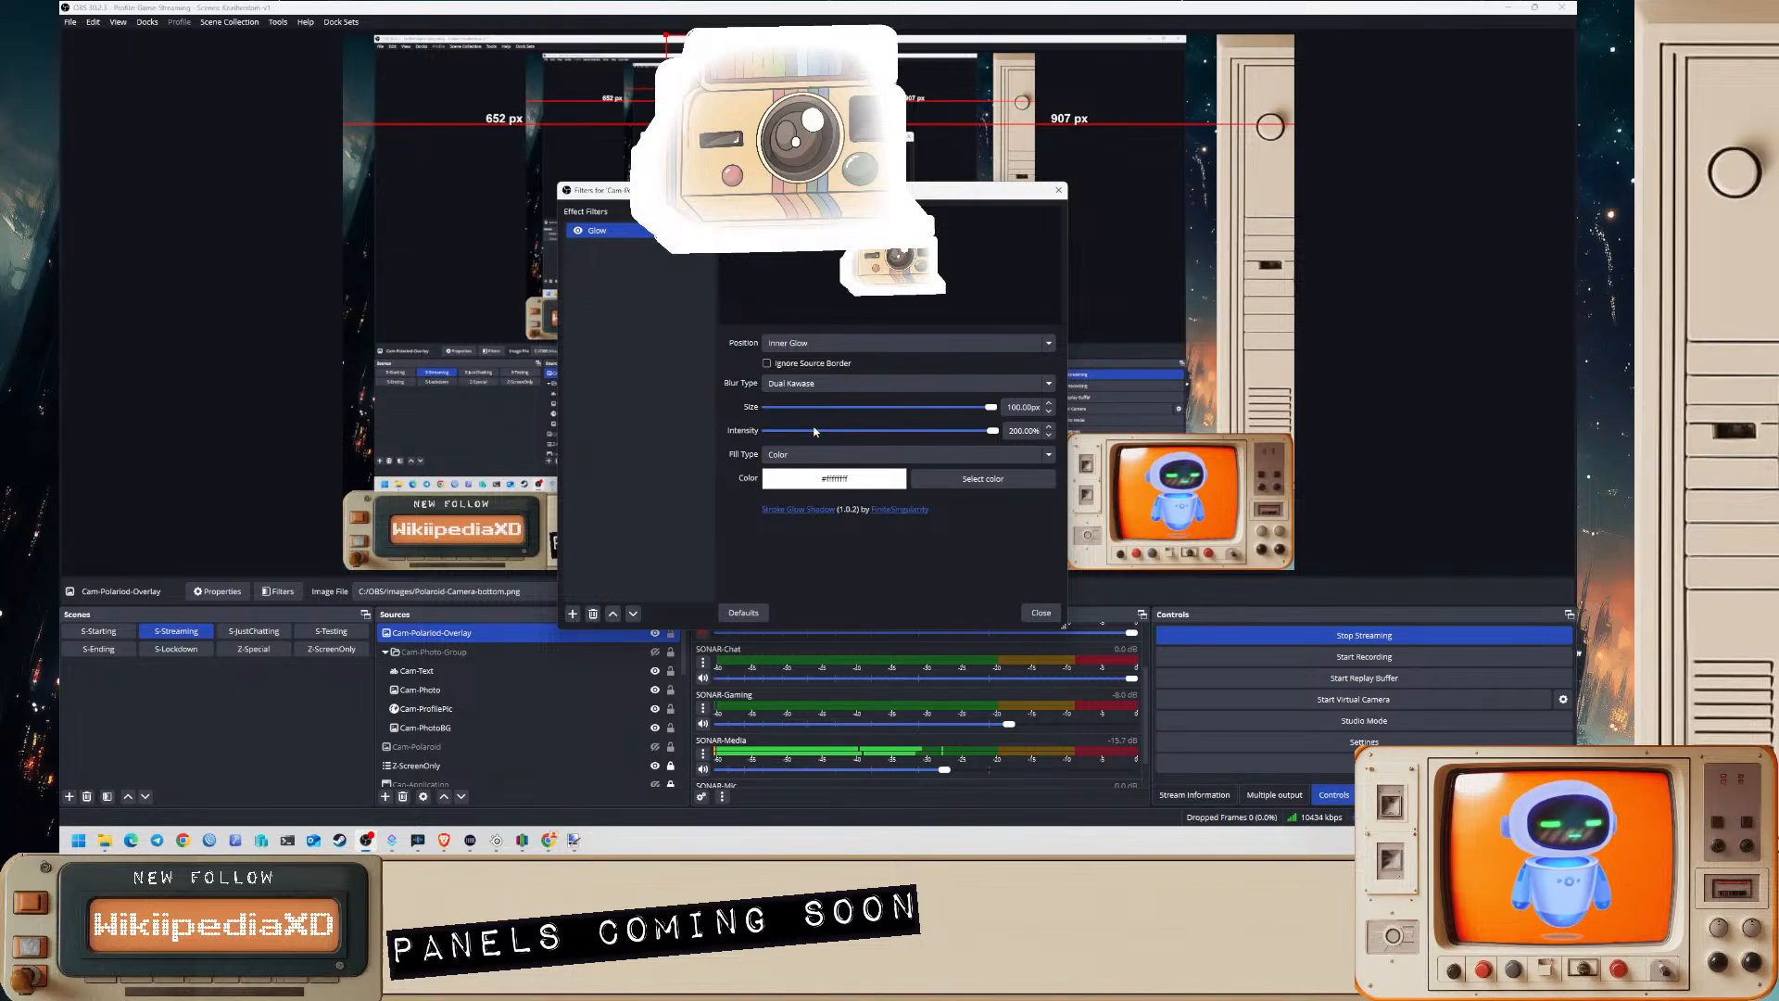
- Toggle the Glow filter off and on repeatedly to preview the flash effect on the camera overlay
{"action": "left_click", "coordinate": [577, 231]}
{"action": "left_click", "coordinate": [576, 230]}
{"action": "left_click", "coordinate": [576, 231]}
{"action": "left_click", "coordinate": [577, 231]}
{"action": "left_click", "coordinate": [576, 230]}
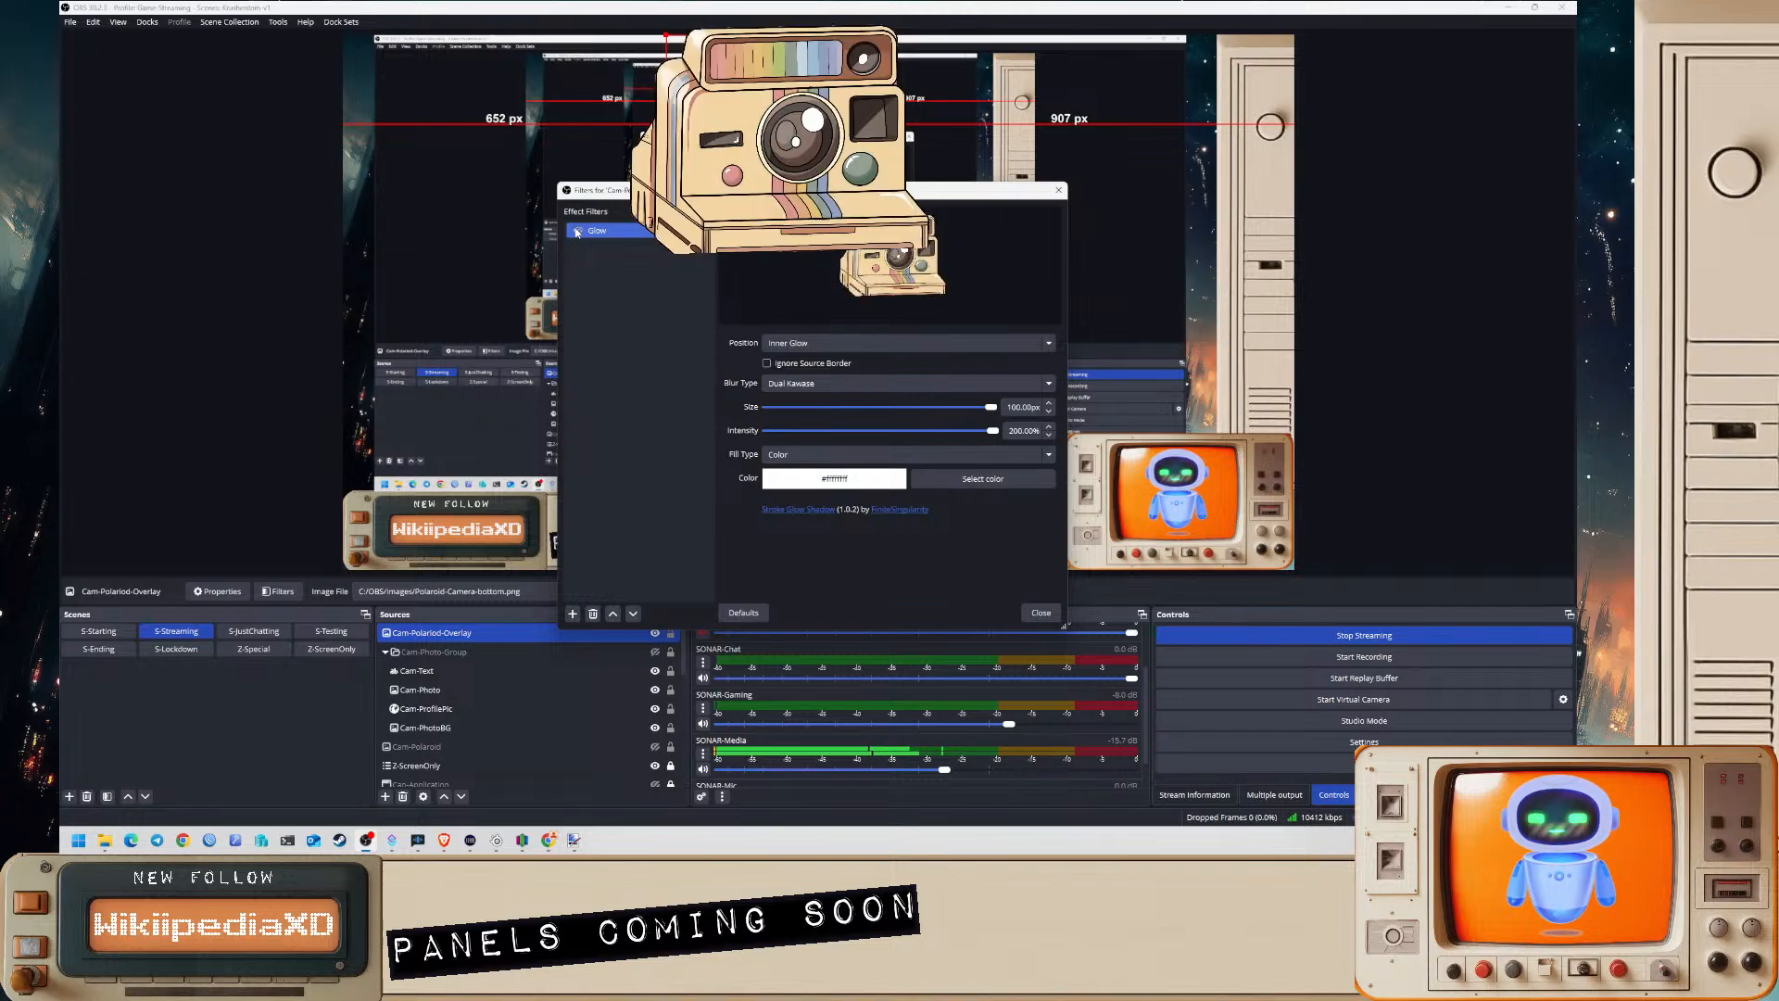
{"action": "left_click", "coordinate": [576, 230]}
{"action": "left_click", "coordinate": [577, 231]}
{"action": "left_click", "coordinate": [576, 231]}
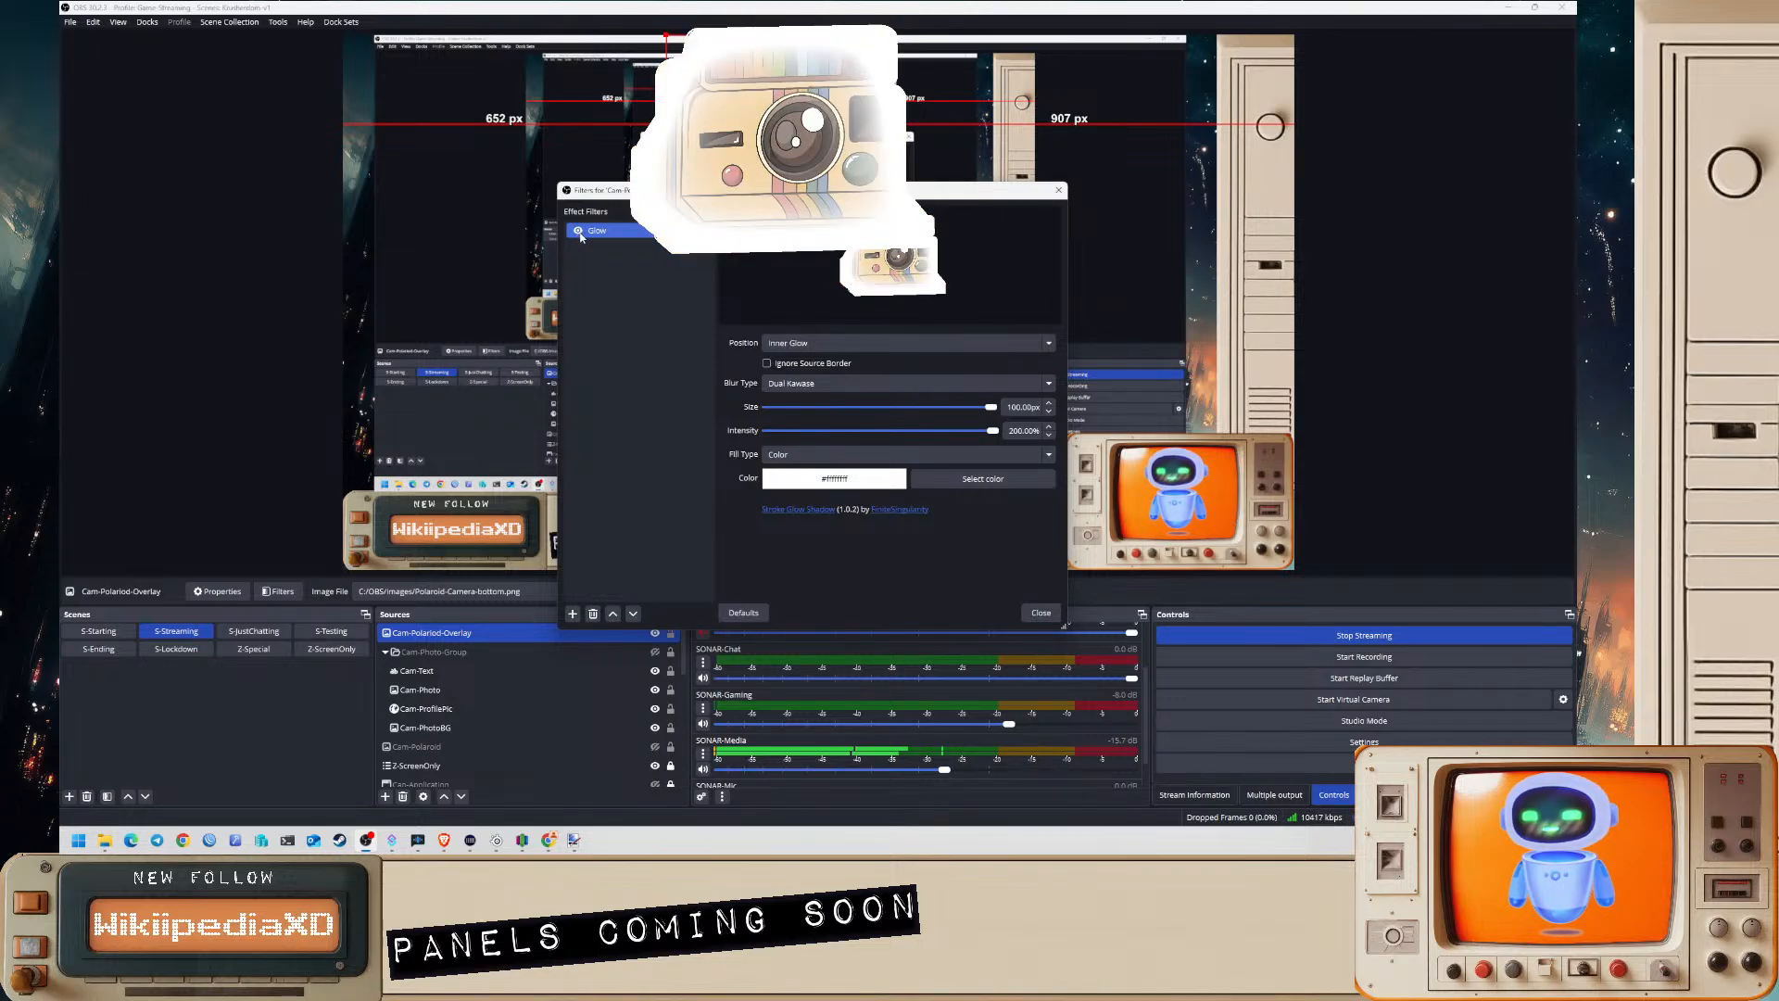
{"action": "left_click", "coordinate": [578, 230]}
{"action": "left_click", "coordinate": [578, 231]}
{"action": "left_click", "coordinate": [578, 230]}
{"action": "left_click", "coordinate": [578, 231]}
{"action": "left_click", "coordinate": [578, 231]}
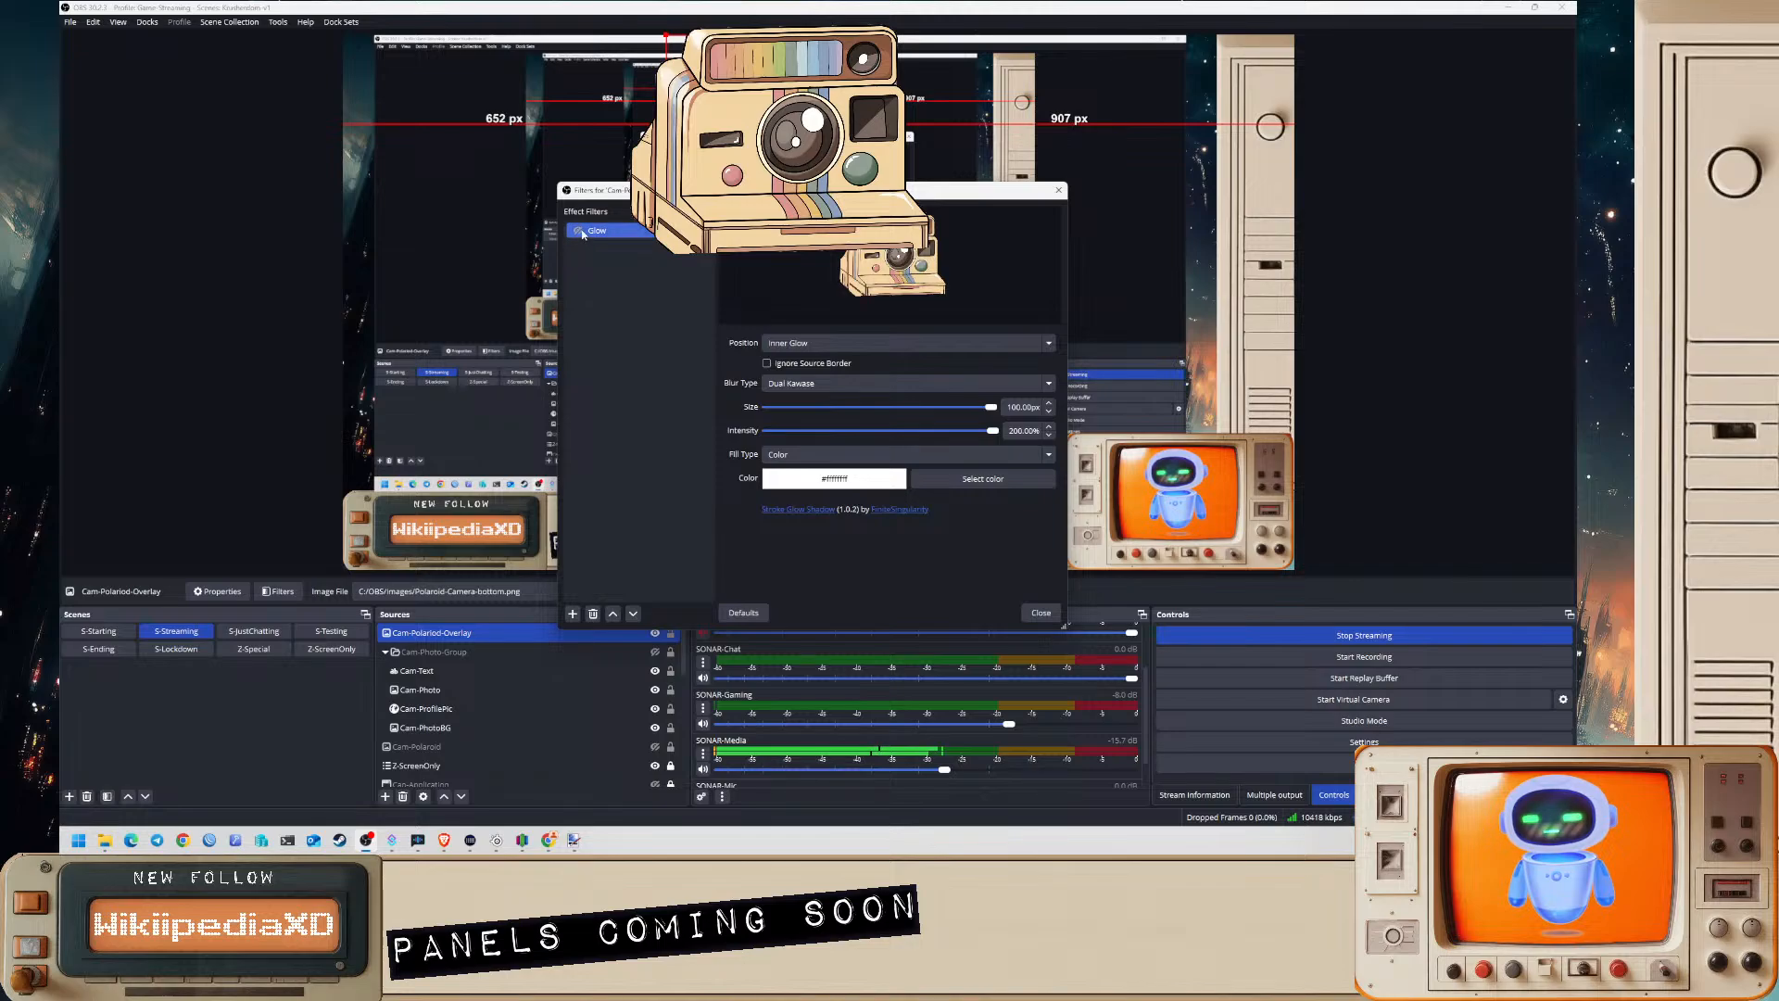
- Add a Retro Effects filter to the Cam-Polariod-Overlay source and try its VHS and Bloom effects
{"action": "left_click", "coordinate": [572, 613]}
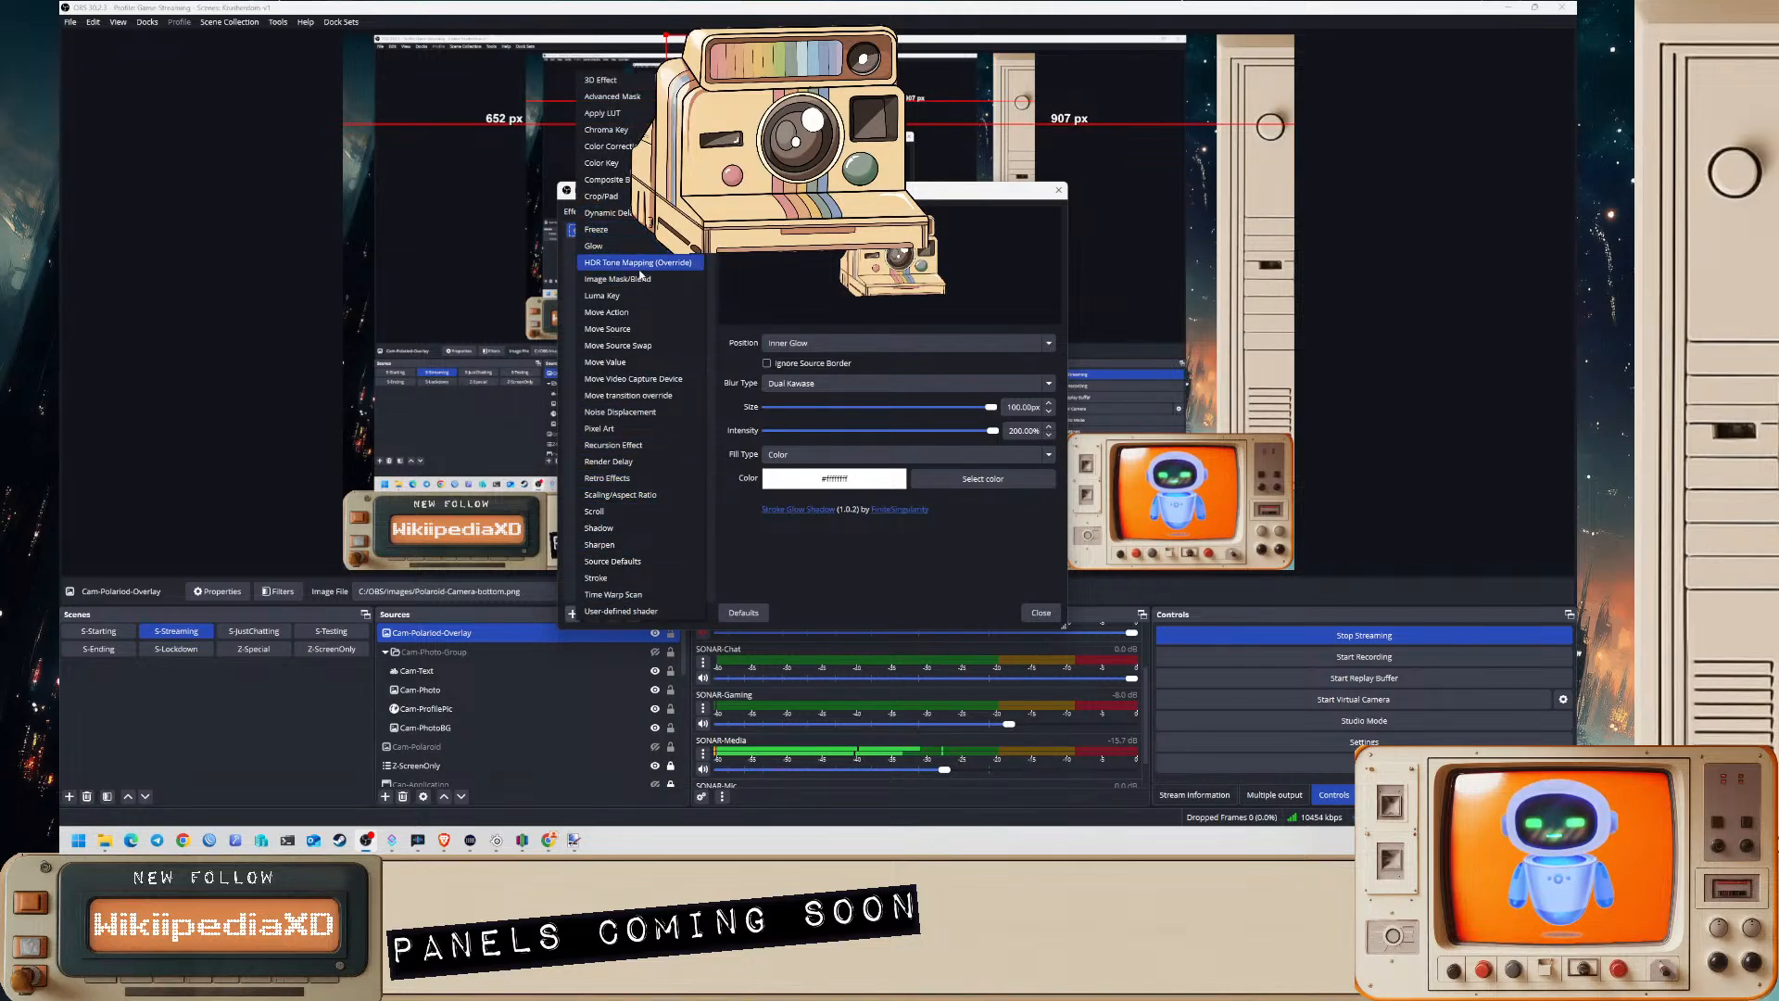
{"action": "left_click", "coordinate": [644, 478]}
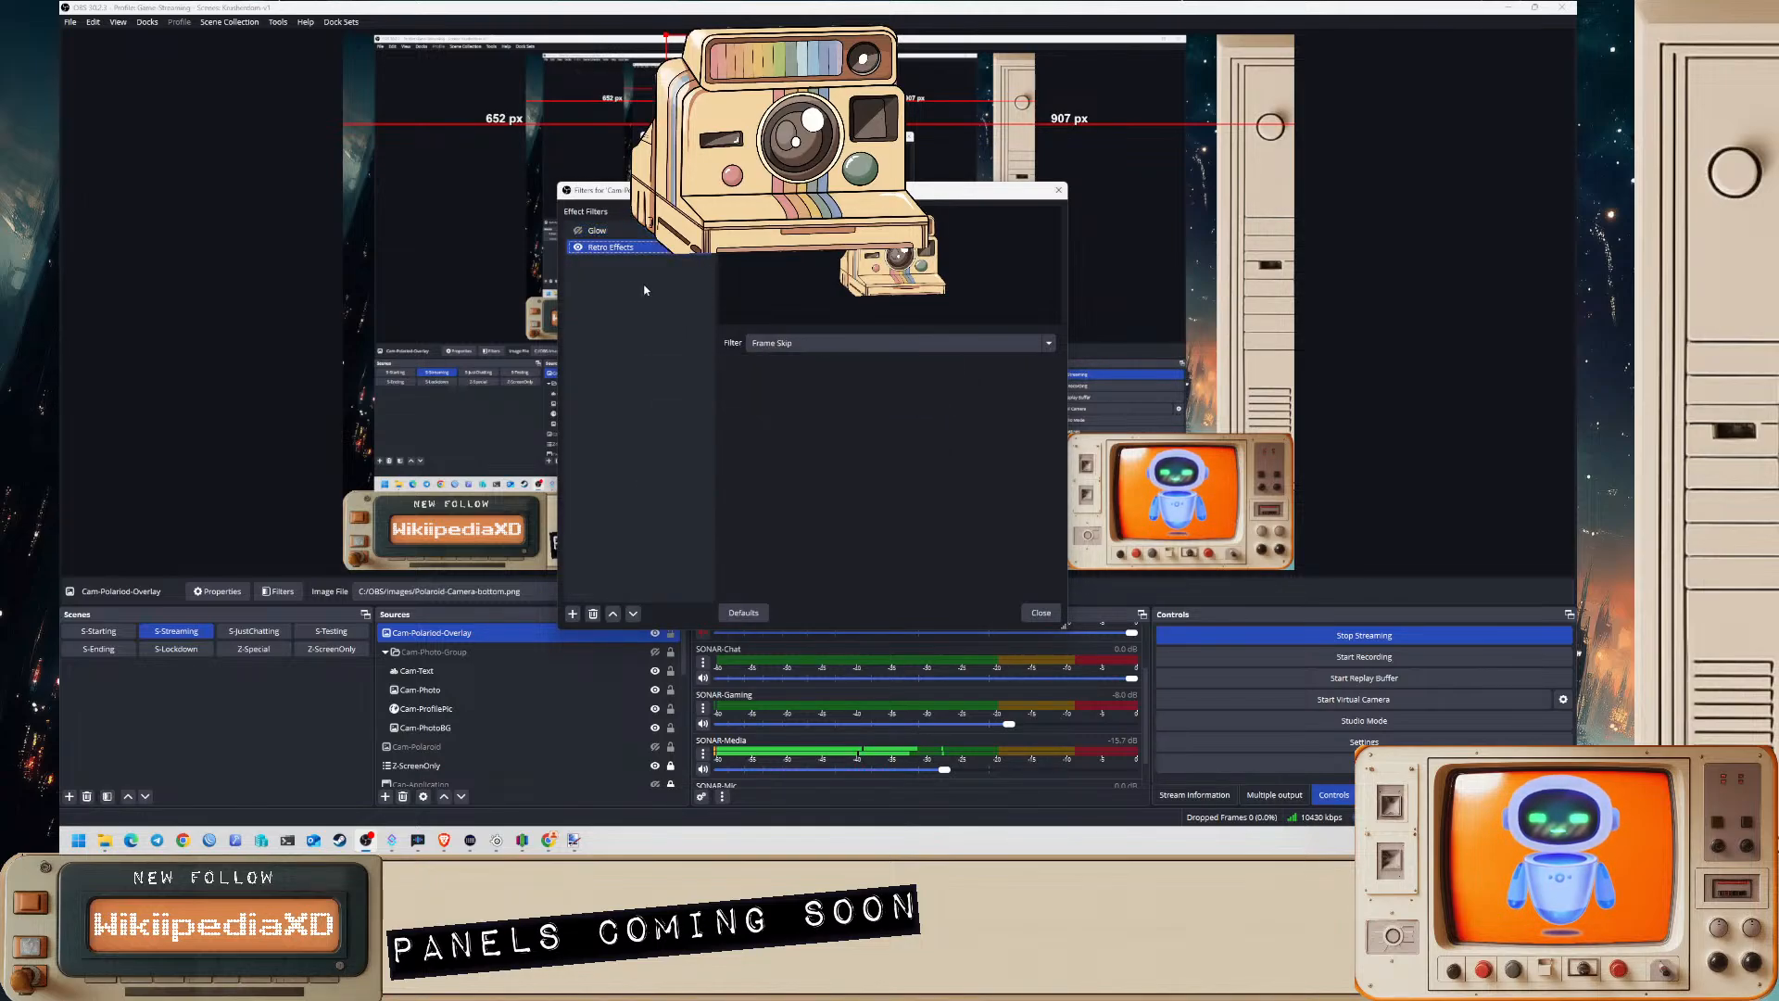
{"action": "left_click", "coordinate": [779, 343]}
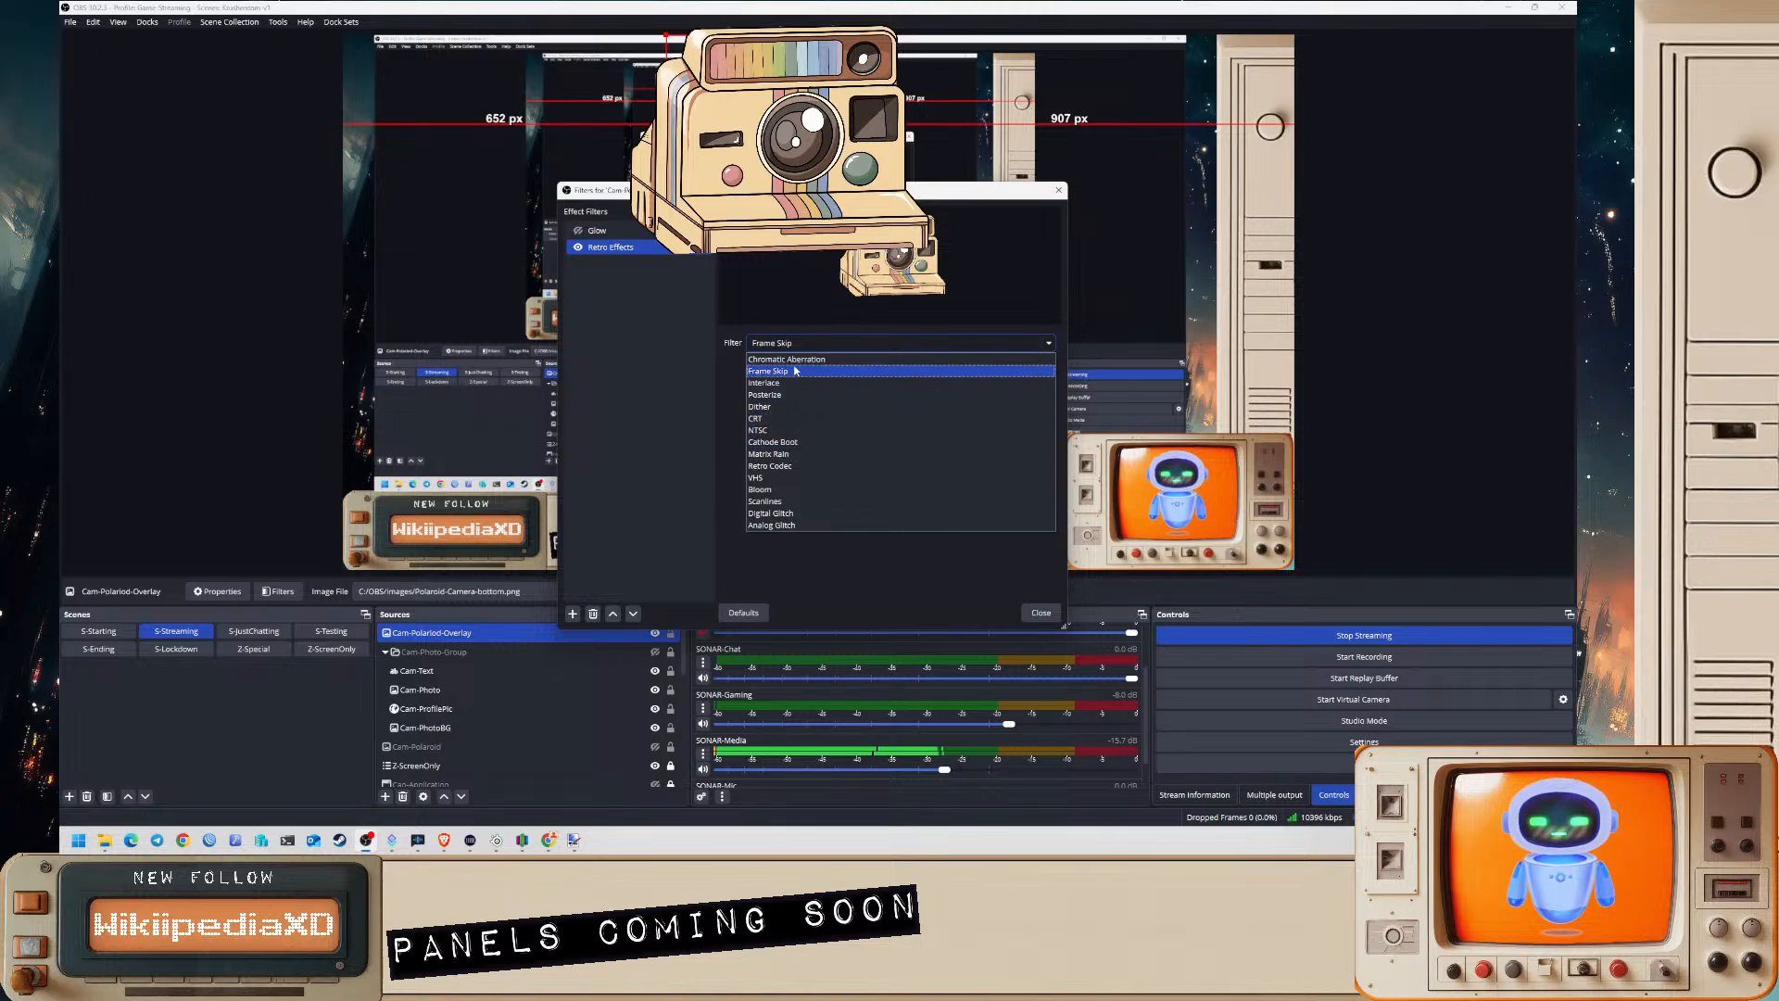
{"action": "left_click", "coordinate": [794, 478]}
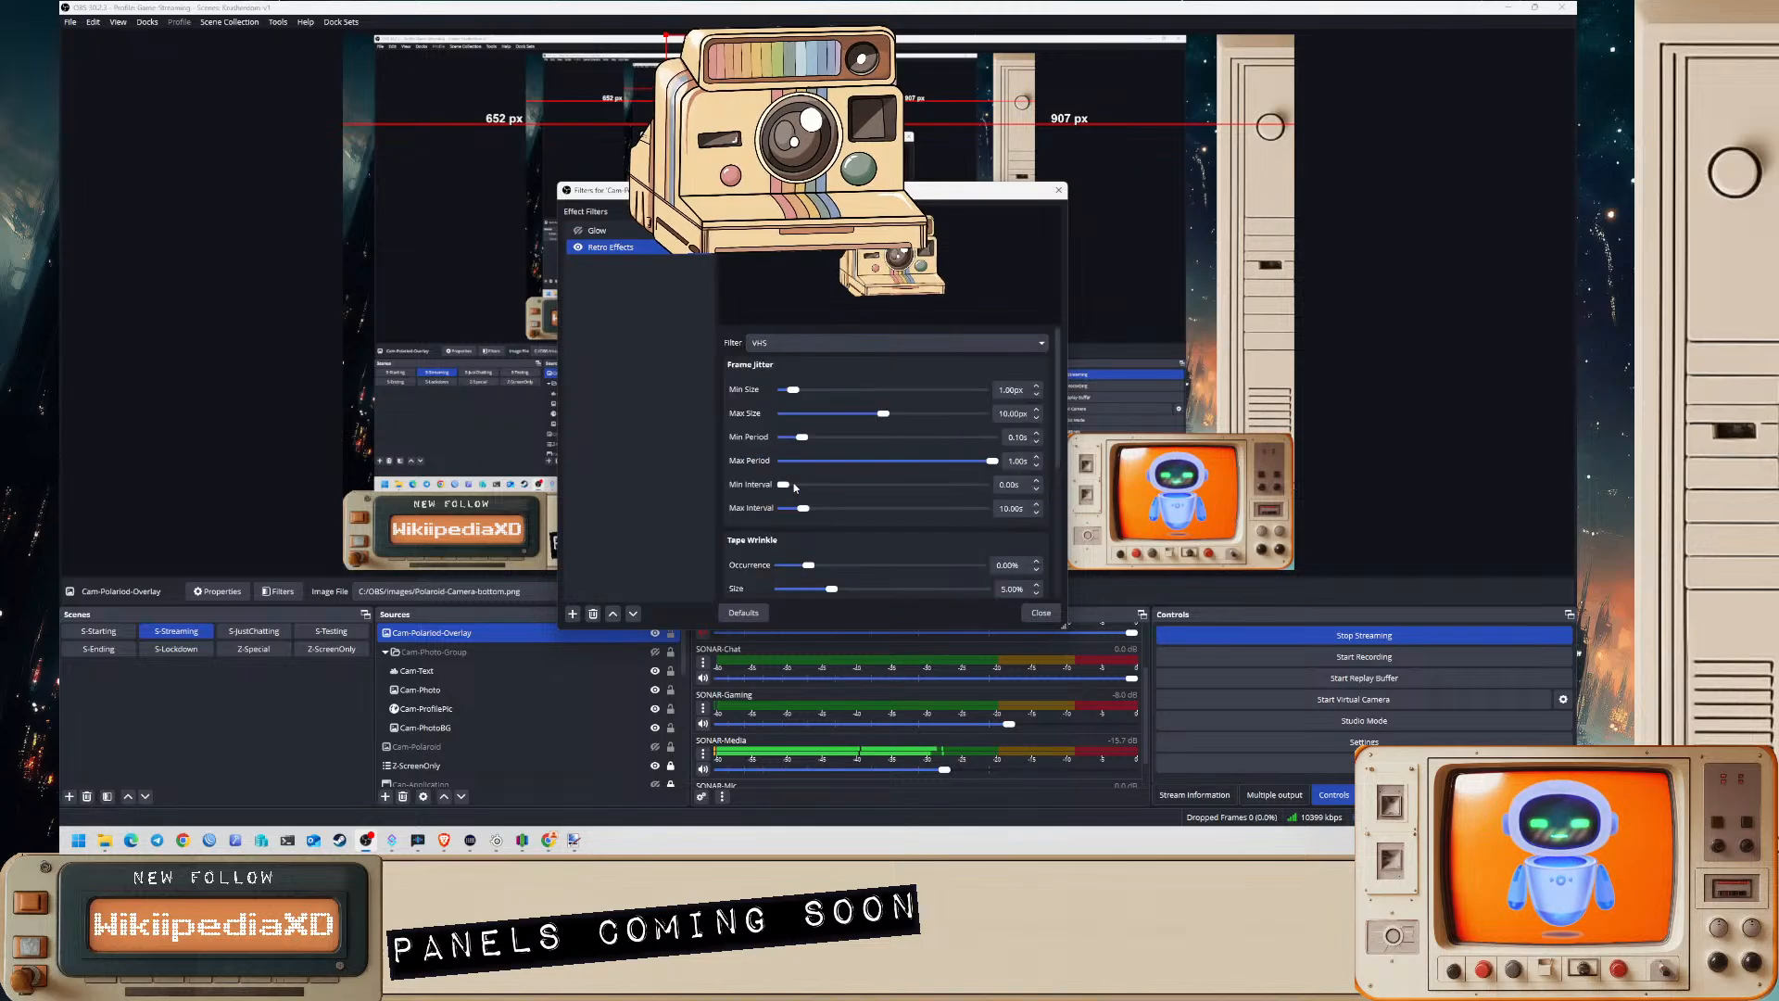
{"action": "left_click", "coordinate": [787, 343]}
{"action": "left_click", "coordinate": [769, 484]}
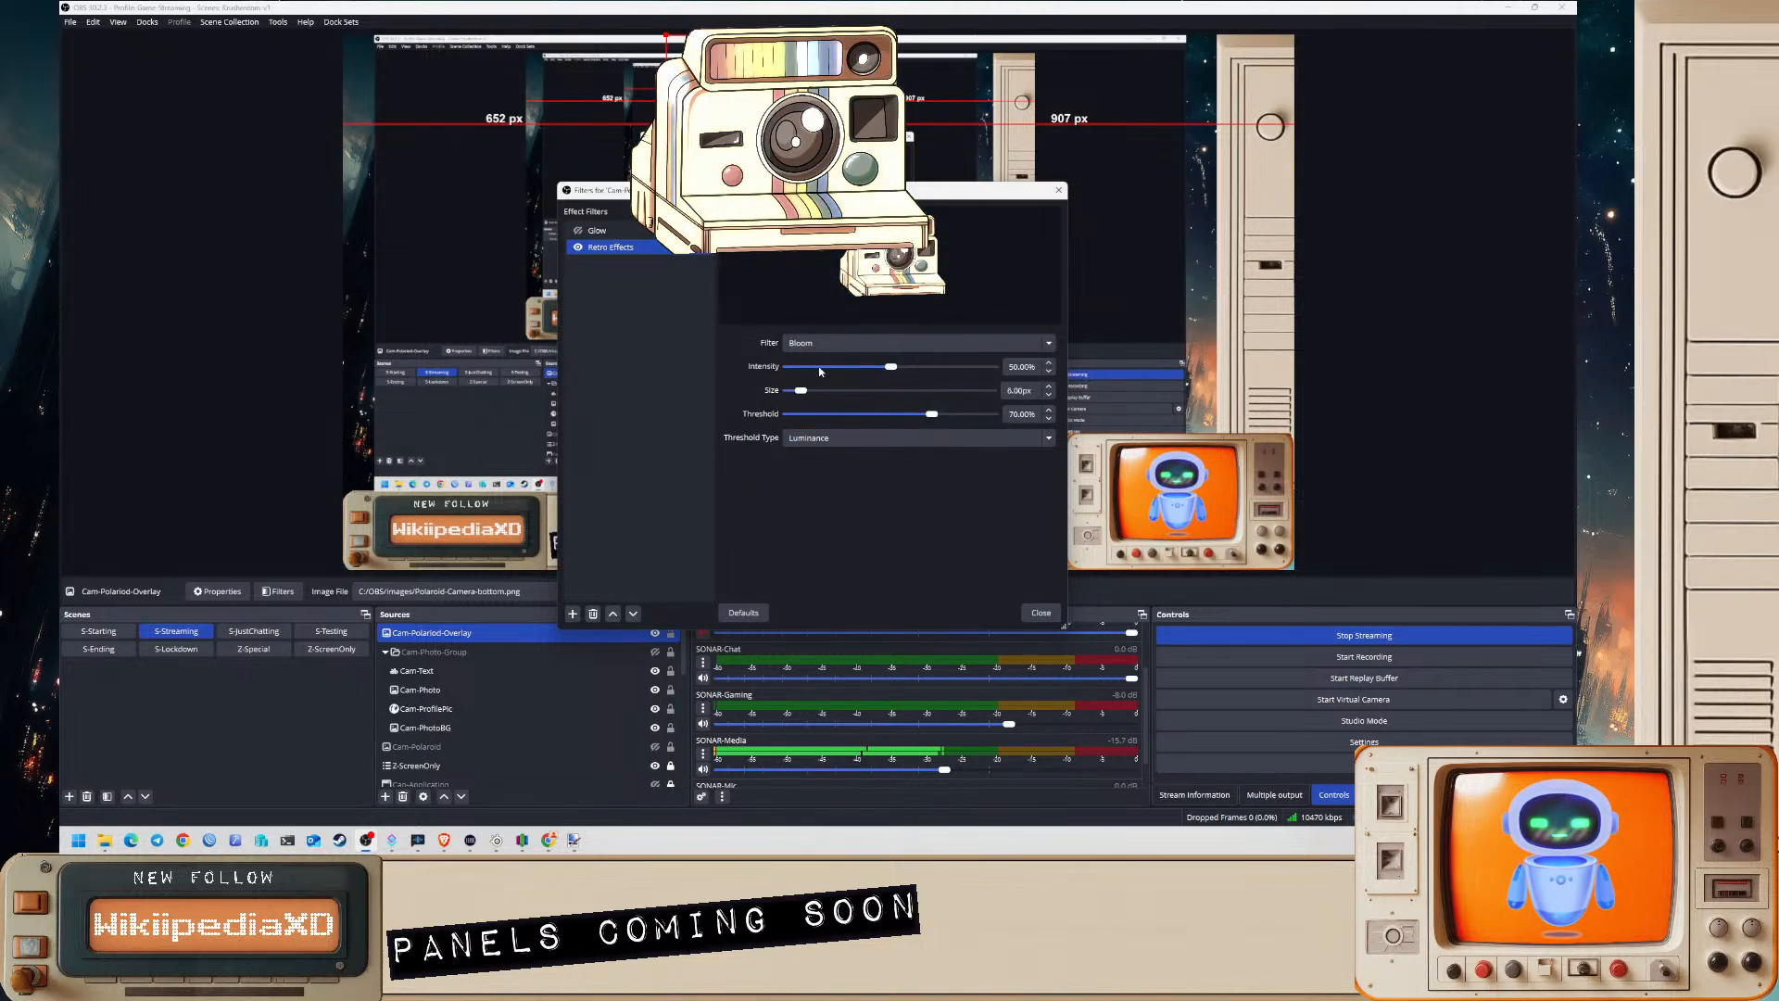
- Try the Bloom effect at 100% intensity, about 78 px size, 0% threshold and Luminance threshold type
{"action": "left_click_drag", "start_coordinate": [887, 368], "coordinate": [969, 373]}
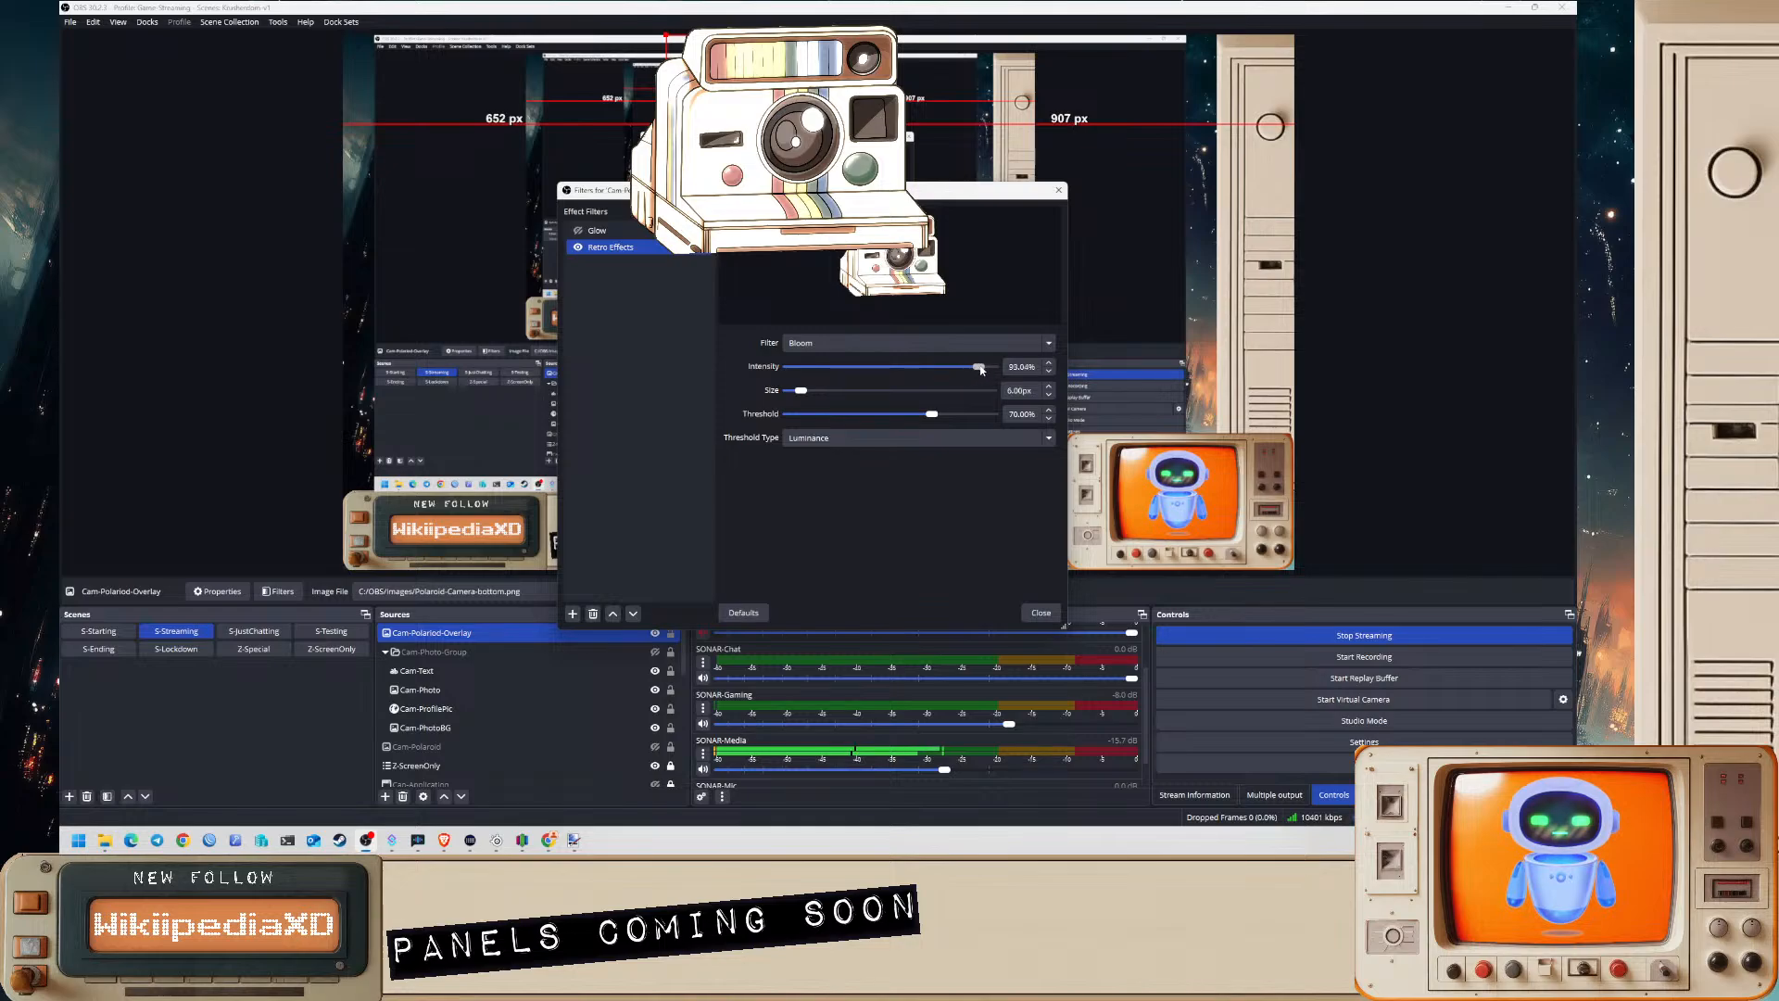
{"action": "mouse_move", "coordinate": [806, 392]}
{"action": "left_mouse_down"}
{"action": "mouse_move", "coordinate": [951, 388]}
{"action": "mouse_move", "coordinate": [890, 415]}
{"action": "mouse_move", "coordinate": [786, 414]}
{"action": "left_mouse_up"}
{"action": "left_click", "coordinate": [834, 438]}
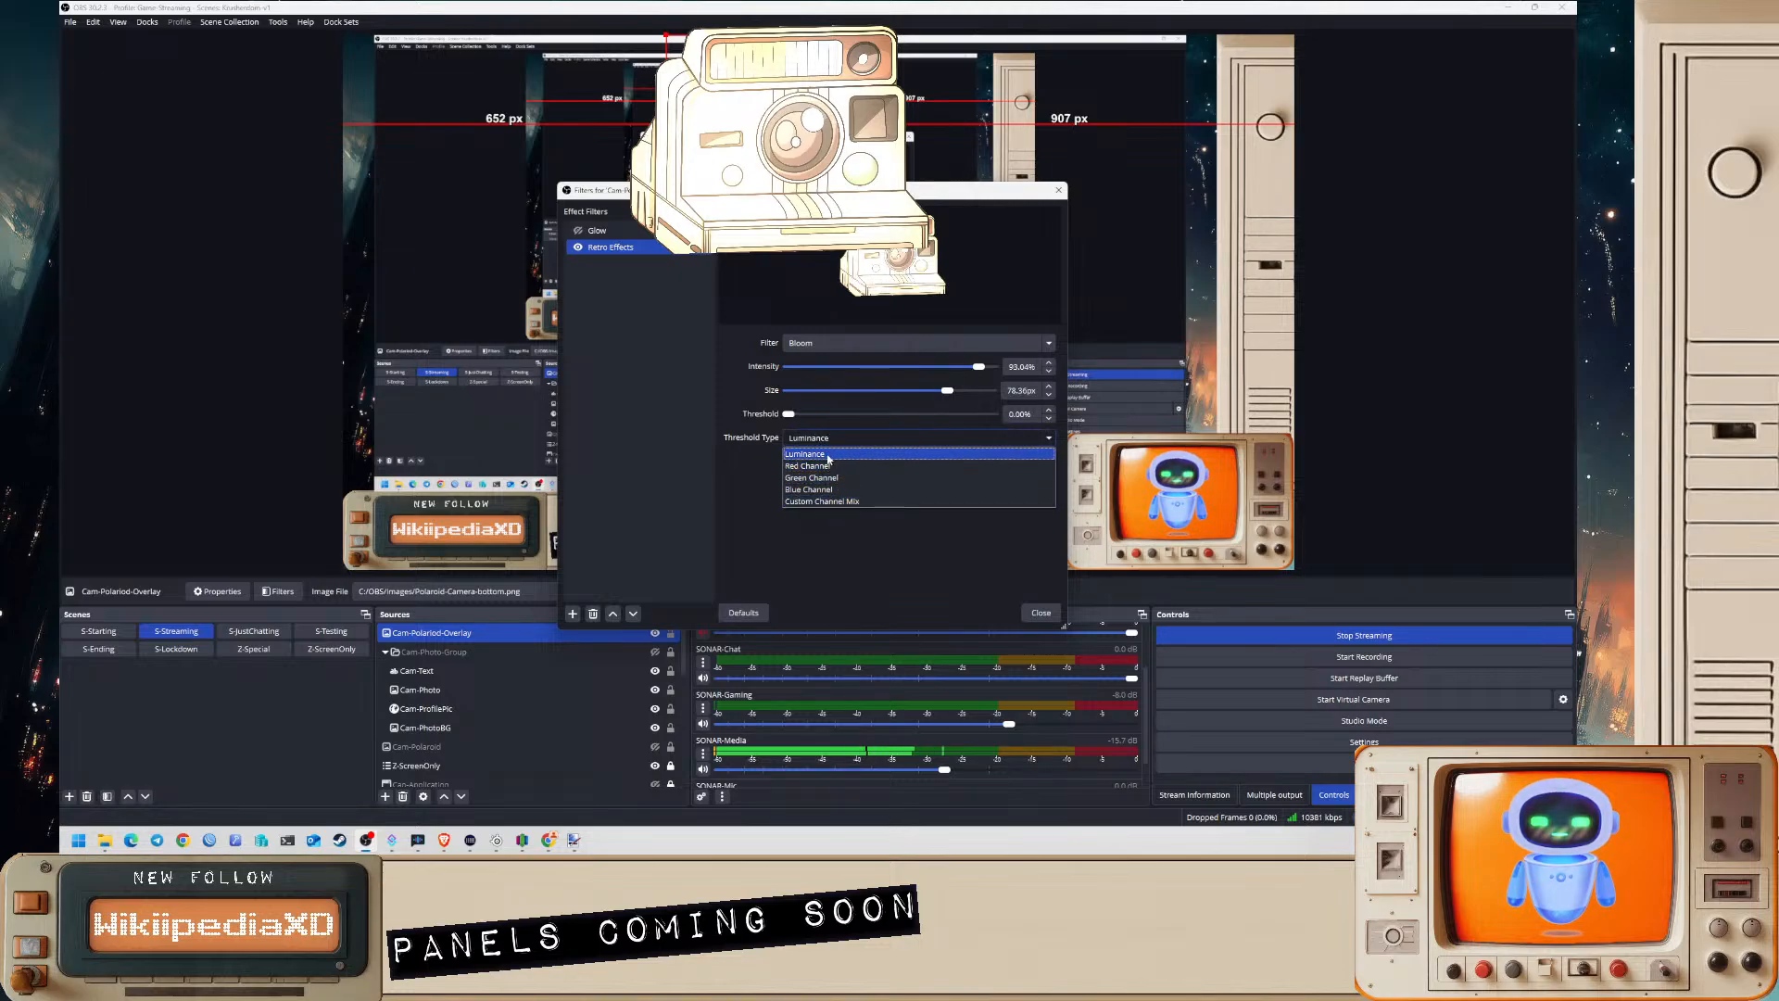
{"action": "left_click", "coordinate": [829, 454]}
{"action": "left_click_drag", "start_coordinate": [979, 367], "coordinate": [998, 367]}
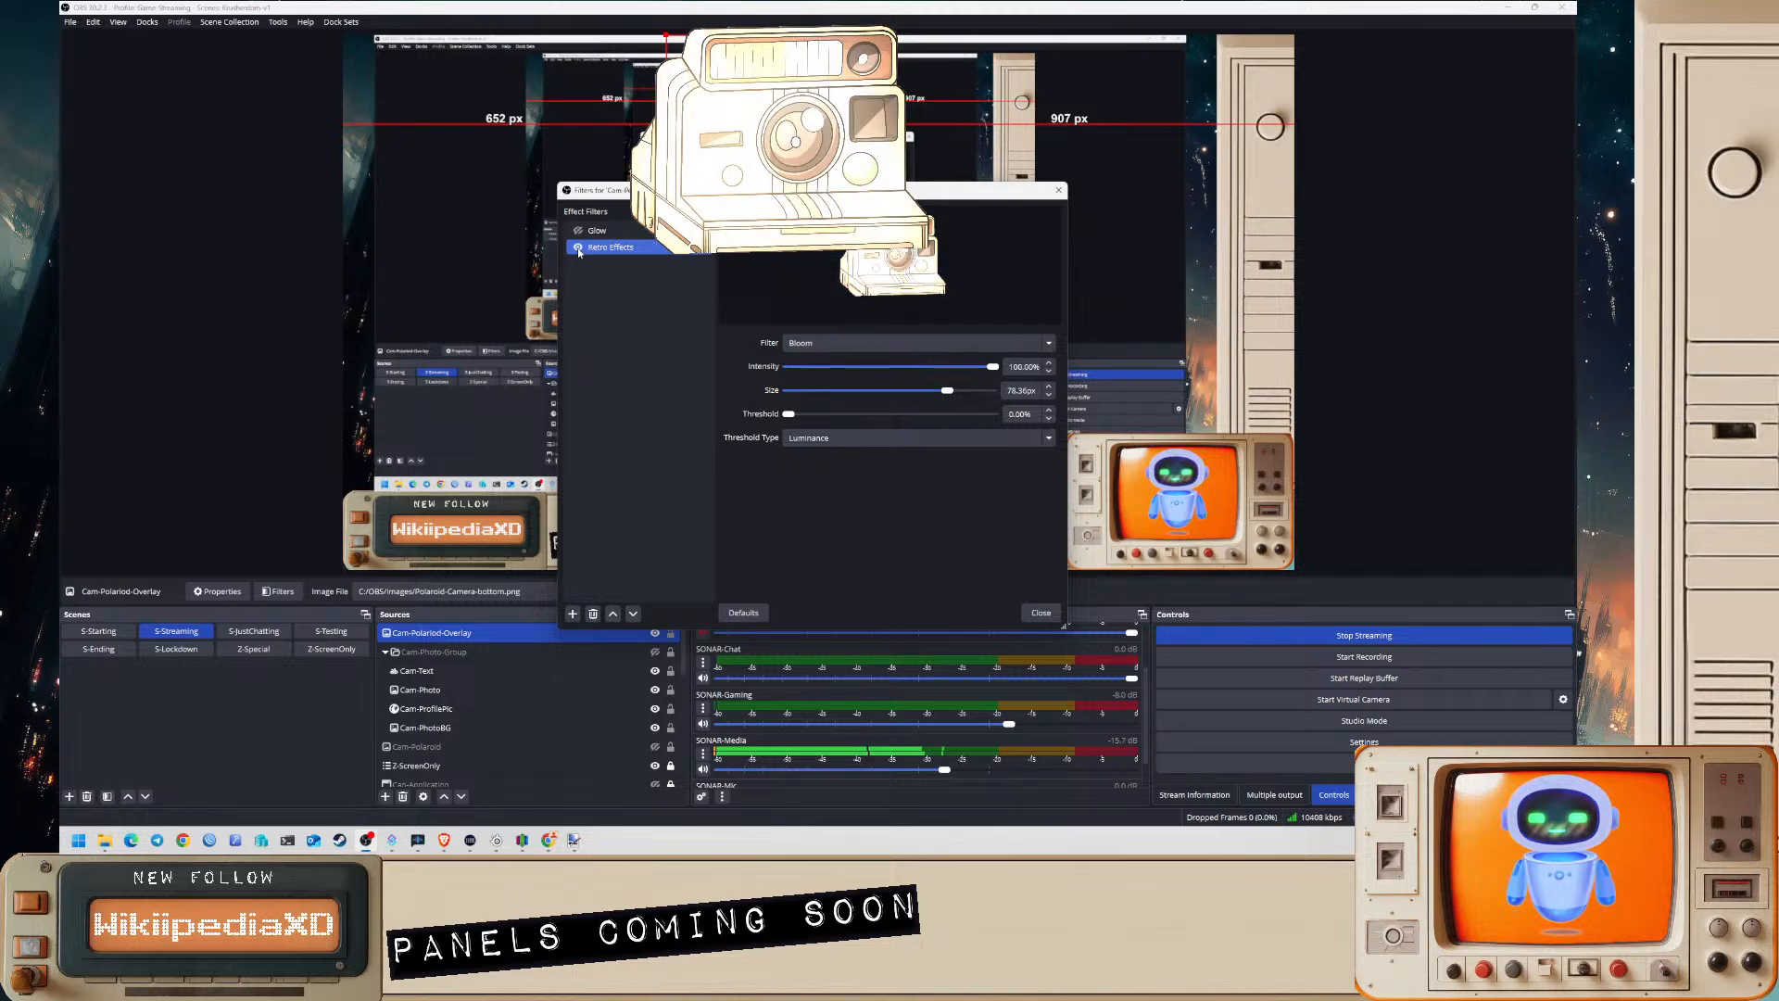
- Try the Chromatic Aberration, Frame Skip and CRT effects in the overlay's Retro Effects filter
{"action": "left_click", "coordinate": [814, 351]}
{"action": "left_click", "coordinate": [825, 367]}
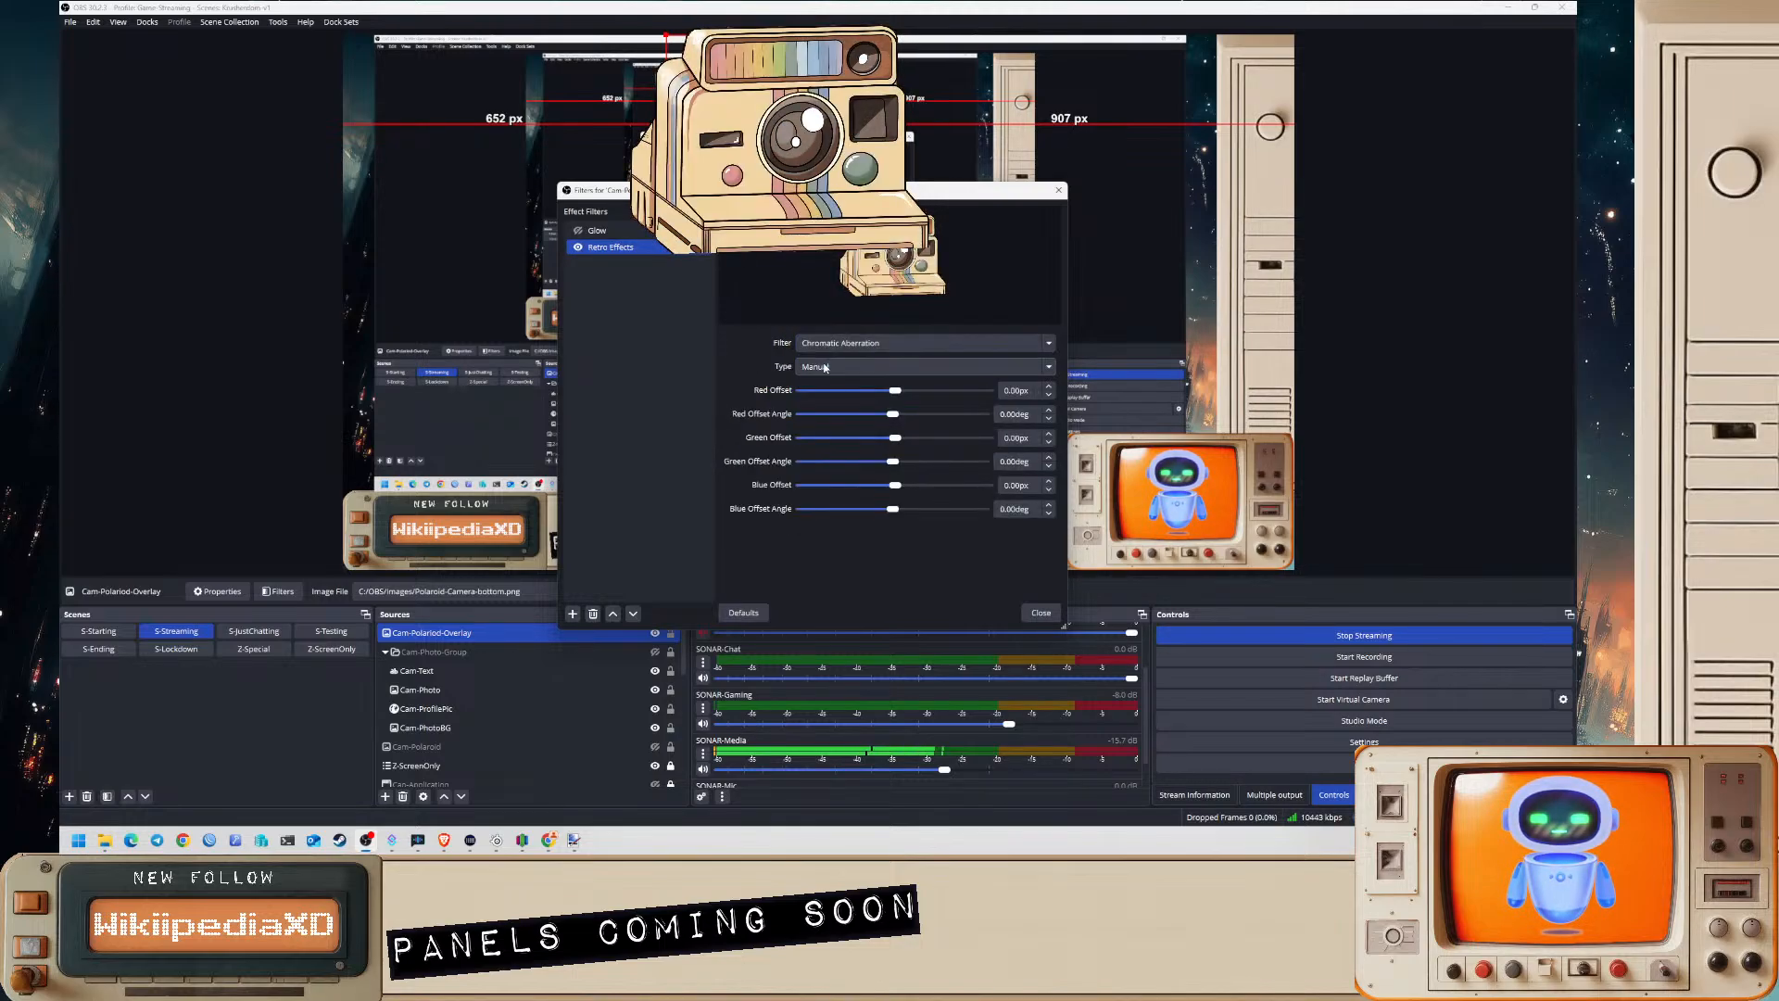
{"action": "left_click", "coordinate": [889, 344]}
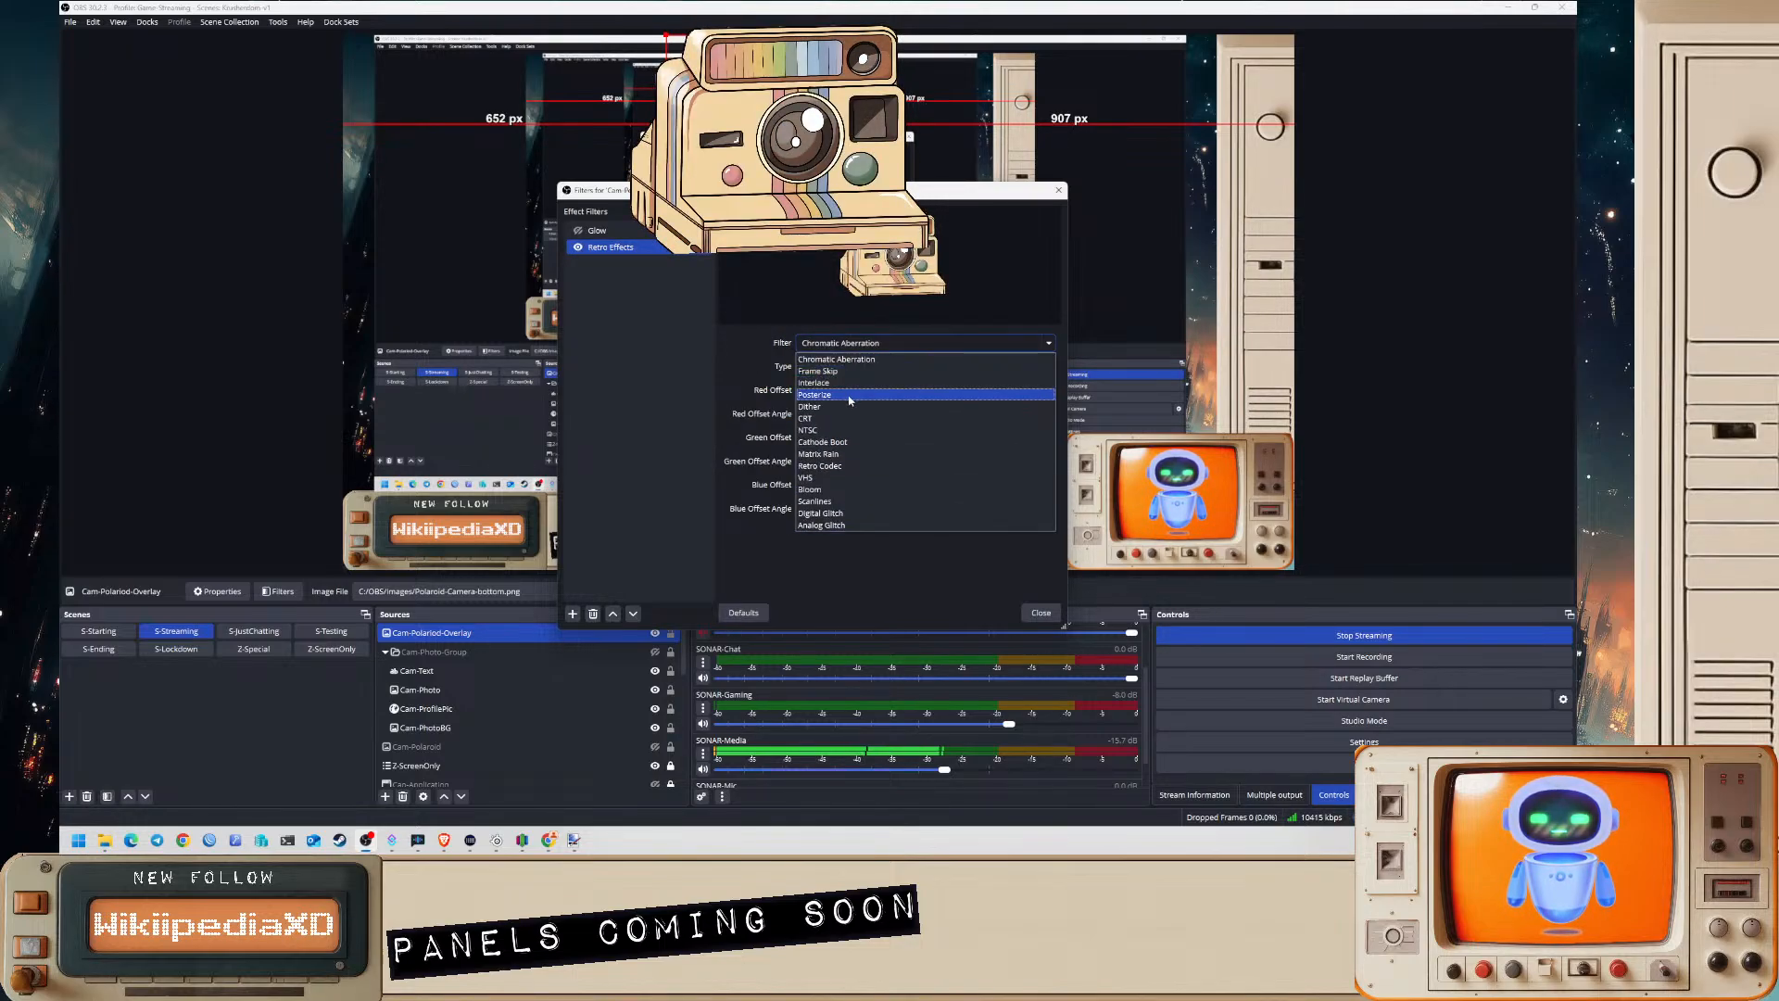
{"action": "left_click", "coordinate": [846, 377]}
{"action": "mouse_move", "coordinate": [787, 366]}
{"action": "left_mouse_down"}
{"action": "mouse_move", "coordinate": [962, 366]}
{"action": "mouse_move", "coordinate": [786, 366]}
{"action": "left_mouse_up"}
{"action": "left_click", "coordinate": [834, 343]}
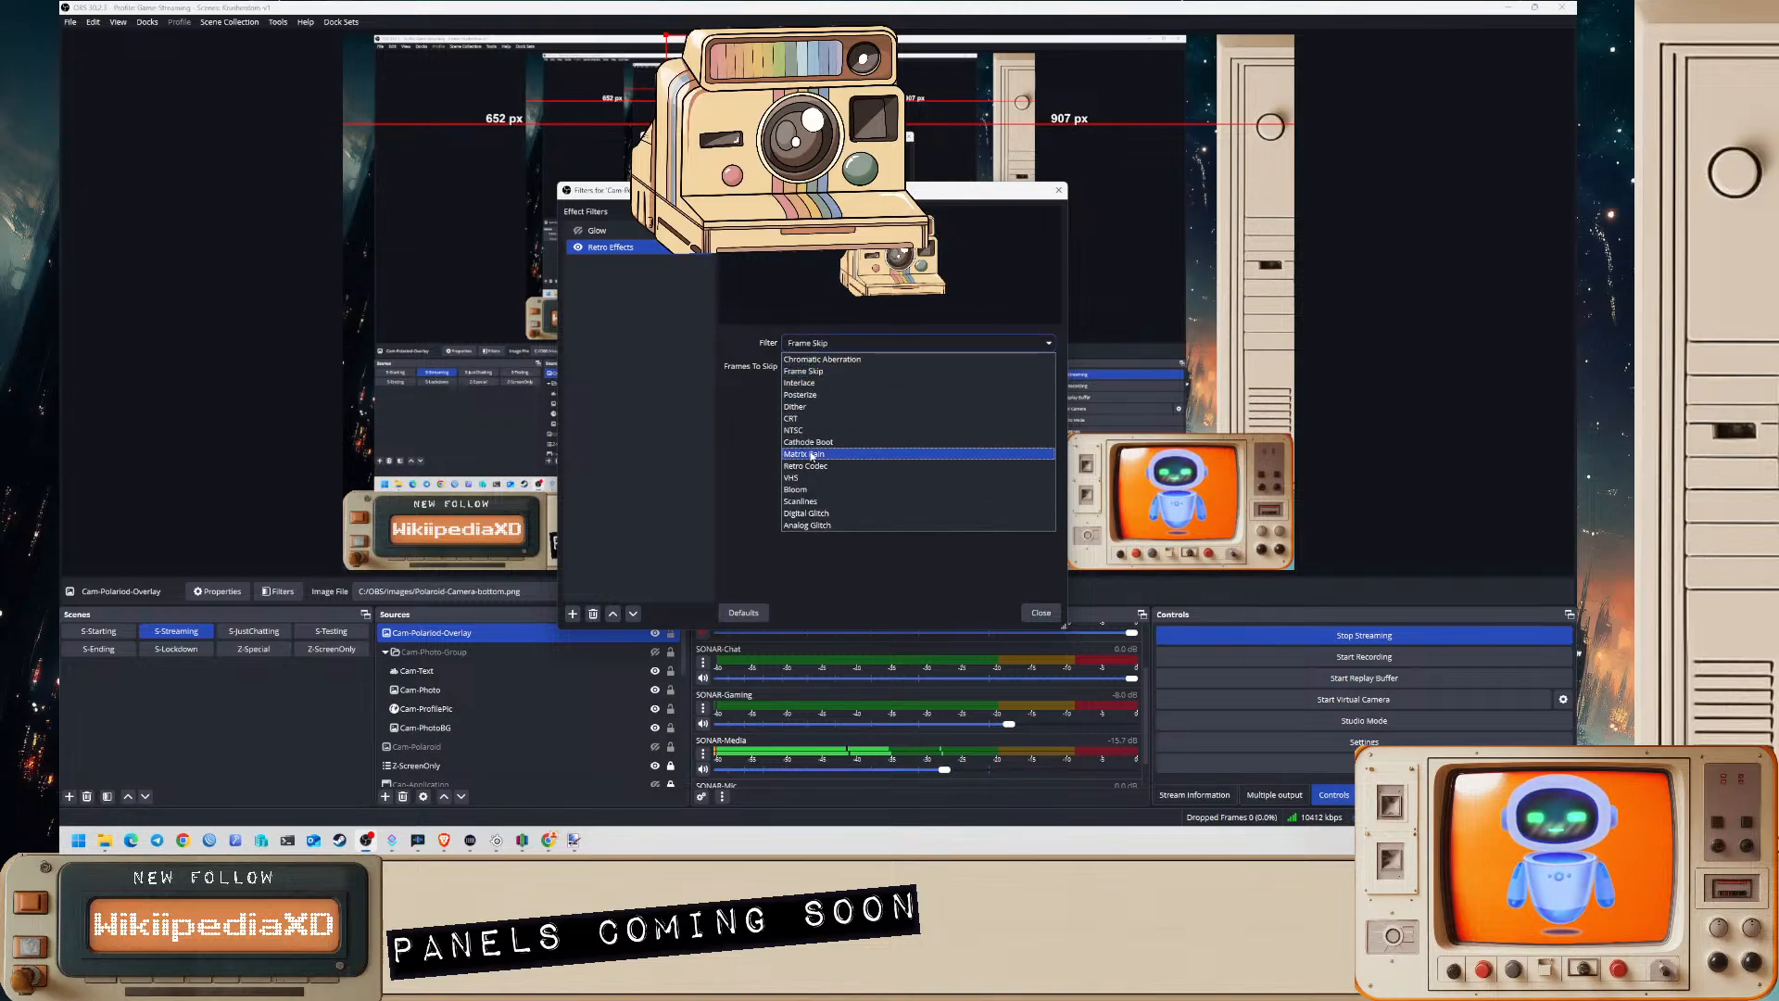
{"action": "left_click", "coordinate": [830, 420]}
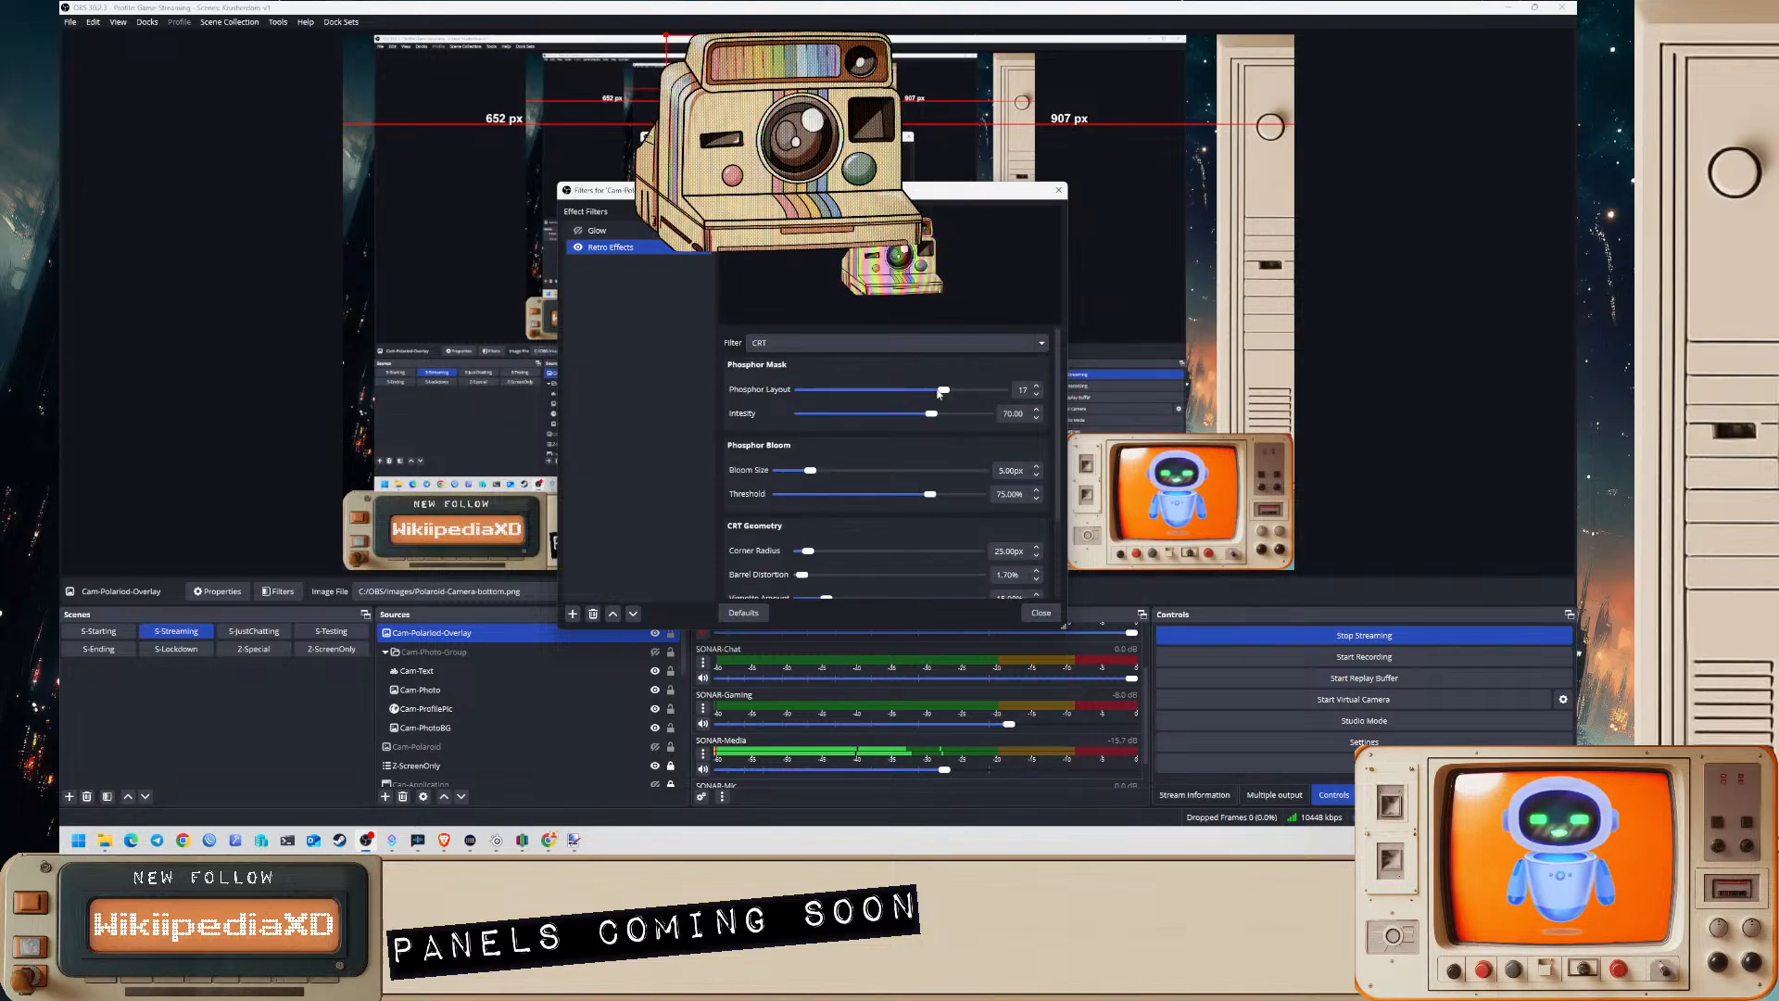
- Try the Matrix Rain, Digital Glitch and Analog Glitch effects, and remove the Retro Effects filter from the overlay
{"action": "left_click", "coordinate": [894, 343]}
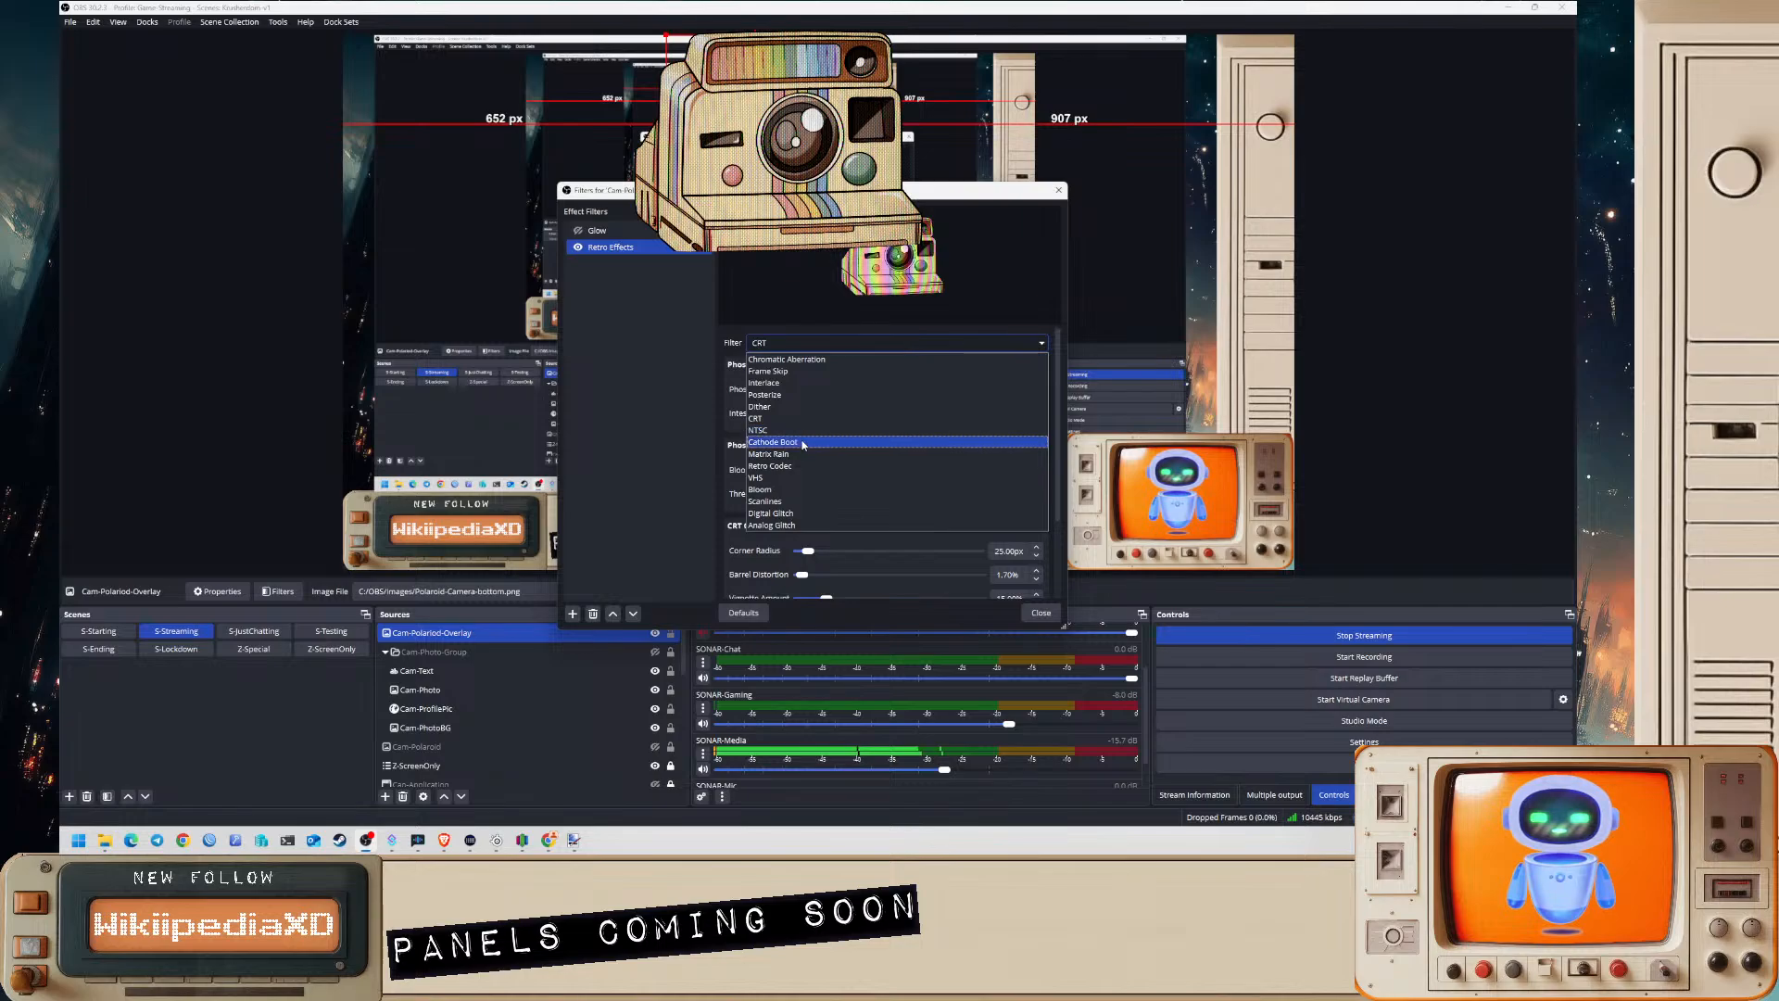
{"action": "left_click", "coordinate": [806, 455]}
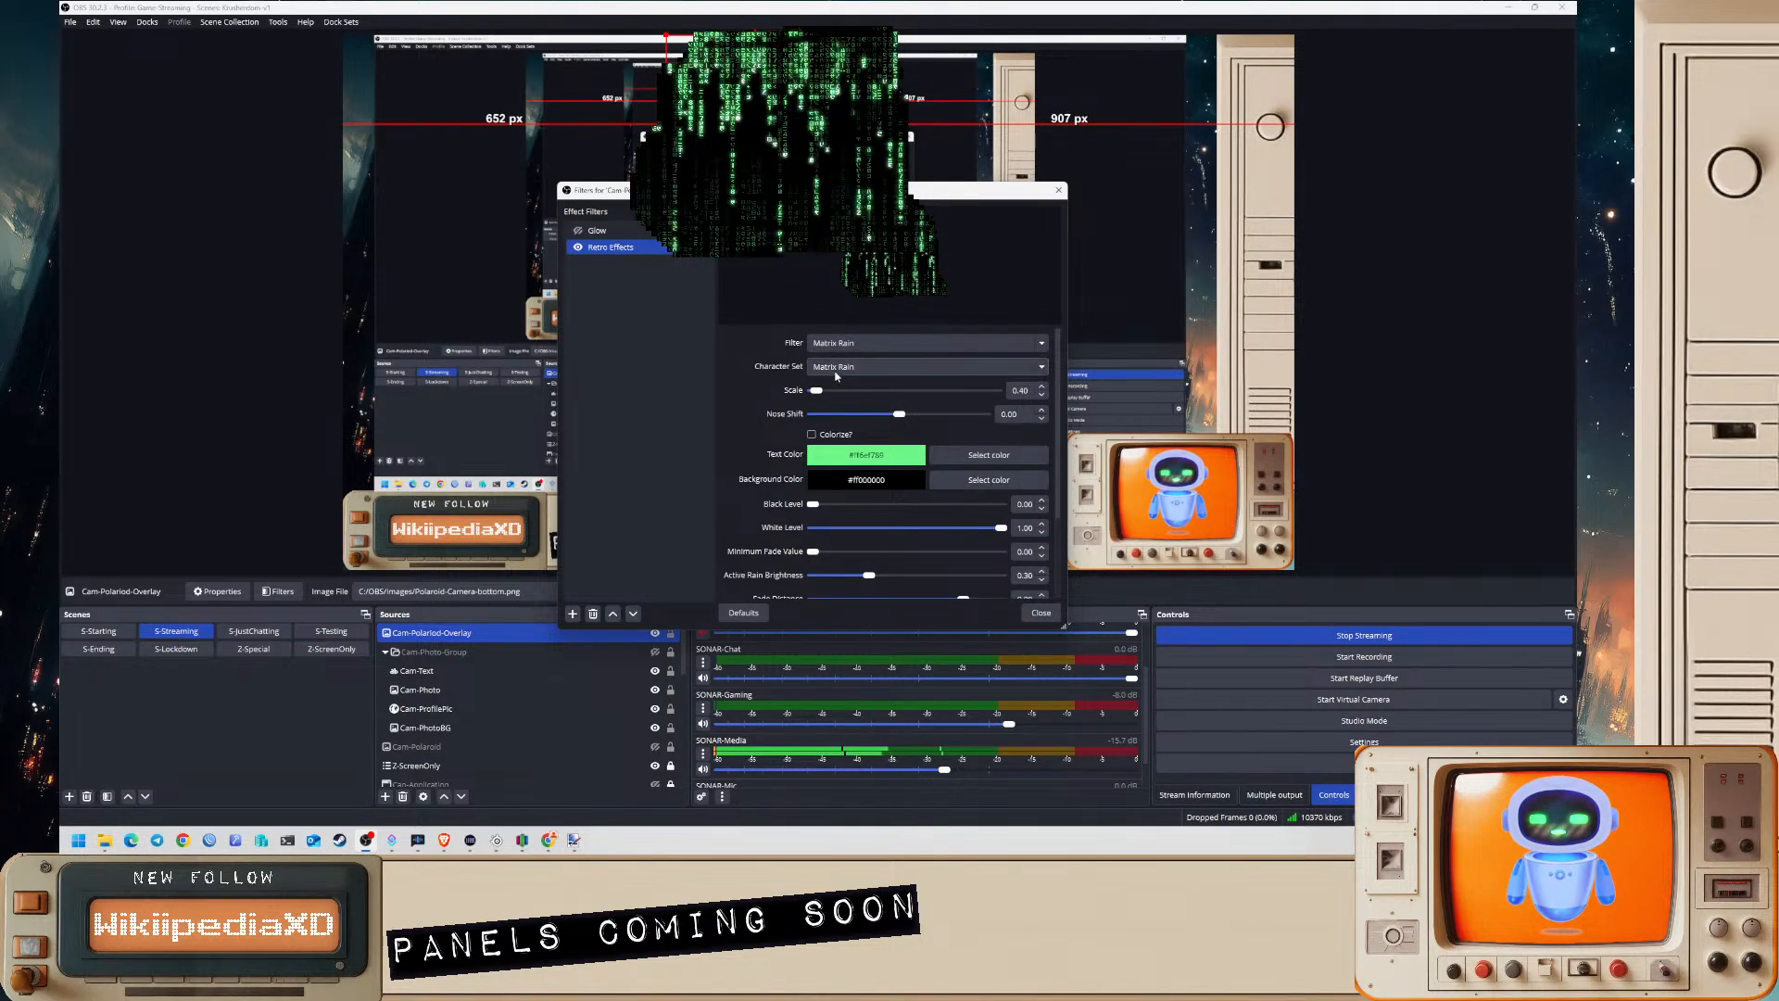
{"action": "left_click", "coordinate": [838, 343]}
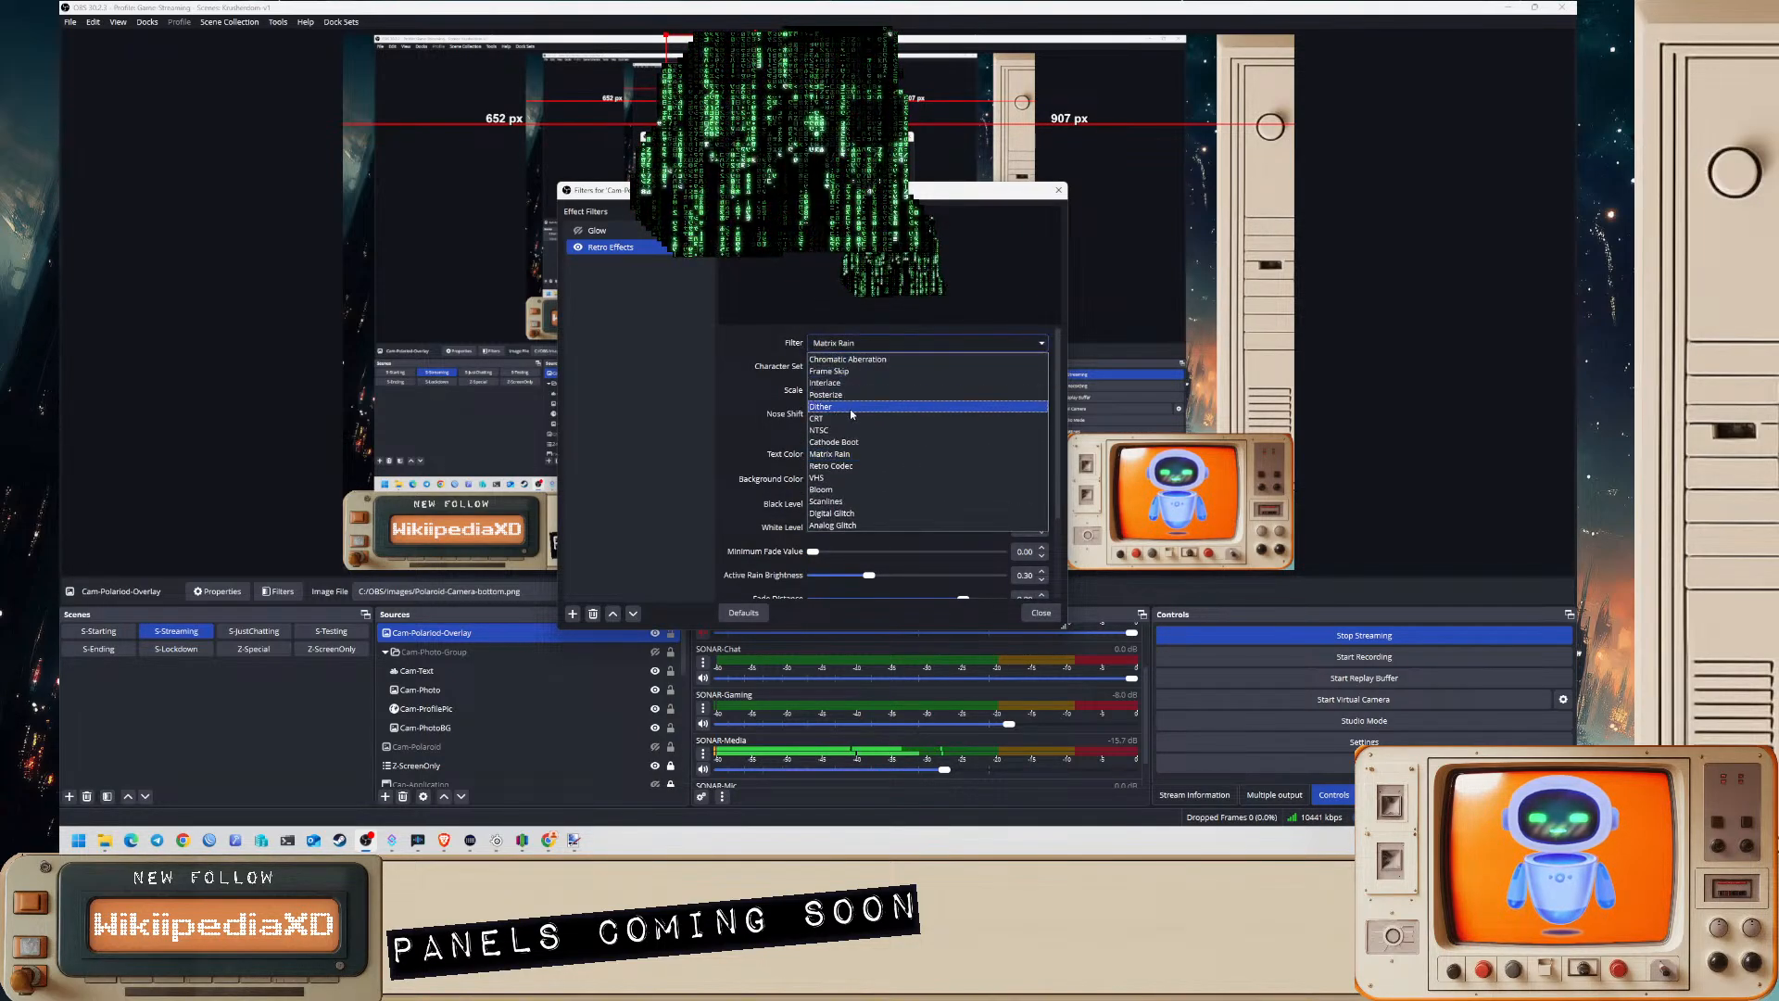
{"action": "left_click", "coordinate": [855, 513]}
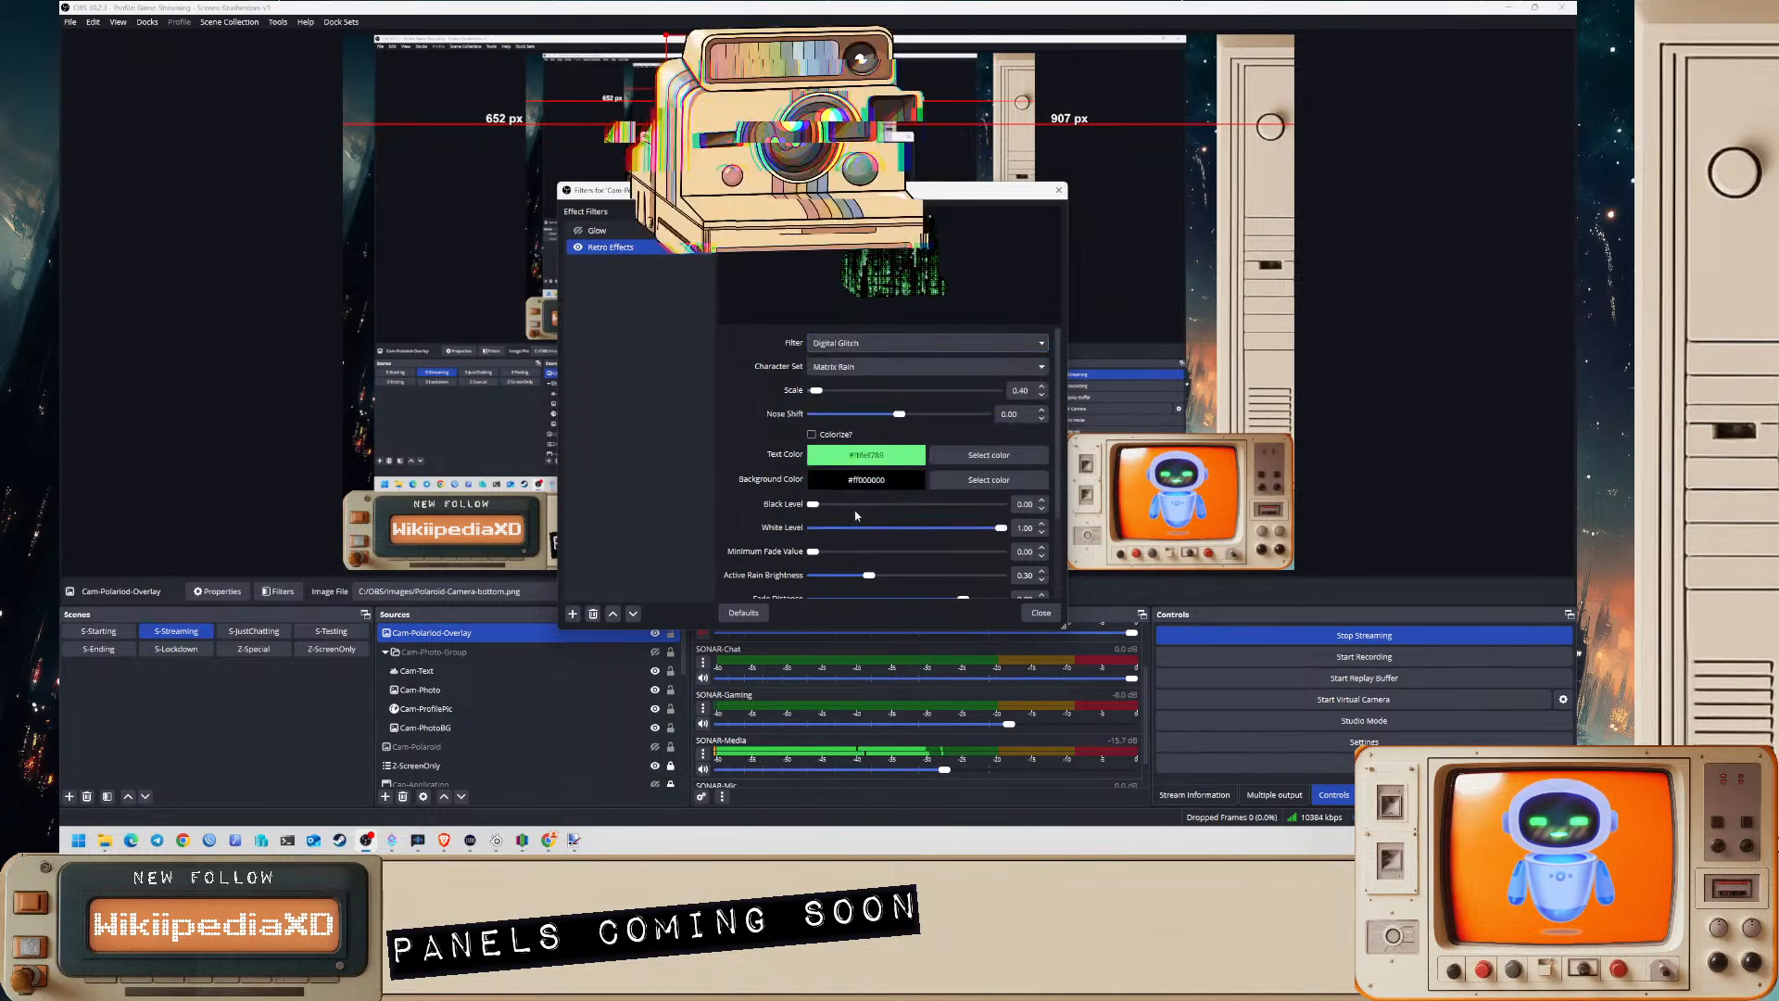
{"action": "left_click", "coordinate": [836, 347]}
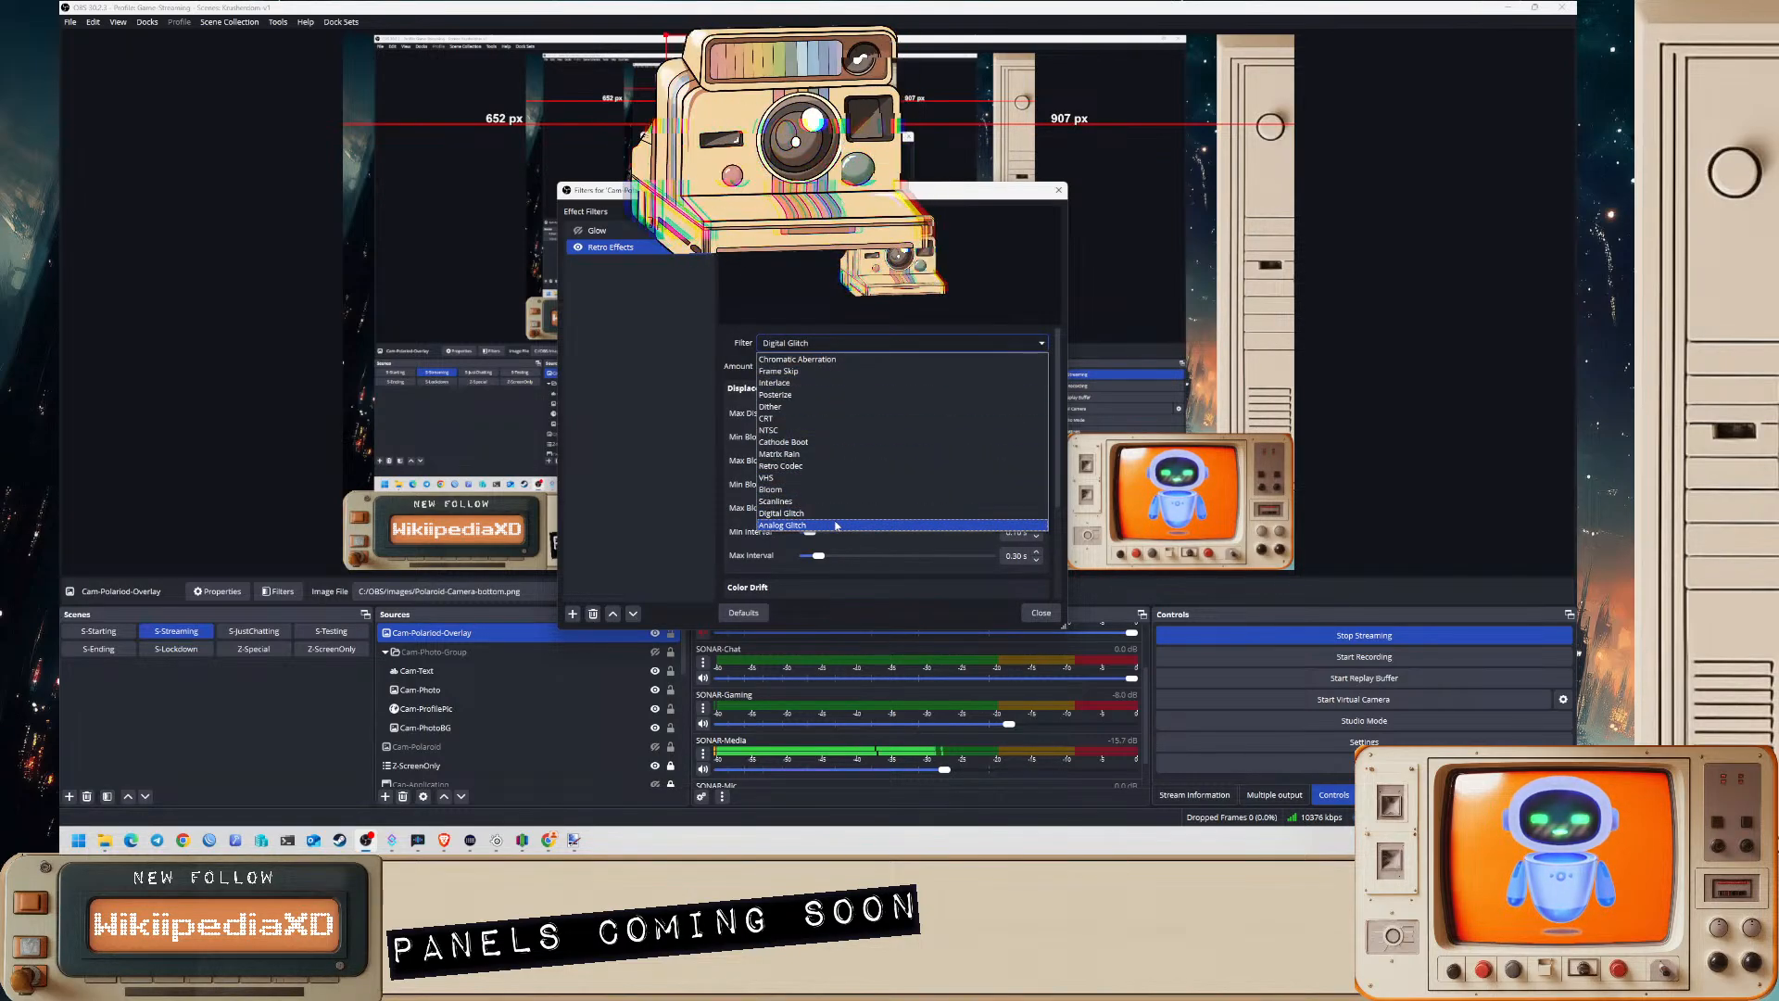
{"action": "left_click", "coordinate": [836, 523]}
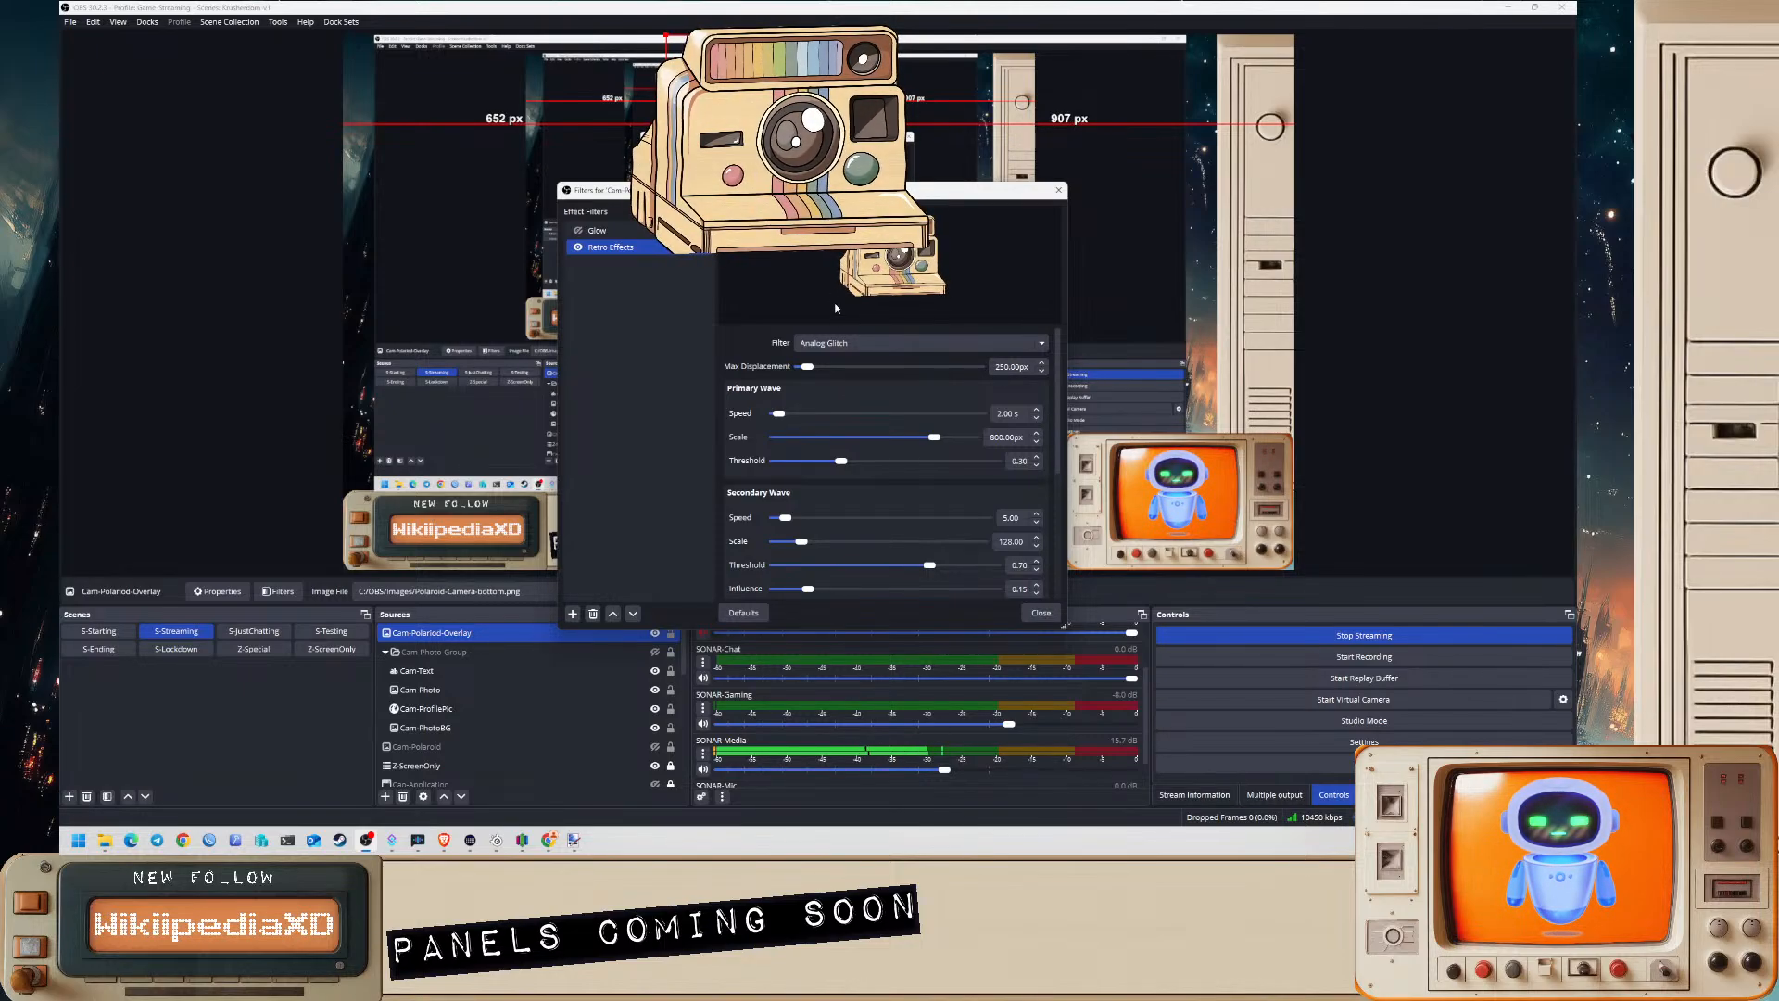
{"action": "left_click", "coordinate": [846, 343]}
{"action": "left_click", "coordinate": [845, 343]}
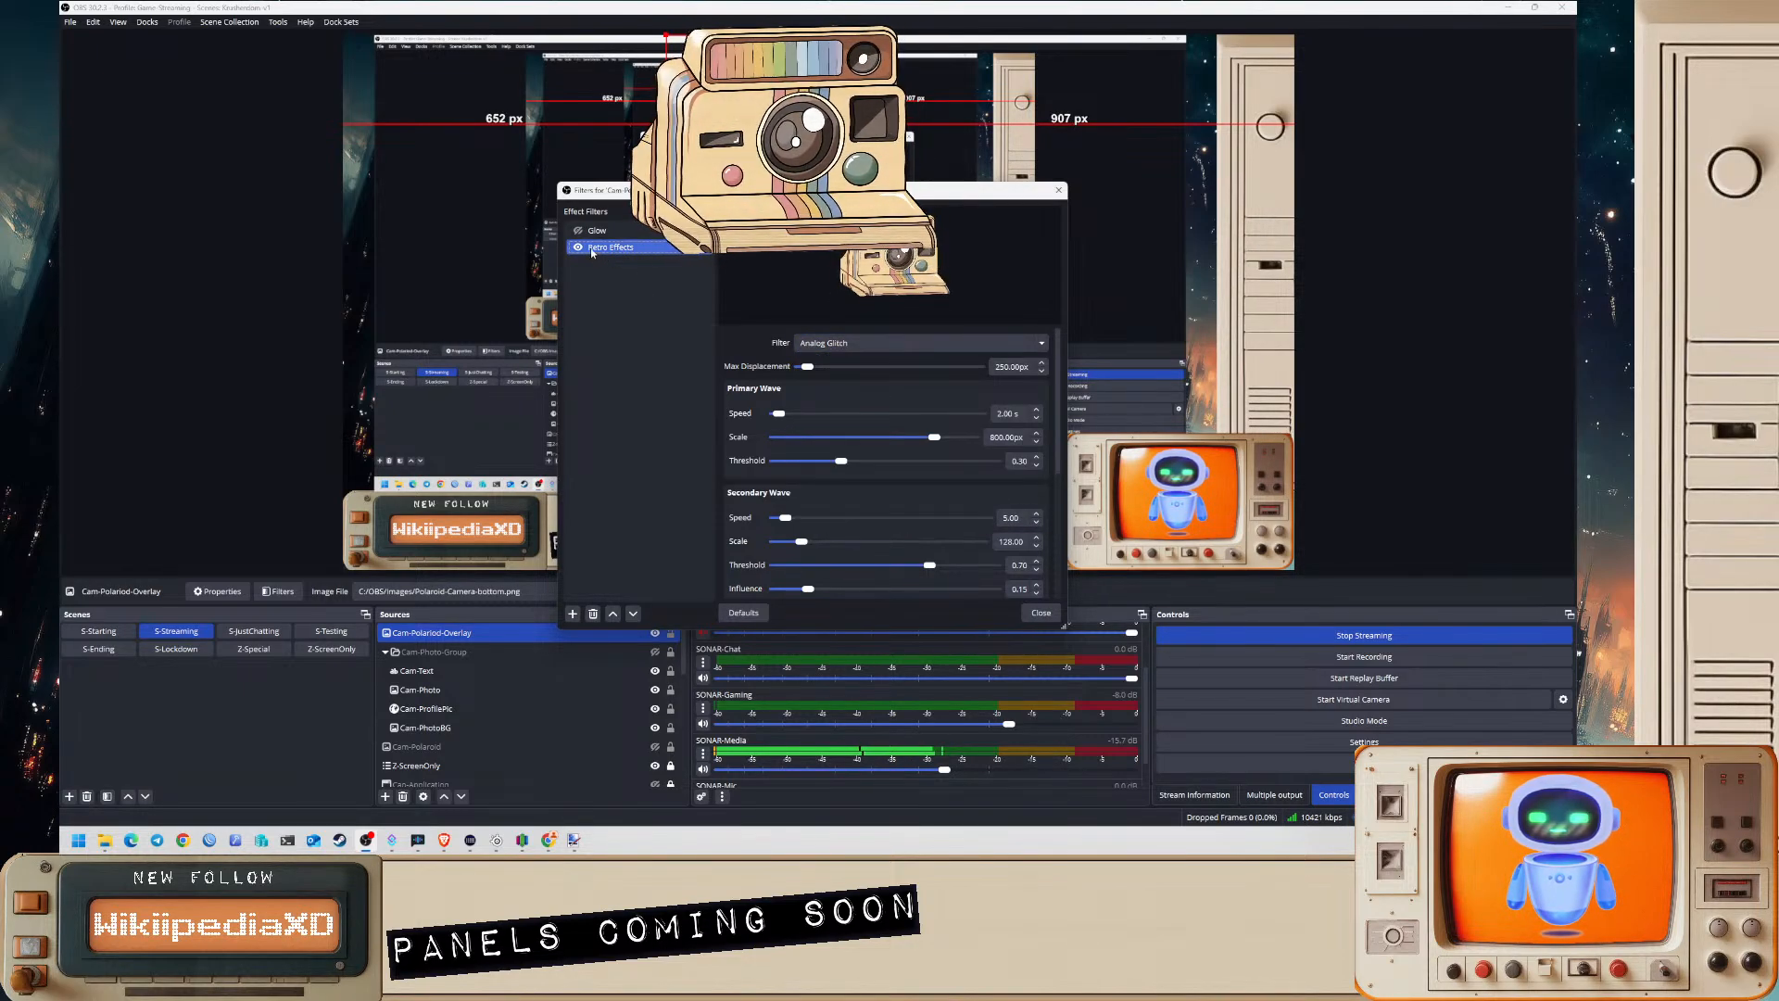
{"action": "key", "text": "Delete"}
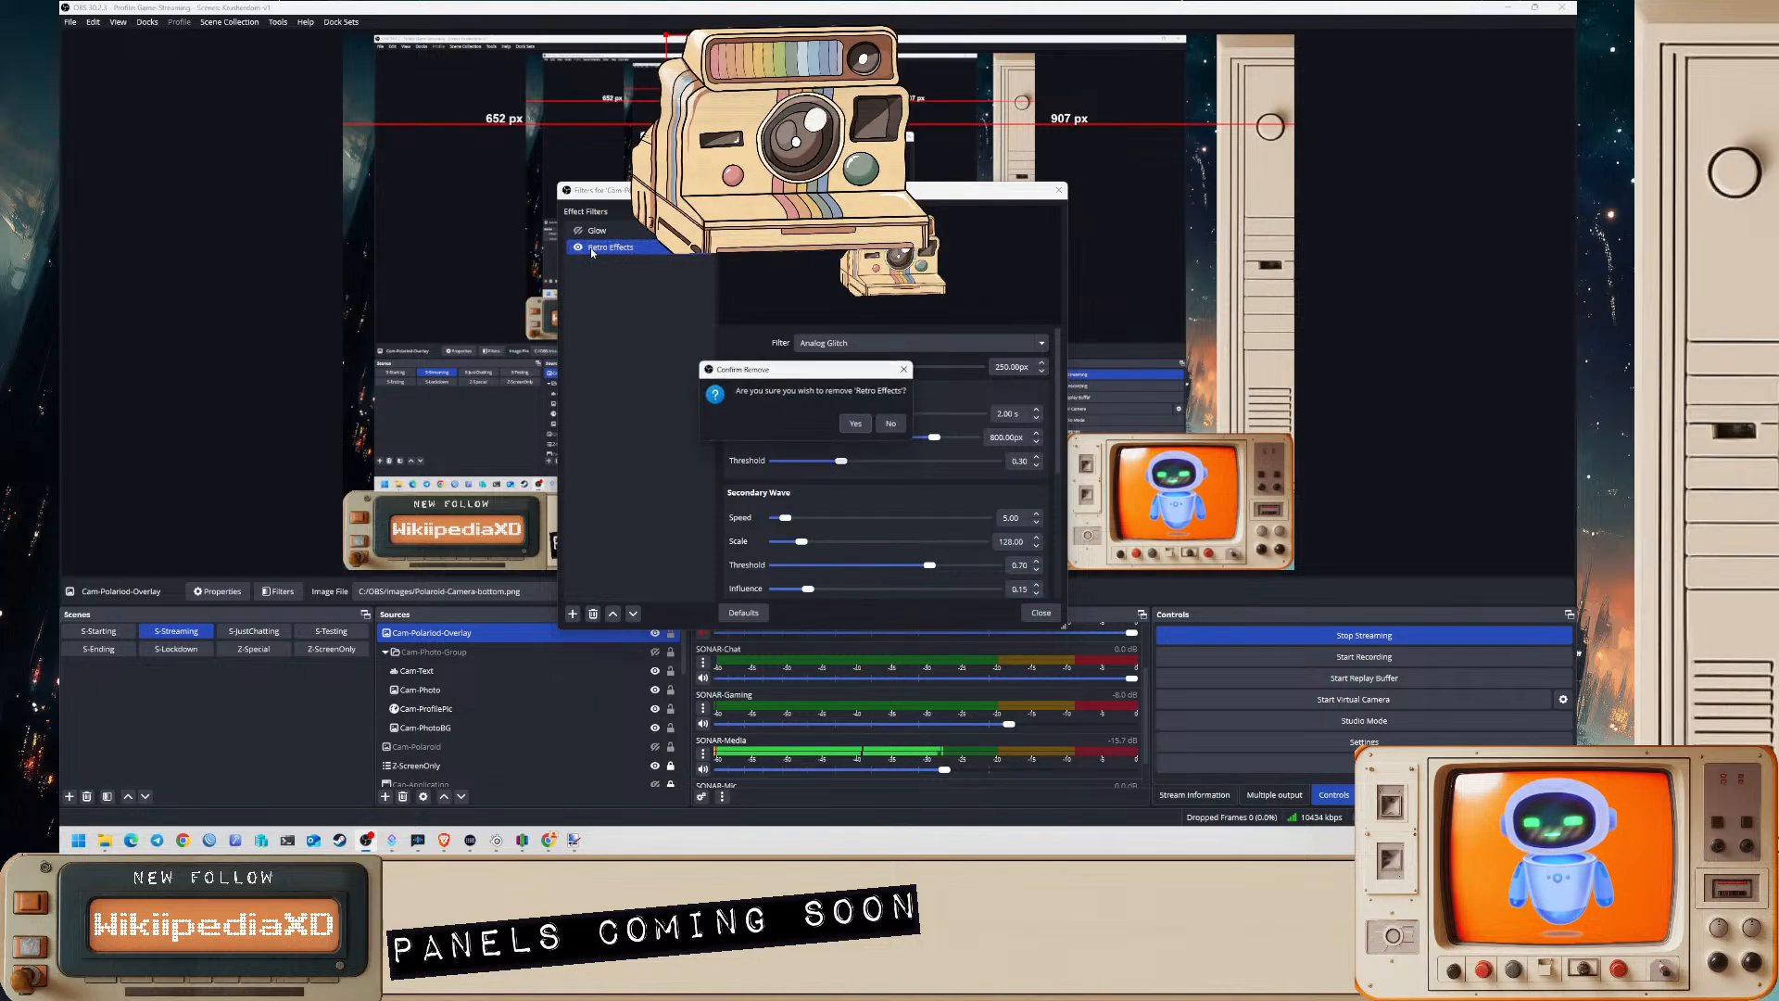
{"action": "key", "text": "Return"}
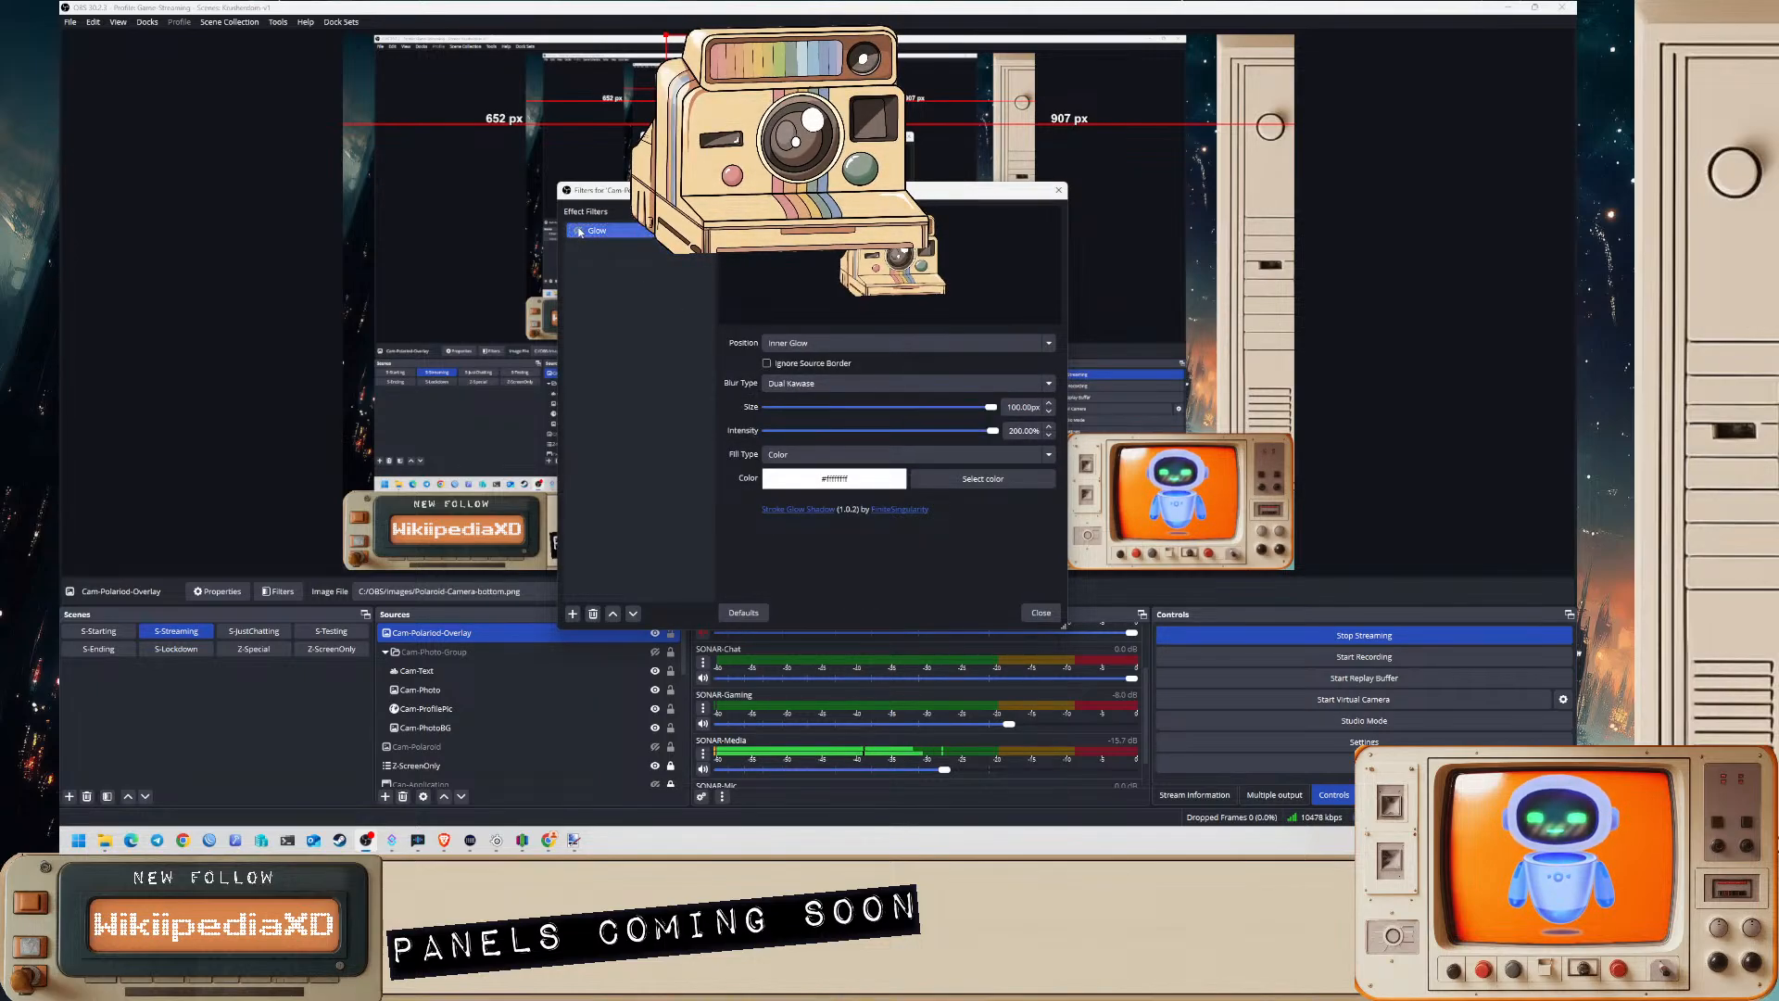
- Close the overlay's filters and set the end delay of the S-Streaming scene's Camera-Pos1 filter to 100 ms
{"action": "left_click", "coordinate": [1042, 612]}
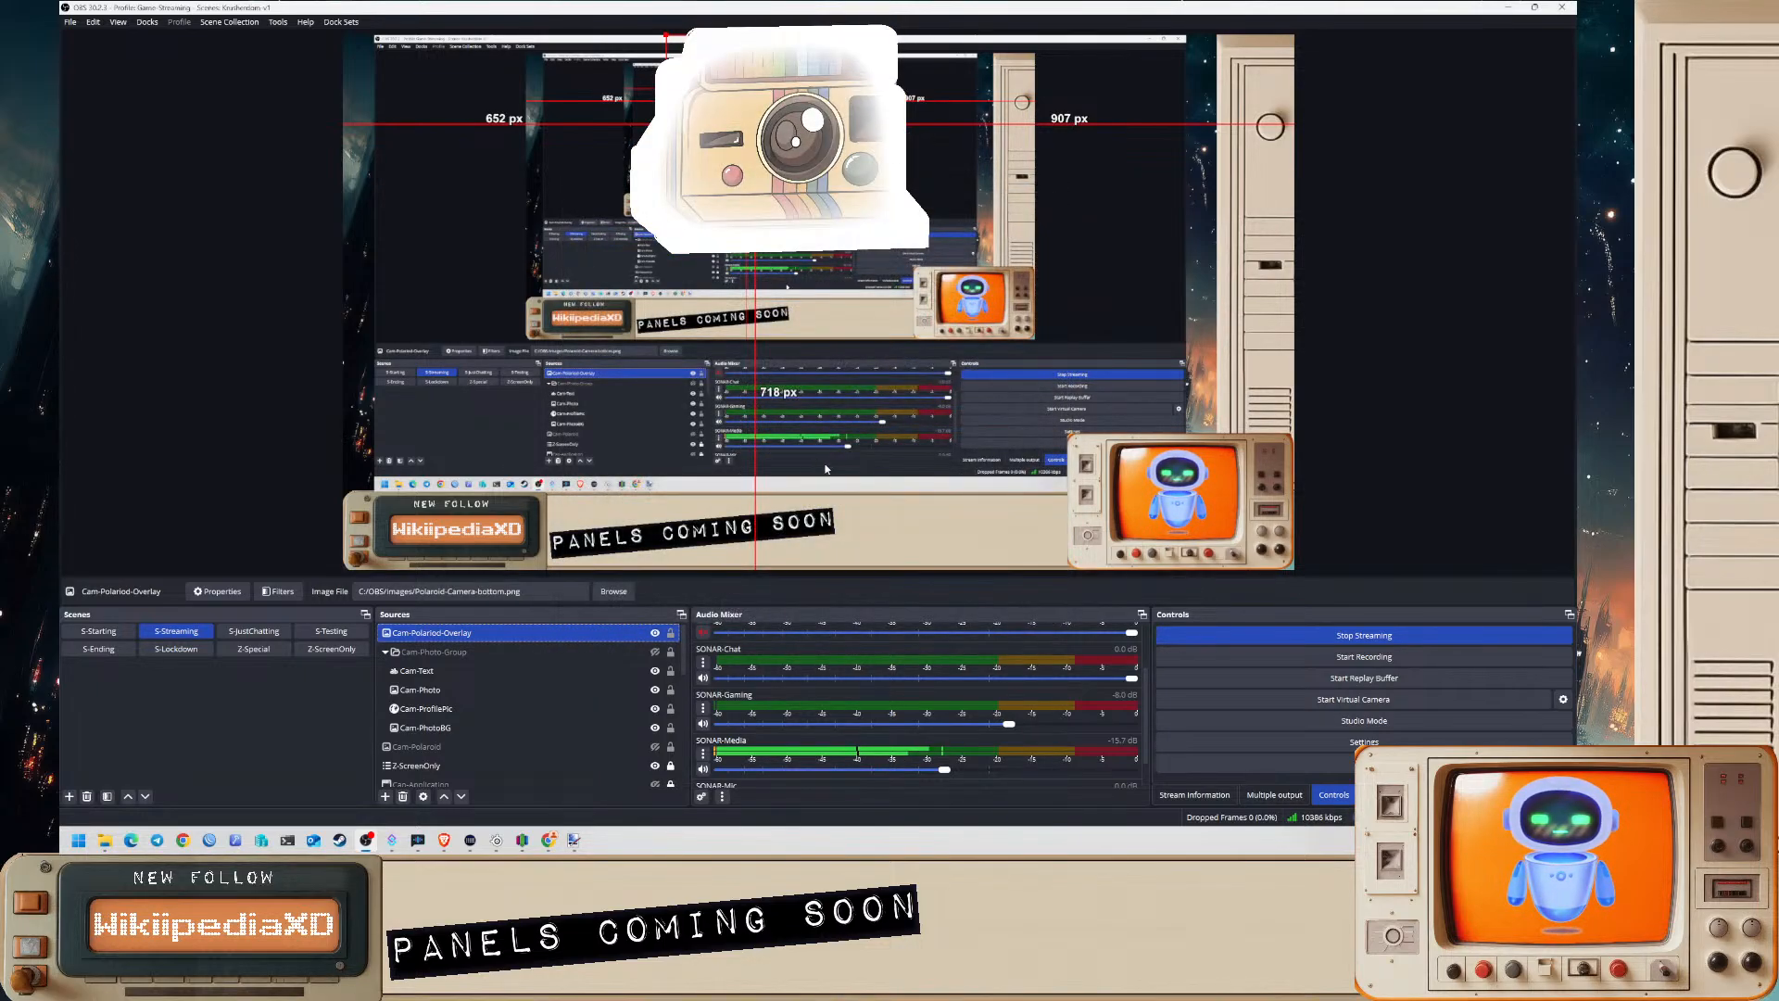
{"action": "mouse_move", "coordinate": [576, 841]}
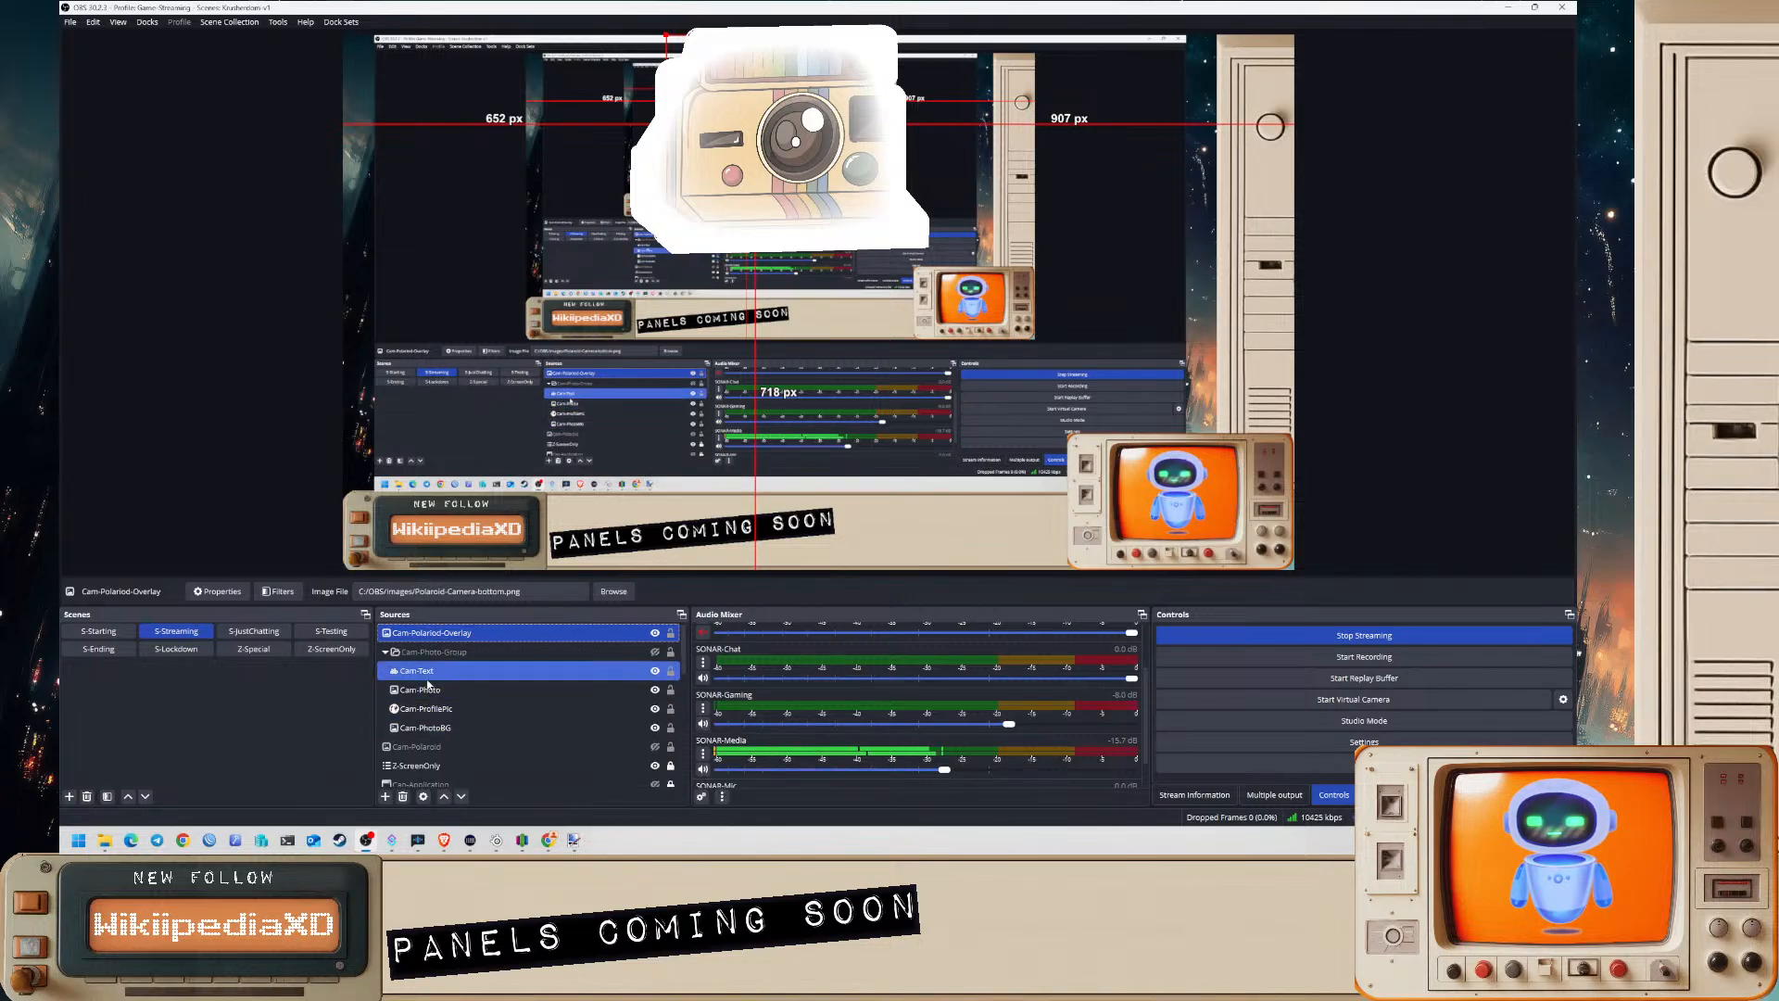
{"action": "left_click", "coordinate": [468, 672], "text": "ctrl"}
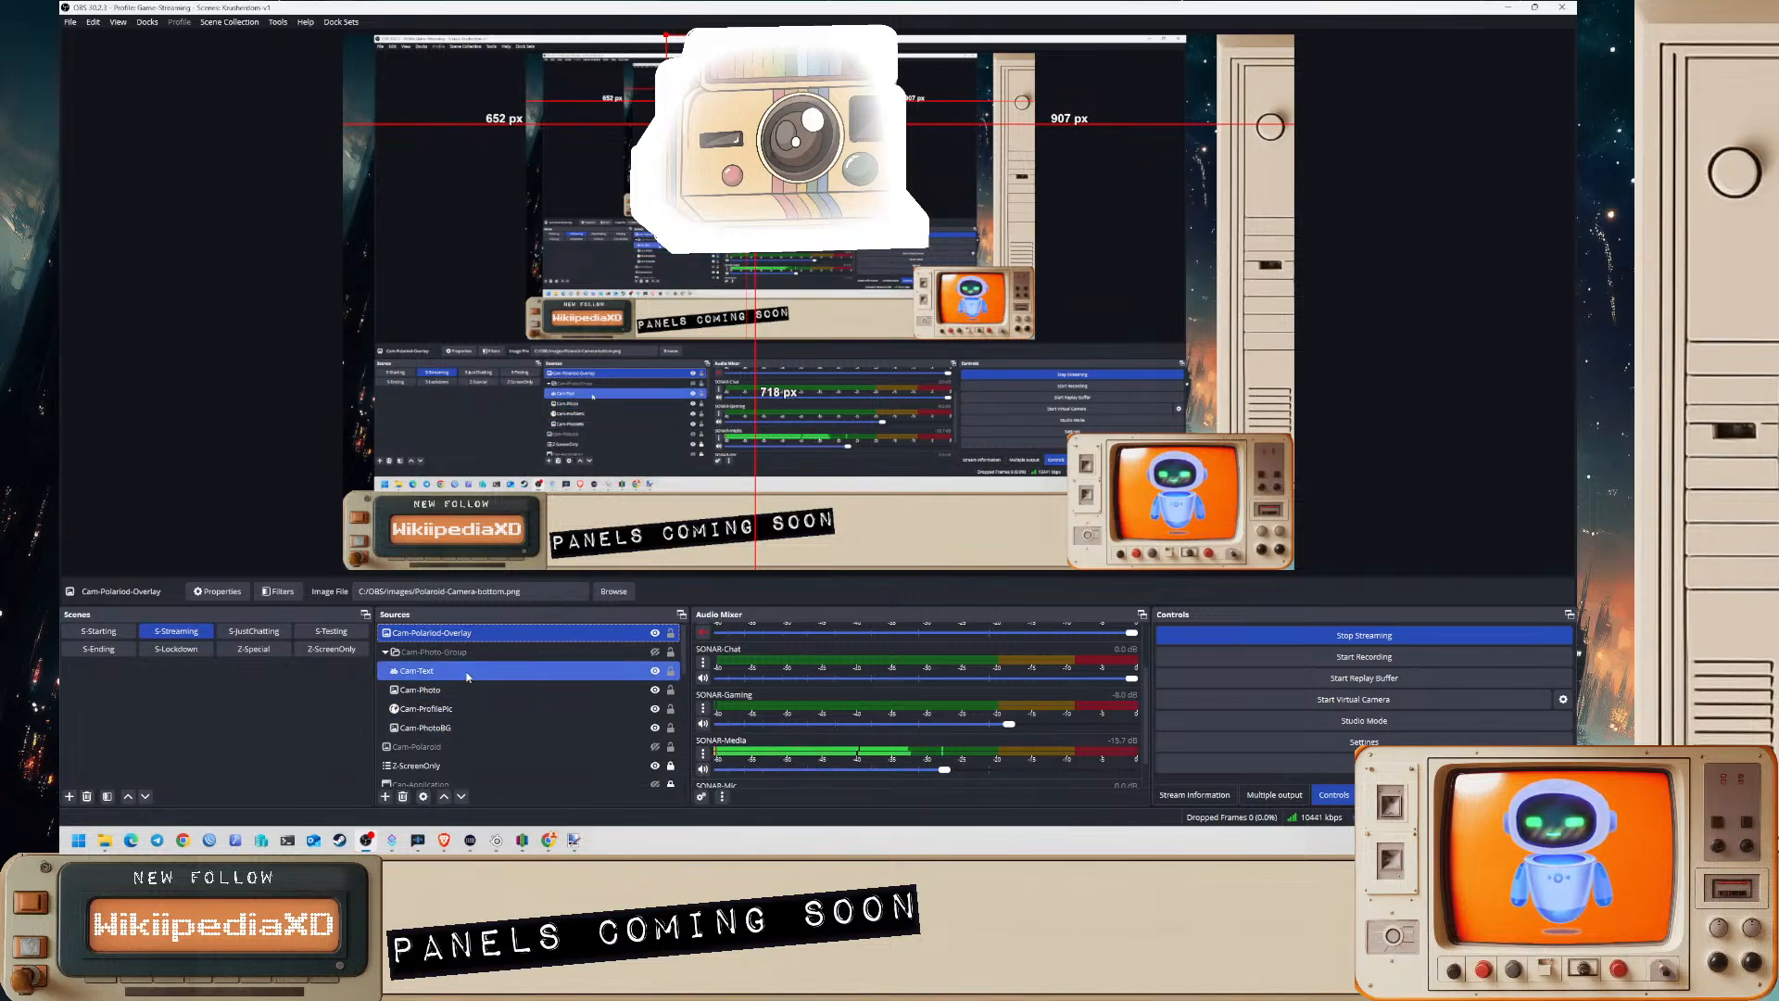
{"action": "right_click", "coordinate": [178, 632]}
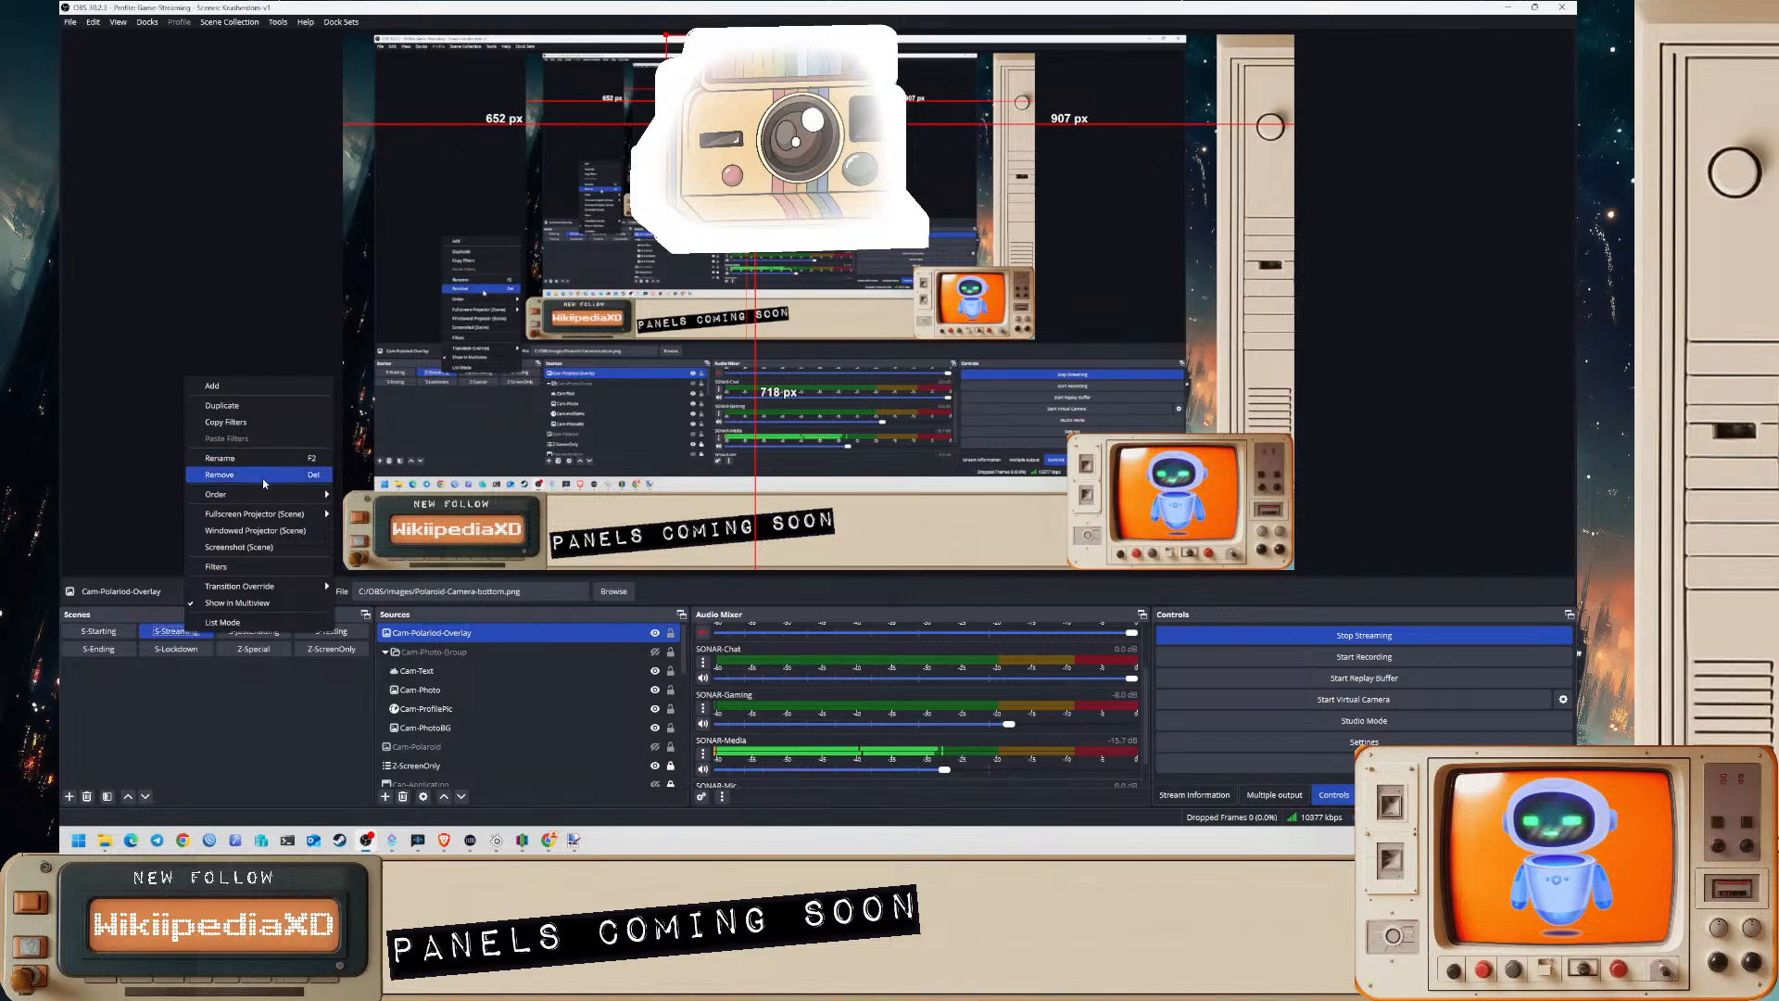
{"action": "left_click", "coordinate": [218, 566]}
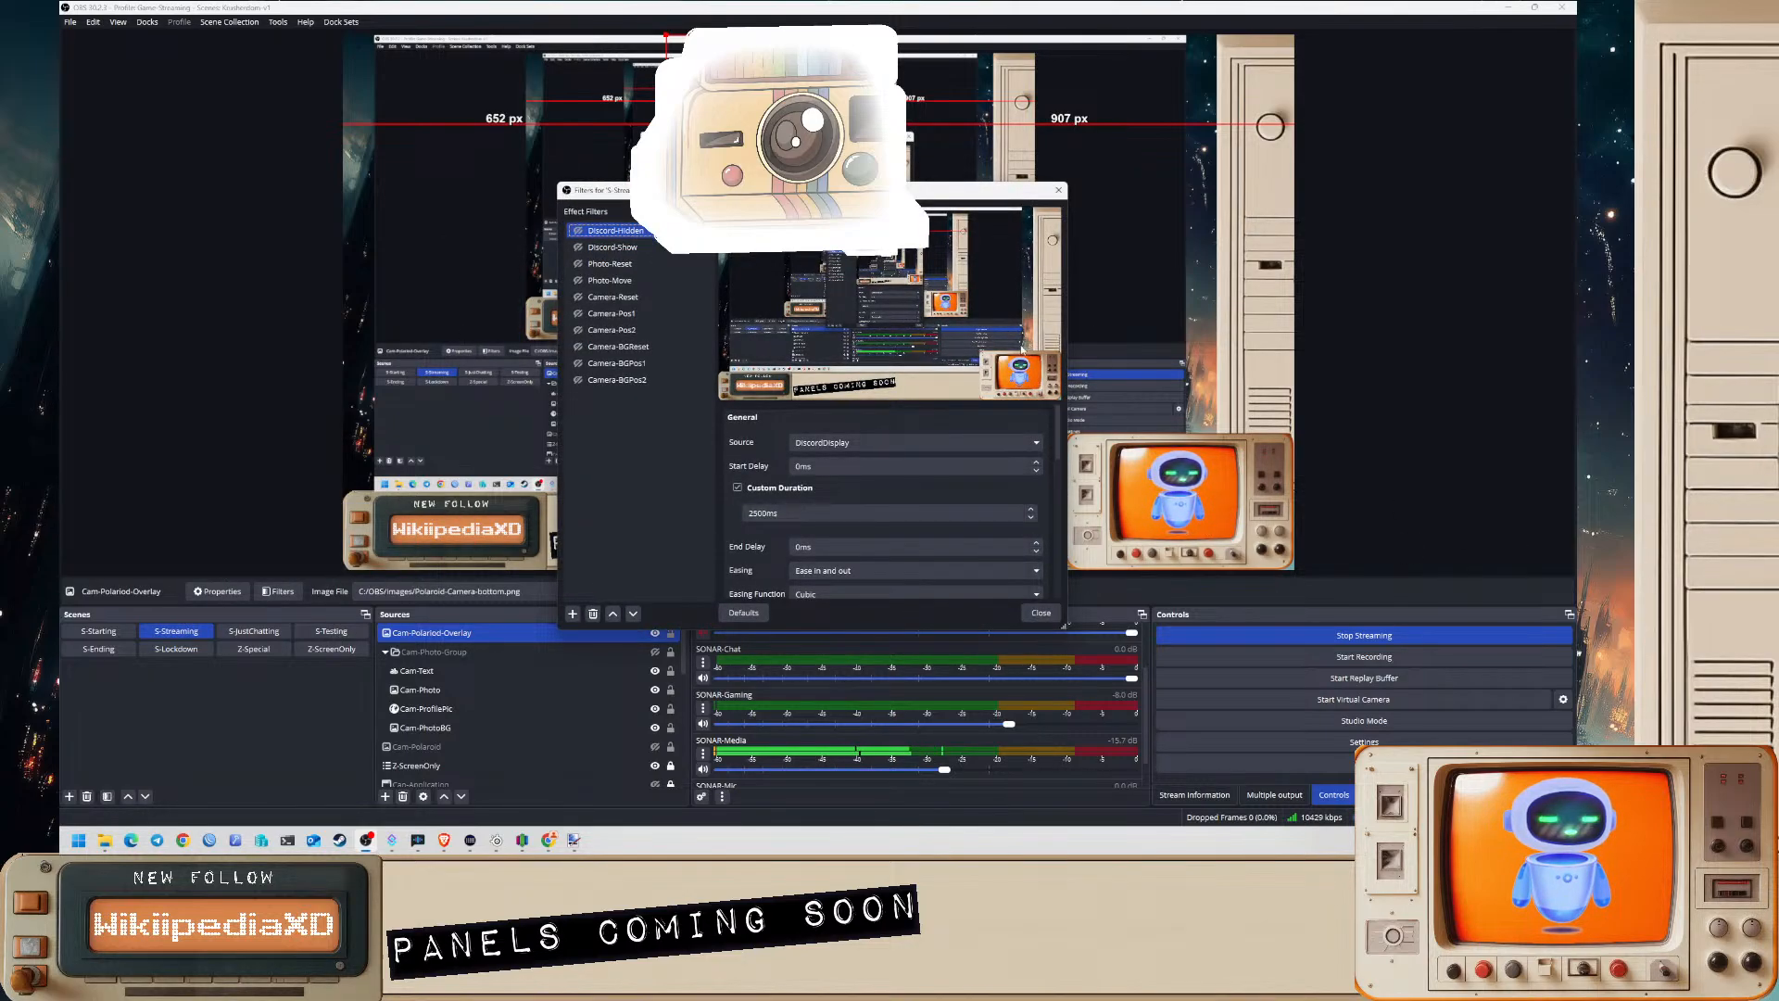
{"action": "left_click", "coordinate": [640, 313]}
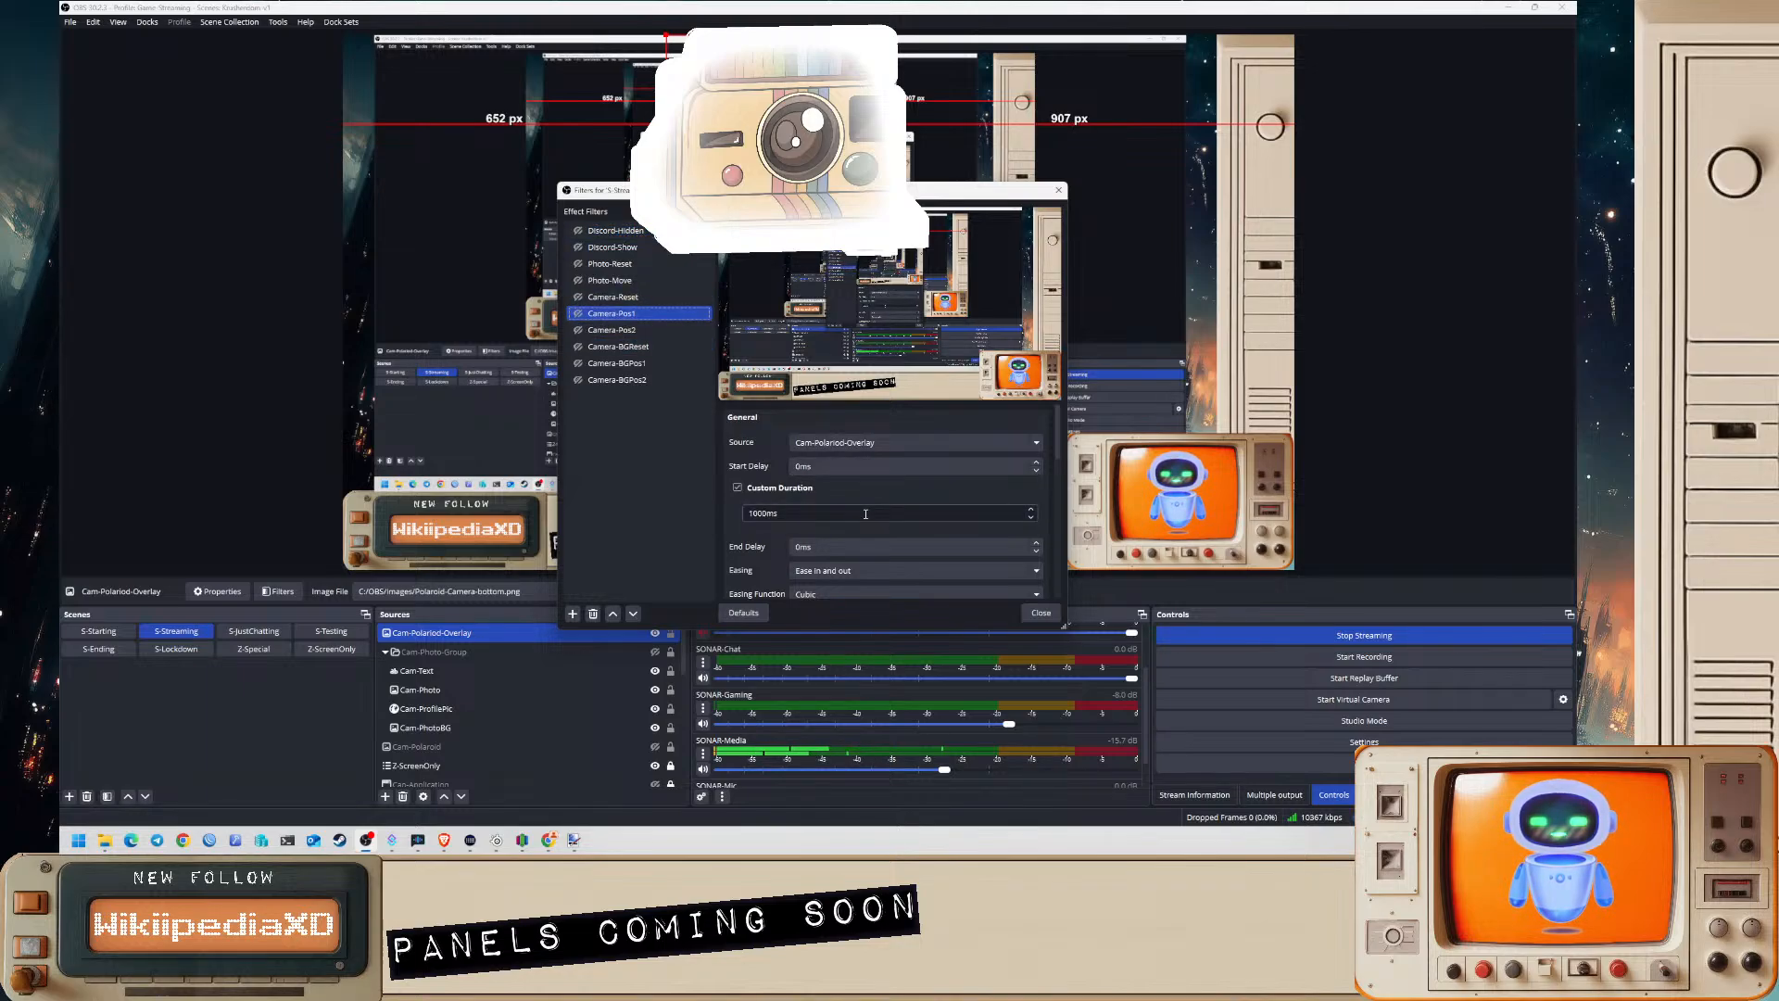
{"action": "left_click", "coordinate": [790, 546]}
{"action": "type", "text": "10"}
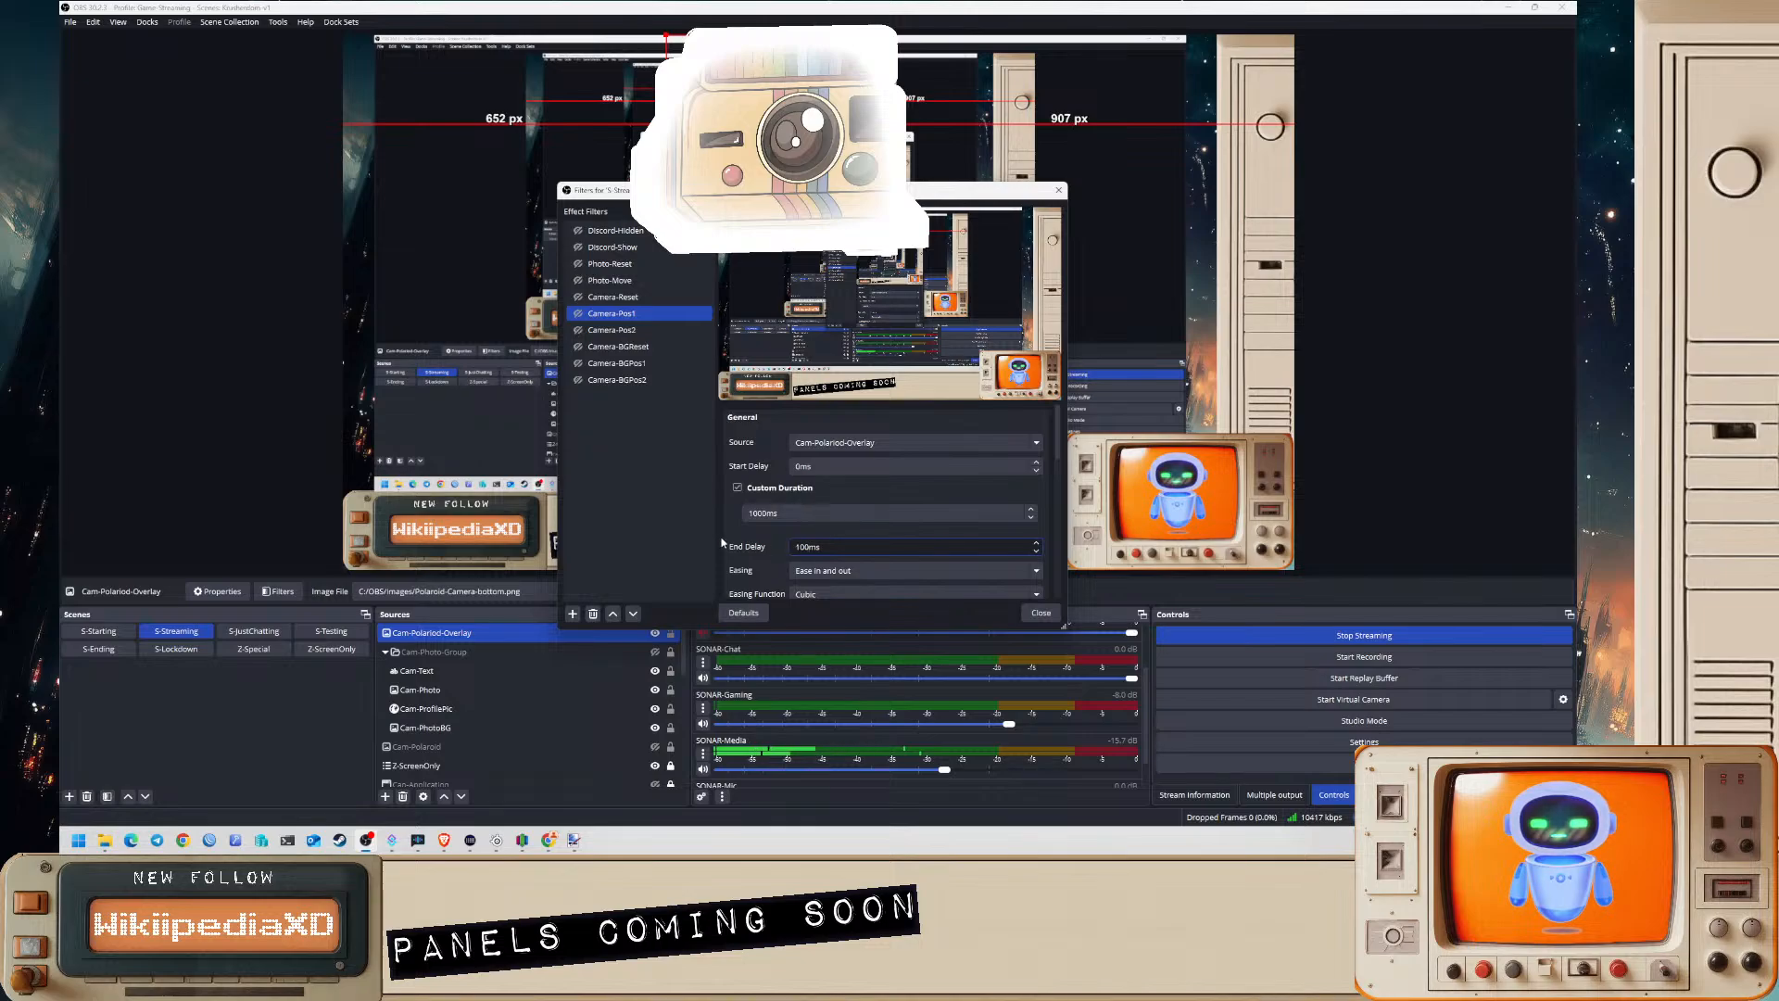
{"action": "left_click", "coordinate": [757, 513]}
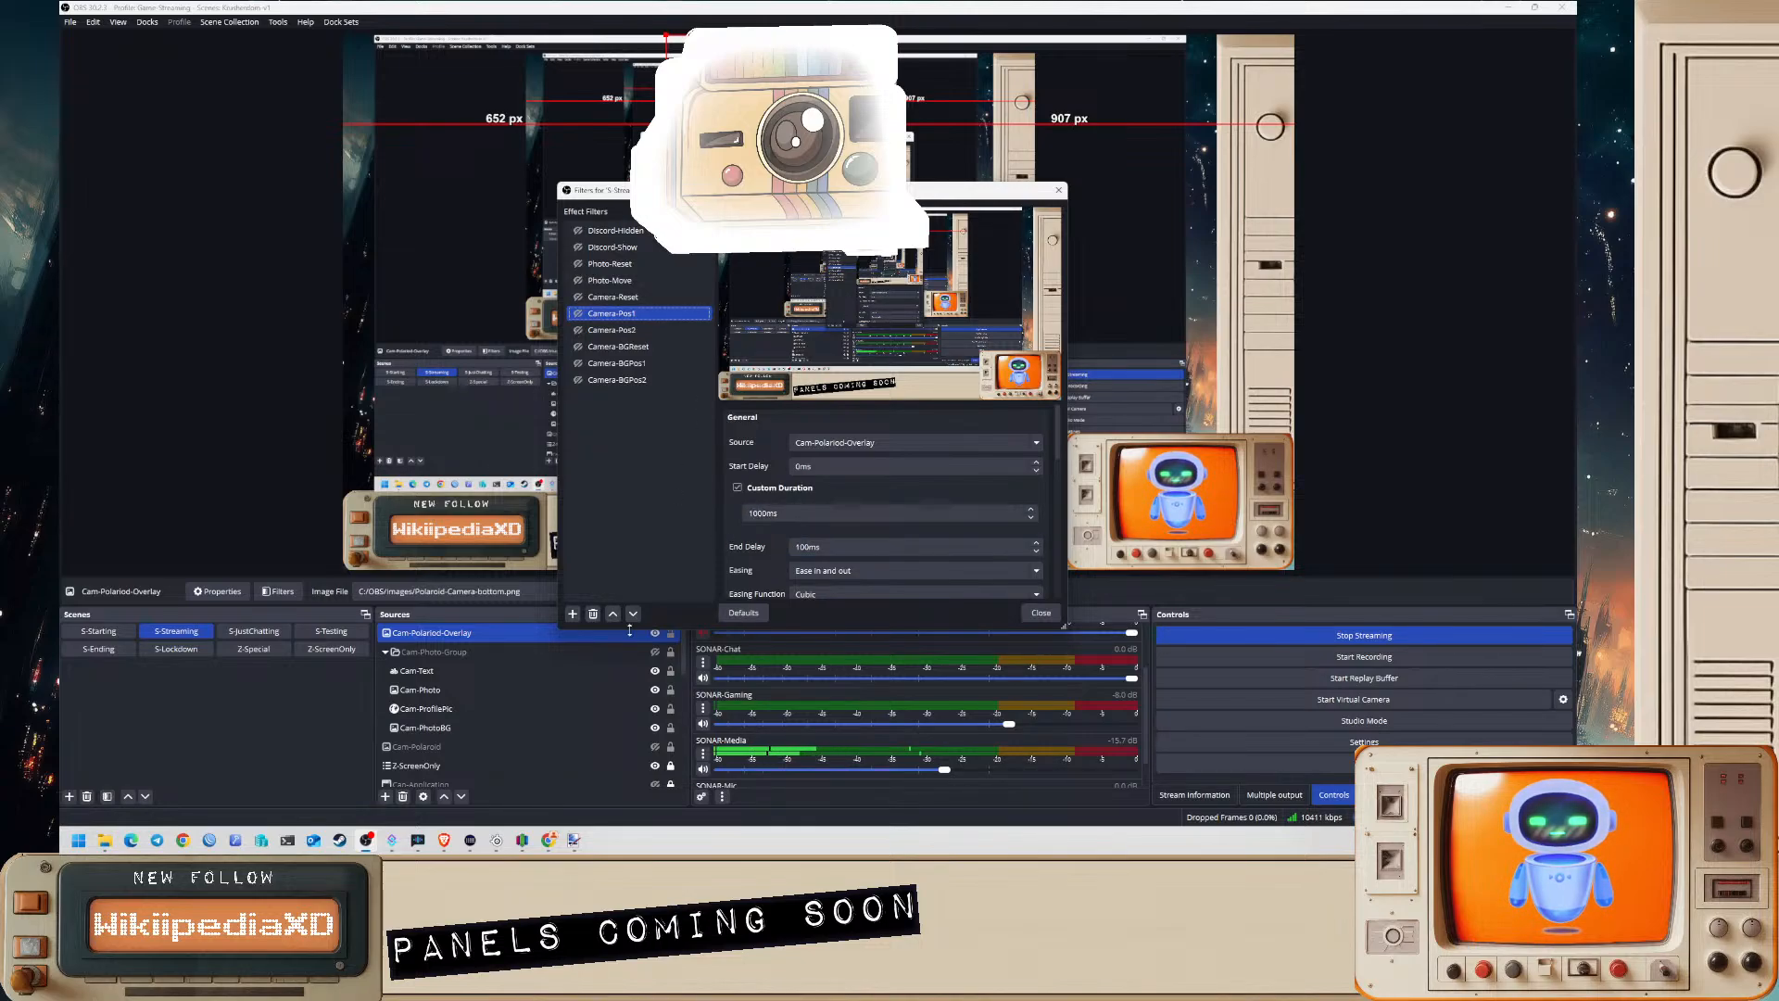
- Switch to Streamer.bot and add a 1000 ms delay sub-action to the New Follower (Custom) action
{"action": "mouse_move", "coordinate": [498, 842]}
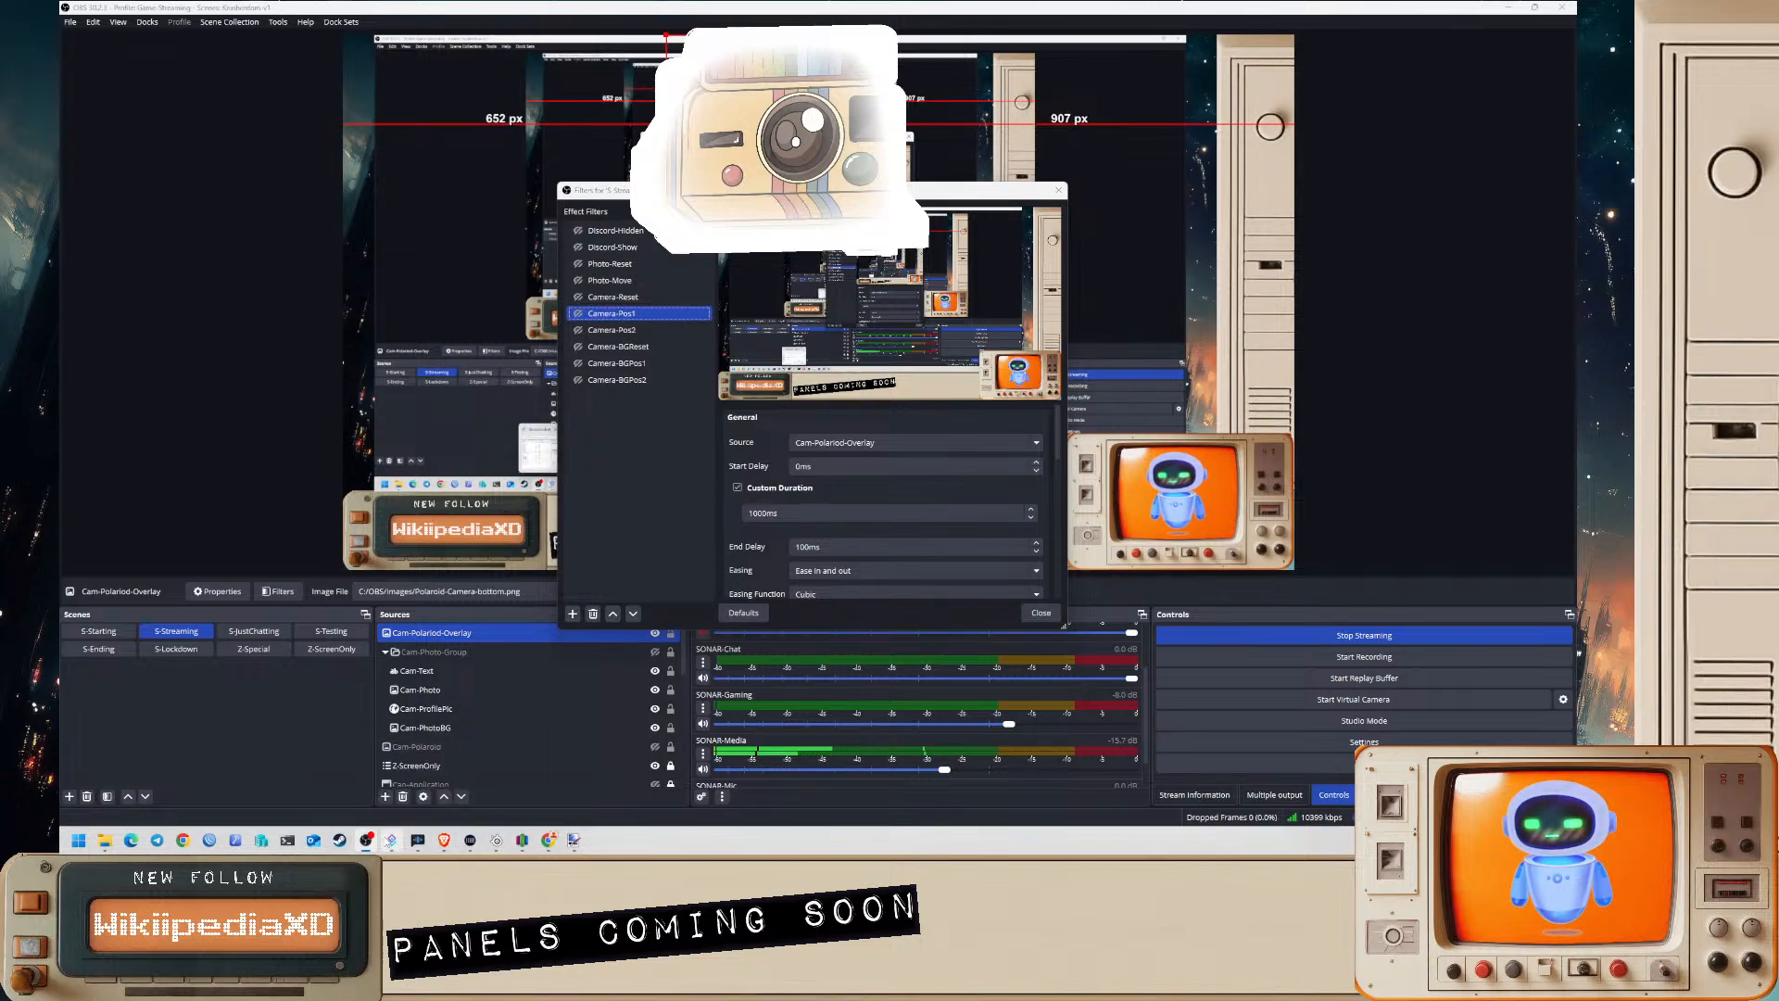
{"action": "left_click", "coordinate": [392, 841]}
{"action": "left_click", "coordinate": [1082, 634]}
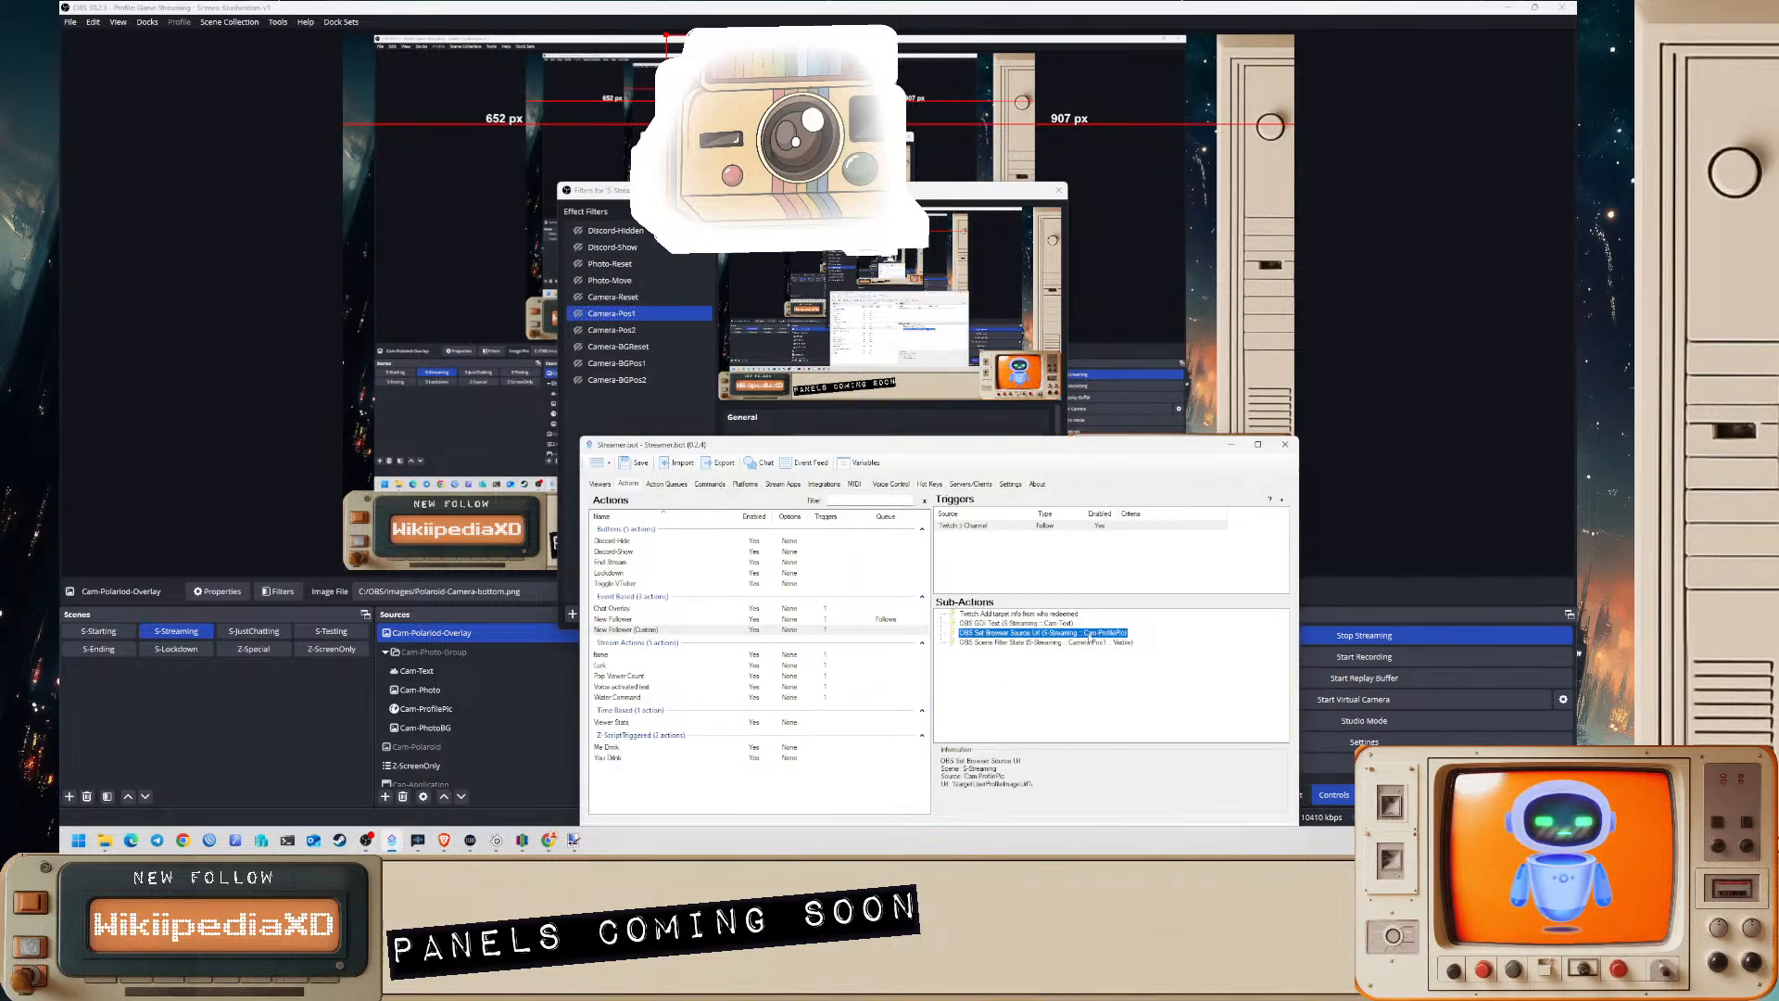
{"action": "right_click", "coordinate": [1090, 605]}
{"action": "mouse_move", "coordinate": [1155, 648]}
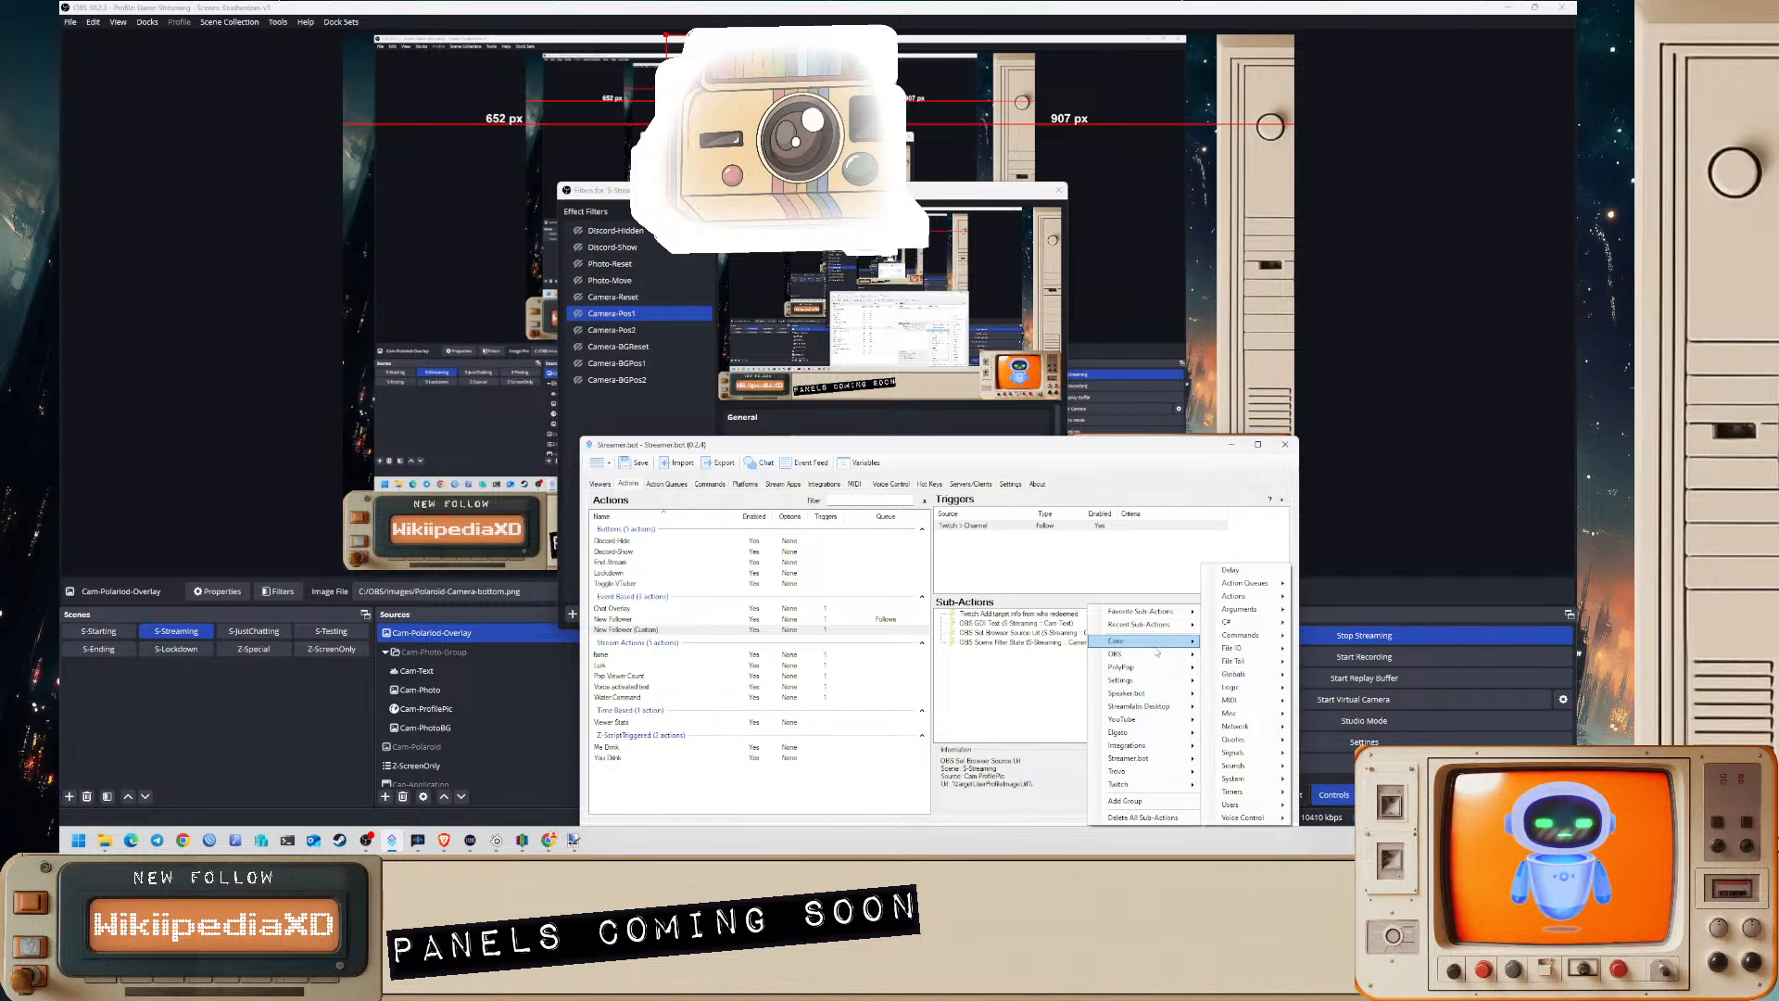
{"action": "left_click", "coordinate": [1073, 674]}
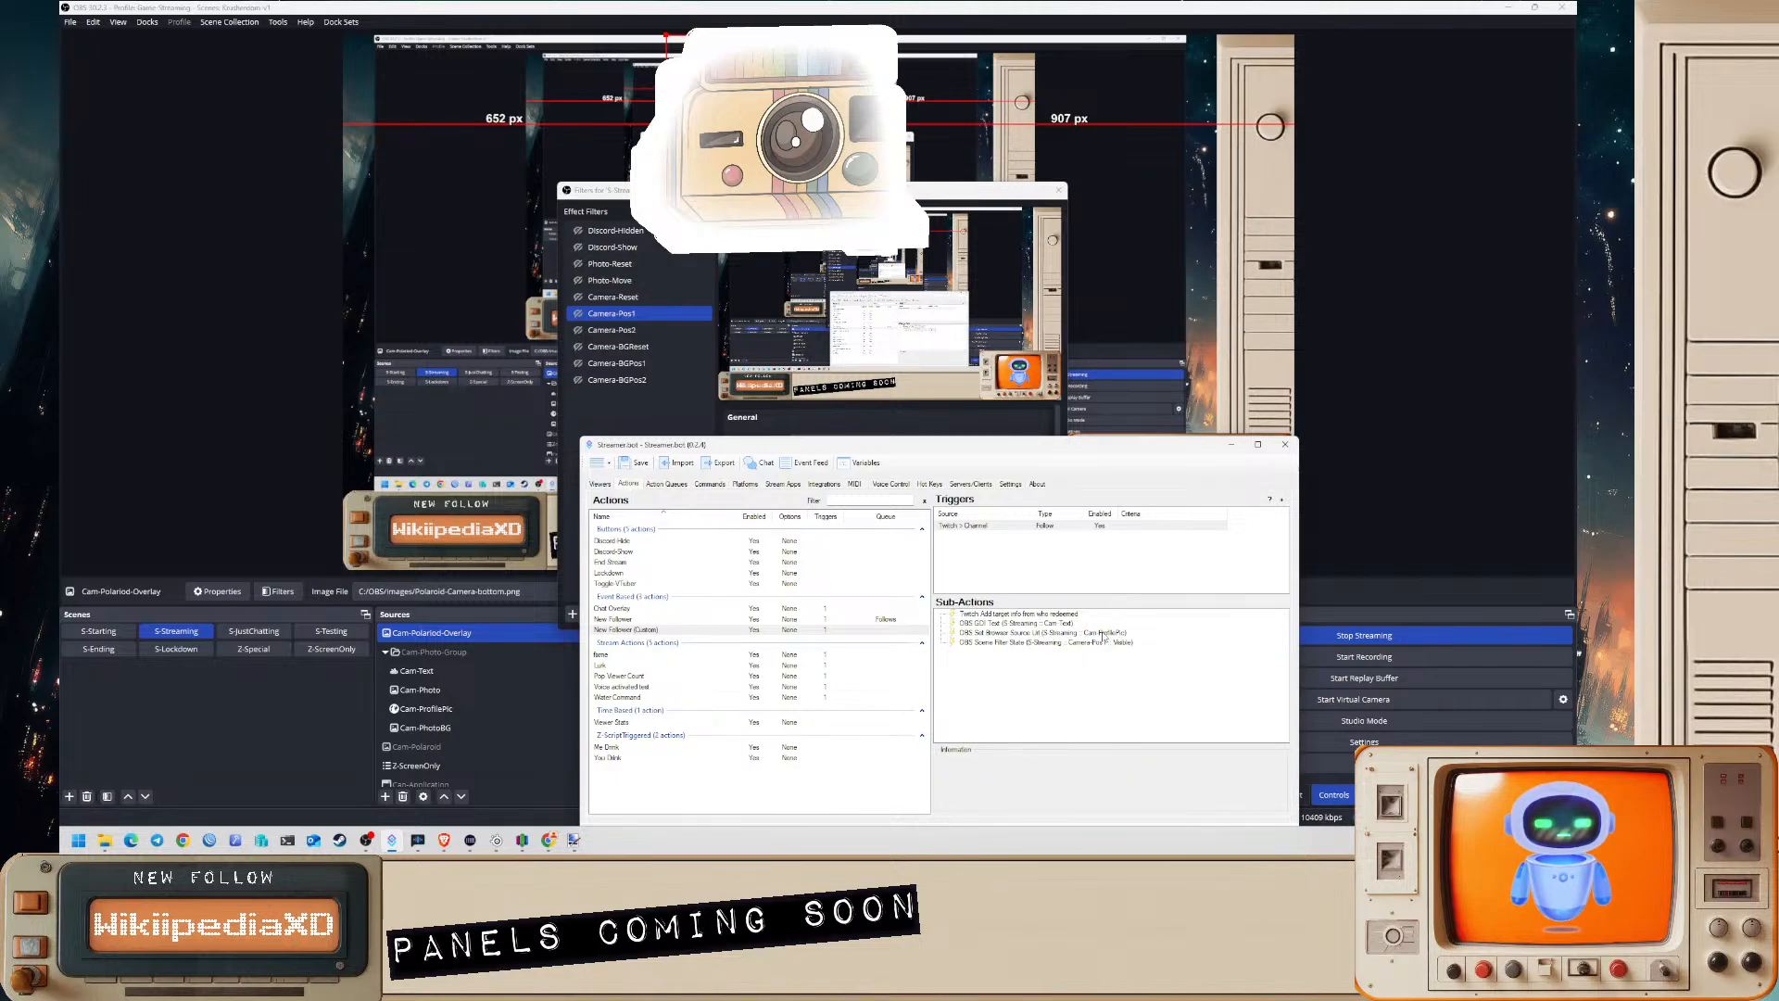
{"action": "right_click", "coordinate": [1083, 605]}
{"action": "mouse_move", "coordinate": [1192, 641]}
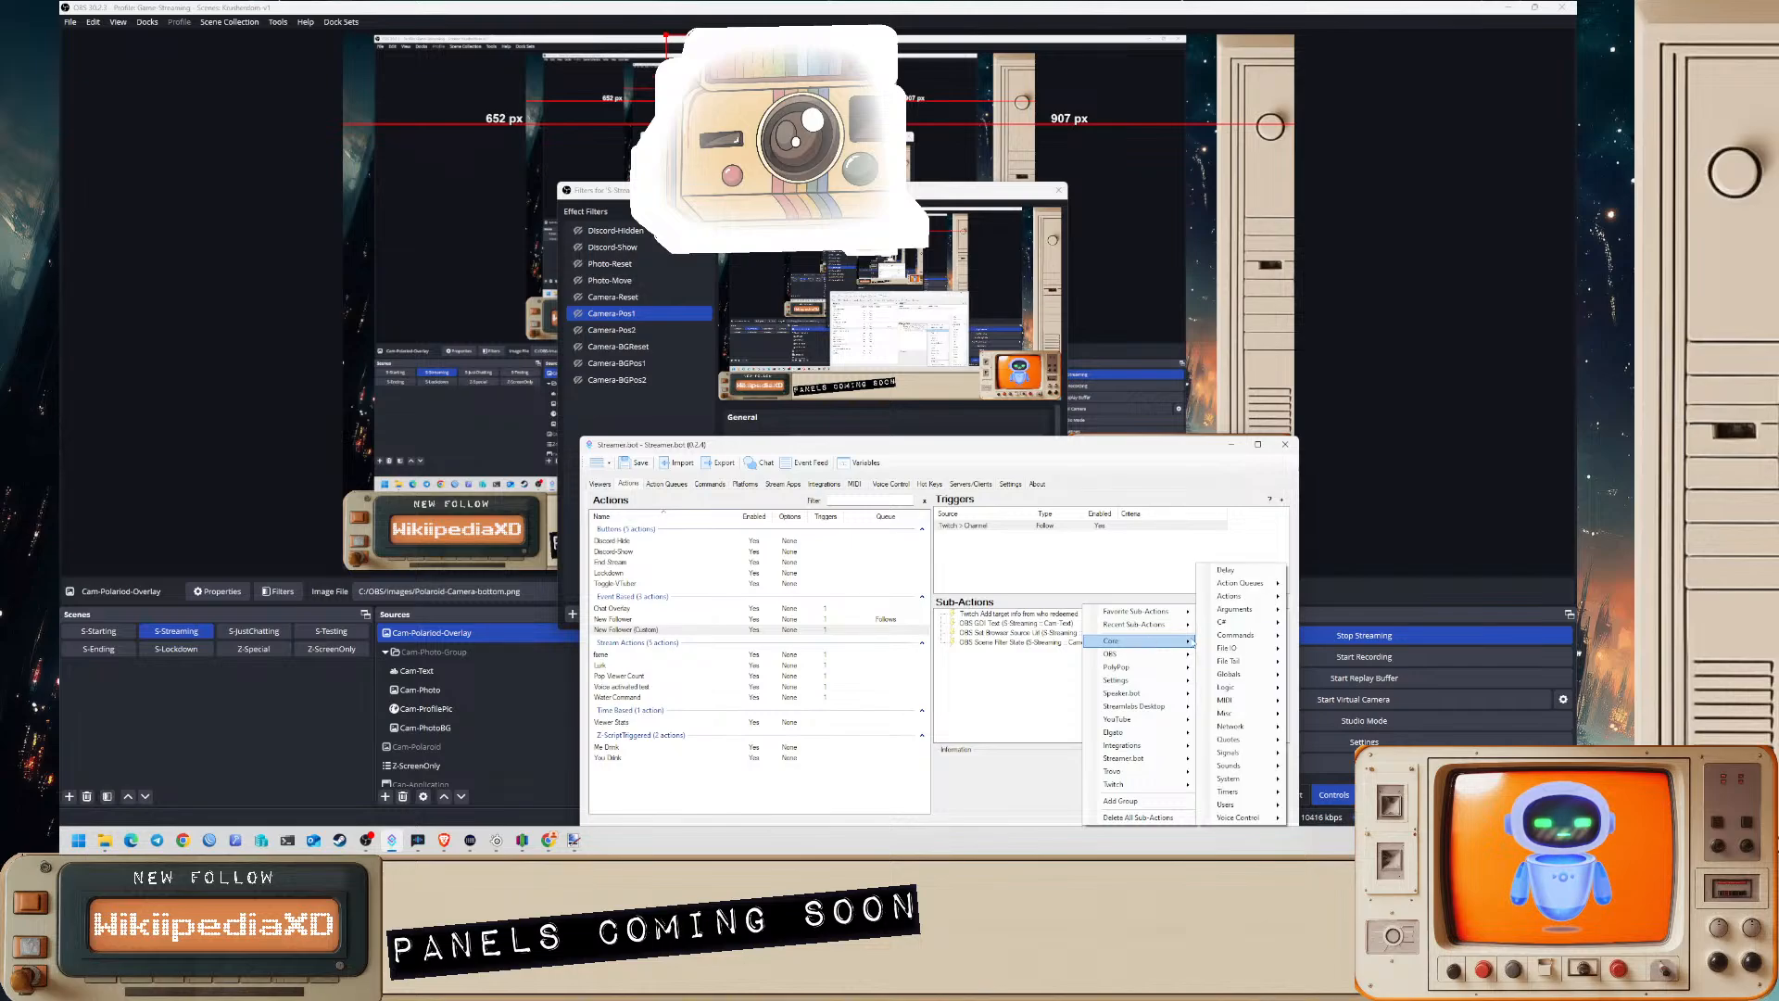
{"action": "left_click", "coordinate": [1225, 570]}
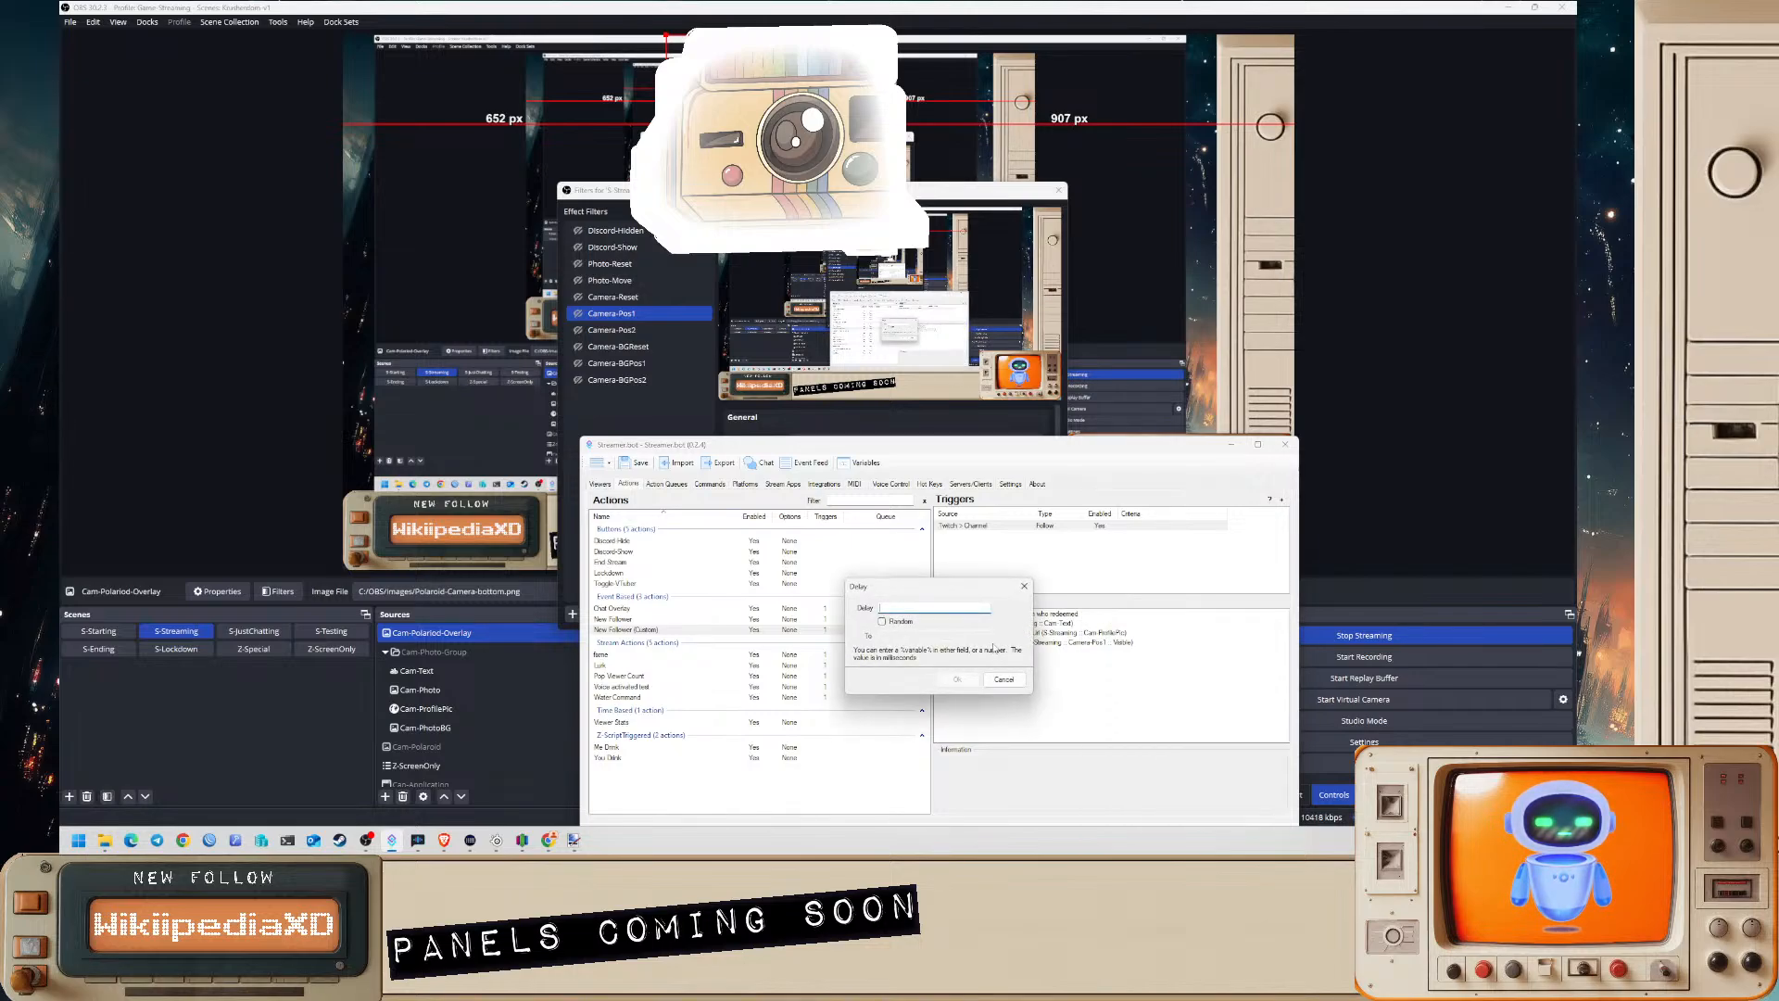
{"action": "type", "text": "1000"}
{"action": "key", "text": "Return"}
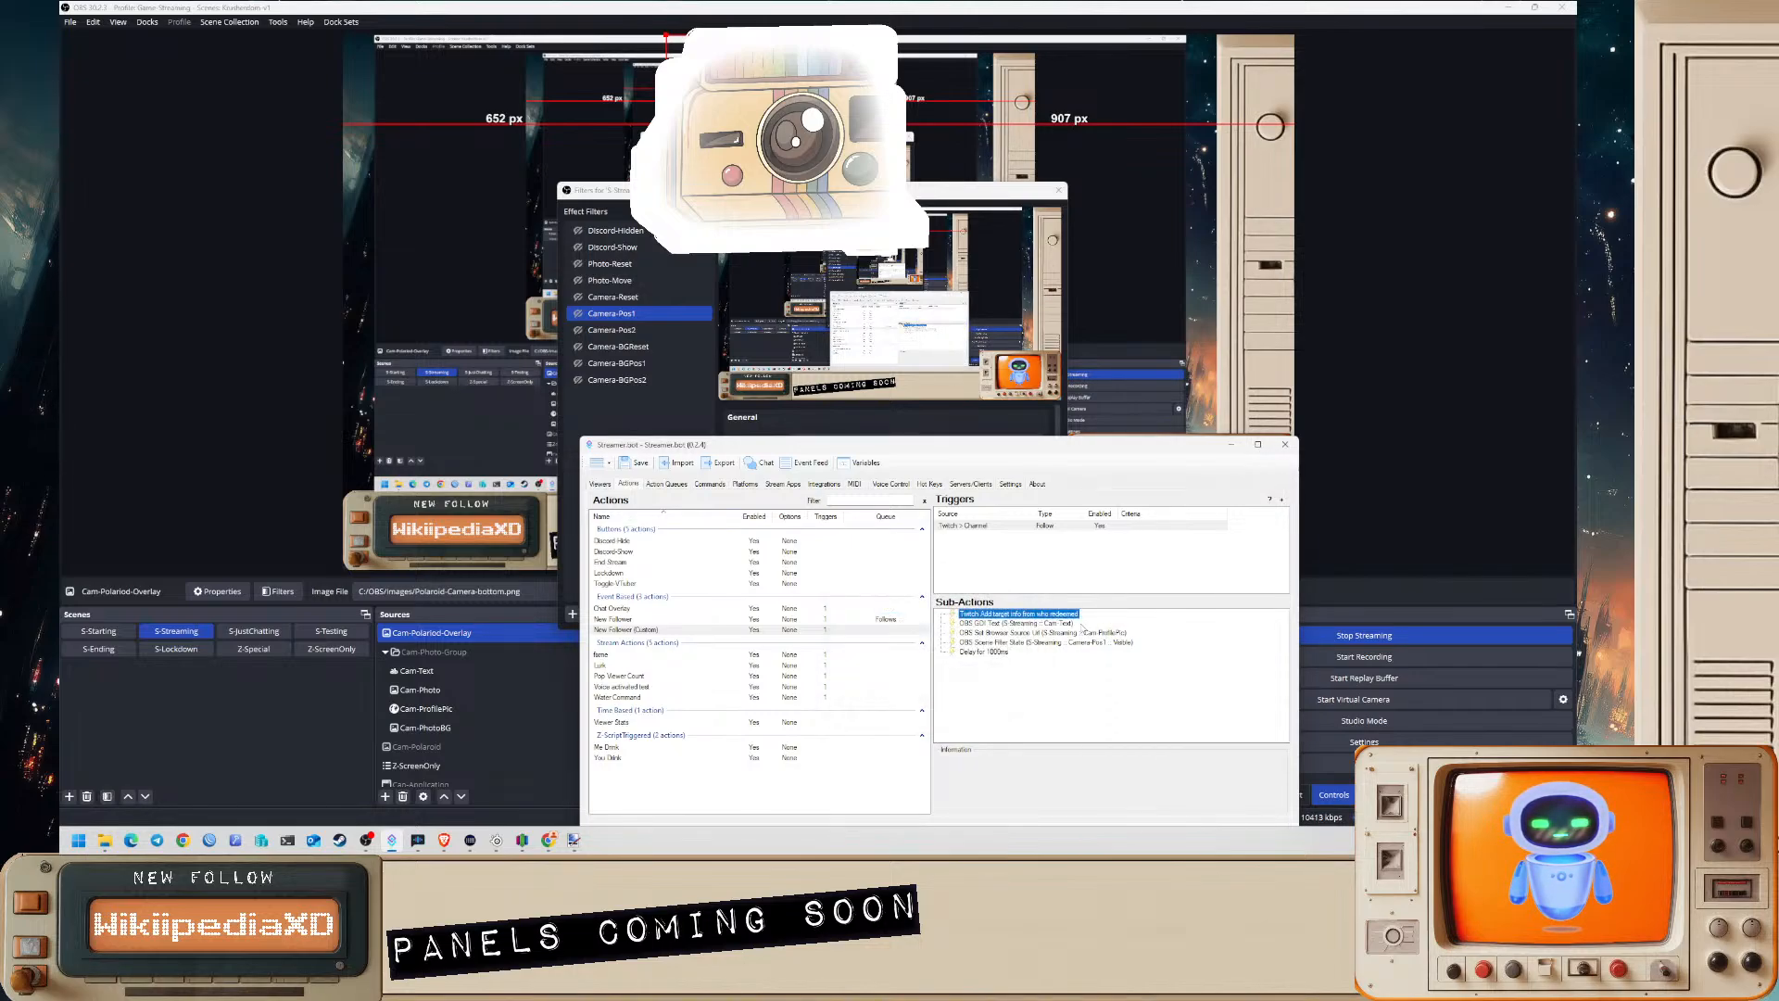
- Add an OBS Set Source Filter State sub-action that makes the Glow filter of Cam-Polariod-Overlay in S-Streaming visible
{"action": "left_click", "coordinate": [1079, 645]}
{"action": "left_click", "coordinate": [1014, 665]}
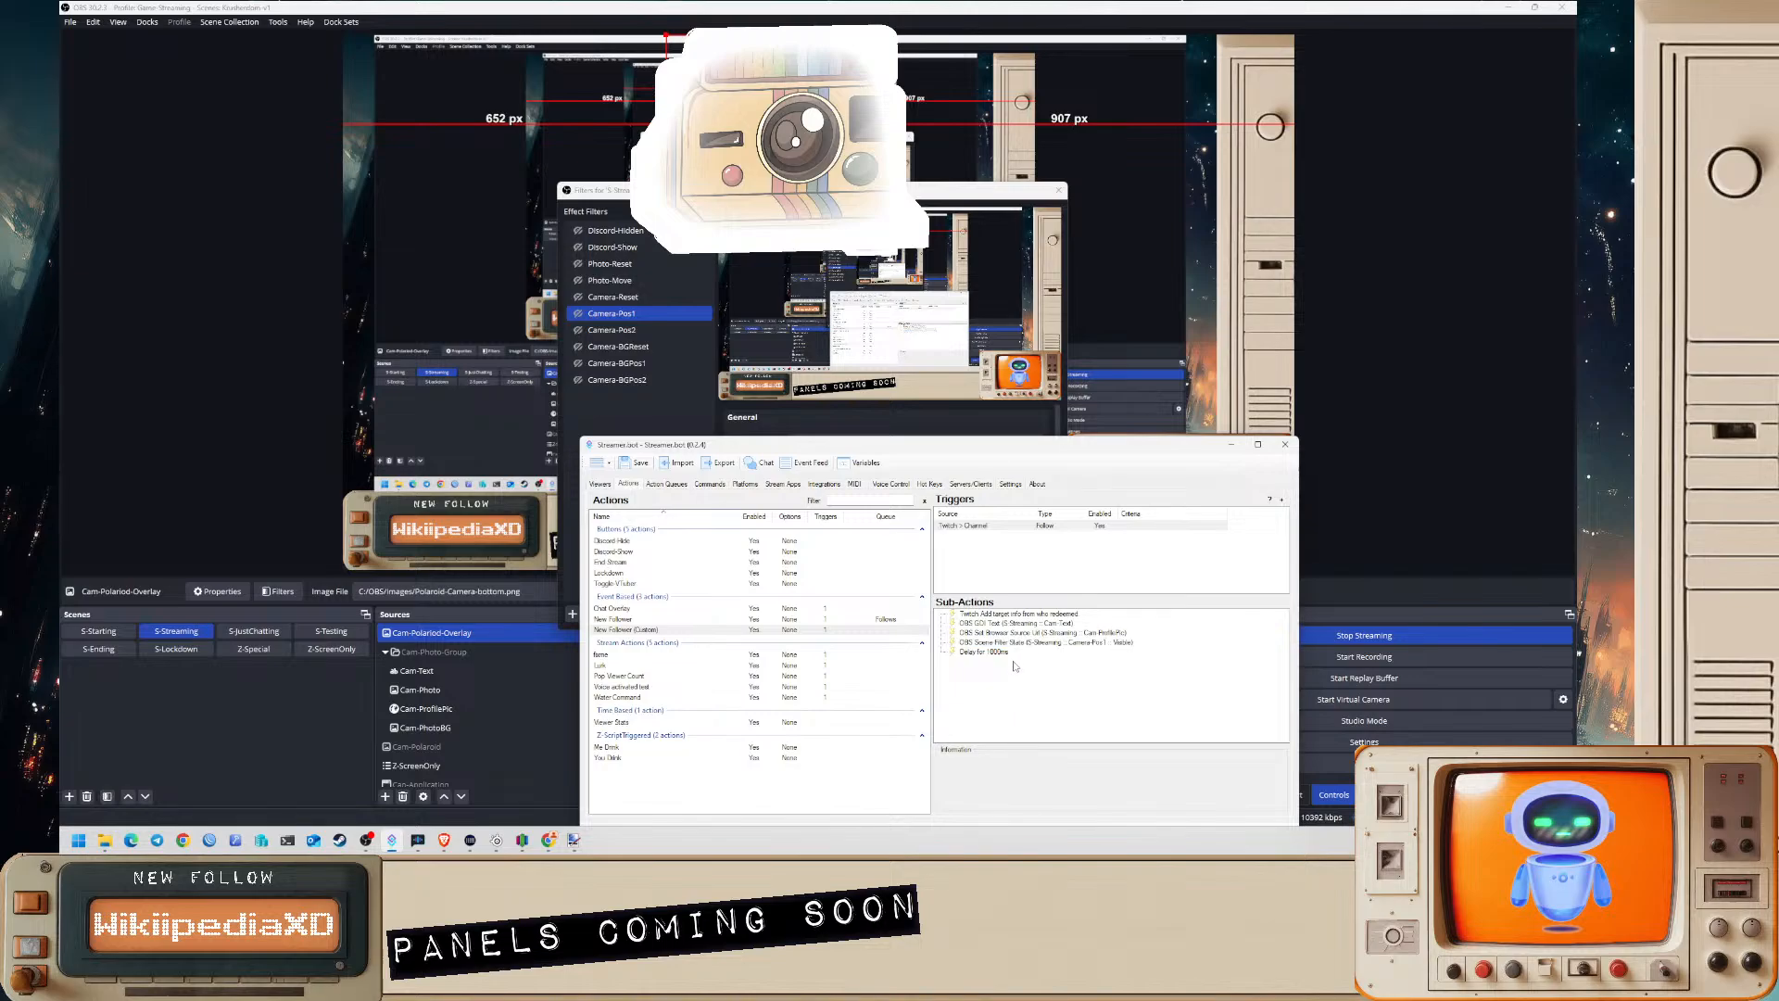
{"action": "right_click", "coordinate": [1015, 666]}
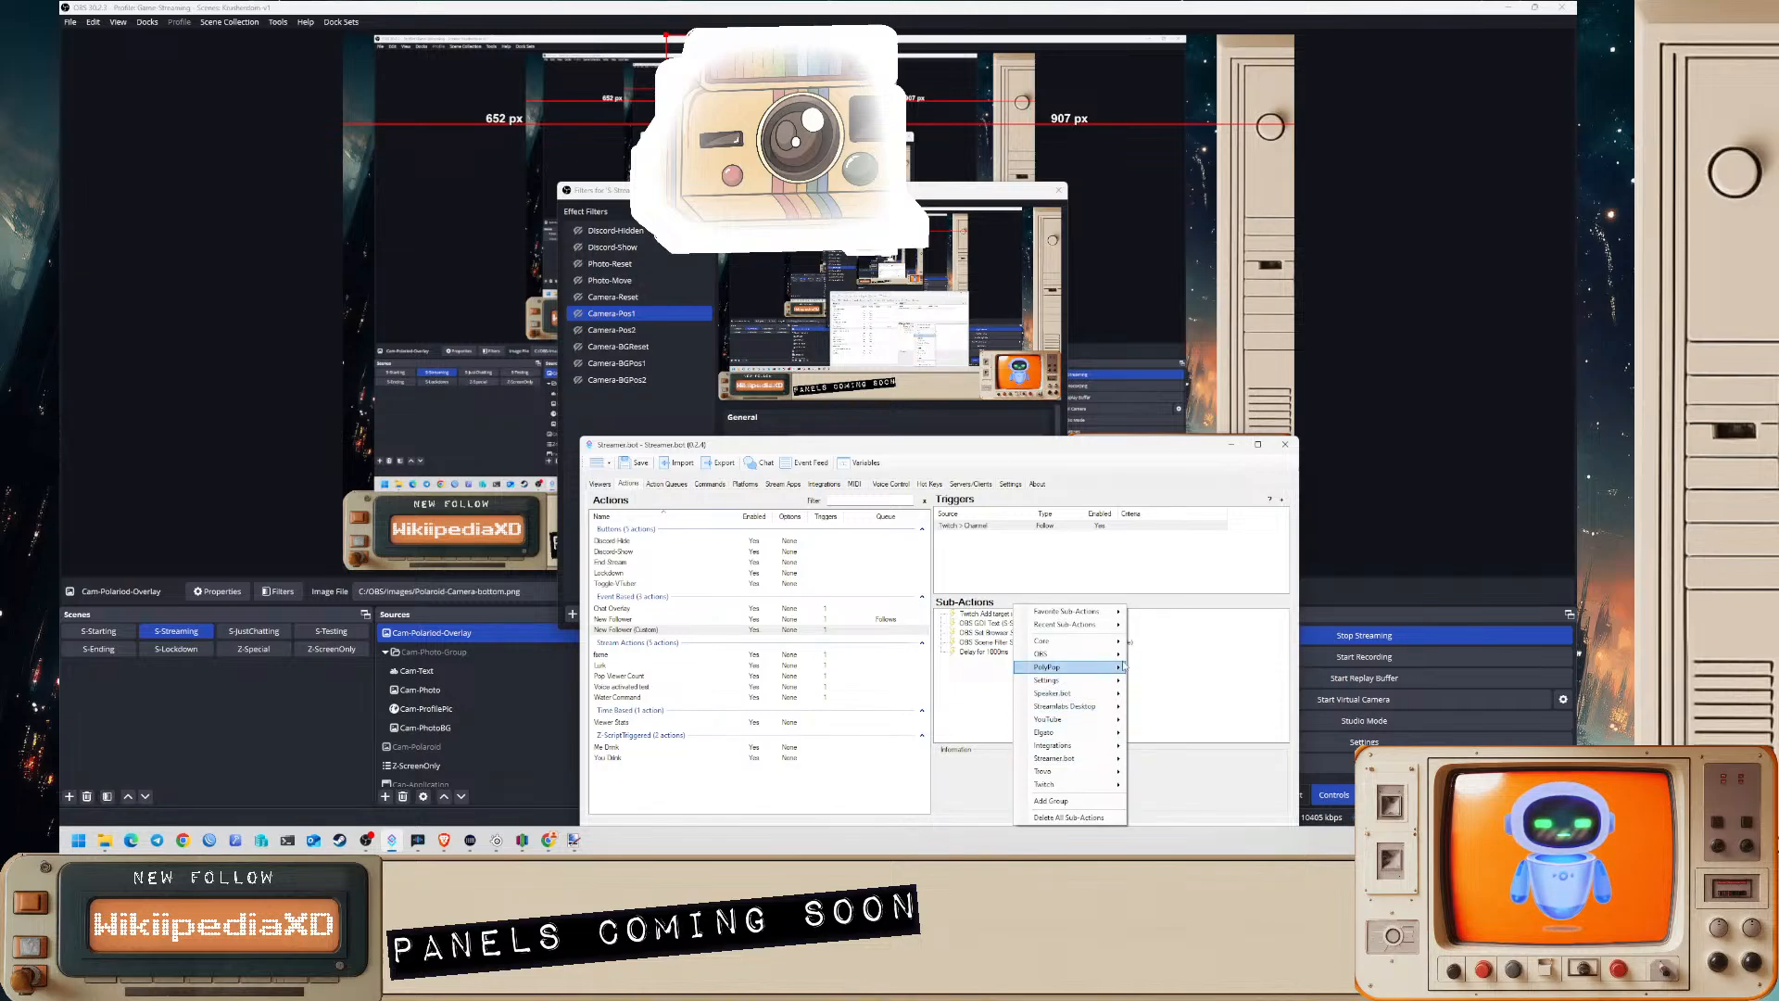
{"action": "mouse_move", "coordinate": [1118, 658]}
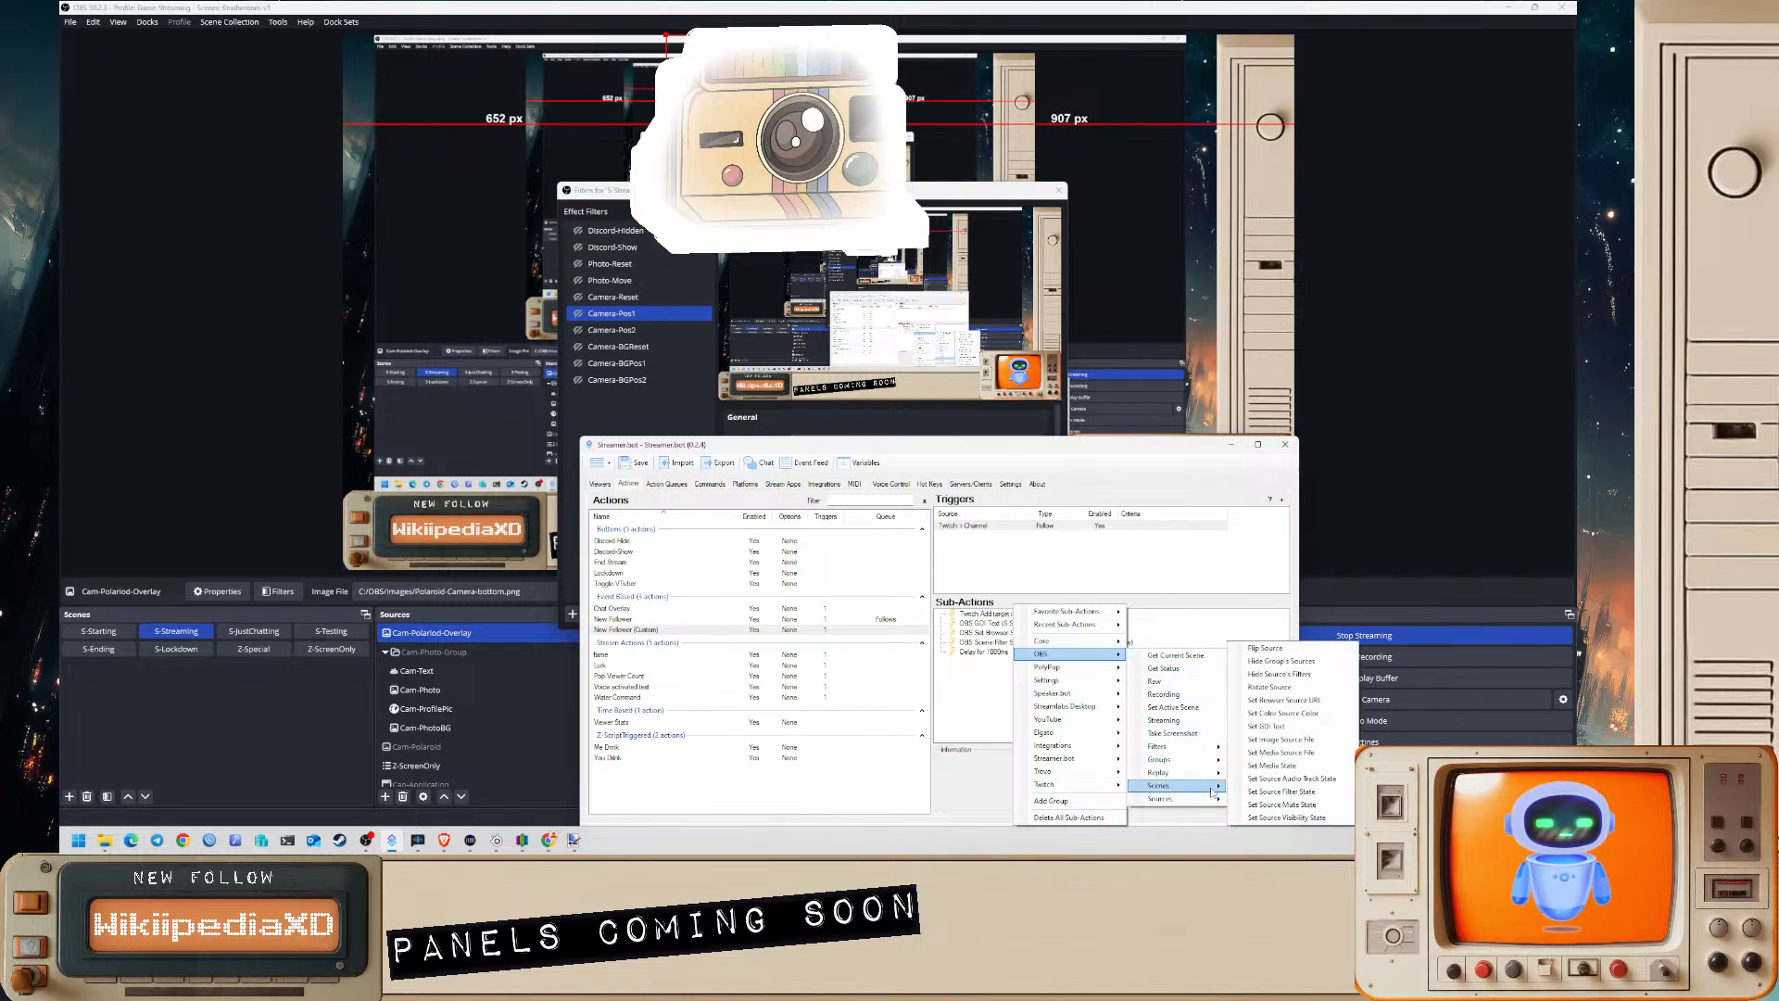
{"action": "left_click", "coordinate": [1282, 792]}
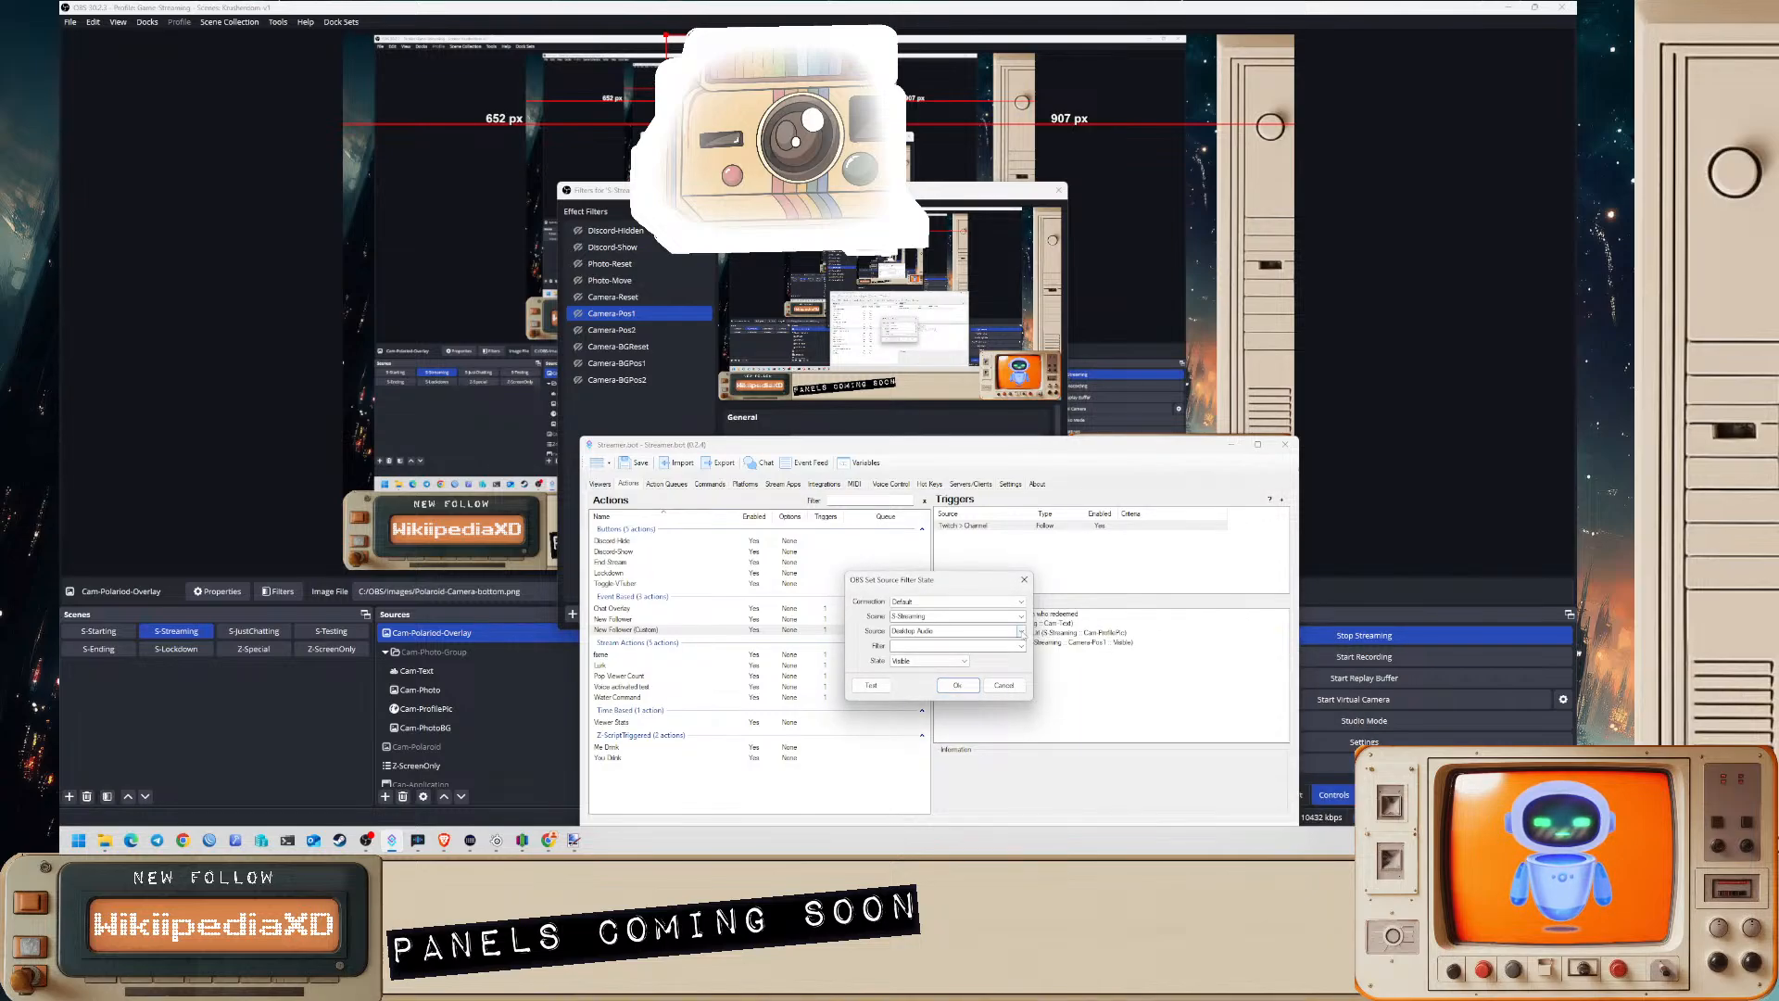
{"action": "left_click", "coordinate": [1019, 631]}
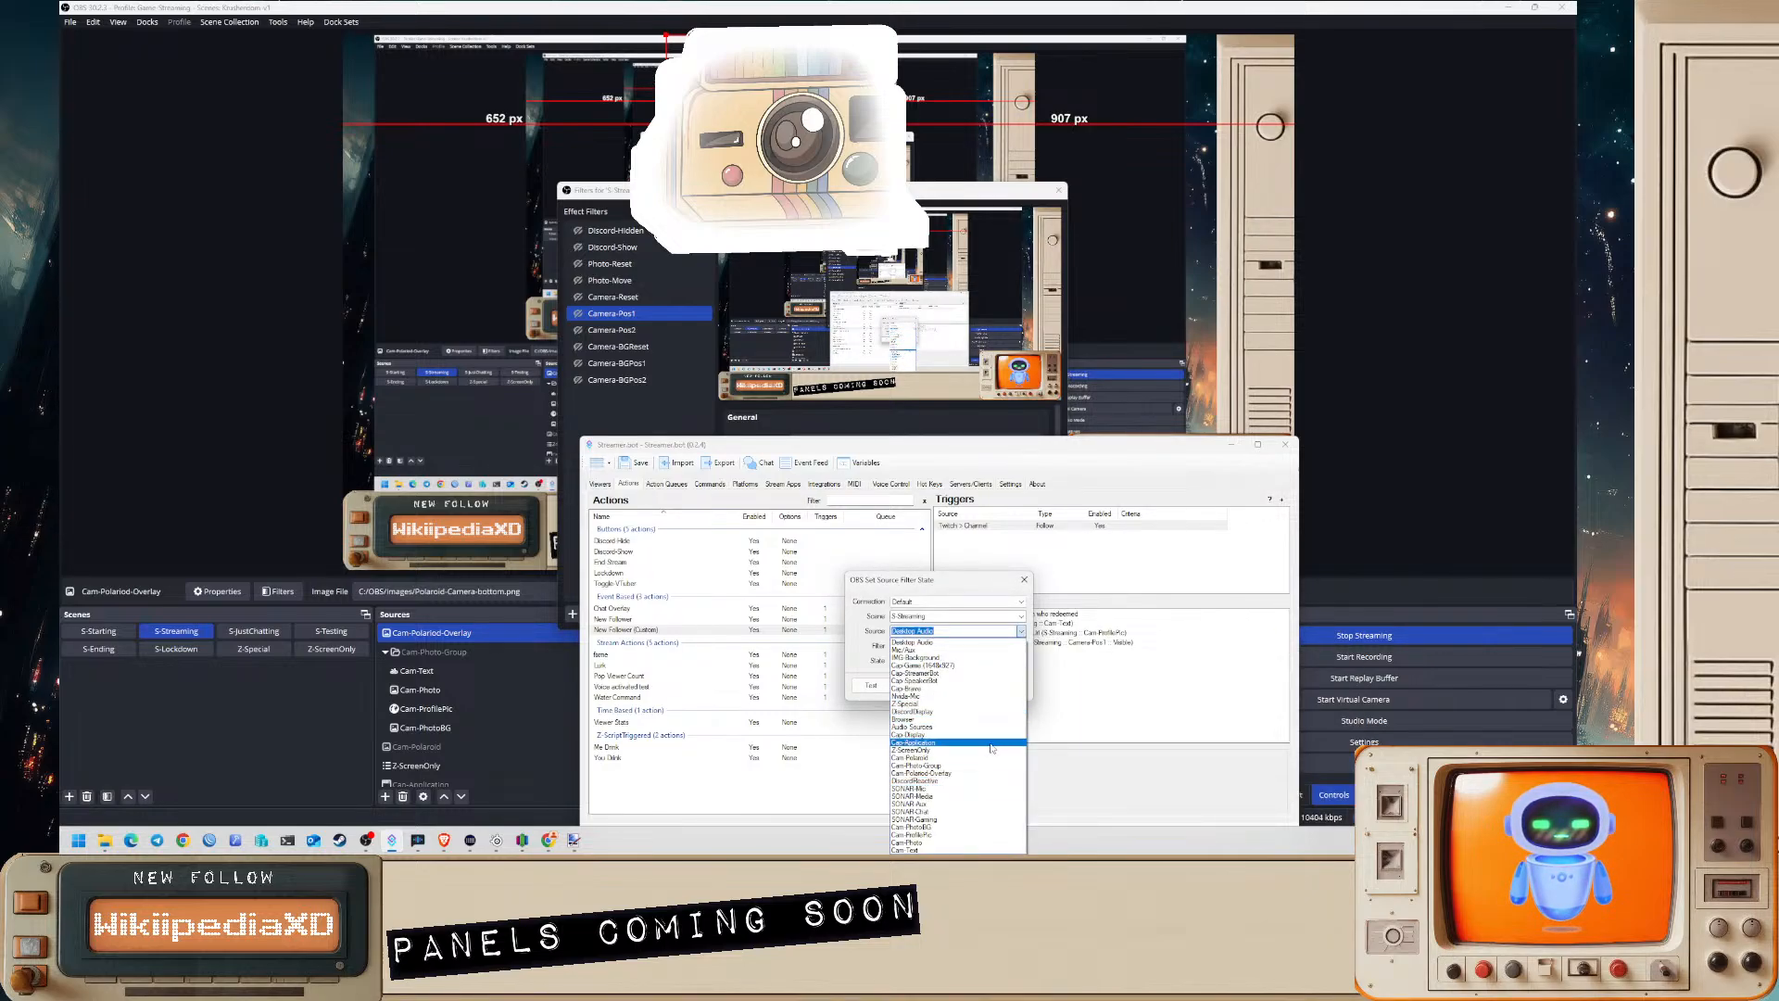
{"action": "left_click", "coordinate": [927, 772]}
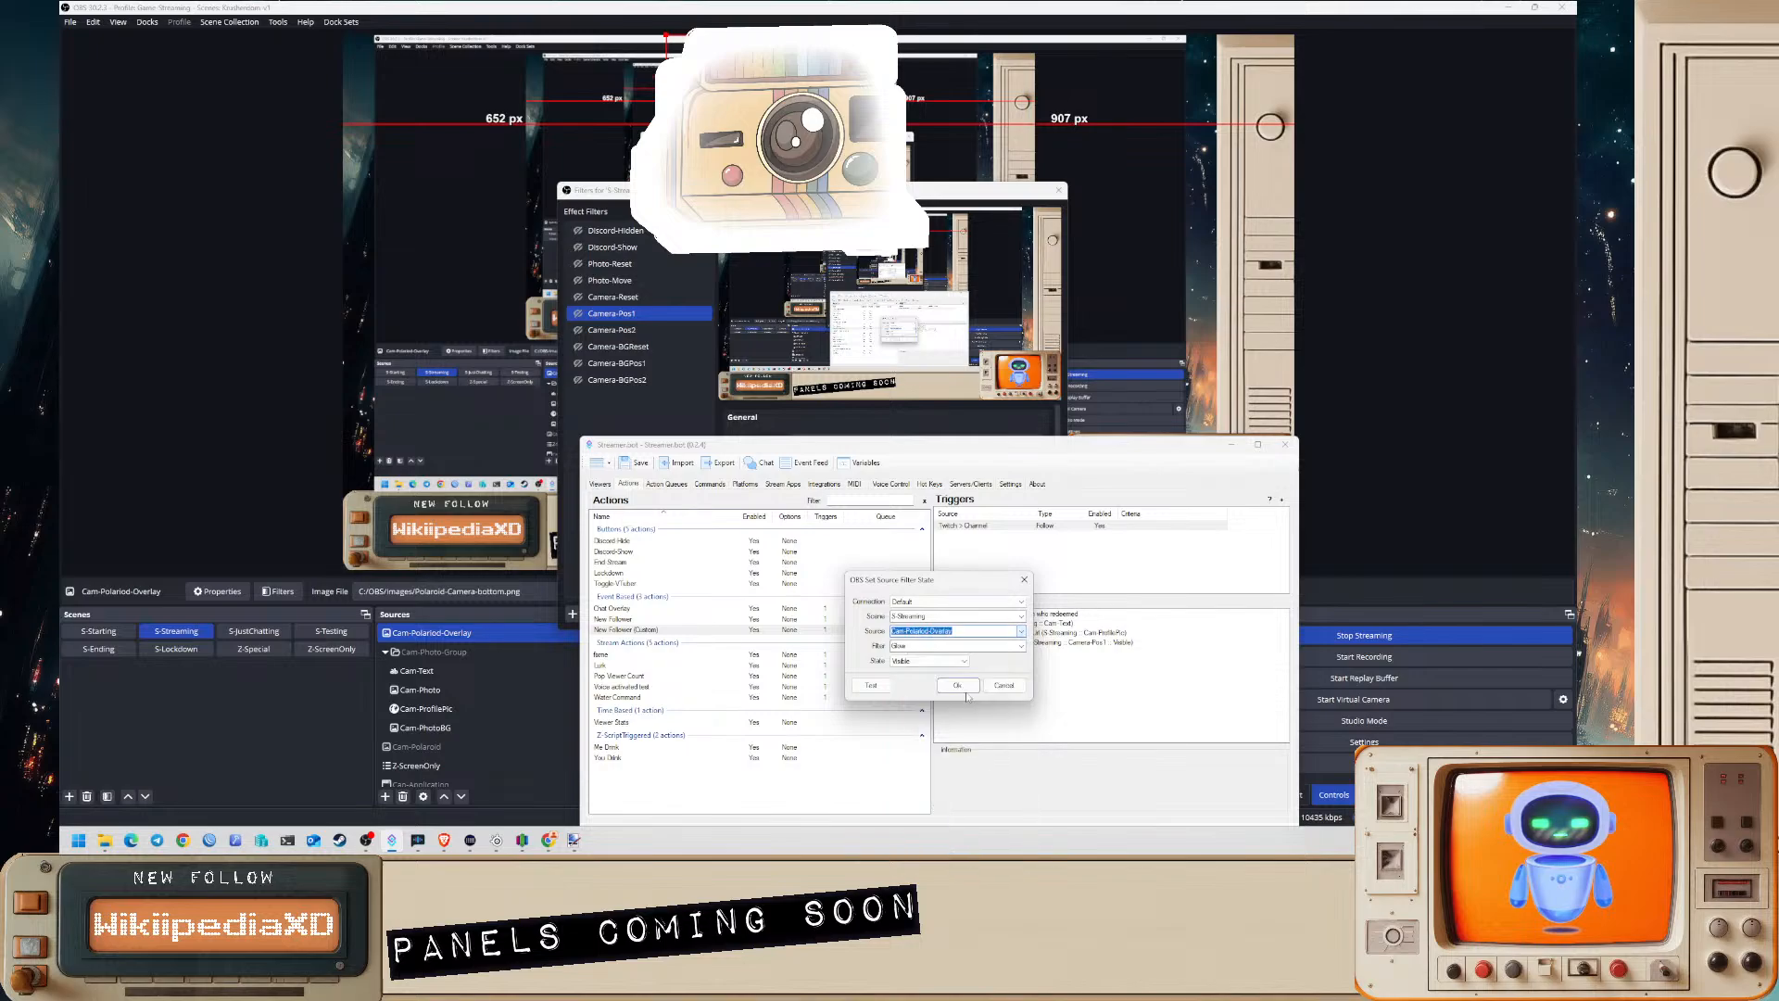
{"action": "left_click", "coordinate": [957, 687]}
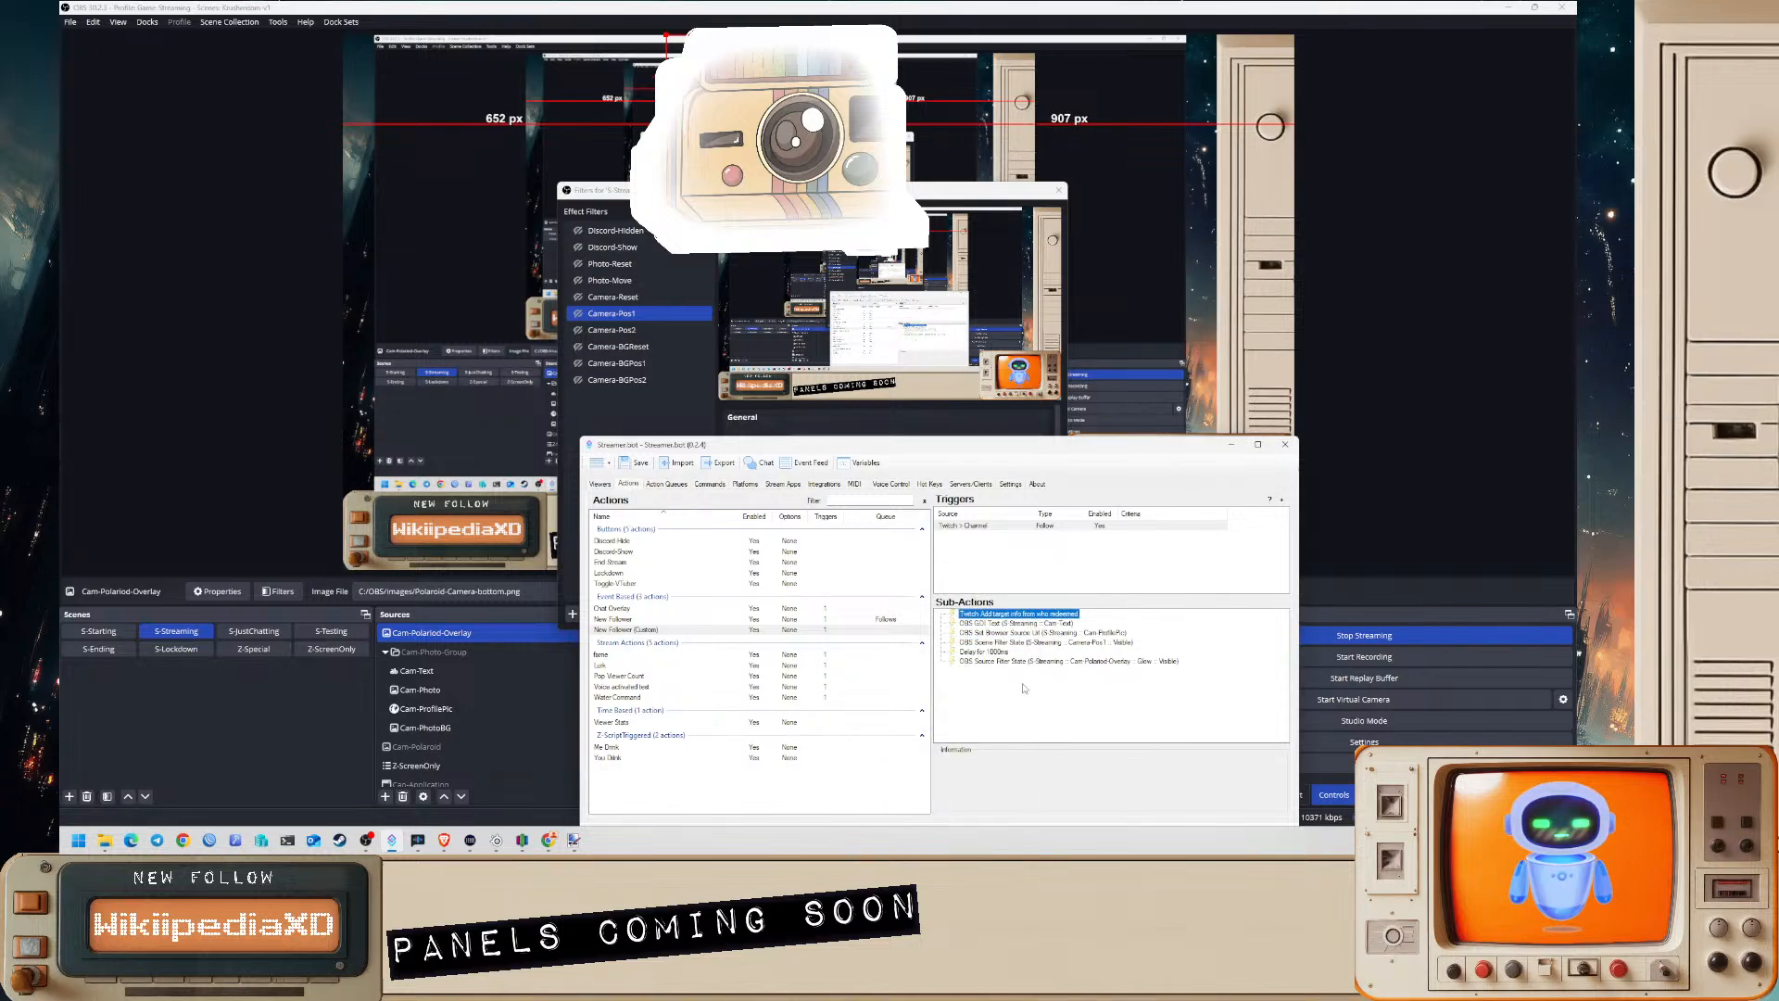
- Add a 100 ms delay sub-action after the Glow filter state sub-action
{"action": "right_click", "coordinate": [1018, 677]}
{"action": "mouse_move", "coordinate": [1070, 641]}
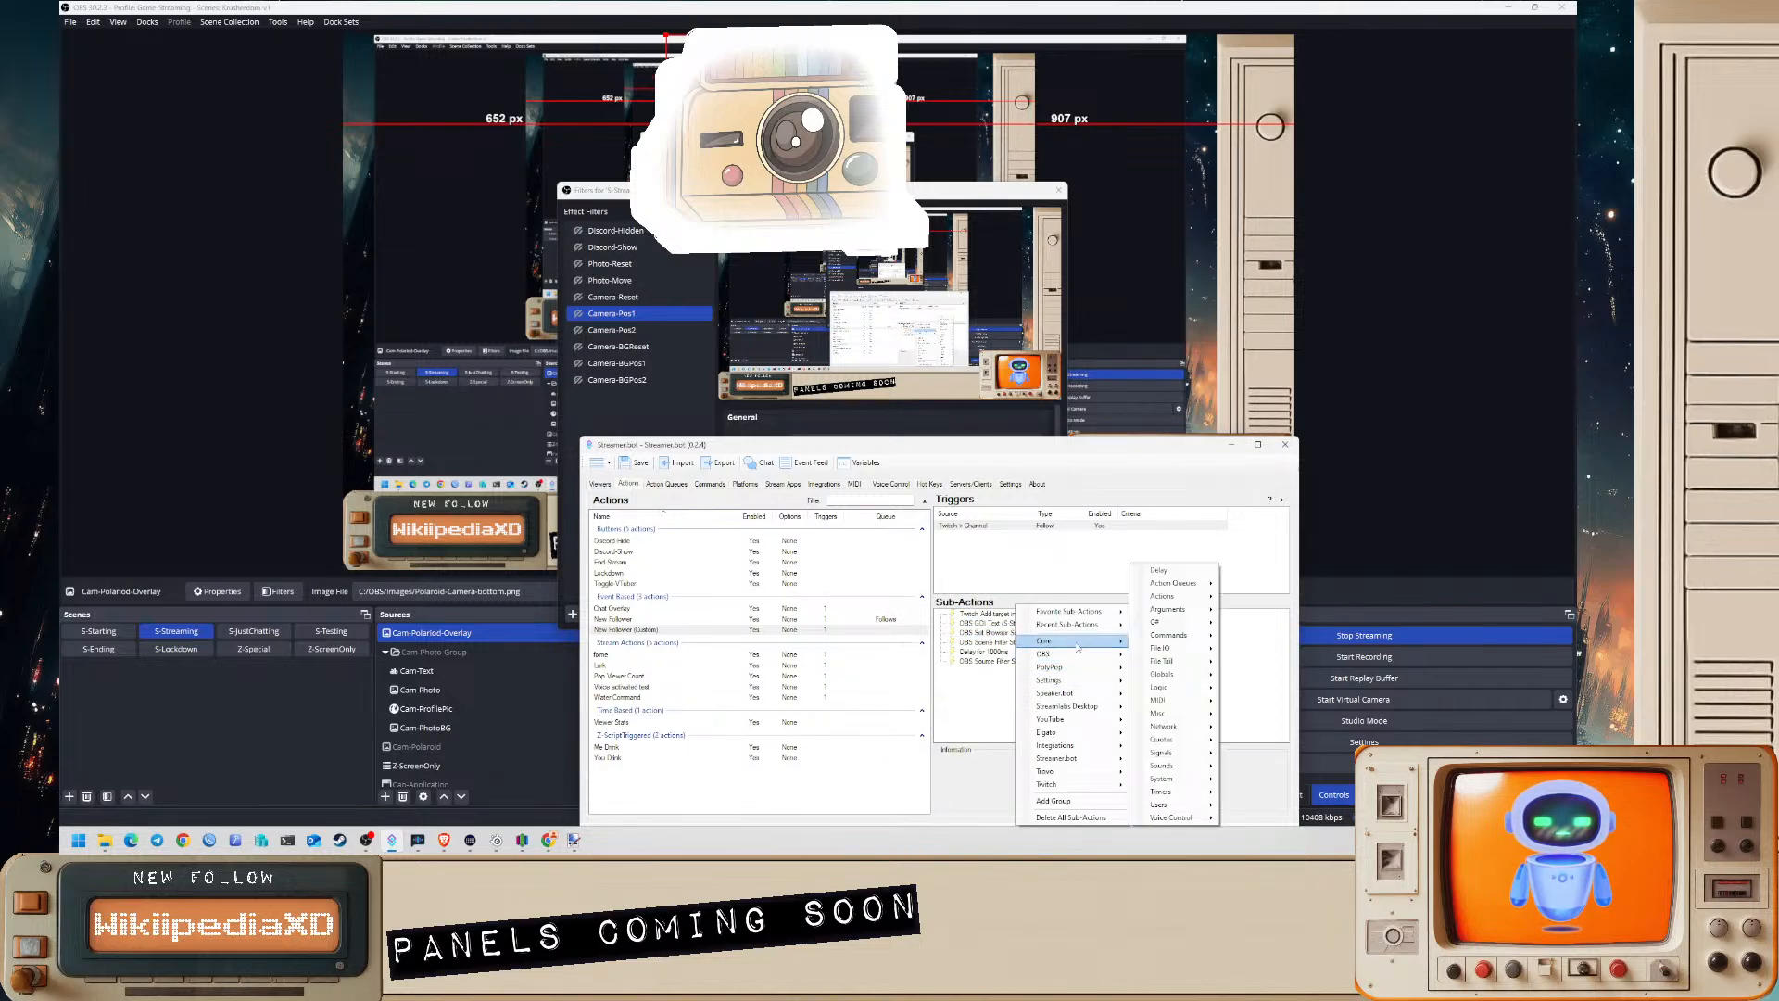
{"action": "left_click", "coordinate": [1185, 572]}
{"action": "type", "text": "100"}
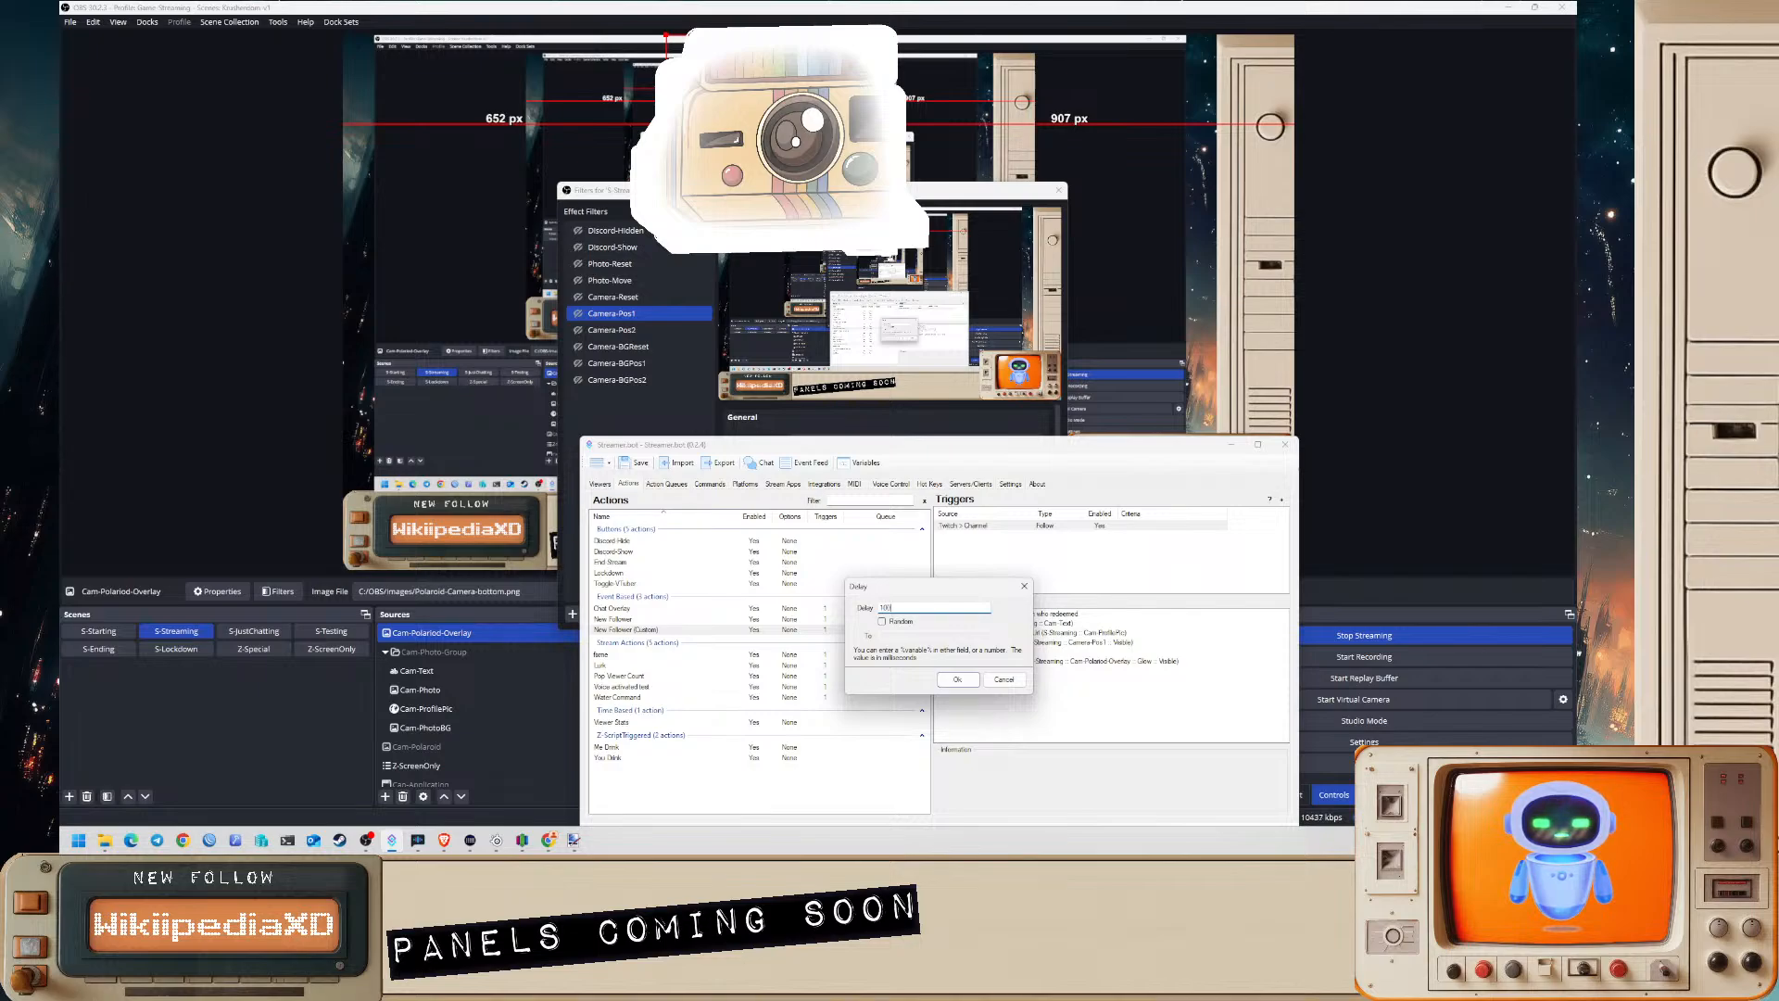
{"action": "key", "text": "Return"}
- Duplicate the Glow filter state sub-action and set the copy's state to Hidden
{"action": "right_click", "coordinate": [1129, 658]}
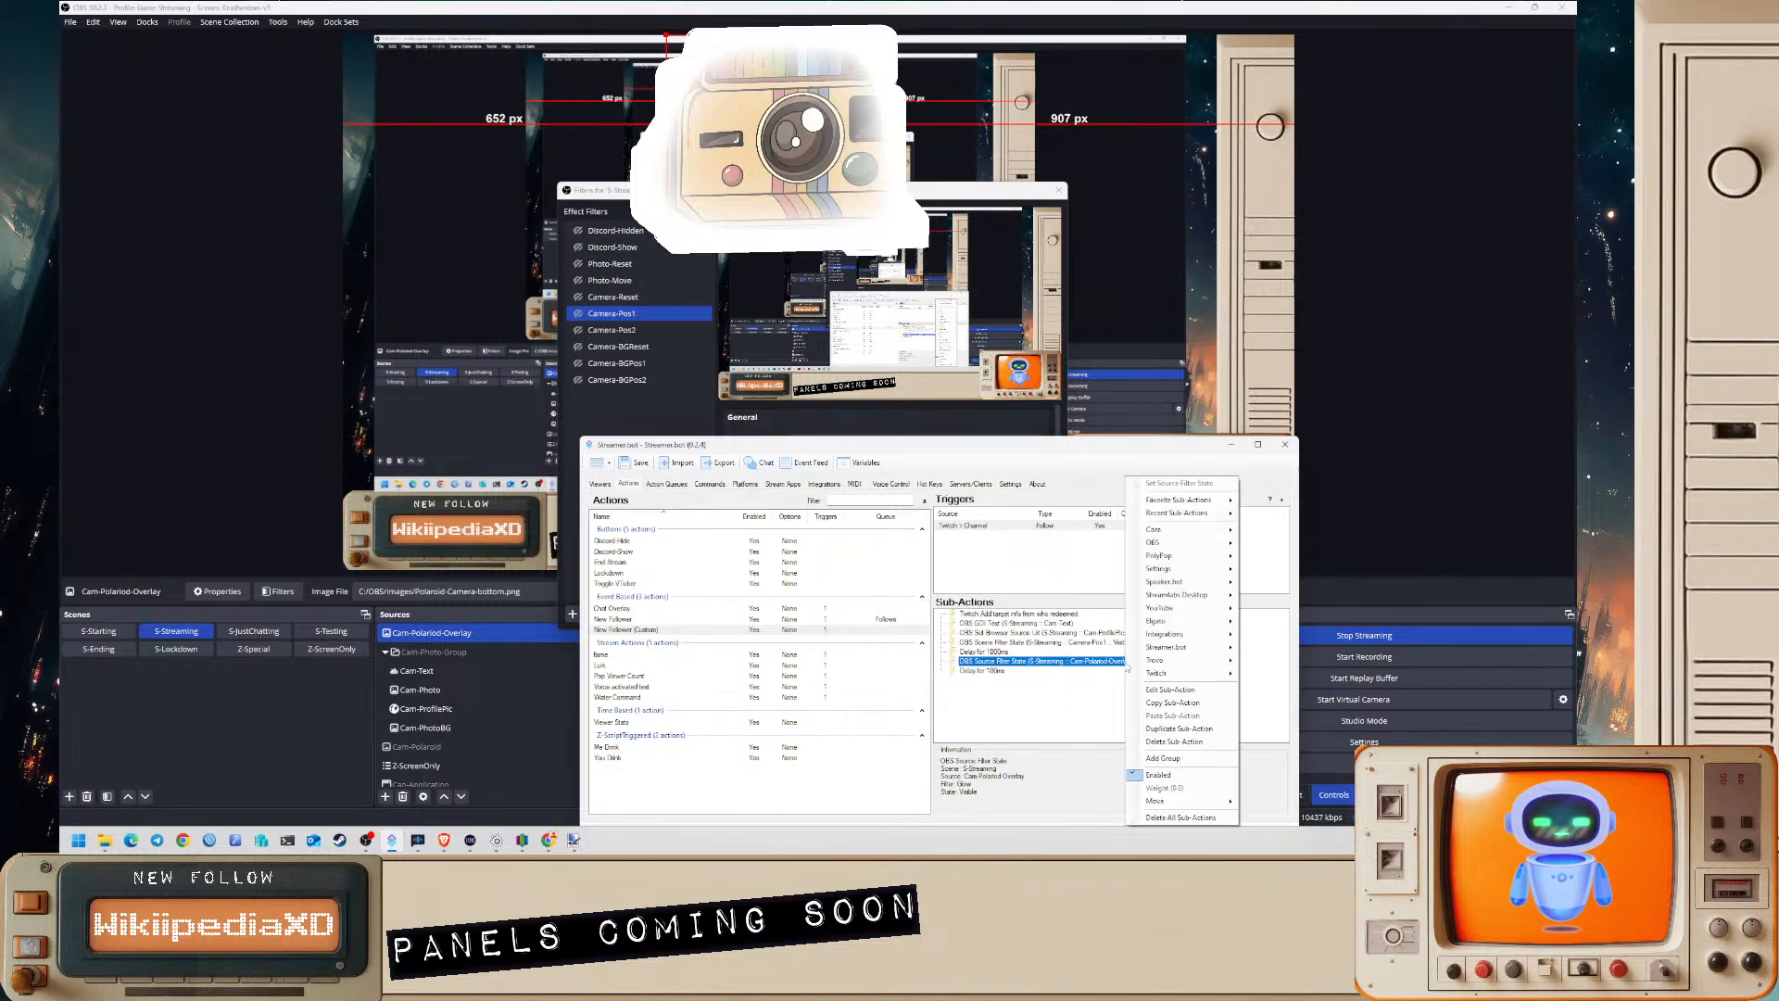
{"action": "left_click", "coordinate": [1180, 730]}
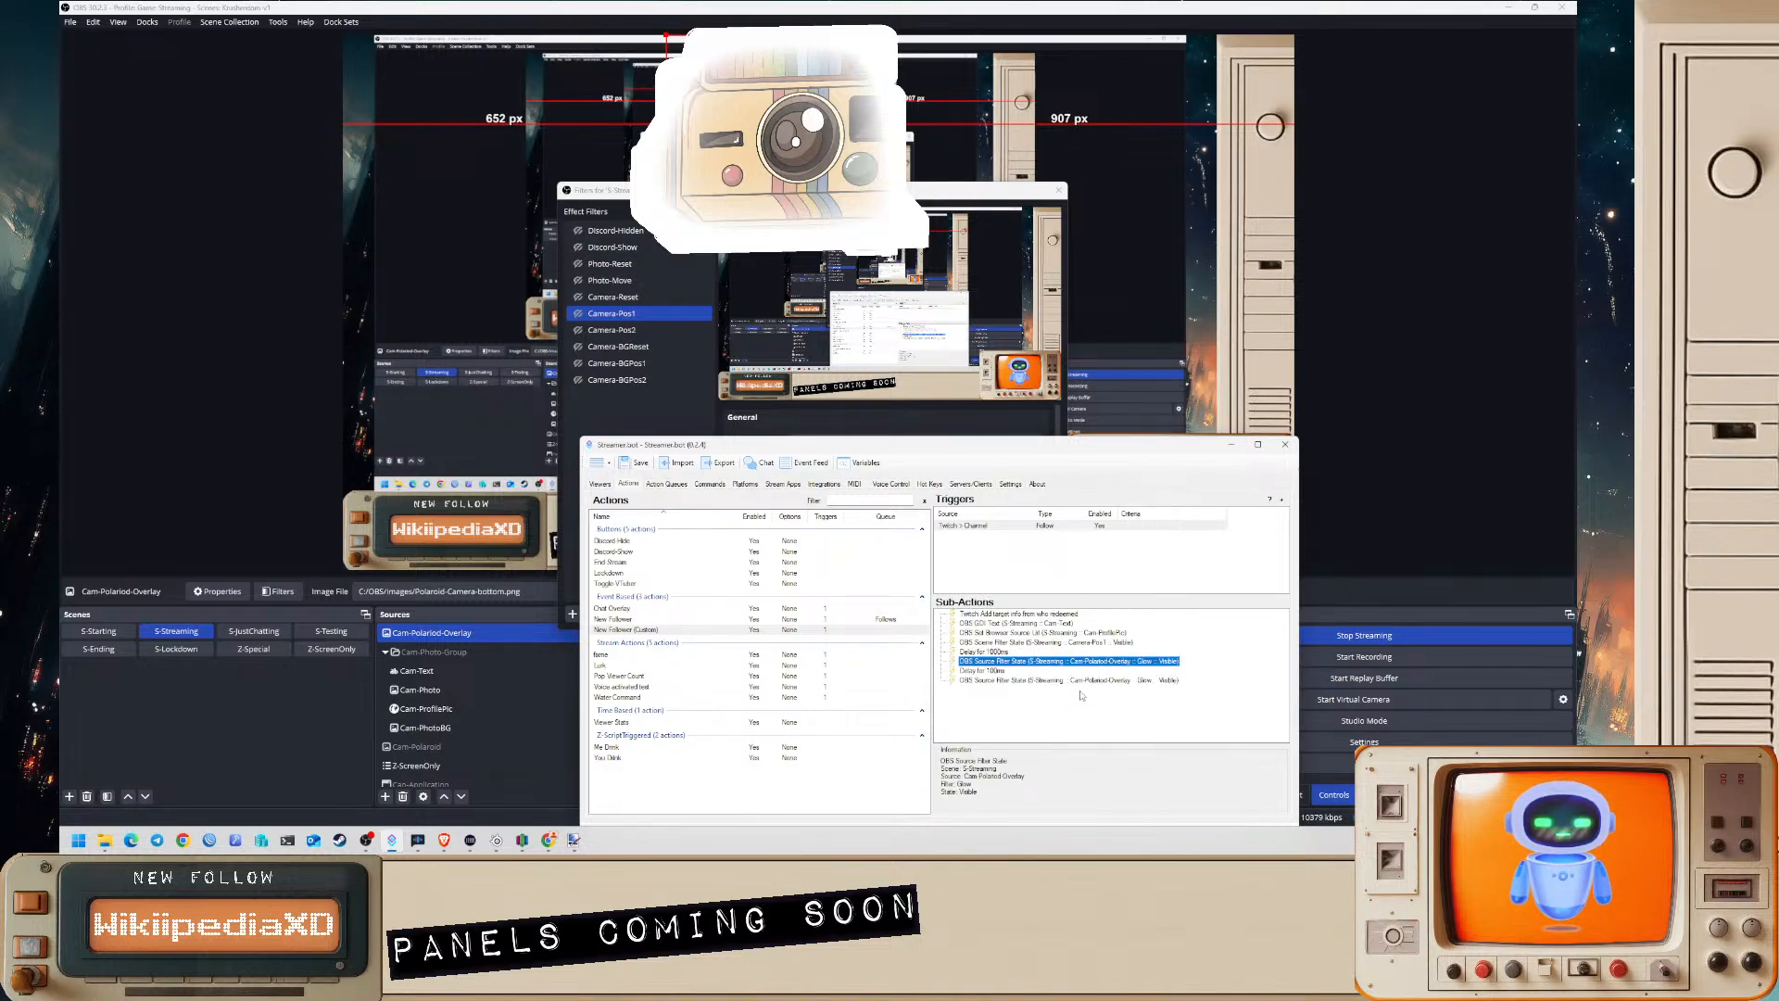
{"action": "double_click", "coordinate": [1037, 681]}
{"action": "left_click", "coordinate": [929, 661]}
{"action": "left_click", "coordinate": [920, 667]}
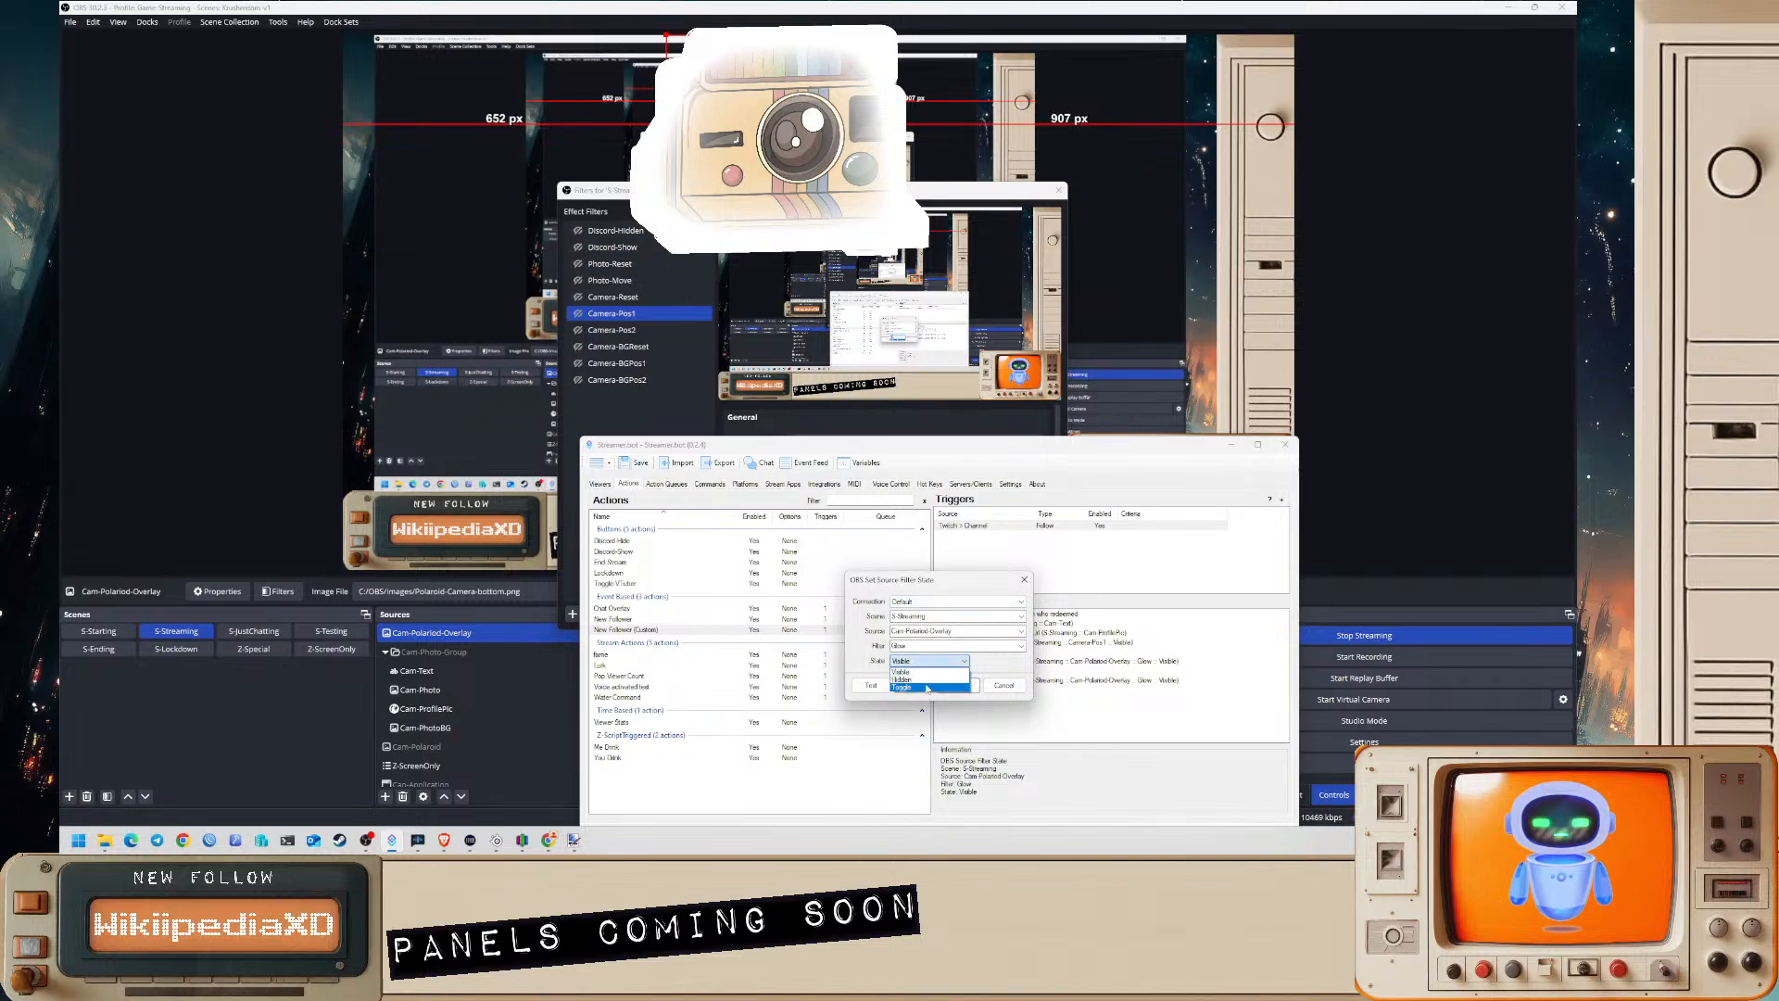
{"action": "left_click", "coordinate": [957, 685]}
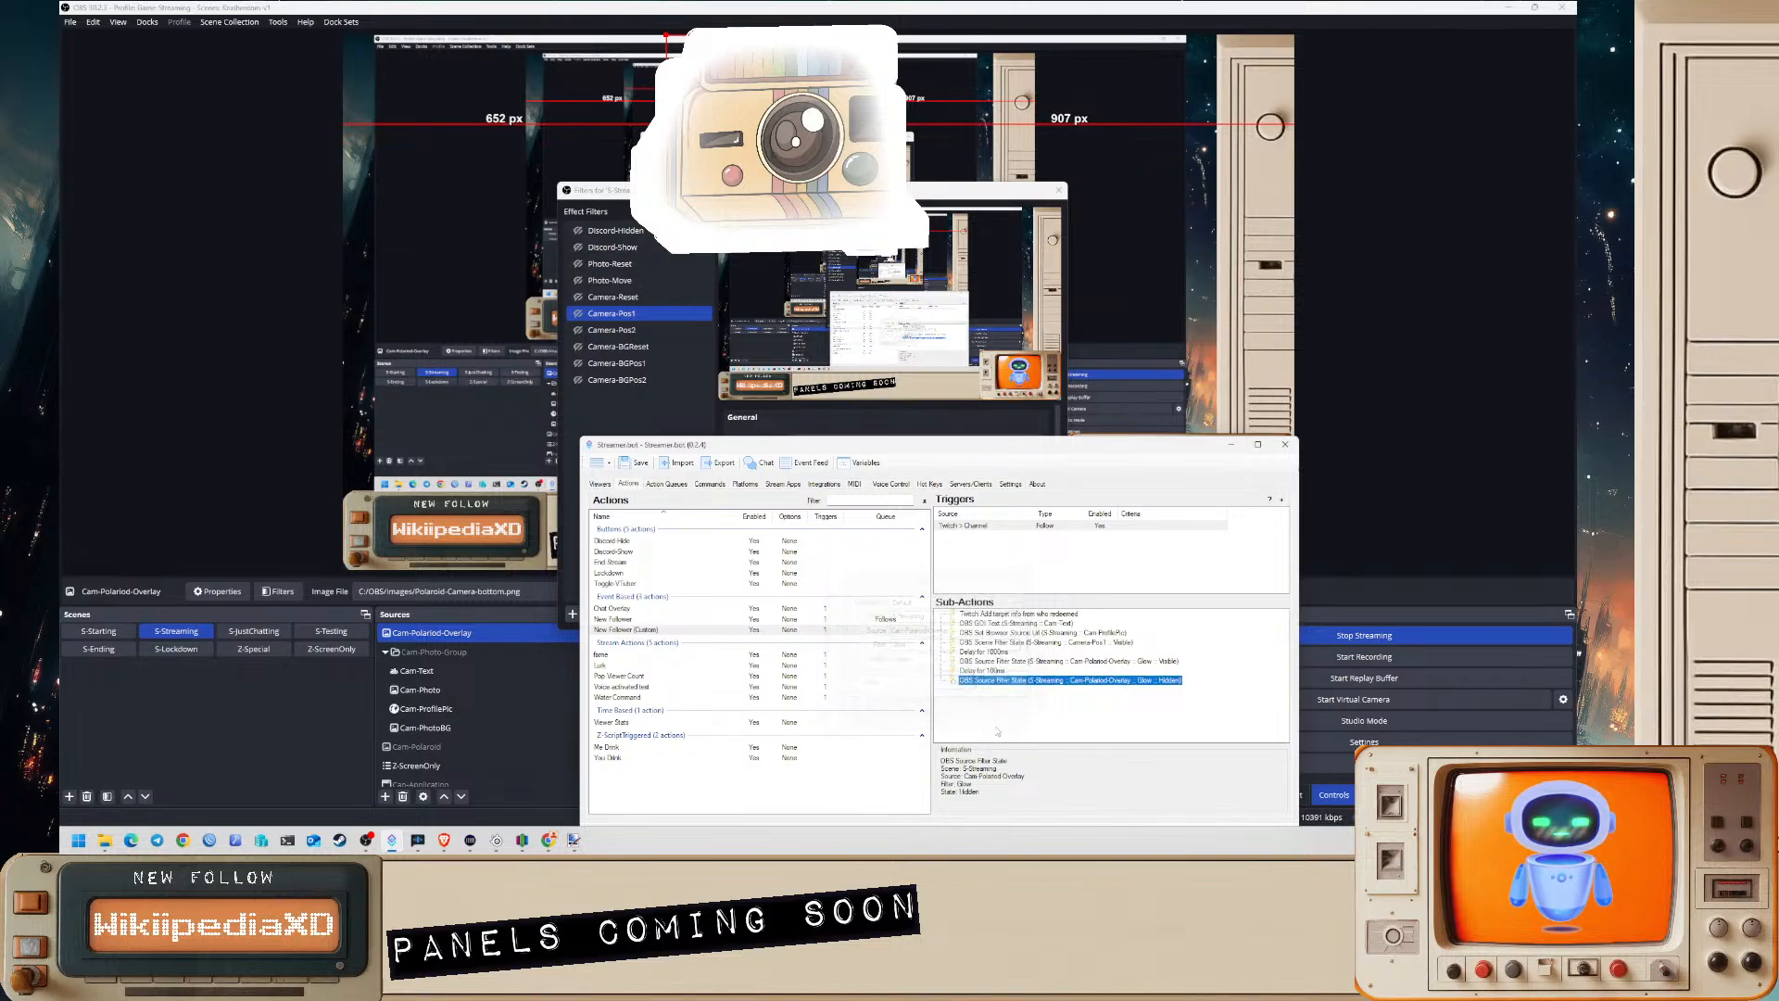
- Open a simulated event for the Twitch Follow trigger and look up another Twitch account as its user
{"action": "right_click", "coordinate": [1013, 526]}
{"action": "left_click", "coordinate": [1058, 540]}
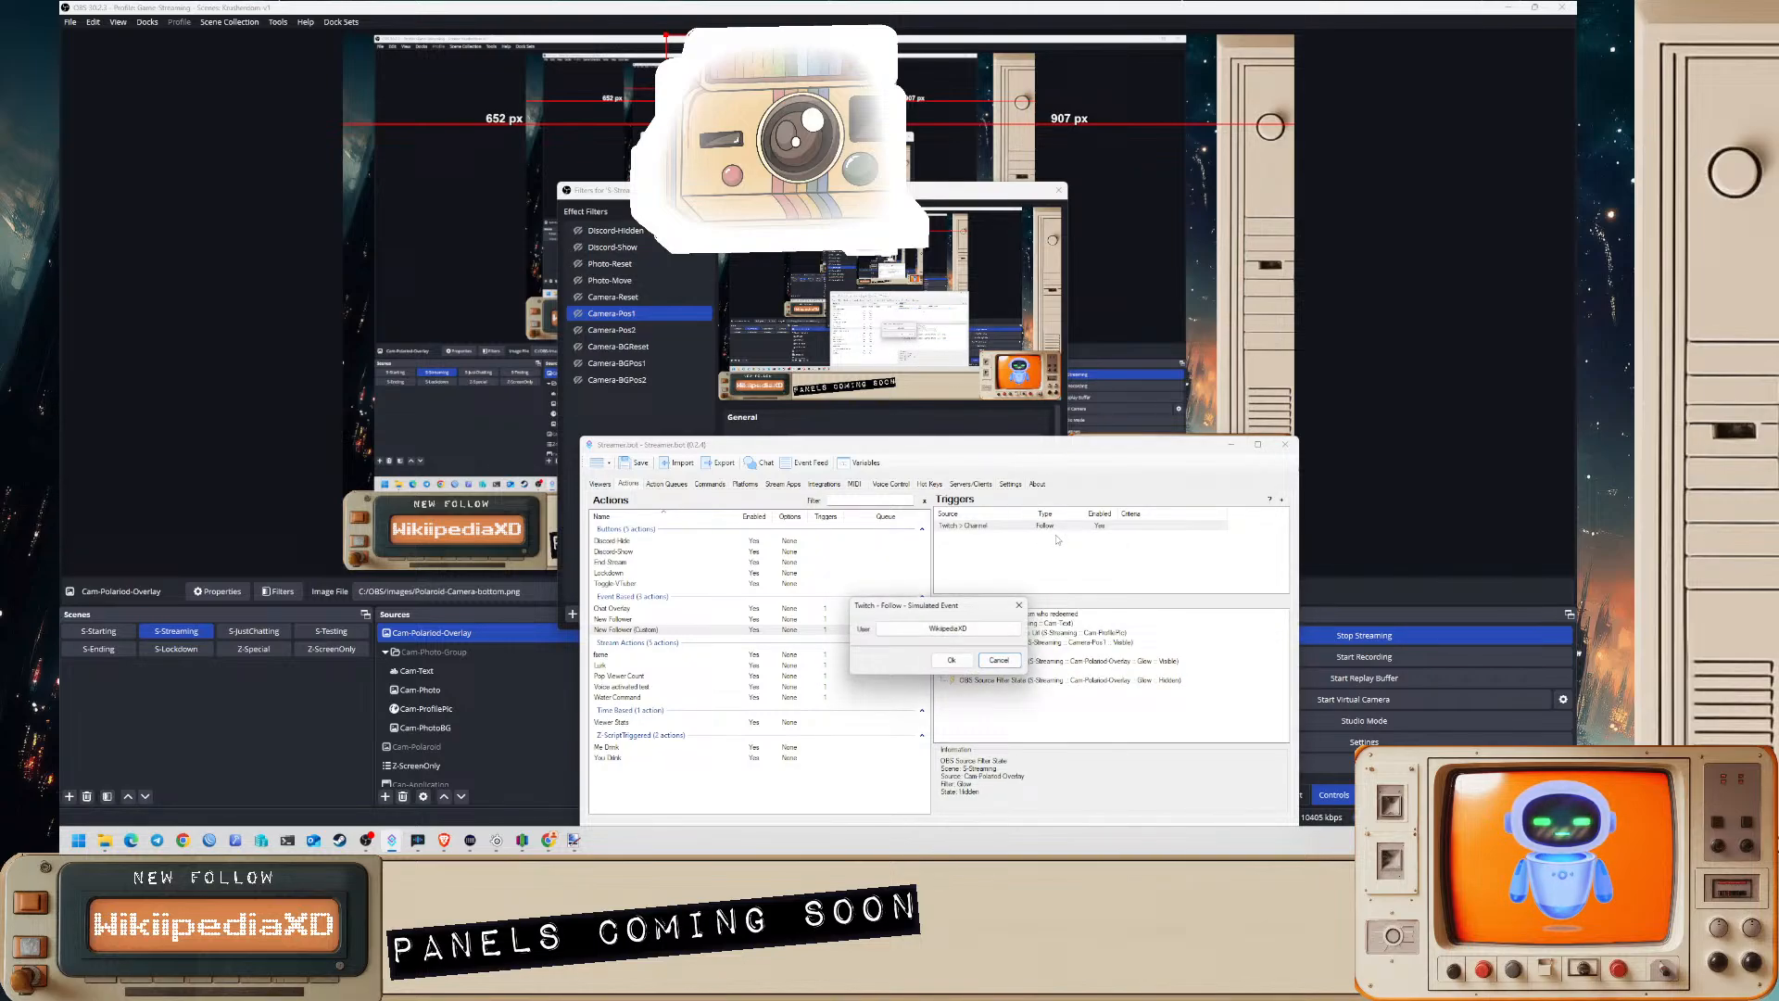
{"action": "left_click", "coordinate": [936, 628]}
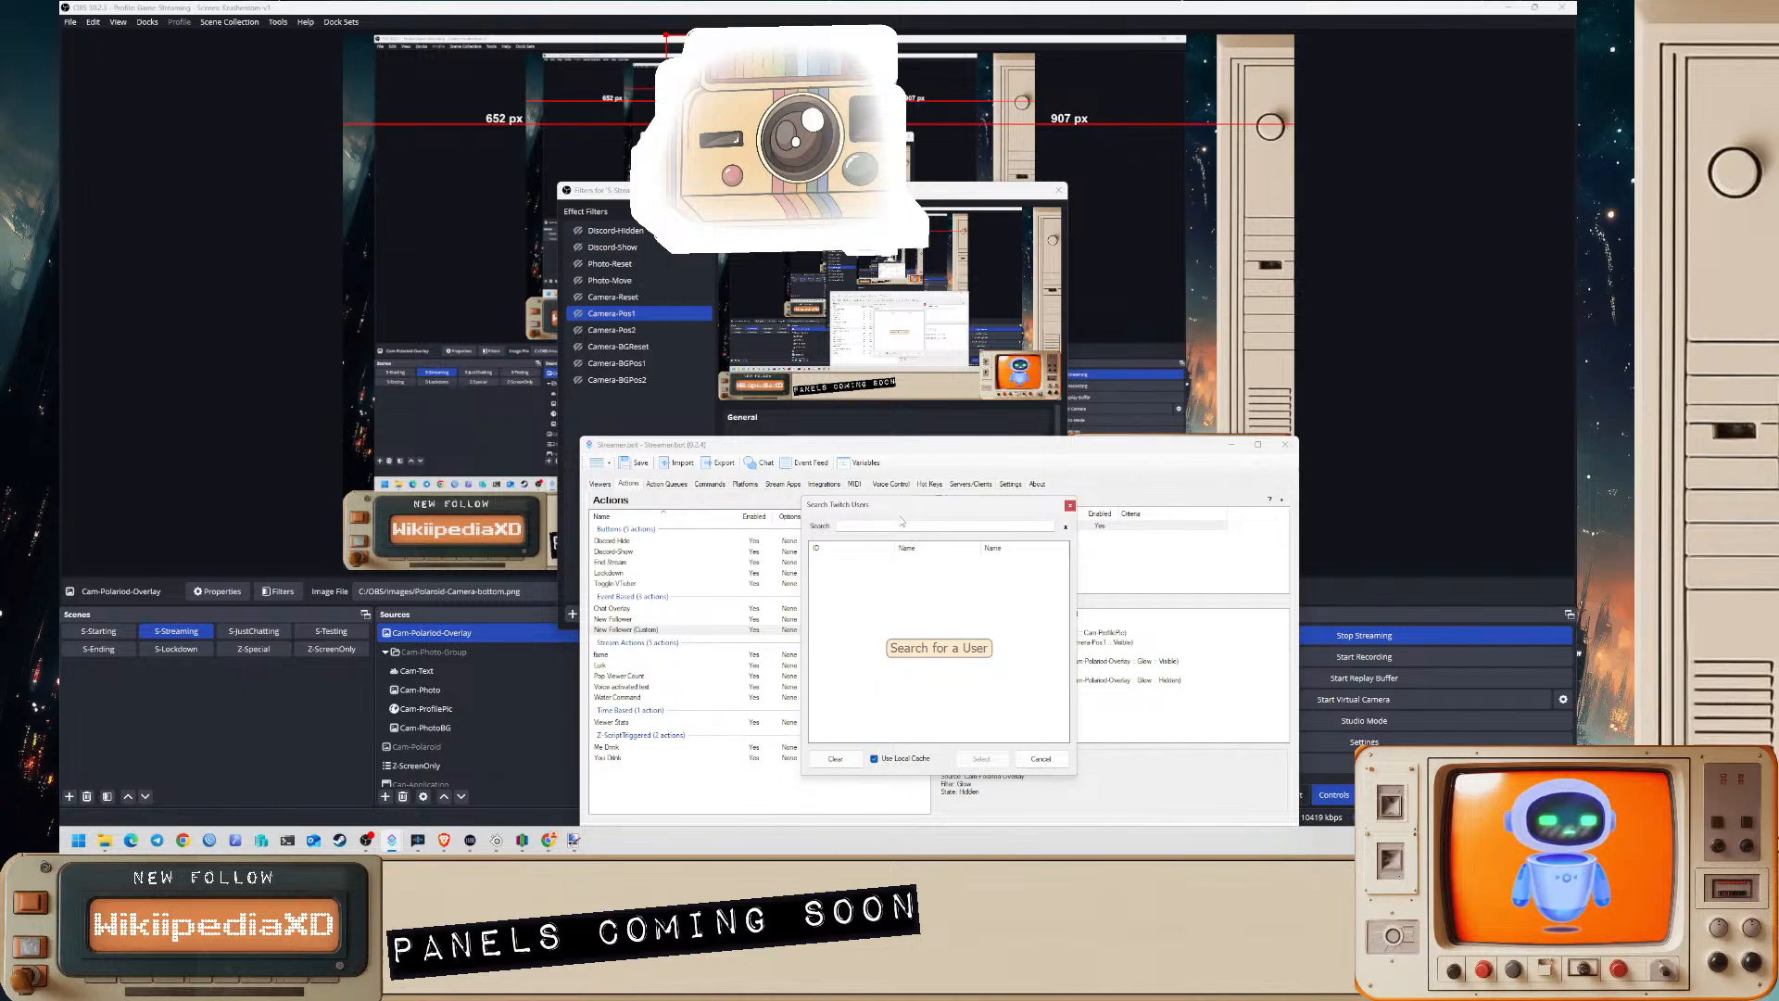
{"action": "type", "text": "abb"}
{"action": "key", "text": "Return"}
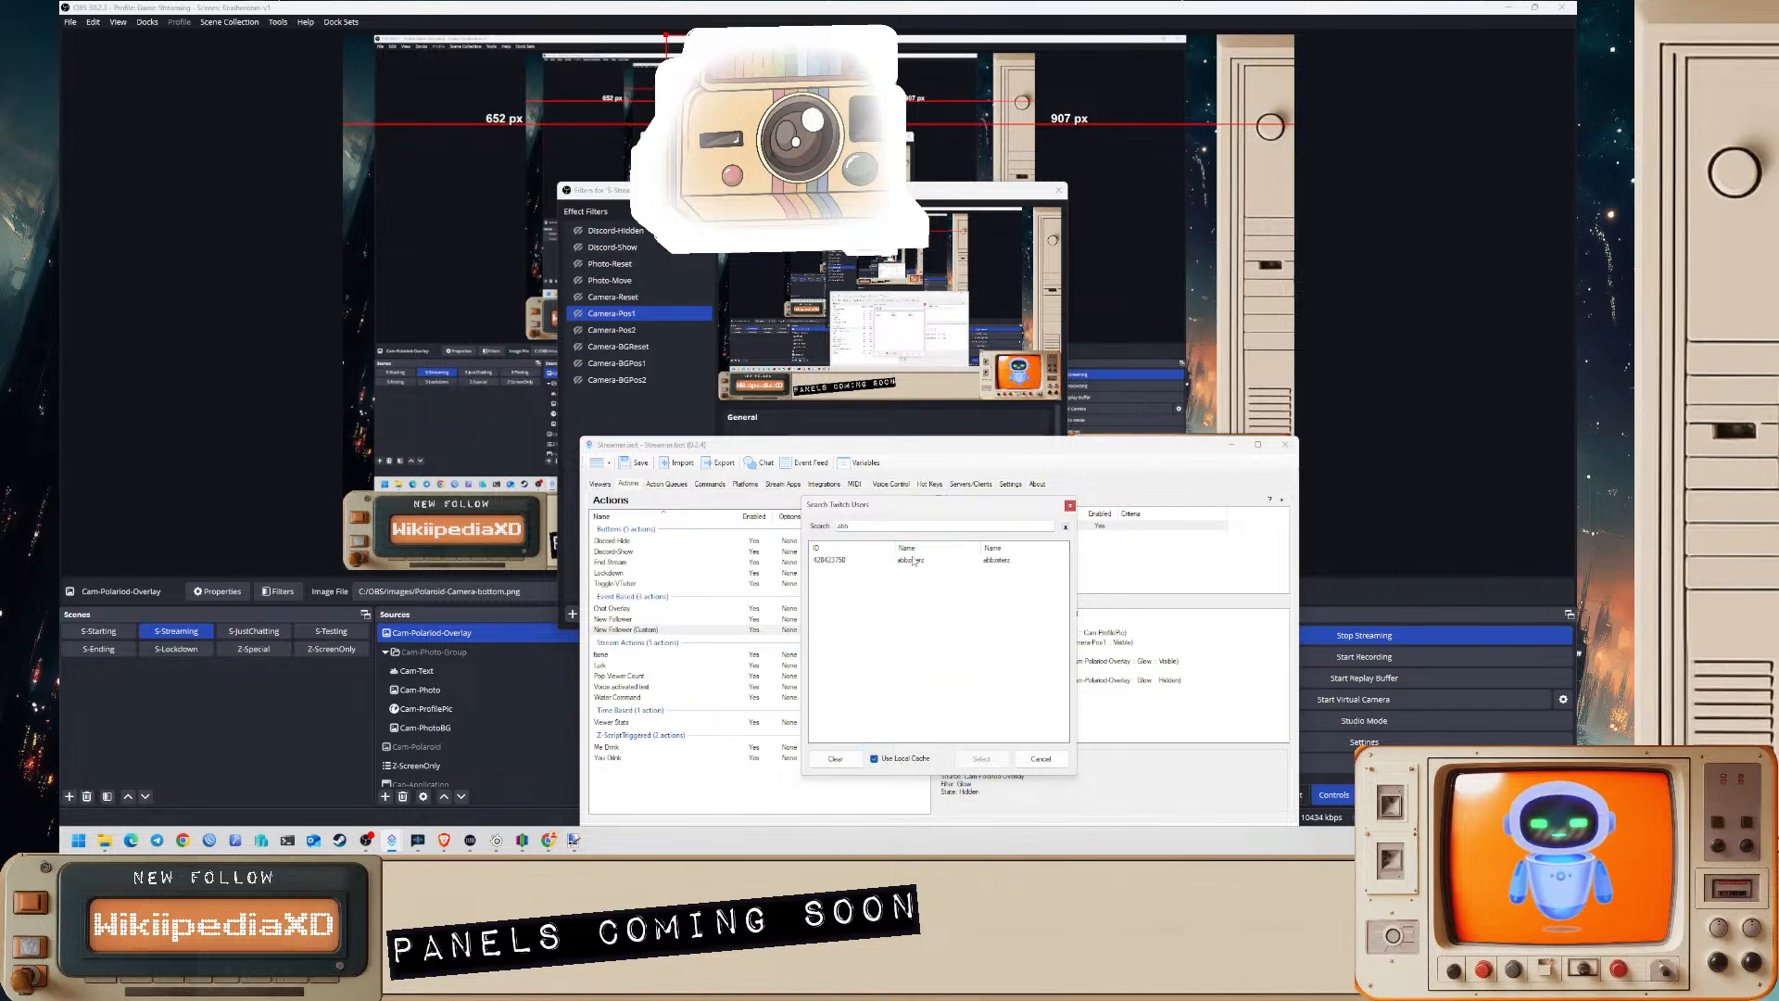
{"action": "left_click", "coordinate": [913, 560]}
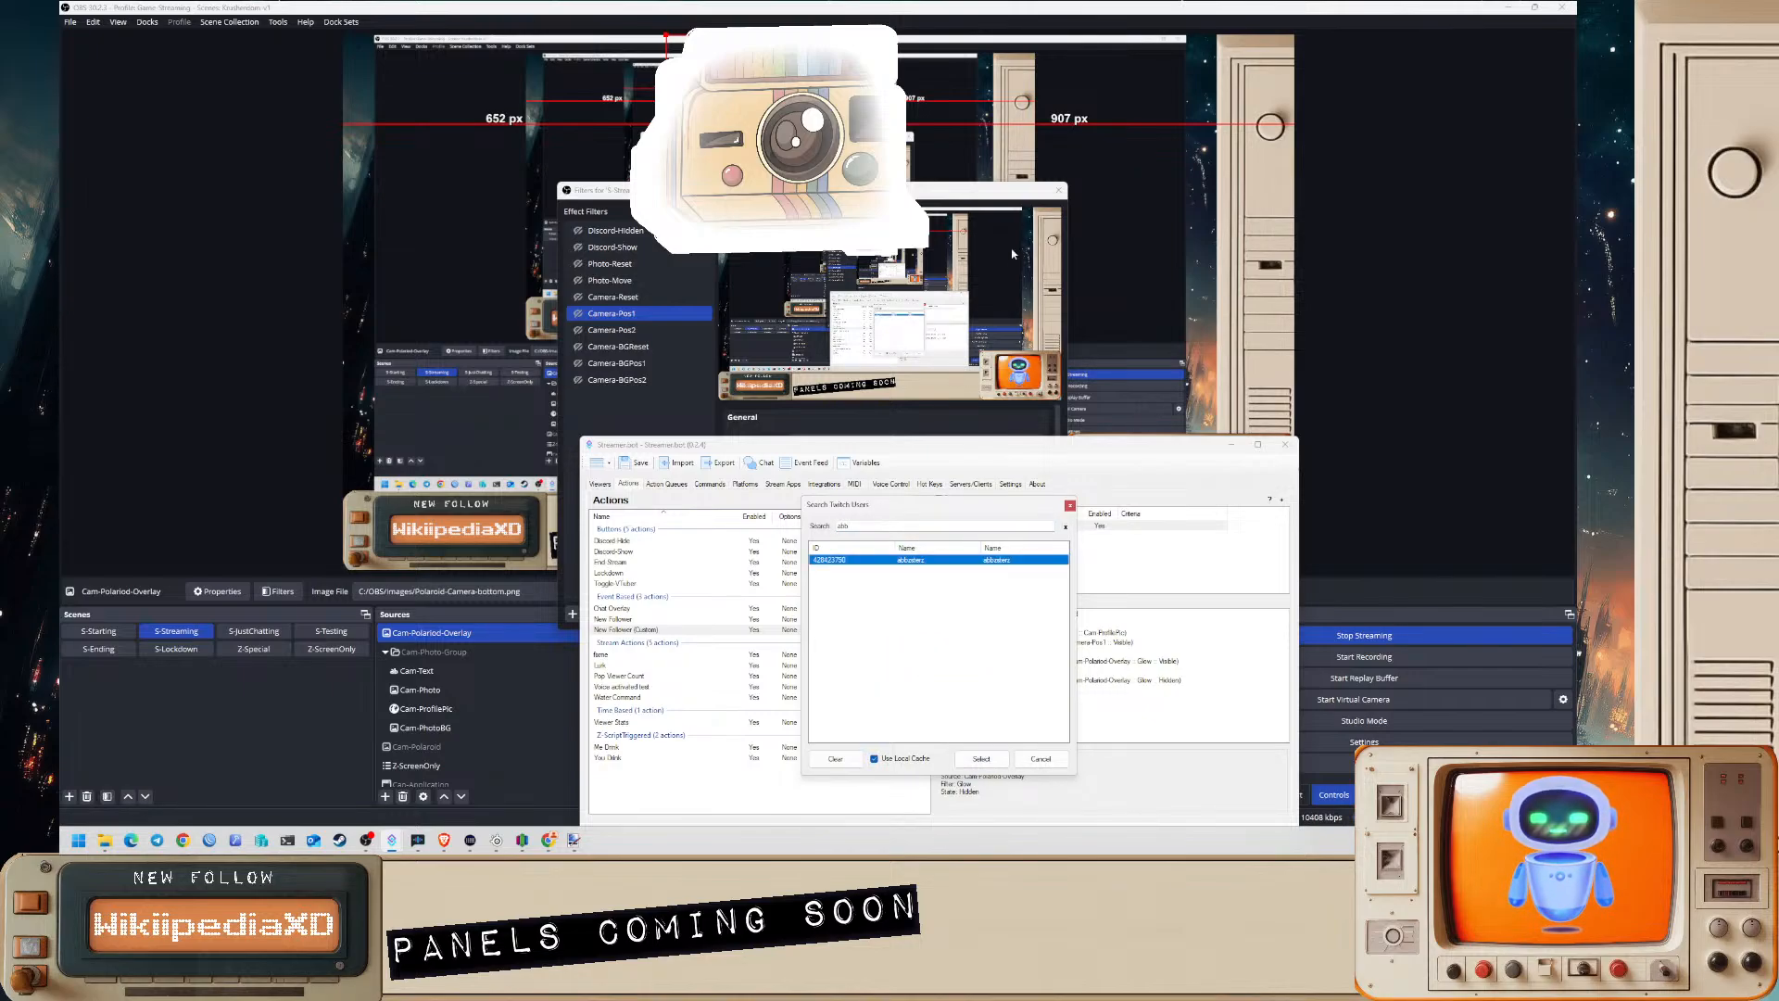
- Switch to OBS, close the scene's filters and turn off the Glow filter on Cam-Polariod-Overlay
{"action": "left_click", "coordinate": [1059, 192]}
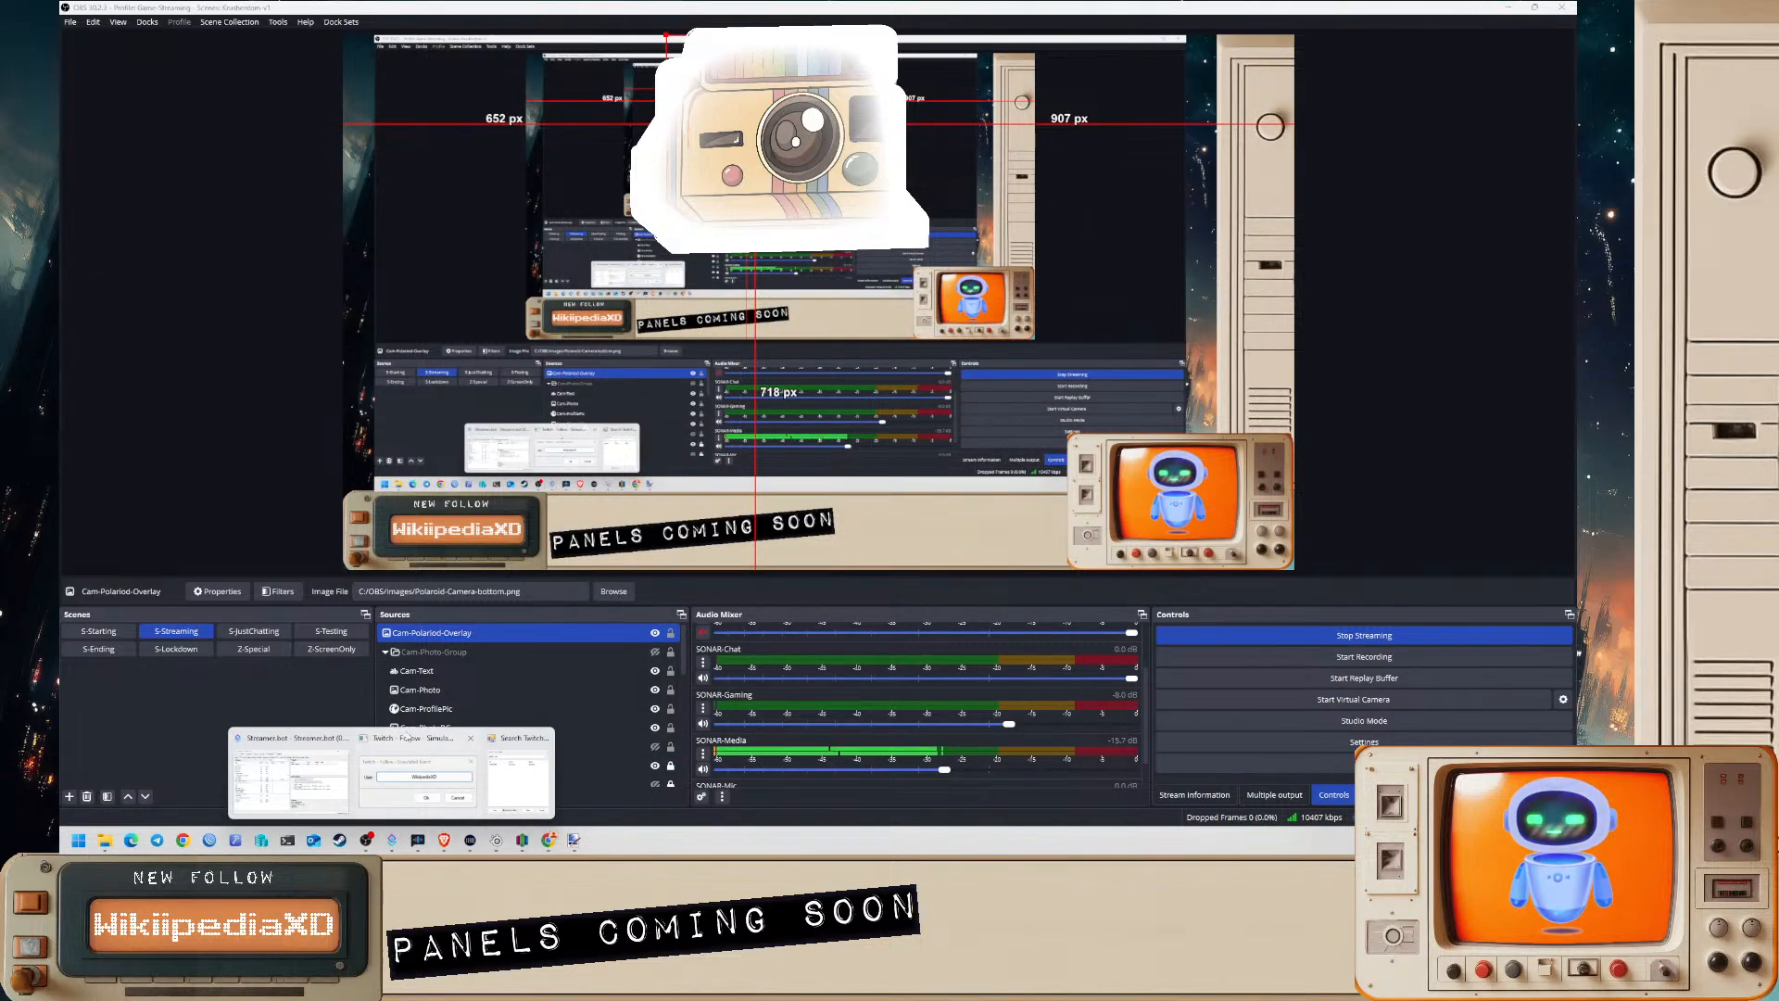
{"action": "right_click", "coordinate": [192, 633]}
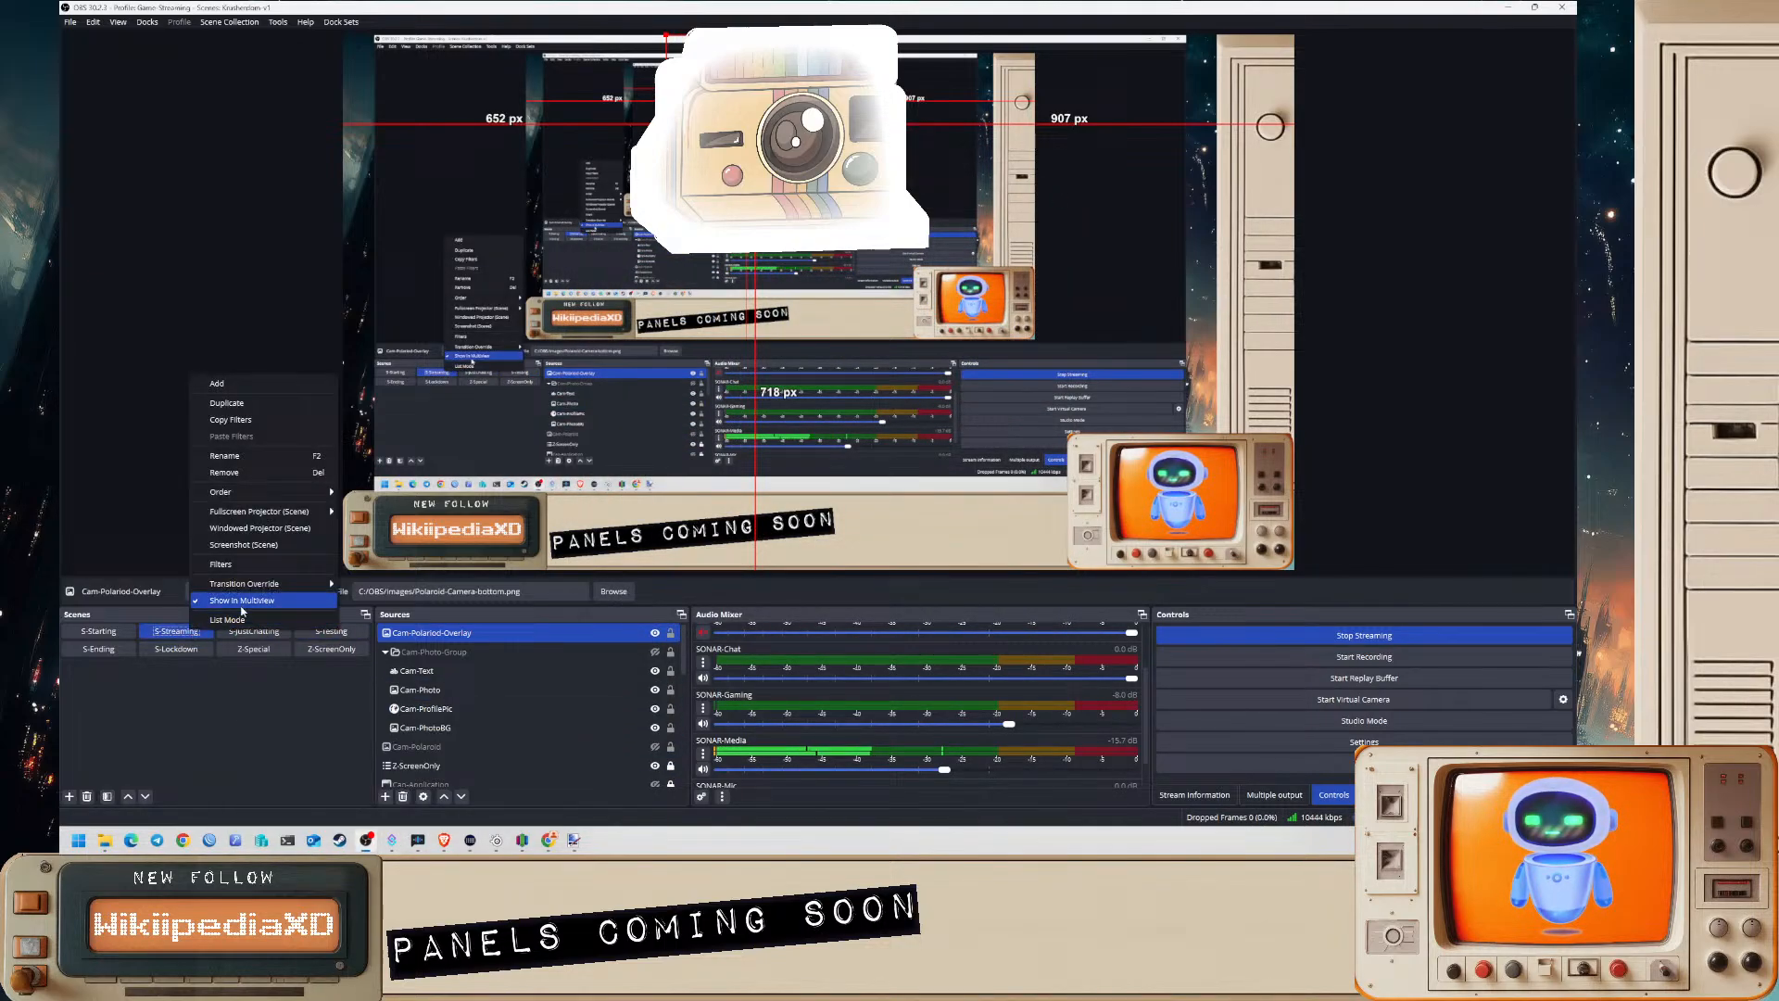
{"action": "right_click", "coordinate": [448, 633]}
{"action": "left_click", "coordinate": [519, 570]}
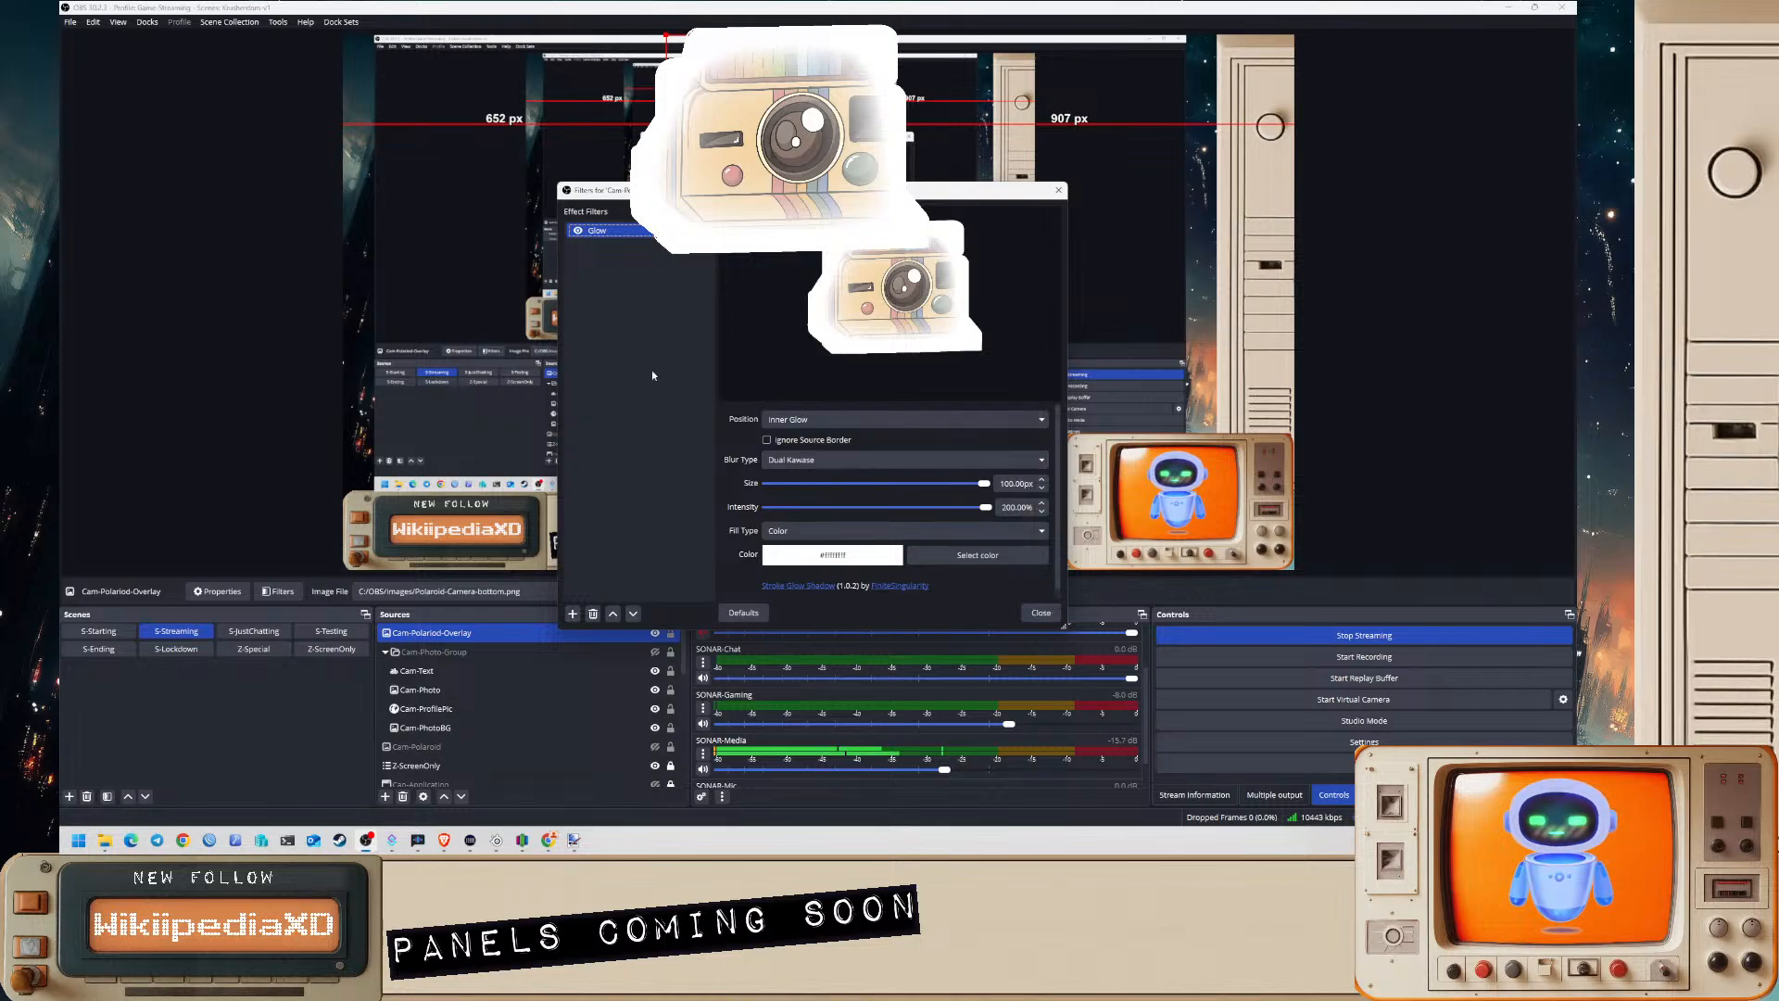
{"action": "left_click", "coordinate": [1040, 613]}
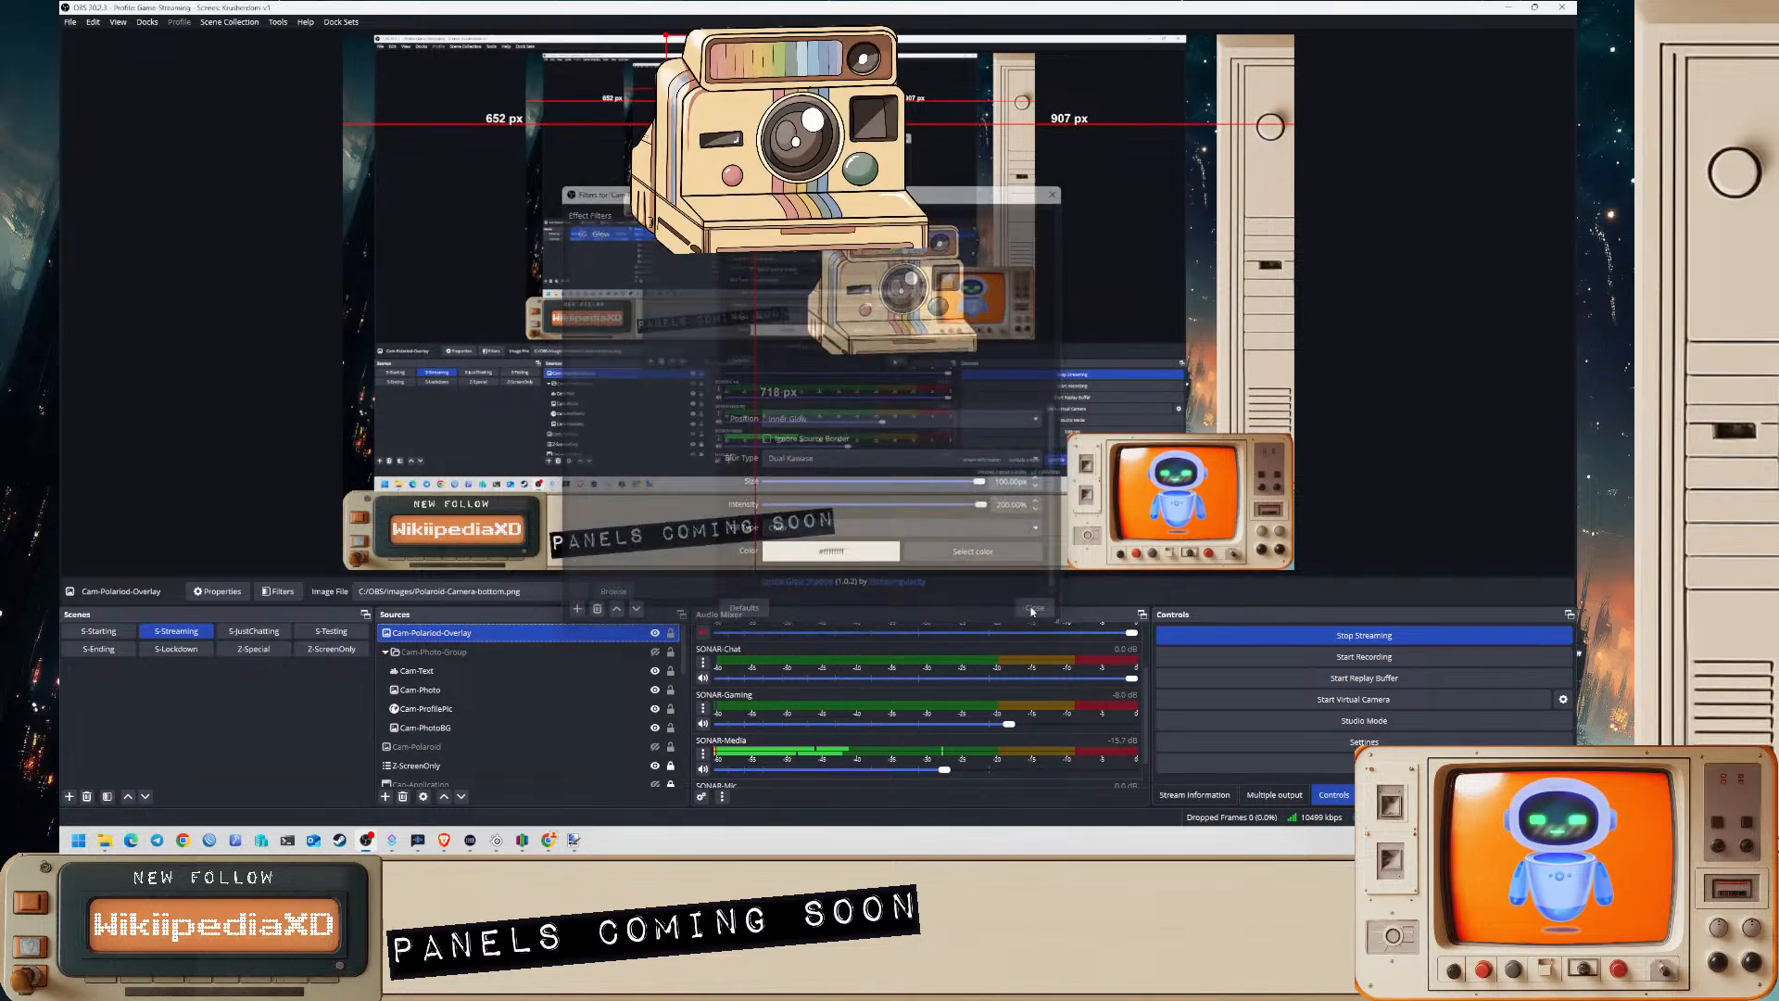
- Run the Camera-Reset filter of the S-Streaming scene and close the filters window
{"action": "right_click", "coordinate": [192, 634]}
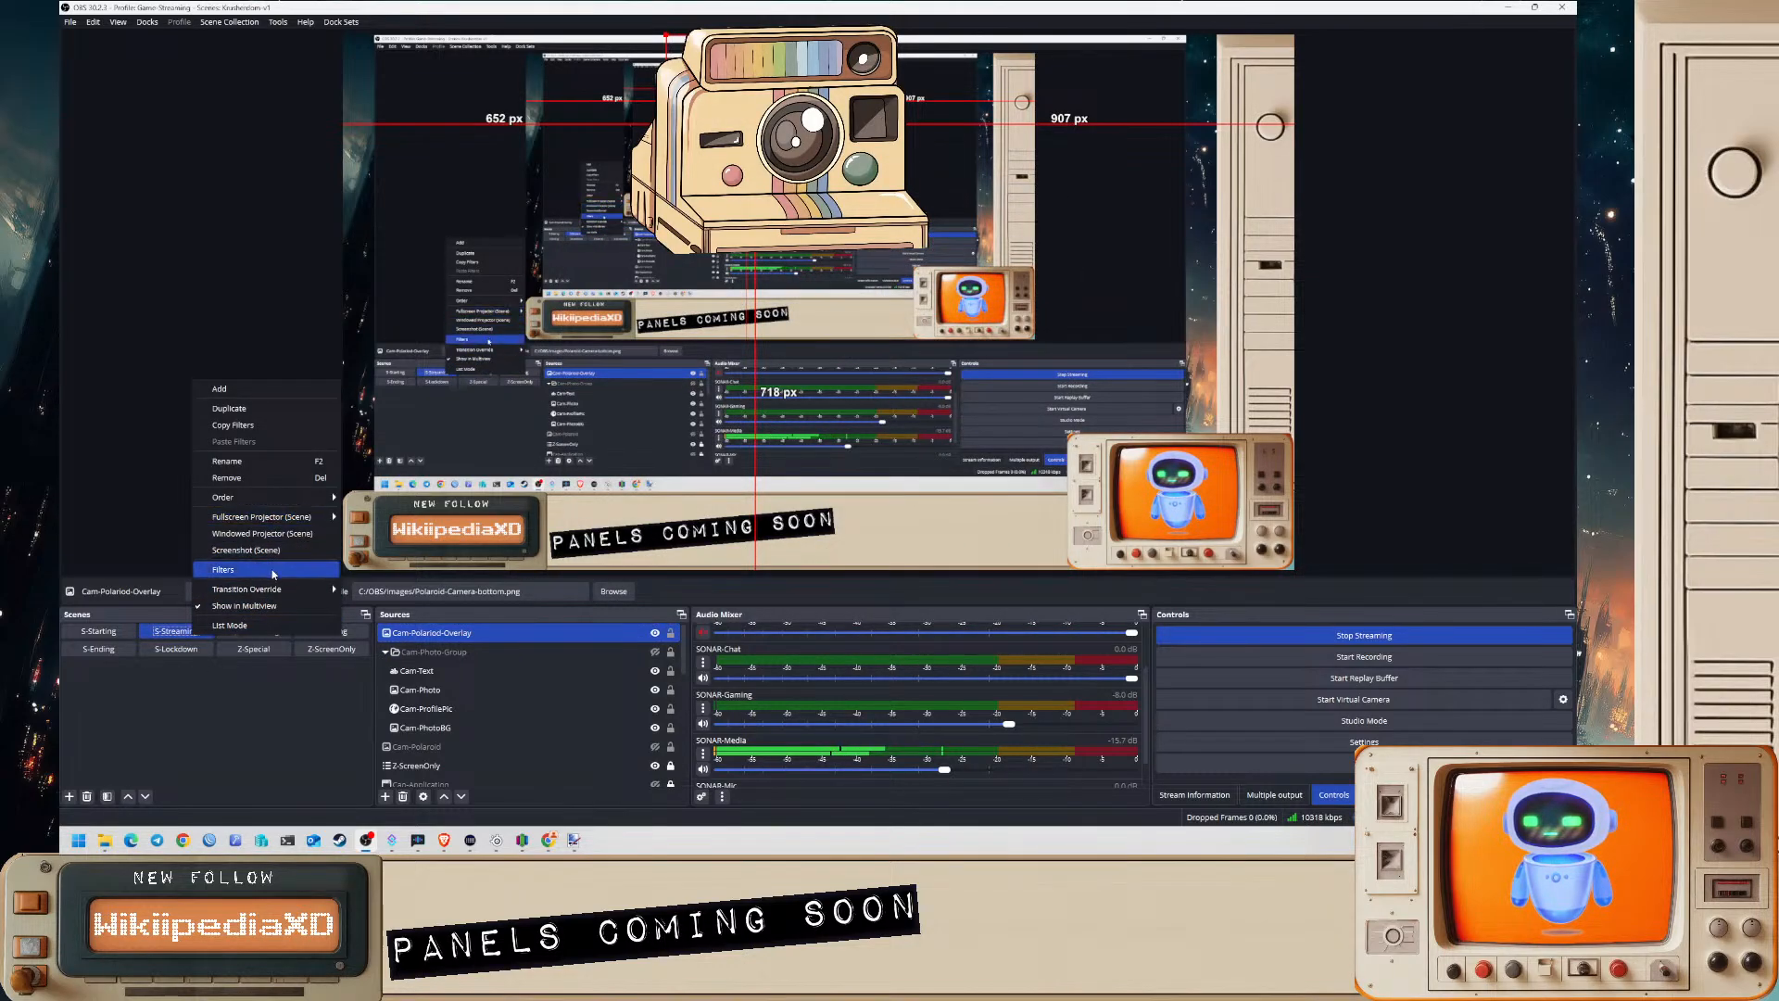
{"action": "left_click", "coordinate": [222, 569]}
{"action": "left_click", "coordinate": [582, 298]}
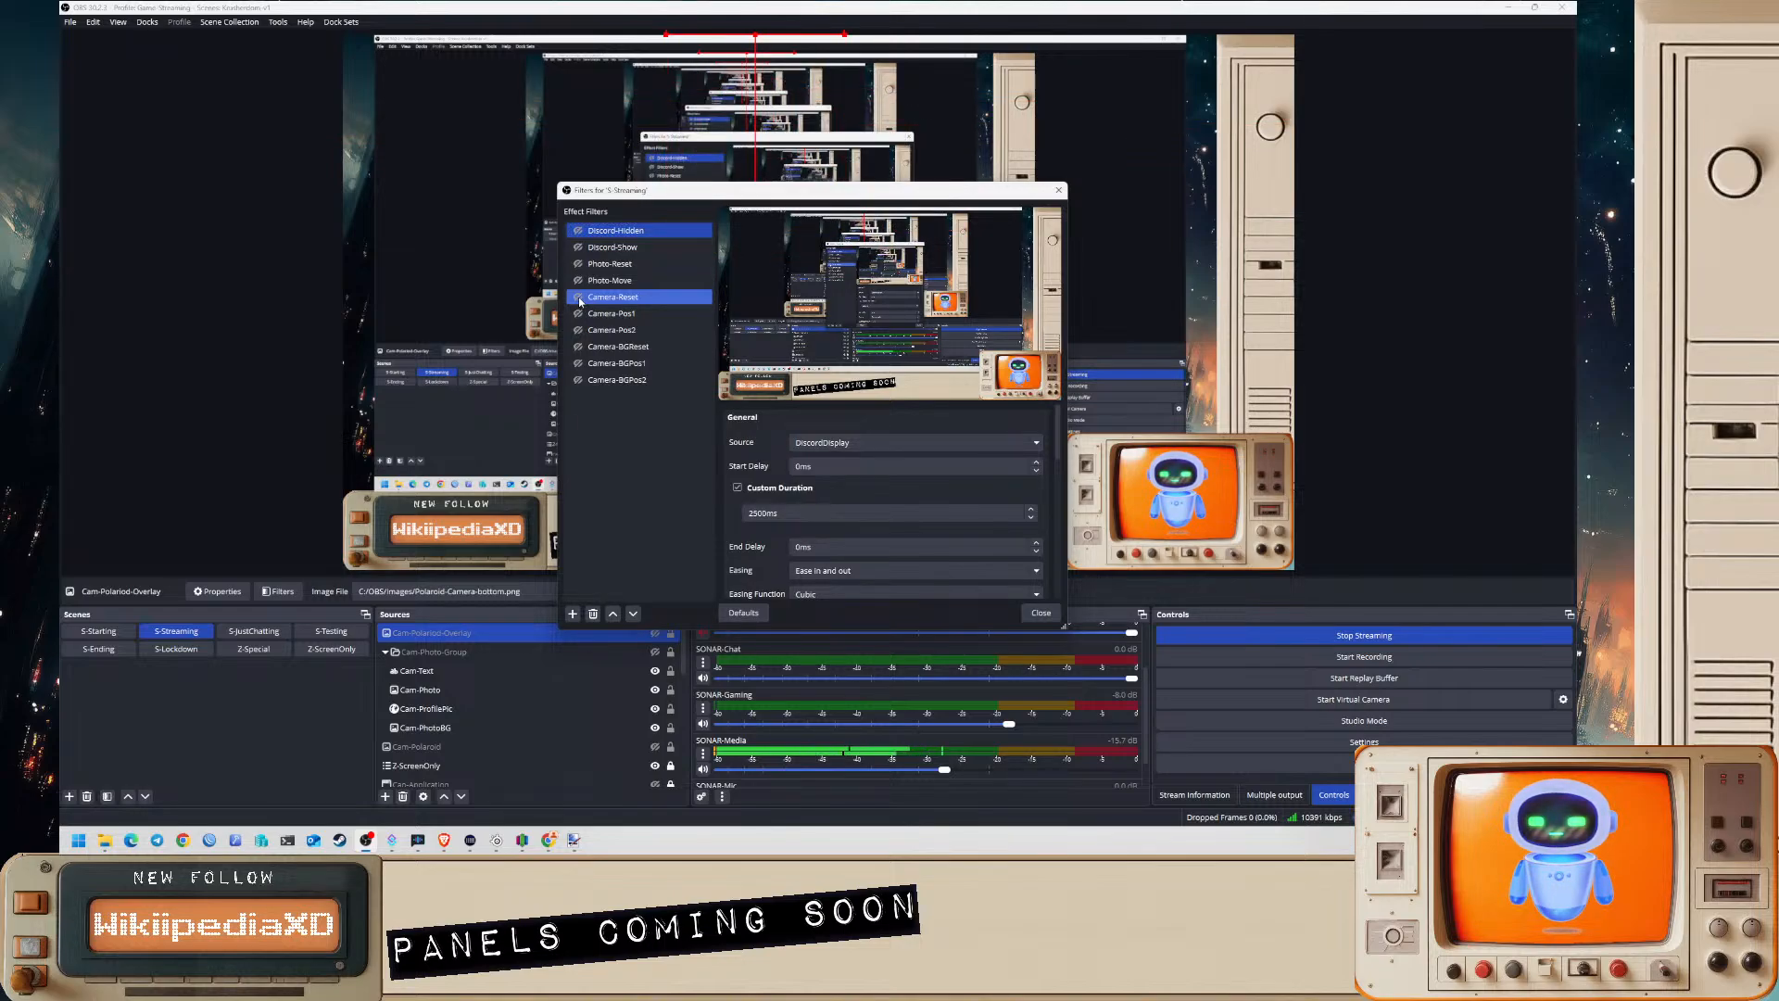
{"action": "left_click", "coordinate": [1040, 612]}
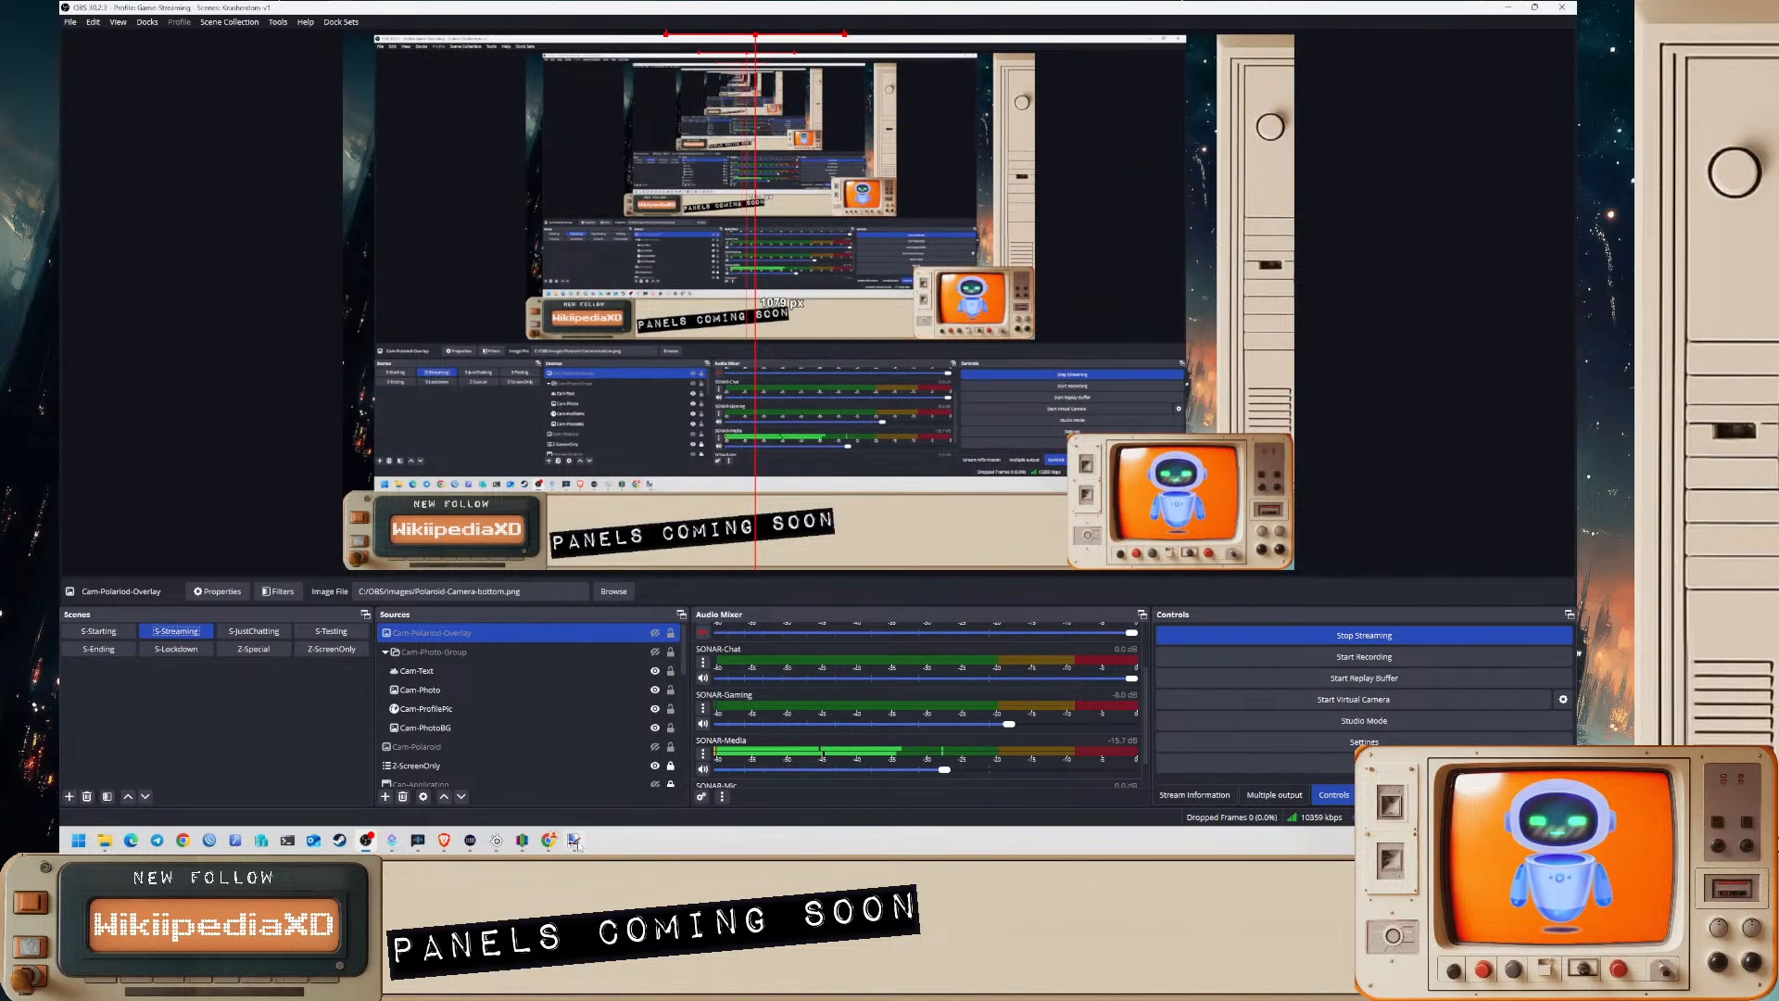
- Return to Streamer.bot, pick the found account and run the simulated follow event
{"action": "mouse_move", "coordinate": [392, 840]}
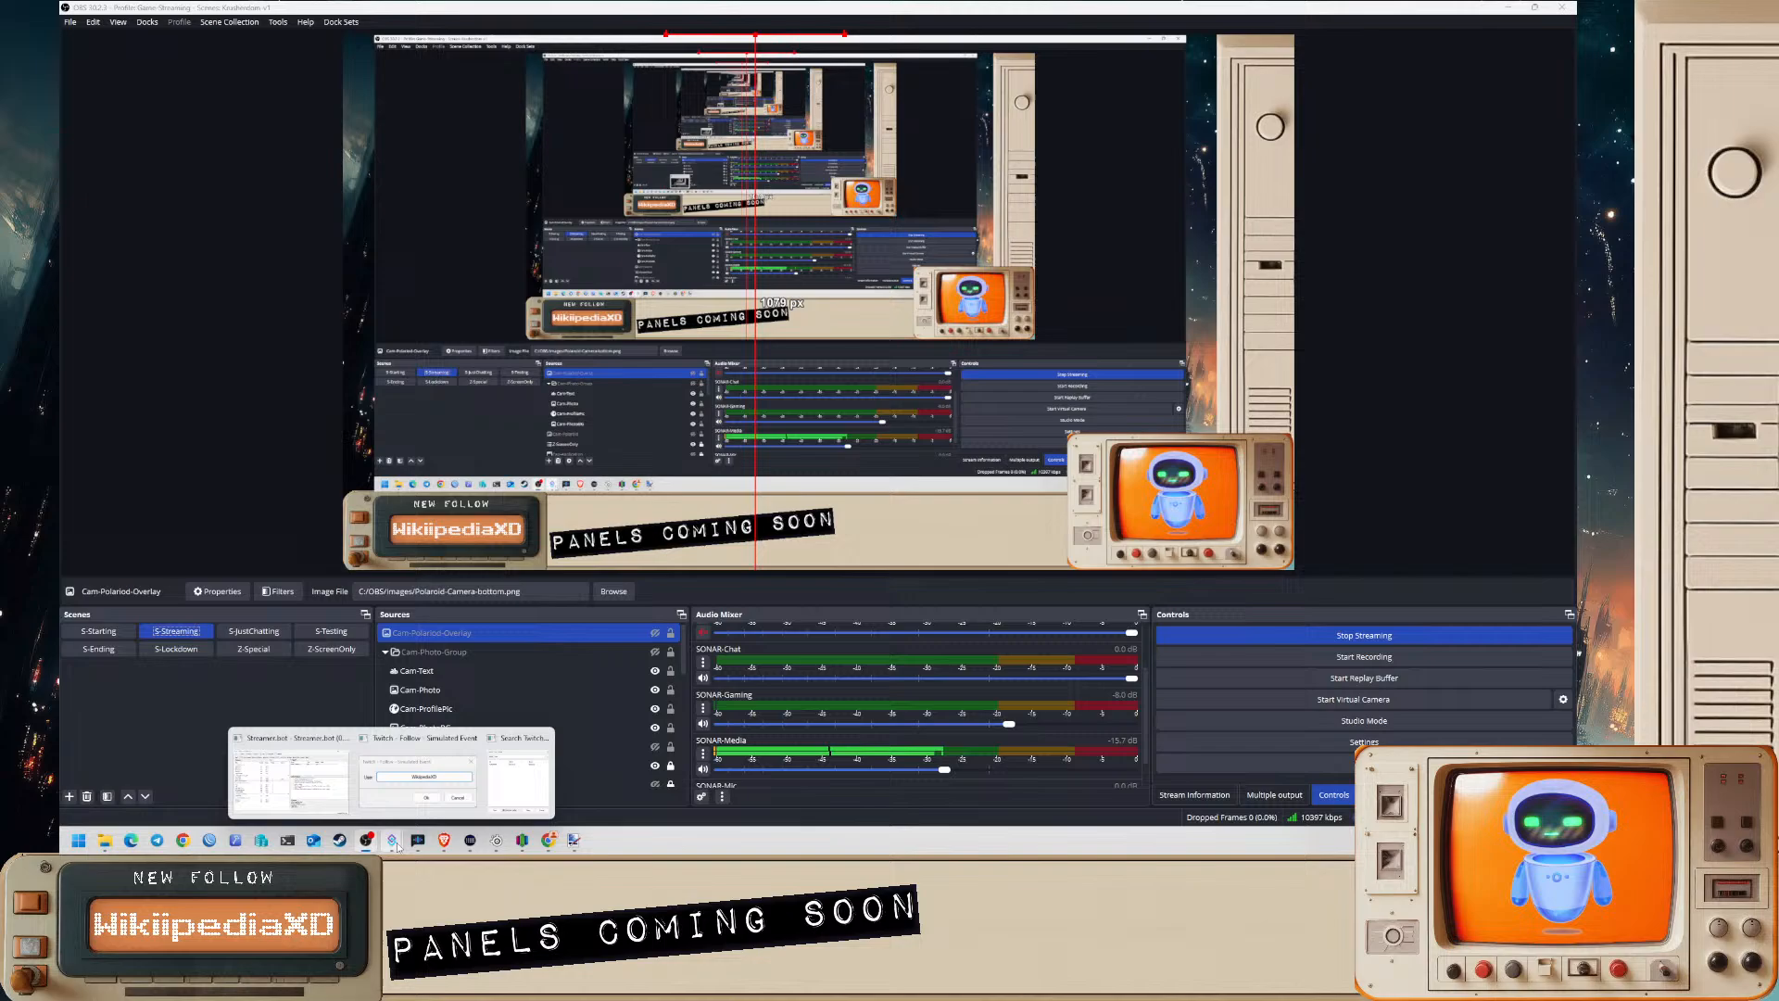
{"action": "left_click", "coordinate": [449, 776]}
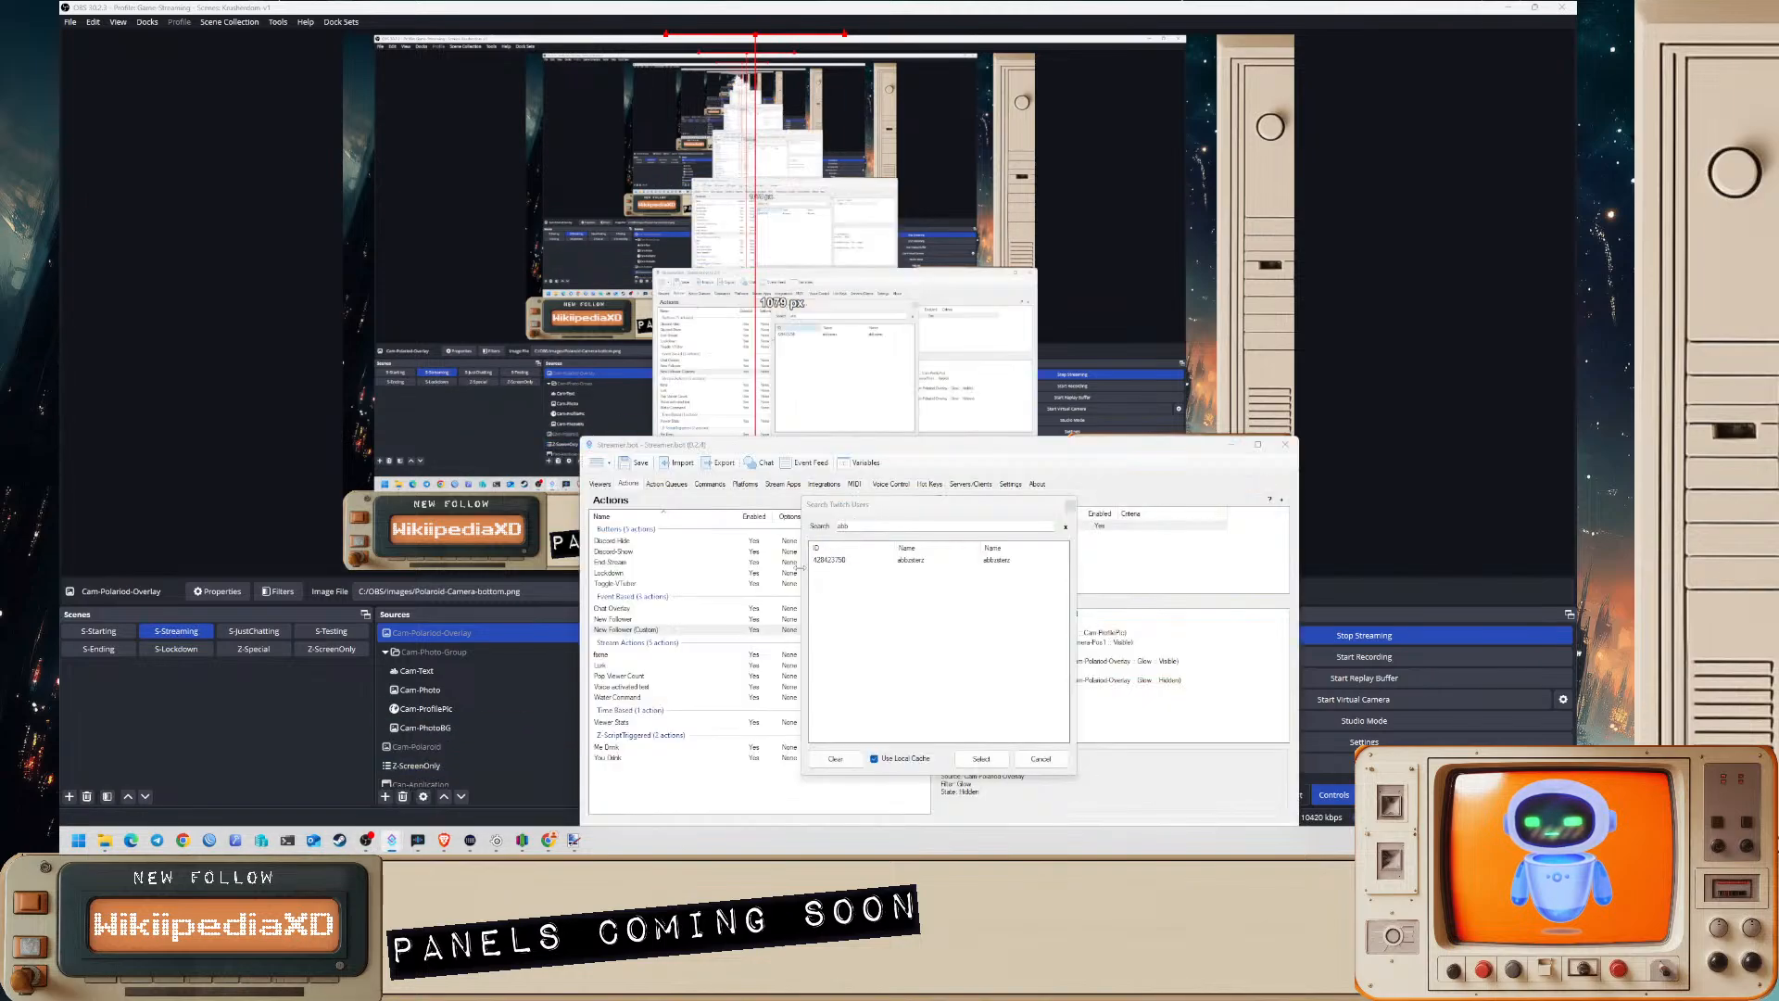
{"action": "left_click", "coordinate": [979, 759]}
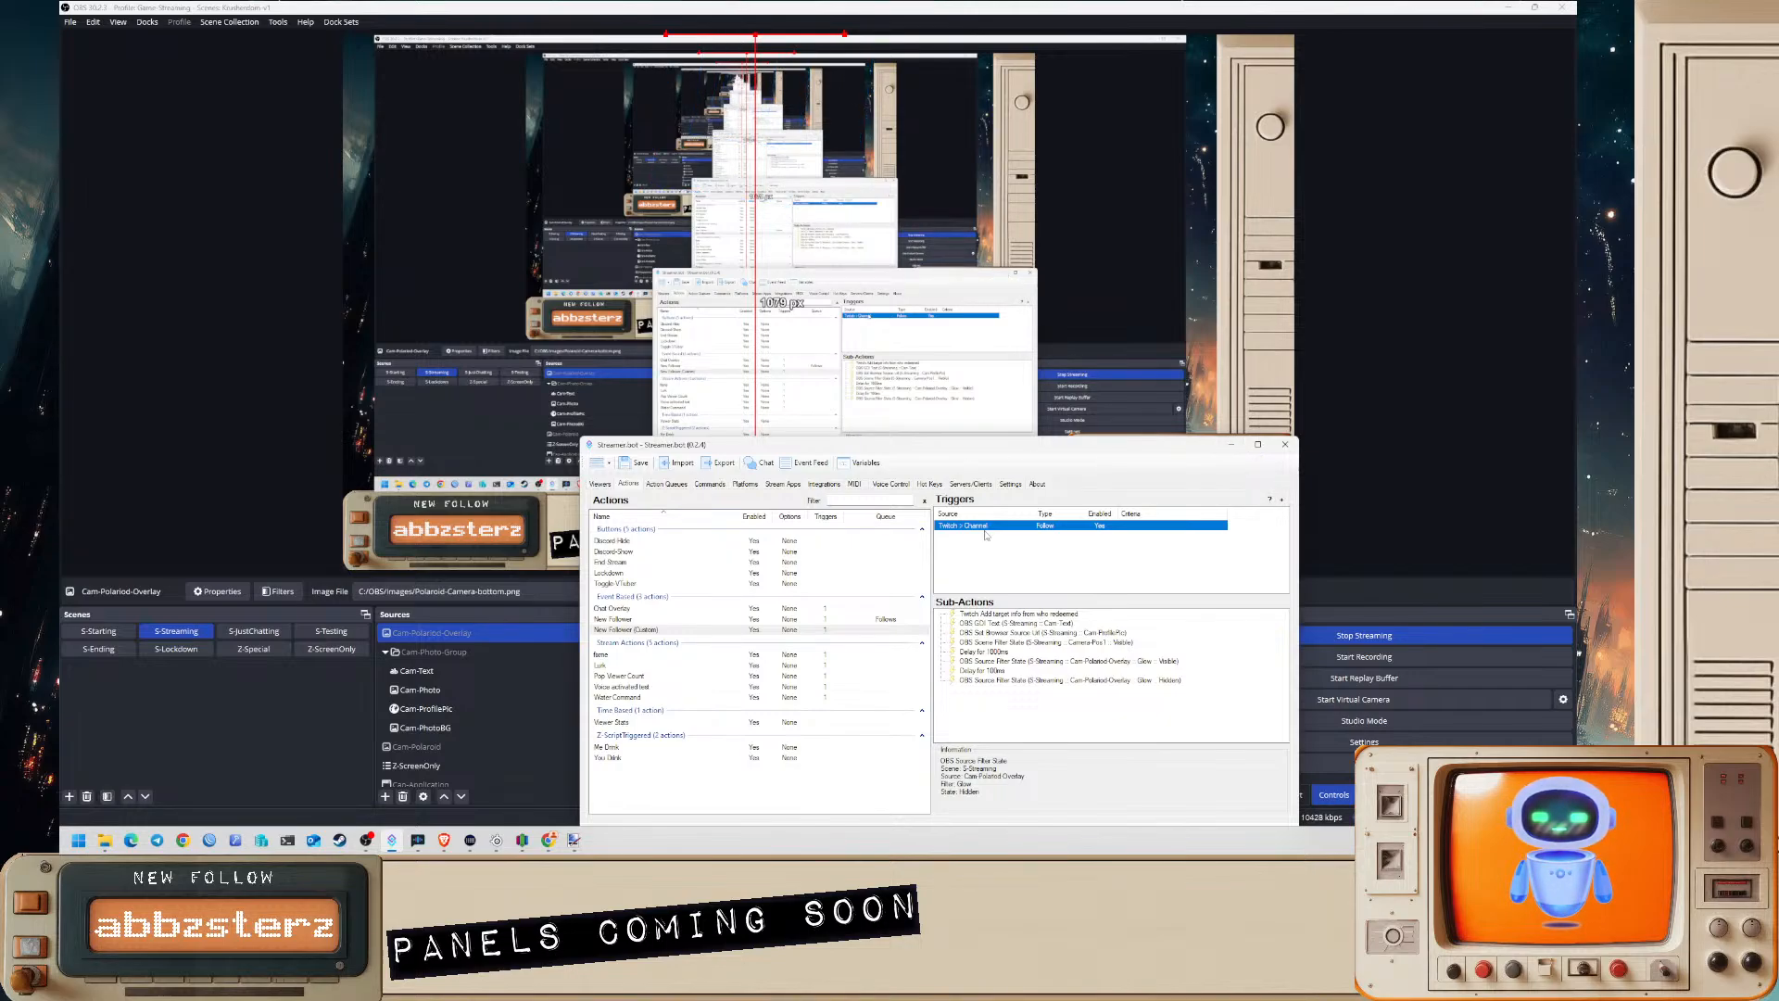
{"action": "left_click", "coordinate": [1022, 719]}
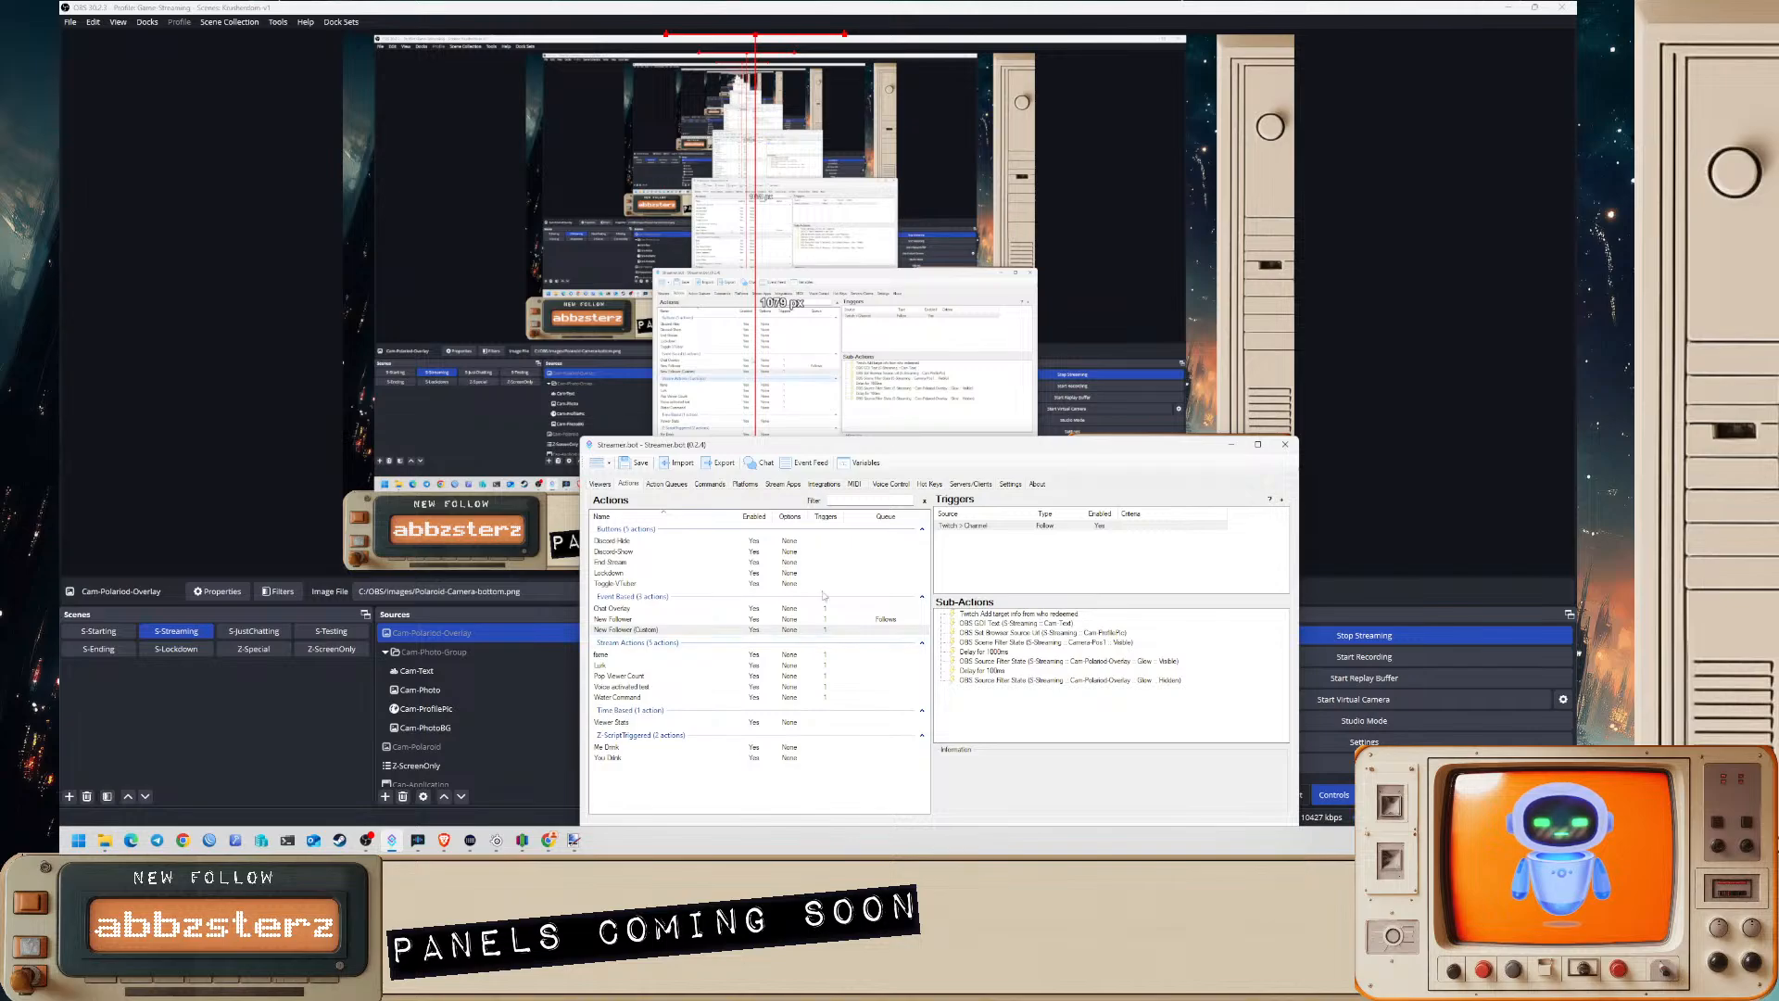
- Minimize Streamer.bot to watch the simulated follow animation in OBS
{"action": "left_click", "coordinate": [1232, 446]}
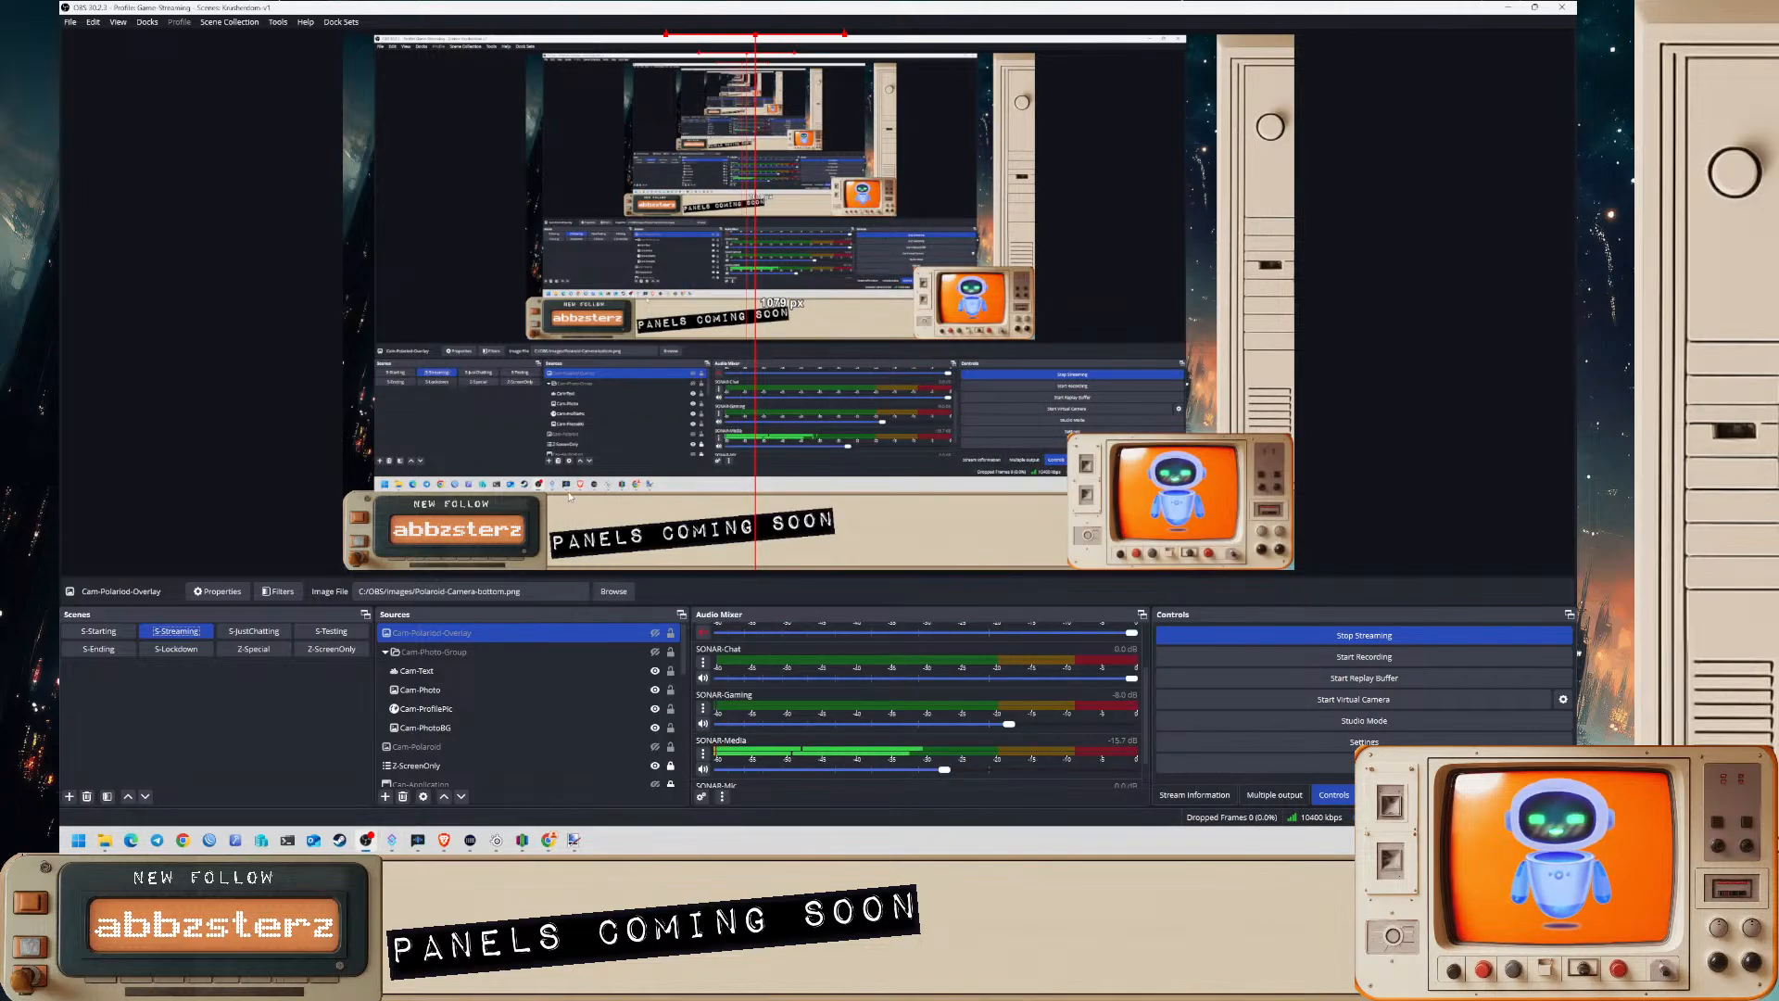
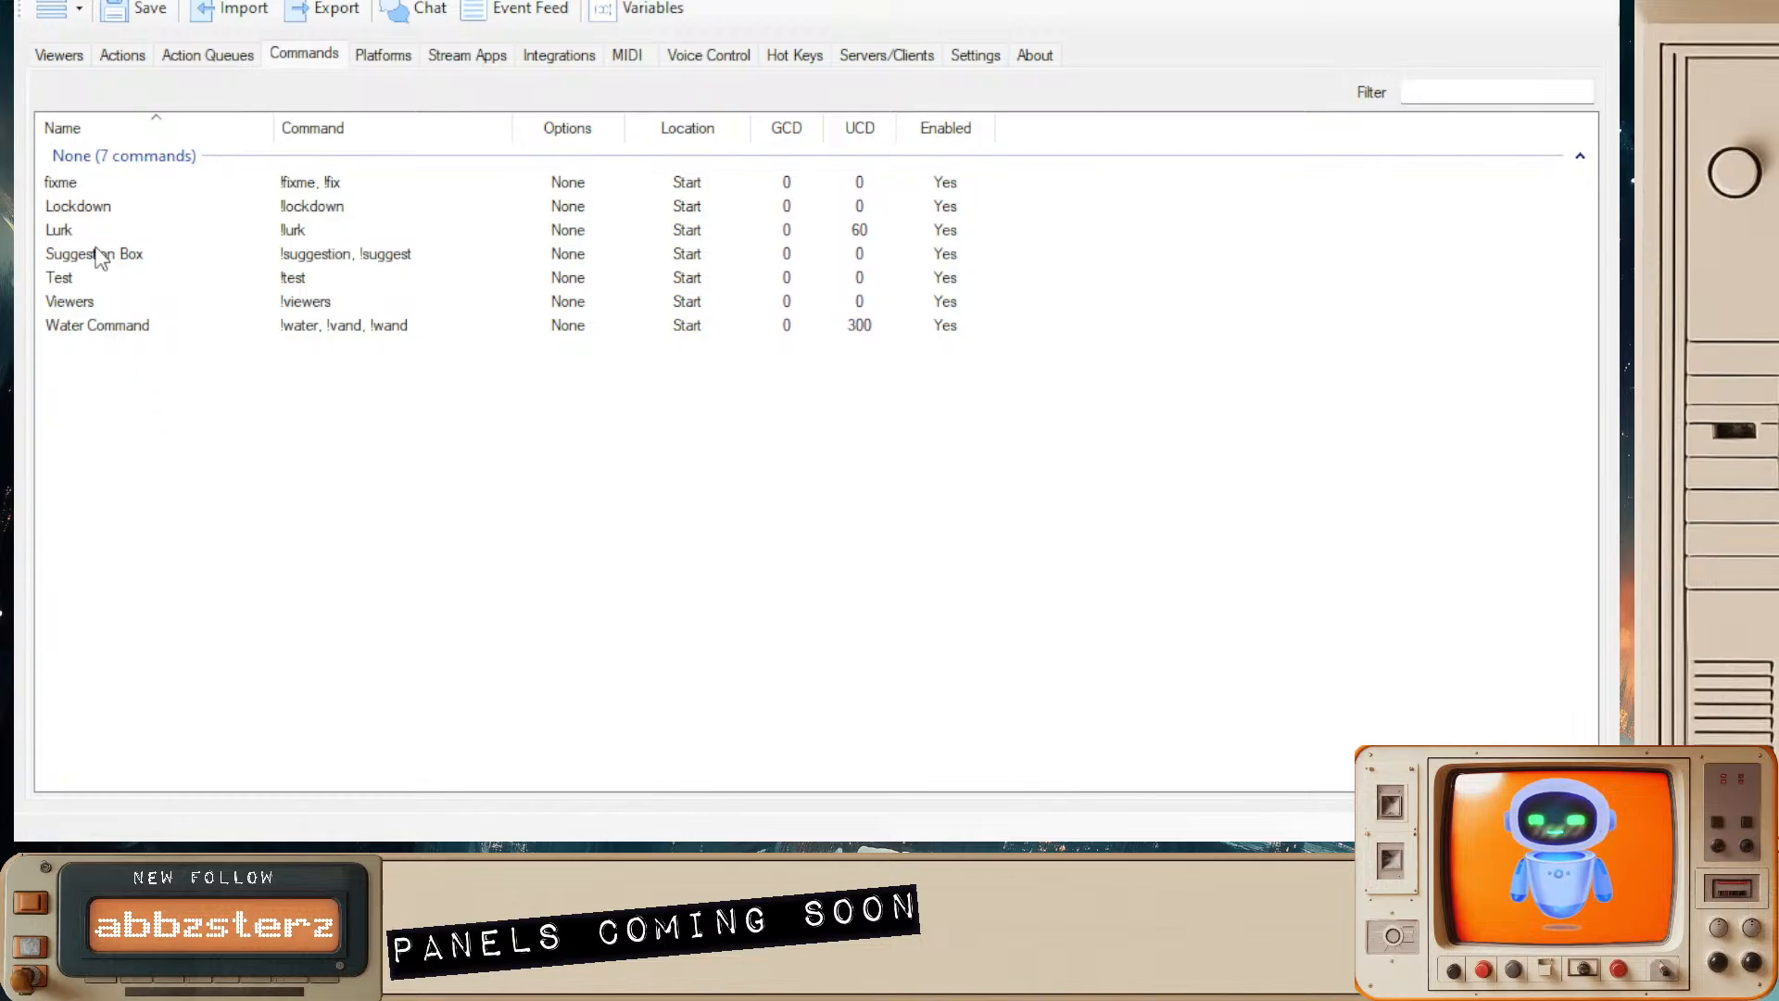
- In Streamer.bot, create a Suggestion Box action under Stream Actions with the Suggestion Box command trigger and a Write to file sub-action for suggestion-box.txt
{"action": "left_click", "coordinate": [119, 56]}
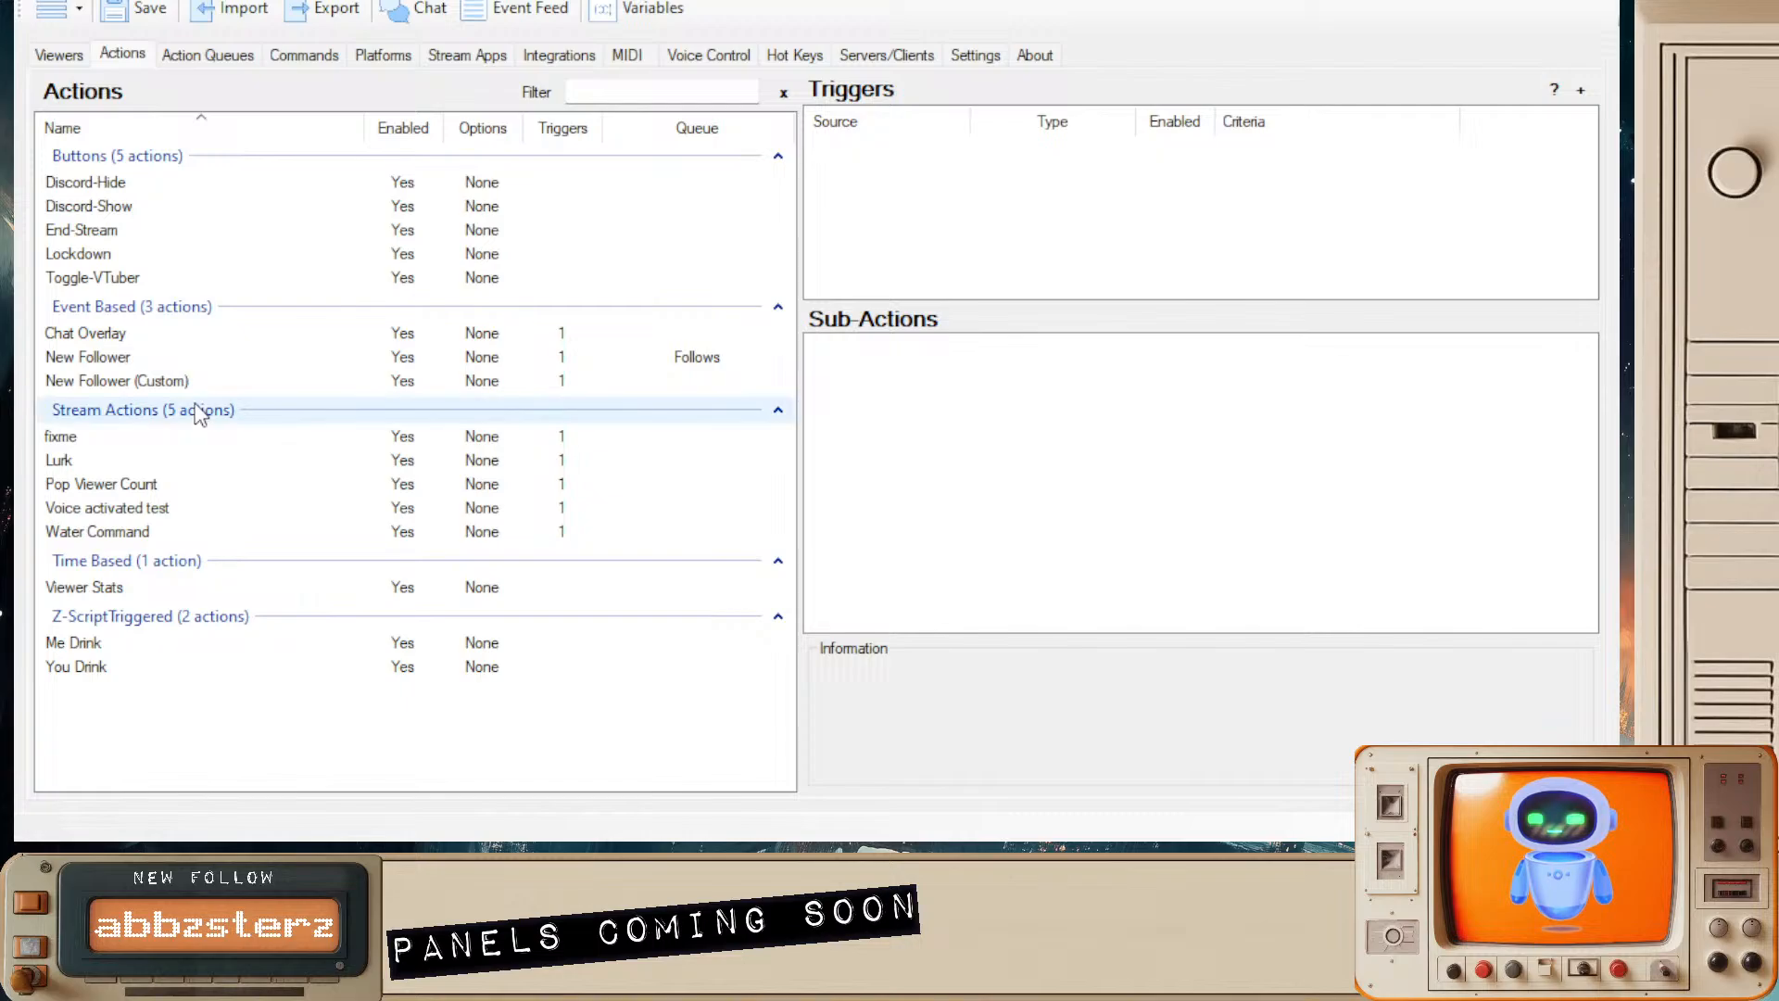
{"action": "left_click", "coordinate": [612, 508]}
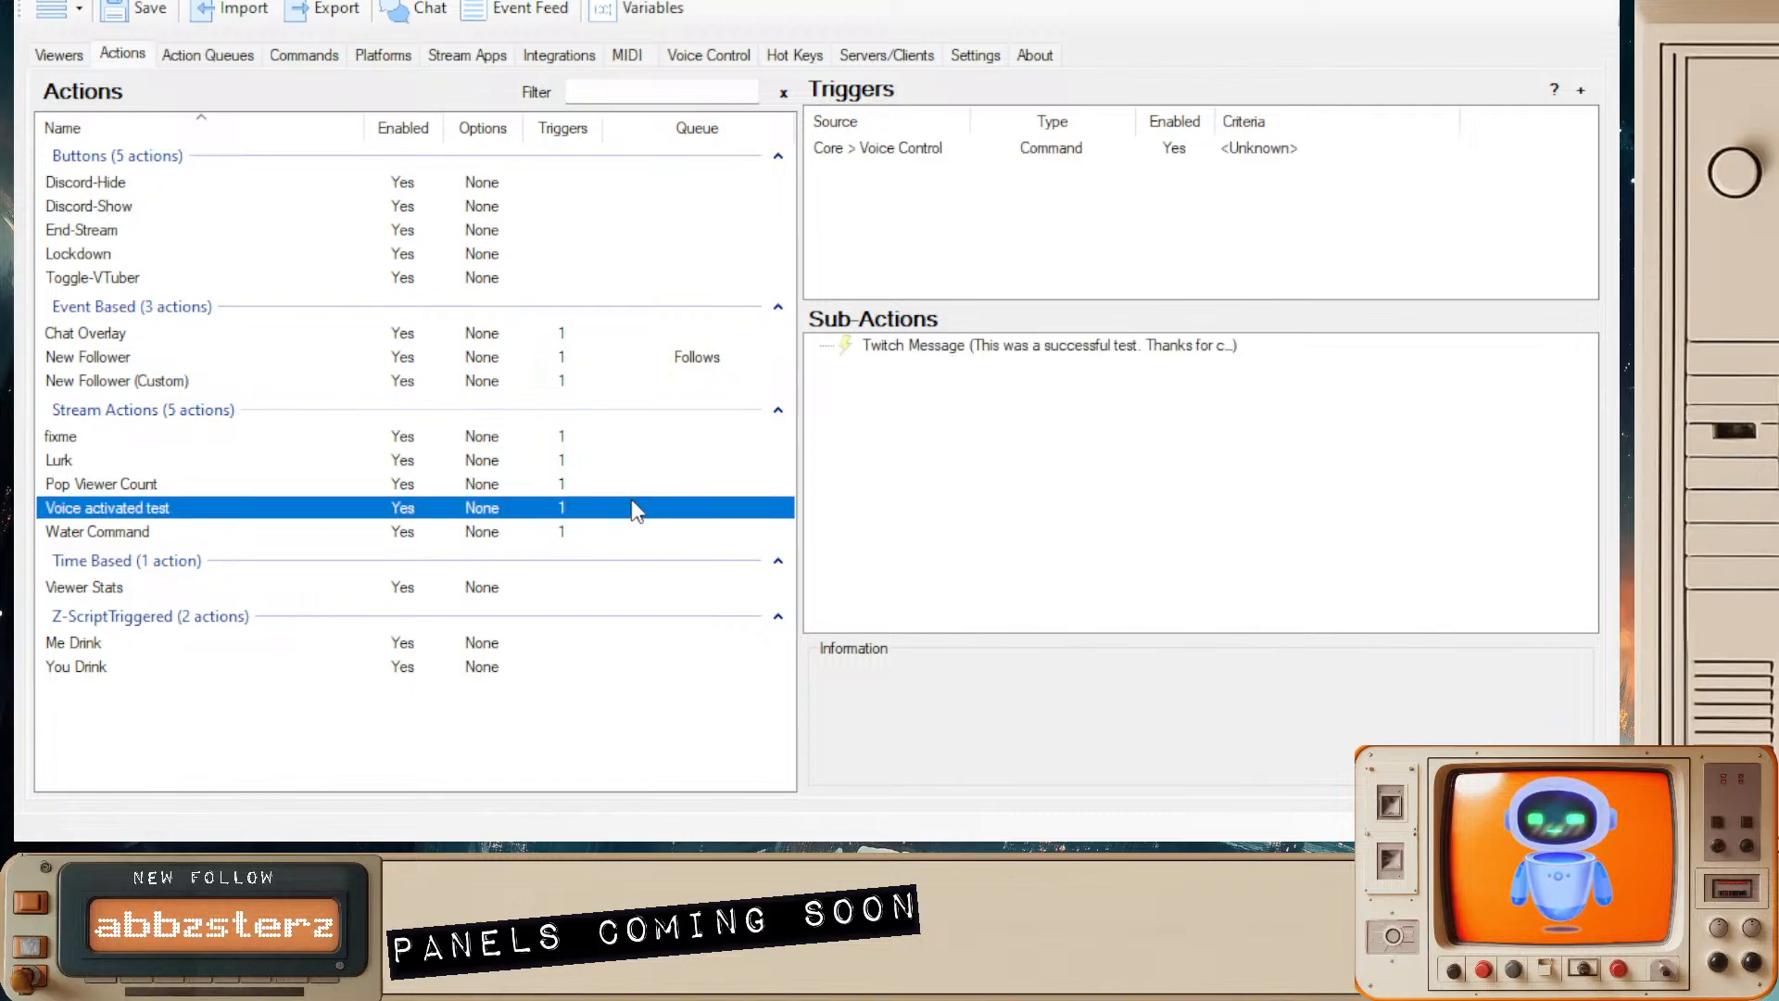
{"action": "key", "text": "alt+Tab"}
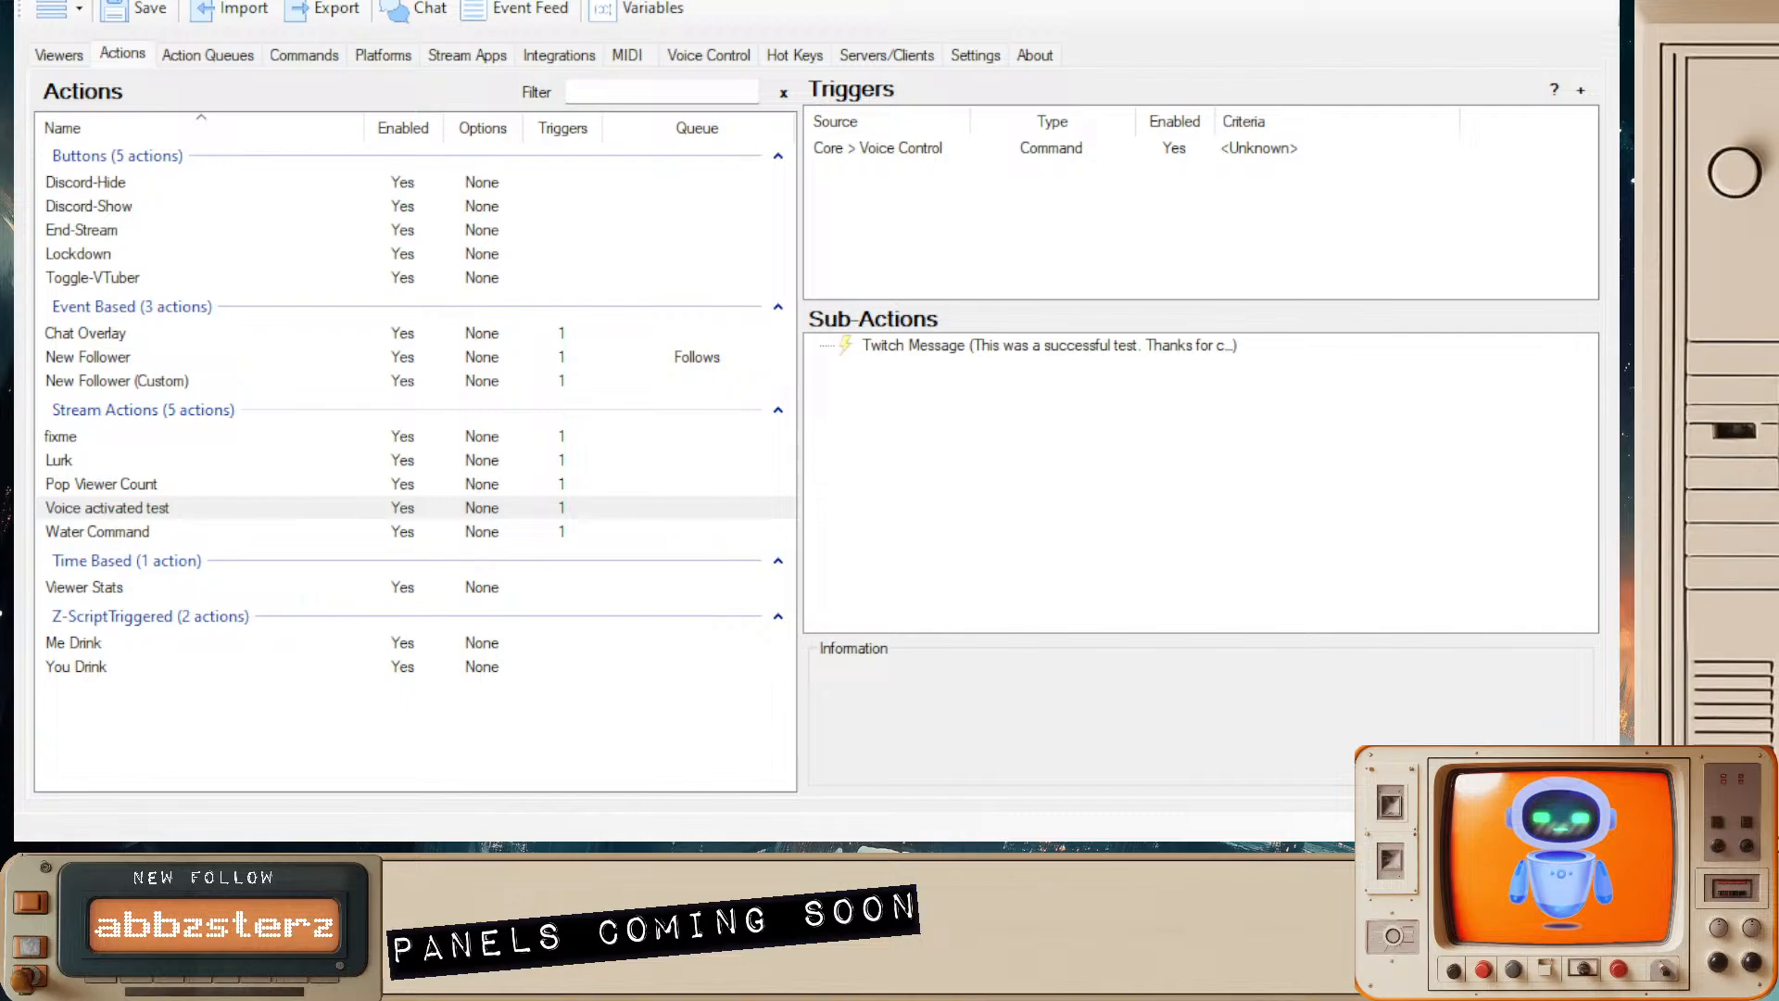
{"action": "left_click", "coordinate": [775, 387]}
{"action": "left_click", "coordinate": [950, 185]}
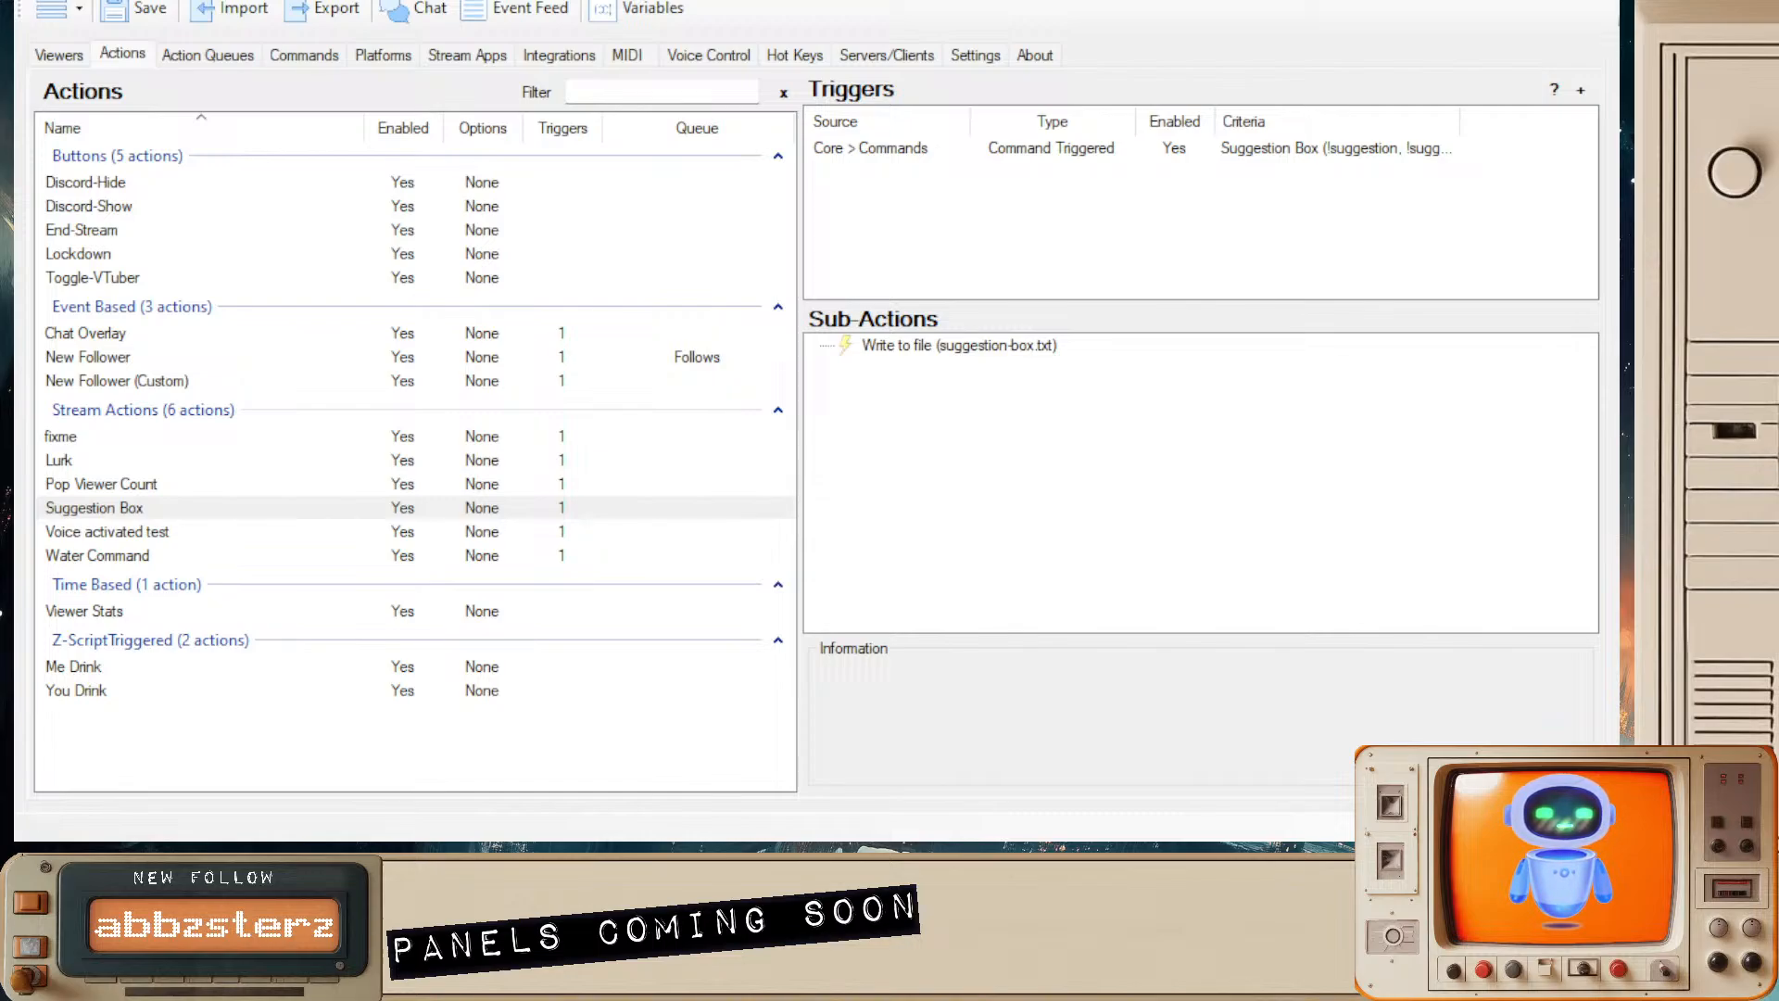
- Review the Suggestion Box action's command trigger and its Write to file sub-action
{"action": "left_click", "coordinate": [942, 150]}
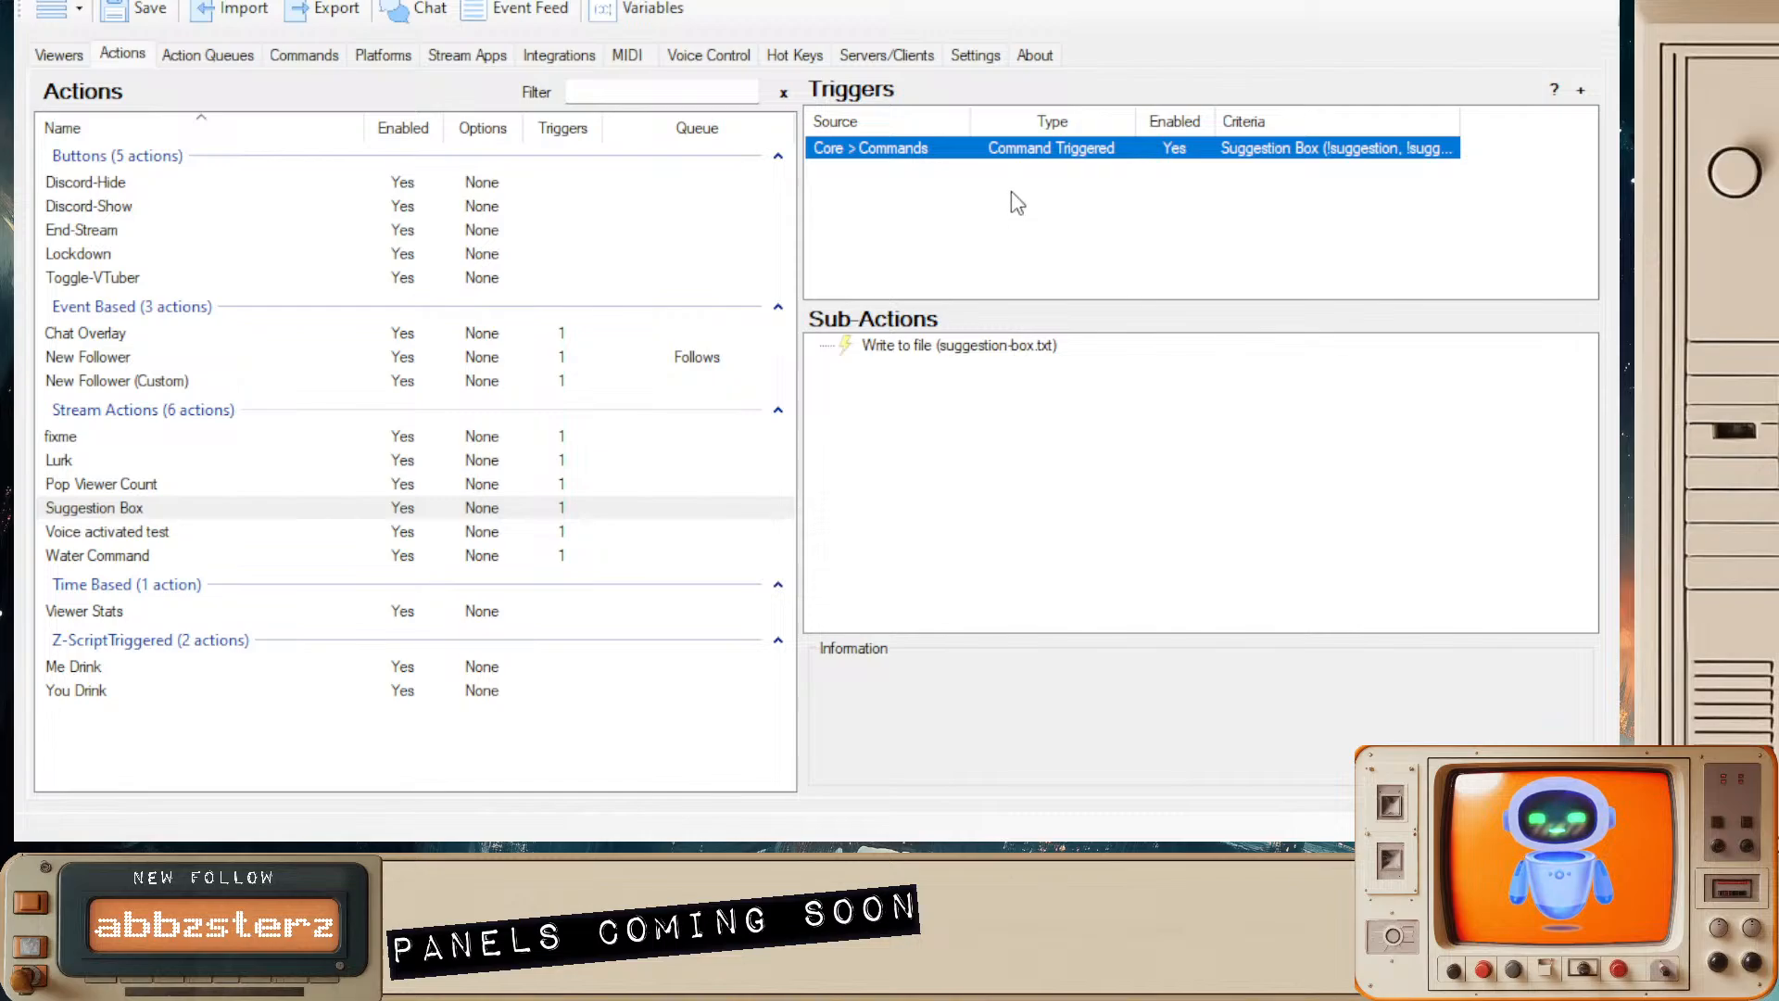
{"action": "left_click", "coordinate": [1010, 225]}
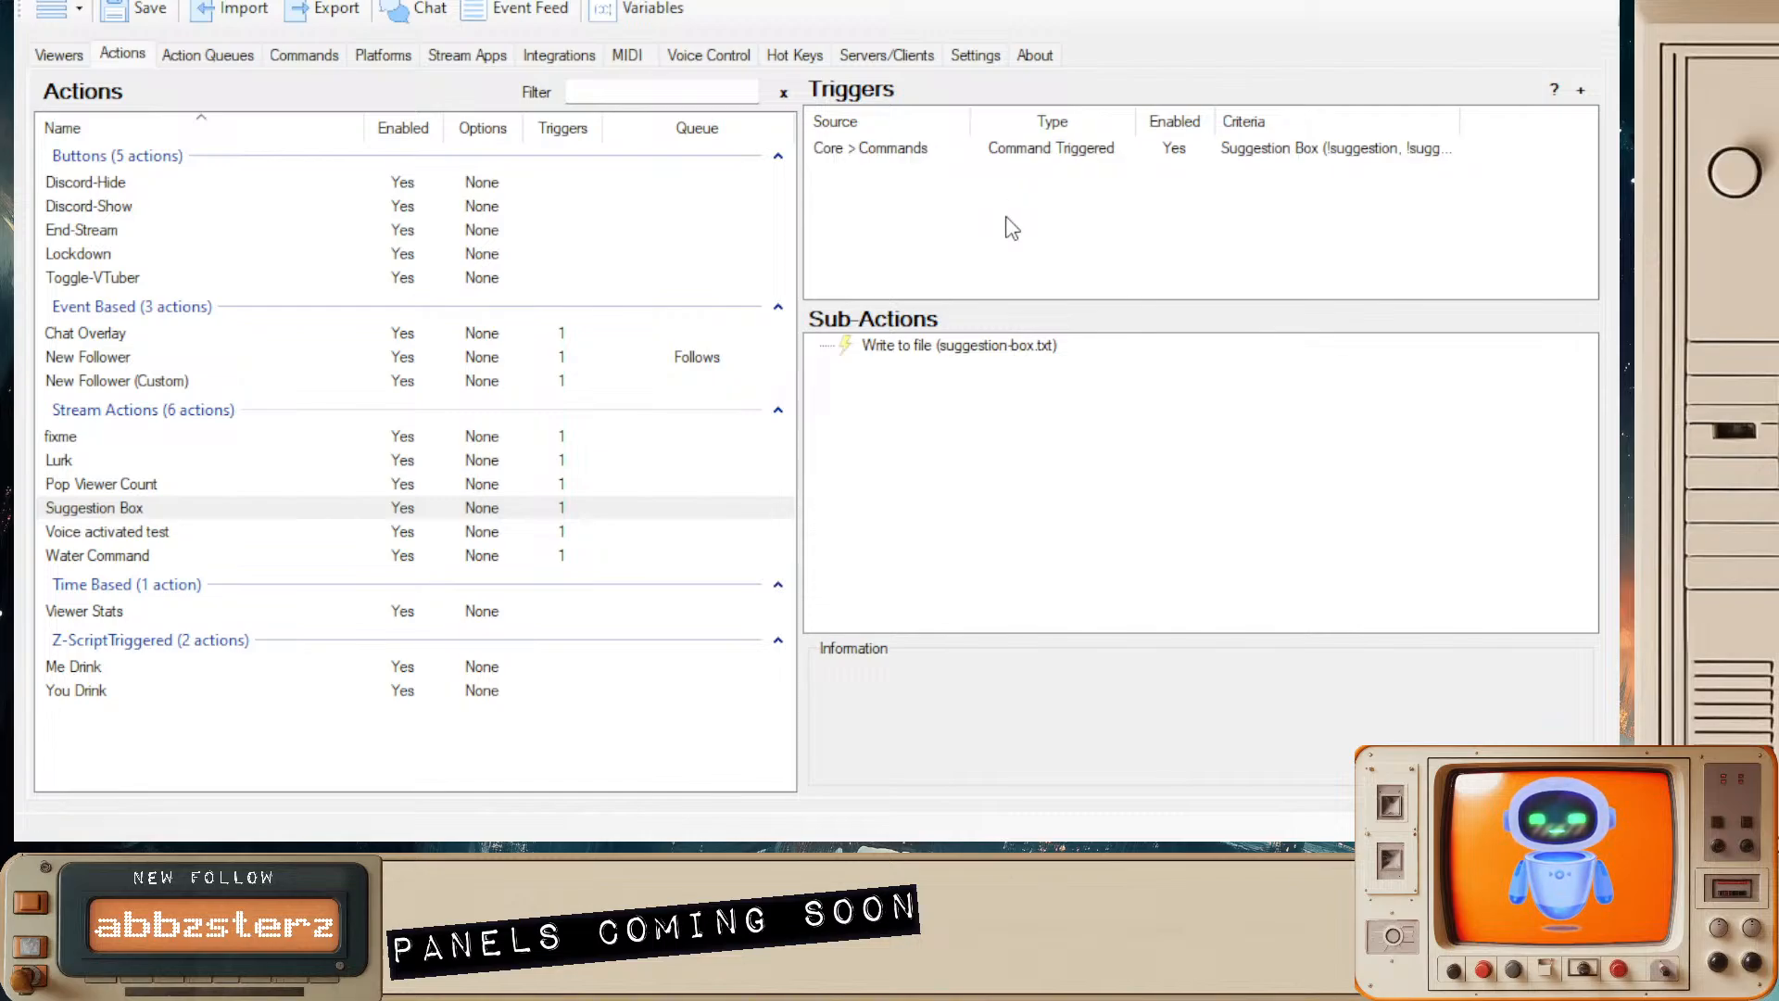
{"action": "left_click", "coordinate": [1032, 346]}
{"action": "left_click", "coordinate": [1035, 389]}
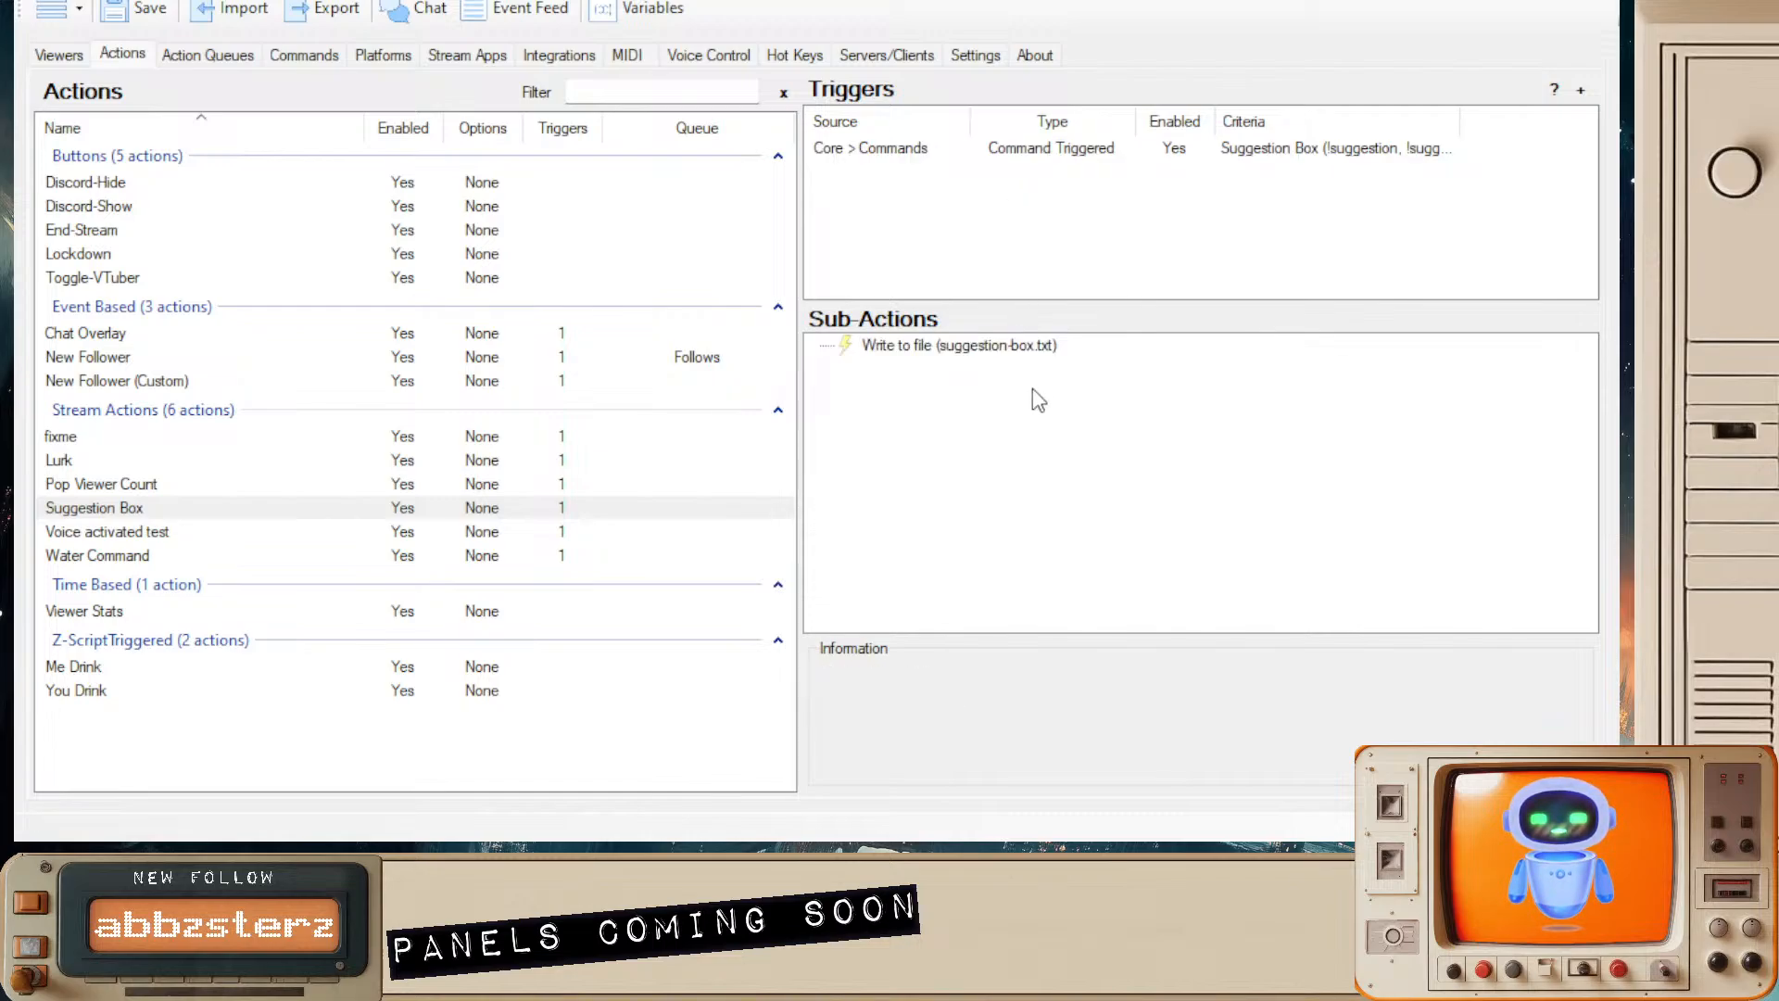
{"action": "left_click", "coordinate": [1069, 350]}
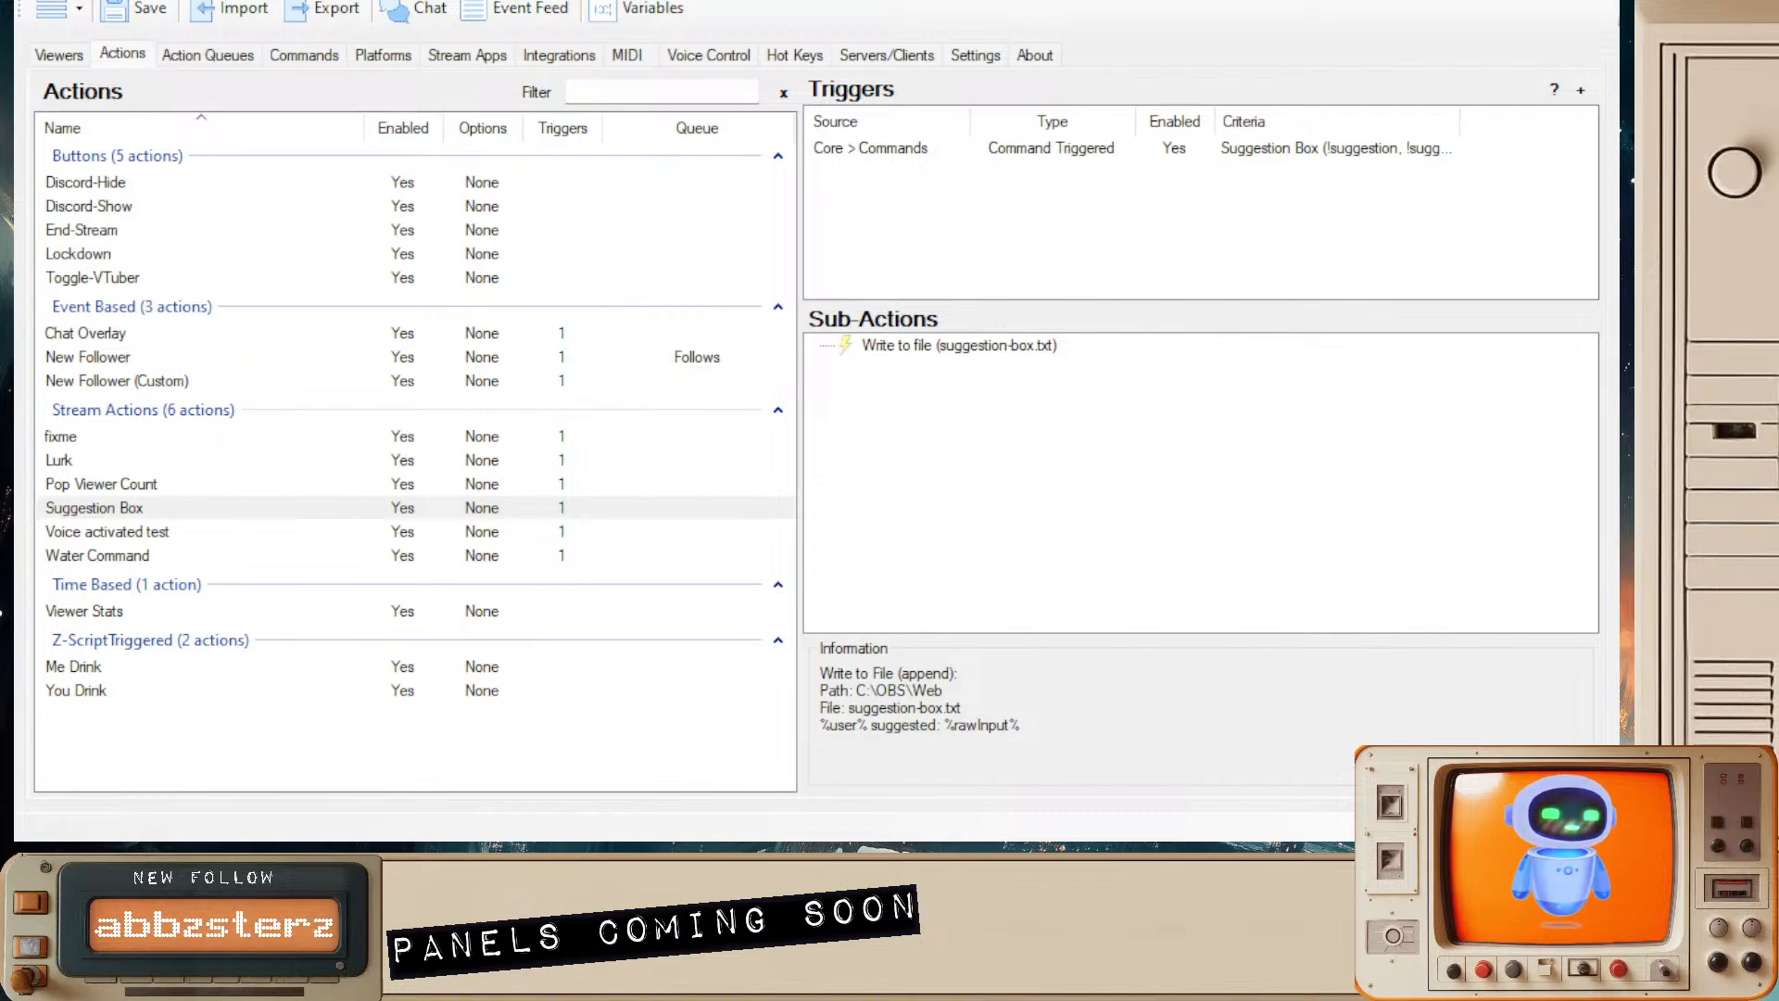
{"action": "left_click", "coordinate": [1193, 154]}
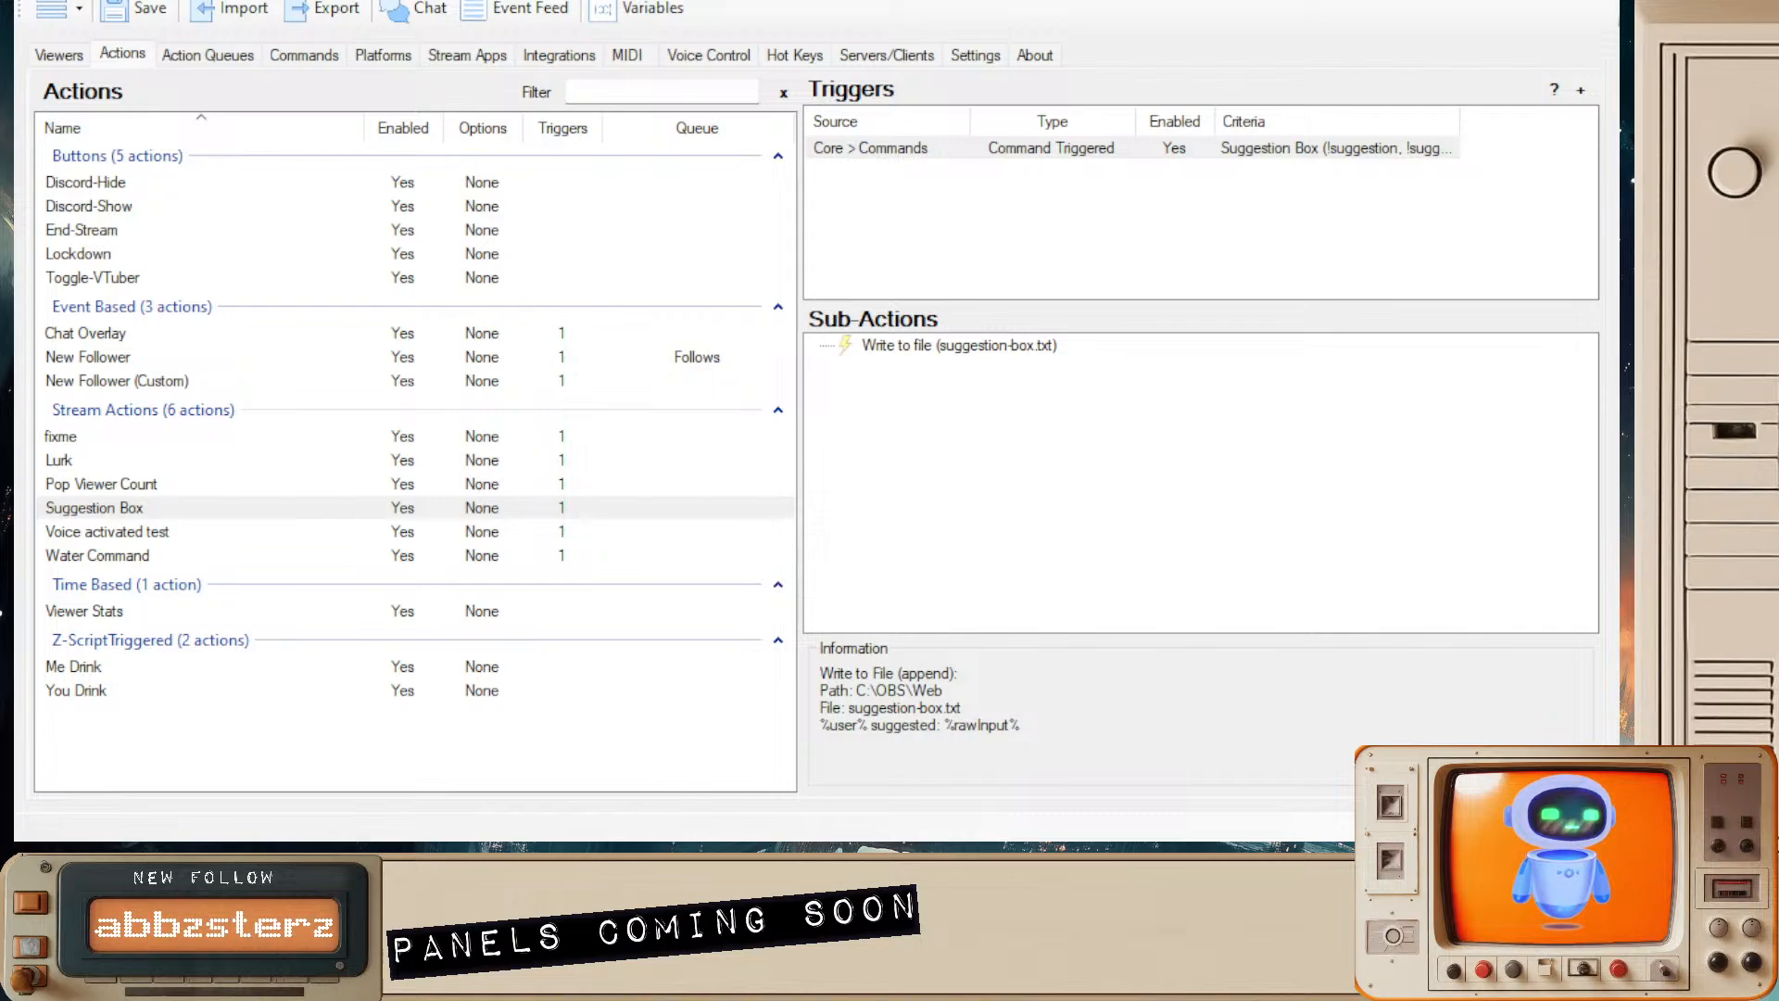
- Paste the Twitch Add target info sub-action into the Suggestion Box action and place it above Write to file
{"action": "left_click", "coordinate": [954, 427]}
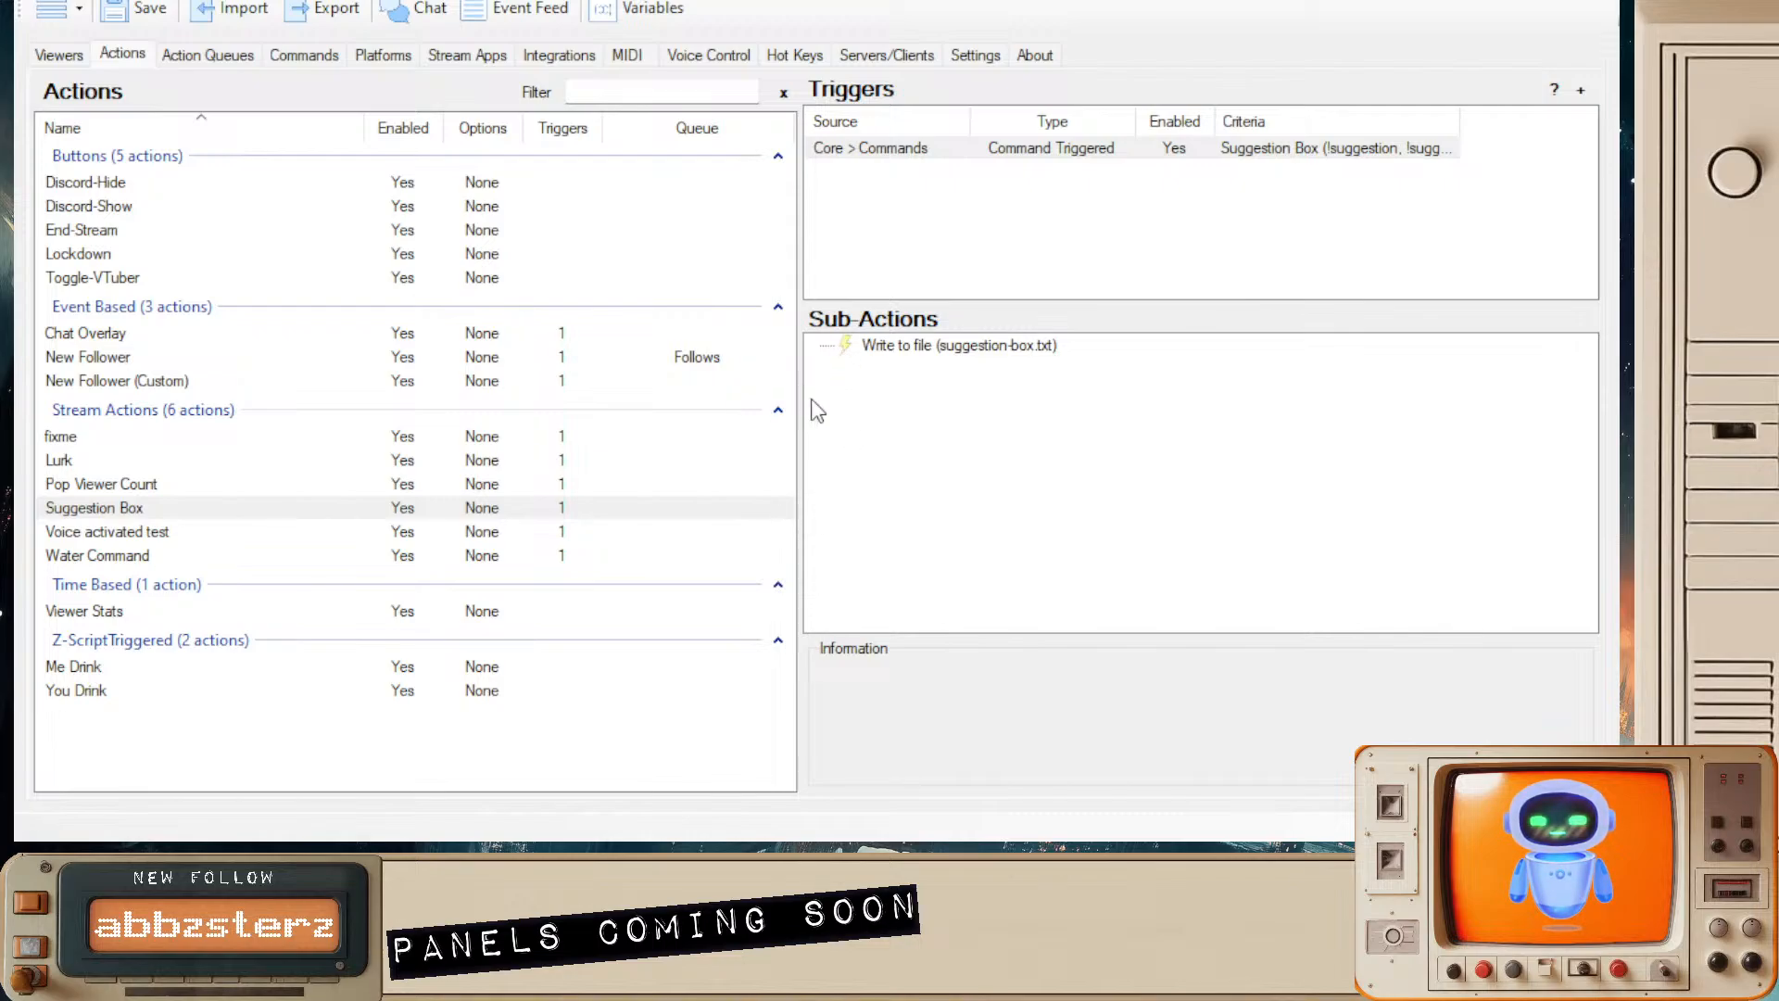
{"action": "key", "text": "ctrl+v"}
{"action": "left_click_drag", "start_coordinate": [973, 366], "coordinate": [962, 338]}
{"action": "left_click", "coordinate": [944, 380]}
{"action": "left_click", "coordinate": [938, 373]}
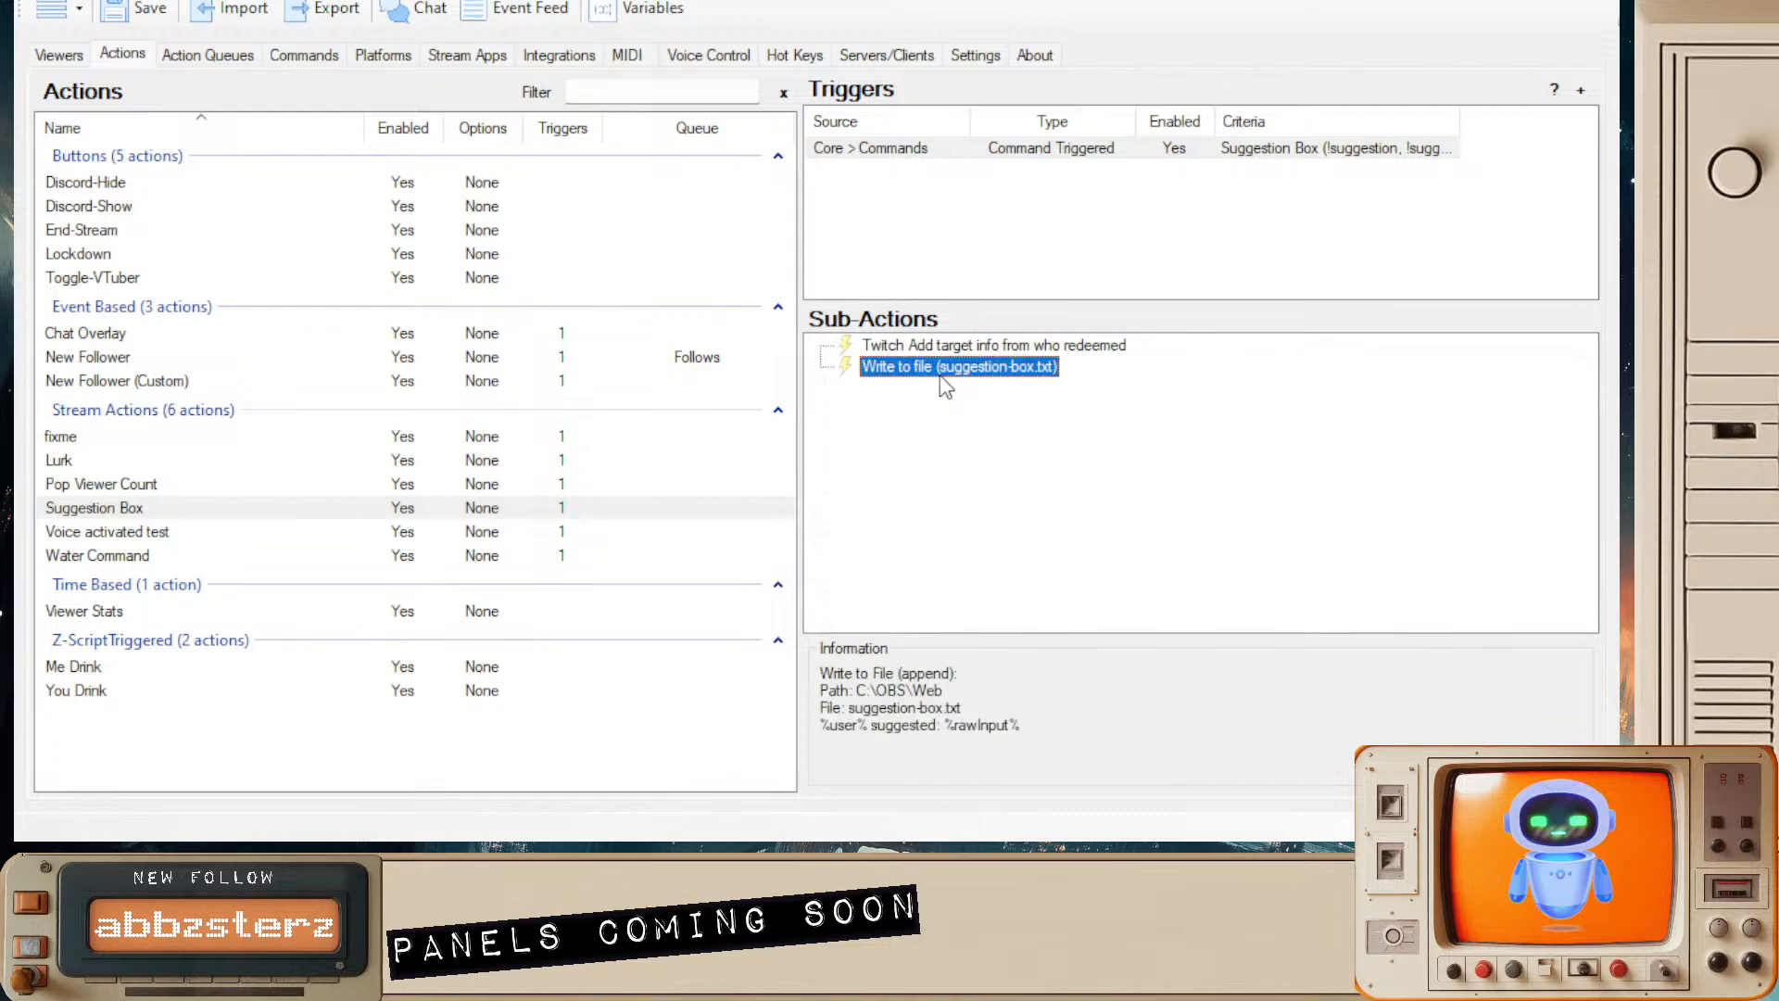
{"action": "left_click", "coordinate": [963, 448]}
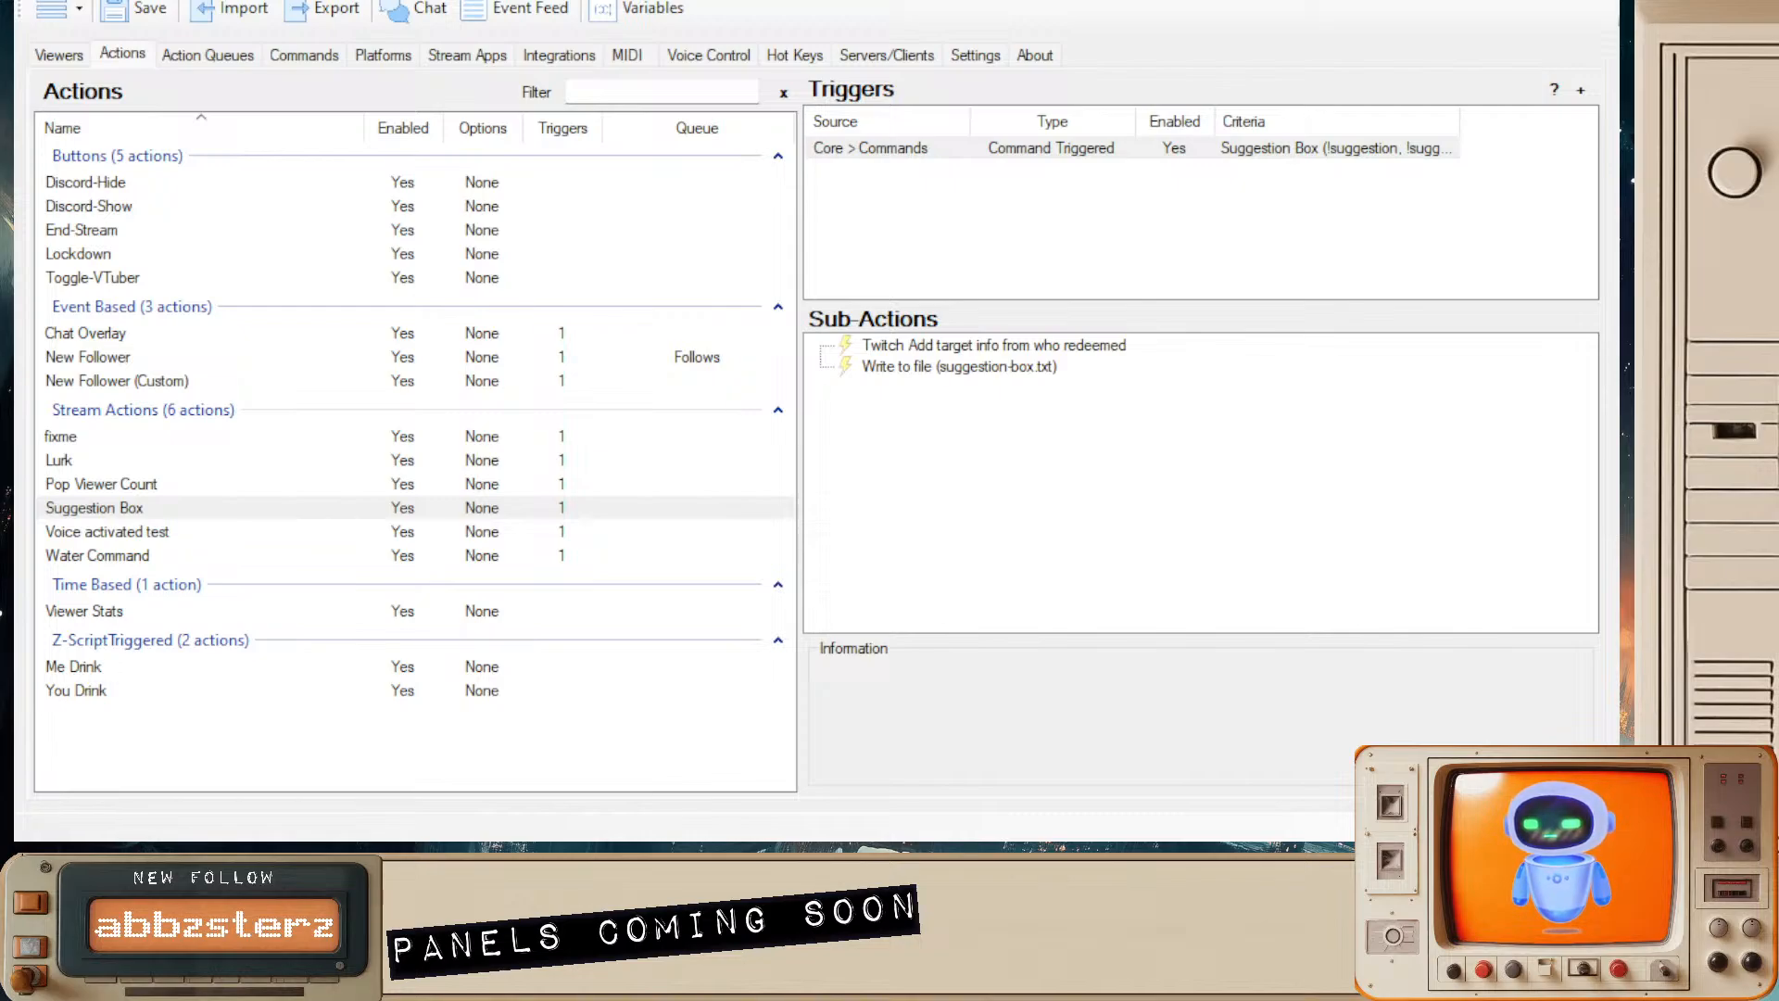
- Check the Suggestion Box action's target info sub-action and command trigger again
{"action": "left_click", "coordinate": [993, 344]}
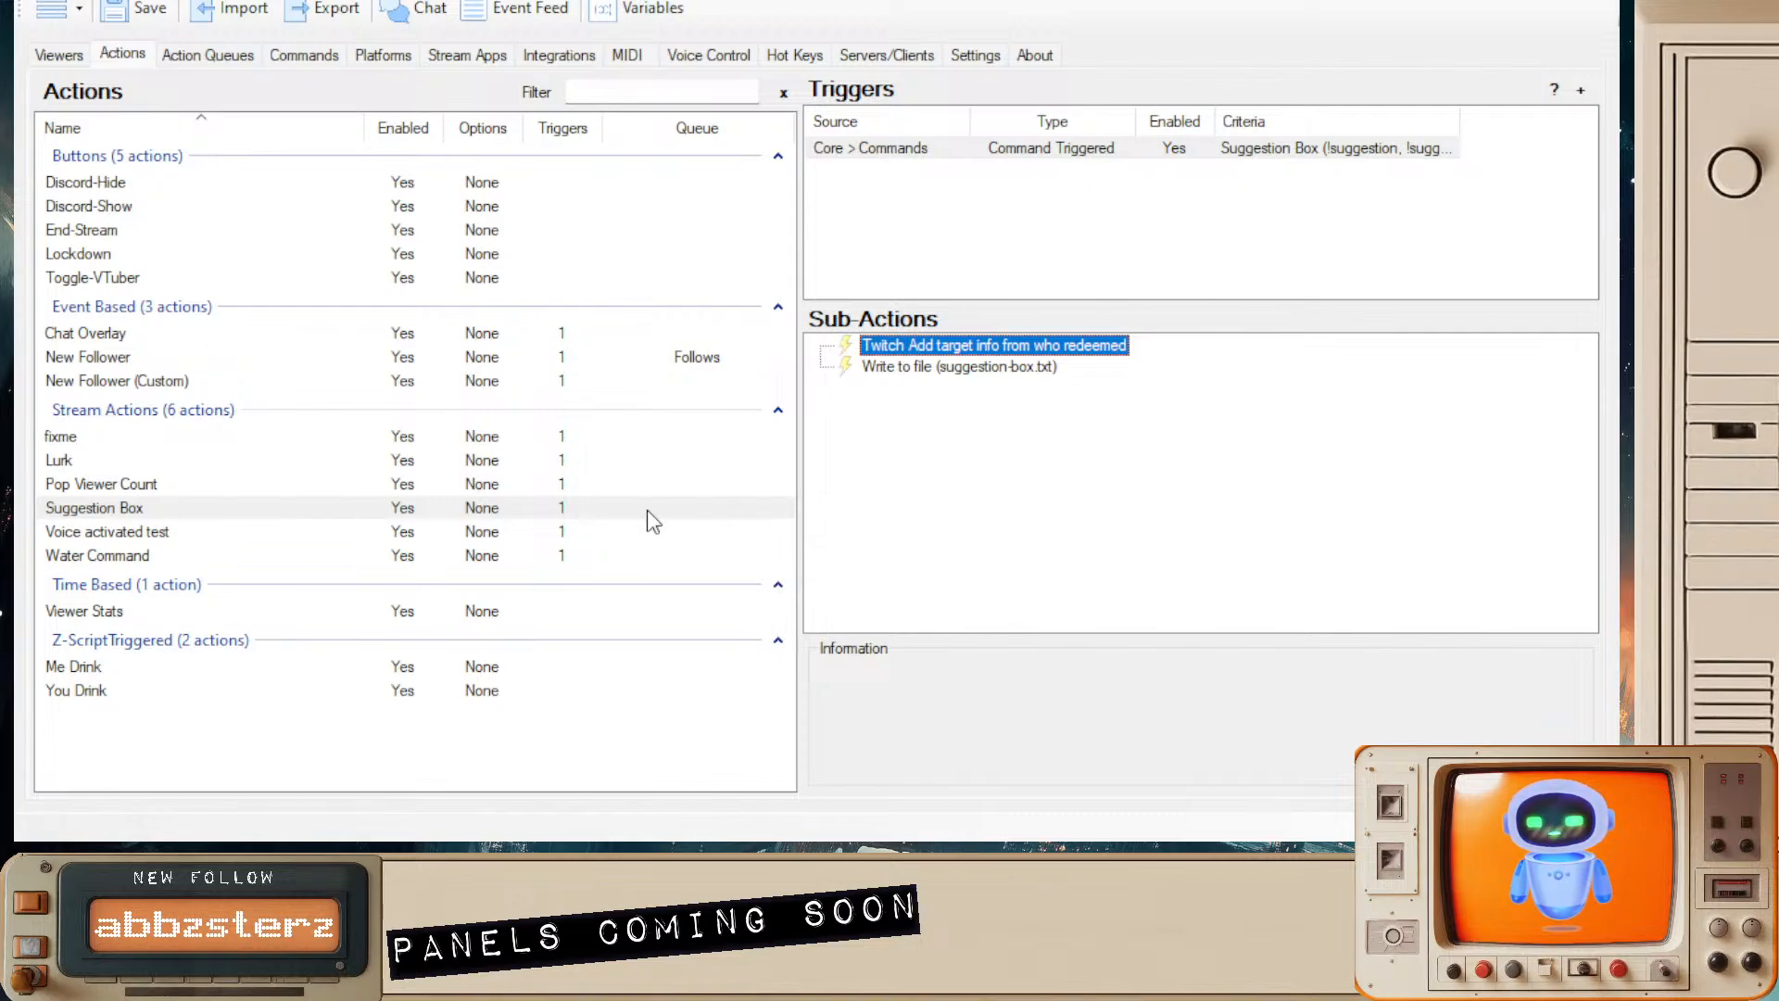
{"action": "left_click", "coordinate": [988, 449]}
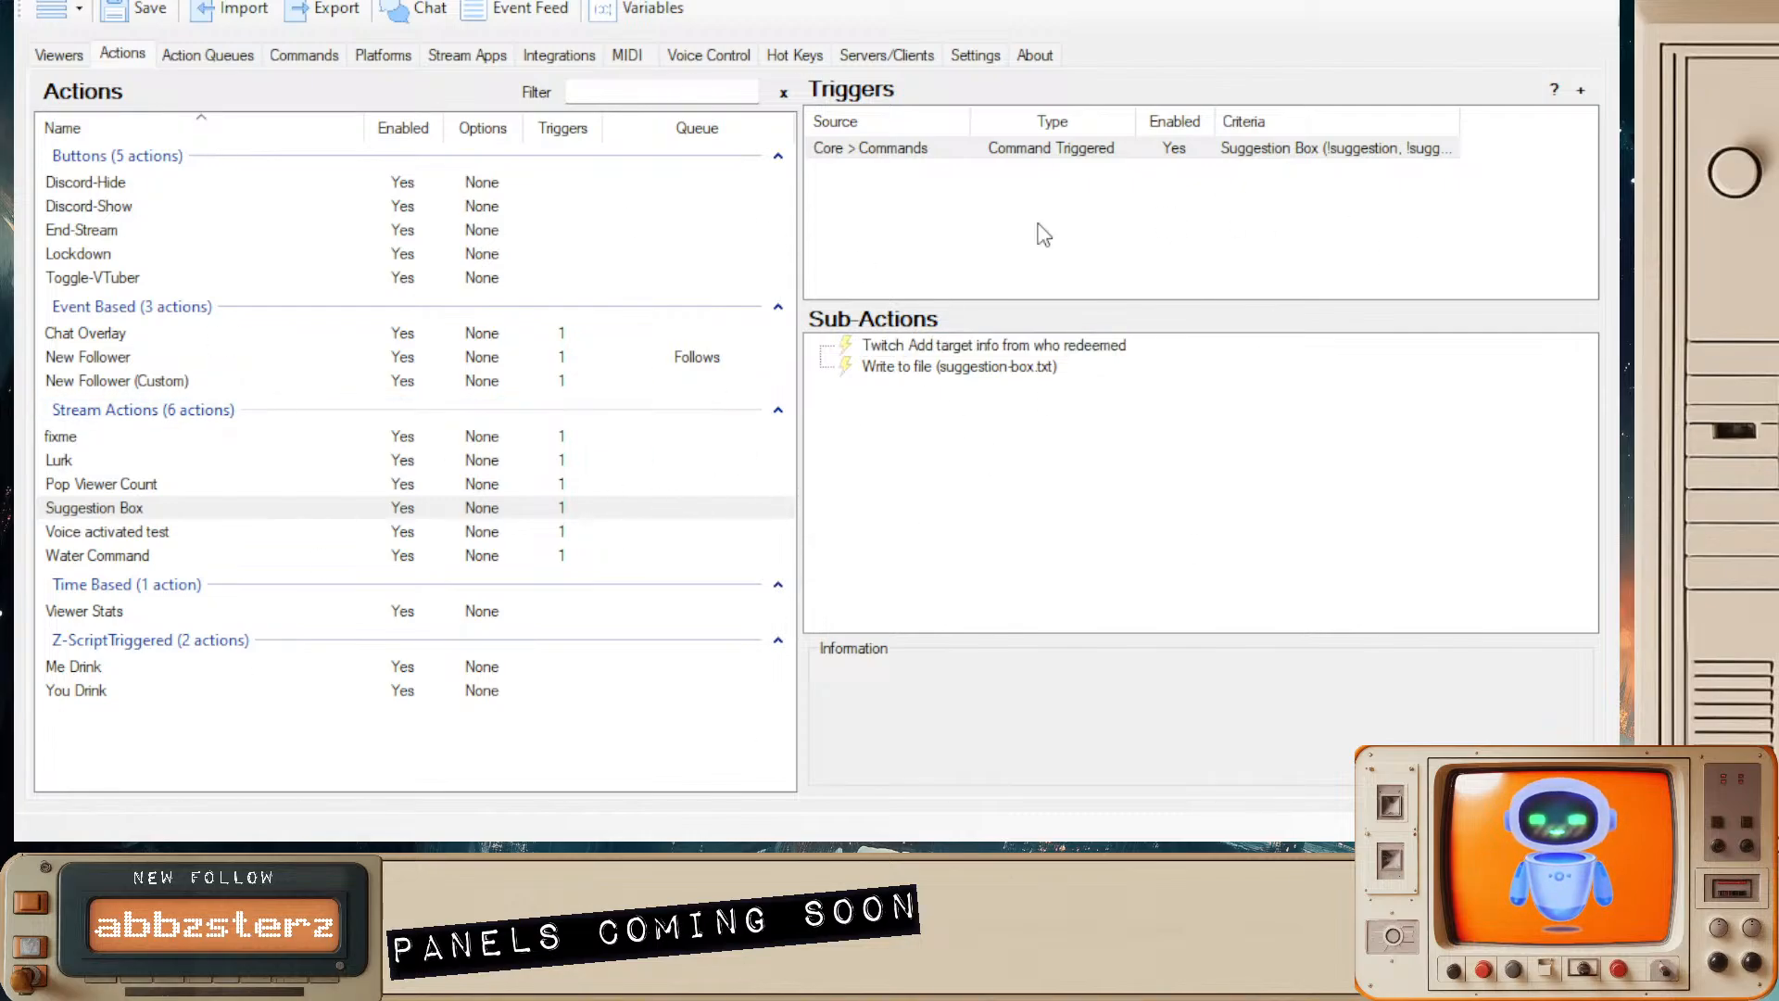
{"action": "left_click", "coordinate": [1017, 215]}
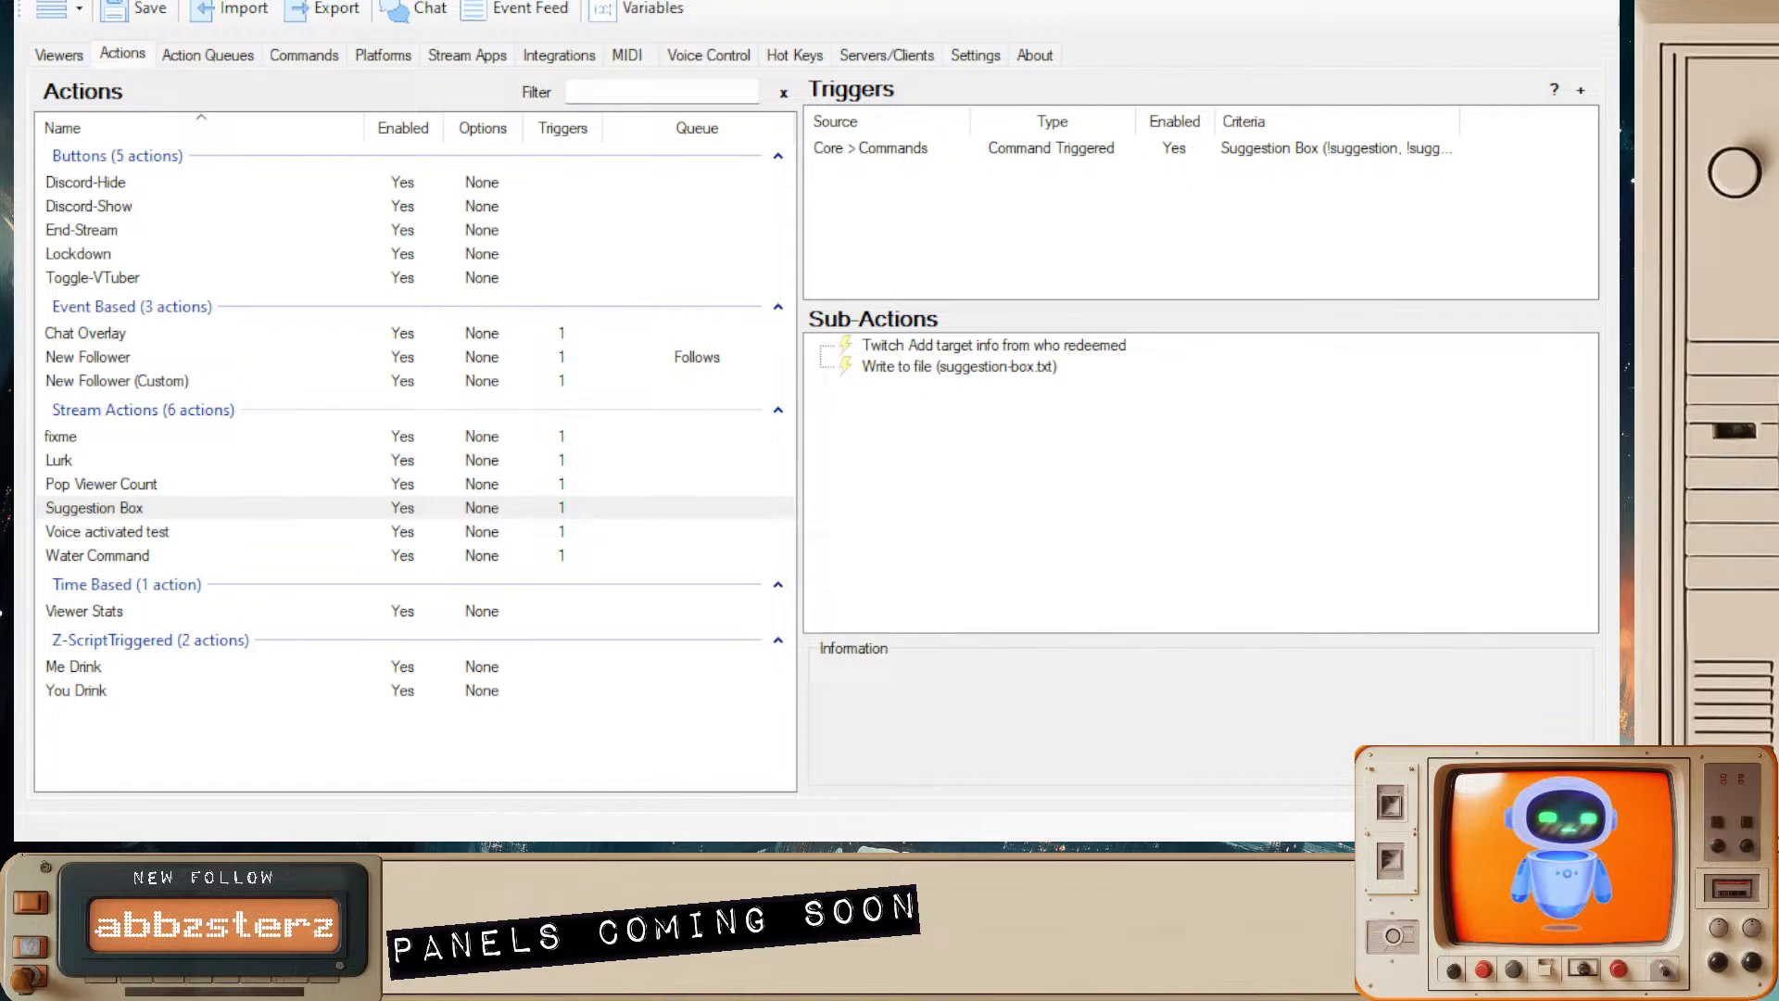
{"action": "left_click", "coordinate": [1210, 151]}
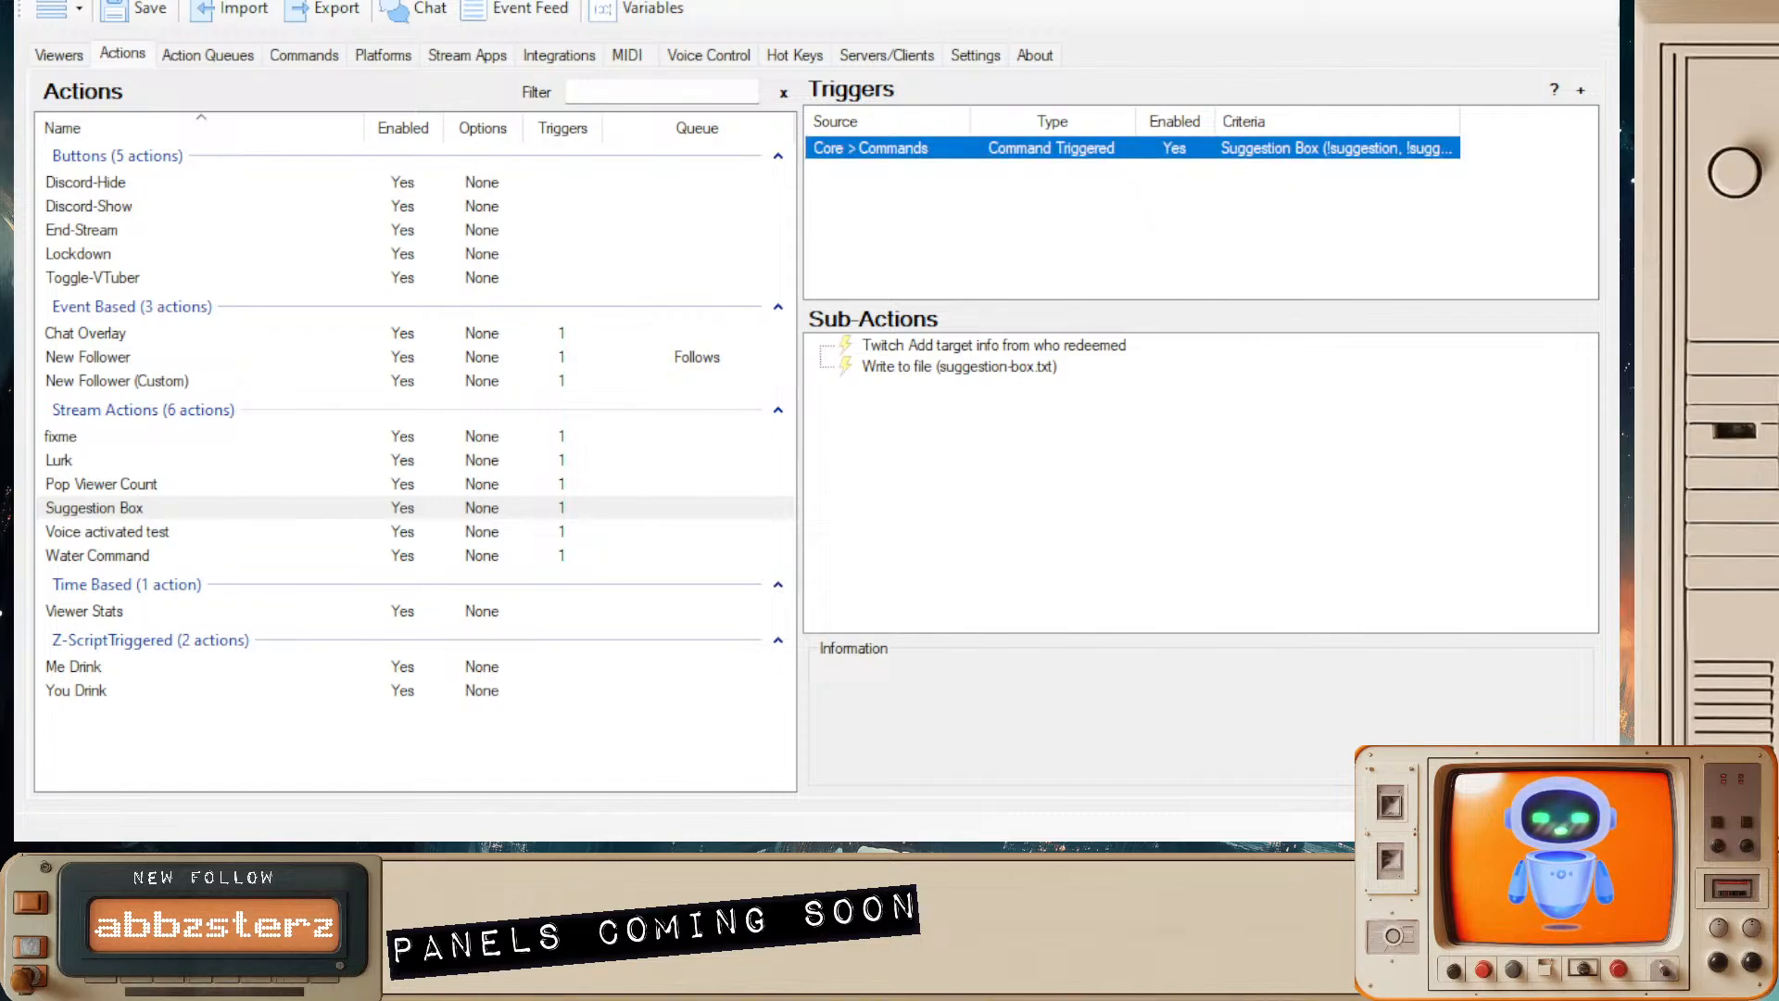
{"action": "right_click", "coordinate": [1211, 412]}
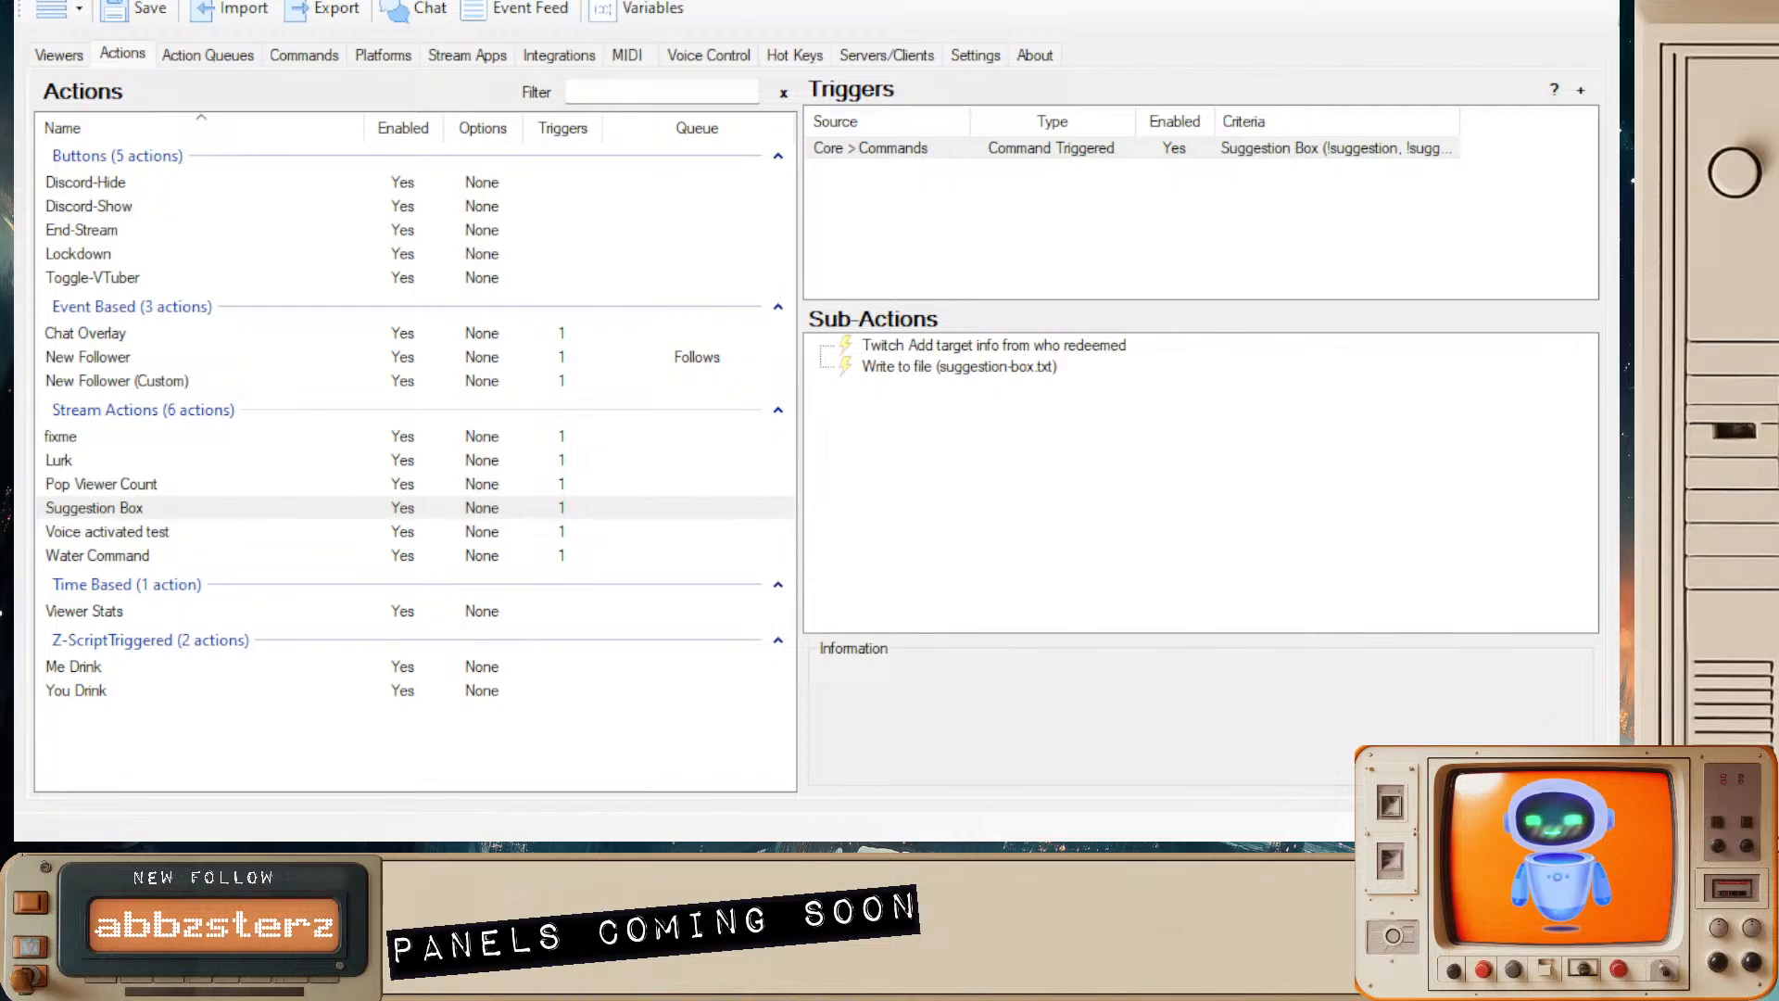
{"action": "left_click", "coordinate": [991, 345]}
- Edit the Suggestion Box command to also respond to !idea
{"action": "left_click", "coordinate": [302, 56]}
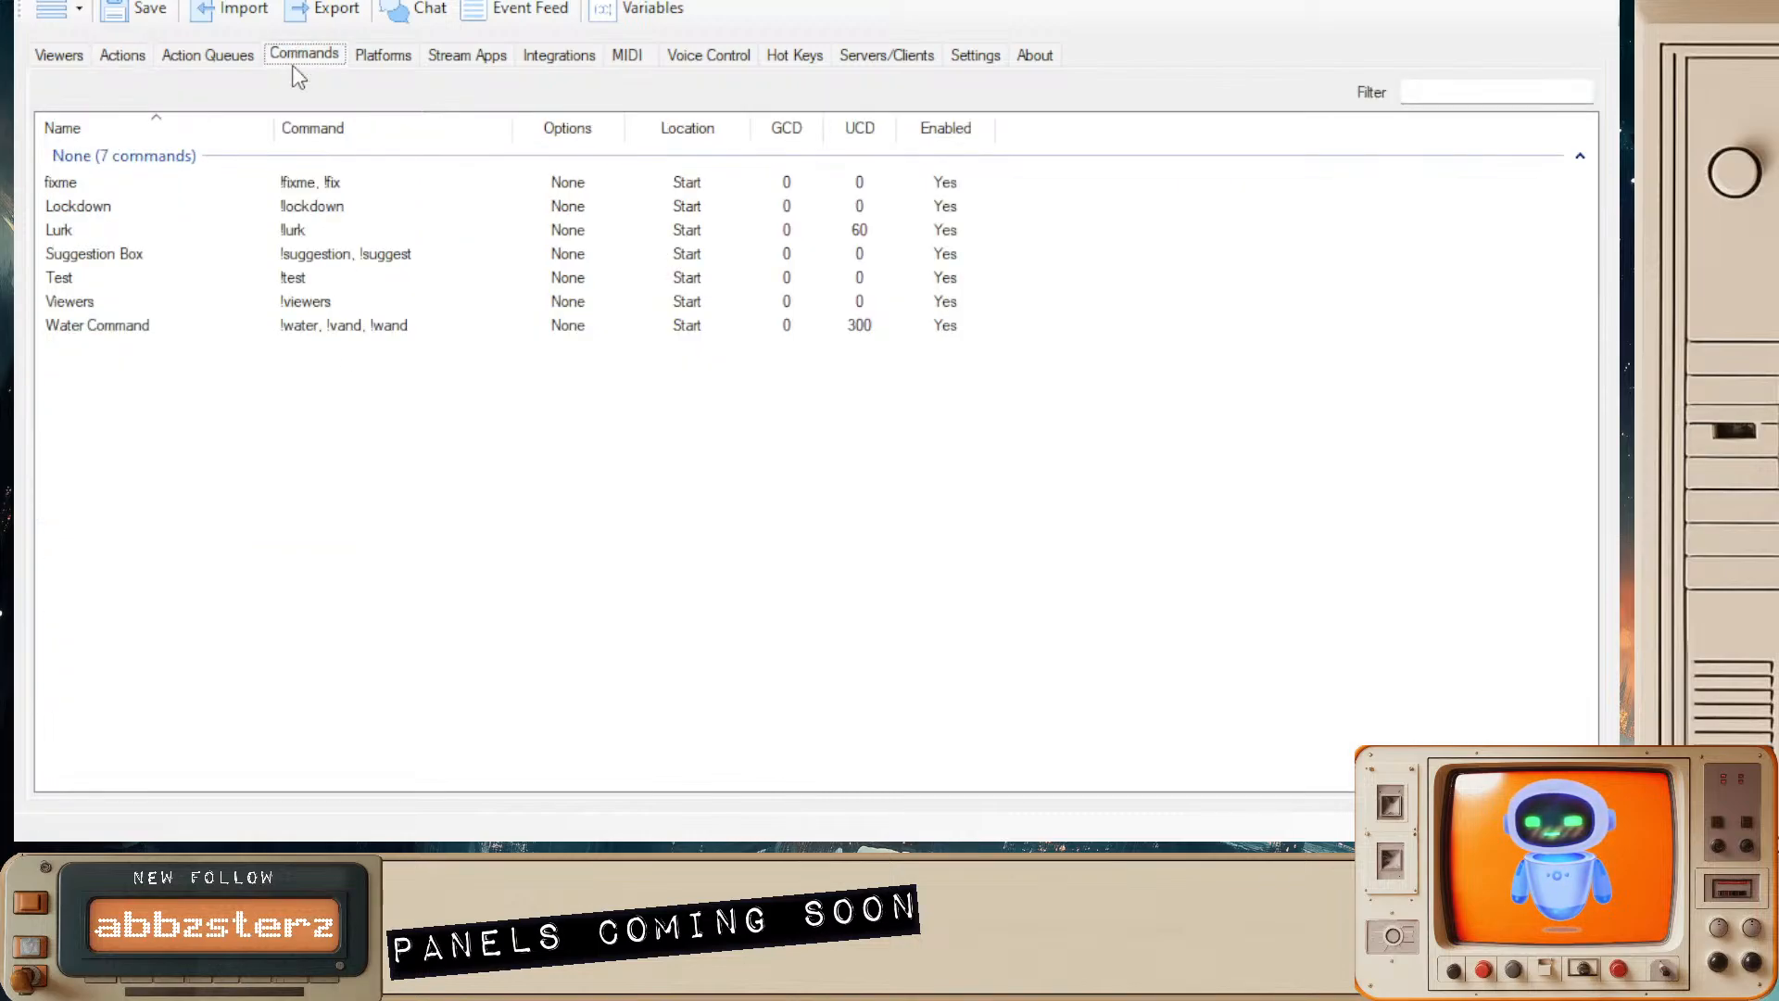
{"action": "left_click", "coordinate": [335, 256]}
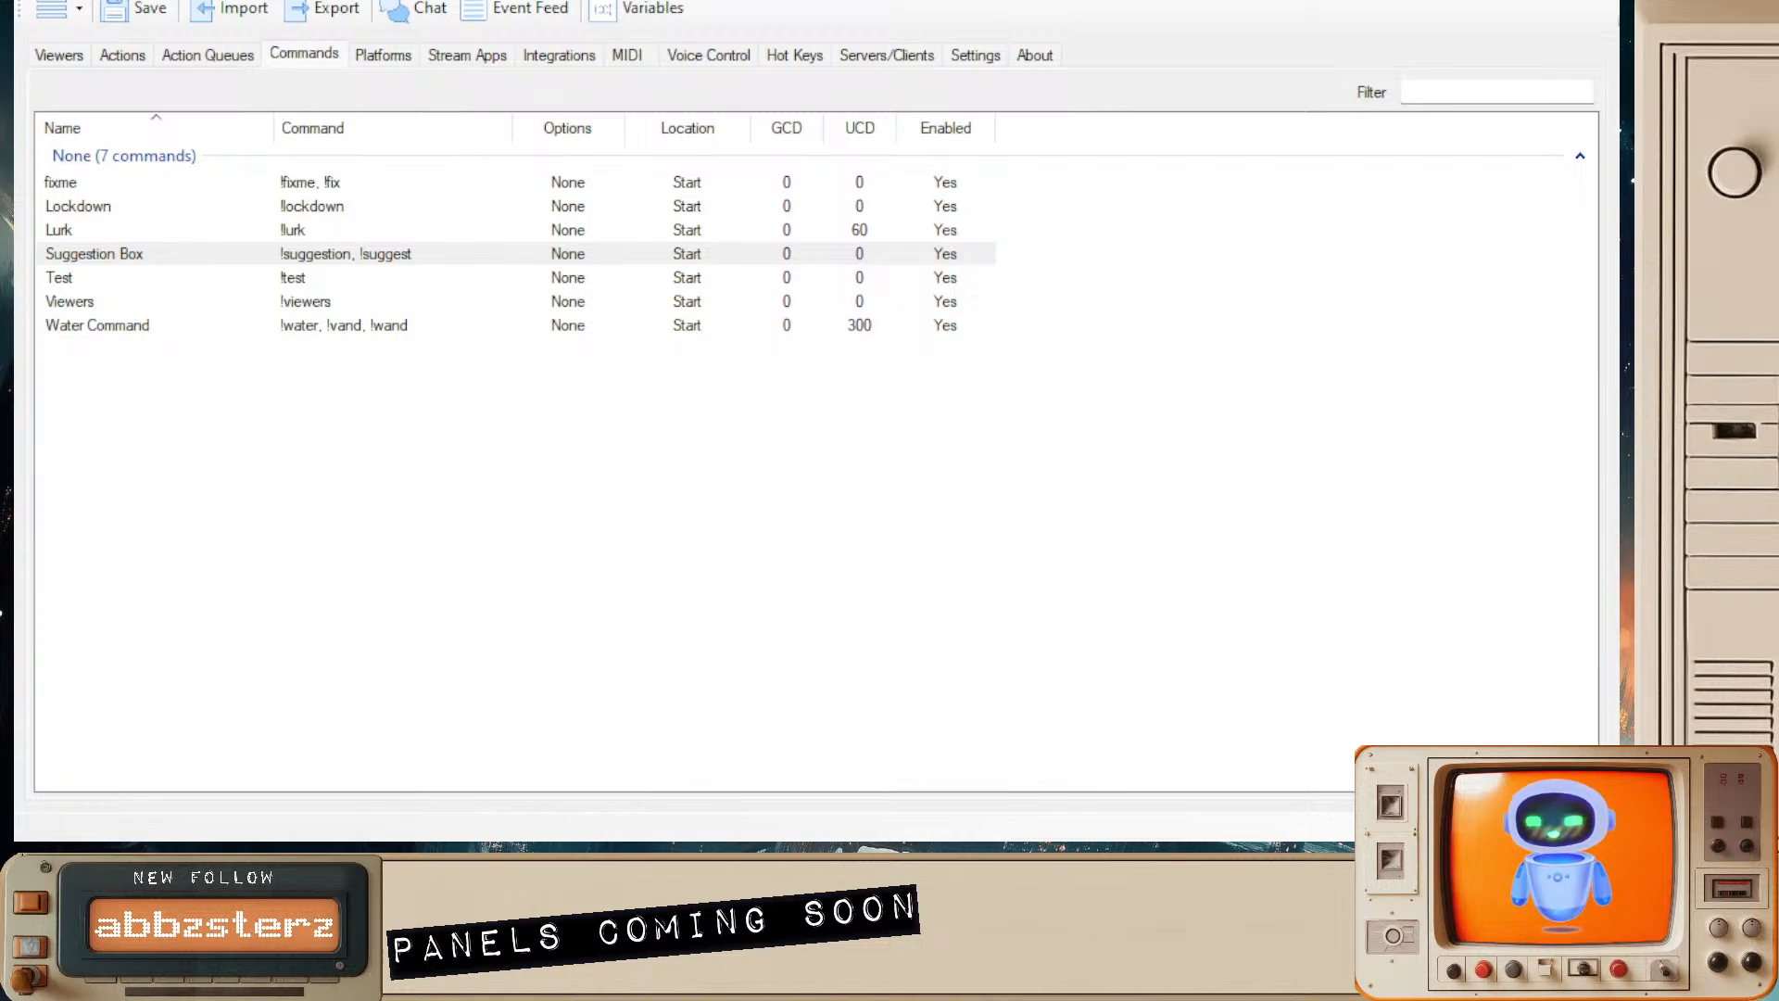
{"action": "left_click", "coordinate": [1140, 689]}
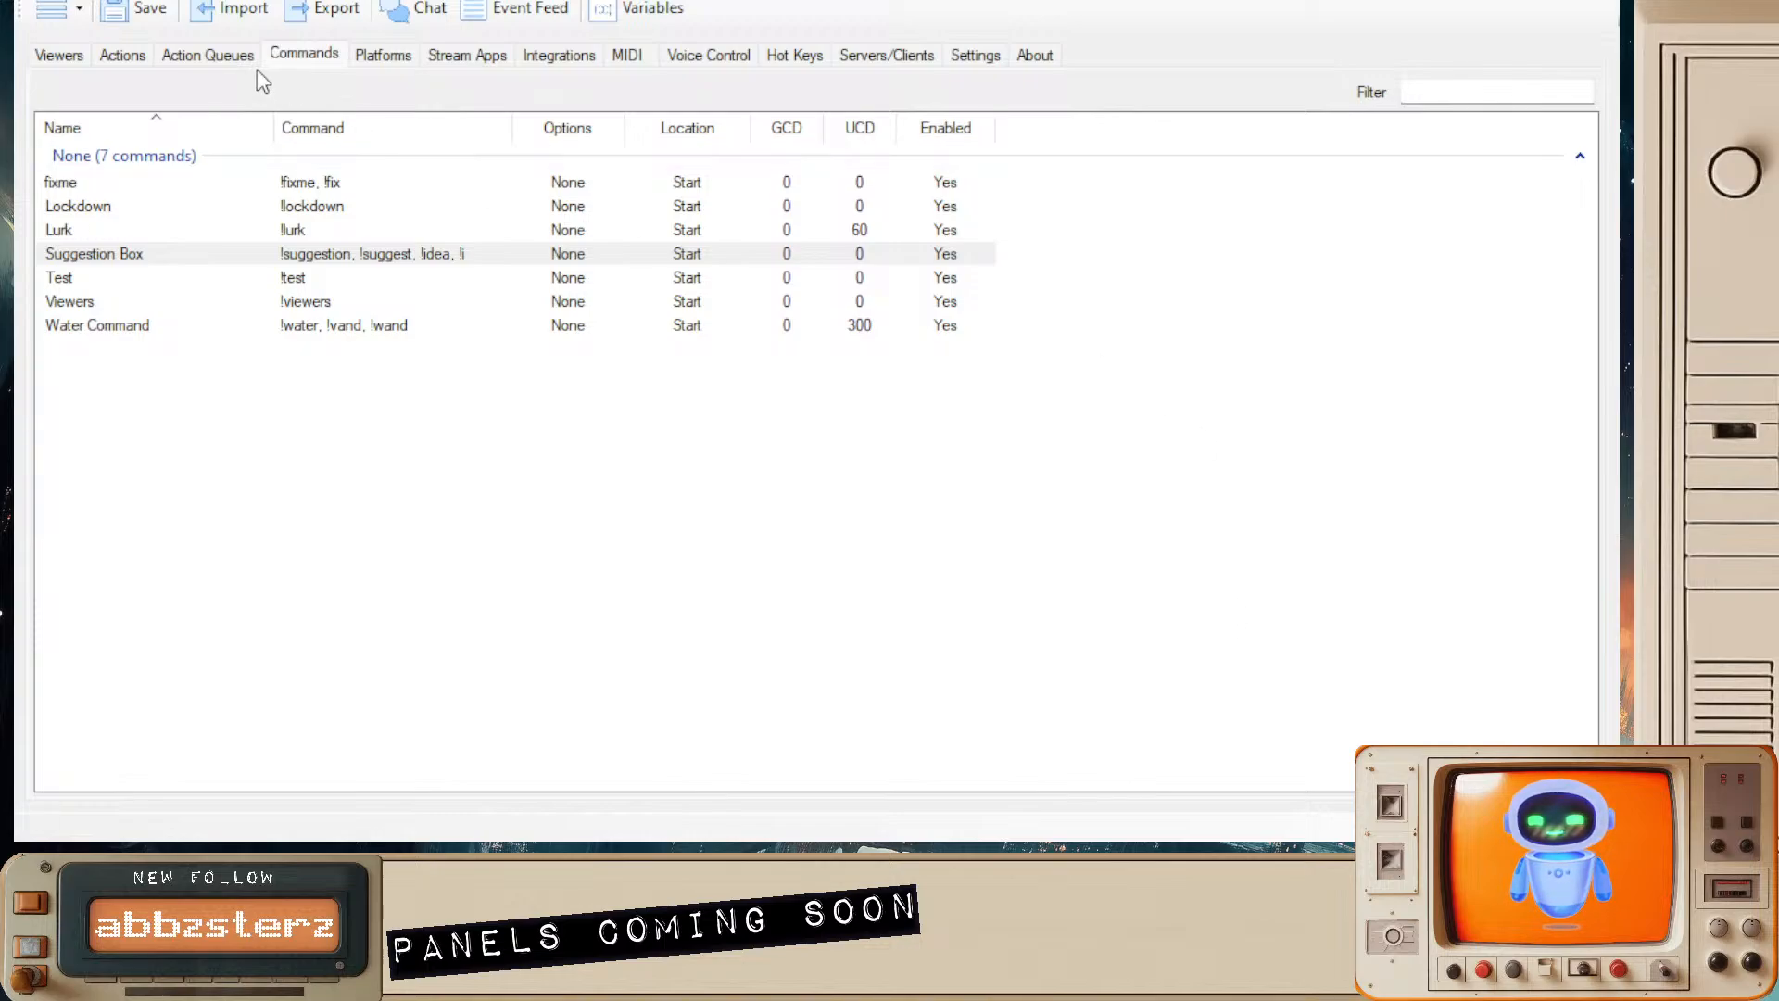
- Check the pending action queue and event feed, and save the Streamer.bot configuration
{"action": "left_click", "coordinate": [121, 54]}
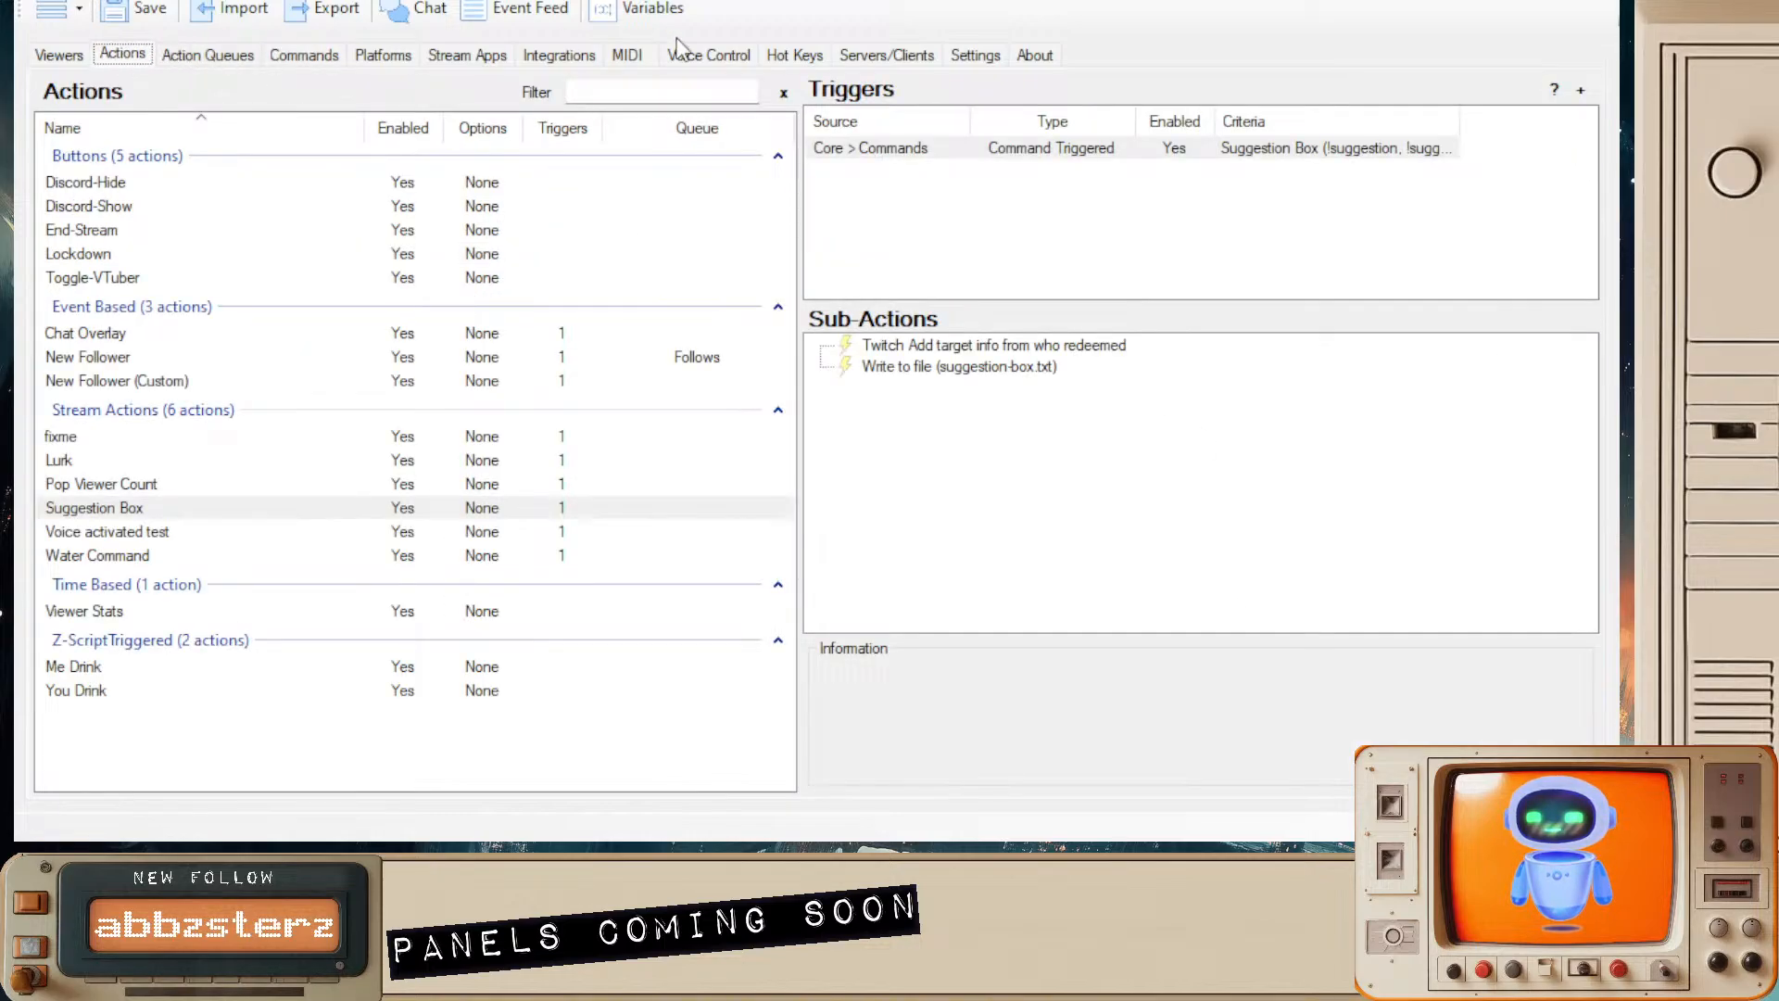
{"action": "left_click", "coordinate": [214, 58]}
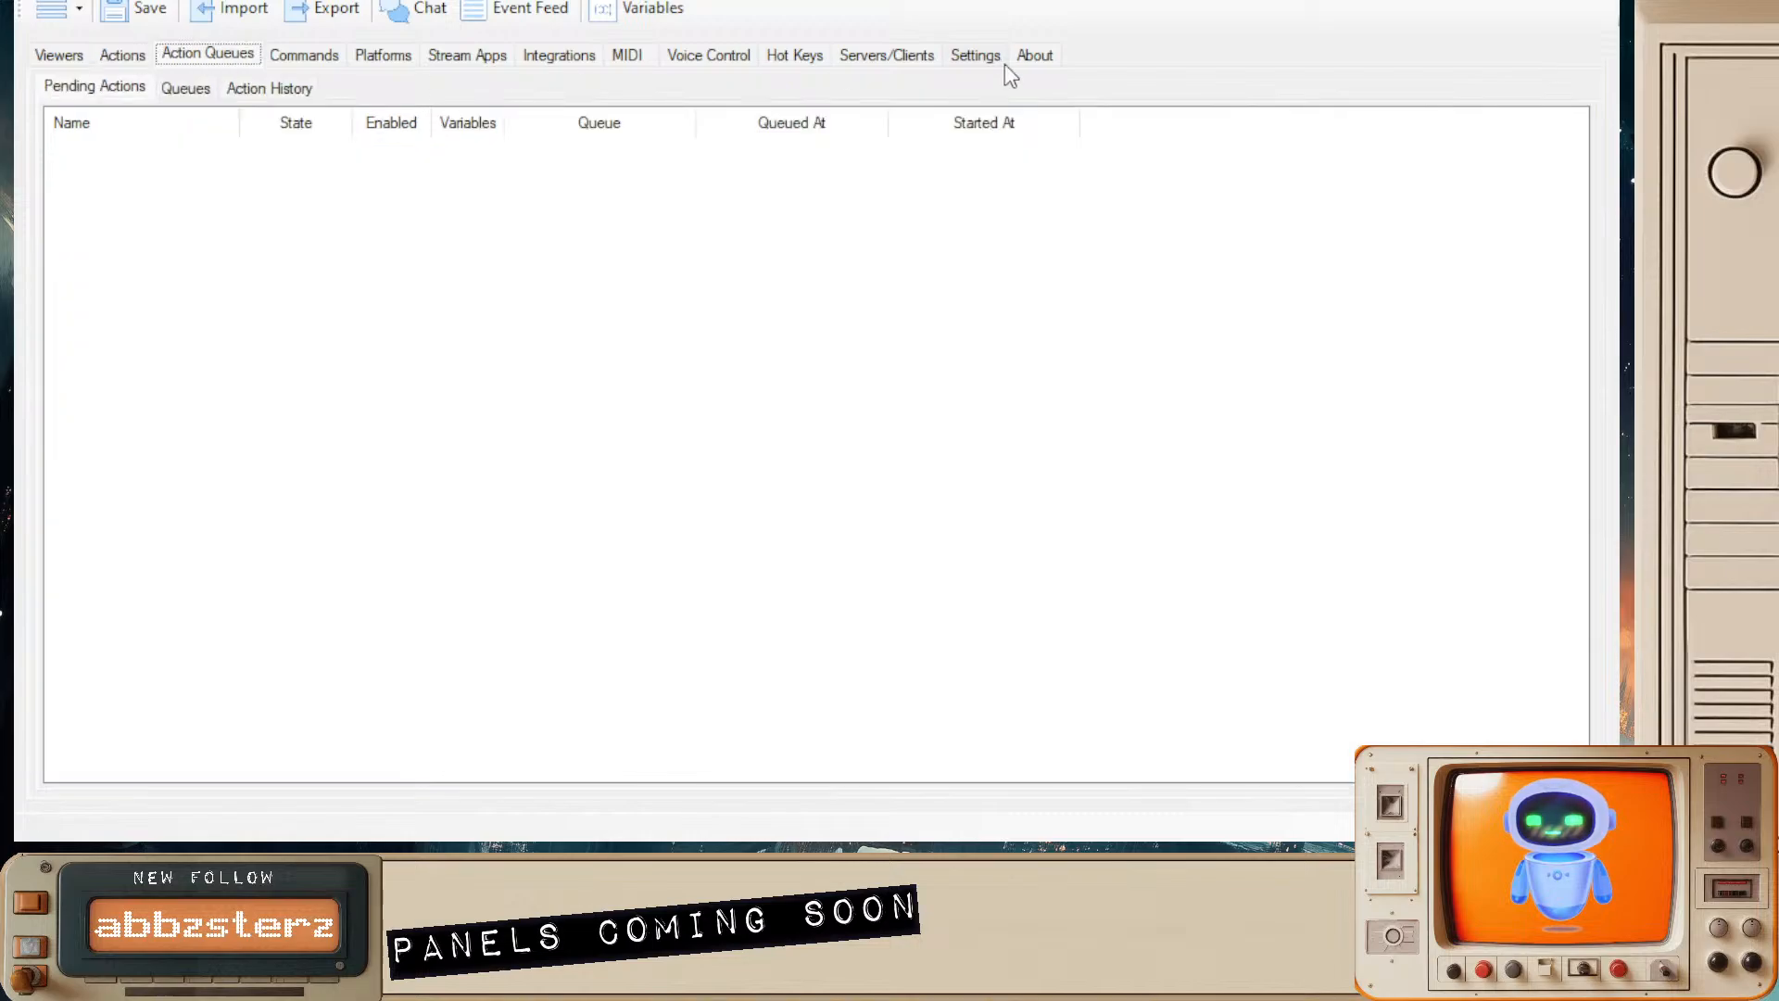
{"action": "left_click", "coordinate": [515, 9]}
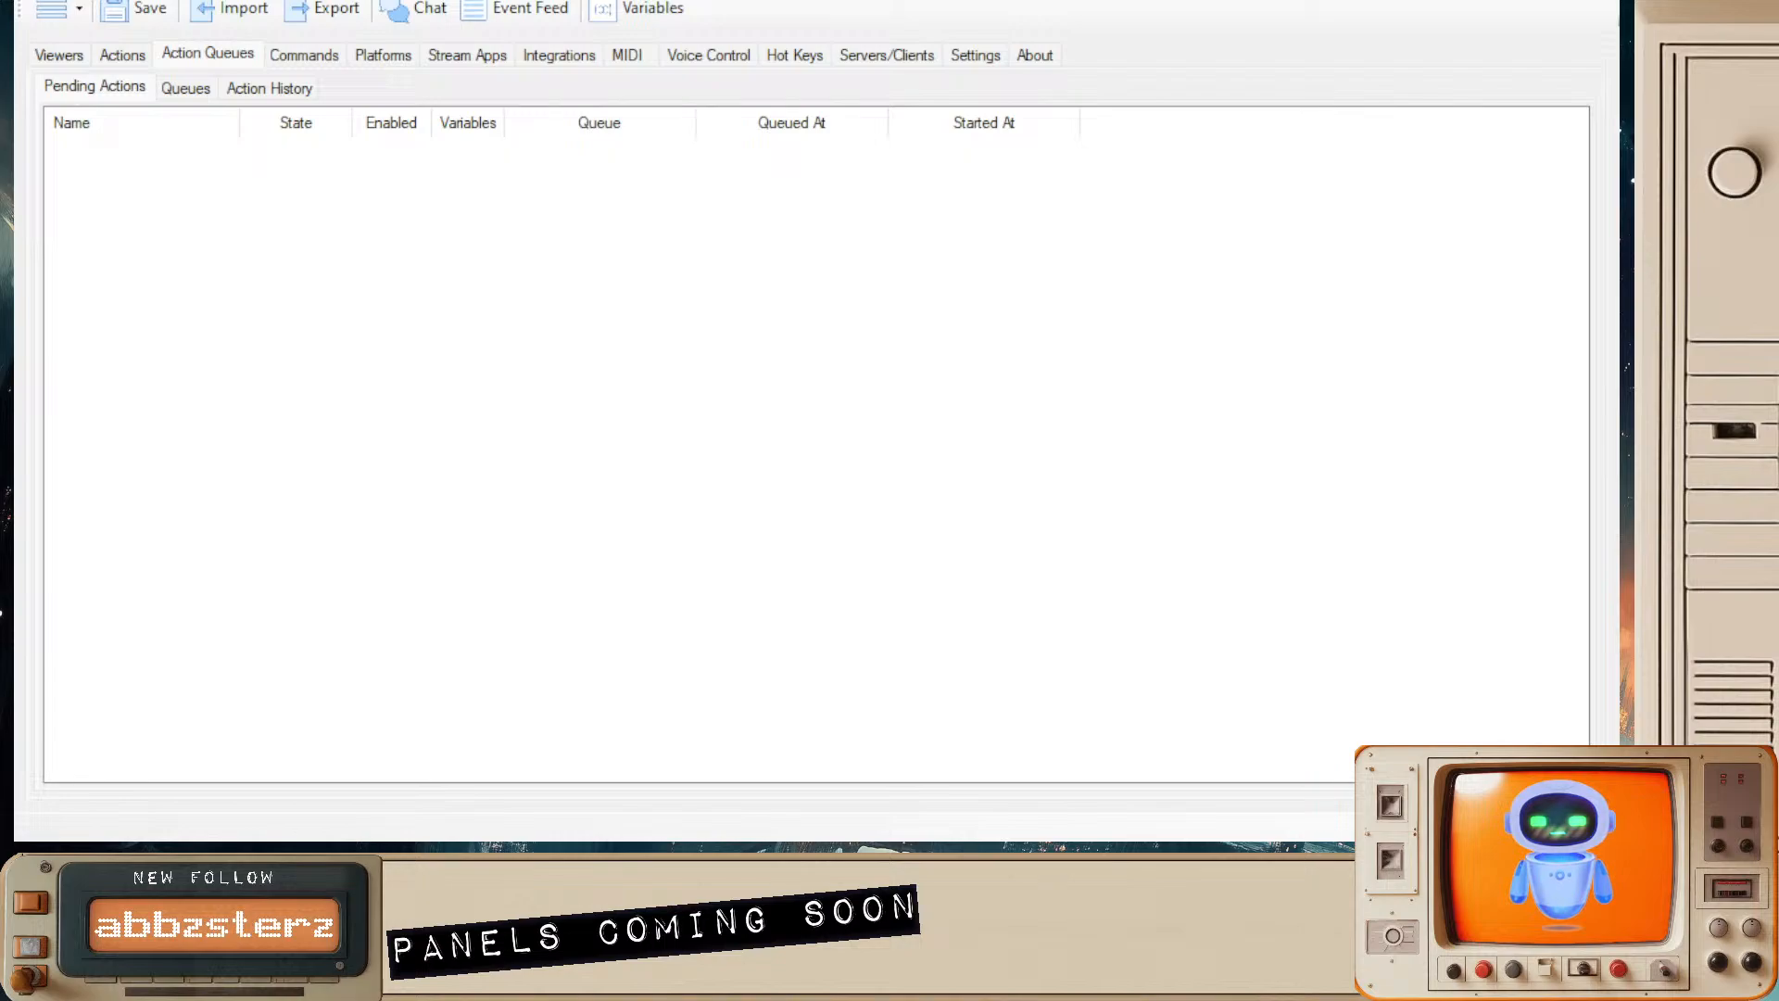
{"action": "left_click", "coordinate": [1019, 123]}
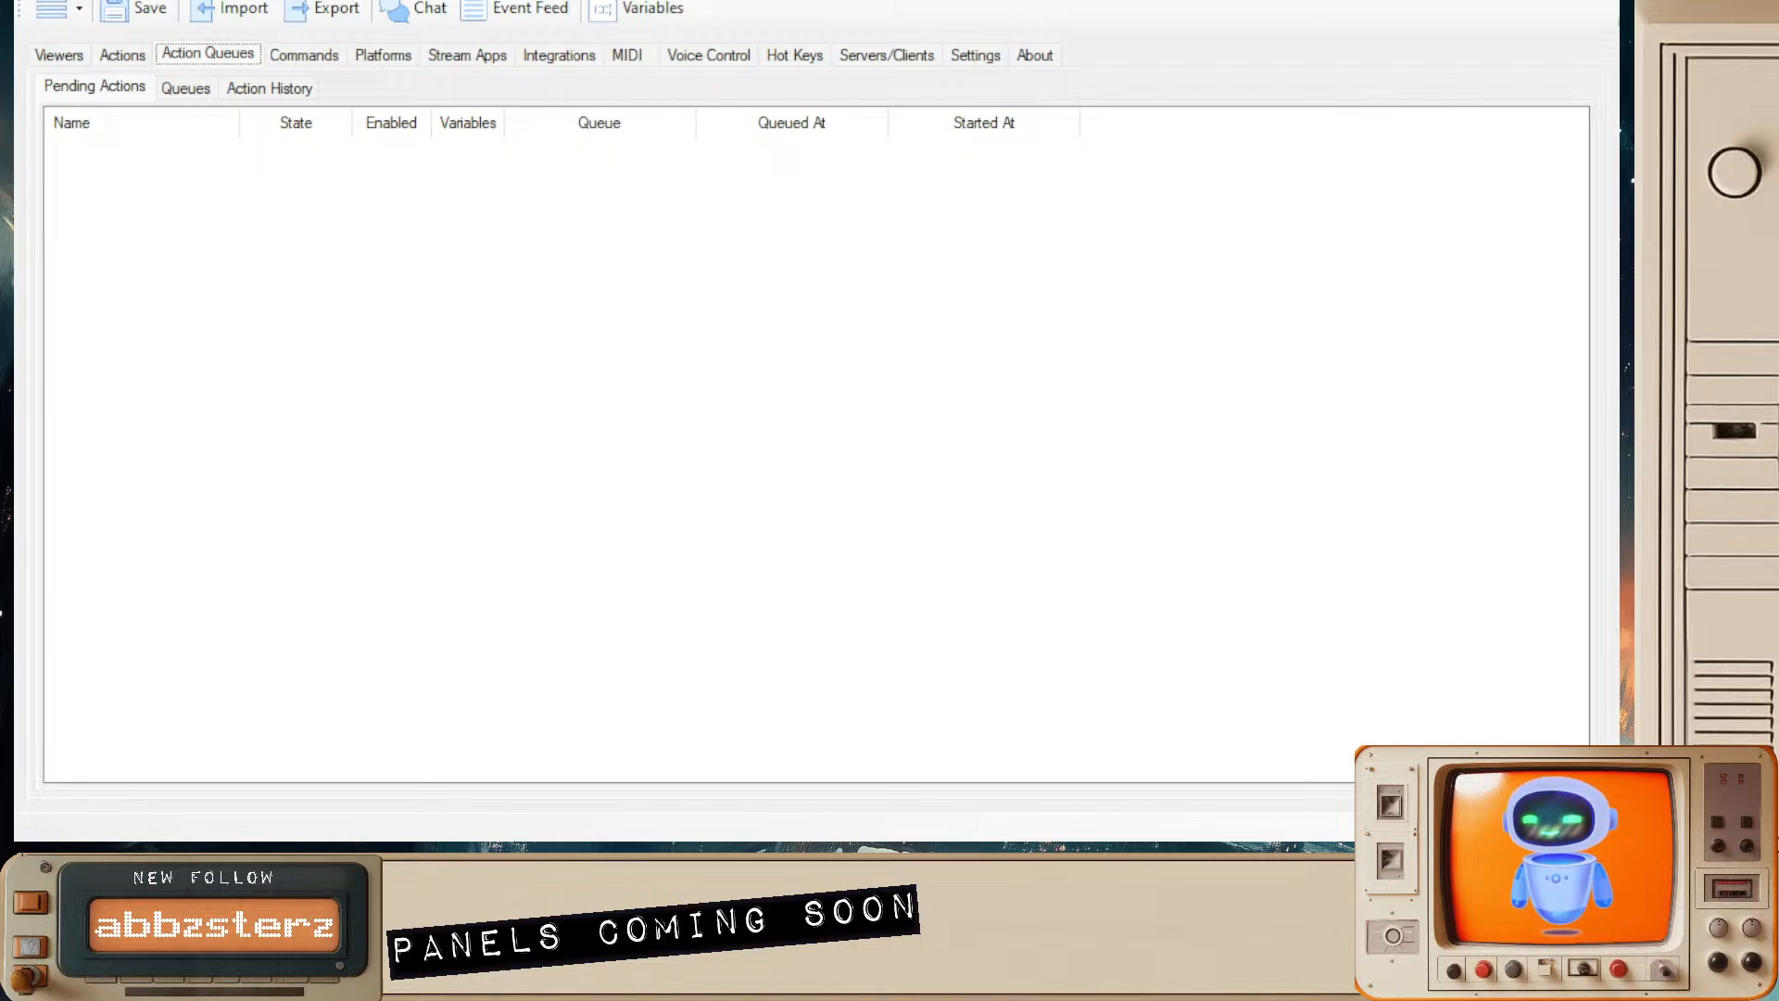
{"action": "left_click", "coordinate": [145, 15]}
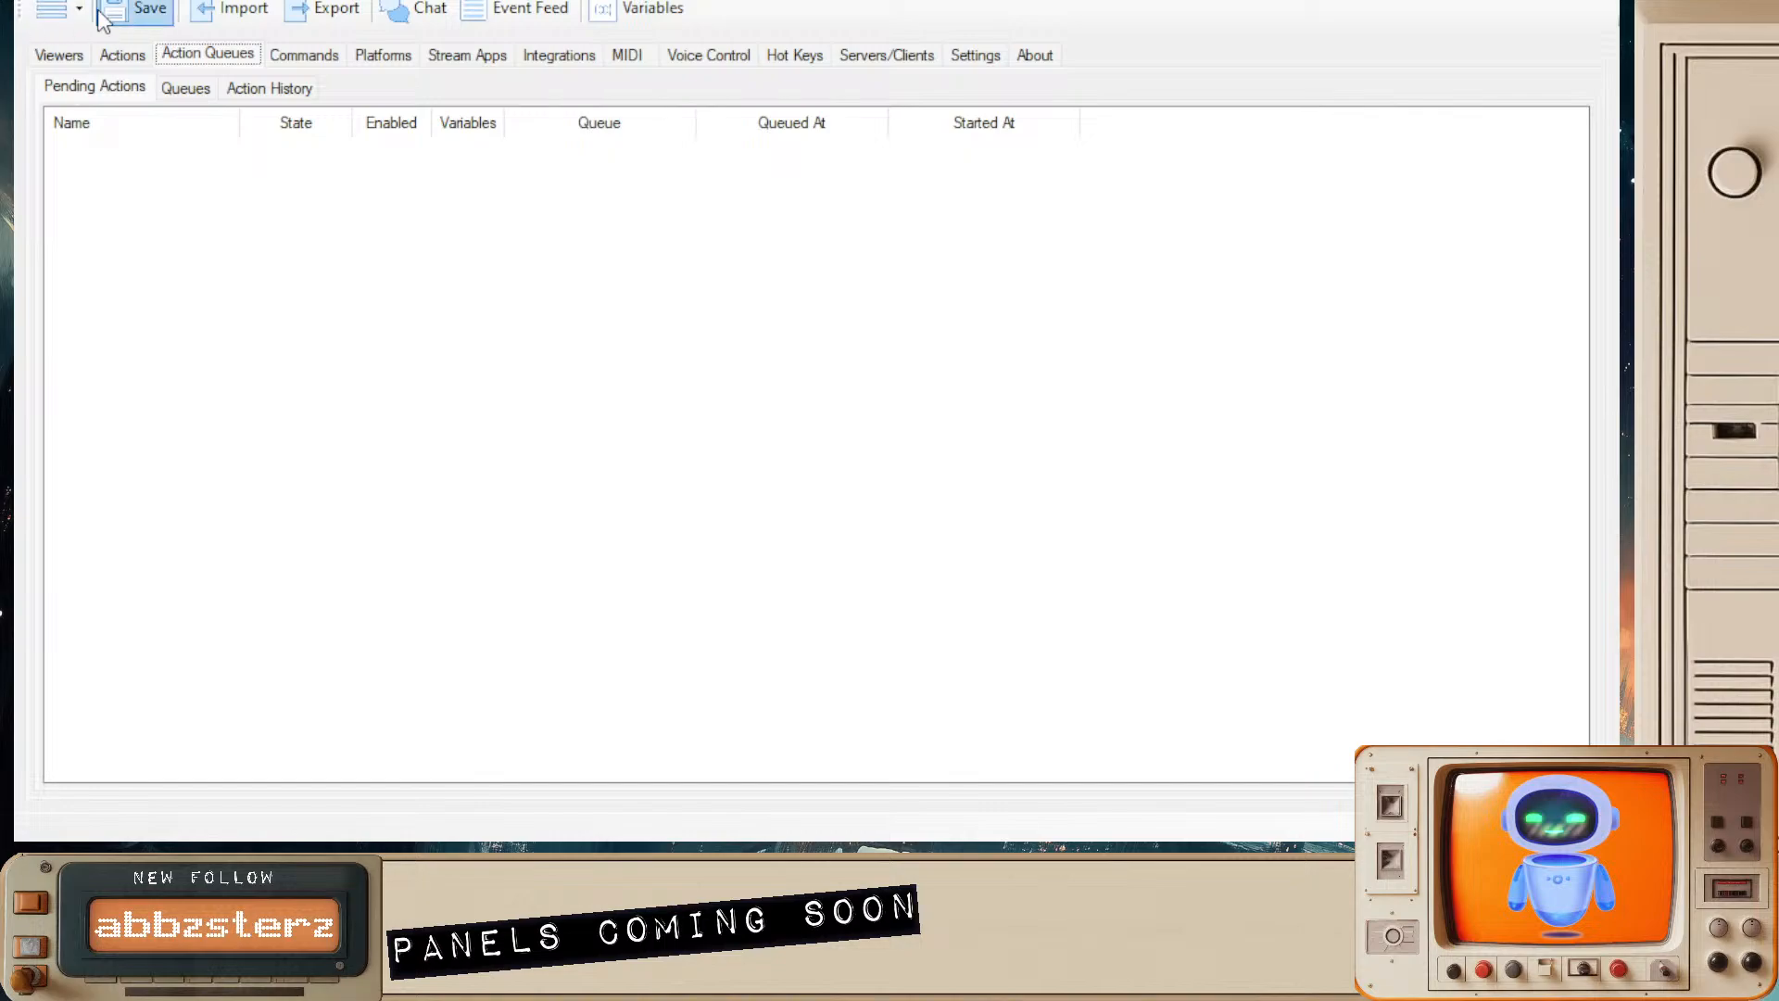
{"action": "left_click", "coordinate": [653, 13]}
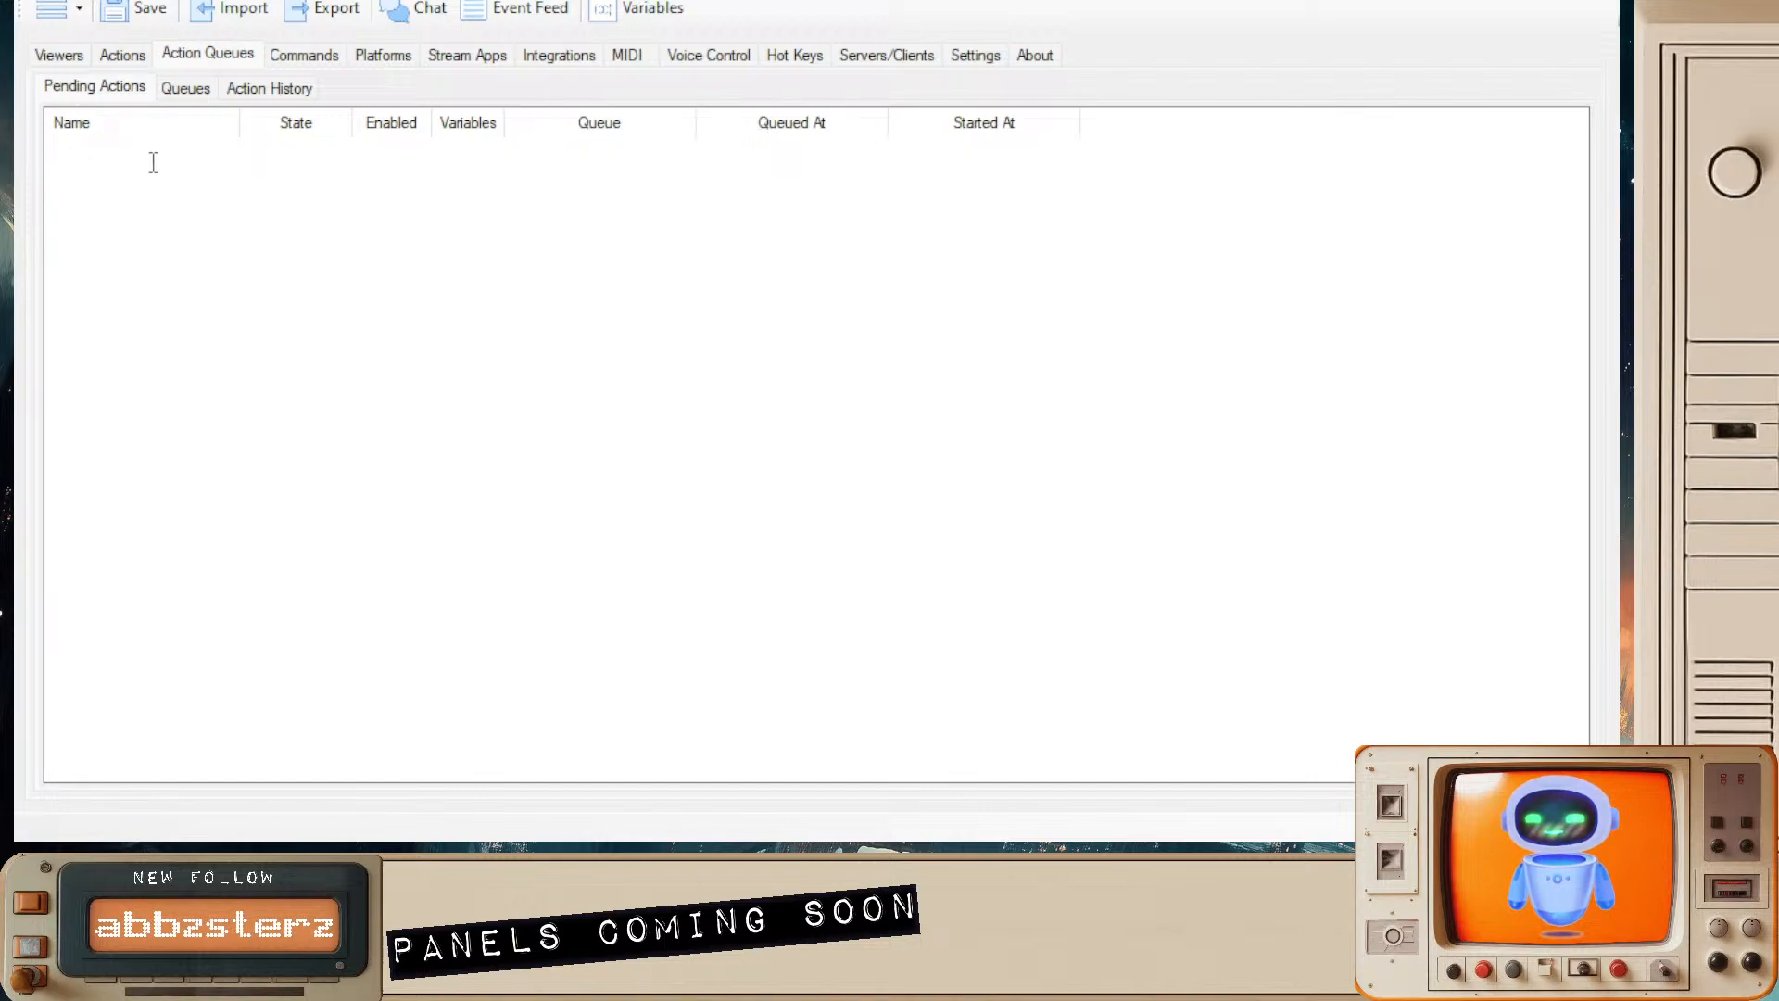
{"action": "left_click", "coordinate": [588, 95]}
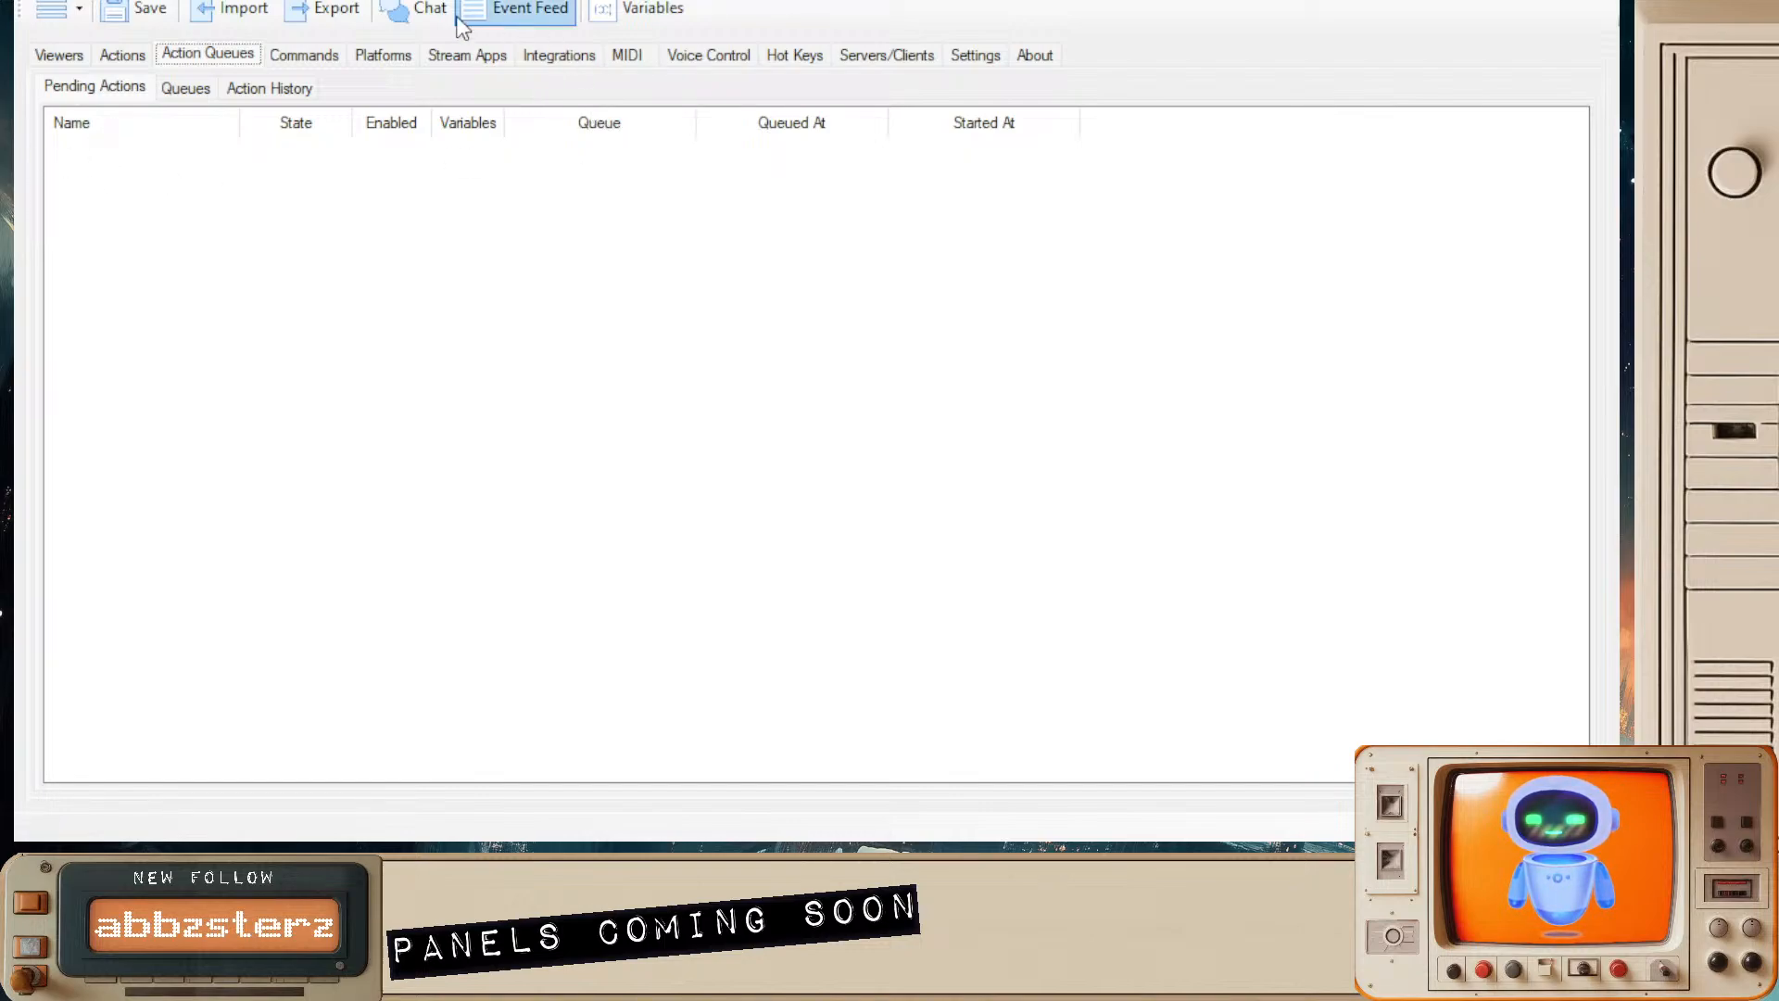
- Open log_20240921.log from Streamer.bot's logs folder in VS Code and go to the latest entries at its end
{"action": "left_click", "coordinate": [53, 16]}
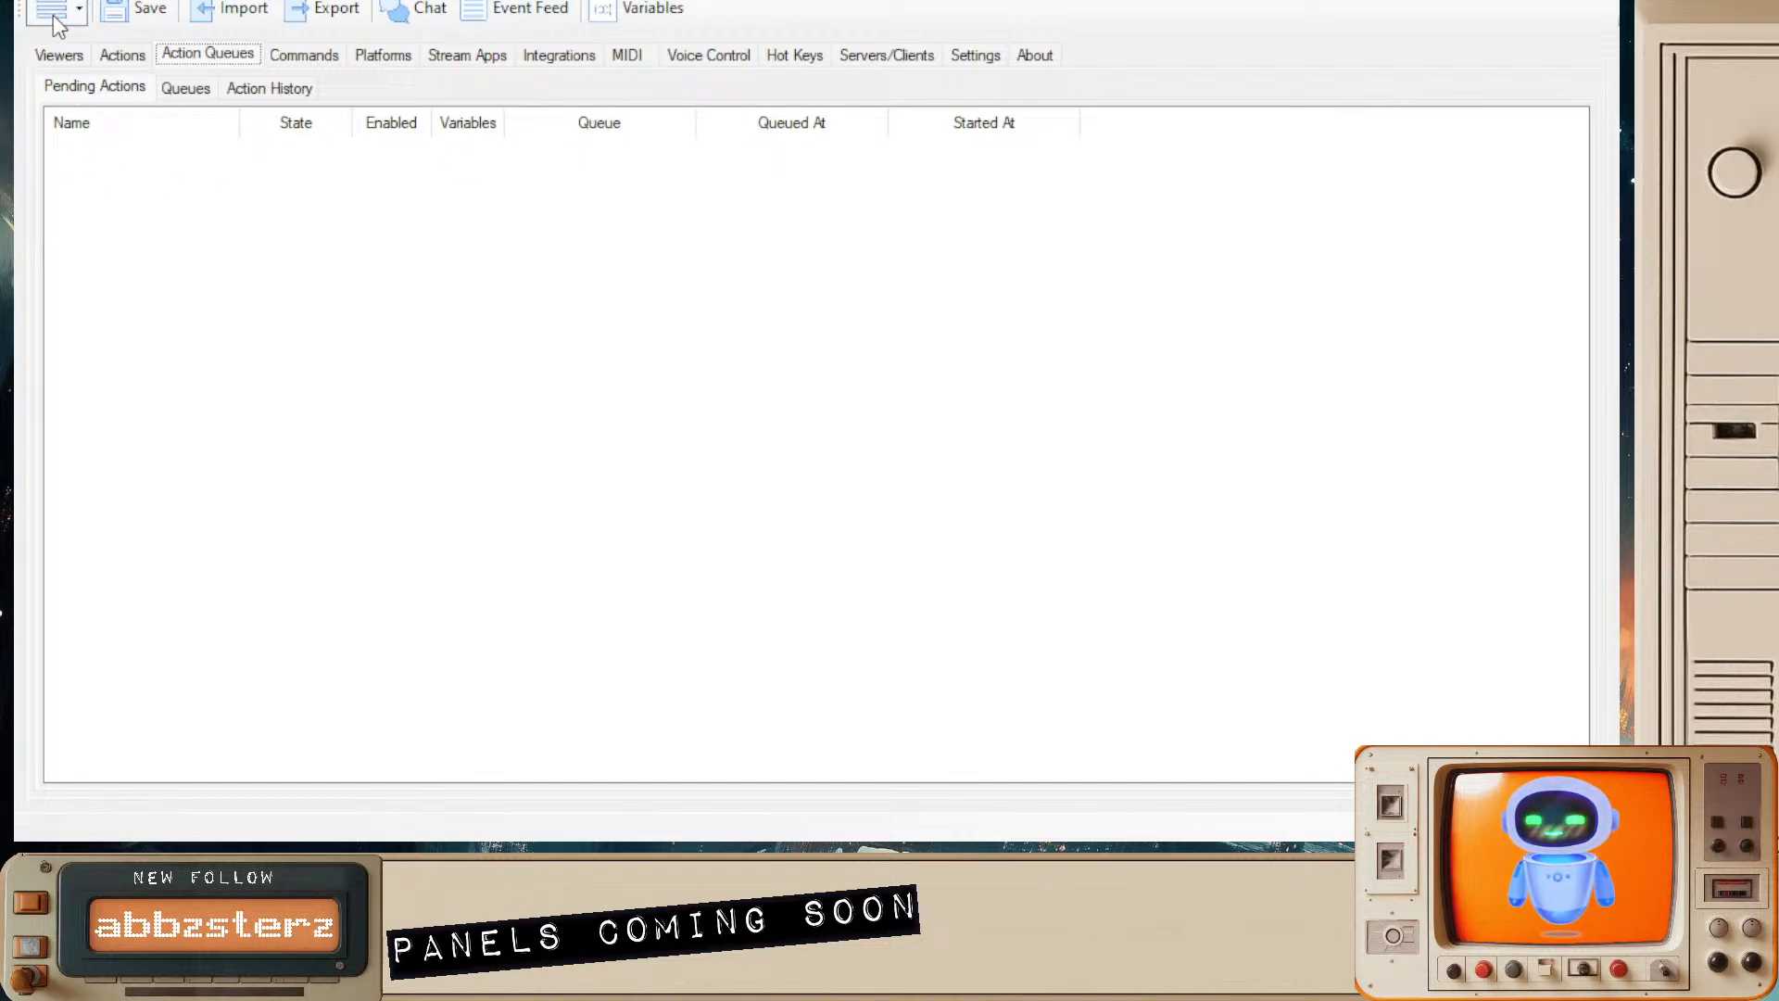
{"action": "left_click", "coordinate": [150, 361]}
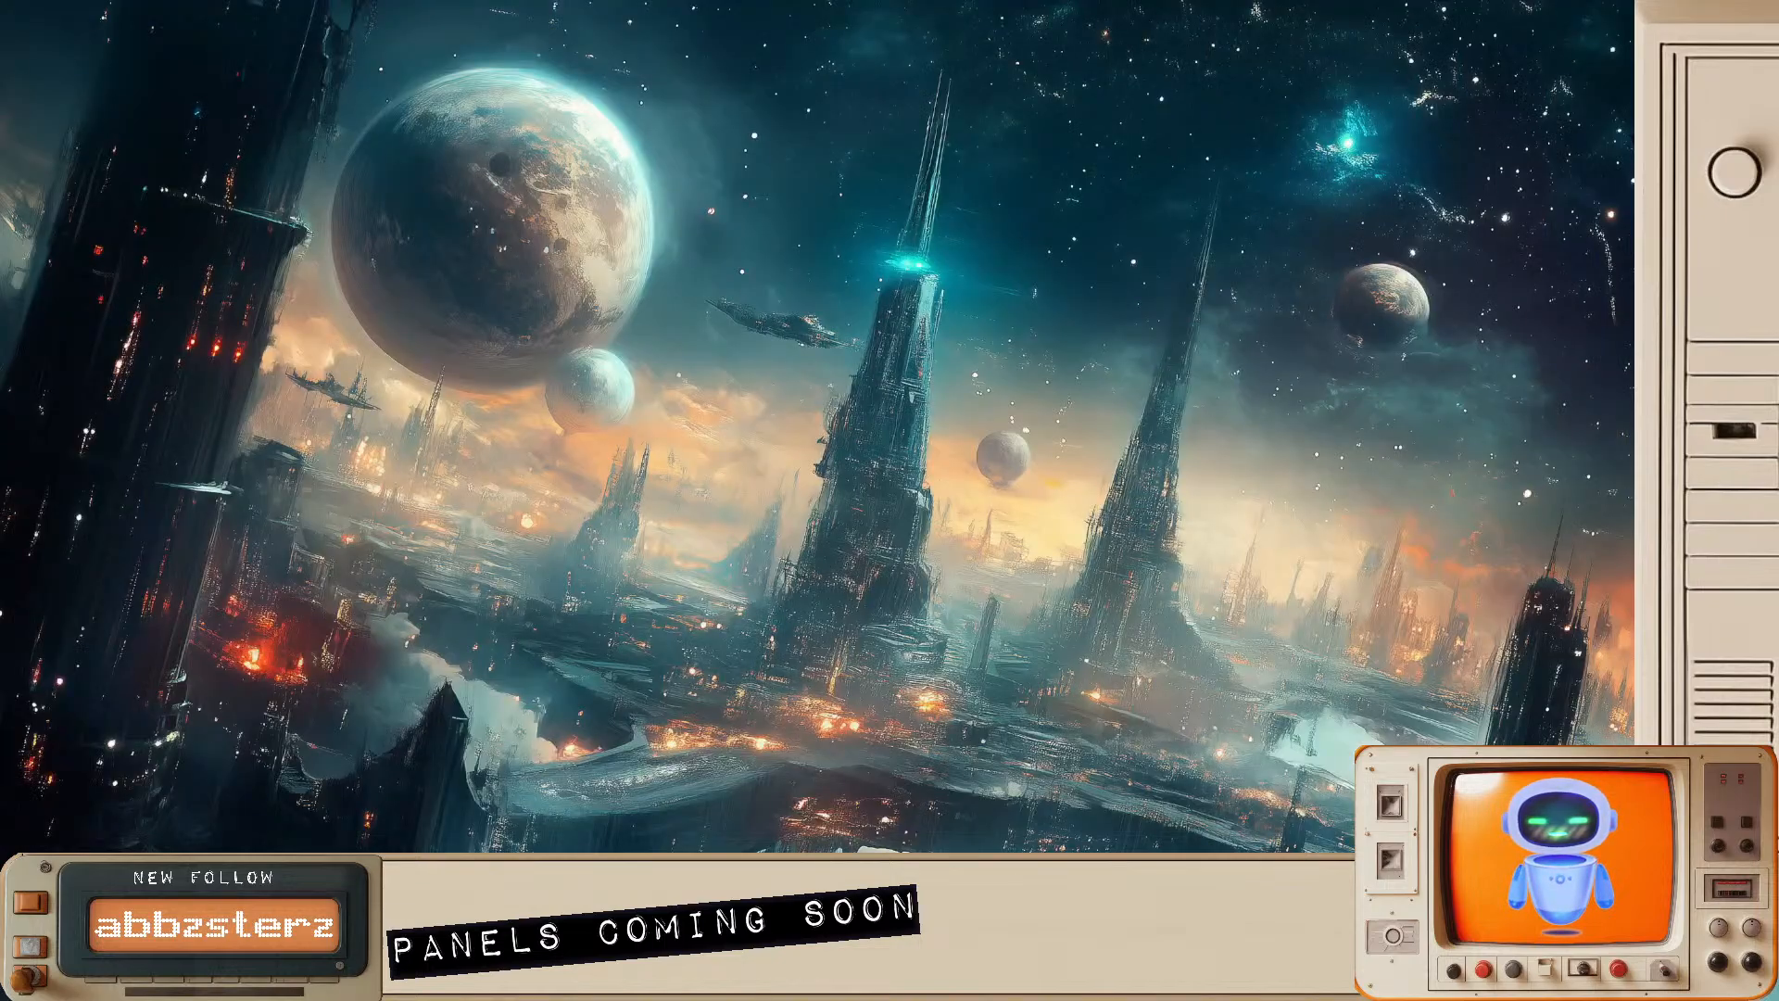
{"action": "mouse_move", "coordinate": [448, 844]}
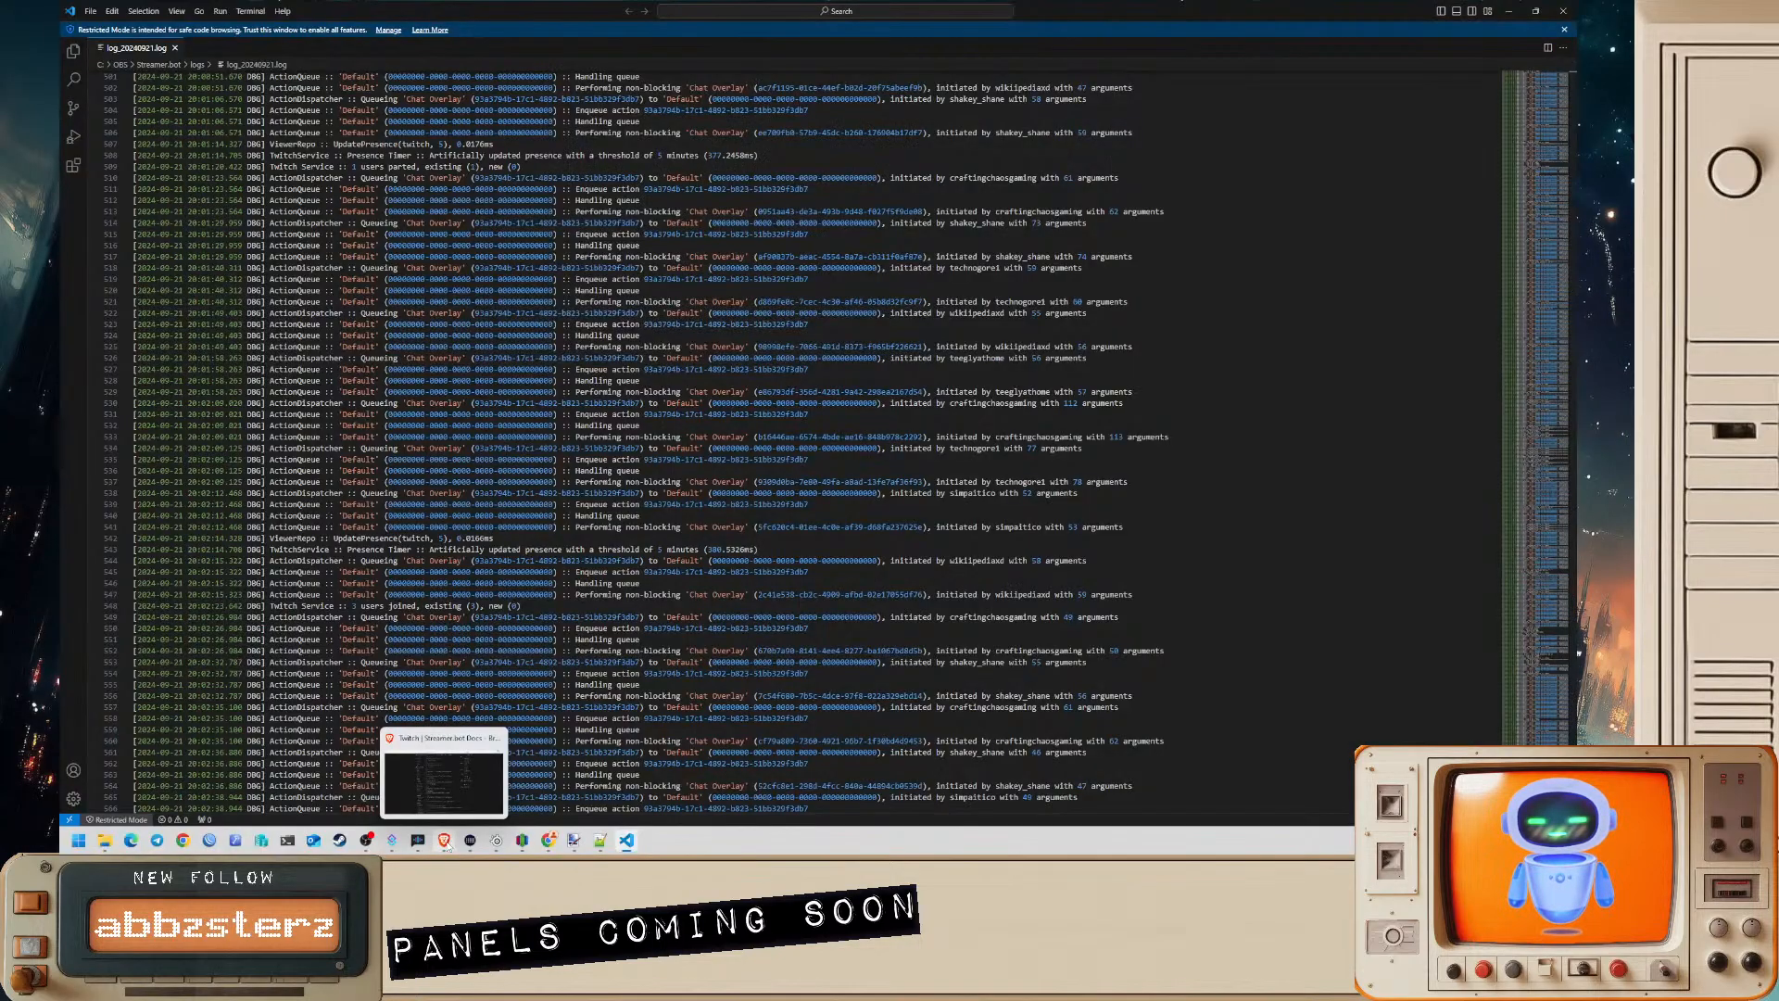
{"action": "scroll", "coordinate": [1290, 436], "scroll_direction": "down", "scroll_amount": 20}
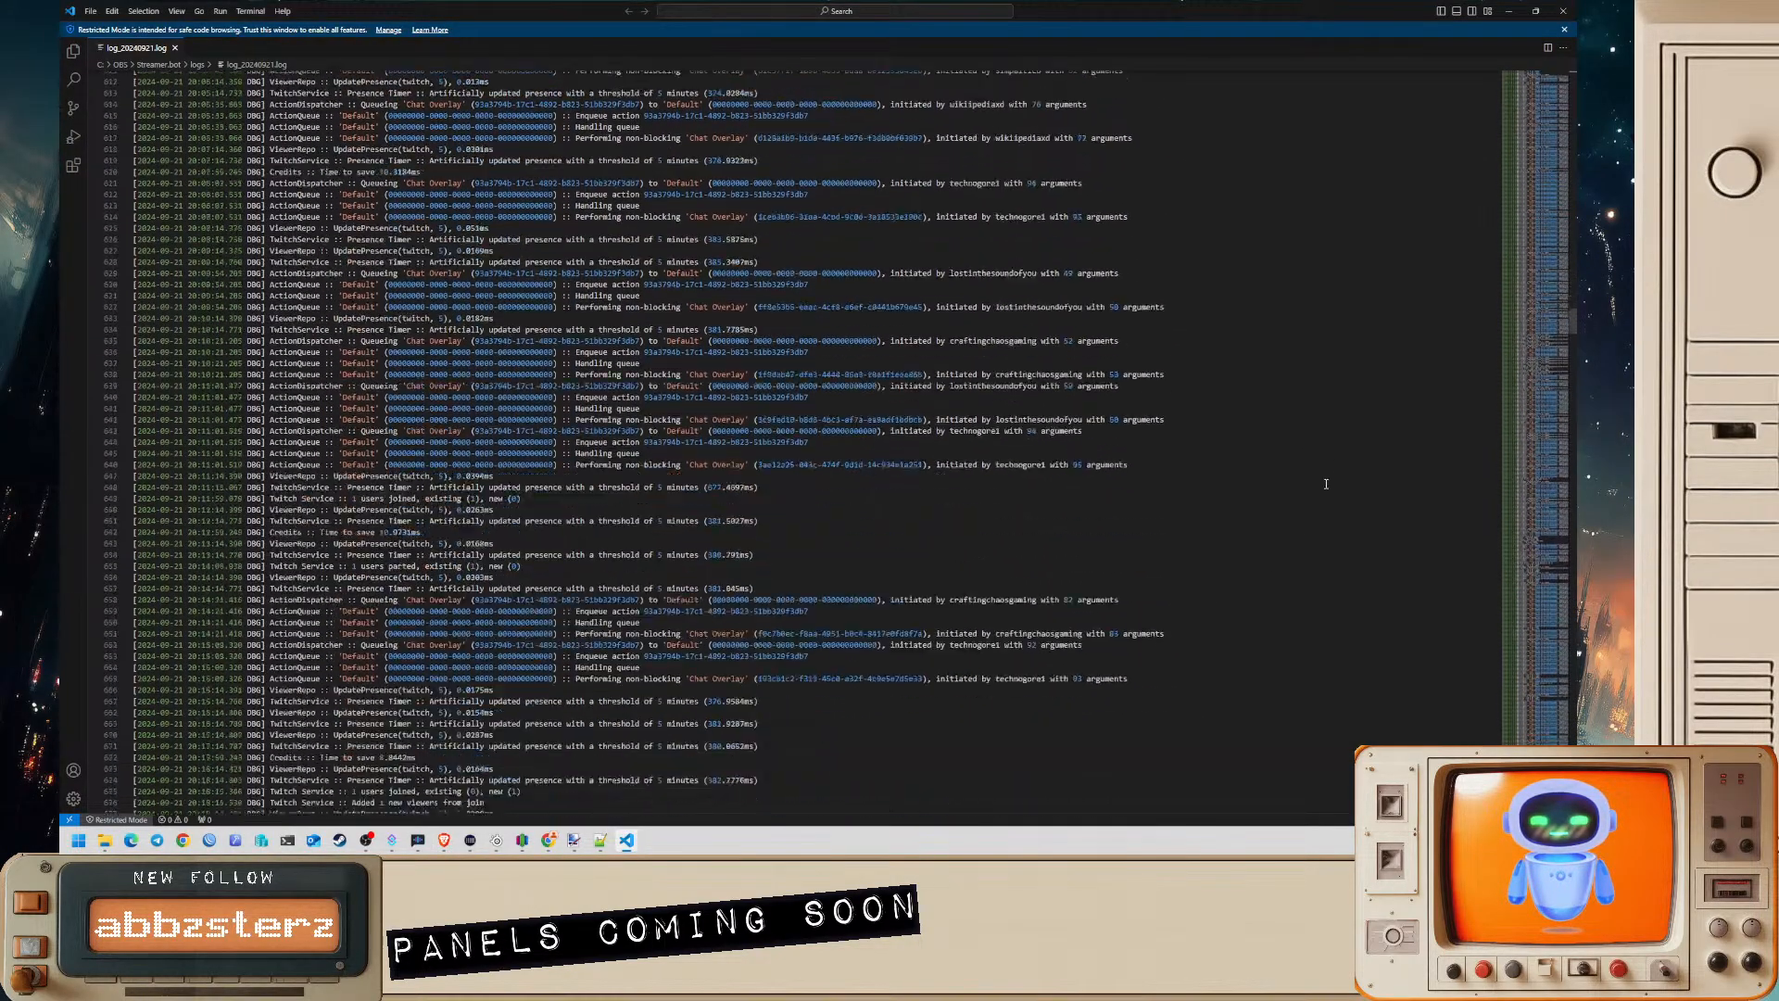
{"action": "scroll", "coordinate": [1291, 435], "scroll_direction": "down", "scroll_amount": 12}
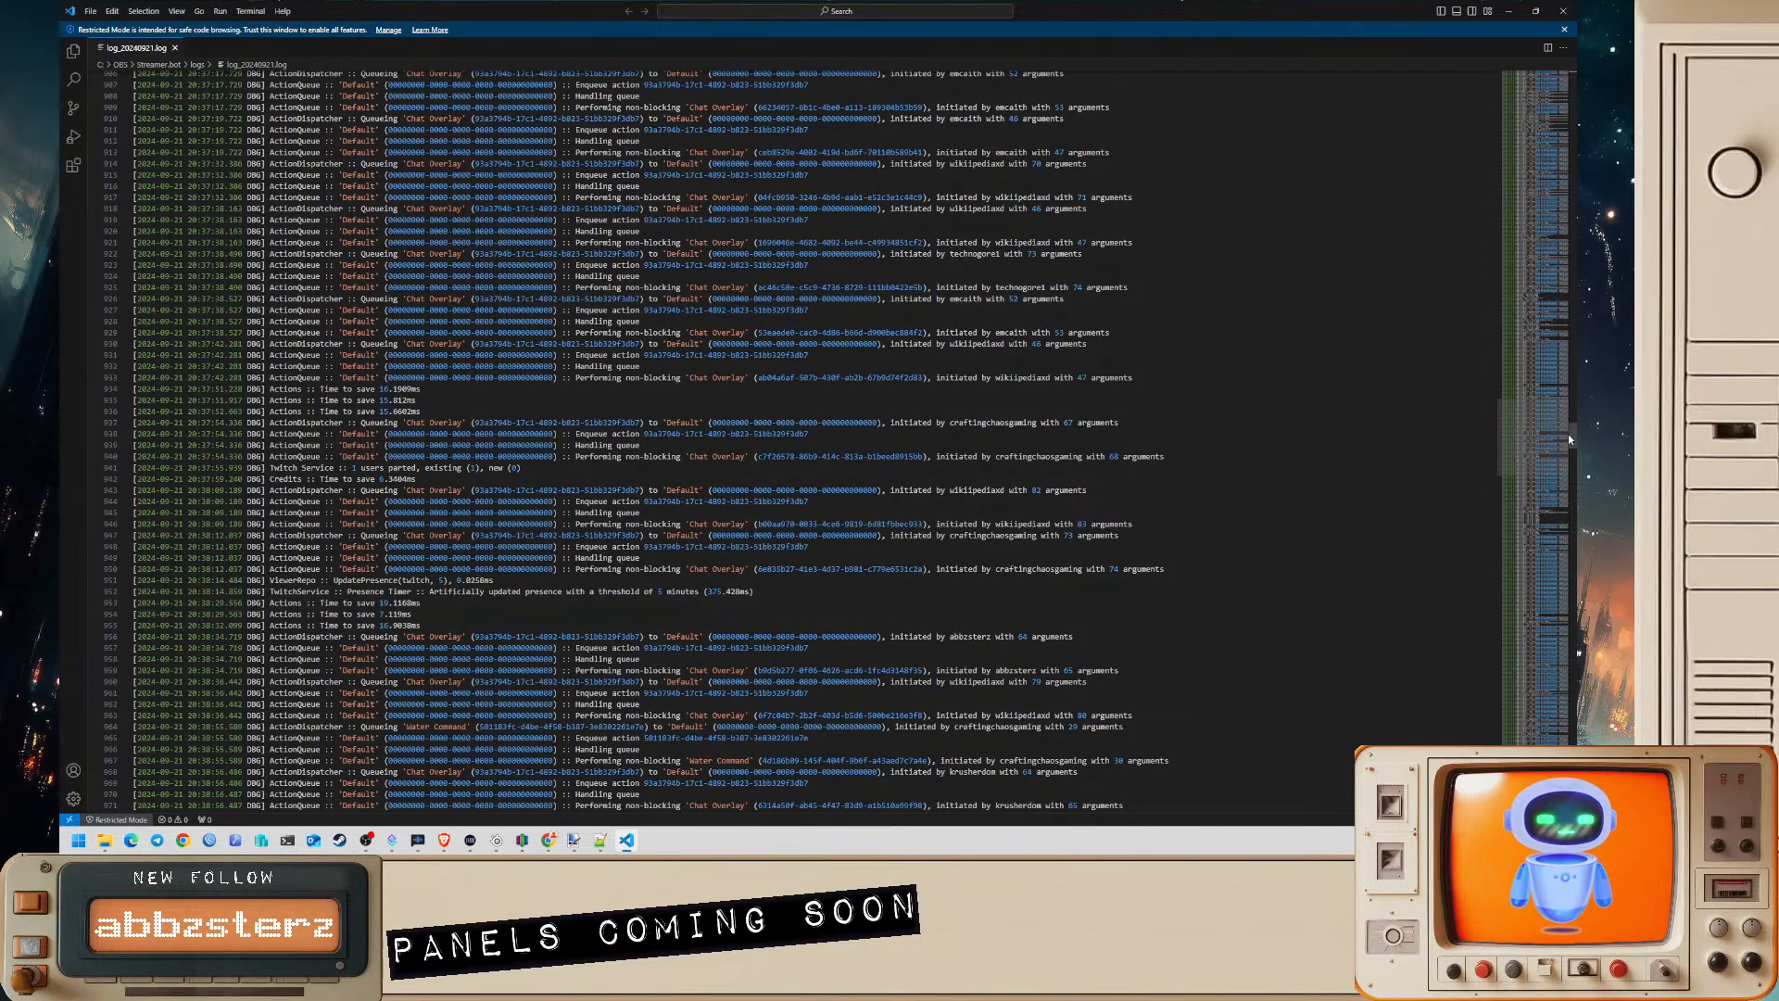
{"action": "left_click_drag", "start_coordinate": [1570, 434], "coordinate": [1571, 799]}
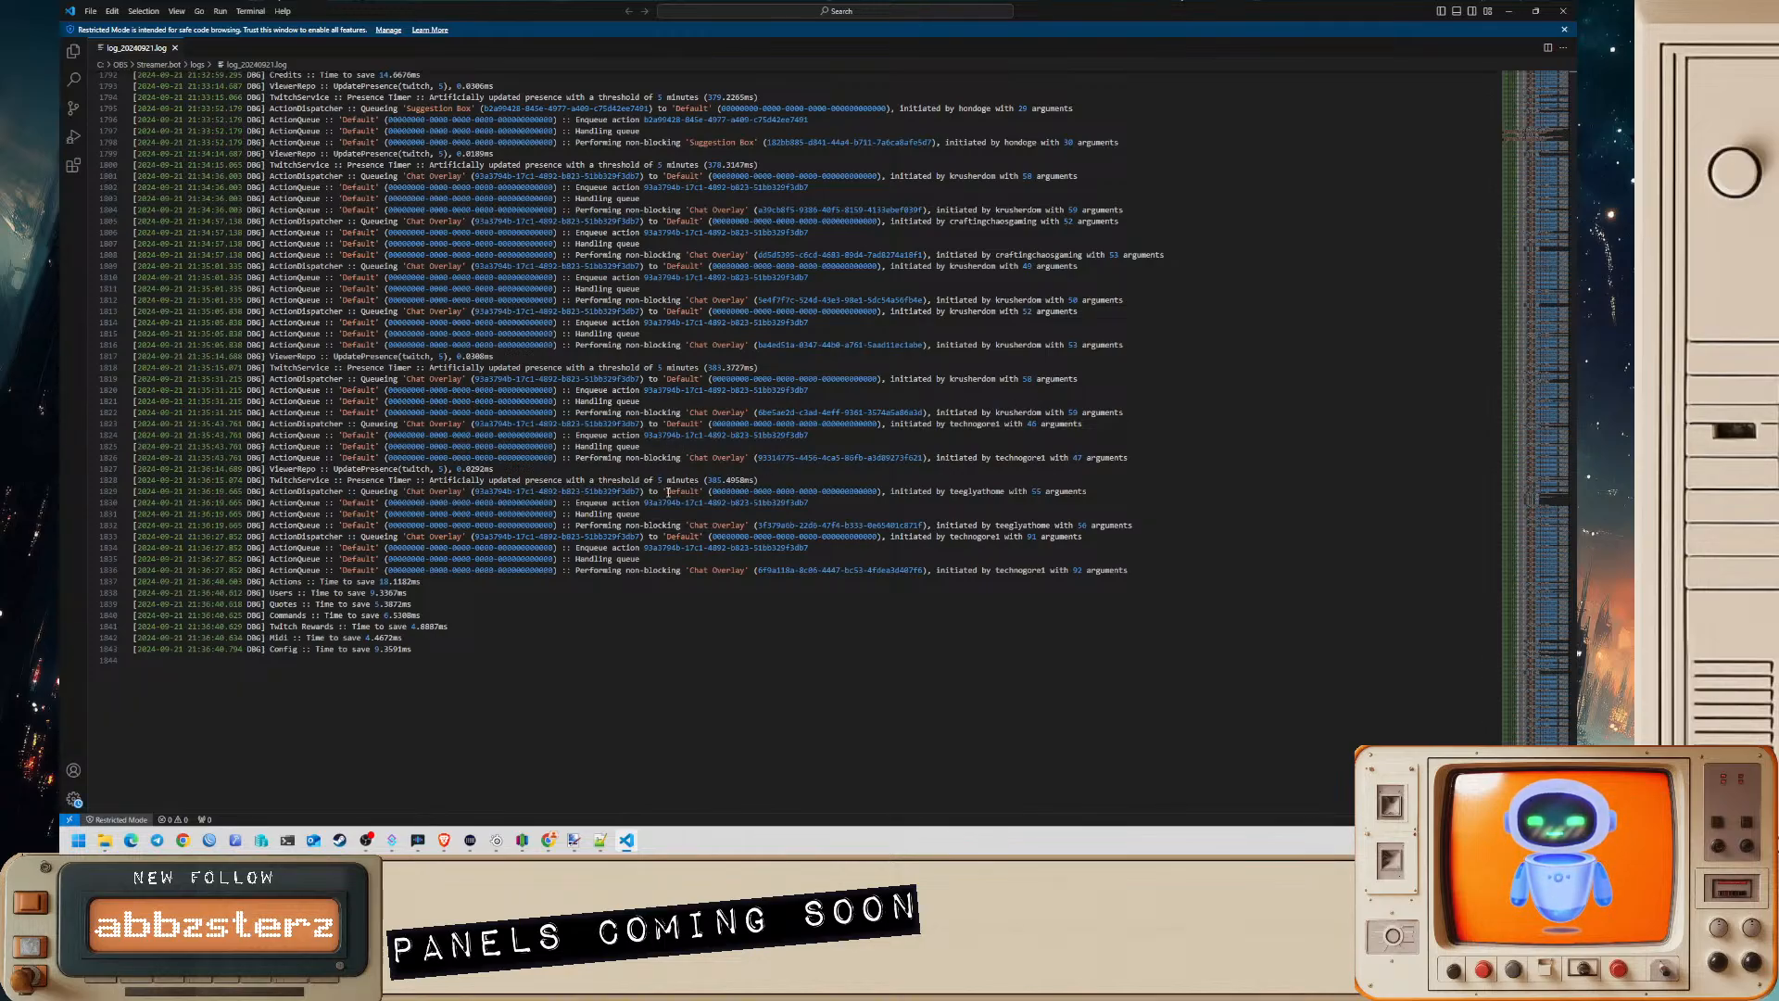
- Review the recent Suggestion Box entries in the log, and clear the log and folder windows out of the way
{"action": "scroll", "coordinate": [737, 334], "scroll_direction": "up", "scroll_amount": 20}
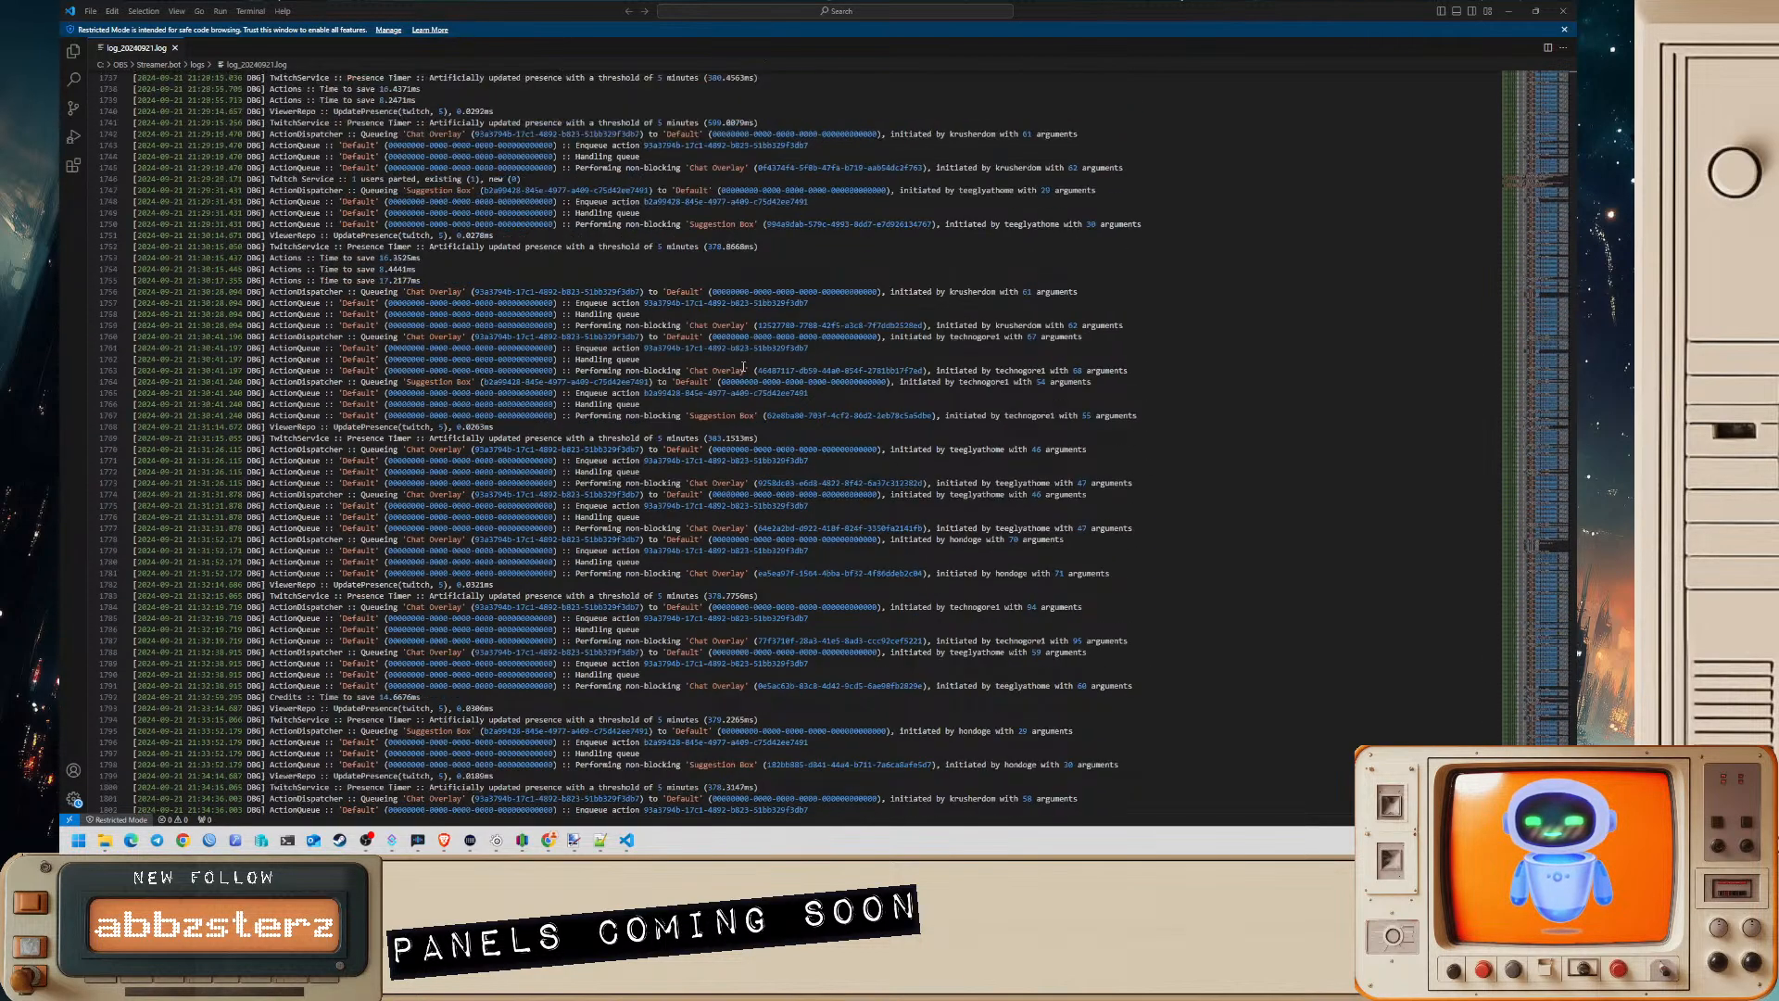
{"action": "scroll", "coordinate": [746, 375], "scroll_direction": "down", "scroll_amount": 20}
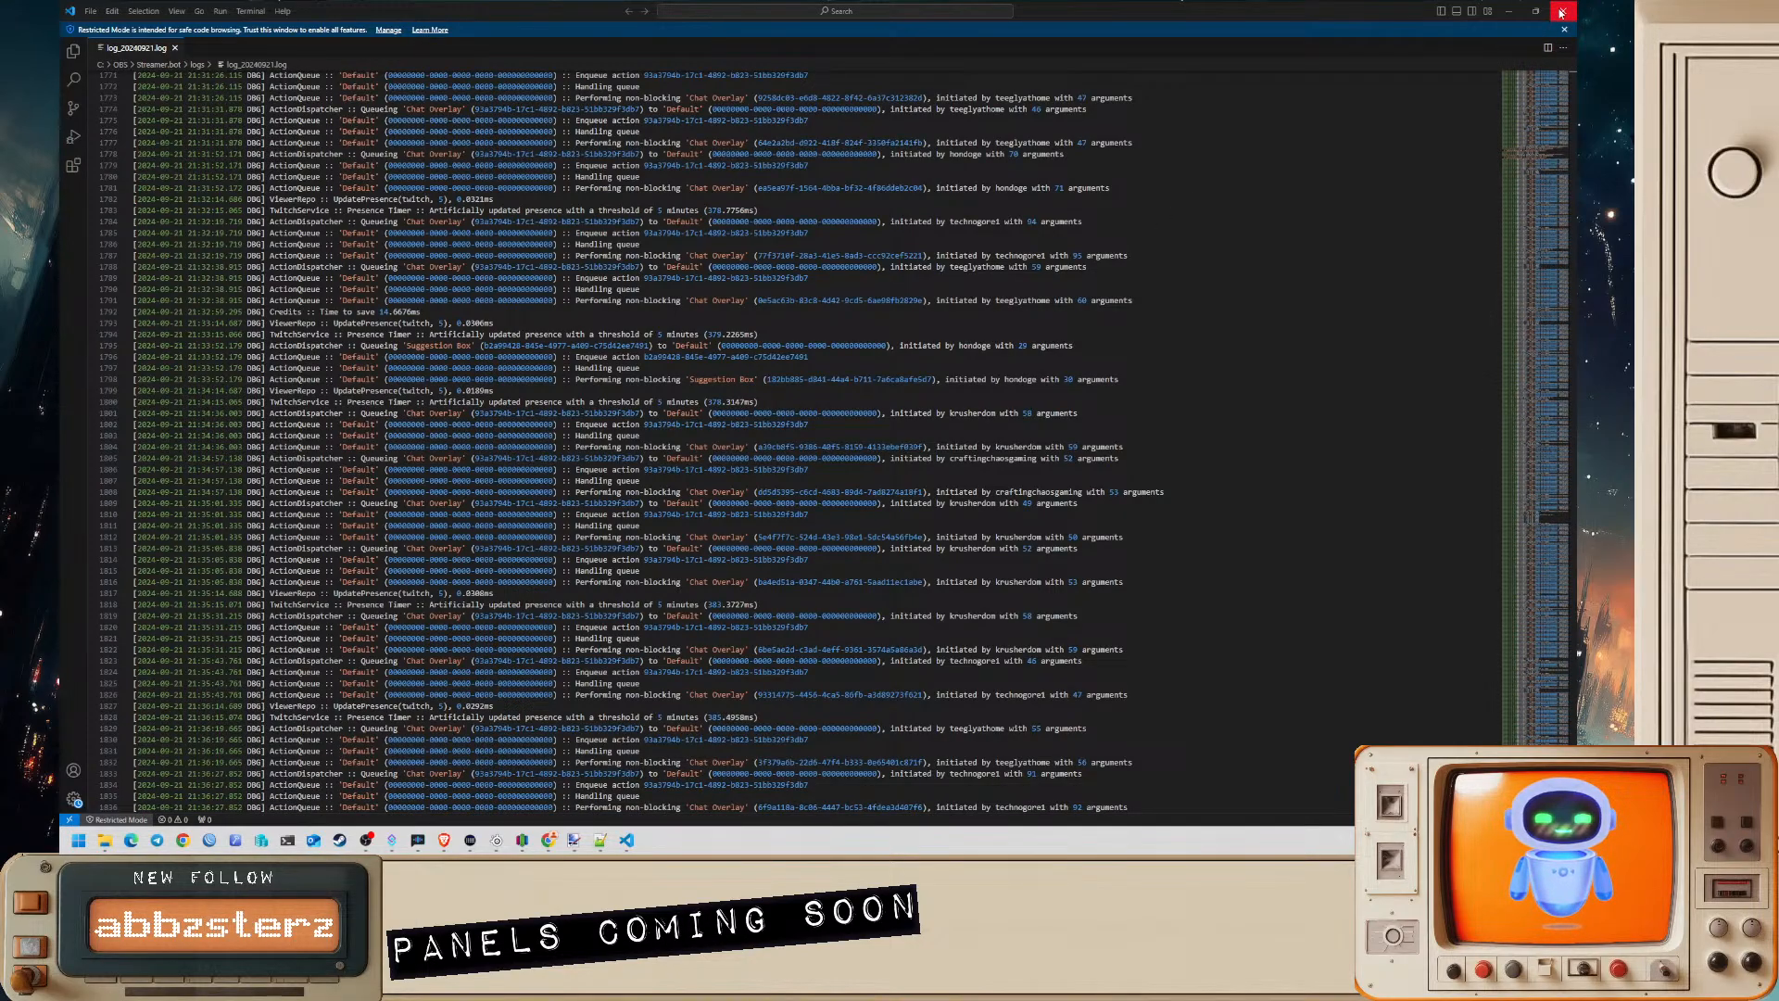
{"action": "left_click", "coordinate": [1511, 12]}
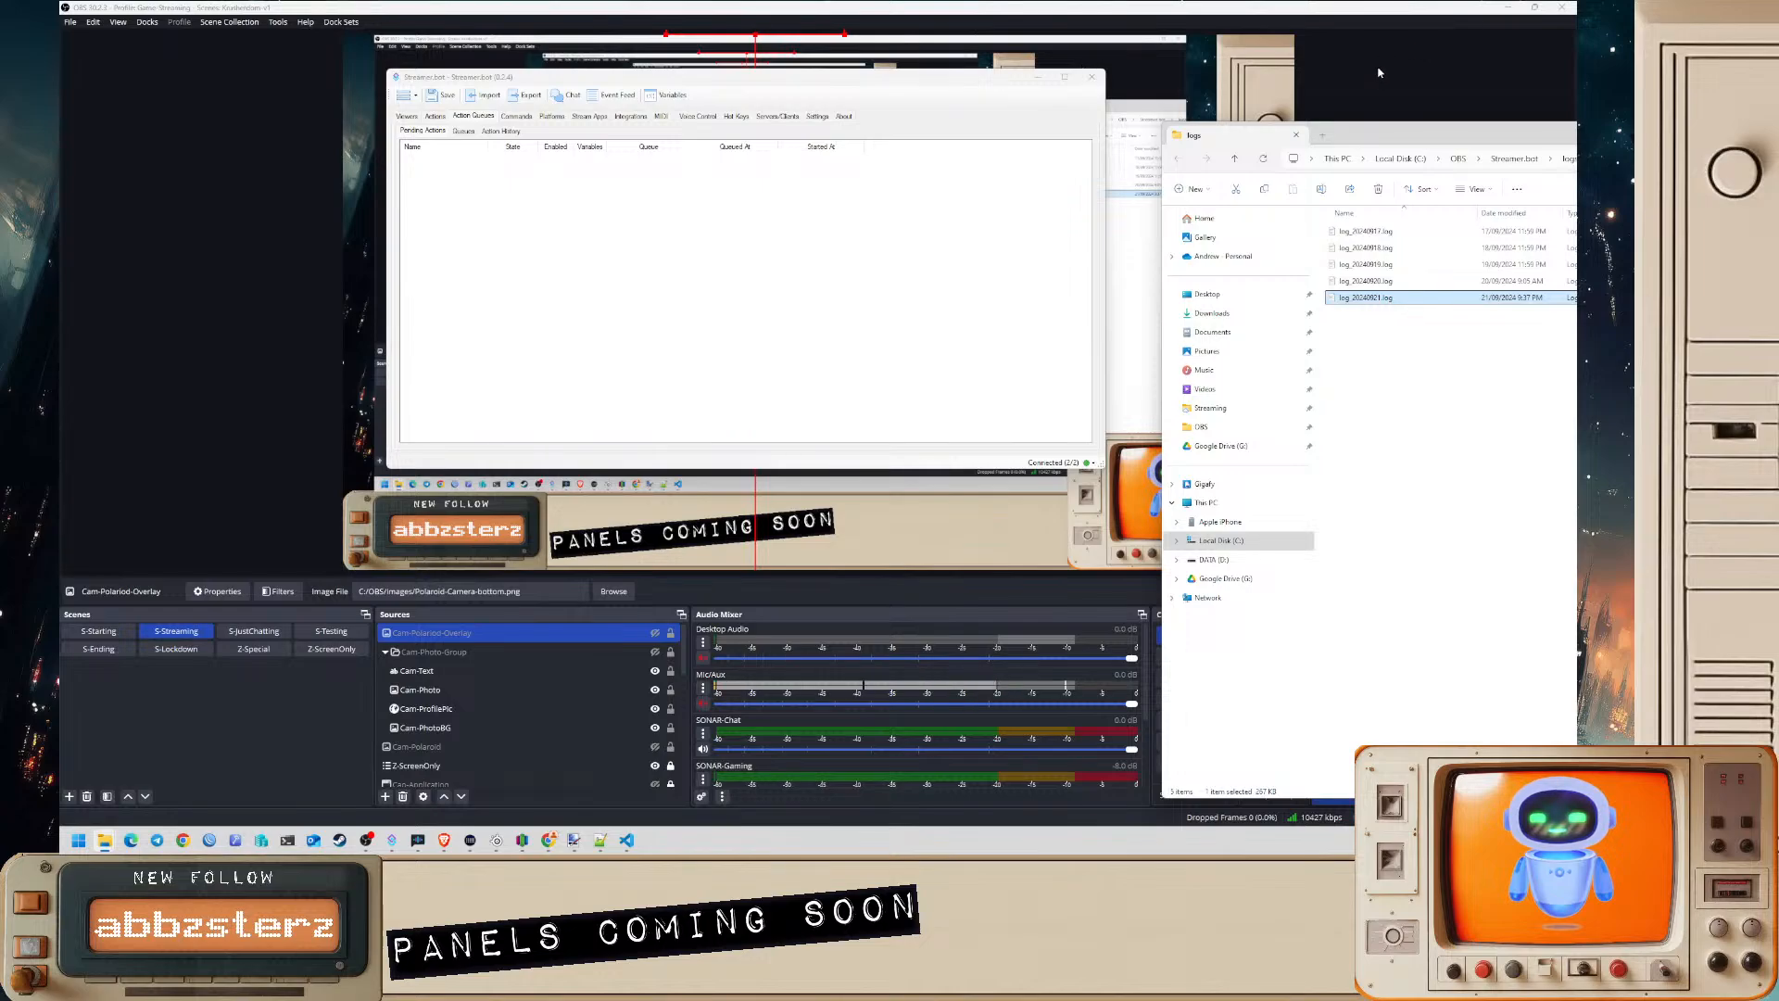
{"action": "left_click_drag", "start_coordinate": [1404, 137], "coordinate": [1576, 159]}
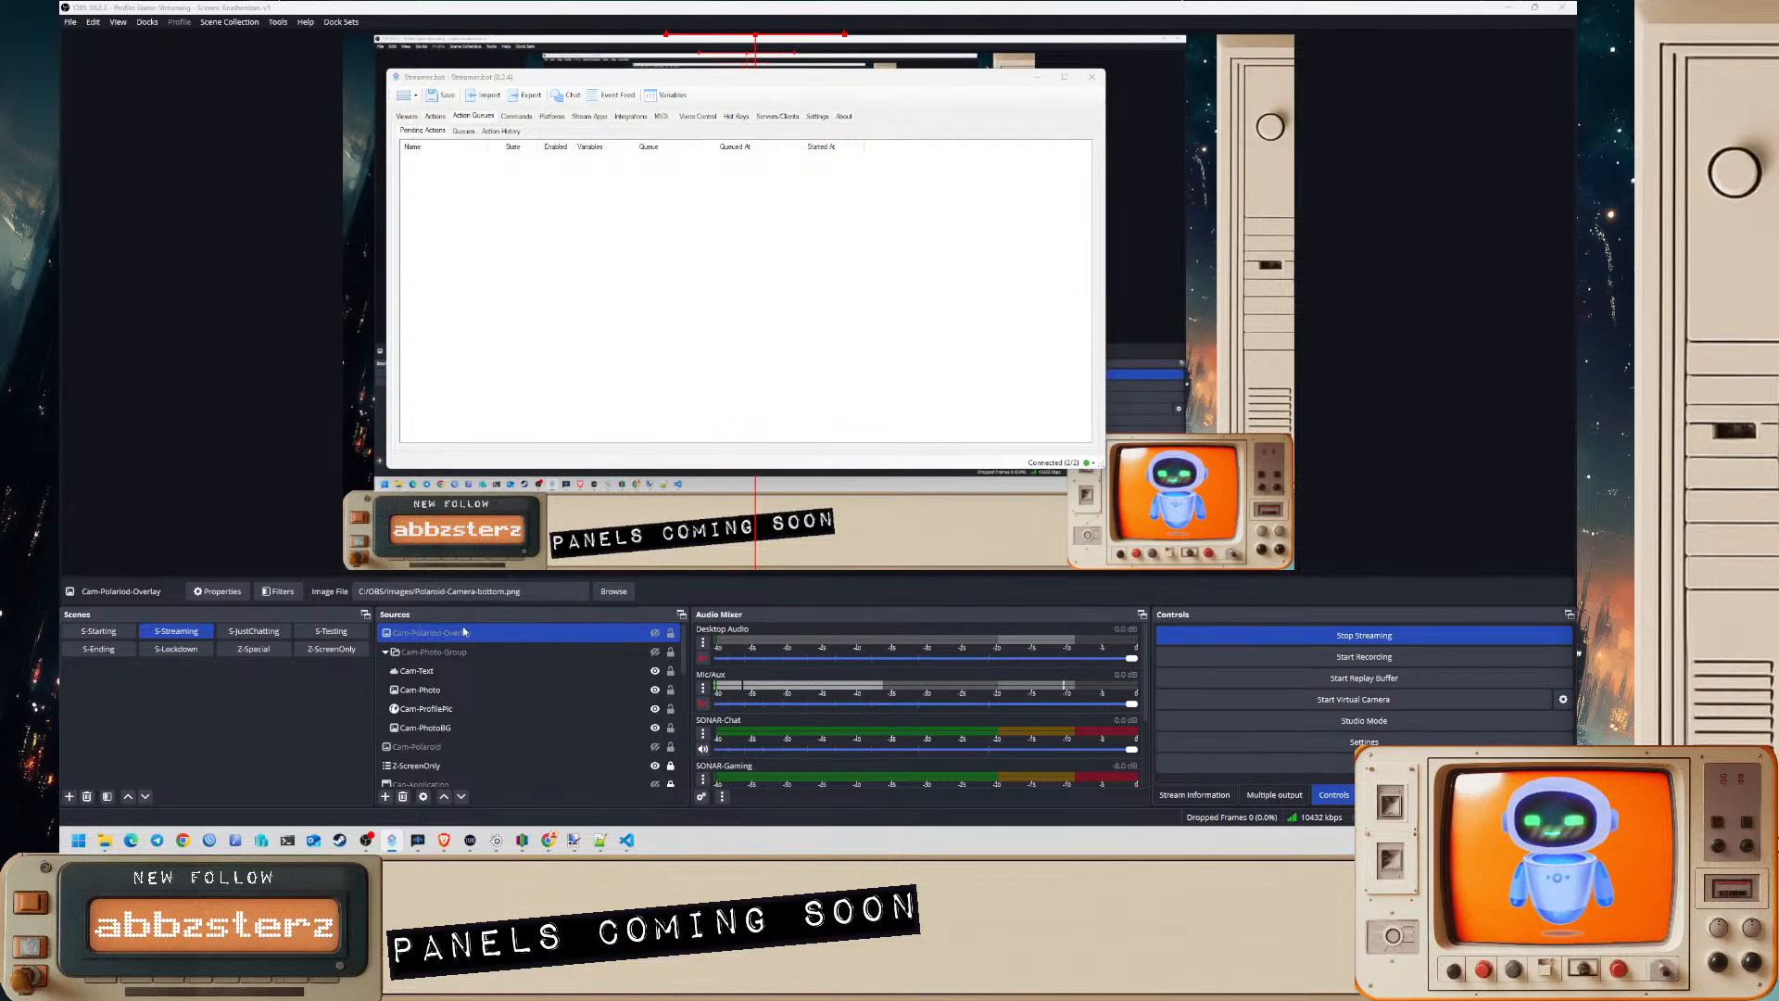
- Inspect the Suggestion Box command's settings in Streamer.bot and close them unchanged
{"action": "left_click", "coordinate": [391, 842]}
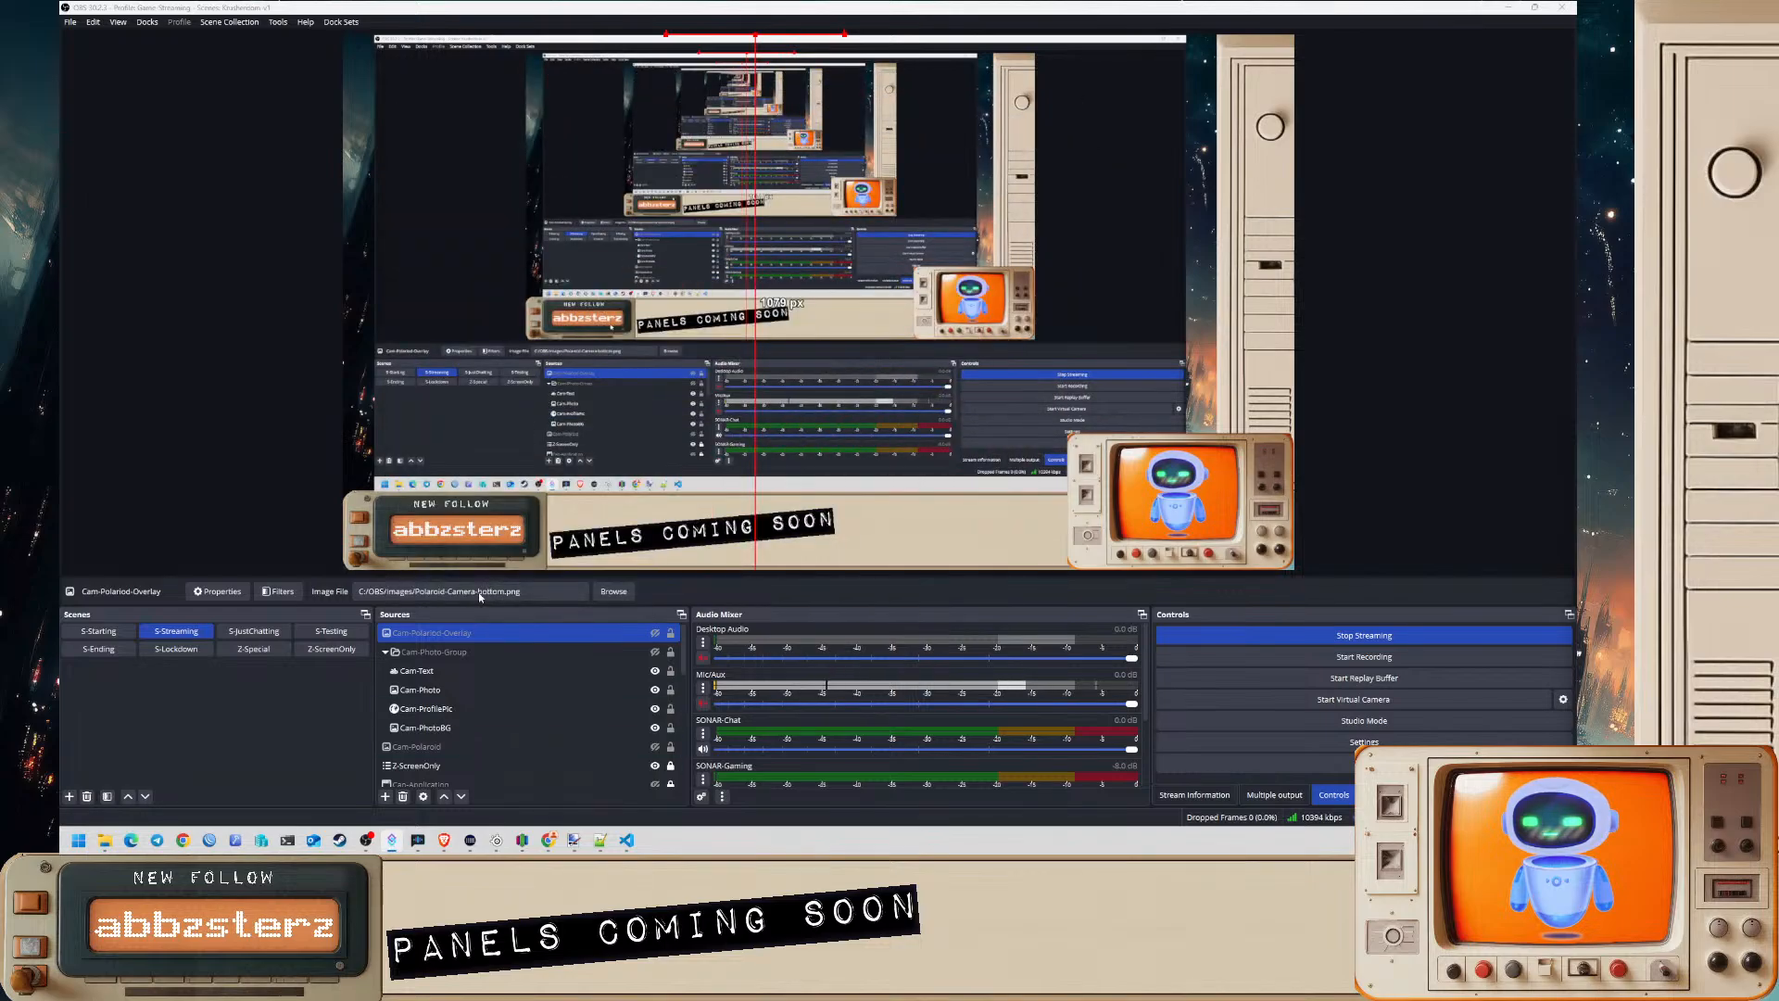
{"action": "left_click", "coordinate": [391, 843]}
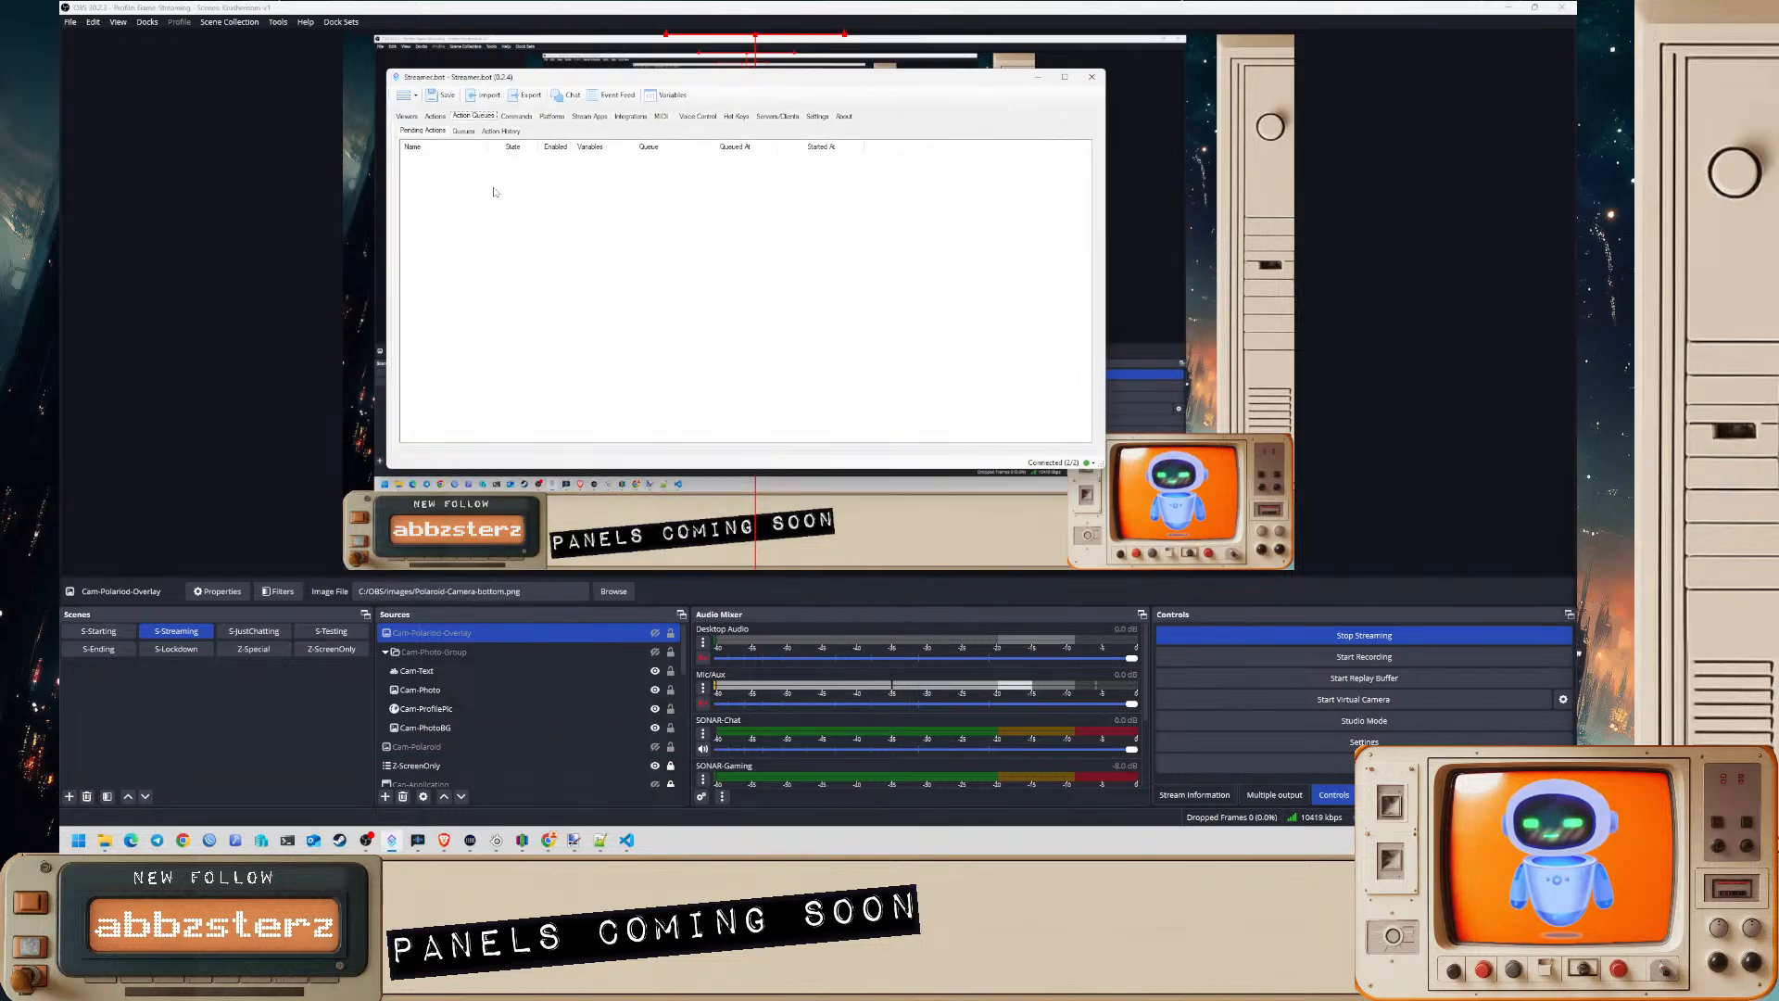
{"action": "left_click", "coordinate": [516, 116]}
{"action": "left_click", "coordinate": [544, 206]}
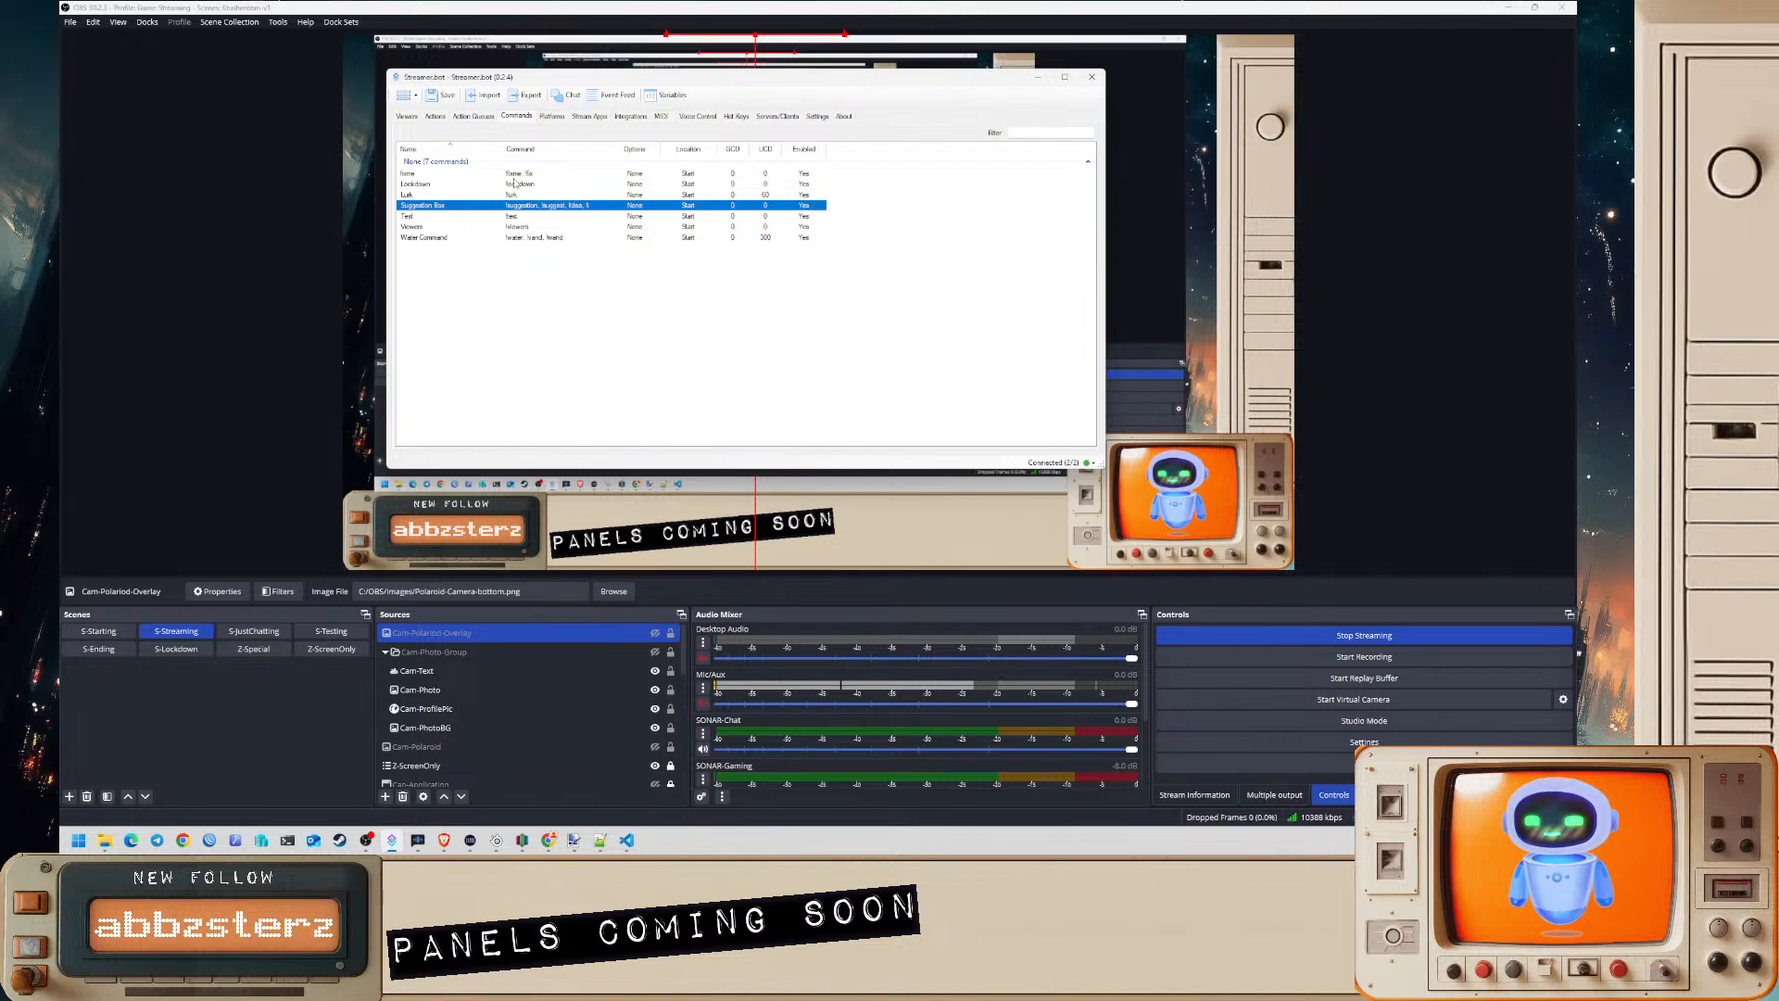
{"action": "double_click", "coordinate": [497, 210]}
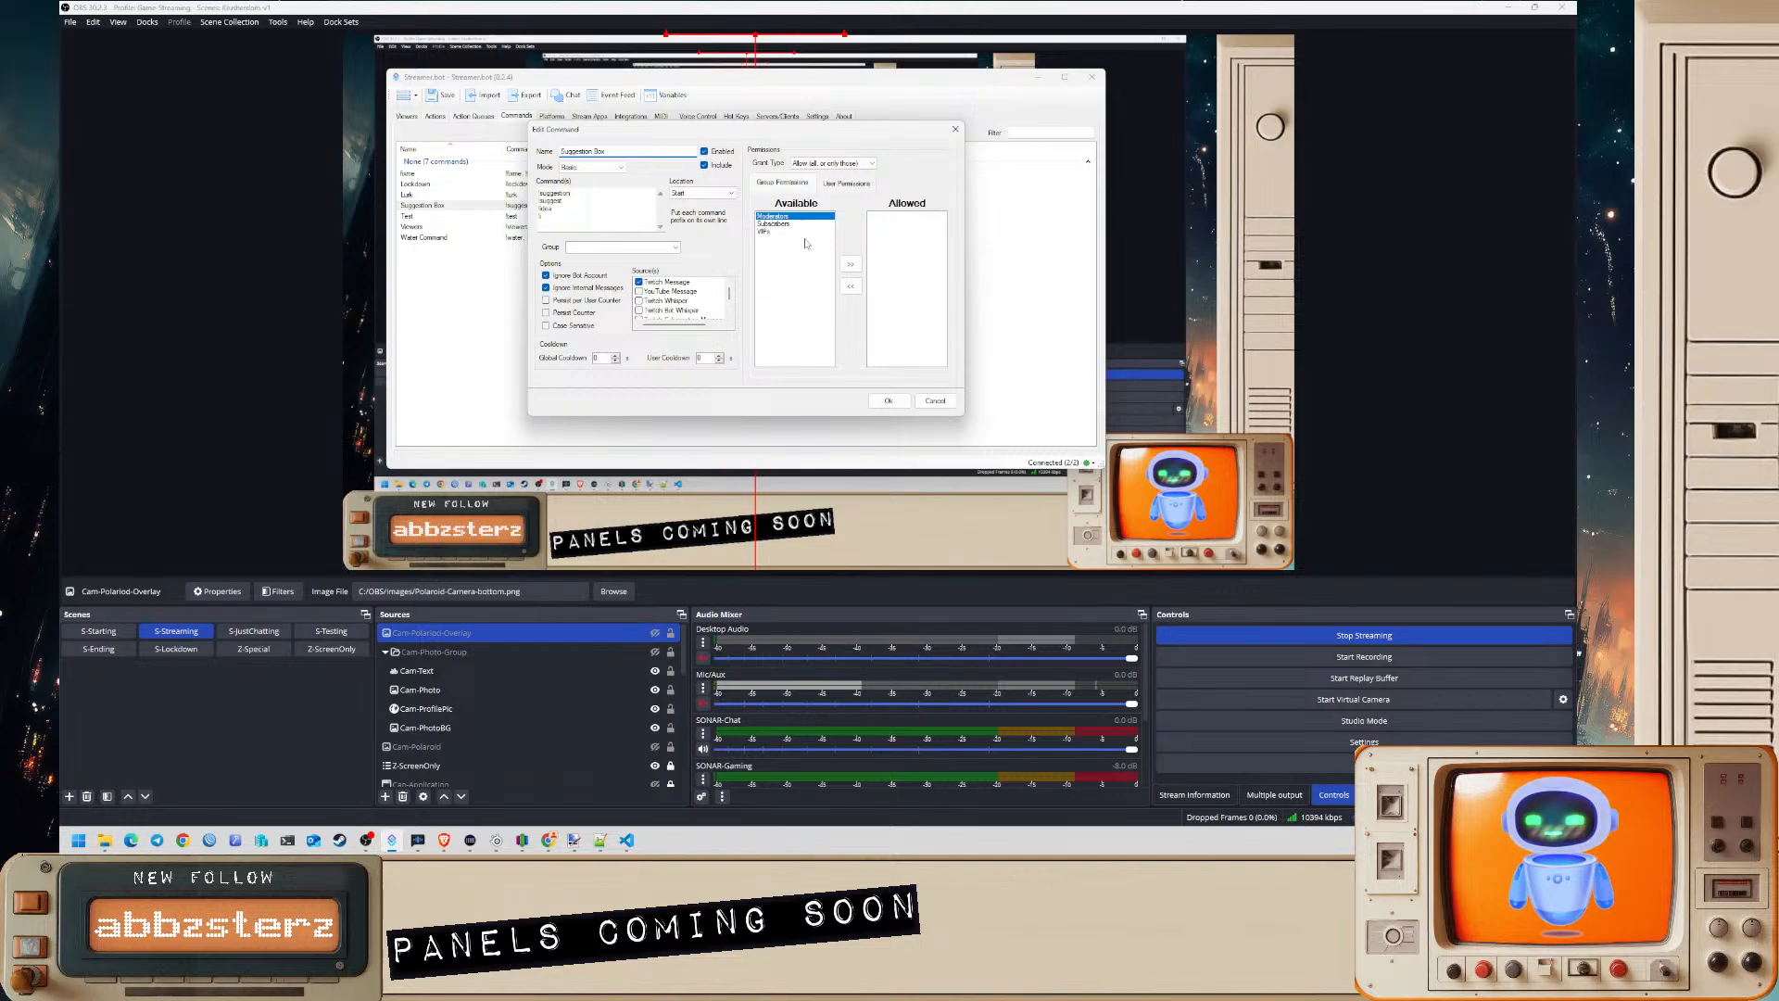
{"action": "left_click", "coordinate": [955, 129]}
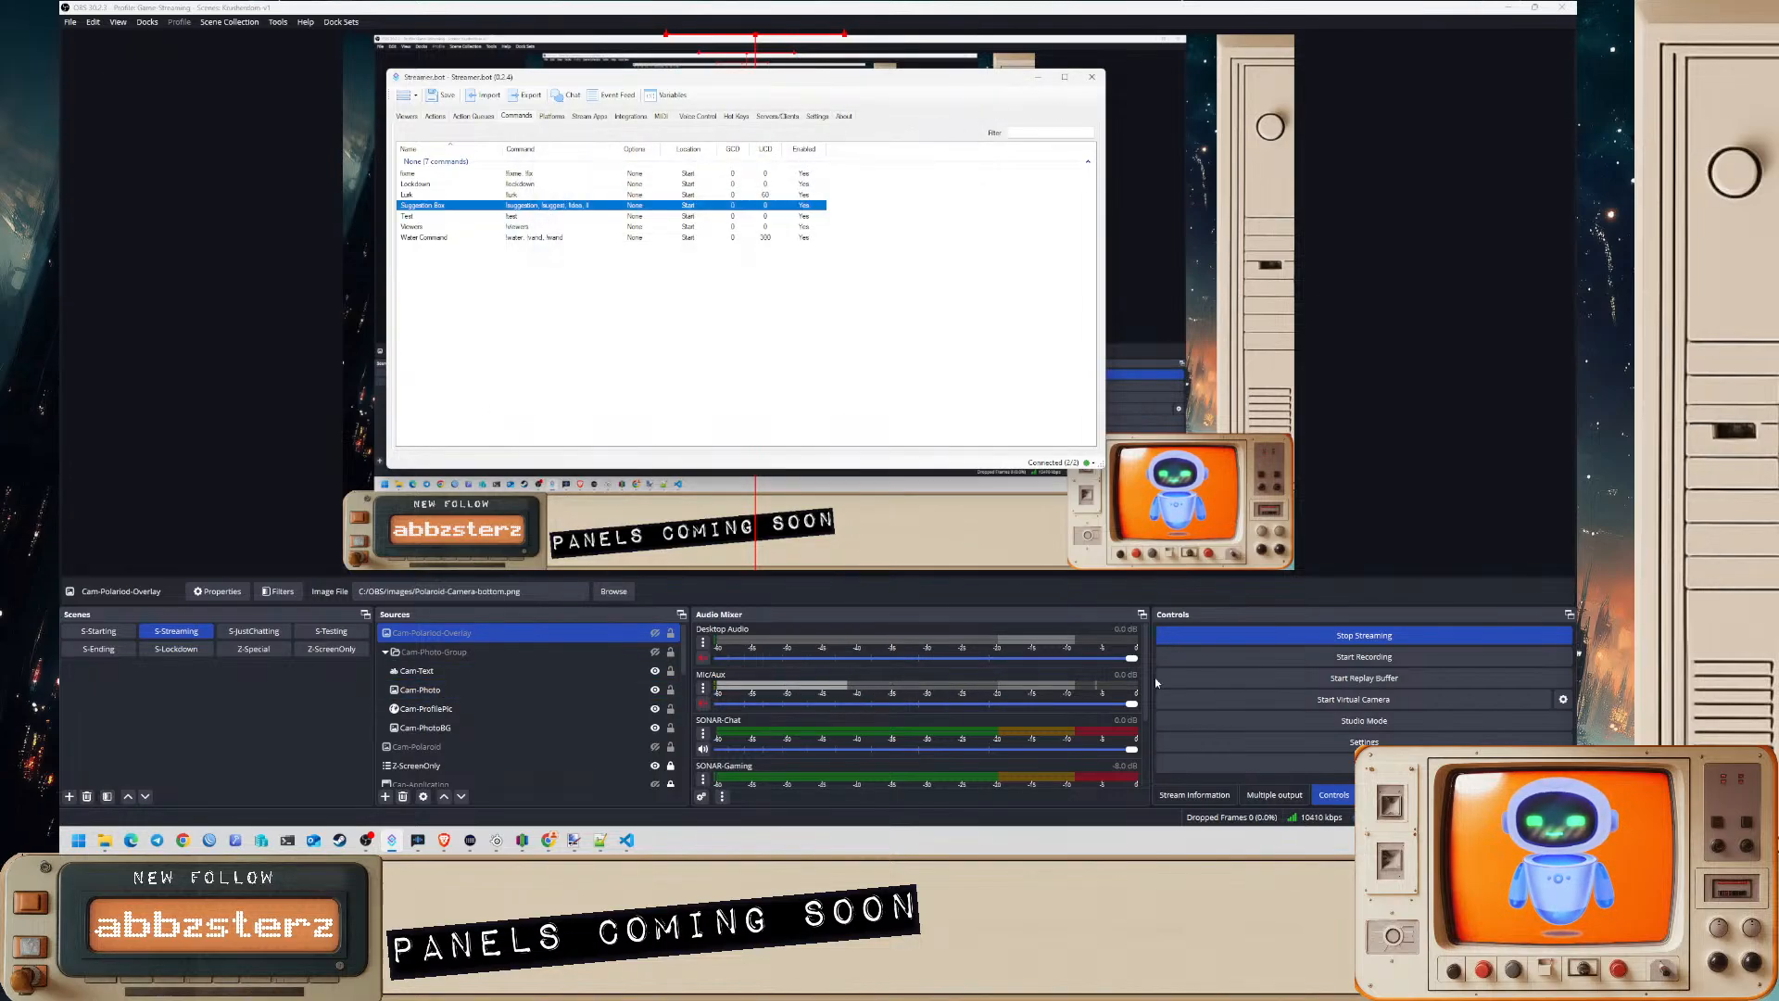
- Check the suggestion box text file in Notepad++ and put the editor window away on the other monitor
{"action": "left_click", "coordinate": [600, 841]}
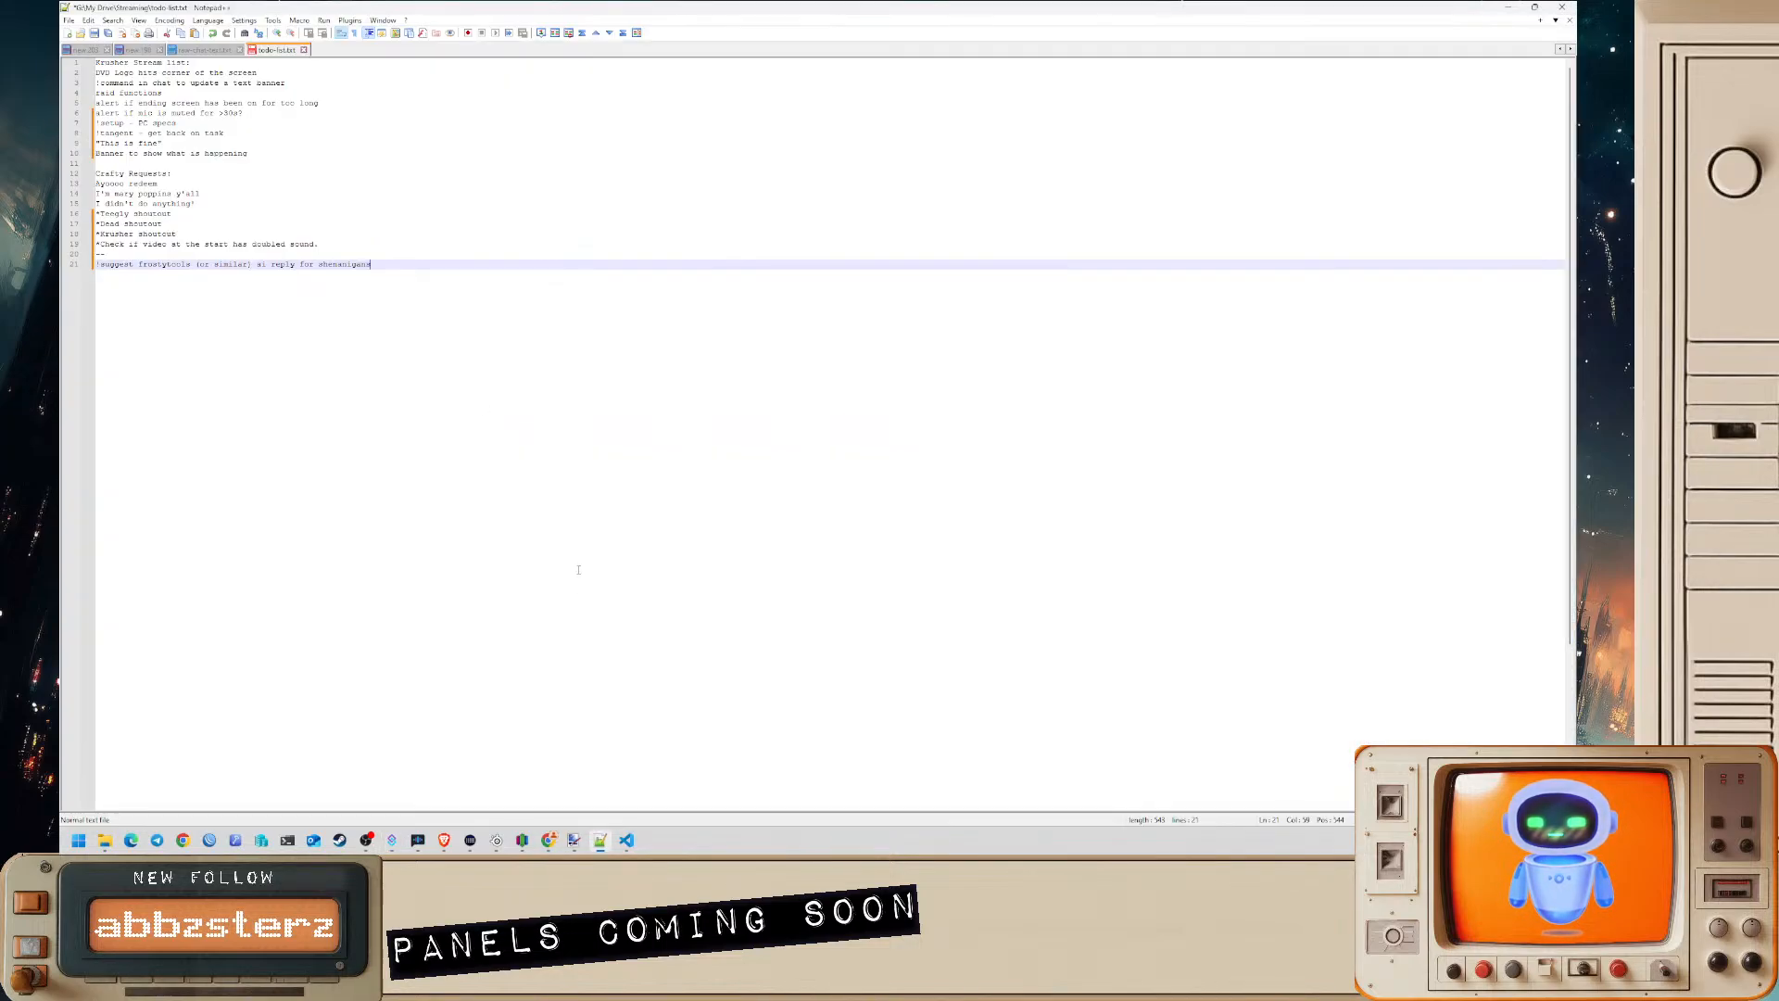
{"action": "left_click_drag", "start_coordinate": [457, 11], "coordinate": [1575, 218]}
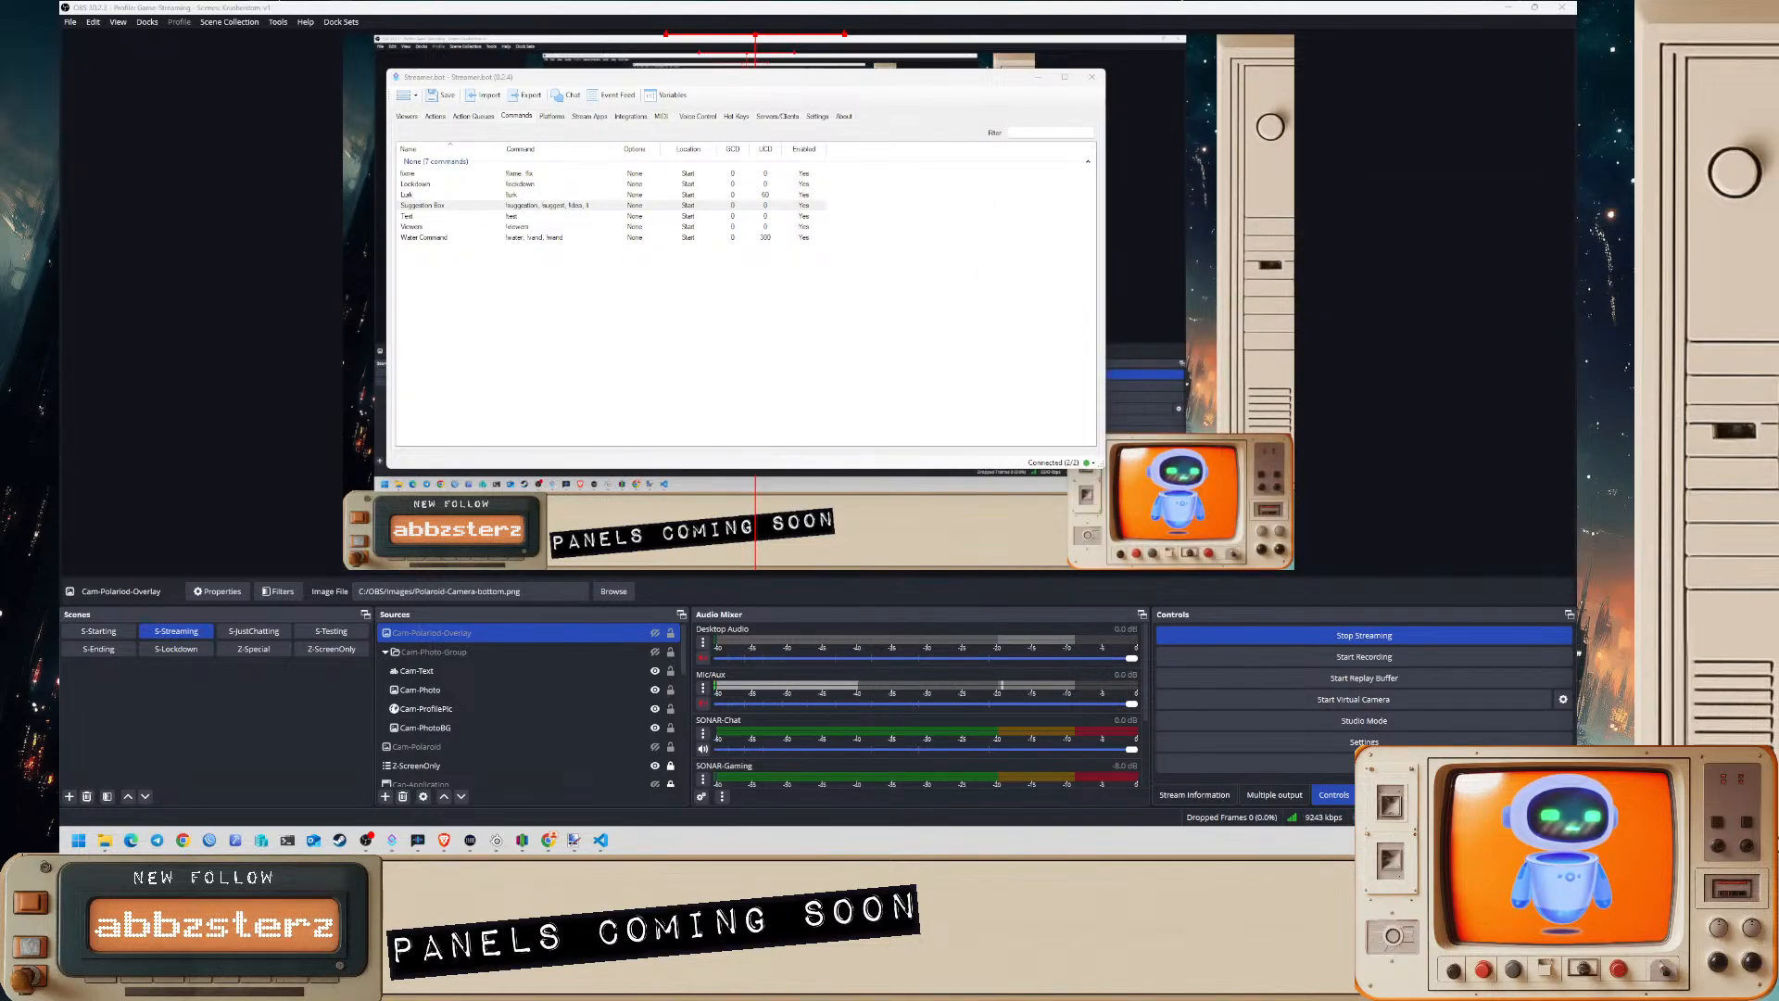
{"action": "left_click_drag", "start_coordinate": [1575, 212], "coordinate": [661, 205]}
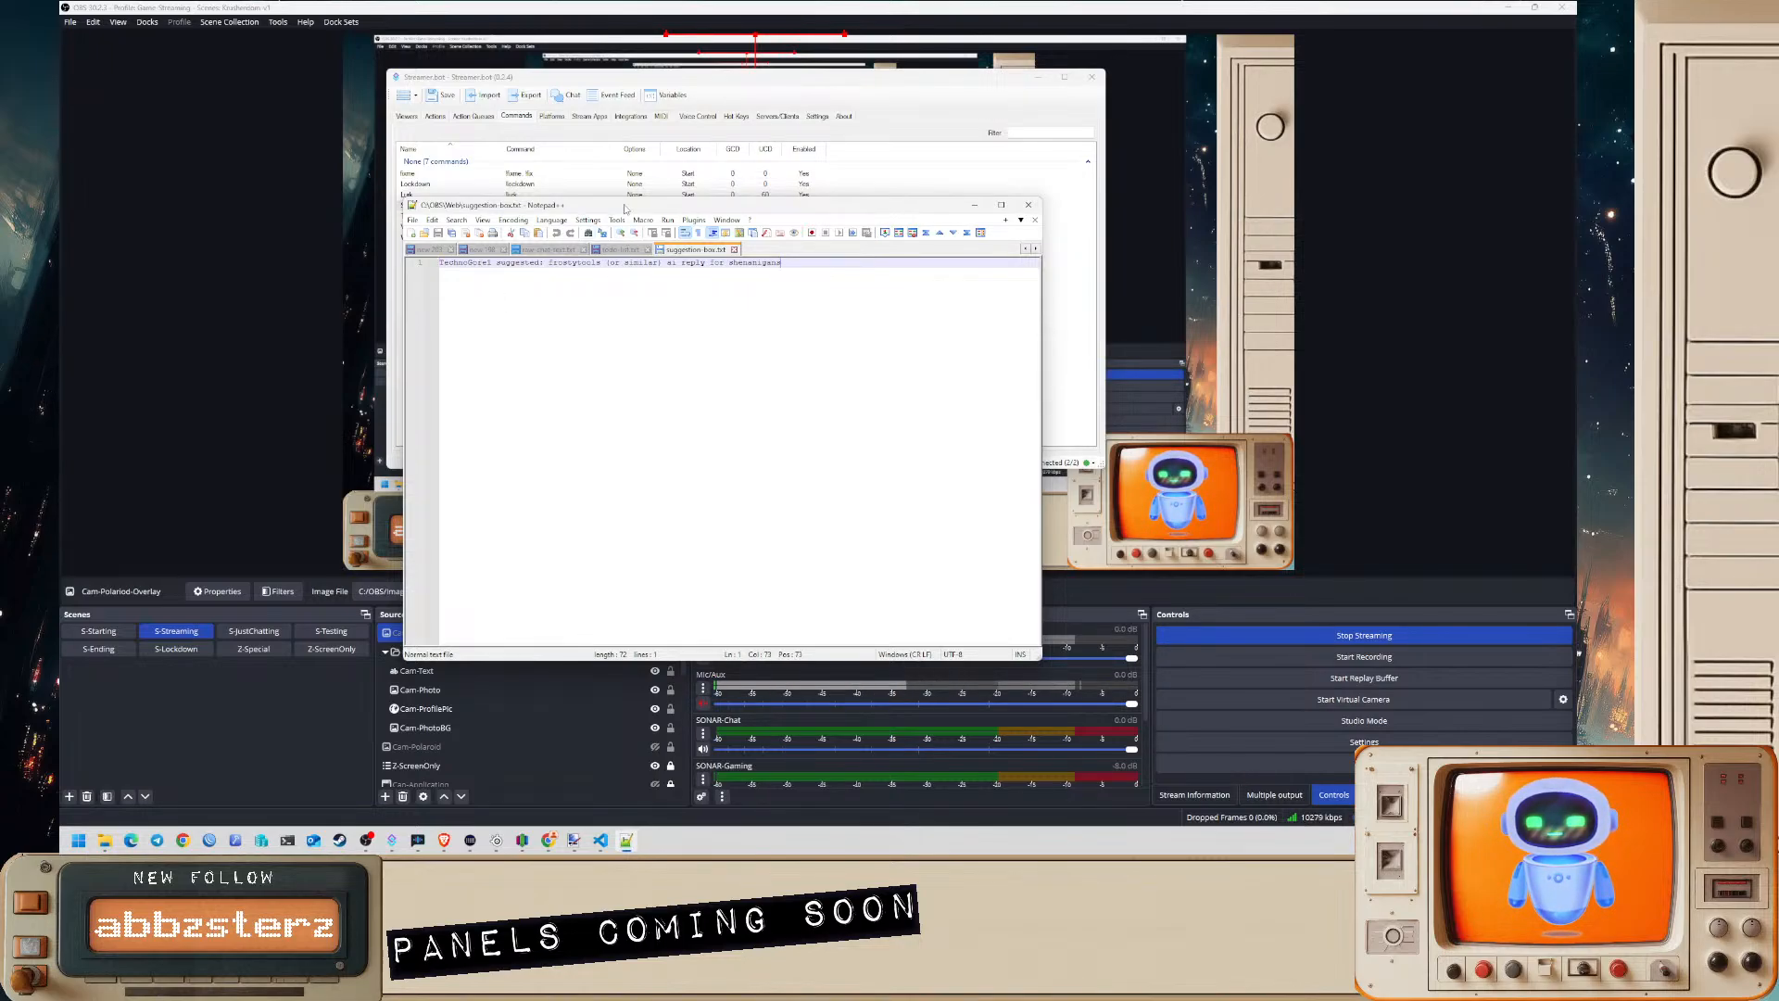
{"action": "left_click_drag", "start_coordinate": [624, 209], "coordinate": [1575, 210]}
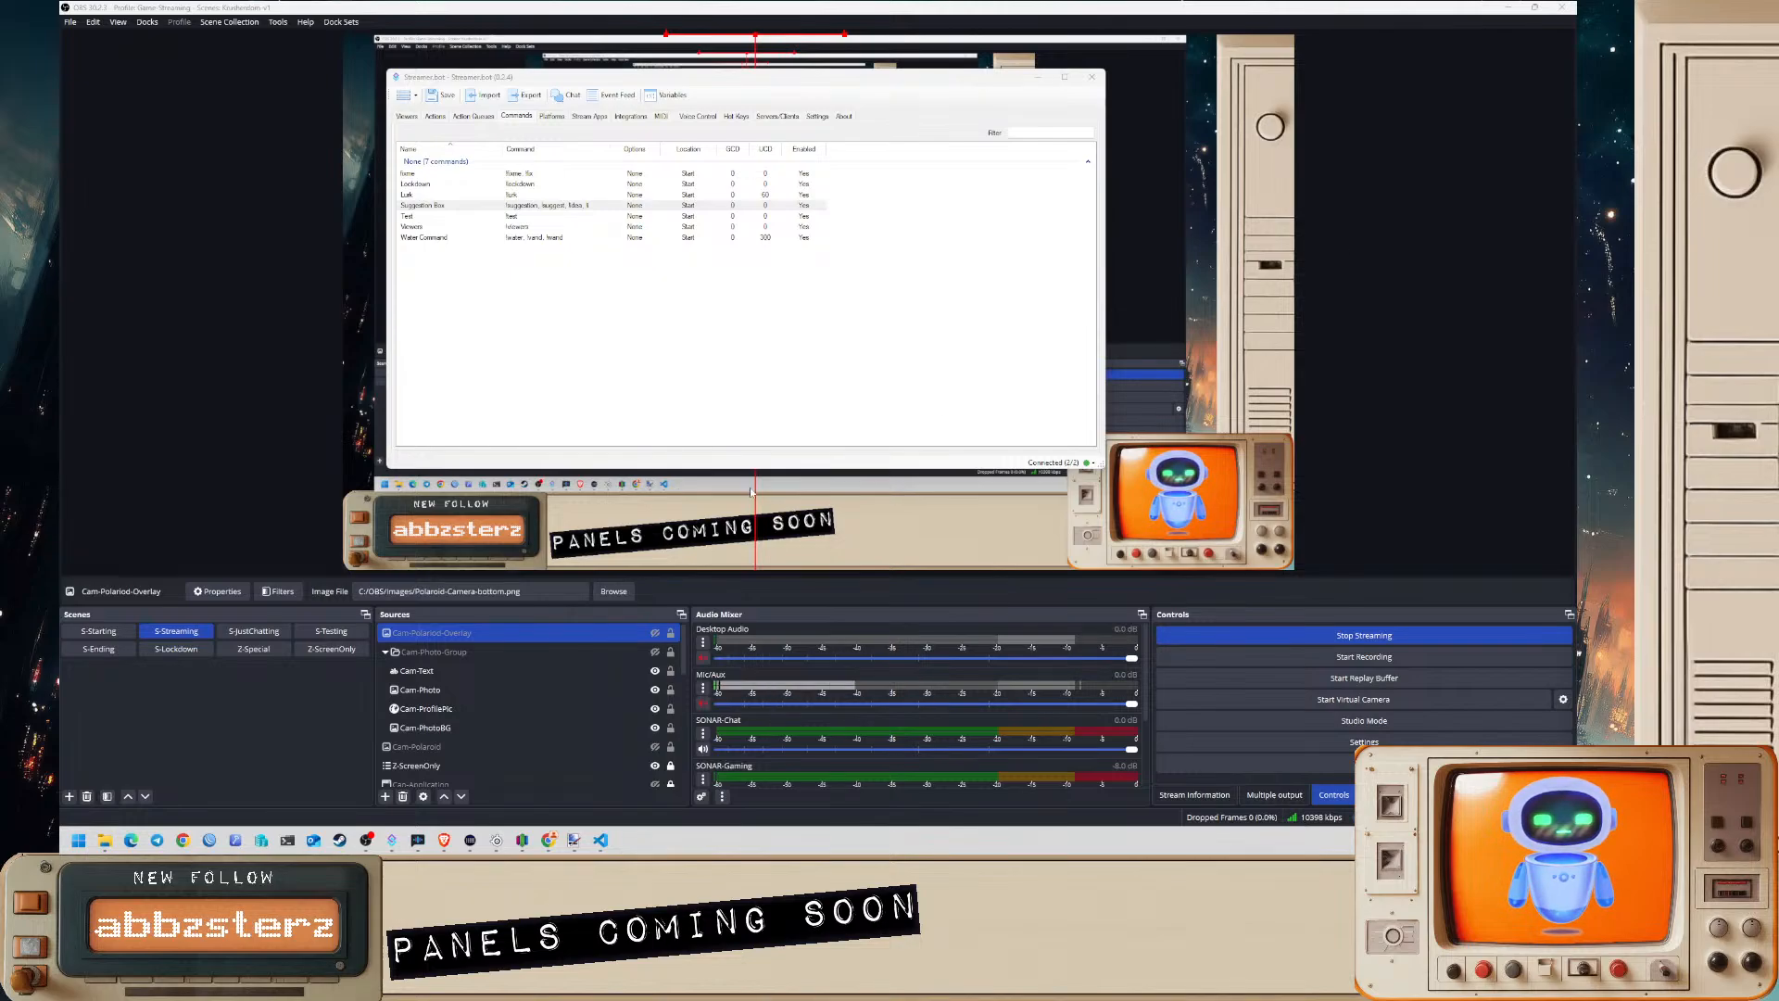
- Start a system Toast Notification sub-action for the Suggestion Box action
{"action": "left_click", "coordinate": [524, 208]}
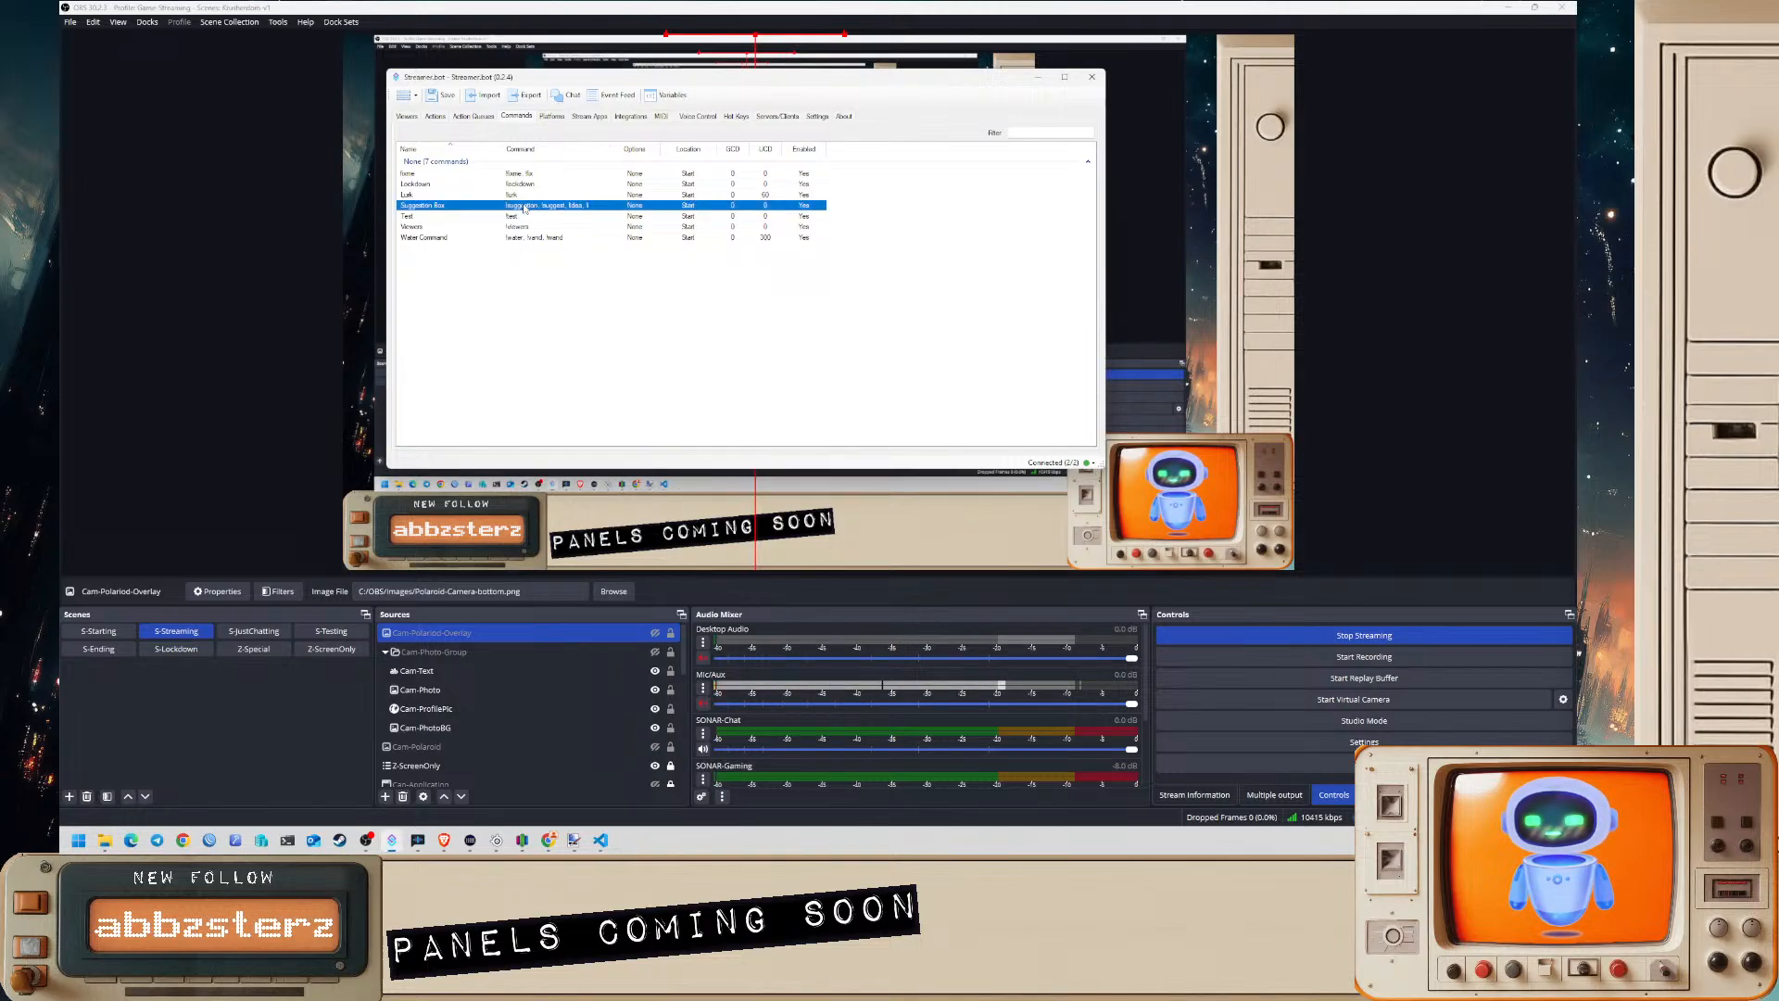
{"action": "left_click", "coordinate": [434, 118]}
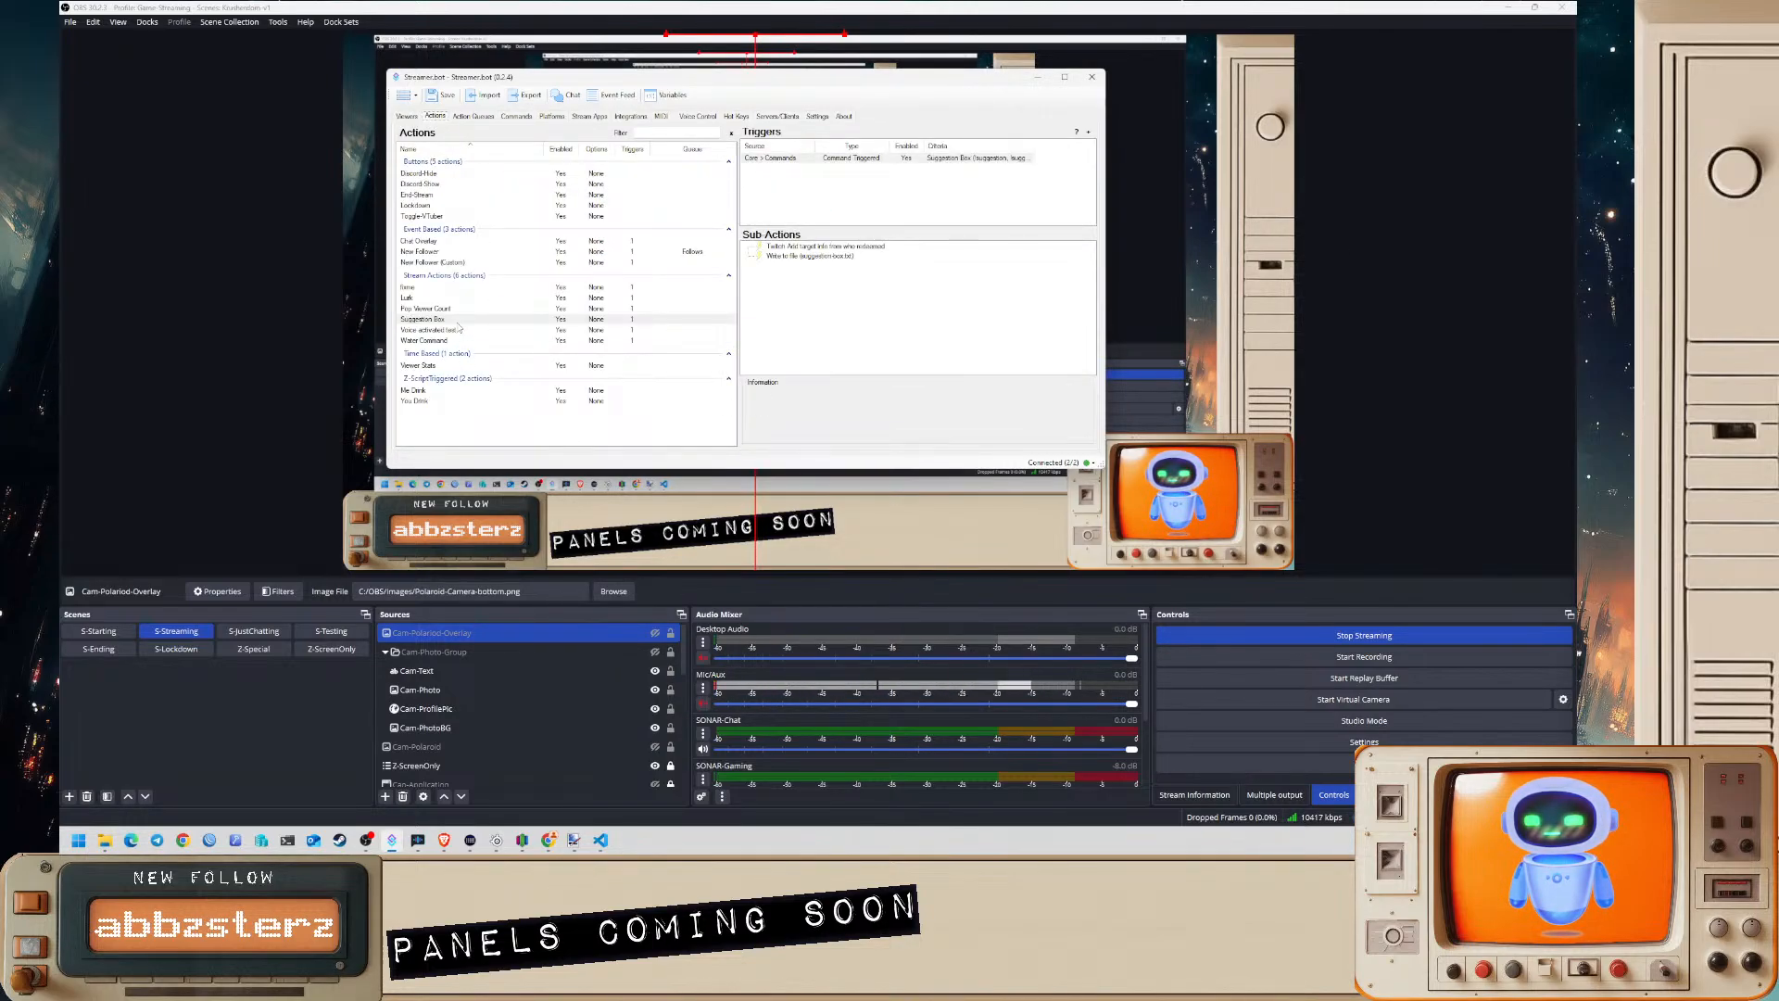
{"action": "right_click", "coordinate": [893, 275]}
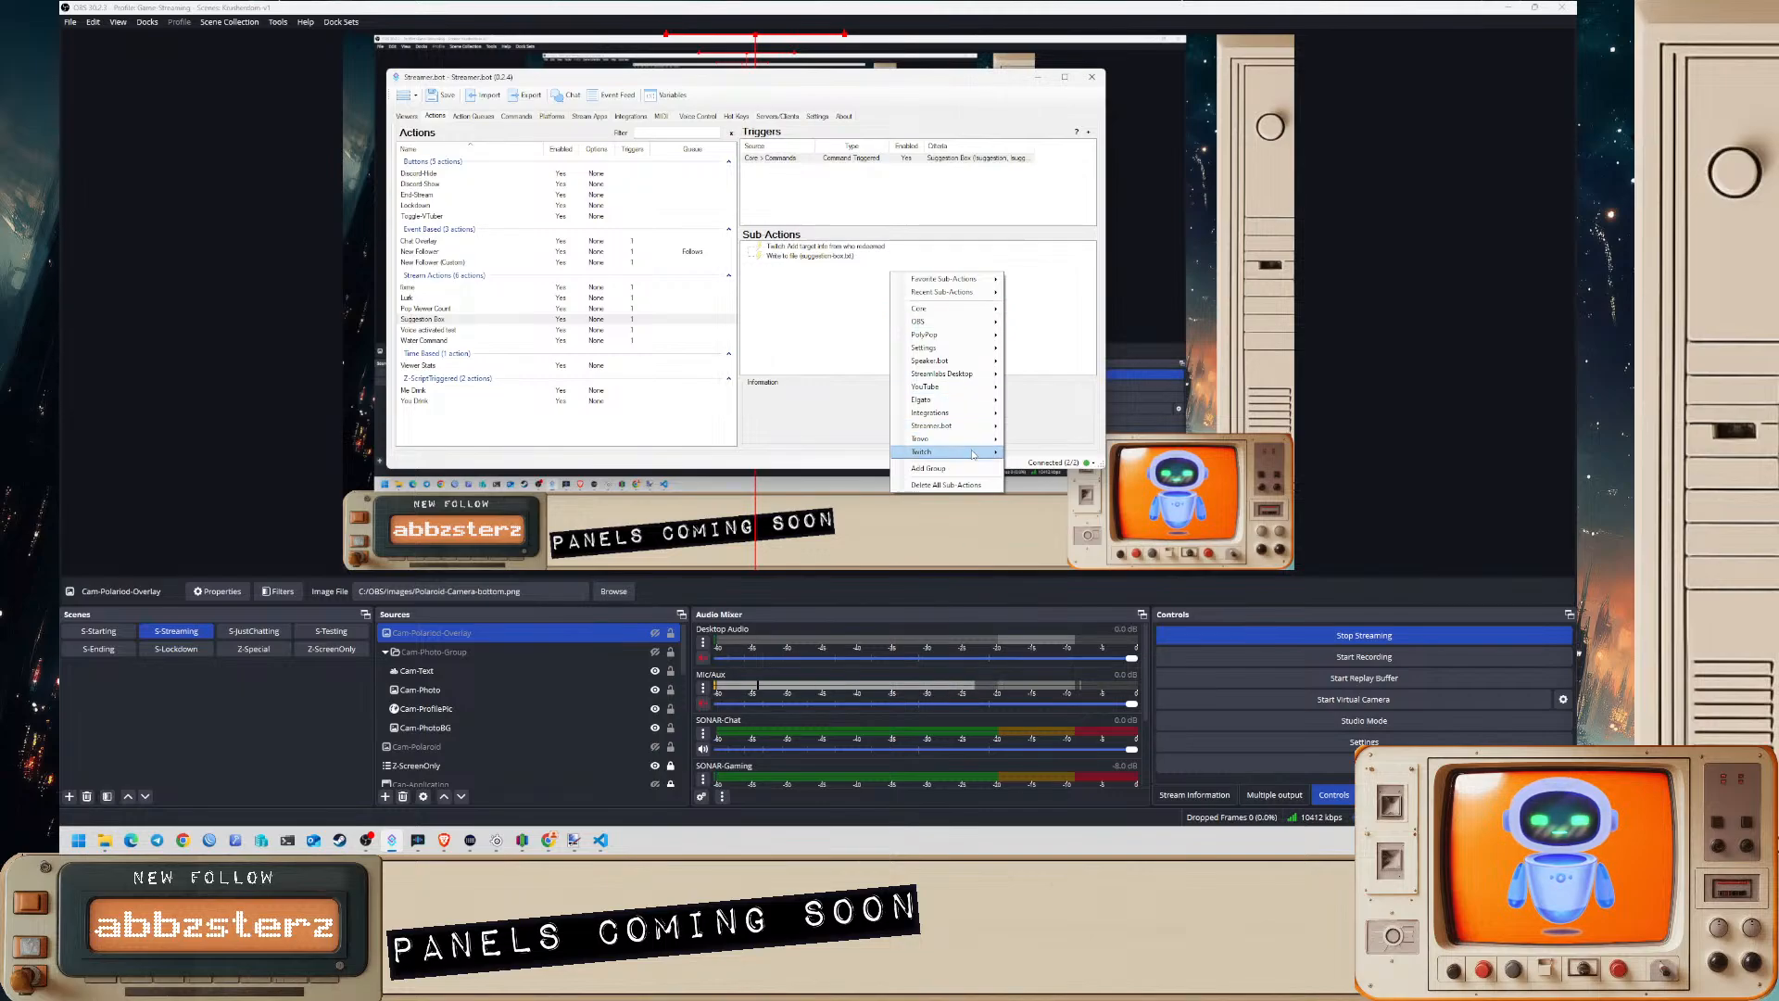
{"action": "mouse_move", "coordinate": [982, 309]}
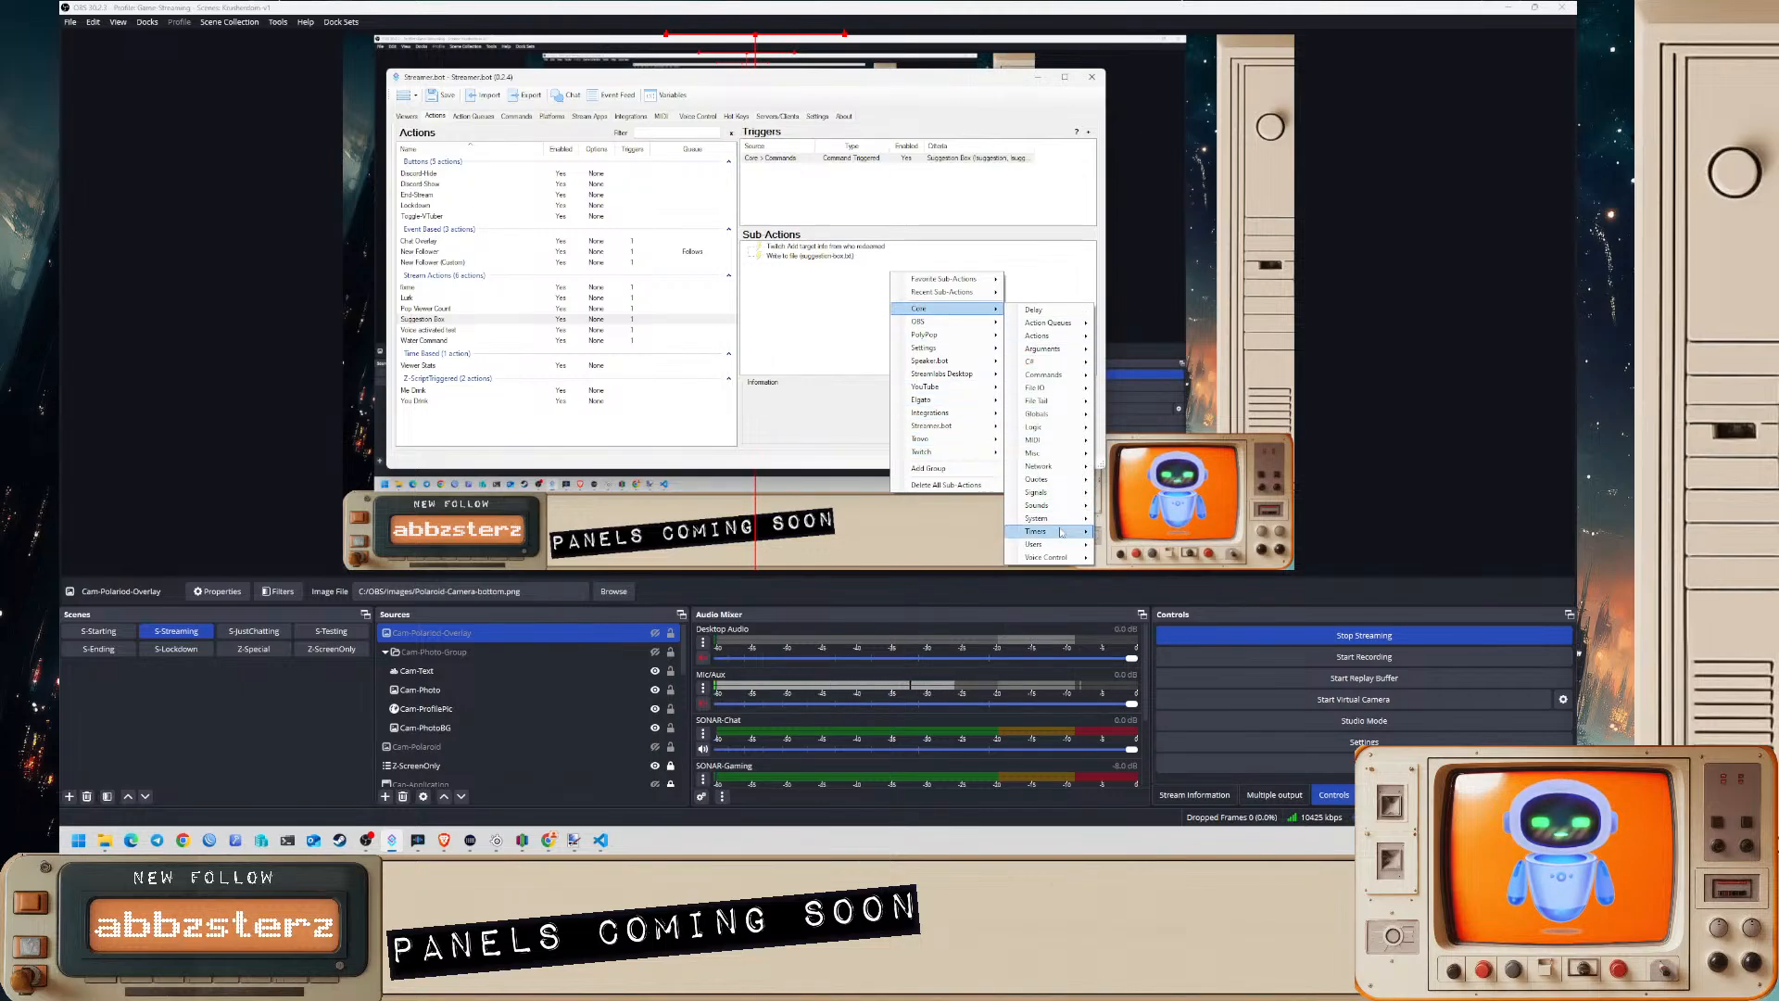
{"action": "mouse_move", "coordinate": [1078, 519]}
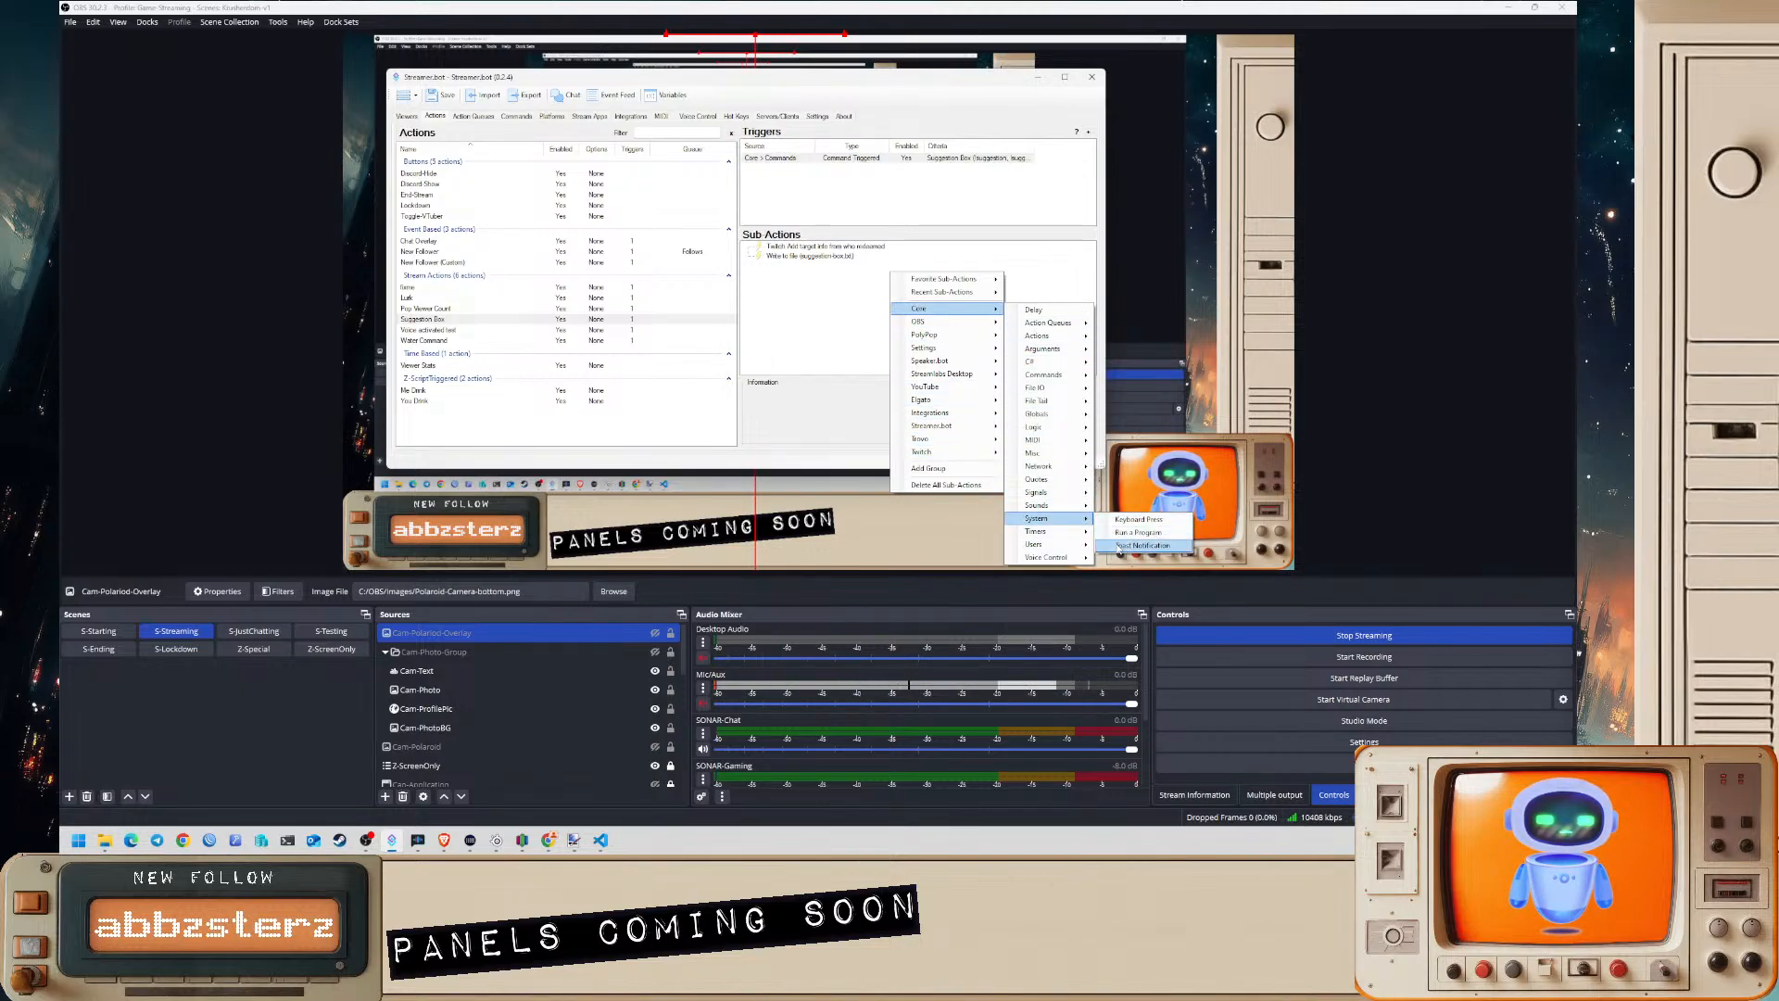
{"action": "left_click", "coordinate": [1140, 545]}
{"action": "left_click_drag", "start_coordinate": [731, 217], "coordinate": [873, 322]}
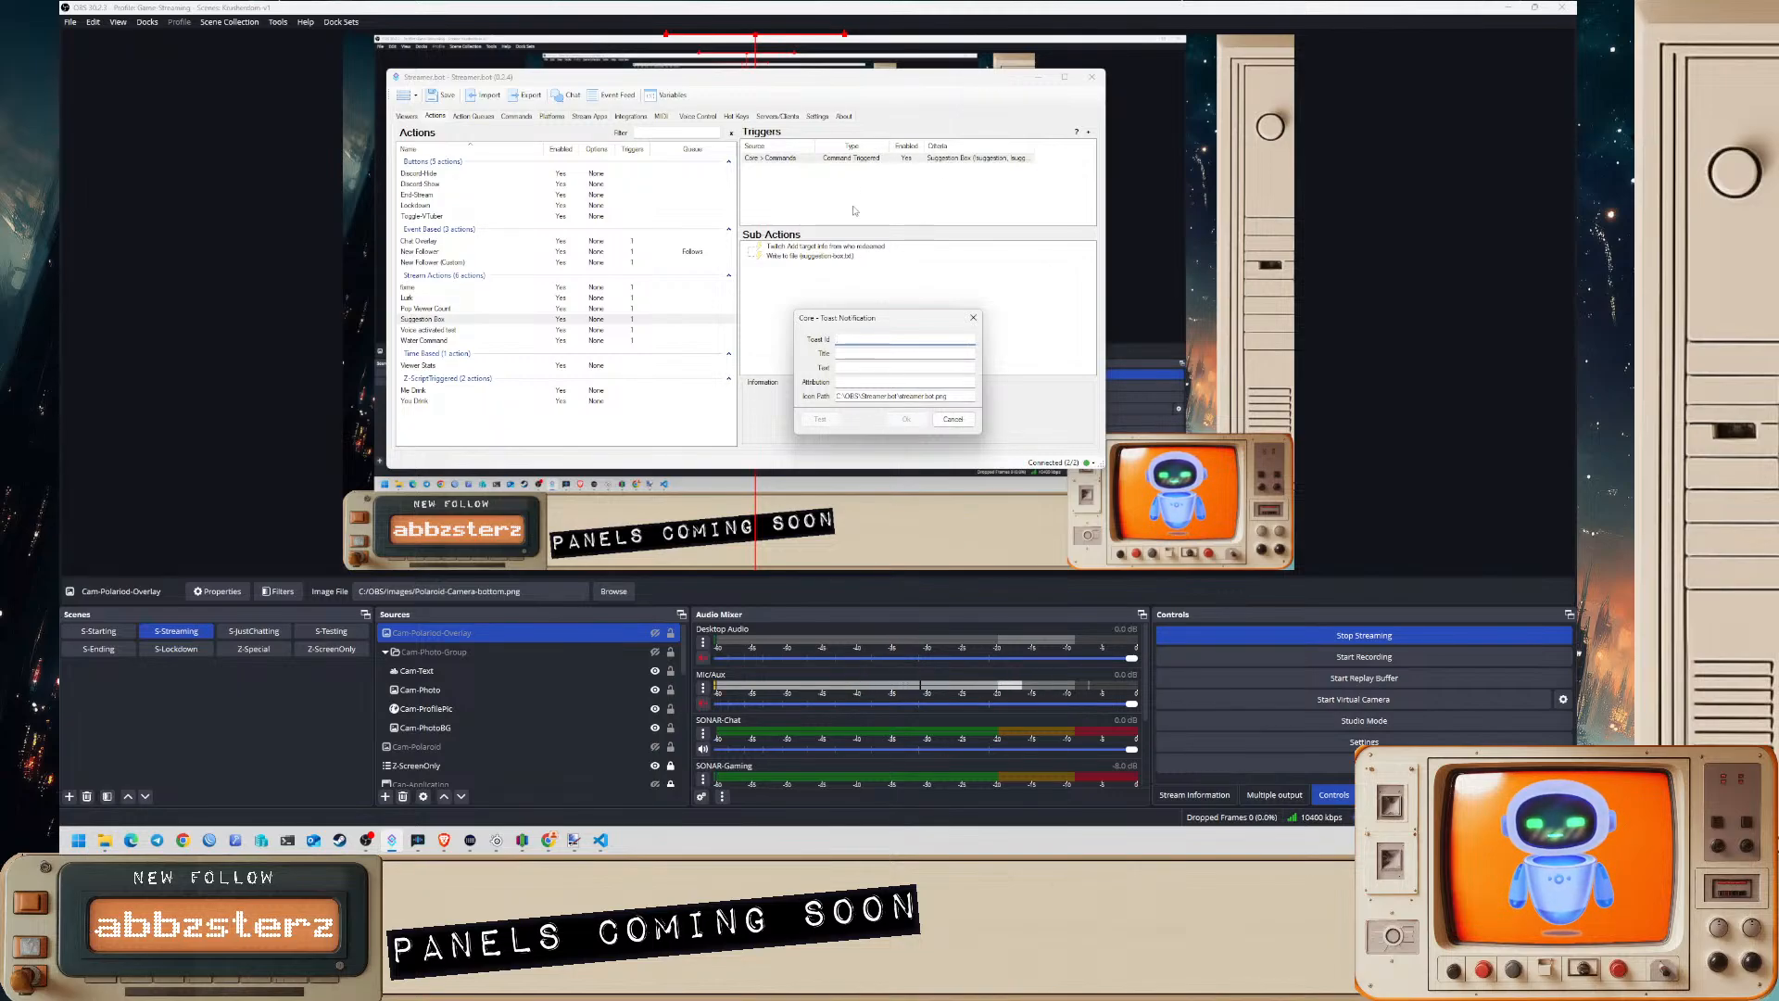
- Set the toast notification's text to %rawInput% and its title to %user%, and add it to the action
{"action": "key", "text": "Tab"}
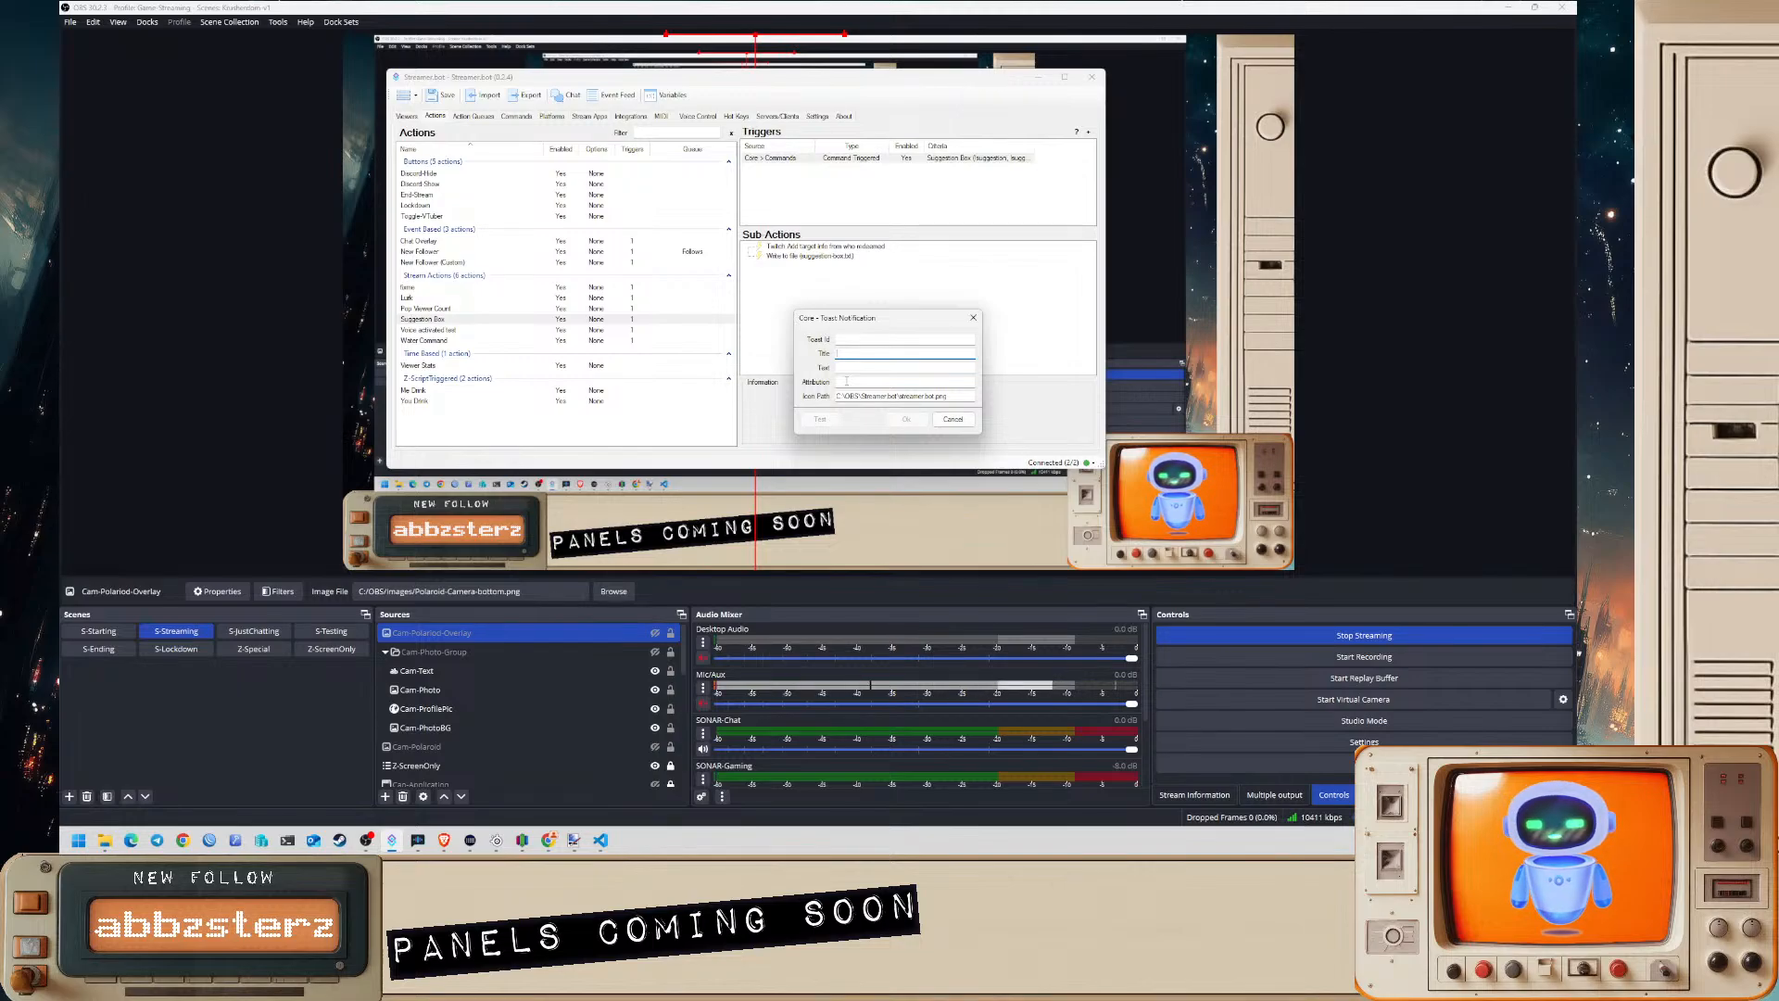
{"action": "left_click", "coordinate": [844, 369]}
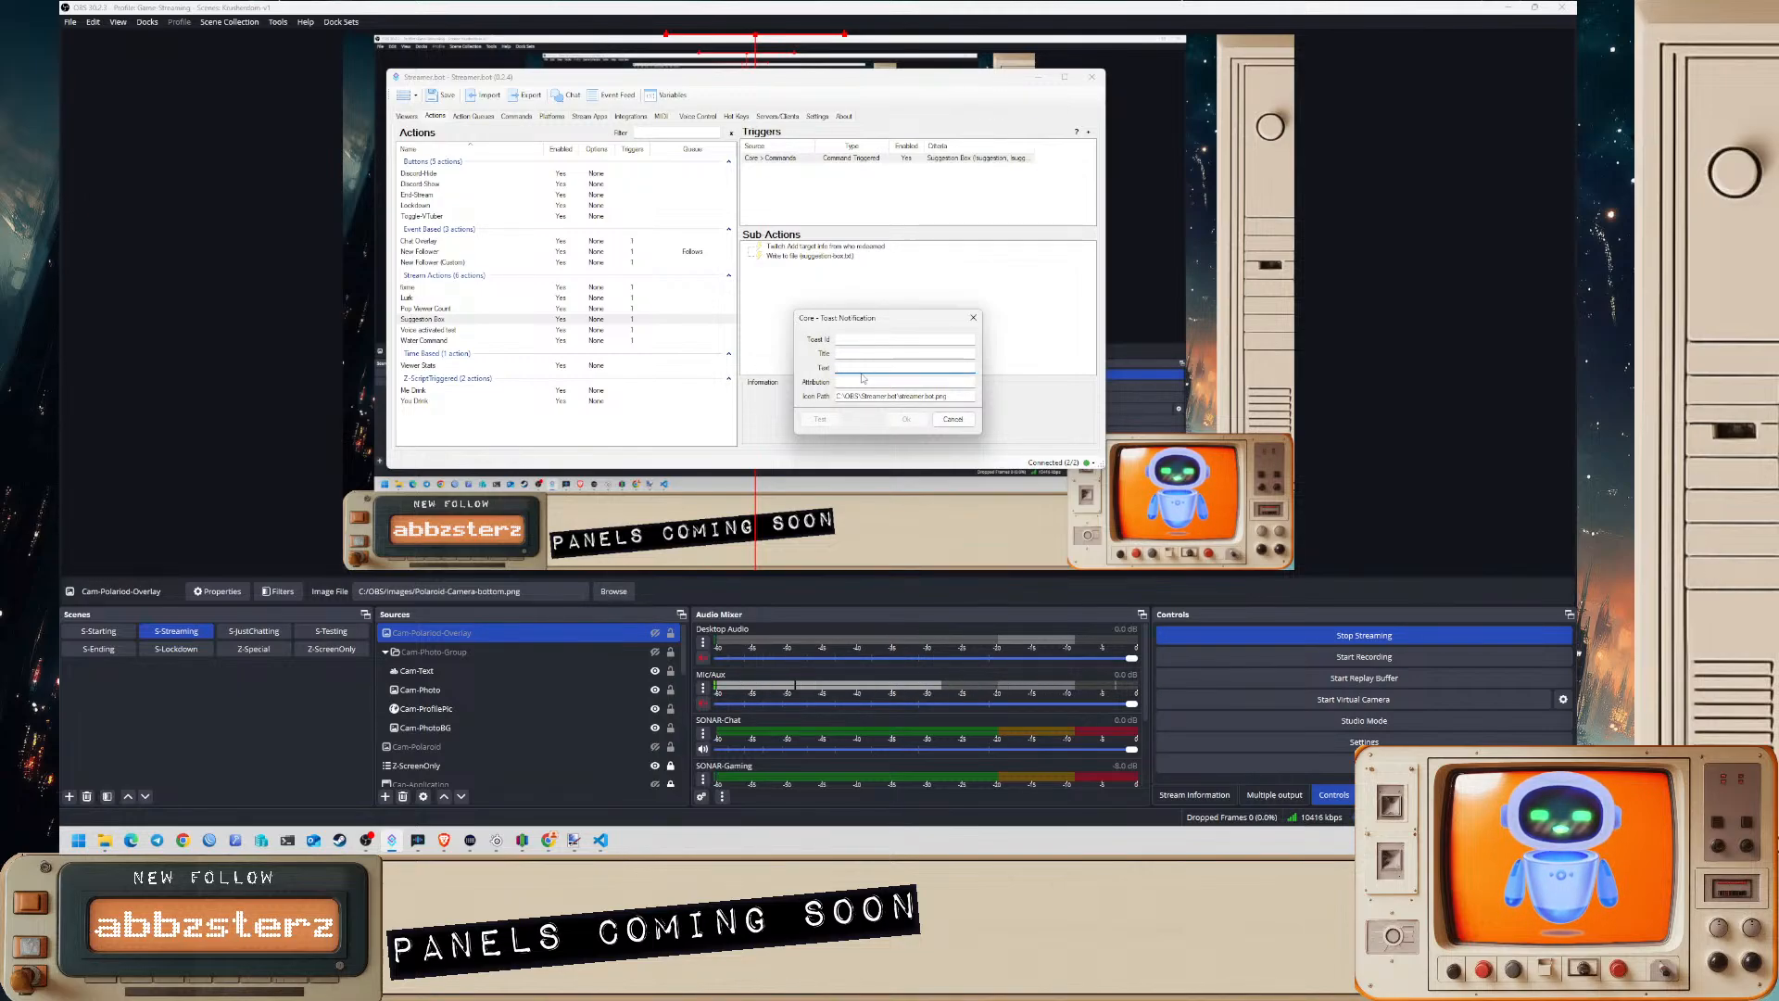
{"action": "type", "text": "%rawInput%"}
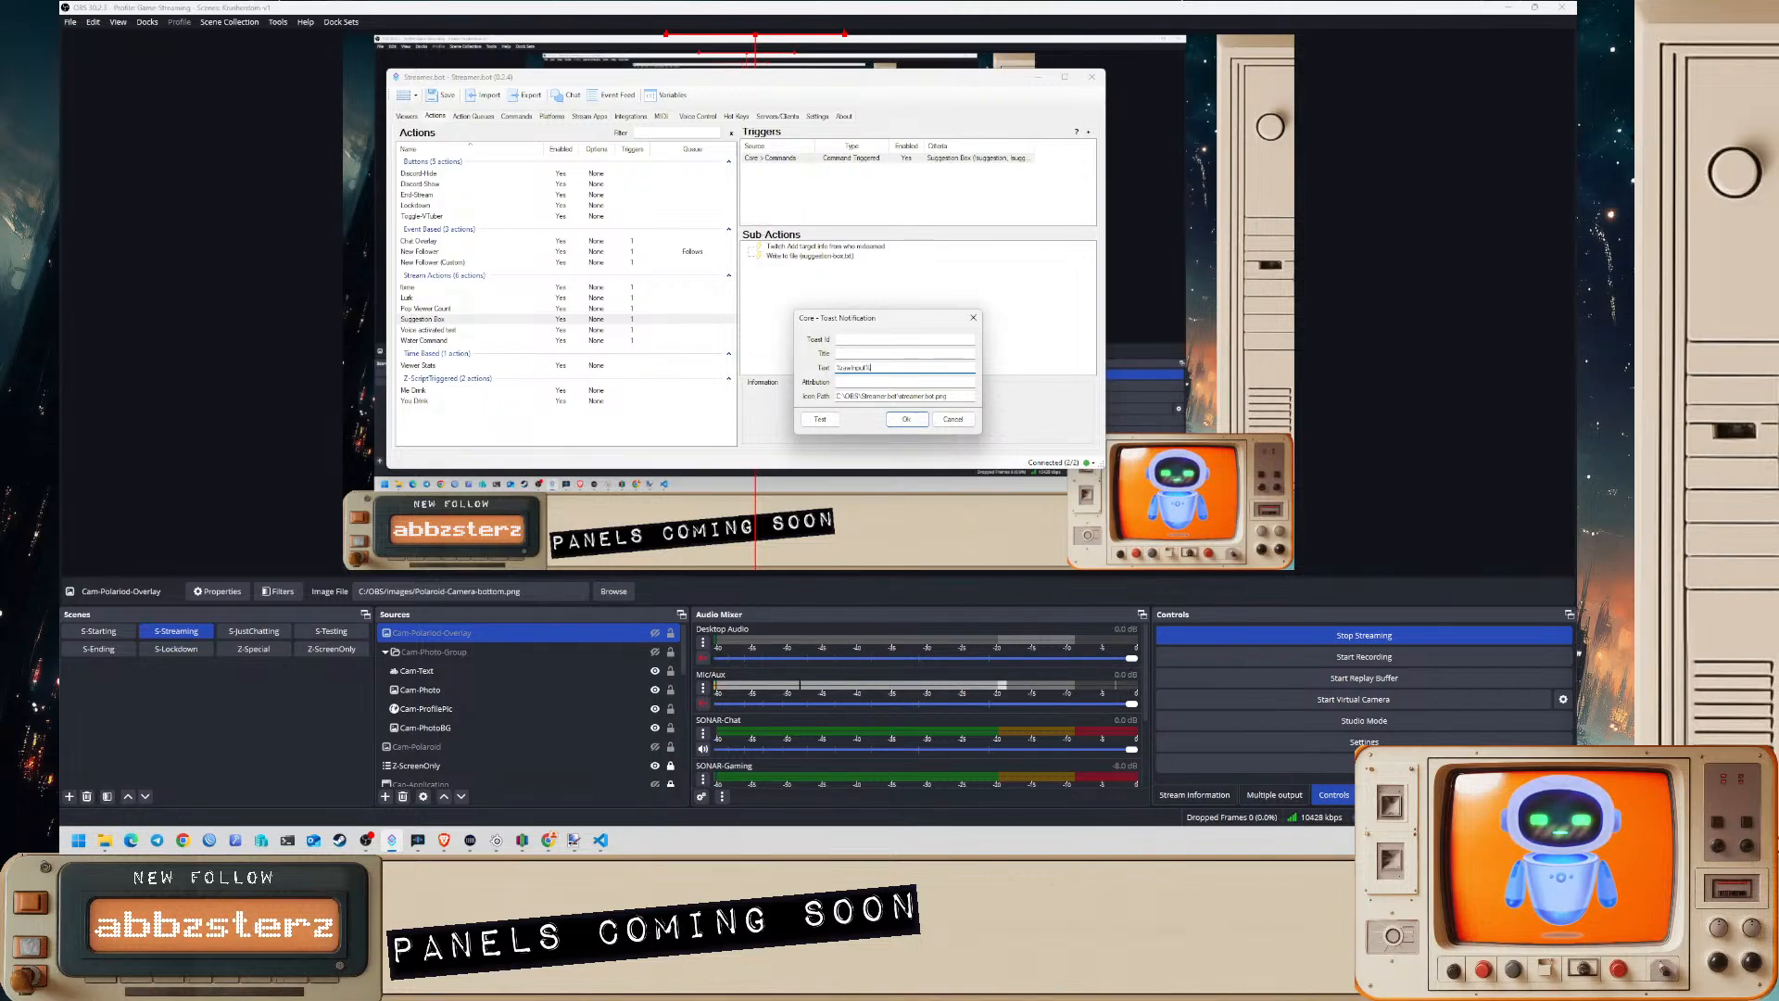
{"action": "left_click", "coordinate": [876, 351]}
{"action": "type", "text": "%"}
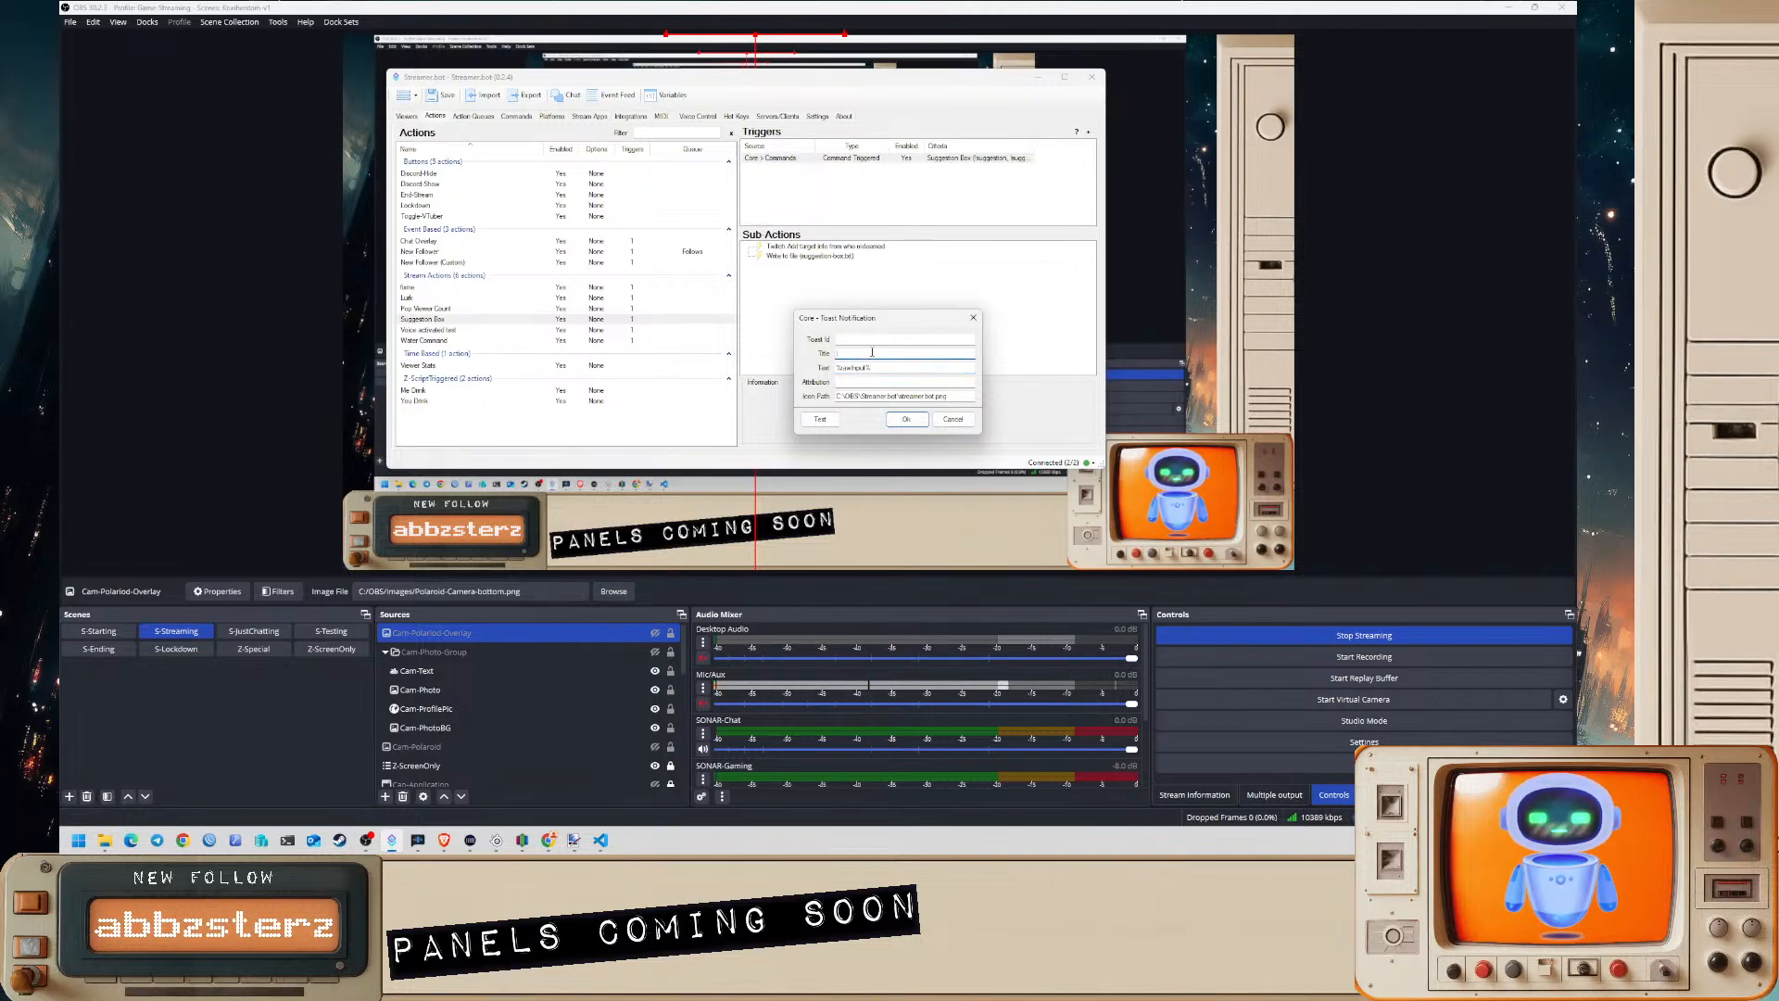
{"action": "type", "text": "user%"}
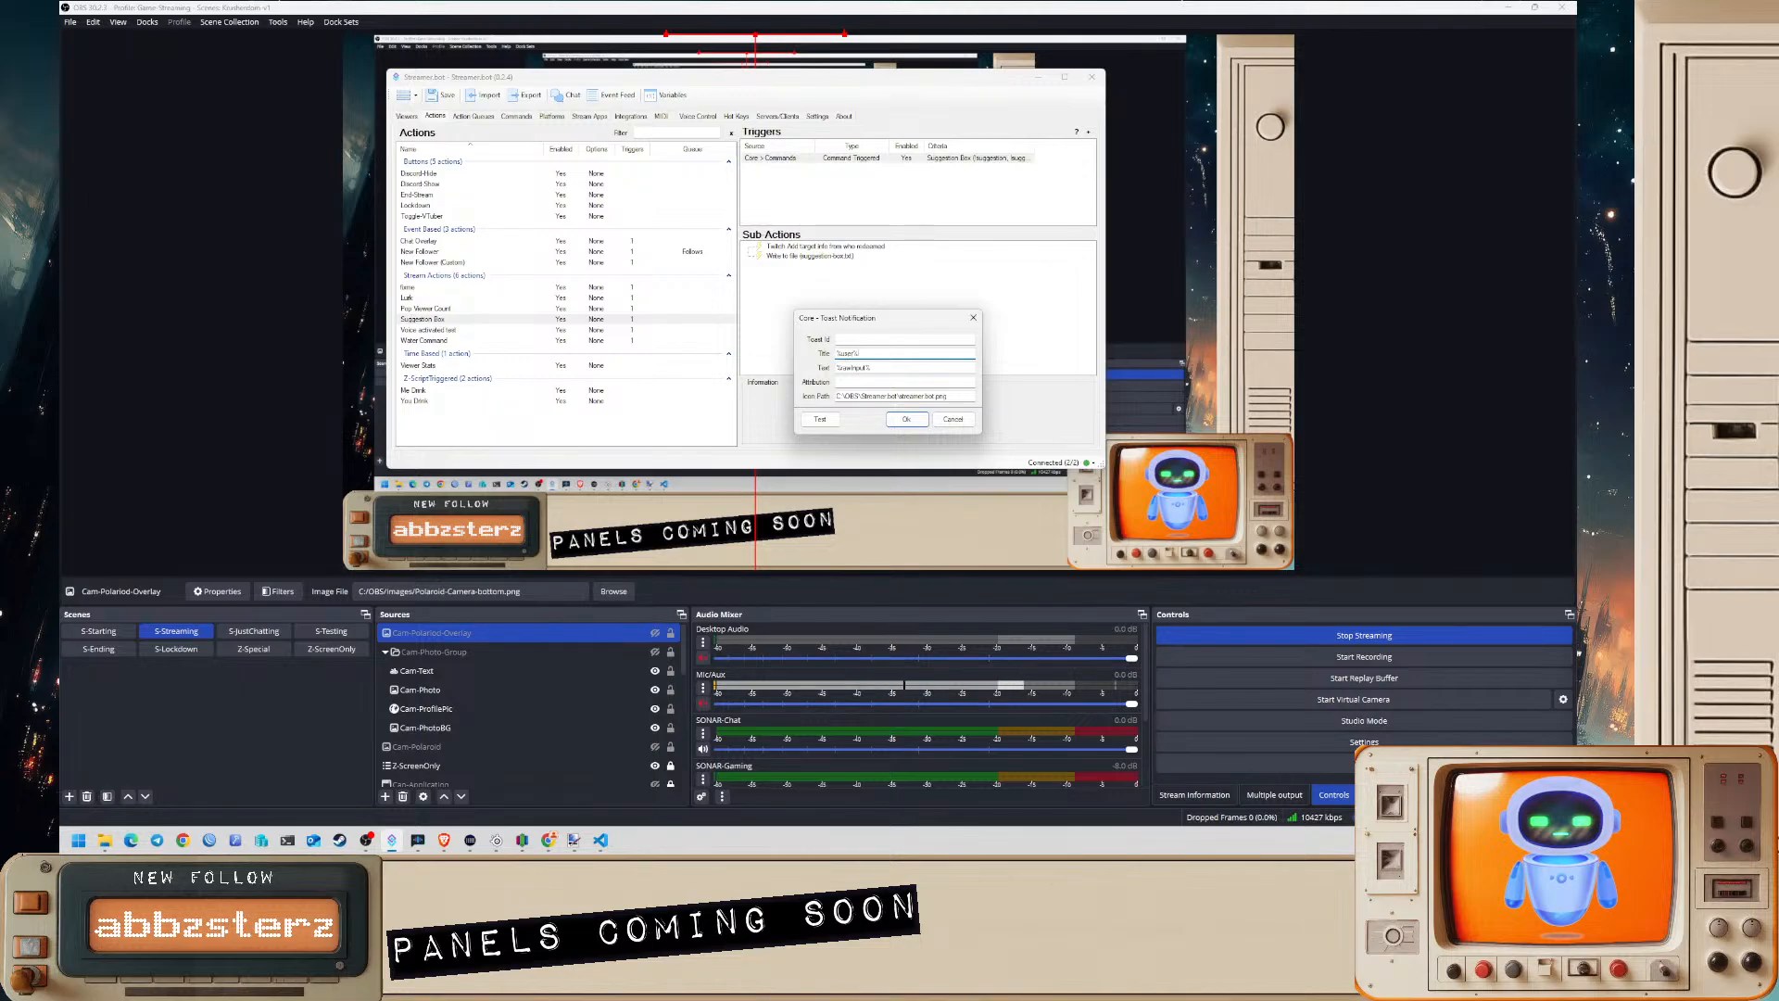
{"action": "left_click", "coordinate": [908, 420]}
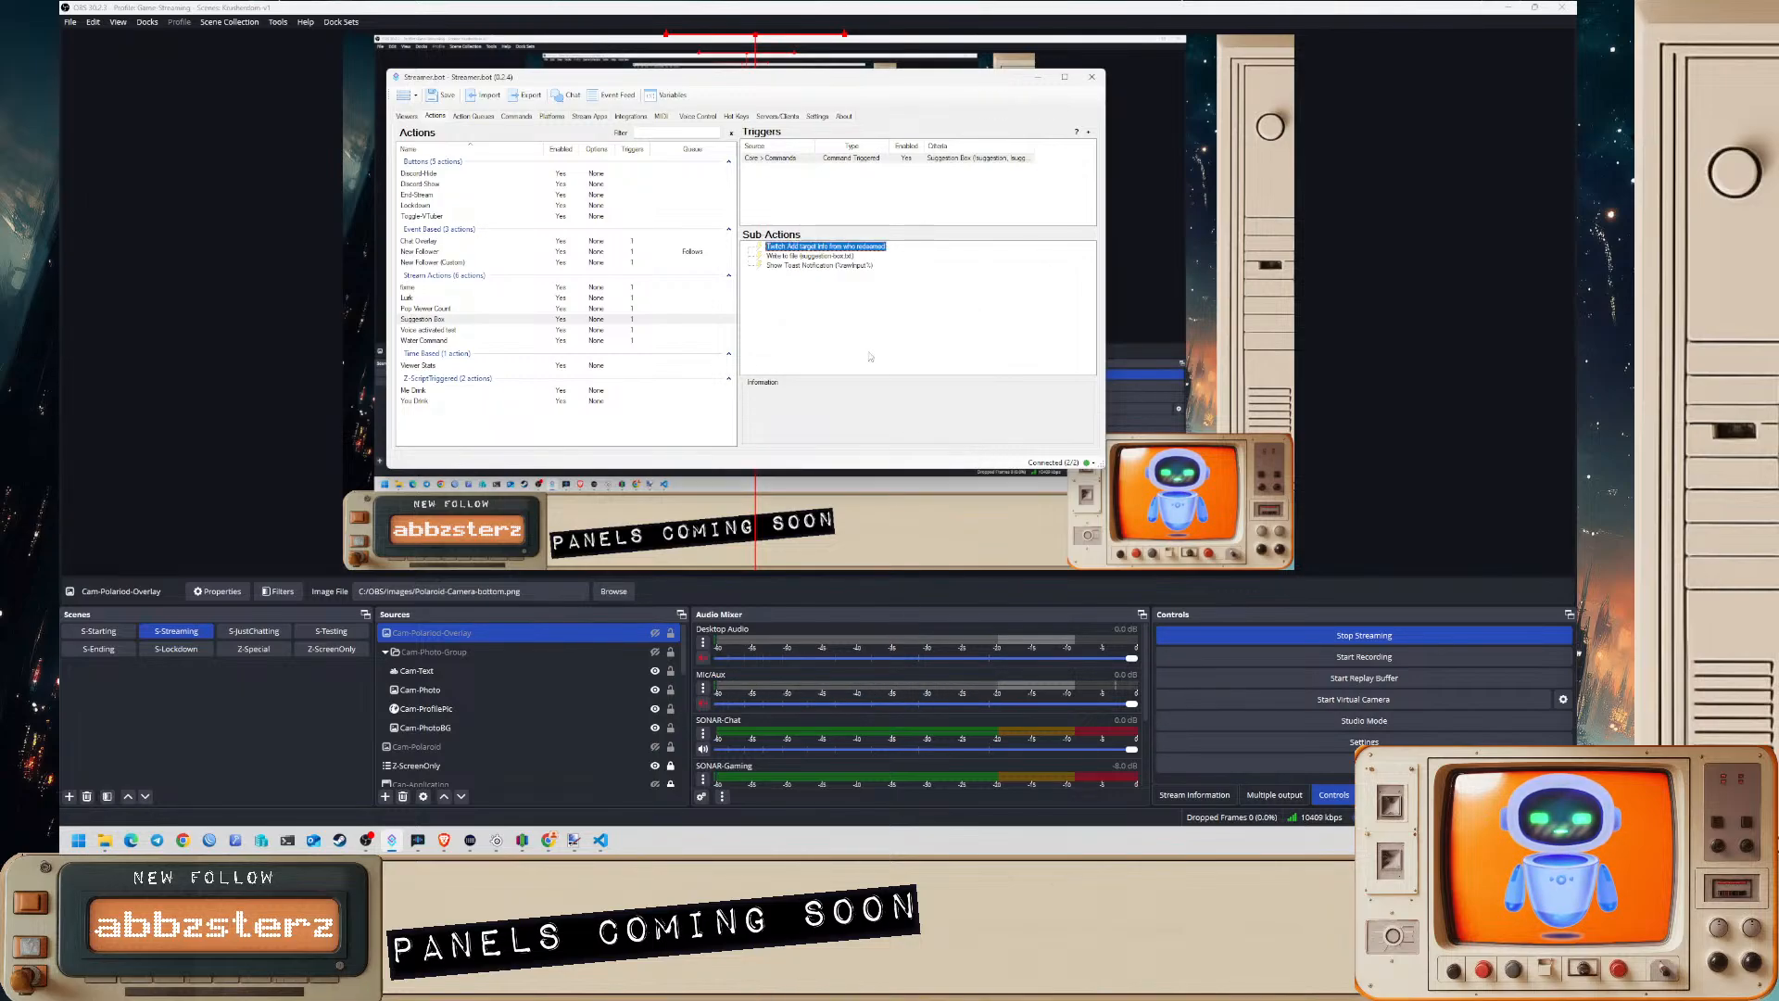
- Test the Suggestion Box action's command trigger
{"action": "left_click", "coordinate": [810, 267]}
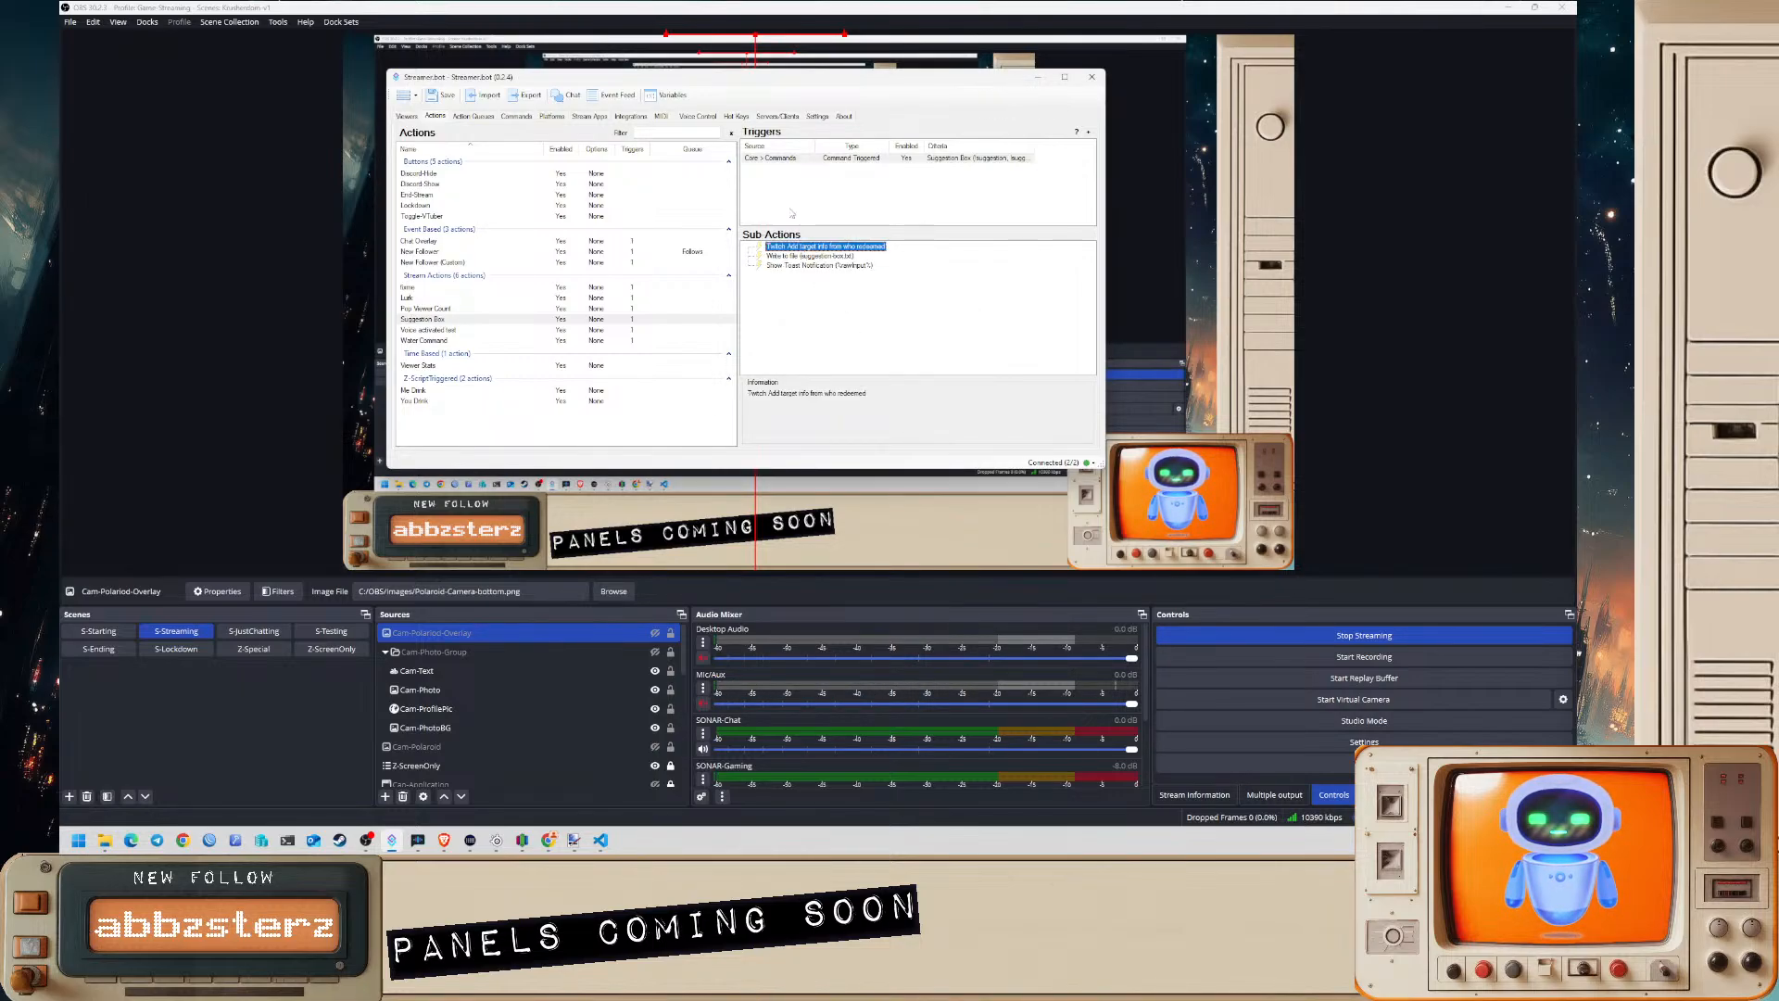
{"action": "right_click", "coordinate": [784, 159]}
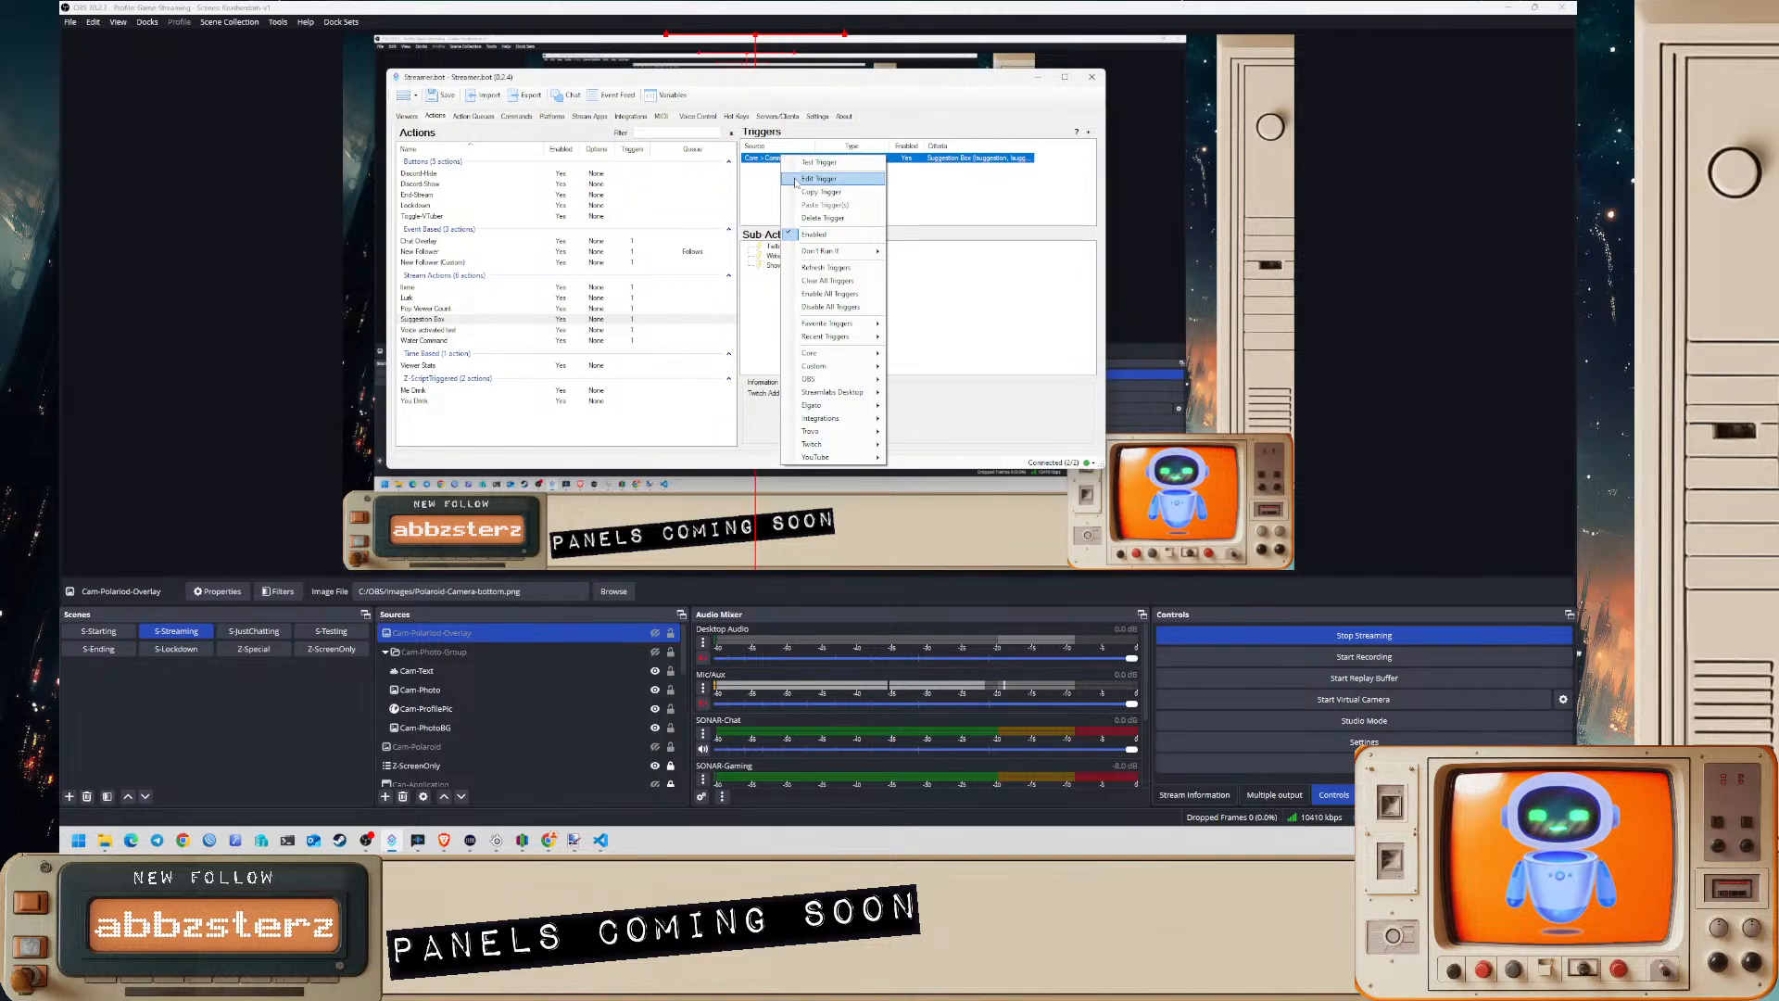
{"action": "left_click", "coordinate": [809, 165]}
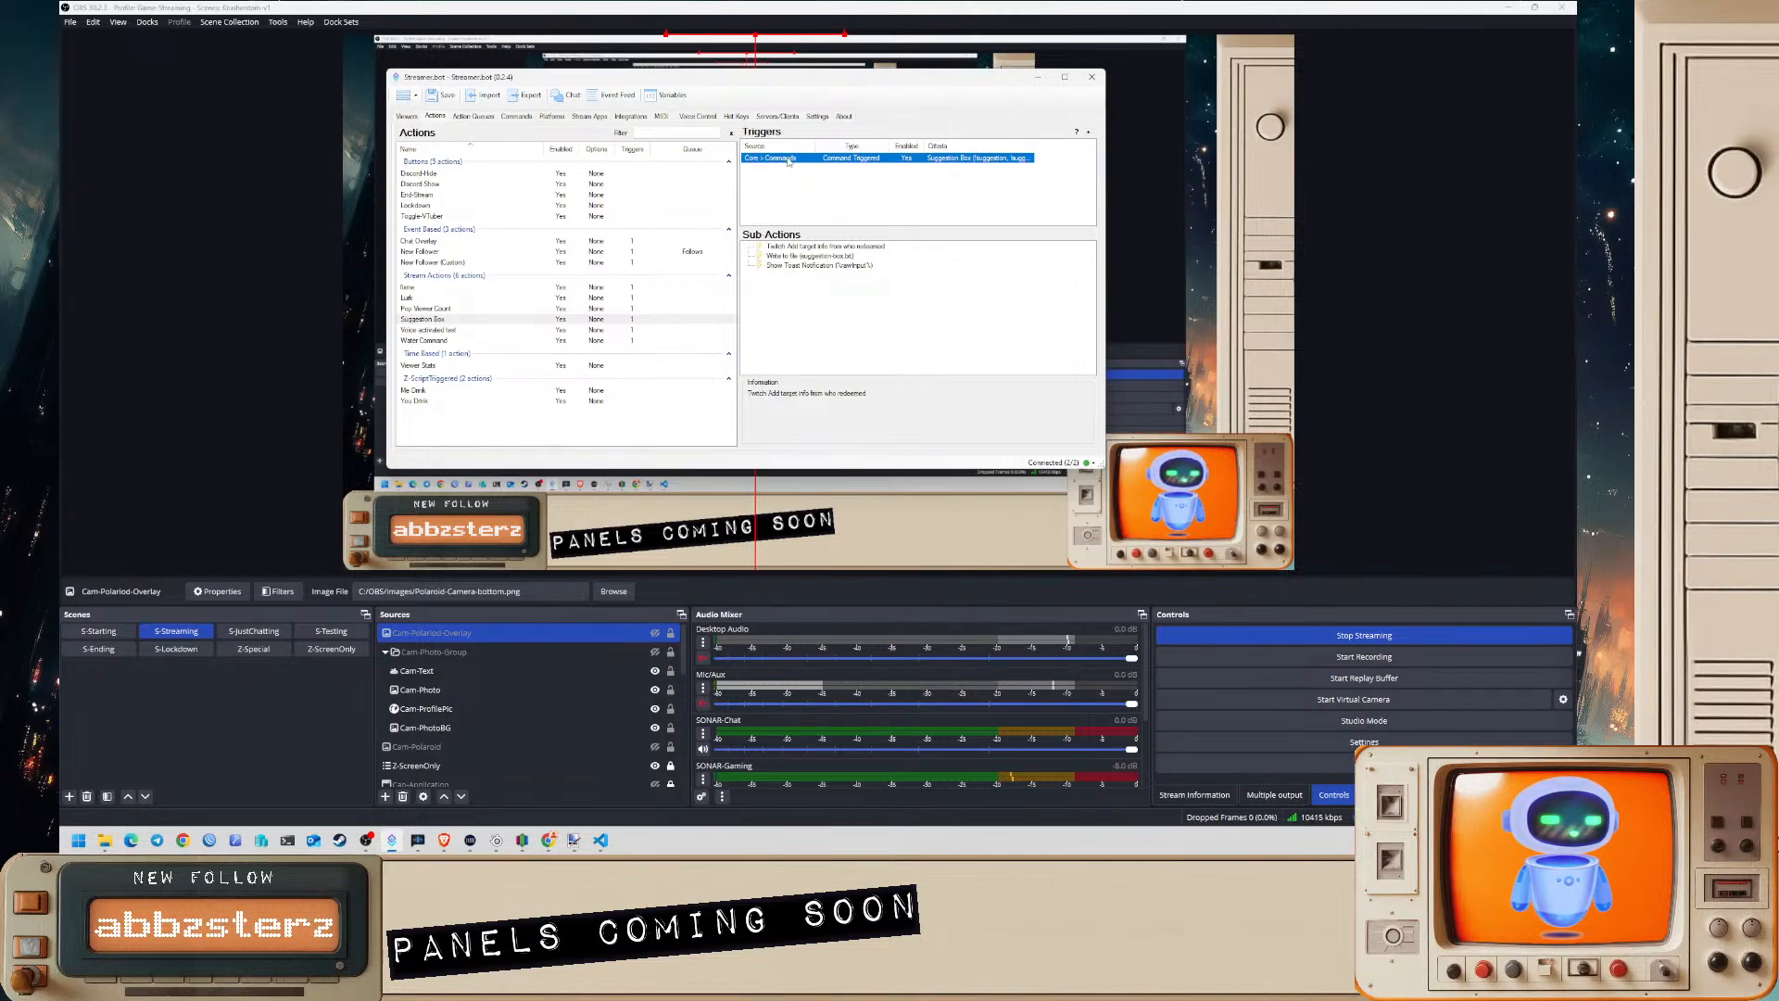
- Check the toast notification's details and the file path and text of the Write to File sub-action
{"action": "left_click", "coordinate": [814, 266]}
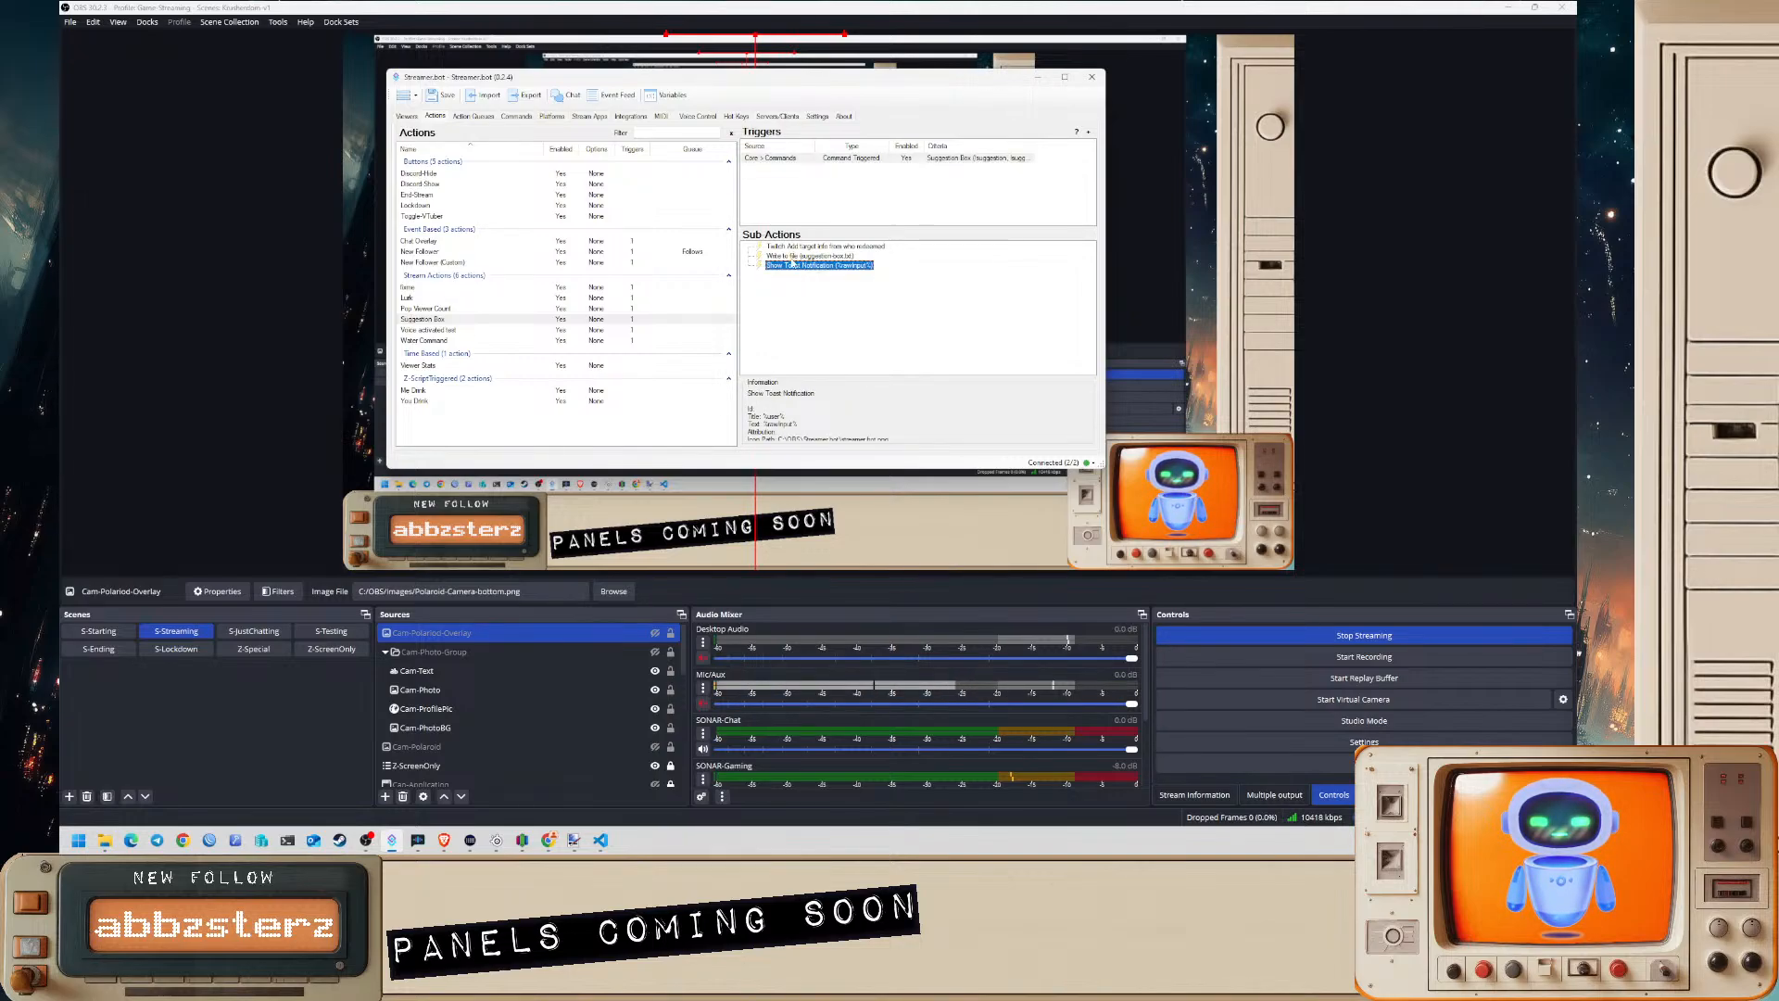
{"action": "double_click", "coordinate": [792, 257]}
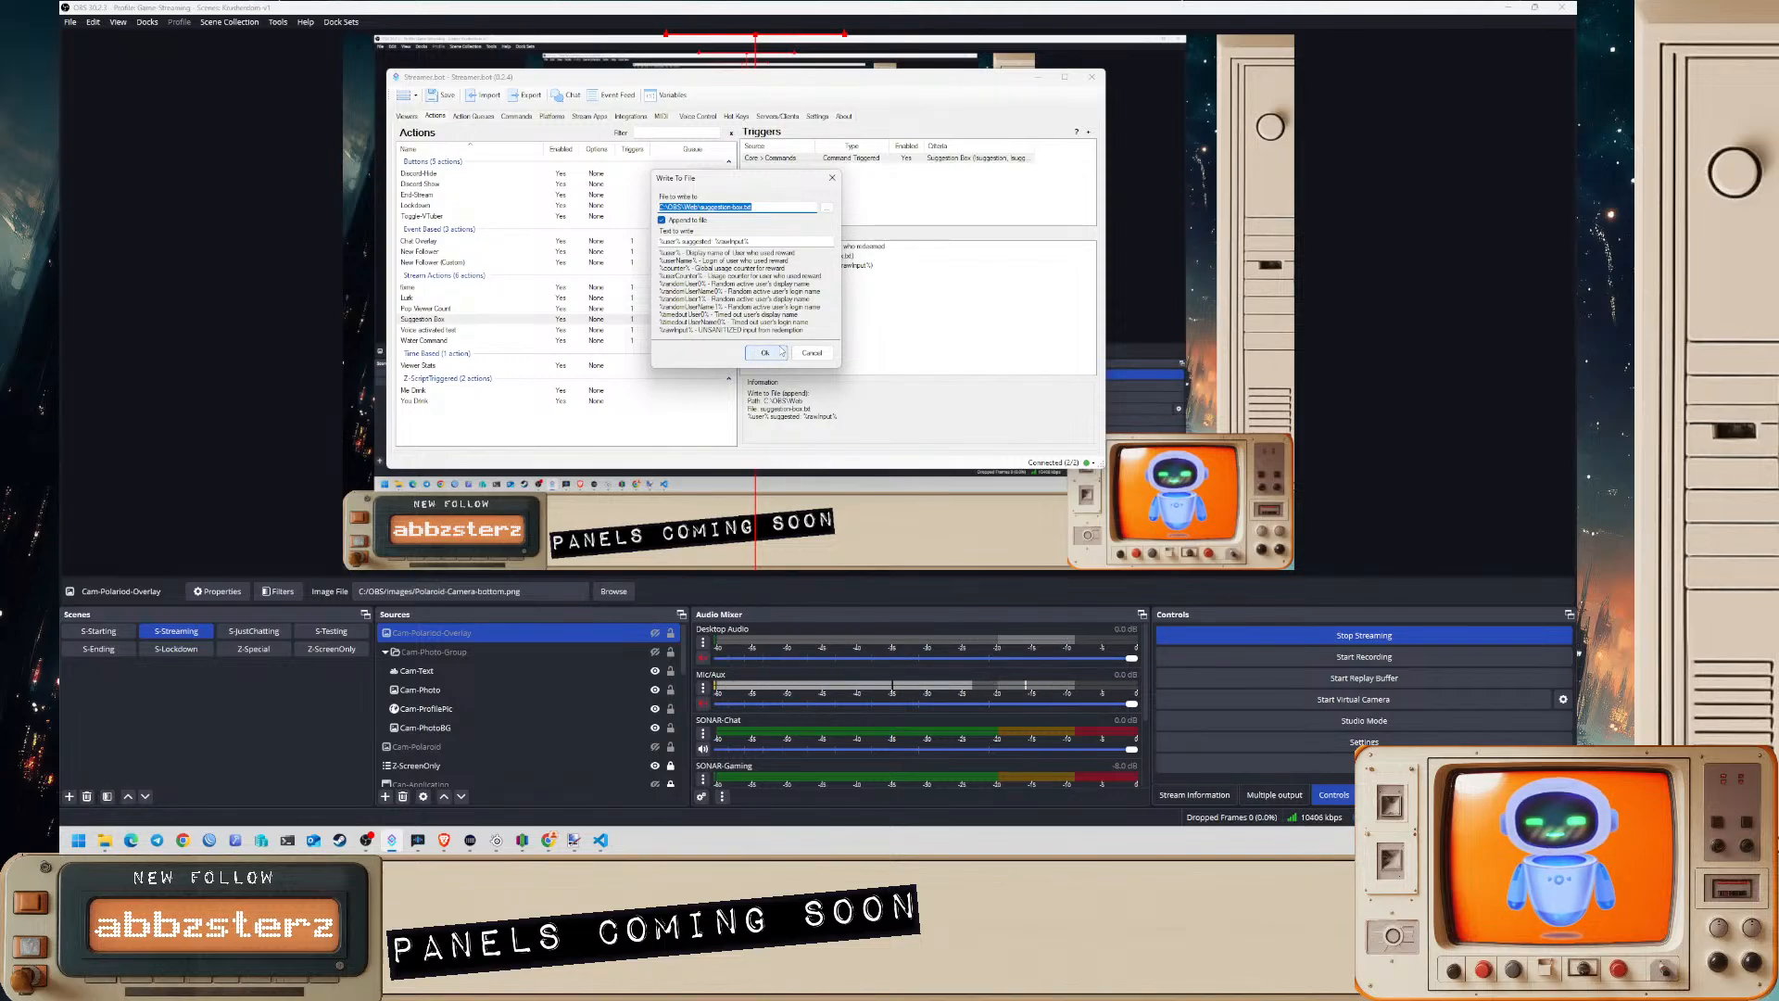
{"action": "left_click", "coordinate": [781, 352]}
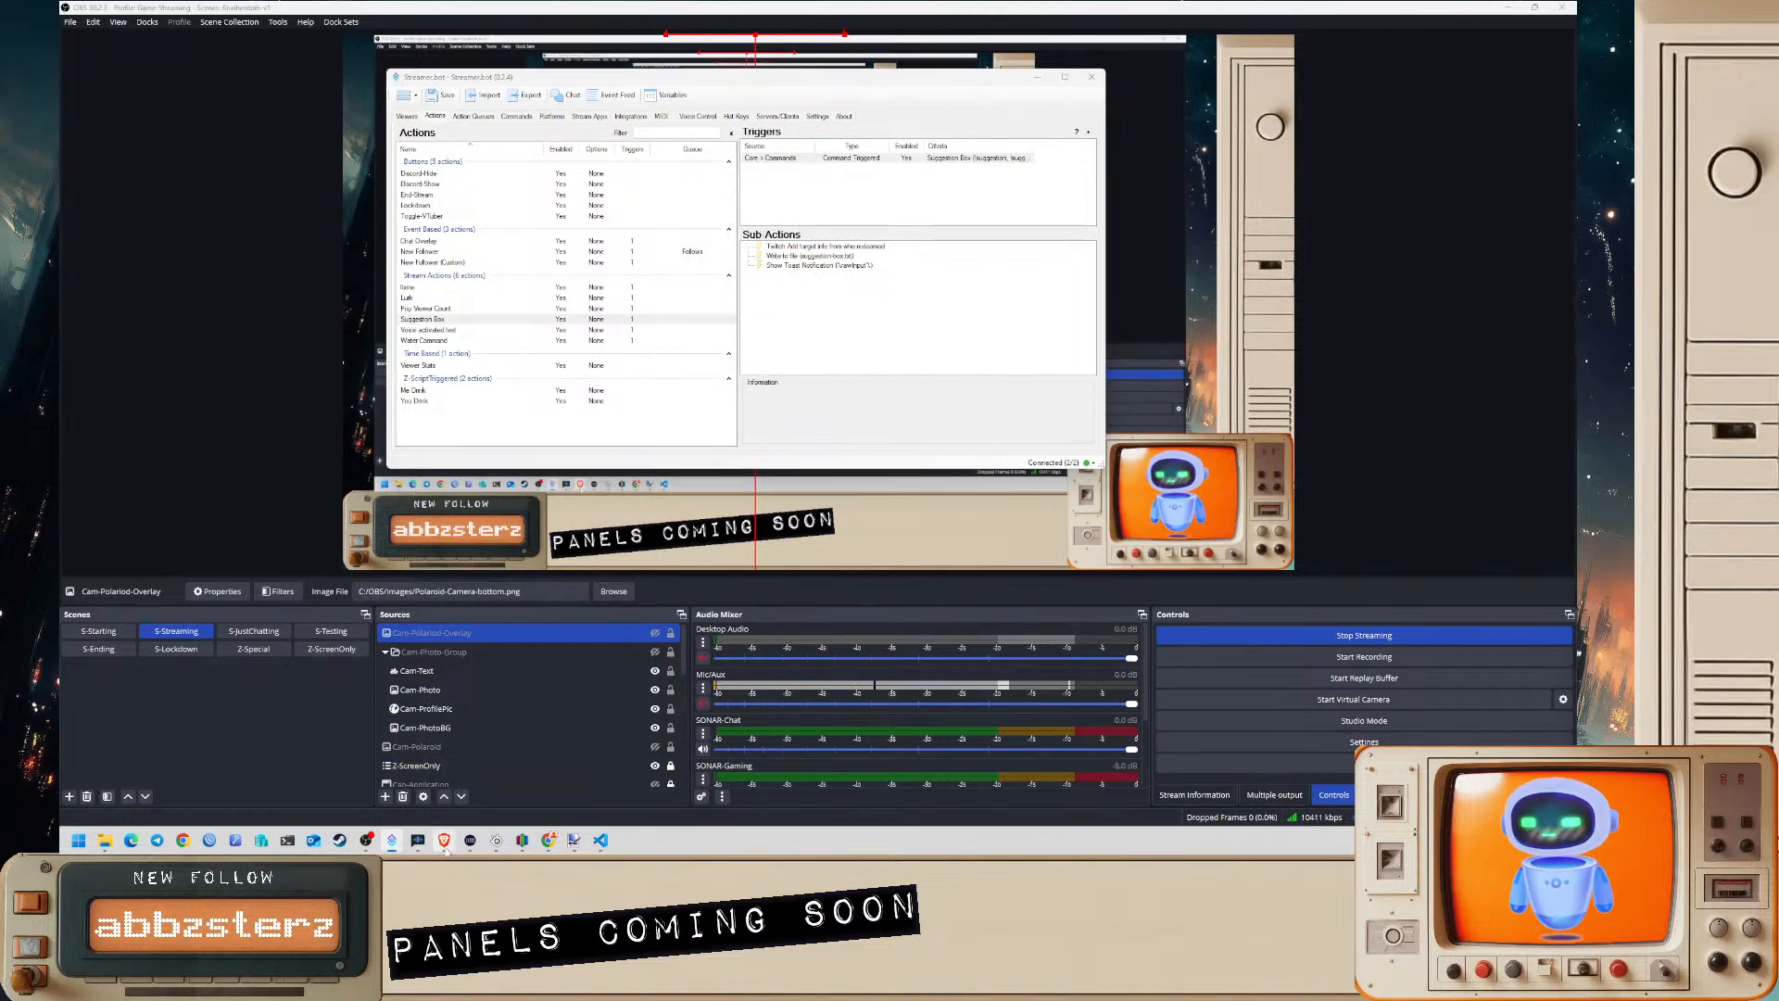
- Open the Commands page of the Streamer.bot documentation in the browser and read towards its Configuration section
{"action": "key", "text": "alt+Tab"}
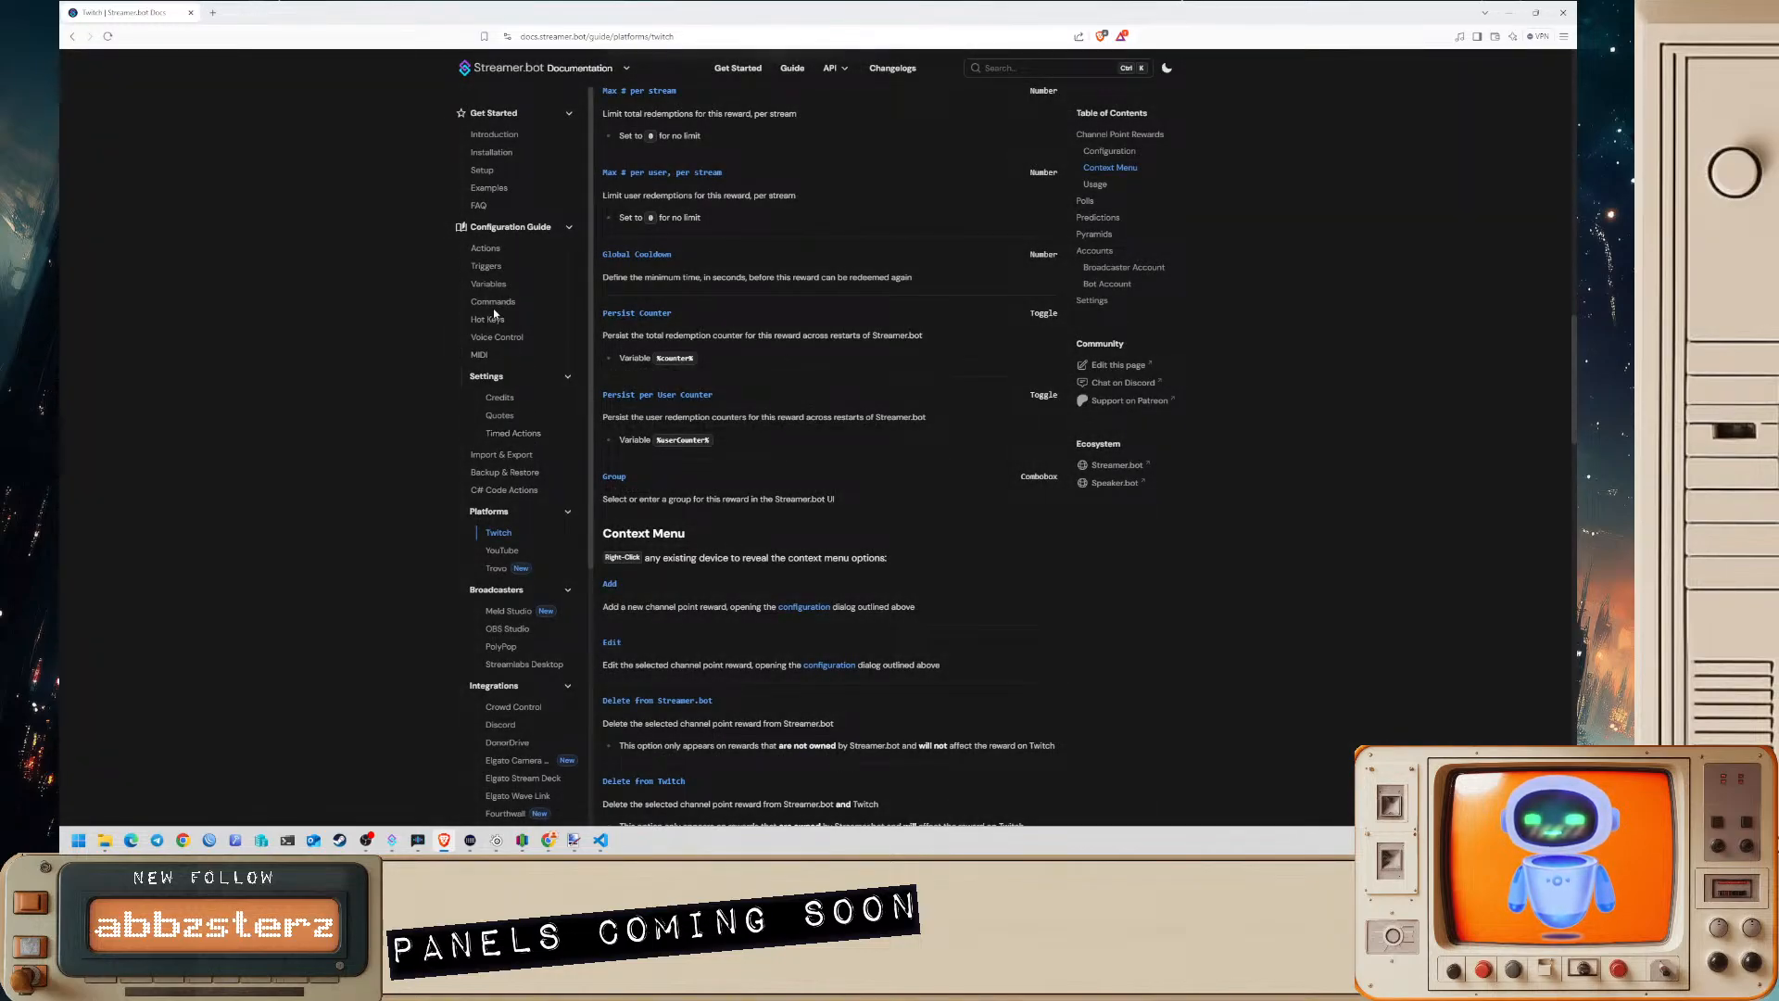
{"action": "left_click", "coordinate": [568, 376]}
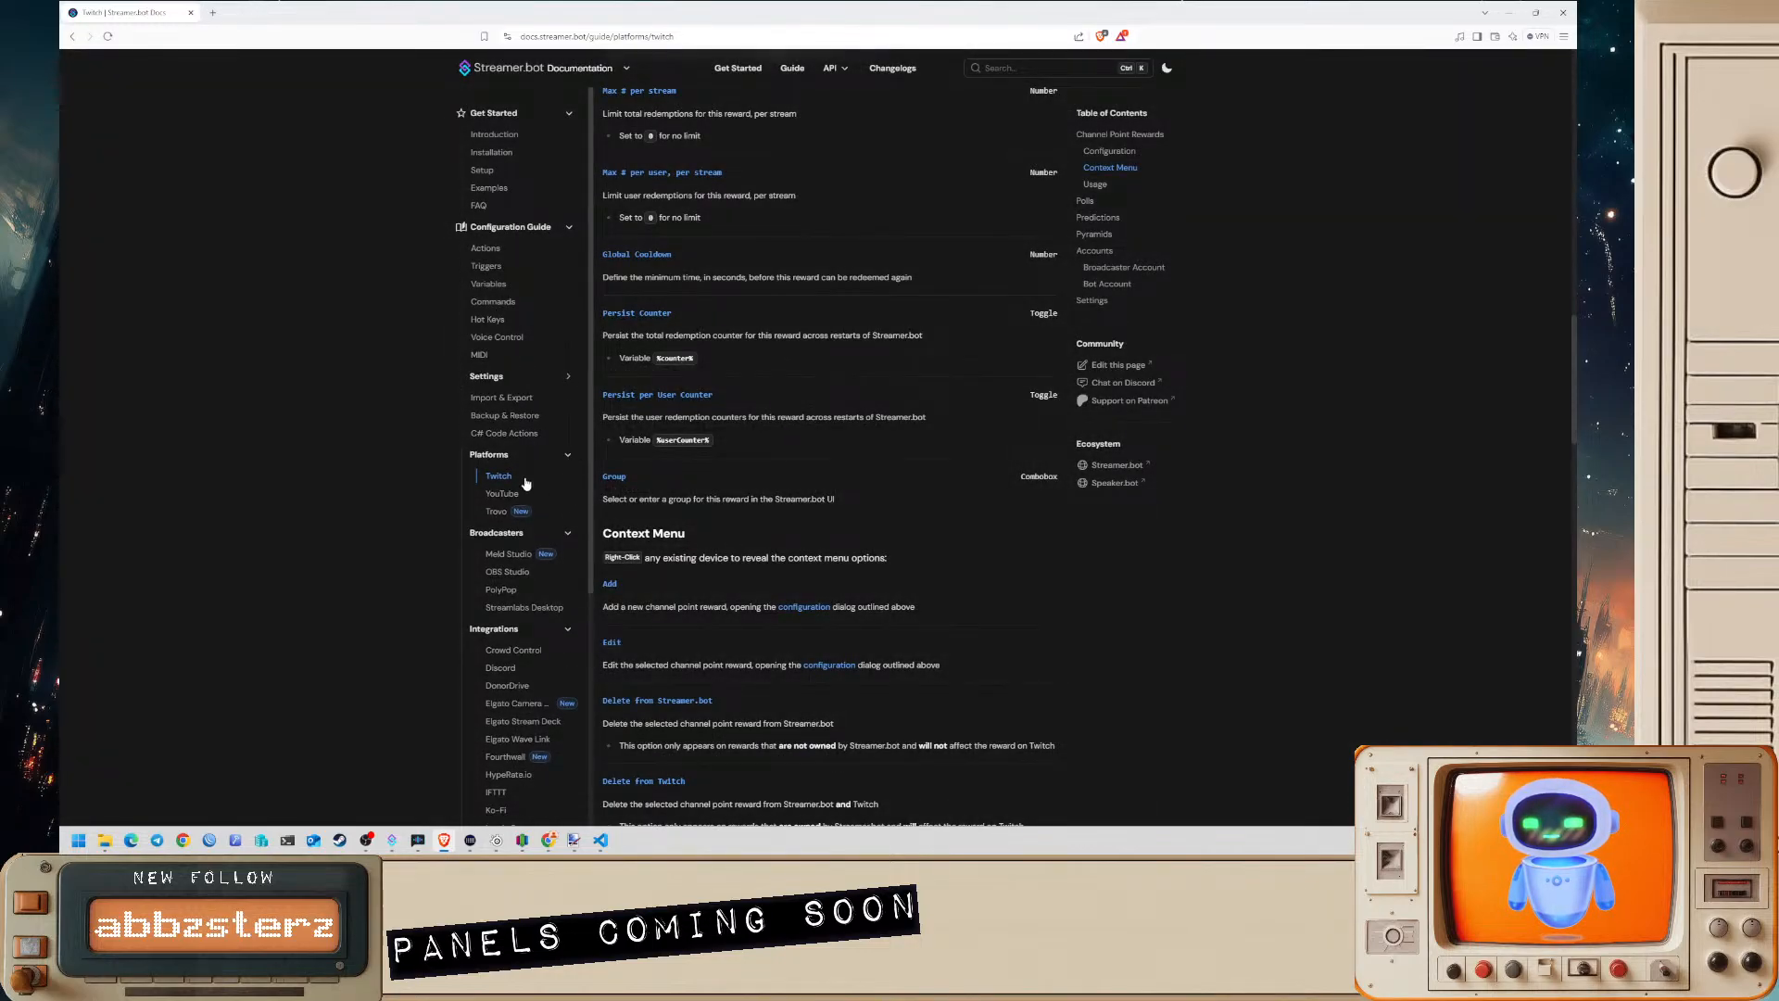
{"action": "scroll", "coordinate": [501, 485], "scroll_direction": "down", "scroll_amount": 1}
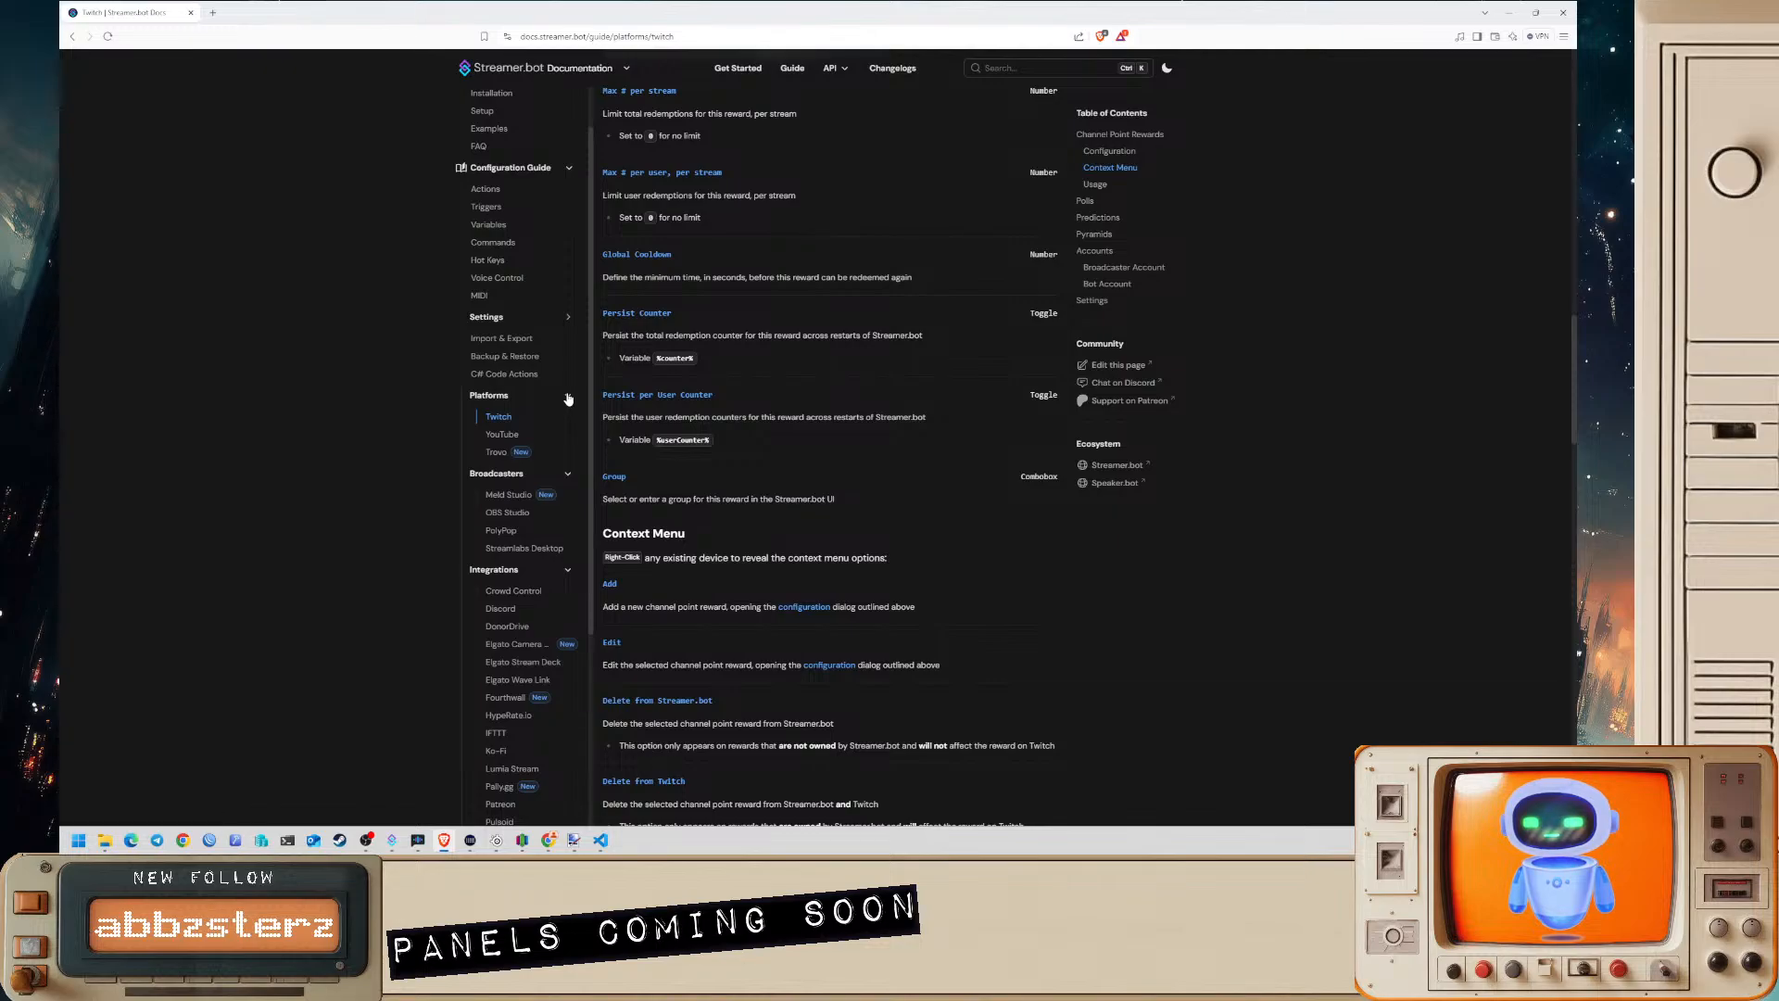
{"action": "left_click", "coordinate": [569, 397]}
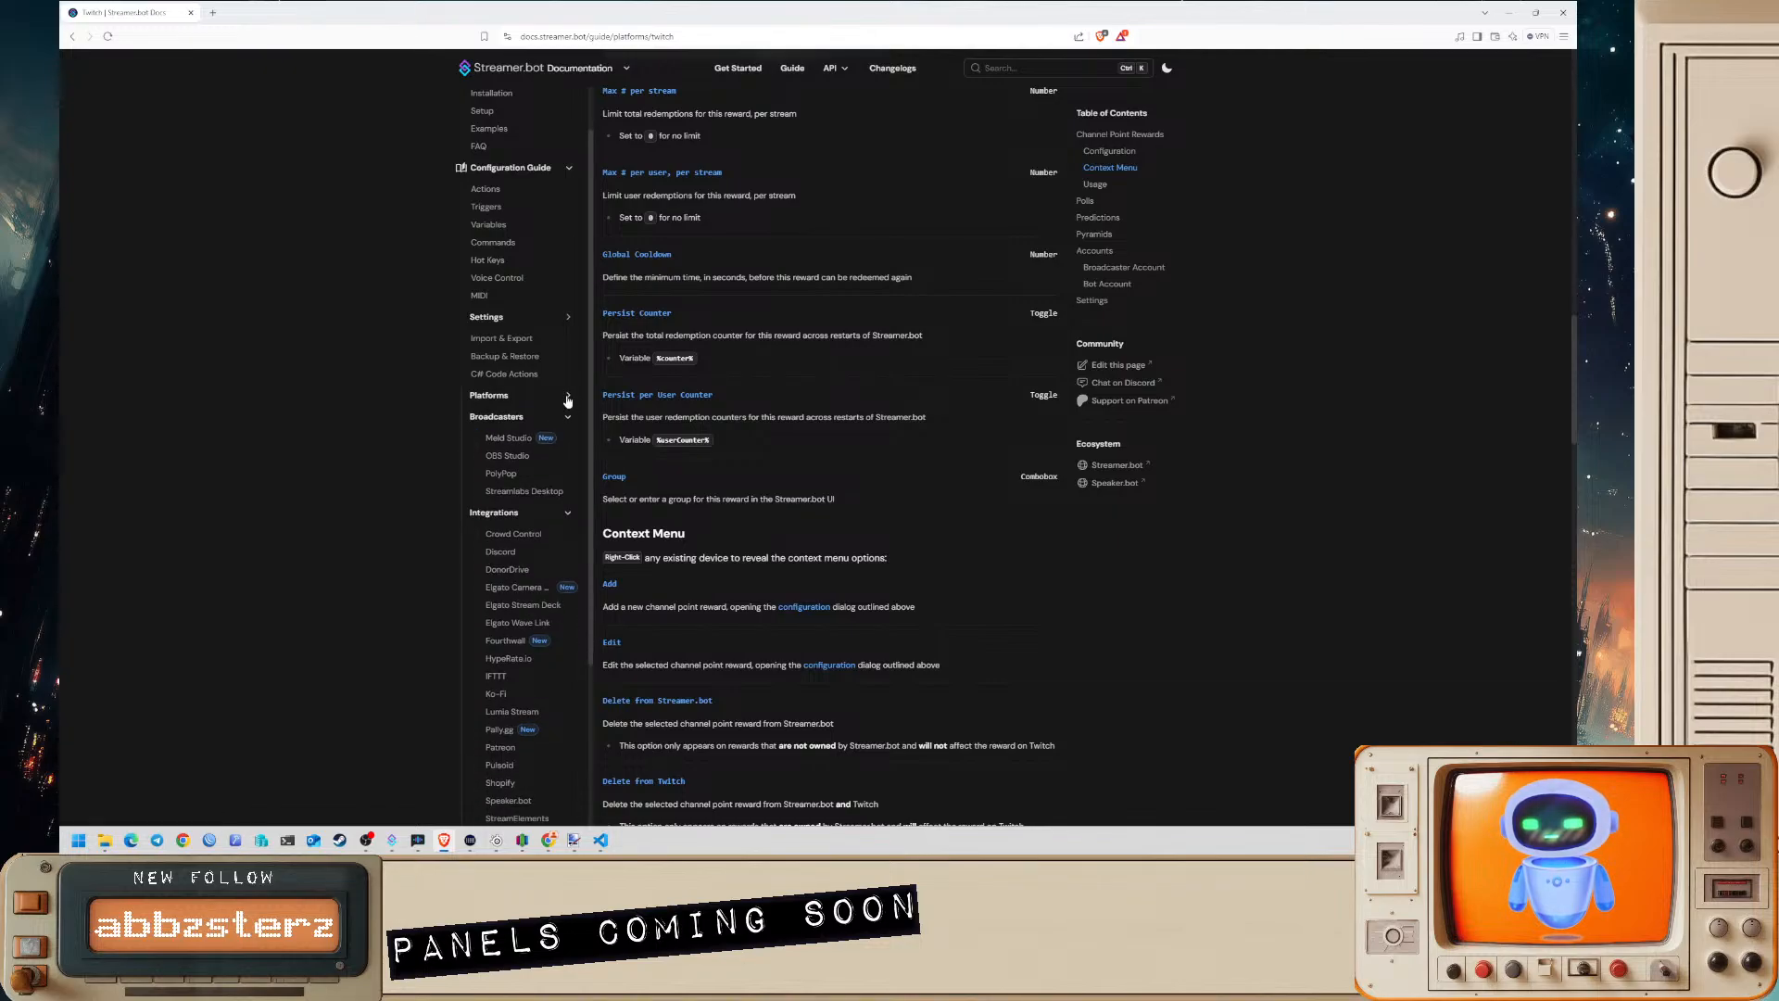
{"action": "scroll", "coordinate": [523, 324], "scroll_direction": "up", "scroll_amount": 3}
{"action": "left_click", "coordinate": [506, 301]}
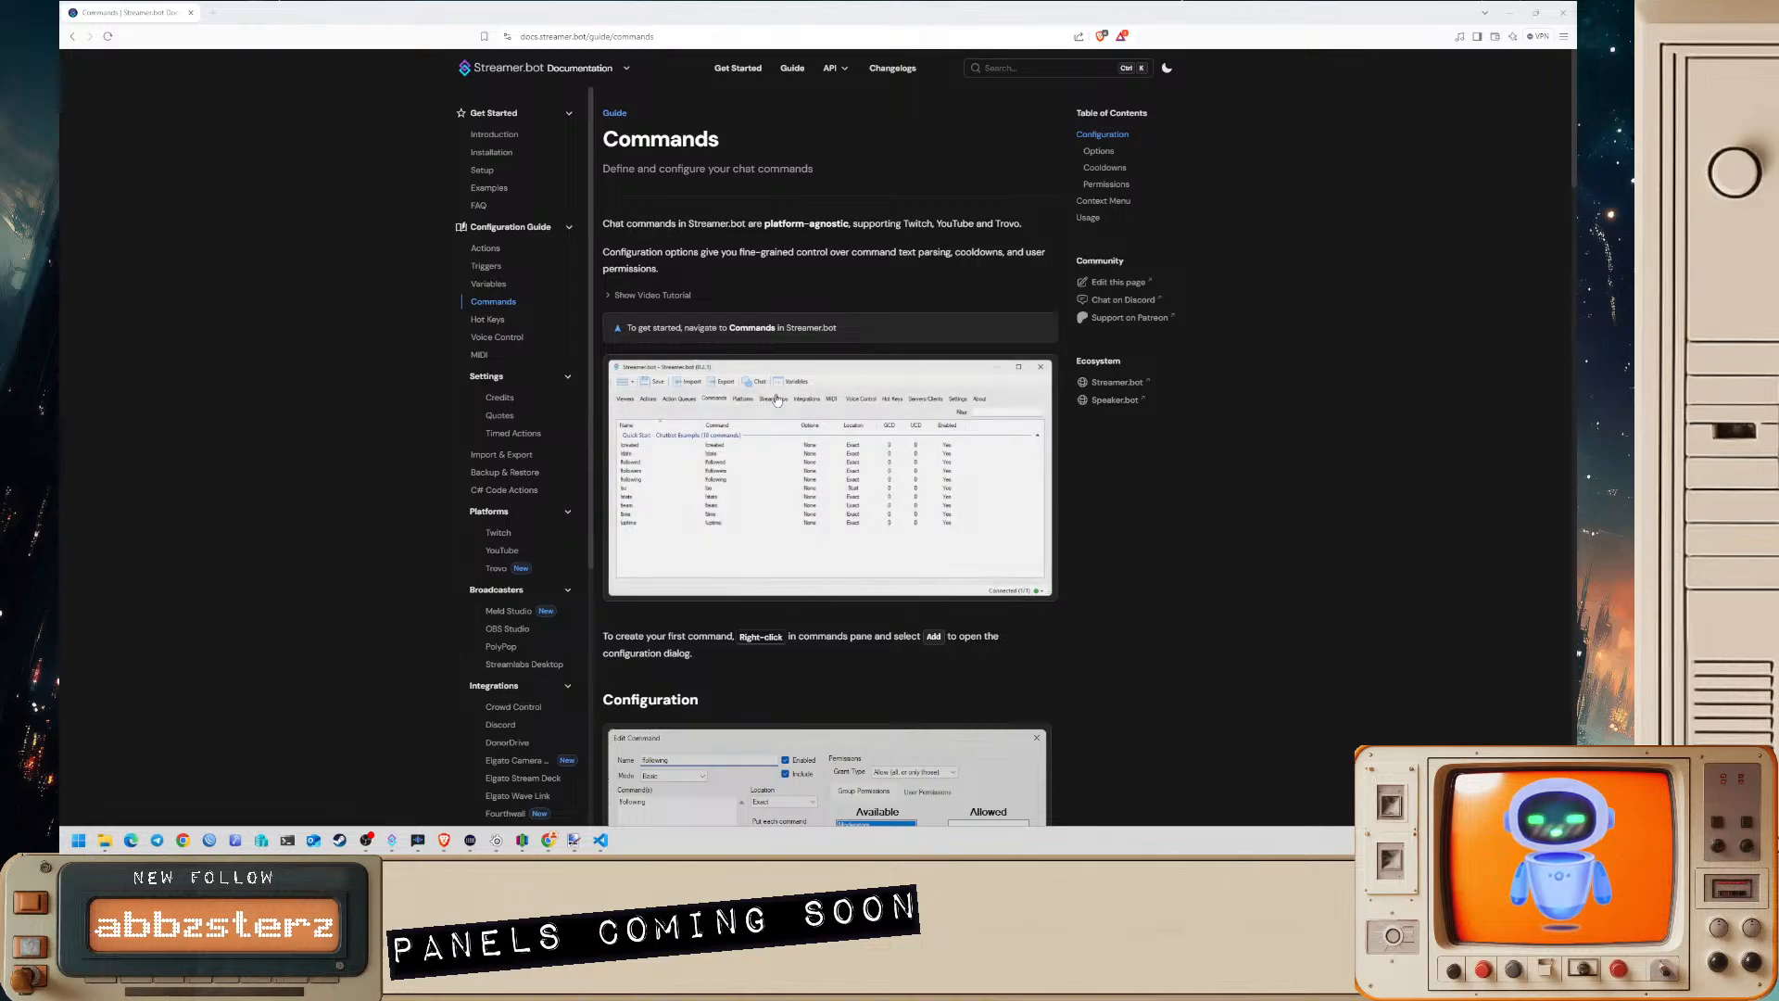
{"action": "scroll", "coordinate": [896, 450], "scroll_direction": "down", "scroll_amount": 2}
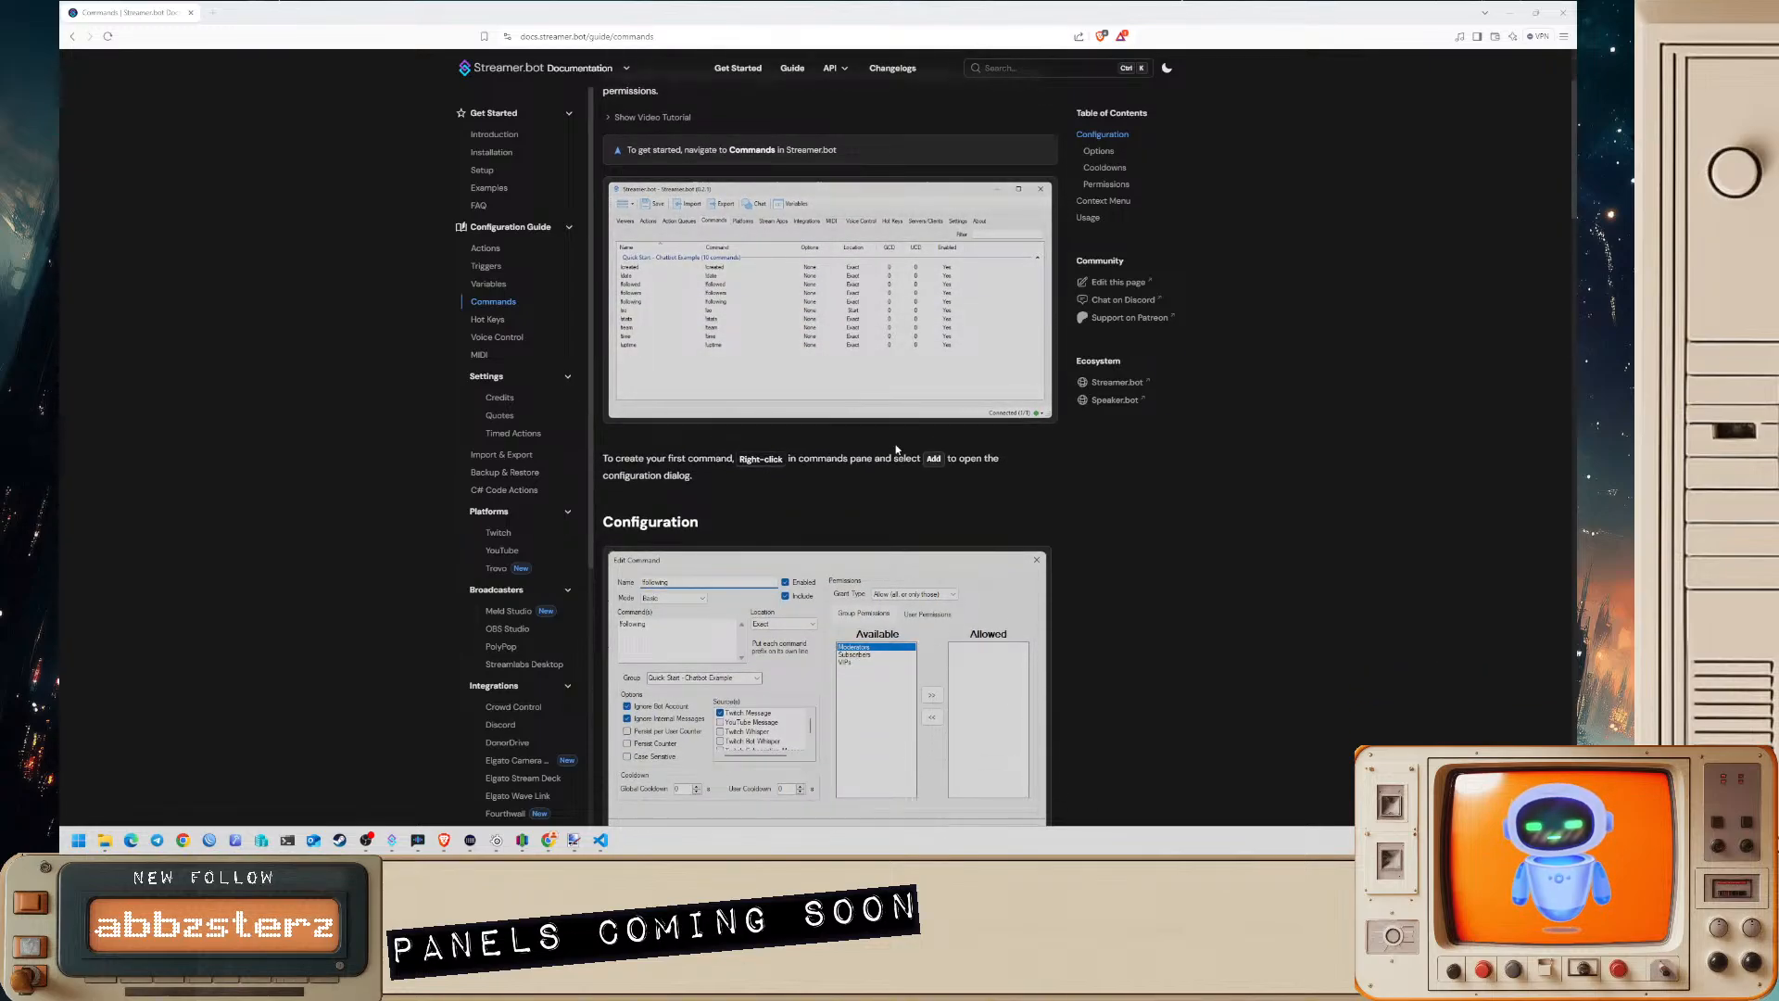